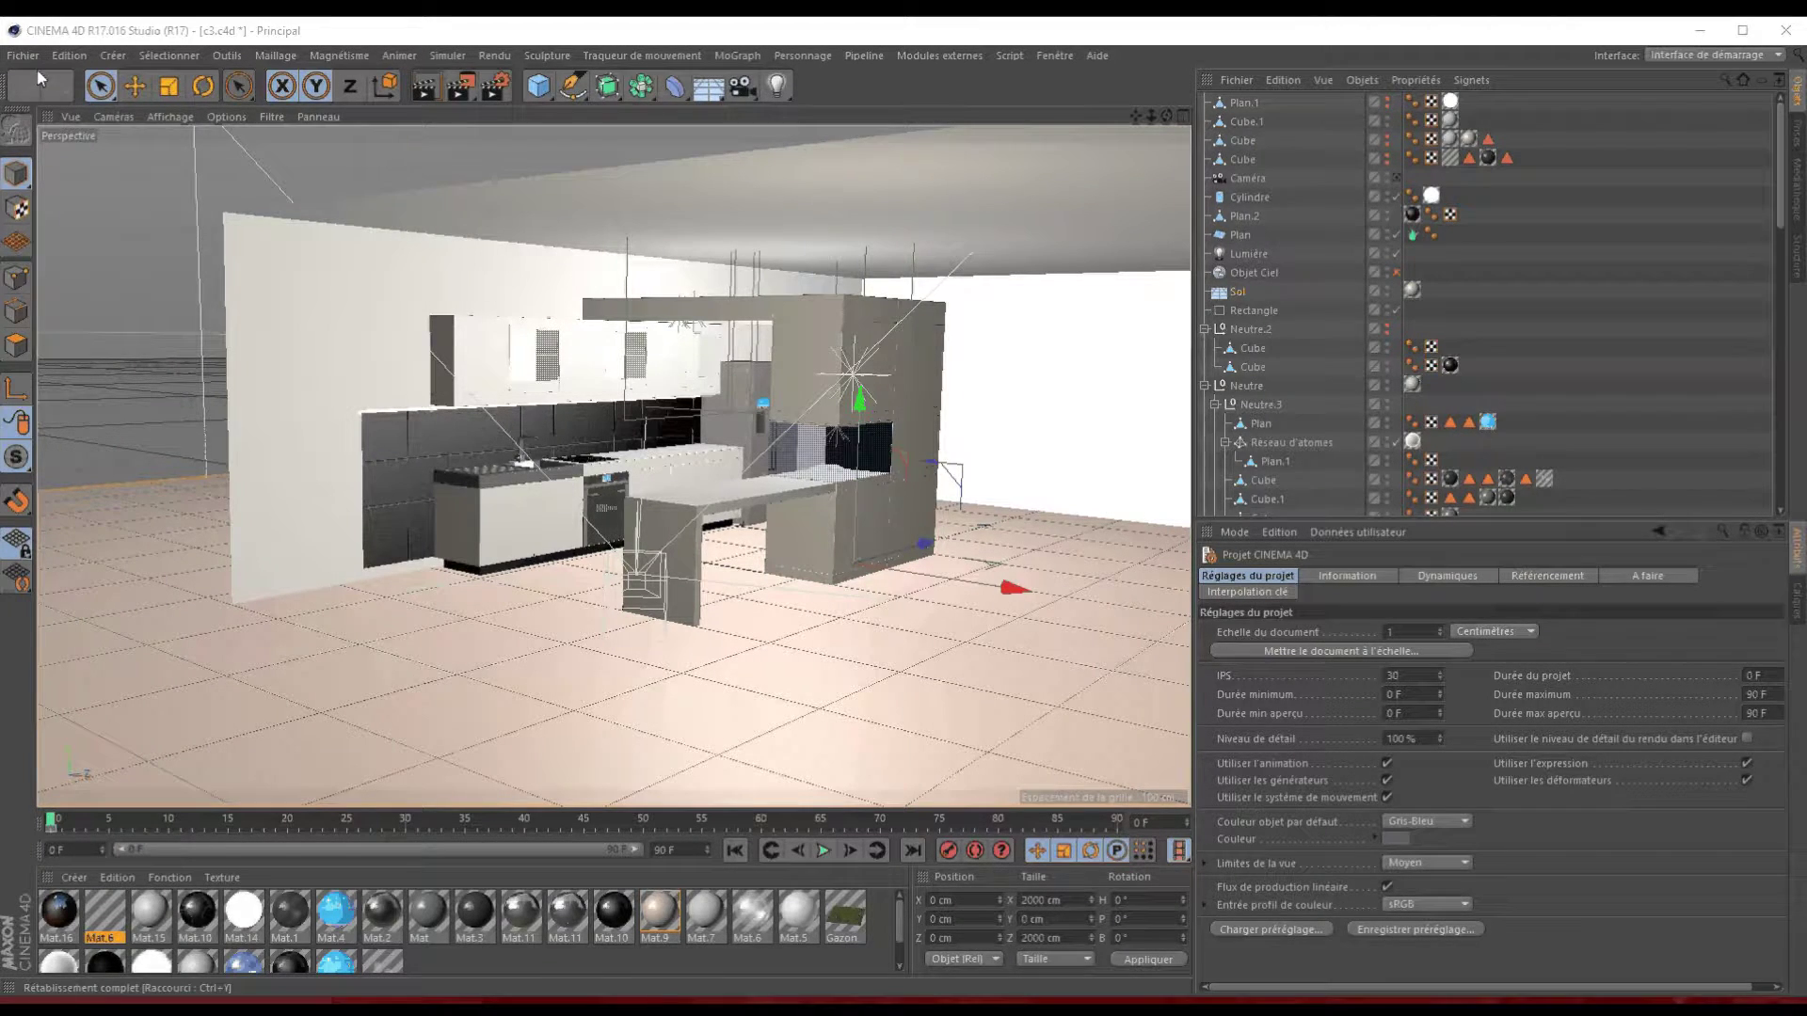
- Create a new empty project and display it in the four-view layout
left_click(22, 54)
left_click(59, 84)
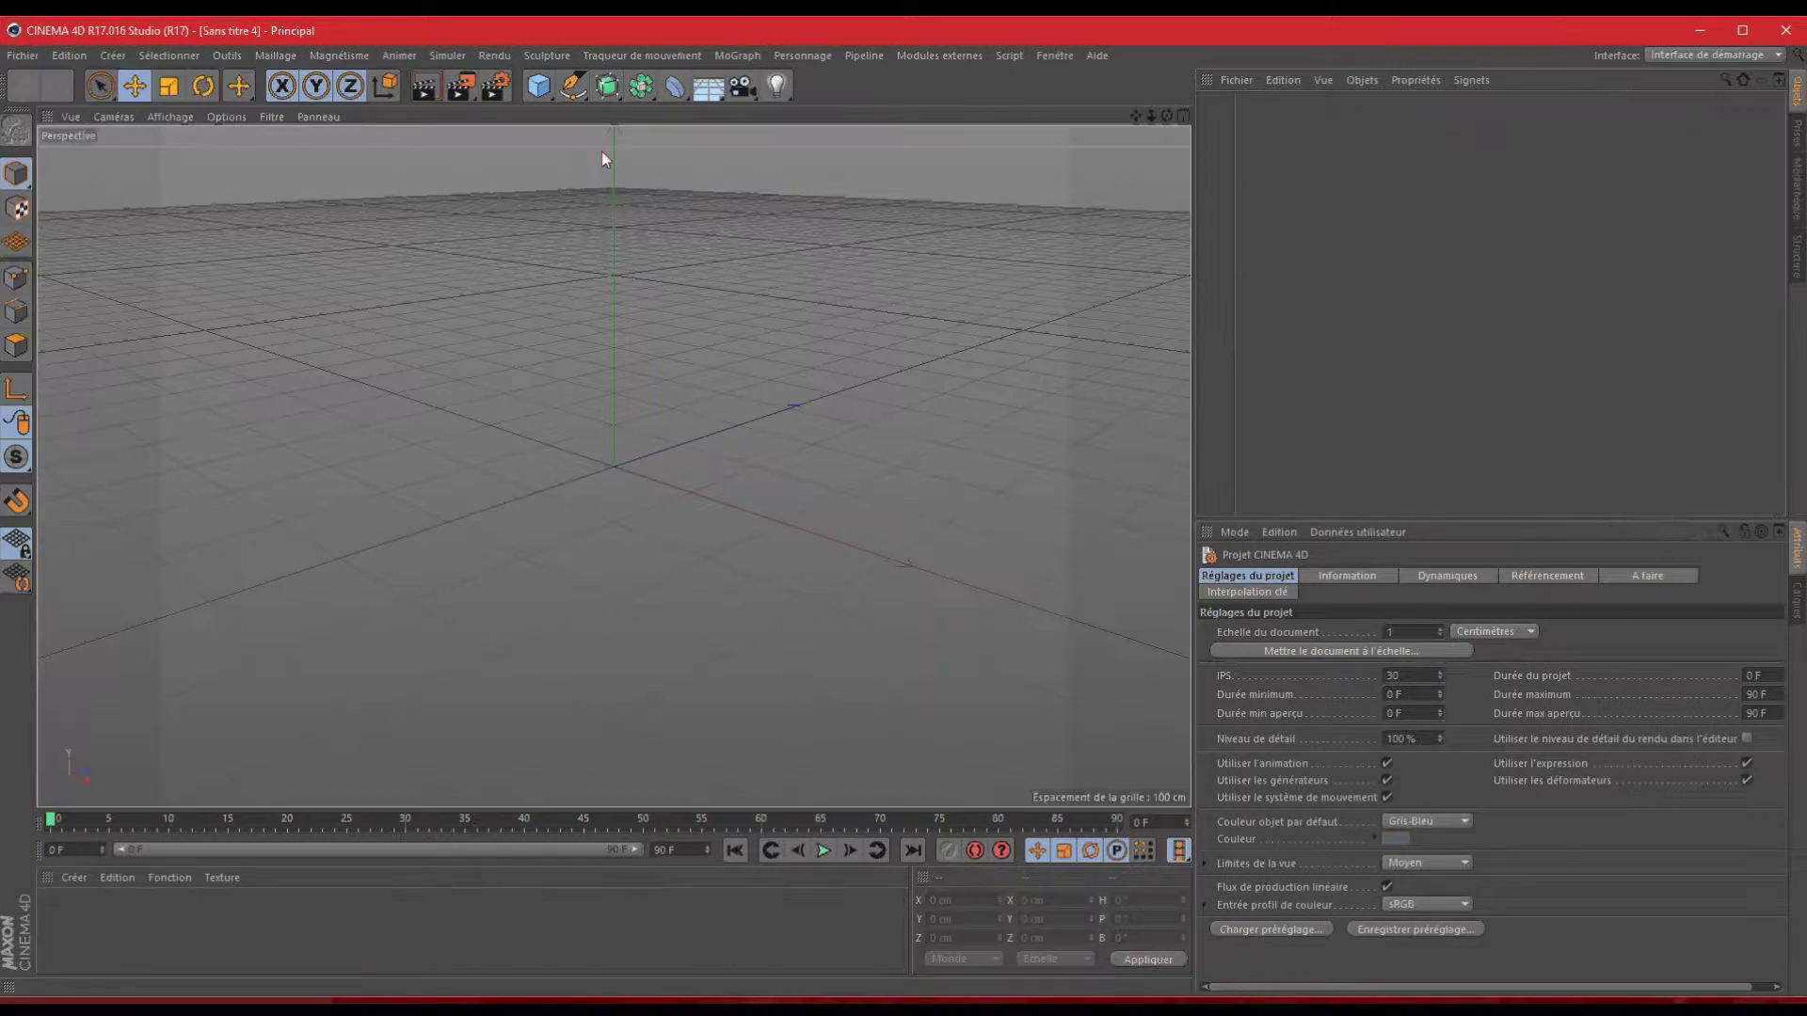
scroll(907, 506, "up", 3)
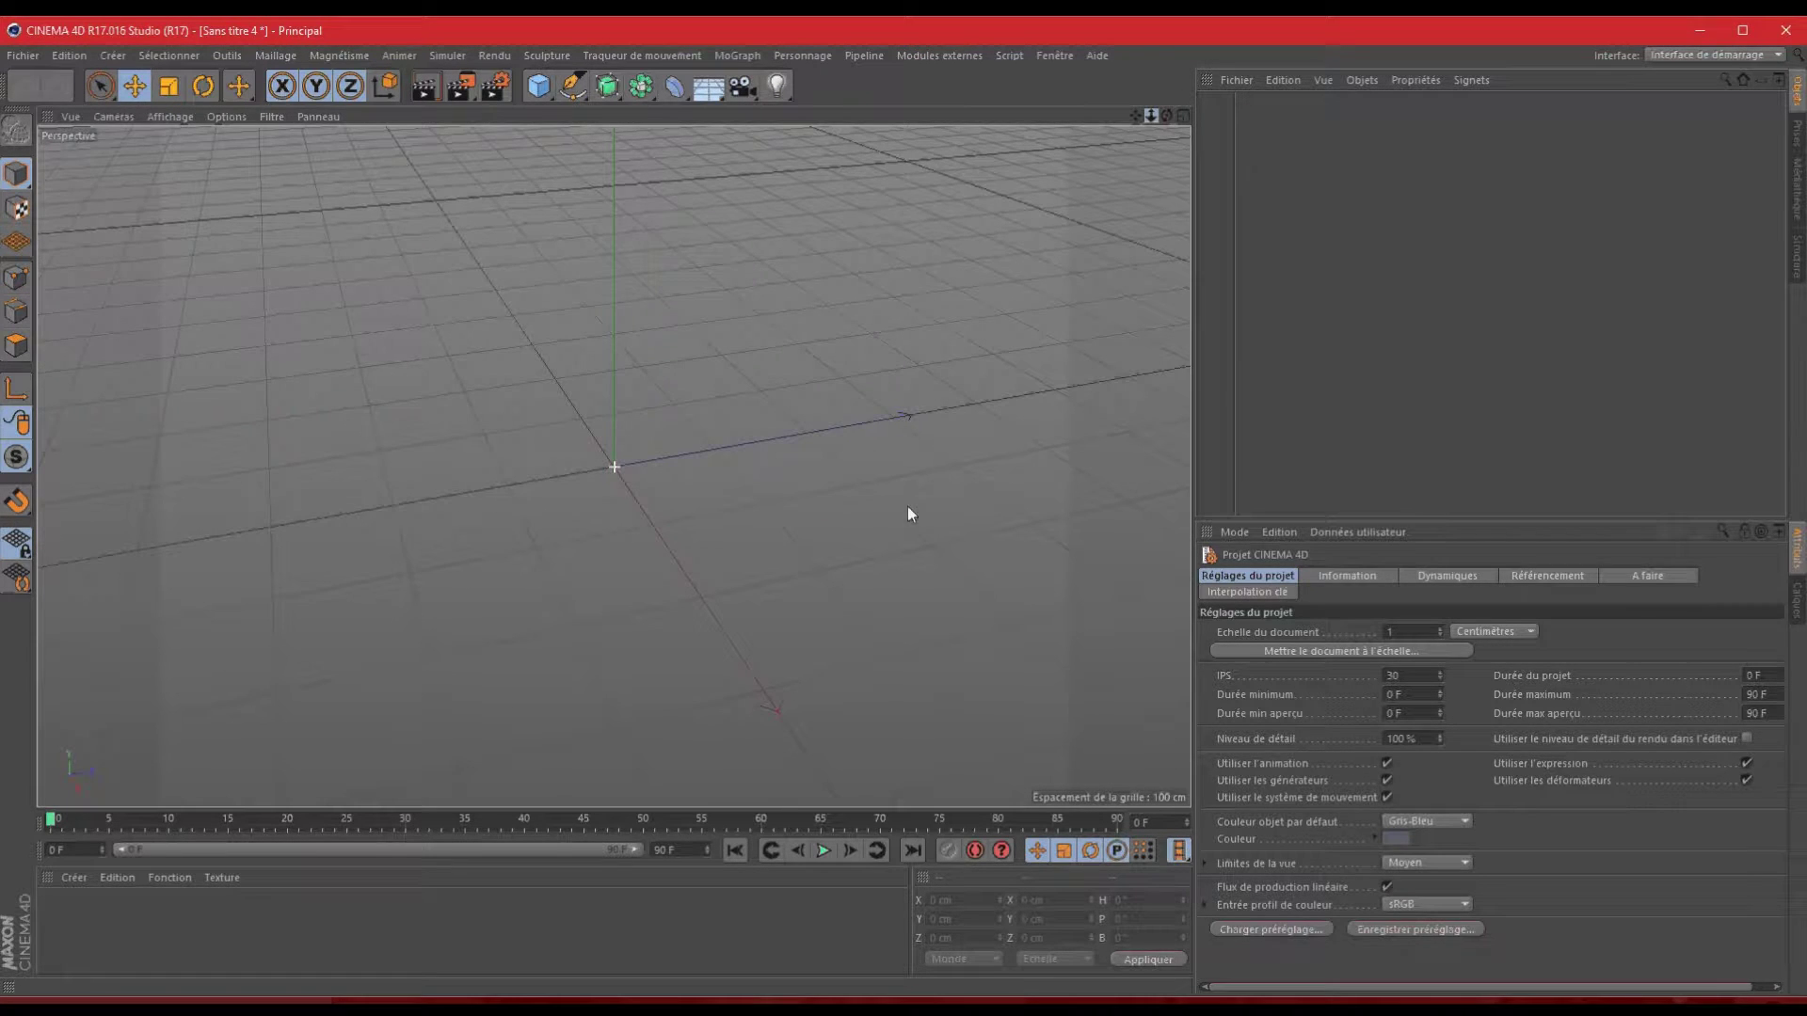
scroll(907, 506, "up", 3)
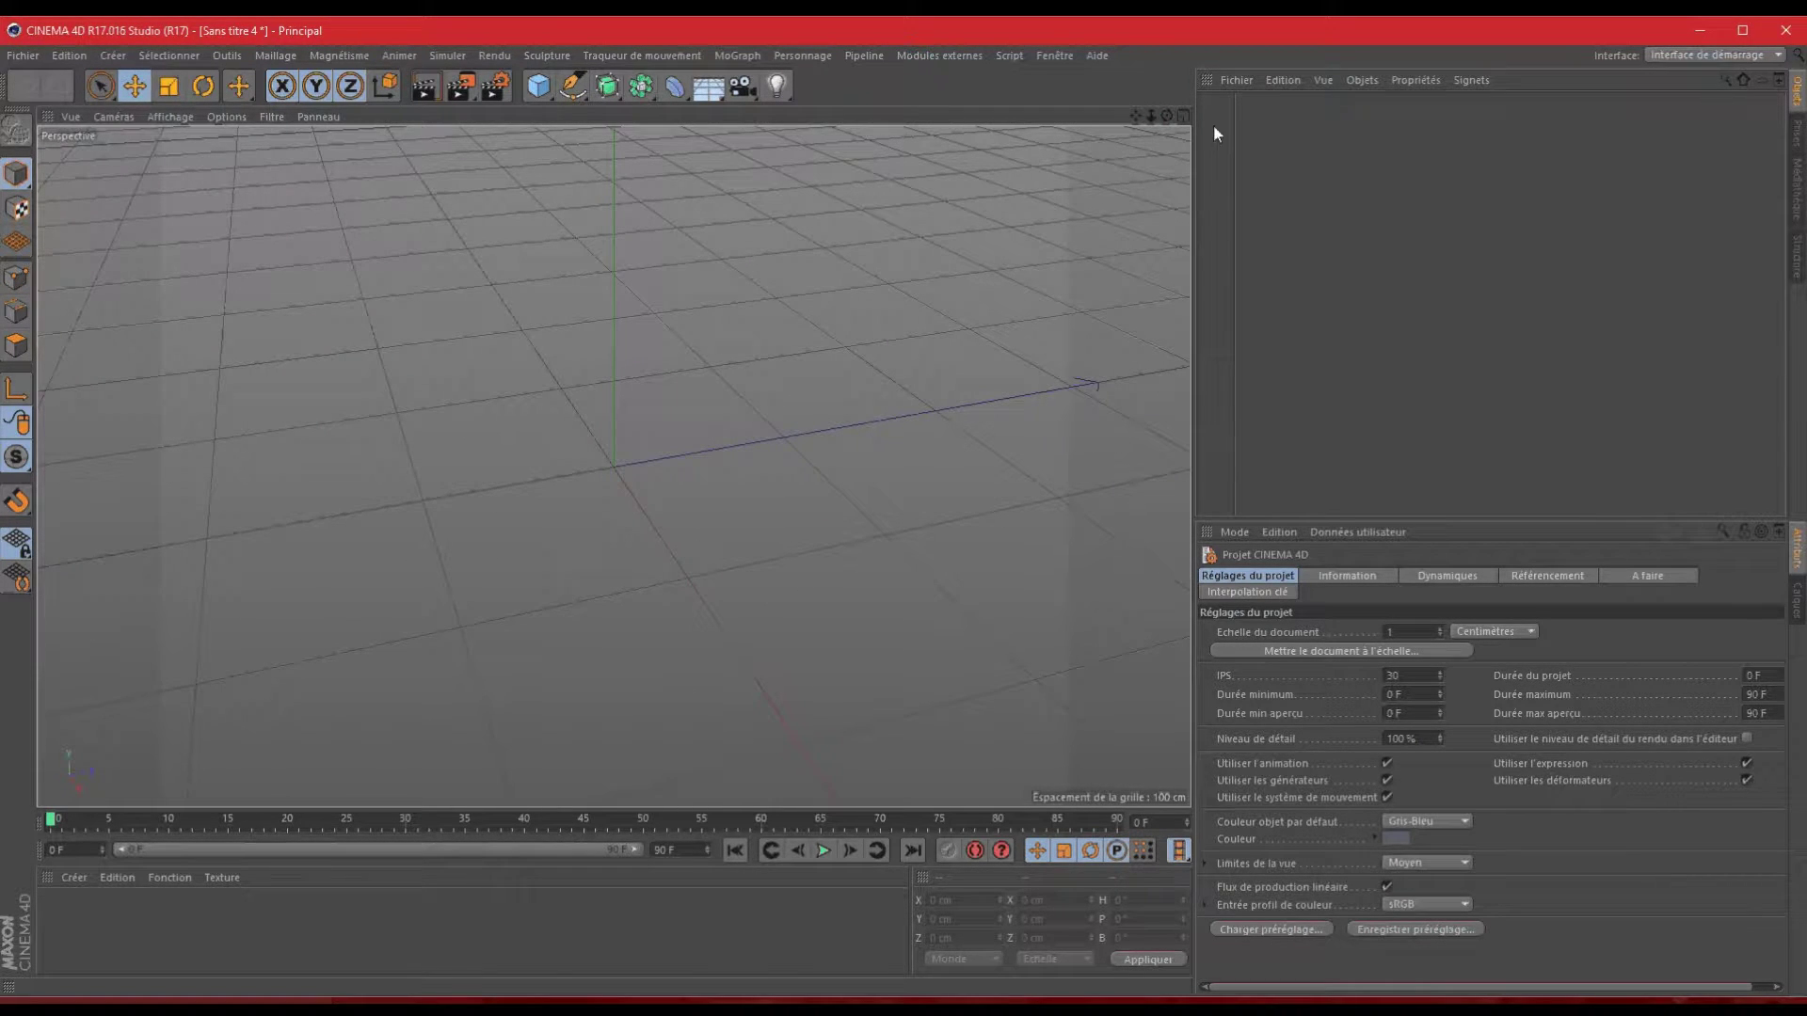
left_click(1183, 117)
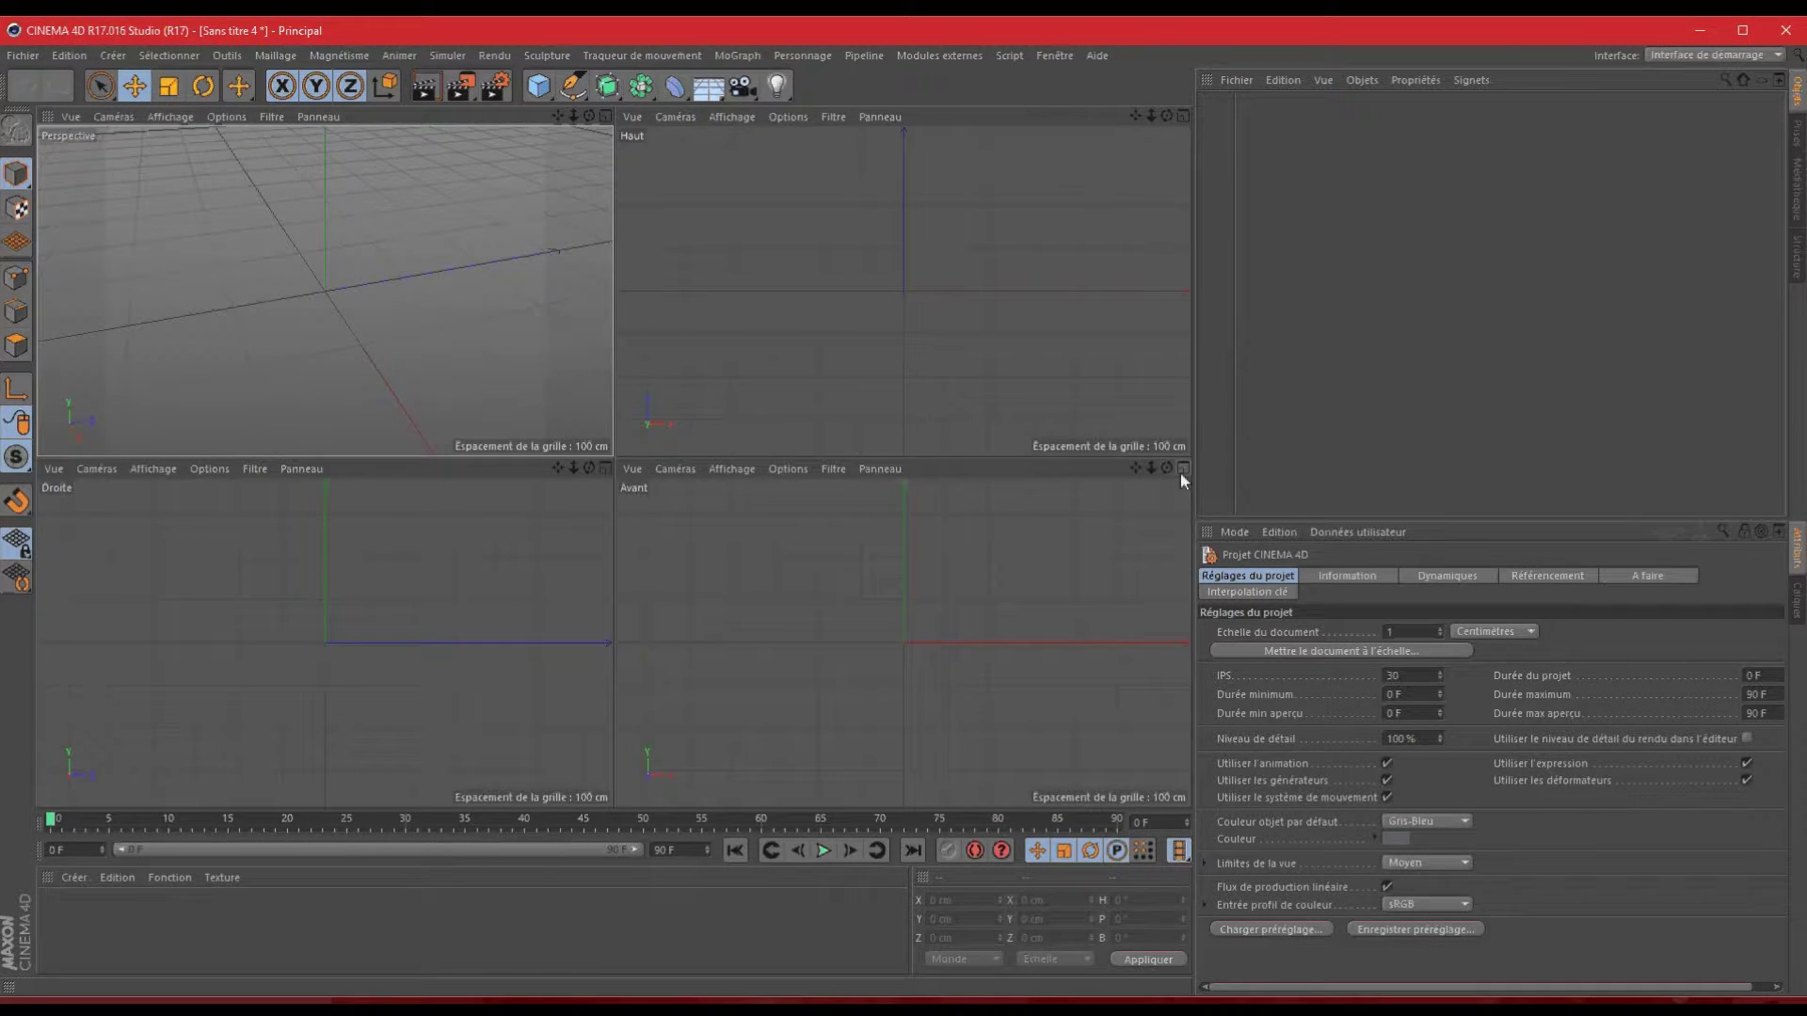
- Load the Samsung microwave picture from the Cuisine 1 folder as the front view's background image
left_click(790, 468)
left_click(819, 826)
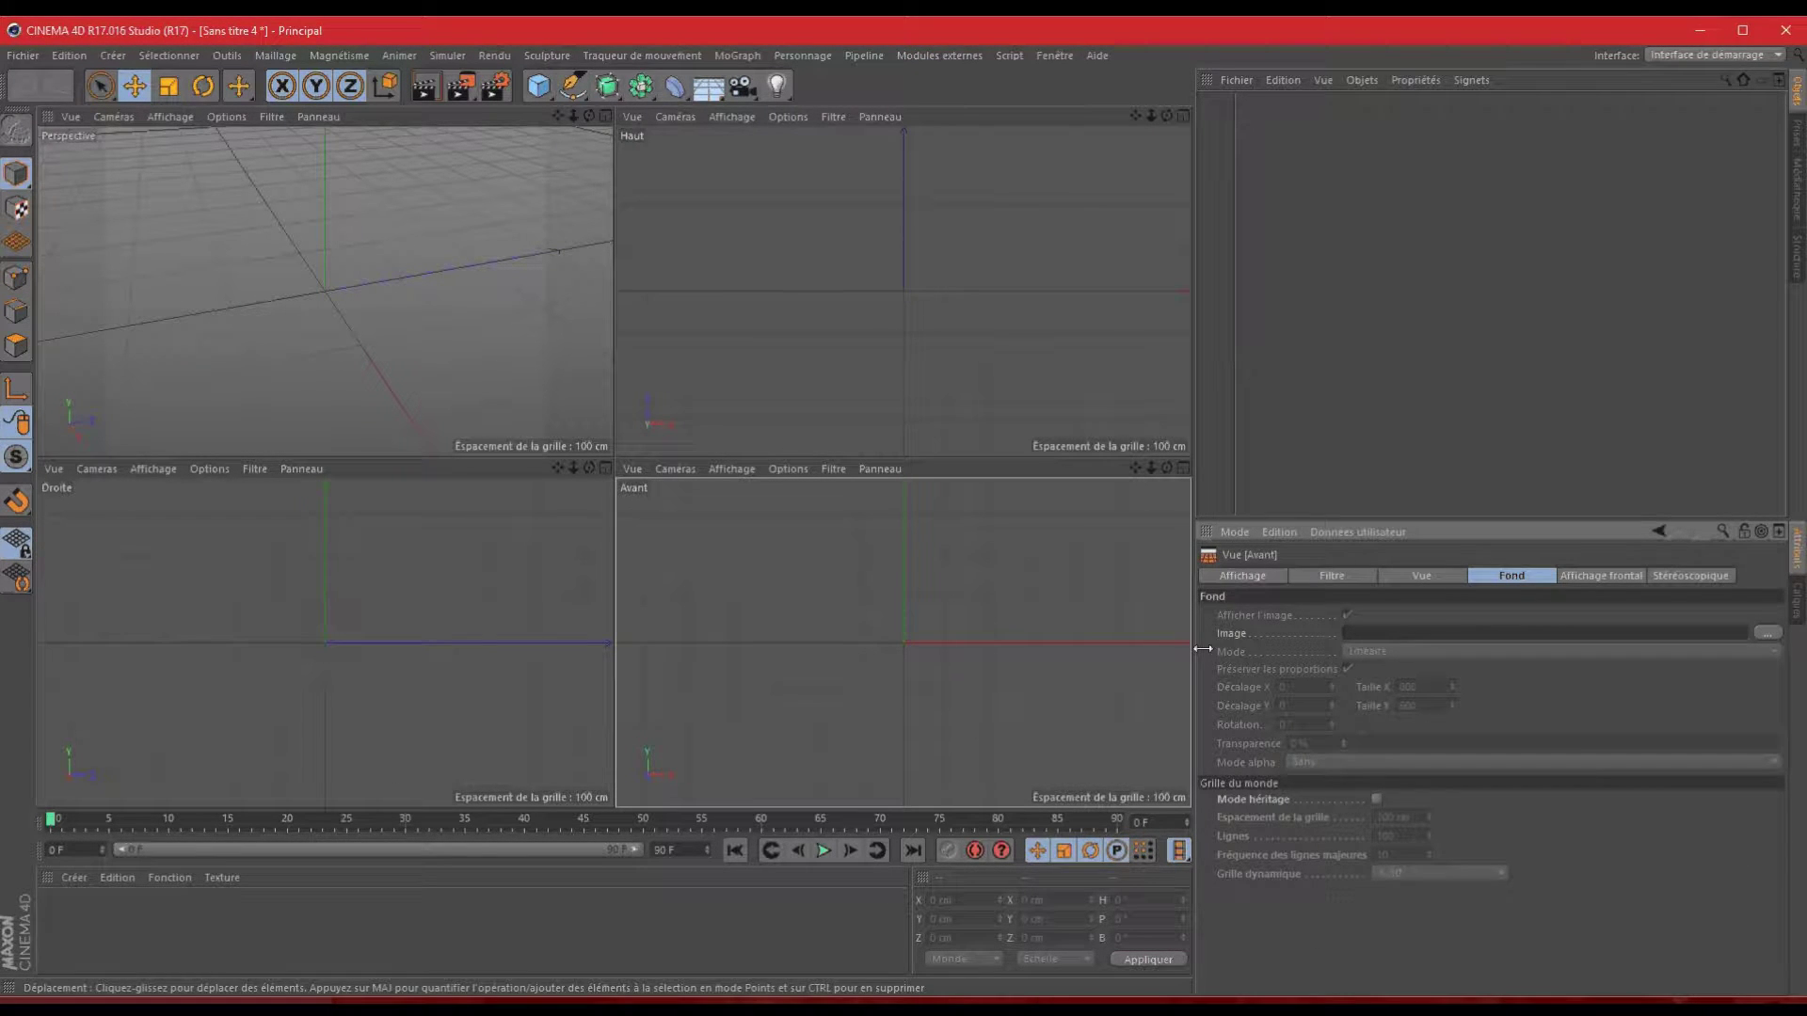
left_click(1765, 633)
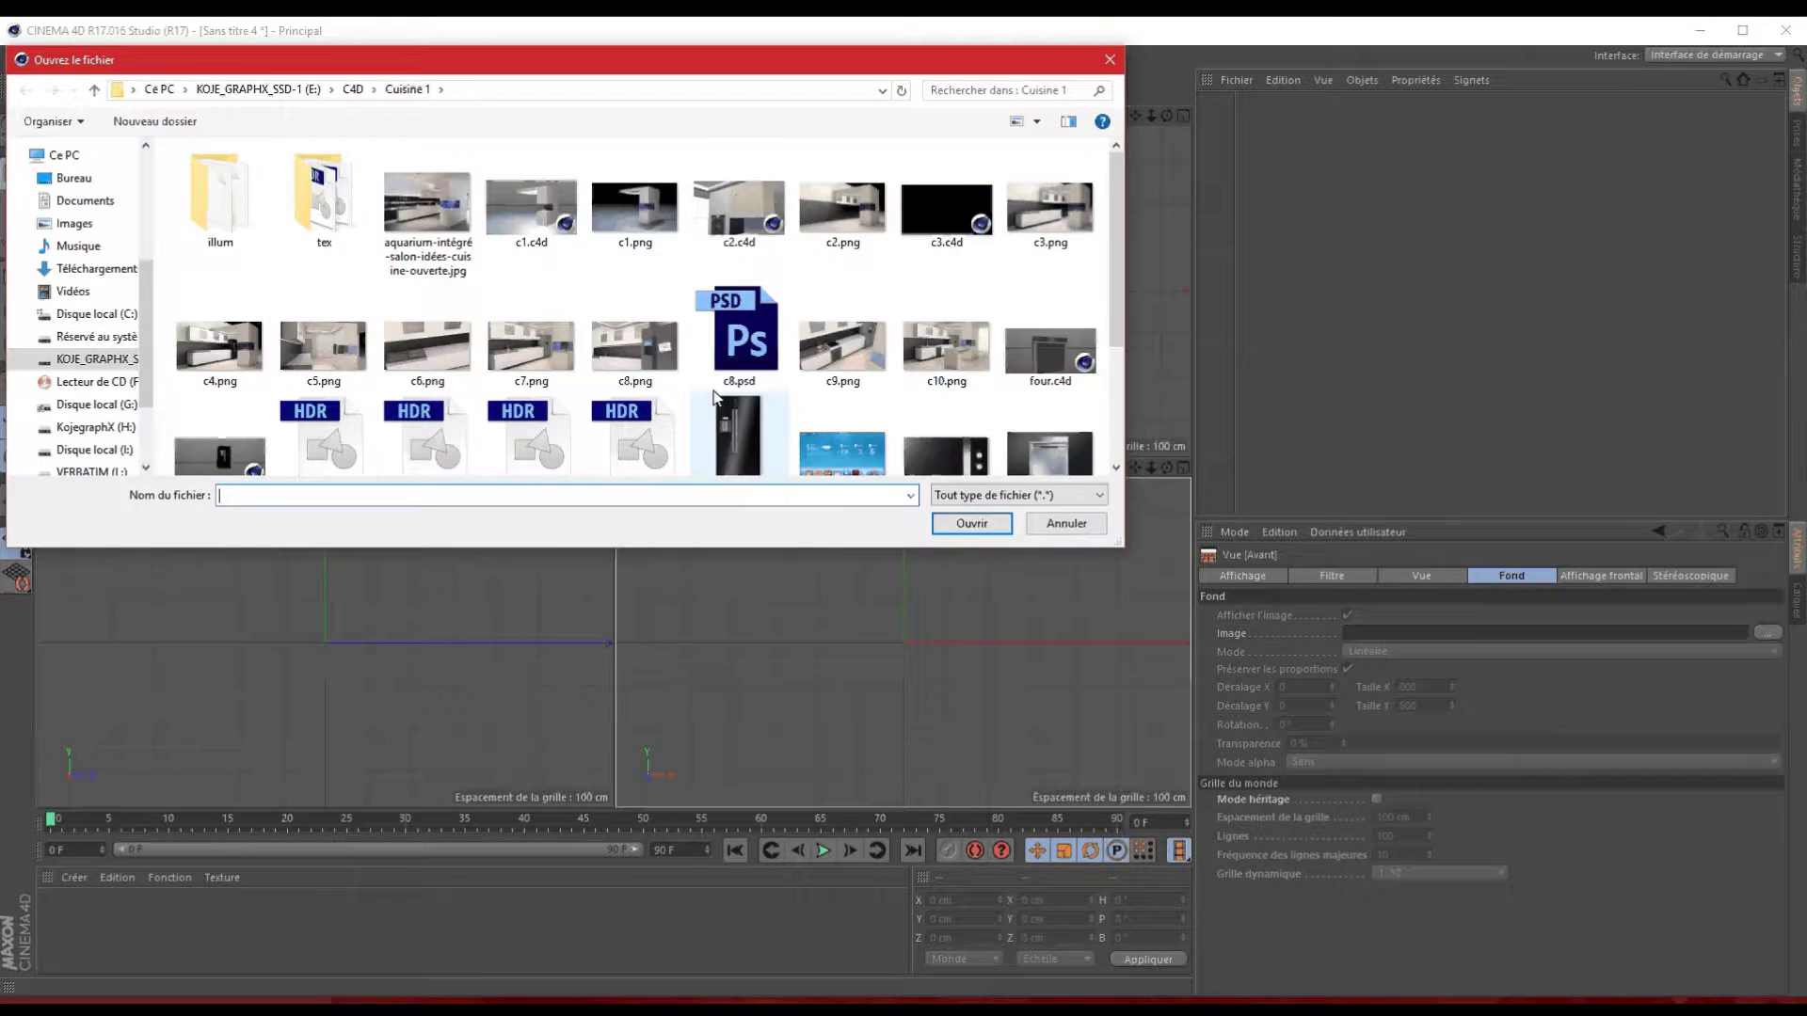
scroll(713, 397, "down", 2)
double_click(945, 268)
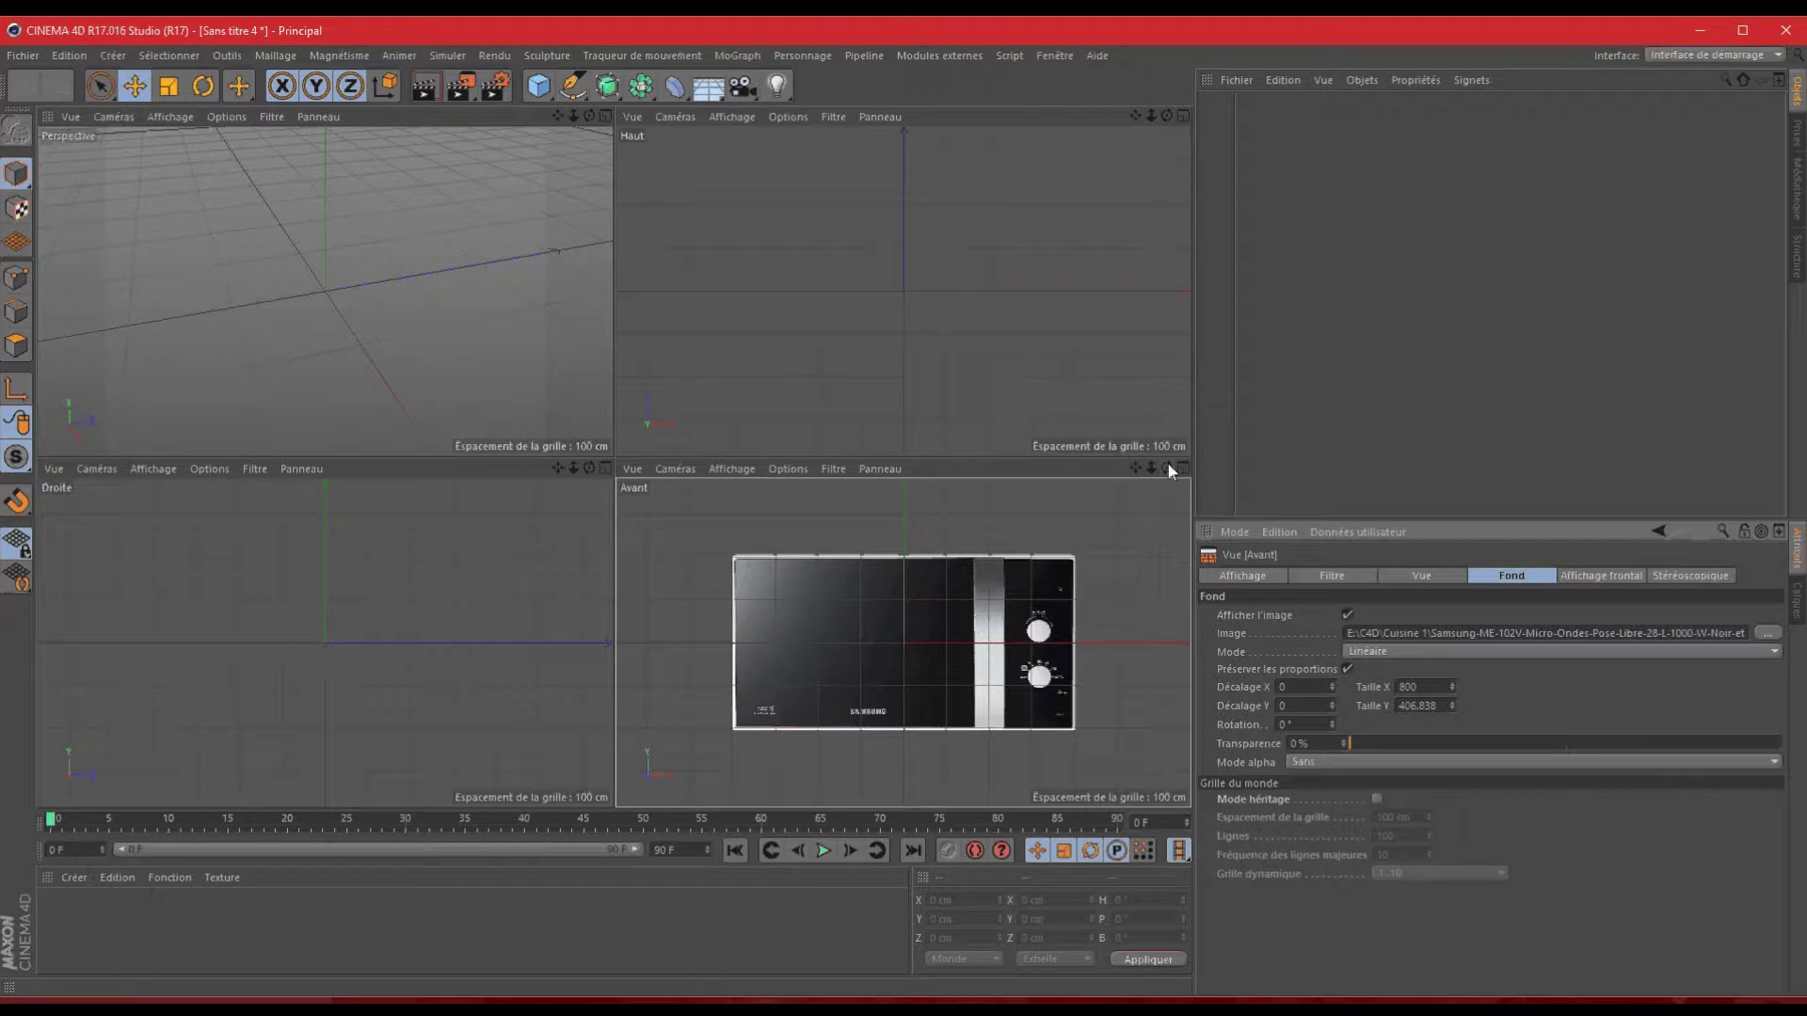
left_click_drag(1149, 467, 908, 515)
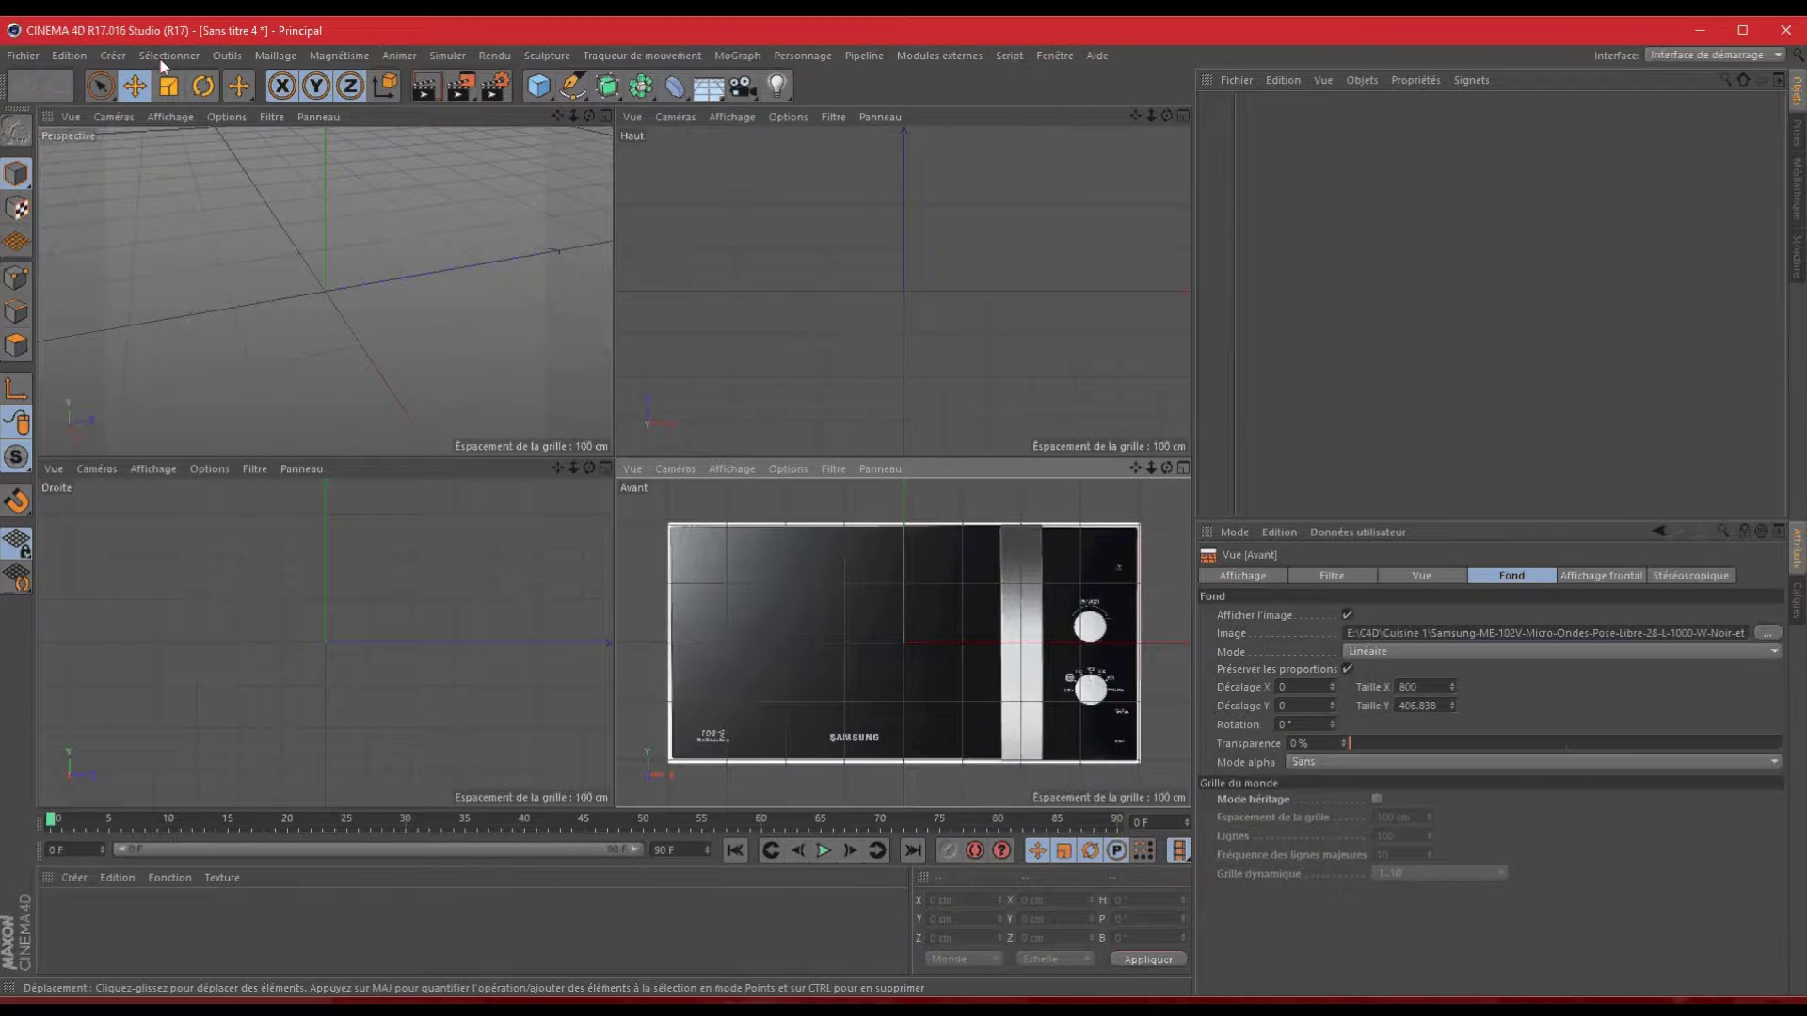
- Switch to the open c3.c4d kitchen scene for a look, and return to the untitled project
left_click(1046, 57)
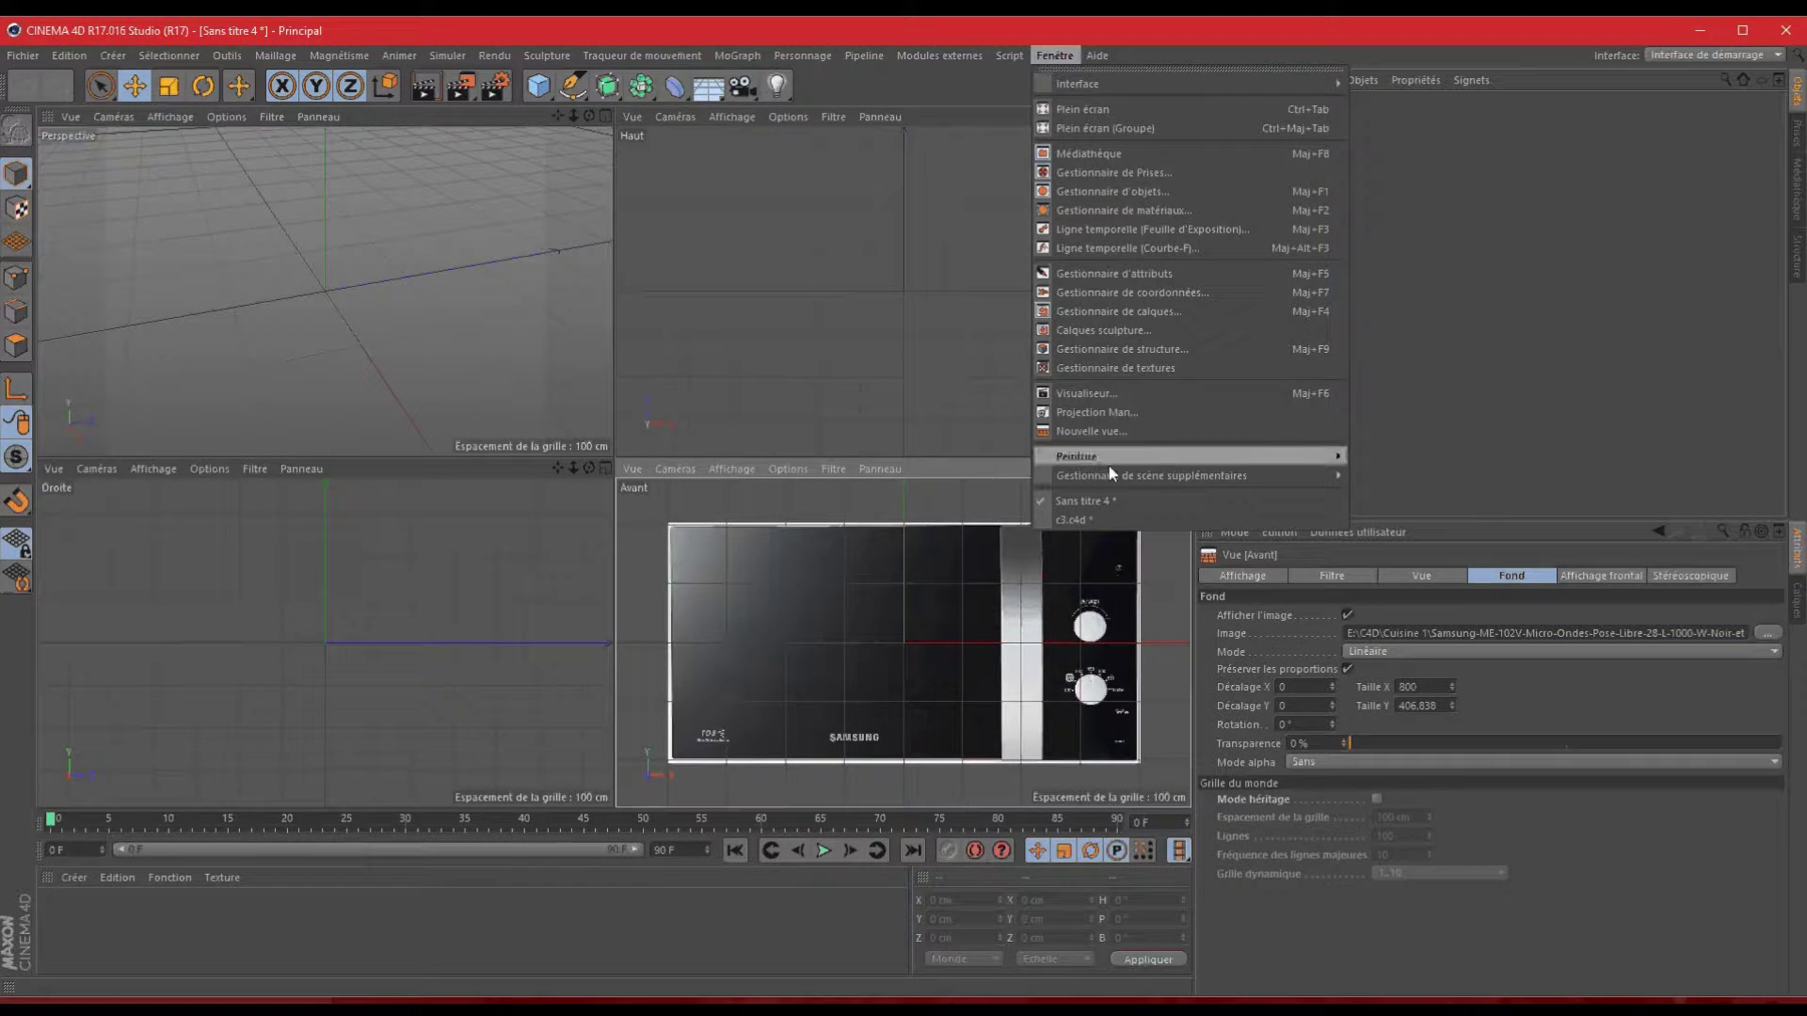
left_click(1114, 524)
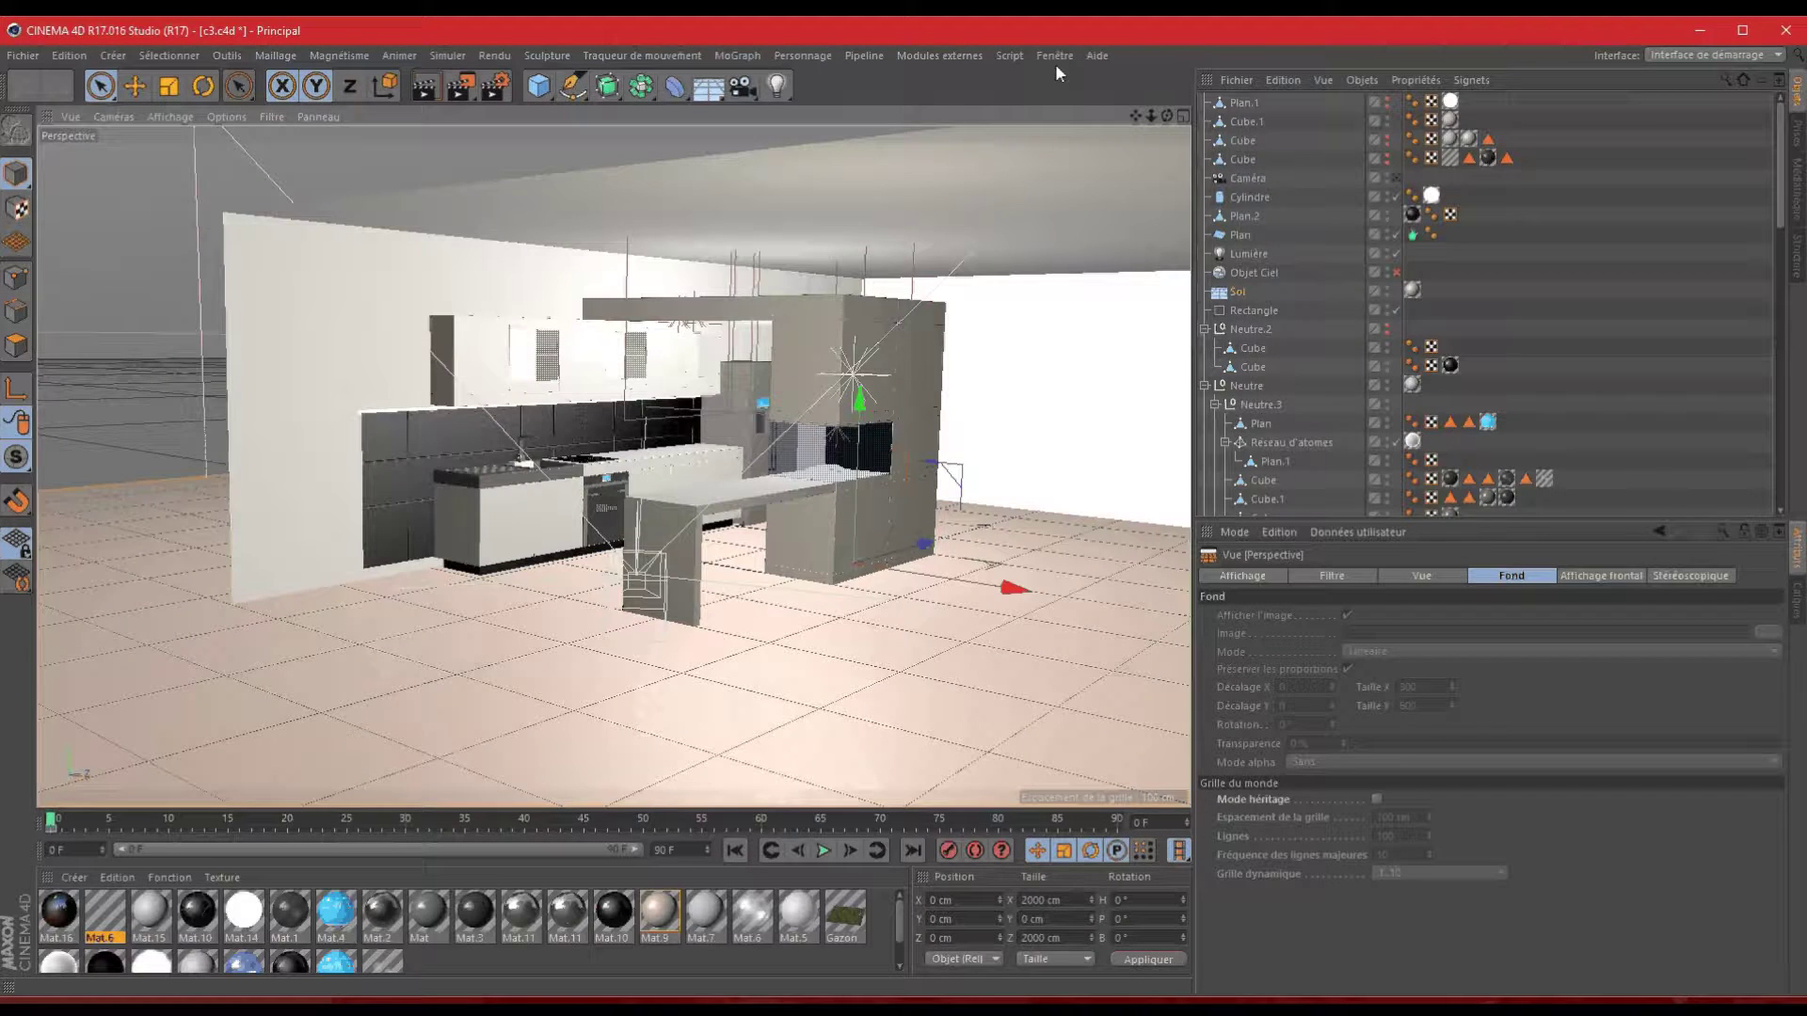
left_click(1054, 58)
left_click(1082, 501)
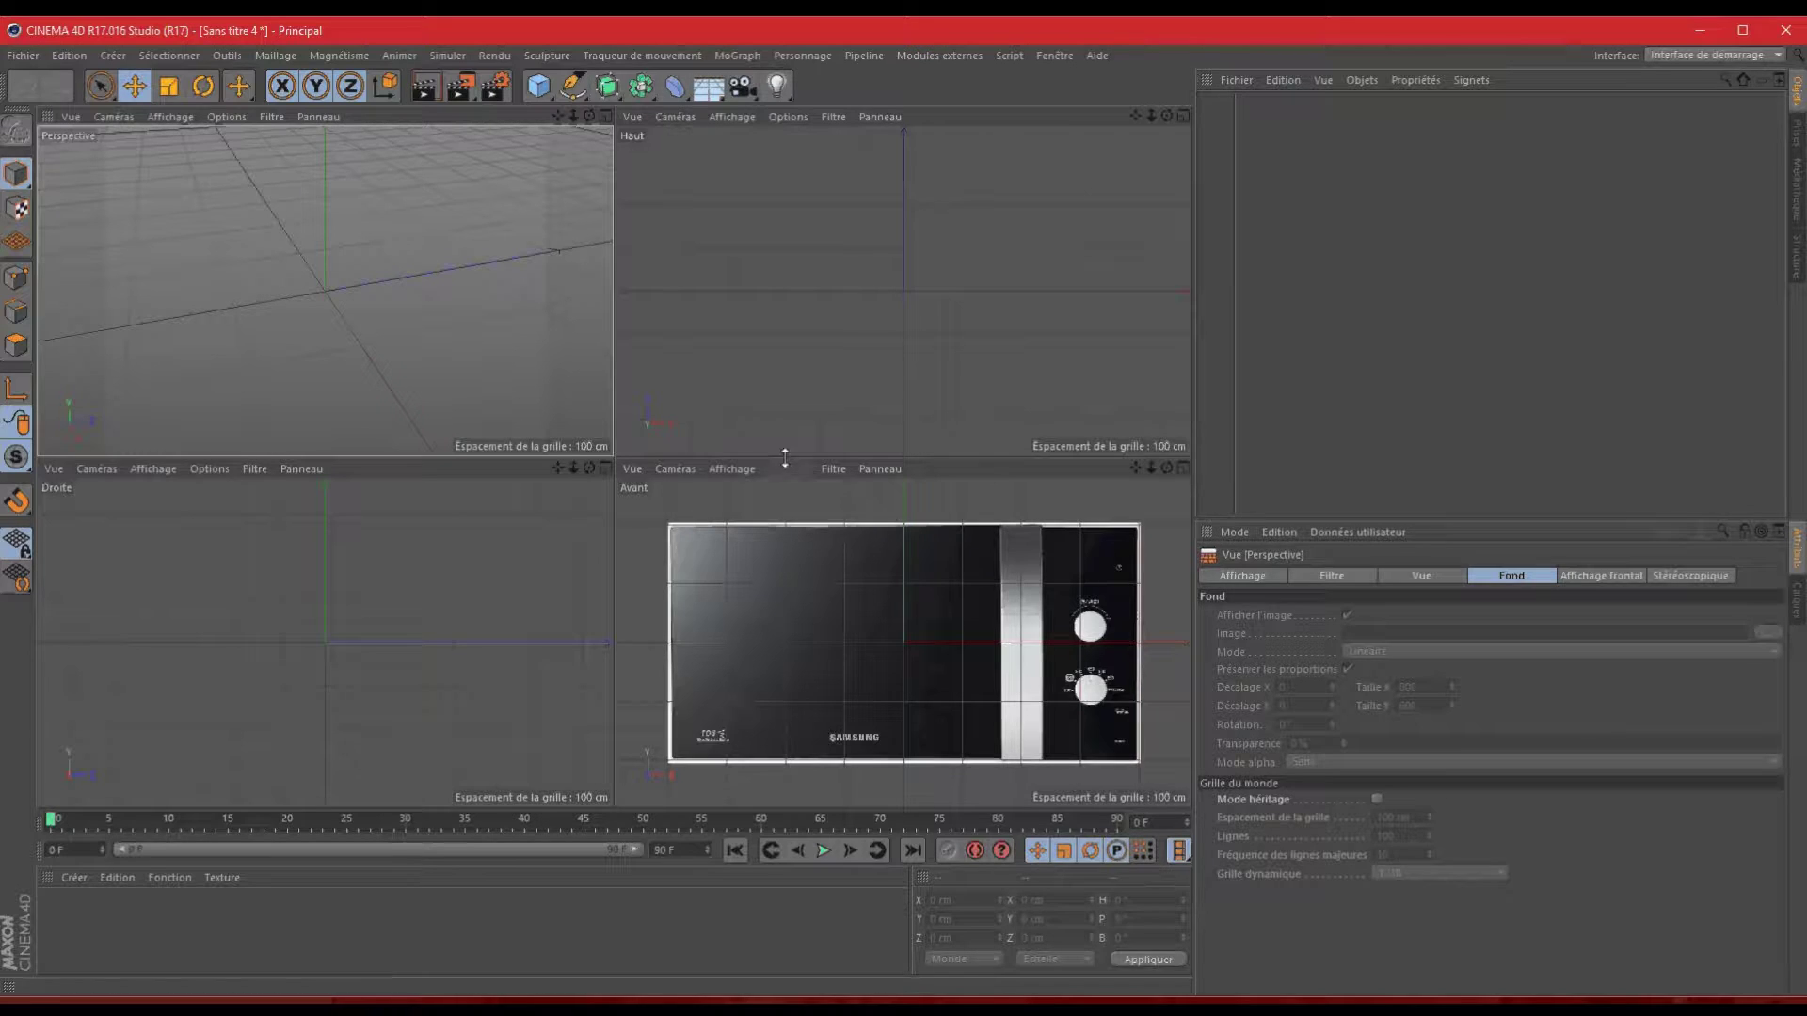
- Enlarge the front viewport within the four-view layout so the microwave picture is shown larger
scroll(906, 507, "down", 1)
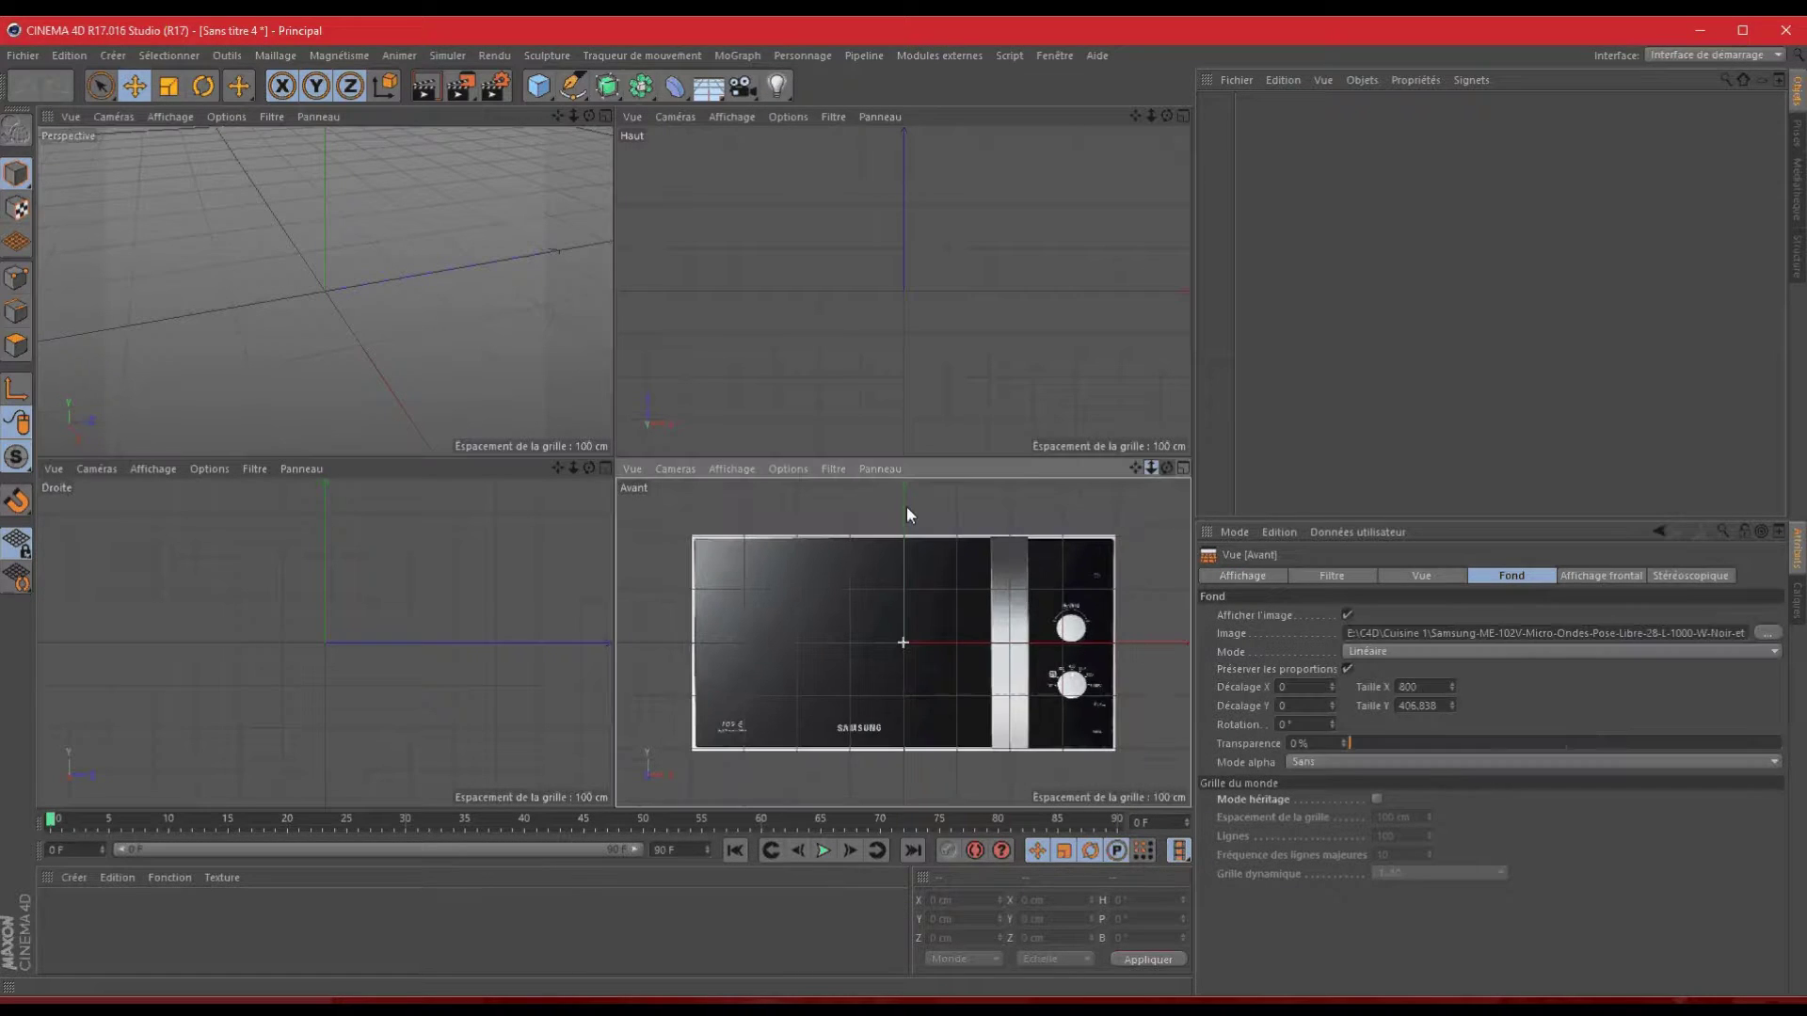
scroll(906, 506, "up", 1)
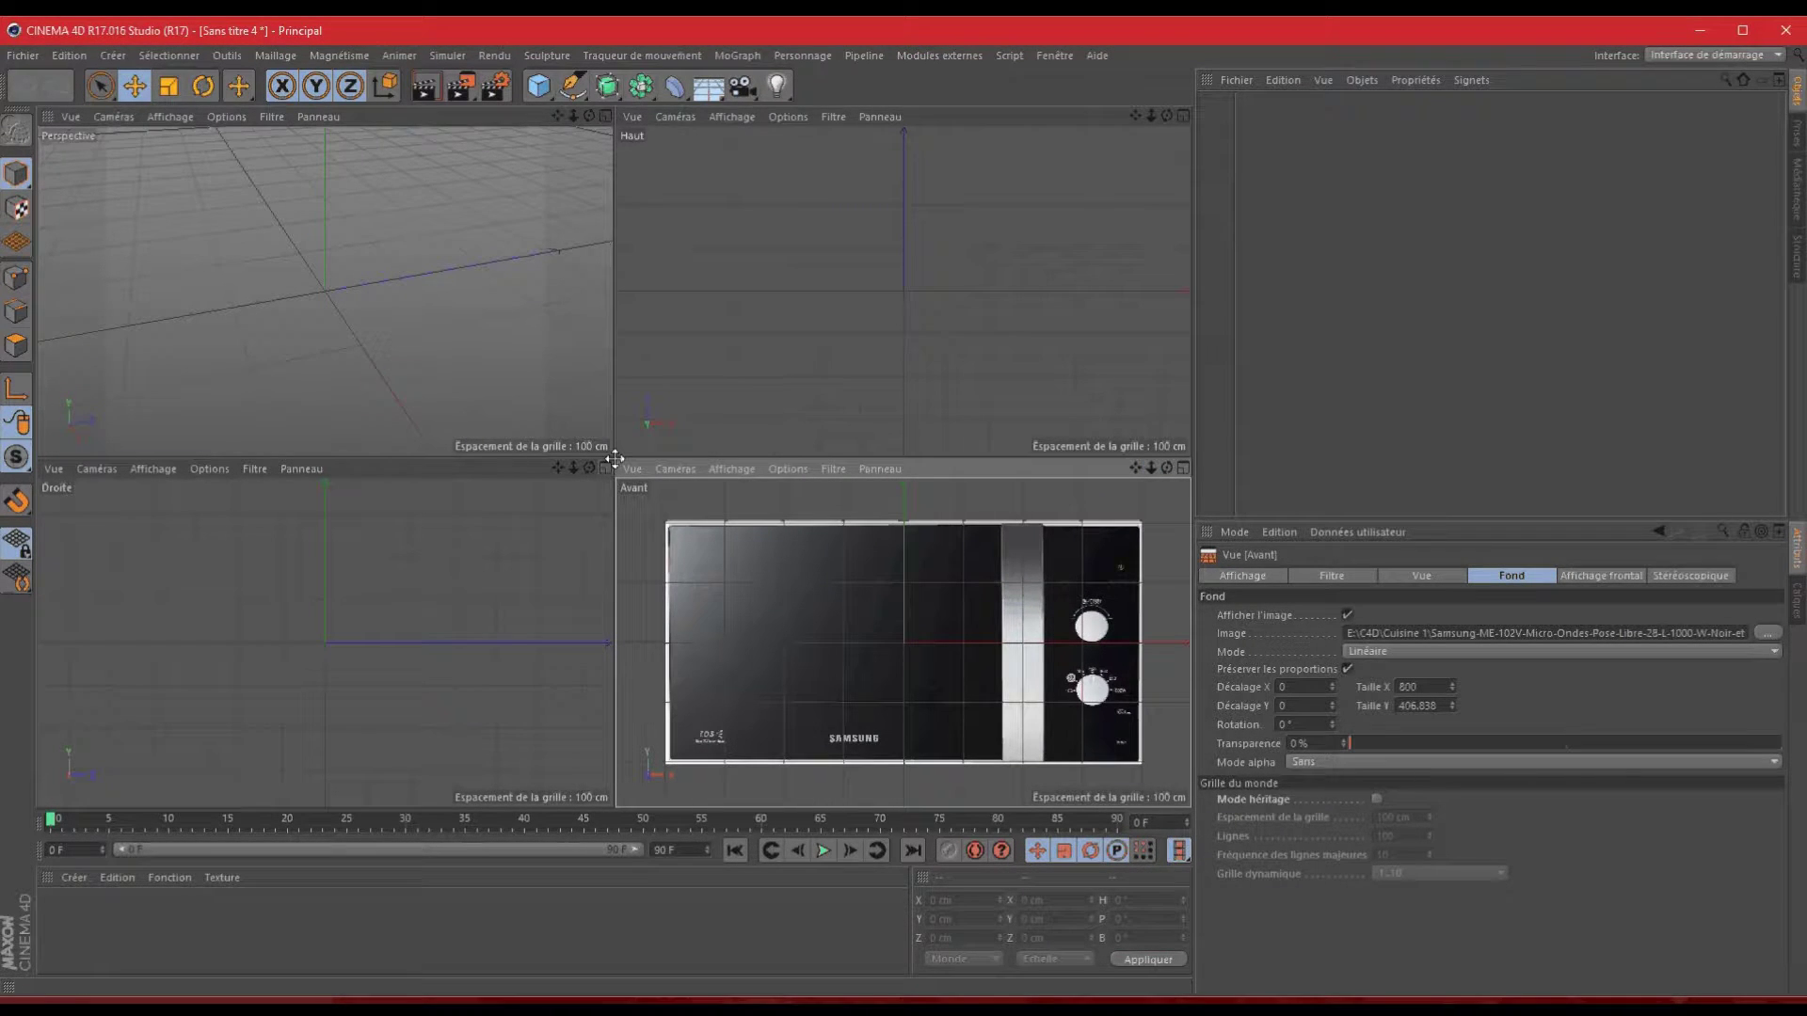
left_click_drag(615, 458, 415, 383)
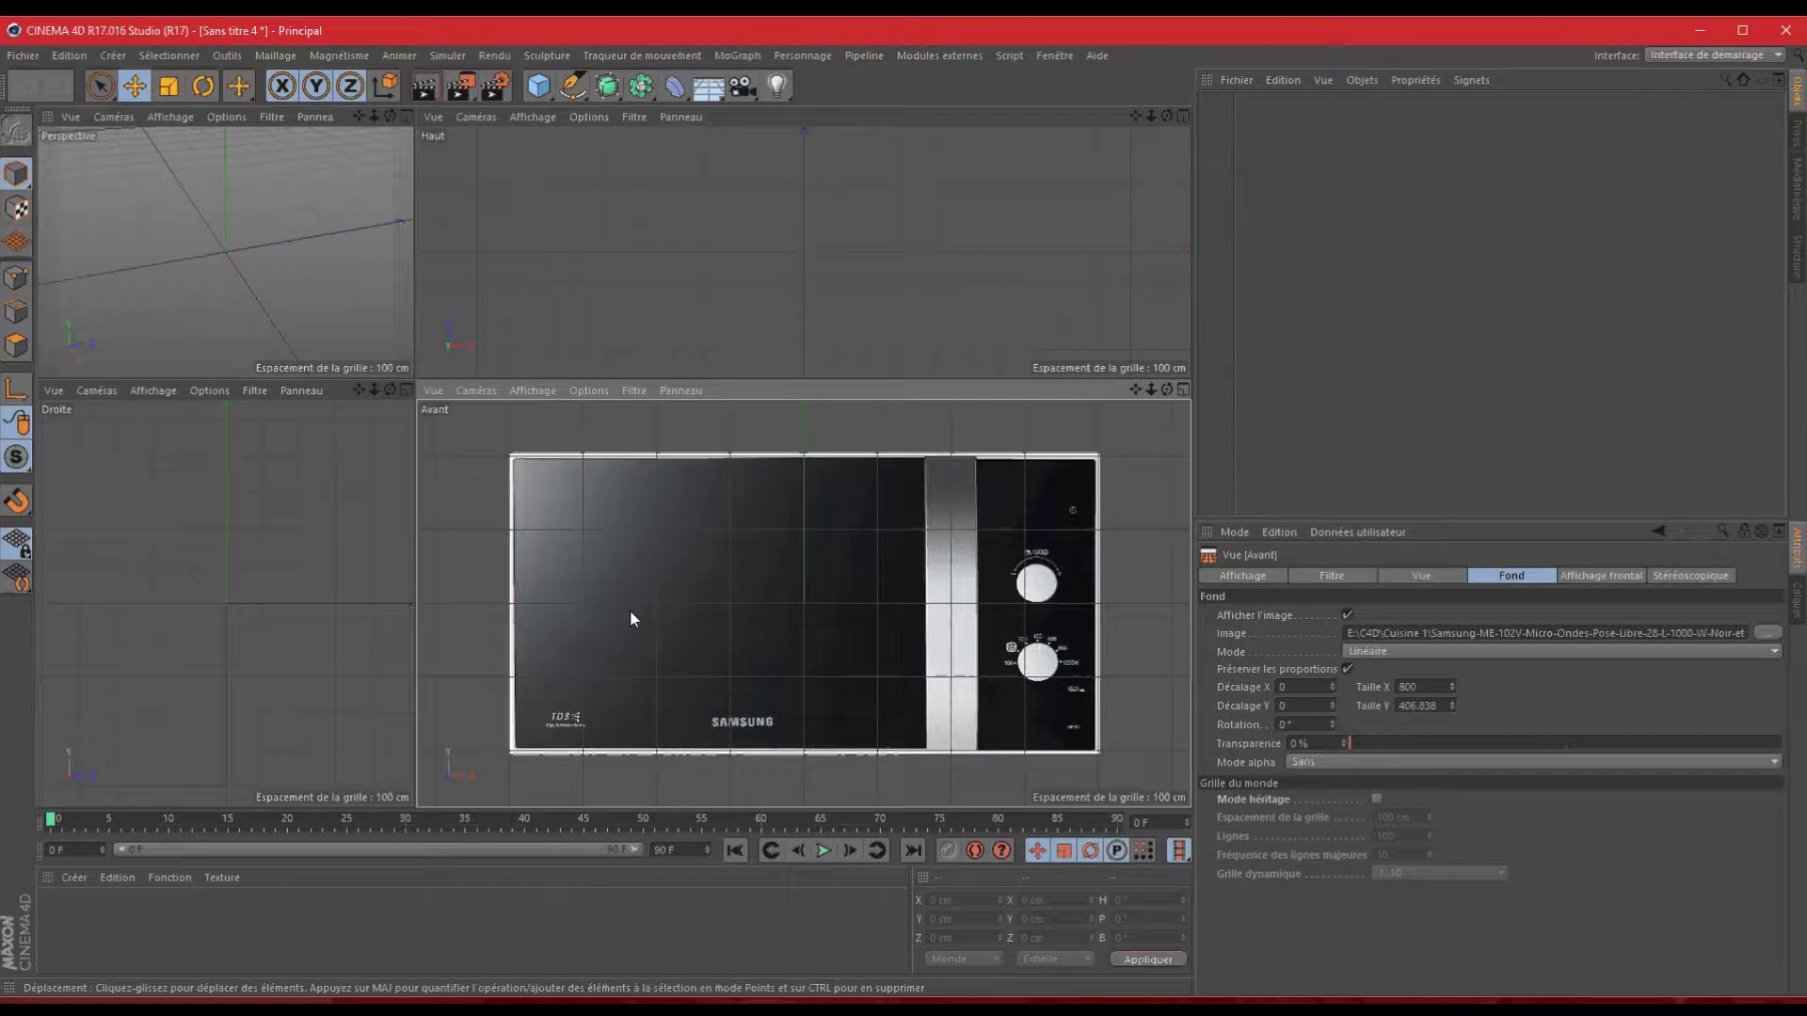
- Add a cube primitive and convert it to an editable polygon object
left_click(540, 88)
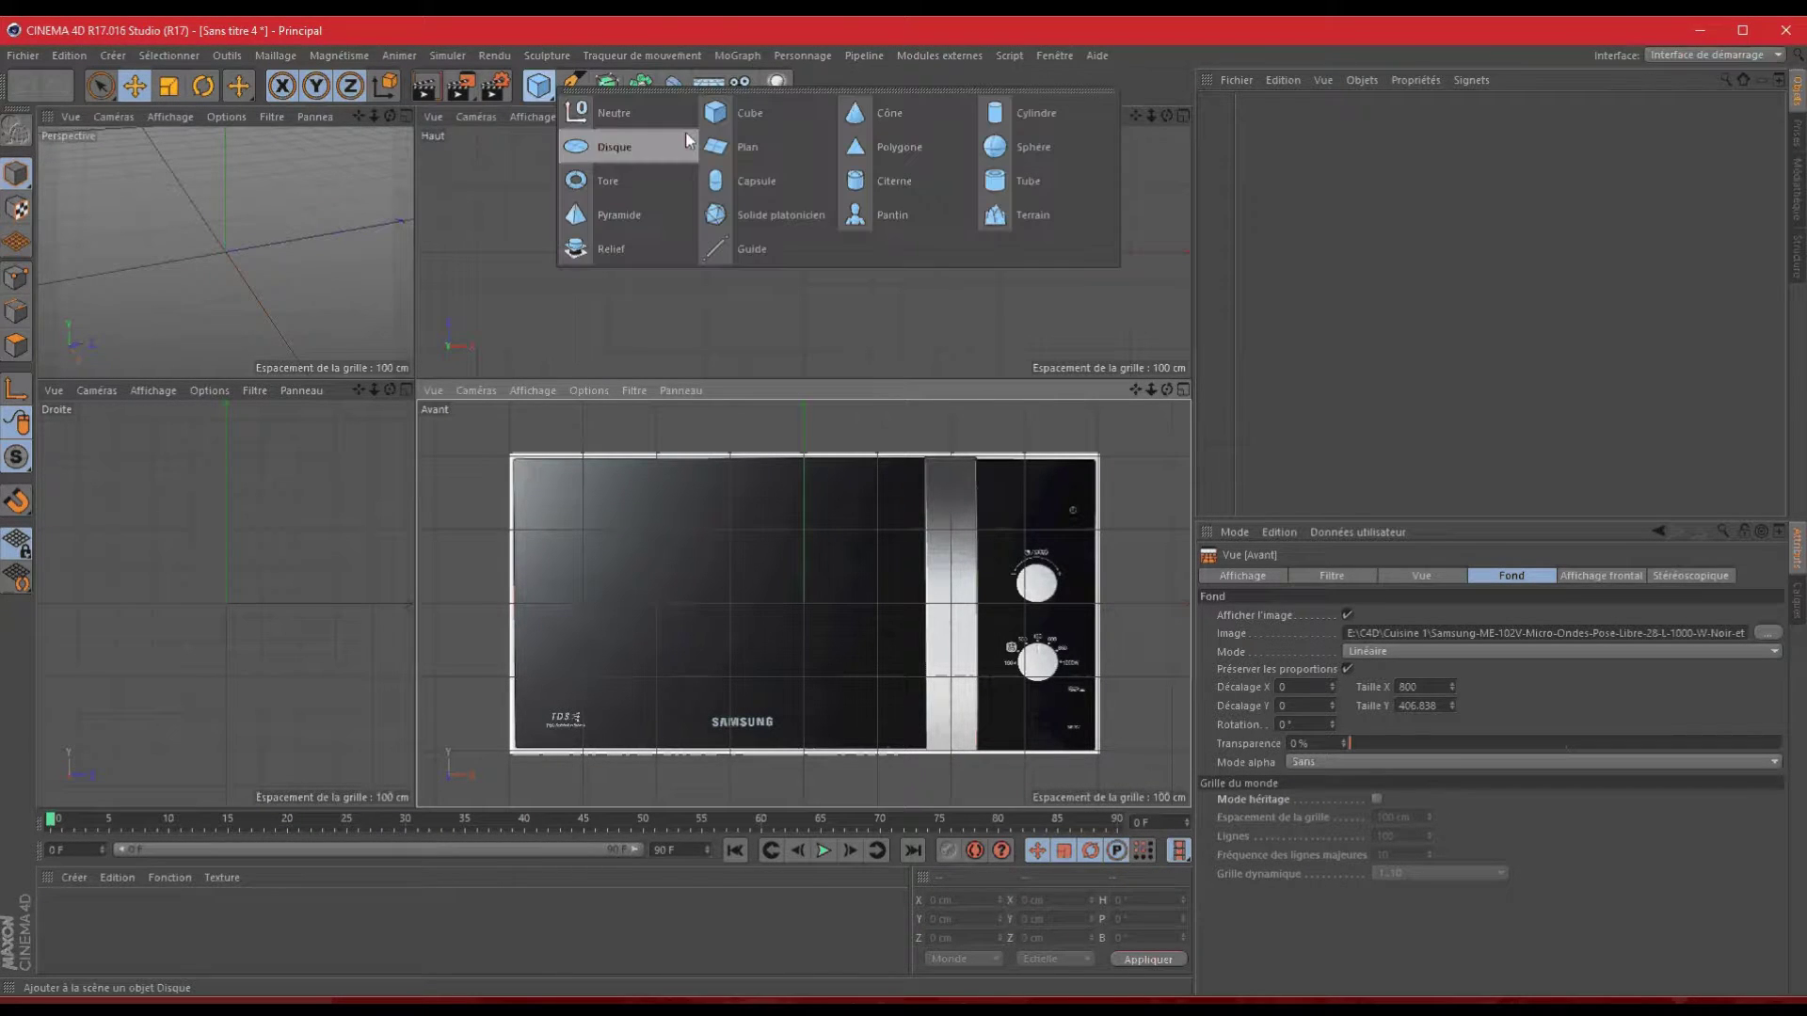
left_click(741, 126)
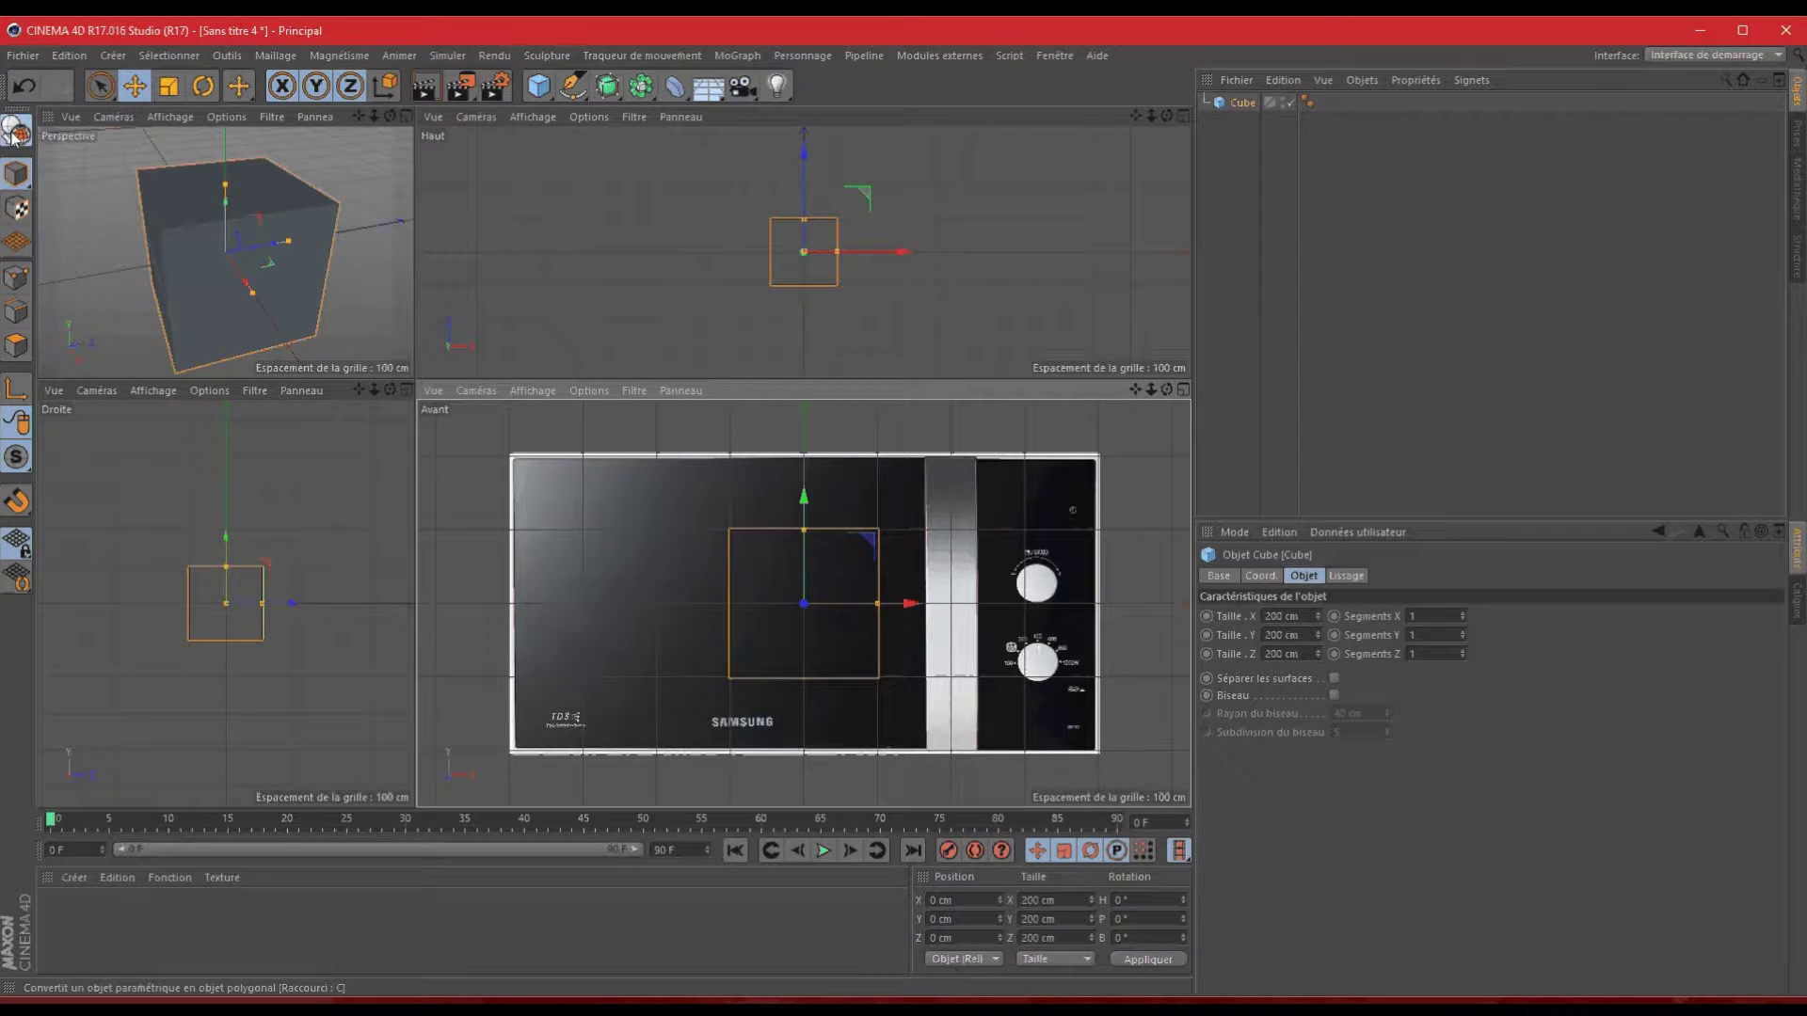
left_click(16, 130)
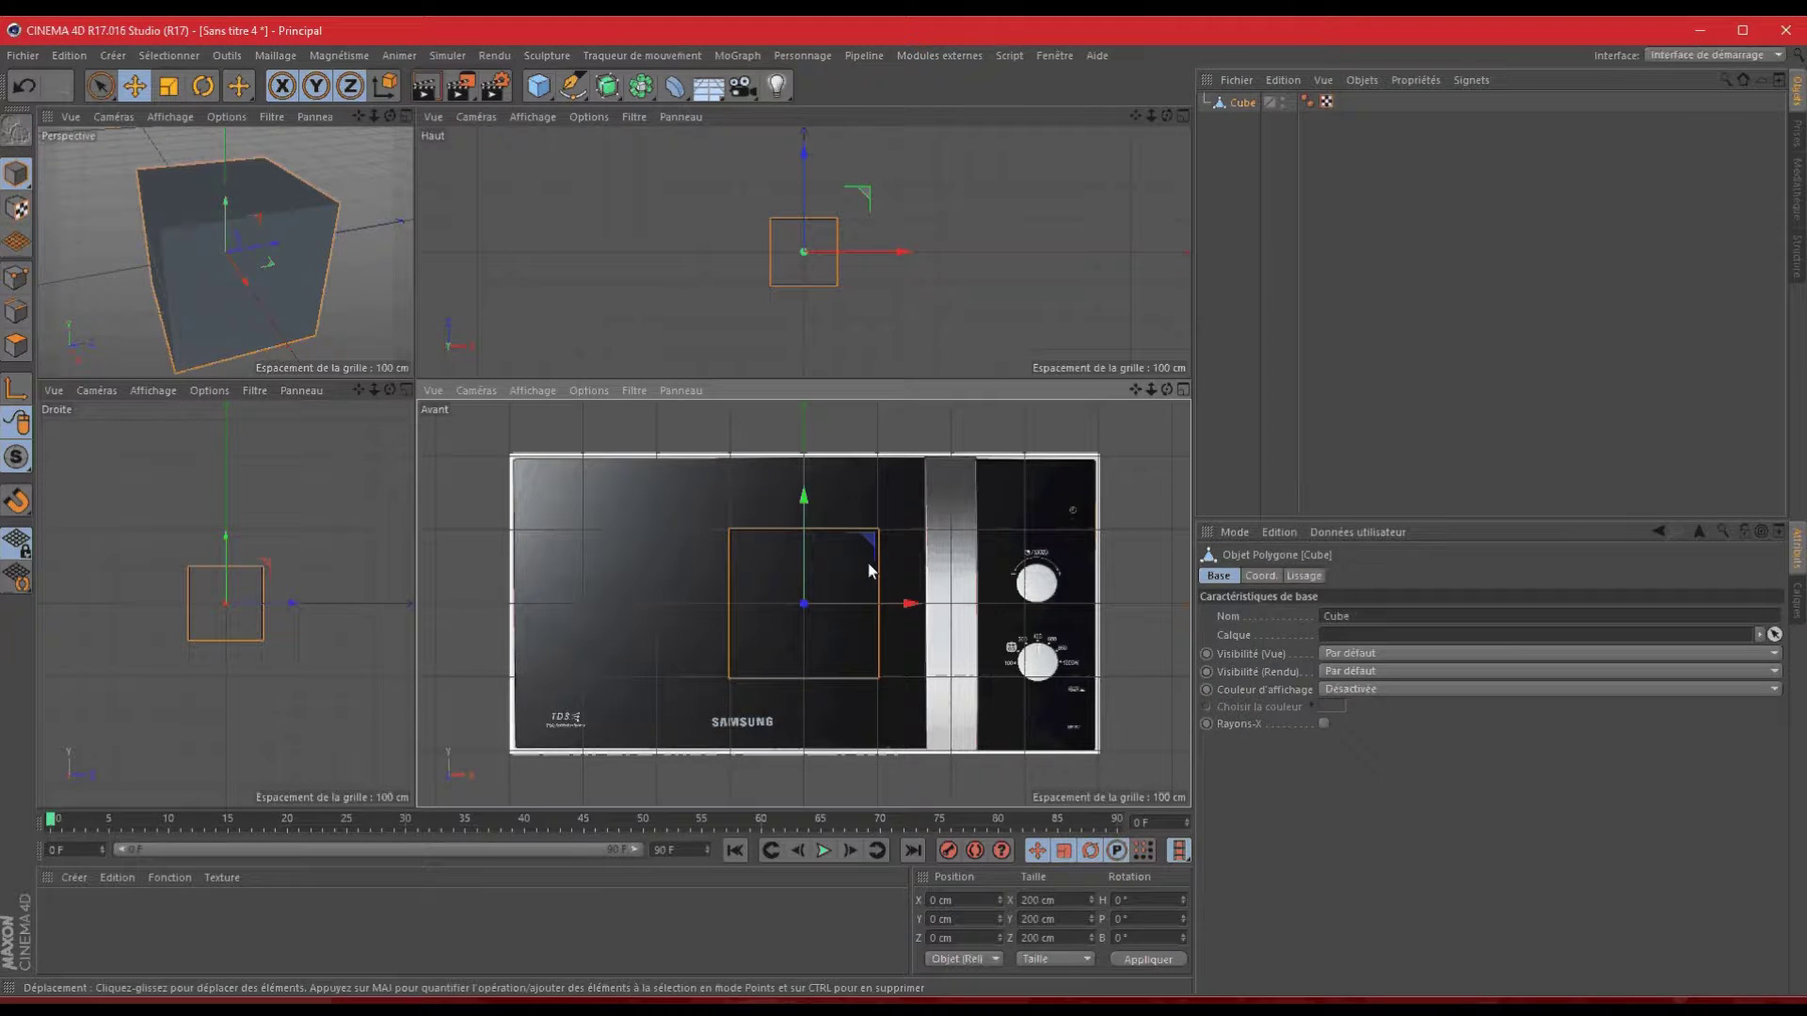
- Raise the cube's top face to the upper edge of the microwave picture, at about Y 199 cm
left_click(17, 285)
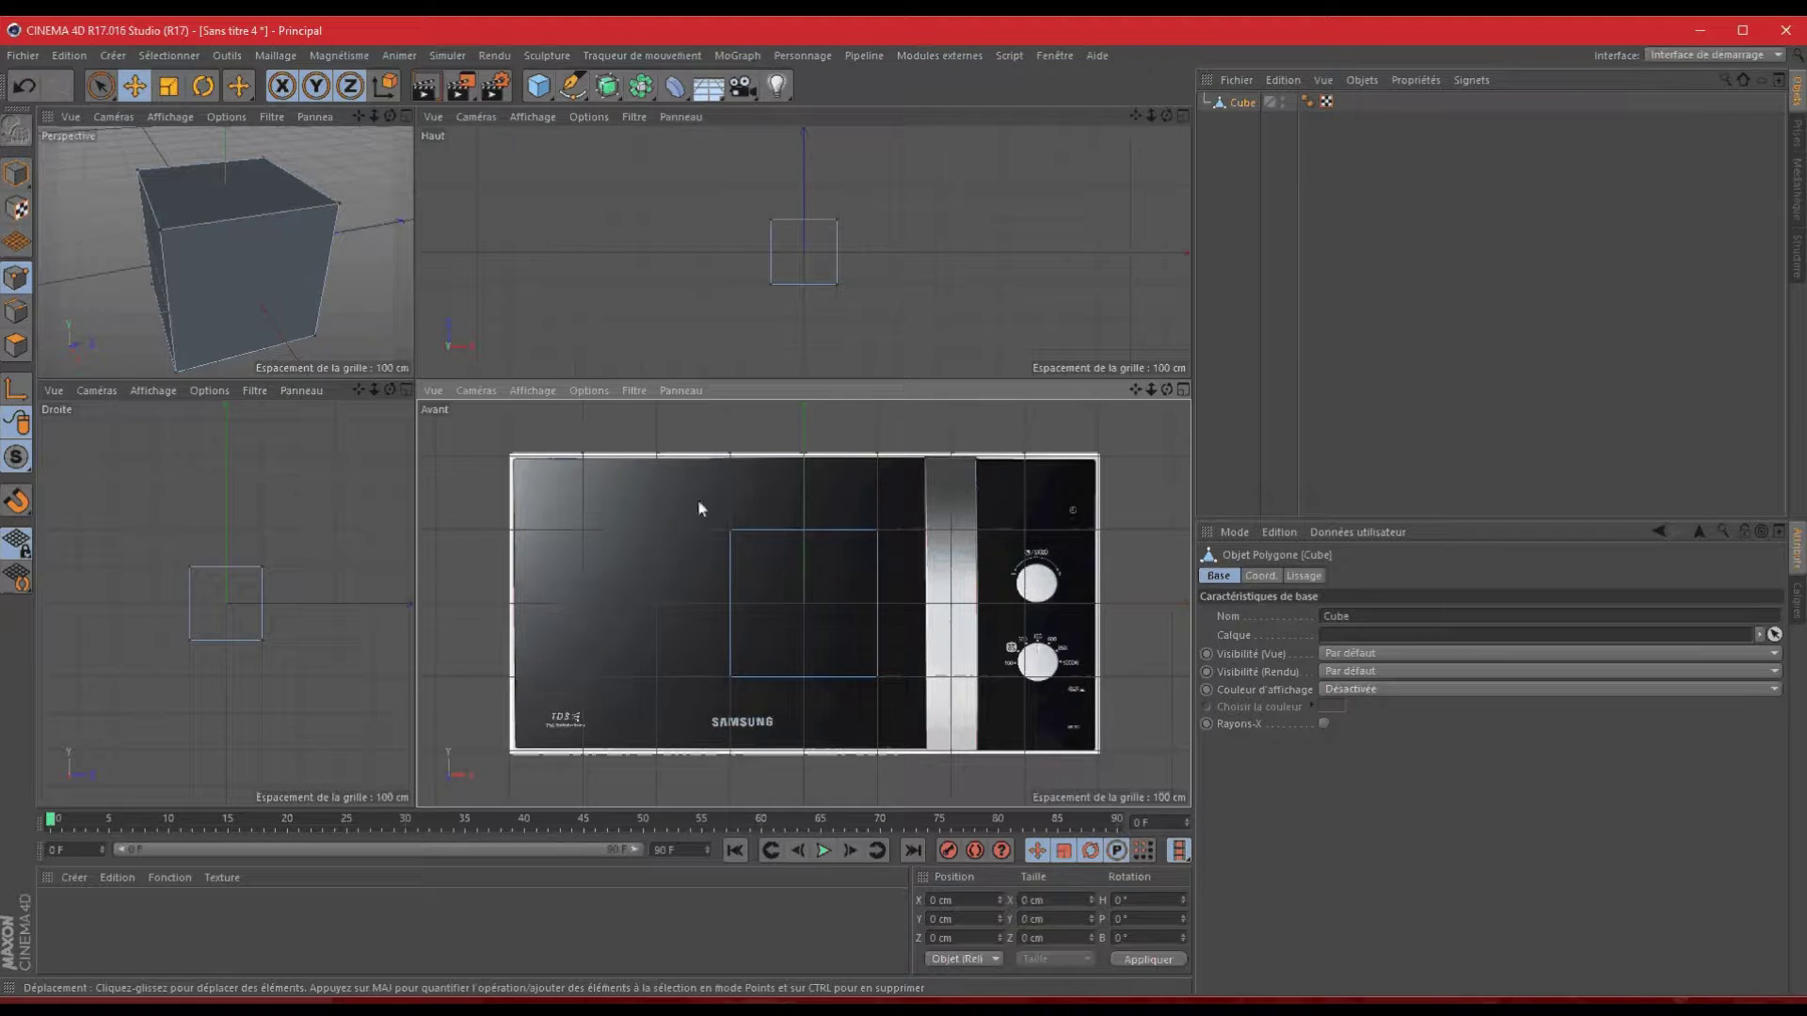
left_click(239, 194)
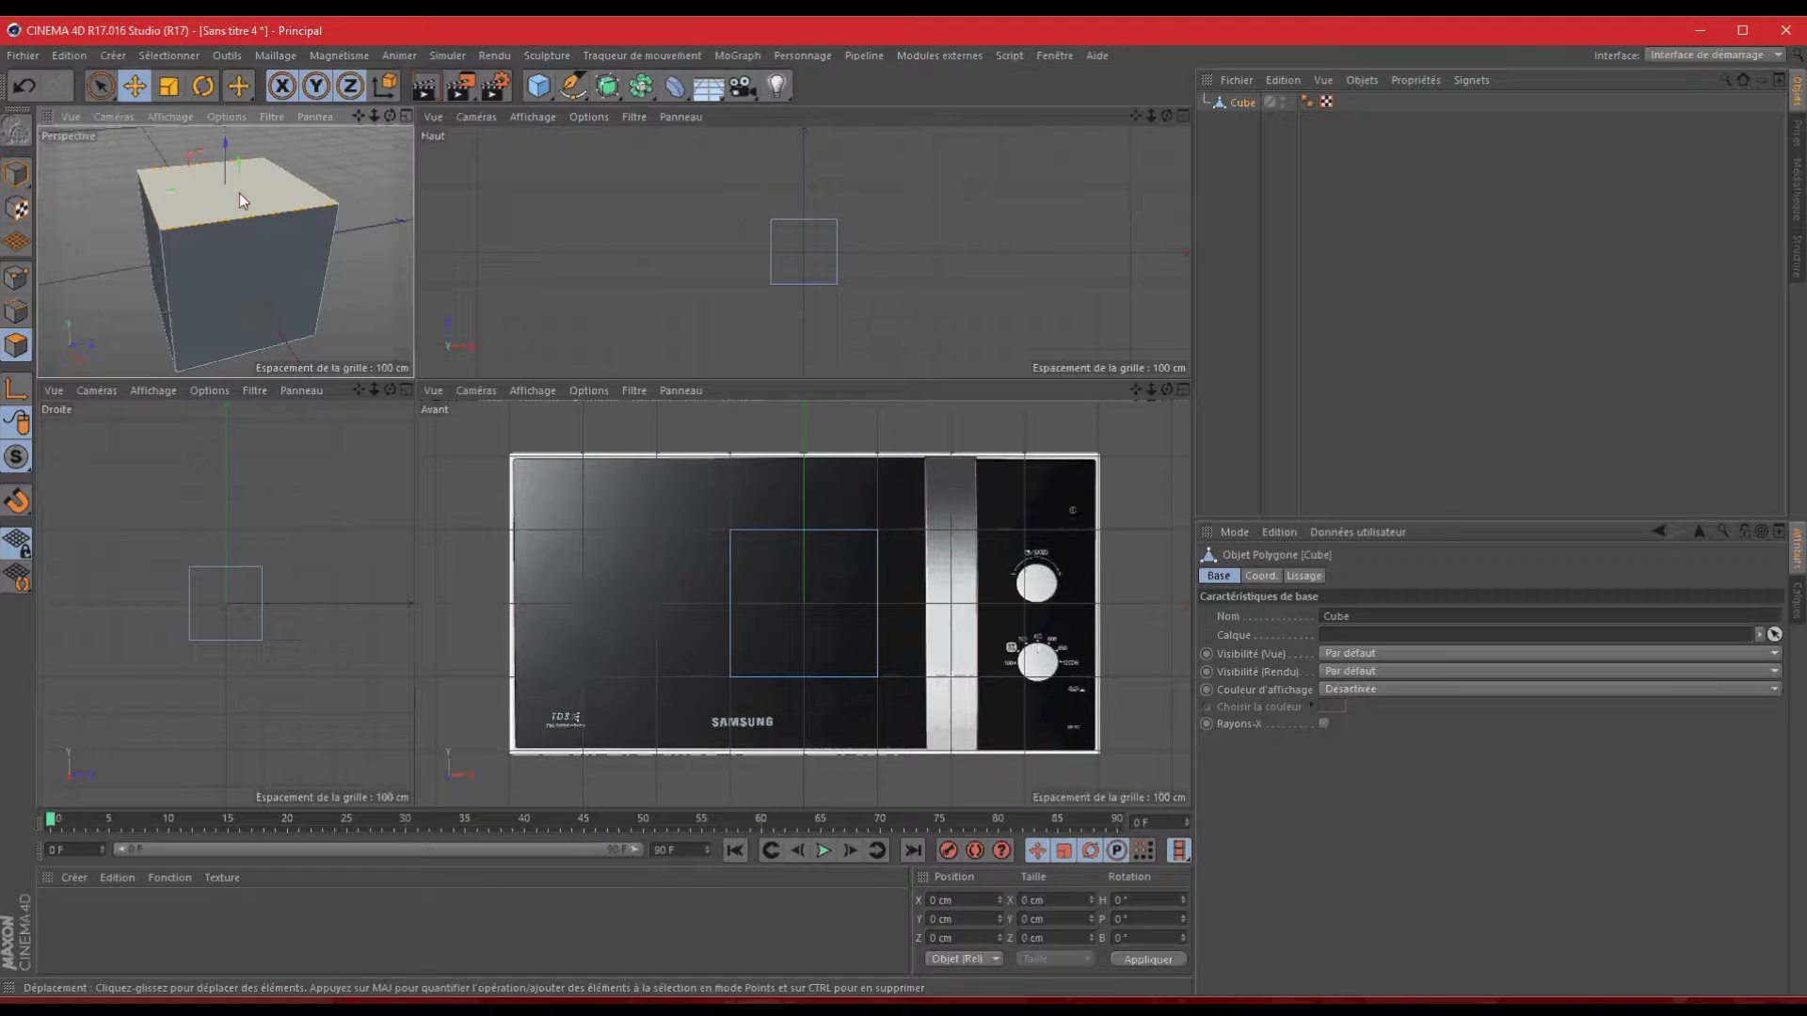
left_click(239, 194)
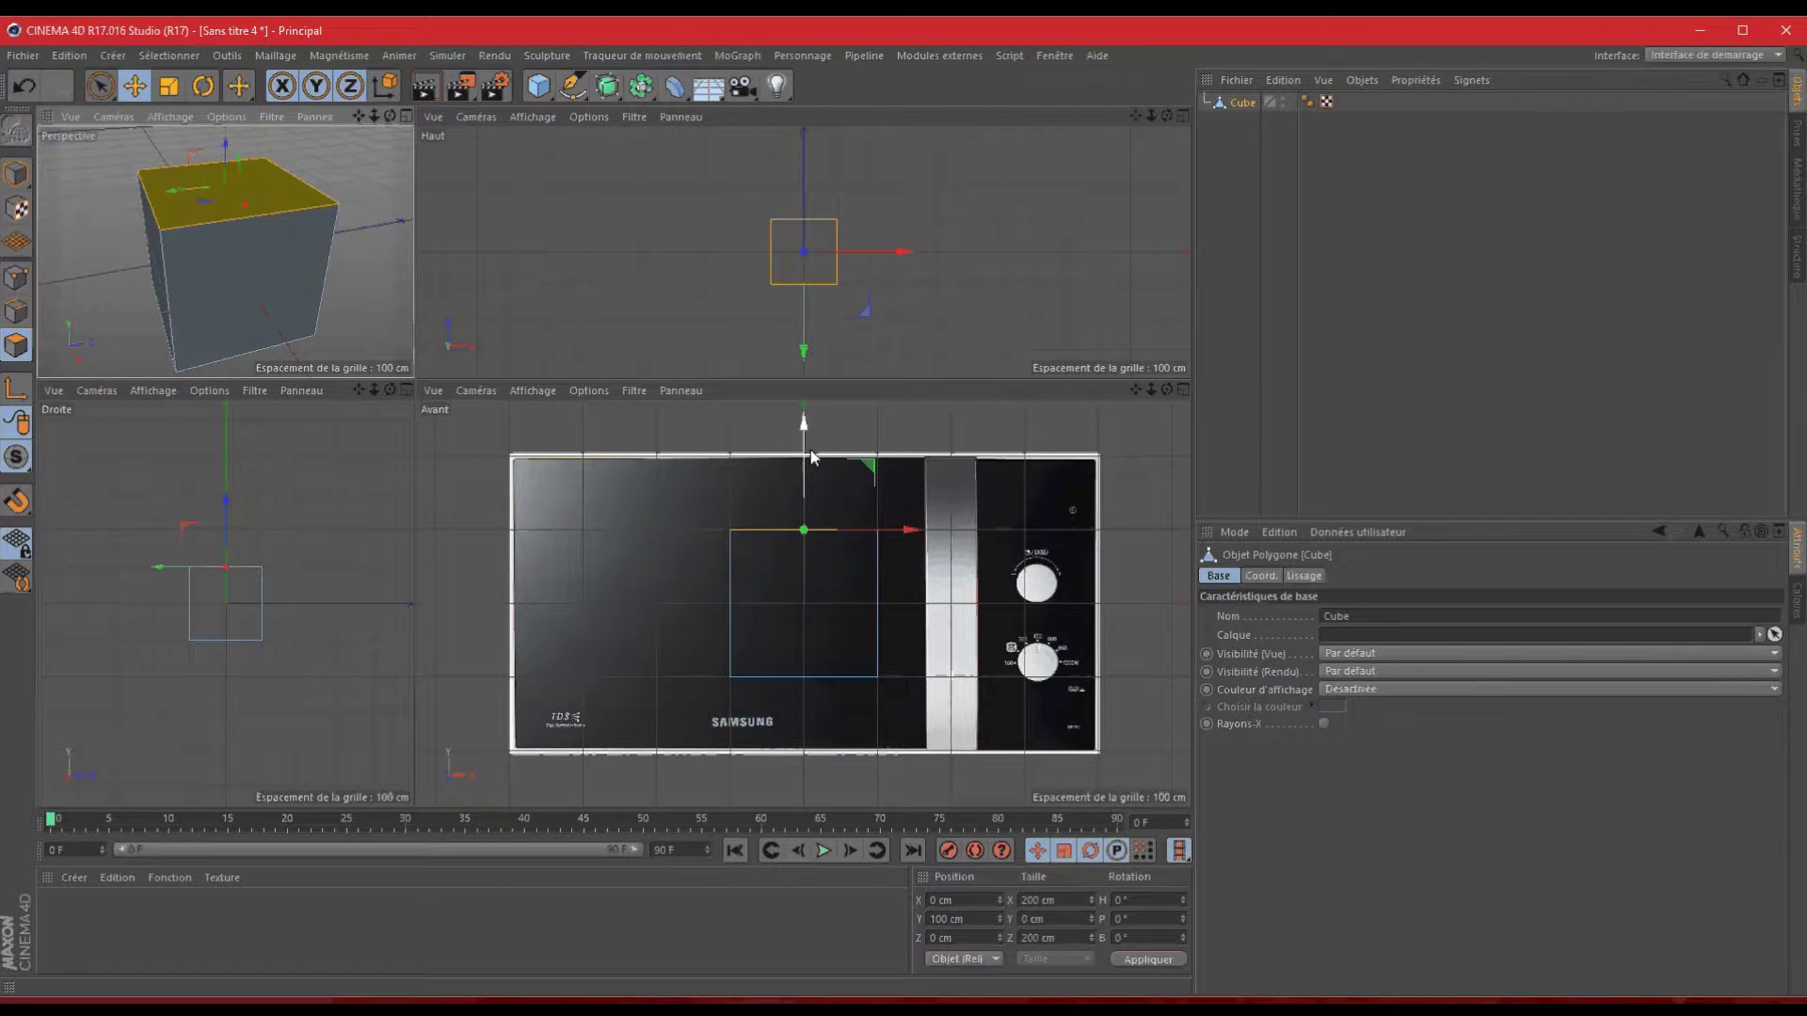
left_click_drag(812, 458, 811, 385)
left_click_drag(907, 514, 906, 517)
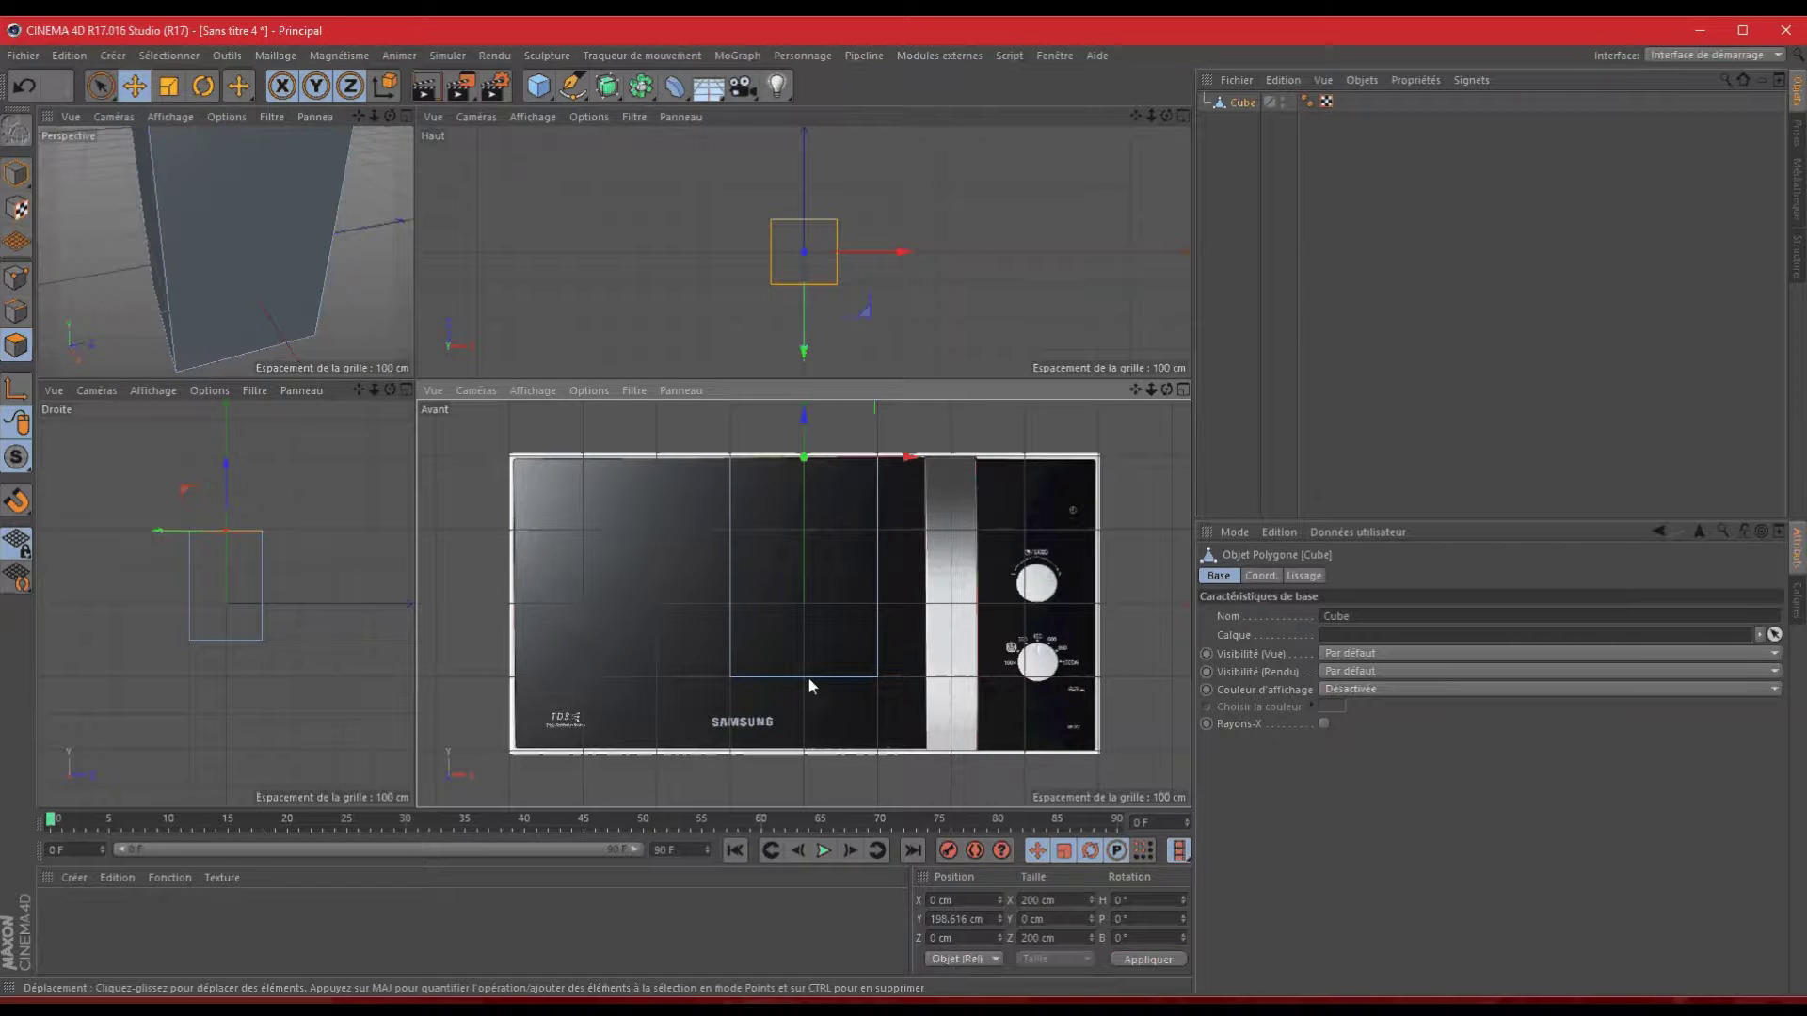
- Lower the cube's bottom face to the lower edge of the microwave picture, at about Y -200 cm
mouse_move(389, 119)
left_mouse_down()
mouse_move(415, 374)
mouse_move(389, 122)
left_mouse_up()
left_click(254, 348)
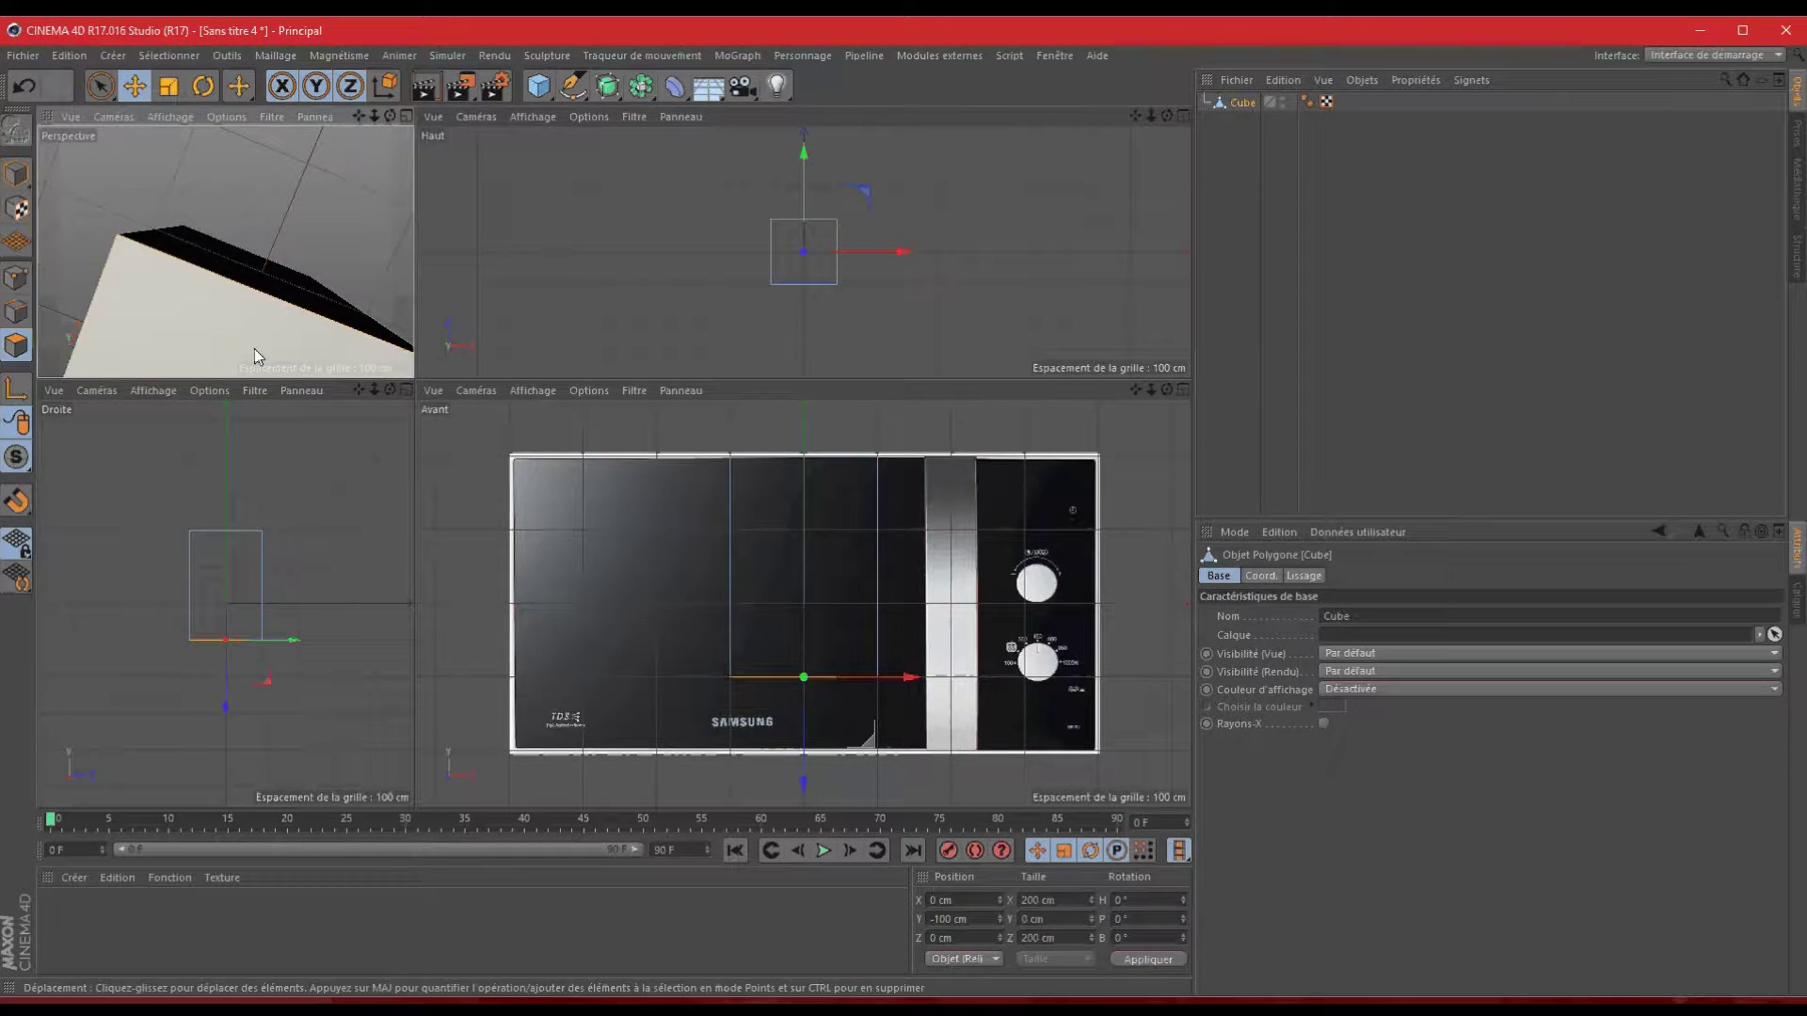
left_click_drag(804, 751, 906, 506)
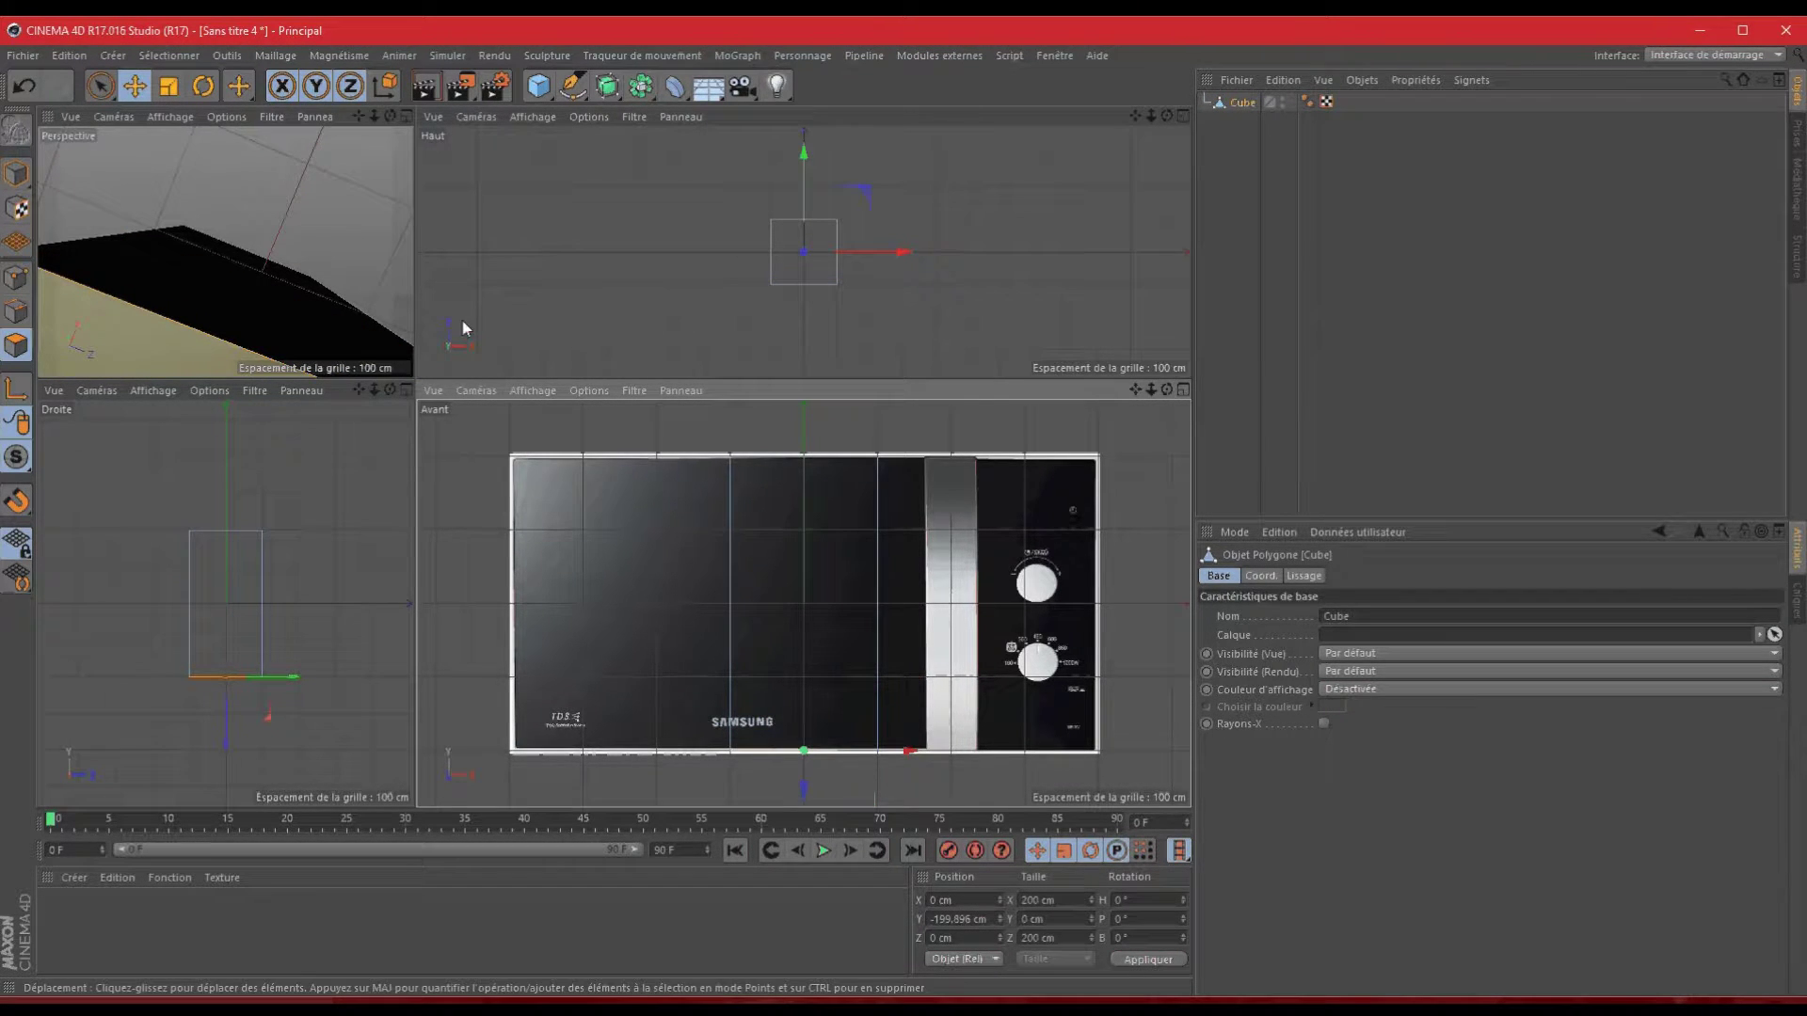
- Move the cube's +X side face out to the microwave picture's edge beside the knobs, at about X 400 cm
left_click_drag(222, 251, 164, 228, "alt")
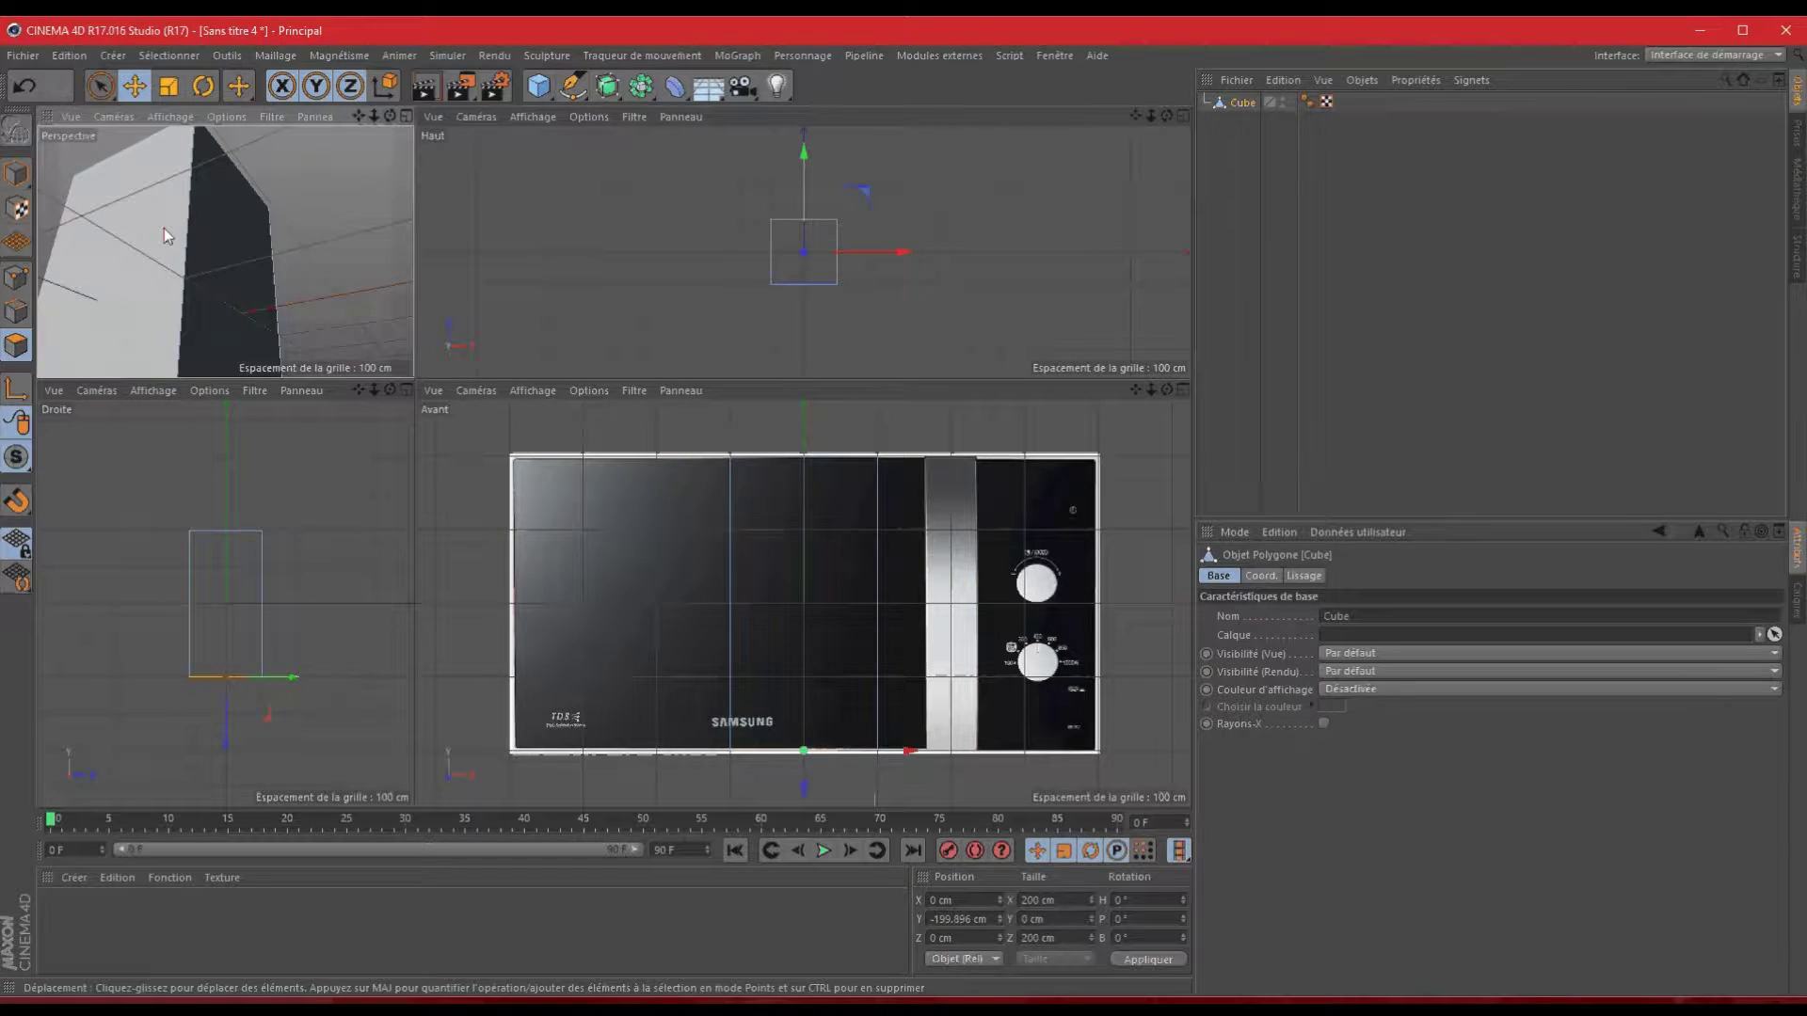
left_click(163, 235)
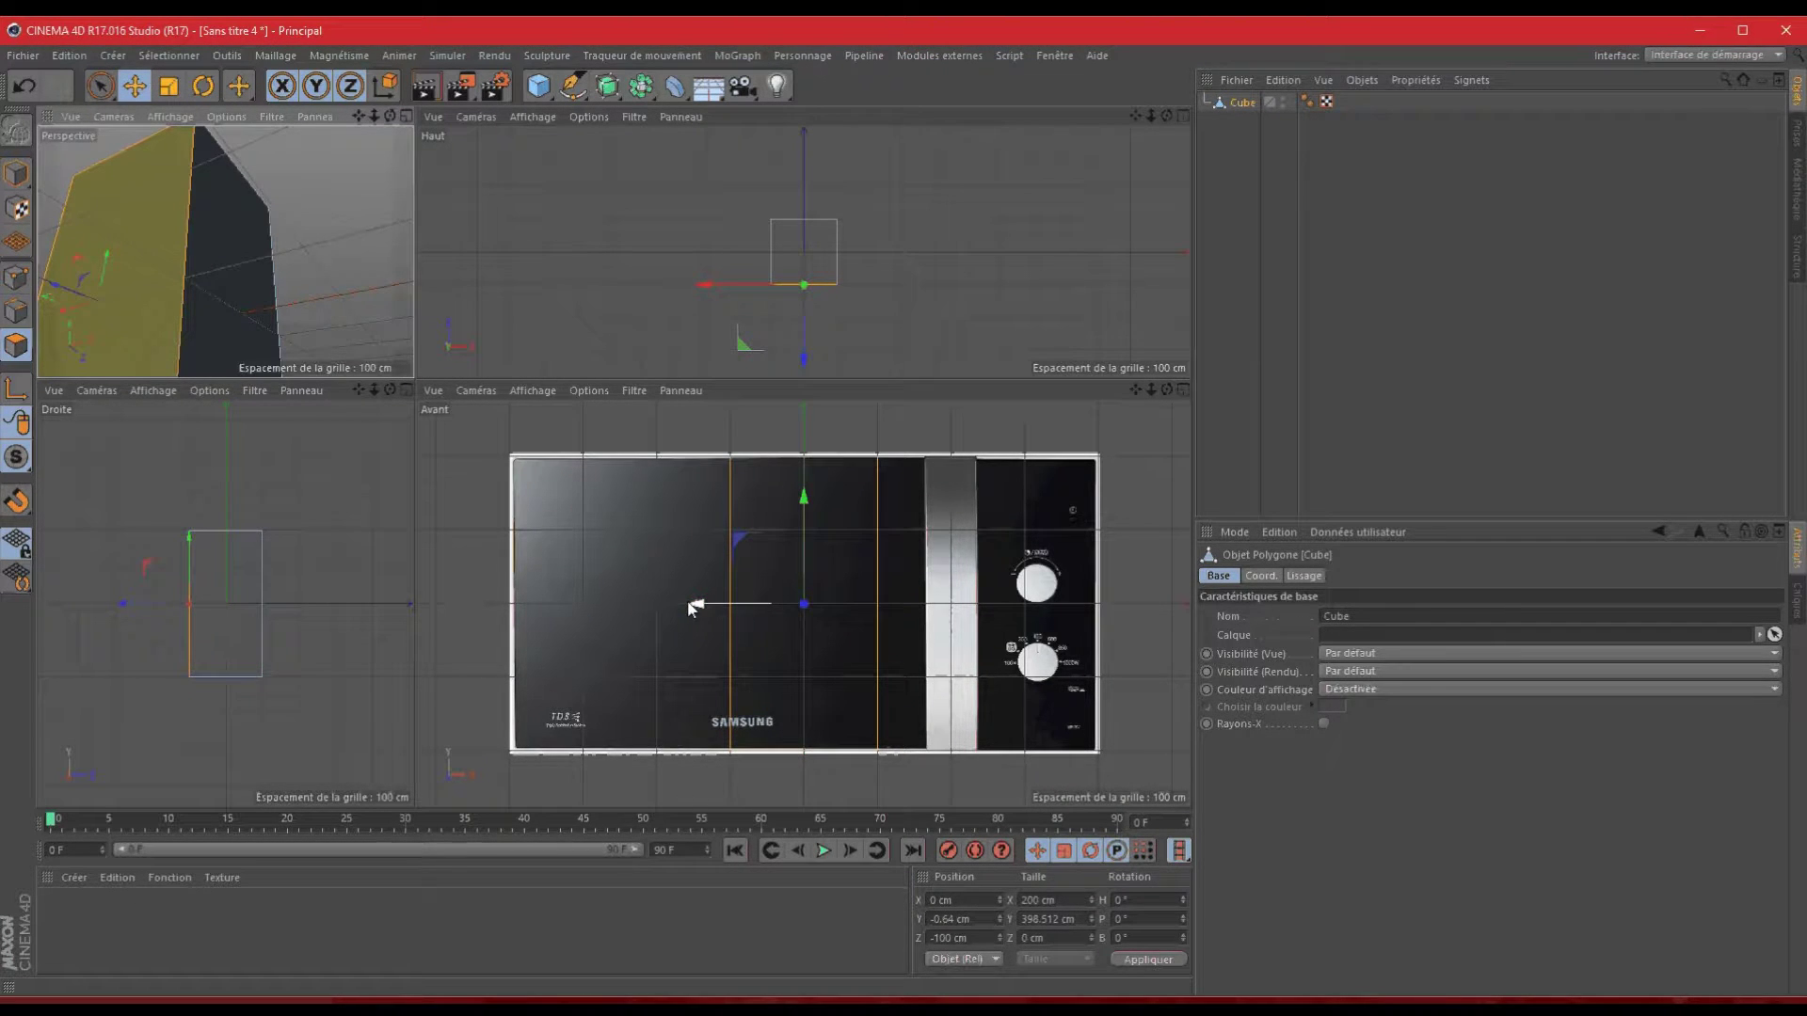
left_click(253, 290)
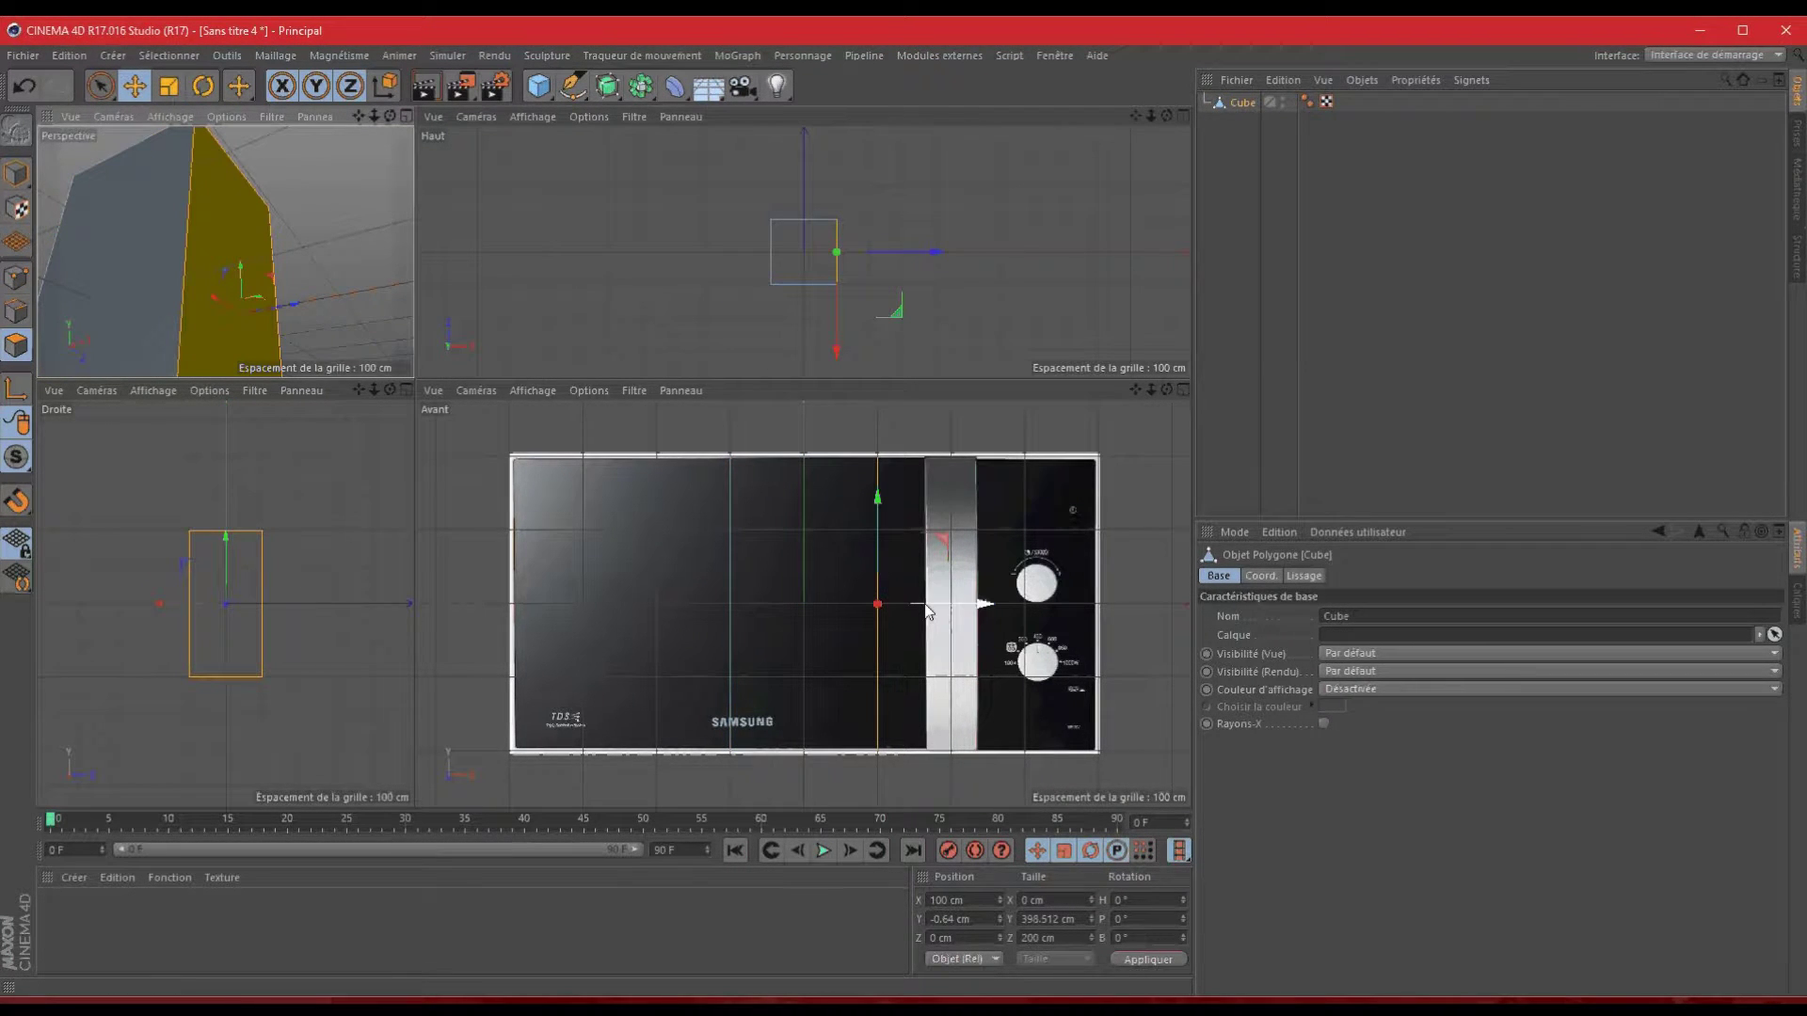
left_click_drag(926, 612, 1081, 559)
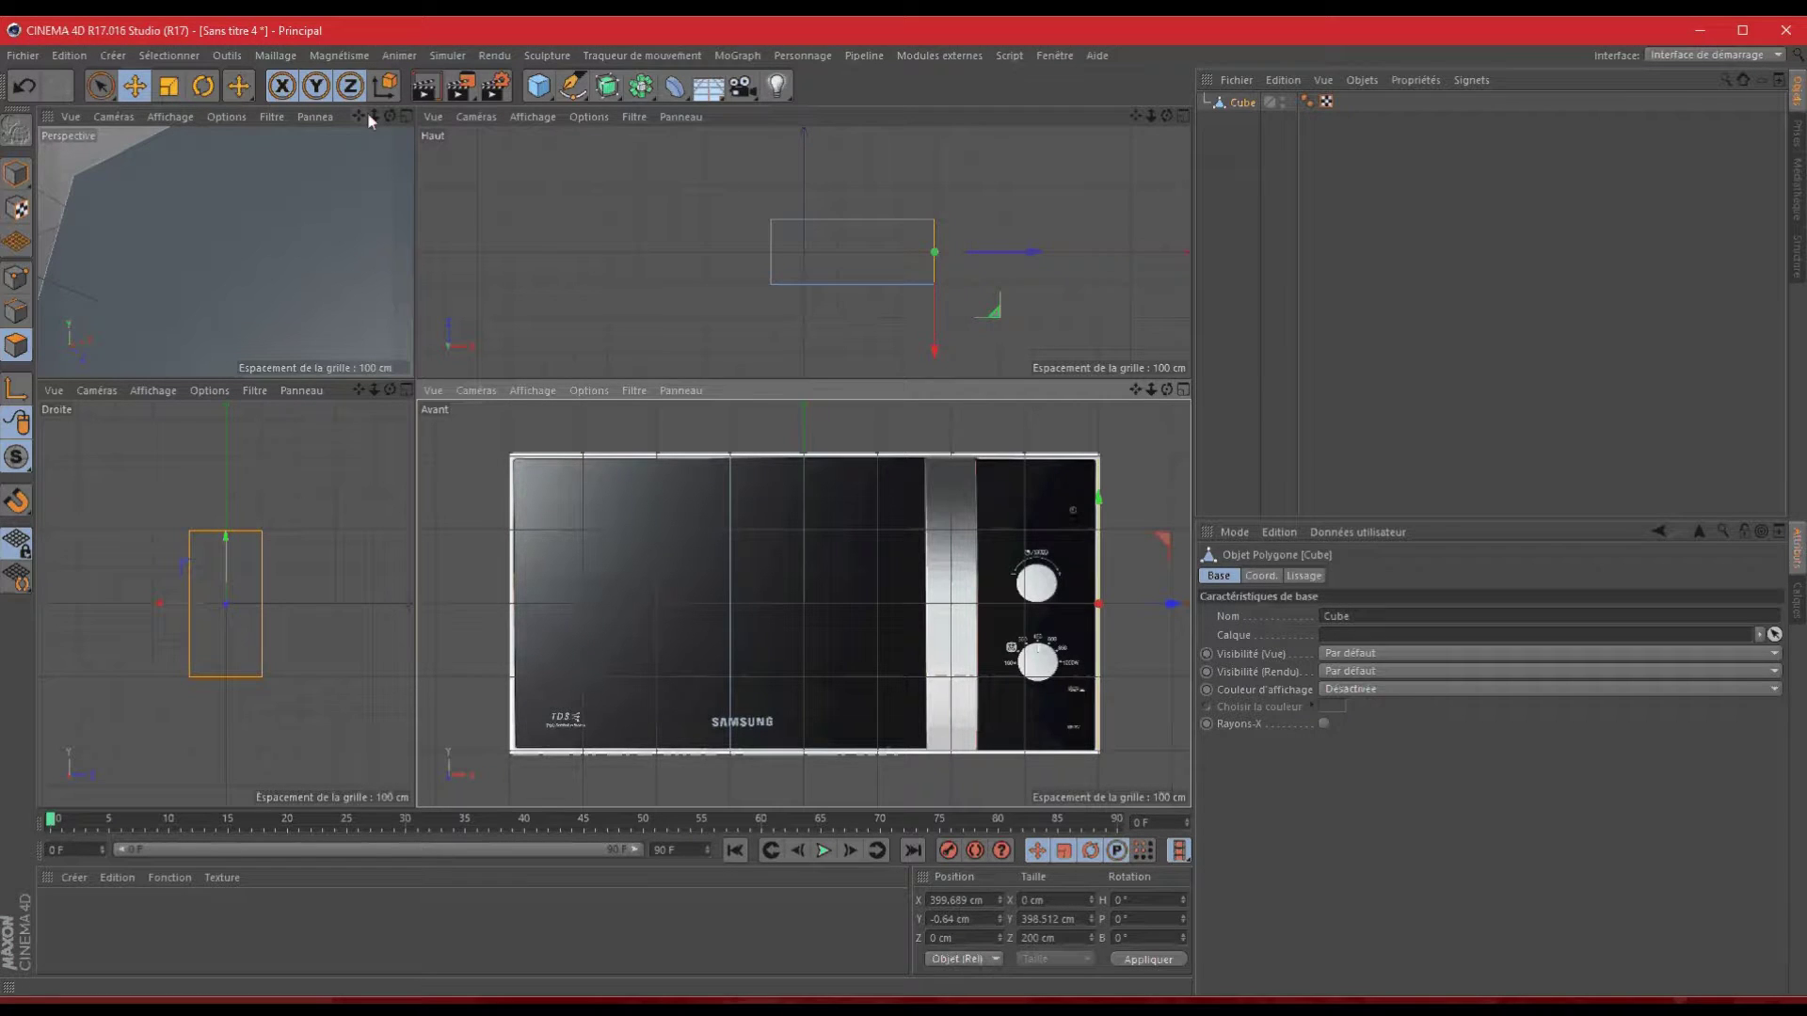
- Move the cube's -X side face out to the opposite edge of the microwave picture, at about X -397 cm
left_click_drag(369, 113, 409, 268)
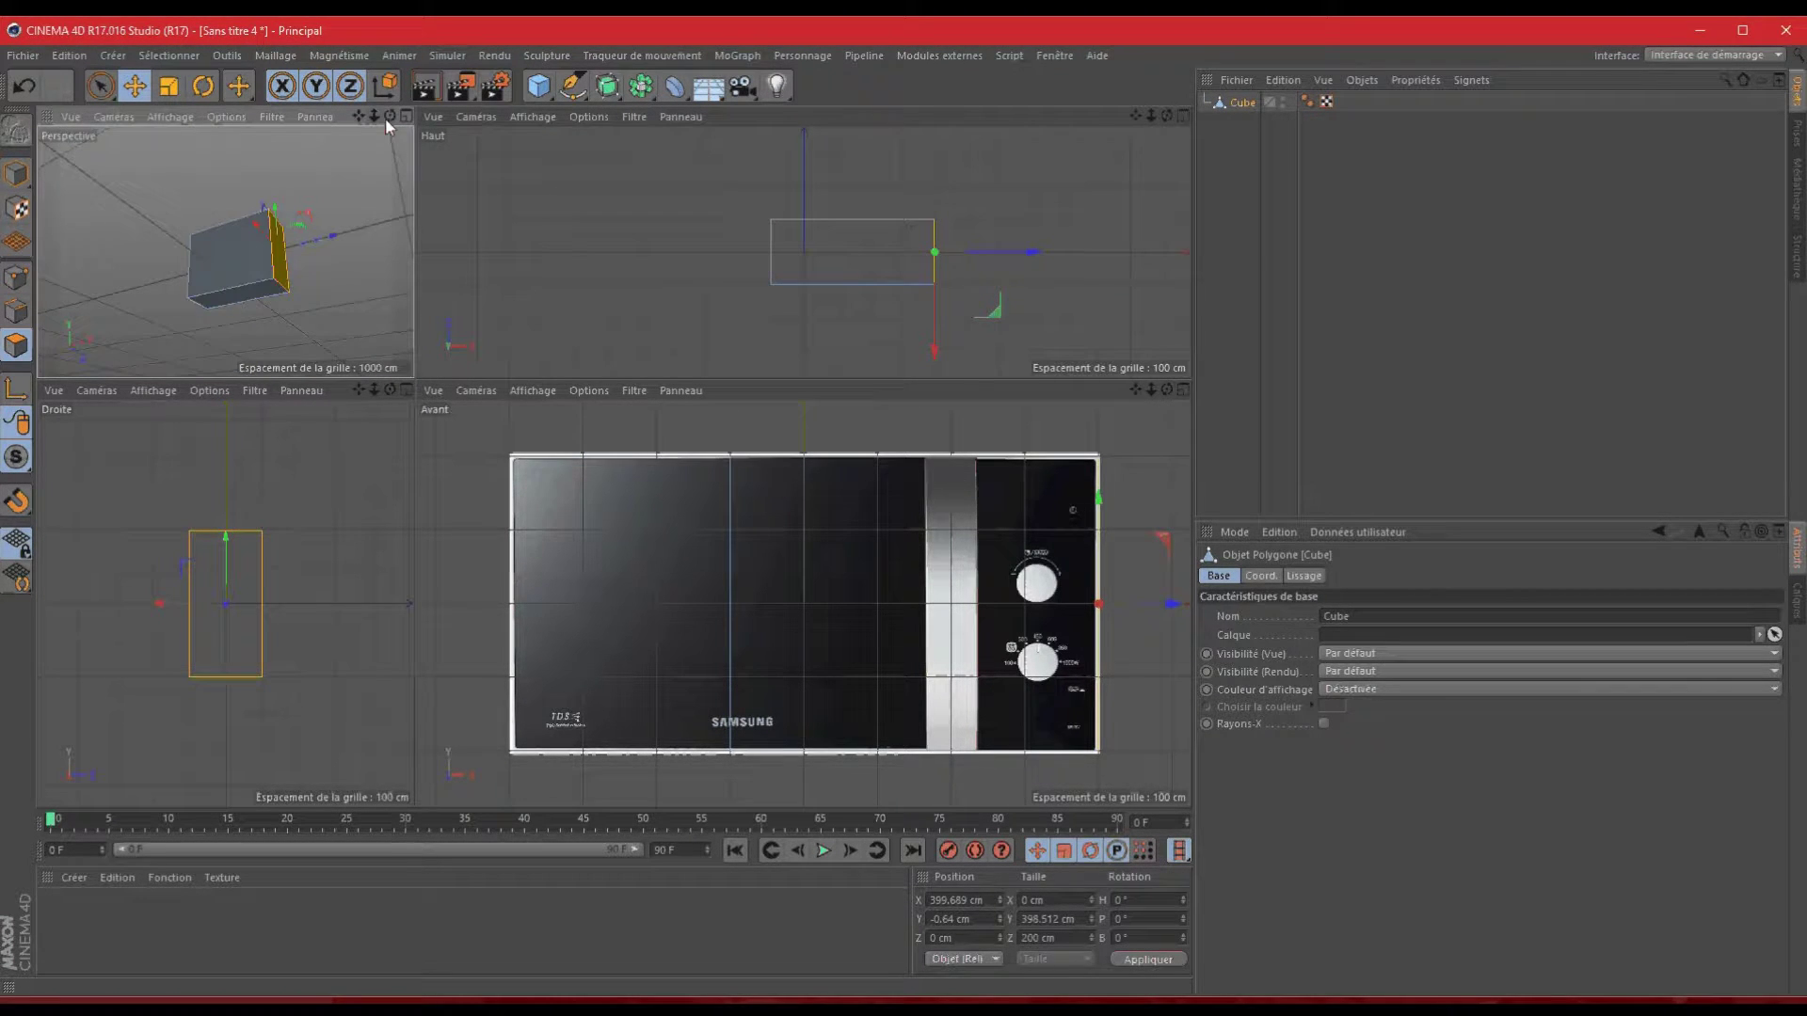
left_click_drag(387, 119, 218, 243)
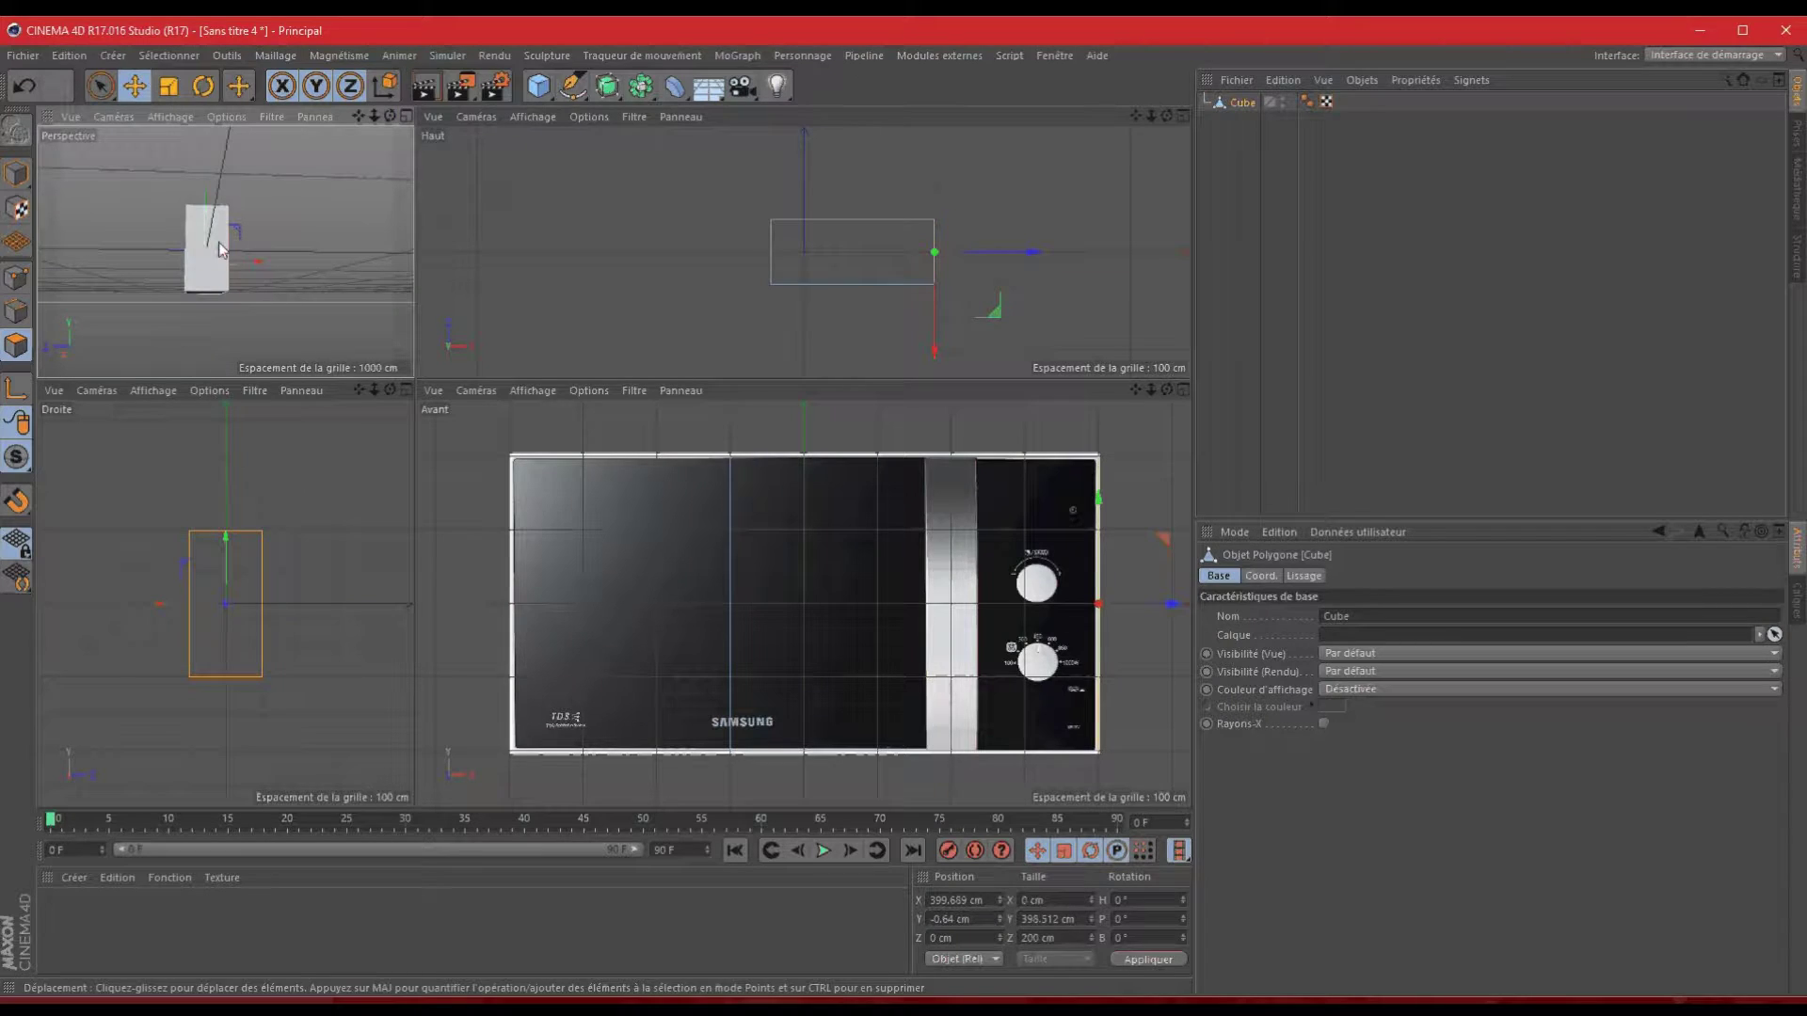
left_click(218, 243)
left_click_drag(665, 606, 445, 593)
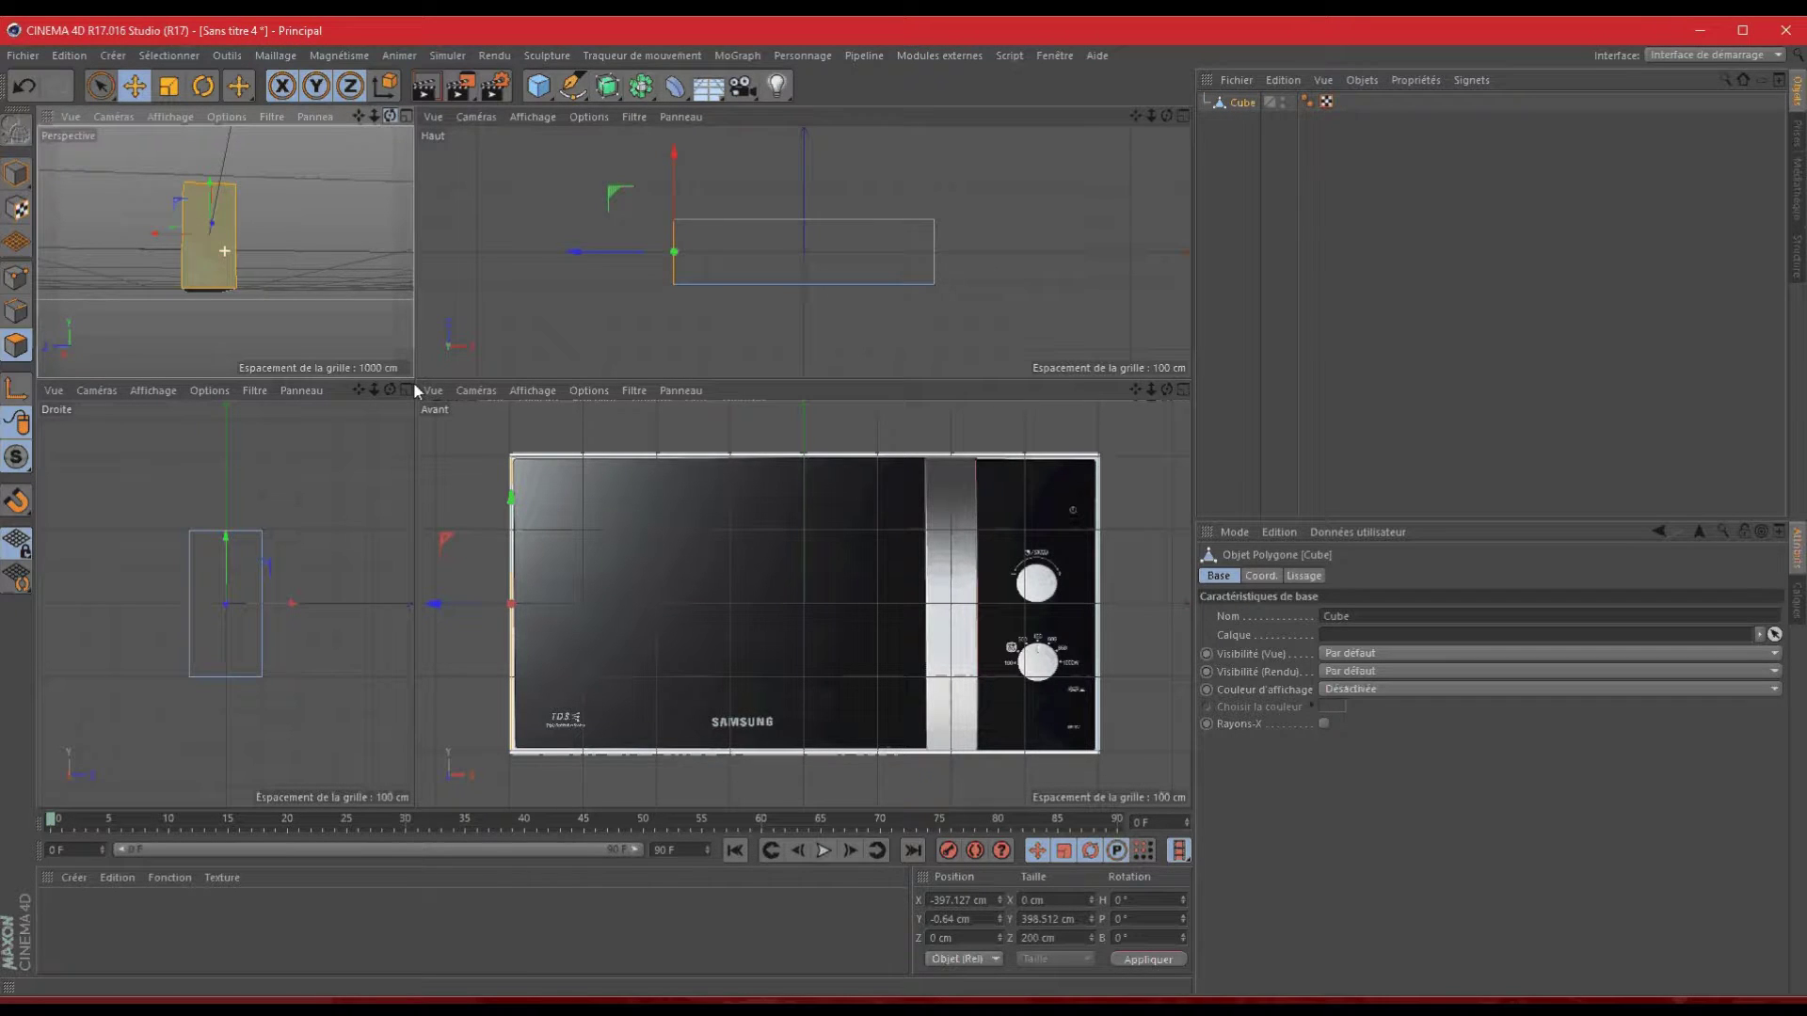
- Pull the box's rear face back to about Z 441 cm to give the microwave its depth
left_click_drag(414, 376, 414, 377)
left_click(162, 184)
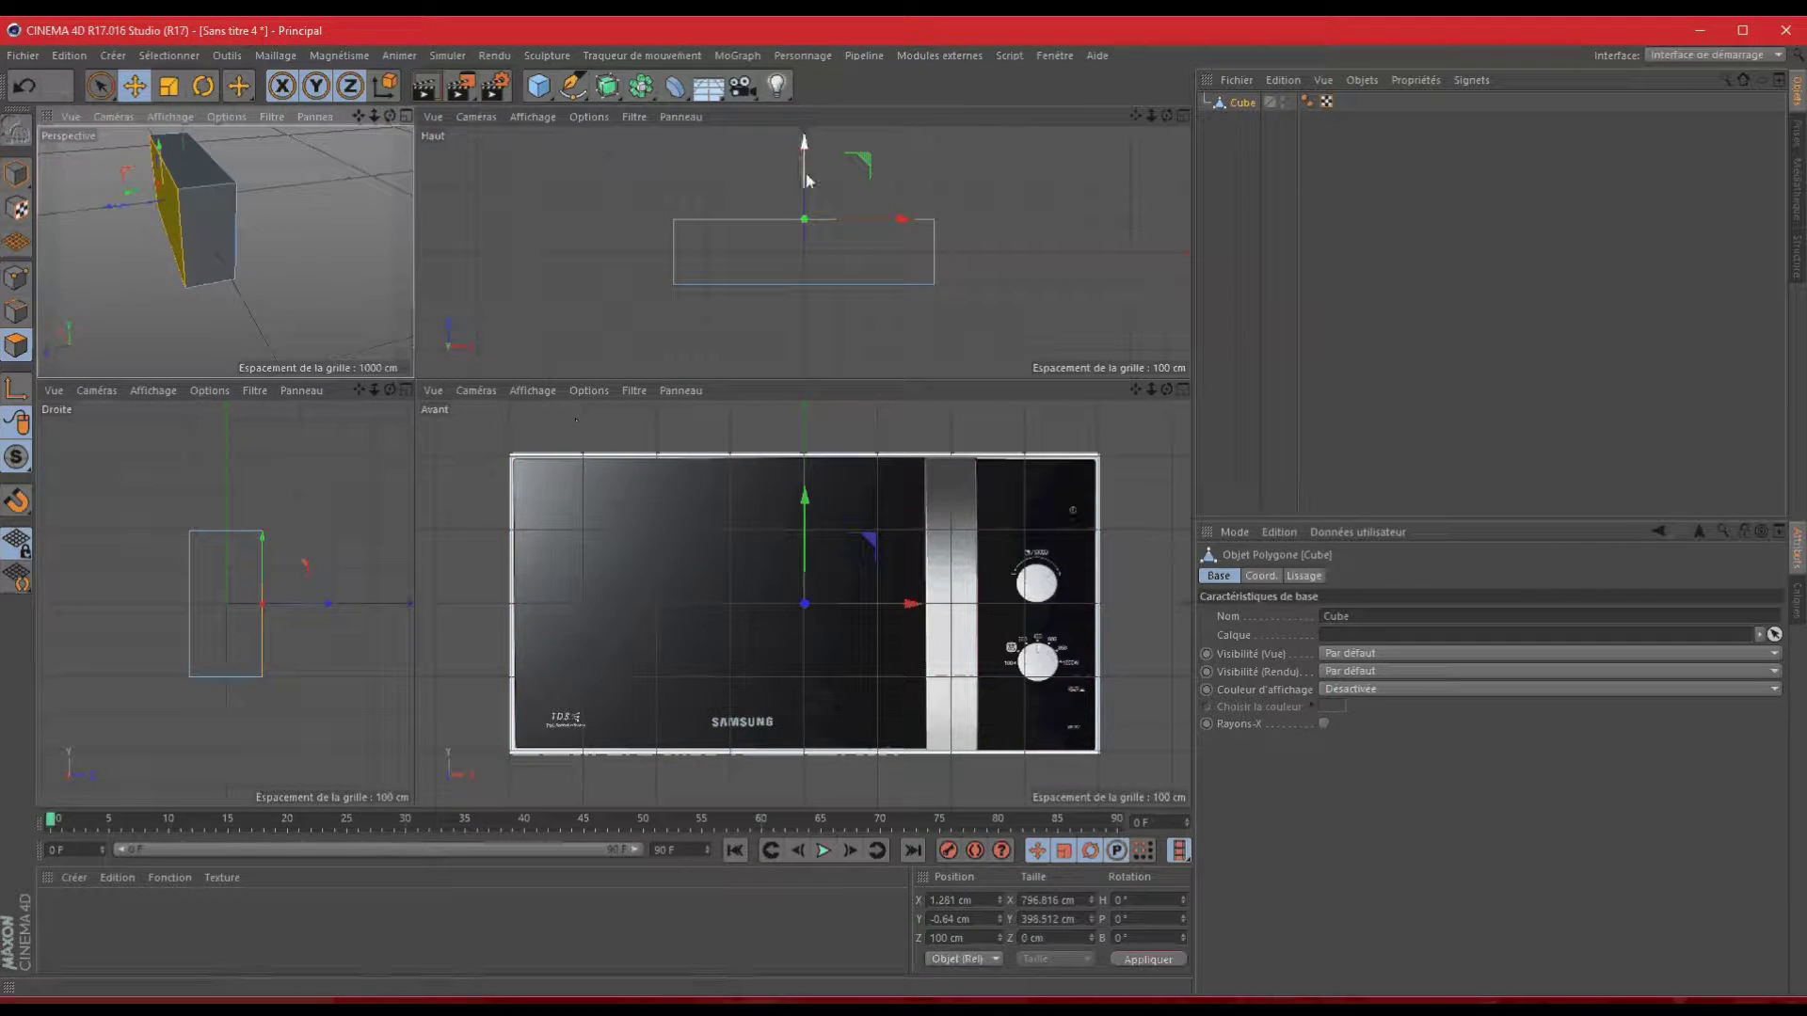
left_click_drag(806, 181, 807, 75)
left_click_drag(907, 506, 906, 506)
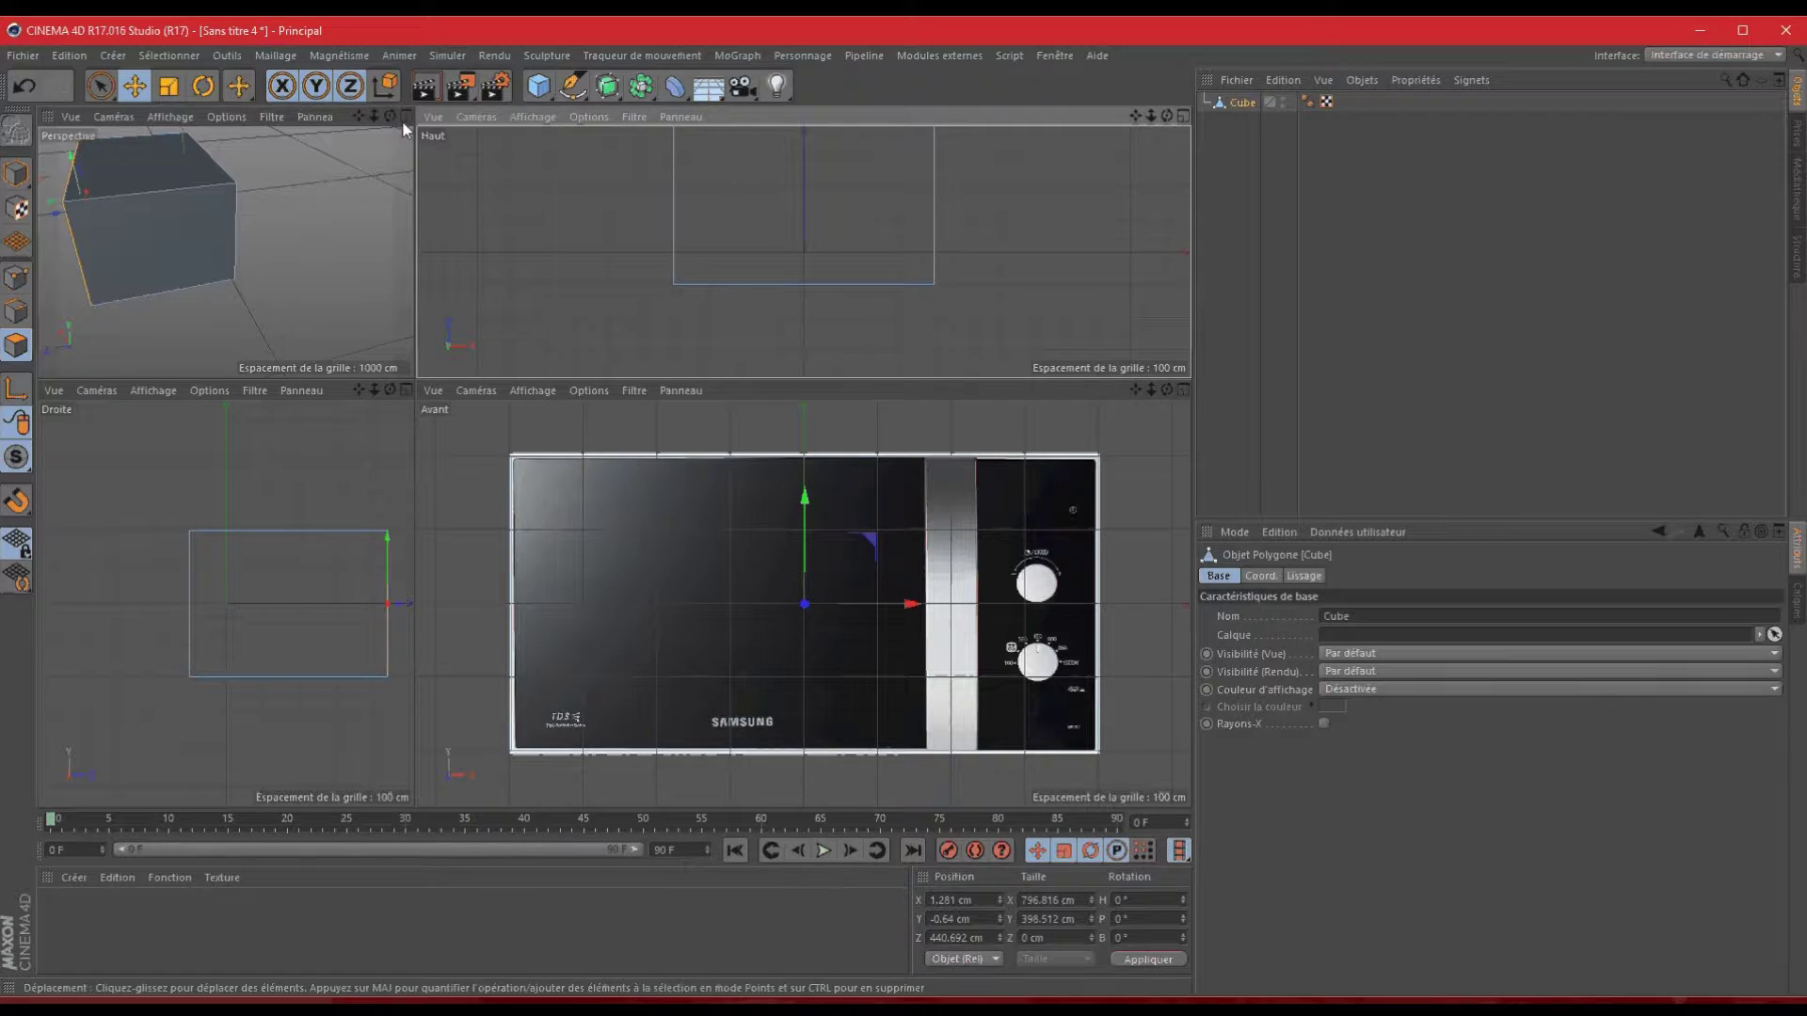
- Widen the perspective viewport, inspect the box full size from behind, and return to the four-view layout
left_click_drag(421, 156, 541, 141)
middle_click(520, 138)
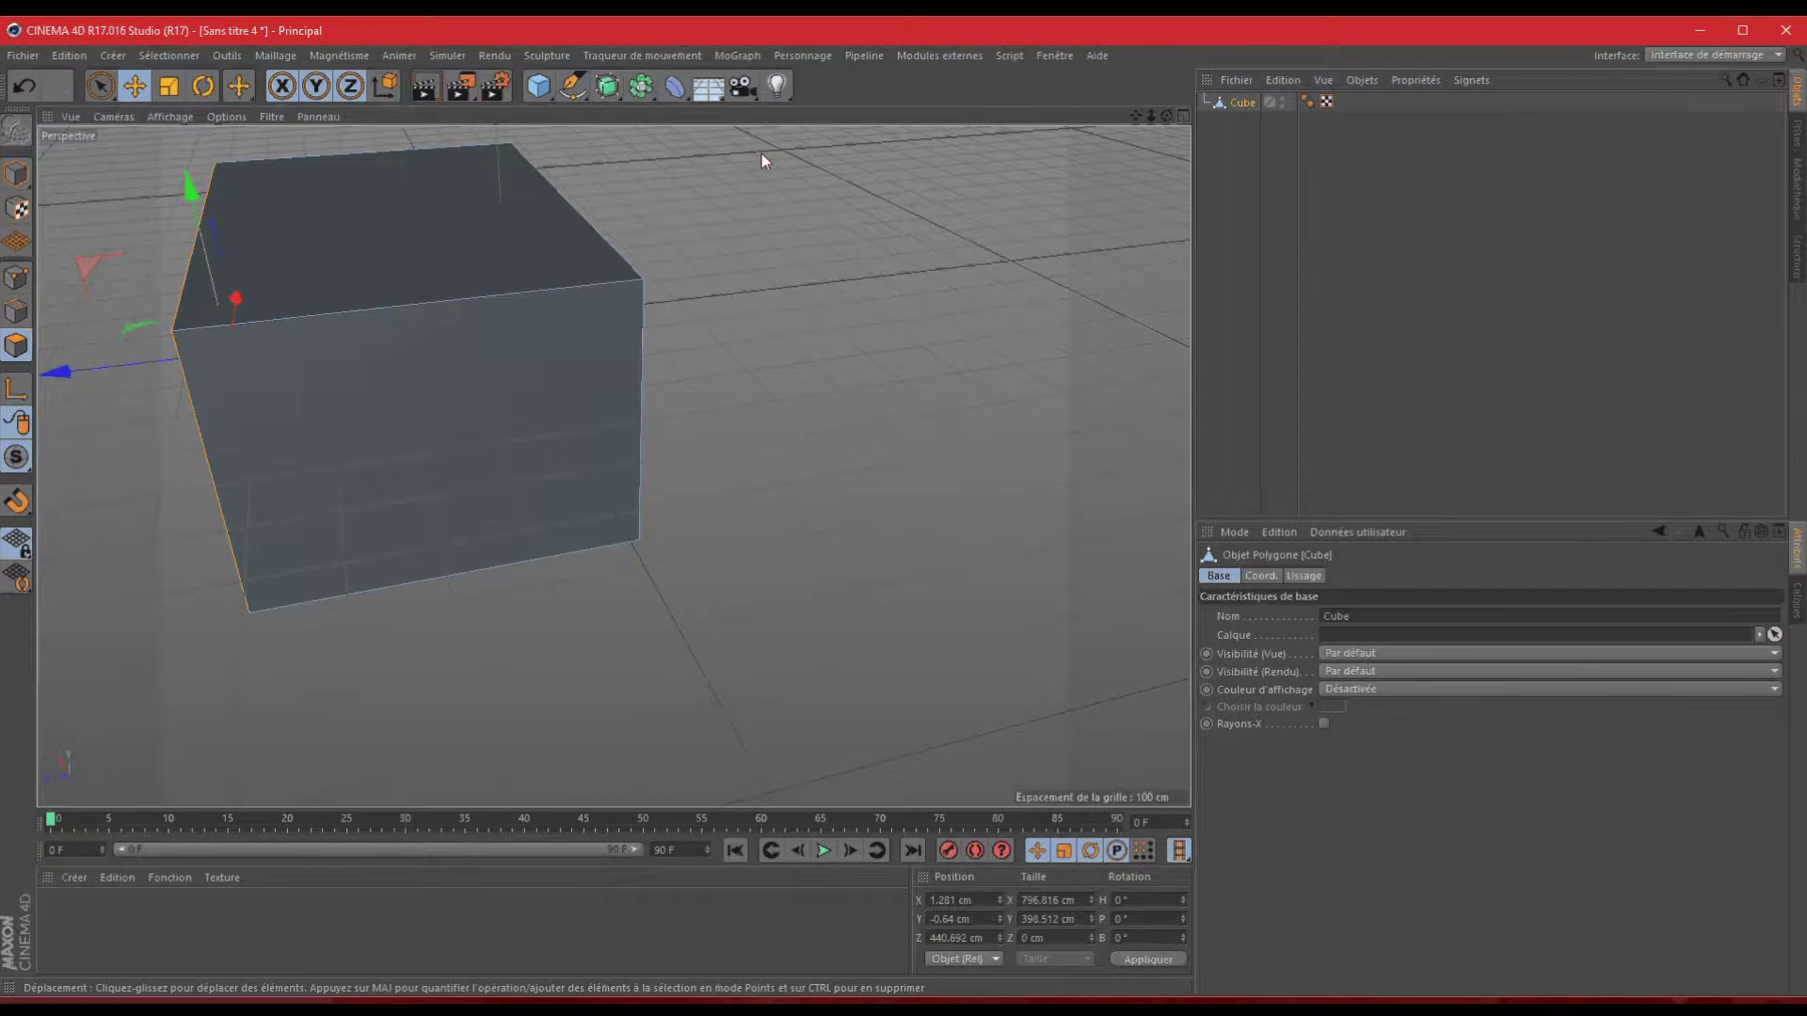
left_click_drag(1161, 115, 900, 510)
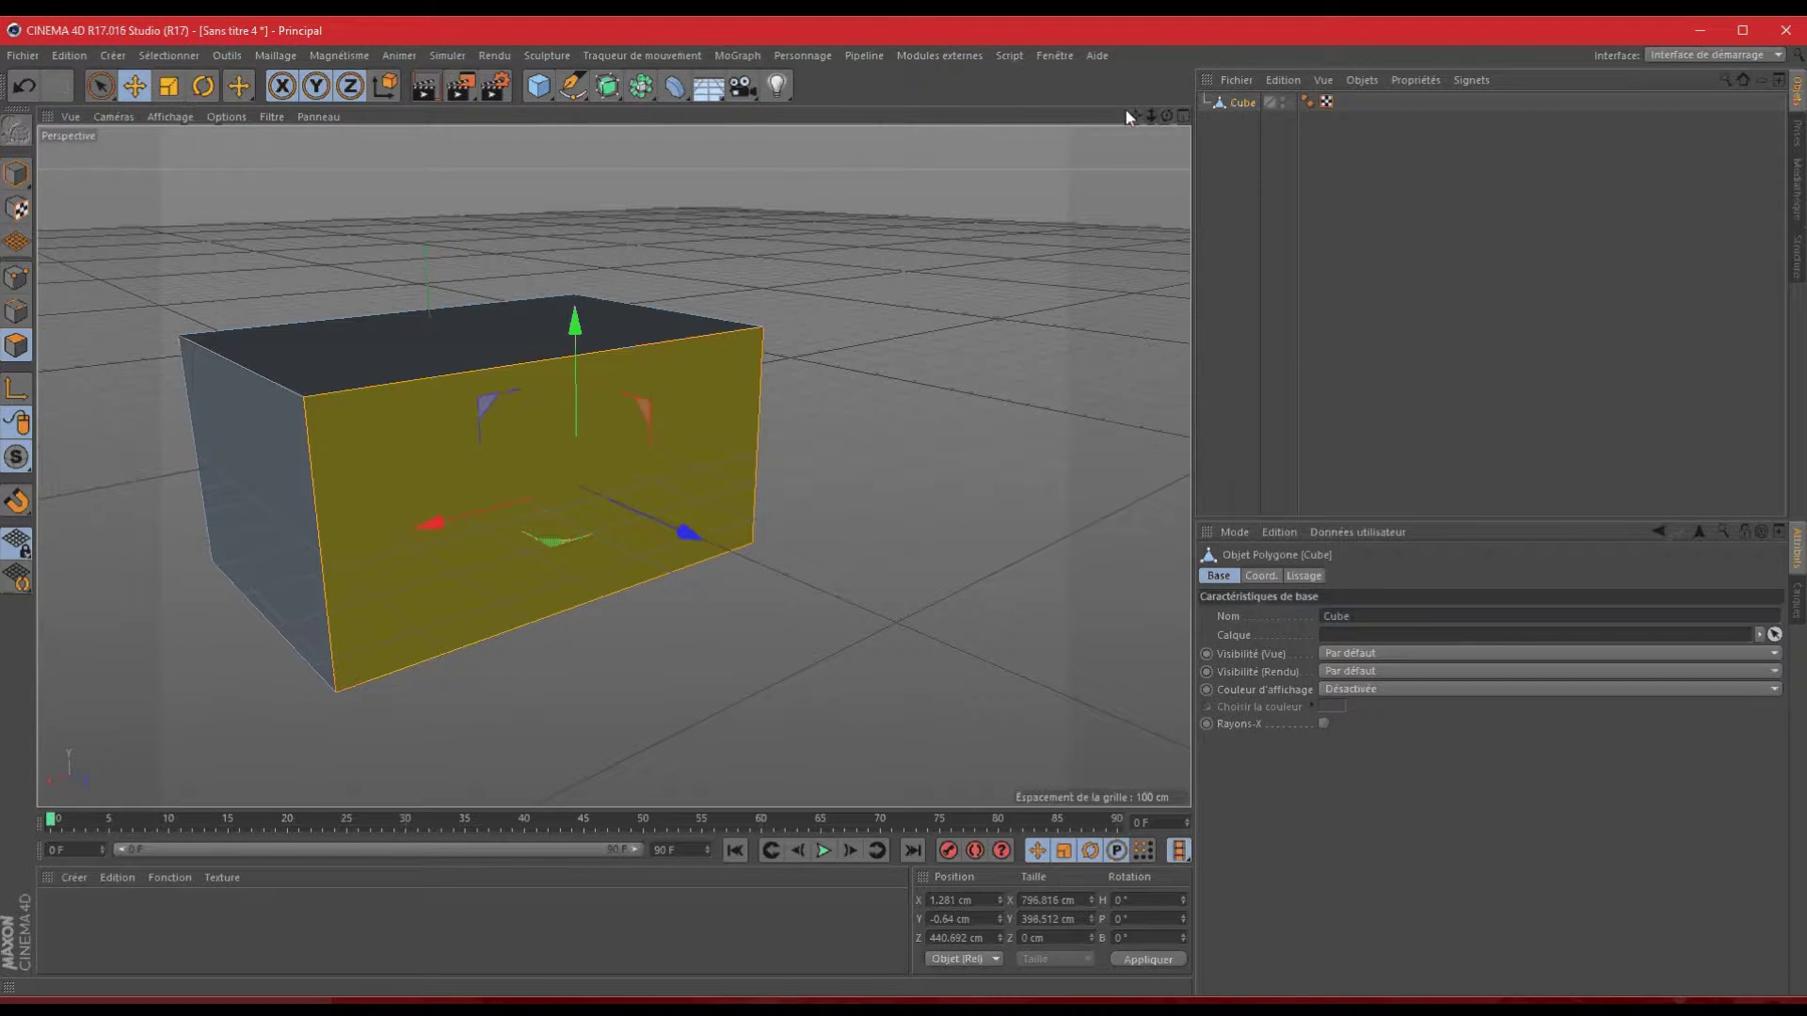
left_click_drag(1132, 115, 1183, 119)
left_click(1183, 115)
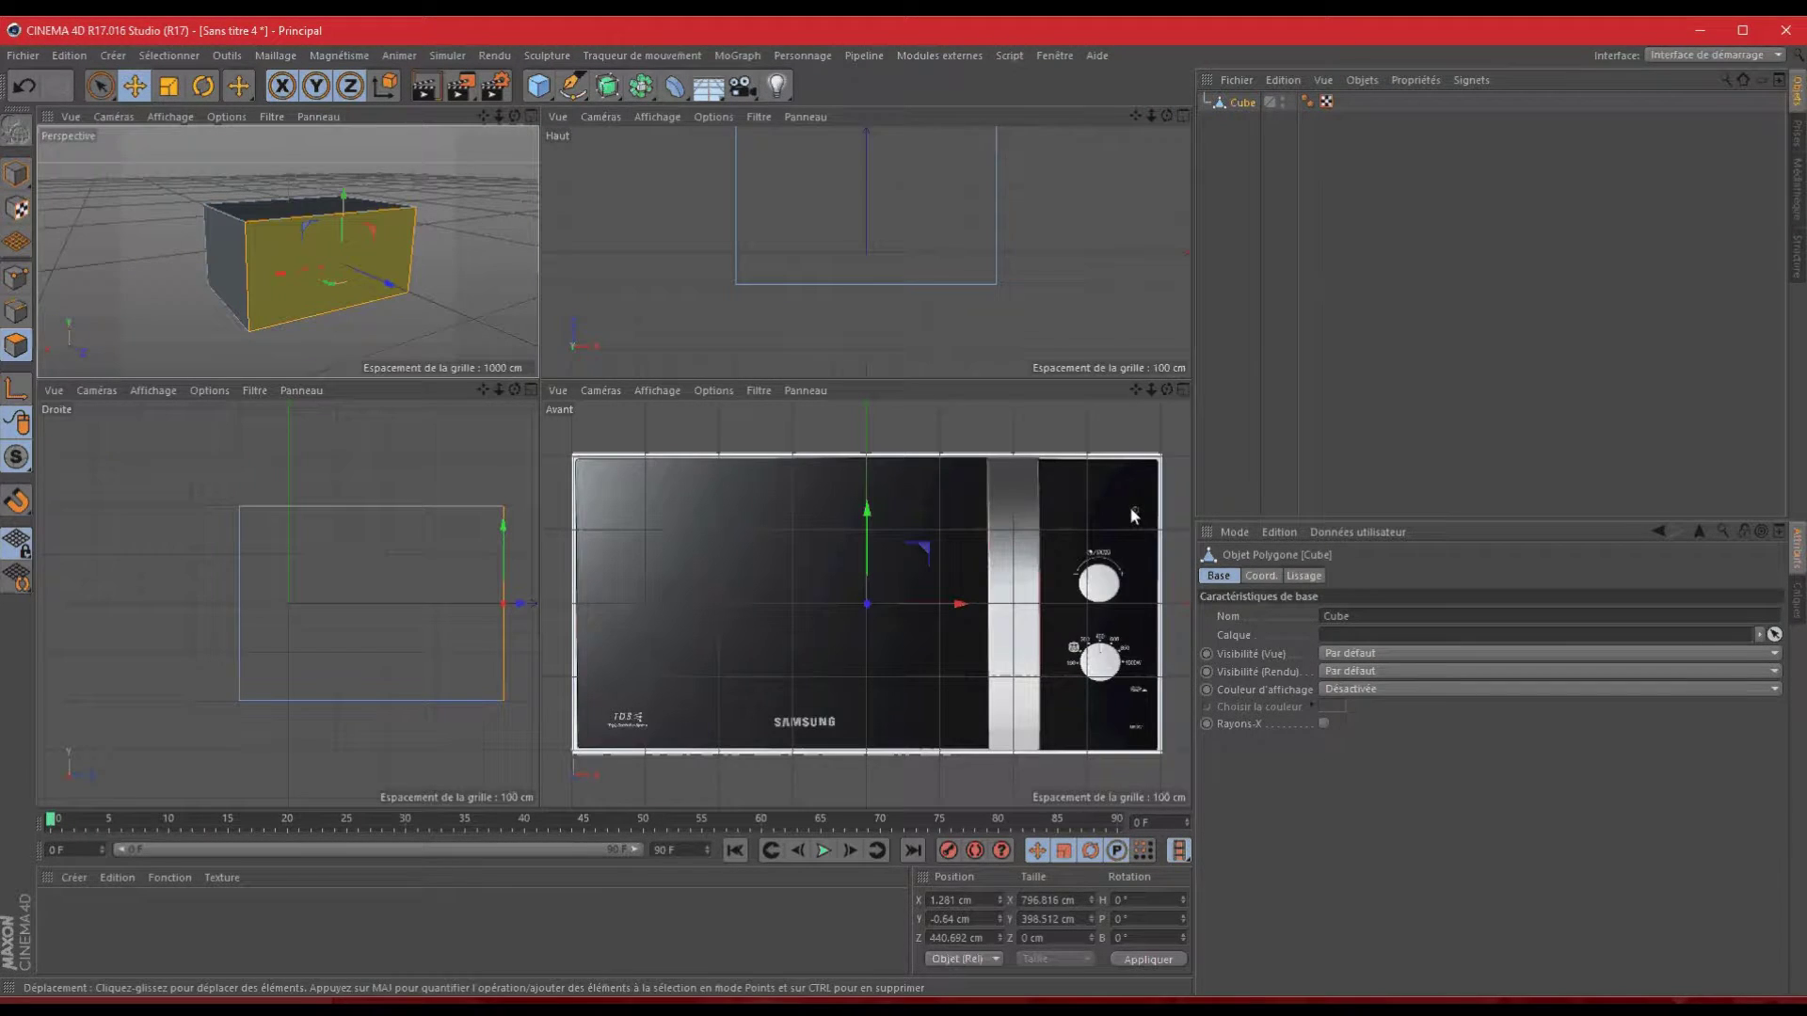
- Select the box's front face at Z -100 cm and inset it by 3 cm with an inner extrusion
left_click(1179, 389)
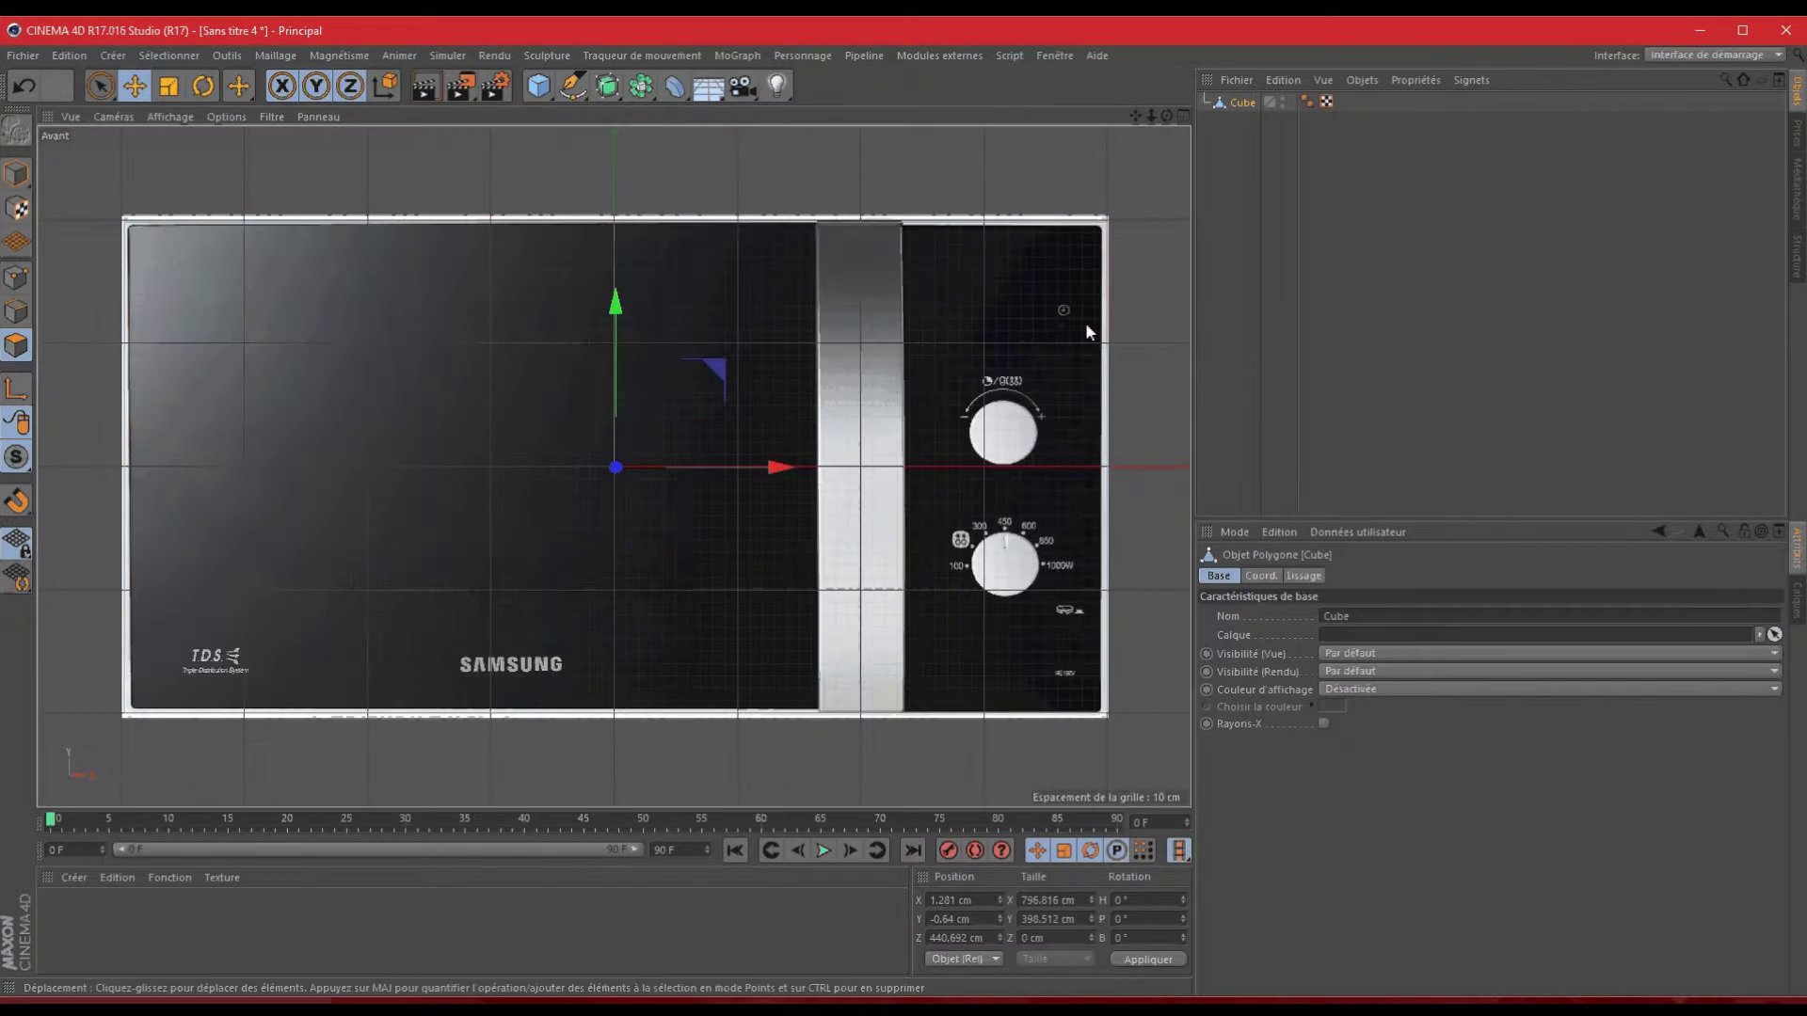
middle_click_drag(907, 508, 1042, 548, "alt")
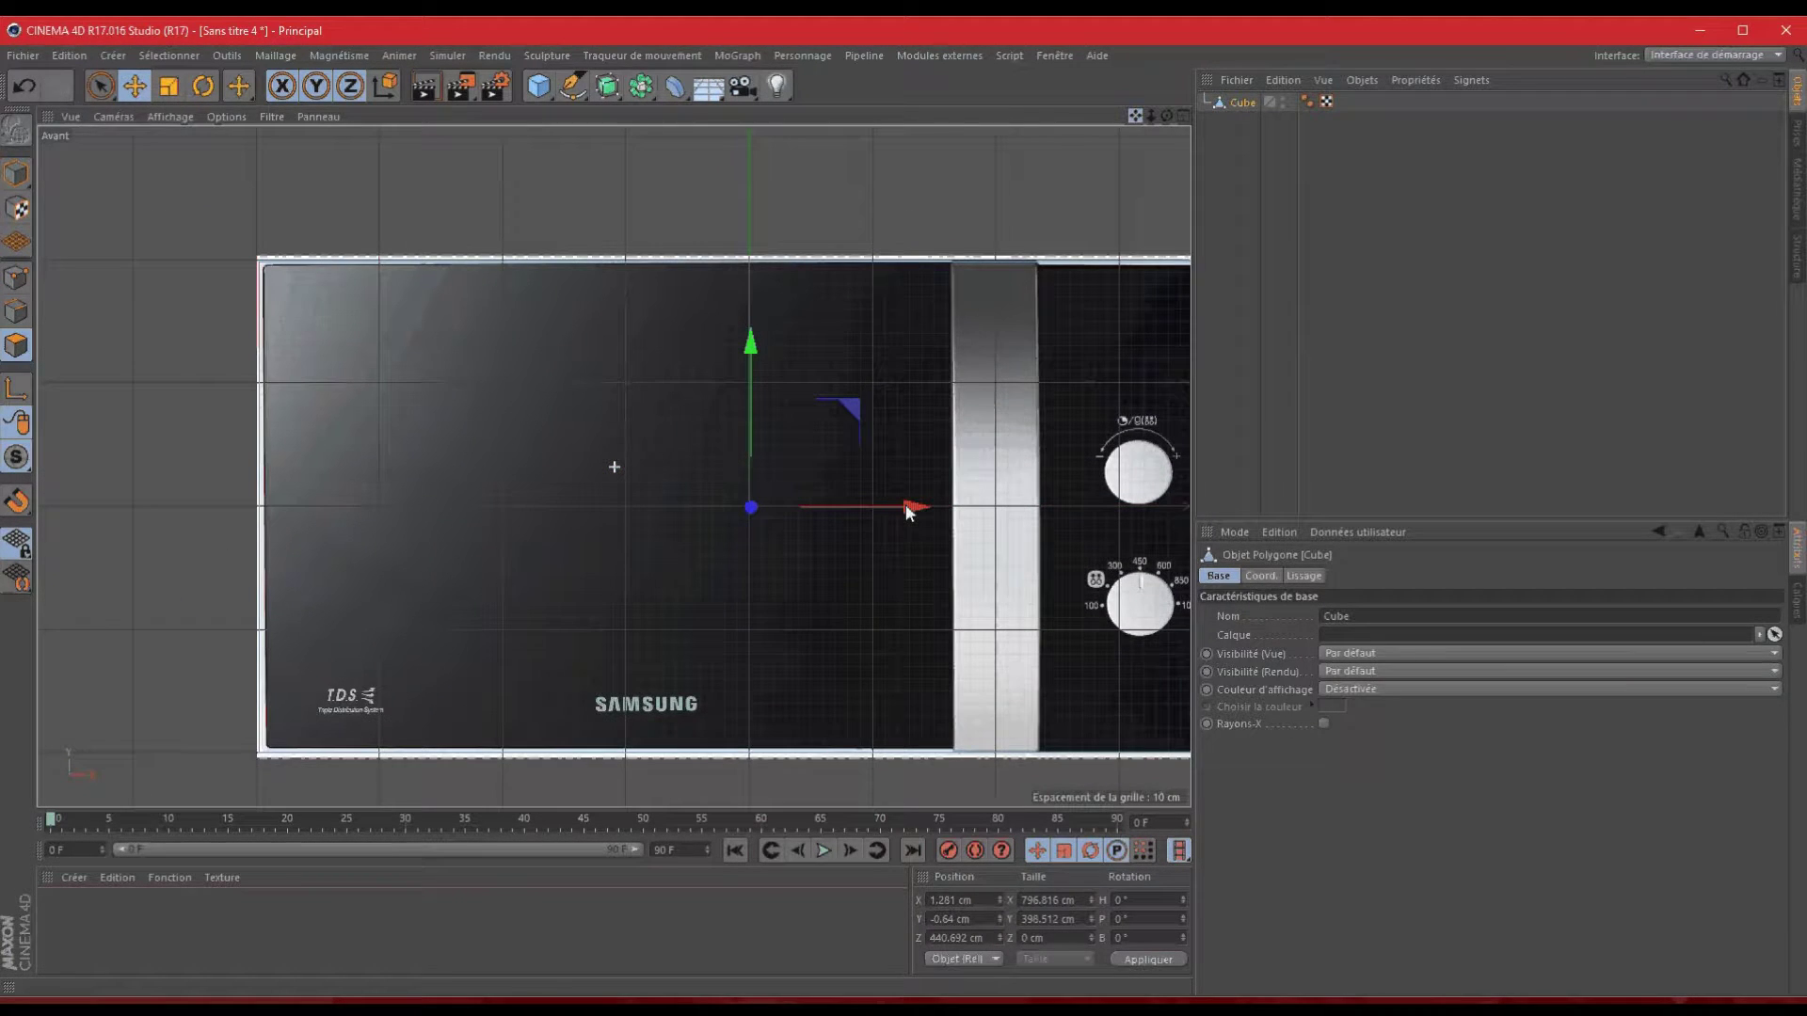
scroll(907, 509, "down", 4)
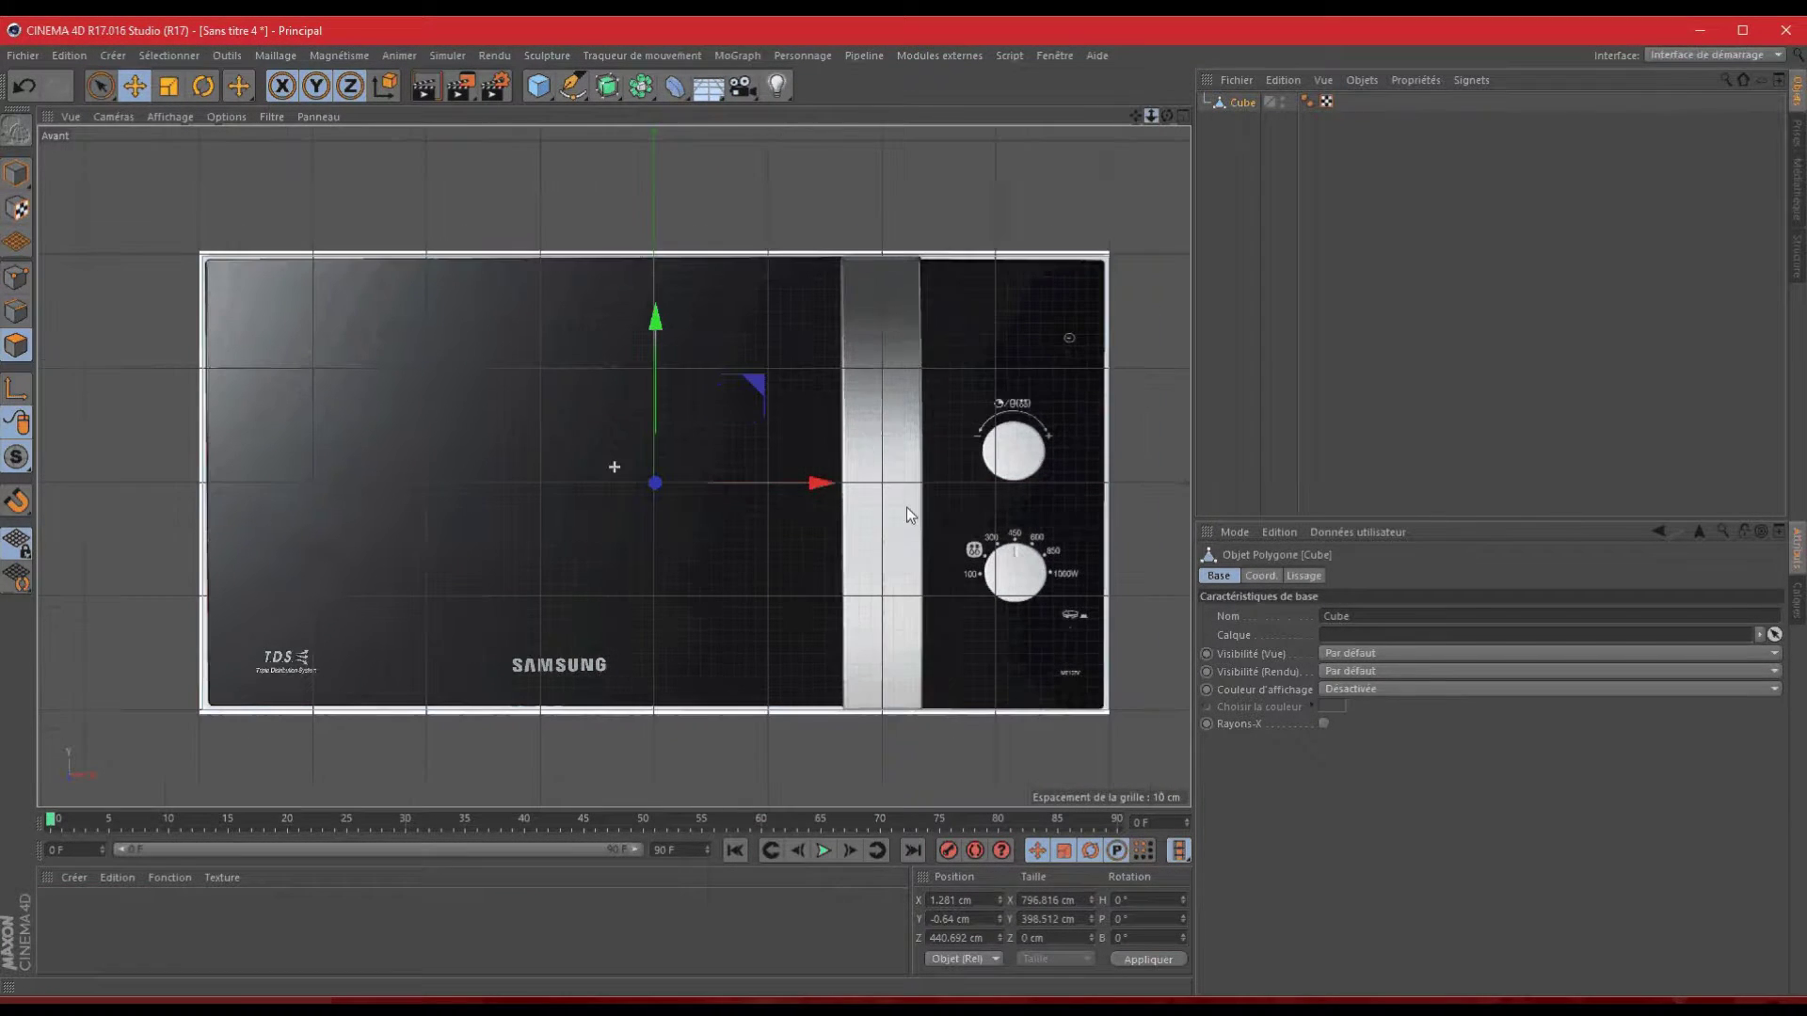
scroll(906, 507, "down", 1)
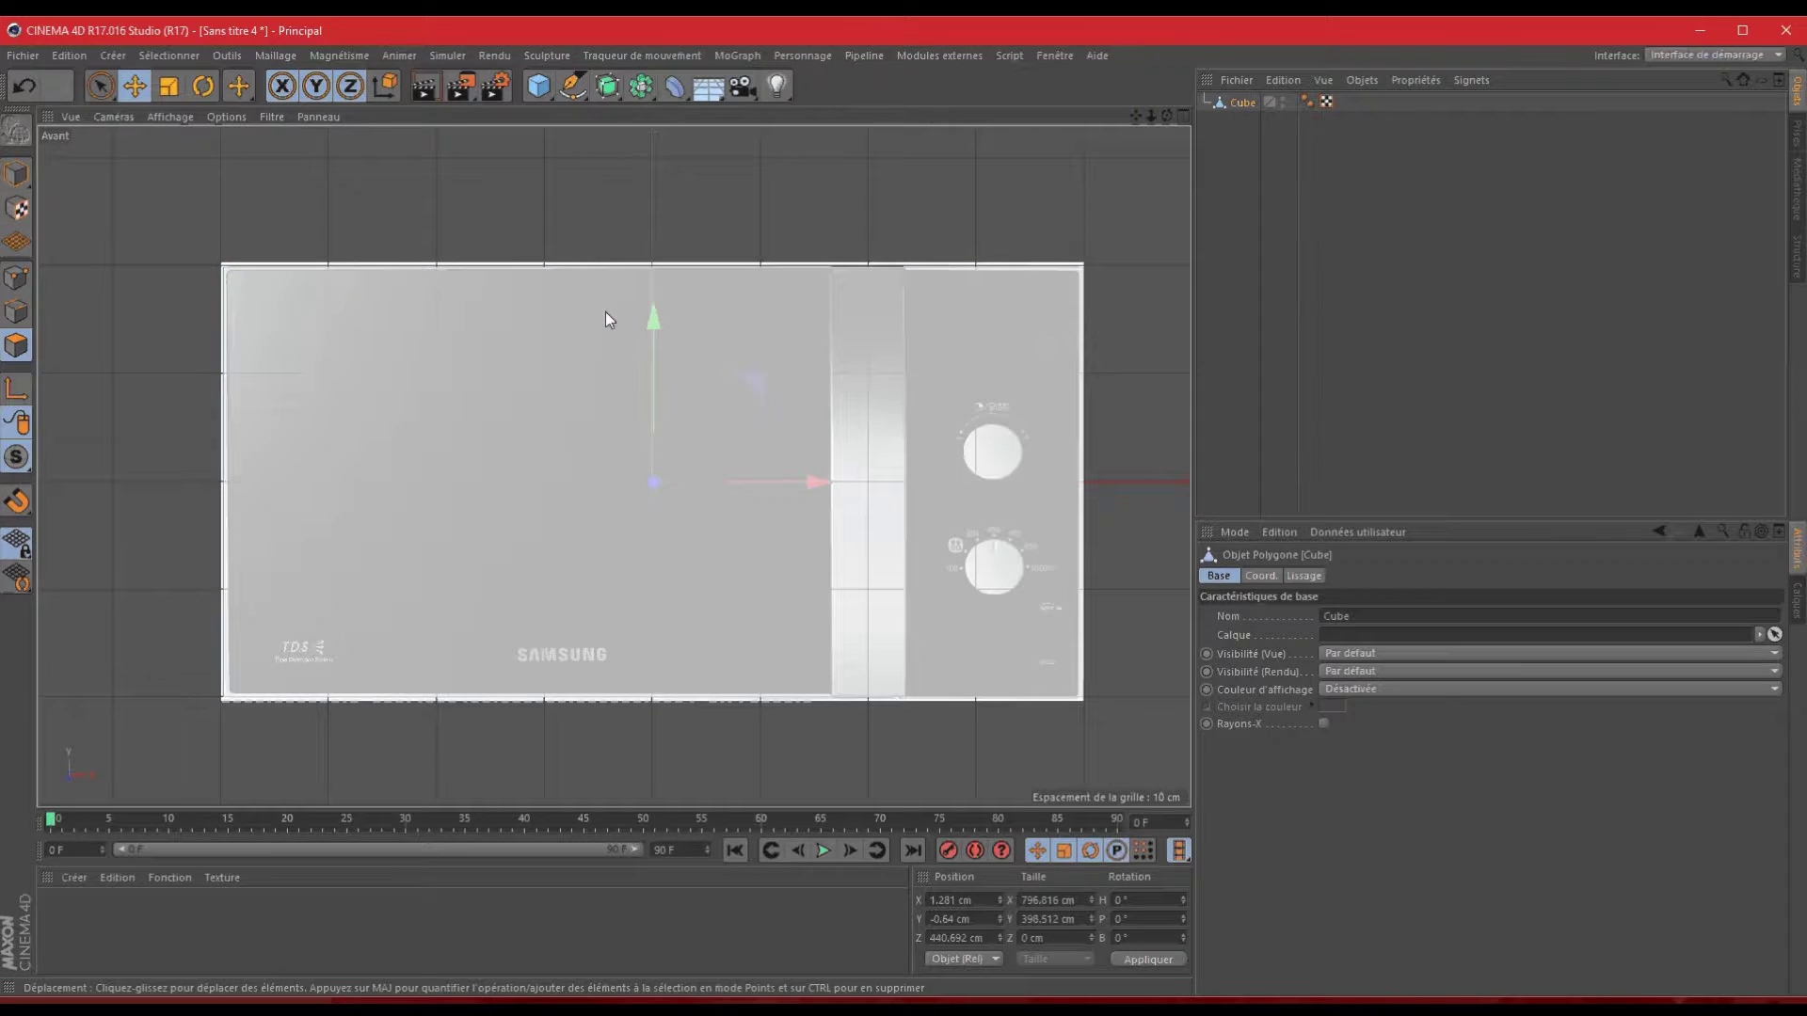
left_click(725, 422)
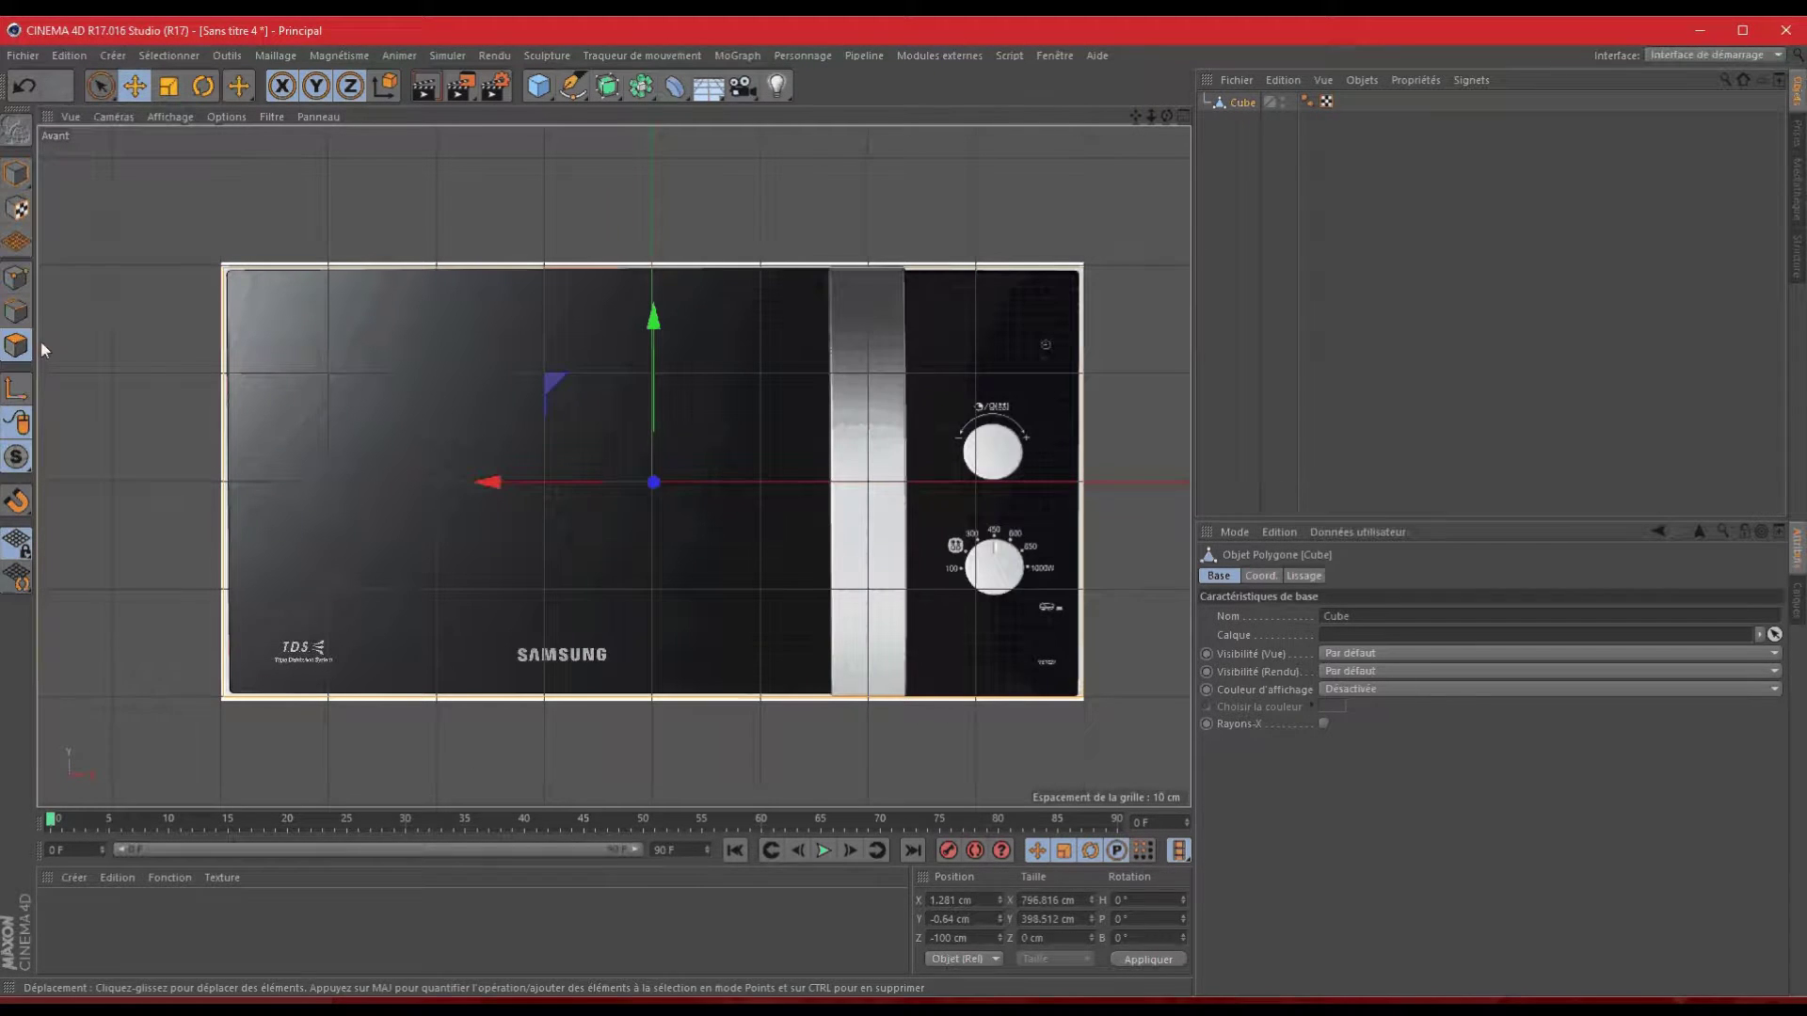
left_click(1184, 117)
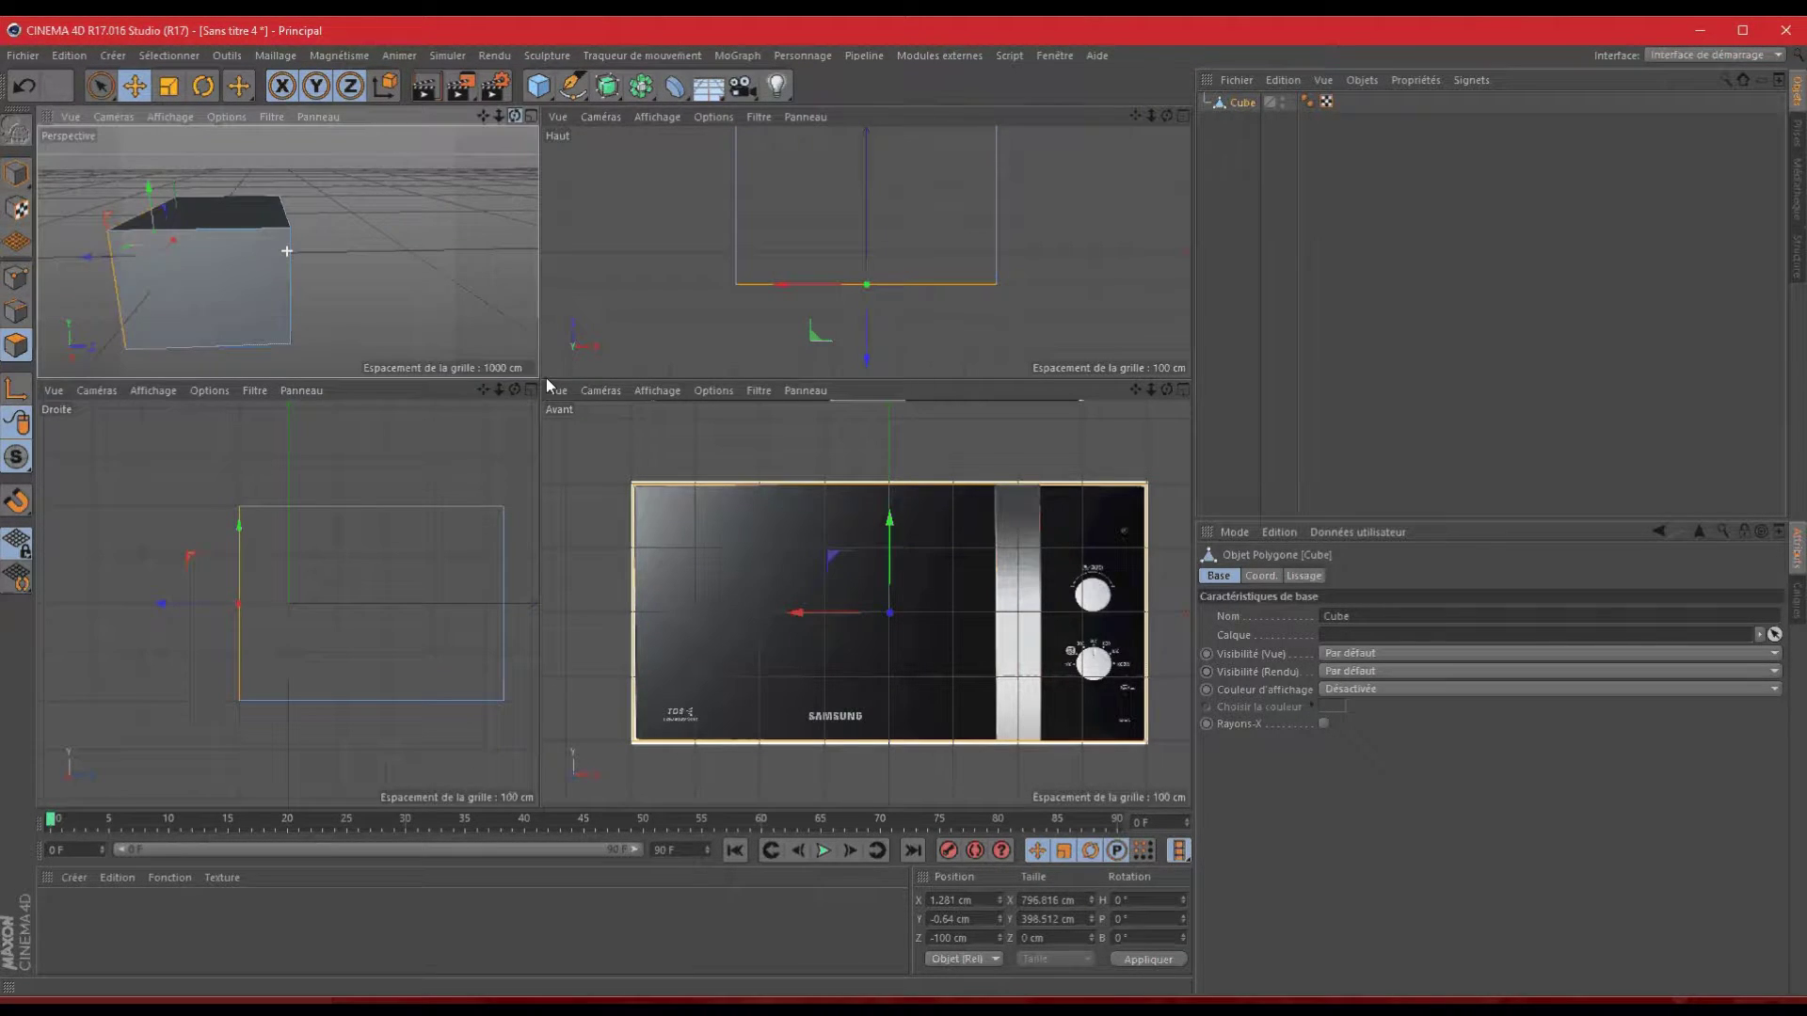
left_click_drag(515, 117, 534, 375)
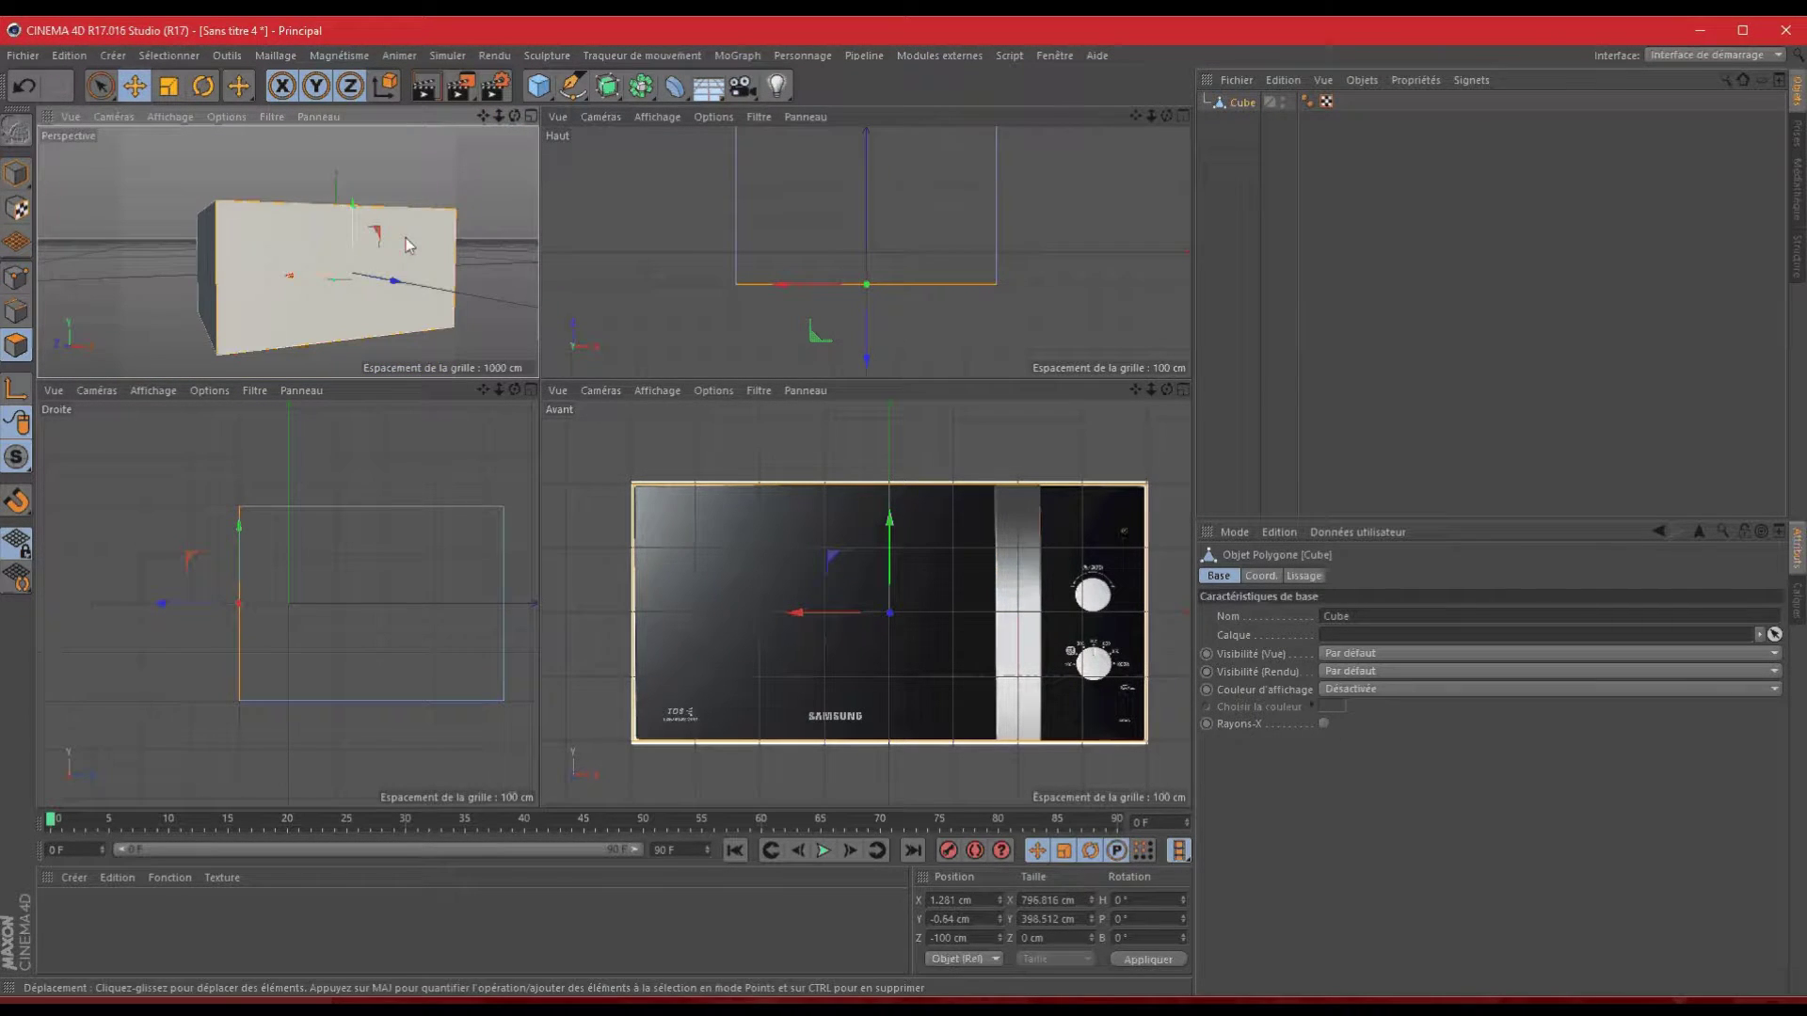
right_click(500, 527)
left_click(471, 589)
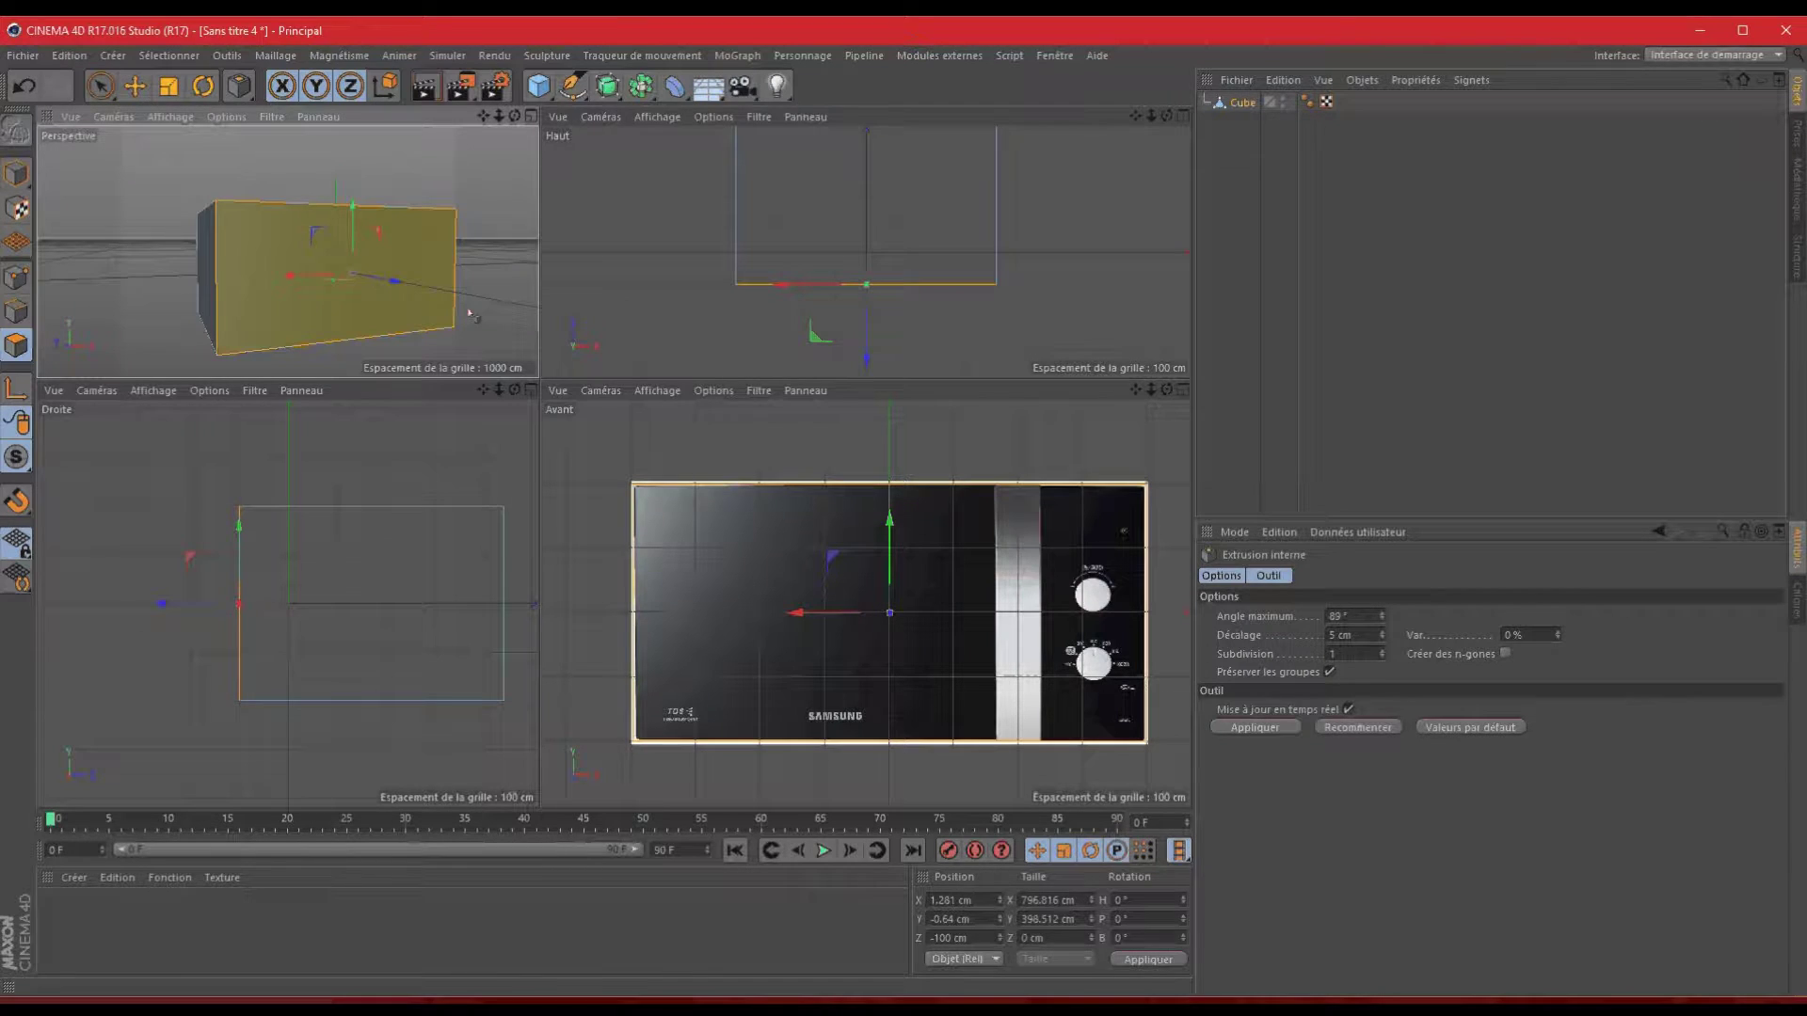
left_click_drag(498, 253, 505, 255)
left_click_drag(540, 383, 540, 383)
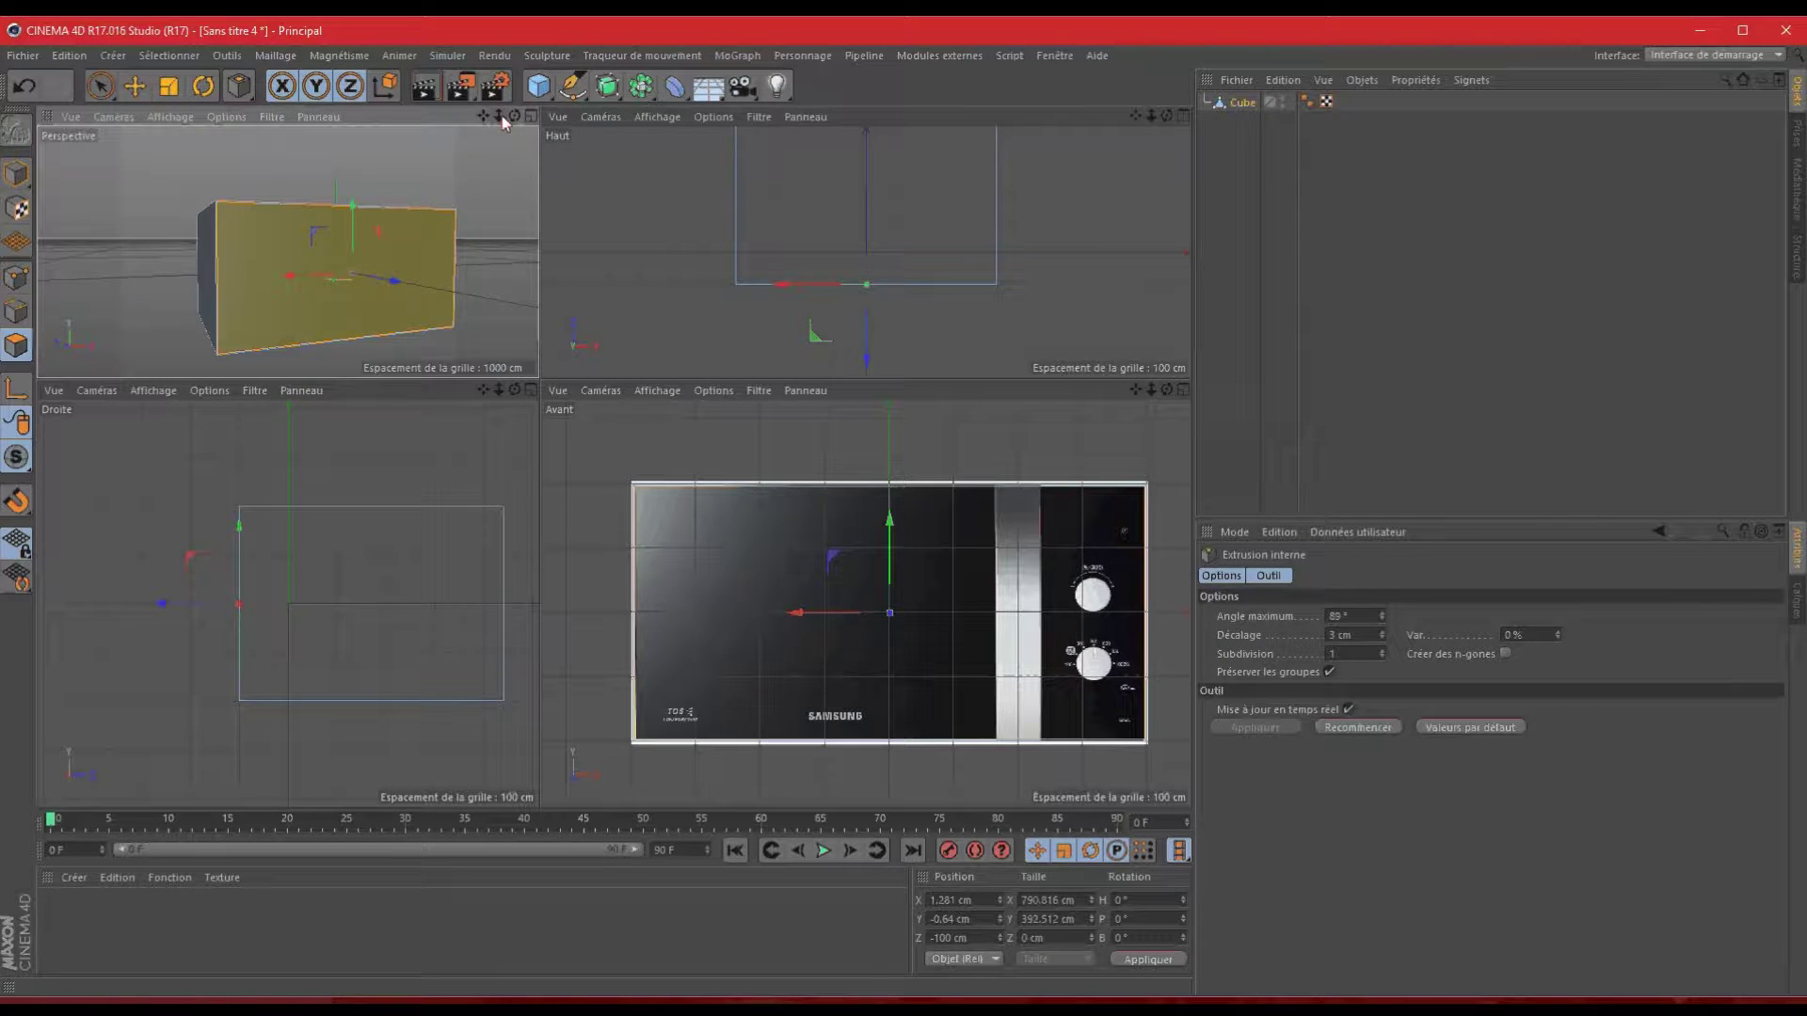
left_click_drag(500, 117, 539, 379)
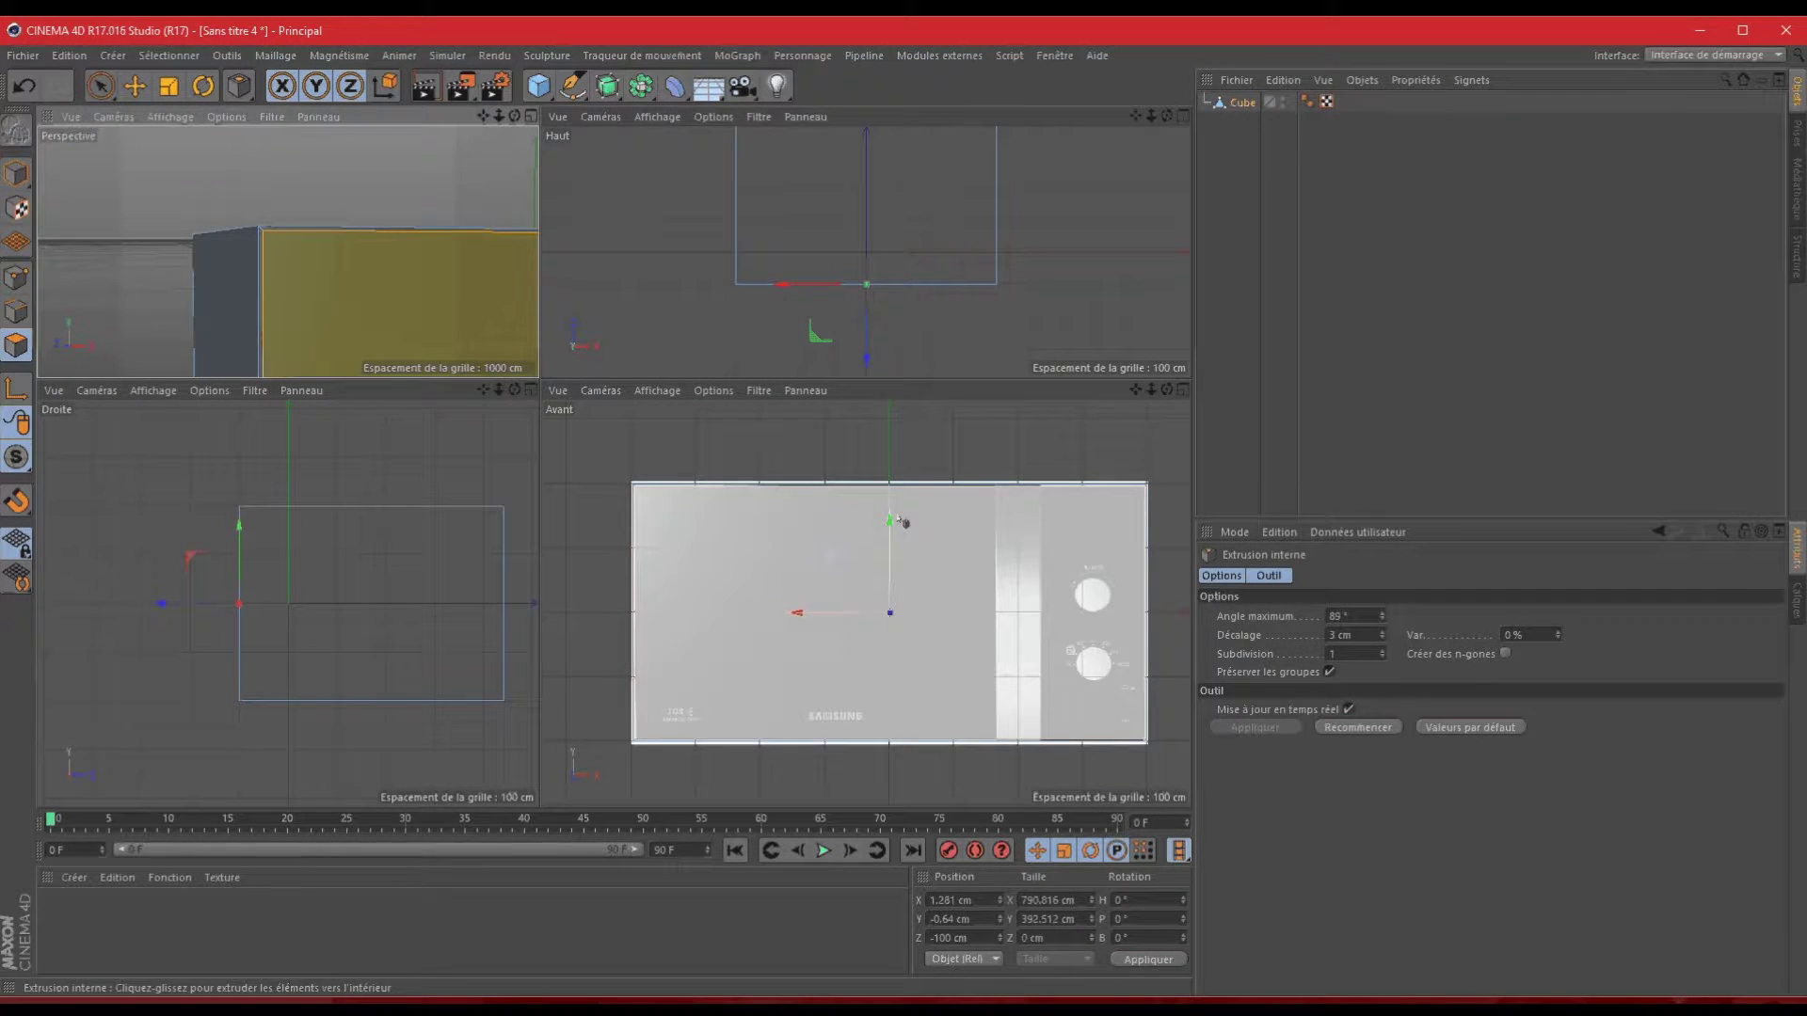
left_click_drag(498, 116, 538, 376)
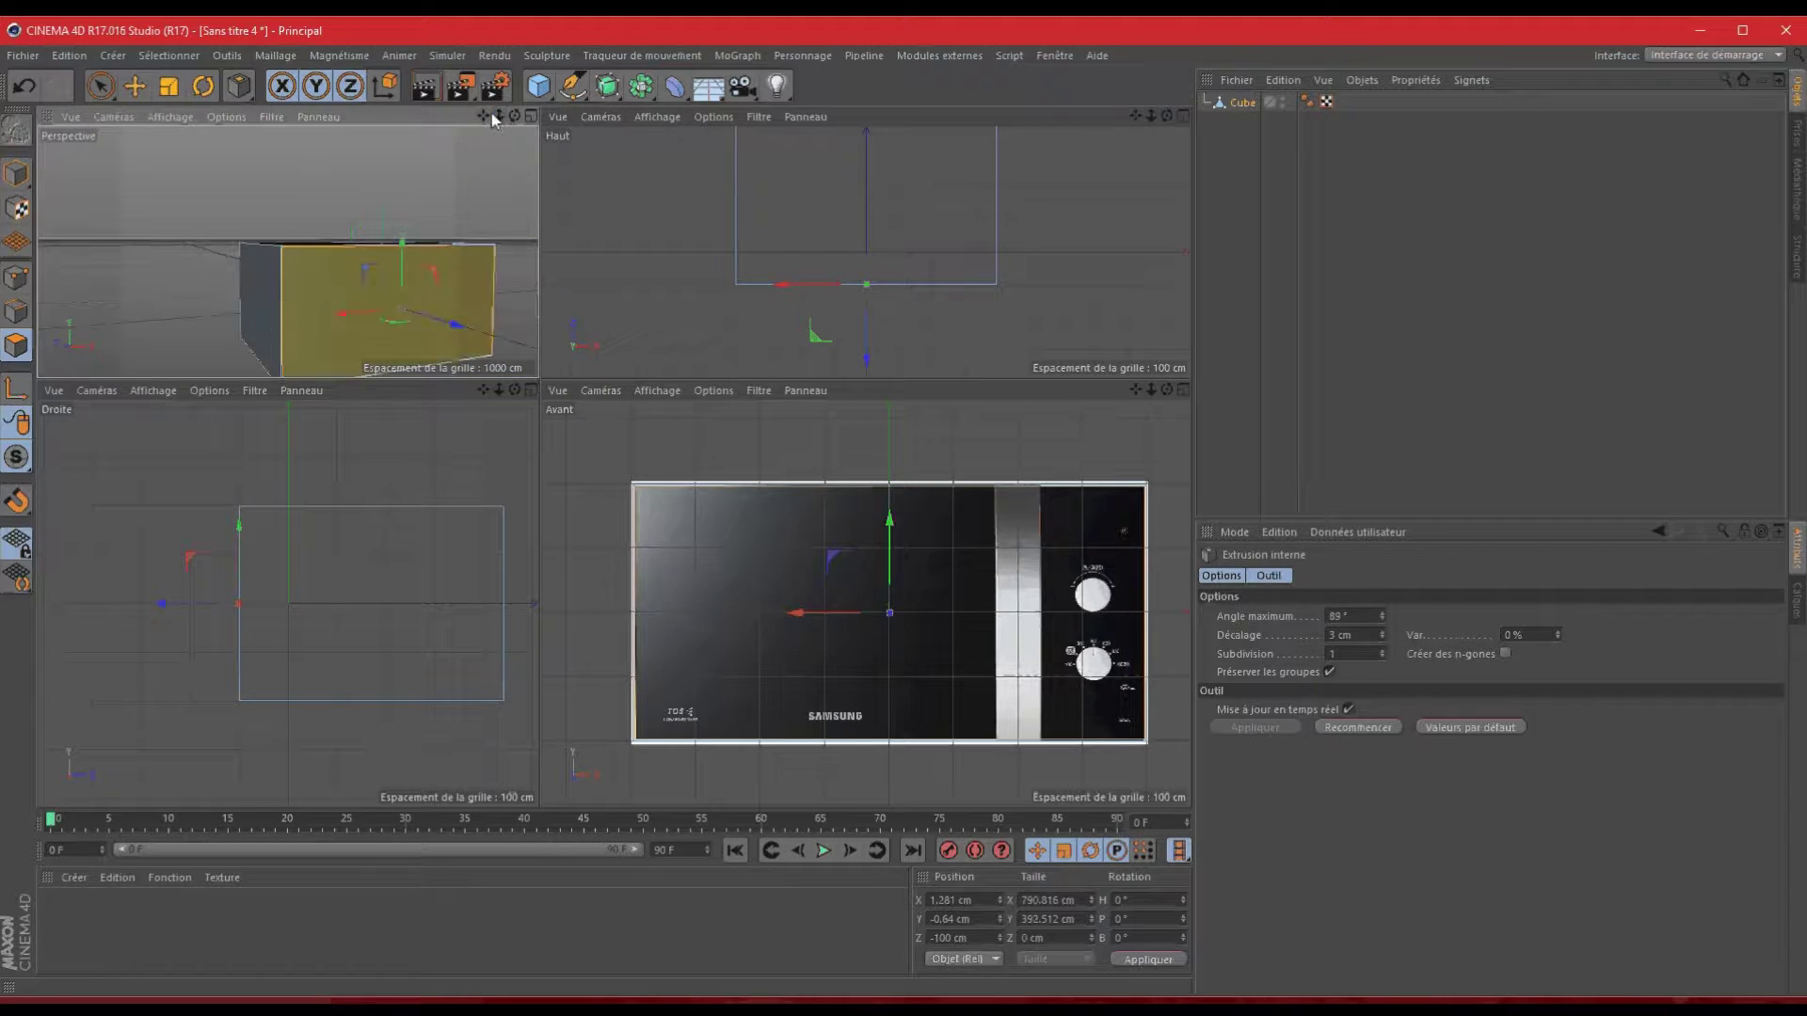
left_click_drag(491, 113, 539, 376)
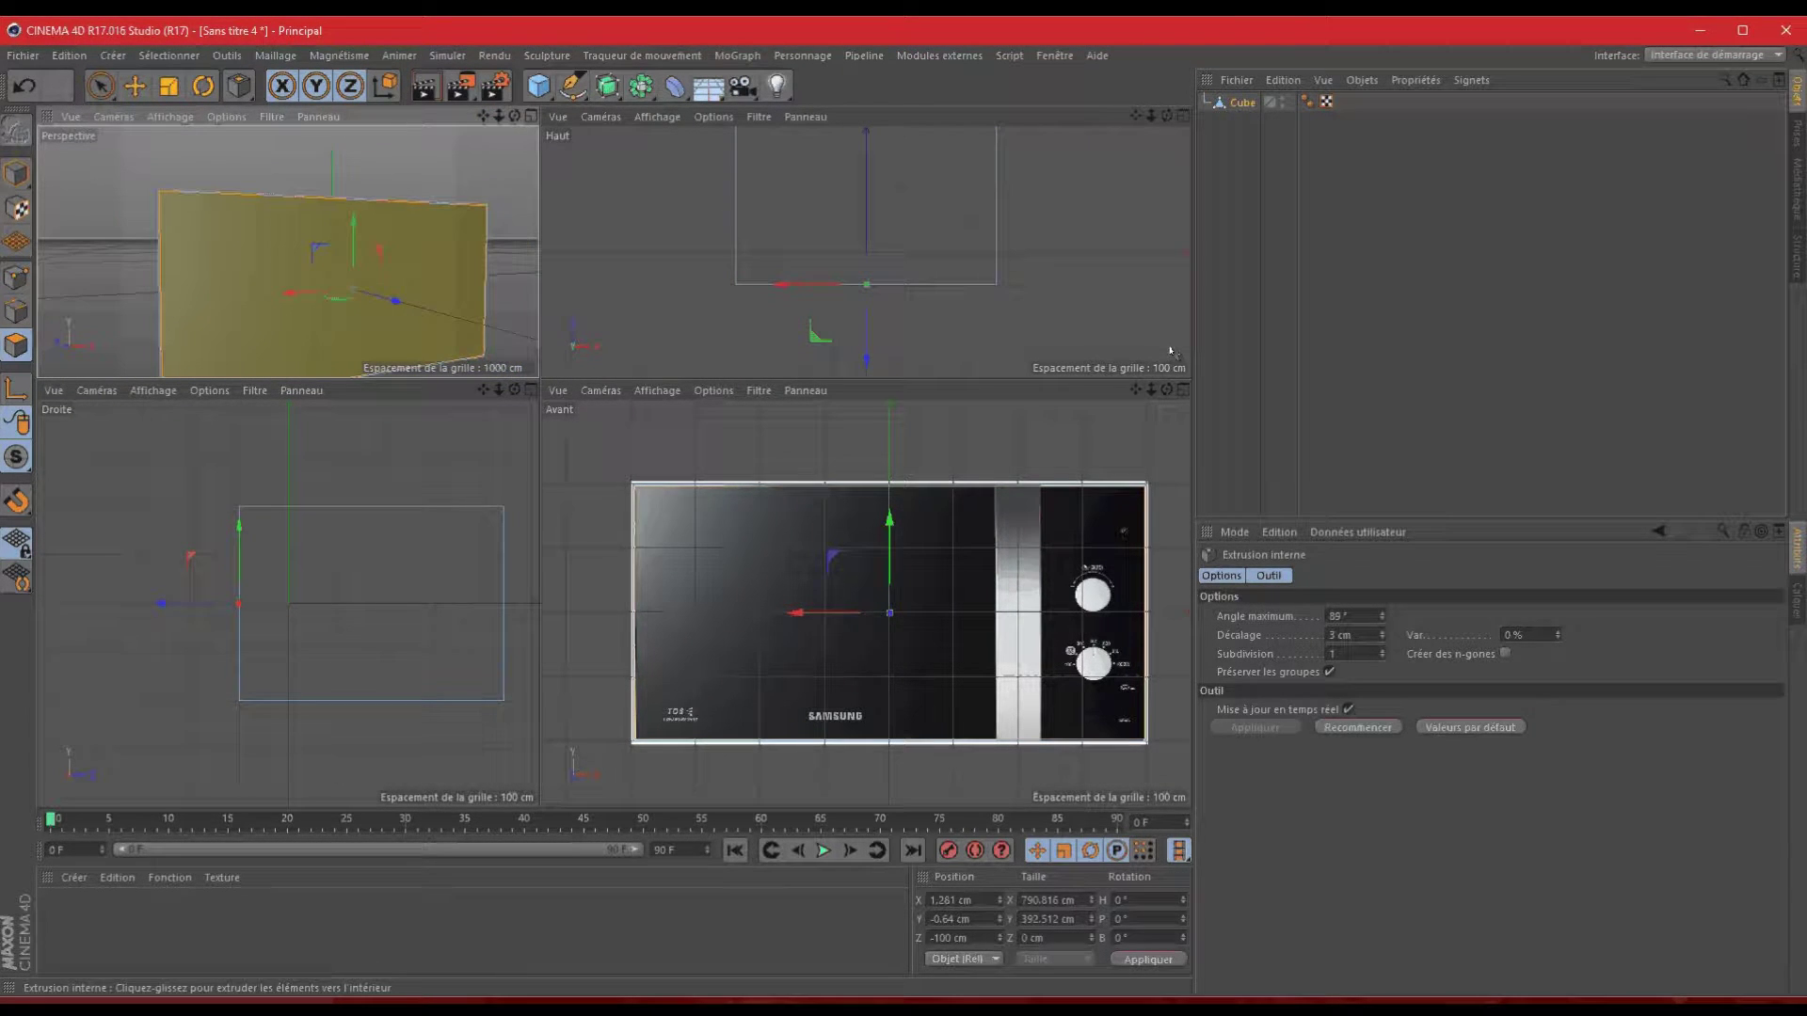
- Cut the box vertically along the handle's edge beside the knob panel, using the Knife in plane mode on the Y-Z plane with local coordinates
left_click_drag(1150, 390, 909, 515)
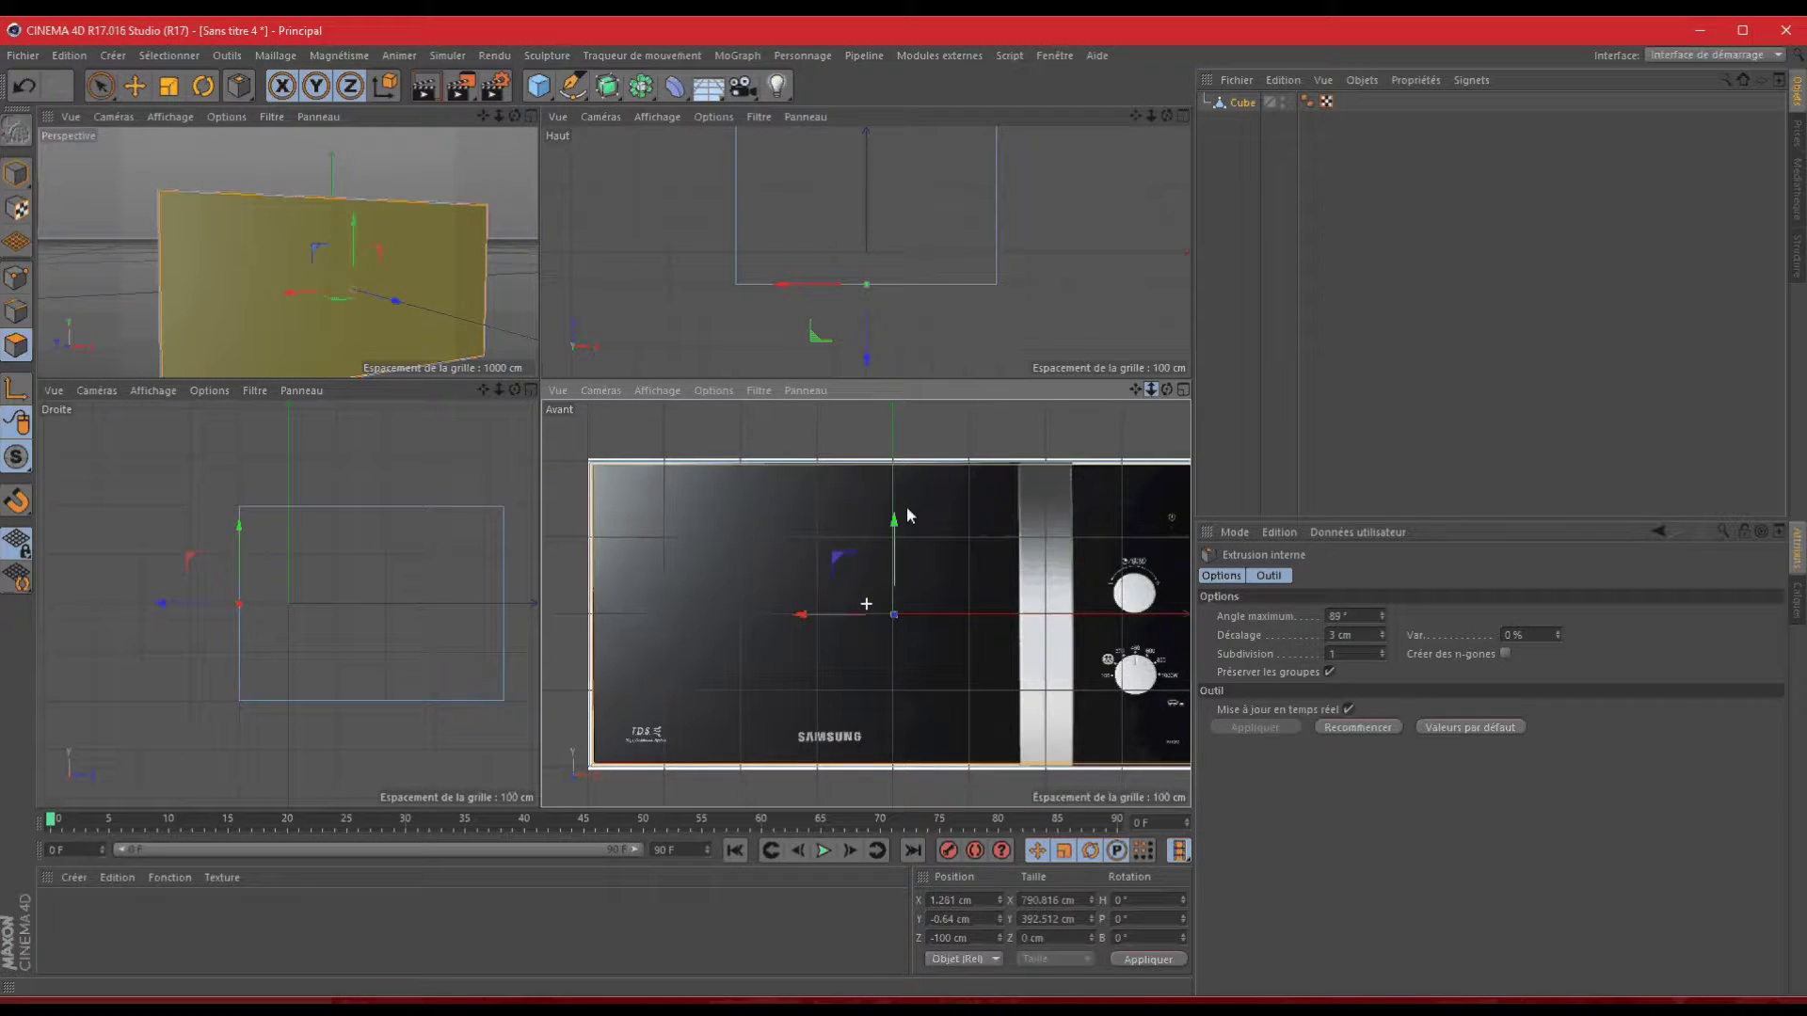
scroll(907, 508, "down", 1)
scroll(907, 508, "down", 1)
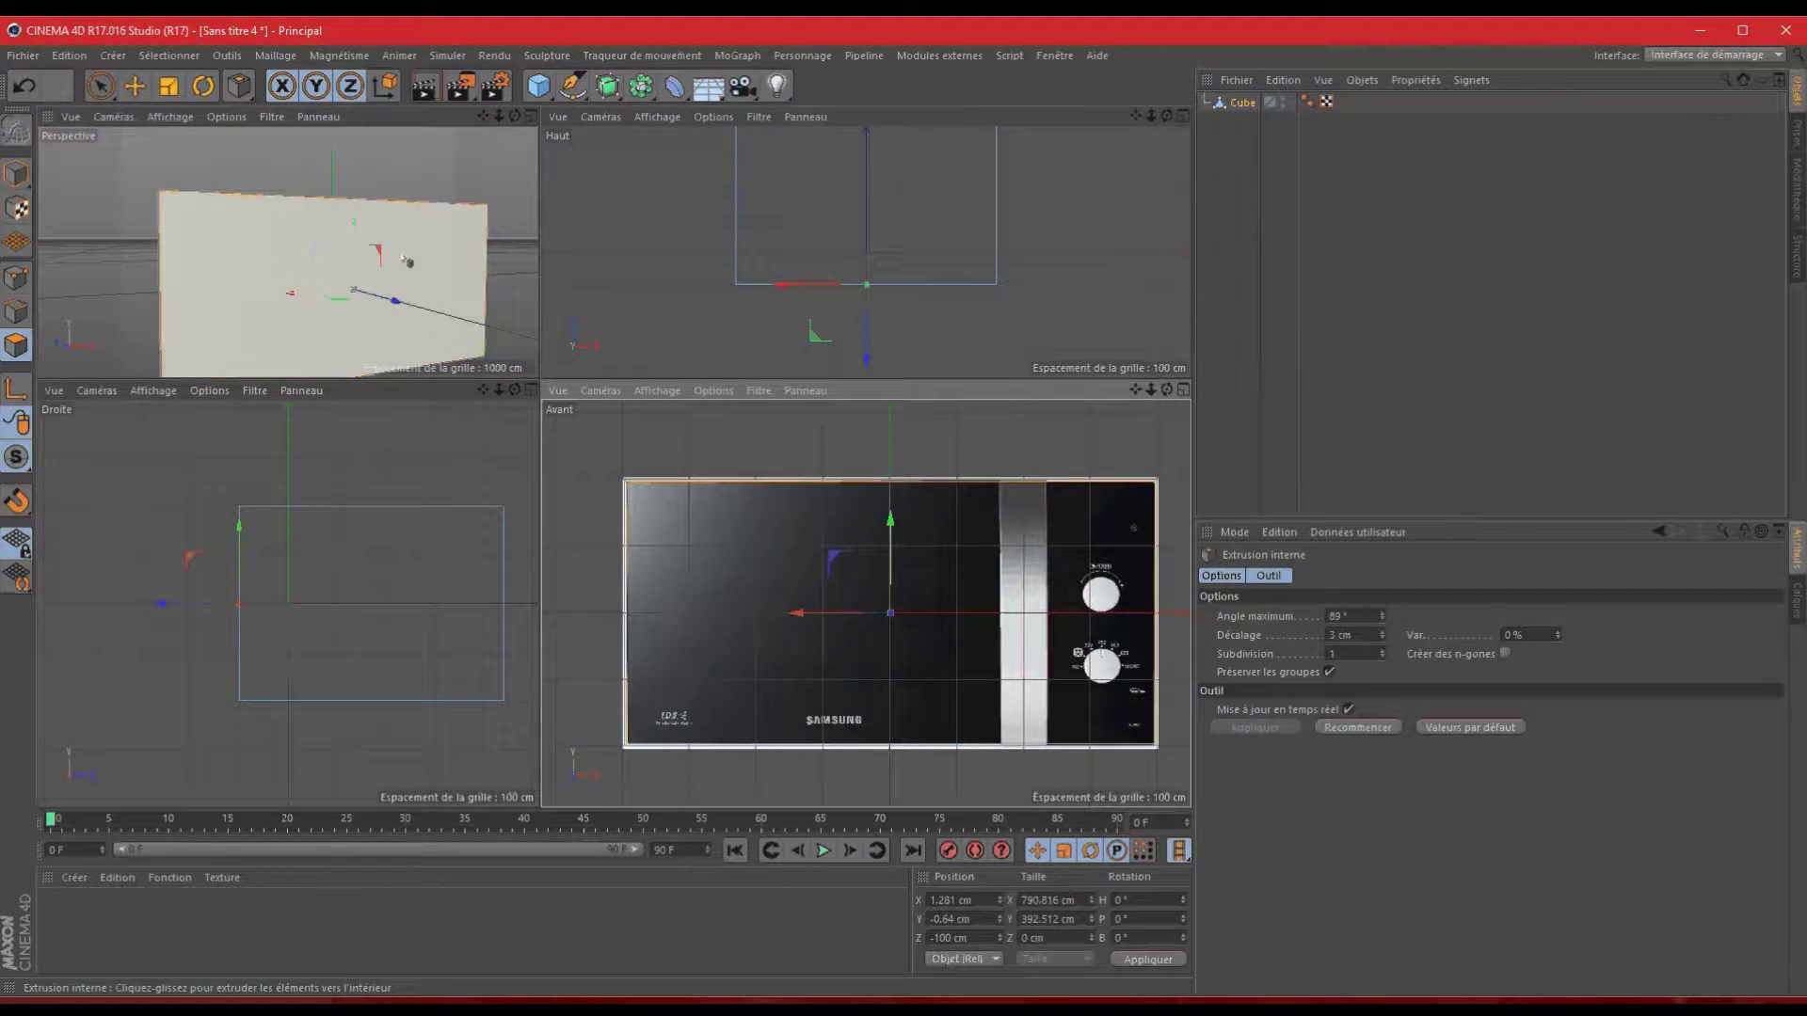
right_click(506, 490)
left_click(490, 443)
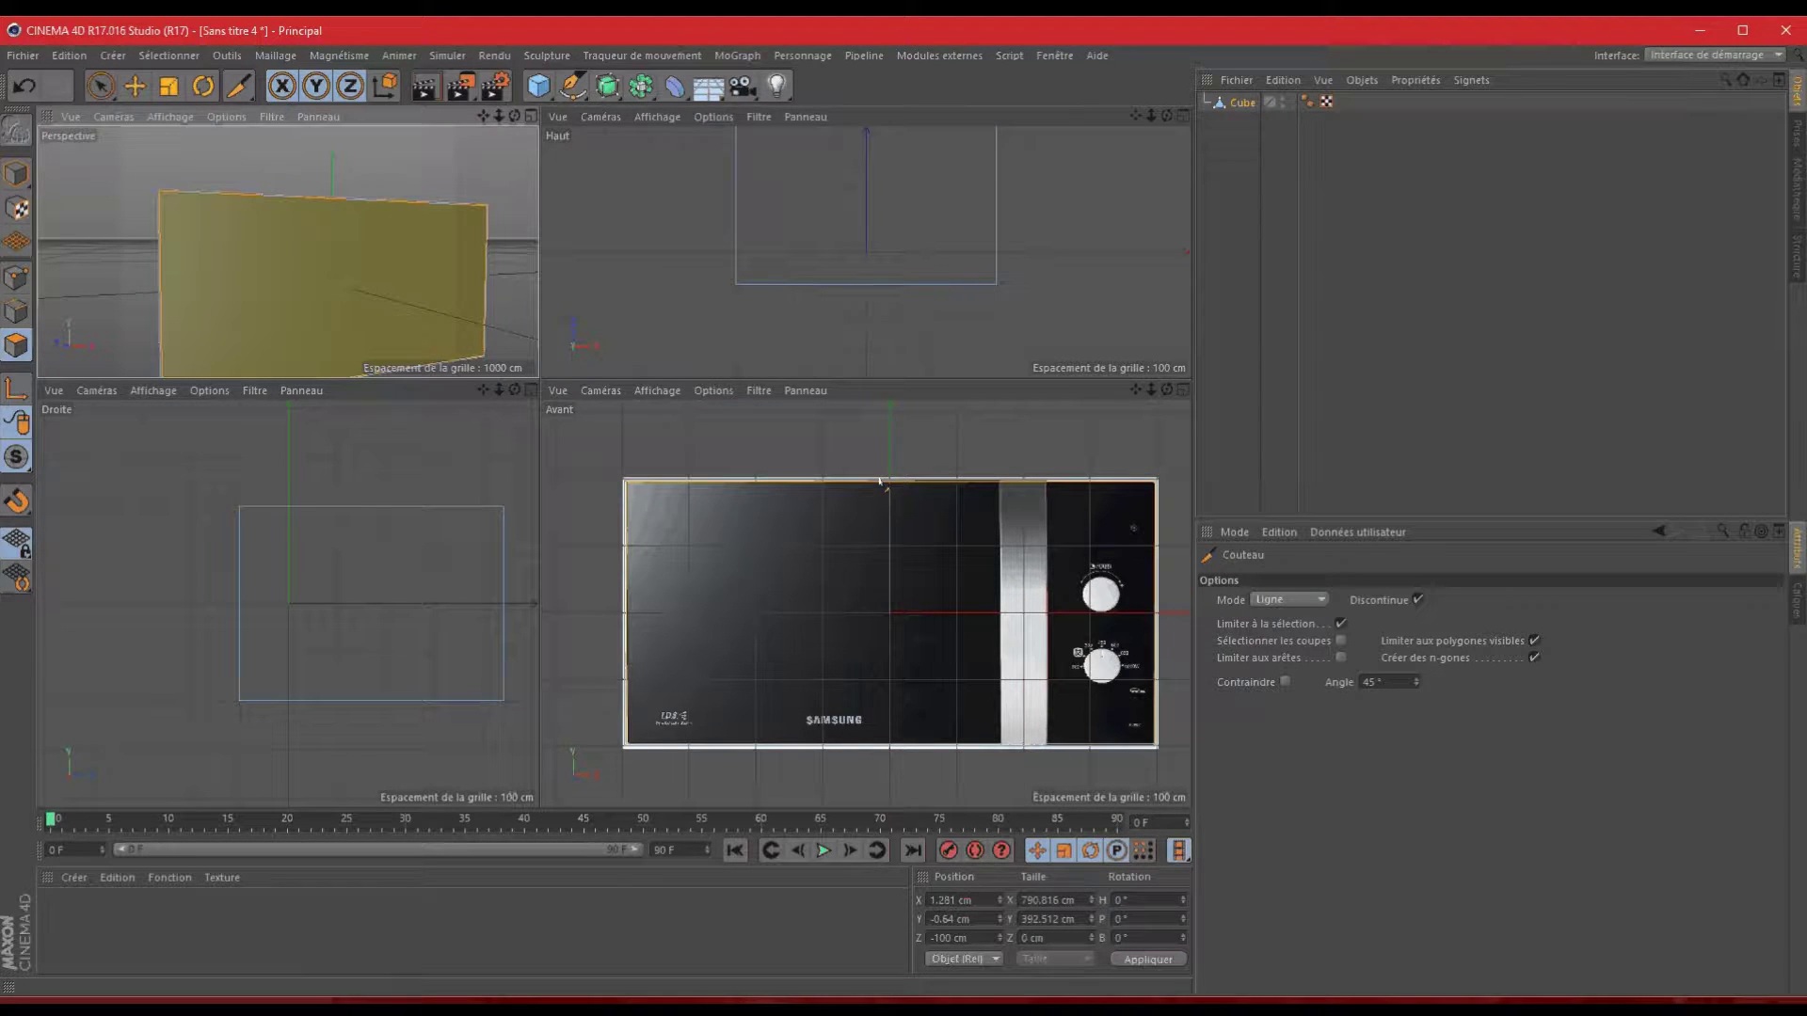
left_click(1285, 596)
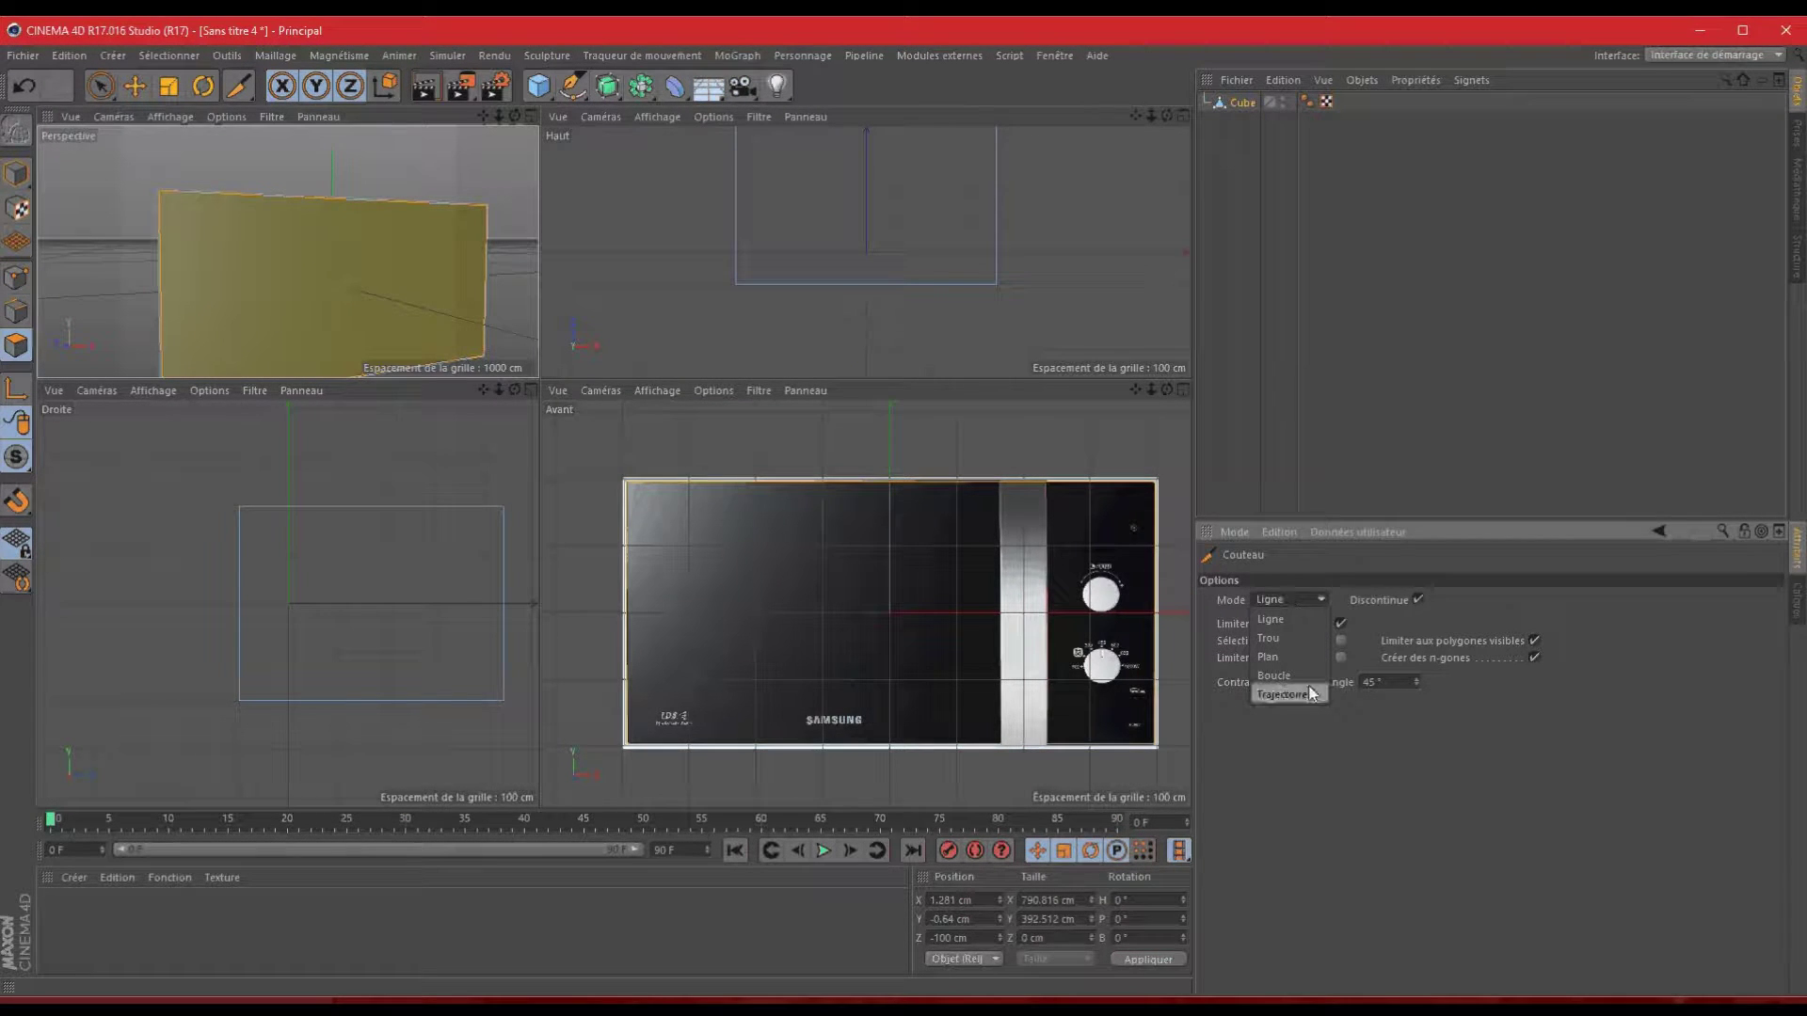
left_click(1304, 657)
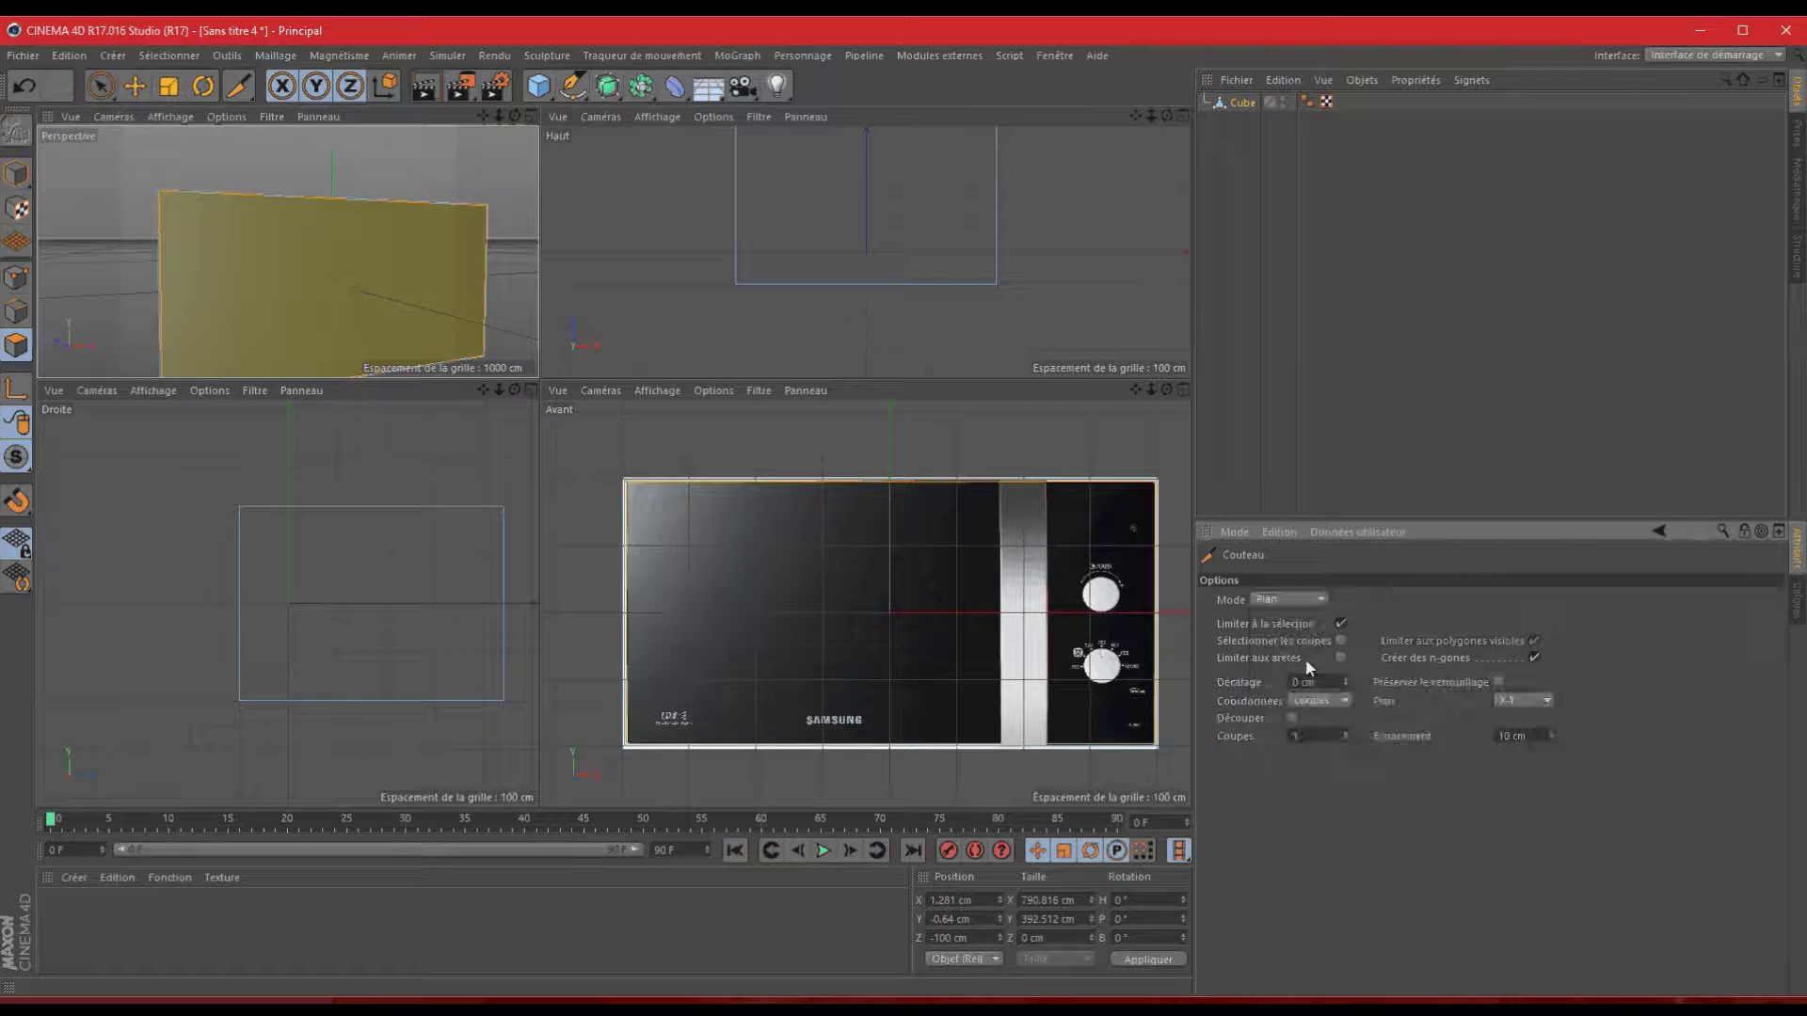
left_click(1505, 702)
key("Return")
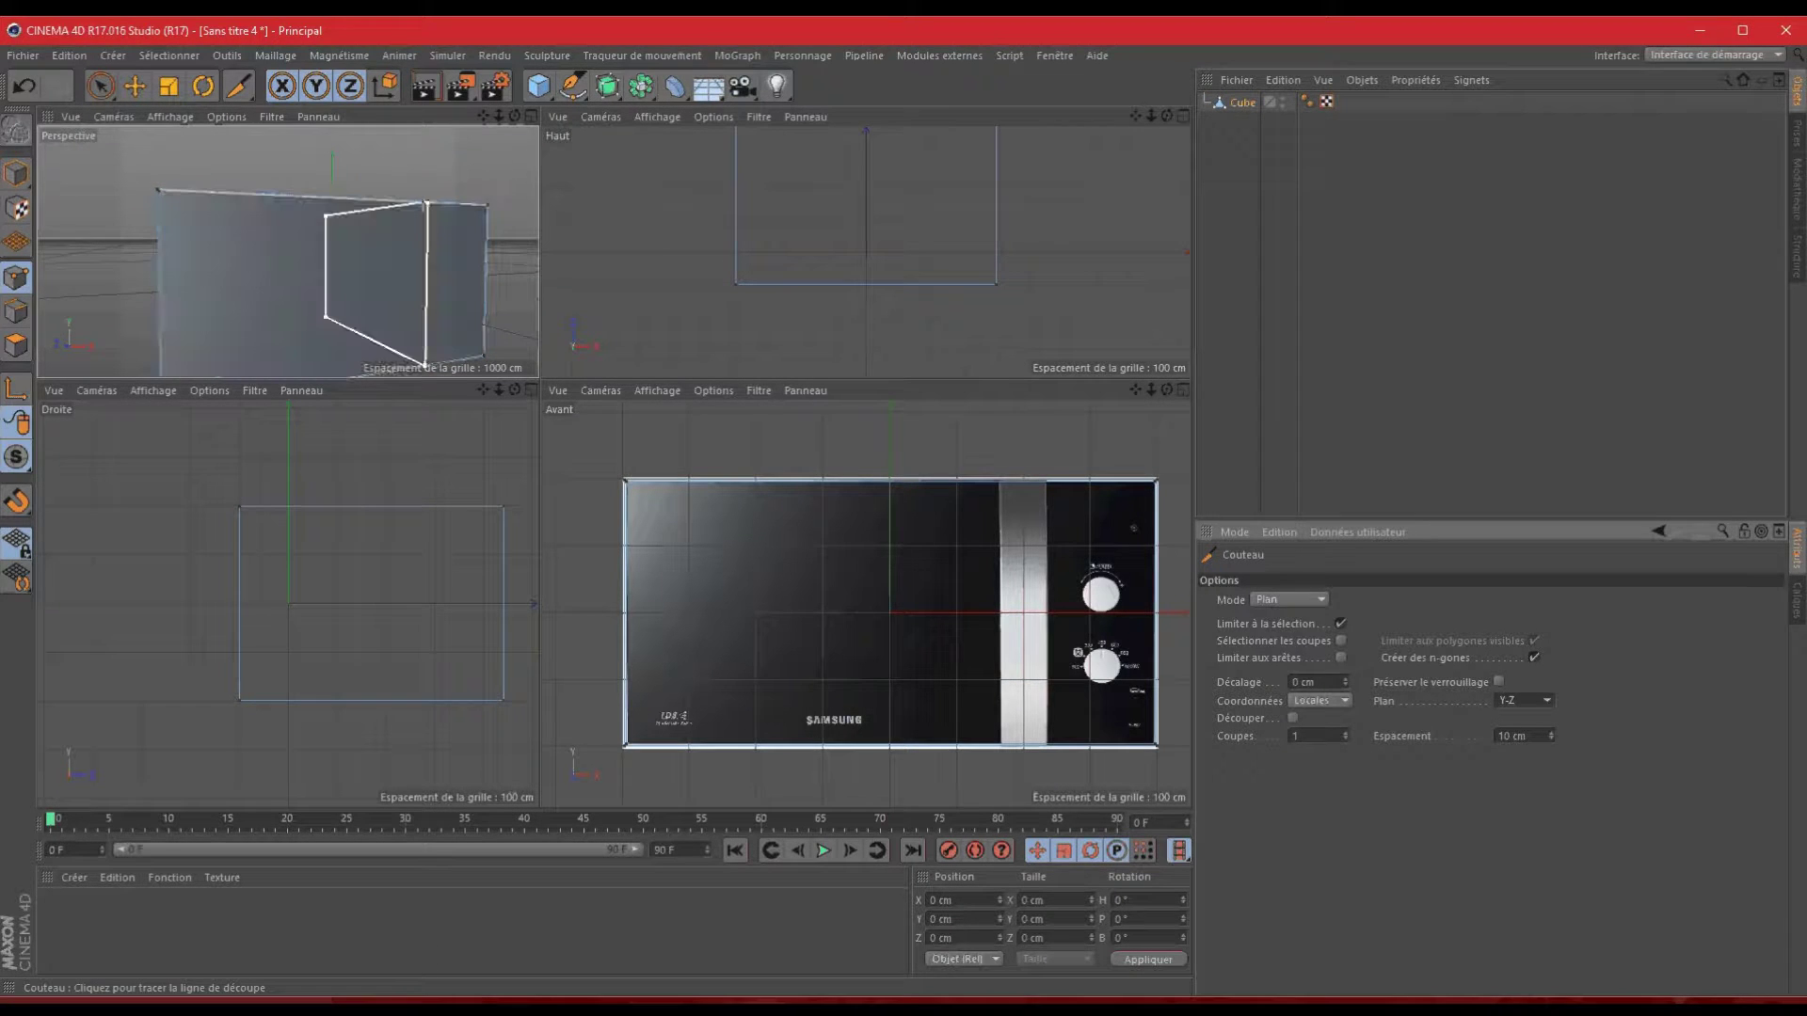
left_click(417, 203)
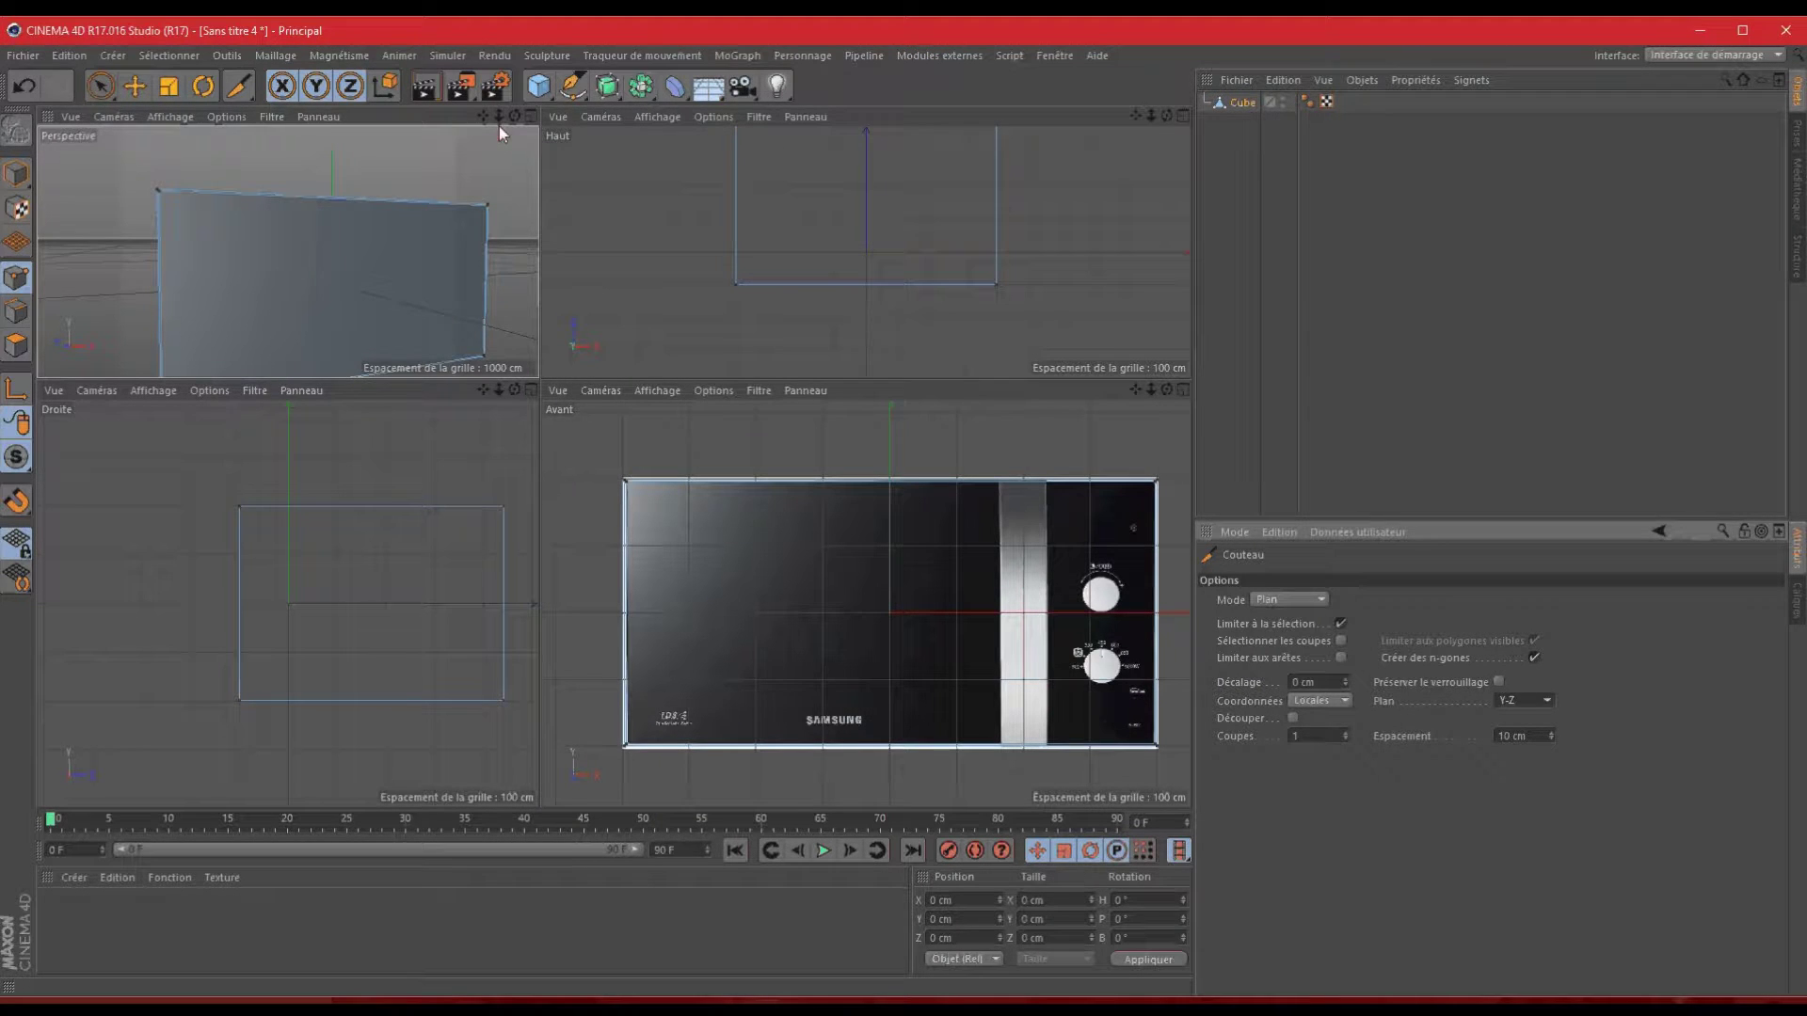
left_click_drag(512, 118, 538, 376)
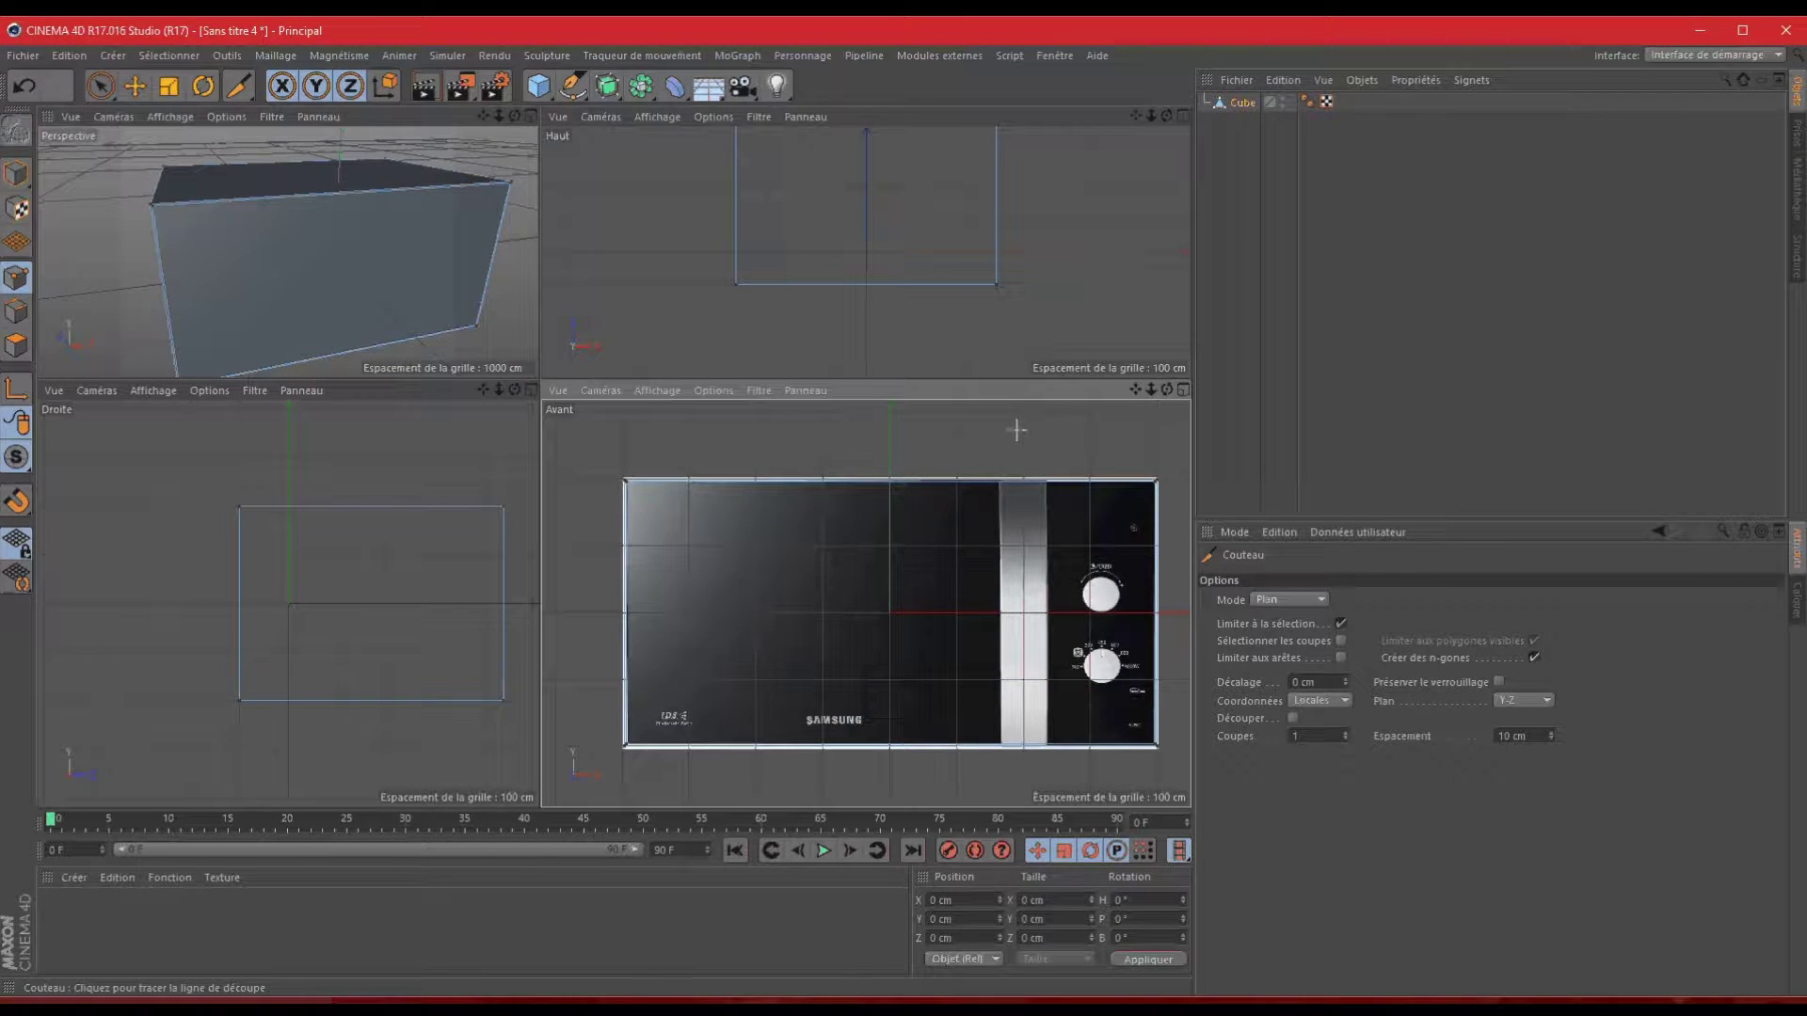
left_click(1044, 481)
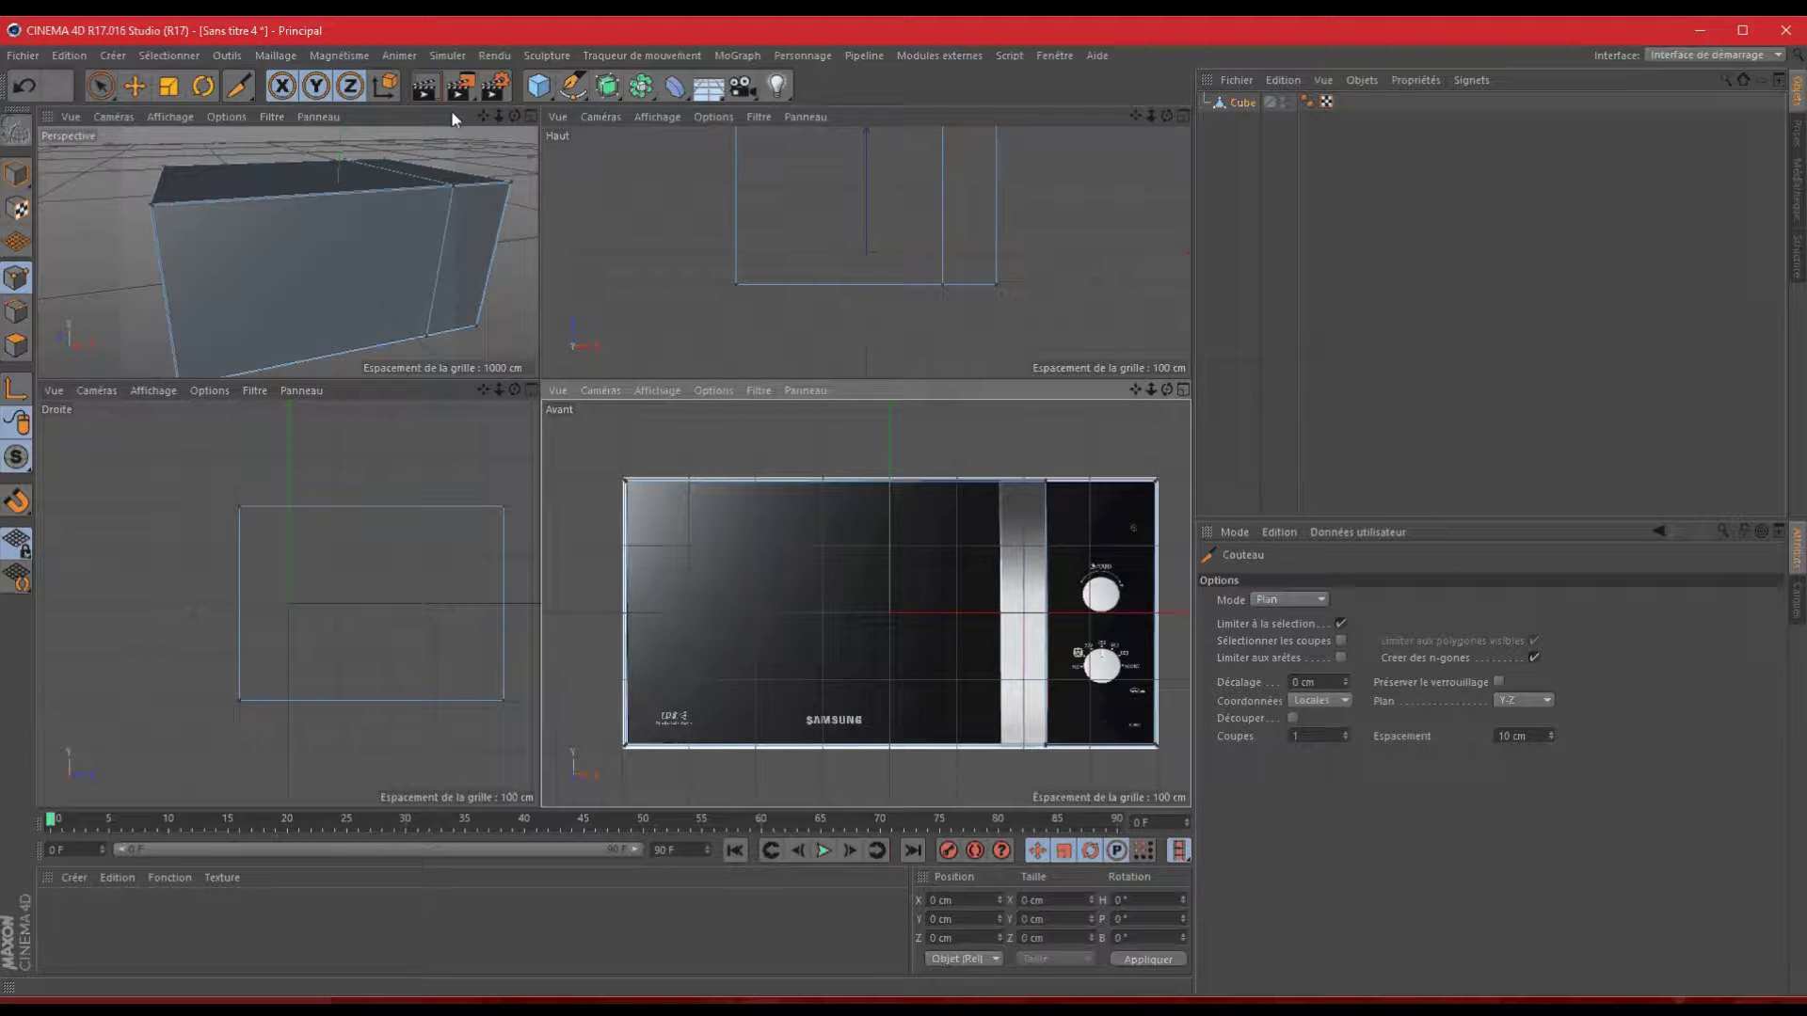
- Select the two front polygons on either side of the vertical cut and split them into a separate object
left_click(530, 117)
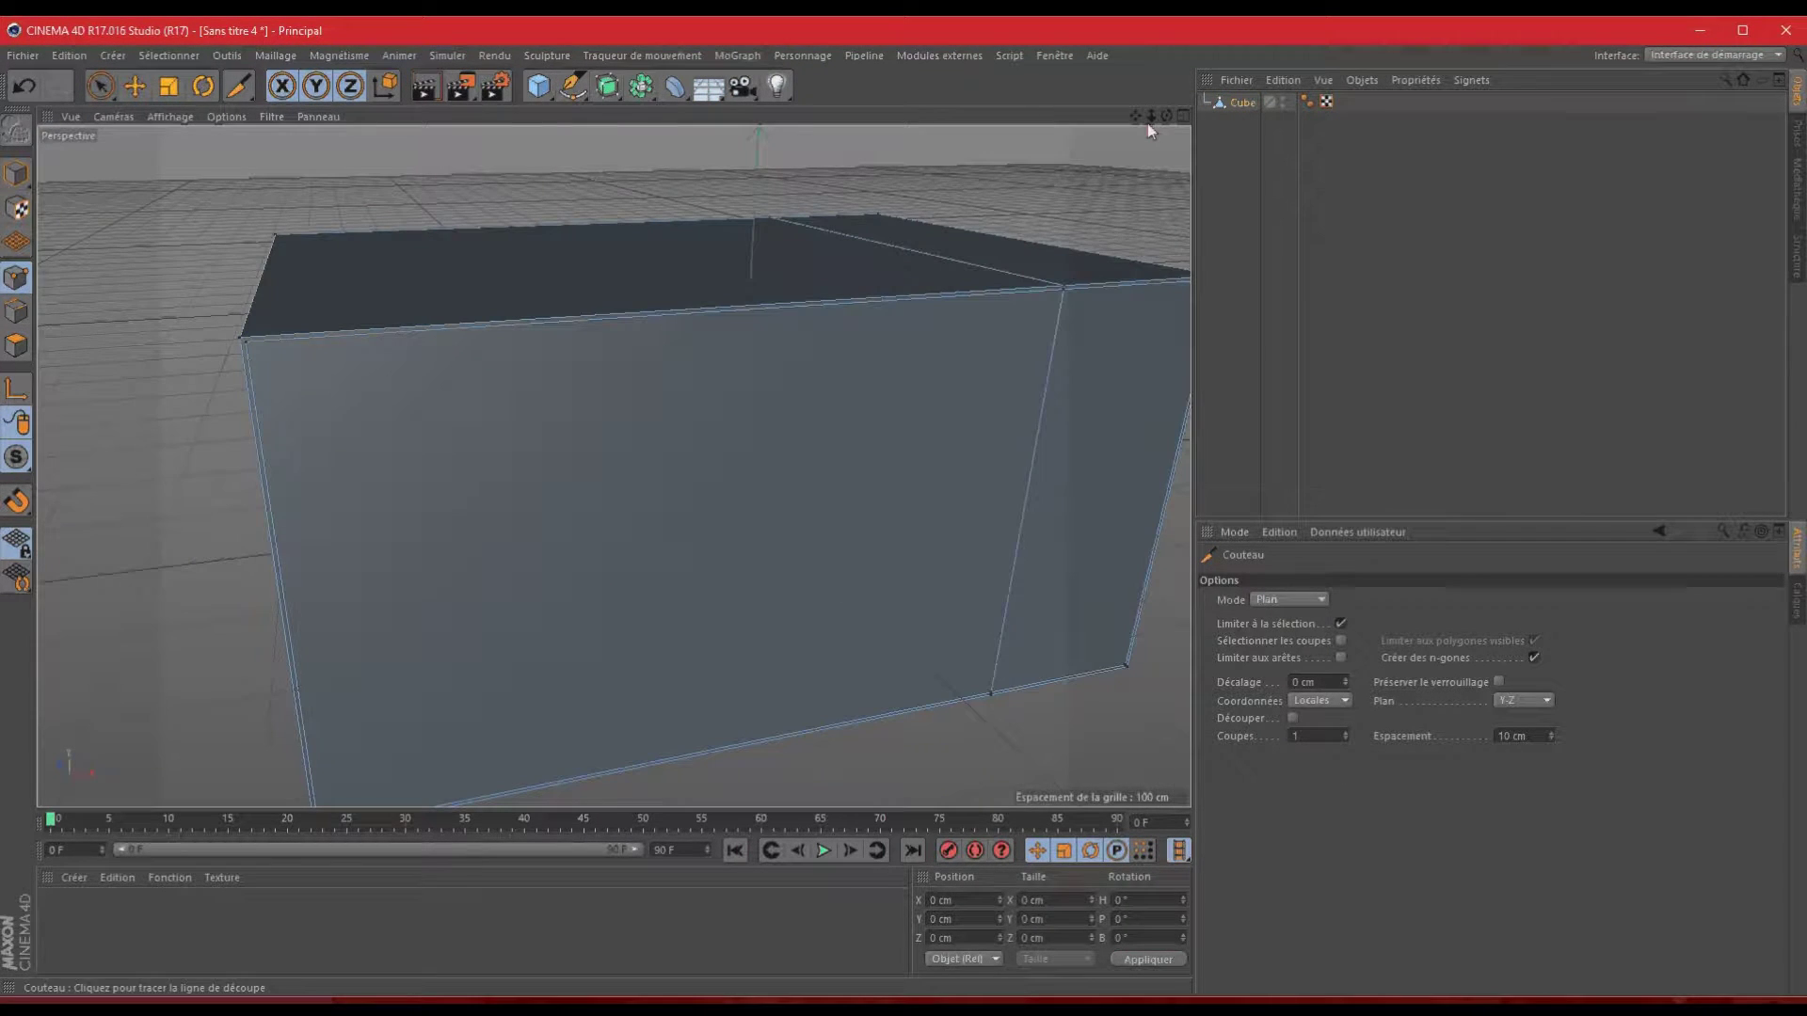
left_click_drag(1148, 117, 1165, 111)
left_click(111, 87)
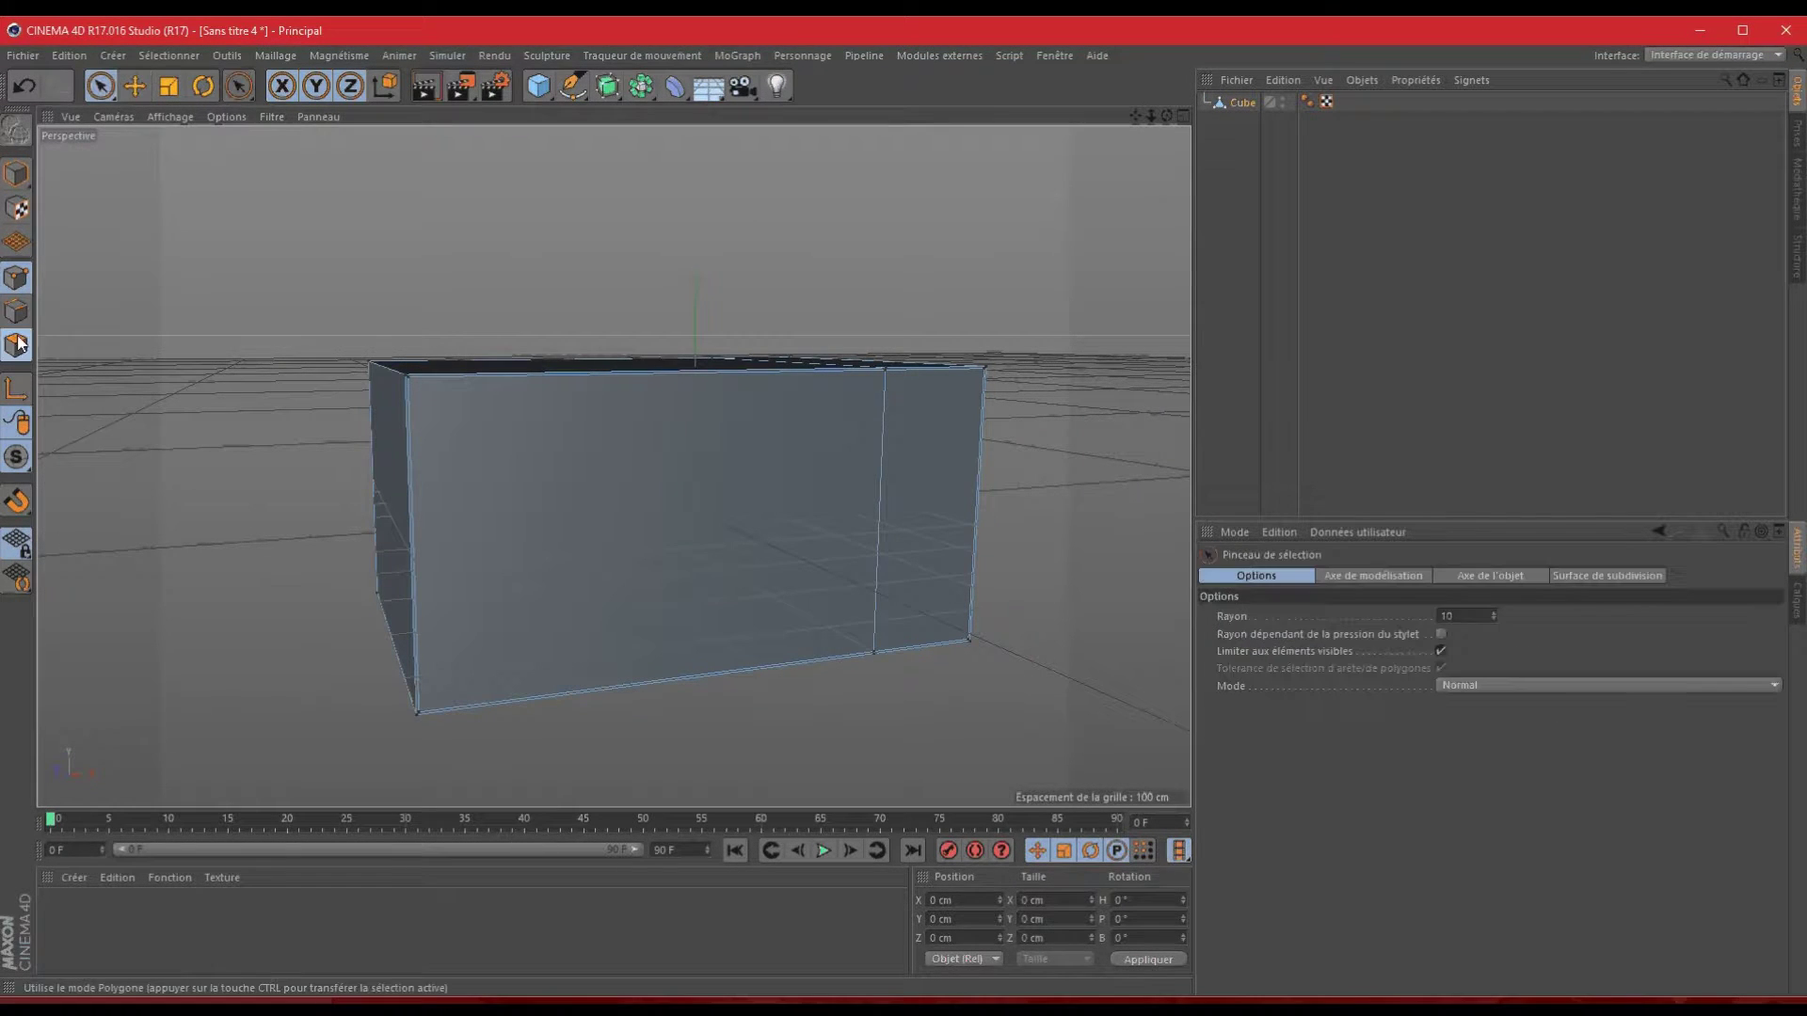
left_click(17, 345)
left_click(1183, 116)
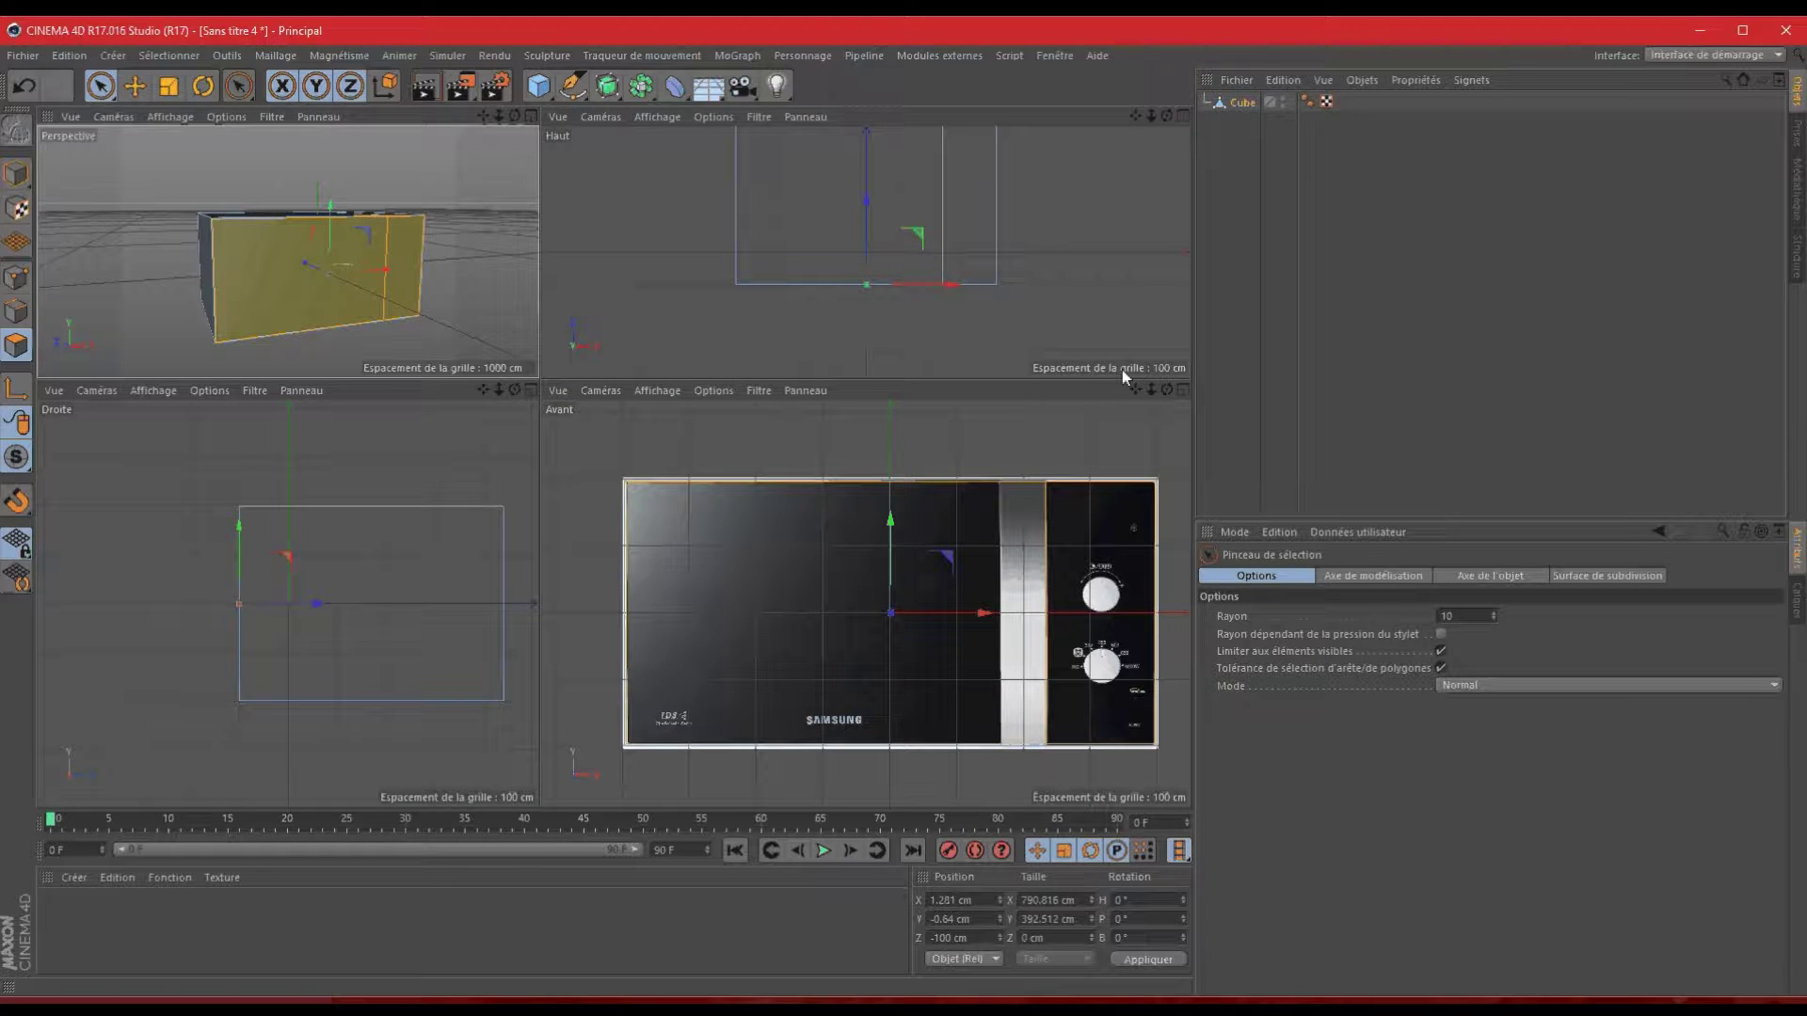
left_click(357, 317)
scroll(529, 112, "up", 3)
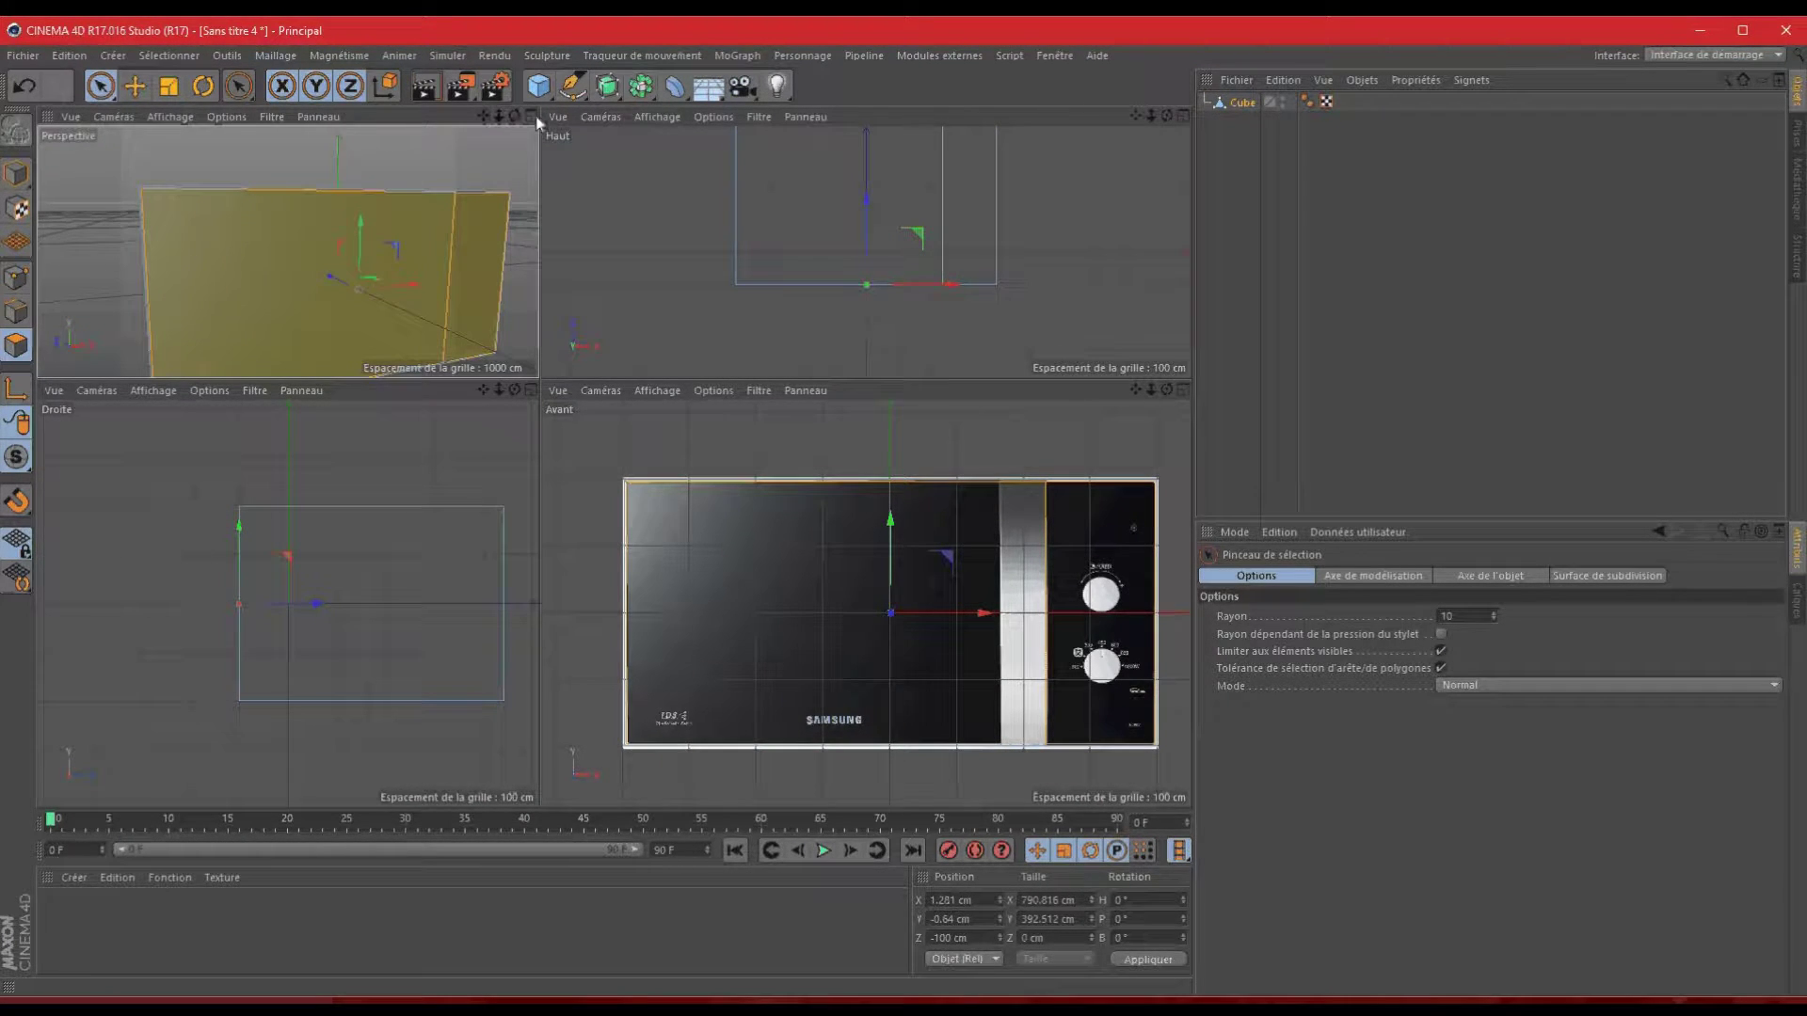
left_click(533, 116)
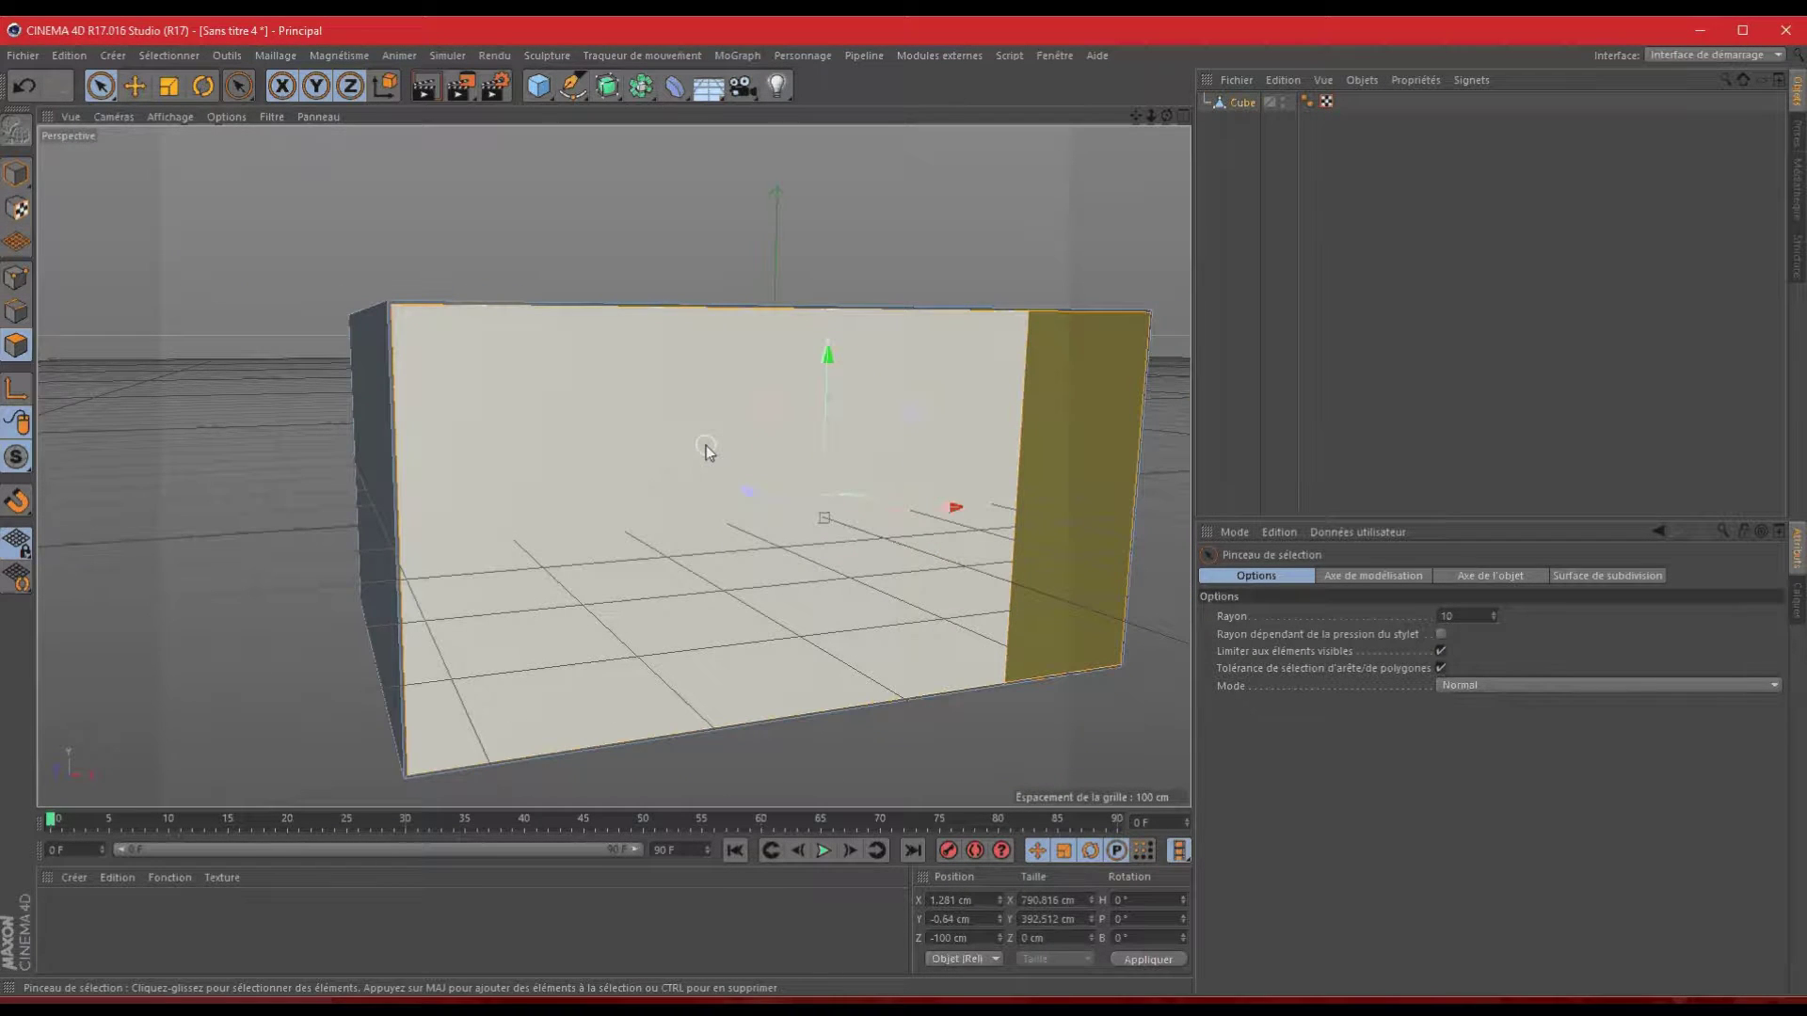
right_click(707, 448)
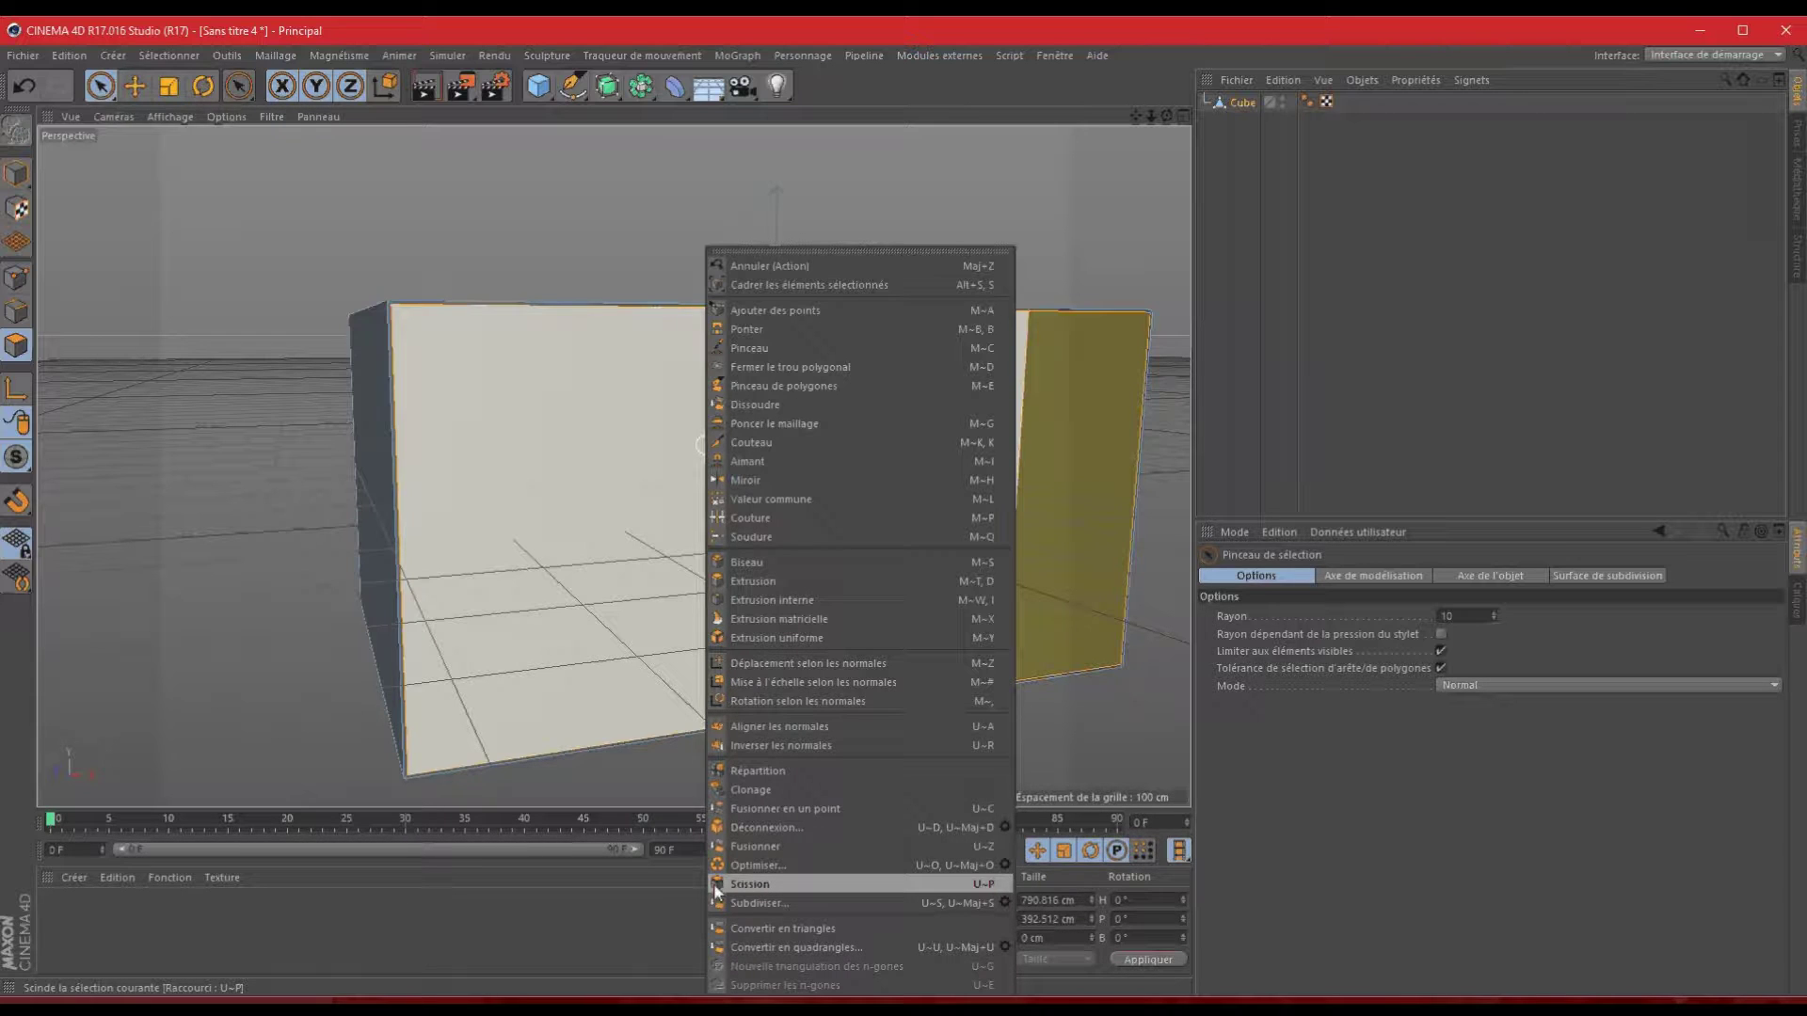
left_click(766, 887)
- Compare the two Cube objects, then select the large door polygon on the second one in the list
left_click(1242, 122)
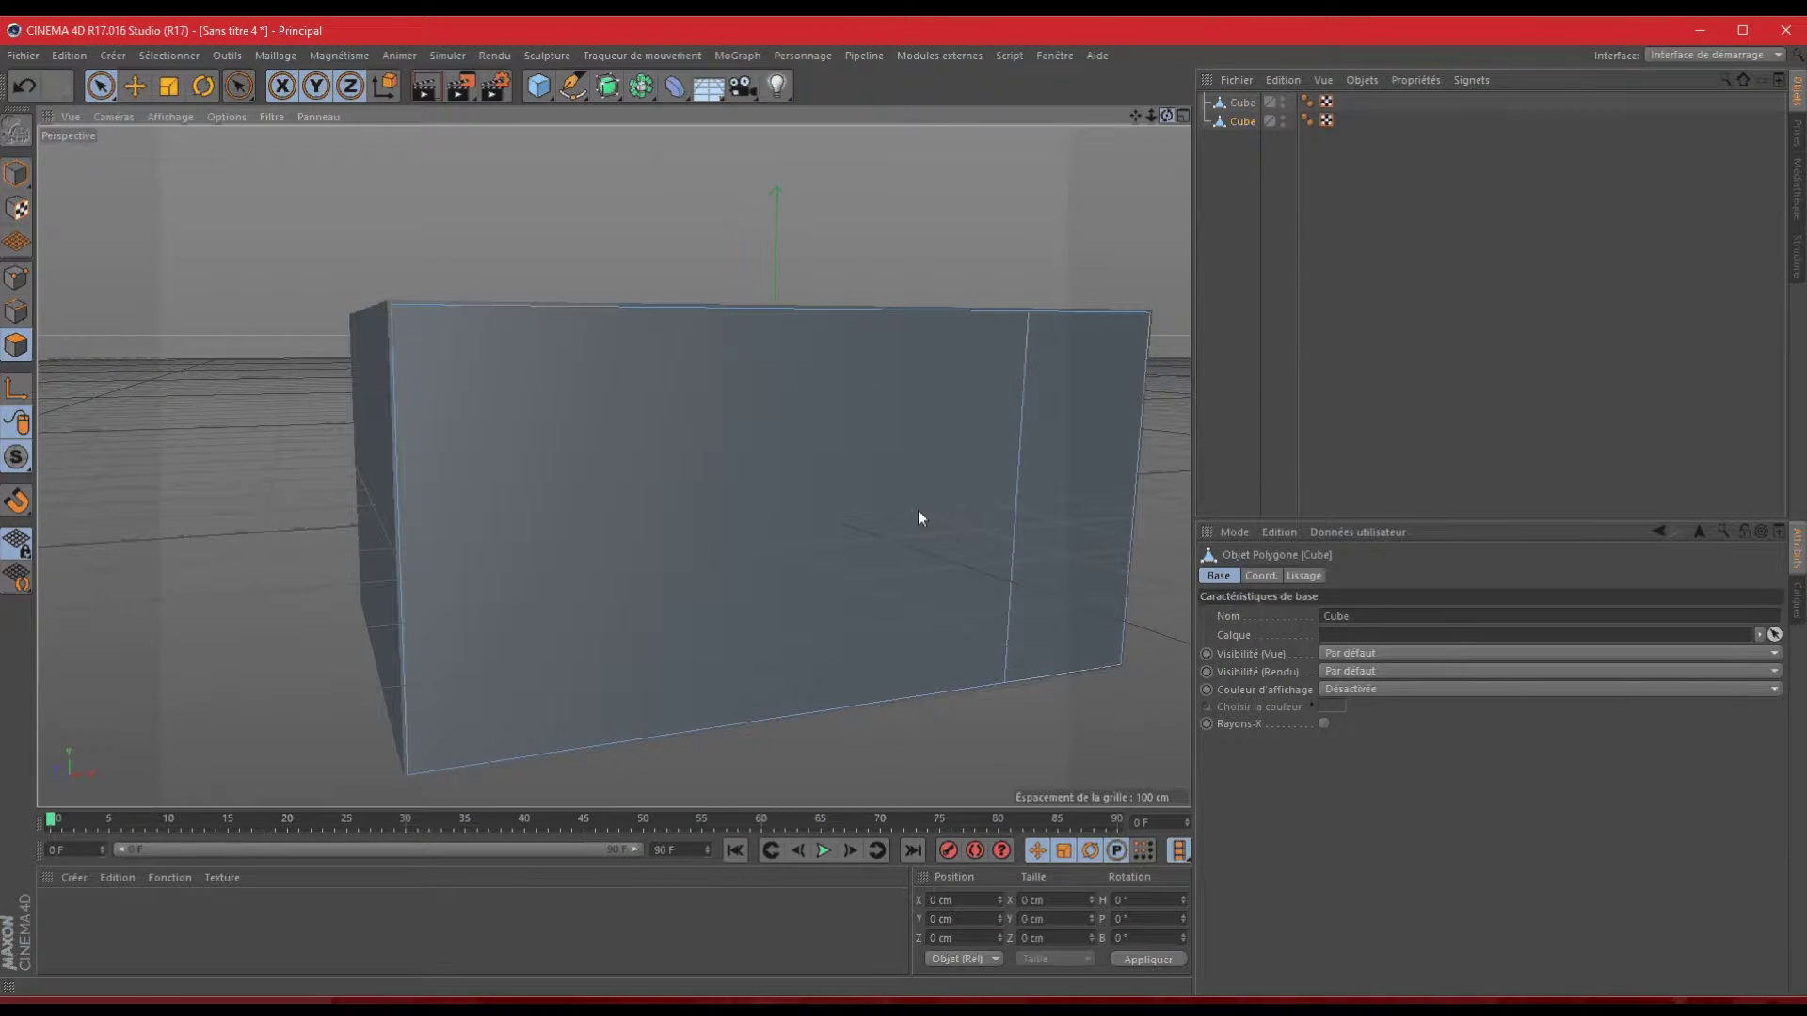
left_click_drag(918, 510, 1169, 114)
left_click(1244, 103)
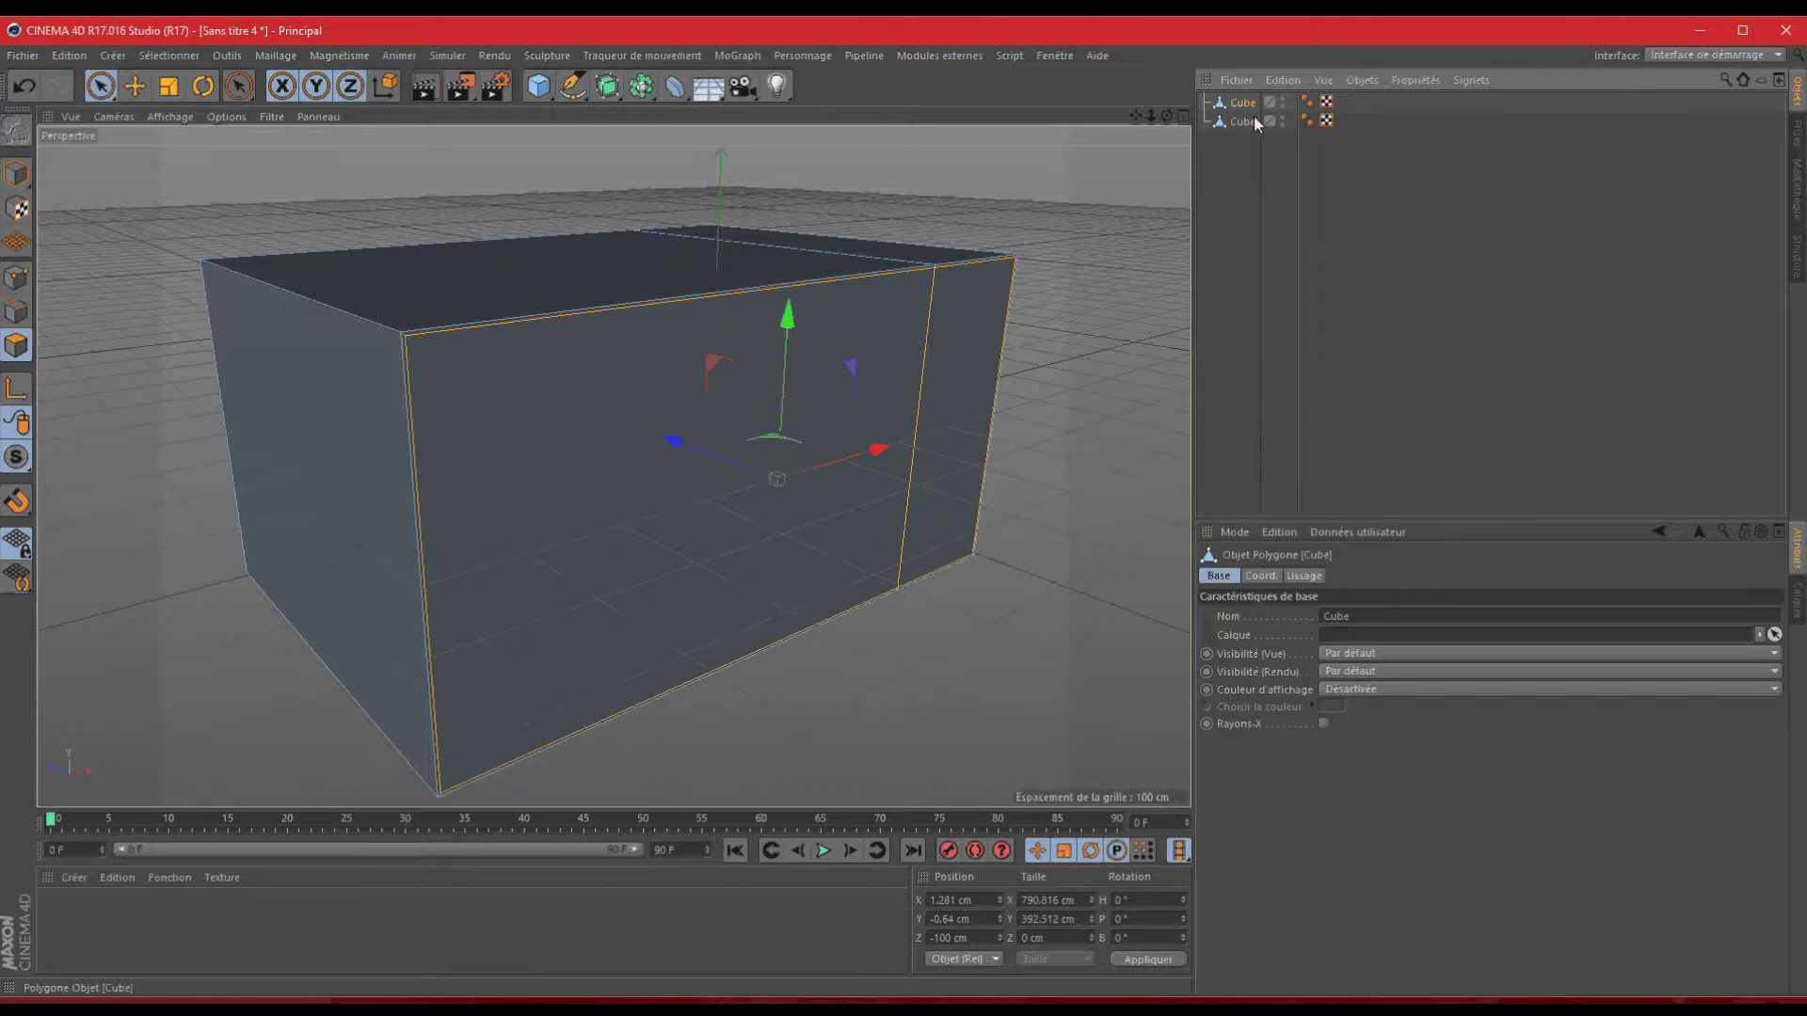
left_click(1238, 120)
left_click_drag(906, 507, 907, 506, "alt")
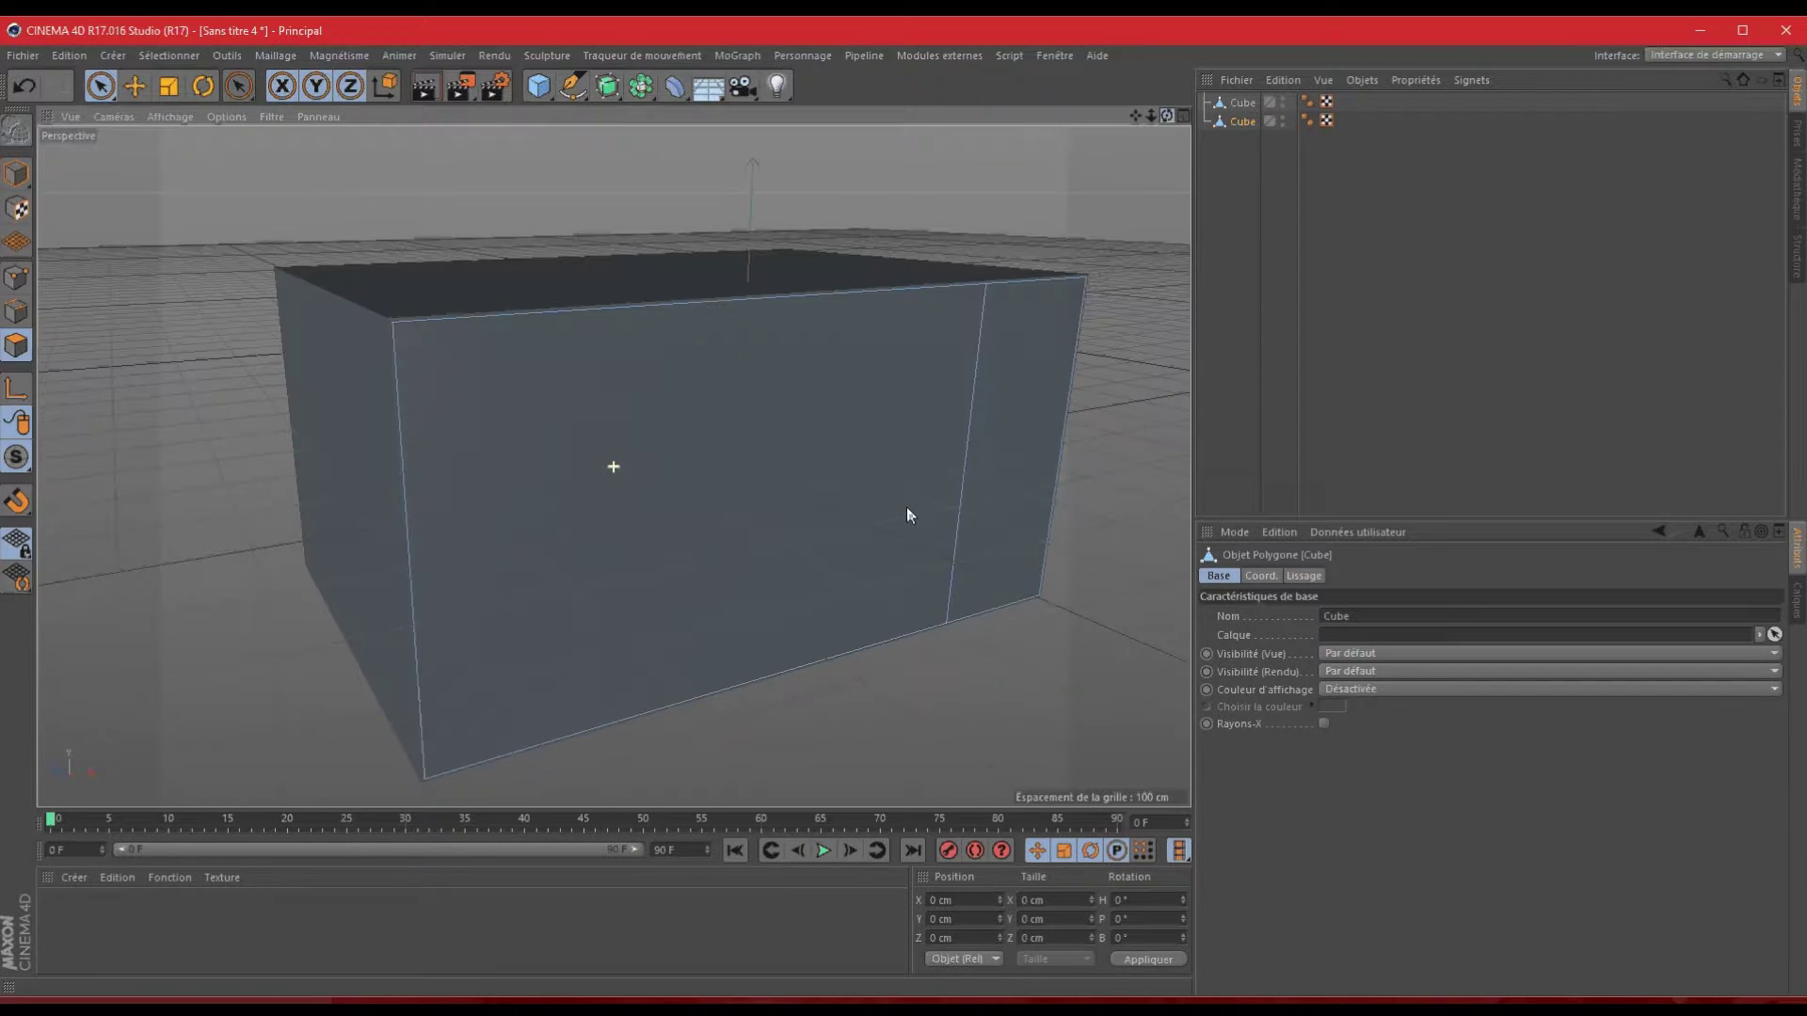
left_click(867, 388)
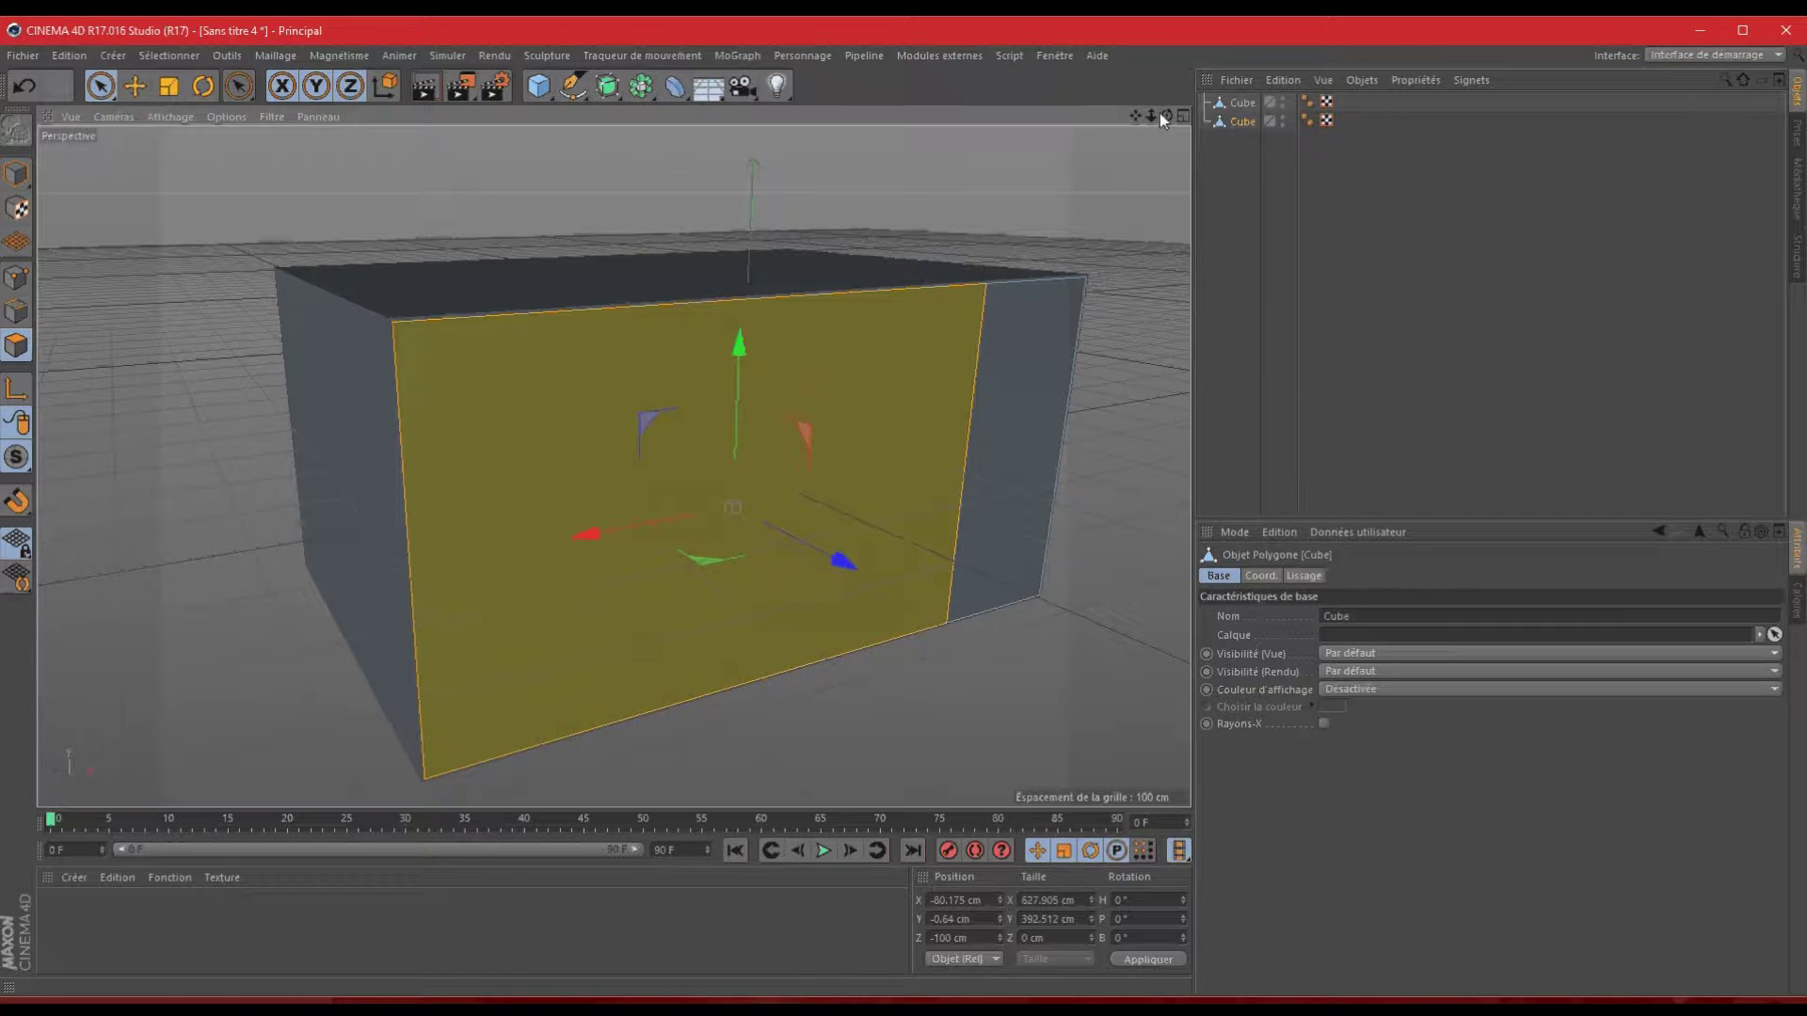
- Switch to the browser to examine the full-size Samsung microwave photo, then return to the Cinema 4D model's front
right_click(853, 365)
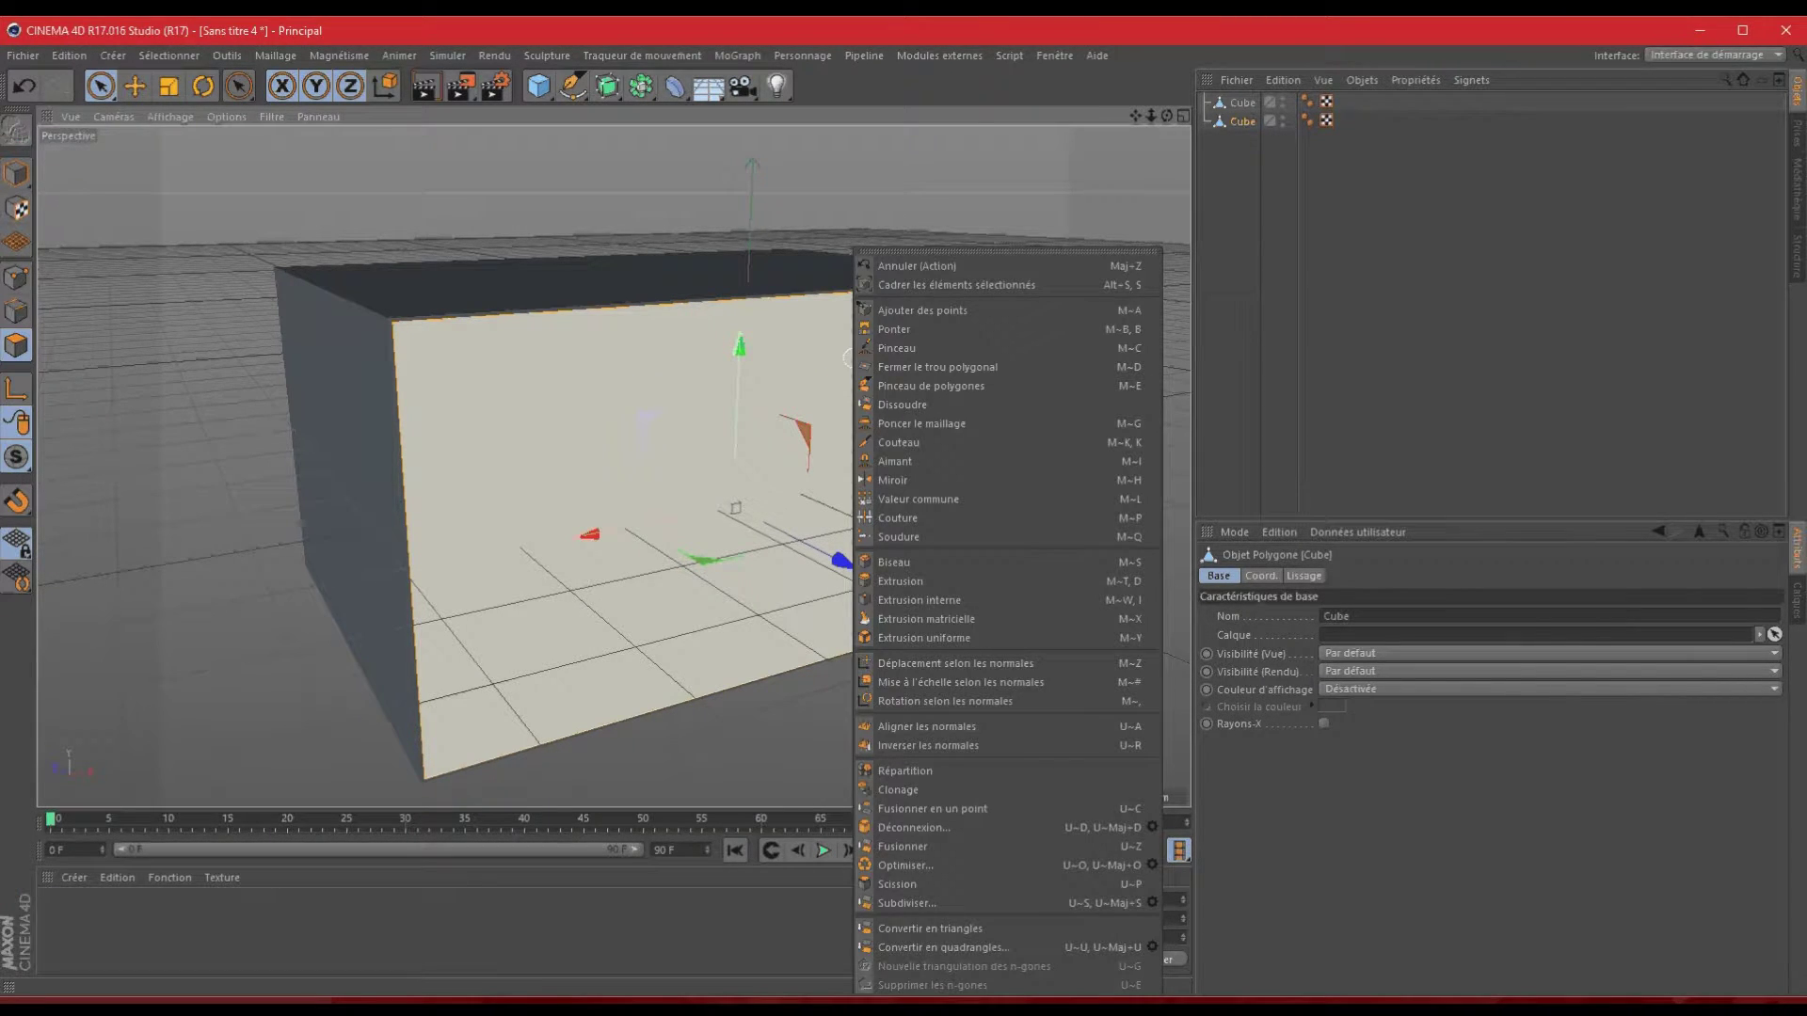
left_click_drag(0, 272, 1361, 214)
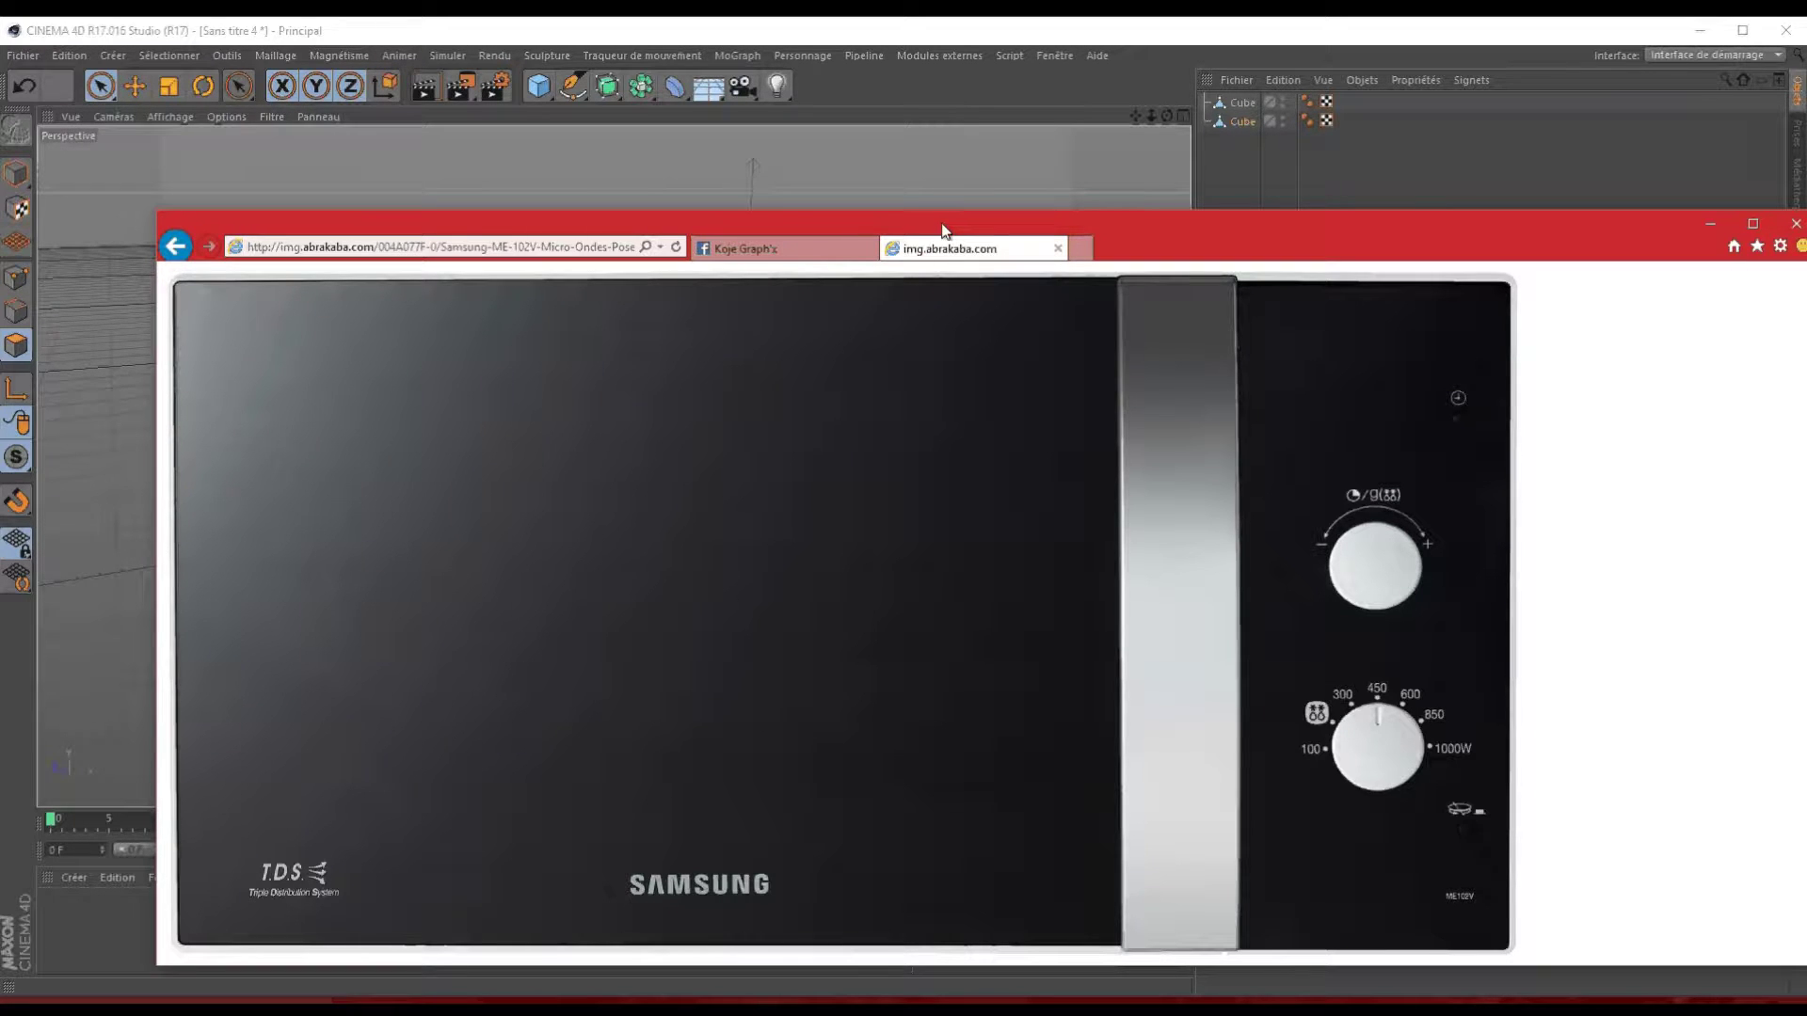
left_click_drag(945, 231, 0, 204)
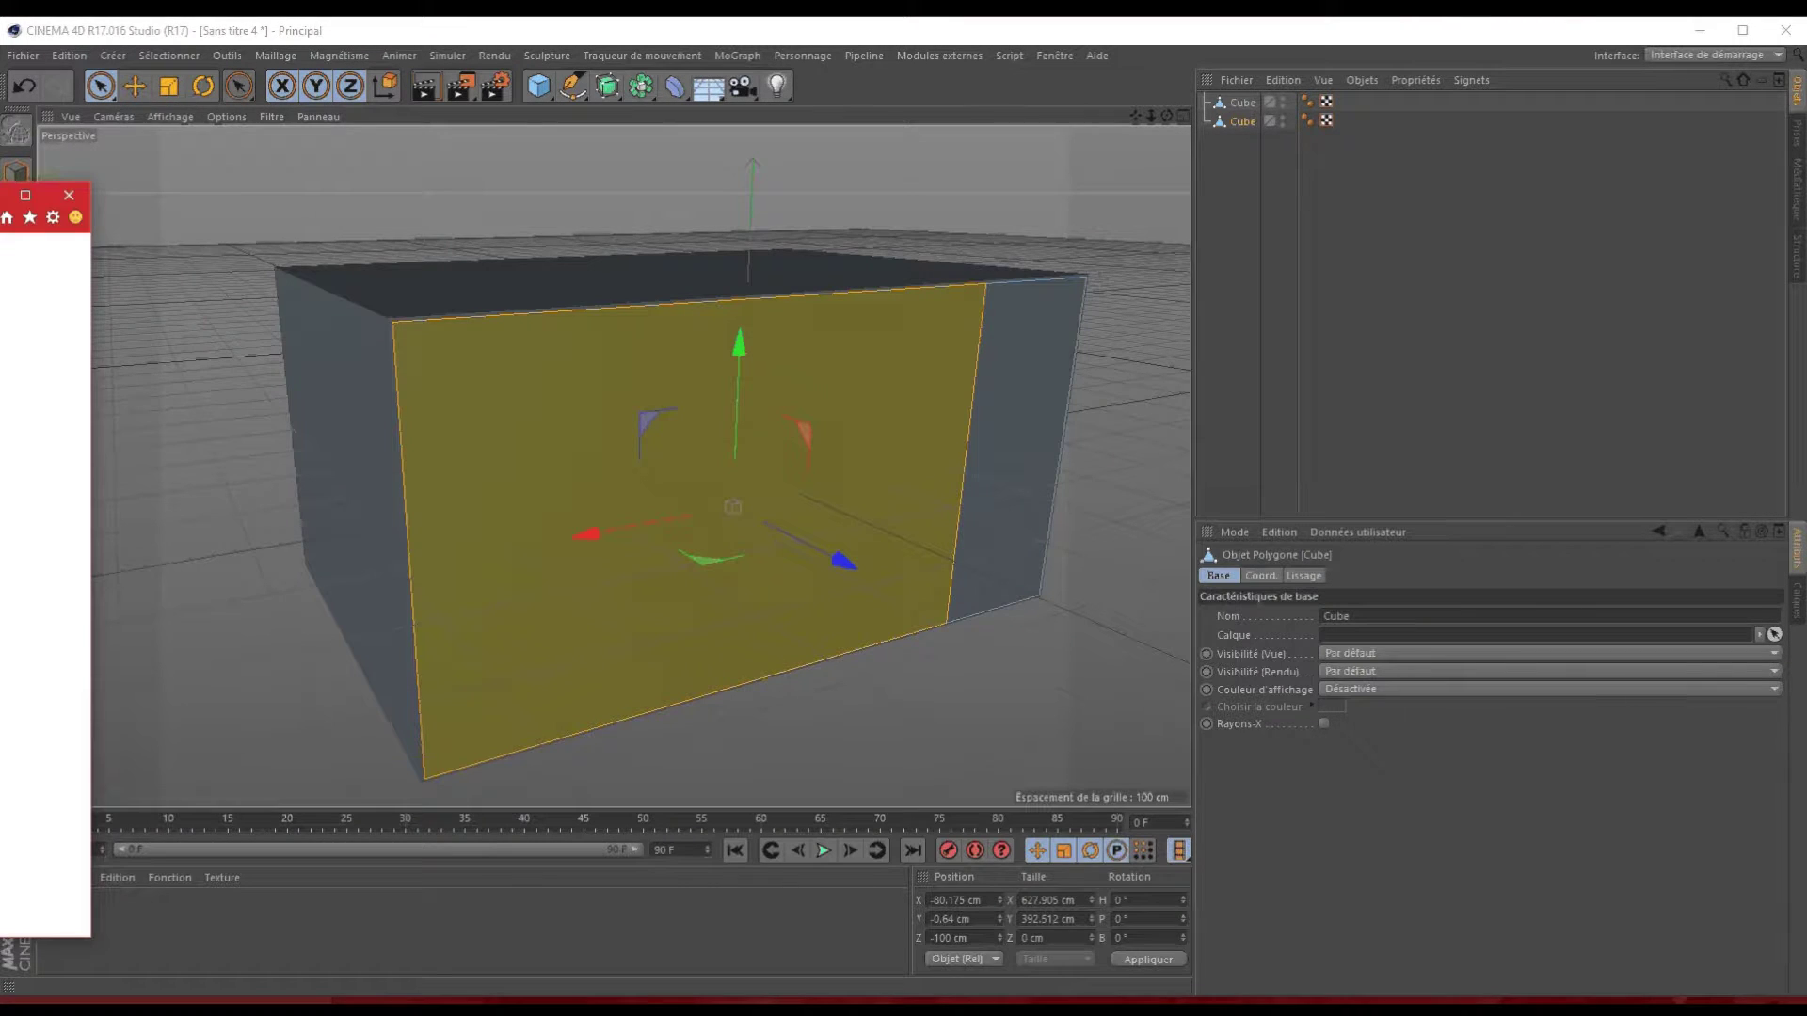
left_click(906, 506)
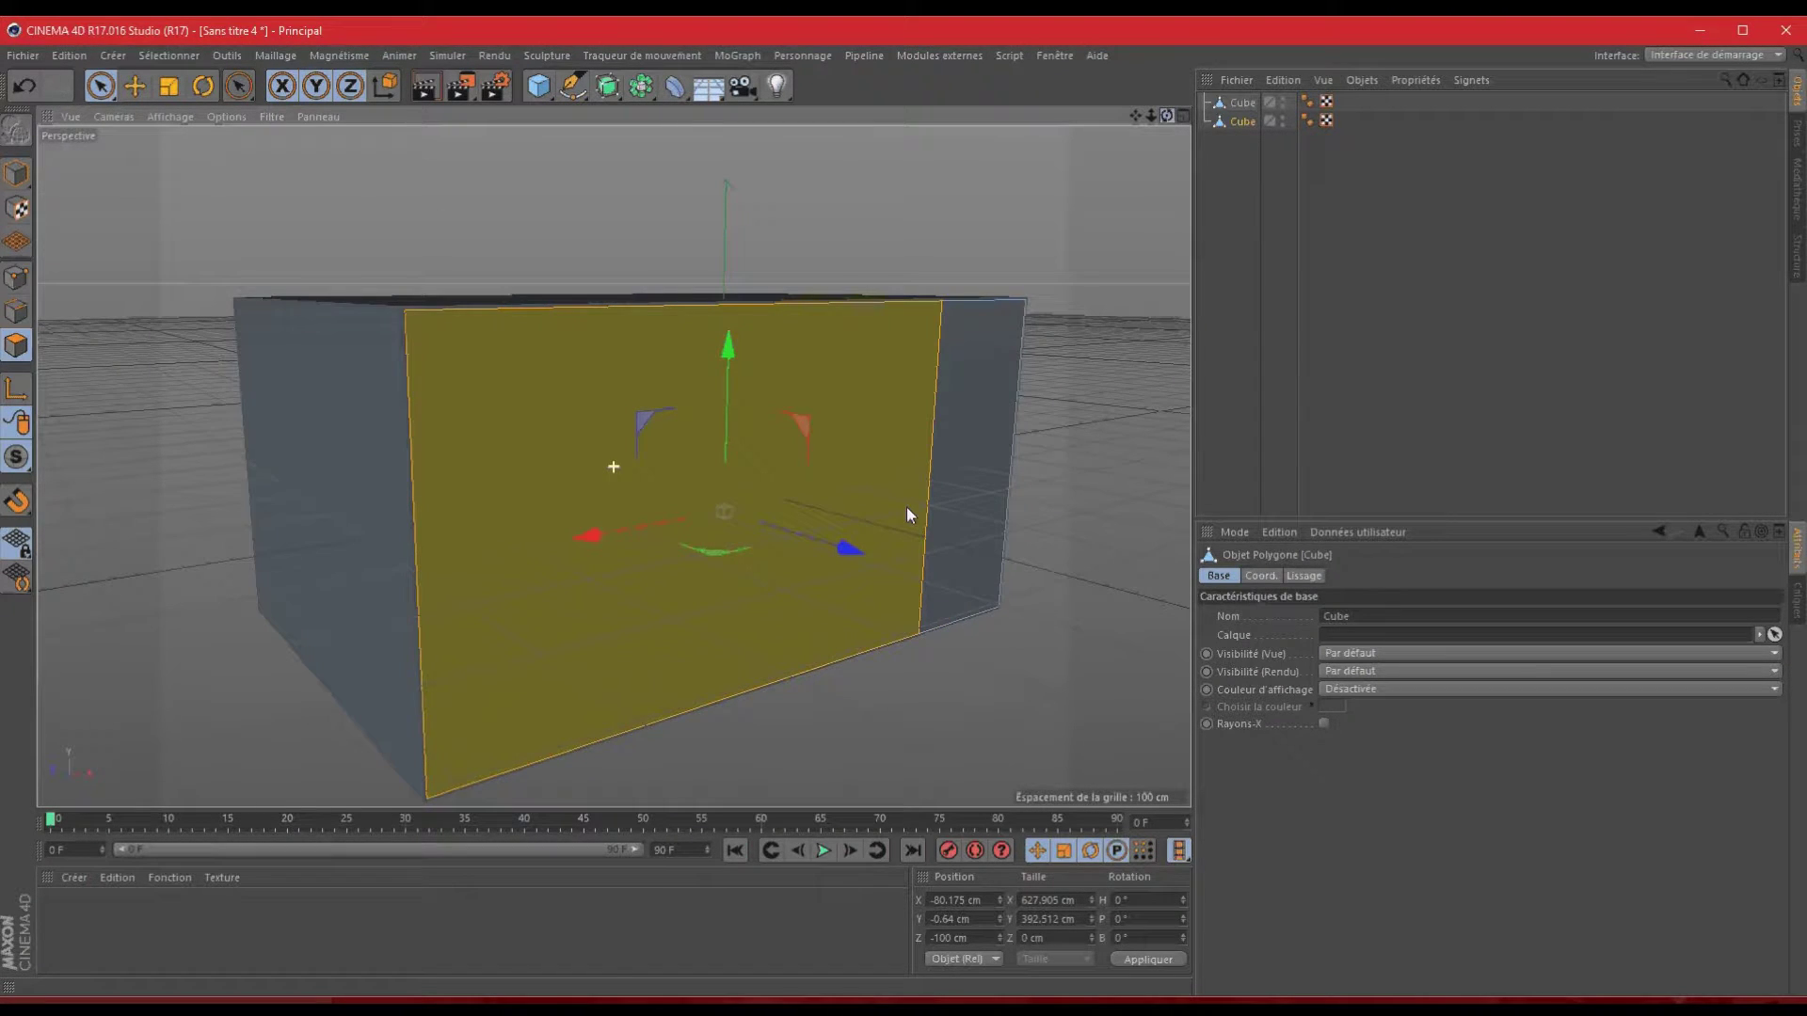
- Inset the large door polygon of the second Cube by 0.6 cm with Extrude Inner
right_click(906, 506)
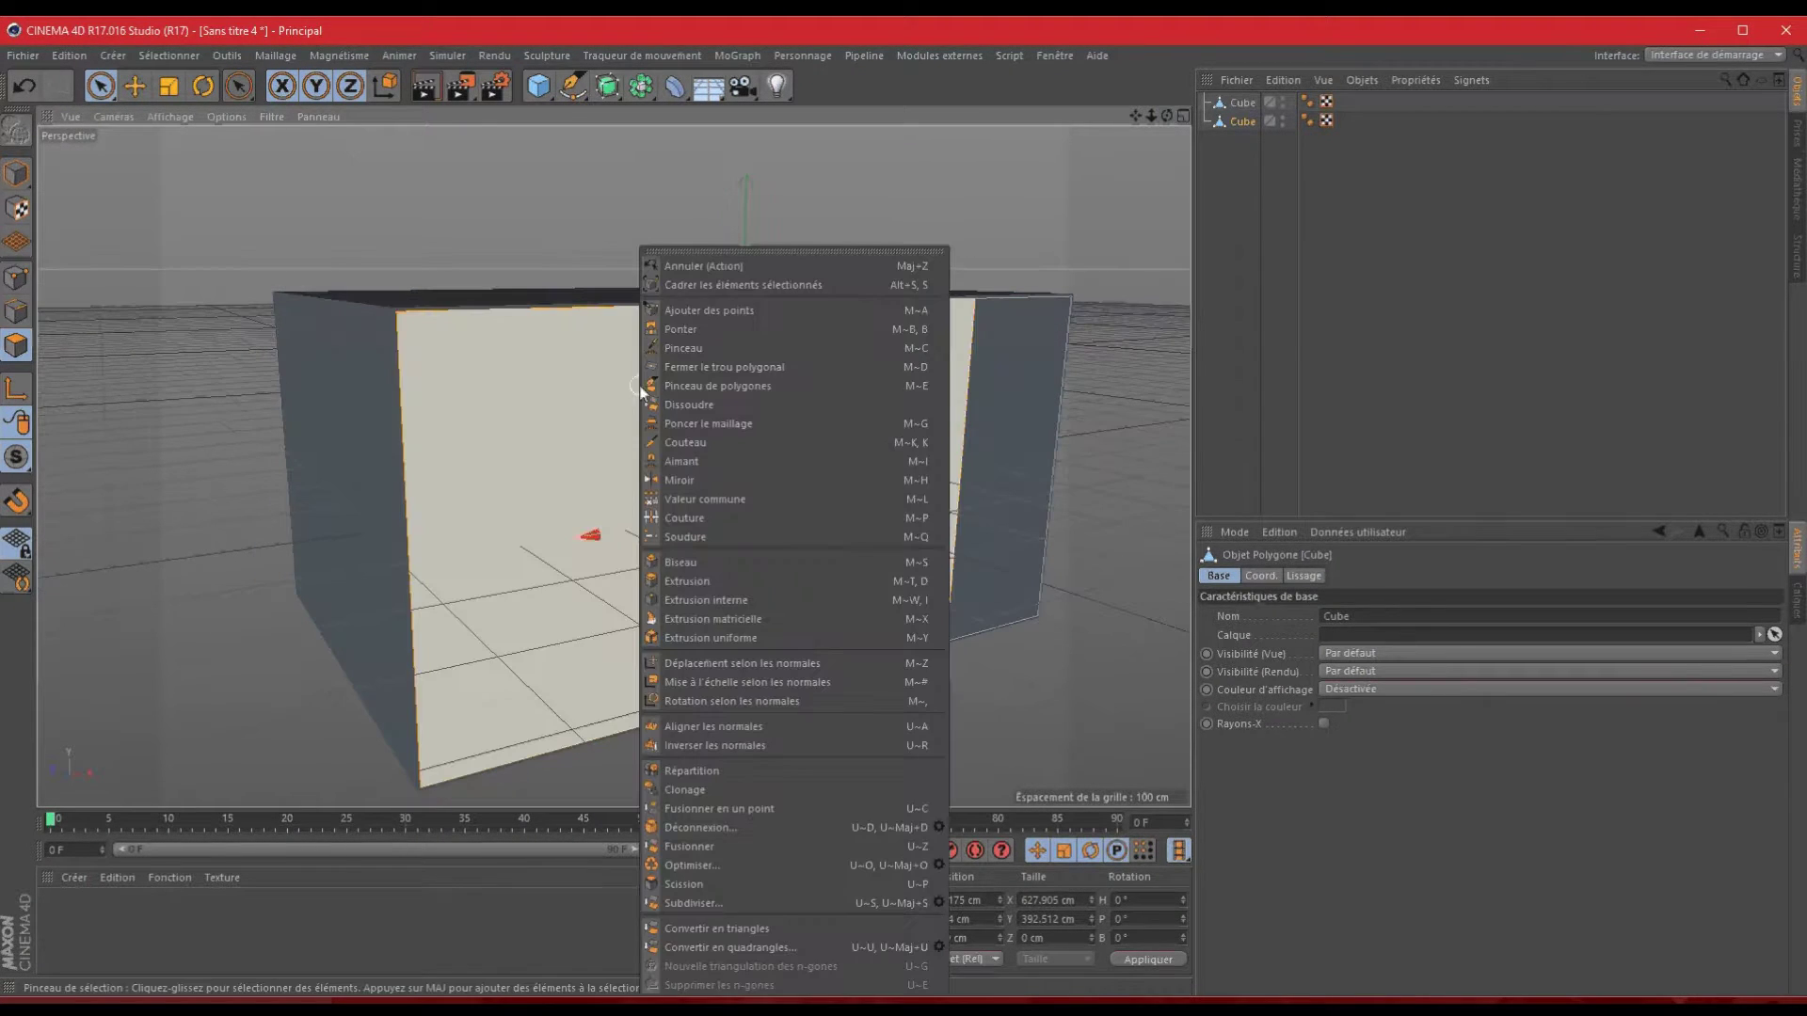
left_click(740, 600)
left_click_drag(739, 473, 909, 513)
key("Delete")
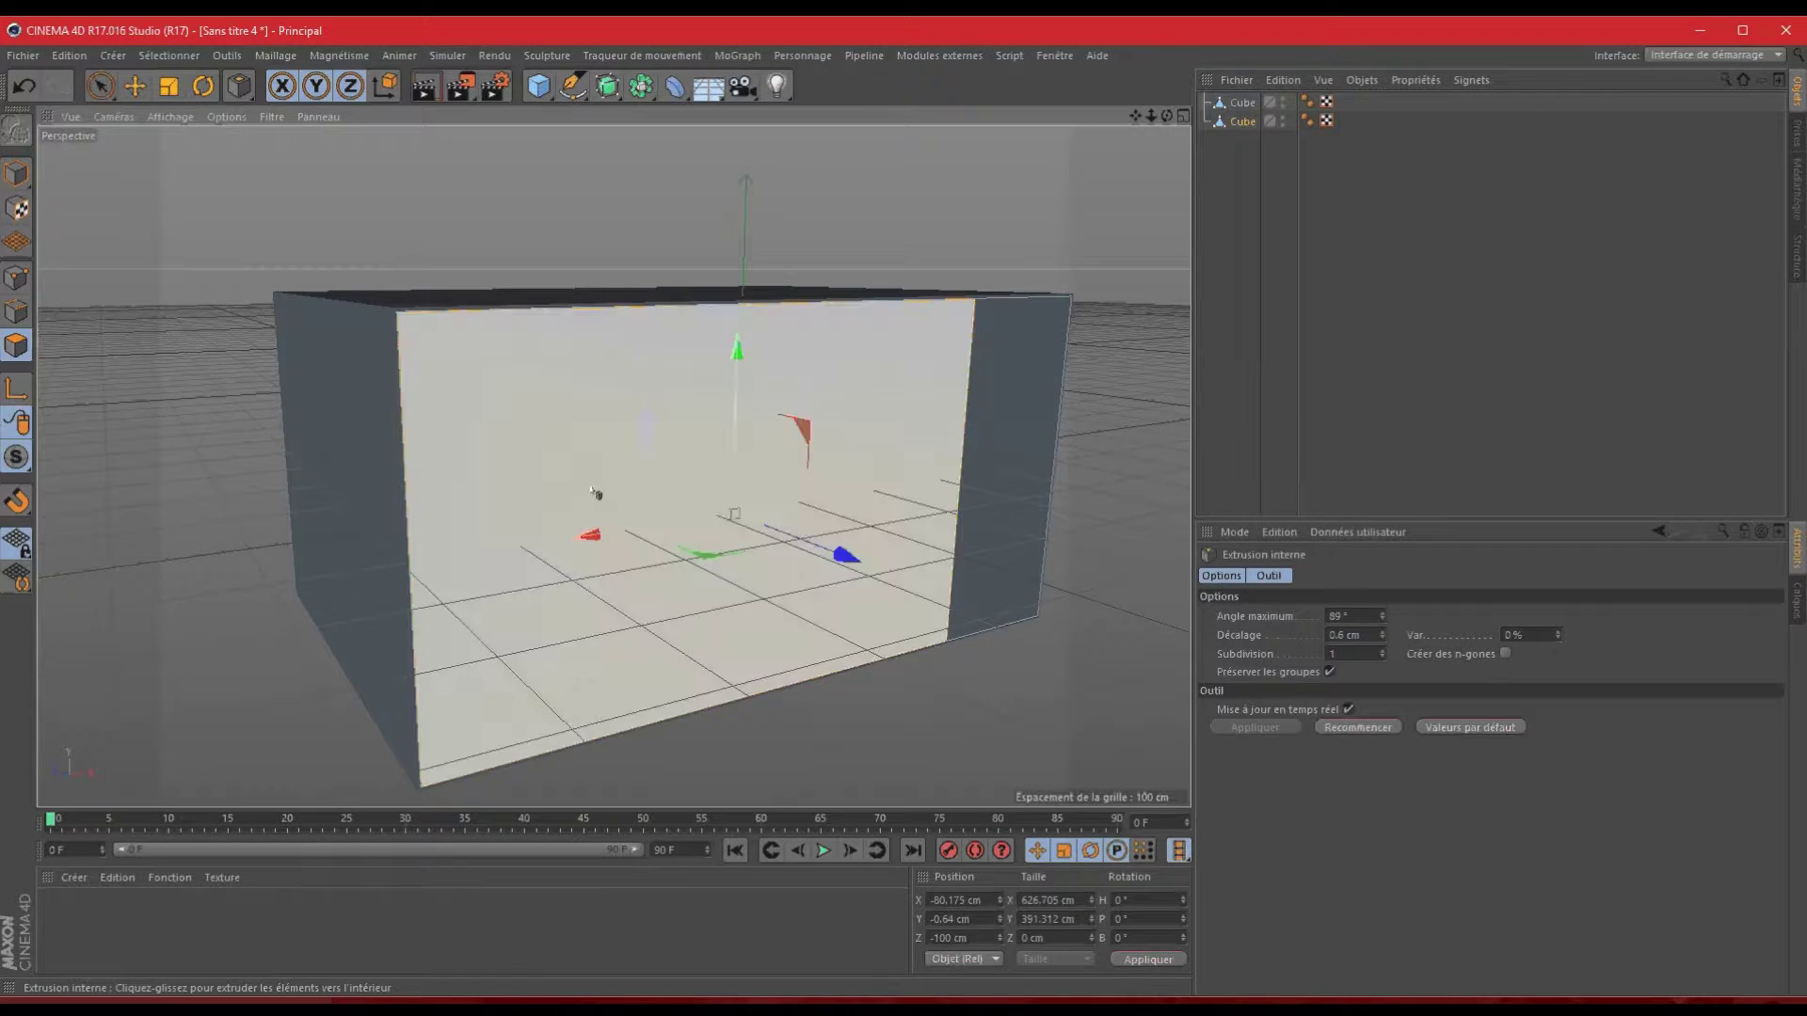
- Extrude the inset door polygon inward with an offset of -0.2 cm
right_click(826, 550)
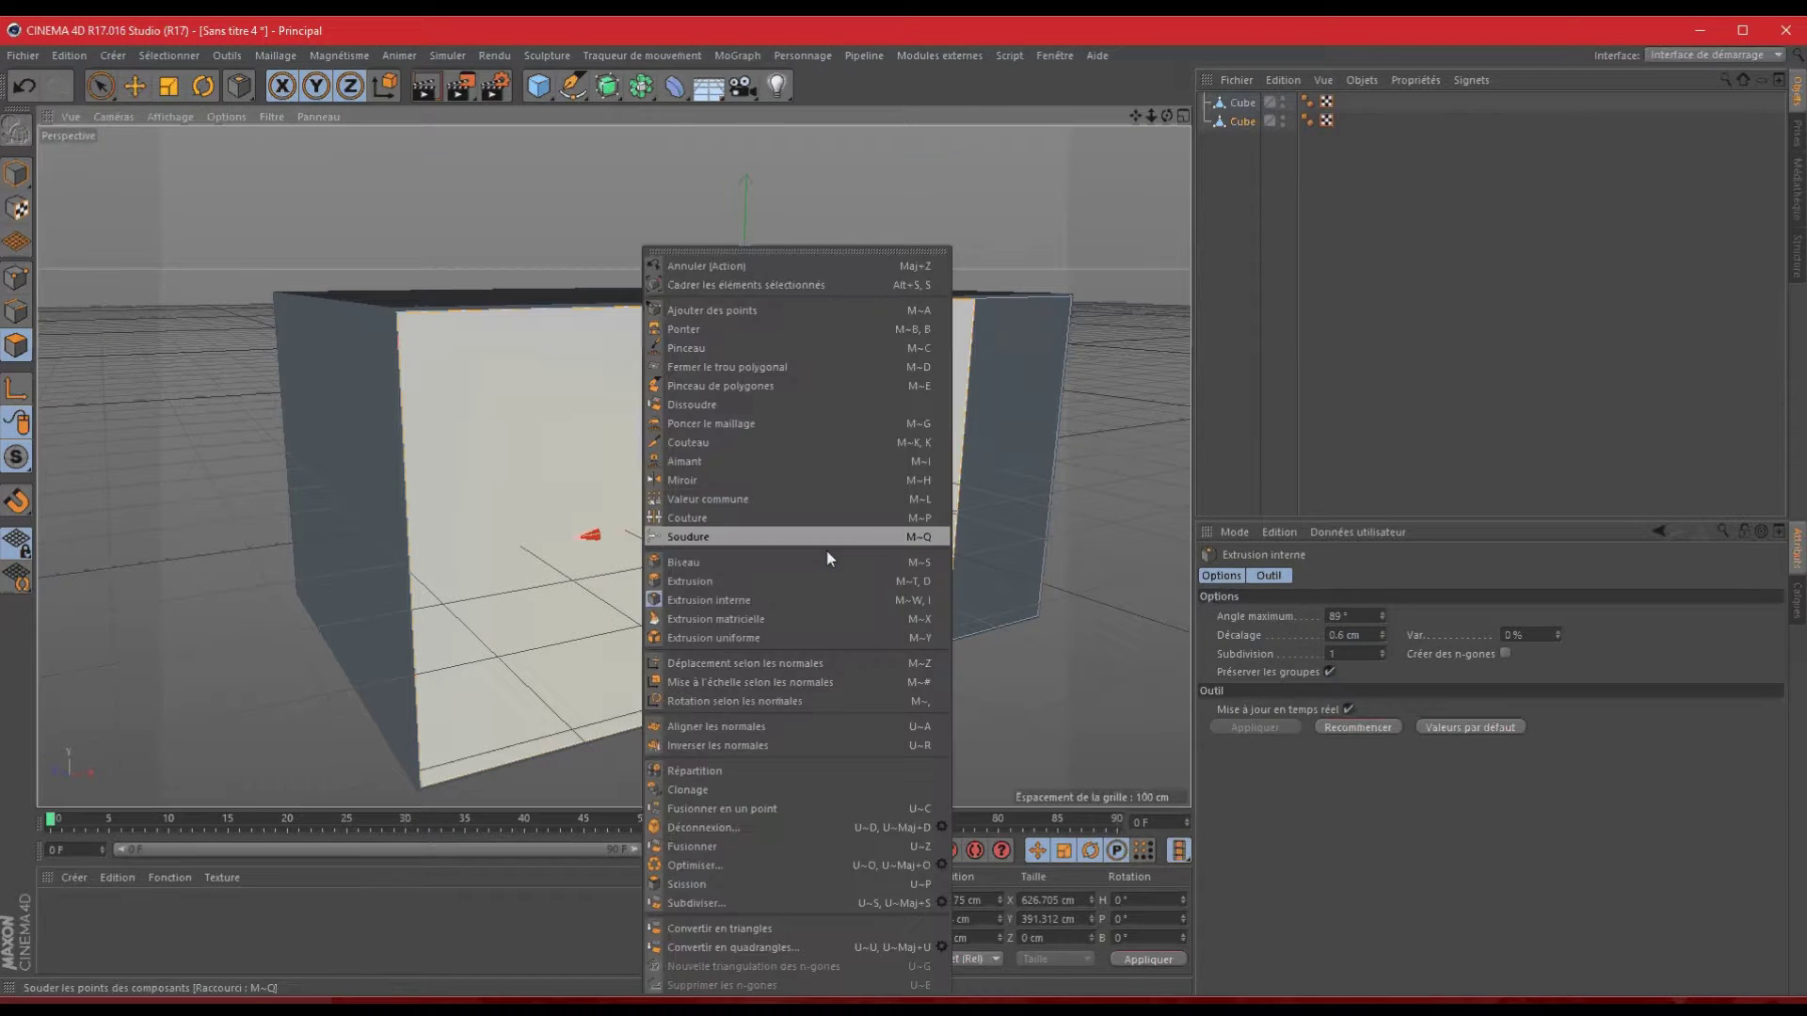
left_click(751, 581)
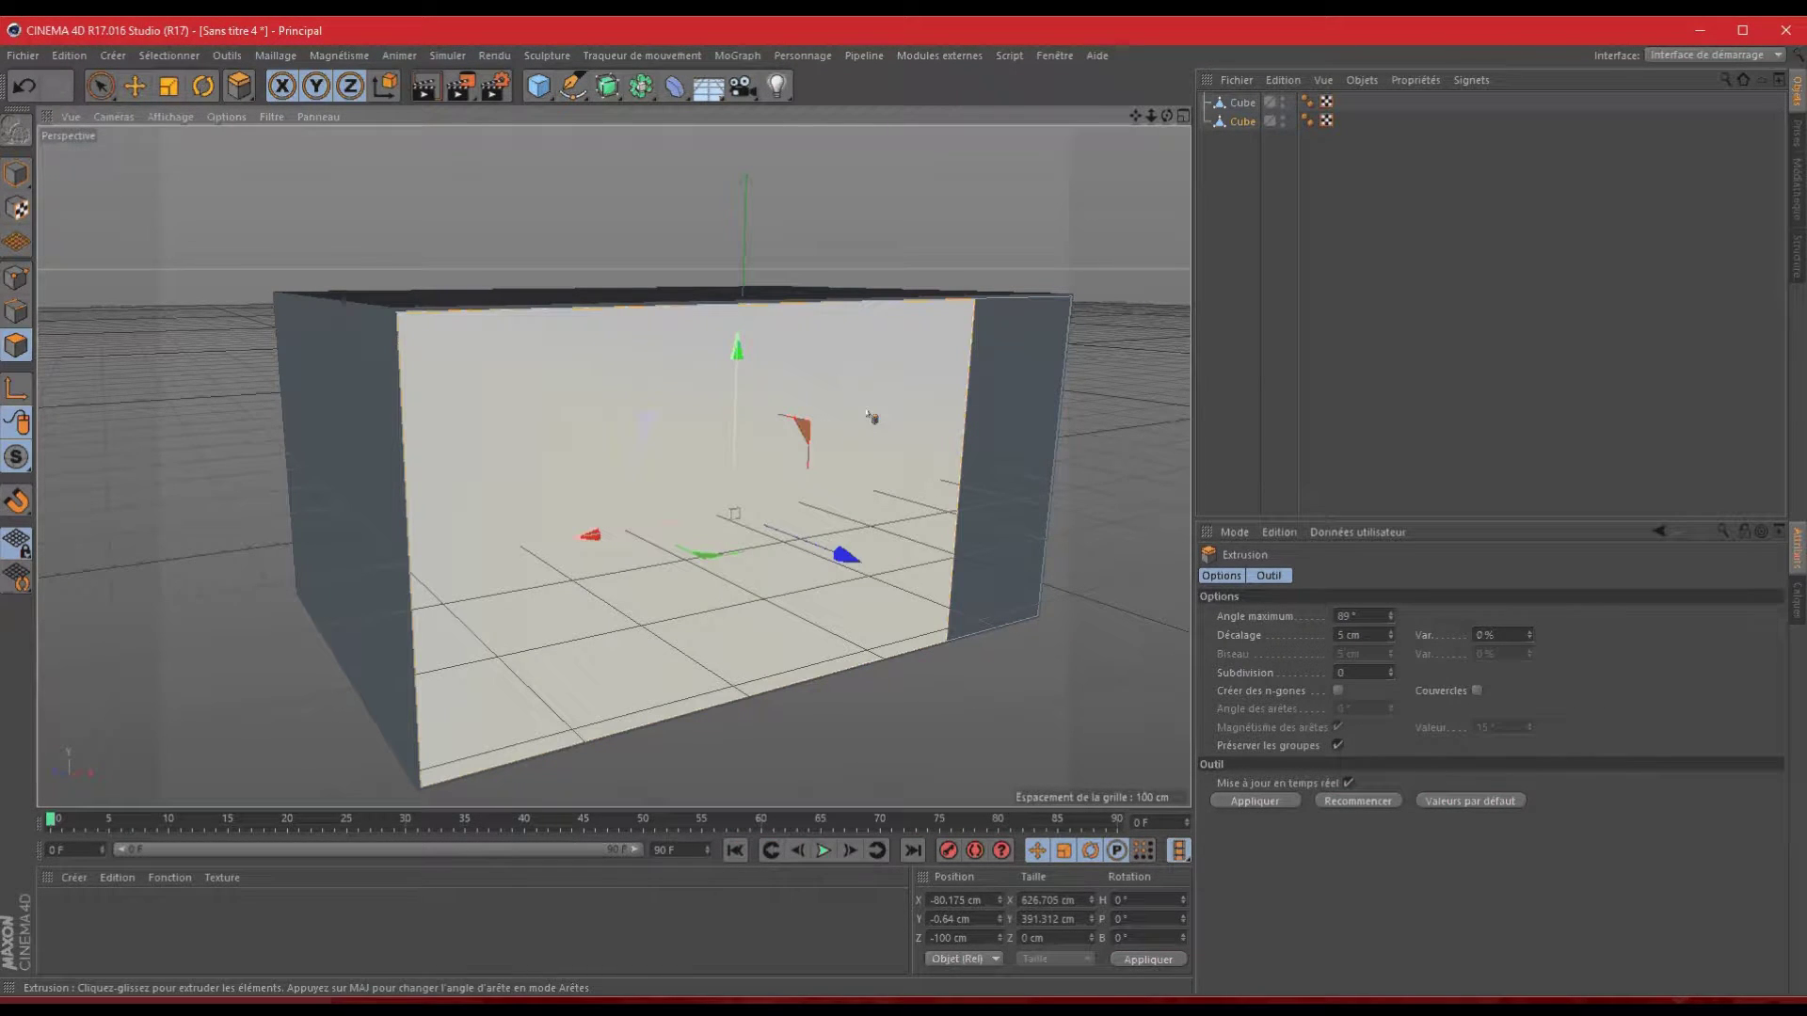
left_click_drag(872, 417, 912, 513)
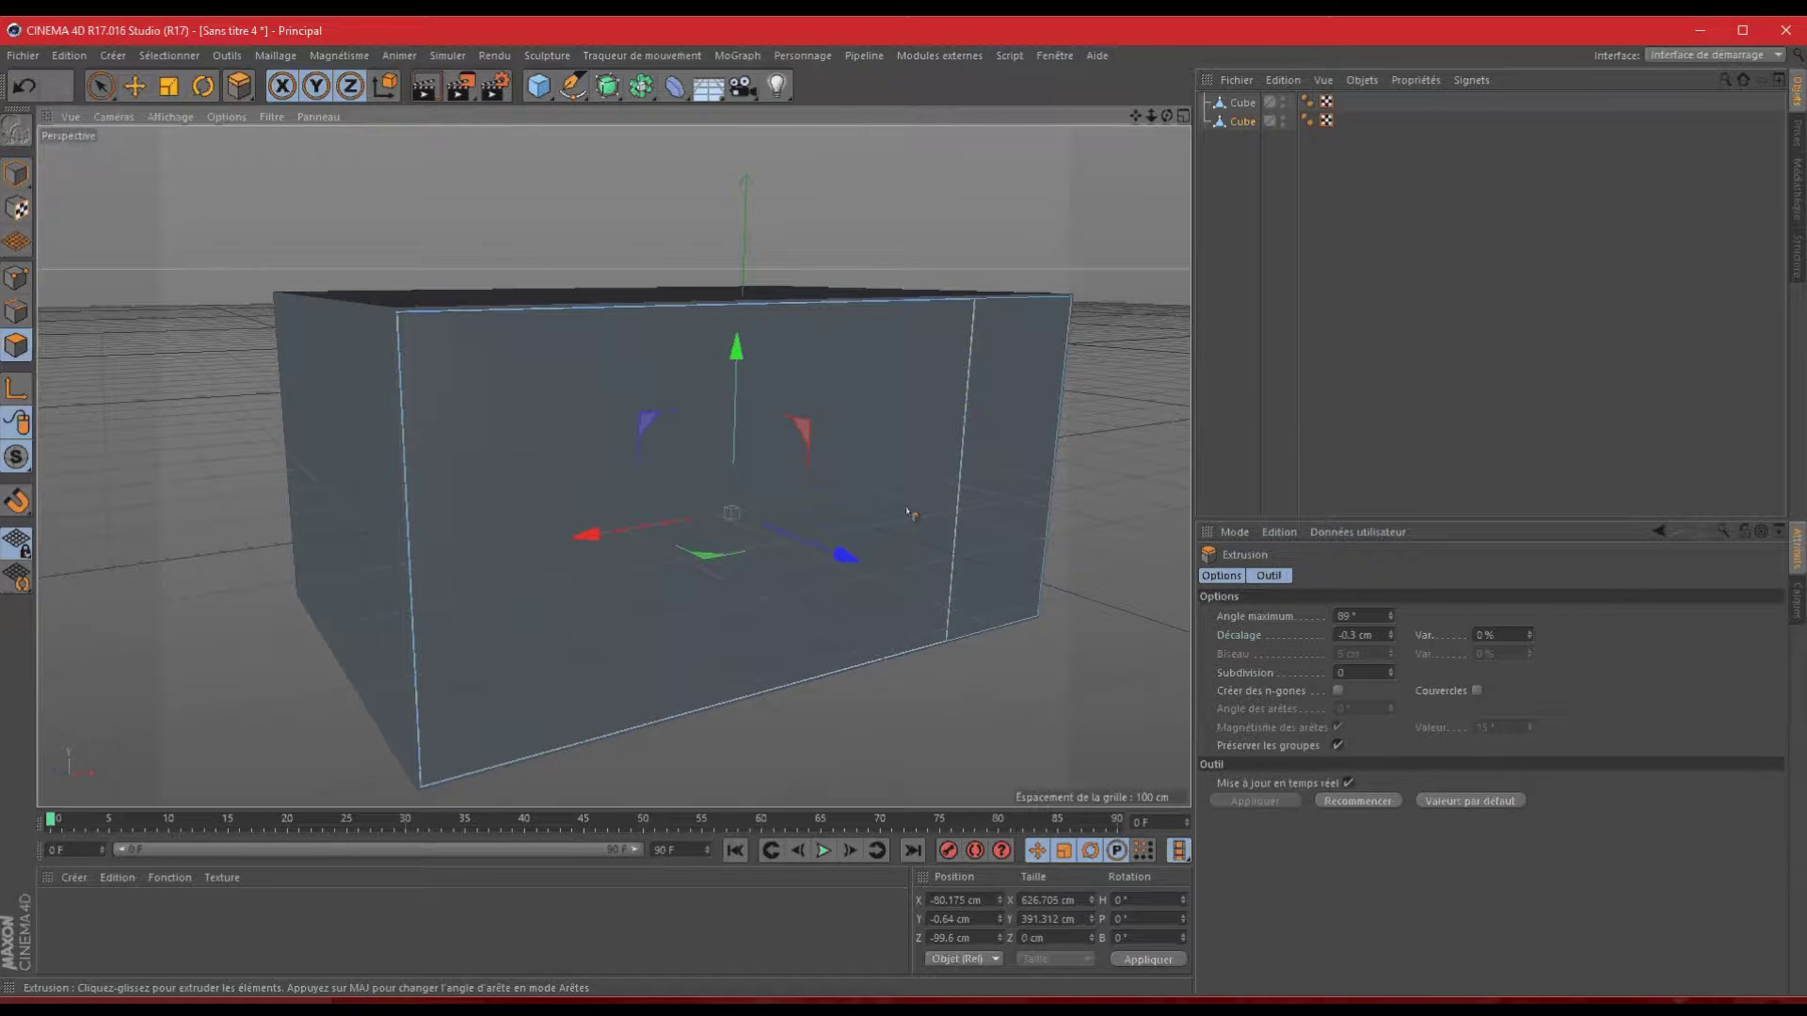
left_click_drag(912, 514, 912, 359)
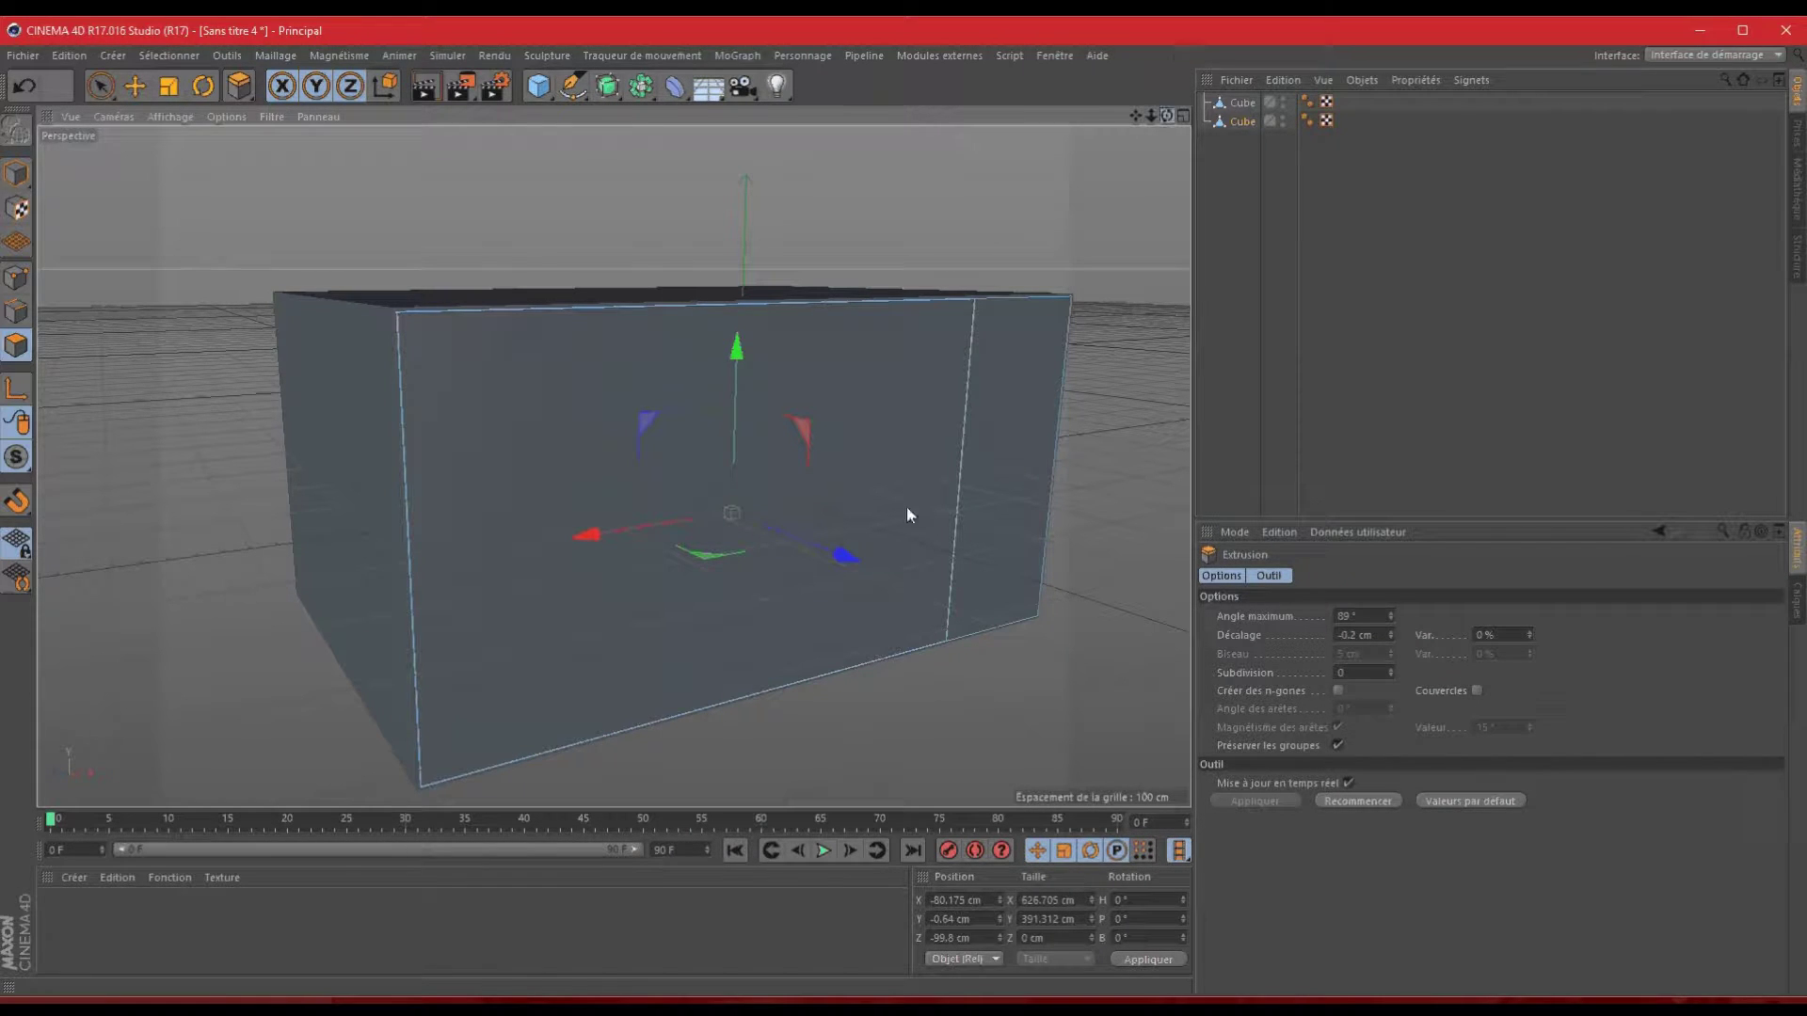
left_click_drag(907, 506, 906, 506, "alt")
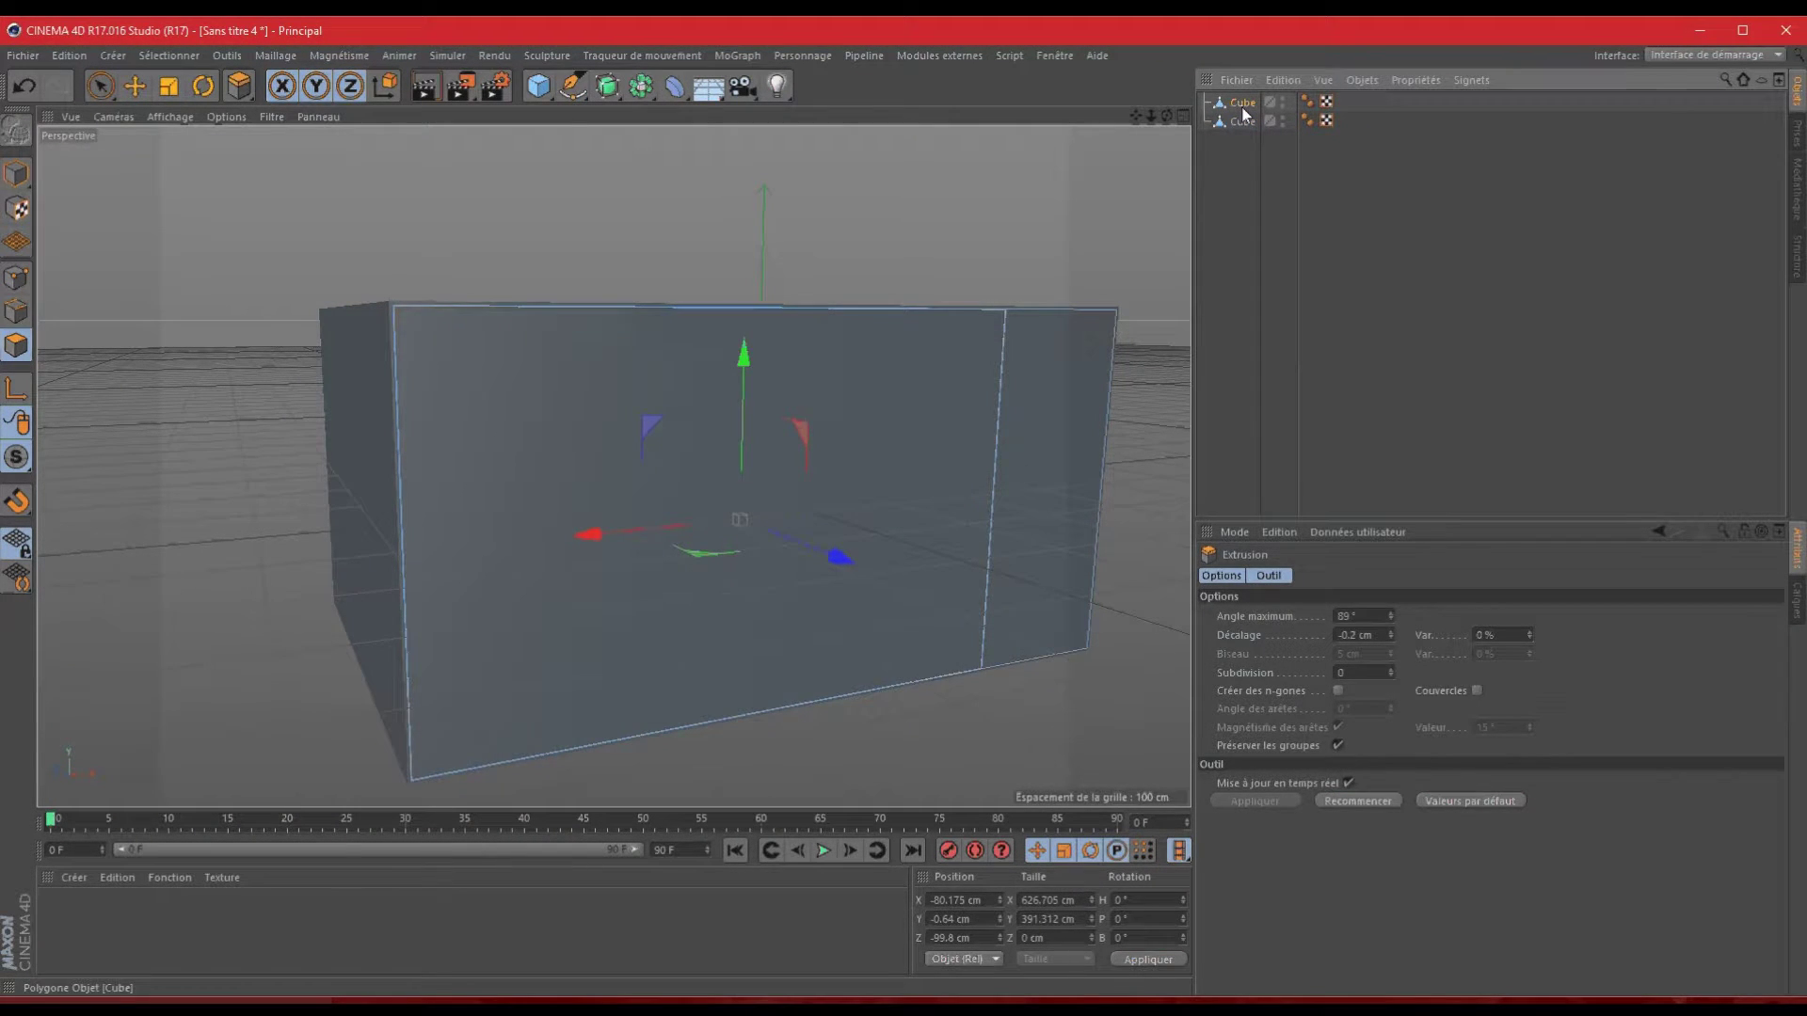
- Delete the two selected front polygons from the first Cube so the microwave body is open at the front
left_click(1238, 103)
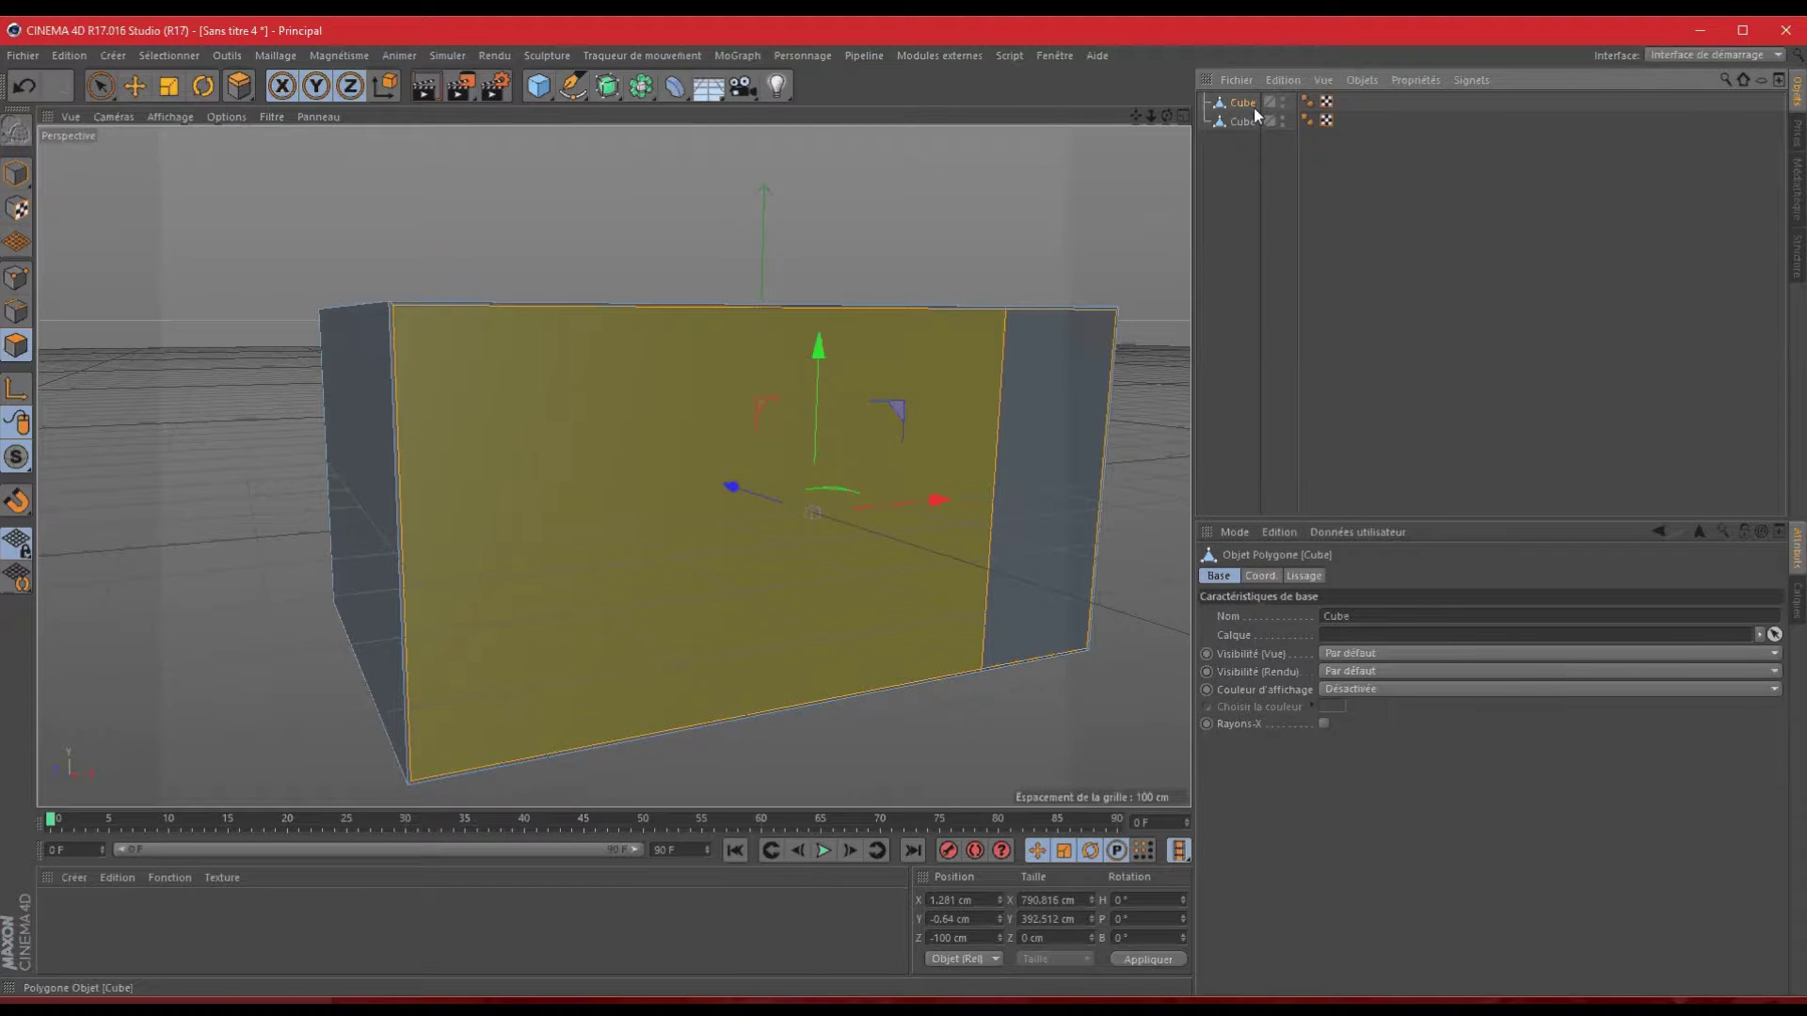
left_click_drag(896, 504, 904, 506, "alt")
left_click(103, 84)
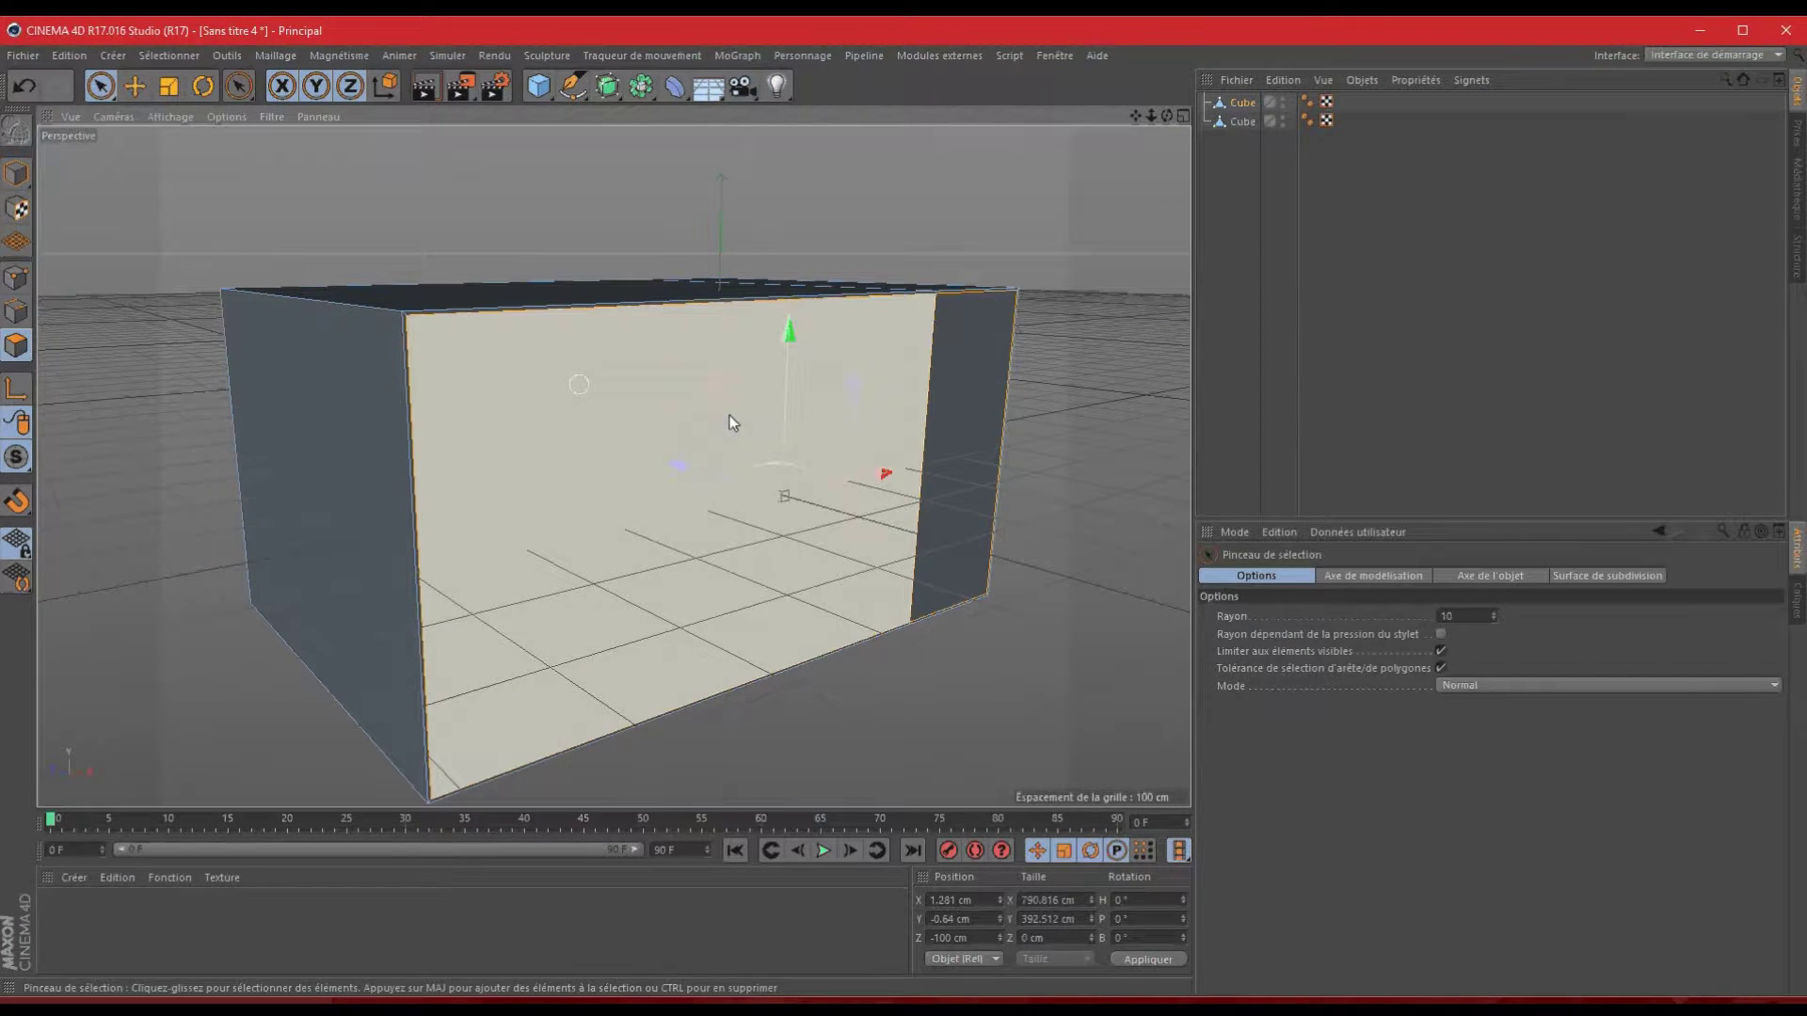
left_click(1233, 126)
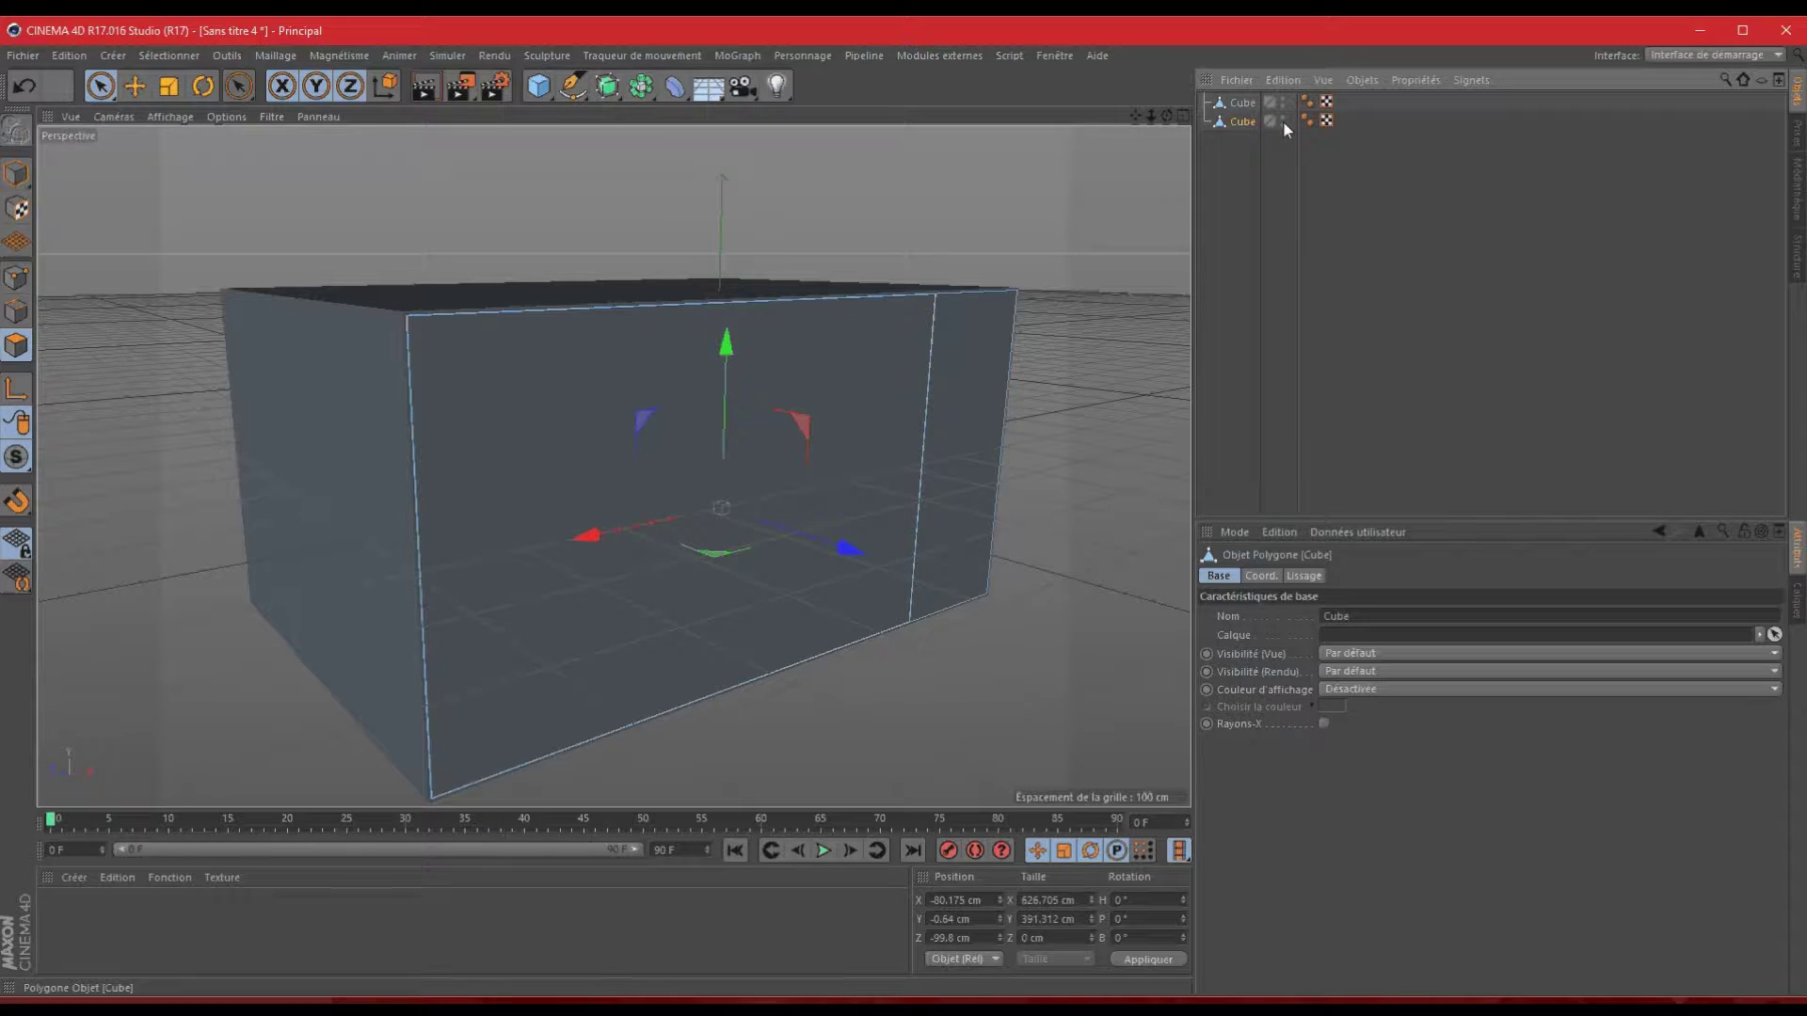
left_click(1242, 101)
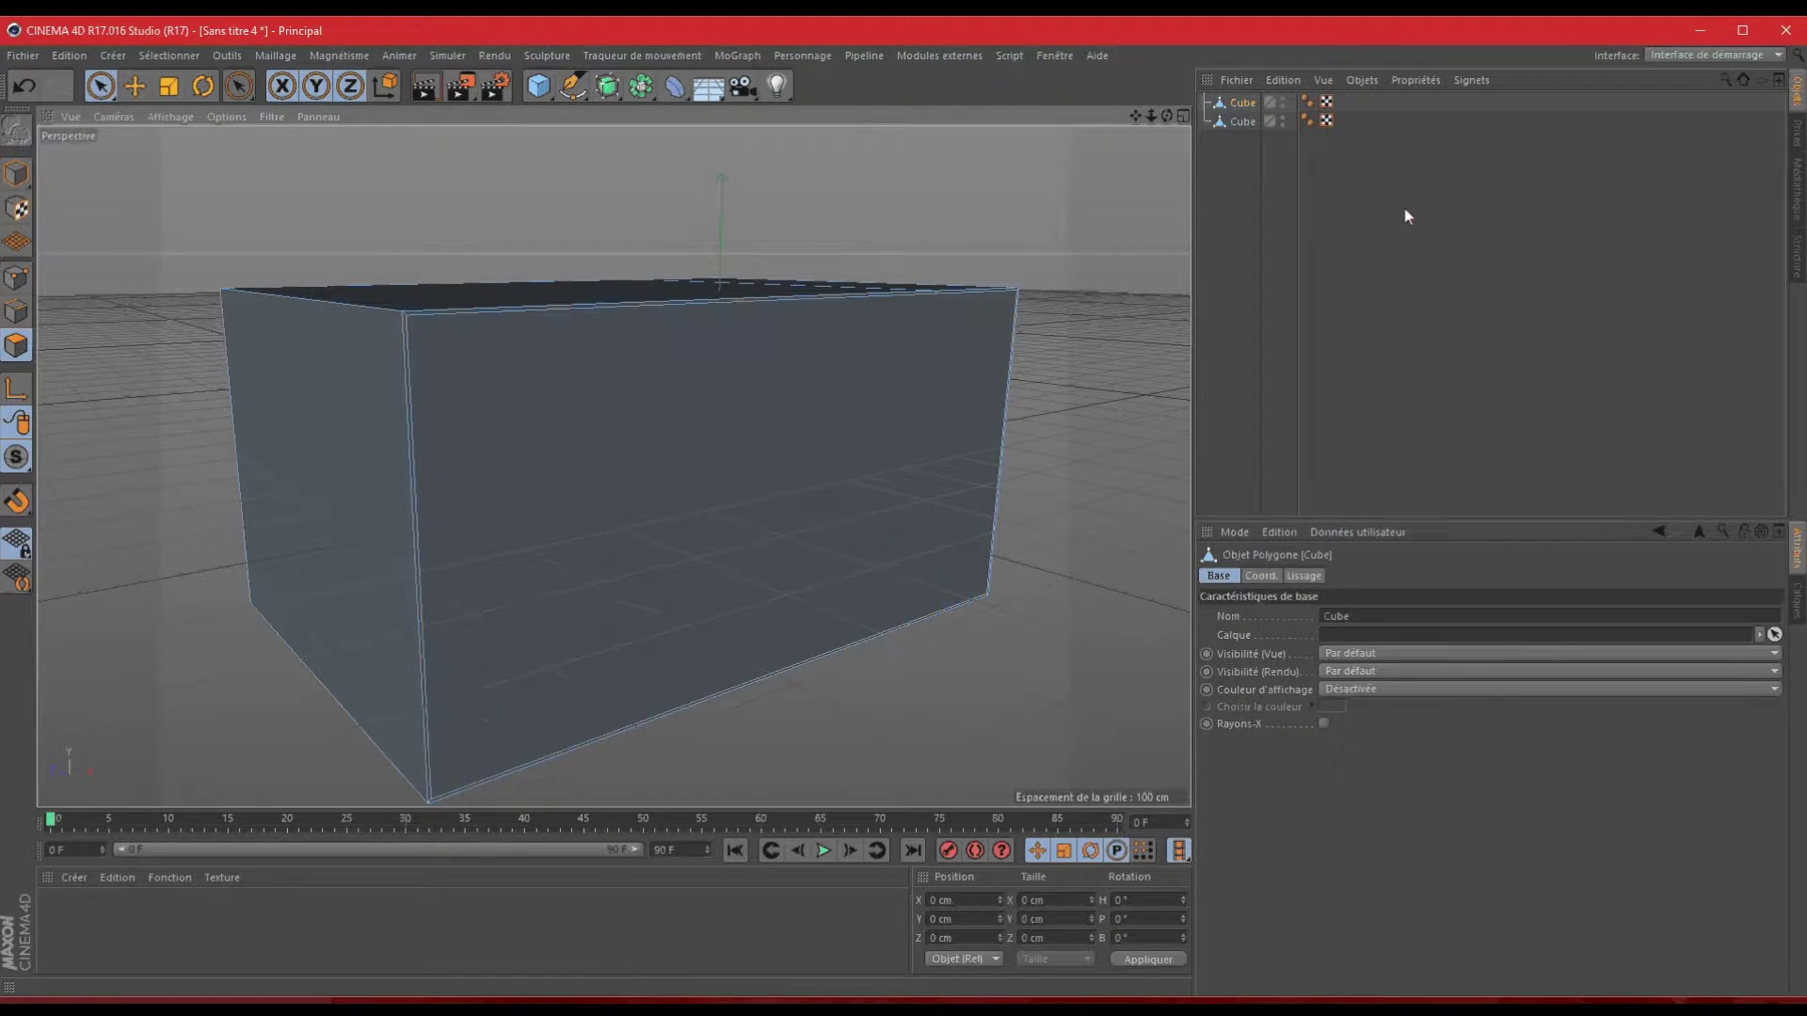
- Hide the second Cube to inspect the inside of the body, then make it visible again
left_click(1283, 117)
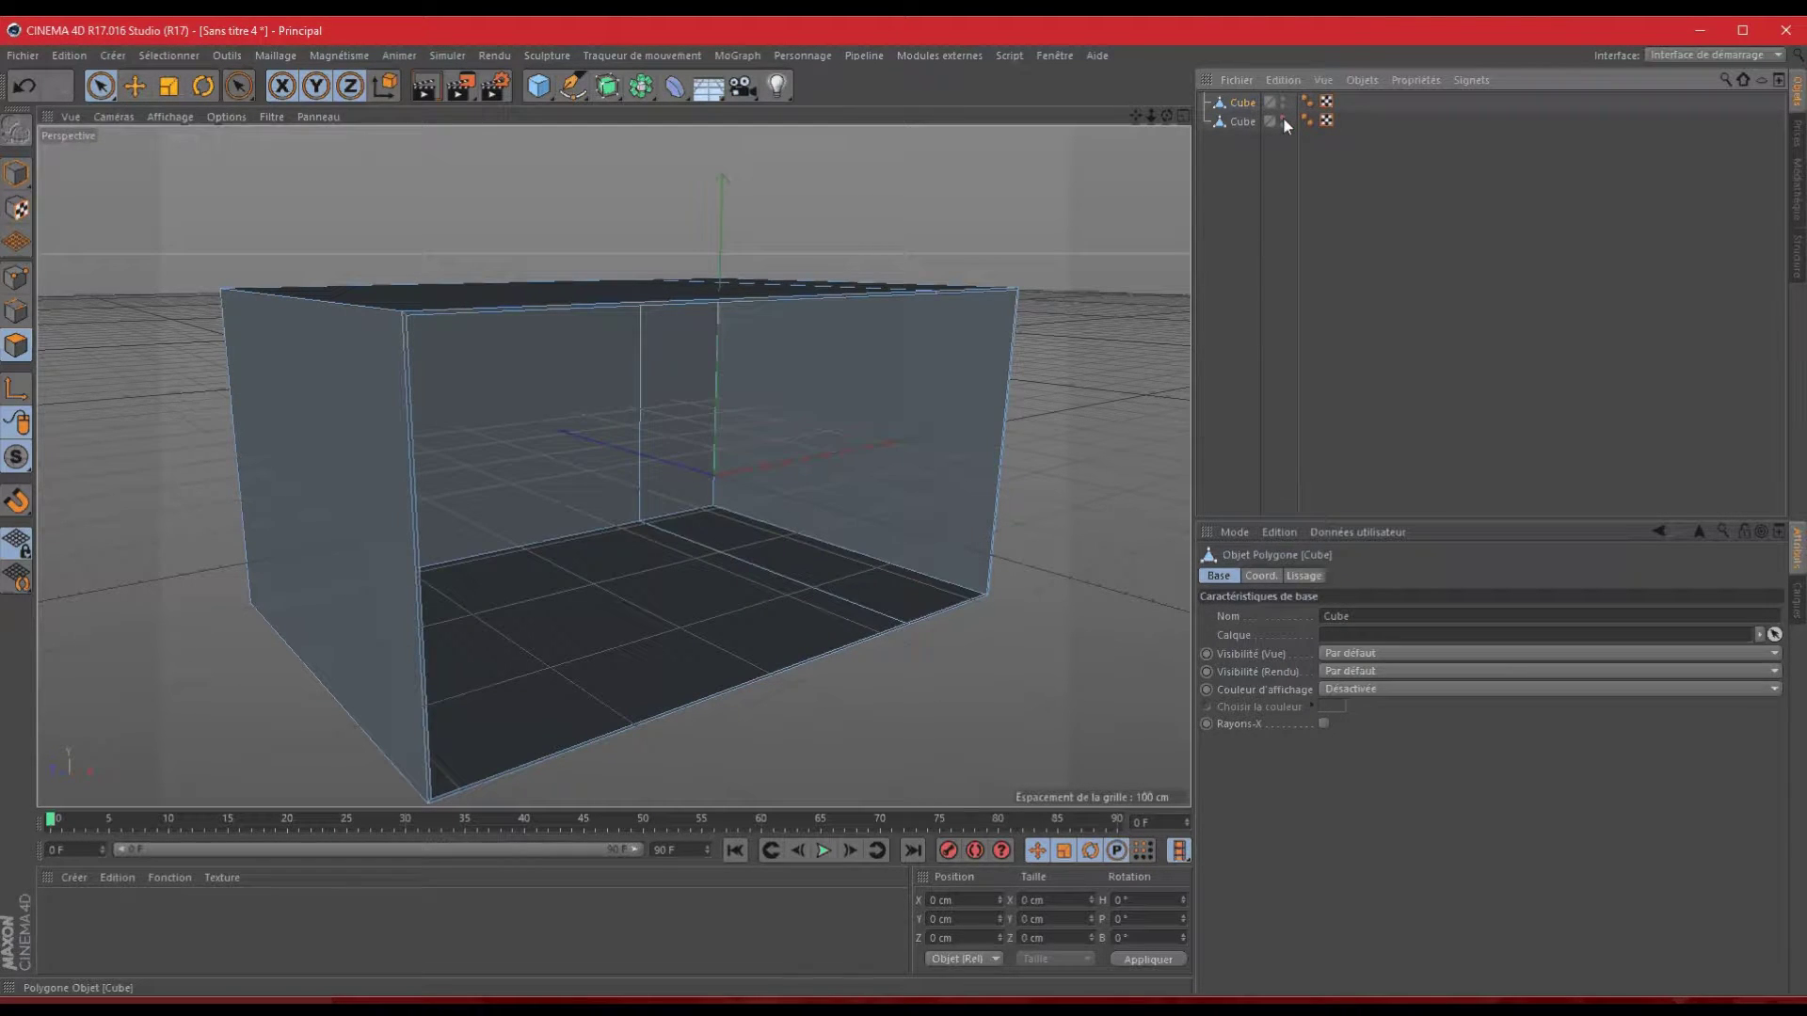
mouse_move(900, 503)
left_mouse_down("alt")
mouse_move(918, 512)
mouse_move(903, 507)
left_mouse_up("alt")
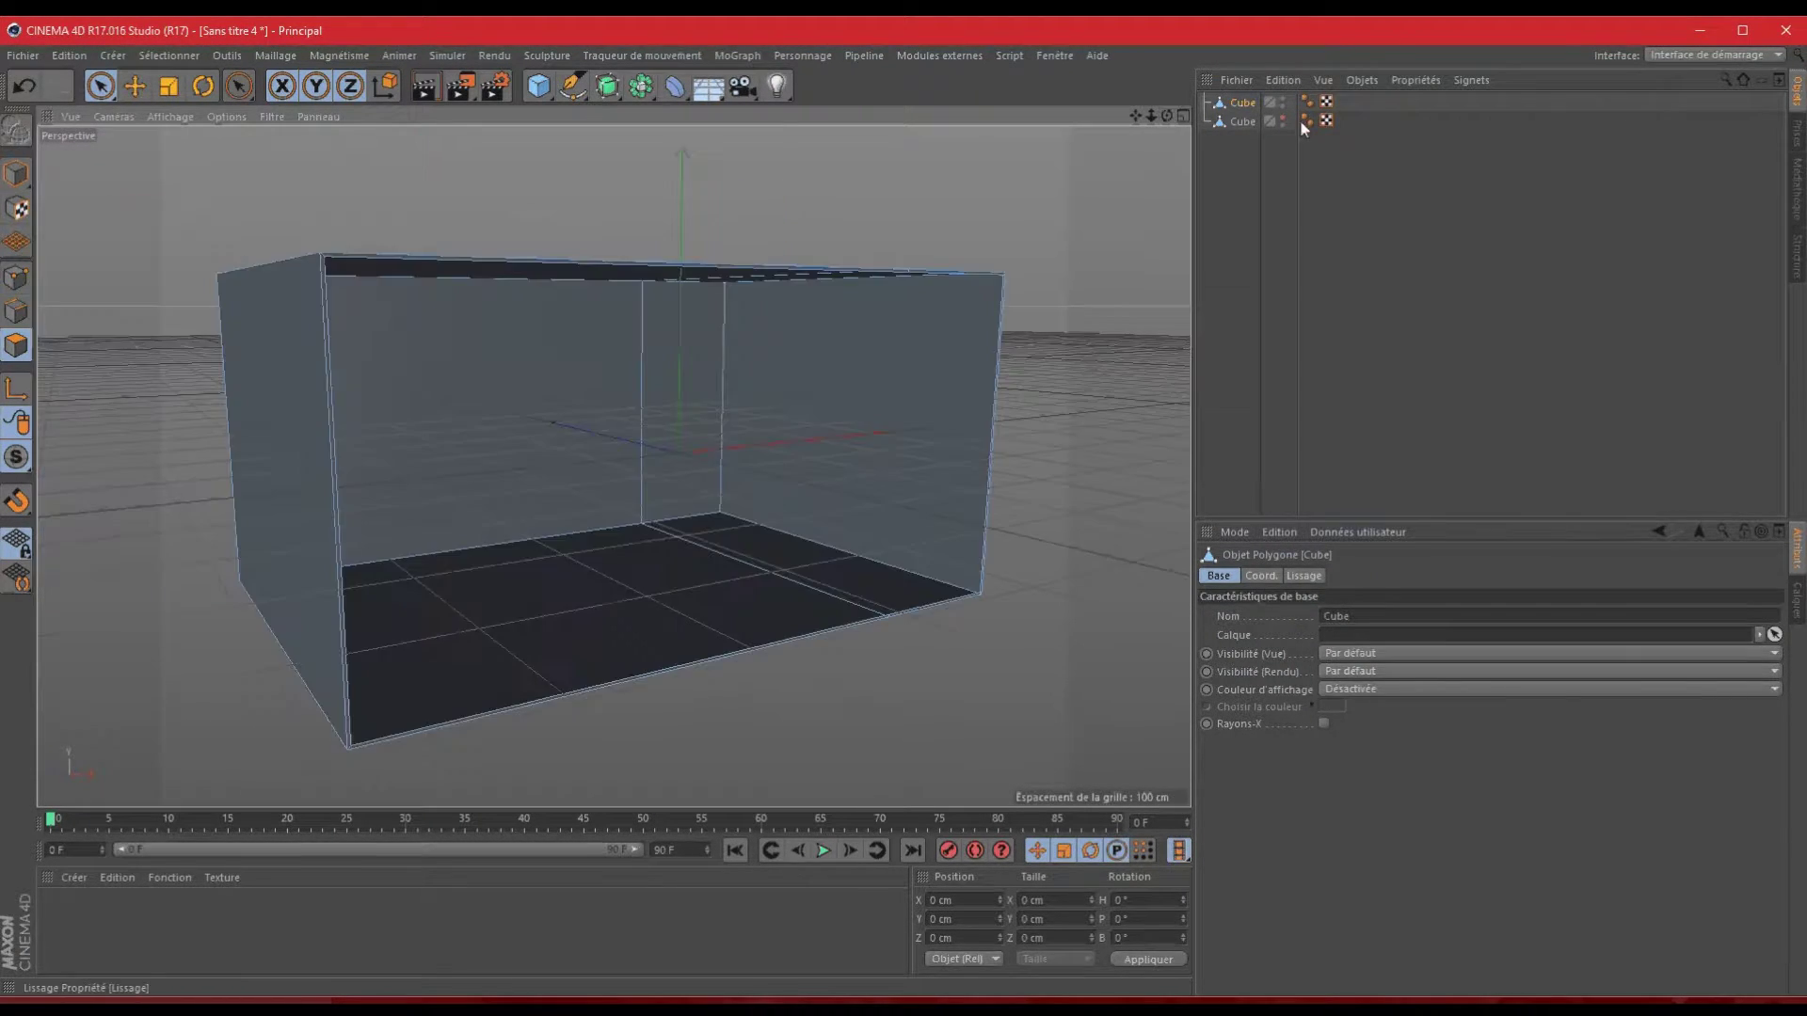
left_click(1281, 116)
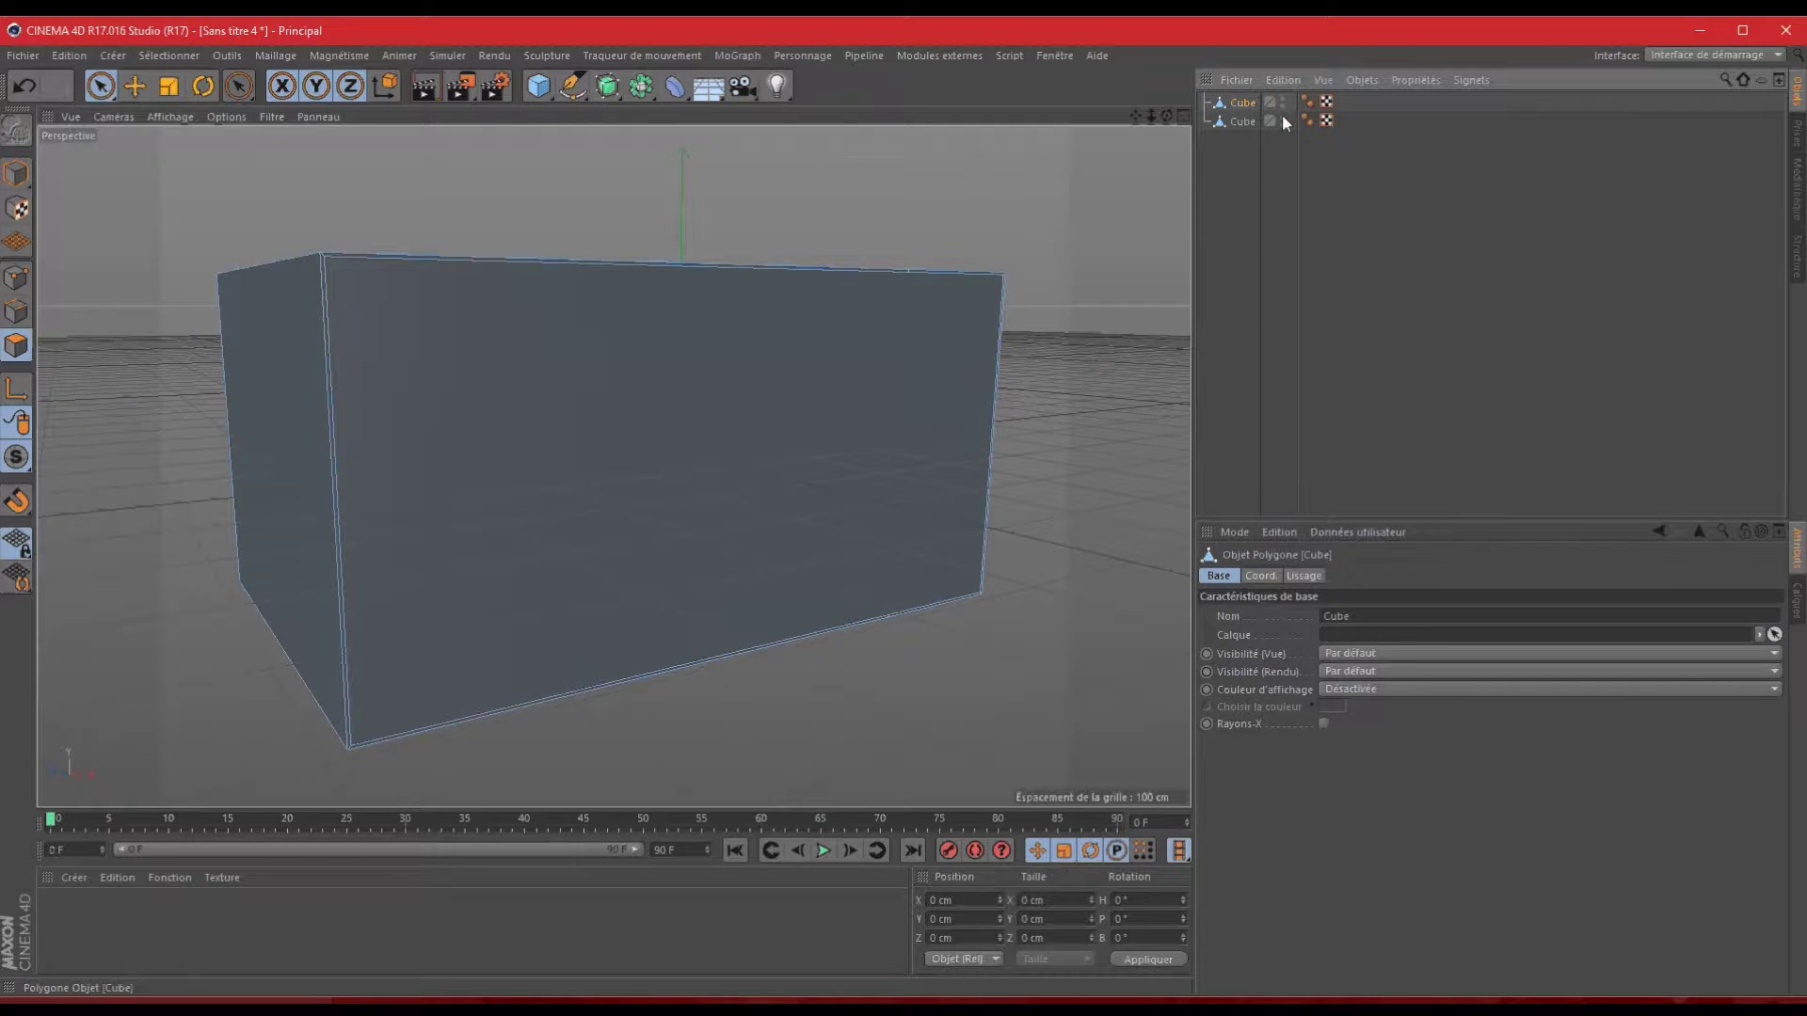
- Select the narrow control panel polygon on the second Cube and inset it by 0.6 cm with Extrude Inner
left_click(1242, 121)
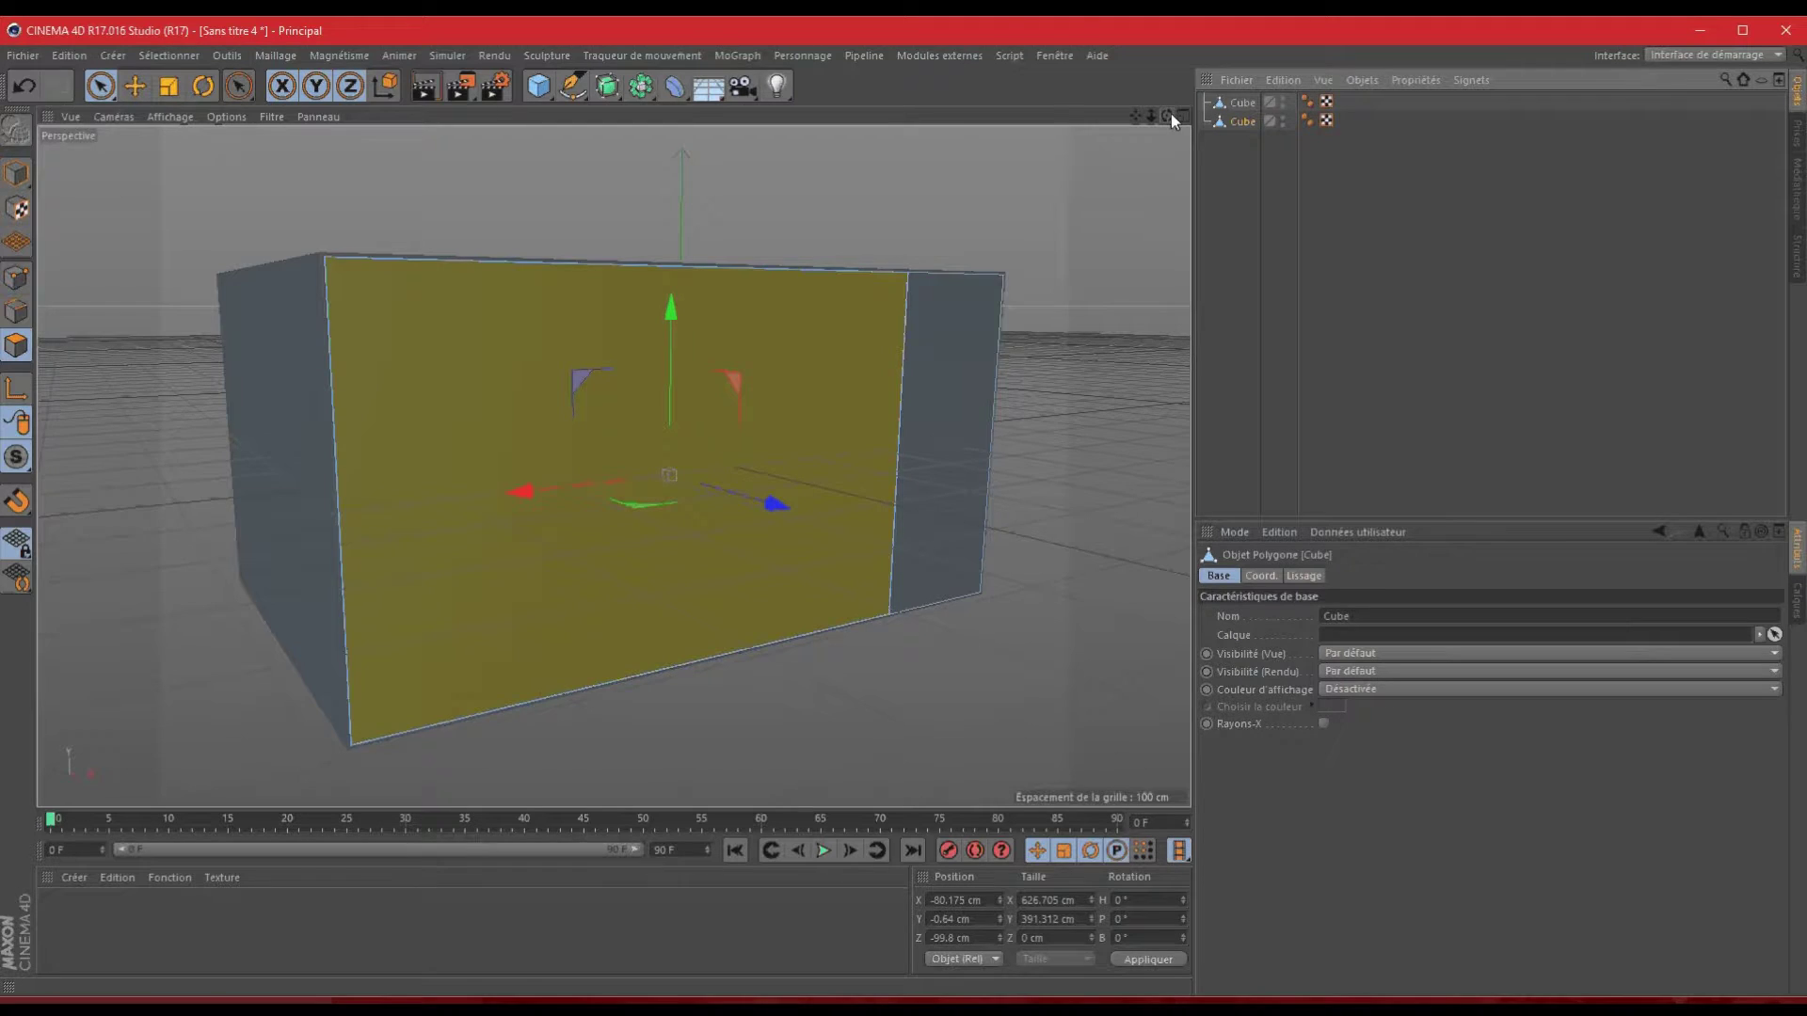
mouse_move(1171, 113)
left_mouse_down()
mouse_move(906, 506)
mouse_move(945, 512)
left_mouse_up()
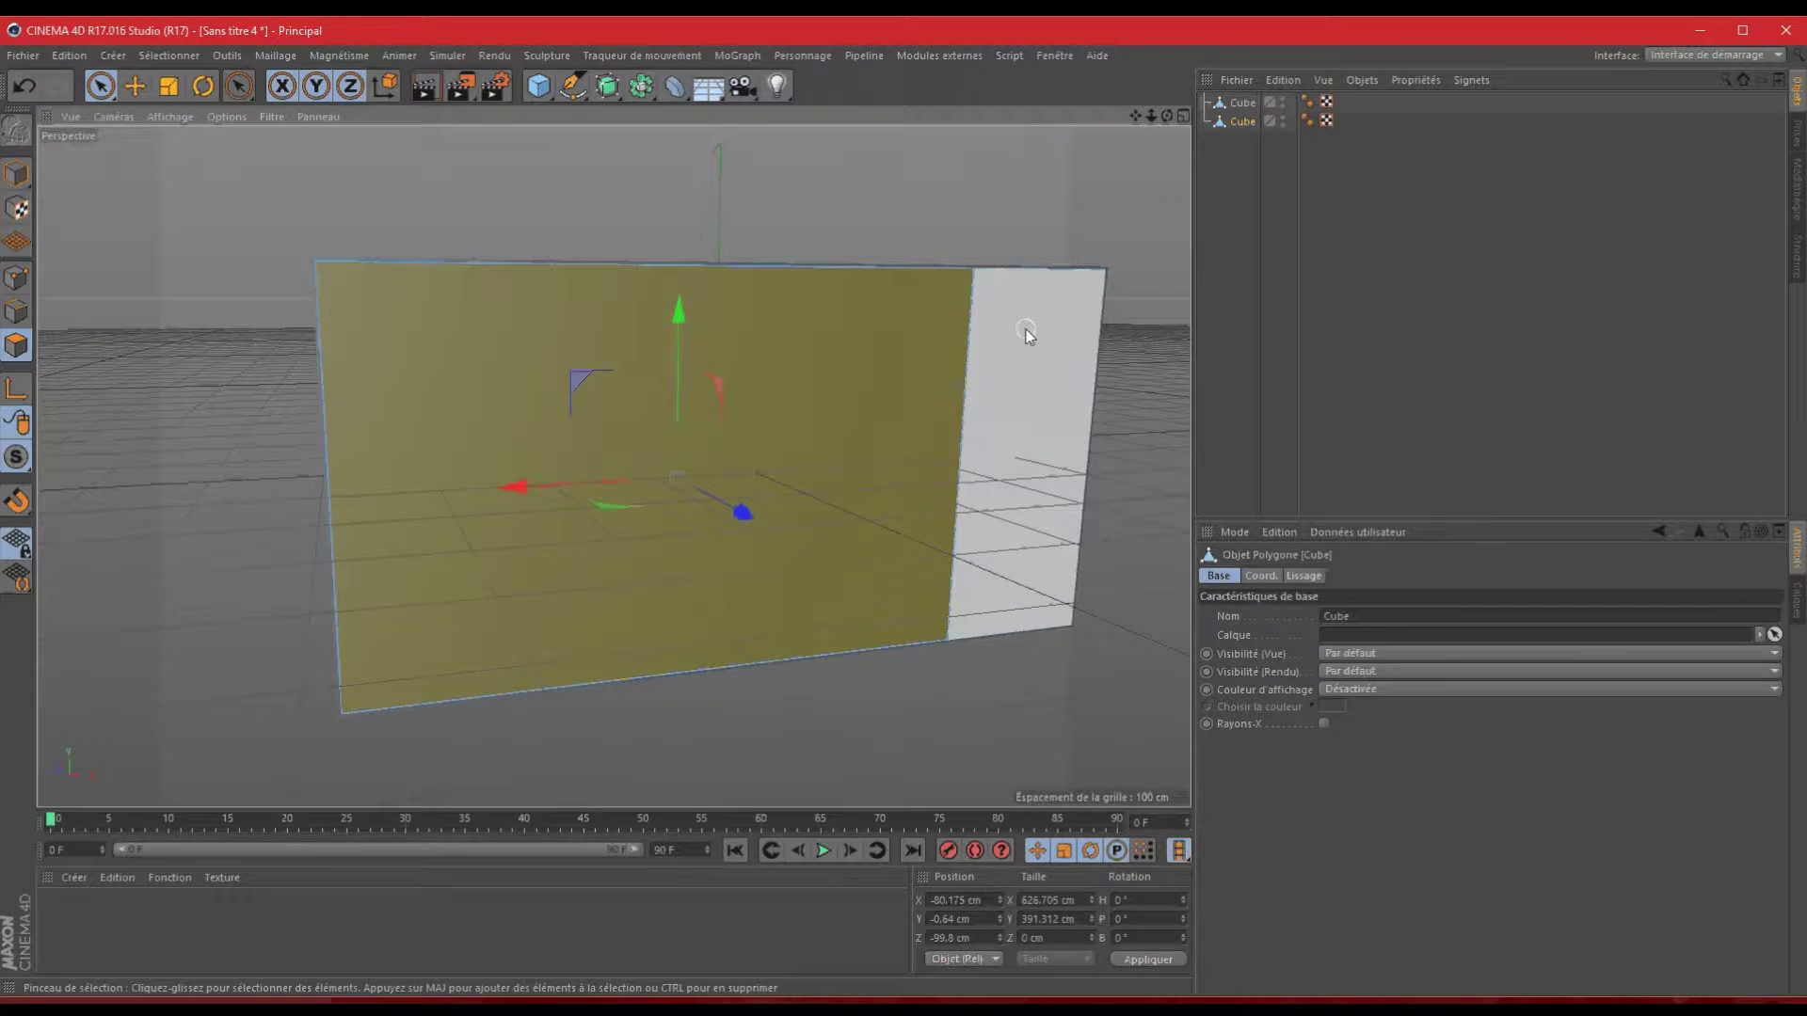
left_click(1026, 331)
right_click(775, 240)
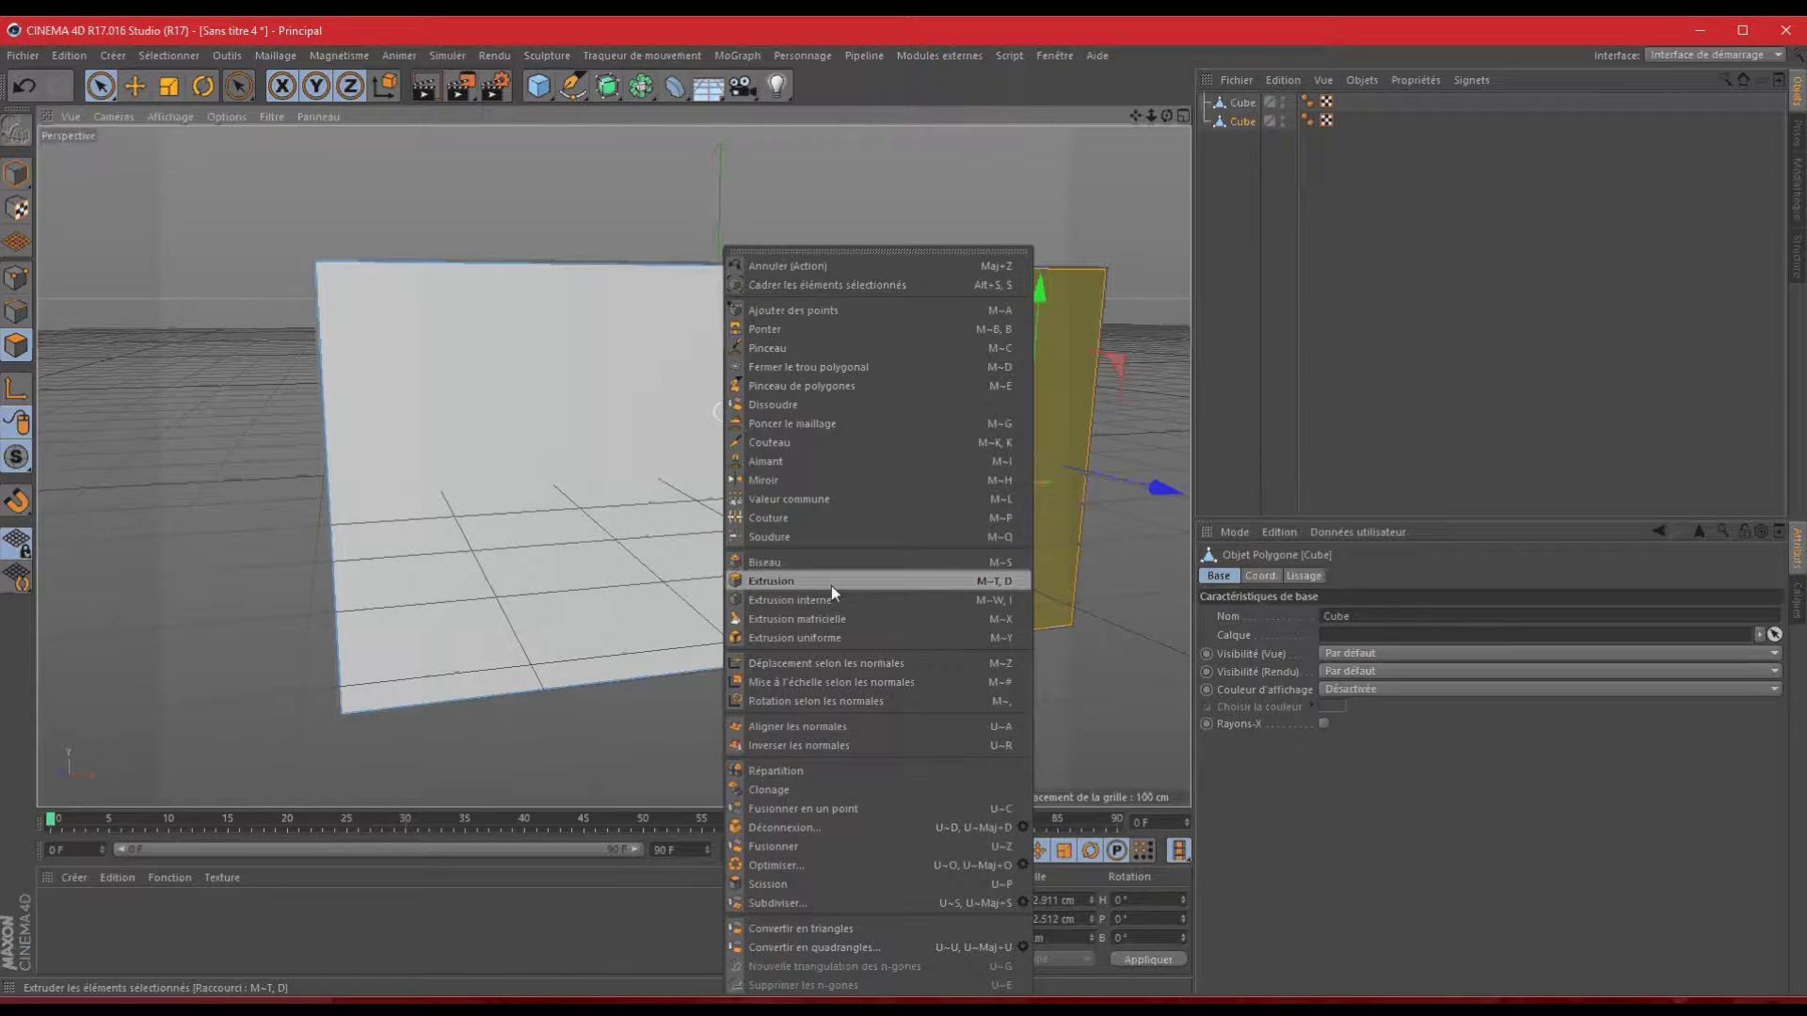
left_click(832, 599)
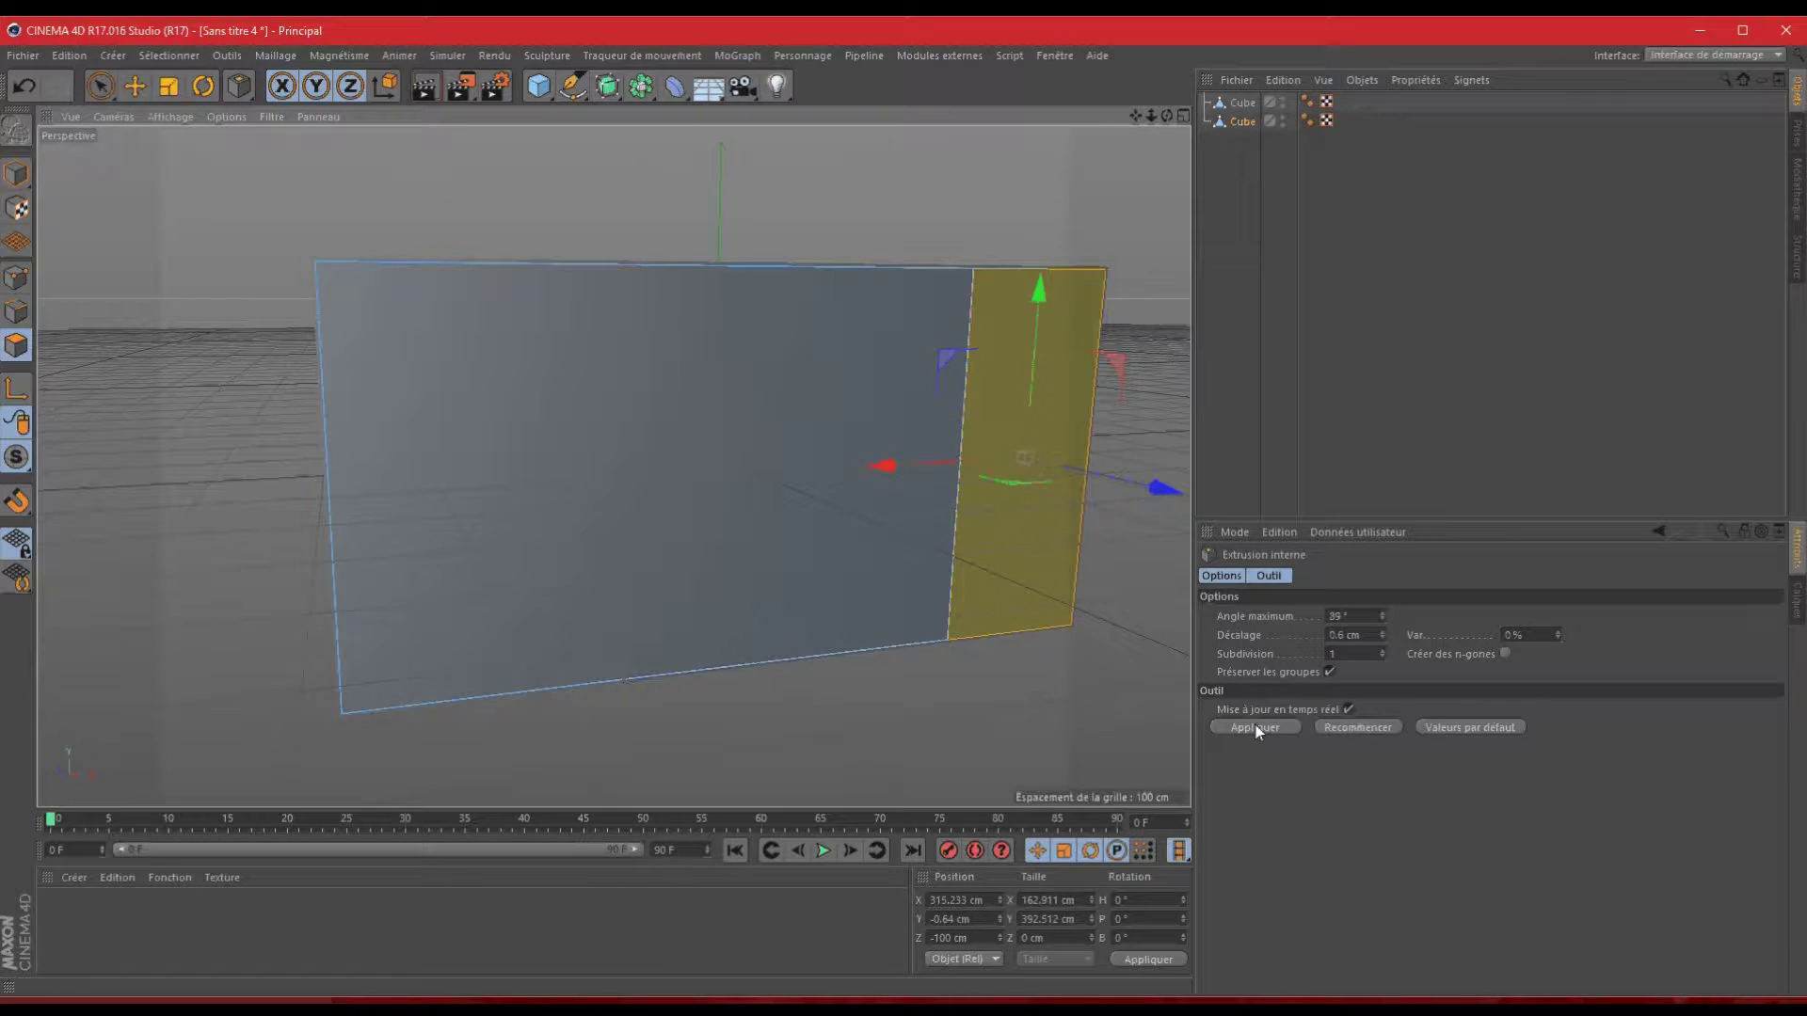
left_click(1256, 727)
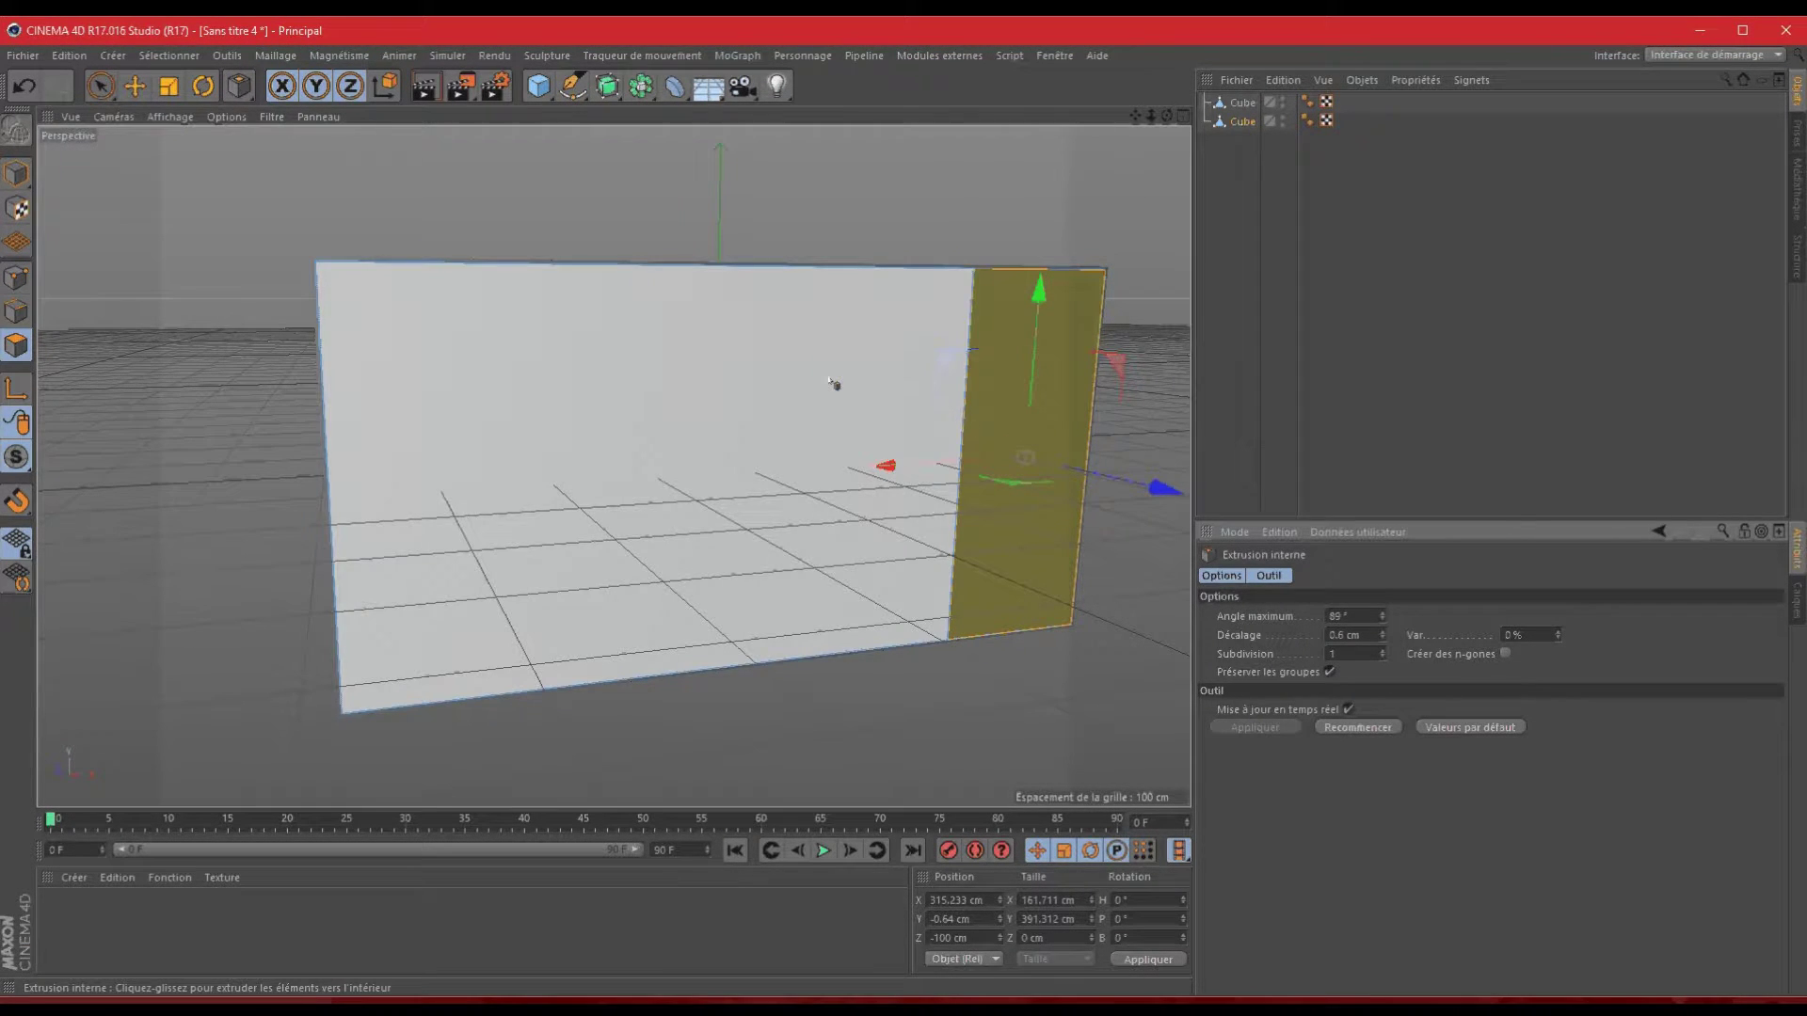
- Check the control panel in the browser's microwave photo, then scale the inset panel polygon along Y to about 385.4 cm
left_click(173, 95)
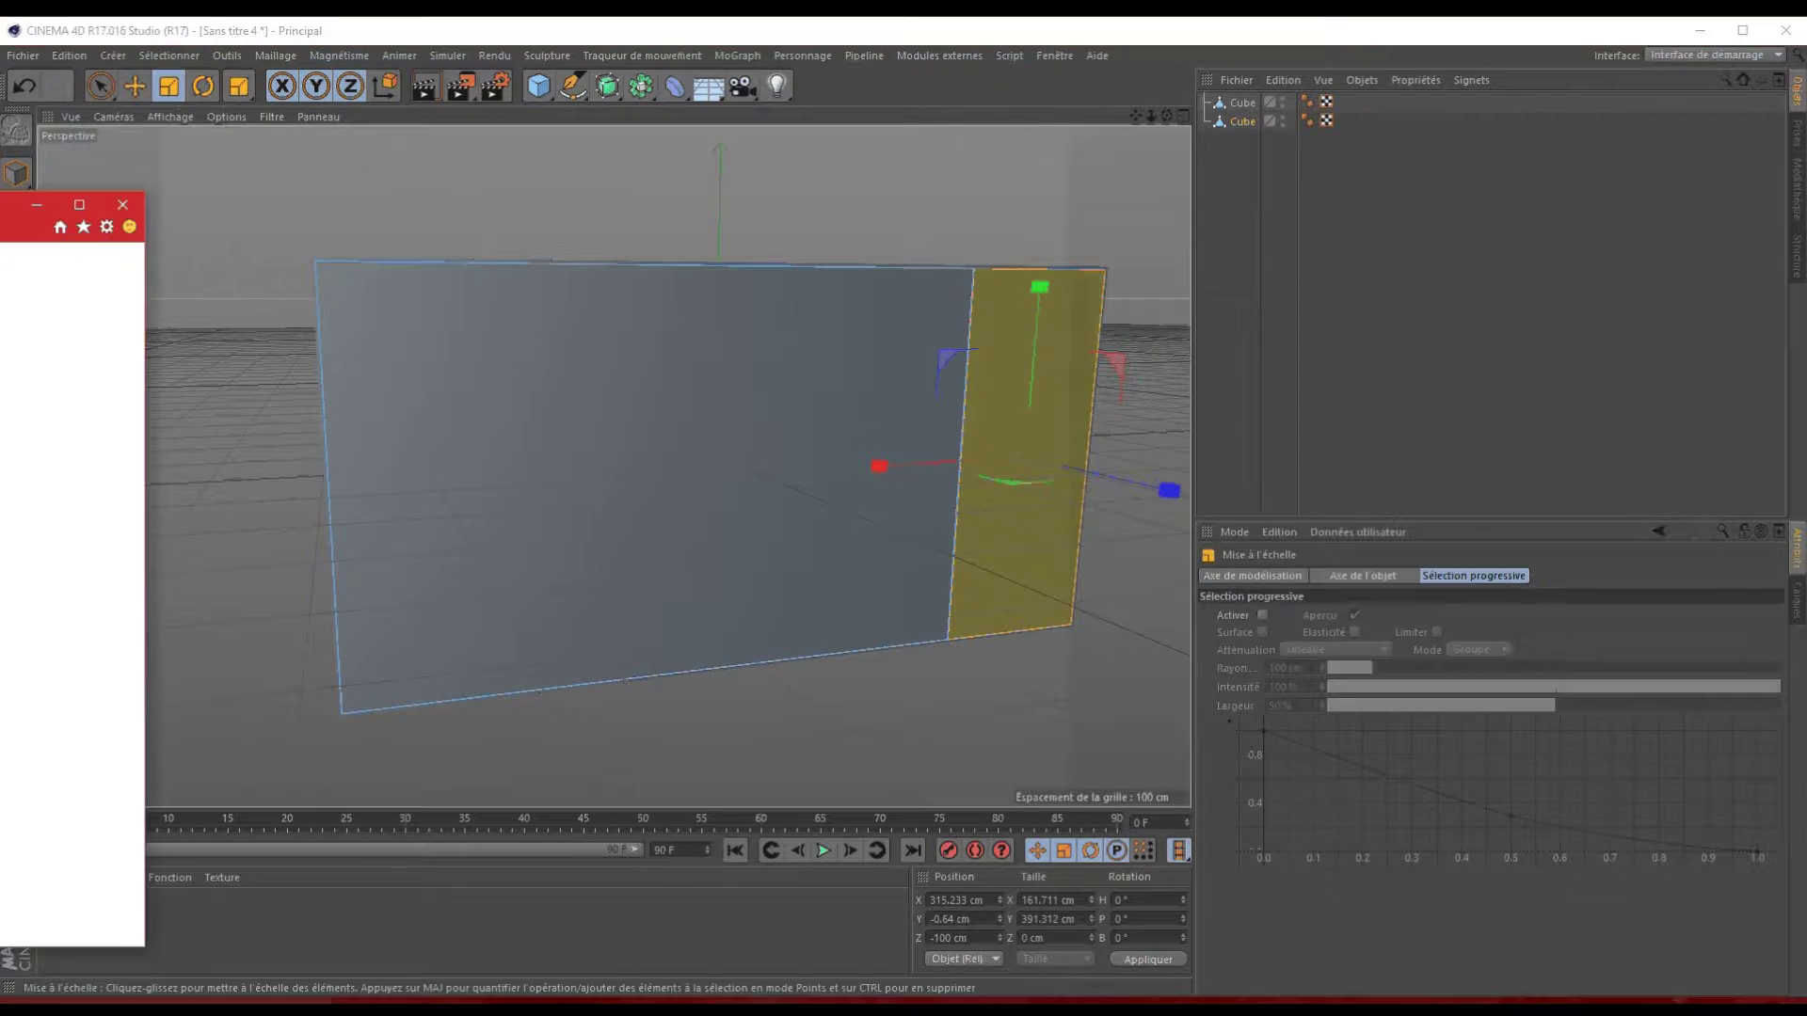
left_click_drag(0, 215, 691, 216)
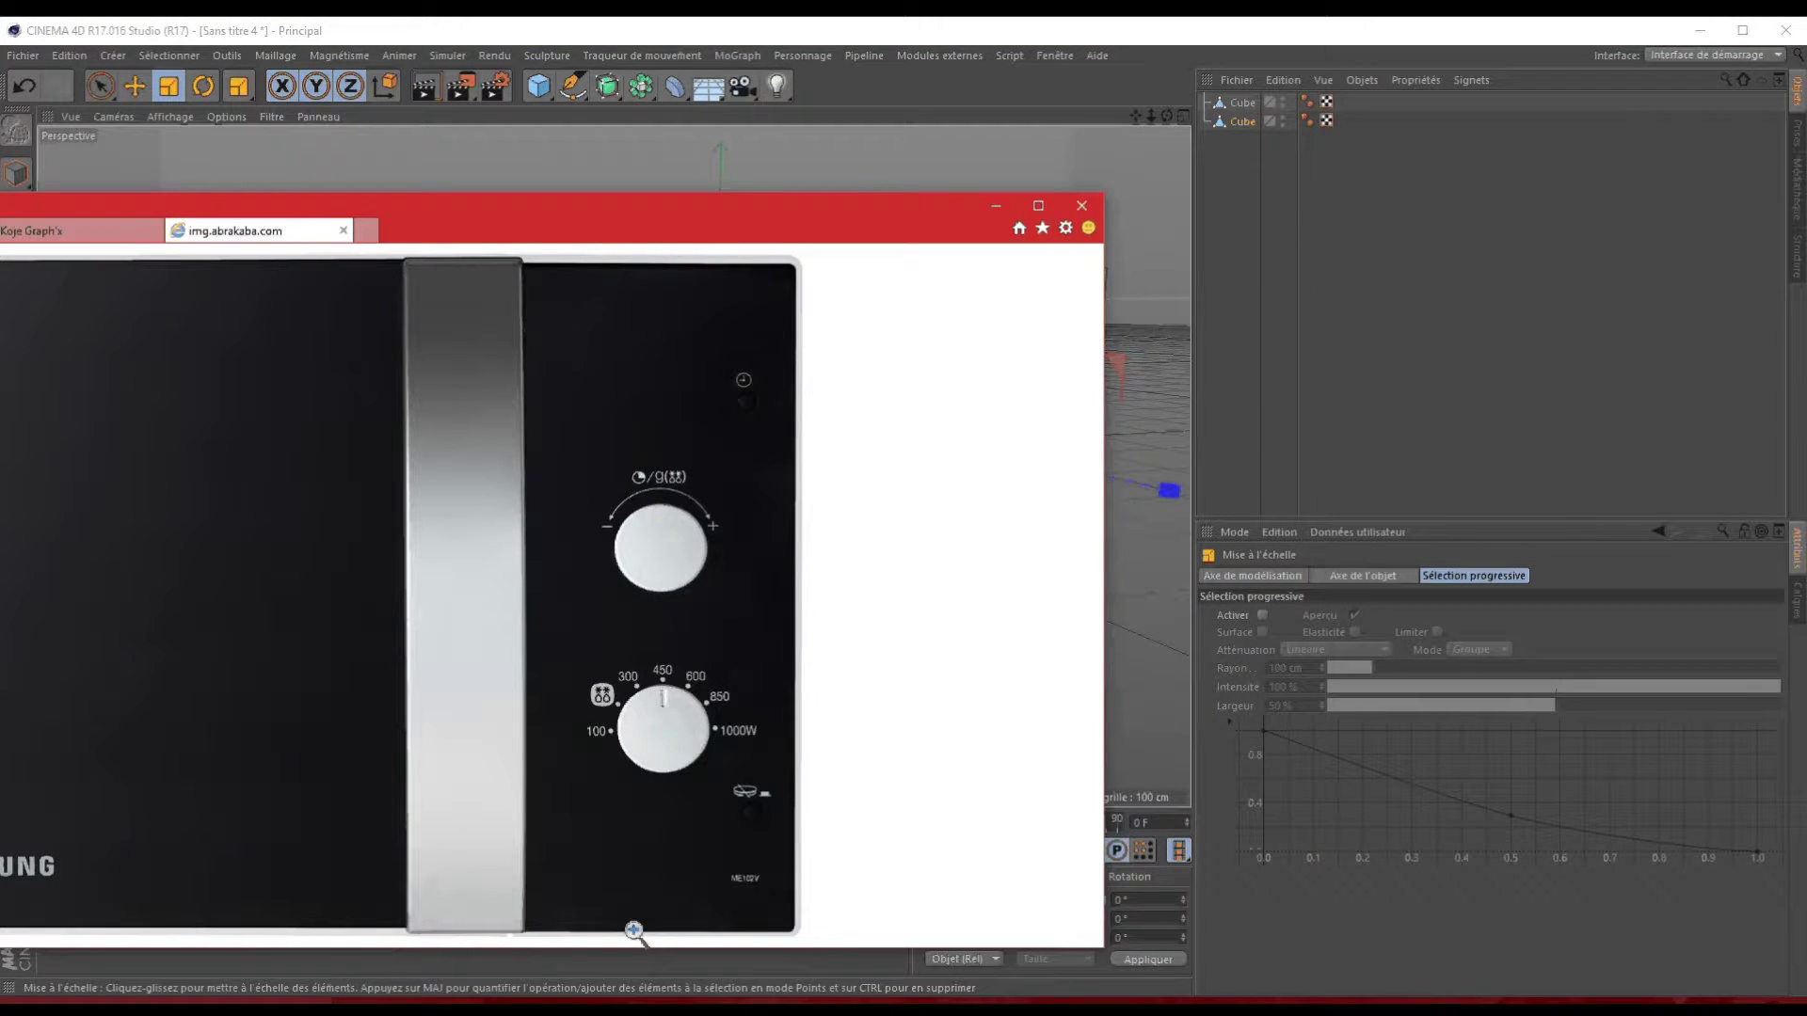
left_click_drag(902, 214, 0, 167)
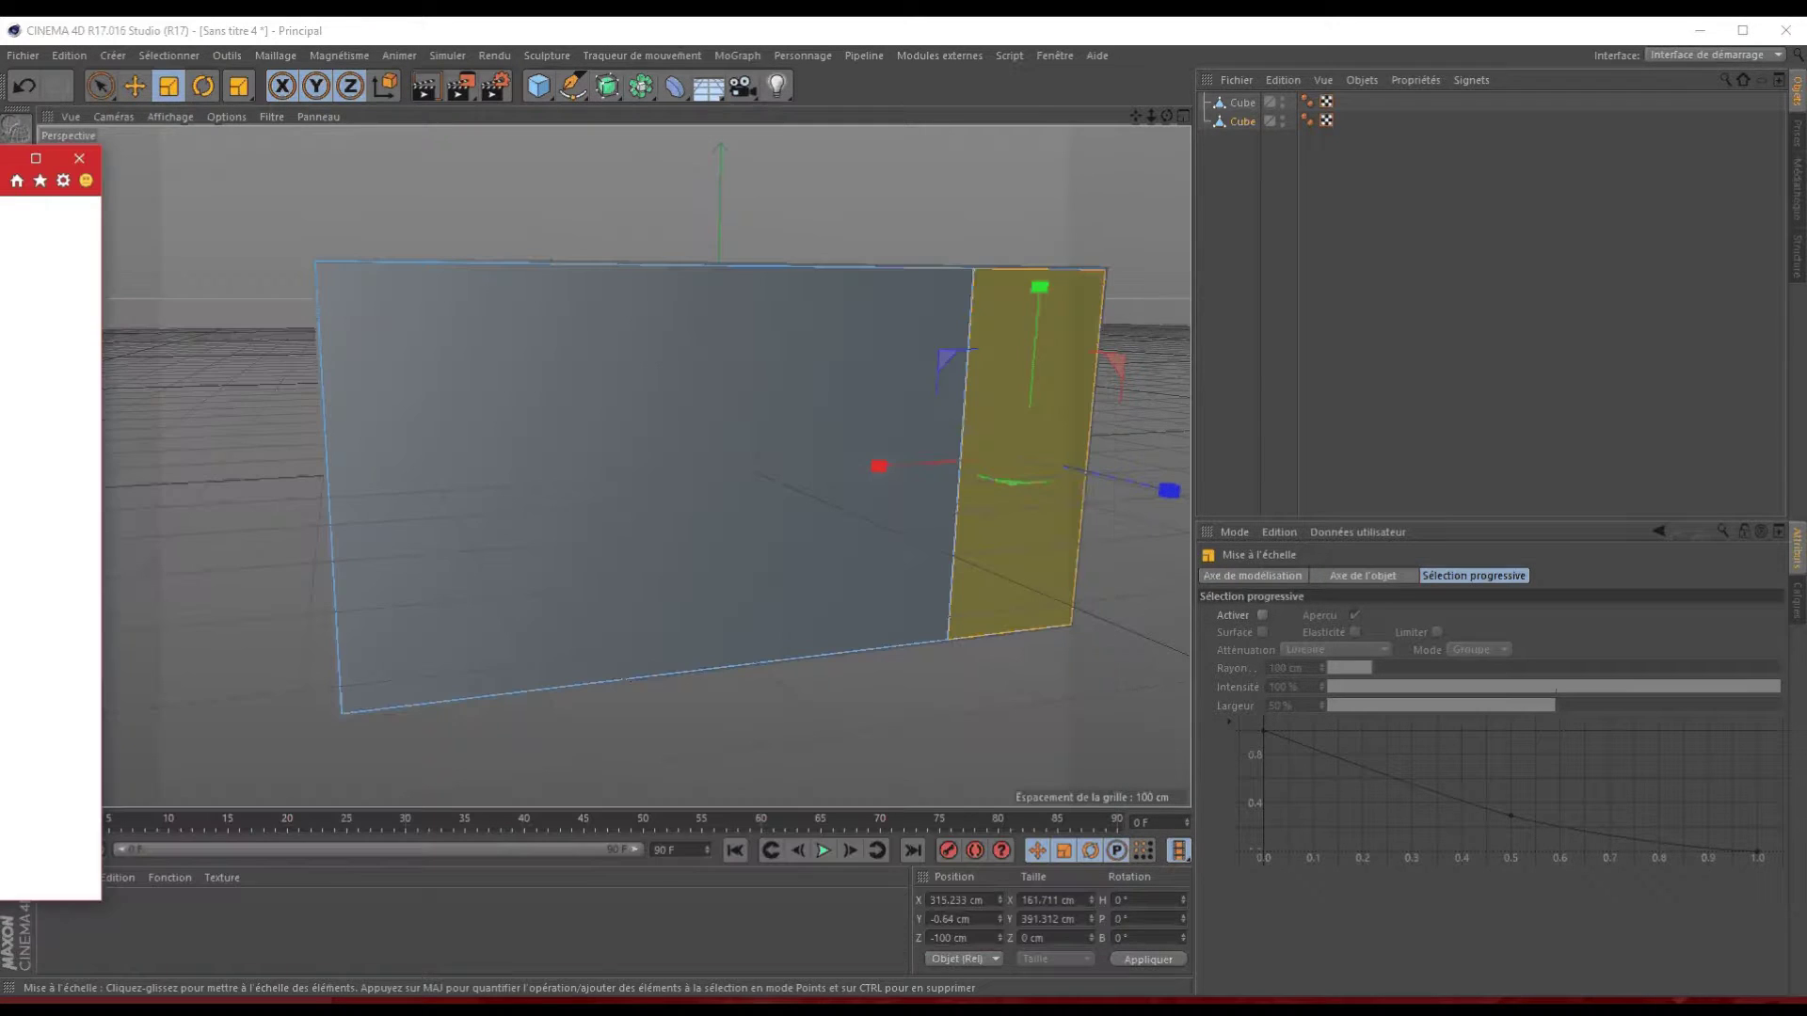
left_click(1042, 294)
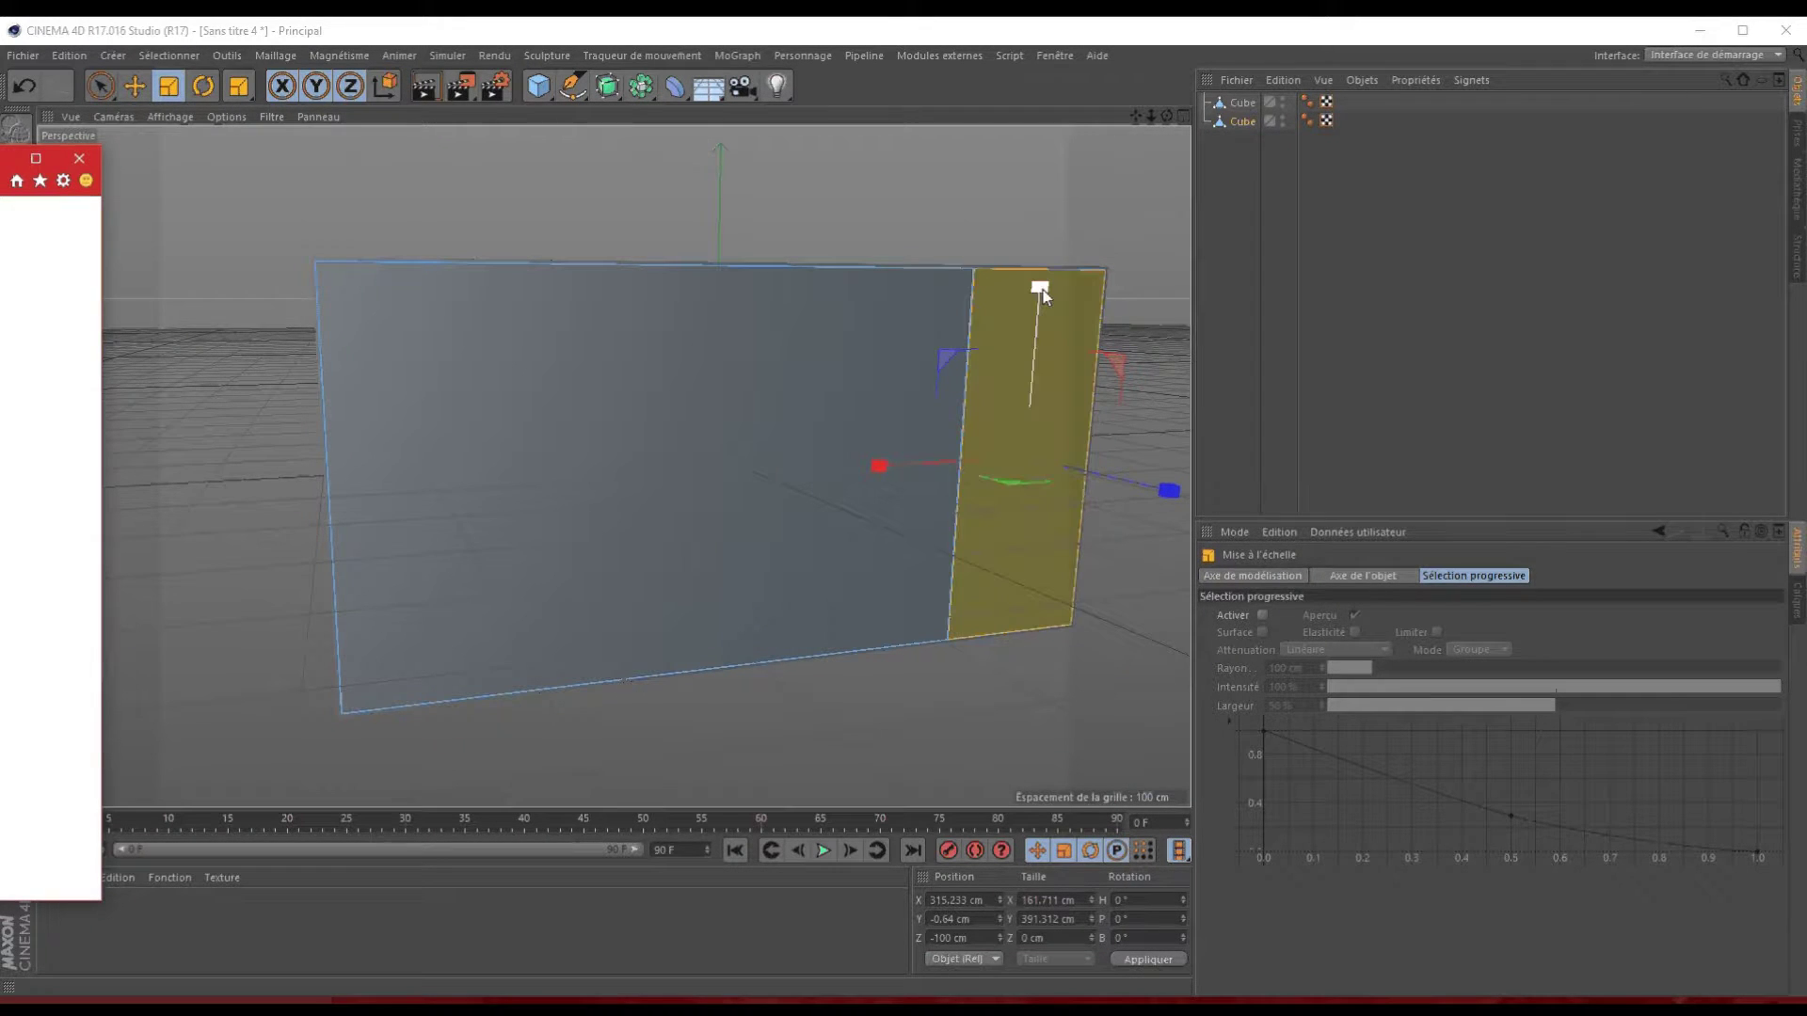
left_click_drag(1042, 295, 1045, 300)
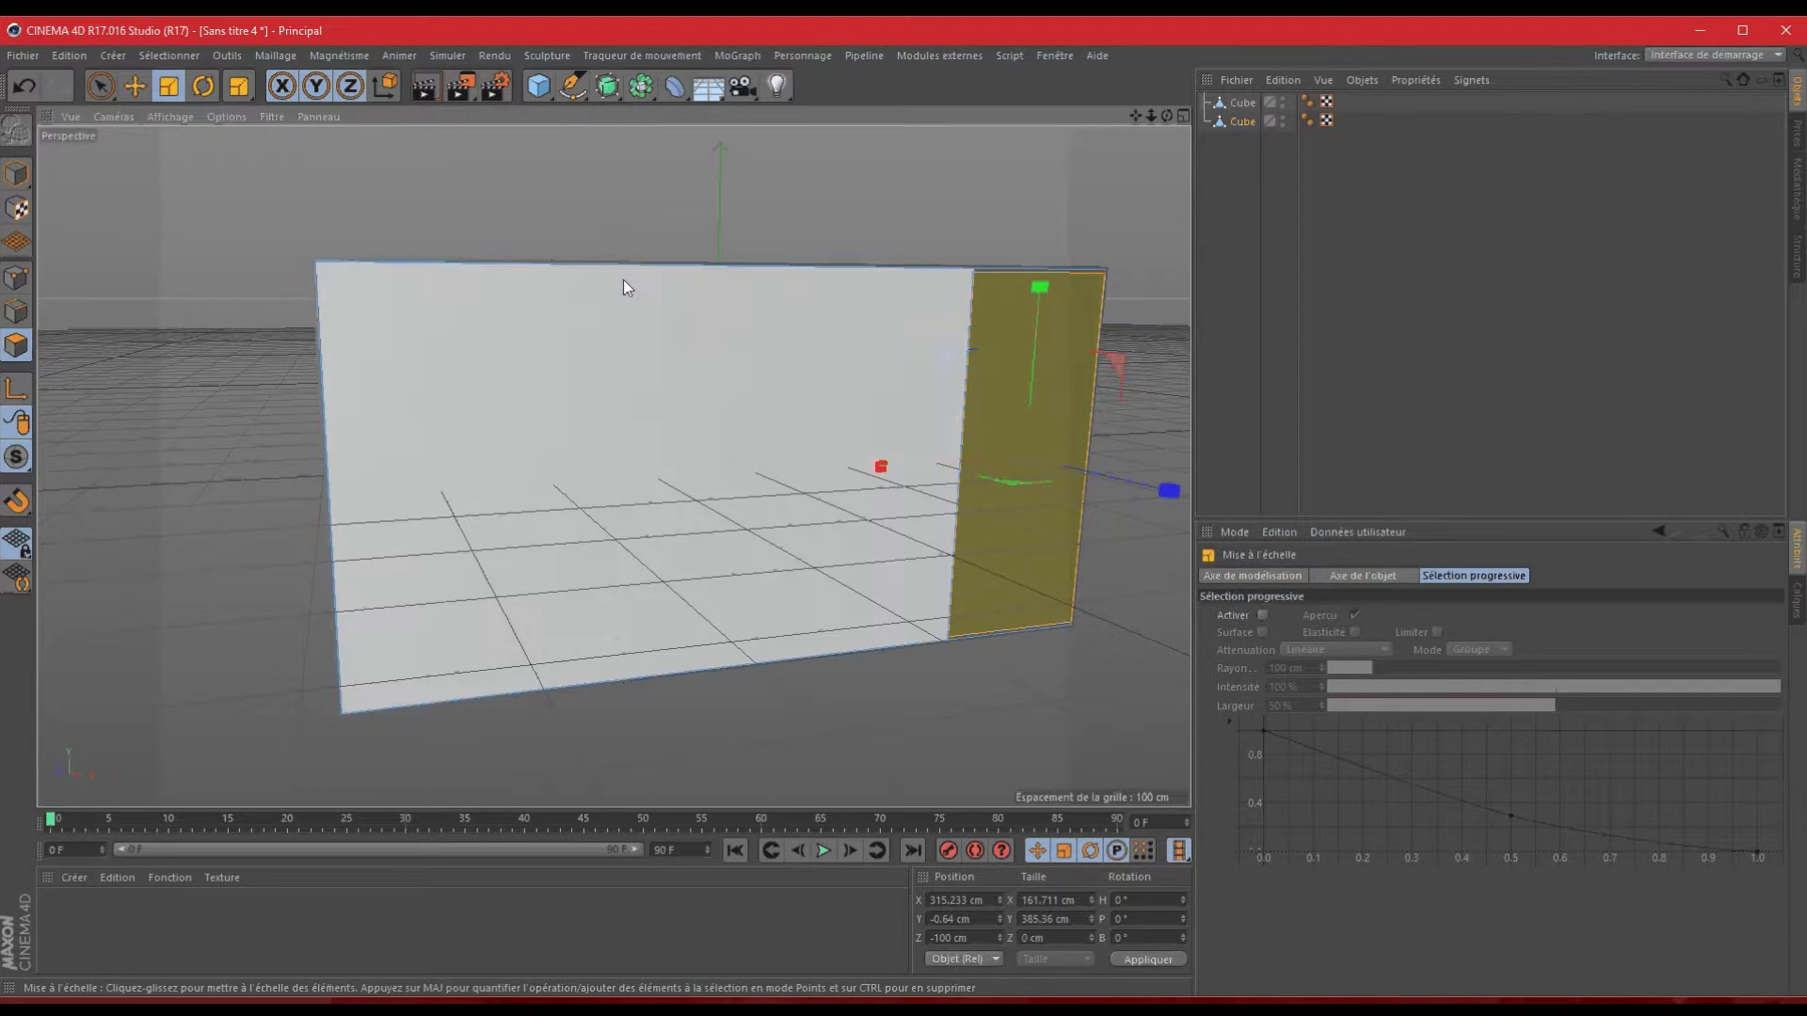
- Extrude the inset control panel polygon inward with an offset of -4 cm
right_click(885, 428)
left_click(978, 581)
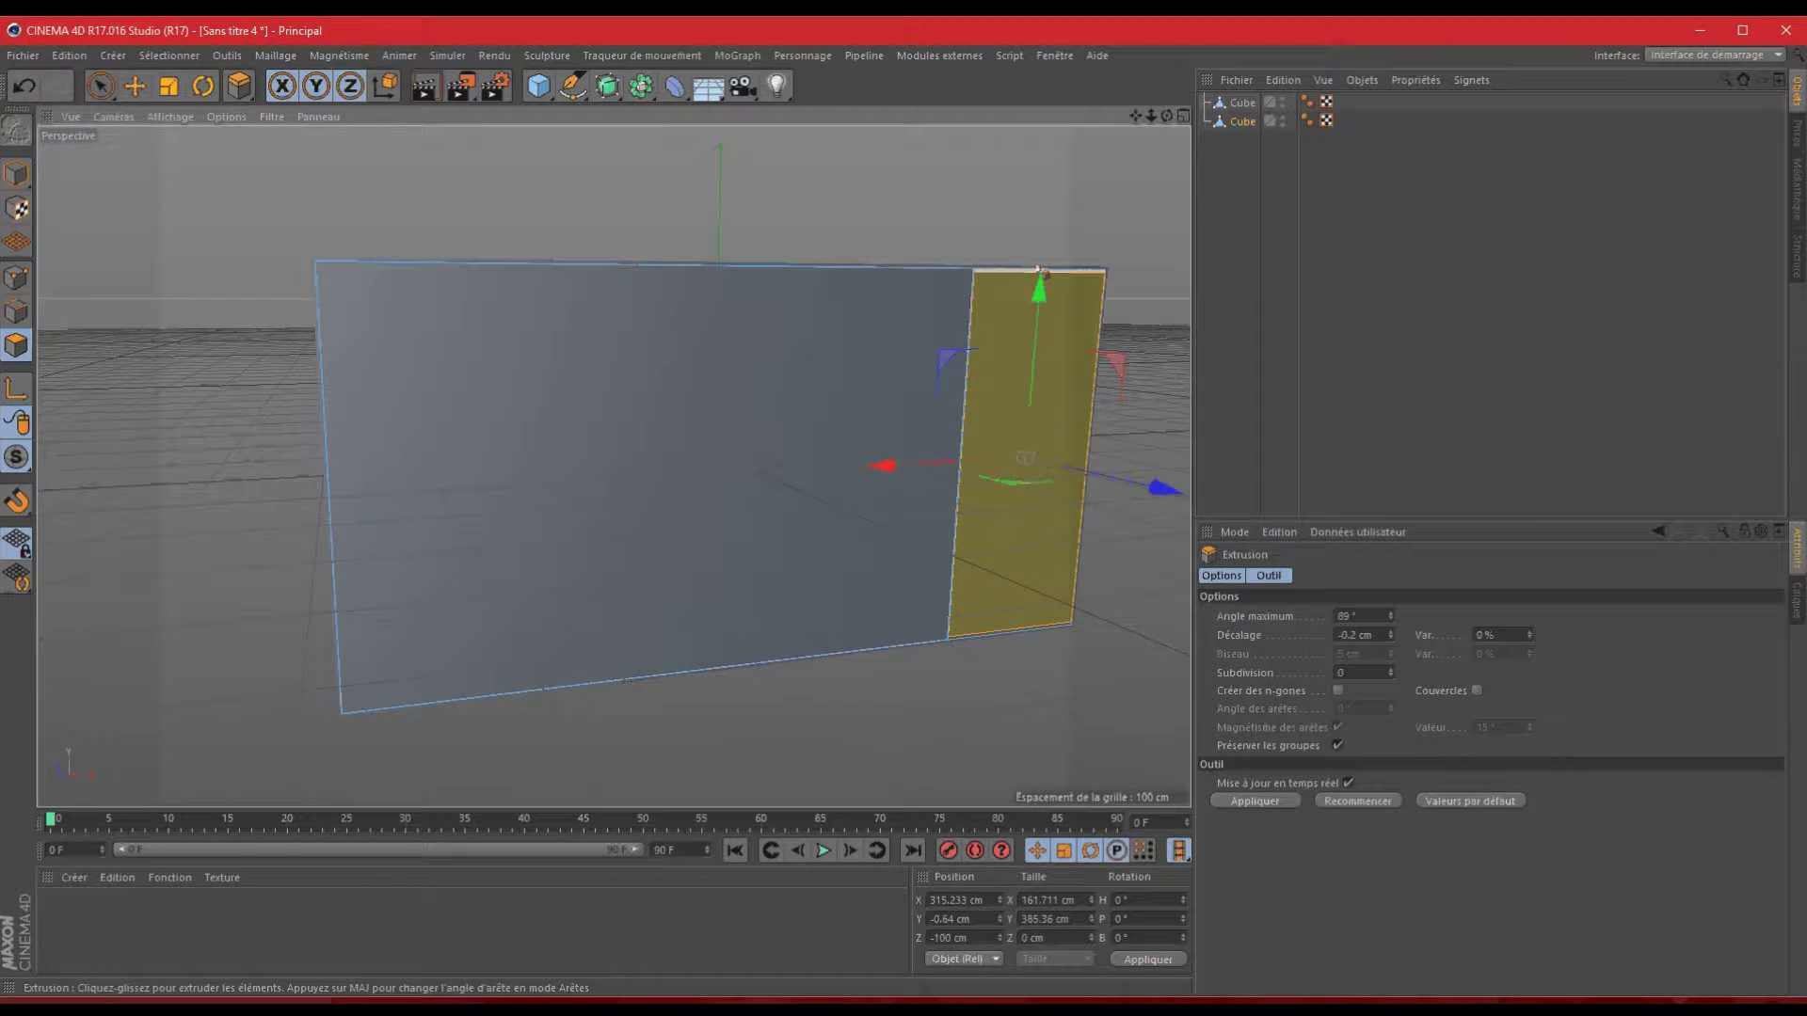
left_click_drag(903, 513, 1108, 555)
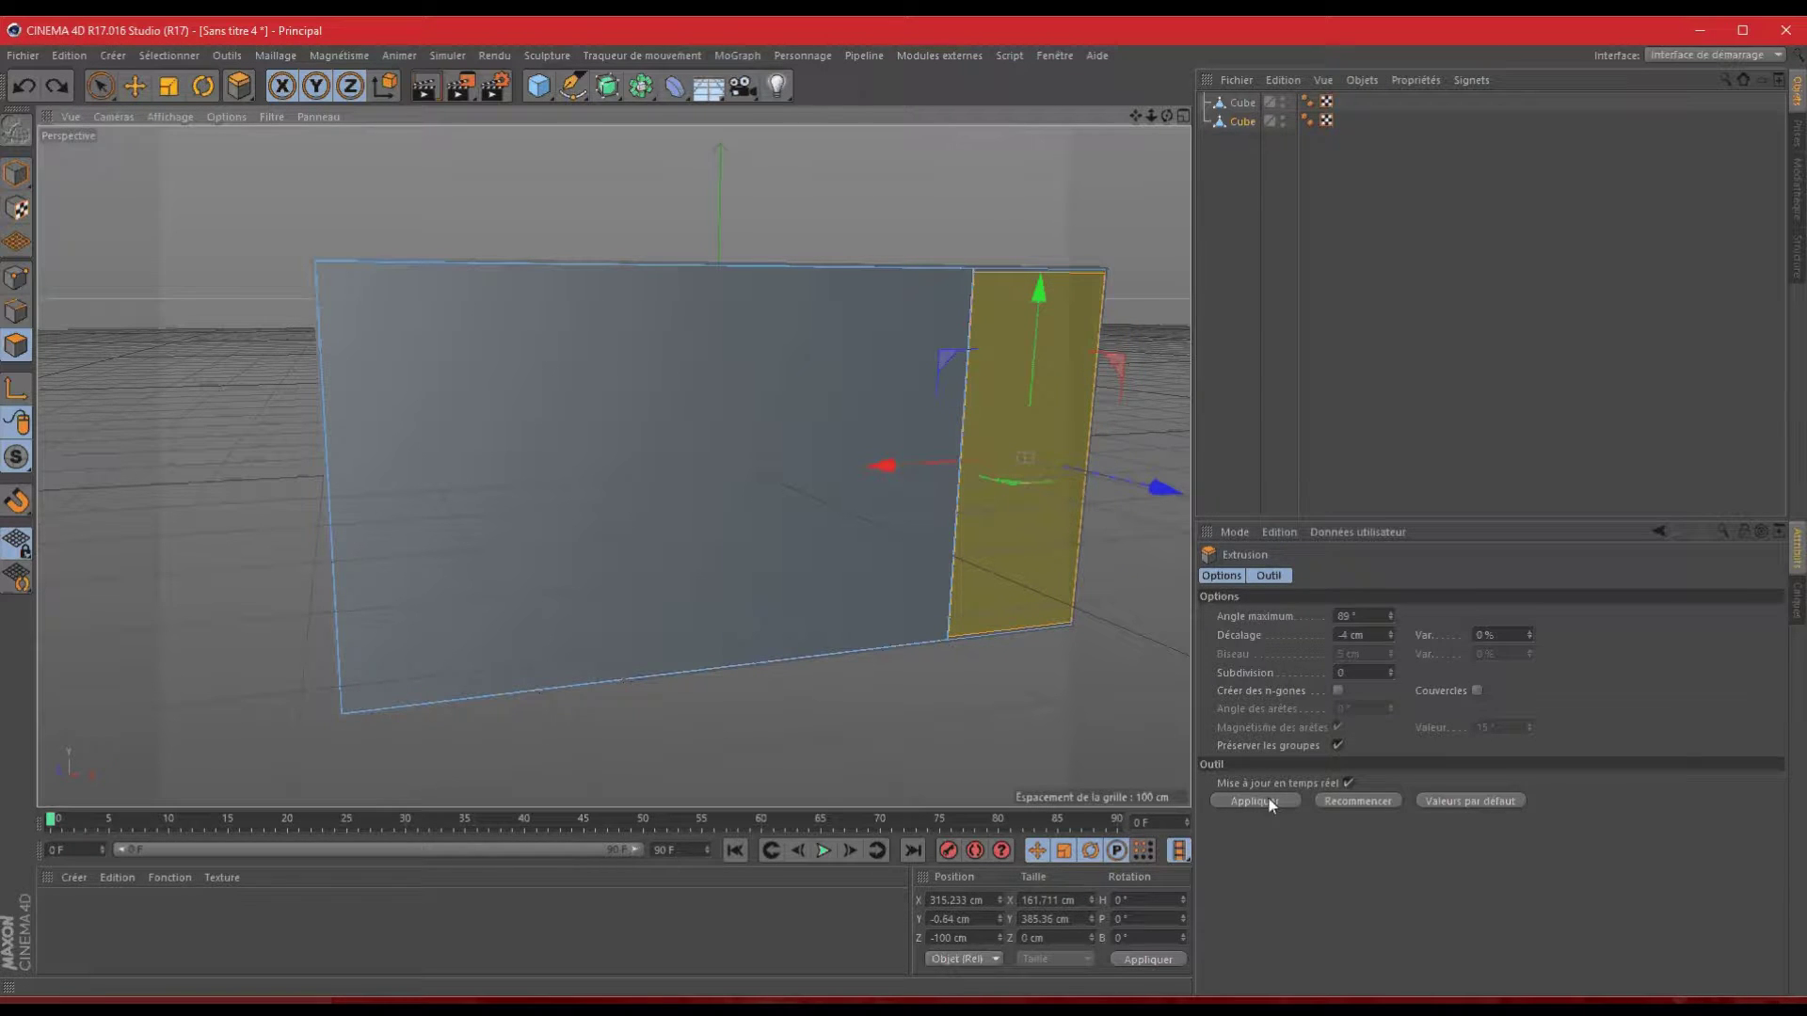
left_click(1267, 800)
left_click_drag(1170, 115, 906, 506)
key("ctrl+shift+z")
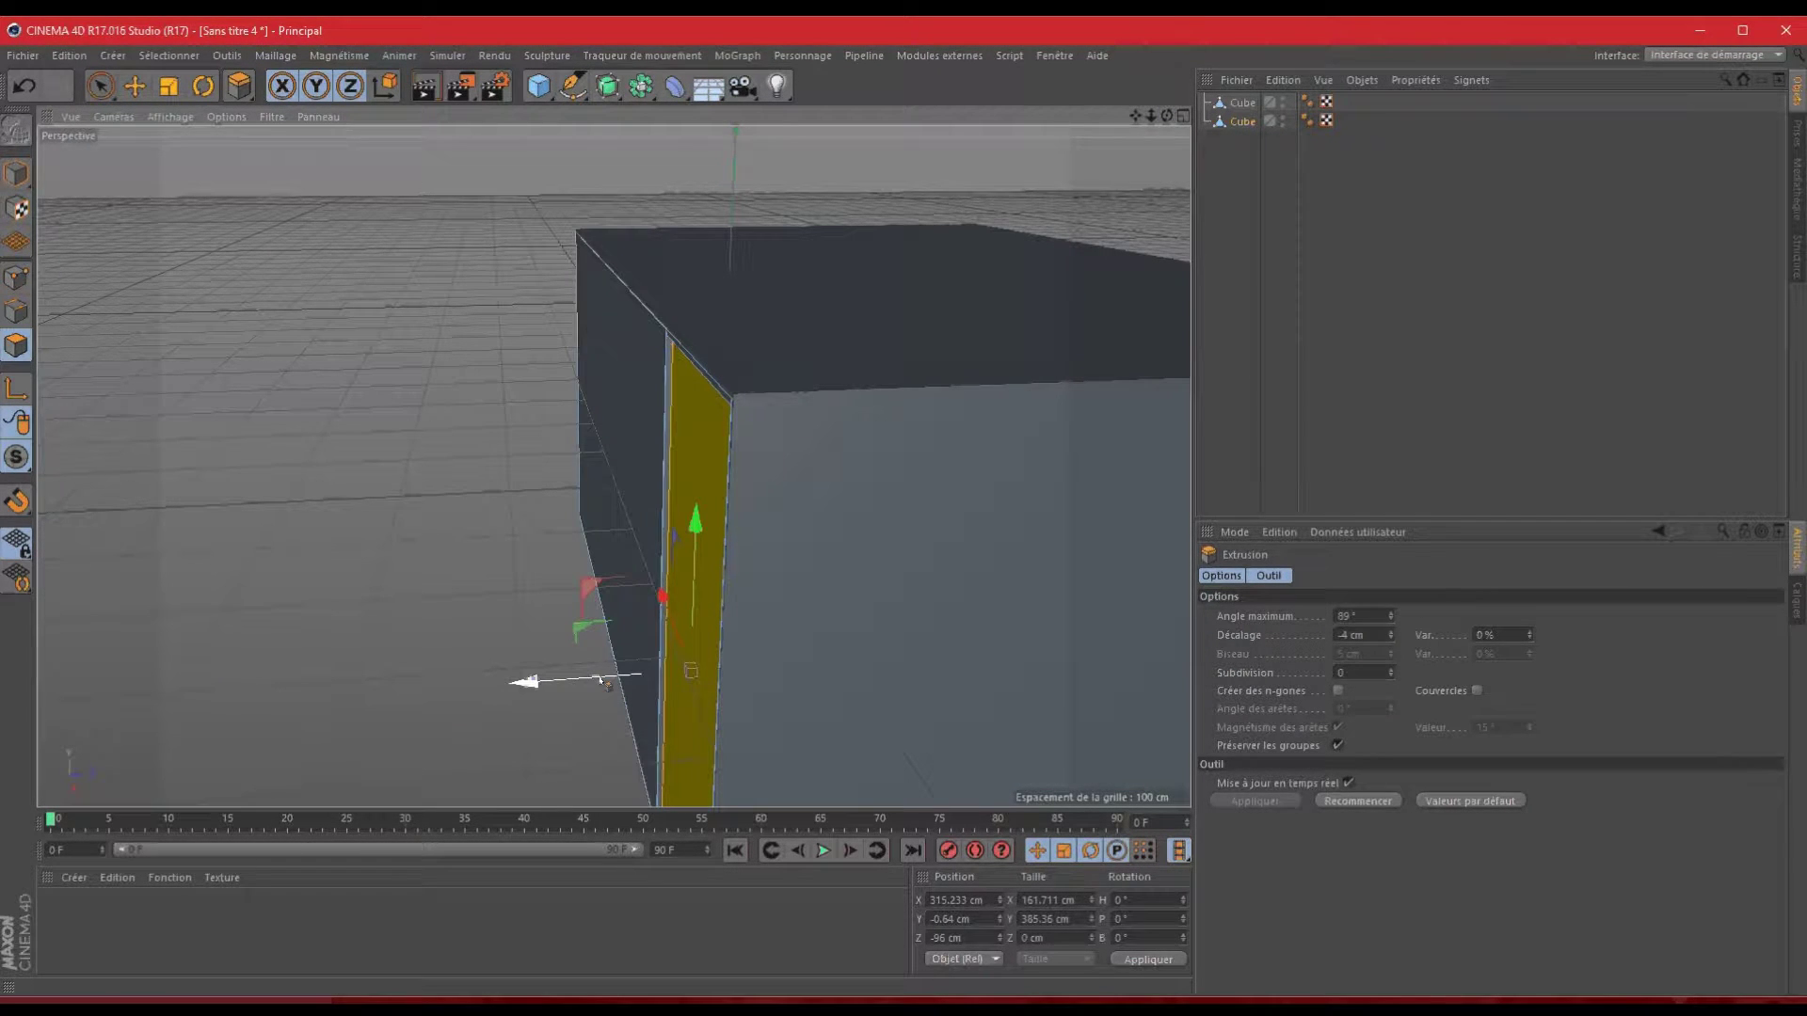
- Move the recessed control panel polygon forward along Z to about -99.9 cm and render a preview of the view
left_click(102, 87)
left_click_drag(576, 683, 569, 681)
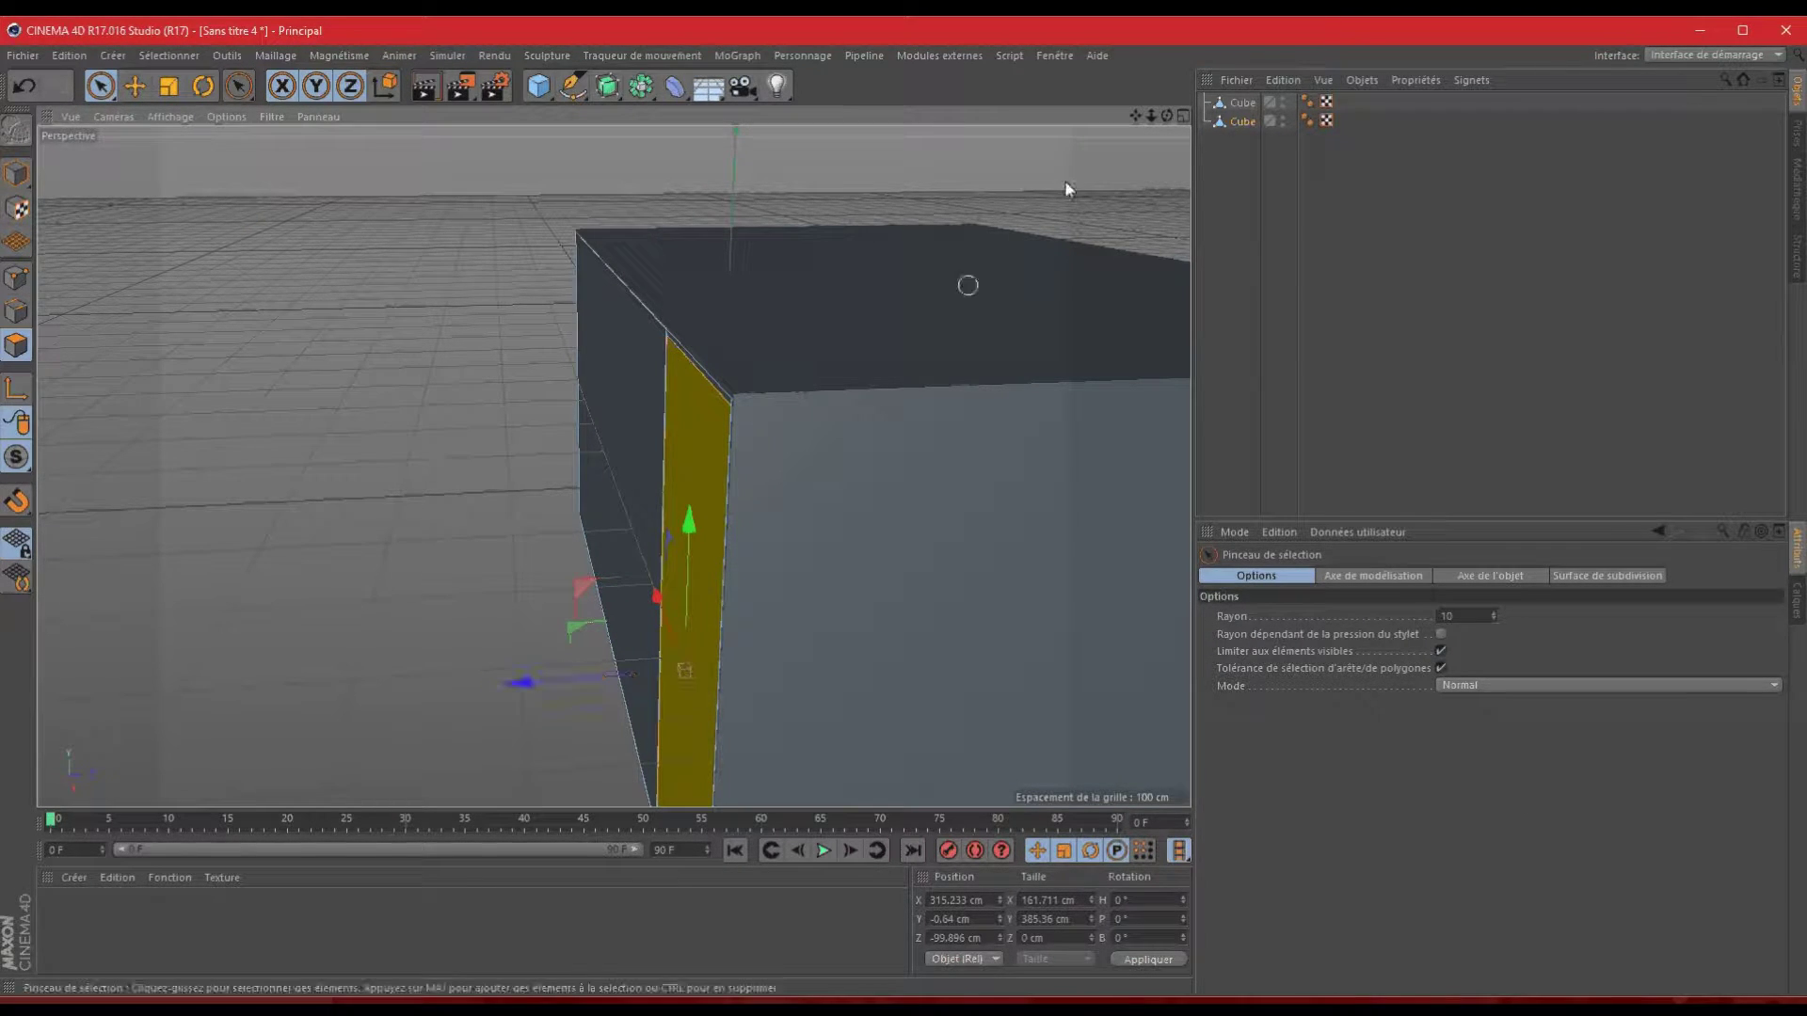
left_click_drag(906, 511, 946, 131, "alt")
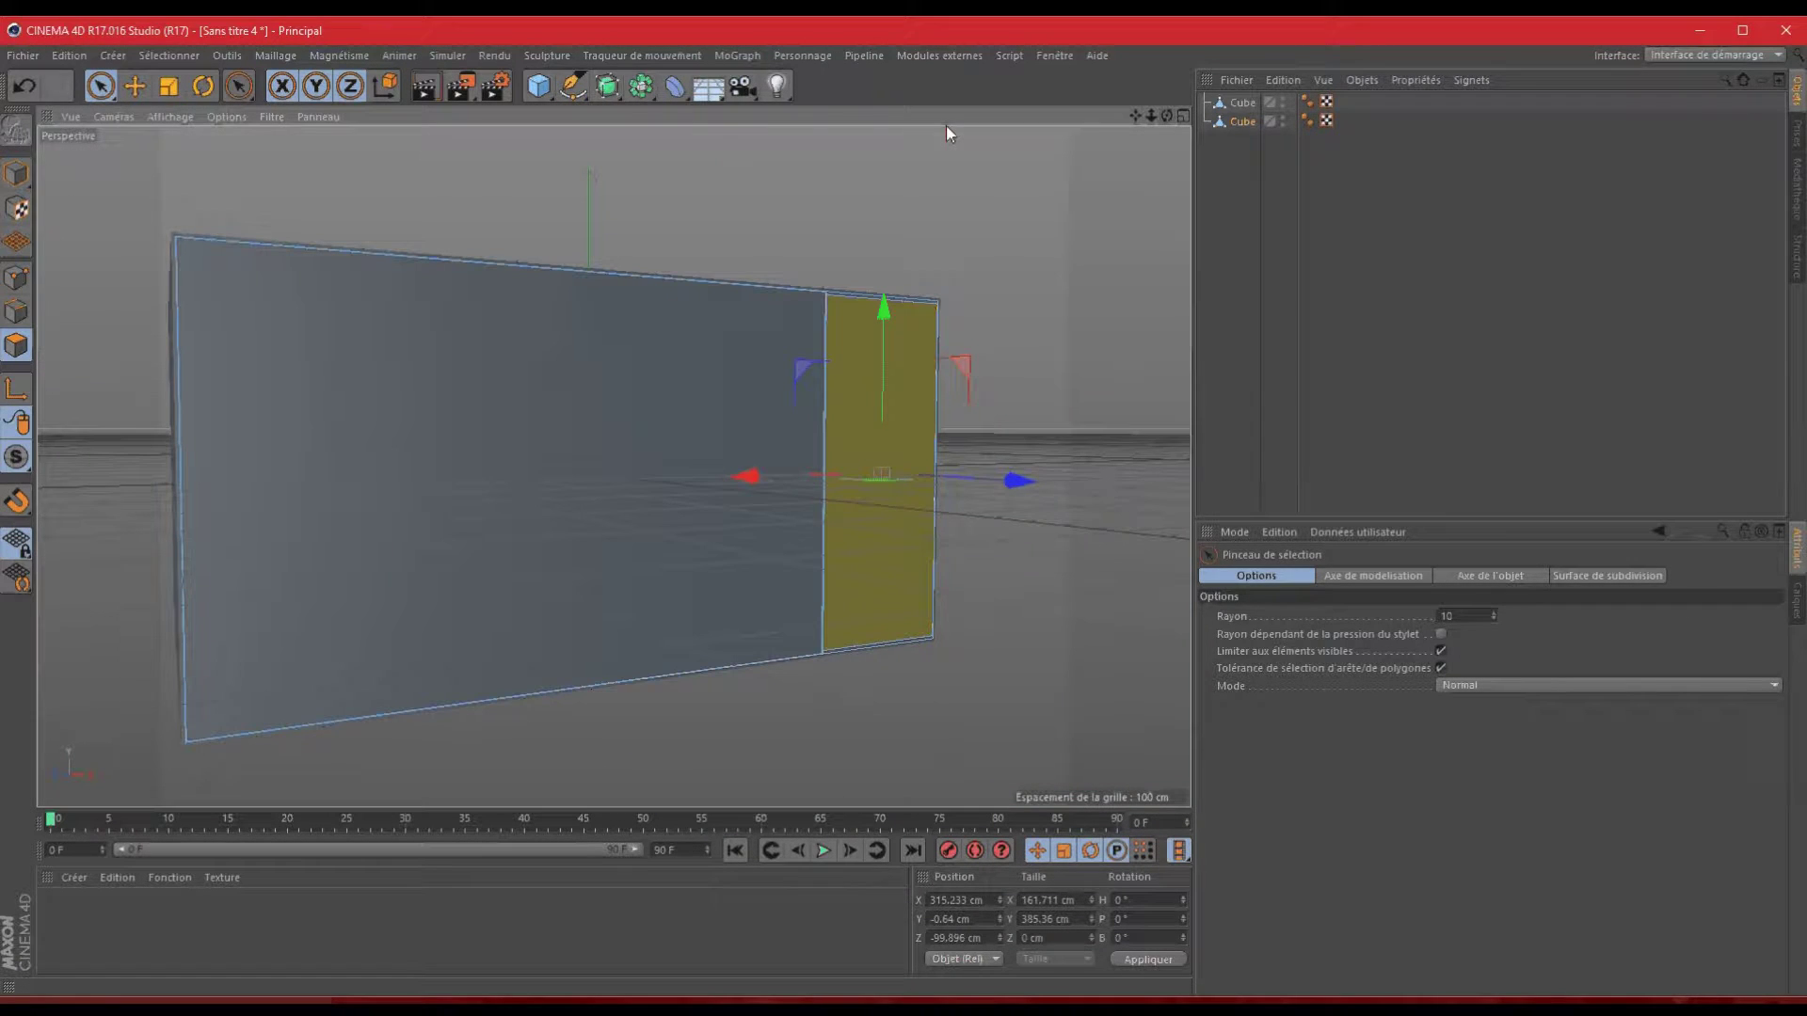
left_click(426, 86)
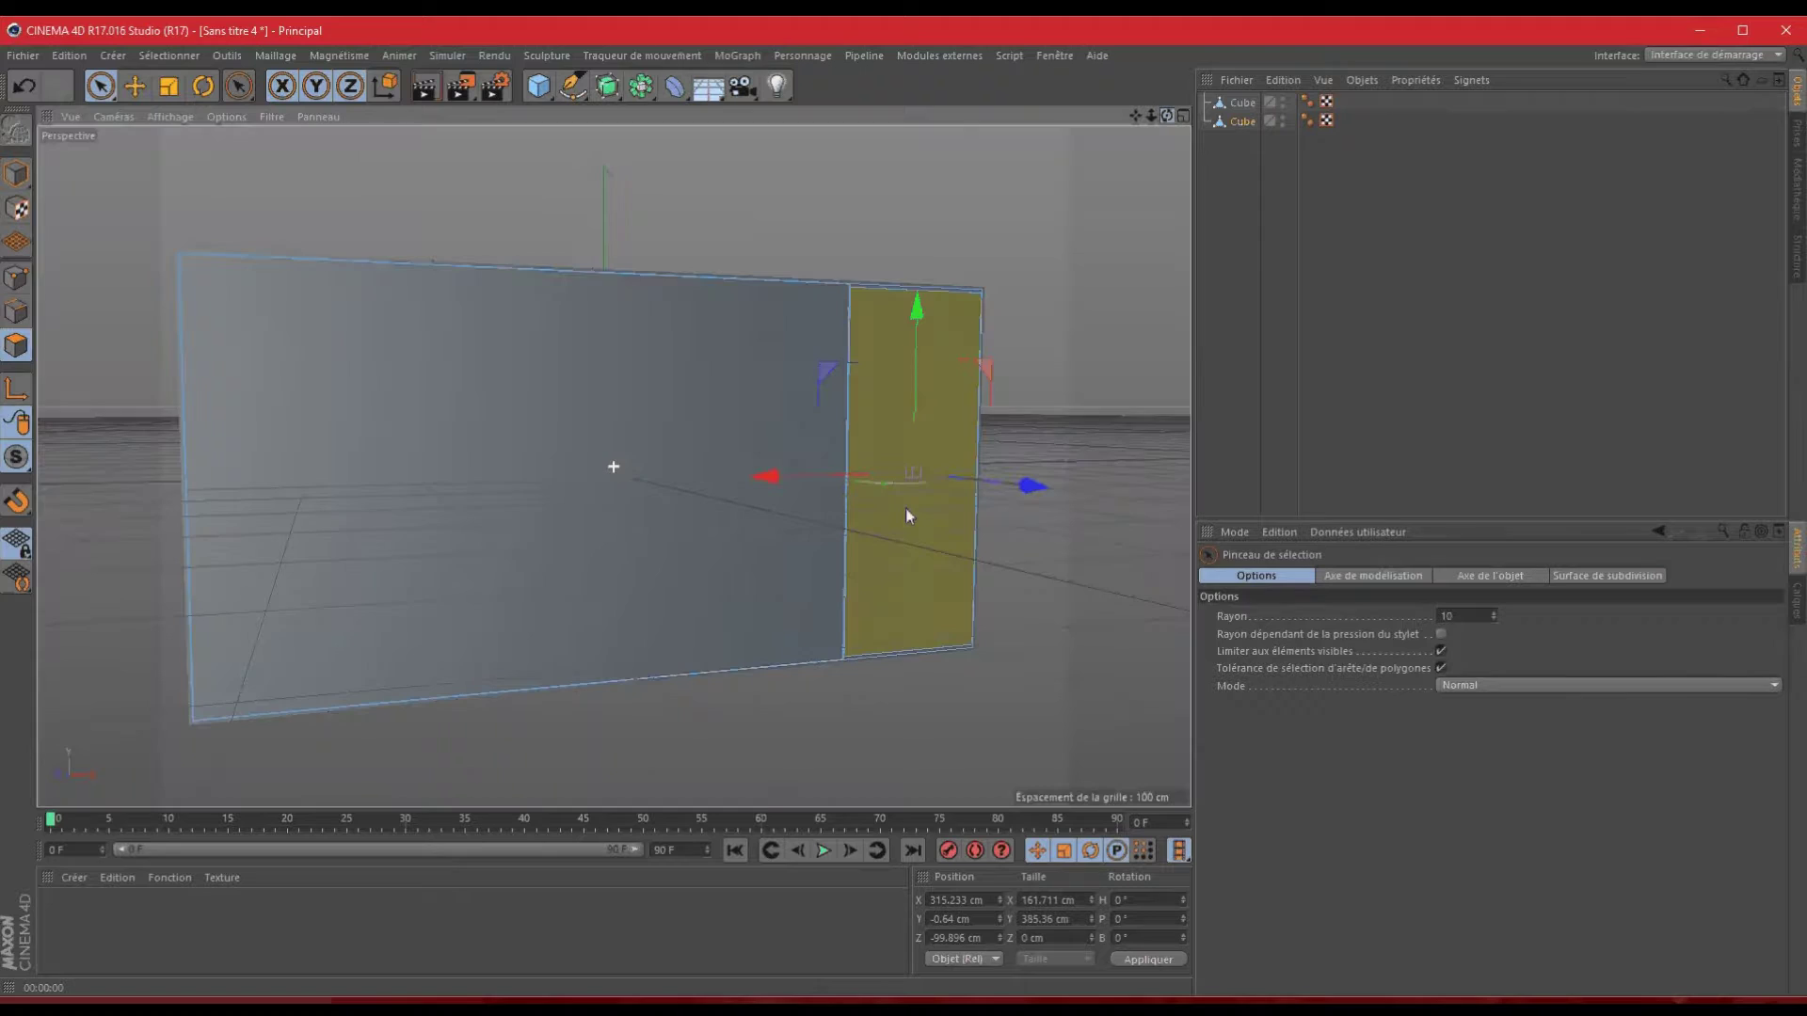
left_click_drag(906, 508, 941, 452, "alt")
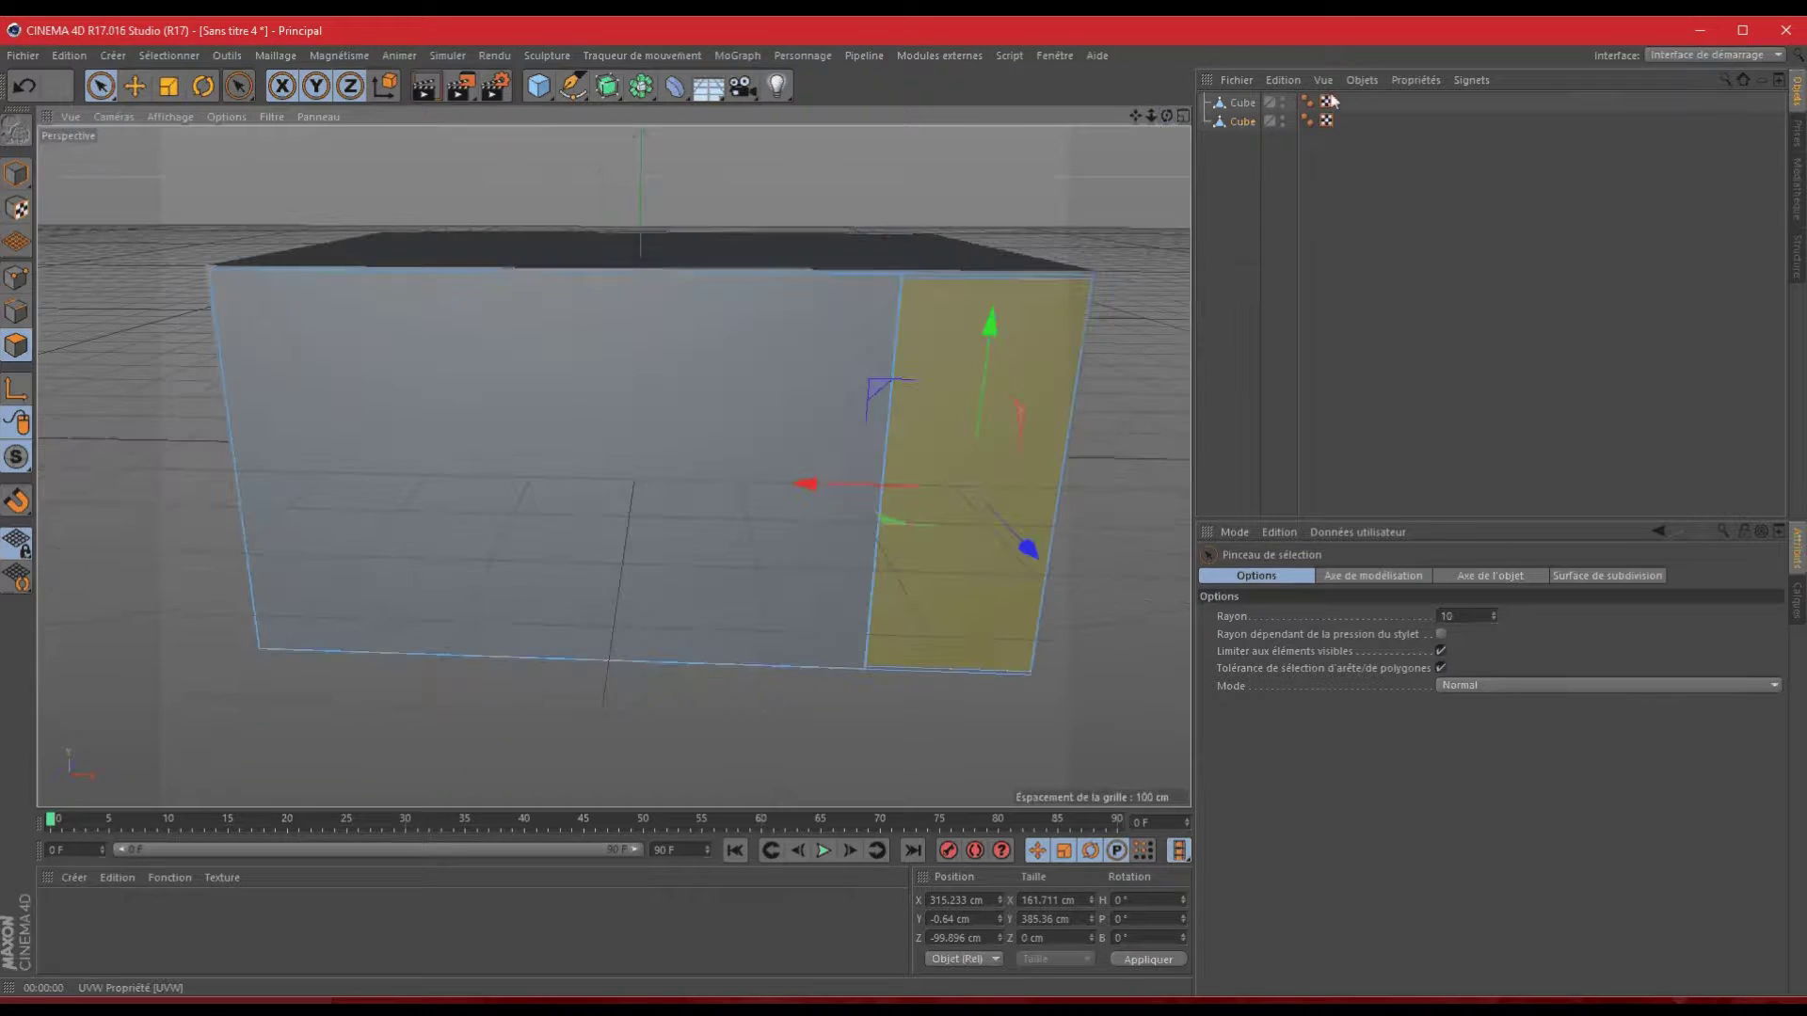
- Reselect the narrow control panel polygon and render the view from the side and from the front
left_click_drag(1163, 110, 887, 519)
key("ctrl+z")
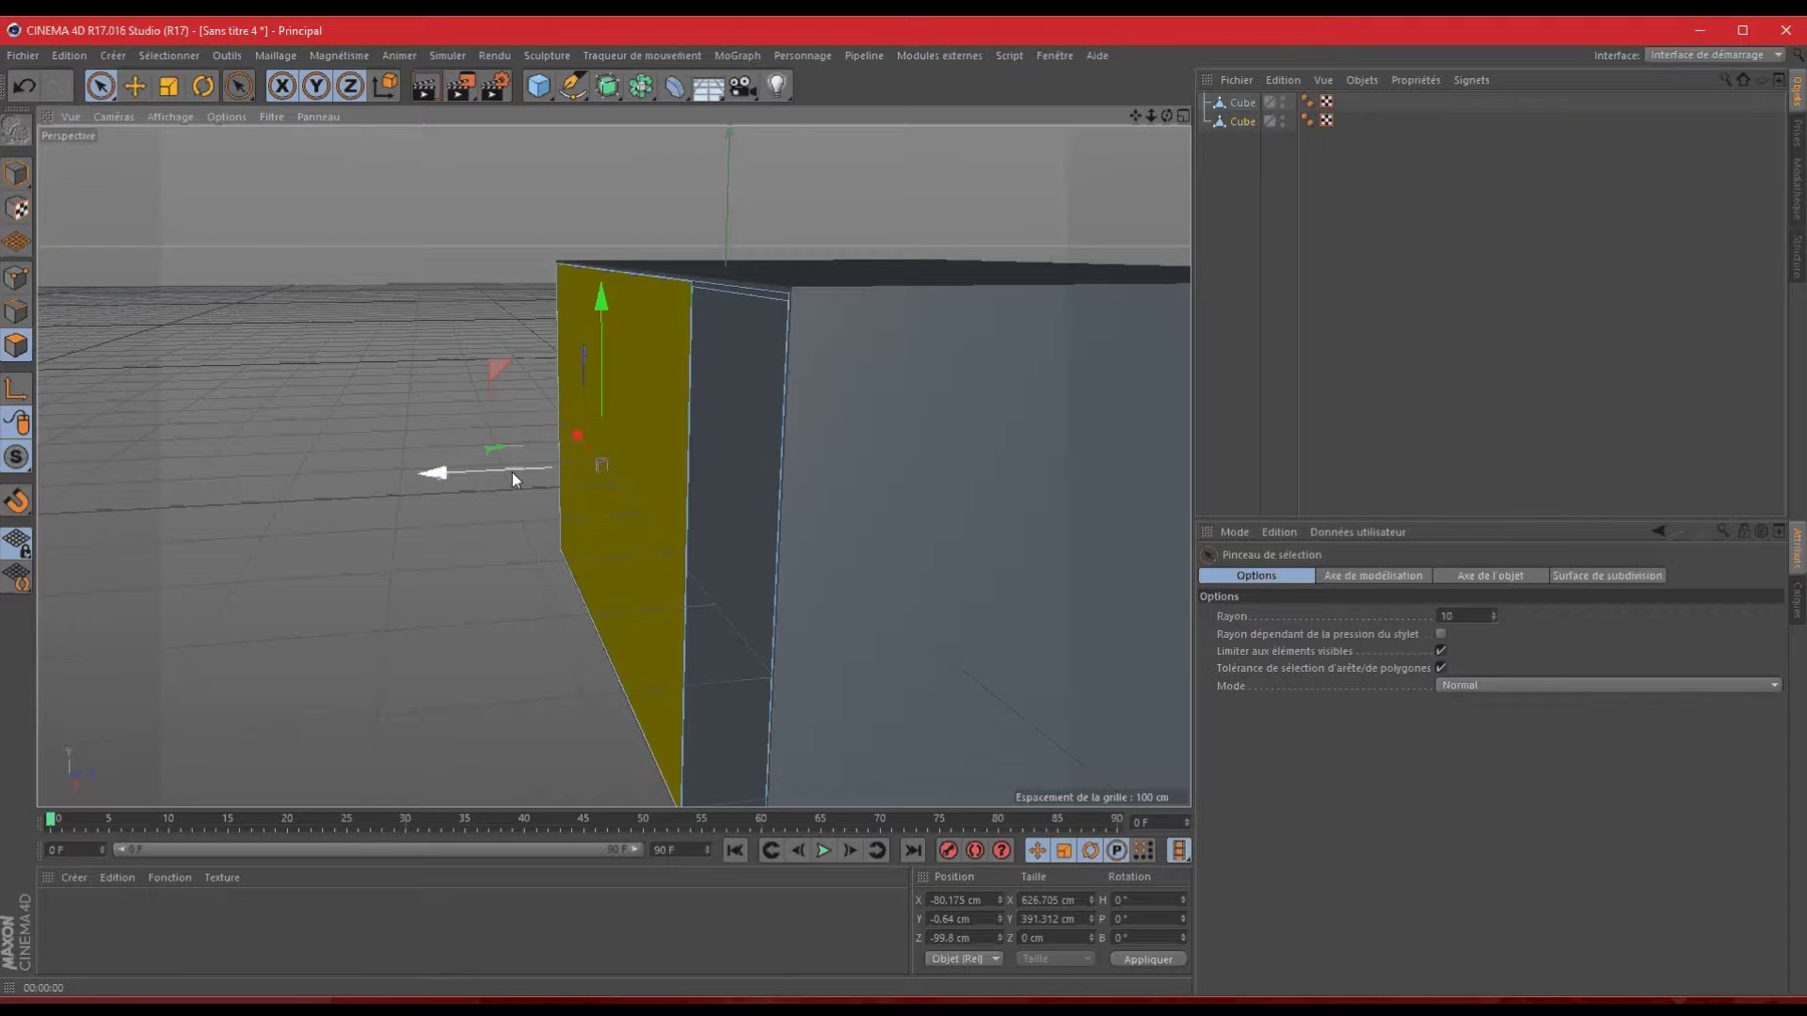
left_click(783, 408)
left_click(783, 409)
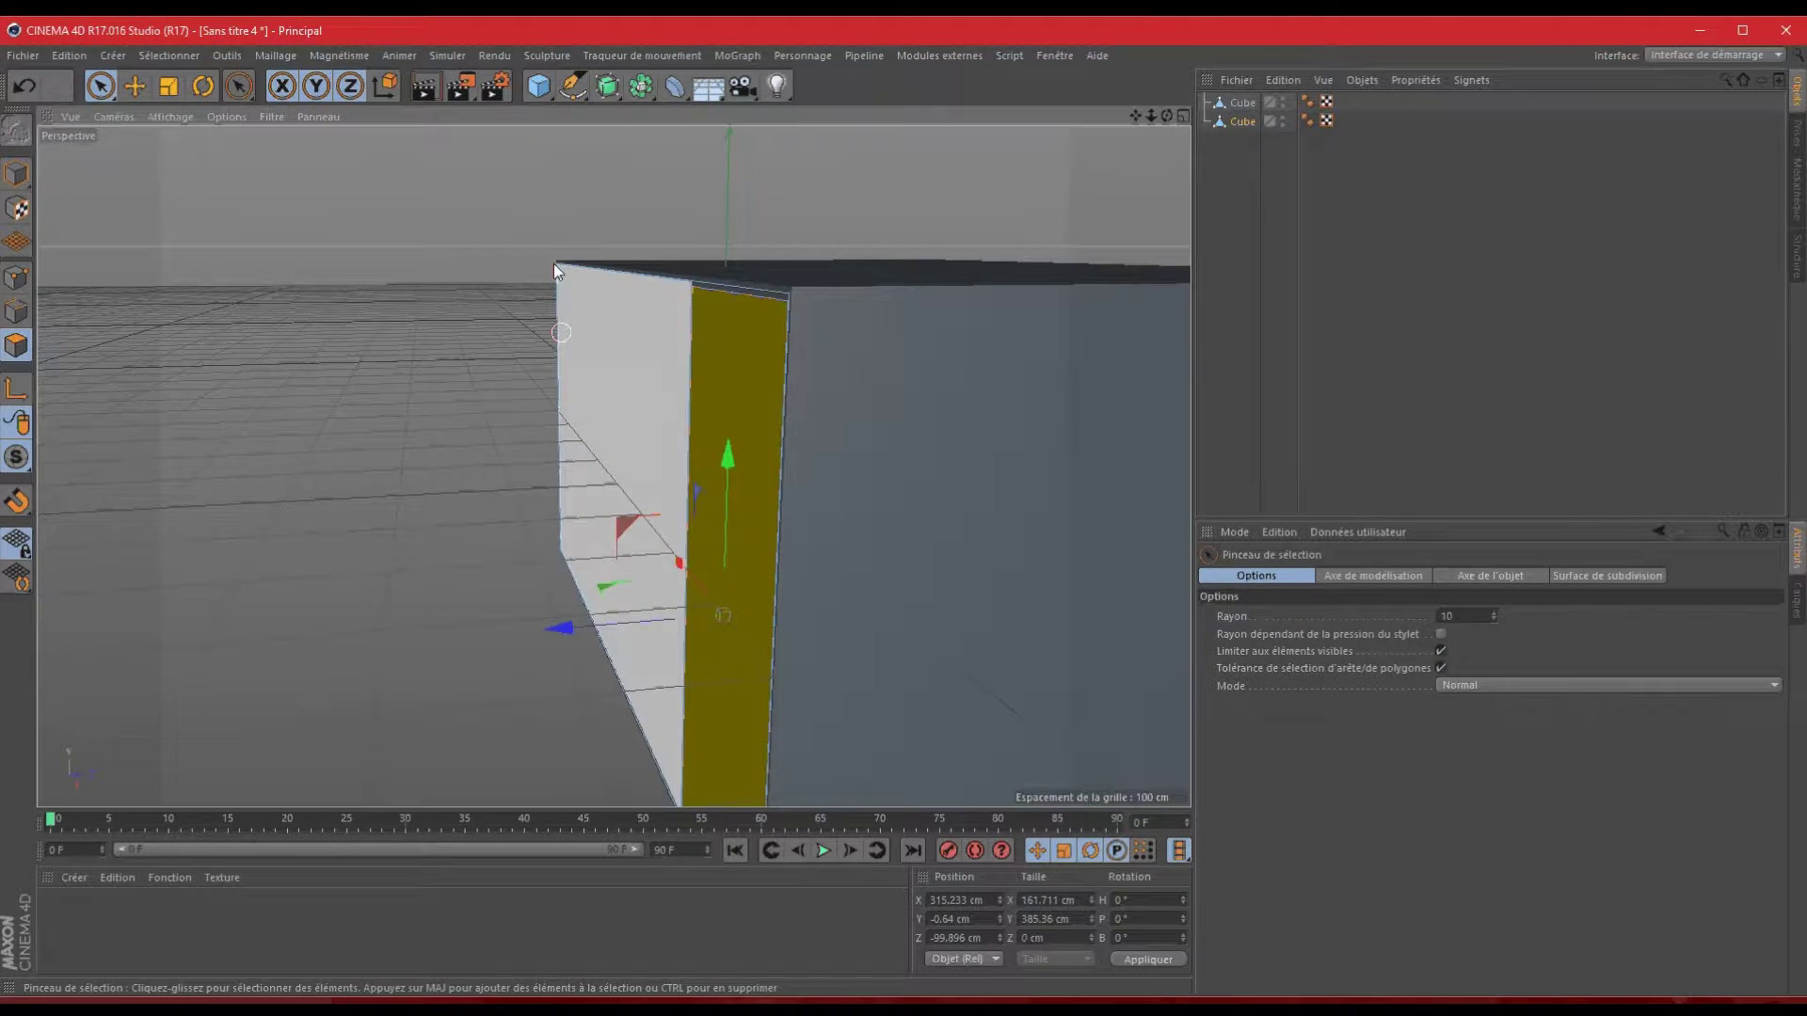
key("ctrl+r")
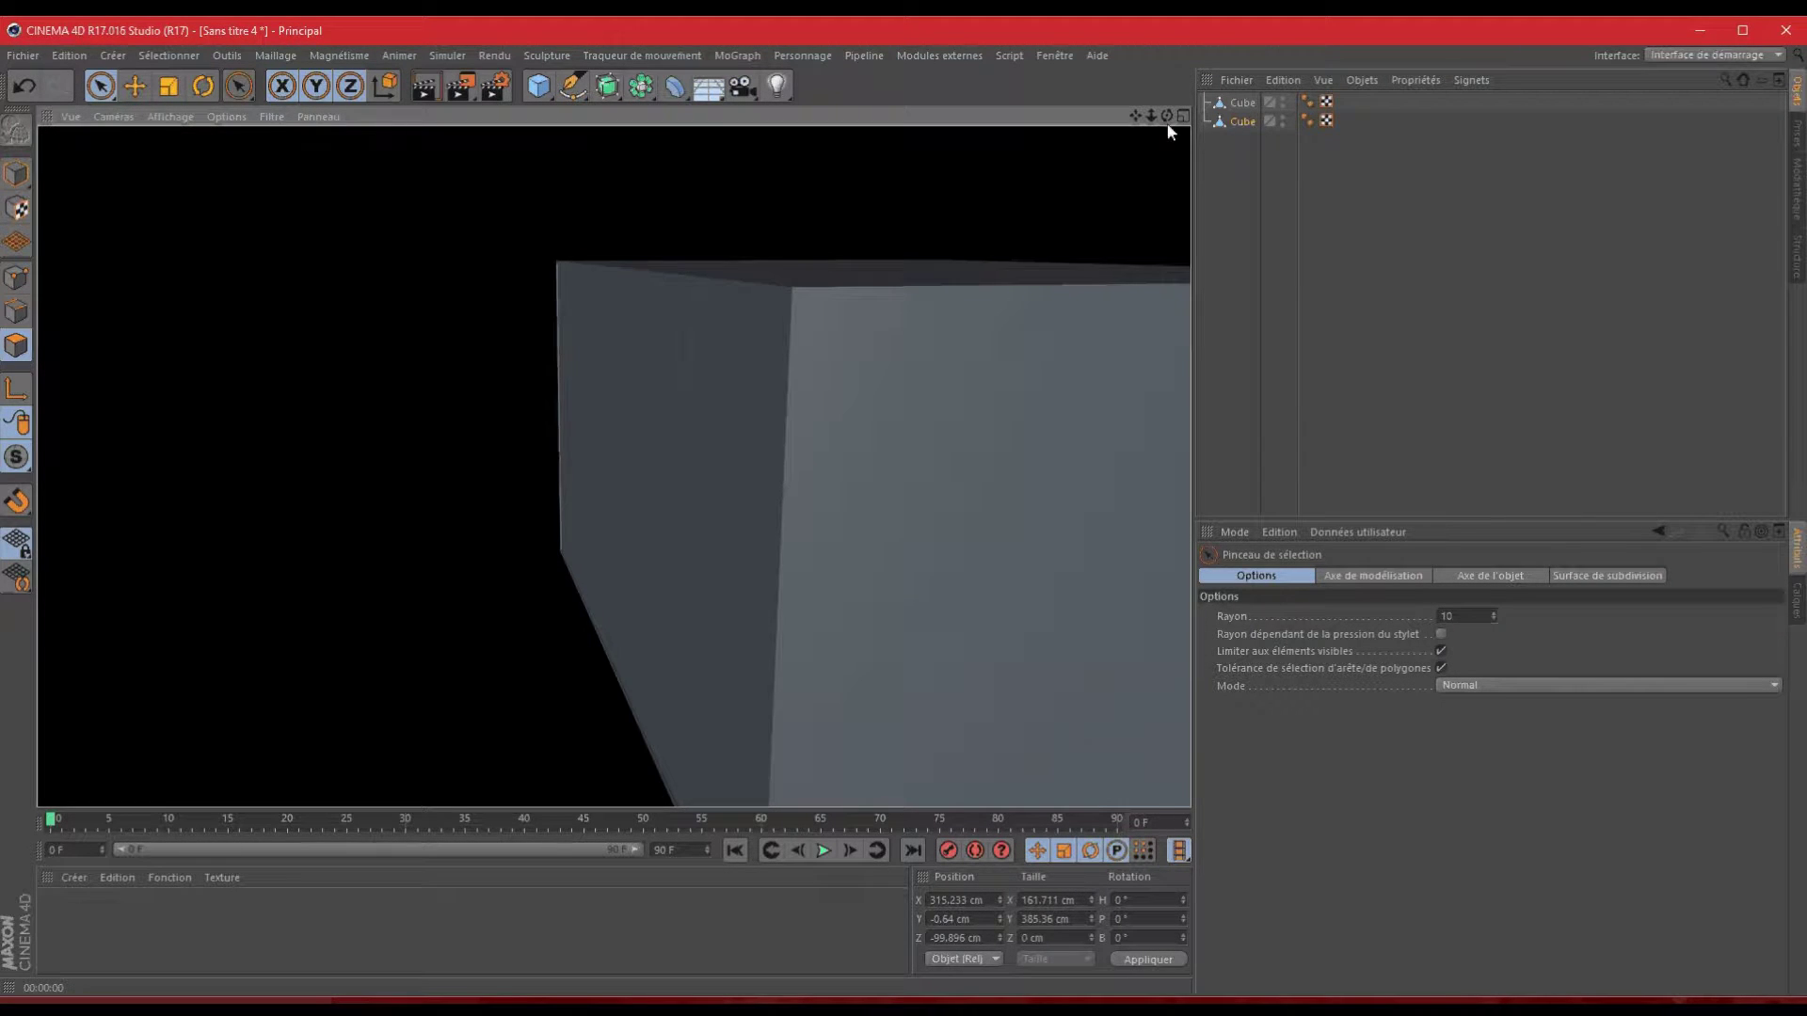
key("ctrl+r")
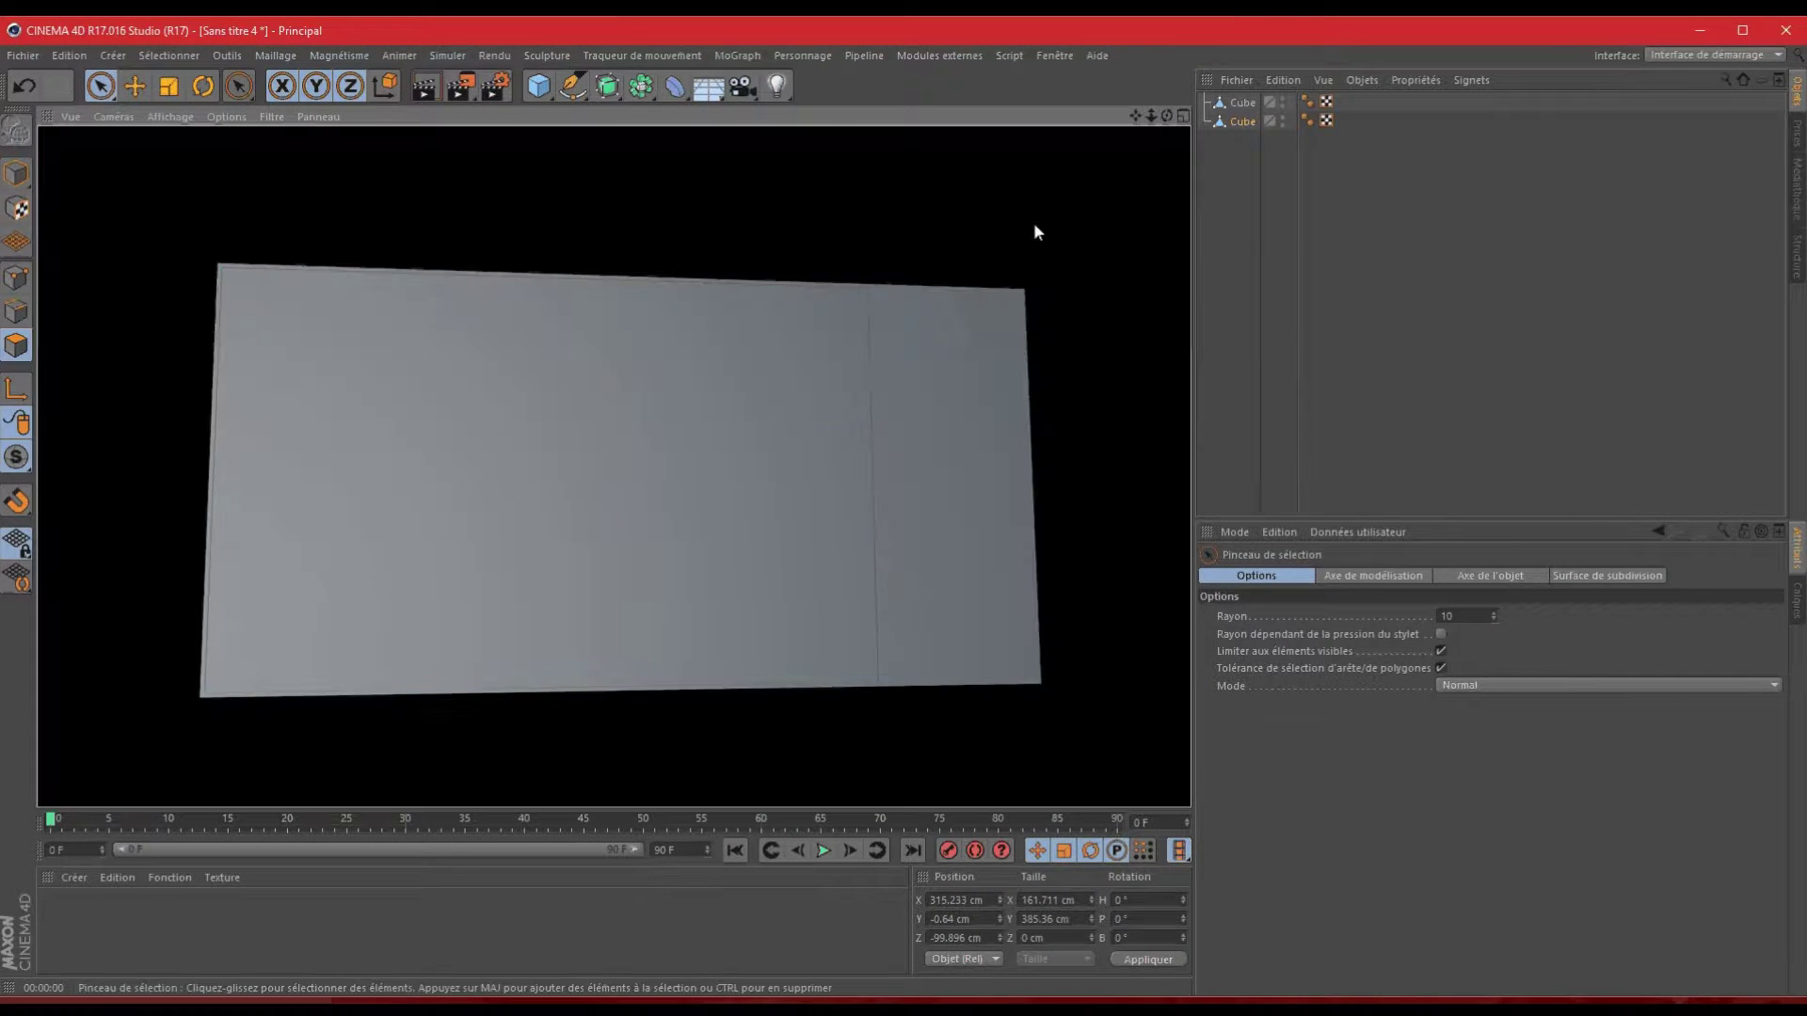
- Move the narrow control panel polygon along Z to about -98.7 cm and render a preview of the view
left_click_drag(1167, 116, 905, 507)
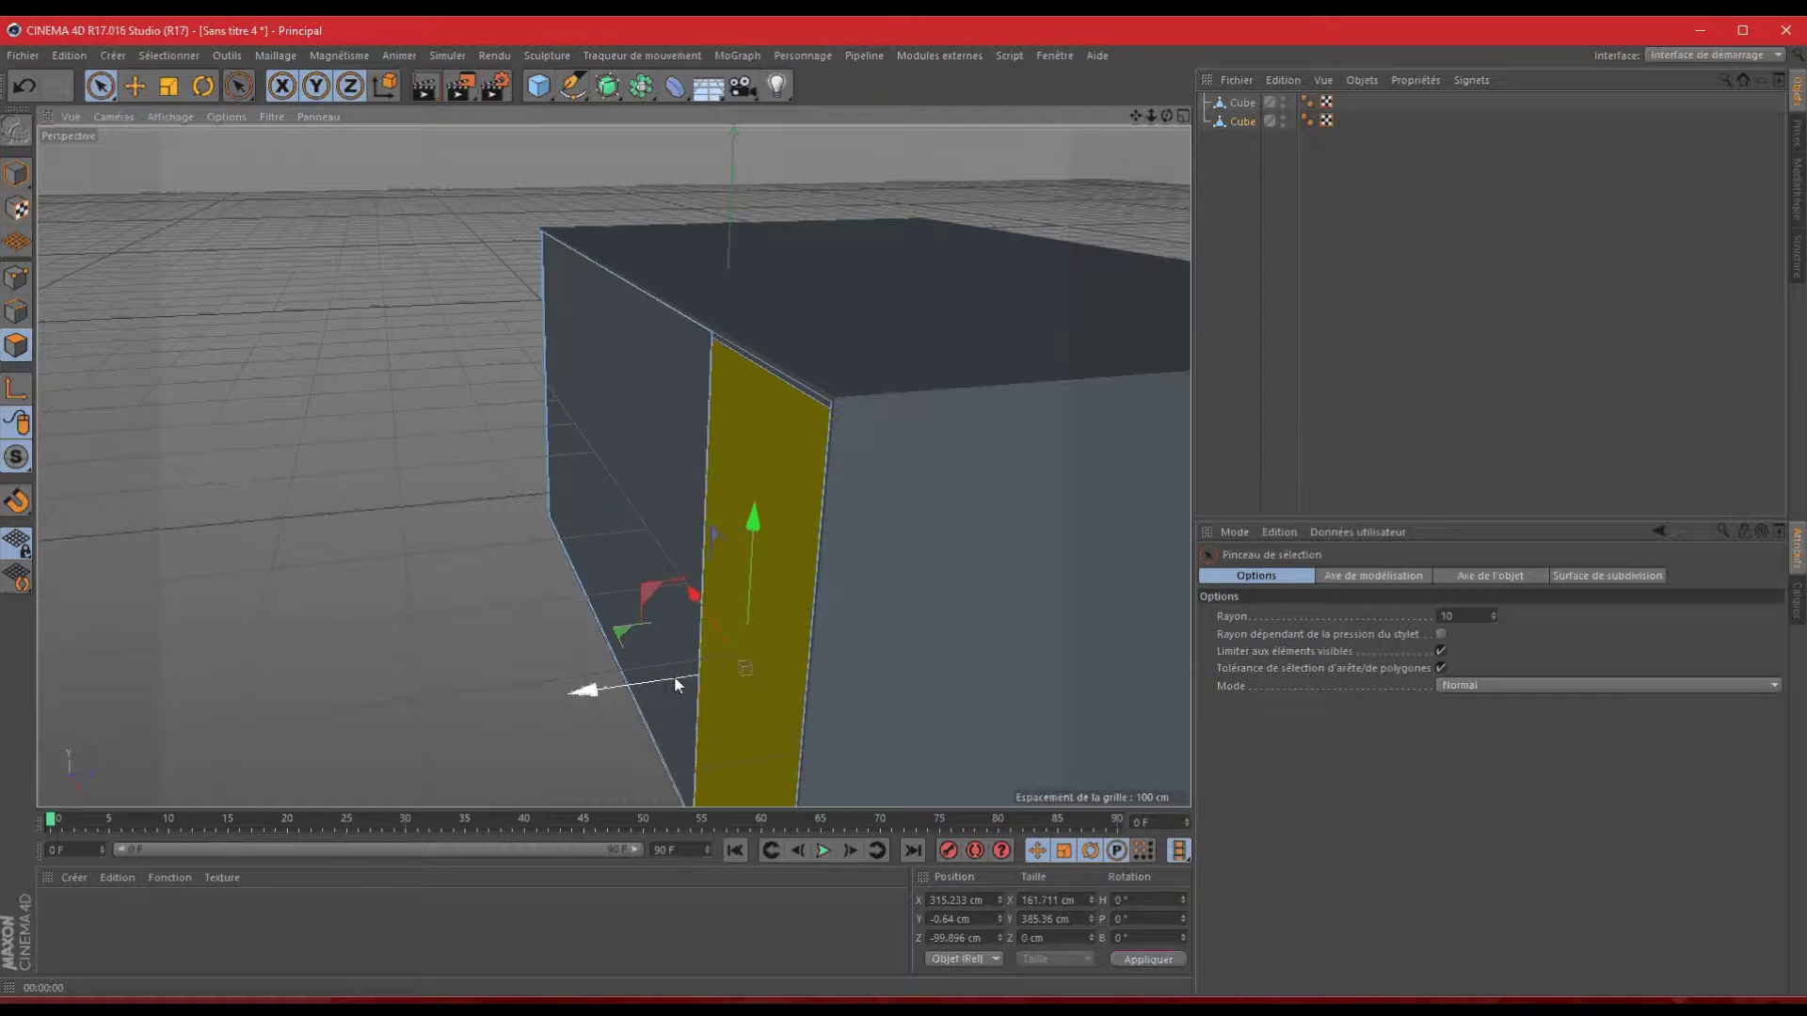
left_click_drag(674, 676, 678, 675)
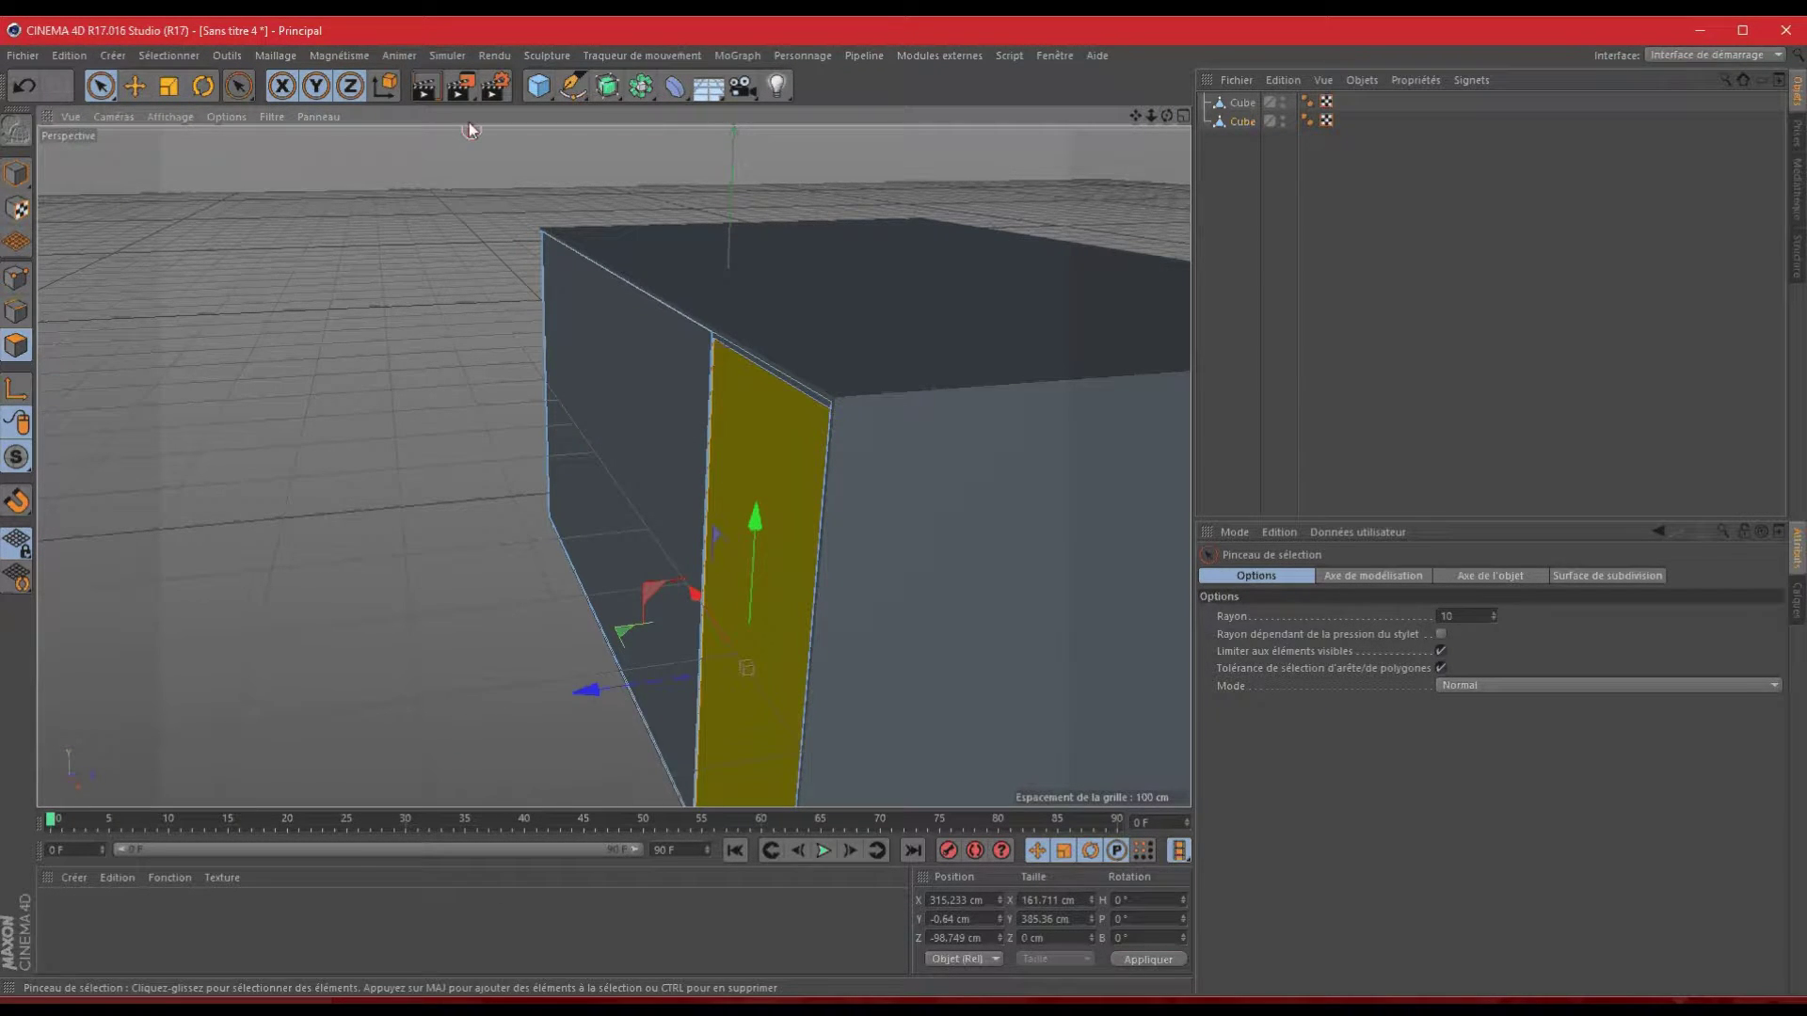
key("ctrl+r")
- Examine the seam between the door and the control panel up close and compare it with the browser's microwave photo
left_click_drag(1168, 116, 906, 506)
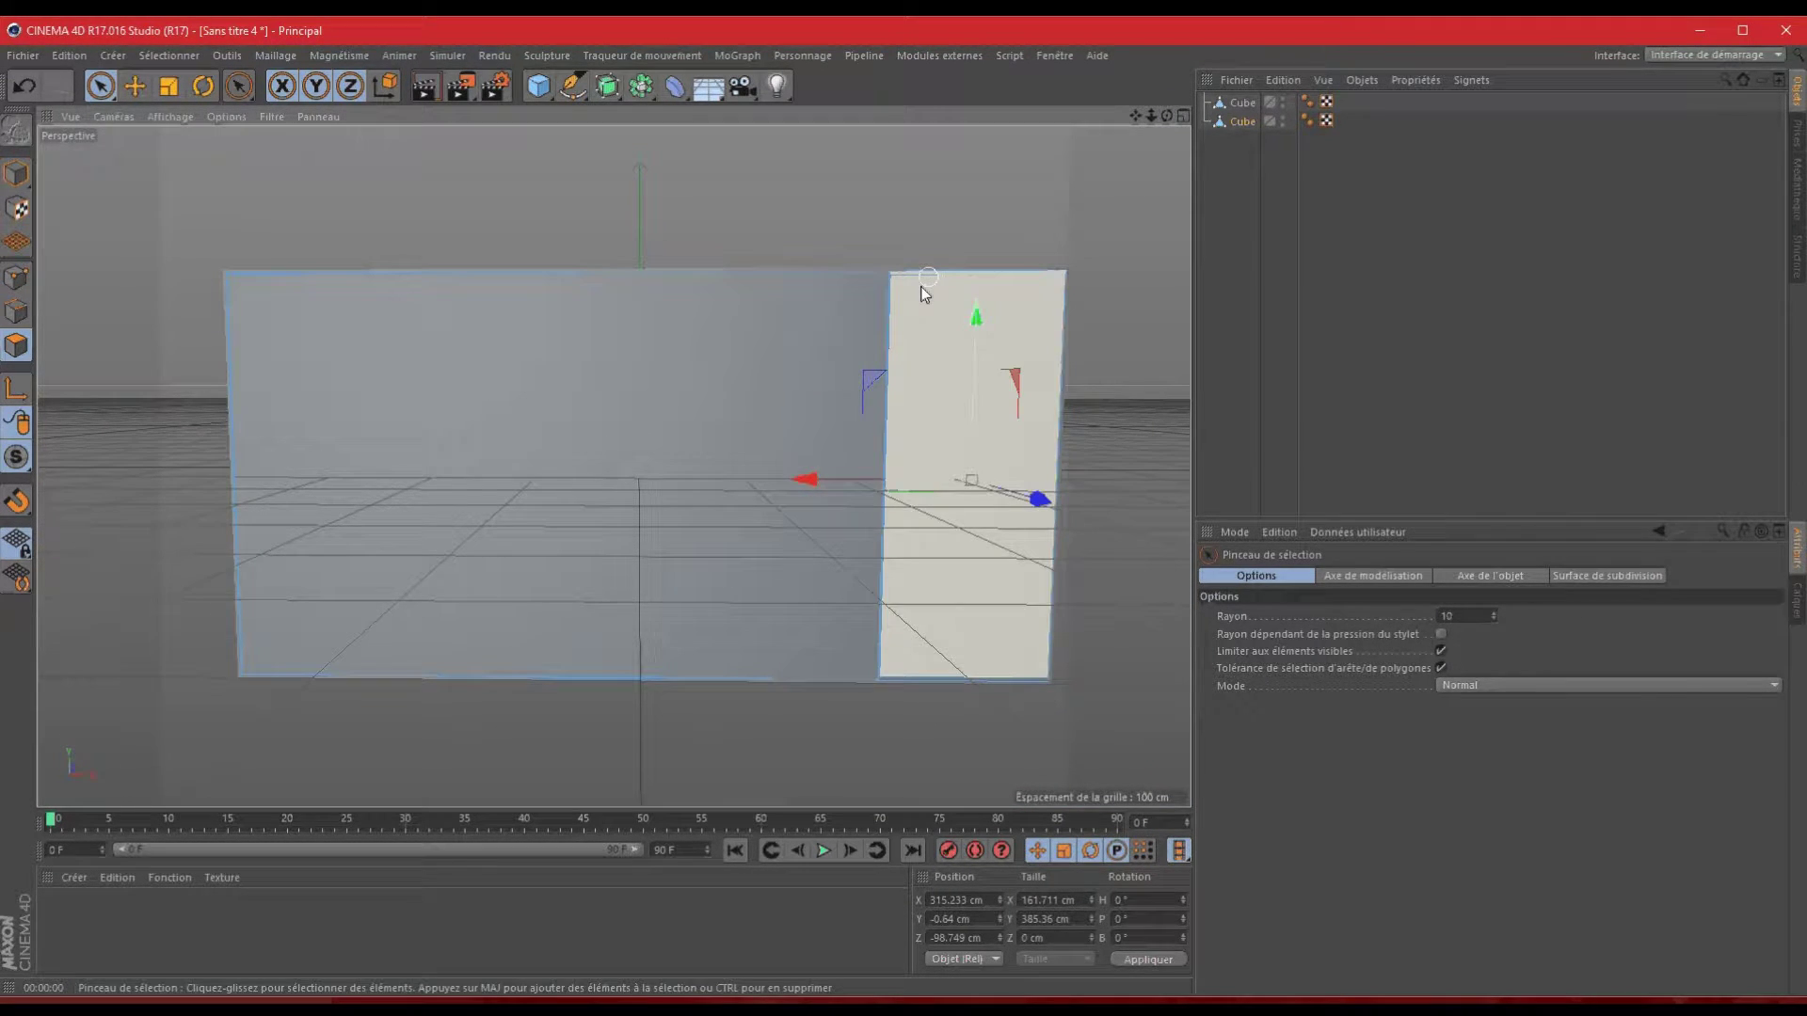
left_click_drag(1151, 116, 906, 509)
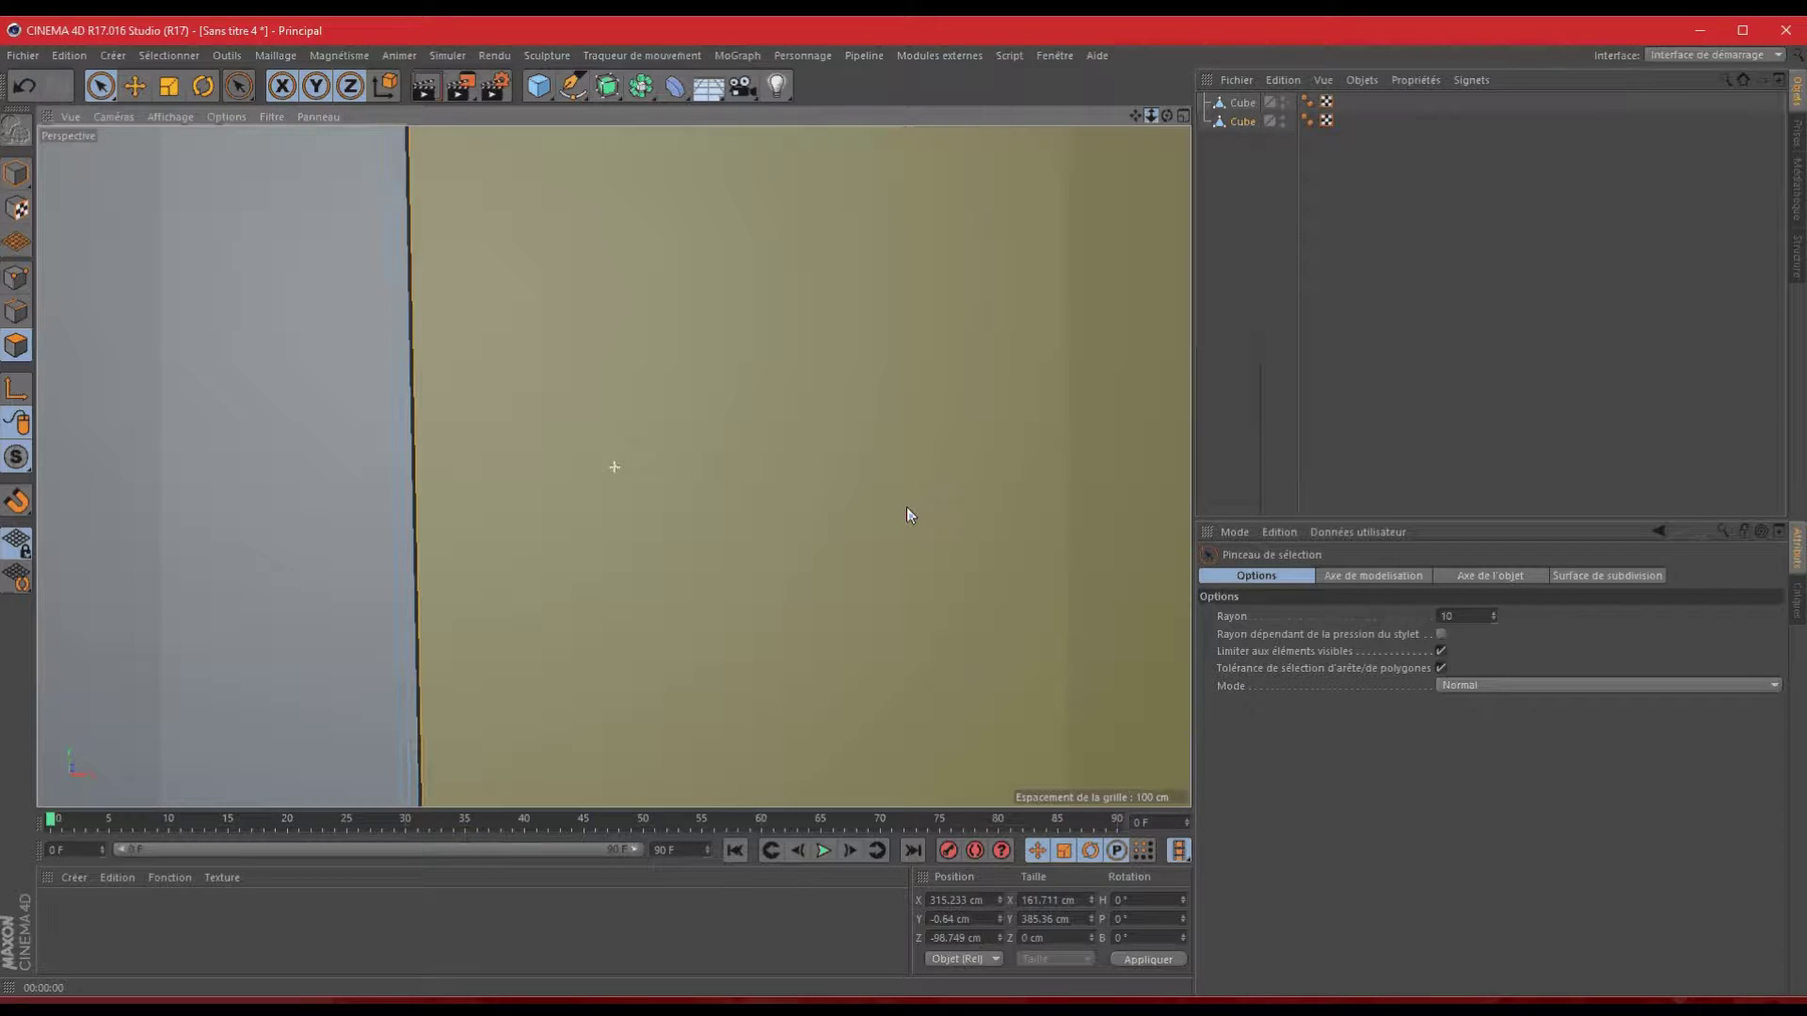
right_click_drag(907, 508, 922, 508, "alt")
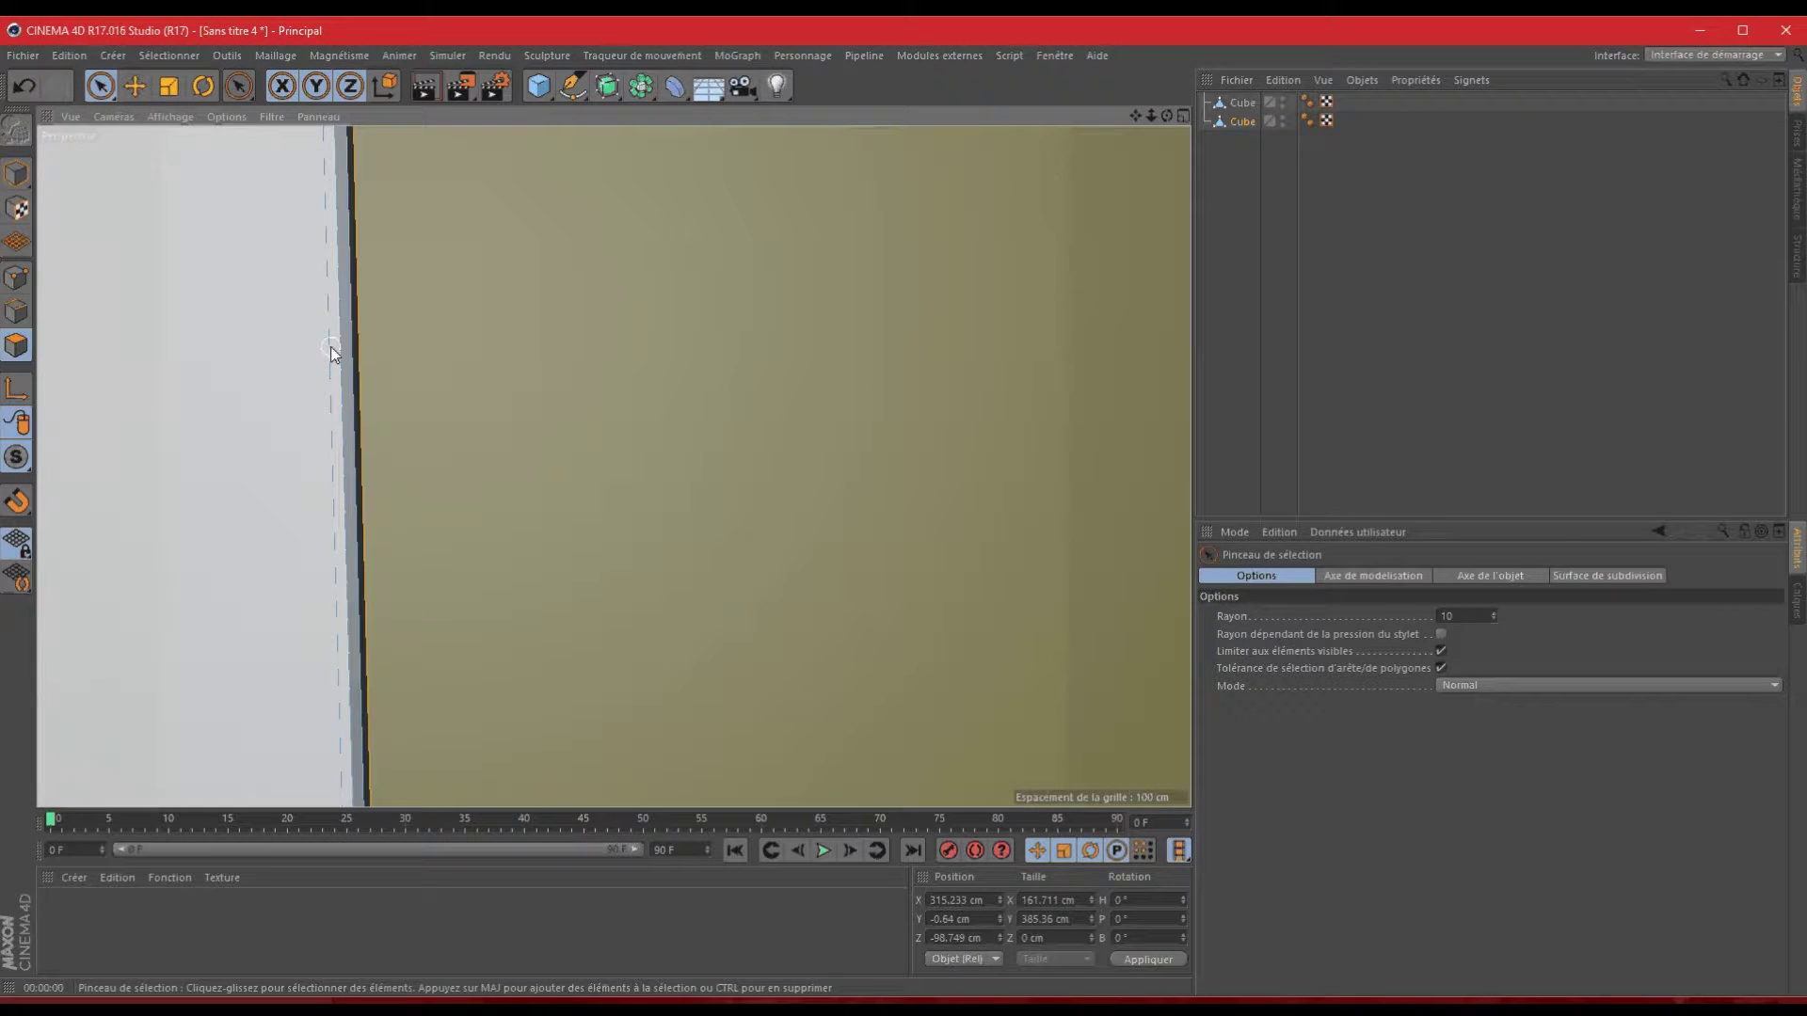
left_click_drag(1151, 116, 906, 508)
scroll(907, 506, "down", 5)
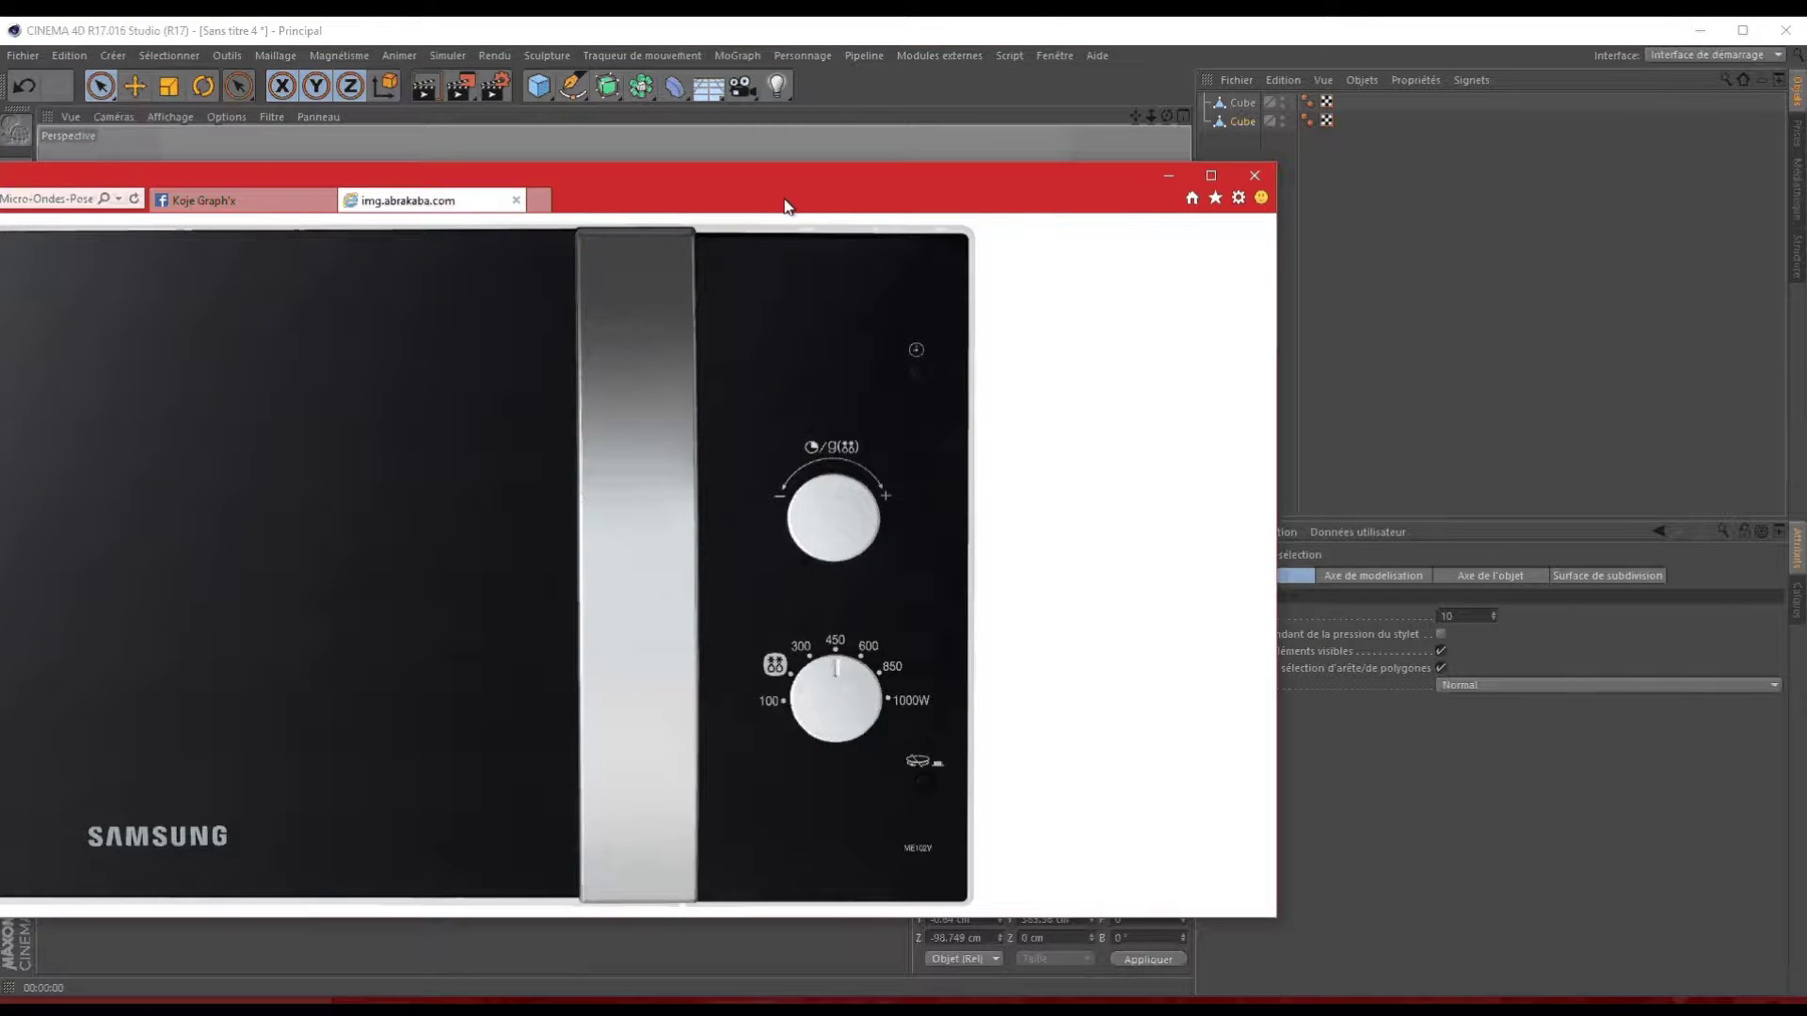
left_click_drag(937, 168, 0, 152)
left_click(1089, 37)
middle_click_drag(813, 544, 909, 514, "alt")
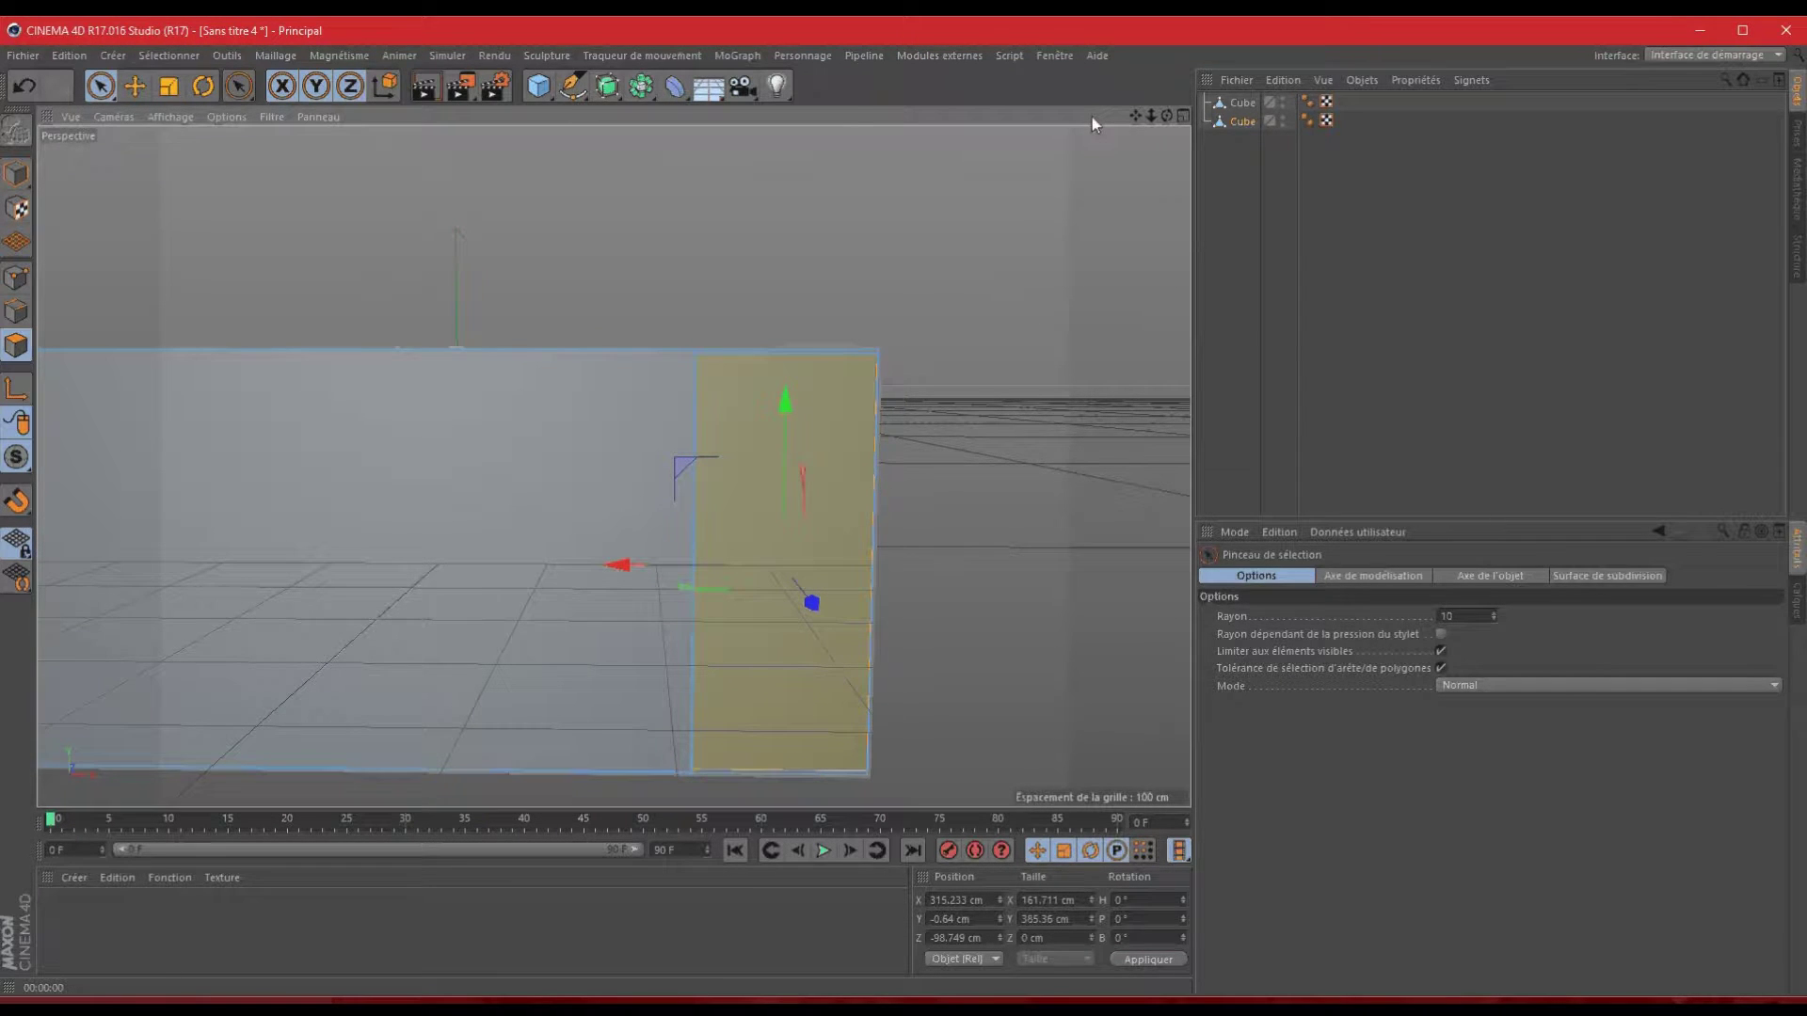
- Create a new material with its default light colour and apply it to the microwave body, the upper Cube object
mouse_move(1167, 117)
left_mouse_down()
mouse_move(907, 507)
mouse_move(923, 559)
mouse_move(910, 512)
mouse_move(732, 314)
left_mouse_up()
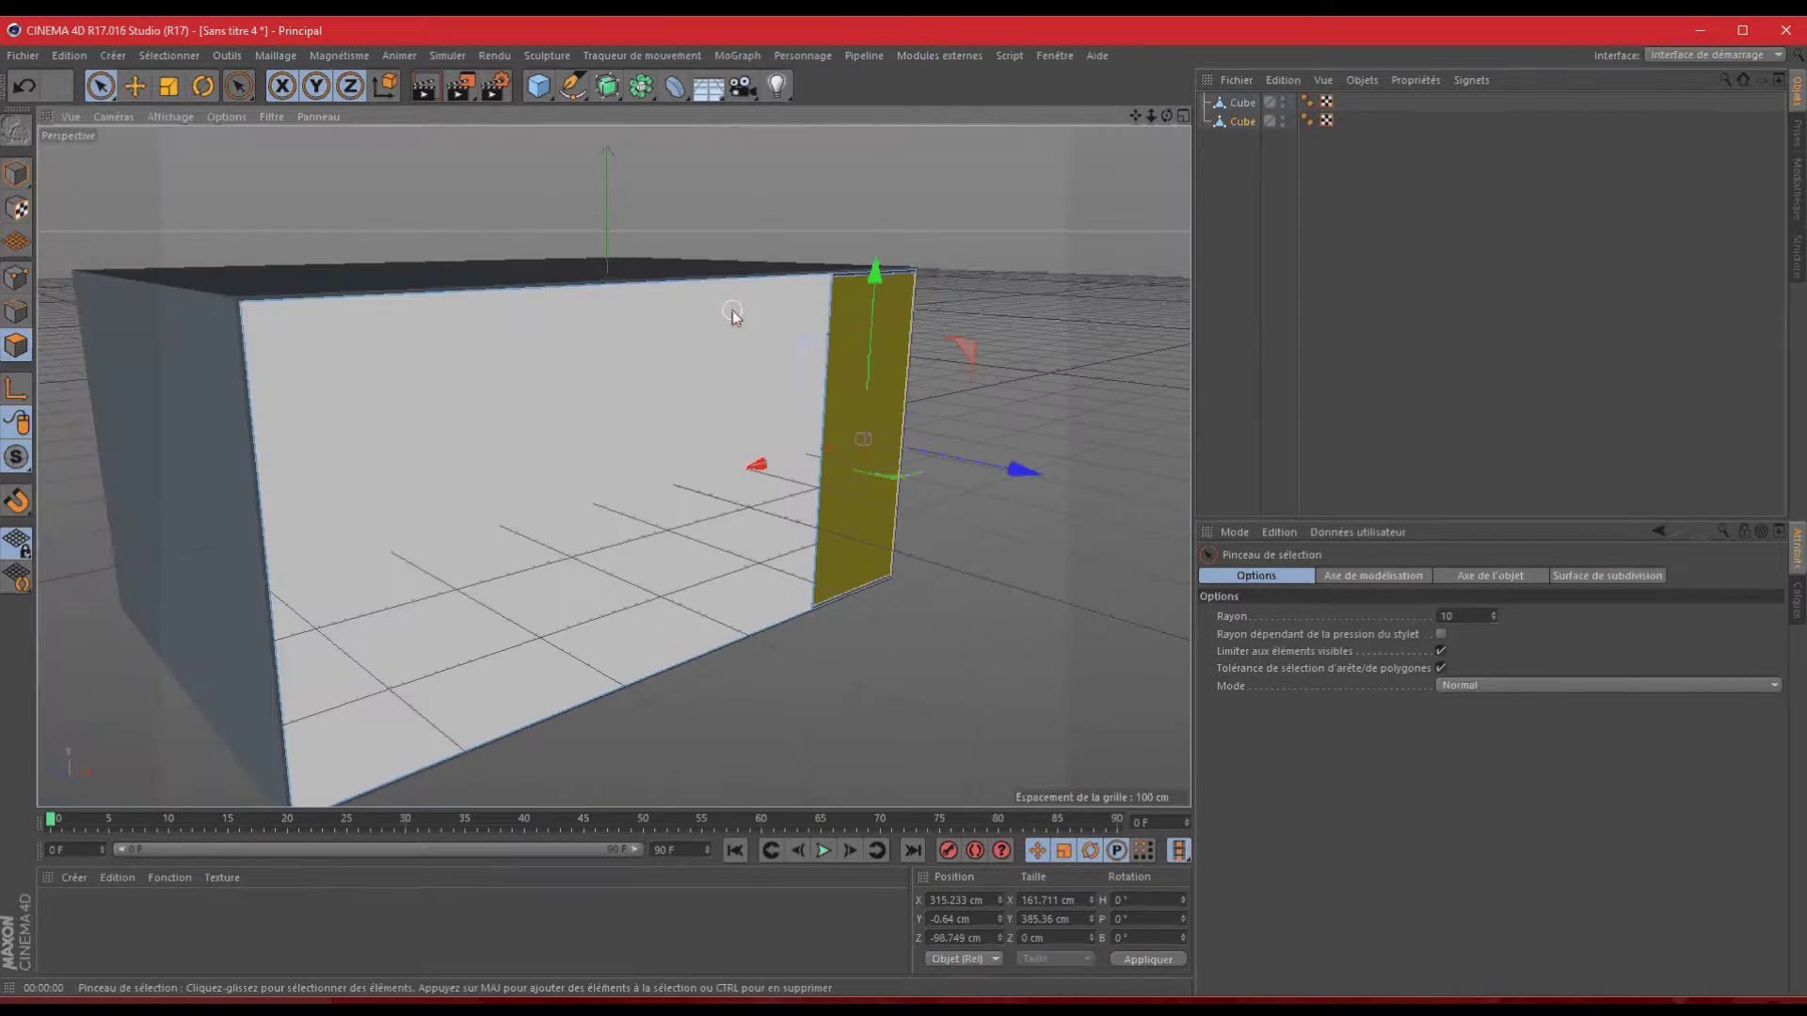
left_click(74, 877)
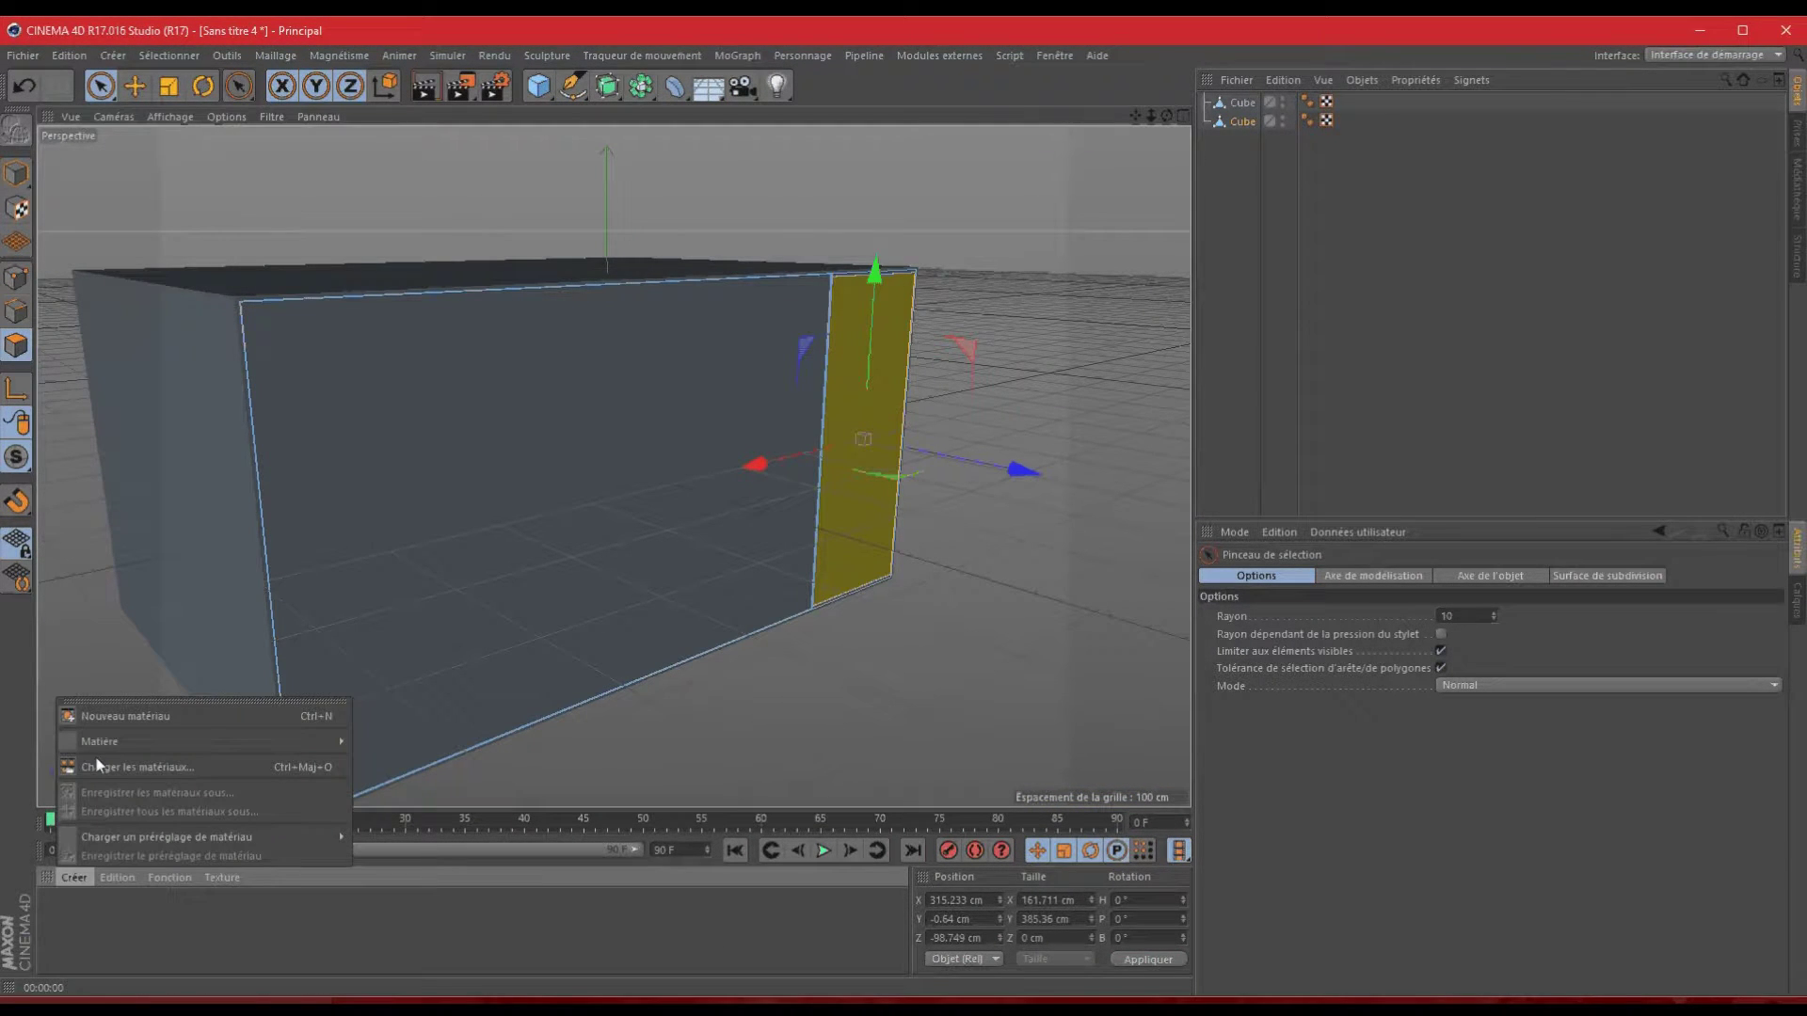
left_click(109, 721)
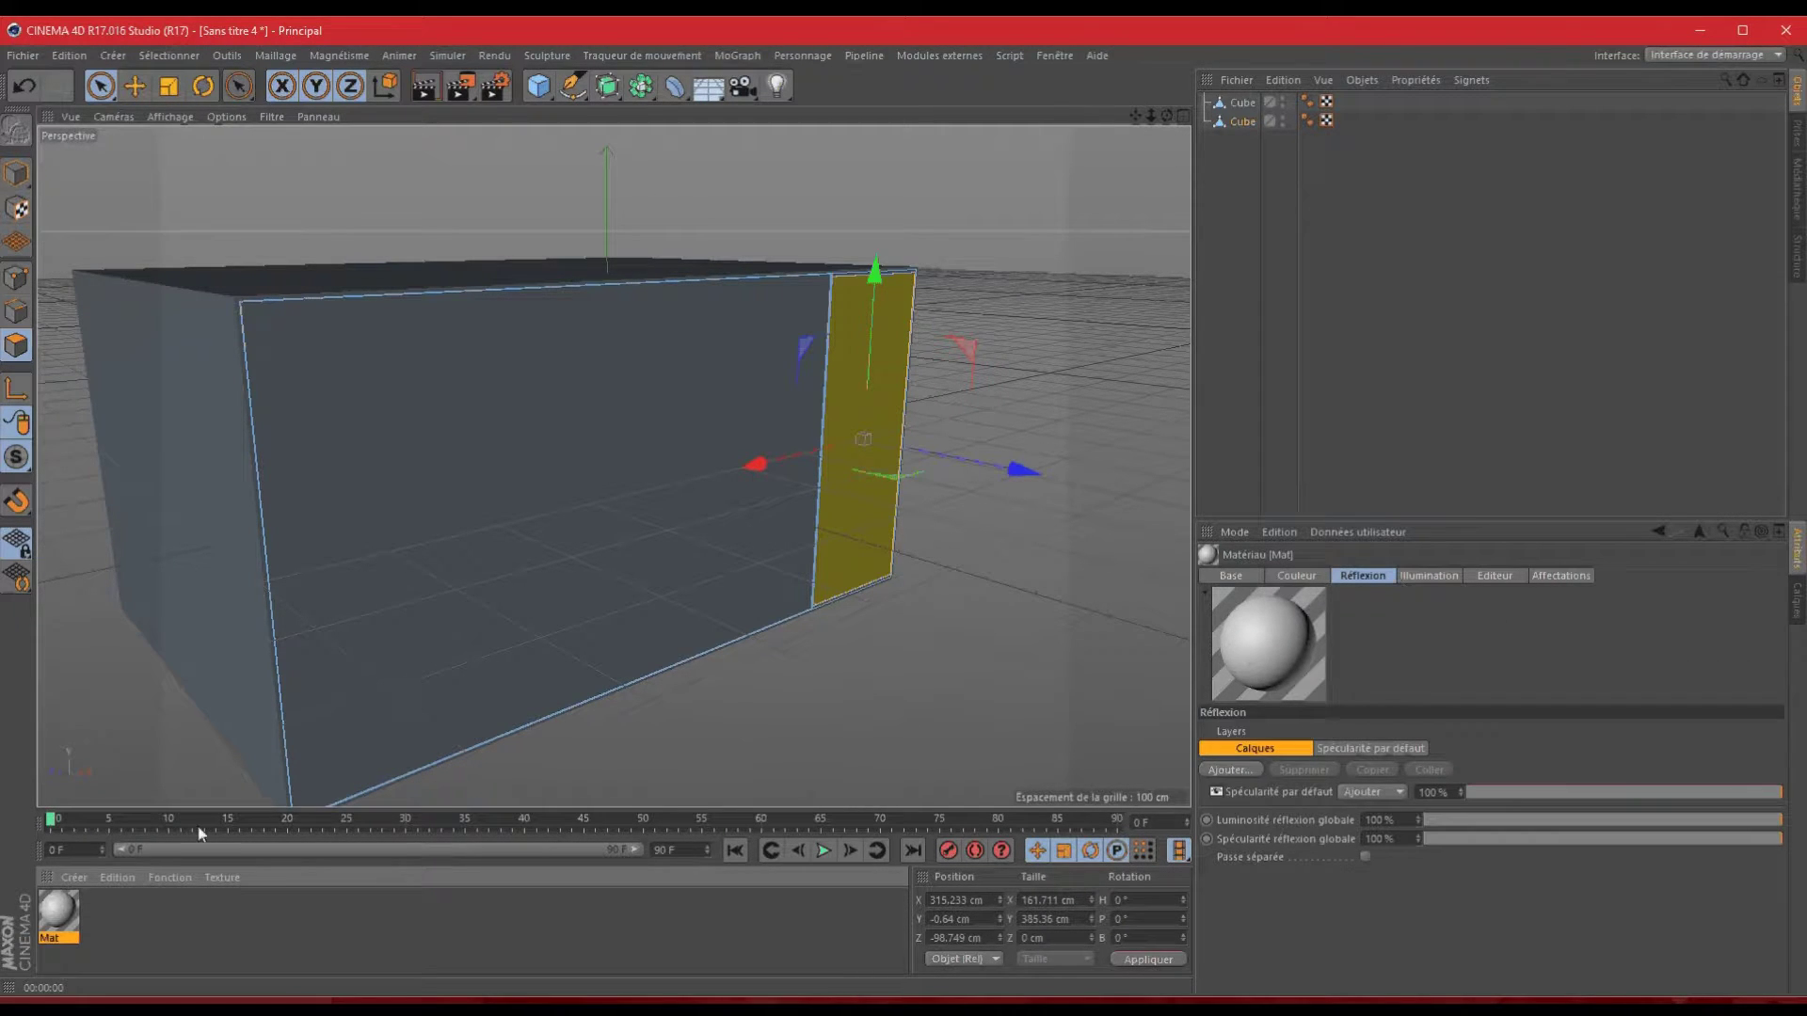
mouse_move(78, 906)
left_mouse_down()
mouse_move(1229, 153)
mouse_move(1229, 122)
mouse_move(1212, 163)
mouse_move(114, 907)
left_mouse_up()
left_click_drag(978, 442, 1250, 105)
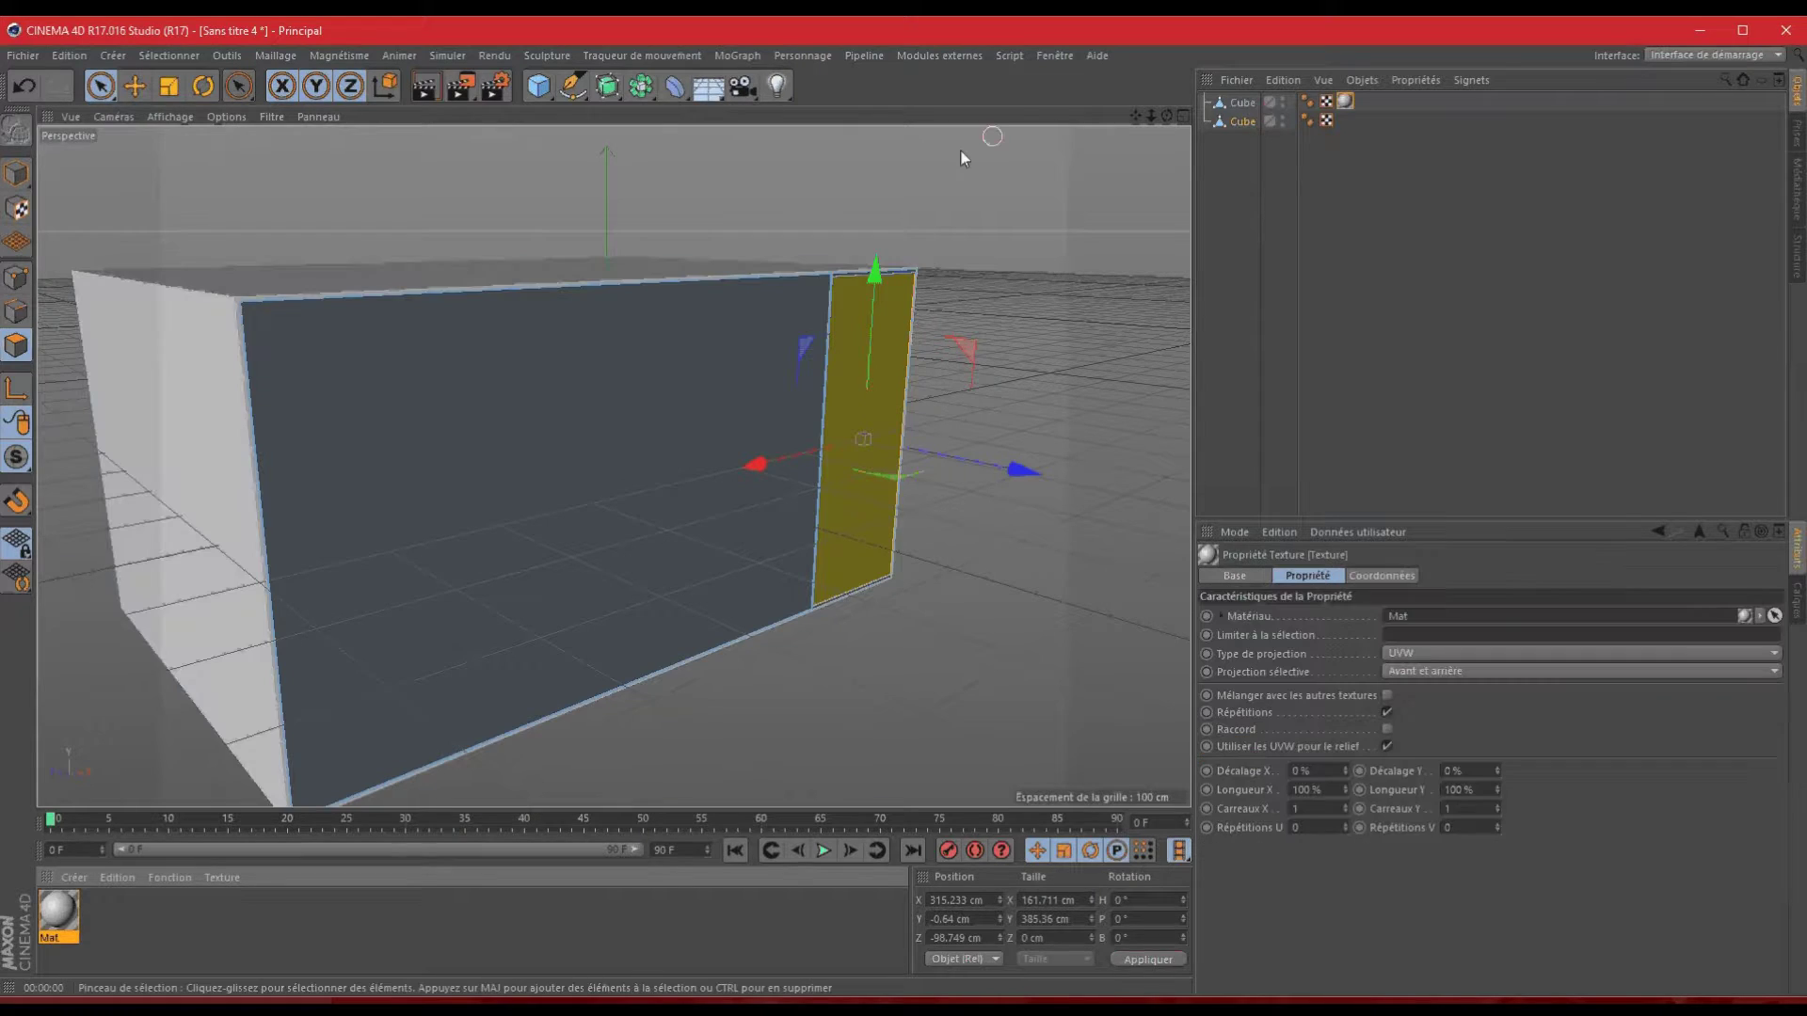
- Create a second material, lower its colour brightness to 10 %, and apply it to the microwave's front, the lower Cube object
left_click(74, 878)
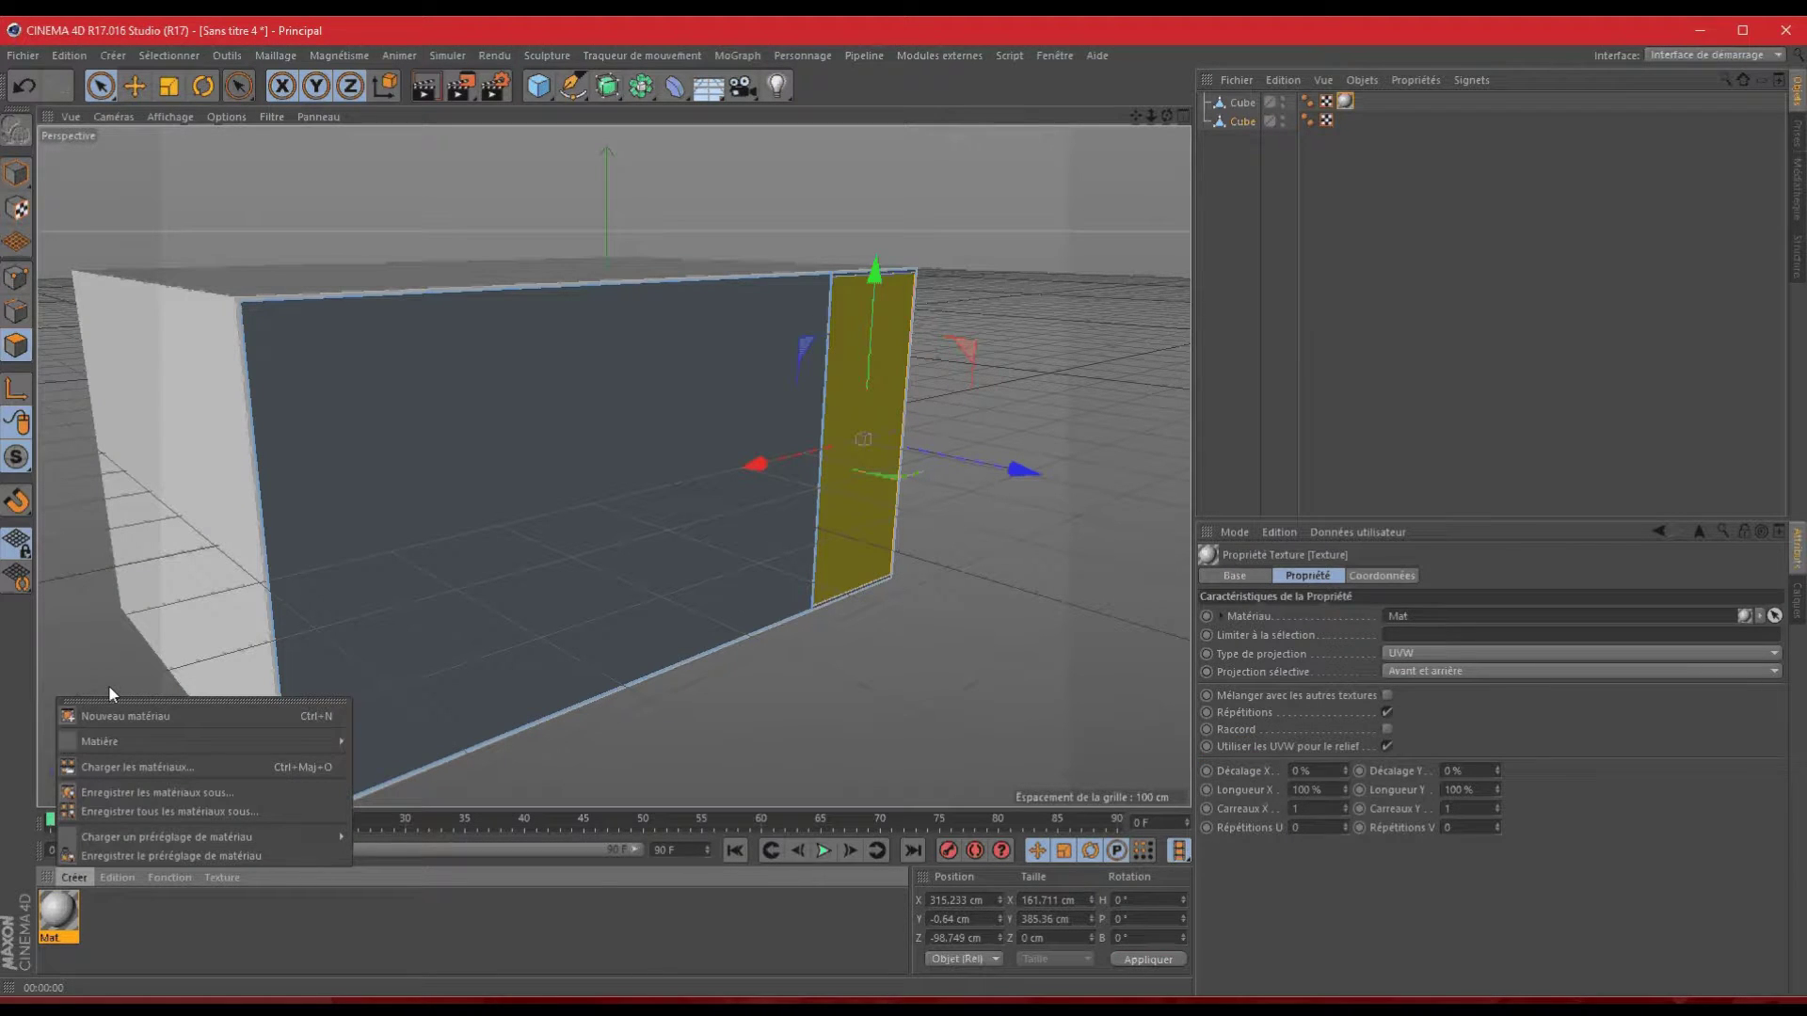
left_click(108, 715)
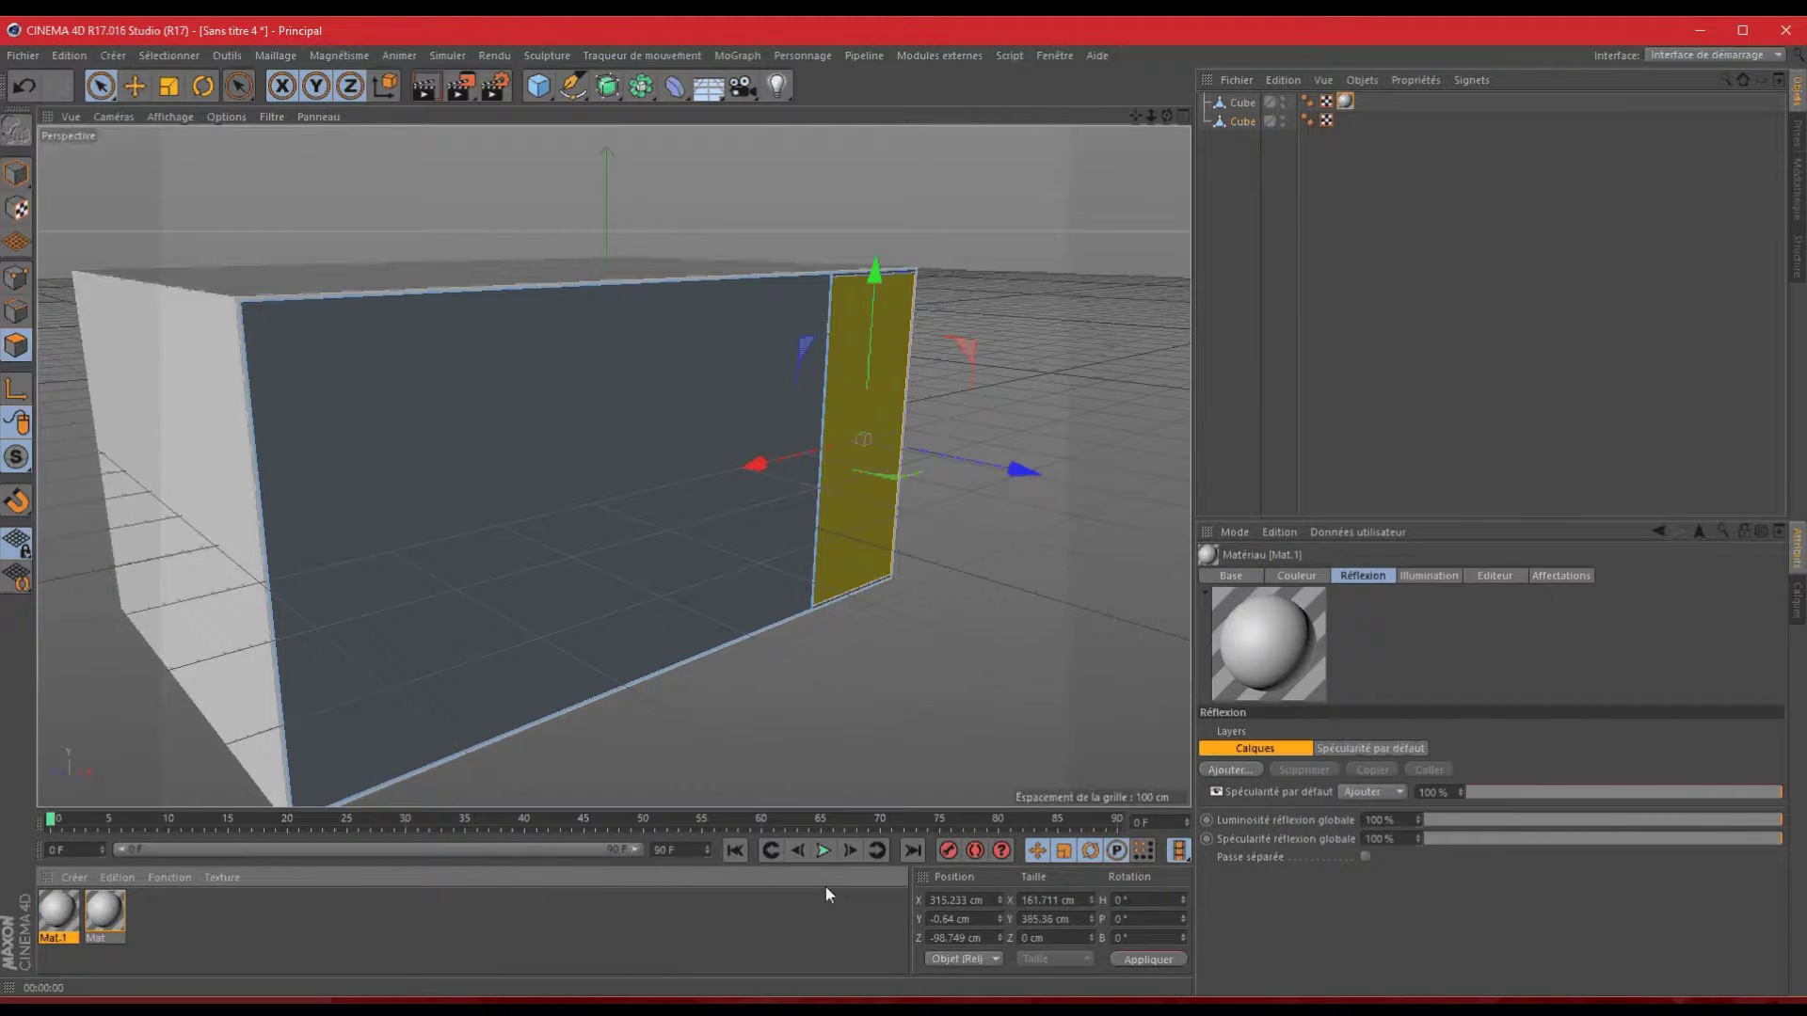
left_click(1257, 582)
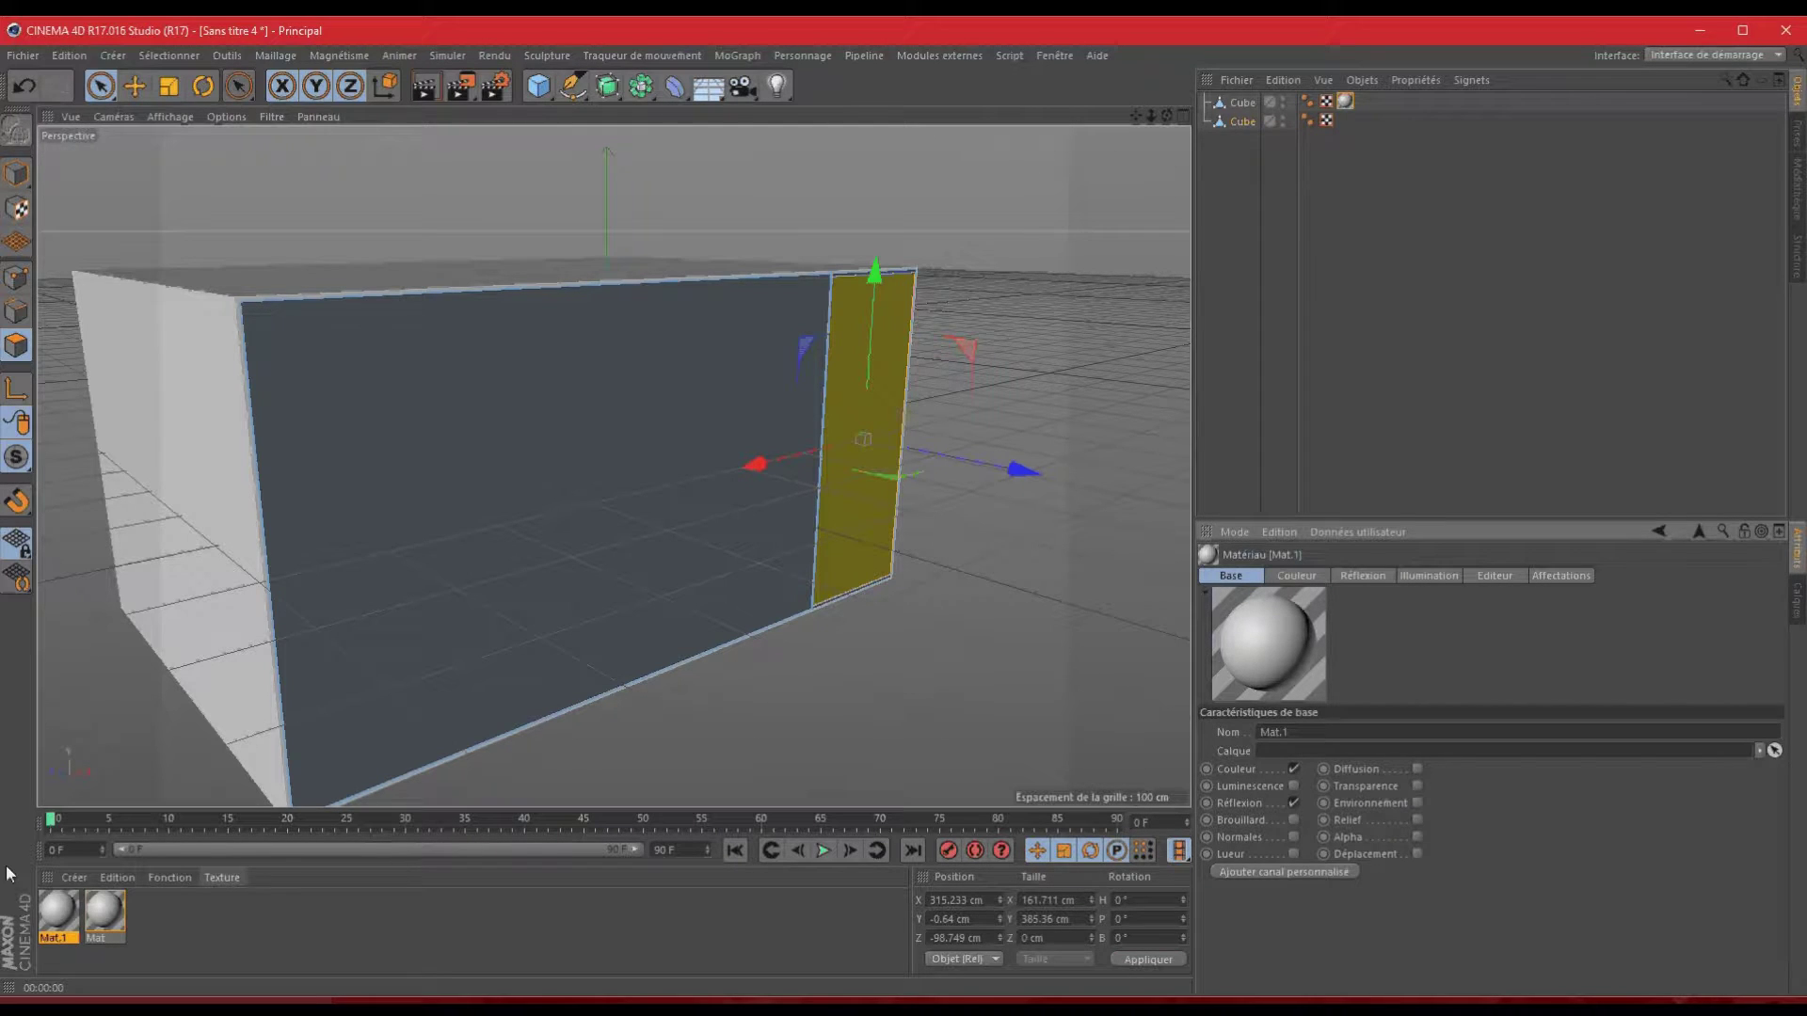
left_click(1295, 575)
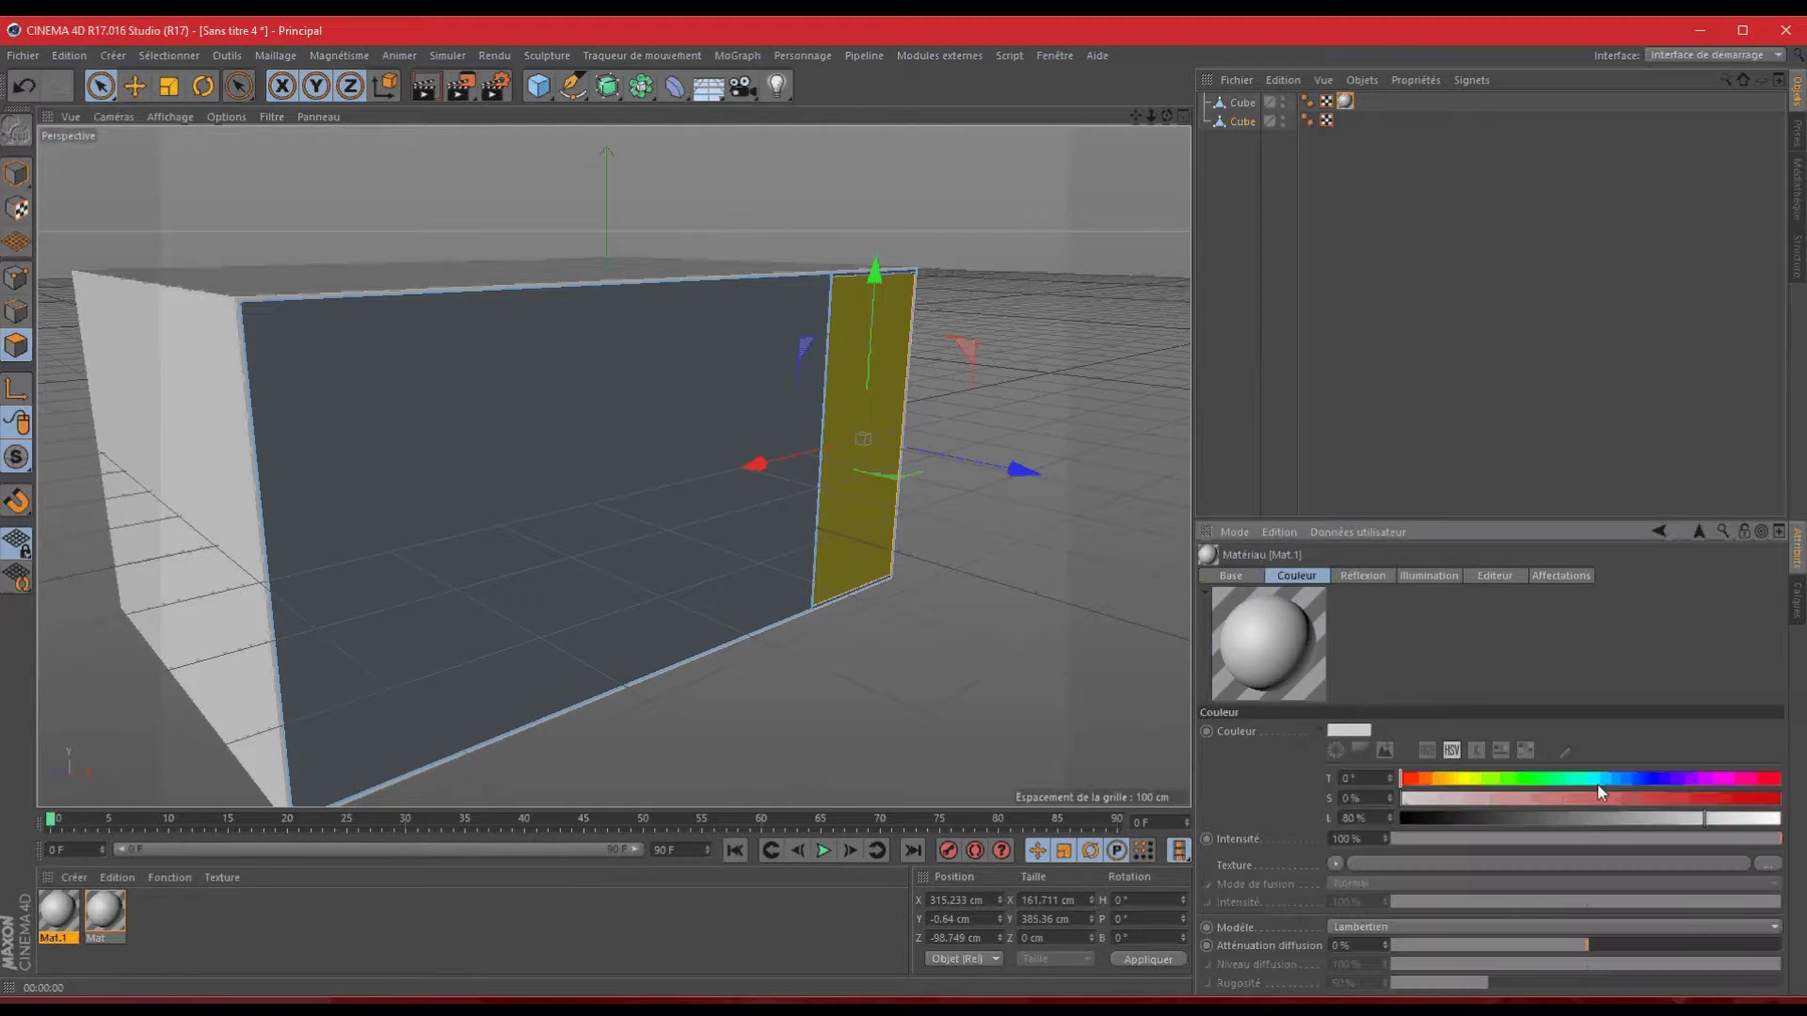
left_click_drag(1596, 818, 1437, 821)
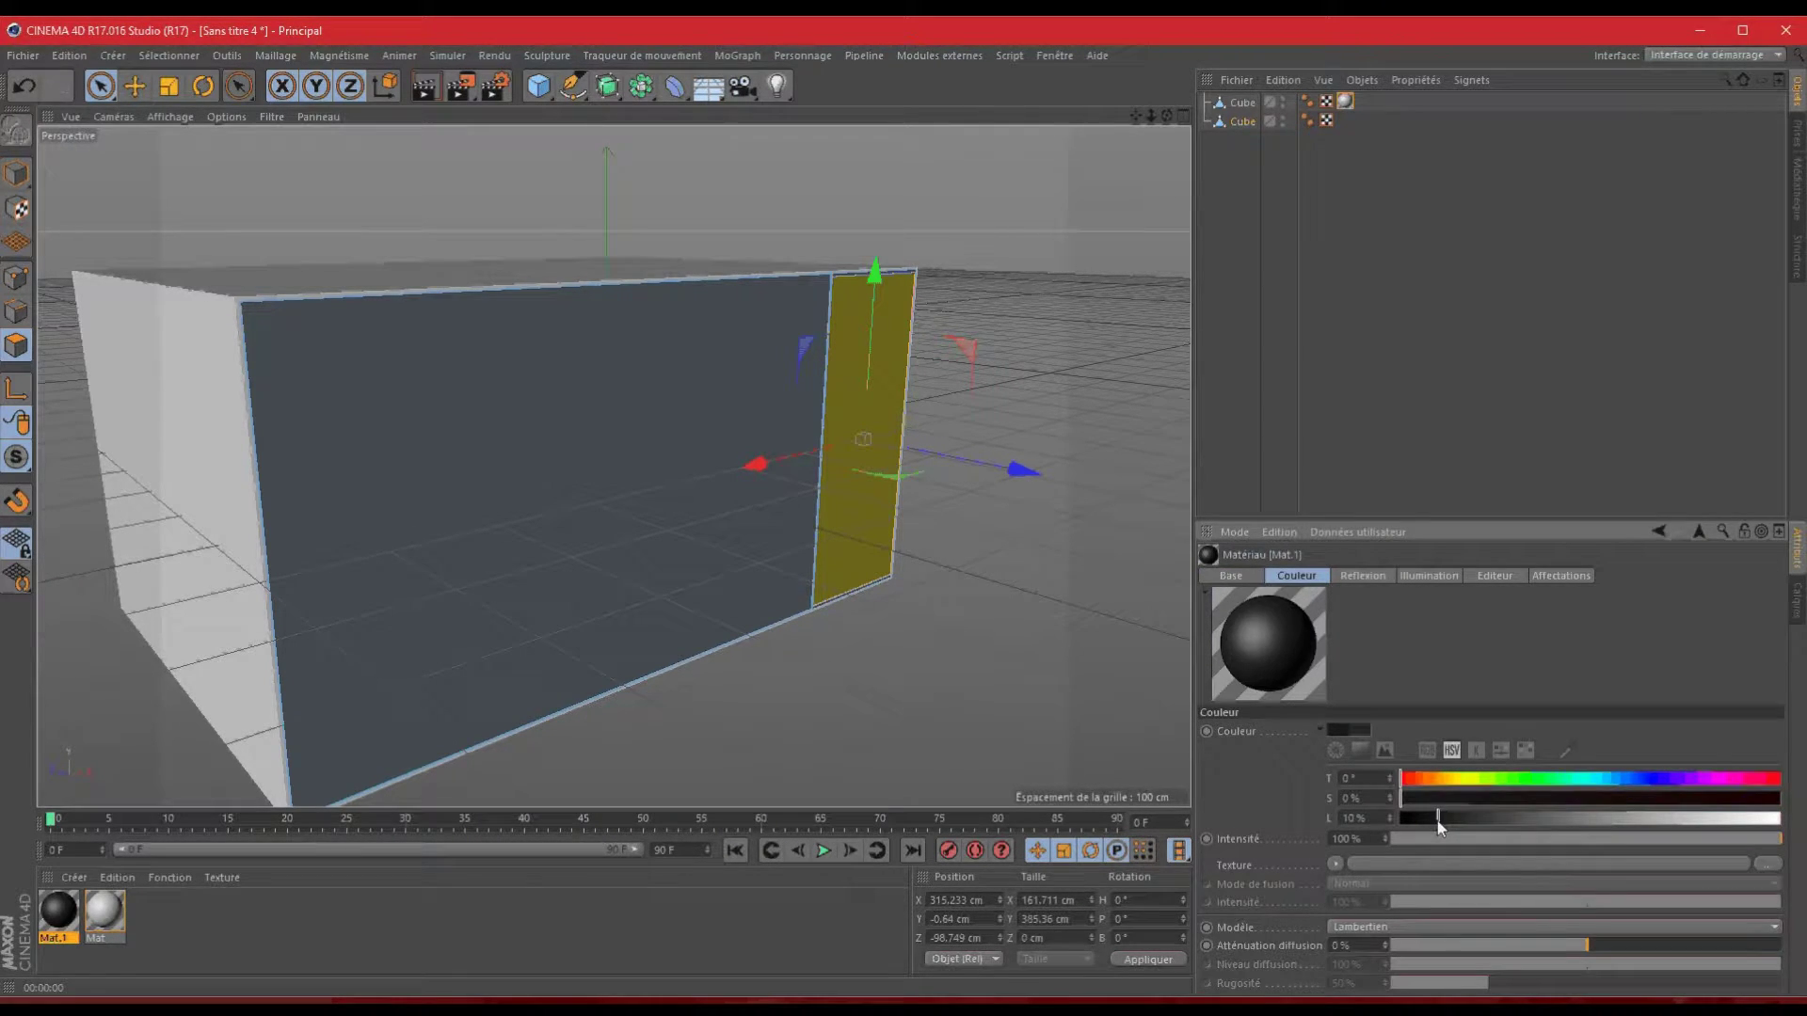
left_click_drag(67, 922, 1250, 121)
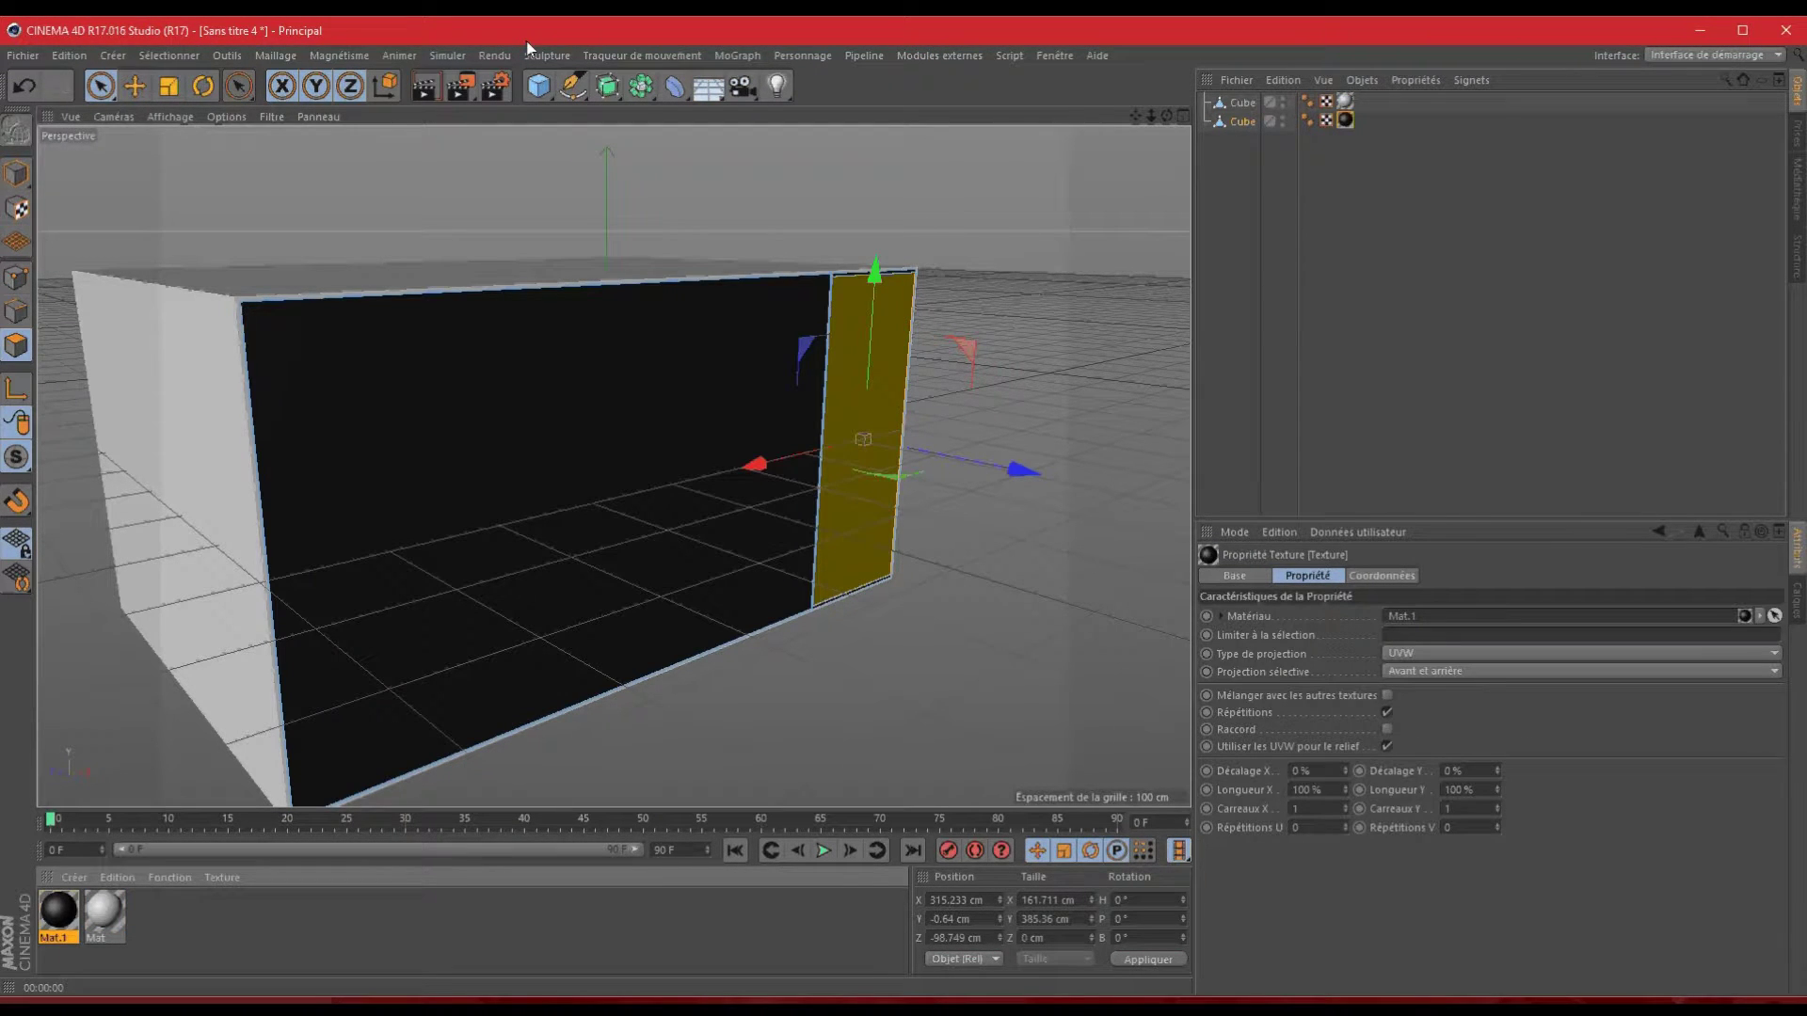
- Render previews of the textured microwave from several angles and compare it with the microwave photo in the browser
left_click(437, 92)
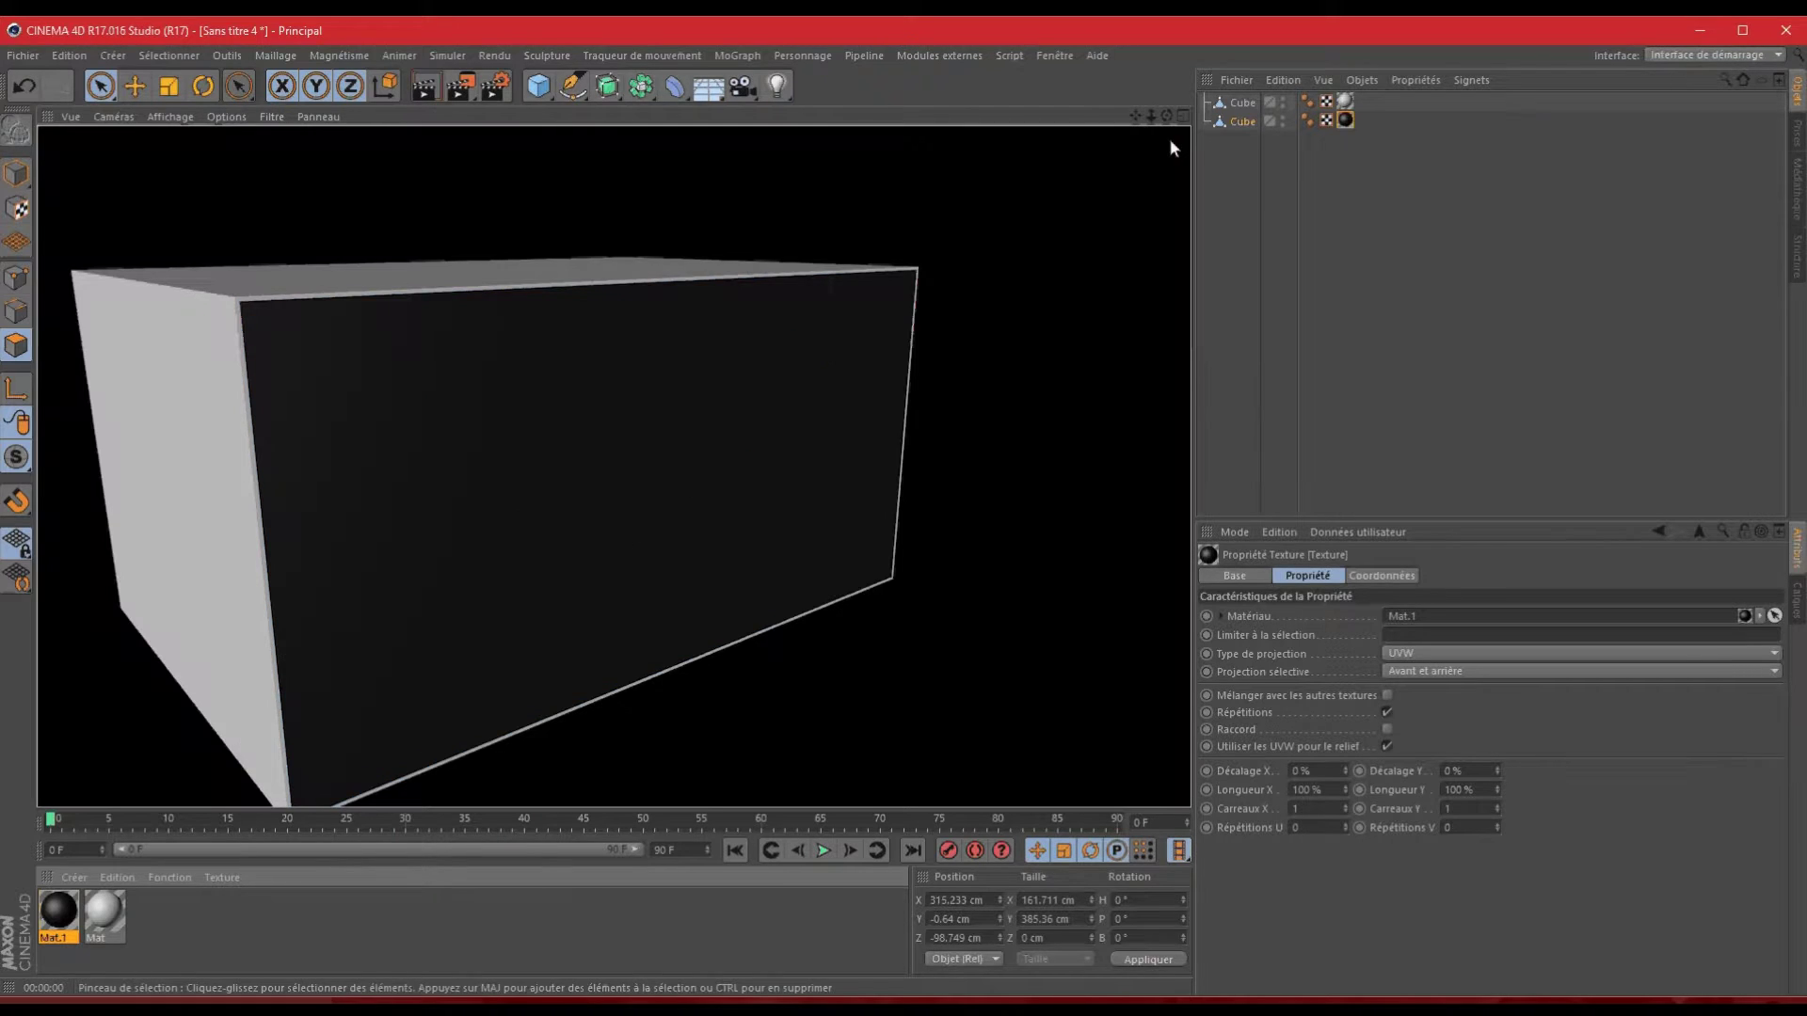
left_click_drag(1166, 117, 917, 504)
key("ctrl+r")
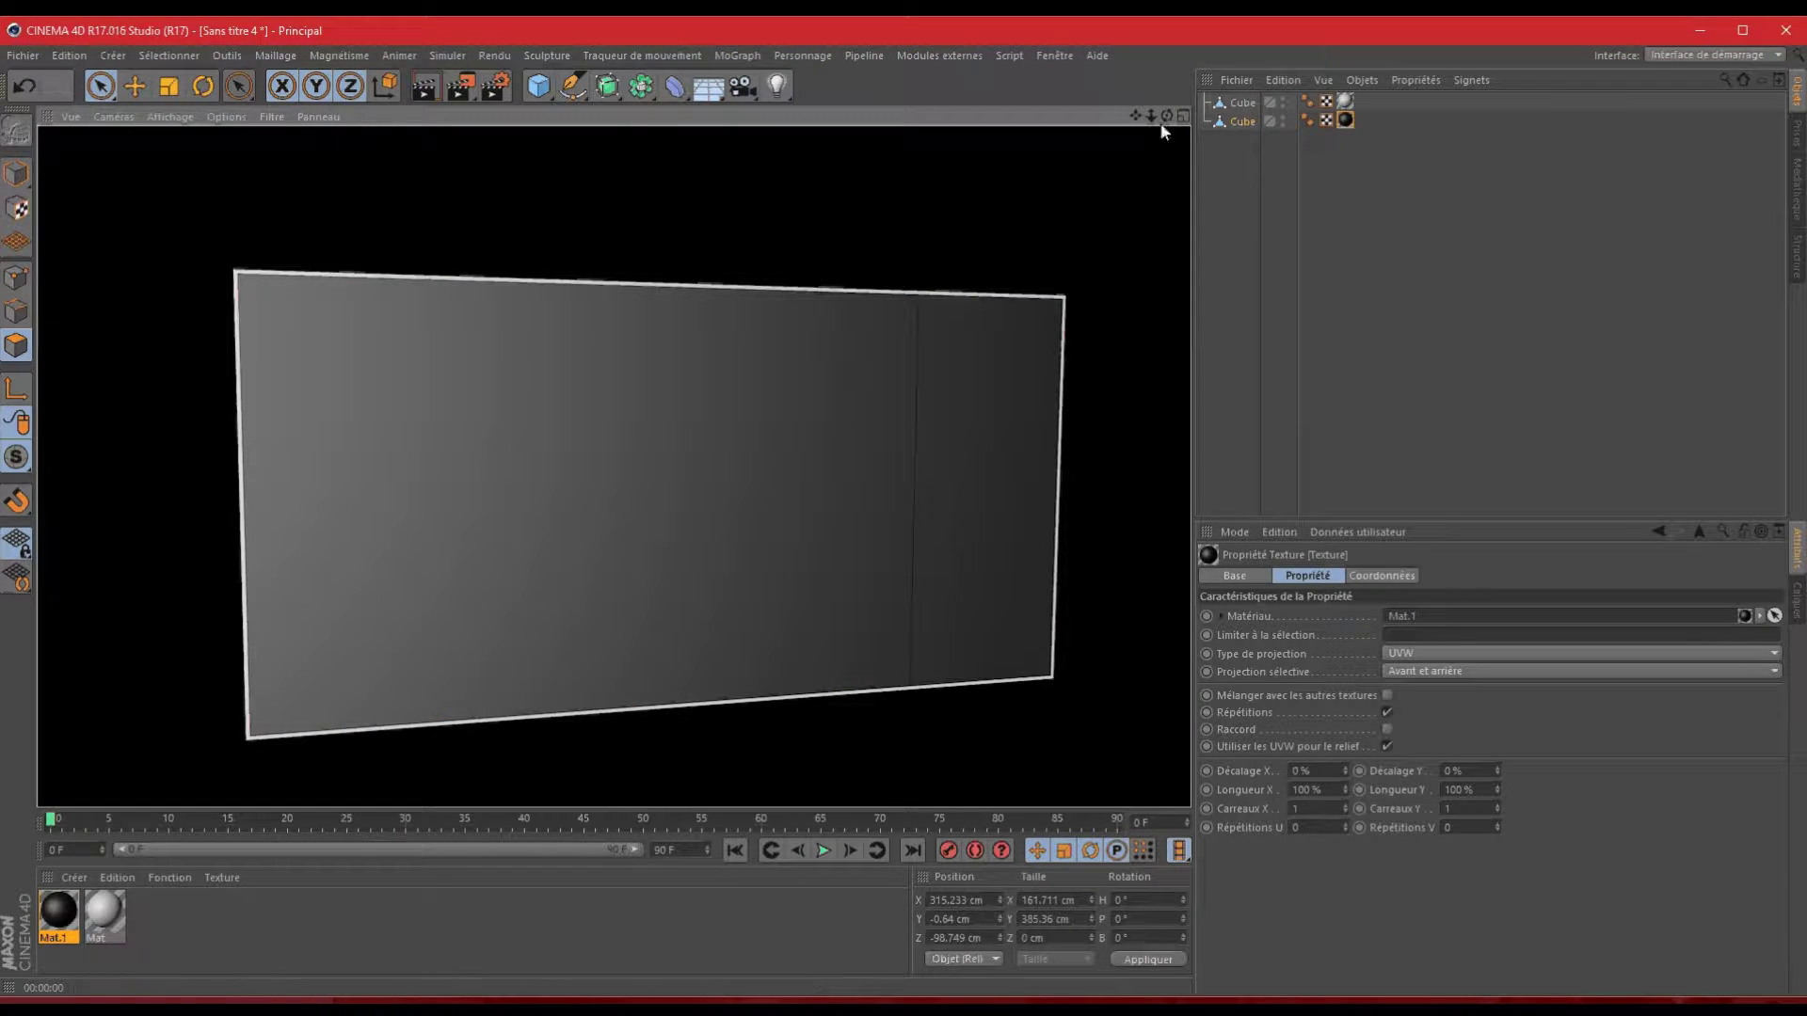
left_click_drag(1165, 116, 906, 506)
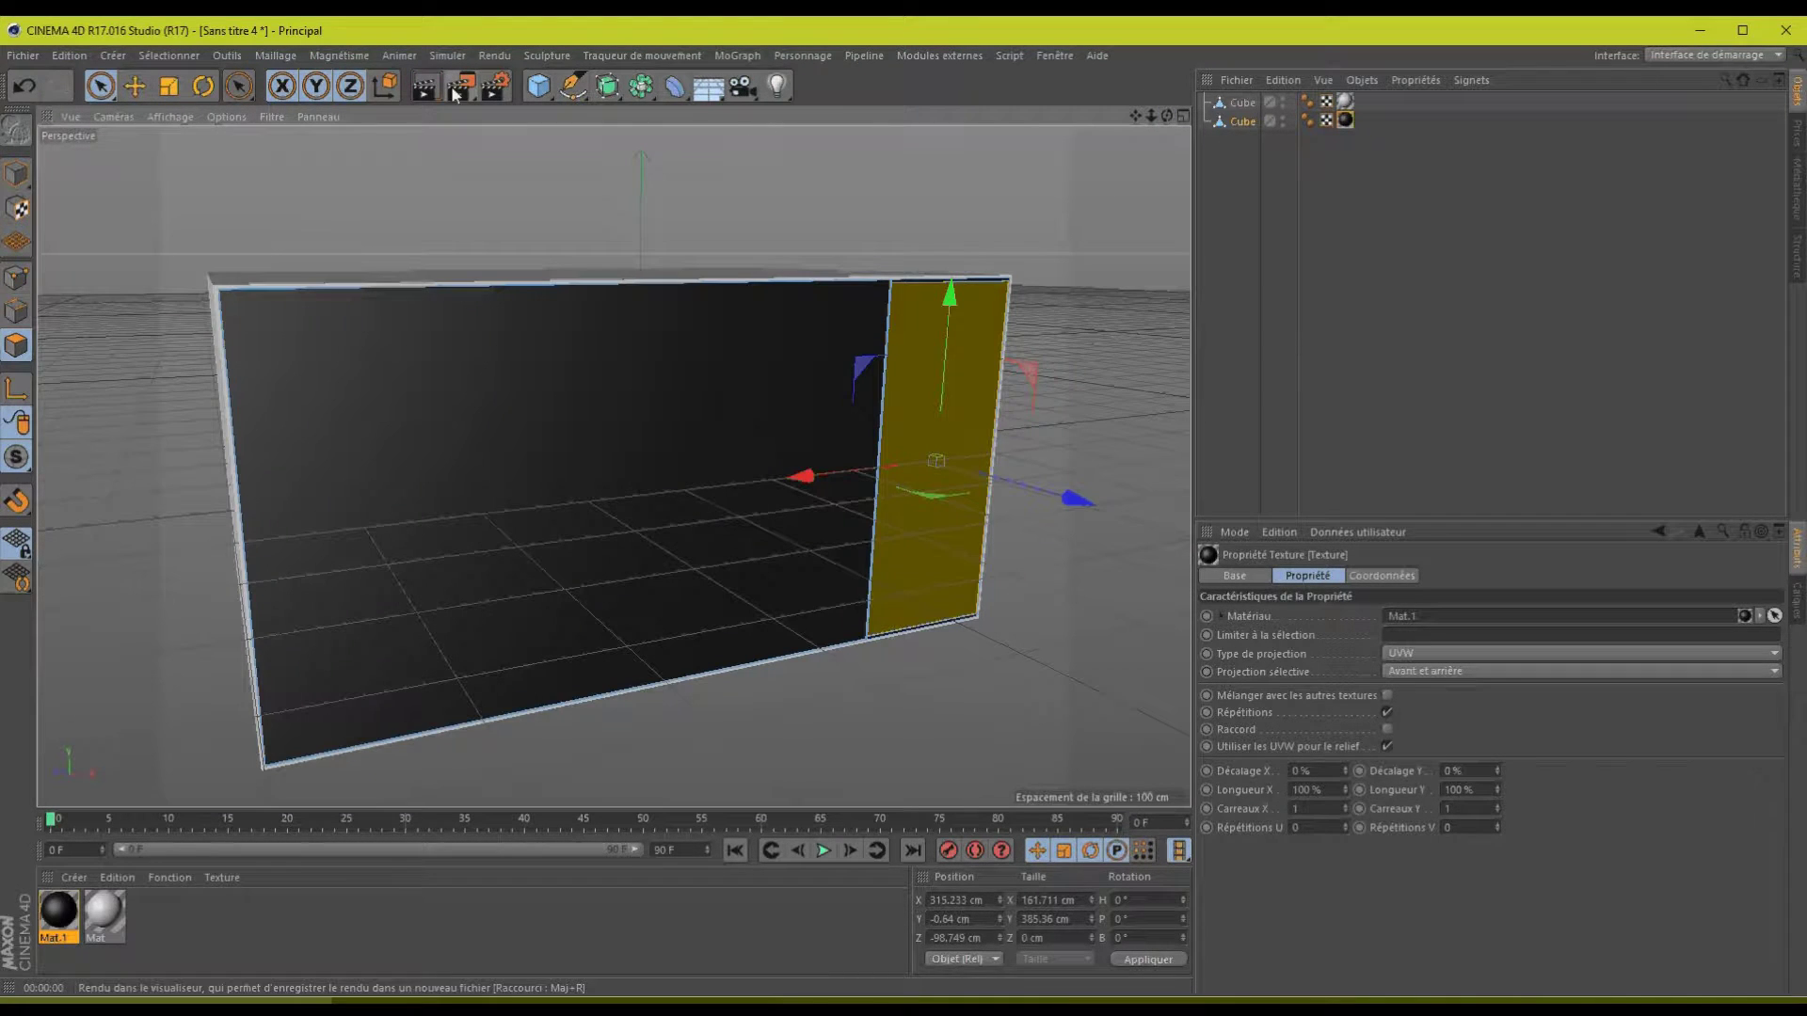
key("ctrl+r")
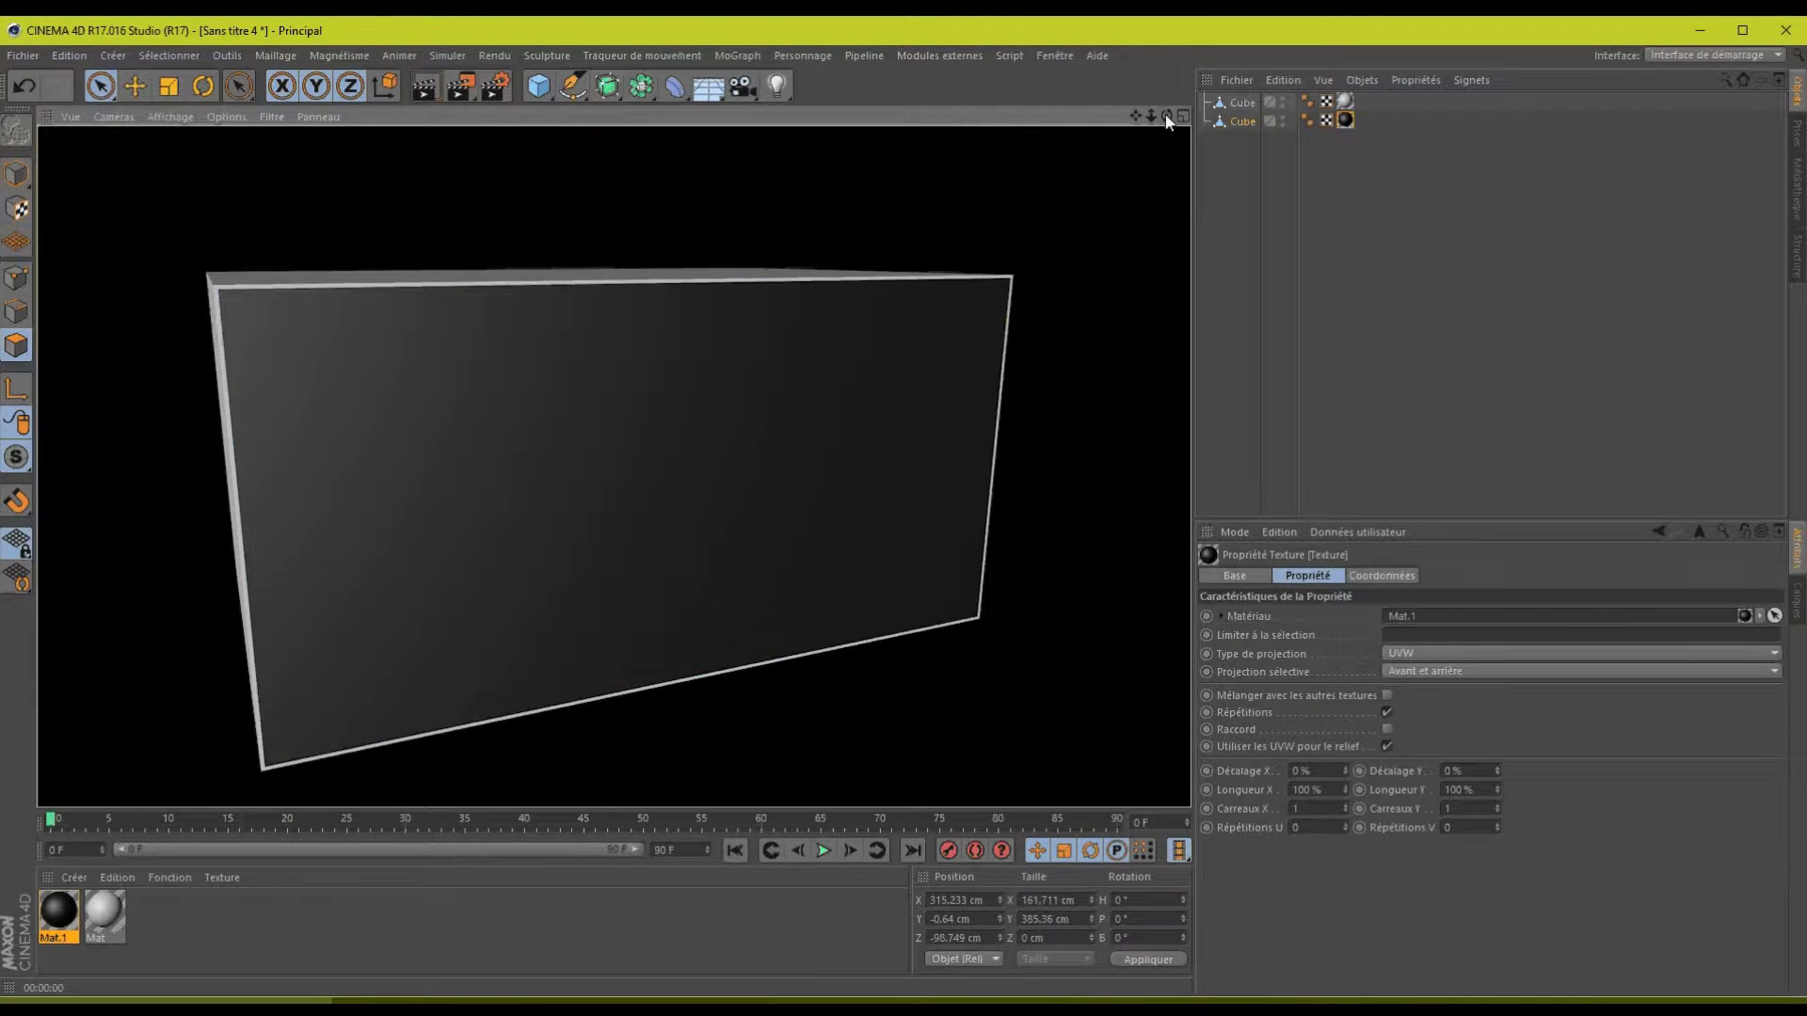
left_click_drag(1135, 117, 906, 506)
left_click_drag(1167, 116, 906, 507)
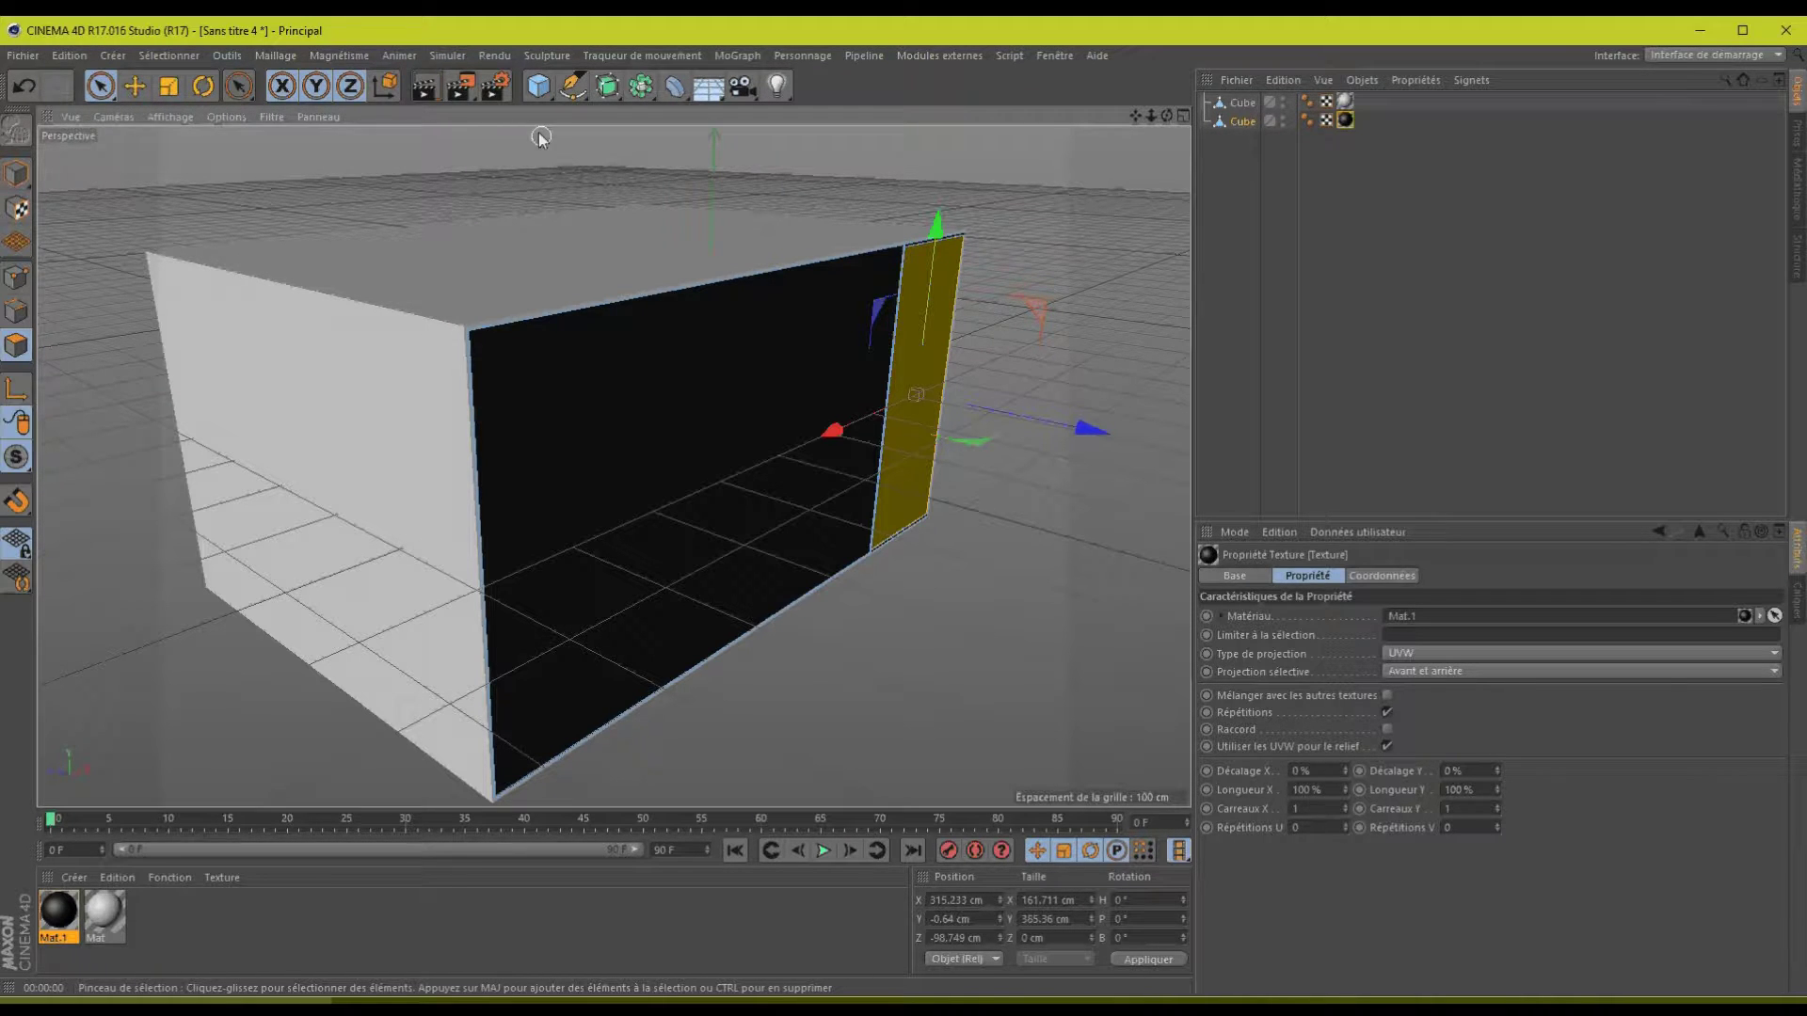
mouse_move(1166, 116)
left_mouse_down()
mouse_move(904, 517)
mouse_move(1164, 113)
left_mouse_up()
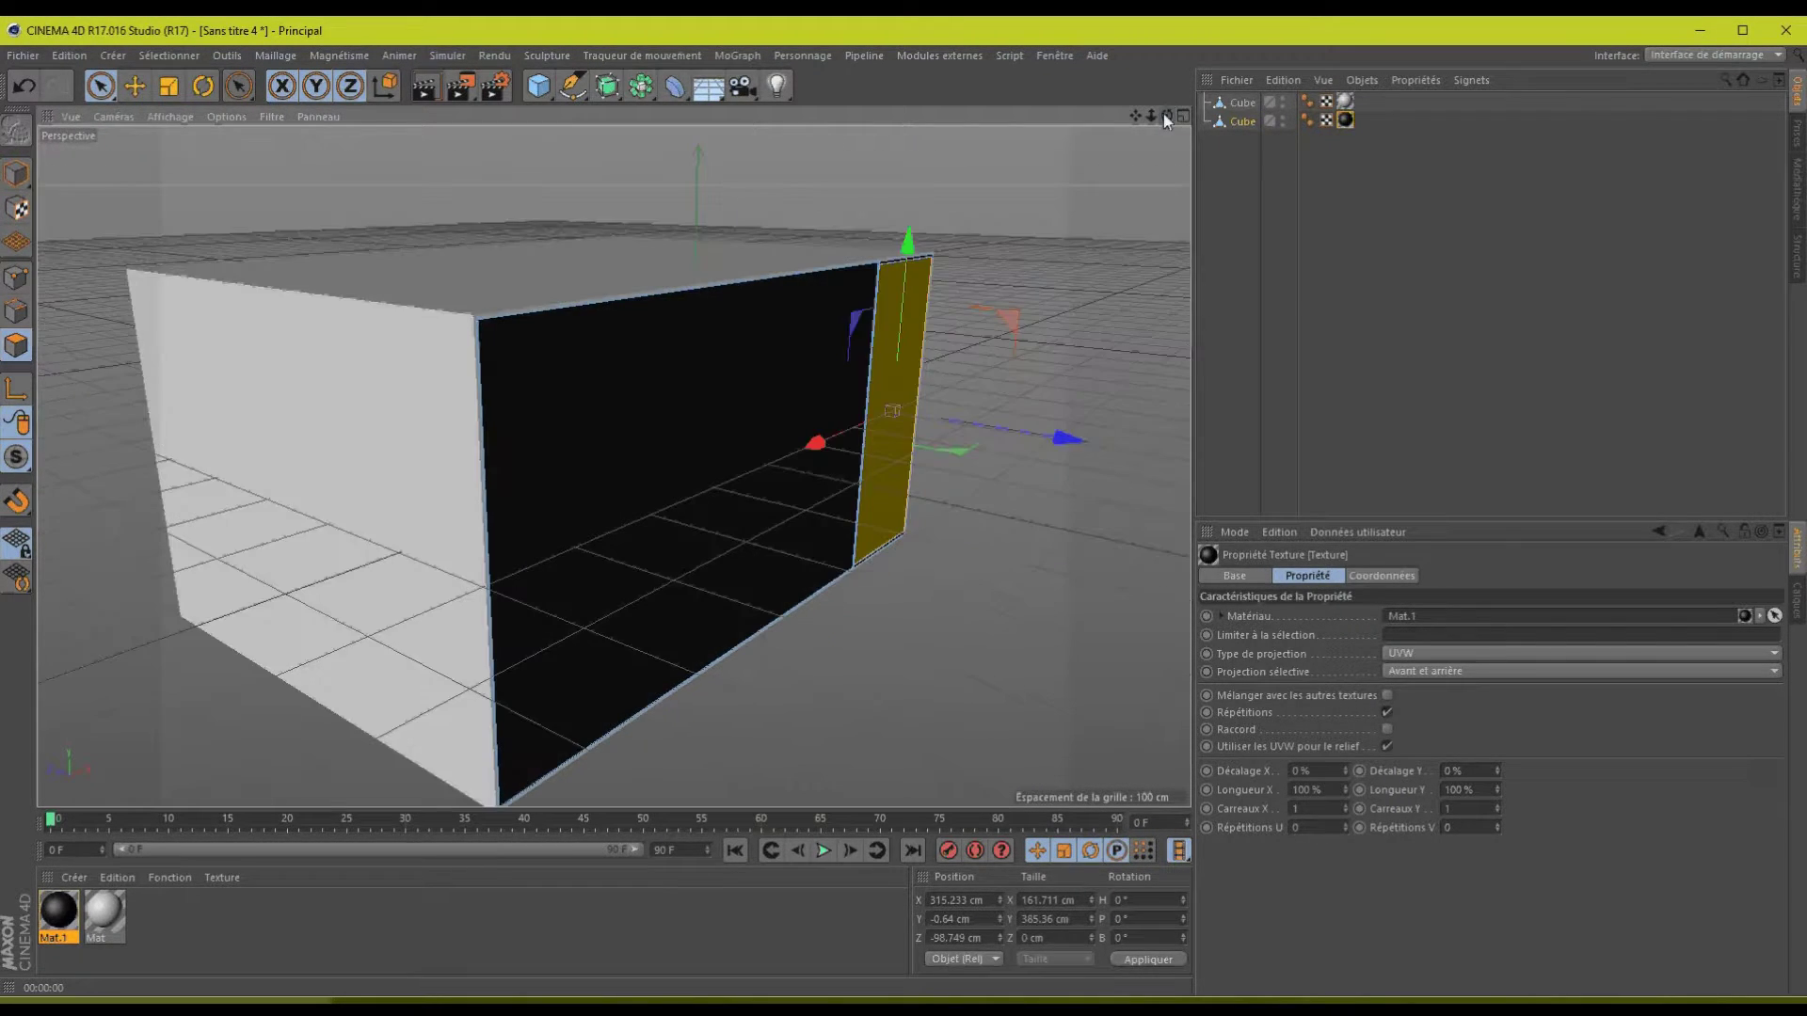
key("alt+Tab")
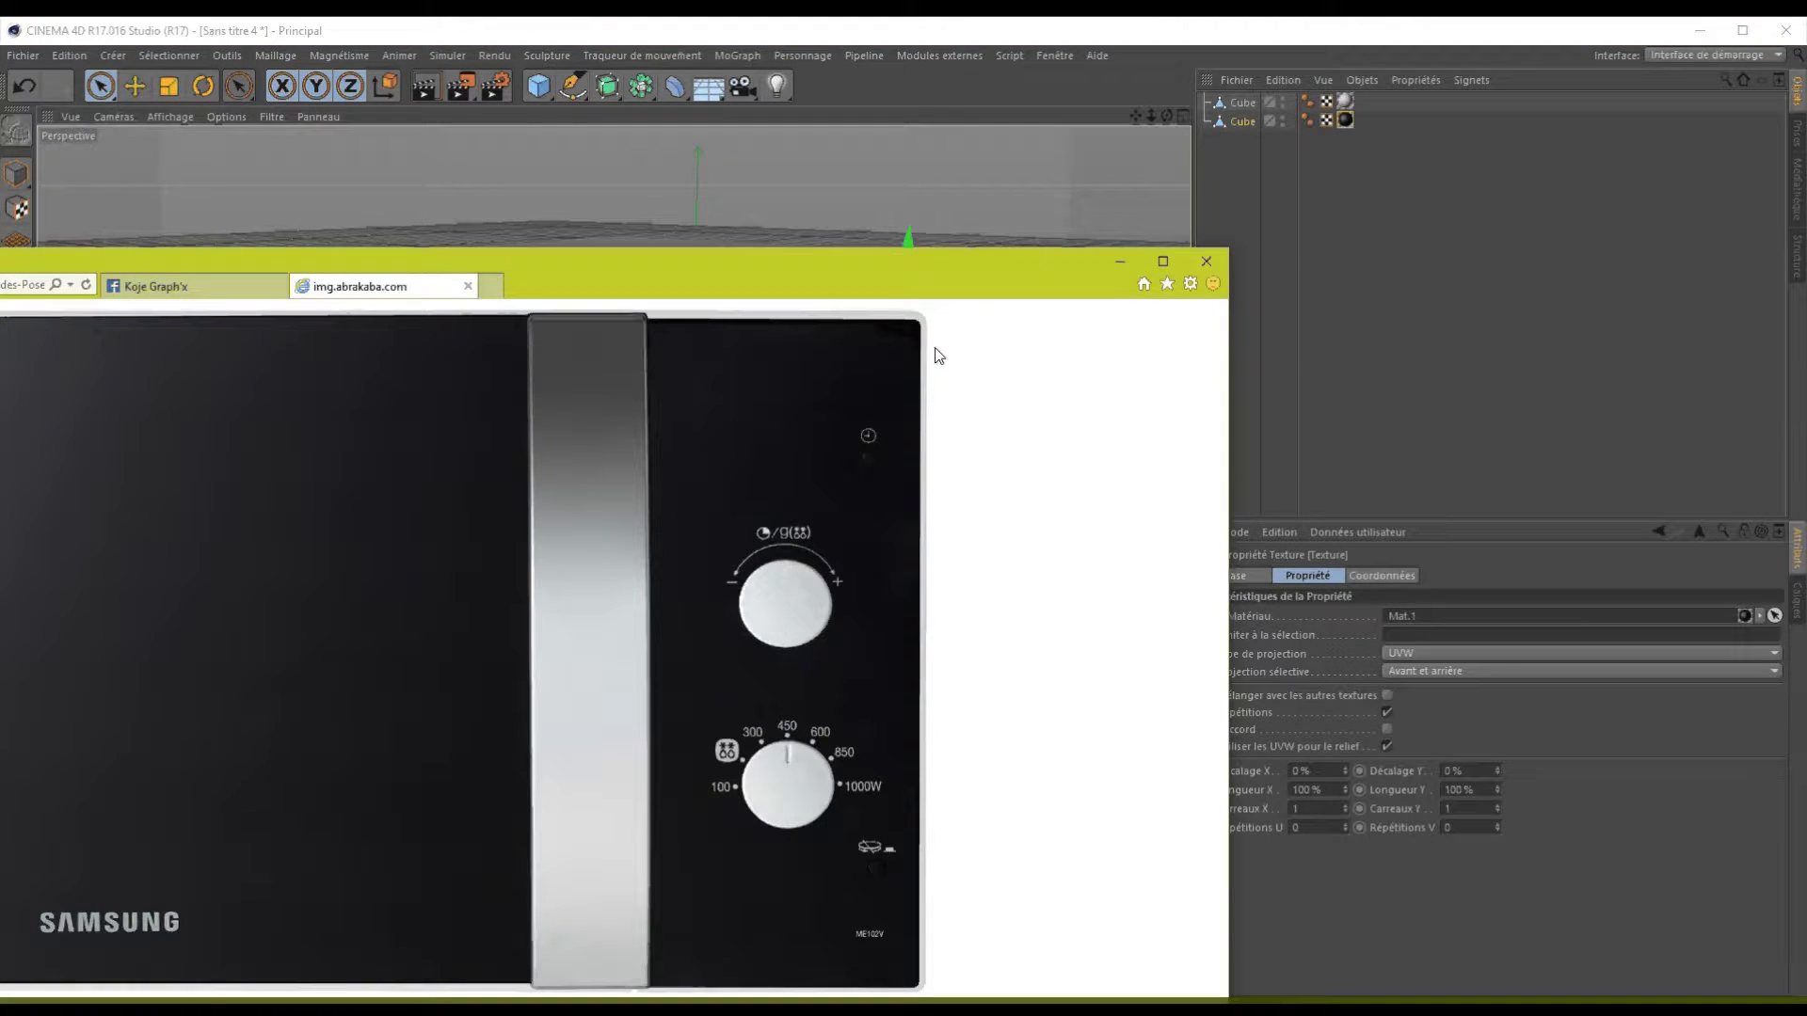
mouse_move(987, 284)
left_mouse_down()
mouse_move(934, 235)
mouse_move(862, 271)
mouse_move(91, 242)
mouse_move(973, 252)
left_mouse_up()
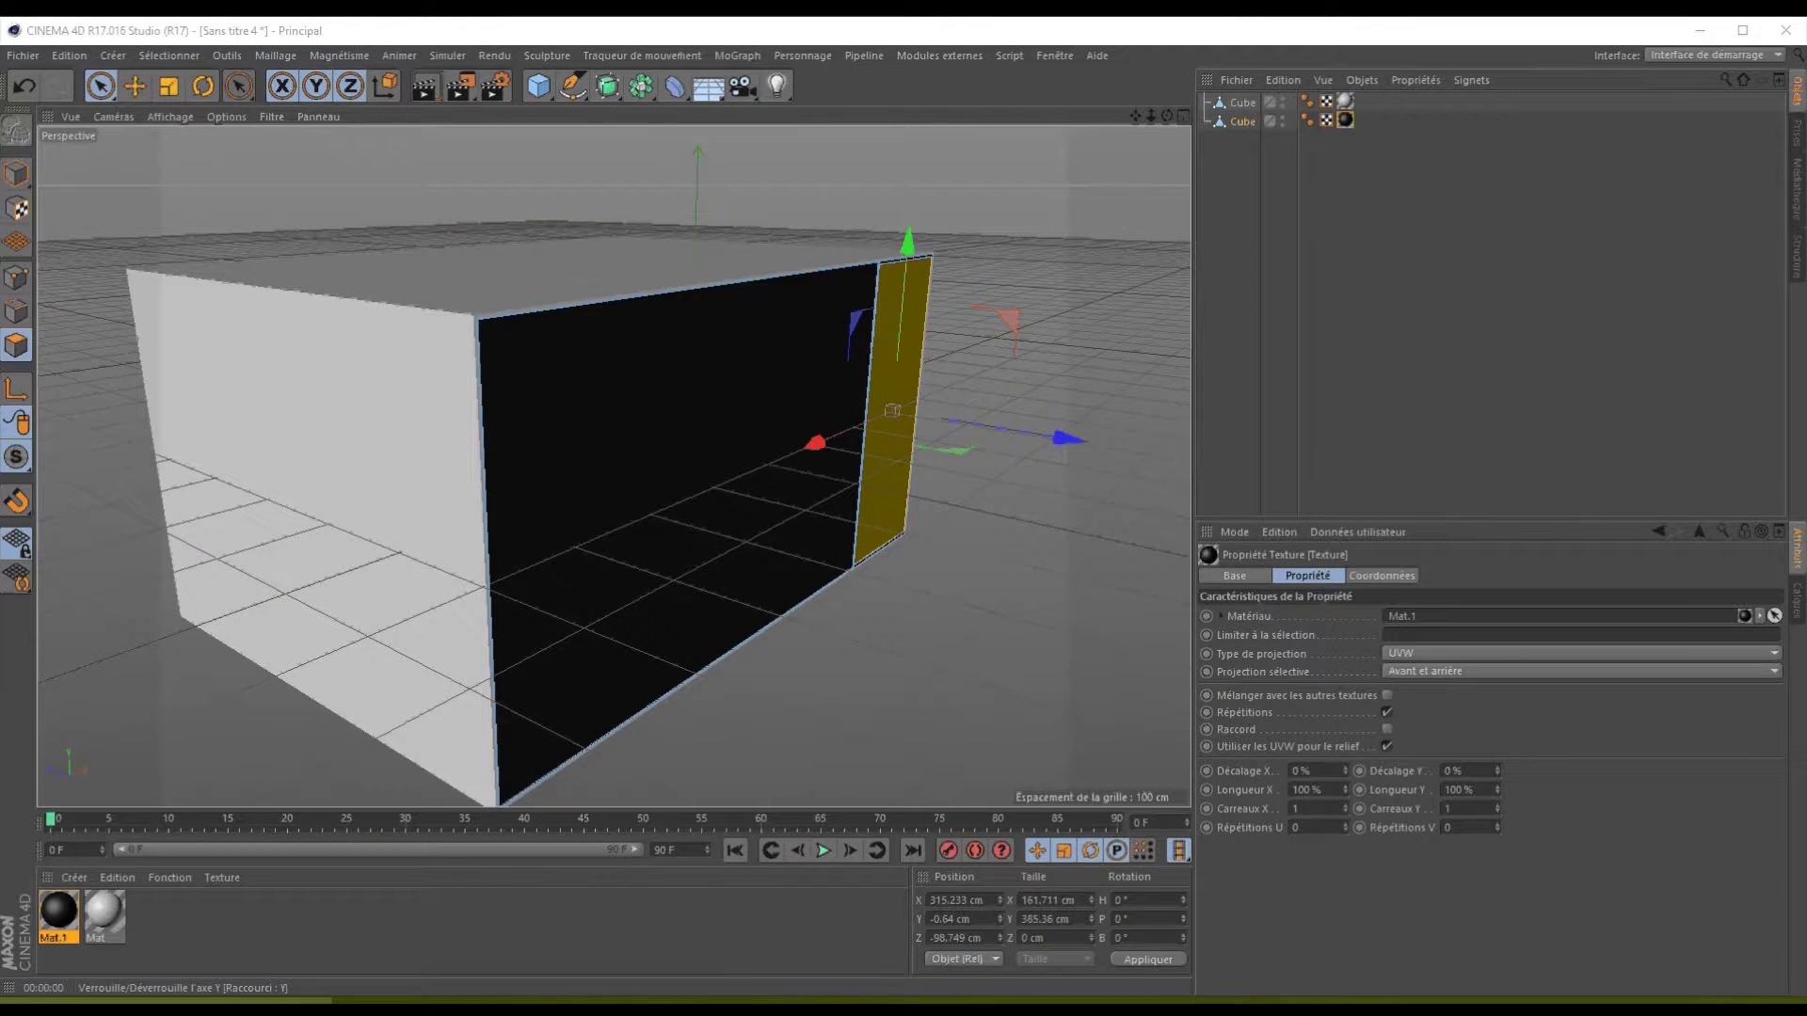
- Switch to edge mode and select the light microwave body, the upper Cube object, with its front corner in view
left_click_drag(1136, 116, 907, 508)
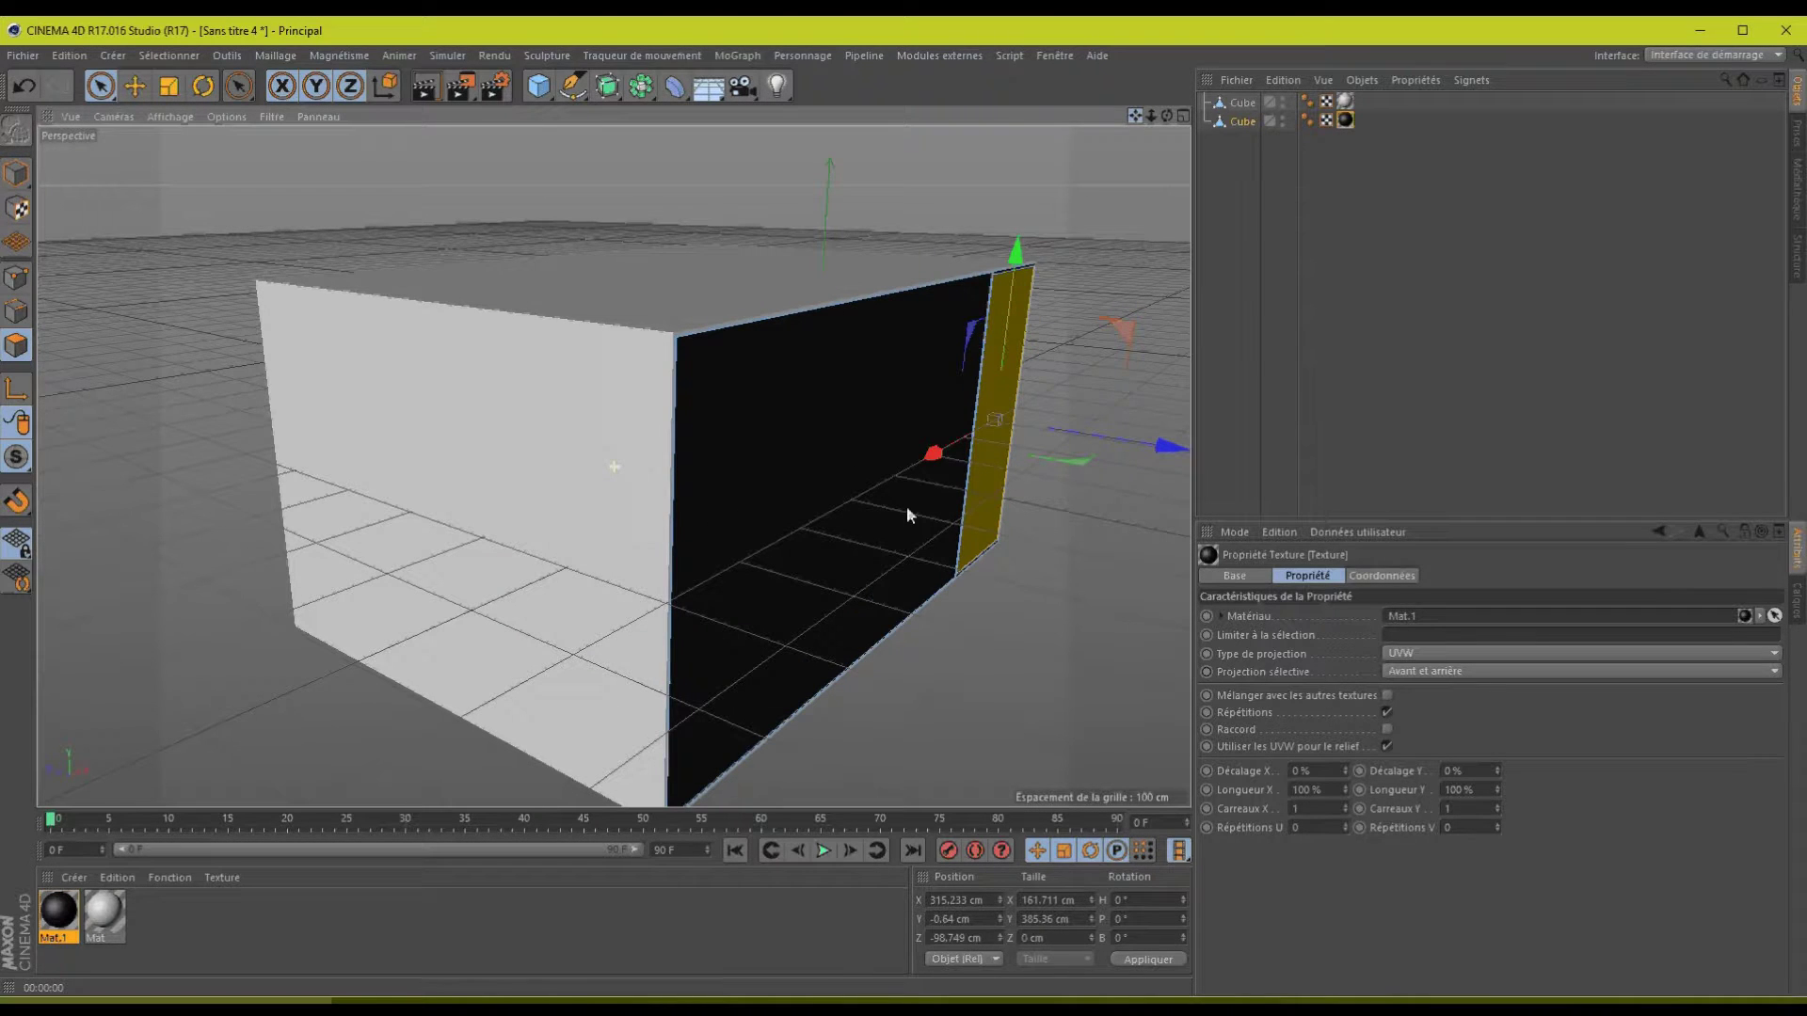
scroll(1144, 132, "up", 3)
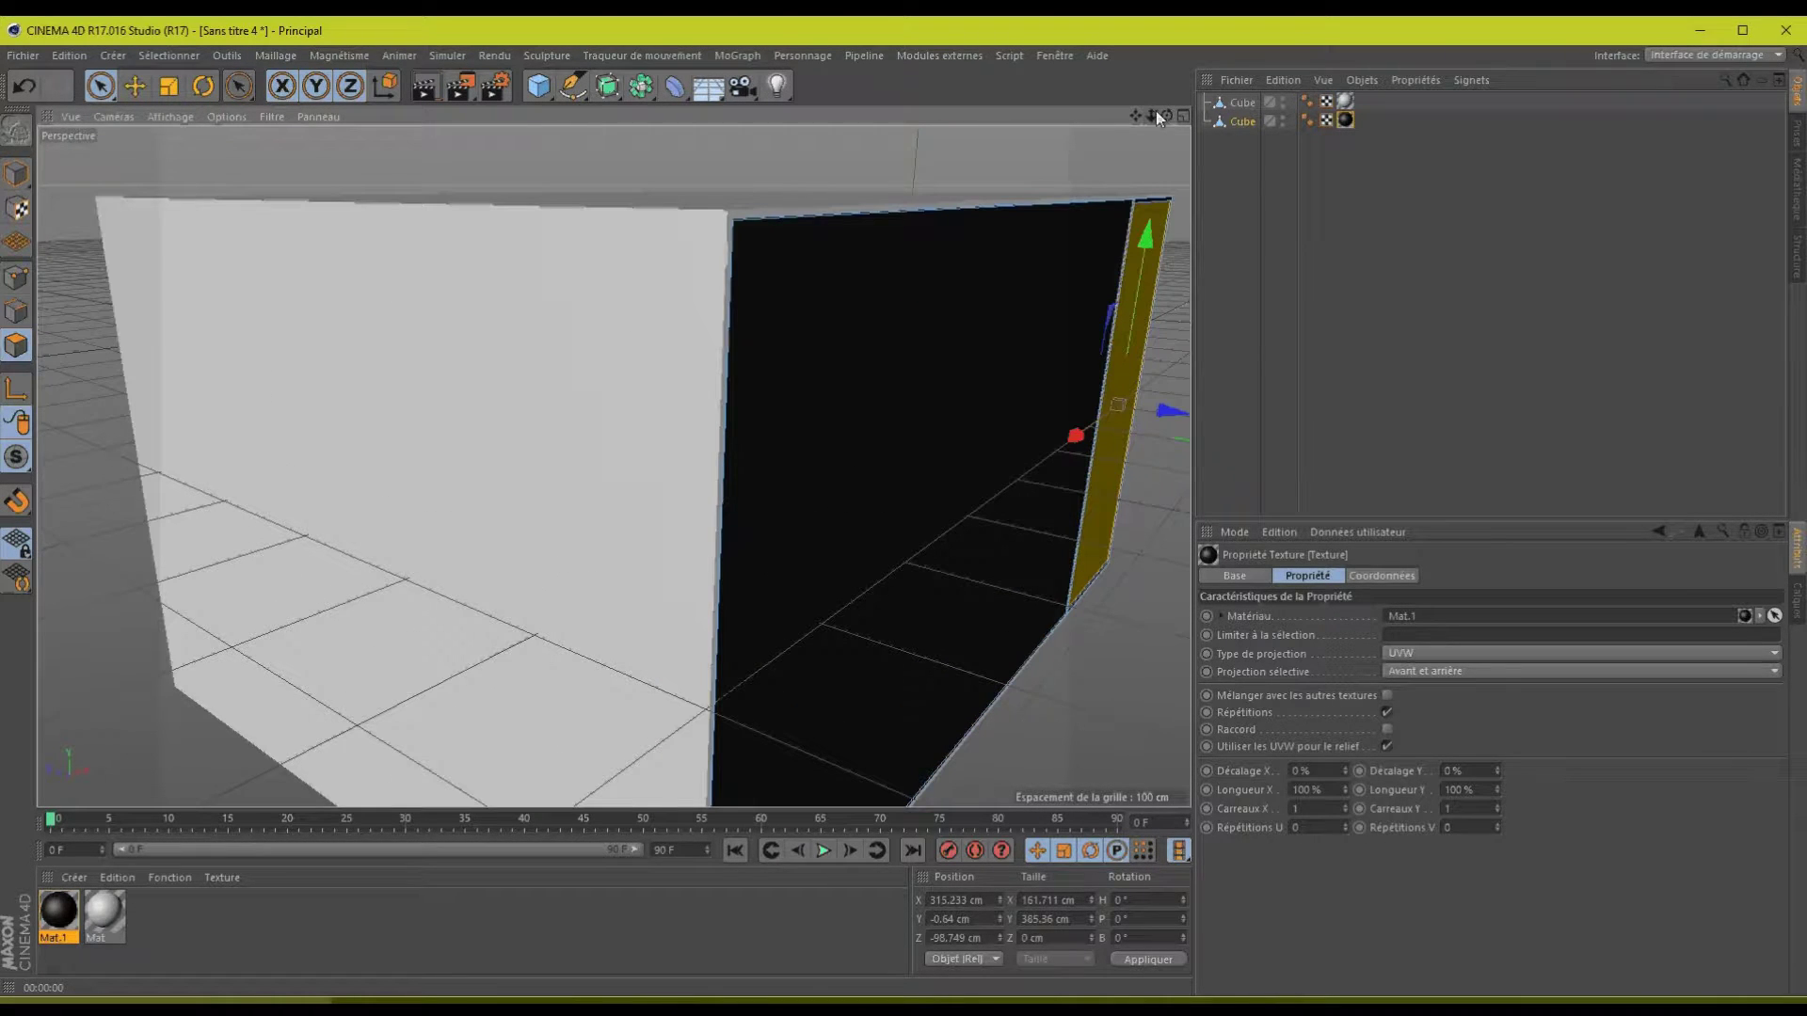
mouse_move(1155, 110)
left_mouse_down()
mouse_move(1163, 132)
mouse_move(1133, 113)
left_mouse_up()
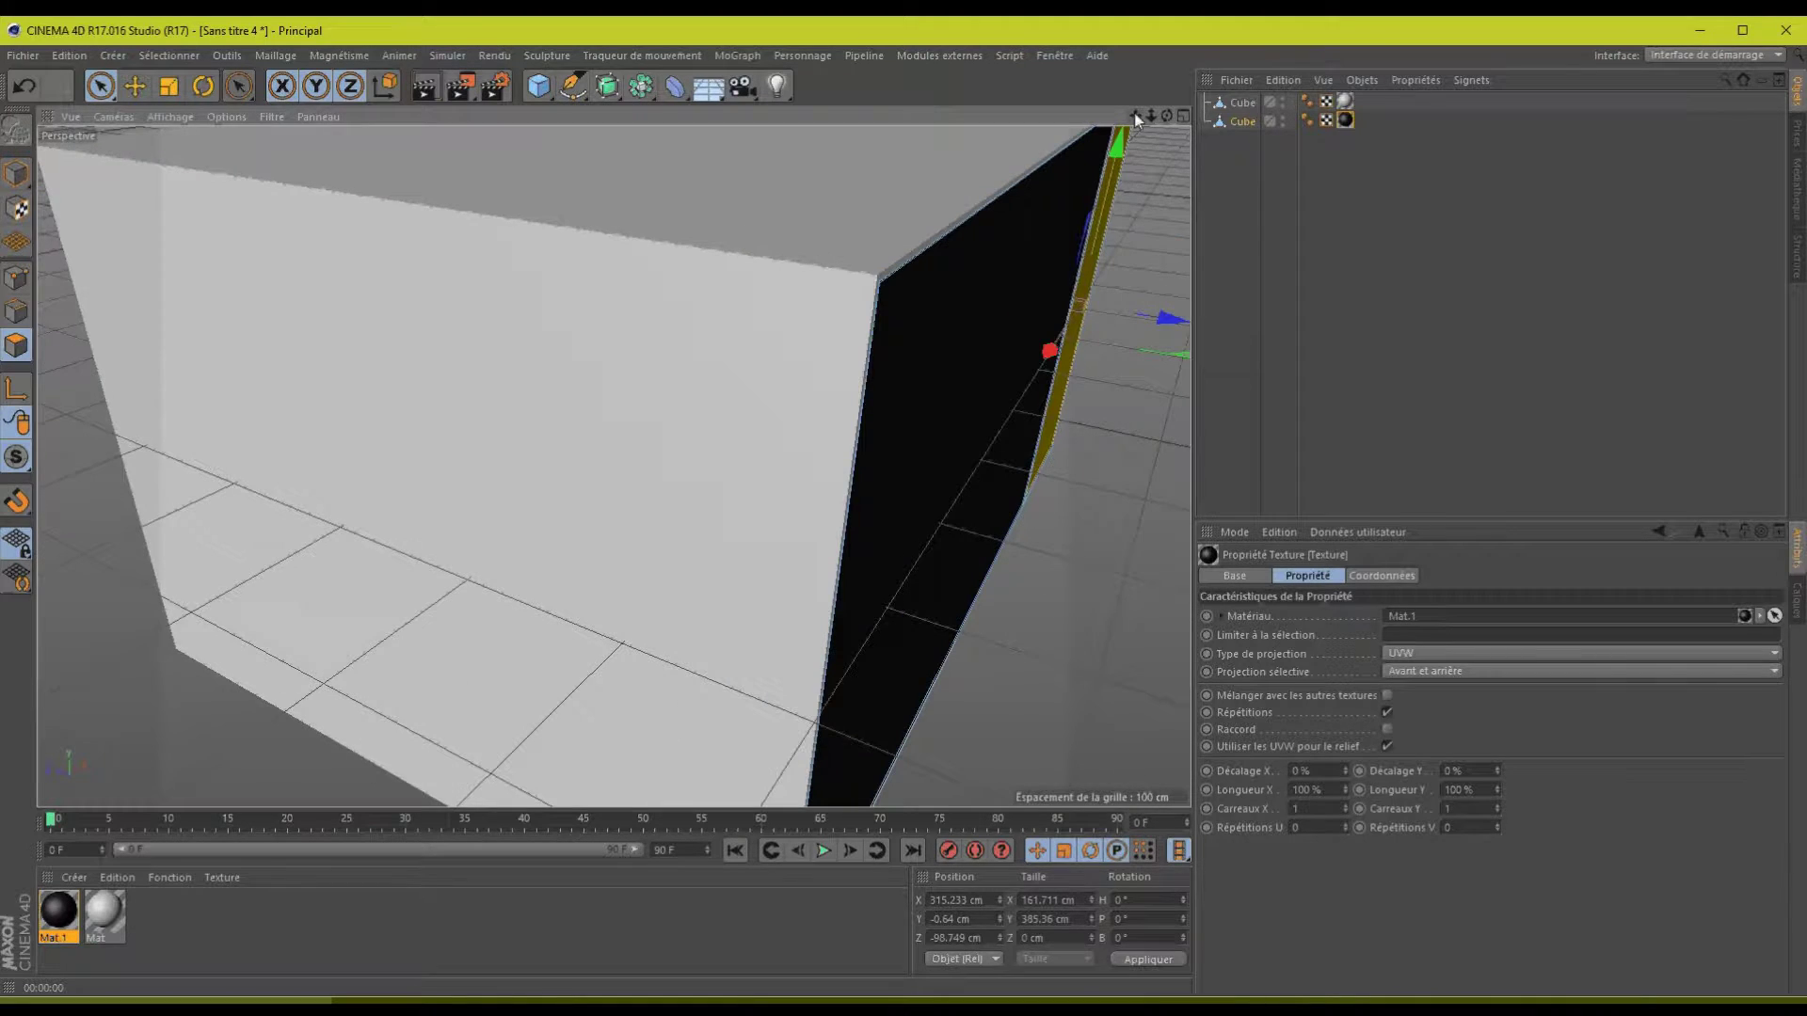
scroll(1130, 136, "down", 3)
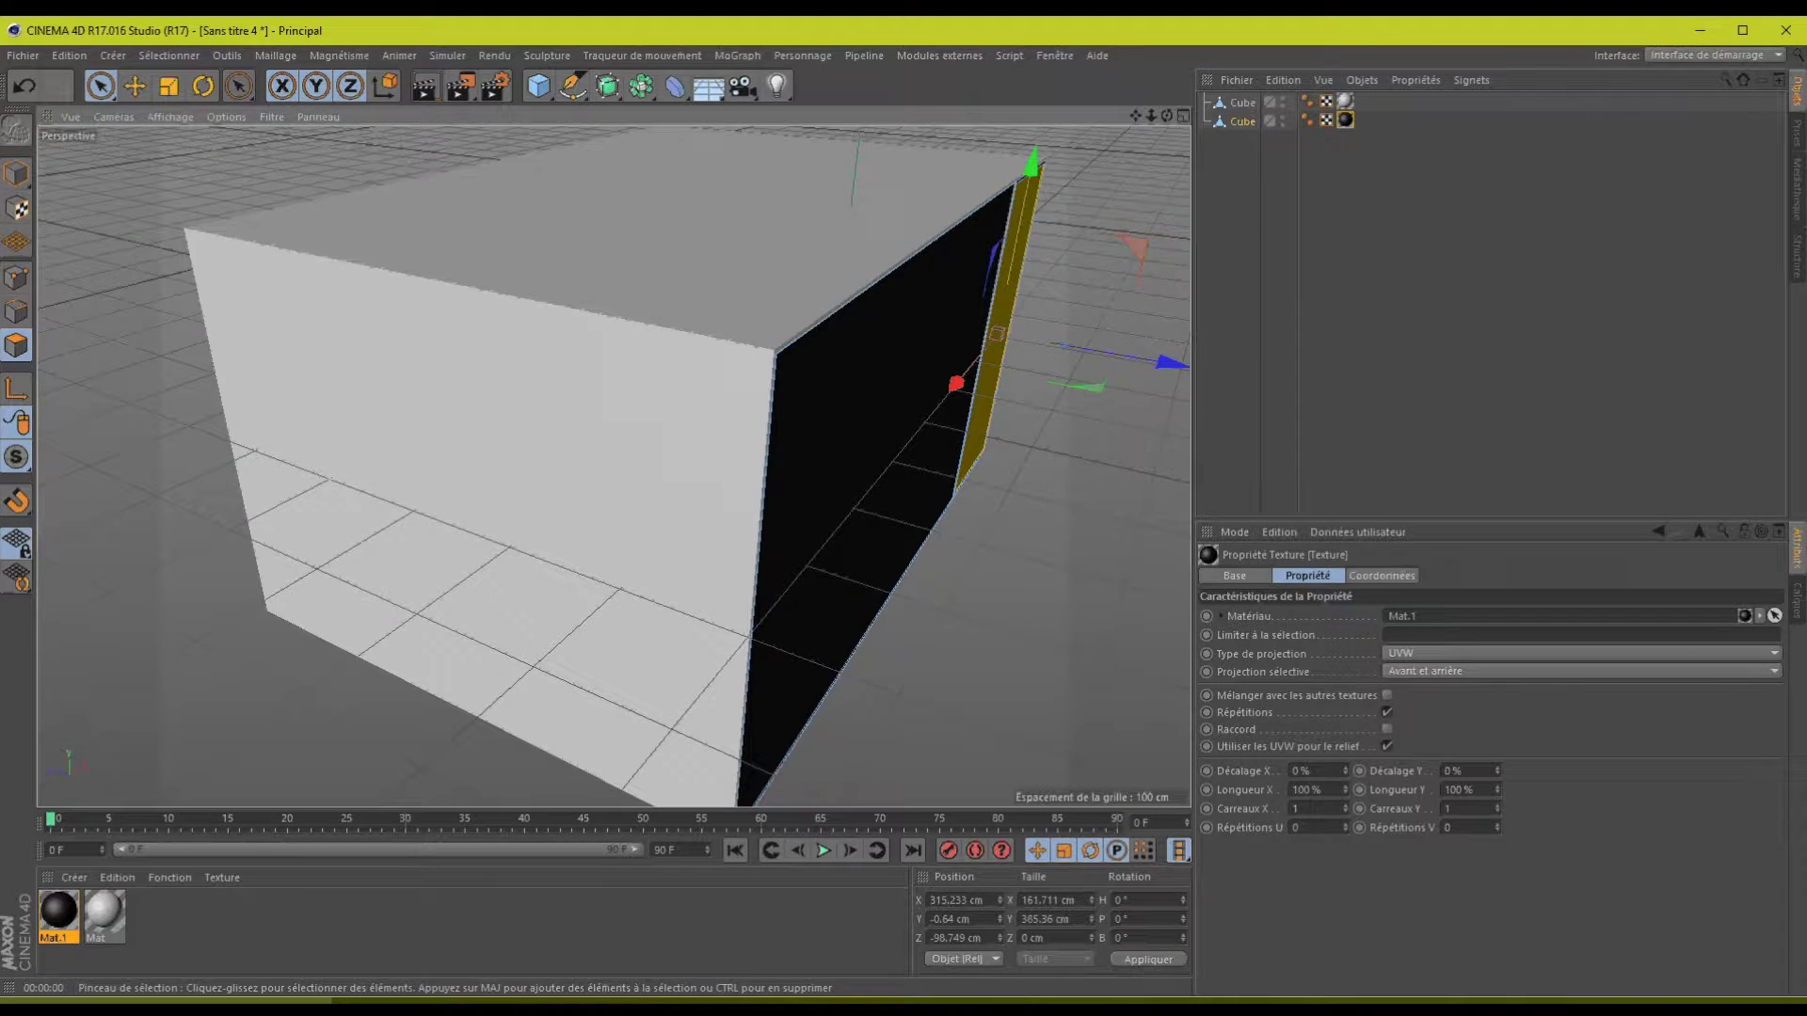
left_click(12, 310)
left_click(1244, 102)
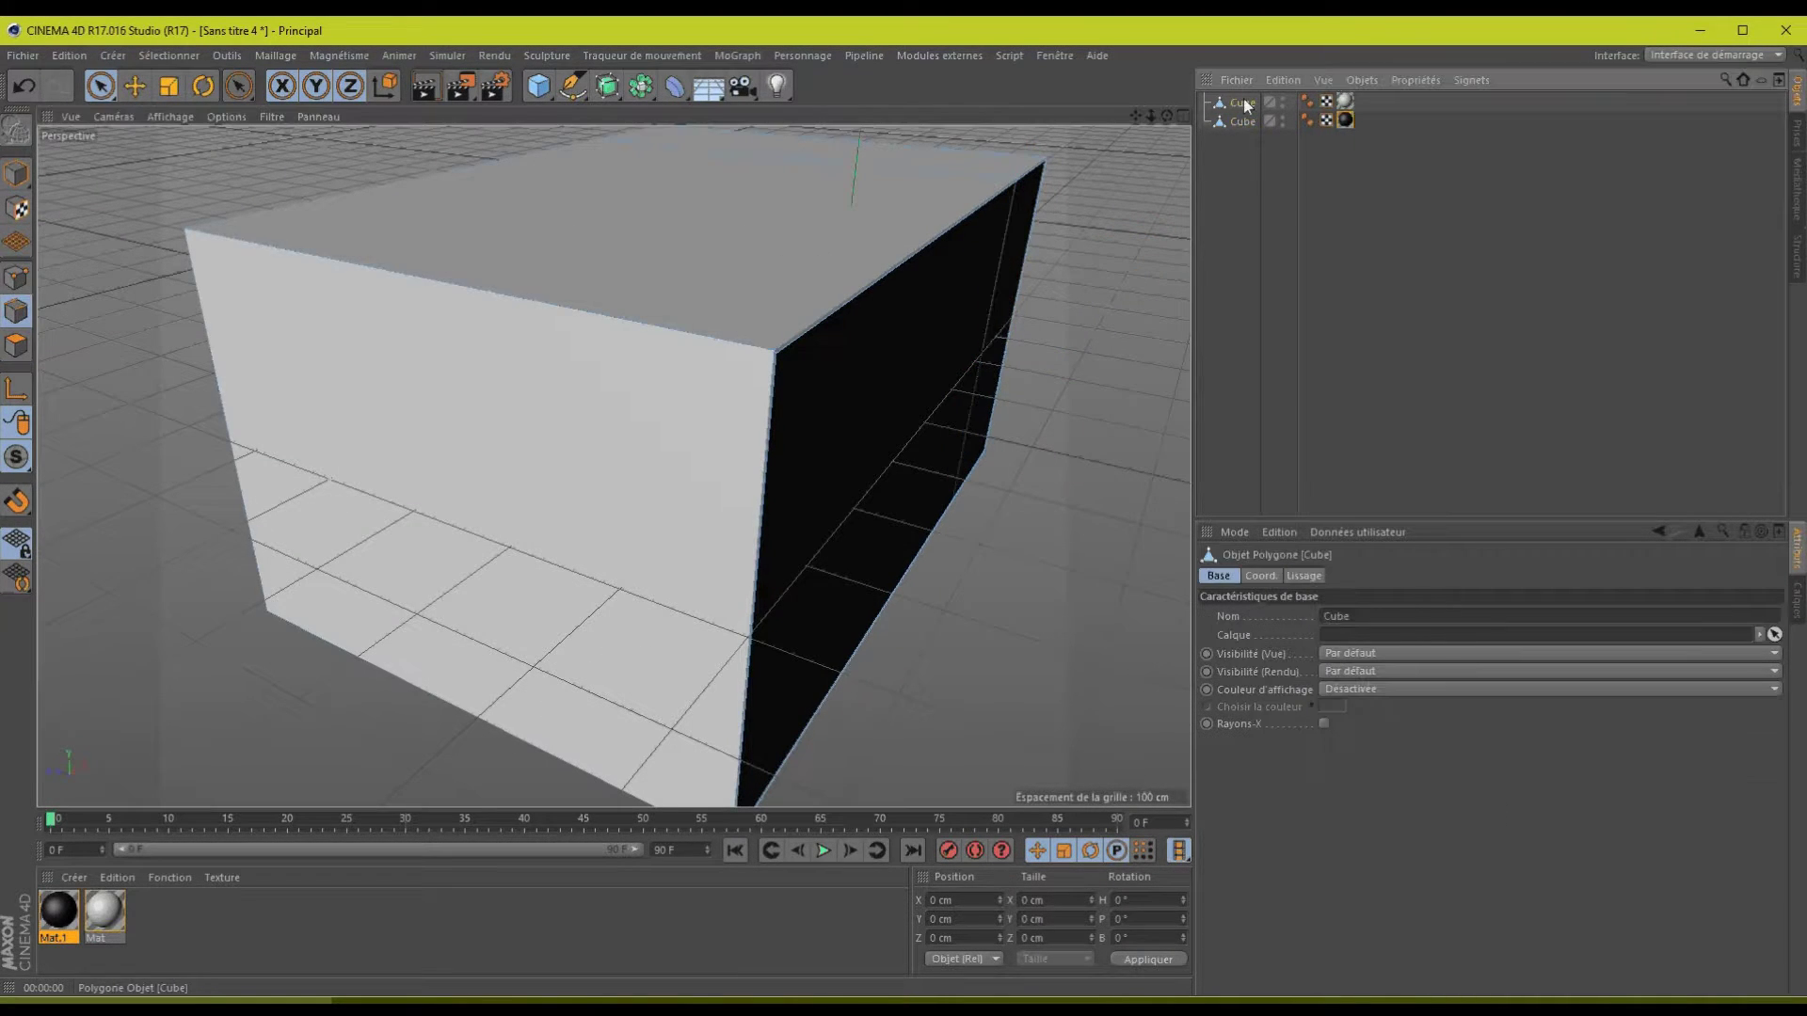
left_click_drag(903, 499, 852, 428, "alt")
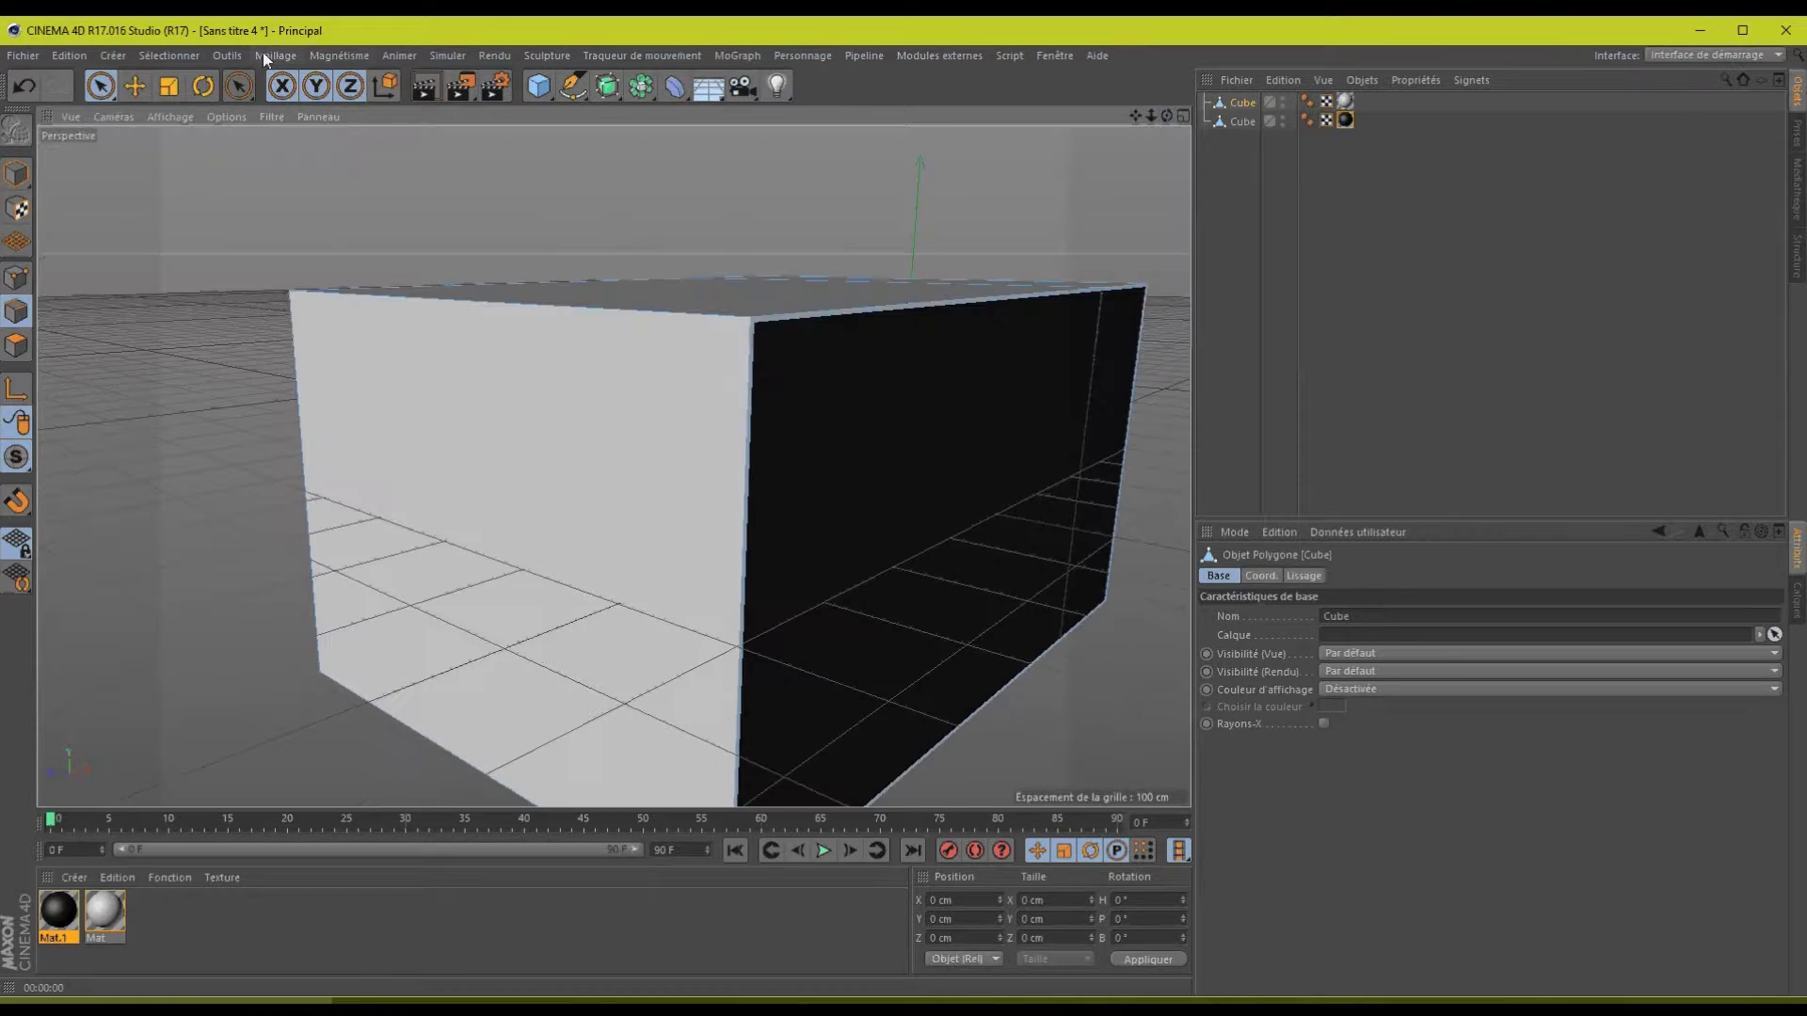
- Look at the kitchen model in the open c3.c4d scene, then return to the Sans titre 4 document
left_click(1054, 54)
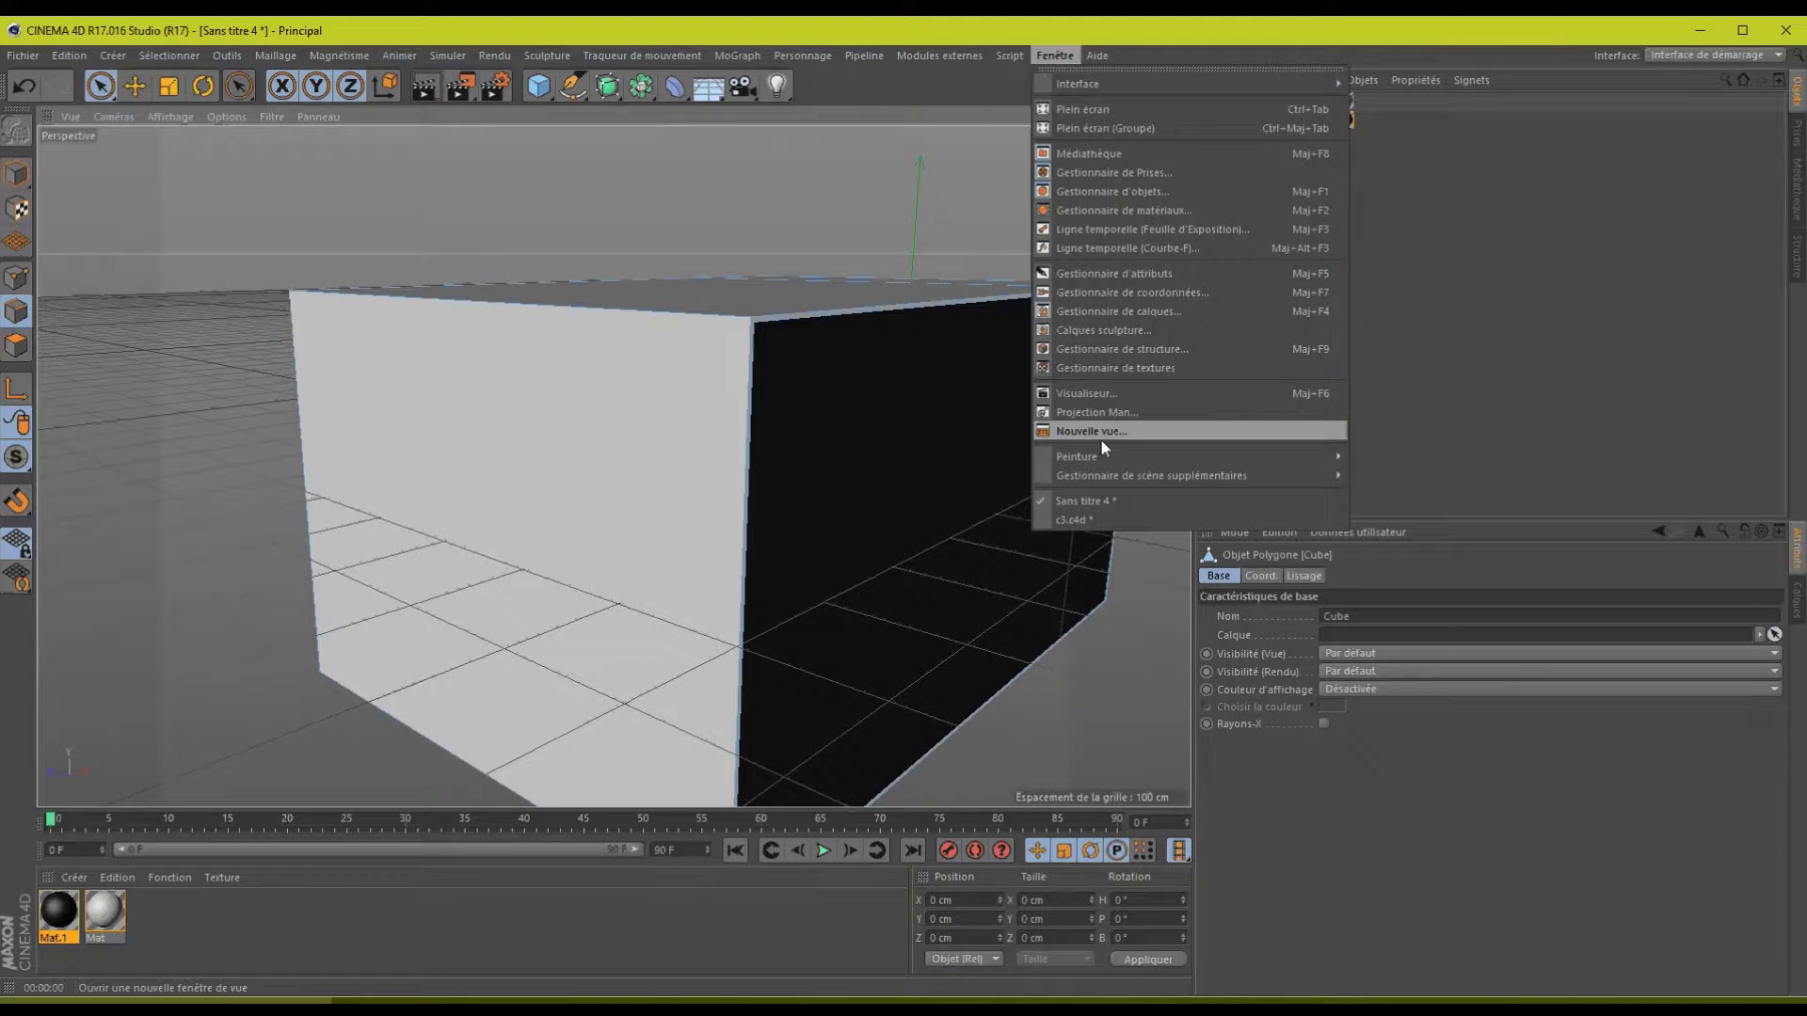
left_click(1106, 523)
mouse_move(1149, 119)
left_mouse_down()
mouse_move(906, 507)
mouse_move(1127, 103)
left_mouse_up()
left_click(1055, 55)
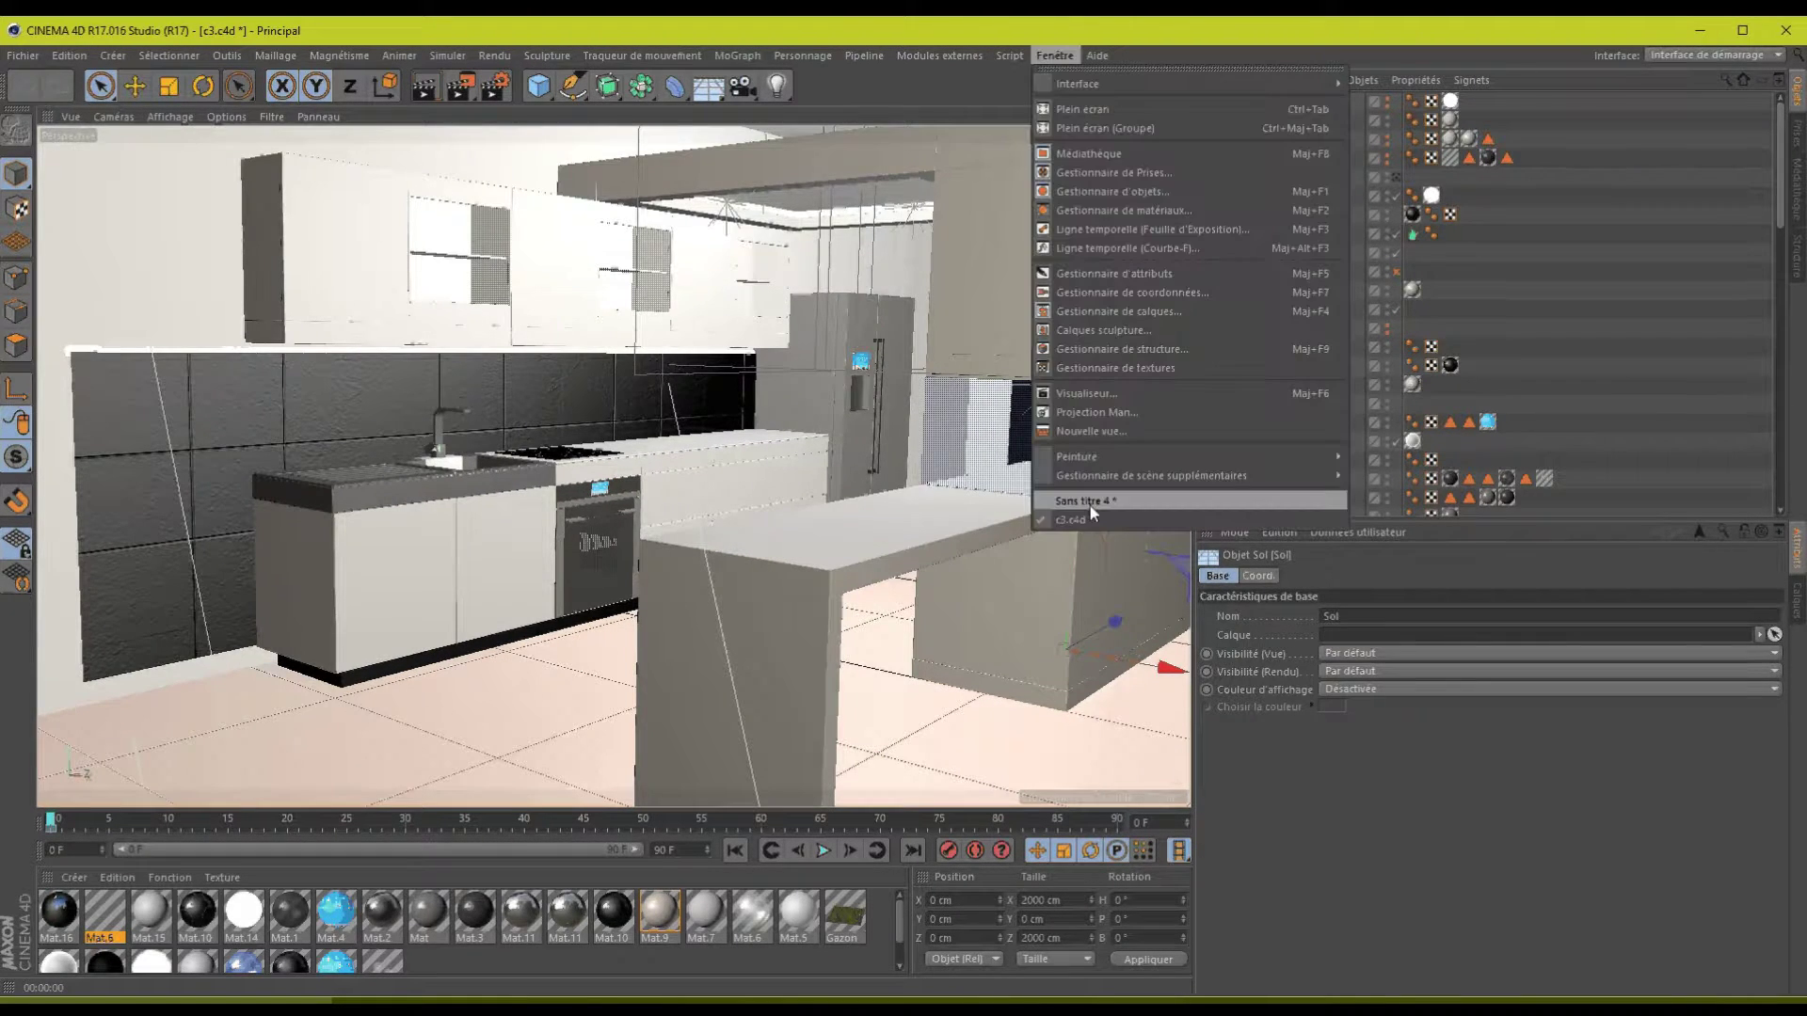
left_click(1090, 505)
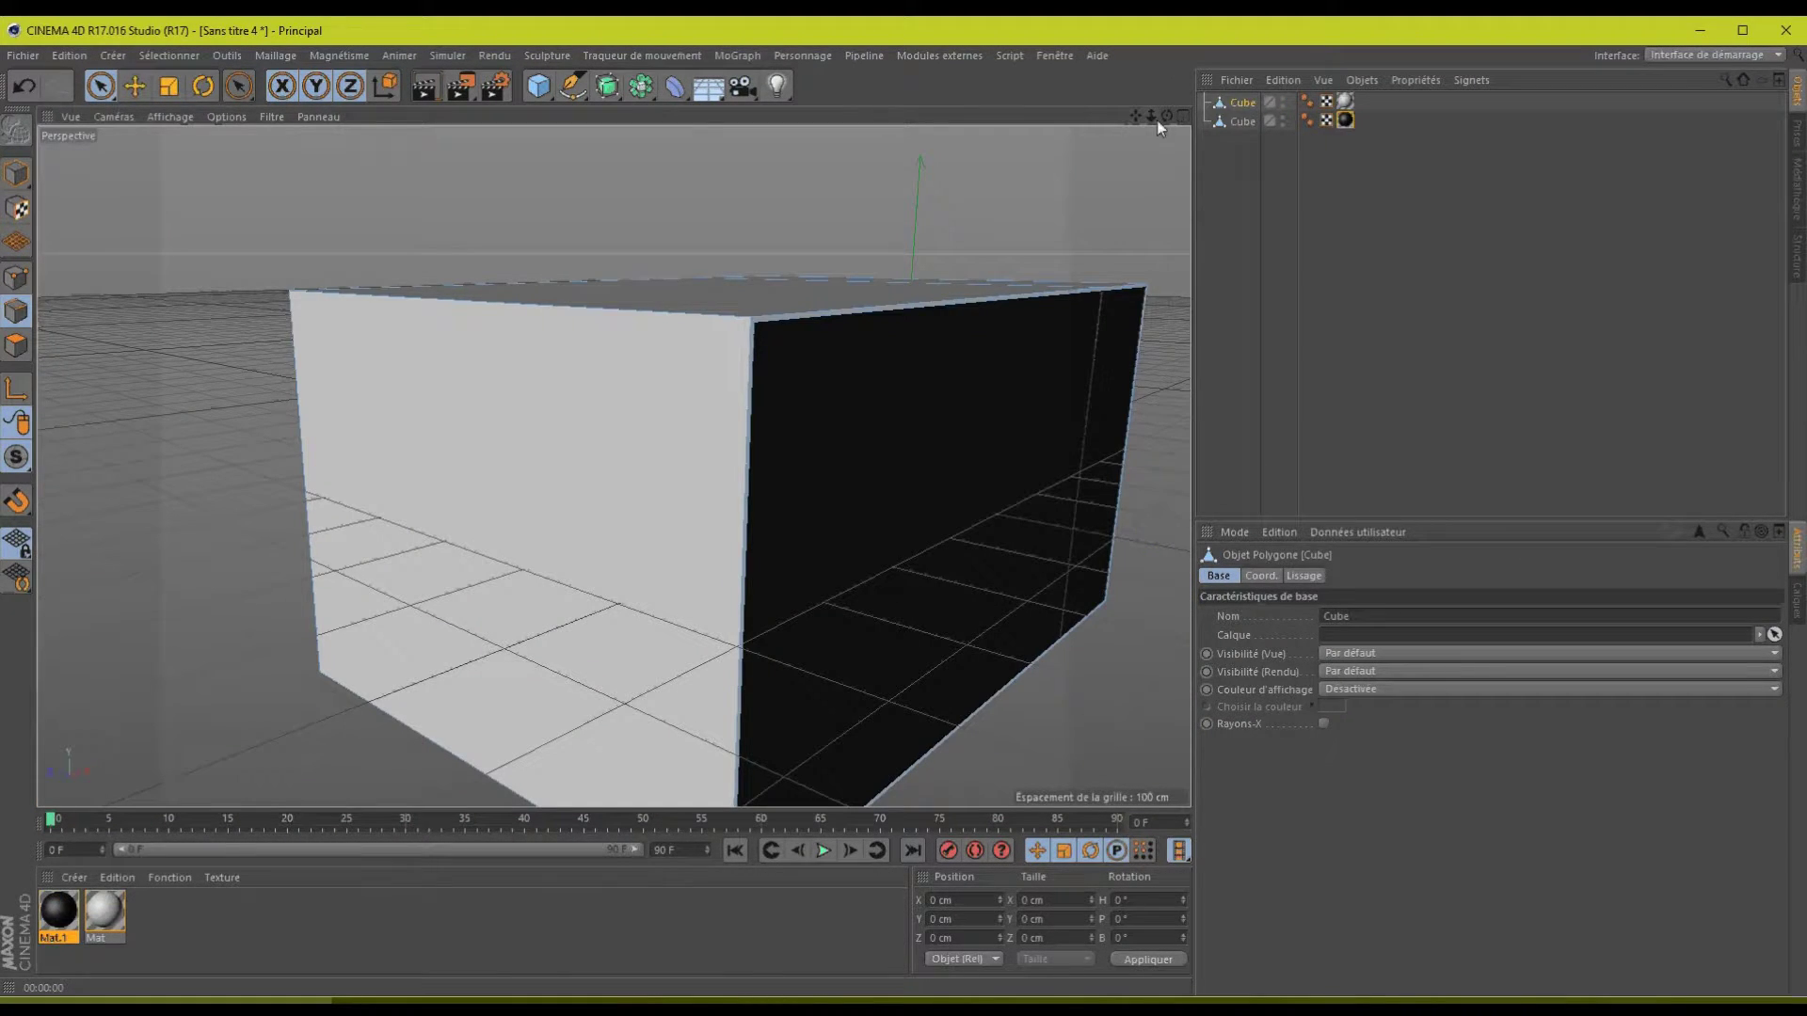
- Show the microwave in the four-view layout with the front reference picture
mouse_move(1164, 118)
left_mouse_down()
mouse_move(909, 509)
mouse_move(1188, 116)
left_mouse_up()
left_click(1184, 116)
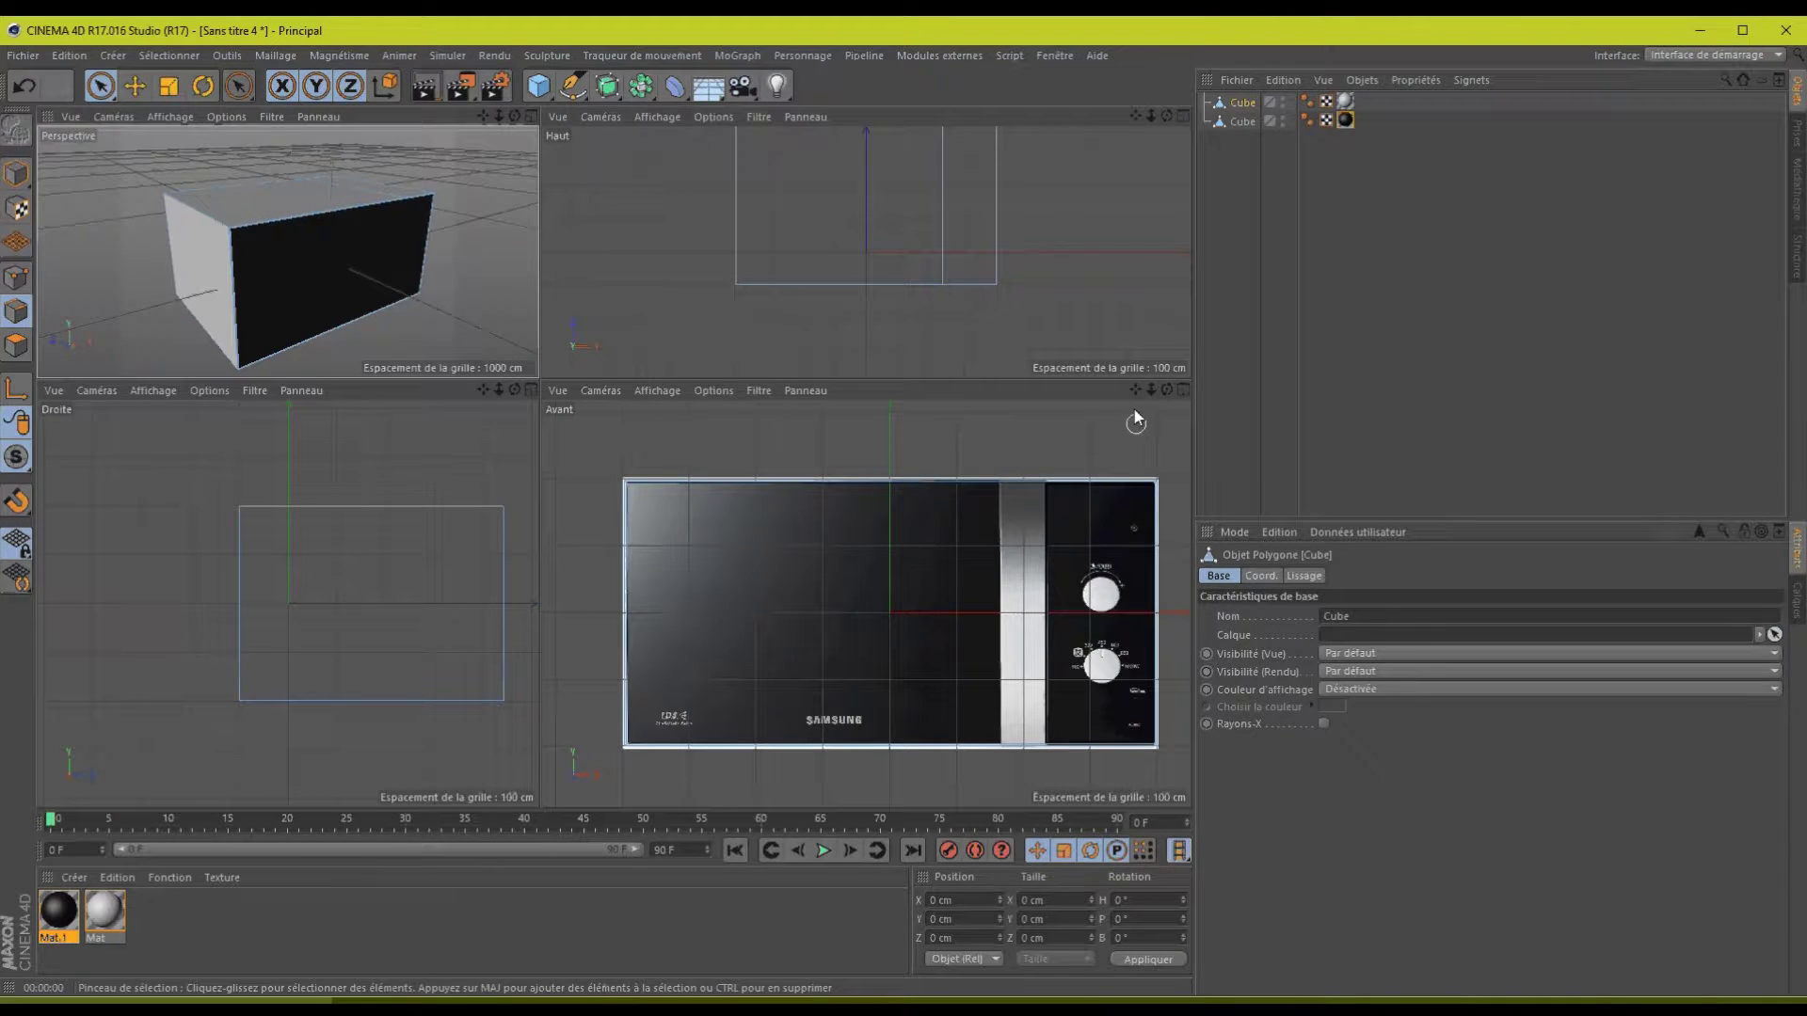
- Add a plane (Plan) in the front view and set its orientation to +Z
middle_click(1136, 423)
left_click_drag(1136, 116, 900, 505)
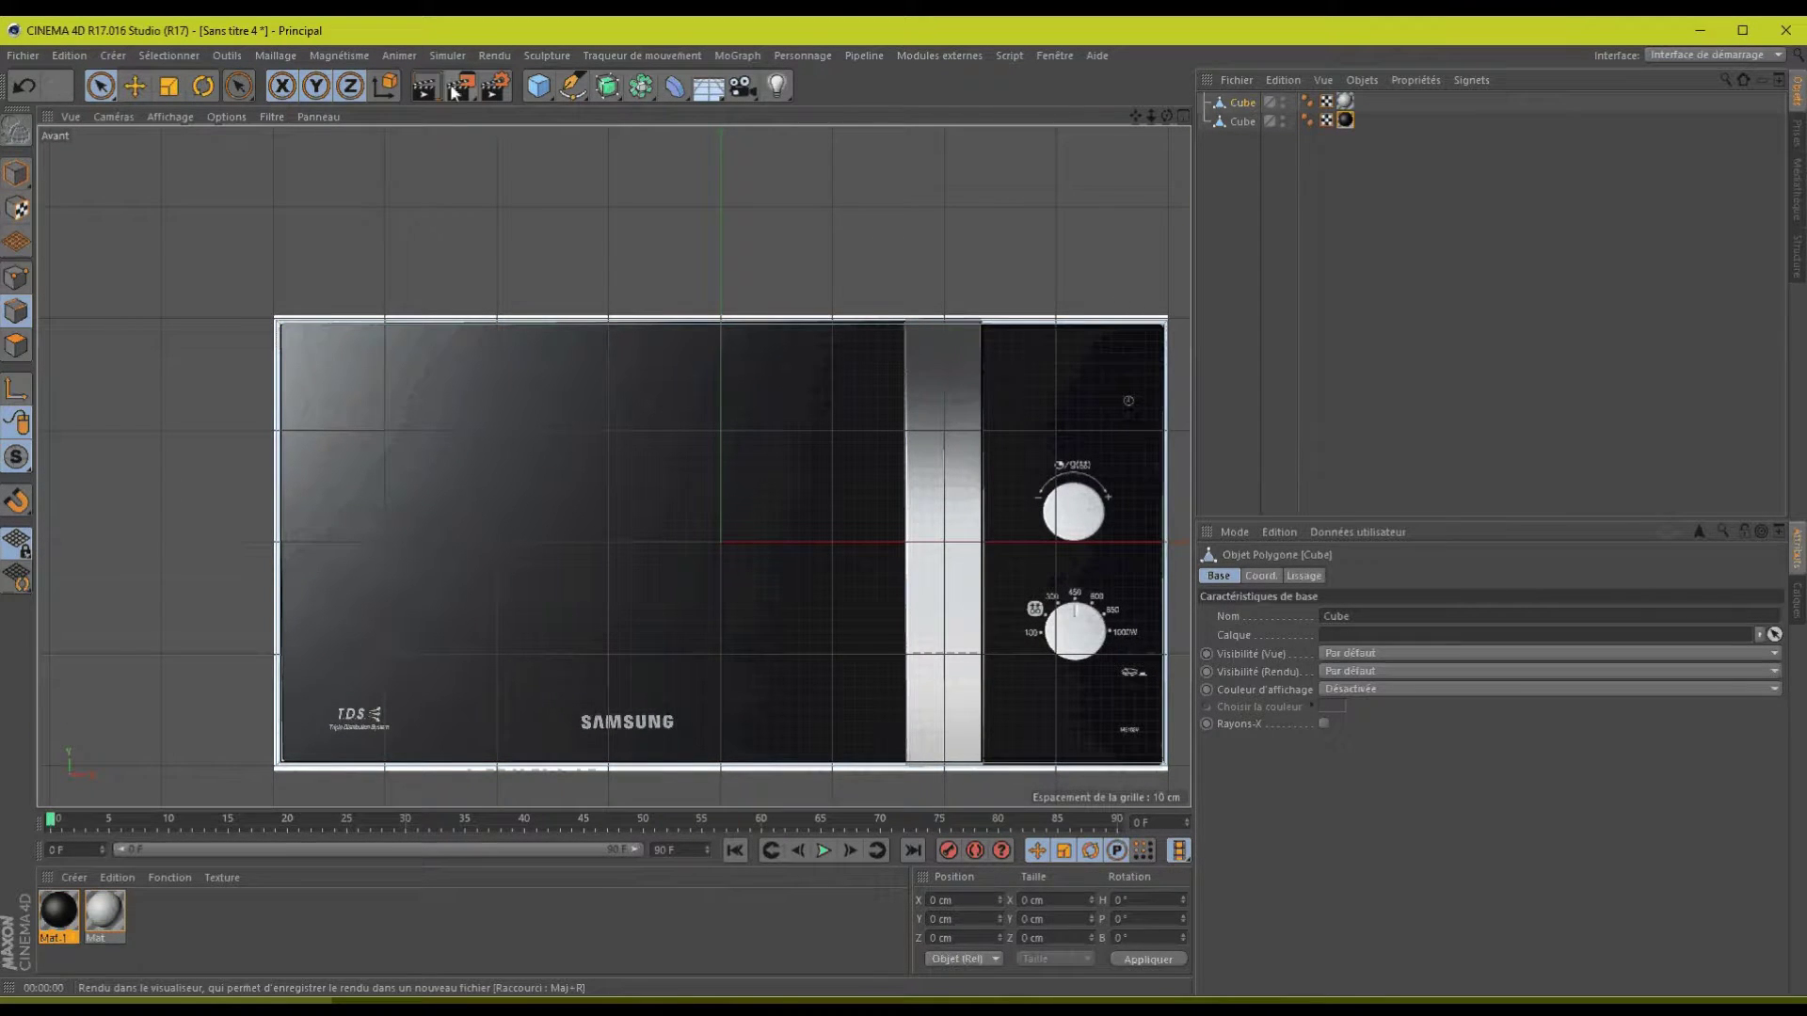
left_click_drag(538, 86, 842, 130)
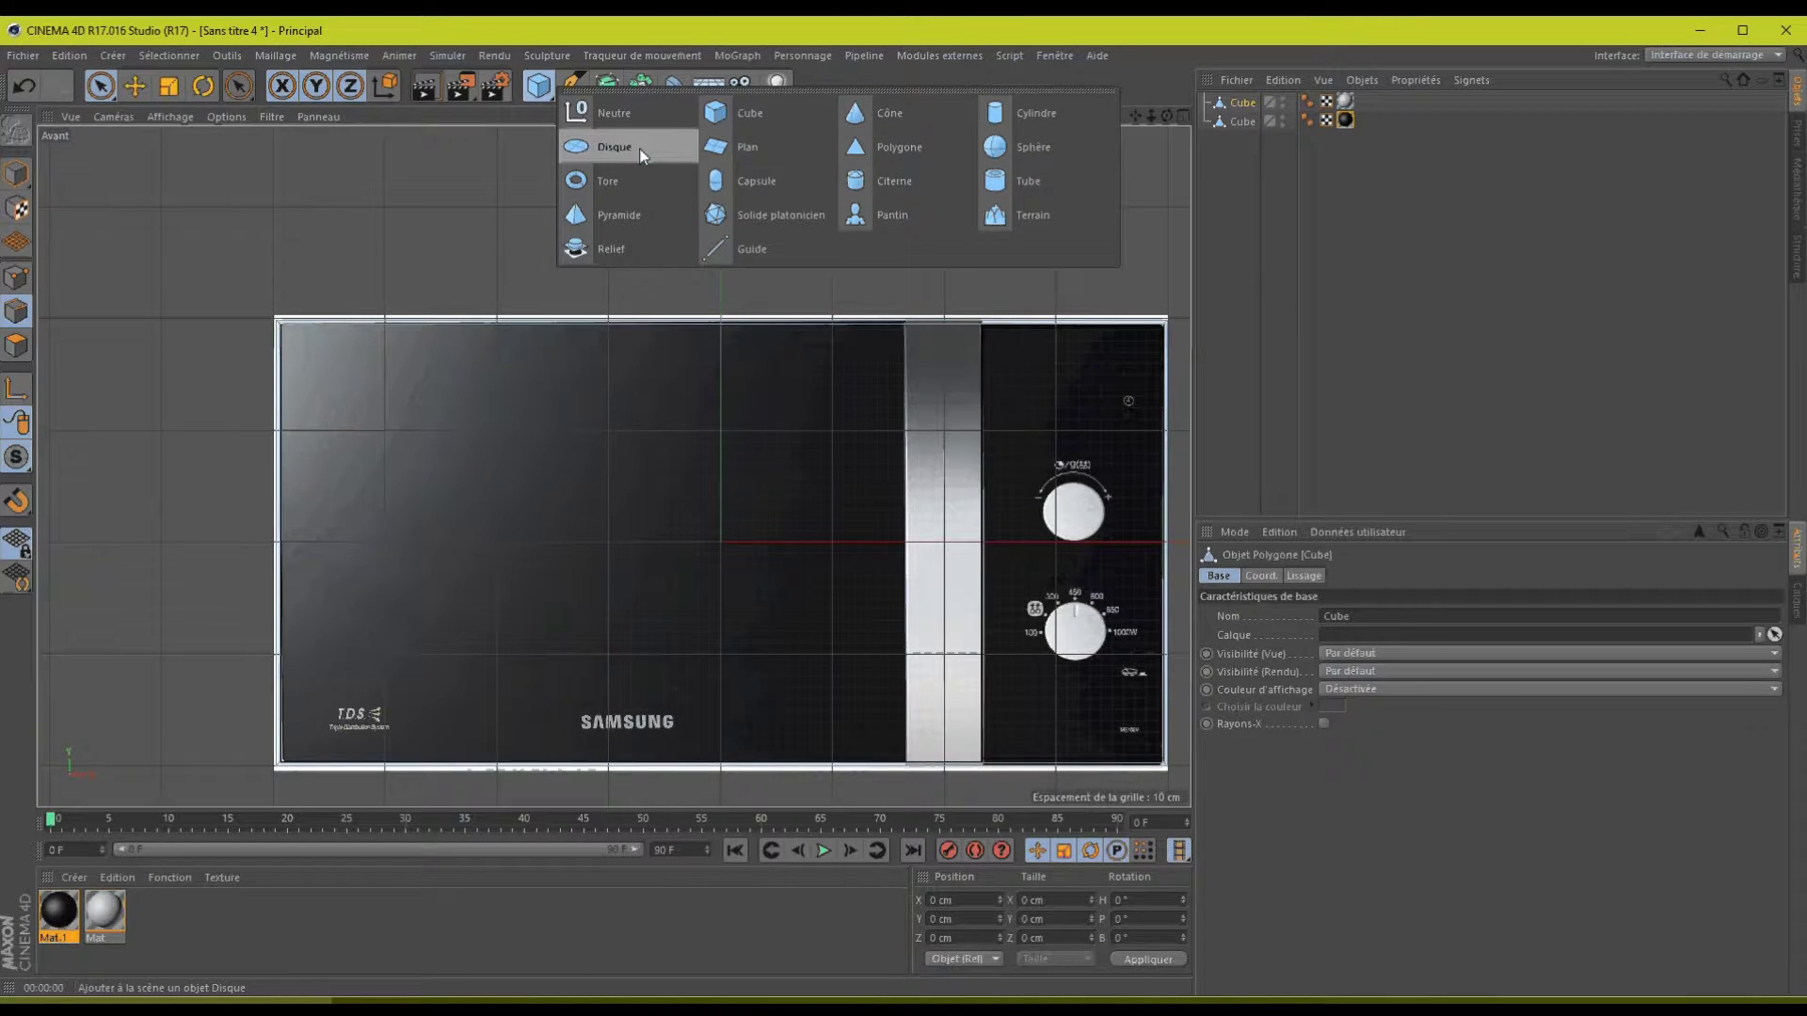
left_click(743, 147)
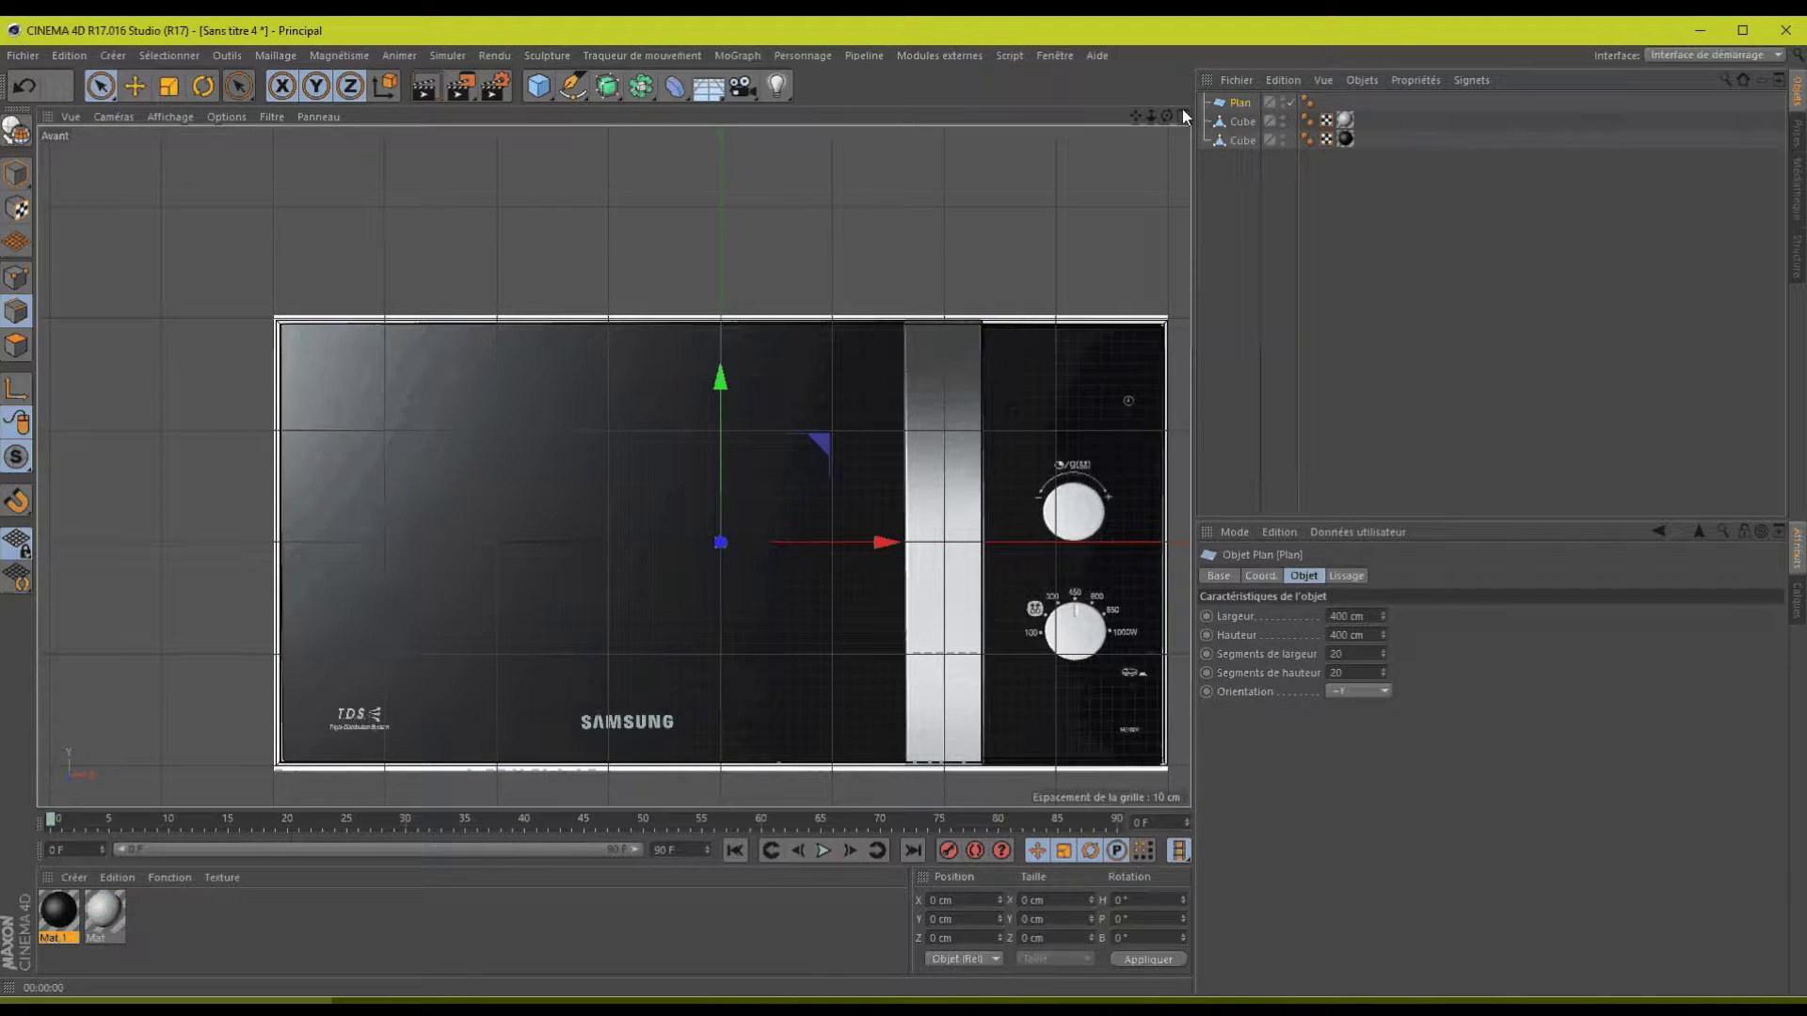
left_click(1372, 692)
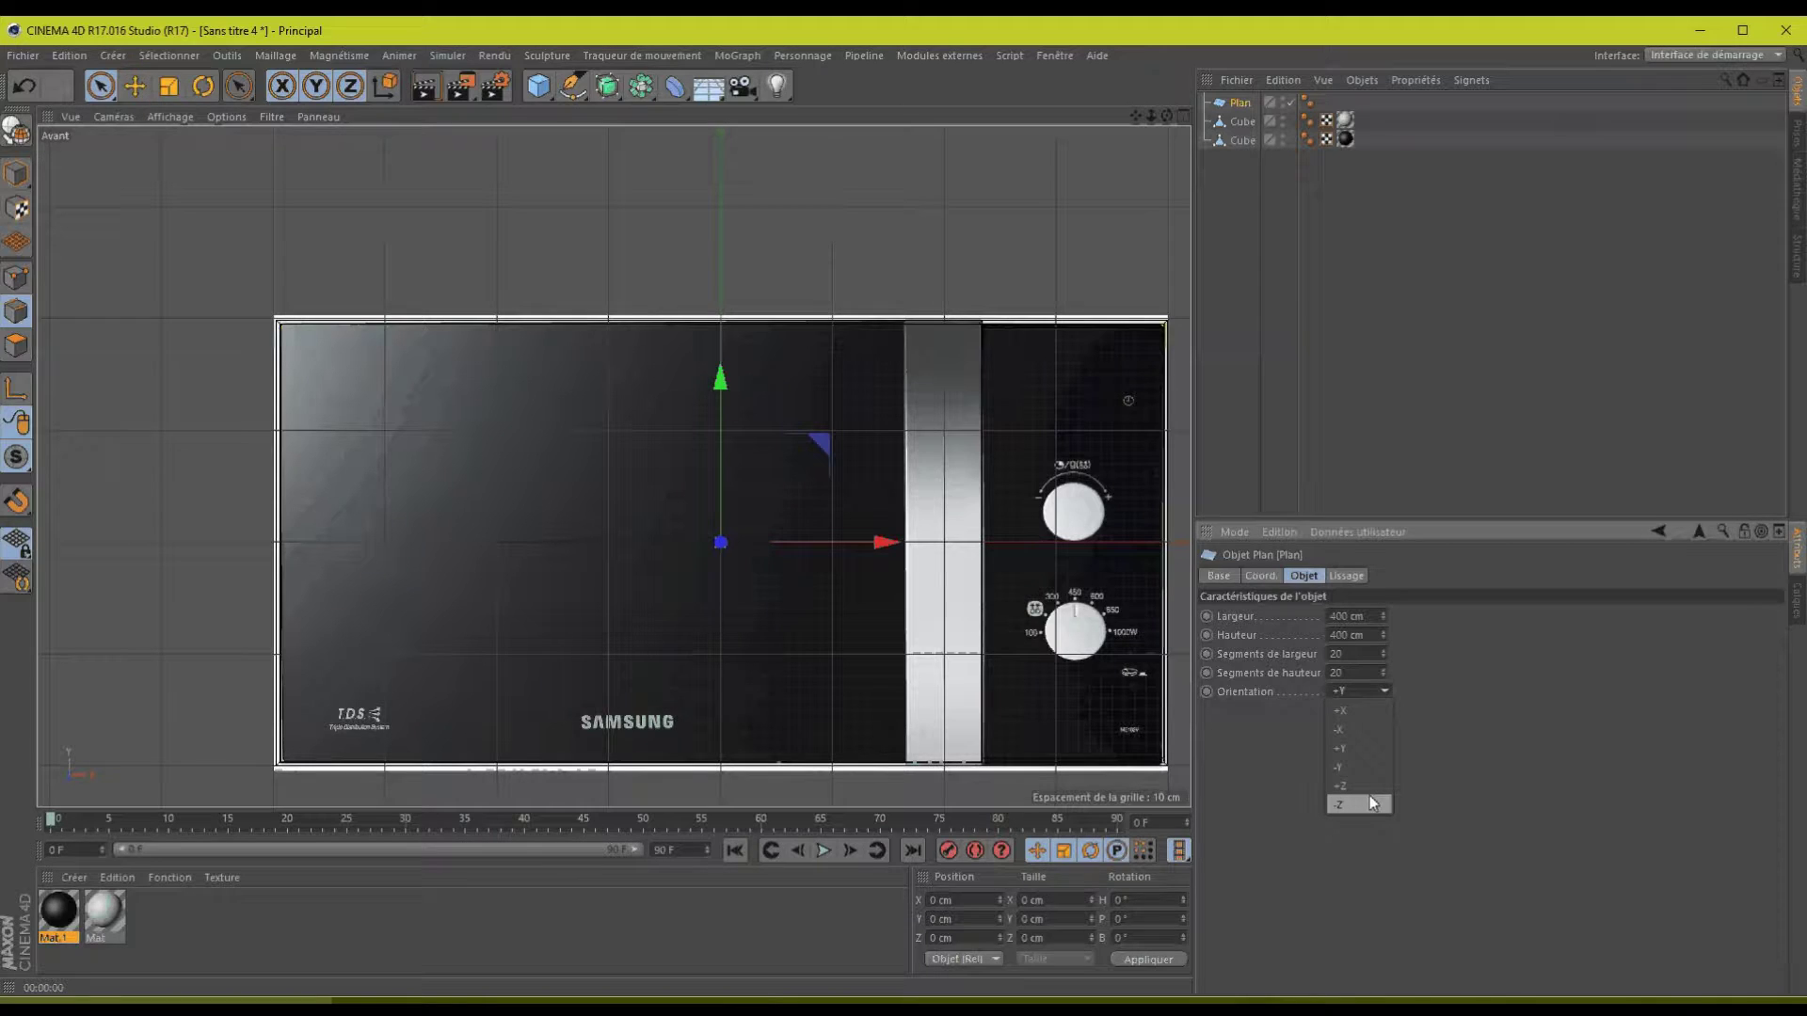
left_click(1360, 786)
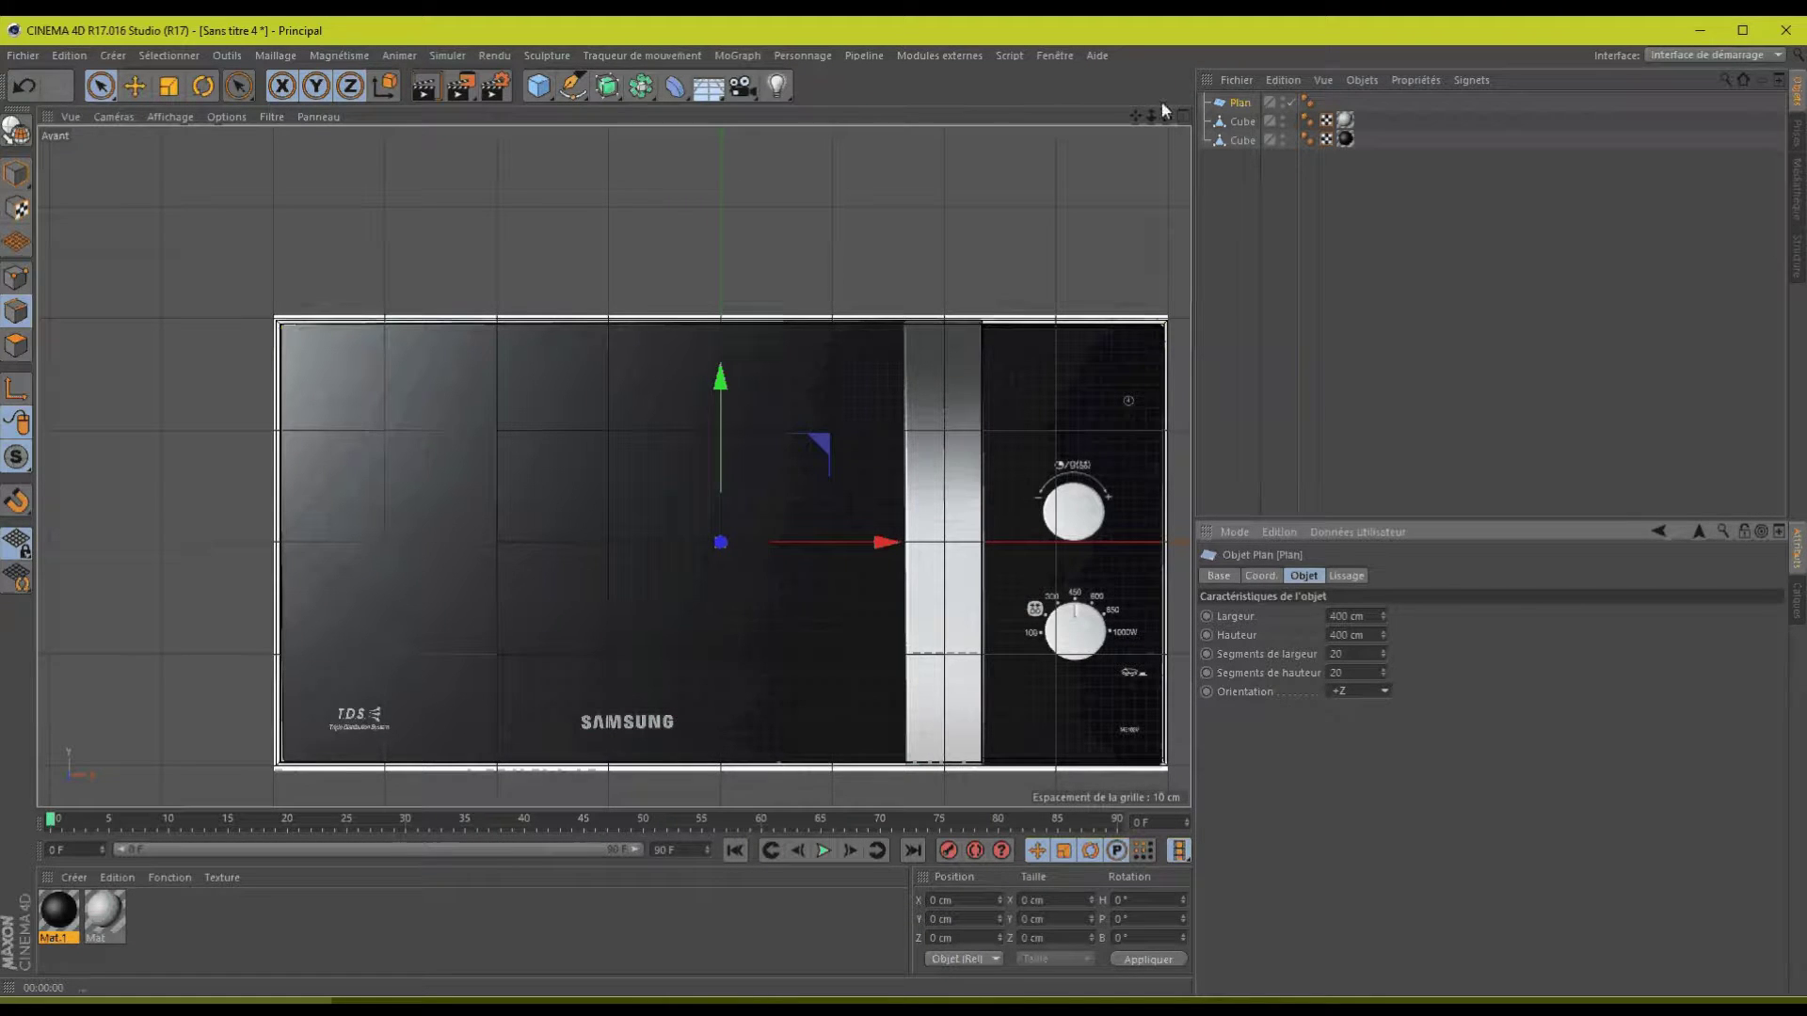
- Move the plane onto the microwave's front face, centred on the silver handle strip at about X 198 cm and Z -98 cm
left_click(1182, 116)
left_click_drag(292, 265, 440, 244)
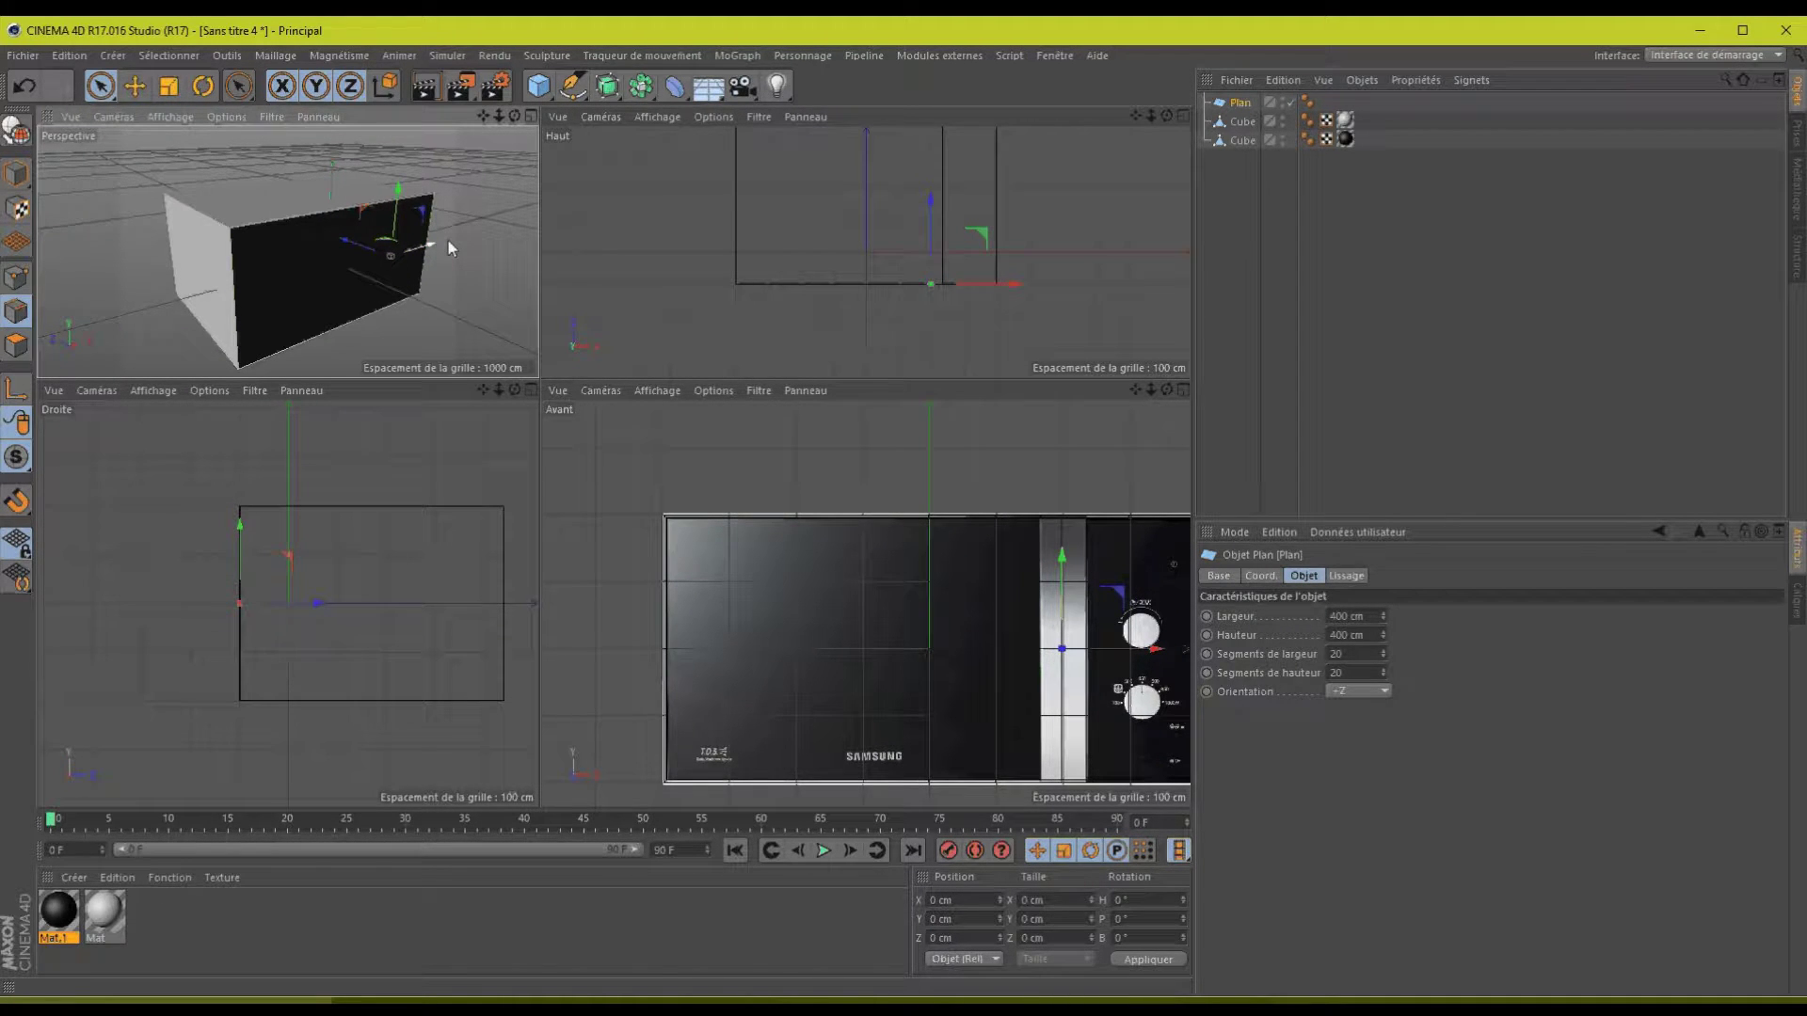
left_click(1182, 391)
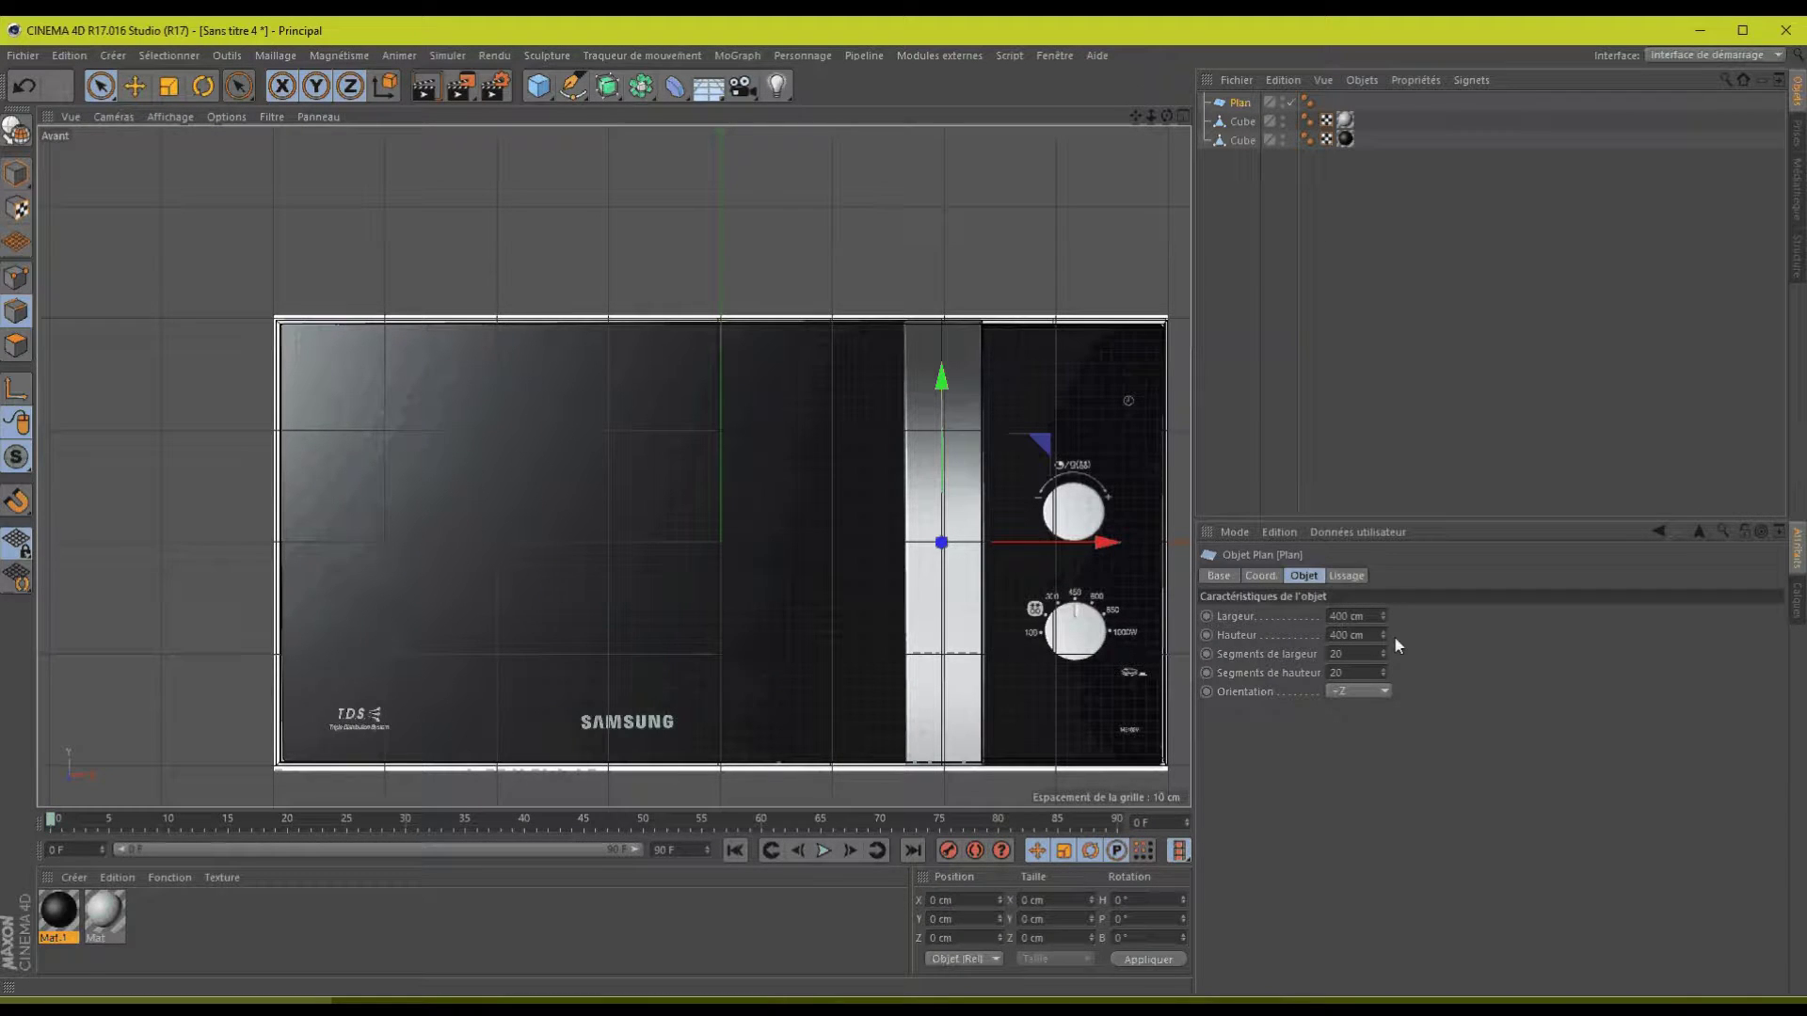
- Set the plane's width and height segments to 1 and make the plane editable
left_click_drag(1361, 652, 1199, 638)
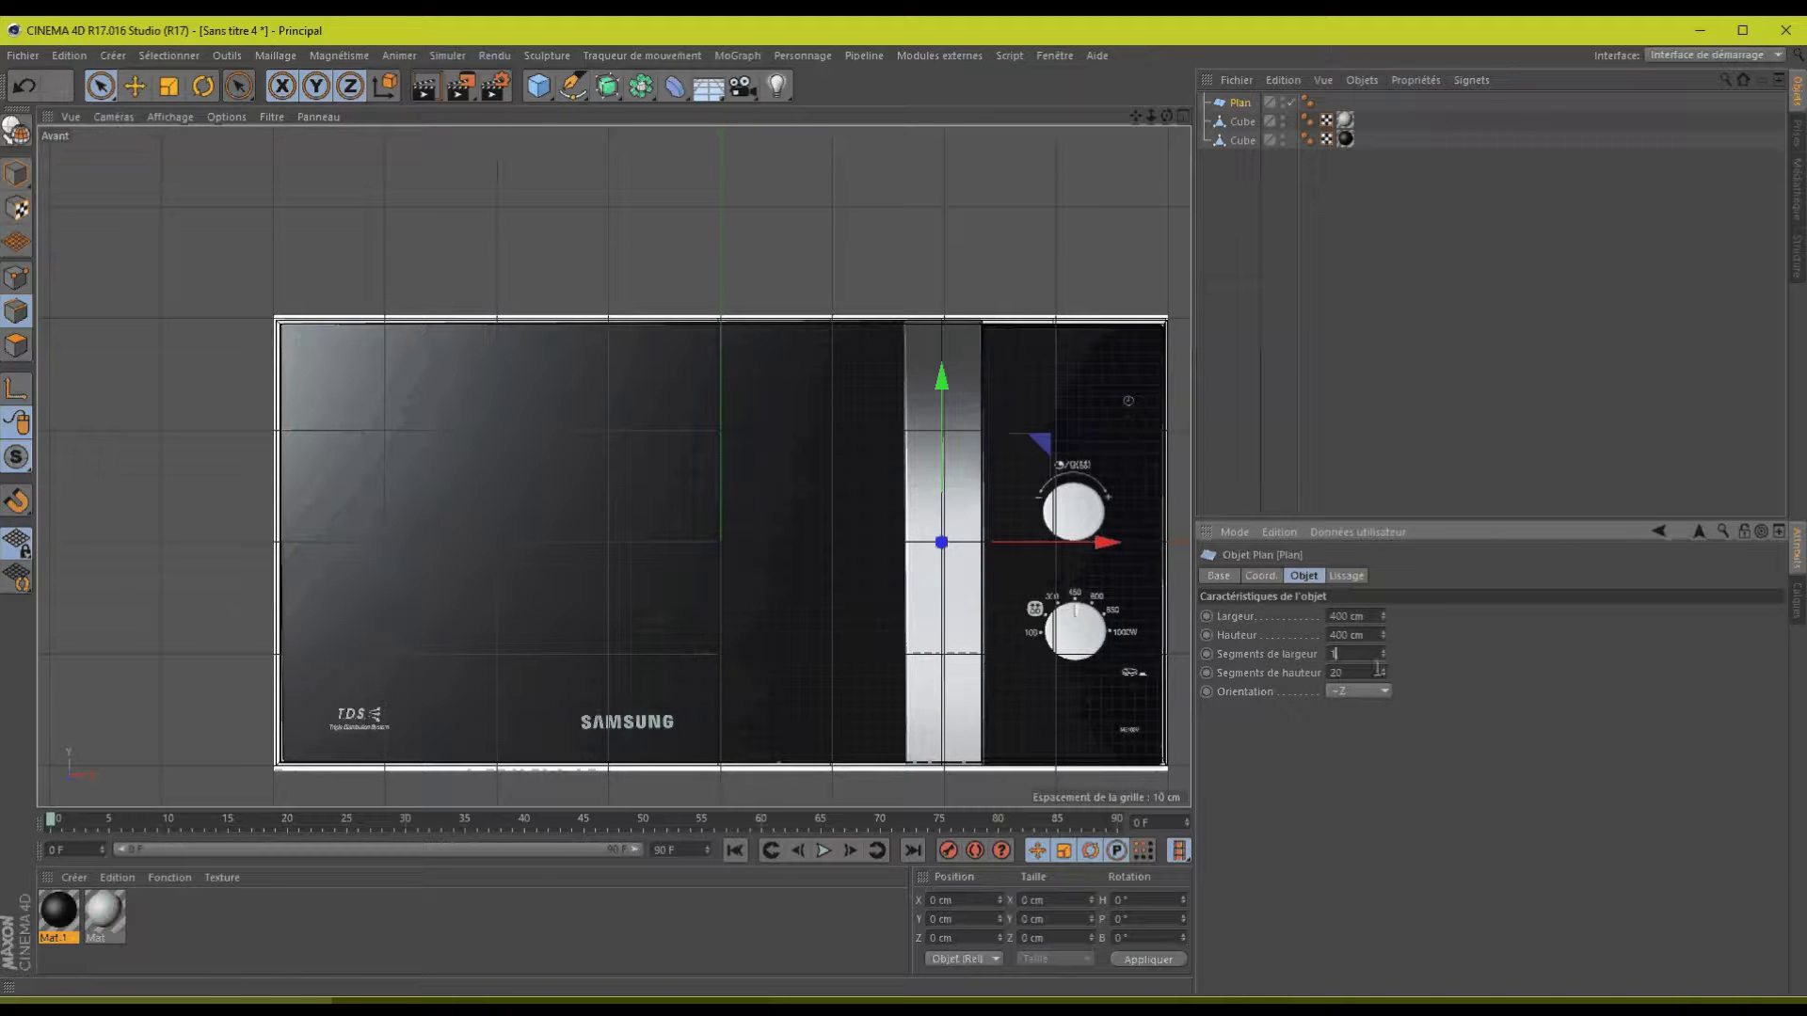
left_click_drag(1378, 669, 943, 652)
type("1")
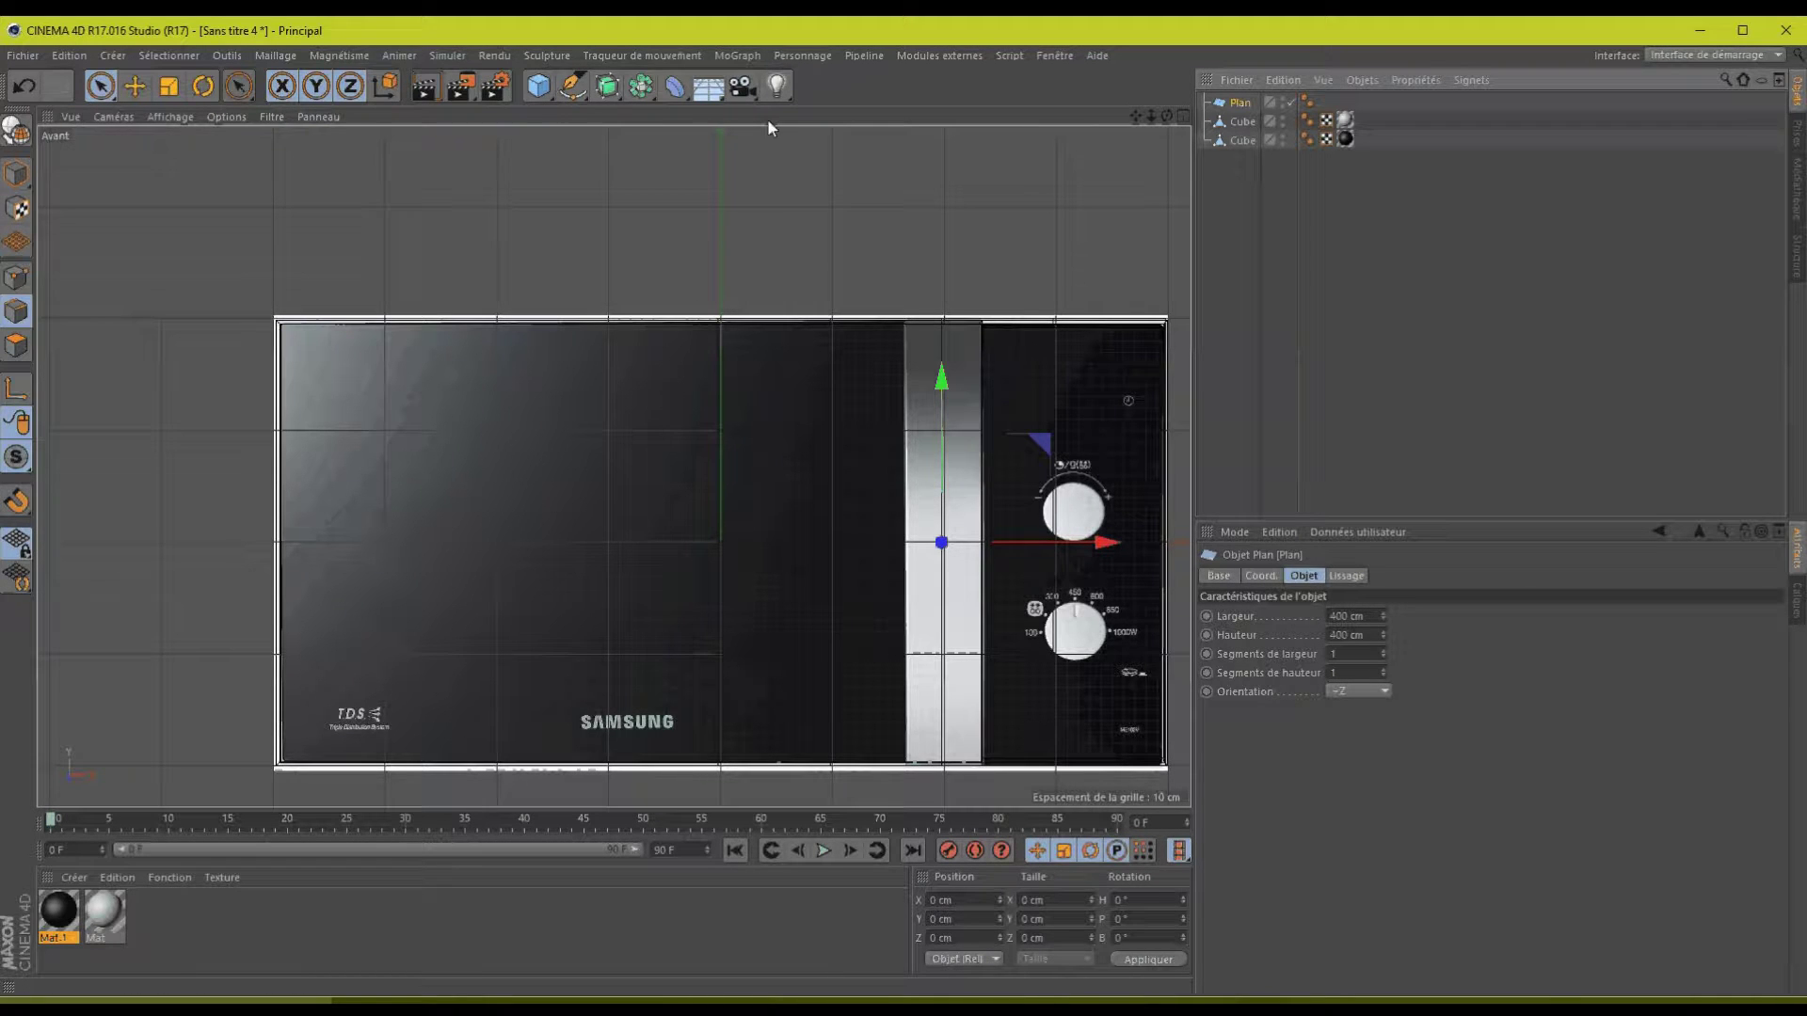
type("c")
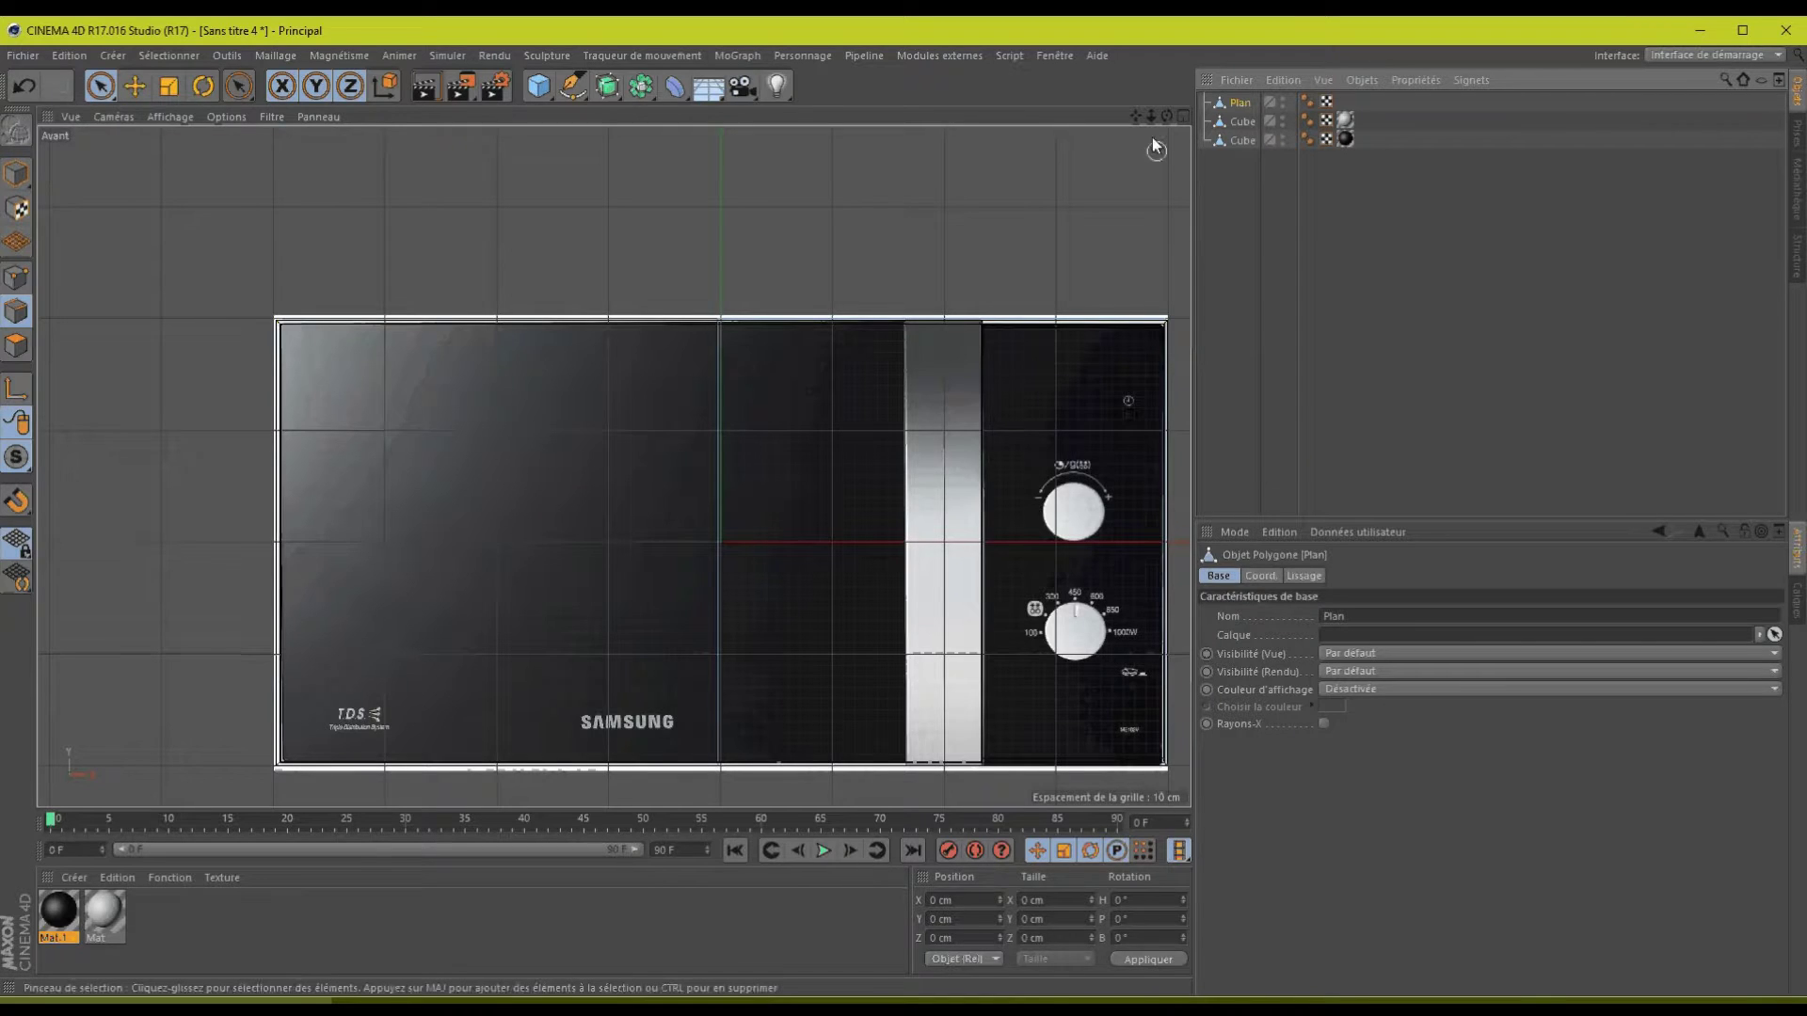
- Scale the plane along X to about 67 cm so it matches the width of the silver handle strip
left_click_drag(1135, 117, 1033, 97)
left_click(20, 167)
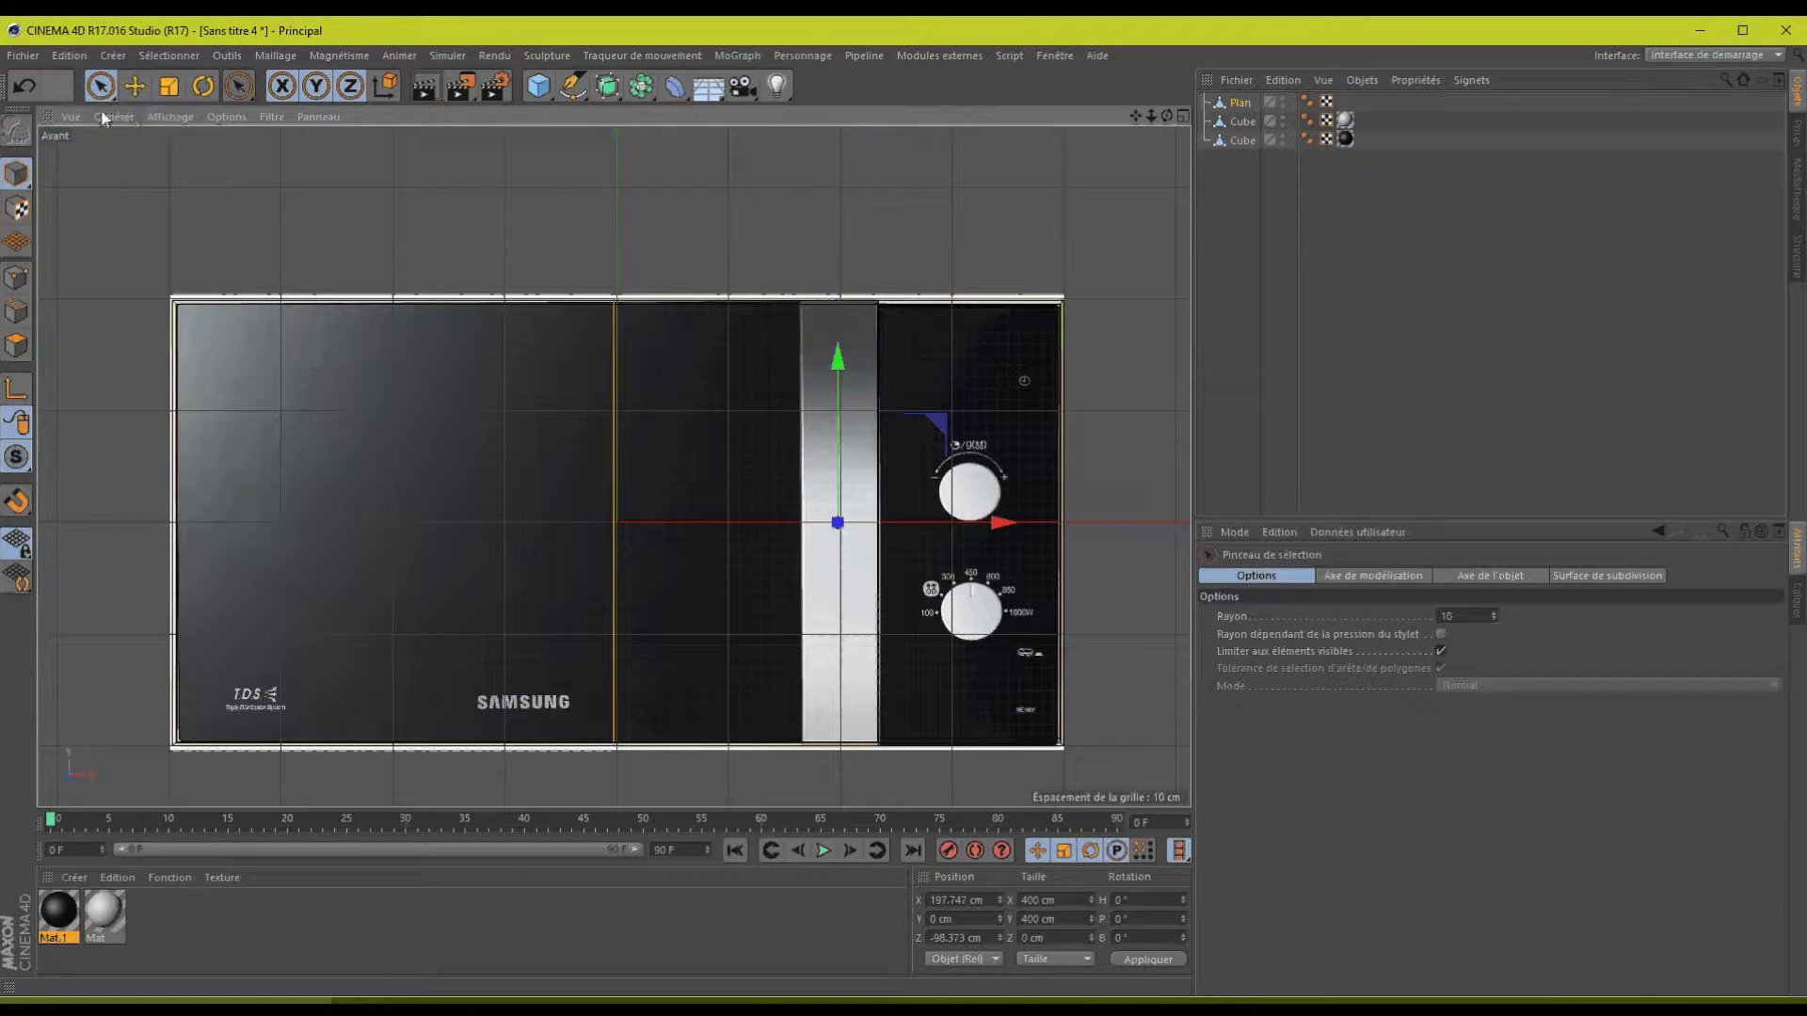
key("t")
left_click_drag(1005, 520, 866, 524)
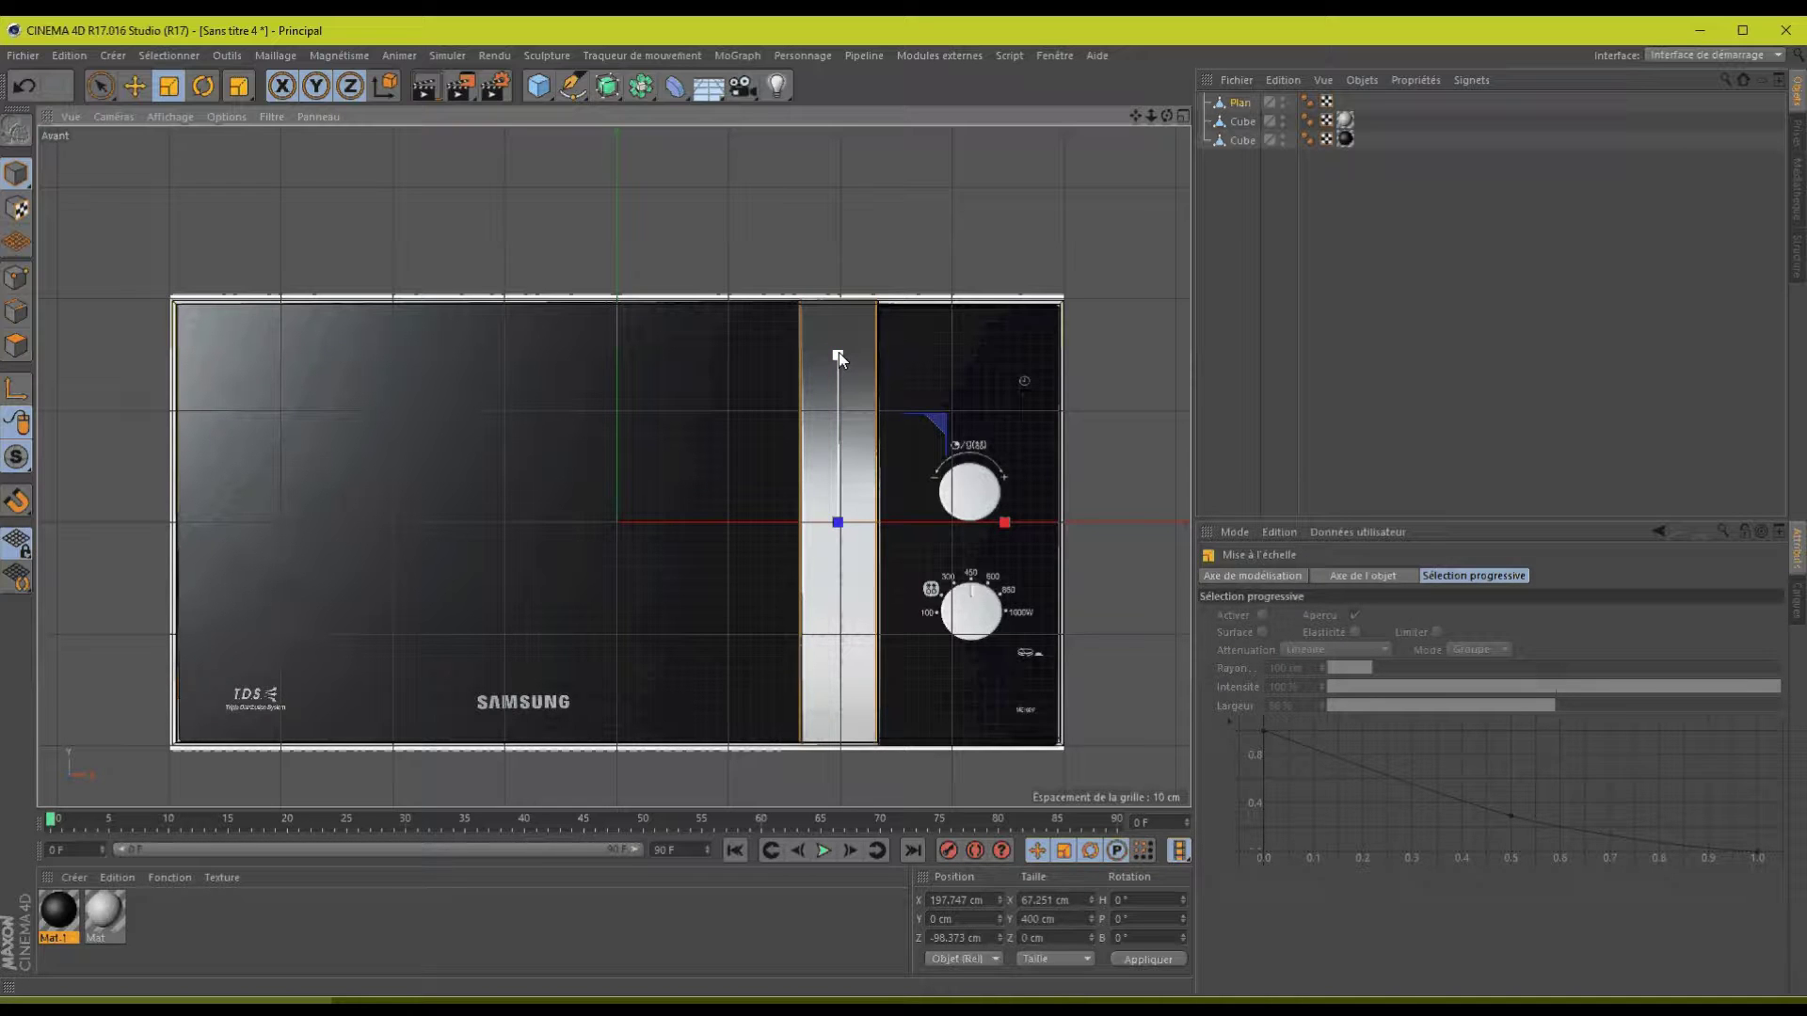
- Scale the plane along Y to about 393 cm so it fits within the microwave front's height
left_click(1185, 115)
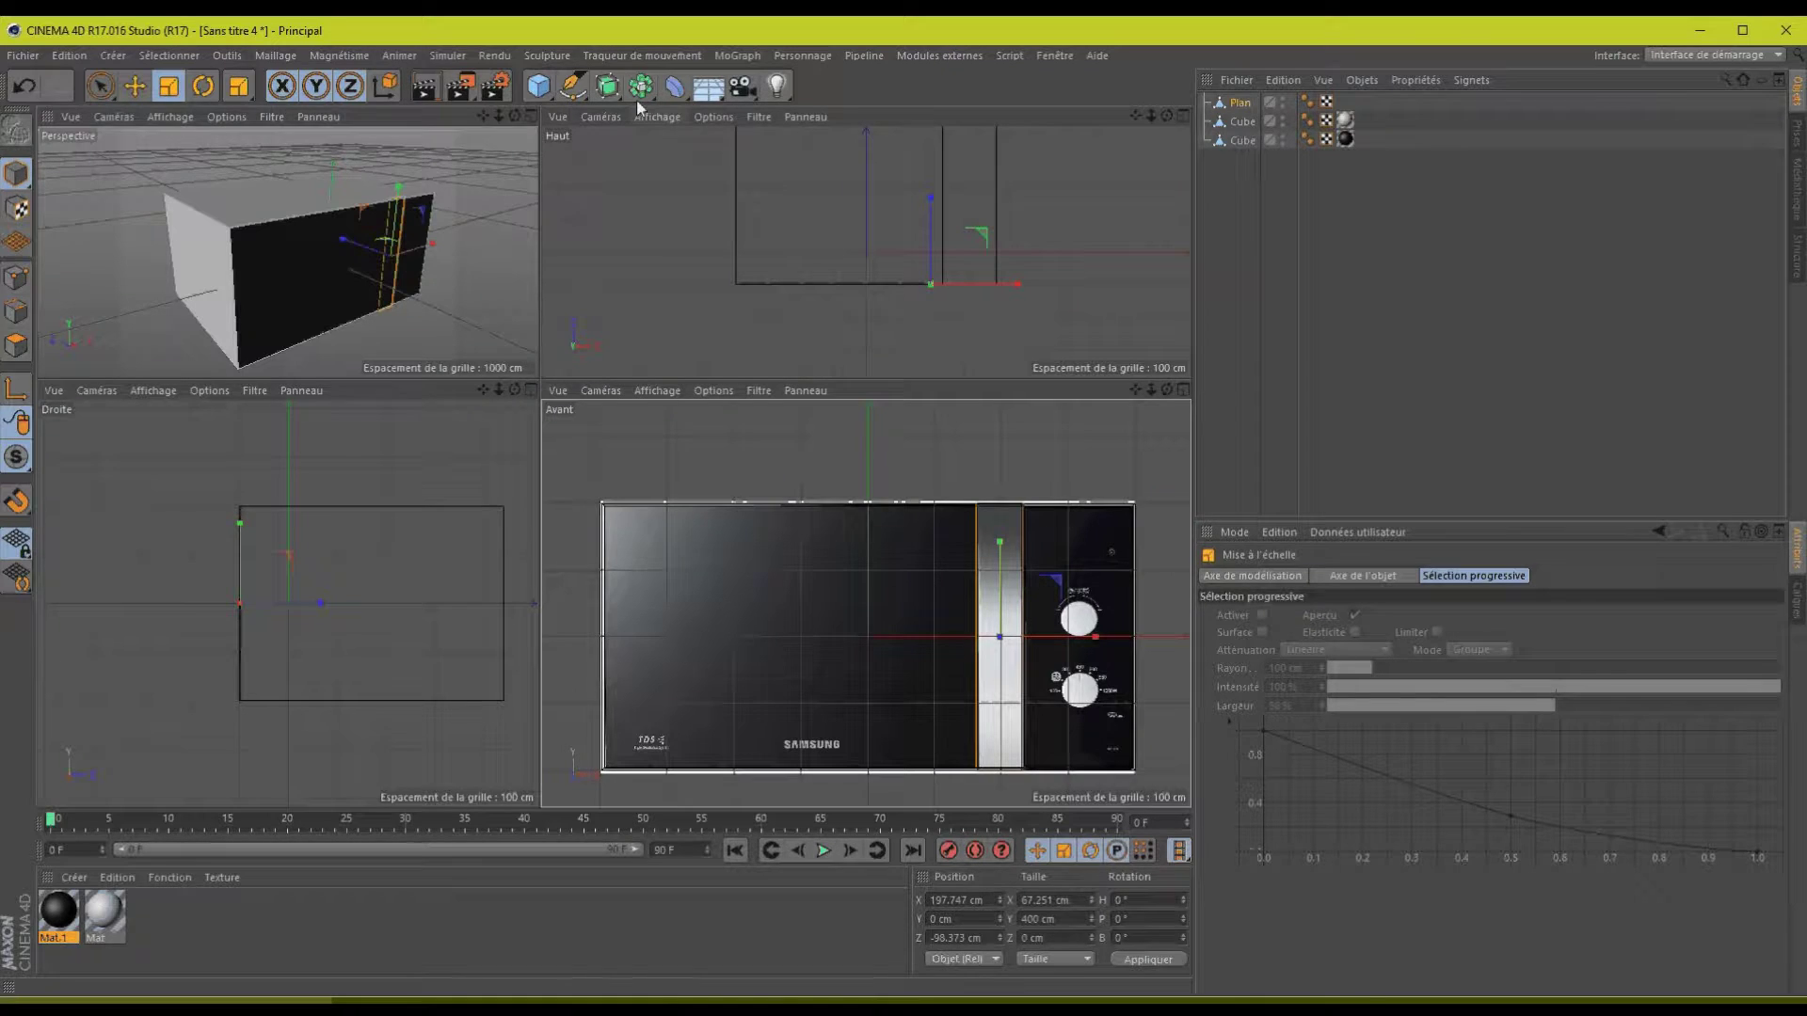
left_click(531, 116)
left_click_drag(847, 470, 828, 527, "alt")
left_click_drag(1137, 117, 906, 107)
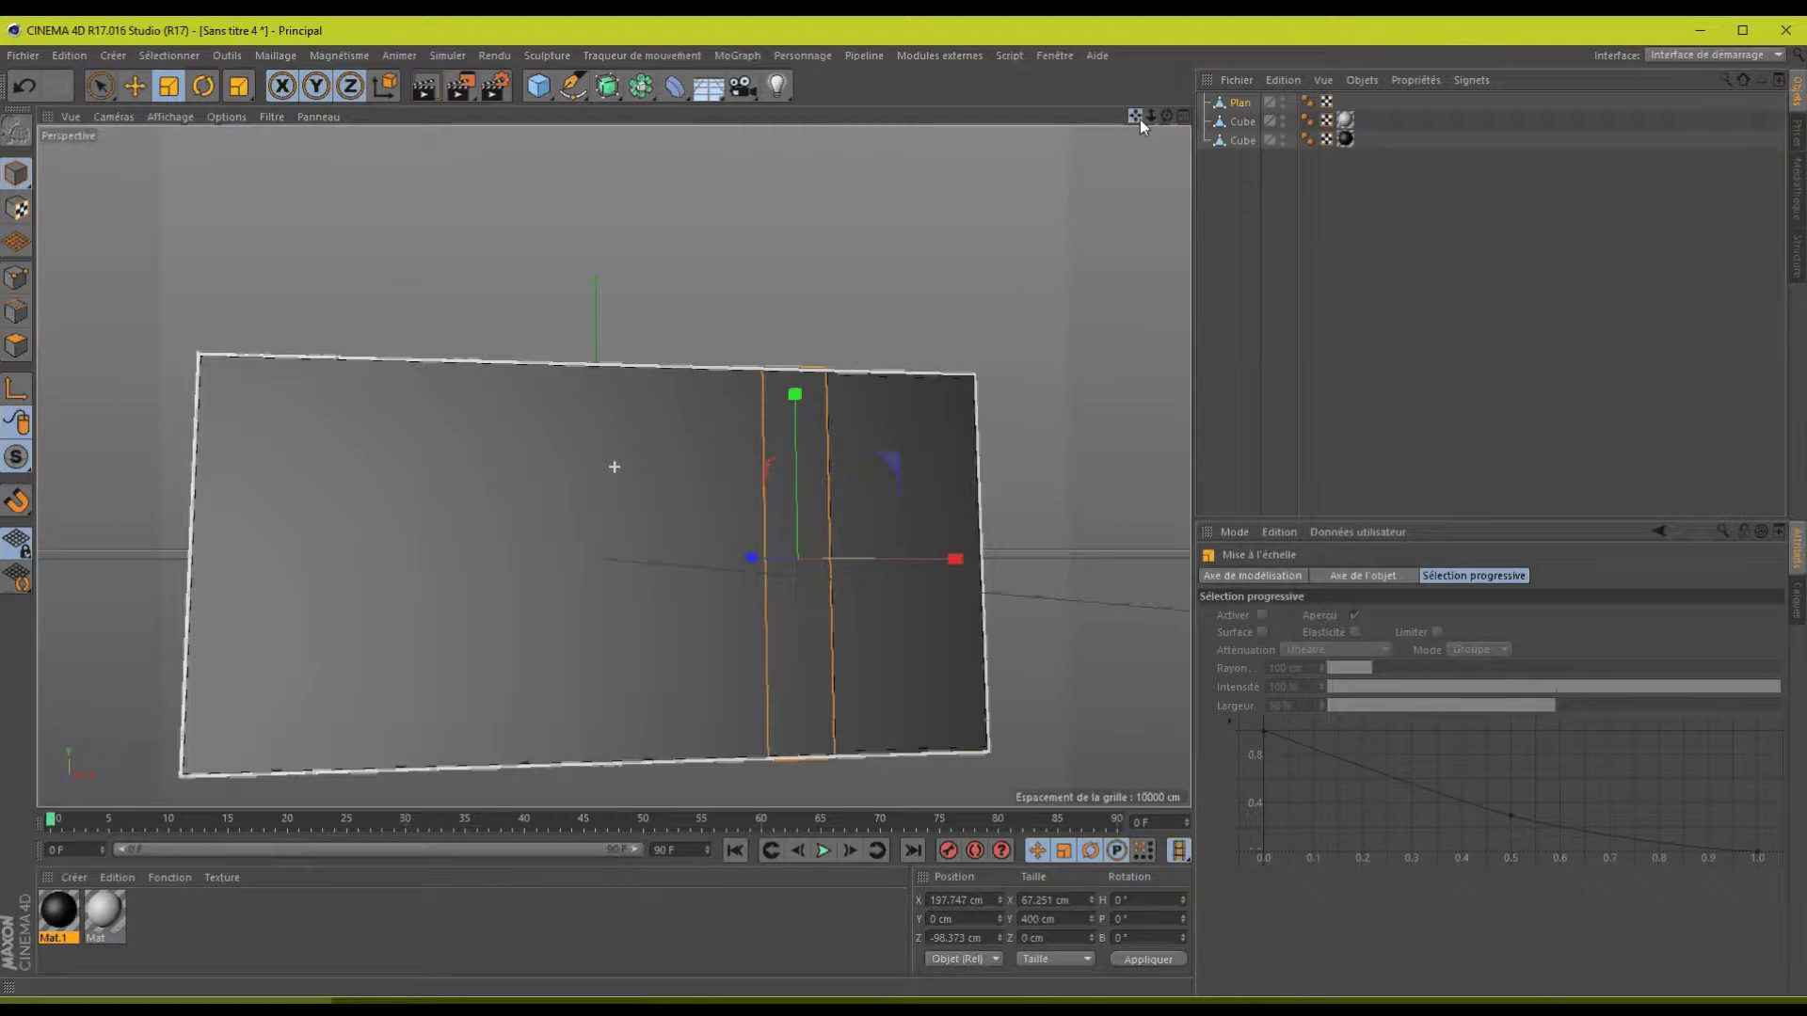
left_click_drag(1139, 120, 1136, 120)
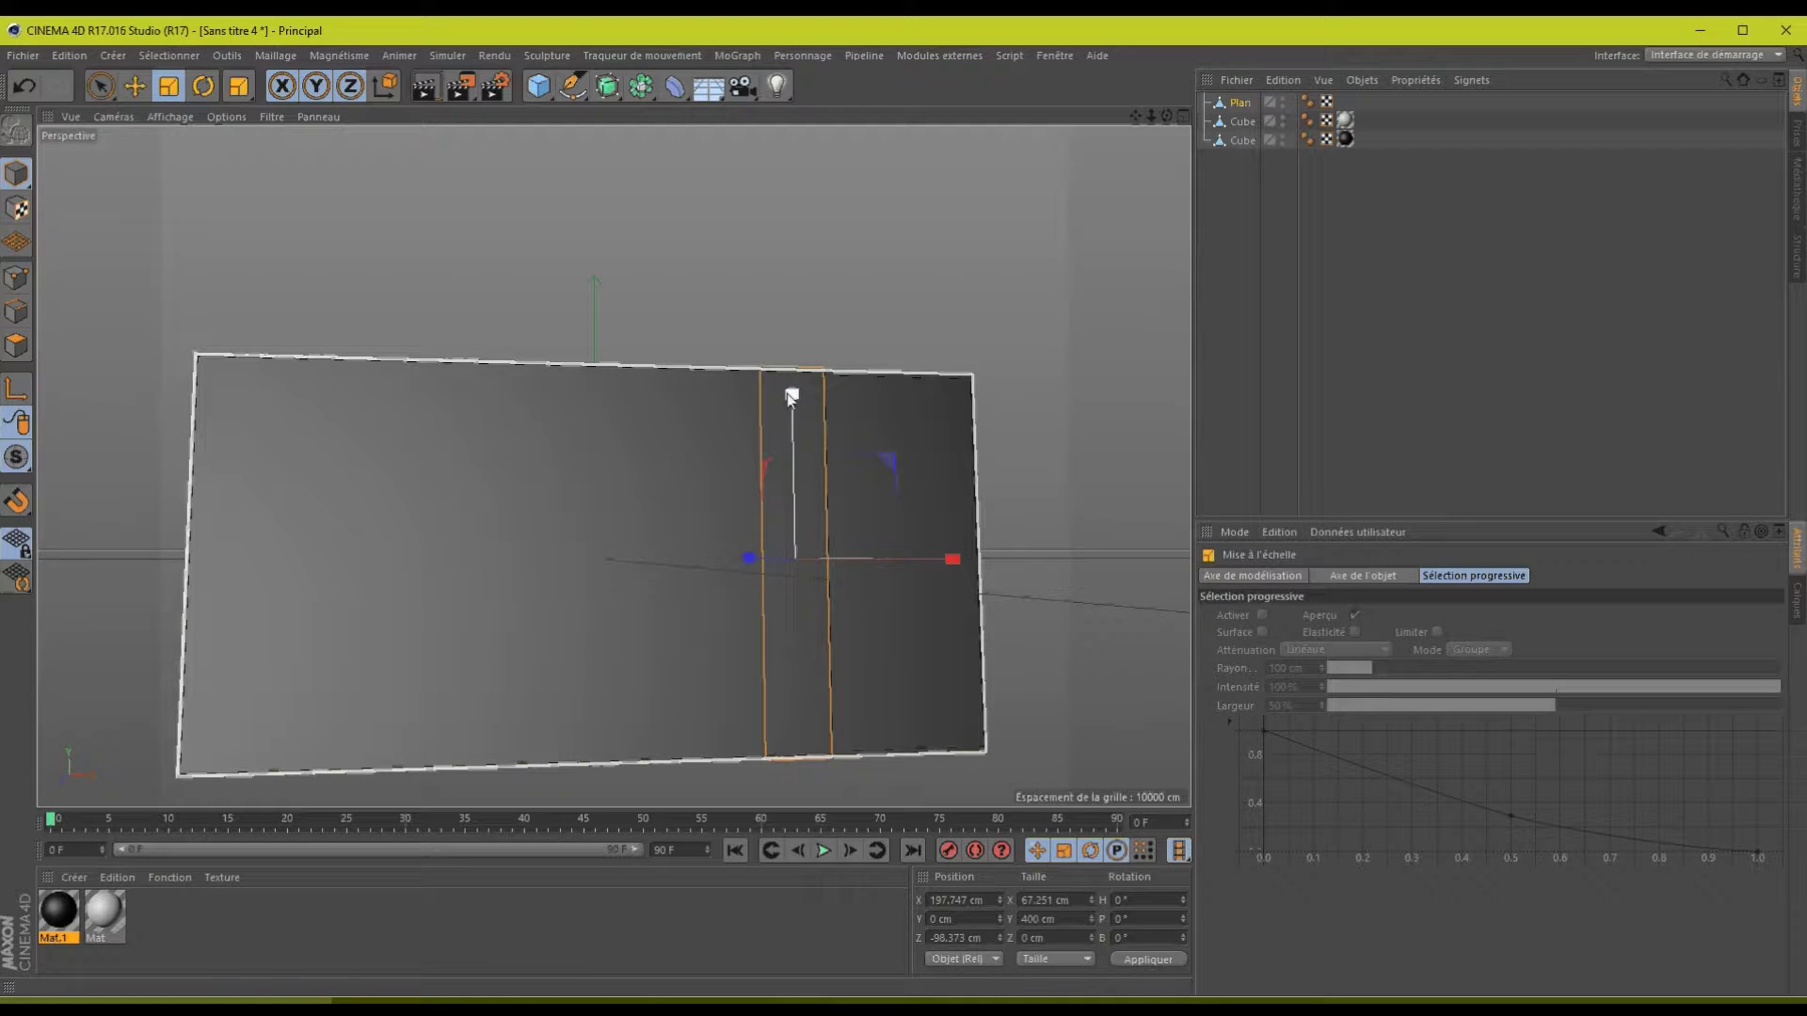
left_click_drag(792, 396, 792, 406)
- Switch to polygon mode and select the handle plane's polygon, with the selection brush active
left_click(1182, 116)
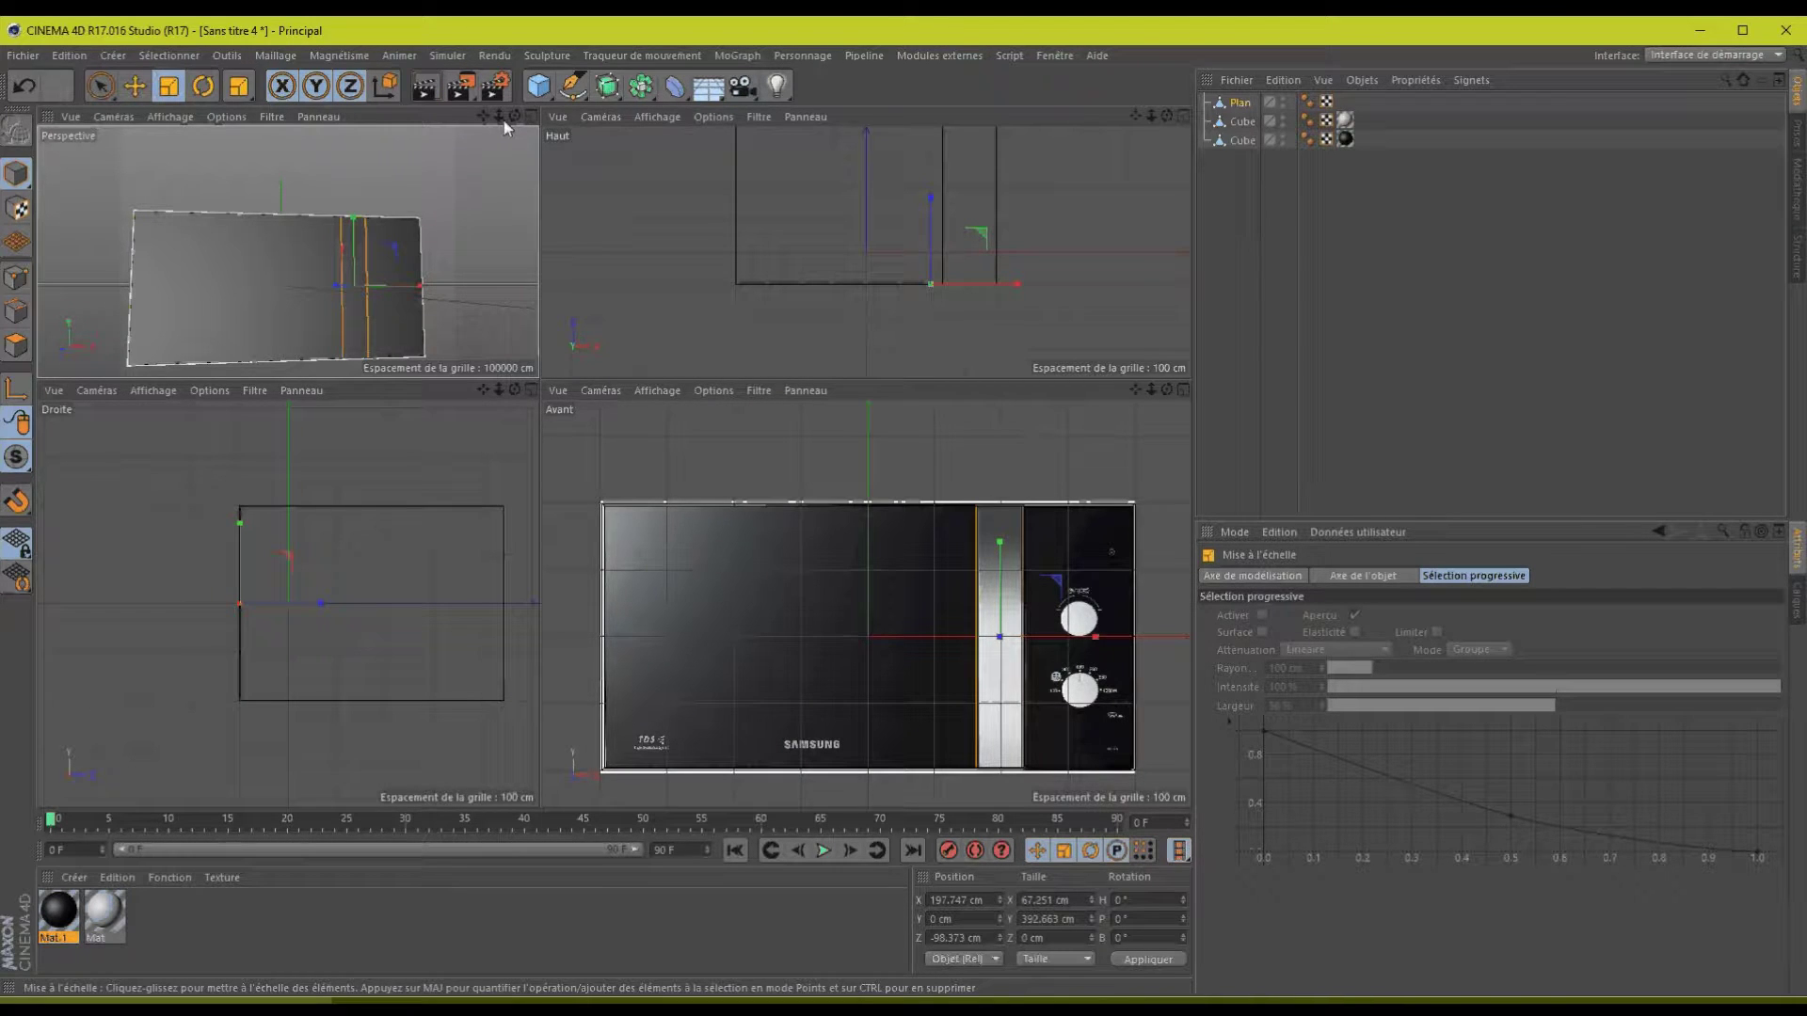
left_click(528, 117)
mouse_move(1168, 114)
left_mouse_down()
mouse_move(895, 507)
mouse_move(1144, 137)
left_mouse_up()
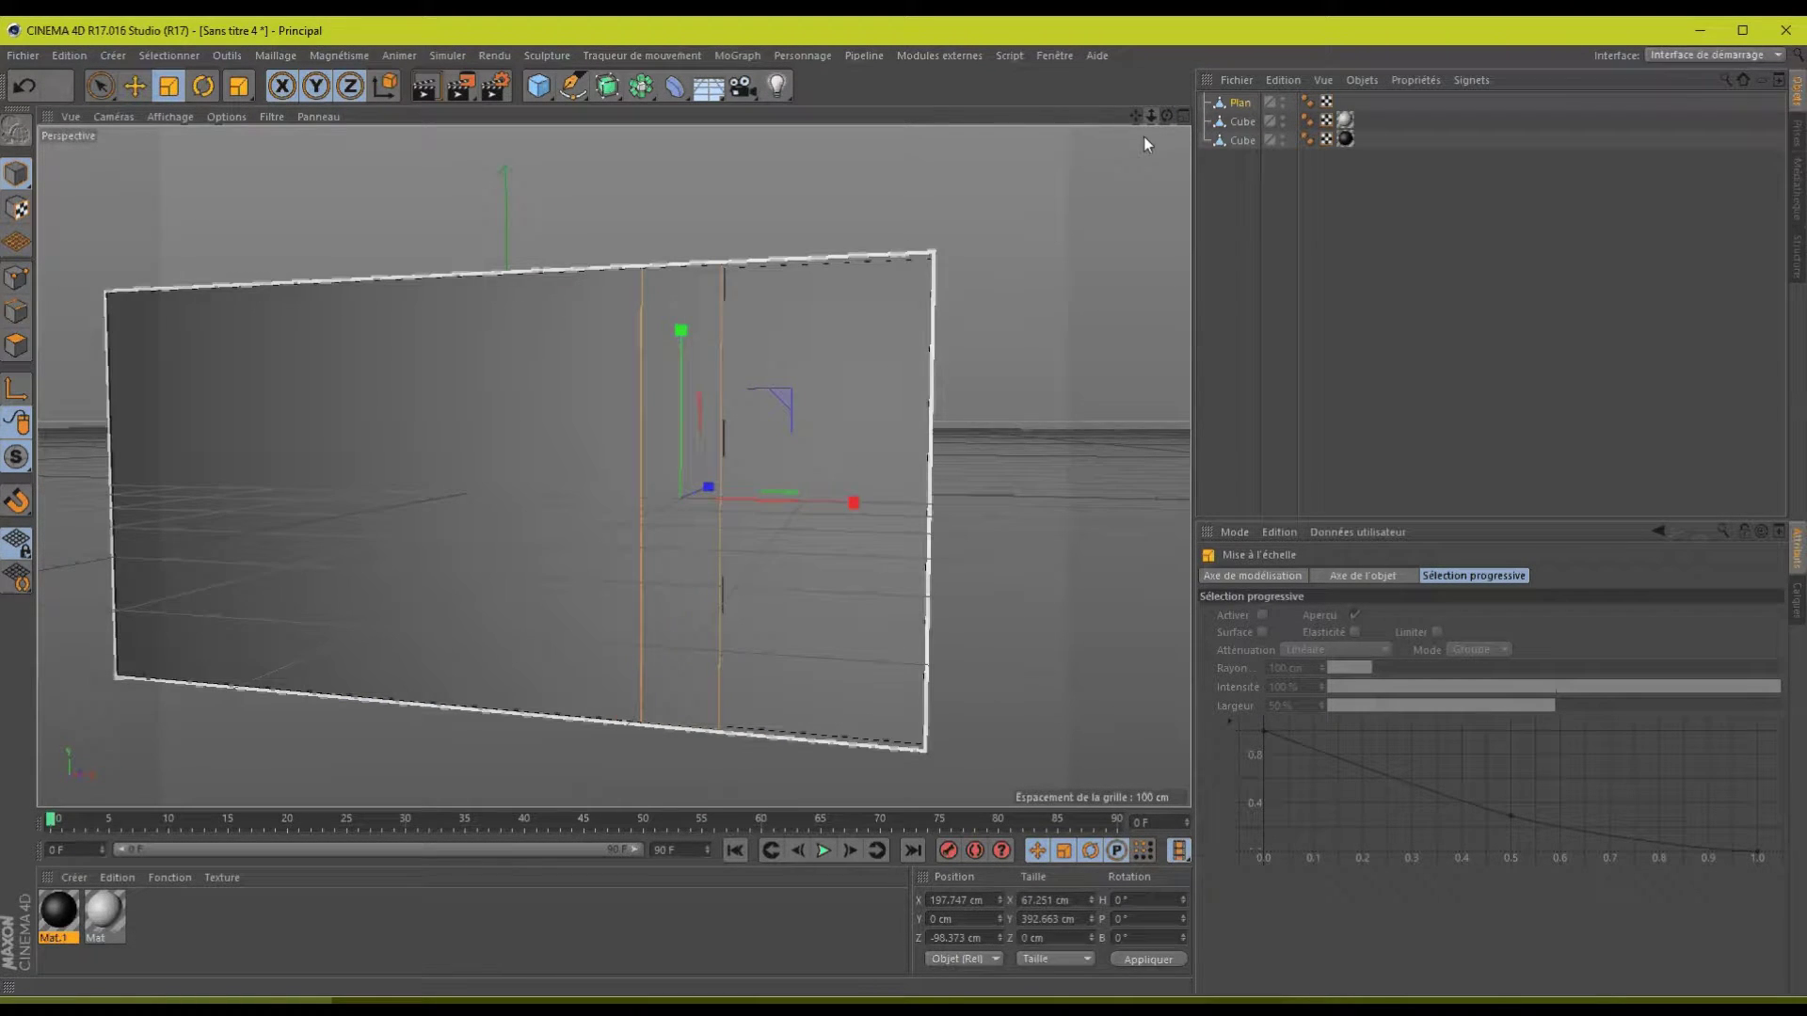
left_click(16, 346)
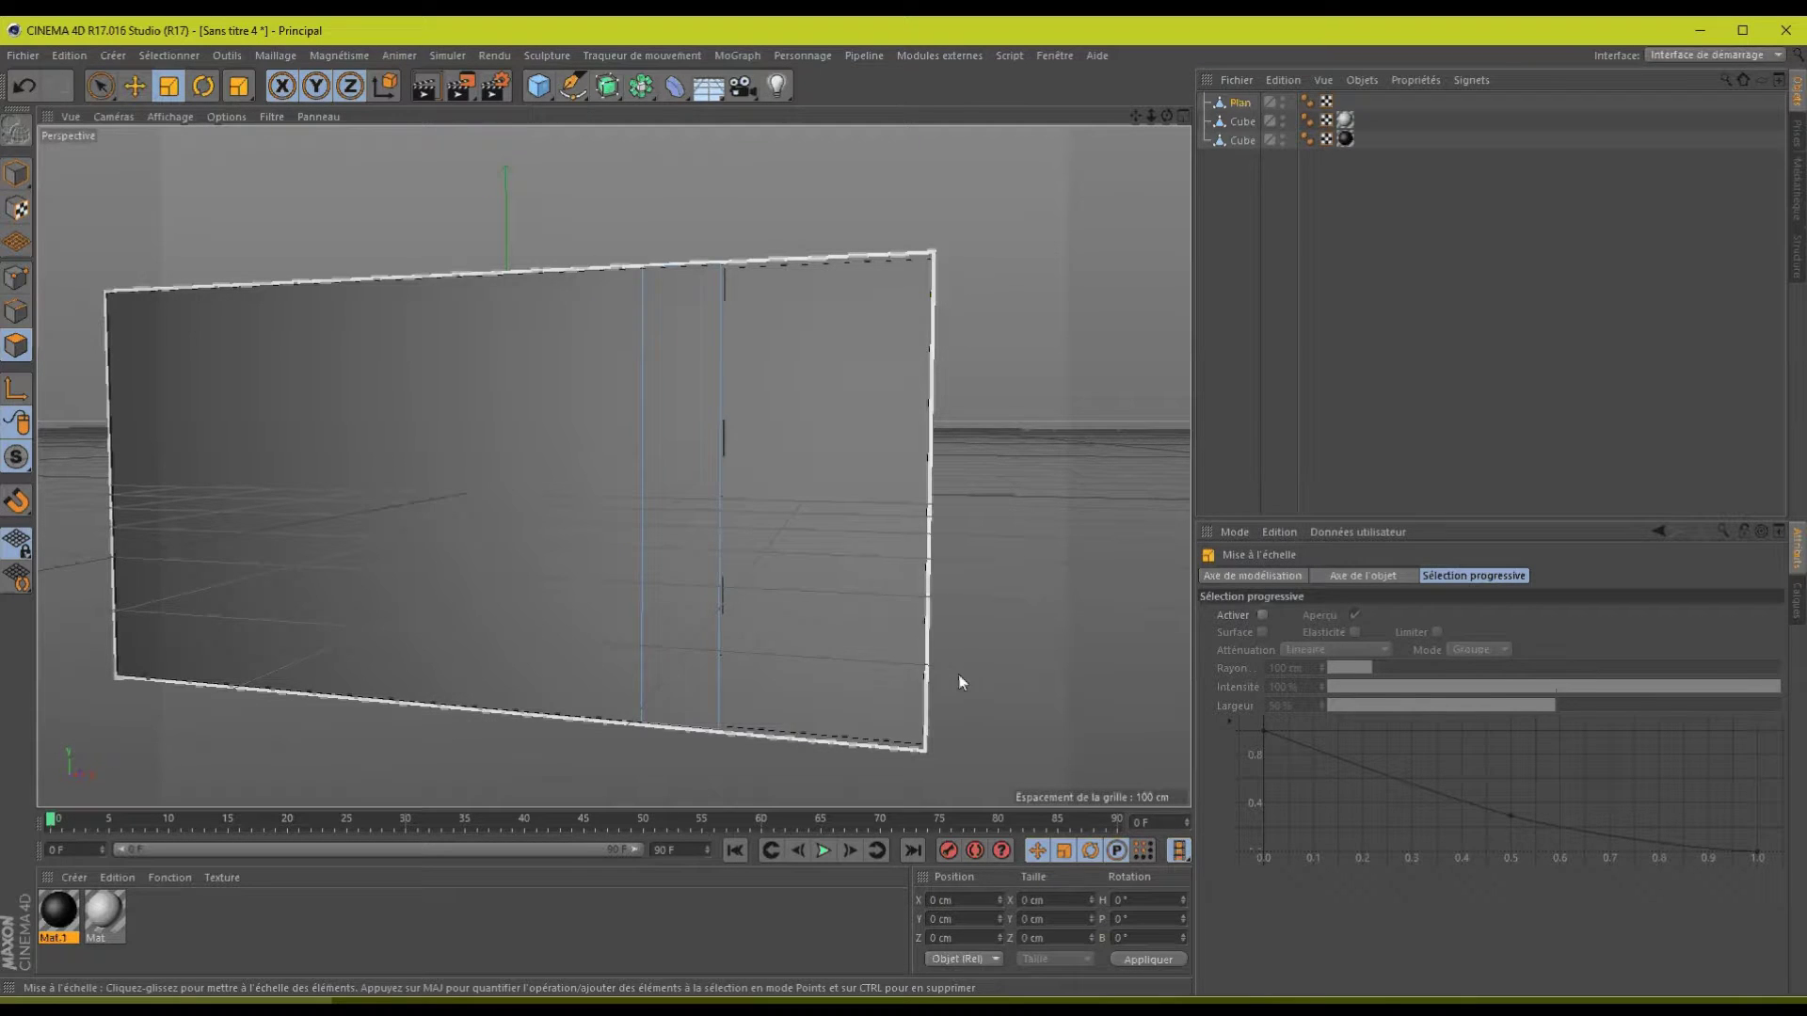
left_click(653, 452)
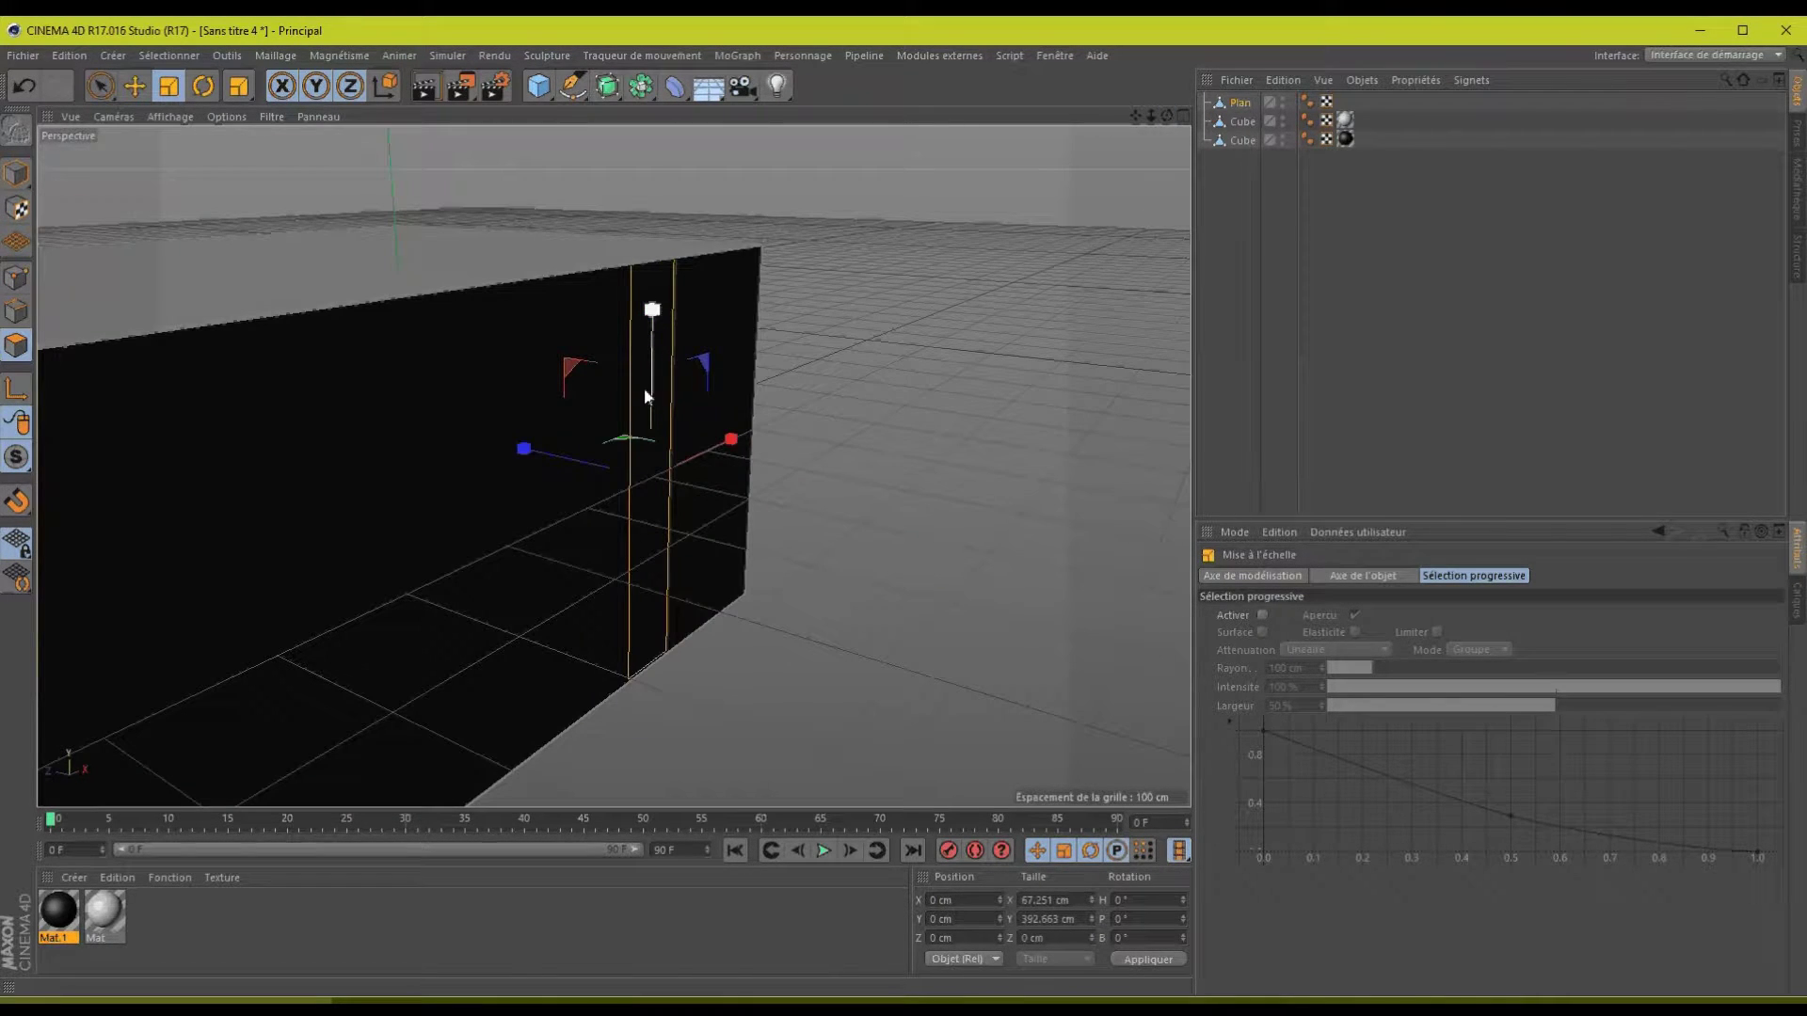
right_click(645, 395)
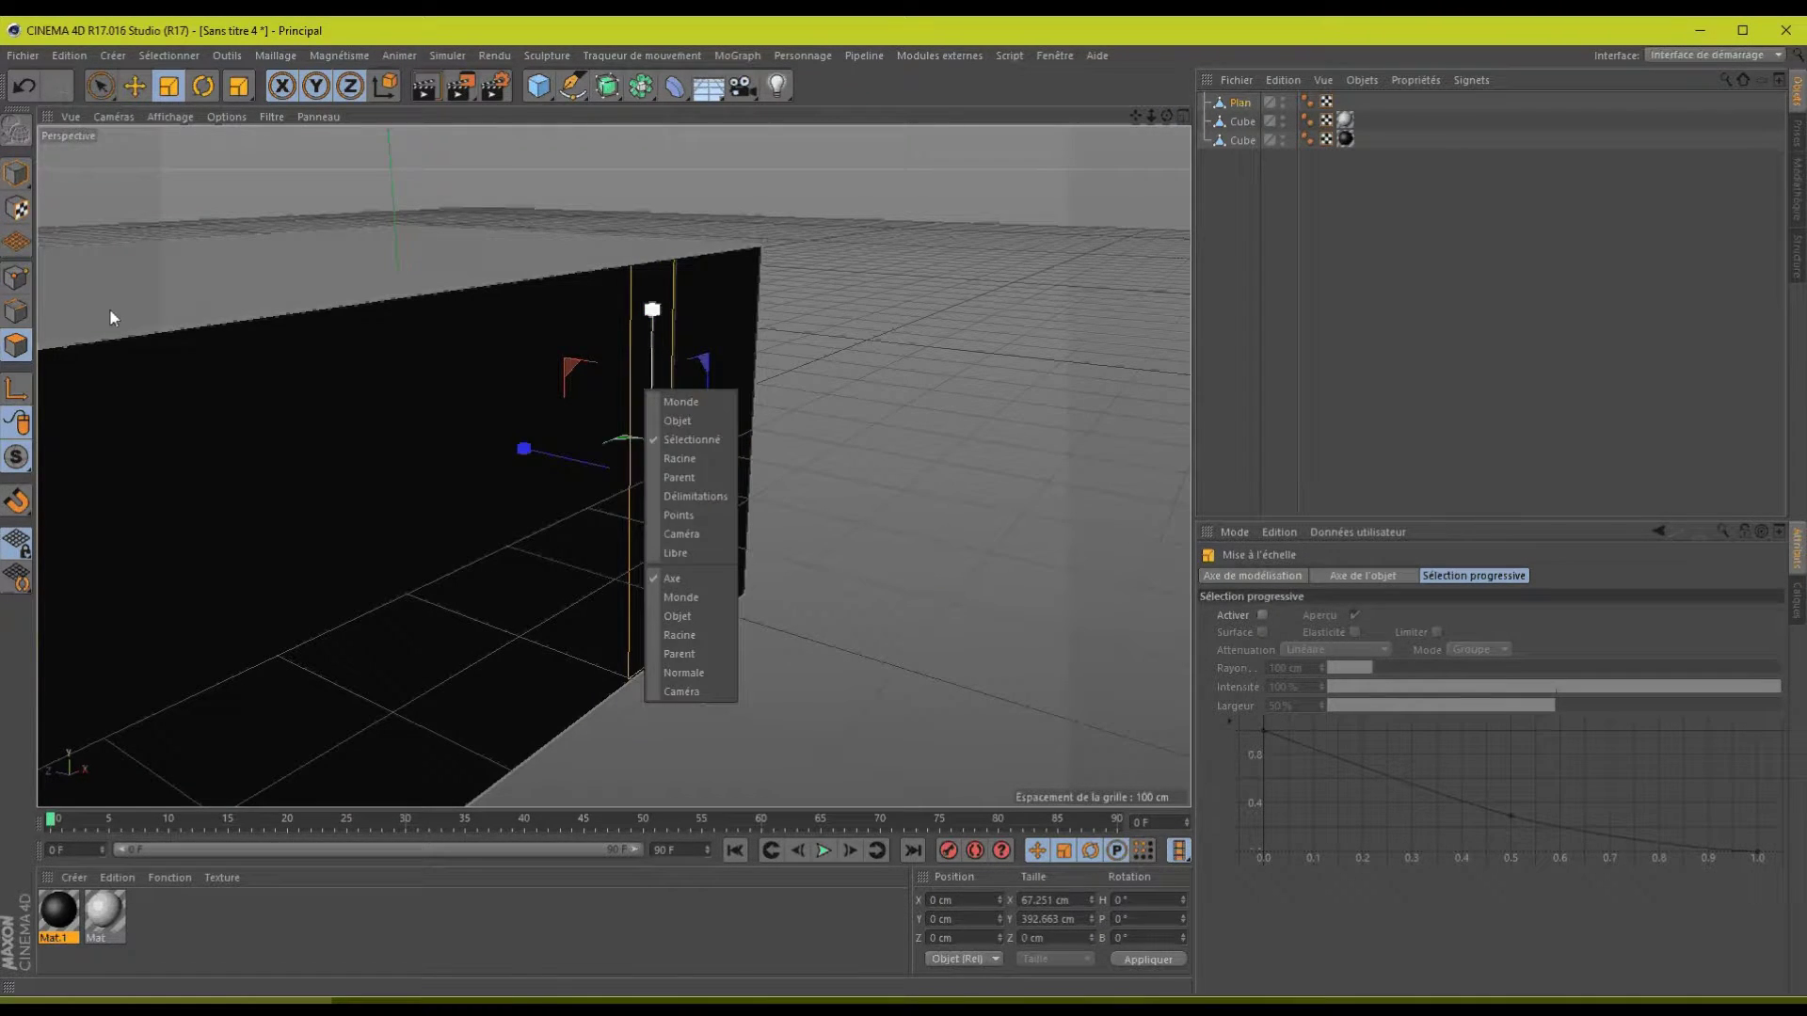
left_click(104, 90)
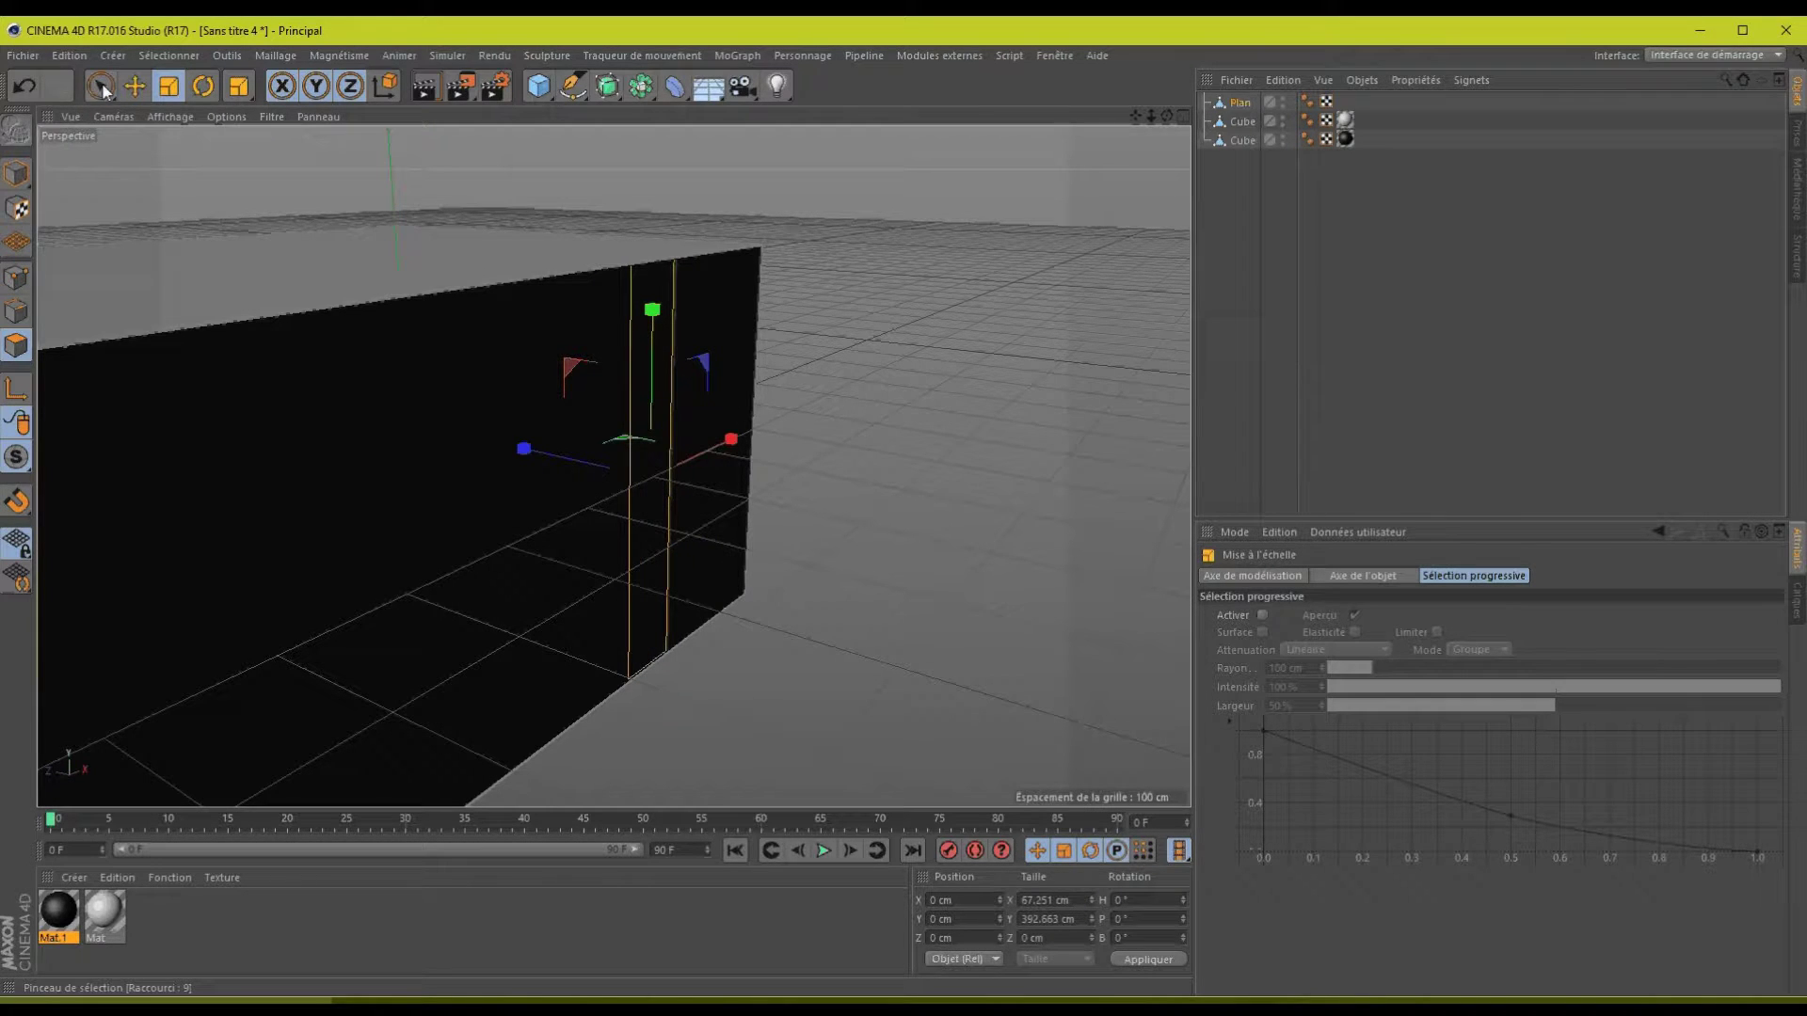
left_click(100, 89)
- Look at the handle in the microwave photo in the browser and return to Cinema 4D
right_click(633, 399)
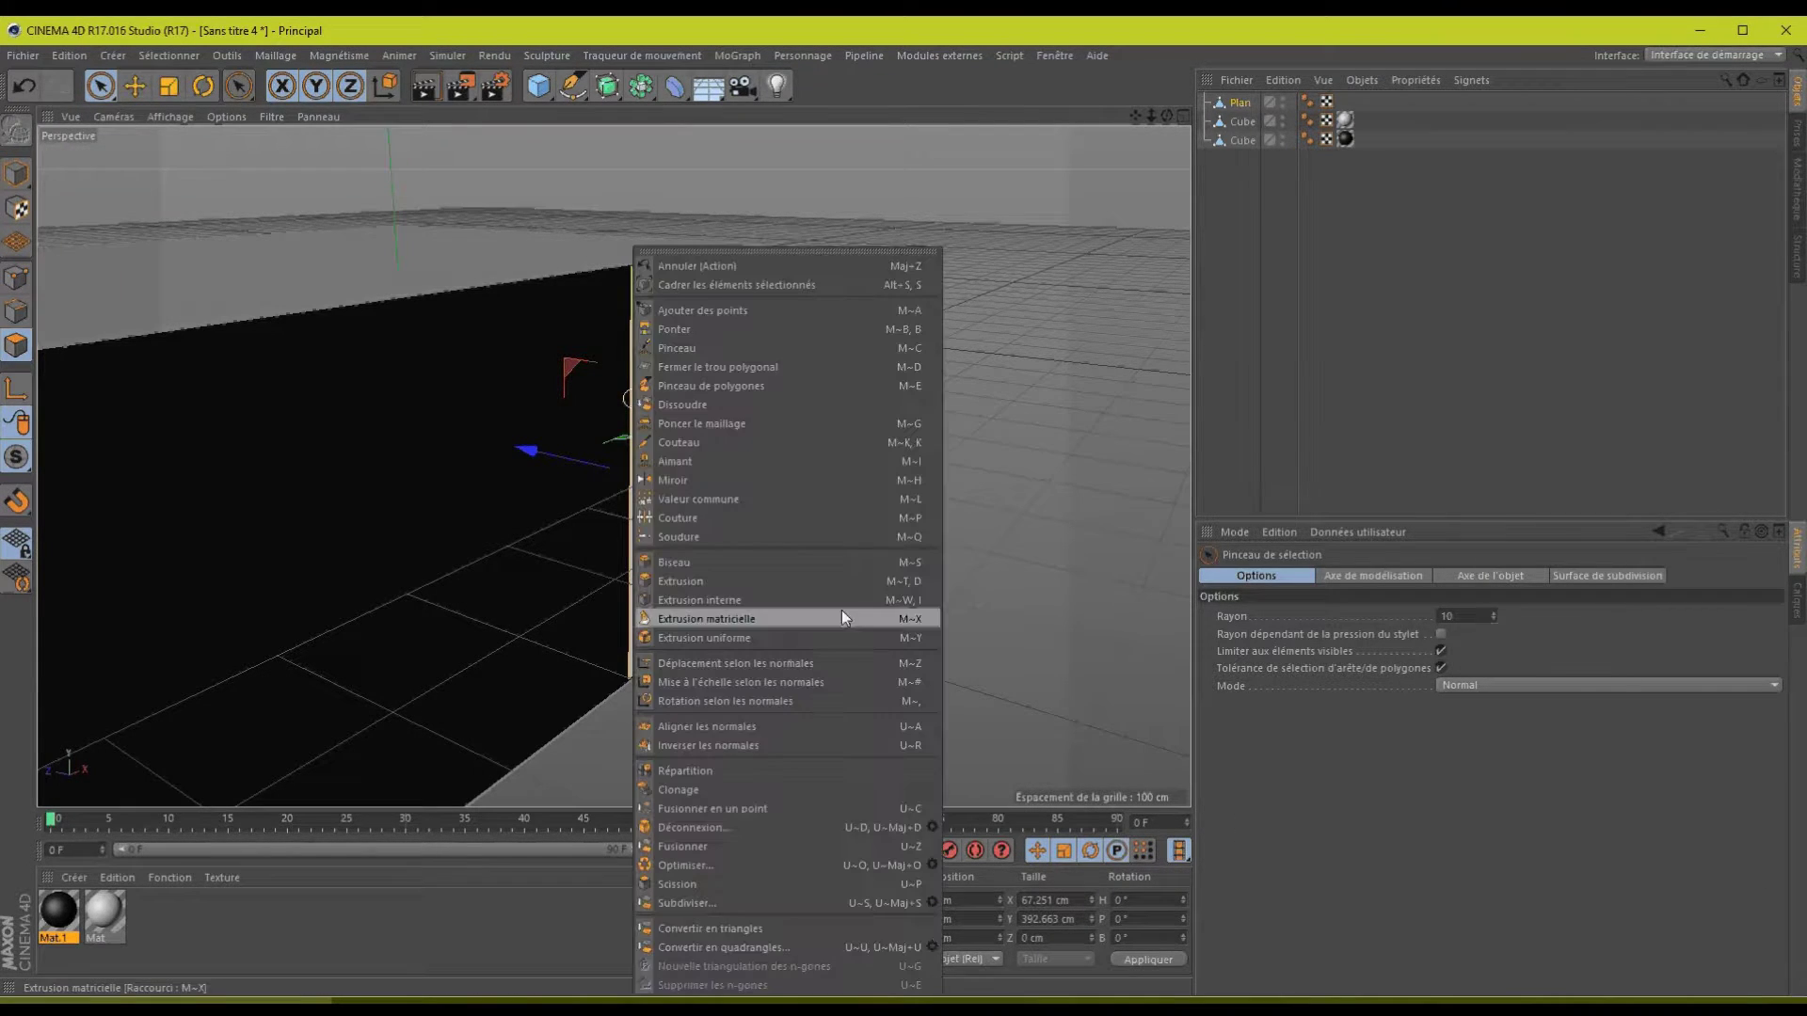
left_click(754, 564)
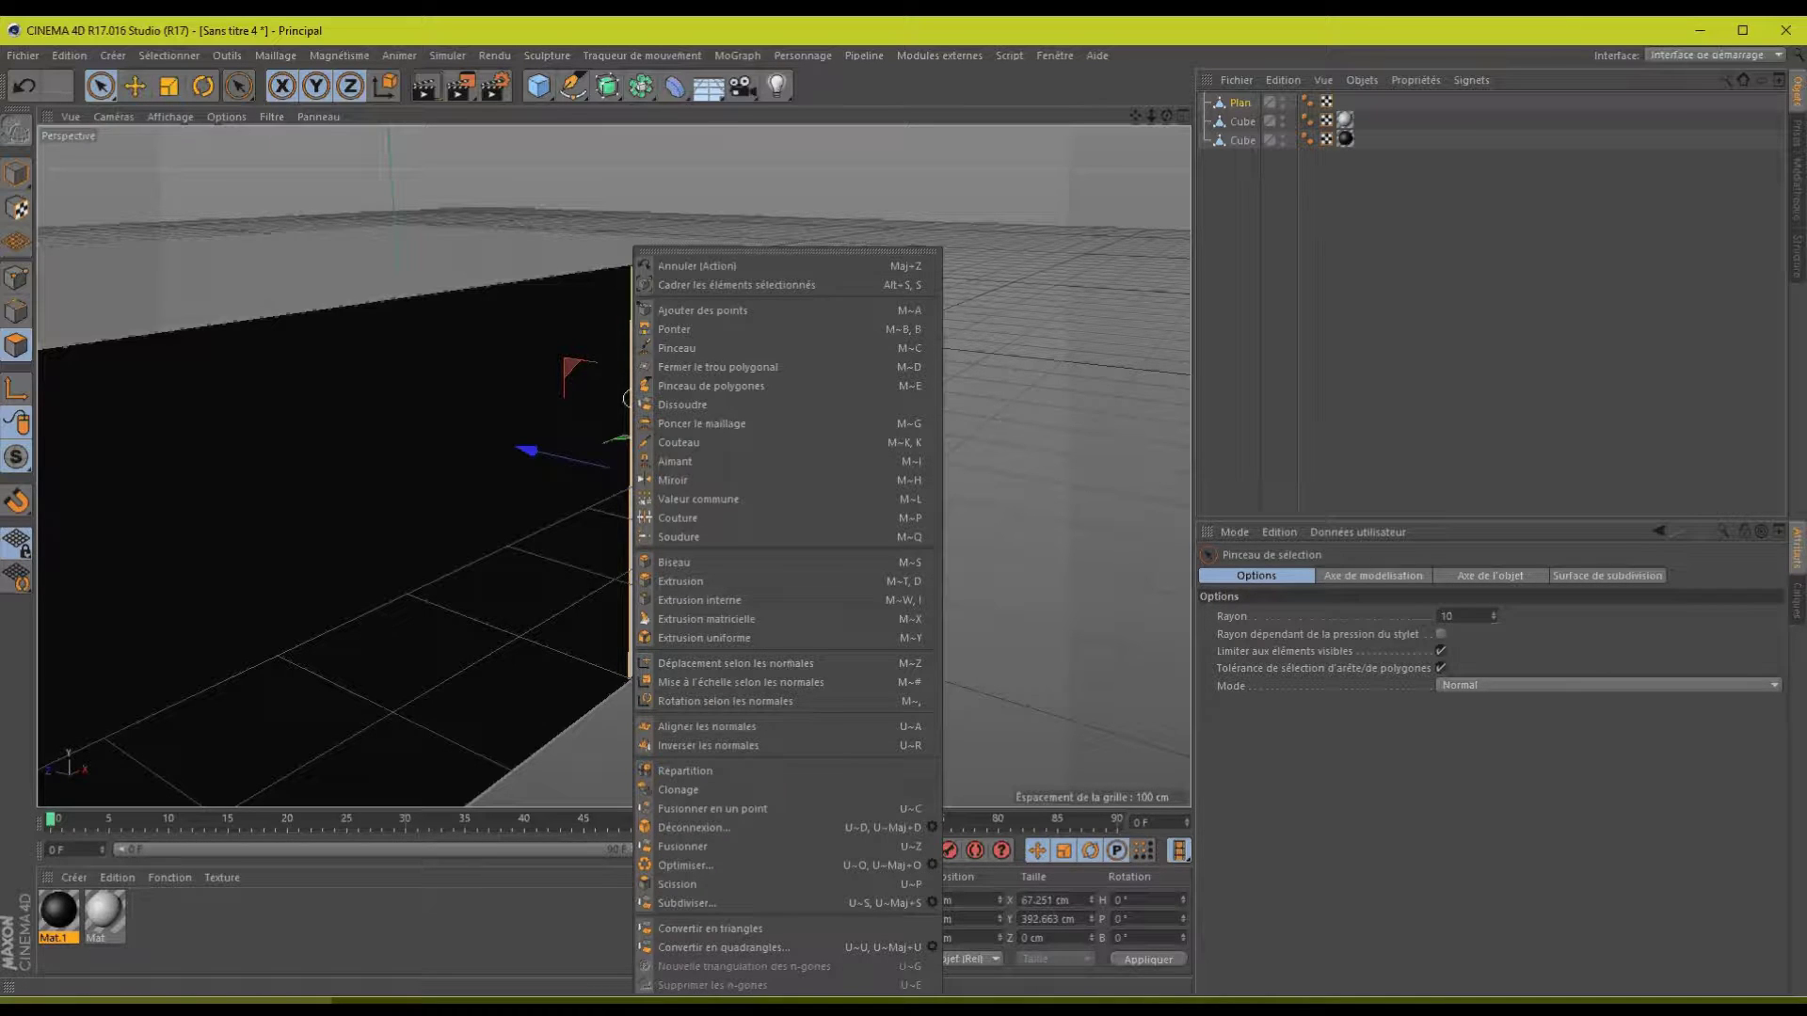
left_click_drag(0, 208, 1007, 208)
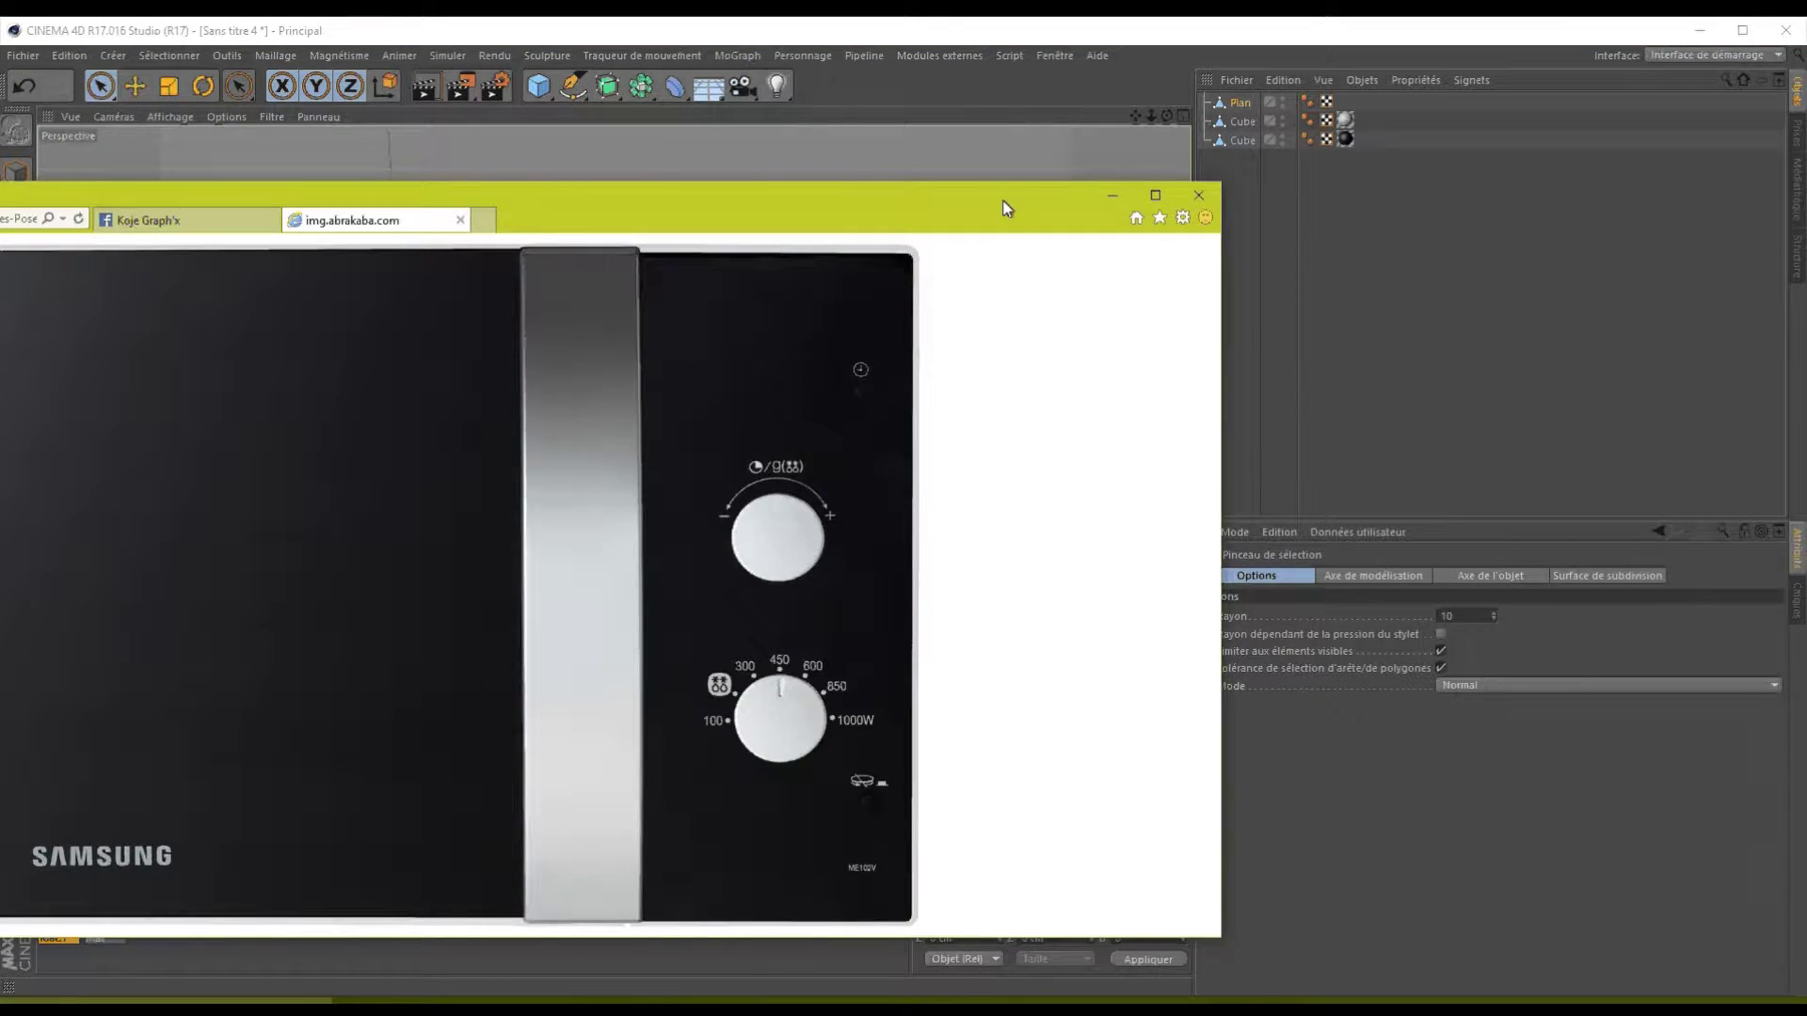
key("alt+Tab")
- Extrude the handle polygon about 61 cm out from the microwave front with caps (Couvercles) enabled
right_click(645, 386)
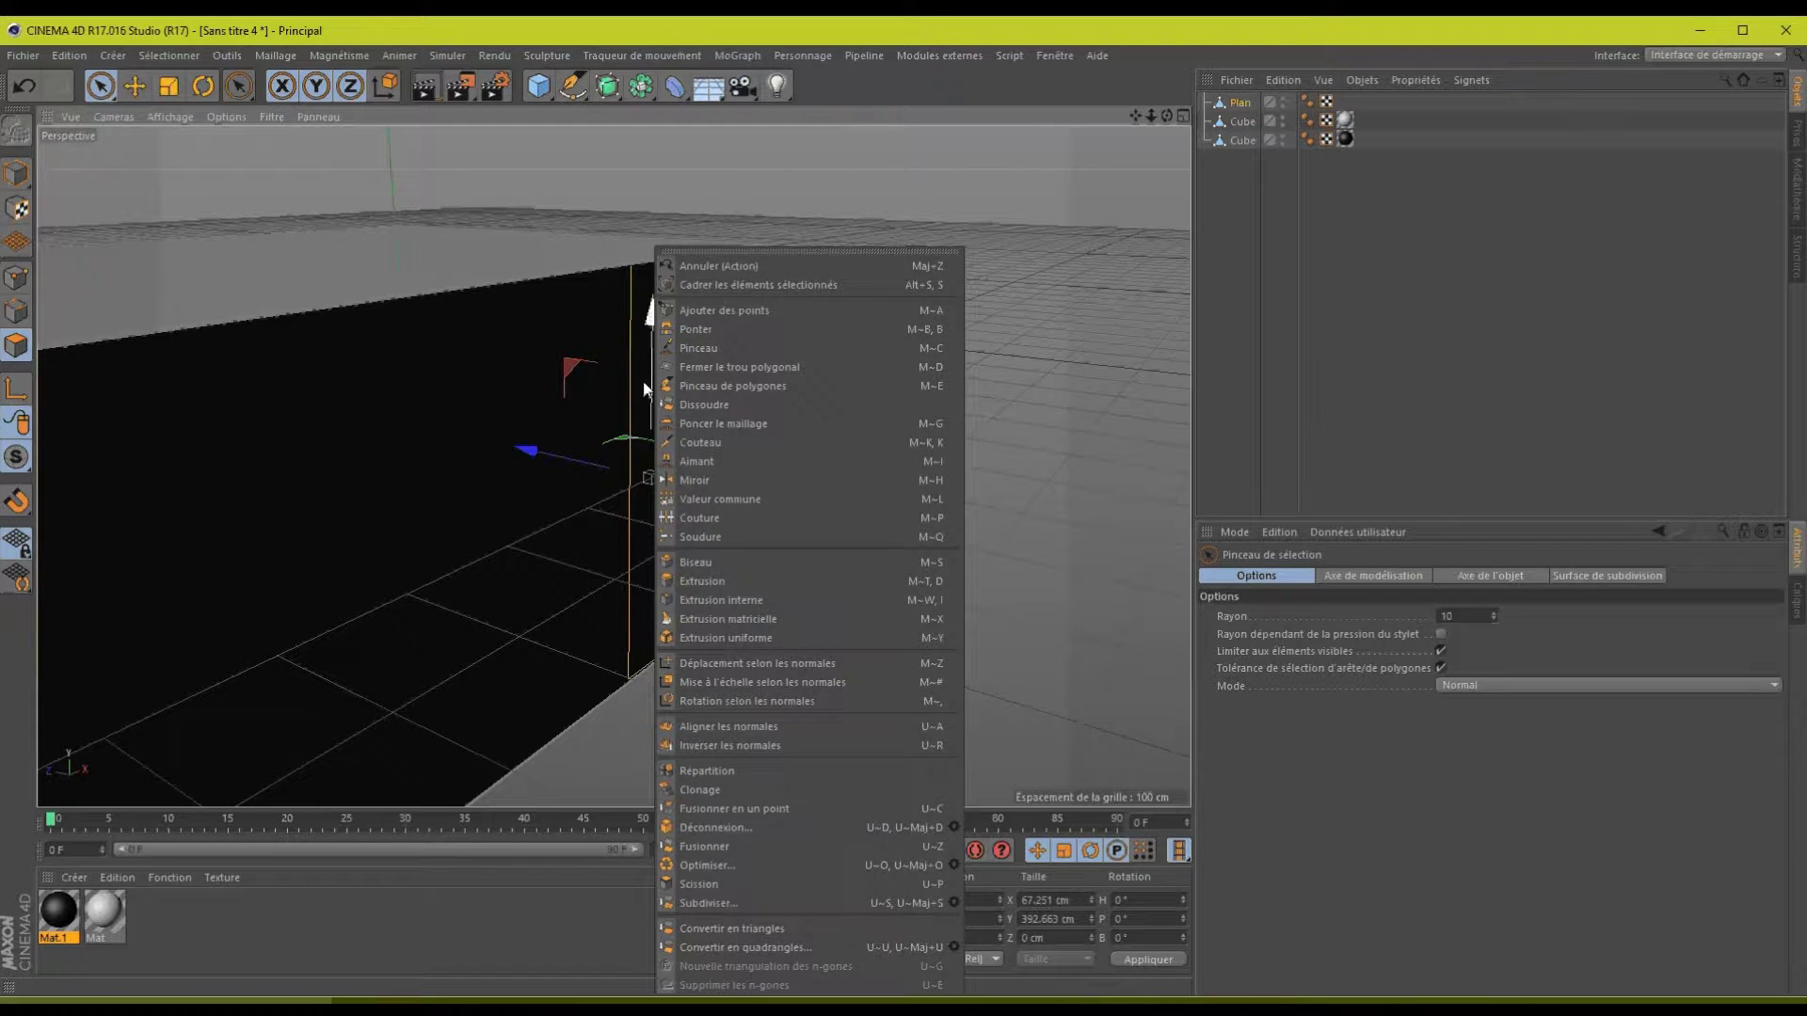
left_click(744, 593)
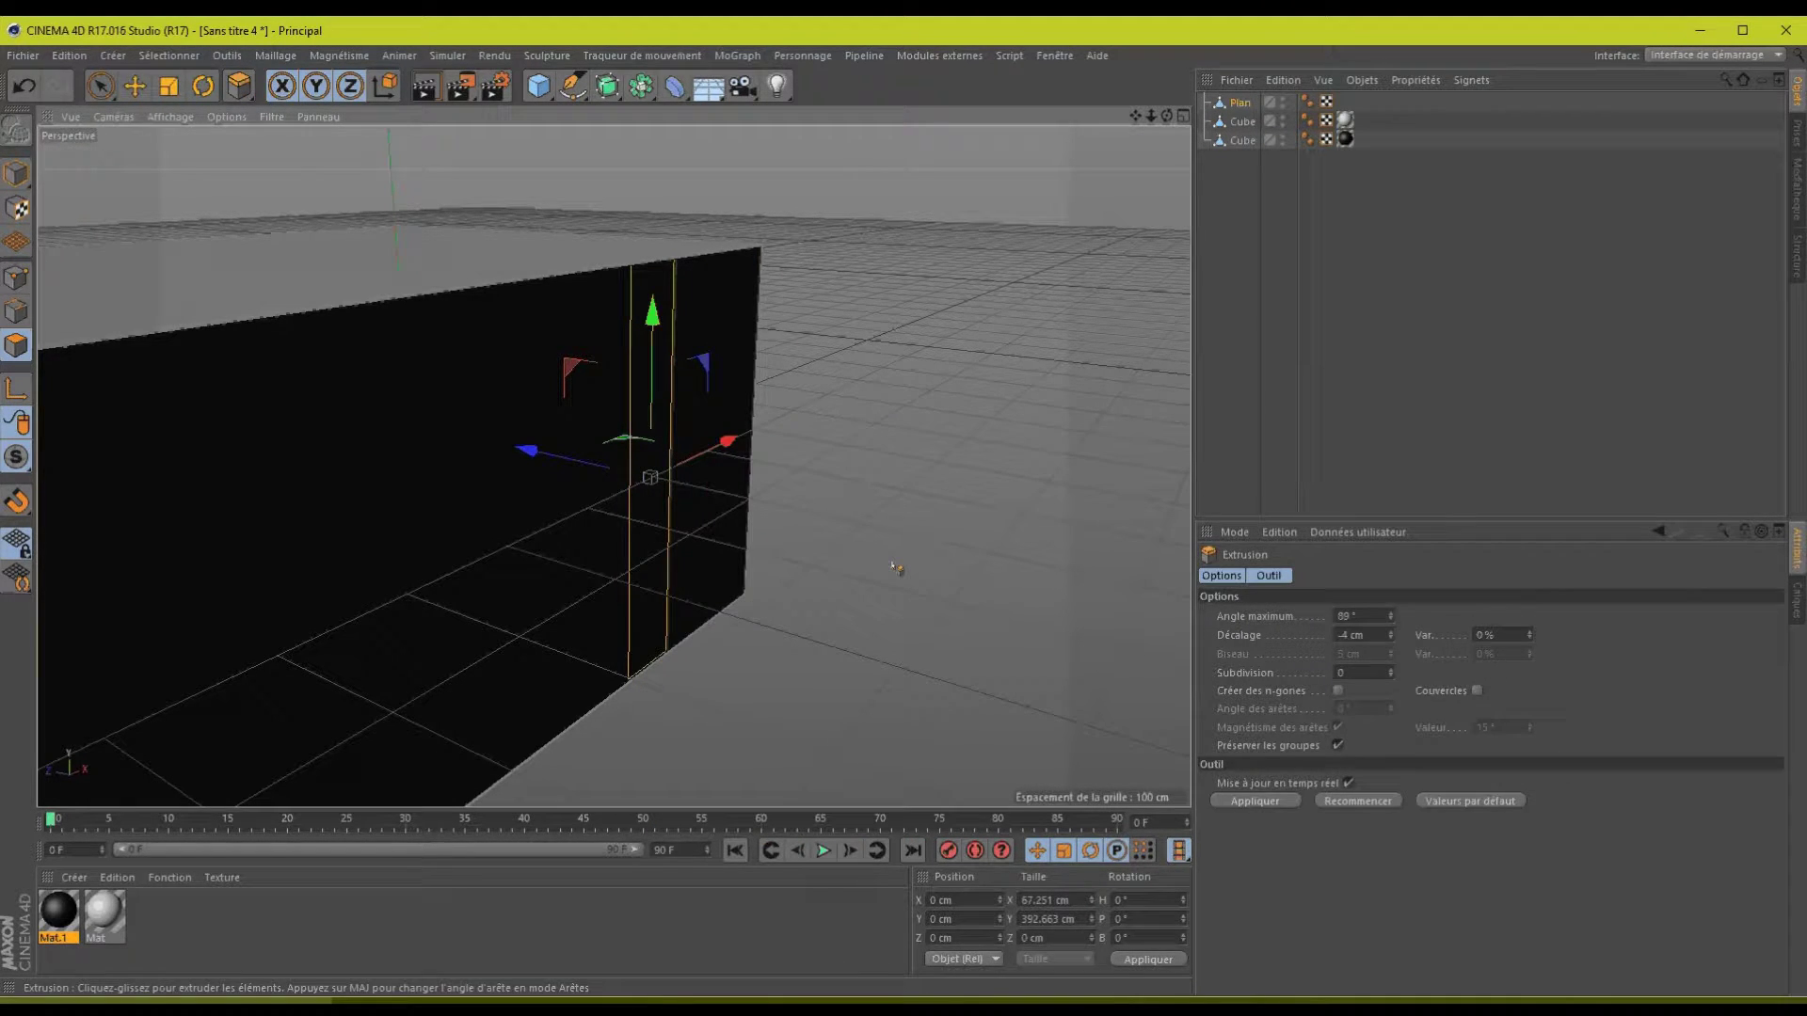
mouse_move(895, 568)
left_mouse_down()
mouse_move(911, 514)
mouse_move(896, 568)
left_mouse_up()
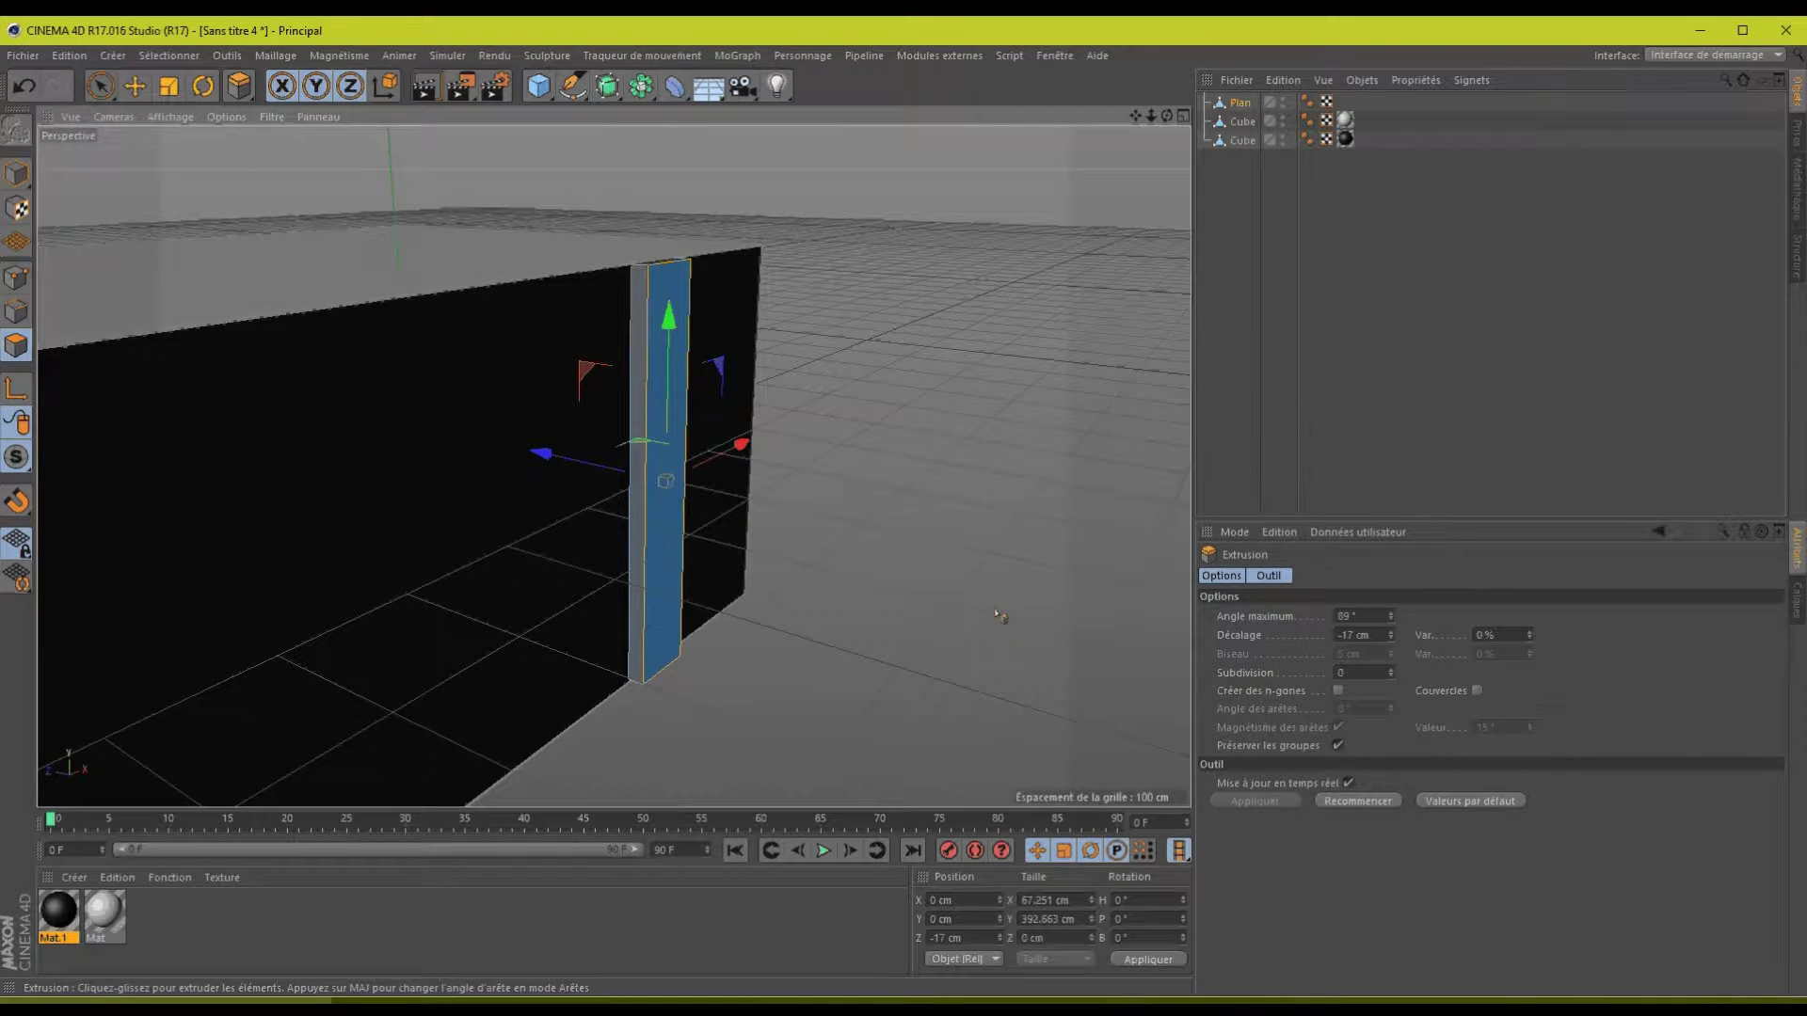
key("ctrl+z")
left_click(1477, 691)
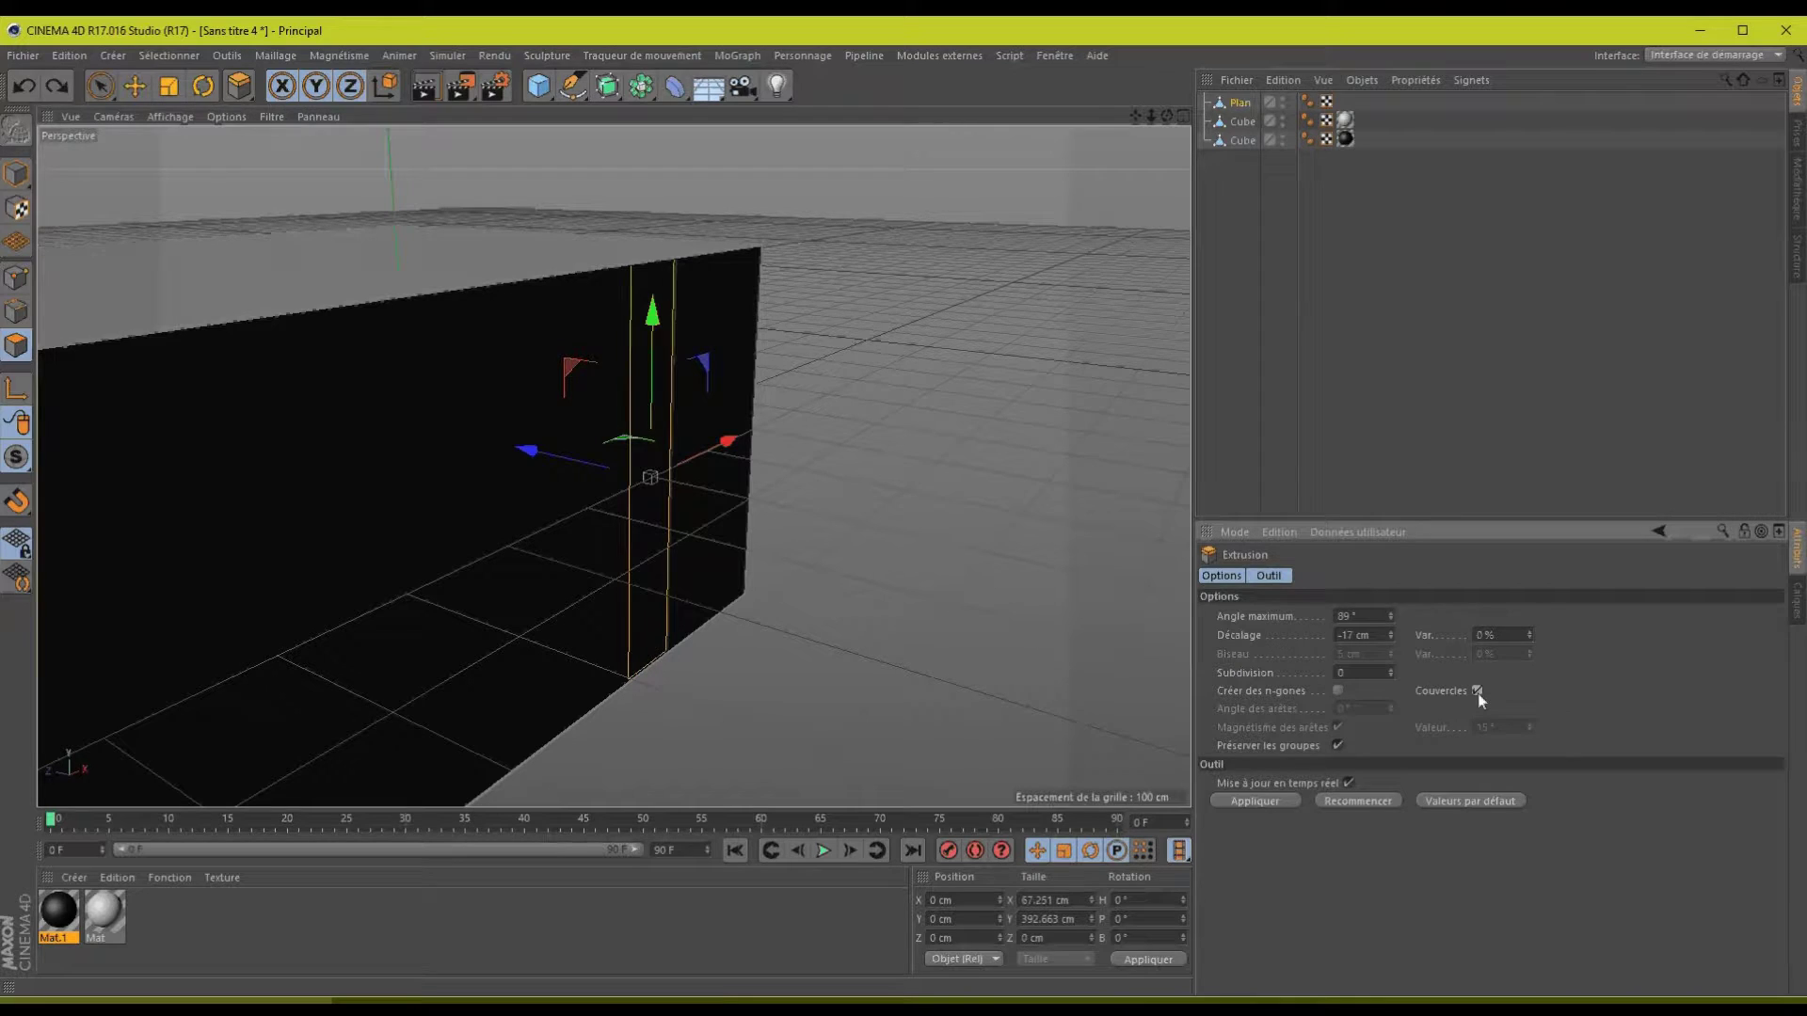
left_click_drag(645, 516, 917, 519)
key("space")
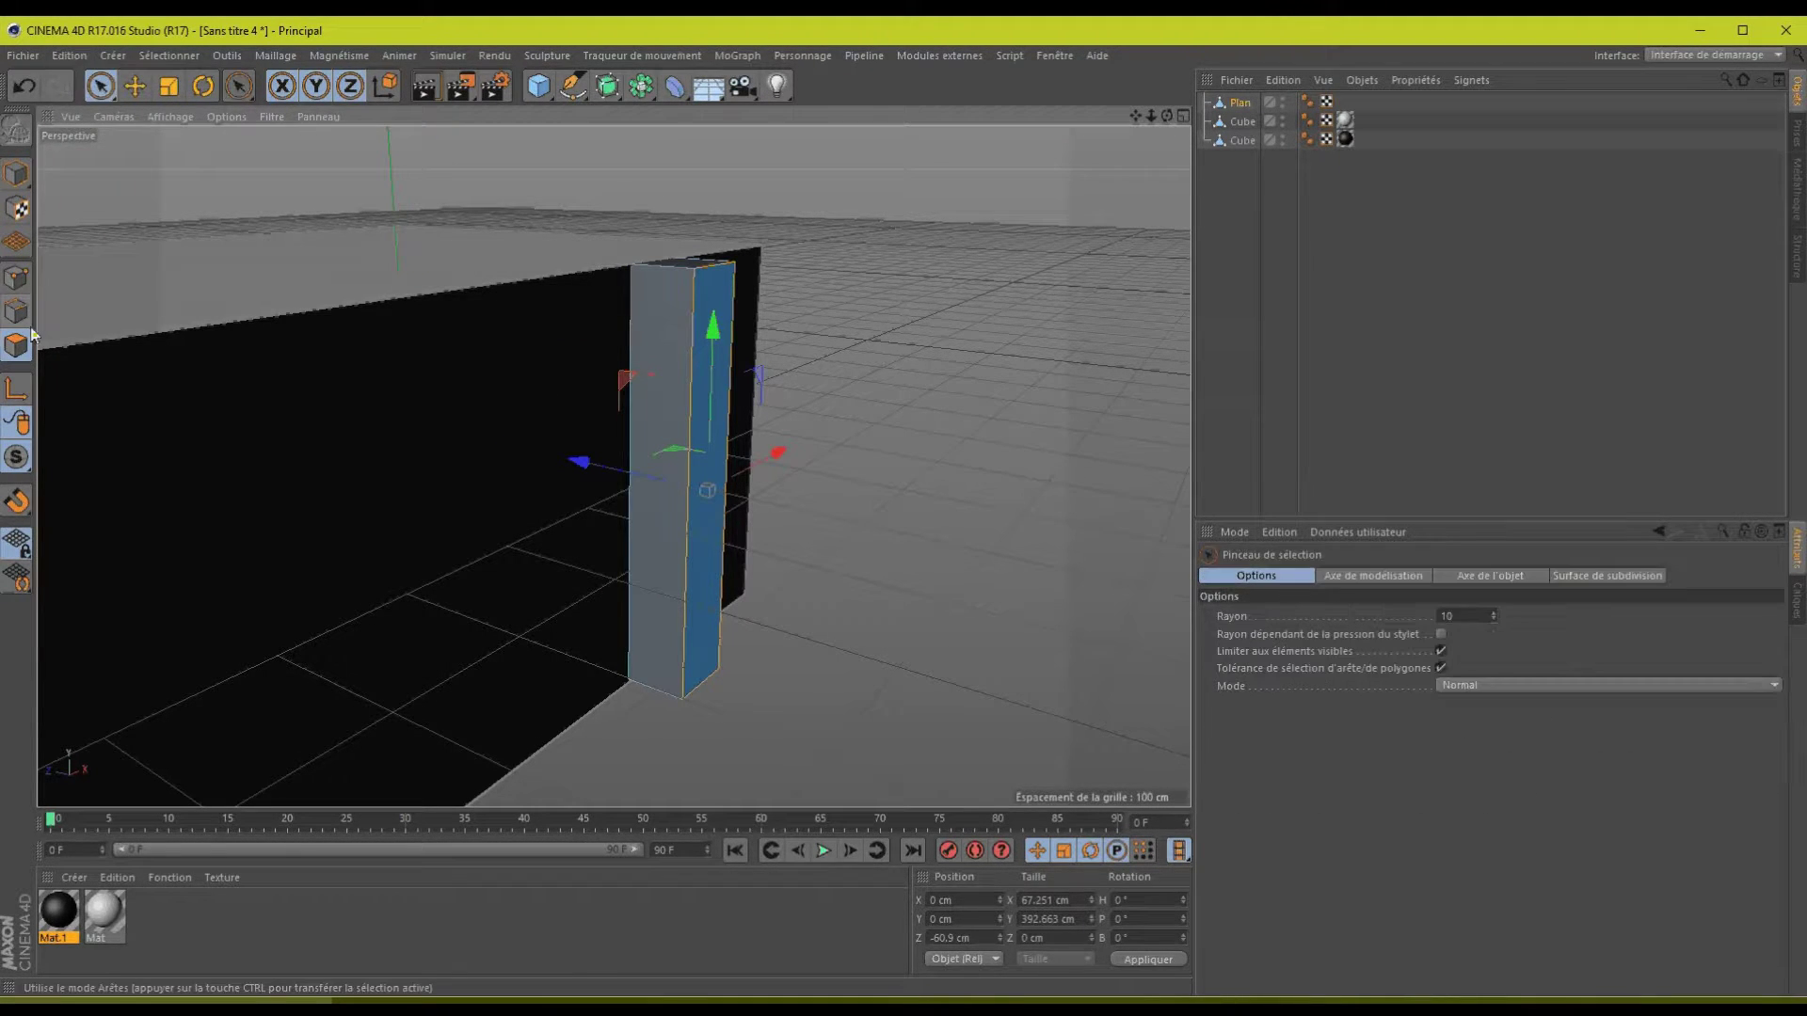
- Select all polygons of the extruded handle block
left_click_drag(685, 274, 728, 320)
left_click(727, 318, "shift")
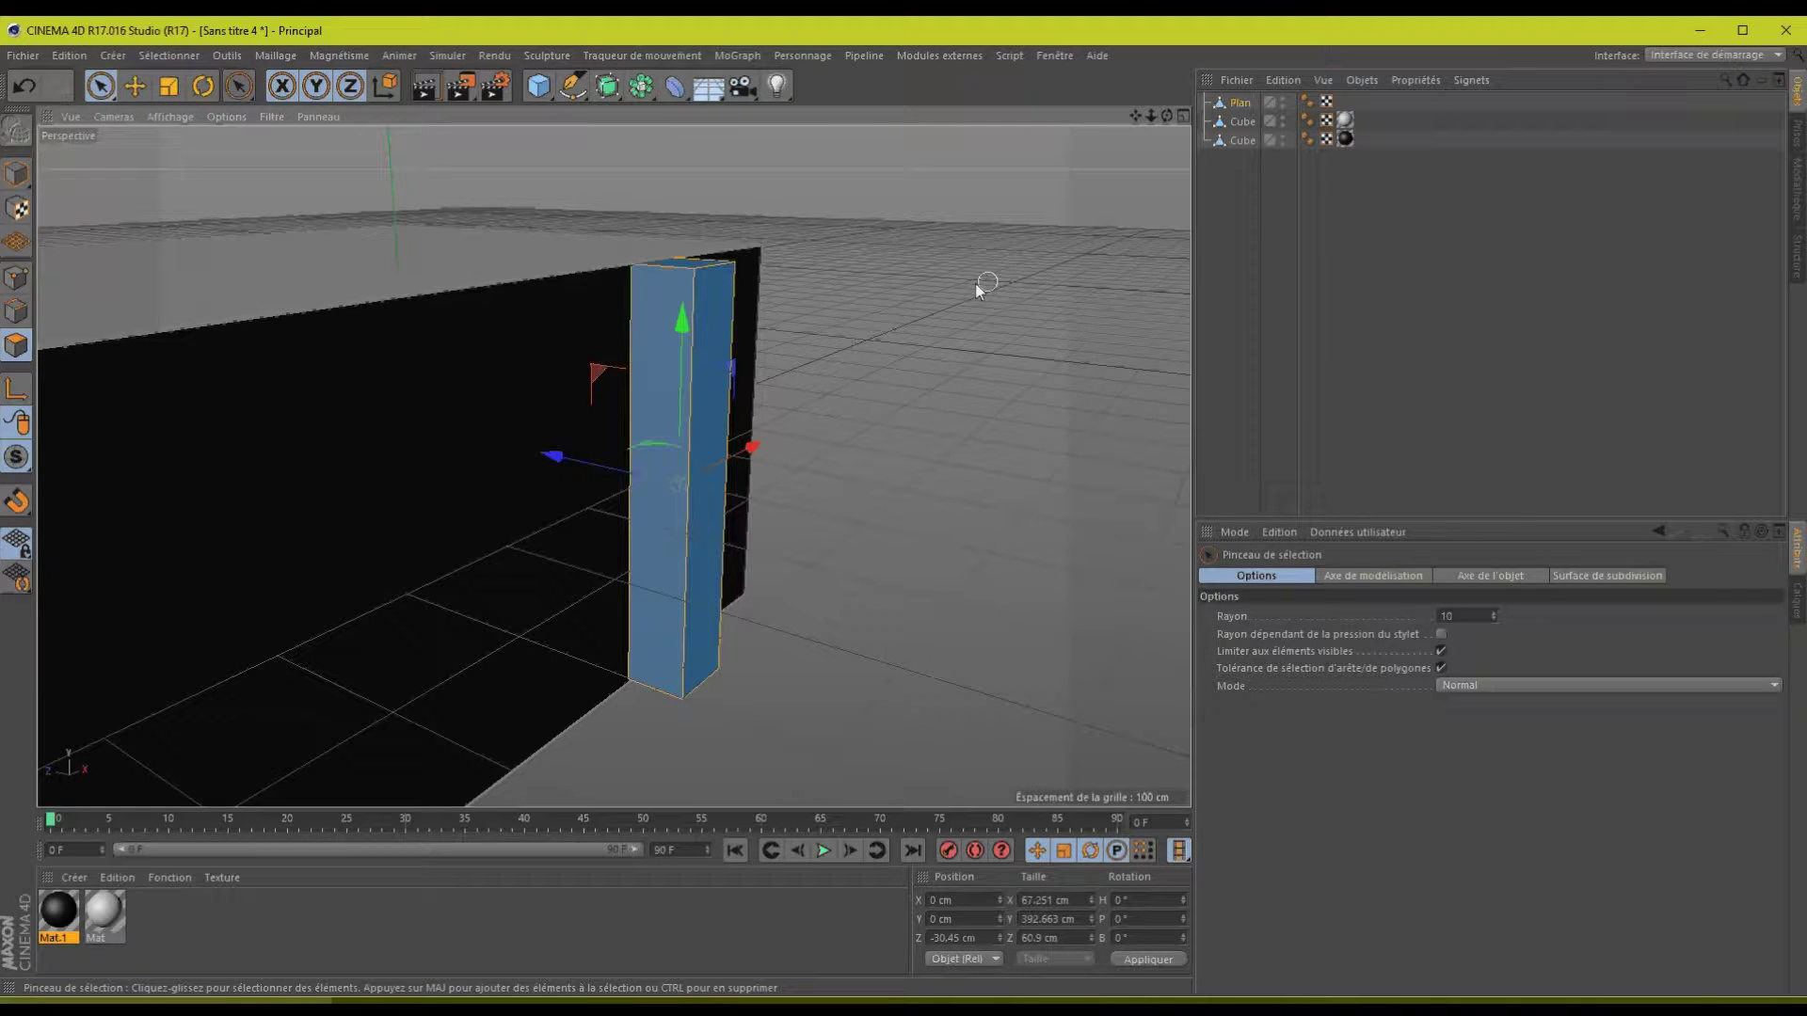
left_click(847, 331)
key("ctrl+a")
right_click(701, 358)
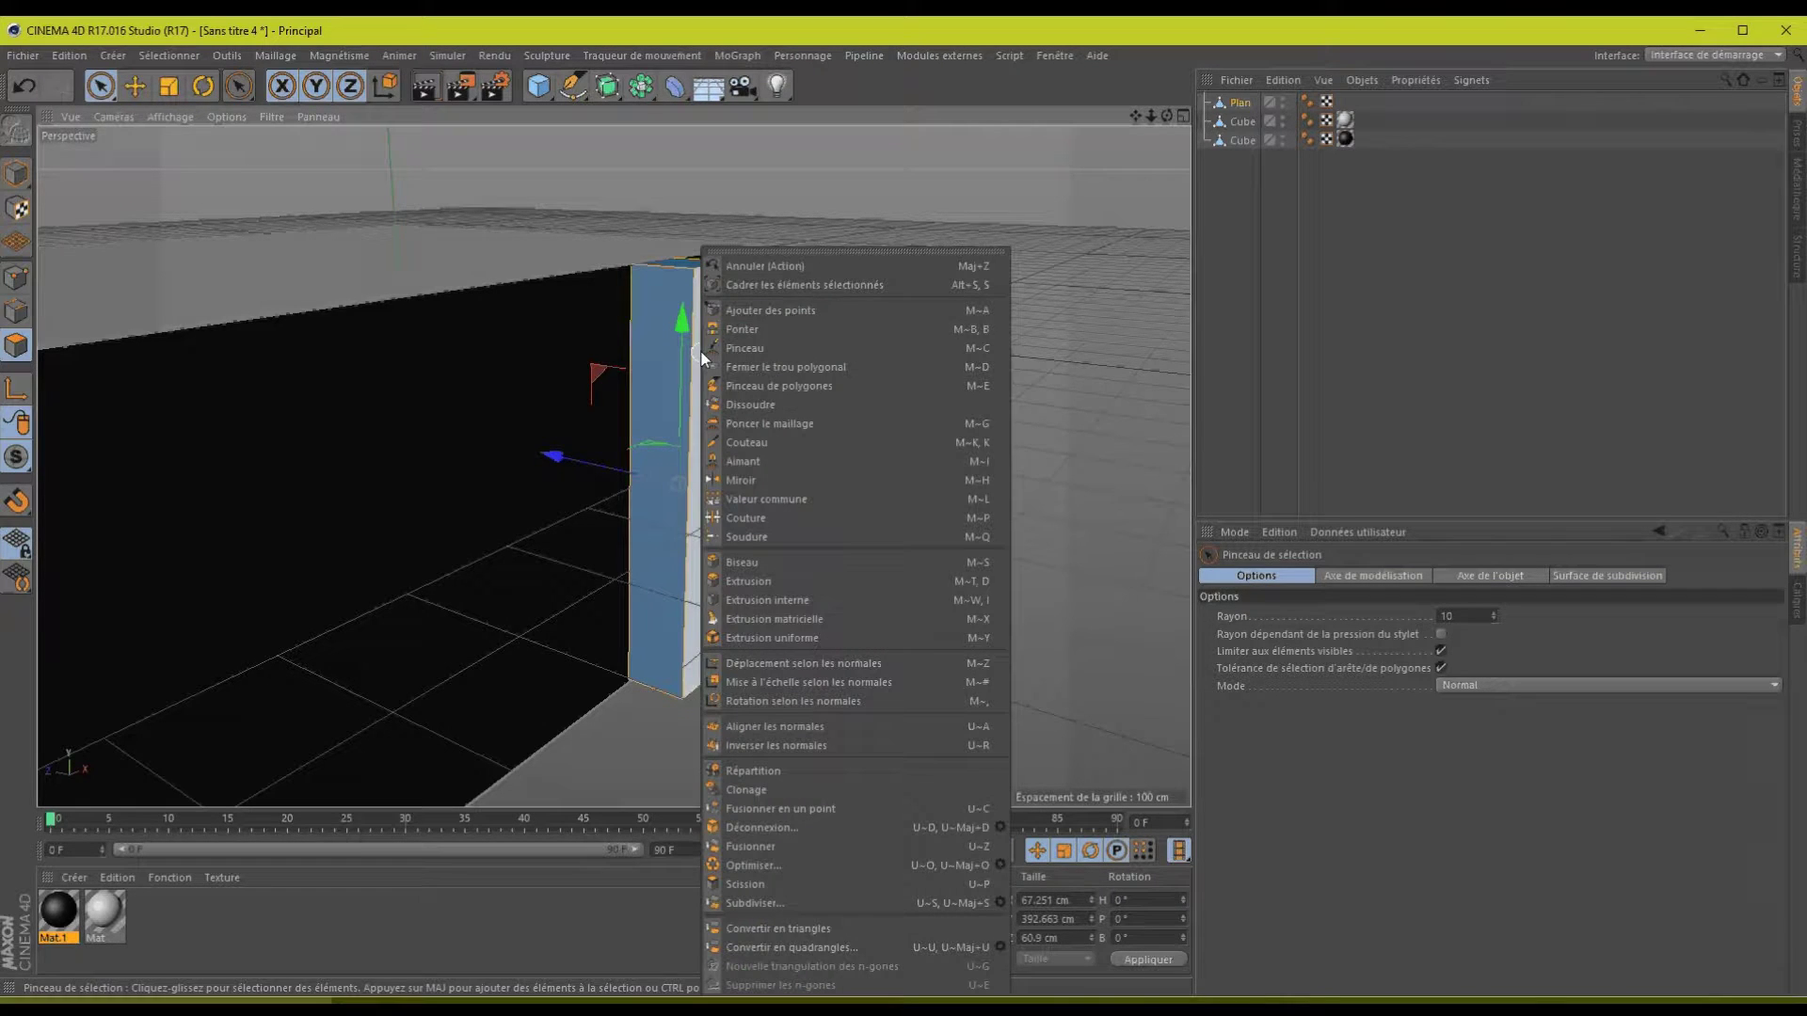
left_click(783, 167)
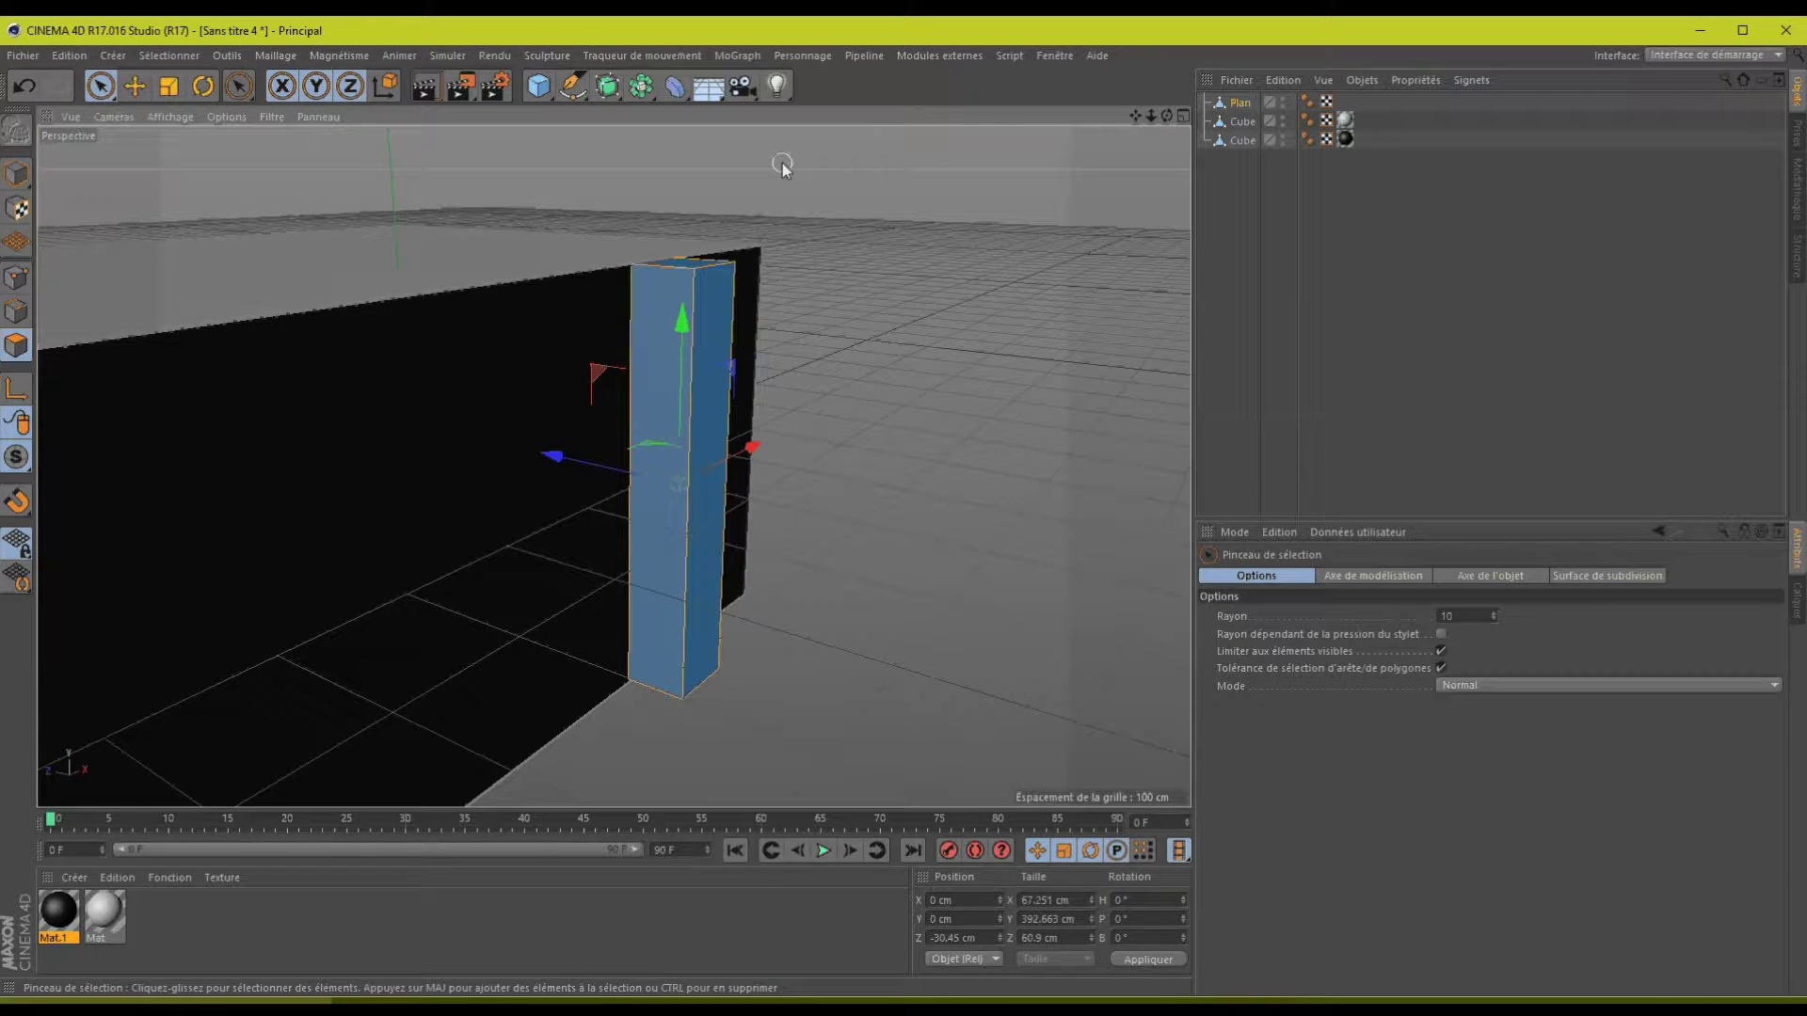
- Select the handle block's side polygon and apply Align Normals (Aligner les normales)
right_click(739, 274)
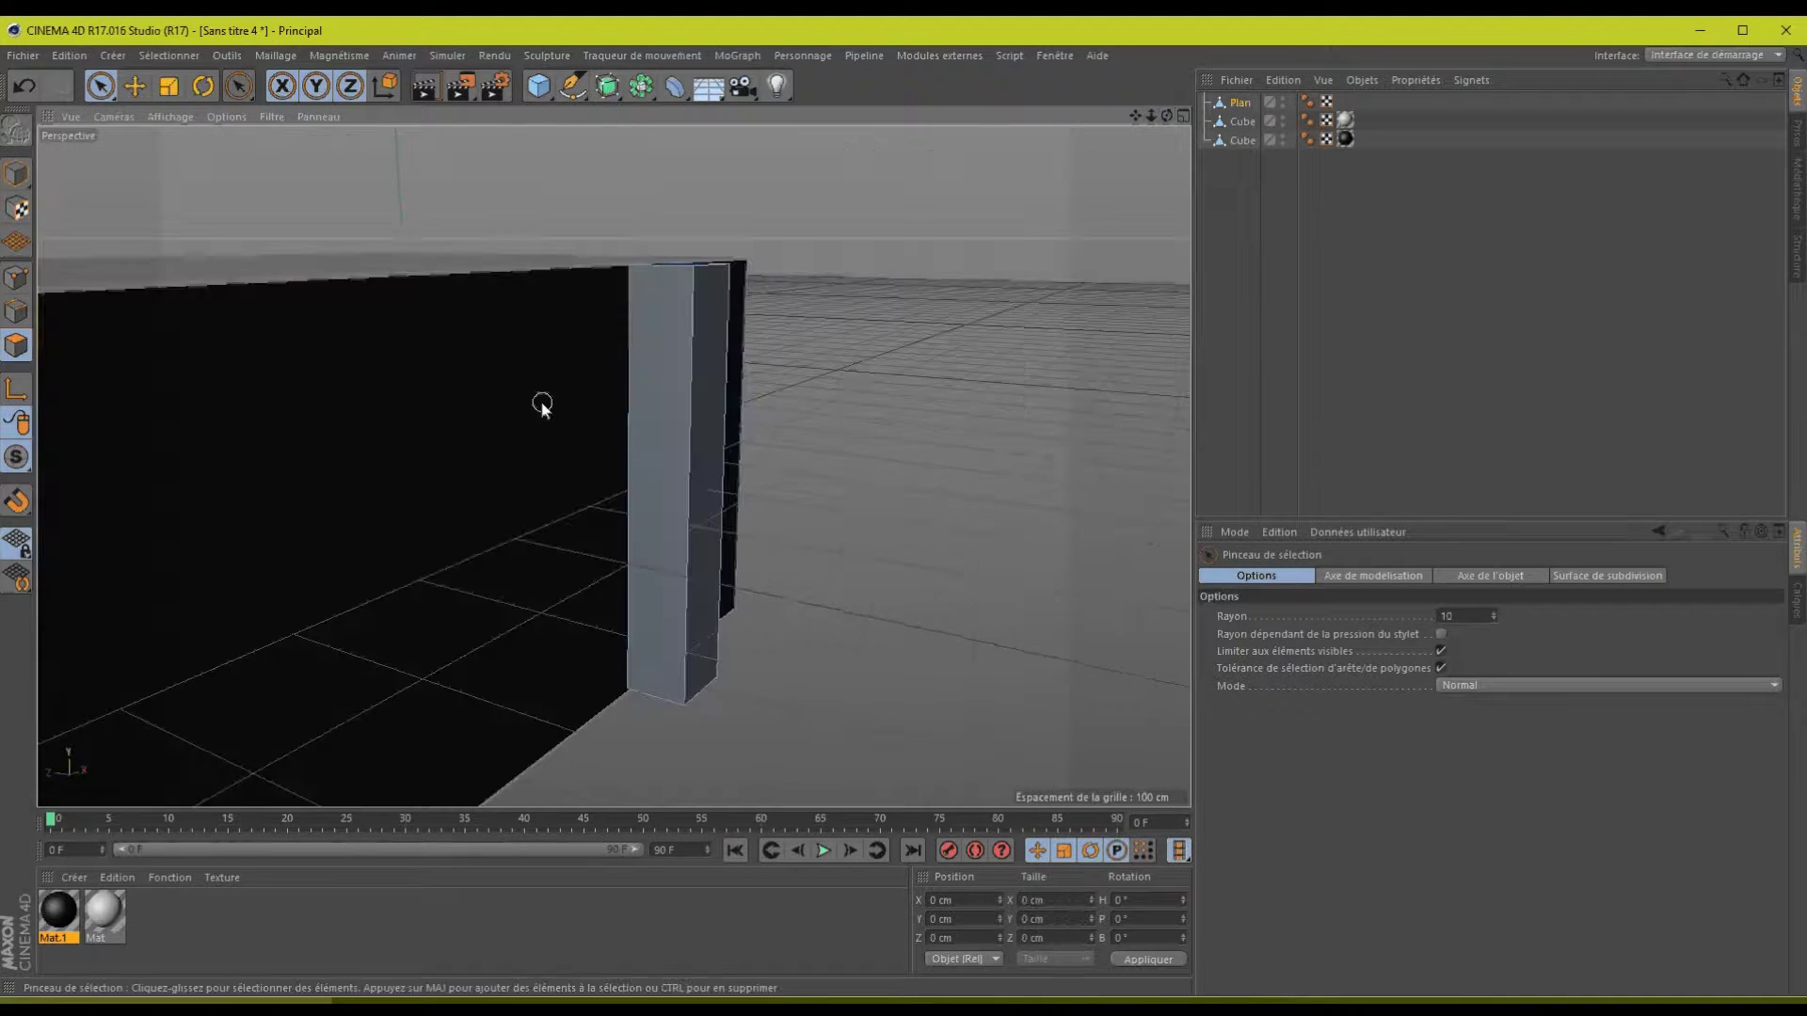
left_click(676, 406)
right_click(676, 407)
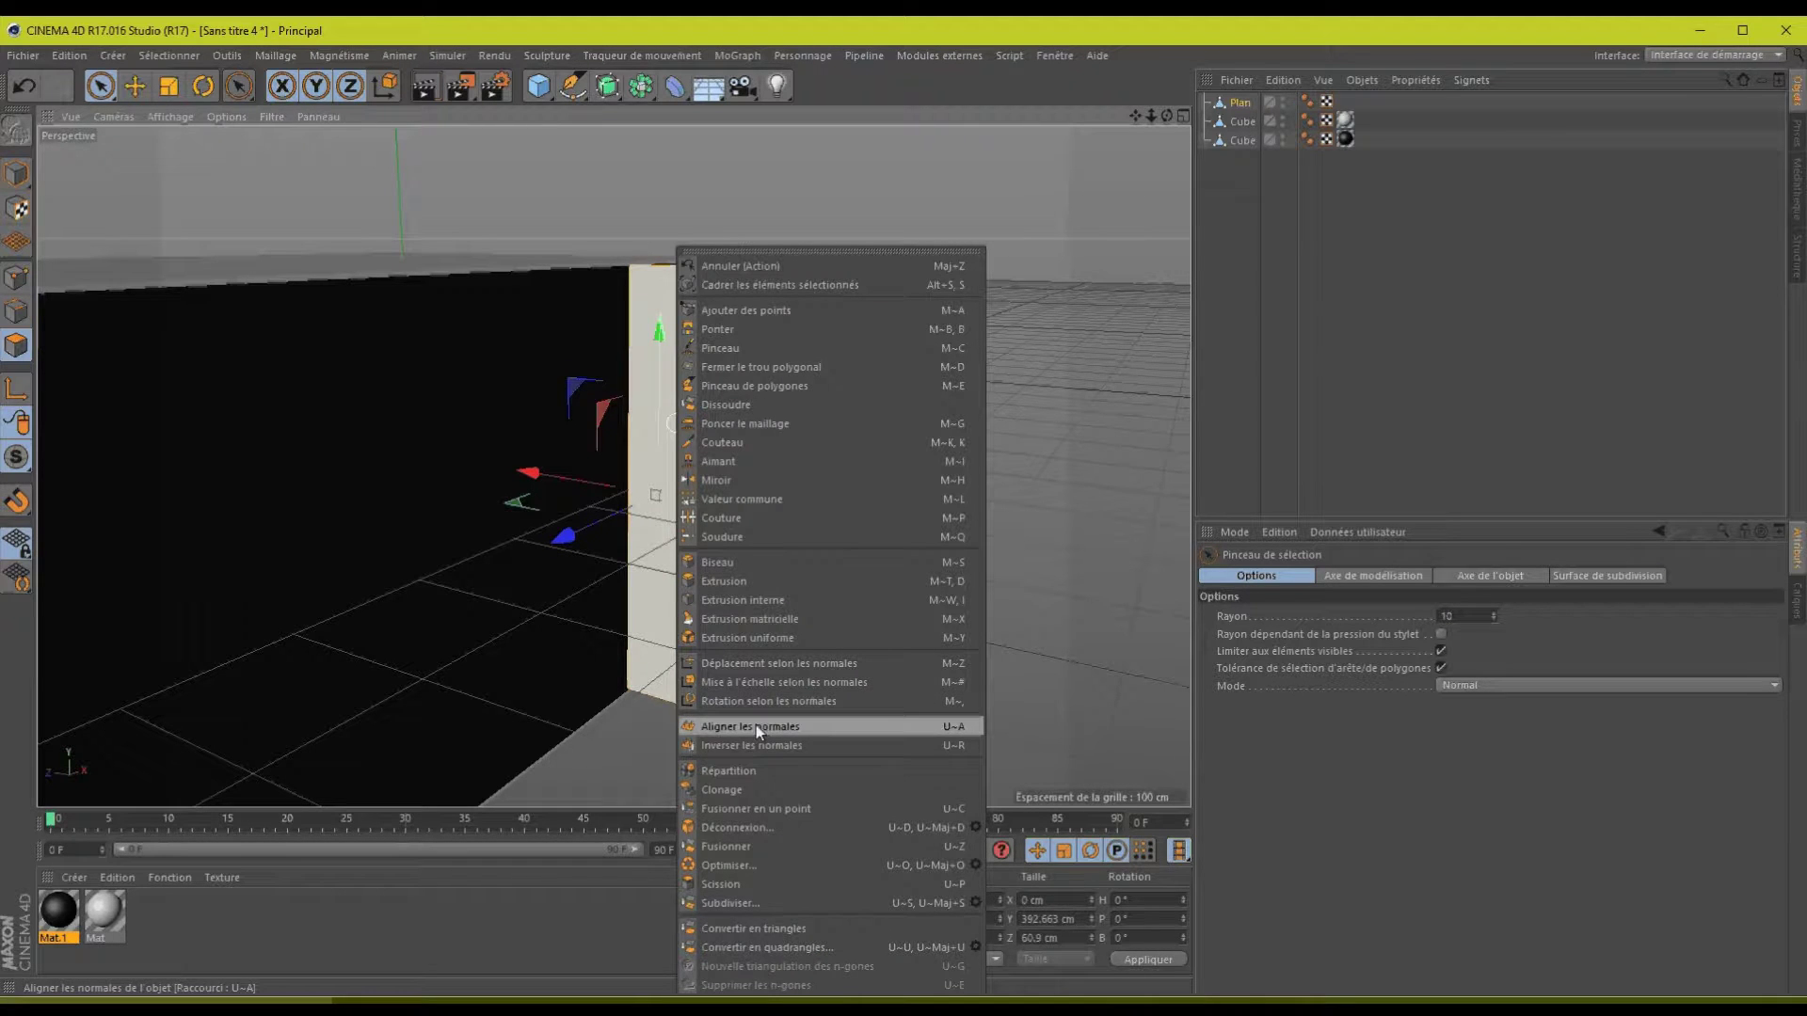
left_click(755, 724)
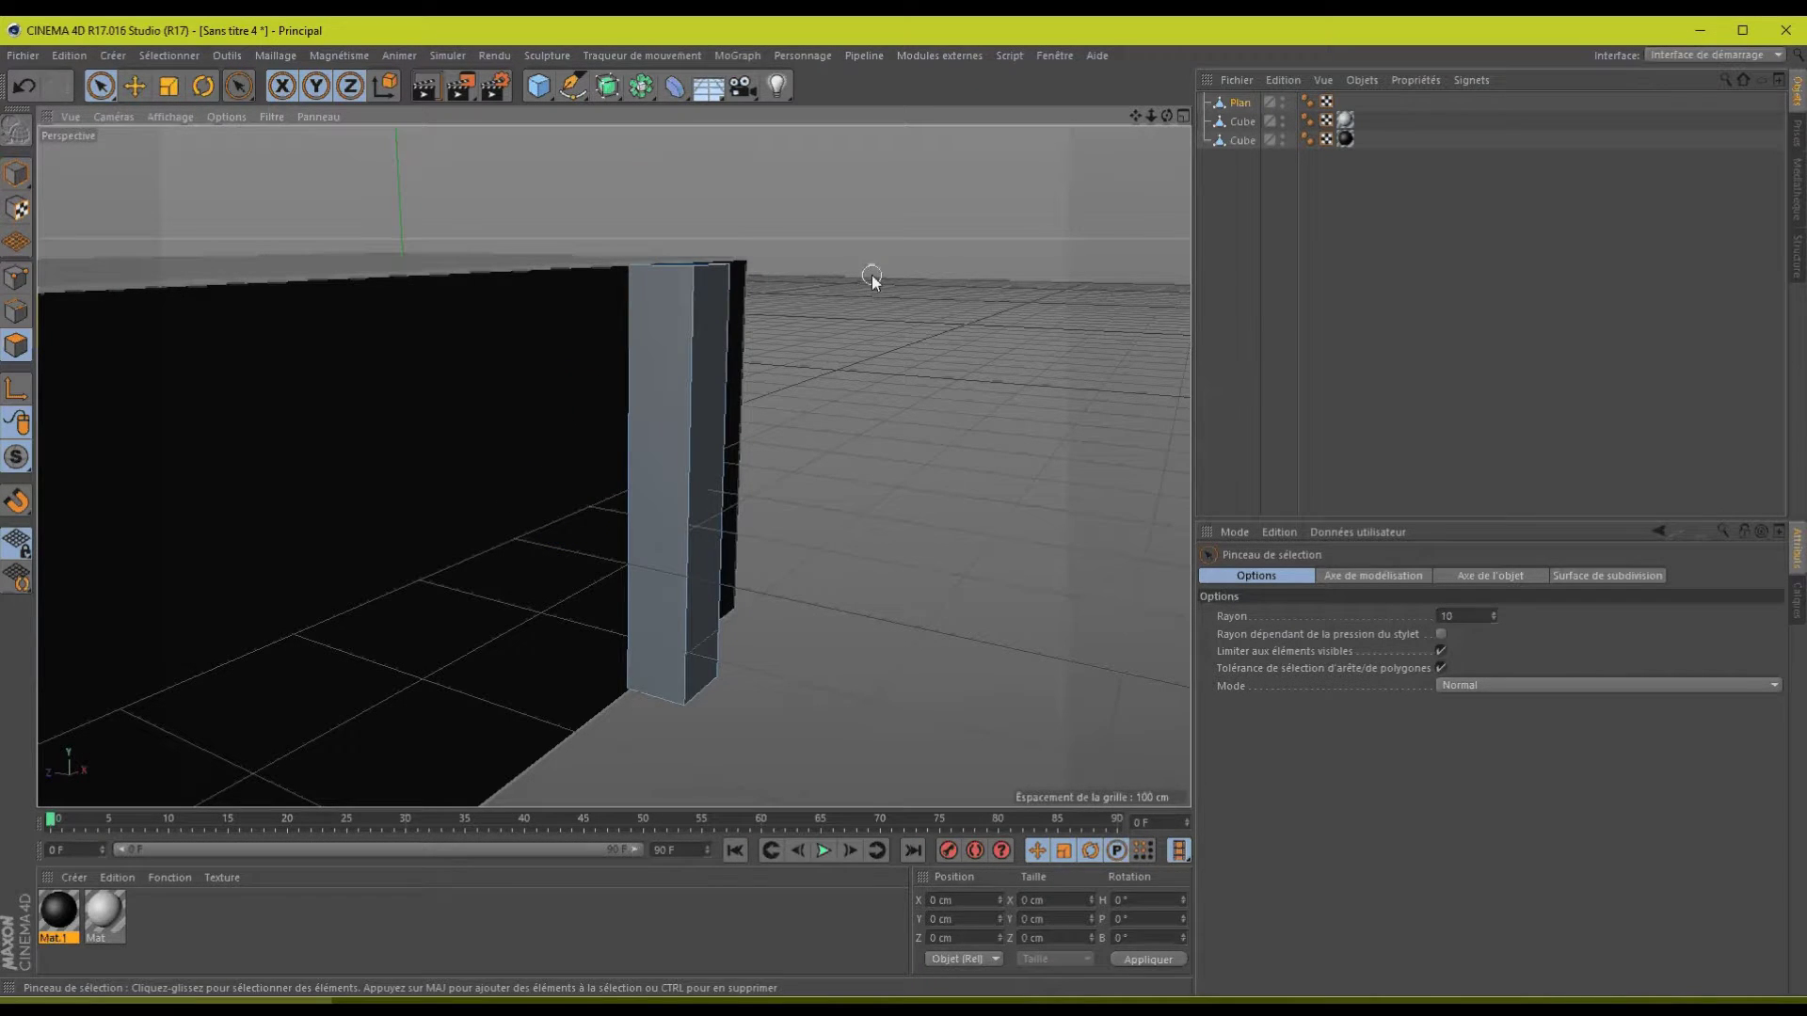
- Select all polygons of the handle block and reverse their normals (Inverser les normales)
key("ctrl+a")
left_click_drag(1035, 461, 1171, 115, "alt")
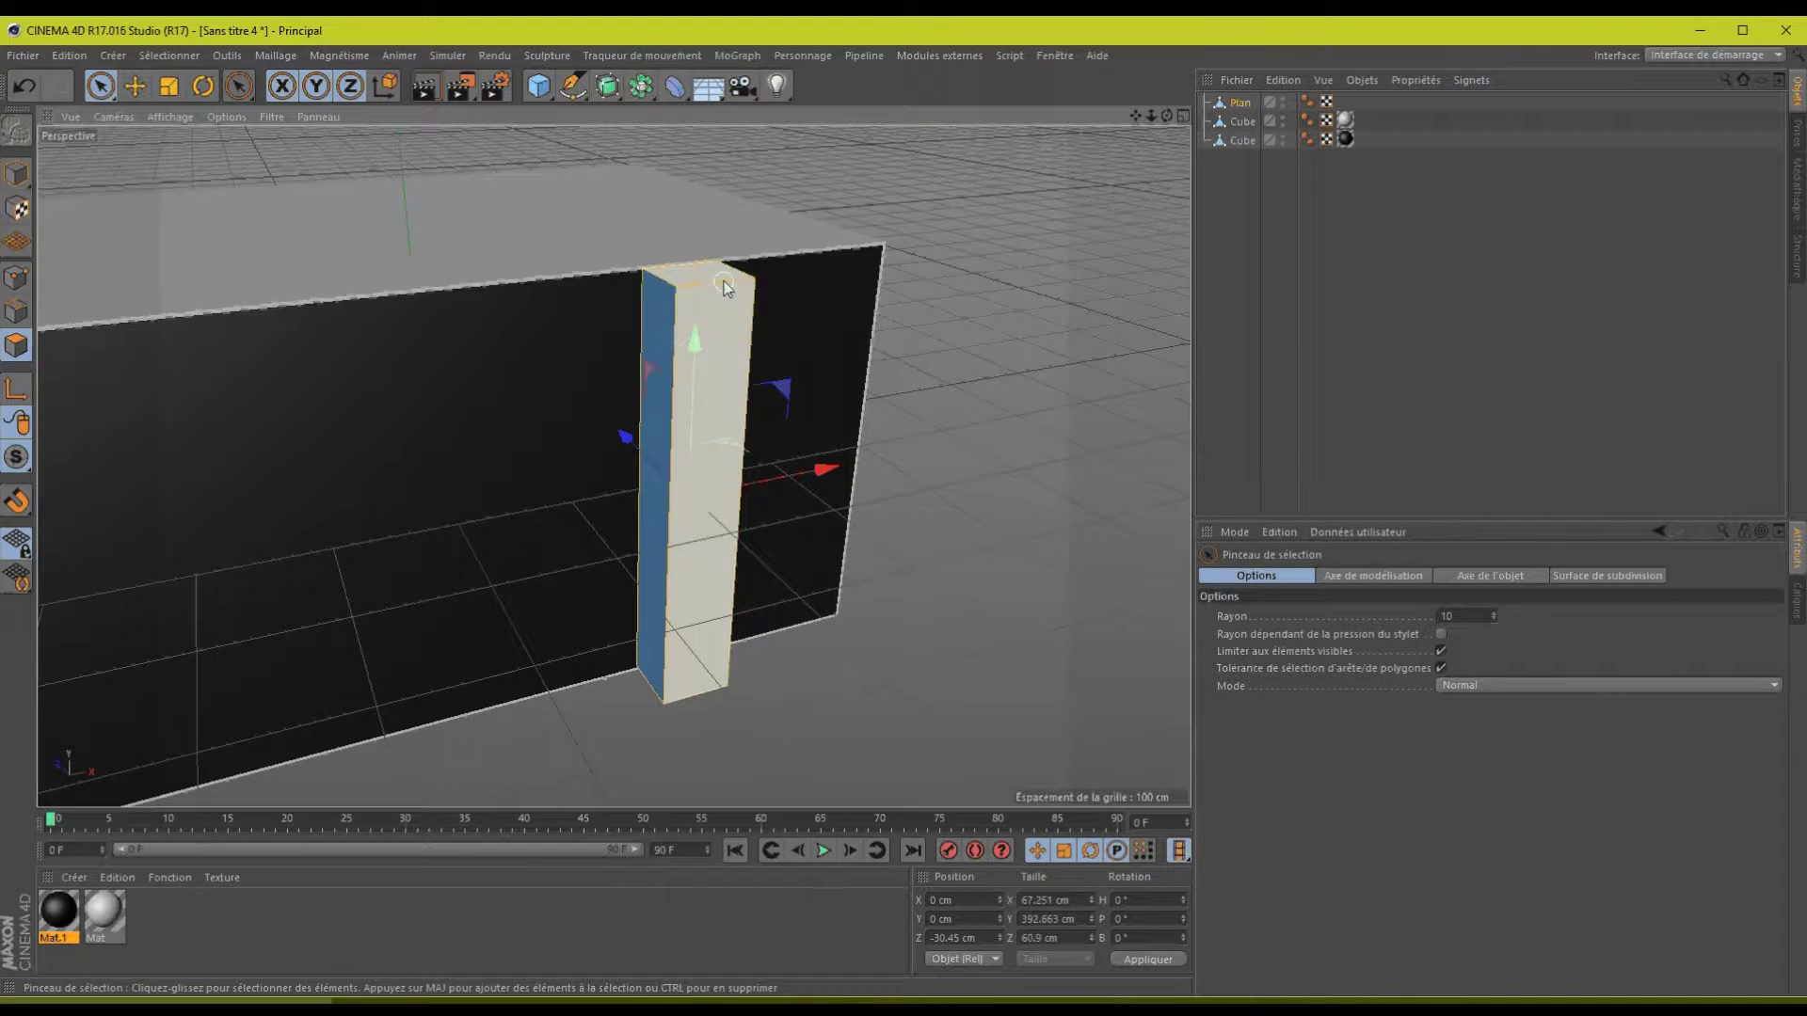
left_click_drag(1163, 114, 939, 417)
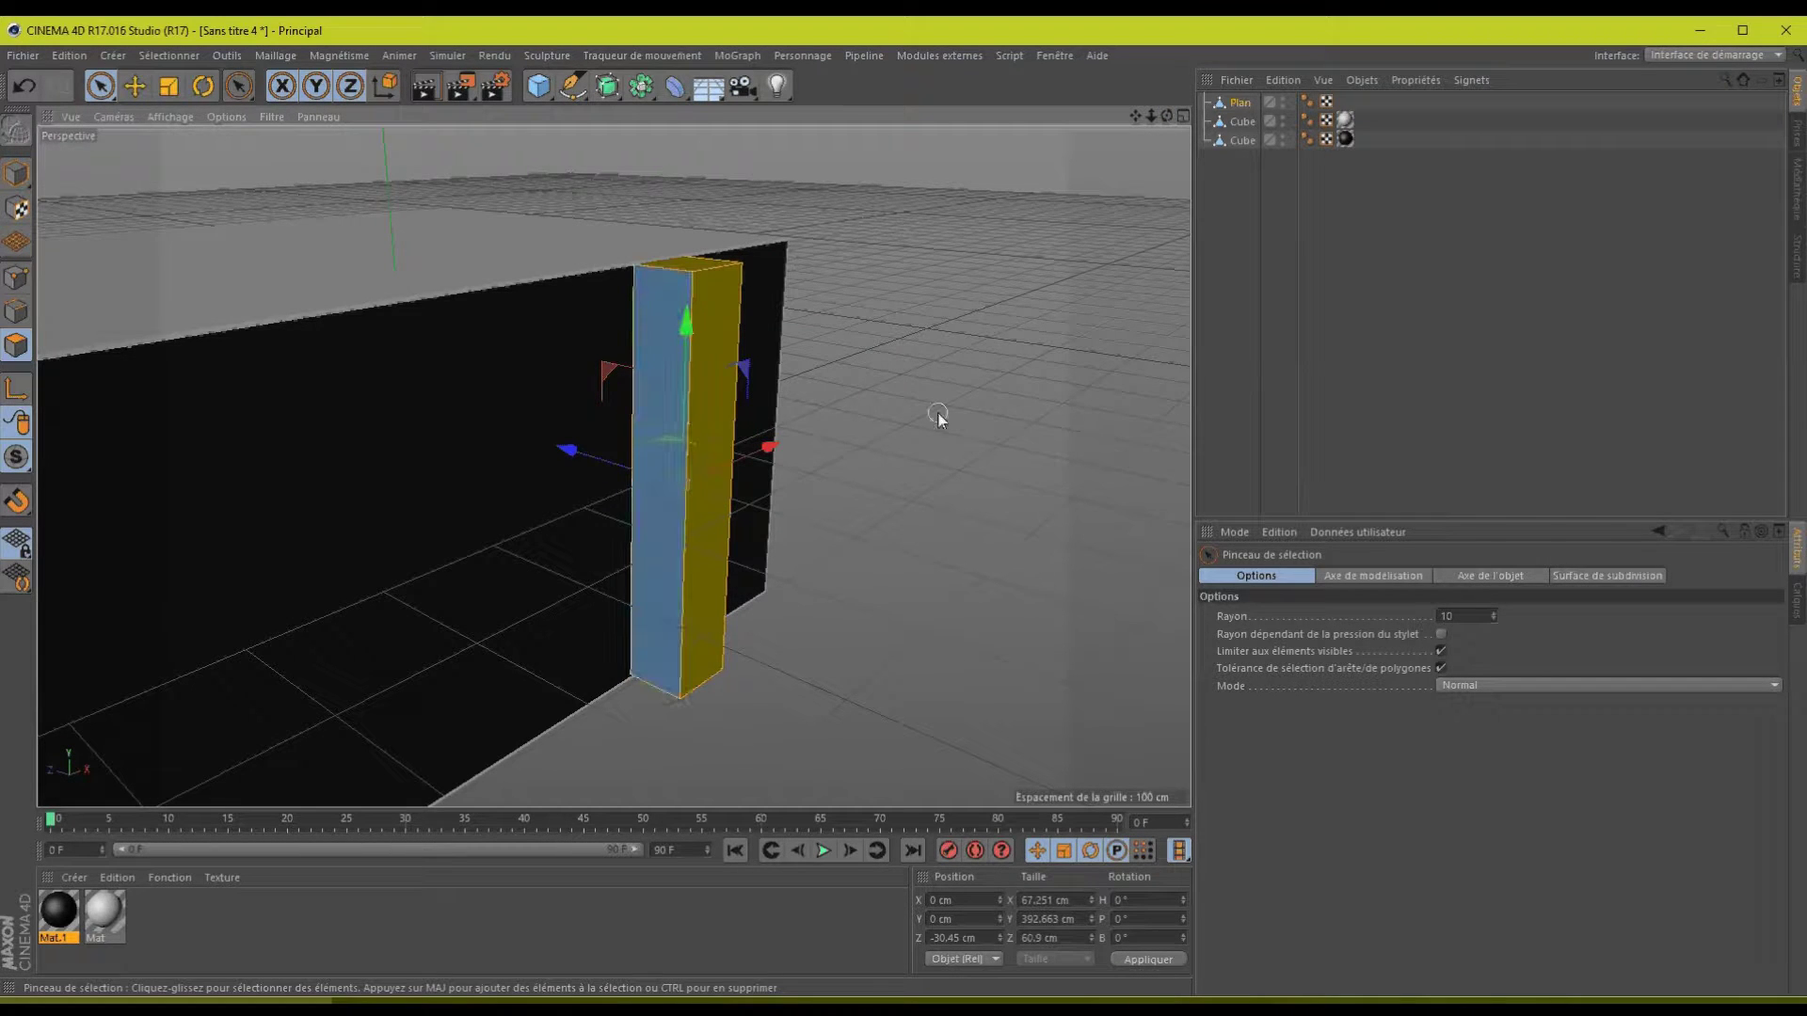
right_click(703, 344)
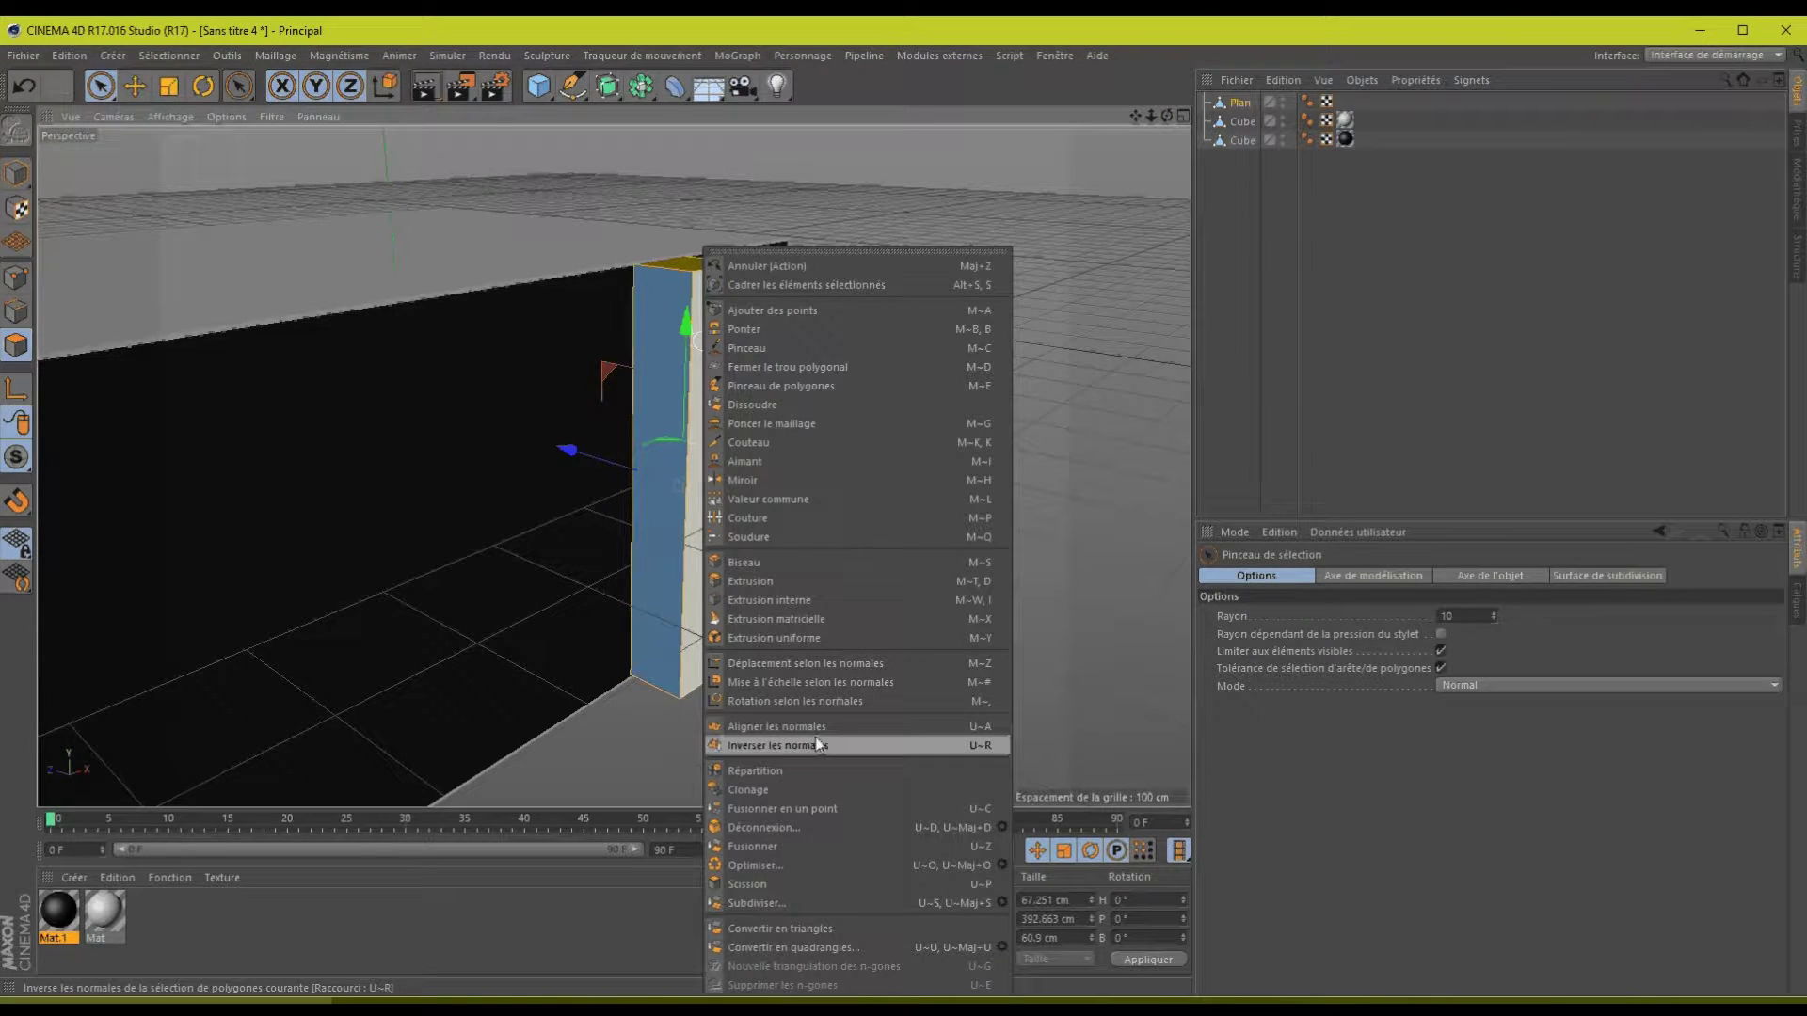
left_click(818, 744)
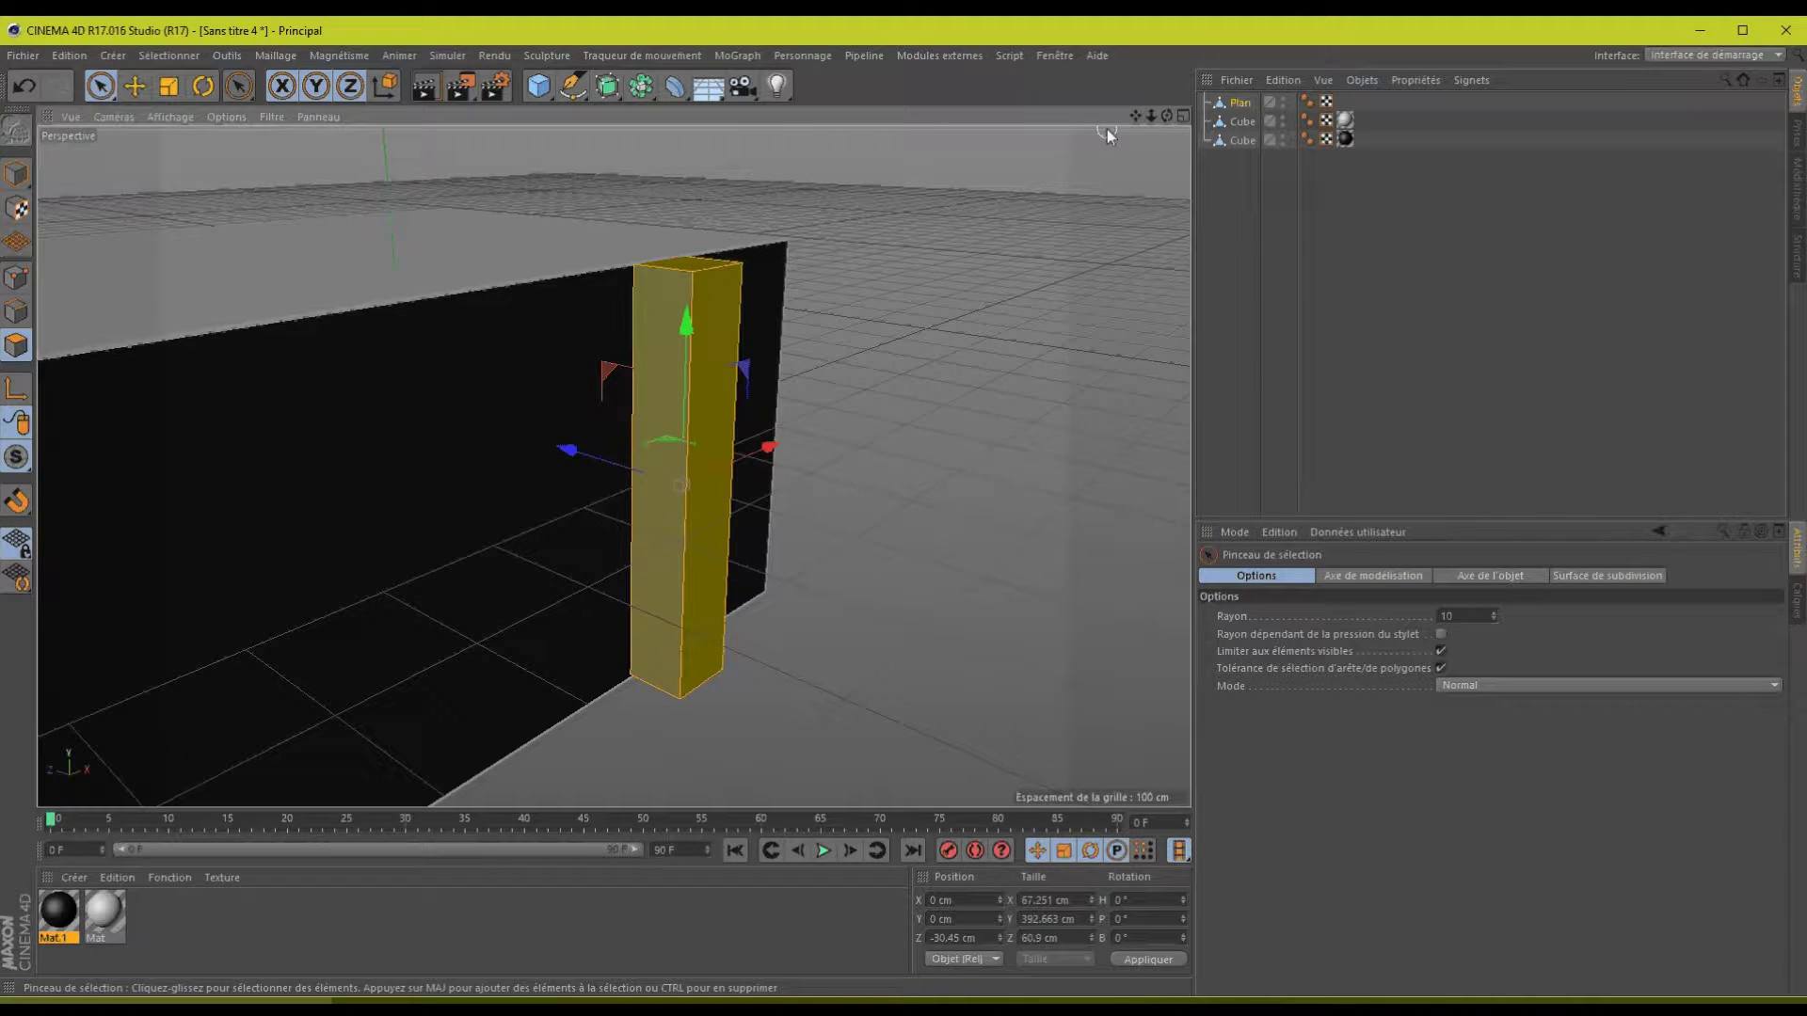
mouse_move(1167, 116)
left_mouse_down()
mouse_move(921, 519)
mouse_move(1054, 140)
left_mouse_up()
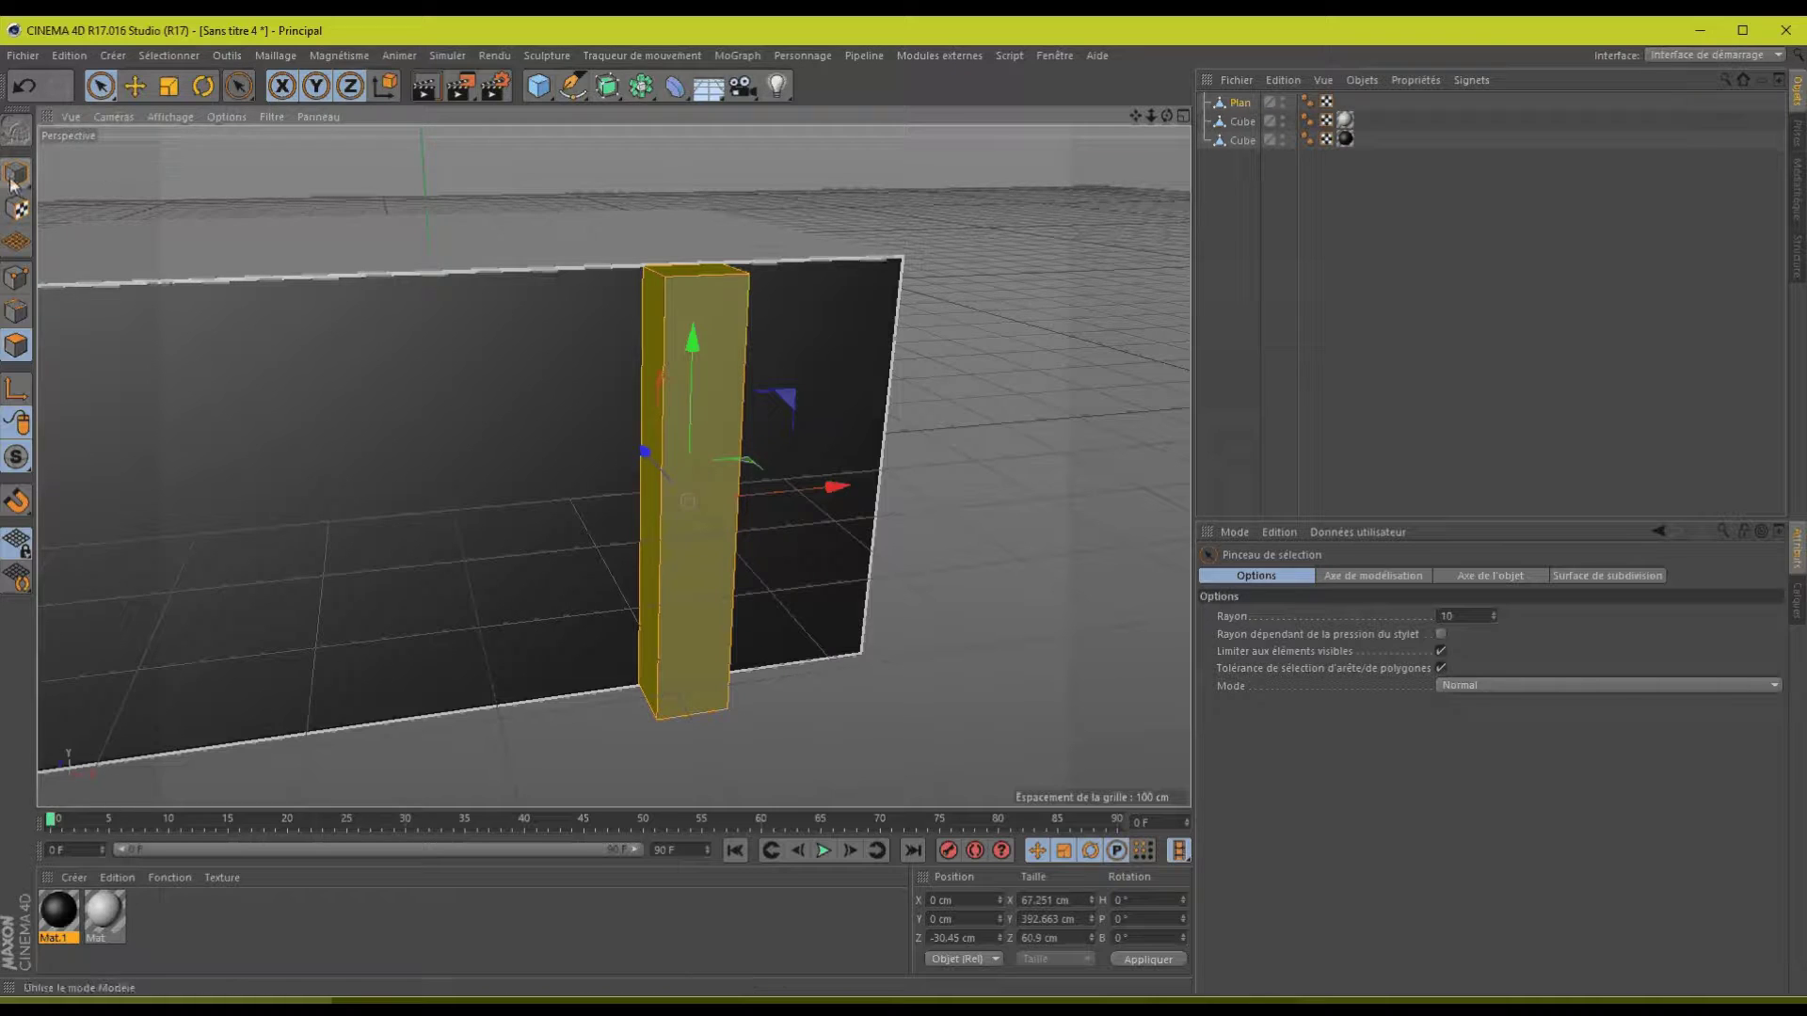
left_click_drag(906, 506, 960, 163)
left_click_drag(1167, 114, 906, 507)
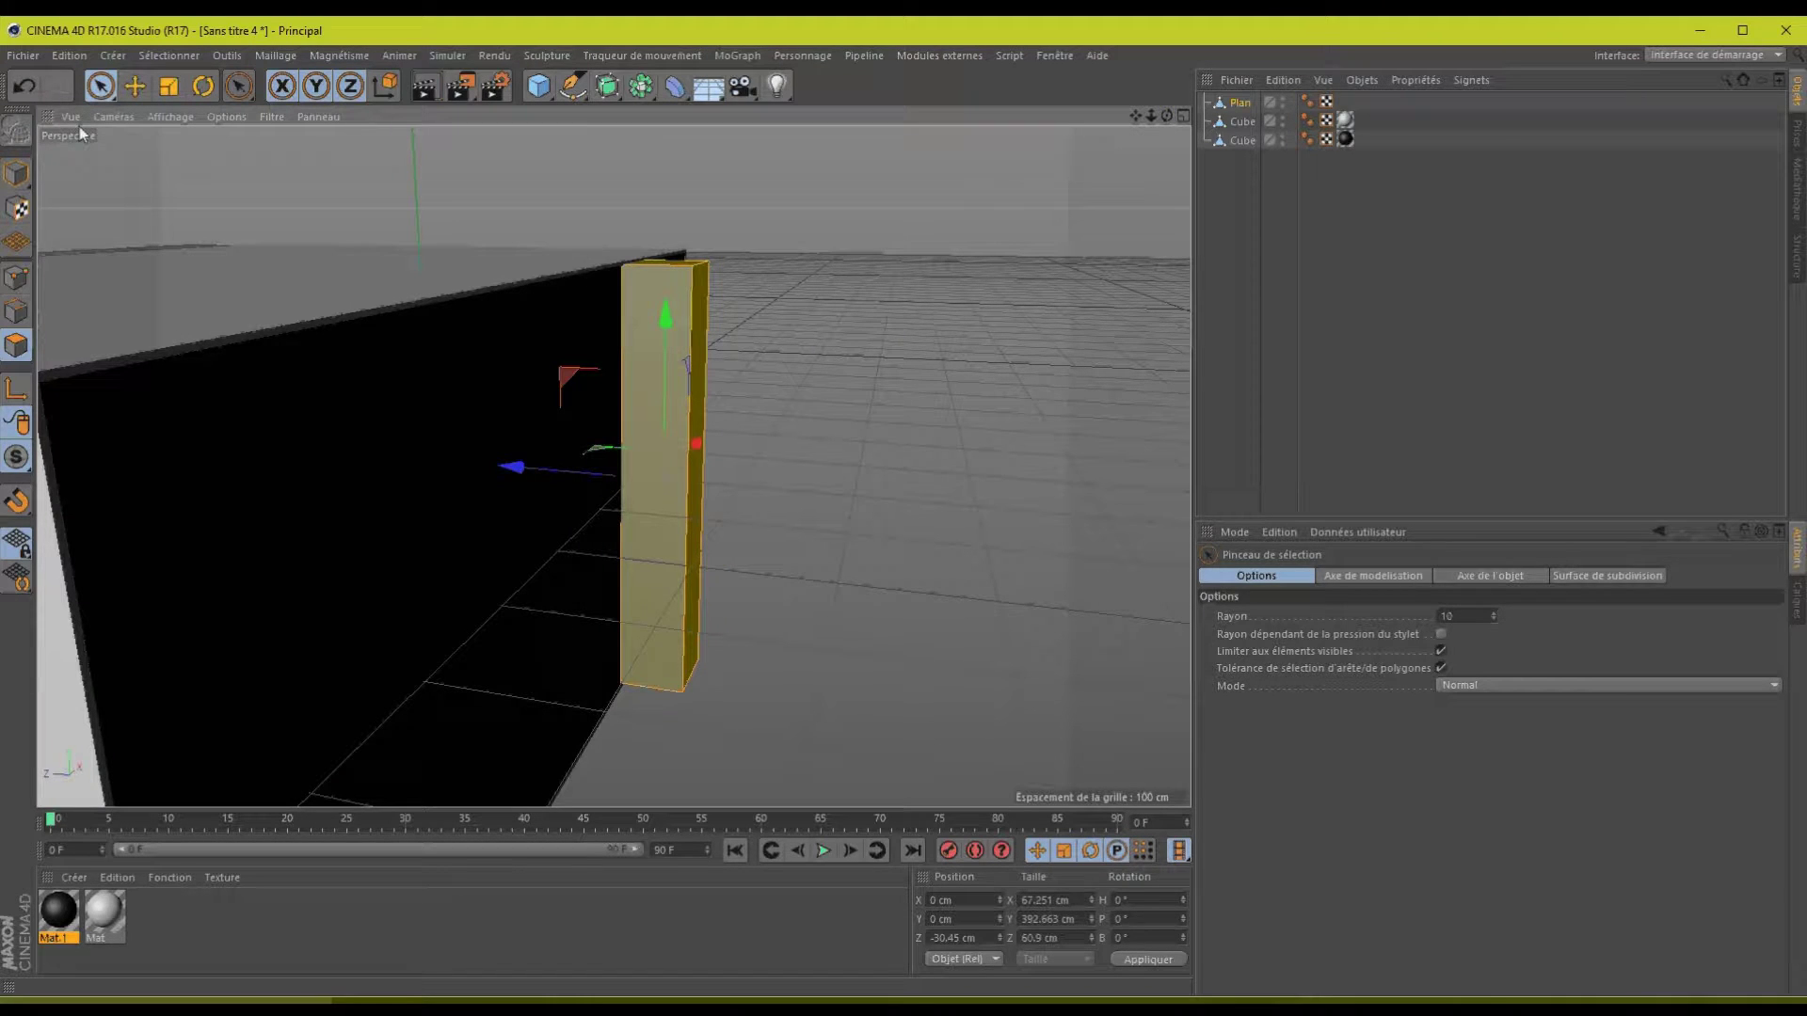
- Switch to point editing and select the four corner points of the handle block's outer face
left_click(16, 277)
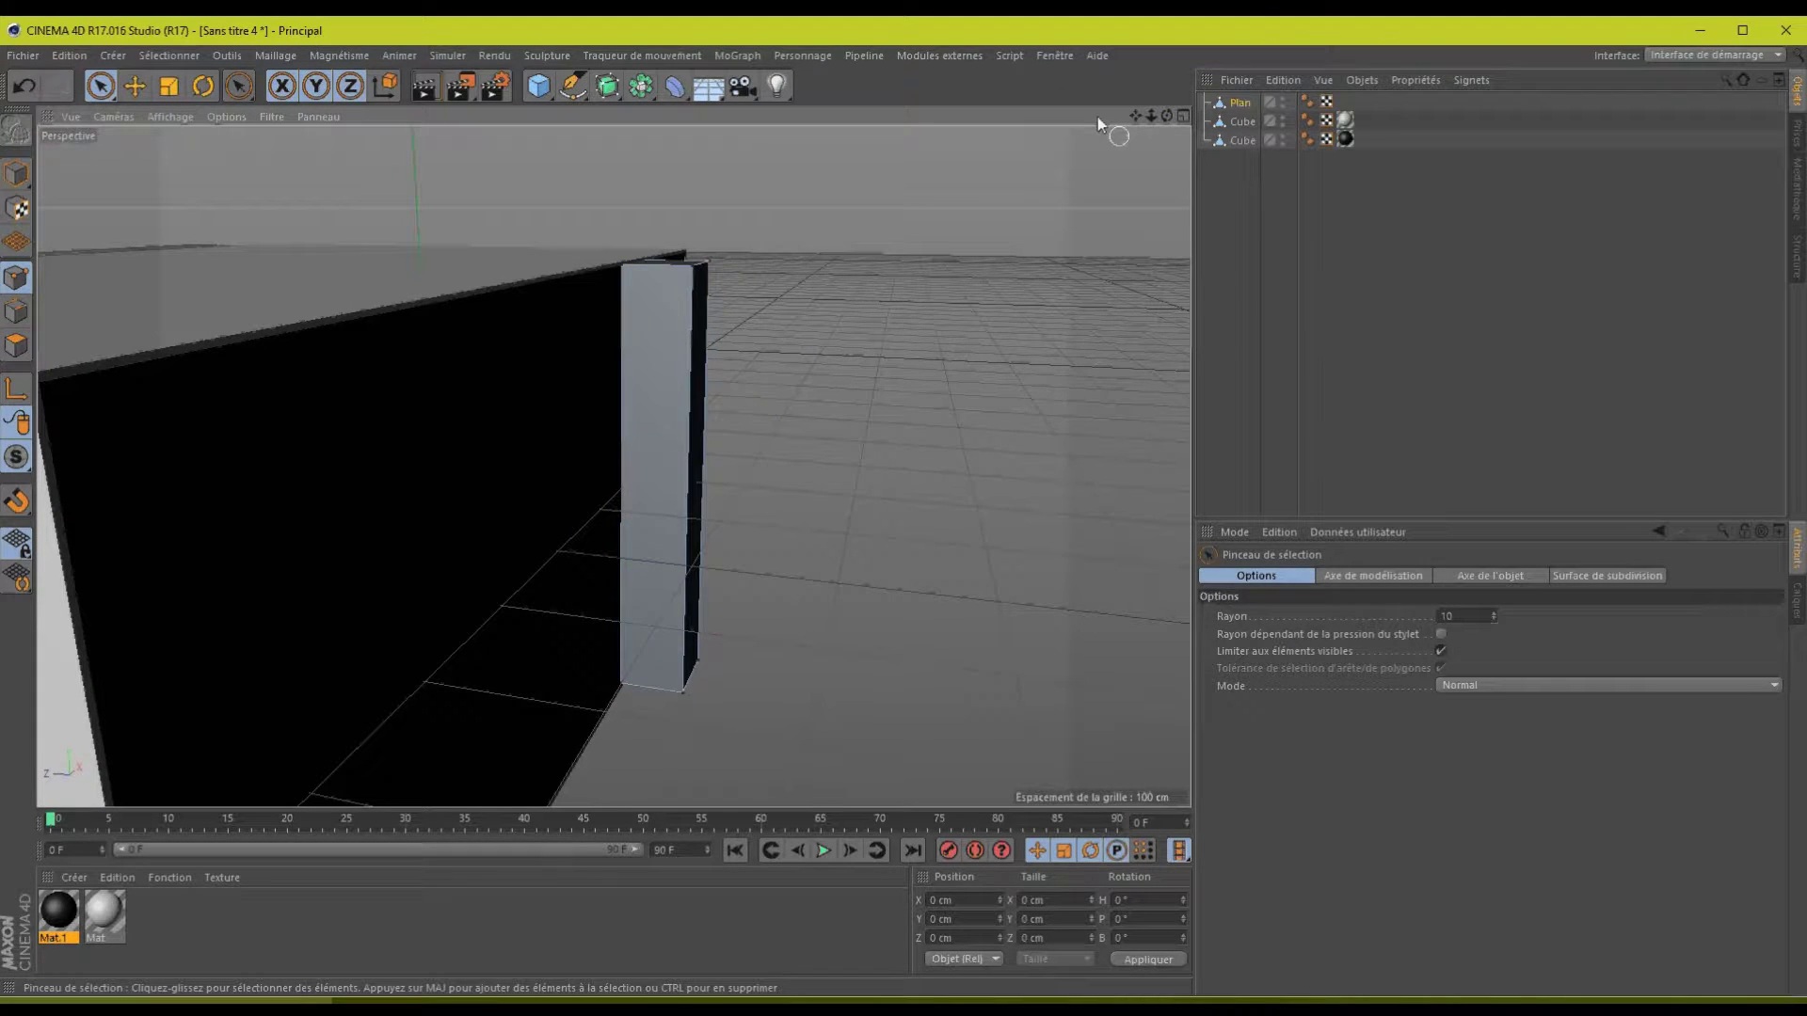
left_click(705, 268)
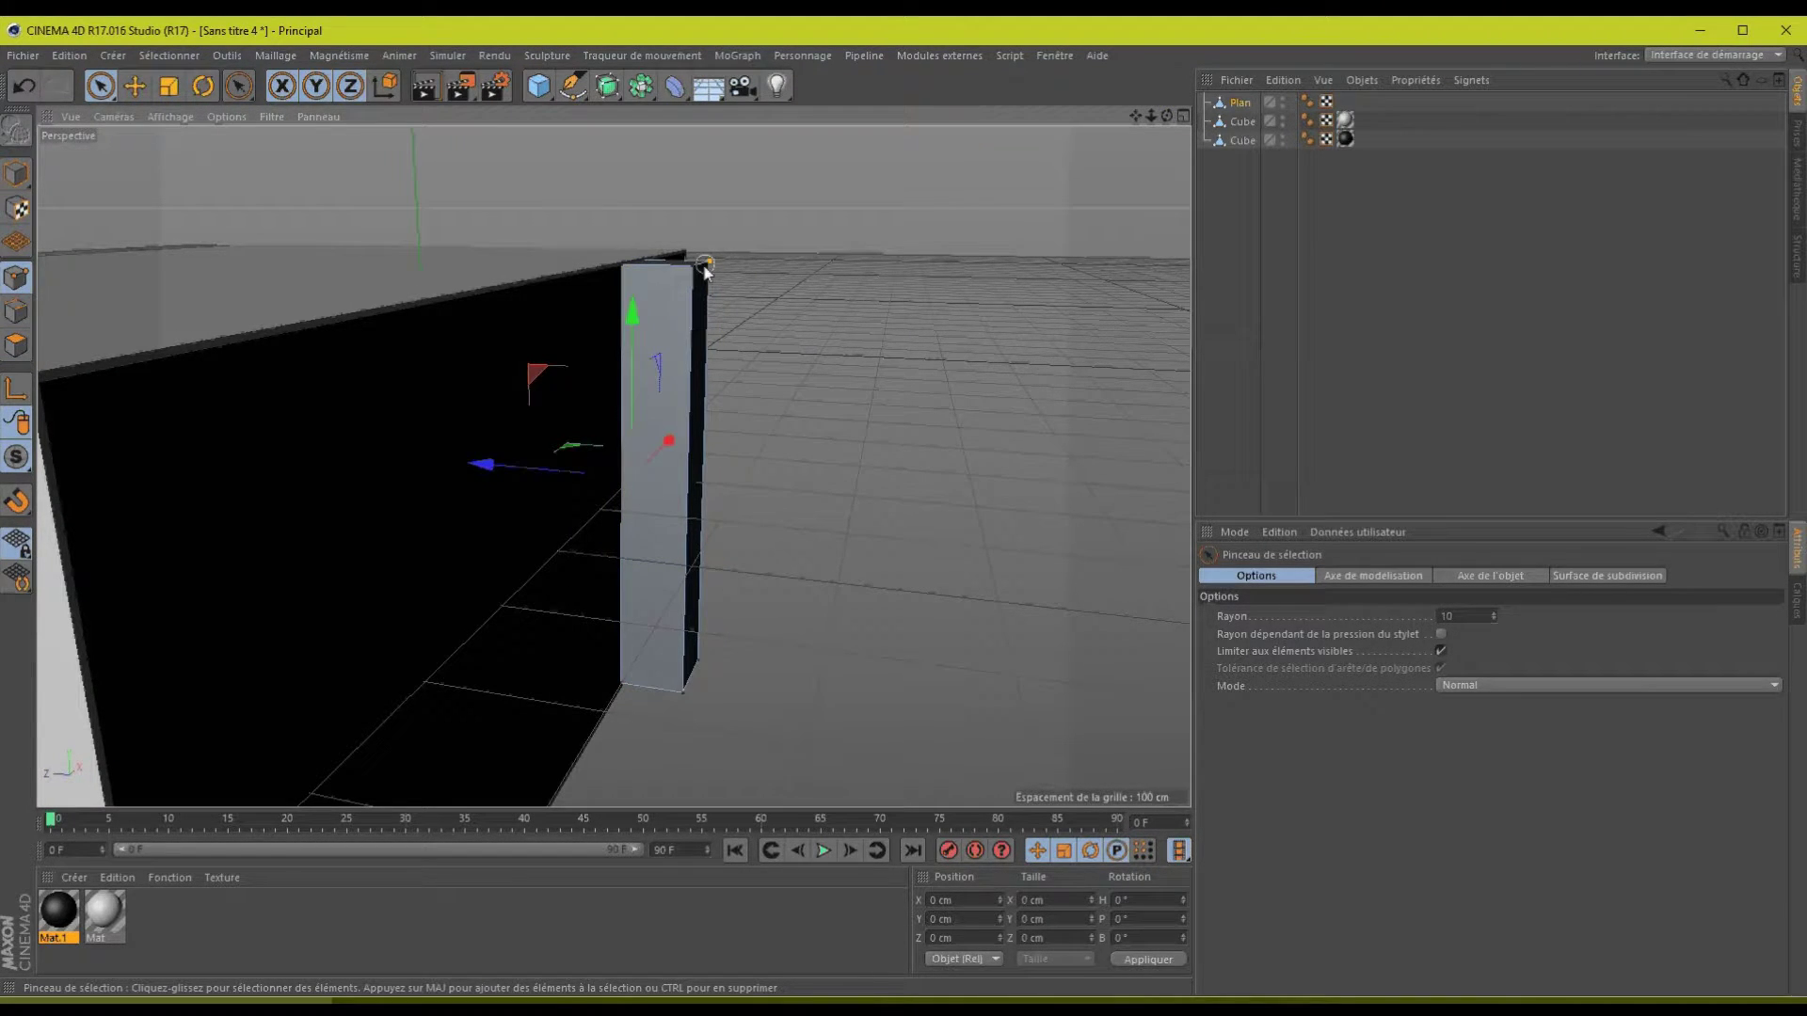
left_click(681, 694, "shift")
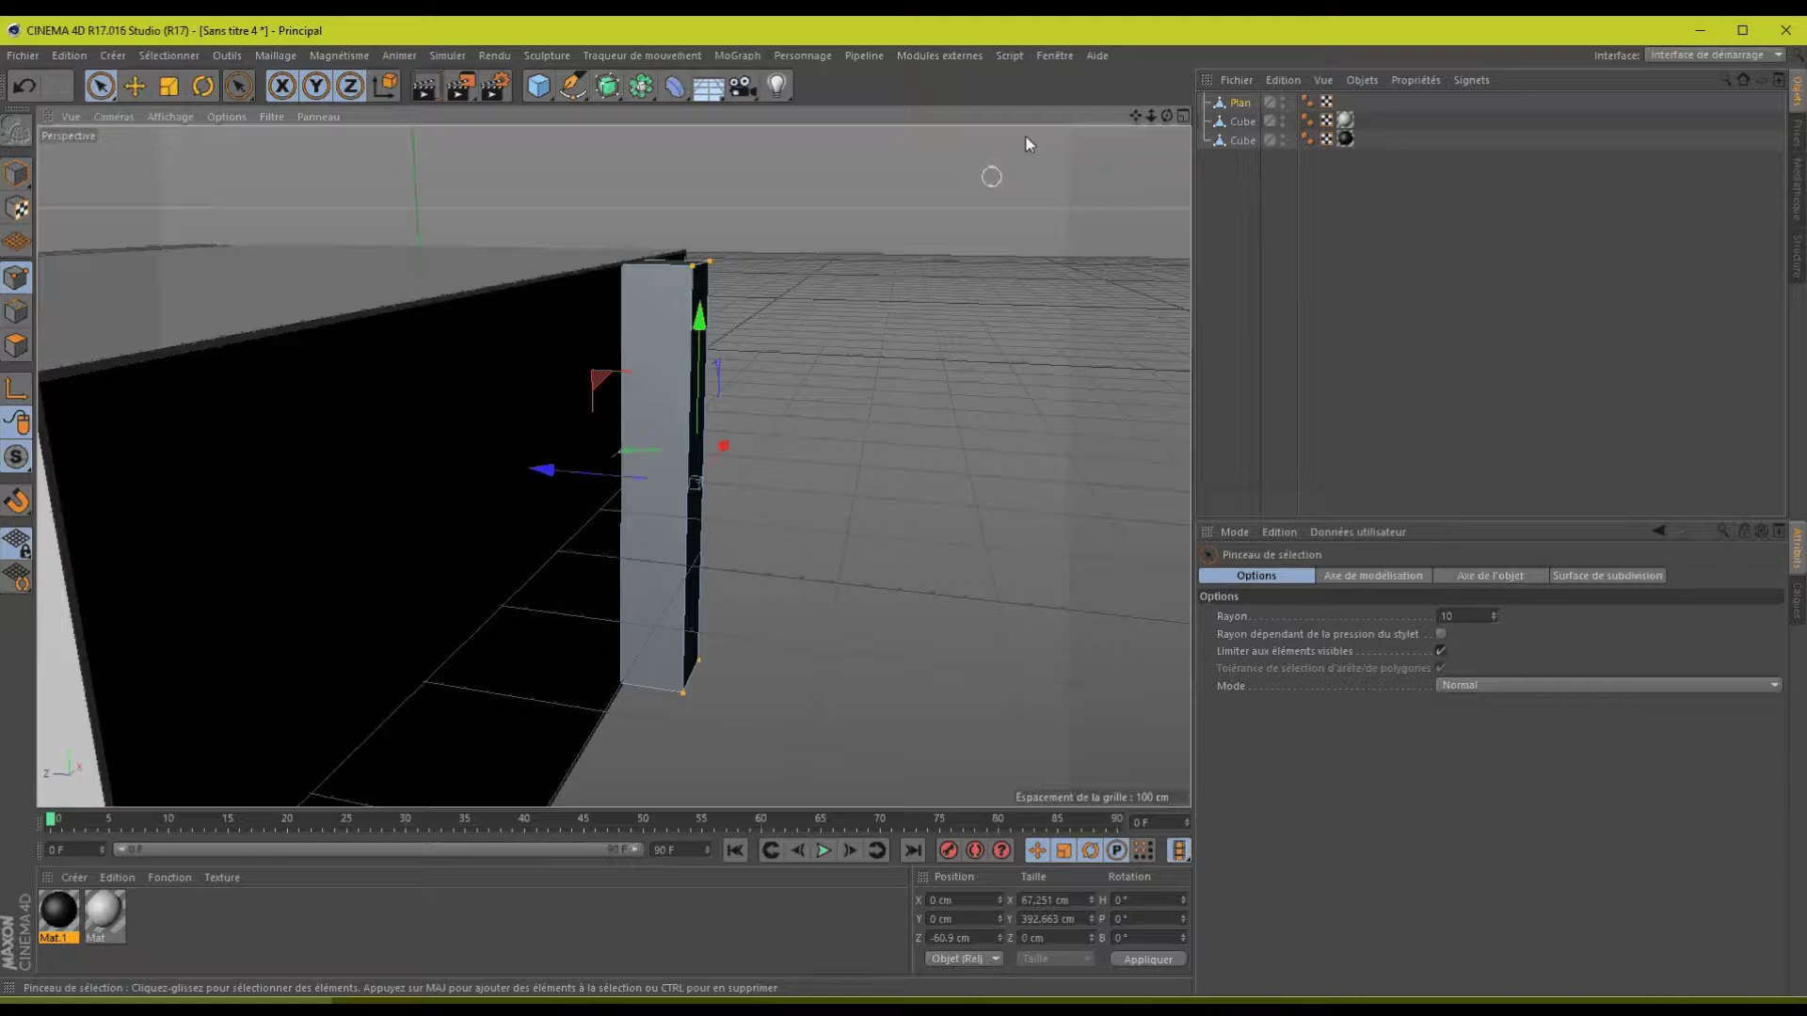
left_click_drag(1167, 116, 907, 508)
- Cut the handle block horizontally at mid-height with the Knife (Couteau) in Plan mode on the X-Z plane
right_click(744, 474)
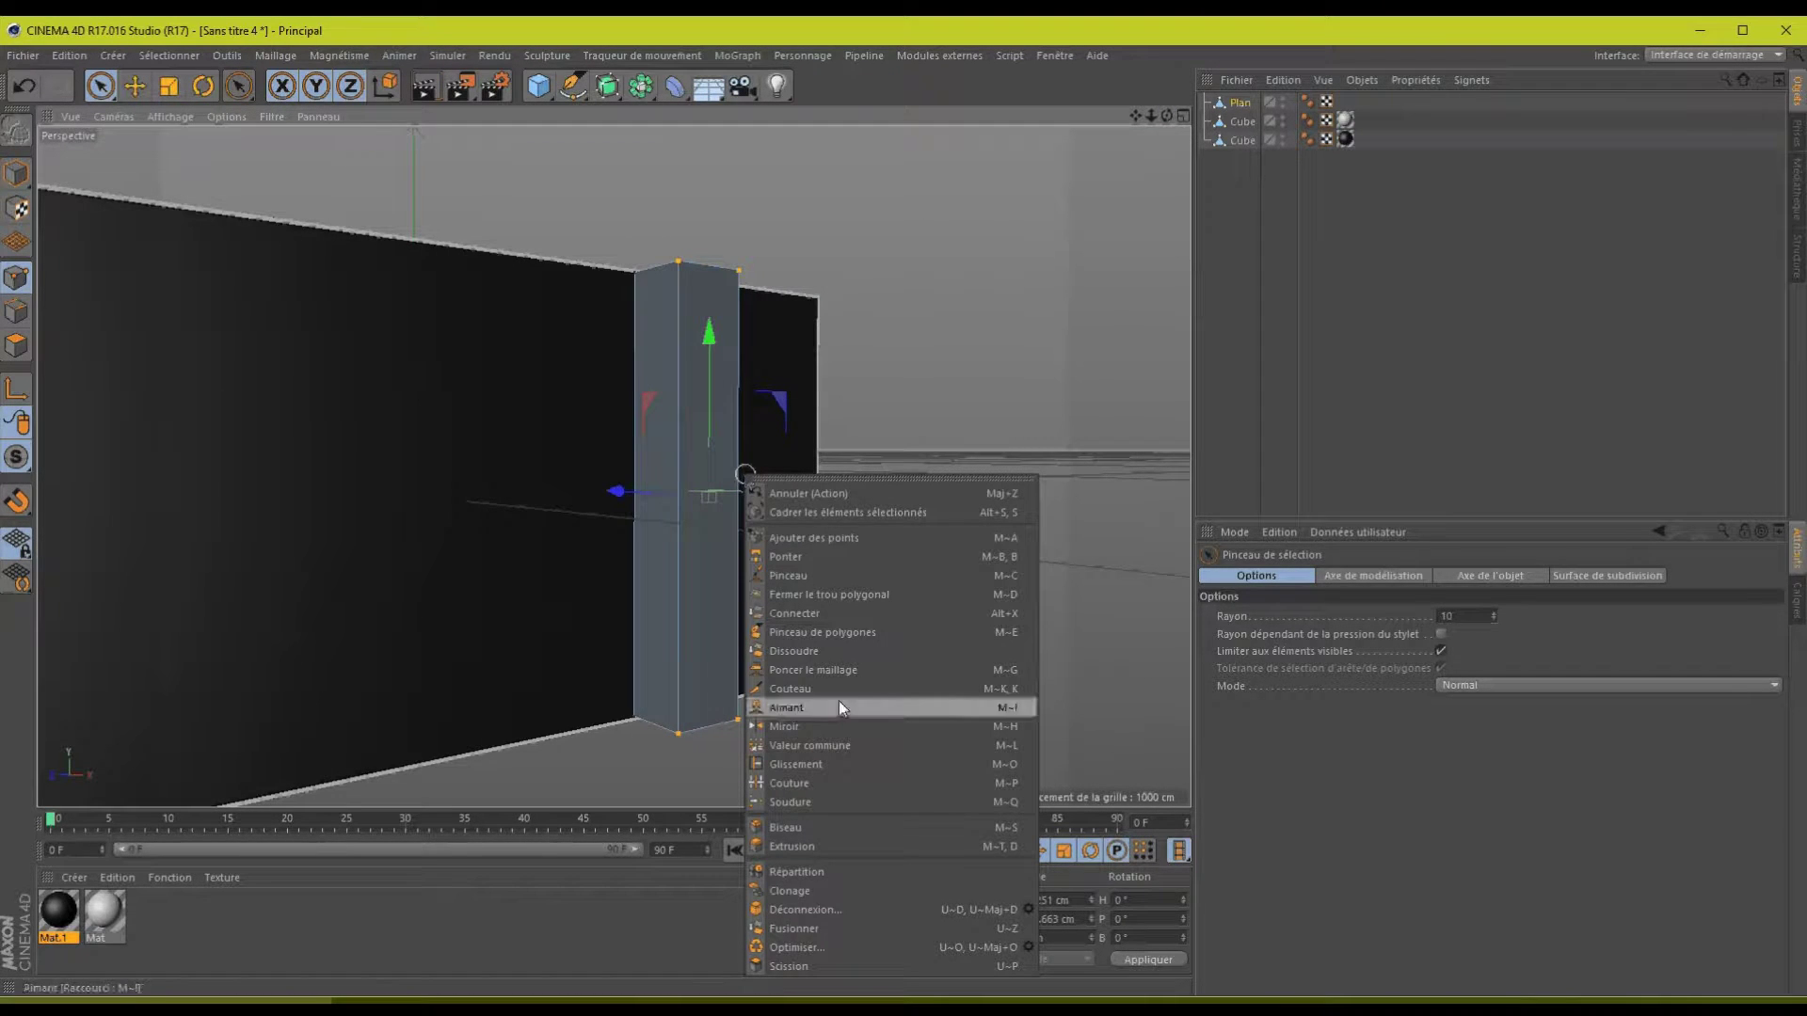
left_click(816, 689)
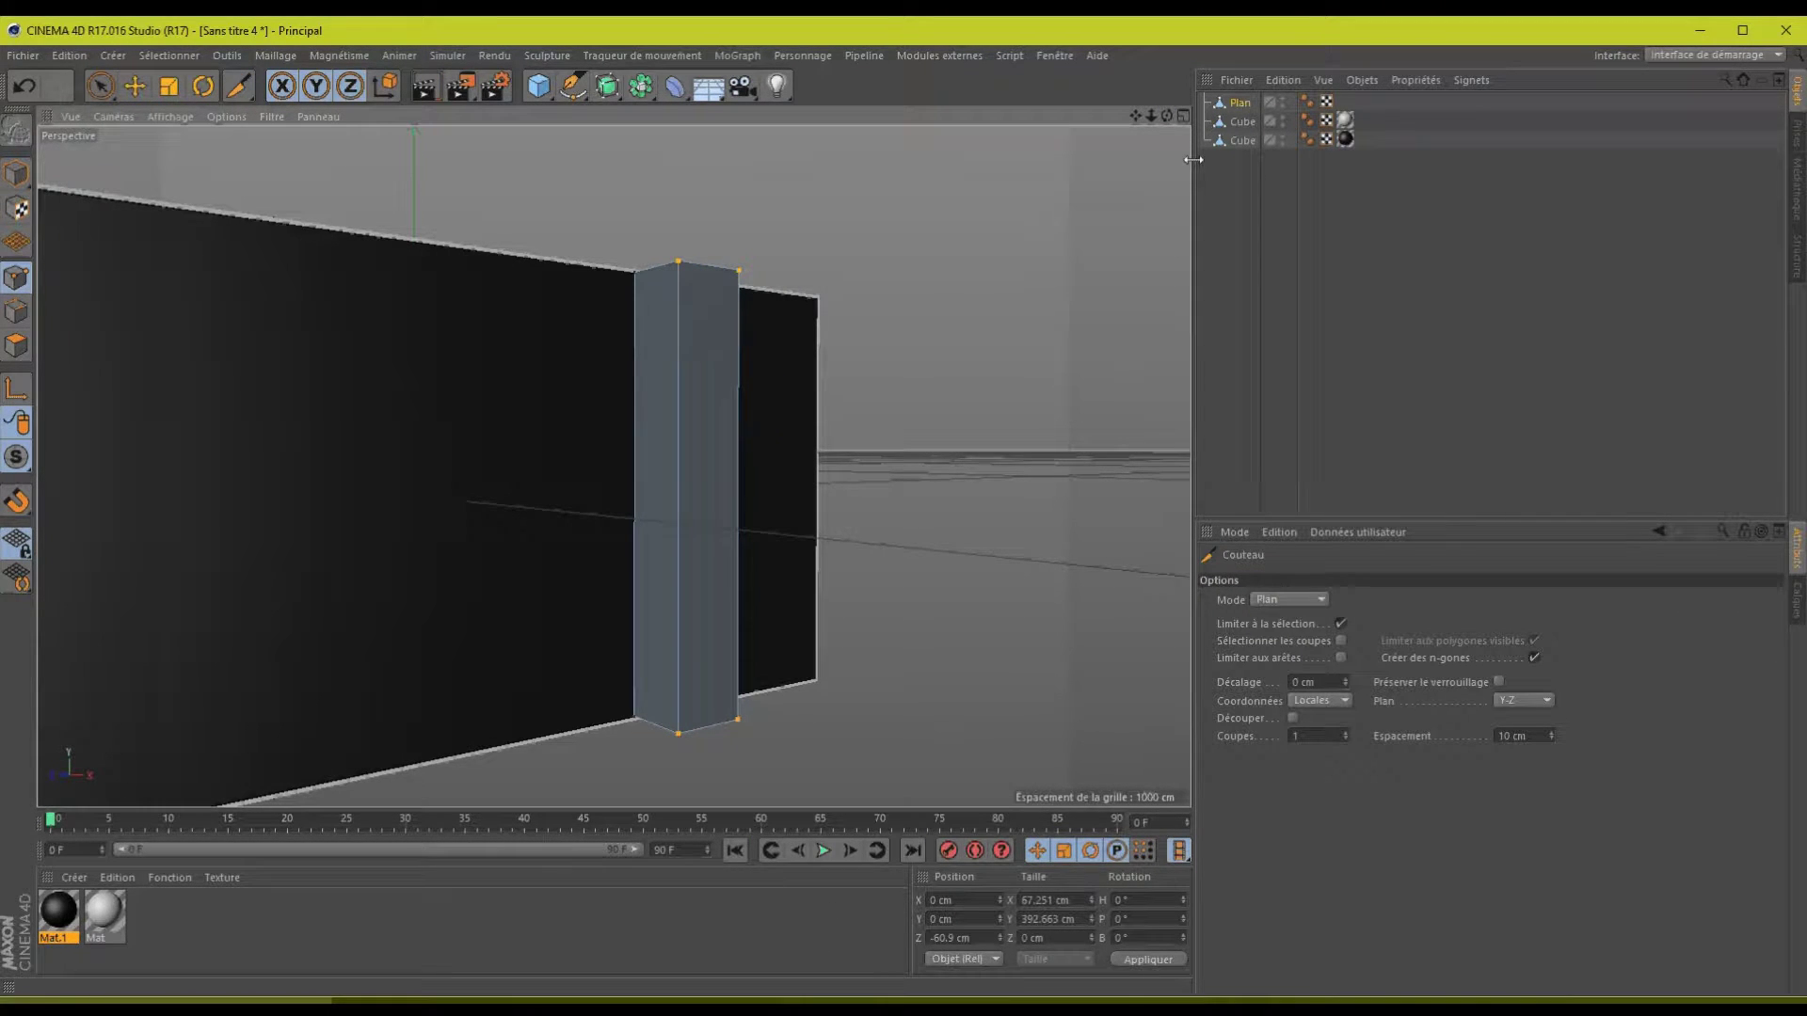
left_click(1319, 599)
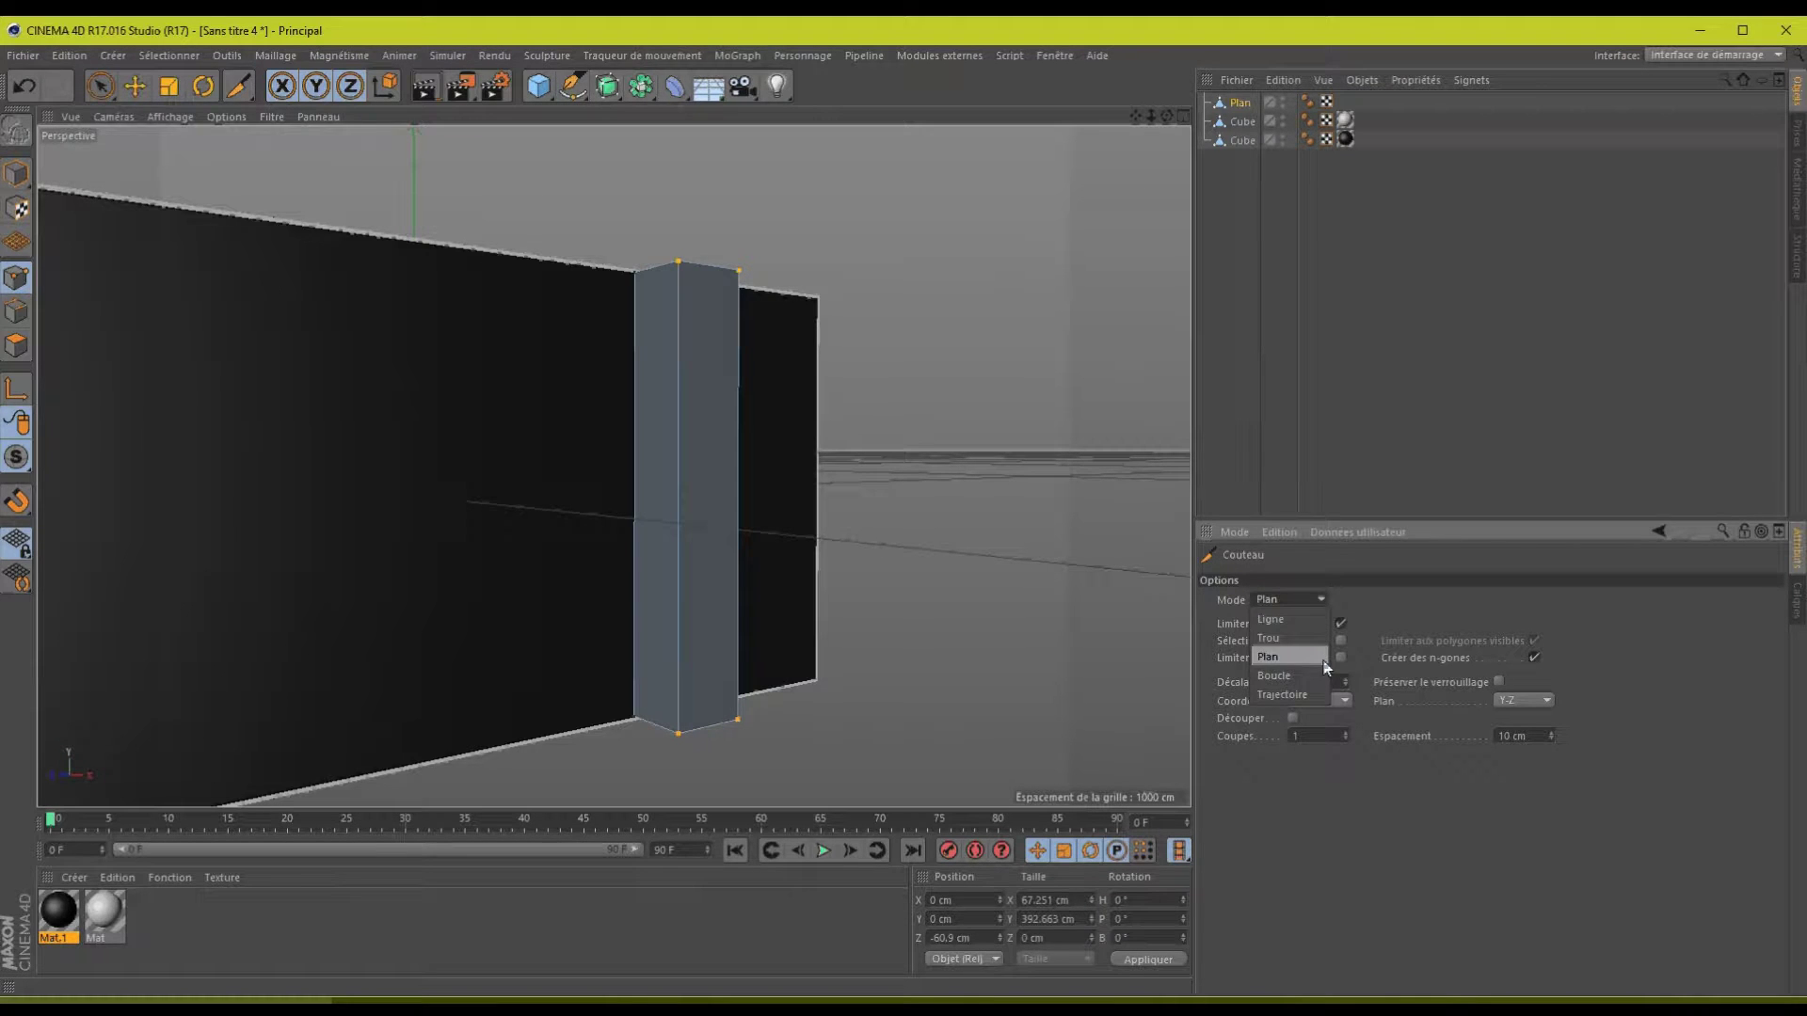
left_click(1544, 700)
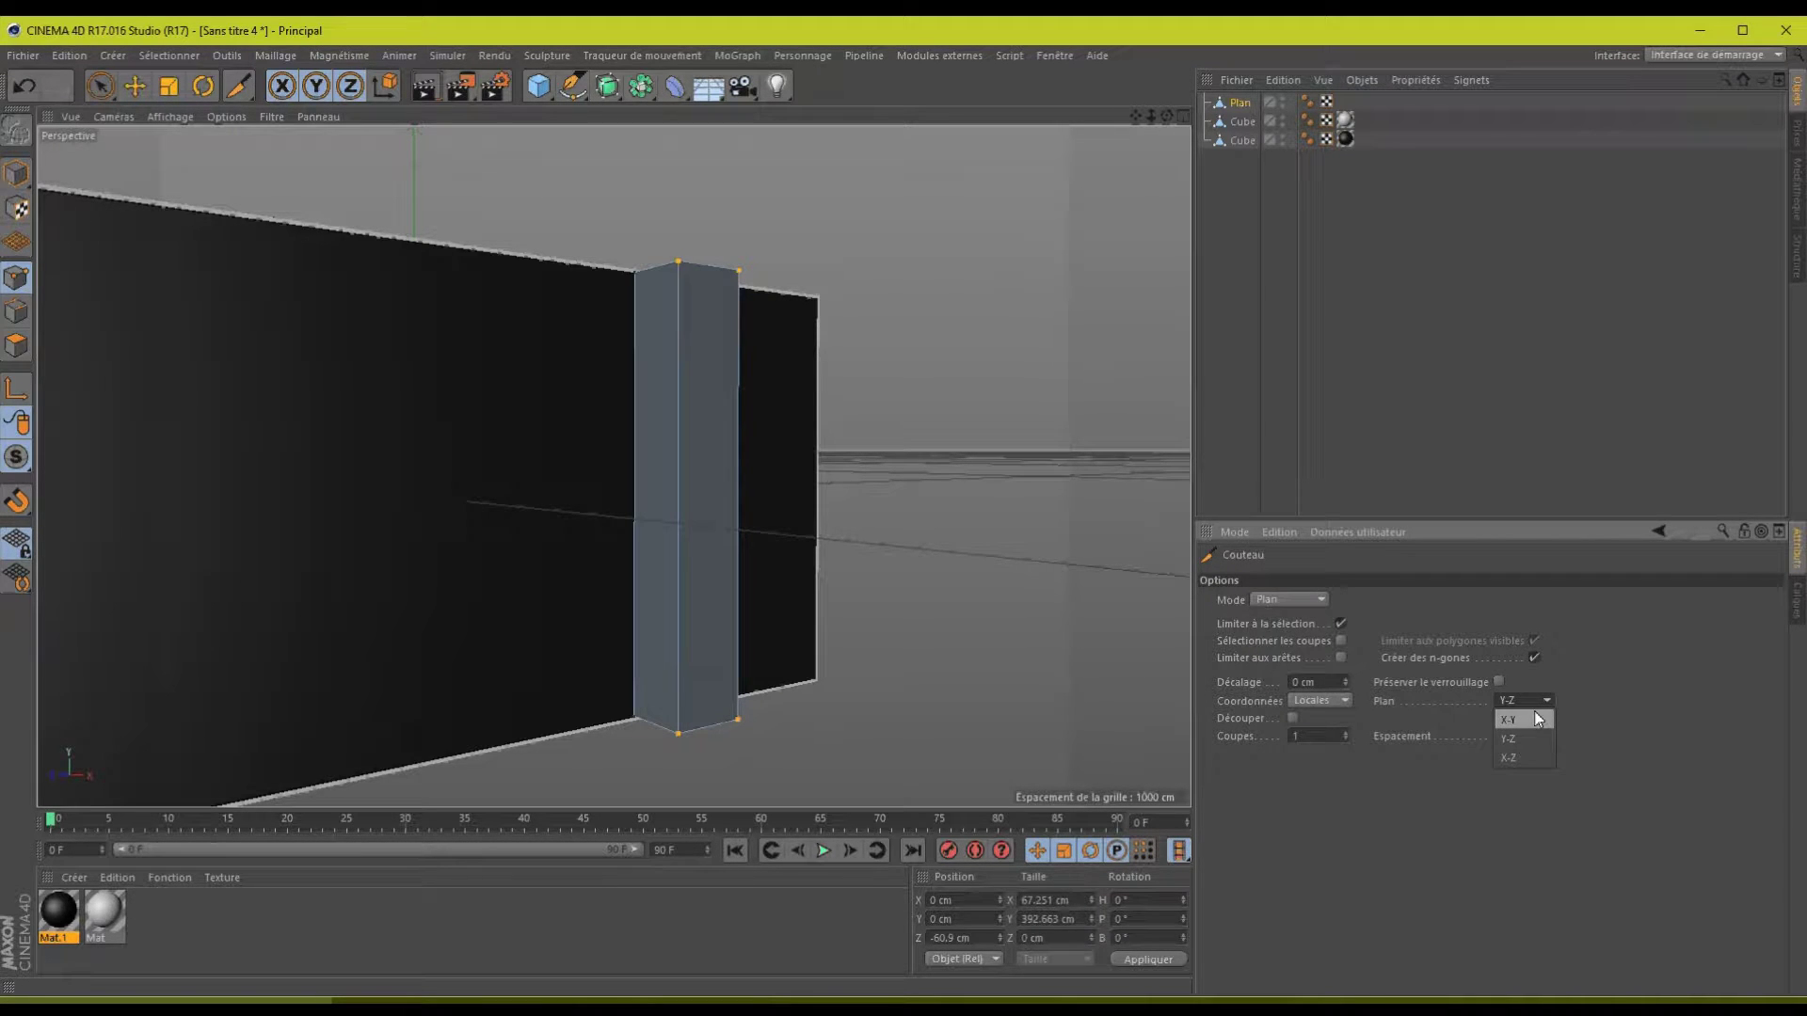
left_click(1183, 116)
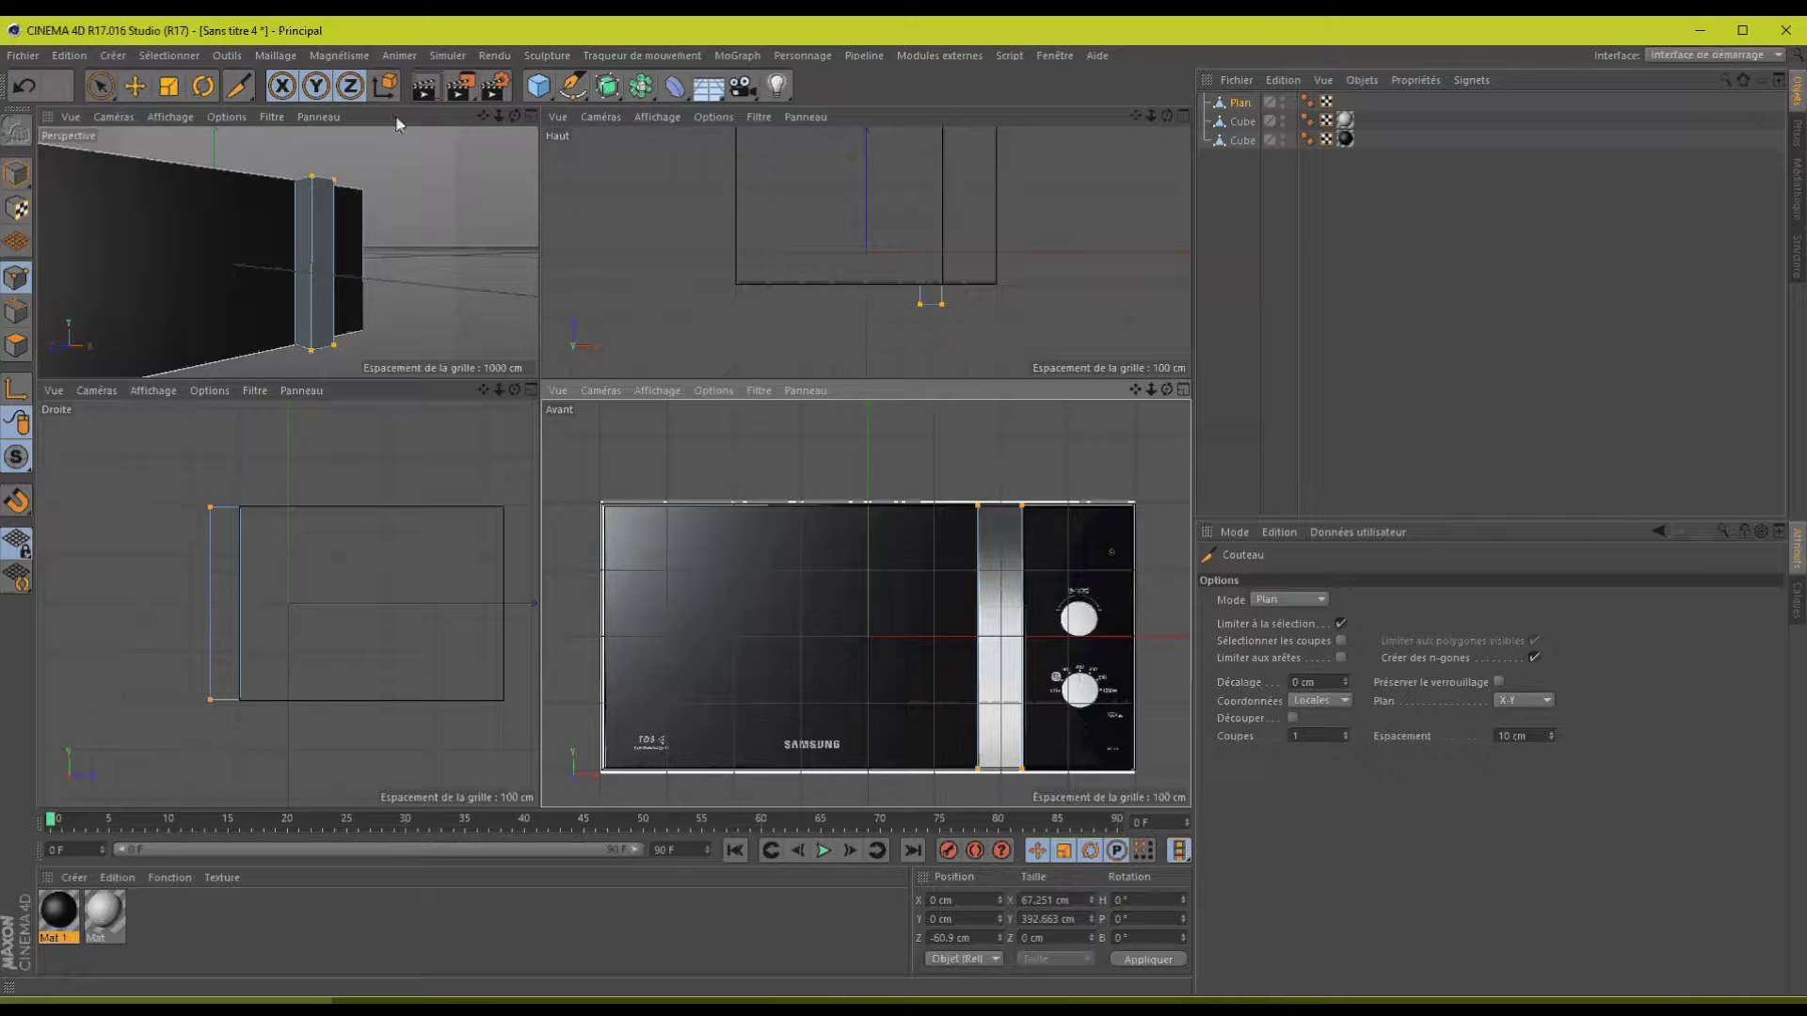
left_click(1524, 702)
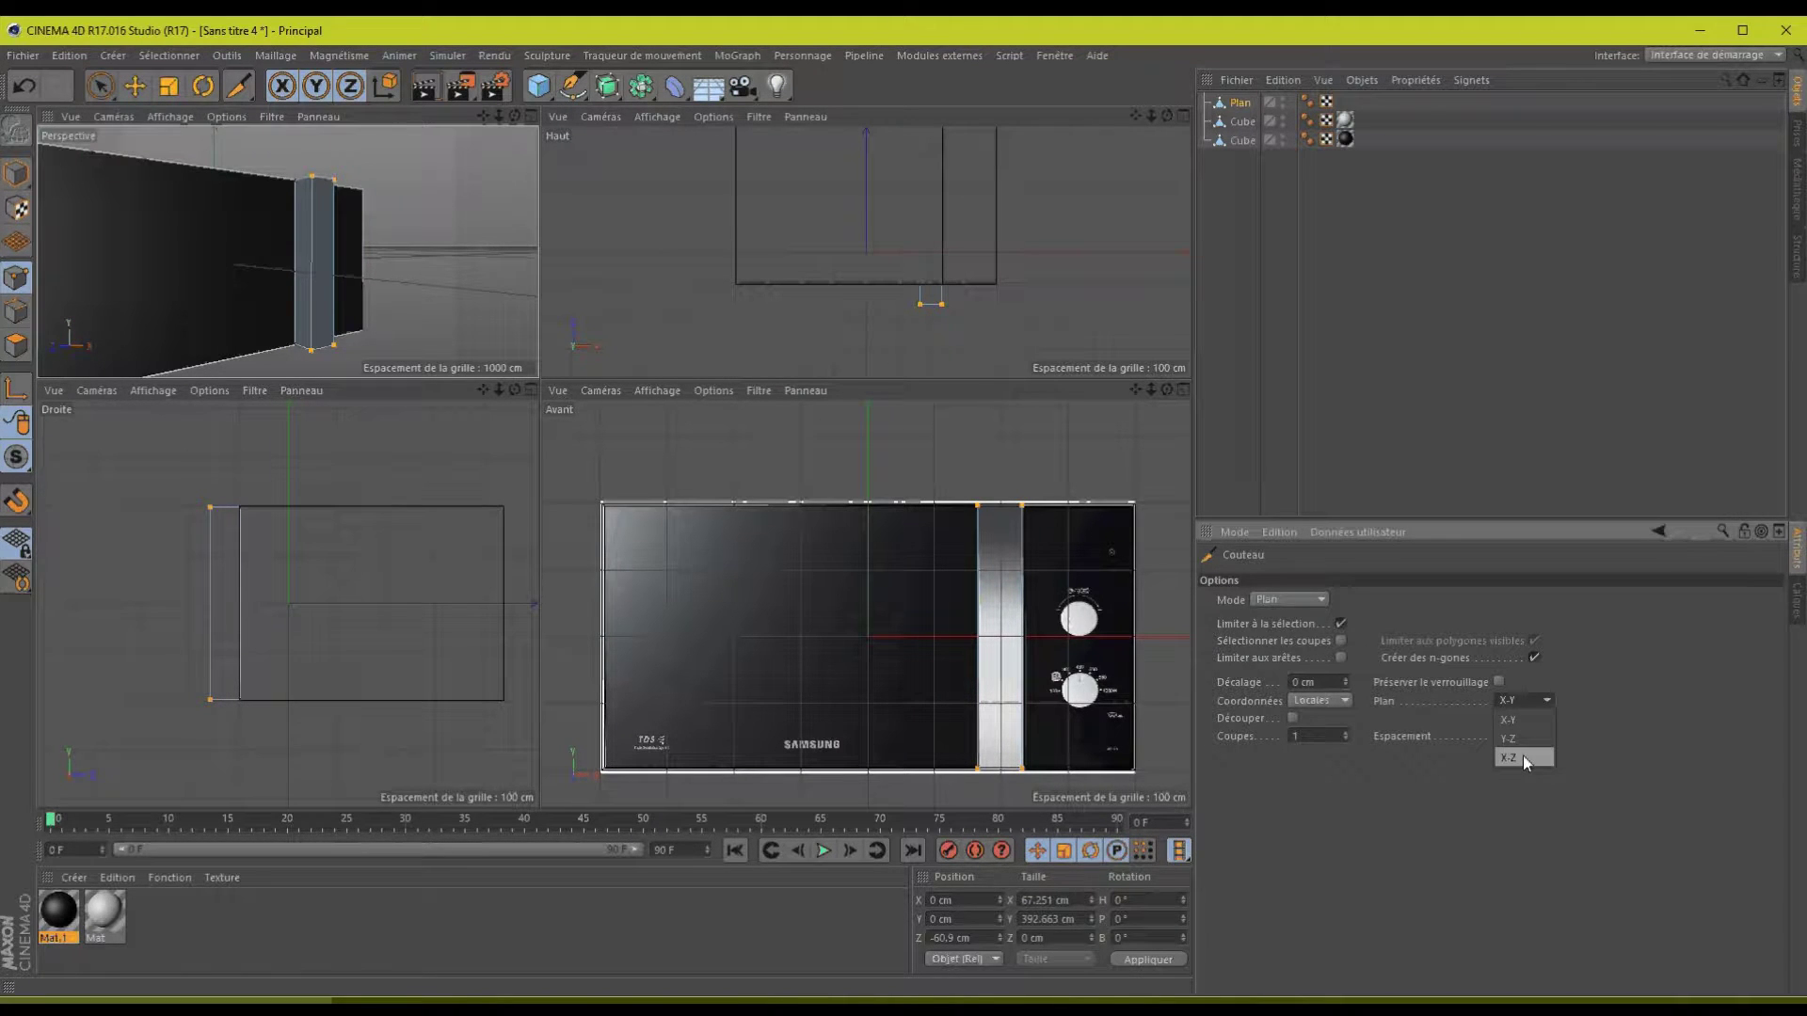
left_click(1522, 758)
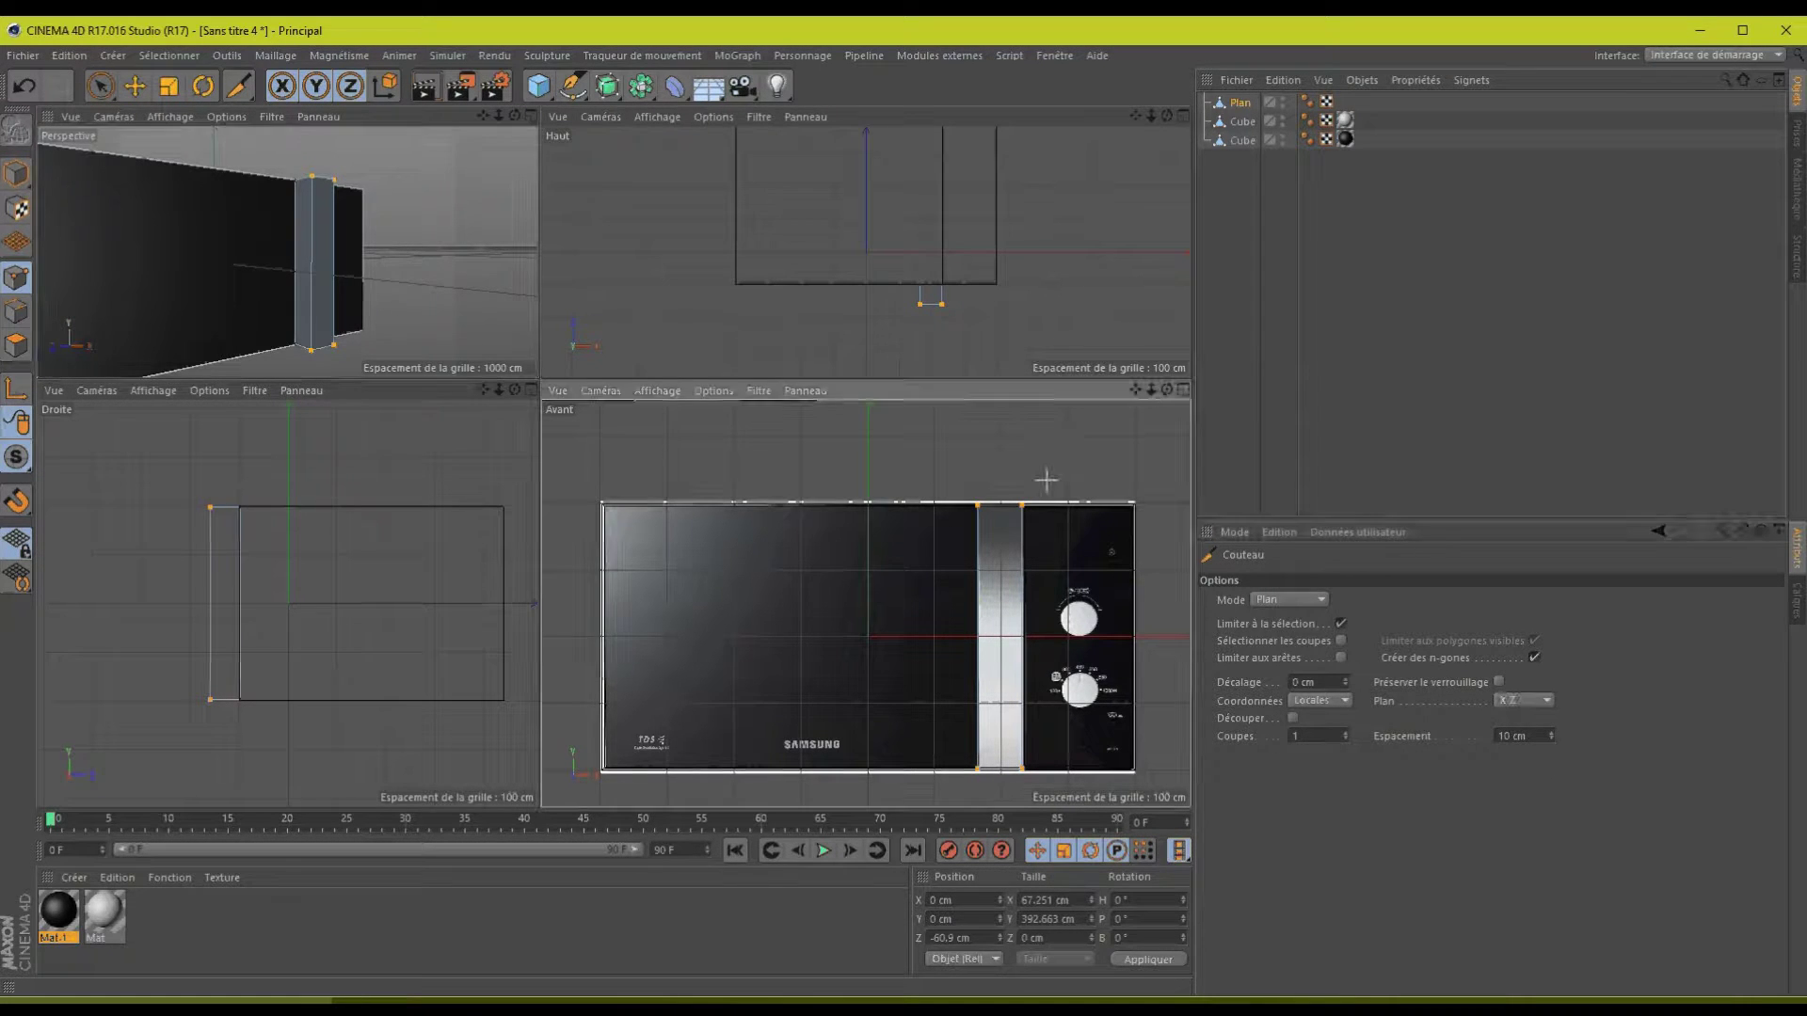
left_click(1017, 638)
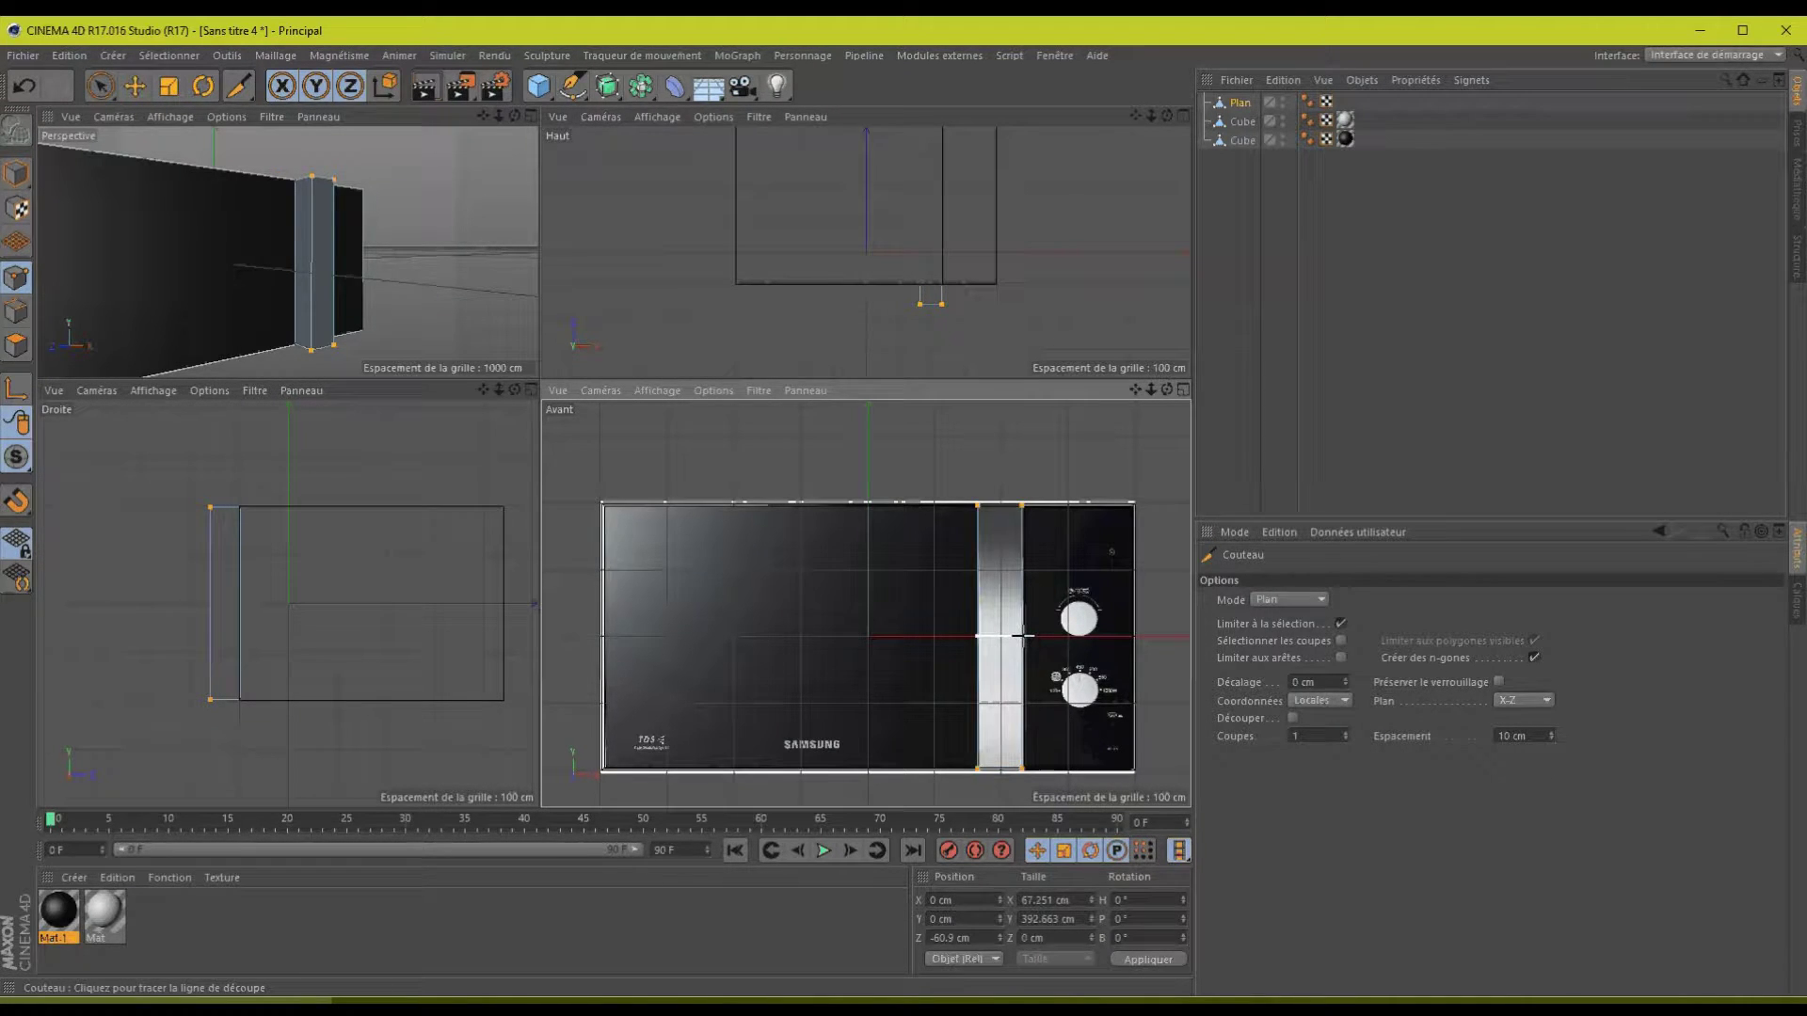
key("ctrl+z")
left_click(530, 116)
key("space")
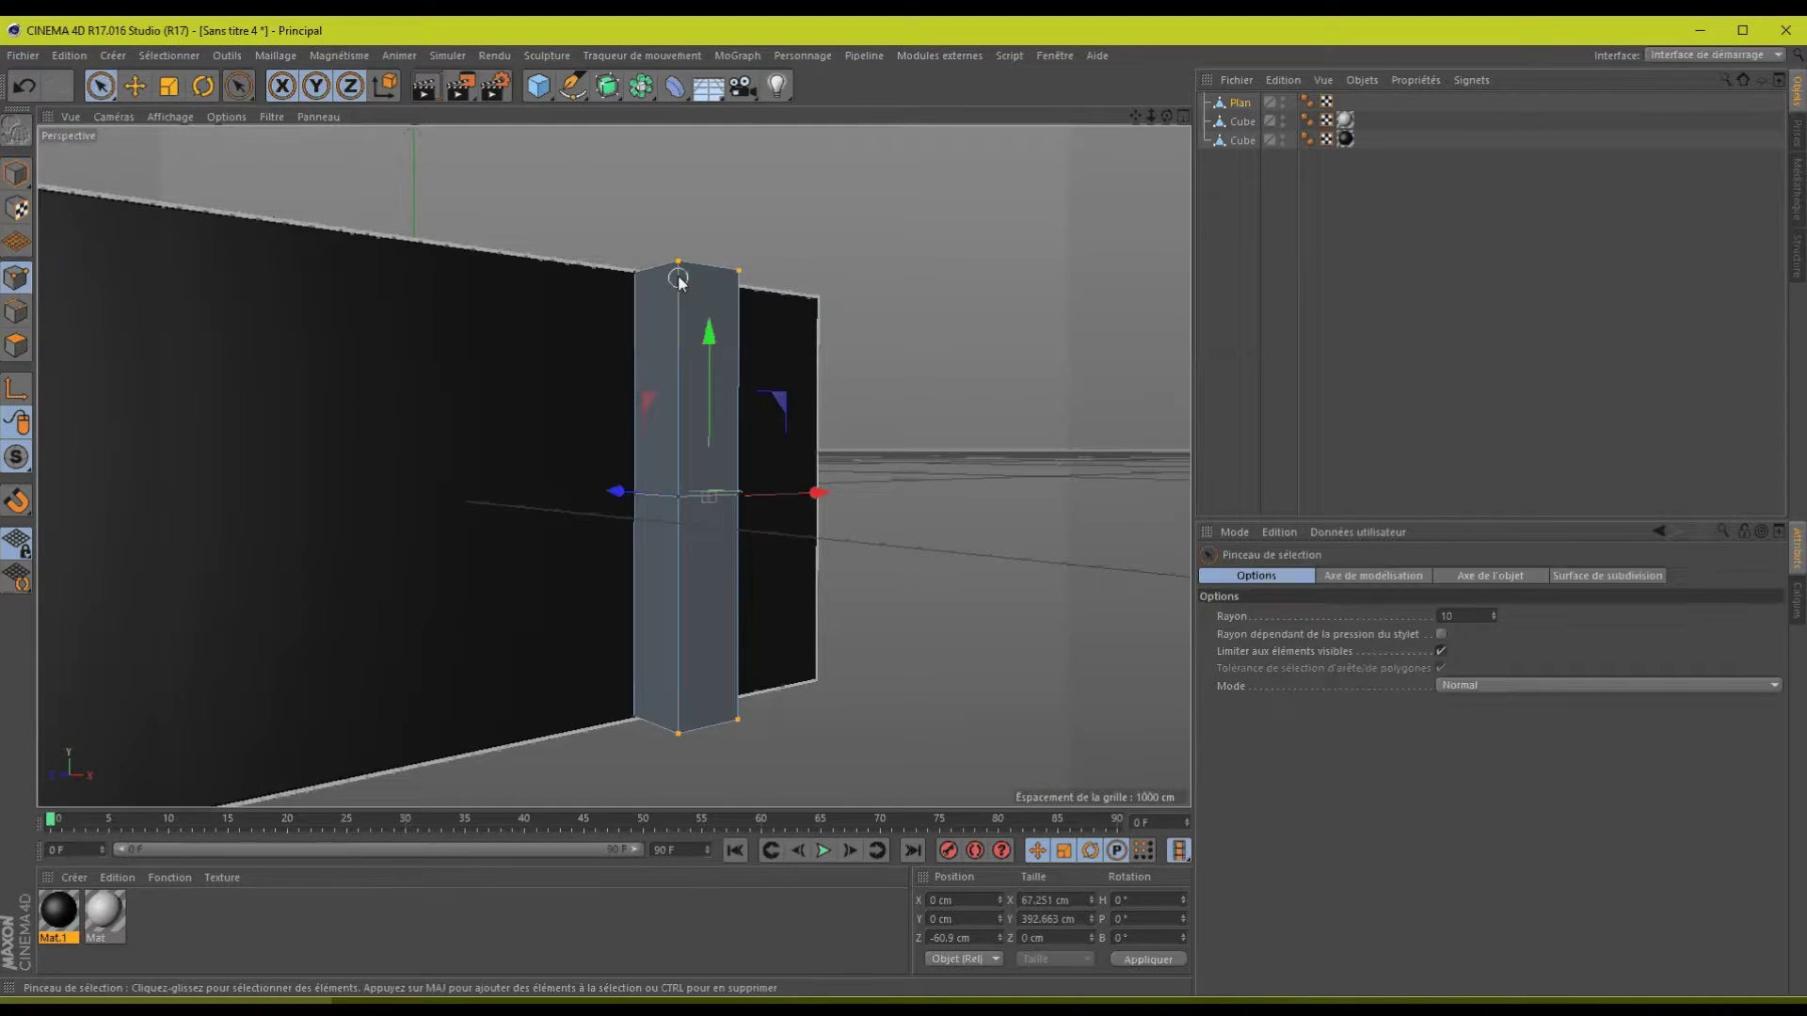
- Move the handle's four outer corner points back along Z to about -8.5 cm, close to the microwave front
left_click_drag(679, 267, 731, 266)
left_click(734, 269, "shift")
left_click_drag(665, 738, 741, 723, "shift")
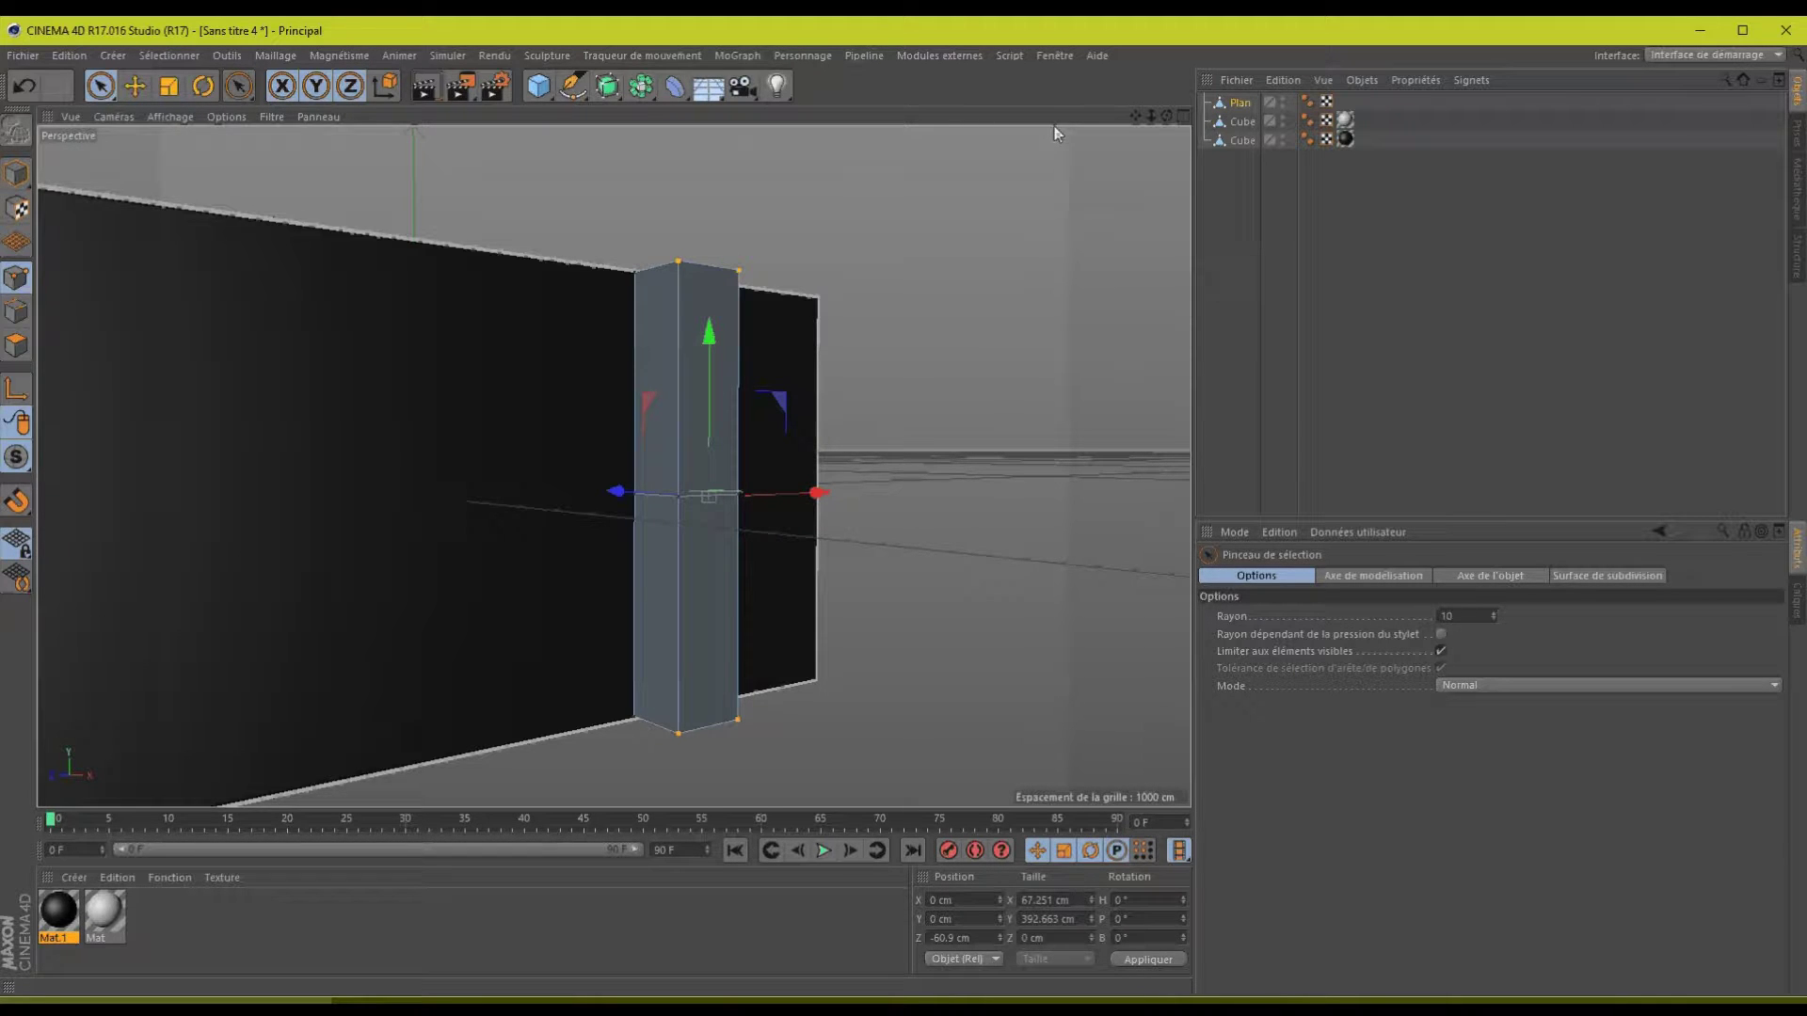
left_click_drag(1167, 117, 906, 508)
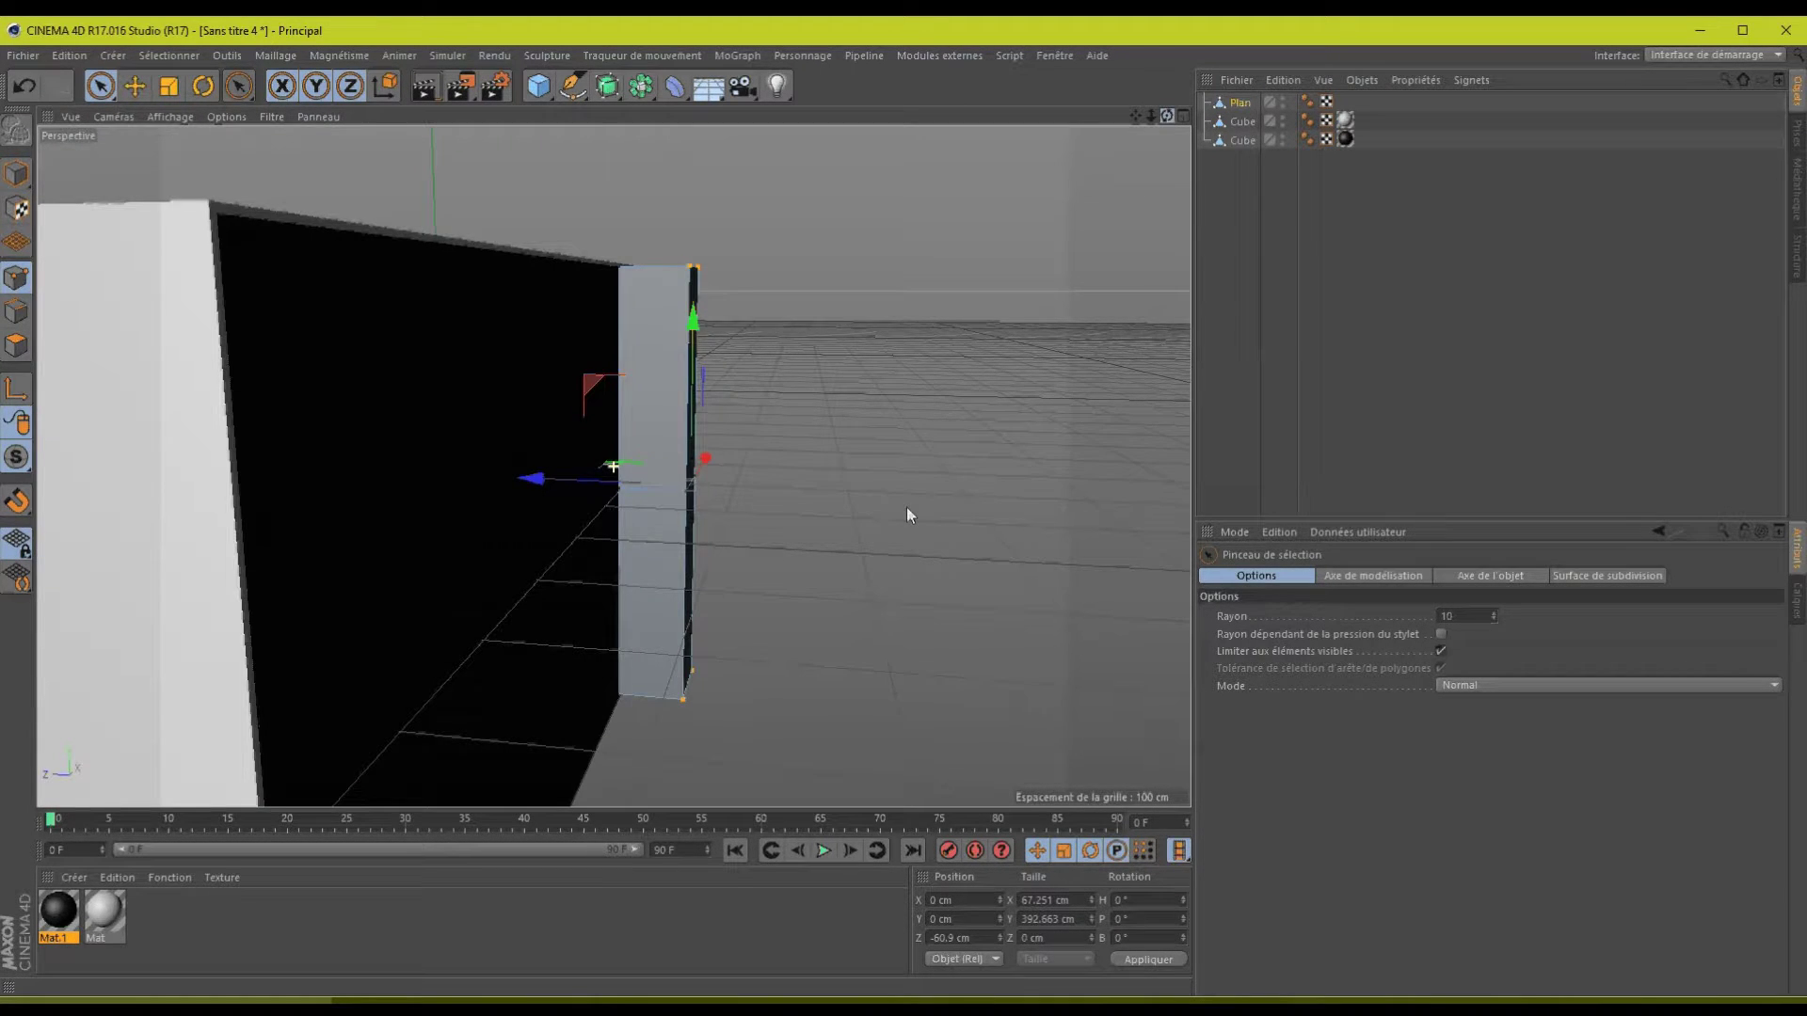
left_click_drag(561, 480, 511, 482)
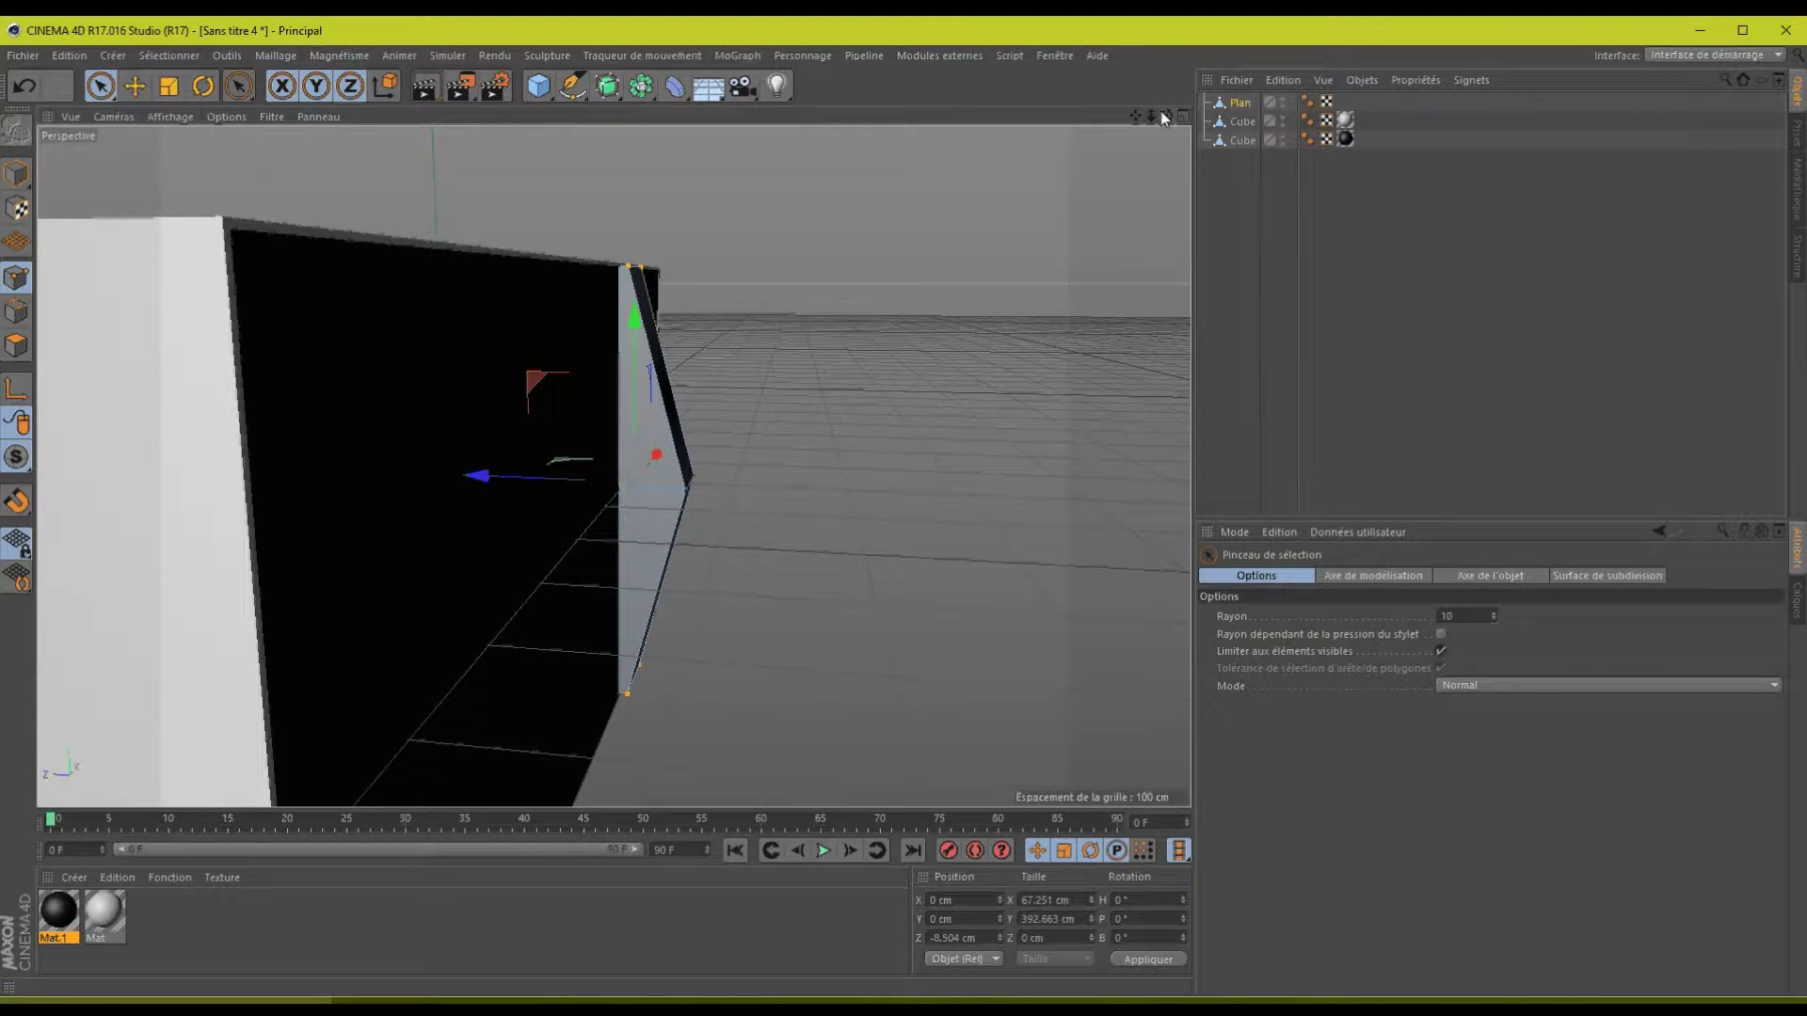
left_click_drag(1167, 116, 906, 508)
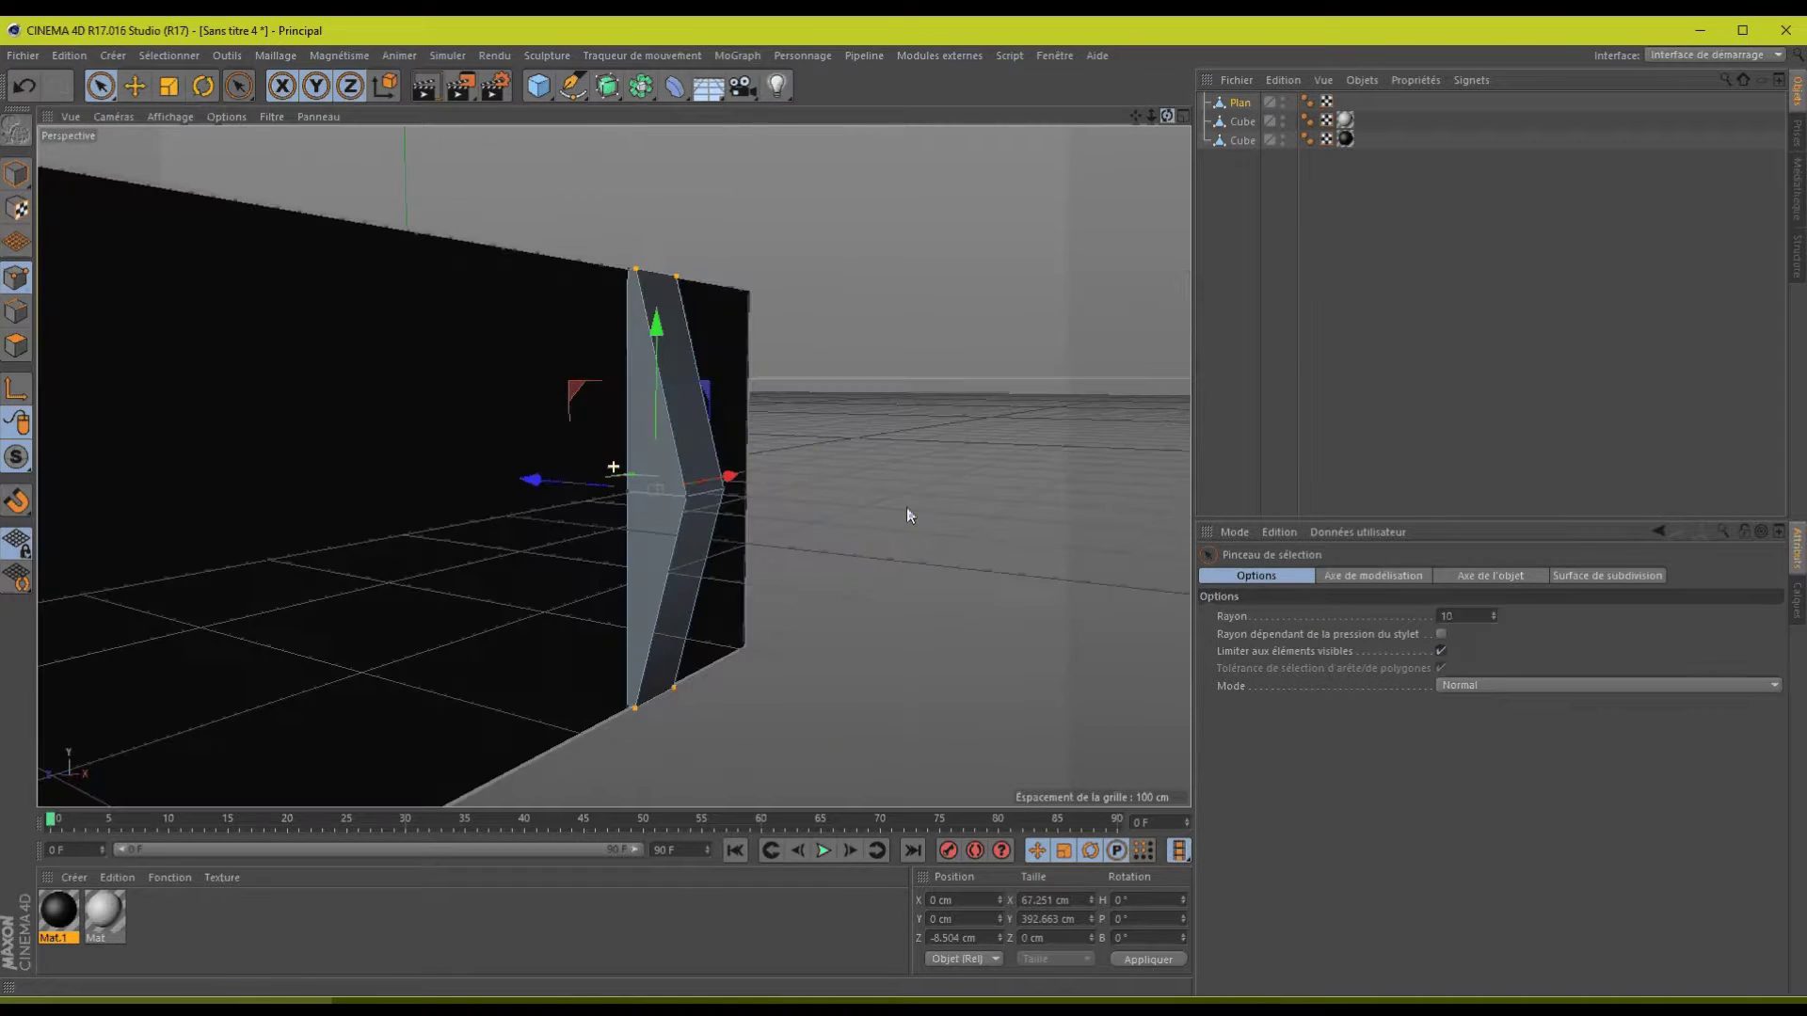
key("ctrl+shift+z")
key("ctrl+shift+z")
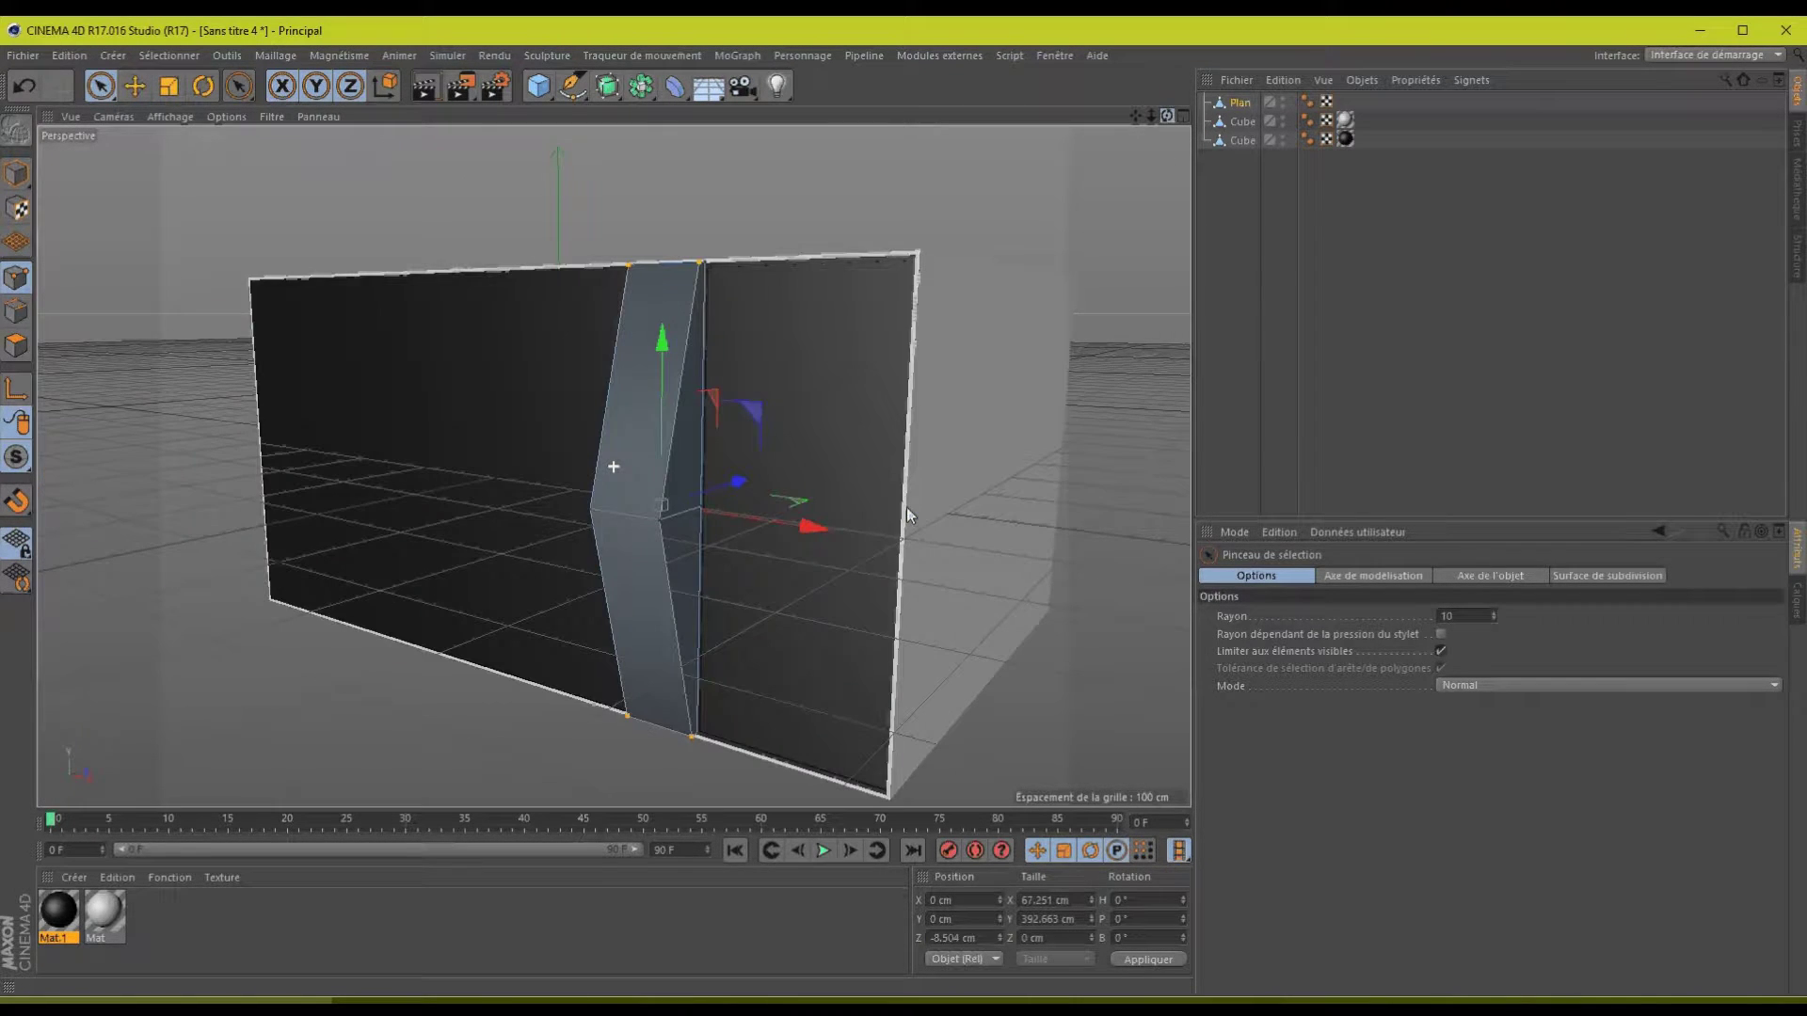
key("ctrl+shift+z")
key("ctrl+shift+z")
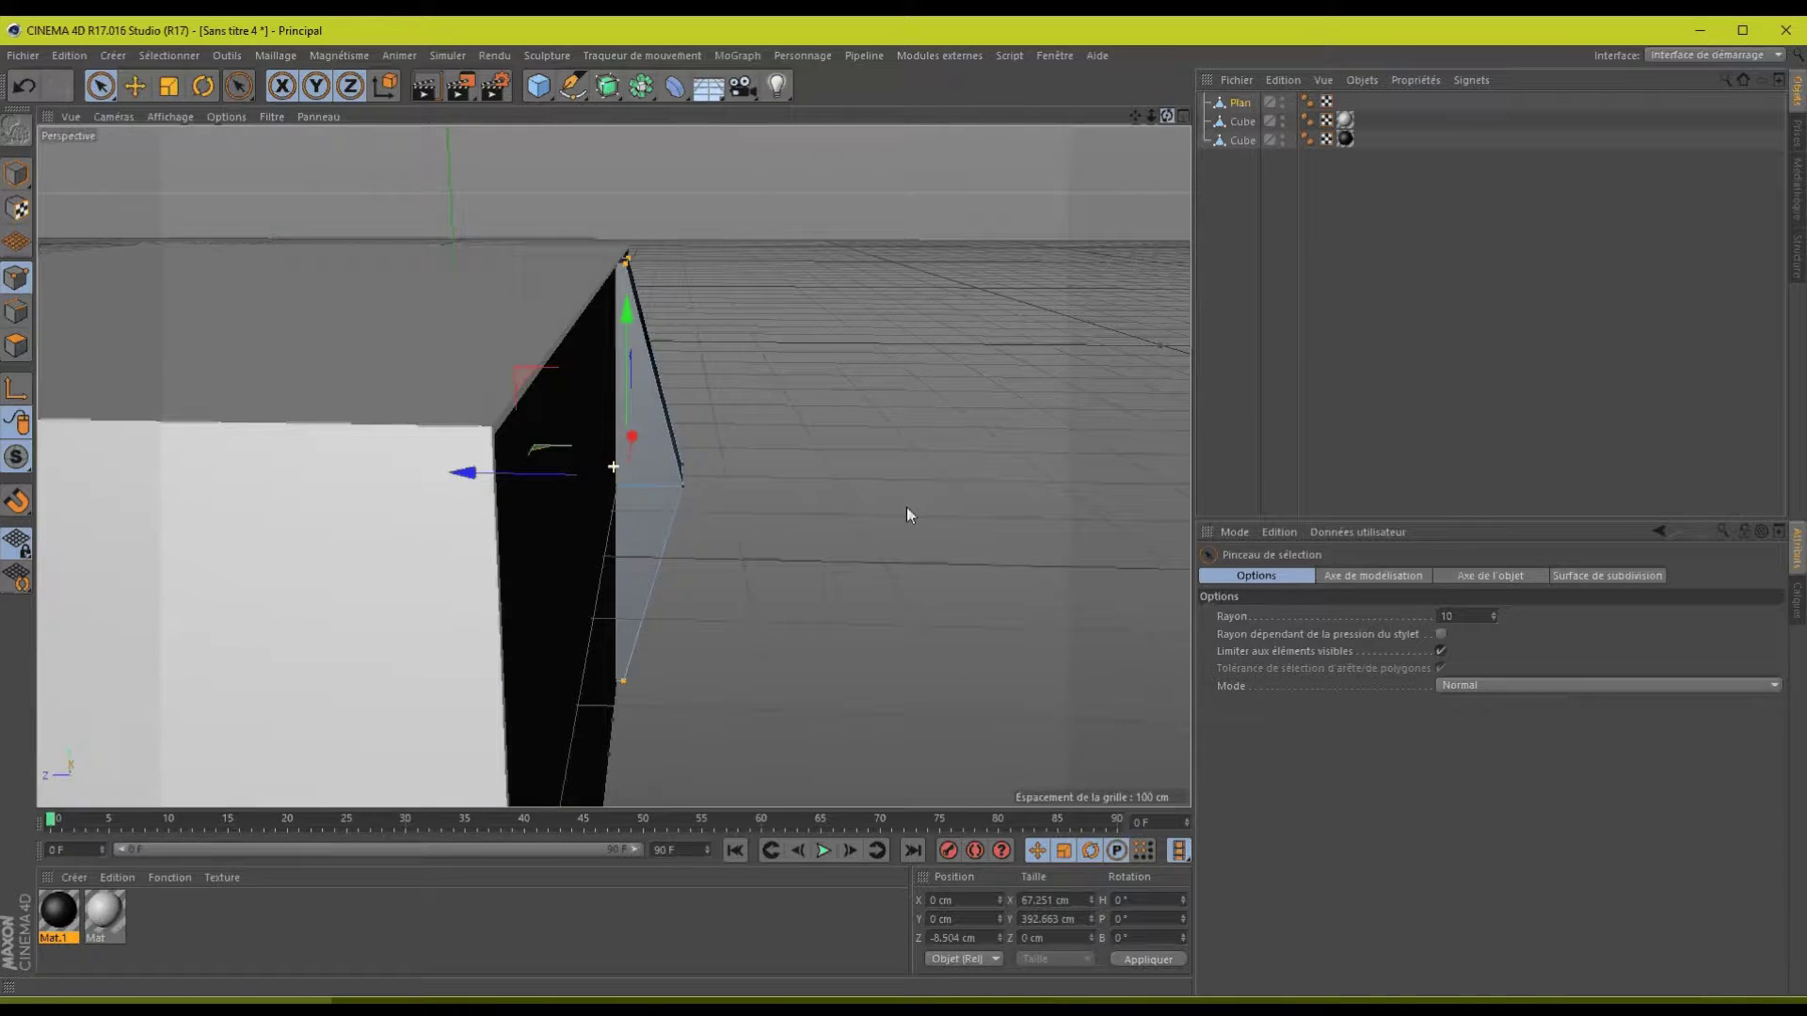
key("ctrl+shift+z")
- Try to move the handle's inner mid-height points outward, away from the microwave front
left_click(643, 500)
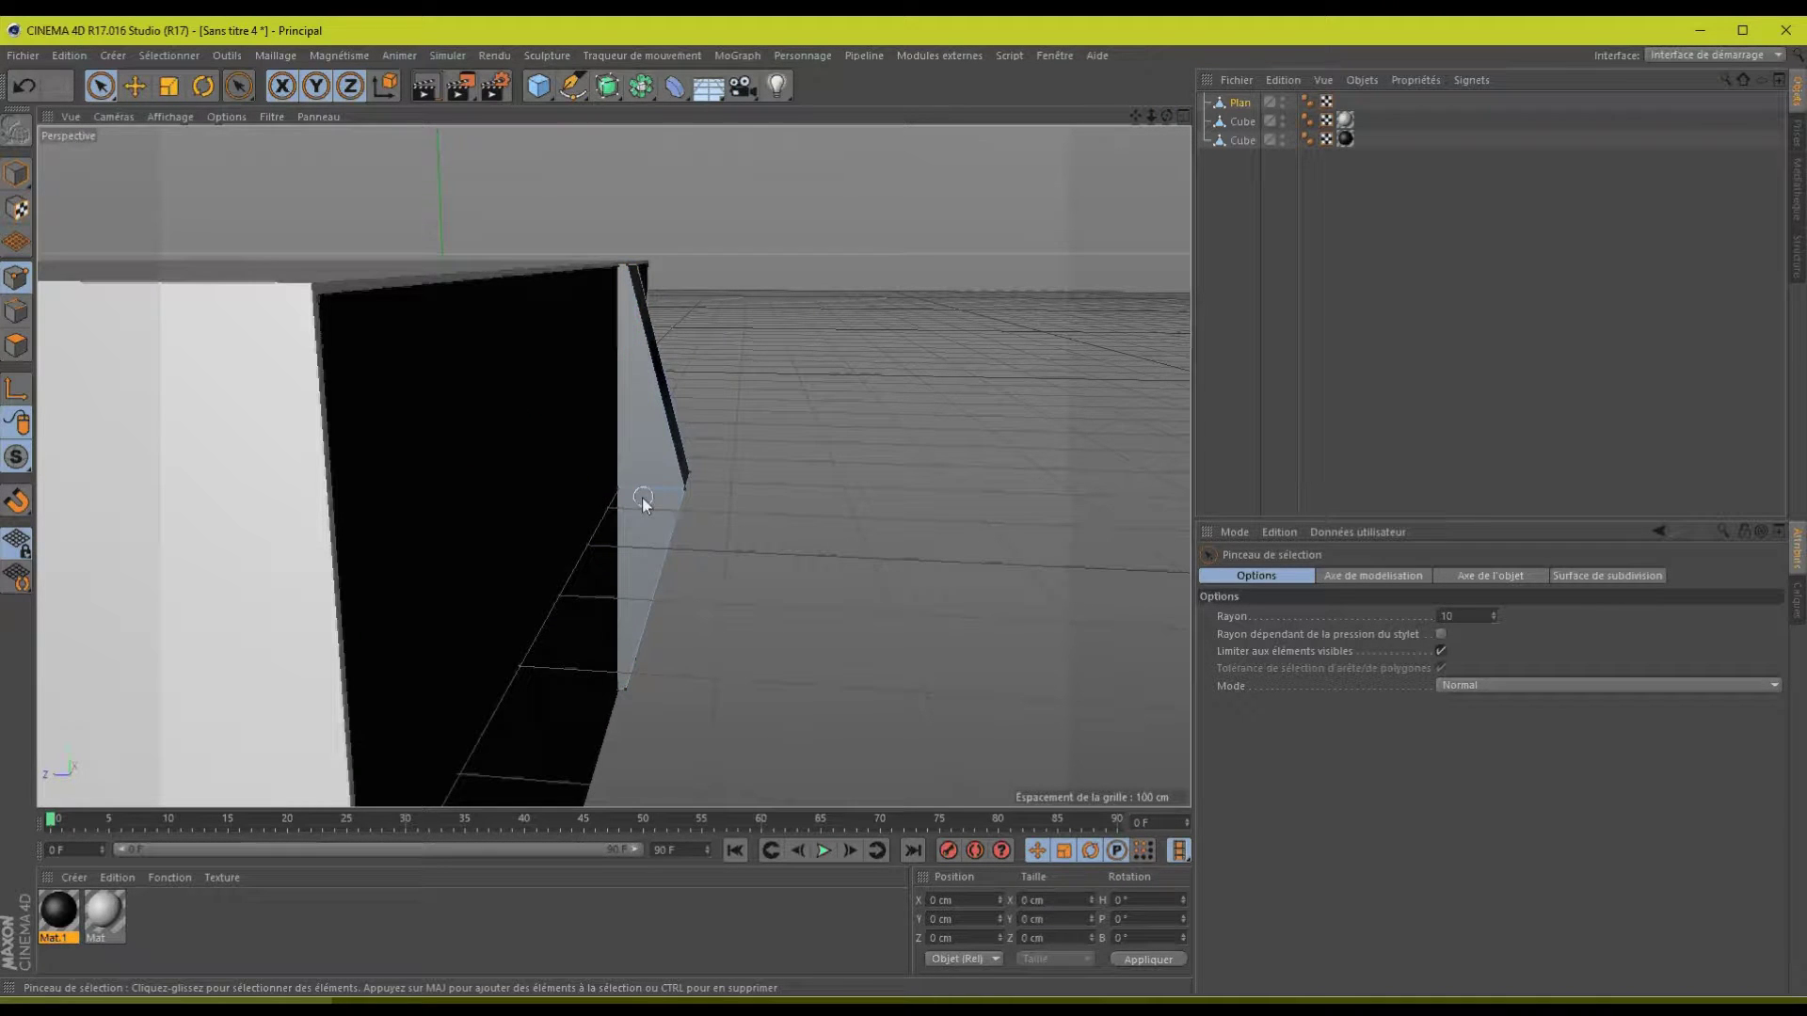
left_click(619, 489)
left_click_drag(559, 487, 589, 491)
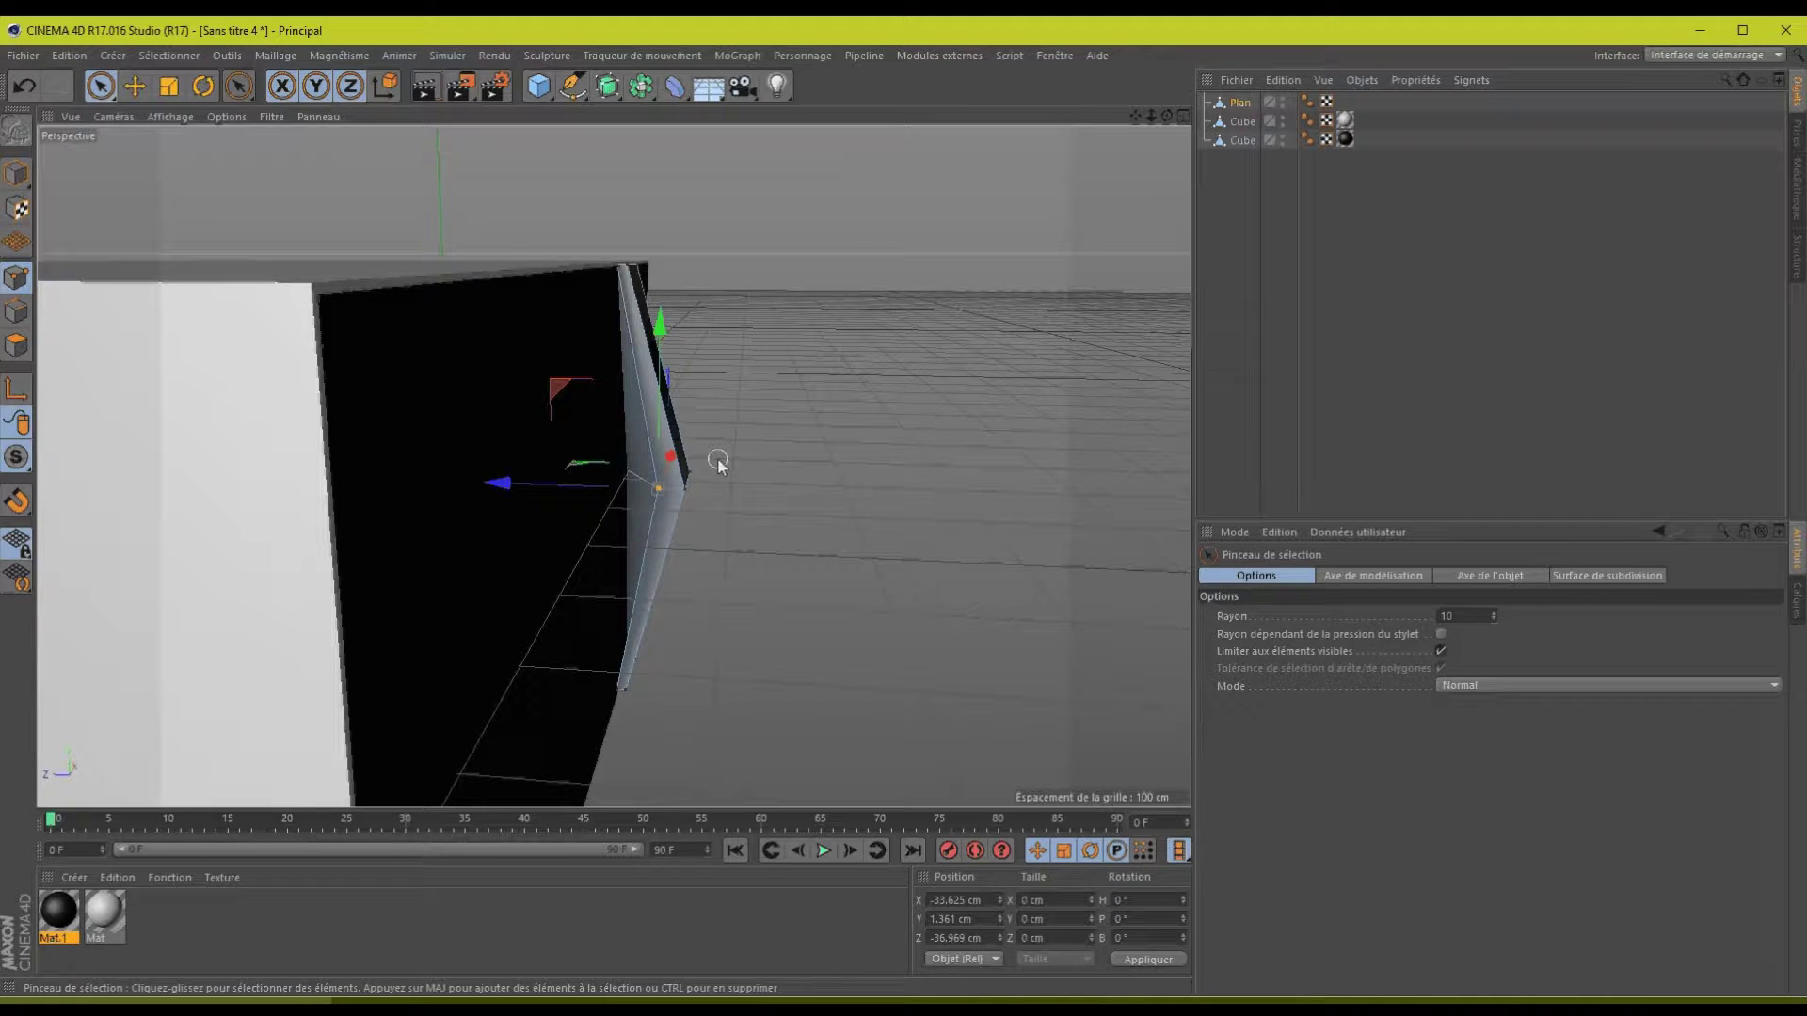
key("ctrl+z")
left_click_drag(1156, 116, 905, 506)
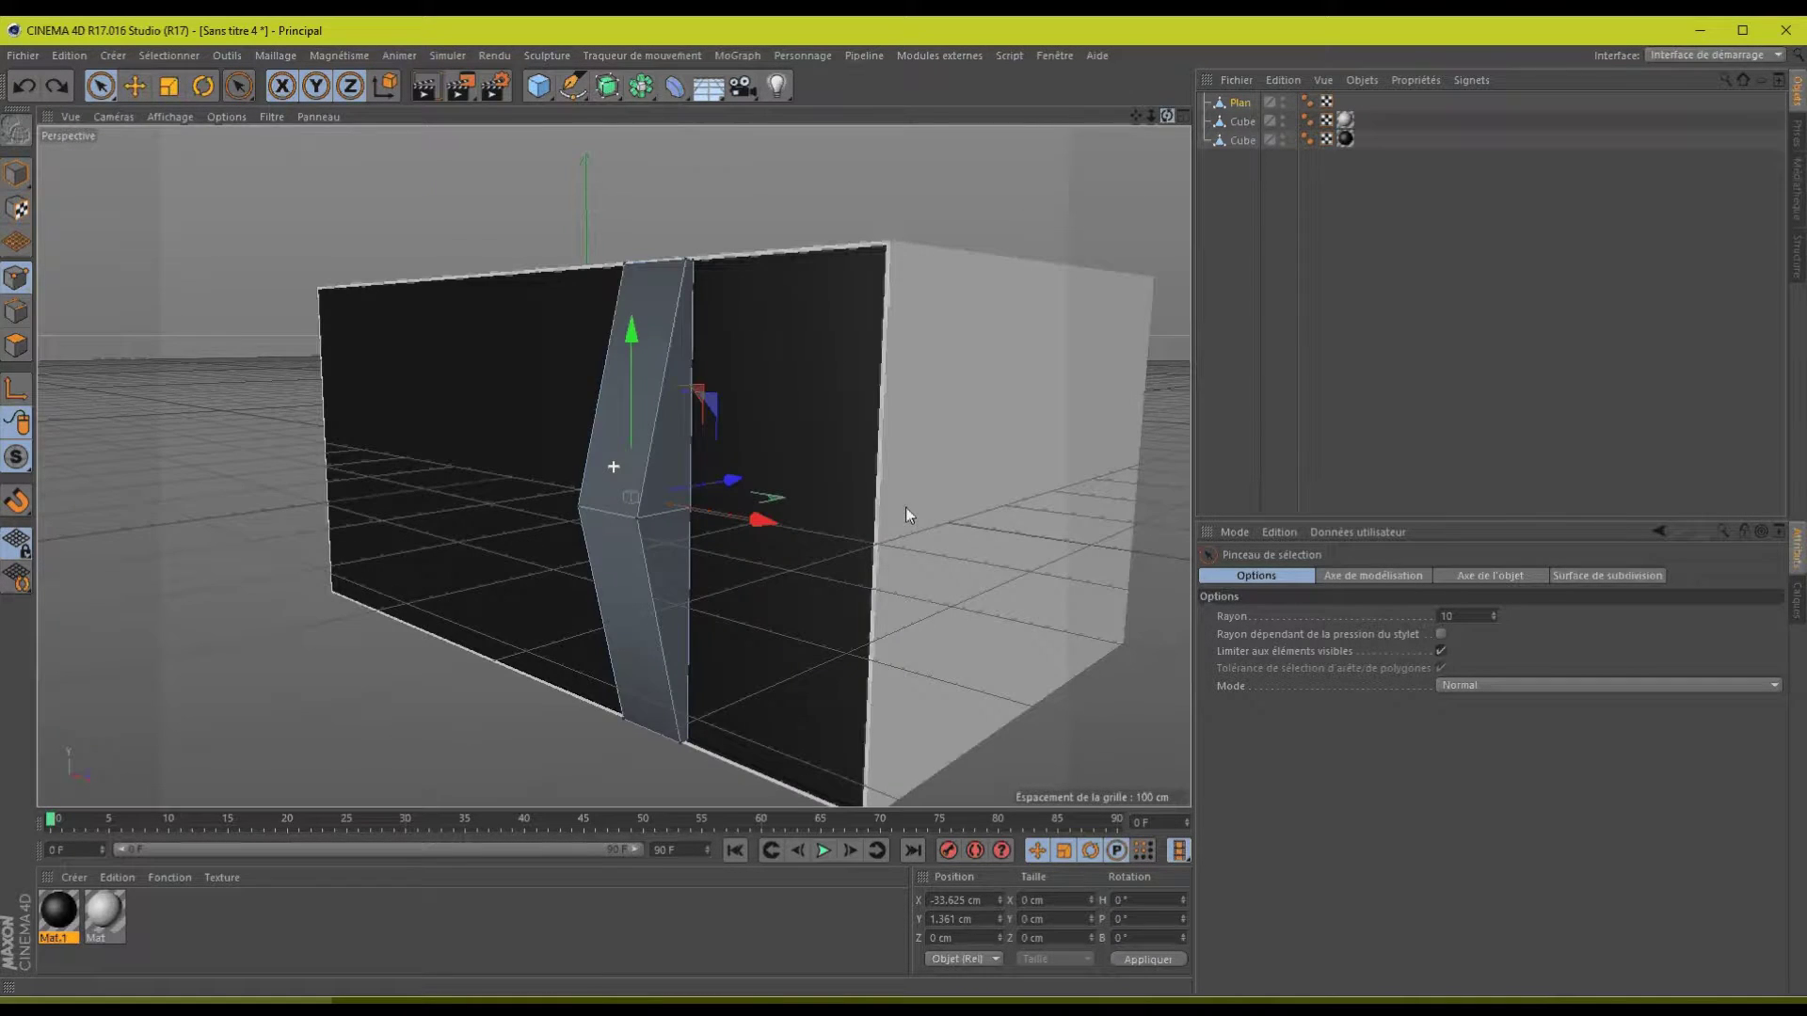
left_click(668, 504, "shift")
left_click_drag(1165, 116, 906, 508)
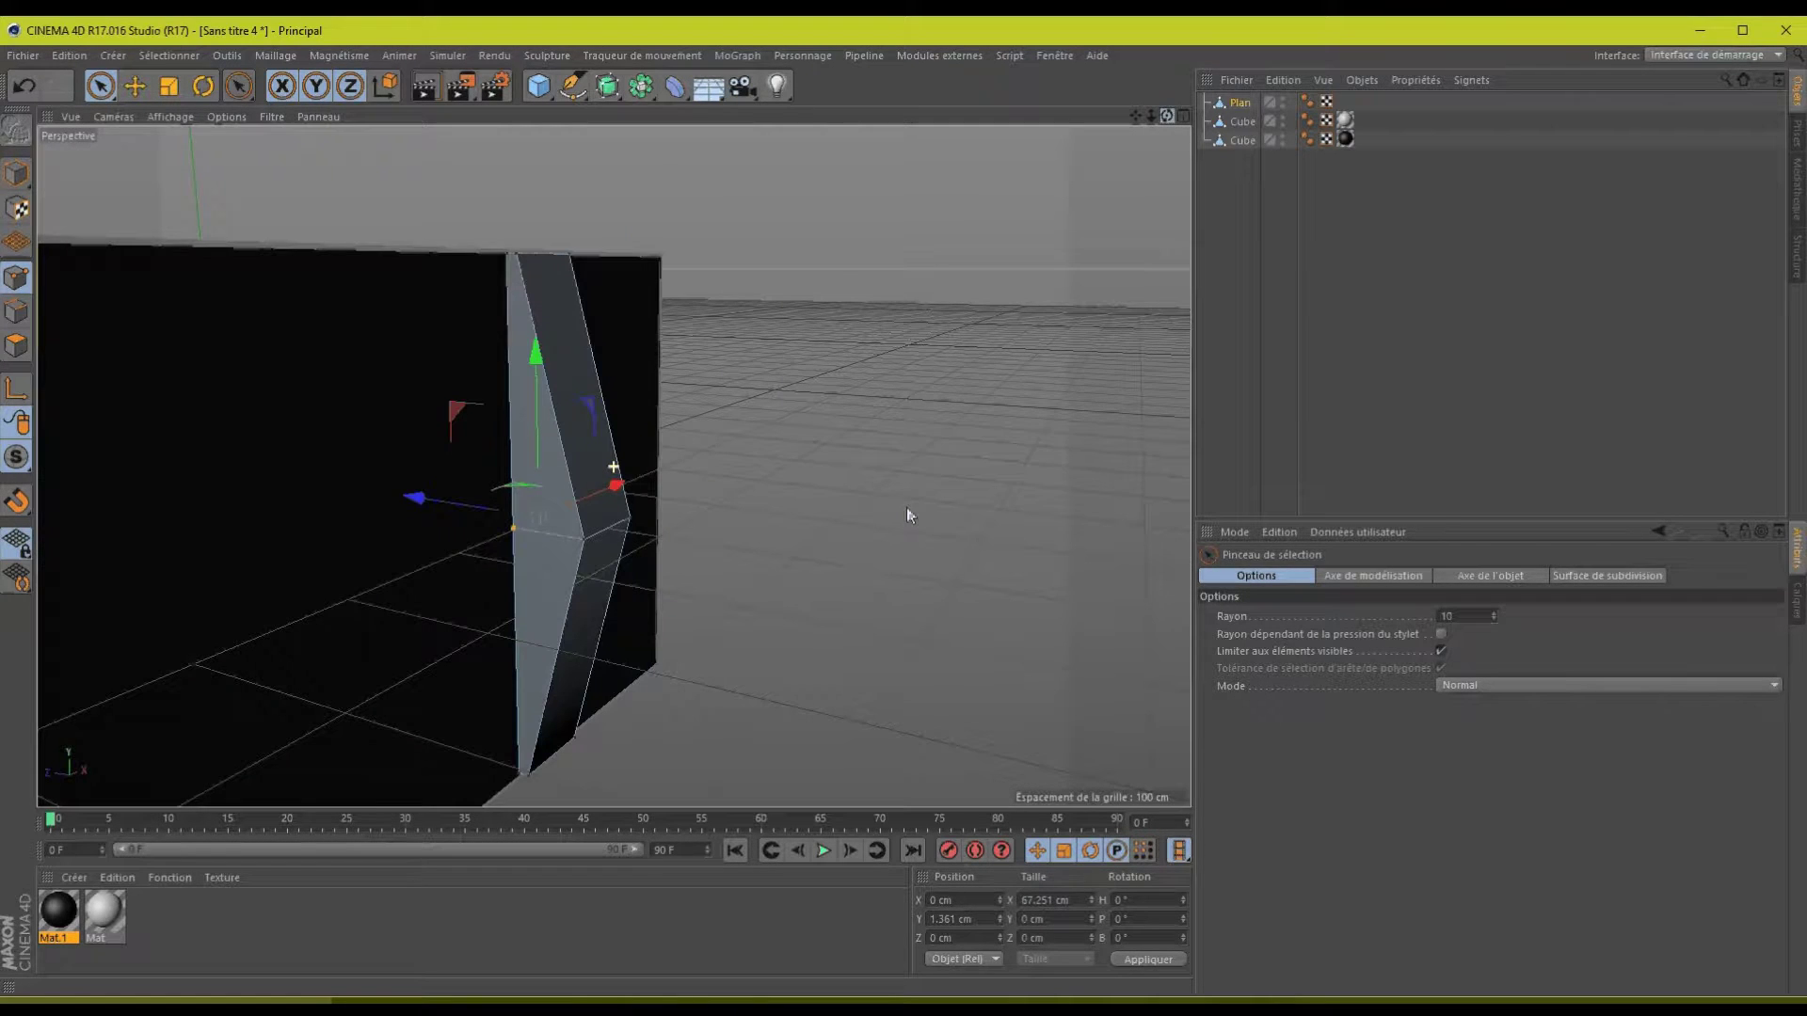
left_click(906, 507)
left_click_drag(1134, 117, 1126, 119)
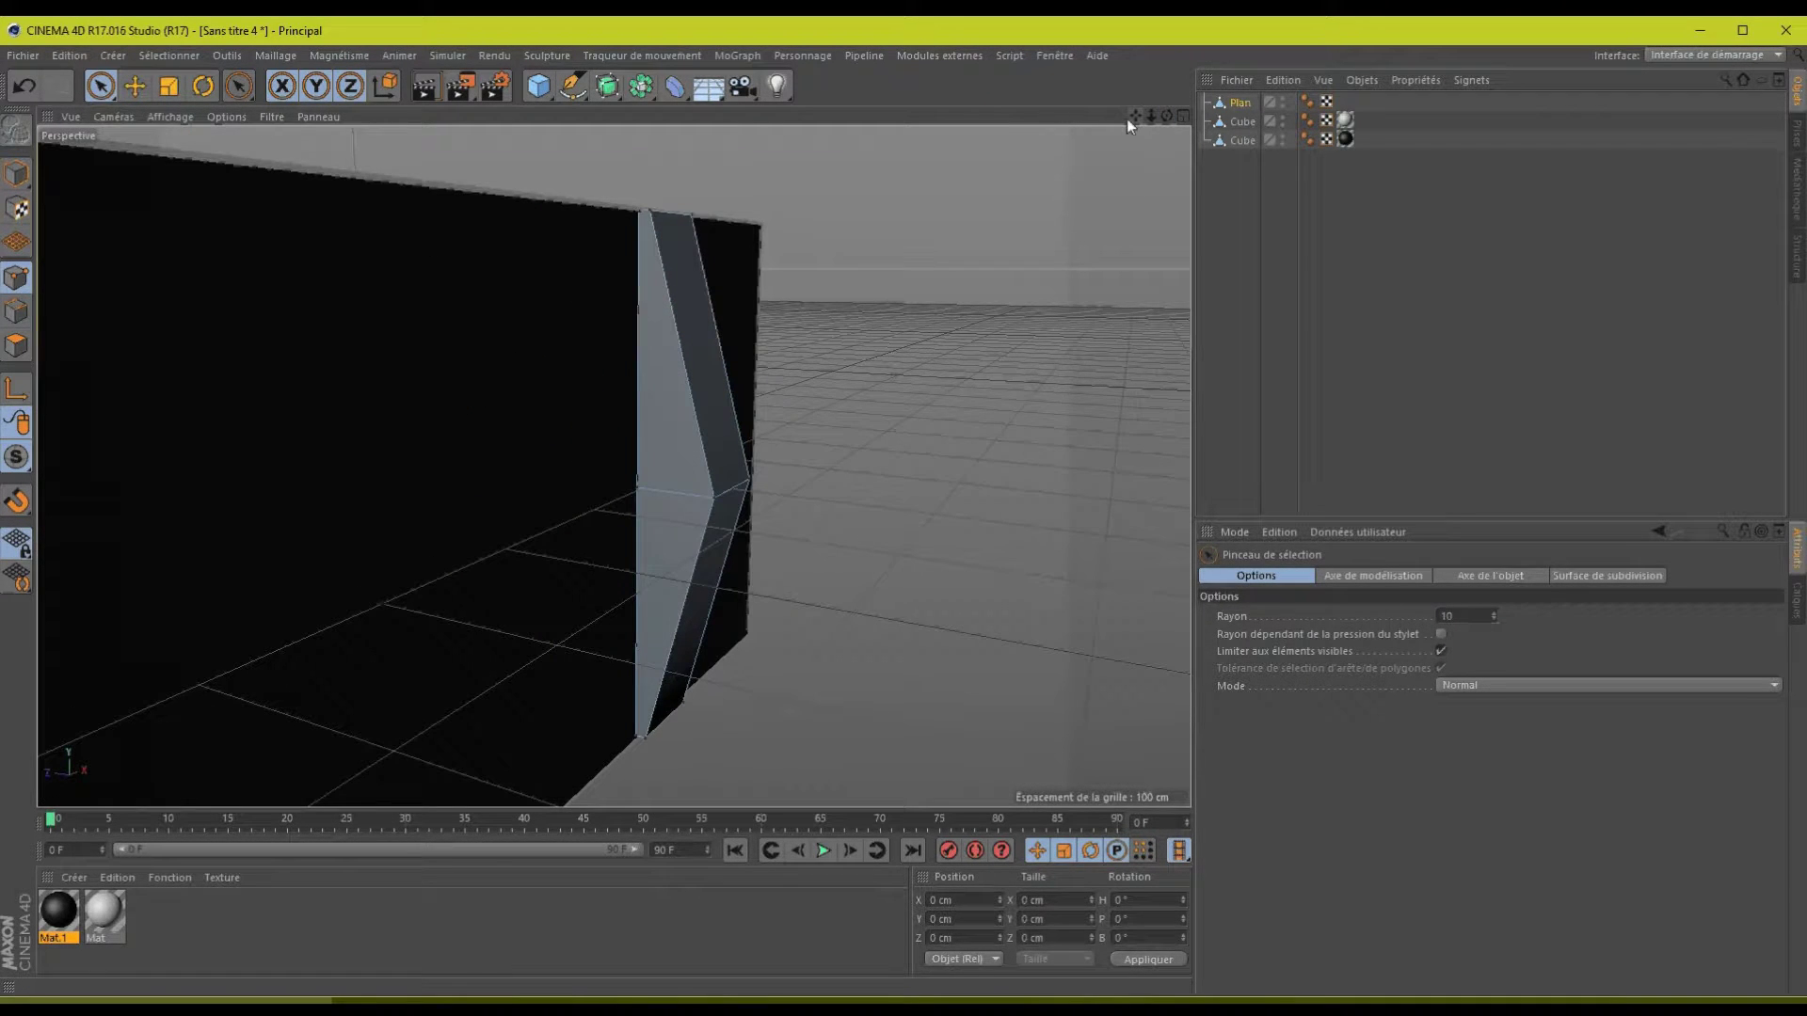
- Add two horizontal Knife (Couteau) cuts on the X-Z plane across the handle, midway through its upper and lower halves
right_click(817, 329)
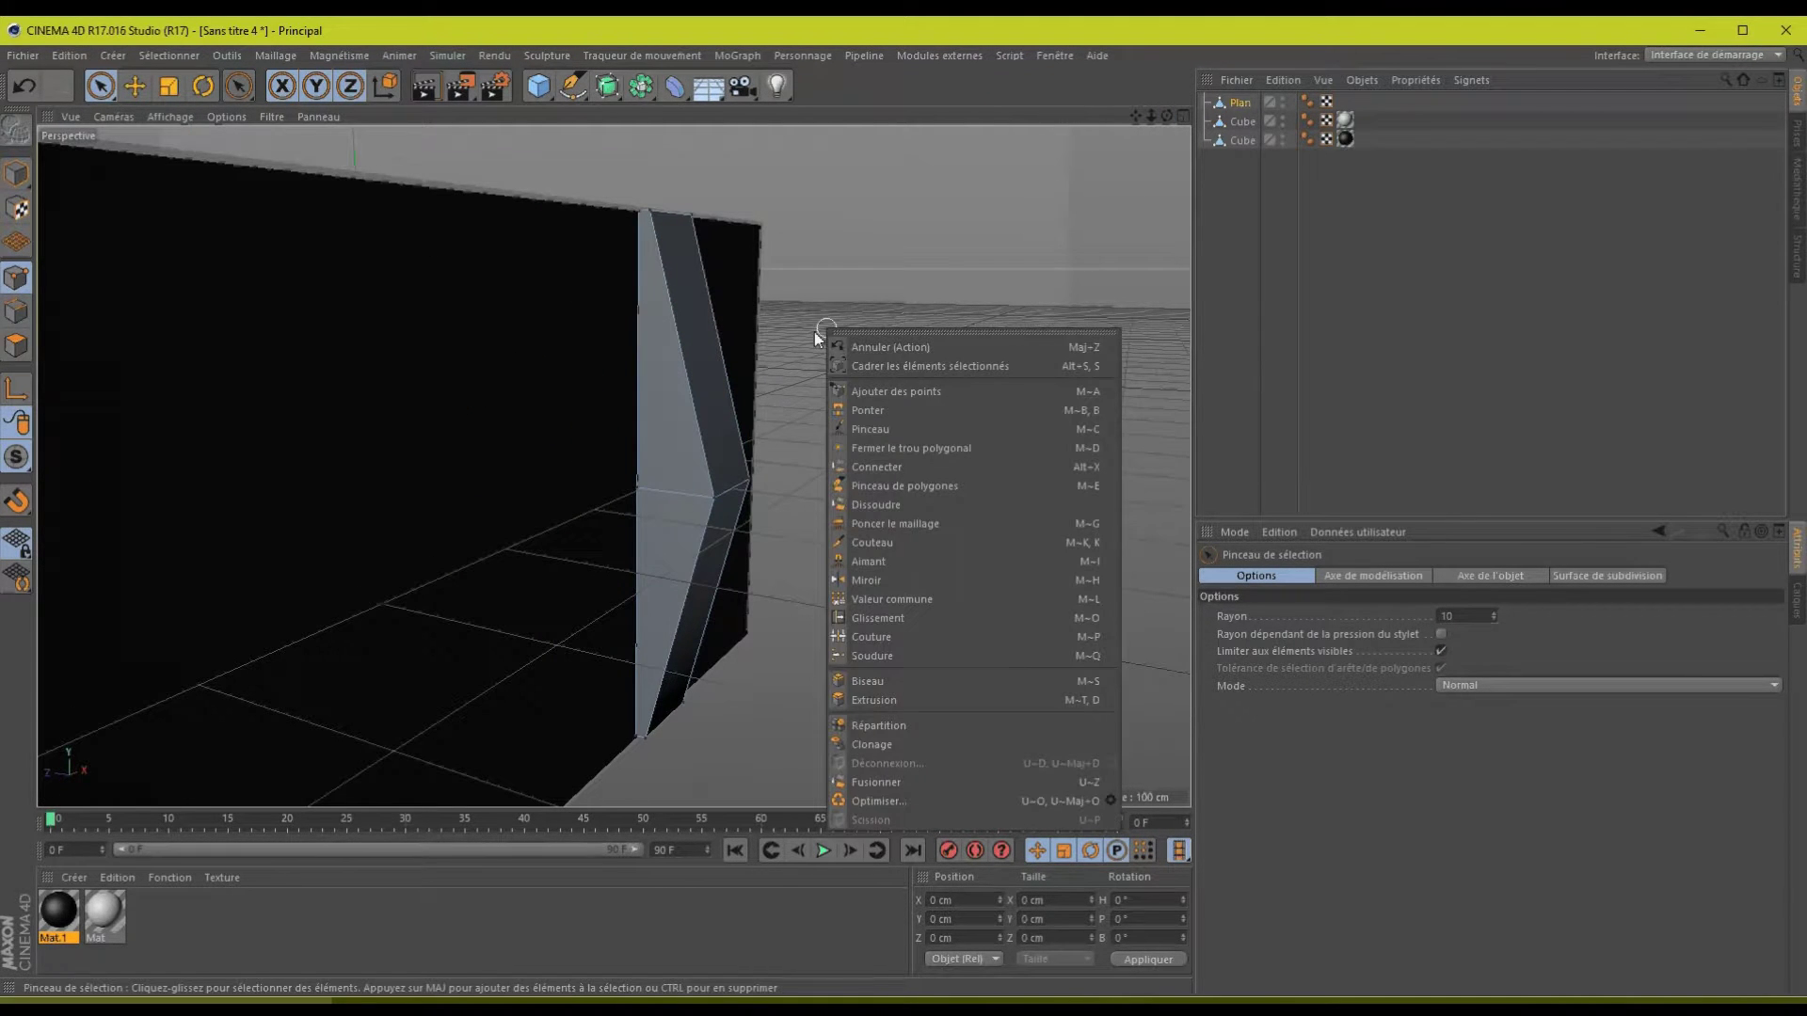
left_click(917, 542)
middle_click(1021, 571)
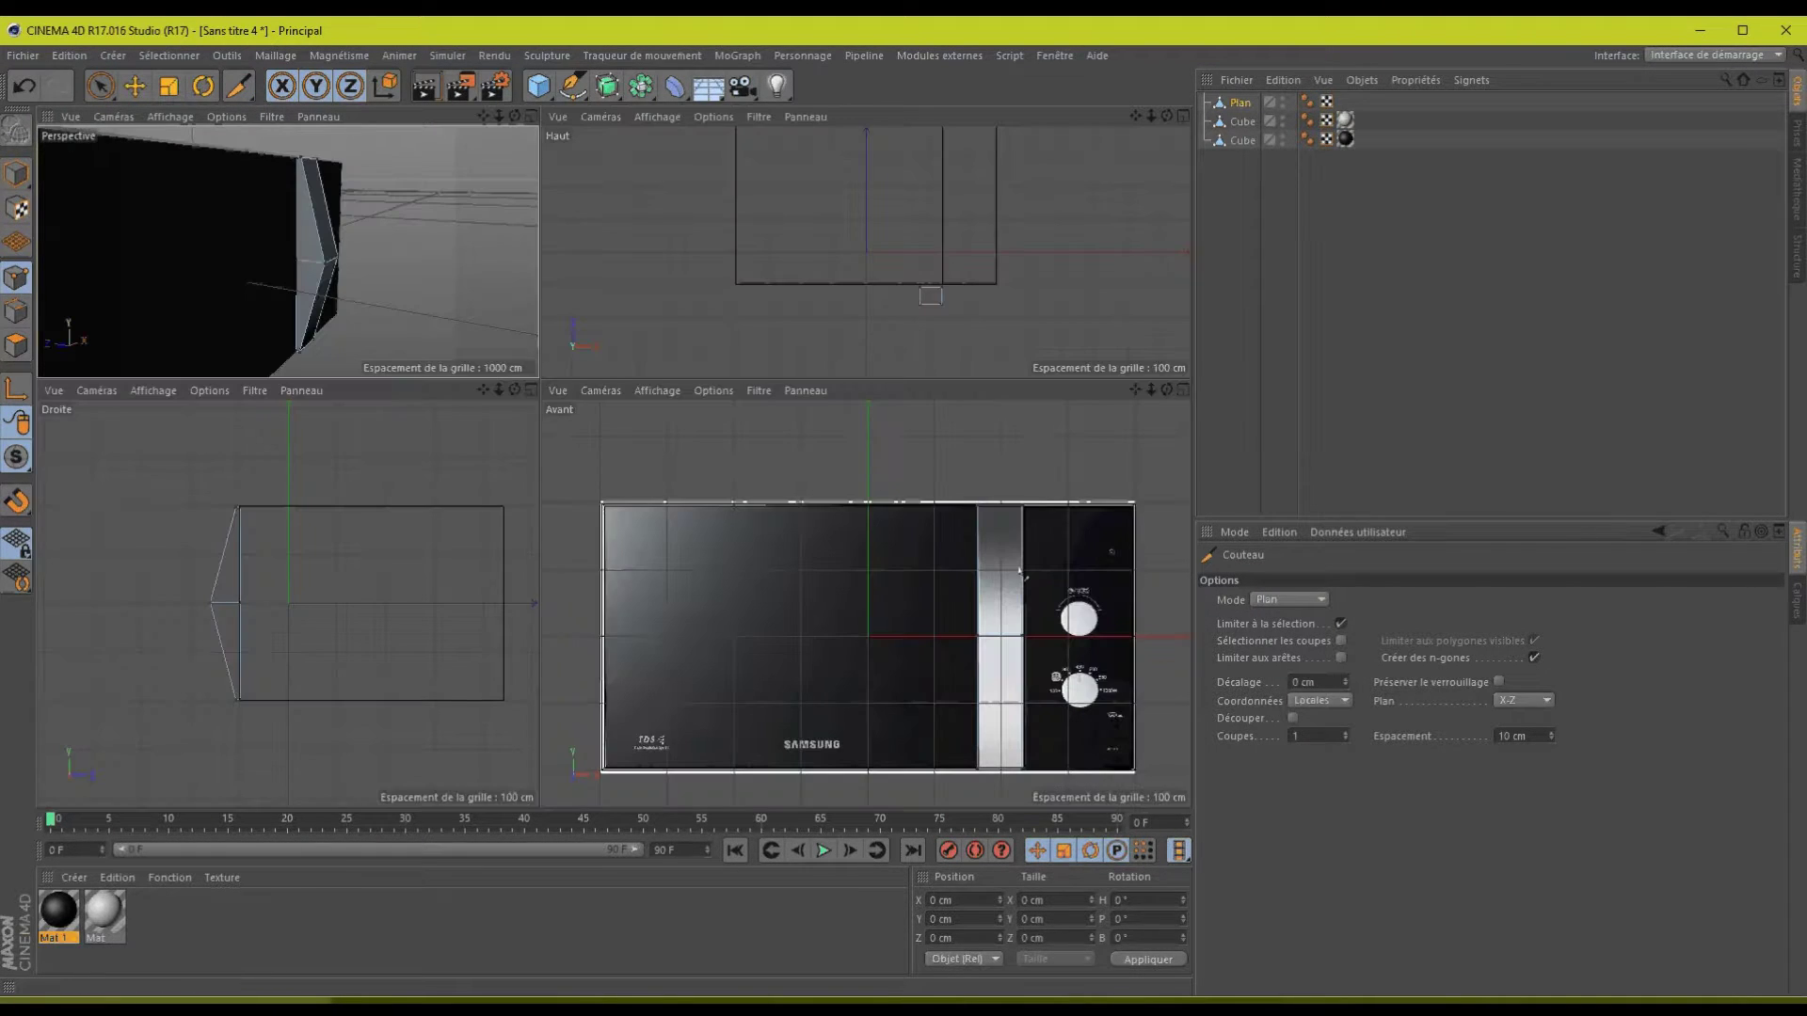
left_click(1183, 387)
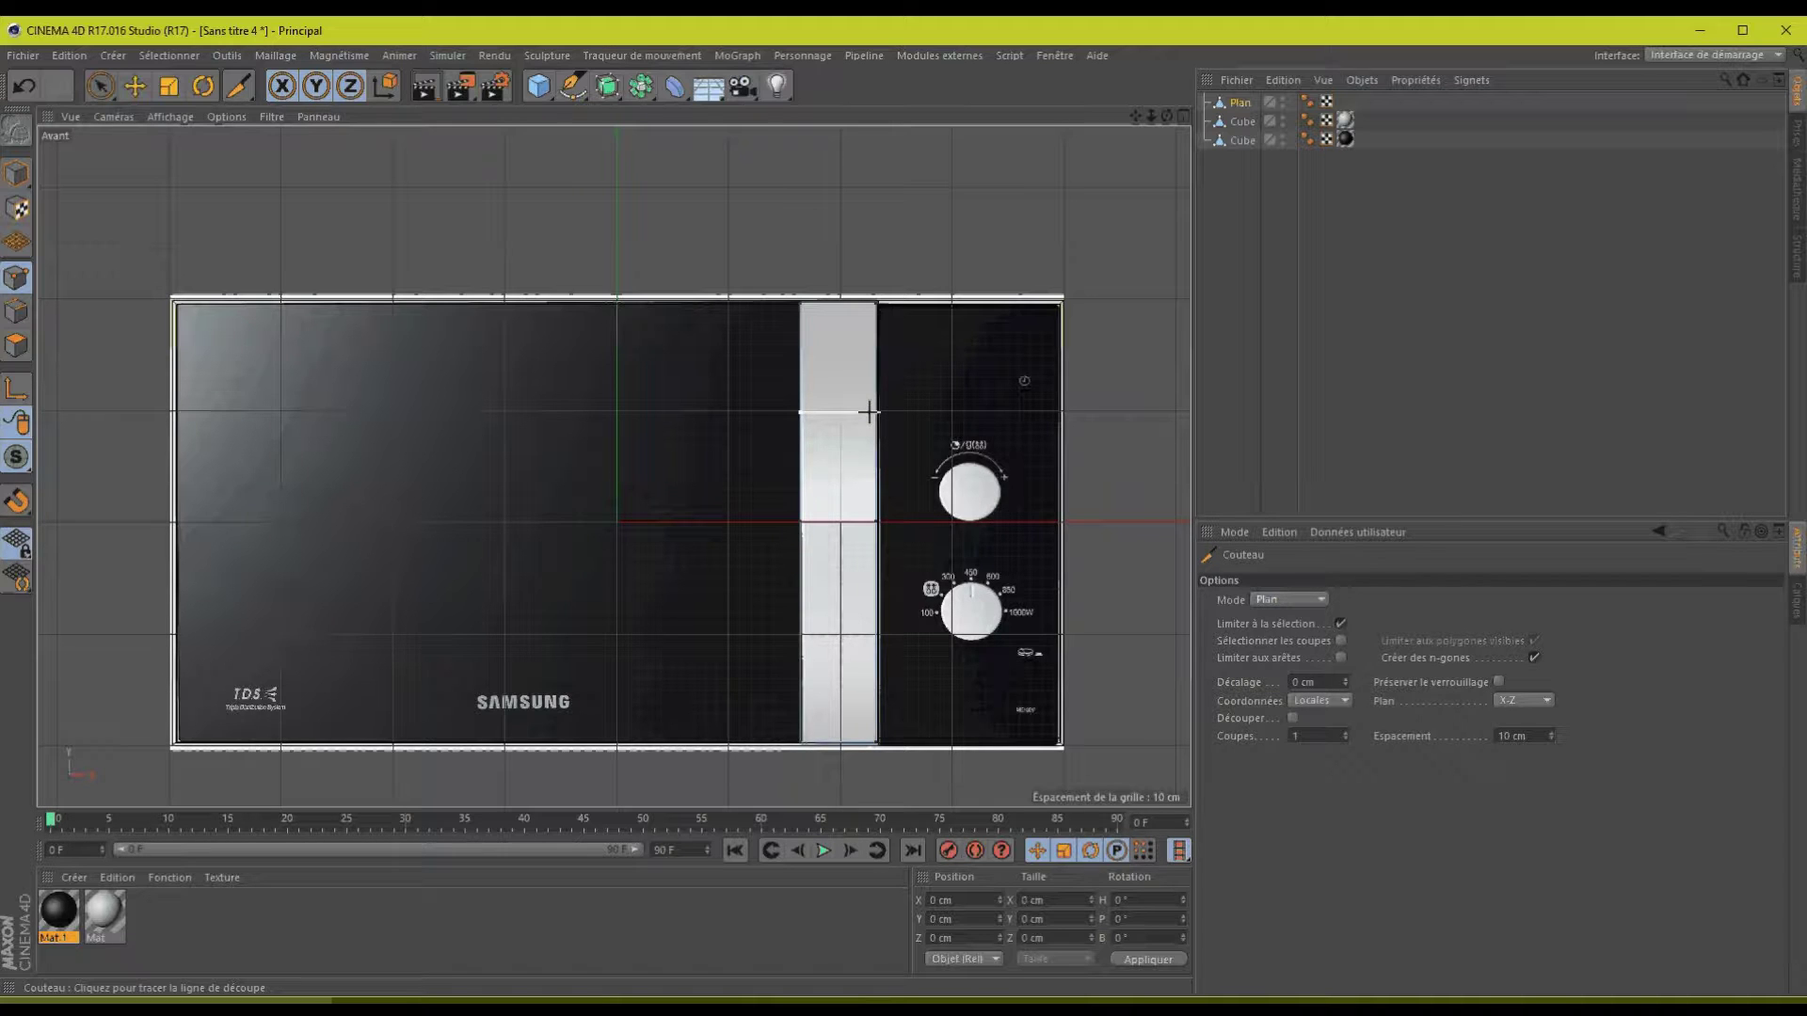
left_click(1181, 114)
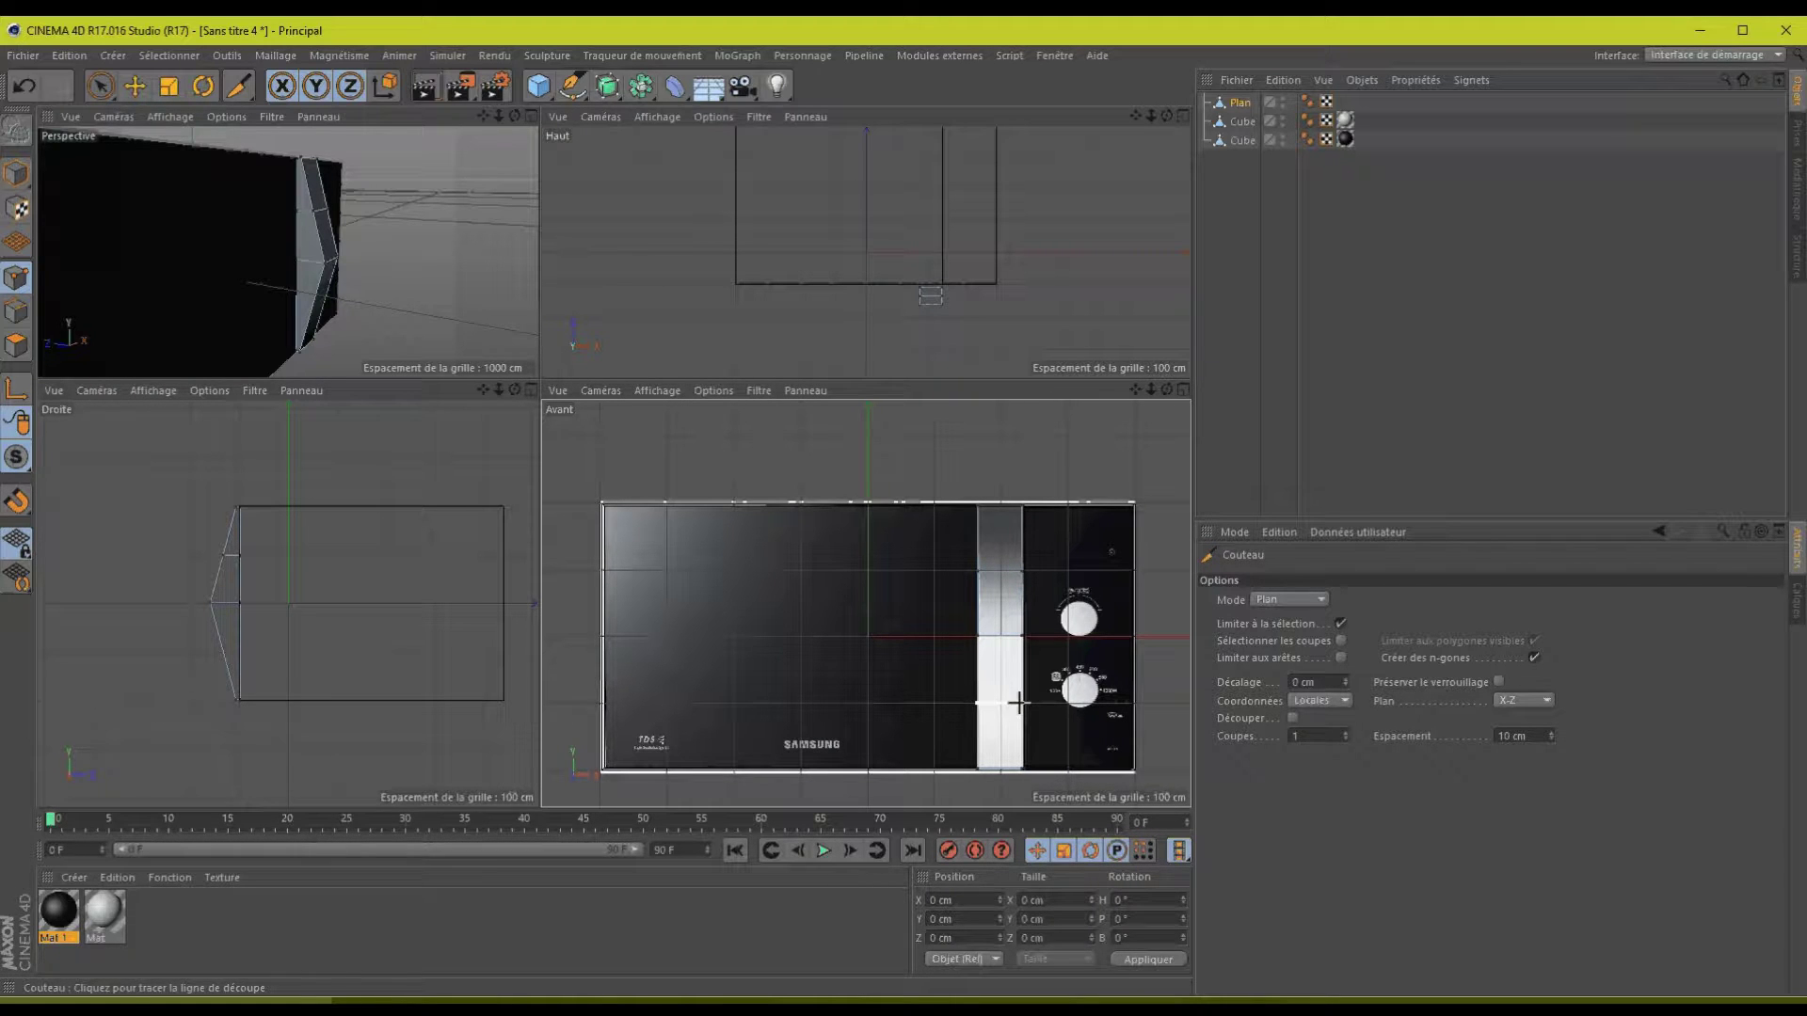
key("F1")
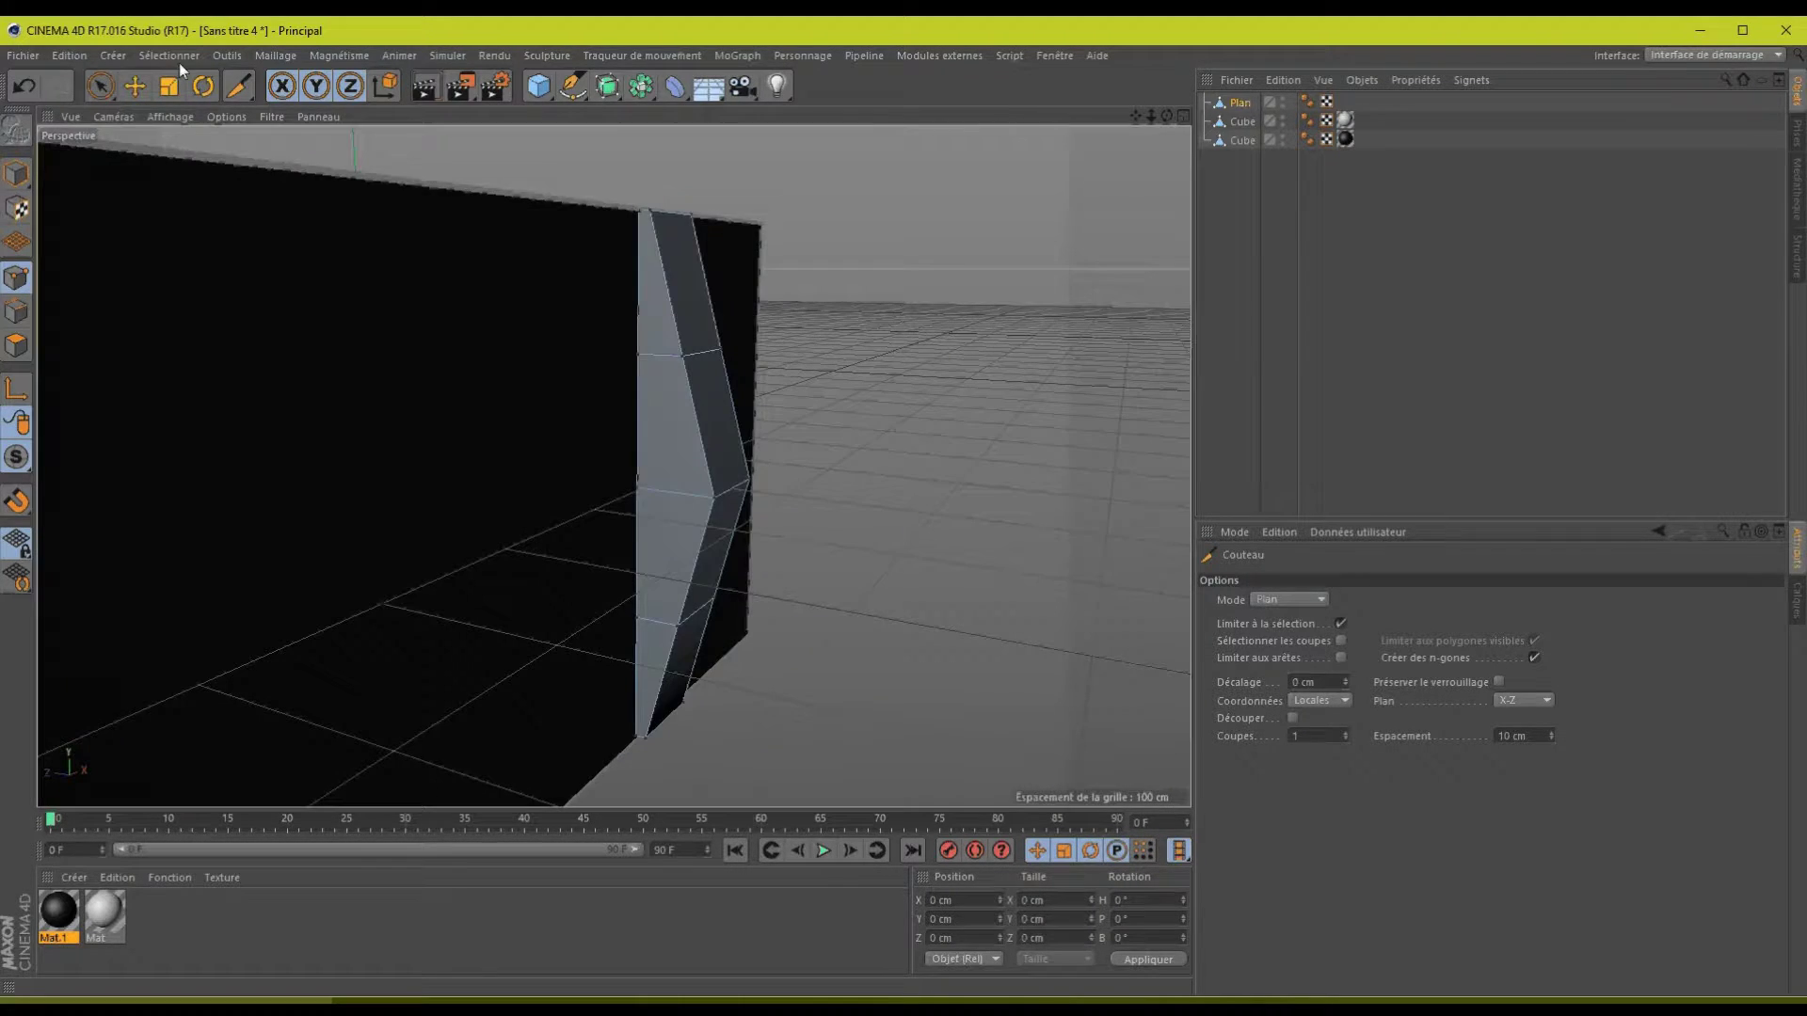
left_click(103, 88)
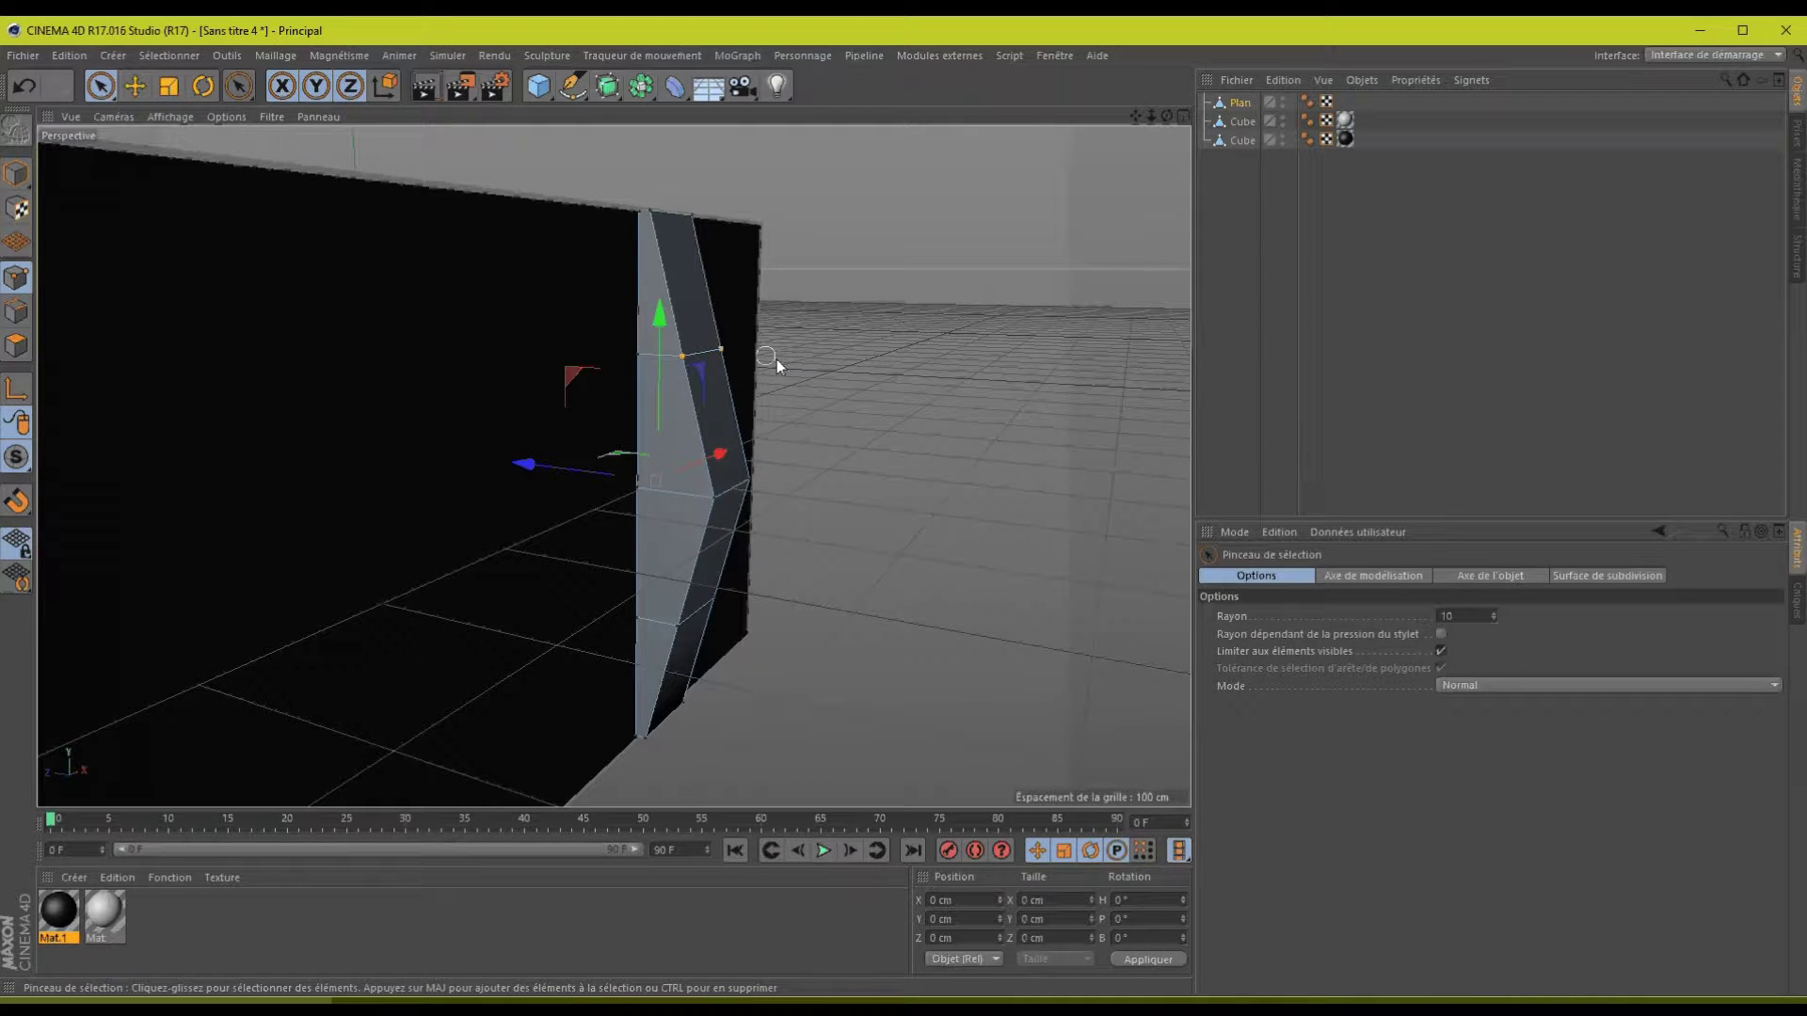
- Move the handle's four outer quarter-height points outward along Z to about -54.1 cm, away from the microwave front
left_click_drag(741, 599, 678, 623)
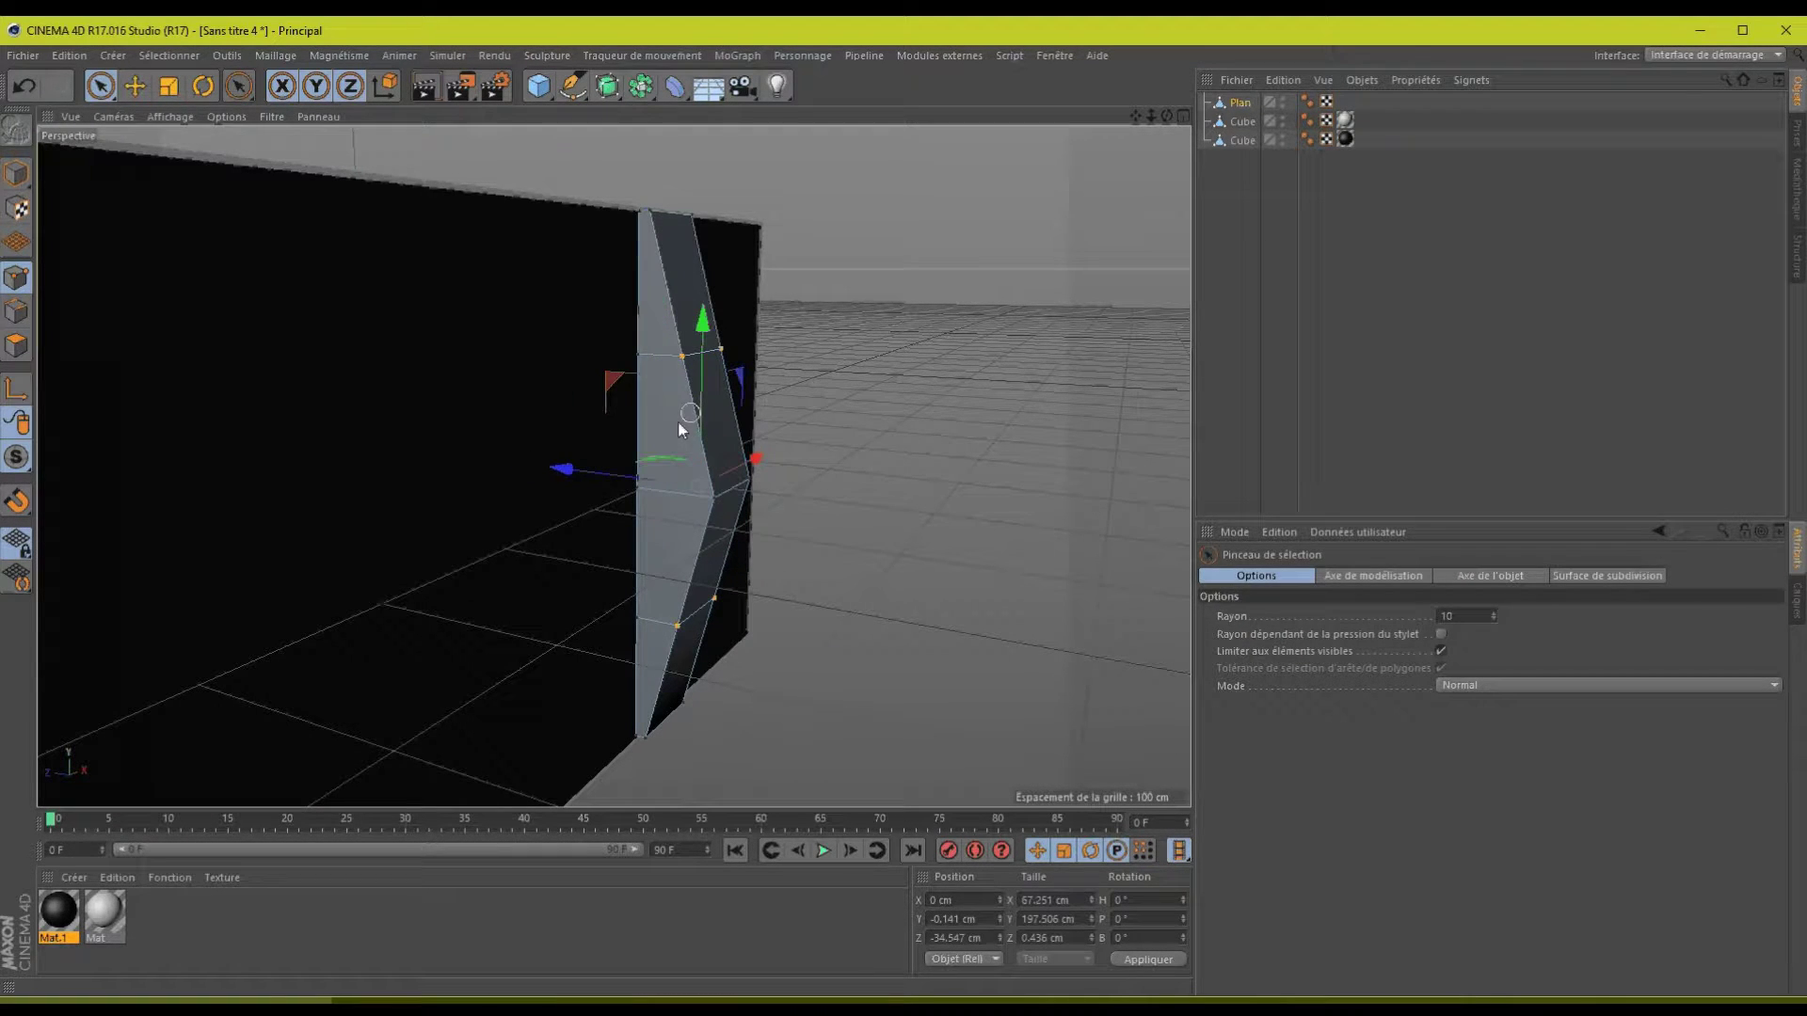
left_click_drag(623, 478, 649, 476)
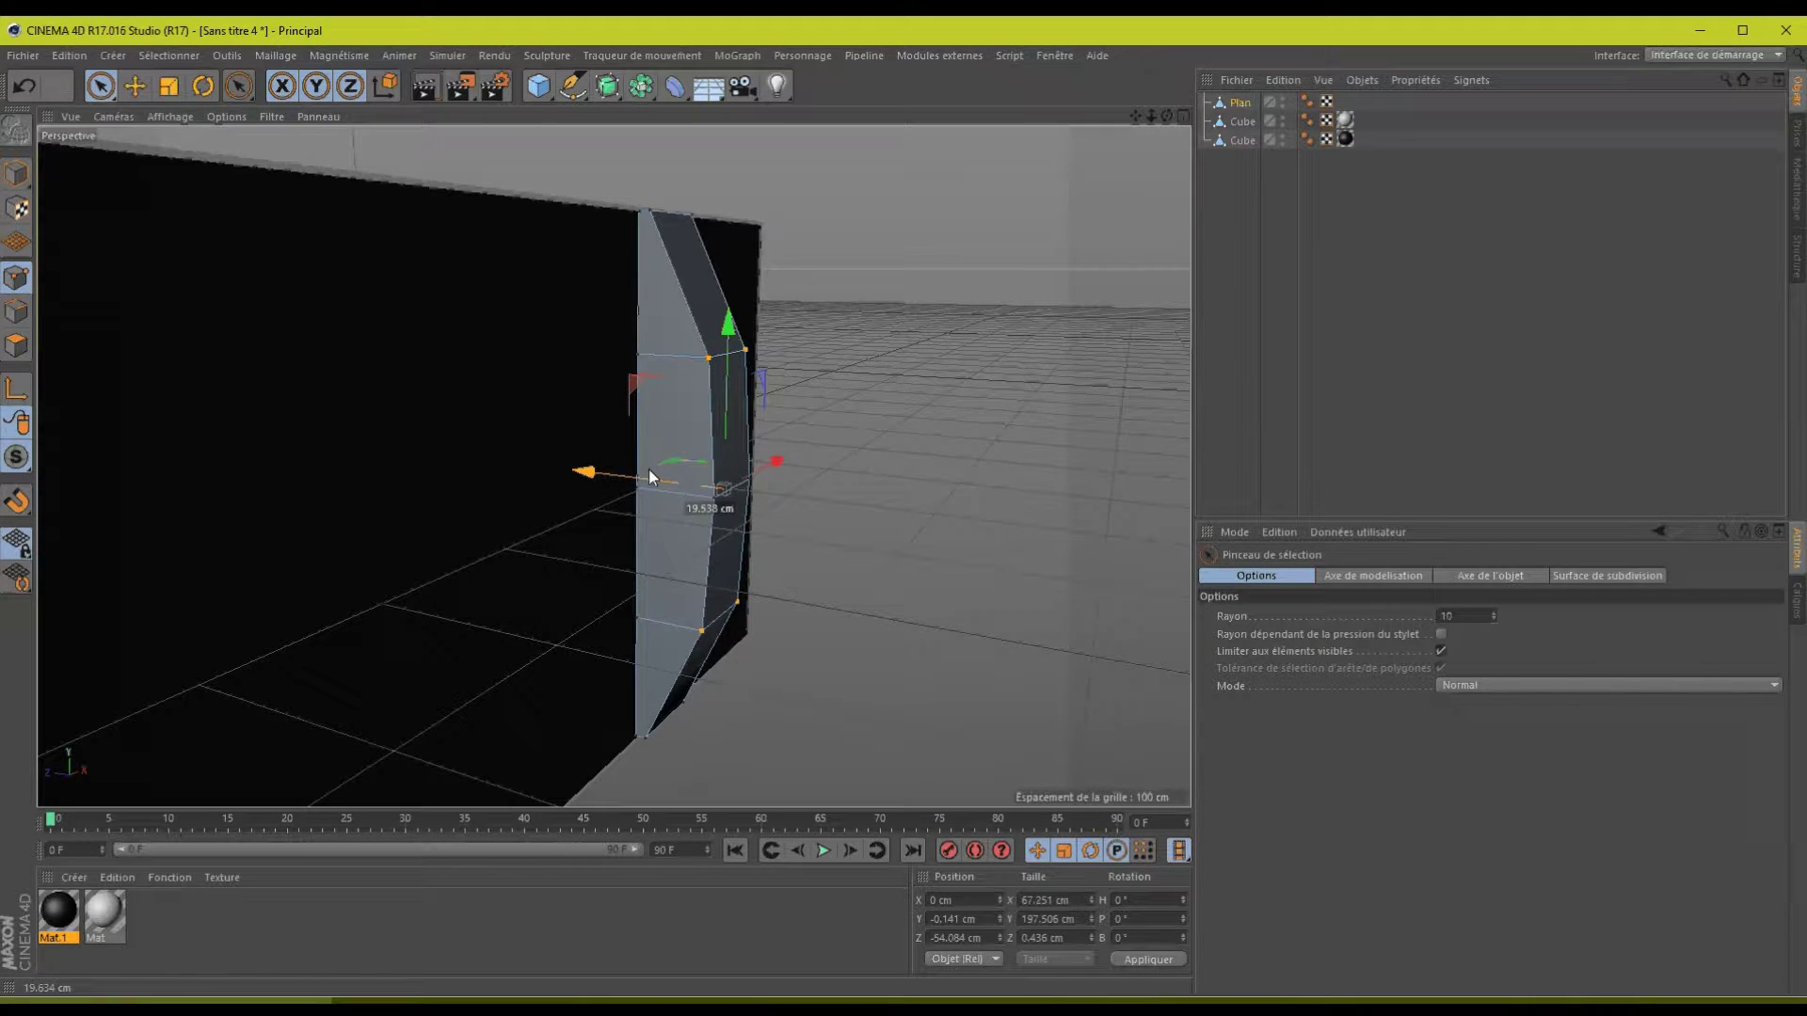
left_click_drag(907, 508, 906, 508, "alt")
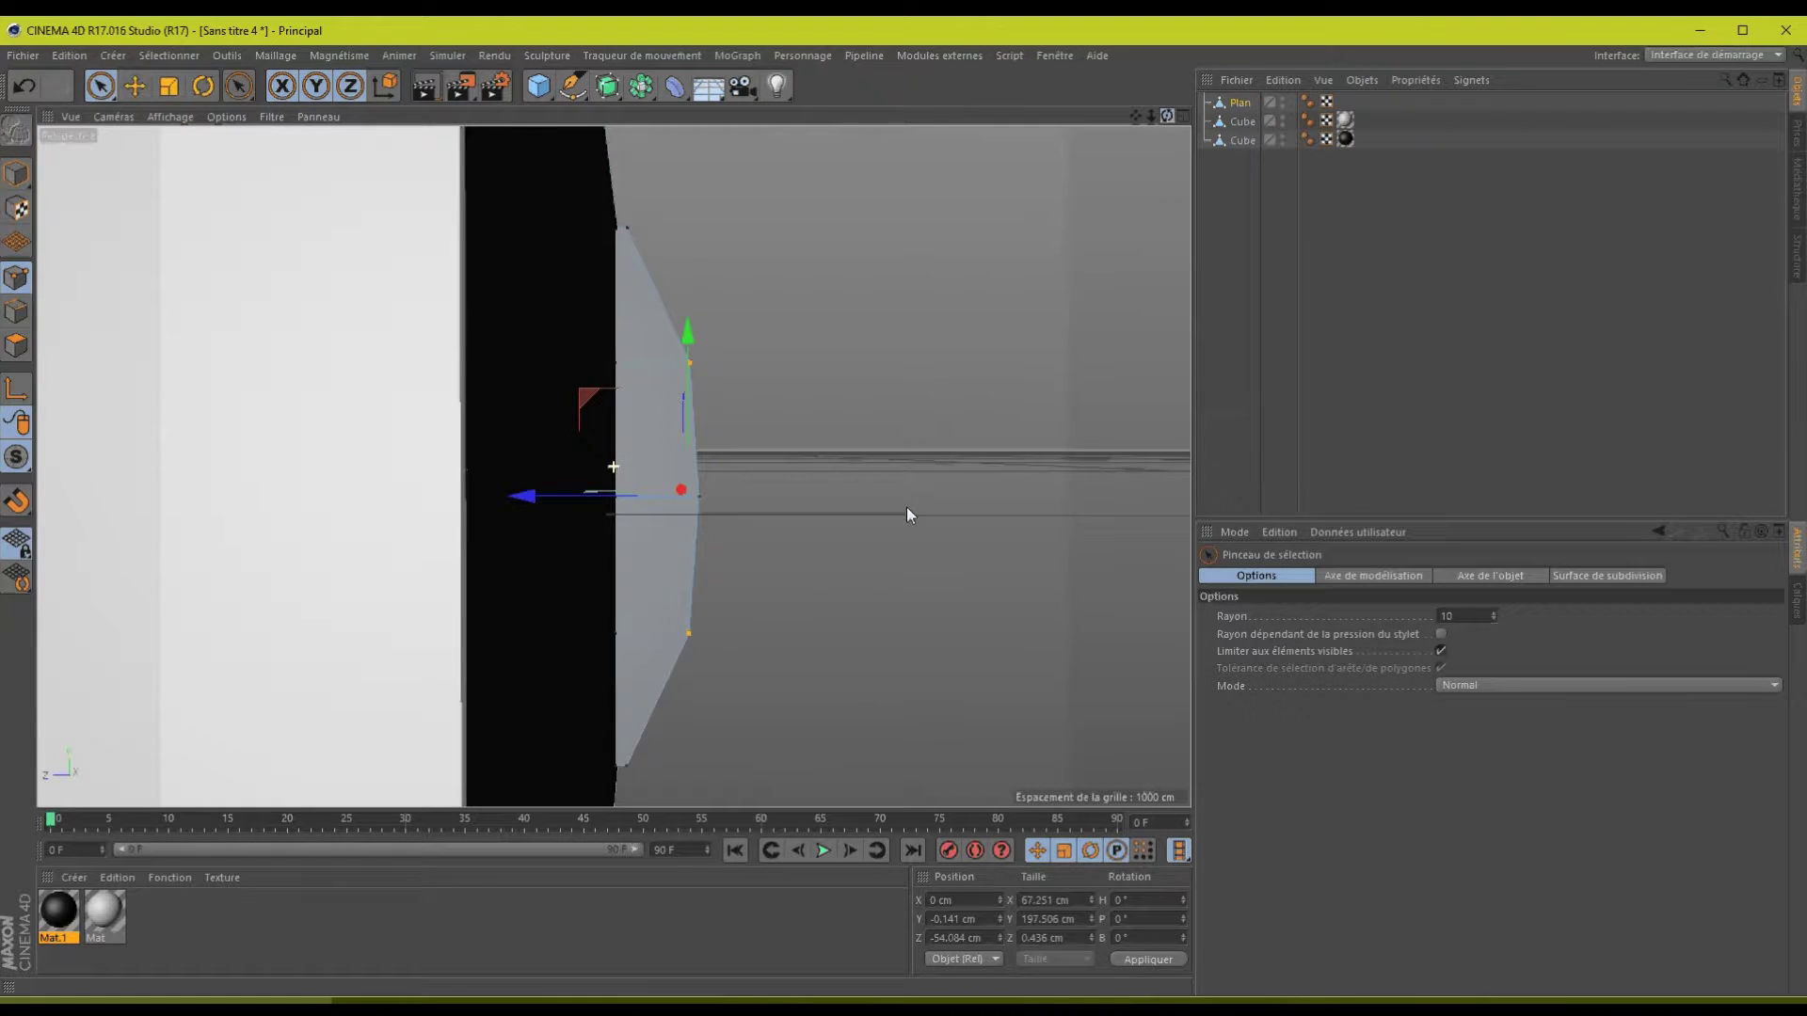
key("F1")
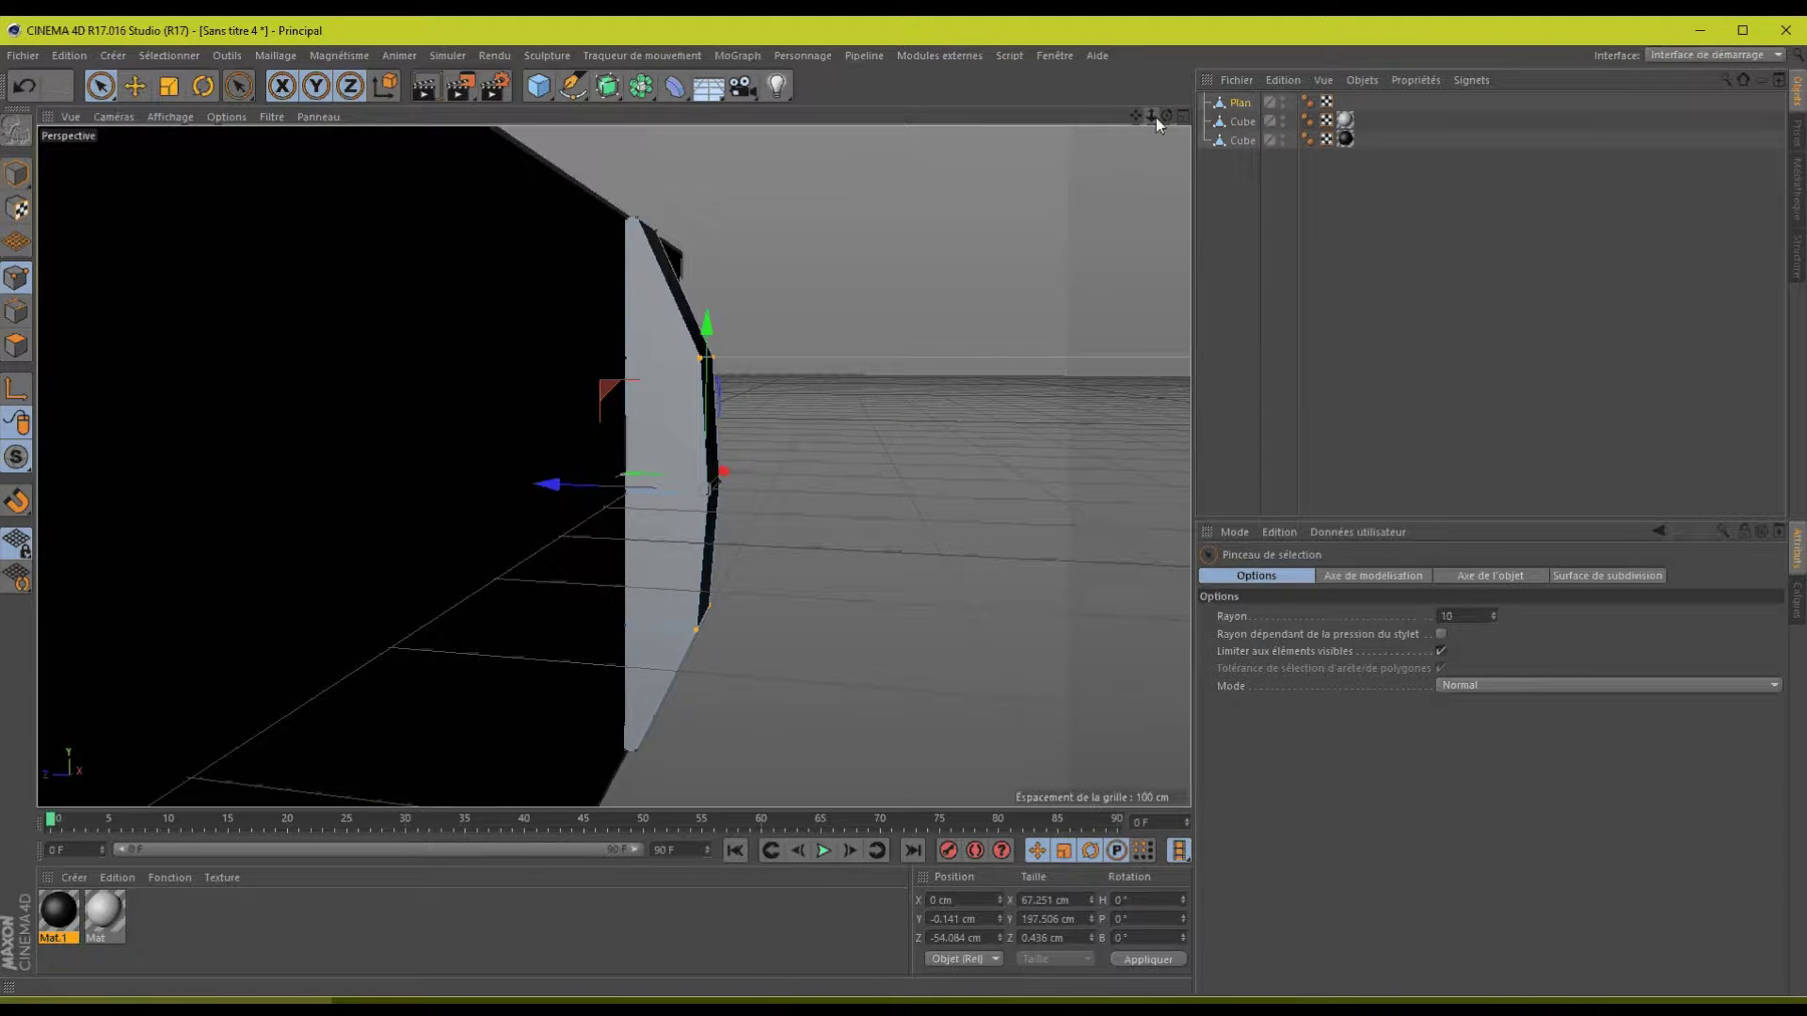
- Add four horizontal Knife (Couteau) cuts in Plan mode on the X-Z plane, one midway through each handle section
left_click_drag(1164, 117, 799, 310)
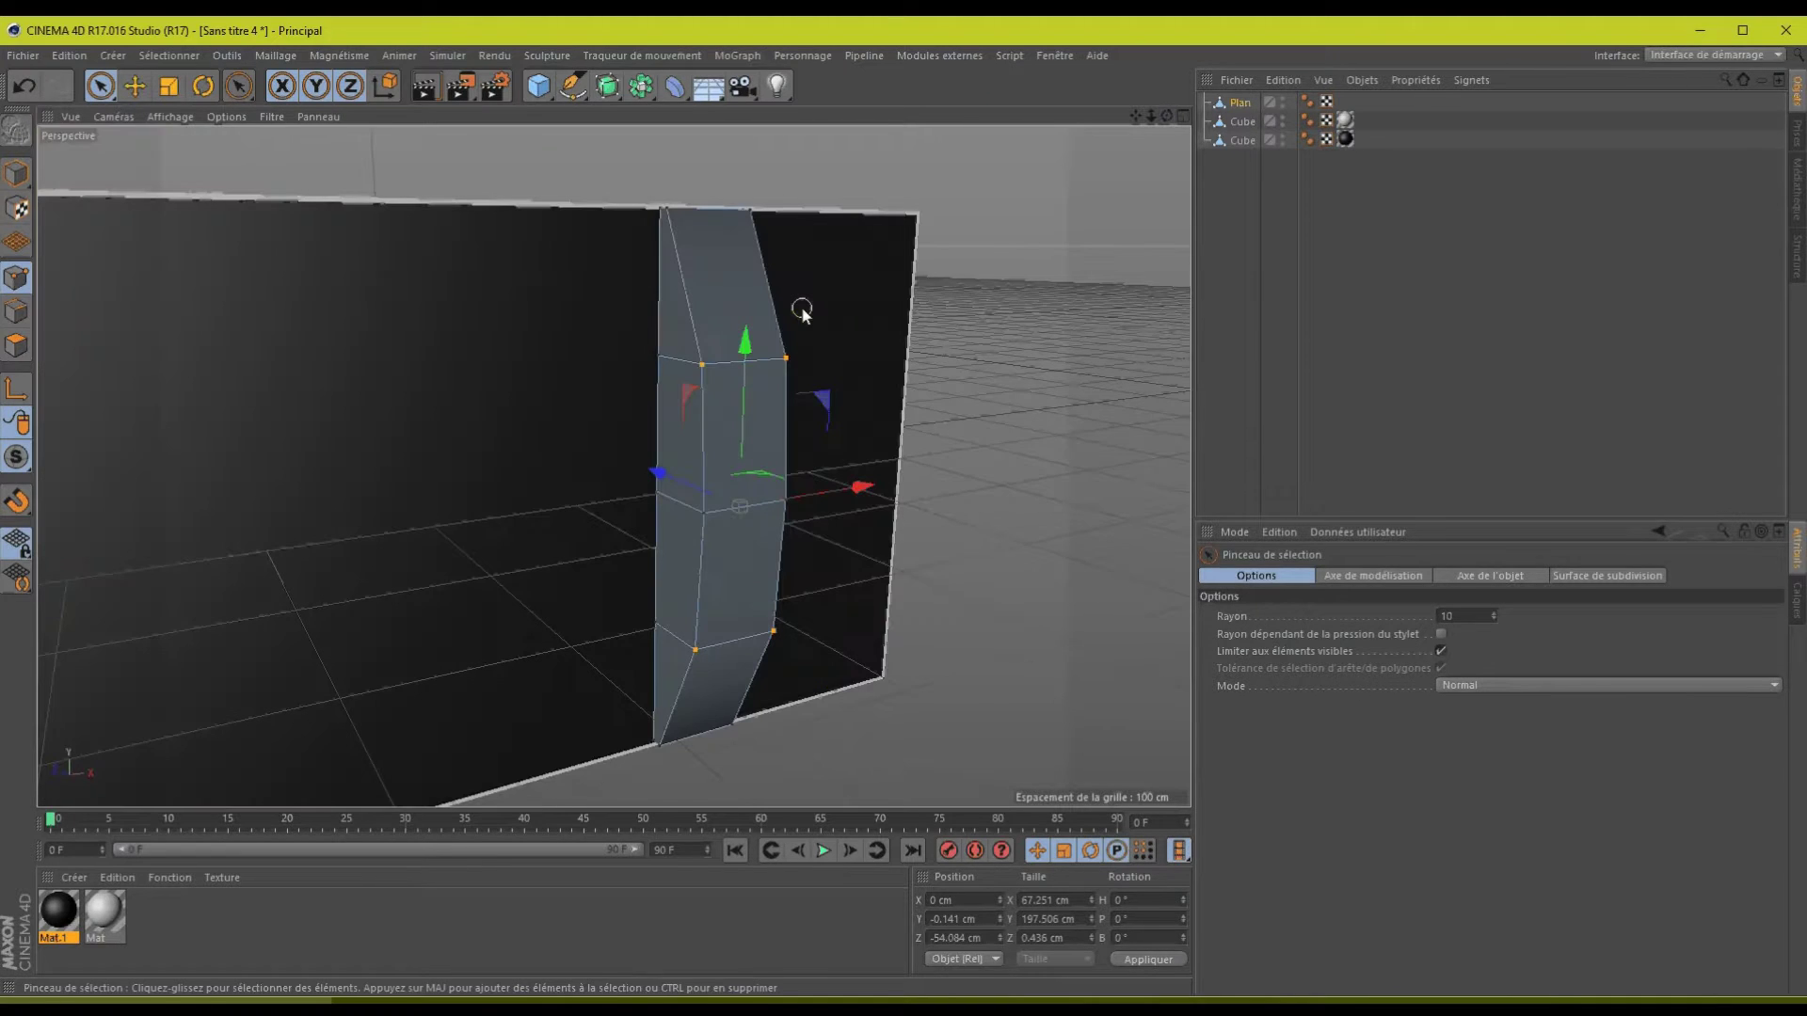
right_click(801, 308)
left_click(870, 522)
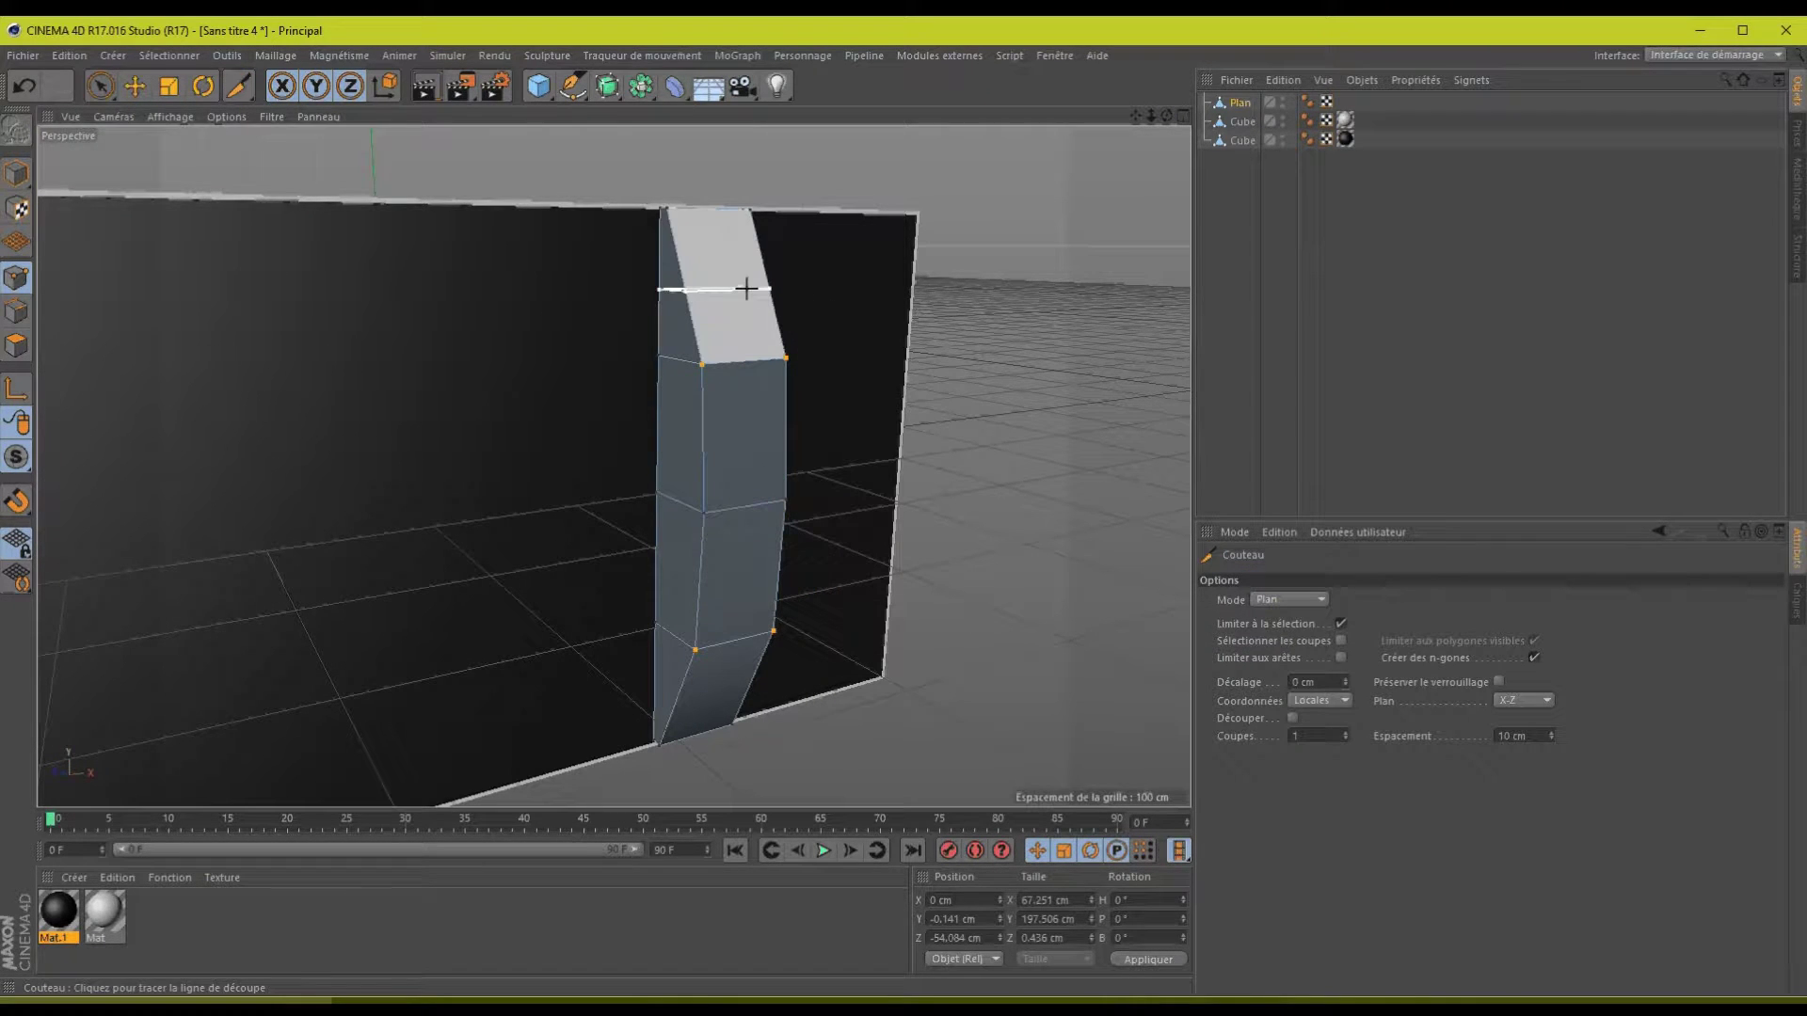
left_click(1185, 116)
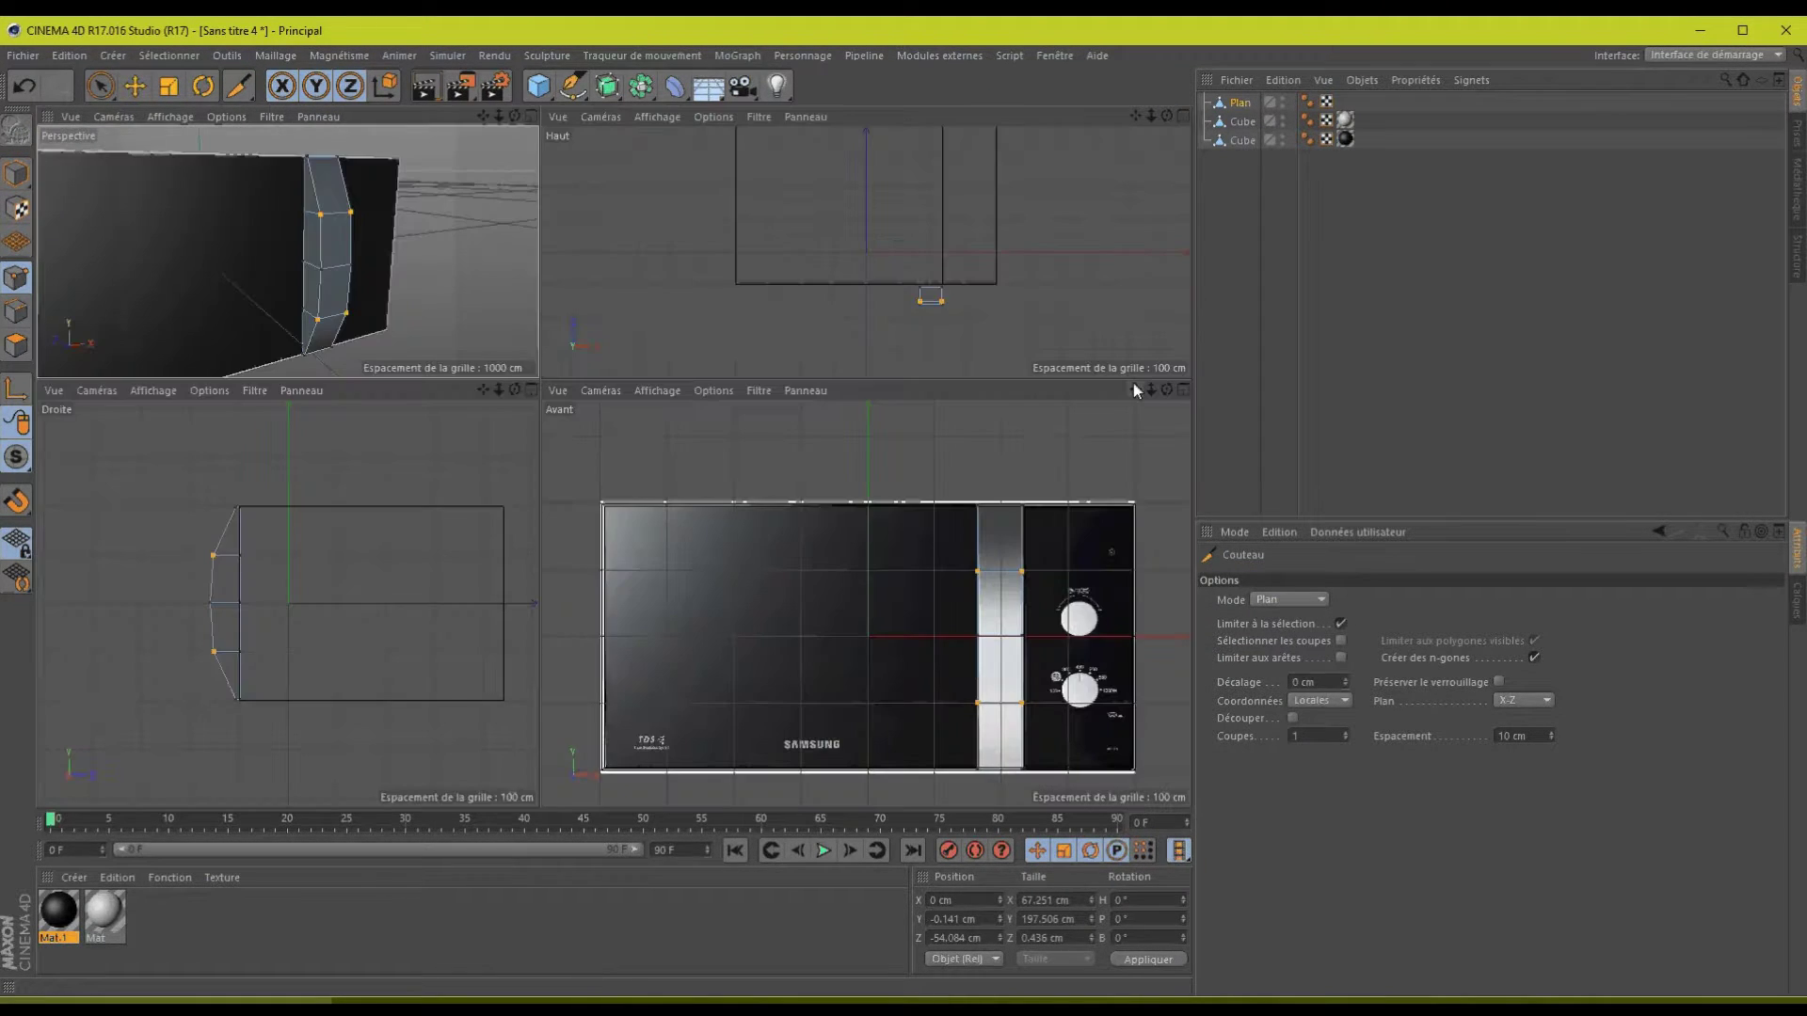
left_click(1015, 536)
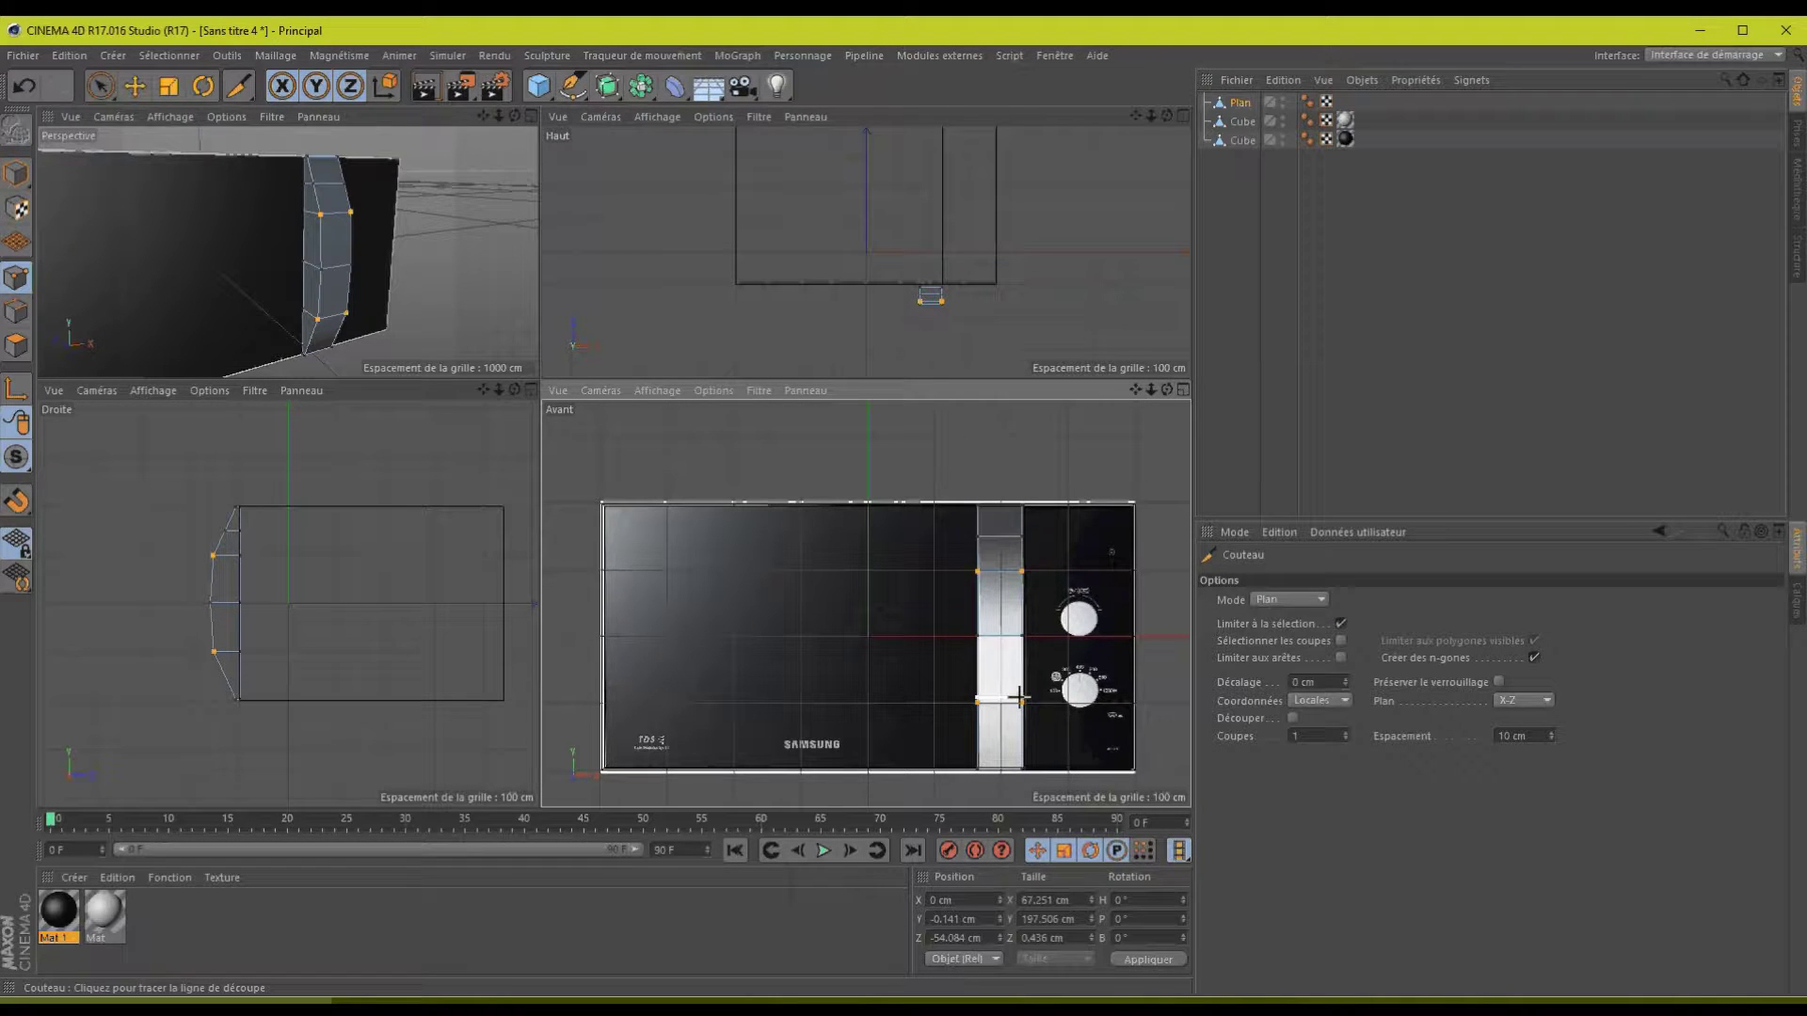
left_click(1019, 603)
left_click(1022, 672)
left_click(1020, 742)
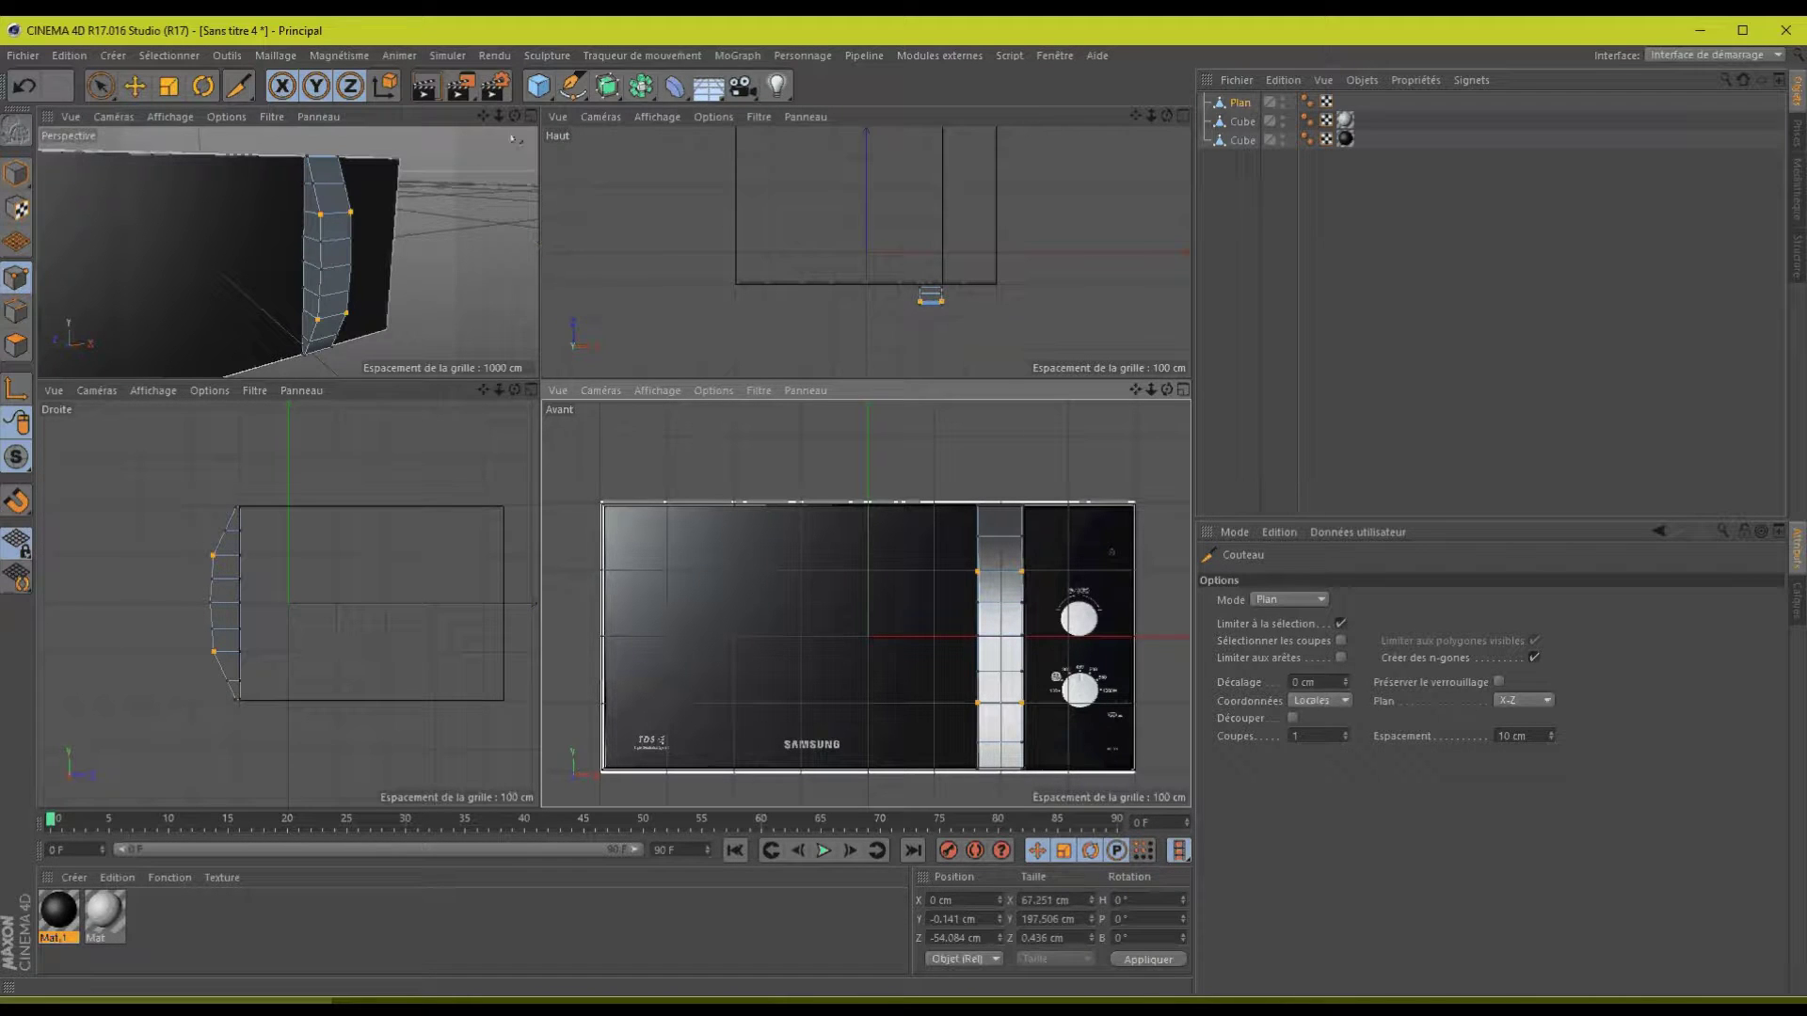
left_click(531, 115)
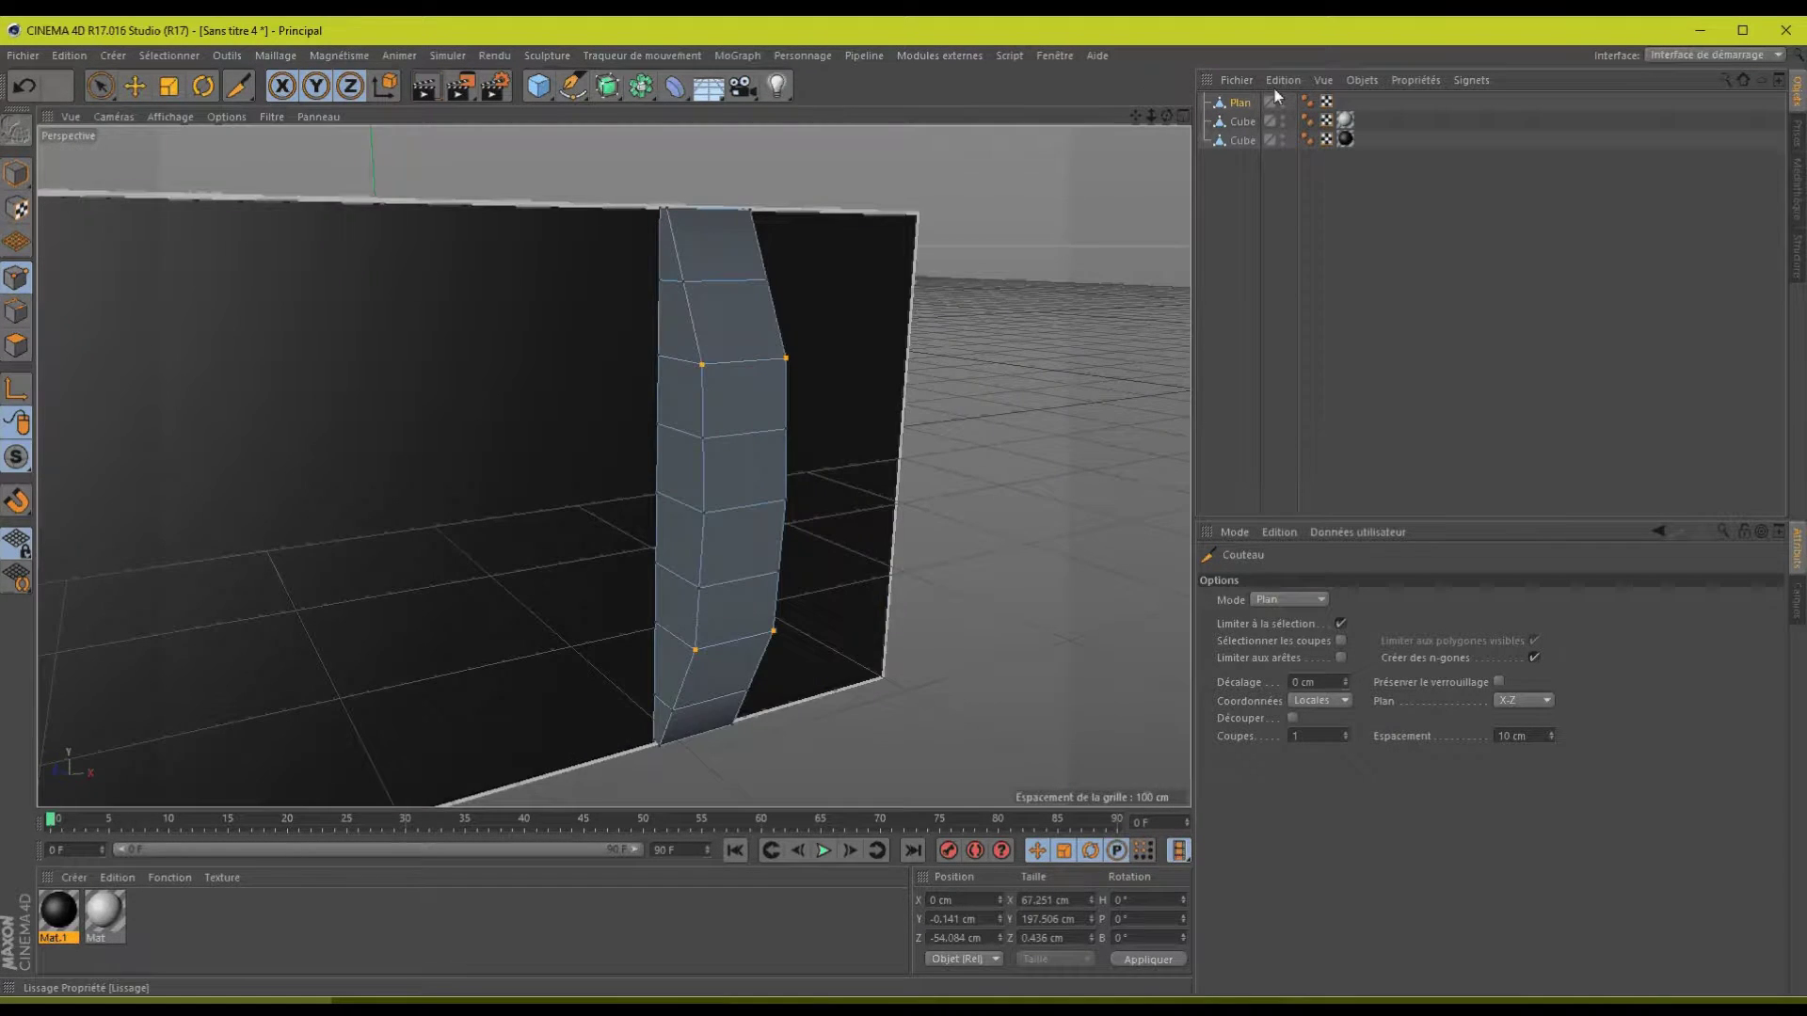
scroll(905, 516, "up", 5)
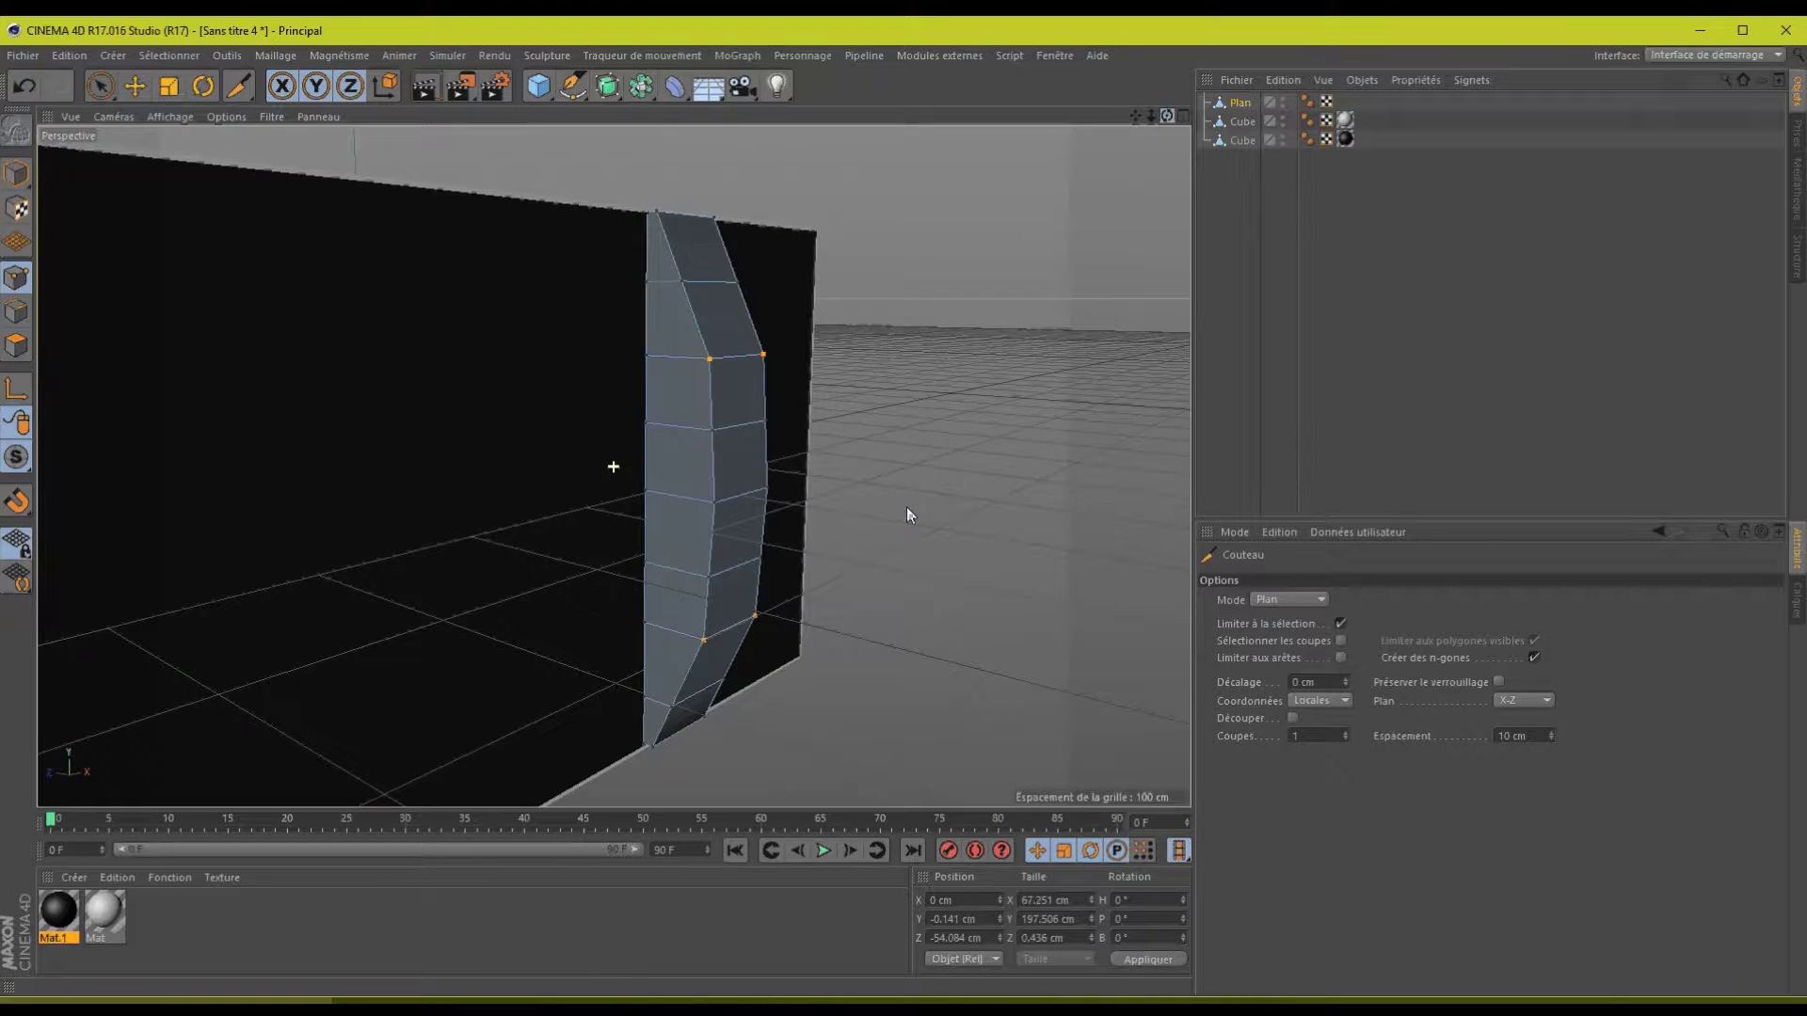
left_click_drag(906, 506, 883, 516, "alt")
left_click(100, 85)
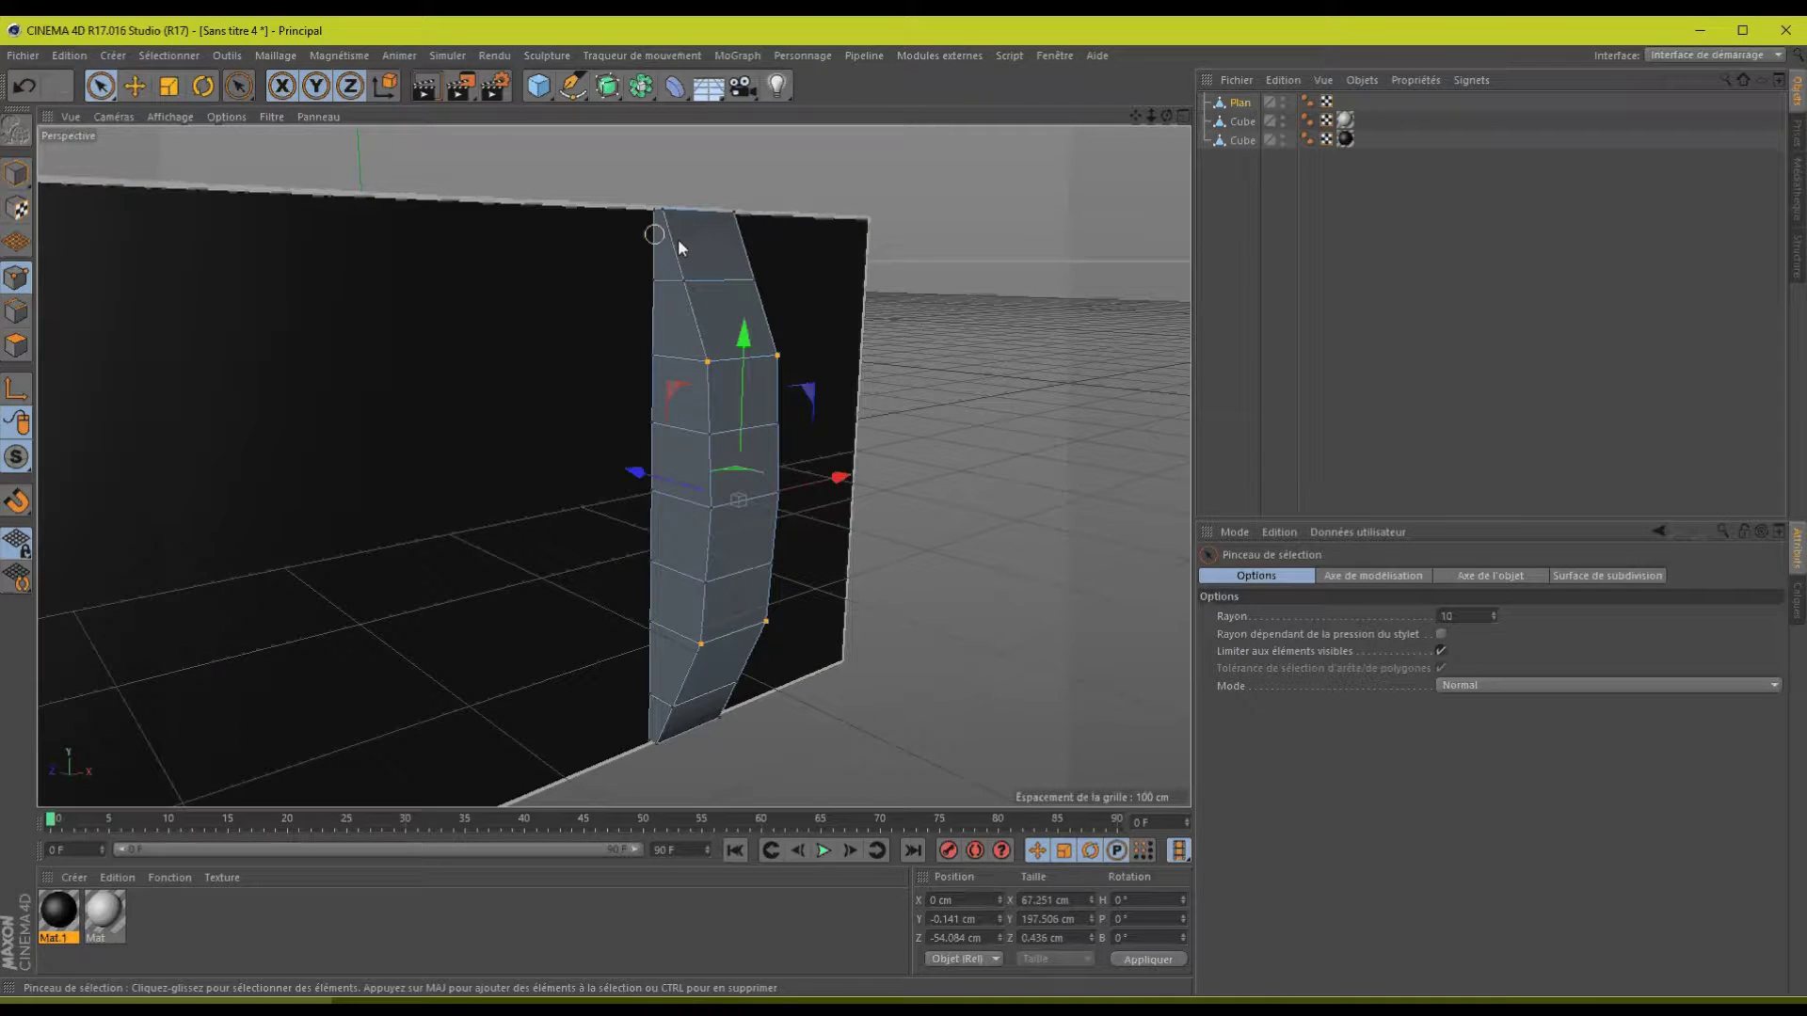
left_click(770, 277)
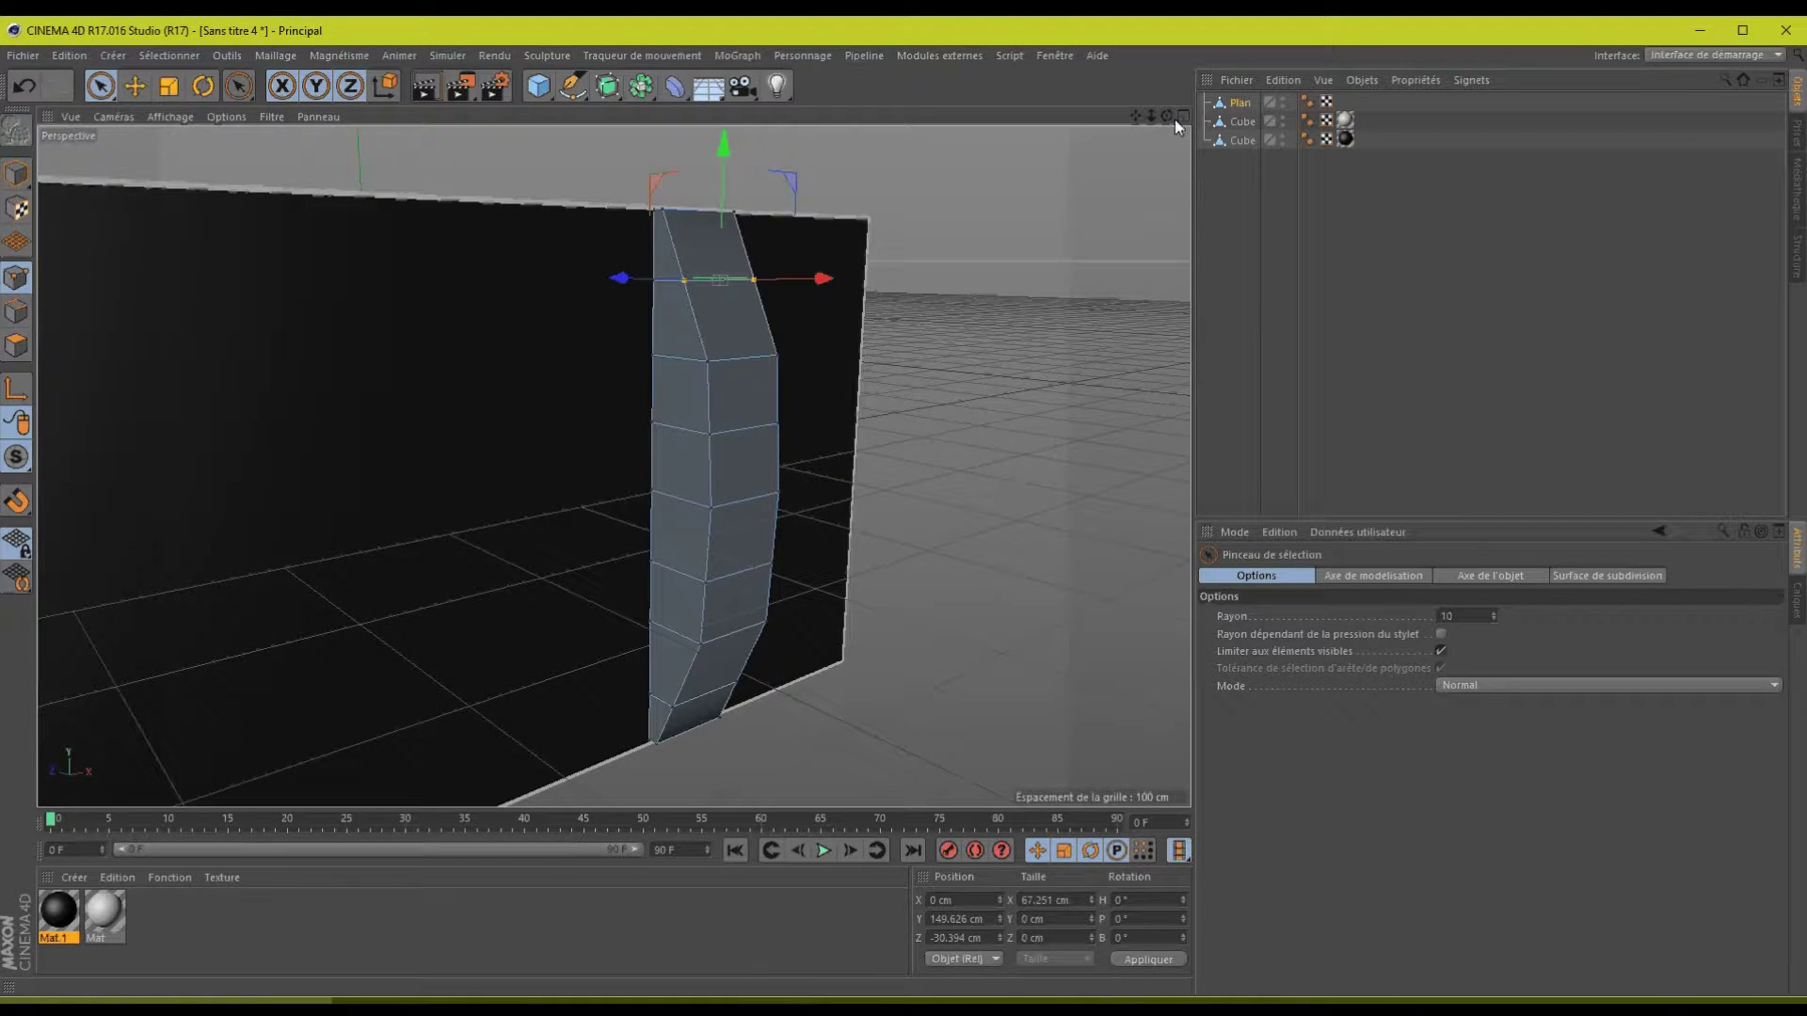
left_click_drag(906, 506, 907, 509, "alt")
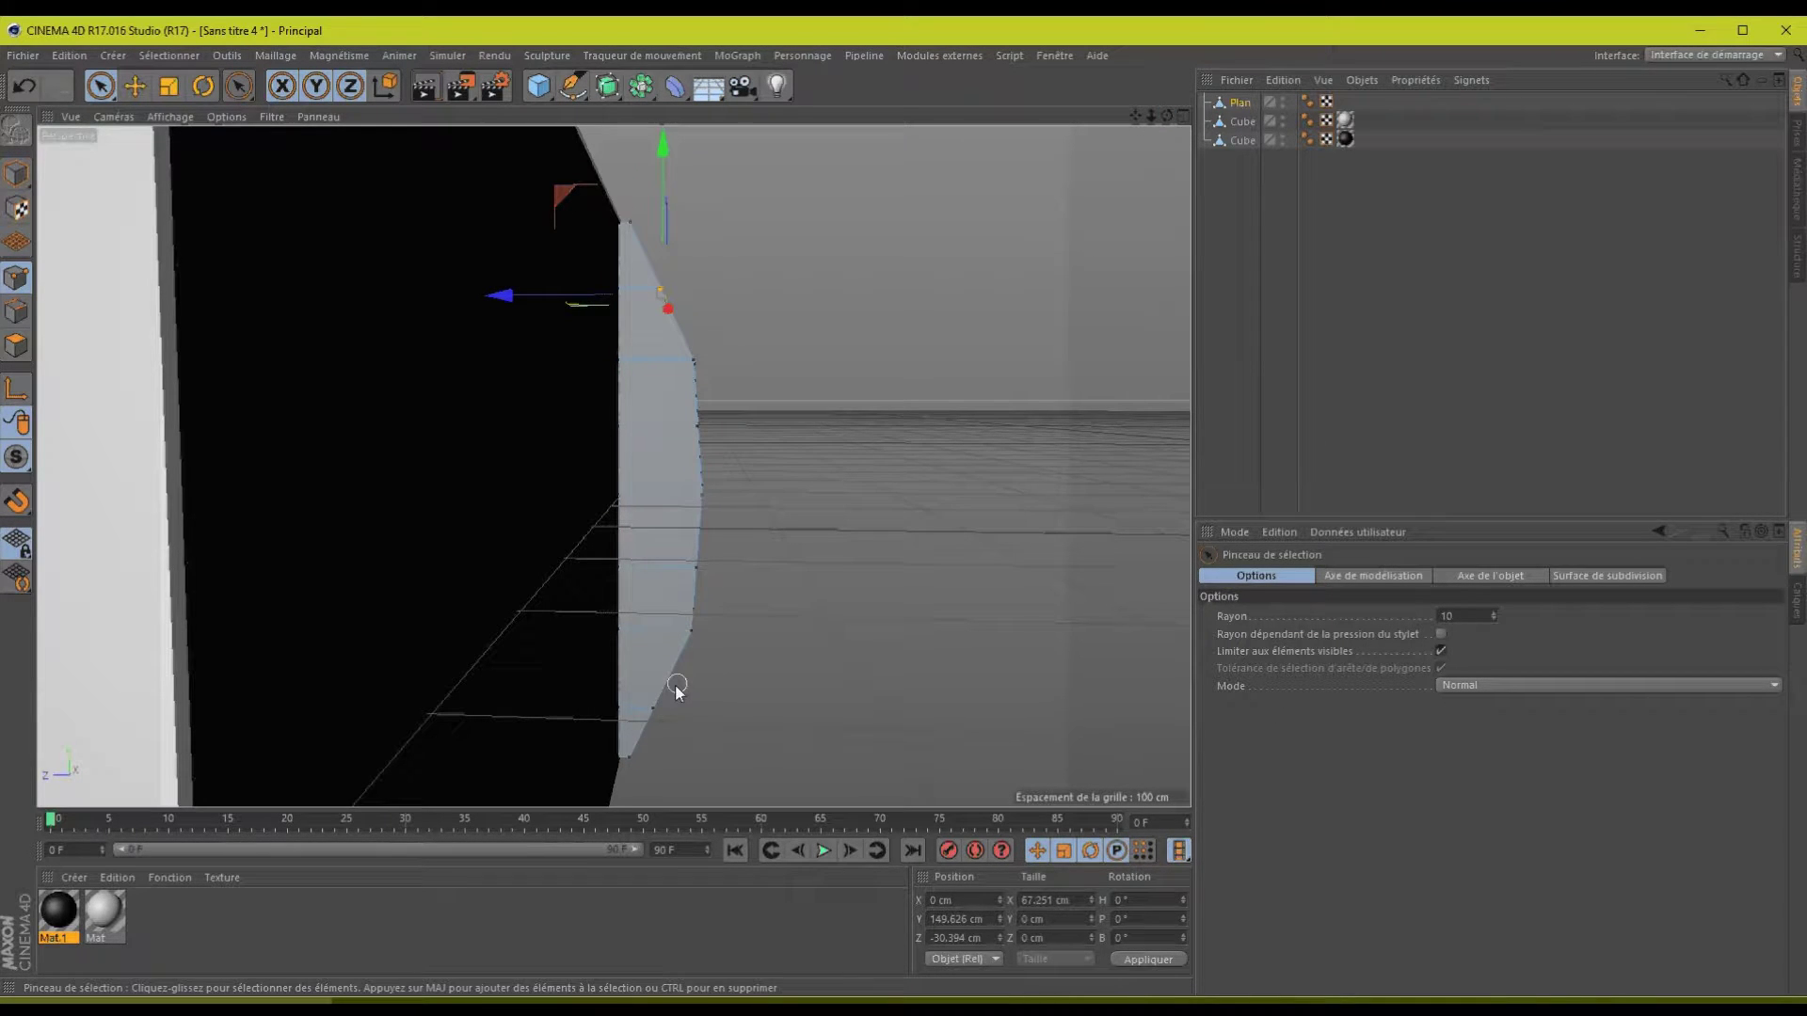
left_click(651, 713, "shift")
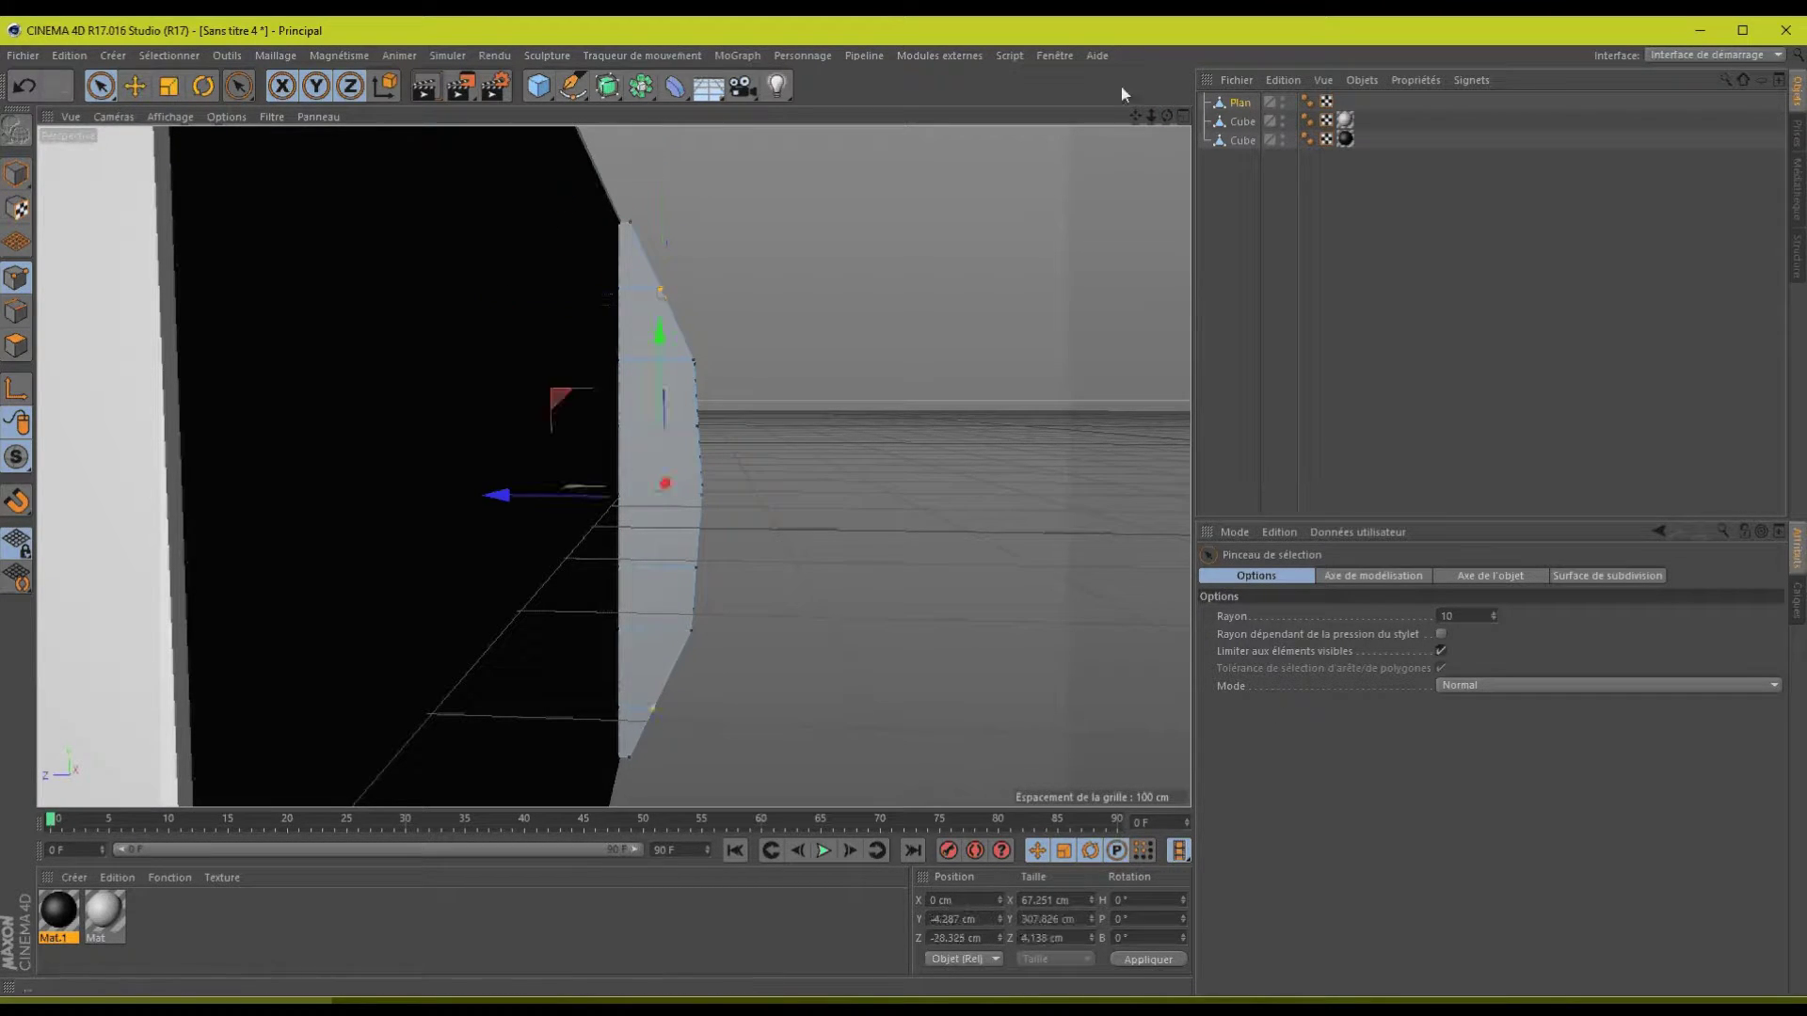
left_click_drag(1167, 116, 1098, 223)
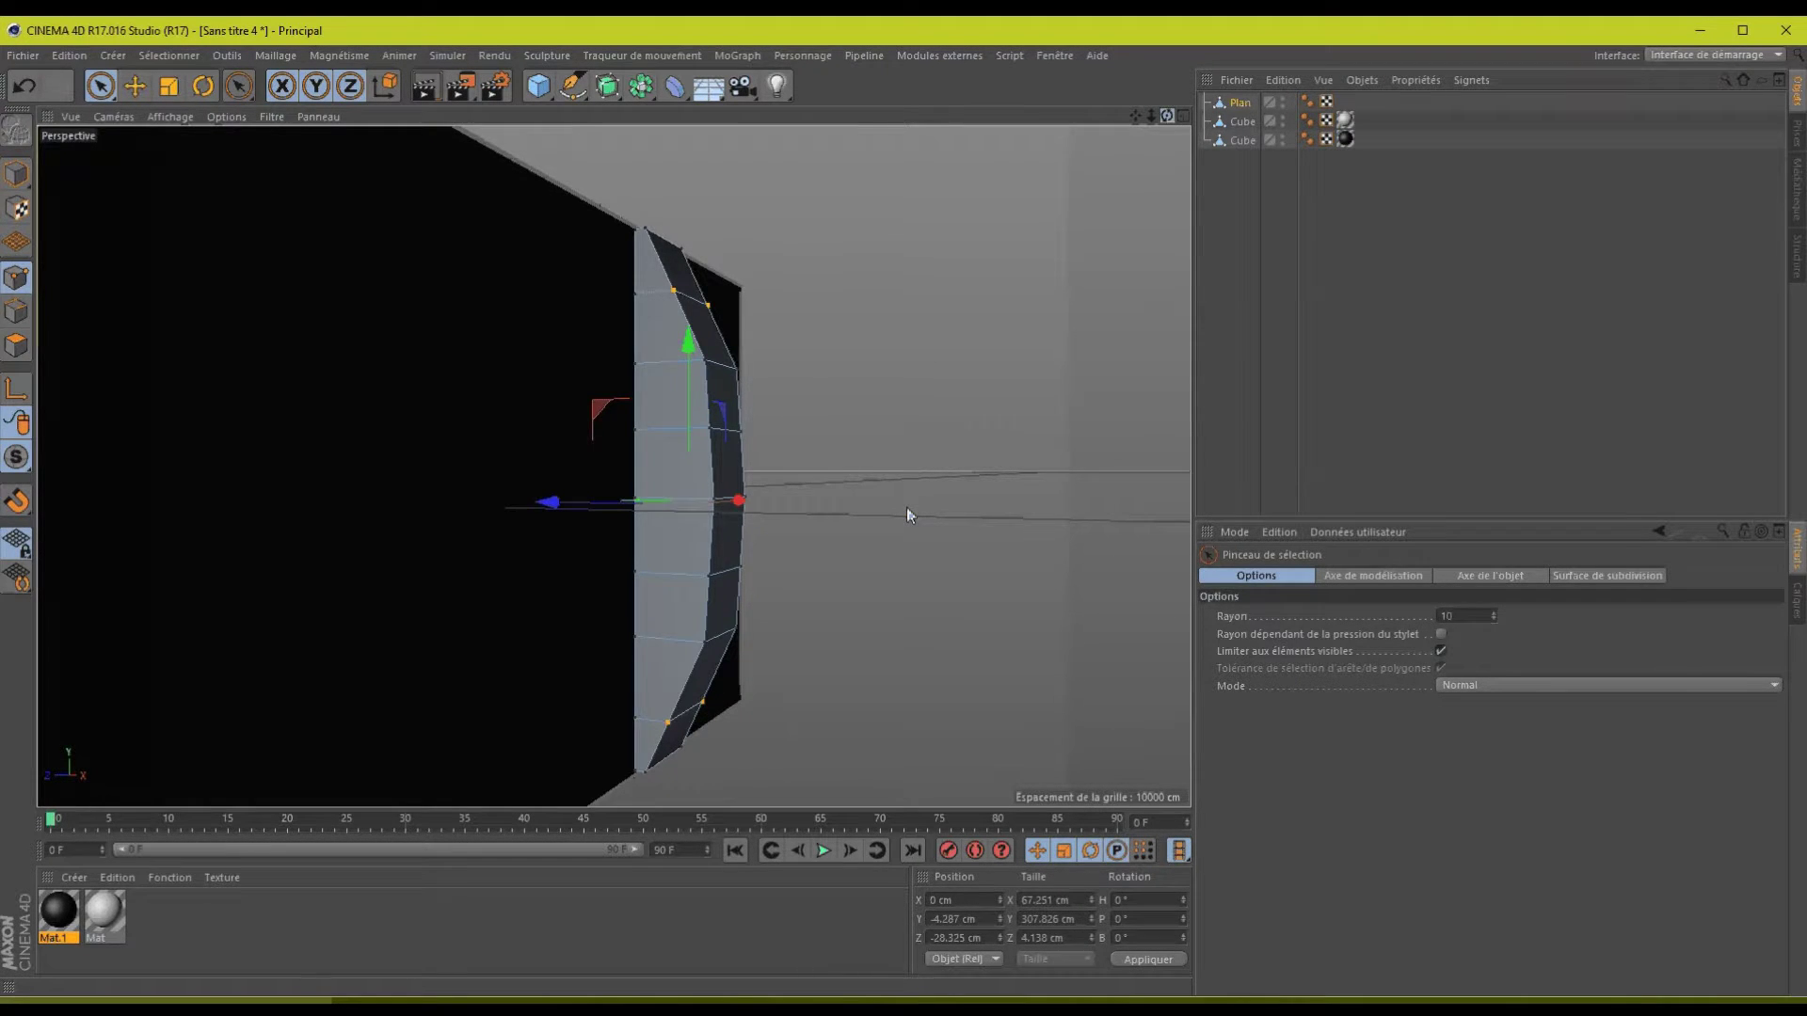
scroll(906, 507, "up", 5)
scroll(906, 506, "up", 2)
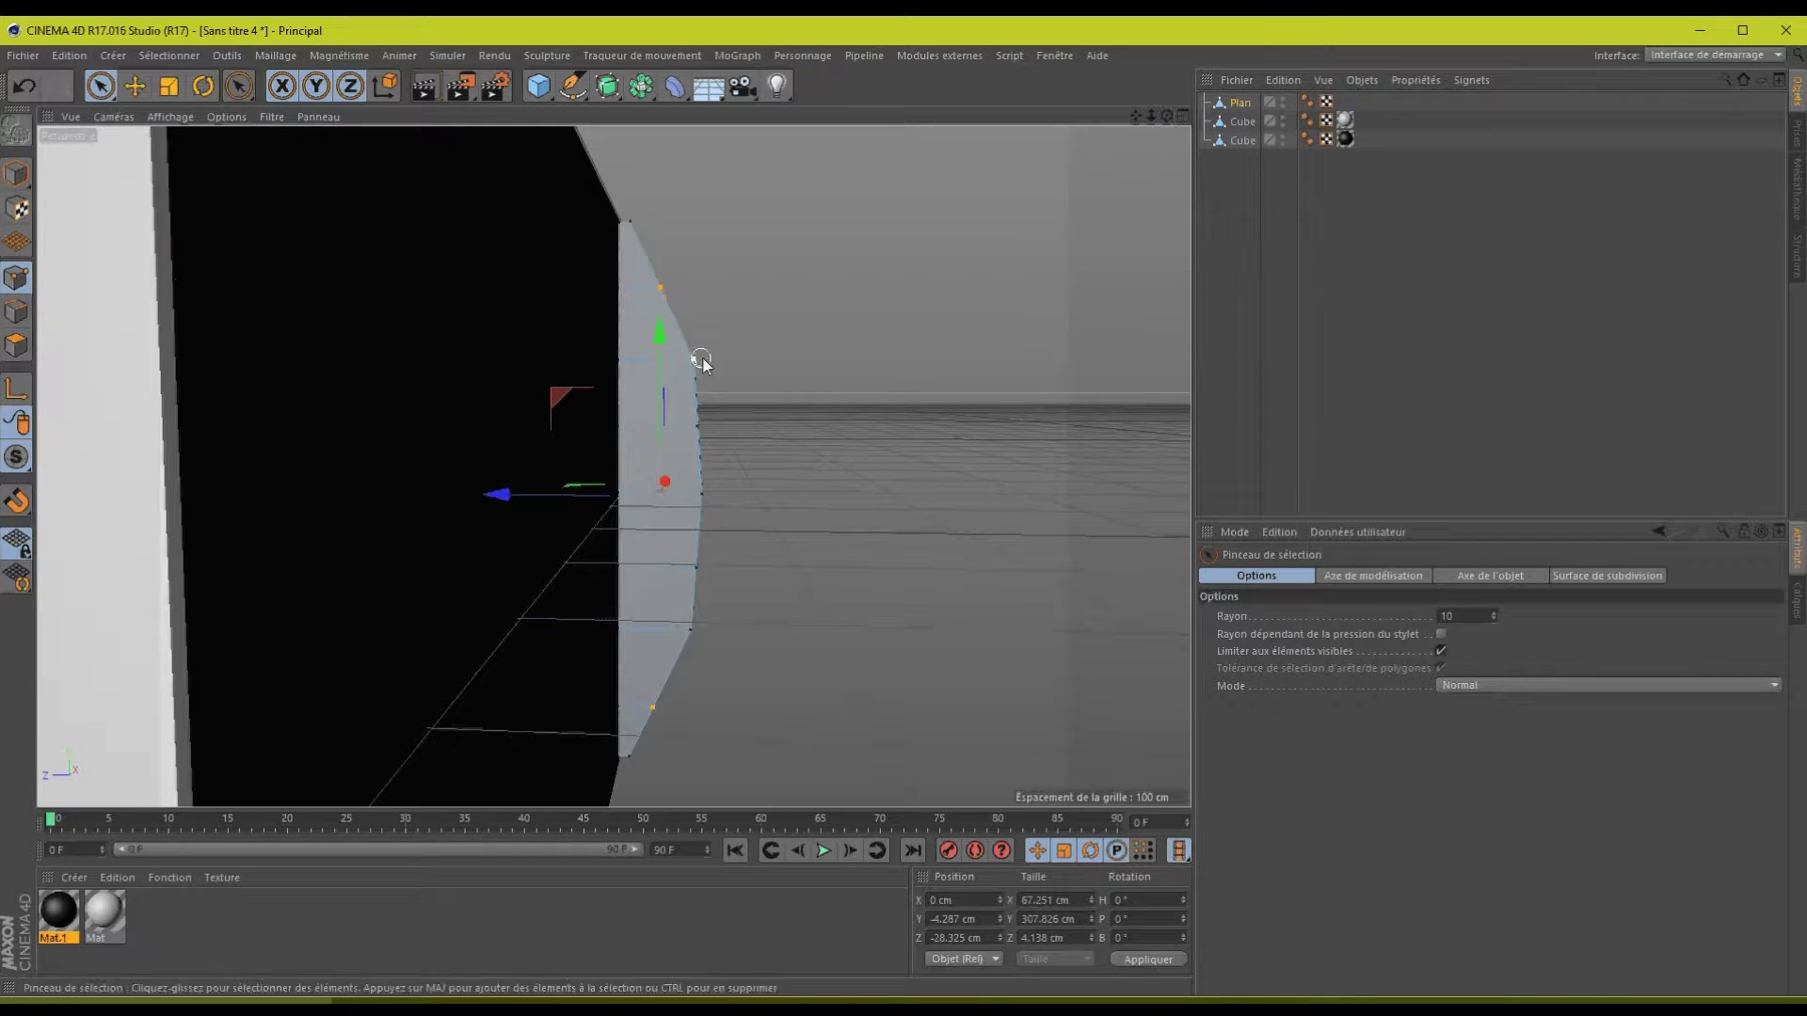
- Move the outer points of the cuts just above and below the handle's mid-height outward along Z to about -58.9 cm
left_click(713, 419)
left_click_drag(1166, 115, 911, 508)
left_click(706, 581)
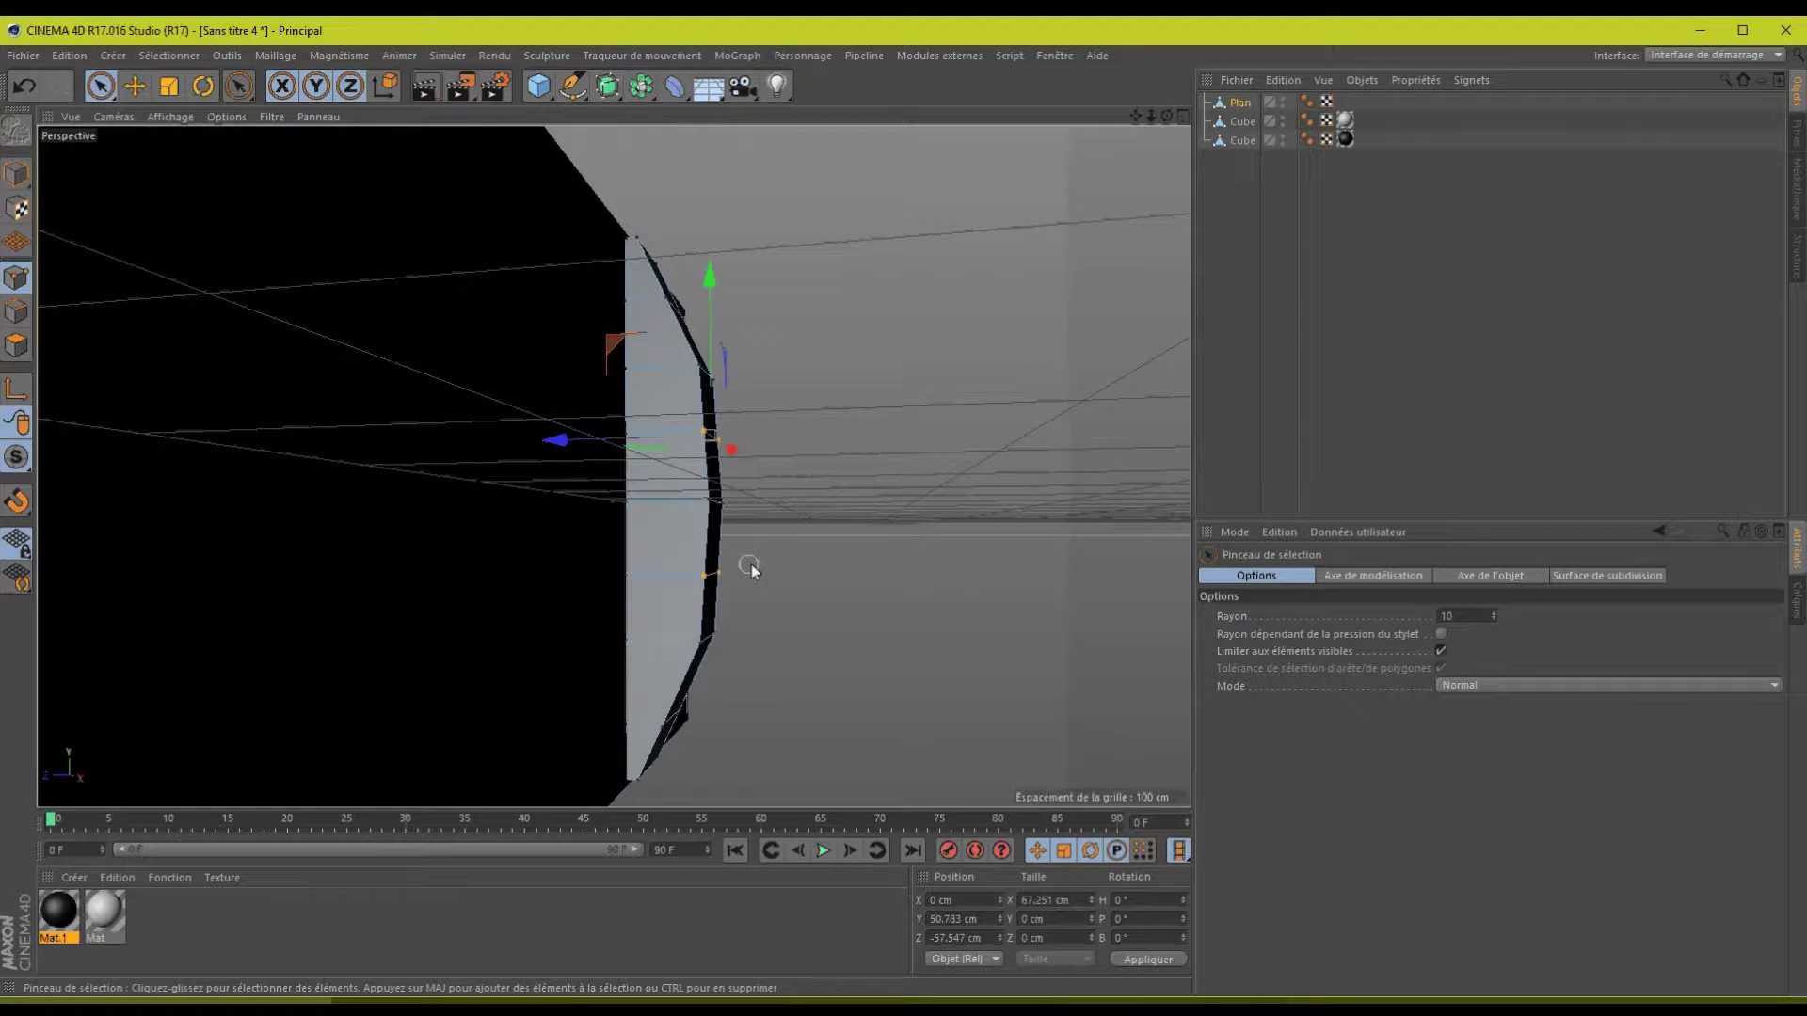
left_click_drag(1167, 116, 907, 507)
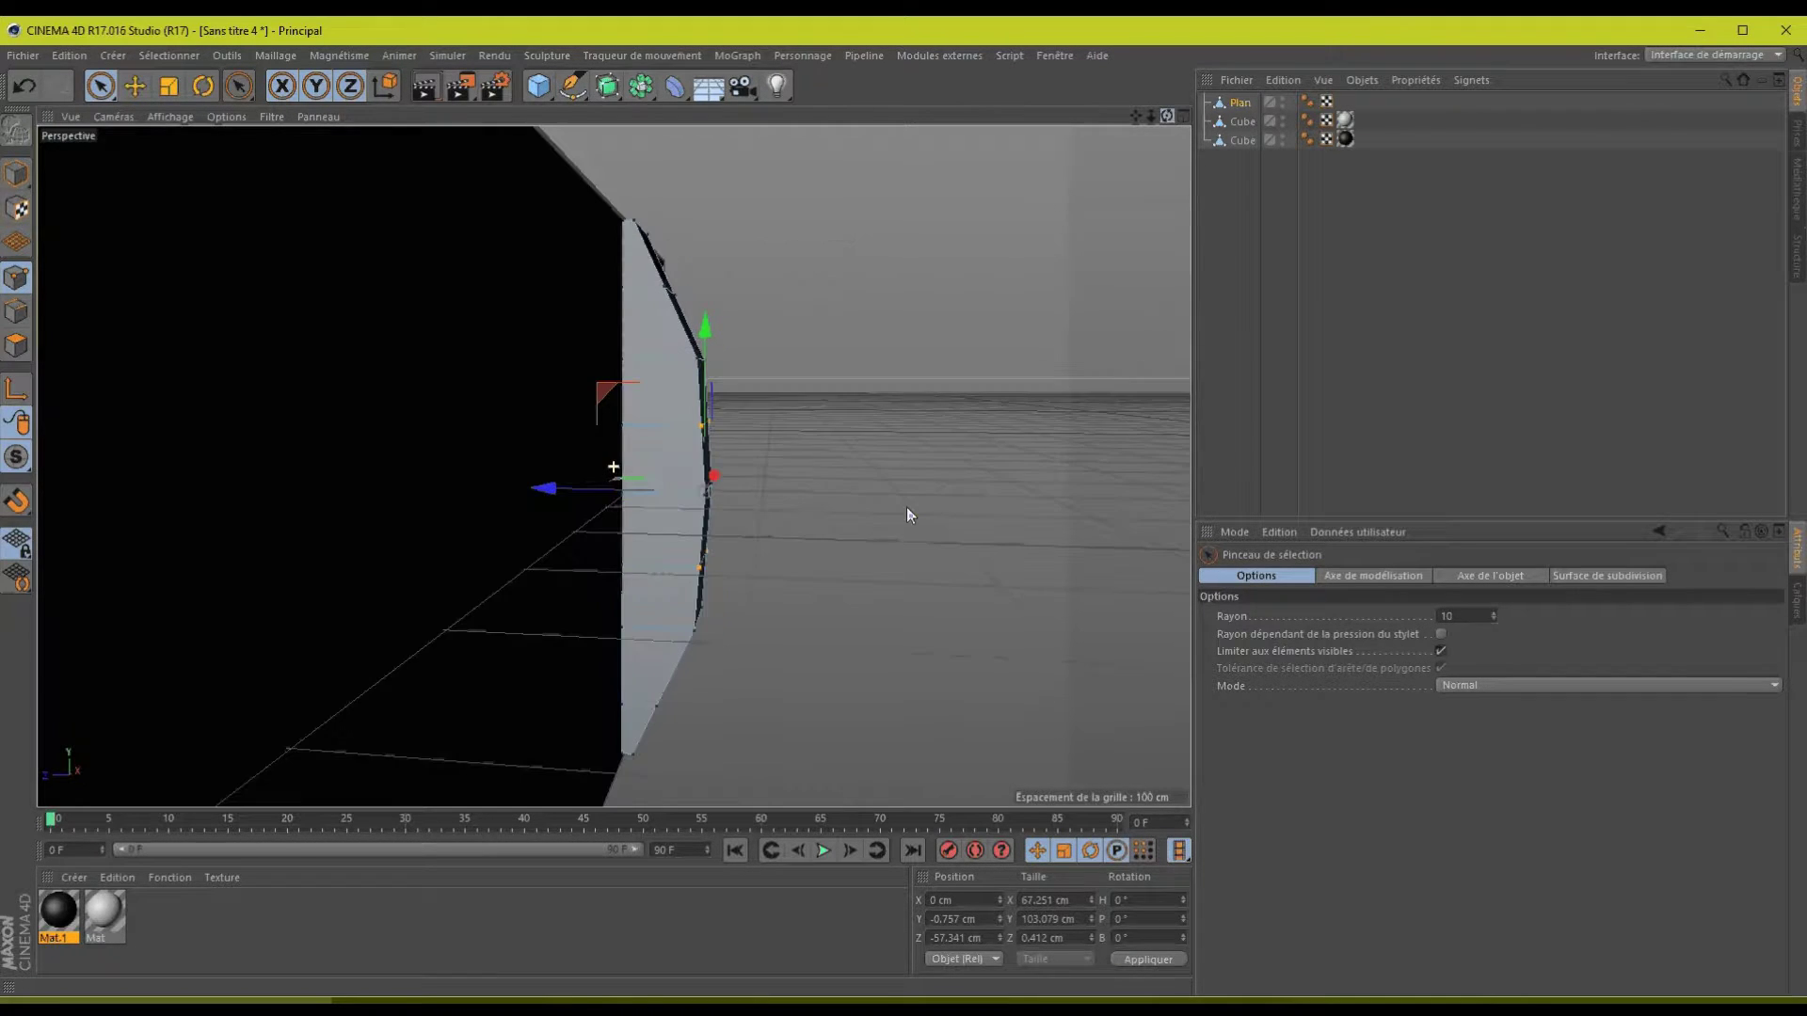
left_click_drag(607, 489, 599, 496)
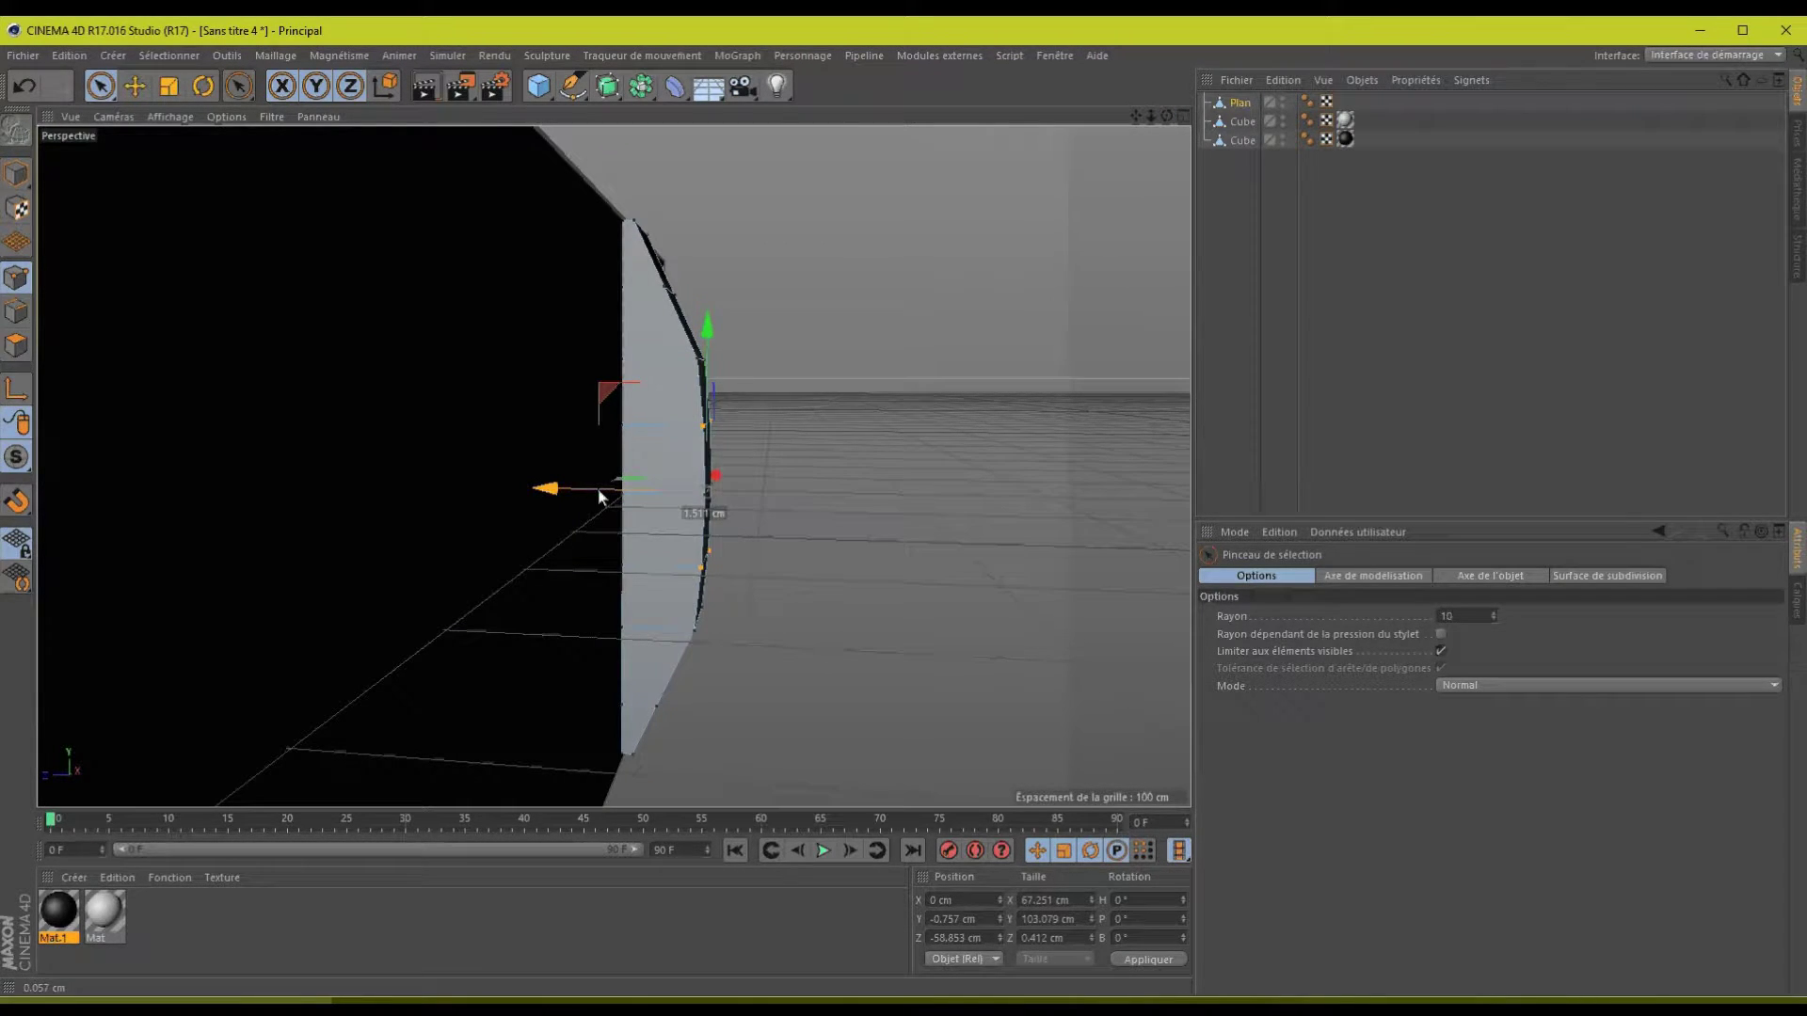
- Move the outer points of the cuts nearest the handle's two ends outward along Z to about -38.3 cm
left_click(668, 366)
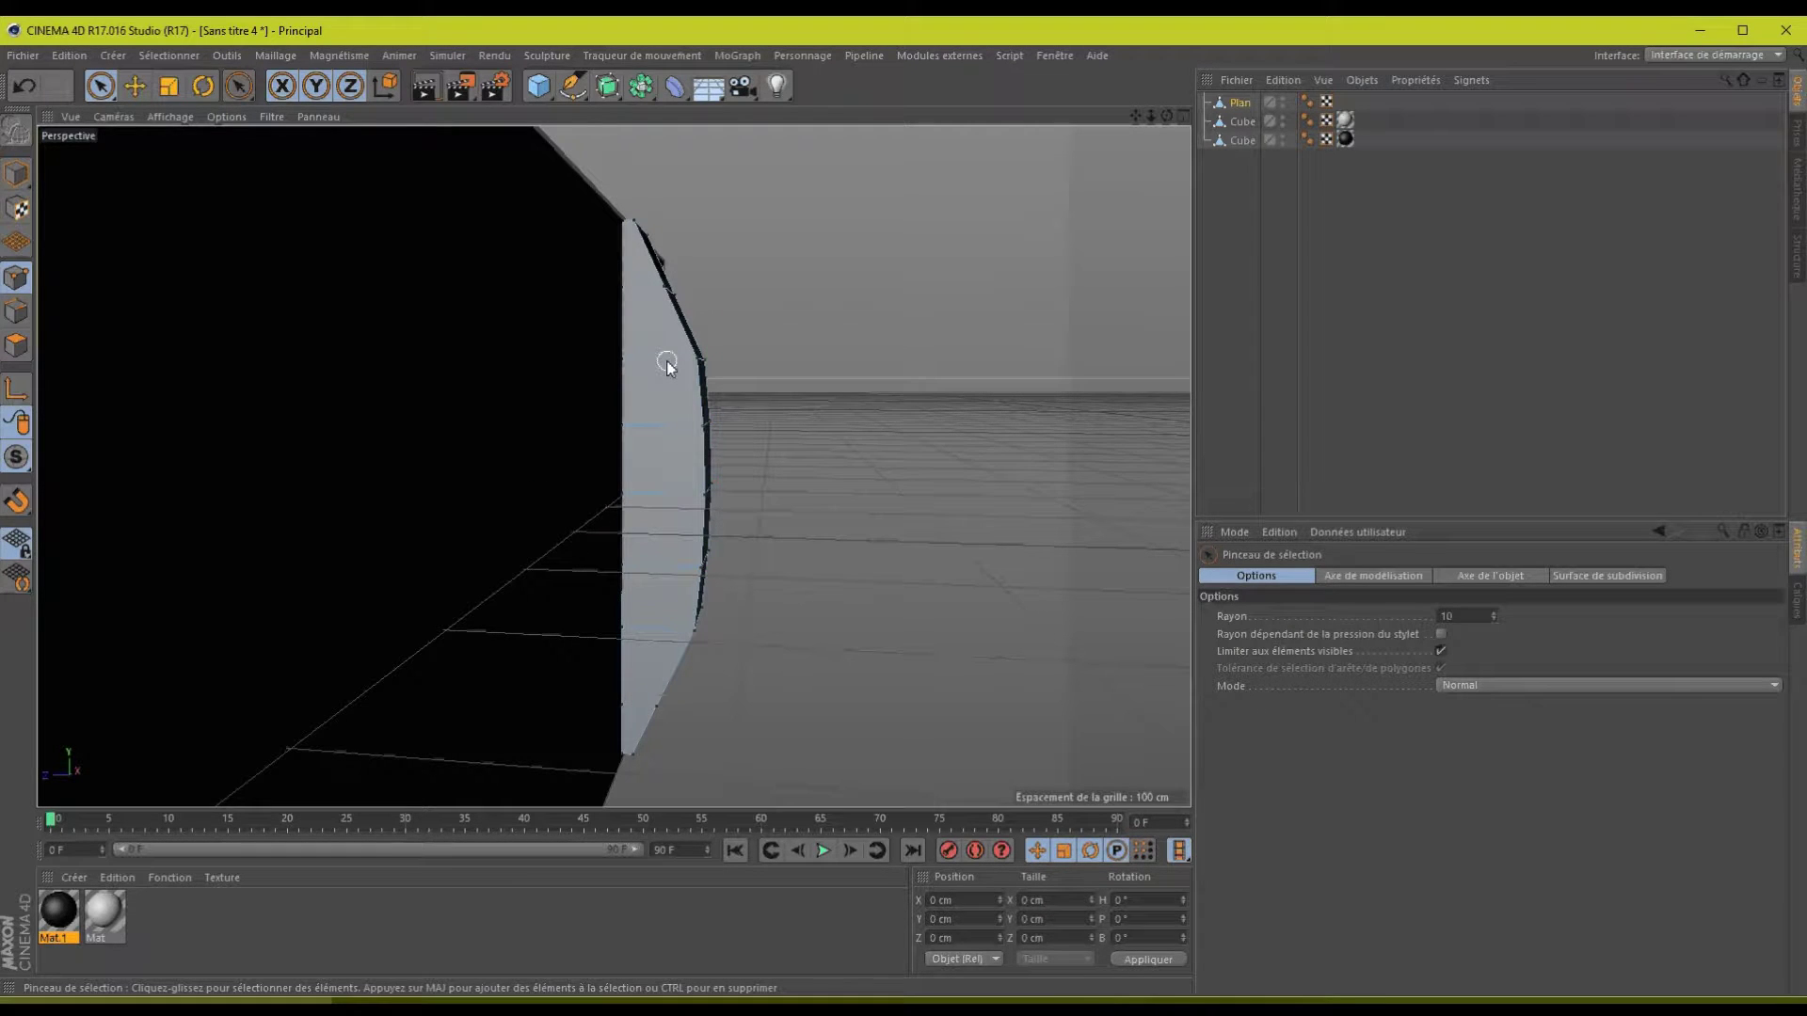
left_click_drag(667, 366, 817, 574)
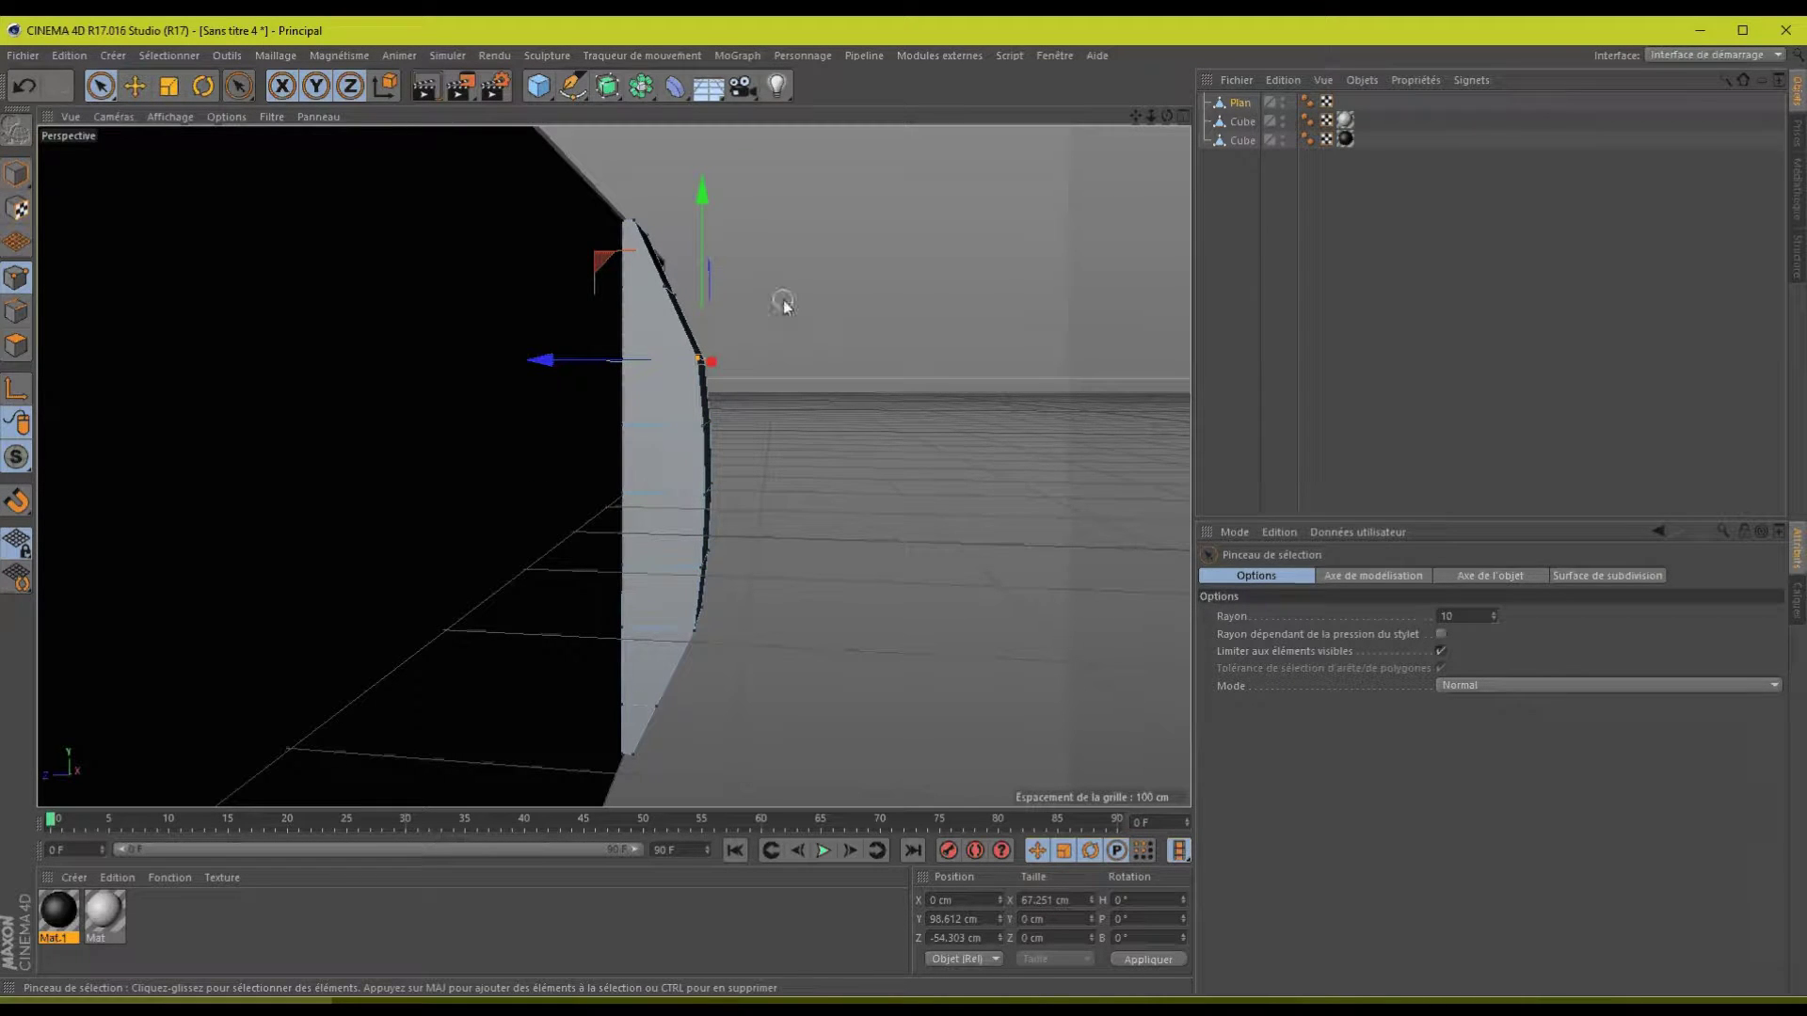
left_click(726, 281)
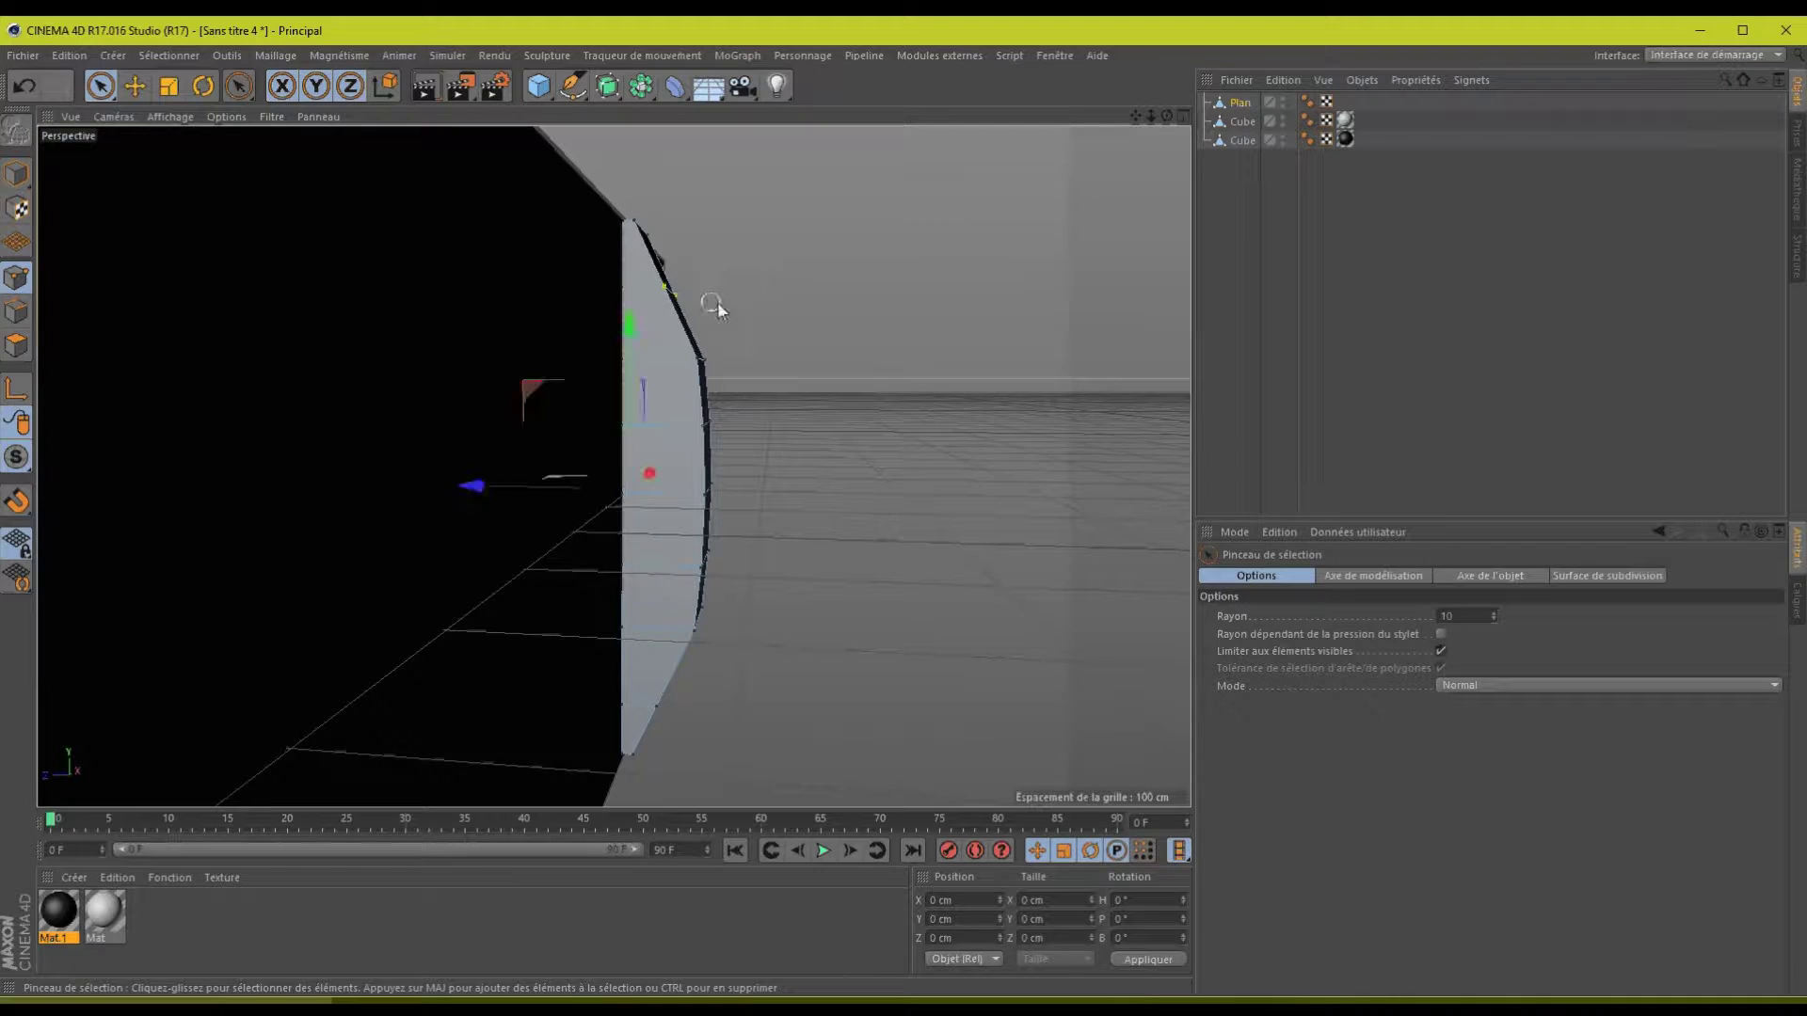
left_click(669, 290)
left_click(658, 707, "shift")
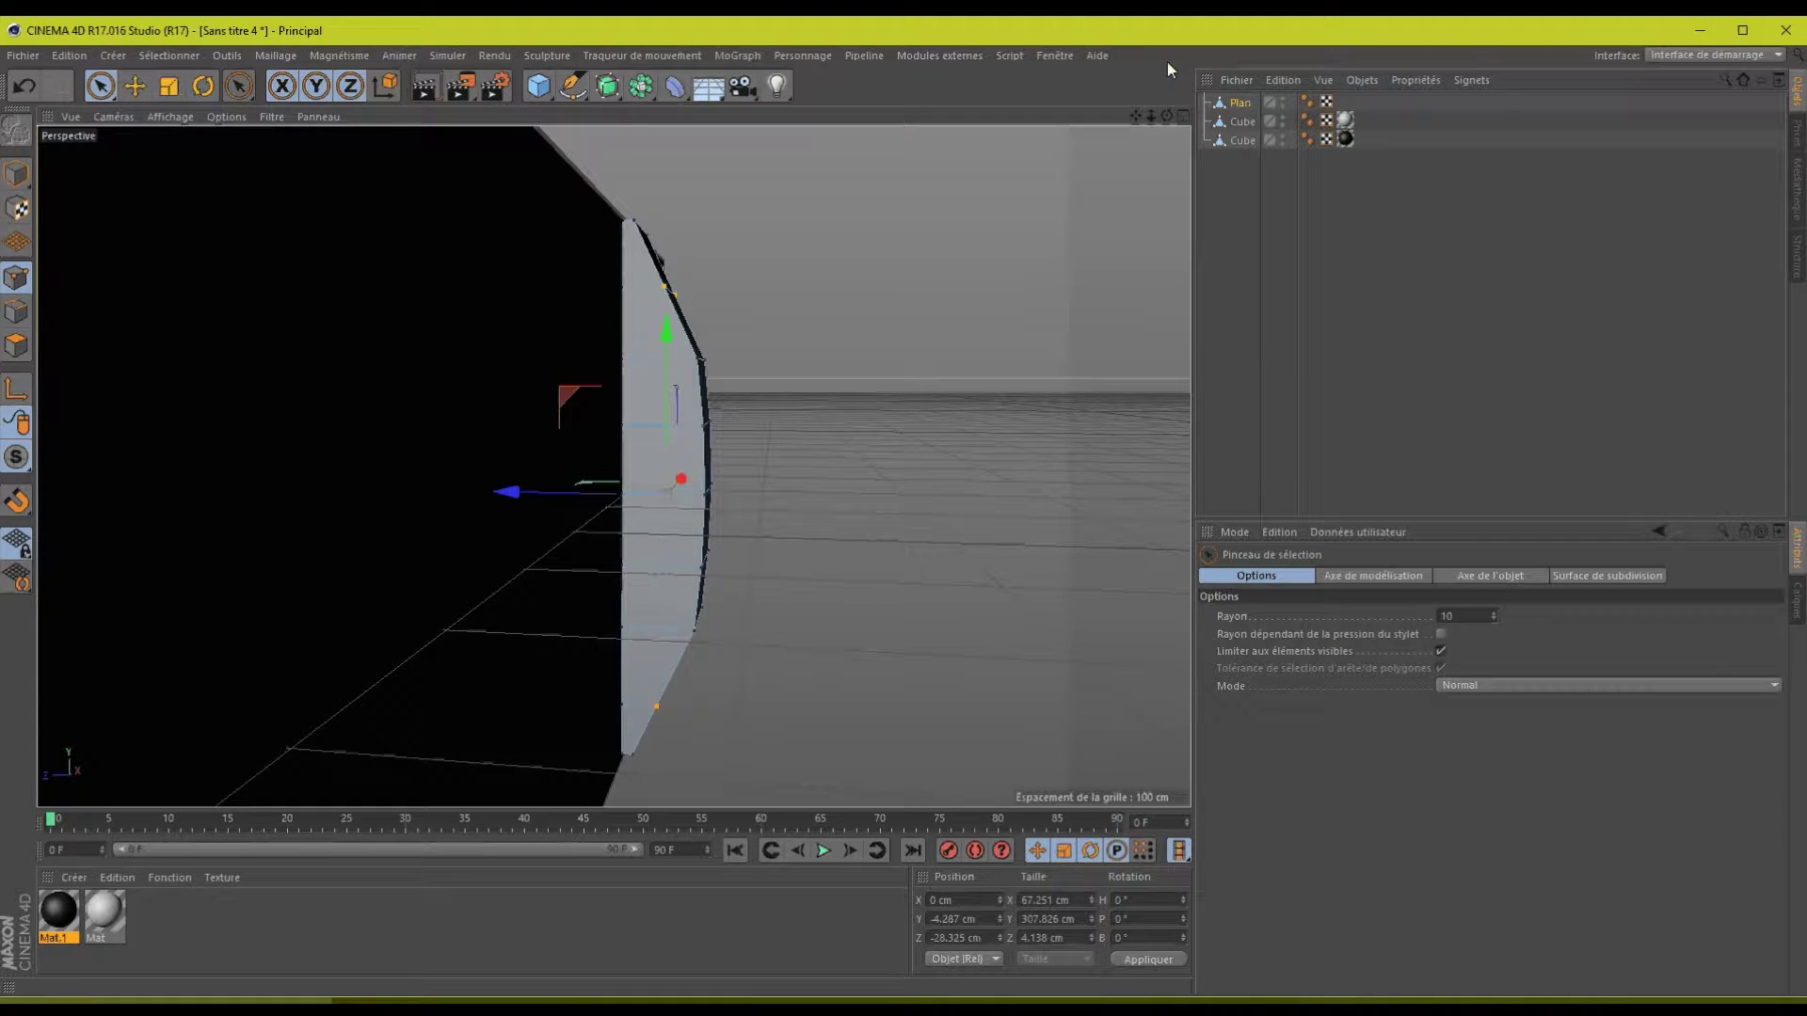
left_click_drag(1167, 116, 904, 506)
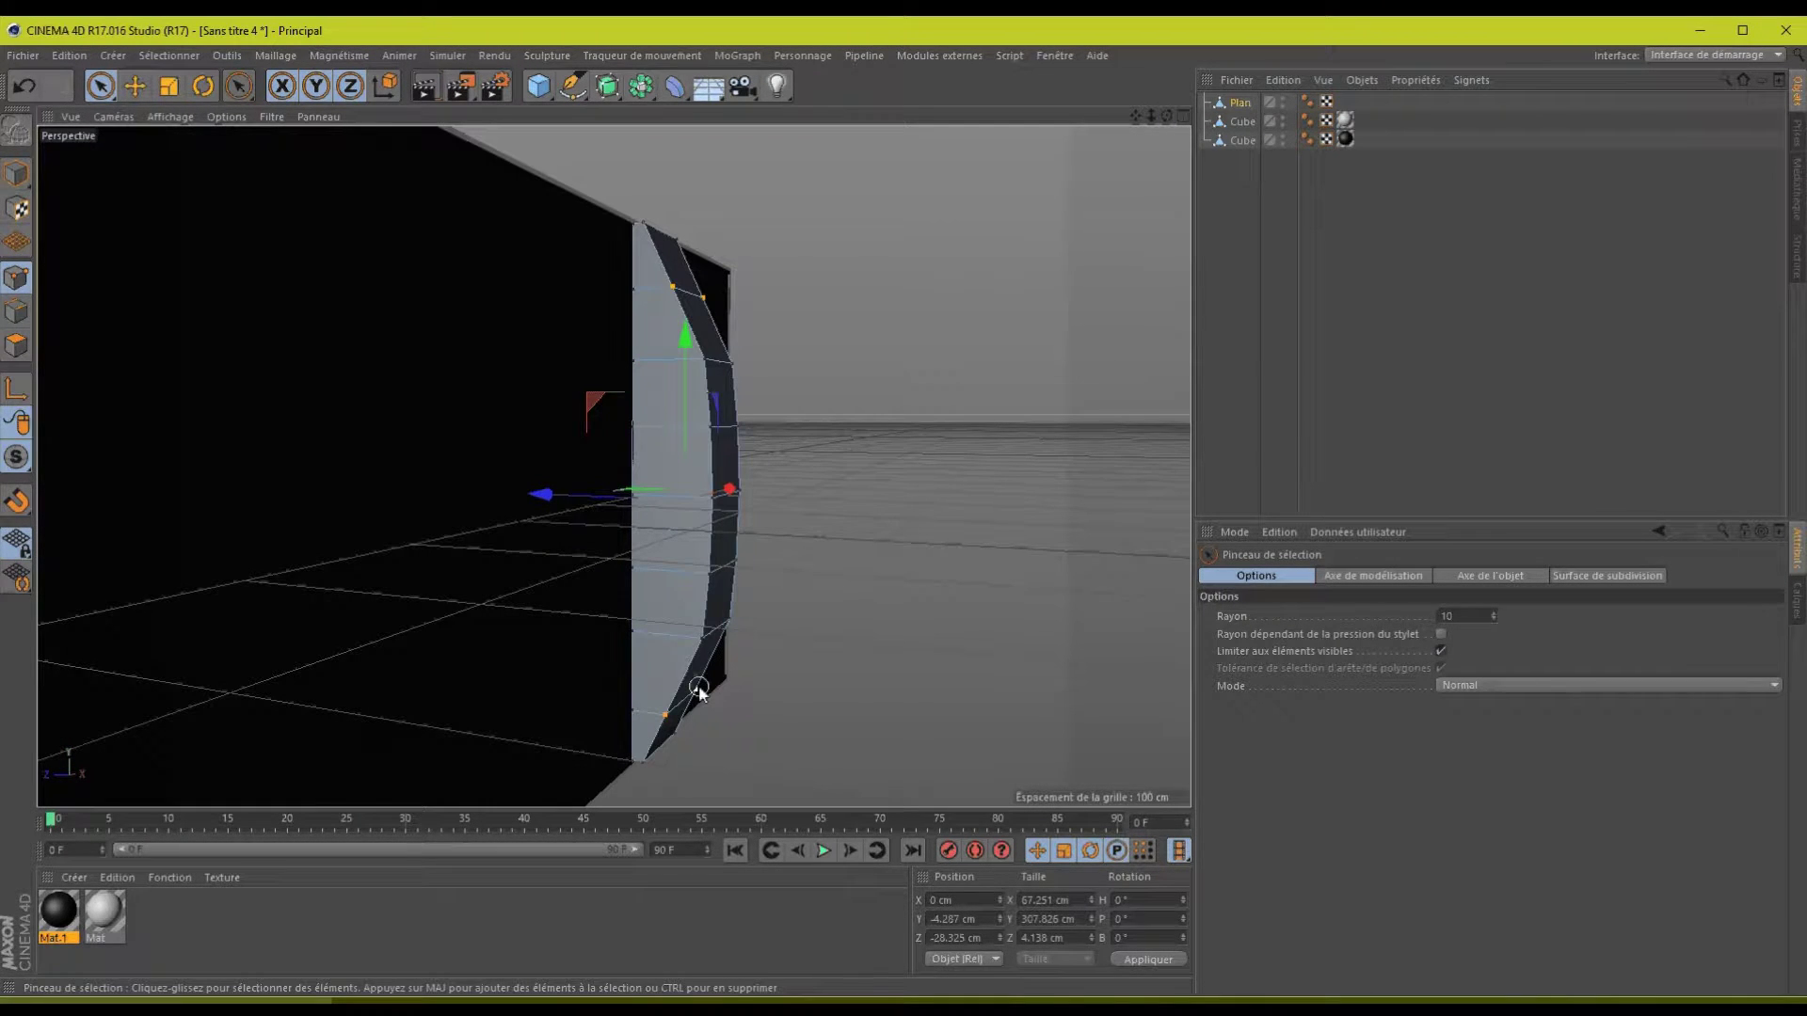
left_click_drag(617, 497, 629, 503)
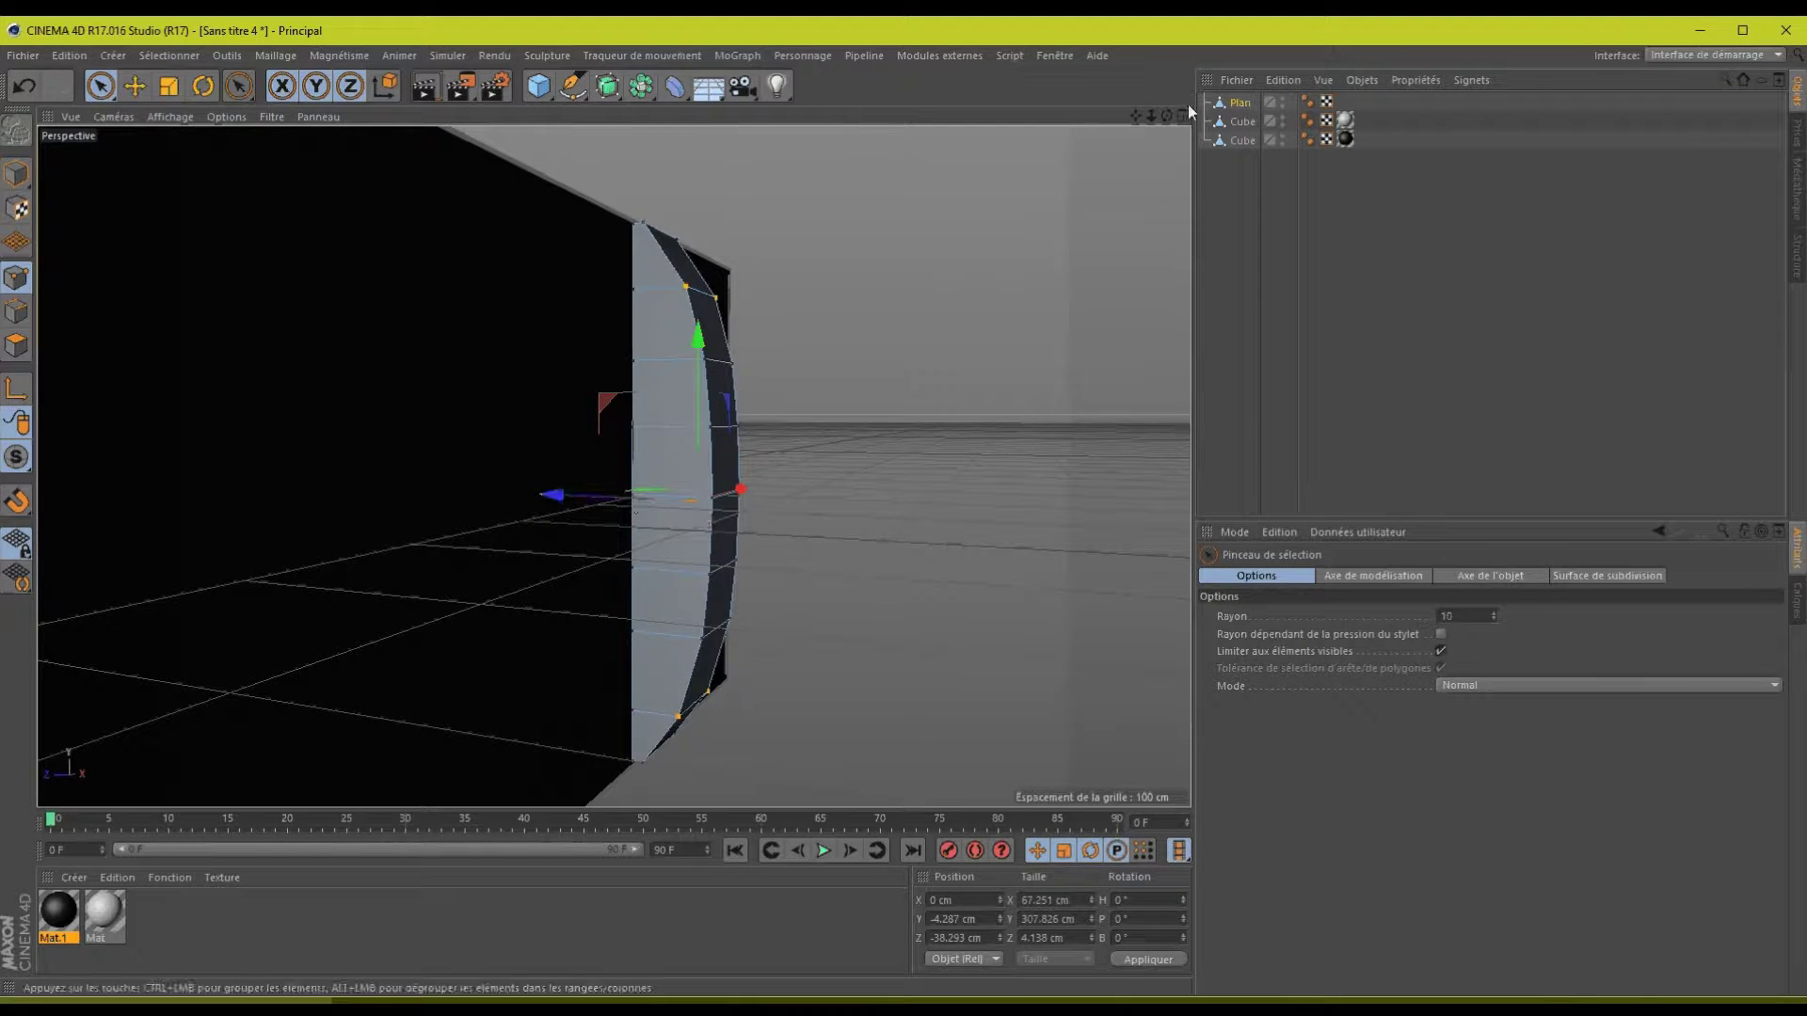
- Examine the handle's curved side profile up close, ending in the Right (Droite) view
left_click_drag(1167, 116, 911, 517)
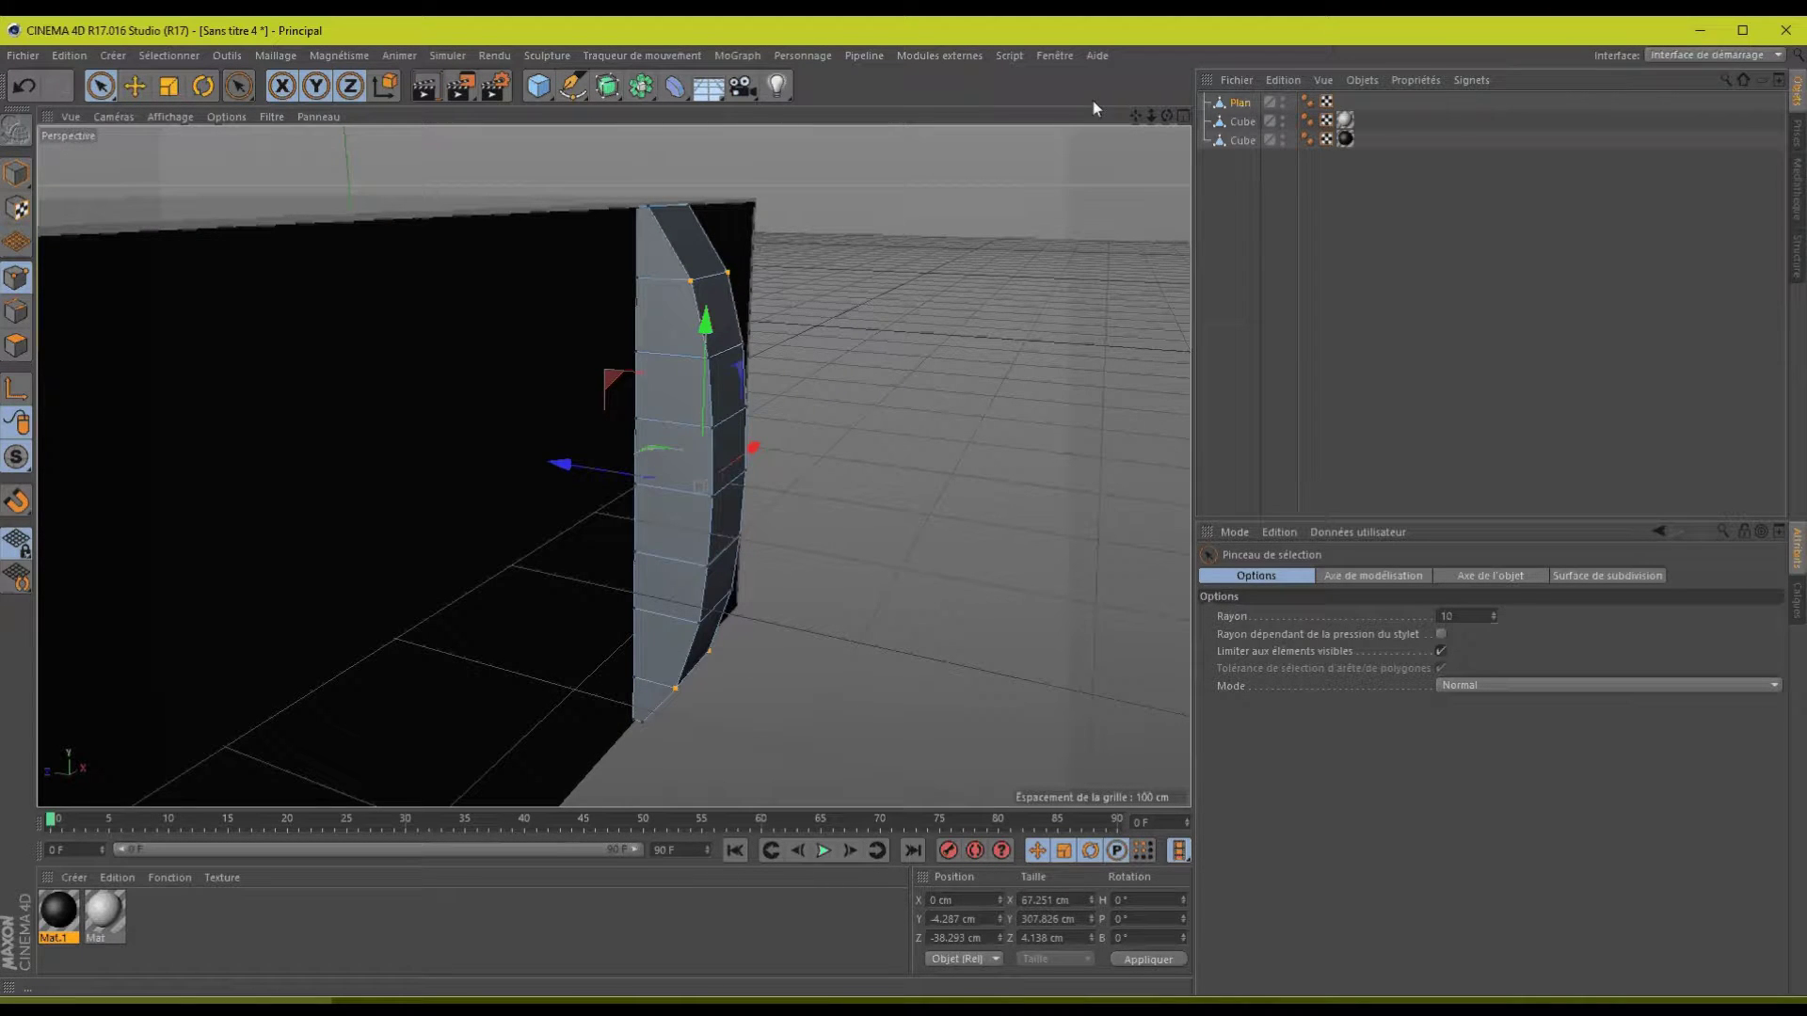
left_click_drag(1166, 116, 906, 508)
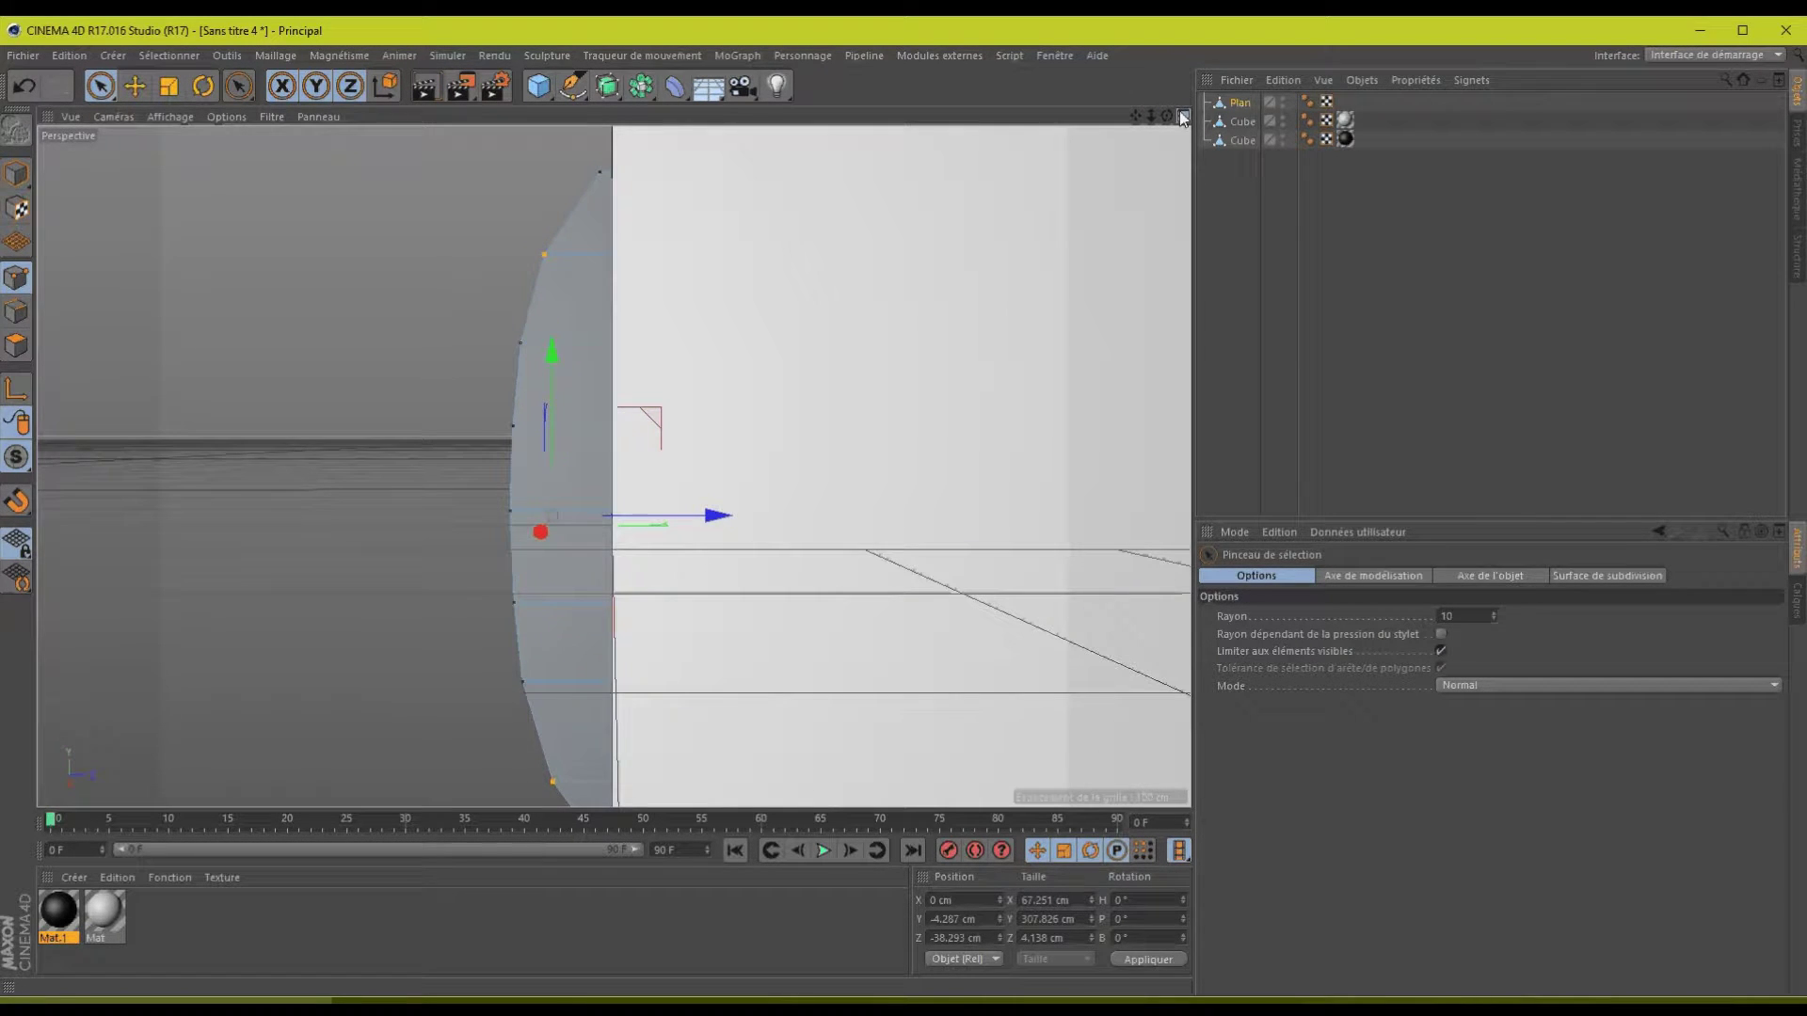
left_click(1183, 115)
left_click(528, 391)
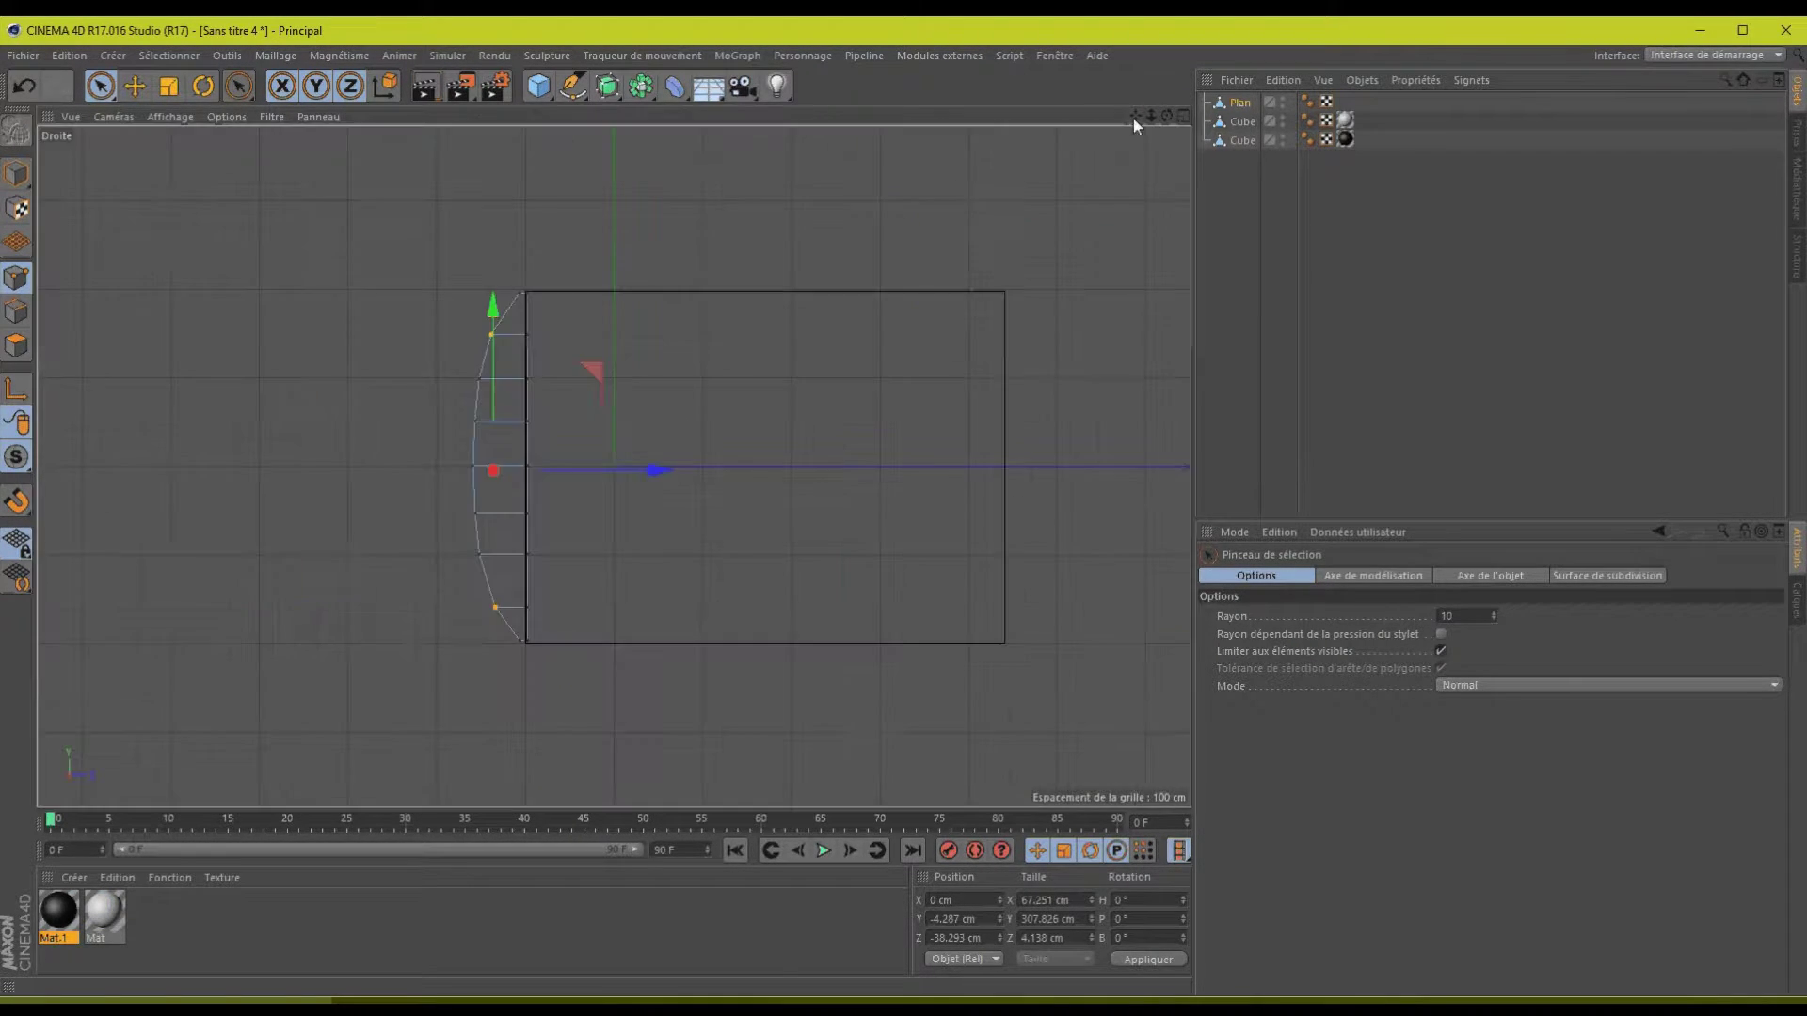
left_click_drag(1134, 117, 1289, 134)
left_click_drag(1150, 117, 906, 506)
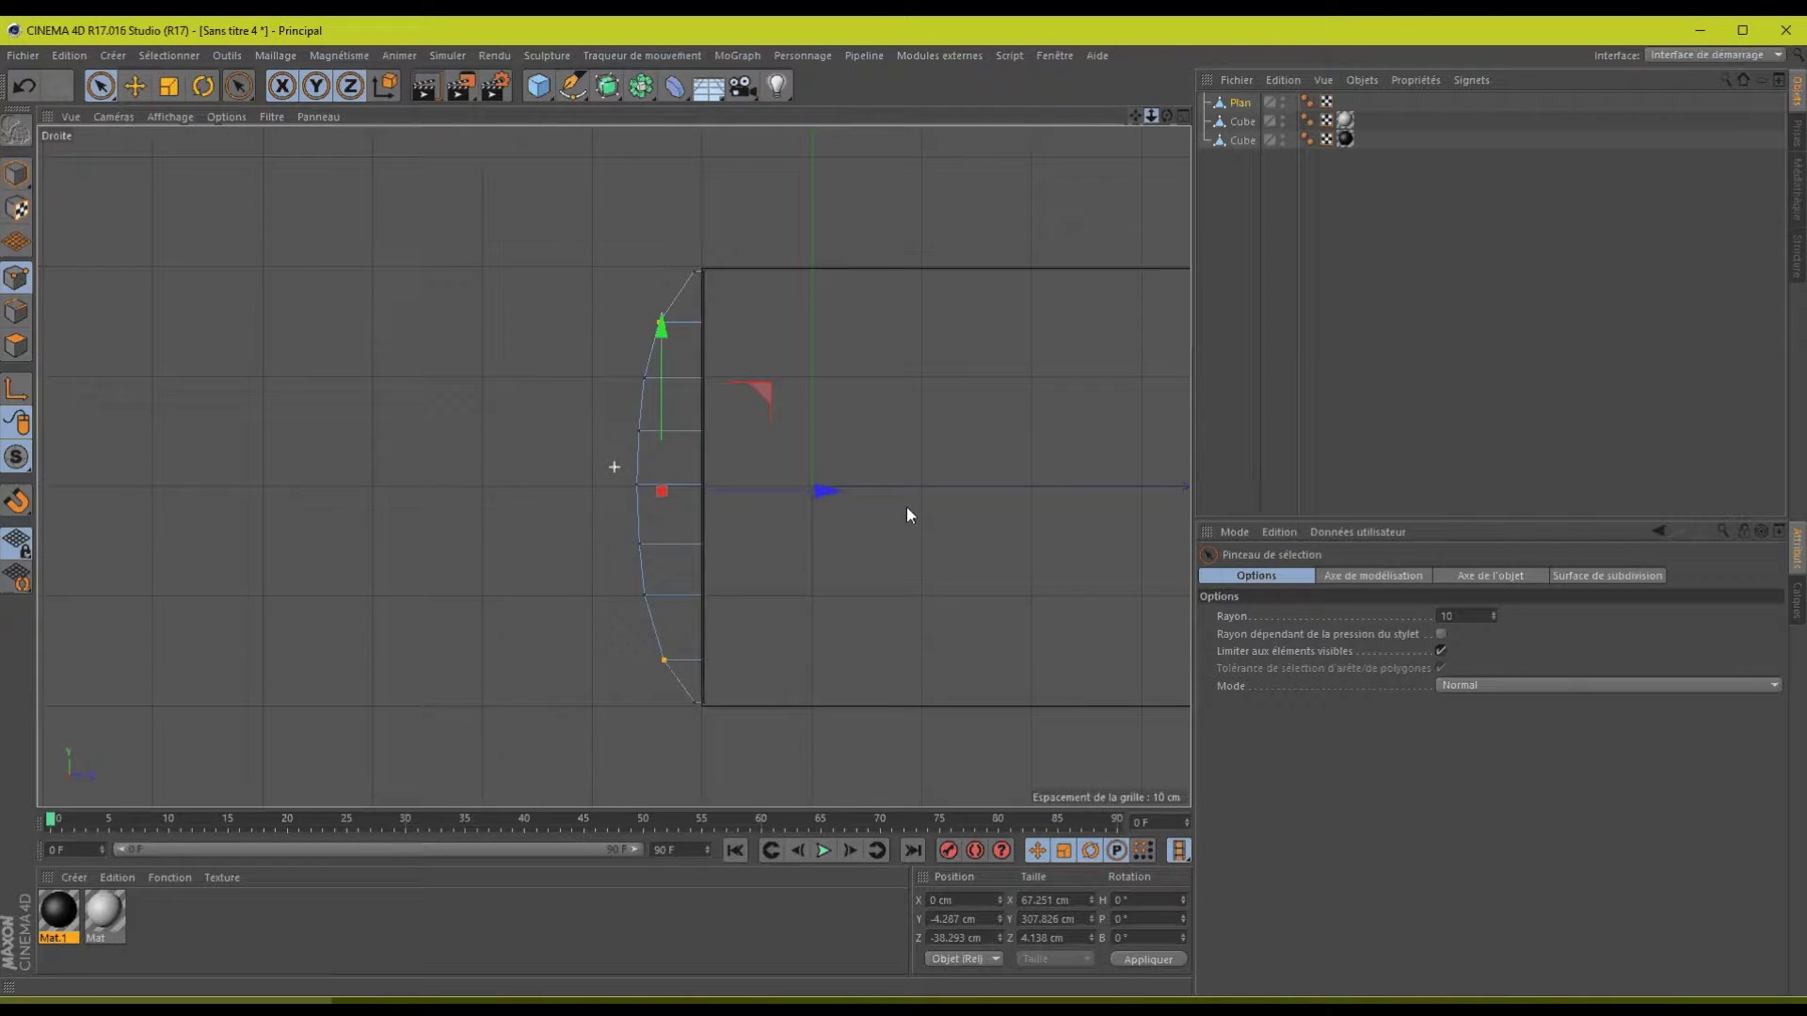
scroll(907, 506, "up", 2)
left_click_drag(1134, 117, 991, 36)
left_click_drag(1150, 117, 906, 506)
left_click_drag(1134, 117, 1162, 146)
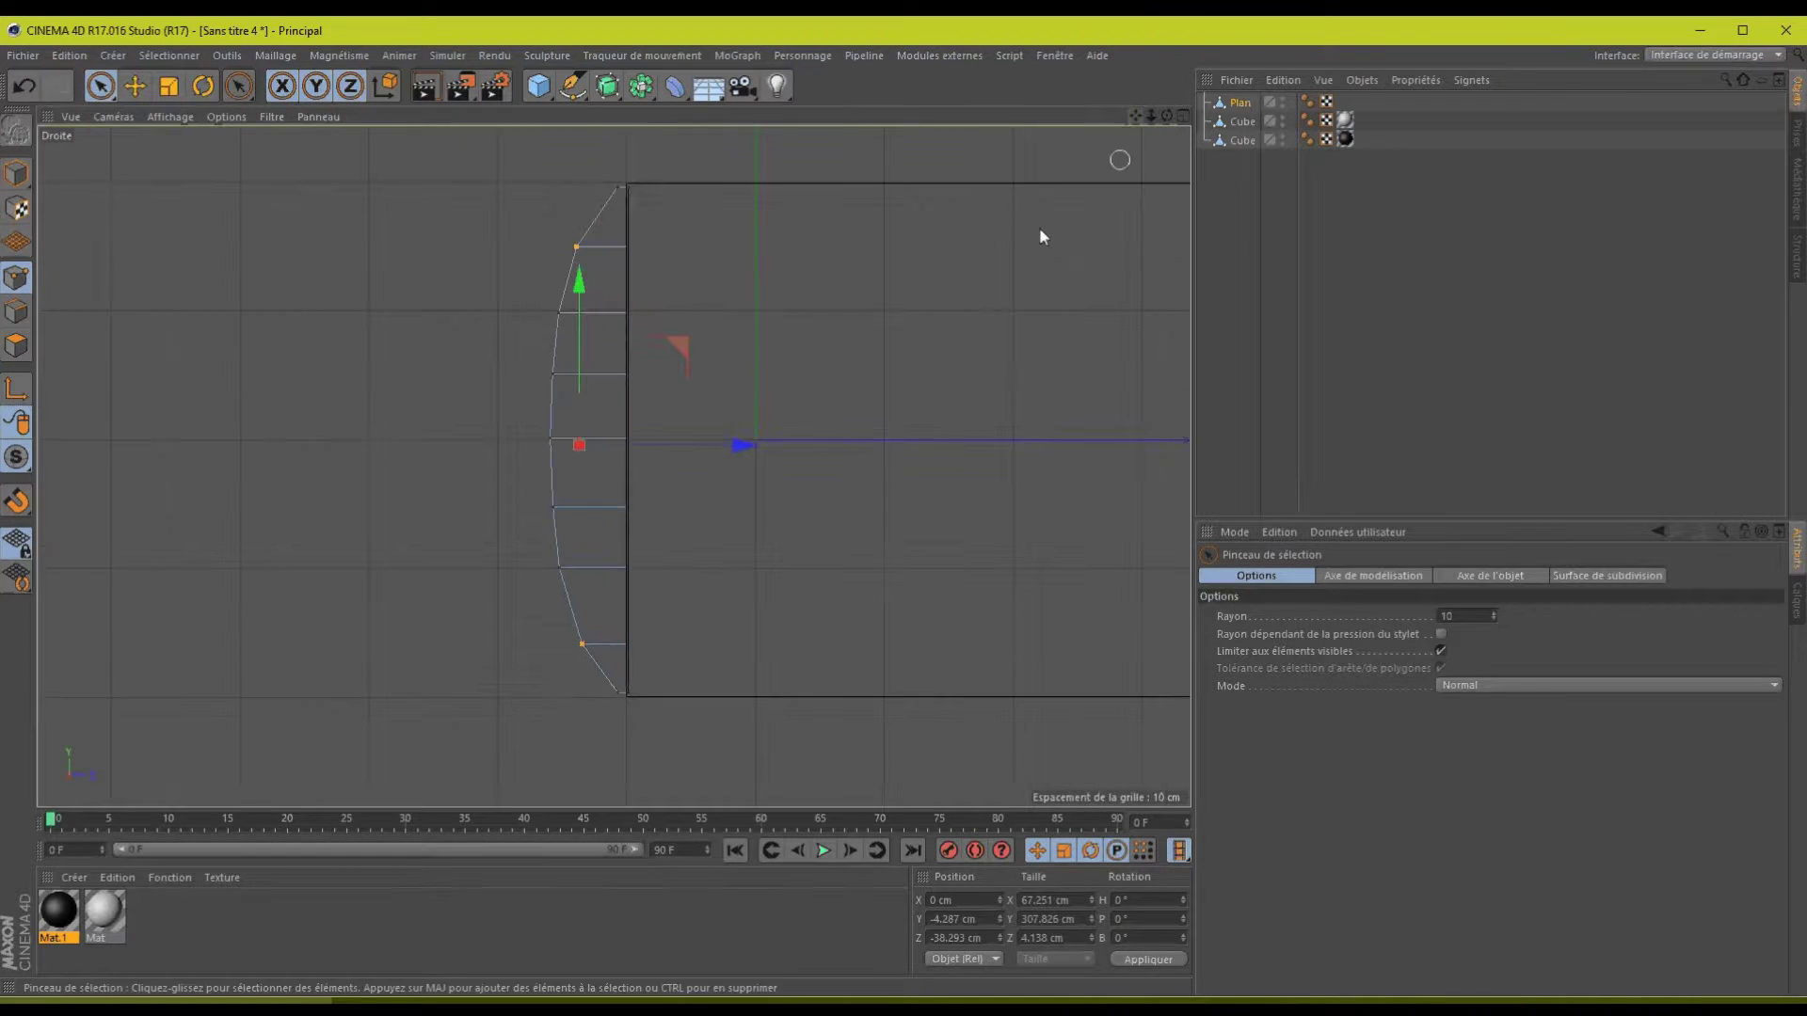
- Rectangle-select the visible points at the handle's bottom corner and move them outward along Z to about -158.8 cm
left_click(616, 188)
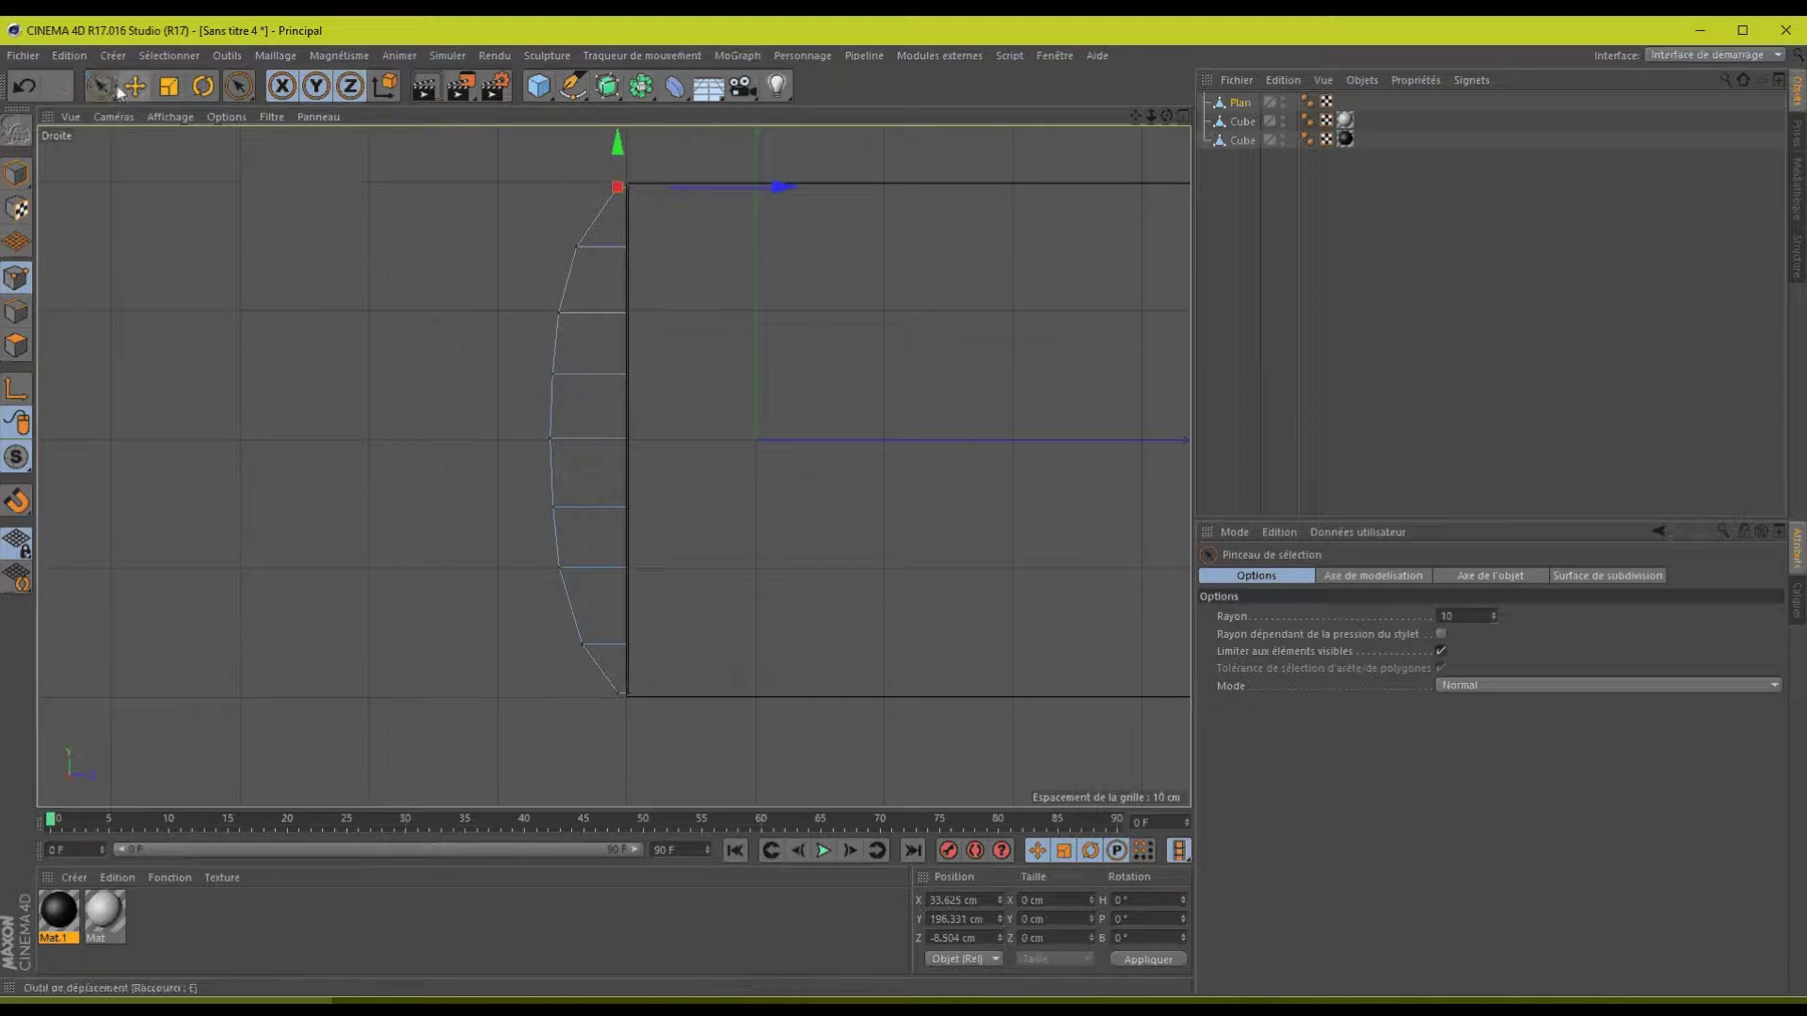
left_click(118, 86)
left_click(166, 141)
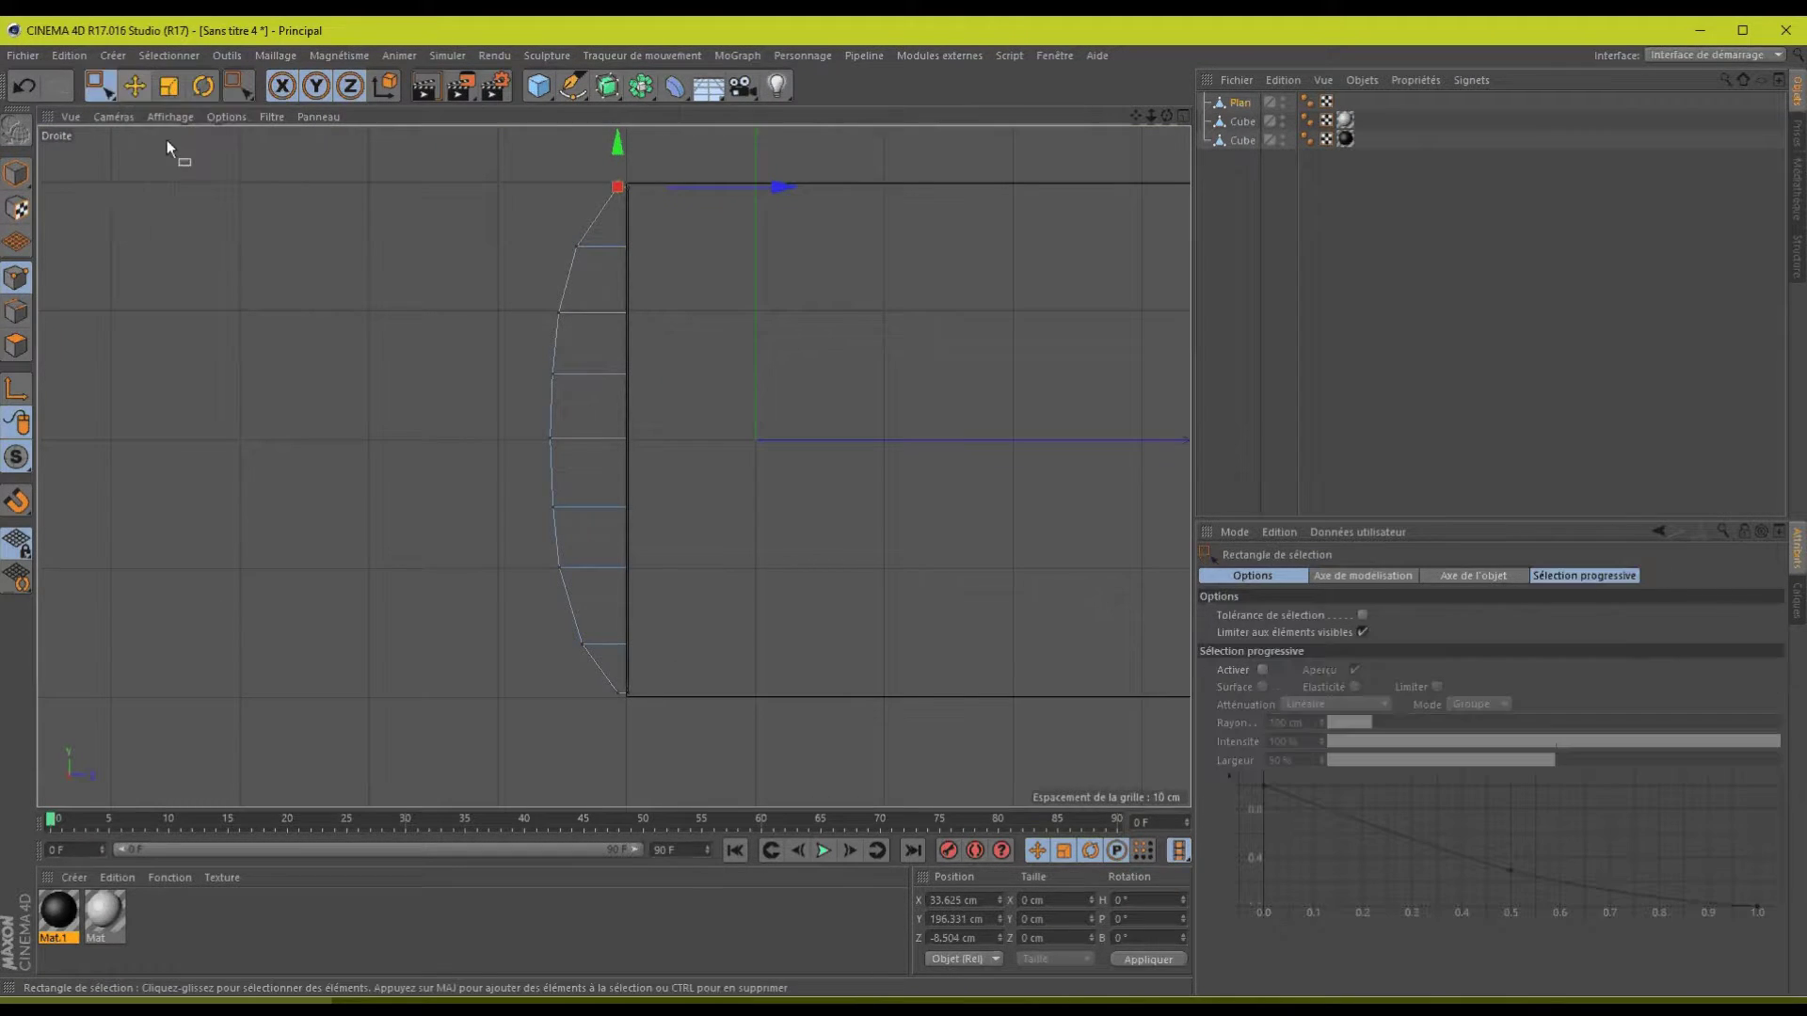
left_click_drag(600, 679, 660, 739)
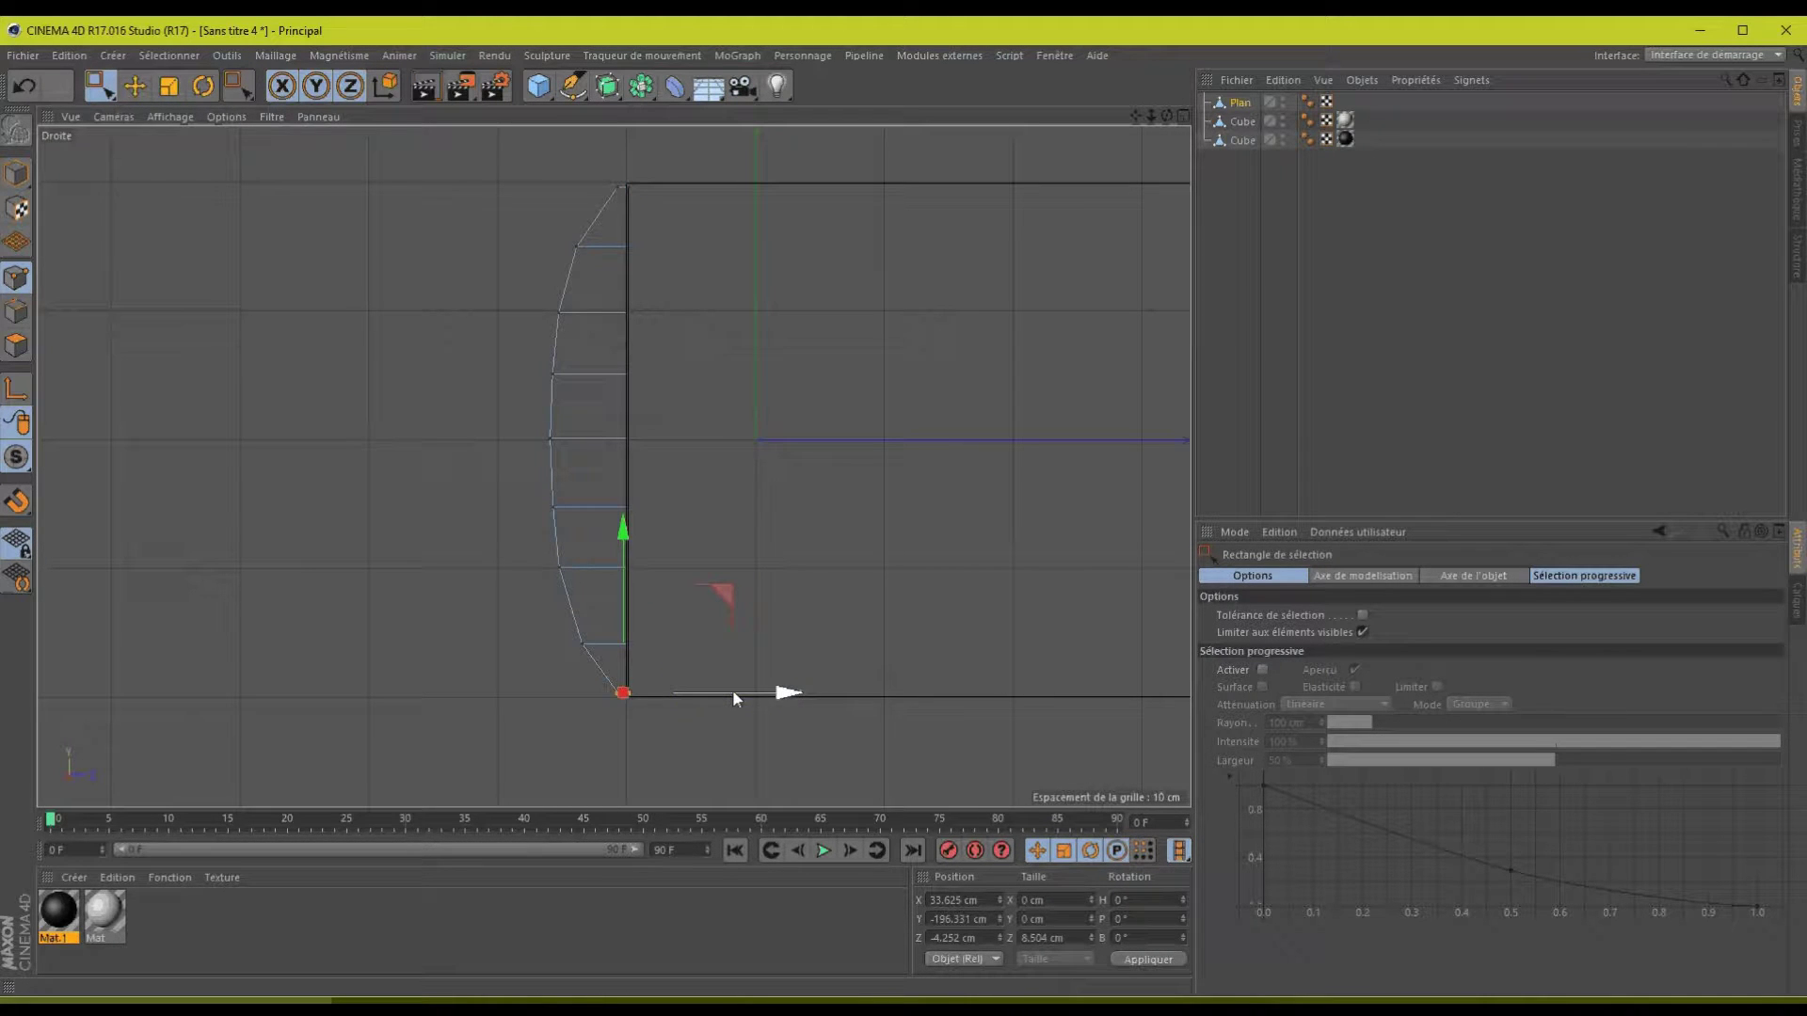
left_click_drag(732, 692, 533, 693)
left_click(1183, 116)
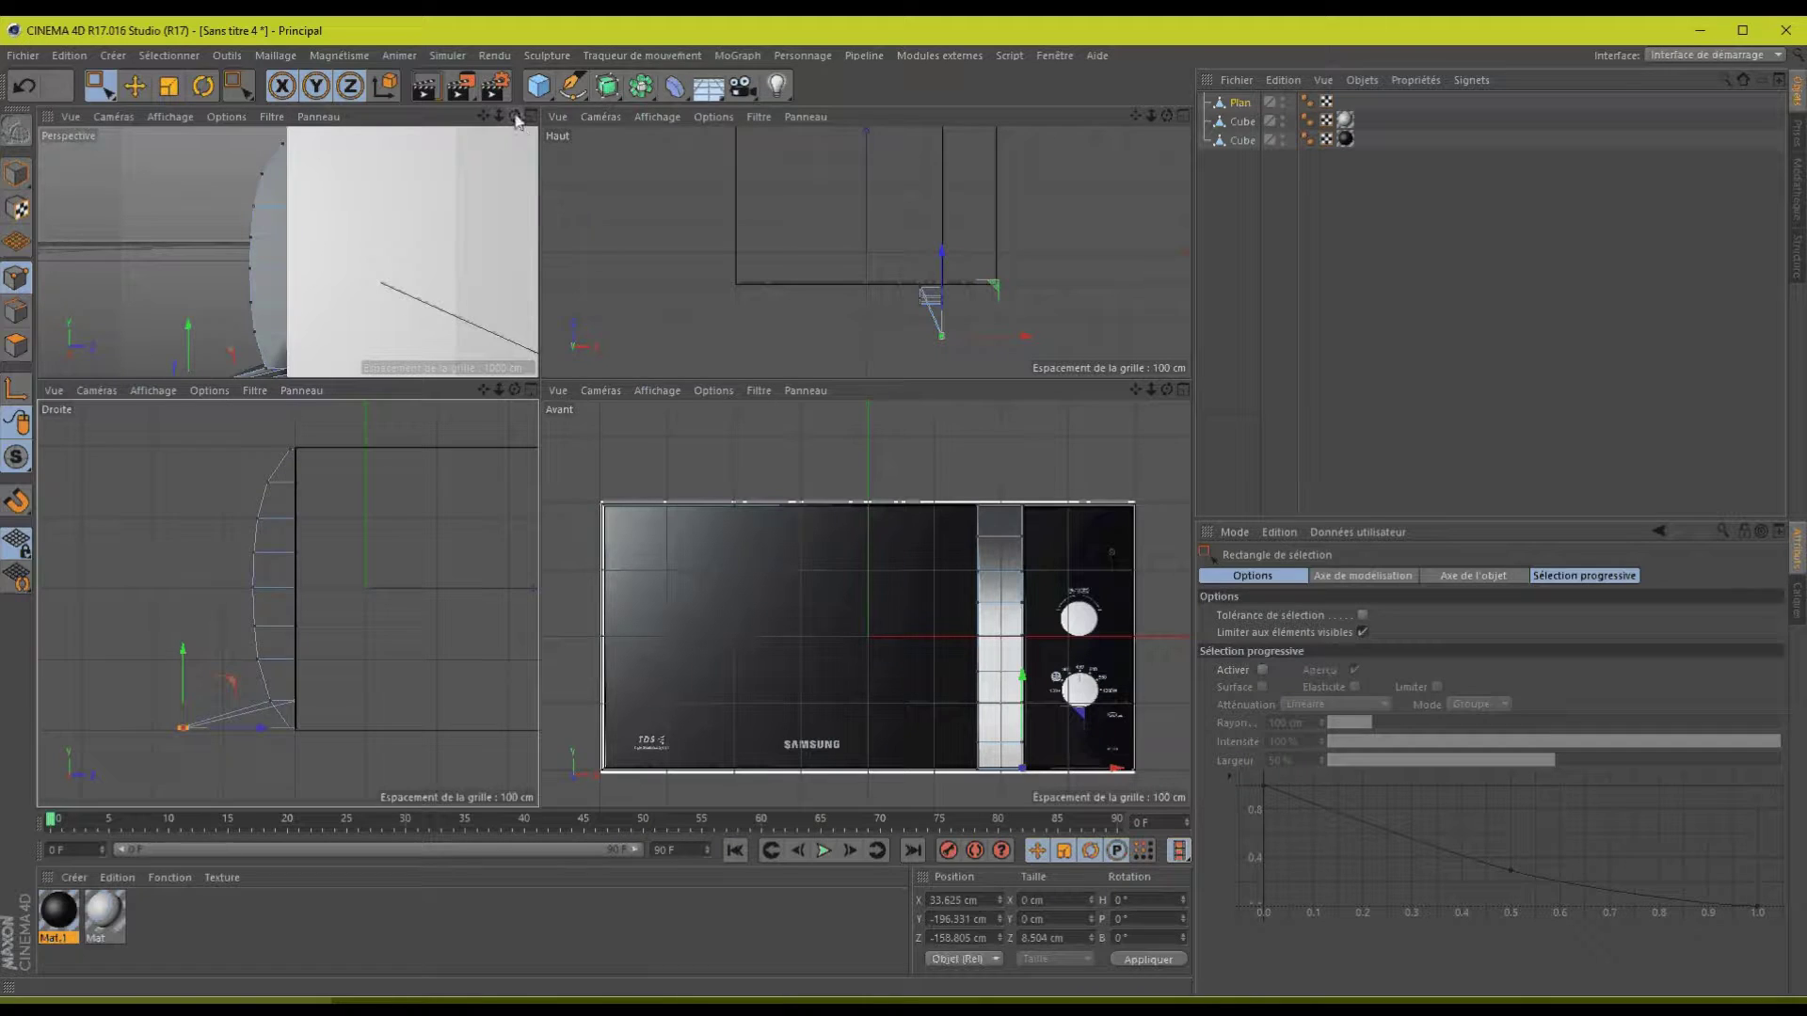
- Check the handle's pulled-out bottom corner from several angles and in the Right (Droite) view, and undo its outward move
mouse_move(515, 116)
left_mouse_down()
mouse_move(538, 376)
mouse_move(514, 115)
mouse_move(488, 117)
left_mouse_up()
left_click_drag(538, 376, 515, 116)
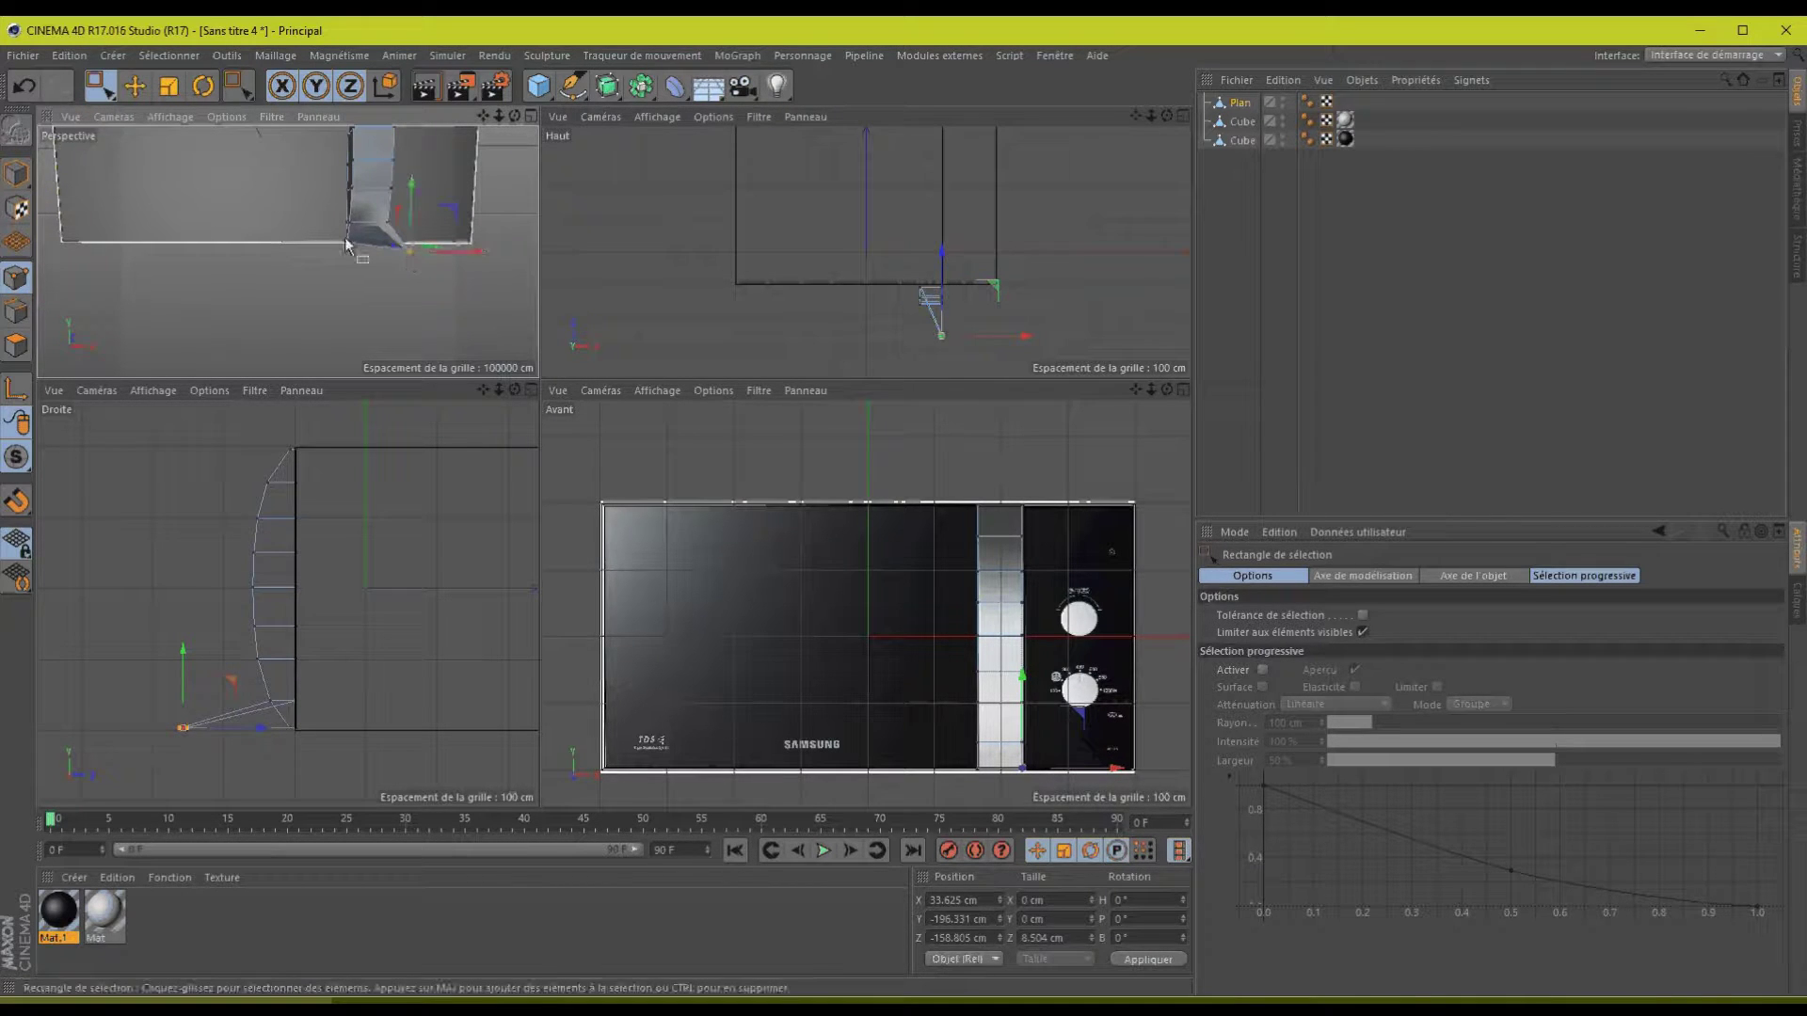
left_click_drag(344, 237, 1321, 583, "alt")
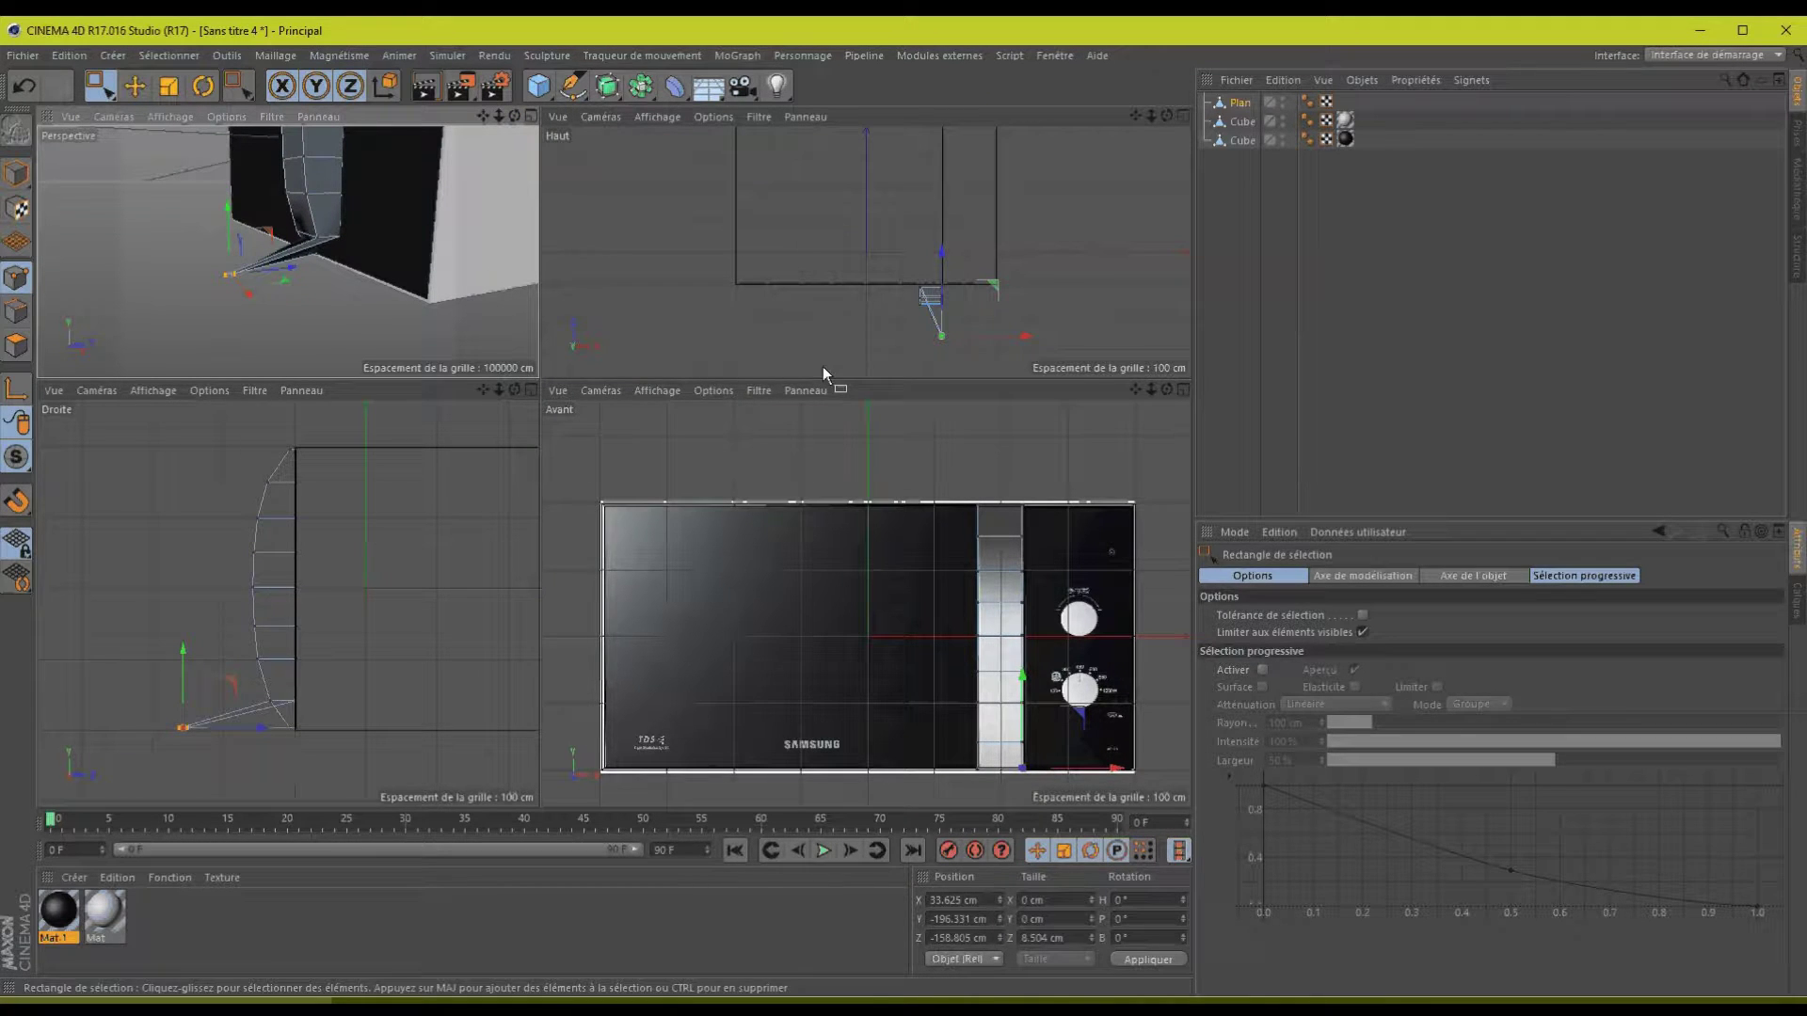
left_click(525, 391)
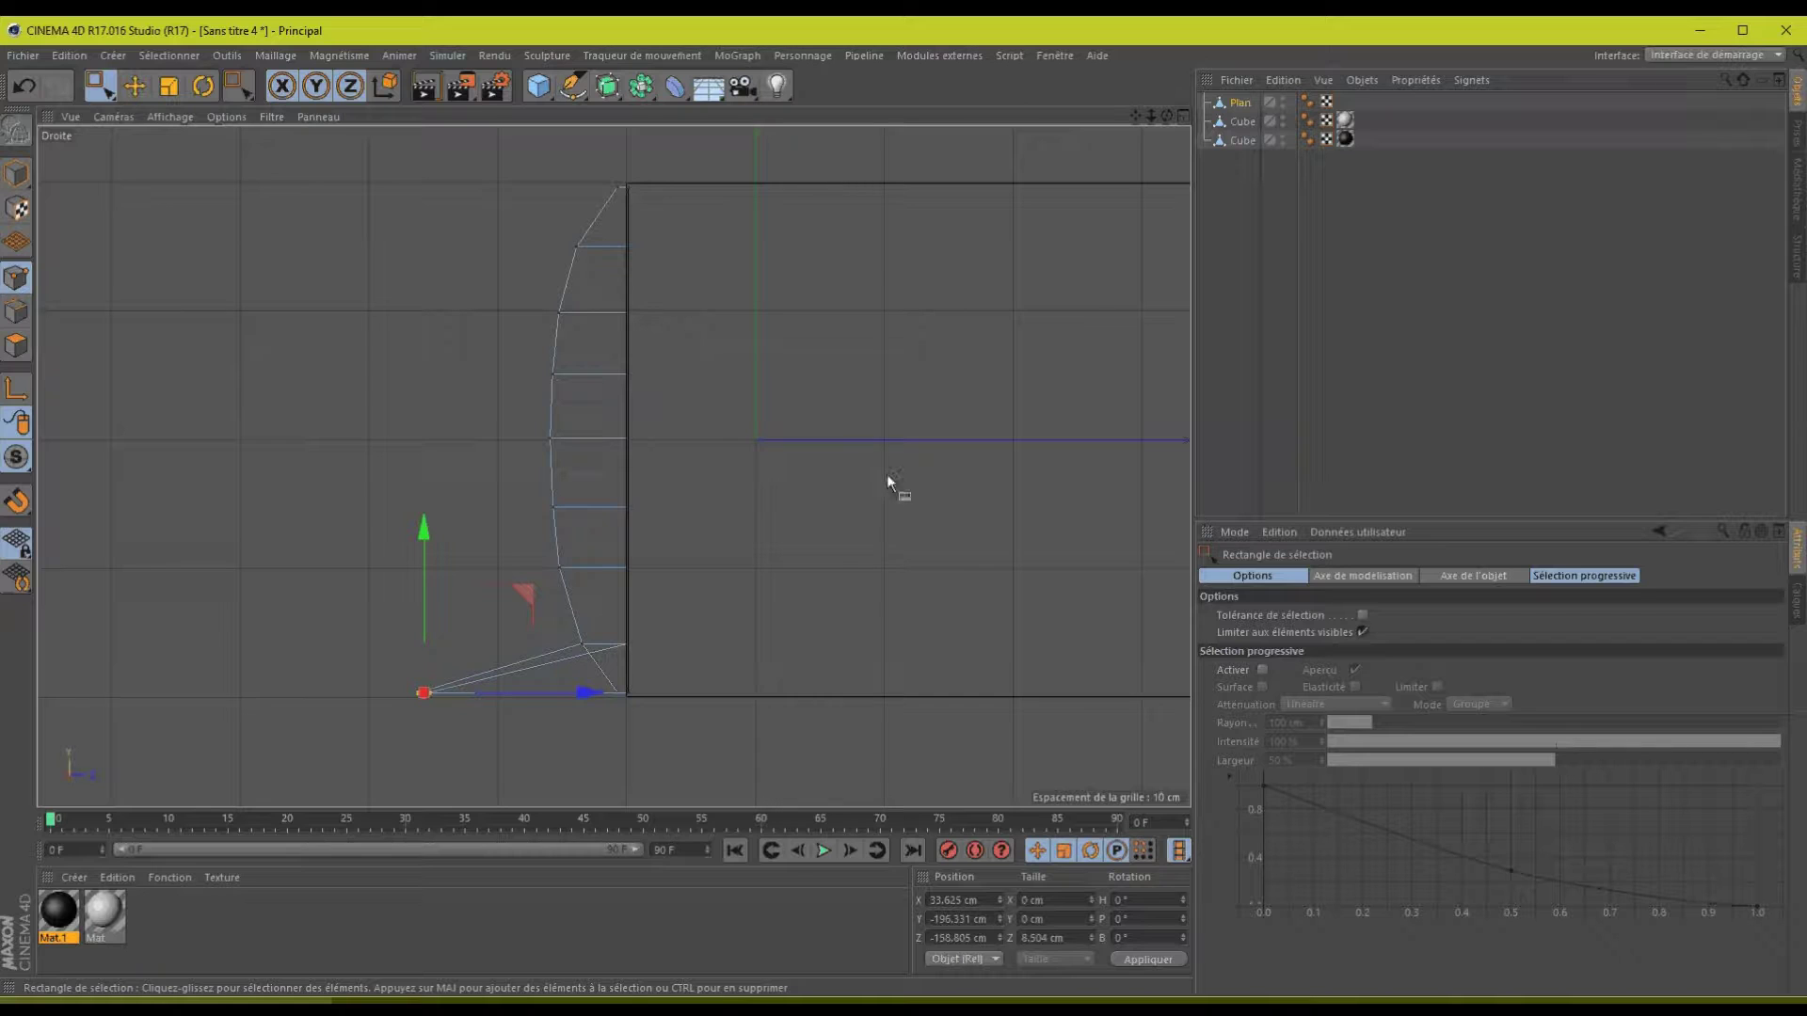
key("ctrl+z")
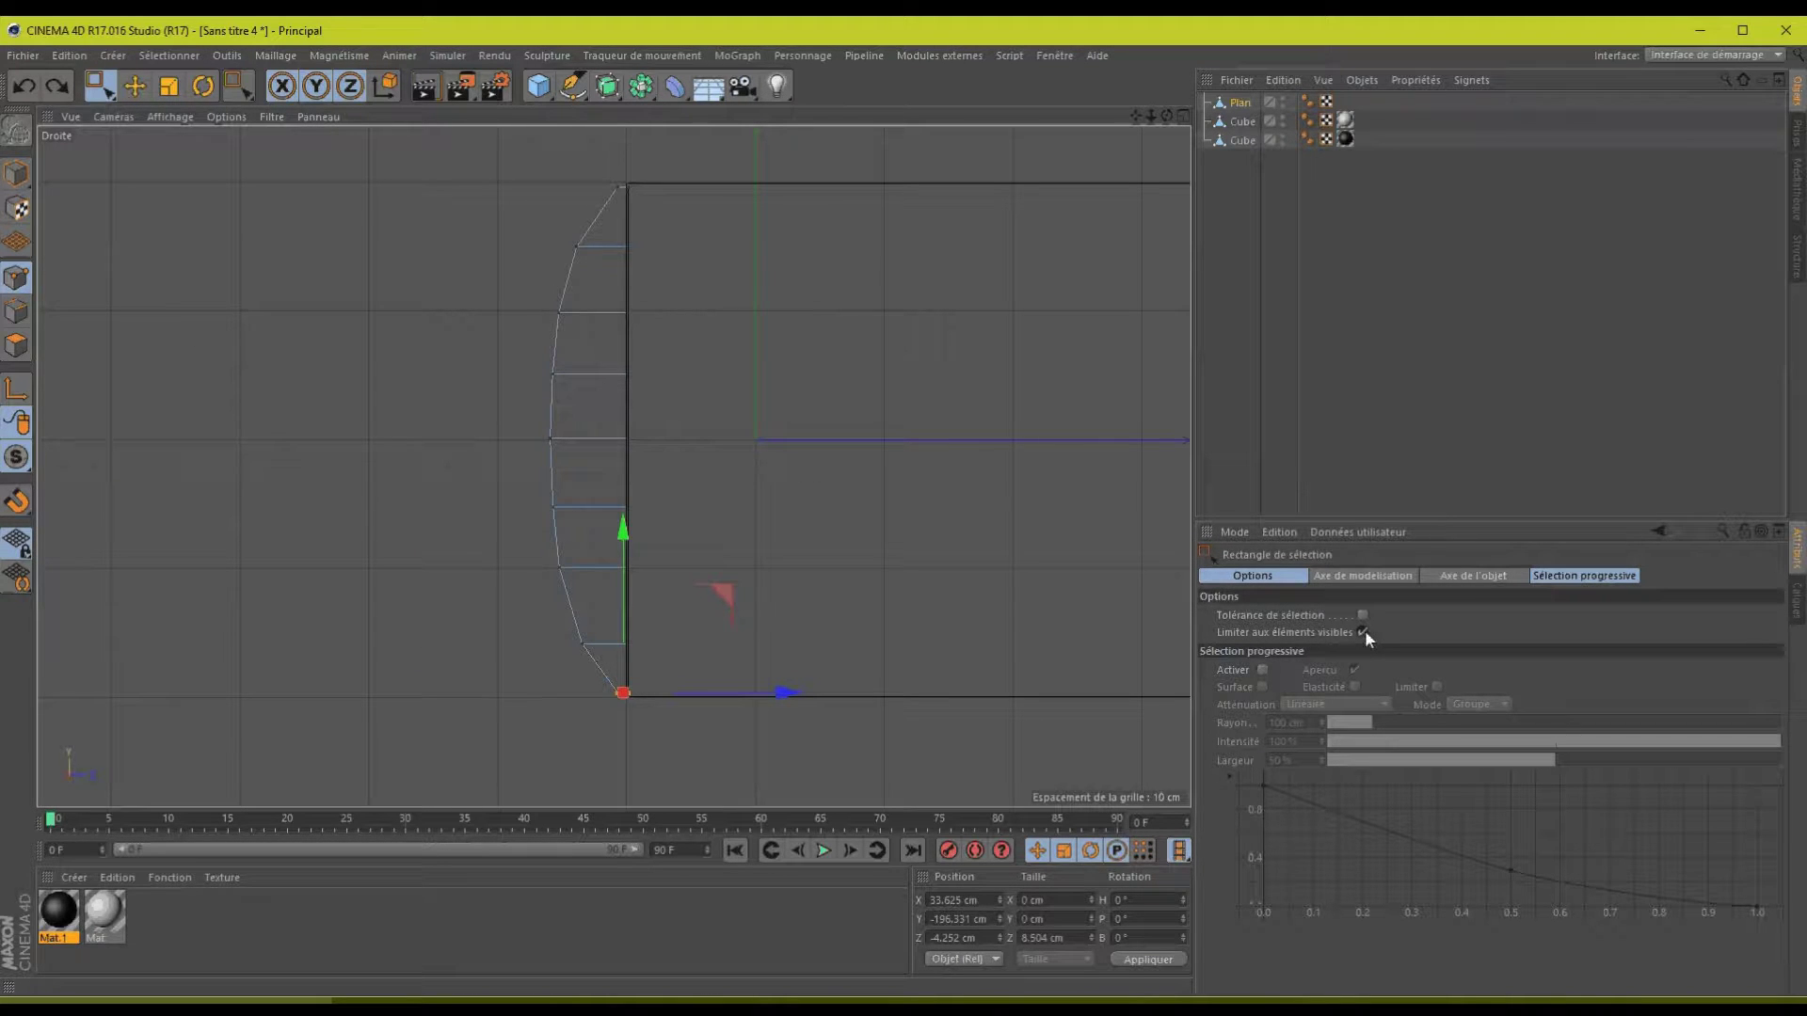
- Stop Rectangle Selection from limiting itself to visible elements, and reselect the outer points at the handle's bottom corner
left_click(1362, 632)
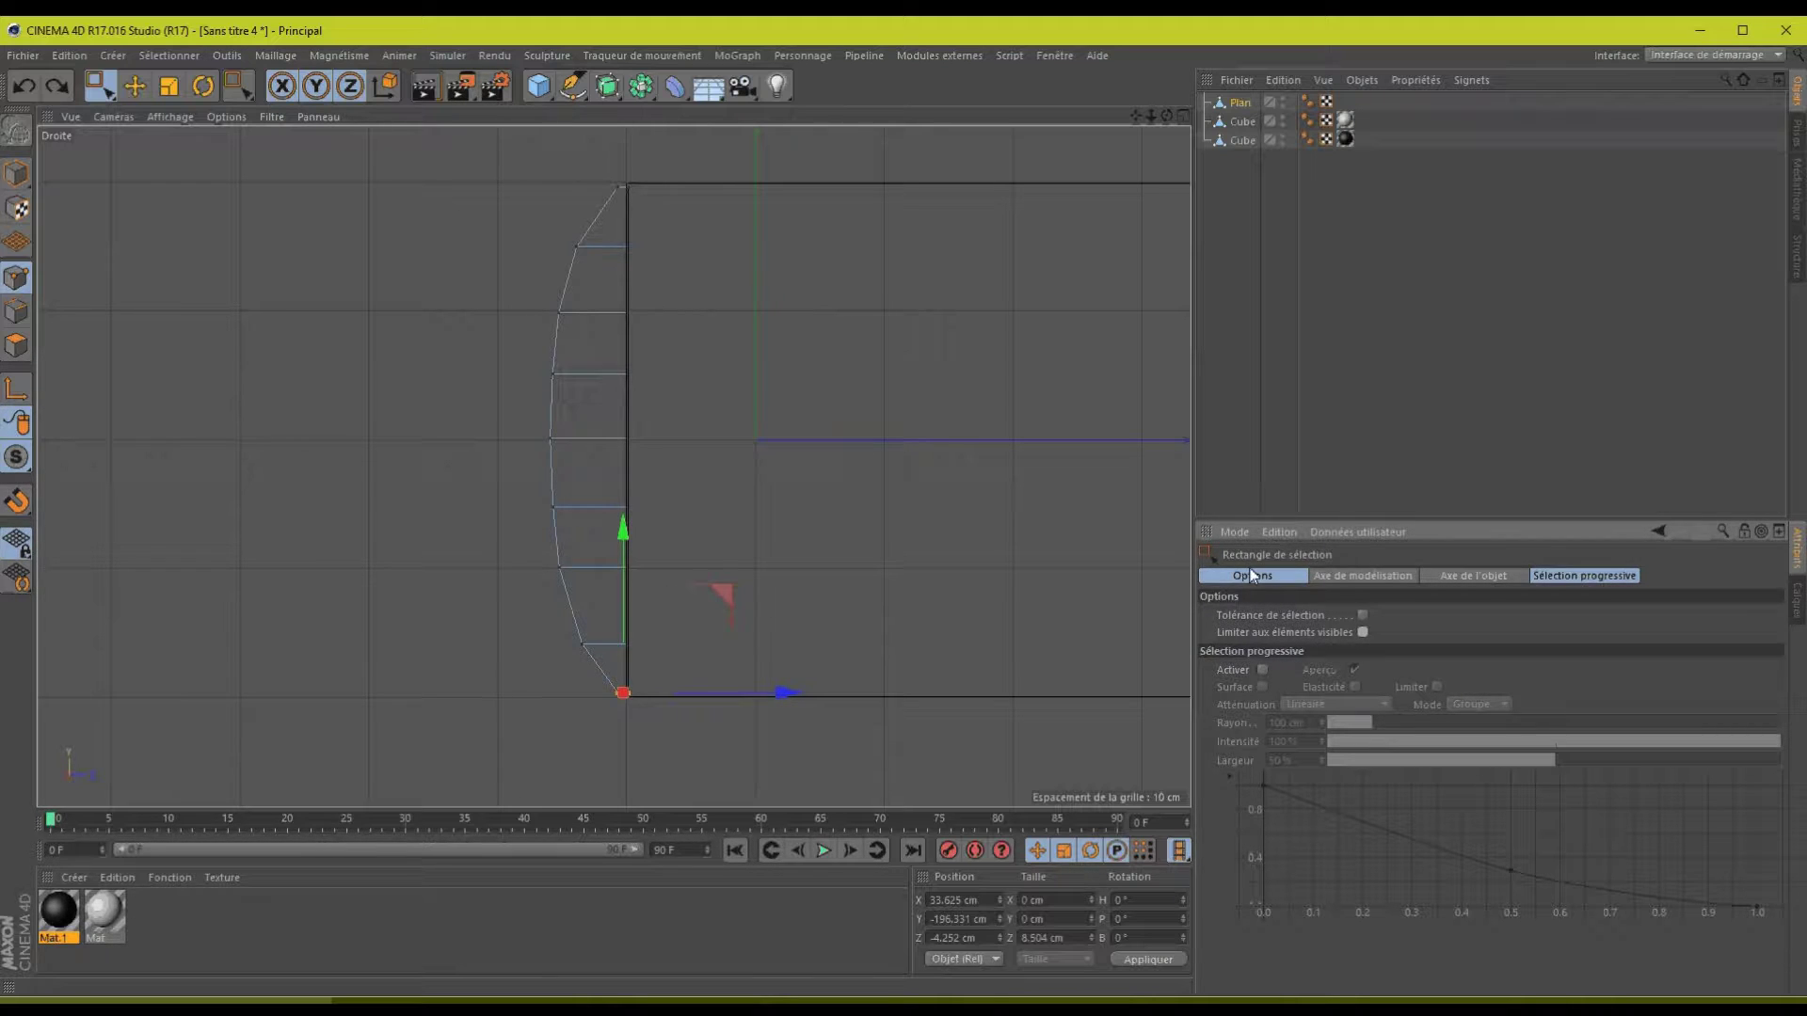
left_click_drag(101, 82, 132, 120)
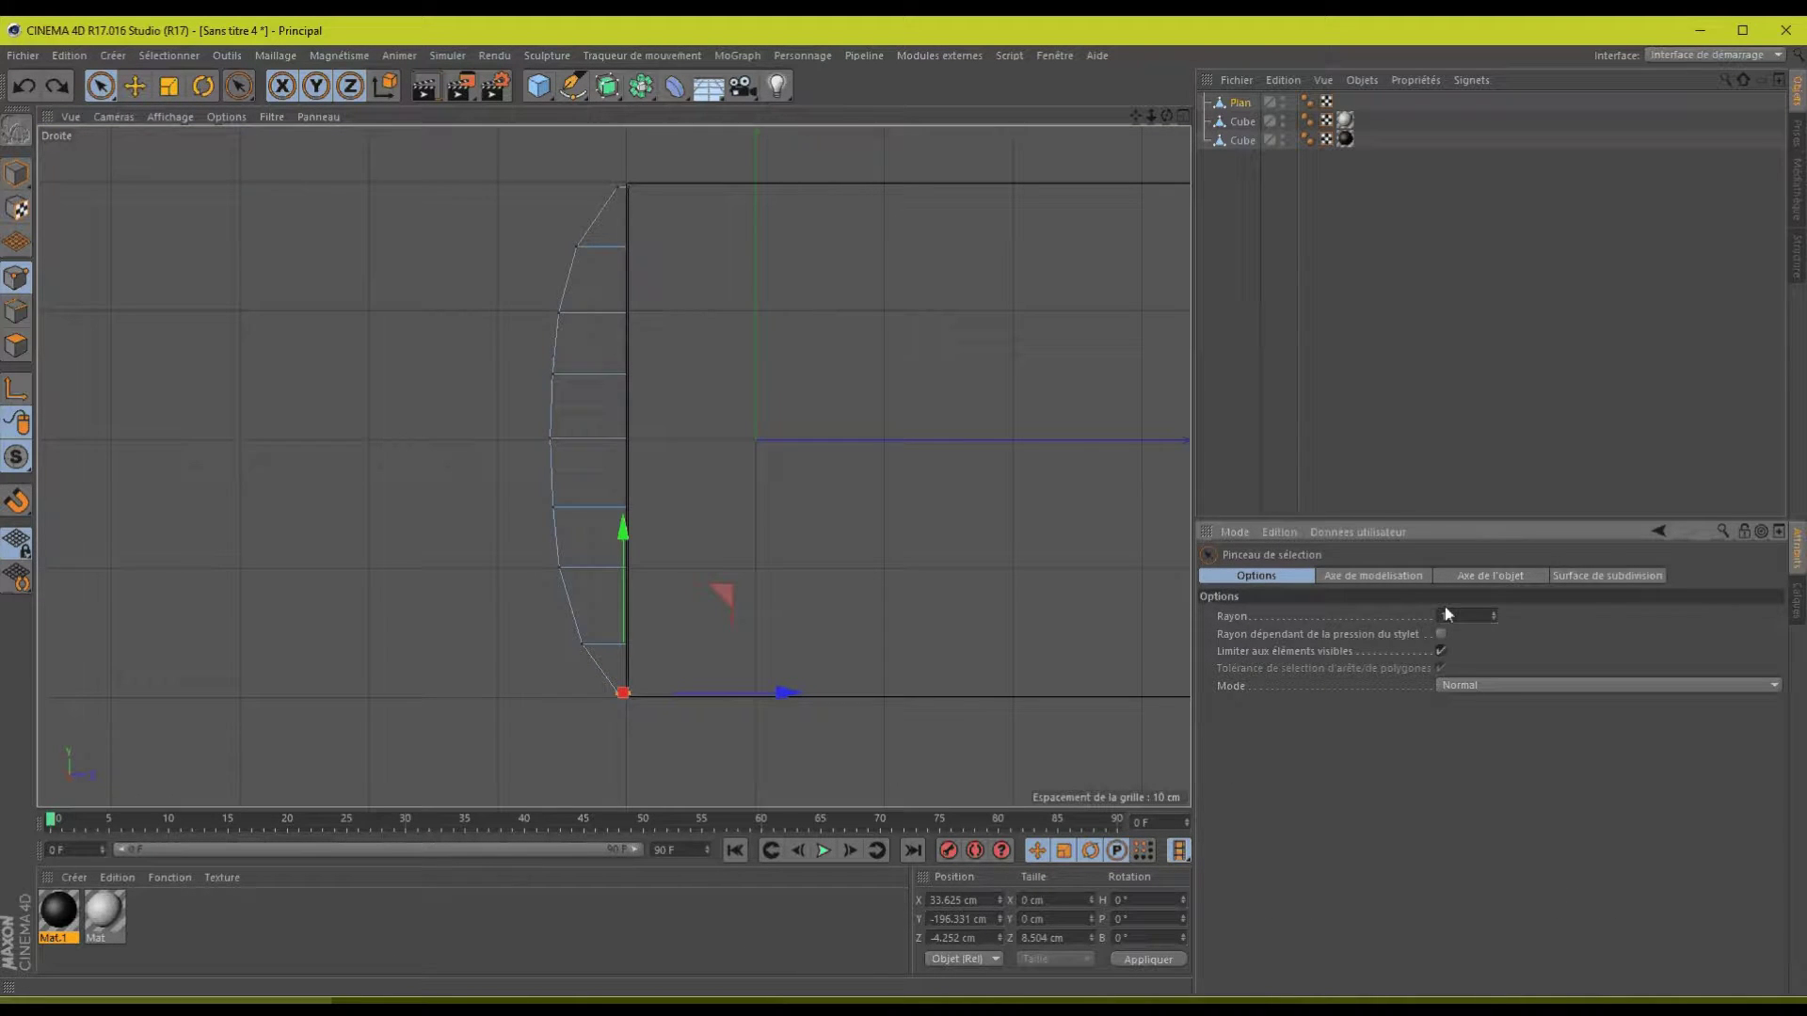
left_click(1402, 579)
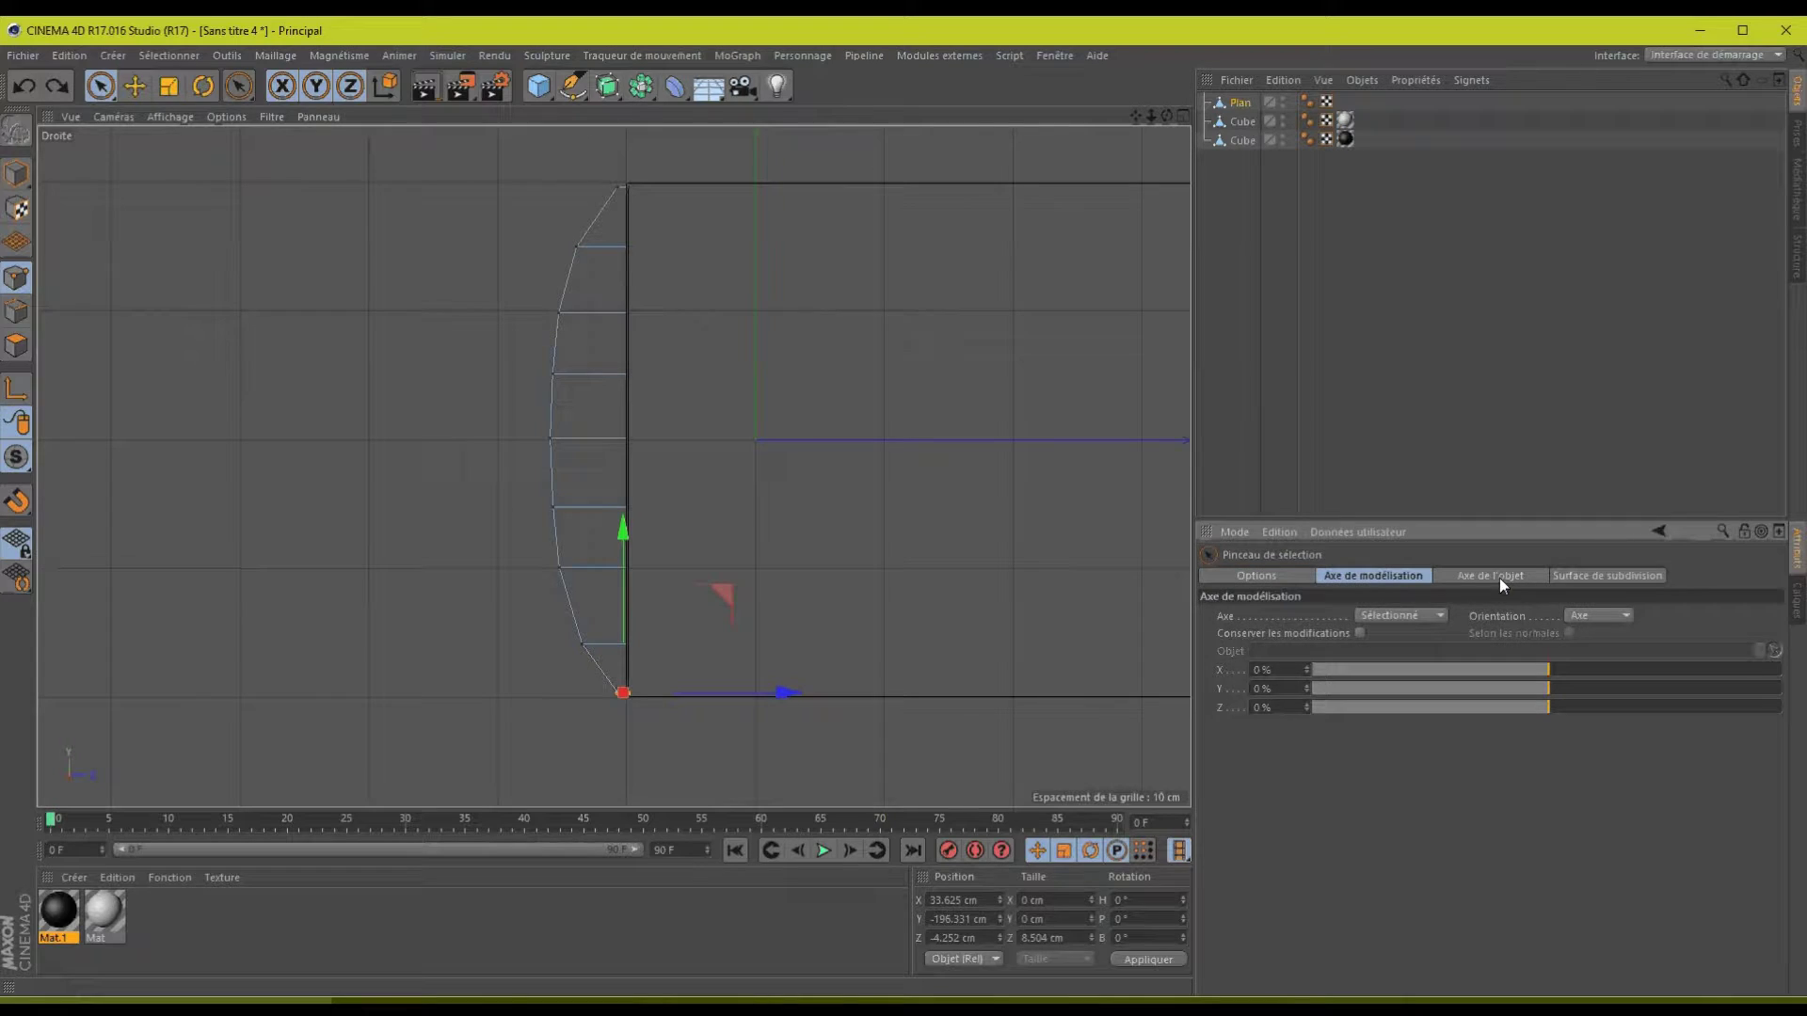
left_click(1598, 577)
left_click(1269, 575)
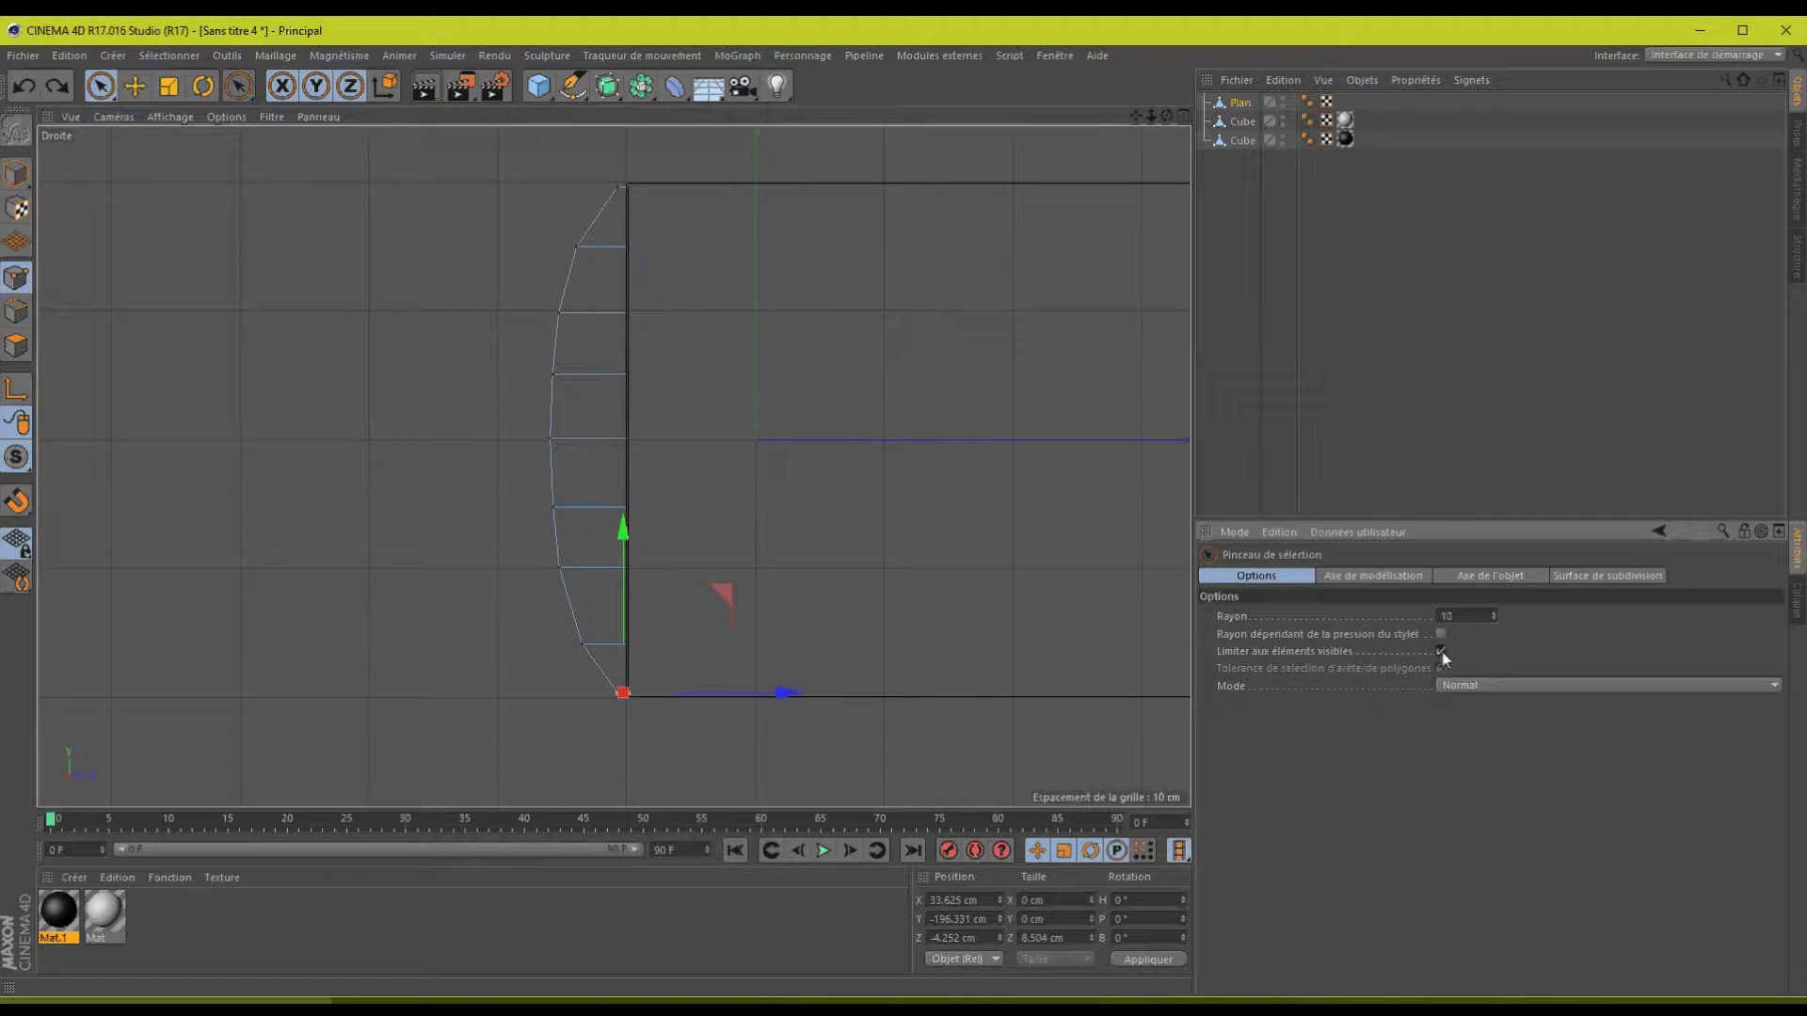
left_click_drag(94, 88, 188, 150)
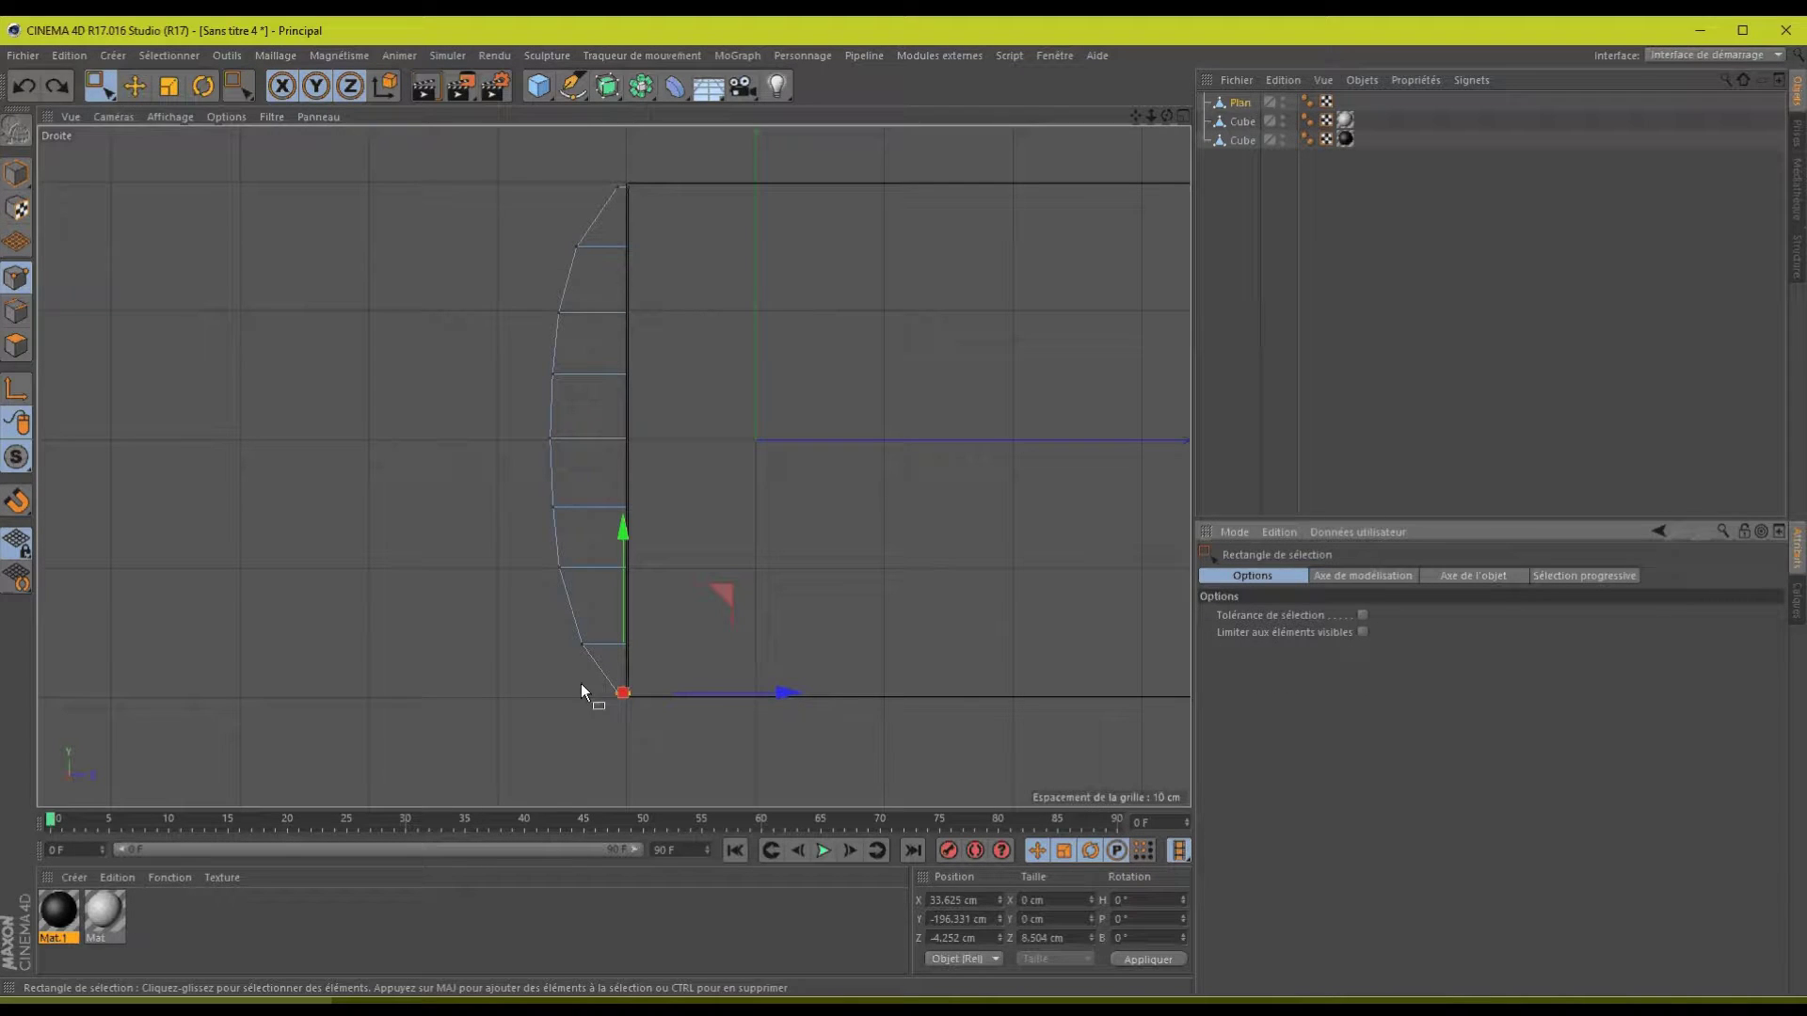
left_click_drag(581, 685, 680, 726)
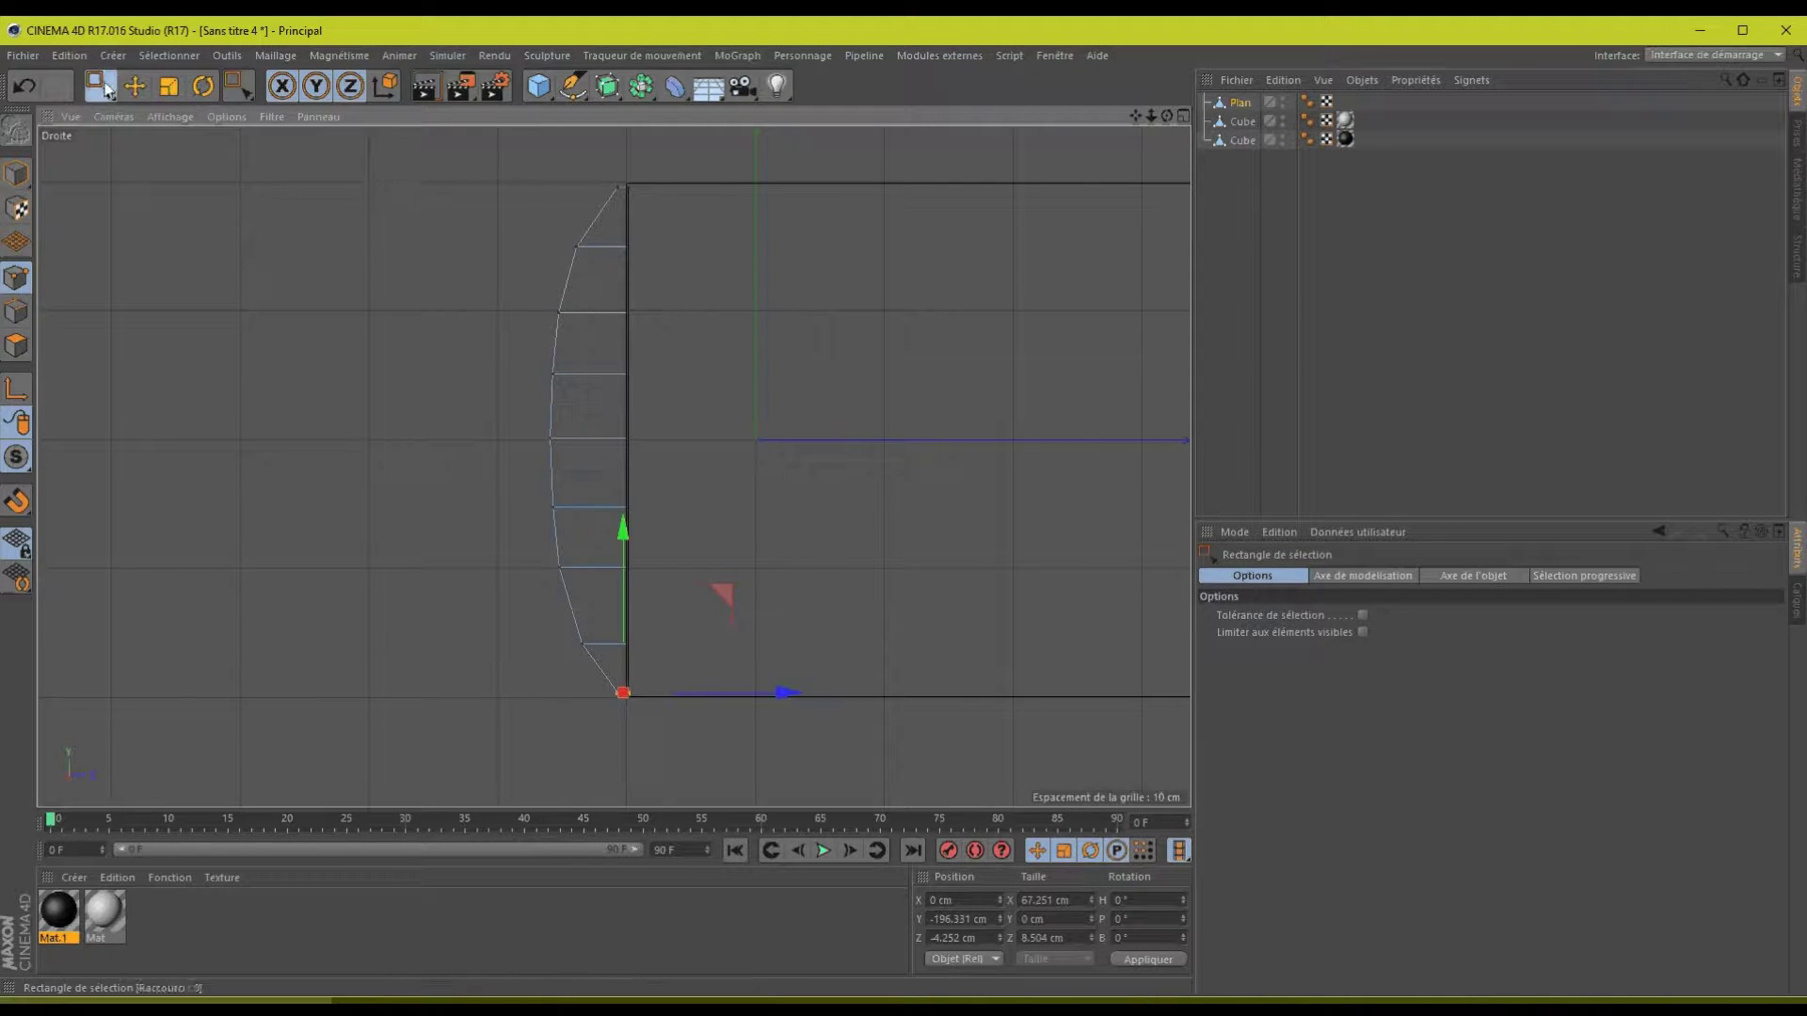
- Turn off the visible-elements limit for Live Selection and select the outer points of the two cuts nearest the handle's bottom
left_click_drag(105, 89, 169, 111)
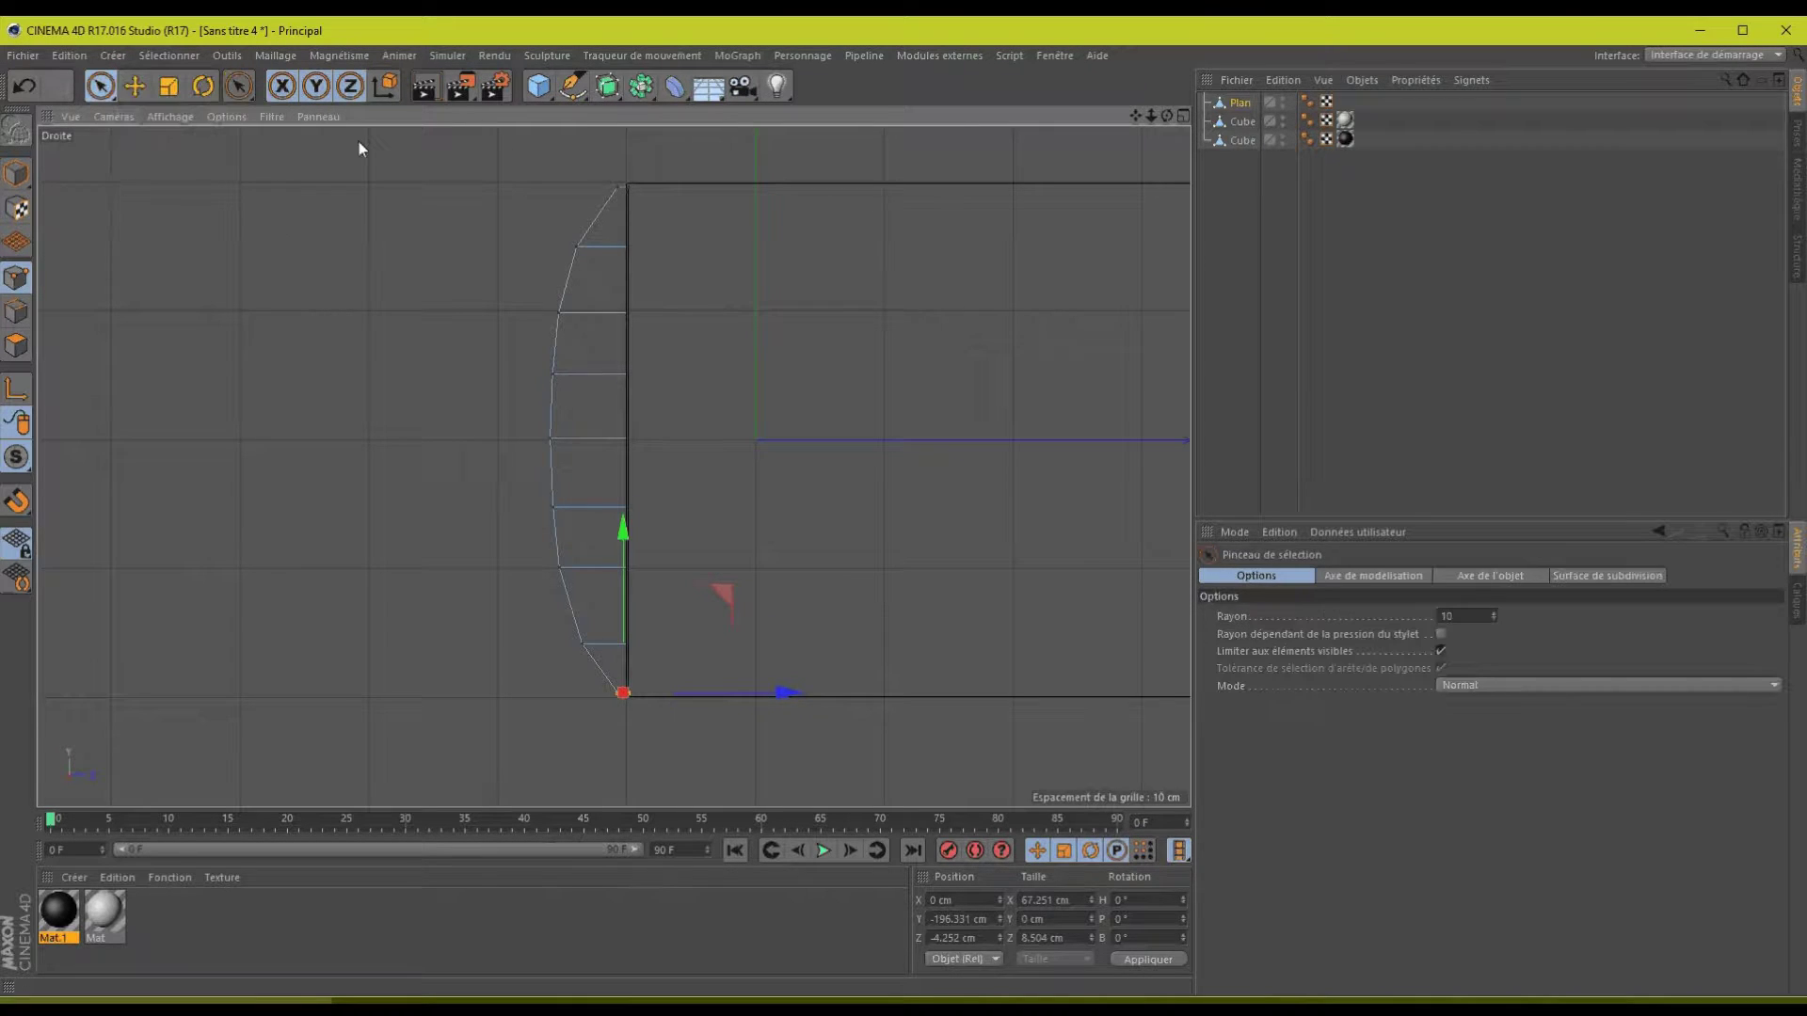
left_click(1440, 650)
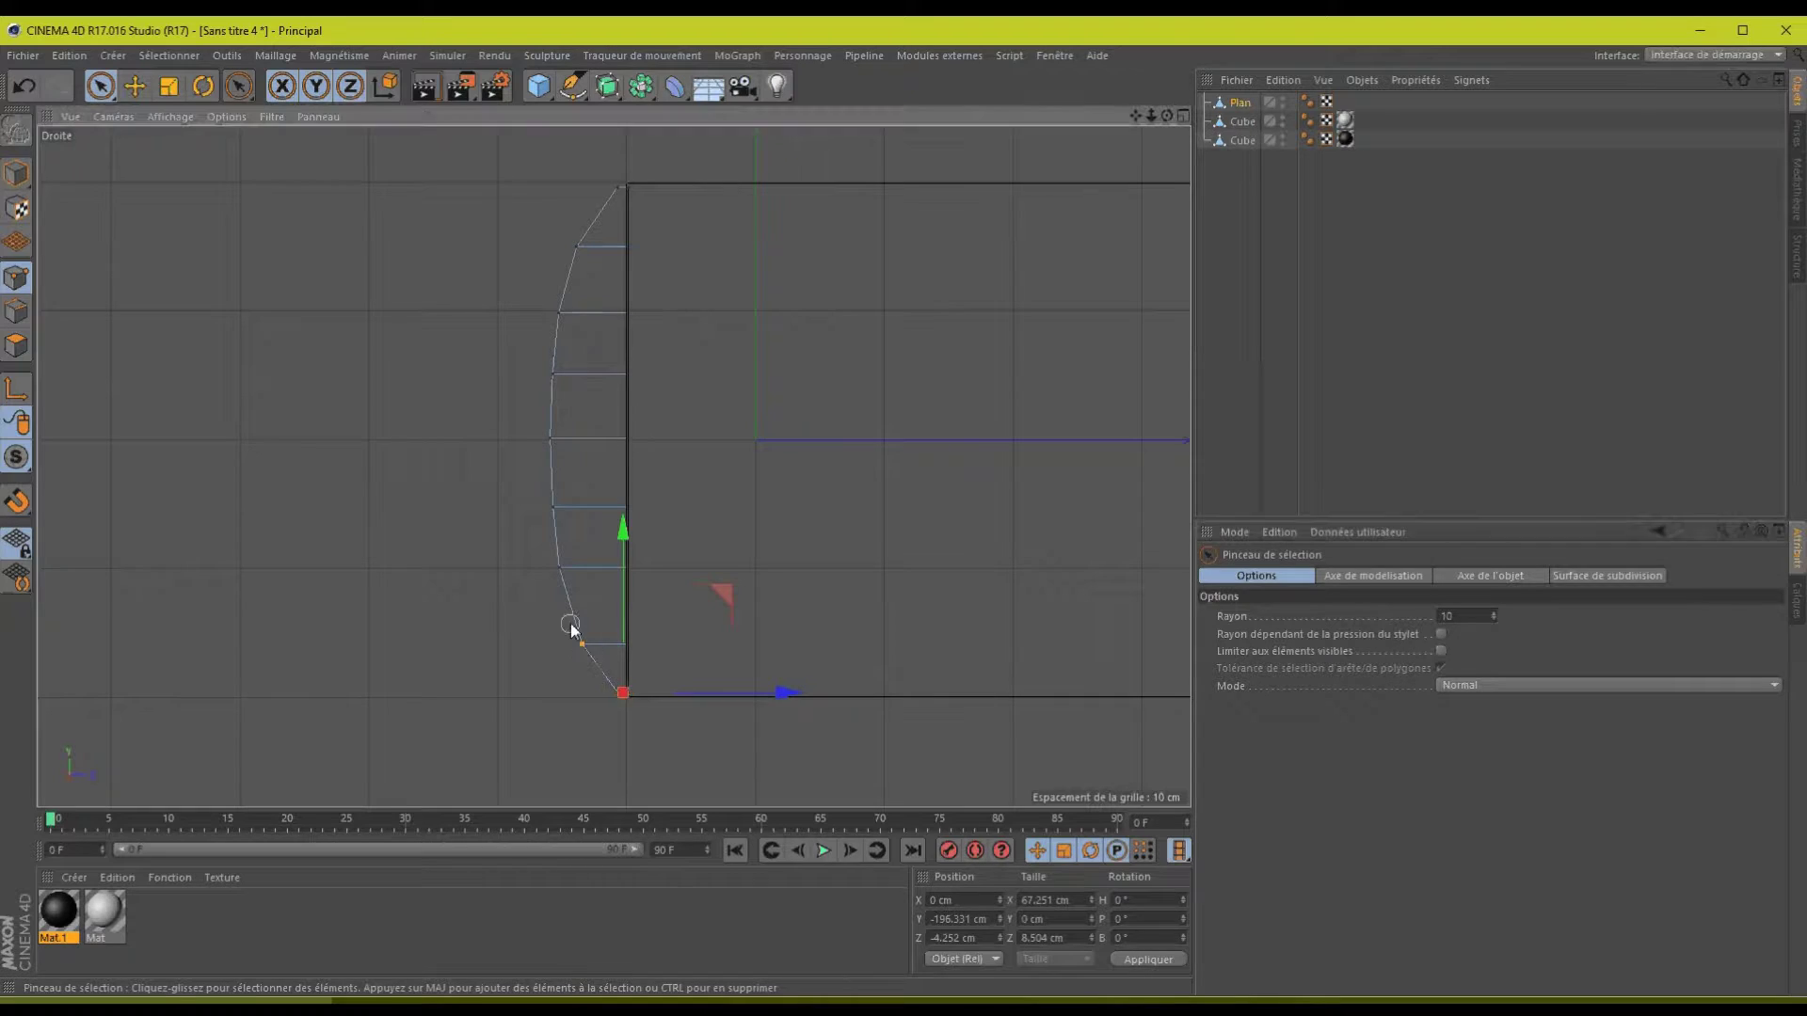
left_click(560, 568, "shift")
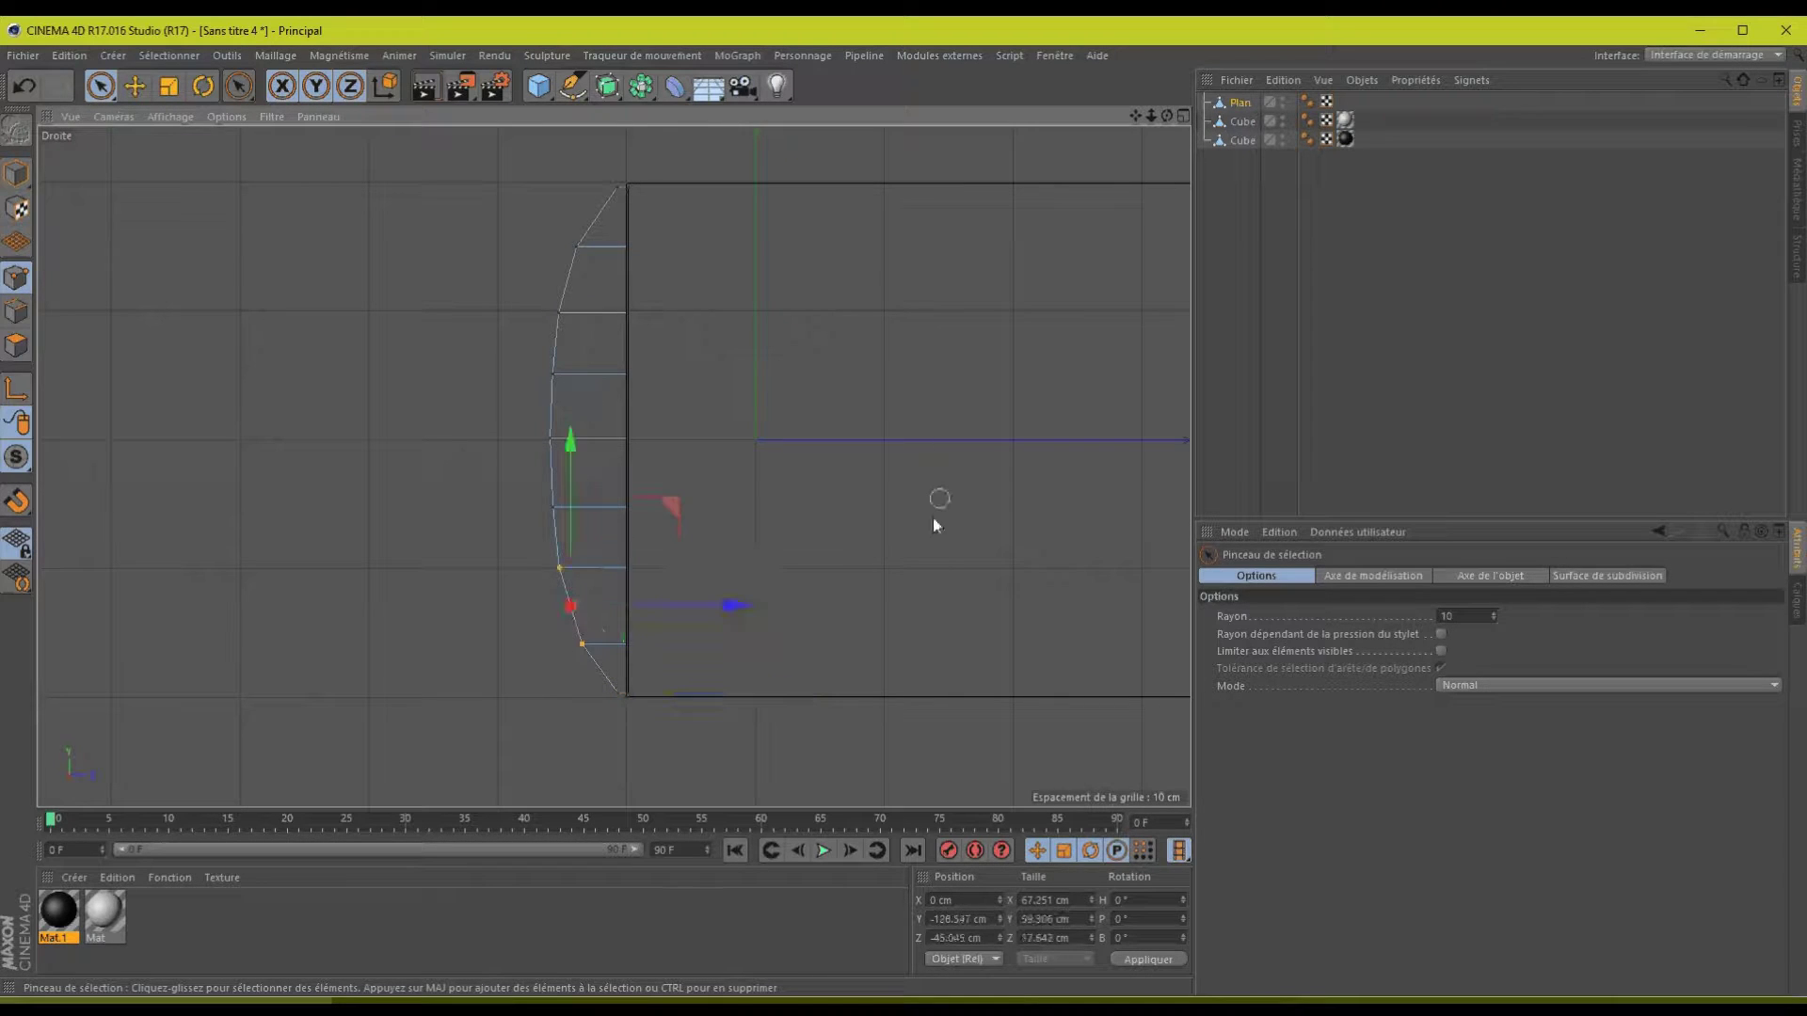
middle_click(911, 642)
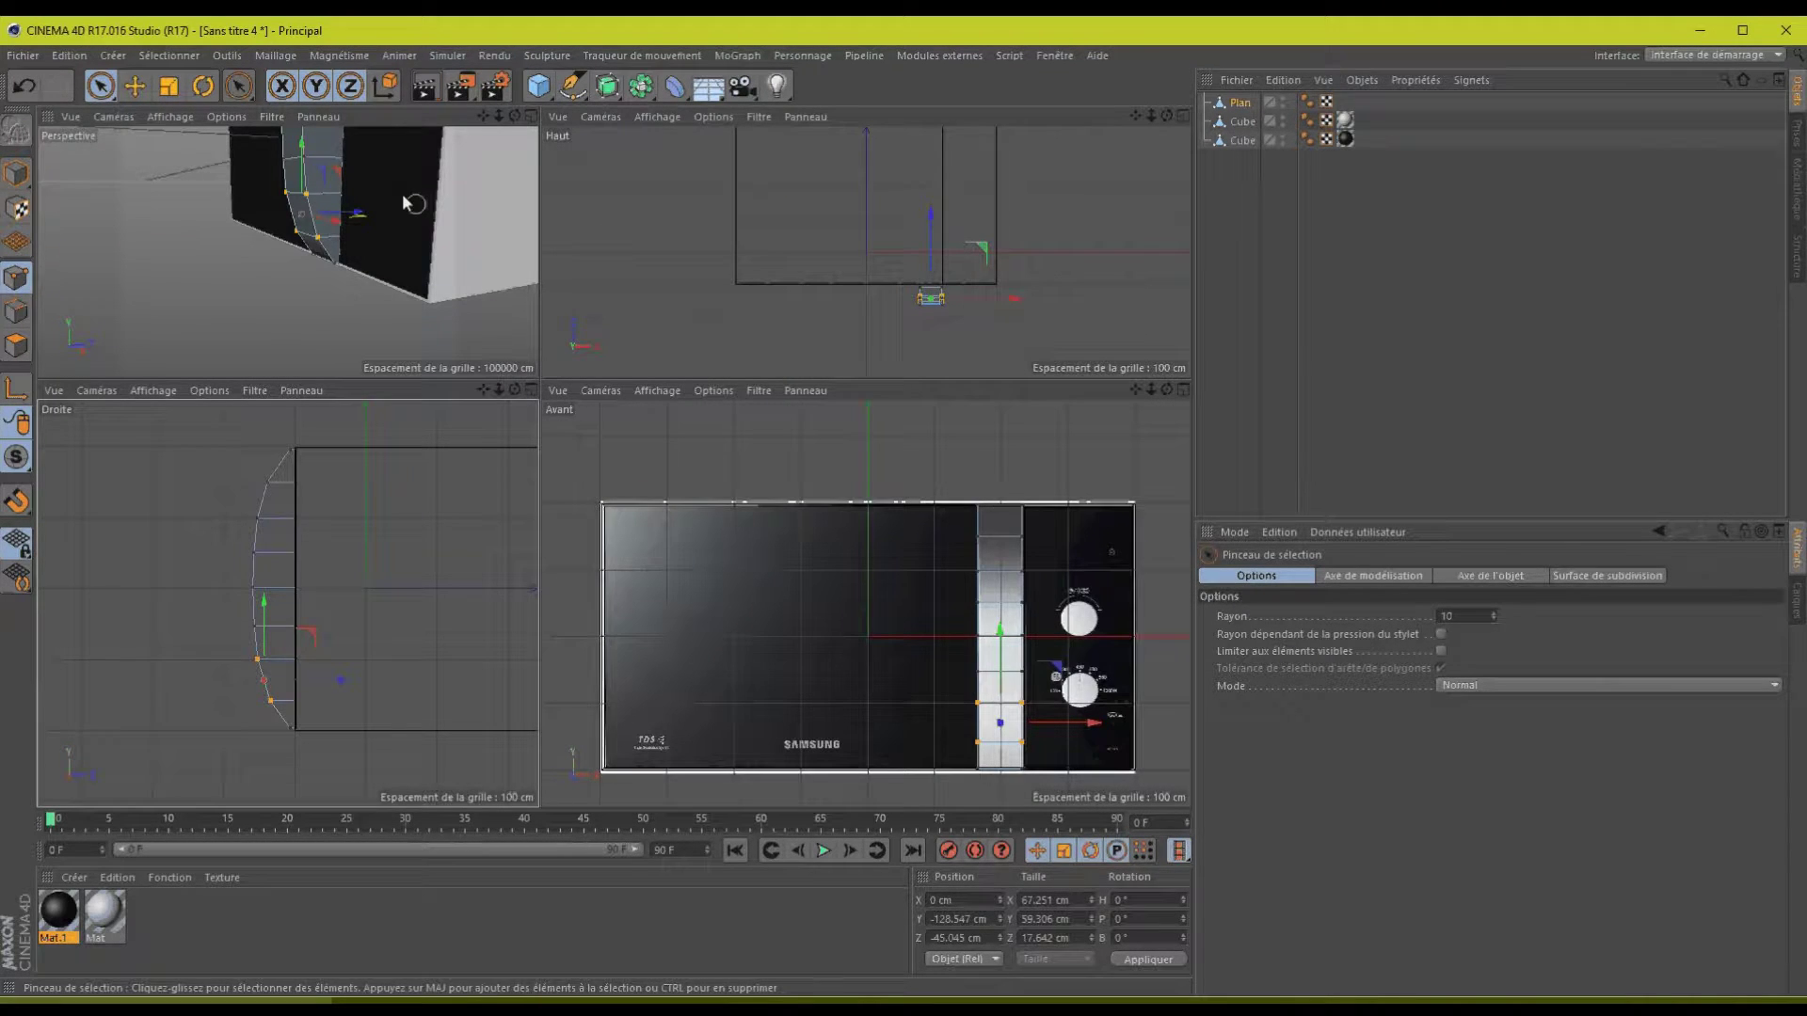
left_click_drag(513, 117, 538, 376)
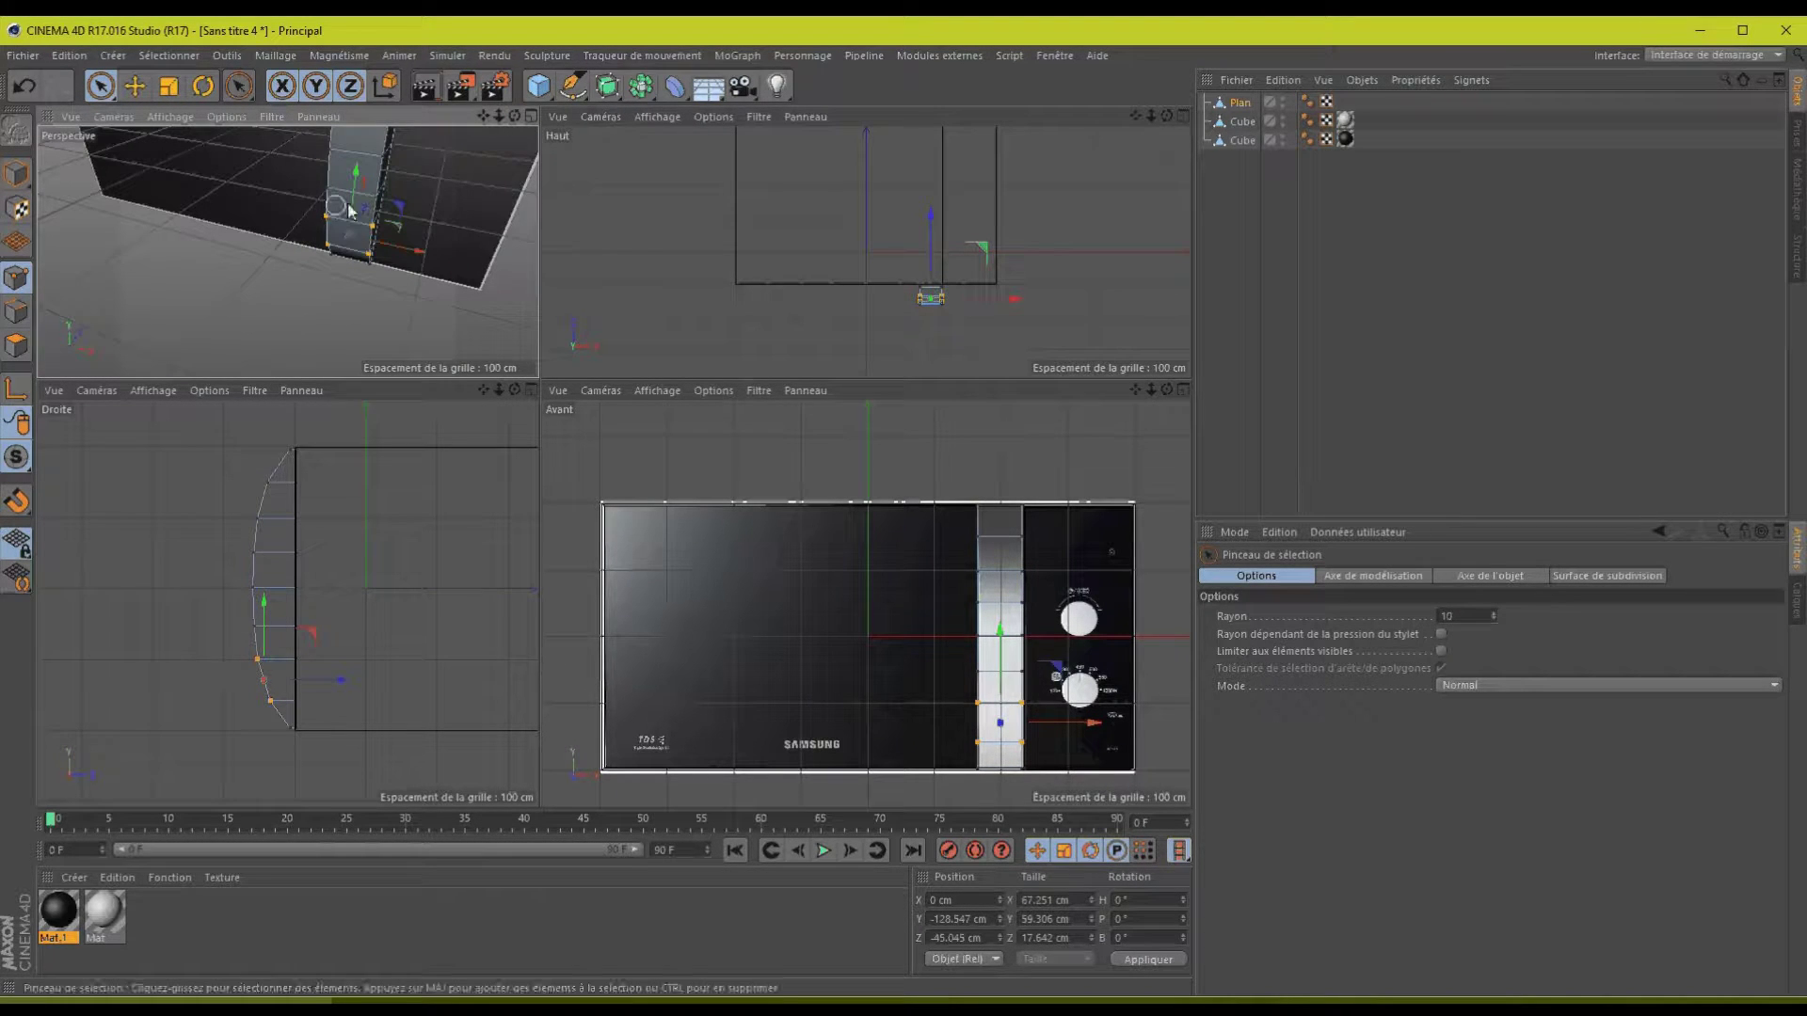
mouse_move(485, 117)
left_mouse_down()
mouse_move(539, 376)
mouse_move(488, 115)
mouse_move(513, 122)
left_mouse_up()
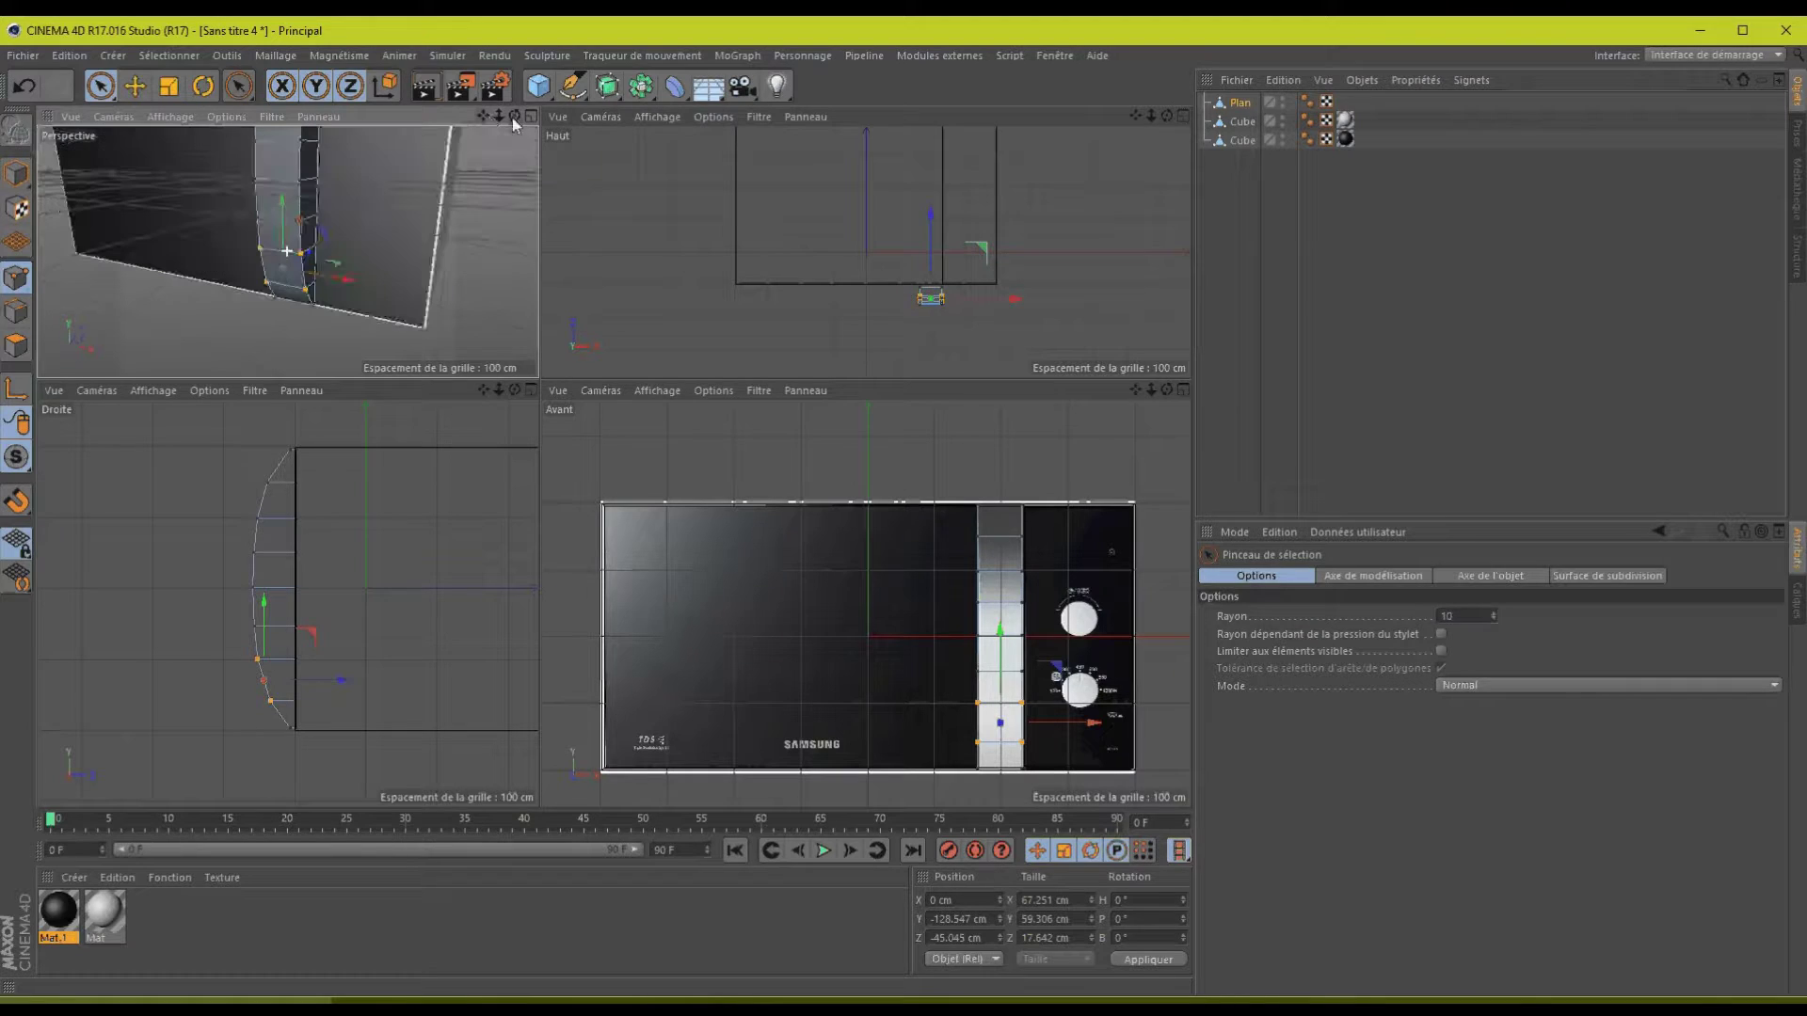
- Clear the selection and brush-select the points of the second cut above the handle's bottom in the perspective view
left_click(389, 250)
mouse_move(513, 117)
left_mouse_down()
mouse_move(538, 376)
mouse_move(514, 117)
left_mouse_up()
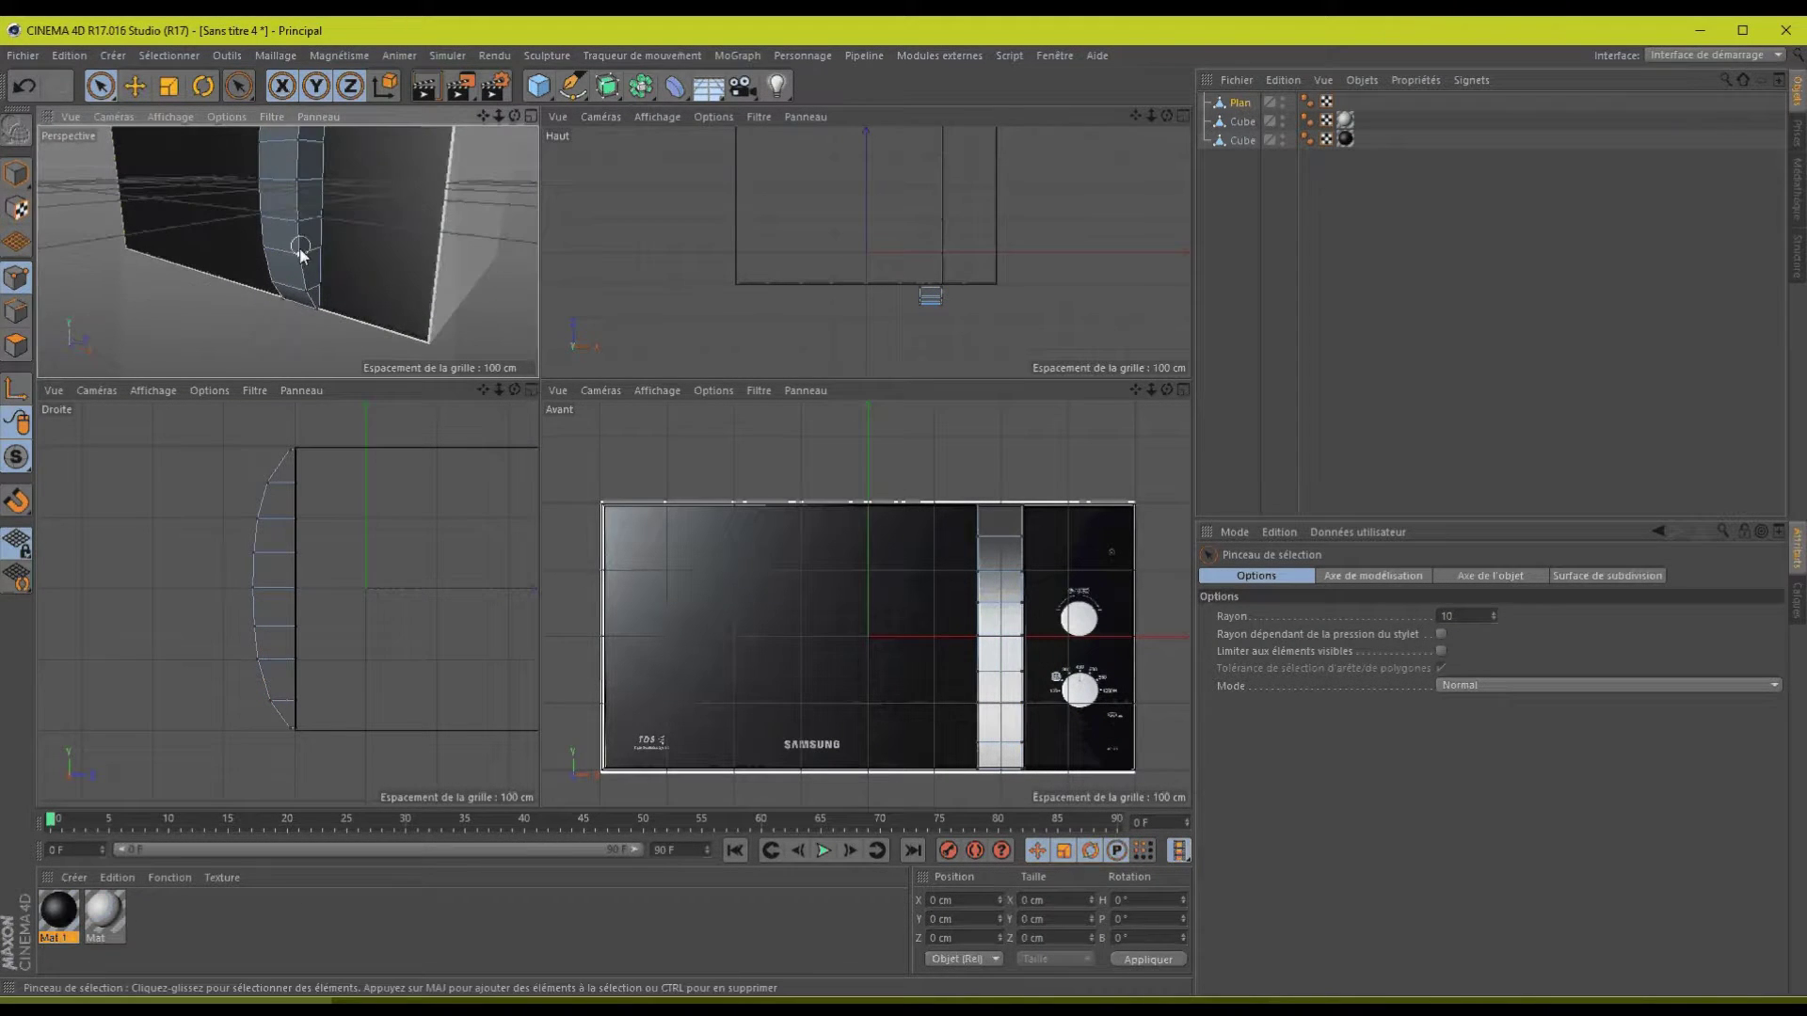
left_click_drag(301, 251, 296, 252)
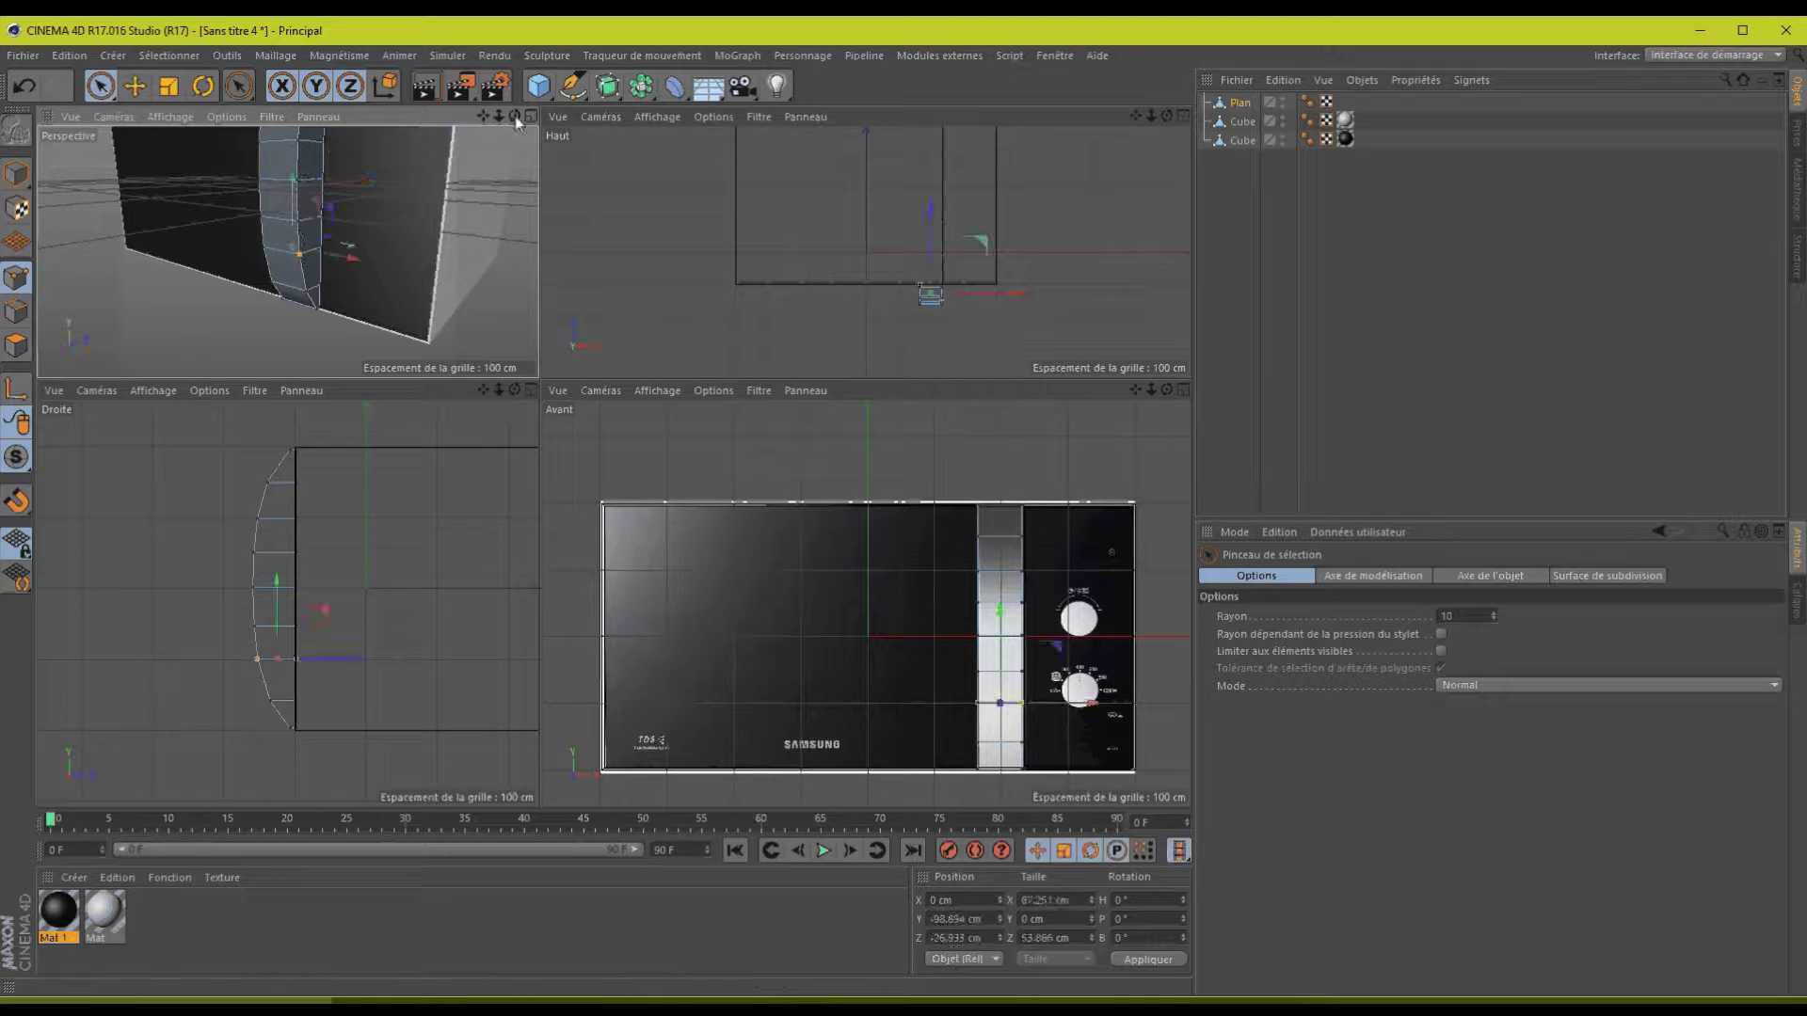
mouse_move(516, 116)
left_mouse_down()
mouse_move(539, 377)
mouse_move(517, 115)
mouse_move(538, 119)
left_mouse_up()
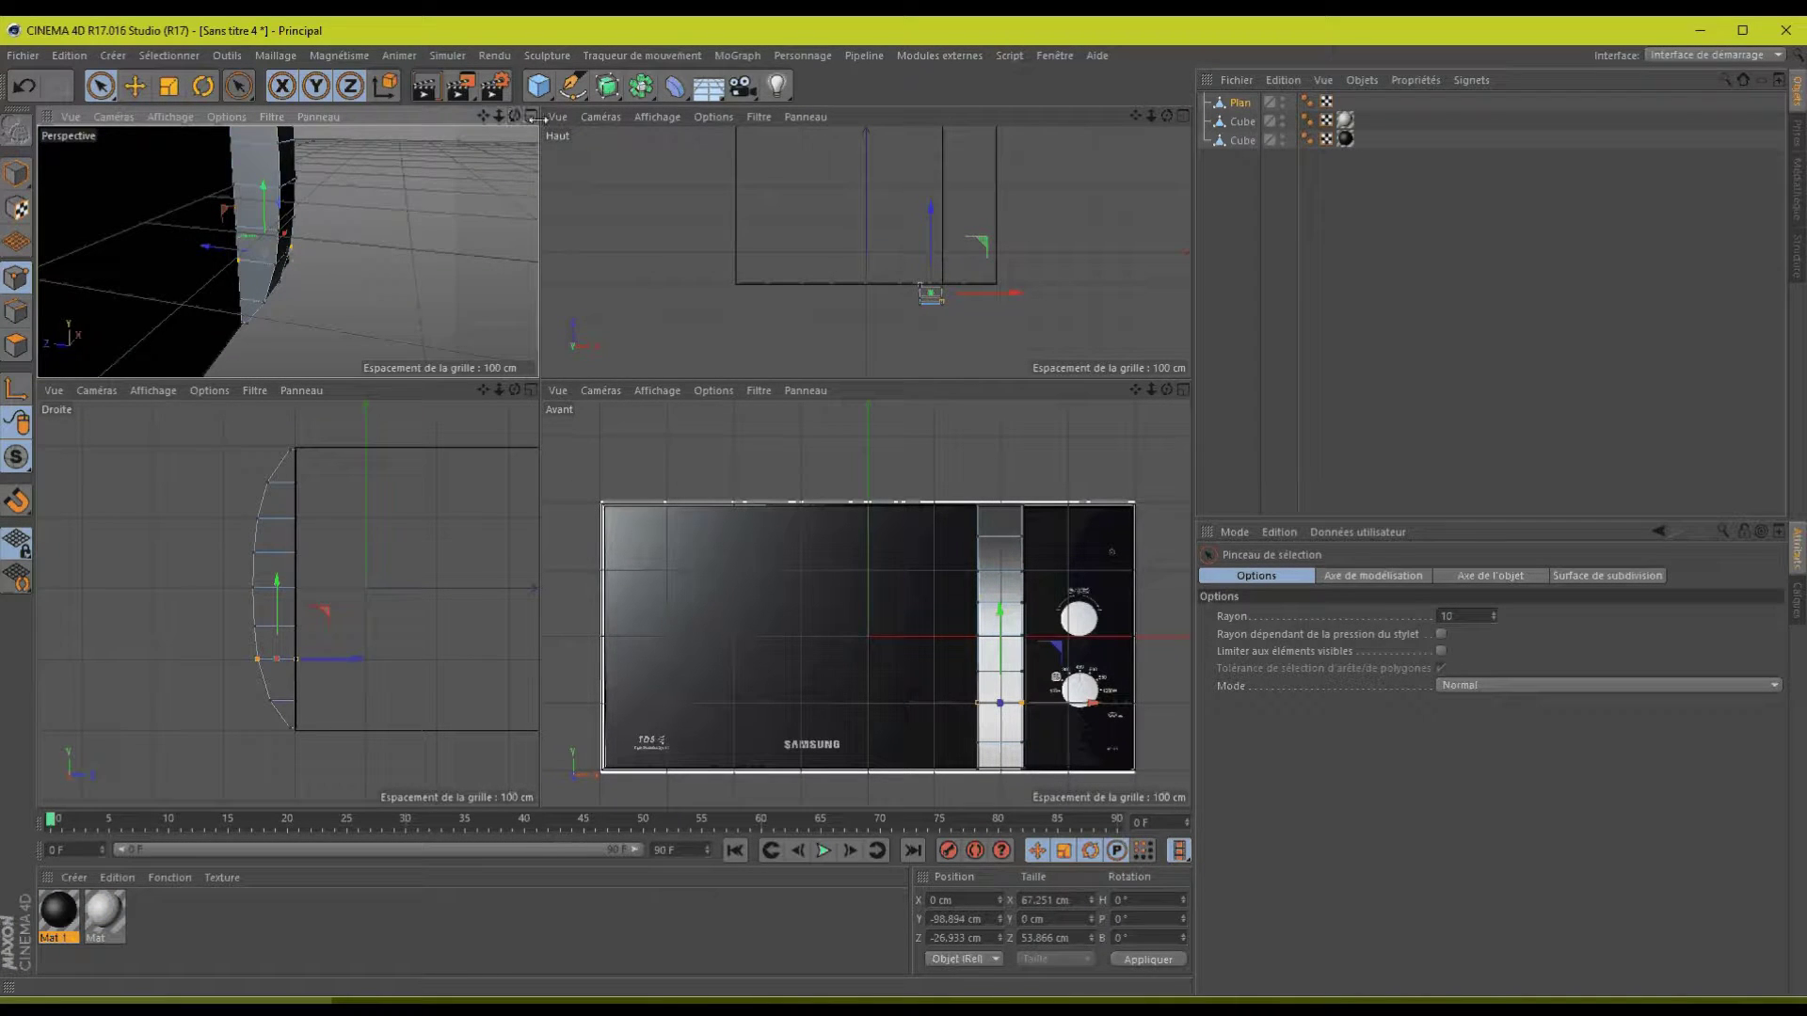
- Limit Live Selection to visible elements again and clear the point selection
left_click(1441, 652)
left_click_drag(523, 119, 538, 376)
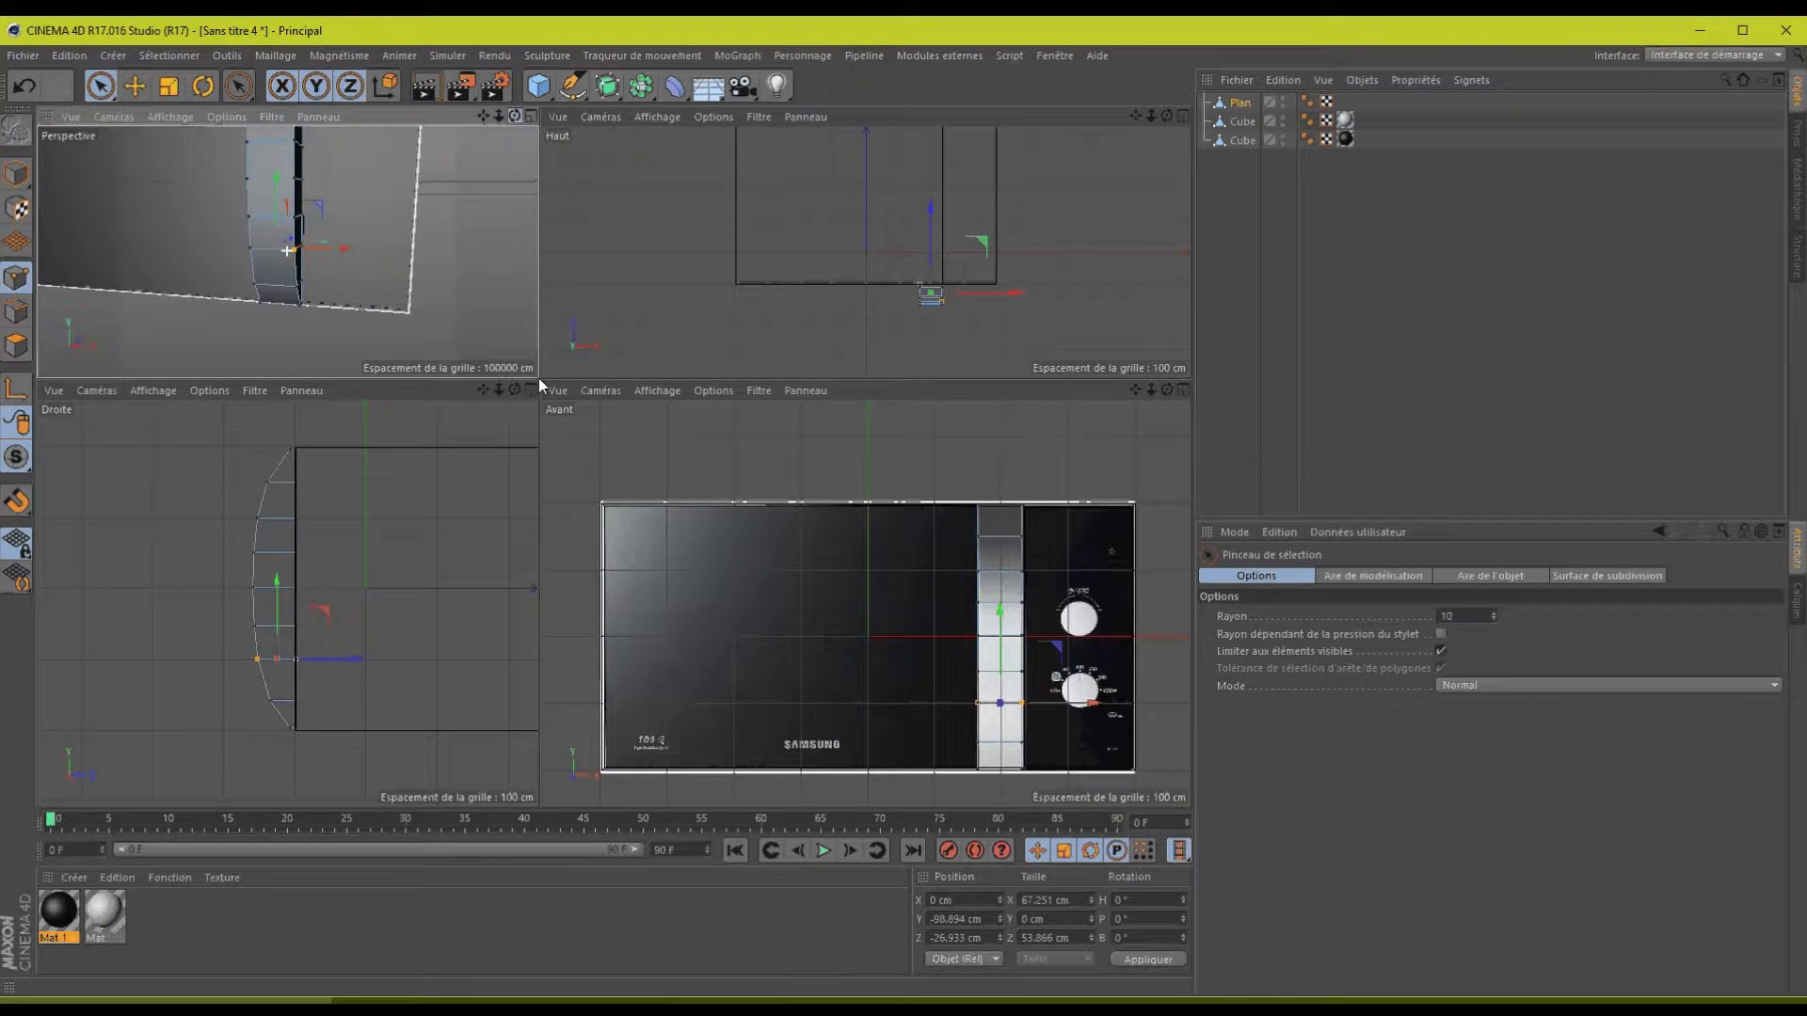
left_click(379, 280)
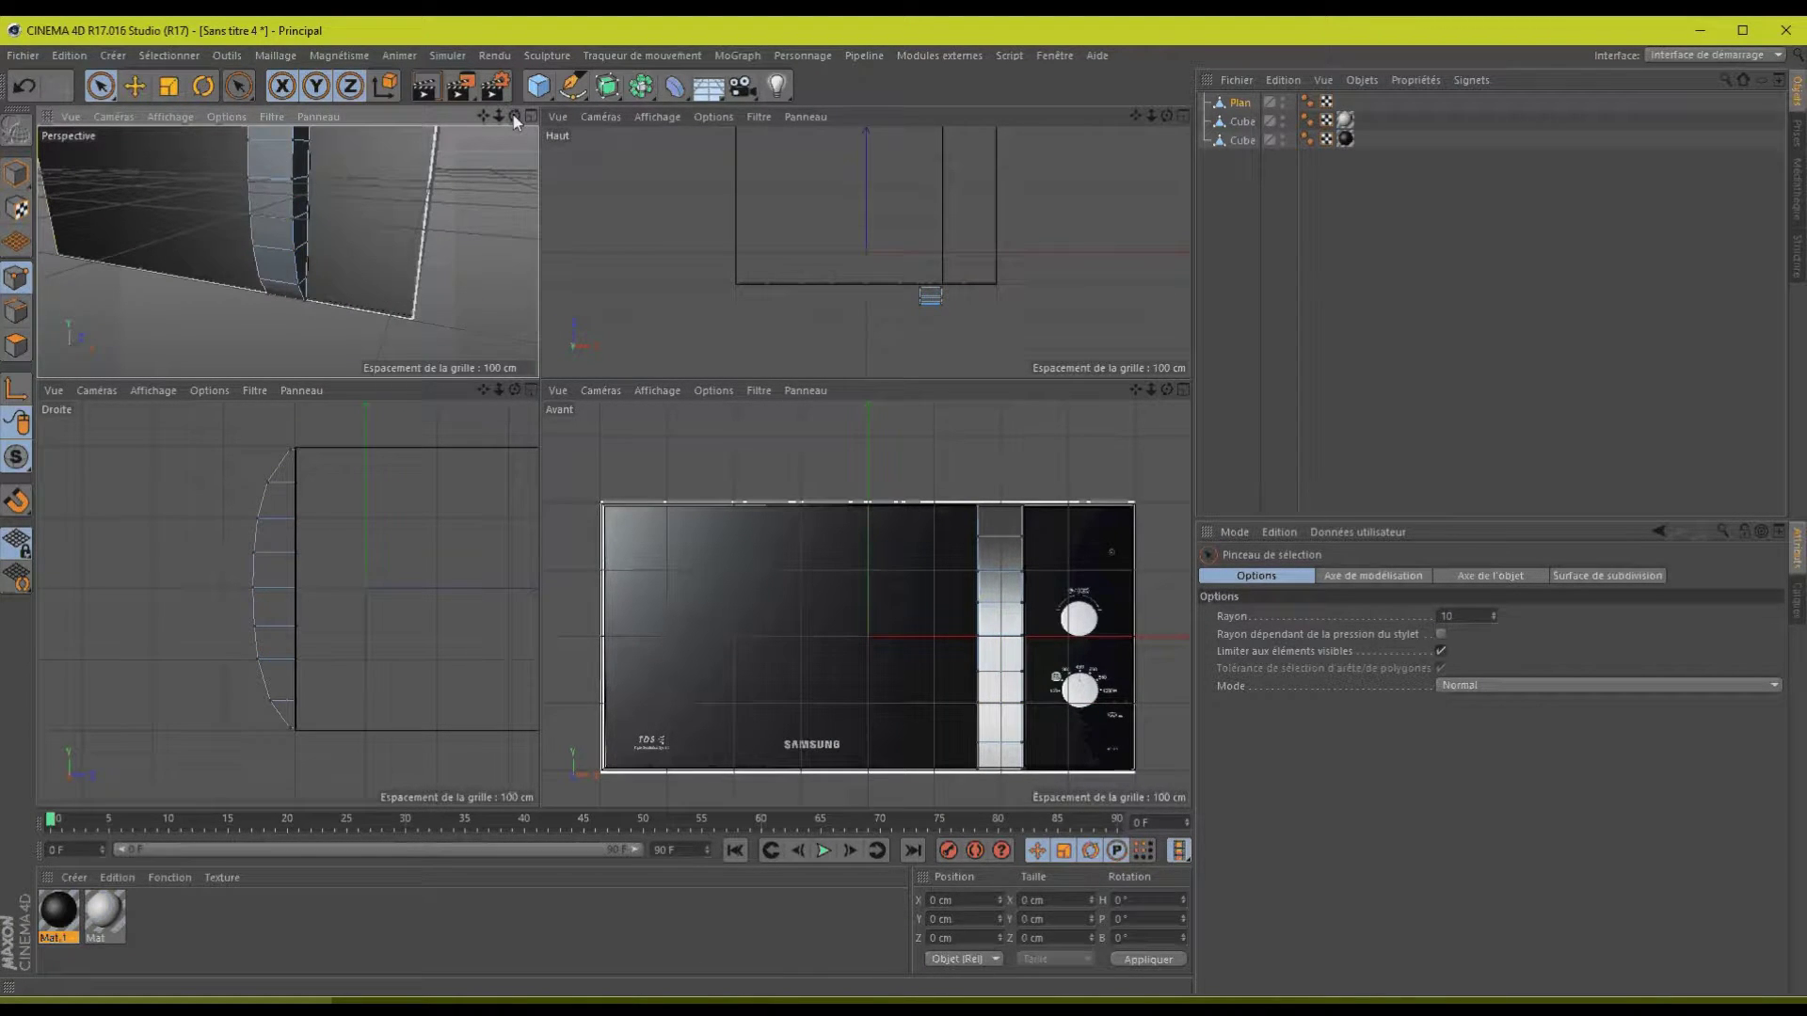
mouse_move(514, 119)
left_mouse_down()
mouse_move(538, 377)
mouse_move(541, 124)
left_mouse_up()
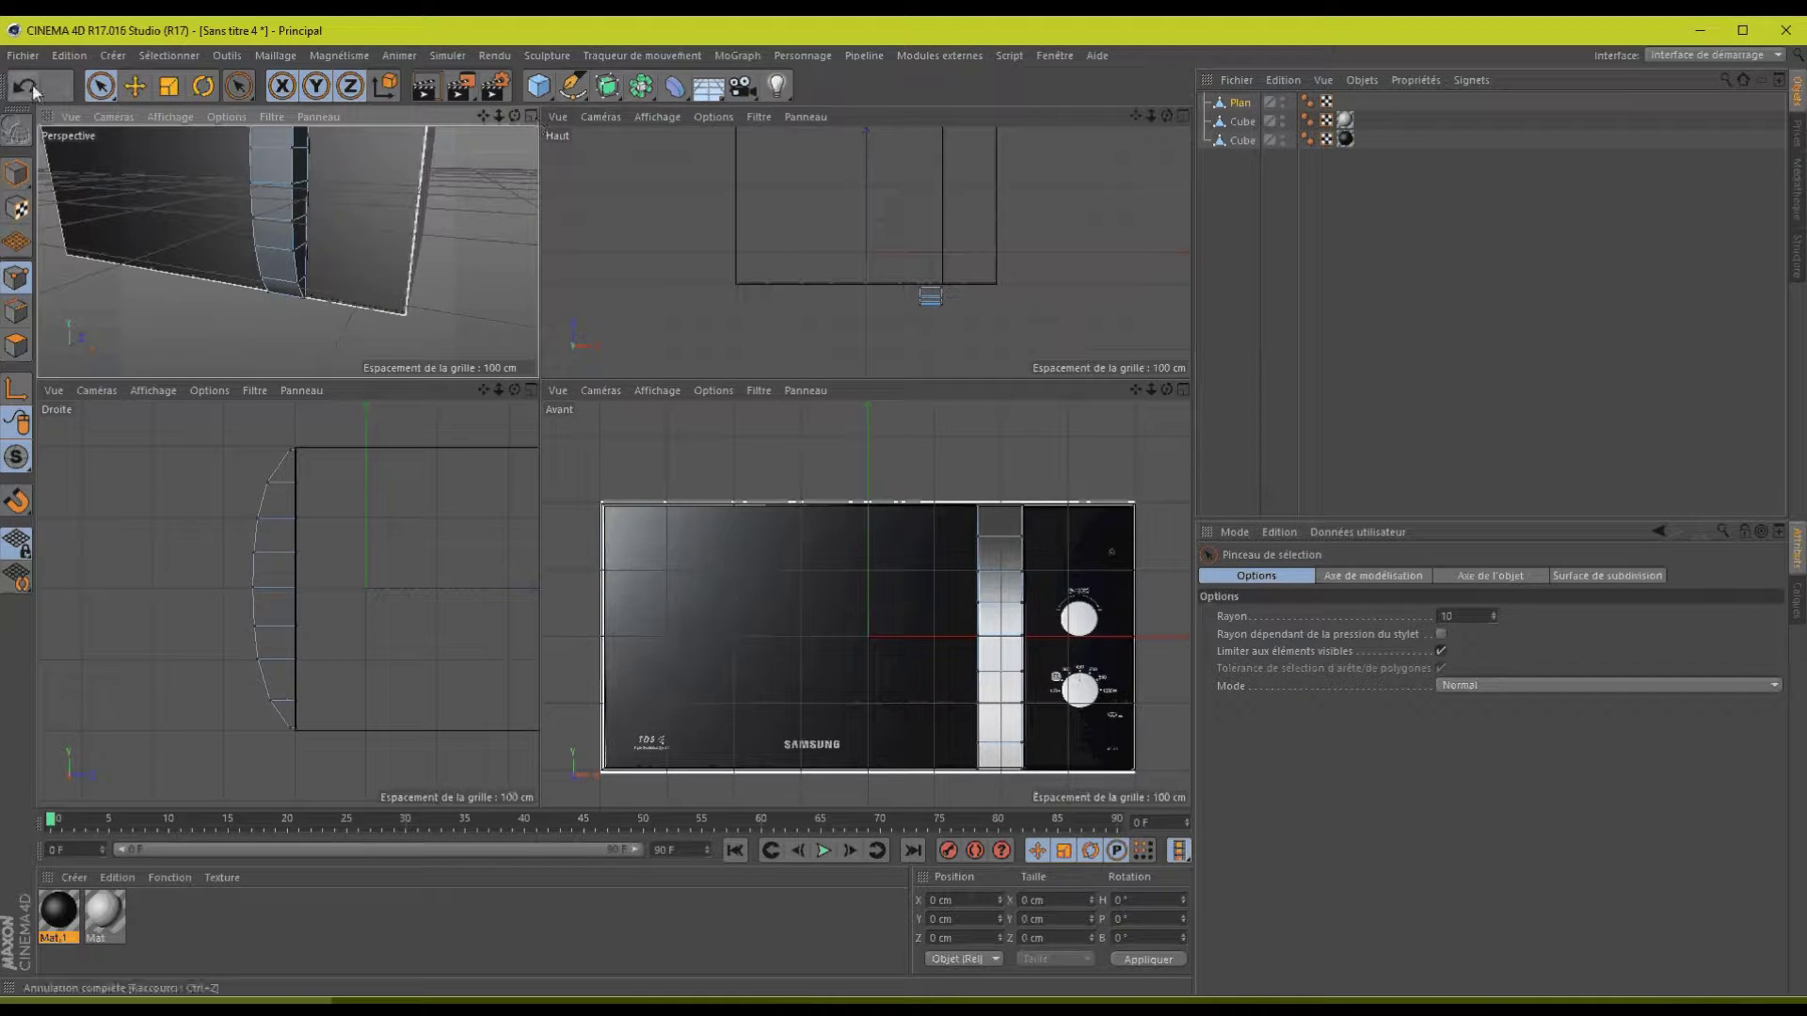
- Switch to Rectangle Selection and select the outer points of the second cut above the handle's bottom in the Right (Droite) view
key("0")
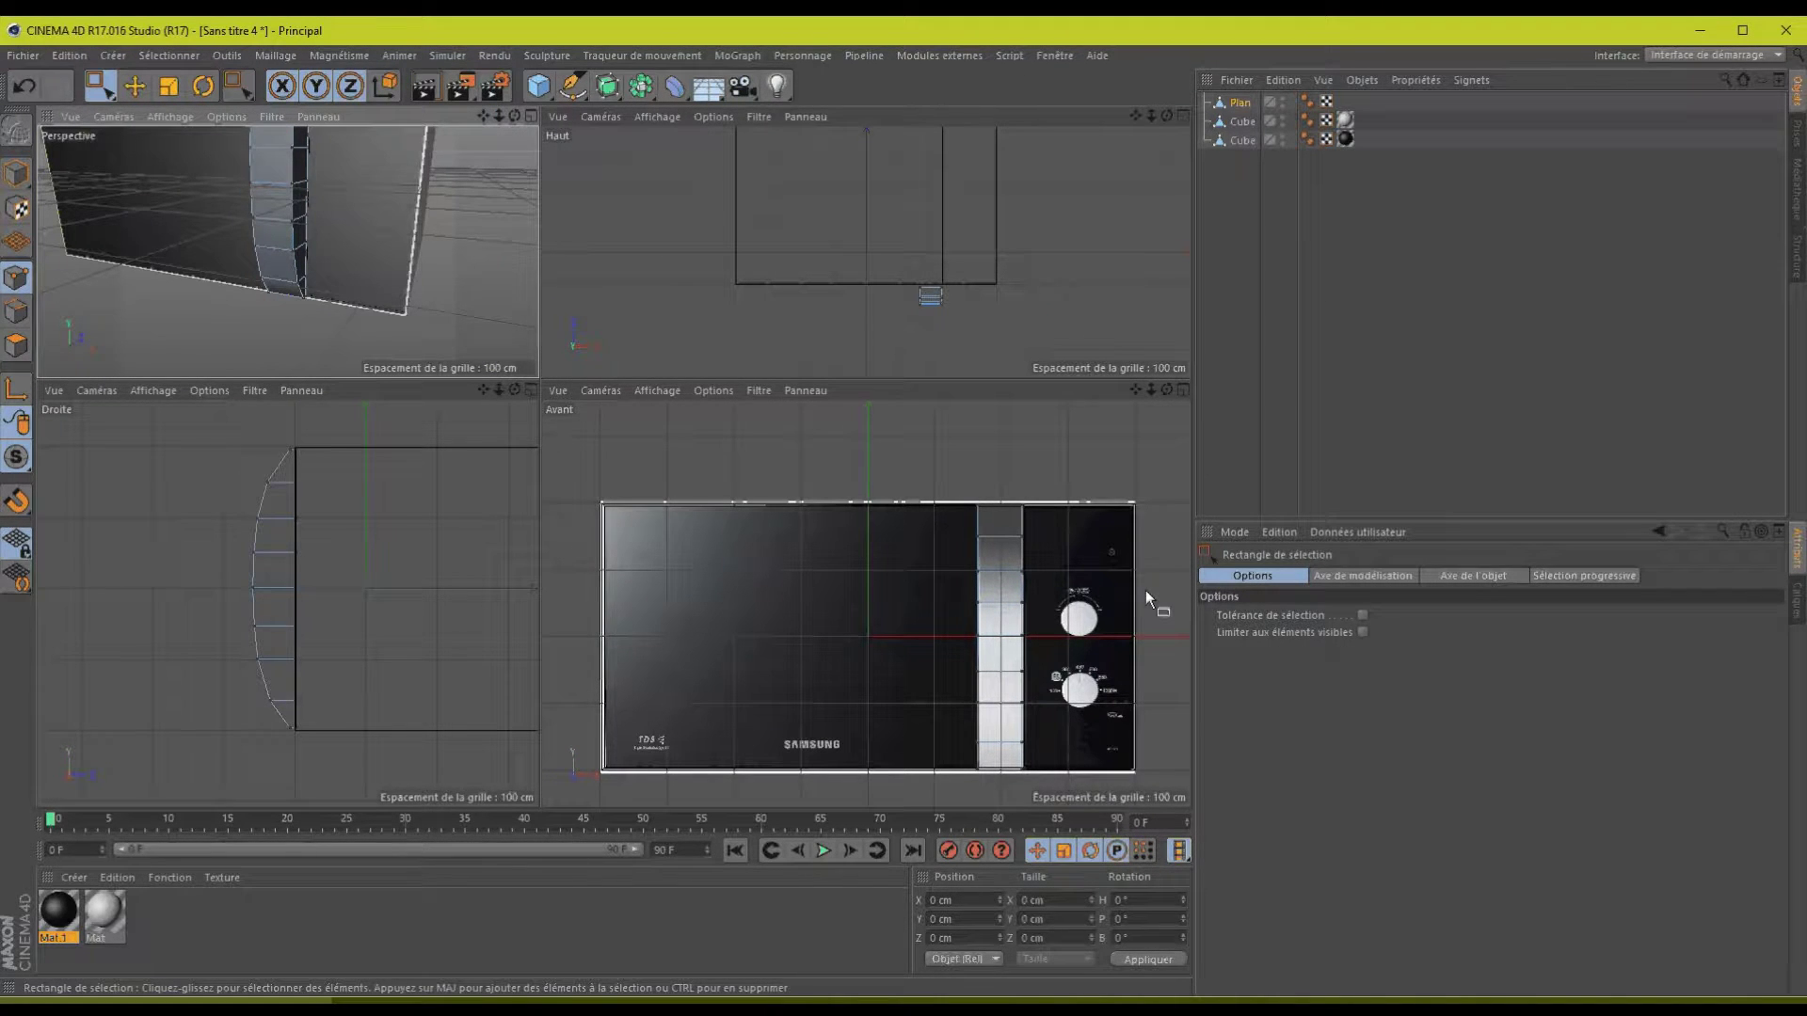
left_click_drag(226, 646, 285, 676)
key("F3")
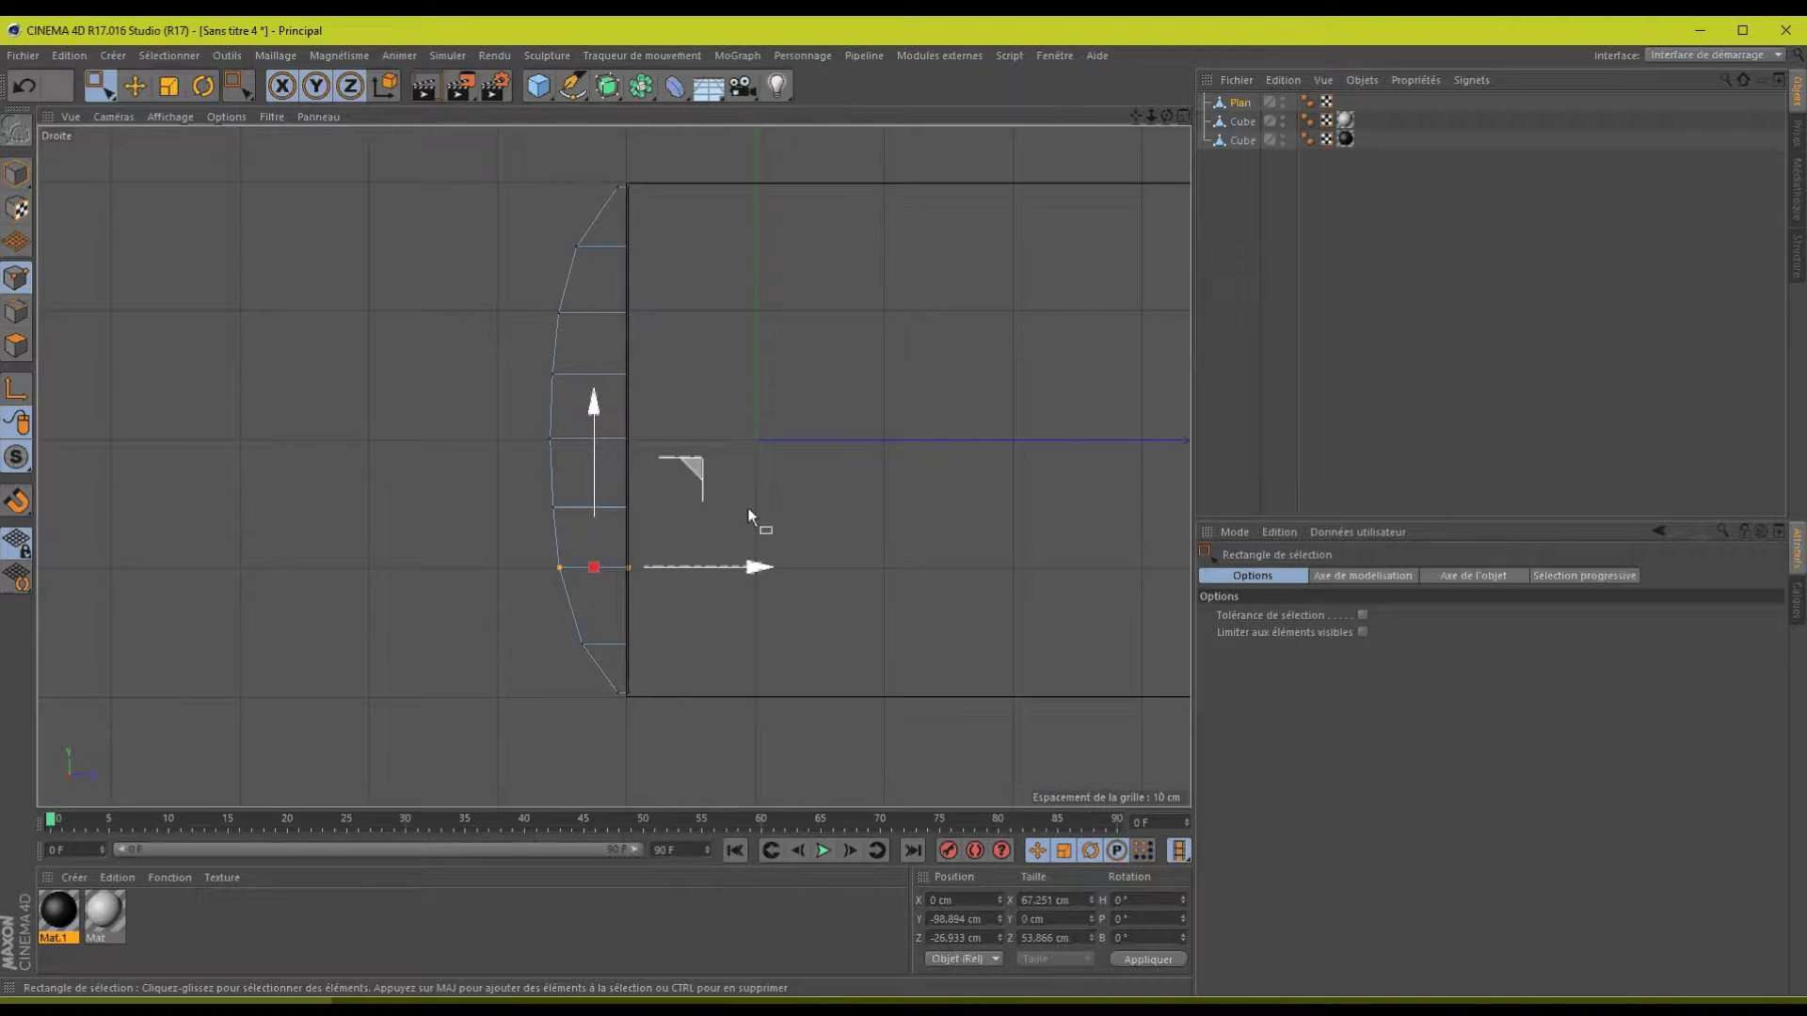
left_click_drag(536, 553, 574, 651)
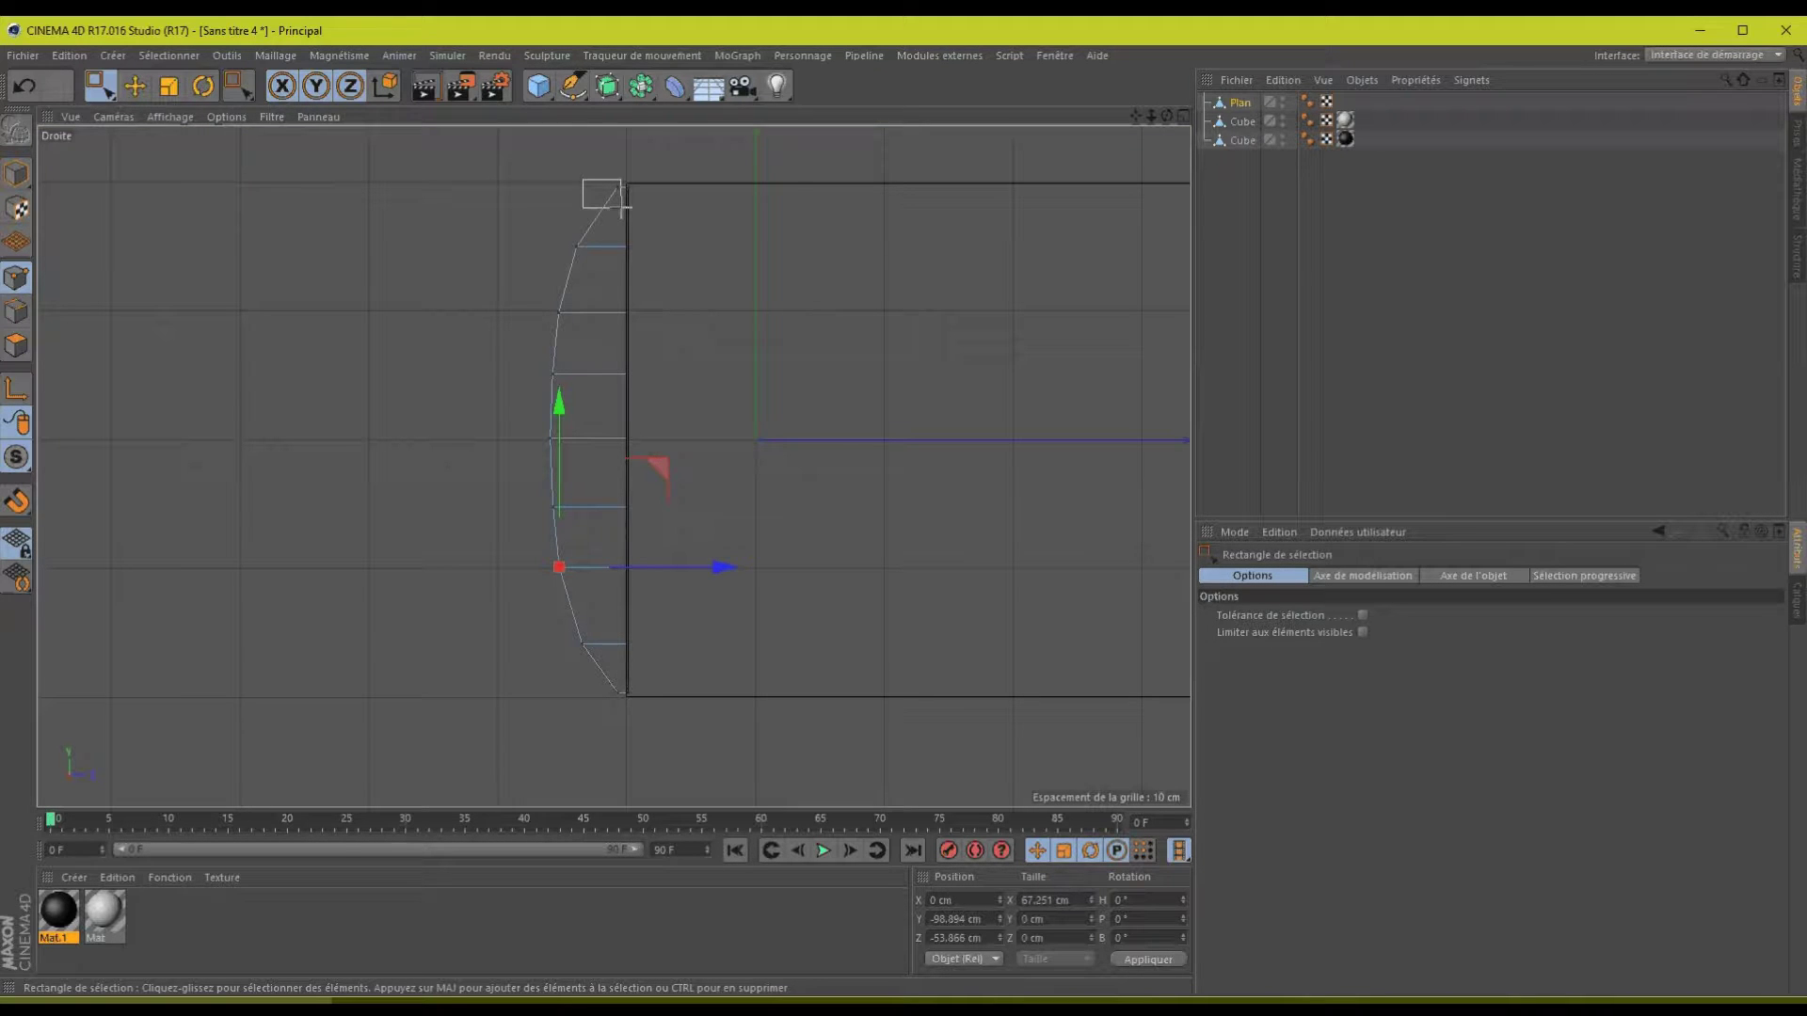
- Rectangle-select the handle's top outer points, add those of the cut just below, and clear the selection
left_click_drag(621, 205, 621, 205)
left_click_drag(574, 269, 587, 275, "shift")
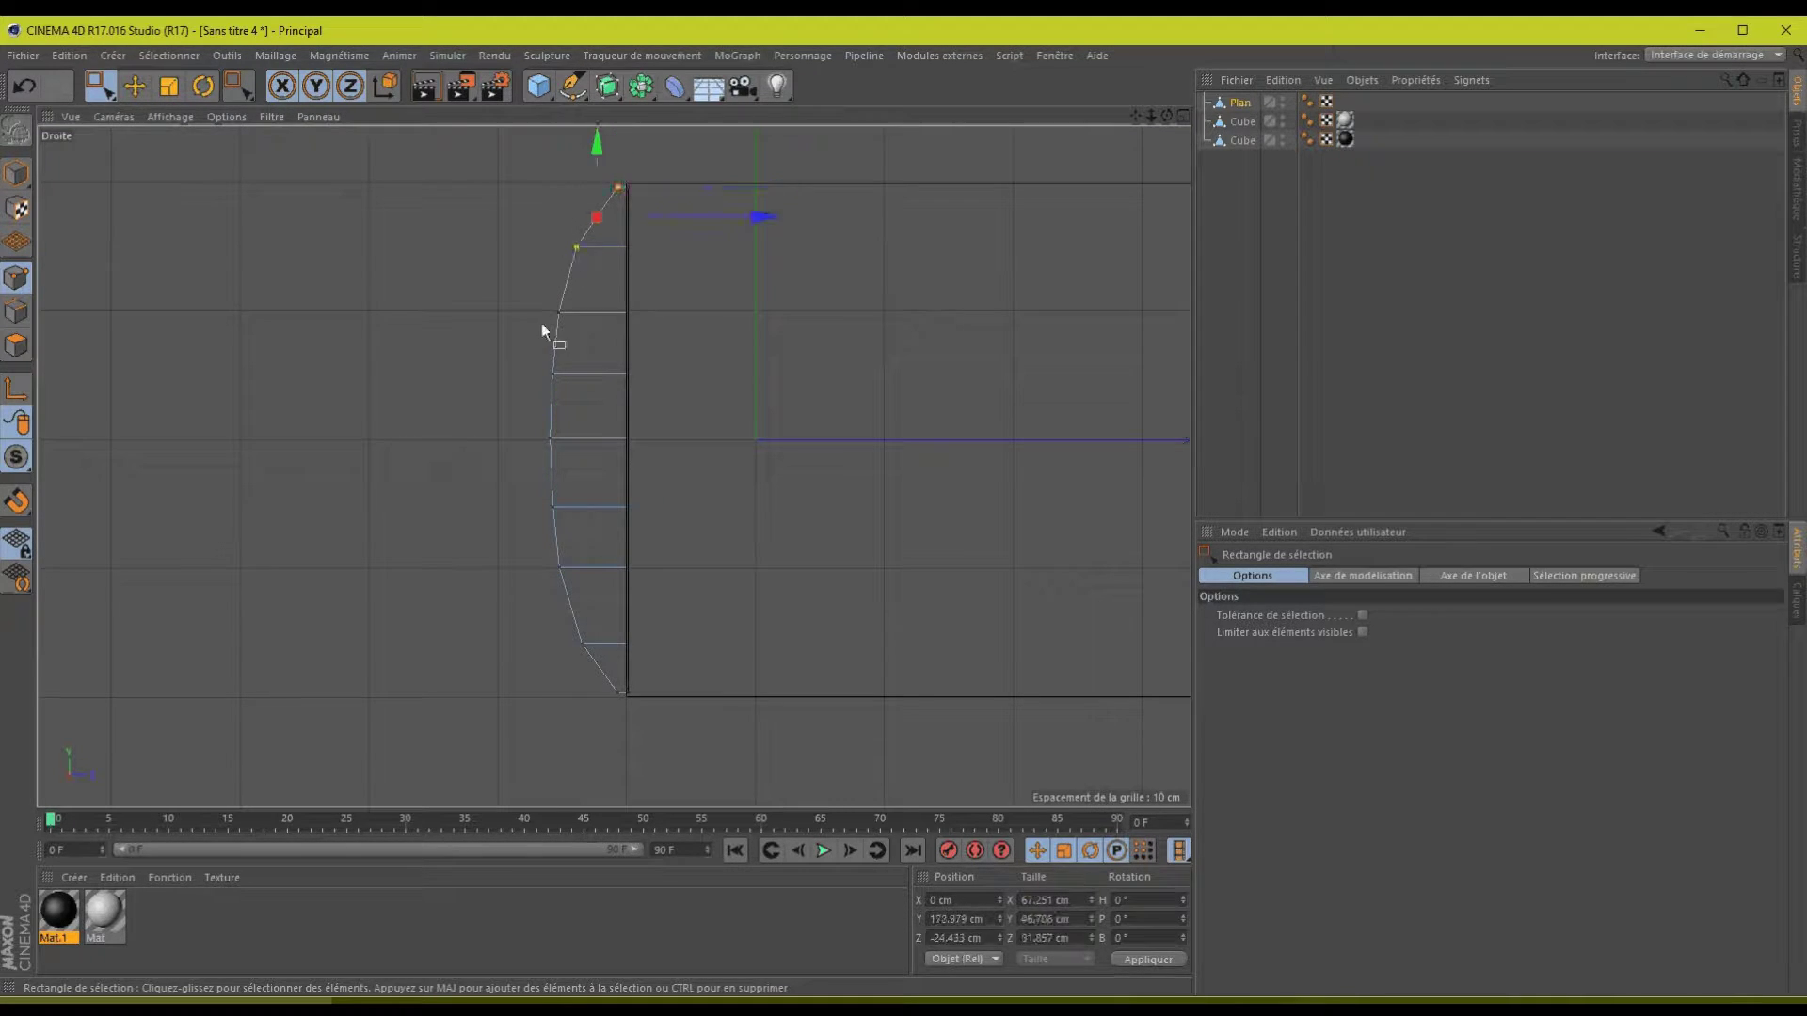
left_click_drag(569, 374, 561, 256)
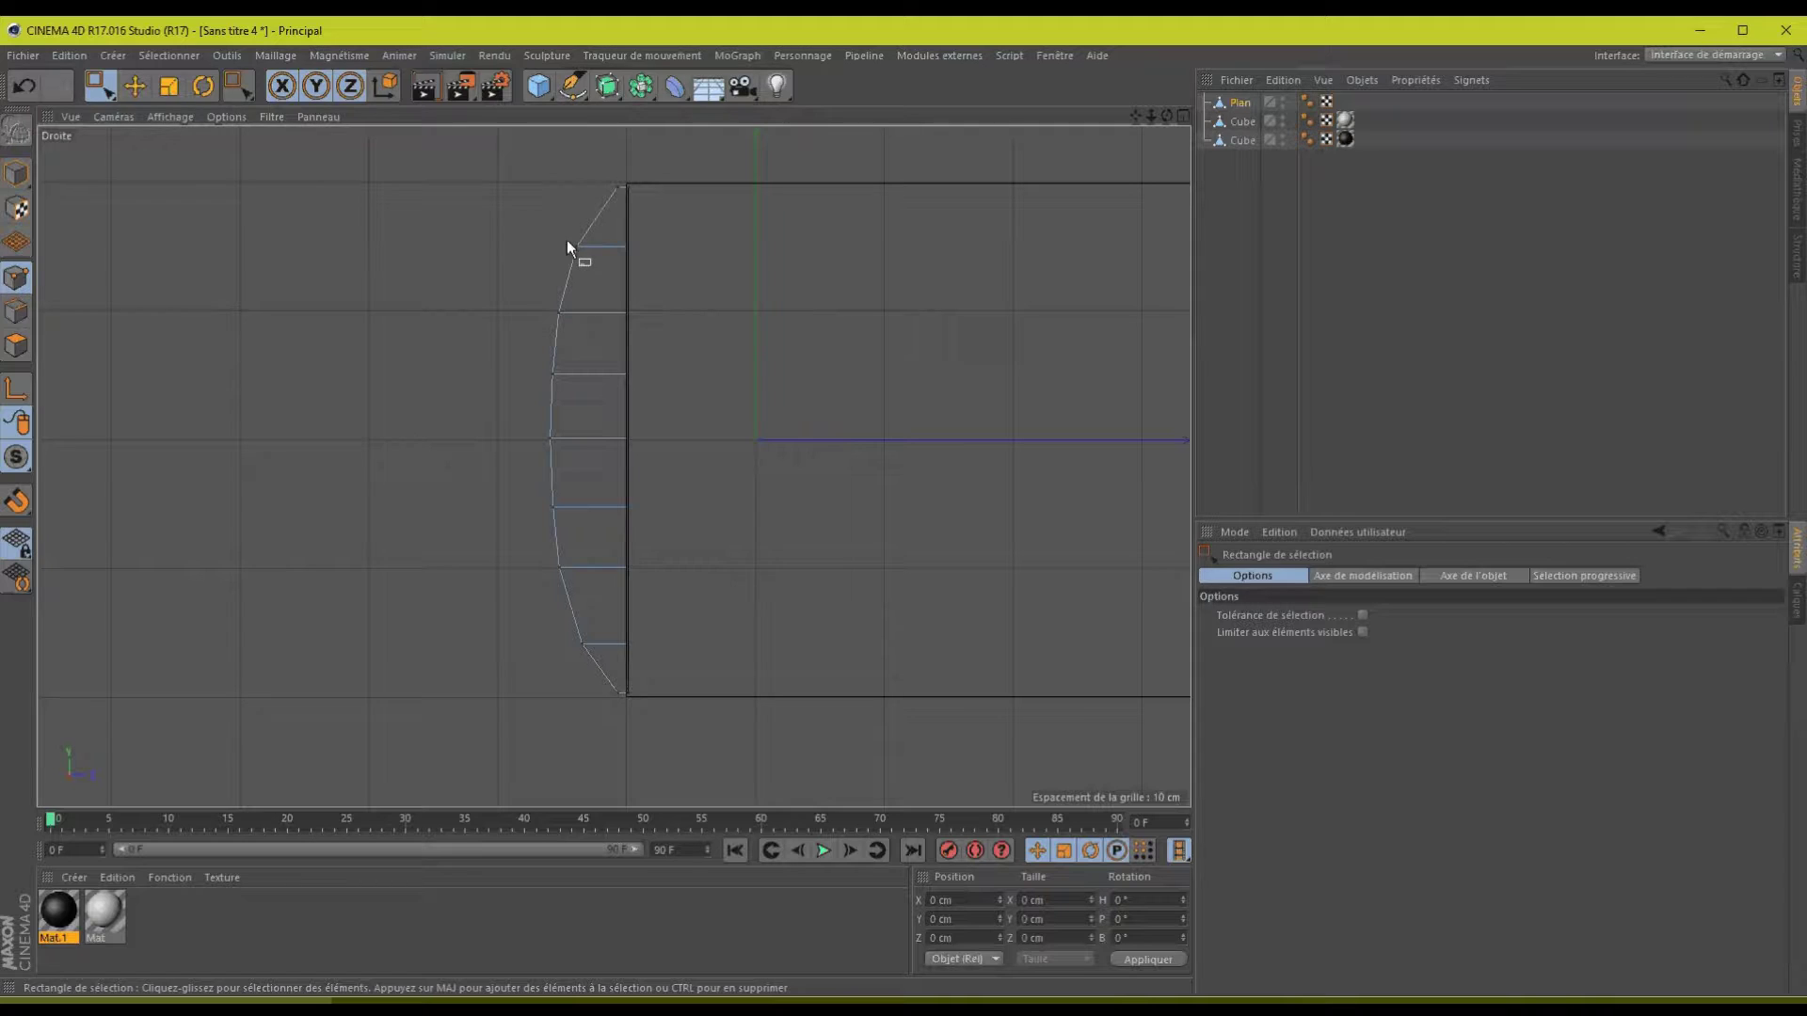
- Select the outer points of the cuts nearest the handle's two ends and move them outward along Z to about -45.6 cm
left_click_drag(591, 268, 593, 258)
left_click_drag(567, 636, 595, 655, "shift")
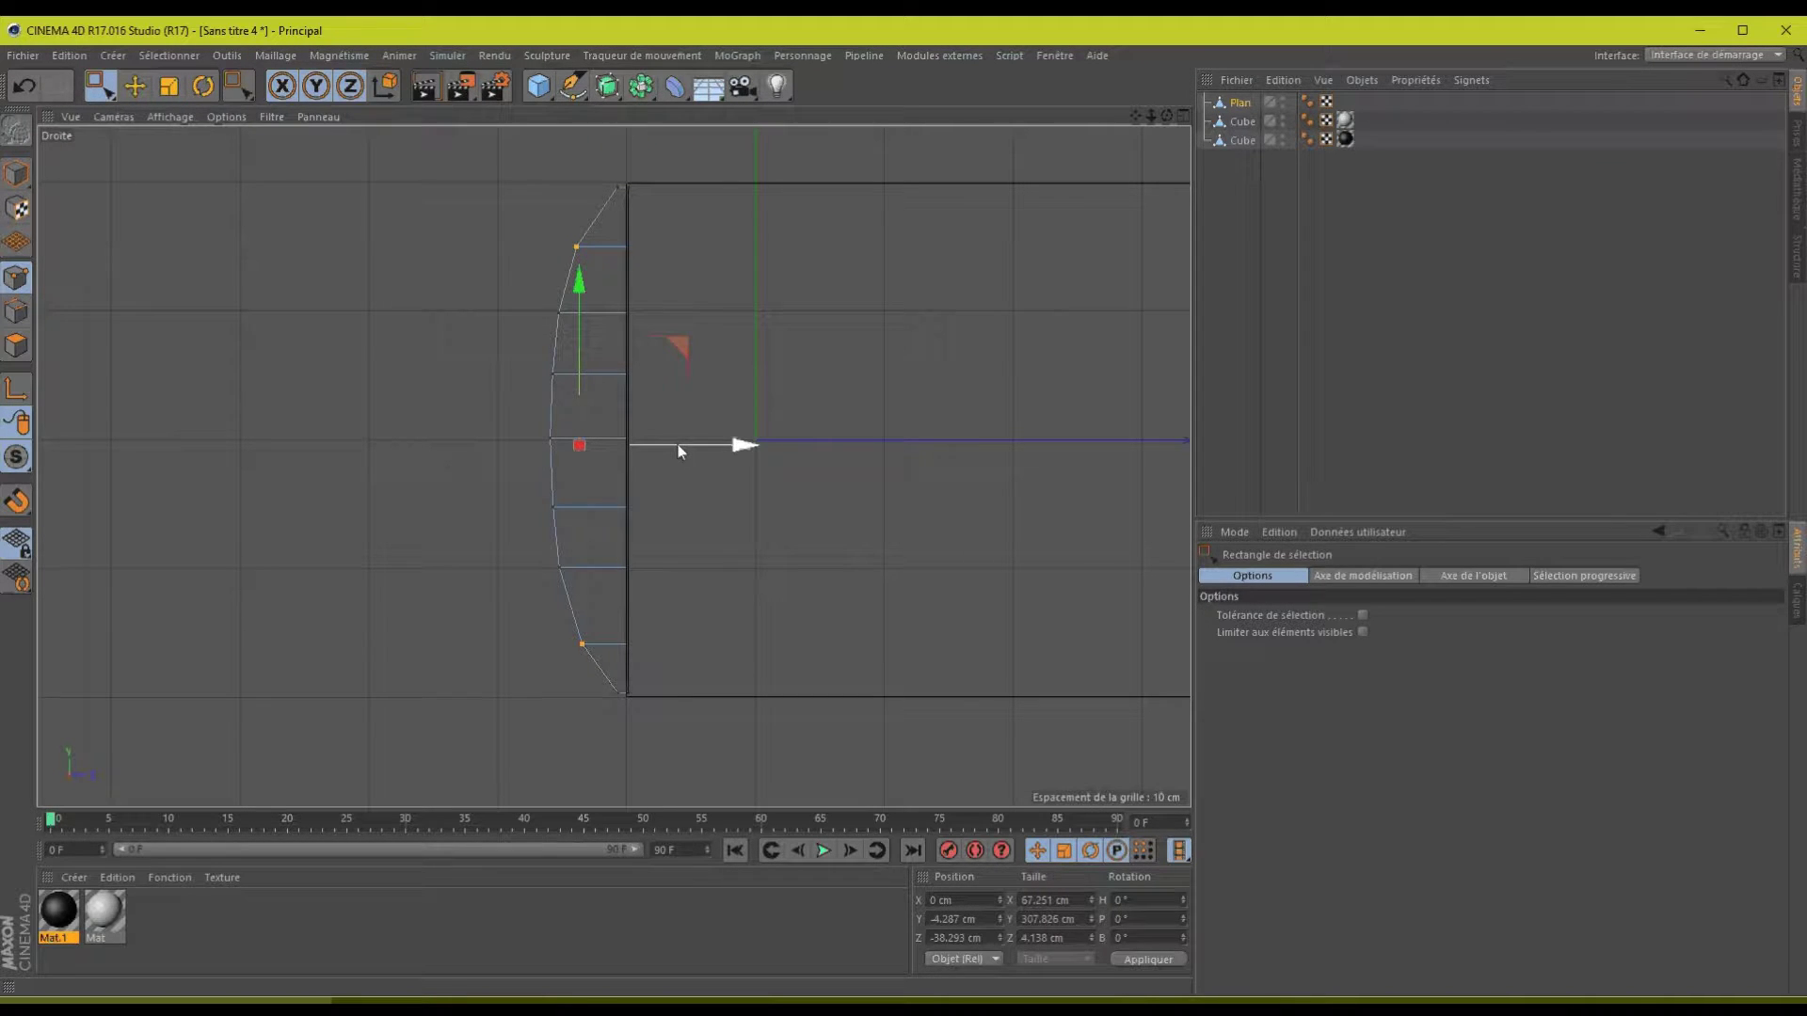
left_click_drag(677, 444, 666, 444)
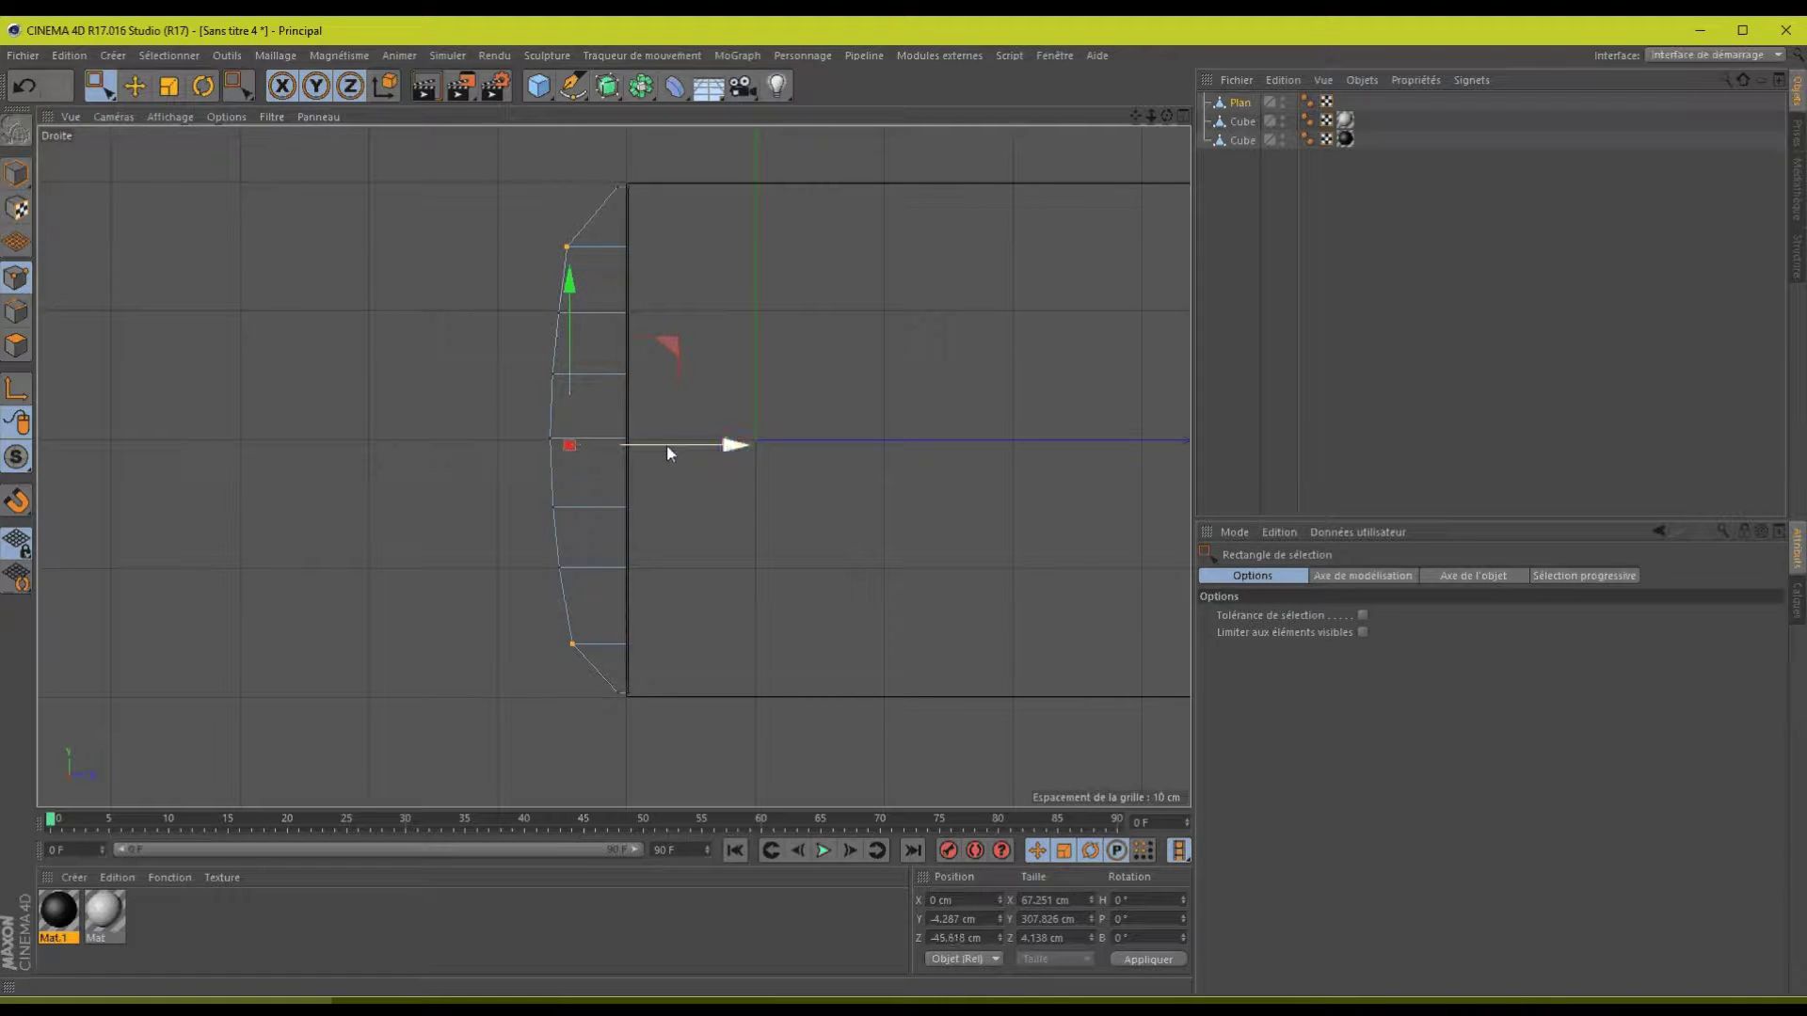
- Select the outer points at the handle's top and bottom ends and move them outward along Z to about -30.5 cm
left_click_drag(614, 200, 621, 217)
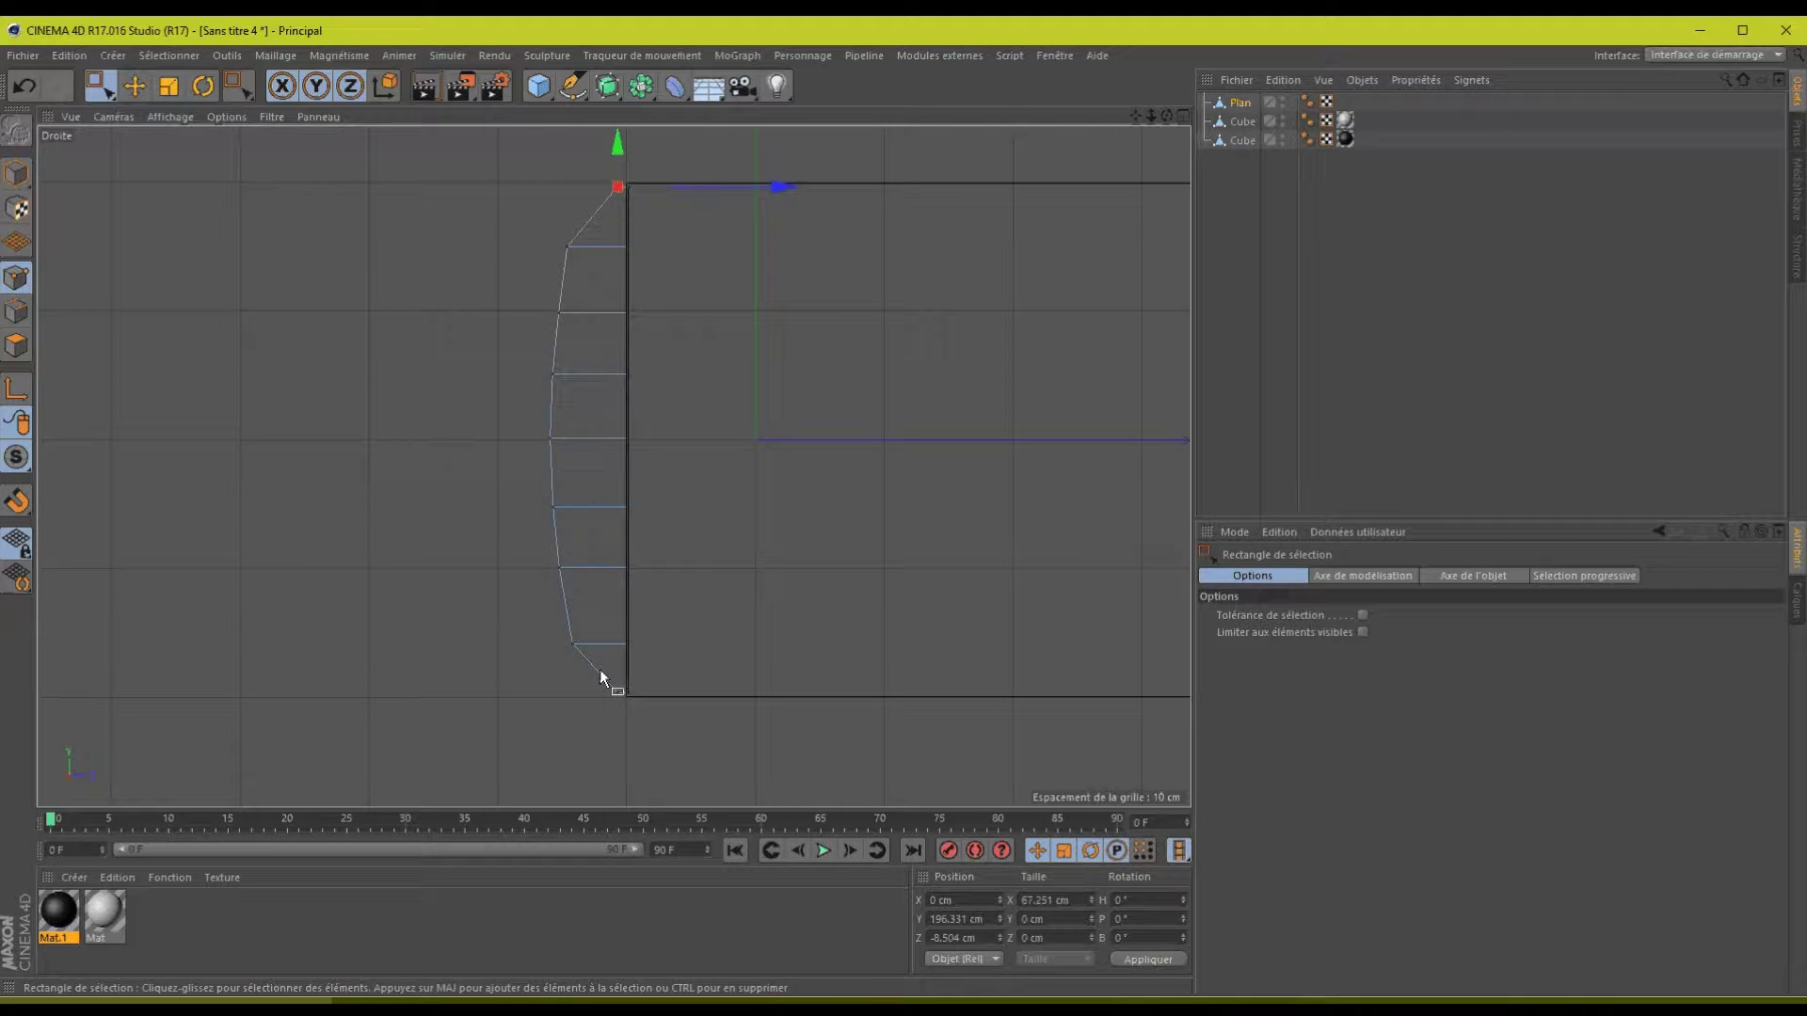
left_click_drag(623, 727, 623, 729, "shift")
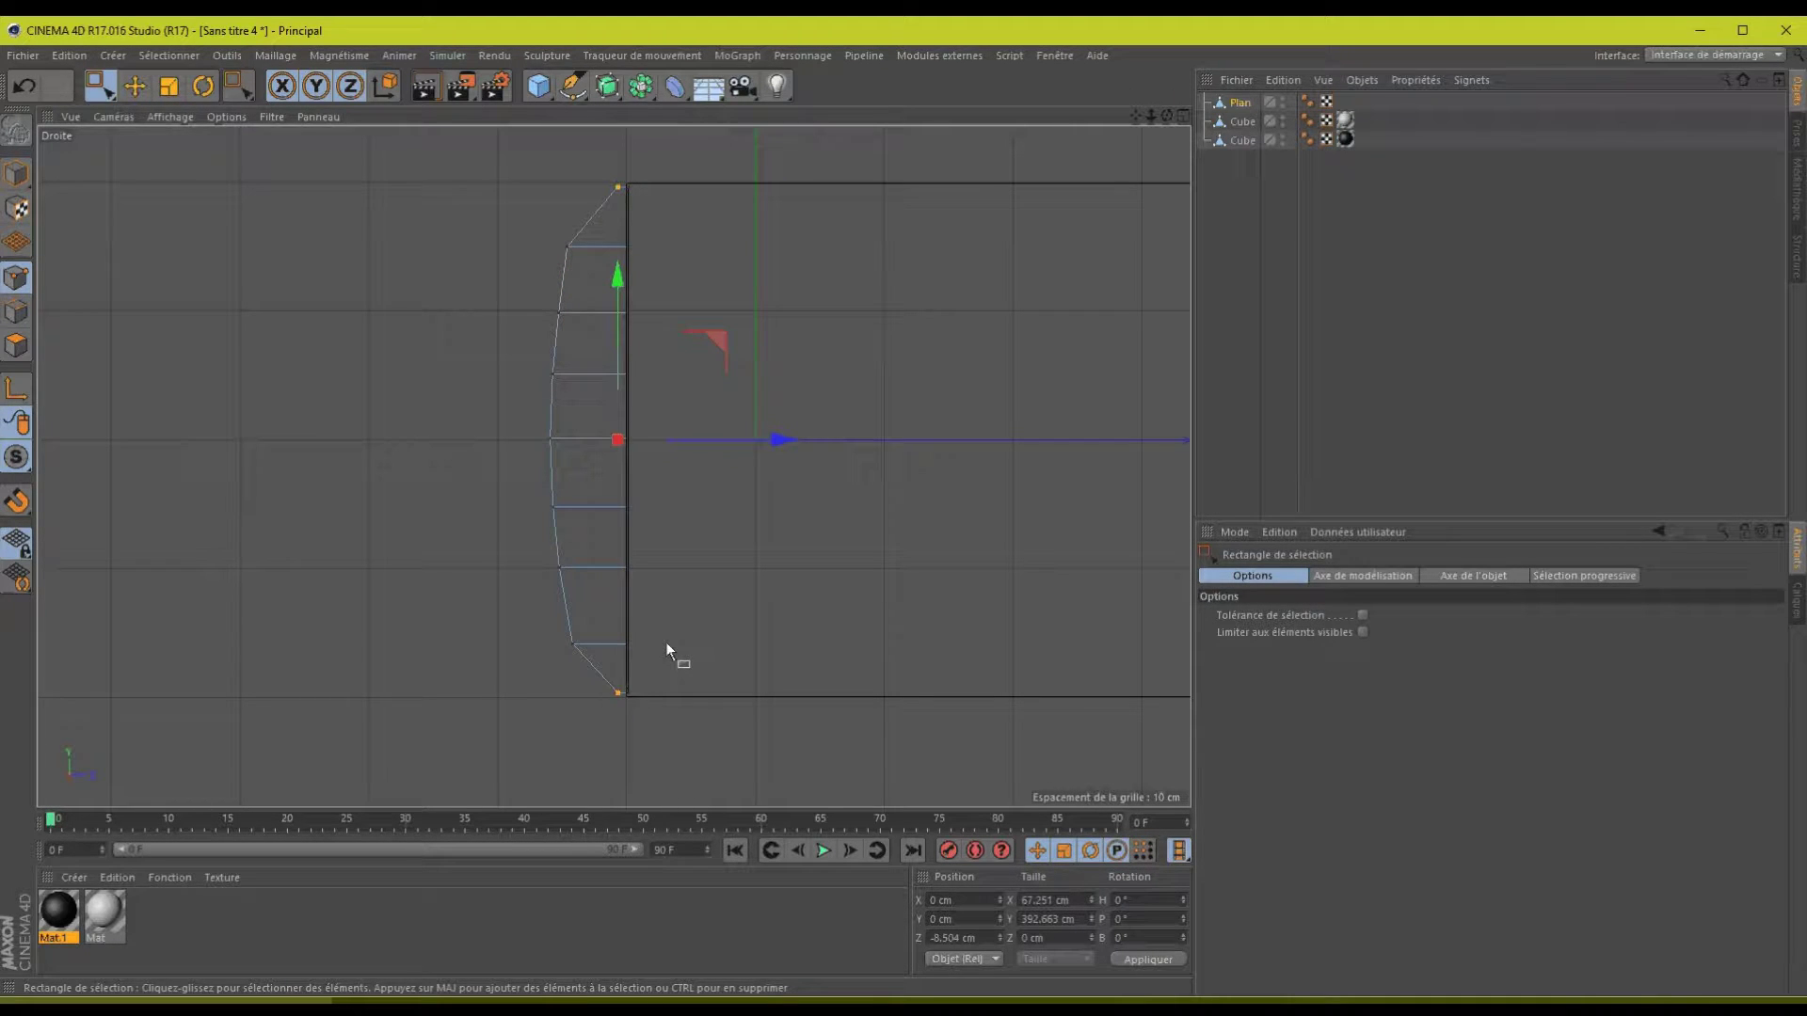
left_click_drag(735, 440, 707, 439)
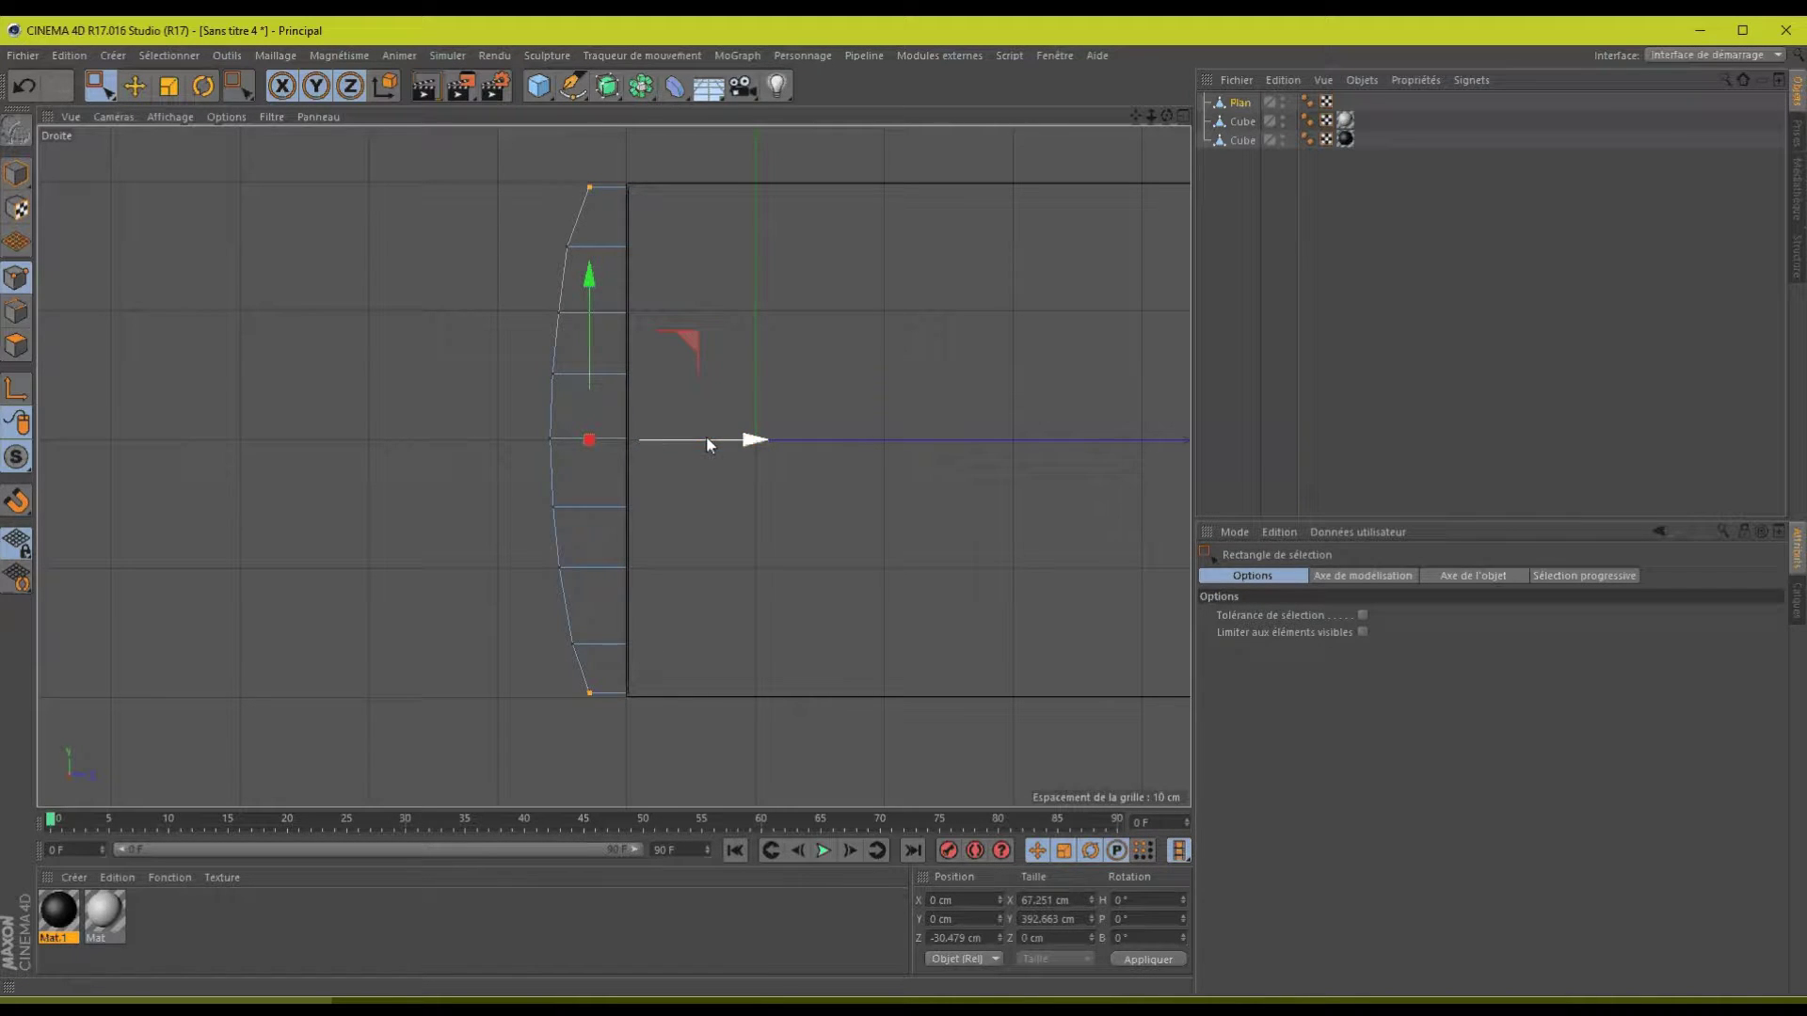
- Select all outer points of the handle, move them back toward the door along Z to about -20.8 cm, and restore the four-view layout
left_click_drag(488, 150, 624, 813)
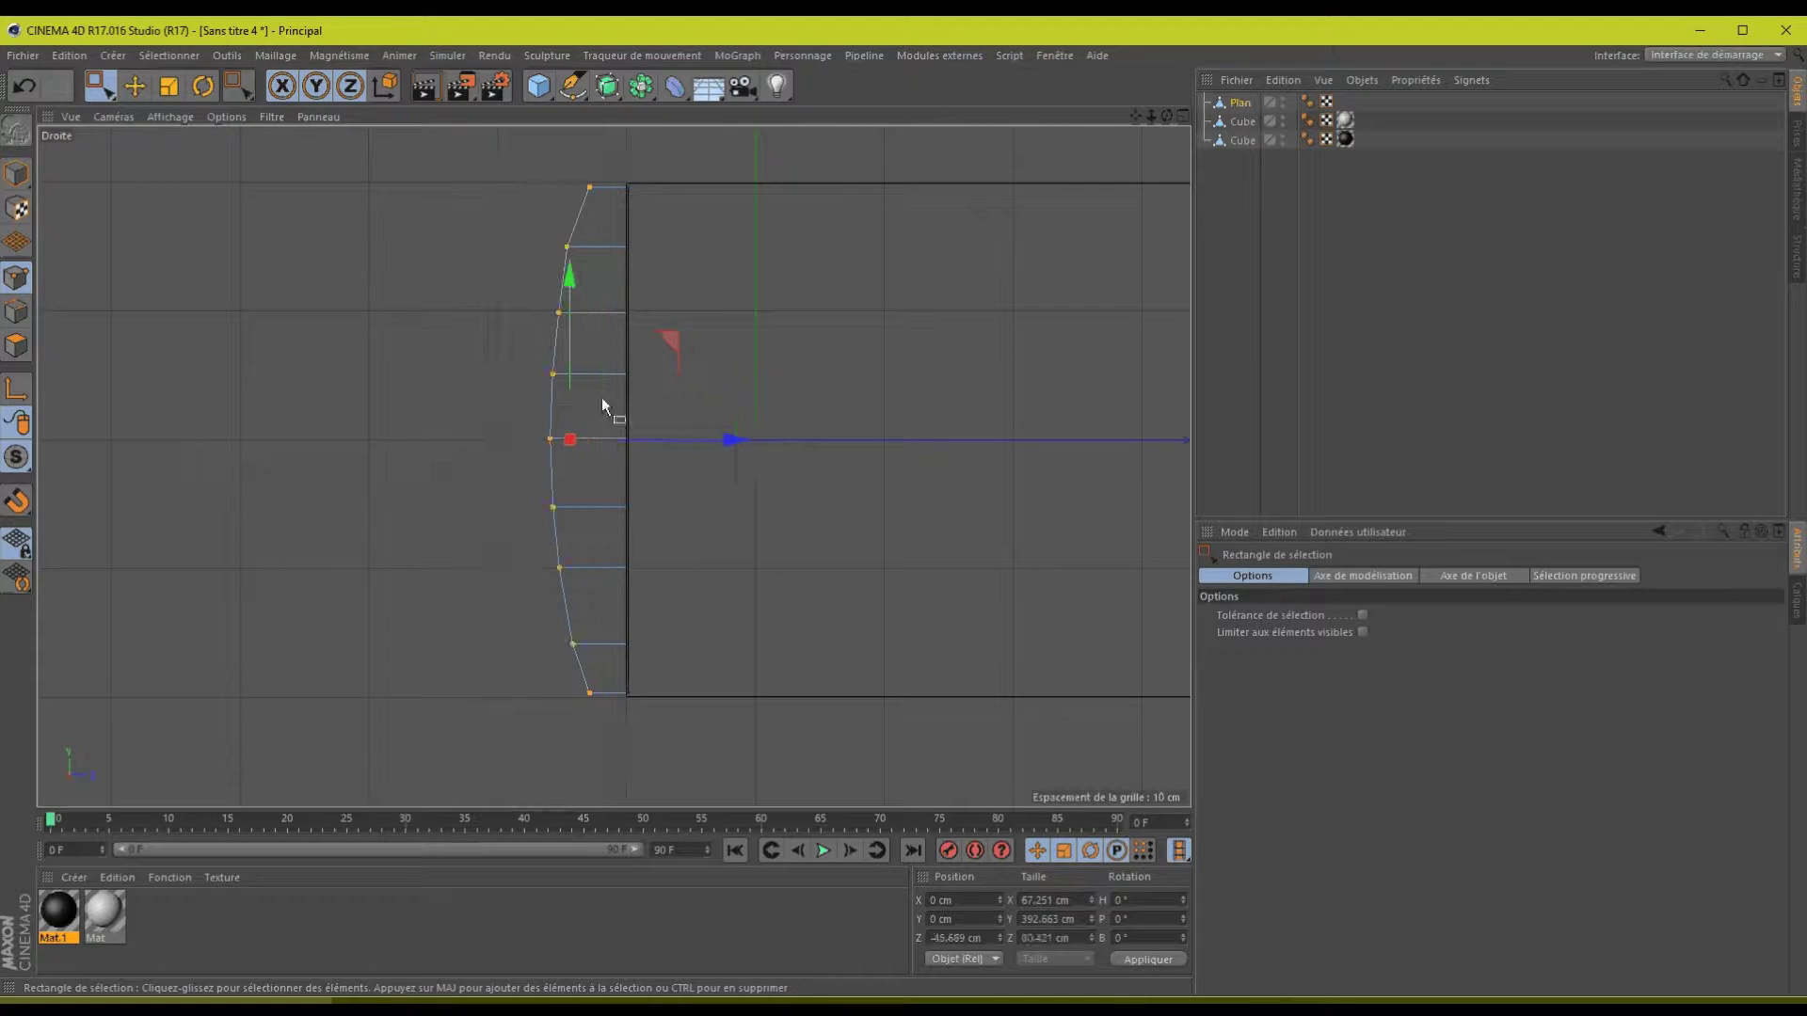
left_click_drag(663, 446, 695, 442)
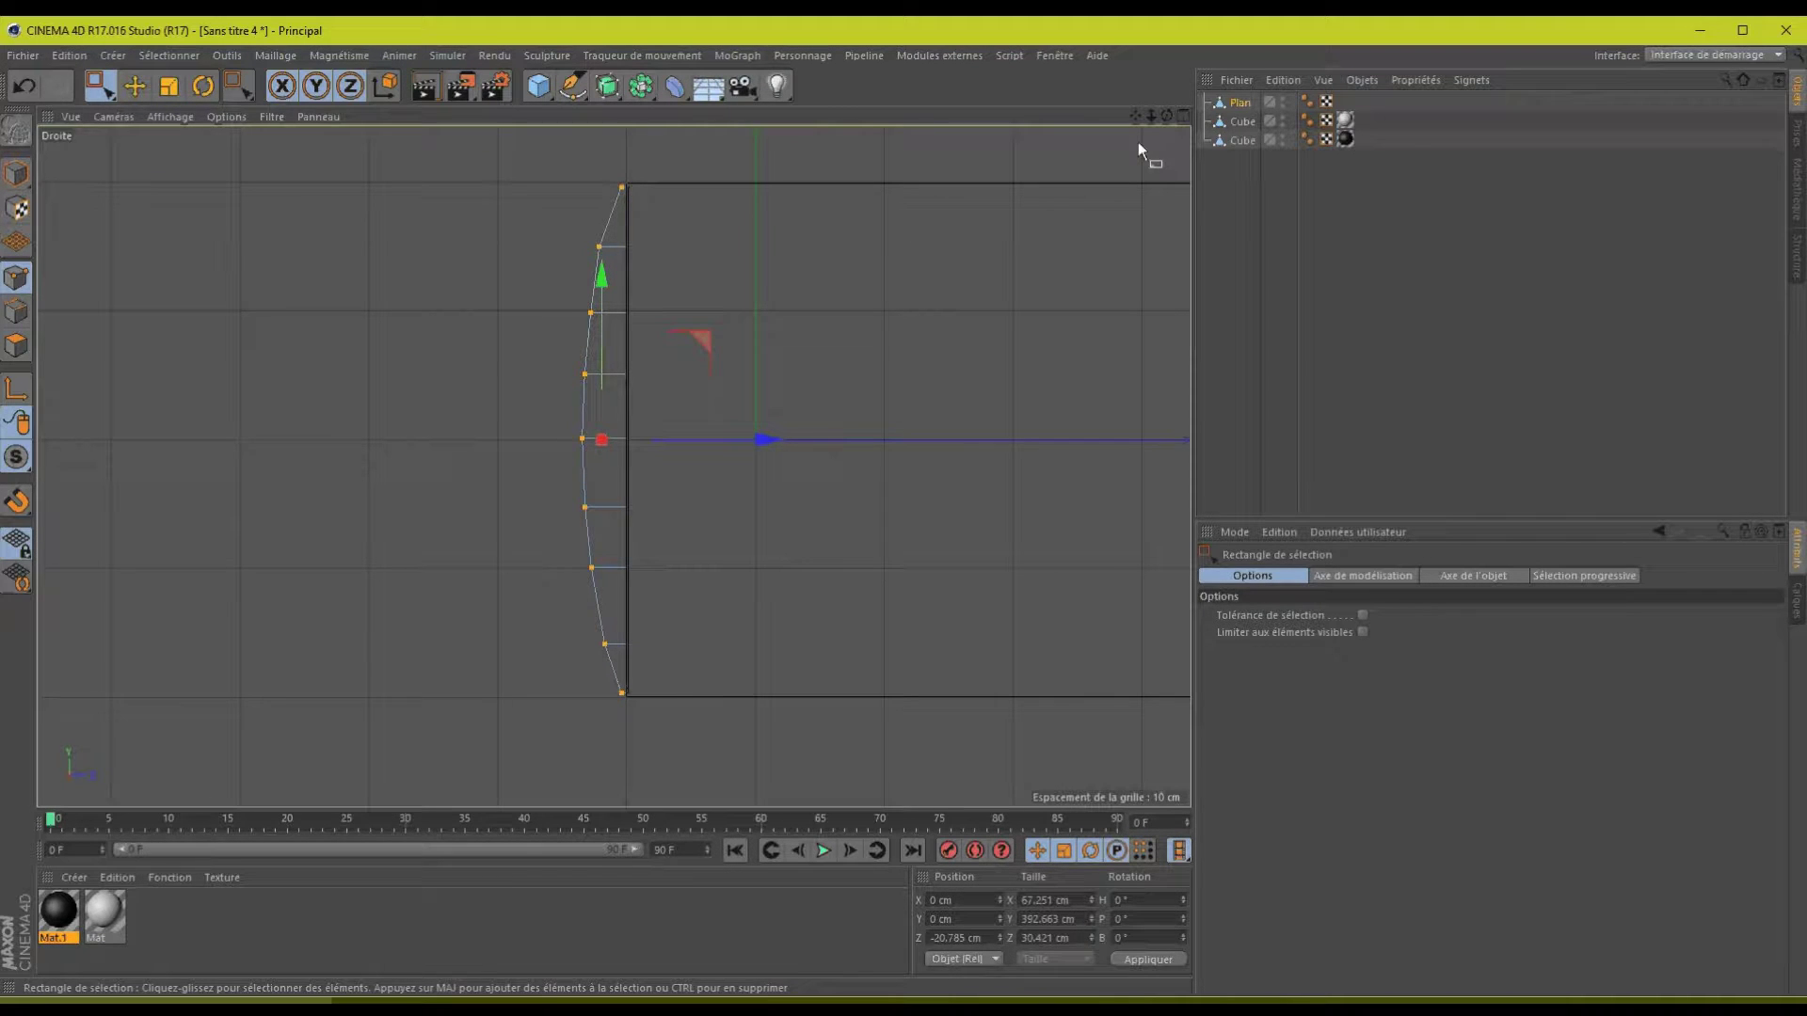
left_click(1179, 117)
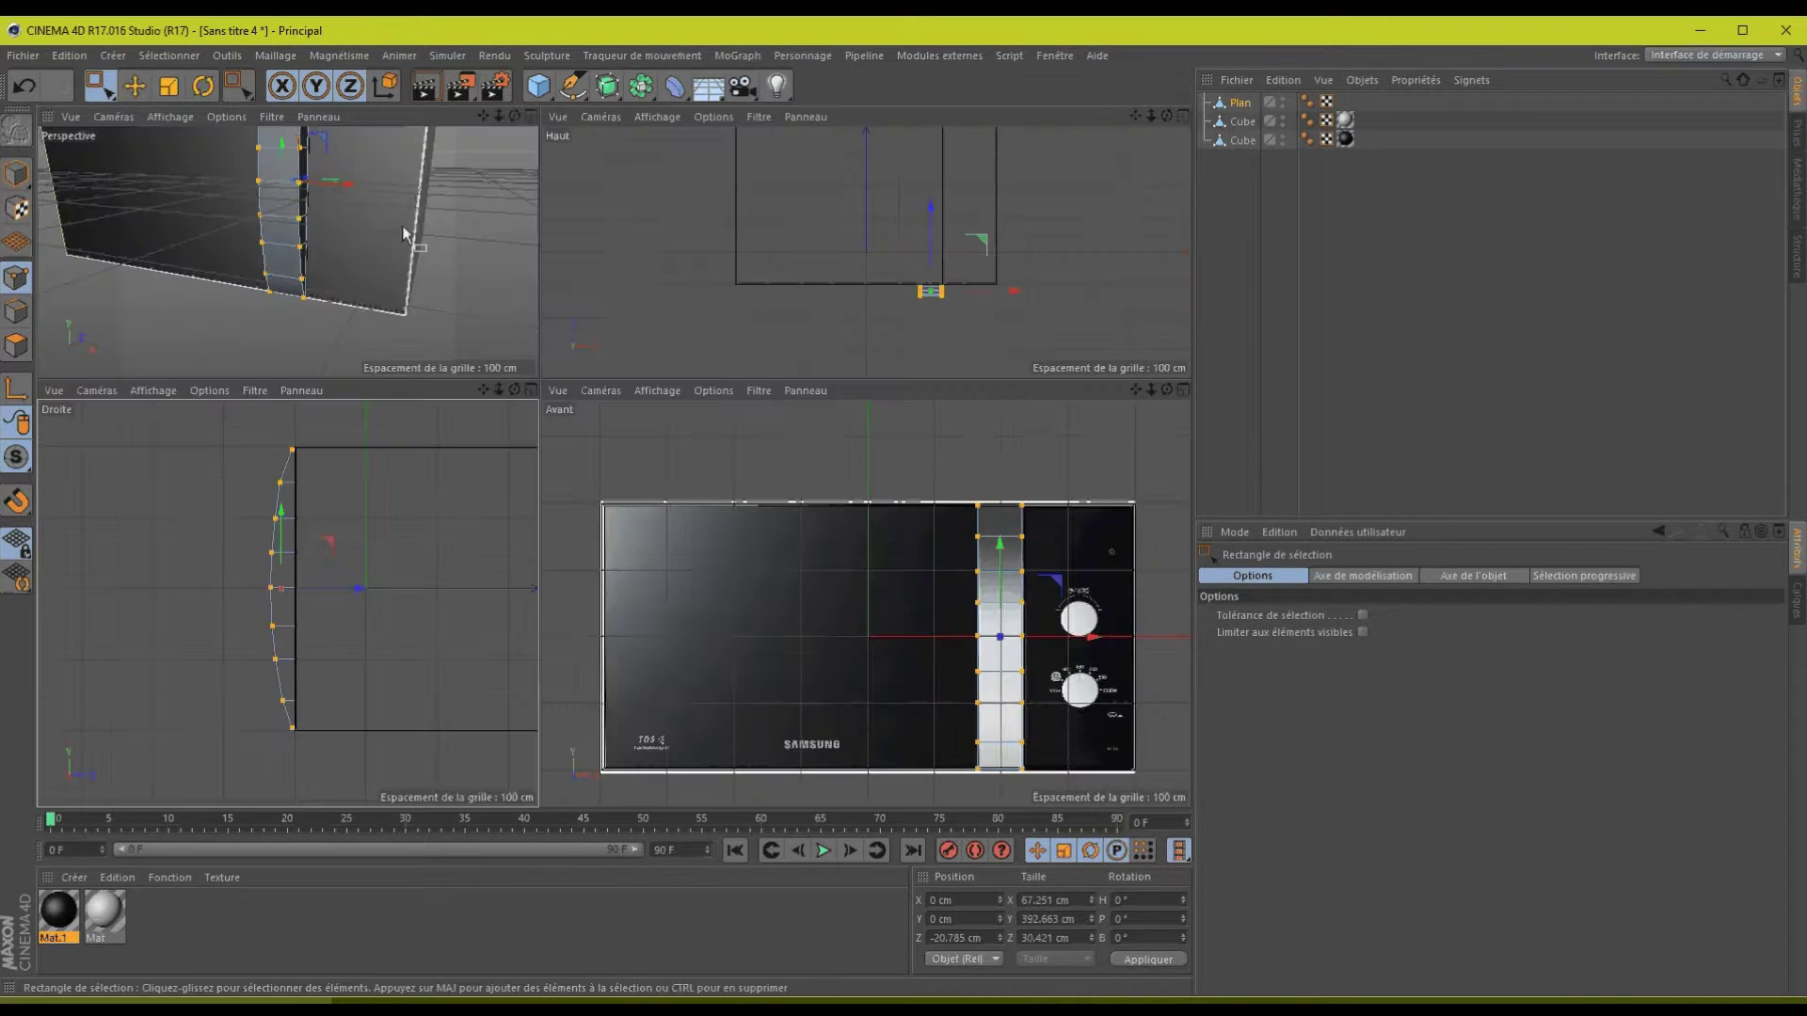
- Hide the microwave's body and front cubes and inspect the isolated handle from several angles in perspective
left_click(531, 118)
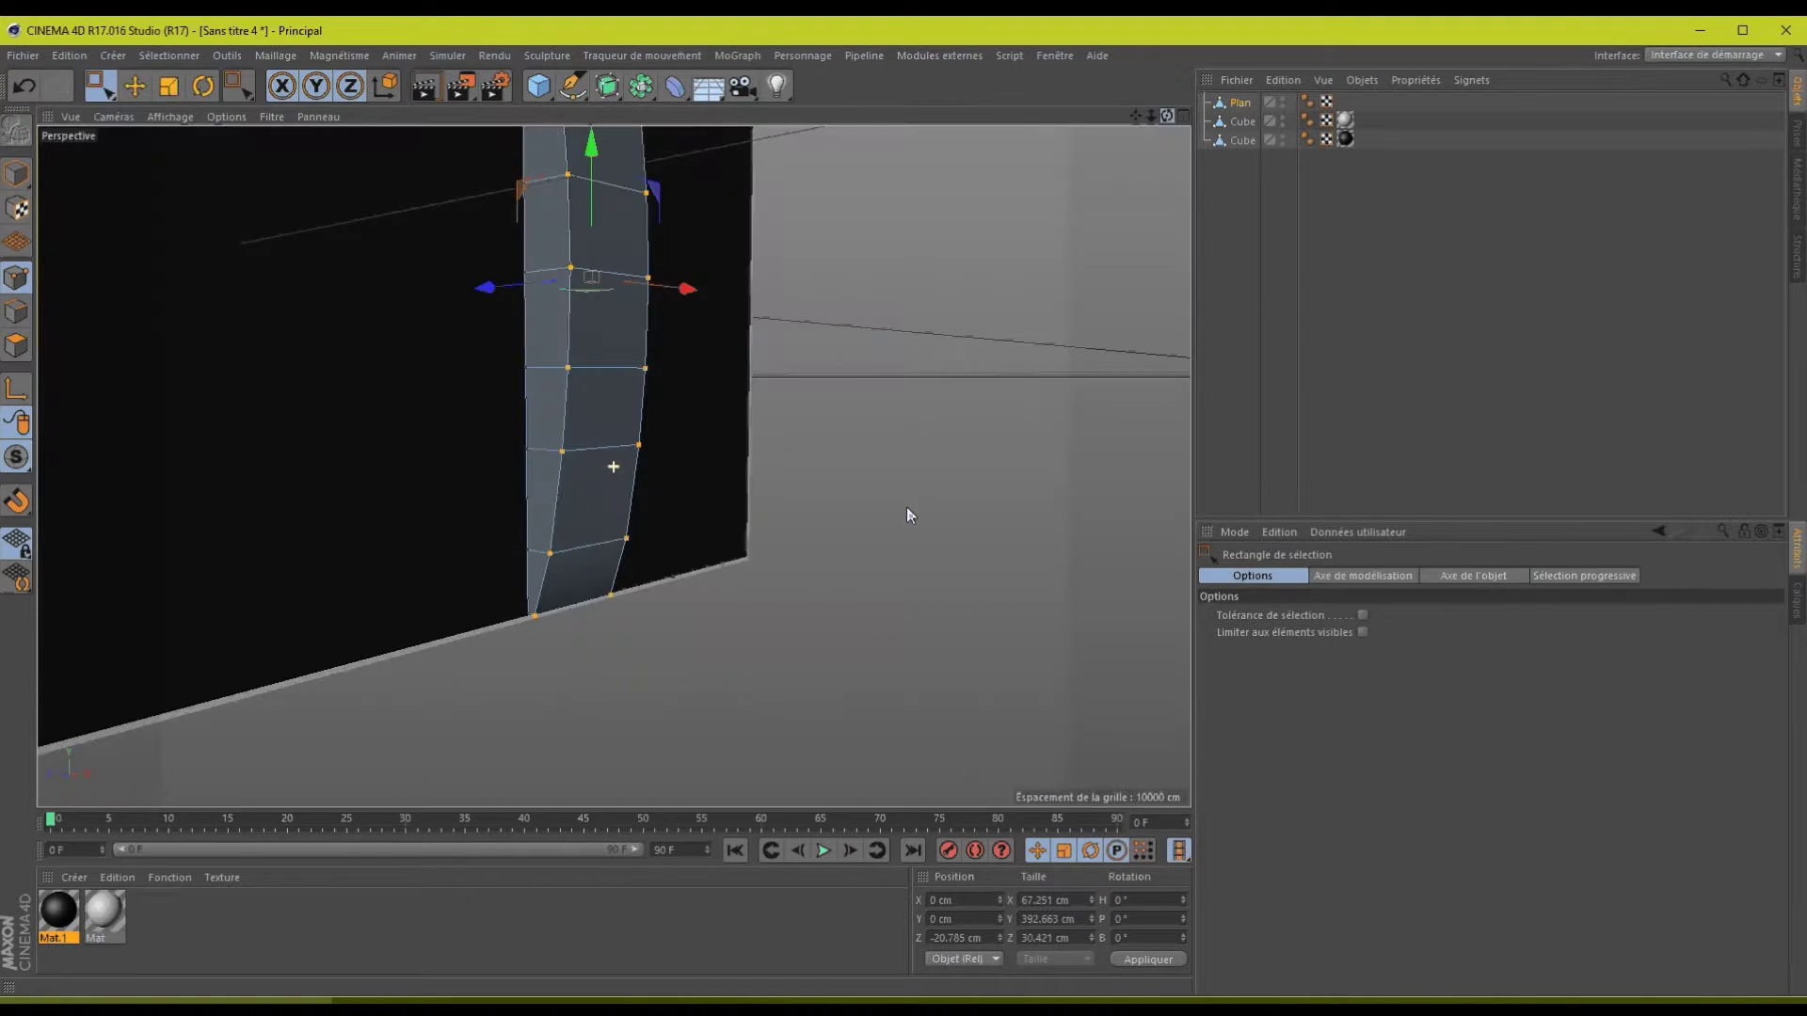
left_click_drag(907, 507, 906, 507)
left_click_drag(1137, 115, 1136, 116)
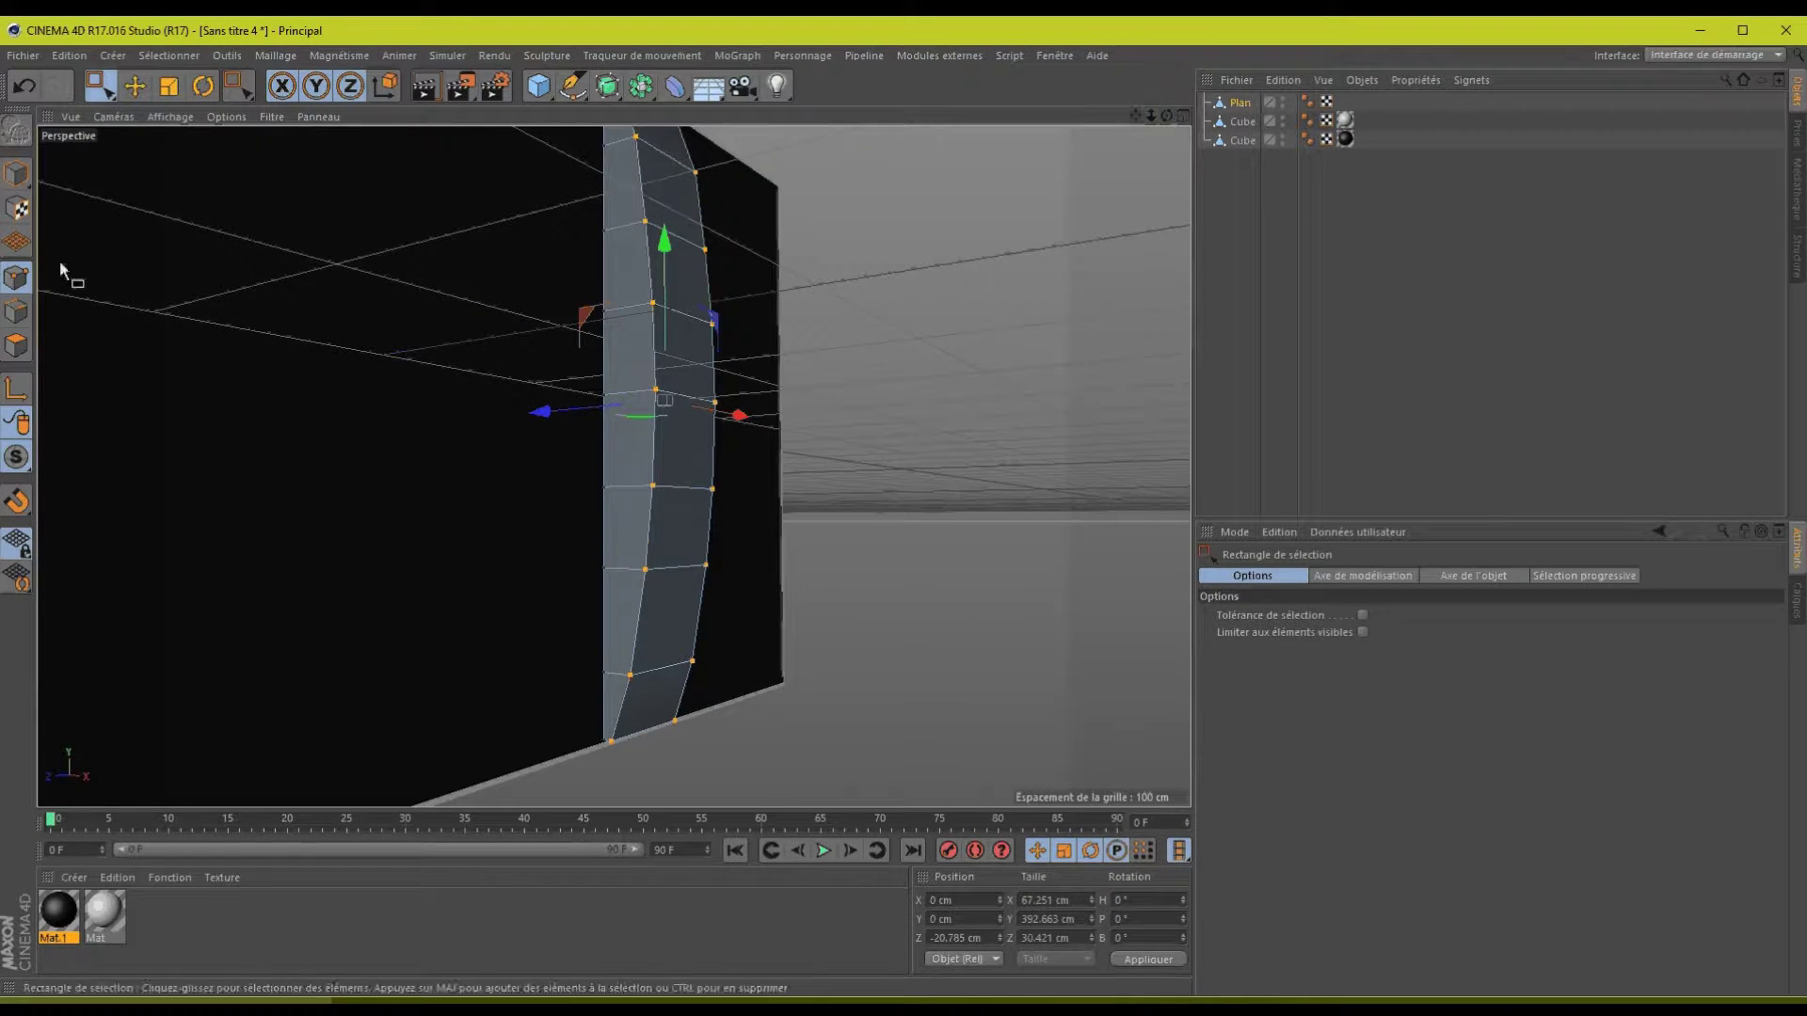
left_click(16, 345)
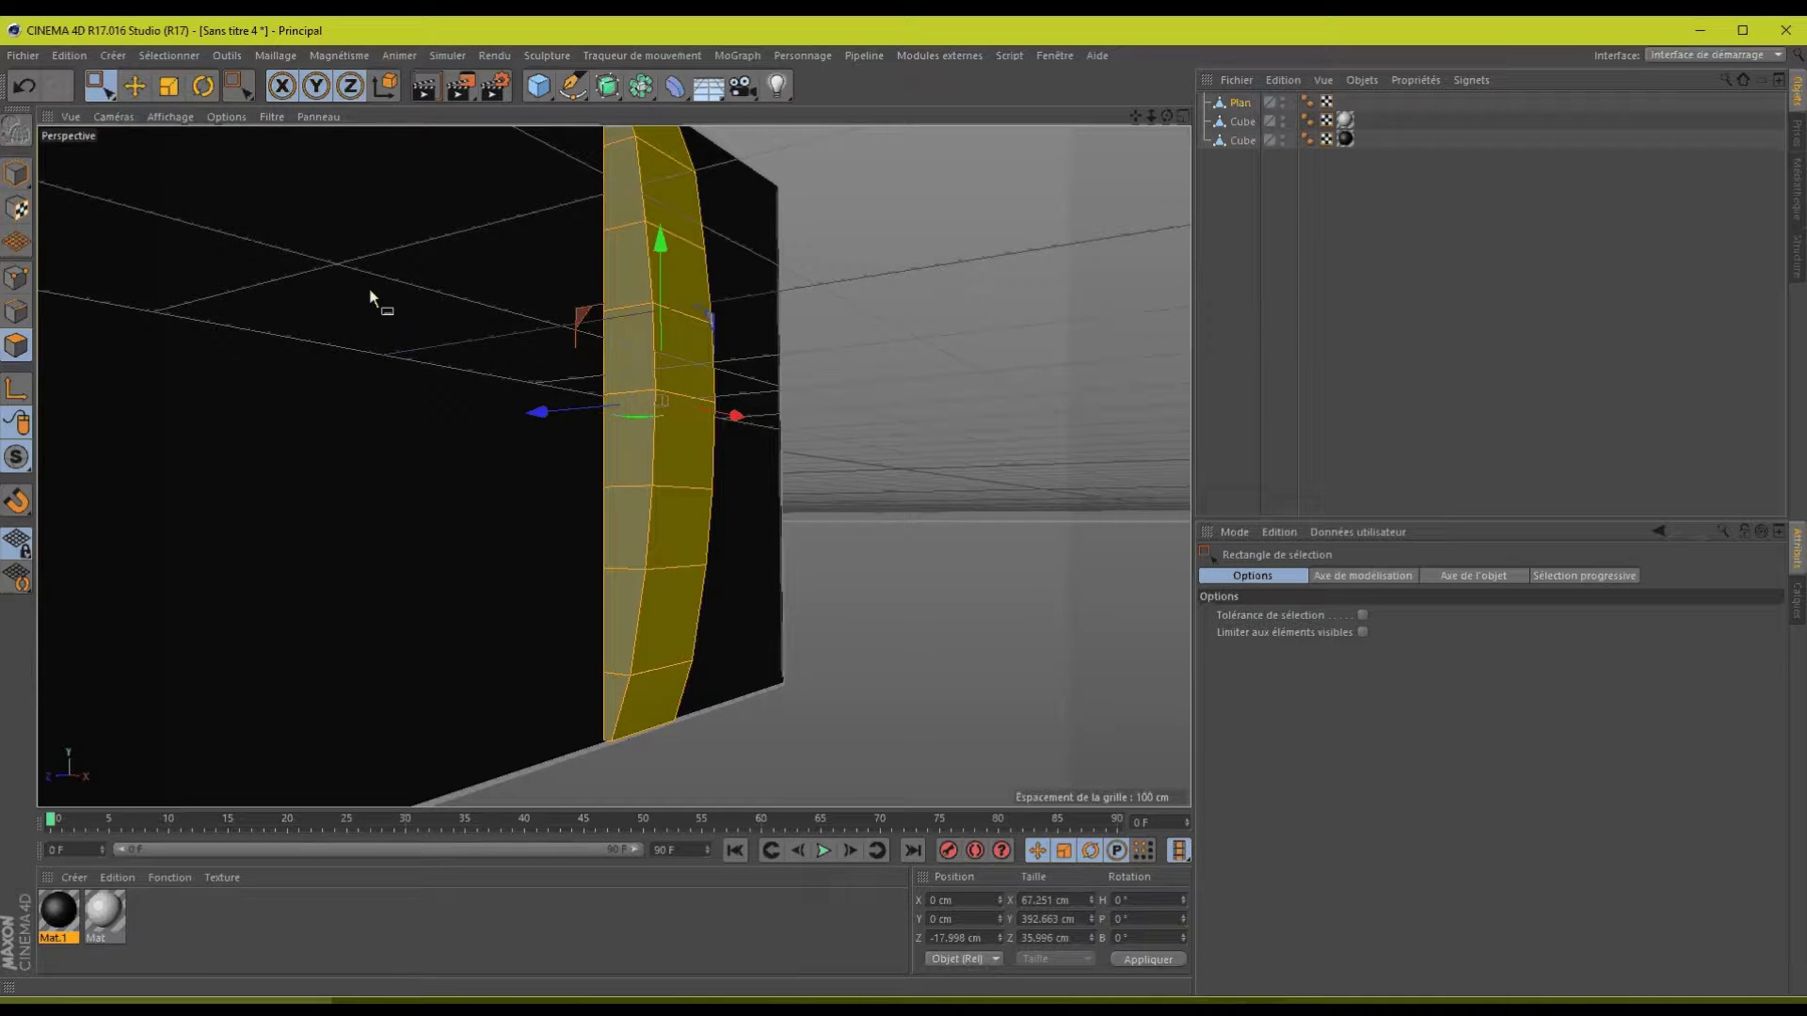
left_click(16, 278)
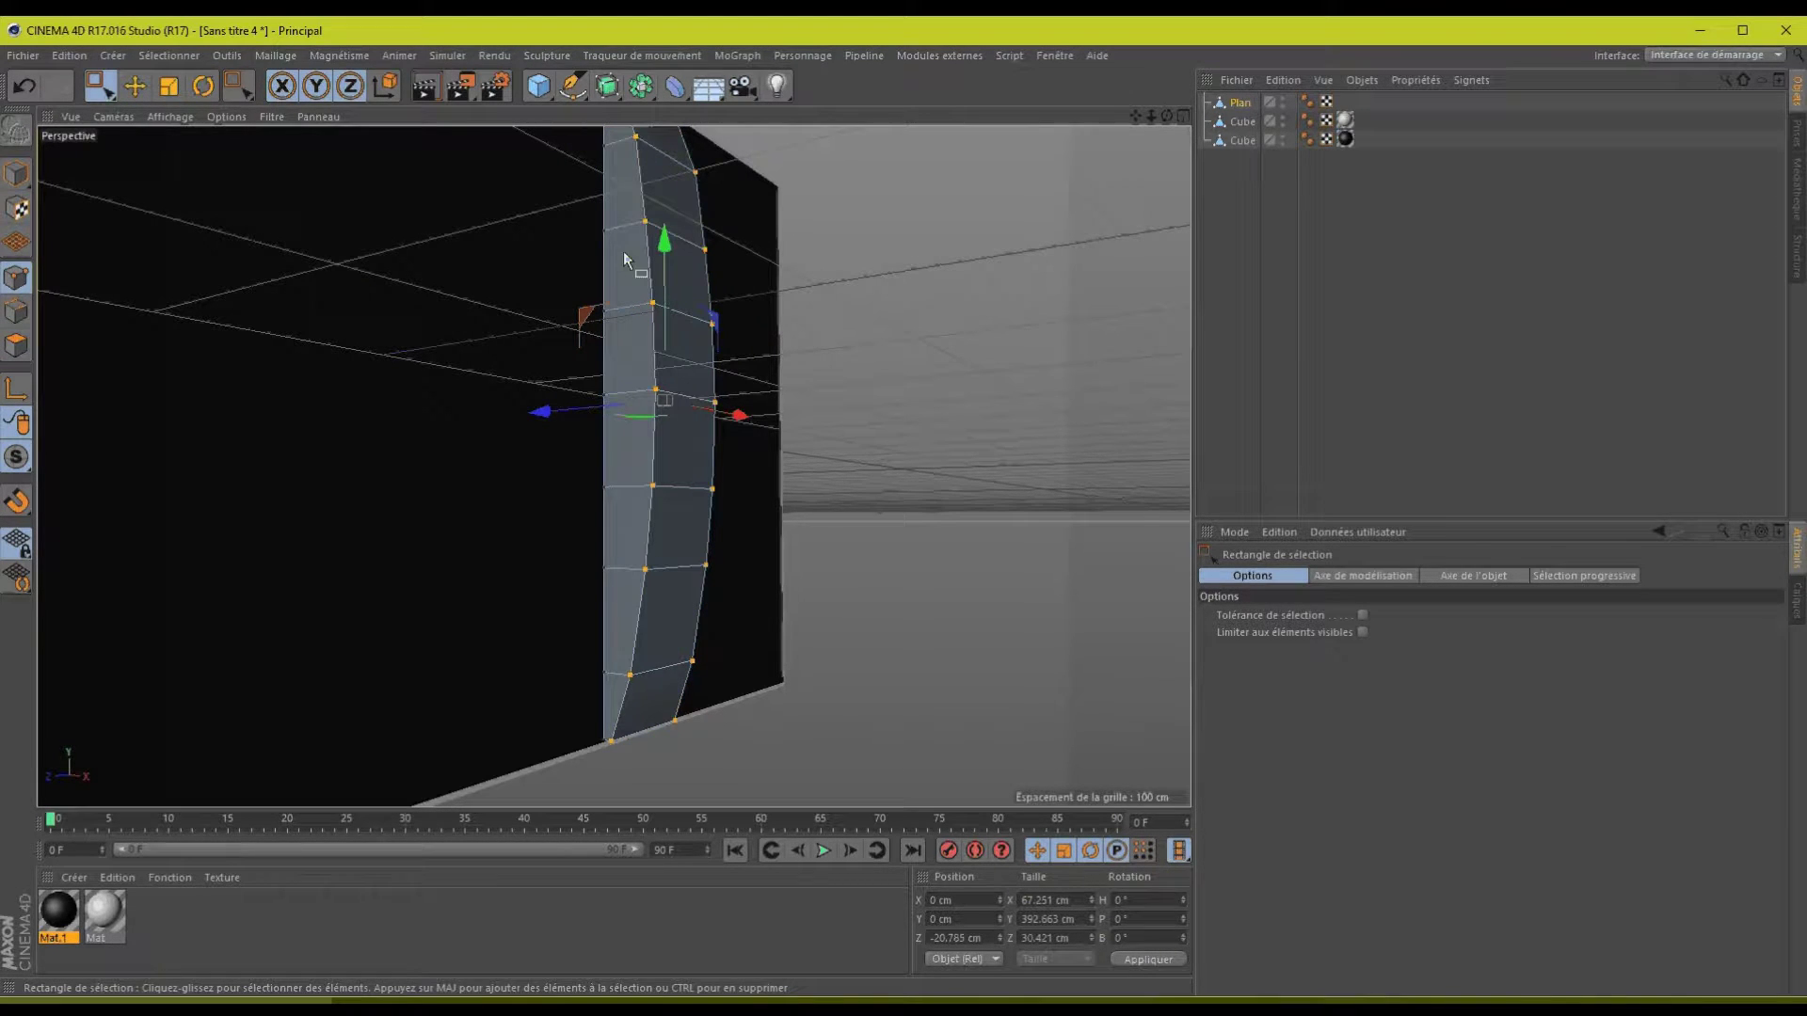
key("9")
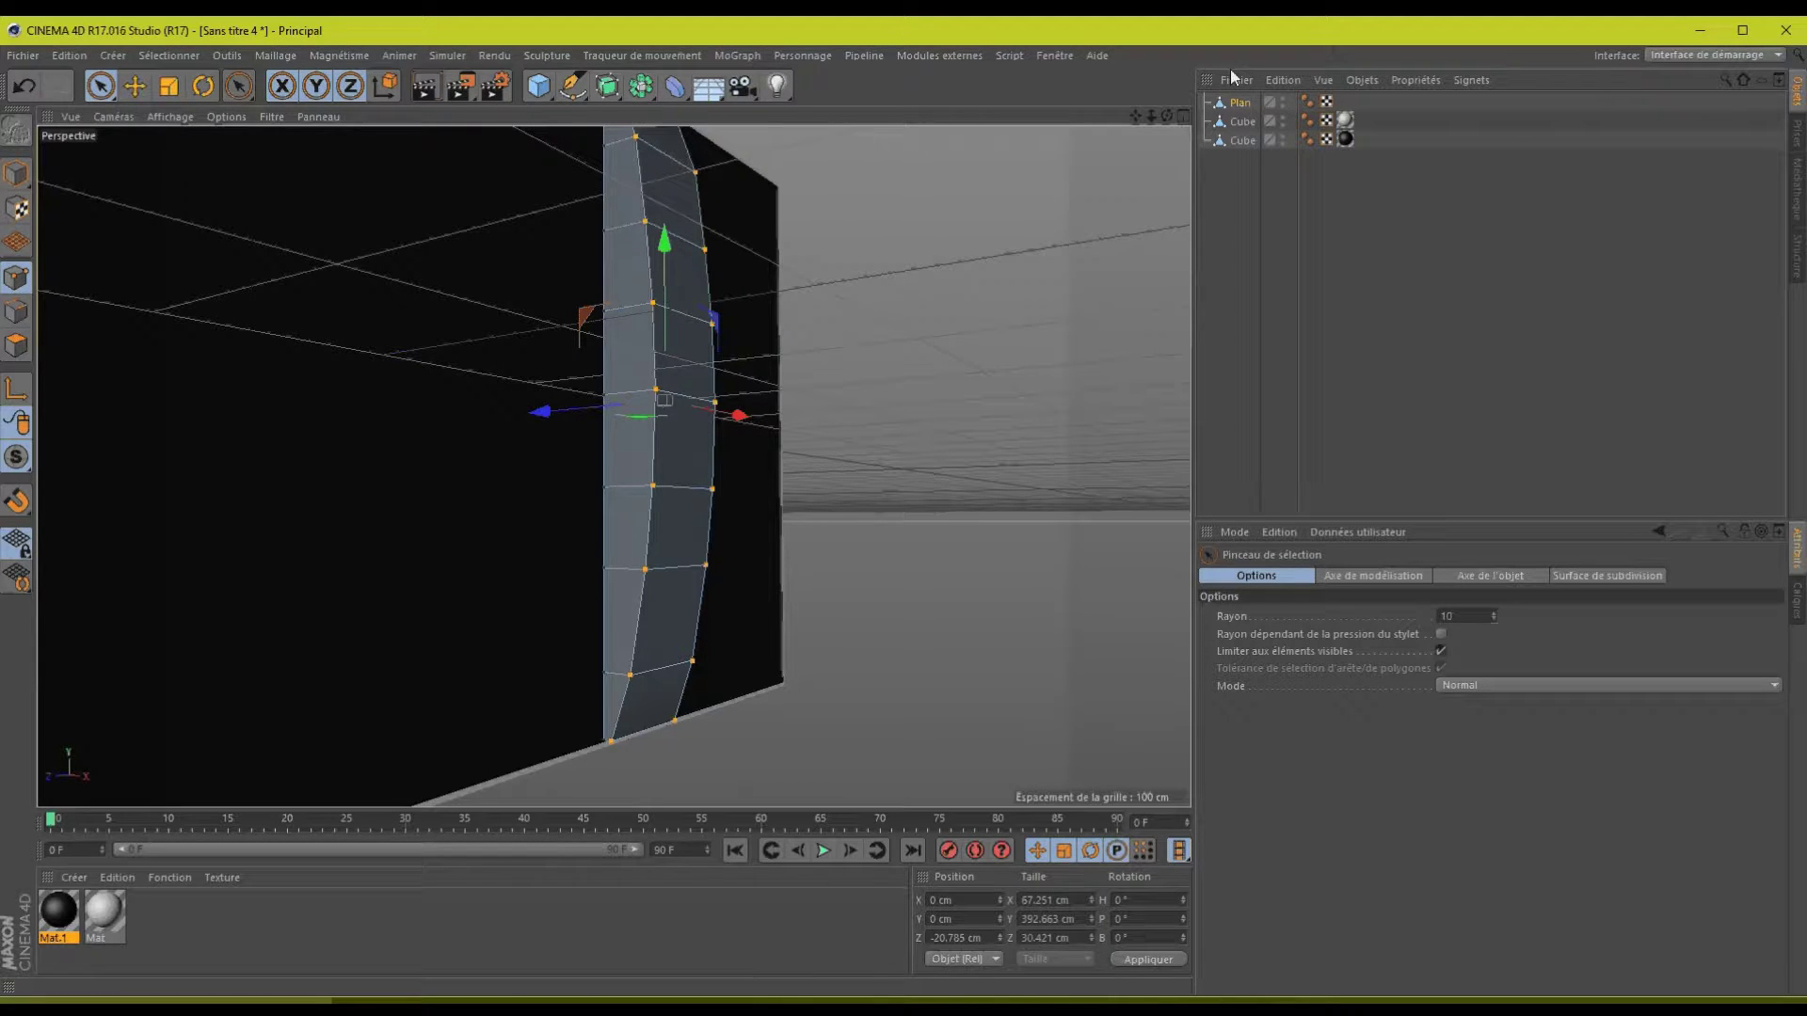
scroll(589, 144, "down", 3)
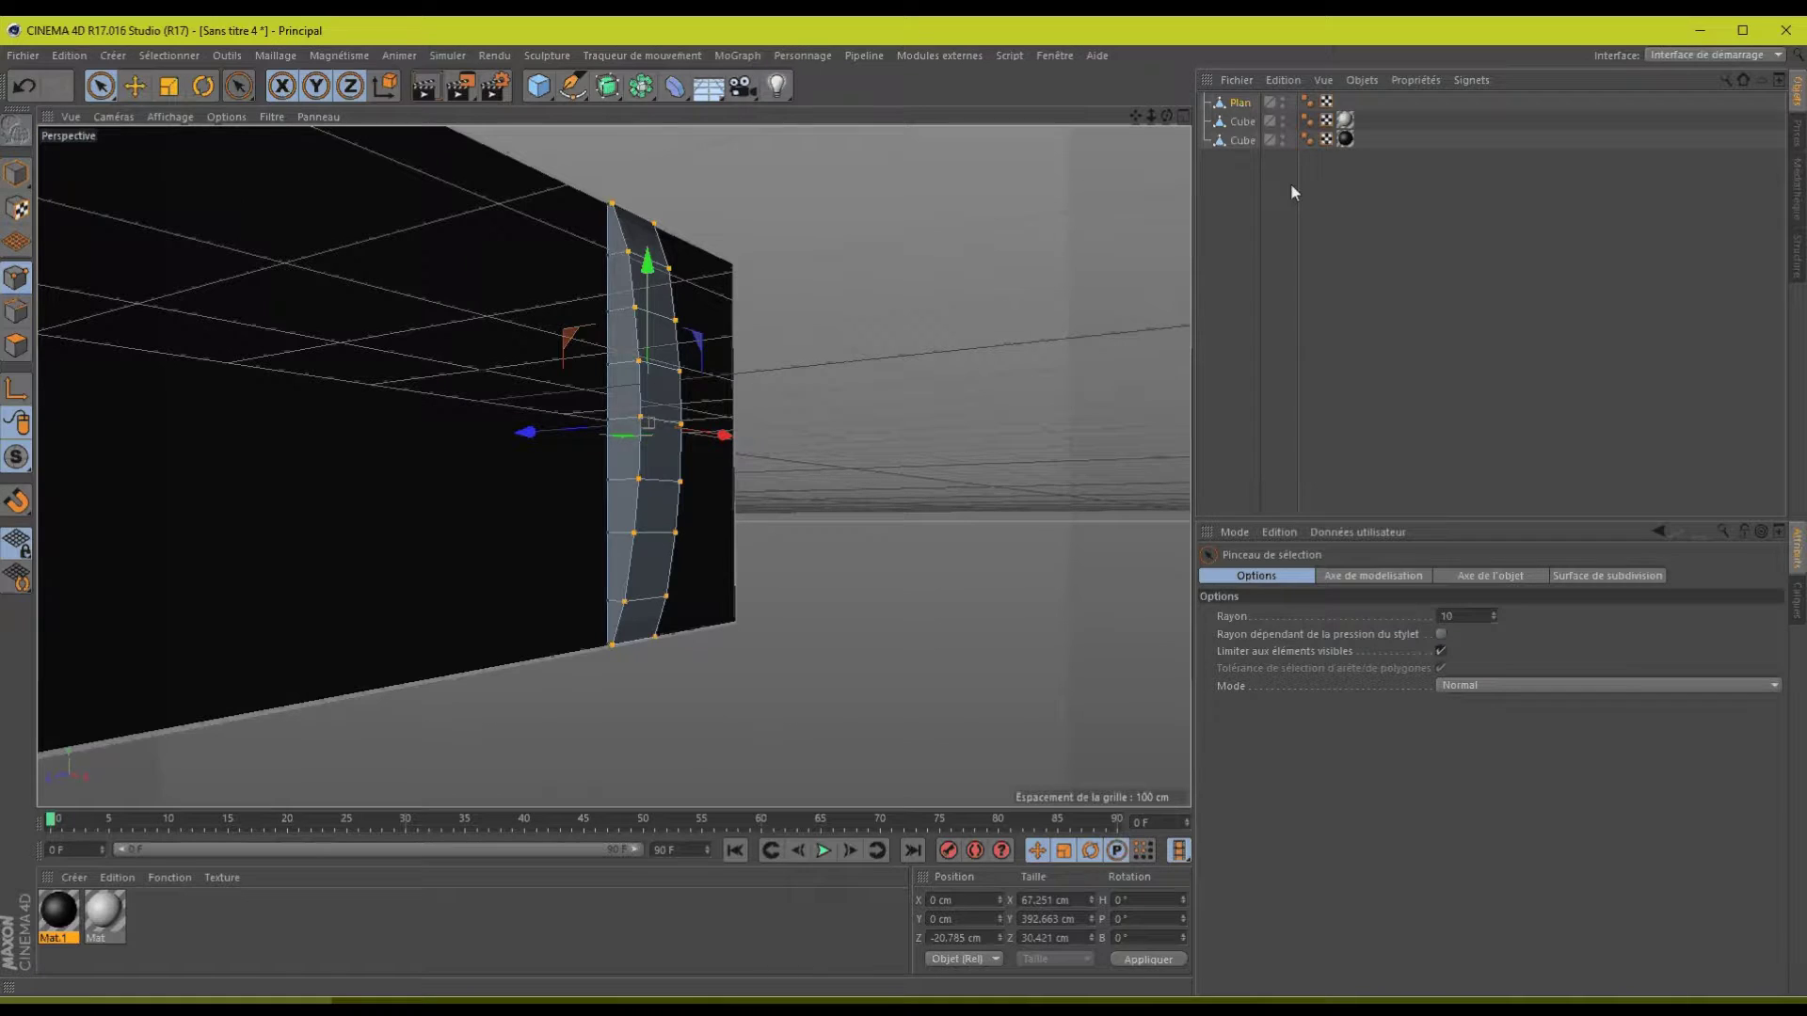
left_click(1283, 136)
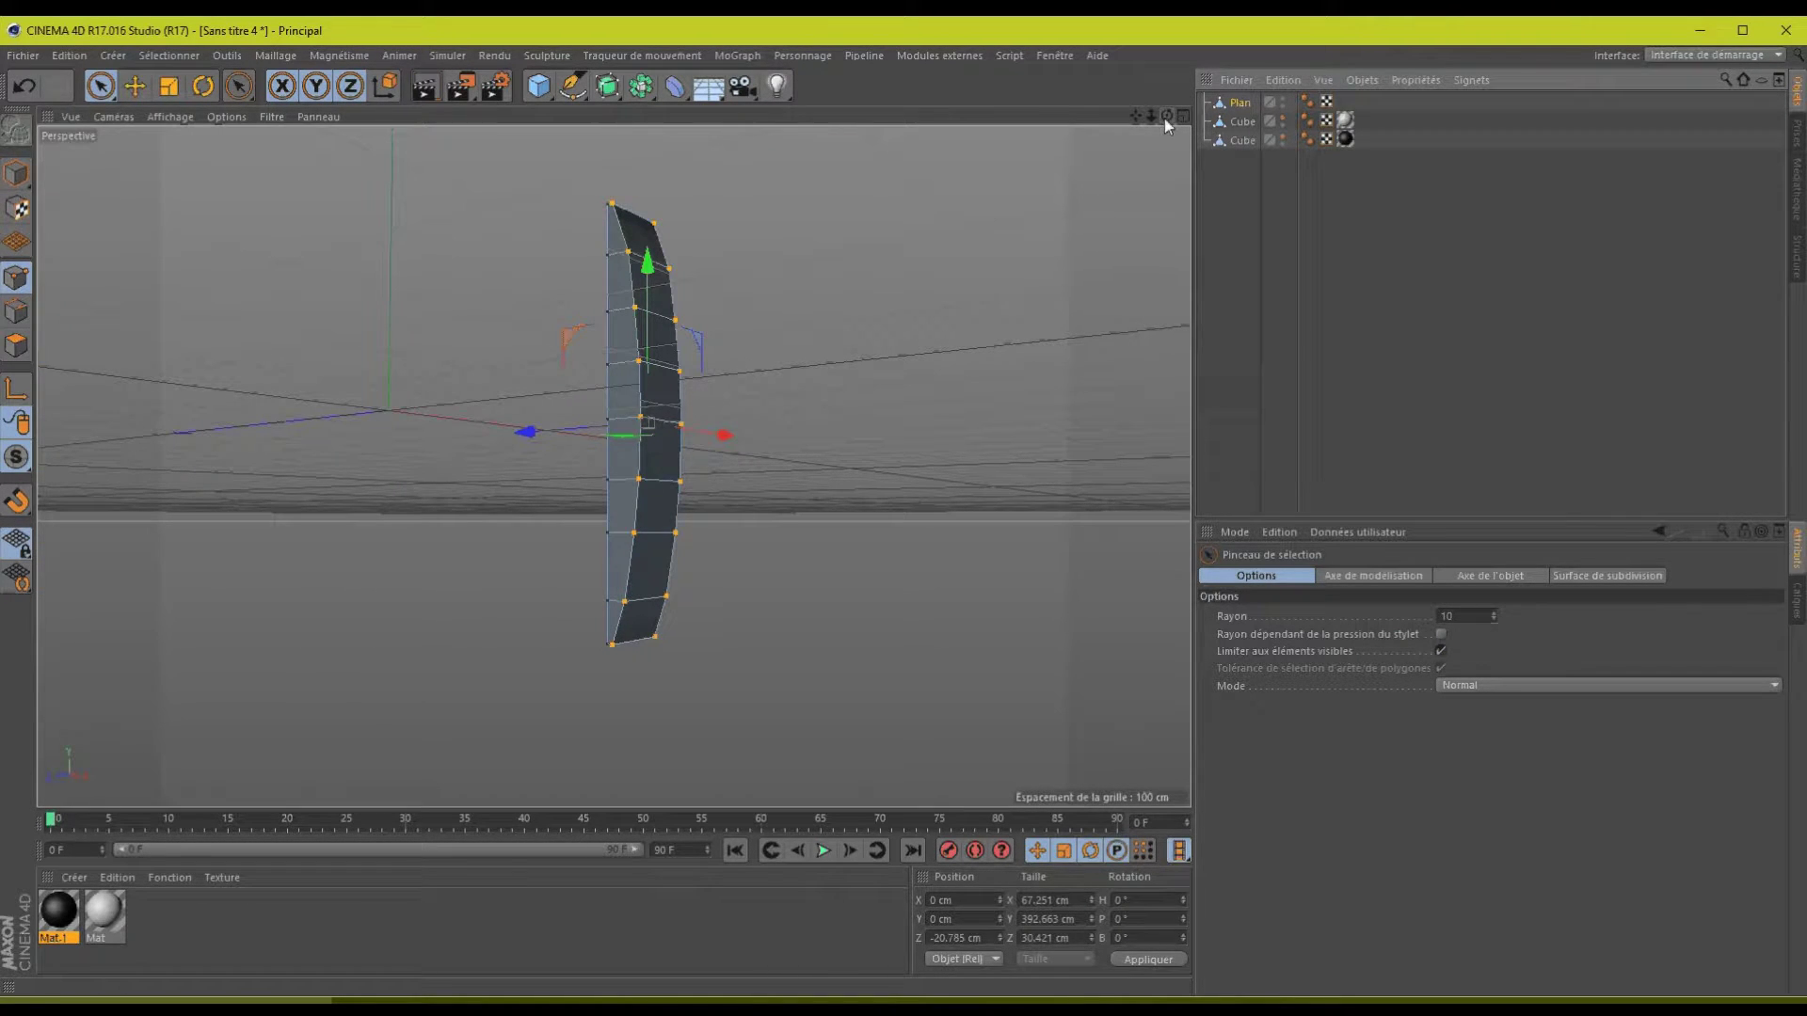
left_click_drag(1165, 118, 607, 235)
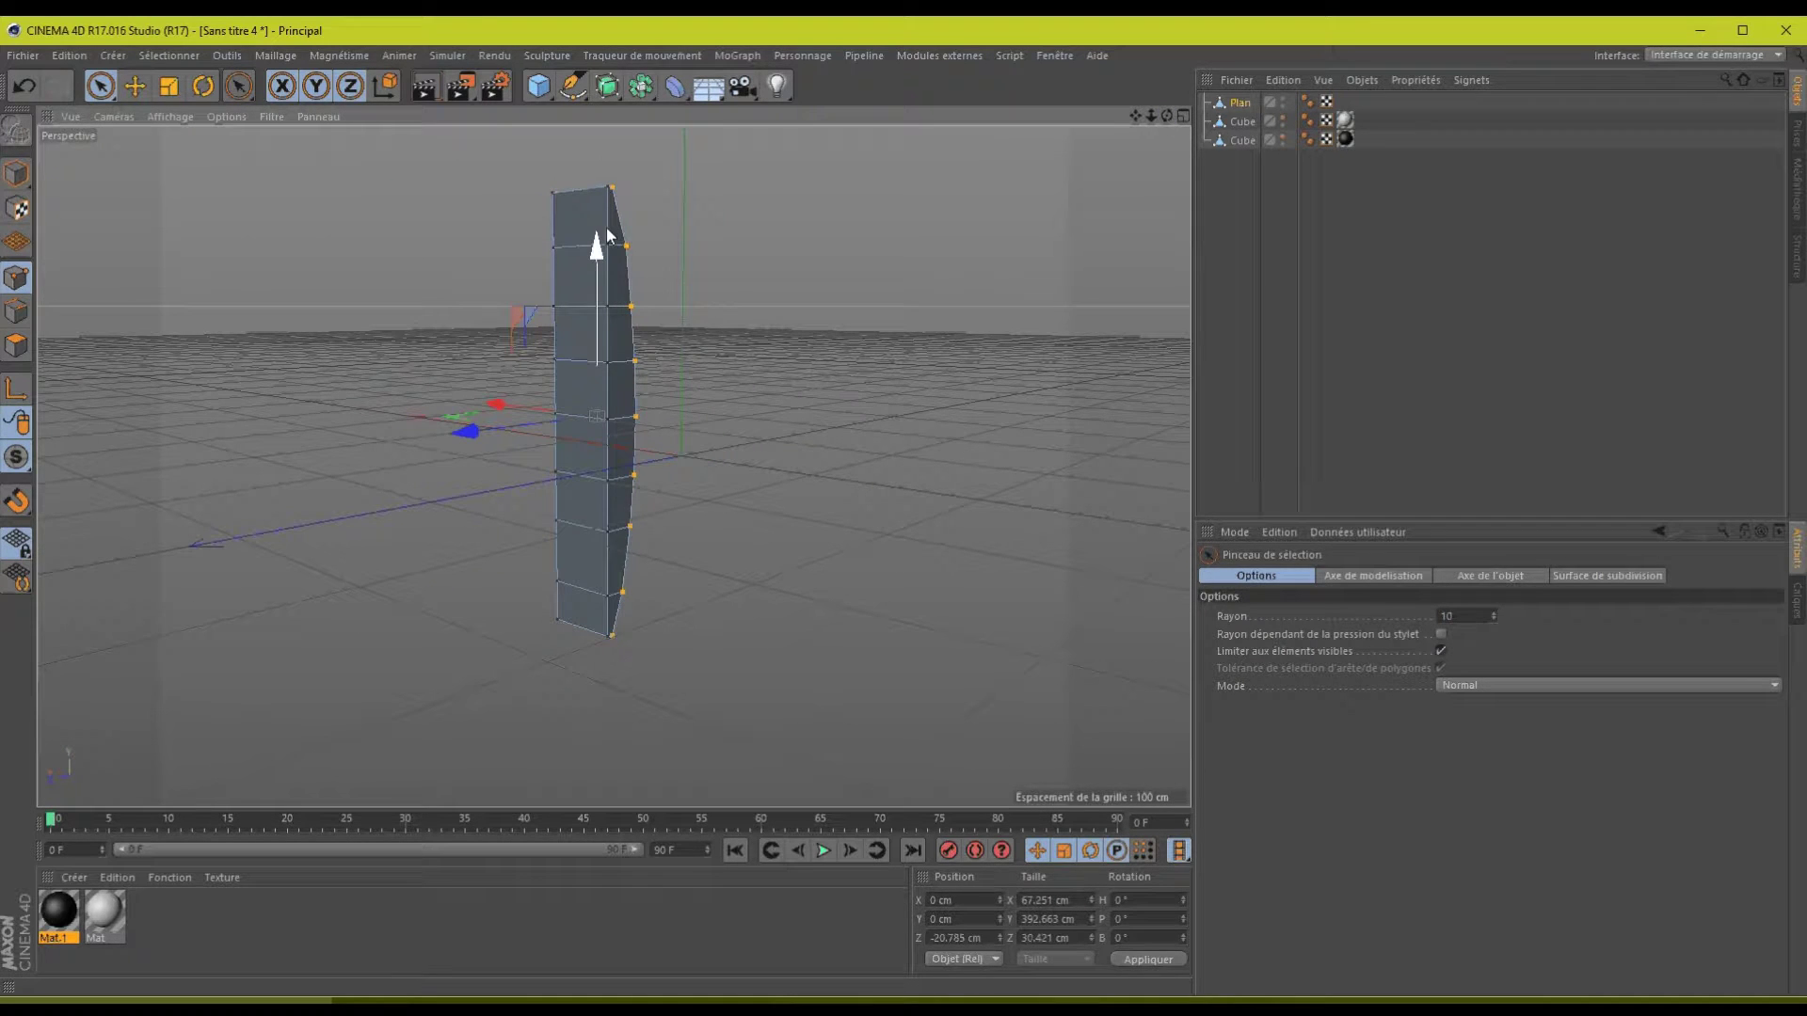
mouse_move(1166, 117)
left_mouse_down()
mouse_move(906, 507)
mouse_move(1161, 116)
left_mouse_up()
middle_click(950, 483)
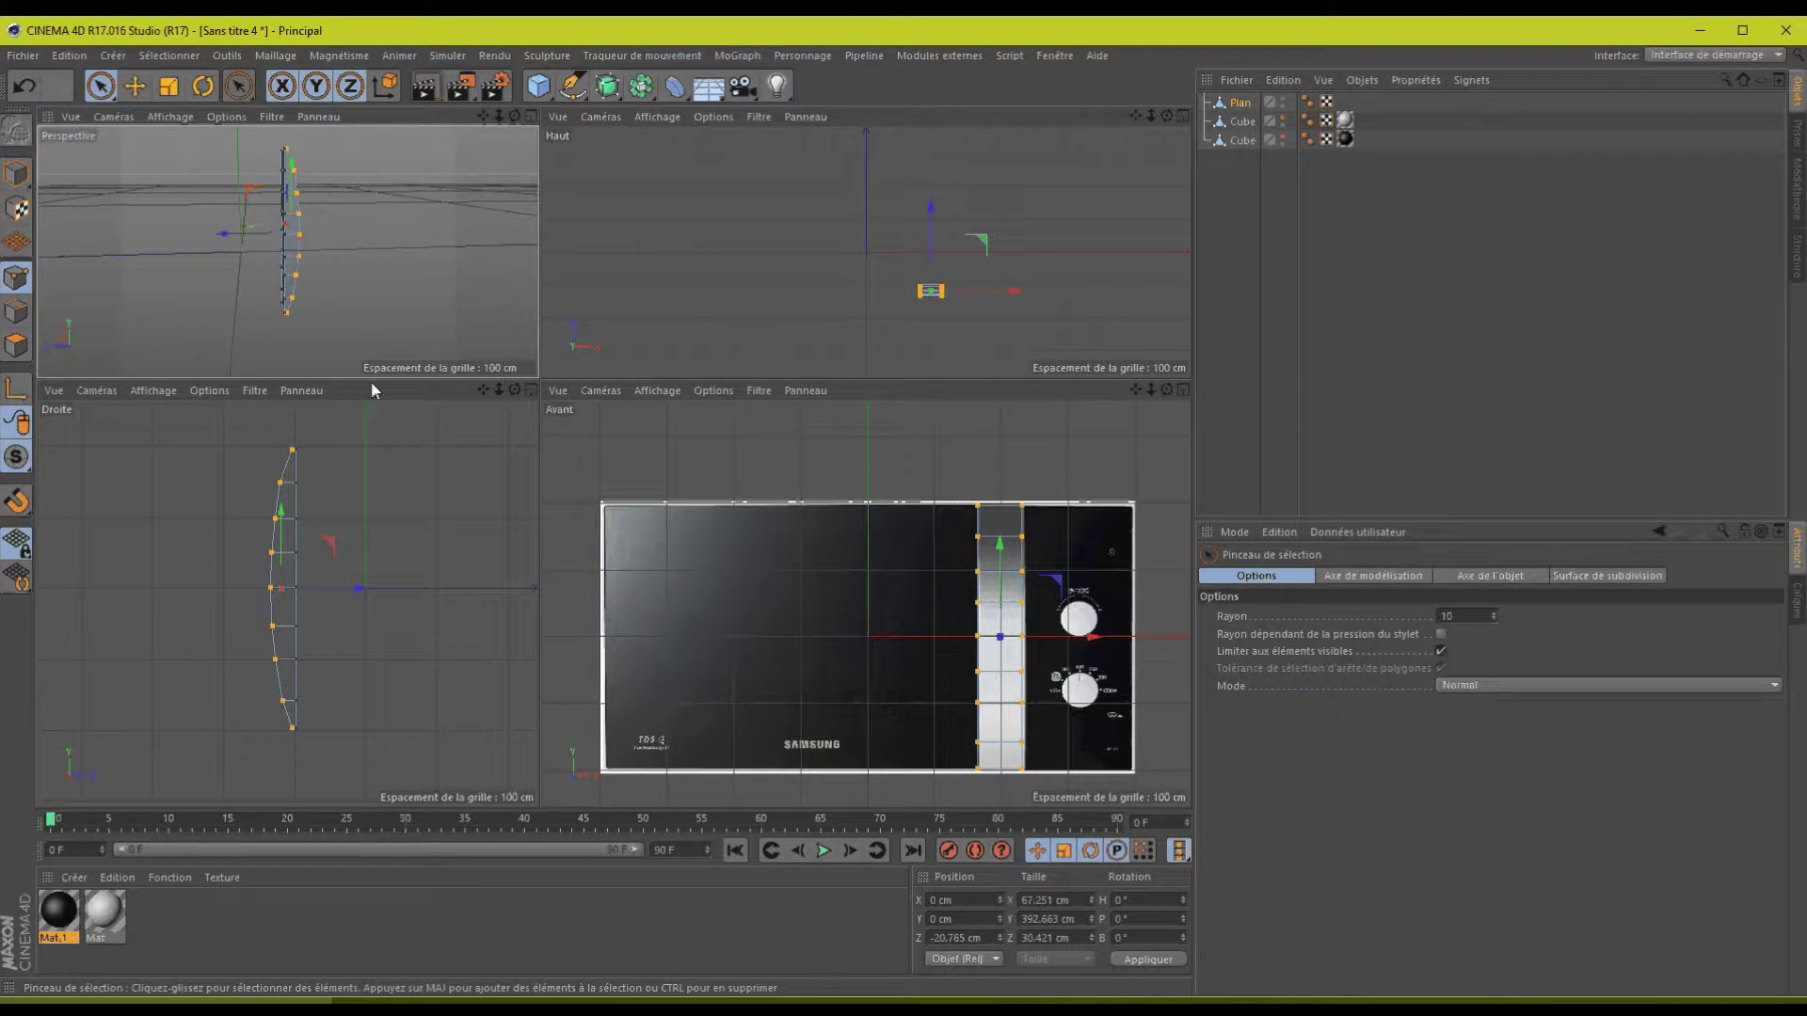
- Rectangle-select the handle's straight row of inner points along the door in the side view and delete them
left_click_drag(101, 85, 226, 141)
left_click_drag(320, 430, 298, 779)
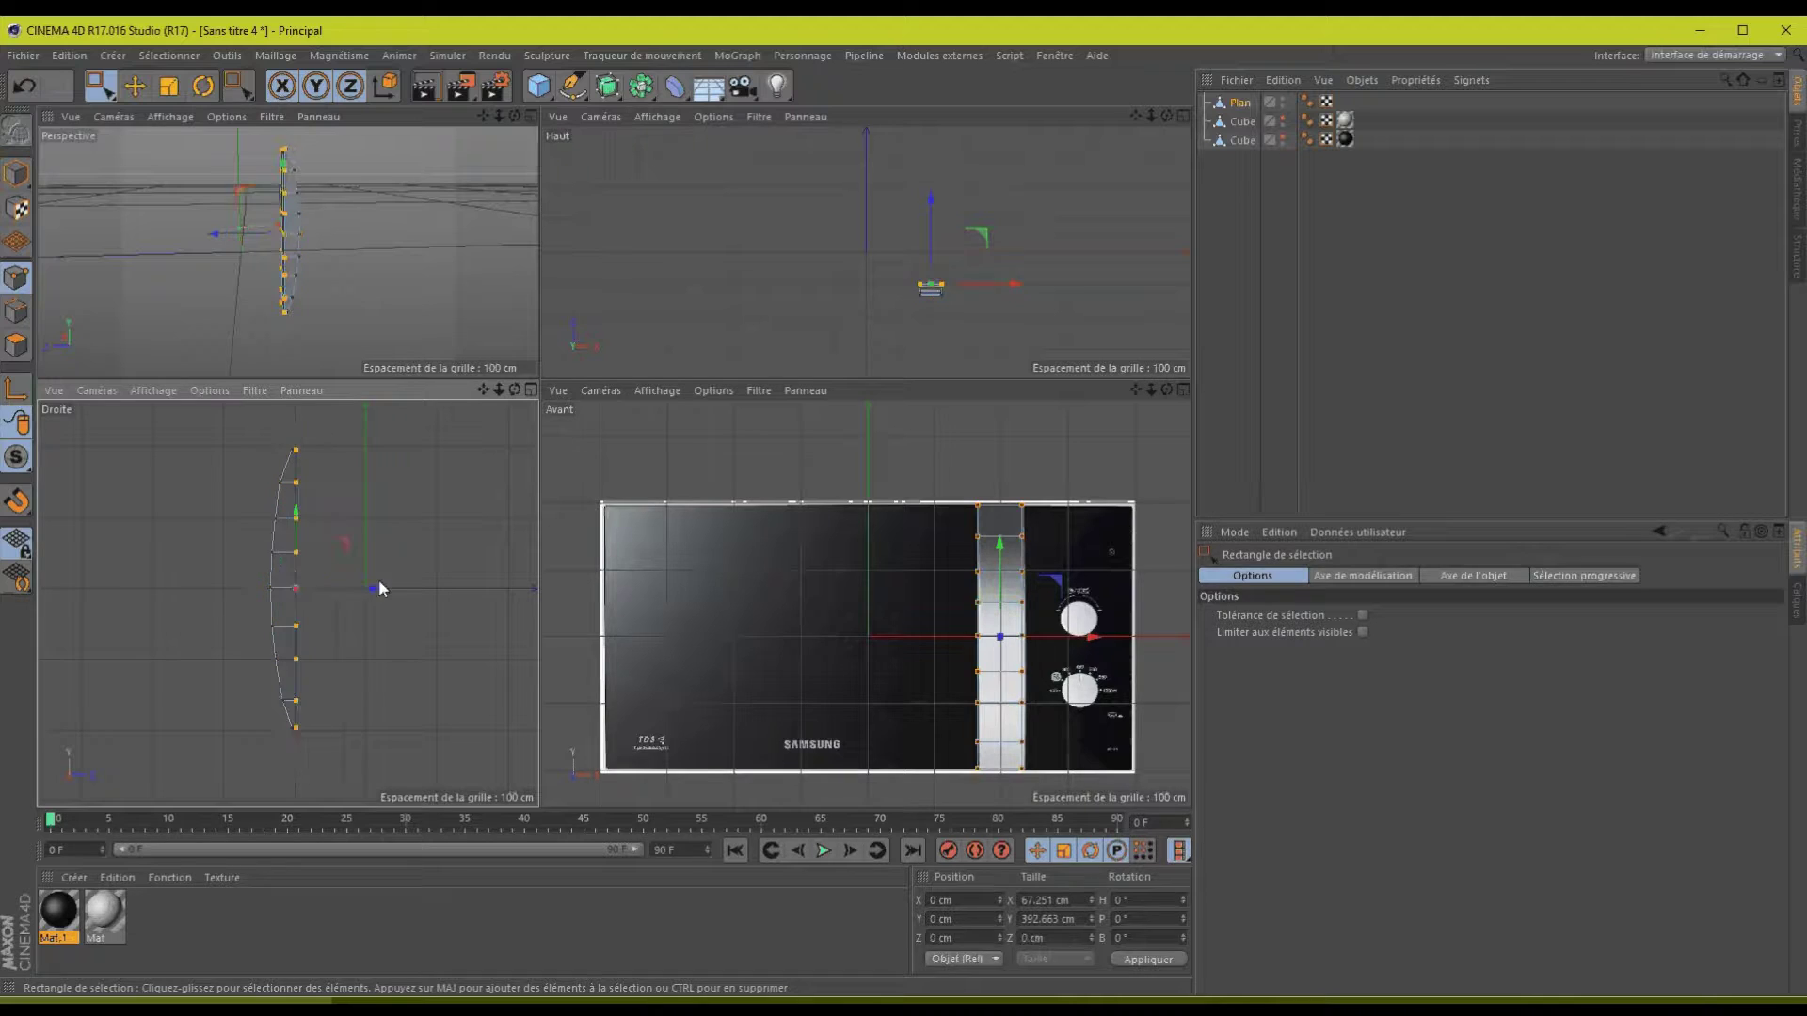
key("Delete")
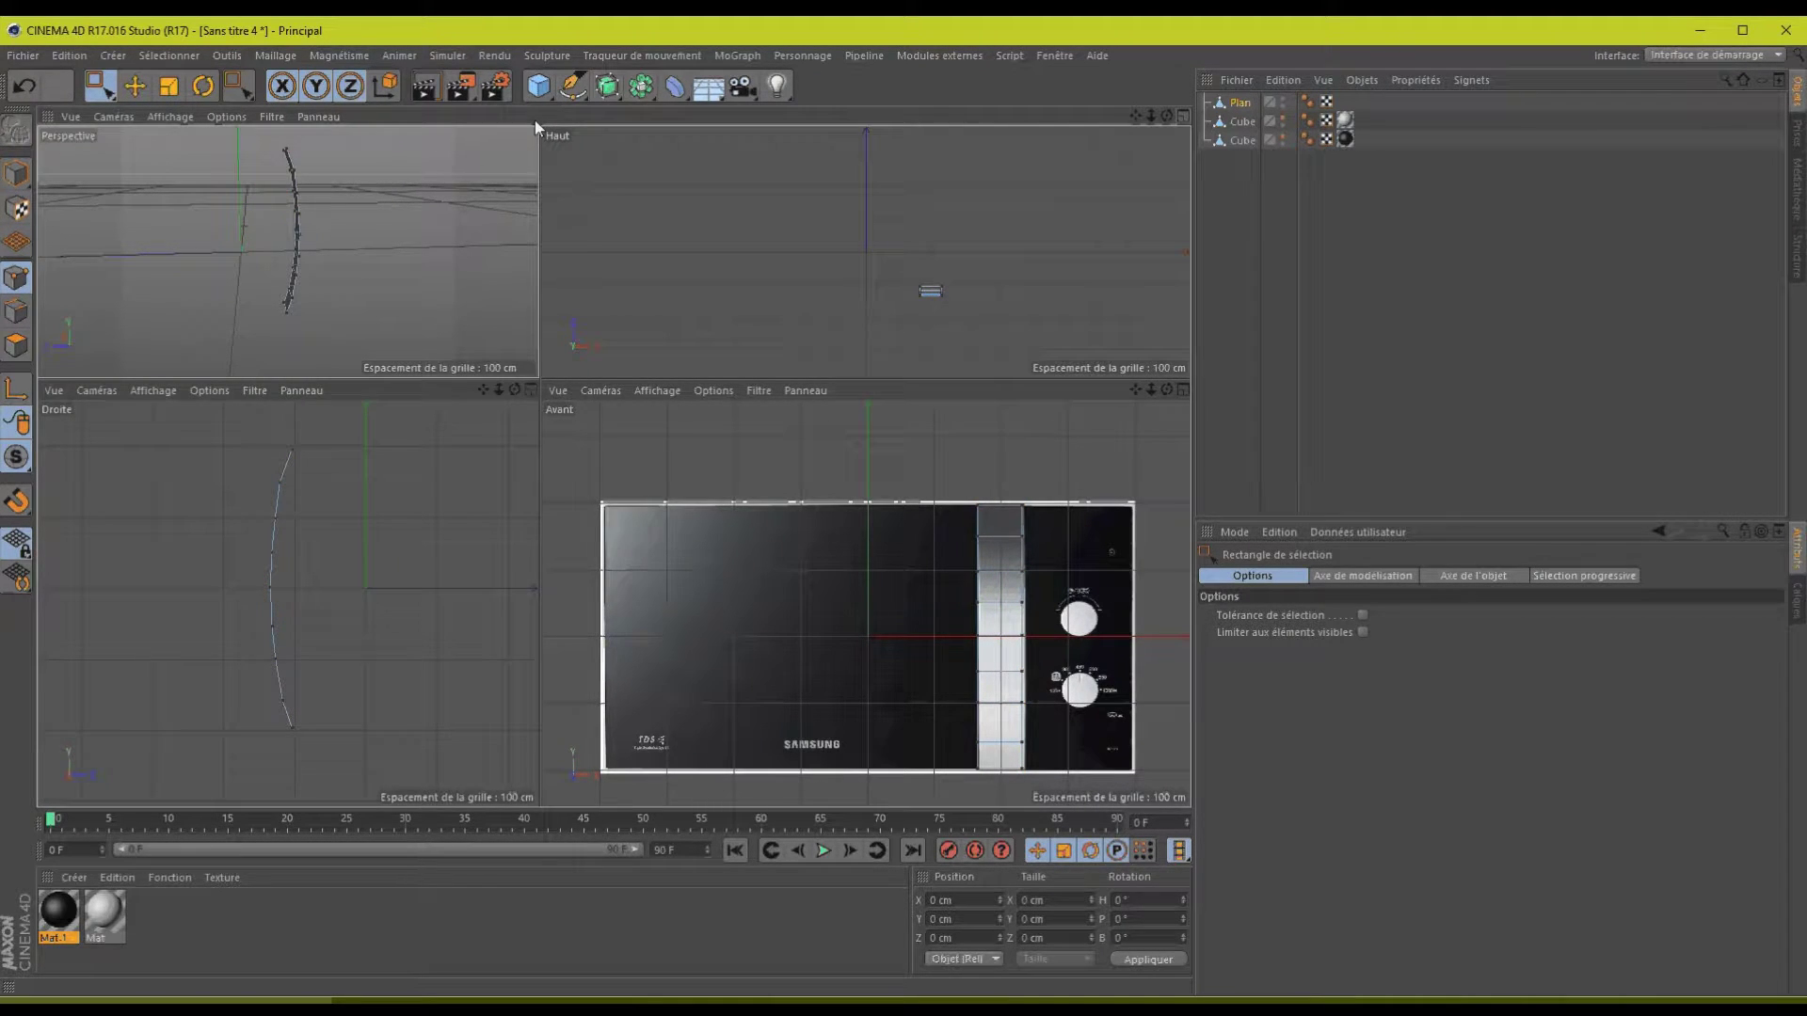
- Select all polygons of the curved handle strip and show the body and front cubes again
left_click(535, 121)
left_click_drag(907, 507, 906, 507, "alt")
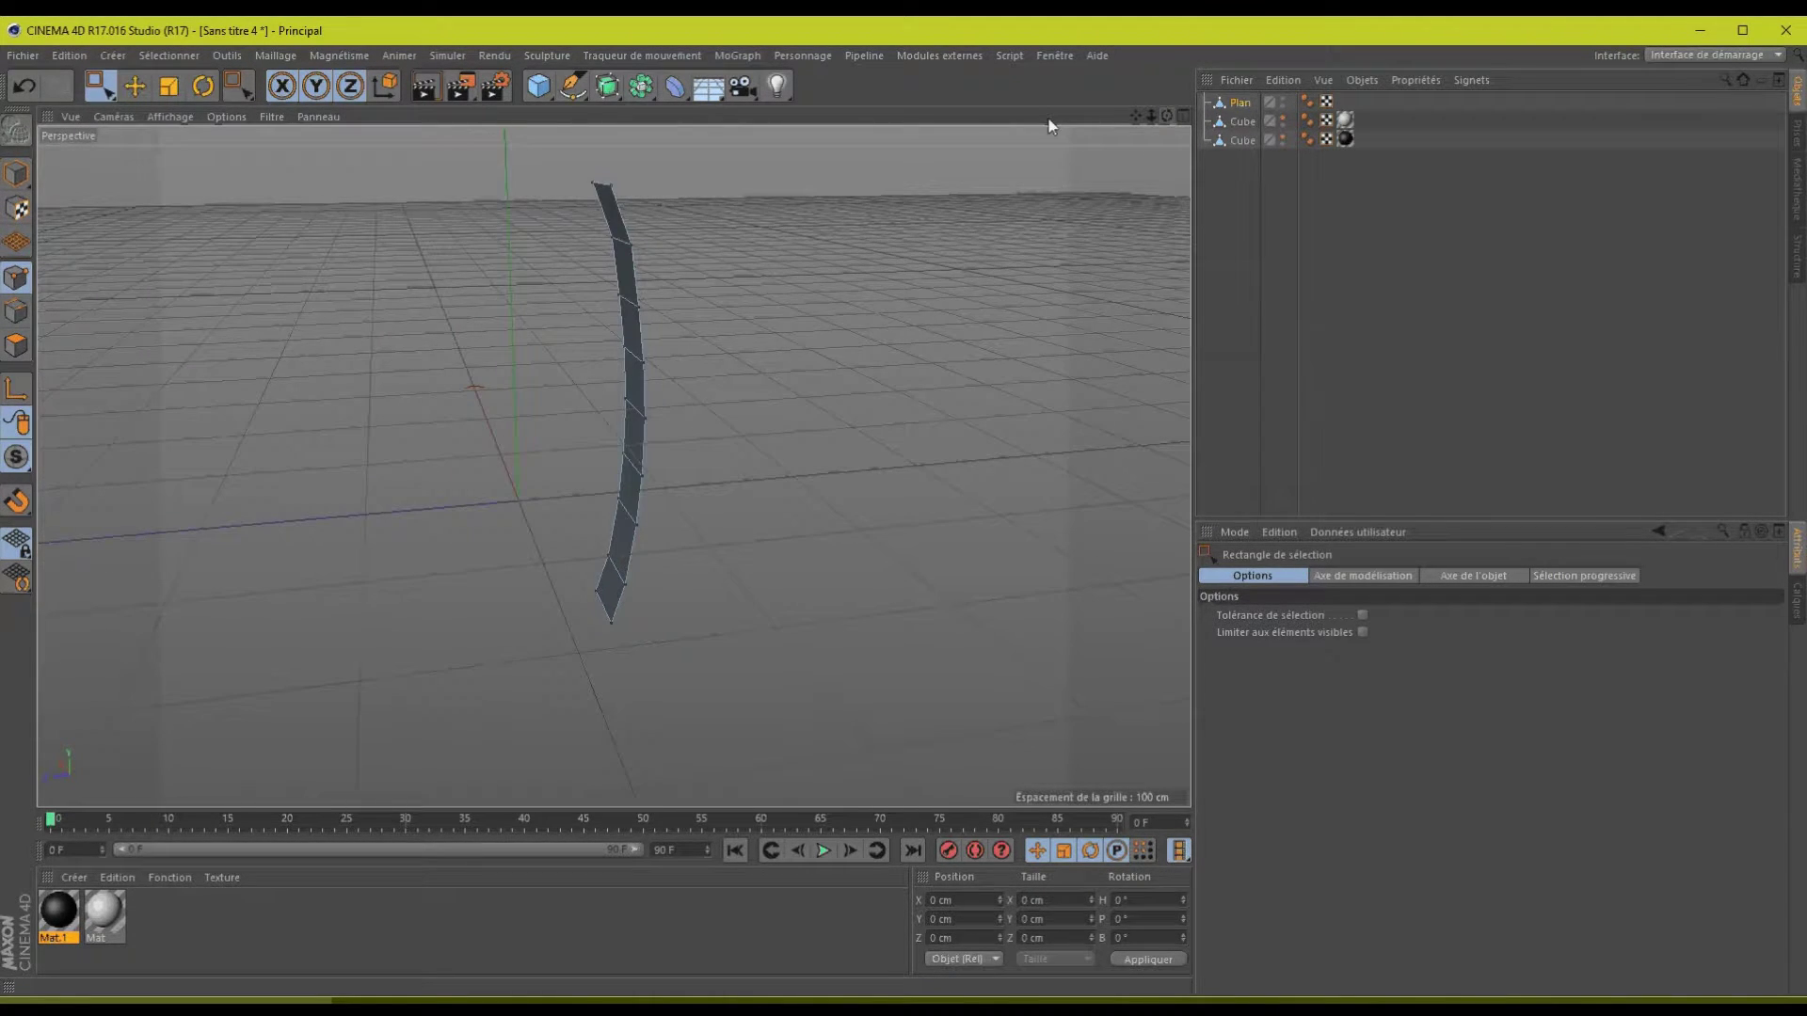
left_click(28, 356)
key("ctrl+a")
left_click_drag(934, 184, 906, 507, "alt")
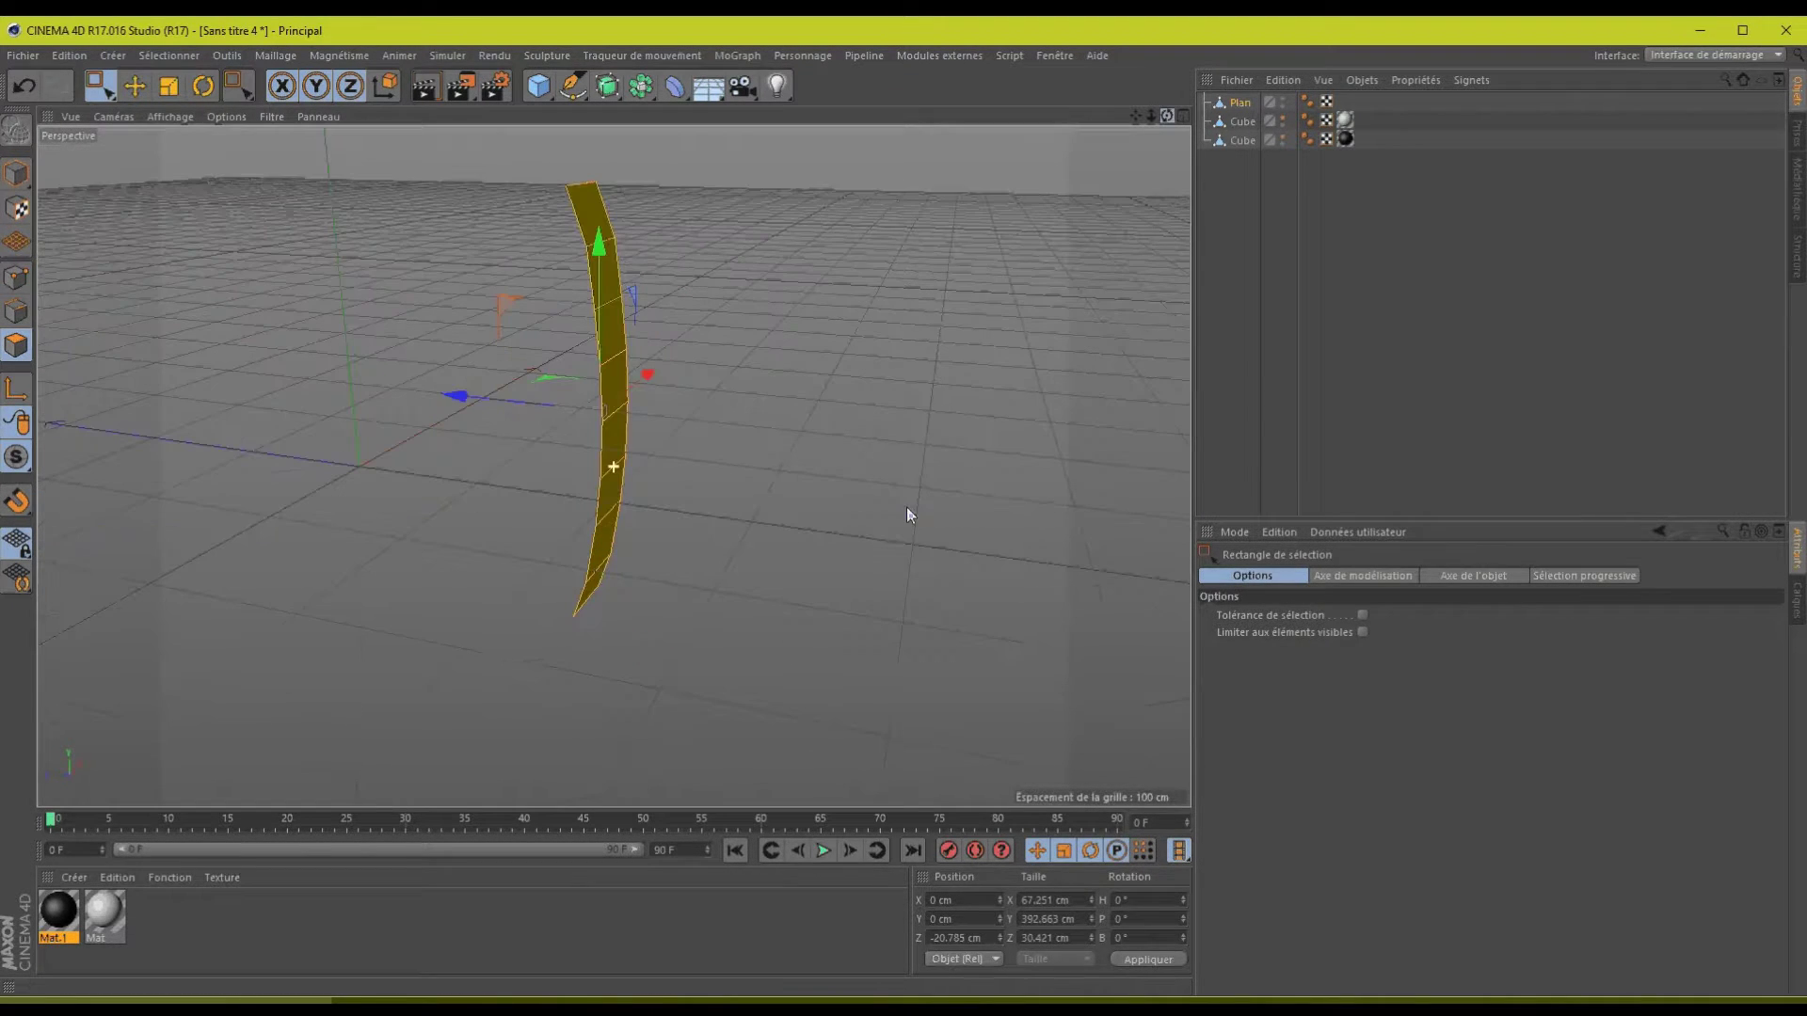
left_click(1284, 137)
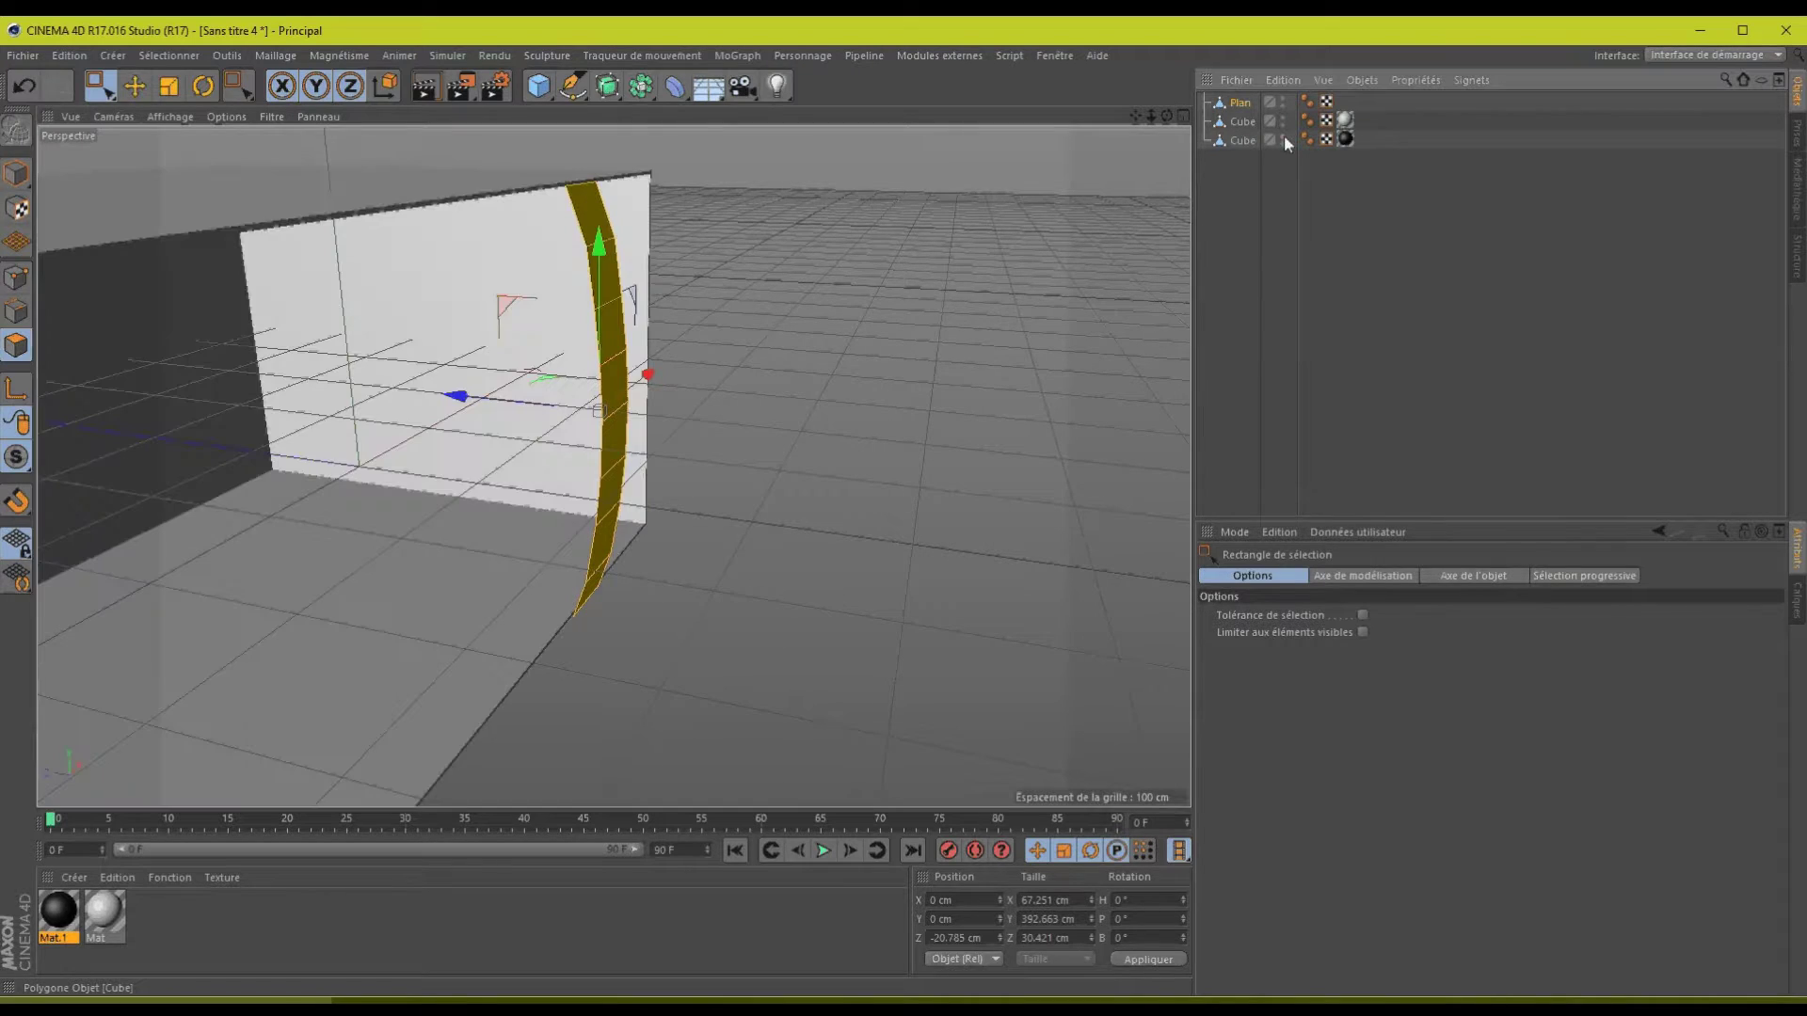
left_click(1284, 137)
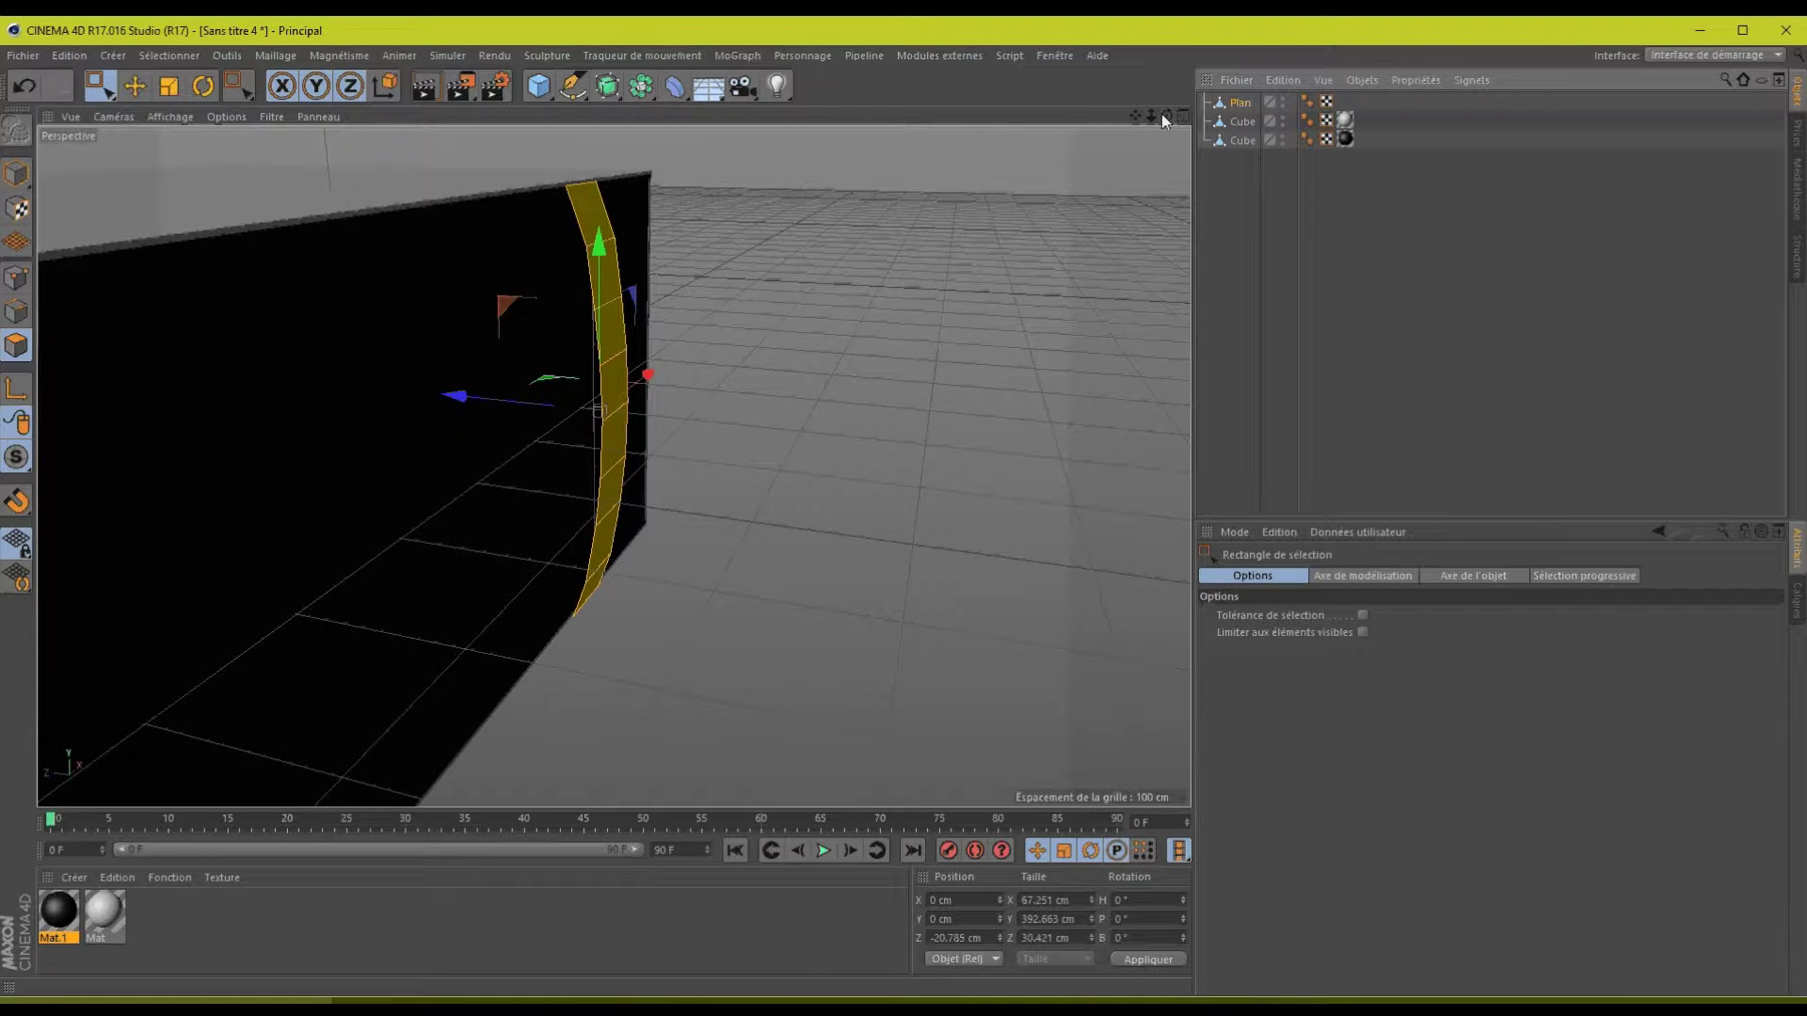
- Start an Extrude on the selected handle polygons and turn off the caps option (Couvercles)
left_click_drag(1161, 115, 937, 268)
right_click(937, 268)
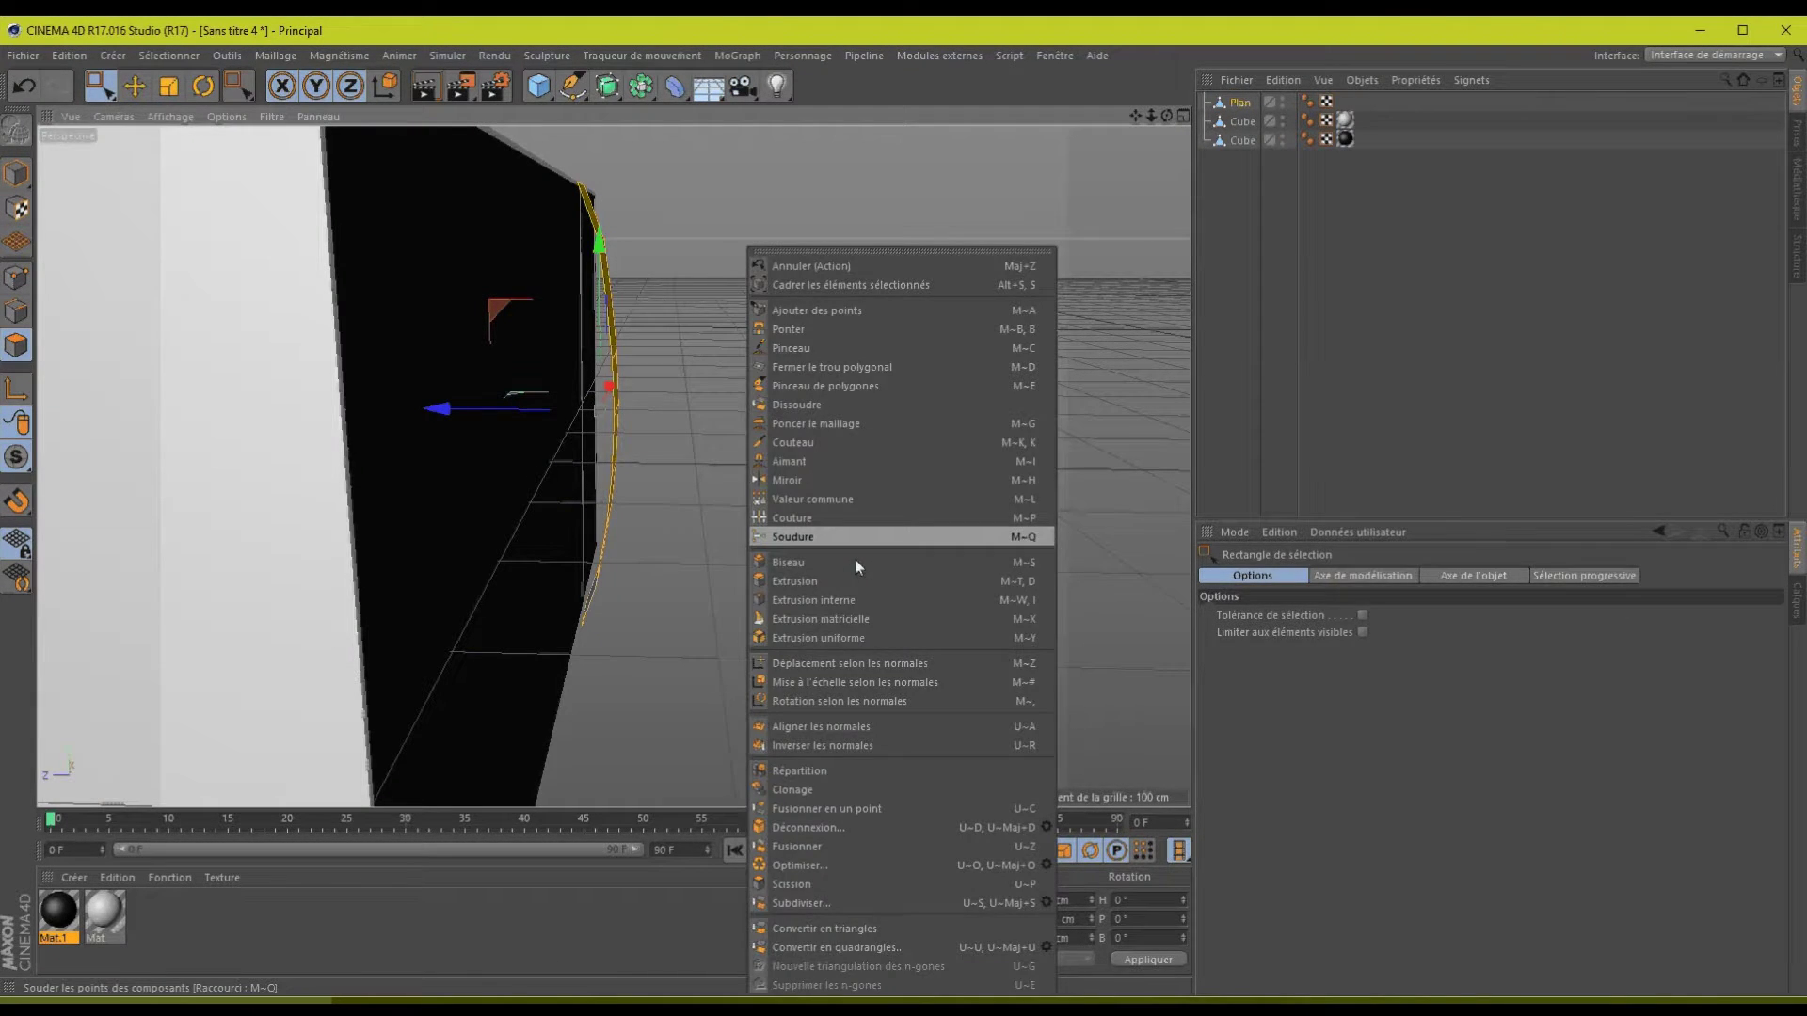
left_click(854, 581)
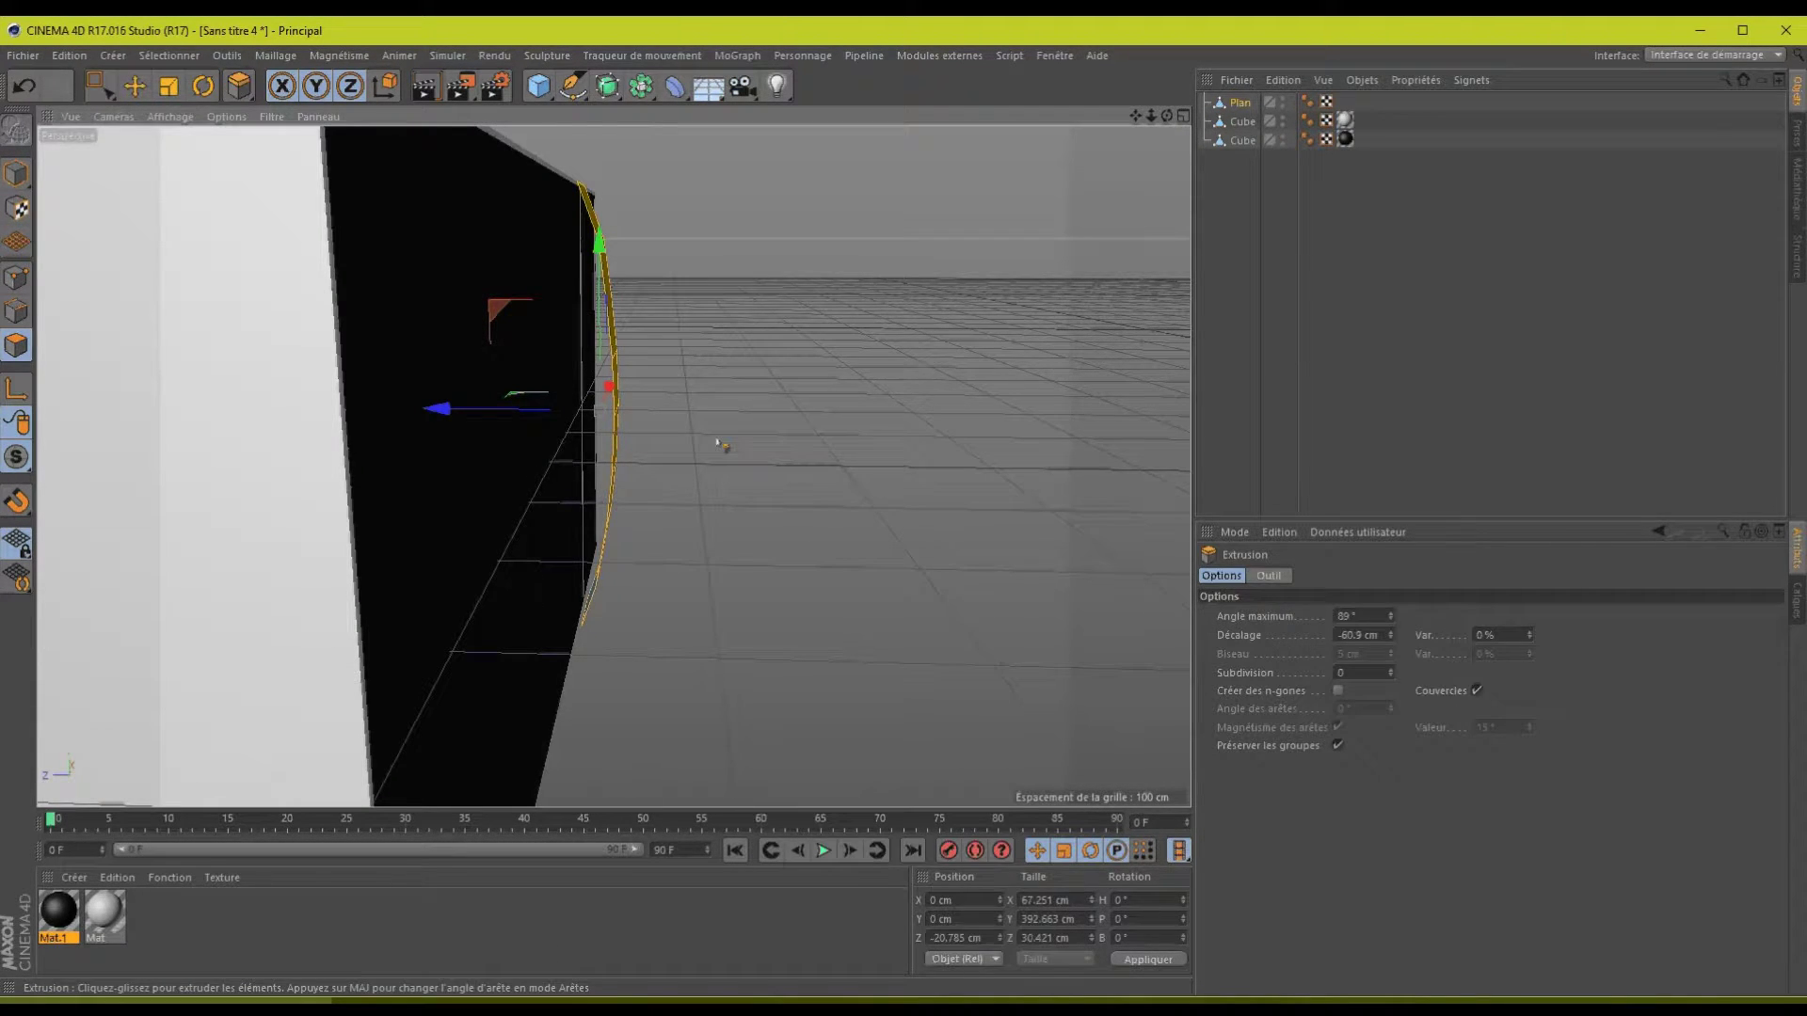
left_click(1476, 692)
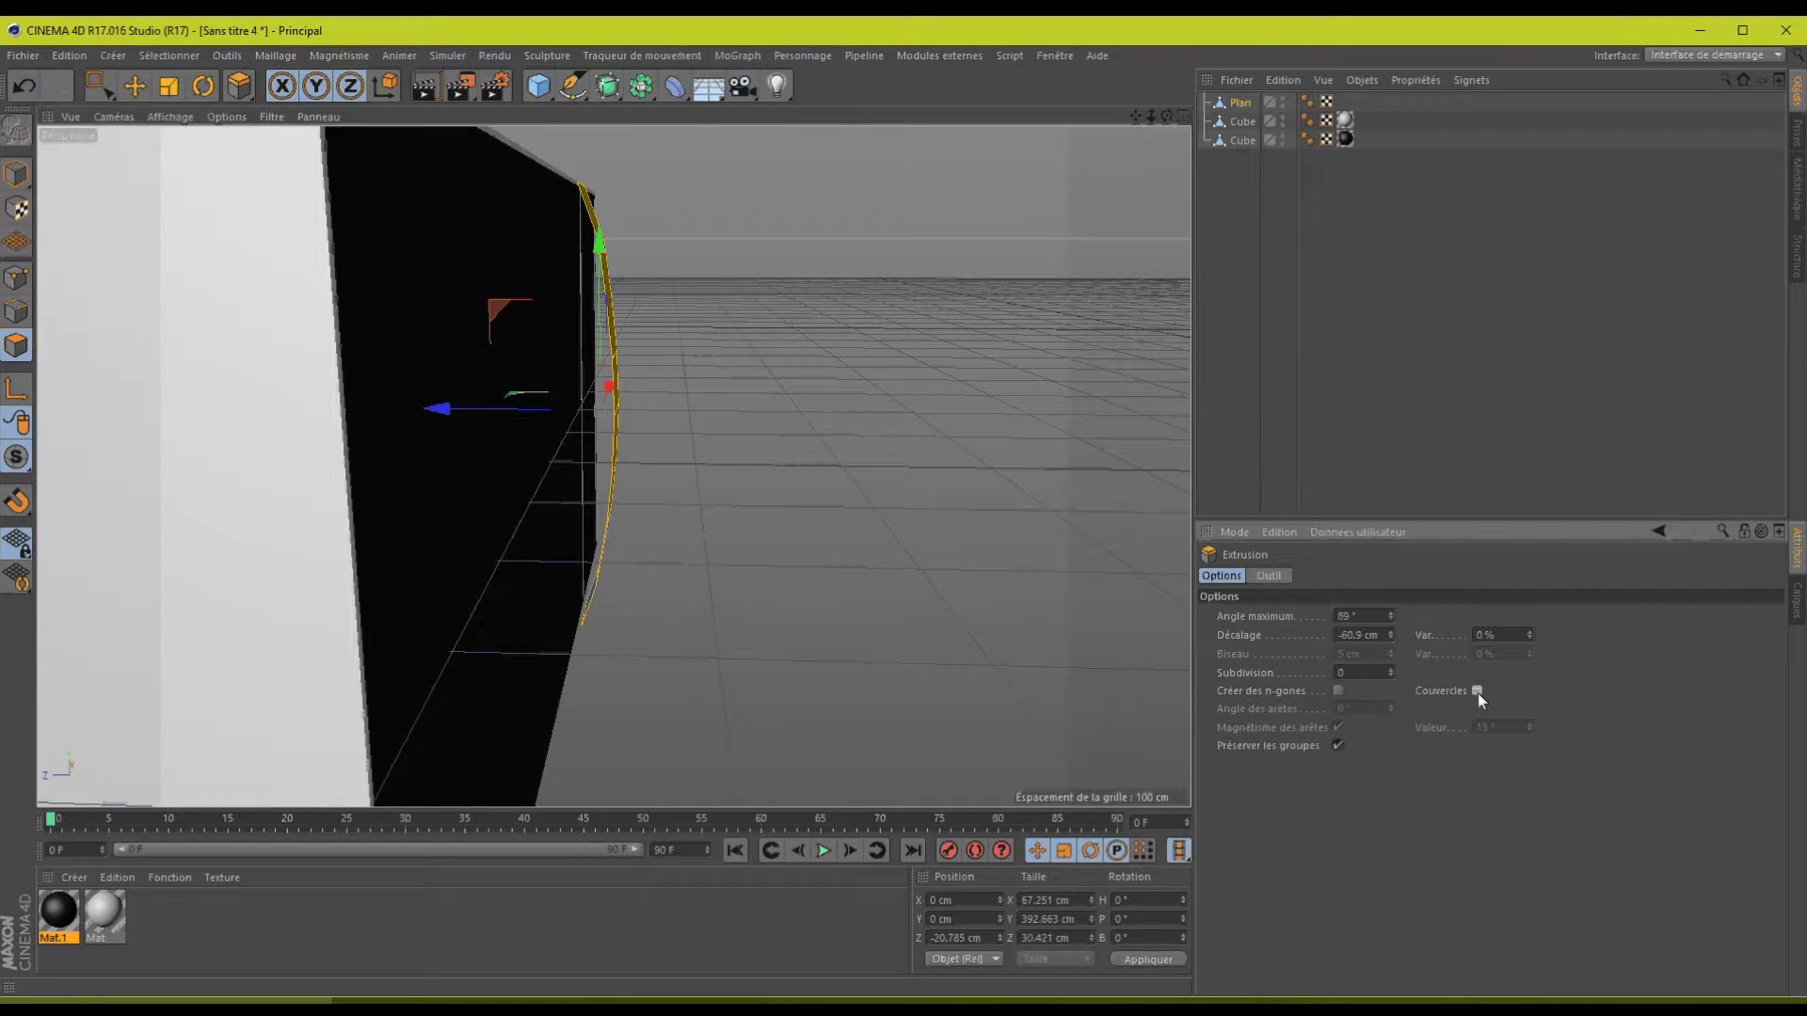
left_click(1476, 692)
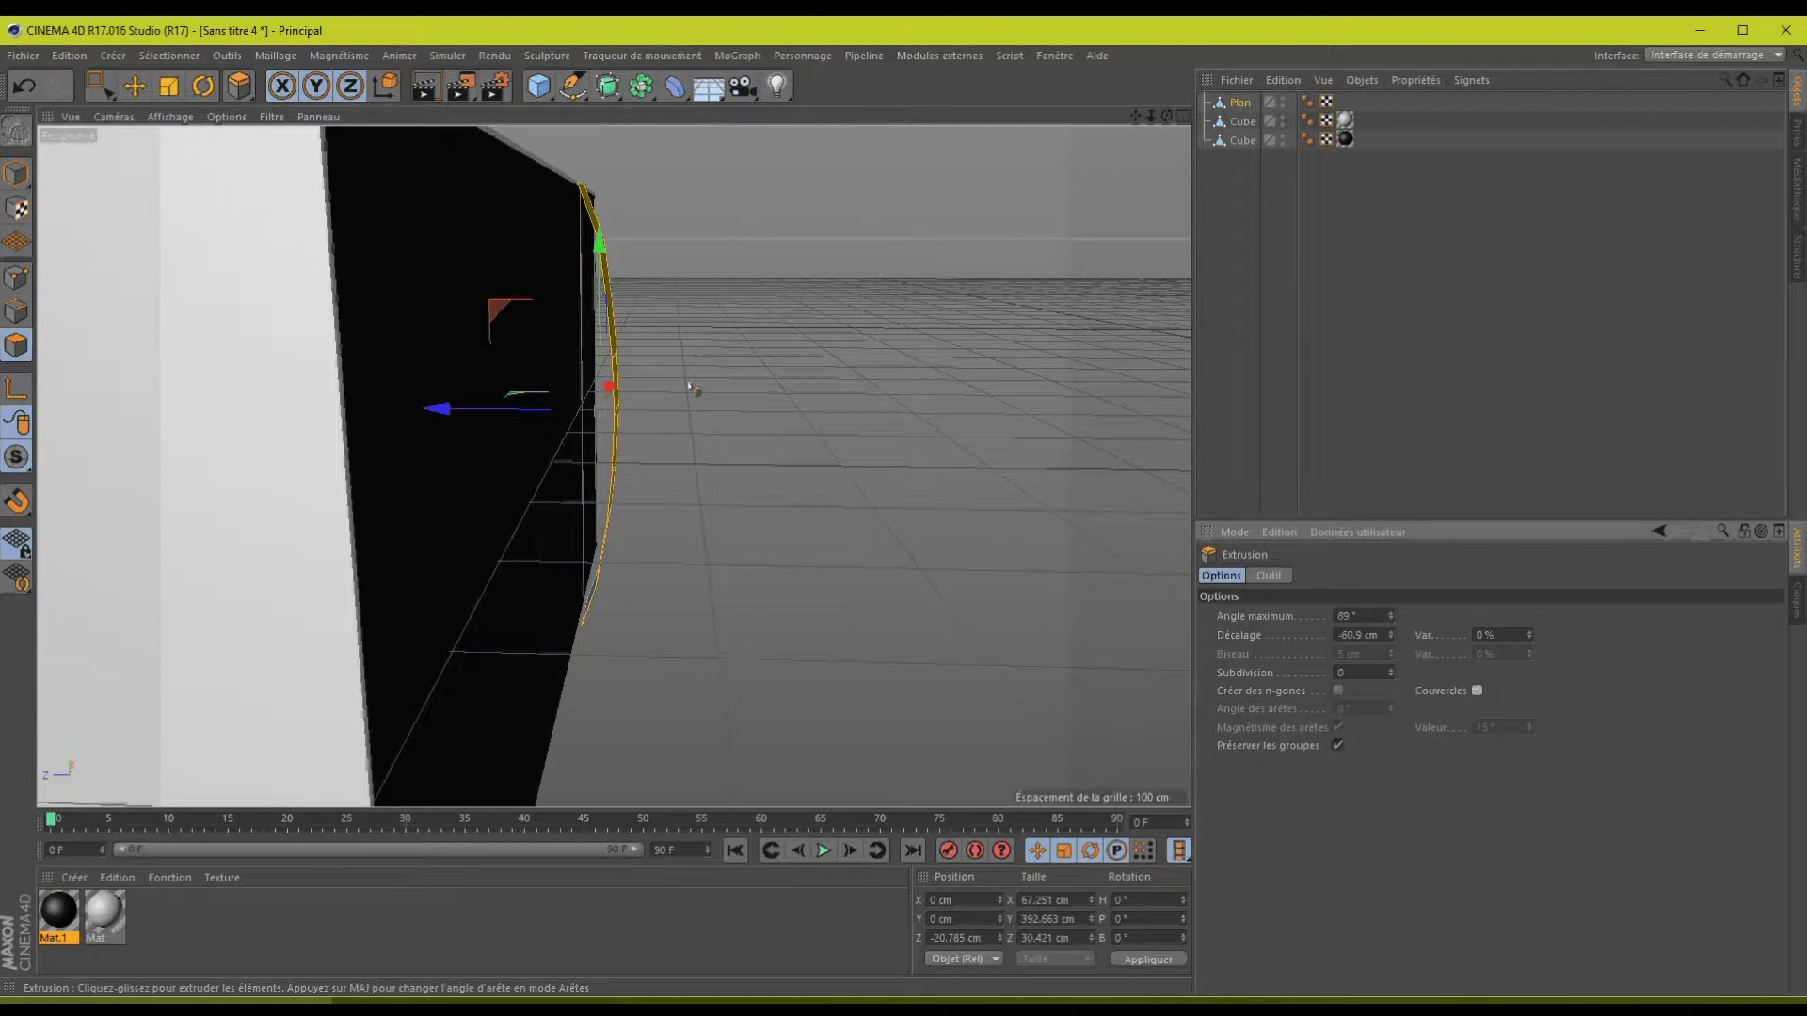
left_click_drag(690, 387, 910, 513)
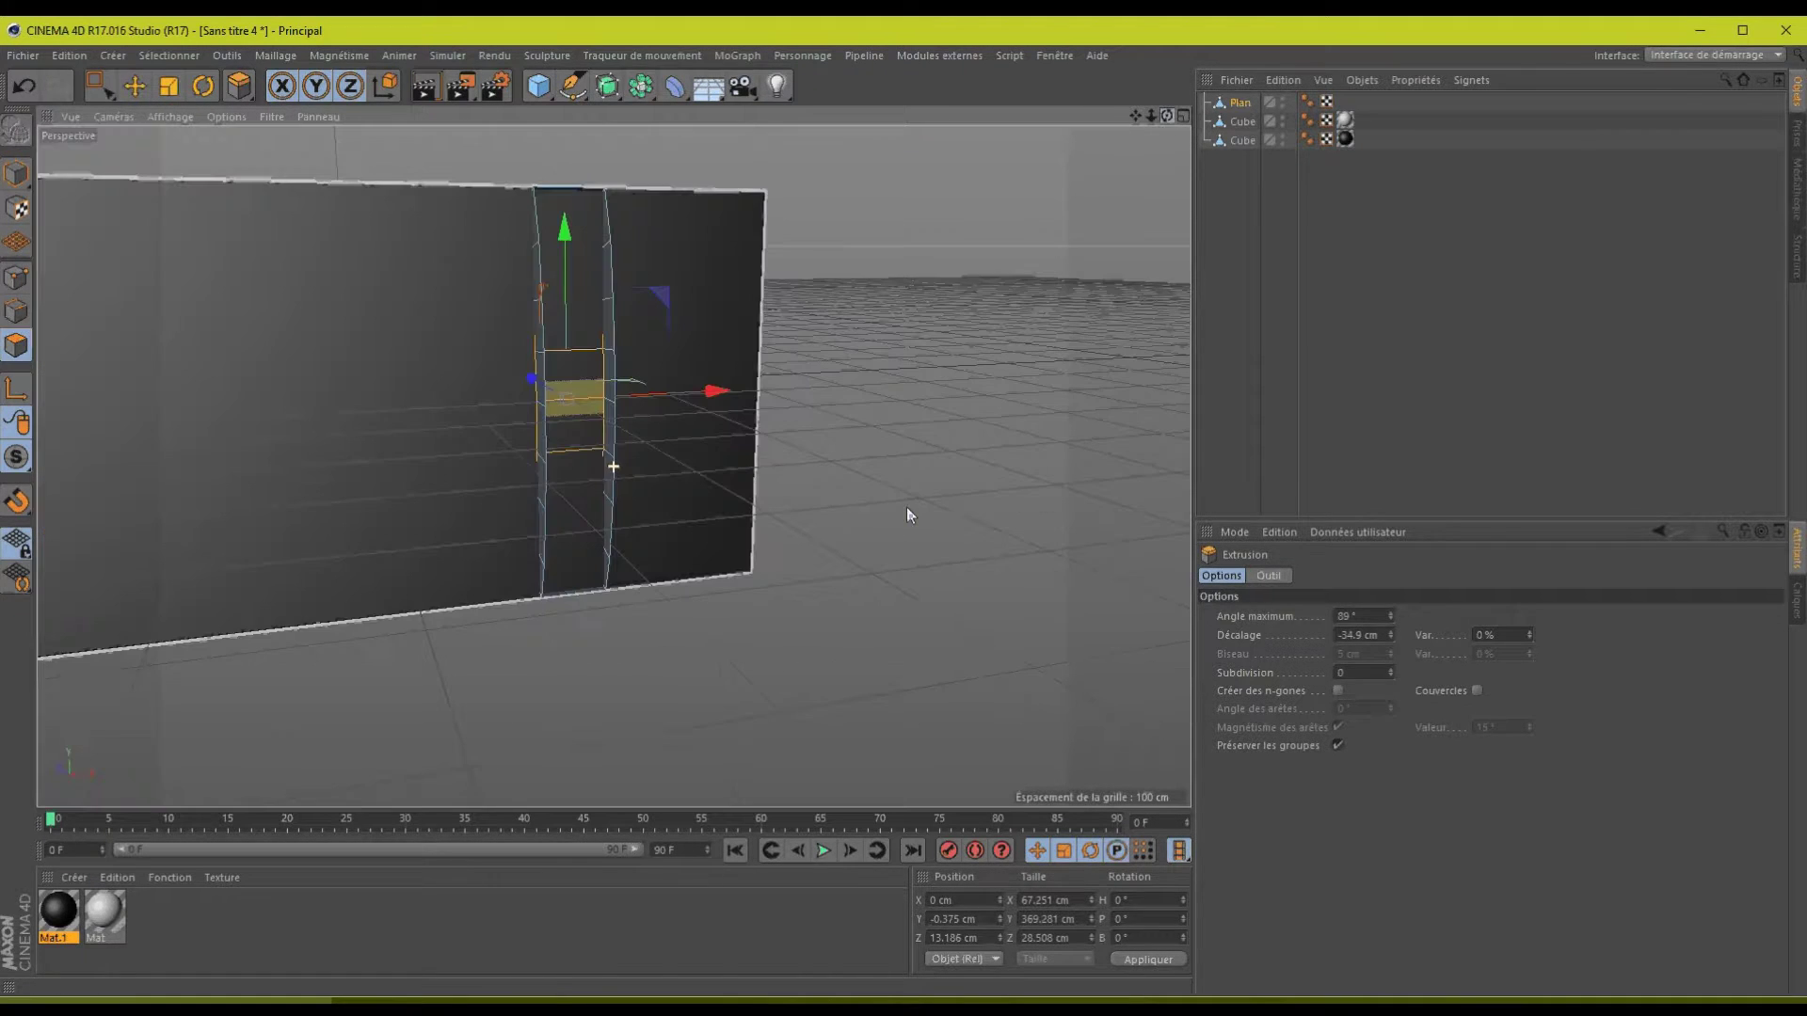
left_click_drag(906, 508, 932, 527, "alt")
key("ctrl+z")
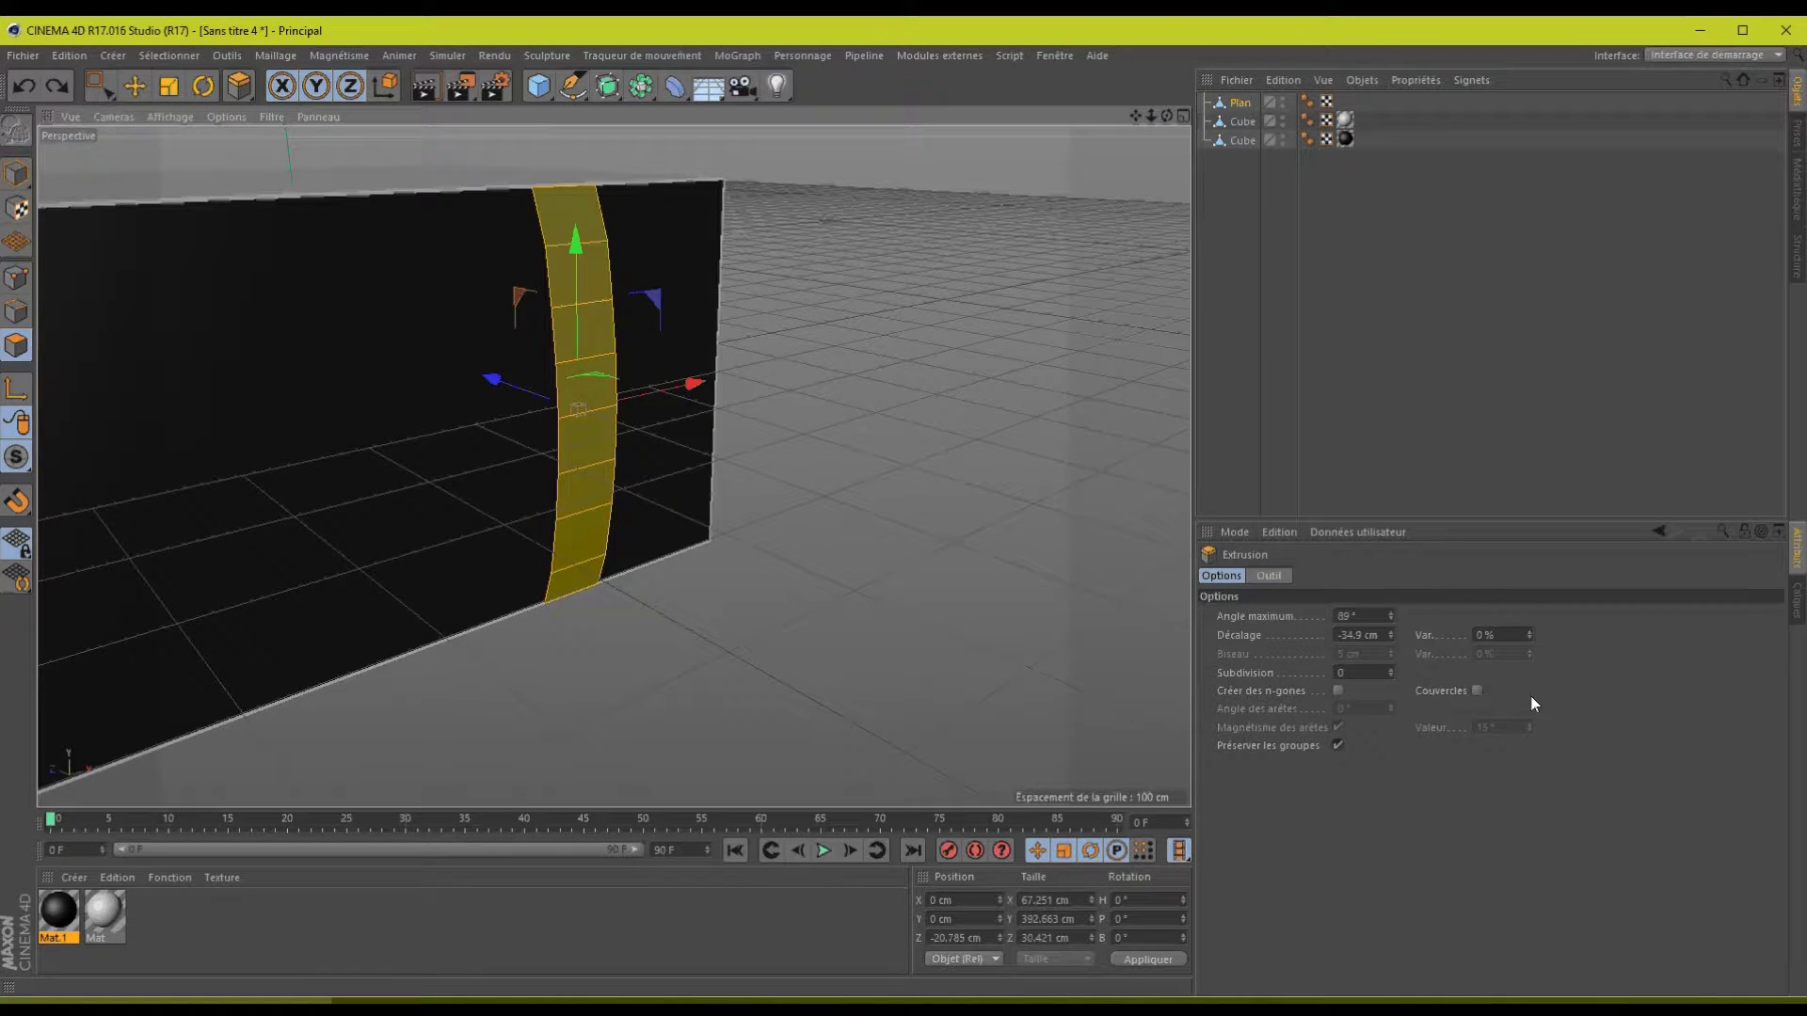
- Enable caps and extrude the curved strip's polygons by about -10.1 cm to give the strip thickness
left_click(1478, 691)
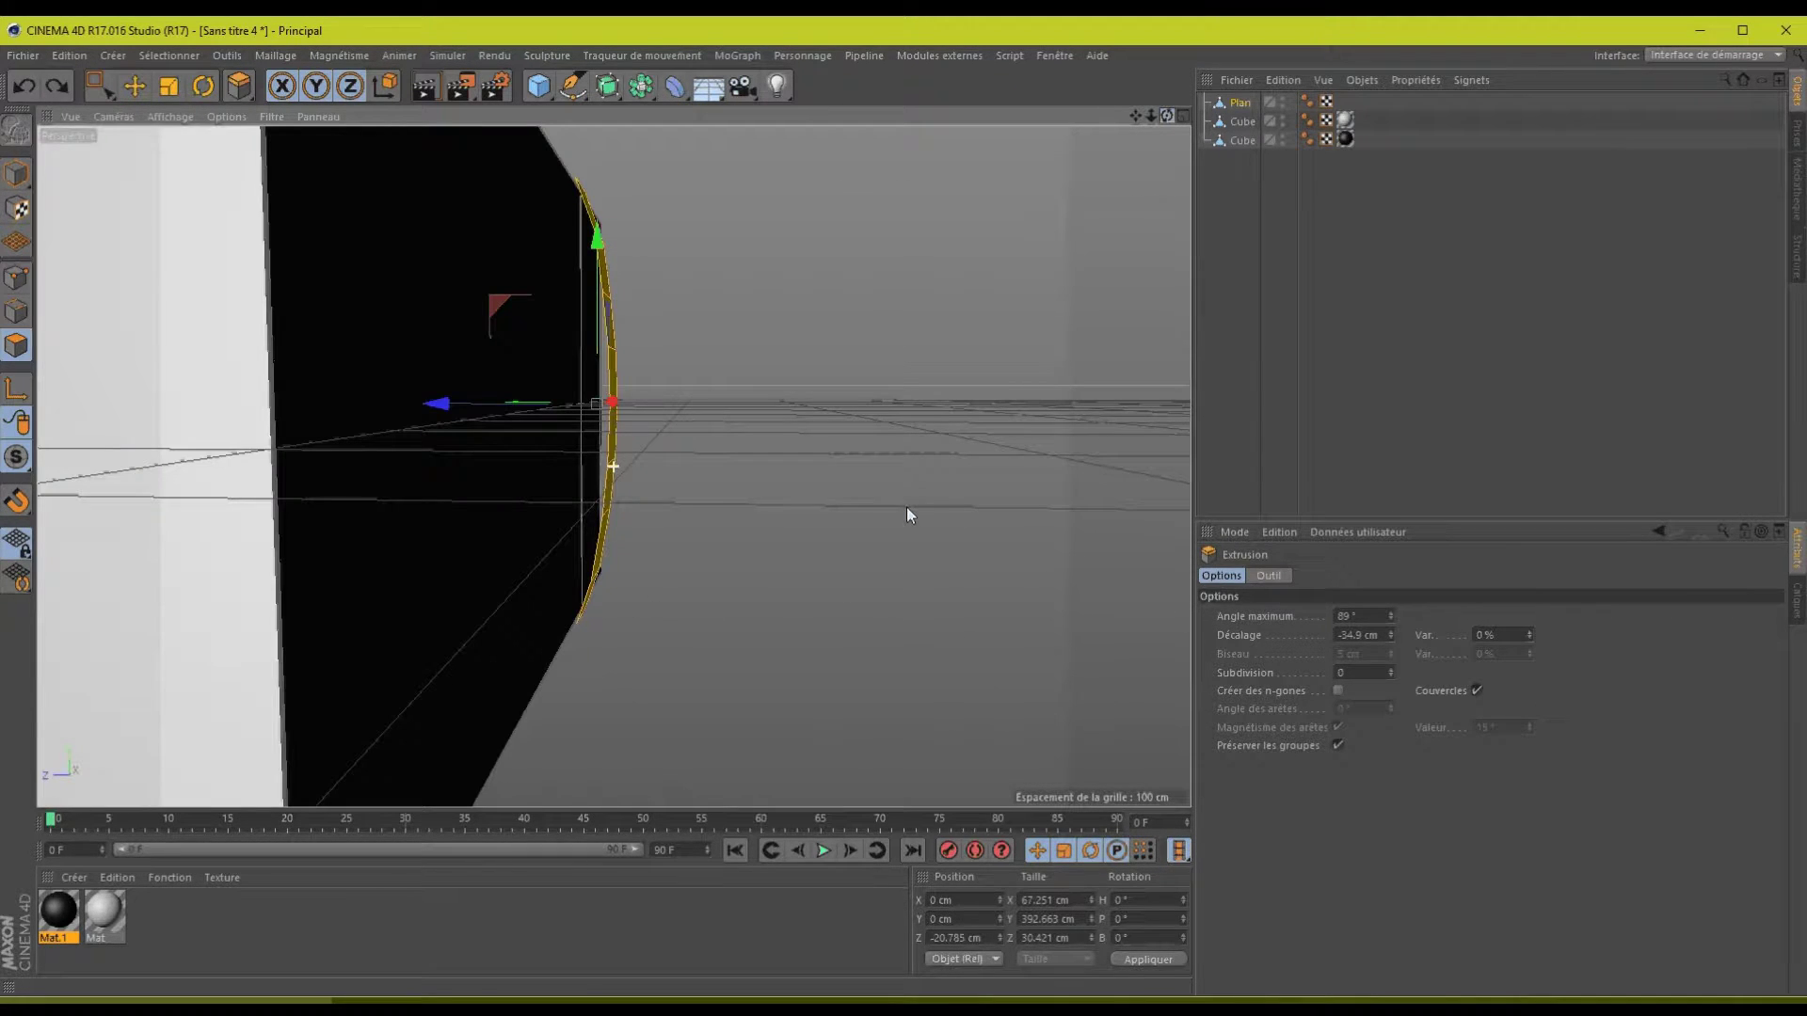
left_click_drag(906, 512, 911, 515)
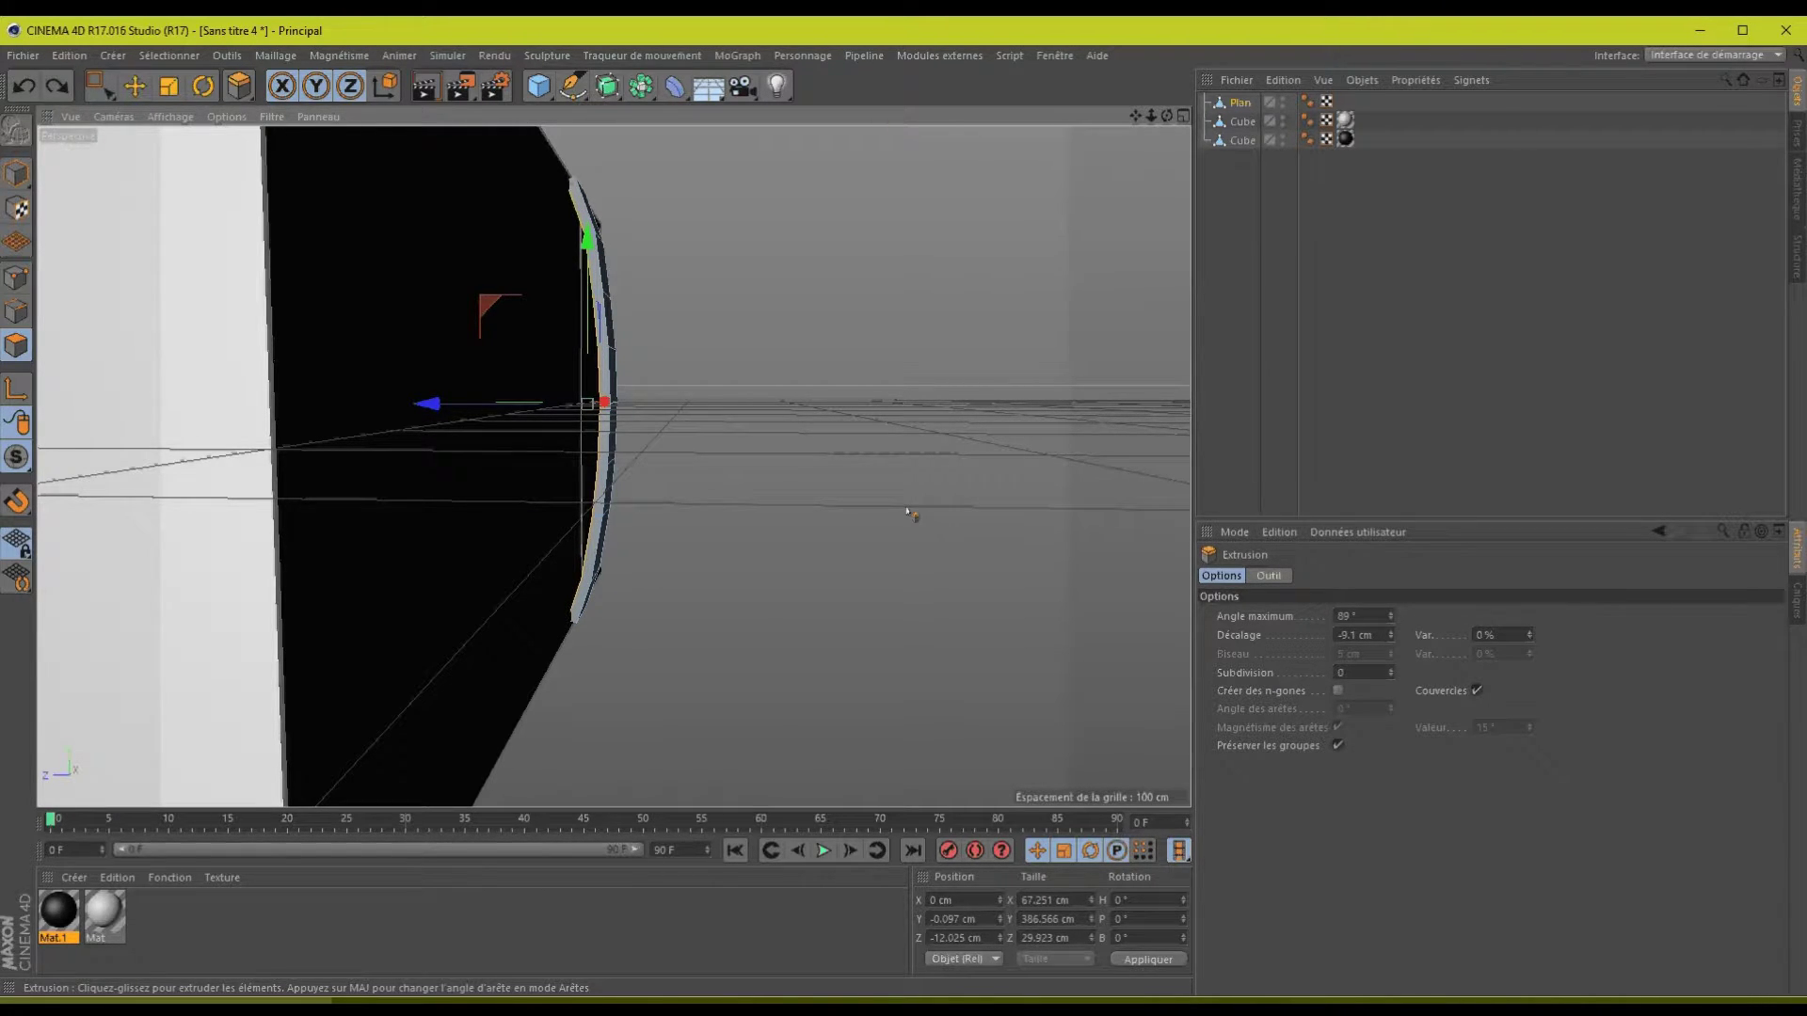
left_click_drag(909, 514, 910, 514)
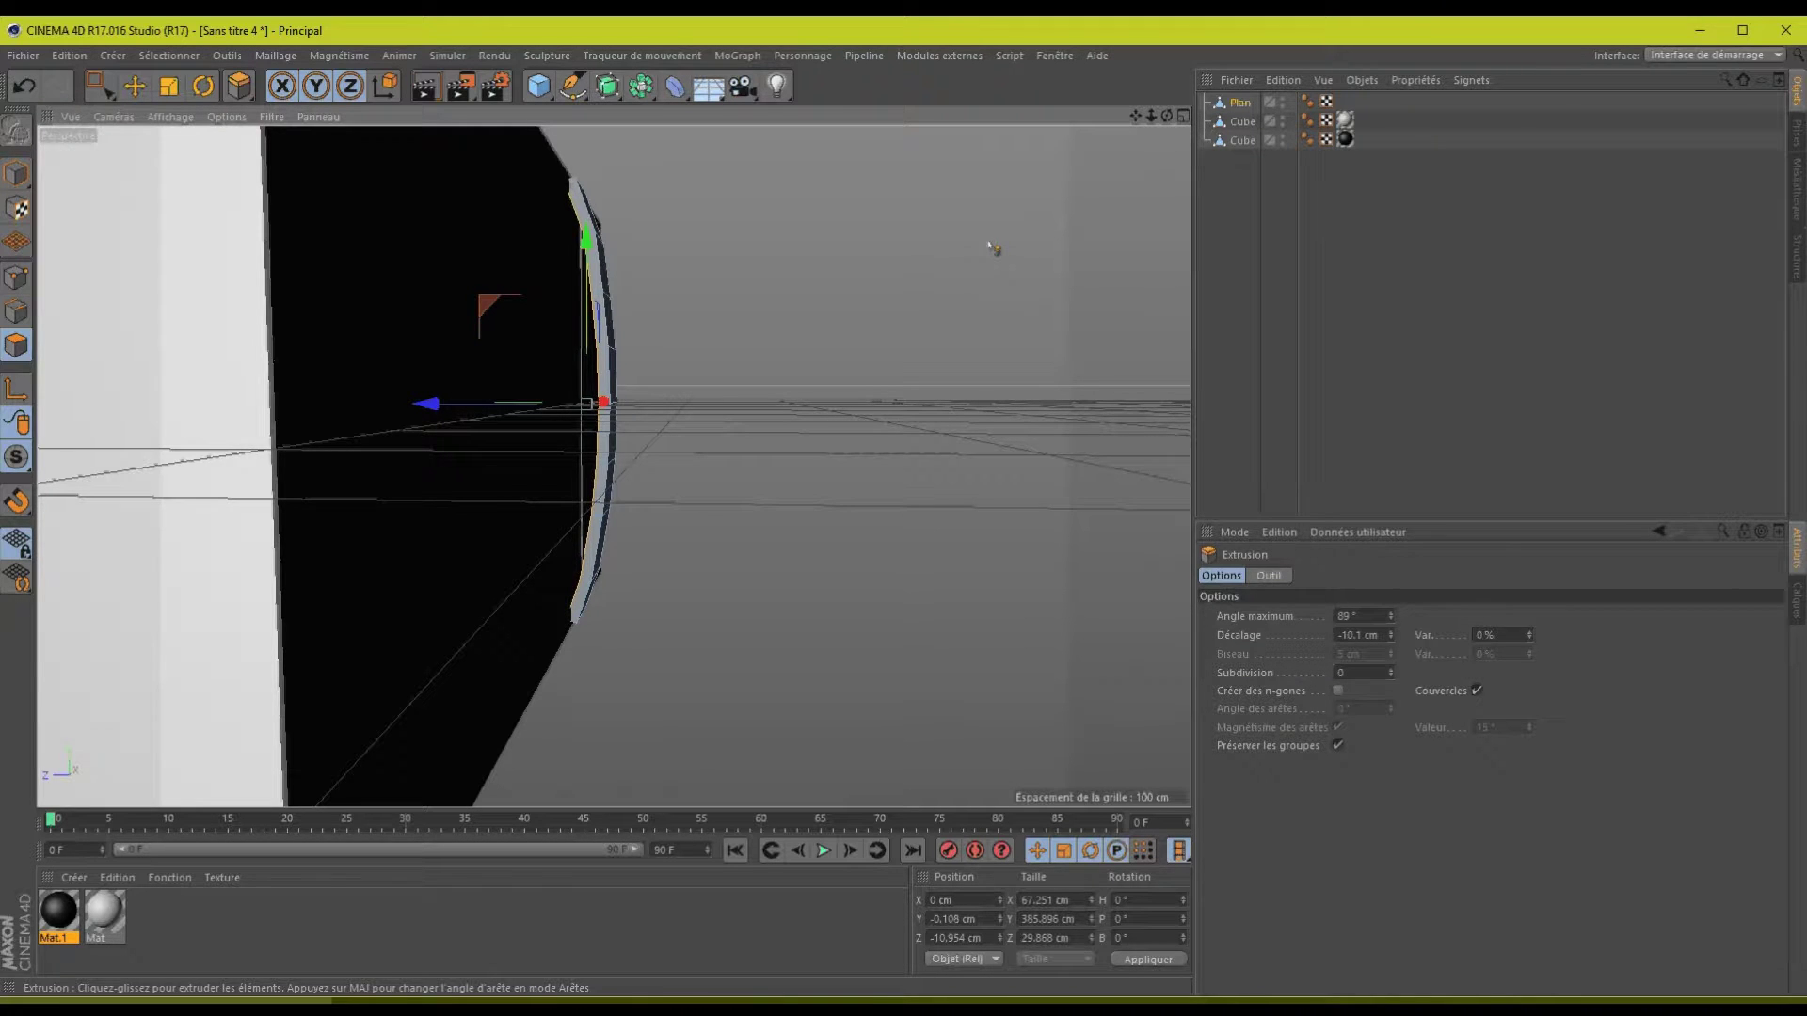
- Preview-render the extruded strip on the black cube and examine its thickness and edges from several angles
left_click_drag(1167, 116, 907, 506)
key("ctrl+r")
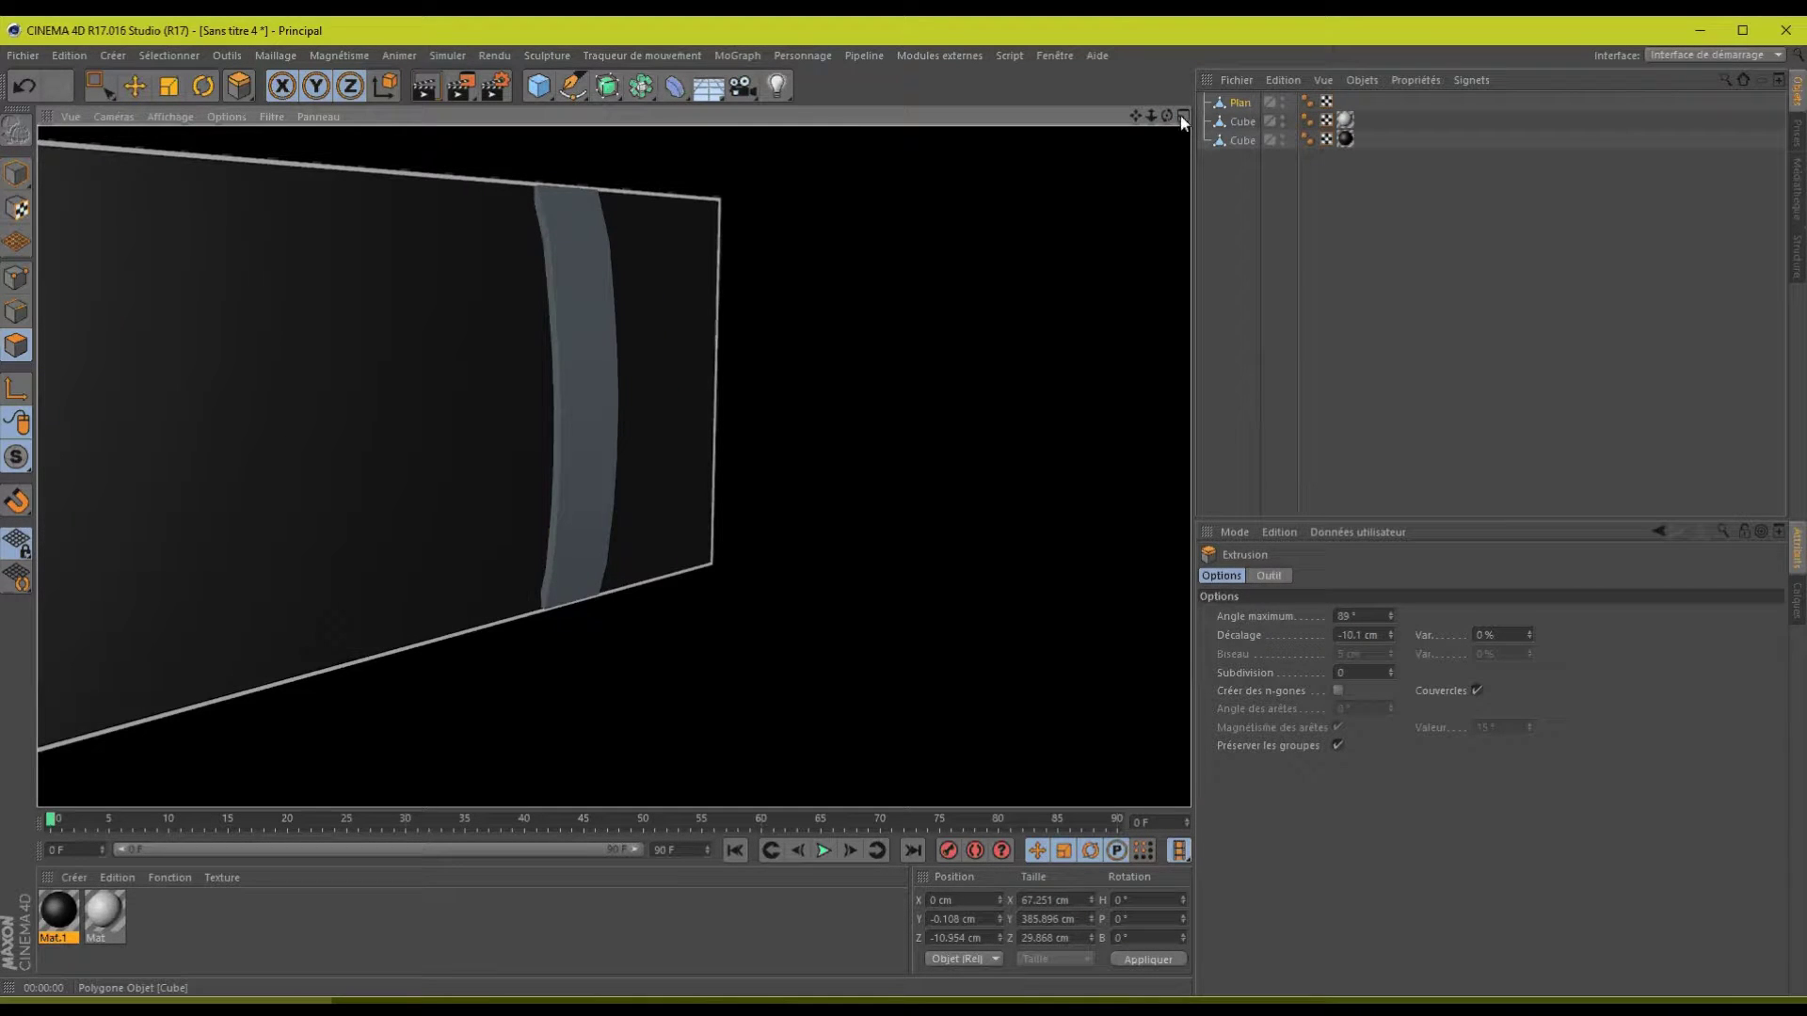
key("ctrl+shift+z")
key("ctrl+shift+z")
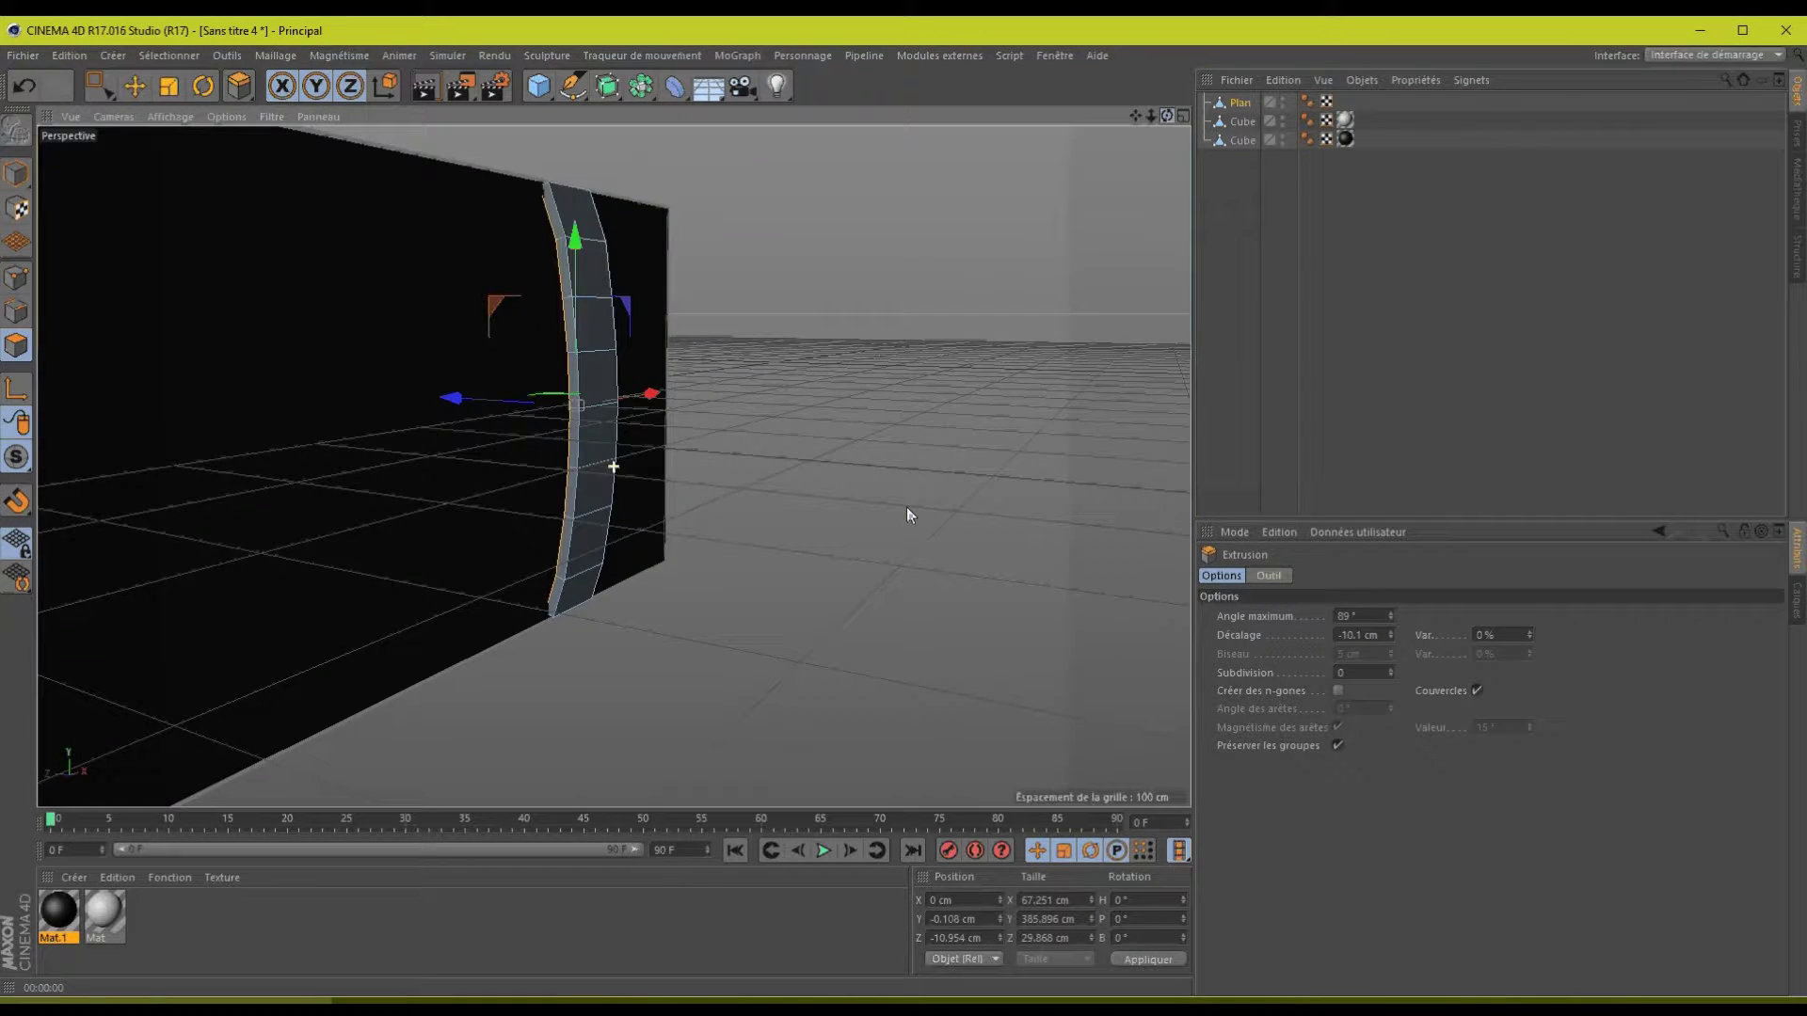
key("ctrl+shift+z")
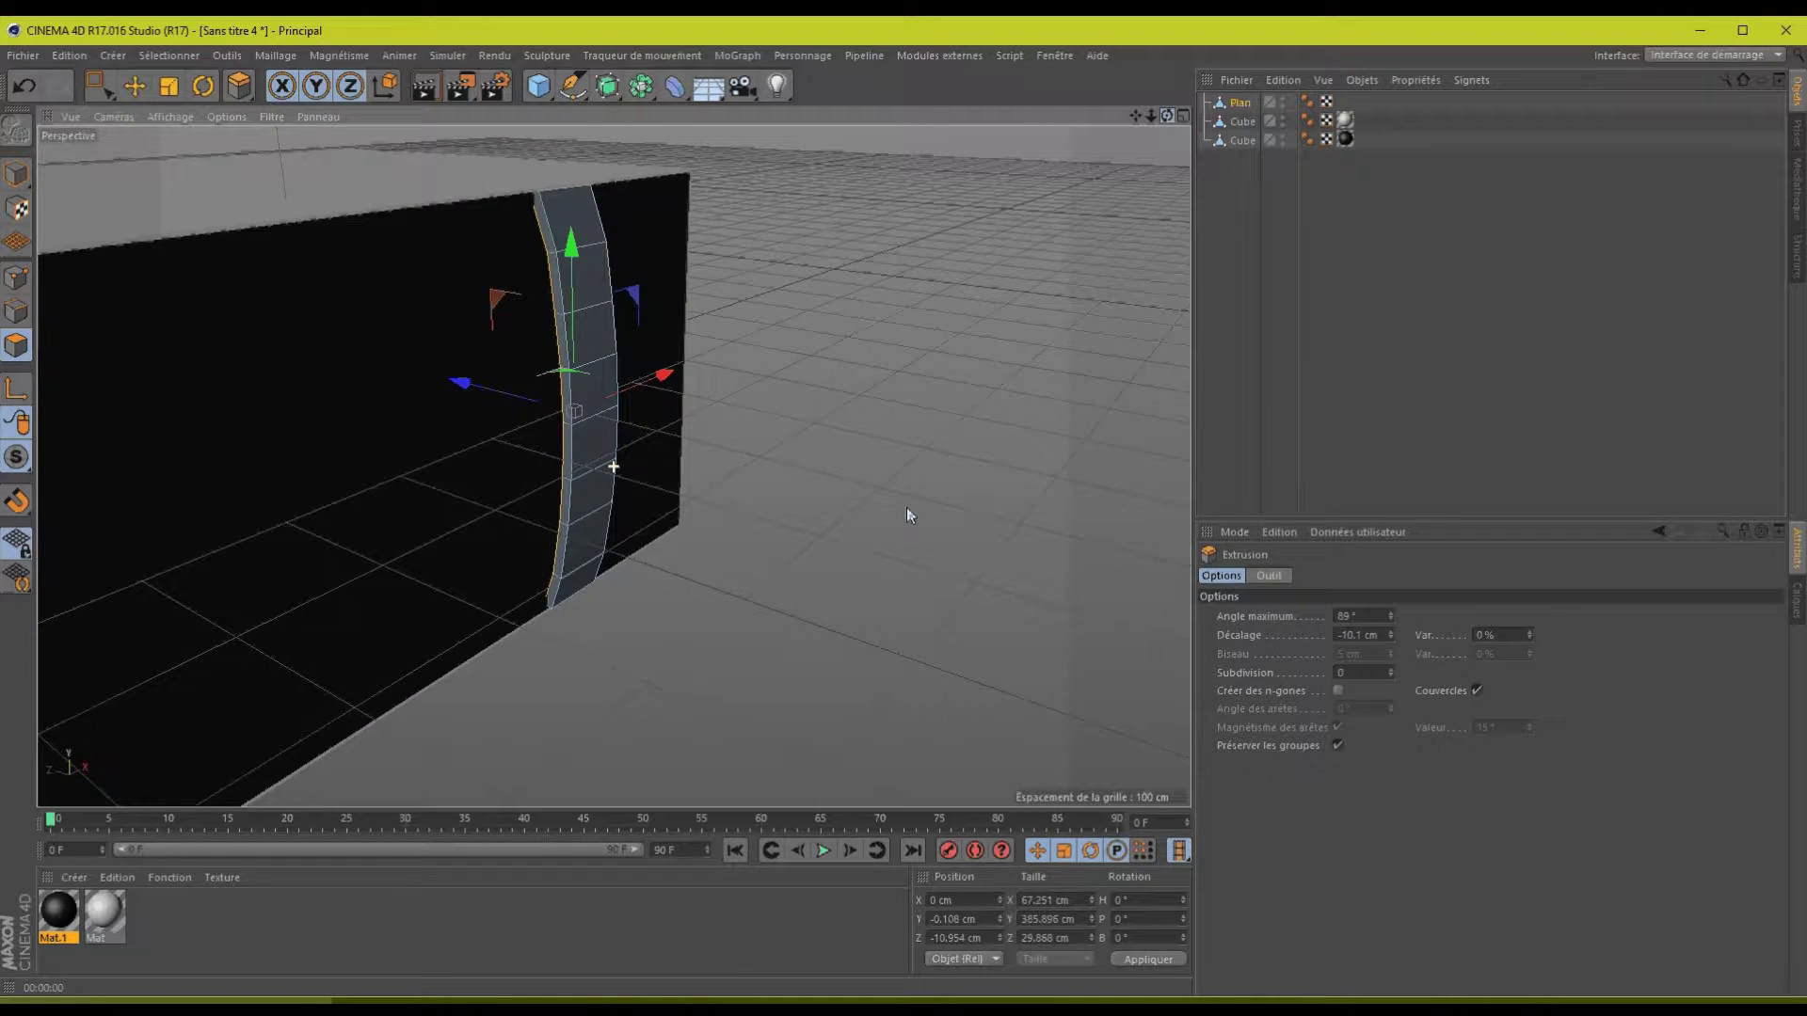
key("ctrl+shift+z")
key("ctrl+shift+z")
key("ctrl+shift+z")
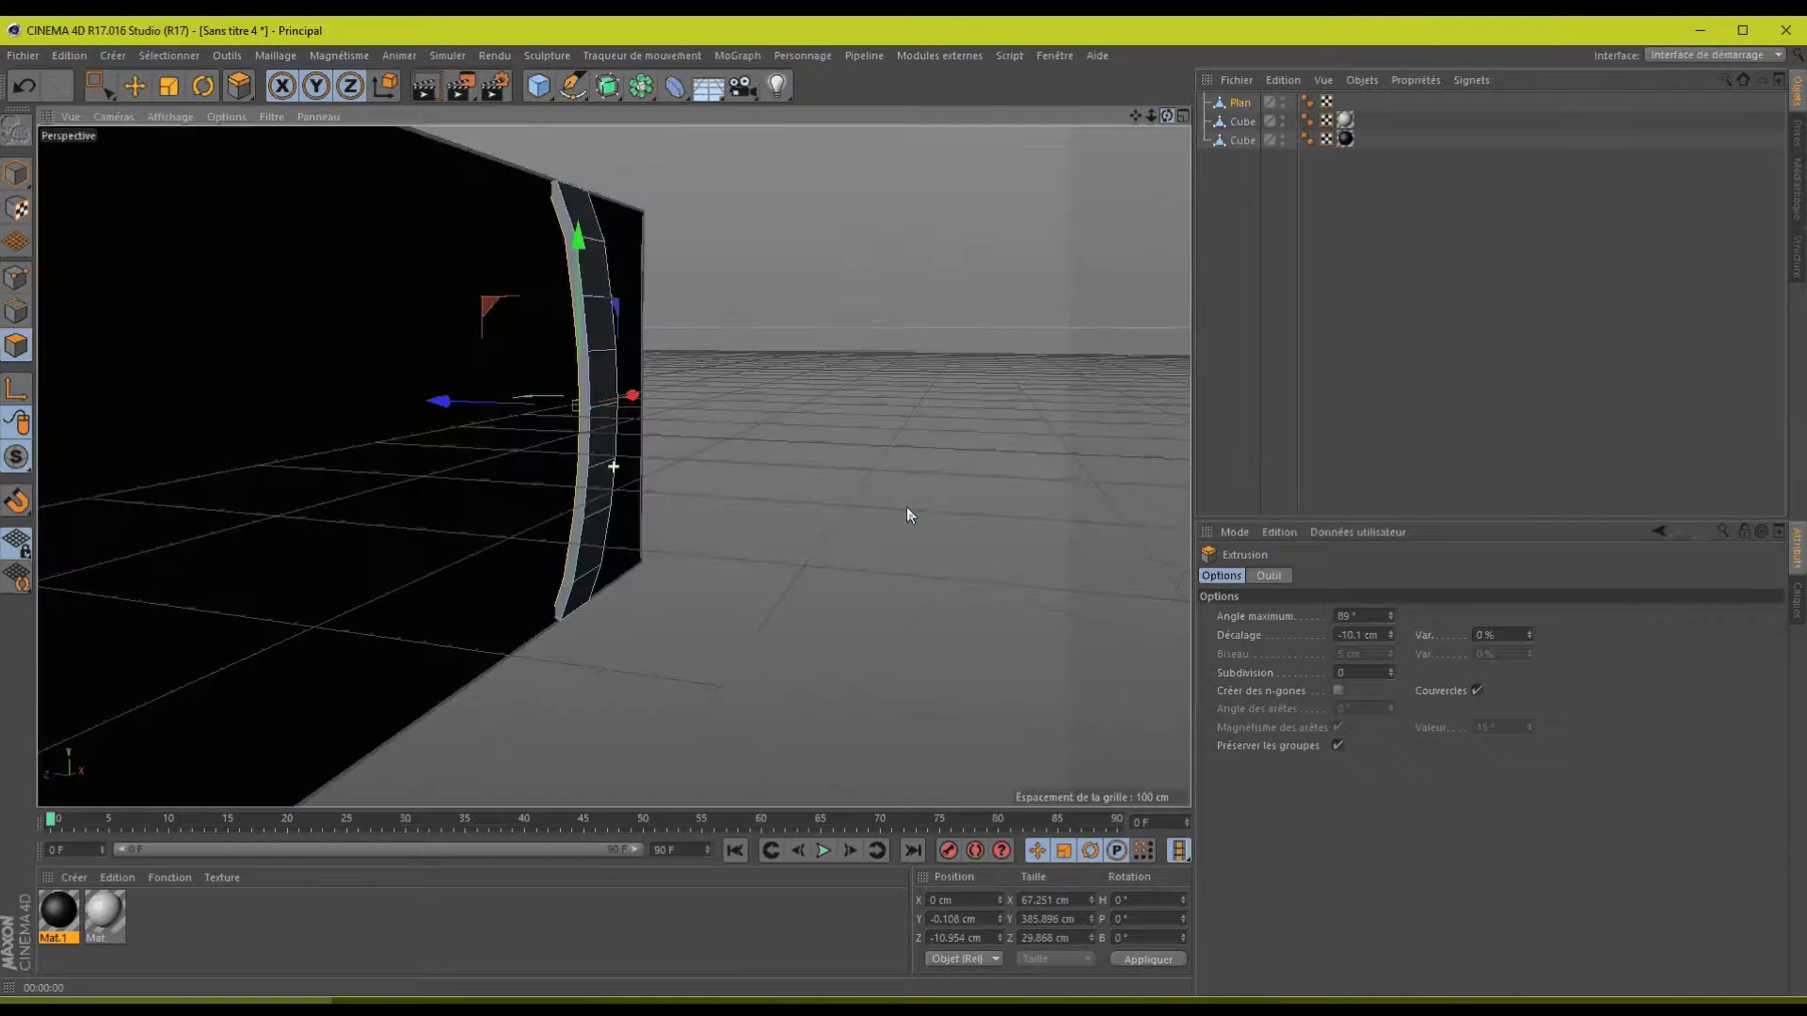
key("ctrl+shift+z")
key("ctrl+shift+z")
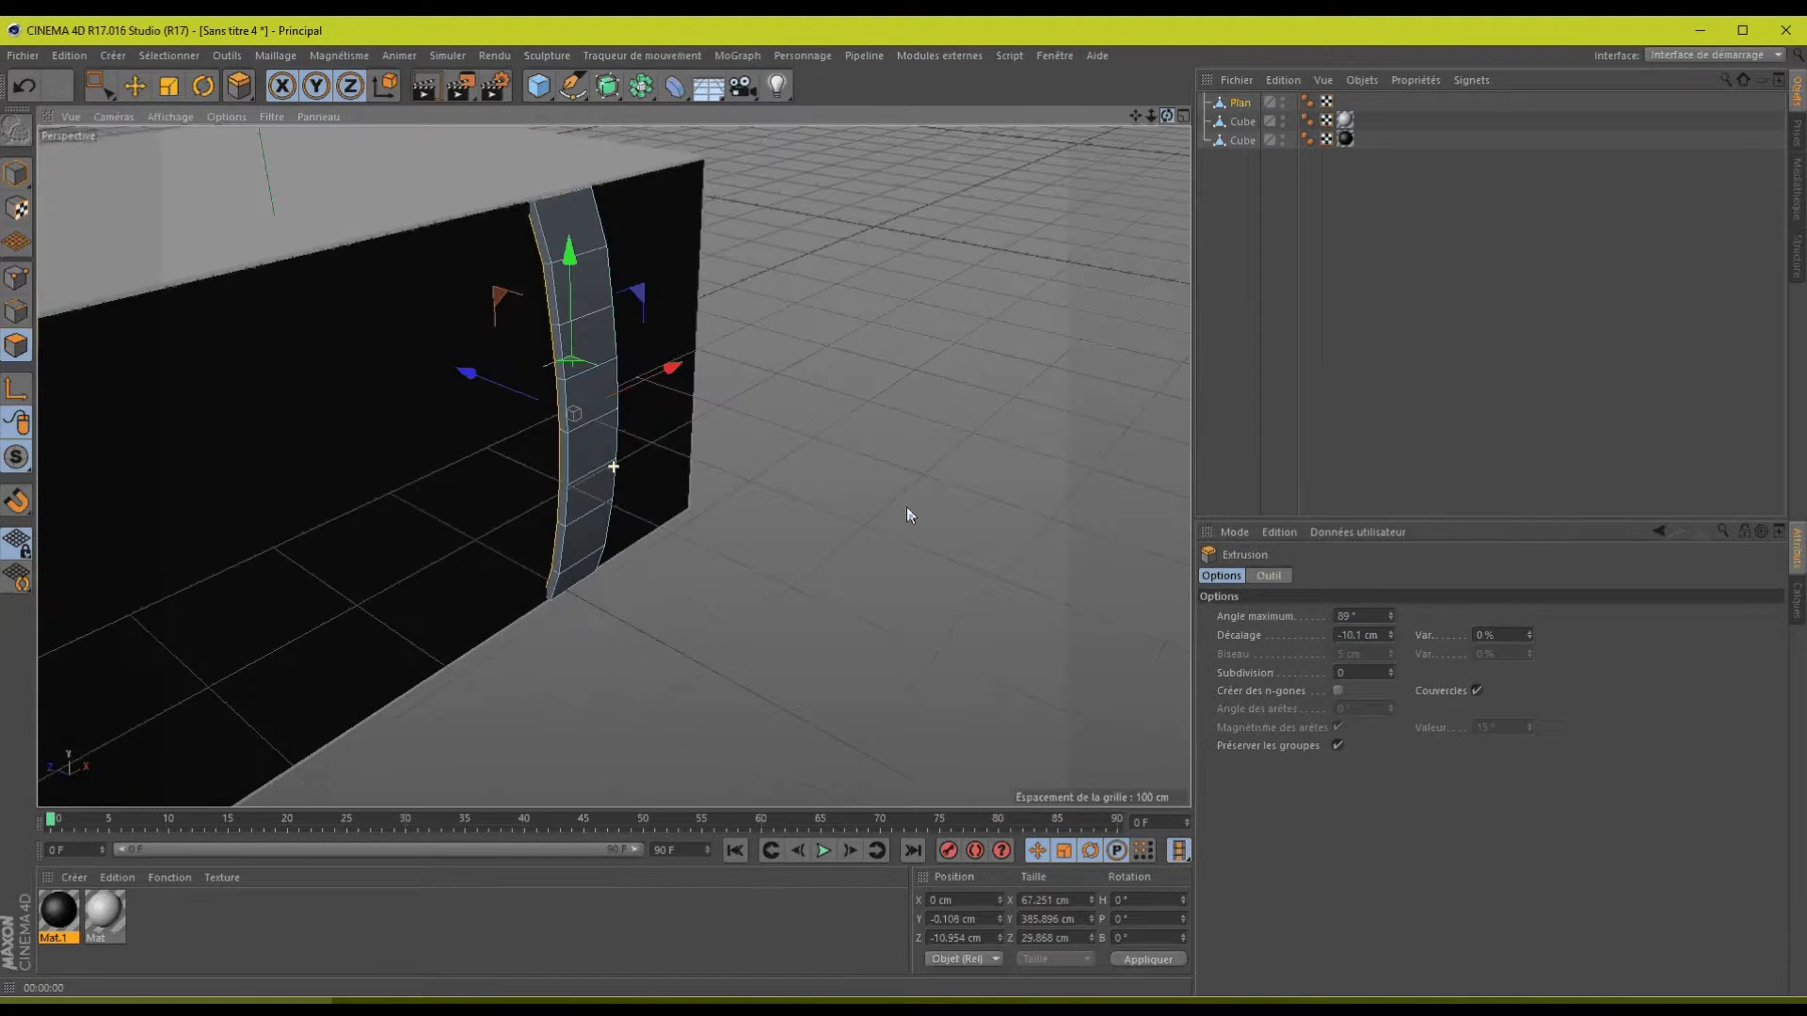
key("ctrl+shift+z")
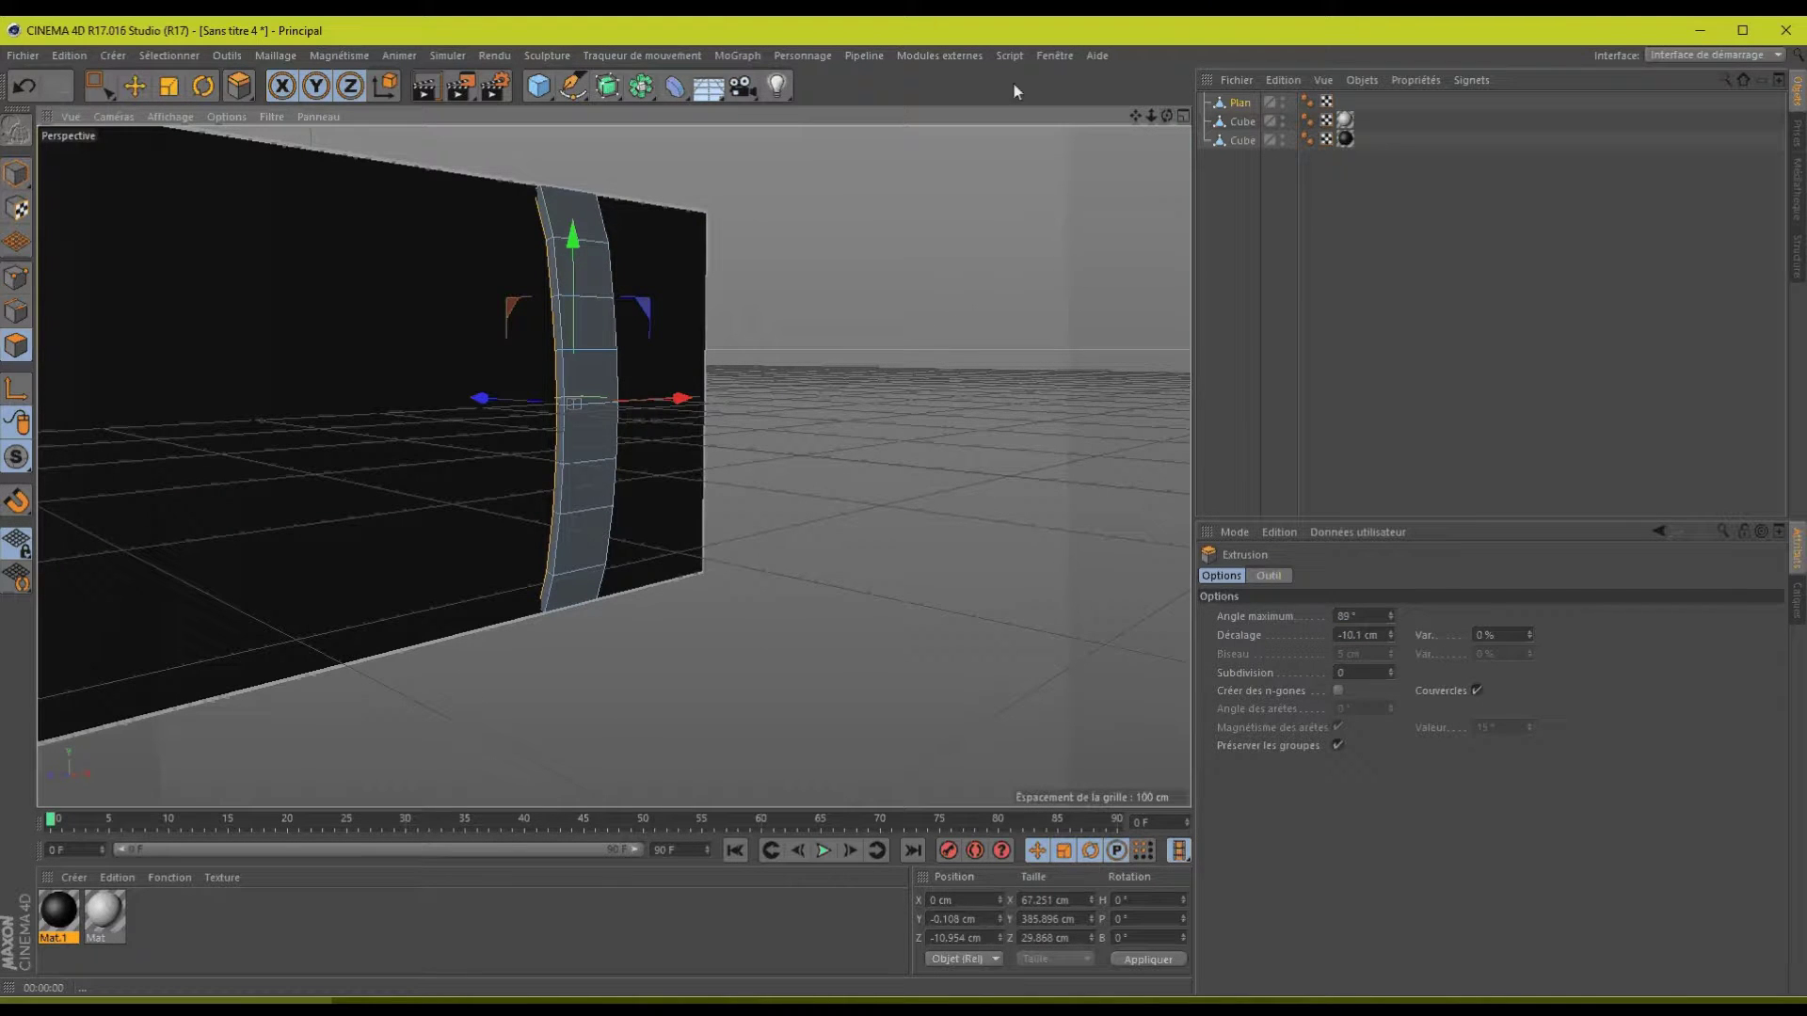
left_click_drag(1162, 109, 906, 506)
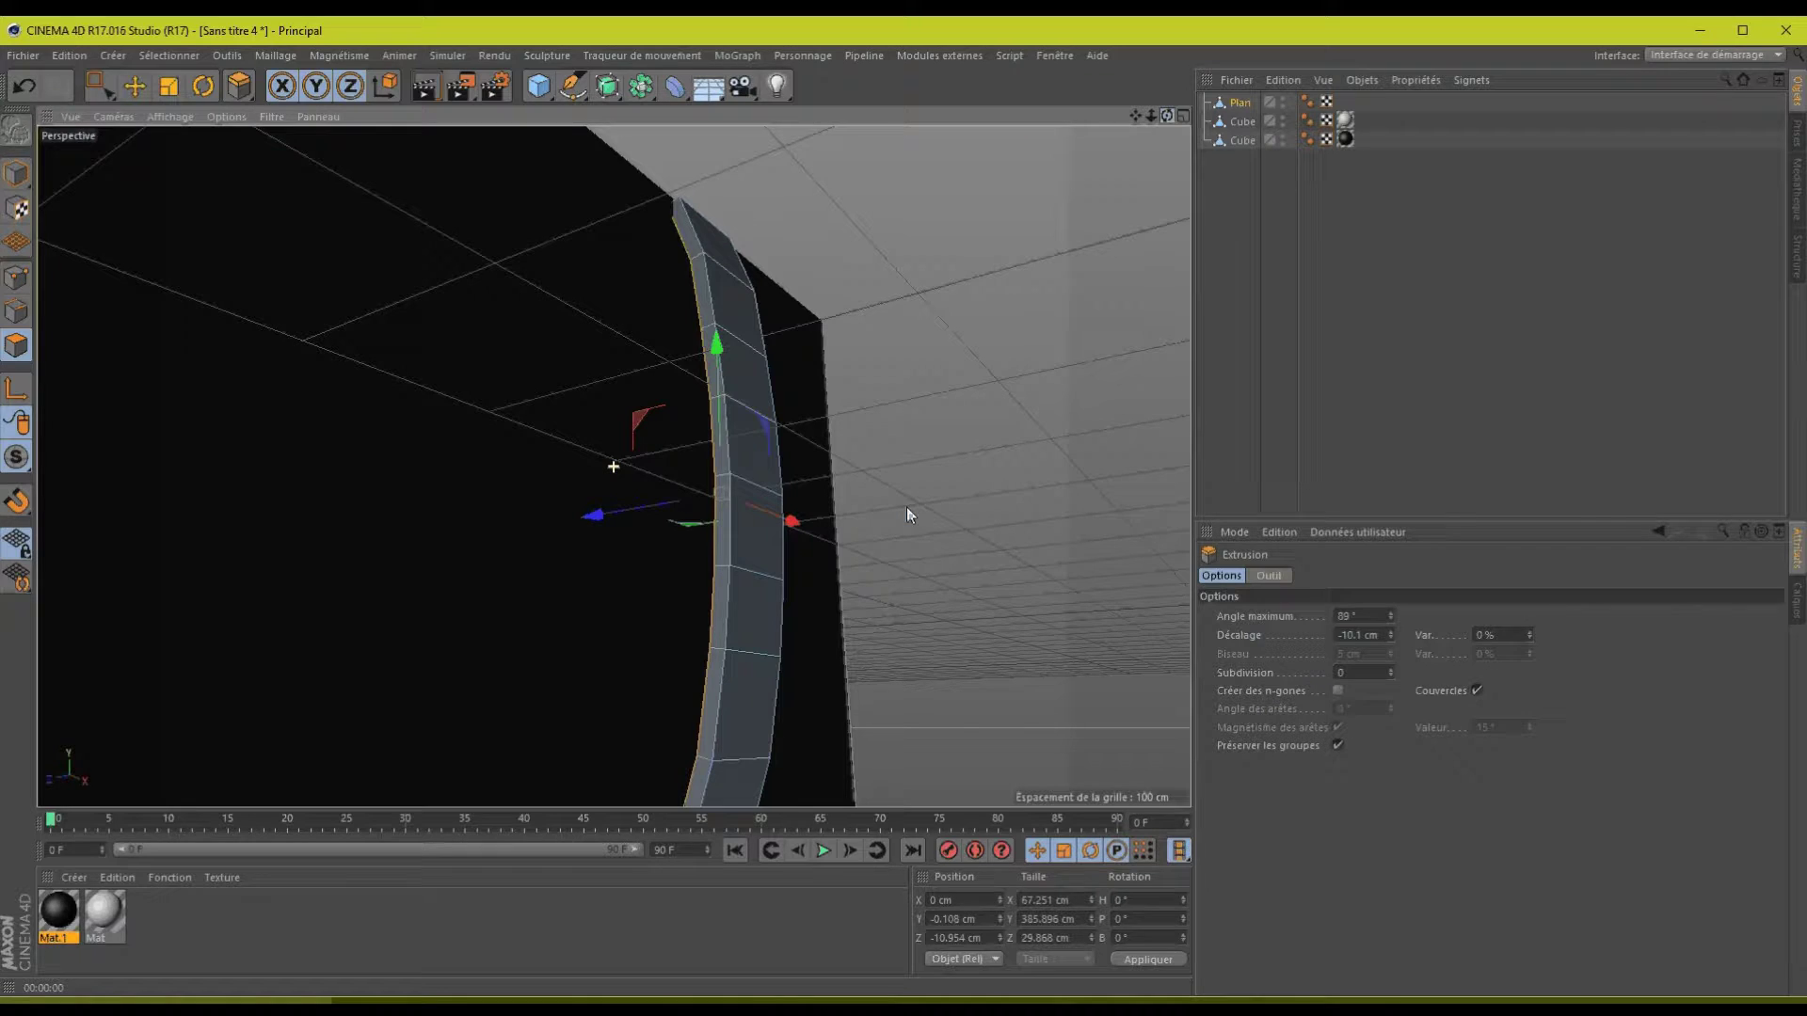
key("ctrl+shift+z")
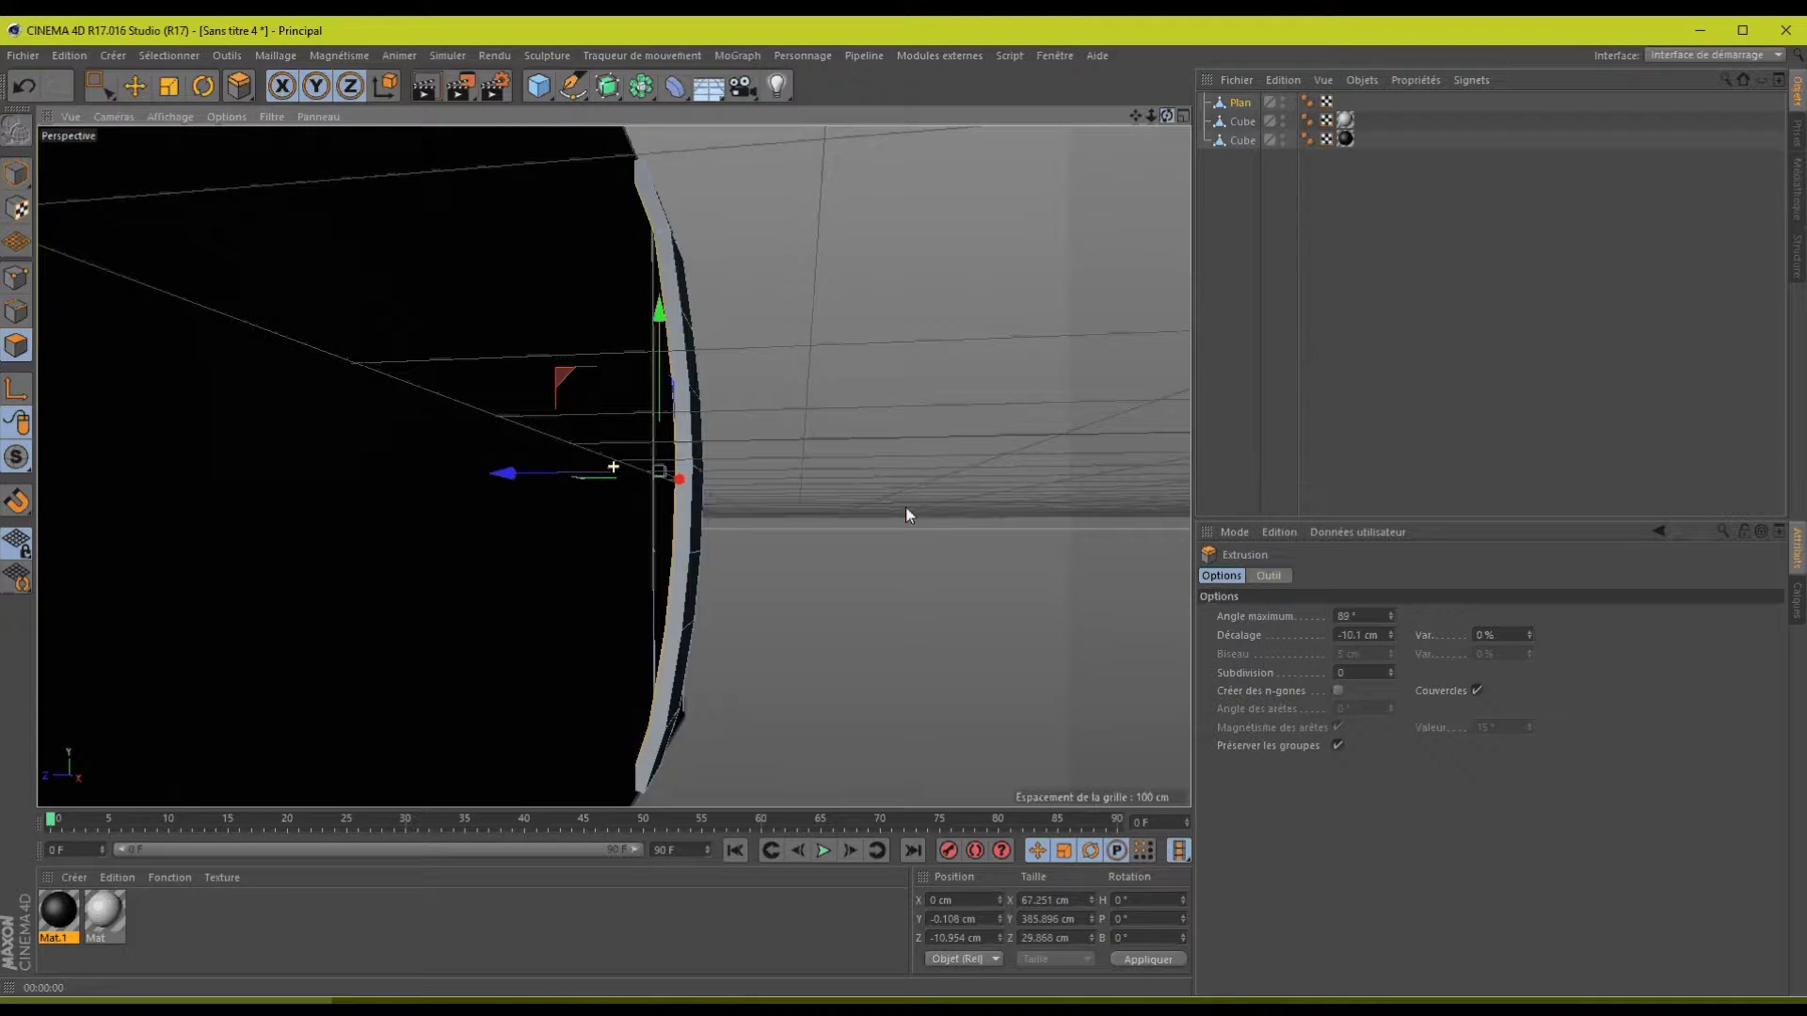
key("ctrl+shift+z")
key("ctrl+shift+z")
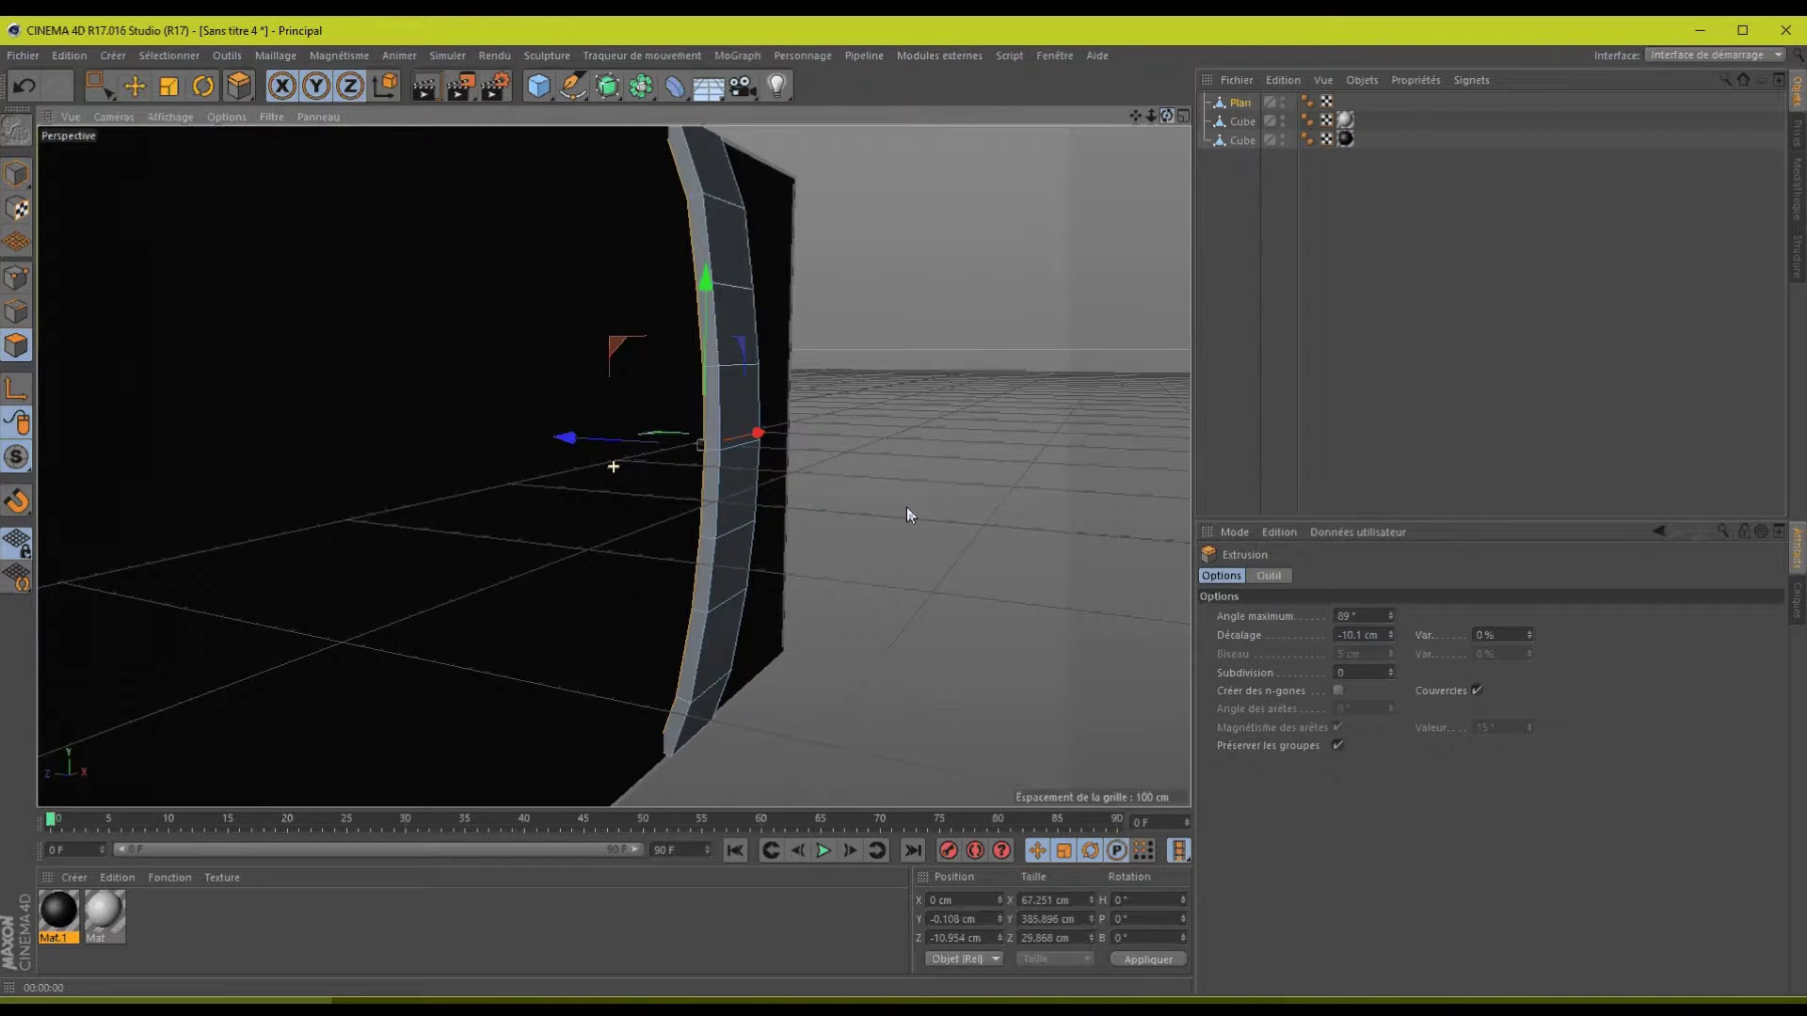
key("ctrl+shift+z")
key("ctrl+shift+z")
key("ctrl+shift+z")
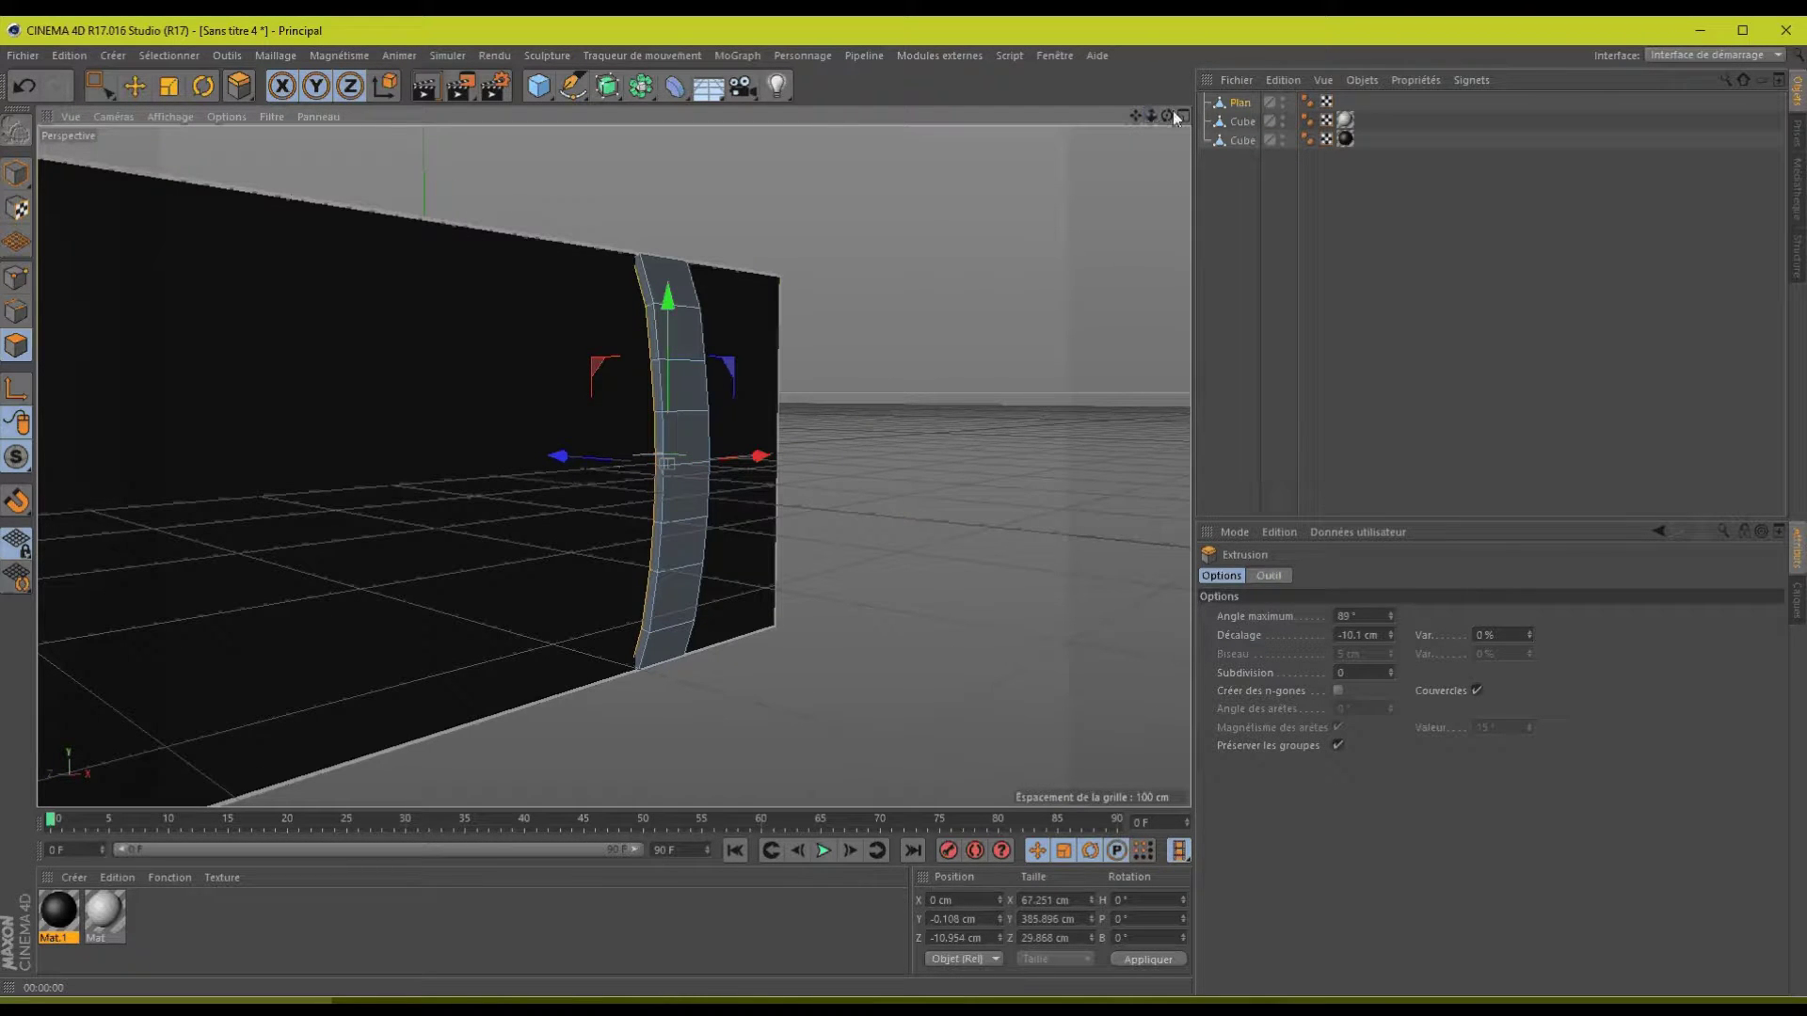
key("ctrl+shift+z")
key("ctrl+shift+z")
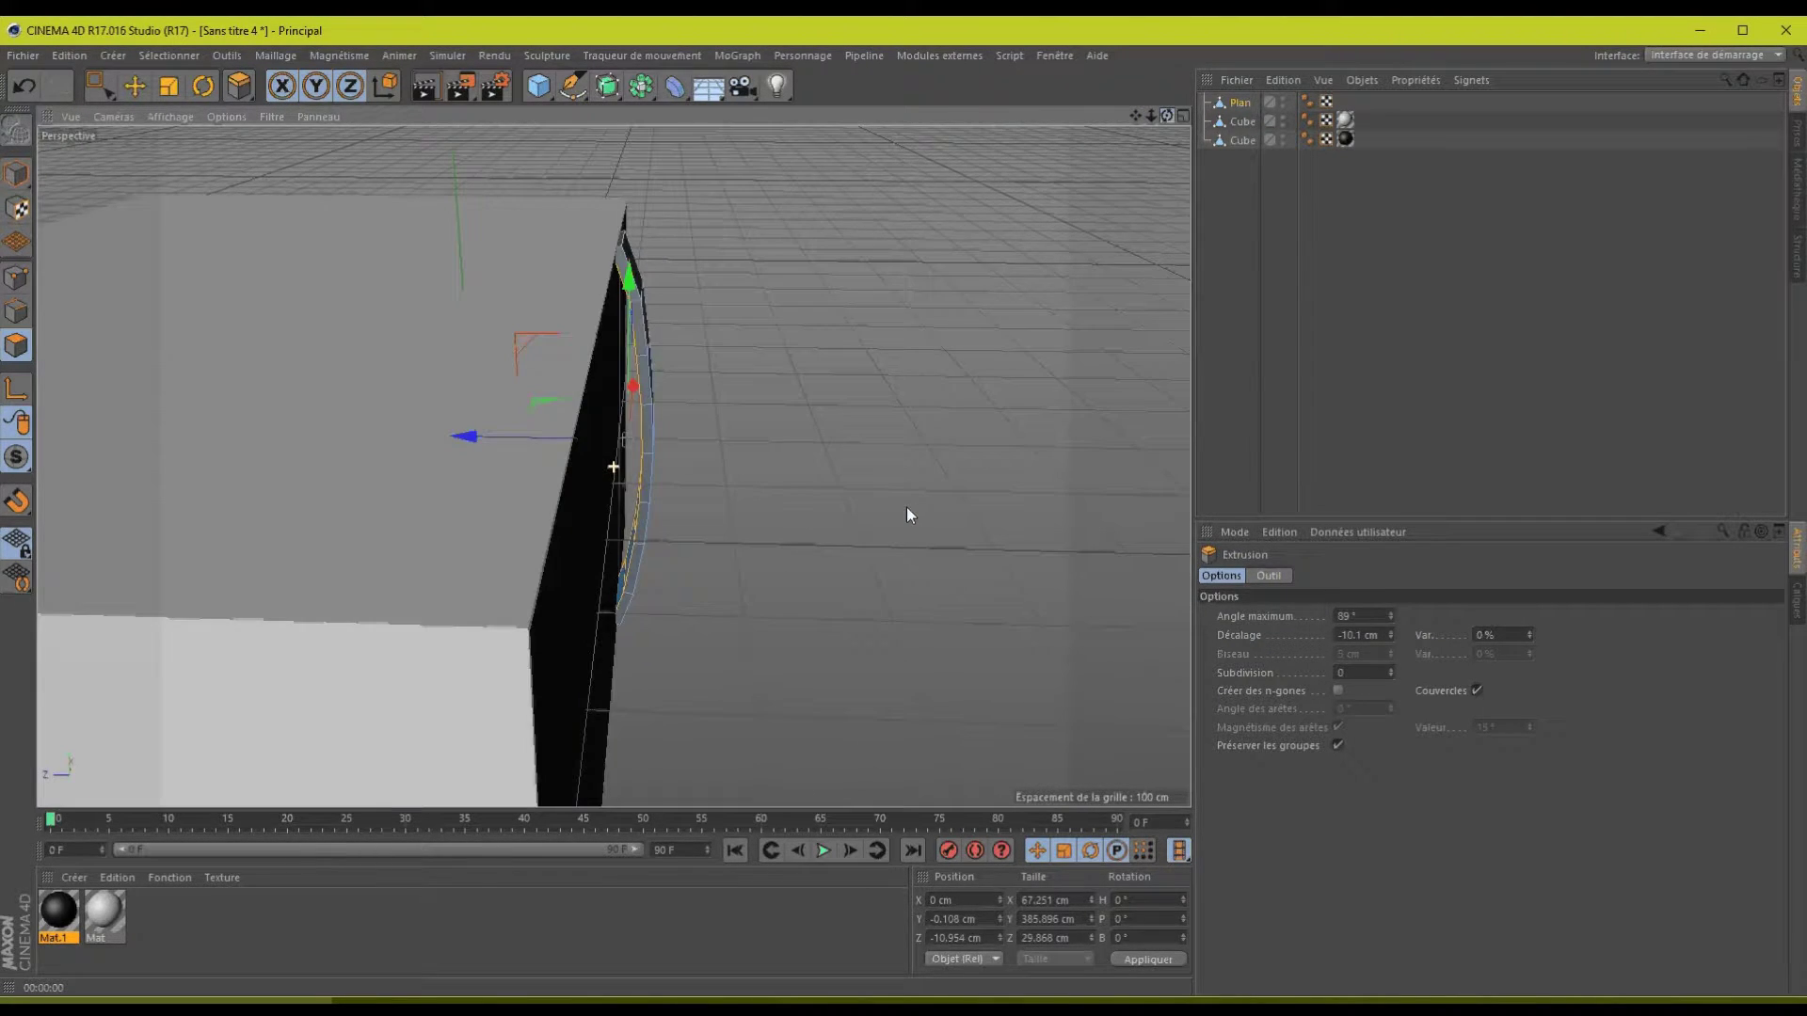
key("ctrl+shift+z")
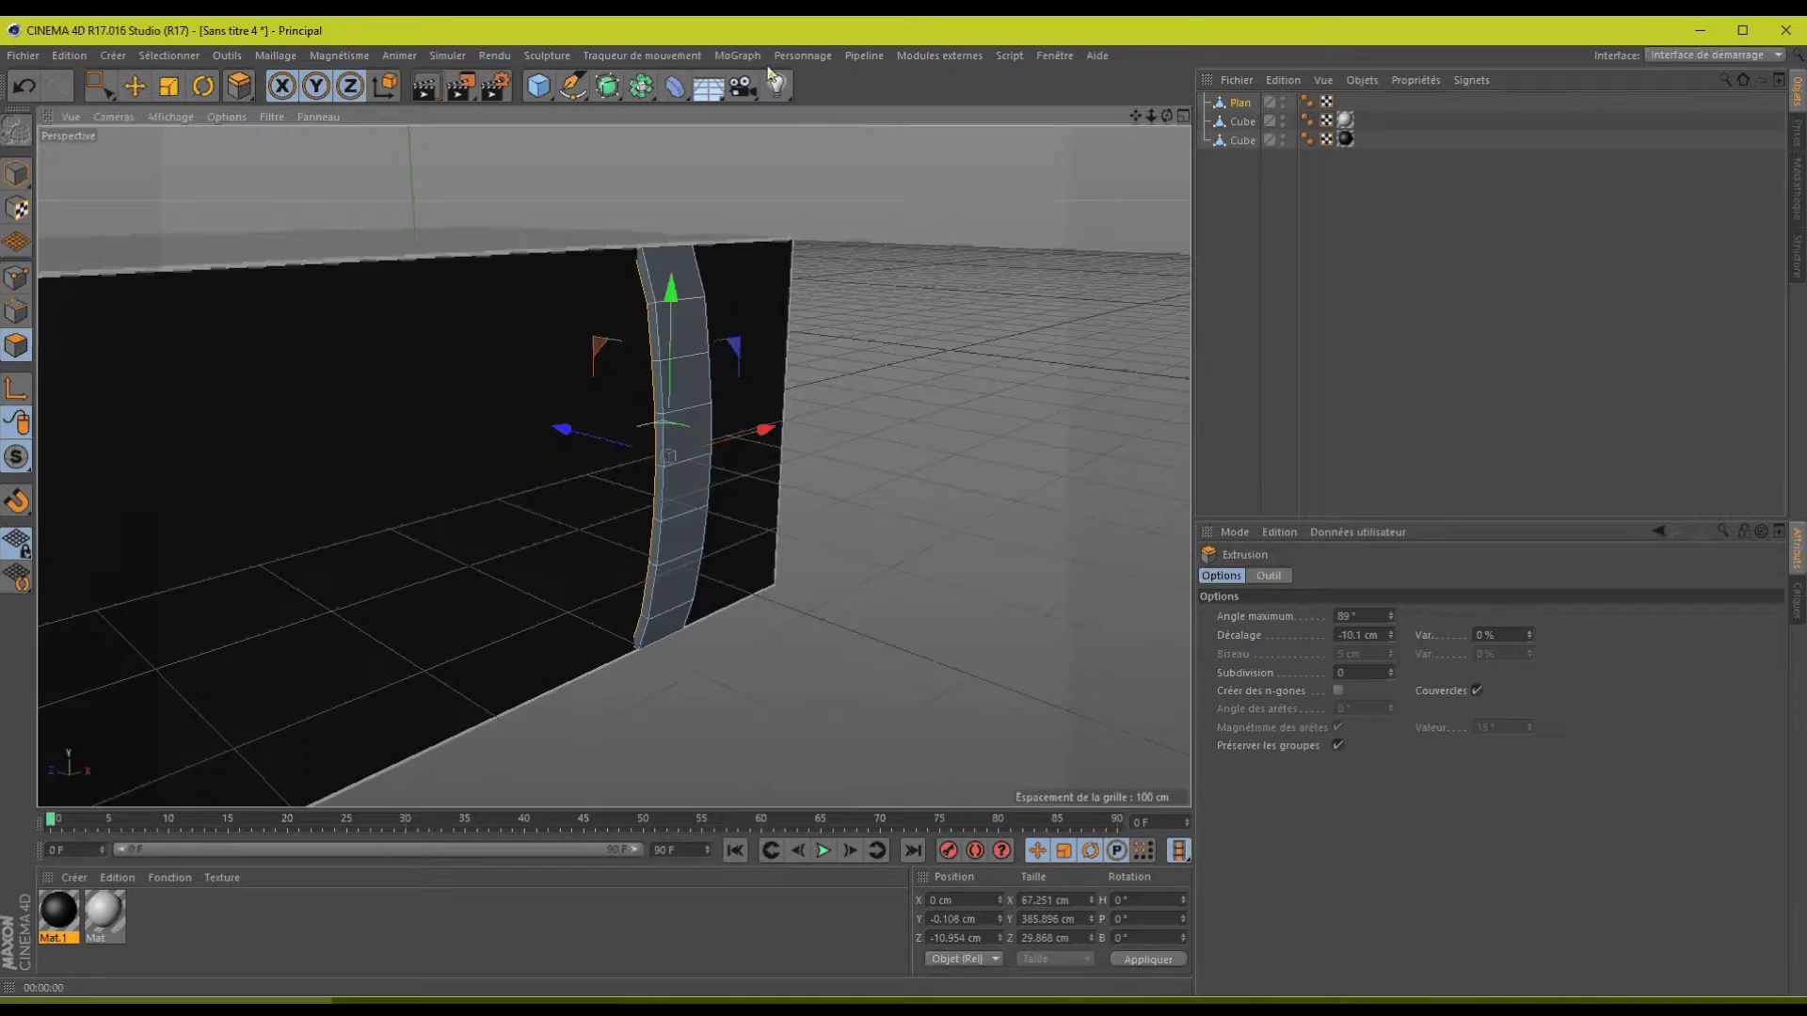
- Add a Subdivision Surface and nest the Plan strip inside it to smooth its shape
left_click(639, 94)
left_click_drag(1244, 122, 1287, 102)
left_click_drag(1167, 115, 906, 509)
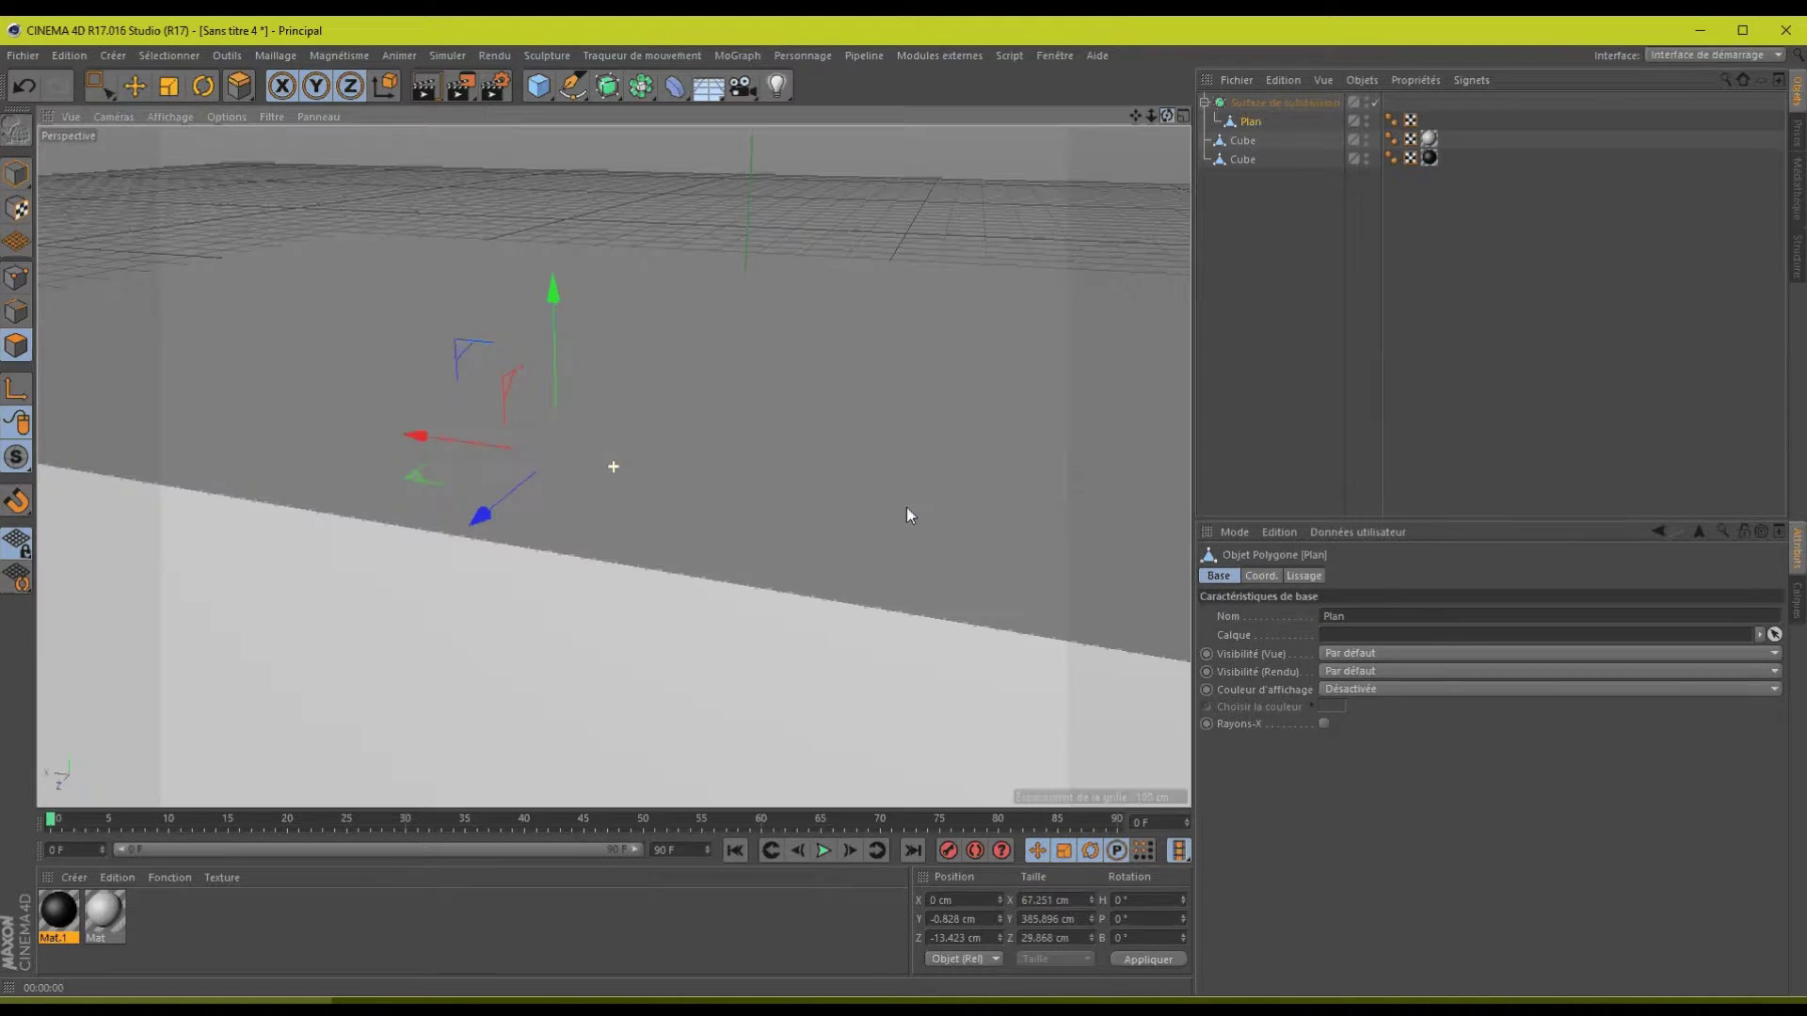
key("ctrl+shift+z")
key("ctrl+shift+z")
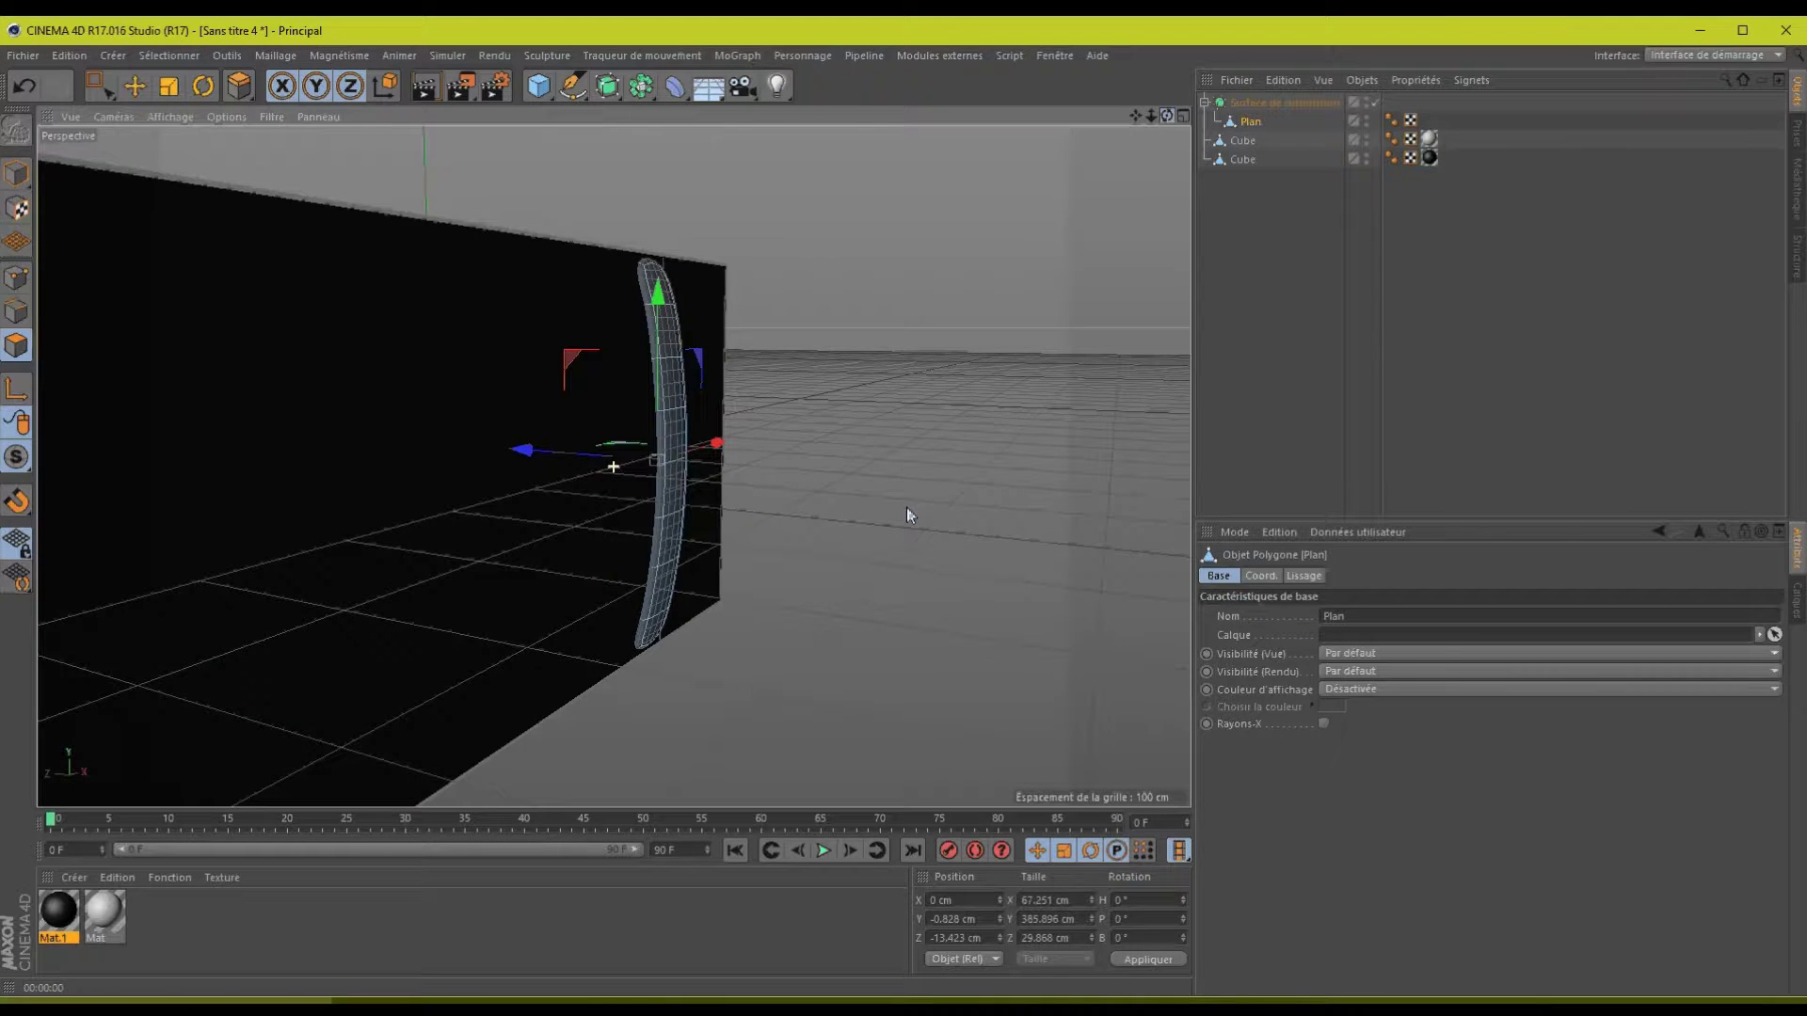
key("ctrl+shift+z")
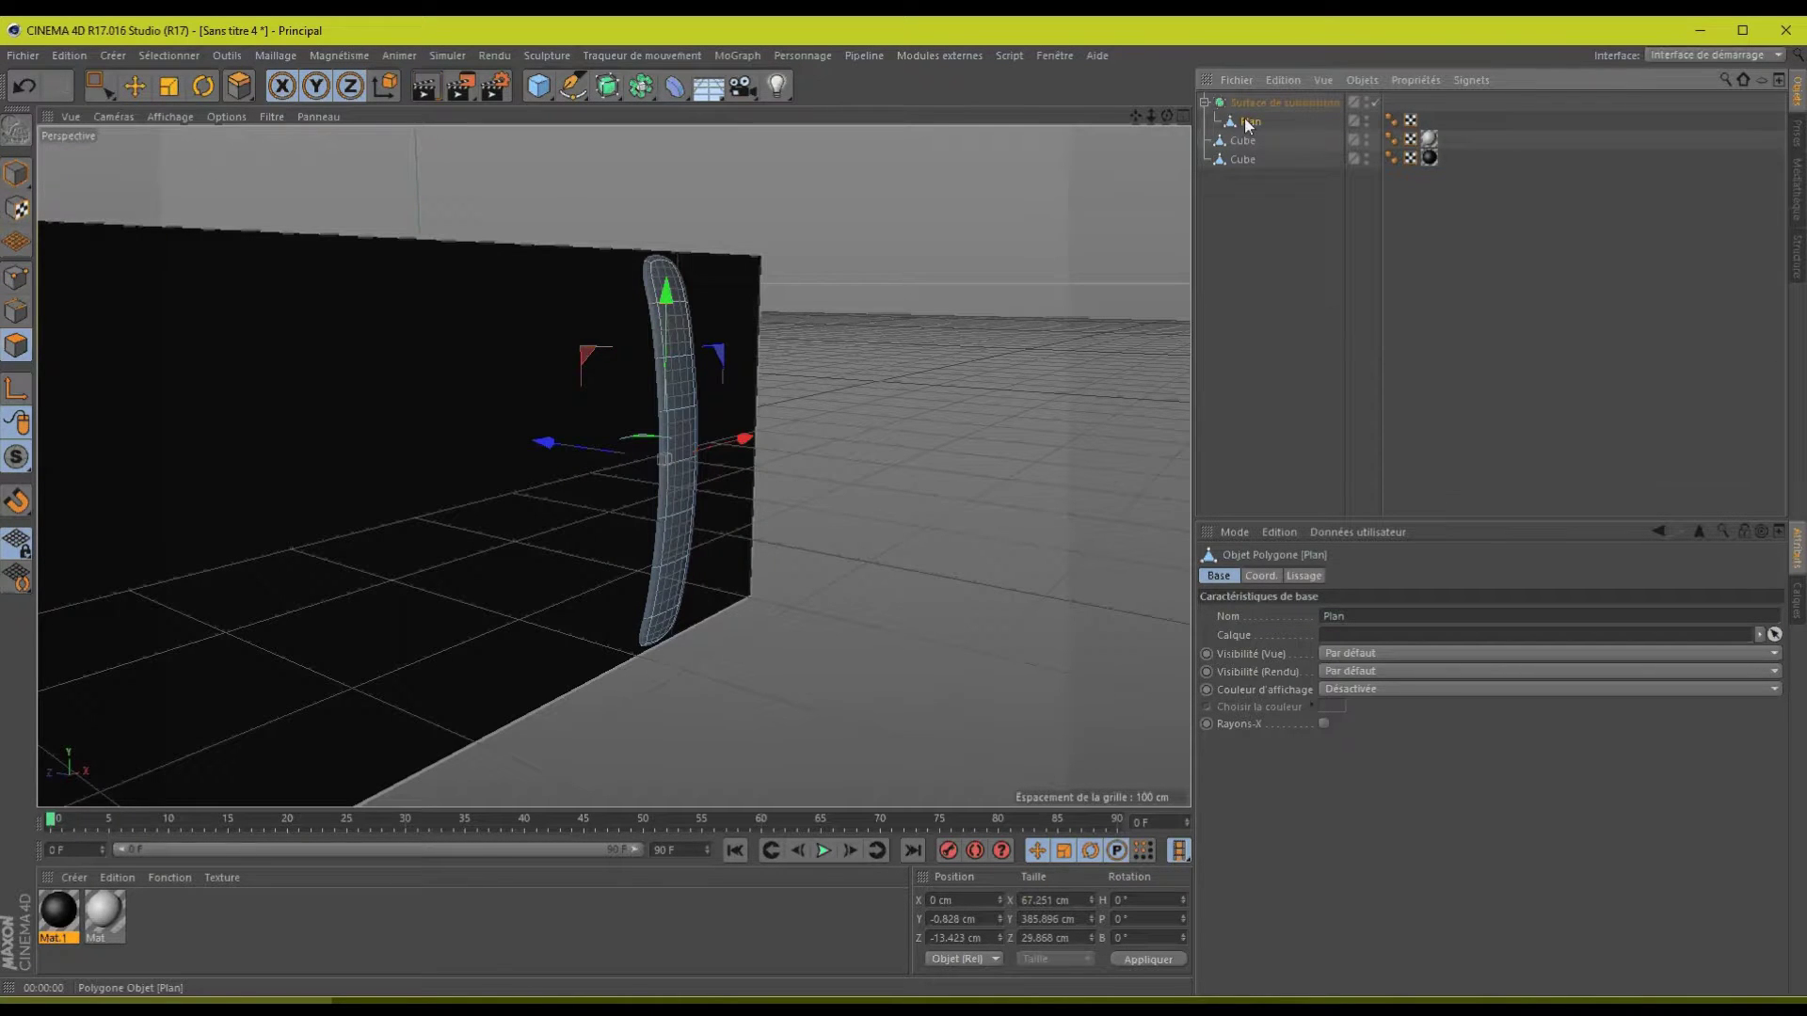
- Compare the strip with and without the Subdivision Surface effect, leaving the subdivision disabled
key("d")
left_click(1375, 102)
left_click(1376, 101)
left_click(1376, 102)
scroll(1083, 104, "up", 3)
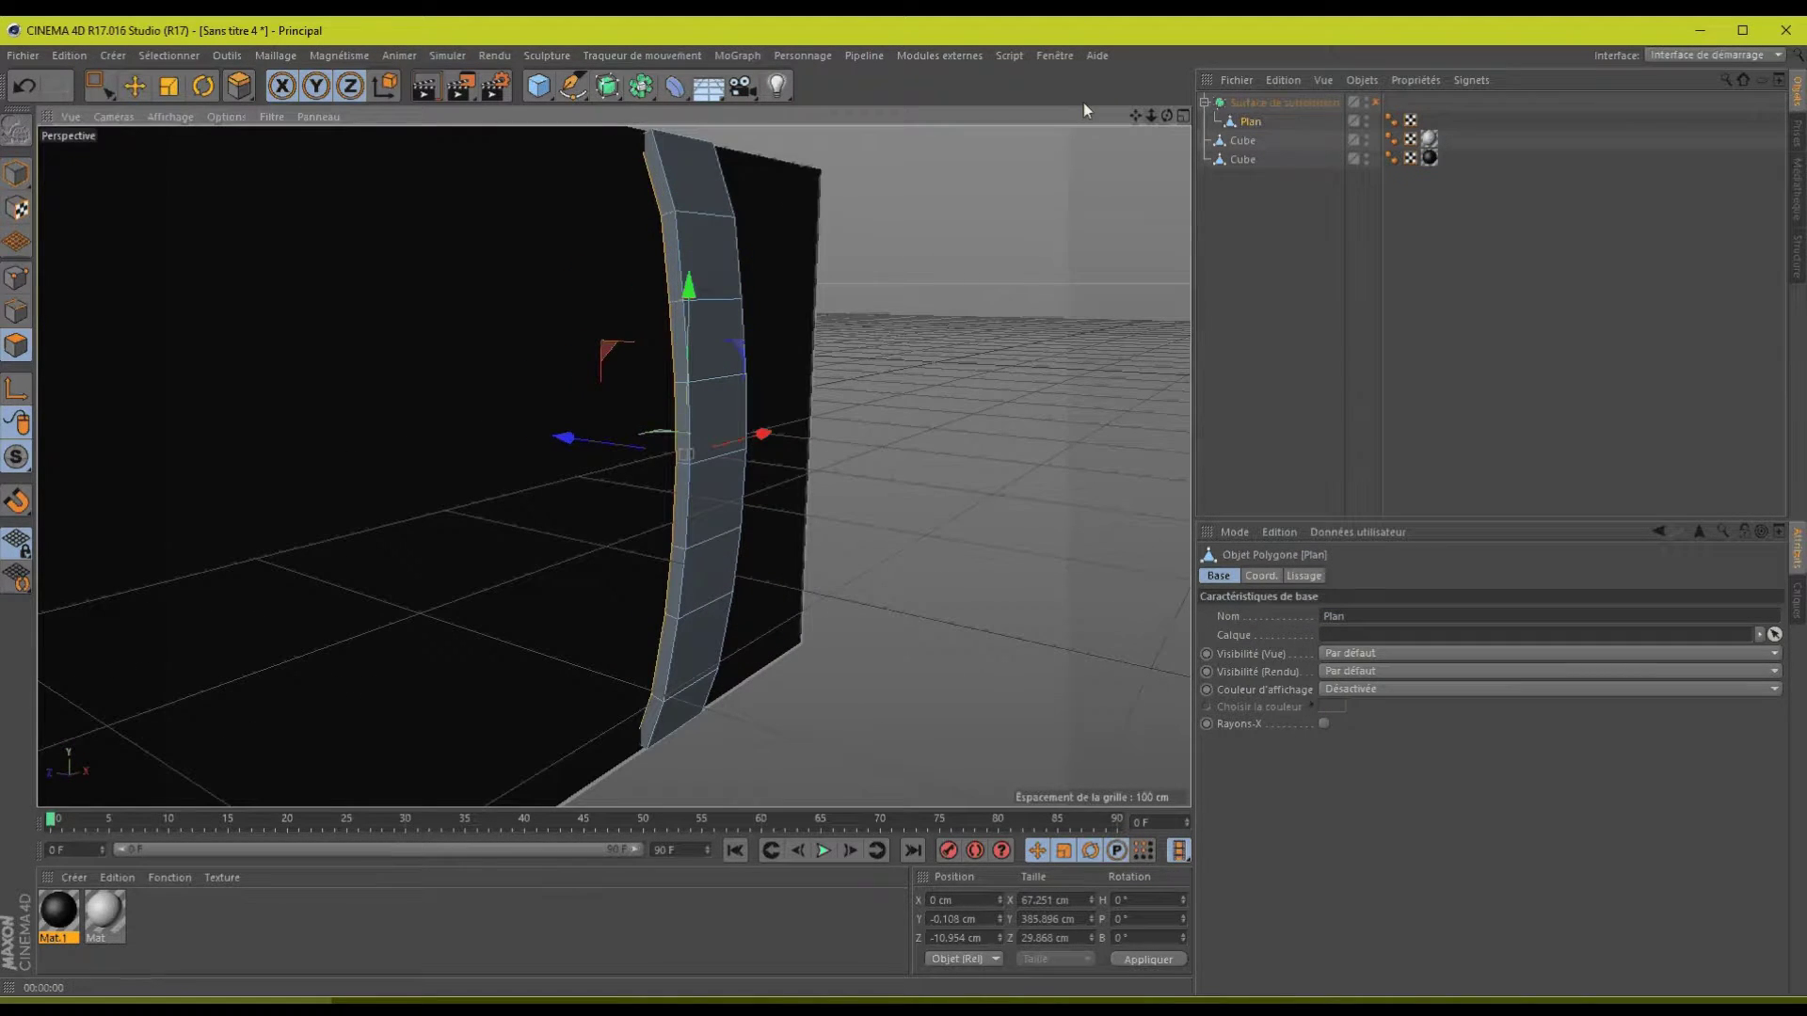
- Loop-select the strip's front and back border edges along both long sides and both short ends
left_click(172, 55)
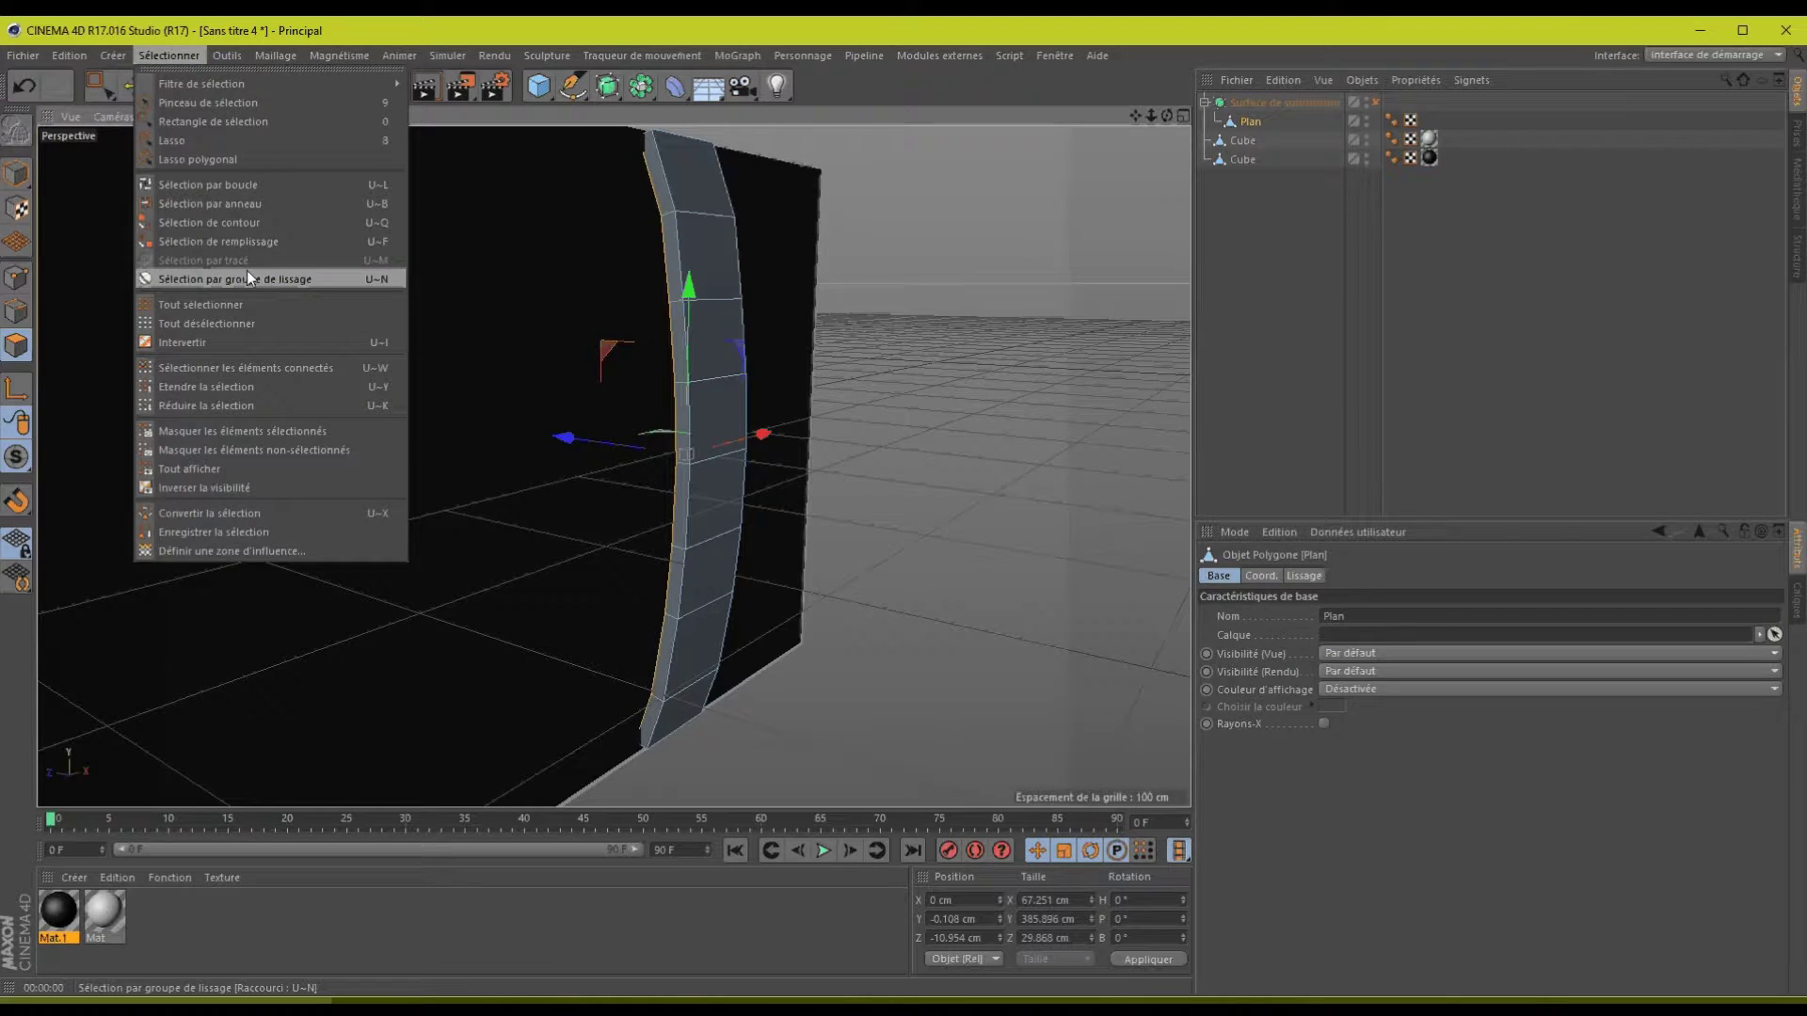
left_click(246, 273)
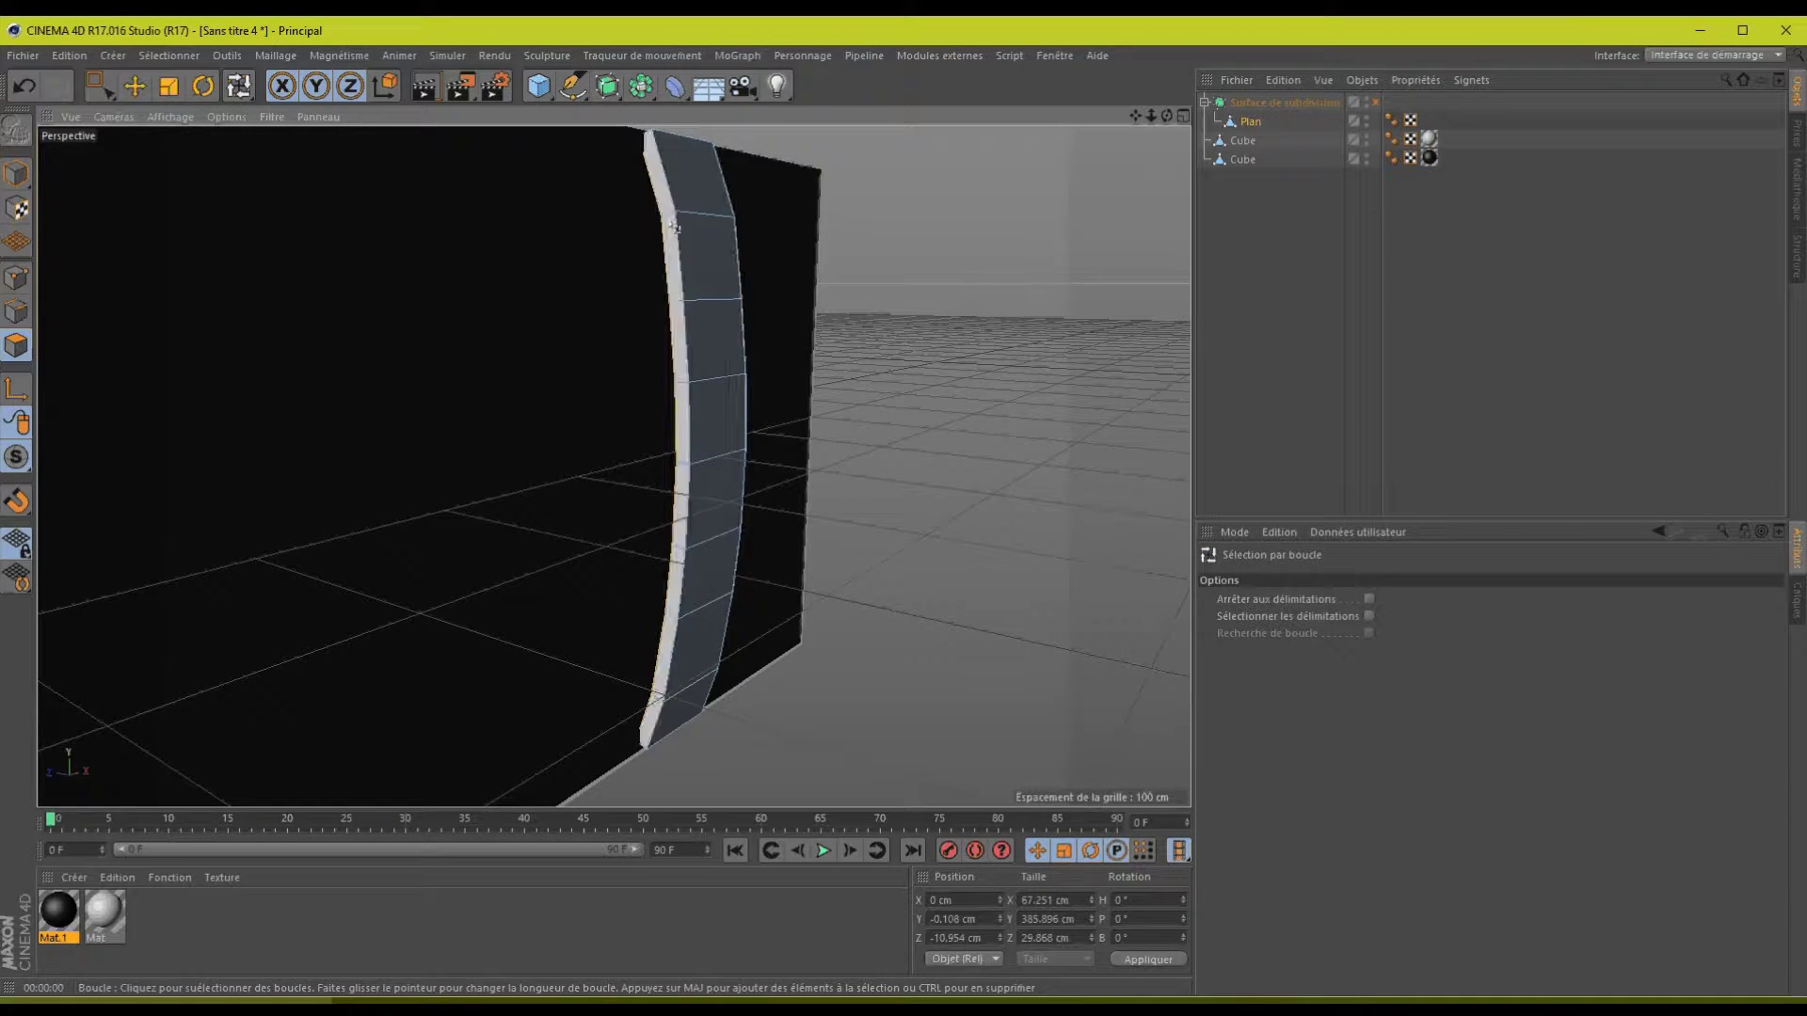
left_click(16, 314)
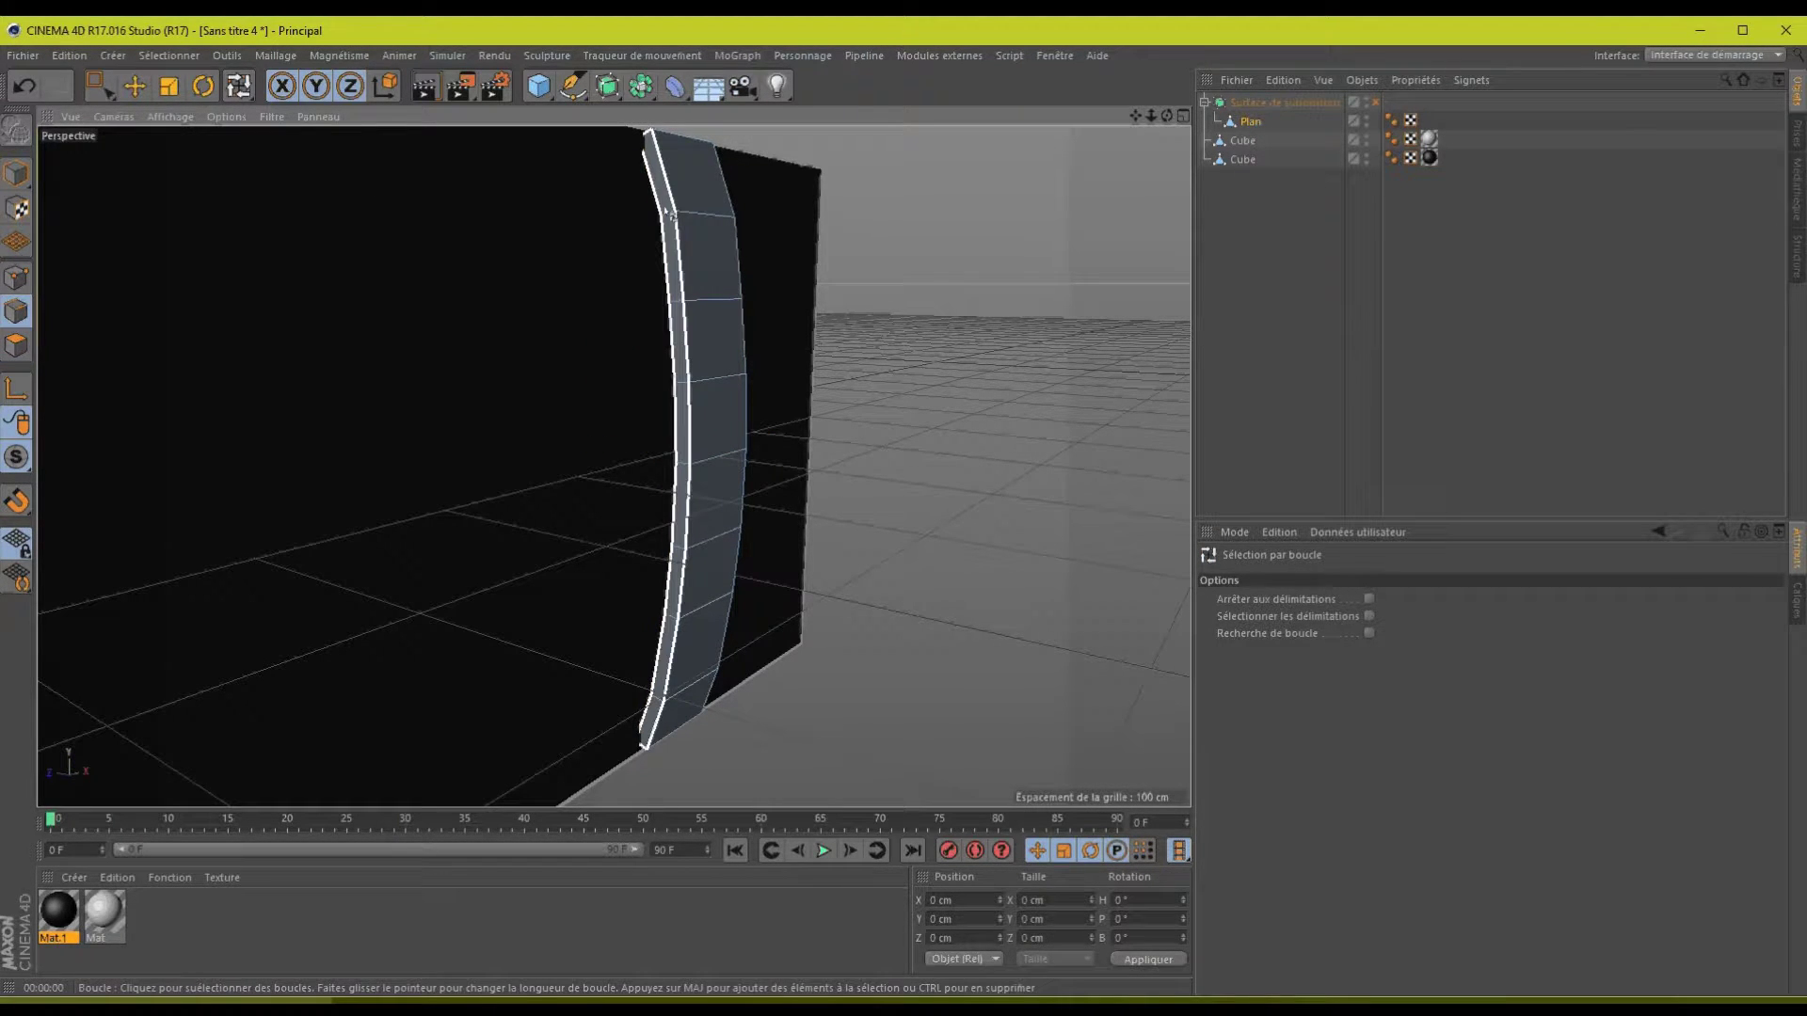
left_click(668, 213)
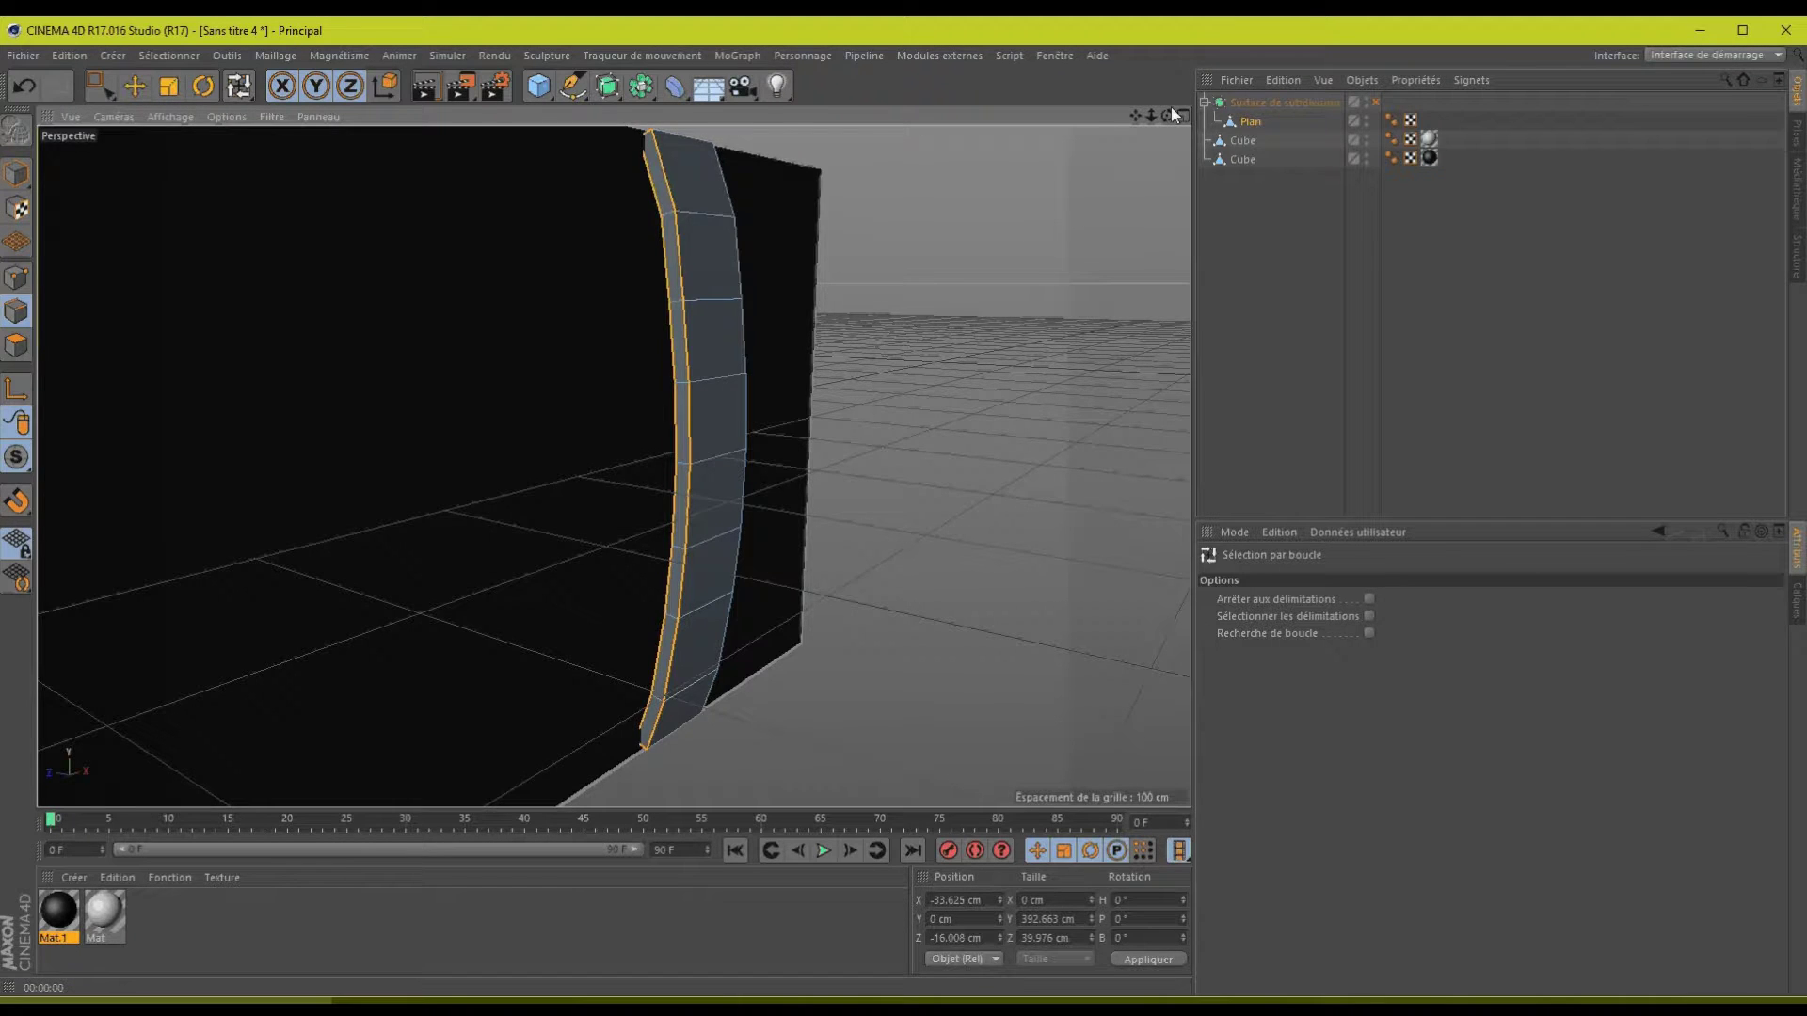
left_click_drag(1172, 110, 906, 506)
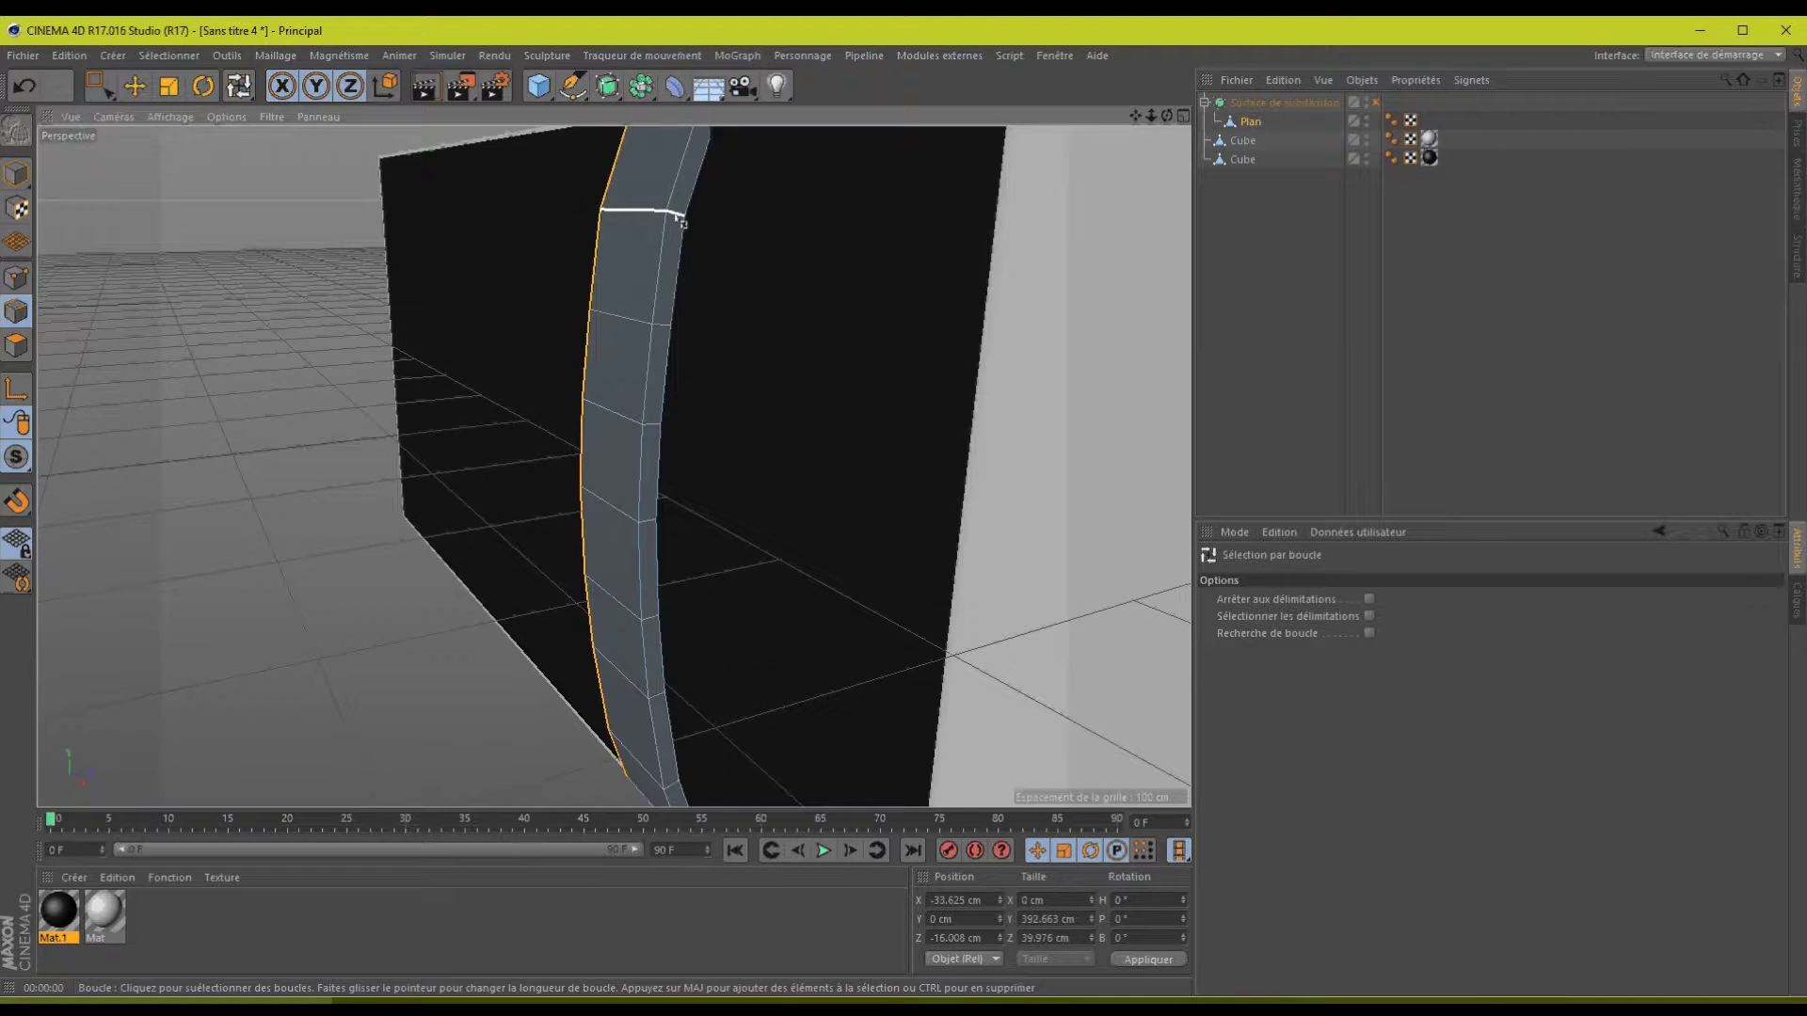
left_click(677, 235, "shift")
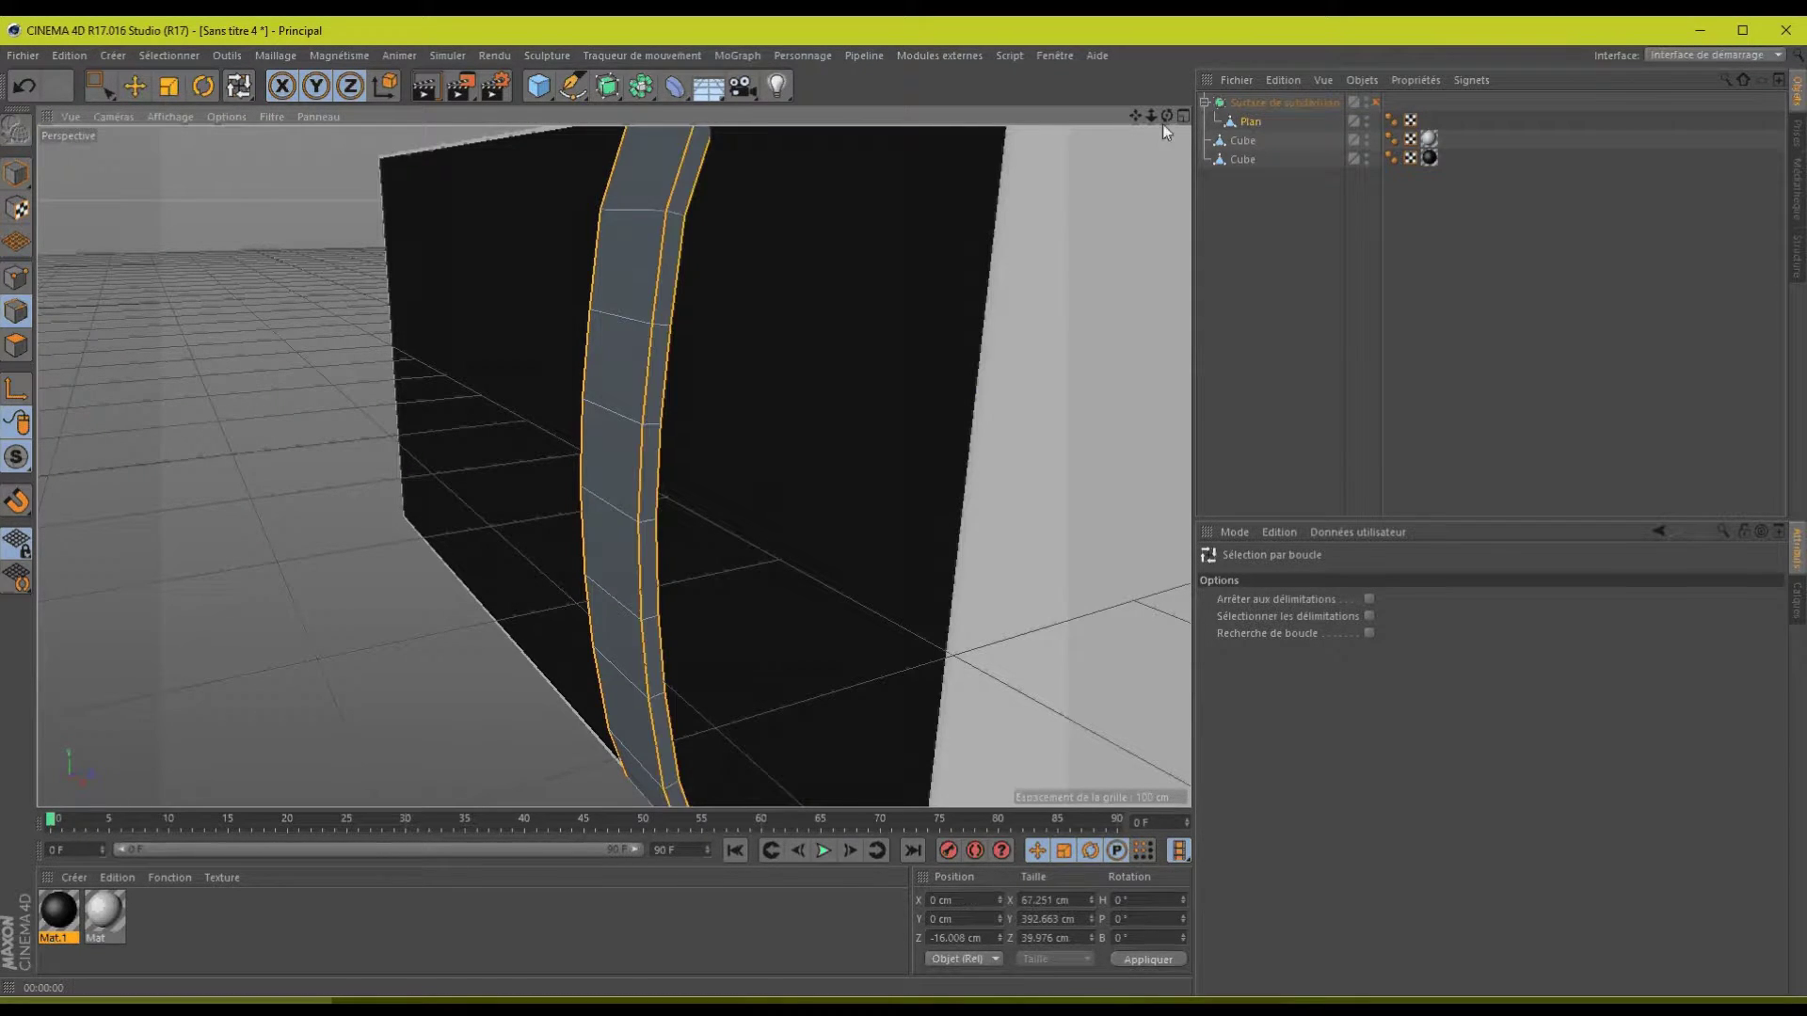
left_click_drag(1161, 122, 906, 506)
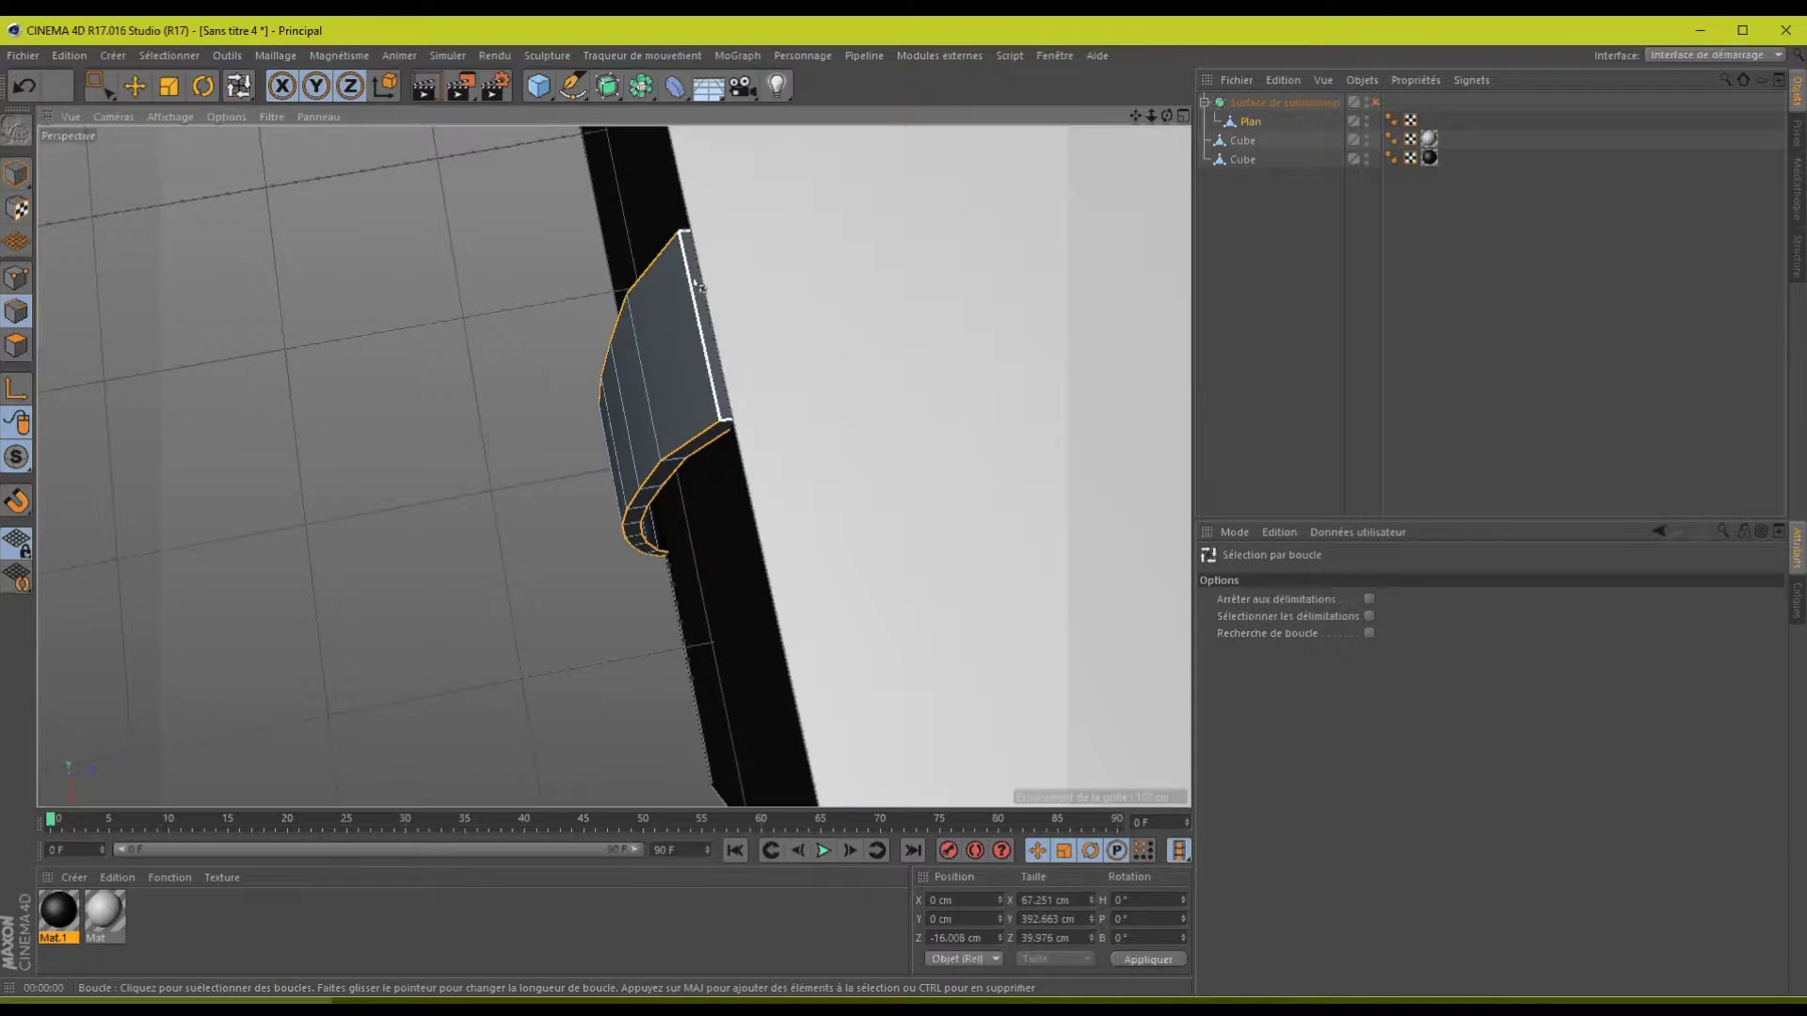
left_click_drag(1167, 116, 906, 507)
left_click_drag(1167, 116, 311, 20)
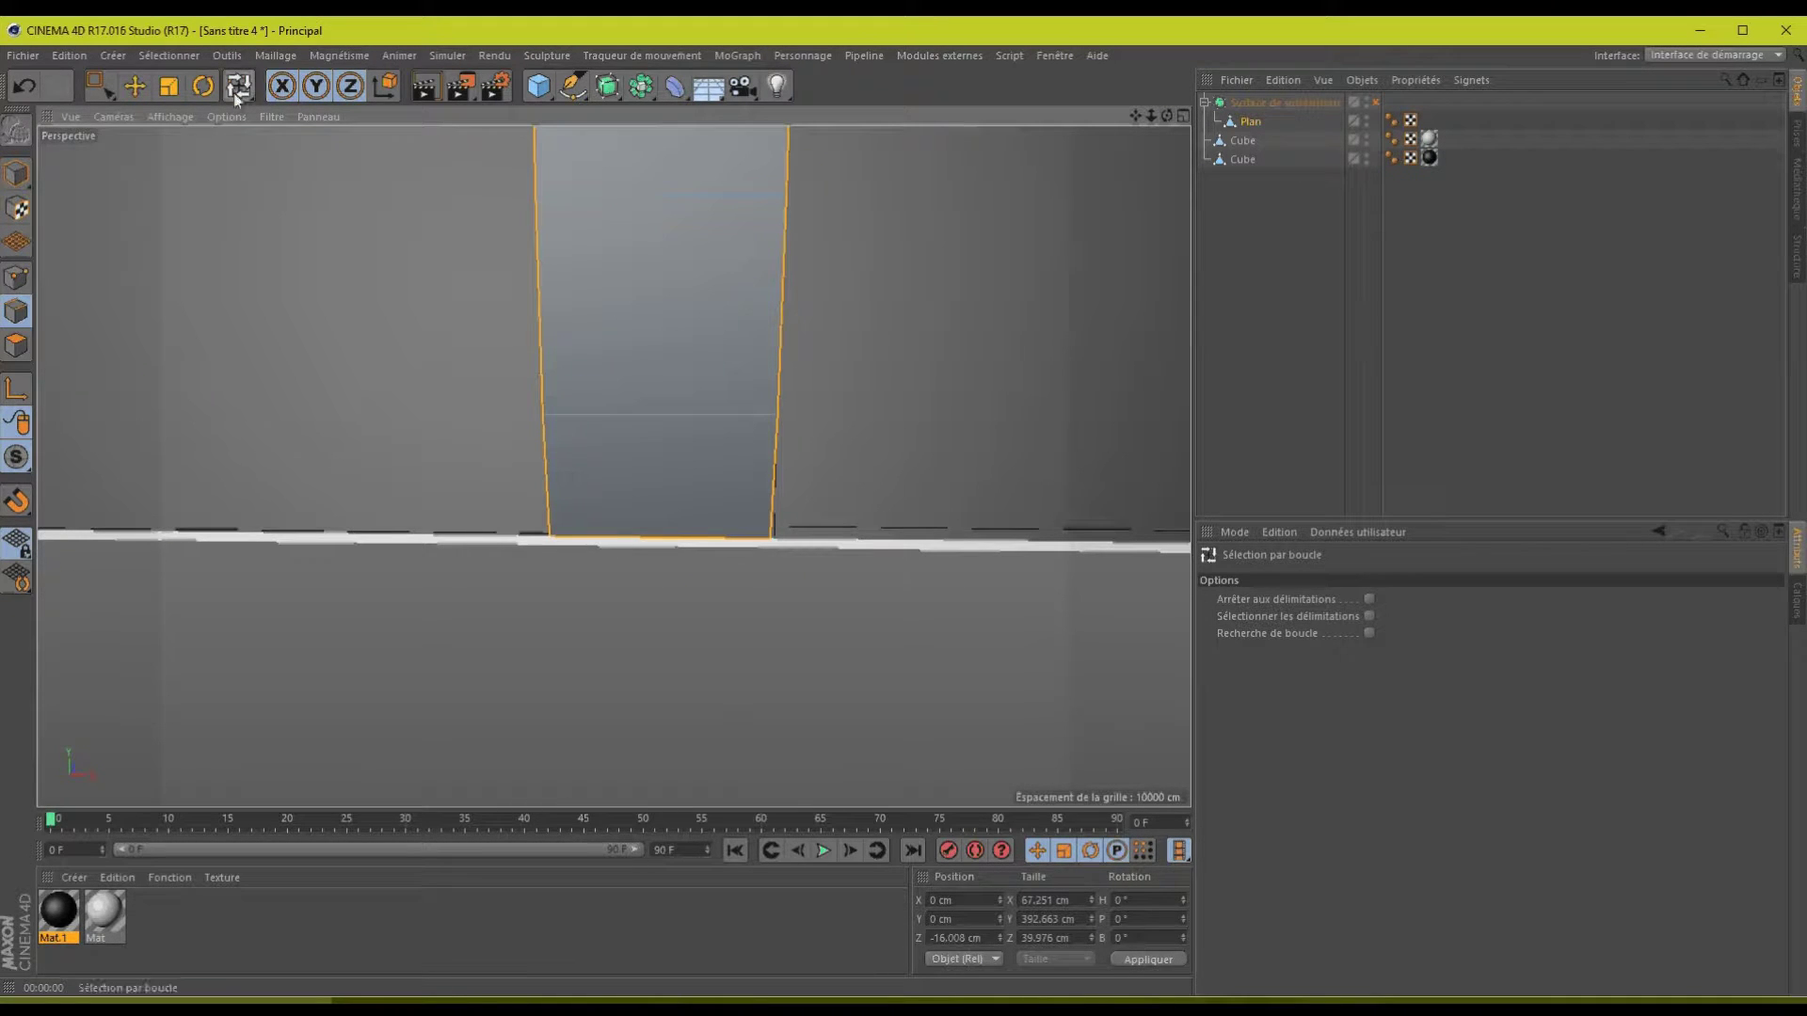
mouse_move(1167, 115)
left_mouse_down()
mouse_move(906, 509)
mouse_move(1136, 116)
left_mouse_up()
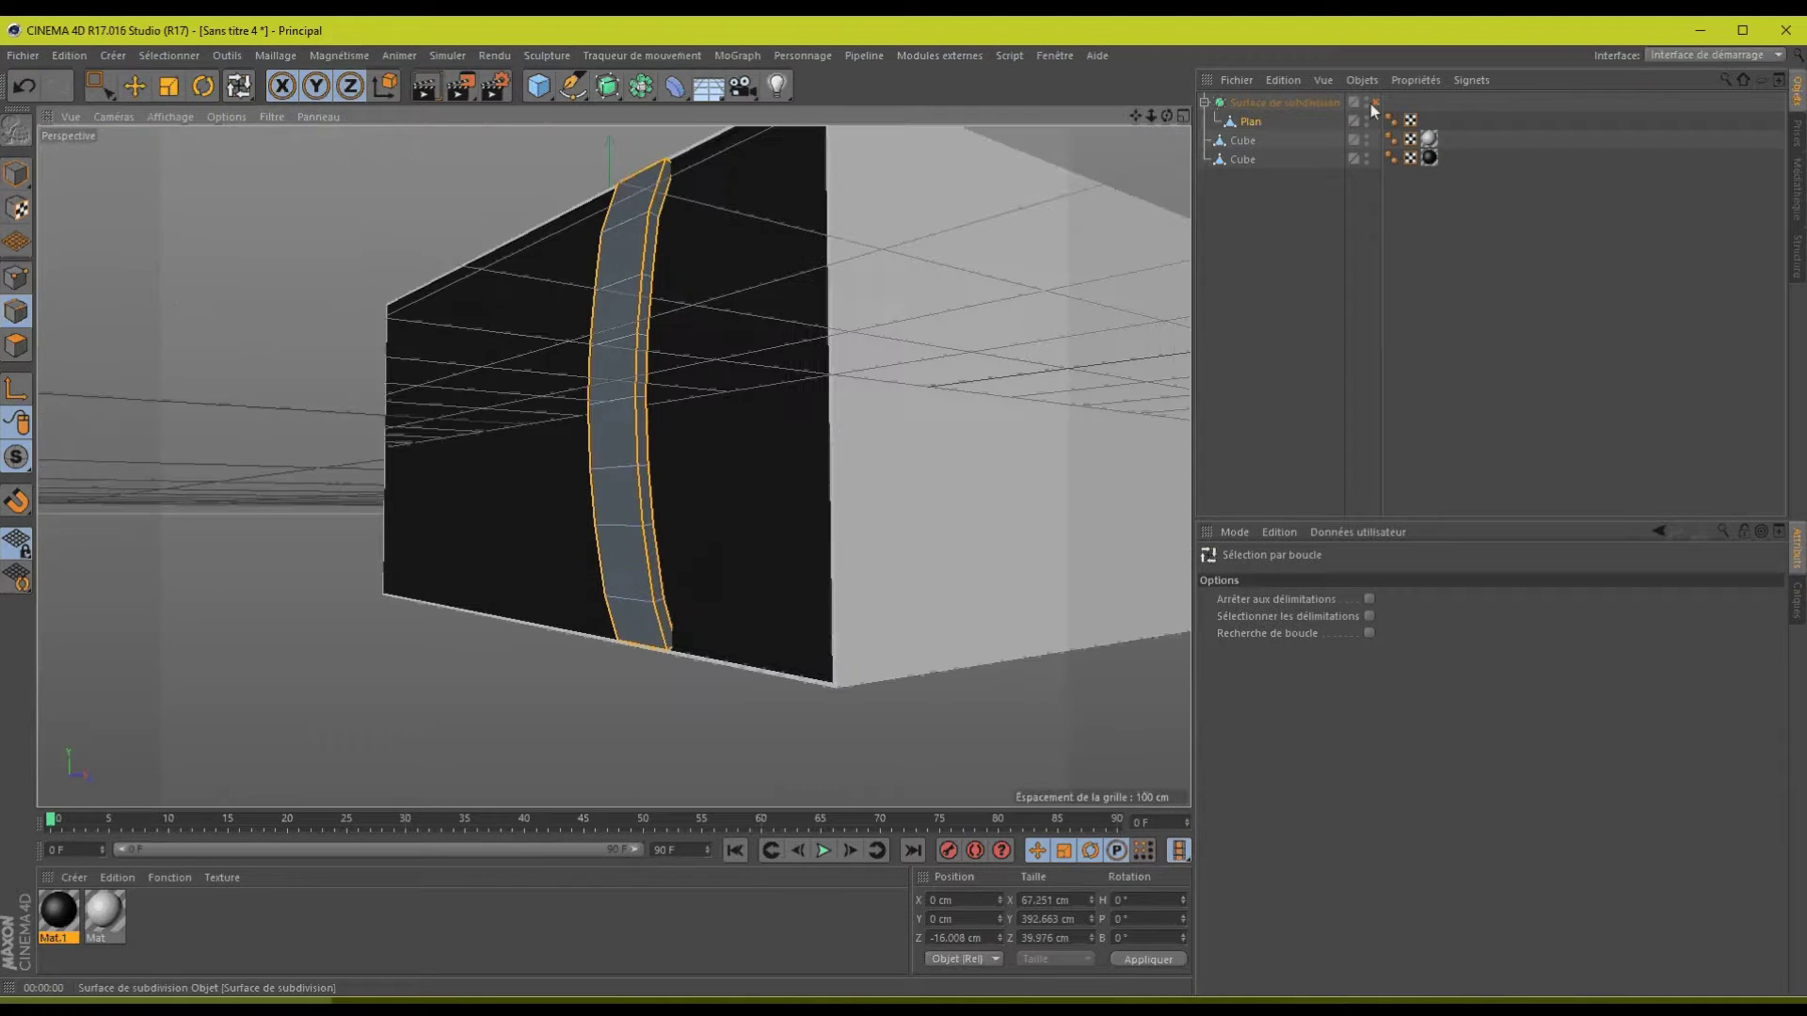
- Re-enable the Subdivision Surface on the strip
left_click(1374, 103)
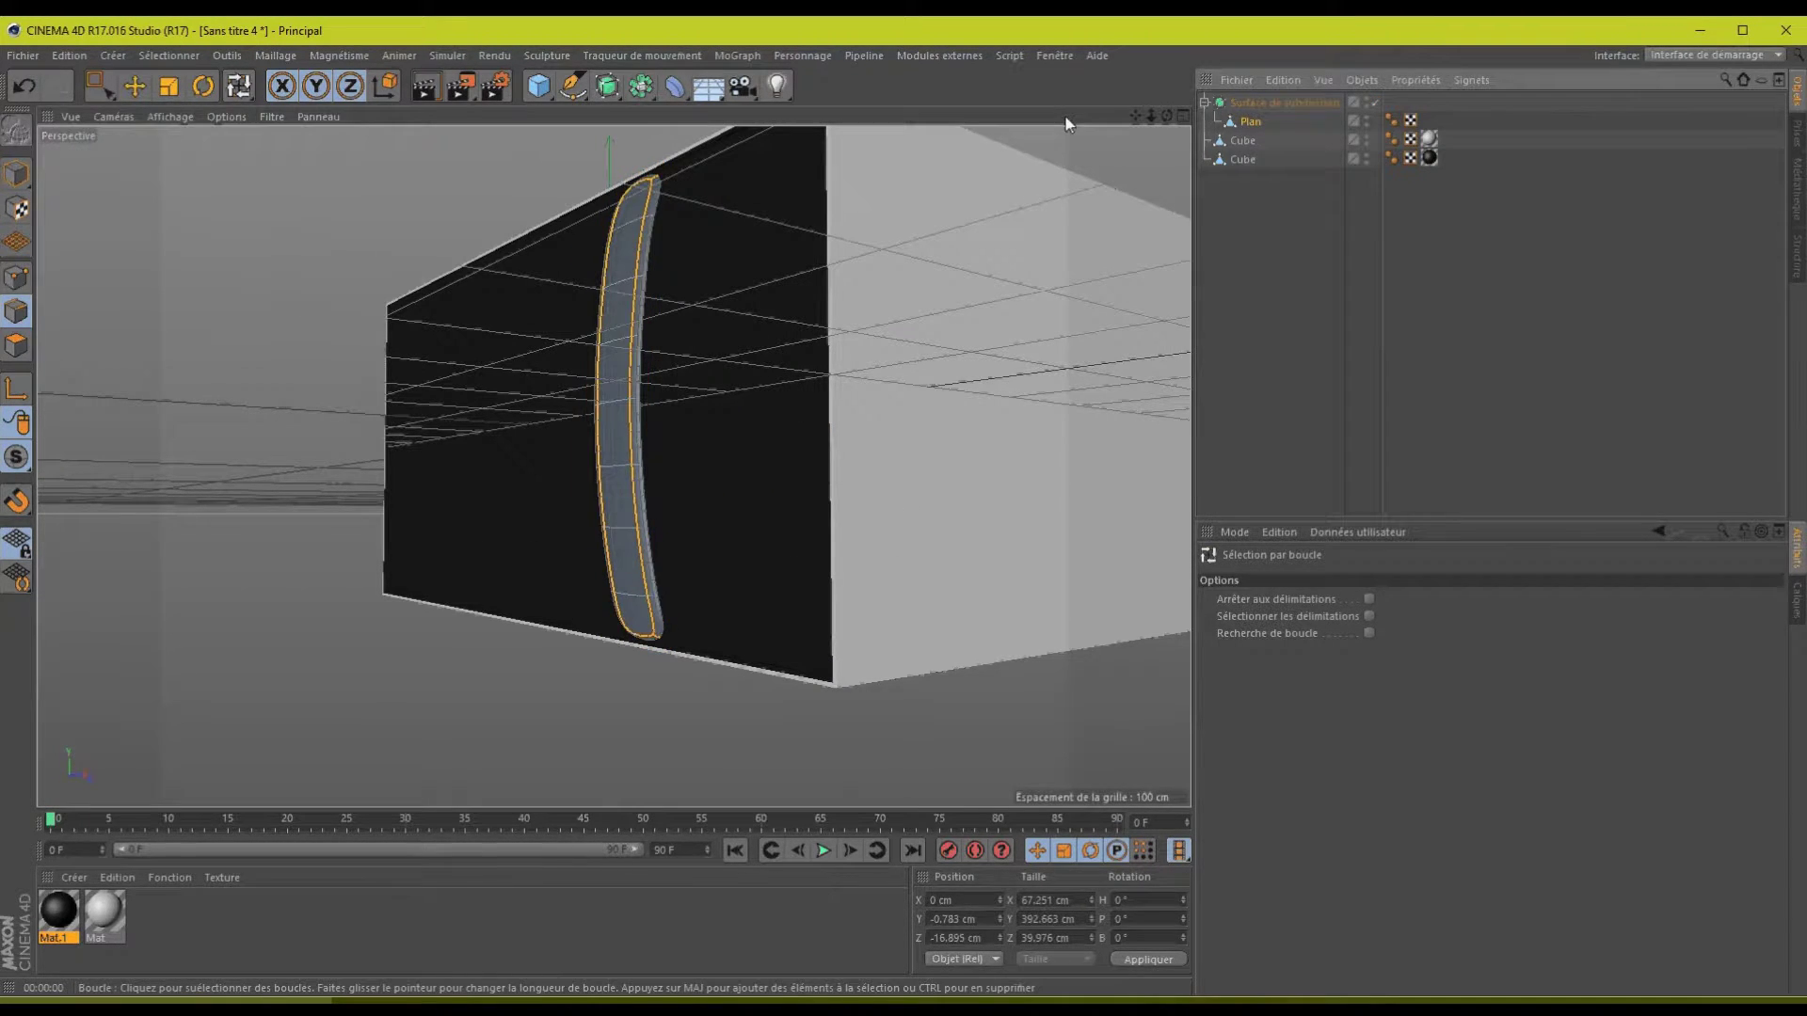
left_click_drag(1164, 117, 906, 506)
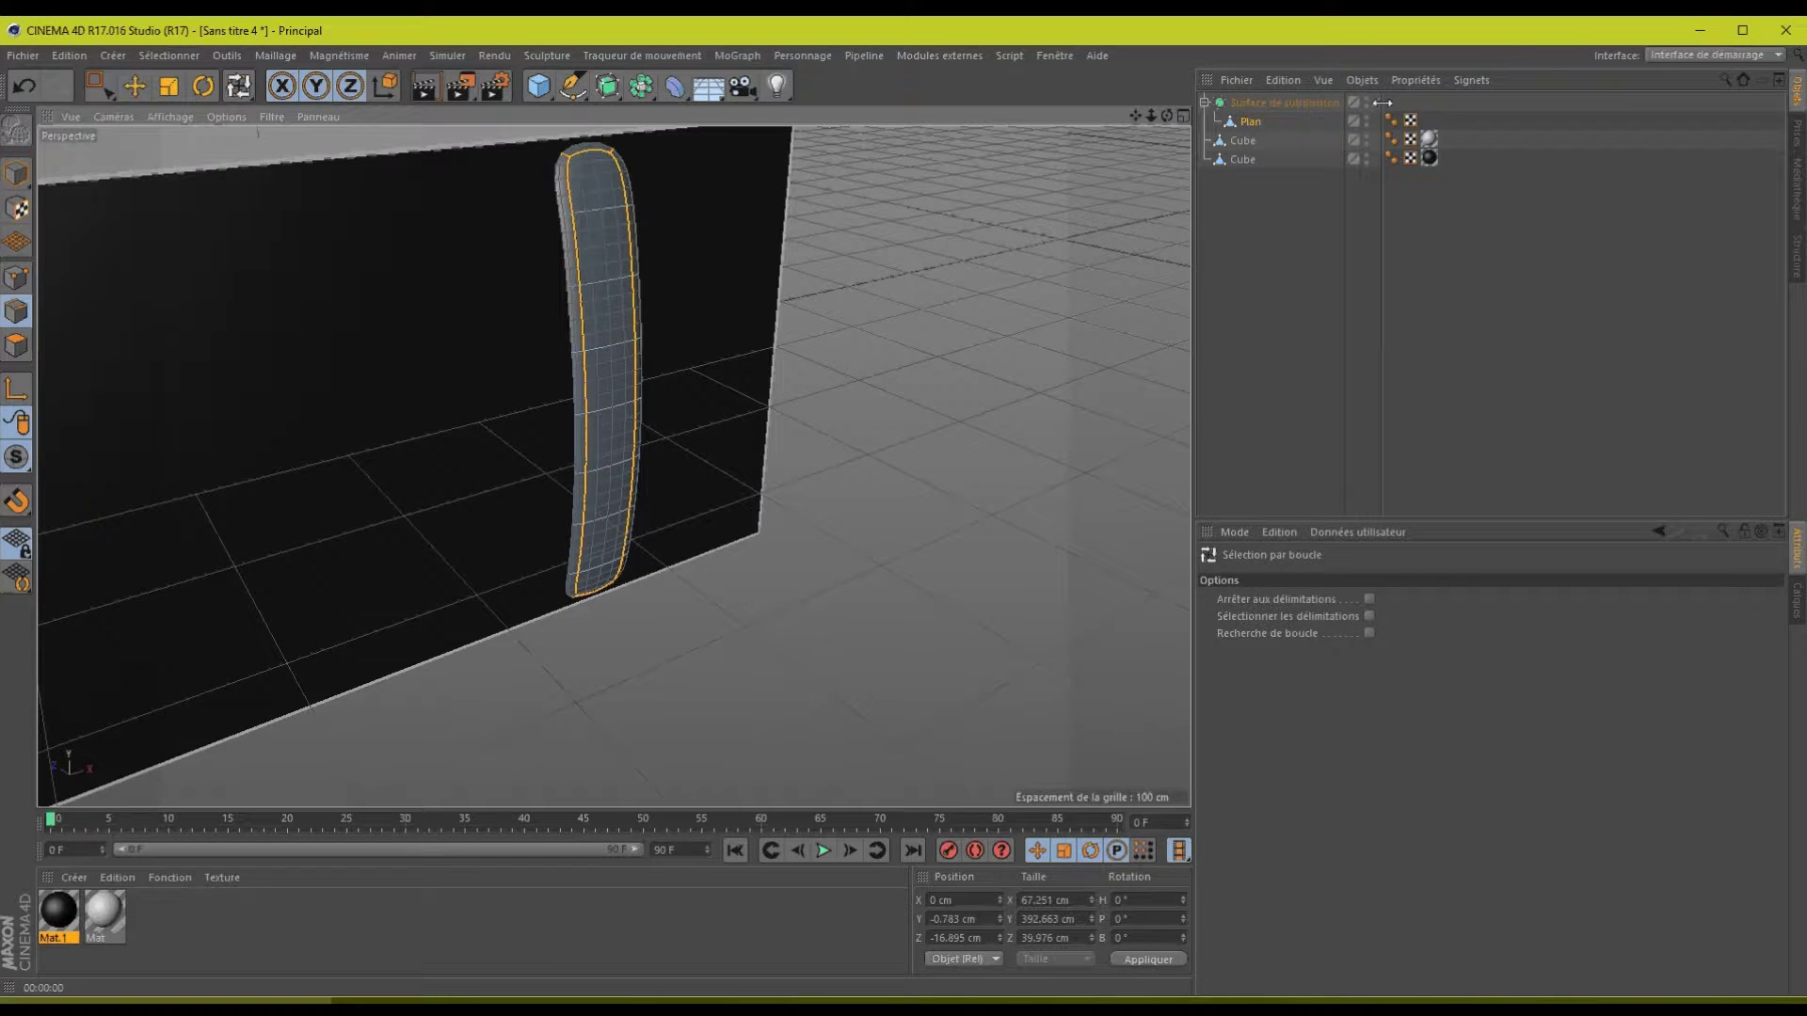
- Bevel the selected border edges in chamfer mode with a 0.2 cm offset and render a preview of the strip
right_click(591, 301)
left_click(643, 691)
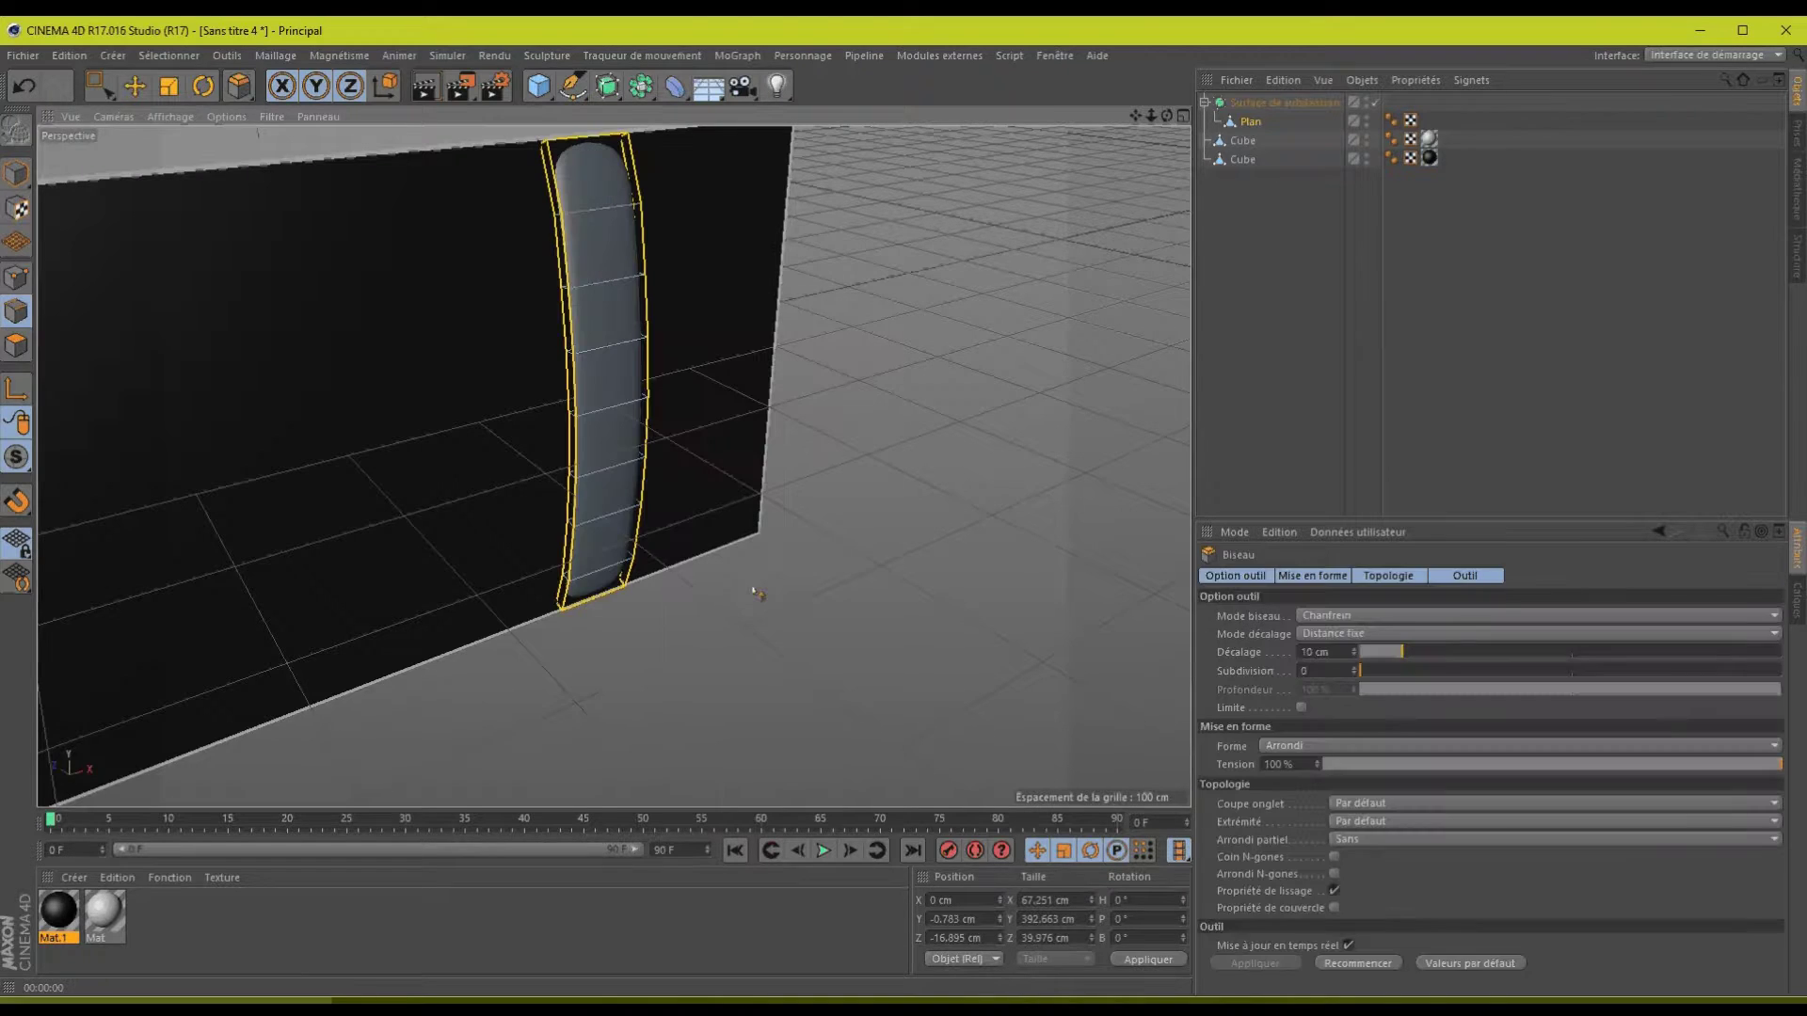
left_click_drag(876, 337, 907, 505)
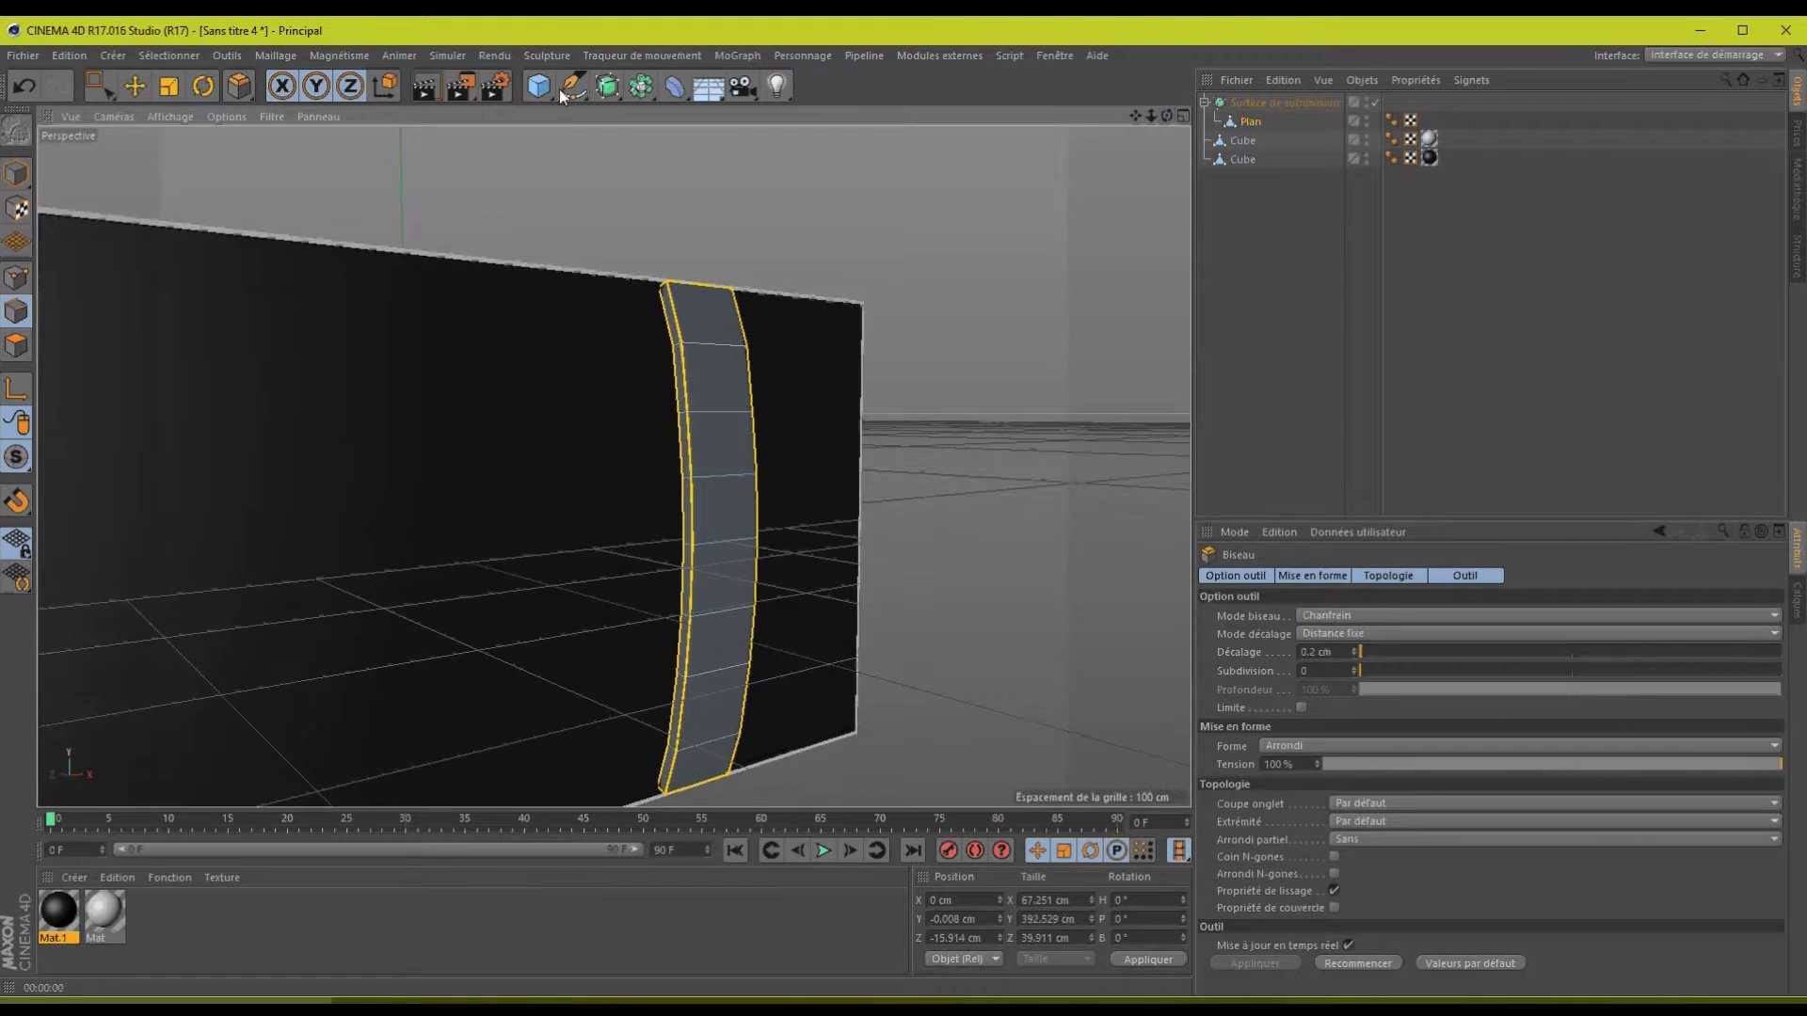
left_click(426, 92)
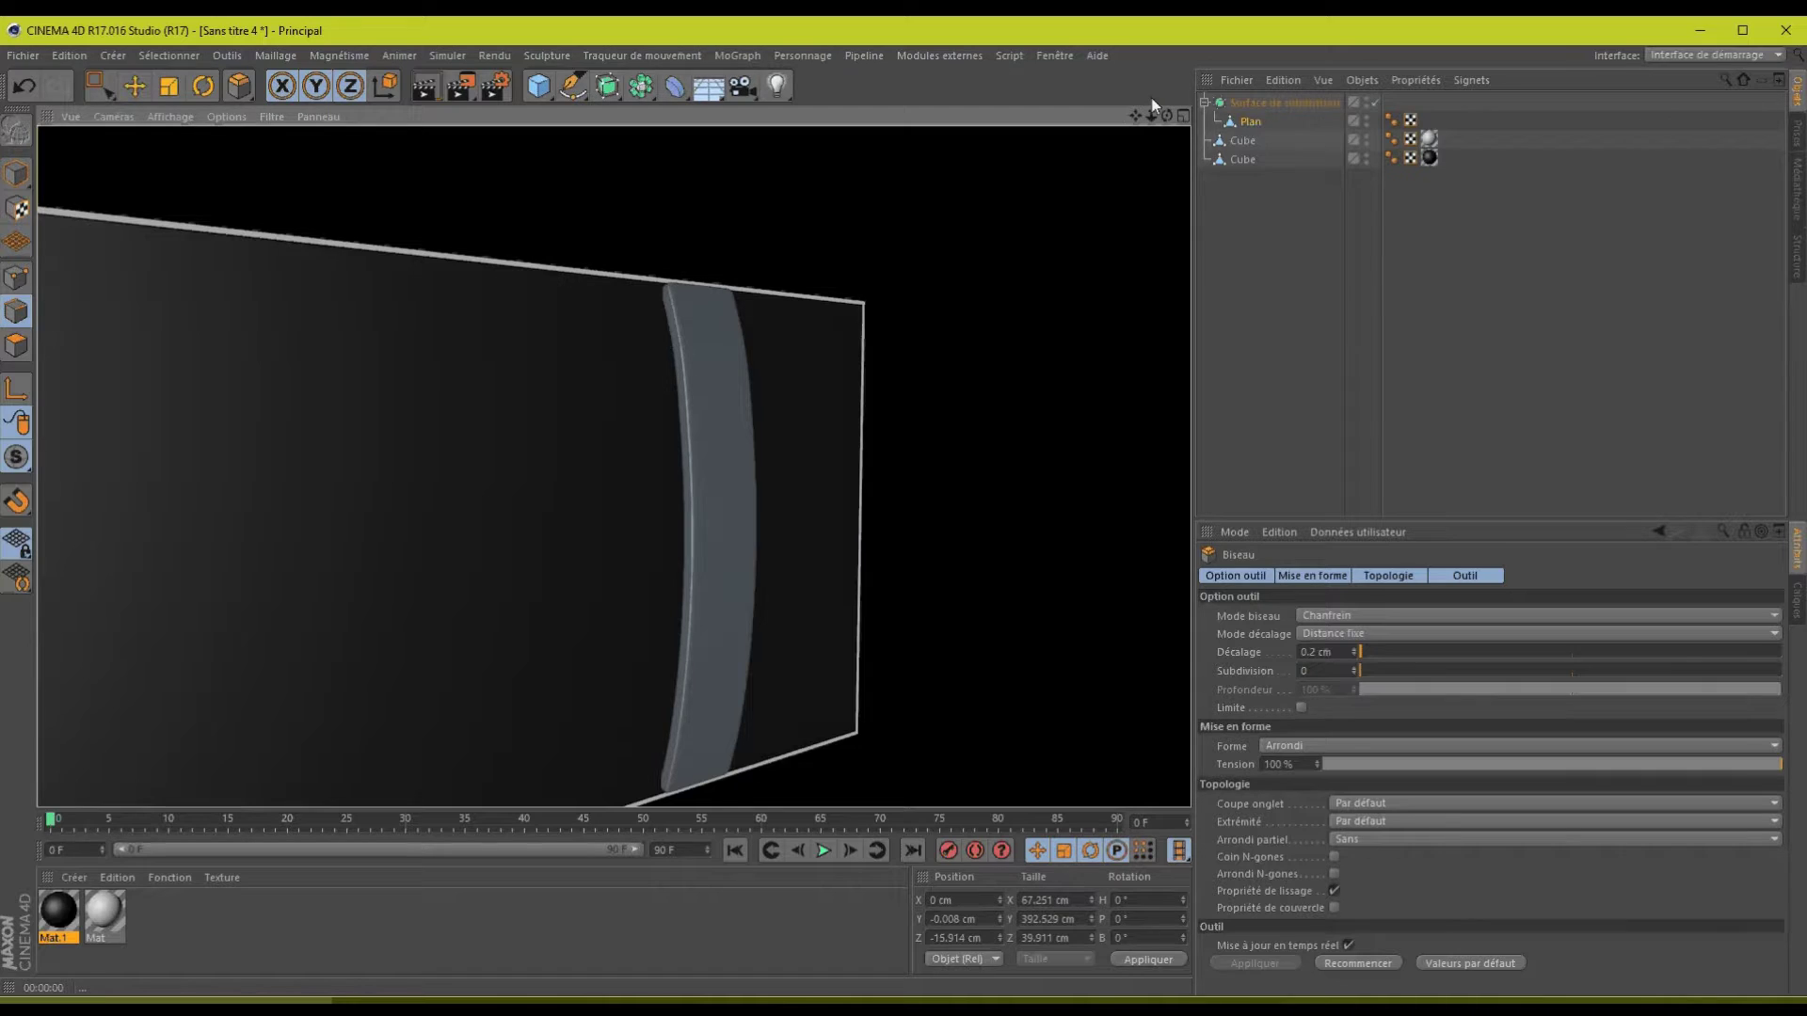
- Inspect the strip from the side and front, and render a preview of its beveled edges
scroll(905, 507, "up", 5)
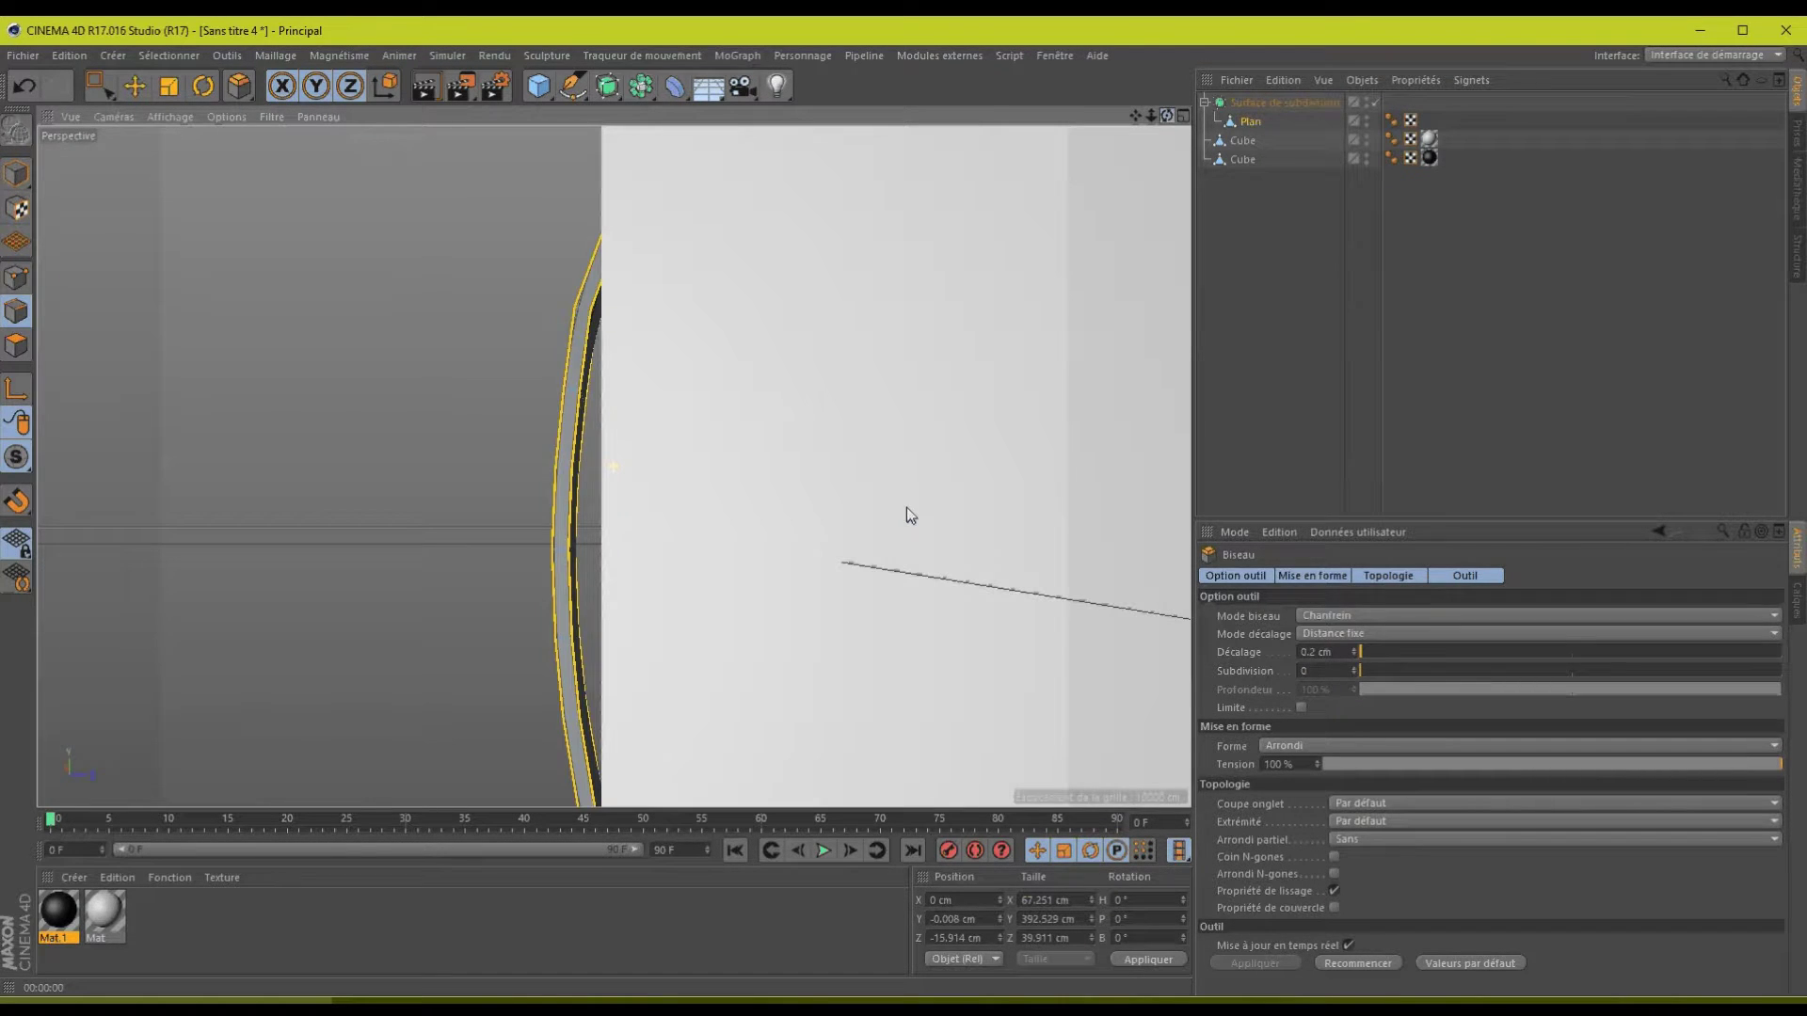
scroll(906, 506, "down", 5)
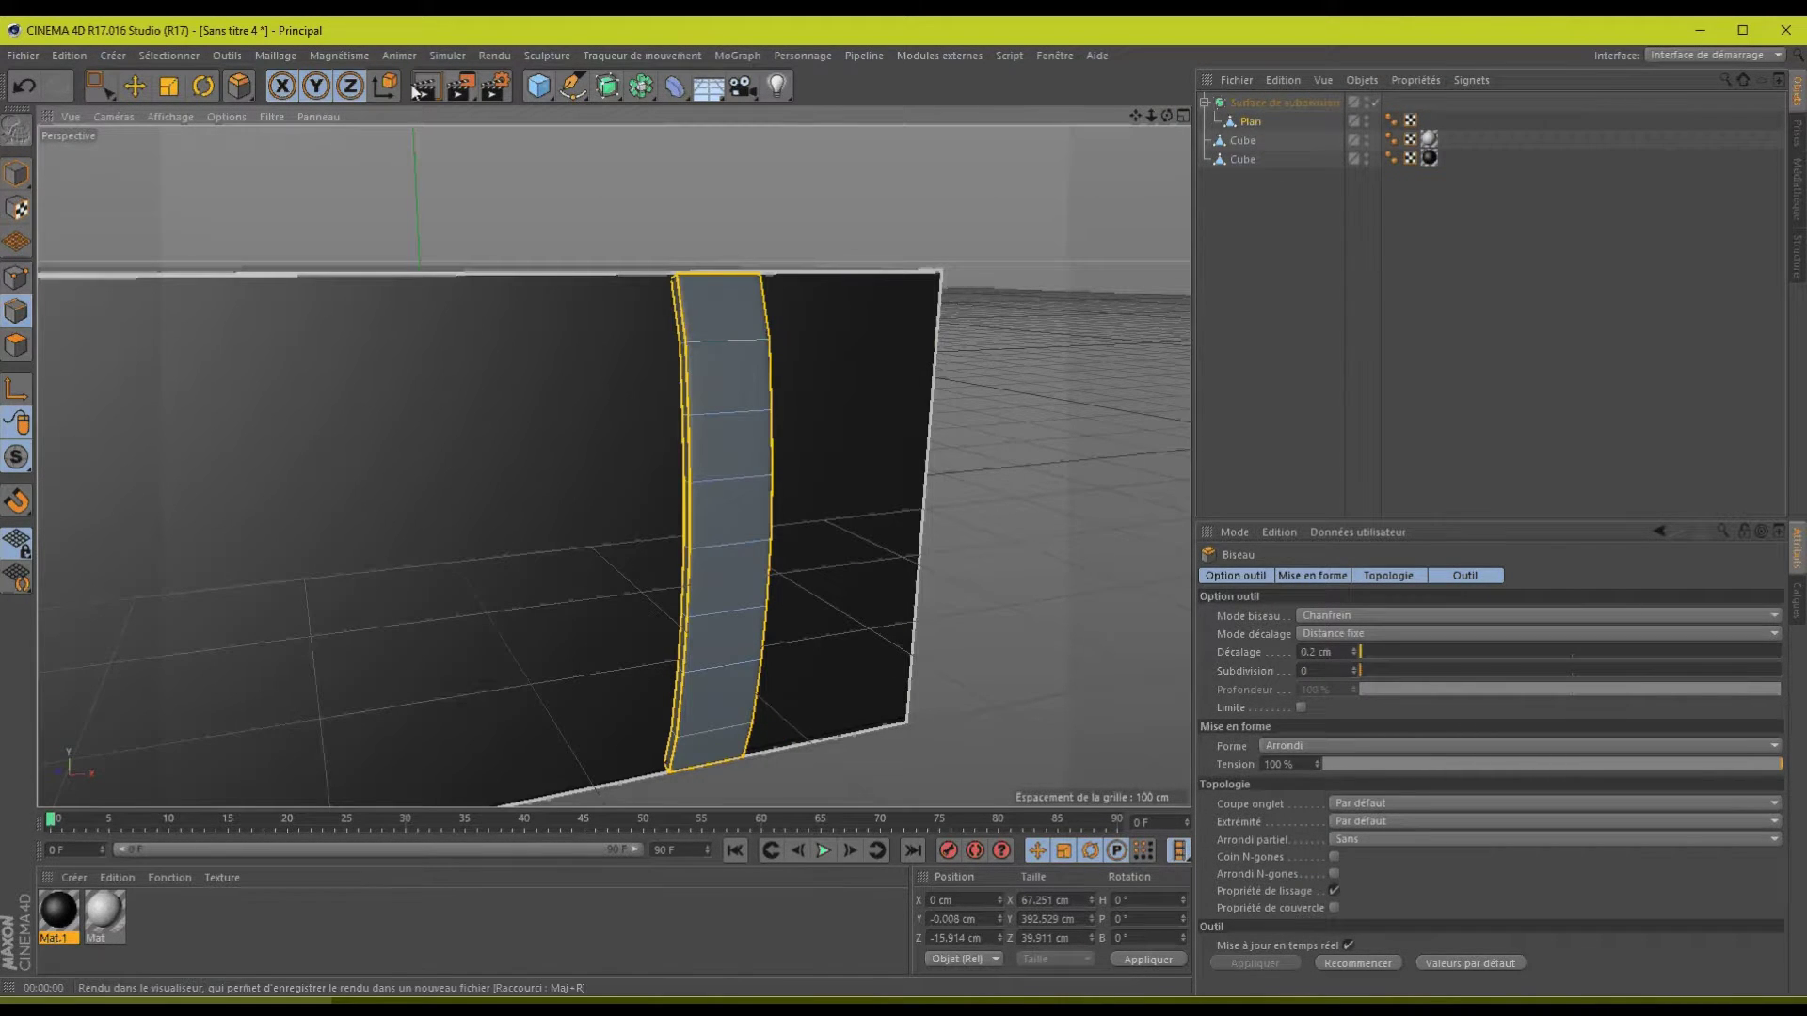
left_click(421, 88)
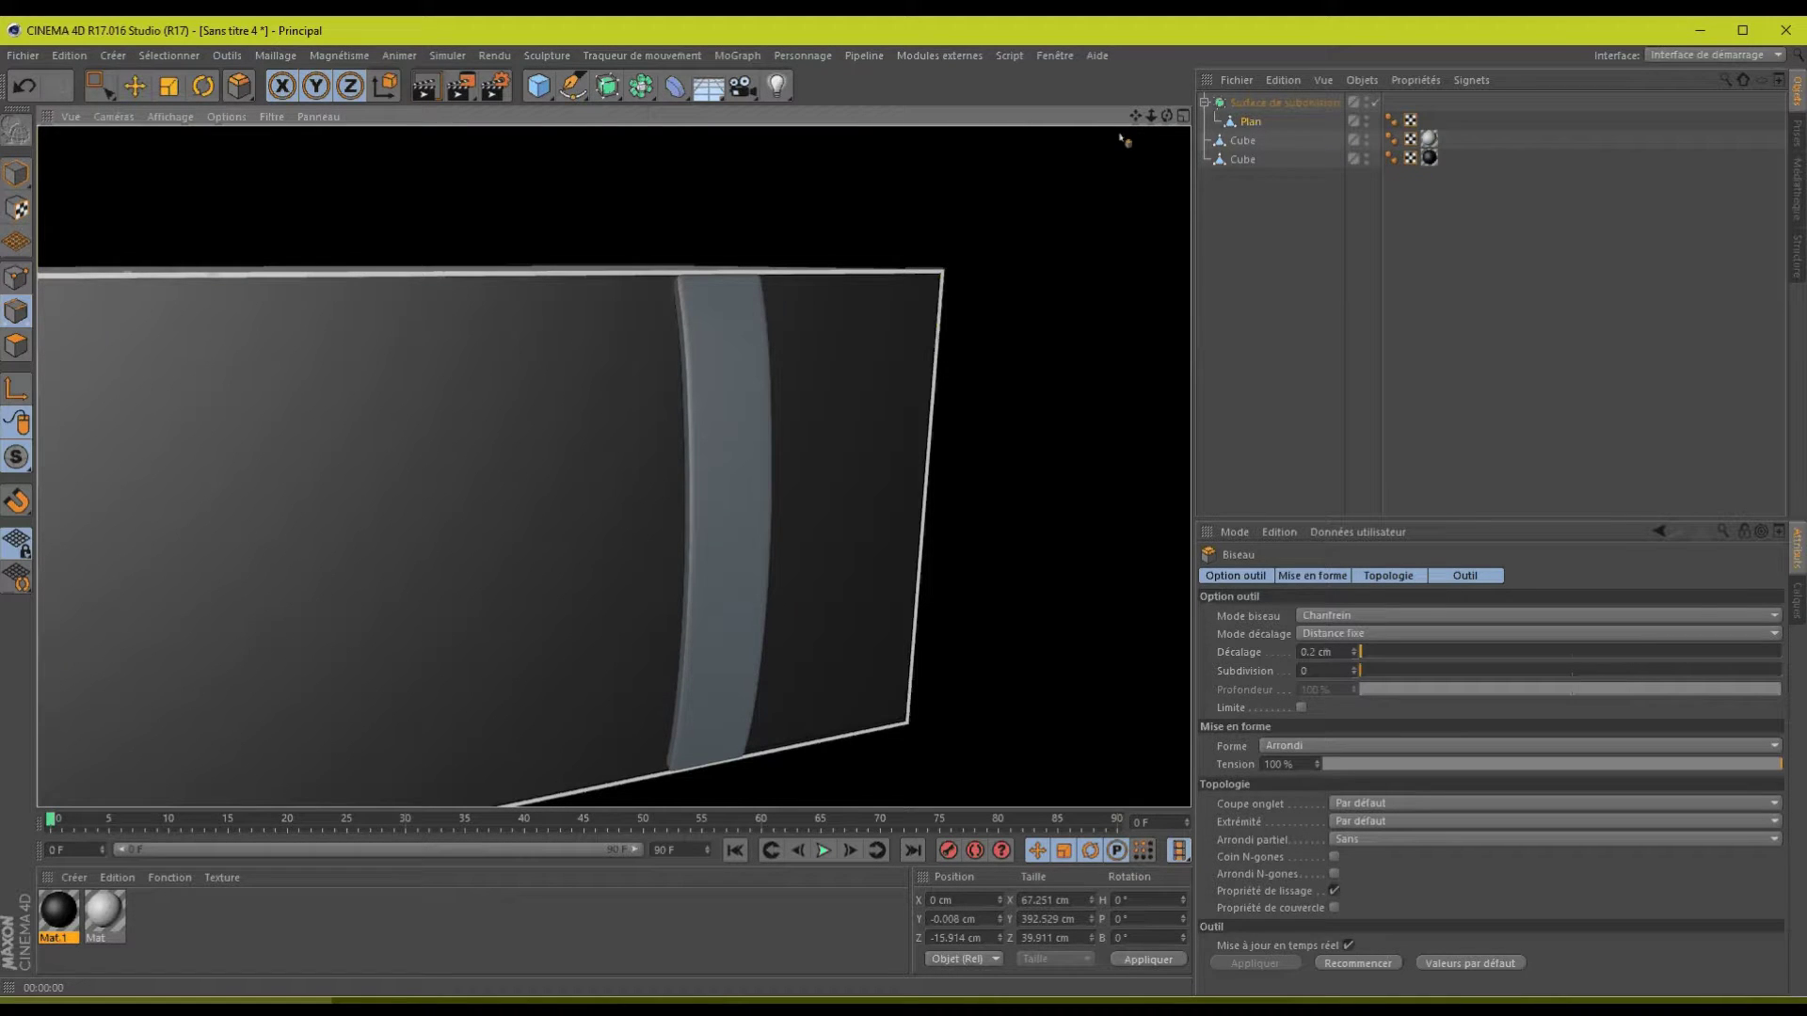
- Try to scale the strip's polygons along Z to change its thickness, and undo the scaling
left_click_drag(1167, 117, 1231, 123)
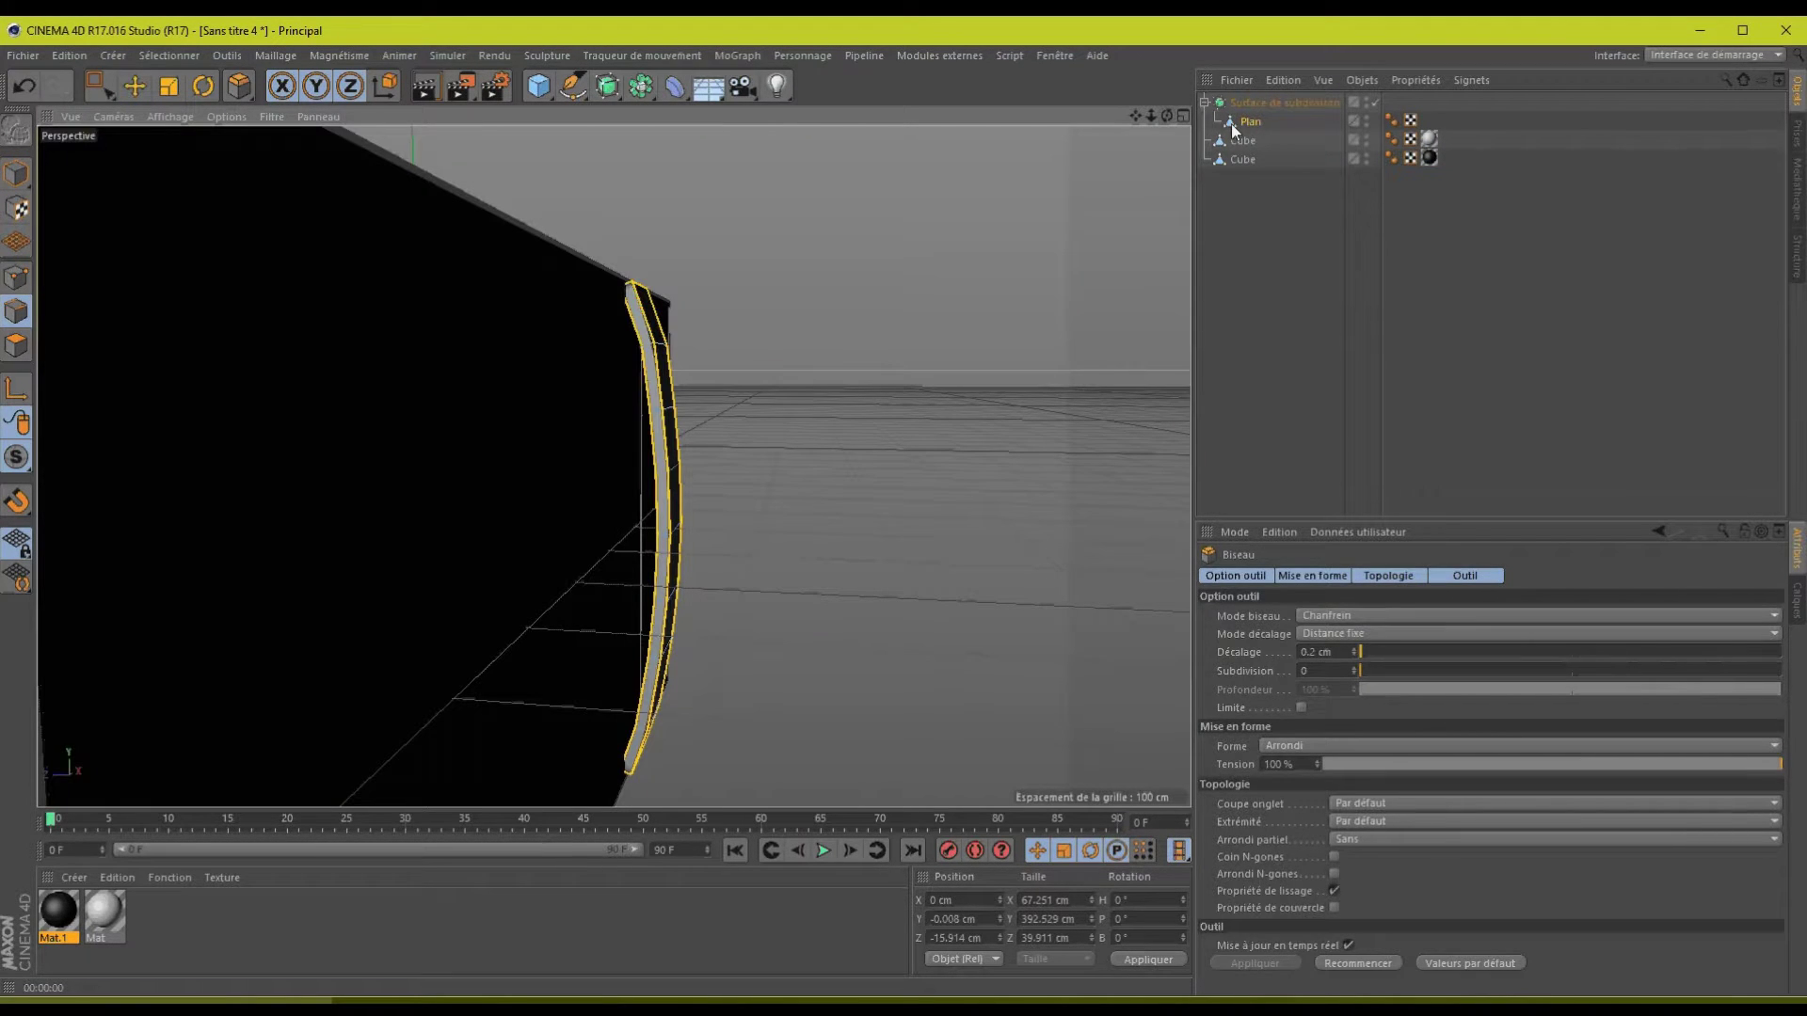
left_click(1248, 123)
left_click(16, 344)
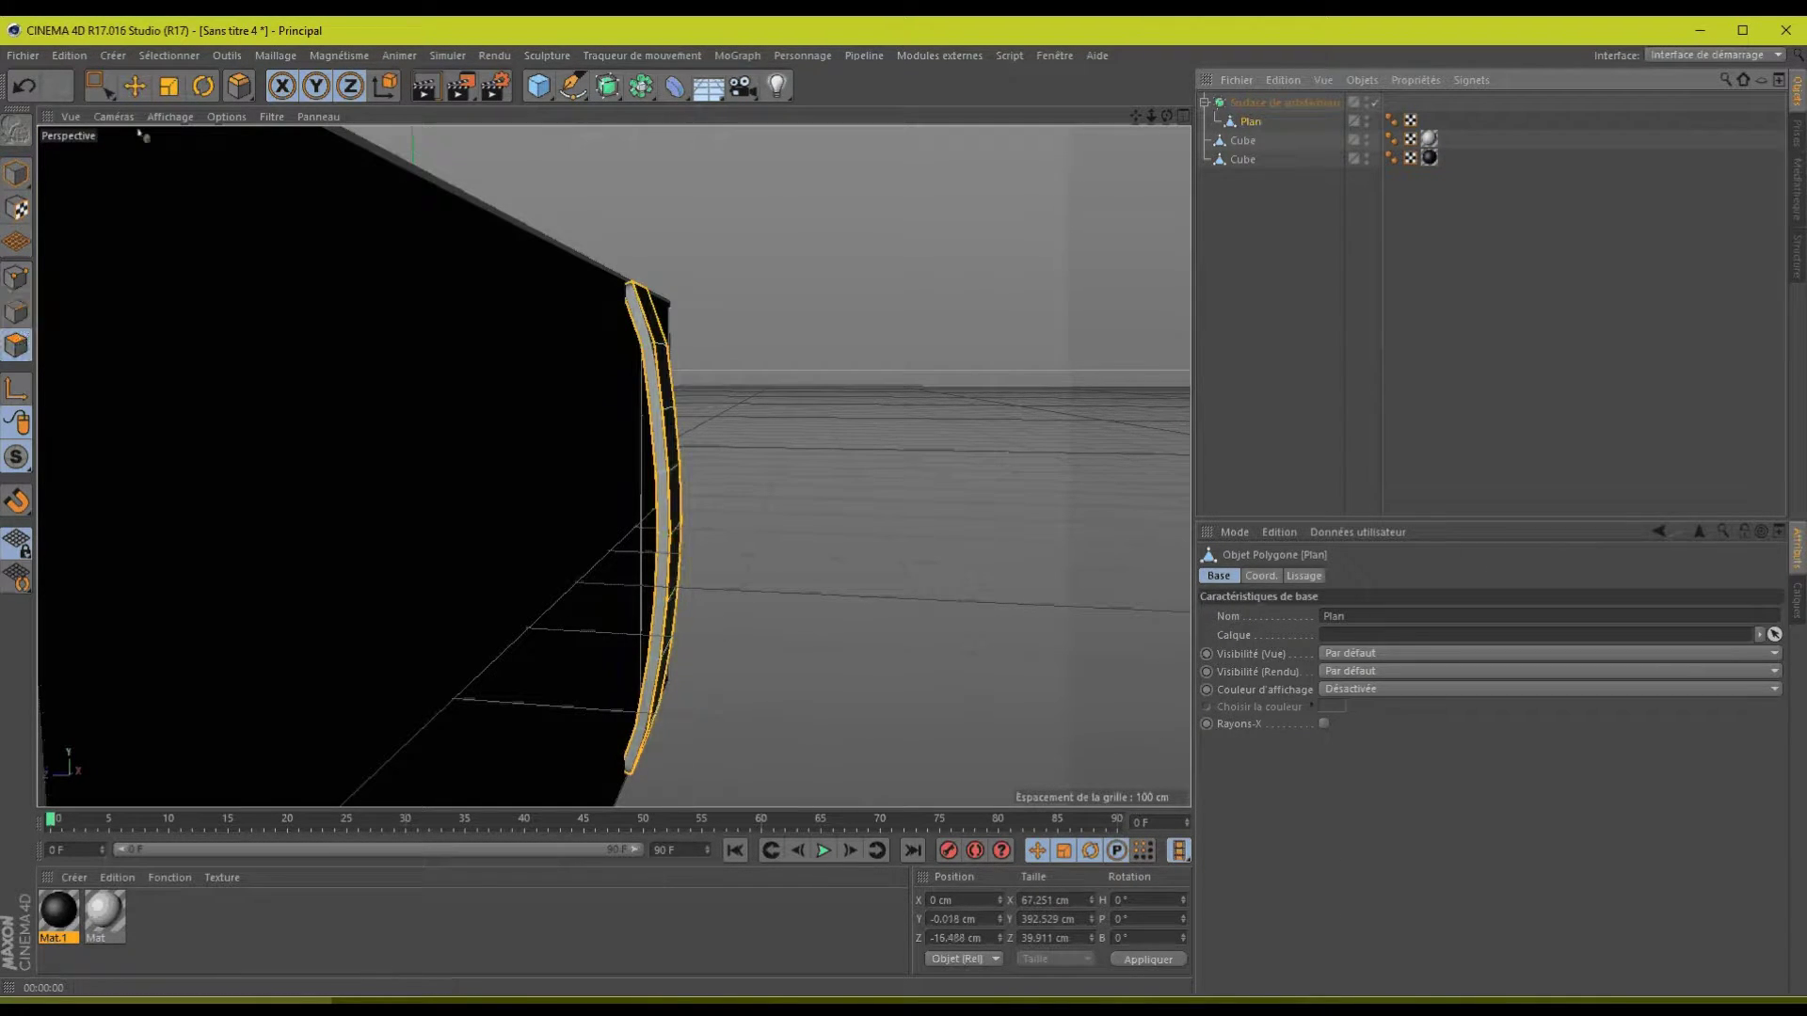
left_click(174, 87)
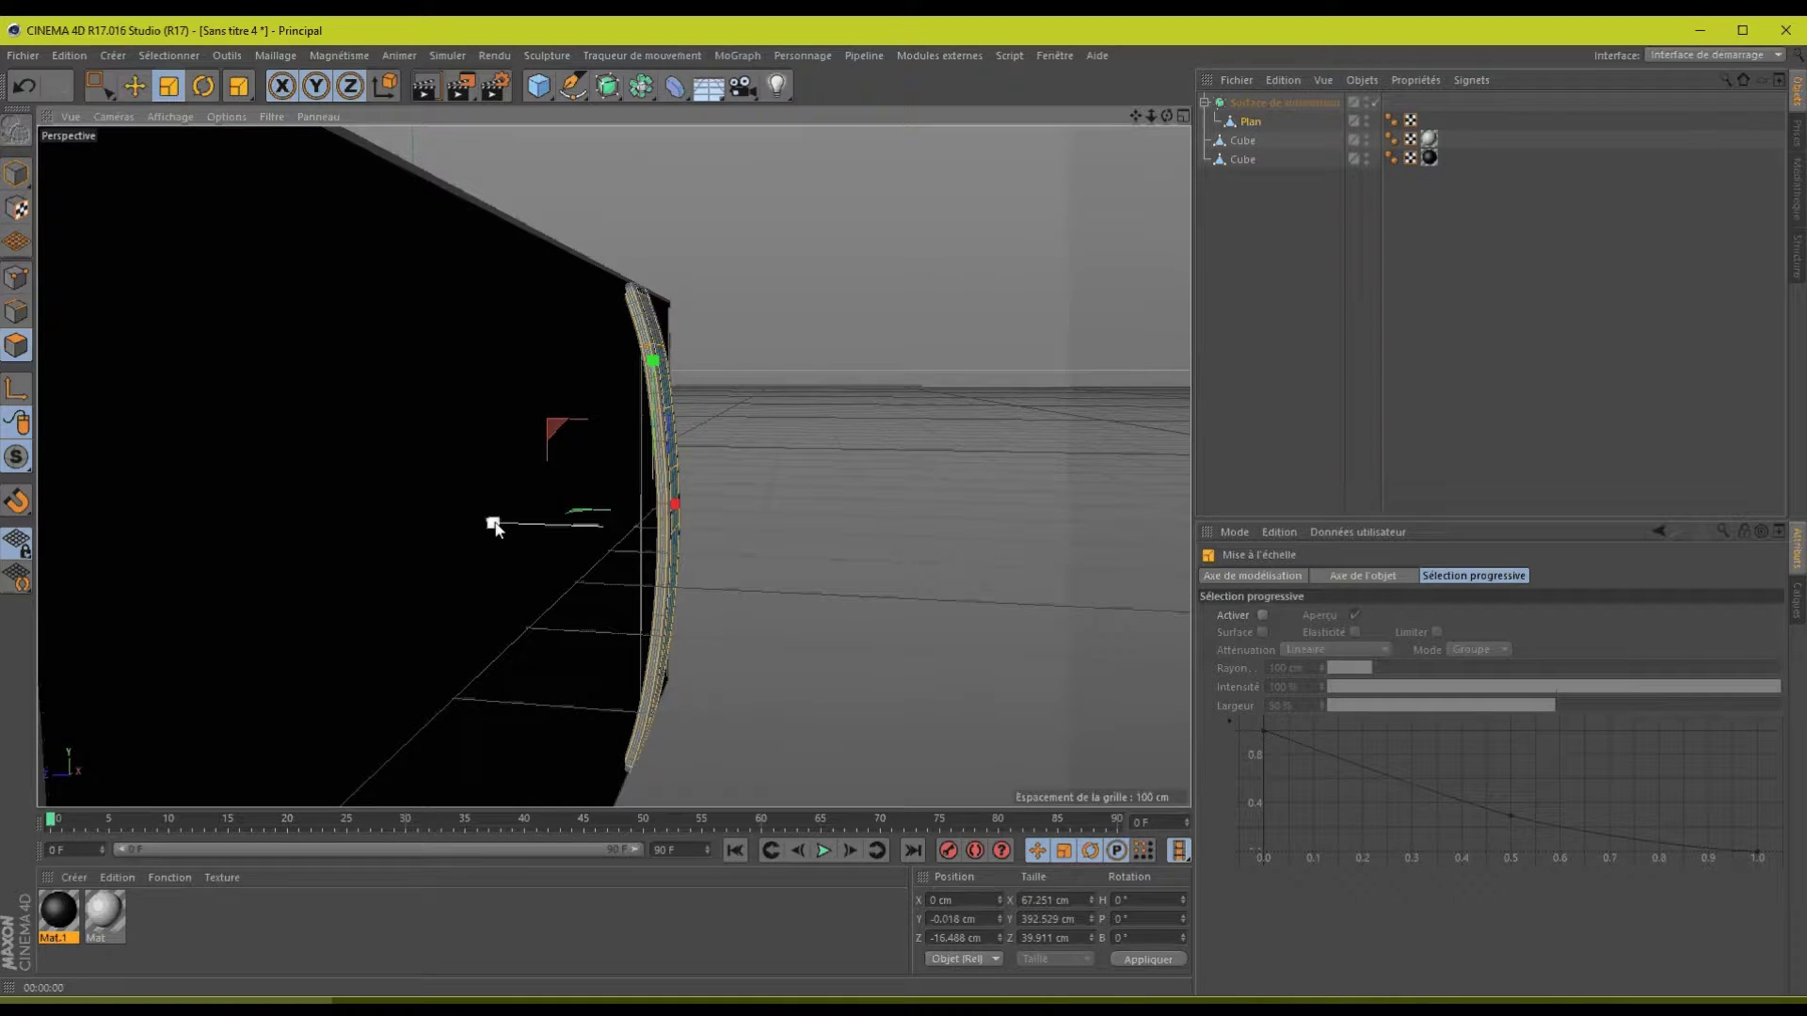
mouse_move(493, 525)
left_mouse_down()
mouse_move(532, 528)
mouse_move(456, 523)
mouse_move(509, 519)
left_mouse_up()
key("ctrl+z")
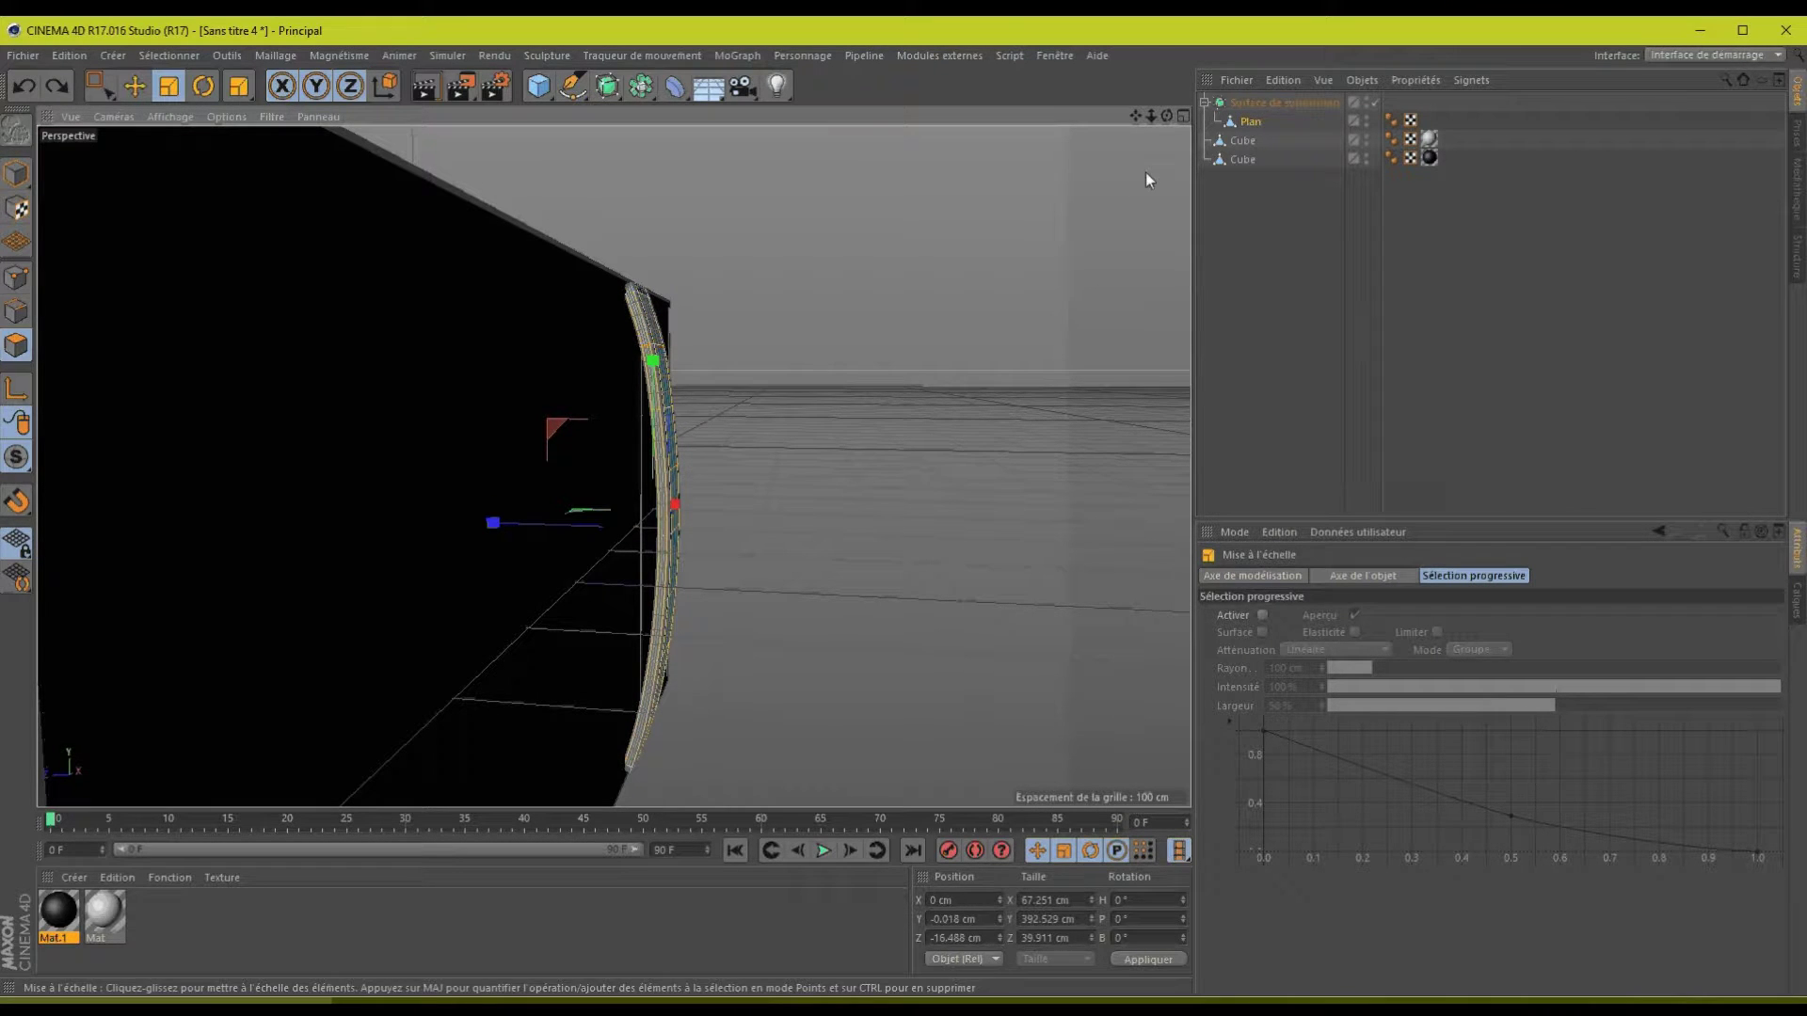
- Return to object editing, deselect the strip, and hide both boxes in the viewport to isolate the strip's upper end
left_click_drag(1168, 114, 906, 507)
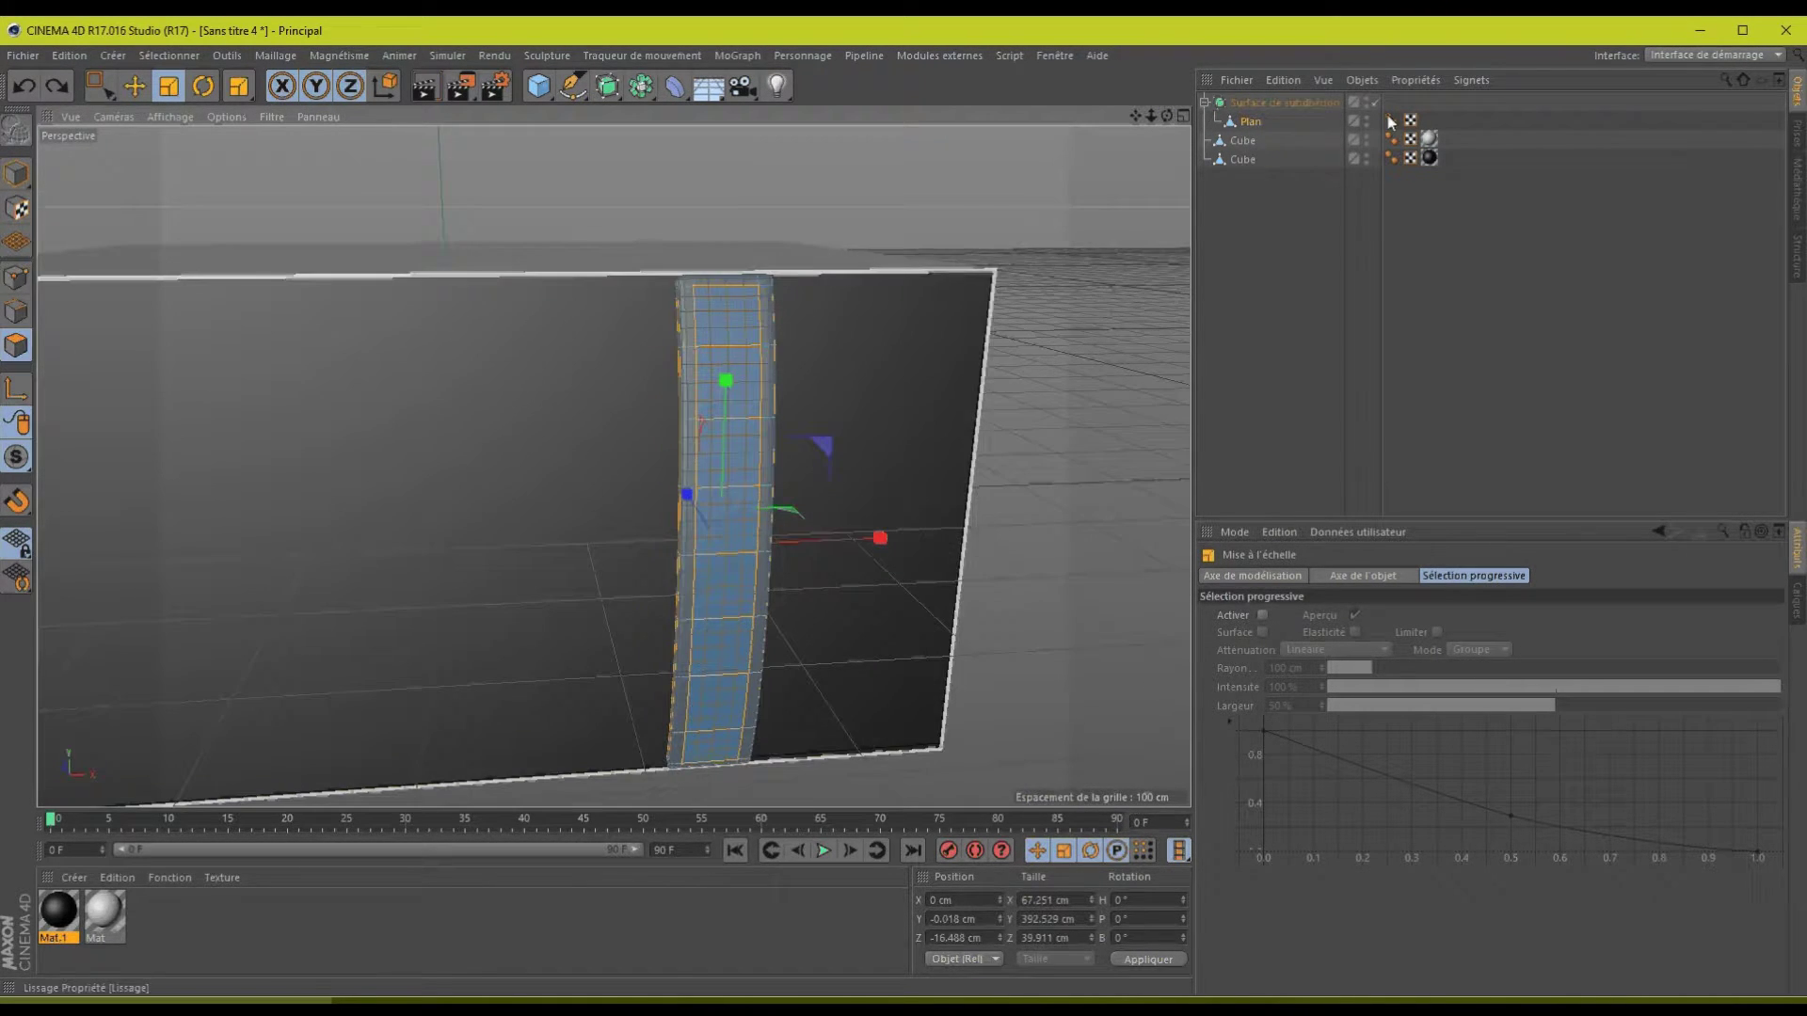
left_click(107, 87)
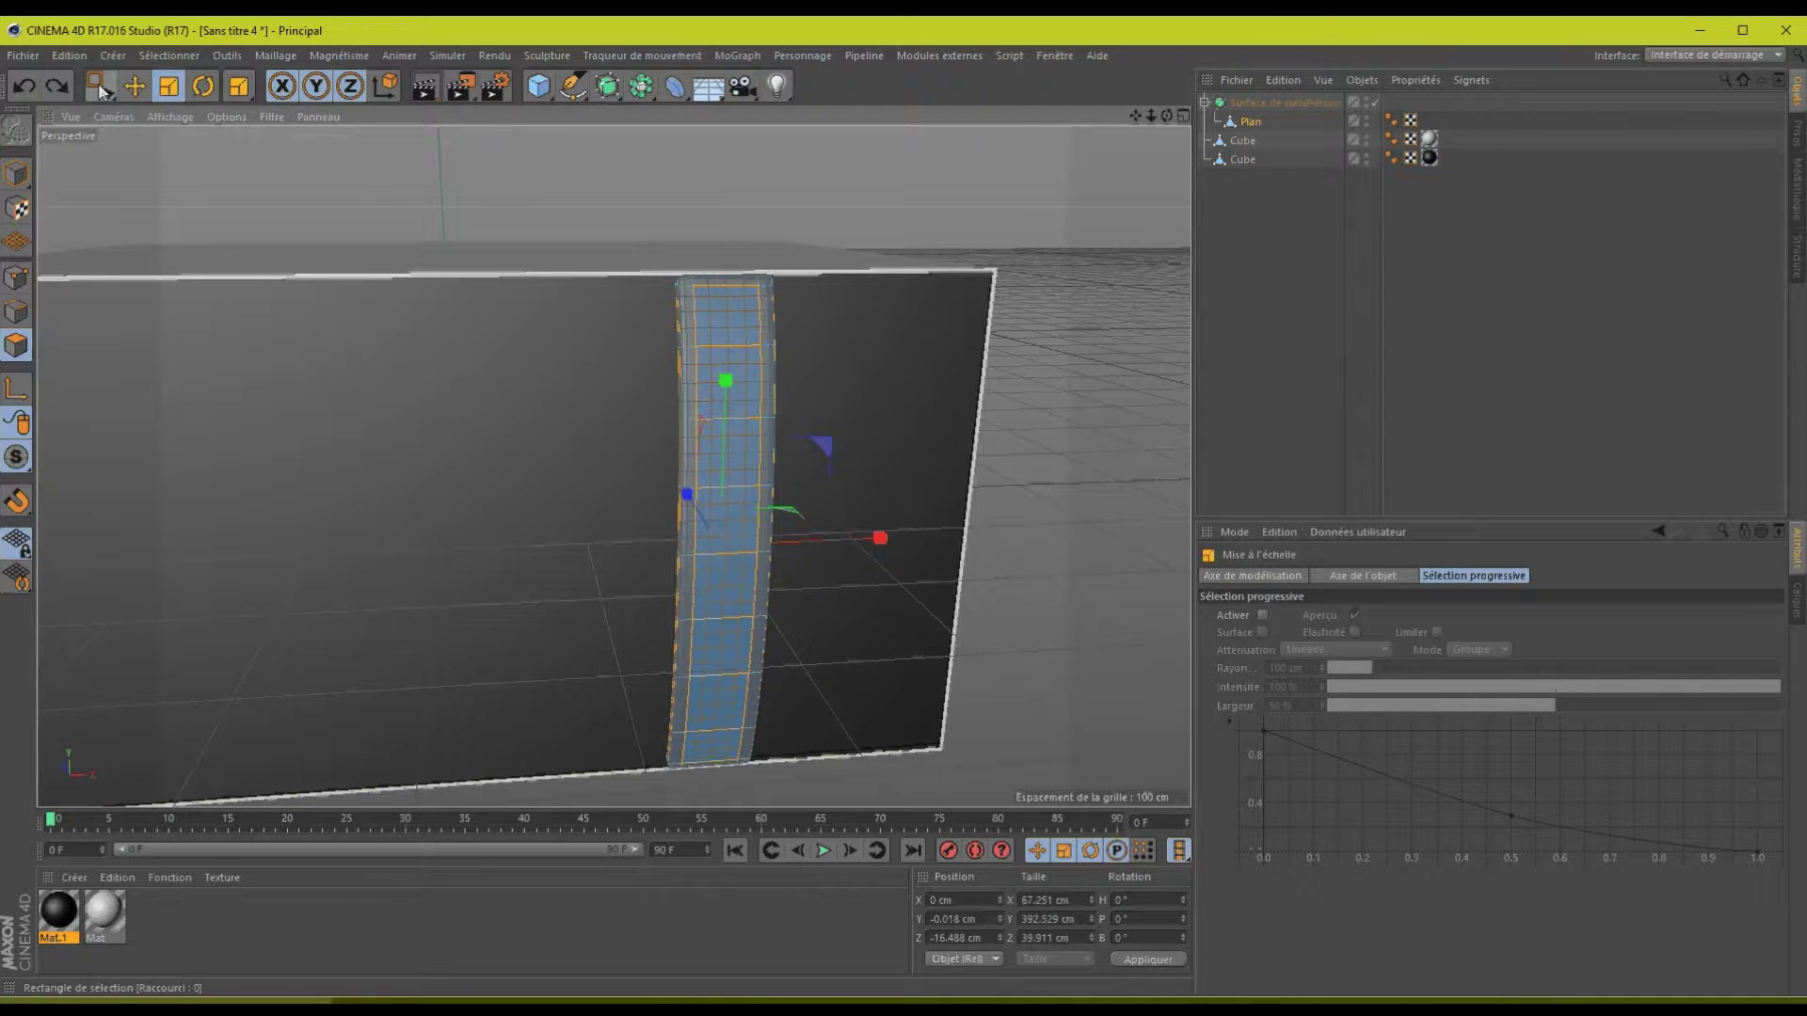
left_click(16, 173)
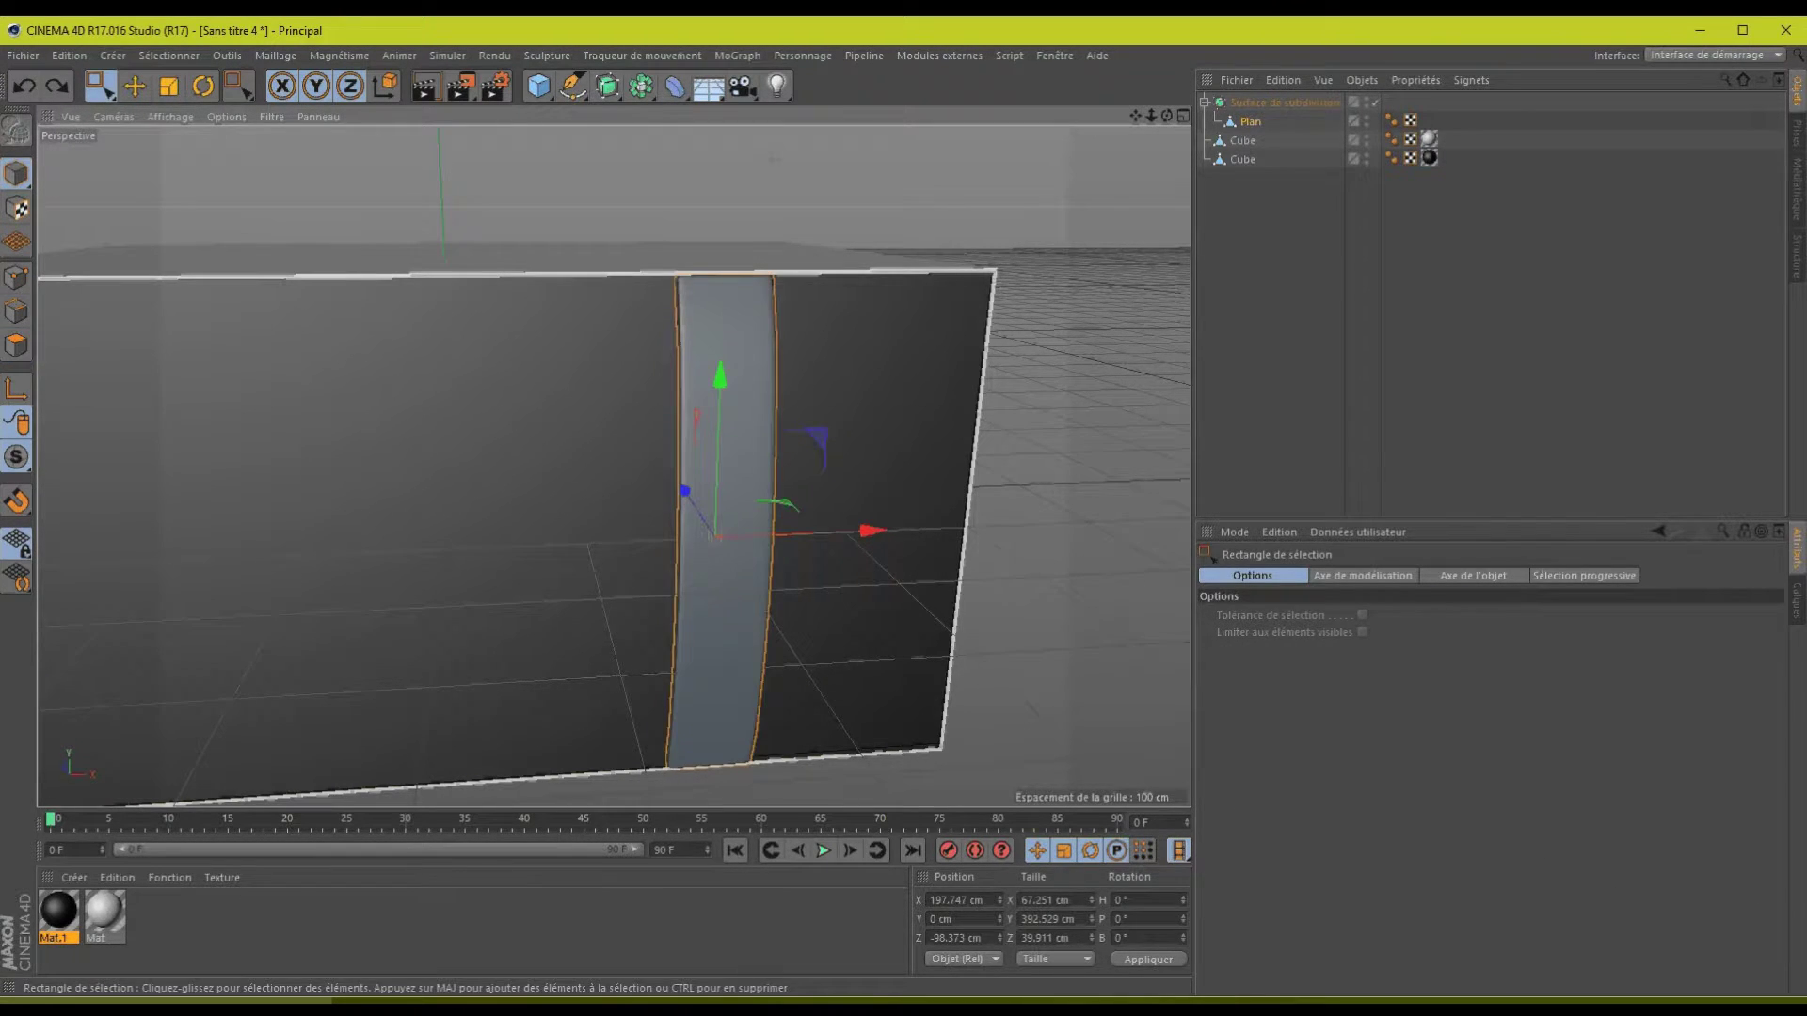
left_click(906, 506)
left_click_drag(906, 506, 906, 506, "alt")
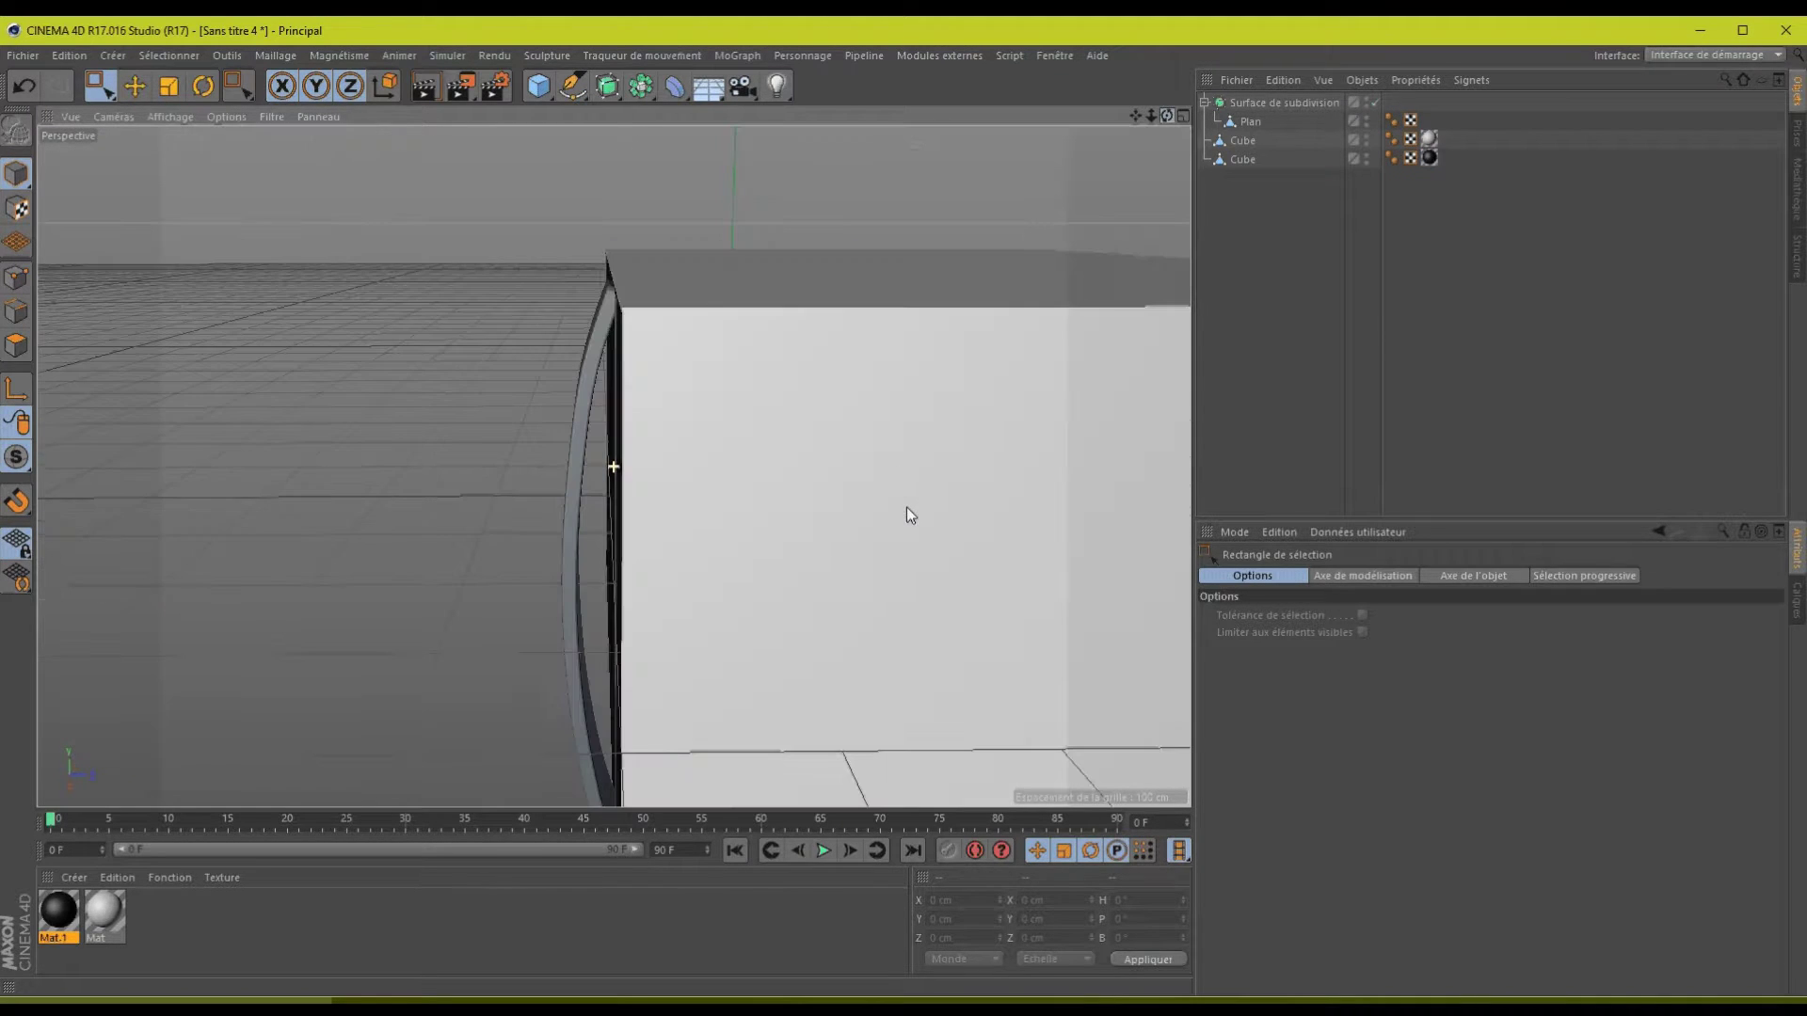
left_click(1365, 137)
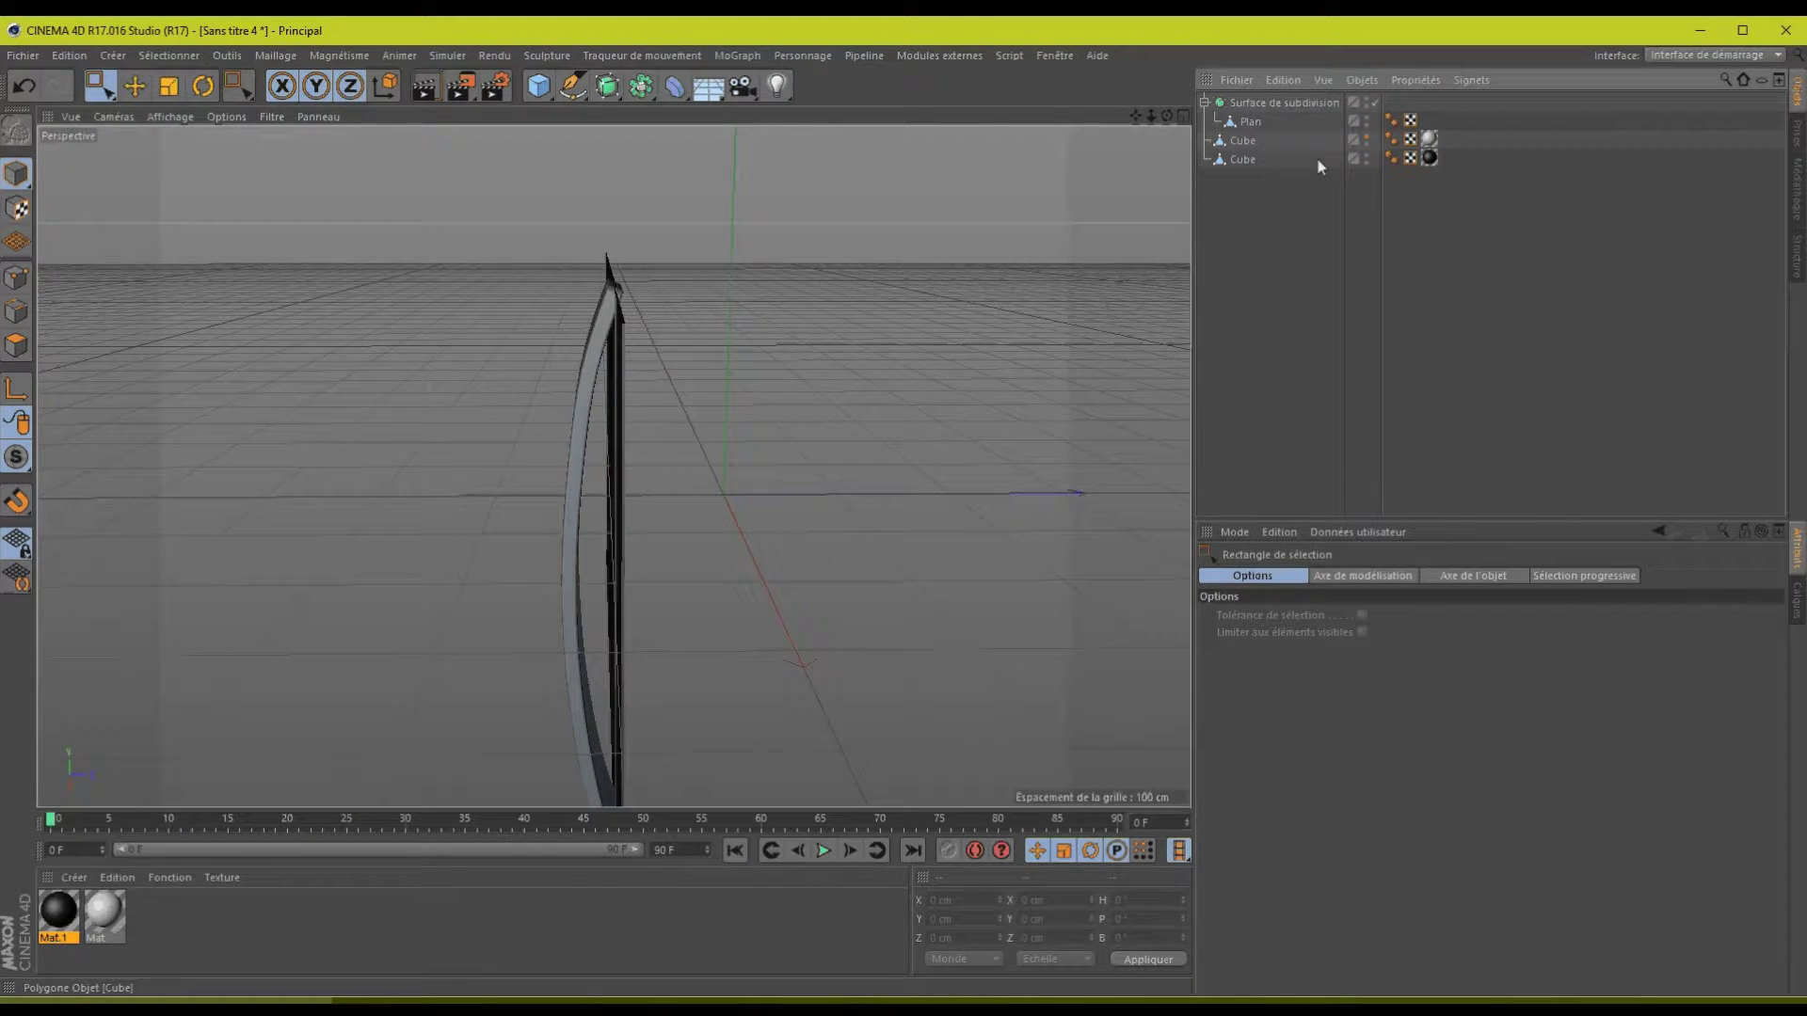
left_click(1367, 156)
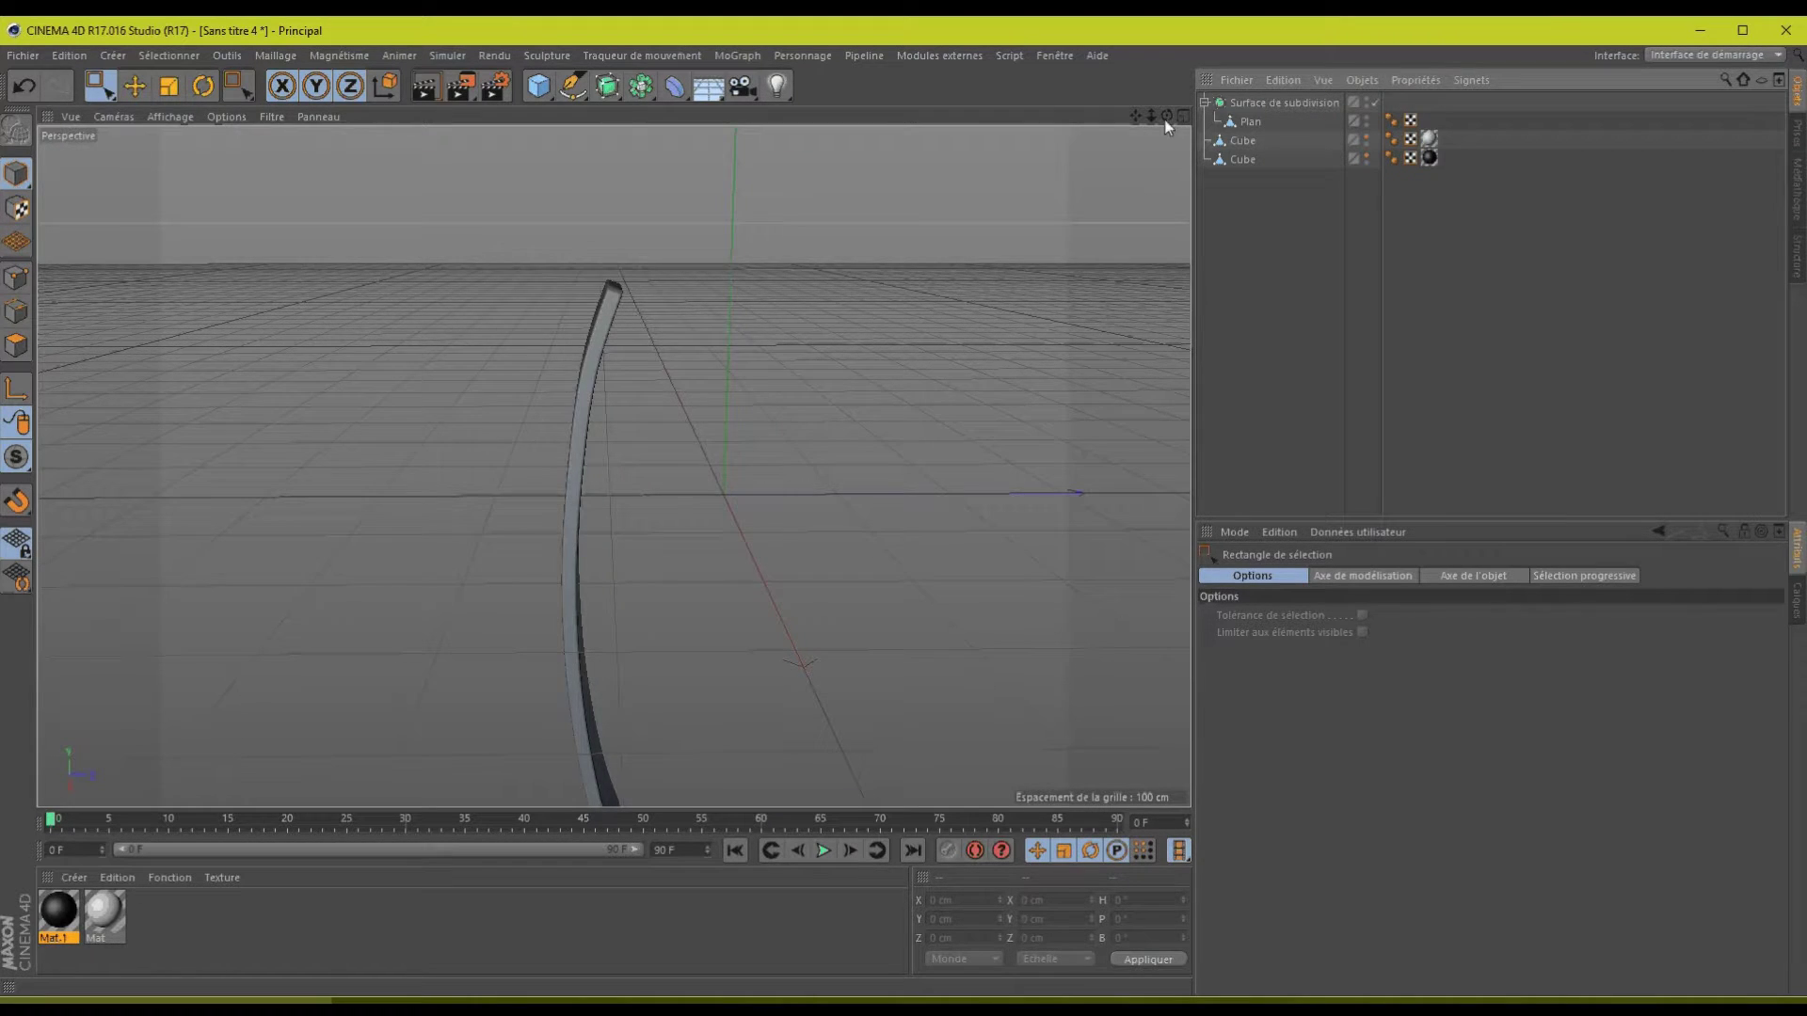
mouse_move(1165, 120)
left_mouse_down()
mouse_move(908, 513)
mouse_move(1135, 115)
left_mouse_up()
left_click_drag(1144, 112, 1049, 213)
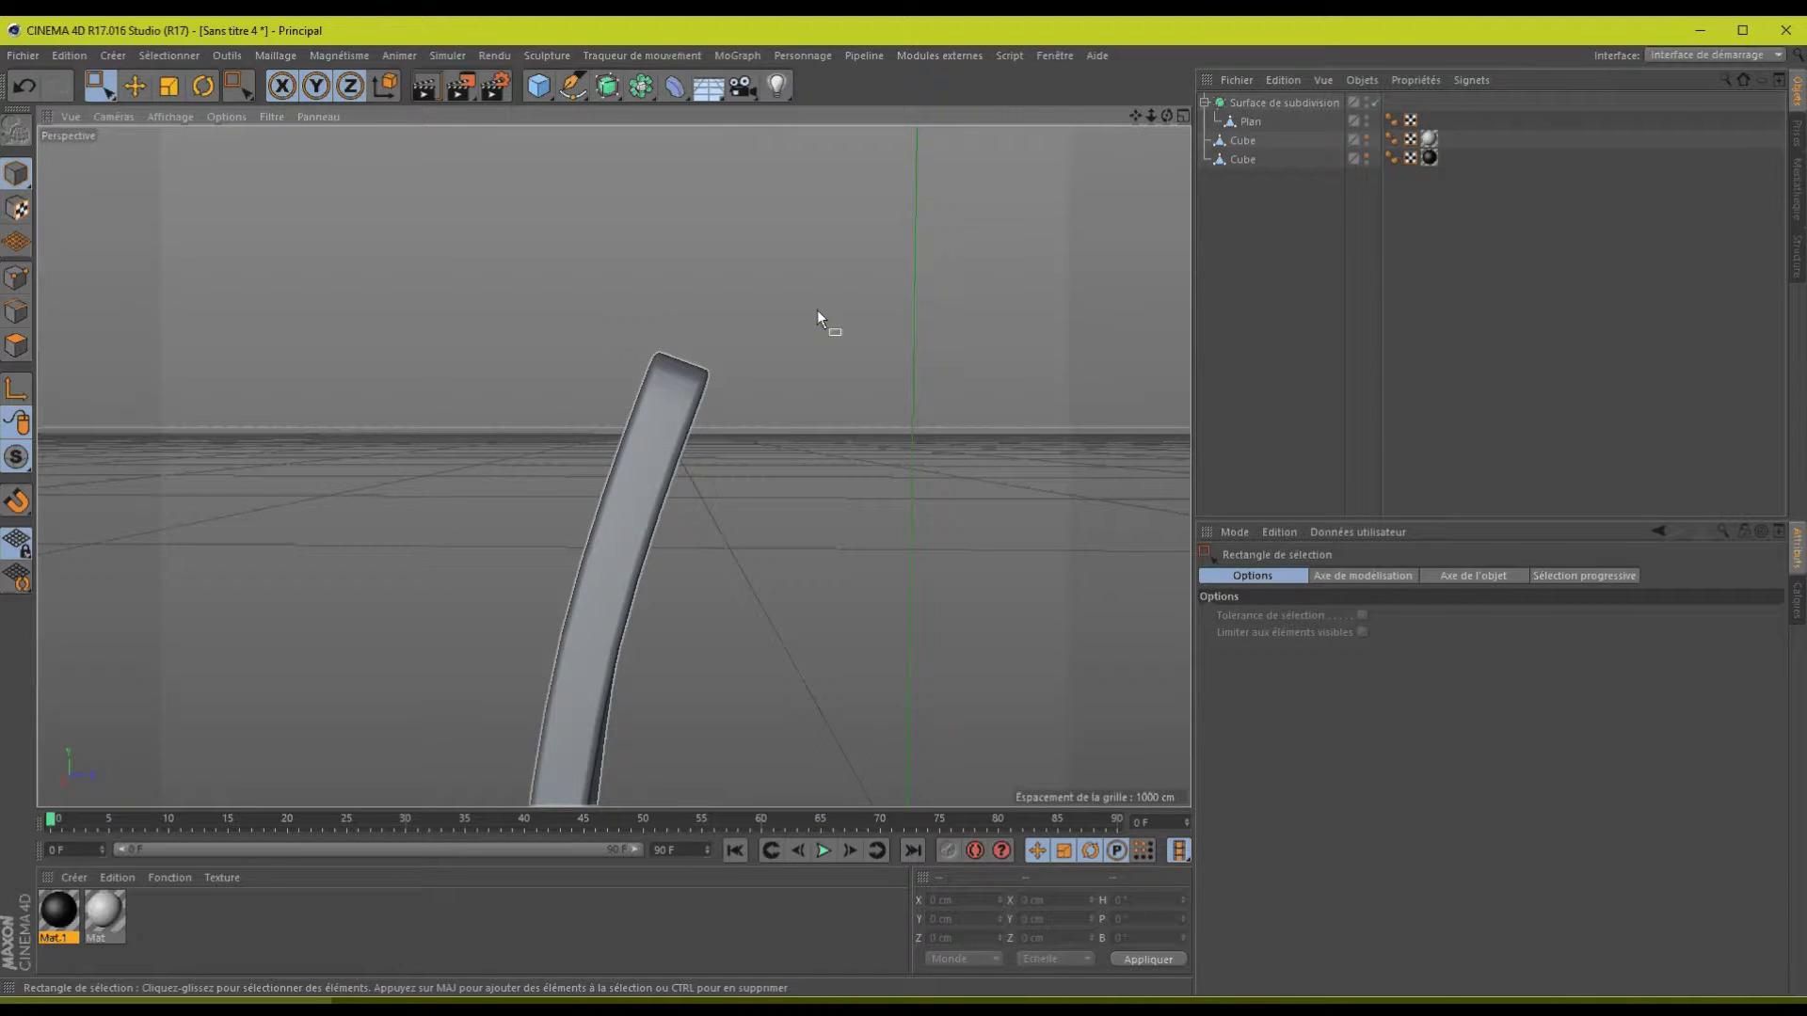
- Put the strip's mesh (Plan) in point editing and disable its Subdivision Surface
left_click(1244, 142)
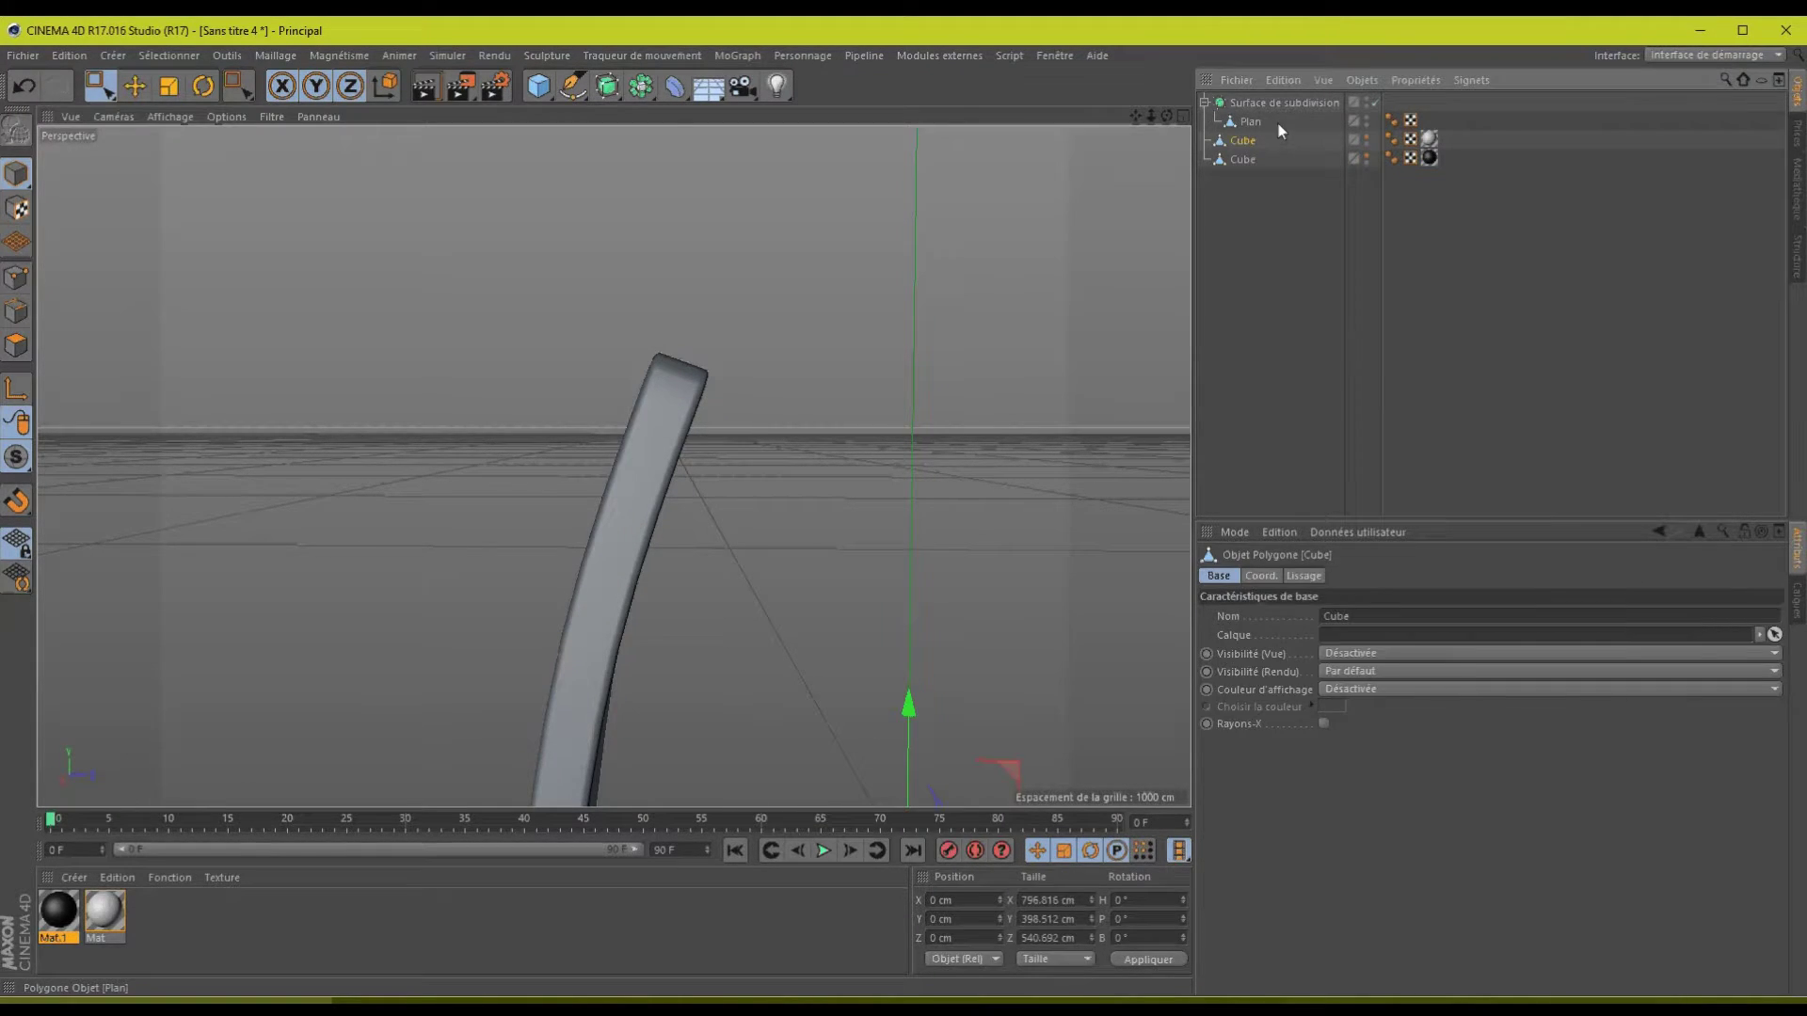
left_click(1278, 122)
left_click(16, 278)
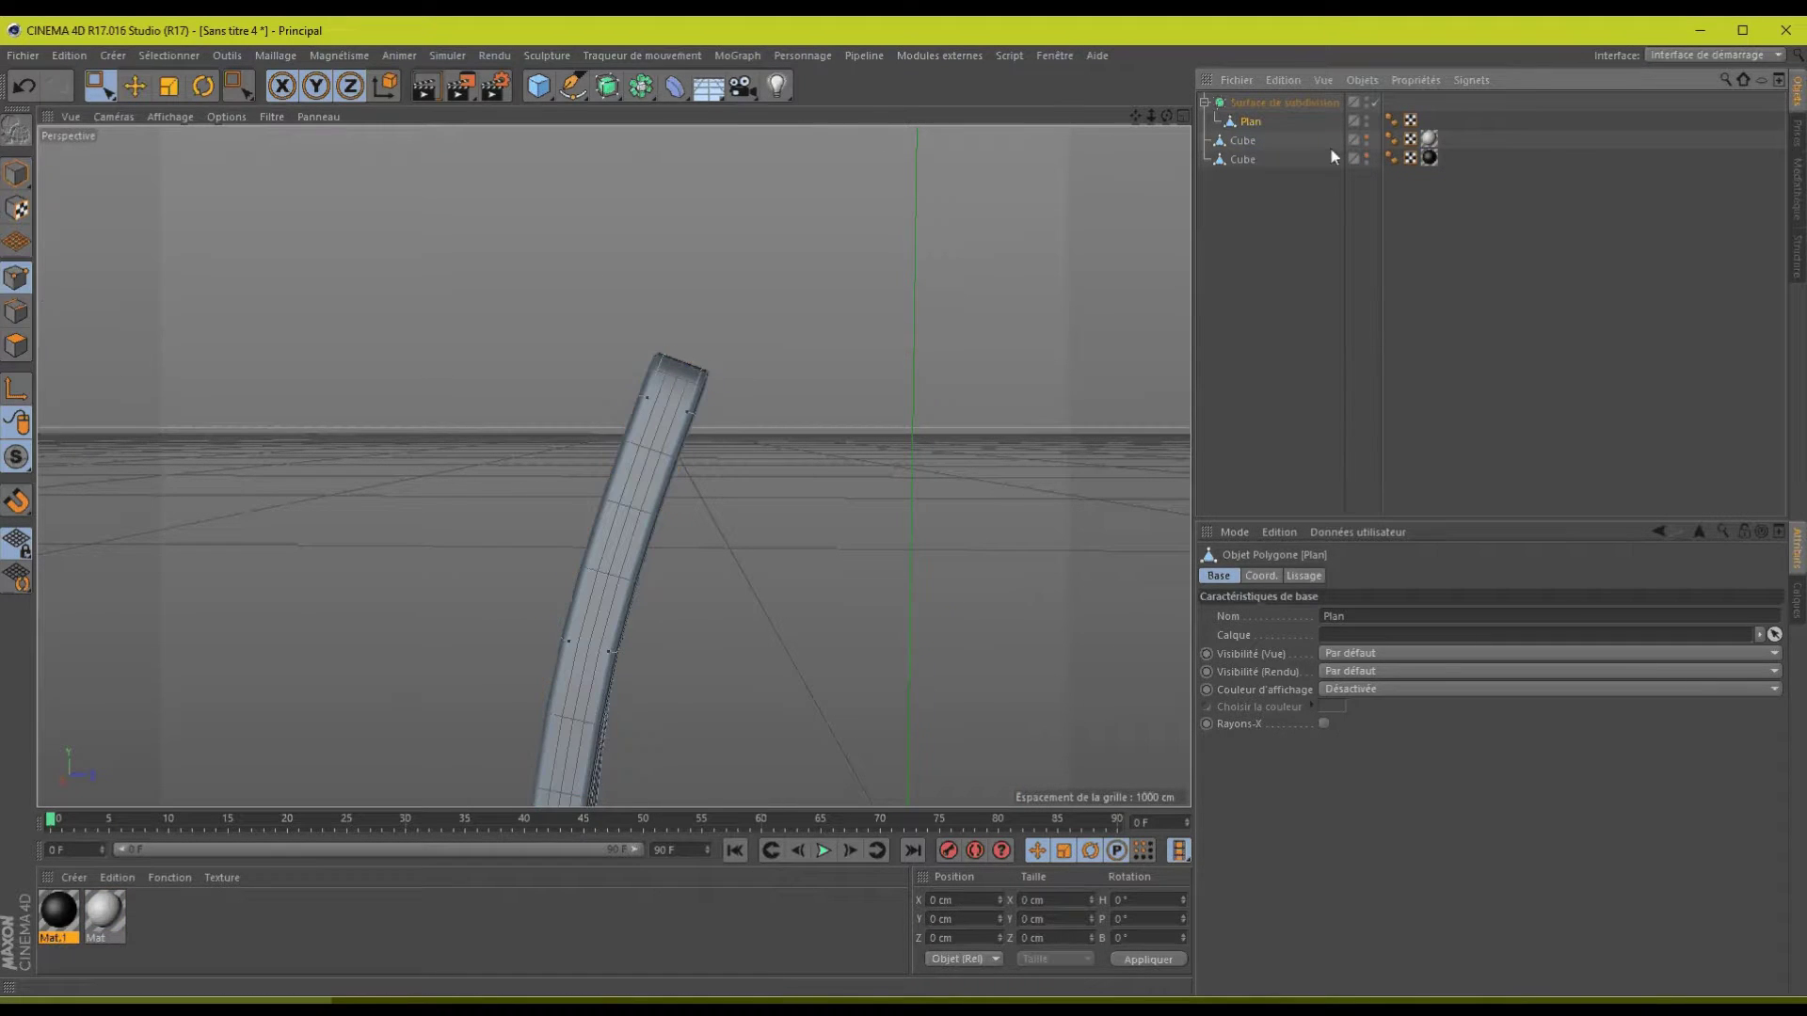
left_click(1374, 100)
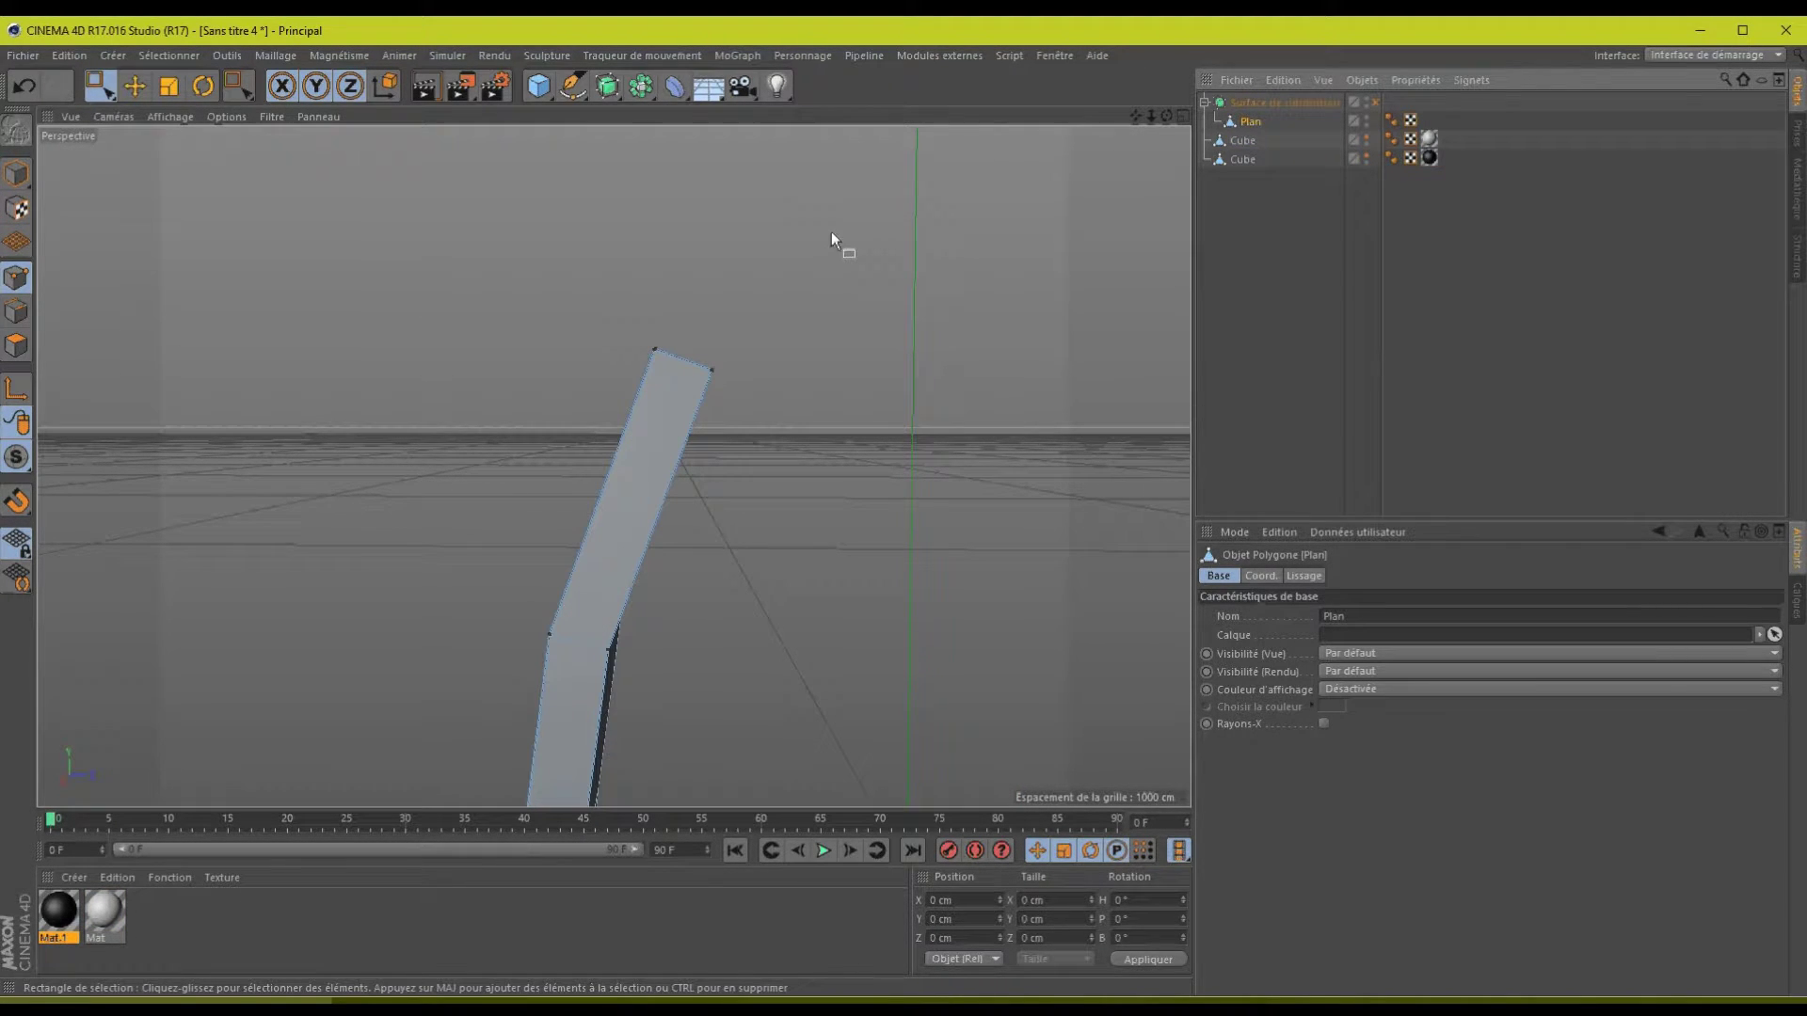
- Select the points of the strip's upper front edge and copy their Y position value
left_click_drag(723, 324, 689, 397)
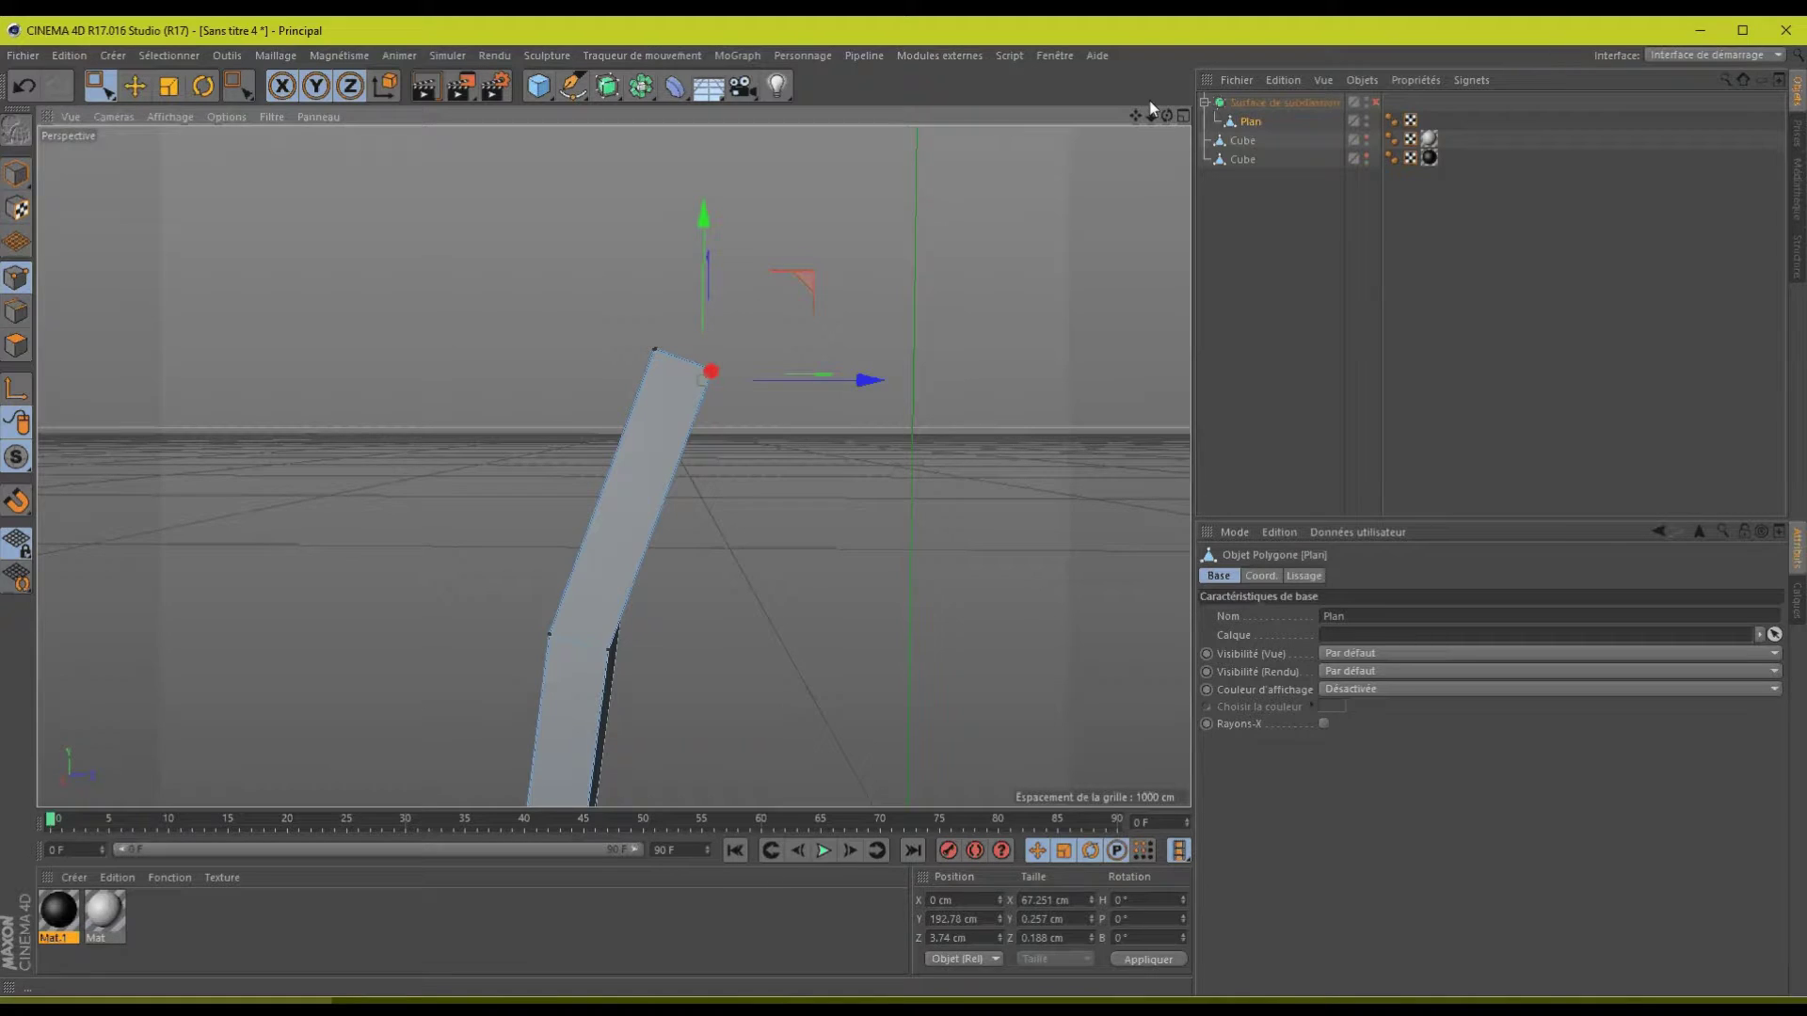
left_click_drag(1167, 116, 906, 507)
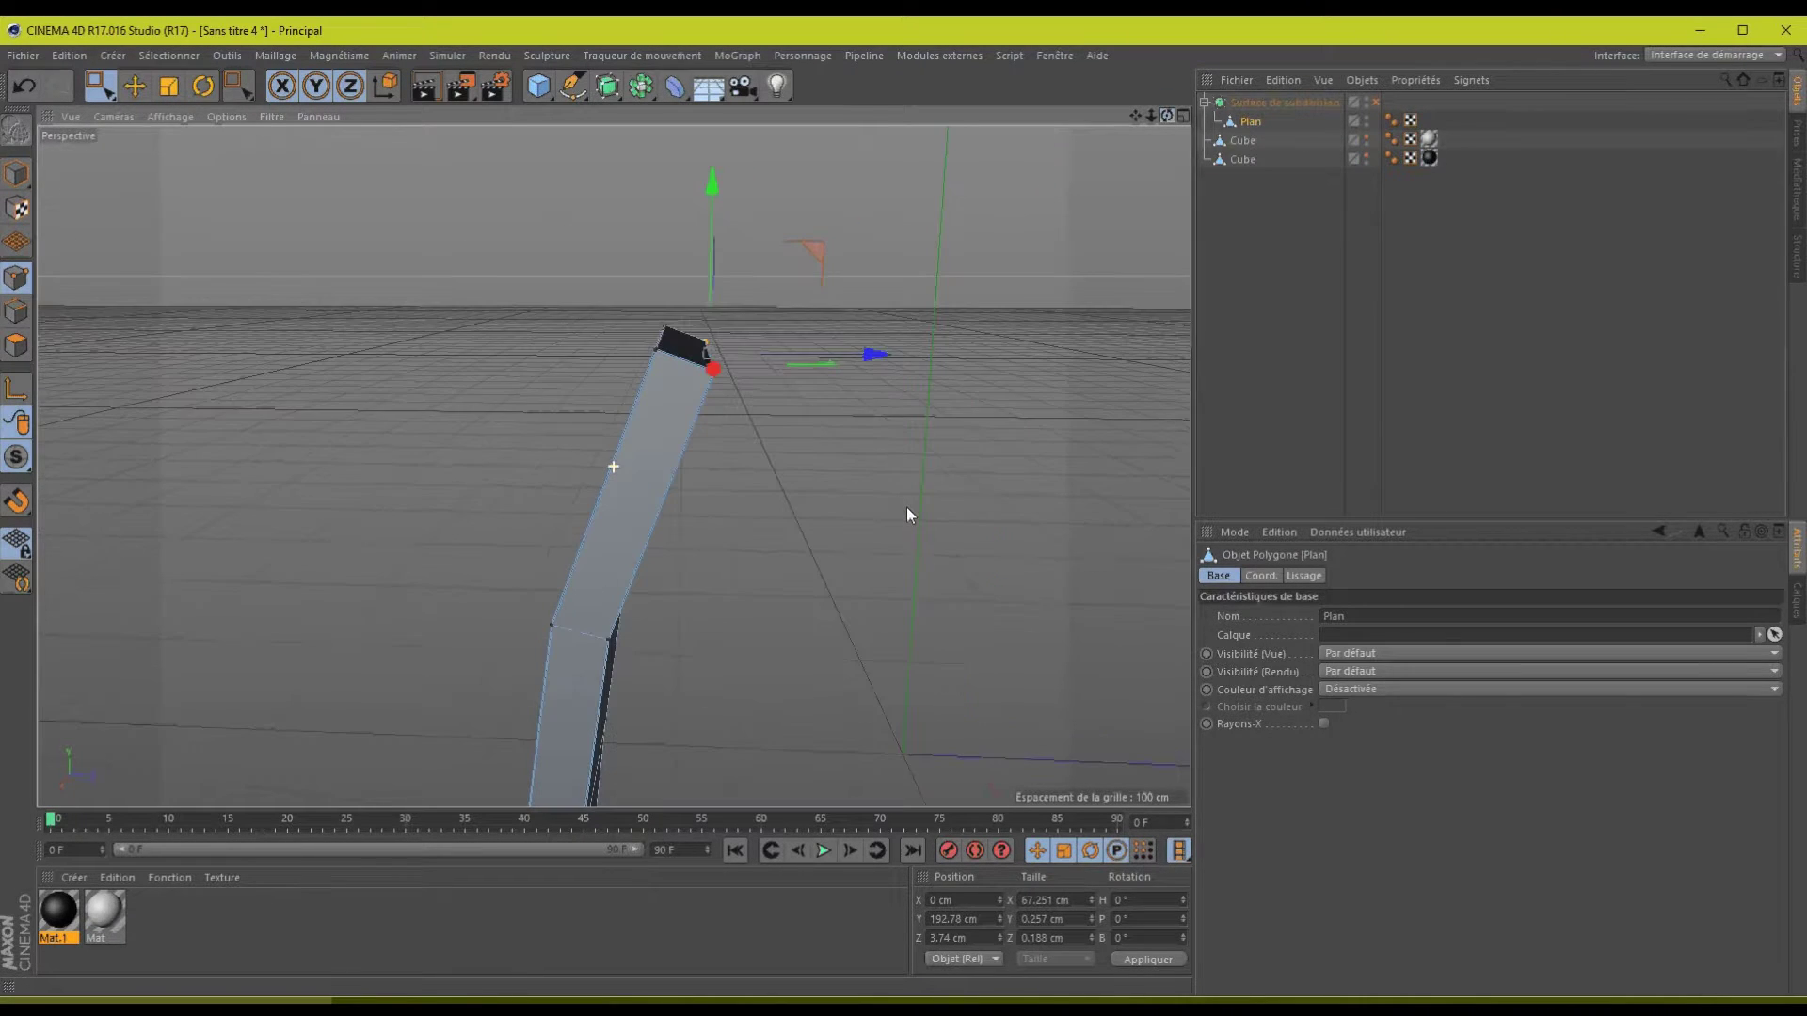
left_click_drag(616, 302, 681, 392)
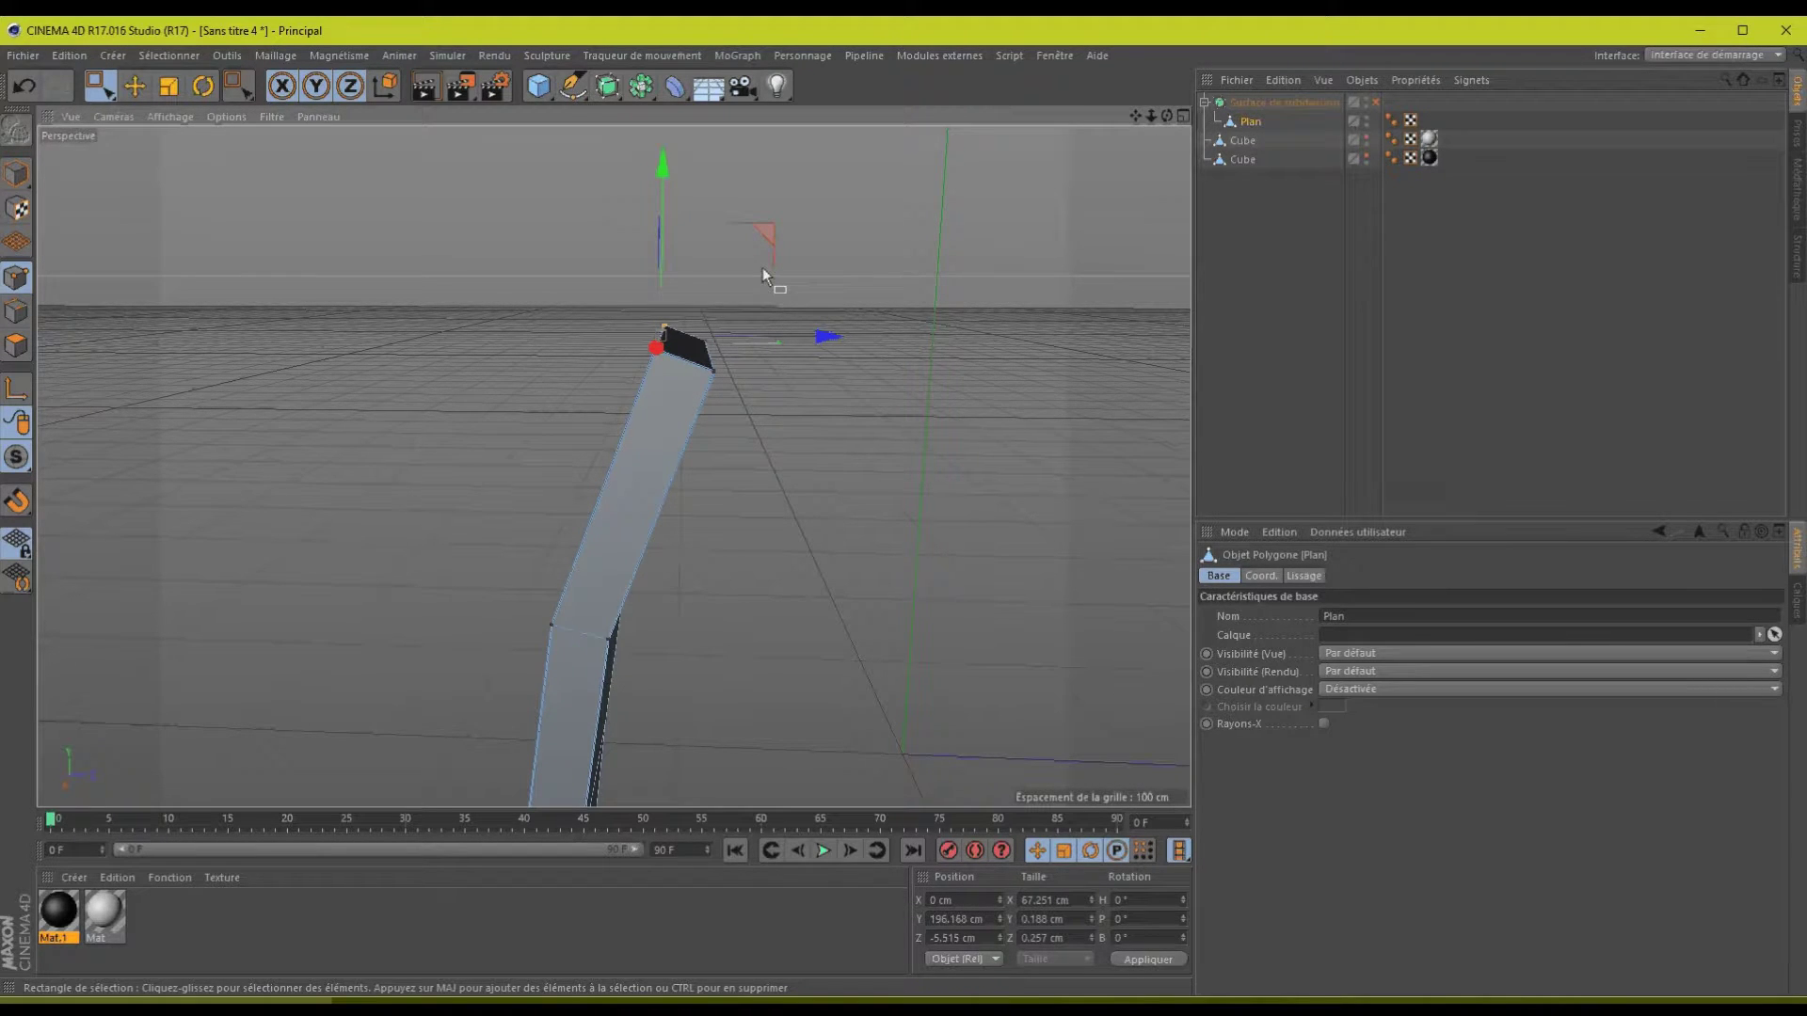
left_click_drag(762, 267, 699, 393, "shift")
left_click_drag(607, 263, 655, 358, "shift")
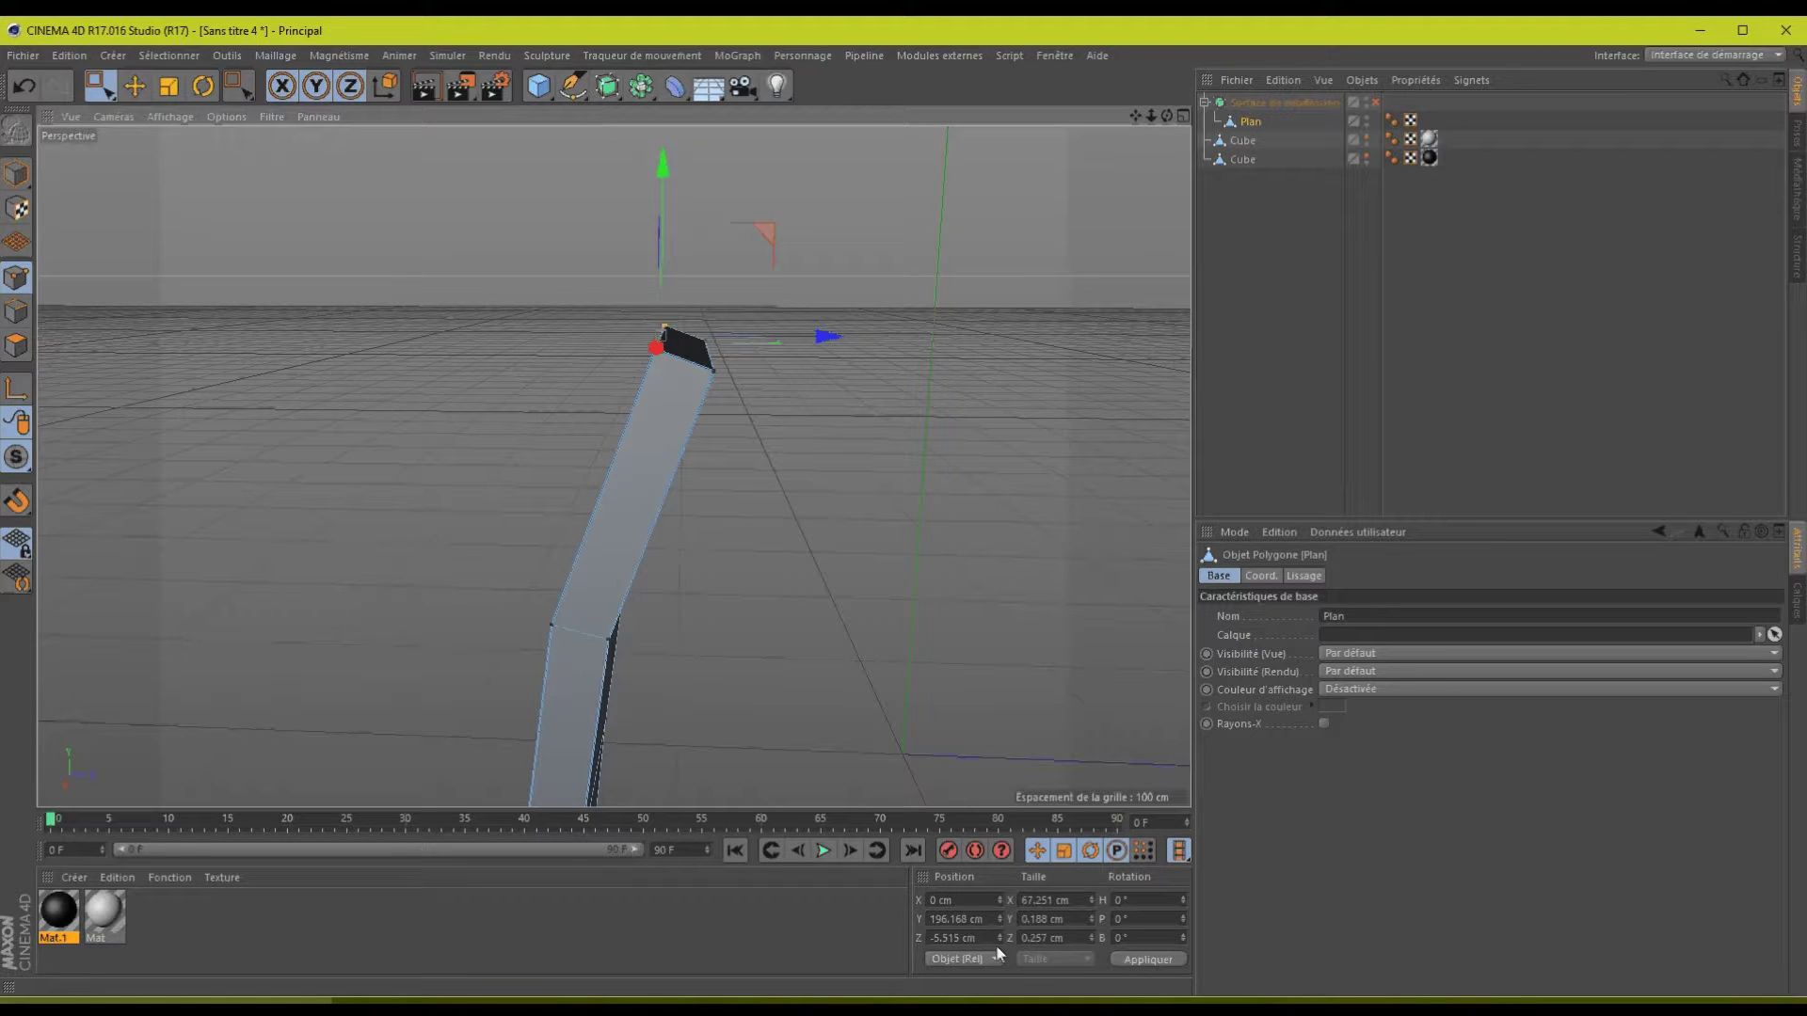
left_click(990, 921)
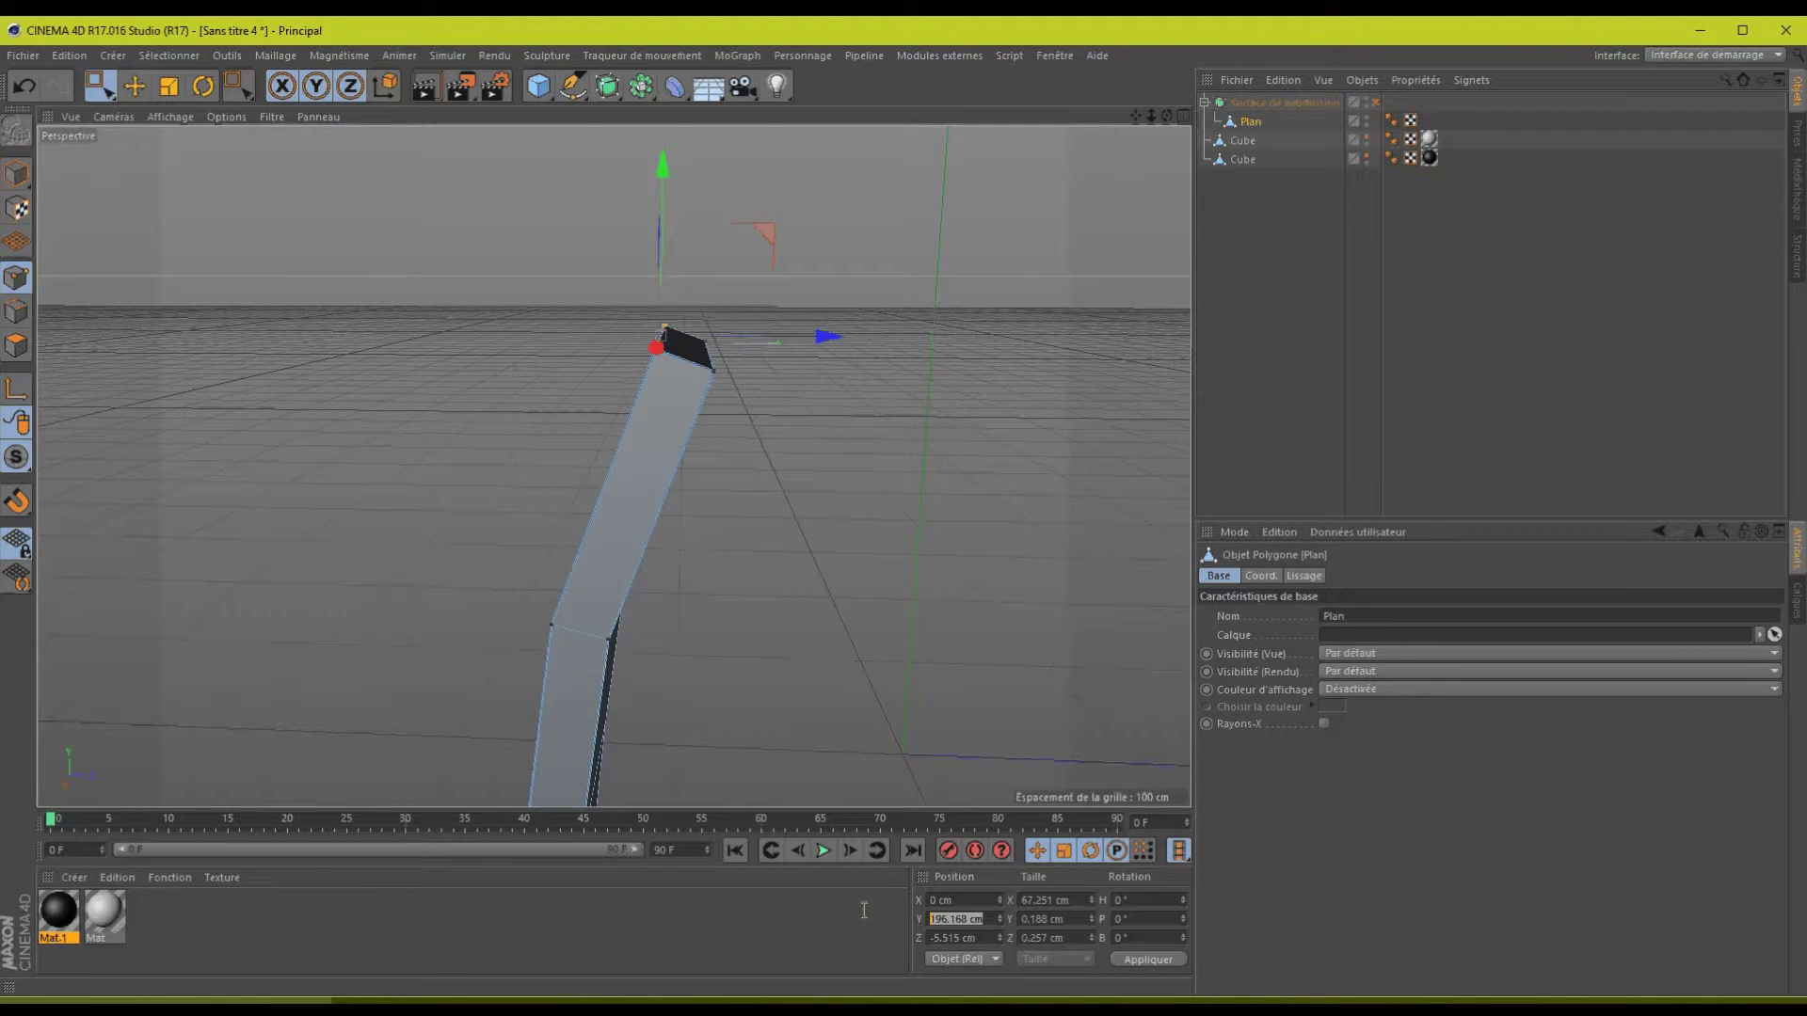
right_click(940, 919)
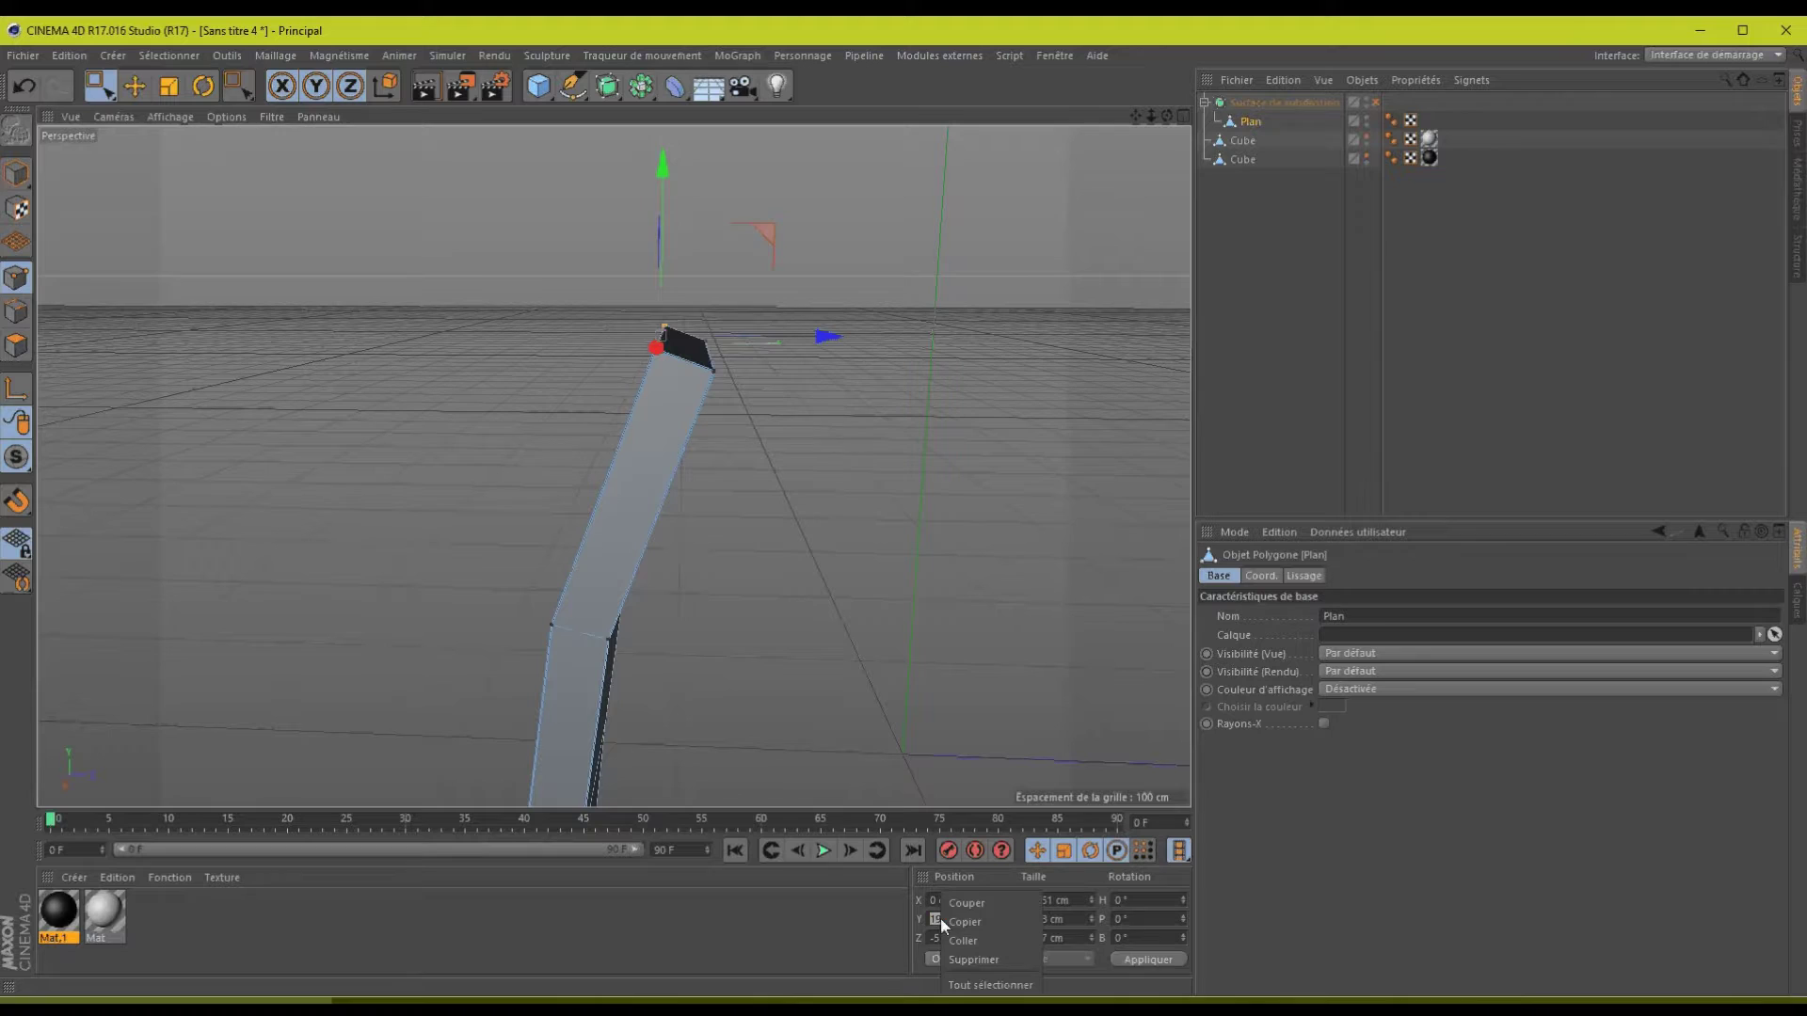
left_click(1014, 929)
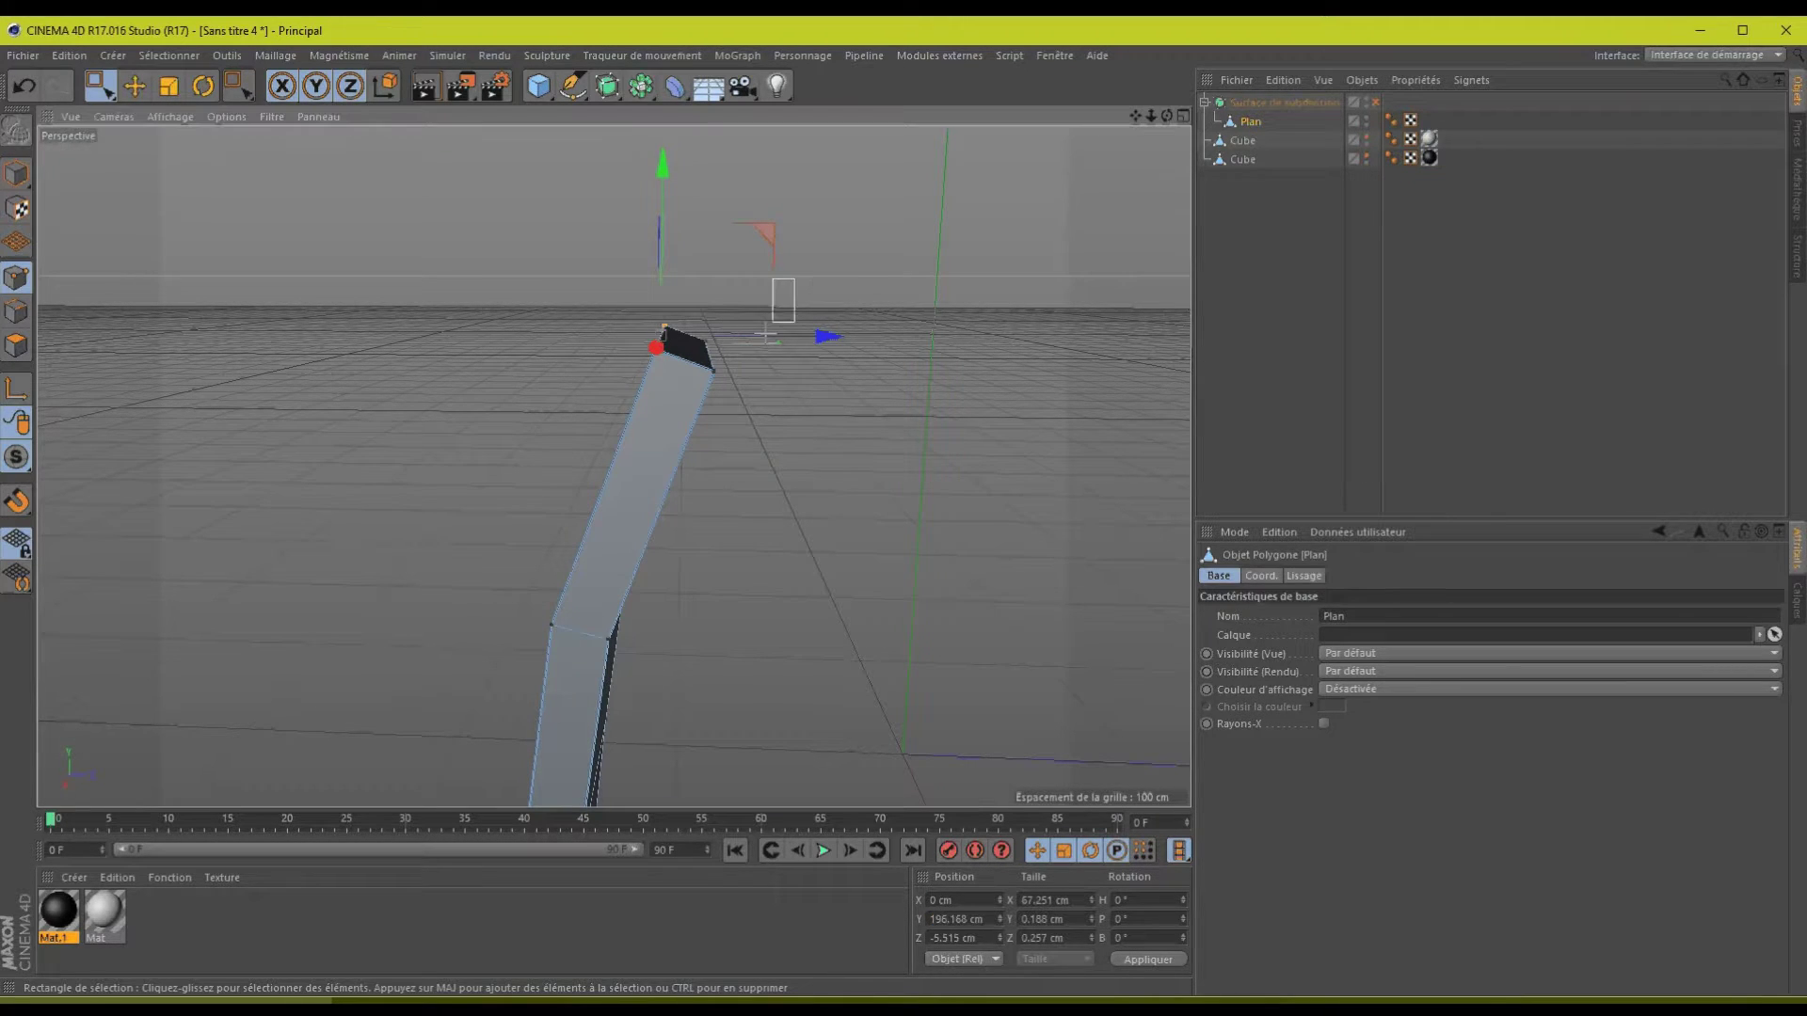
- Level the strip's upper end by setting the upper rear points' Y position to the copied 196.168 cm
left_click_drag(765, 334, 691, 416)
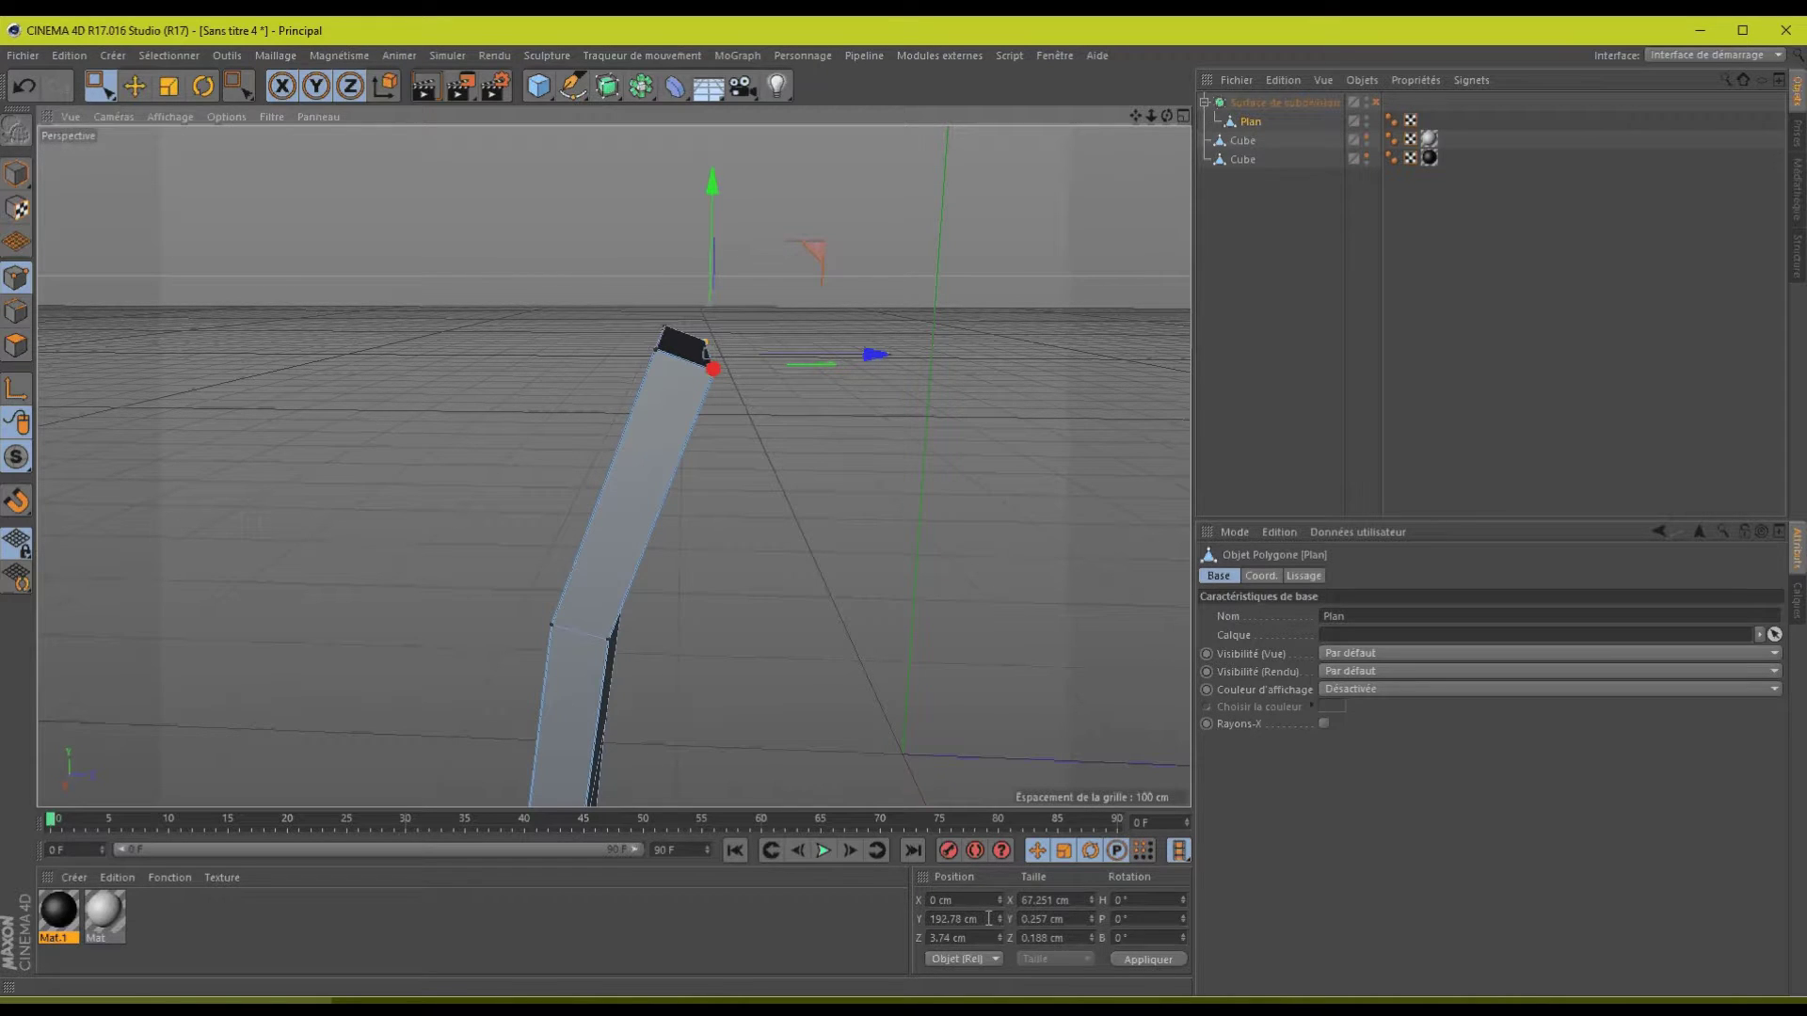
left_click(983, 918)
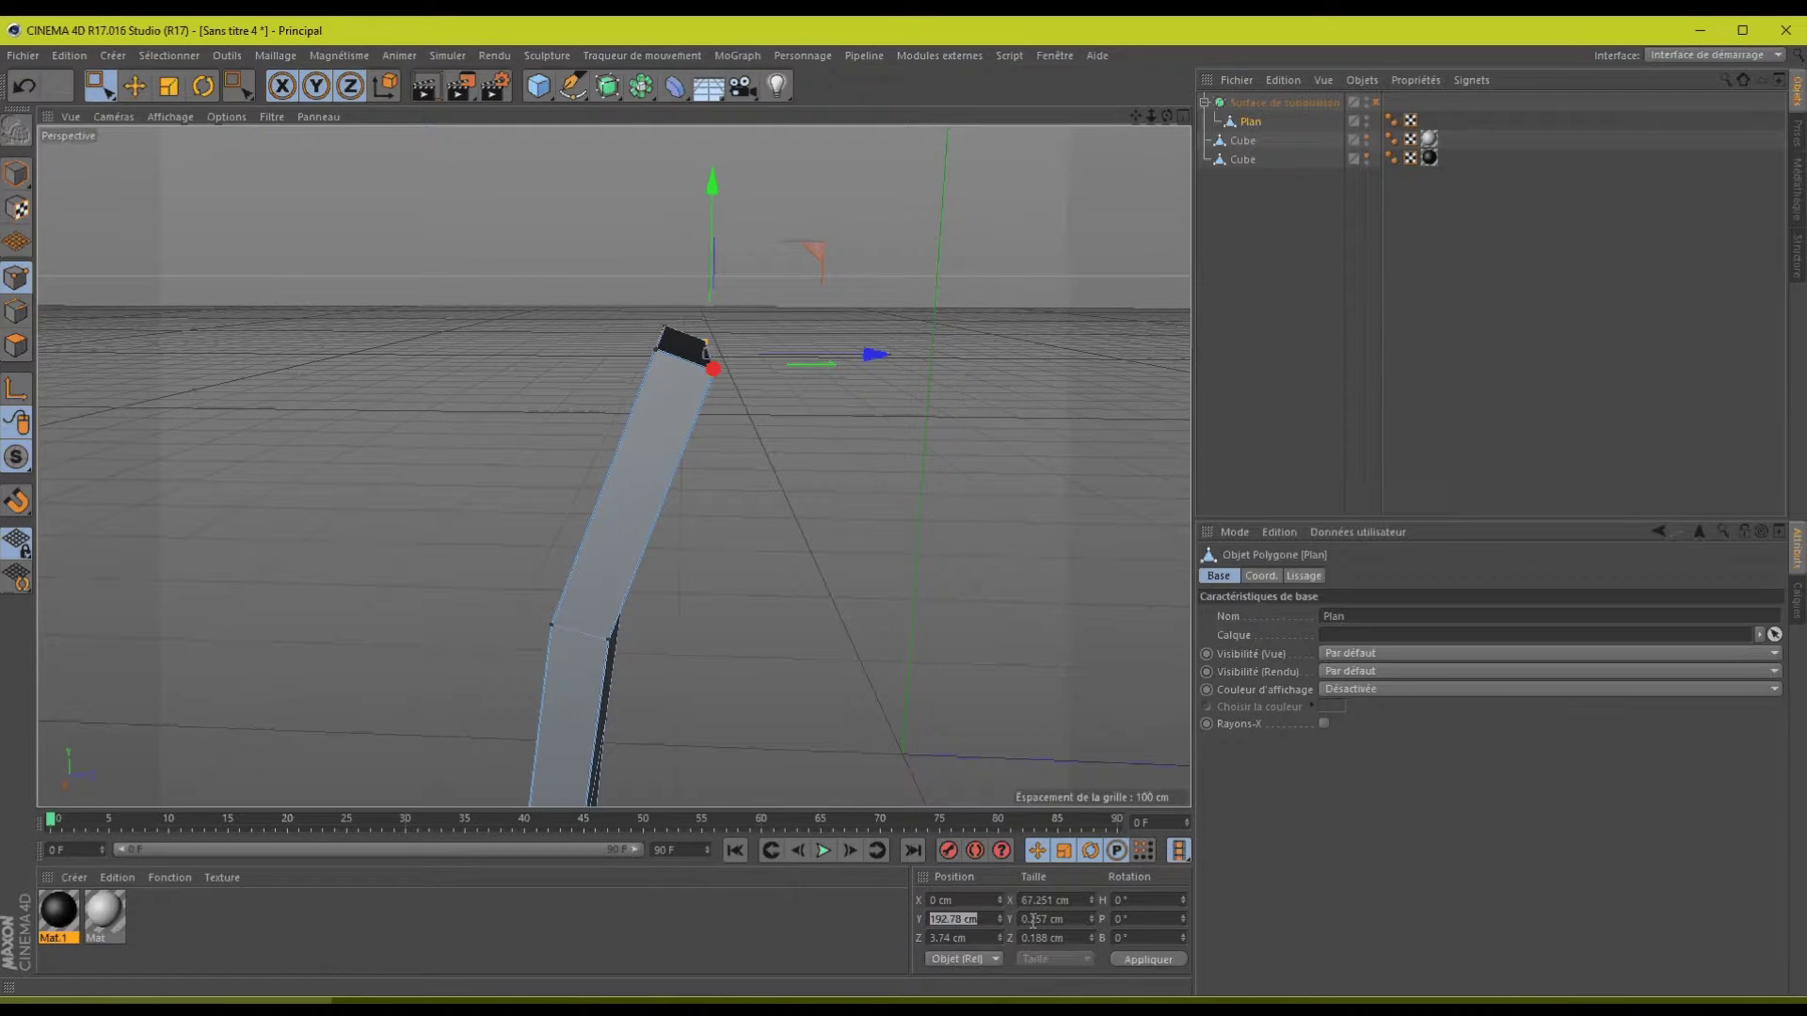
right_click(936, 915)
left_click(983, 921)
left_click(1142, 959)
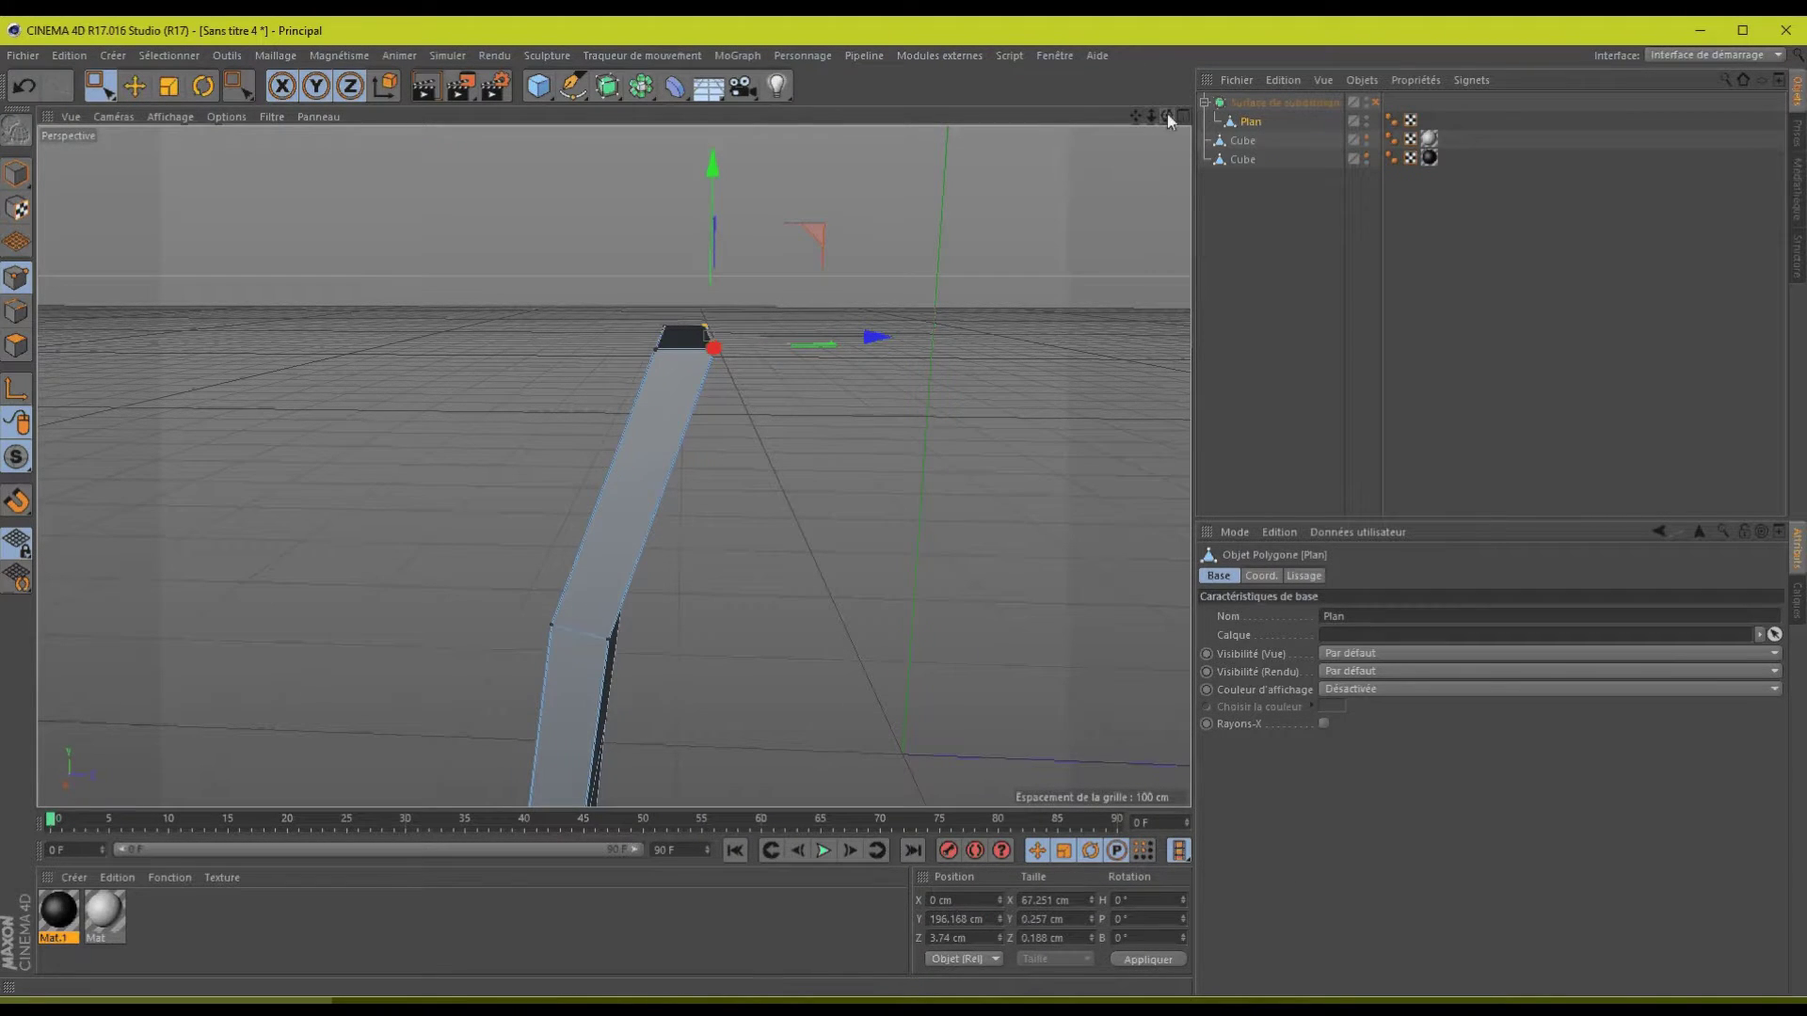
- Try moving the upper rear points to about -0.97 cm in Z, and check the strip with the Subdivision Surface enabled
left_click_drag(1167, 115, 906, 506)
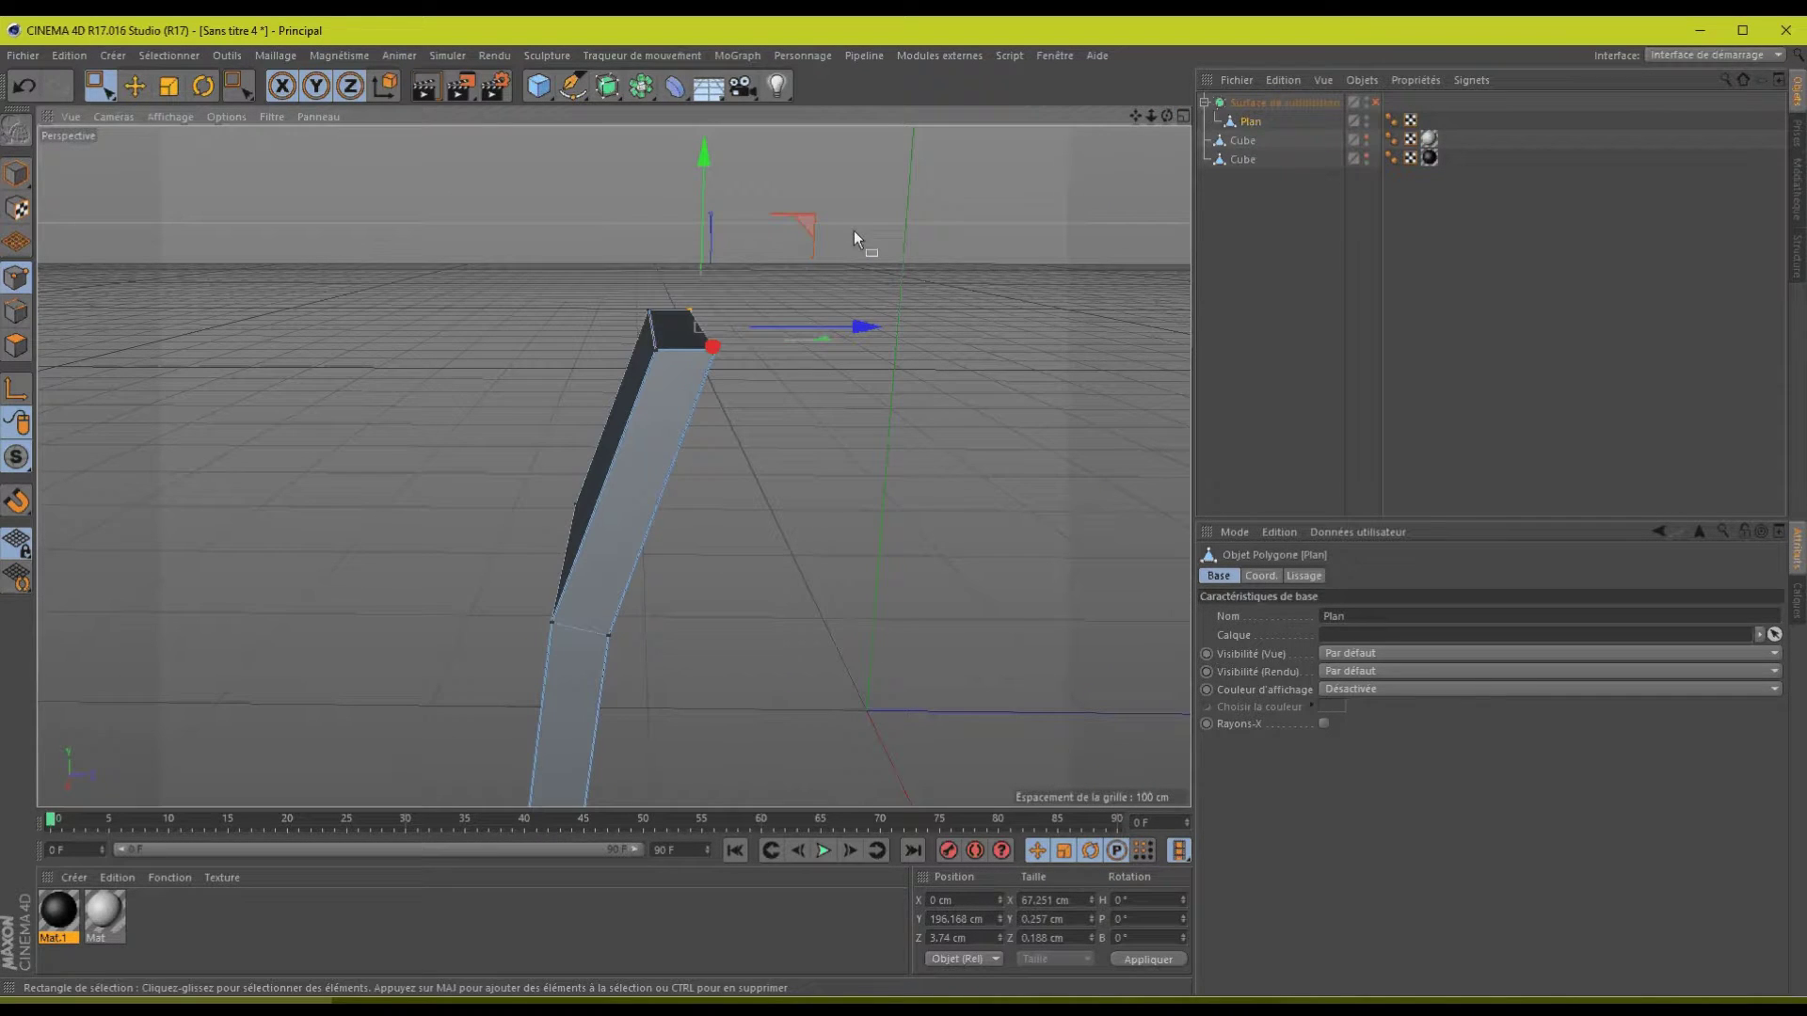
left_click_drag(868, 320, 847, 326)
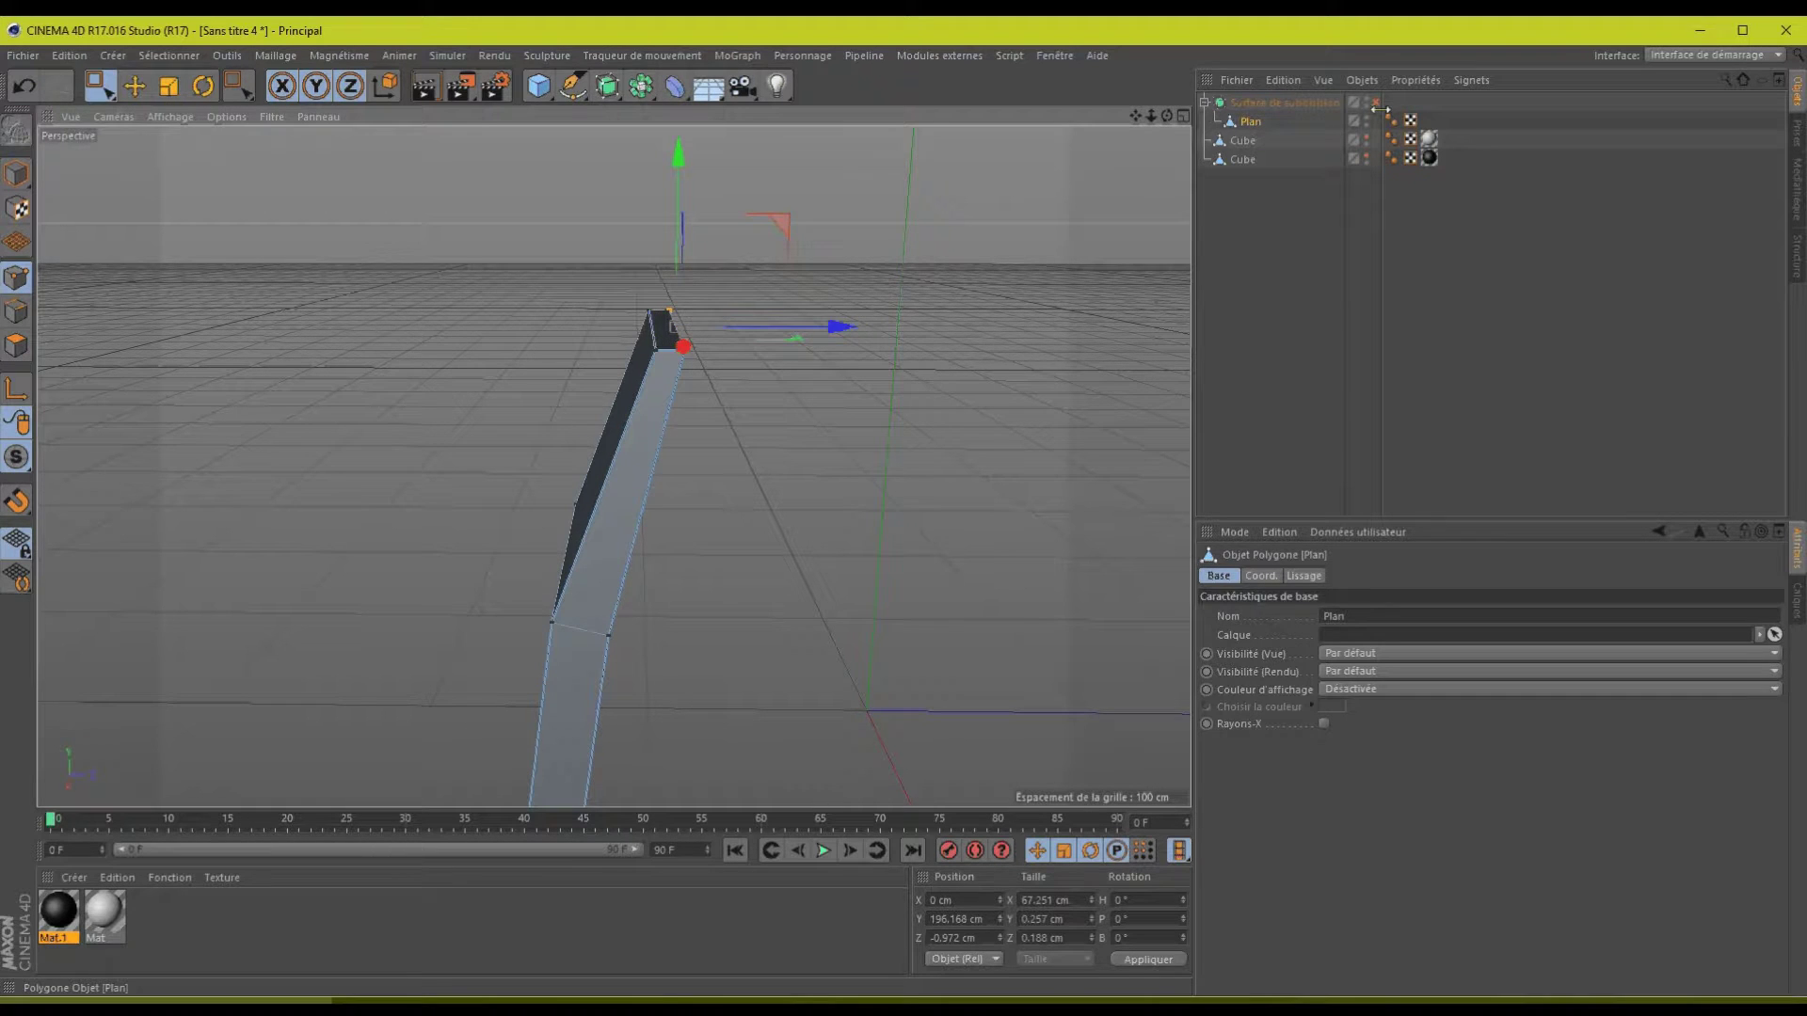
left_click(1376, 102)
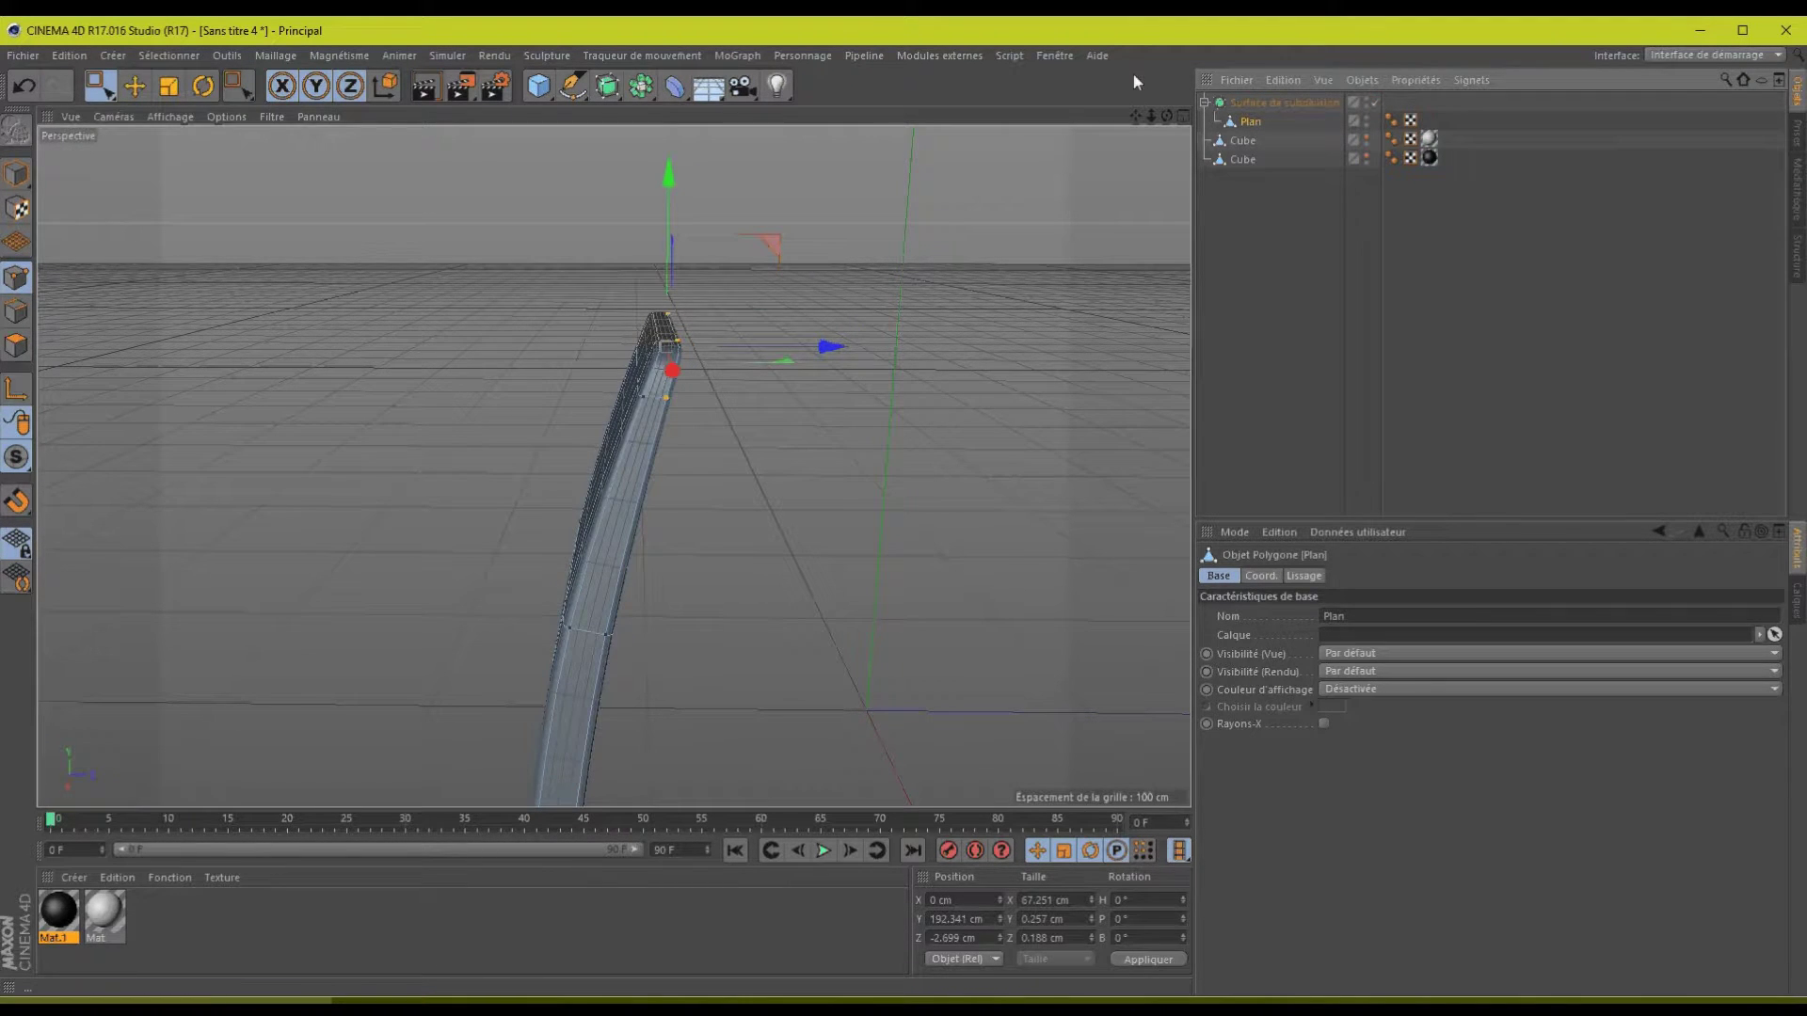
left_click_drag(1021, 476, 906, 507, "alt")
left_click_drag(1152, 115, 908, 506)
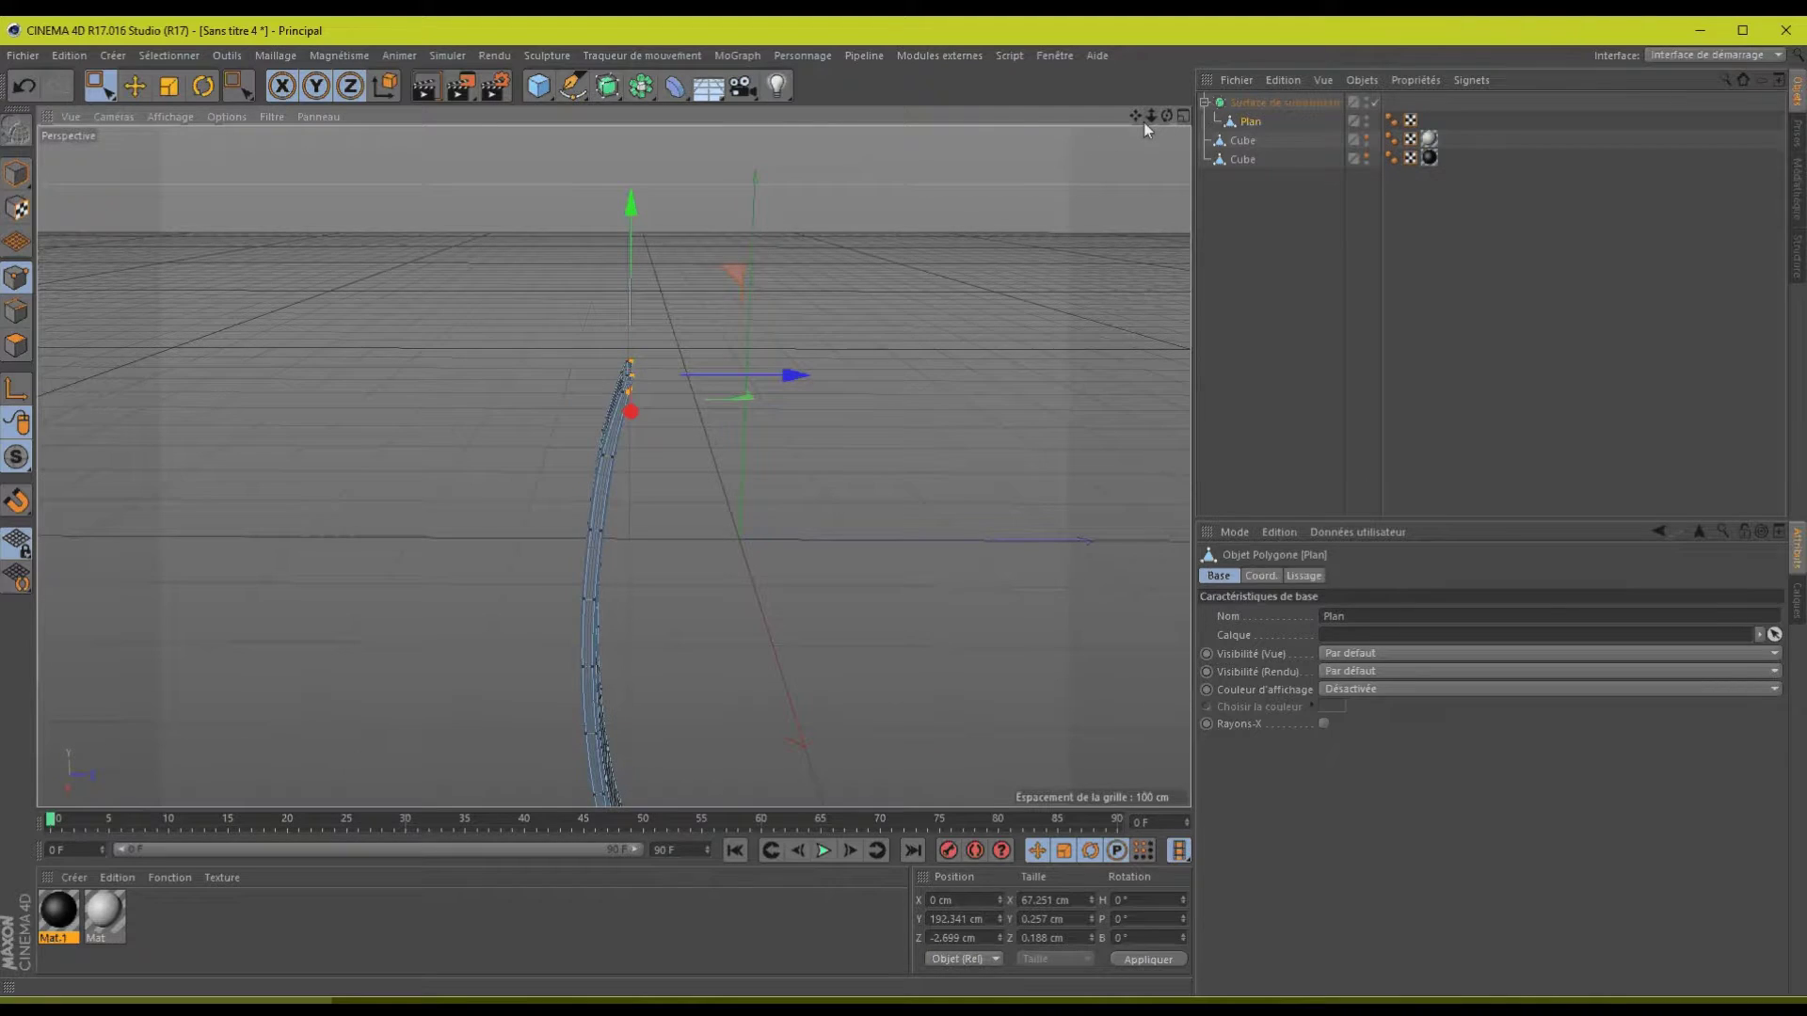
left_click_drag(1136, 116, 907, 505)
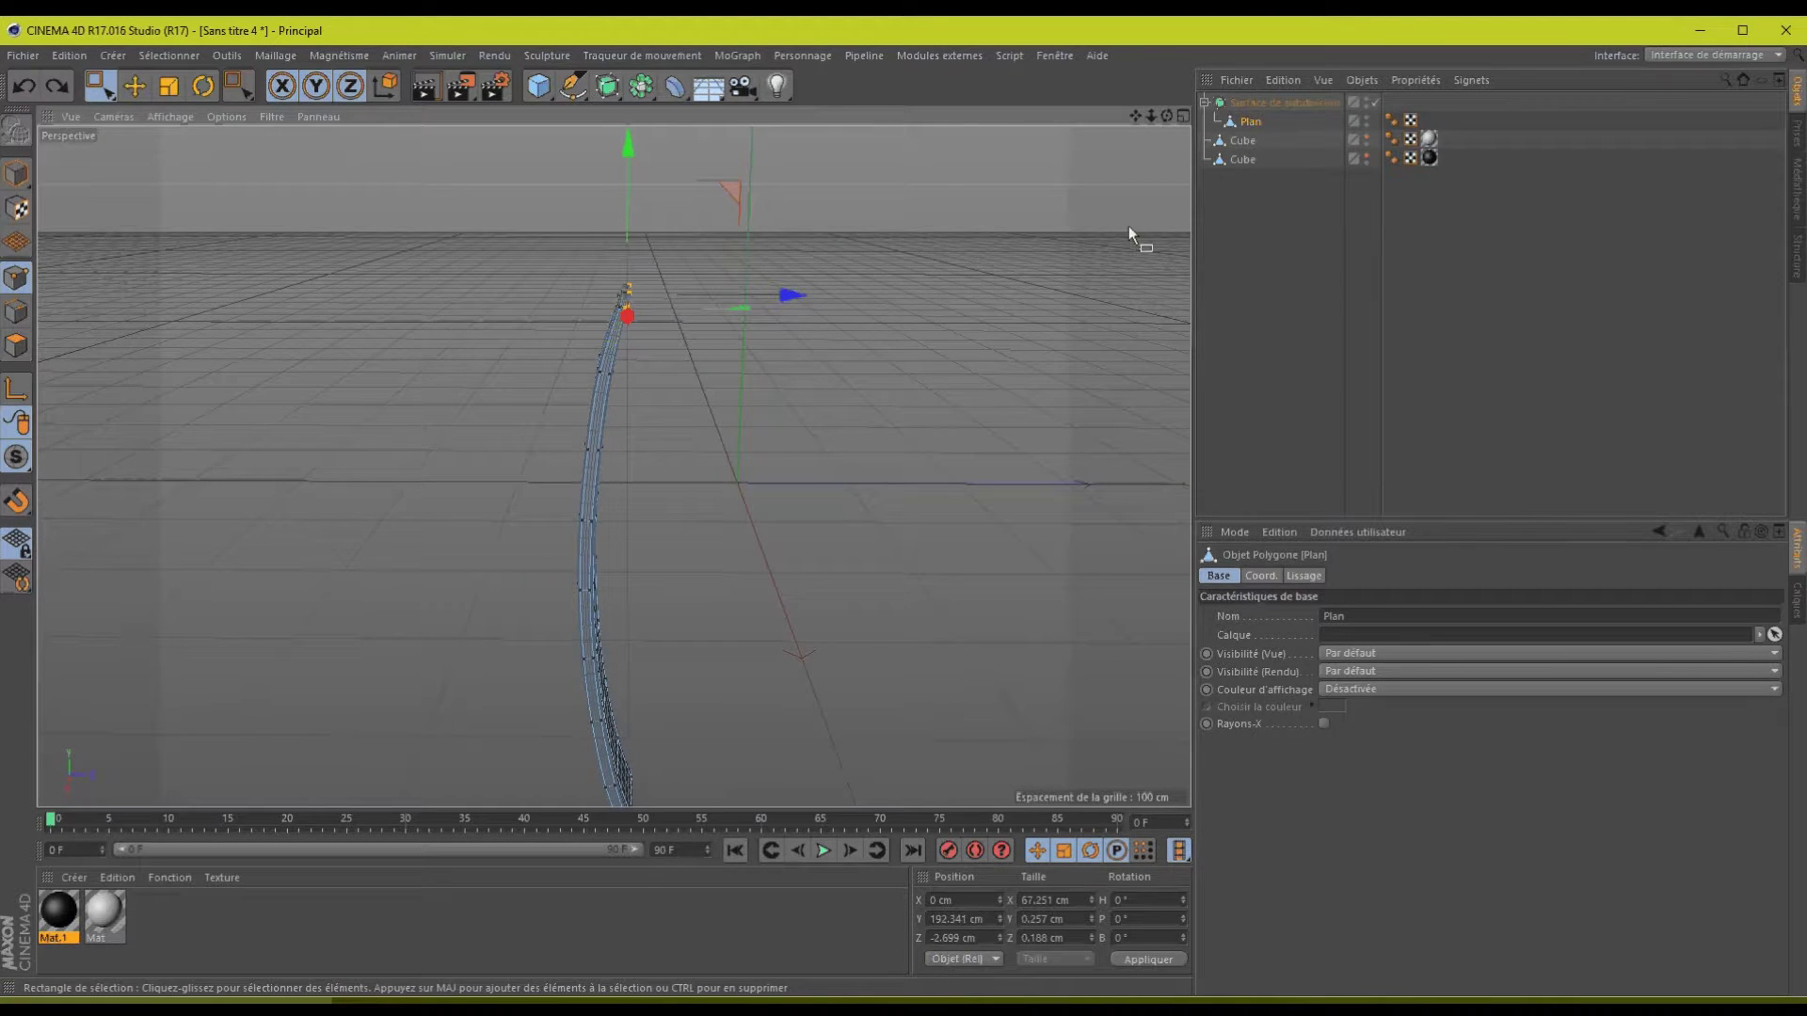
- Disable the Subdivision Surface and undo the Z move of the upper rear points
key("q")
left_click_drag(1152, 117, 910, 516)
left_click_drag(1136, 116, 1162, 261)
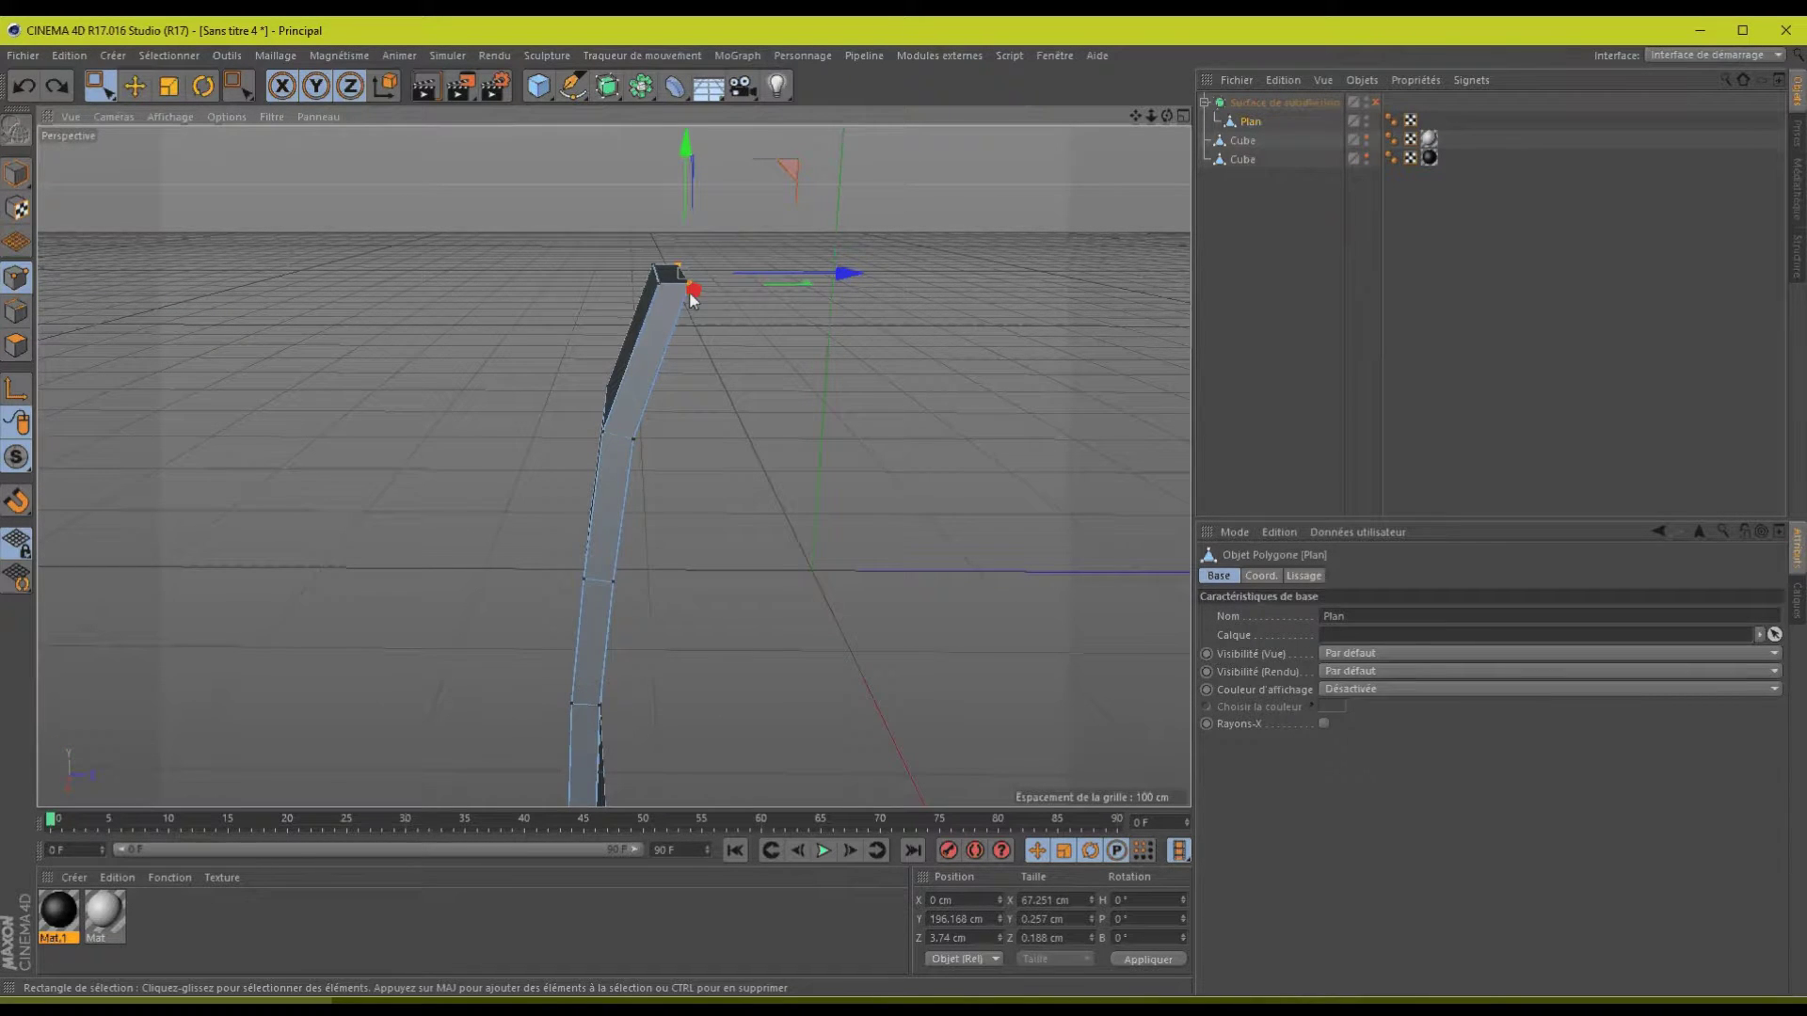
- Select the points of the strip's lower front edge and copy their Y position value
left_click_drag(1167, 115, 906, 508)
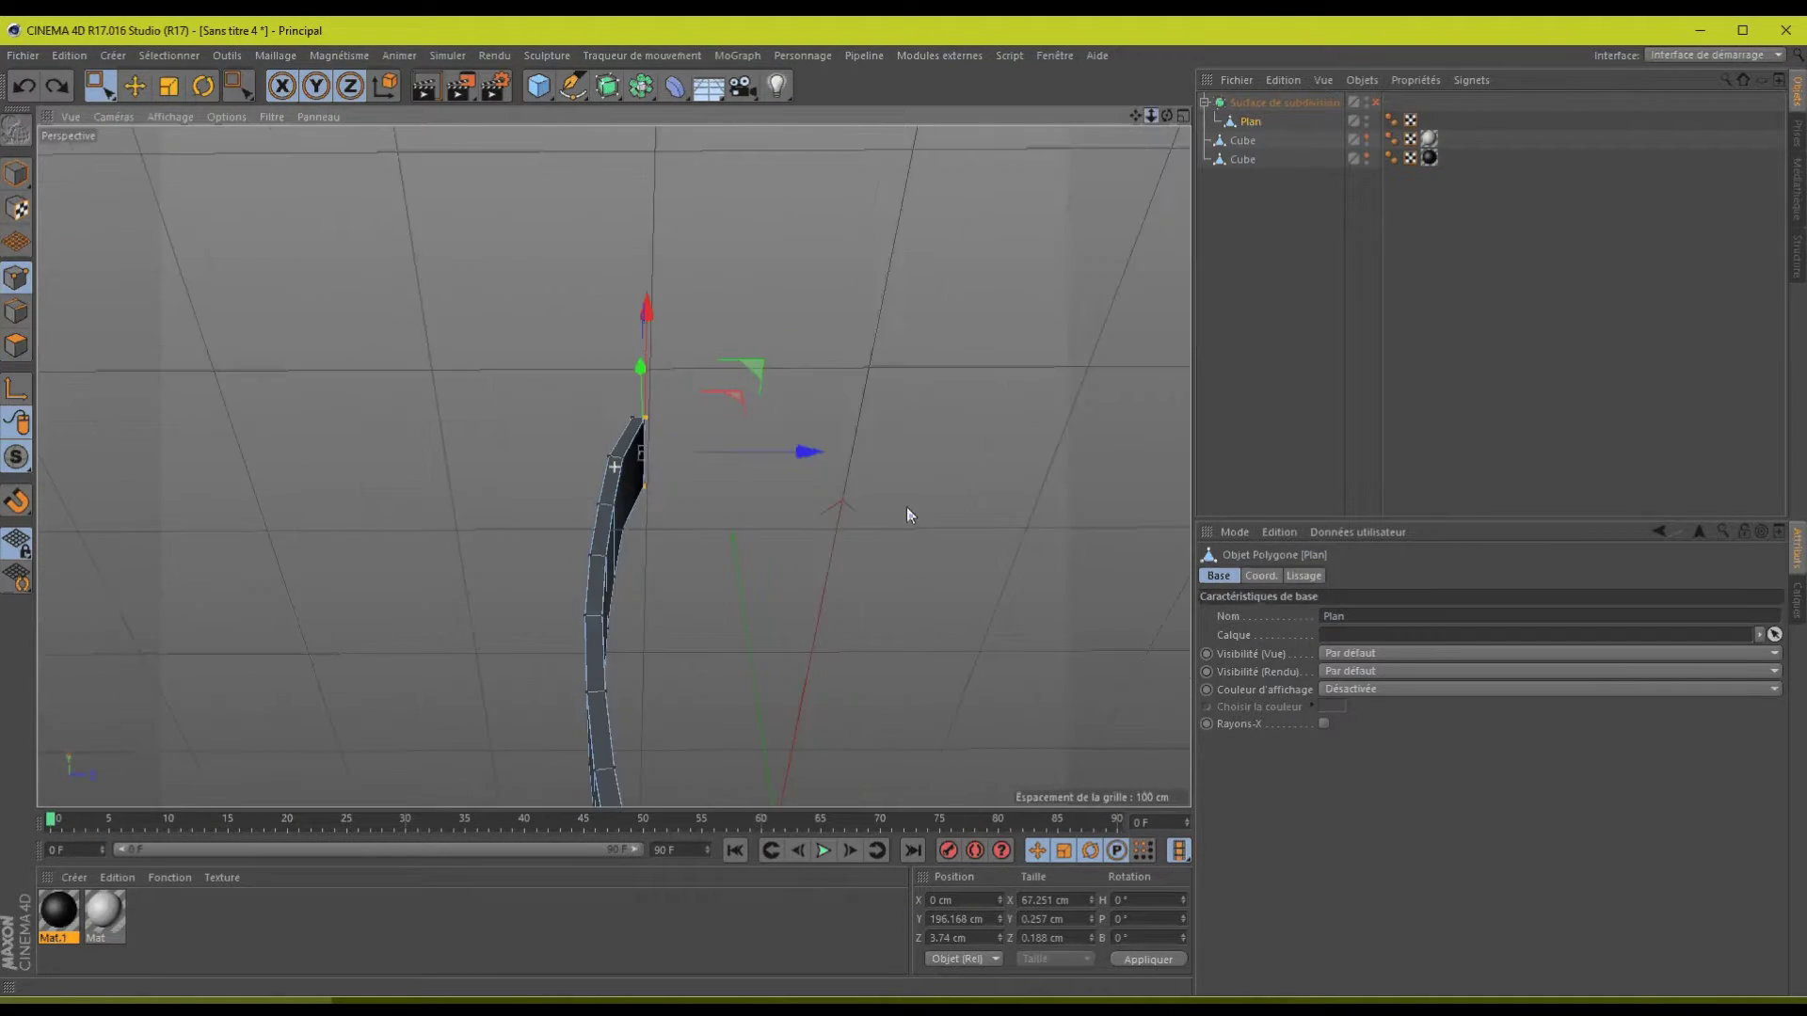
left_click_drag(1141, 120, 1145, 5)
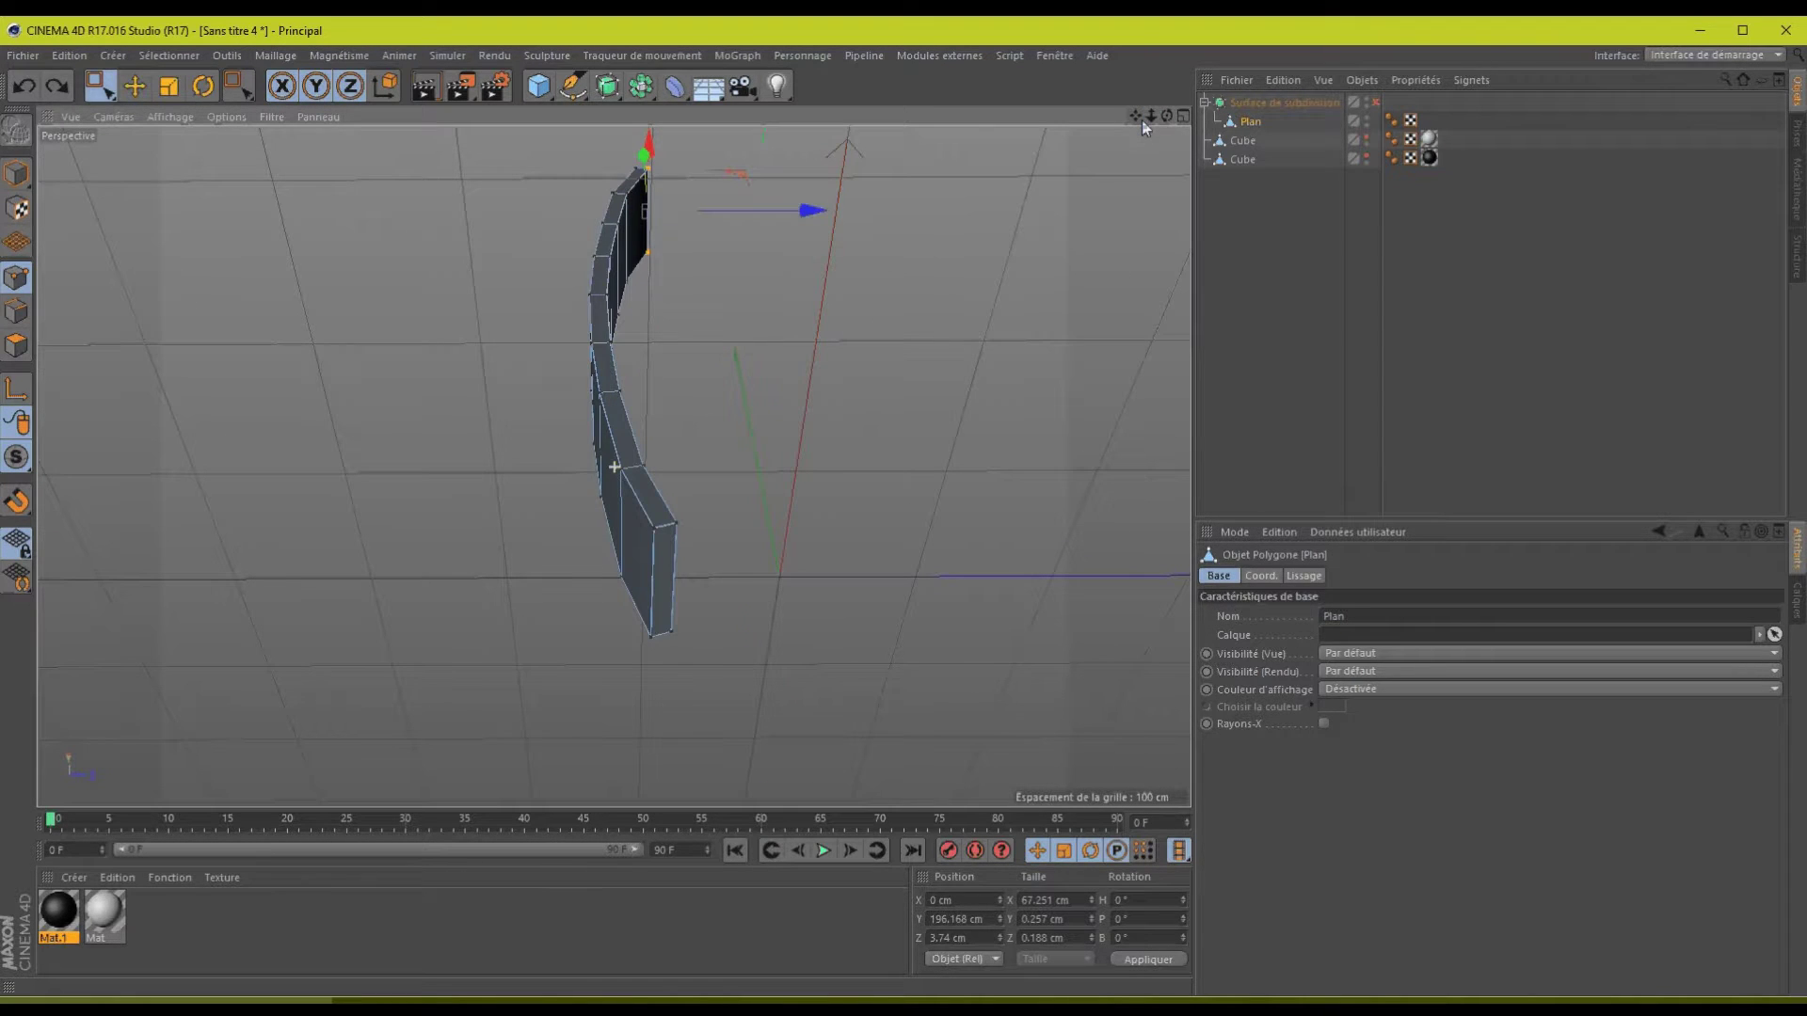
left_click_drag(1152, 117, 686, 677)
left_click_drag(1166, 115, 902, 508)
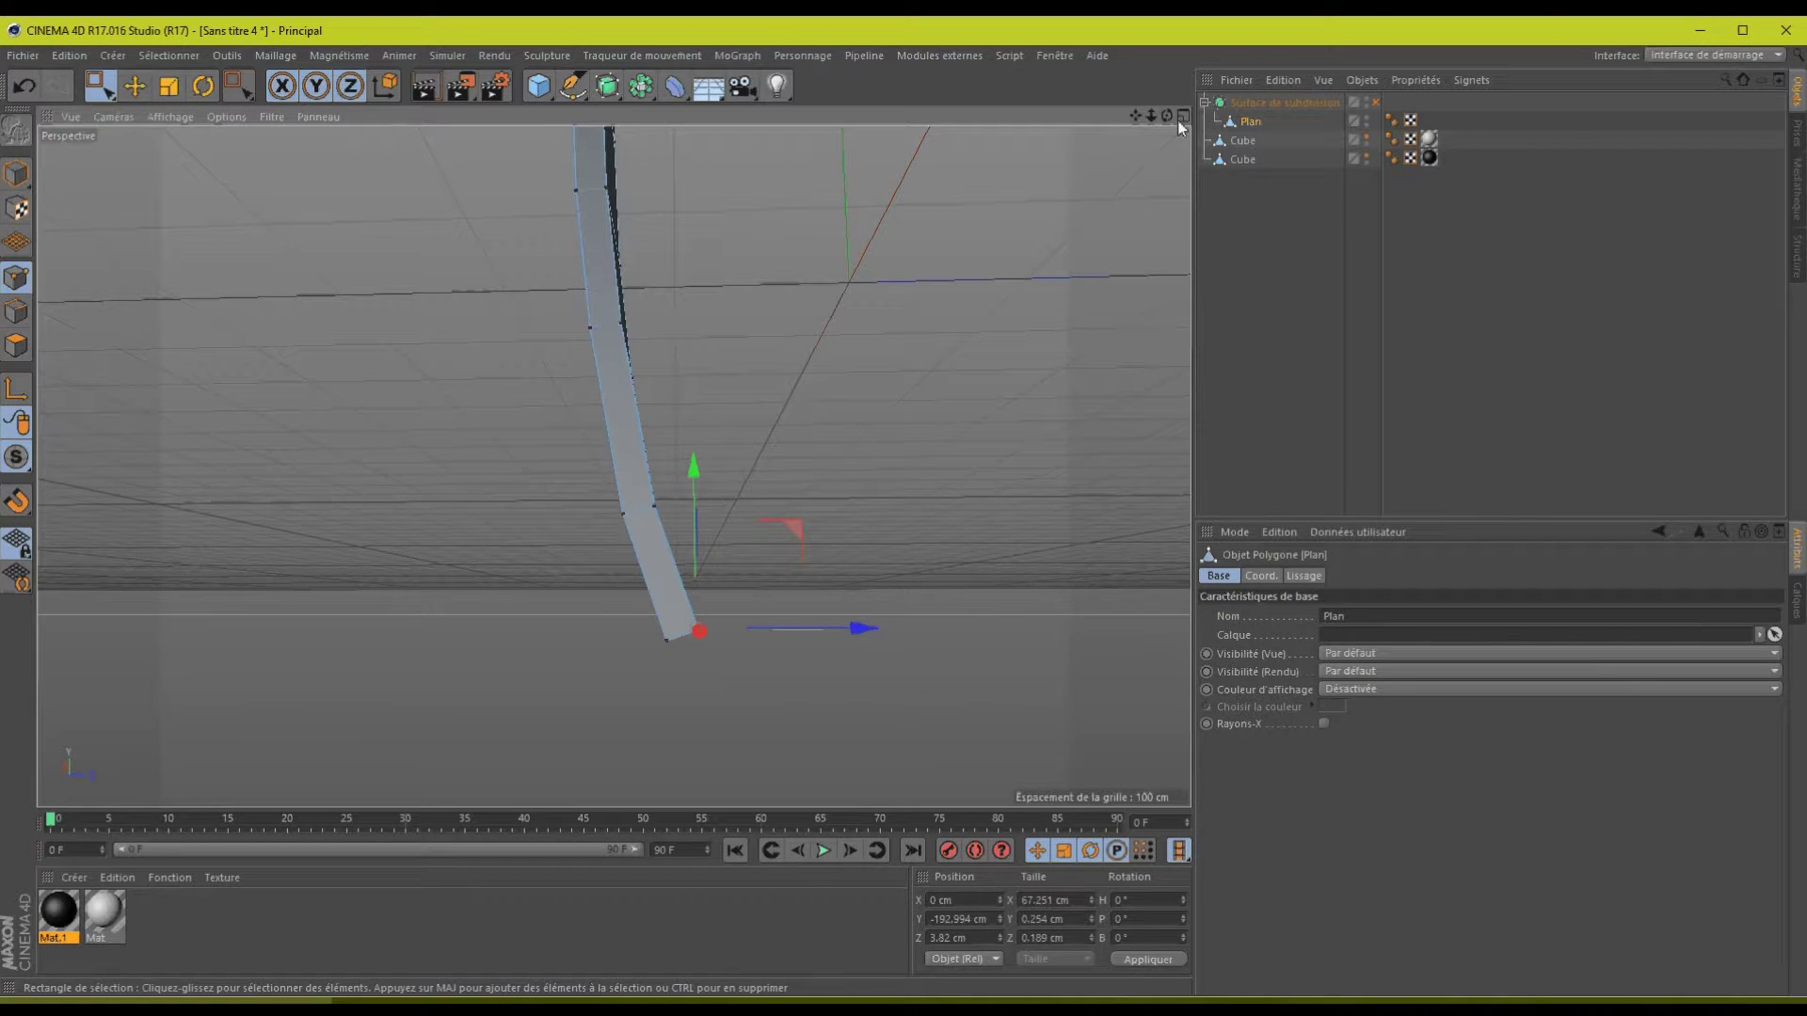
left_click_drag(1135, 117, 909, 504)
left_click_drag(1137, 113, 880, 517)
left_click_drag(638, 520, 695, 618)
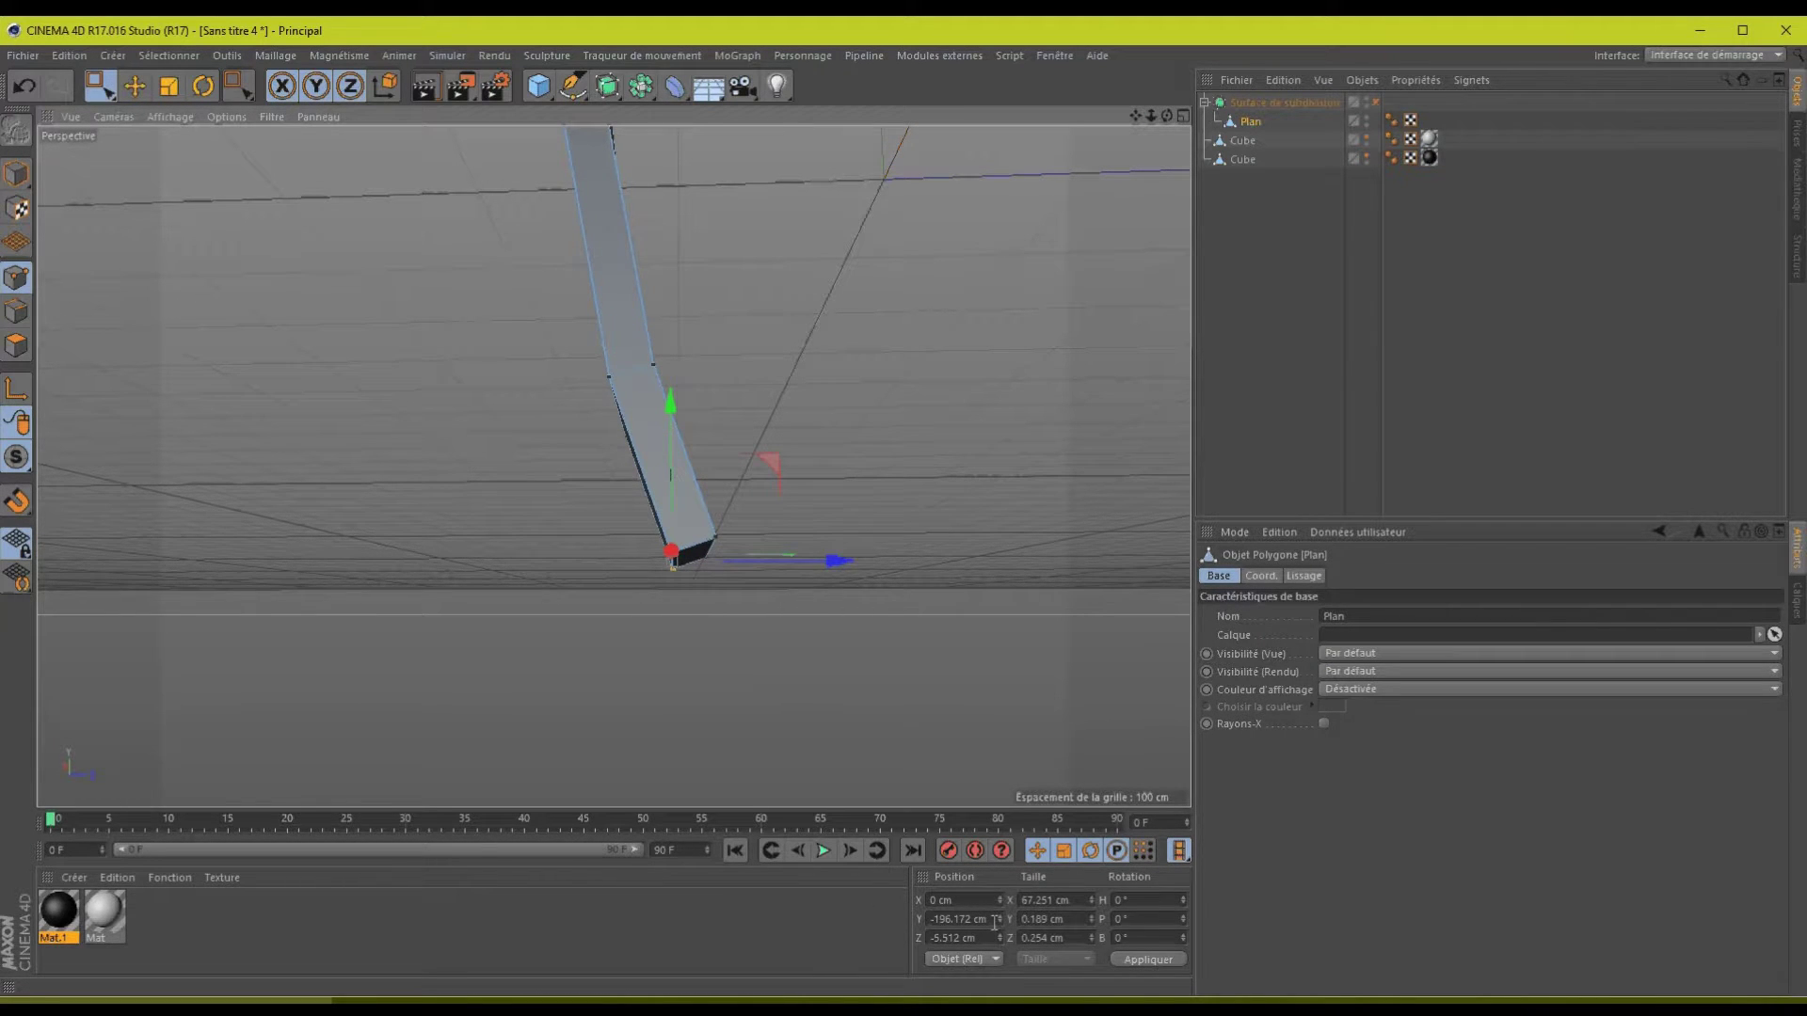
left_click_drag(1075, 921, 926, 916)
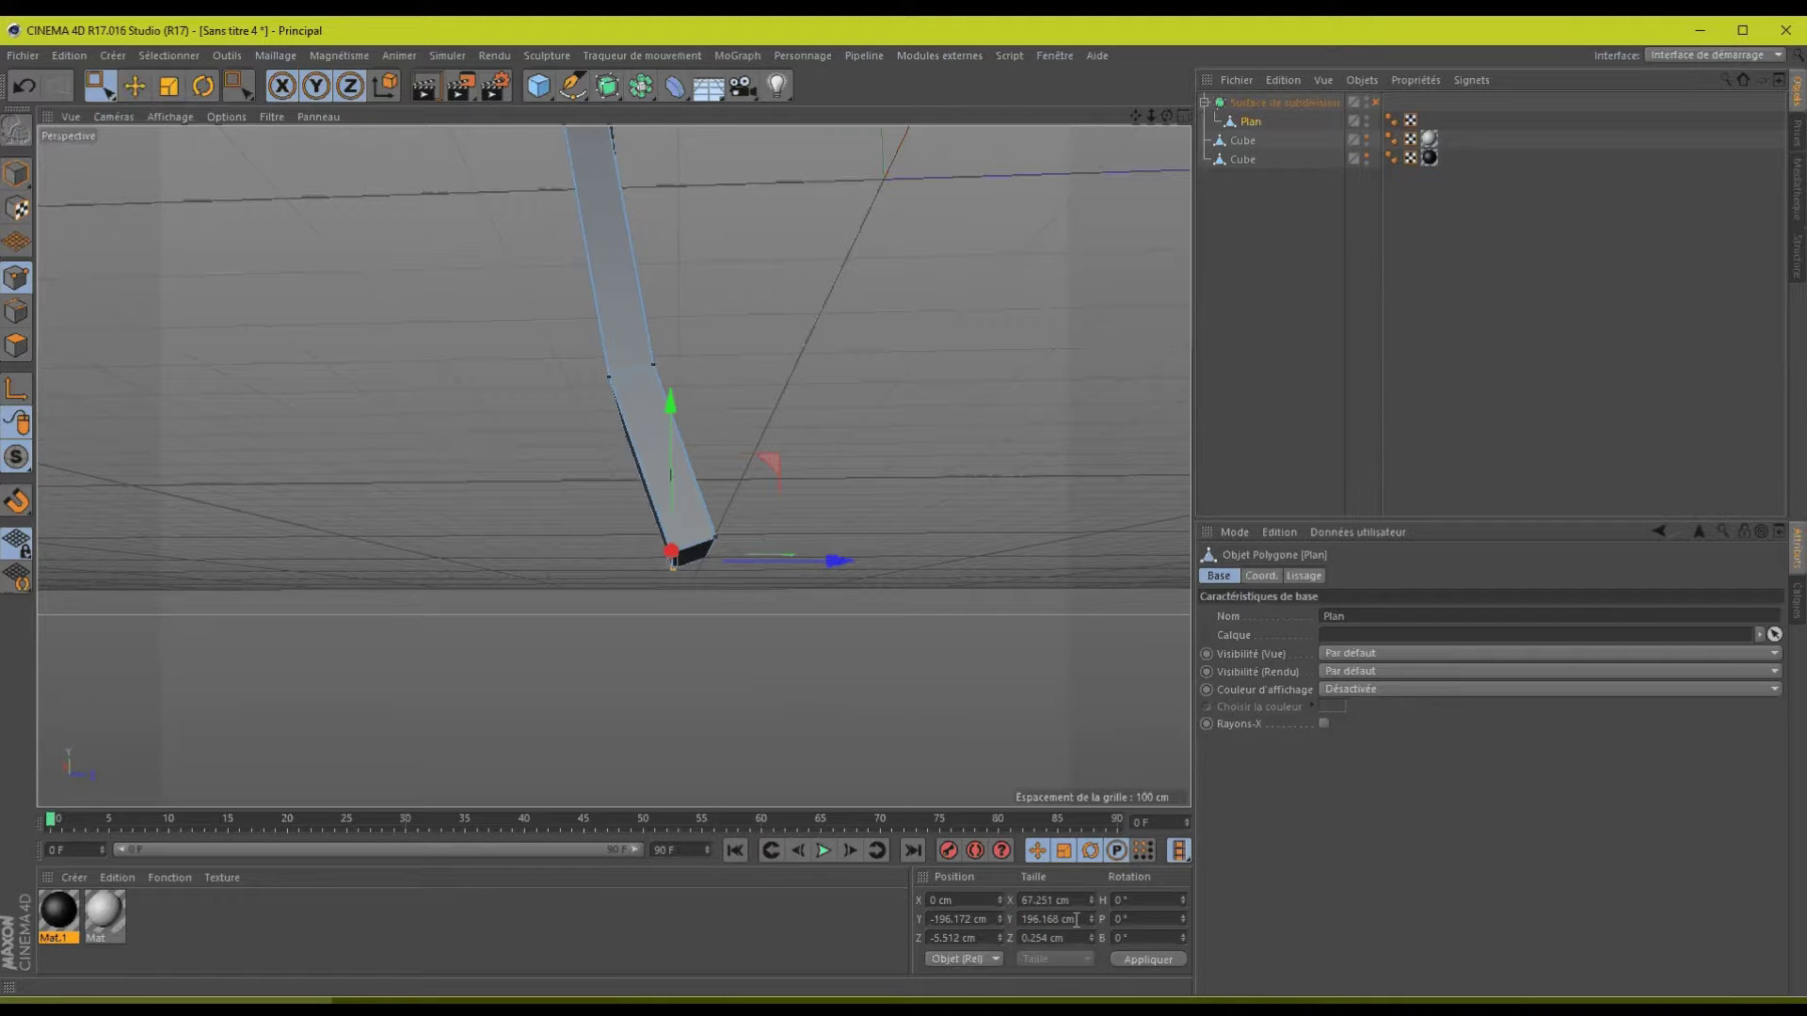
key("ctrl+z")
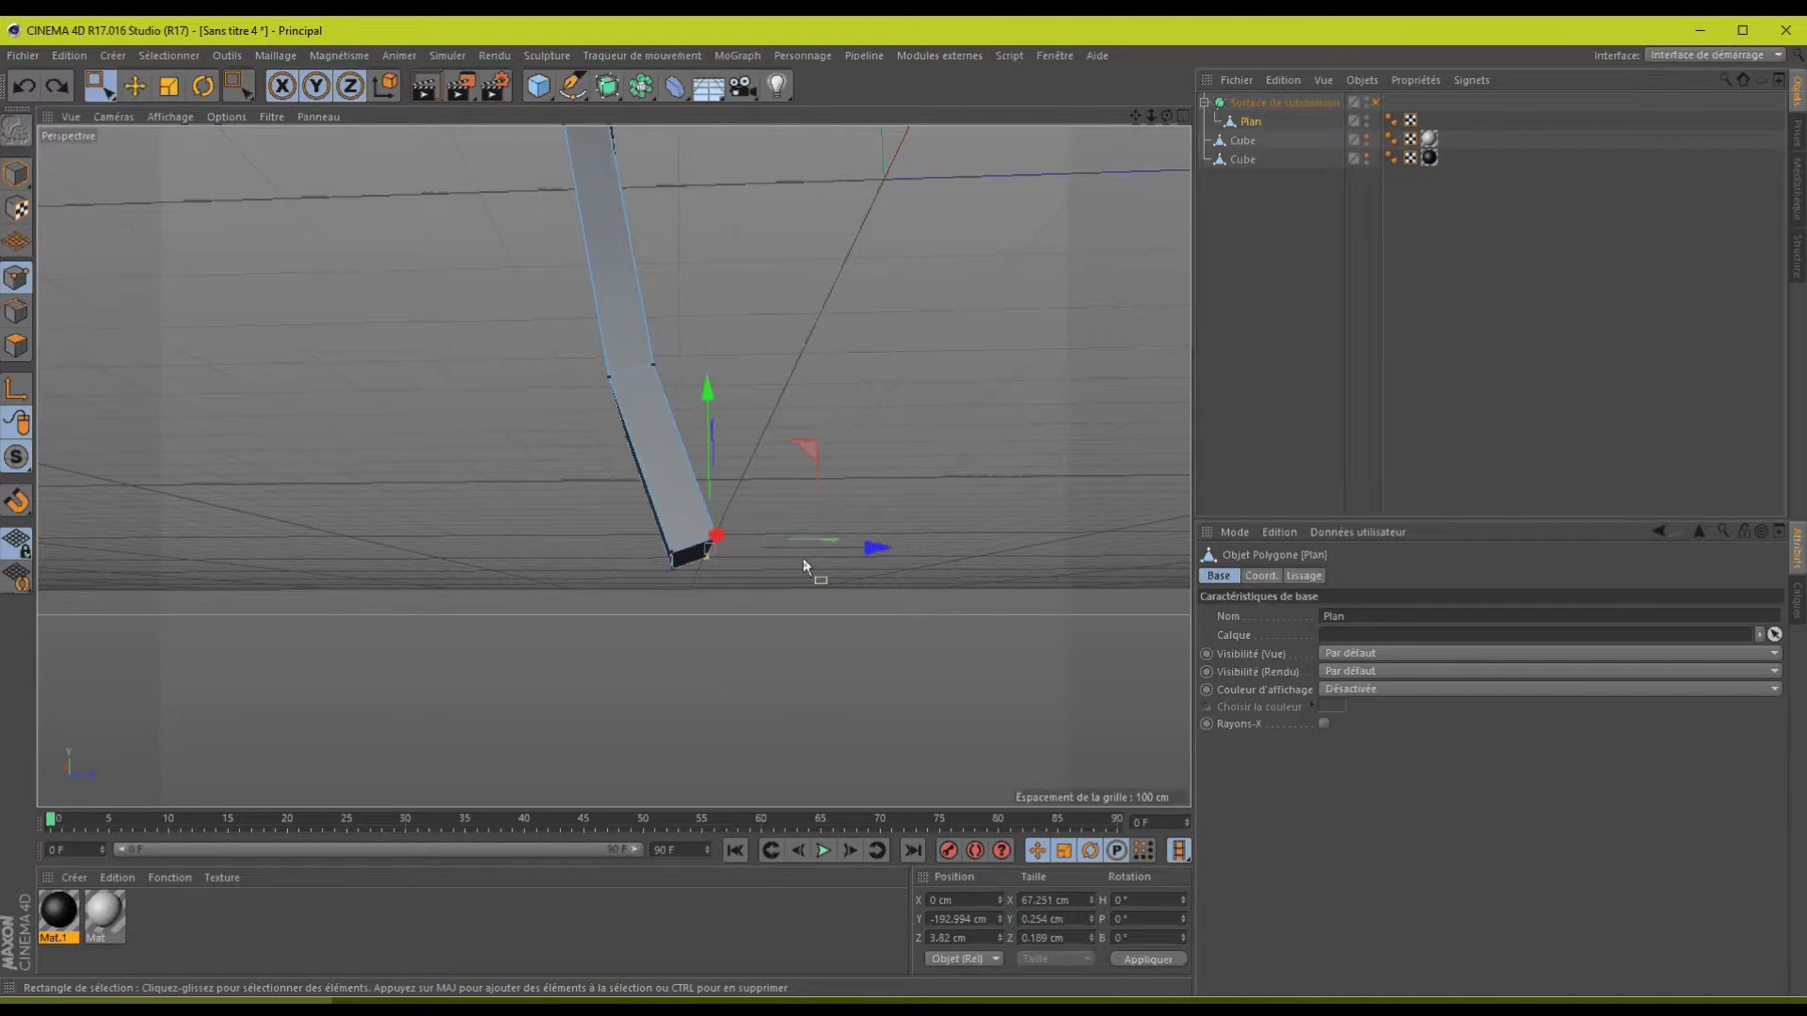
key("ctrl+y")
left_click_drag(988, 920, 745, 899)
key("ctrl+c")
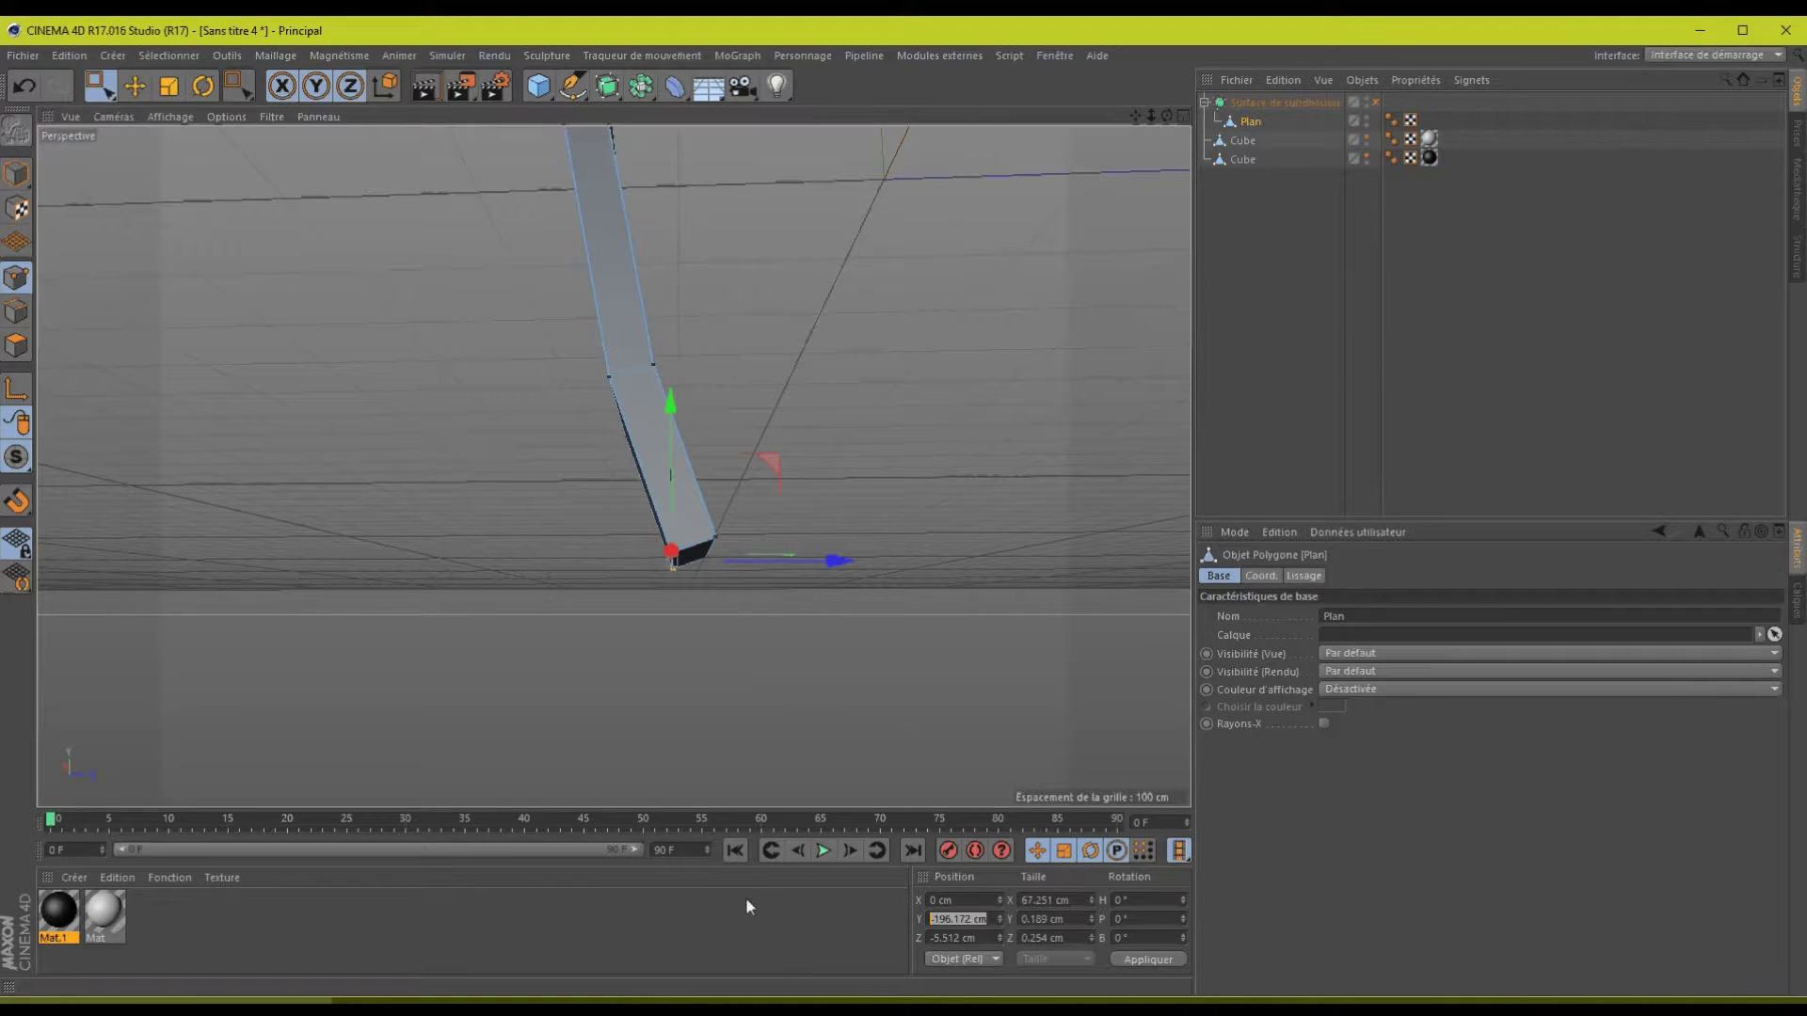
- Level the strip's lower end by setting the lower rear points' Y position to the copied -196.172 cm
left_click_drag(792, 473, 681, 582)
left_click_drag(1069, 920, 958, 911)
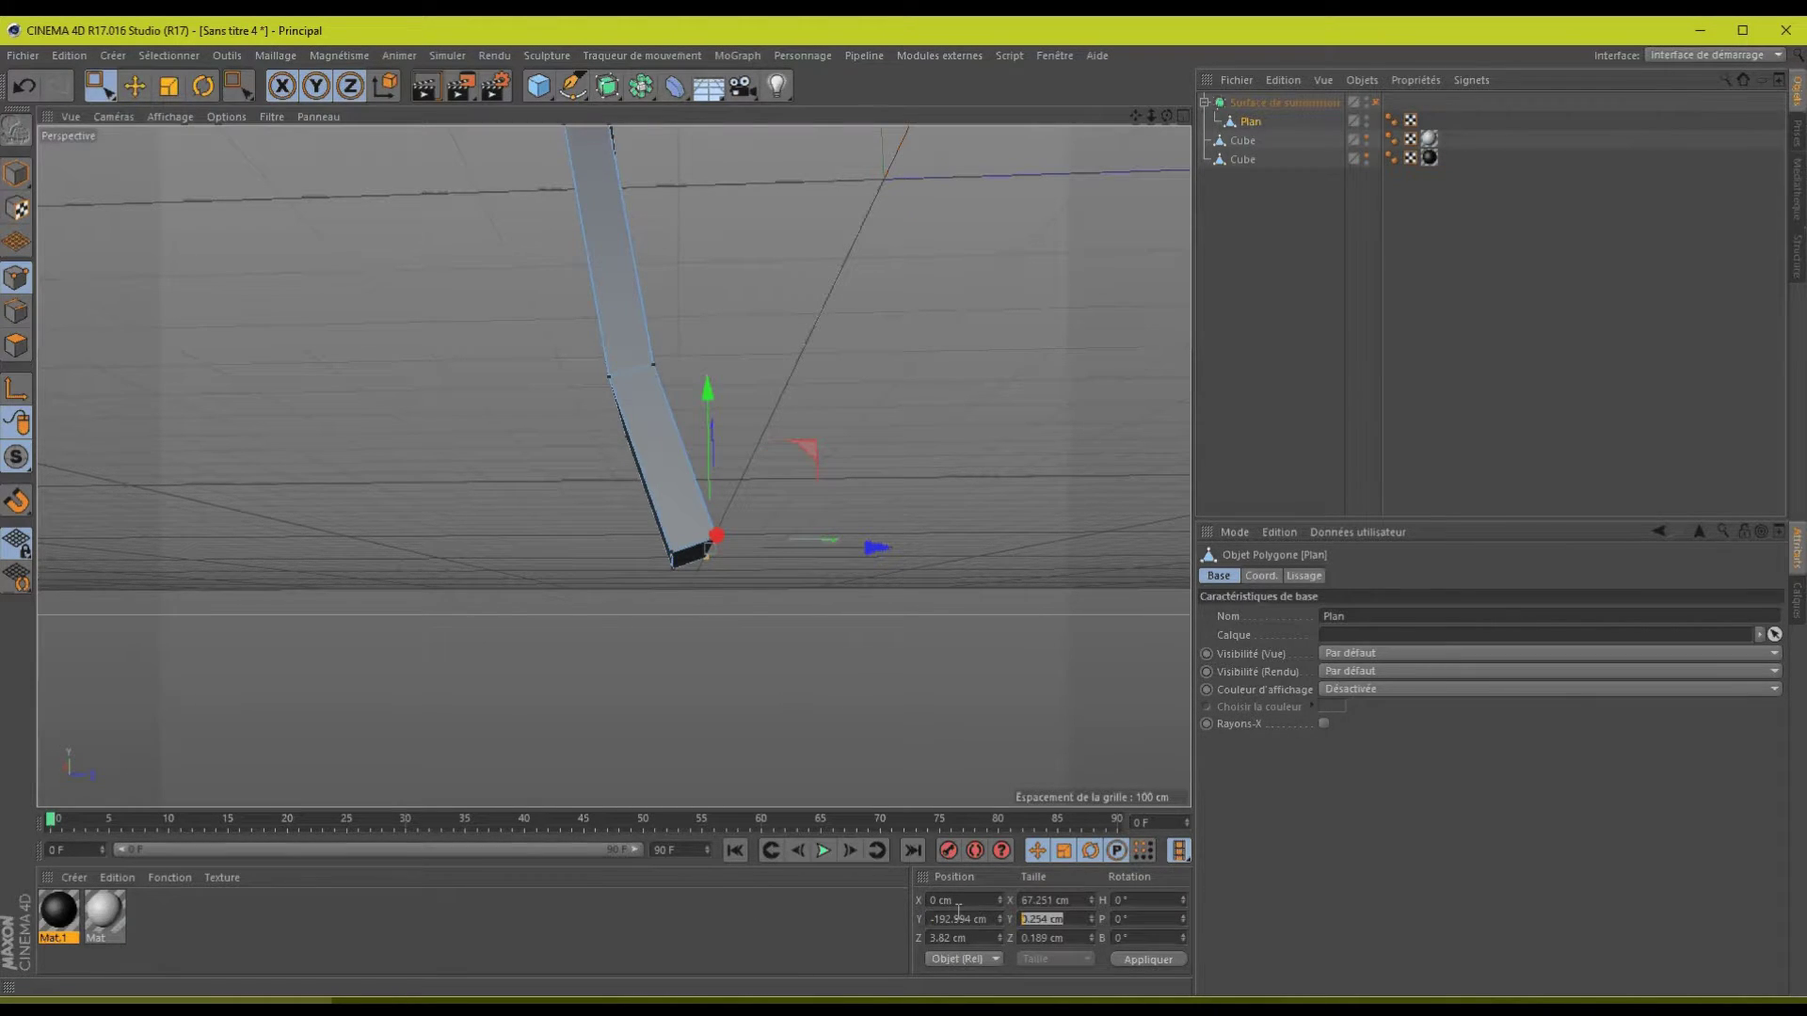
left_click(984, 918)
right_click(983, 919)
left_click(1017, 946)
left_click(1167, 959)
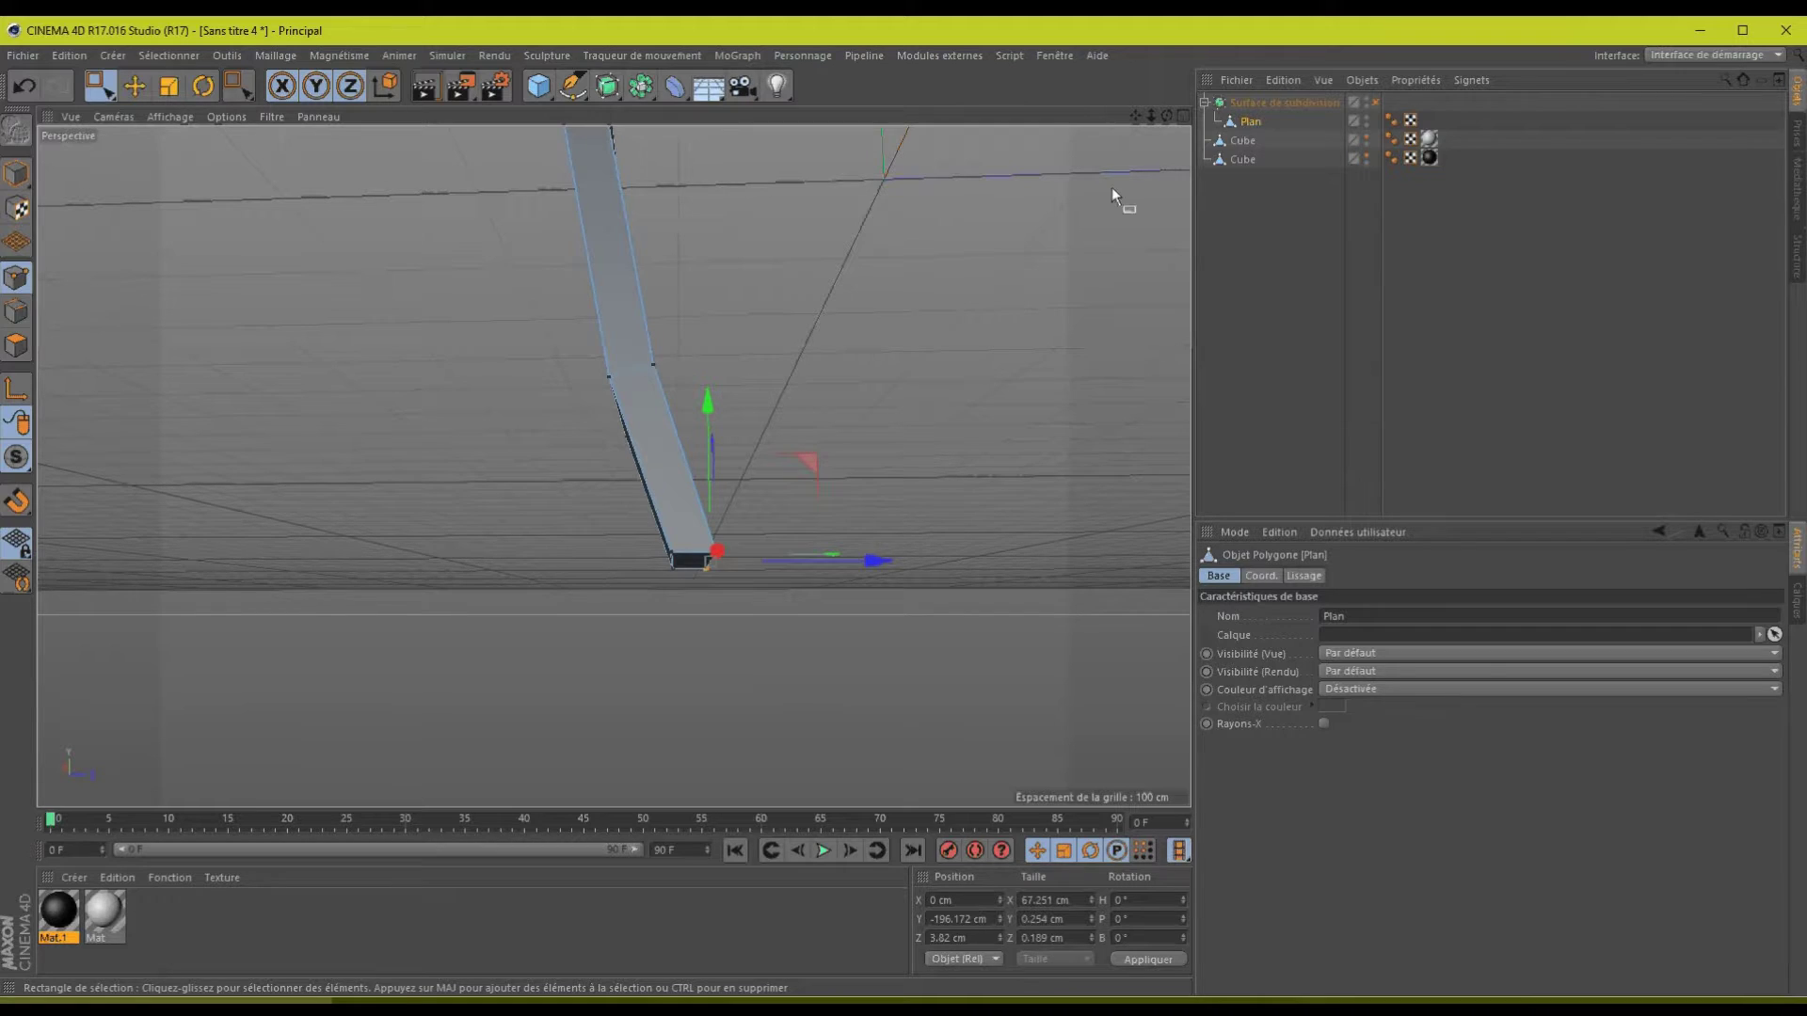
- Add the upper rear points to the selection so the rear points of both strip ends are selected together
left_click_drag(1135, 116, 909, 538)
right_click_drag(909, 538, 1141, 111)
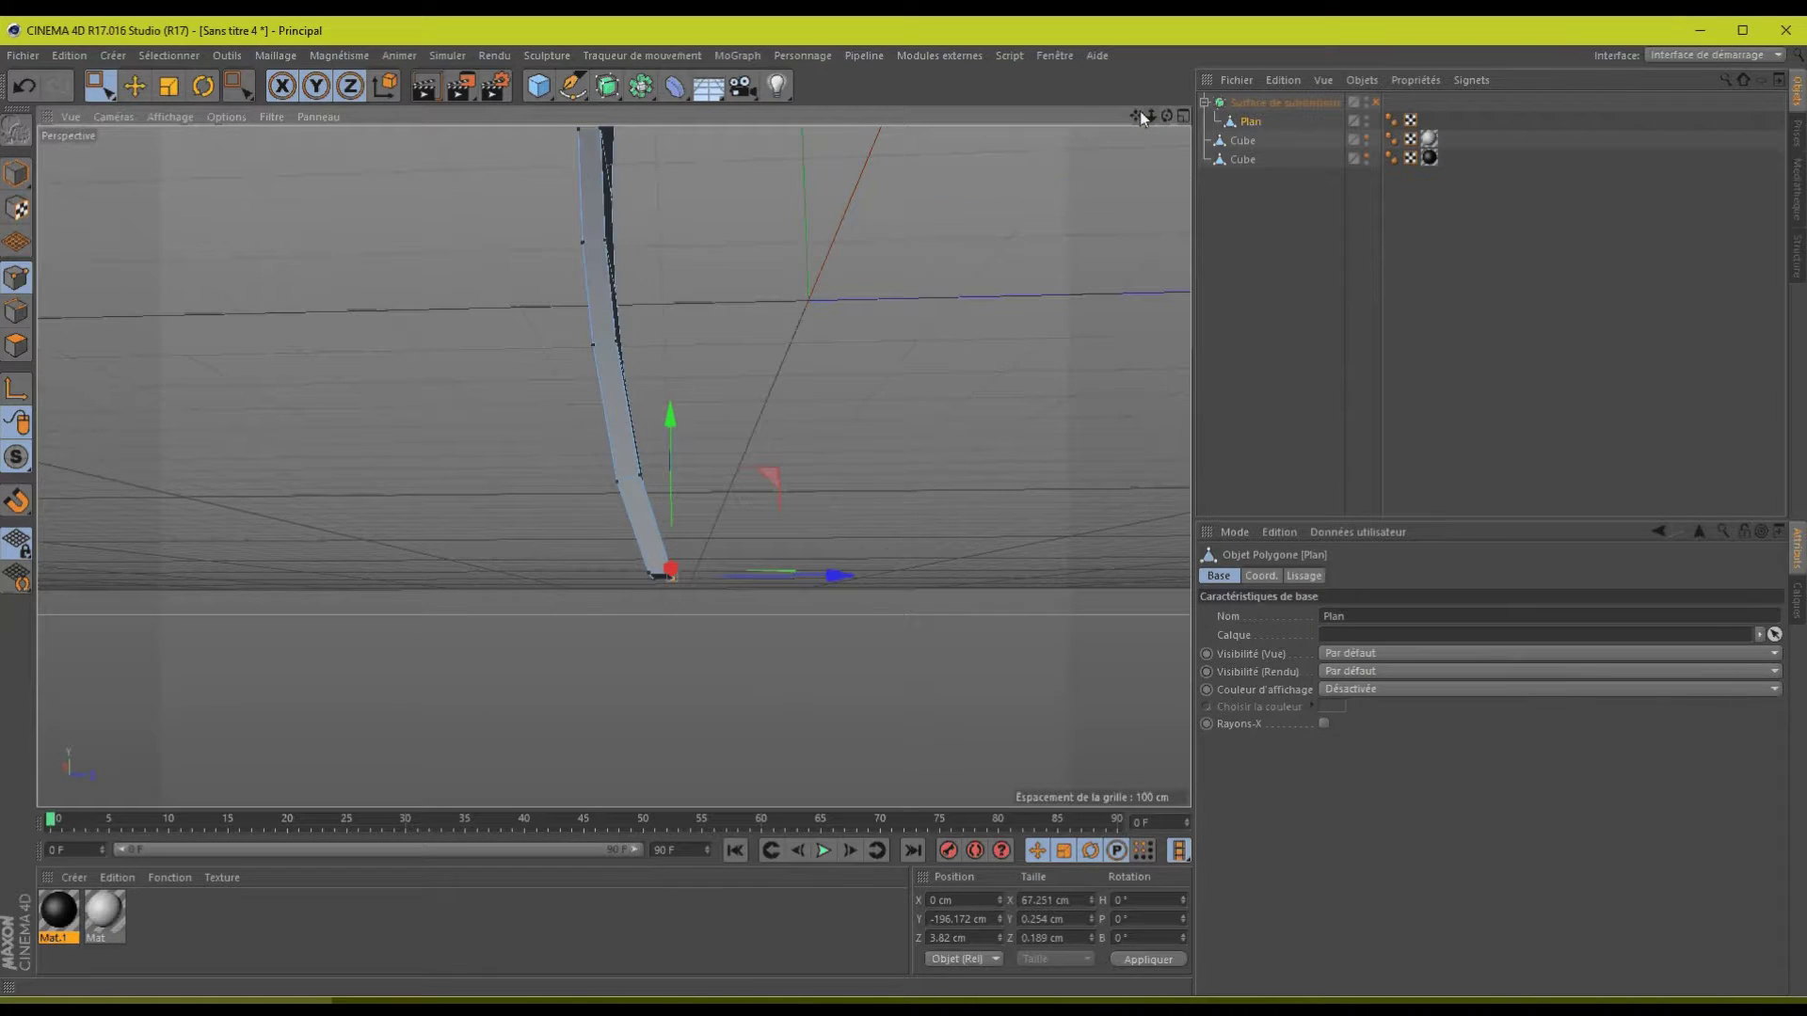
mouse_move(1138, 114)
left_mouse_down()
mouse_move(903, 508)
mouse_move(1150, 116)
left_mouse_up()
left_click_drag(821, 226, 821, 350)
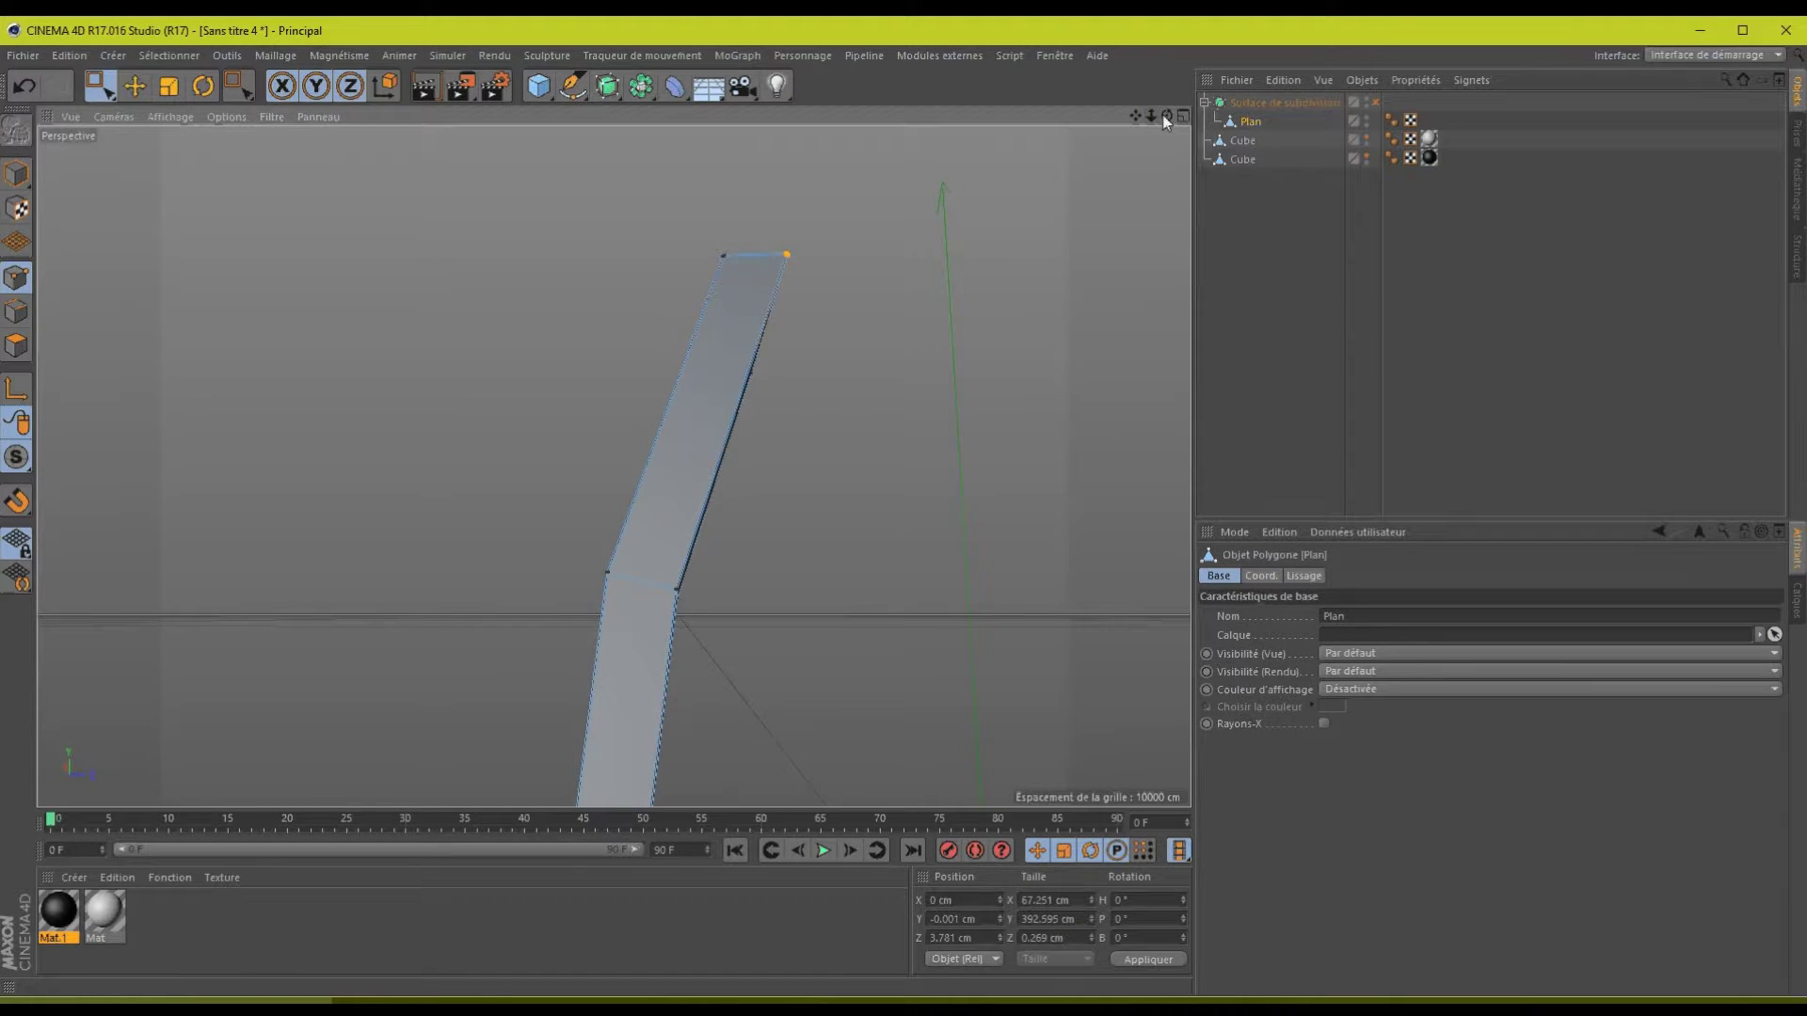
left_click_drag(1165, 115, 1069, 166)
left_click_drag(888, 279, 819, 350)
- Enable the Subdivision Surface and move the rear points of both strip ends to about -3.35 cm in Z
left_click_drag(1151, 115, 882, 517)
scroll(883, 518, "up", 5)
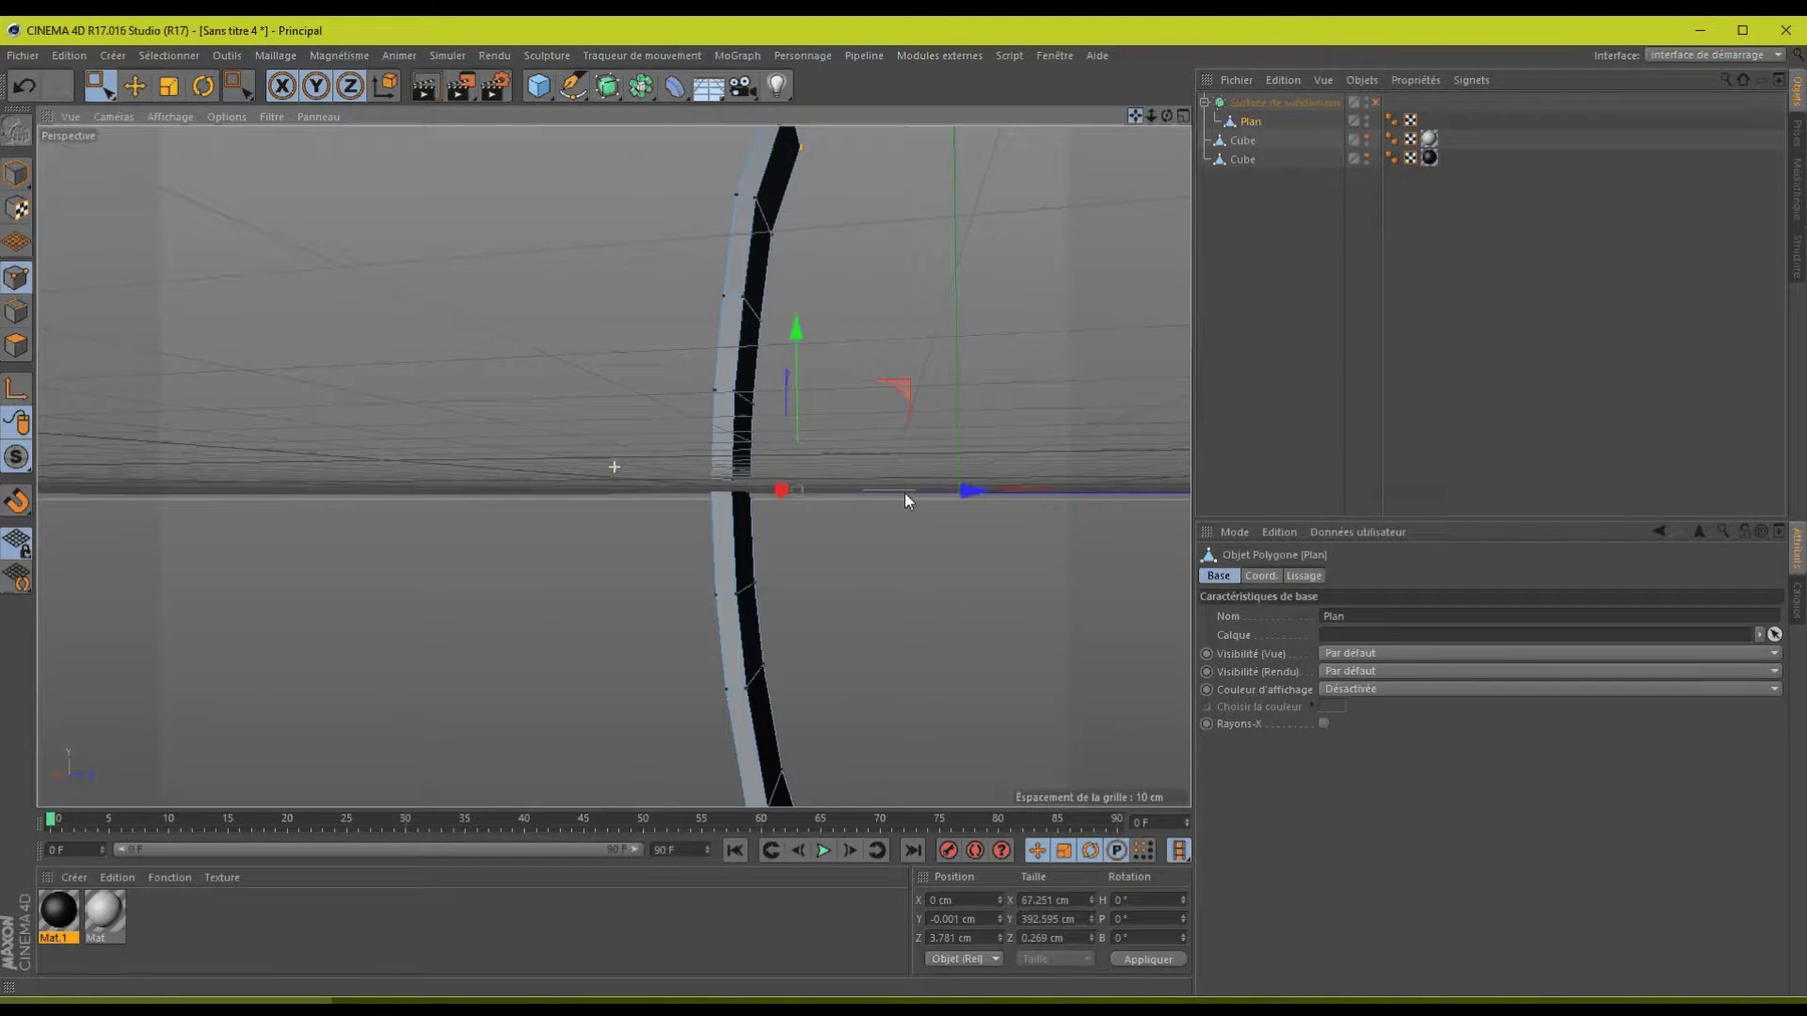
middle_click_drag(906, 509, 969, 673, "alt")
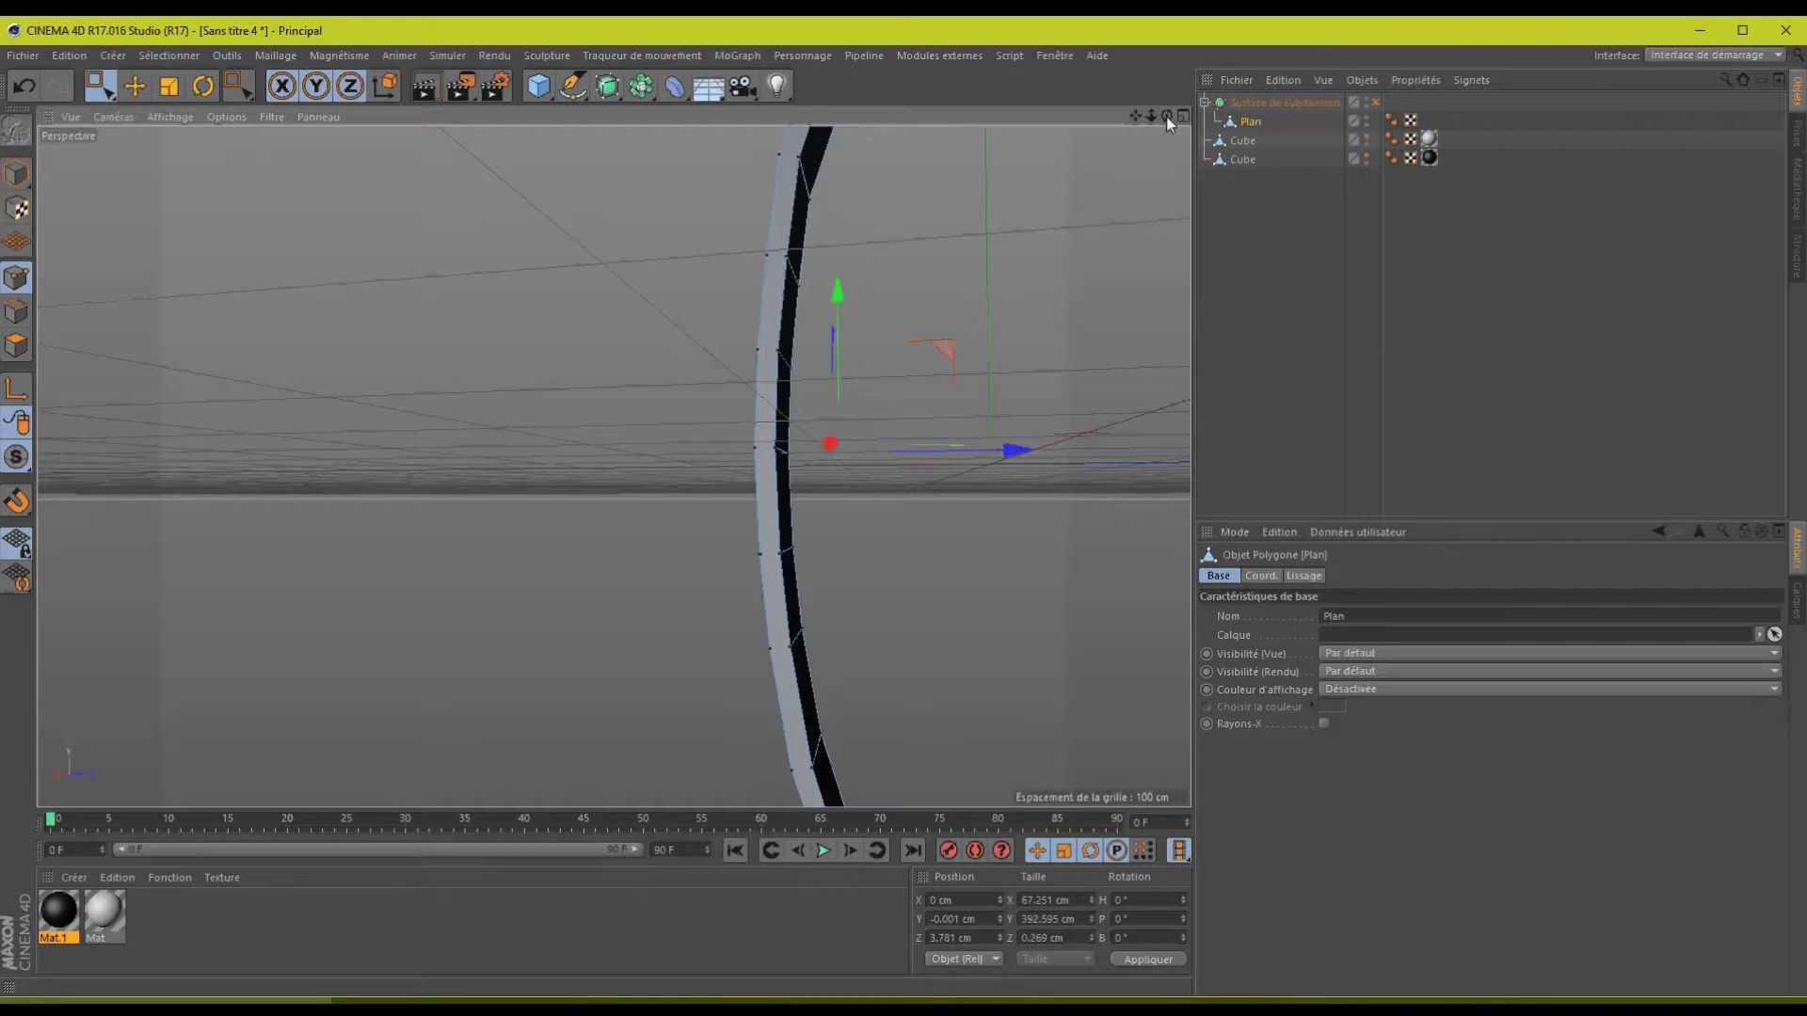
left_click_drag(906, 508, 979, 583, "alt")
mouse_move(907, 509)
right_mouse_down("alt")
mouse_move(828, 508)
mouse_move(894, 508)
right_mouse_up("alt")
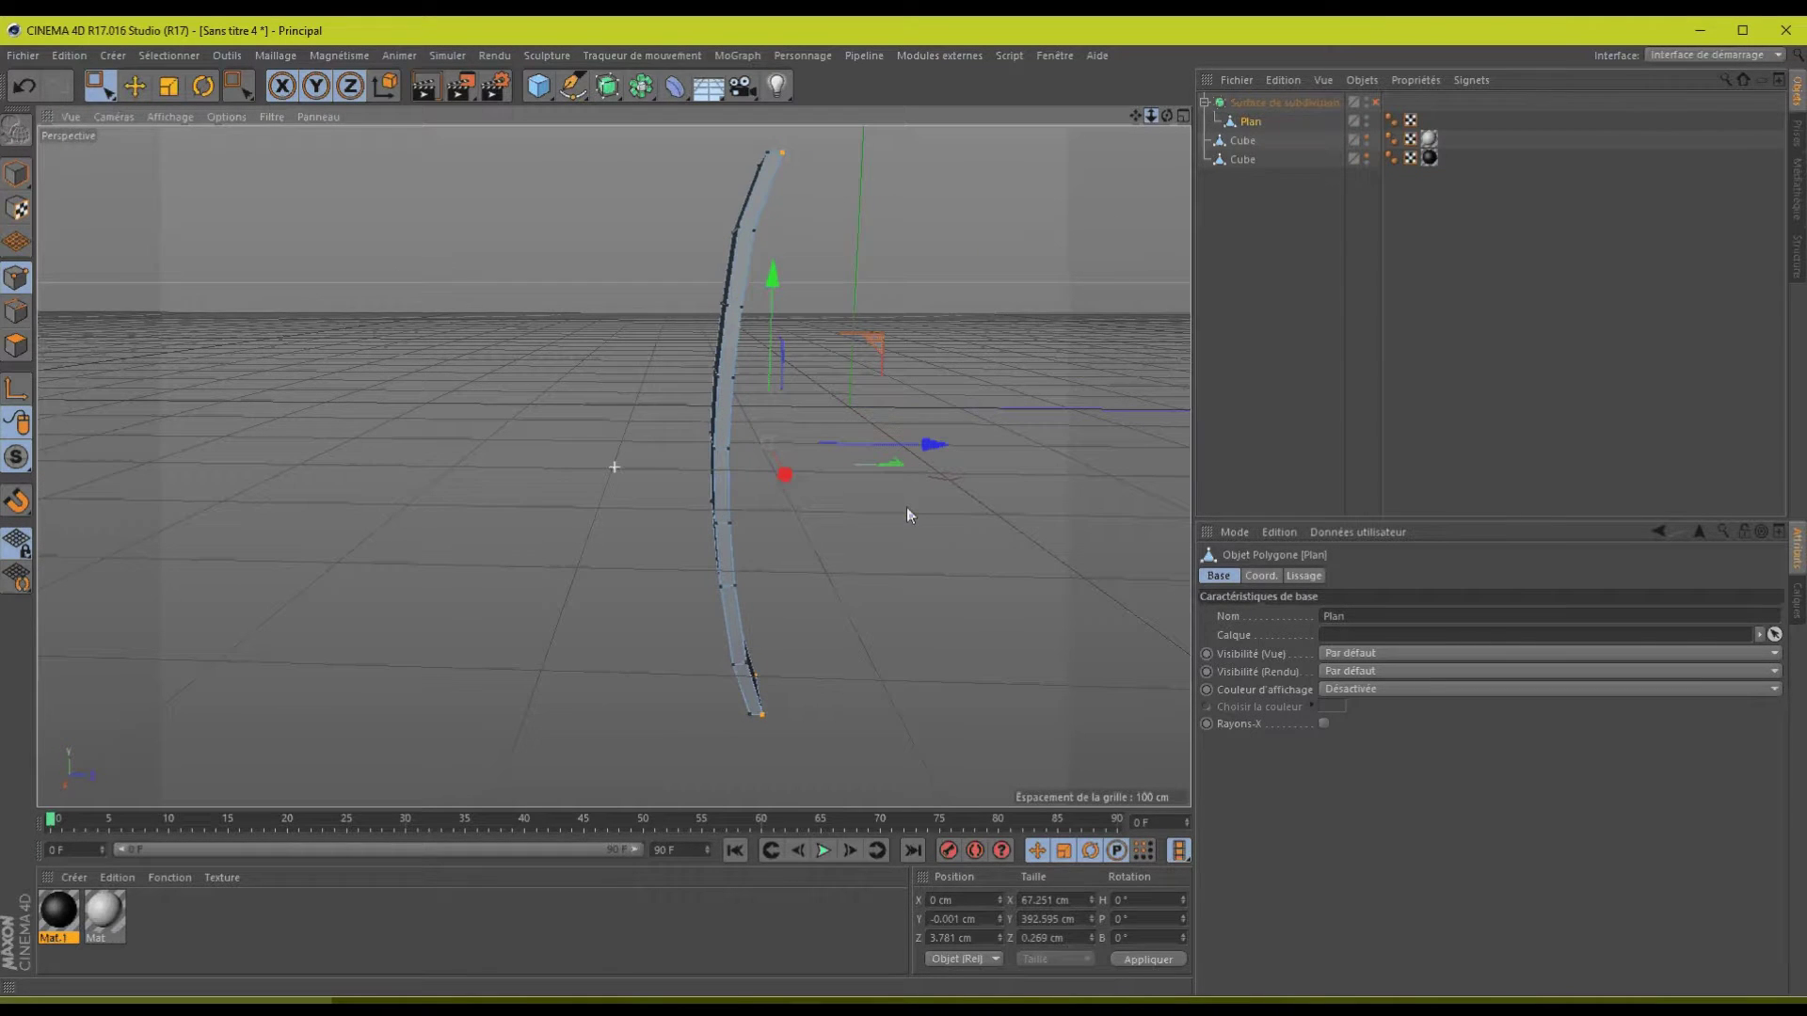
left_click(1374, 102)
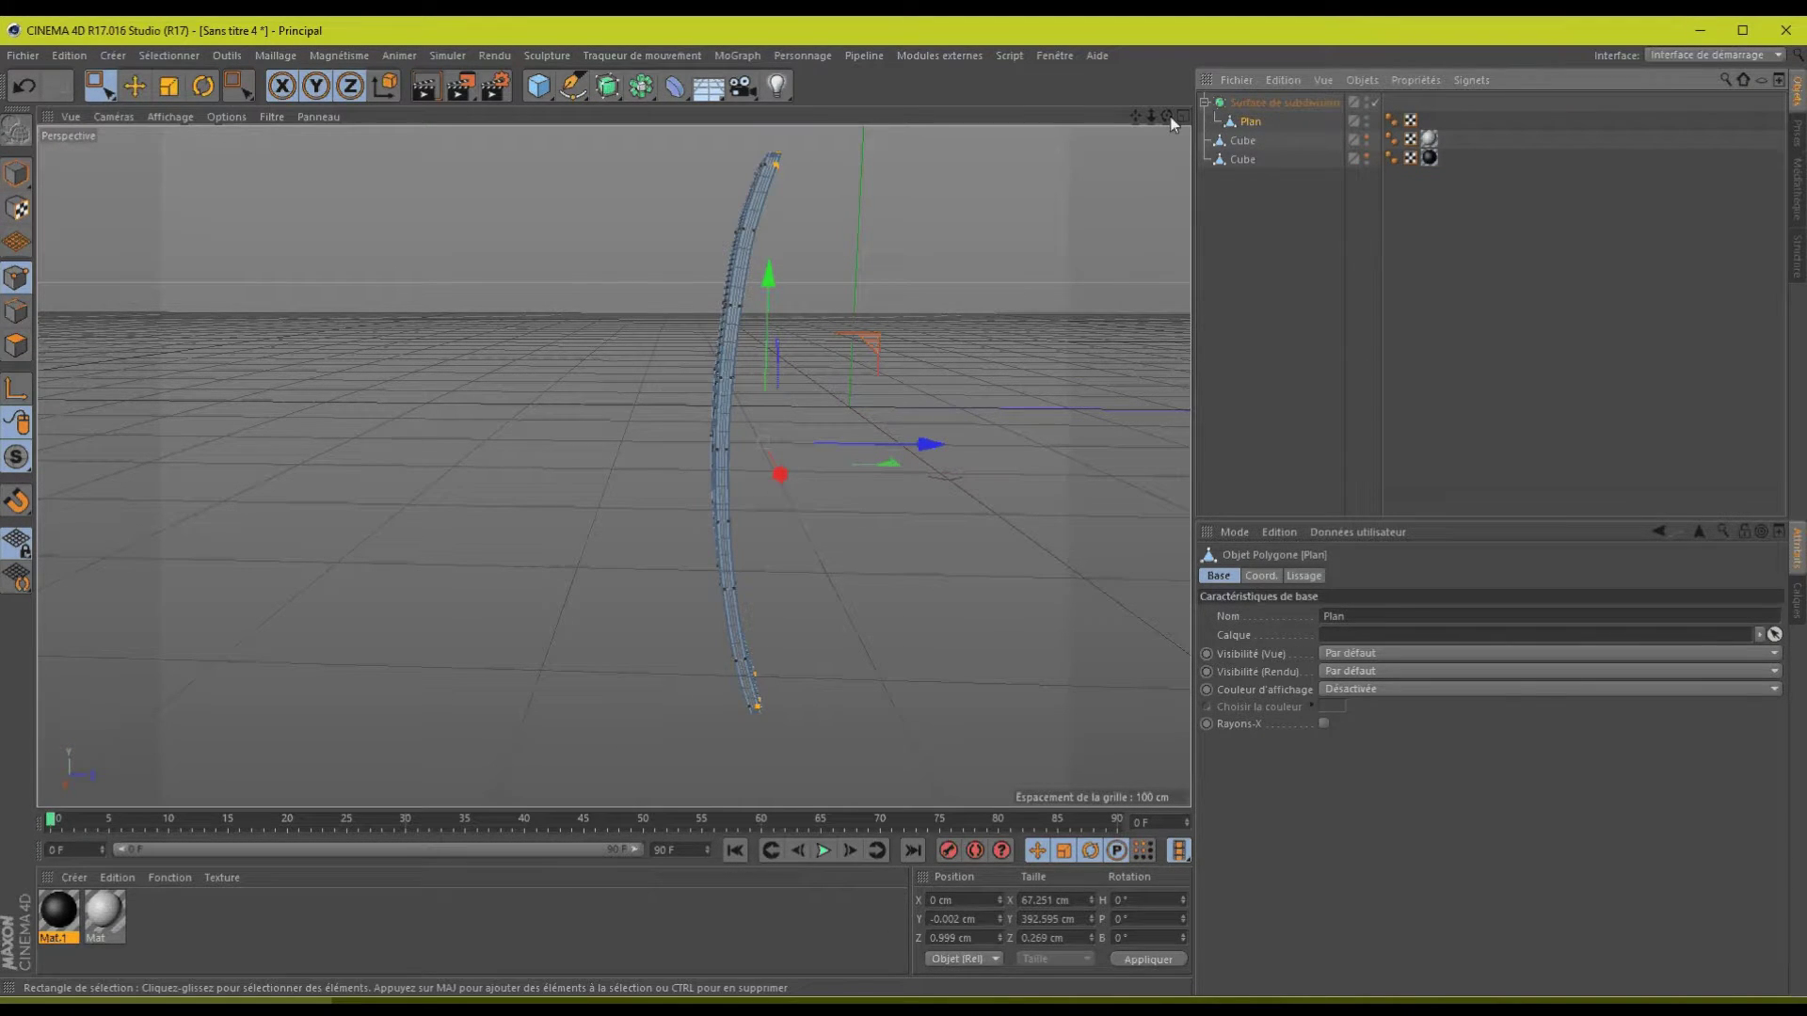
left_click_drag(1170, 118, 911, 510)
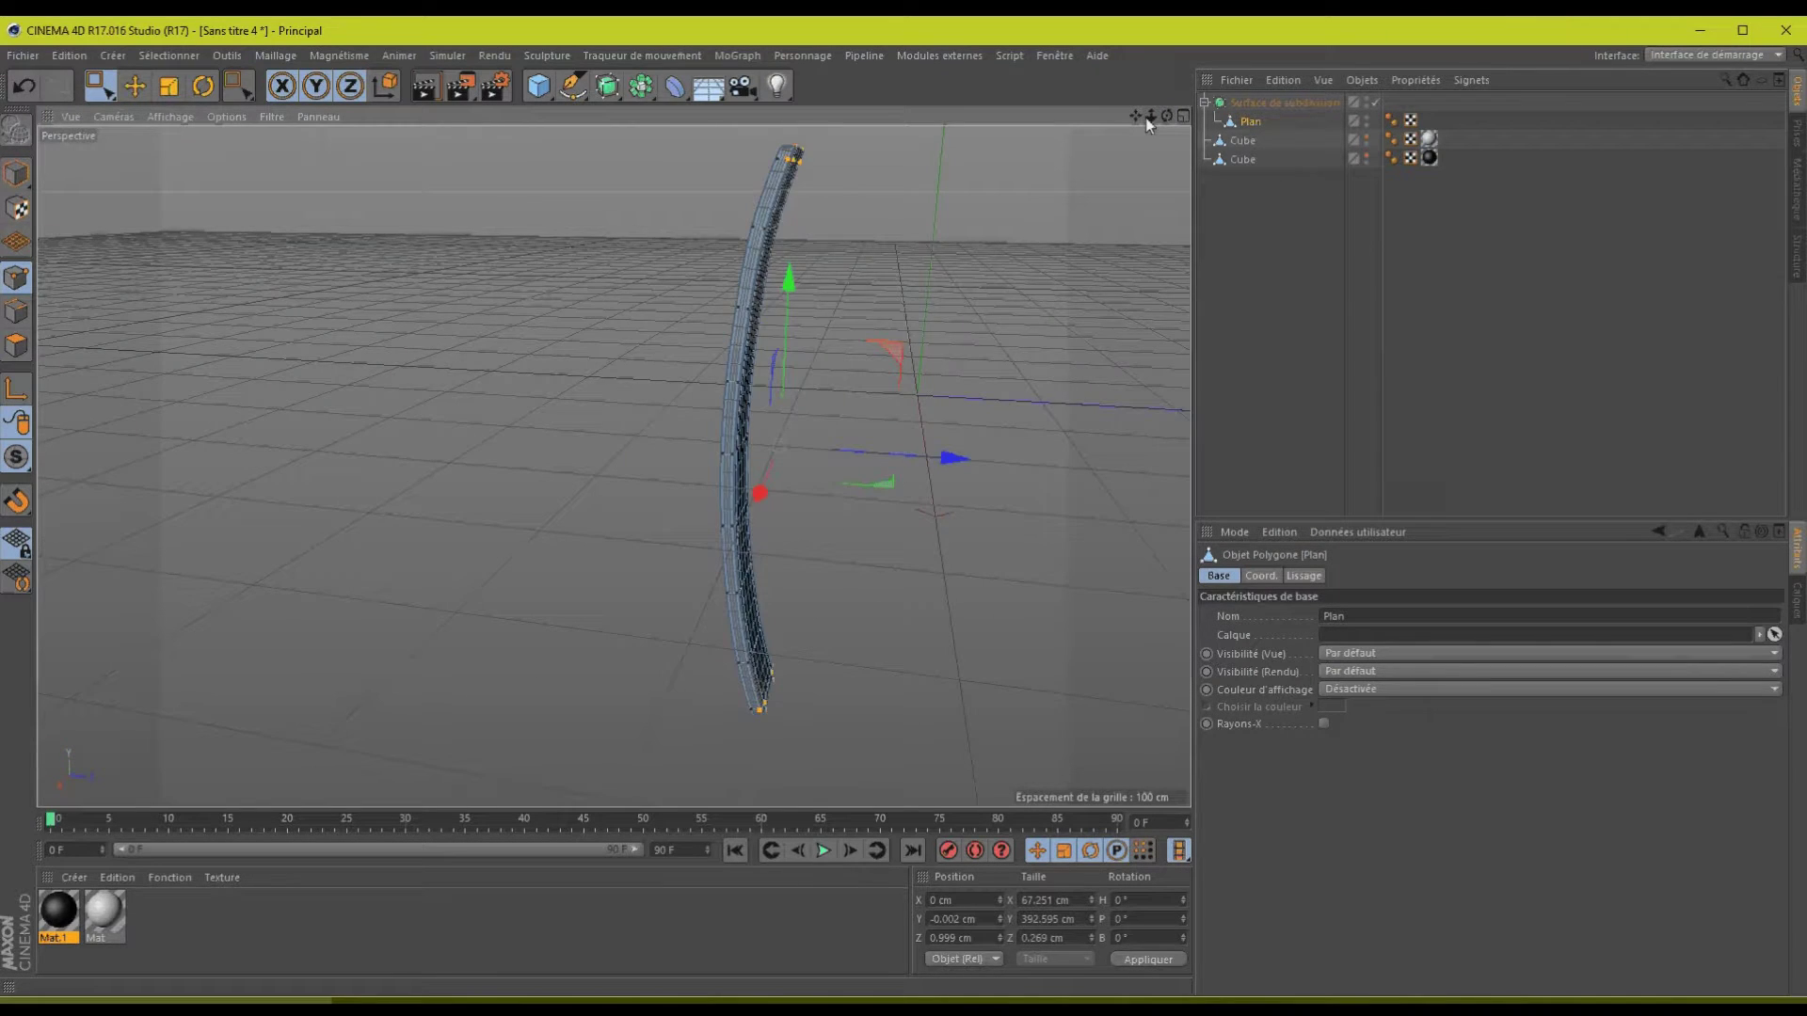
left_click_drag(1149, 117, 911, 506)
left_click_drag(818, 662, 802, 659)
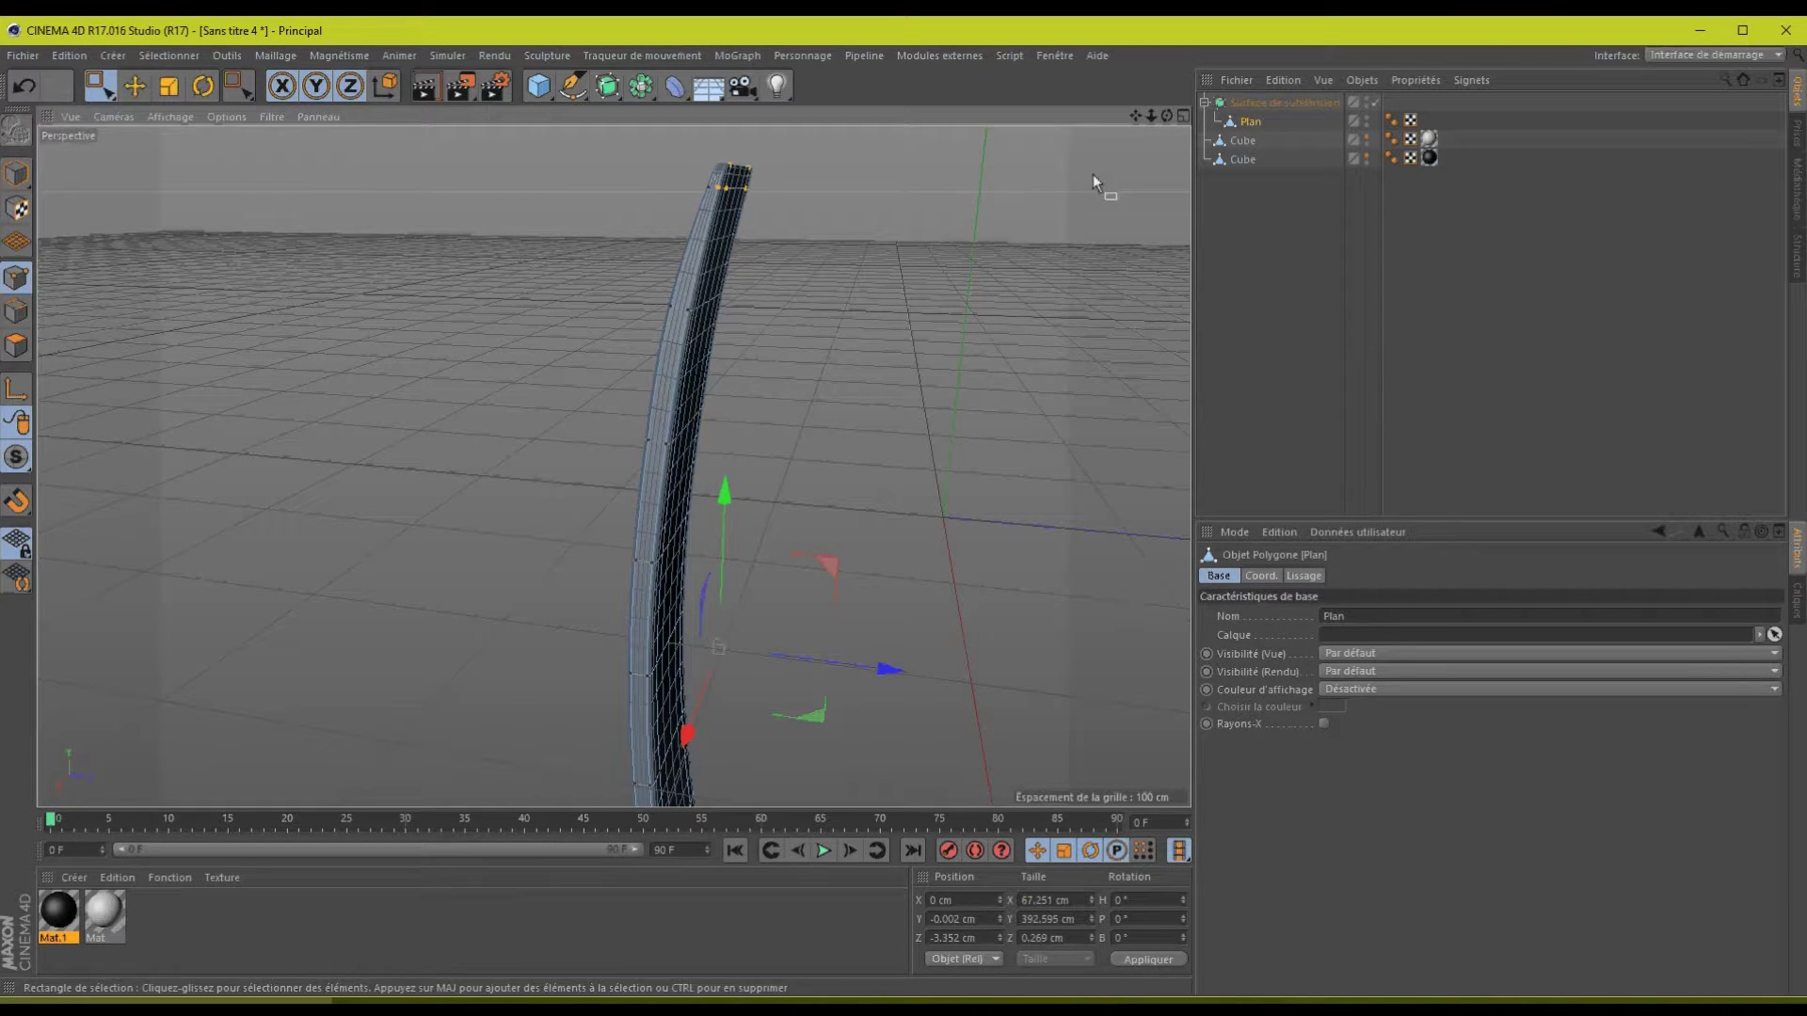
- Switch to Model mode and make the white box and its black front panel visible in the viewport again
left_click_drag(1168, 112, 783, 465)
left_click(16, 174)
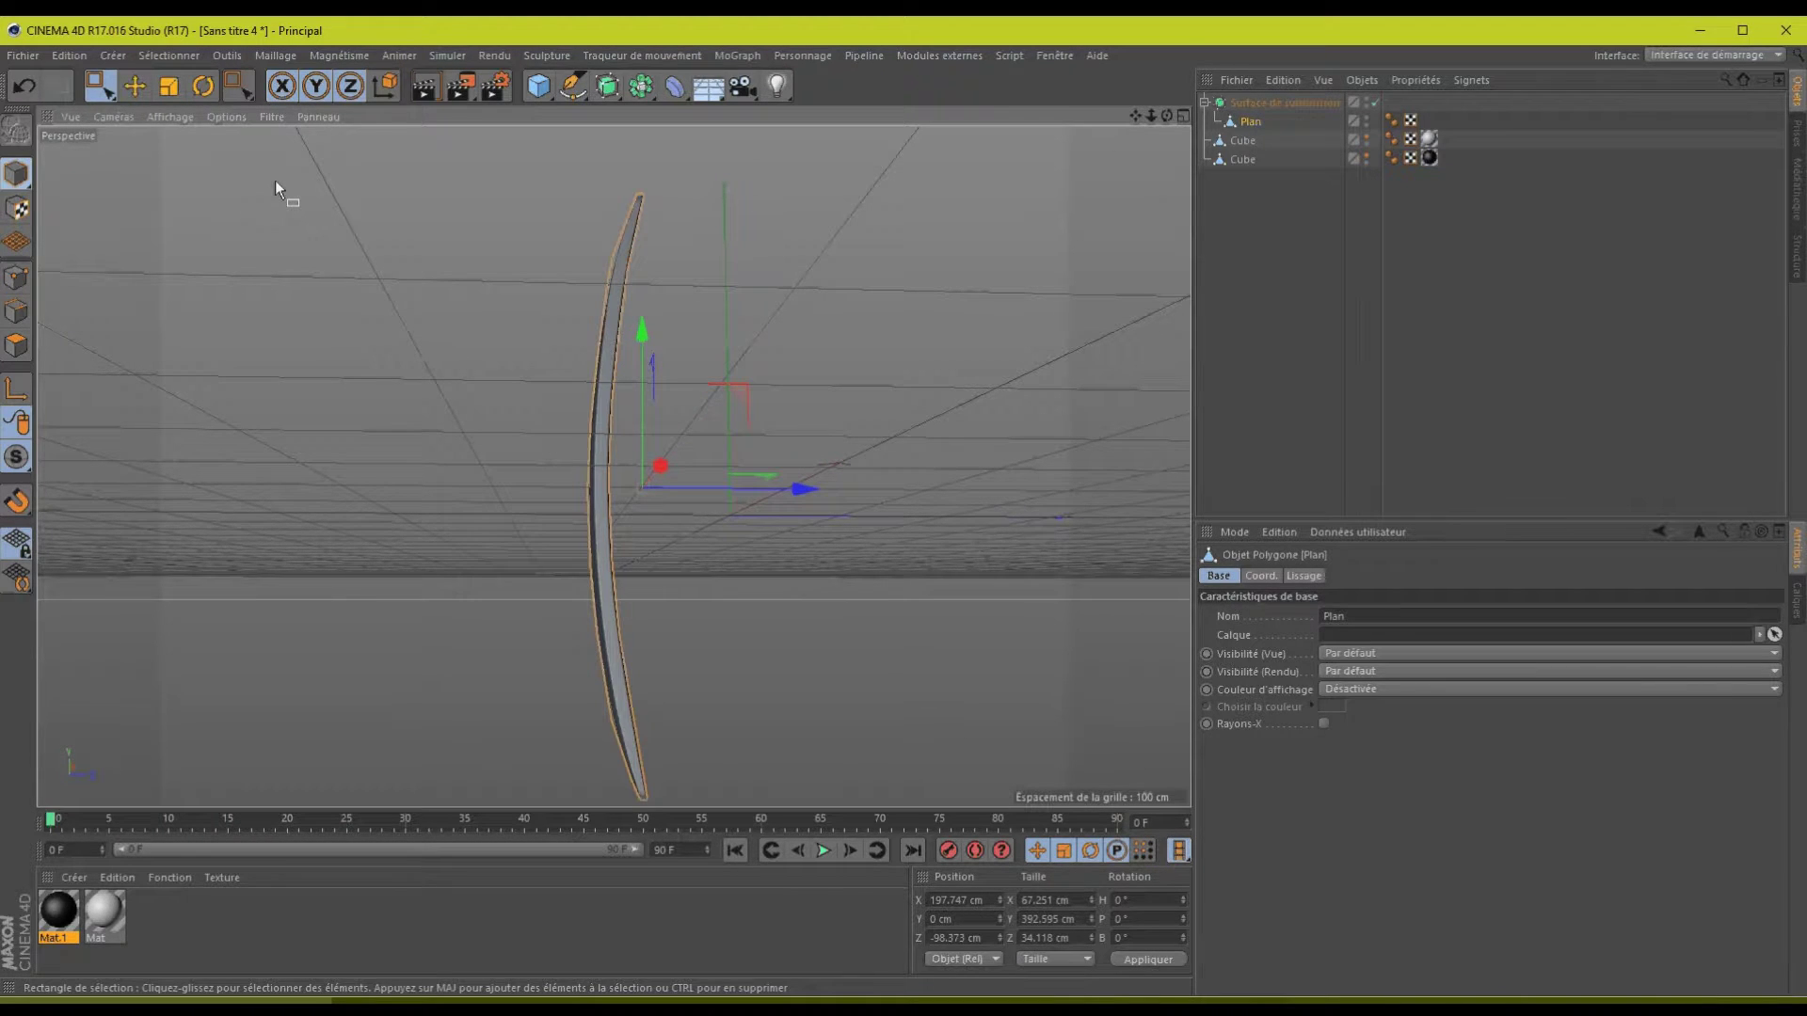
left_click_drag(1165, 114, 1352, 134)
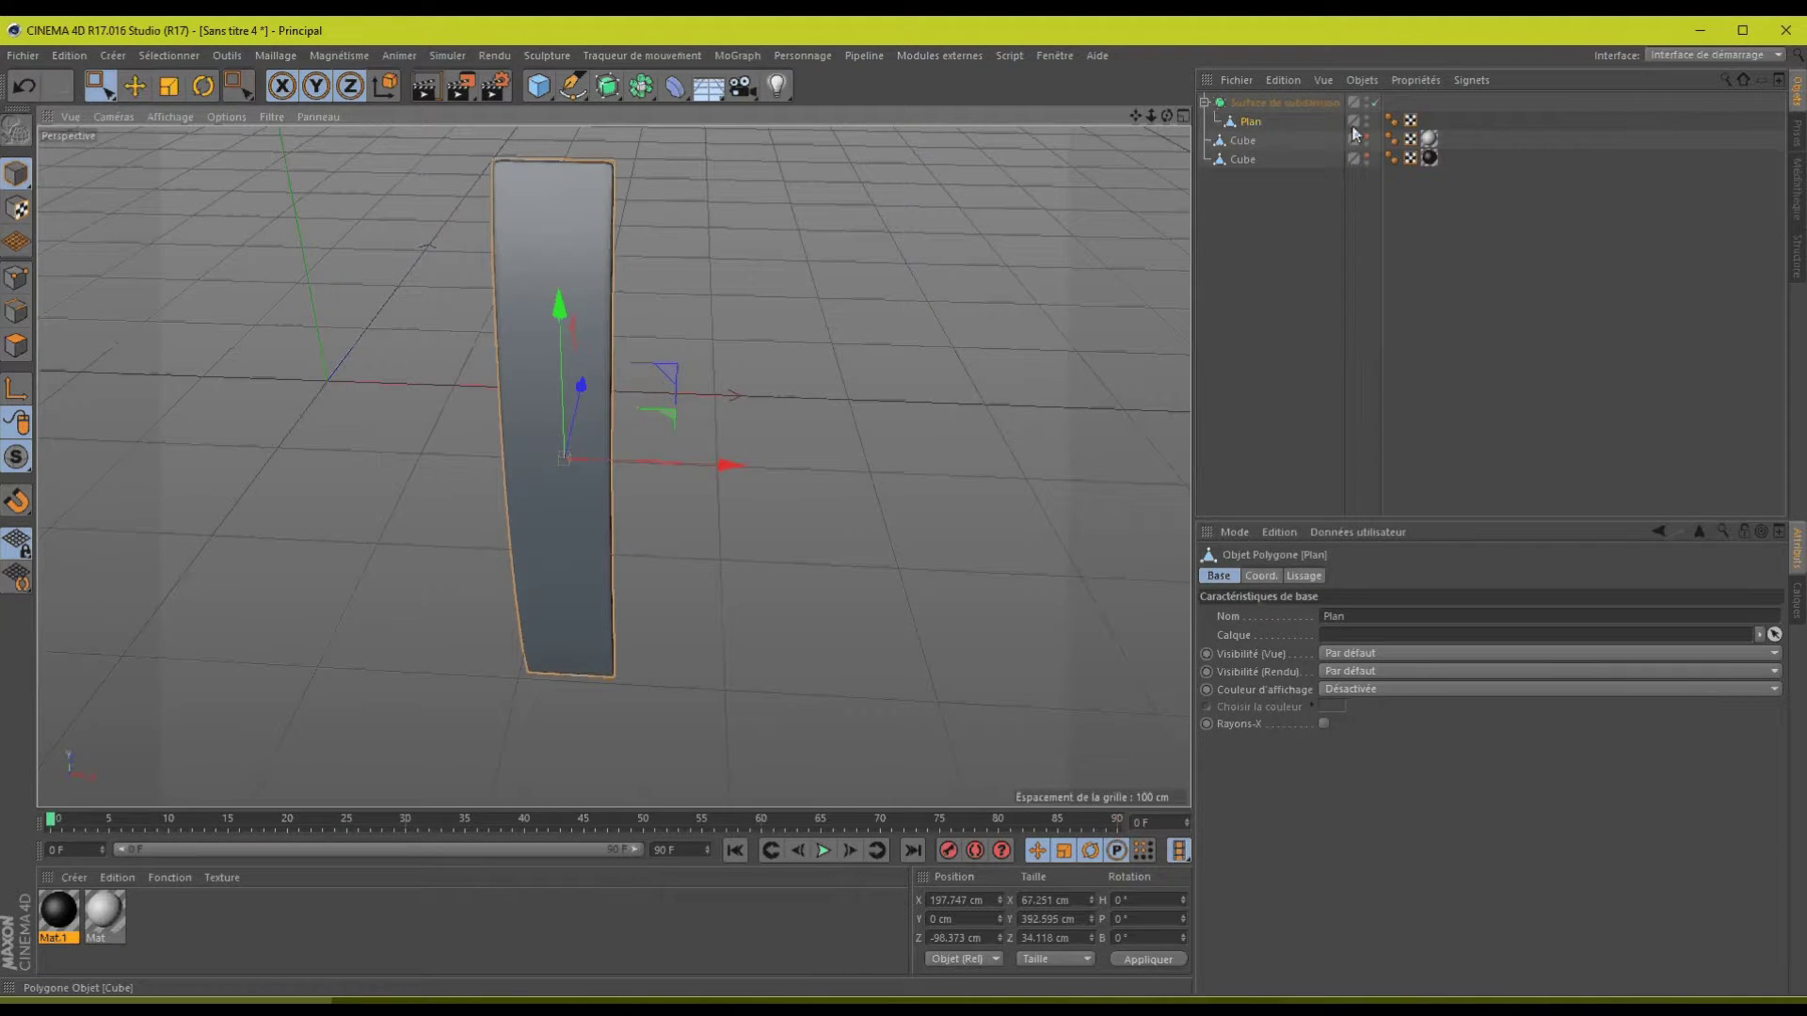
left_click(1366, 118)
left_click(1367, 121)
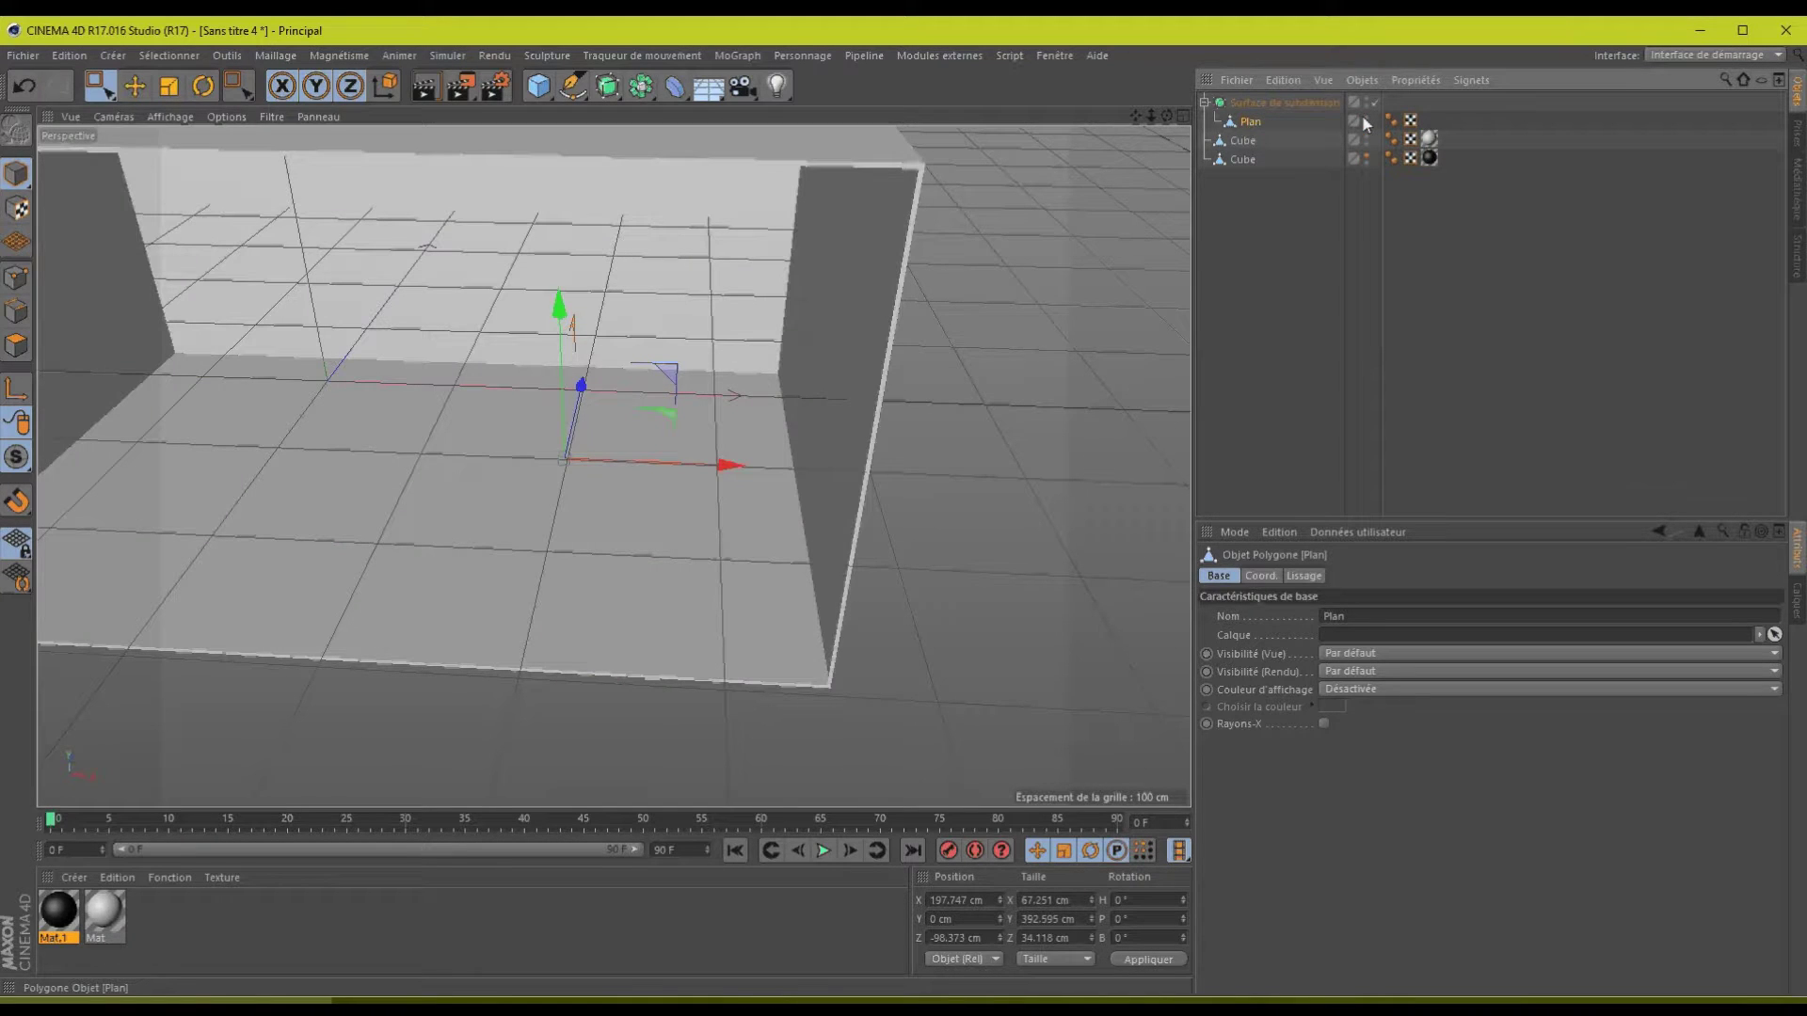
left_click(1367, 158)
left_click(1366, 156)
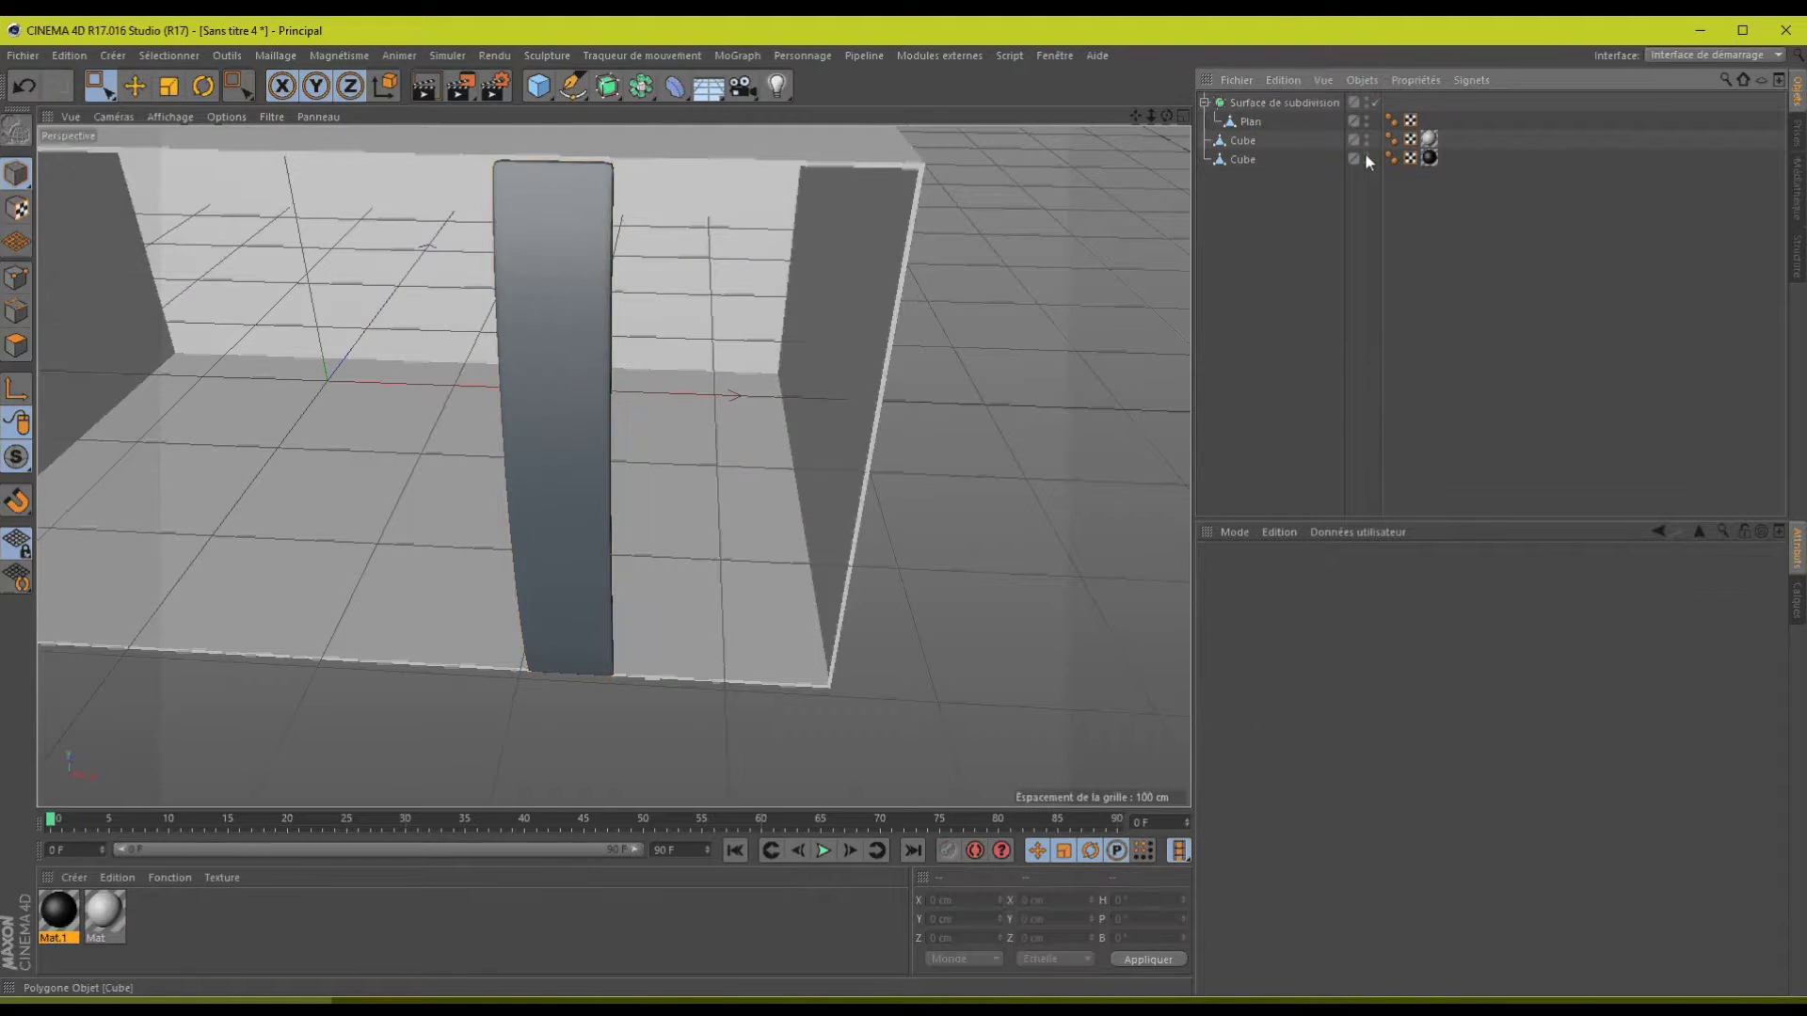
left_click(1367, 155)
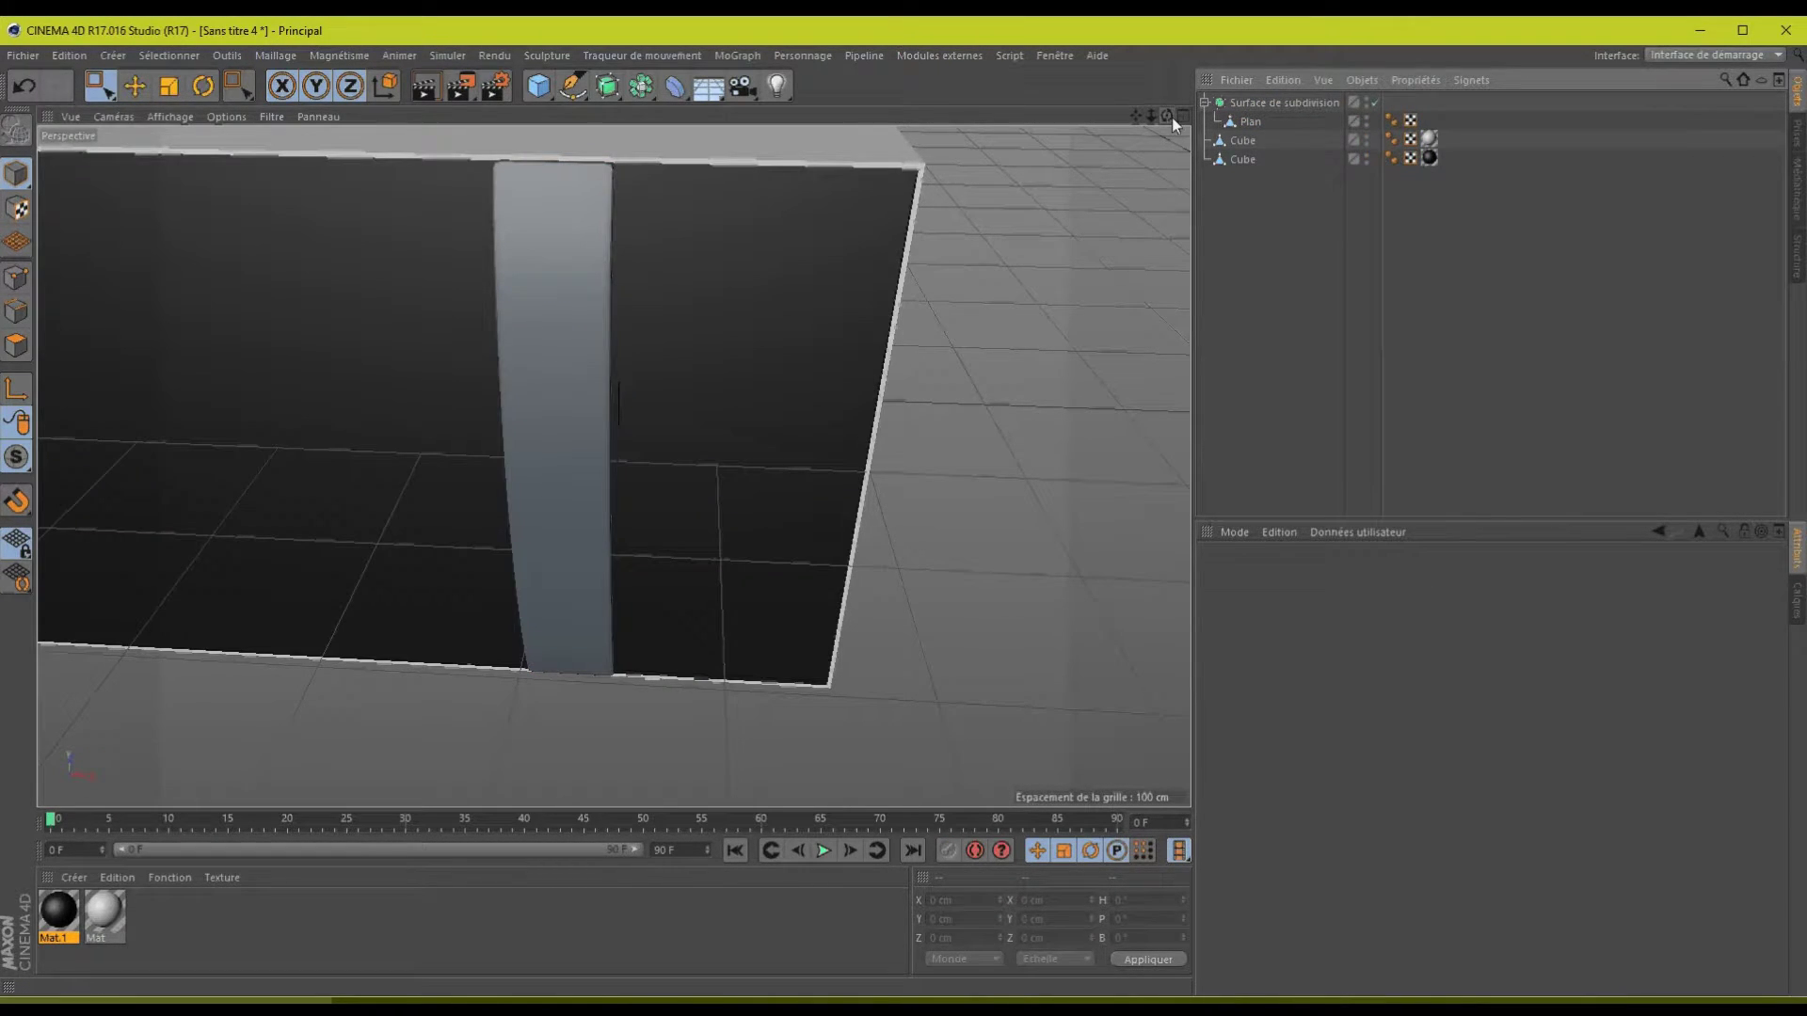
- Apply the light material Mat to the curved strip and view it on the black front from several angles
left_click_drag(1170, 117, 1091, 150)
left_click_drag(105, 909, 821, 377)
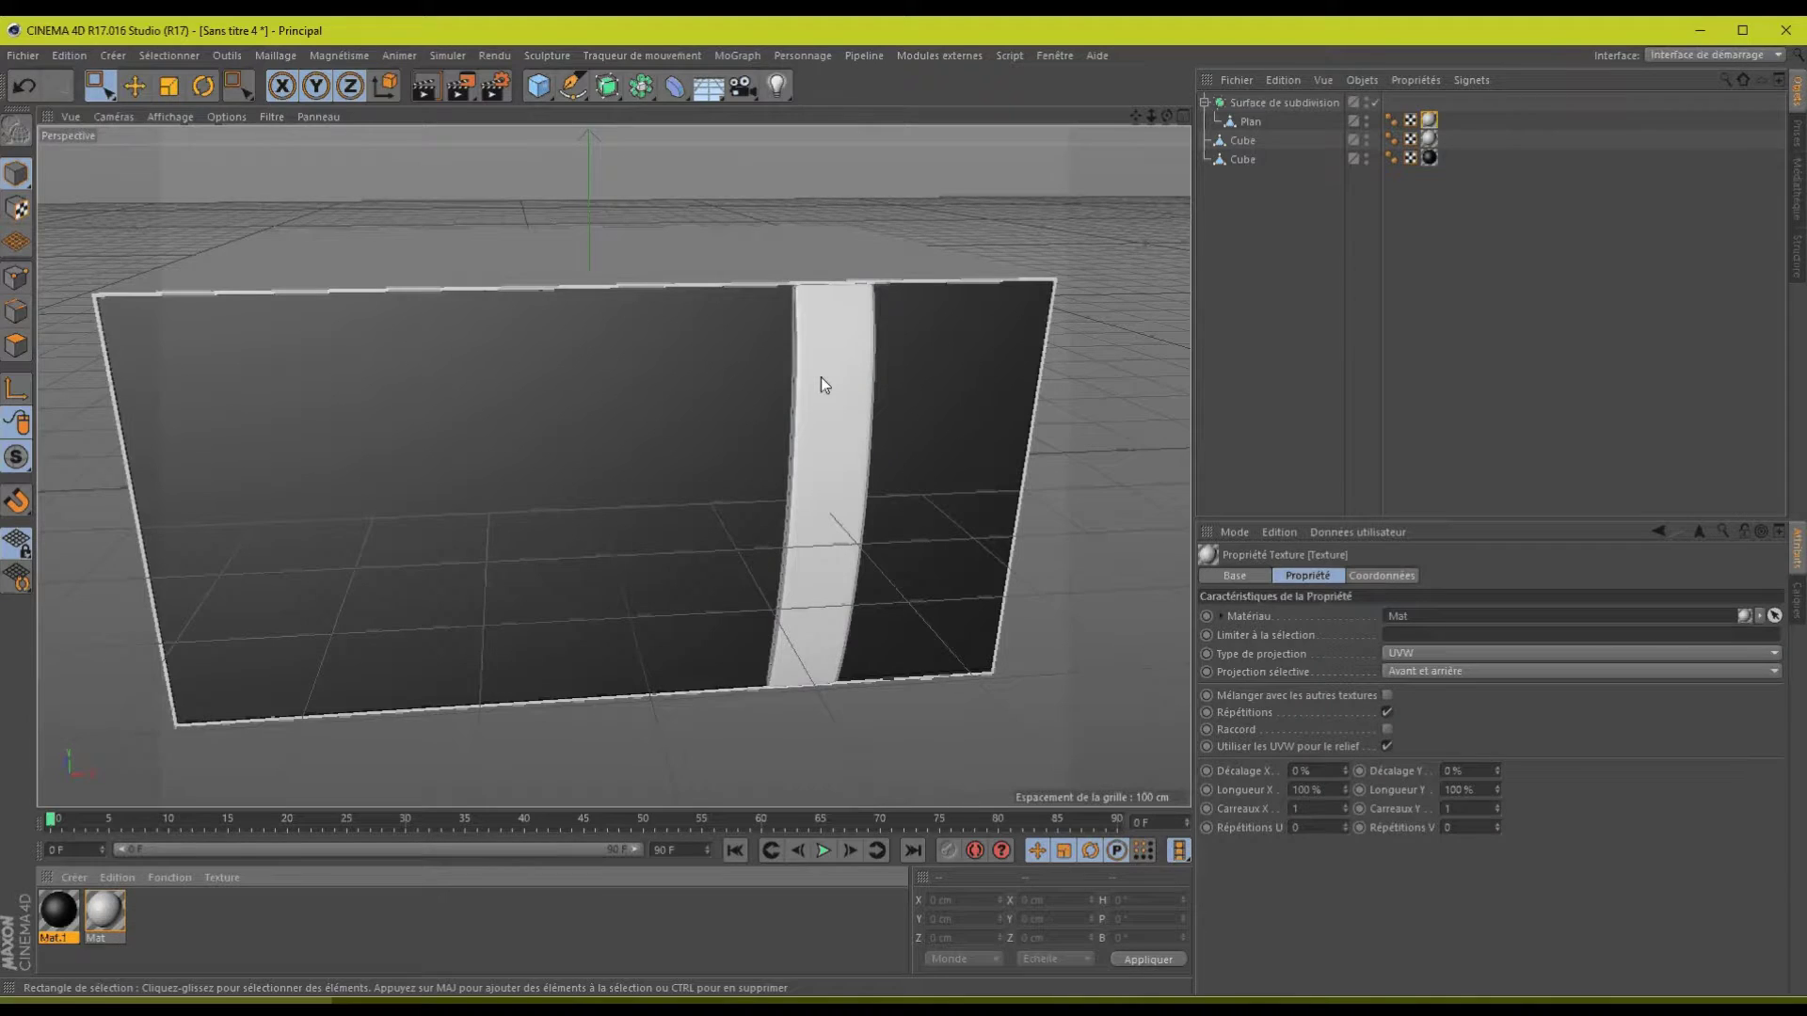
left_click_drag(1167, 116, 906, 506)
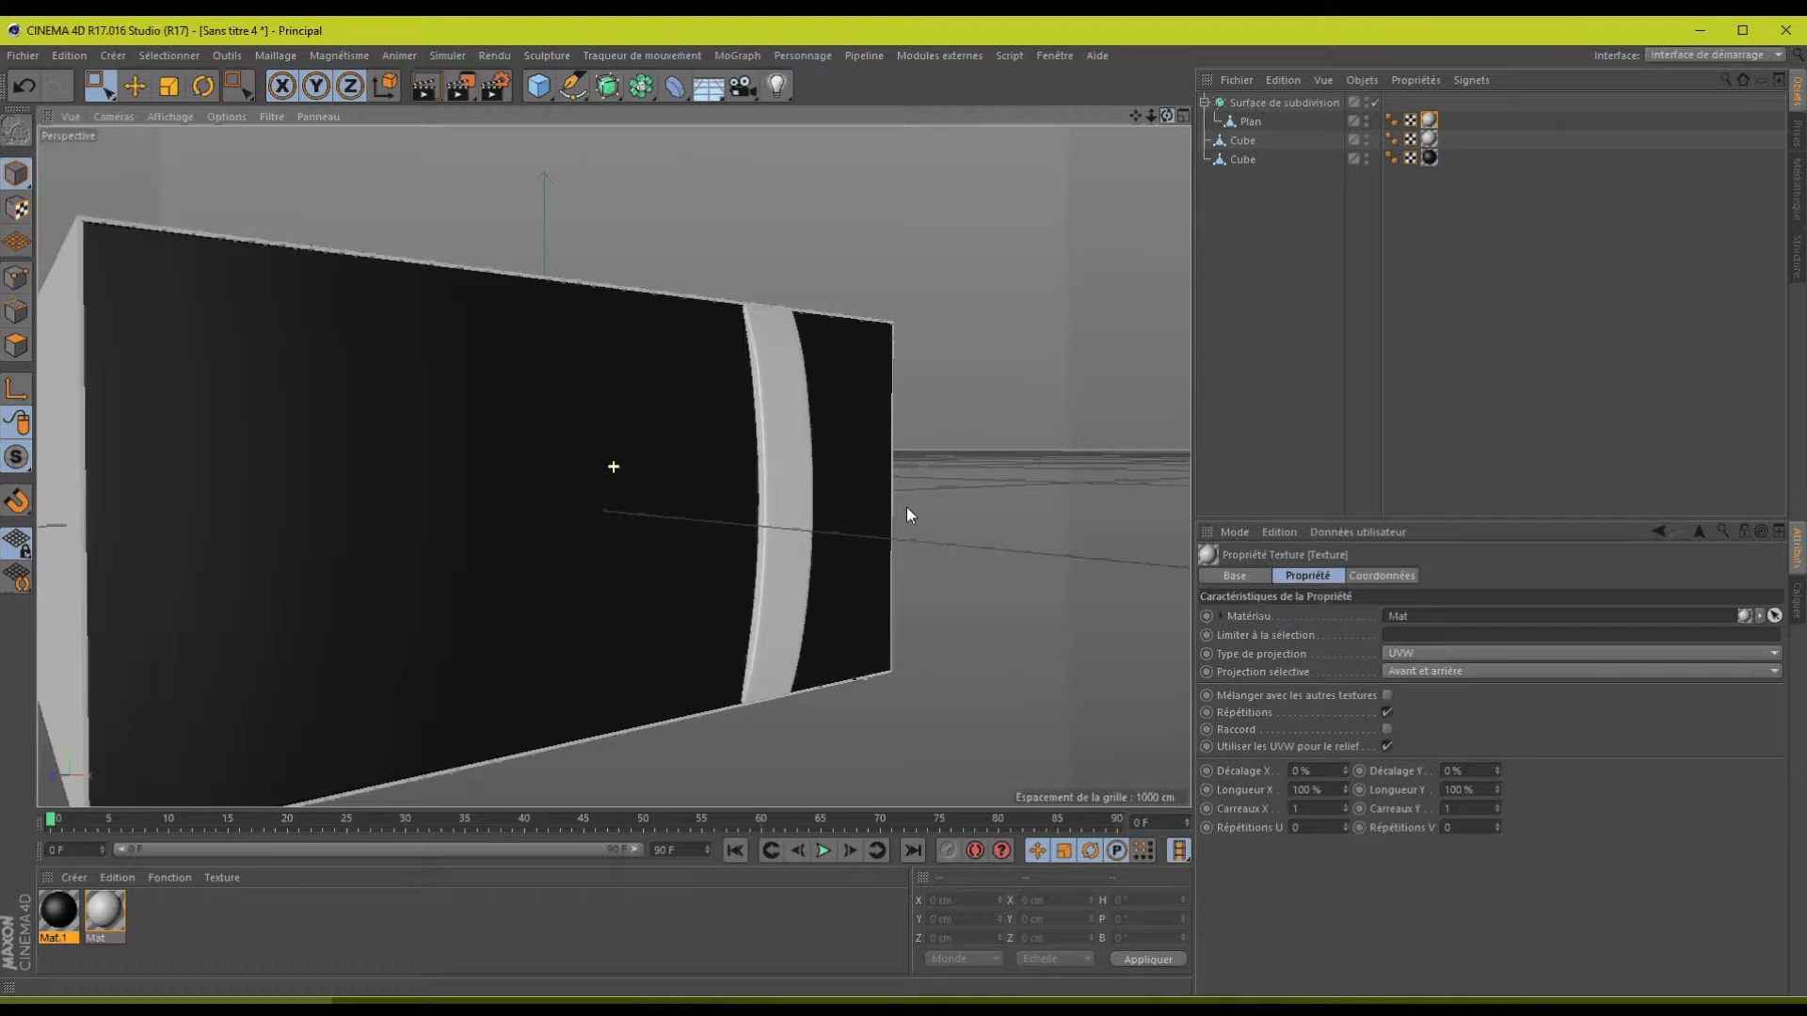
left_click_drag(906, 506, 1355, 184, "alt")
left_click_drag(1164, 116, 907, 510)
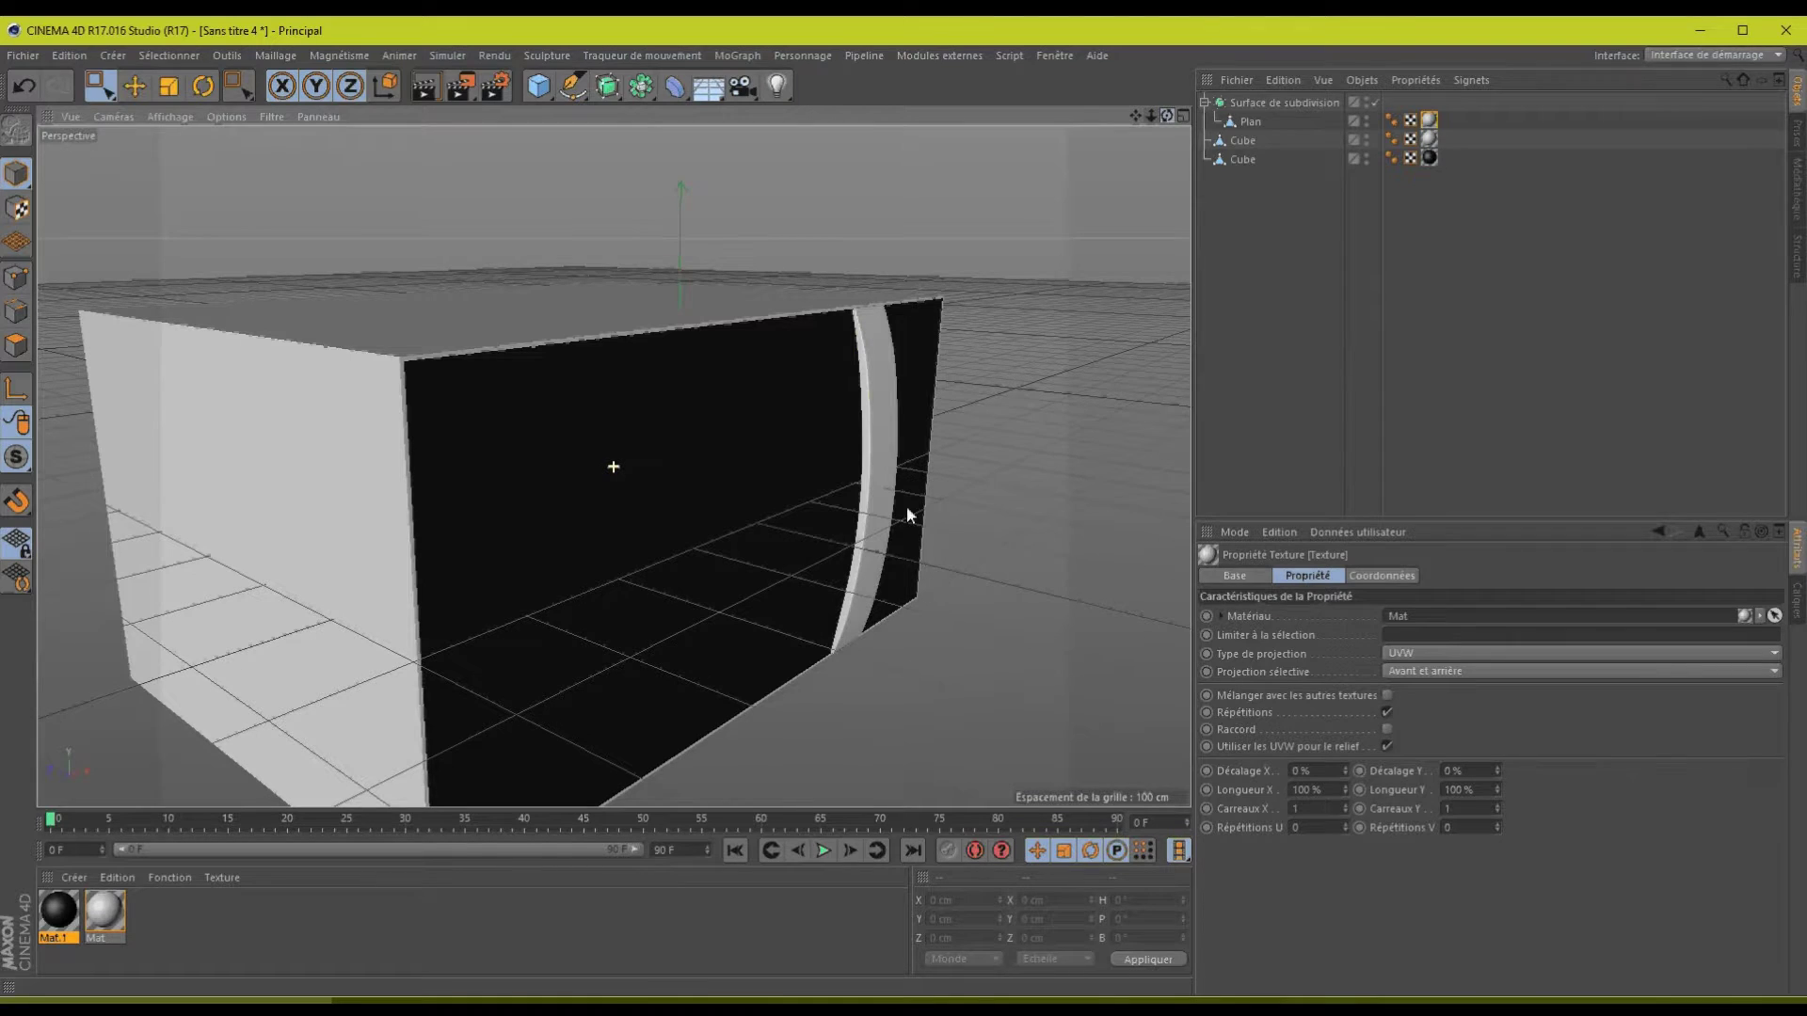
- Select the white box object behind the black front panel
left_click(1242, 159)
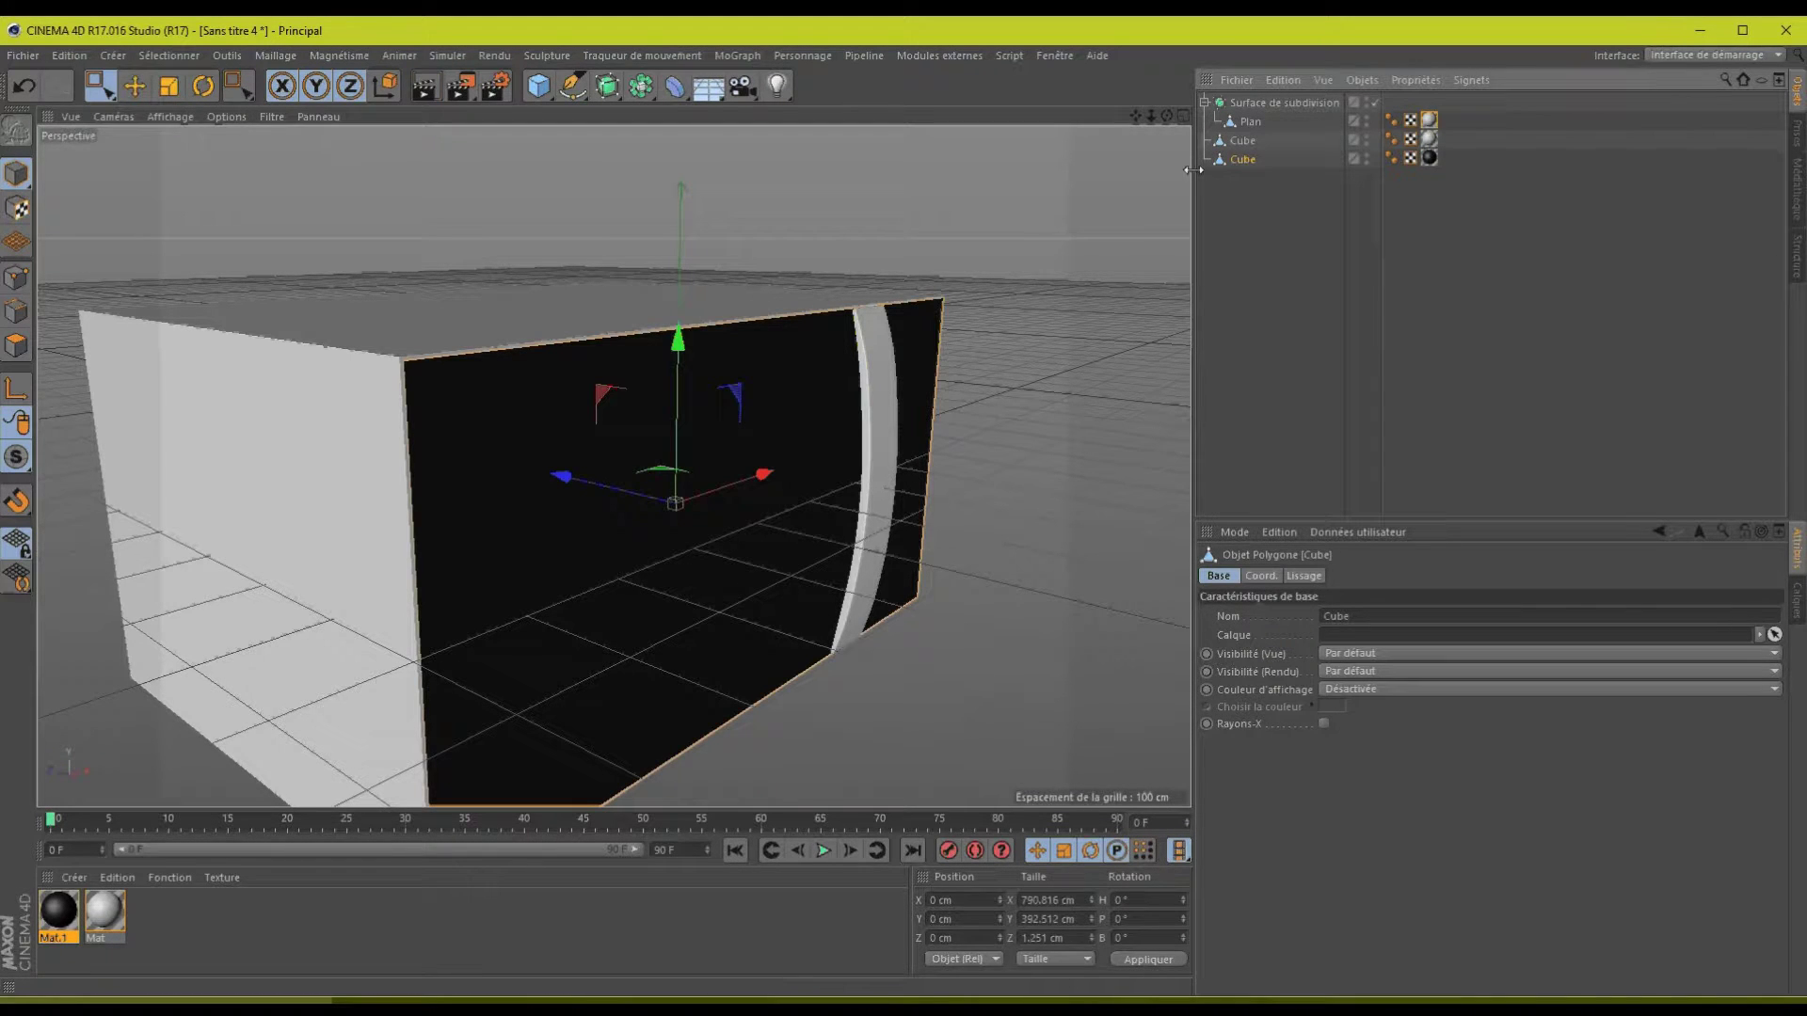
left_click(1221, 143)
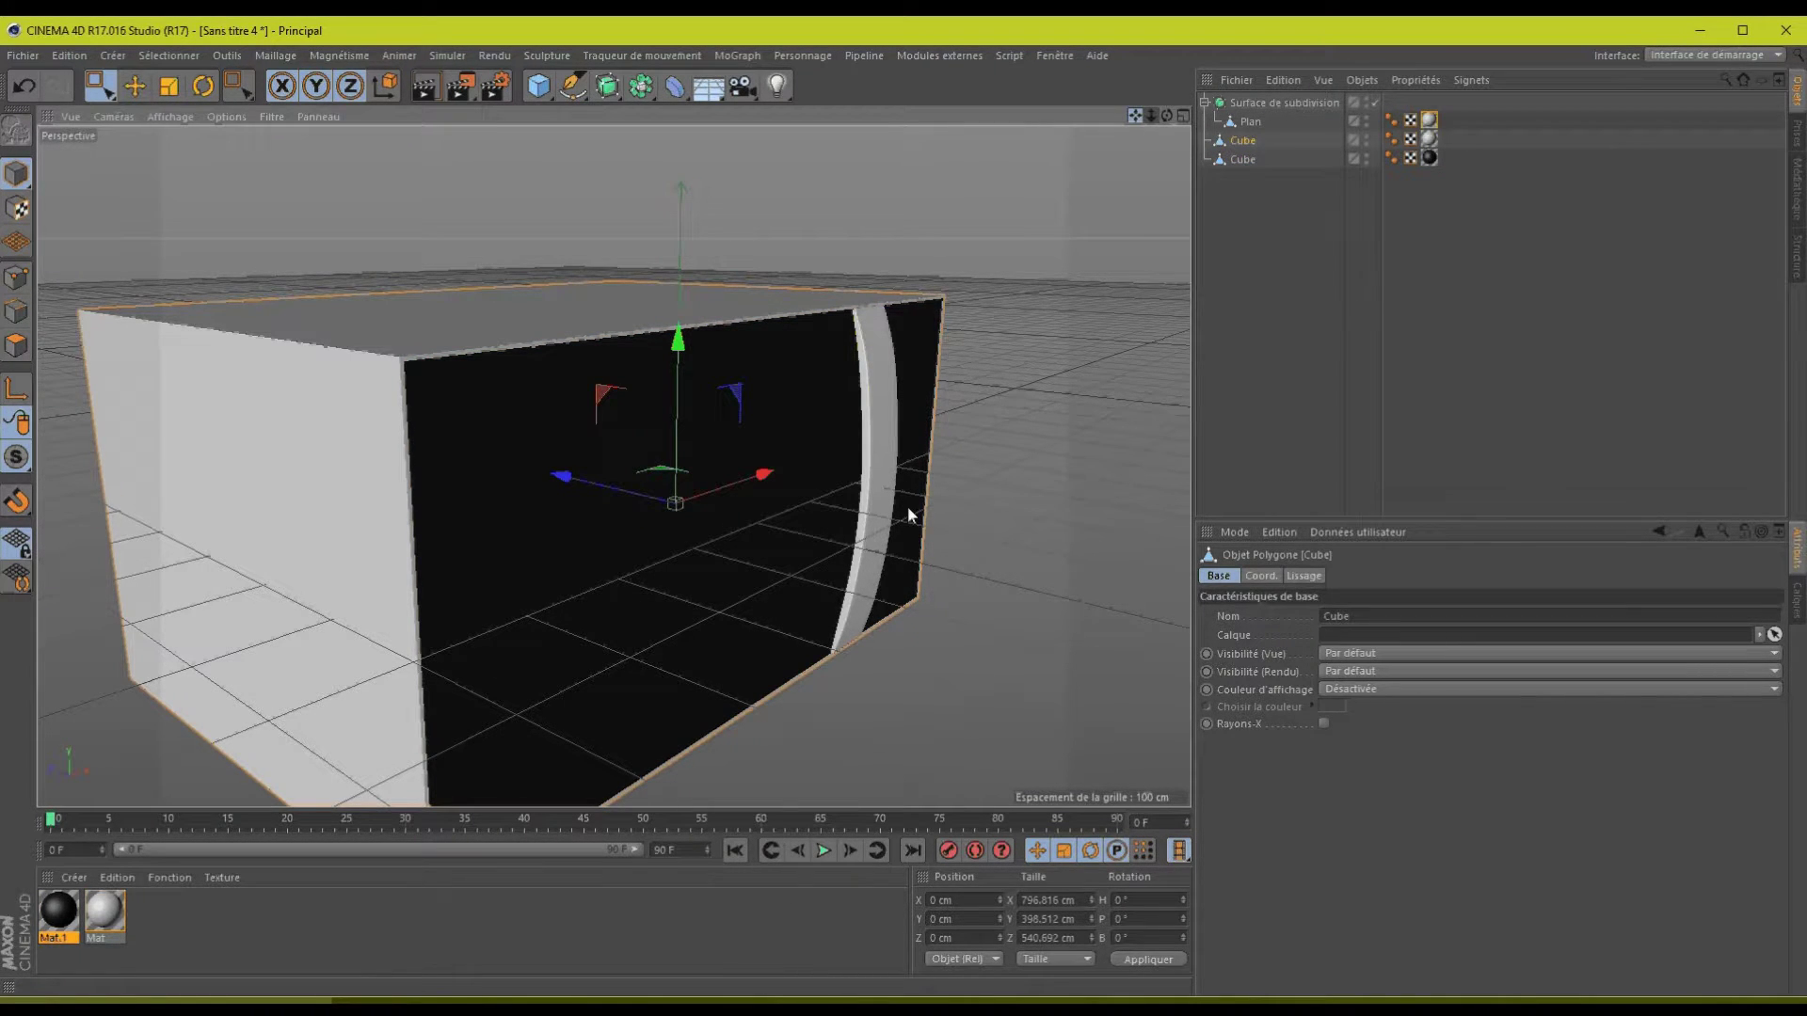
middle_click_drag(907, 506, 900, 505, "alt")
left_click_drag(900, 505, 872, 496)
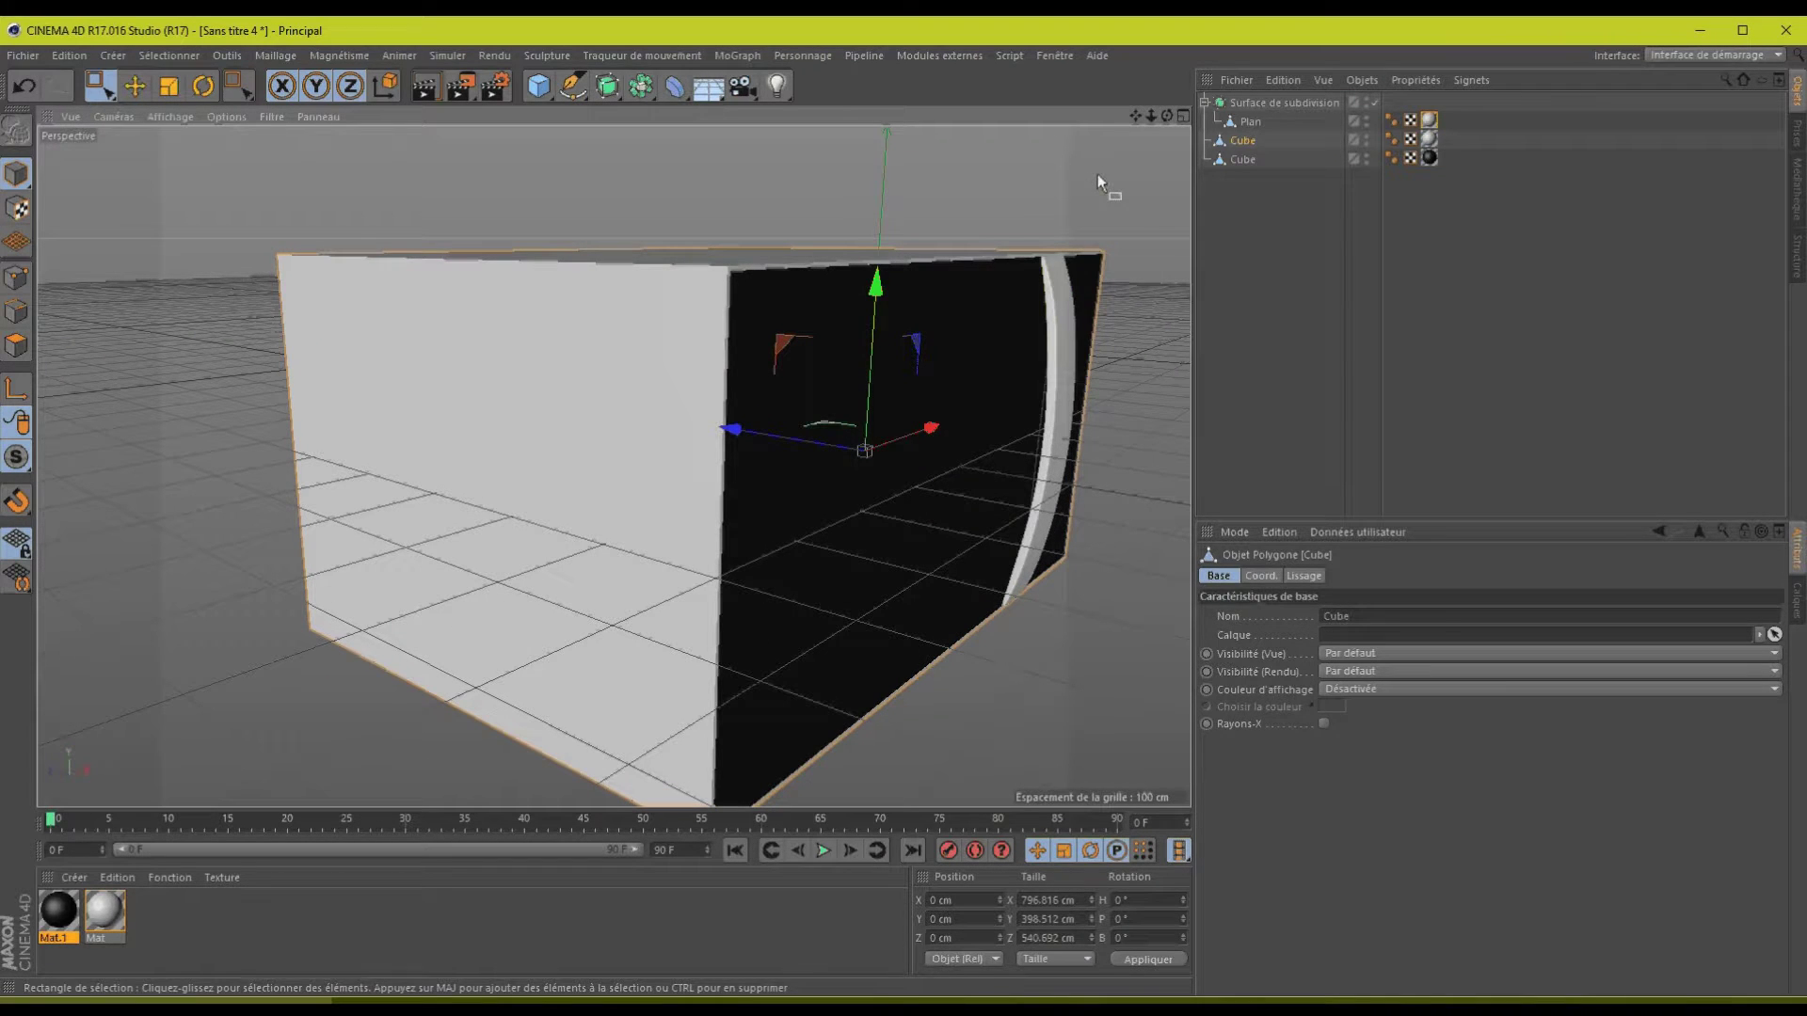
- Save the project as micro.c4d in the Cuisine 1 folder inside C4D on drive E:
left_click(27, 55)
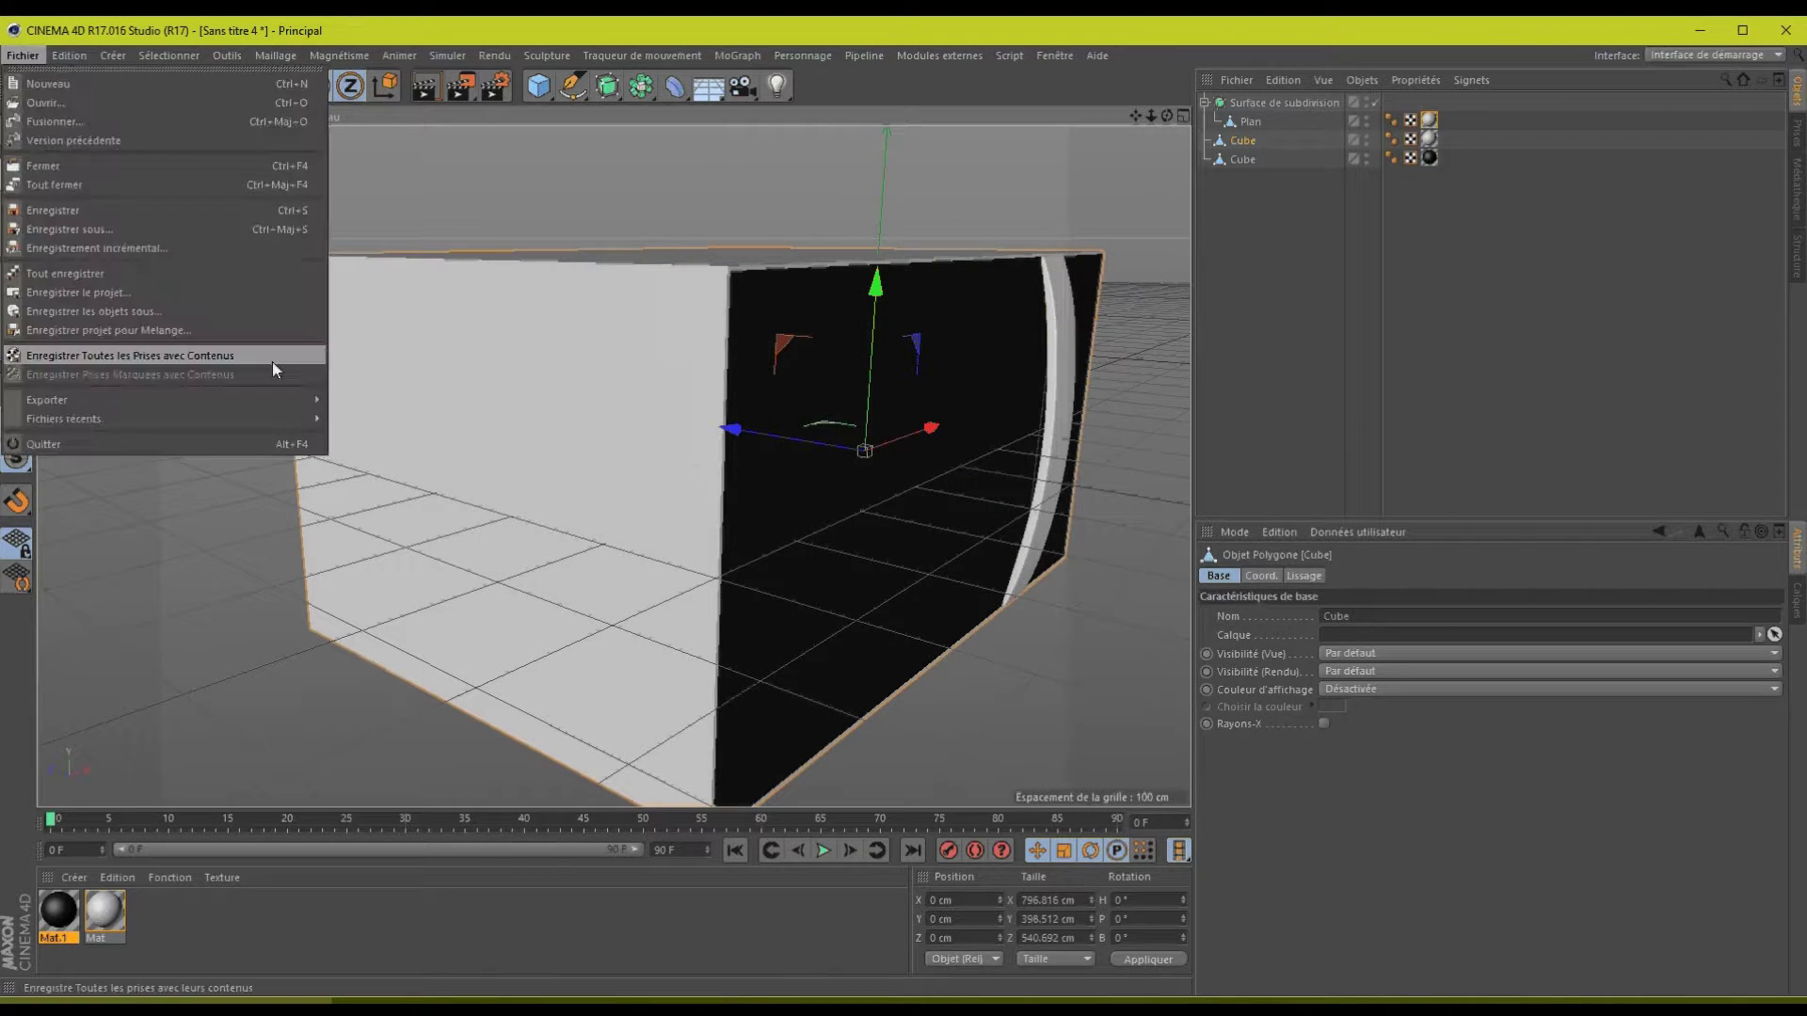
left_click(105, 230)
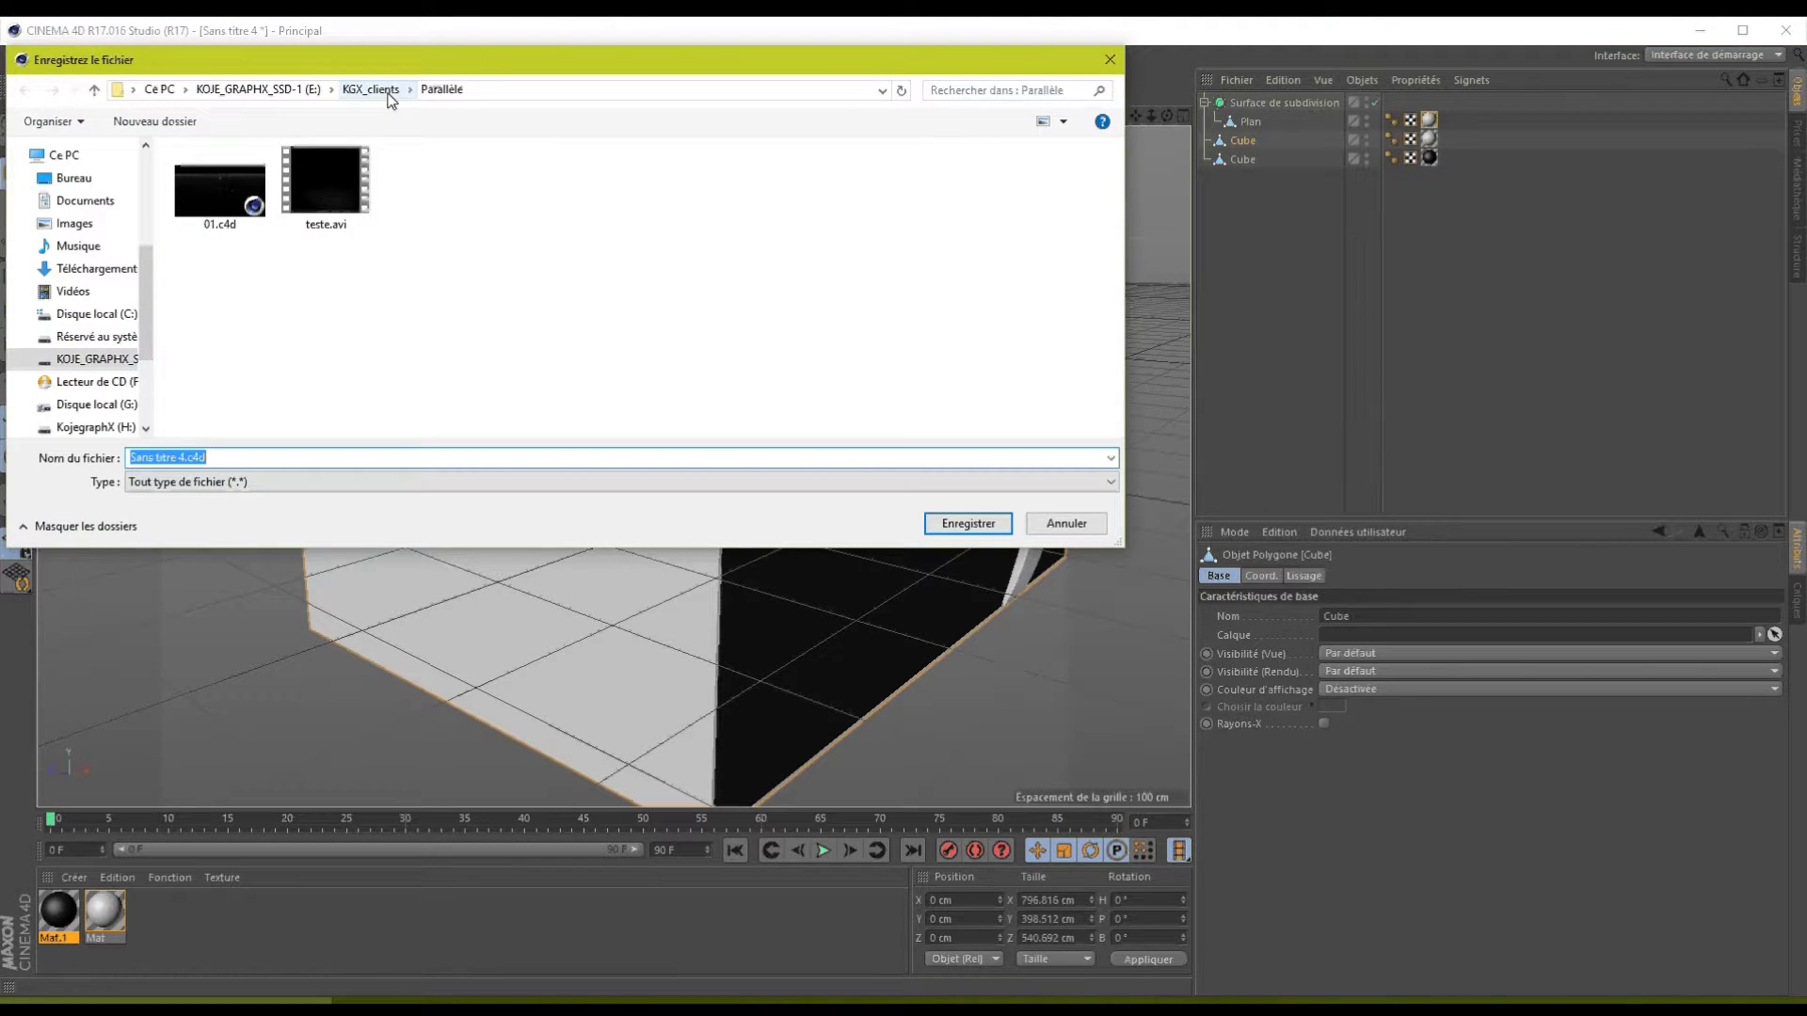
left_click(251, 90)
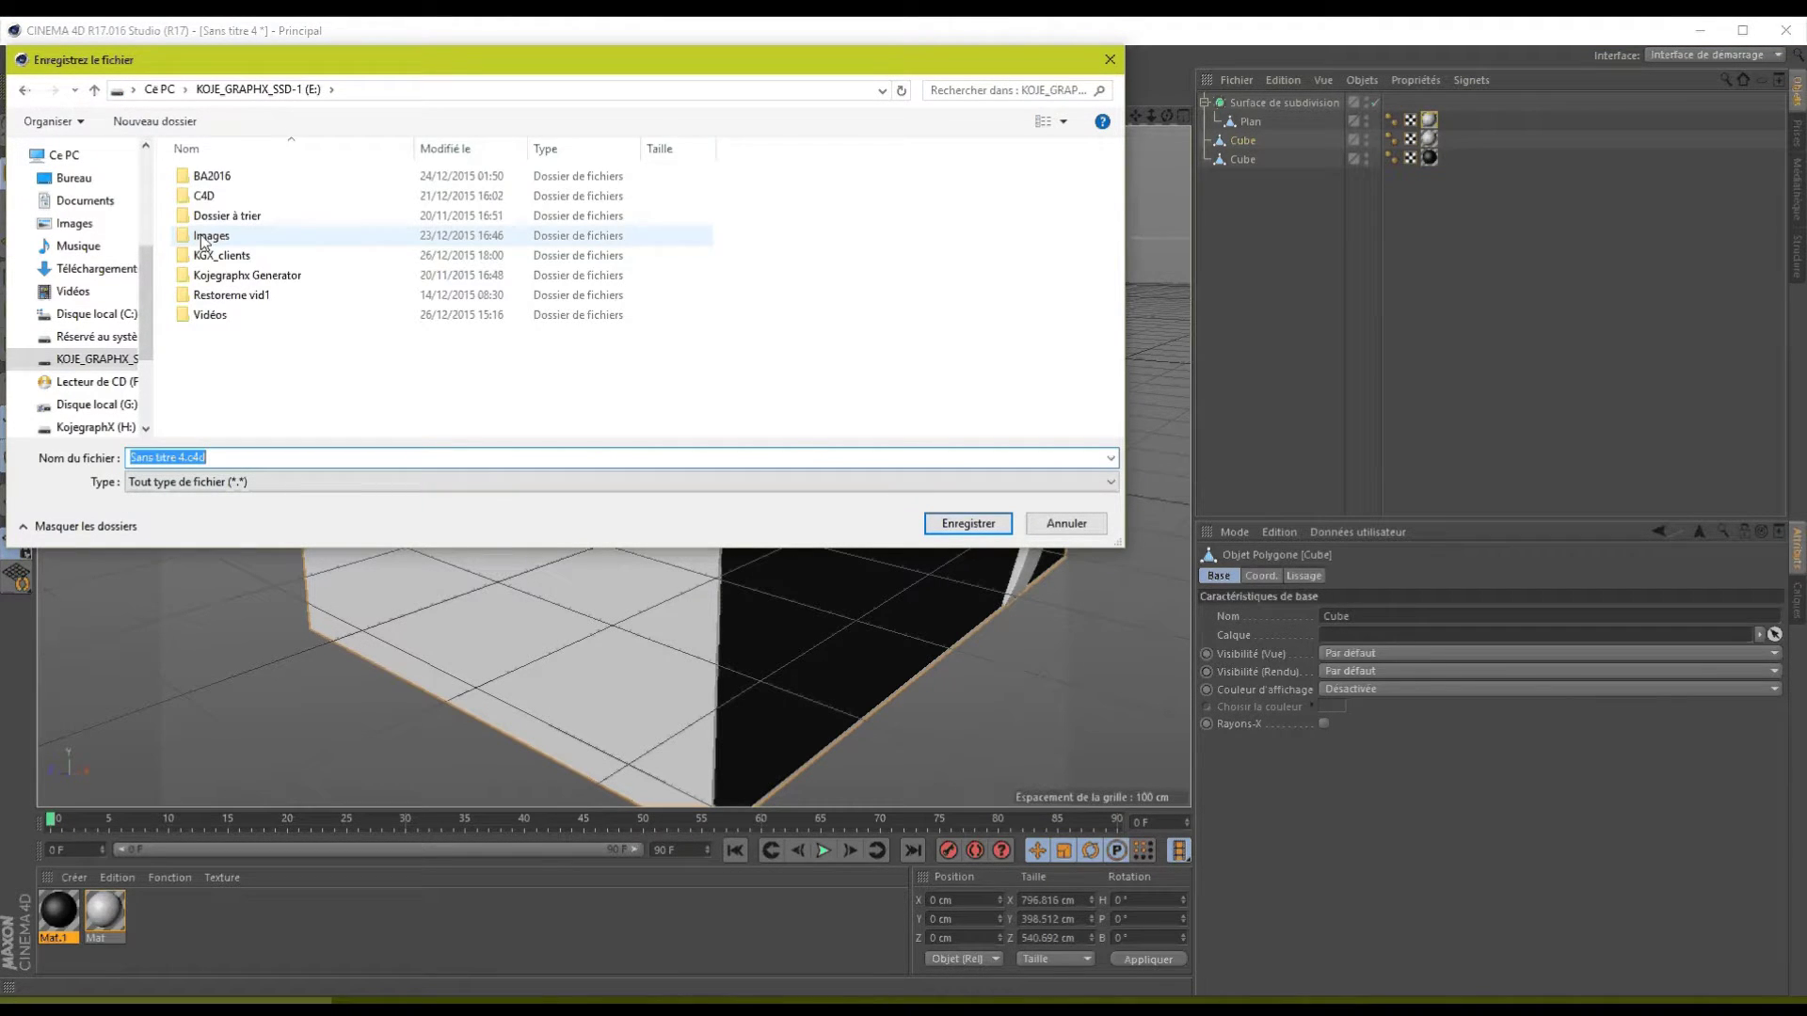
double_click(207, 196)
double_click(215, 176)
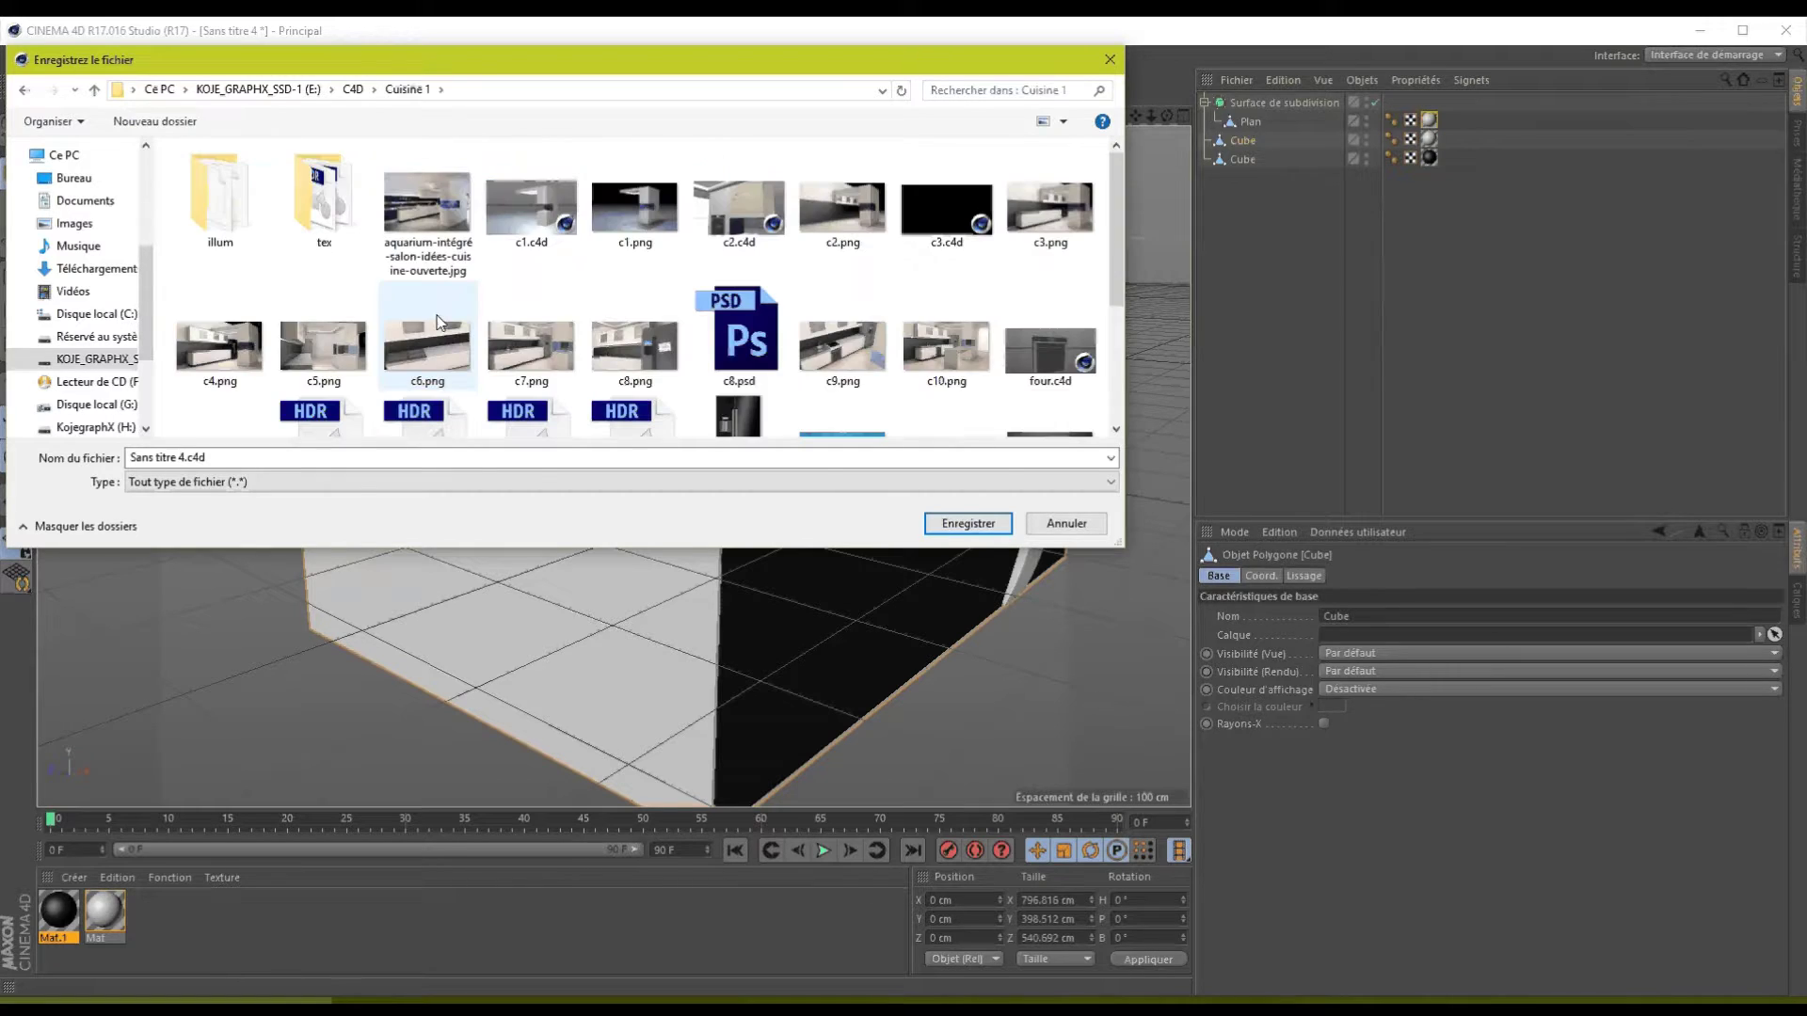
left_click(184, 457)
left_click(184, 457)
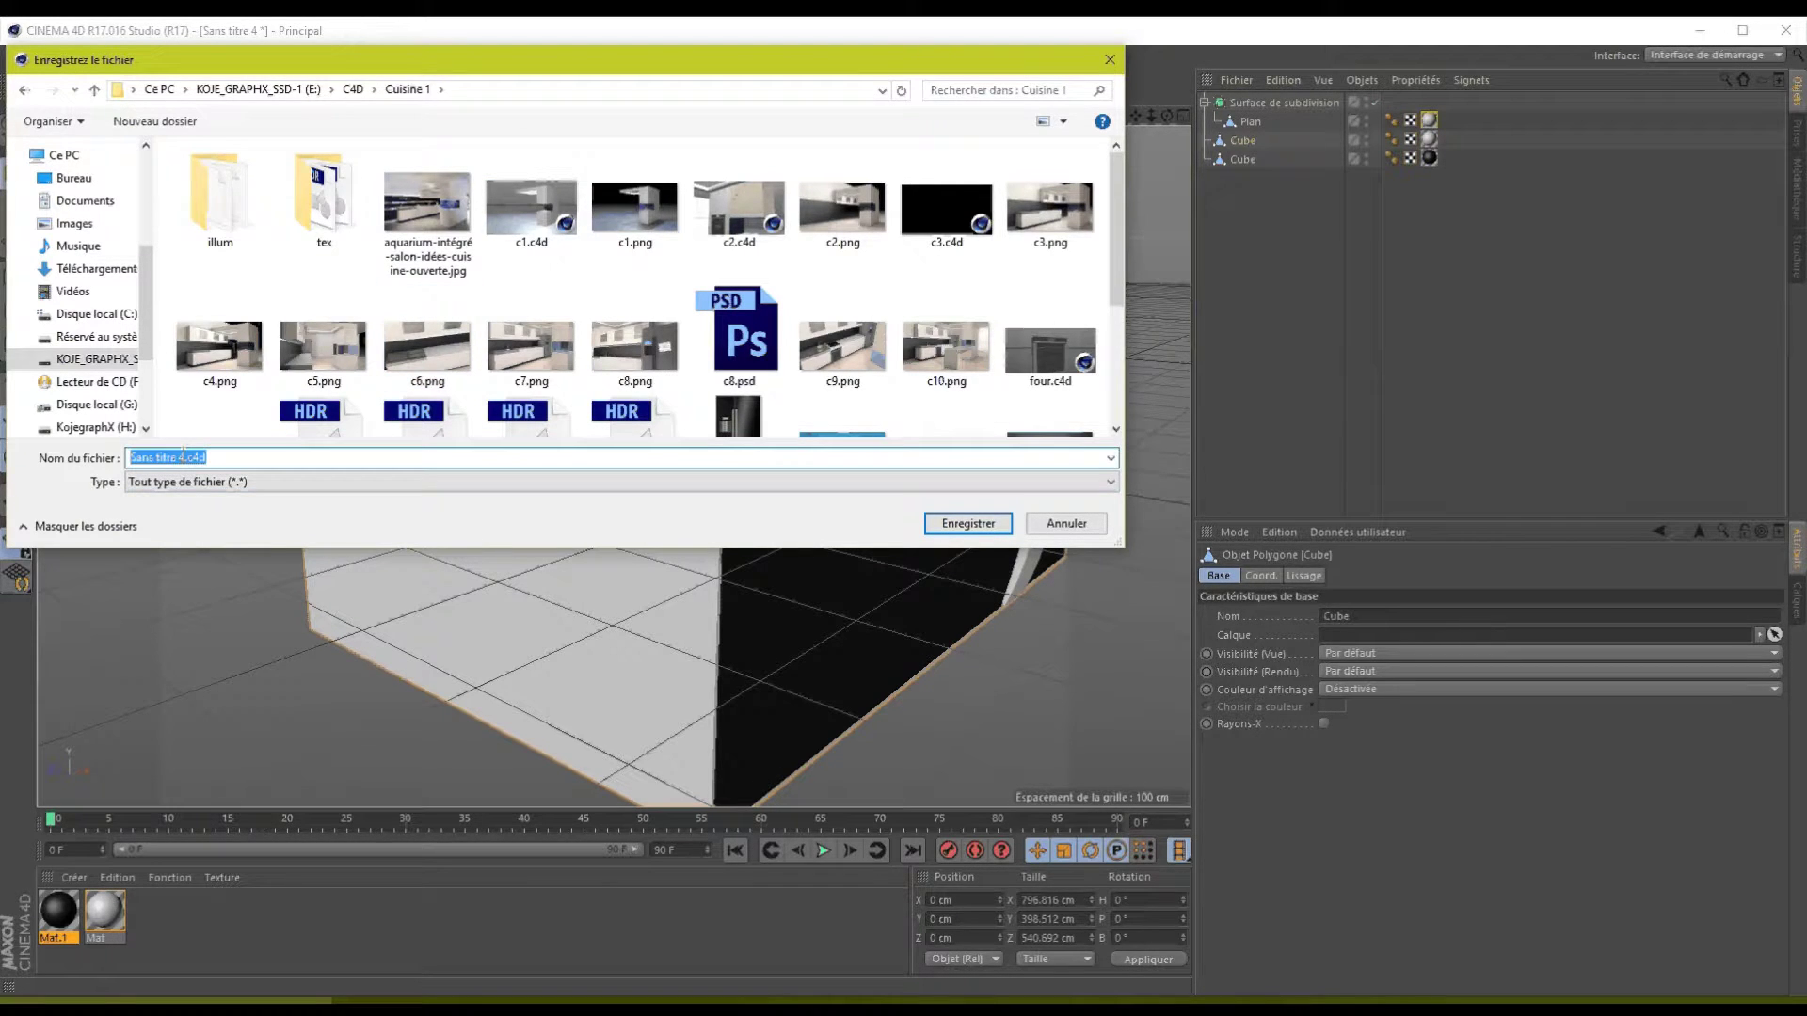
left_click_drag(186, 457, 130, 458)
type("micro")
key("Return")
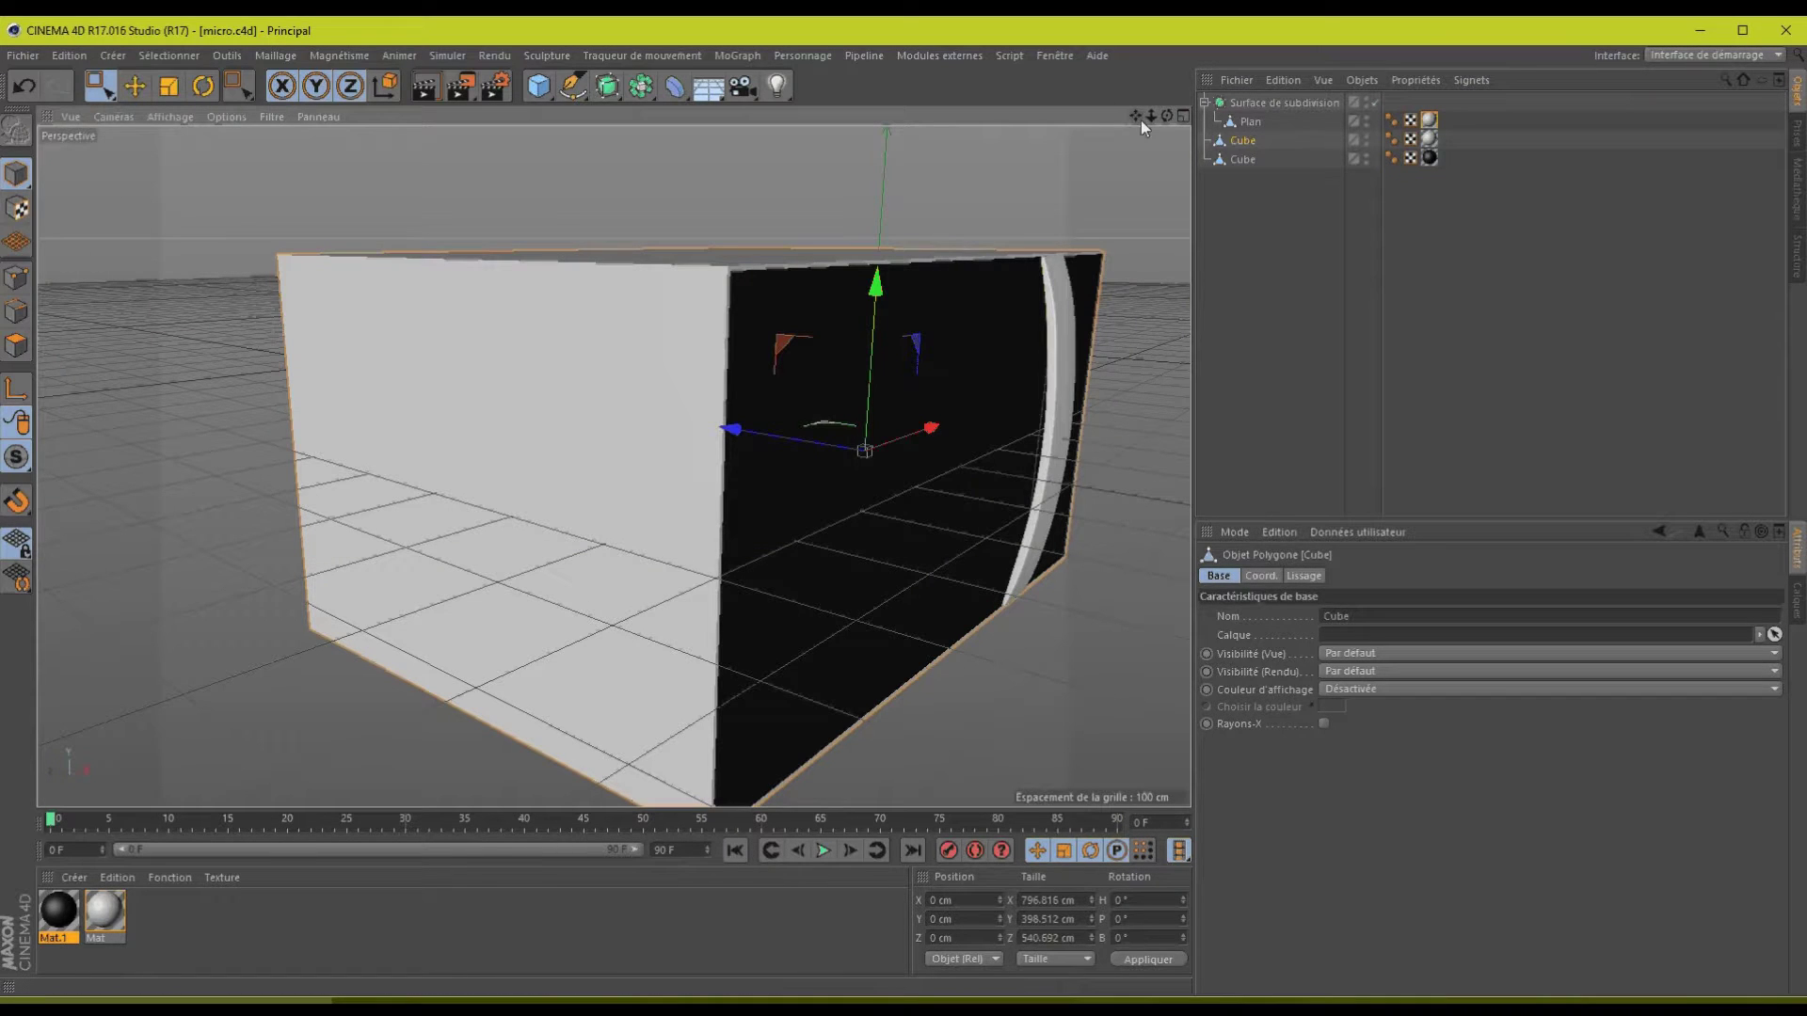
left_click_drag(1140, 121, 907, 506)
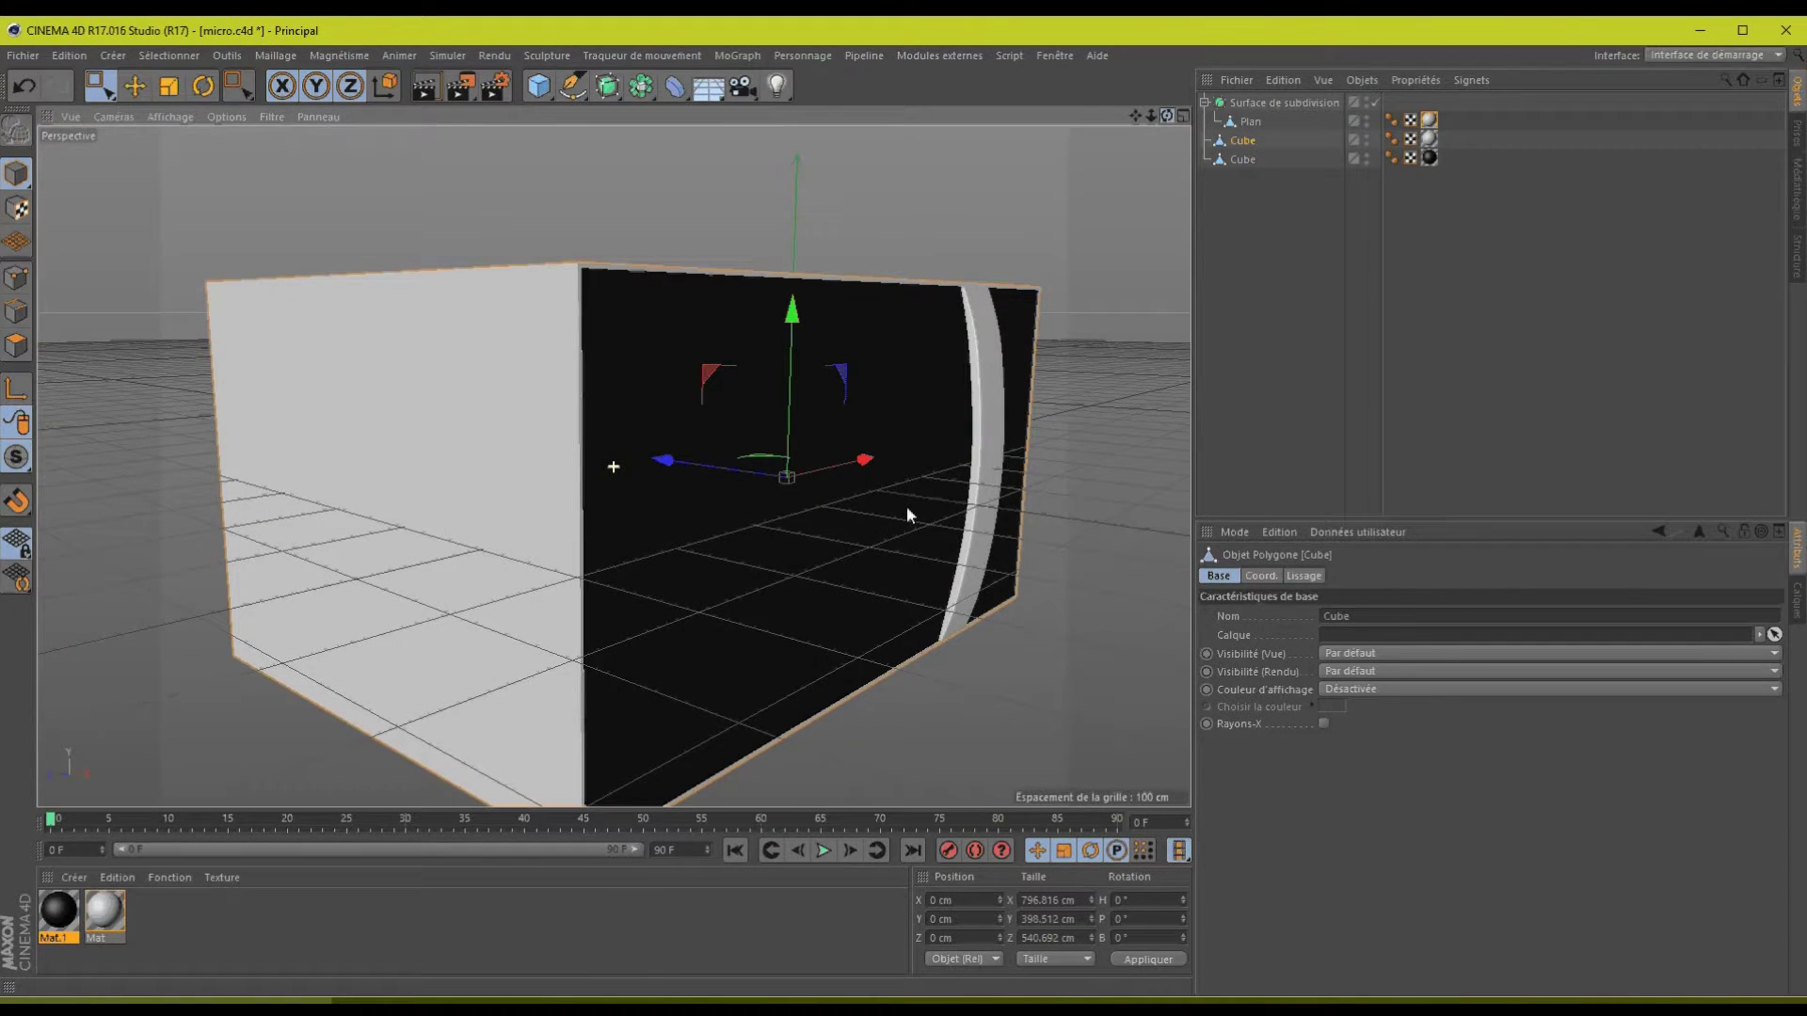
- Switch to Edge mode for editing the white box
left_click(17, 311)
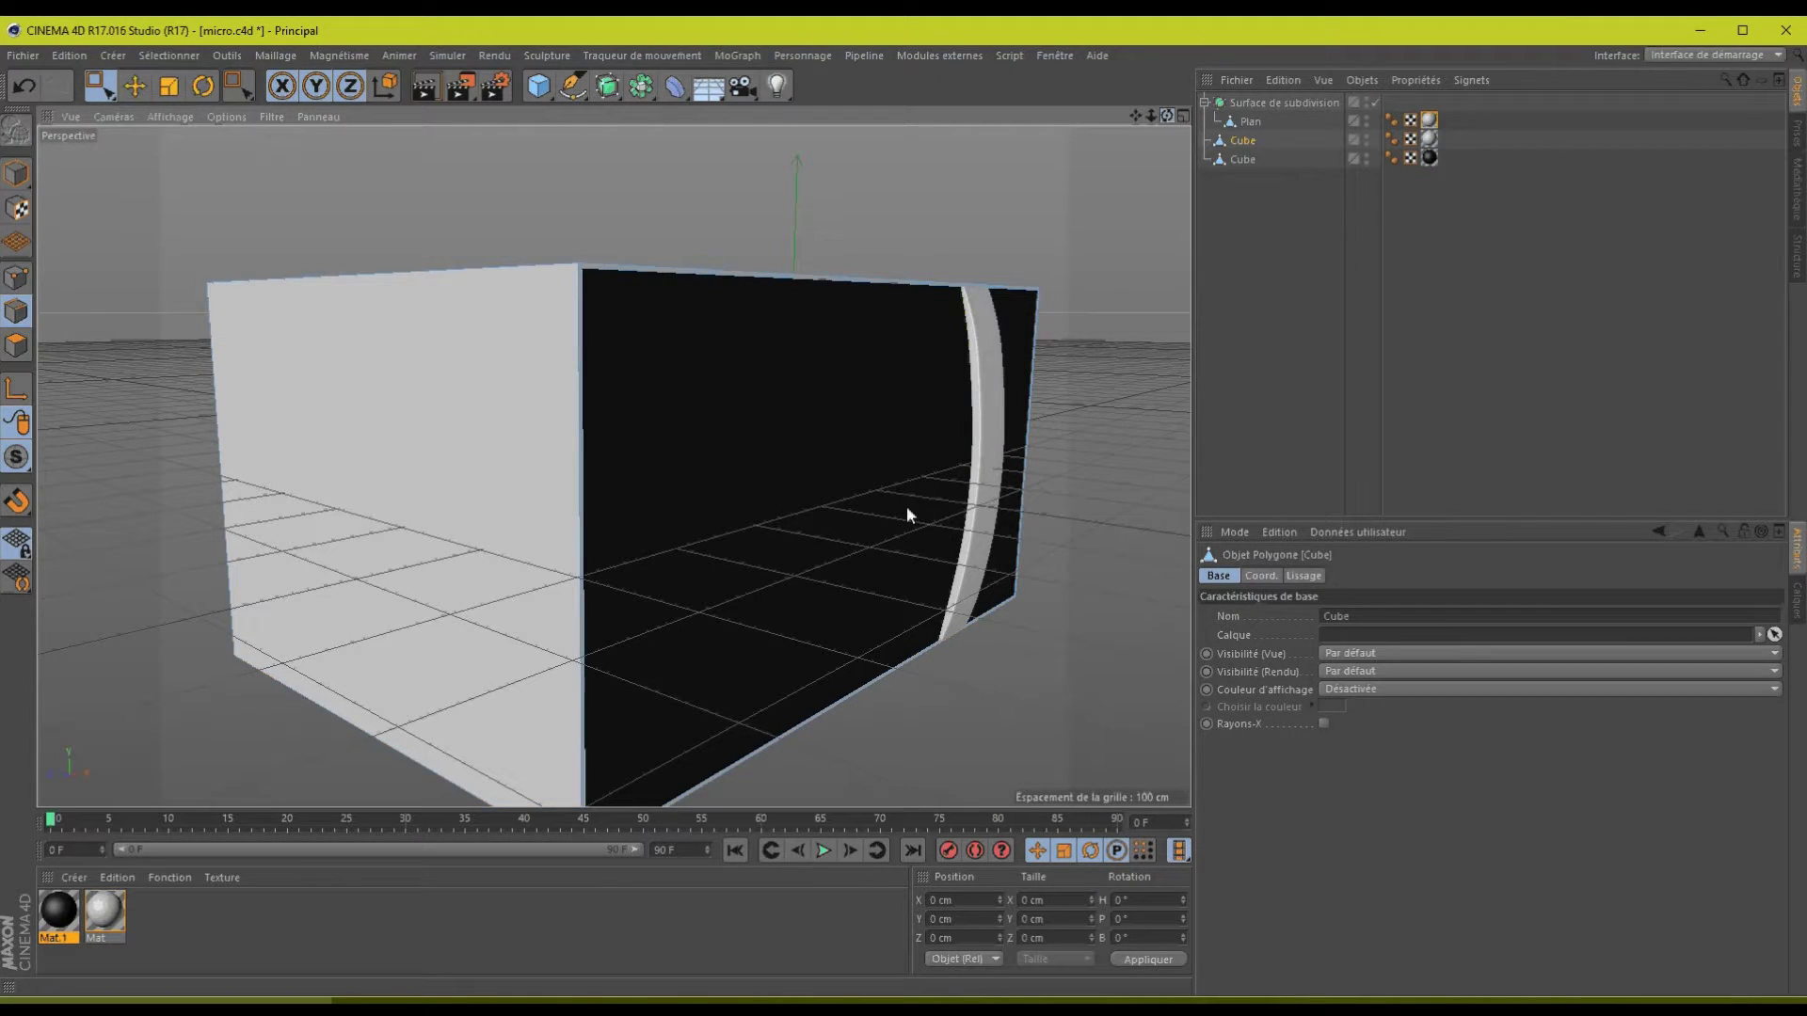
left_click_drag(1167, 115, 1146, 108)
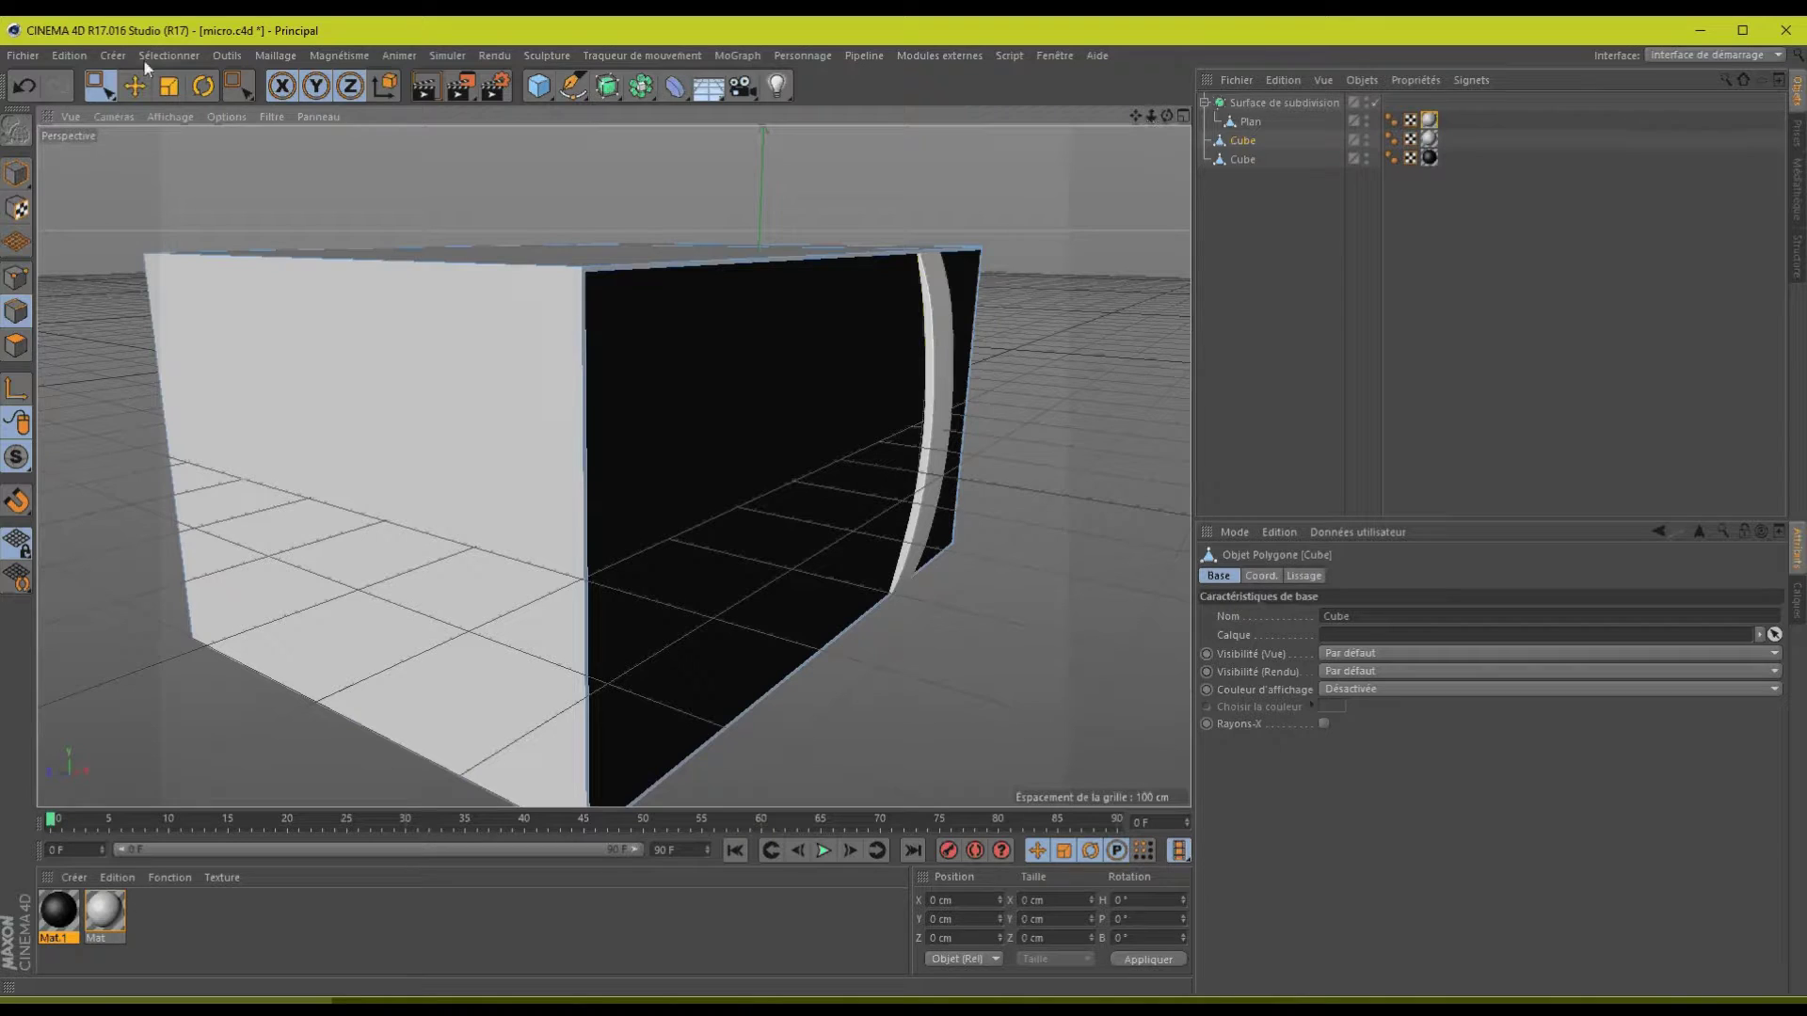
left_click(168, 55)
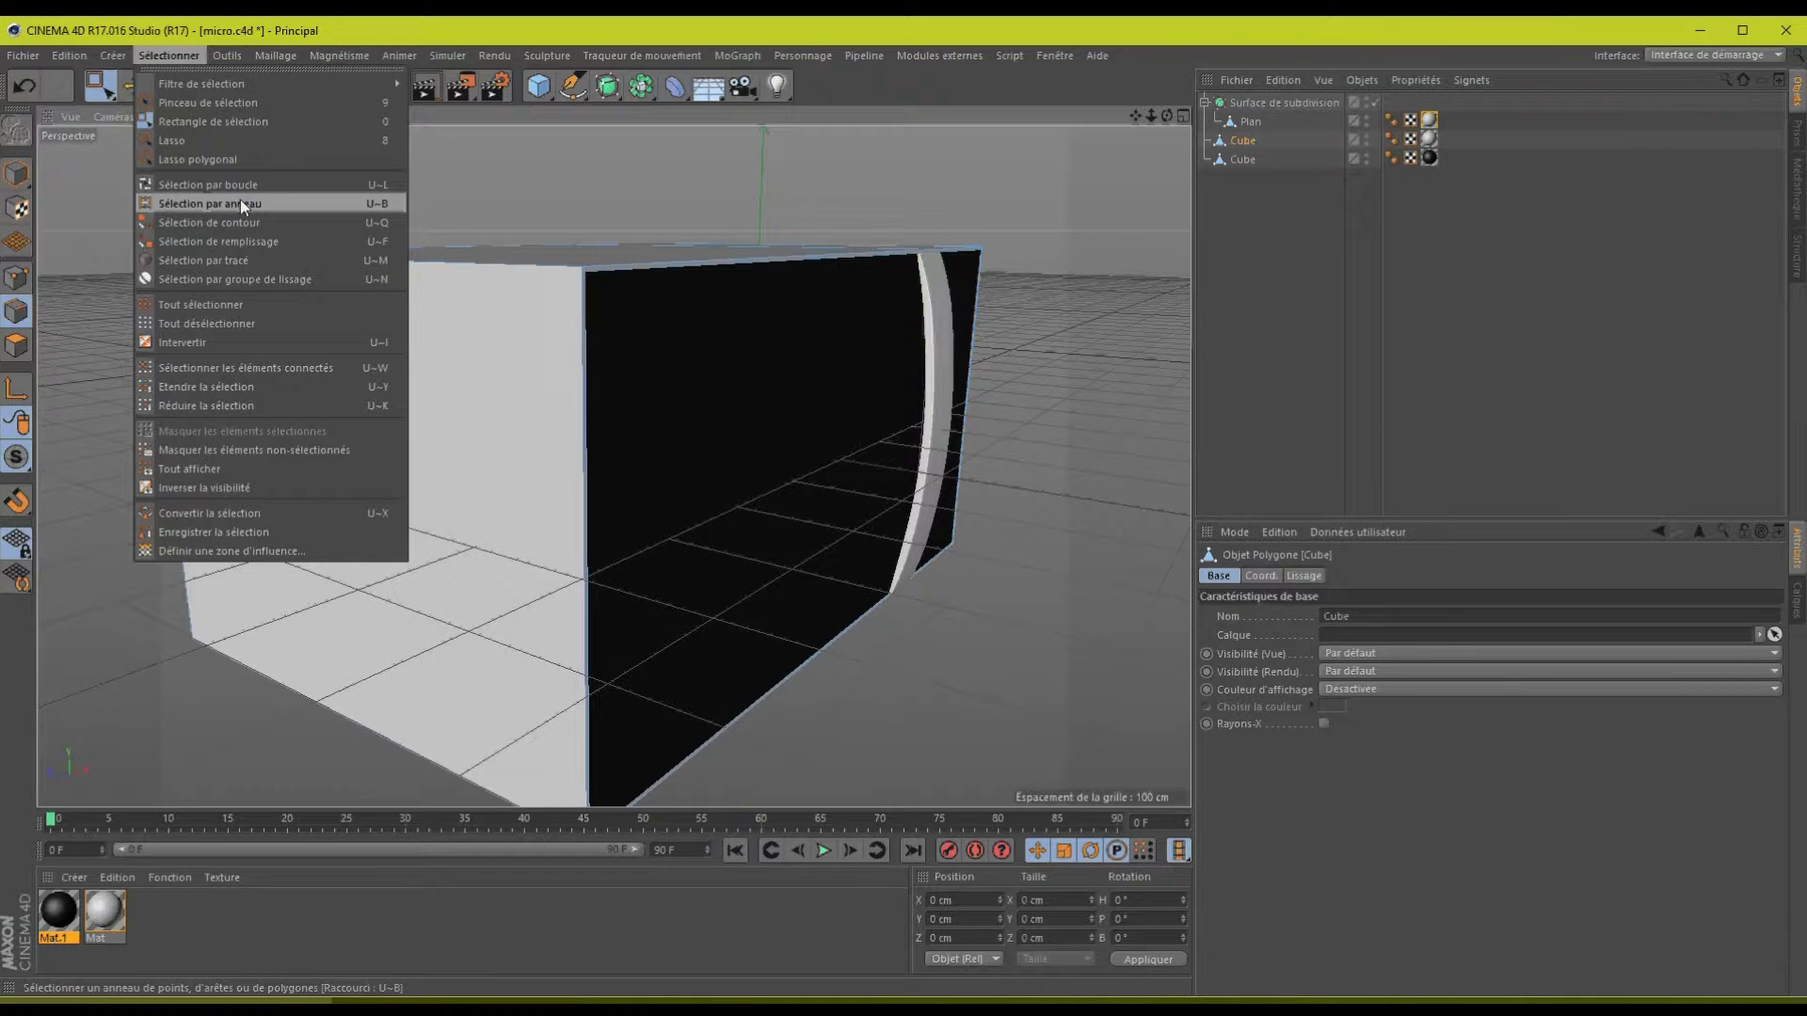
left_click(245, 183)
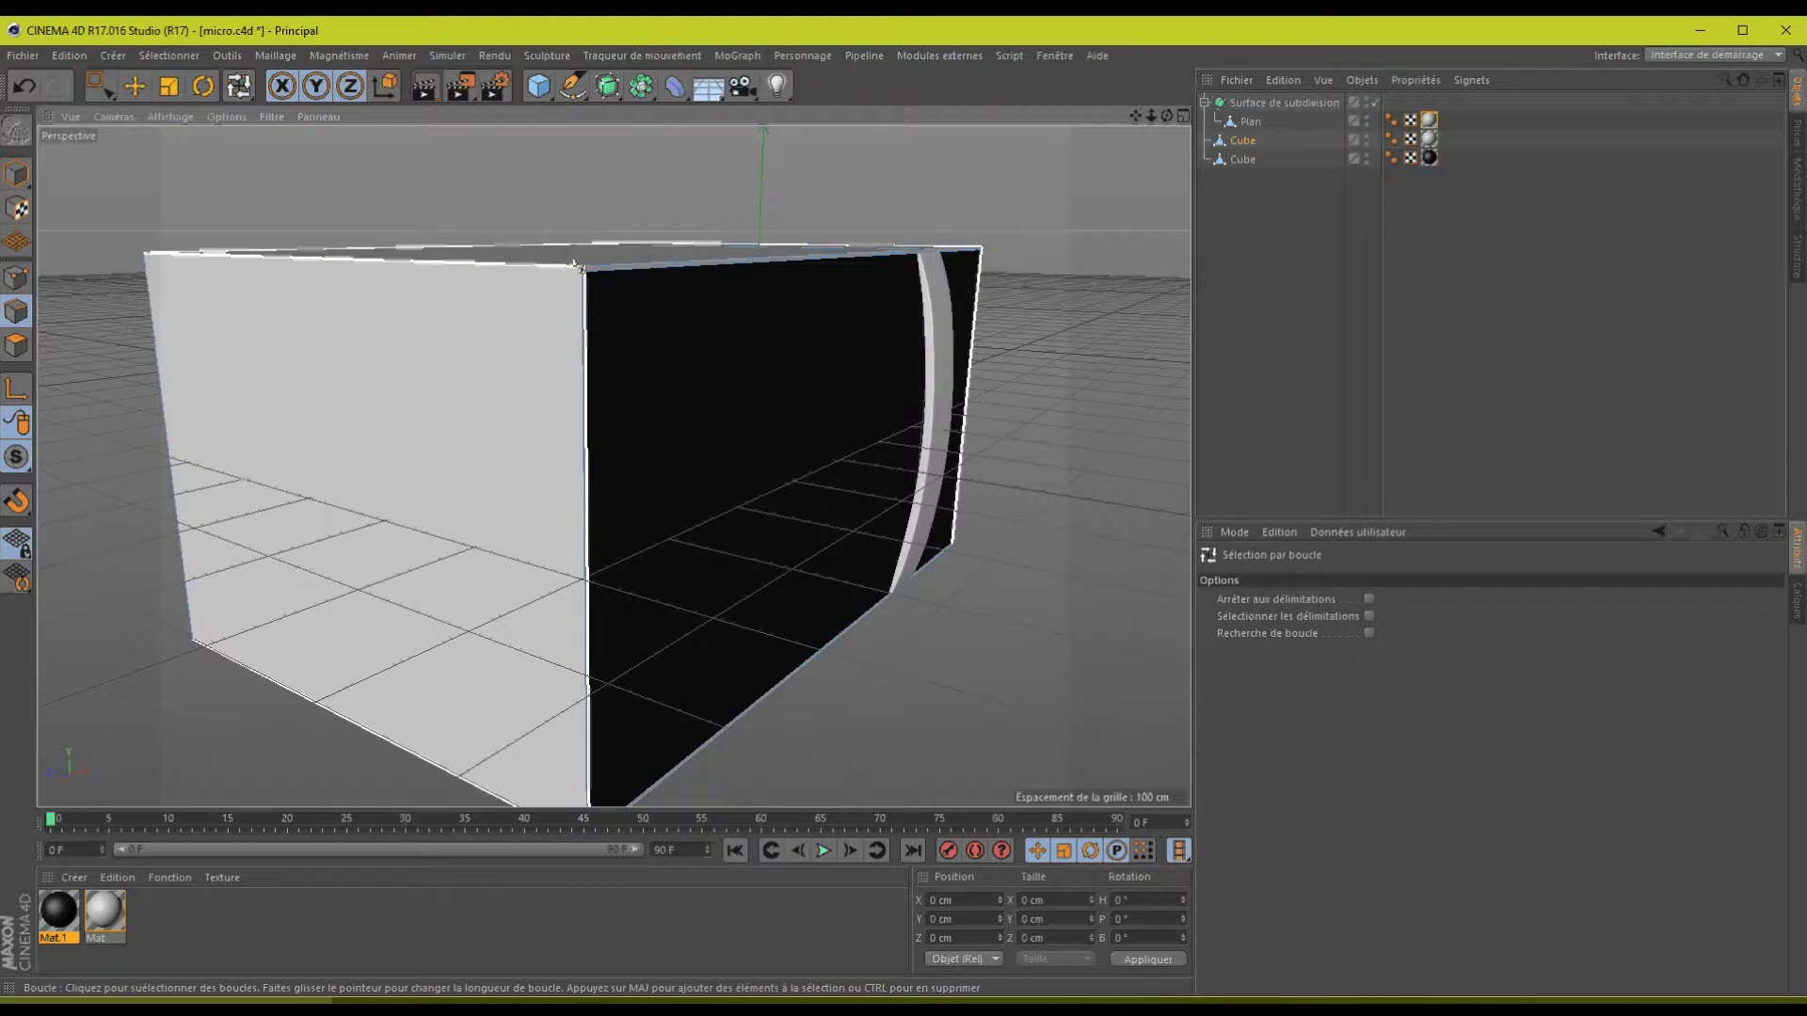
left_click(576, 265)
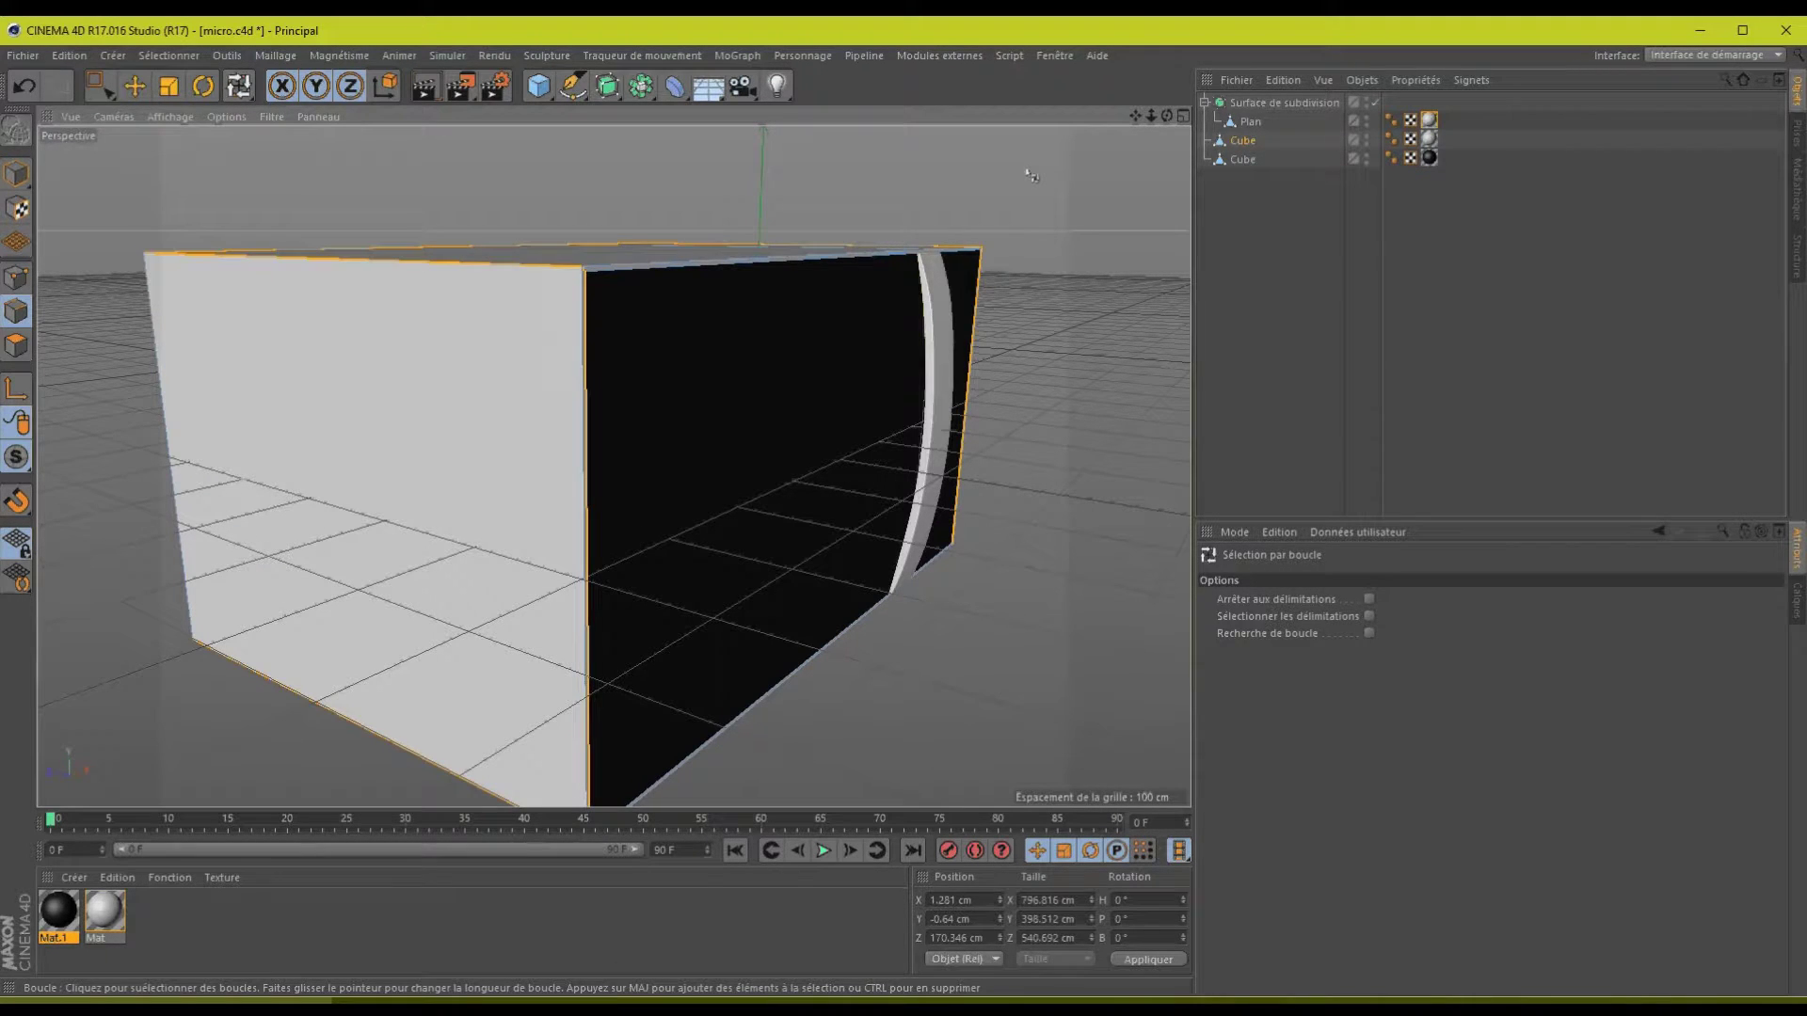
key("ctrl+z")
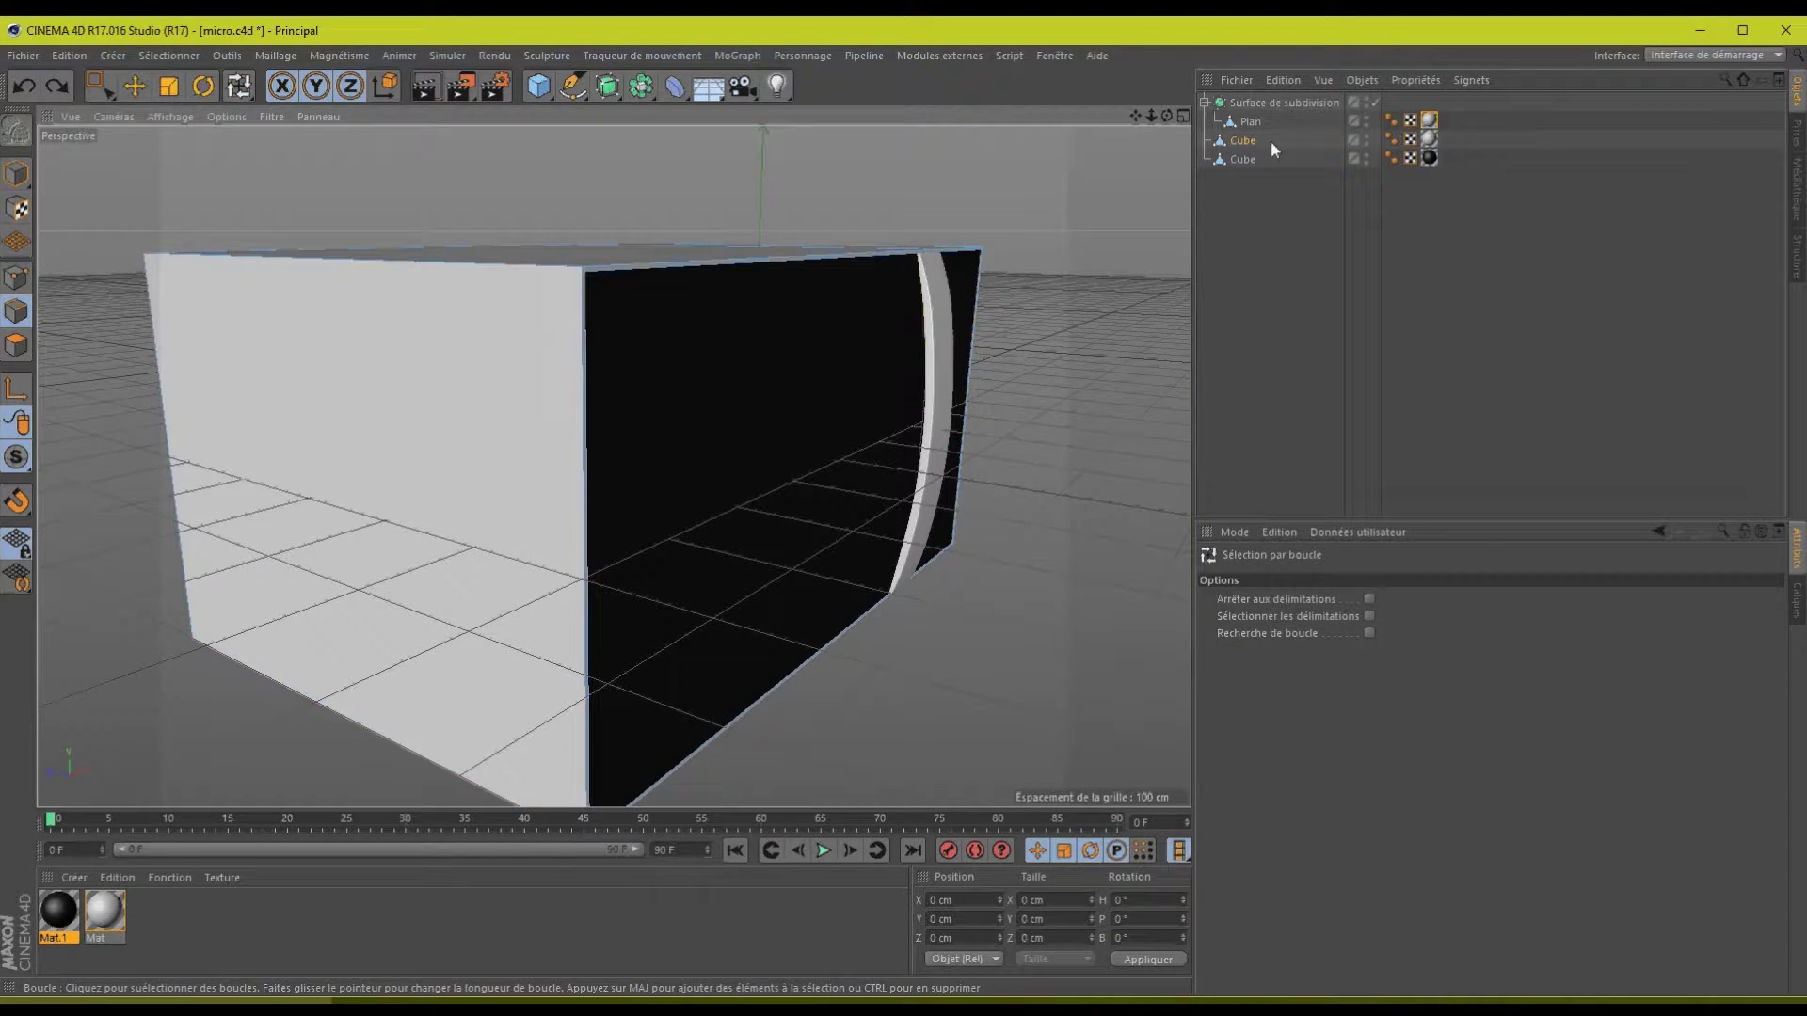
- Select the upper, lower and outer vertical edges of the white box's side face with the Live Selection tool
left_click_drag(1159, 113, 907, 507)
left_click_drag(1150, 115, 50, 108)
left_click(99, 85)
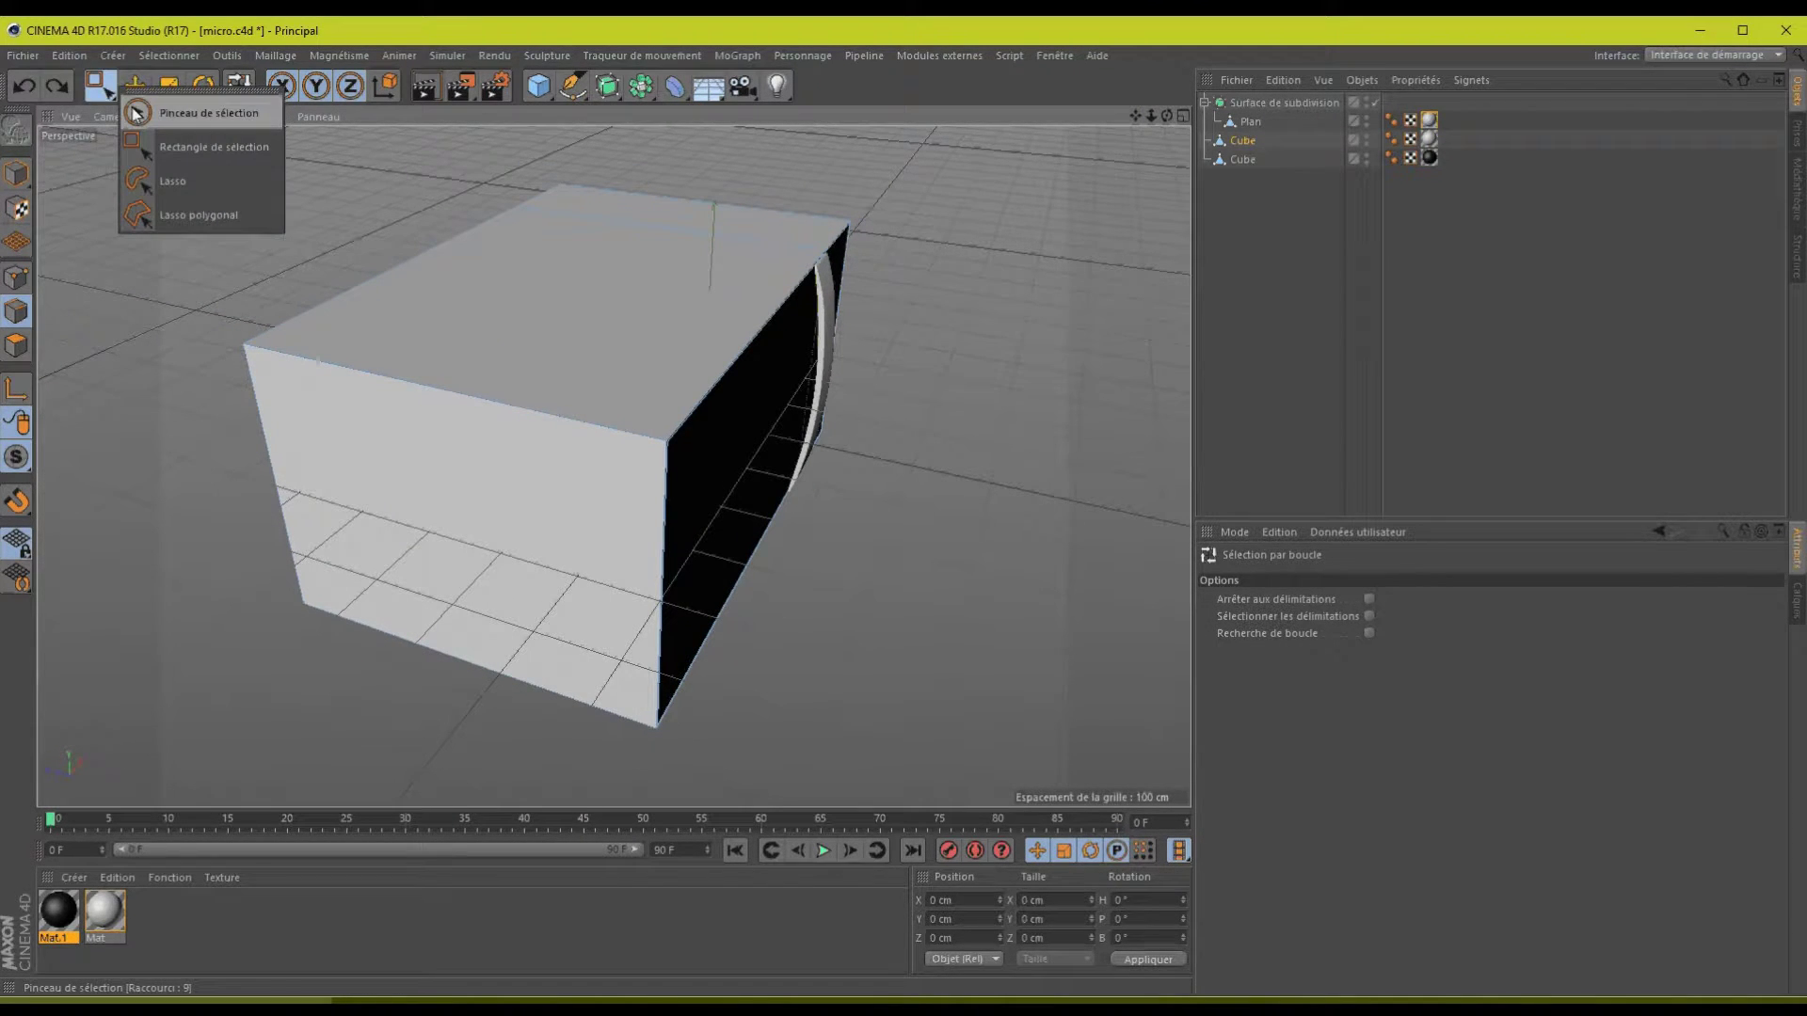
left_click(182, 113)
mouse_move(309, 305)
left_mouse_down()
mouse_move(326, 377)
mouse_move(252, 393)
mouse_move(436, 636)
left_mouse_up()
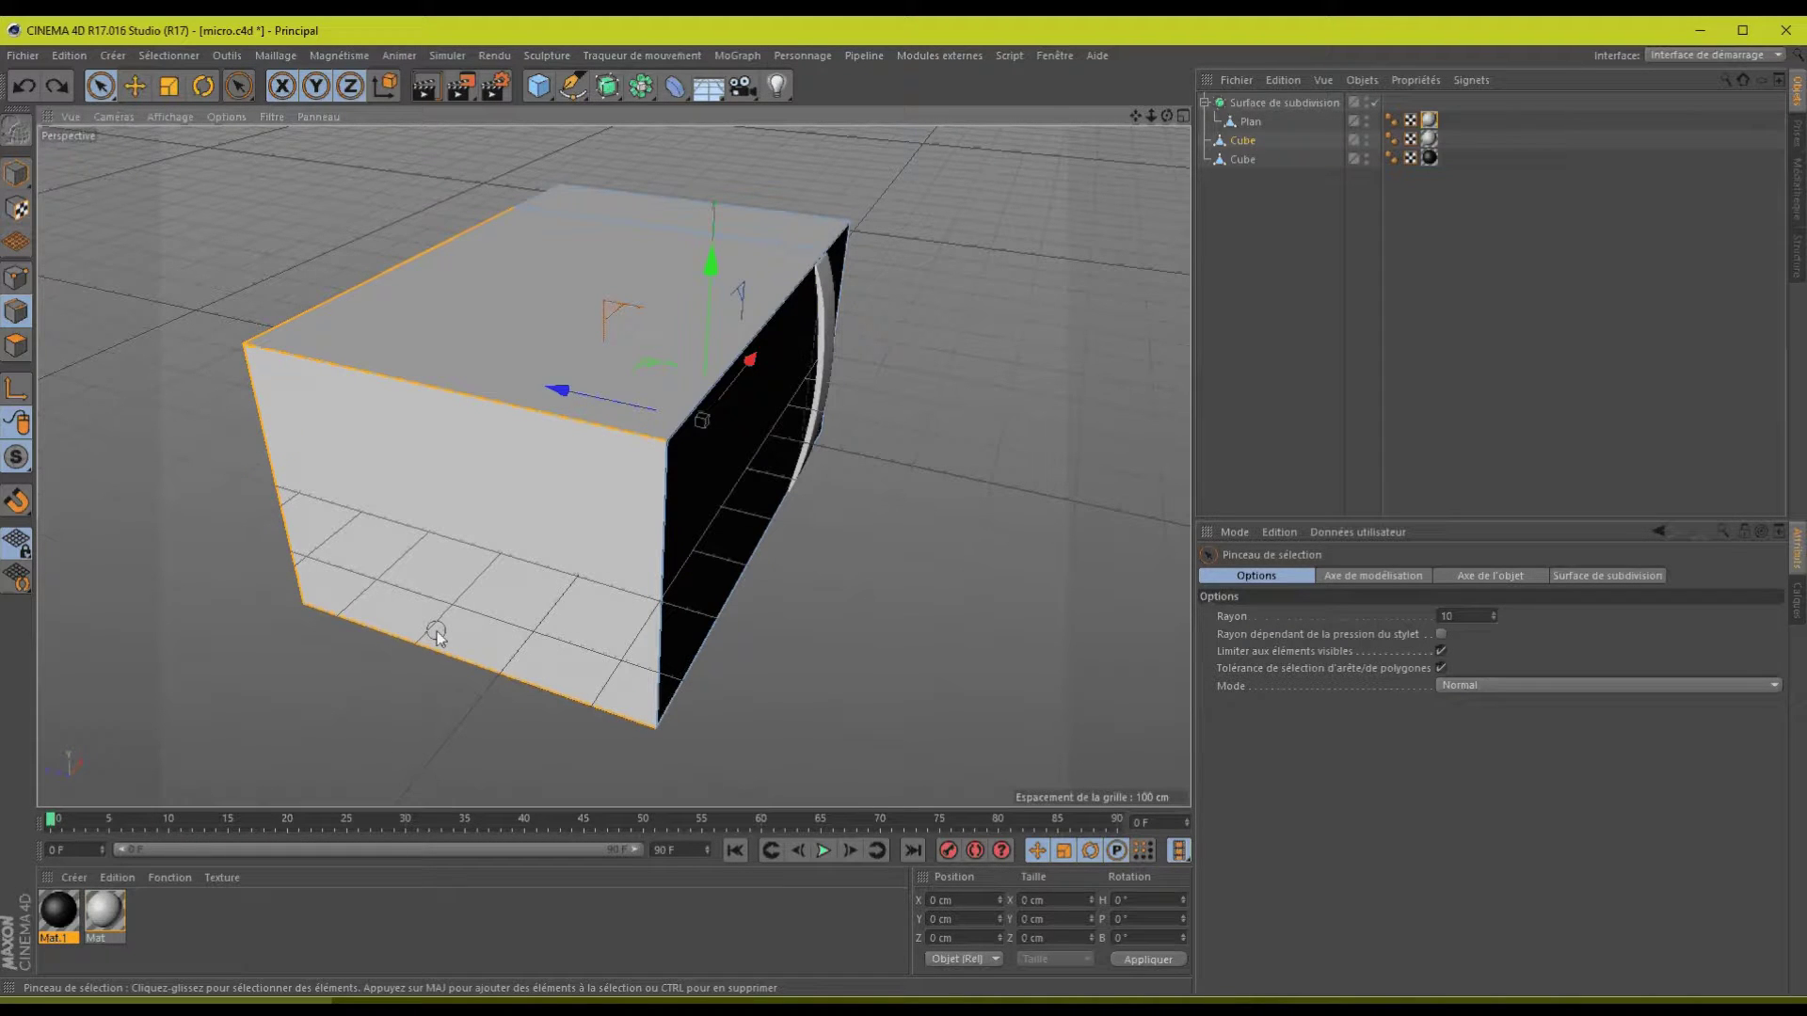
- Add the upper edge above the black front, including the part beyond the curved strip, to the edge selection
mouse_move(1167, 117)
left_mouse_down()
mouse_move(906, 506)
mouse_move(1163, 116)
mouse_move(611, 282)
mouse_move(678, 295)
left_mouse_up()
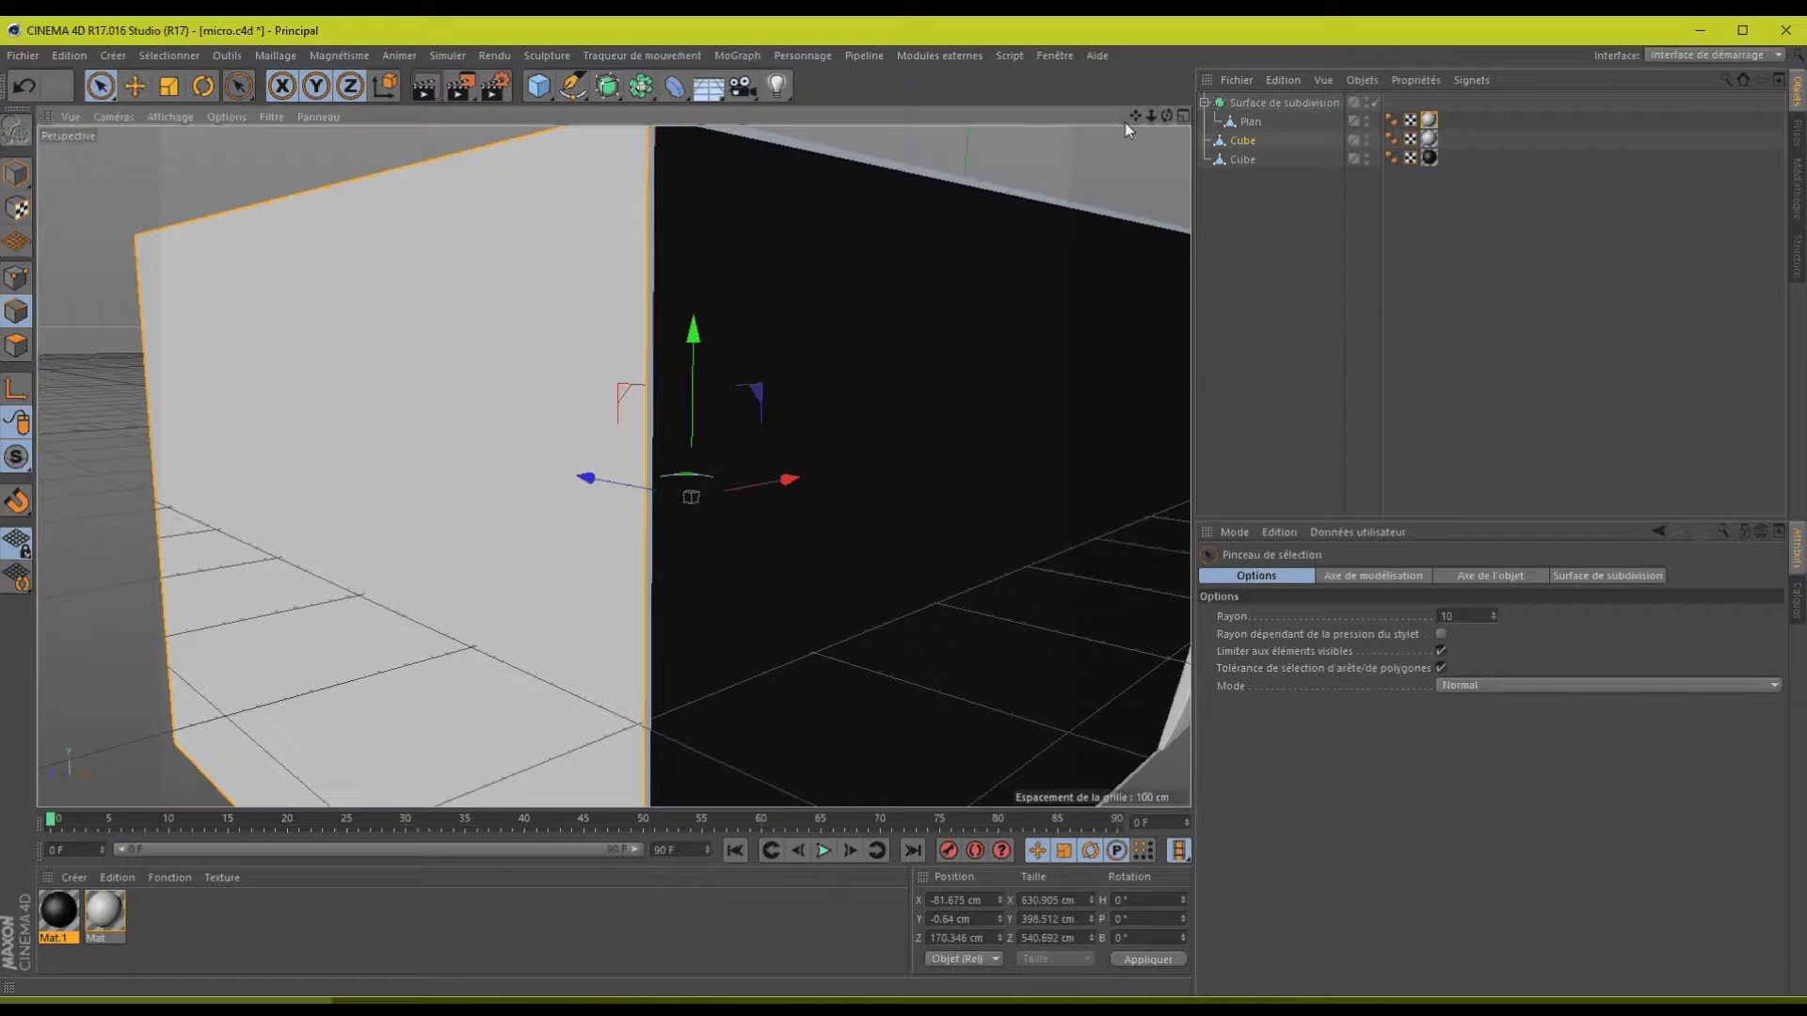
left_click_drag(1134, 117, 1018, 256)
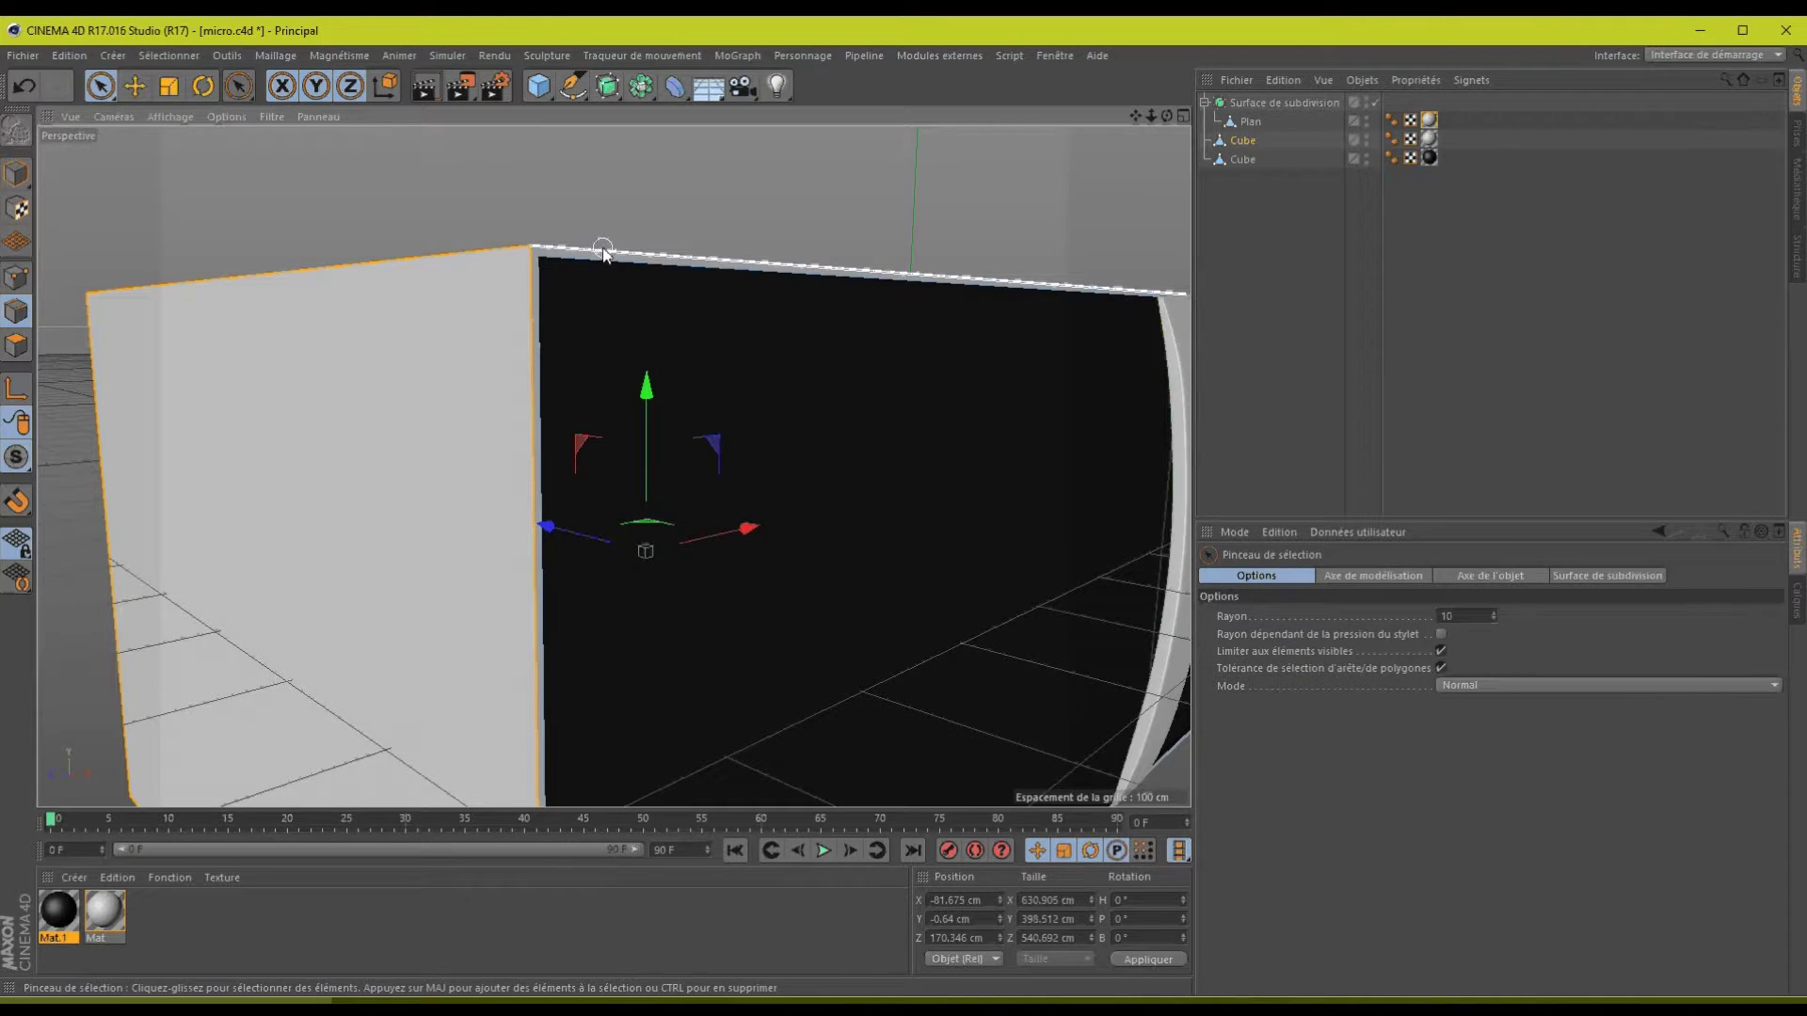
left_click(604, 250, "shift")
left_click_drag(1134, 117, 898, 508)
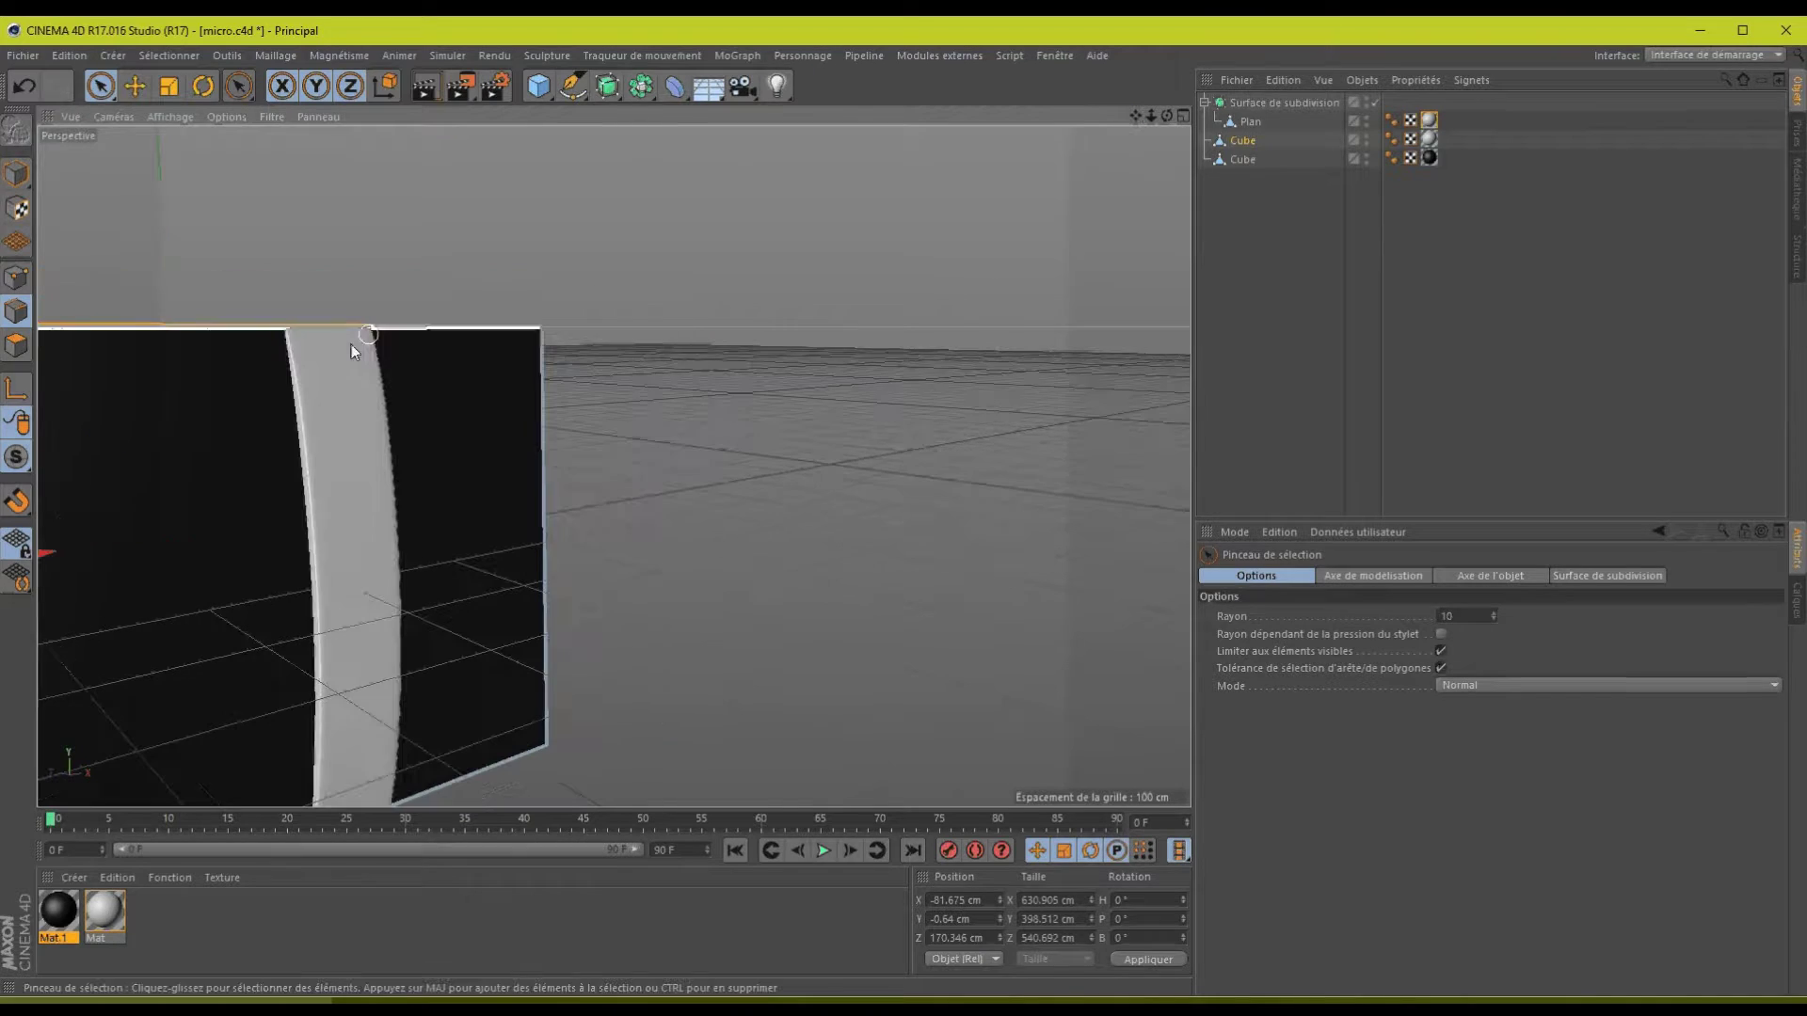
left_click_drag(351, 346, 539, 324)
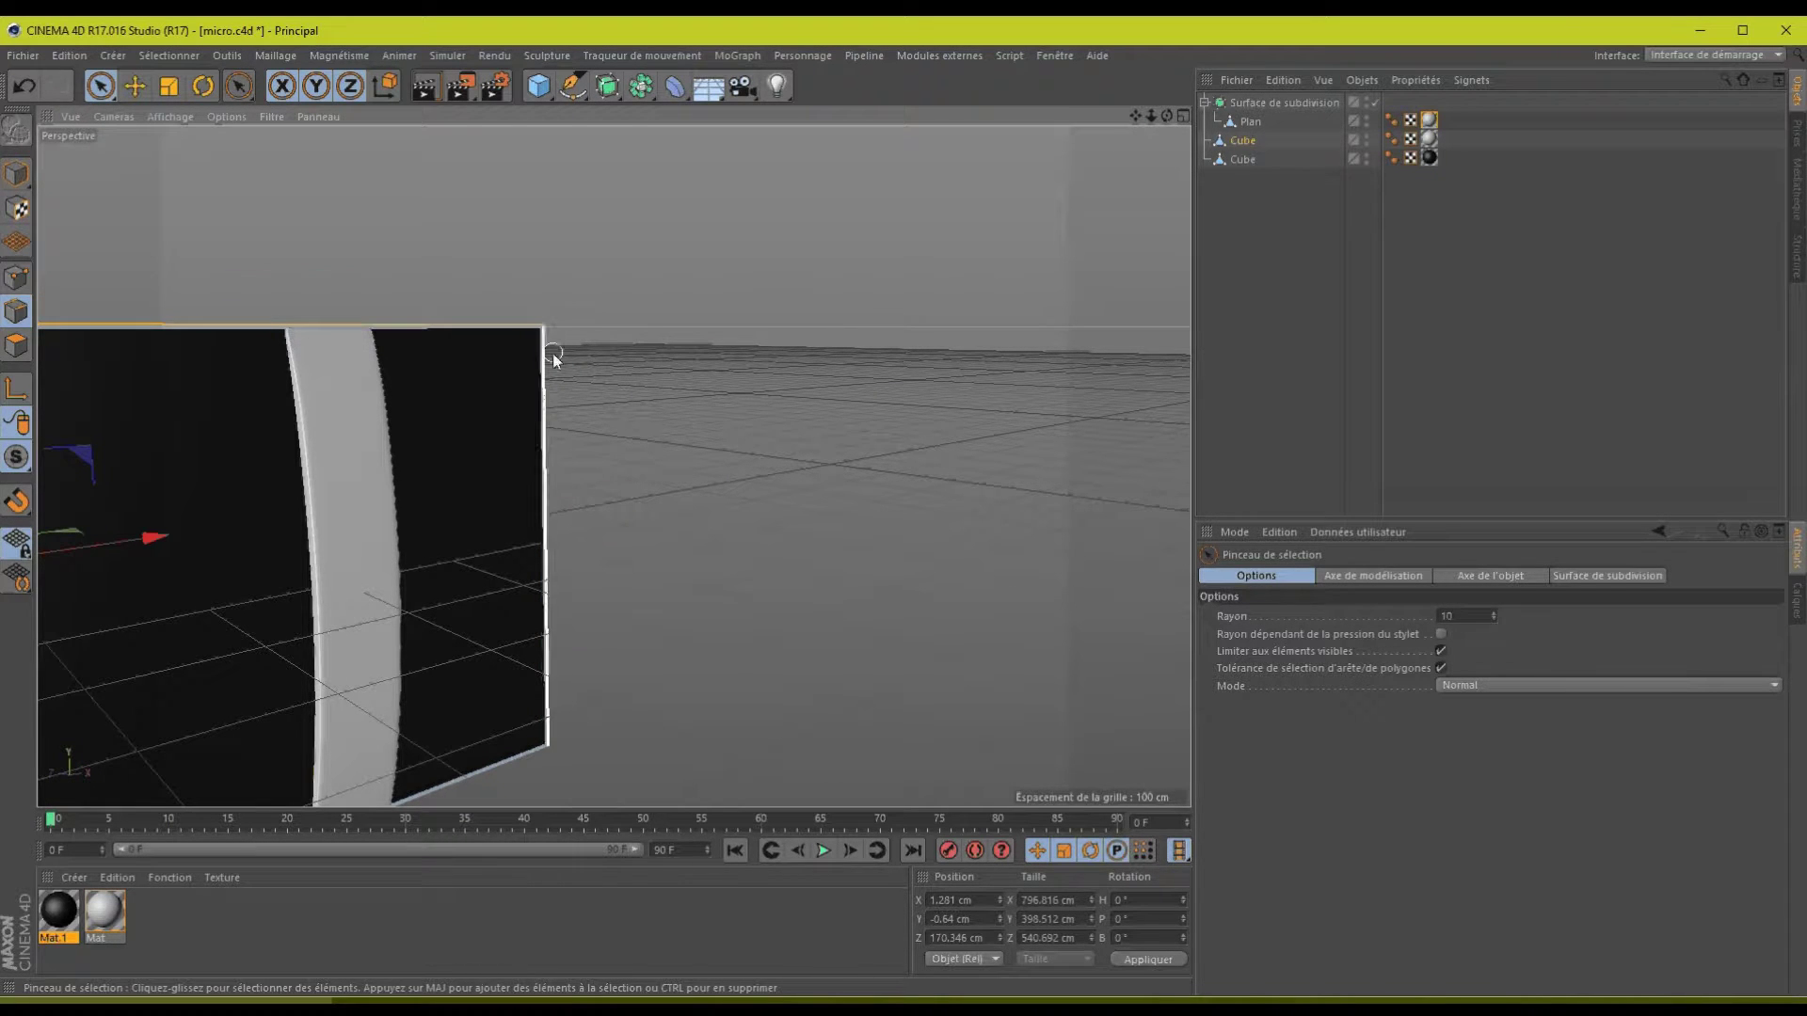
- Add the box's lower edge under the black front, on both sides of the curved strip, to the edge selection
left_click_drag(1121, 302, 906, 506, "alt")
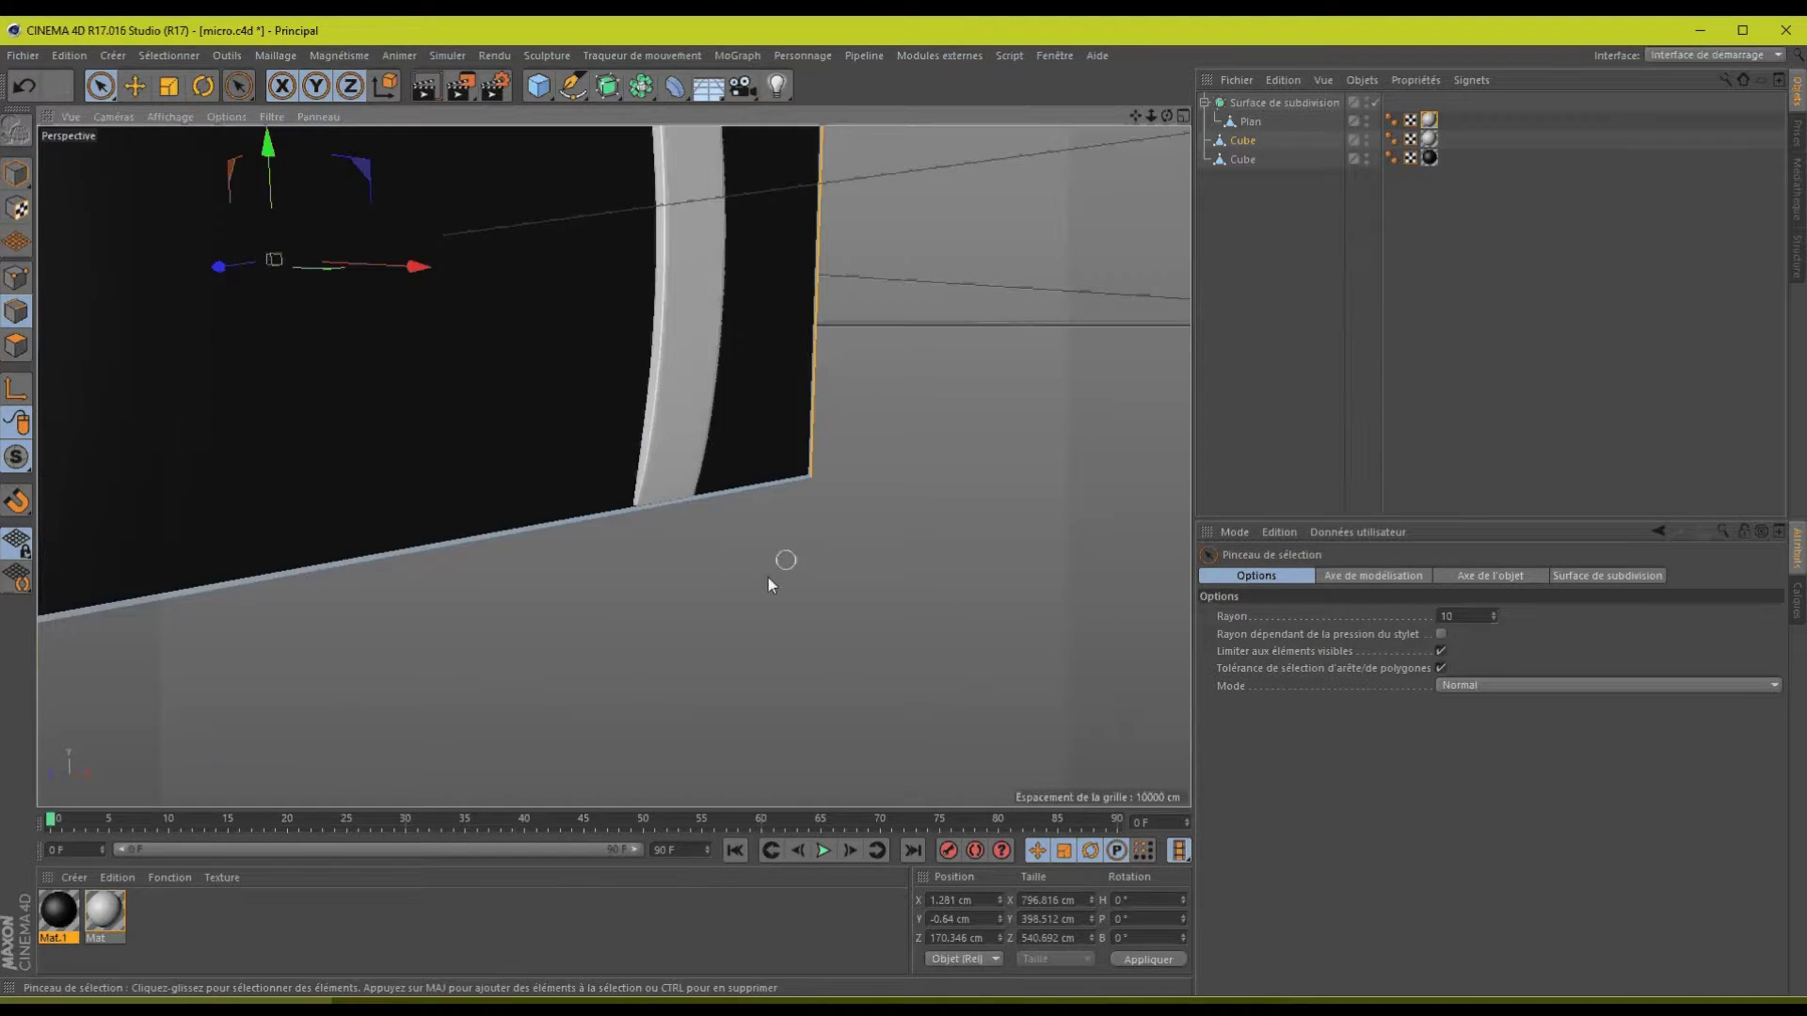
left_click(721, 499)
left_click(601, 518)
key("ctrl+z")
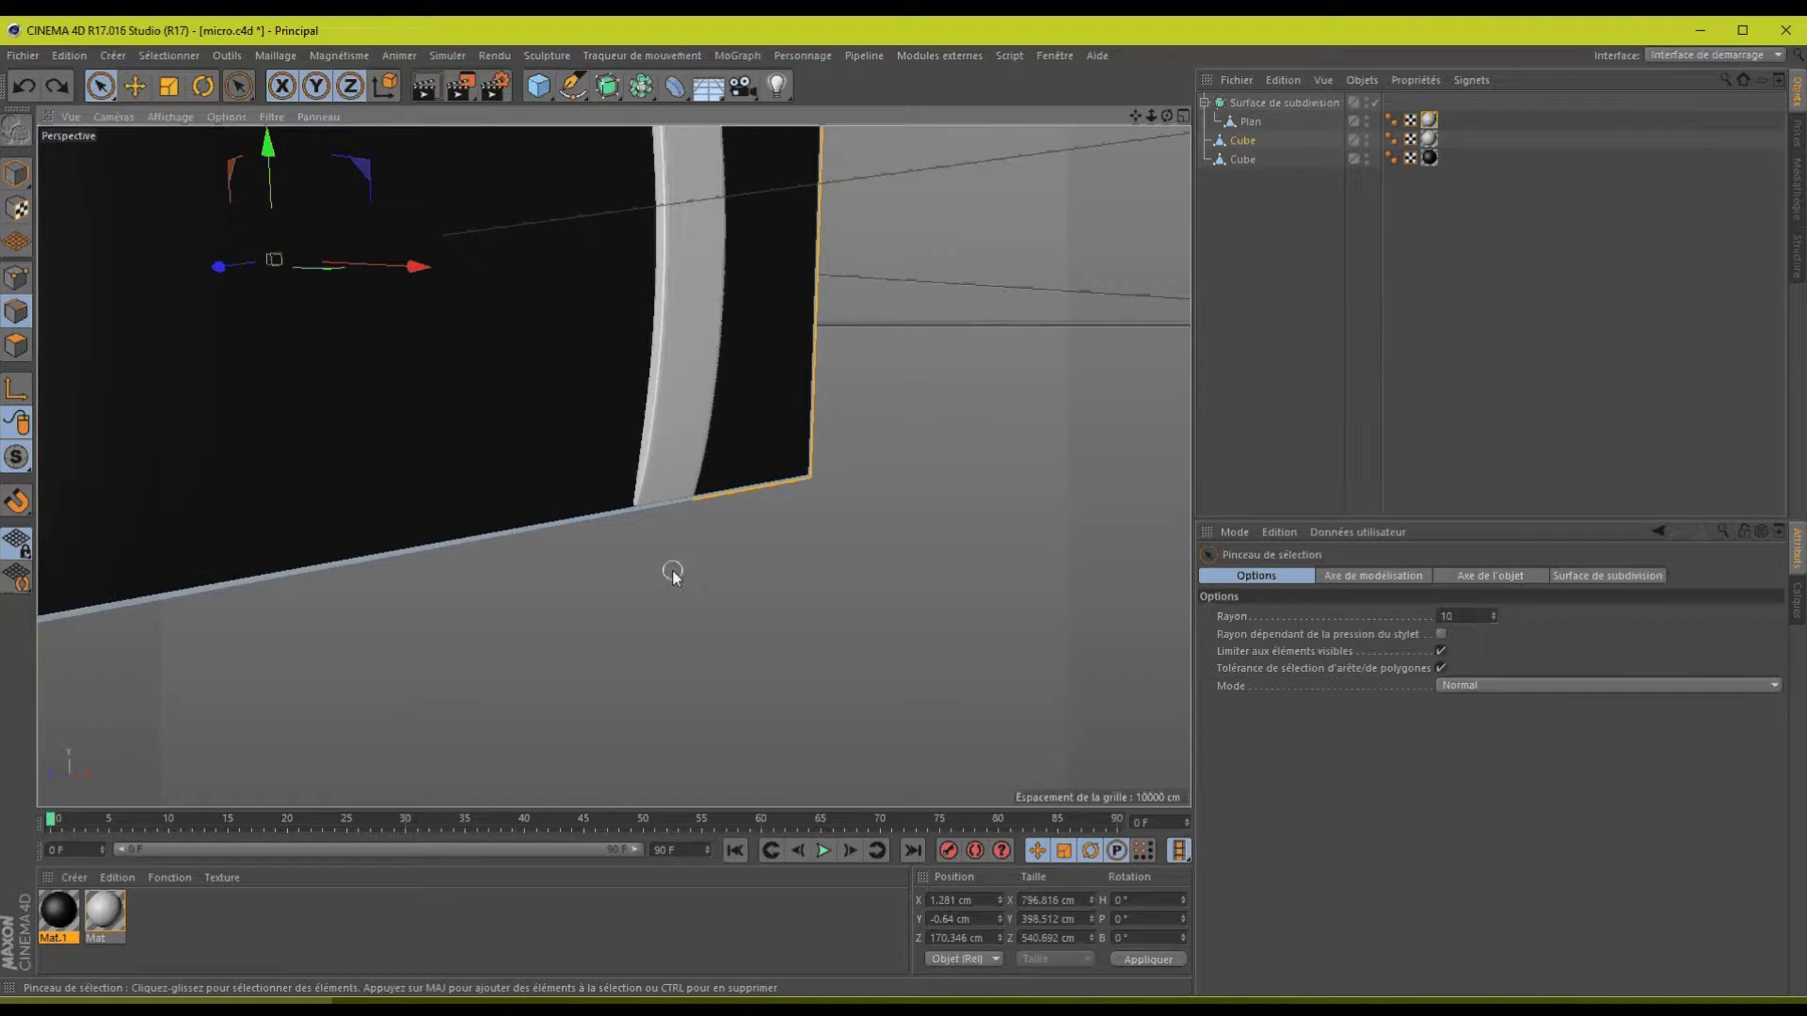
left_click_drag(1167, 119, 880, 367)
left_click(608, 508)
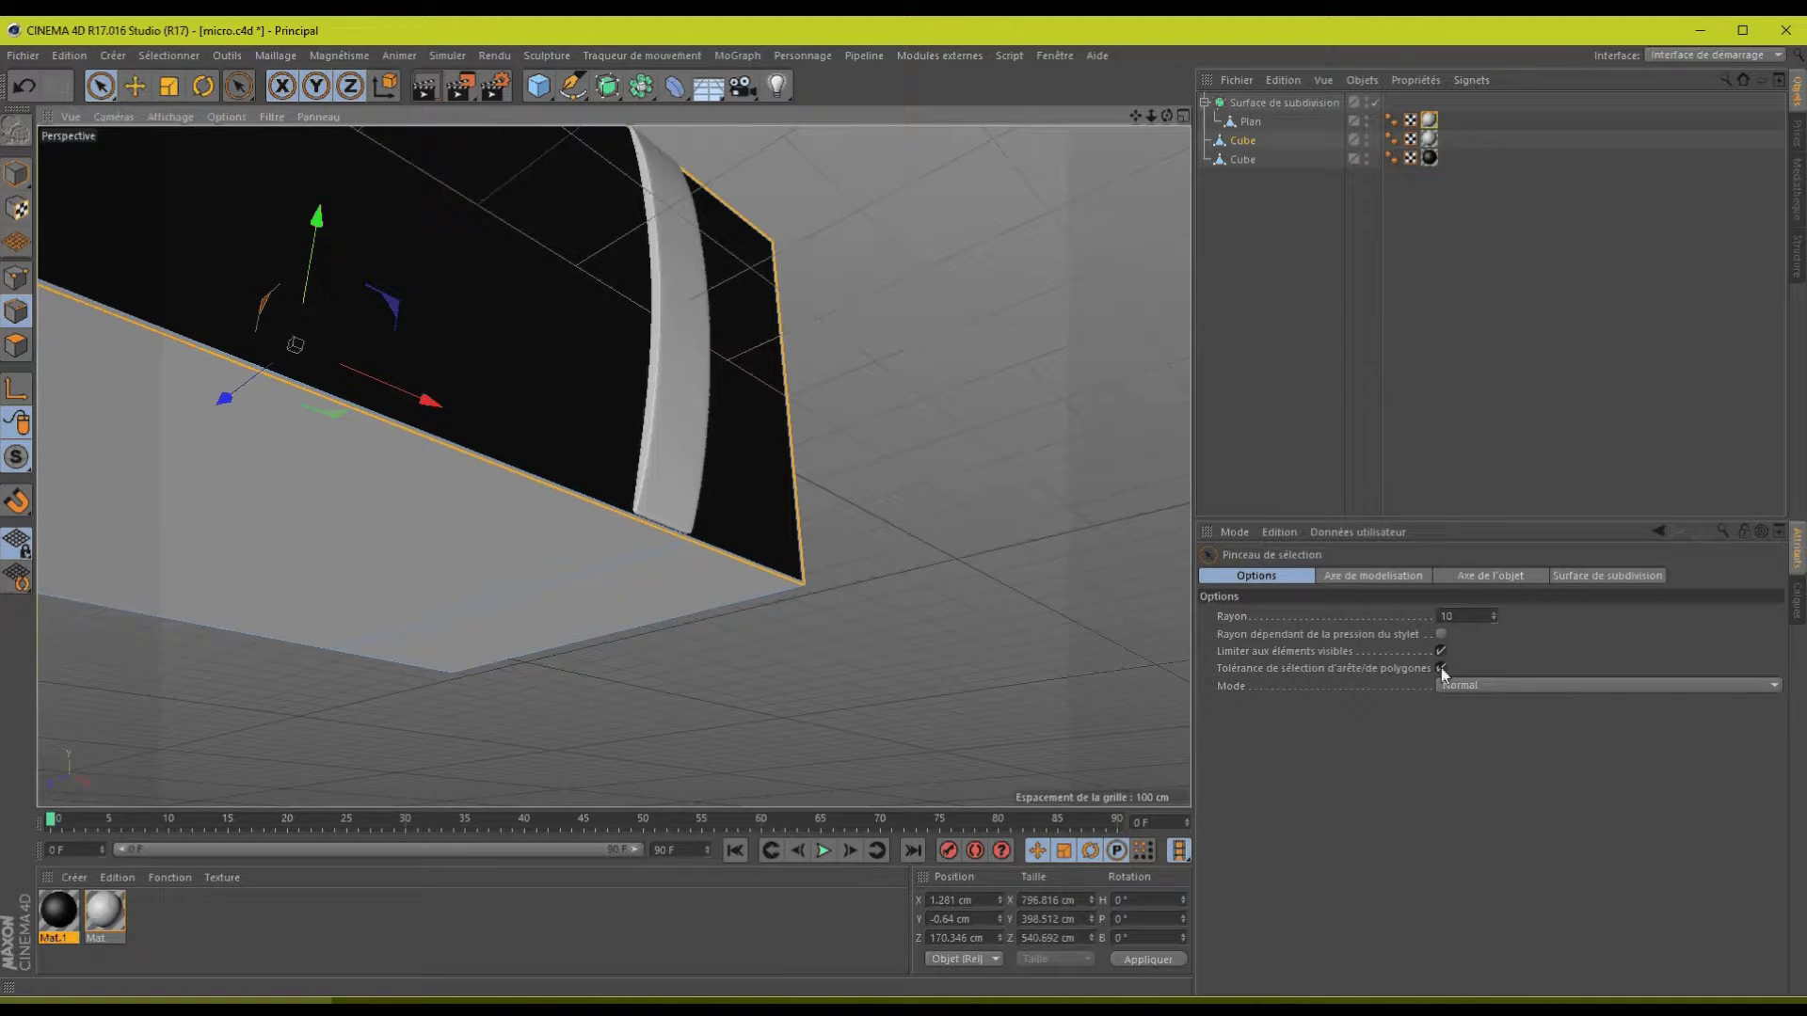
- Complete the selection of the box's outer edges and check it from the side, behind and below
left_click_drag(614, 466, 907, 506, "alt")
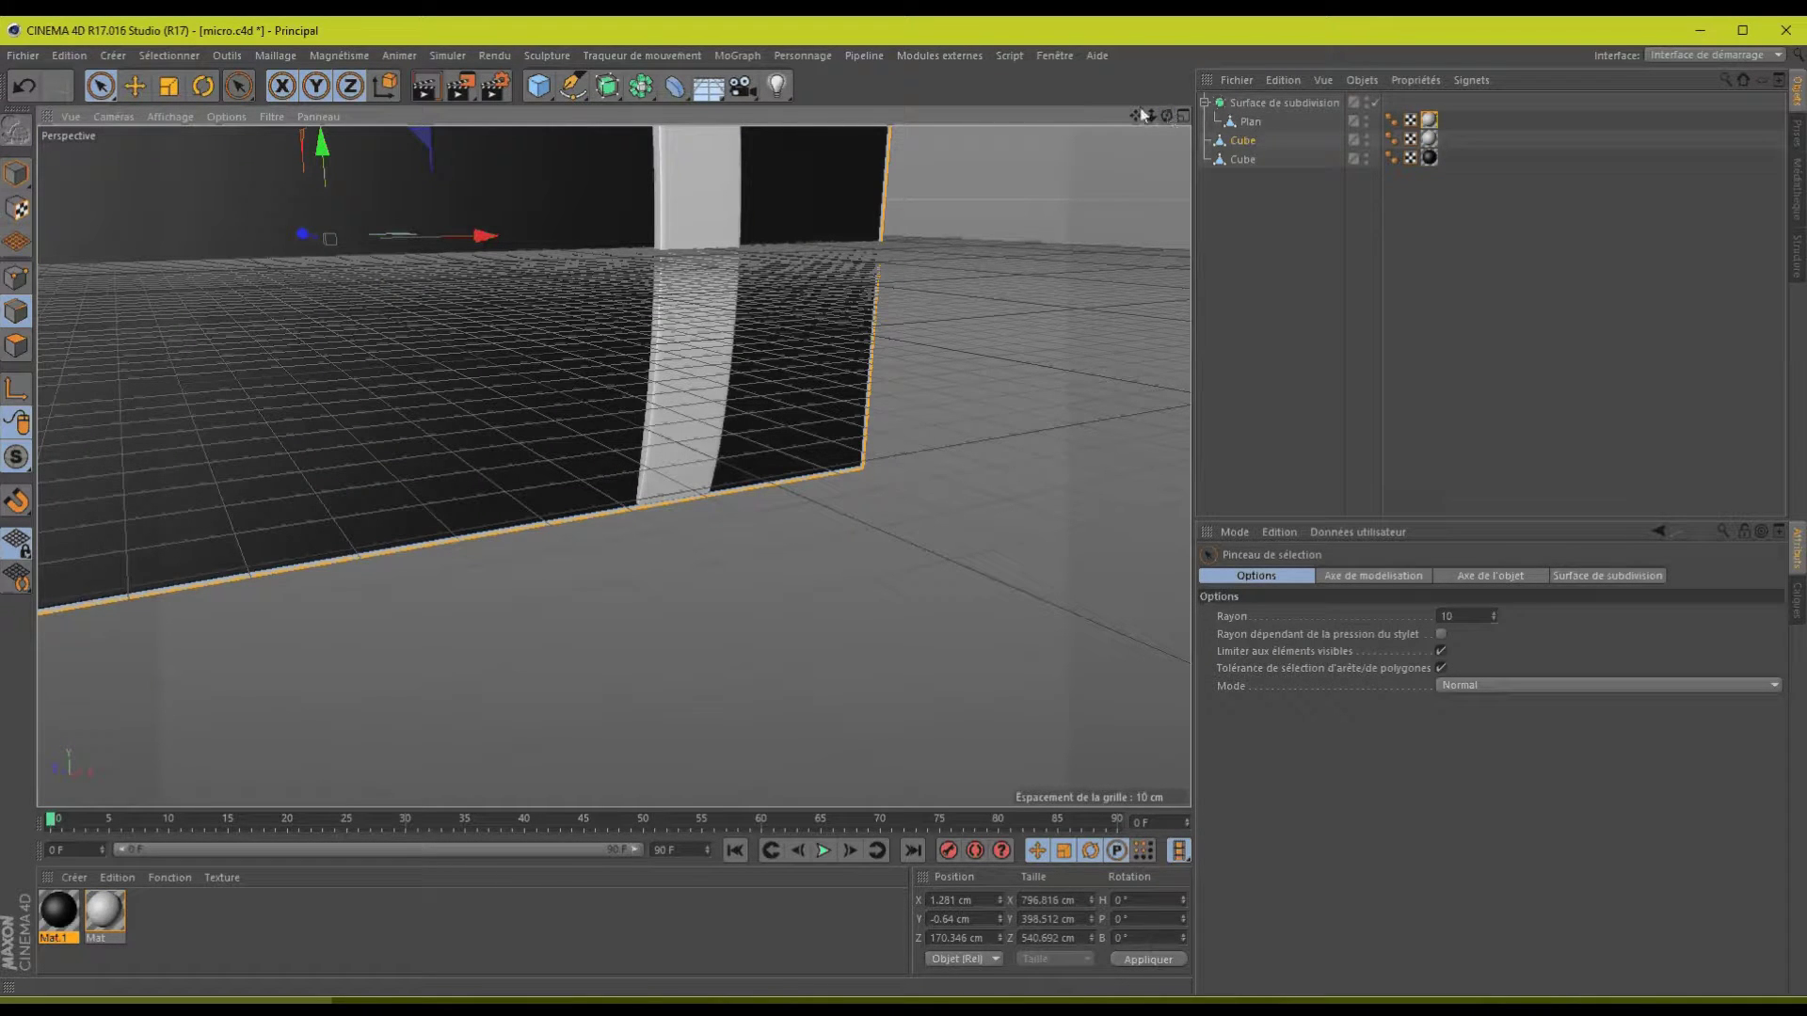
left_click_drag(1138, 113, 907, 509)
left_click_drag(1166, 117, 912, 353)
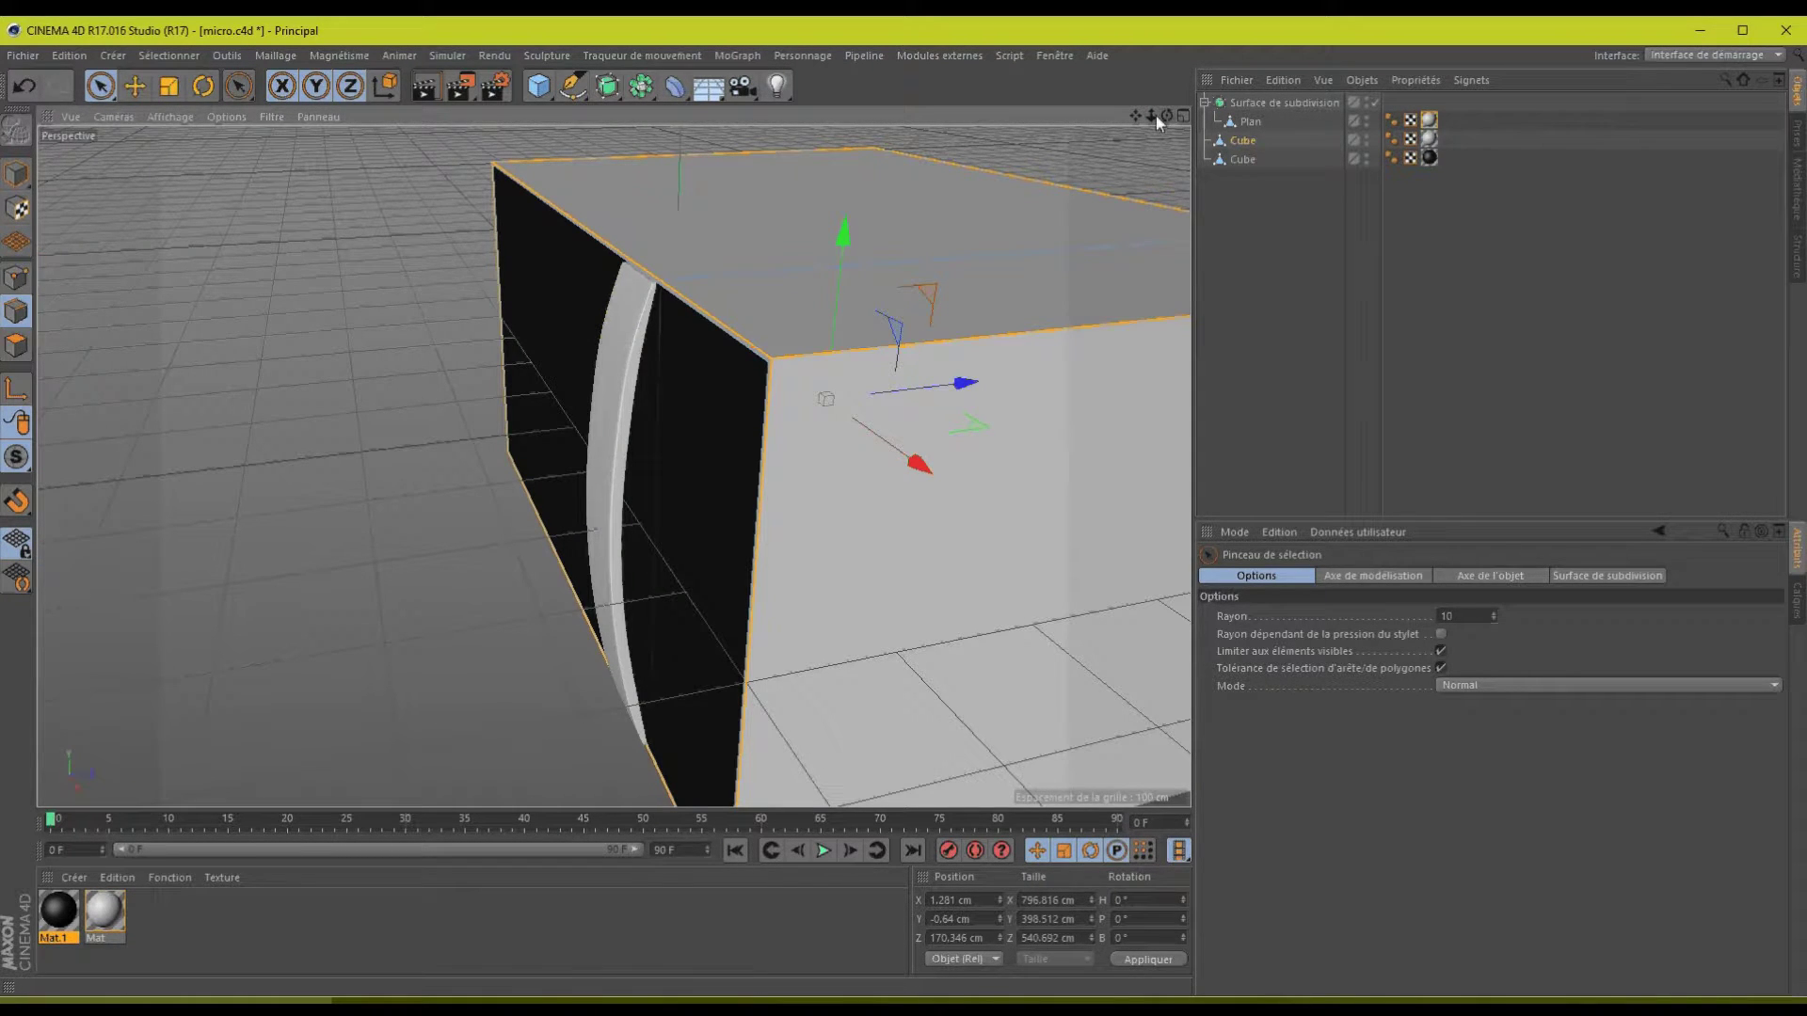
left_click_drag(1156, 115, 883, 667)
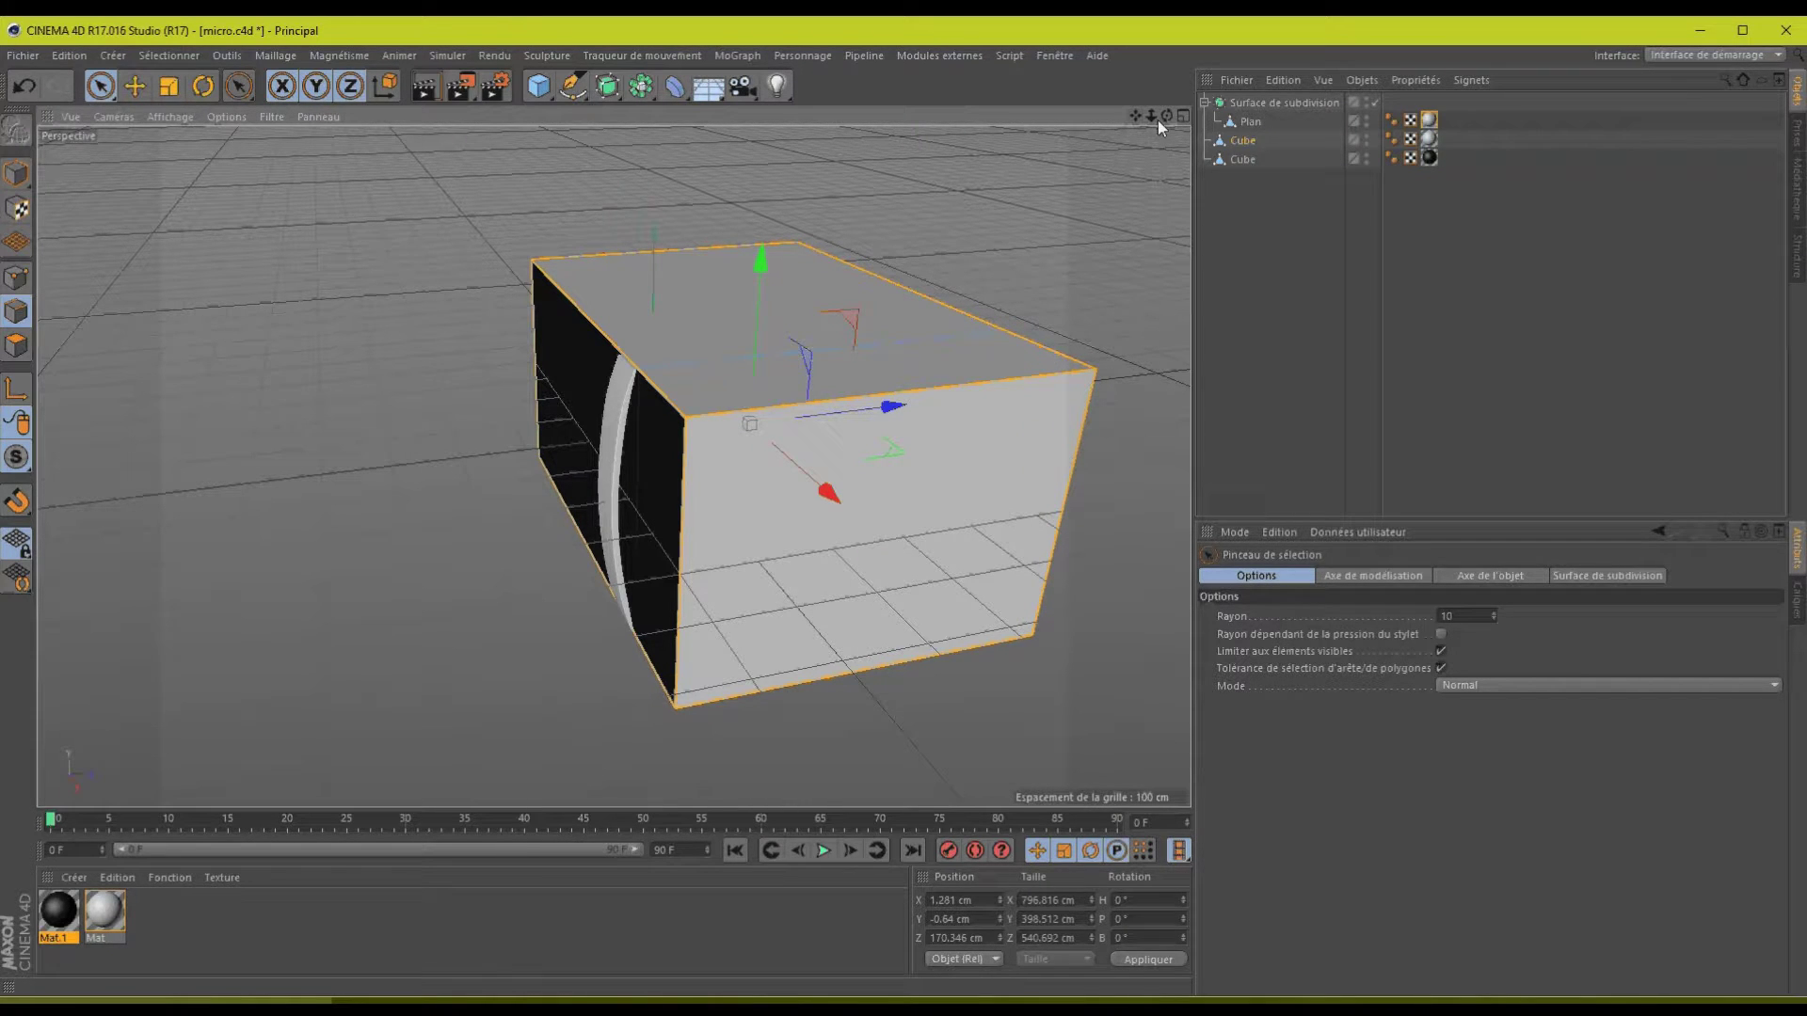
mouse_move(1167, 117)
left_mouse_down()
mouse_move(1139, 115)
mouse_move(906, 507)
mouse_move(1023, 339)
left_mouse_up()
left_click_drag(1151, 116, 906, 506)
left_click_drag(1133, 115, 907, 506)
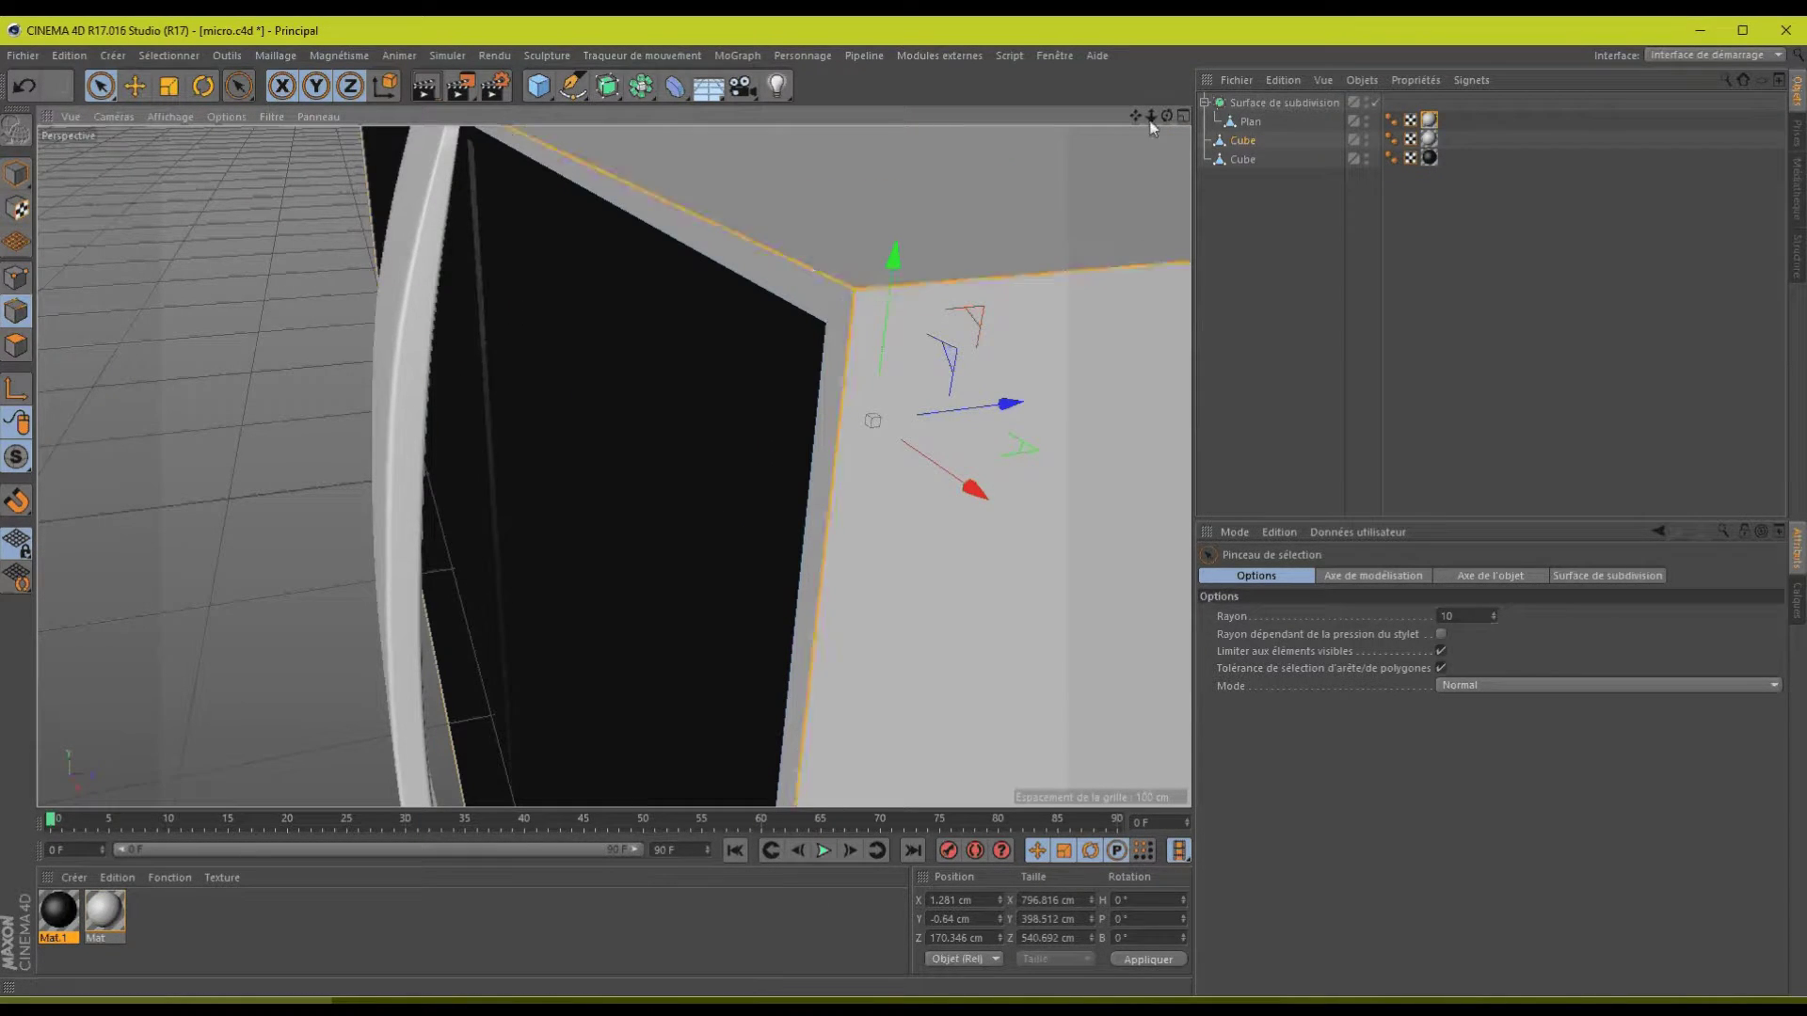
left_click_drag(1149, 121, 979, 164)
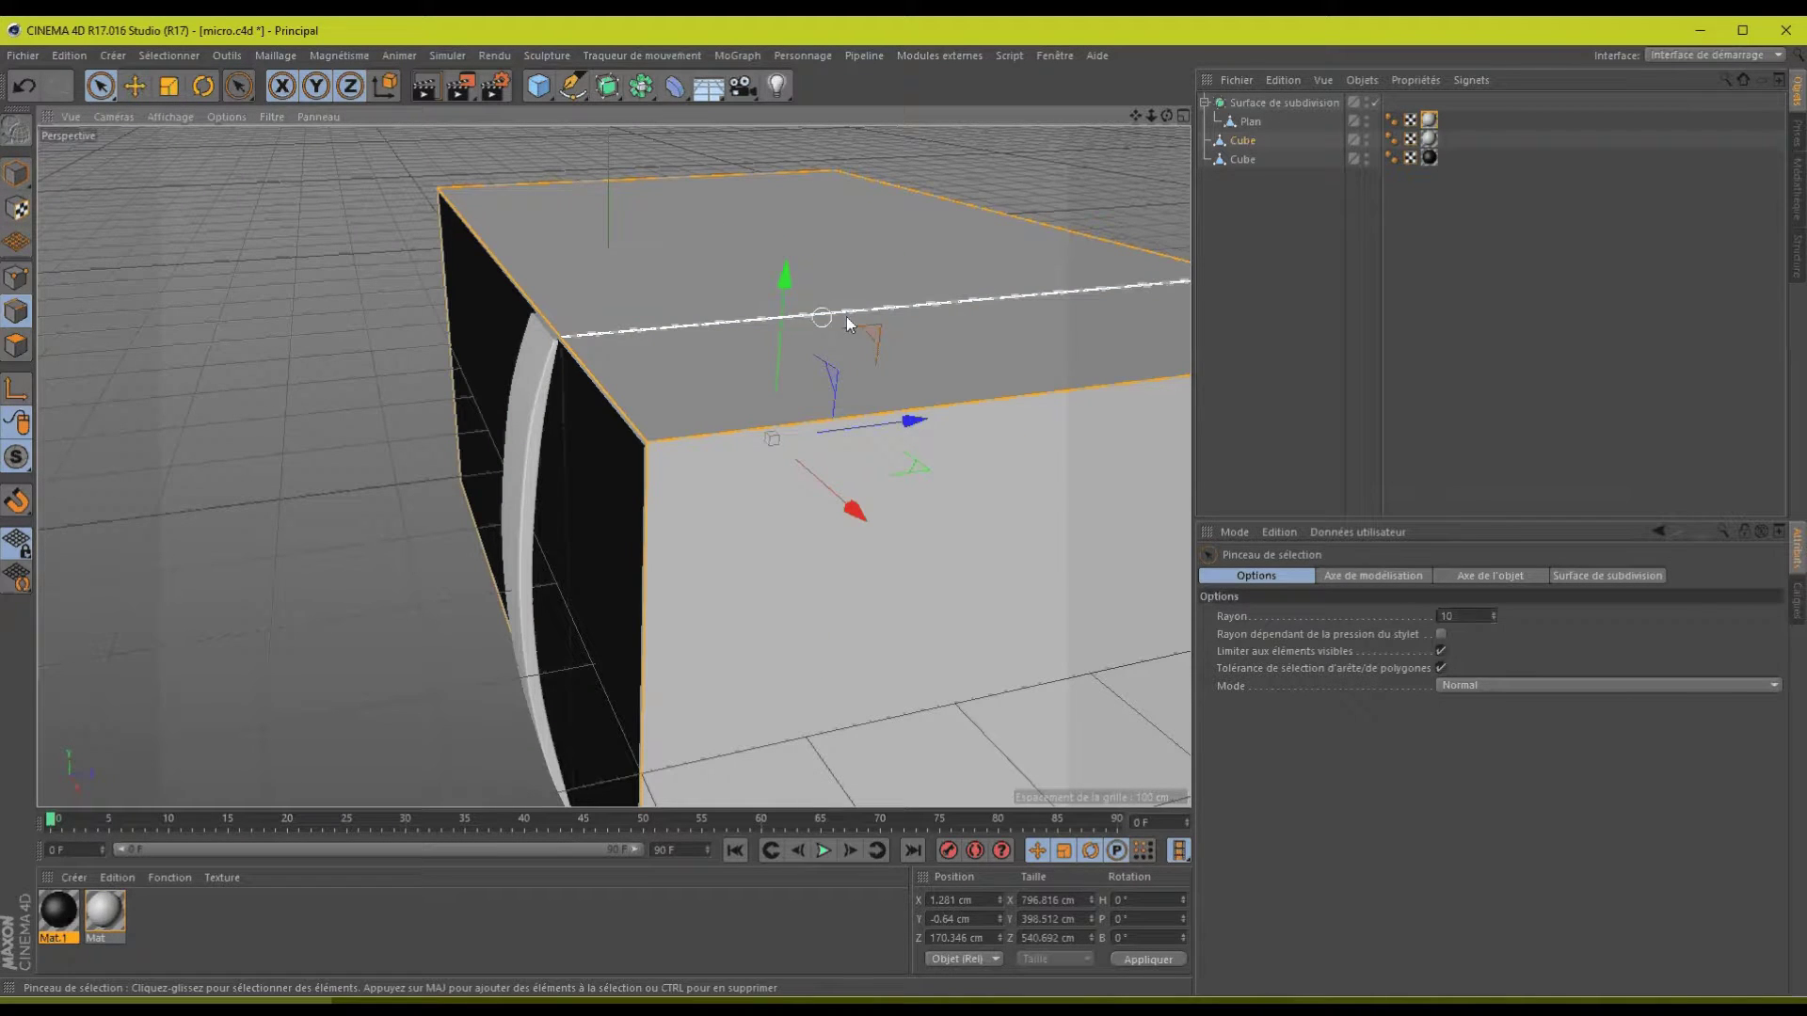
left_click_drag(1165, 117, 997, 160)
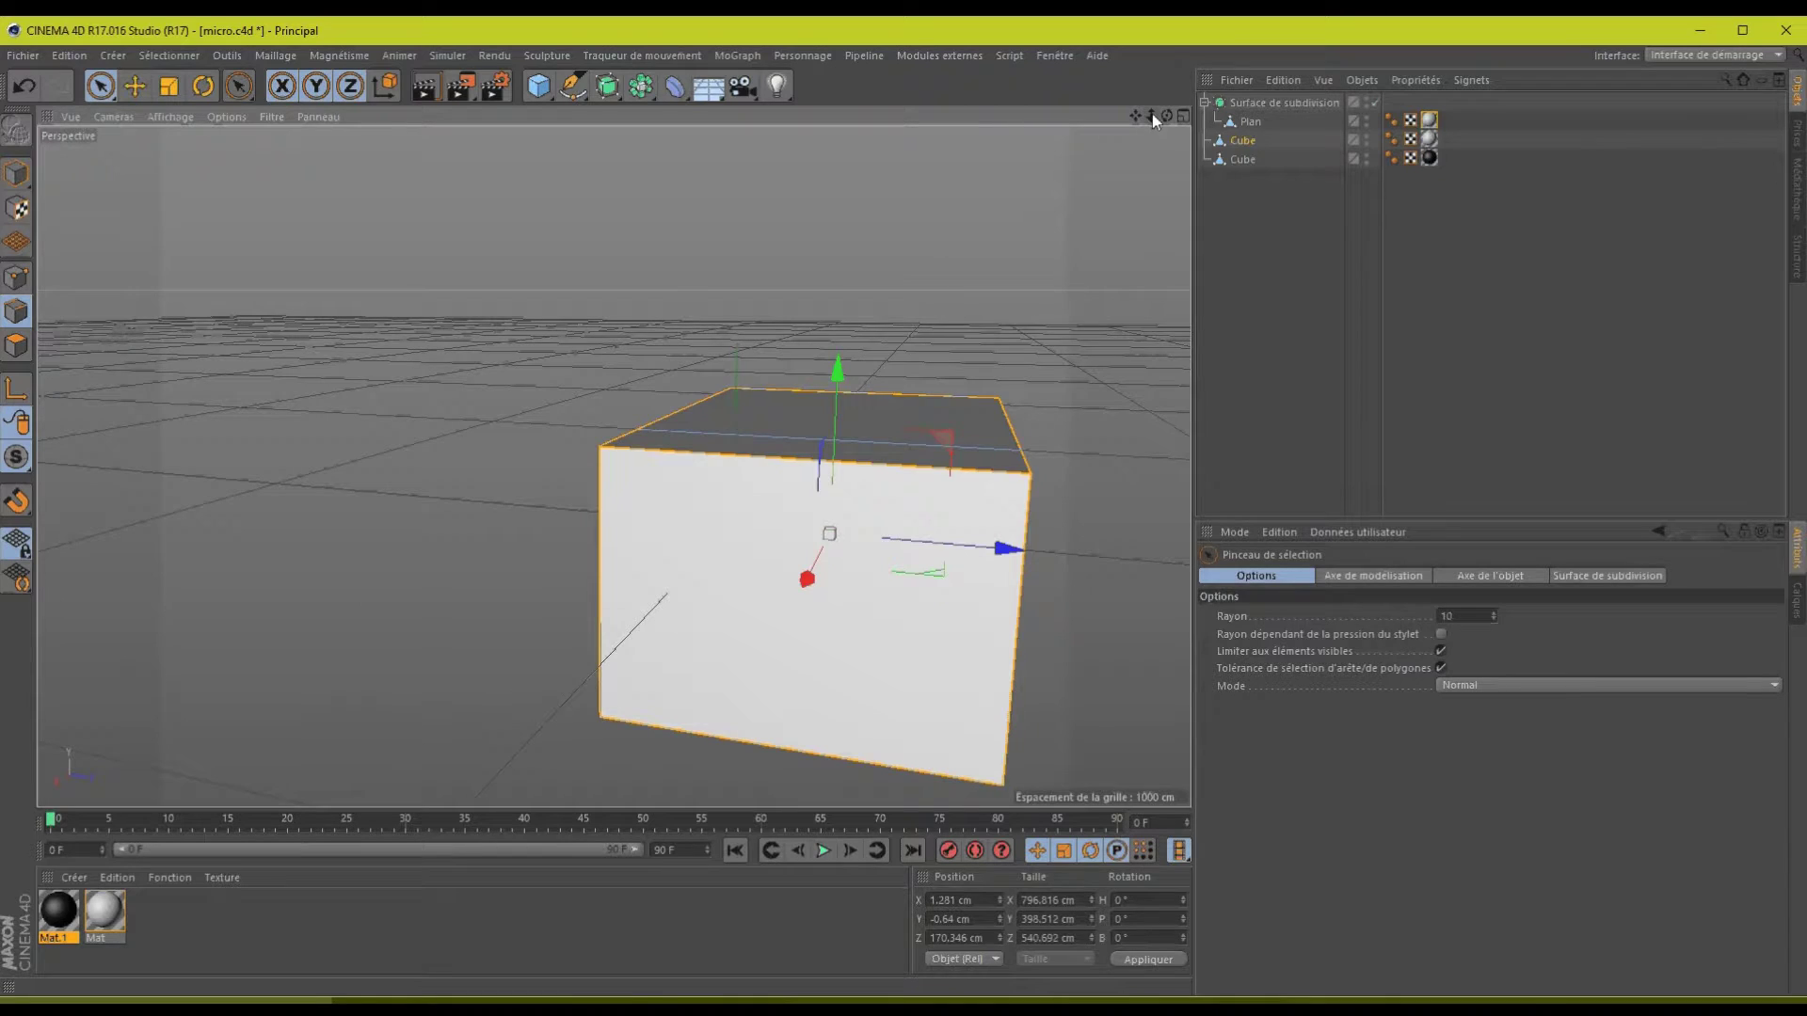
left_click_drag(1136, 117, 1088, 248)
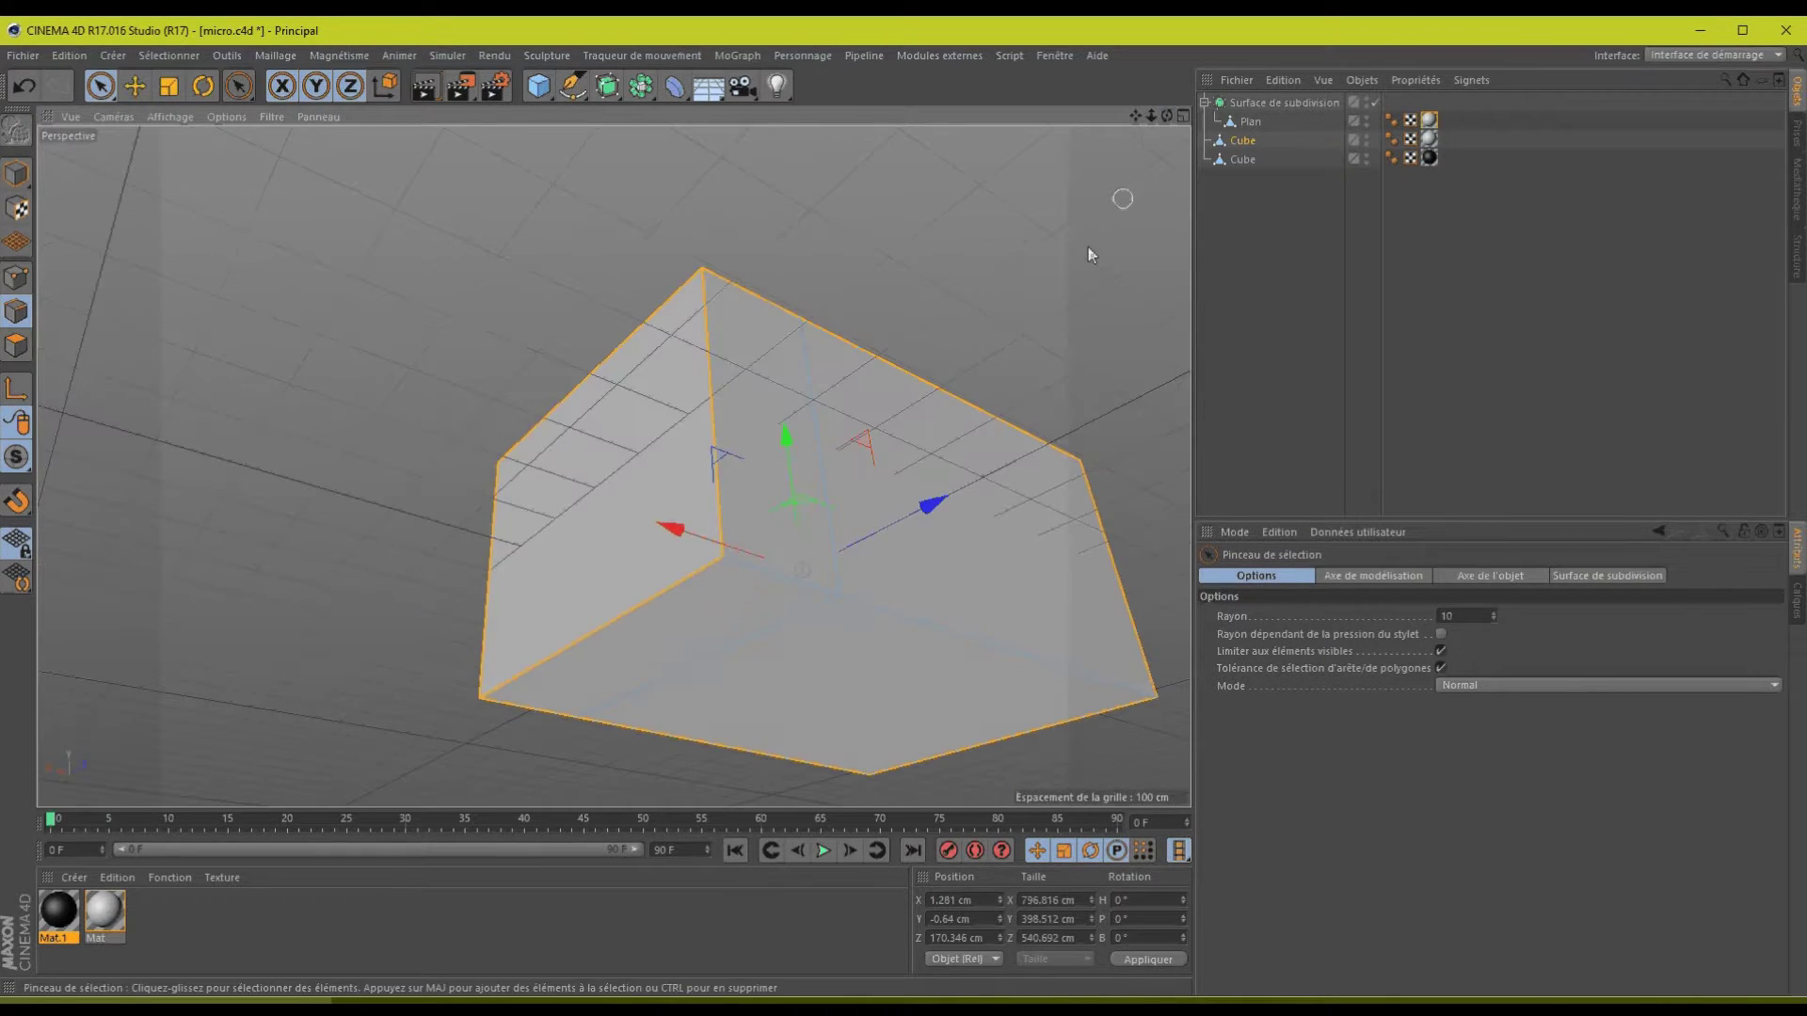
left_click(766, 576)
left_click_drag(1167, 118, 907, 506)
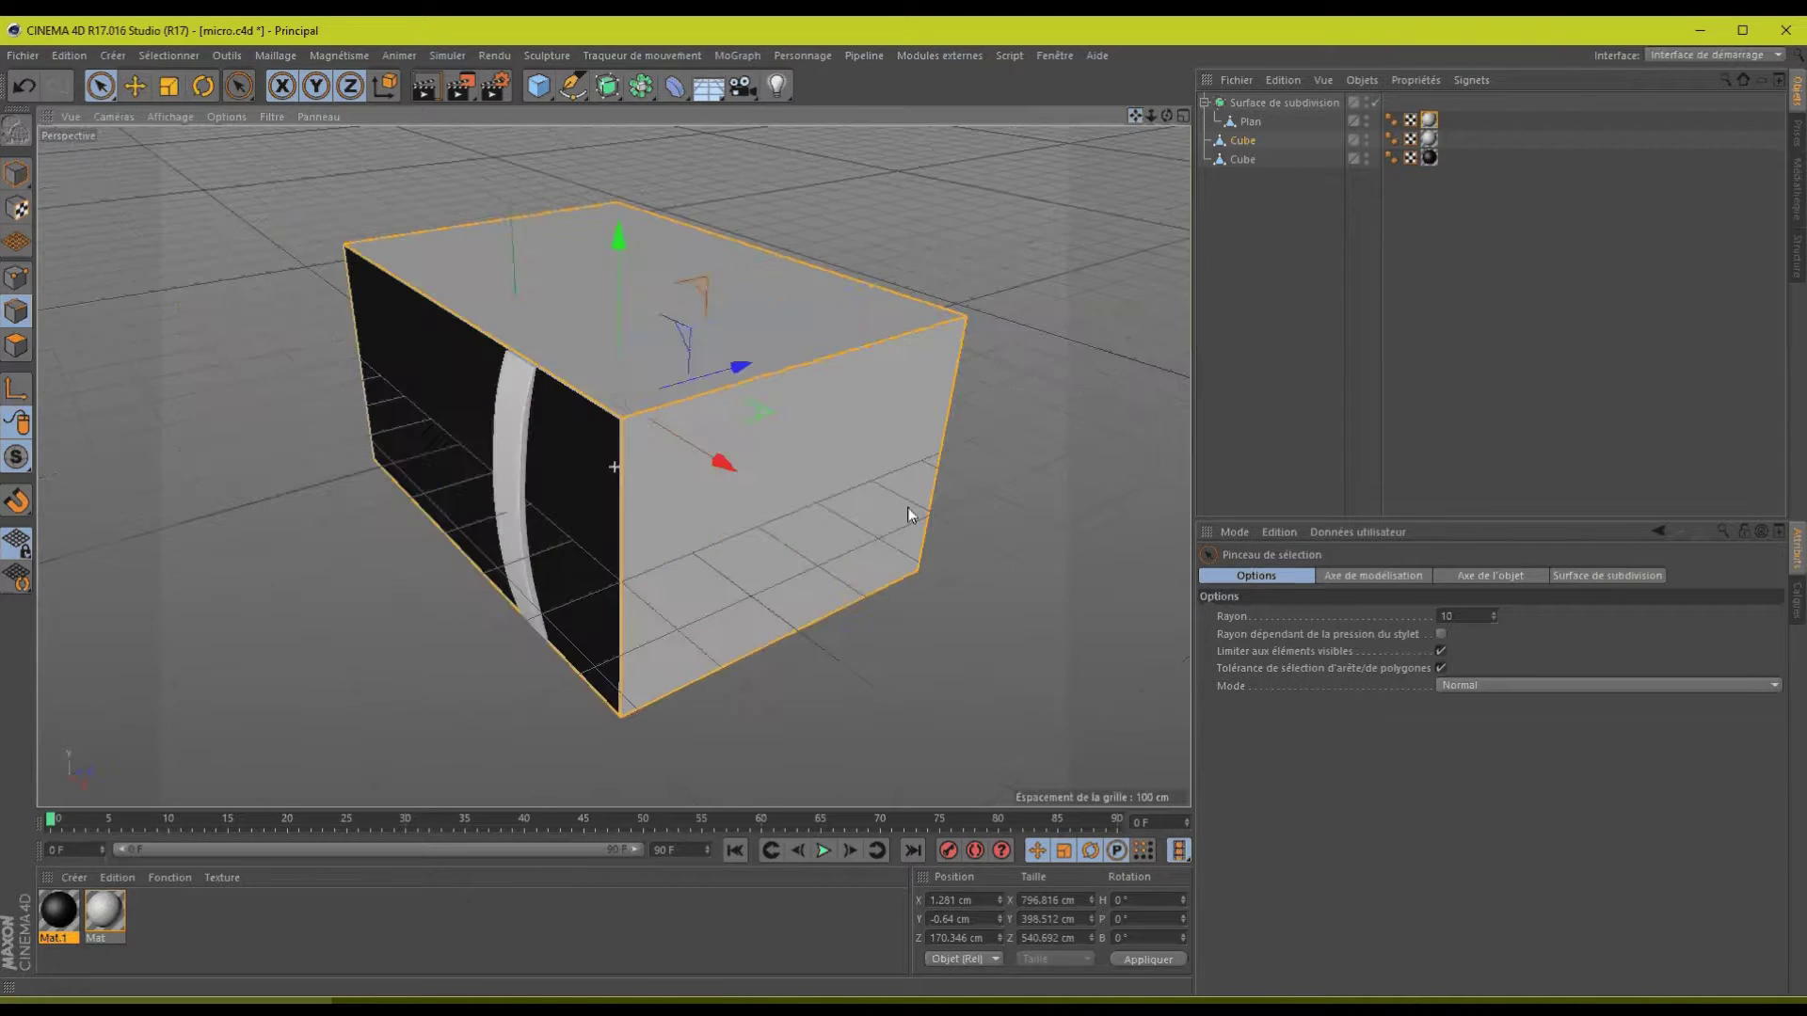
- Try a bevel on the selected box edges in Chamfer mode, with a fixed-distance offset of 1.1 cm and 0 subdivisions
left_click(1179, 115)
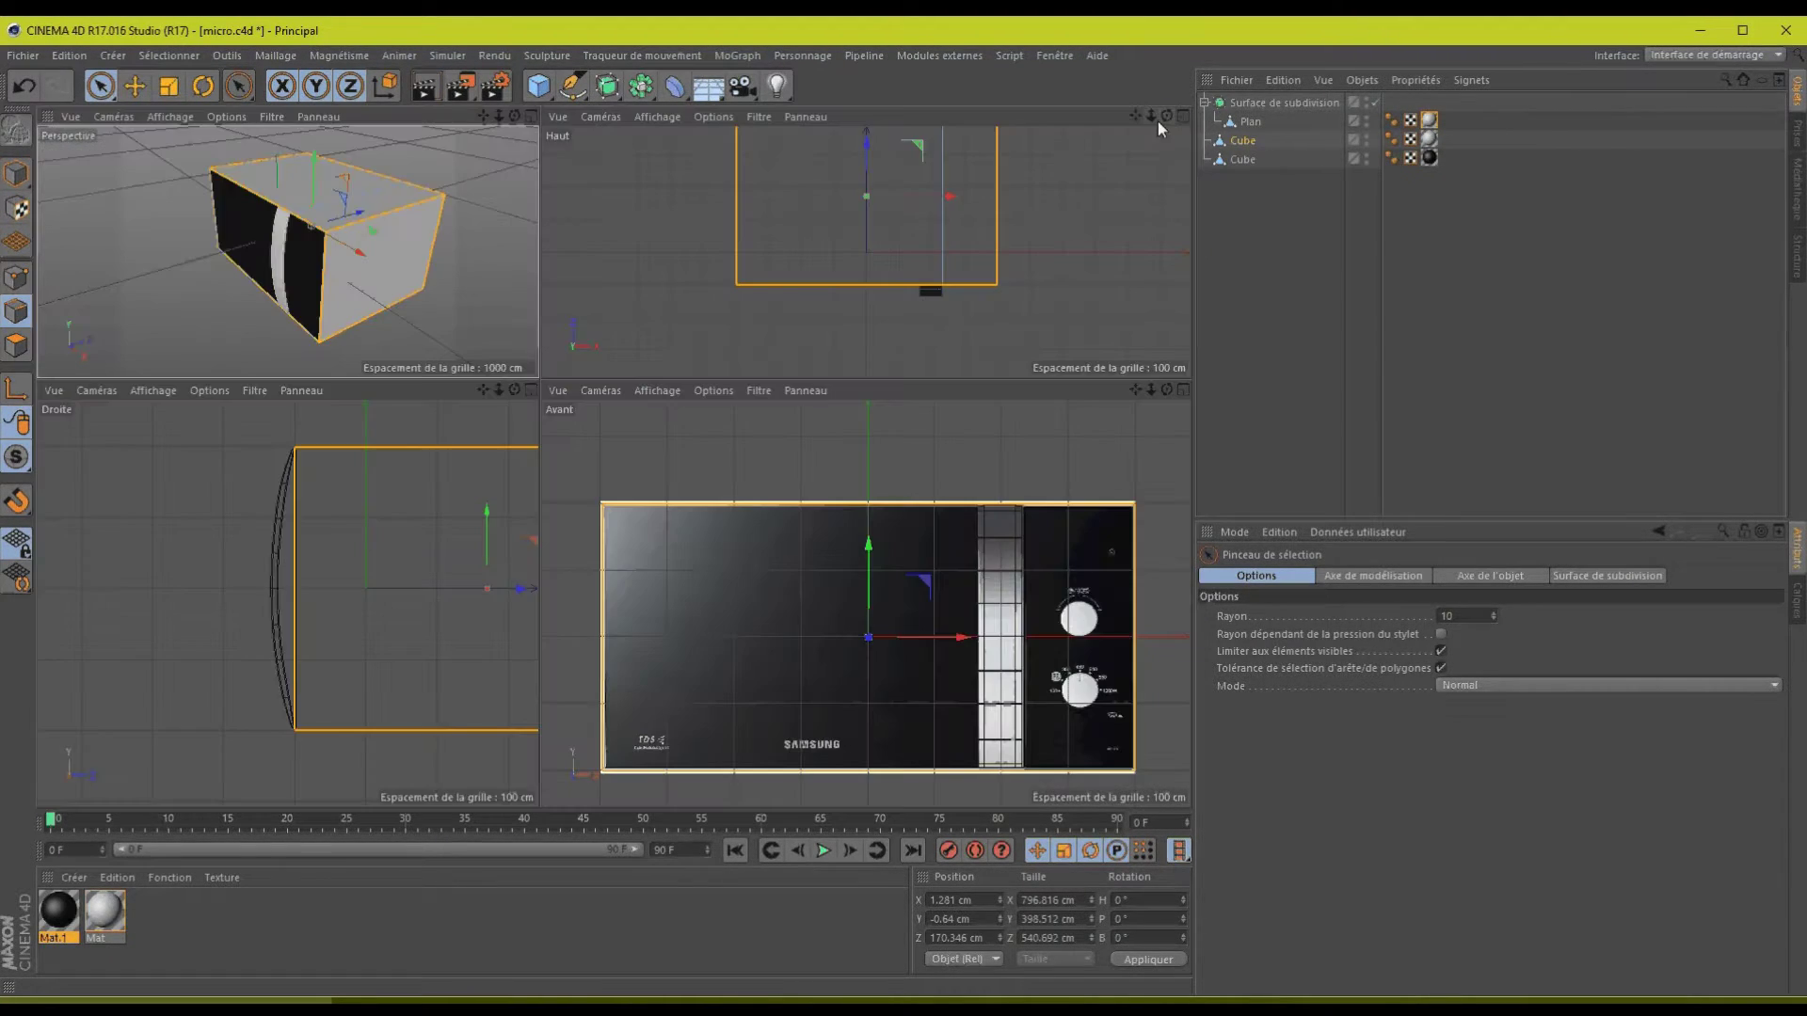
left_click(533, 115)
scroll(906, 508, "up", 3)
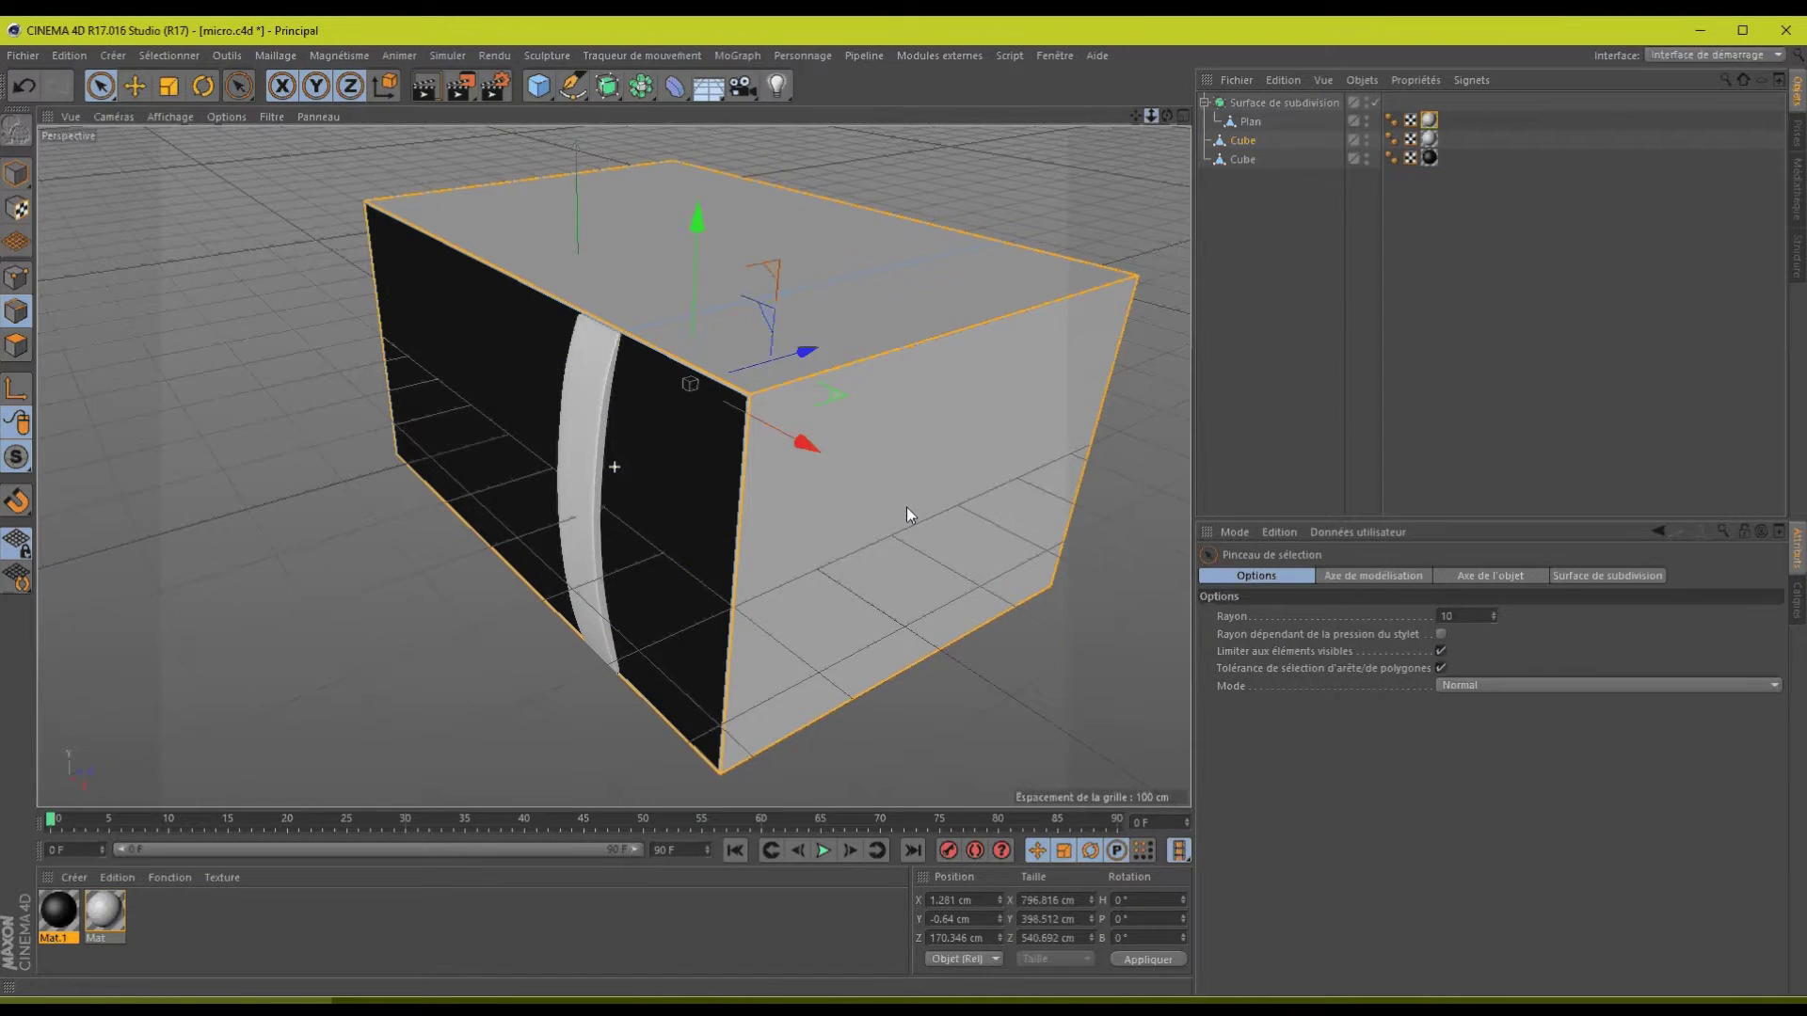
scroll(907, 514, "up", 2)
right_click(951, 342)
left_click(1030, 719)
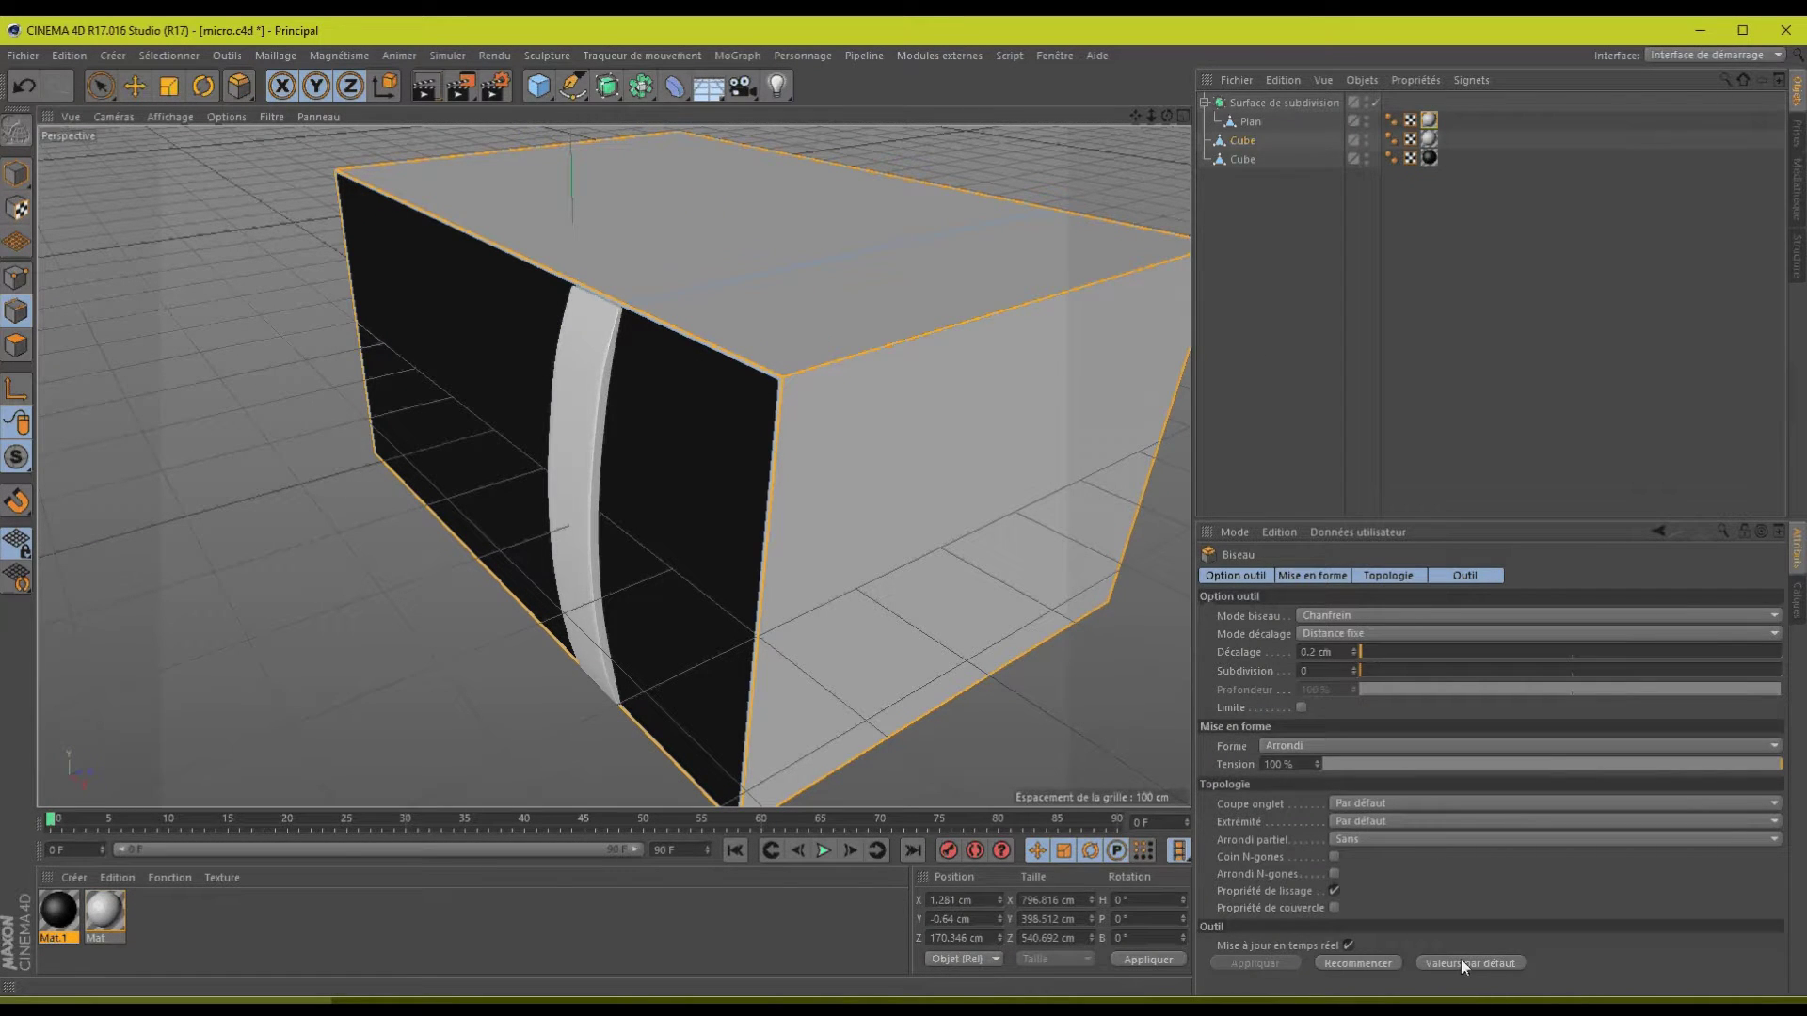
left_click(1320, 654)
left_click(907, 510)
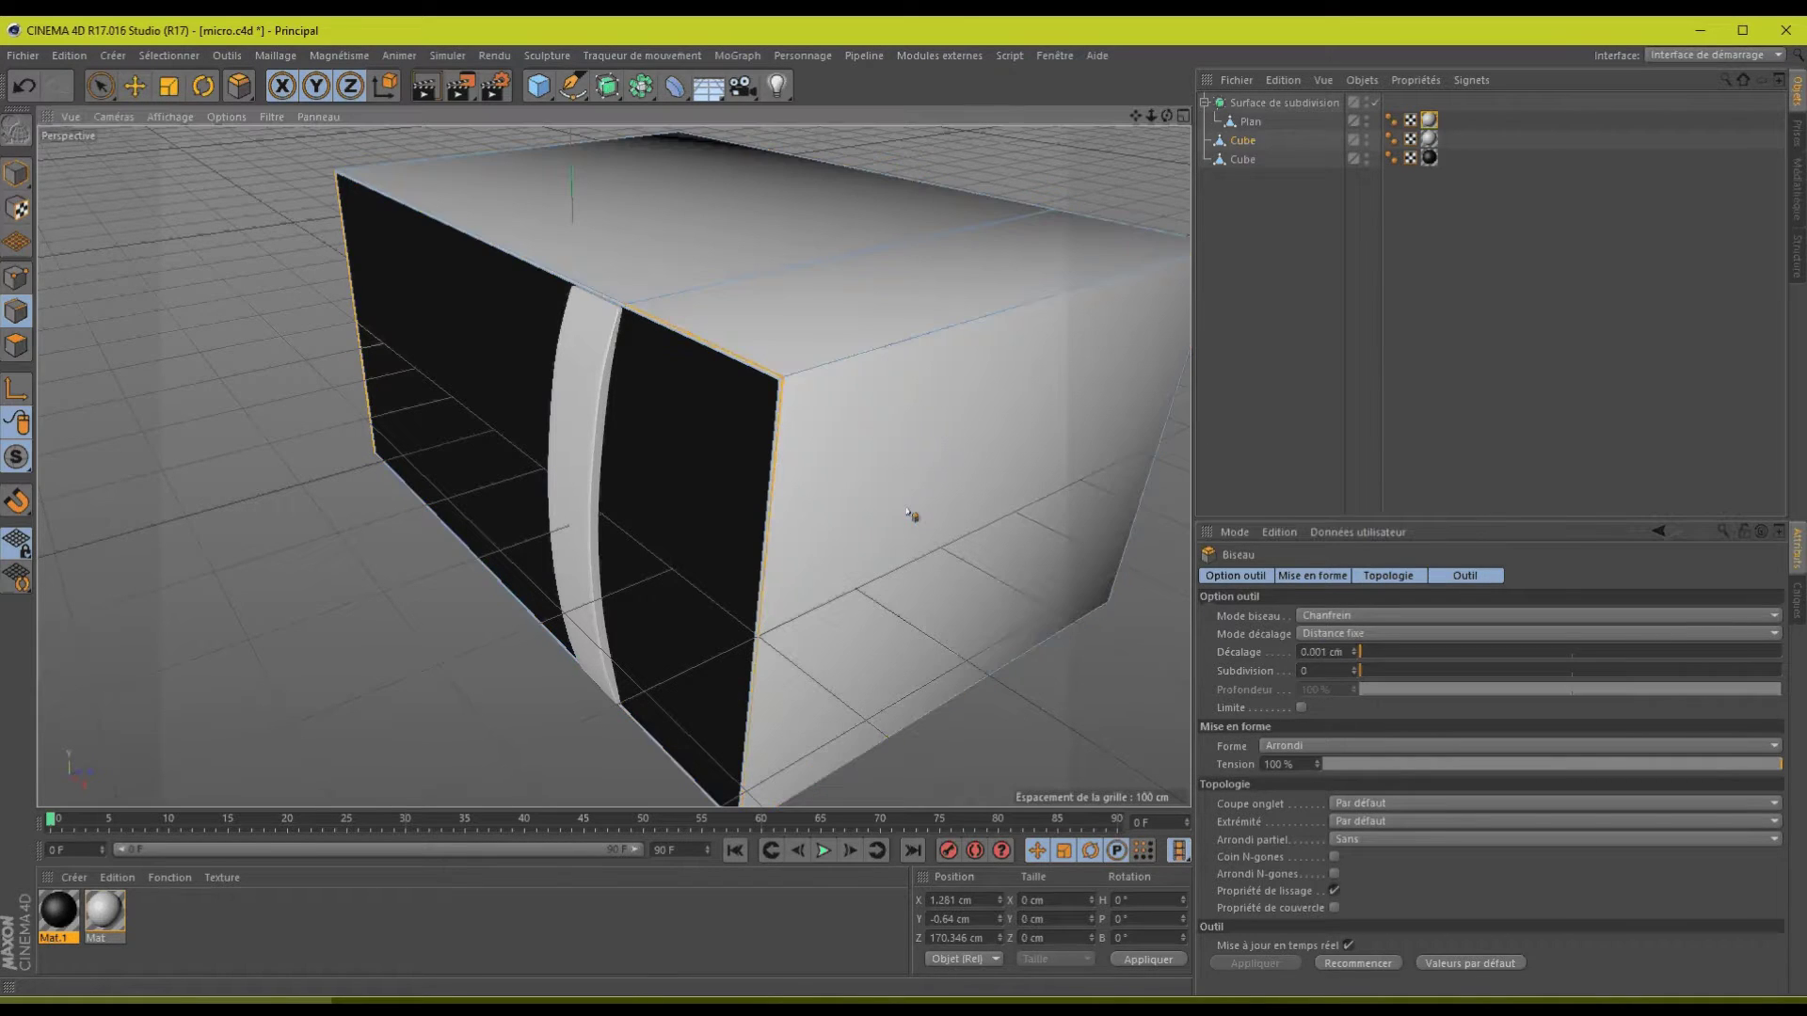
left_click_drag(907, 510, 905, 514)
left_click_drag(911, 515, 913, 515)
key("ctrl+z")
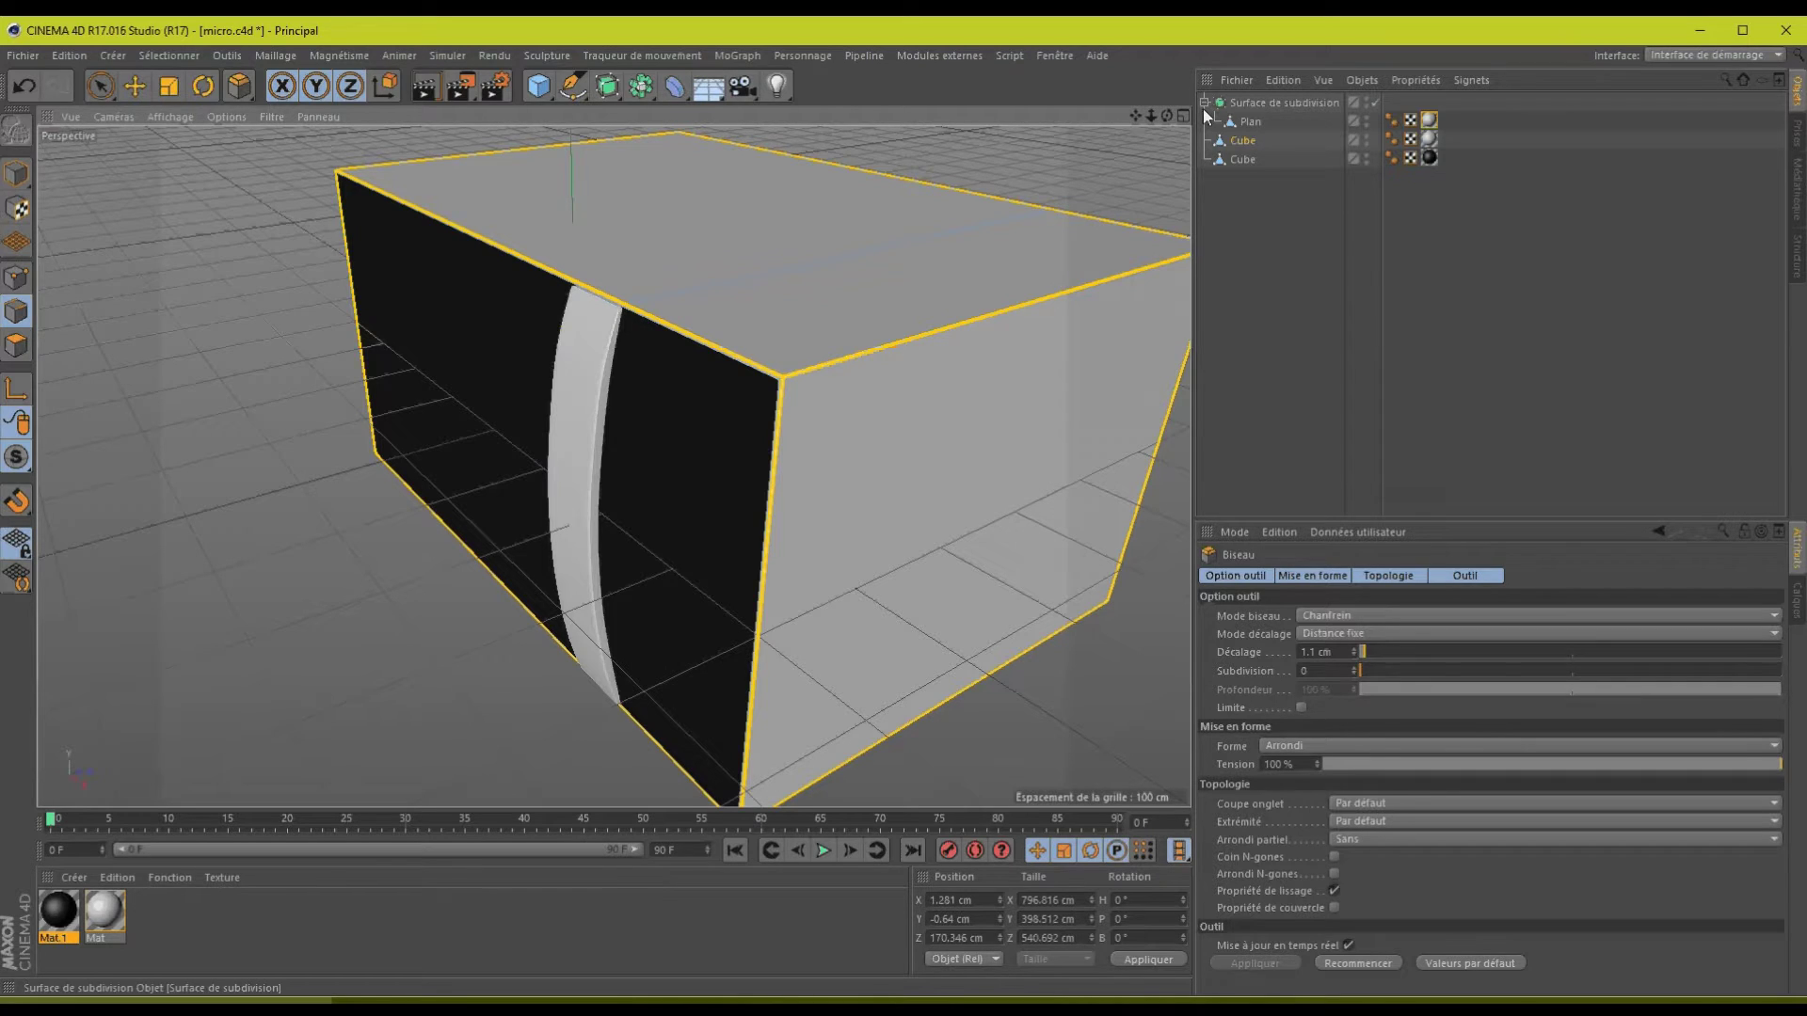
- Undo the 1.1 cm bevel and bevel the box edges again with 1 subdivision and a 1 cm offset
left_click_drag(1167, 116, 818, 513)
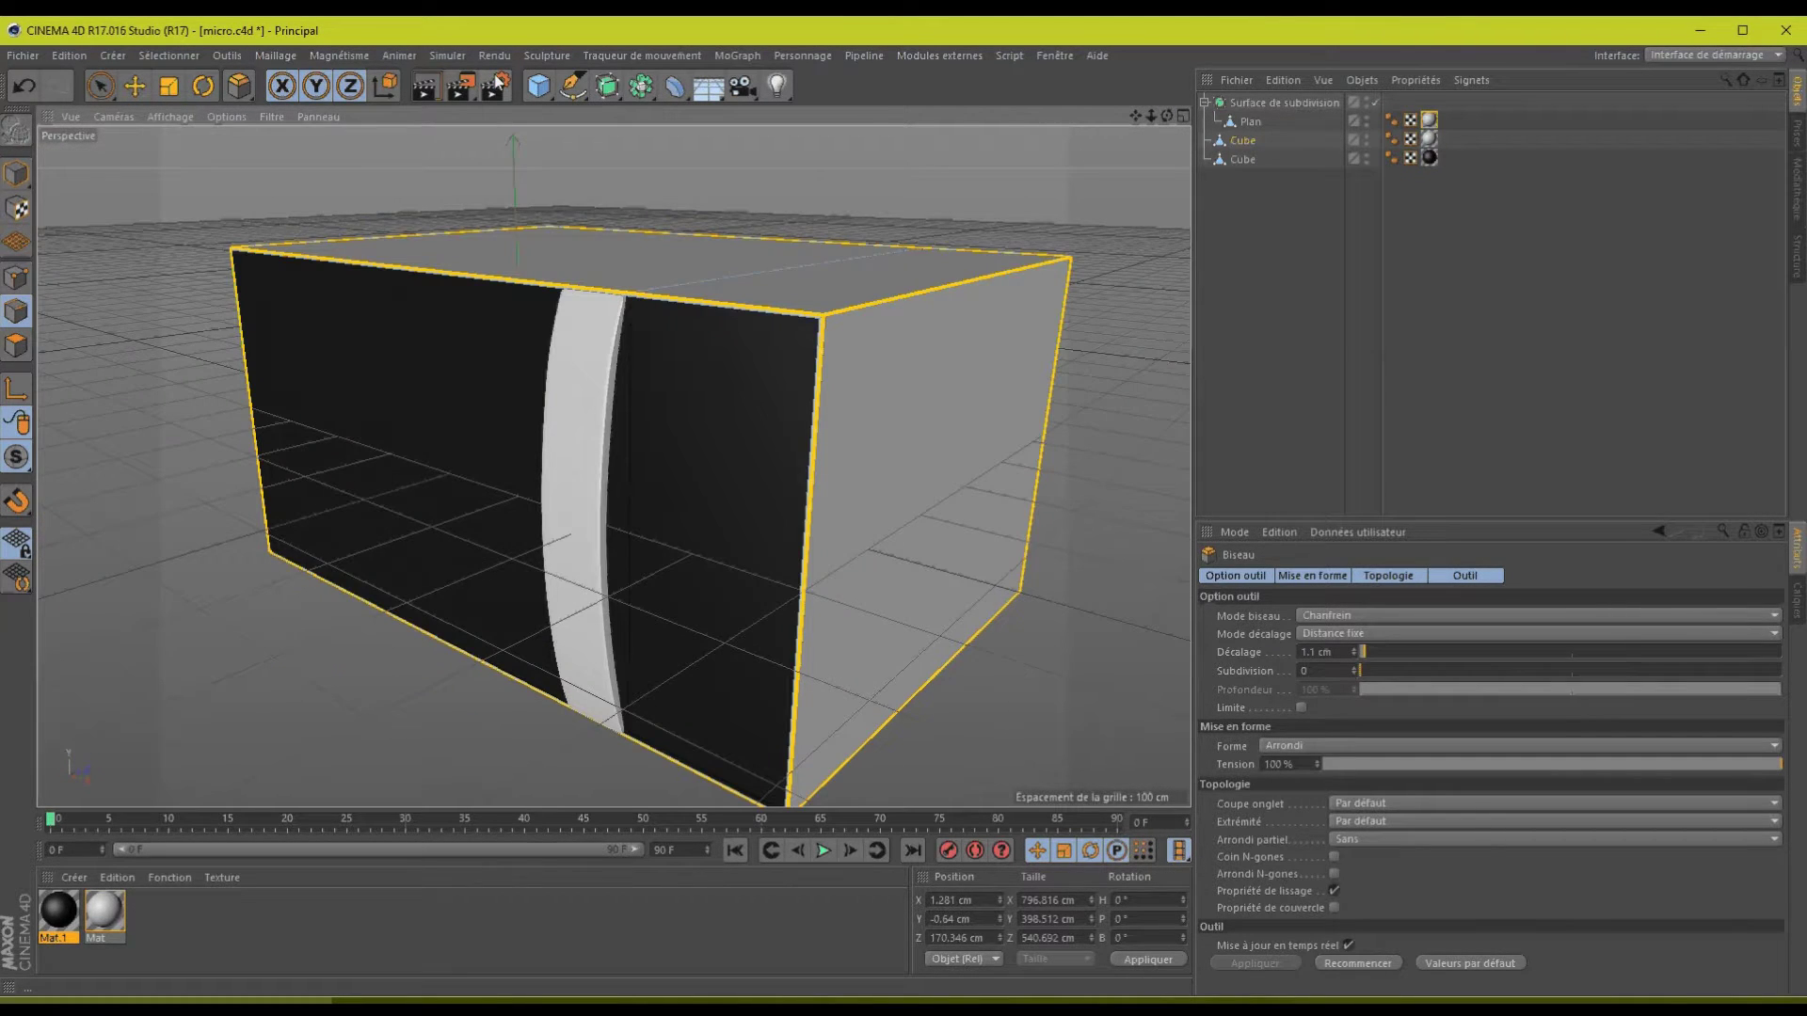
key("ctrl+r")
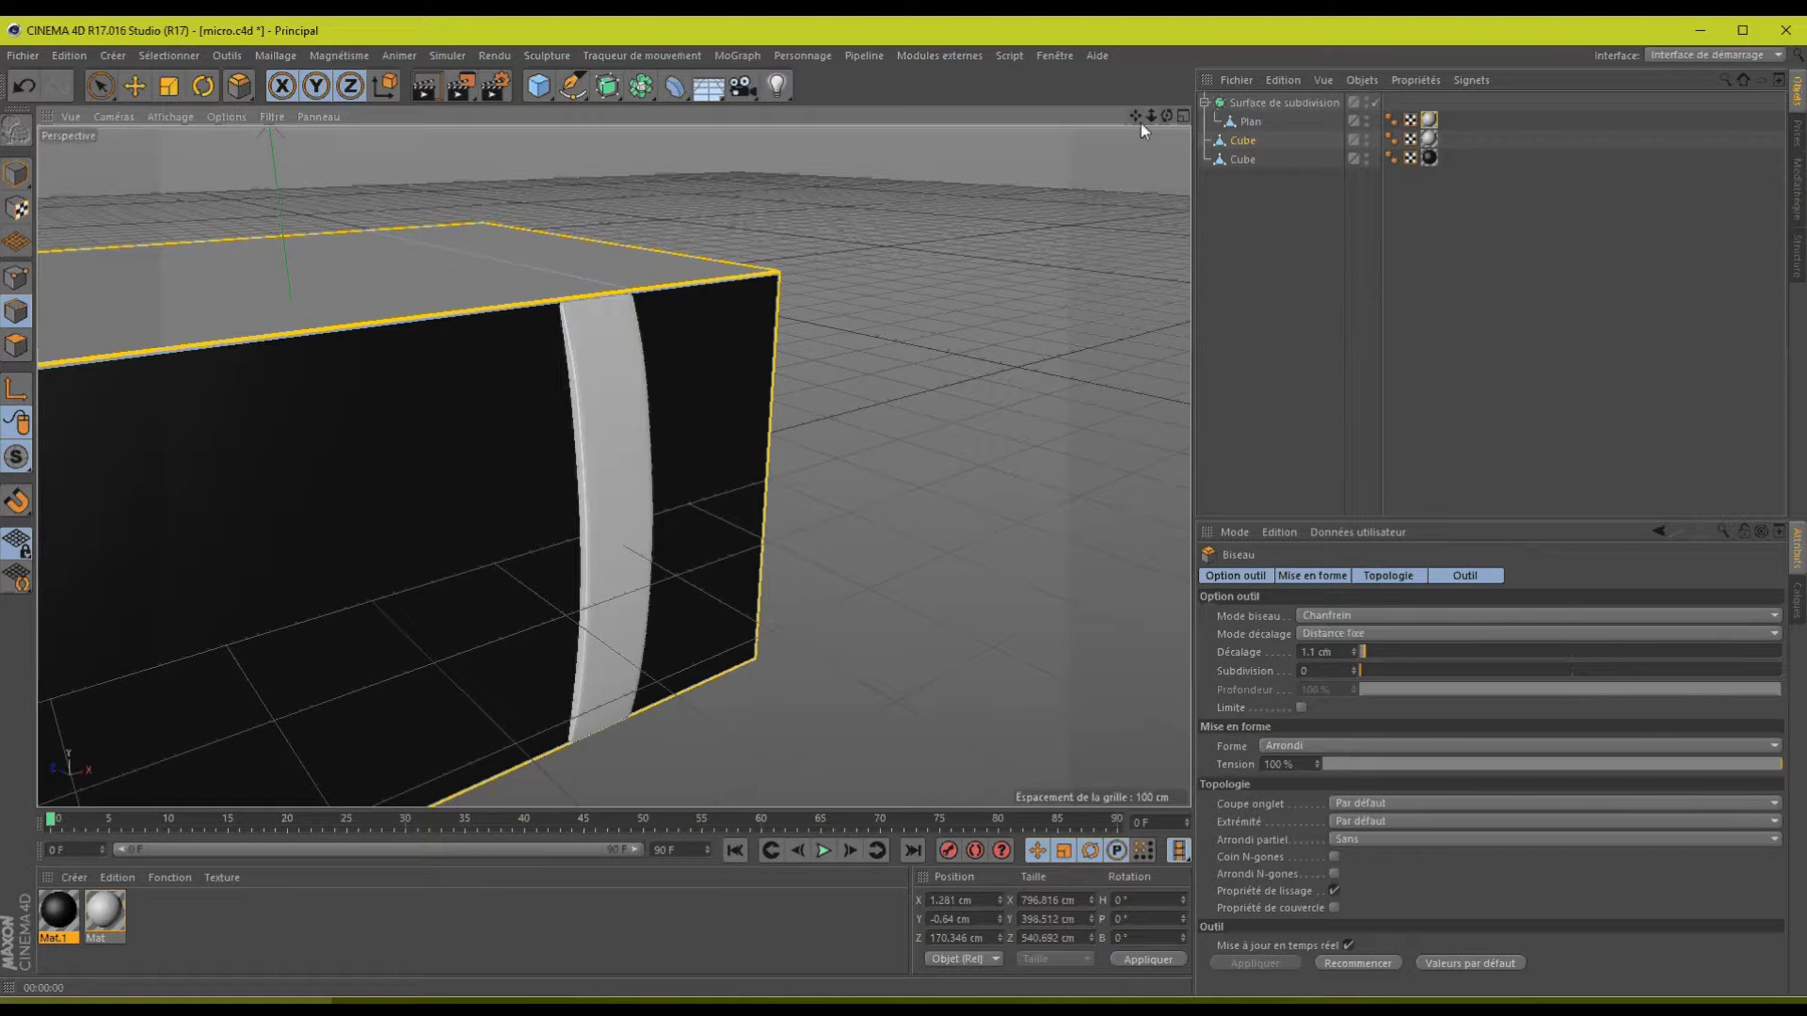
mouse_move(1141, 123)
left_mouse_down()
mouse_move(906, 506)
mouse_move(1173, 117)
left_mouse_up()
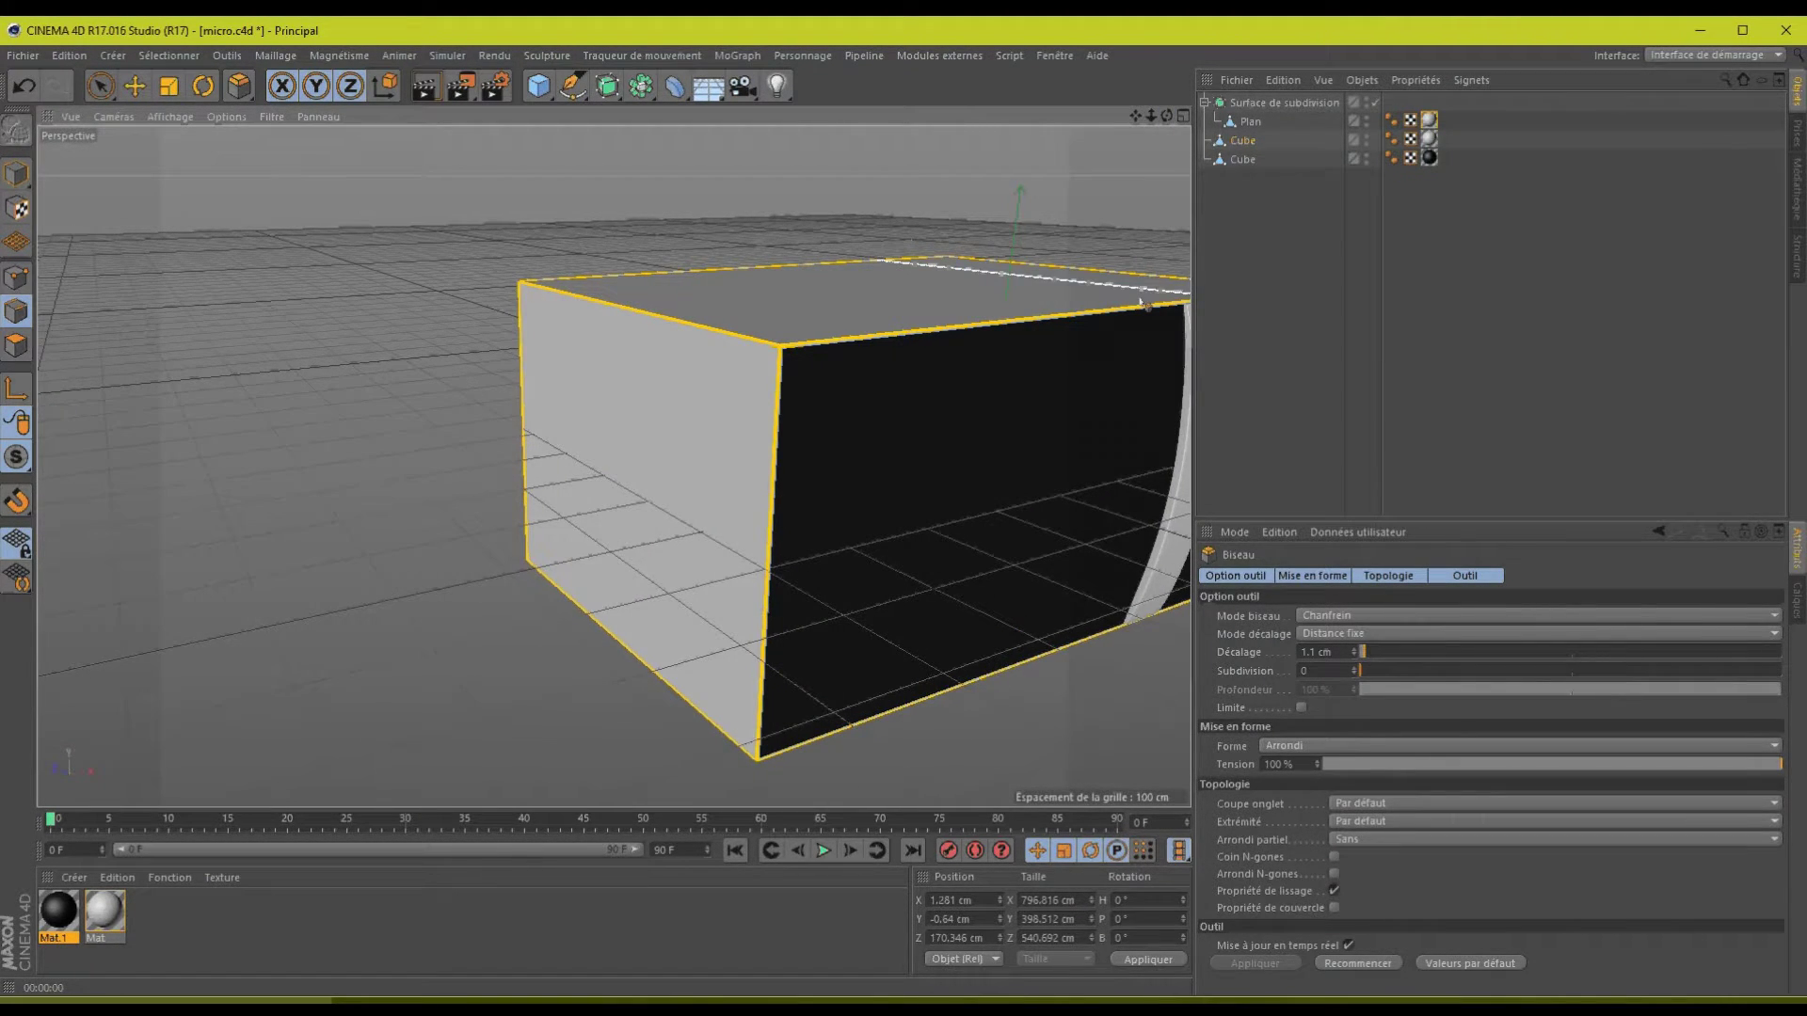
left_click(1144, 303)
left_click(1356, 668)
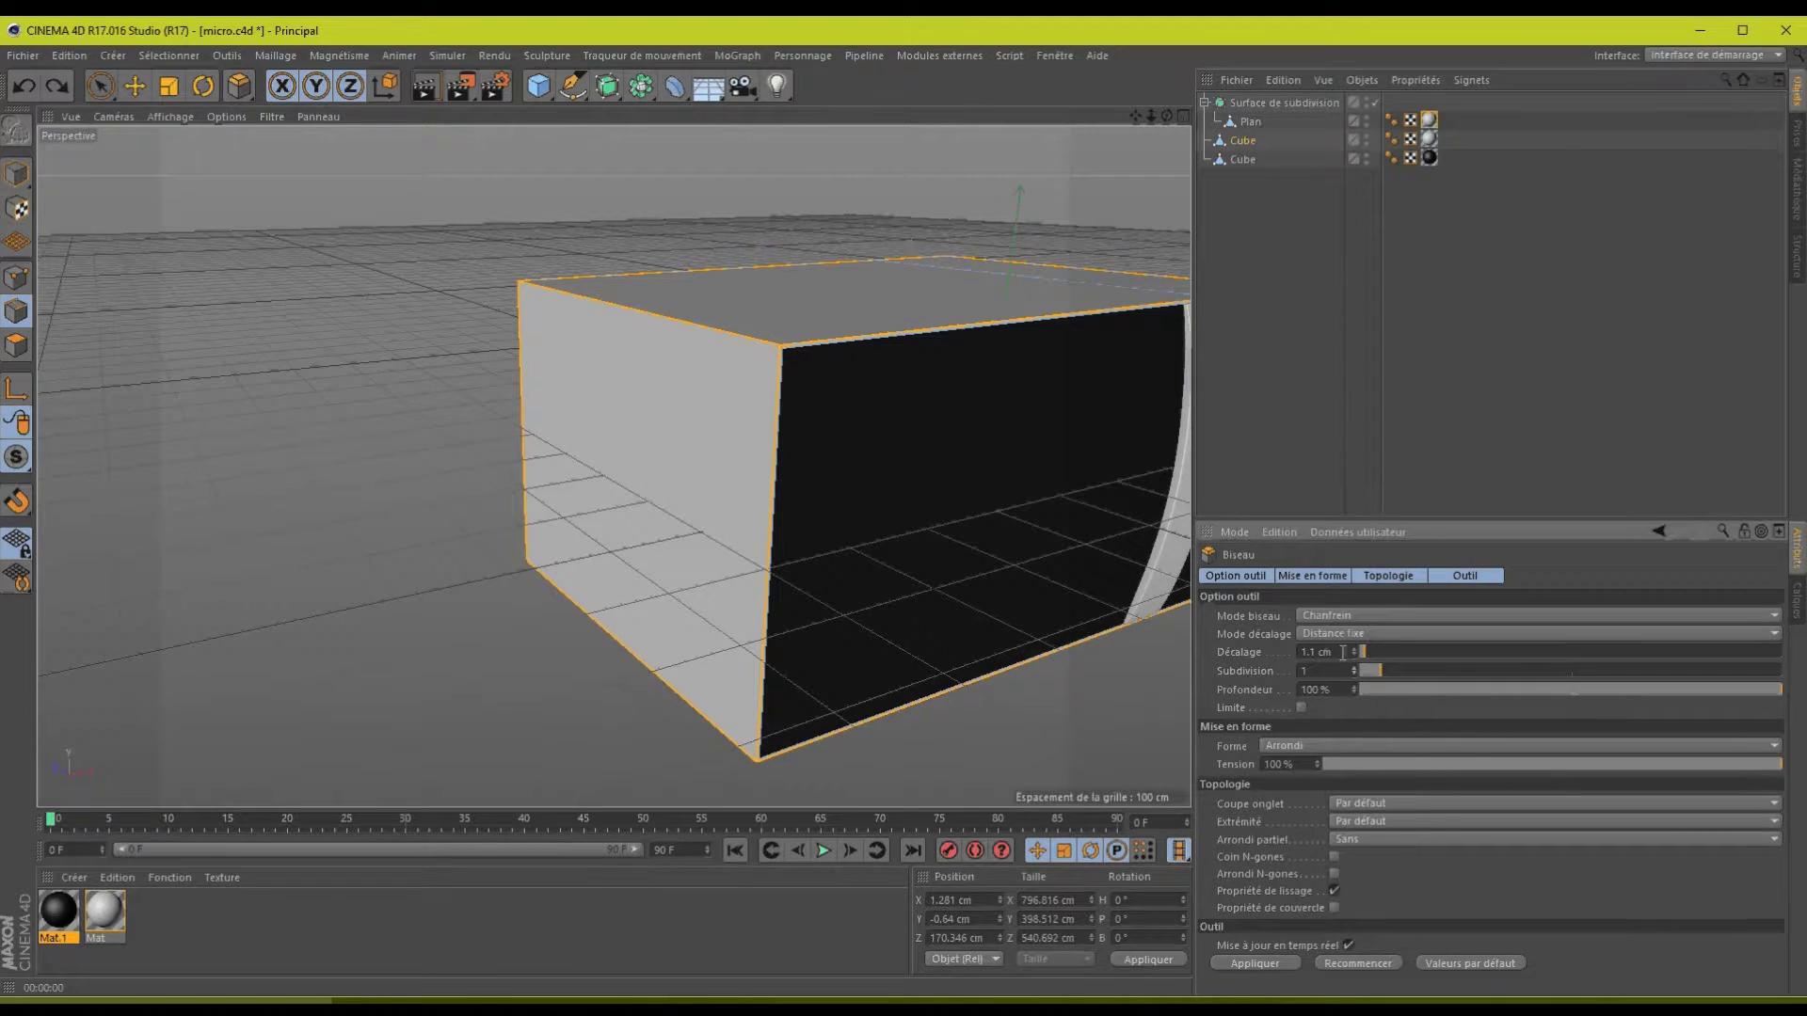
left_click(1355, 656)
left_click(1354, 651)
type("1")
left_click(1261, 962)
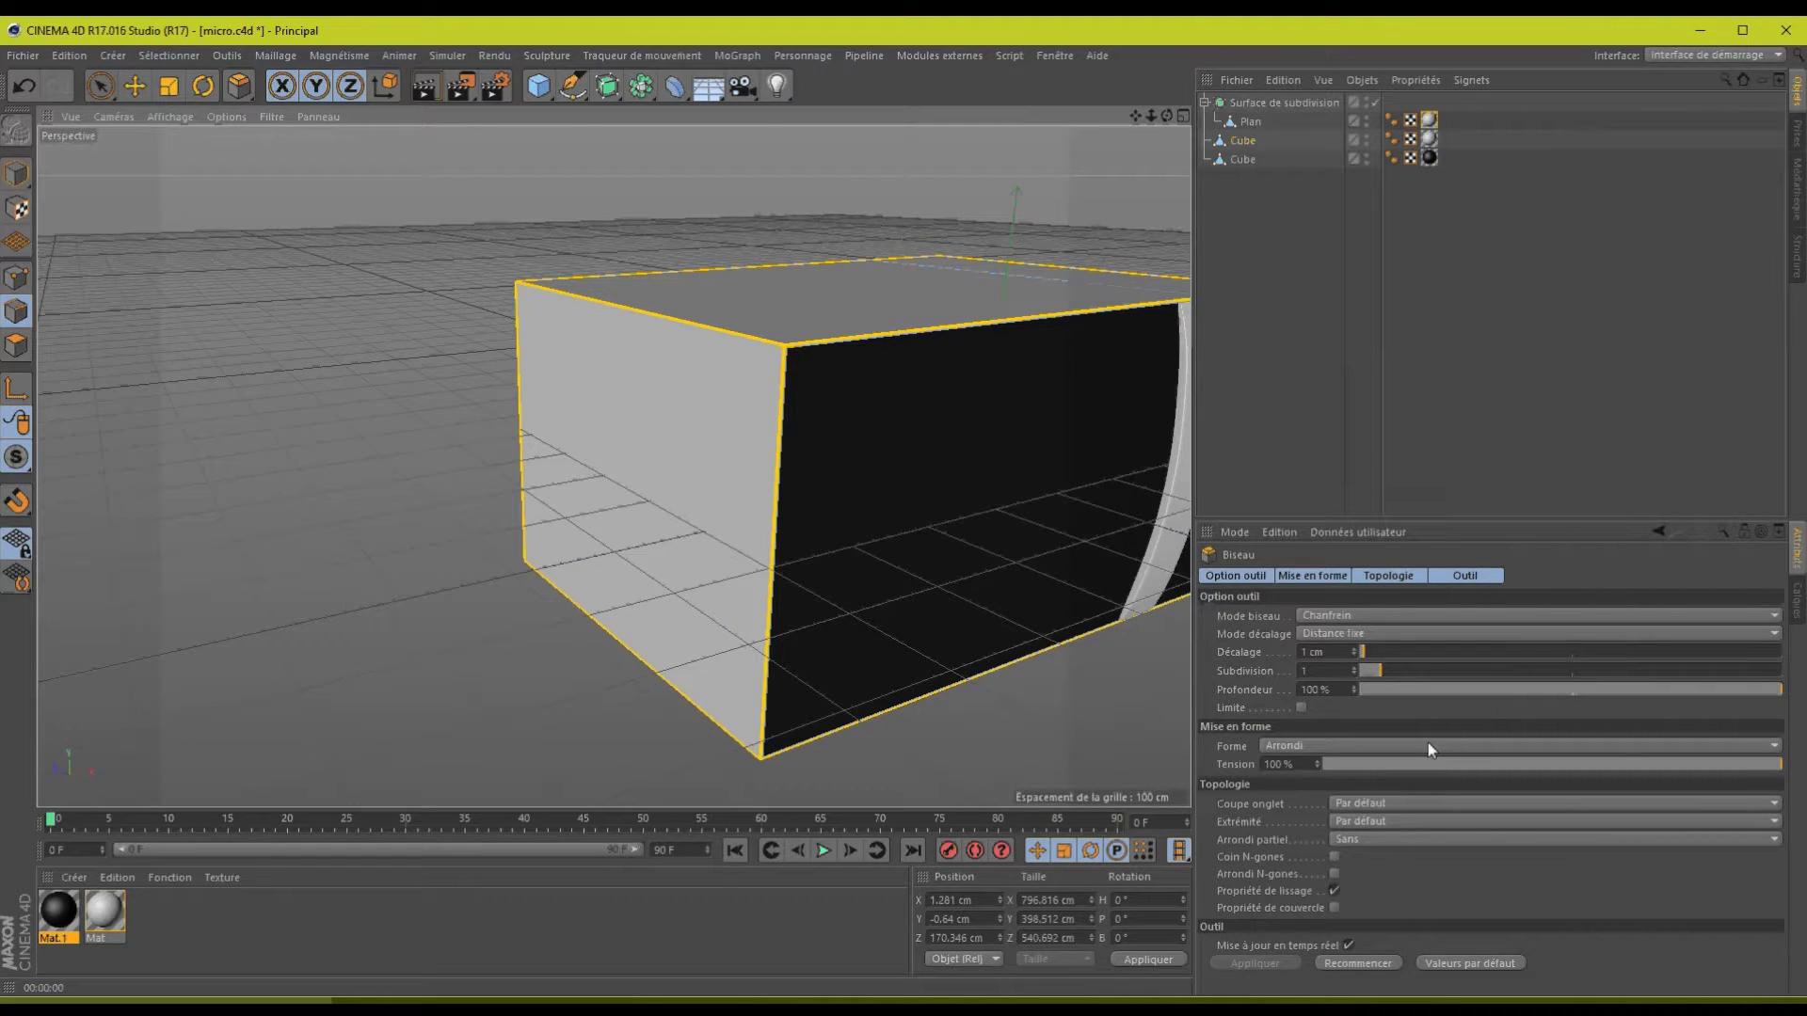
- Try larger bevel offsets on the box's outer edges, including 17 cm and 9 cm, keeping 1 subdivision
left_click(1355, 650)
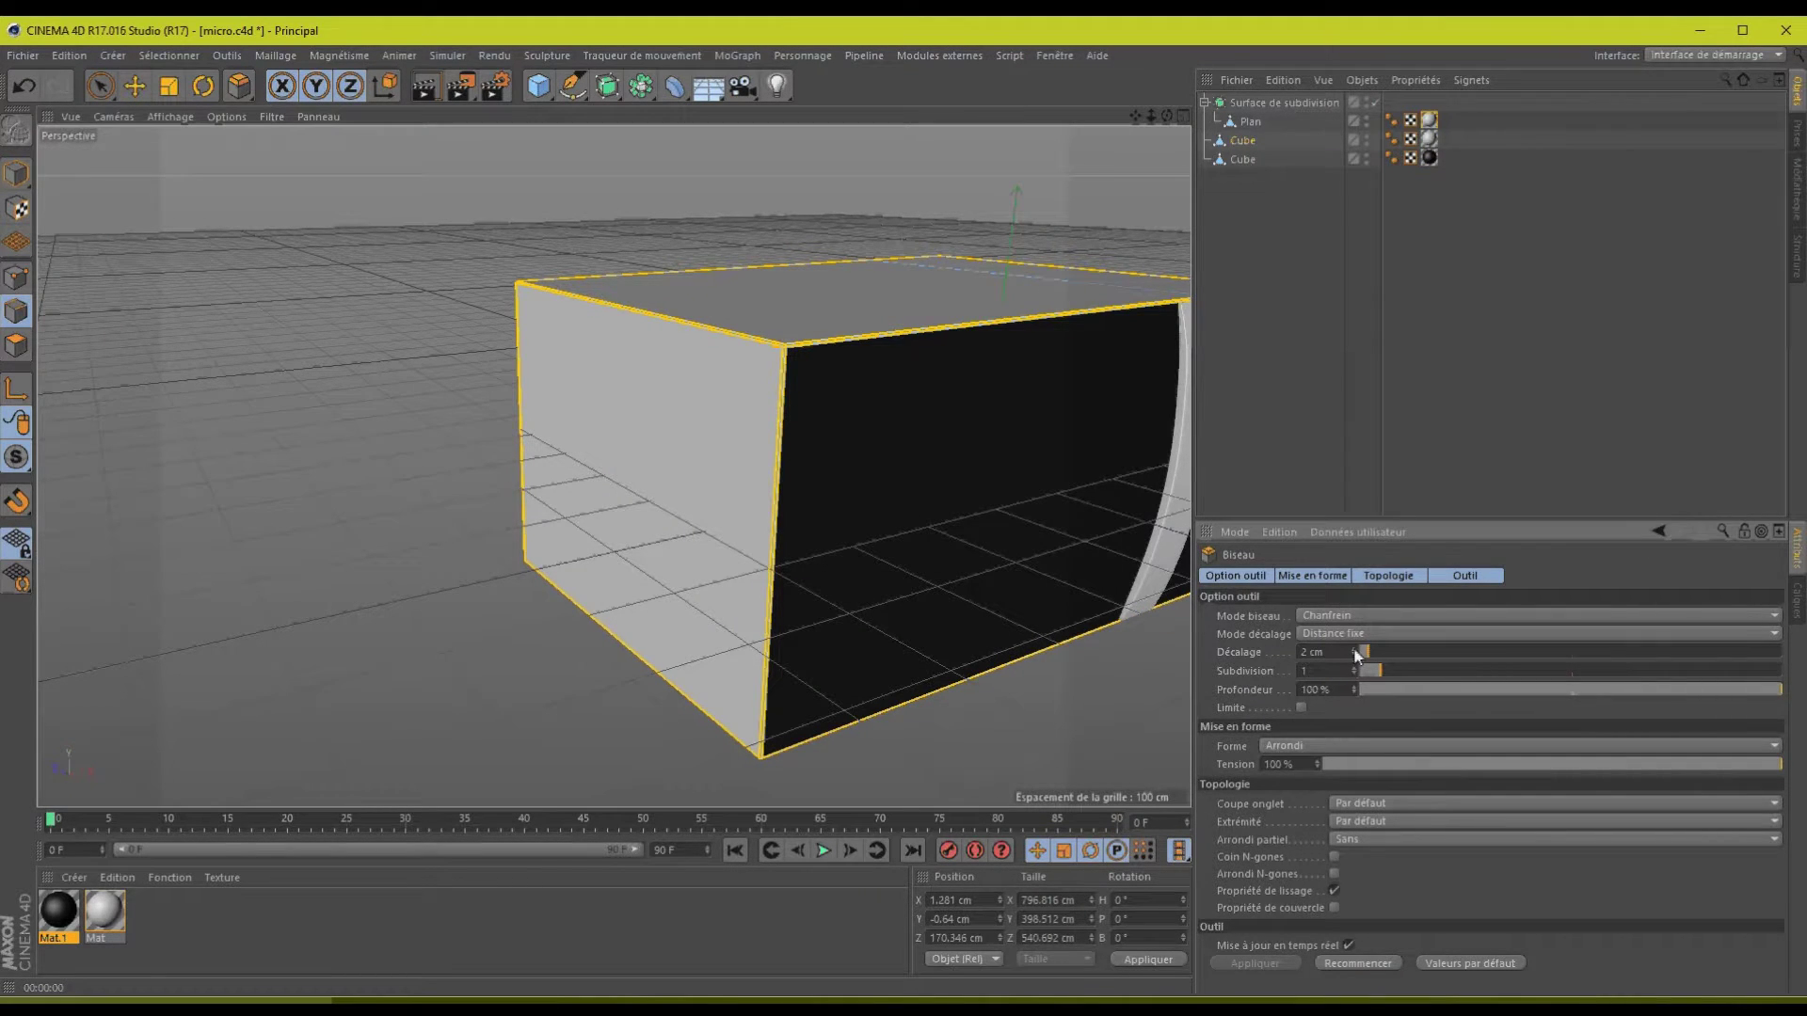
left_click_drag(1355, 656, 1358, 659)
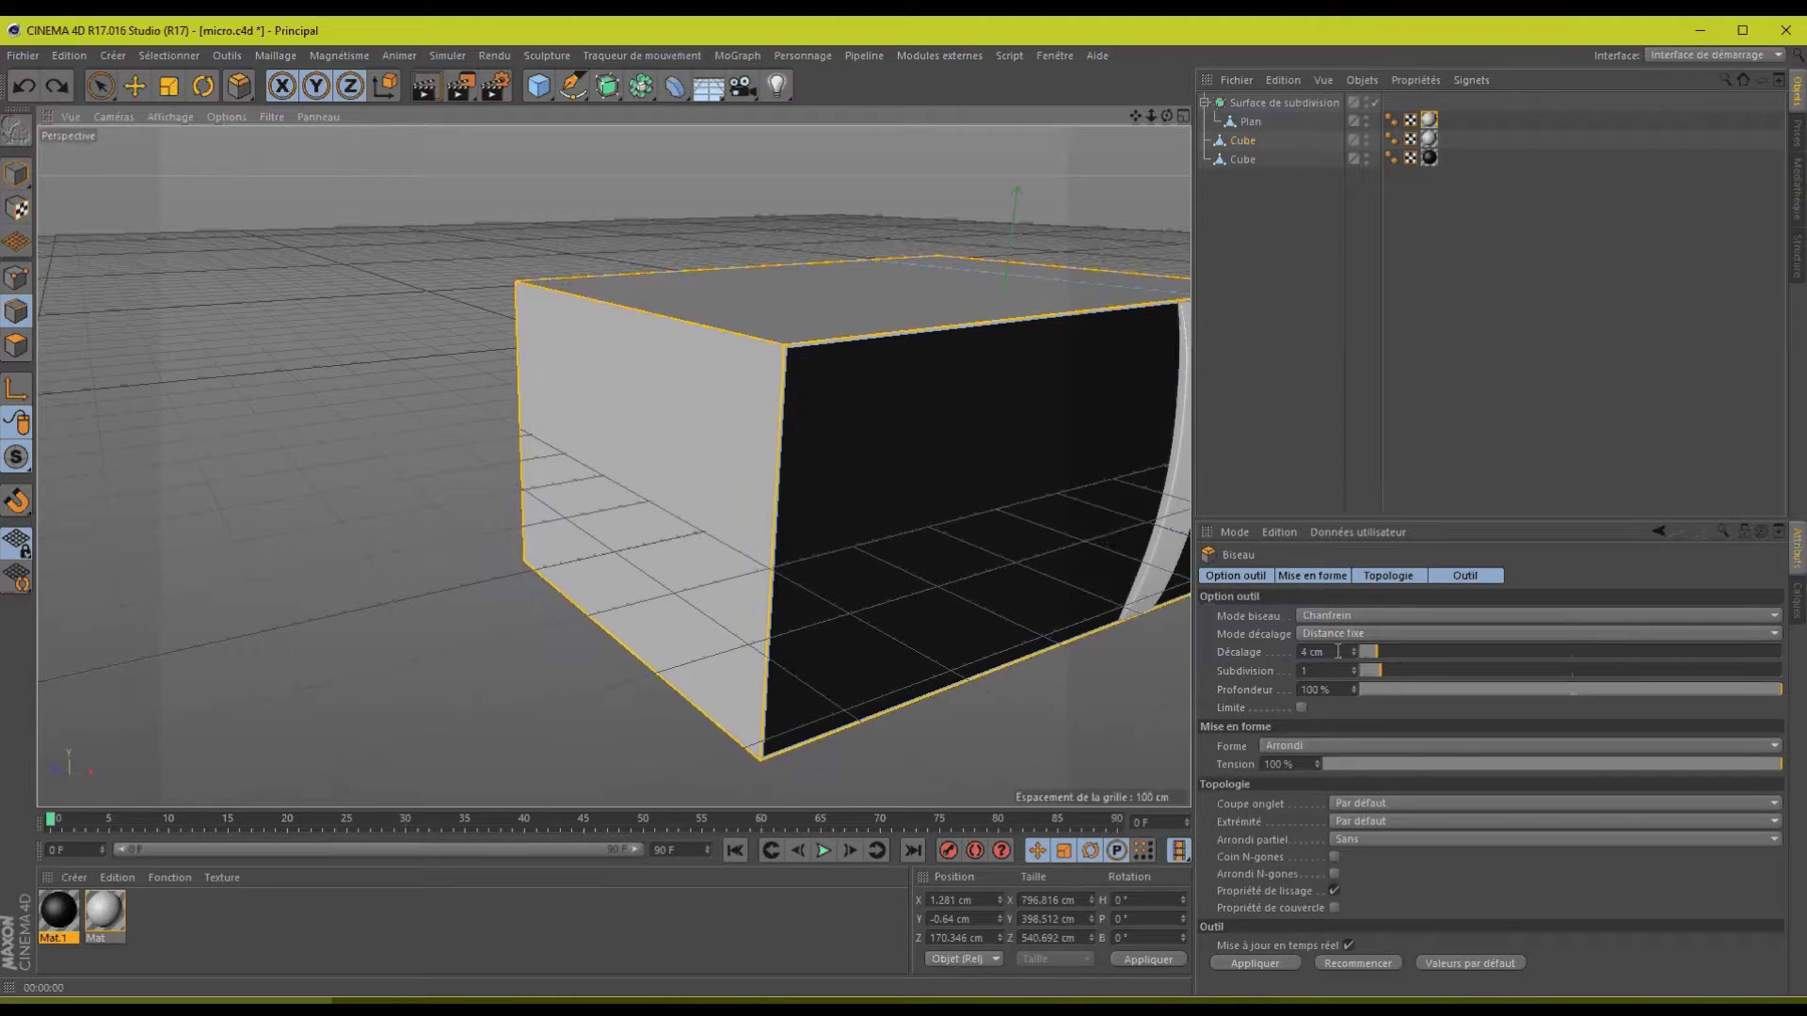
left_click_drag(1355, 651, 1357, 663)
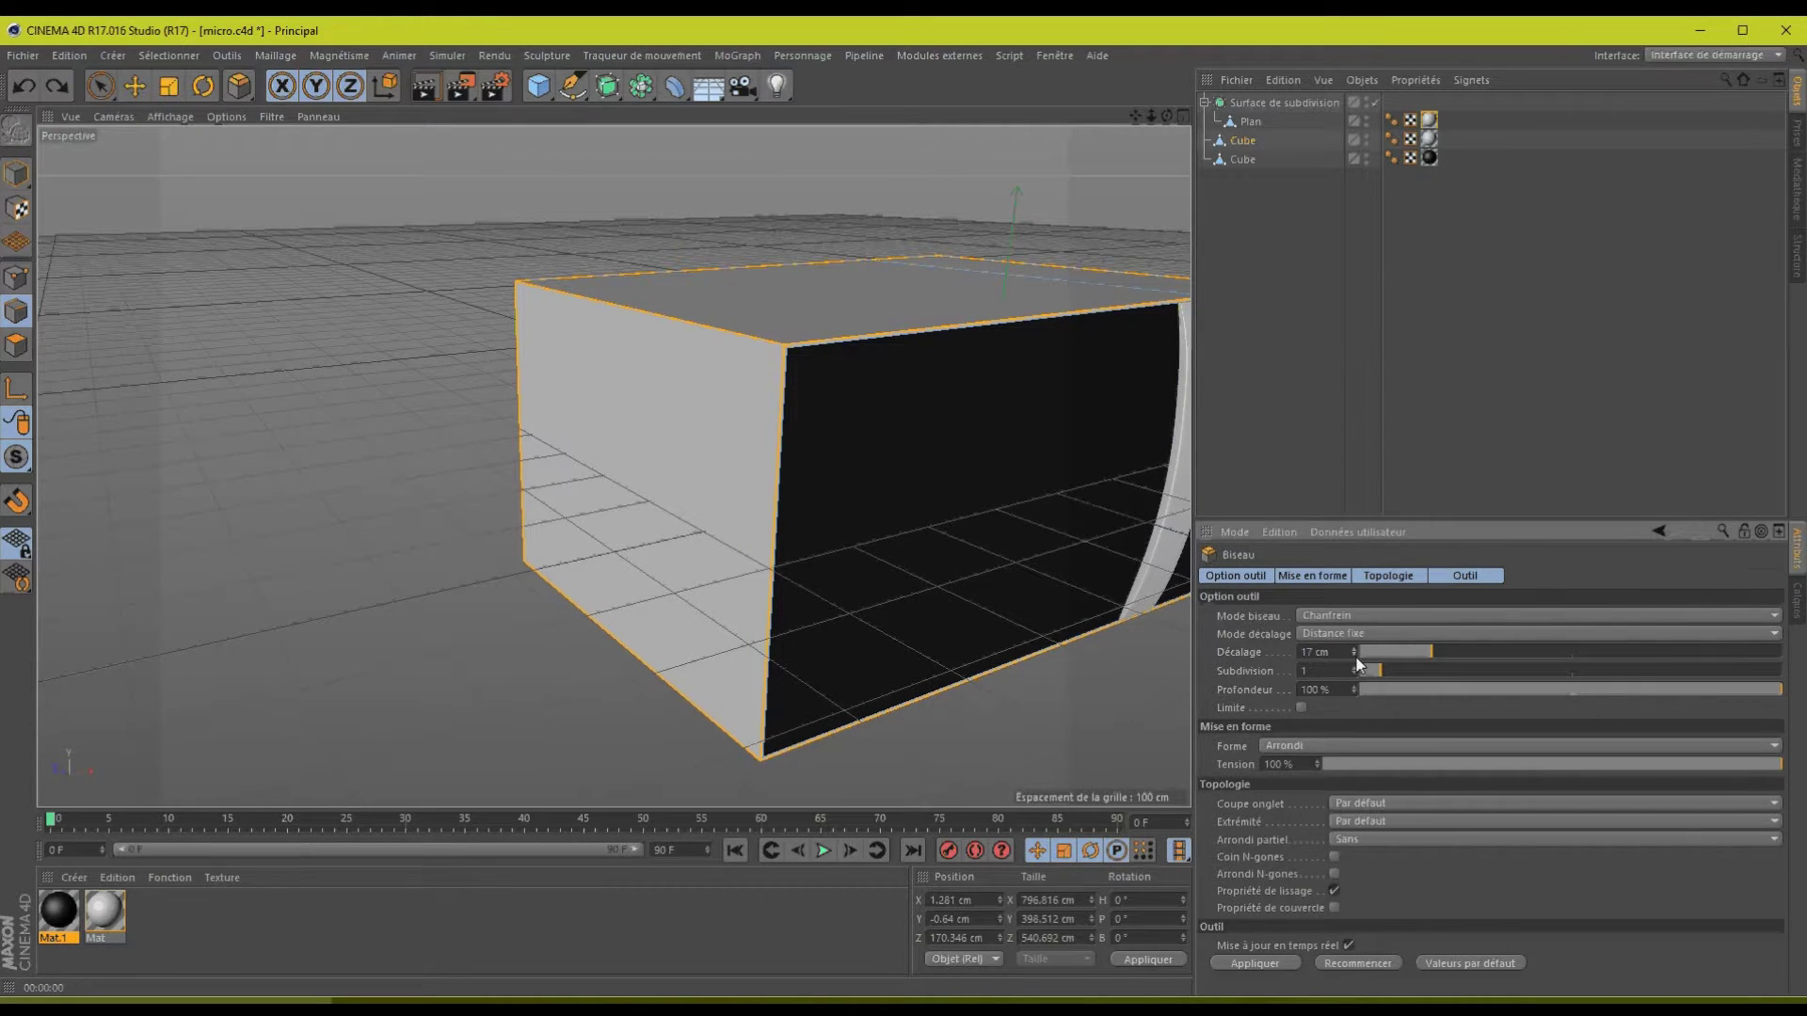
left_click(1282, 968)
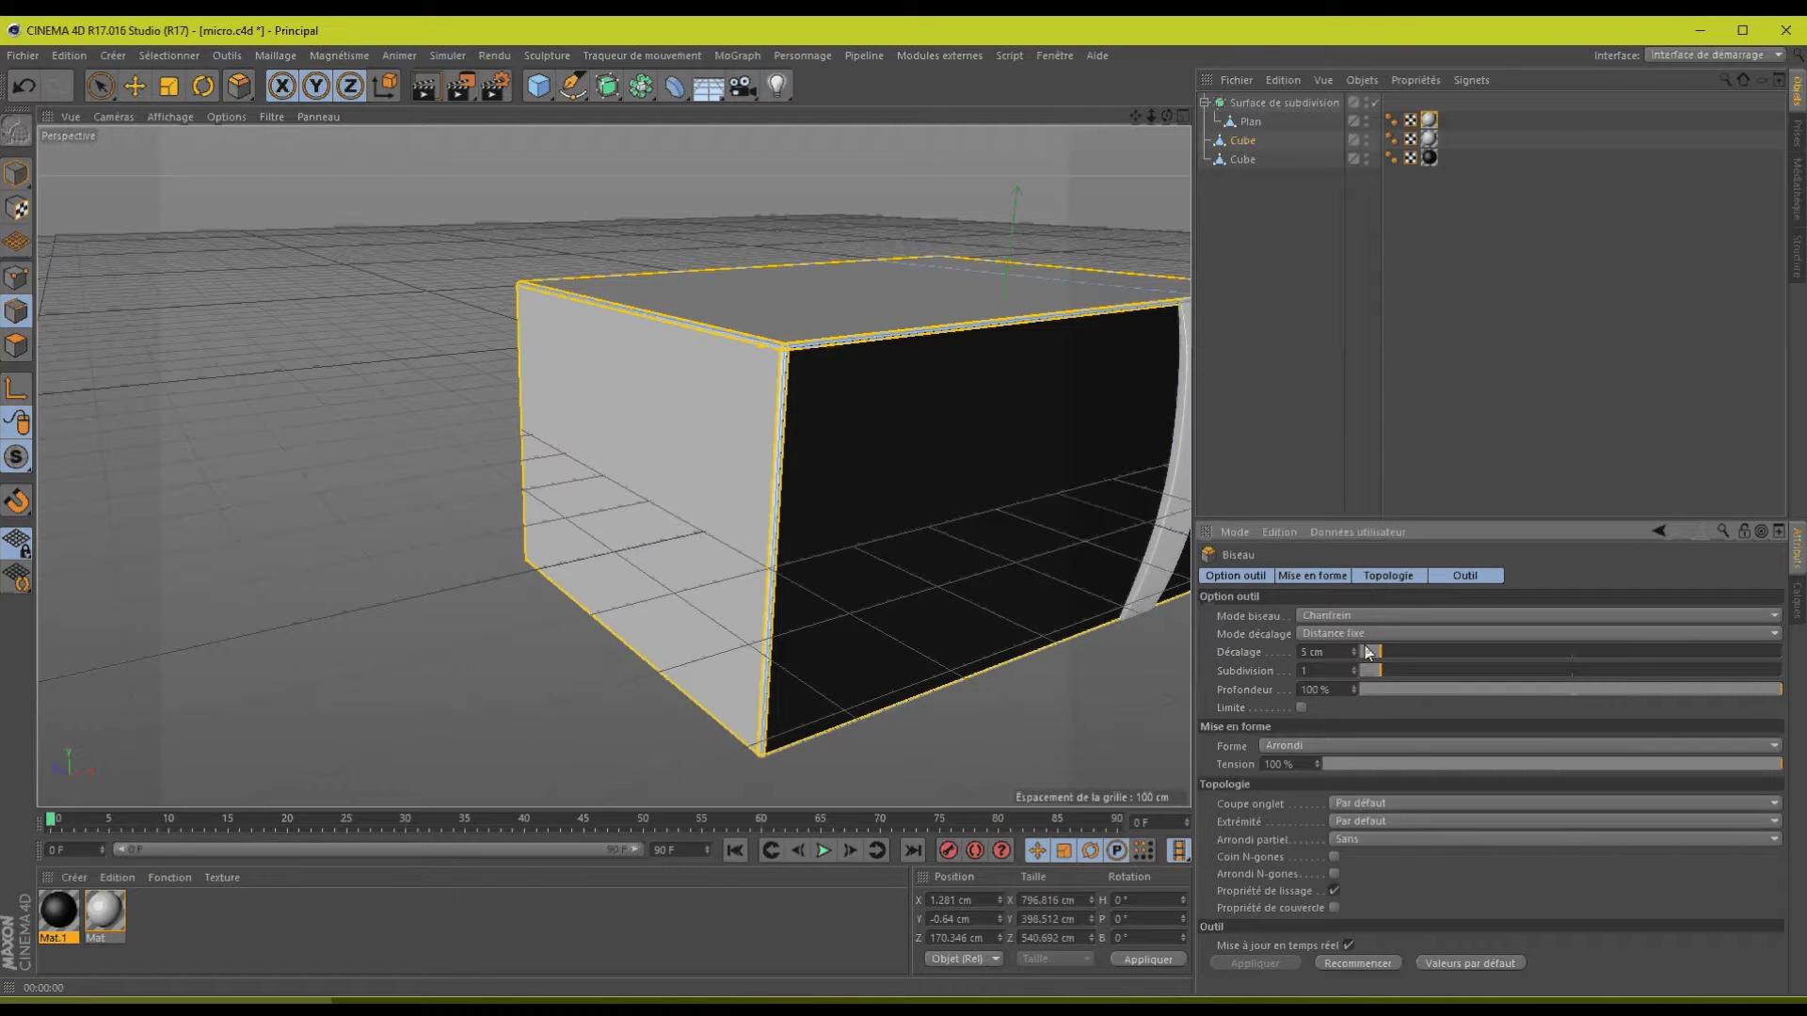
left_click(1352, 648)
left_click(1352, 647)
left_click(1354, 648)
left_click(1354, 649)
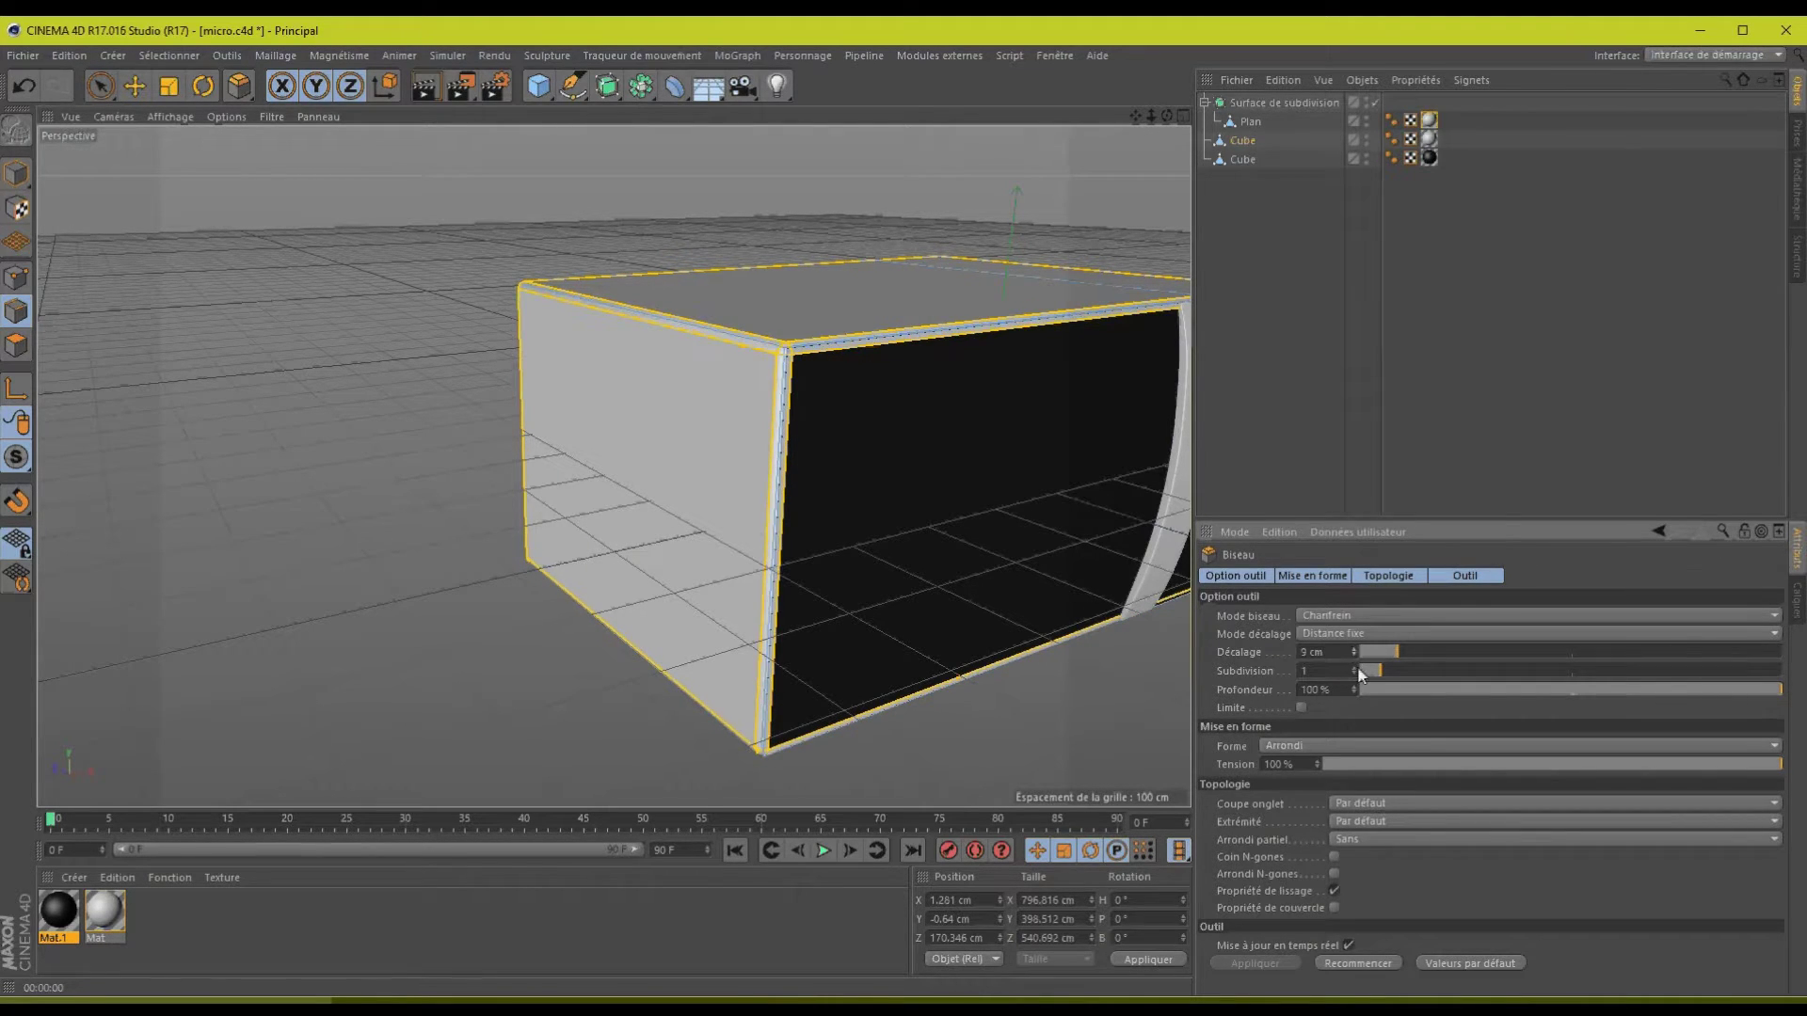
- Set the box bevel to 2 subdivisions and a 1.5 cm offset, check it in test renders, and leave edge editing
left_click_drag(1356, 668, 1354, 654)
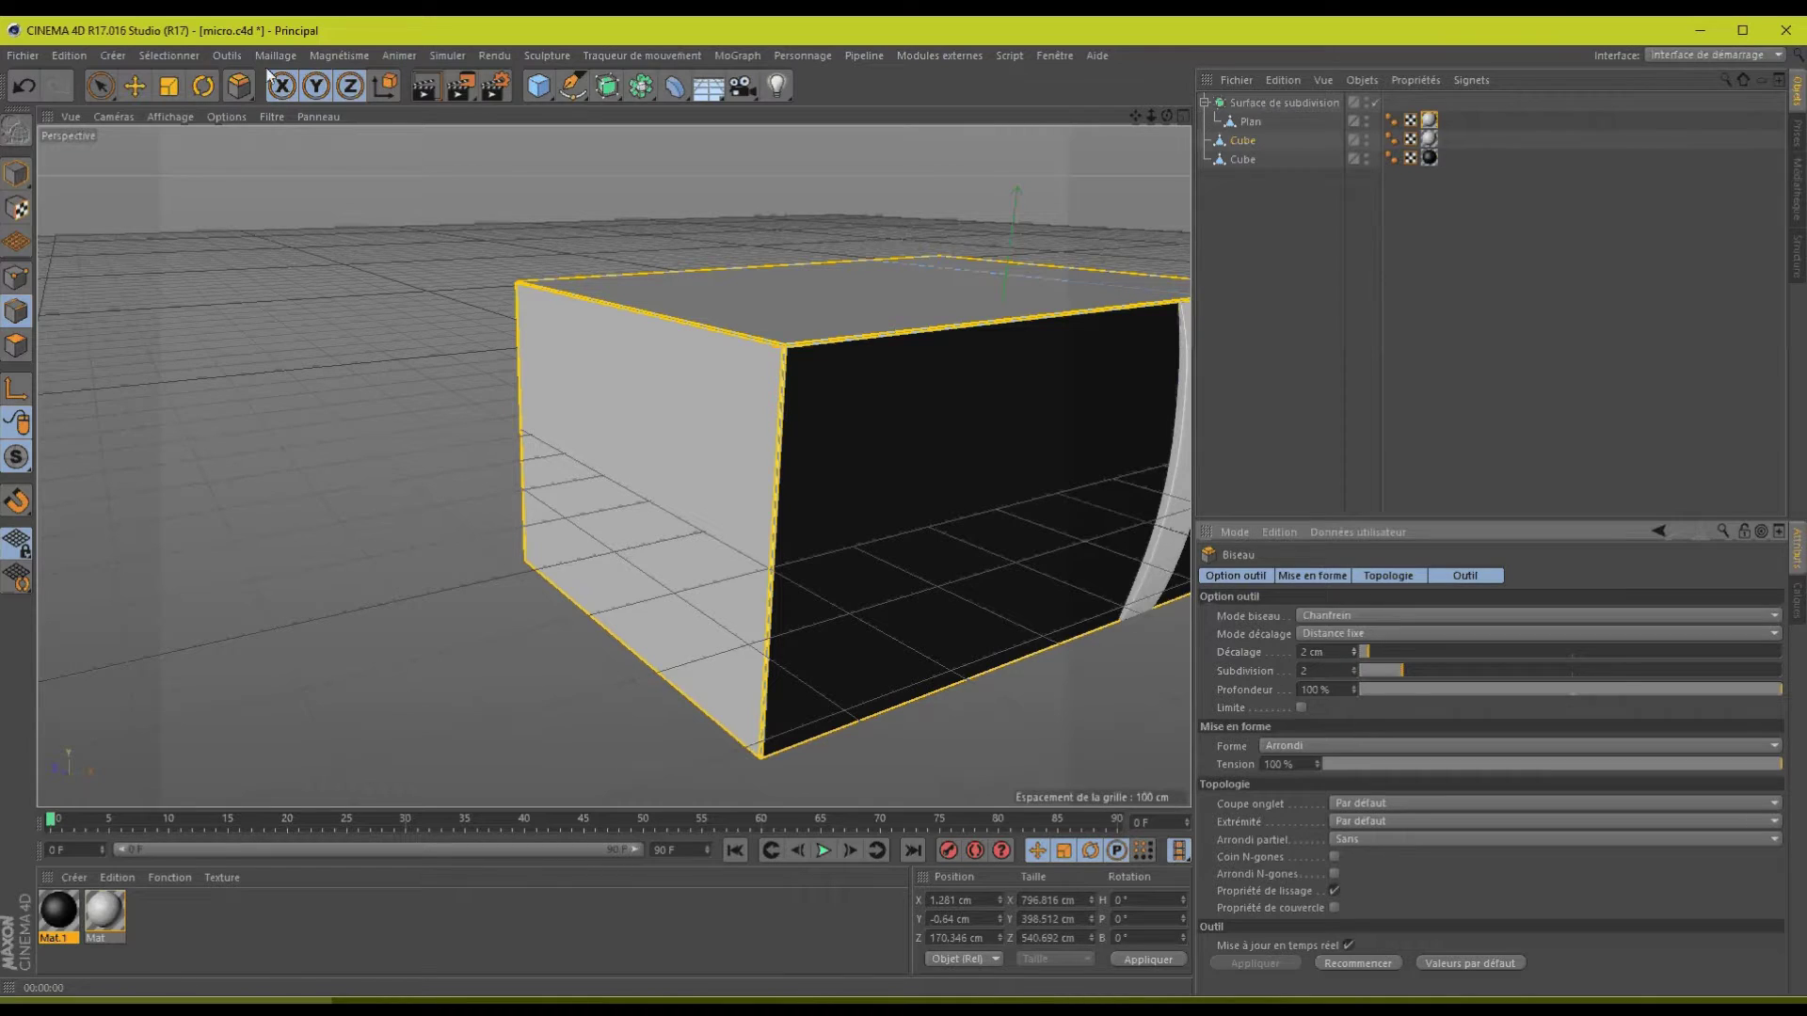
left_click(425, 86)
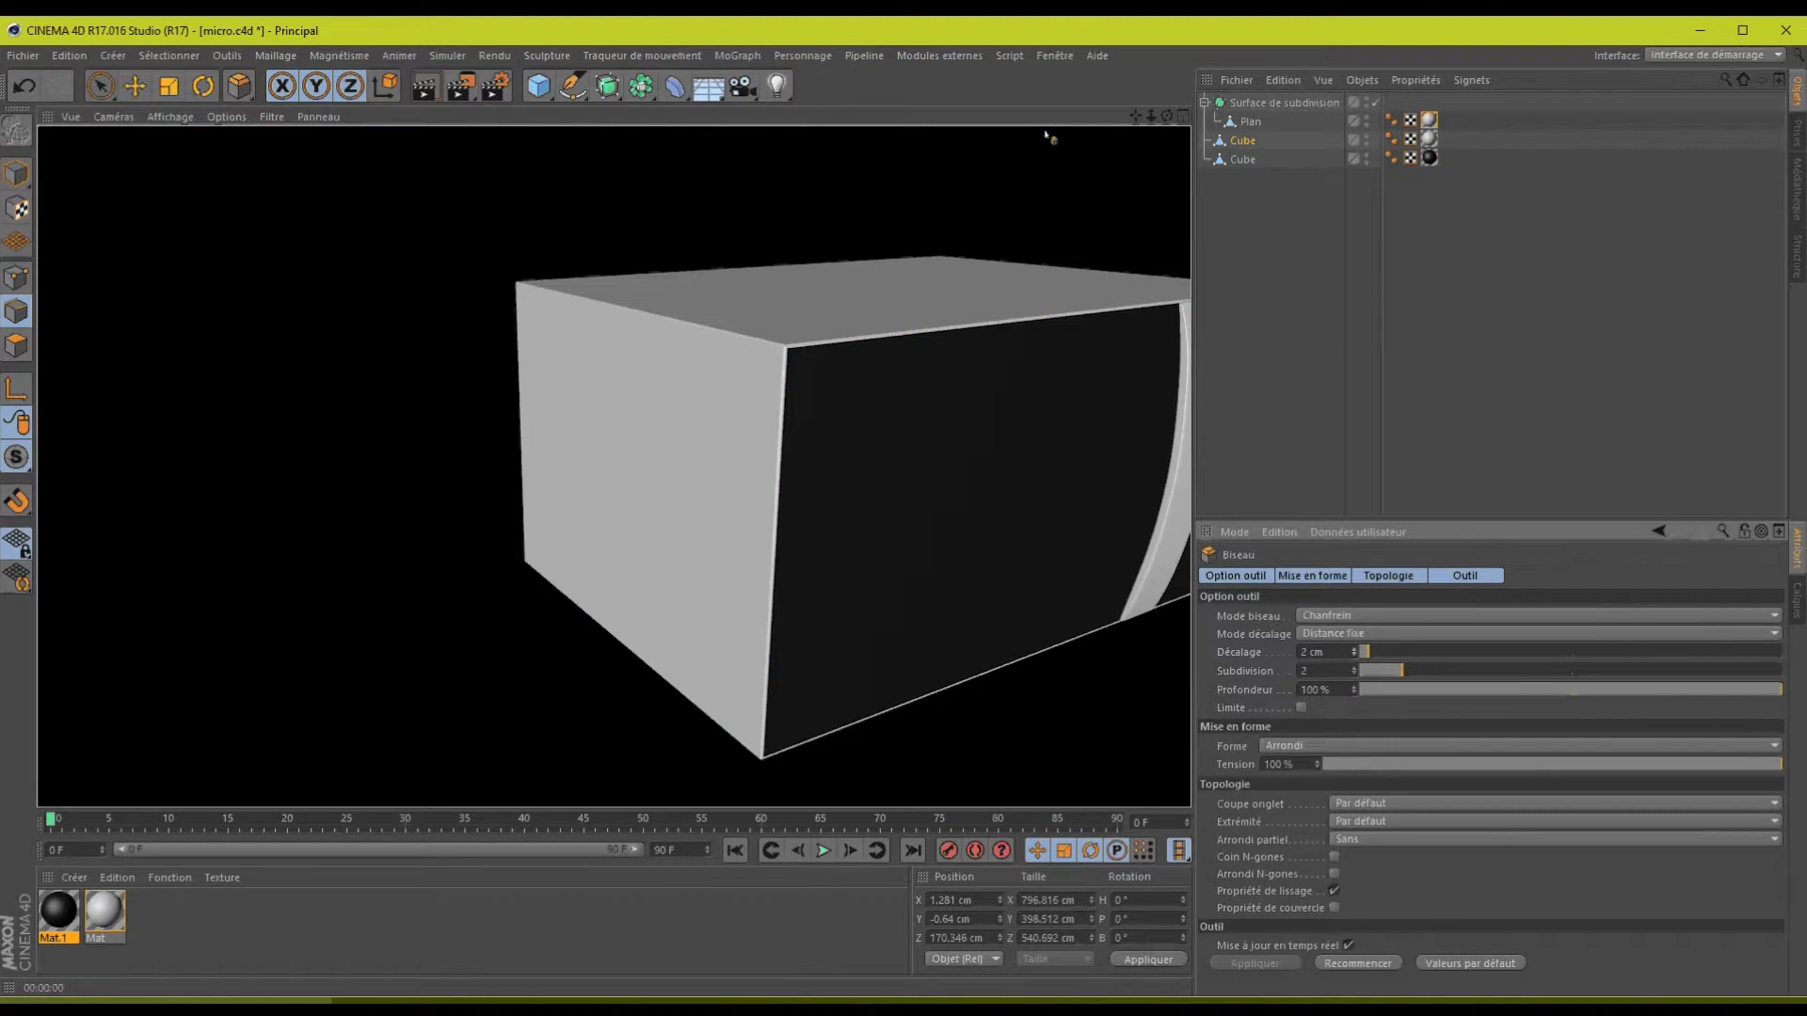
double_click(1335, 651)
type("1.5")
mouse_move(1167, 116)
left_mouse_down()
mouse_move(908, 515)
mouse_move(1167, 122)
left_mouse_up()
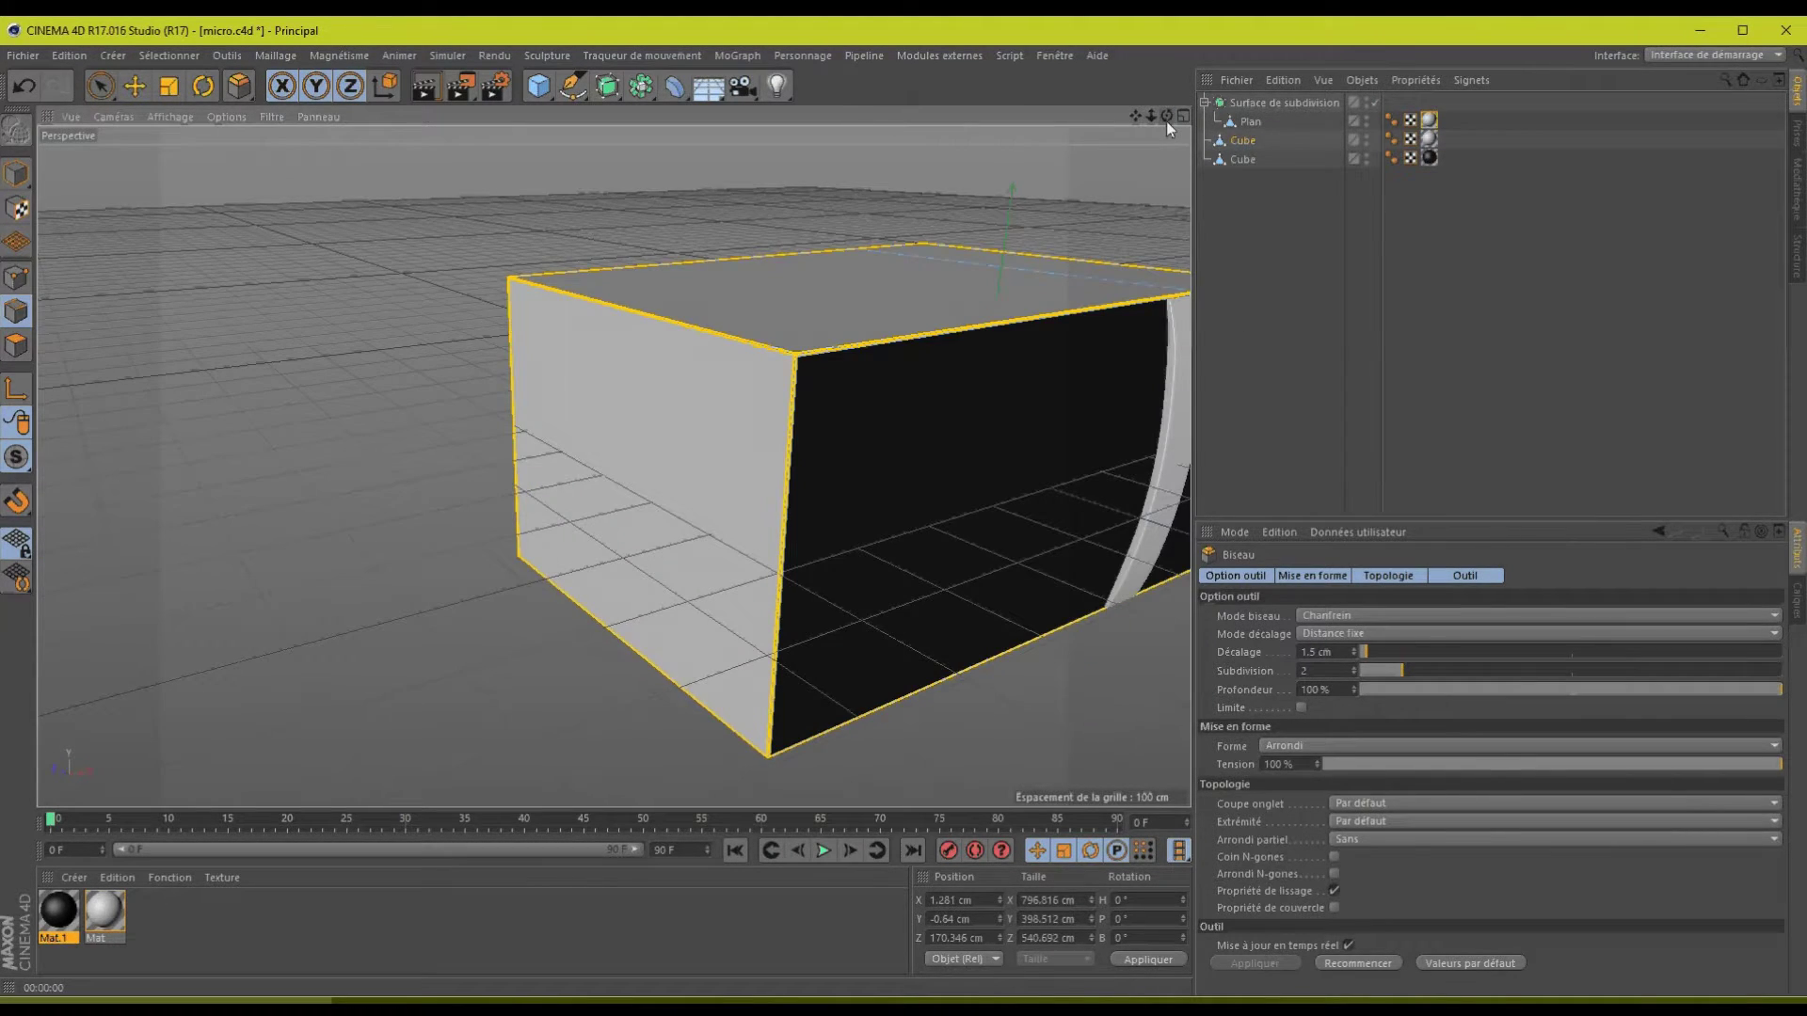
key("ctrl+r")
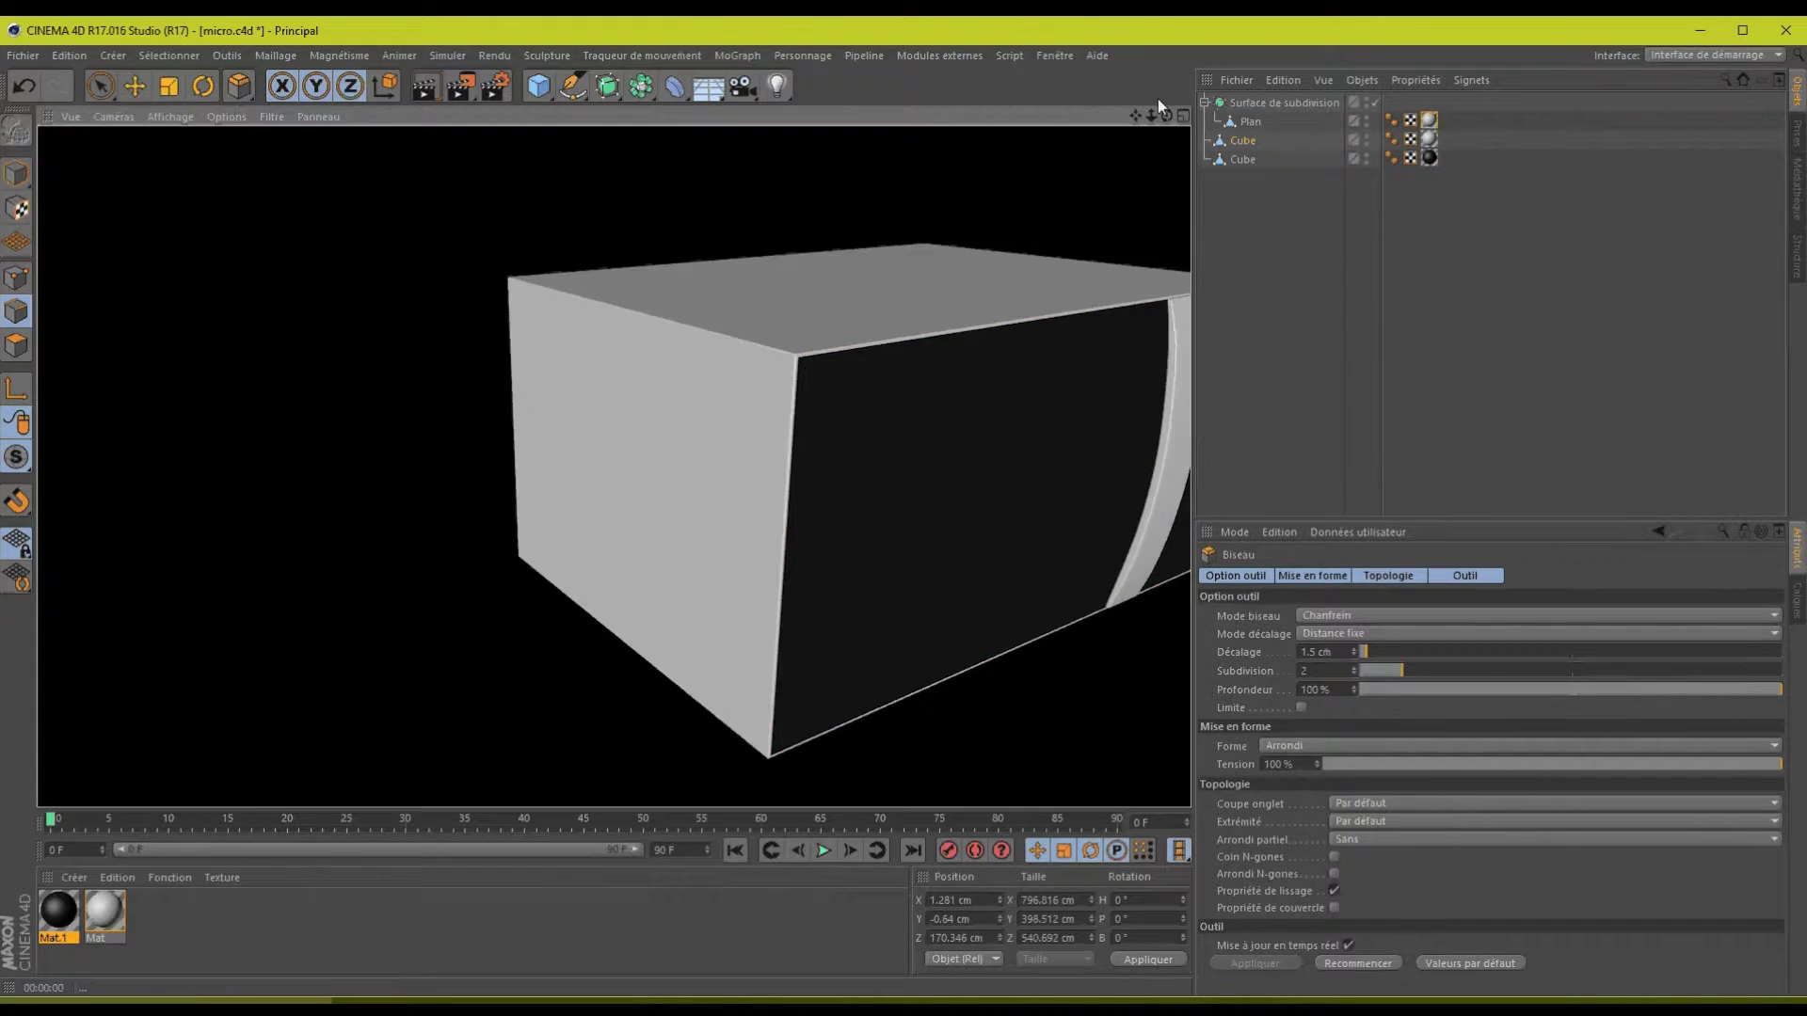
left_click_drag(1166, 116, 907, 506)
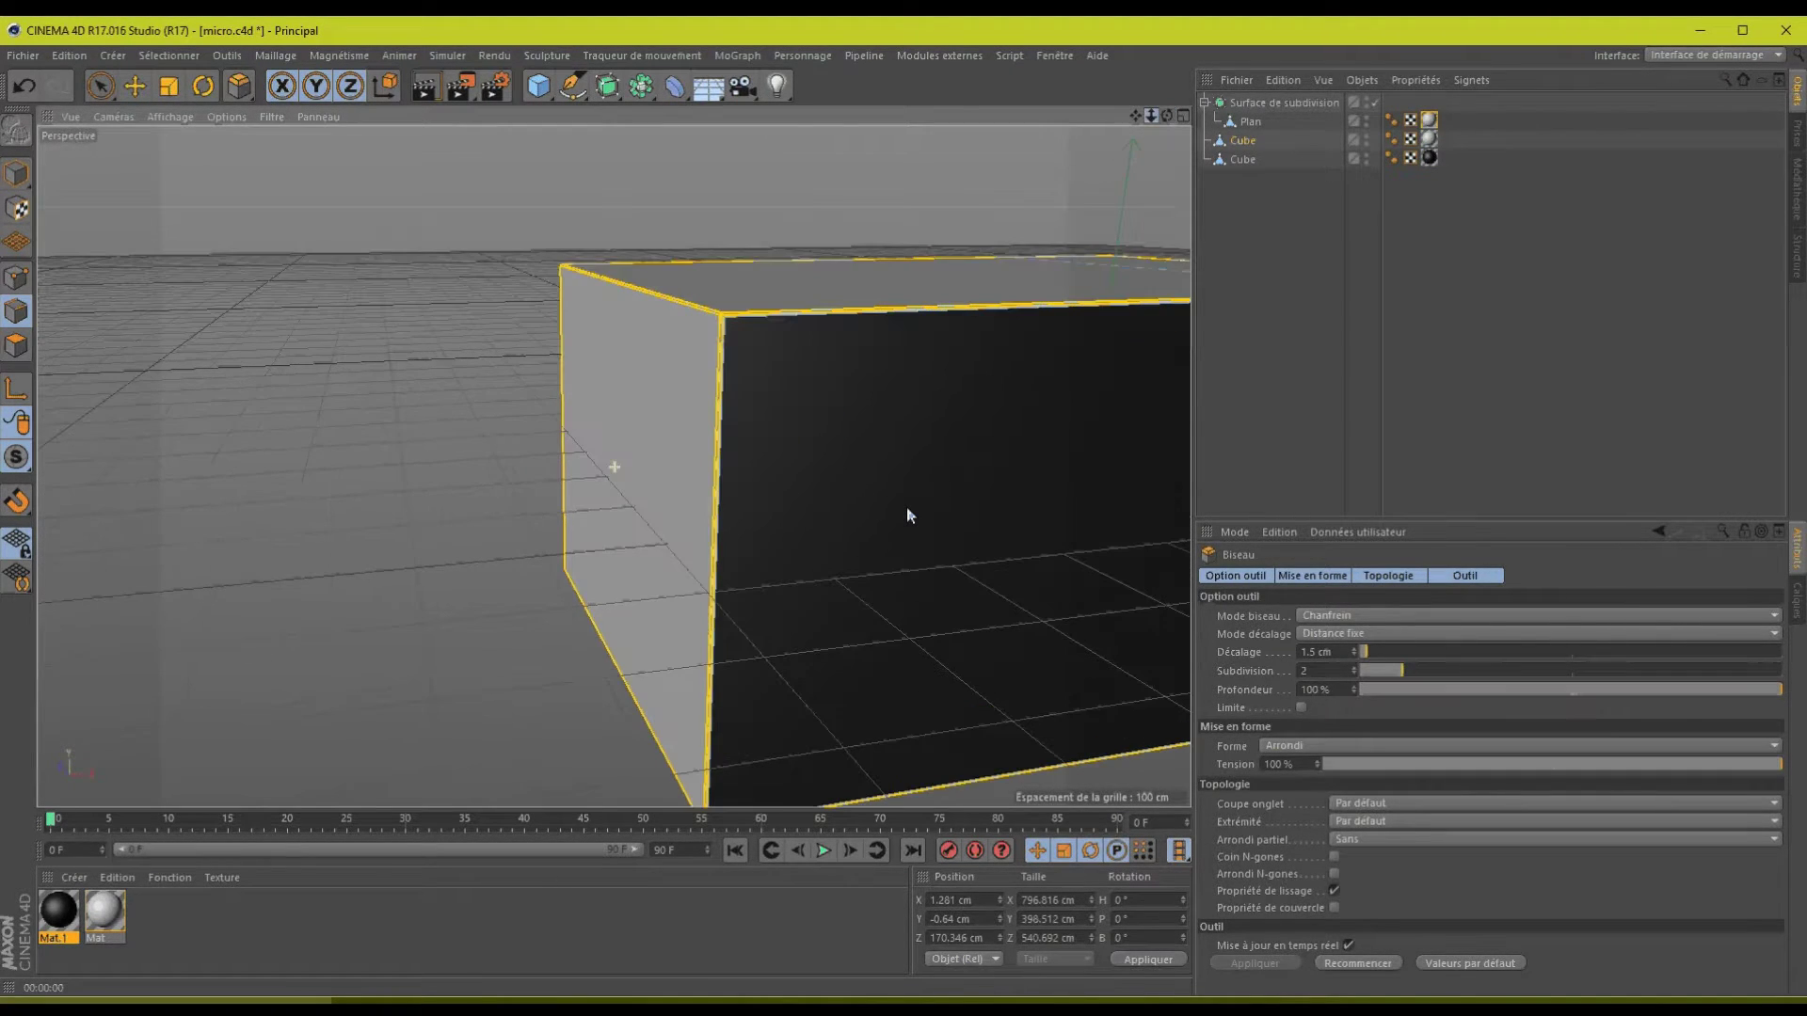
right_click_drag(906, 506, 906, 506, "alt")
left_click_drag(906, 506, 906, 507)
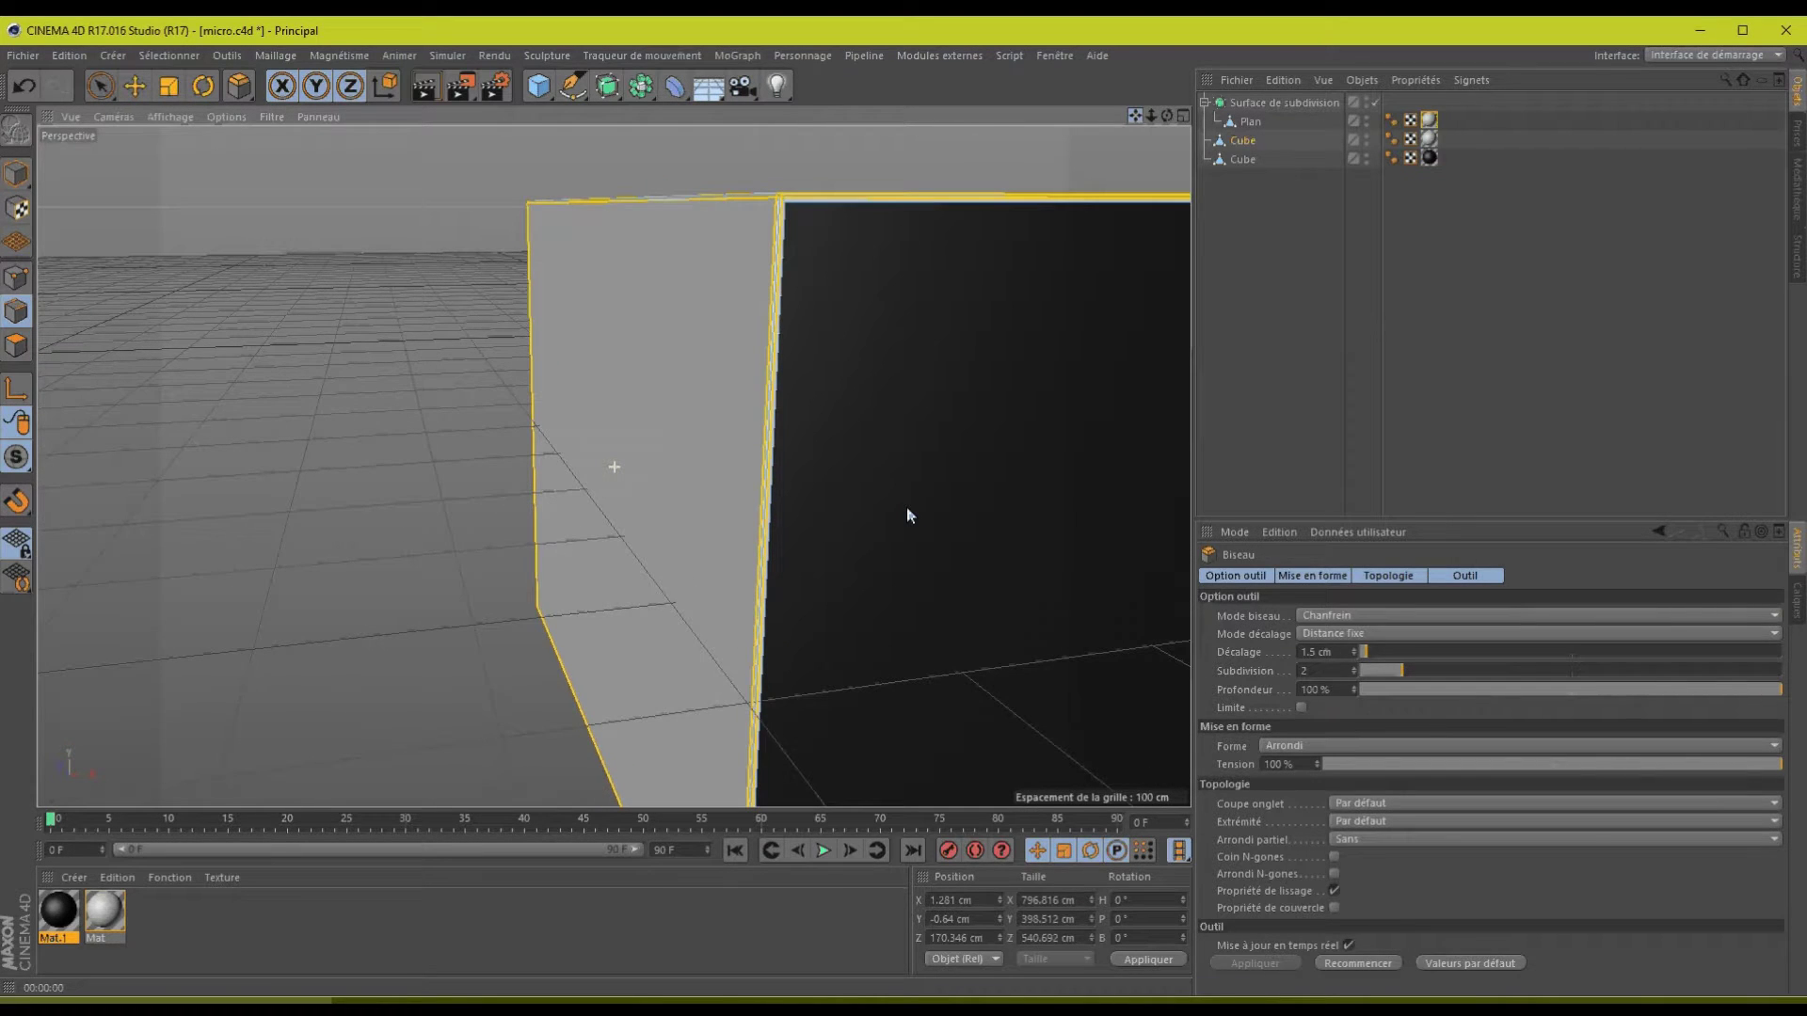
left_click(23, 85)
left_click(22, 85)
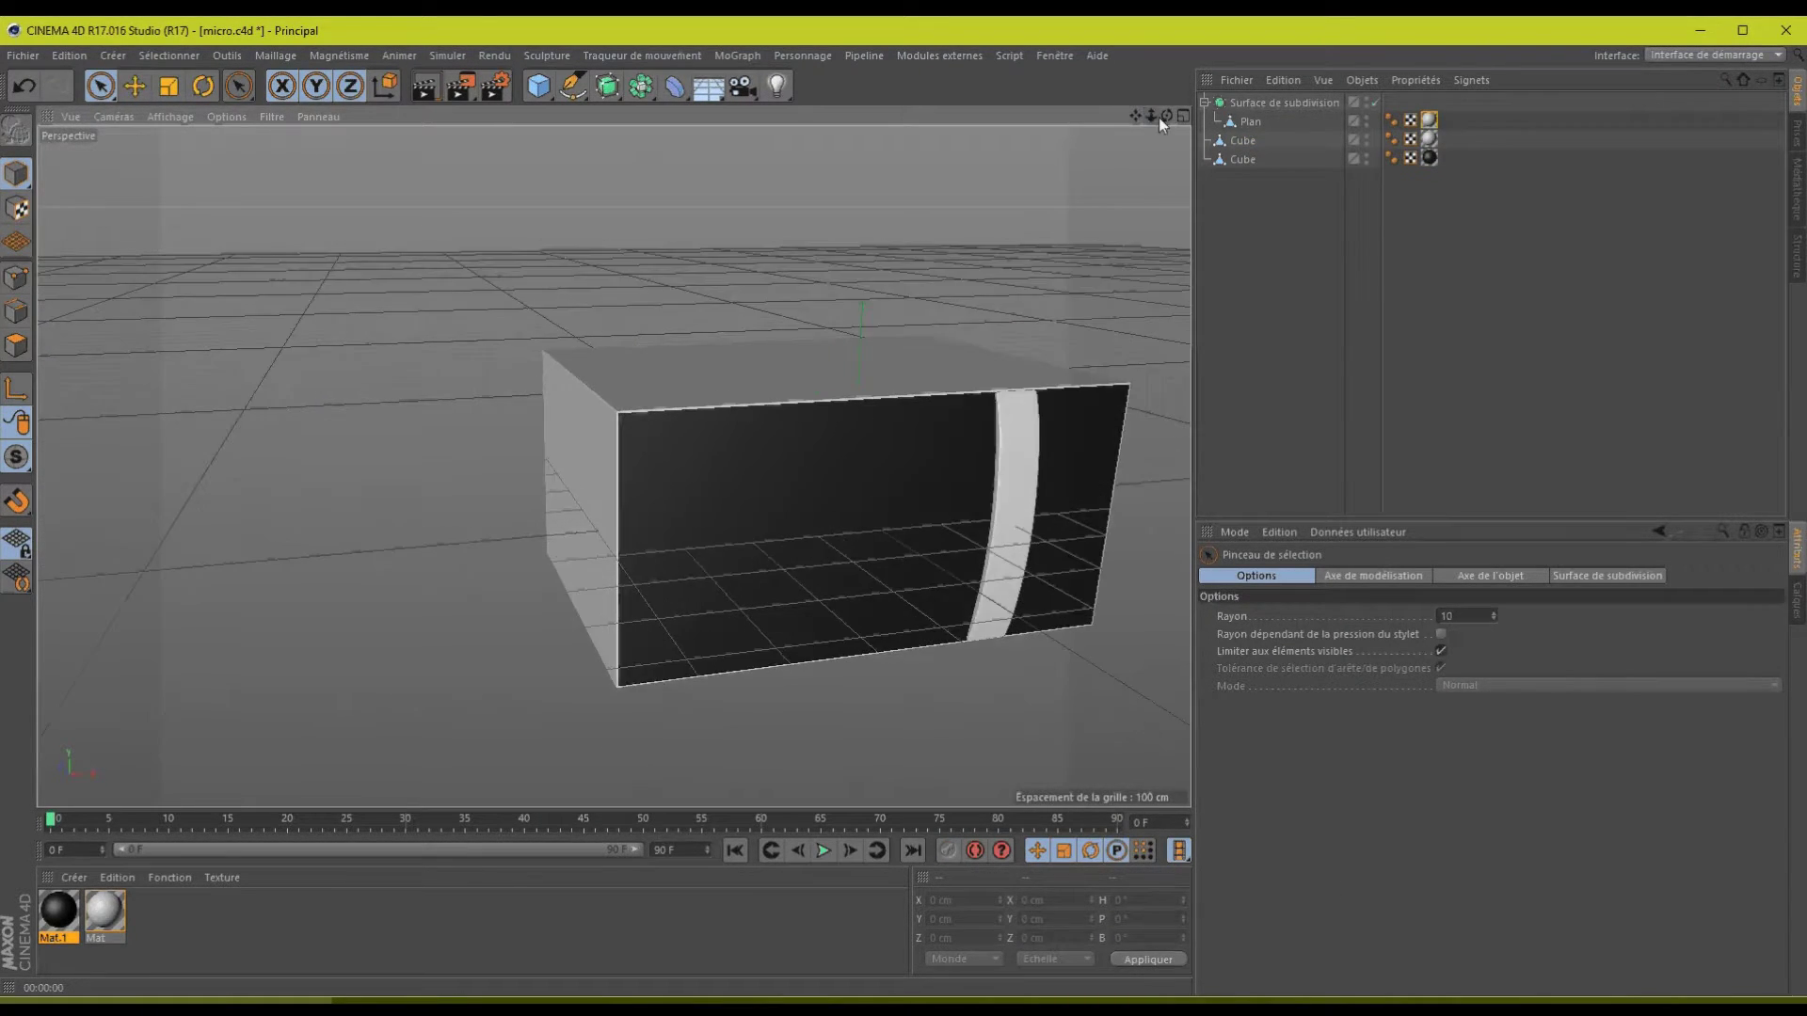
- Render the perspective view of the microwave's front and inspect the bevelled rim around the black panel
left_click_drag(1159, 116, 906, 508)
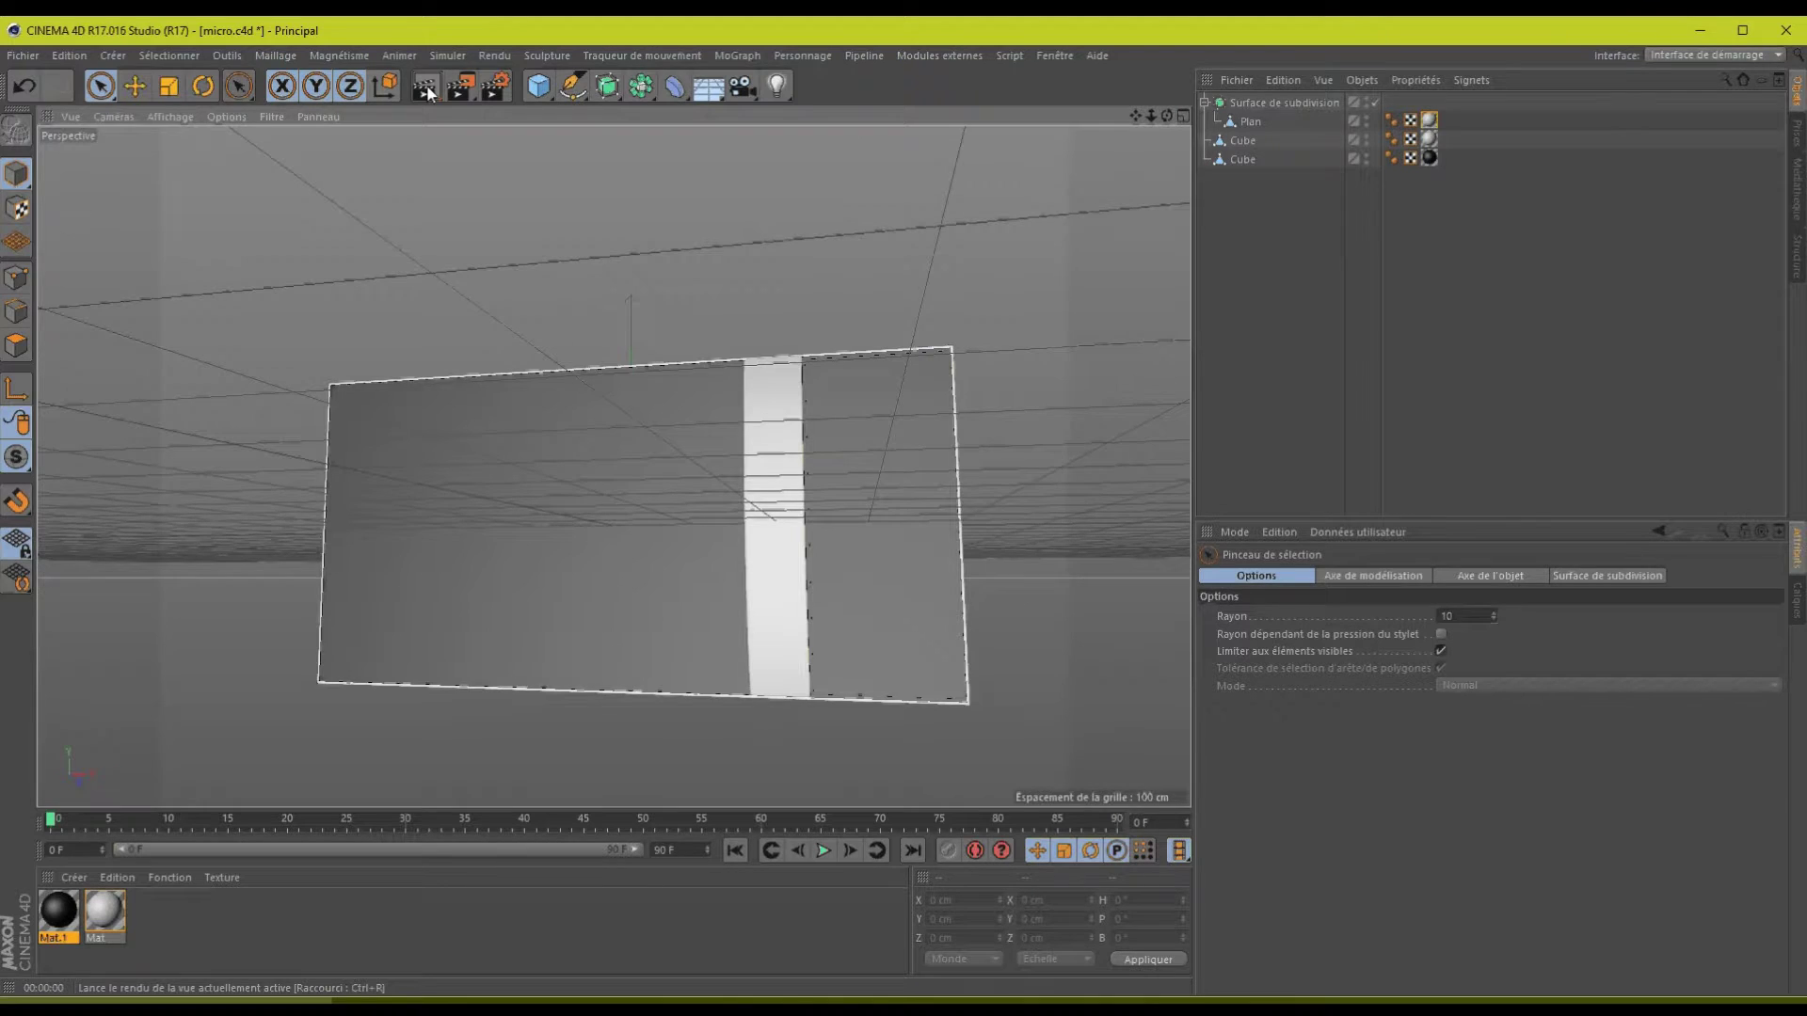
left_click(428, 92)
left_click_drag(1167, 117, 907, 508)
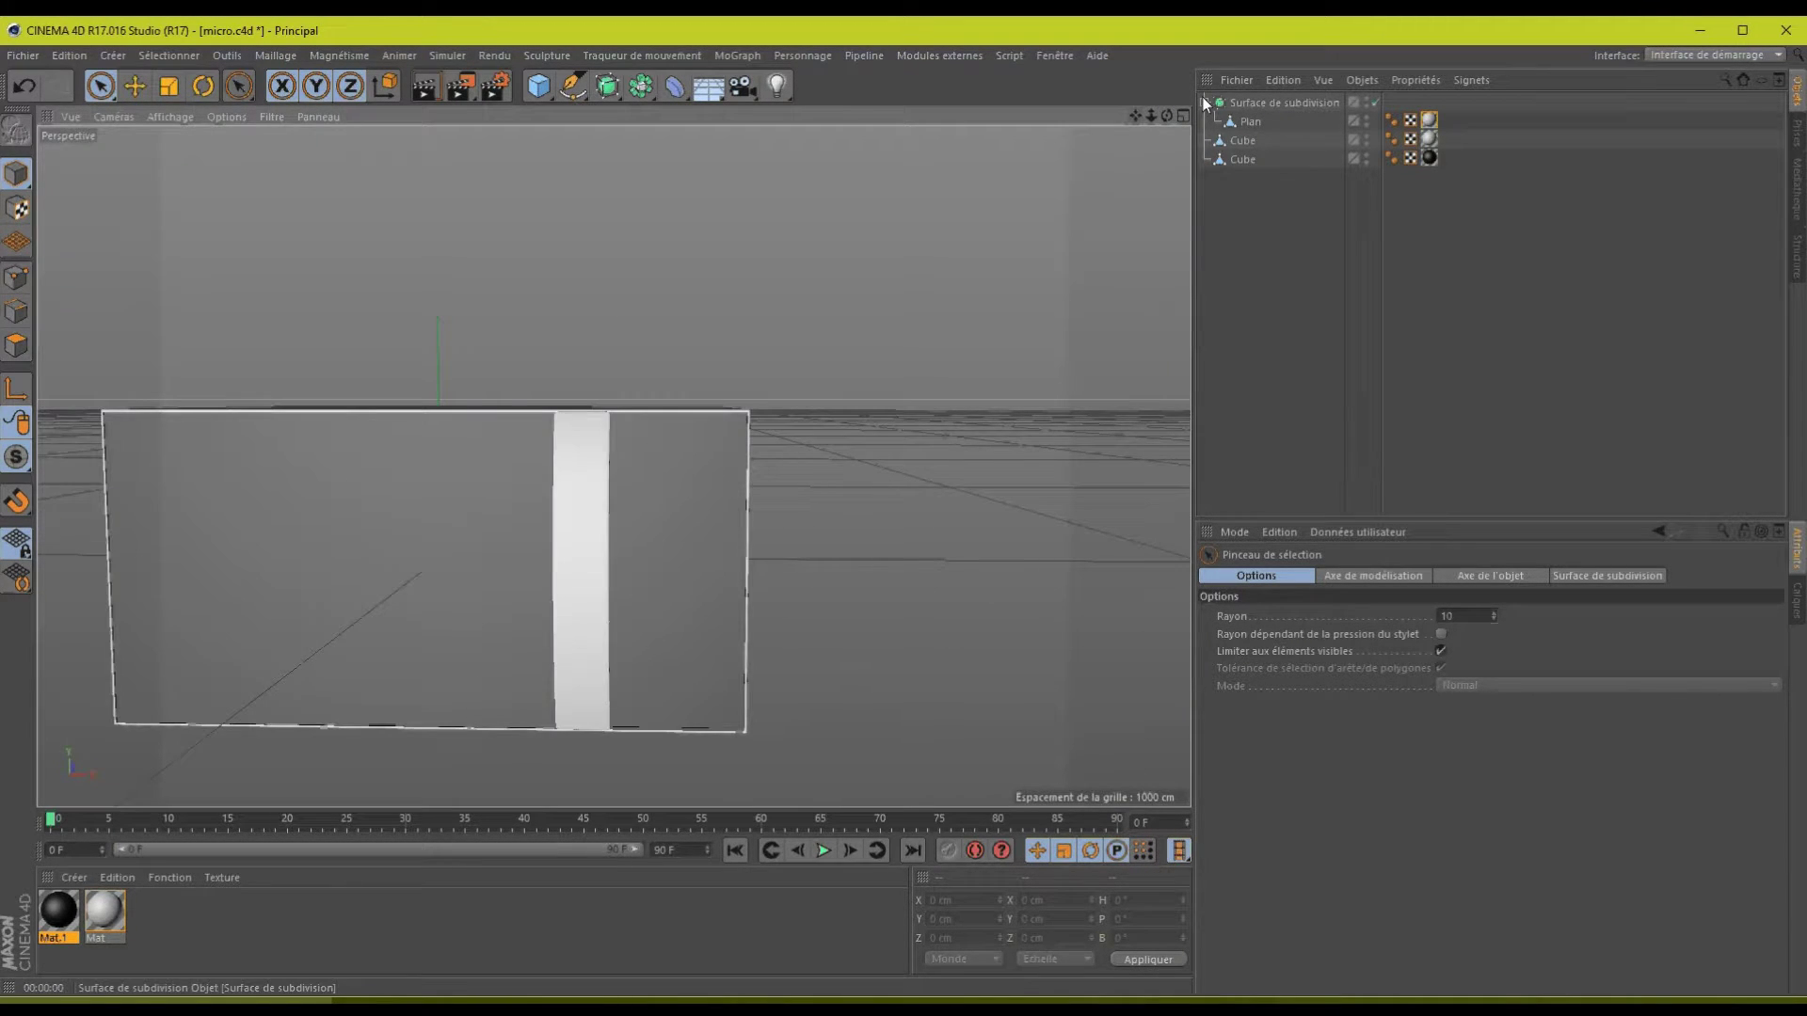
- Hide the strip, the white box and the black front in the front view to examine the Samsung reference photo
left_click(1183, 115)
left_click(1183, 390)
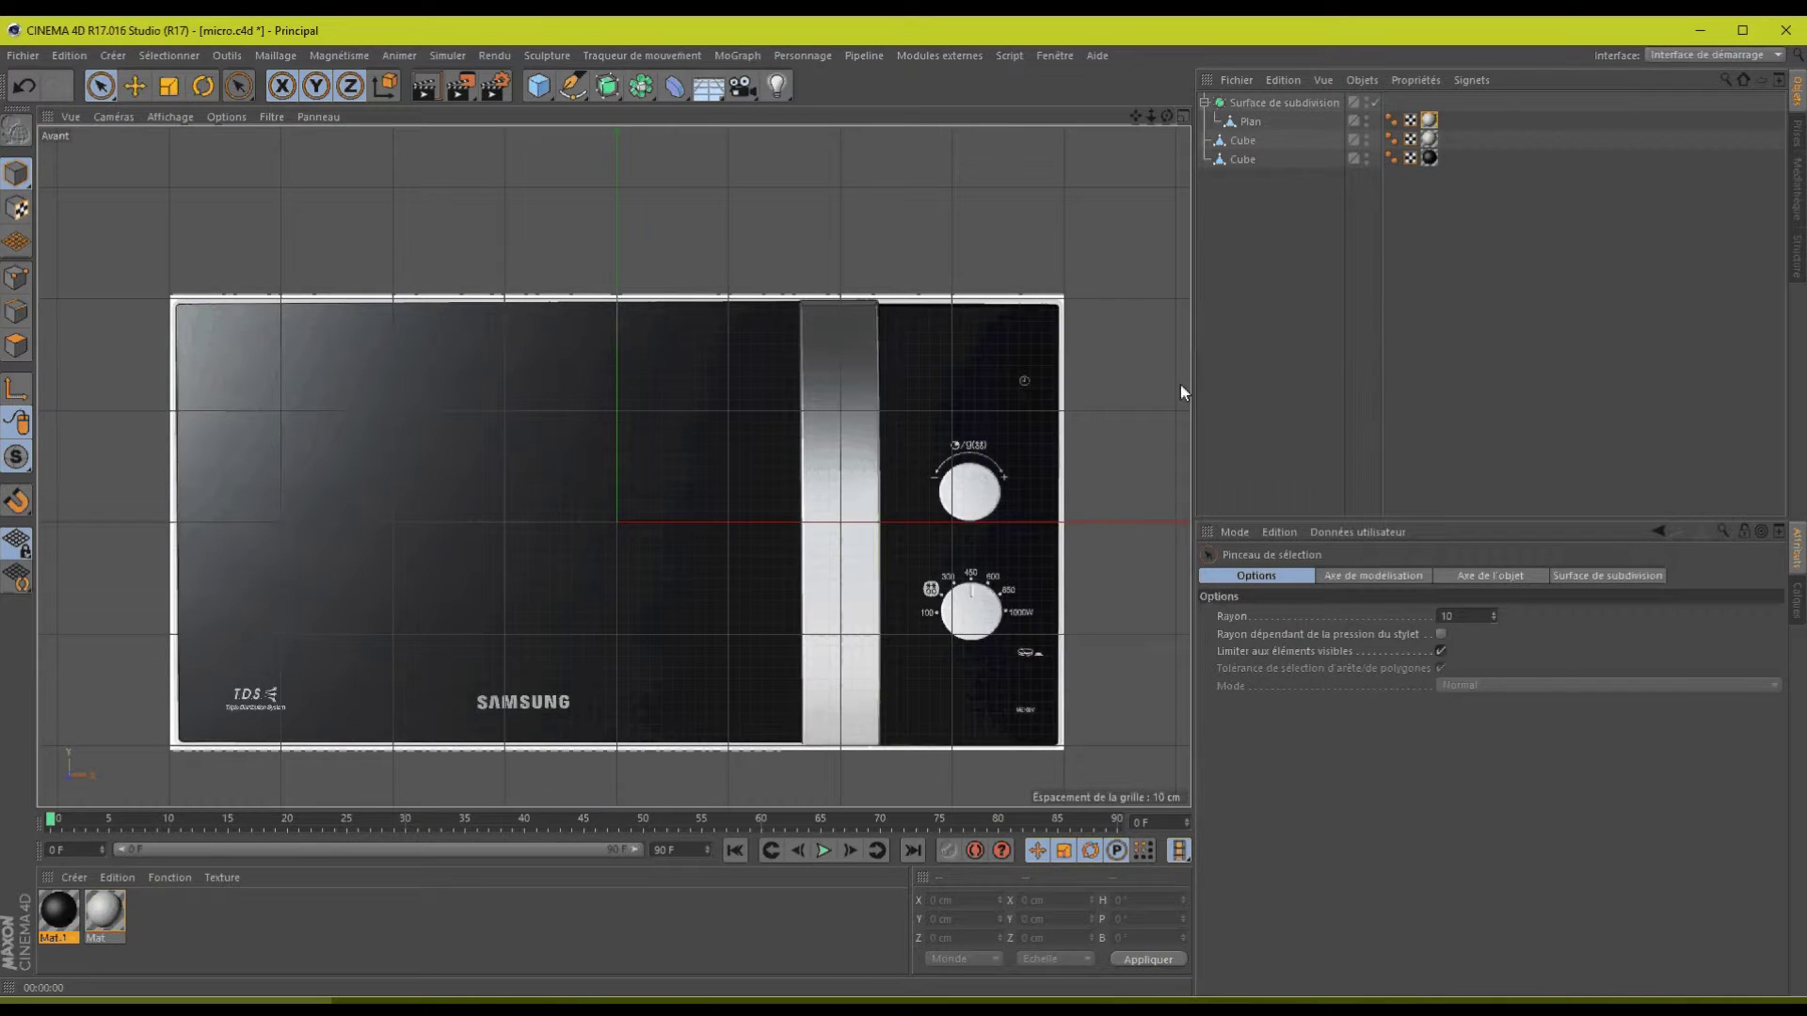
left_click(1368, 100)
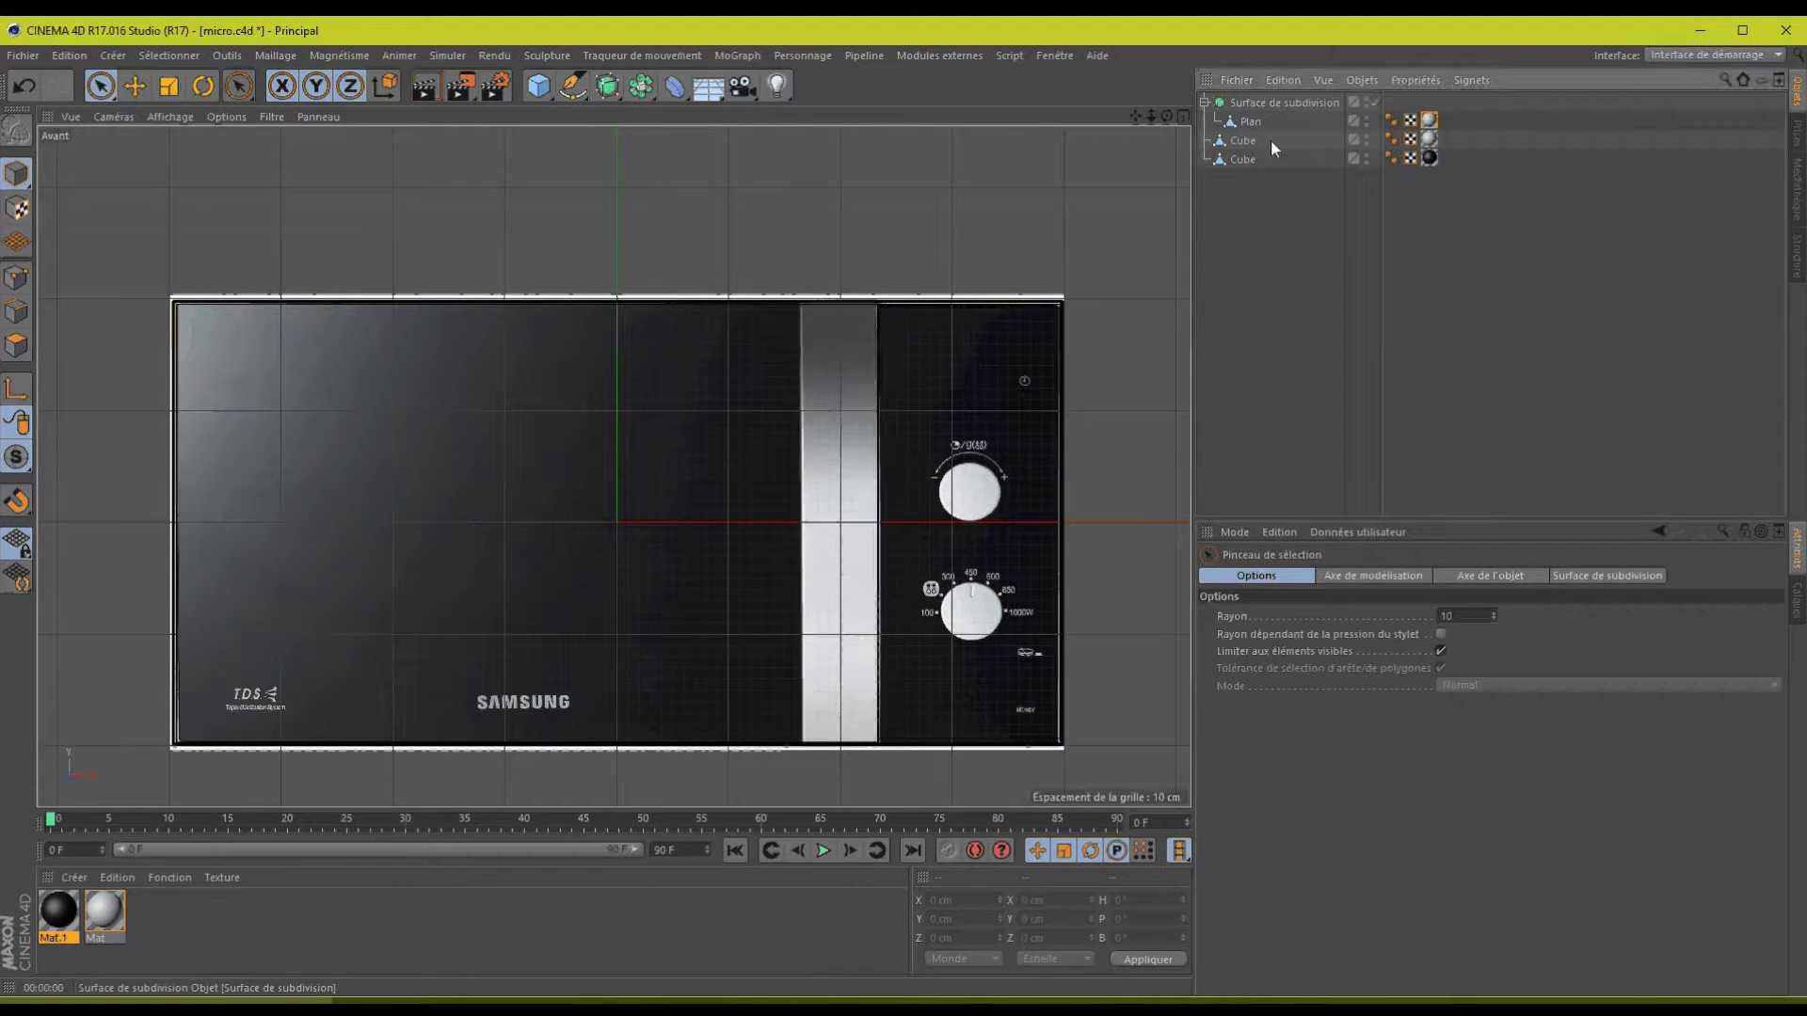
left_click(1370, 117)
left_click_drag(1368, 117, 1364, 152)
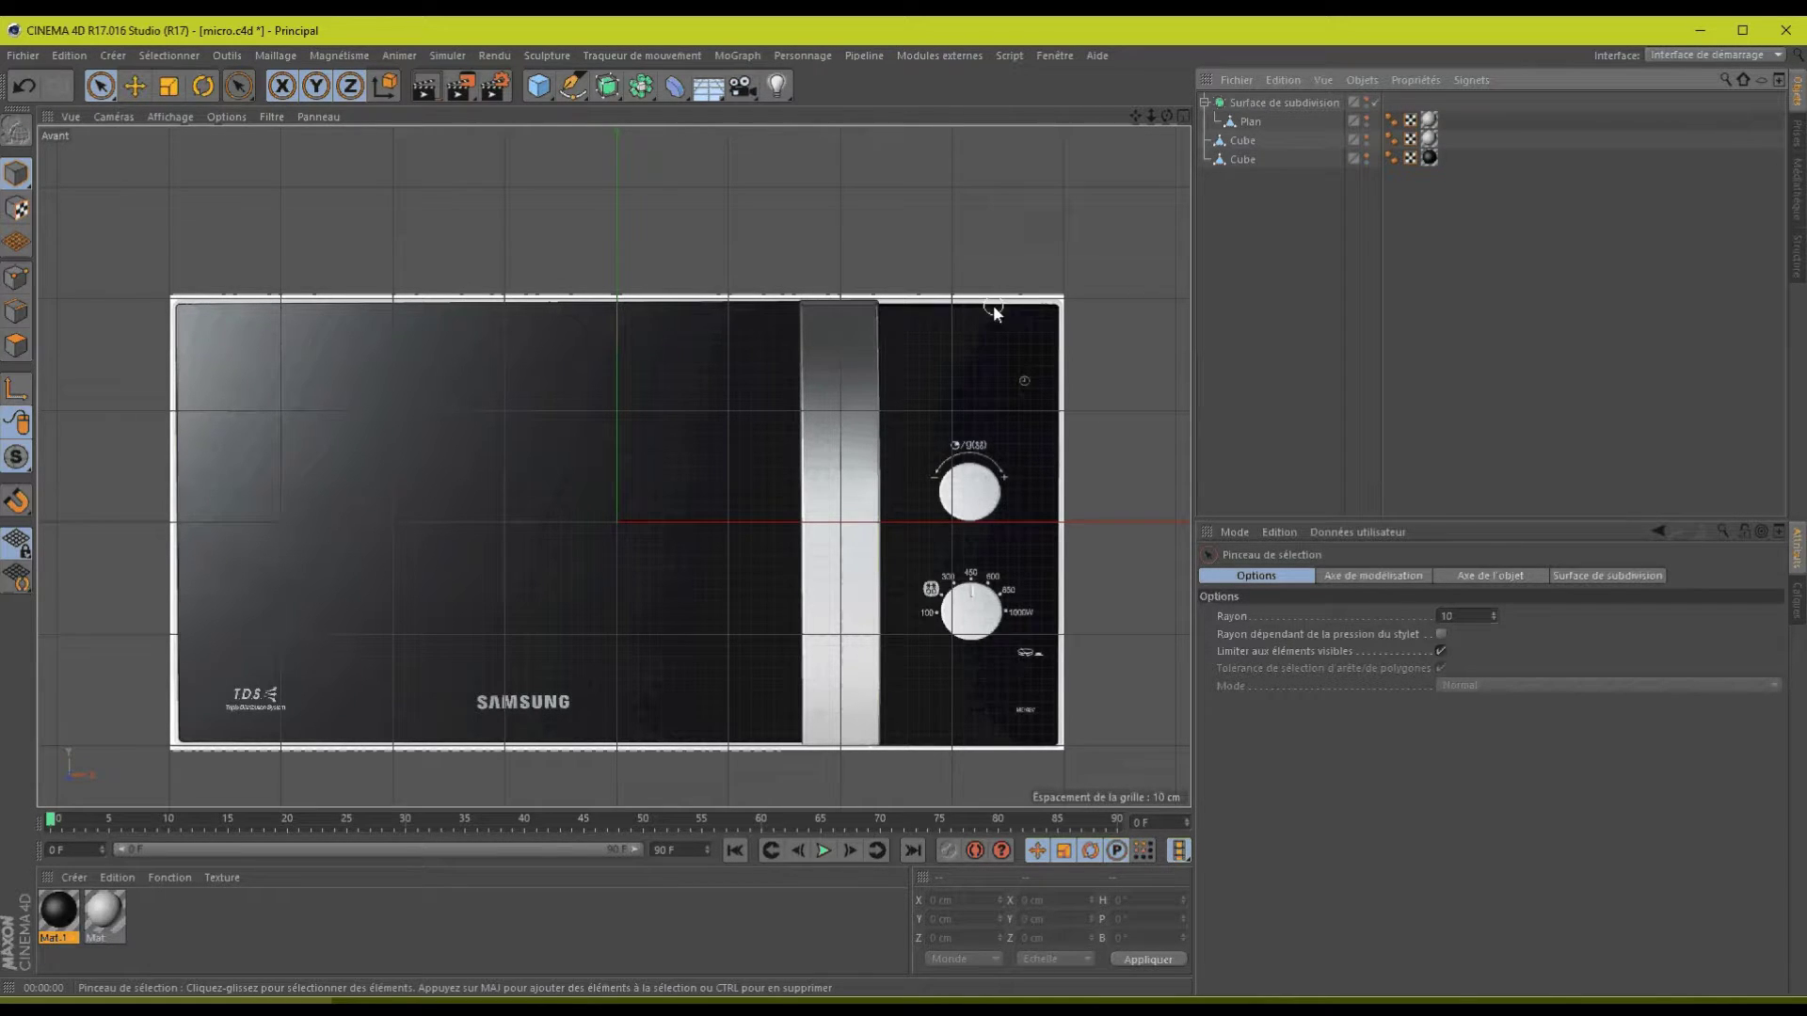
- Return to the perspective view and make the strip, the white box and the black front visible again
left_click(1182, 116)
left_click(535, 115)
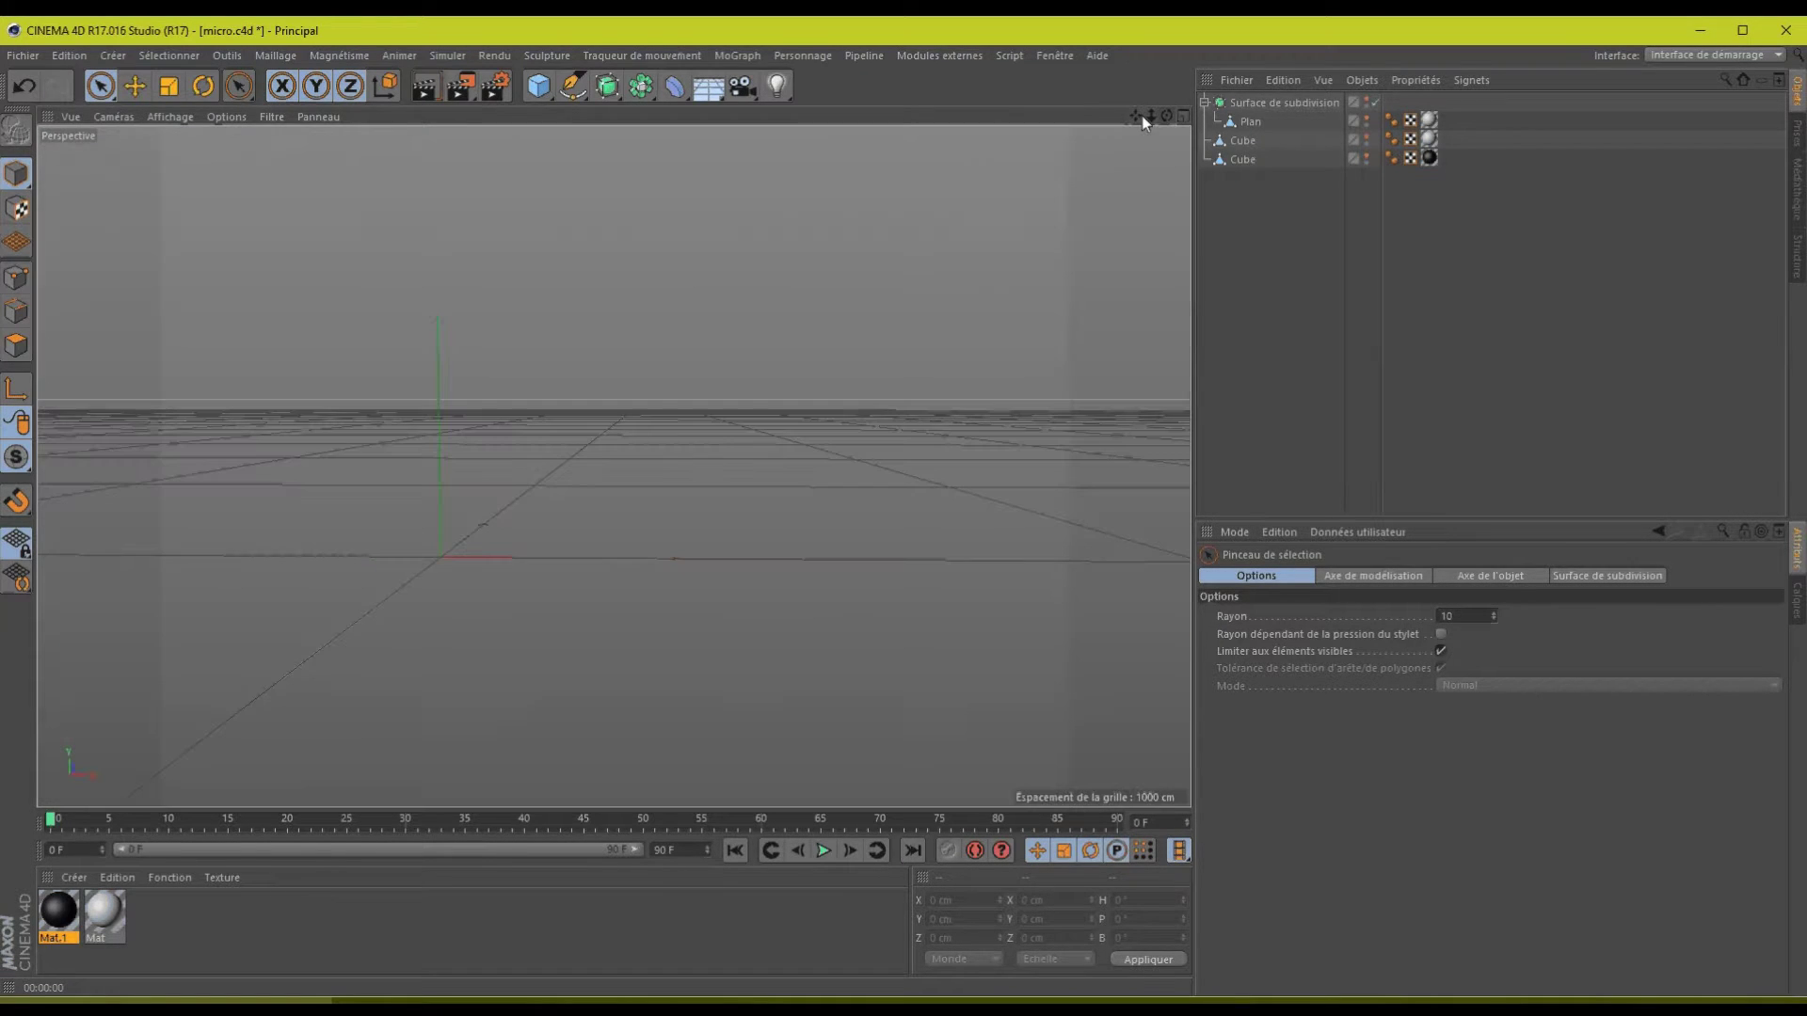
left_click_drag(1149, 117, 906, 508)
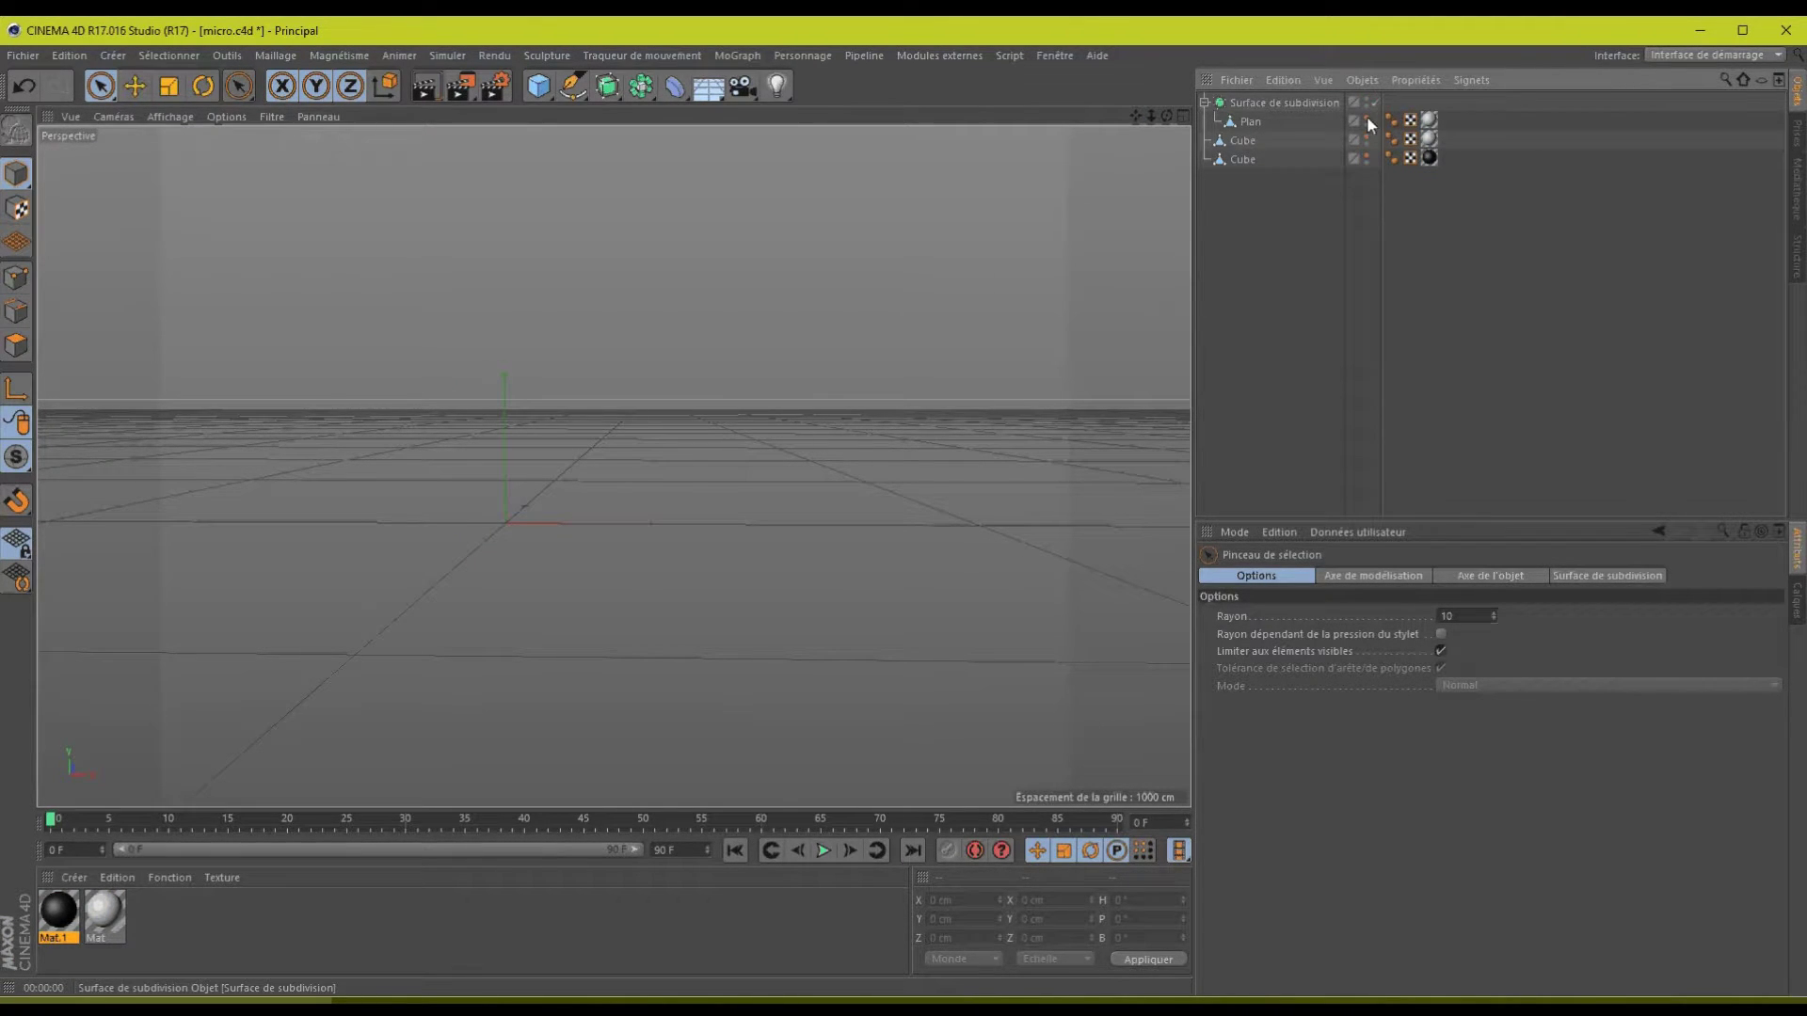
left_click(1367, 137)
left_click(1366, 158)
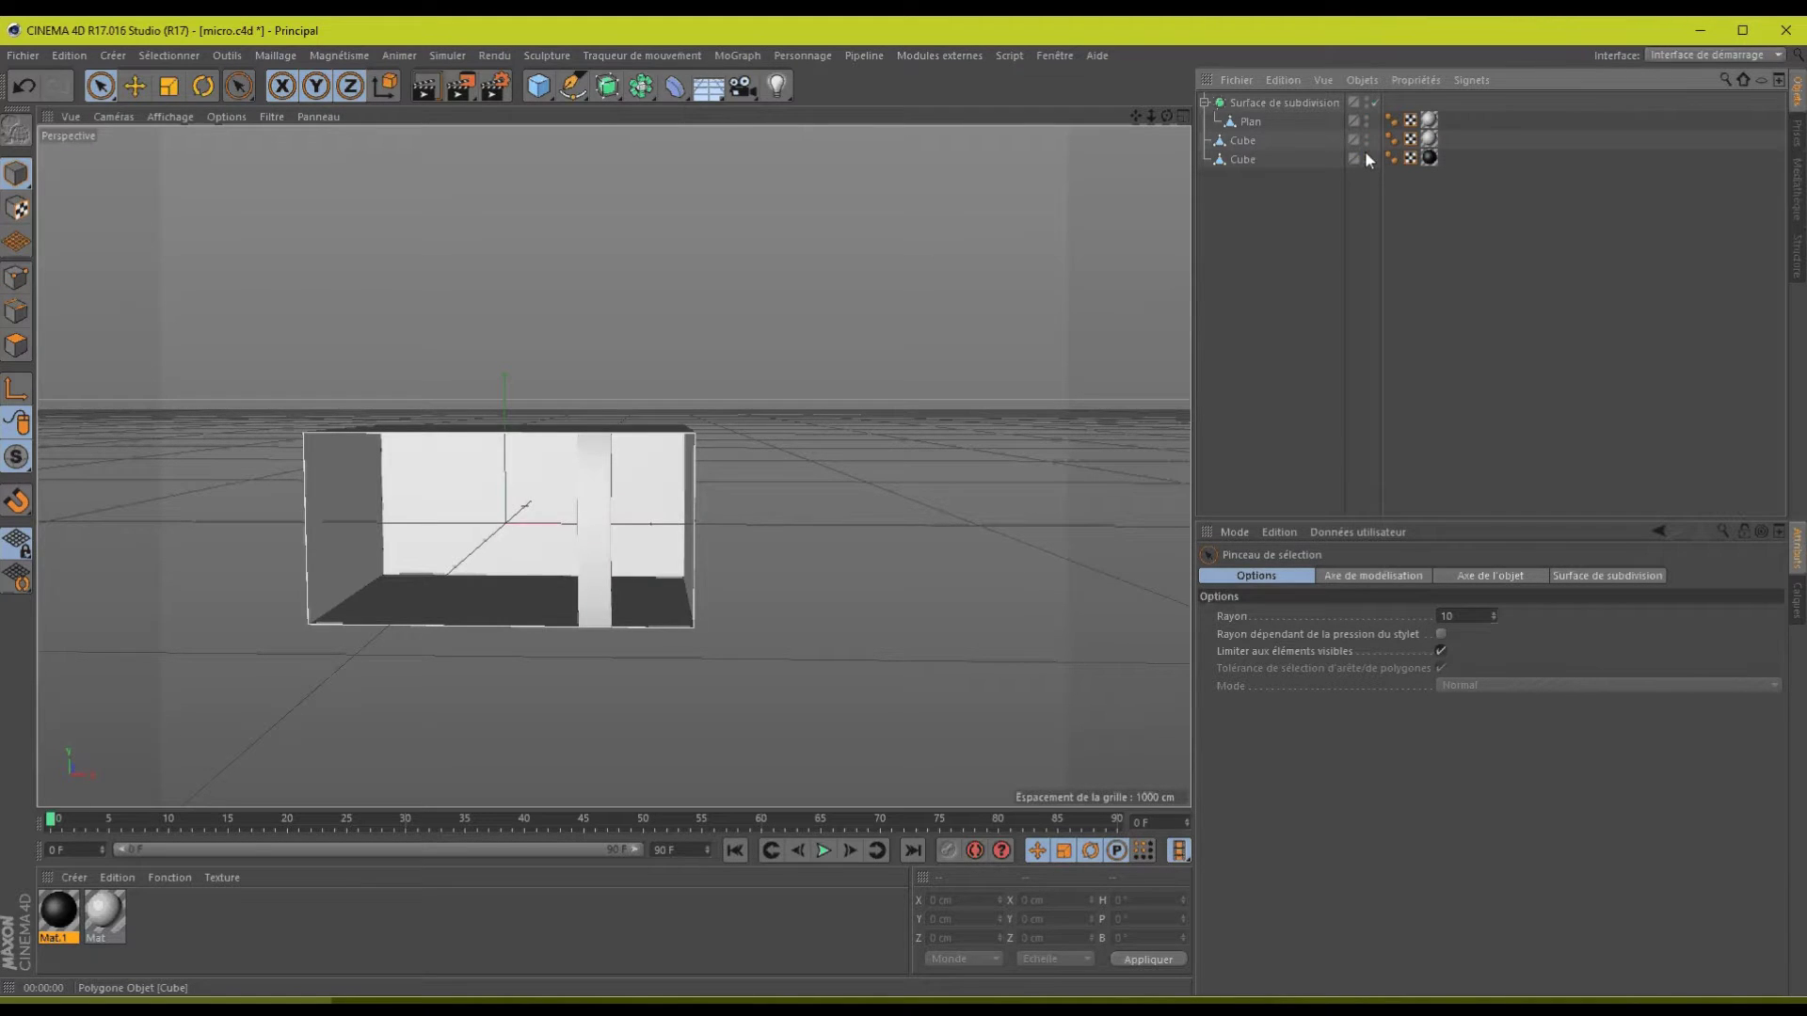
left_click(1364, 157)
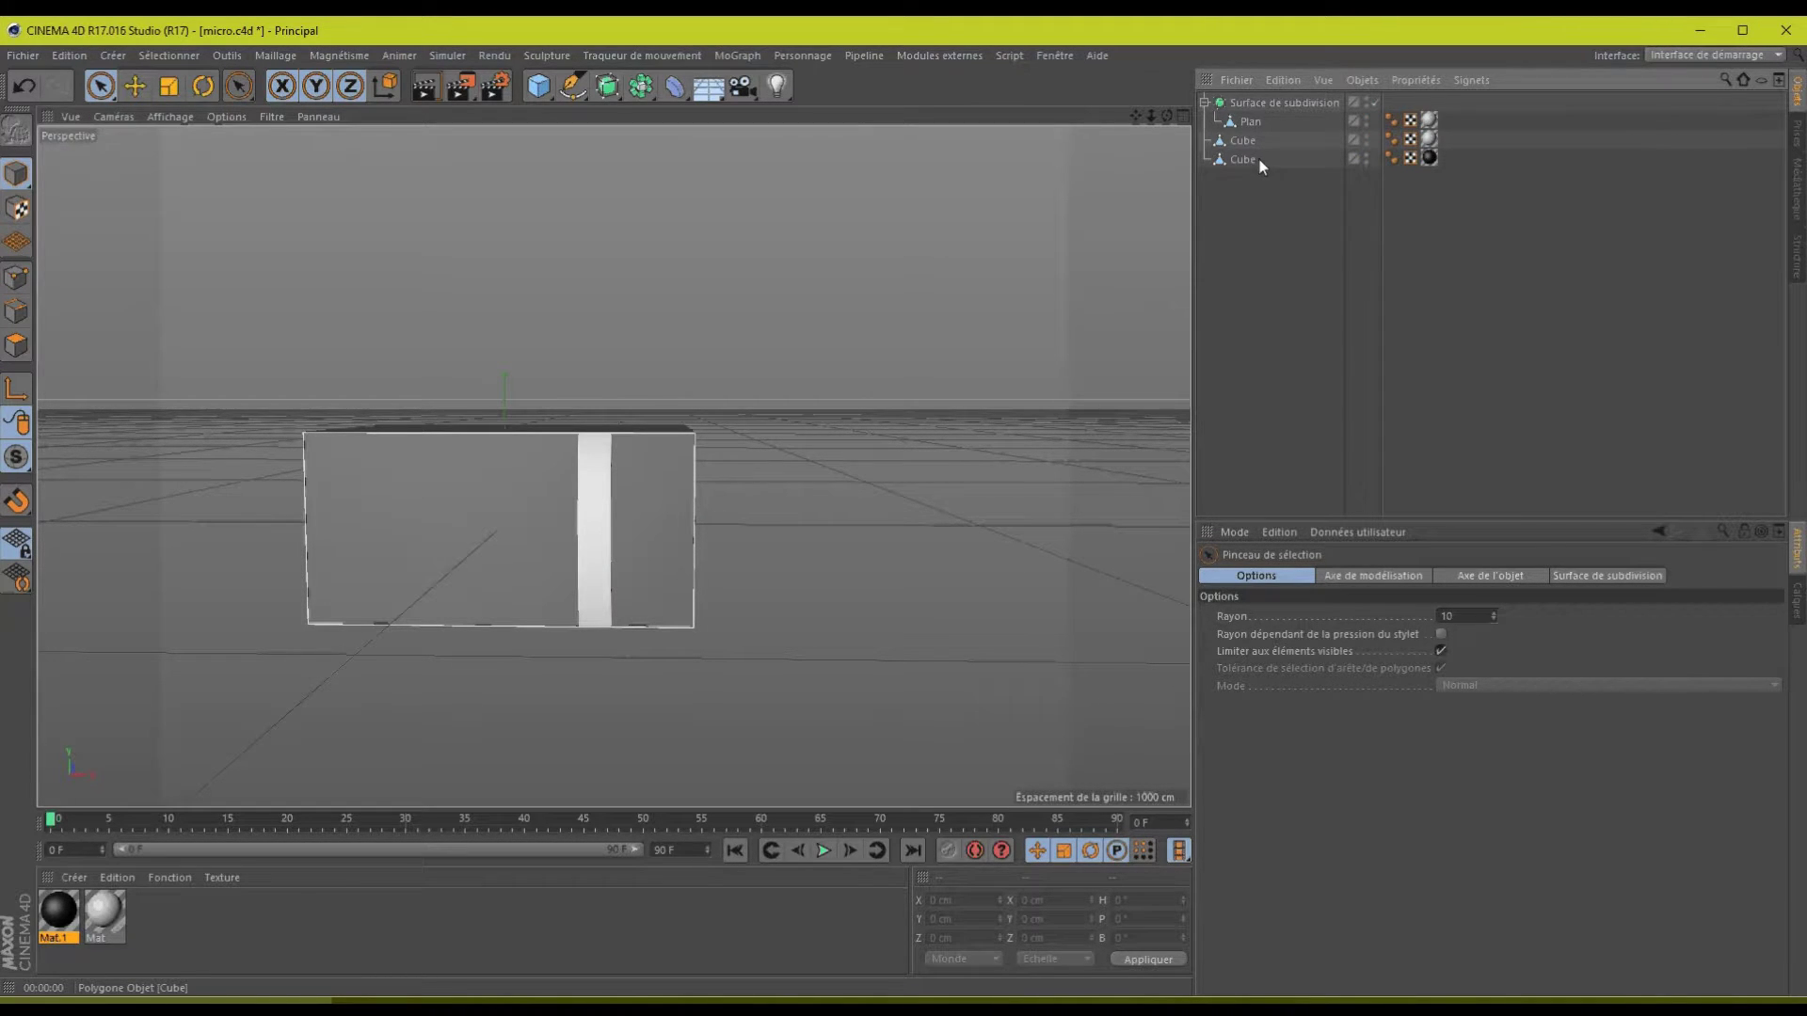
- Group the strip's subdivision surface and both cubes under one null object and expand the group
left_click(1255, 103)
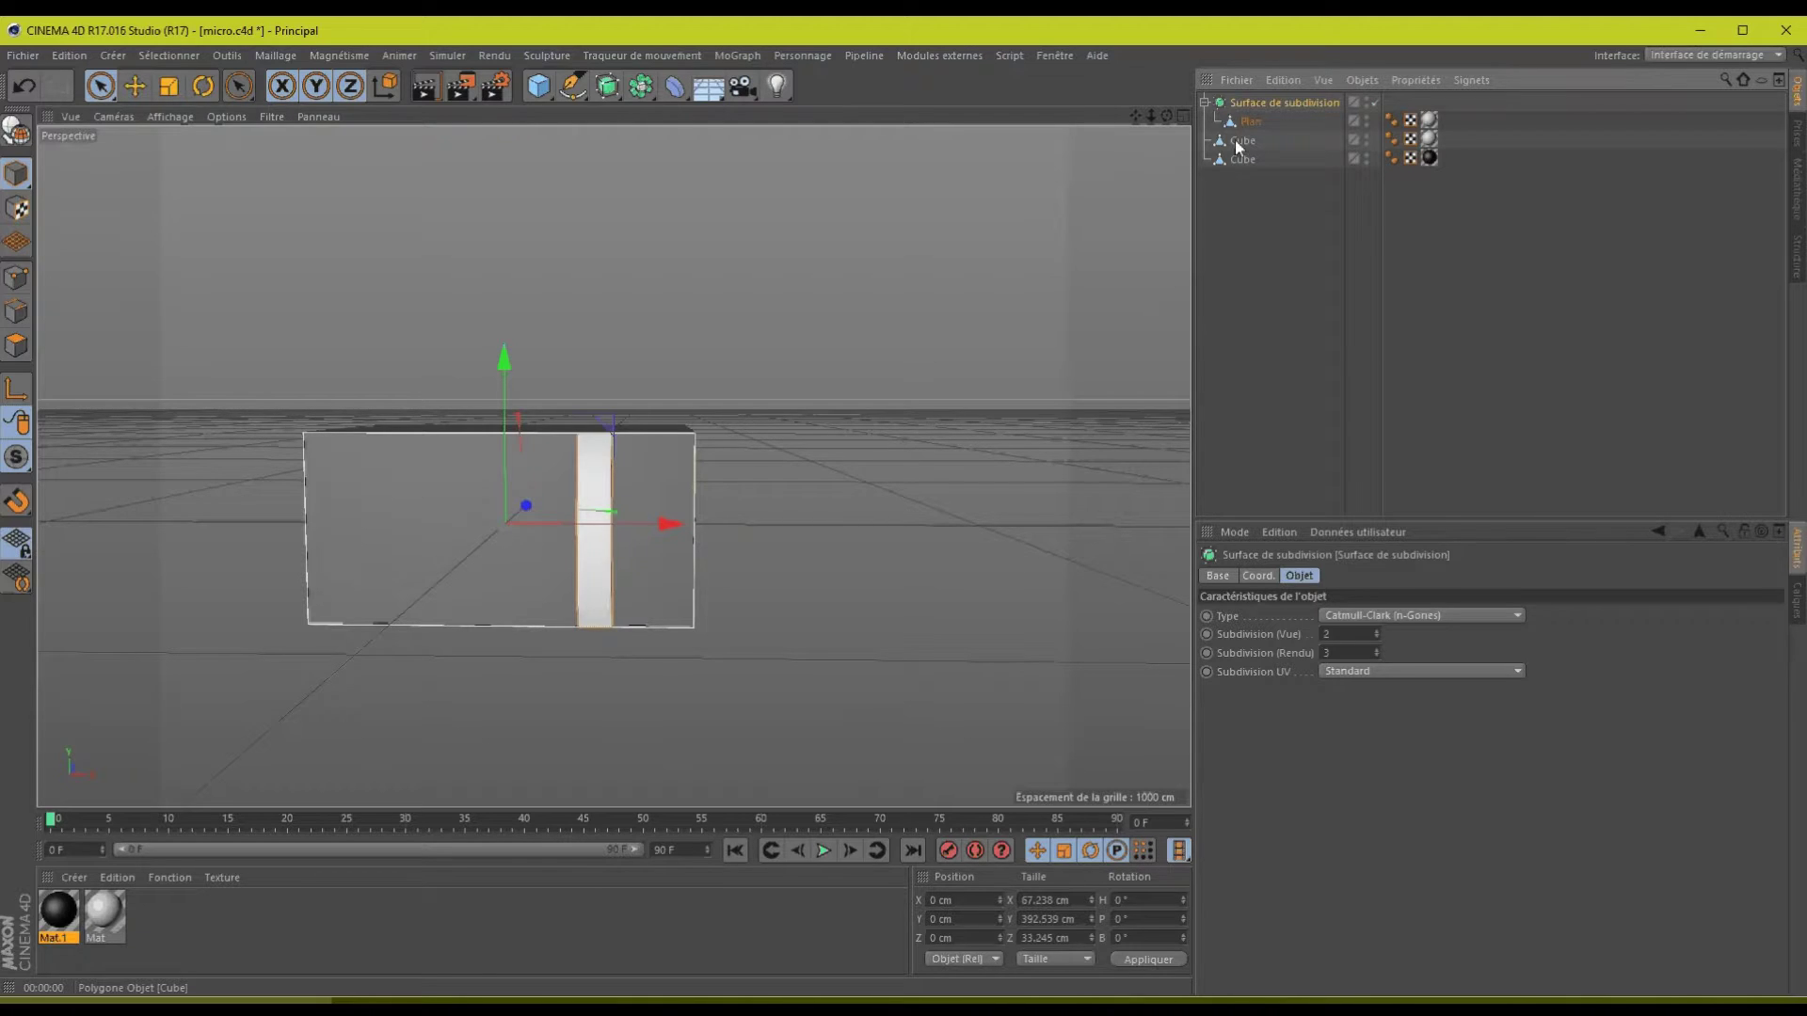
key("ctrl+a")
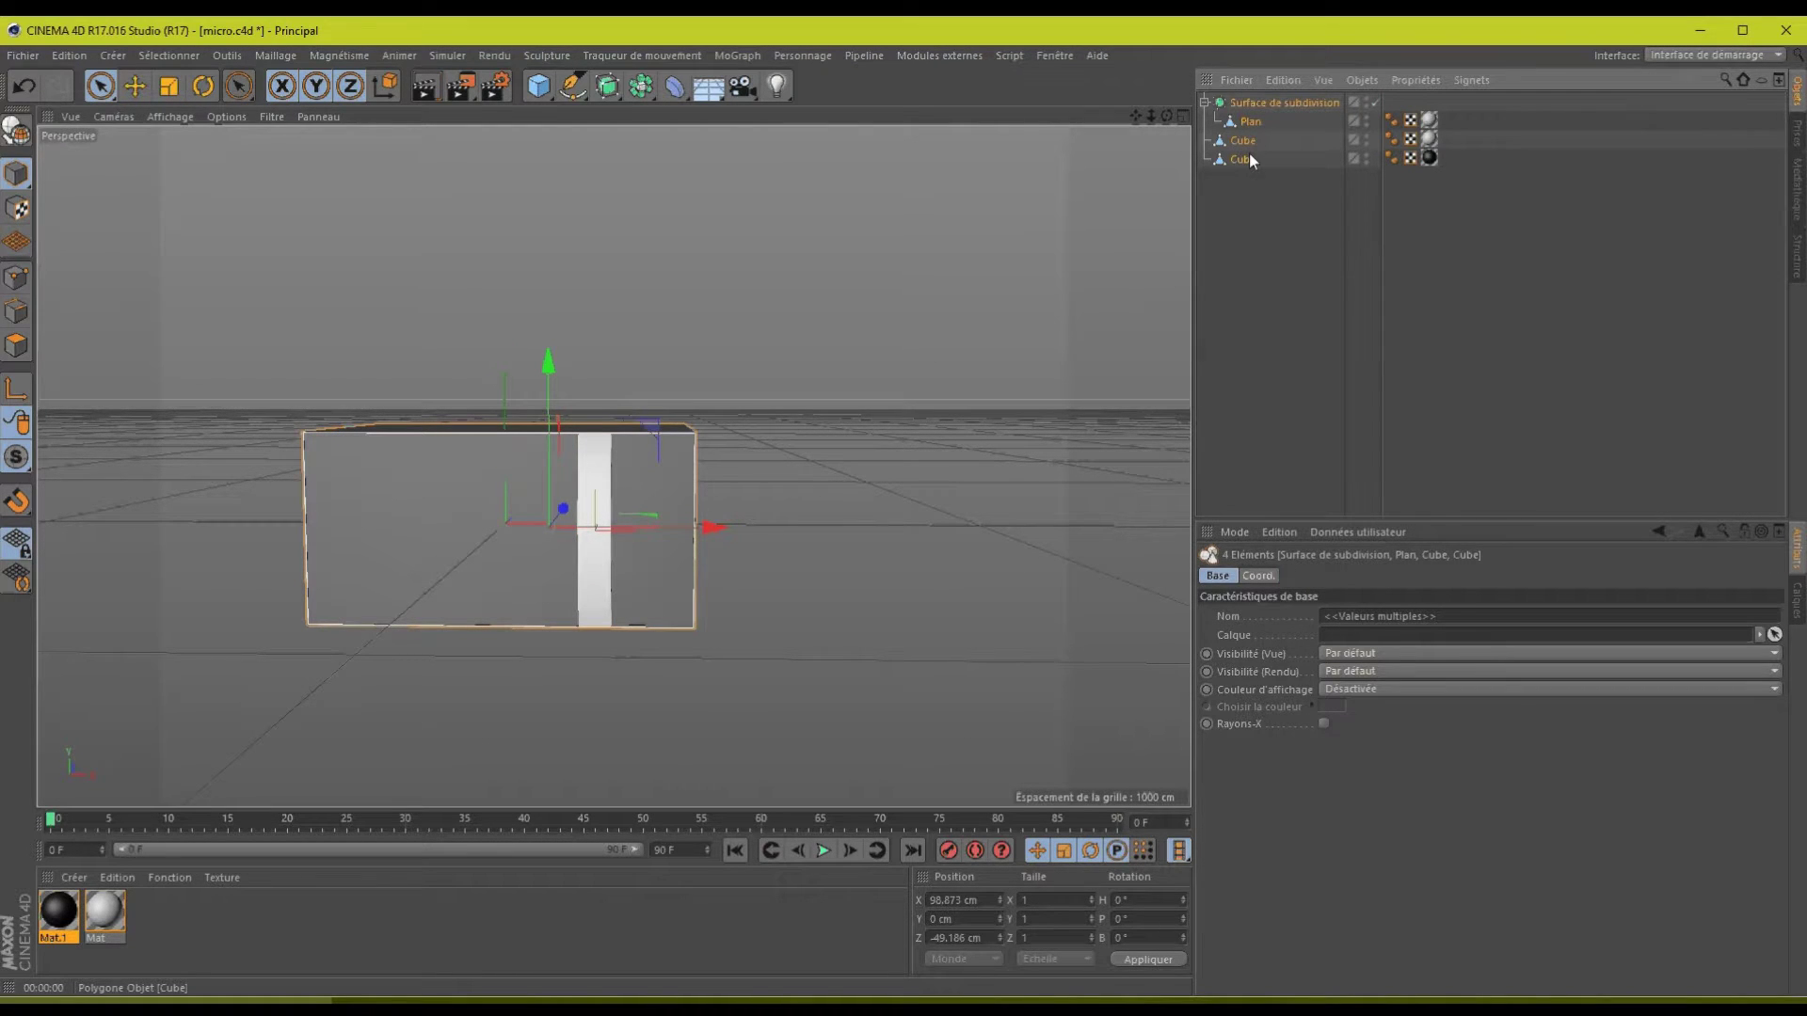
key("alt+g")
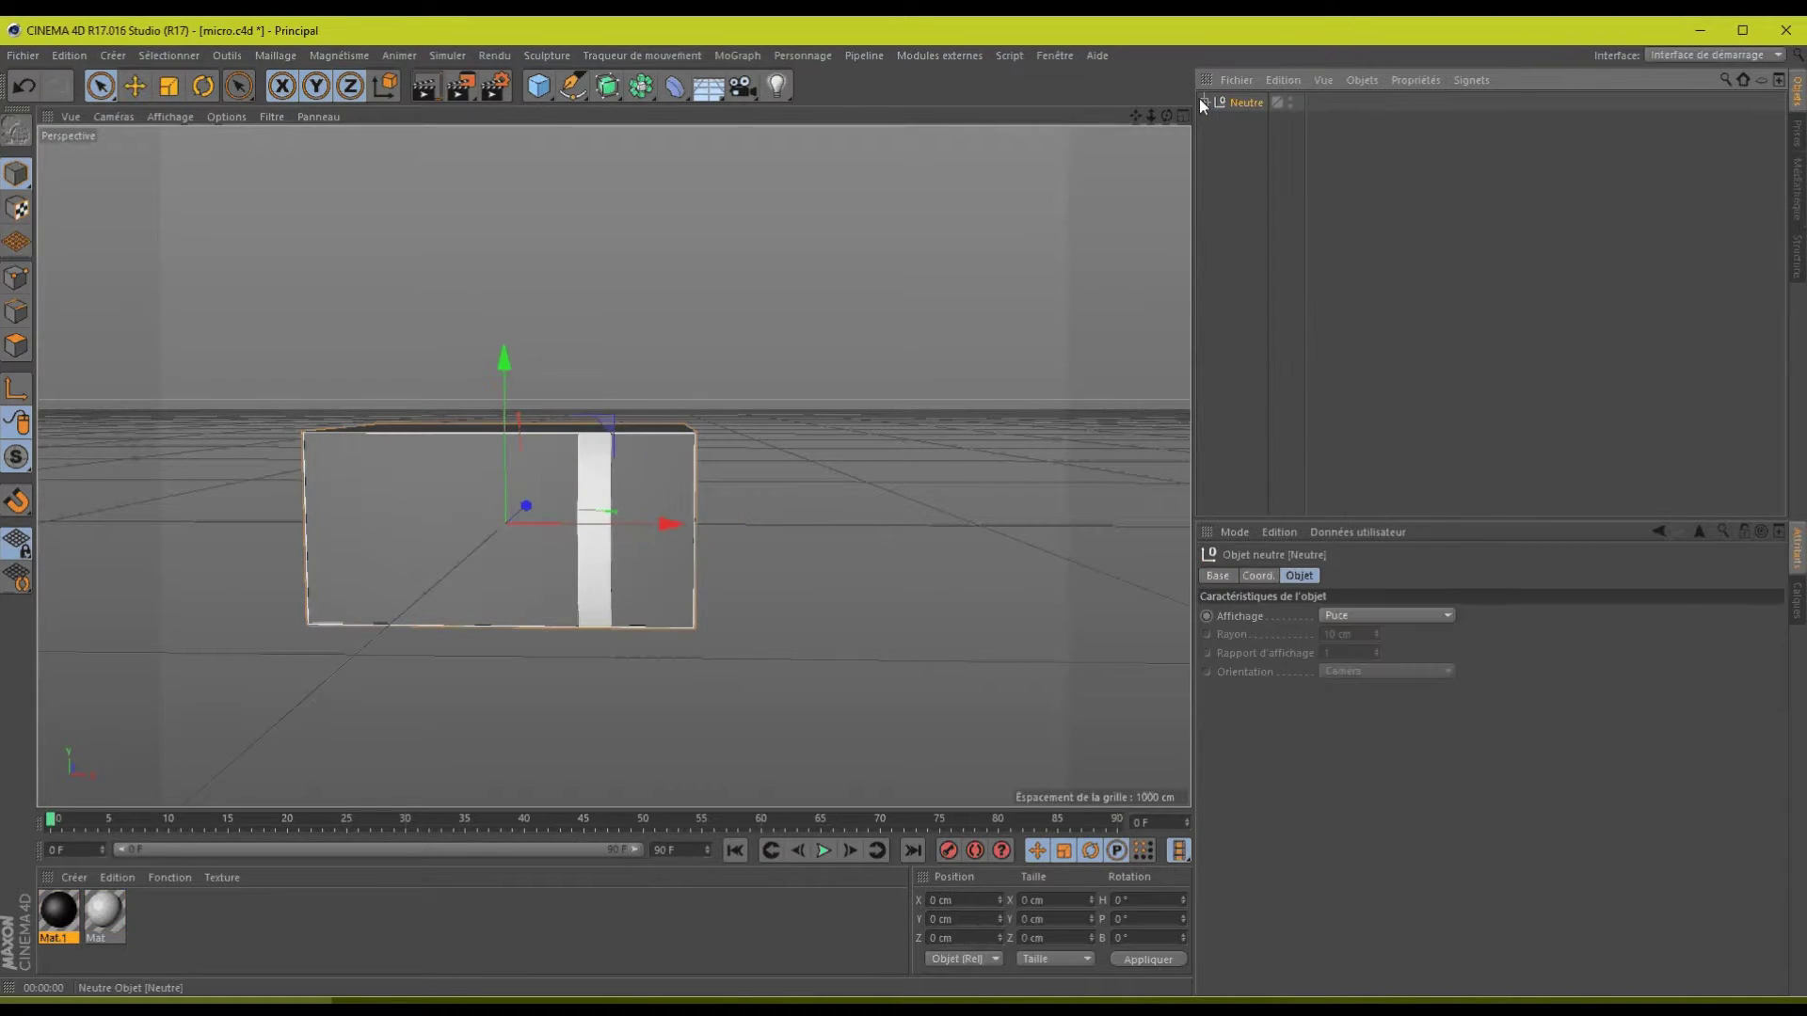
left_click(1204, 101)
- Move the strip's subdivision surface along the Z axis to about 3.5 cm
left_click_drag(1167, 115, 906, 506)
middle_click_drag(906, 506, 906, 506, "alt")
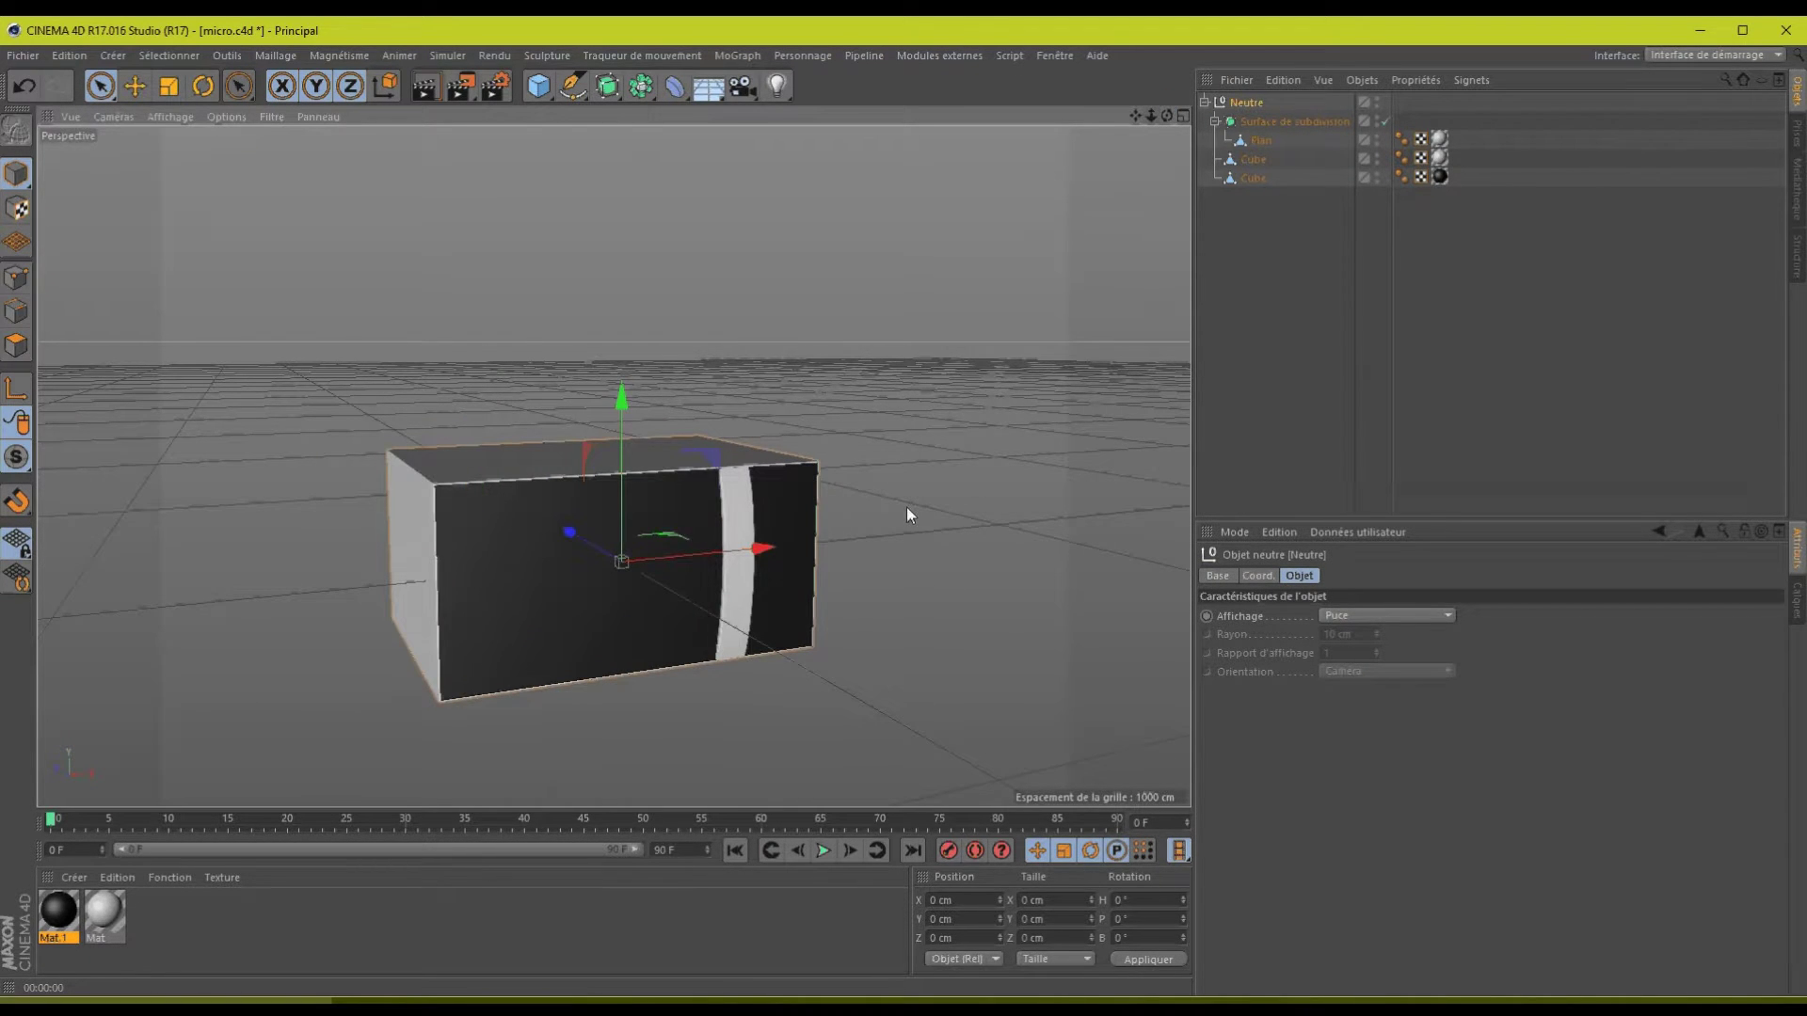
left_click_drag(906, 506, 906, 507, "alt")
right_click_drag(907, 507, 908, 508, "alt")
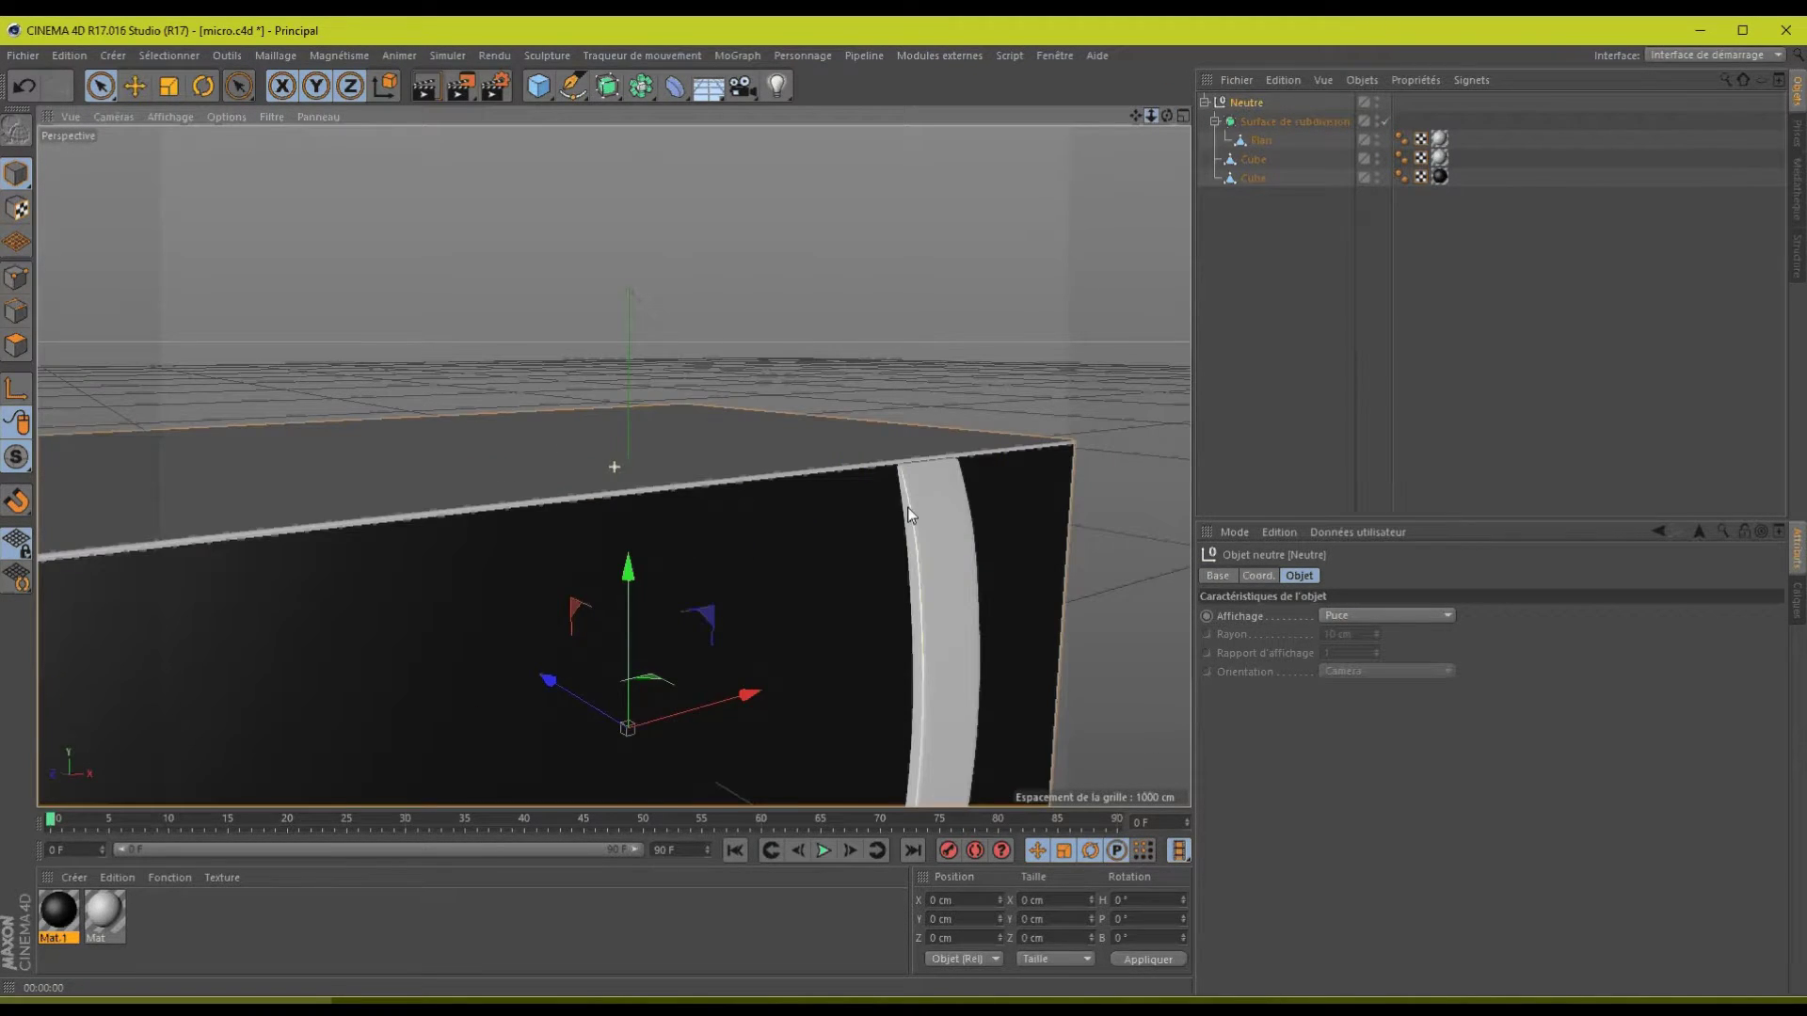
scroll(908, 513, "up", 2)
left_click(1272, 122)
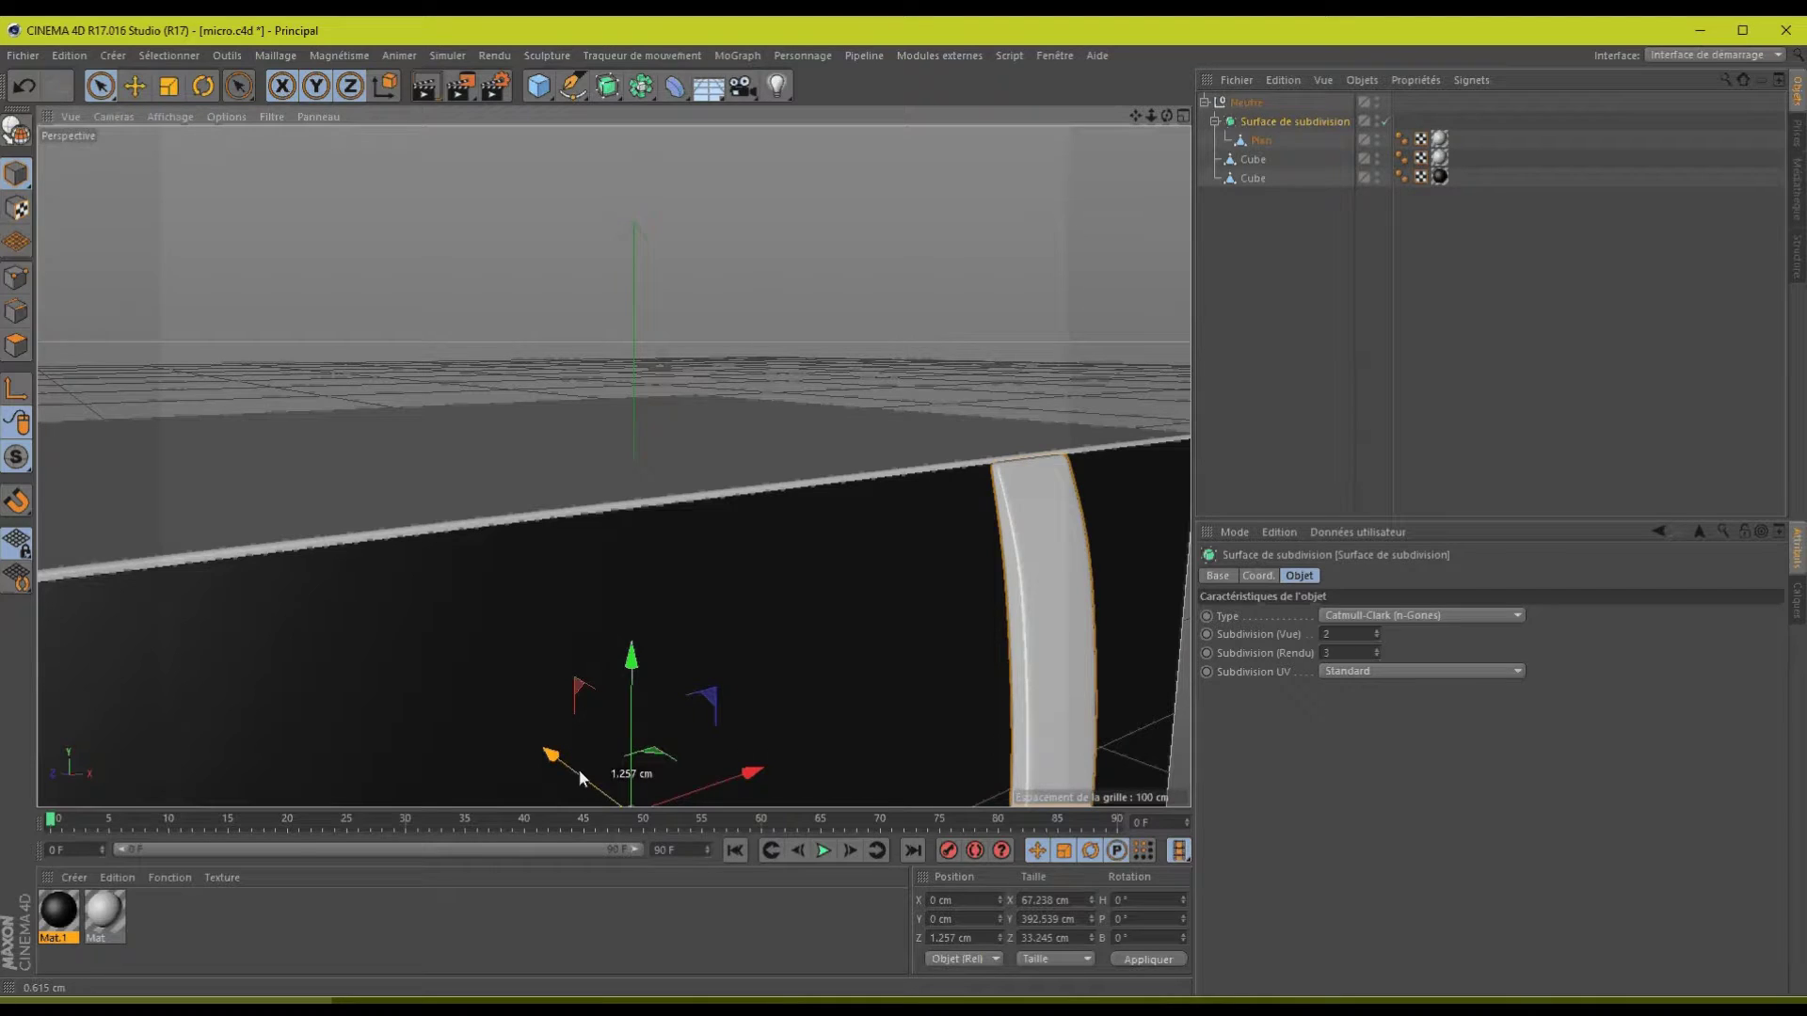
left_click_drag(578, 770, 578, 768)
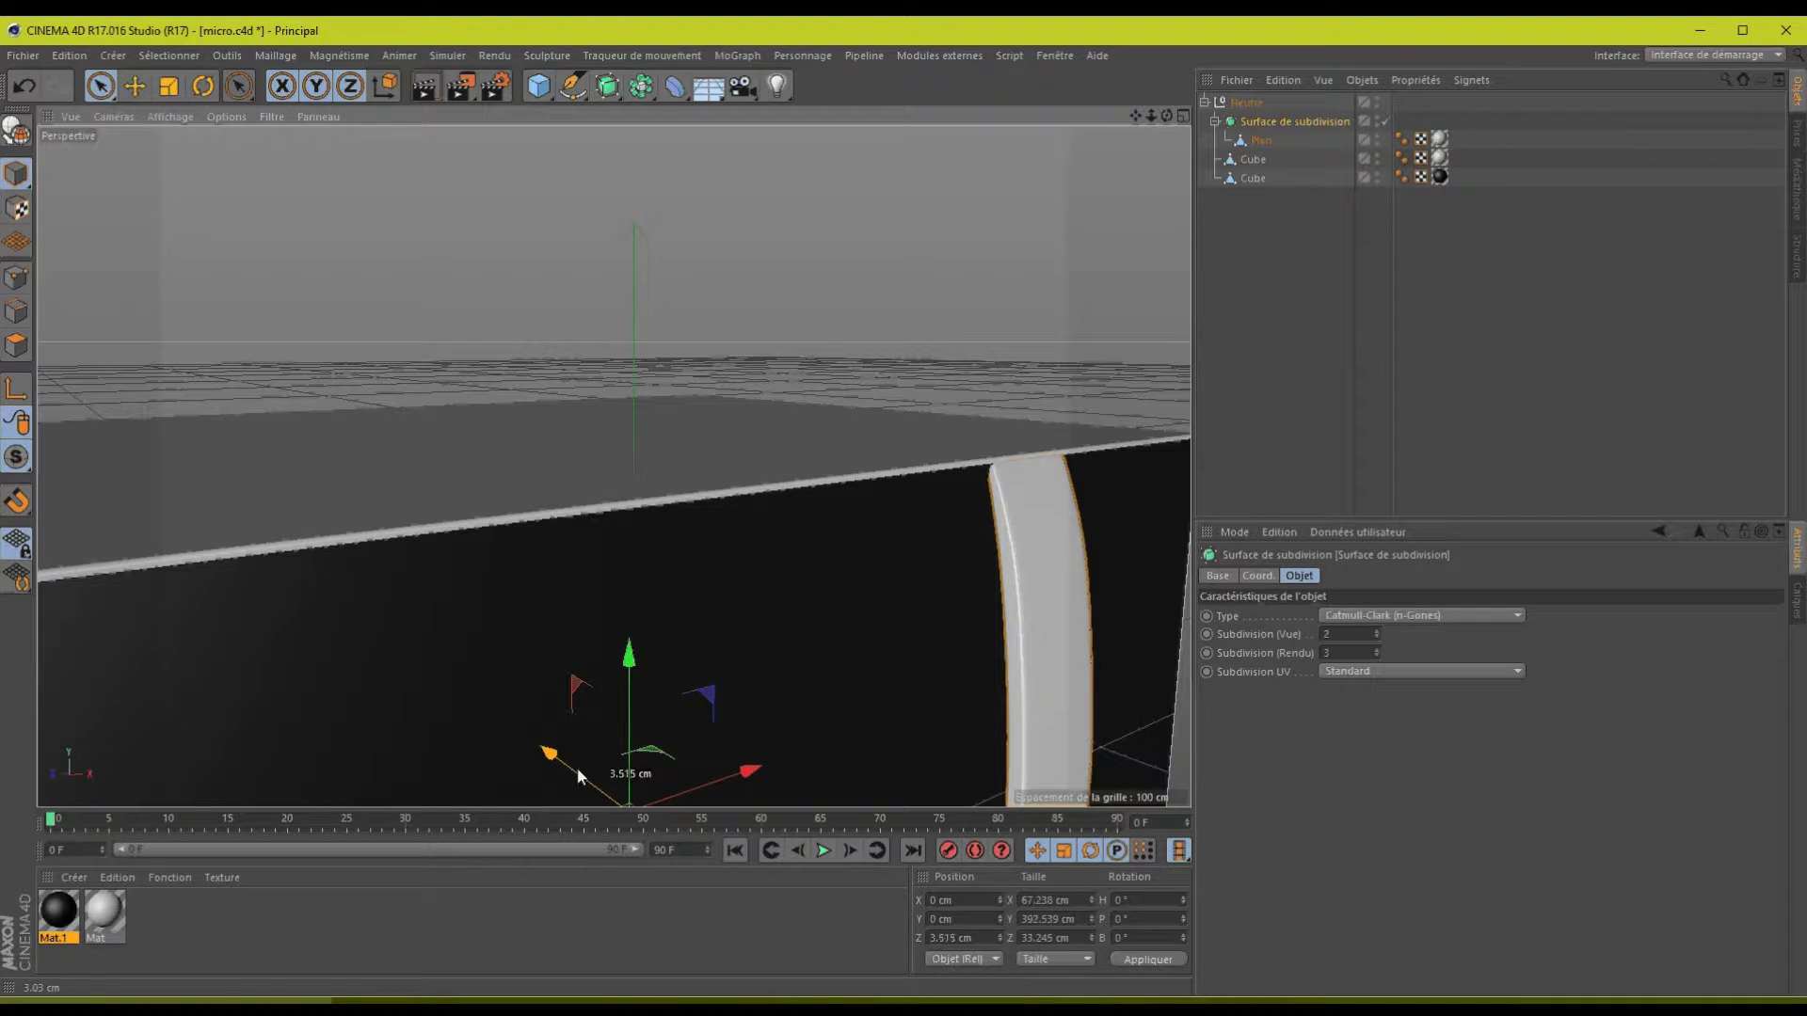
- Clear the object selection after checking the strip against the black front, and save the scene
scroll(906, 506, "down", 3)
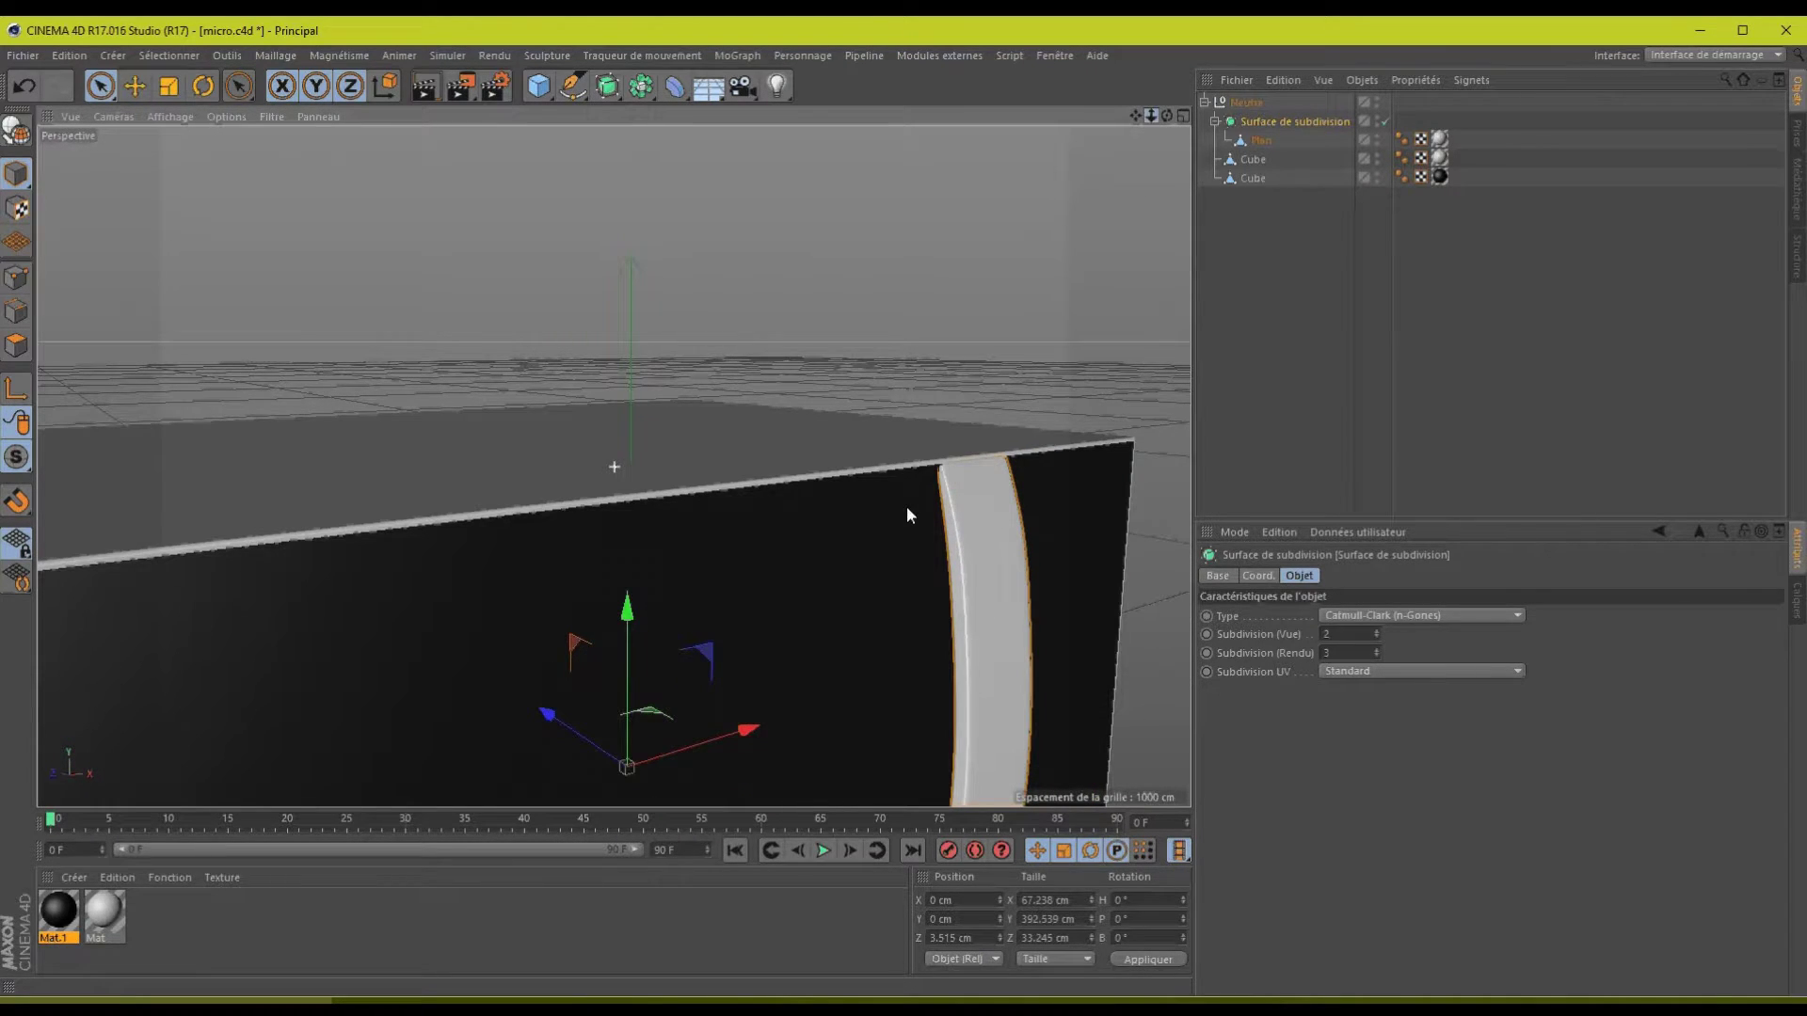
scroll(906, 506, "down", 1)
left_click_drag(1133, 115, 988, 126)
left_click(1043, 191)
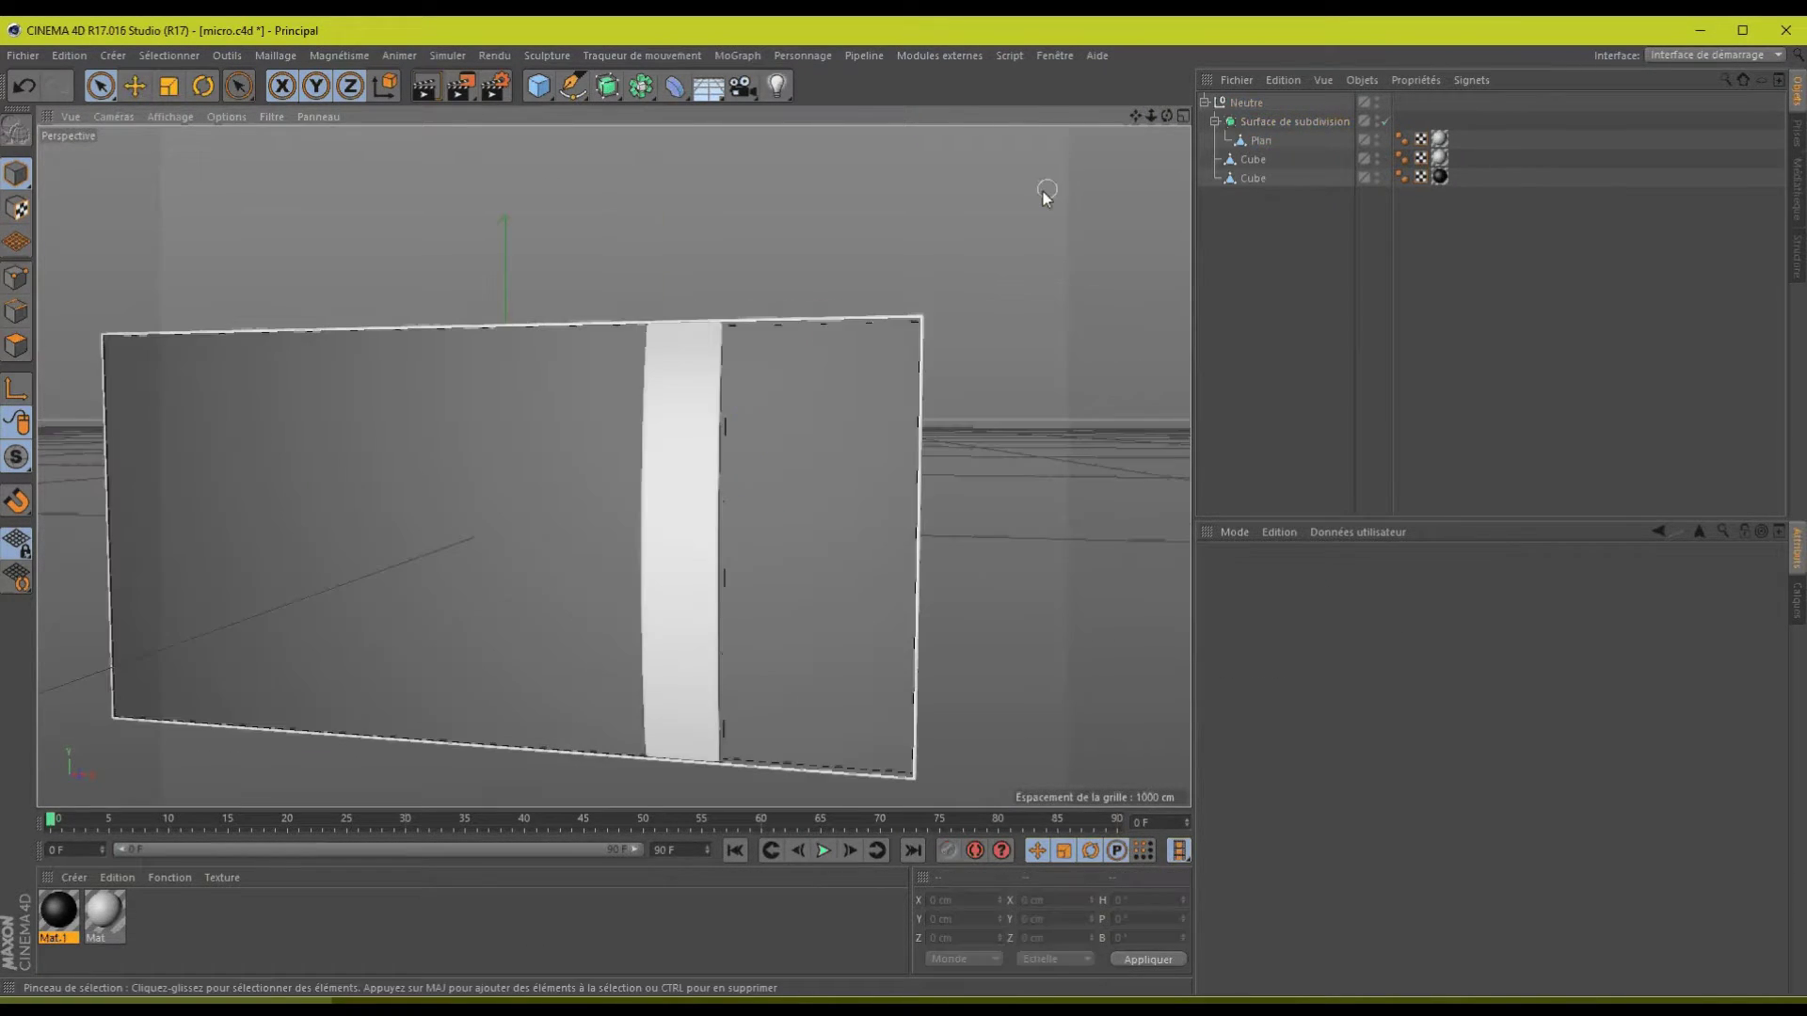
key("ctrl+s")
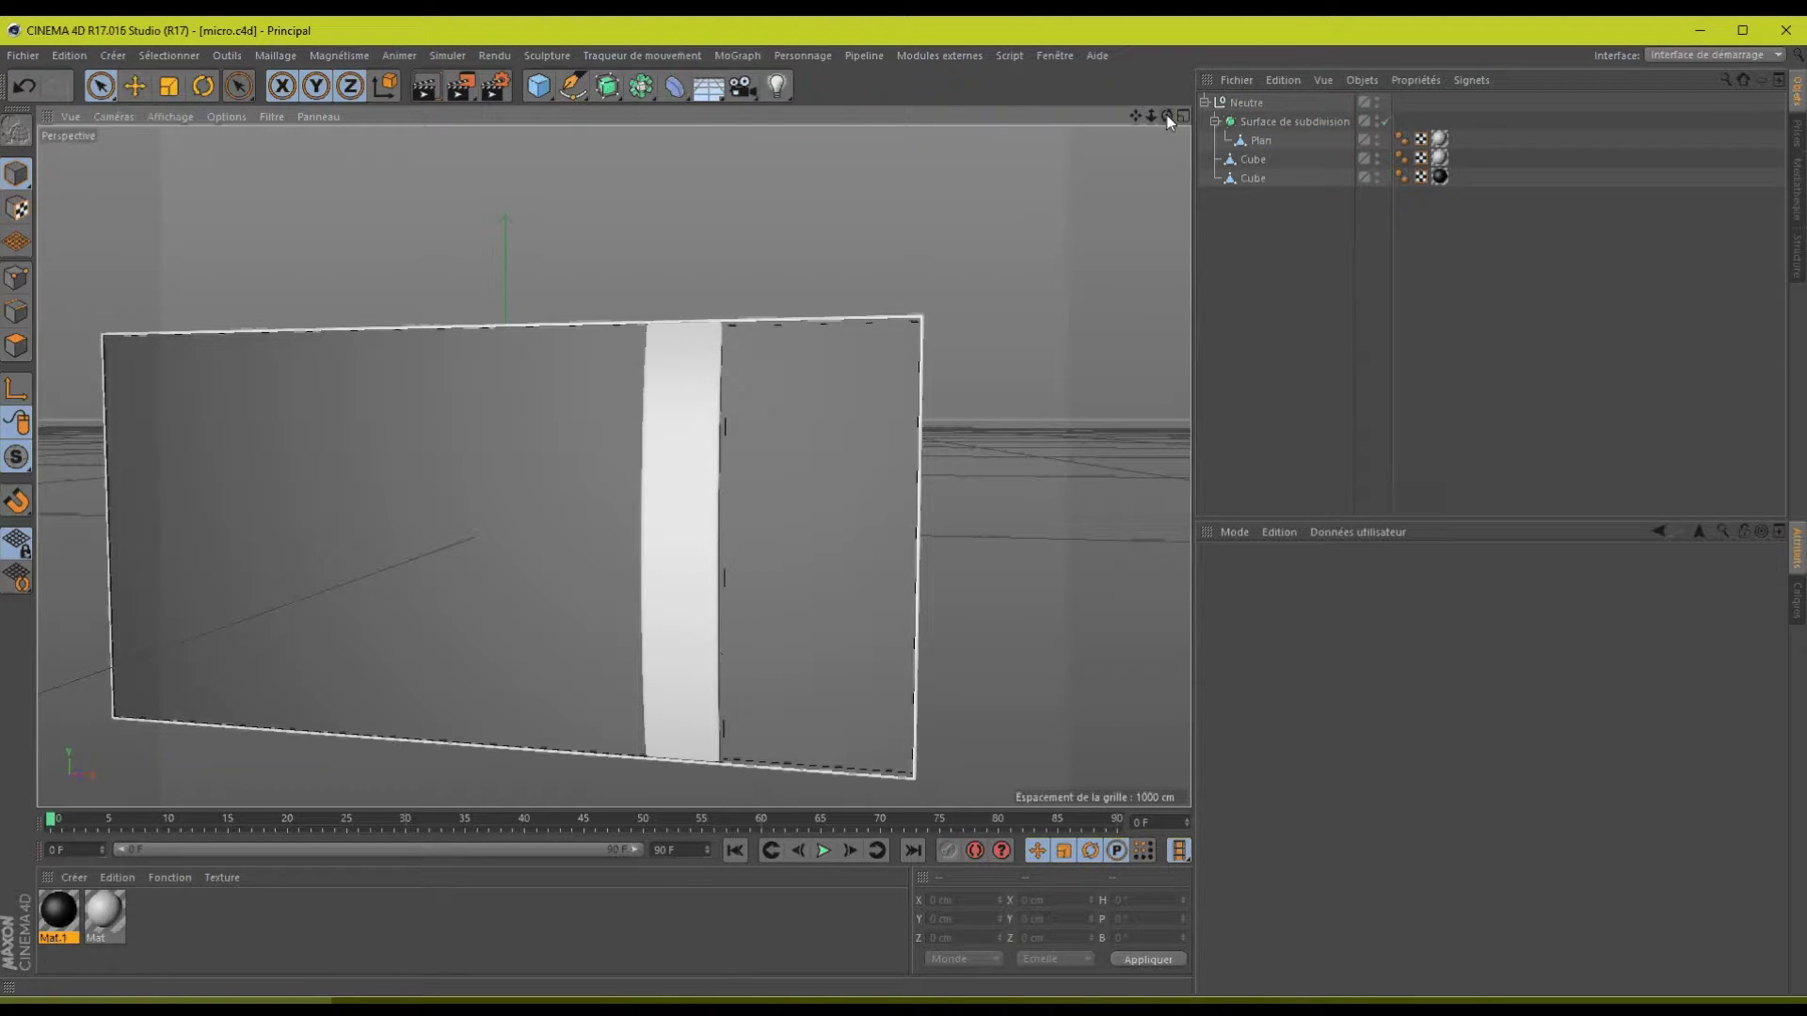
- Select the black front cube's polygon on the control-panel side, to the right of the curved strip
left_click_drag(1136, 117, 901, 502)
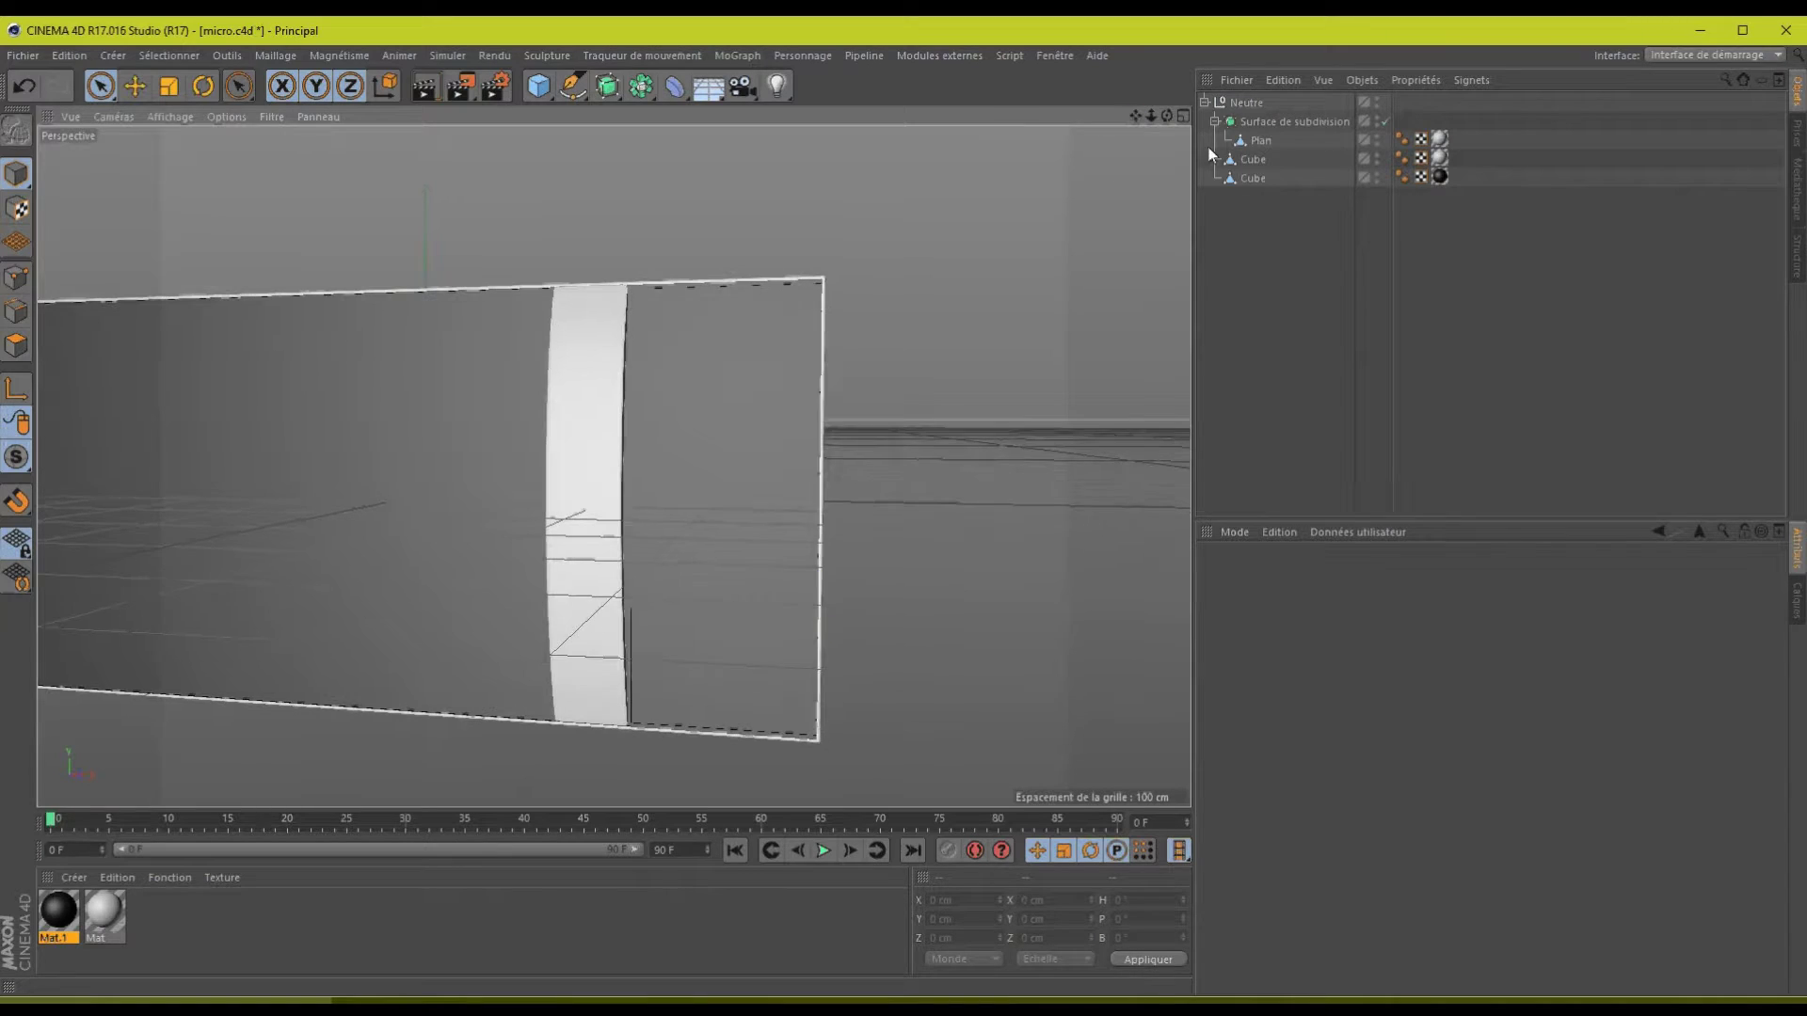
left_click_drag(1167, 117, 905, 508)
left_click(1261, 139)
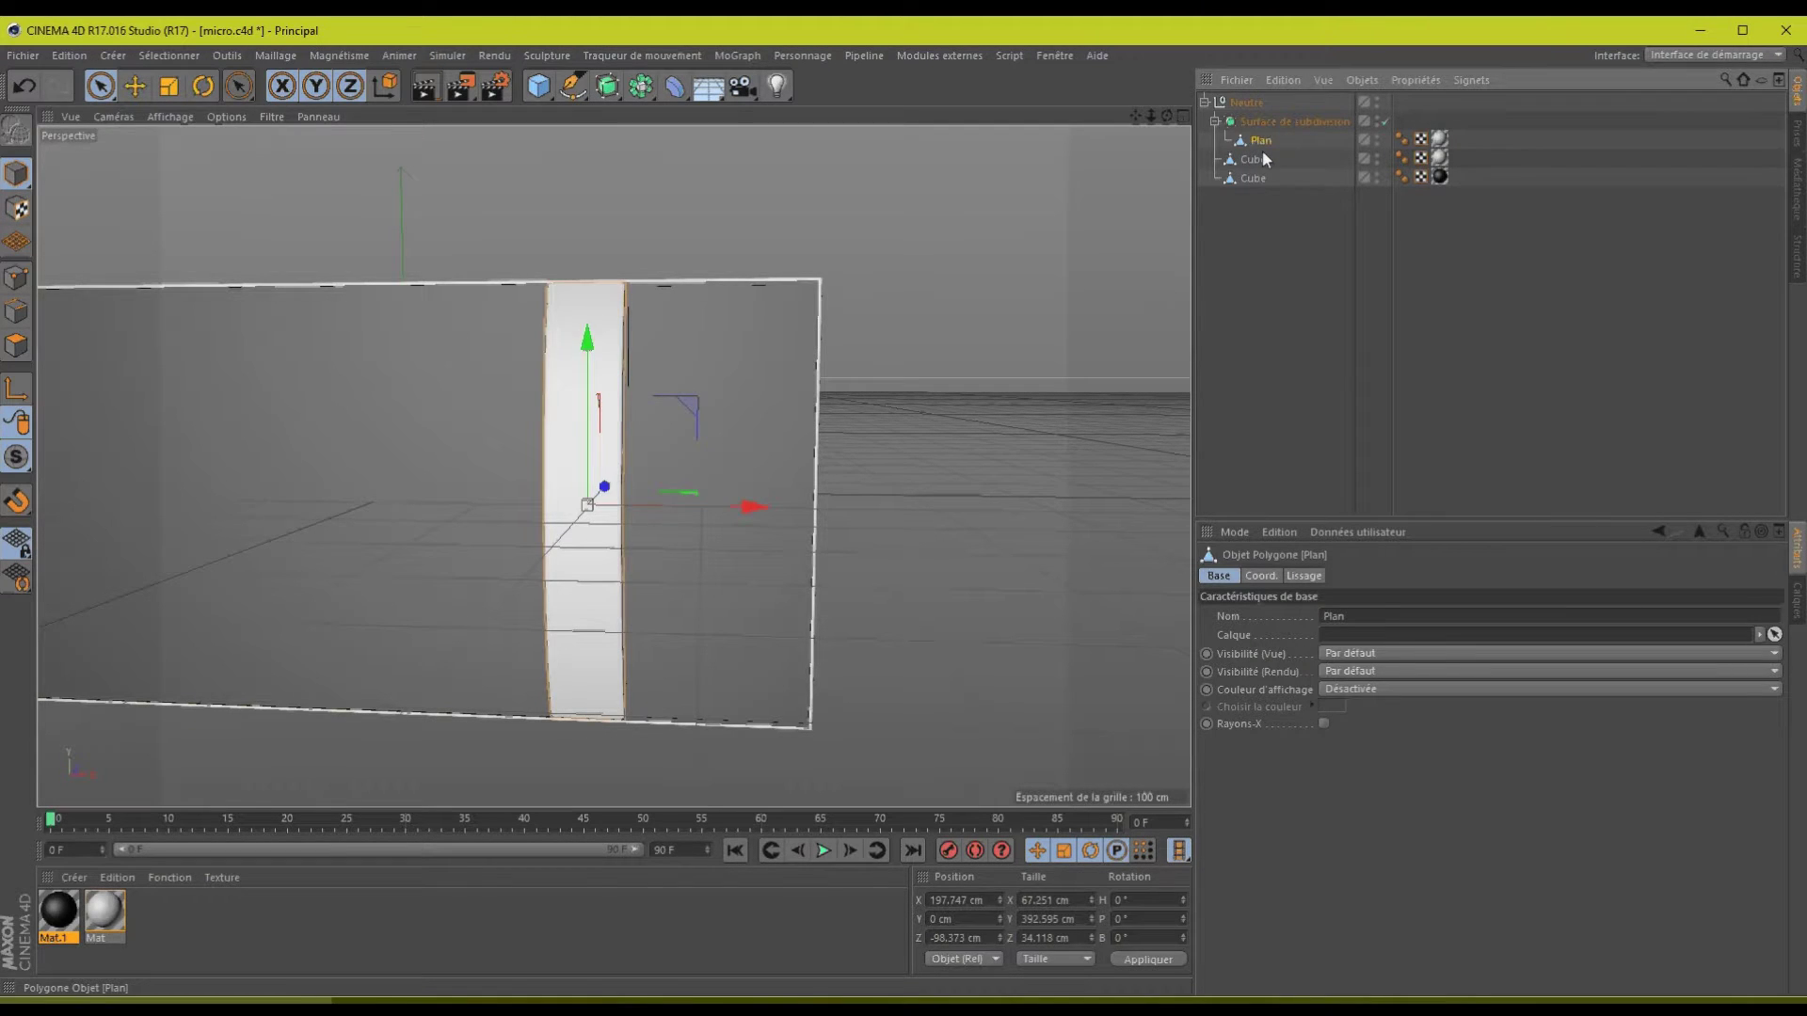
left_click(1250, 178)
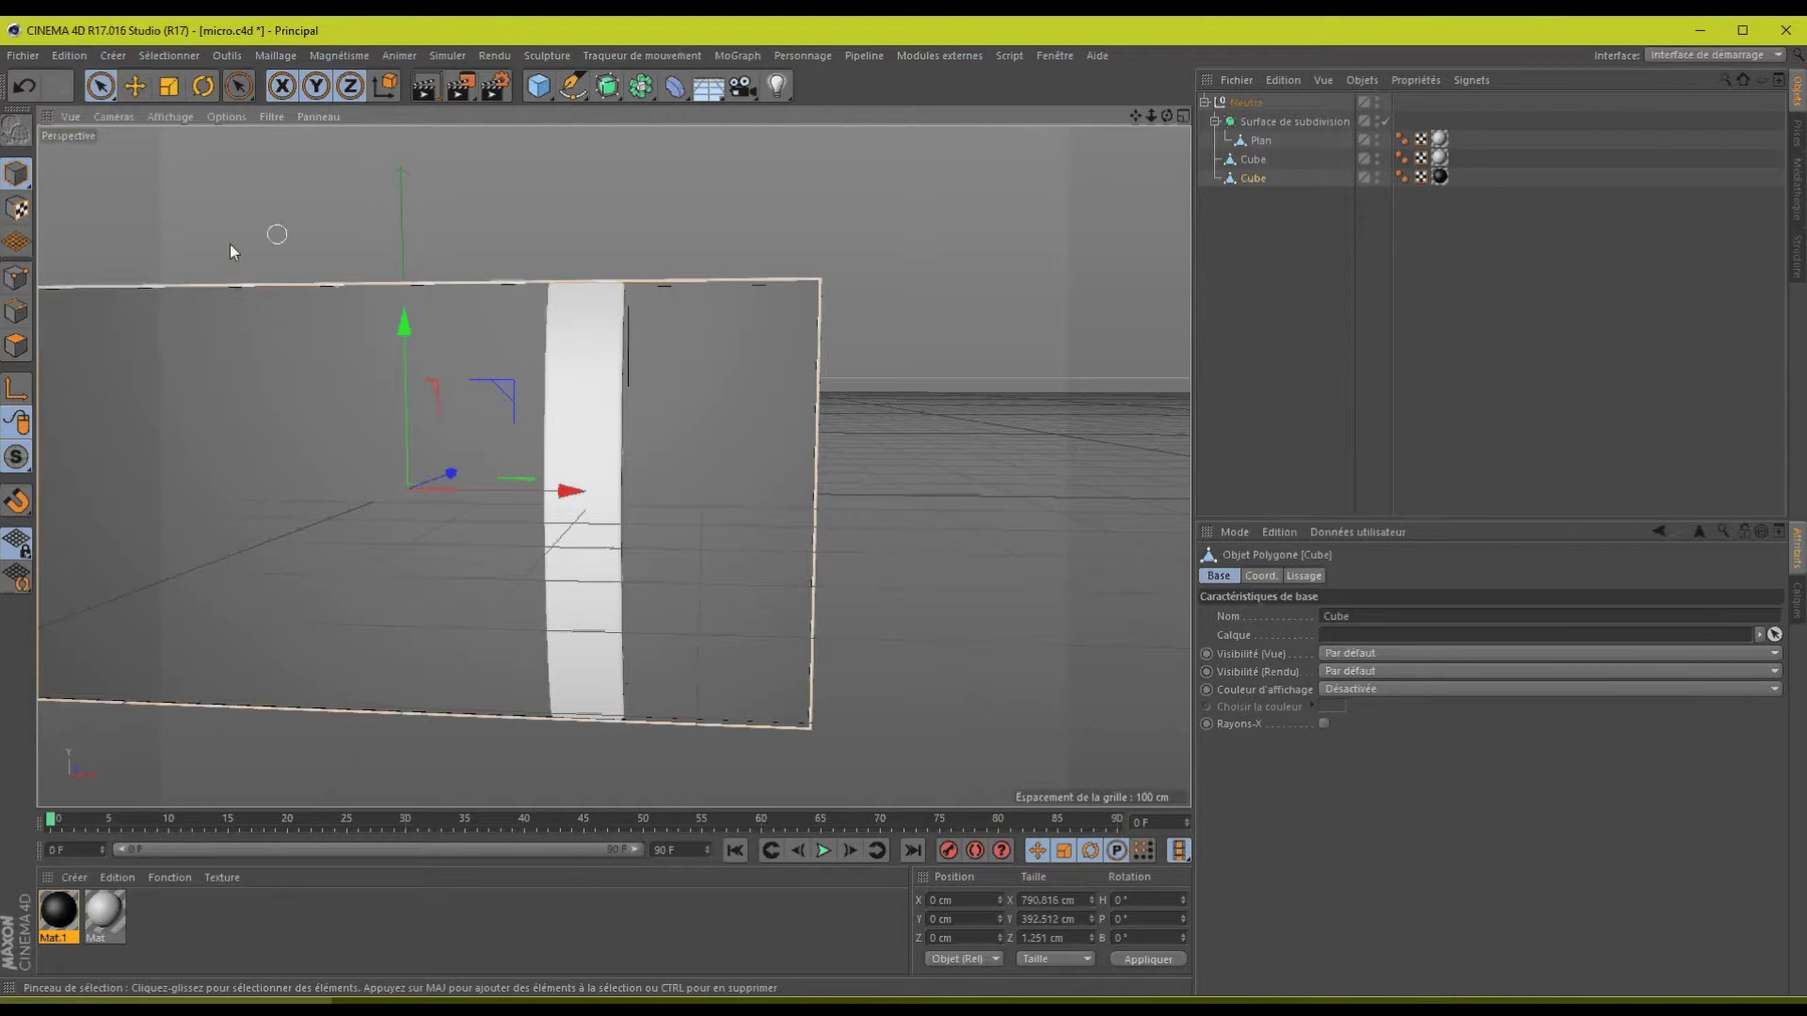
mouse_move(1167, 116)
left_mouse_down()
mouse_move(906, 506)
mouse_move(1171, 111)
left_mouse_up()
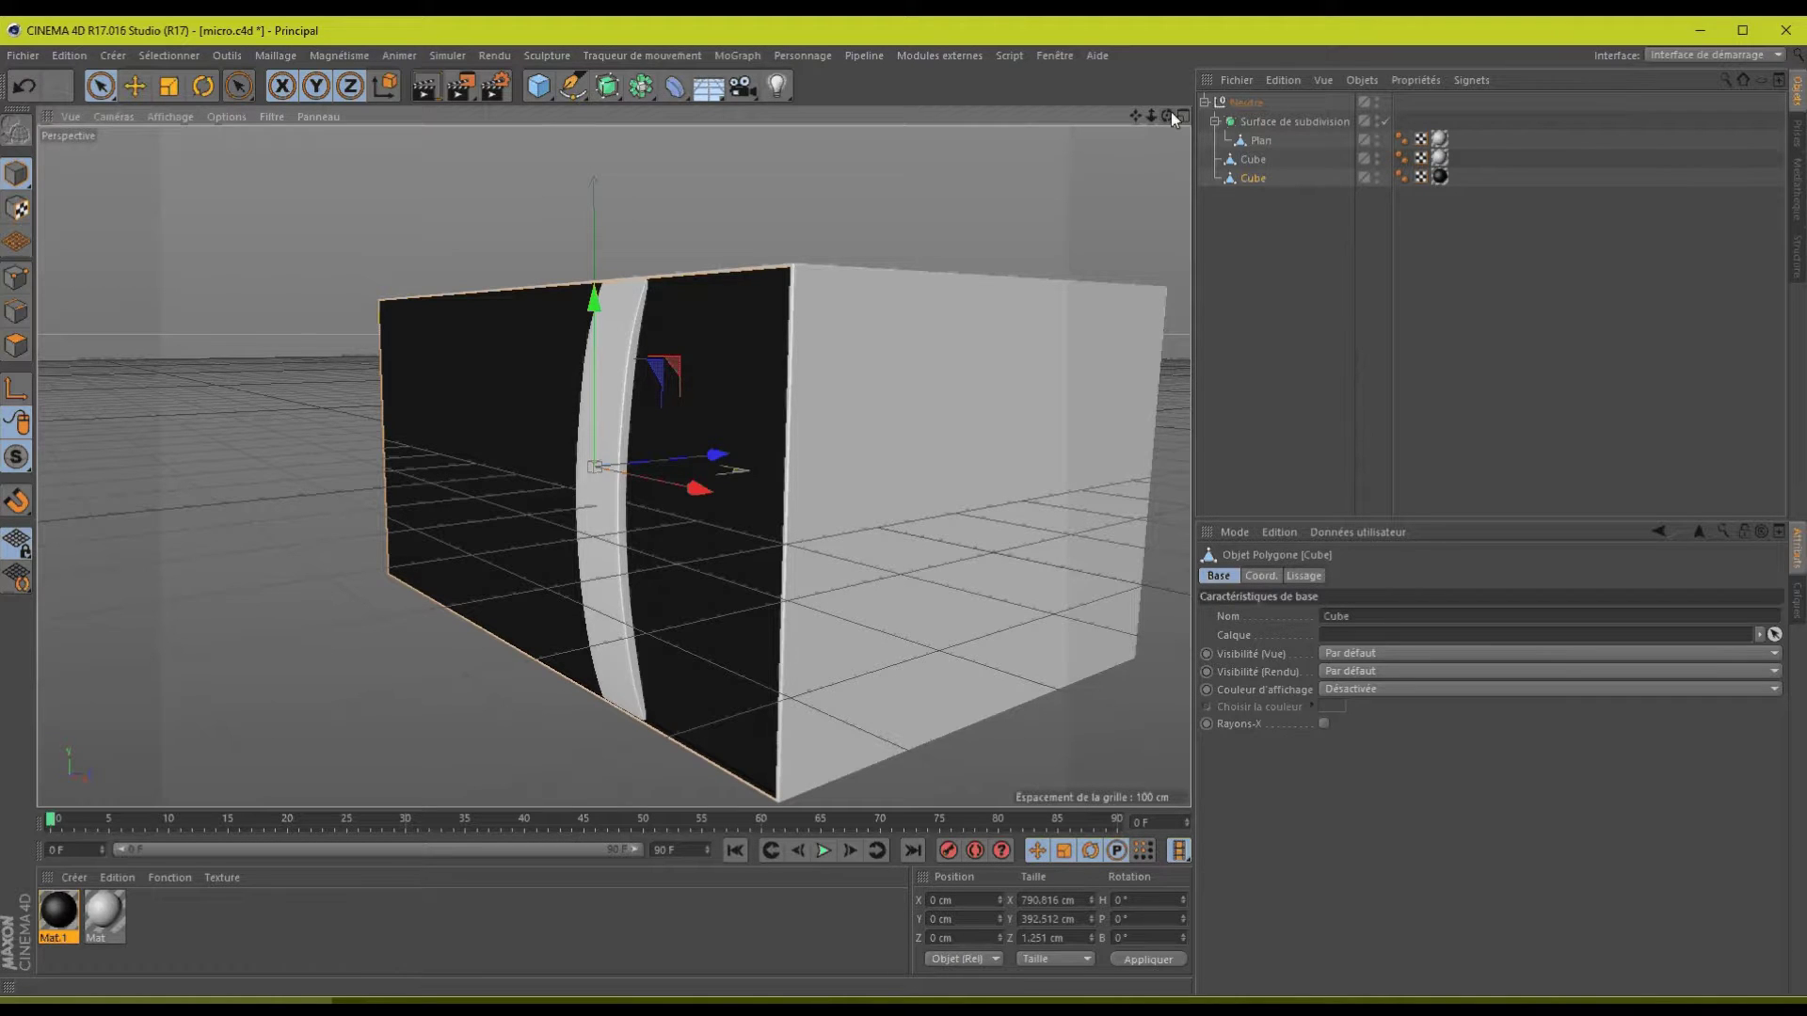
left_click_drag(1171, 112, 906, 506)
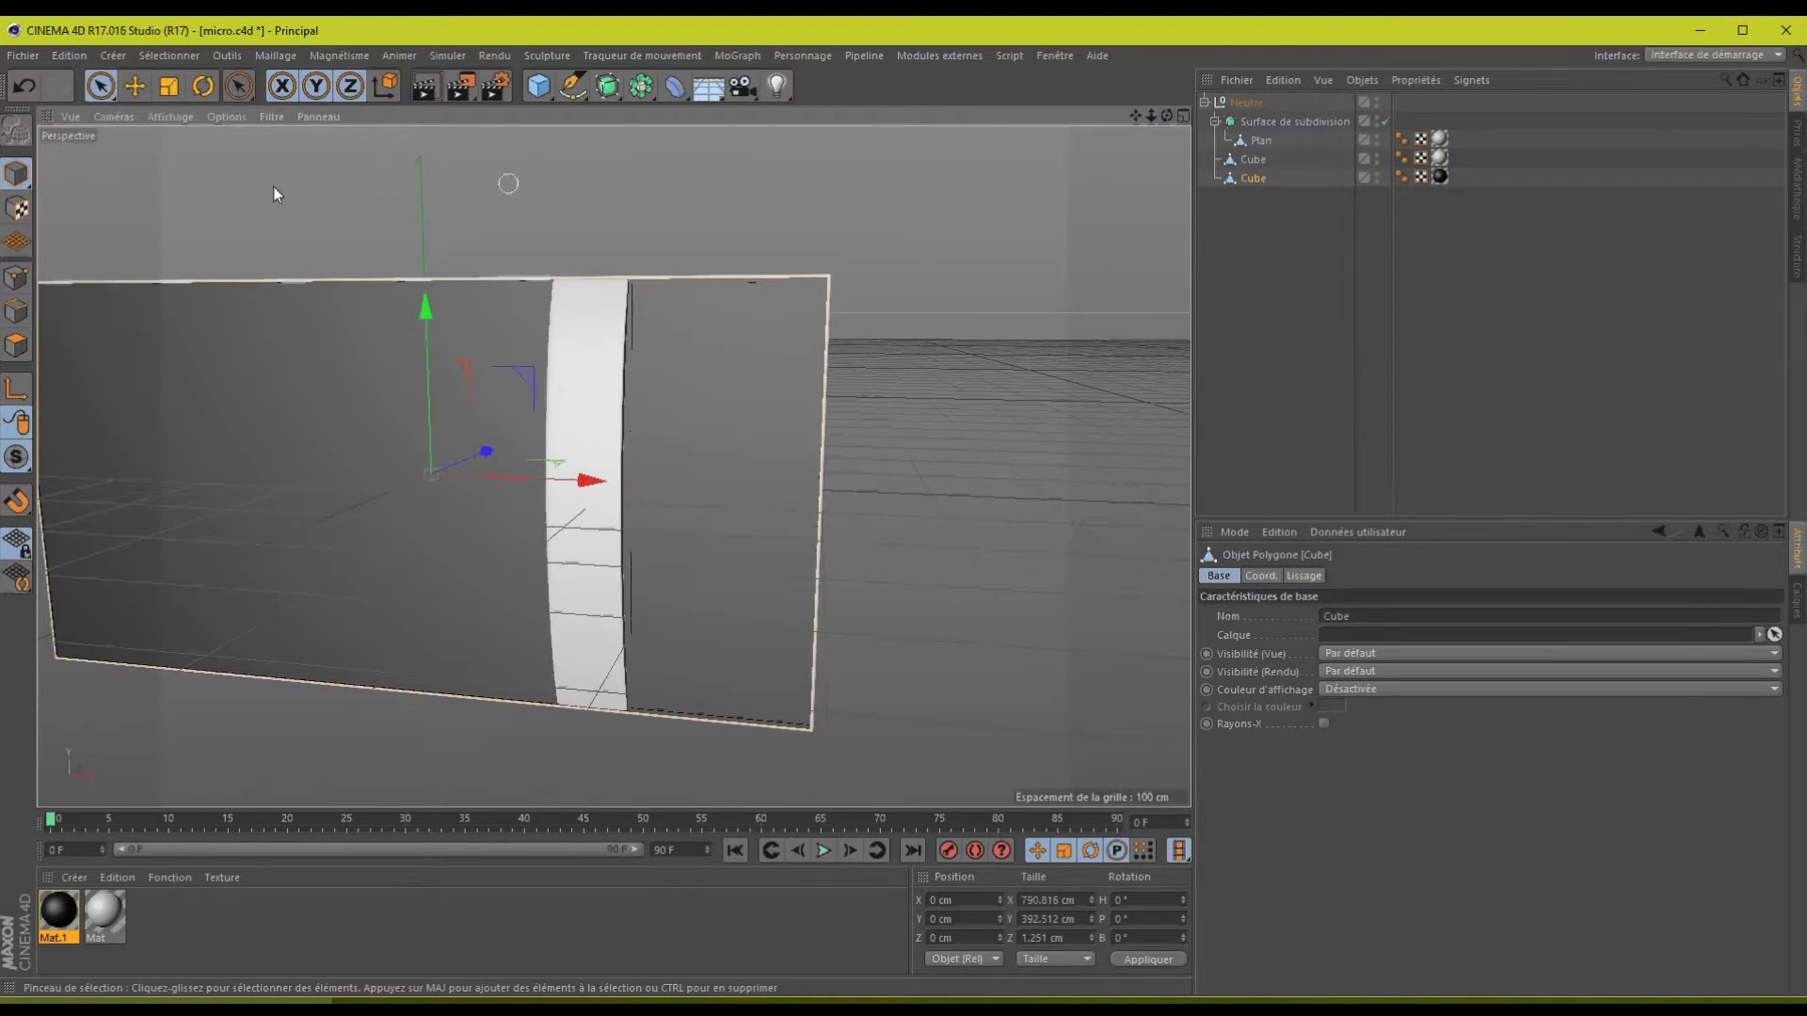
left_click(17, 346)
left_click(743, 499)
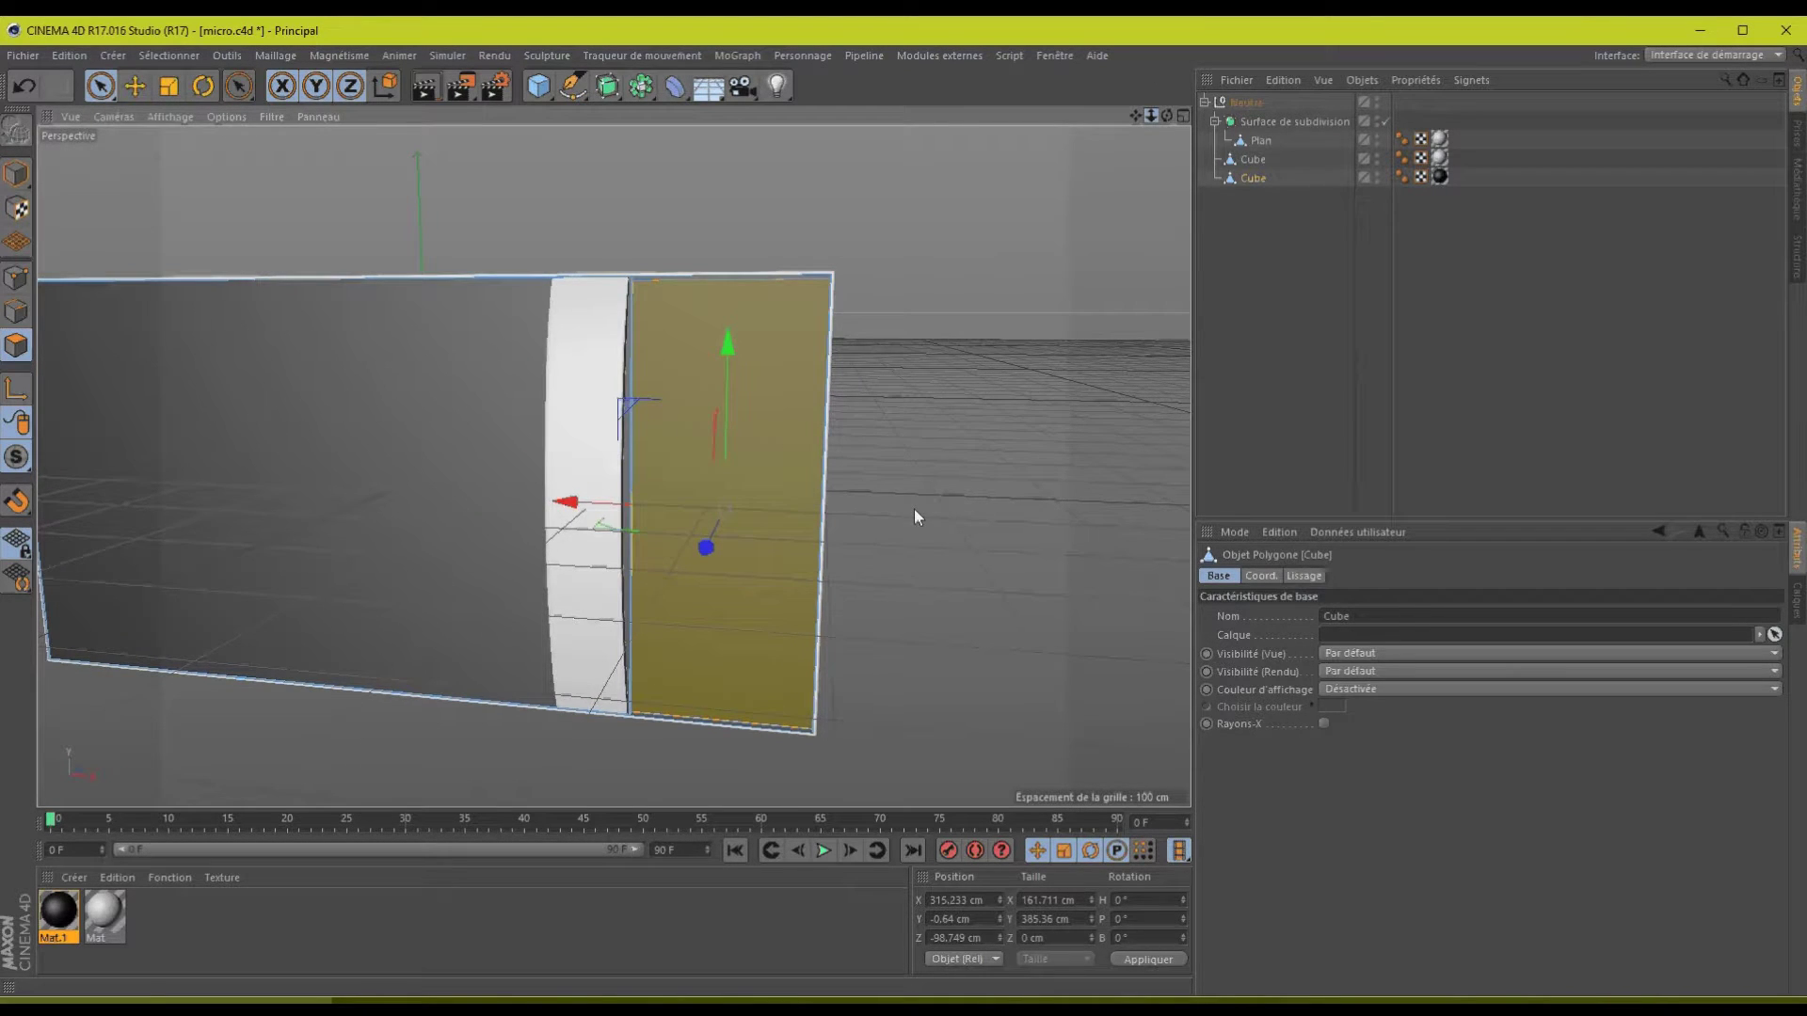
left_click_drag(912, 509, 906, 507)
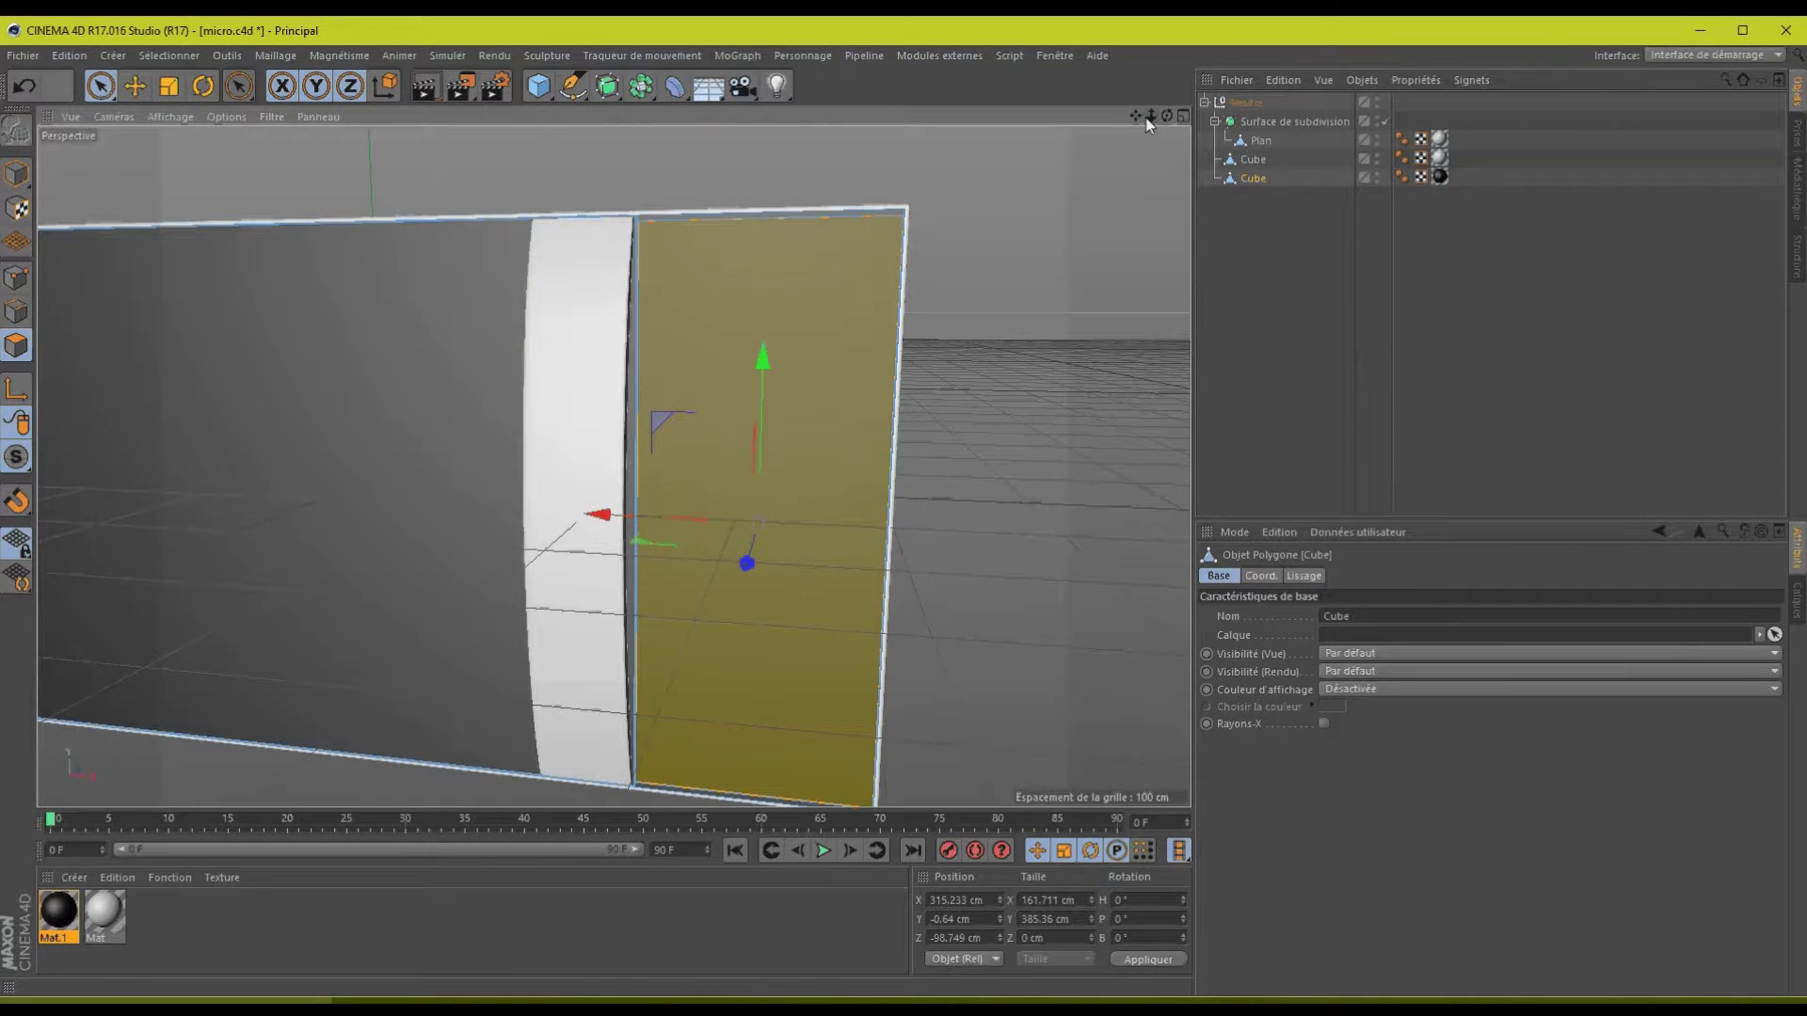
- Remove the black material from the whole front cube and apply Mat.1 only to the selected control-panel polygon
left_click(1444, 178)
key("Delete")
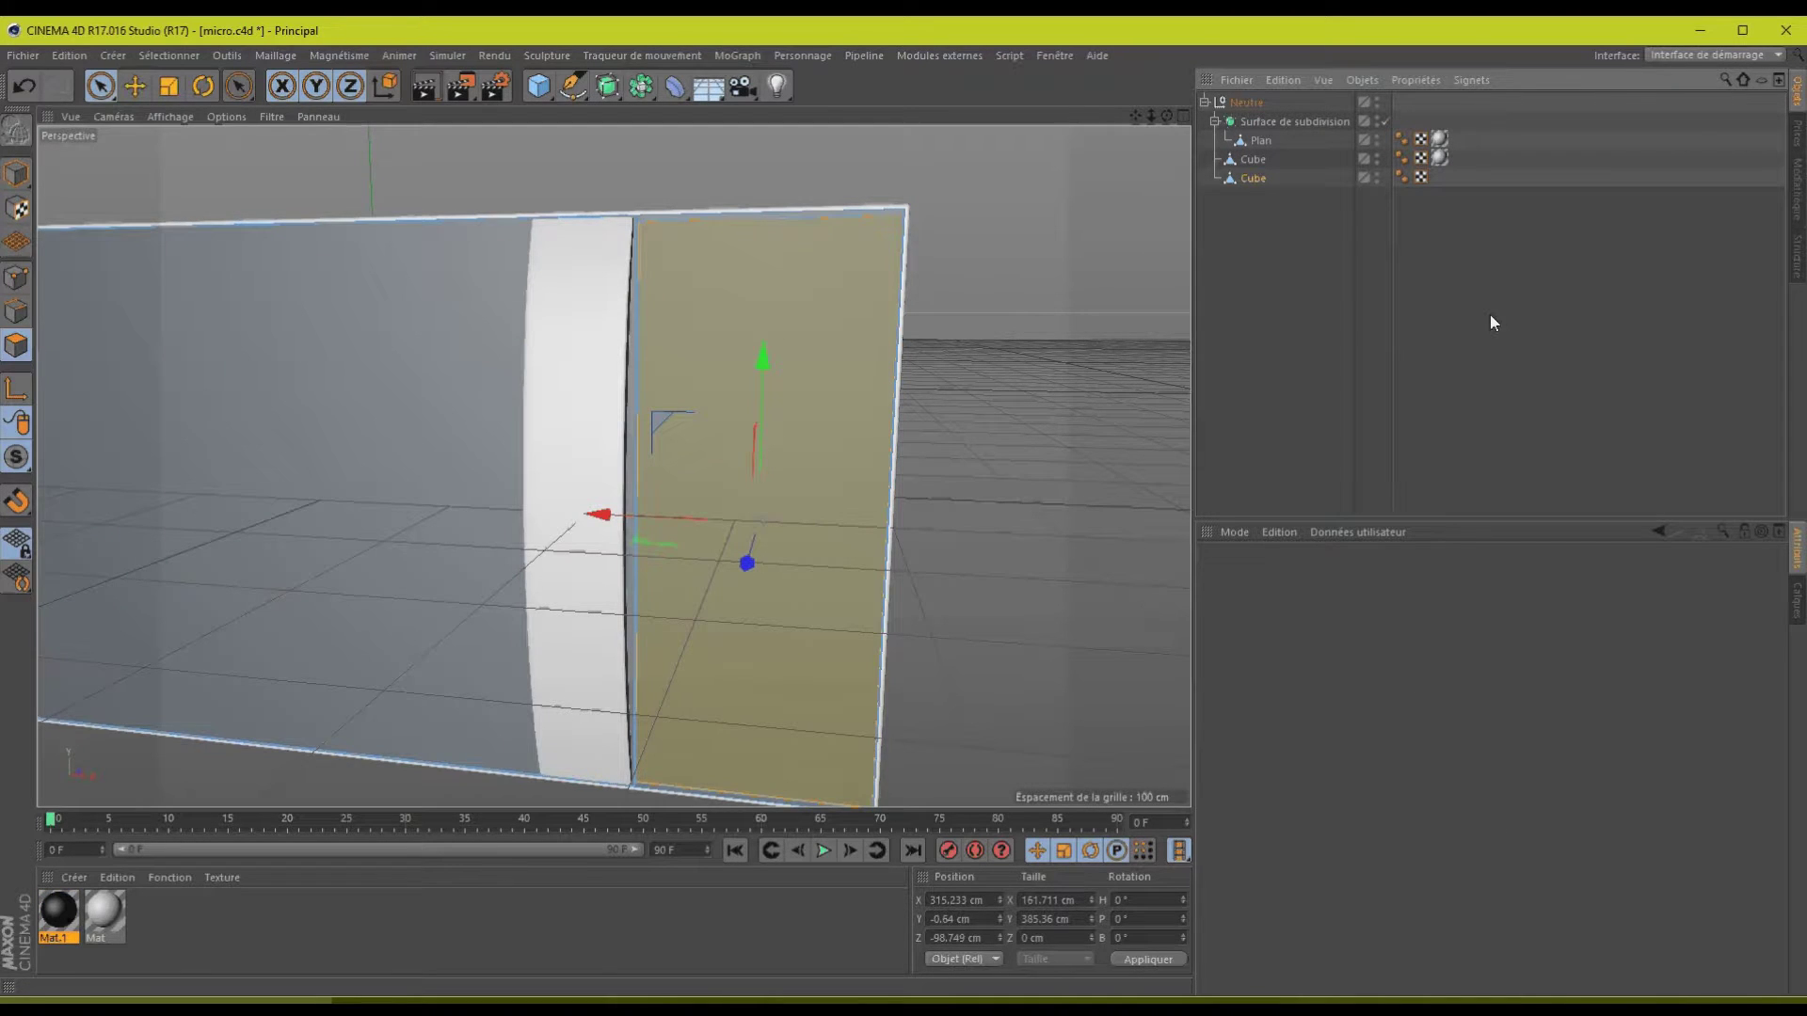
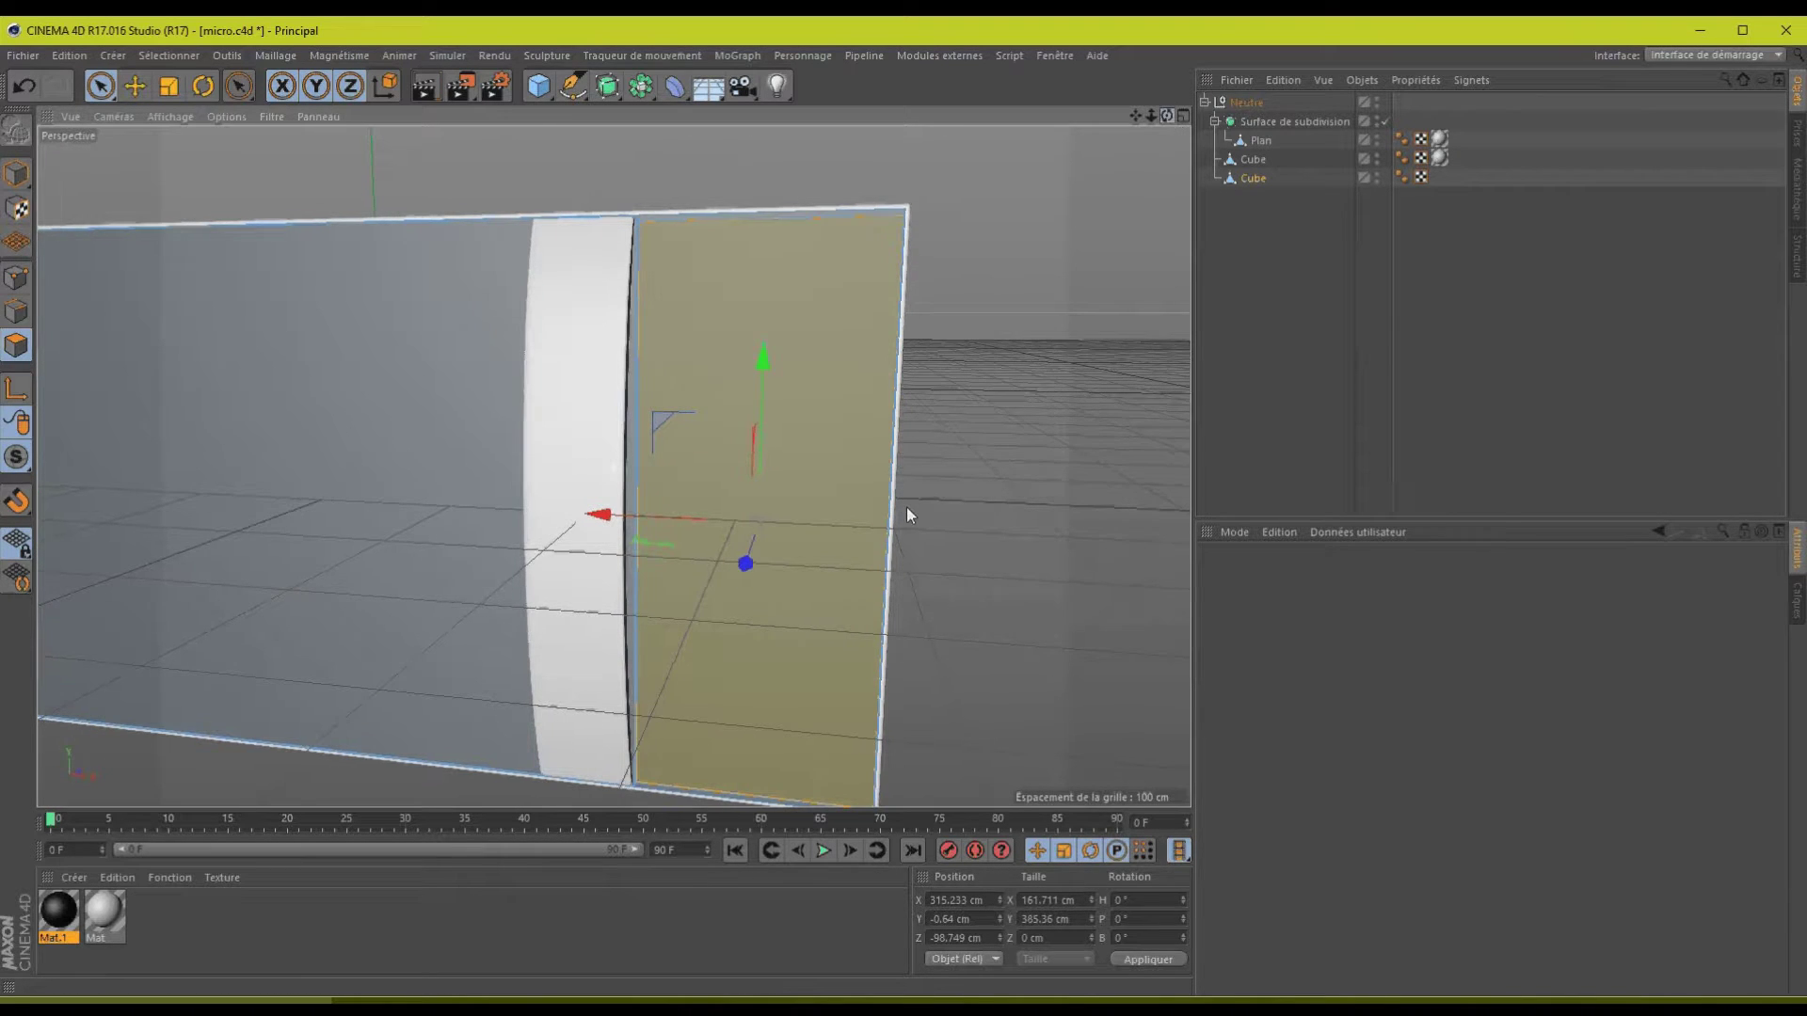
left_click_drag(906, 506, 906, 506, "alt")
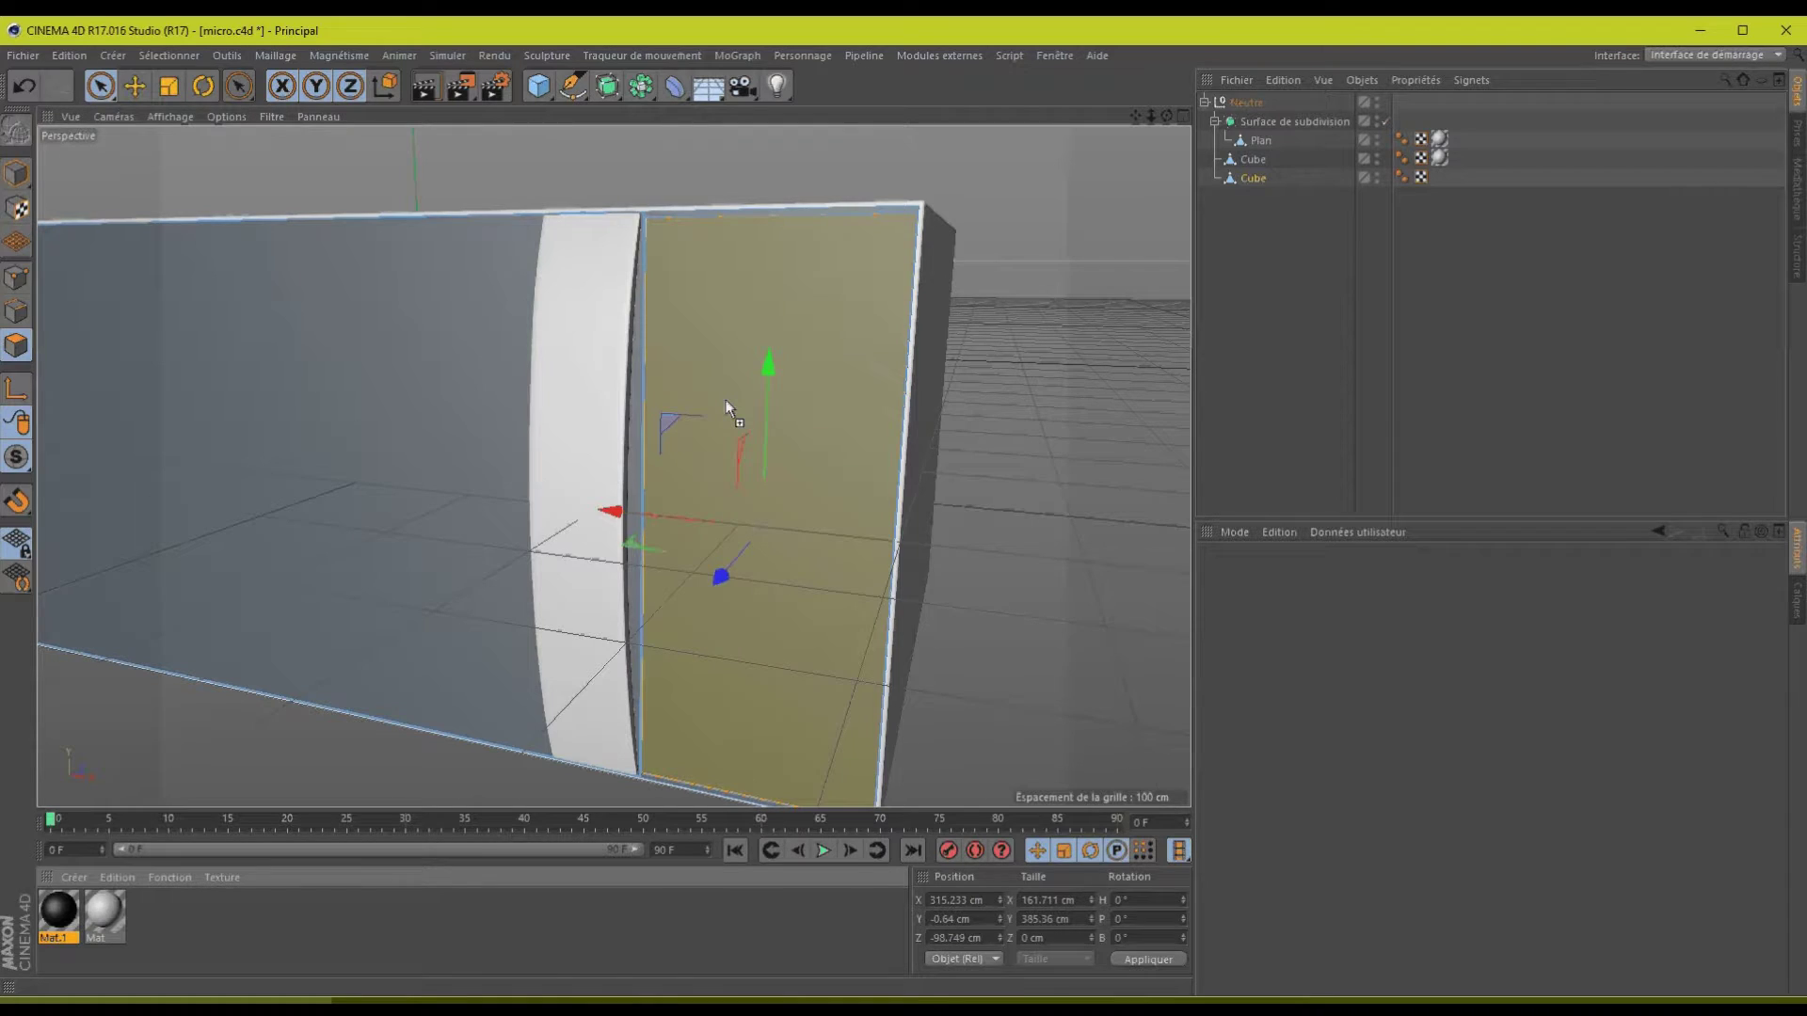
left_click_drag(725, 403, 725, 403)
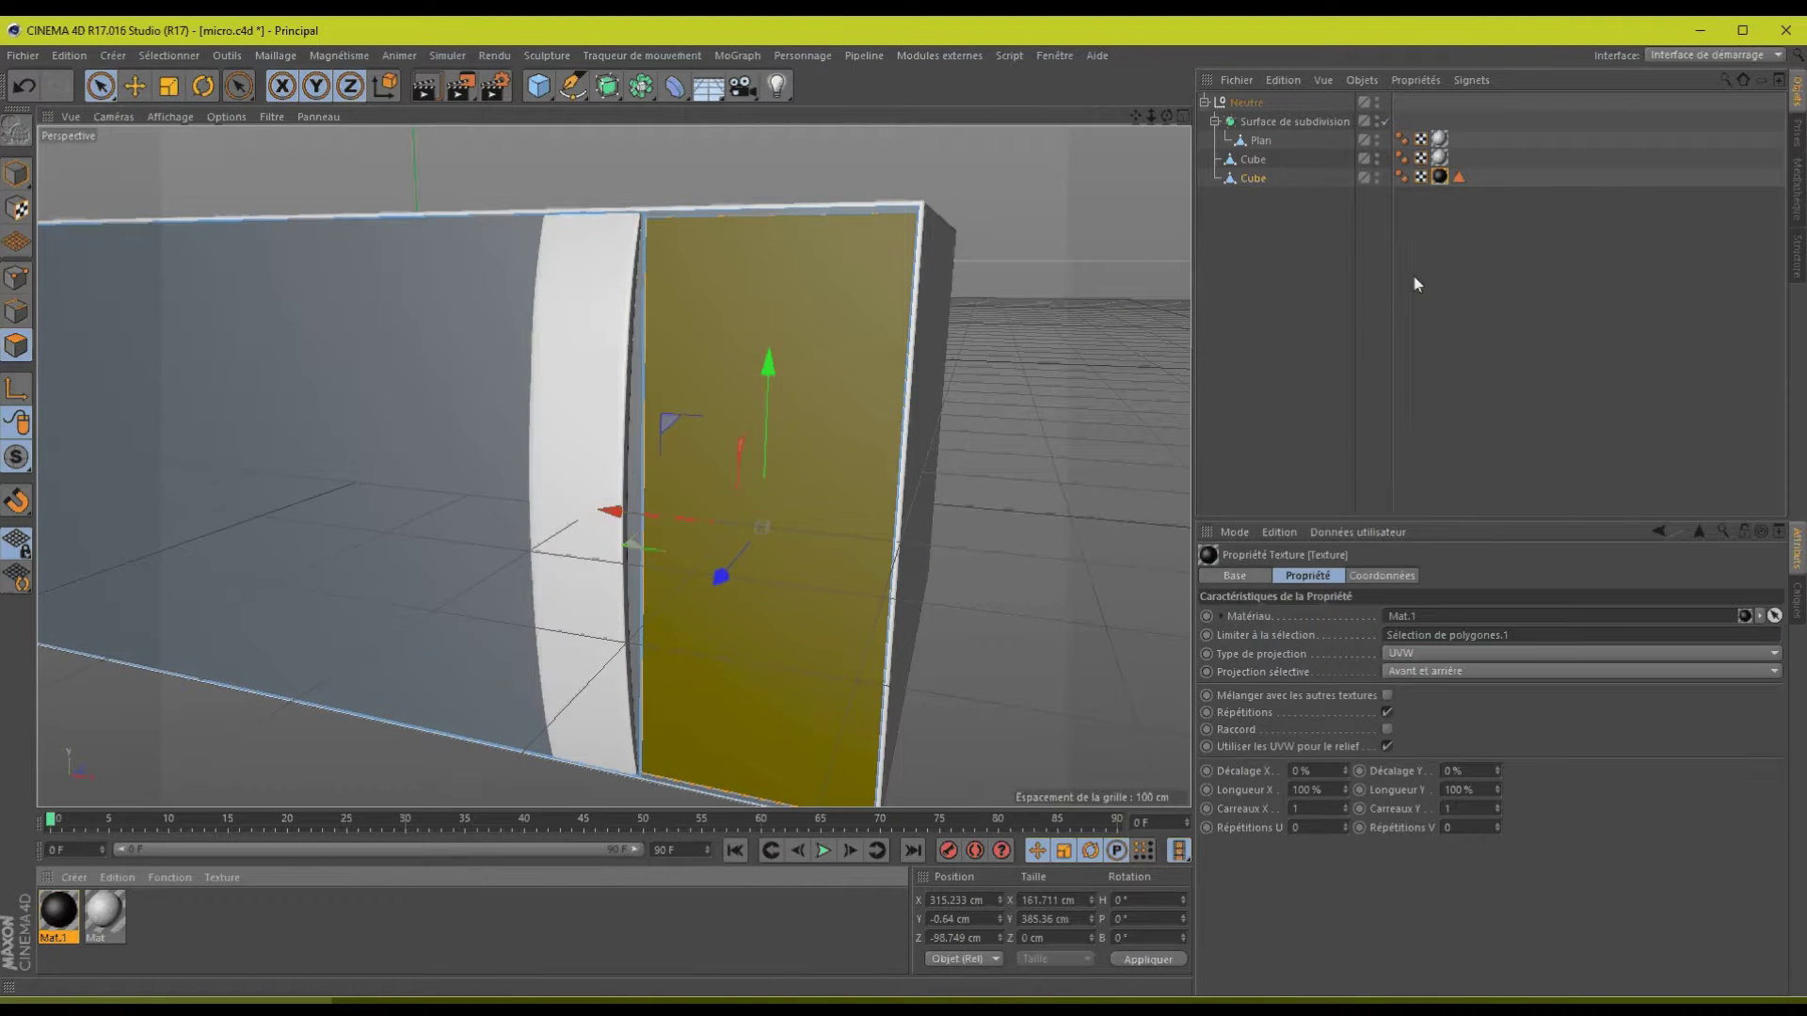
- Examine the front cube's texture, UVW, smoothing and polygon selection tags to see how Mat.1 is limited to the polygon
left_click(1459, 177)
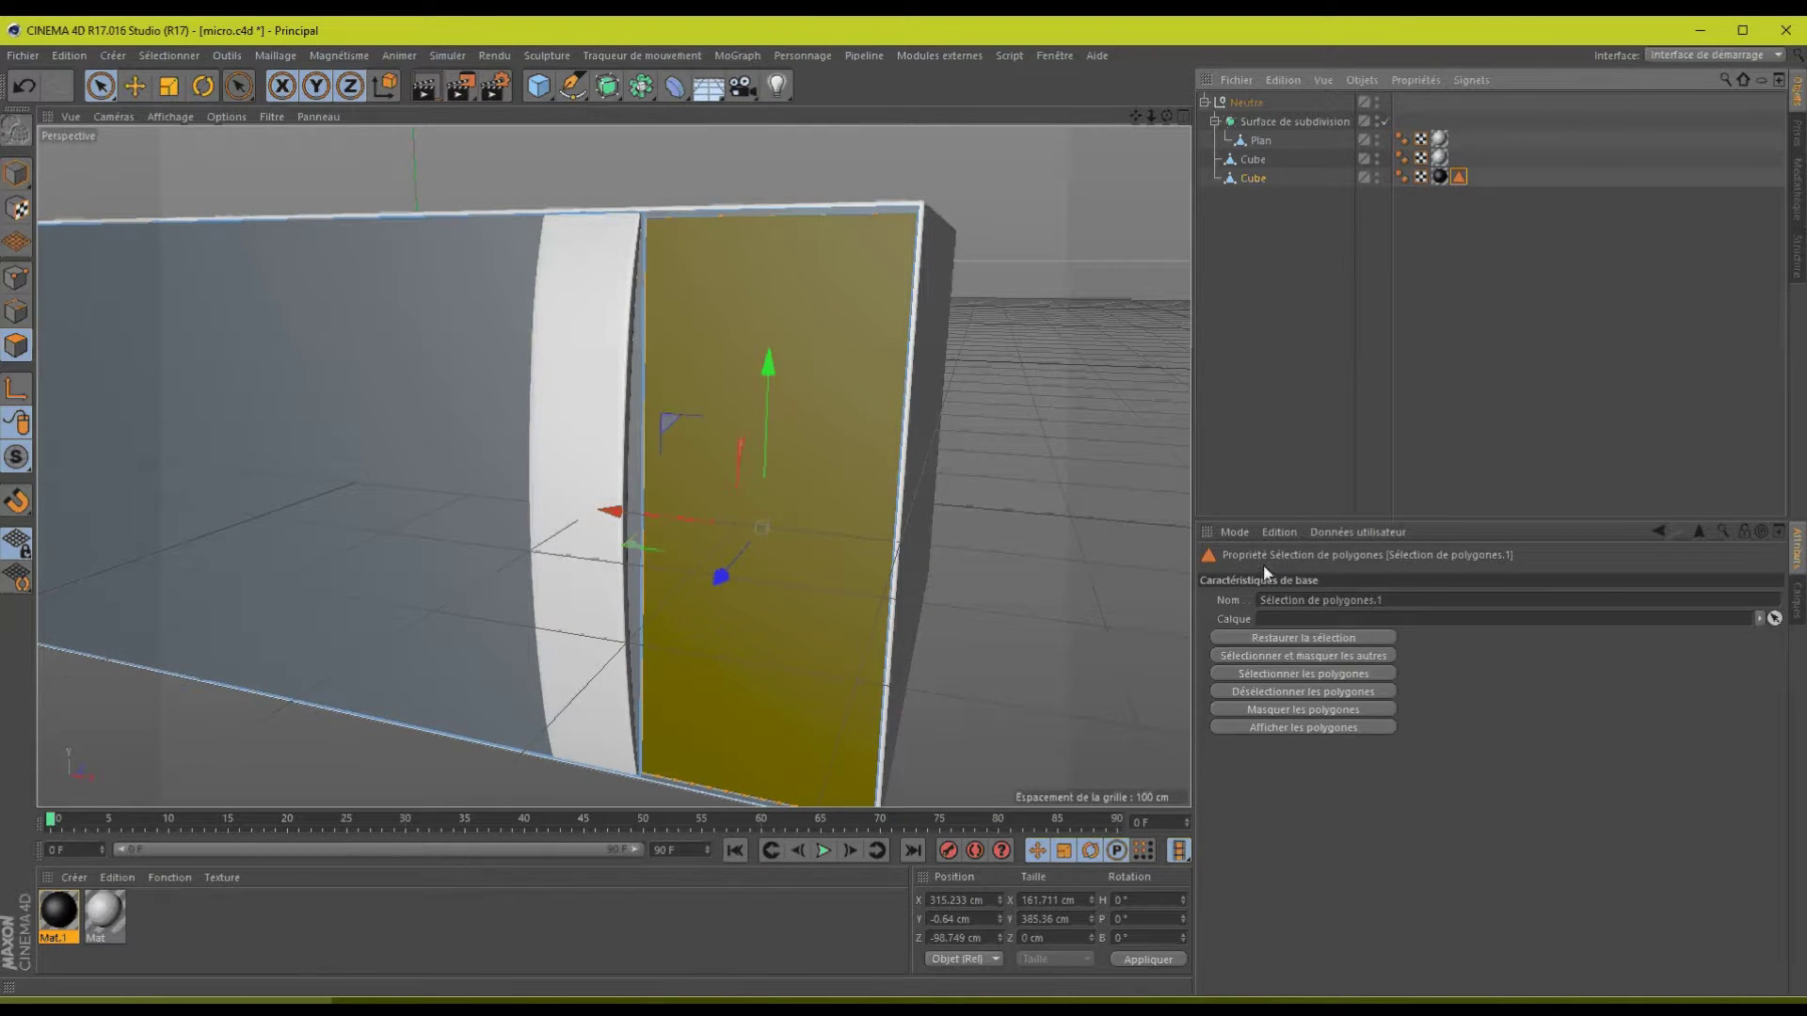
left_click(1440, 177)
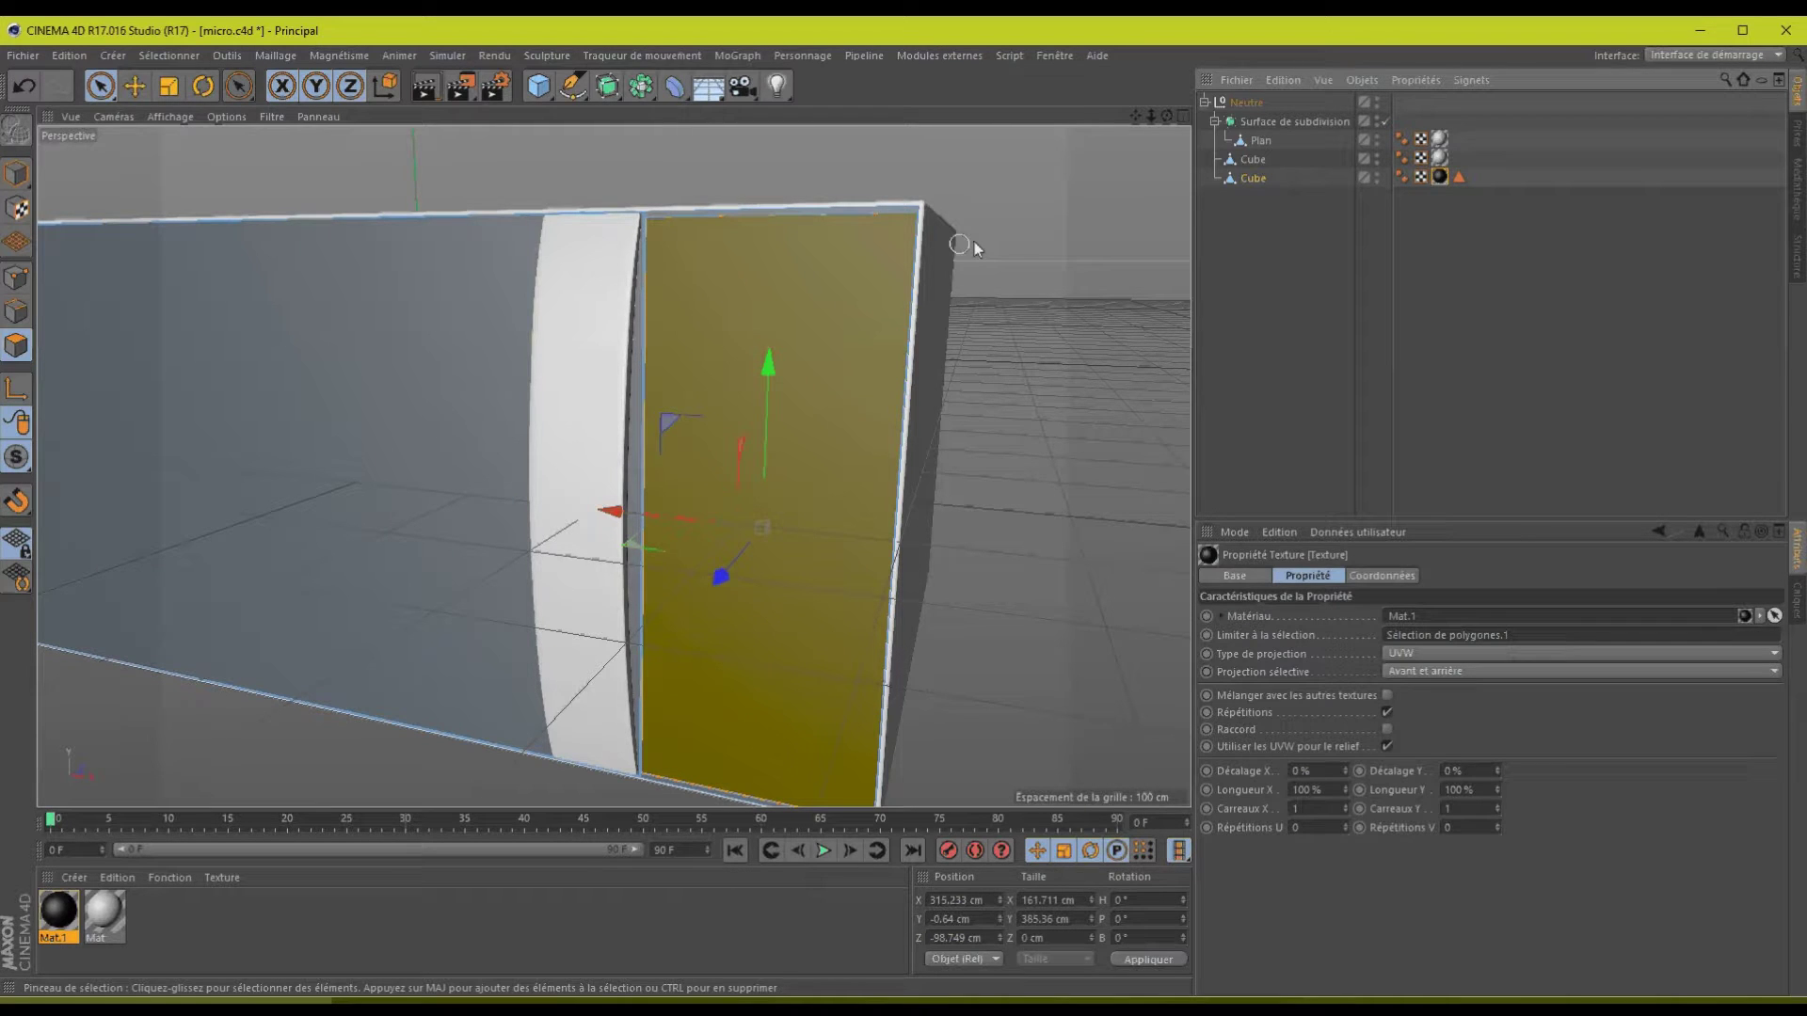
left_click(21, 177)
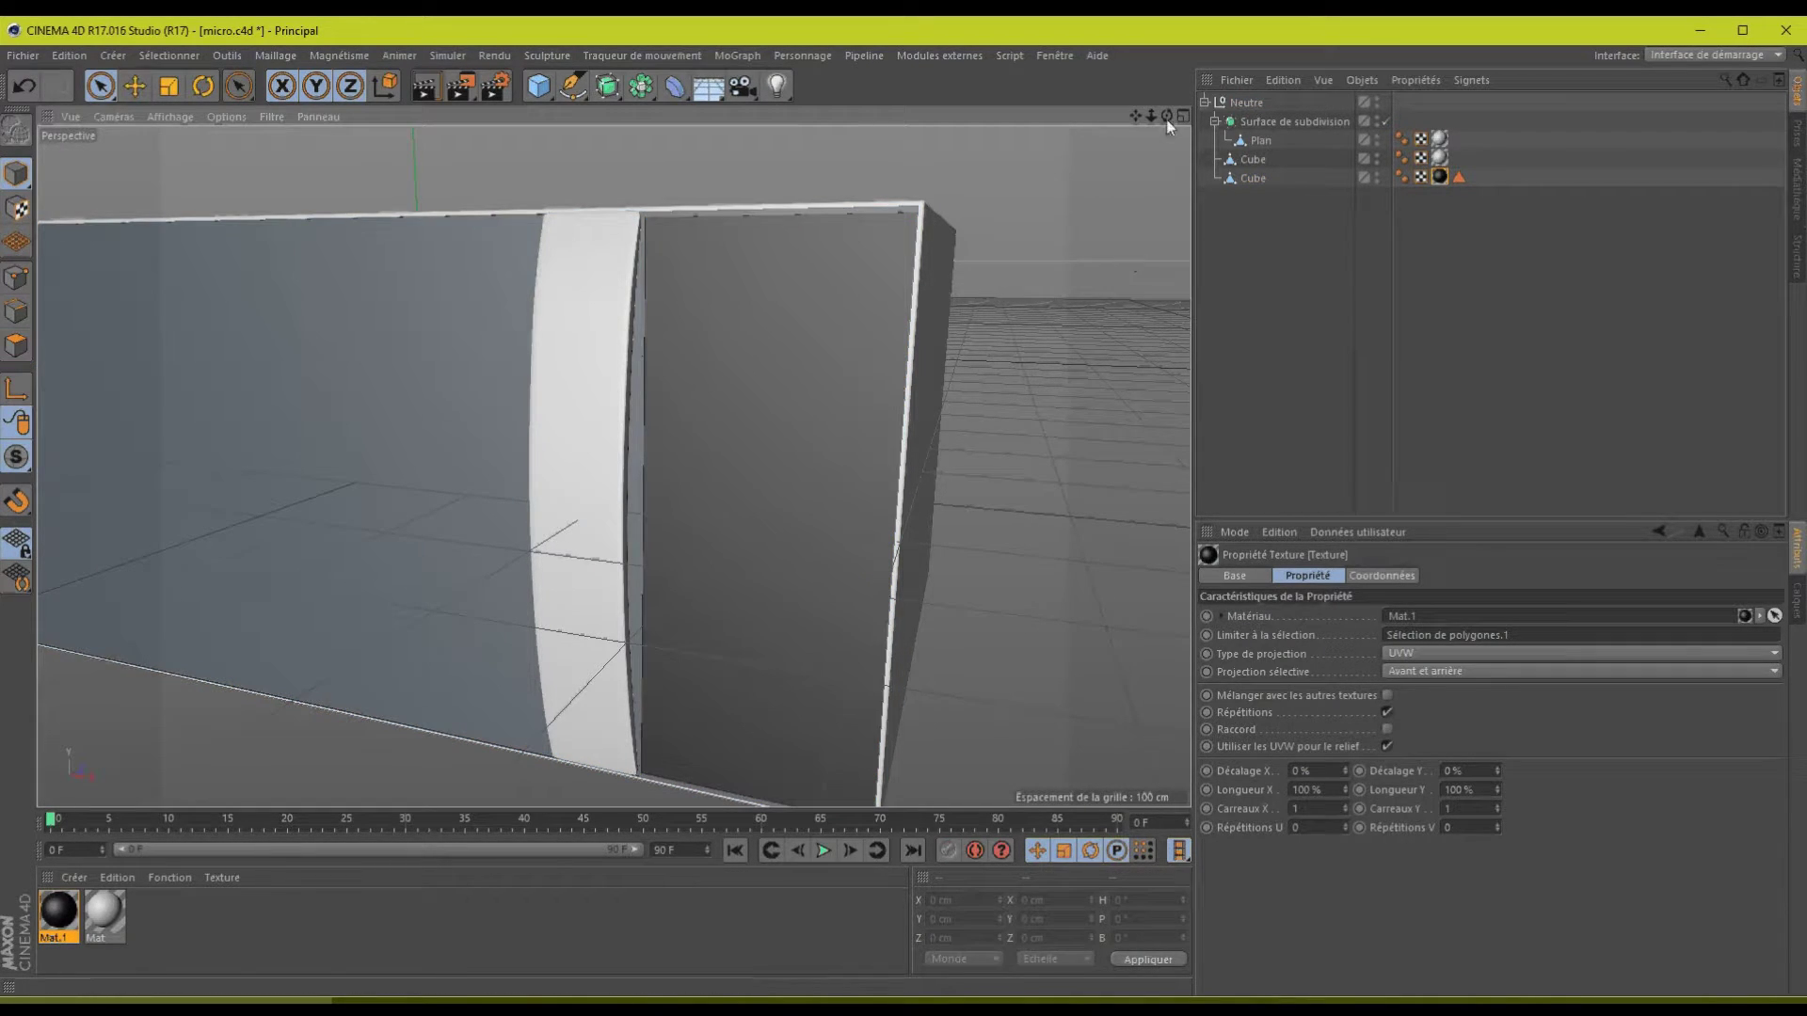
left_click_drag(1166, 116, 908, 515)
left_click(1458, 178)
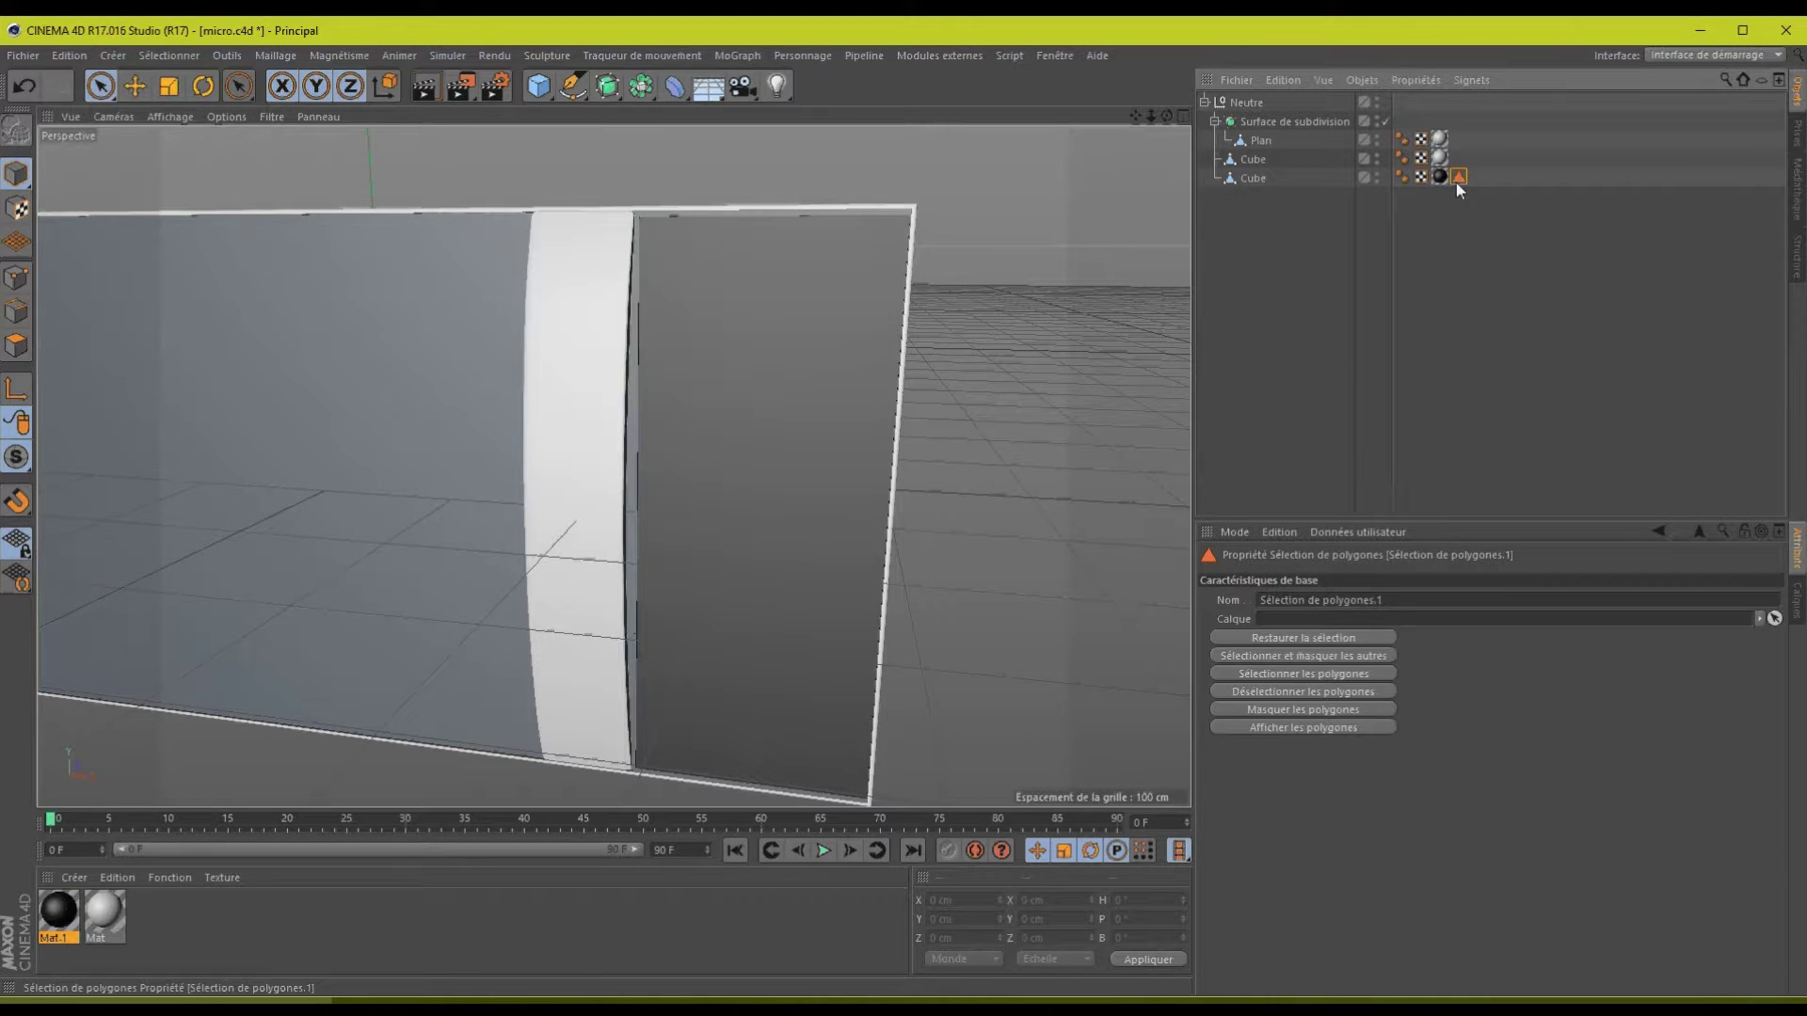
left_click(17, 346)
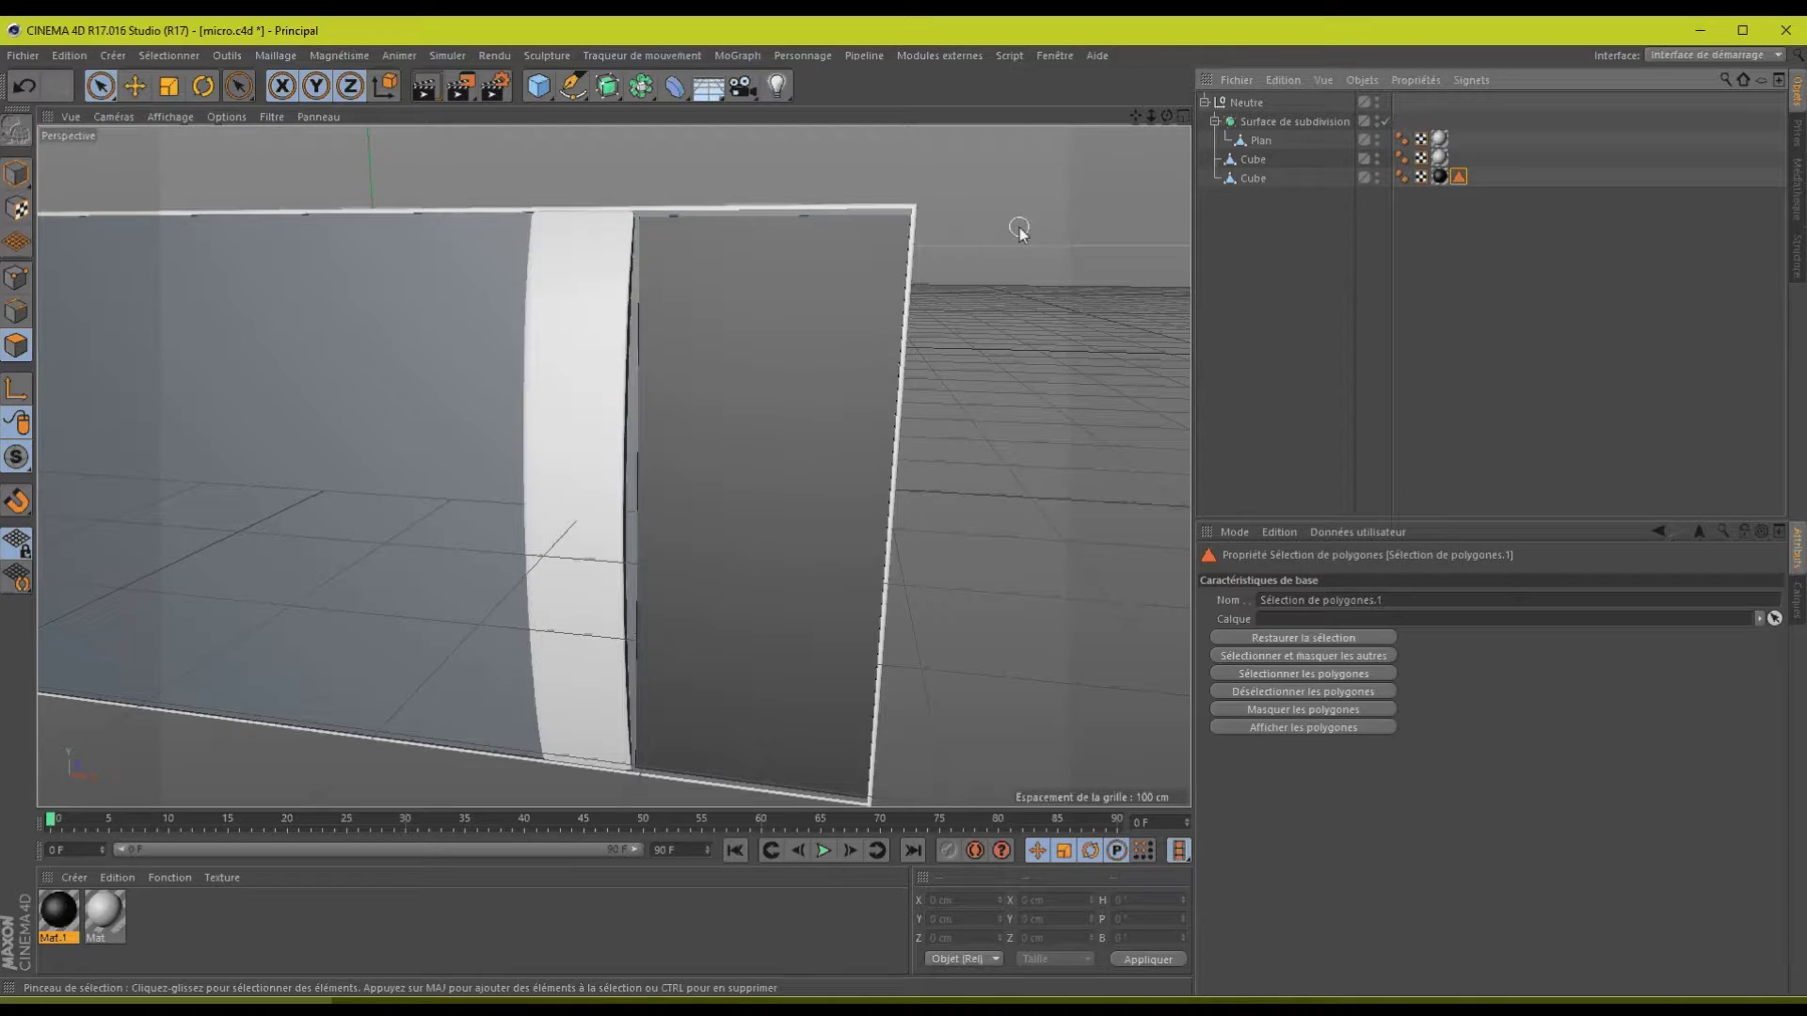
left_click(1252, 178)
left_click_drag(470, 141, 296, 46, "alt")
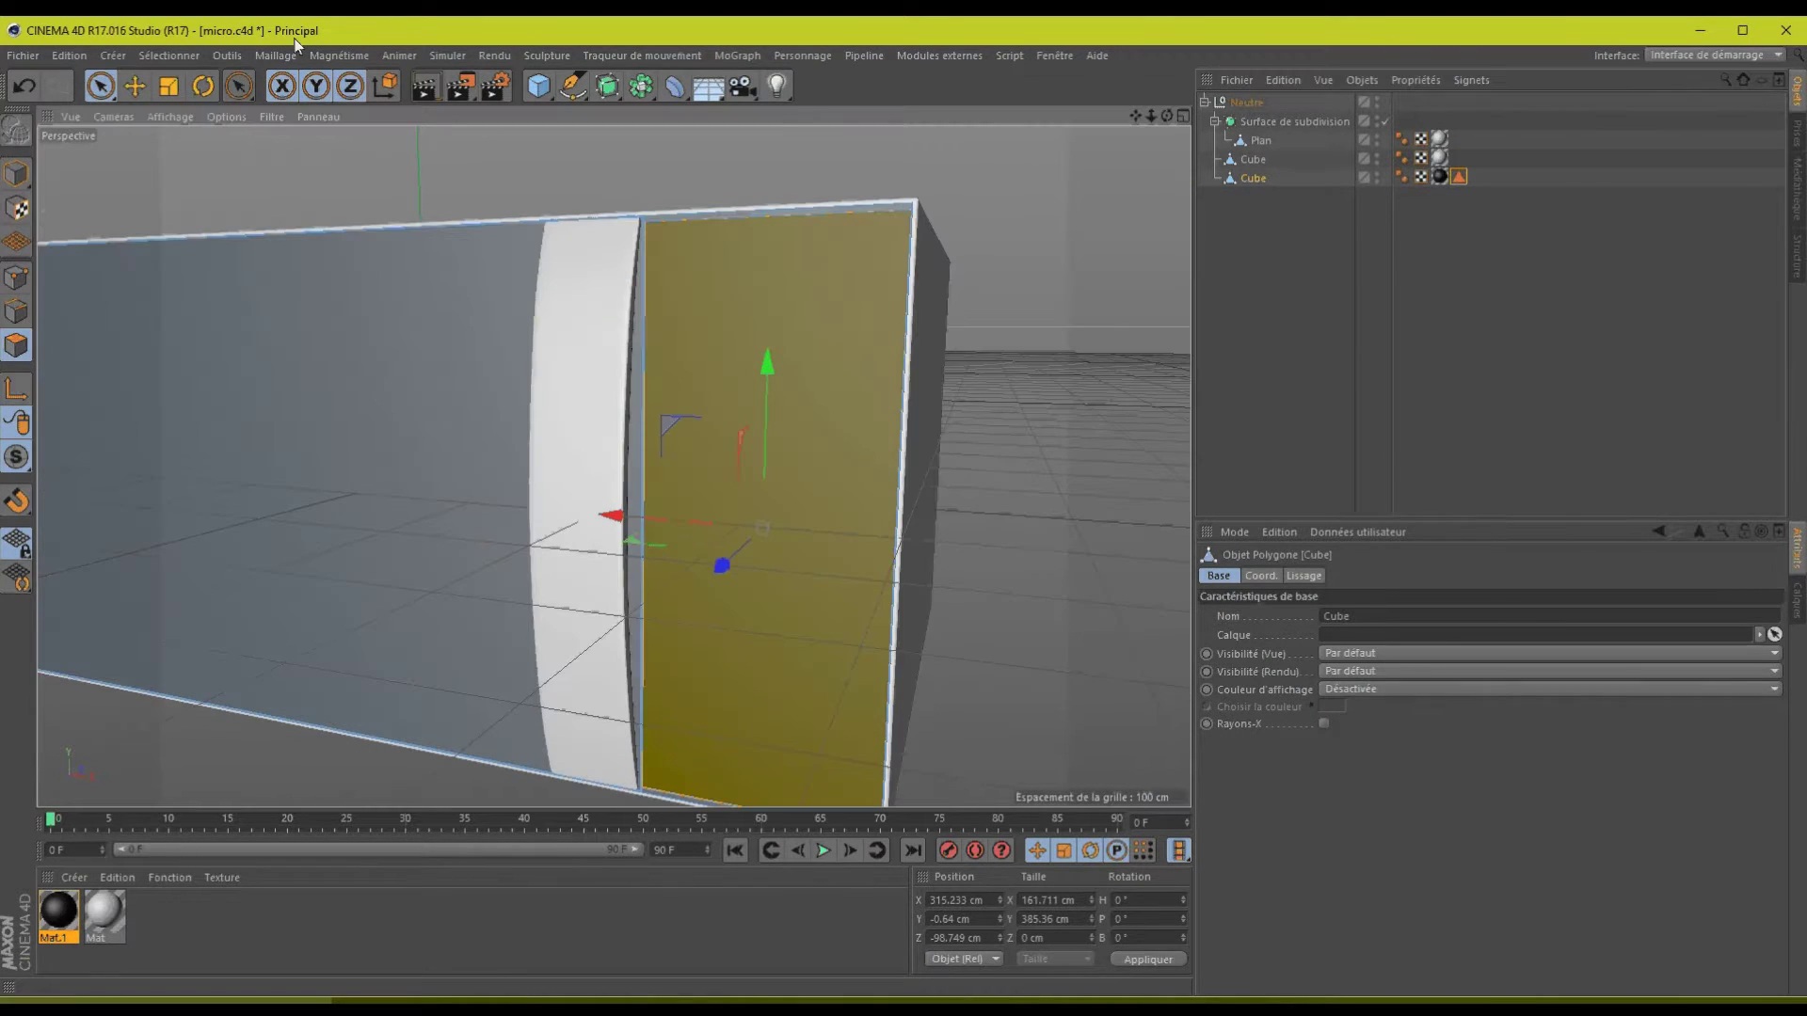
left_click(1439, 177)
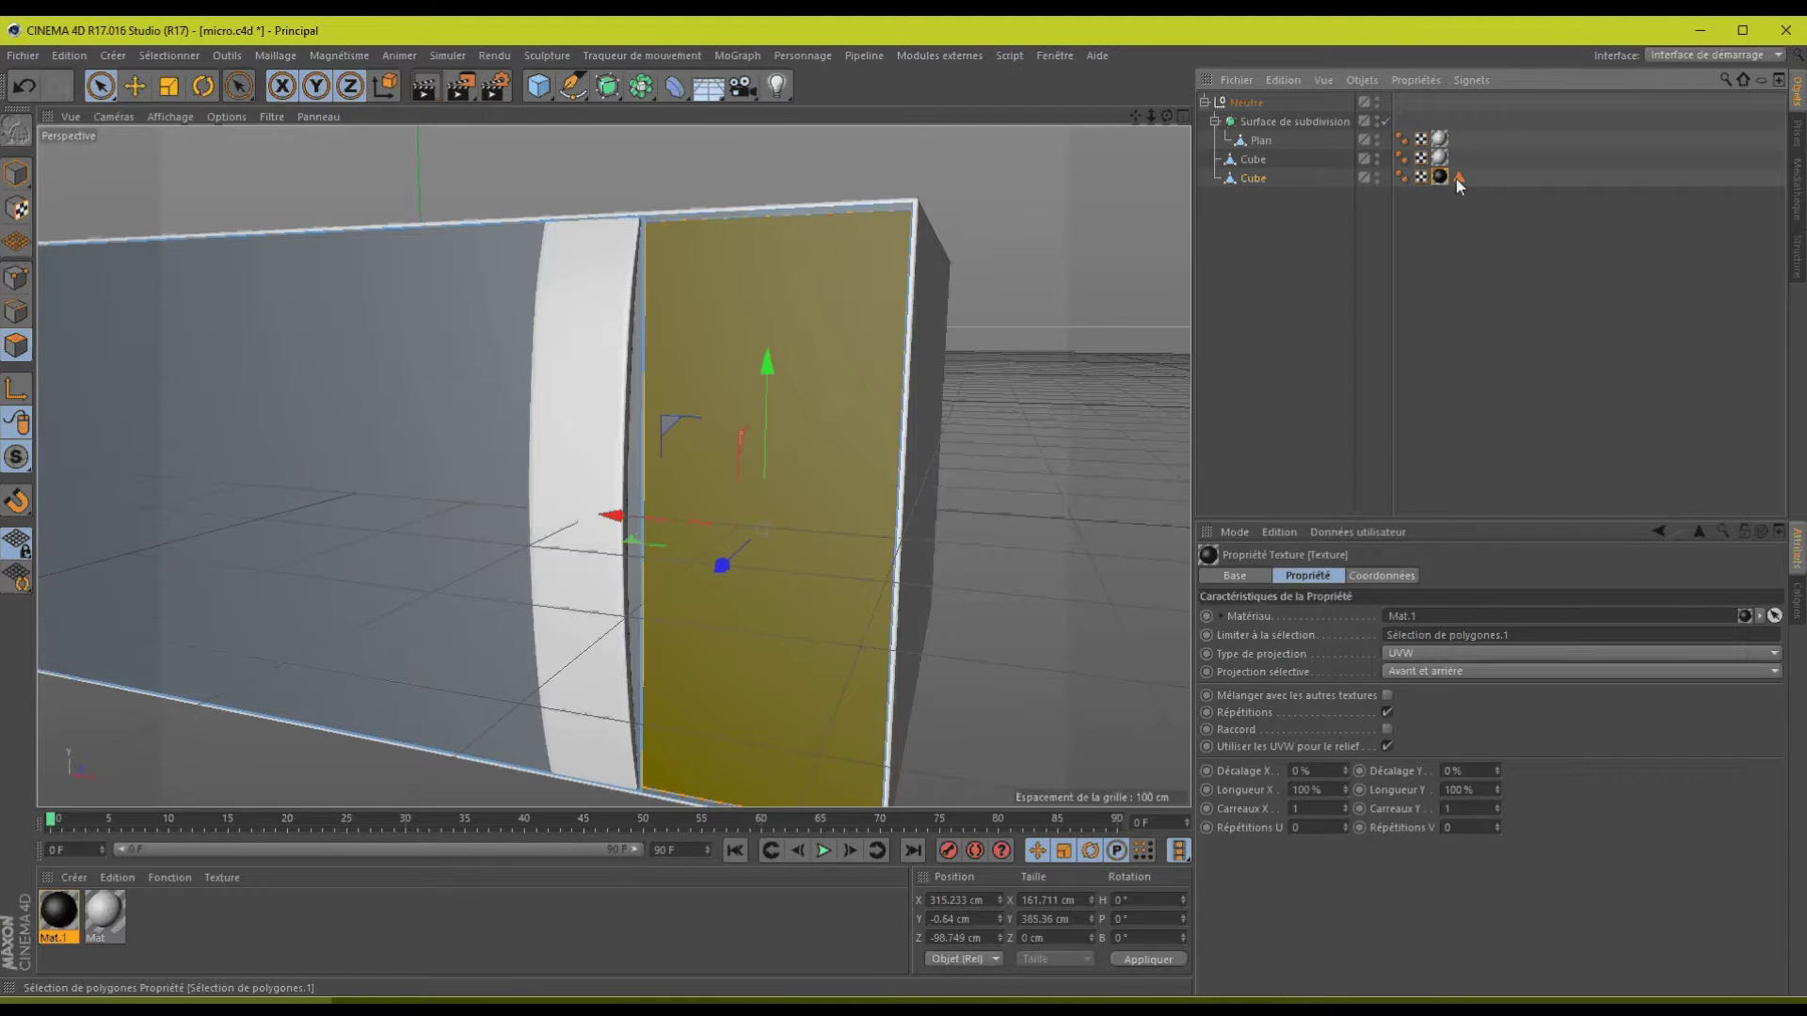
left_click(1420, 177)
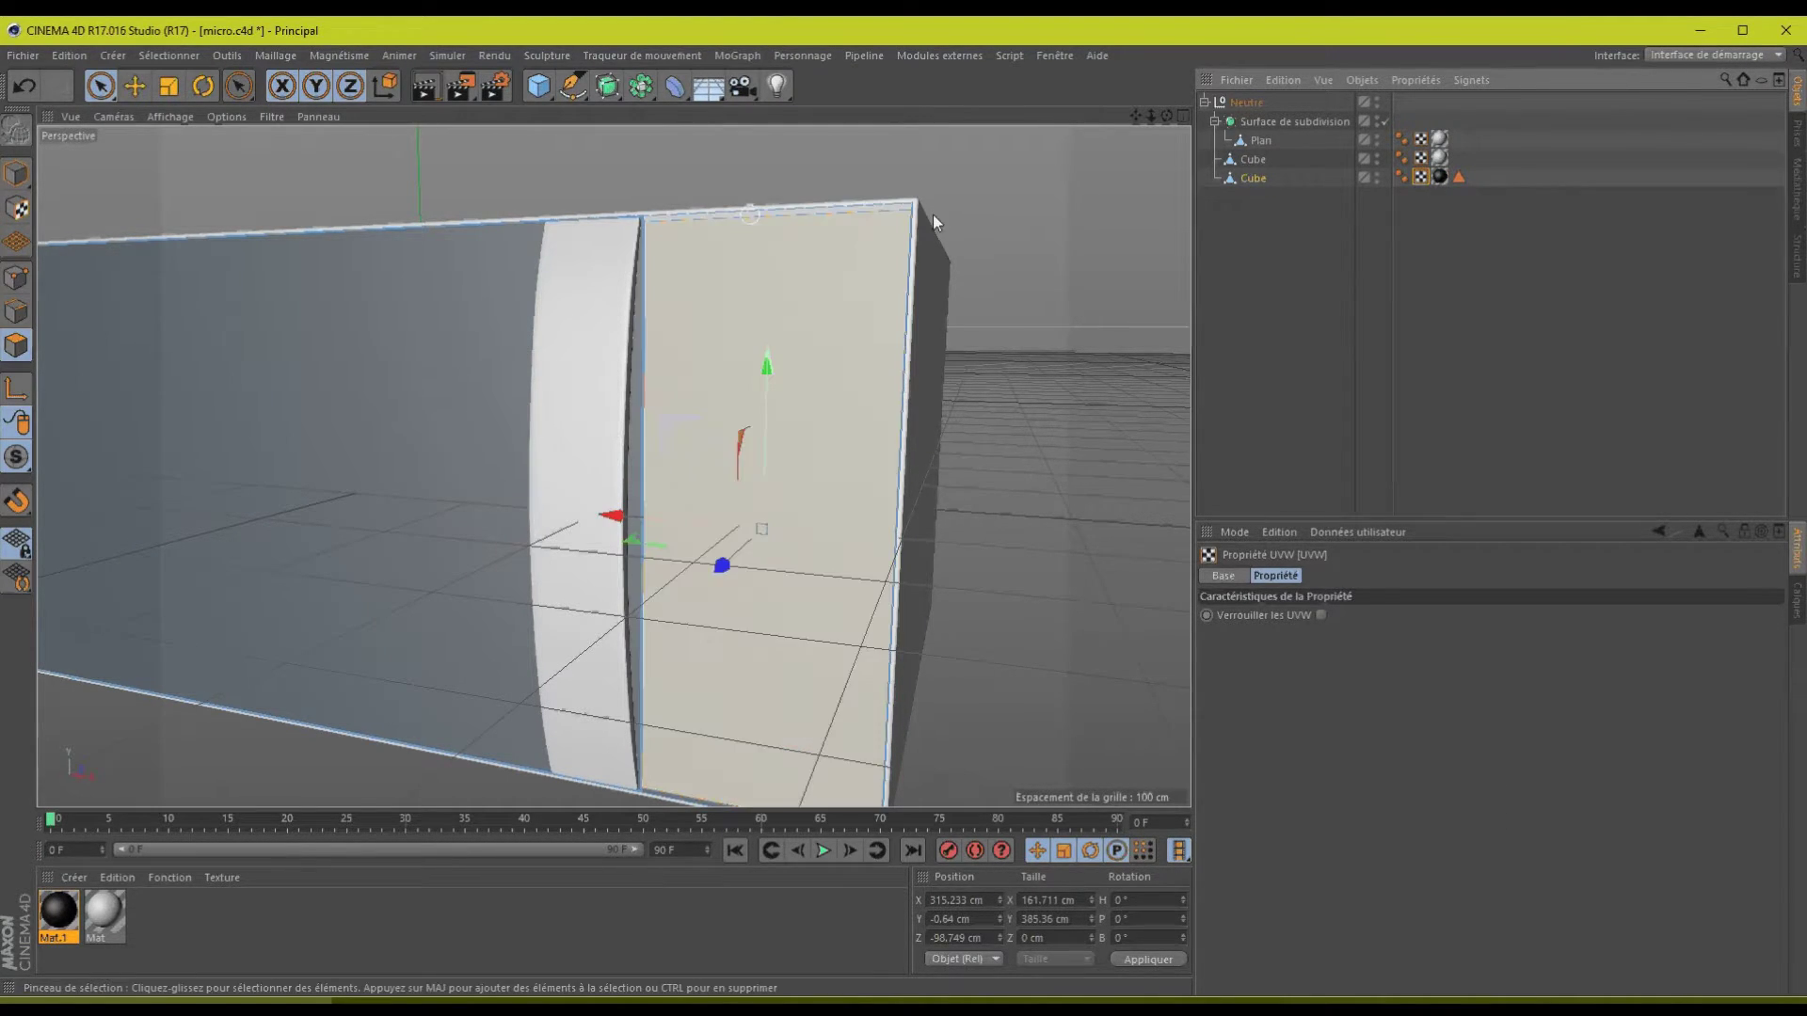
left_click(1406, 181)
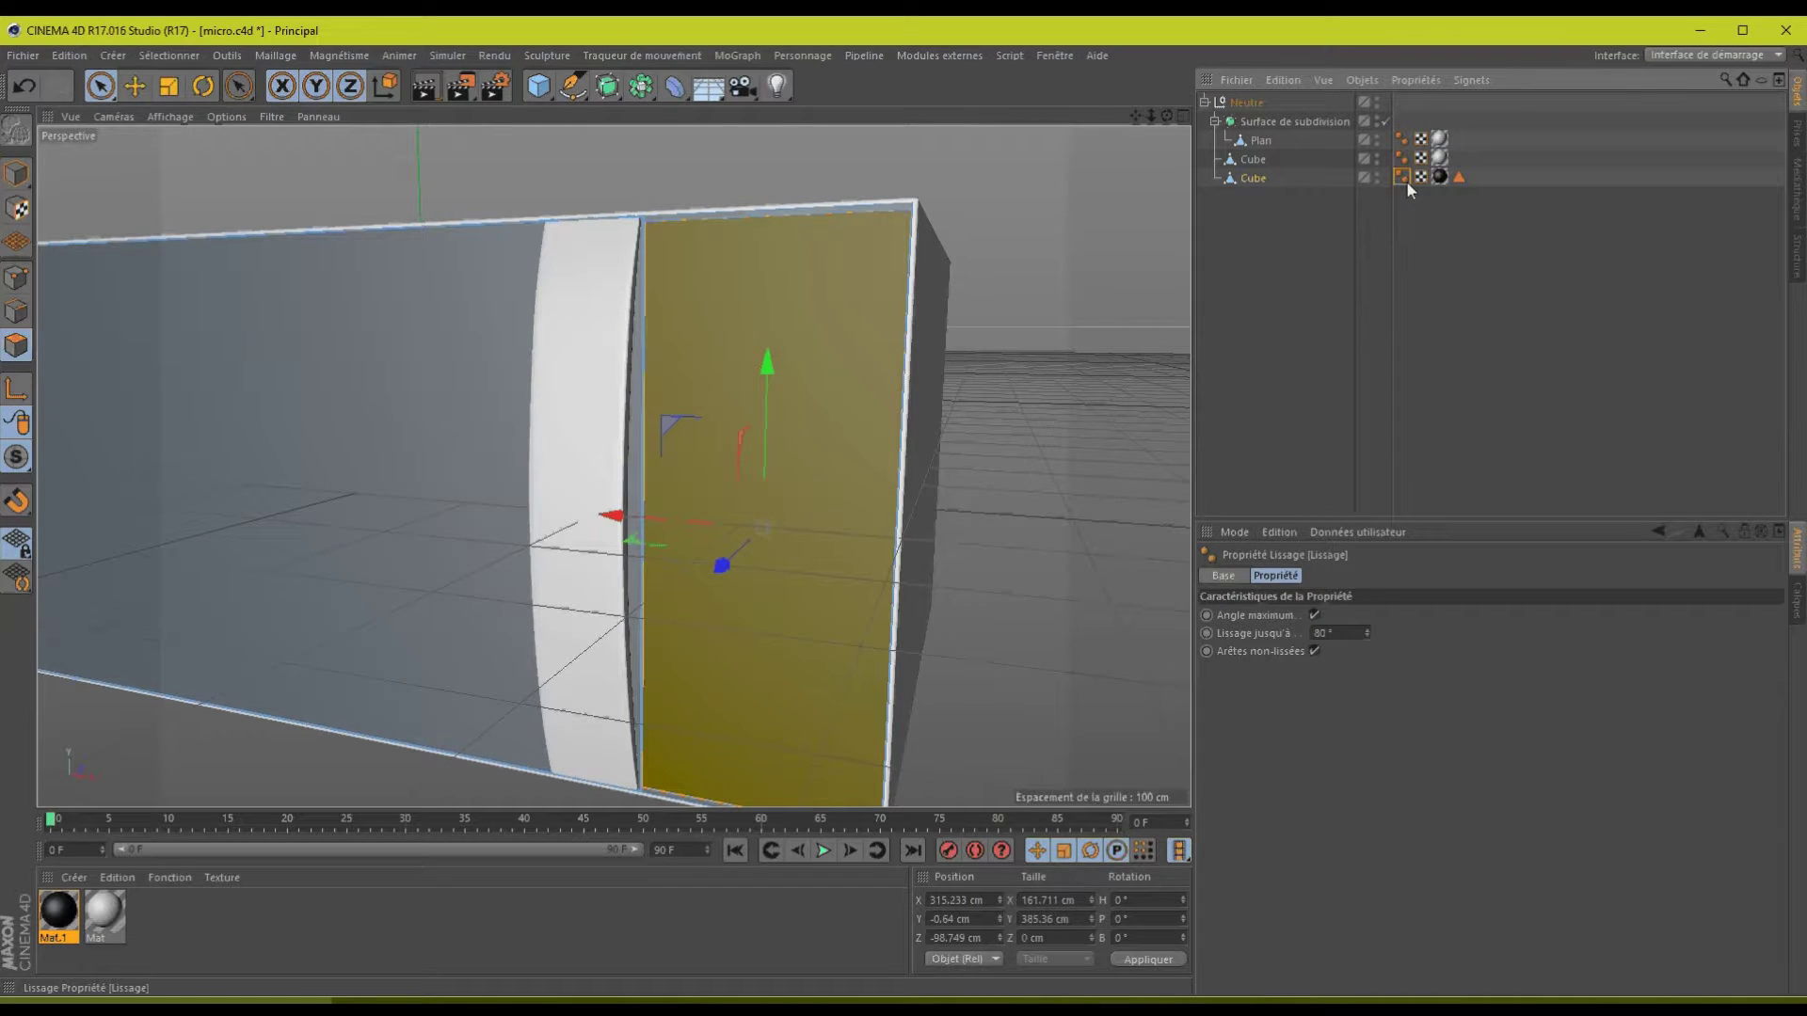
left_click(1458, 178)
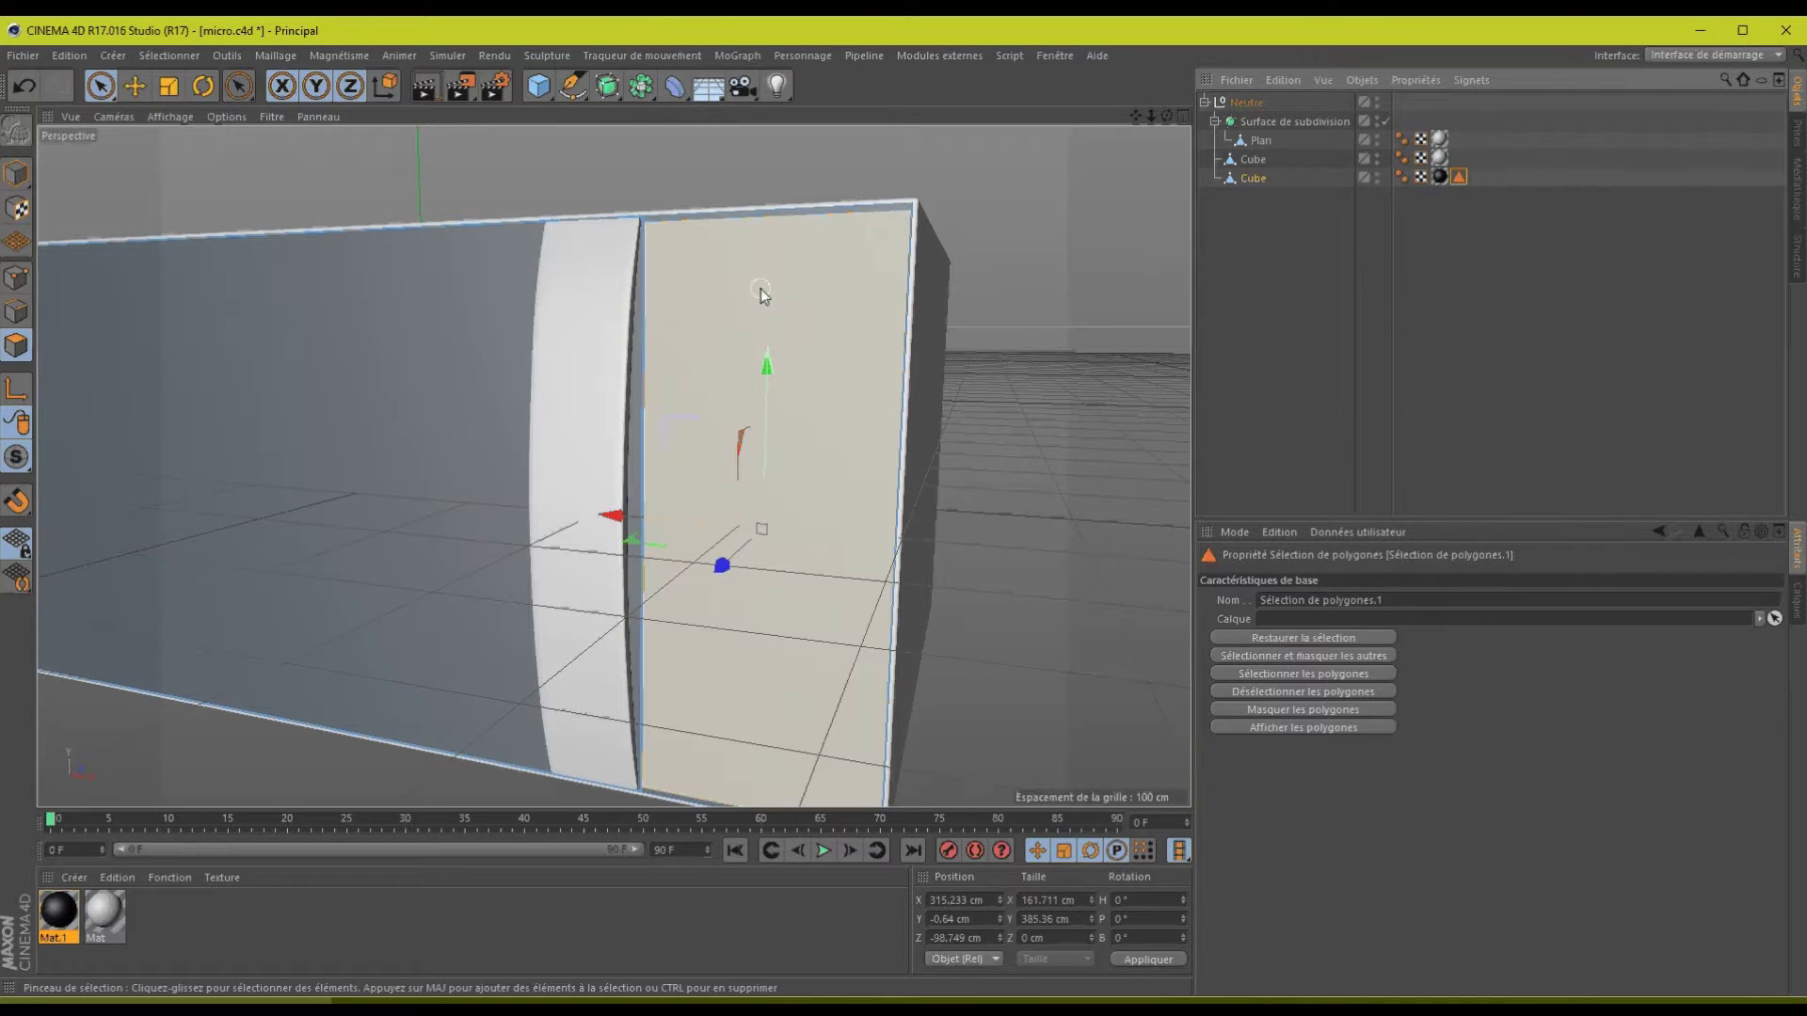
left_click(1421, 177)
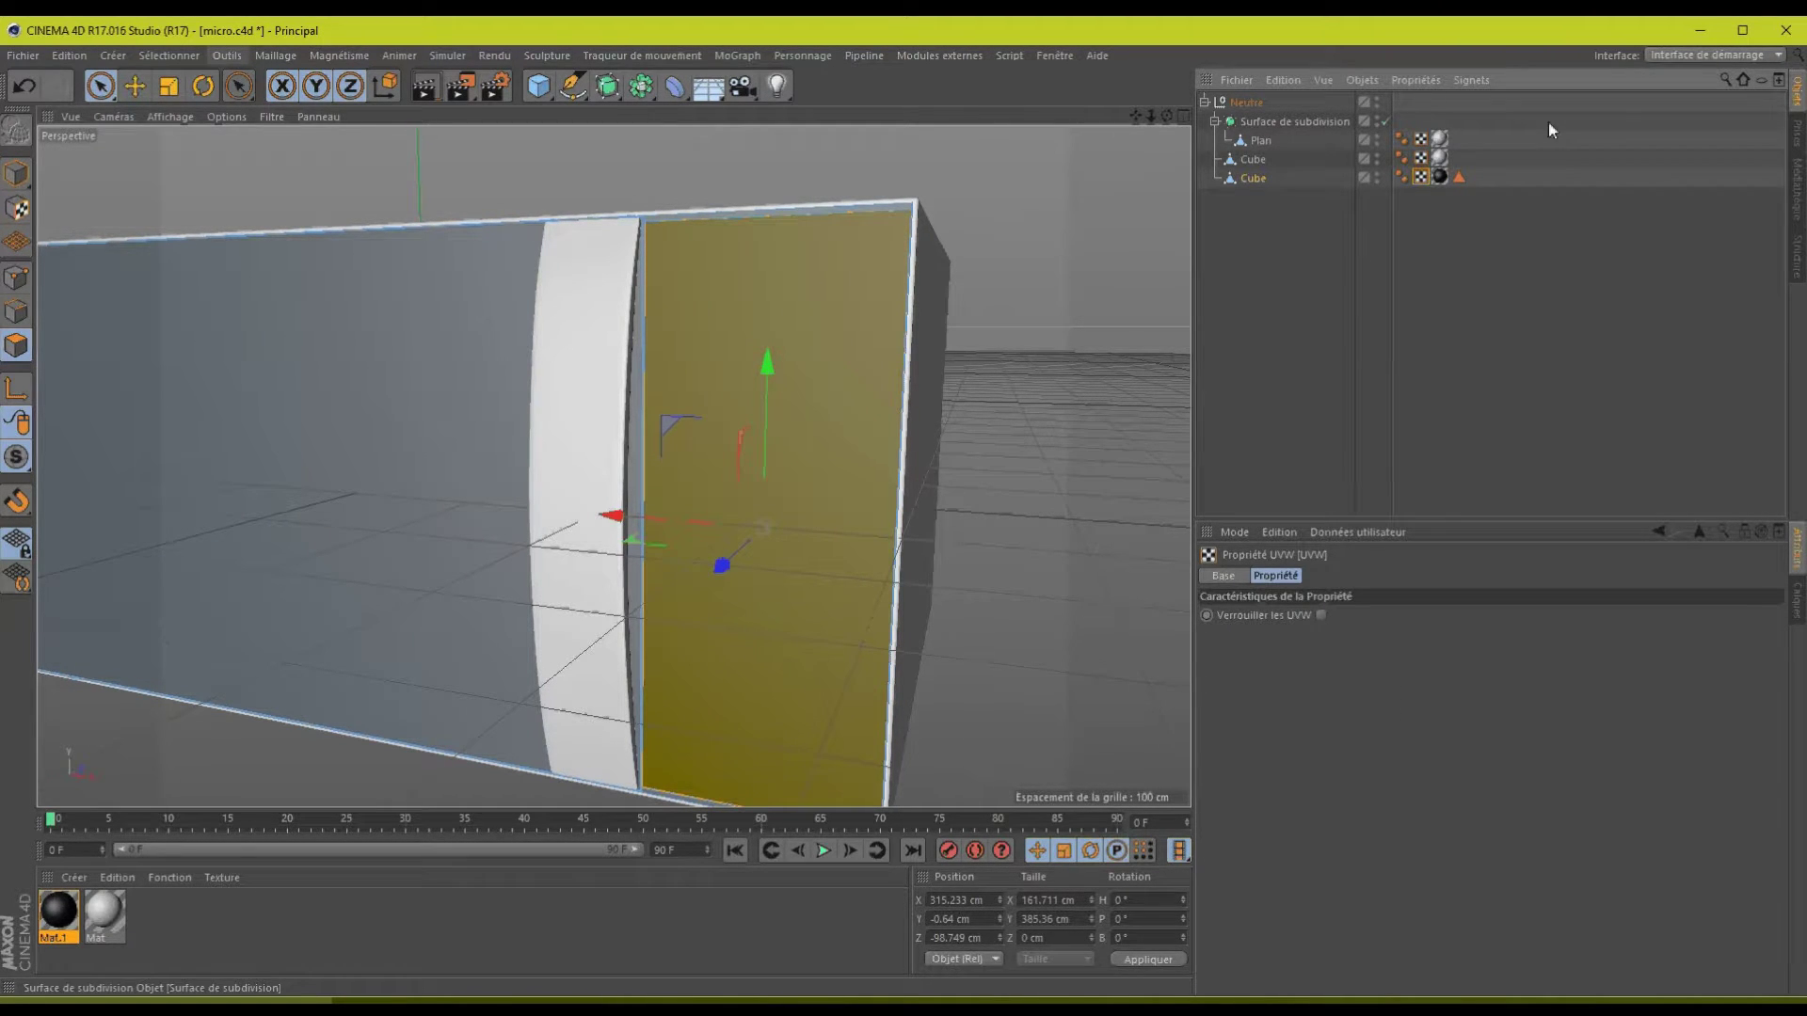
- Invert the polygon selection on the front cube and store it as a selection named 02
left_click(162, 56)
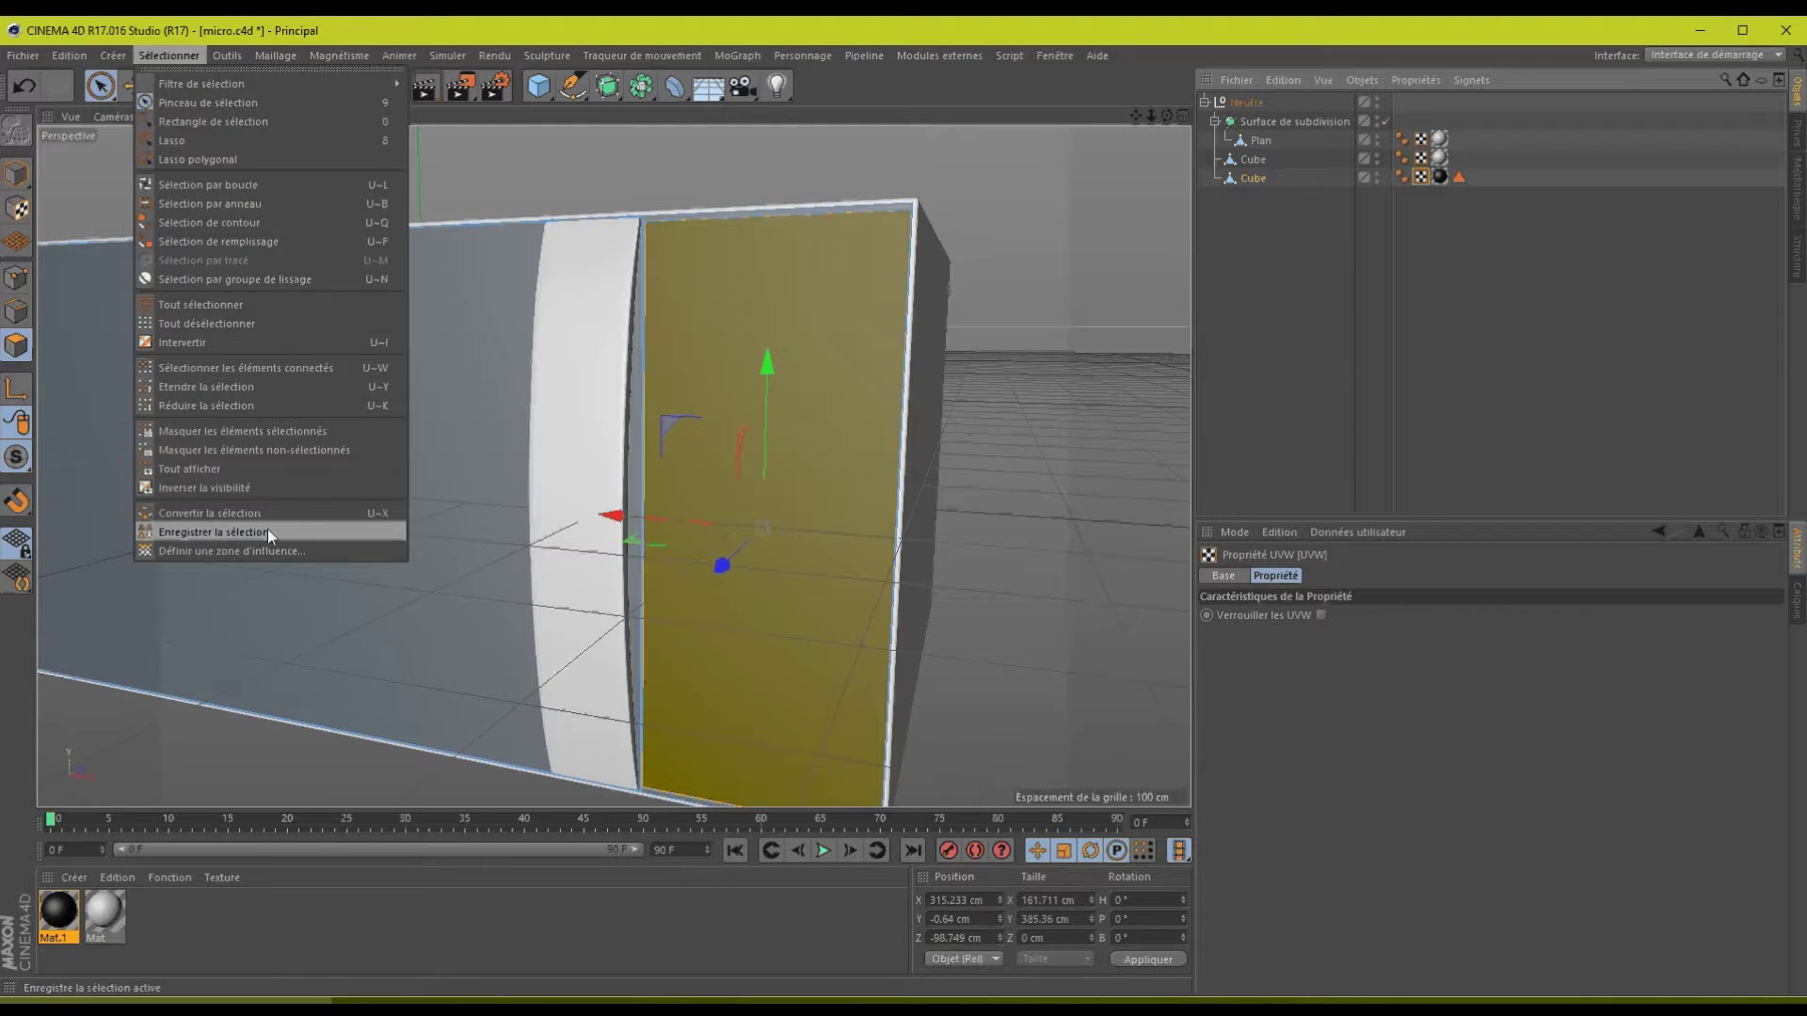
left_click(222, 280)
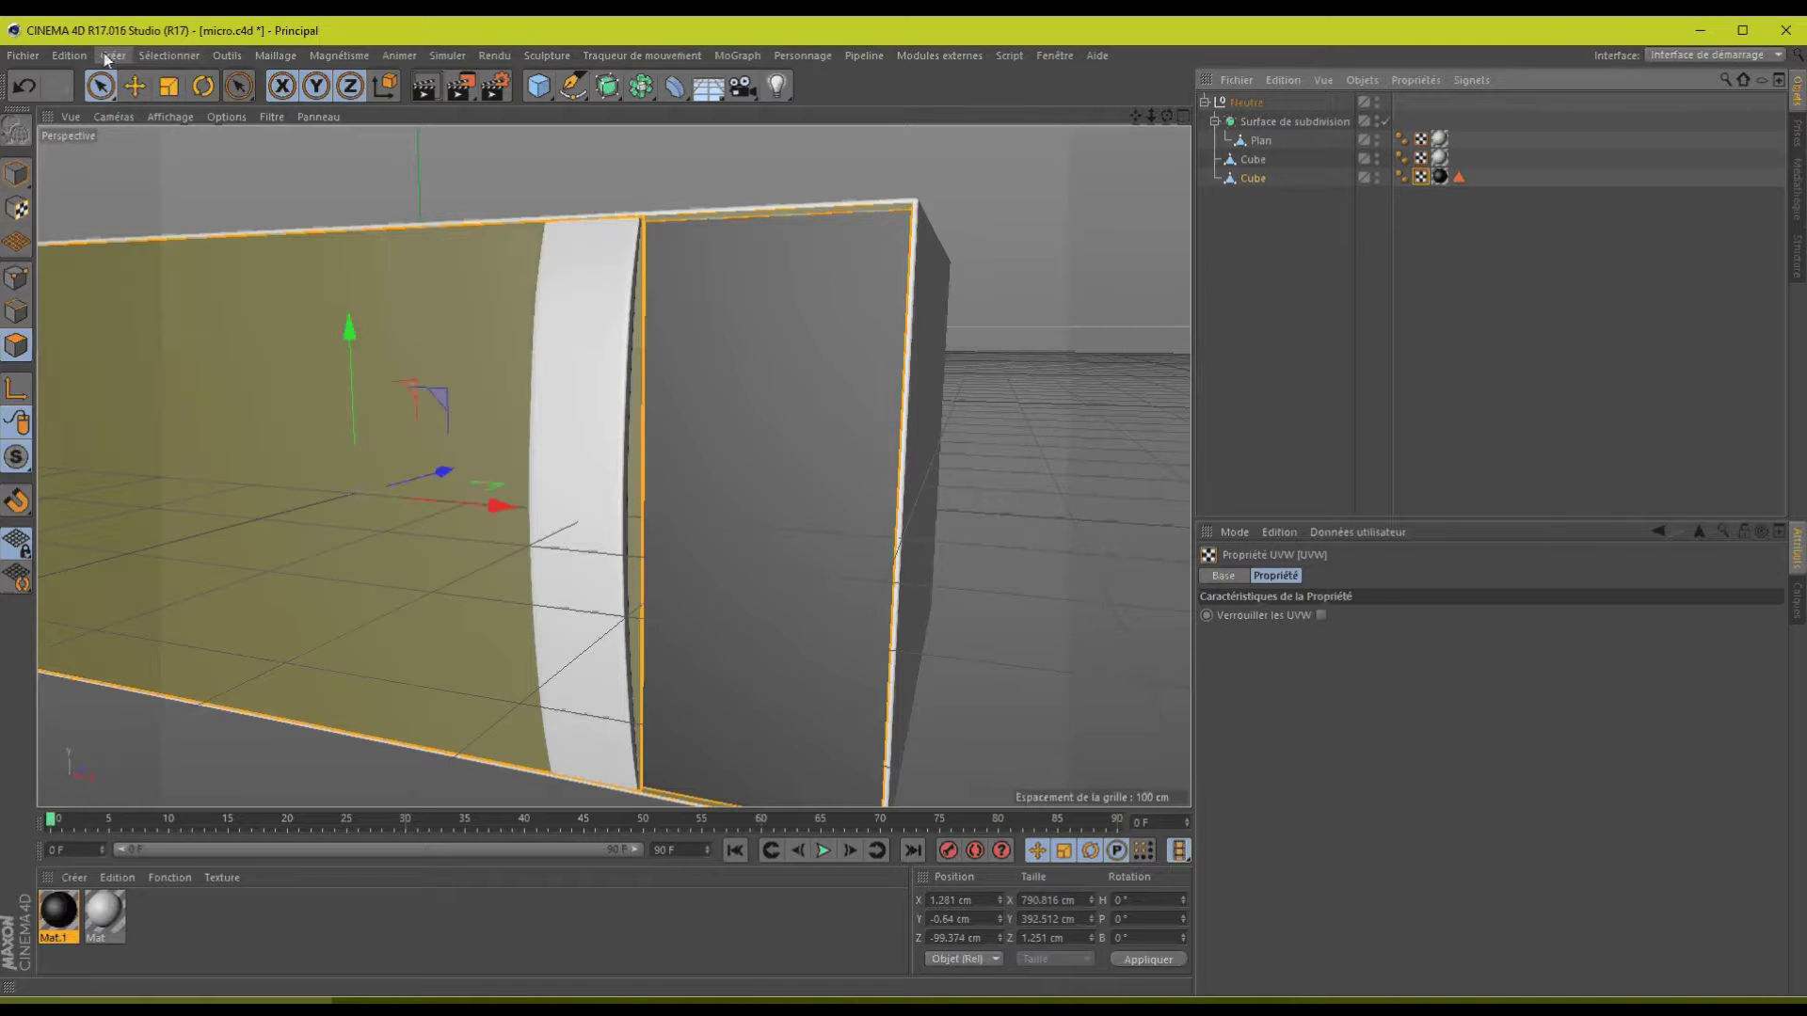
left_click(171, 56)
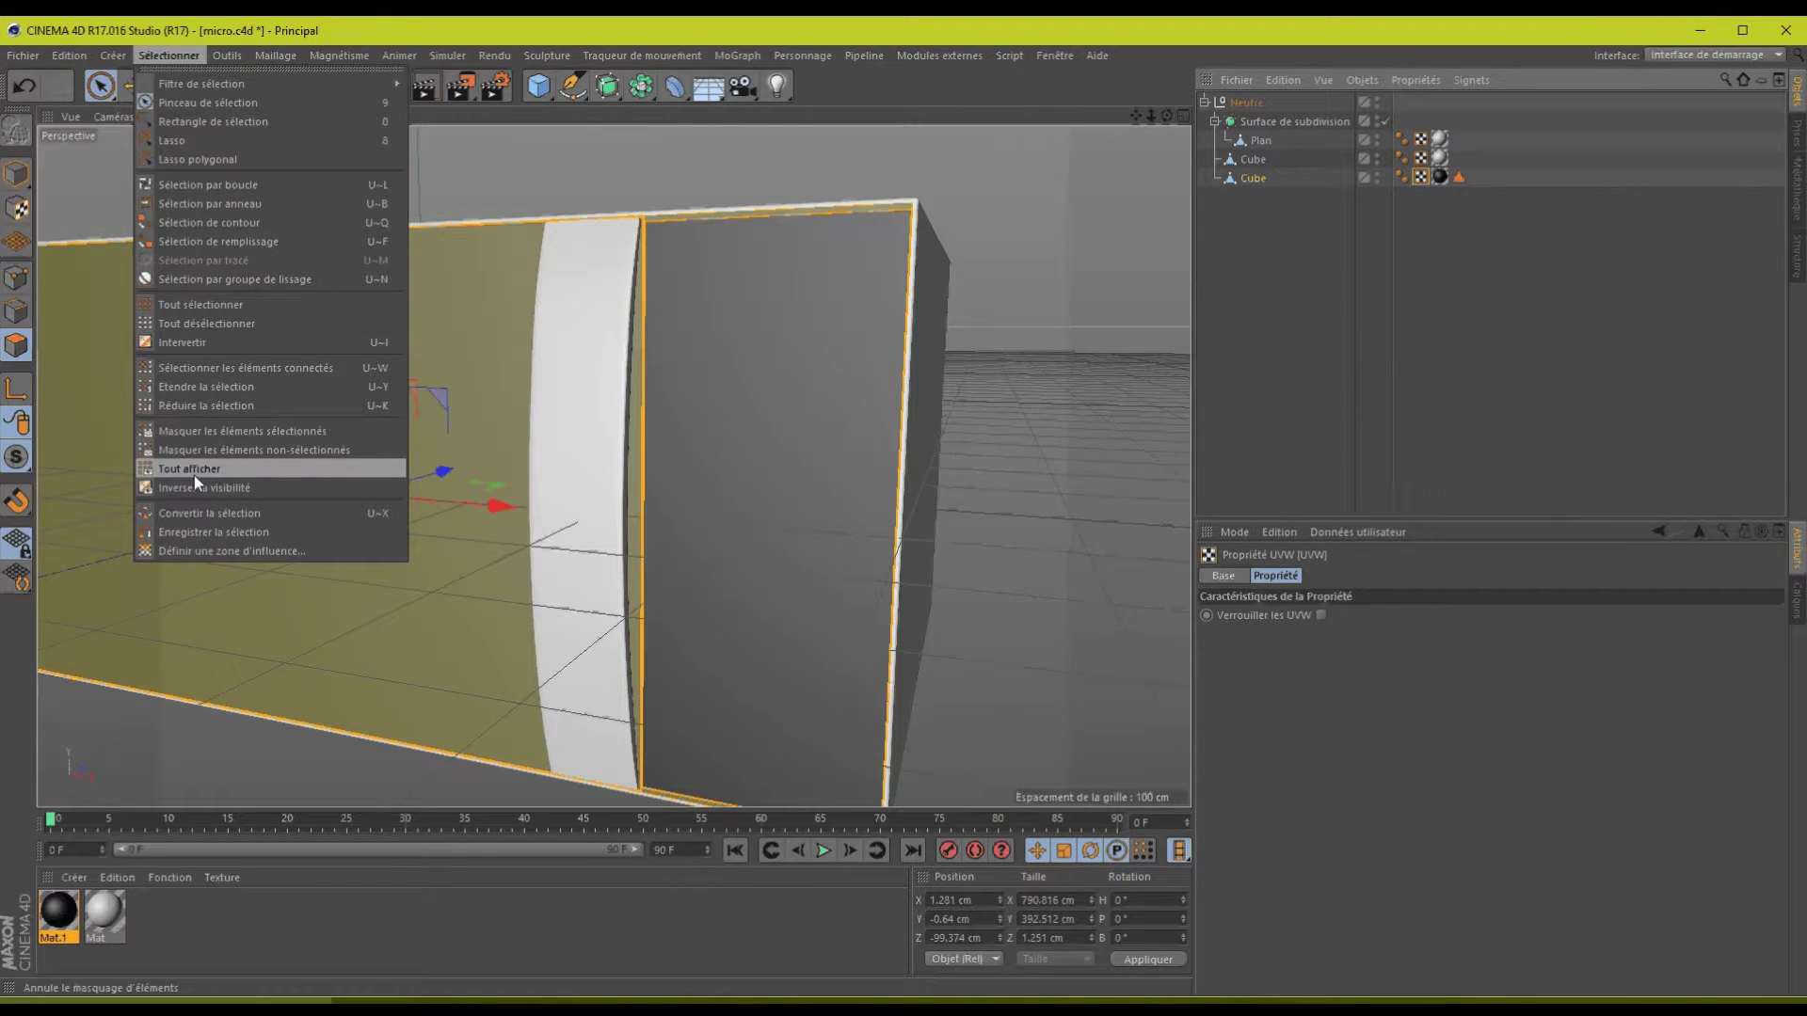
left_click(227, 532)
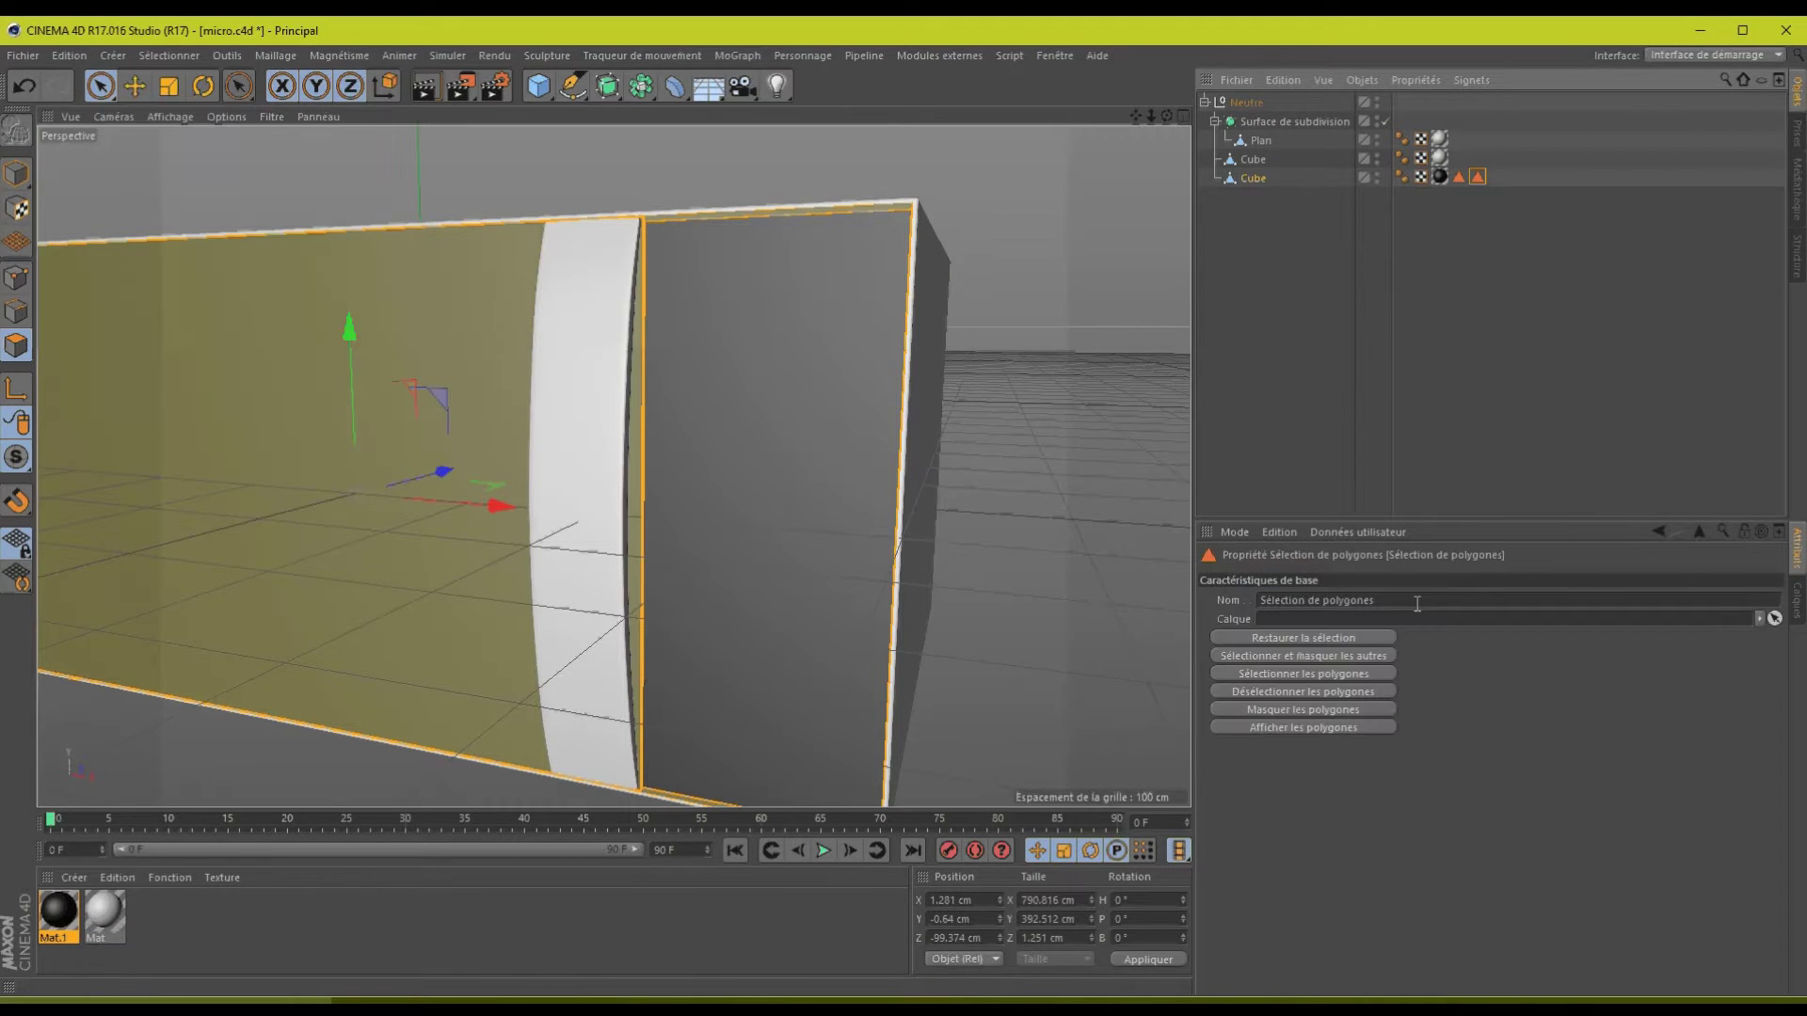
type("d")
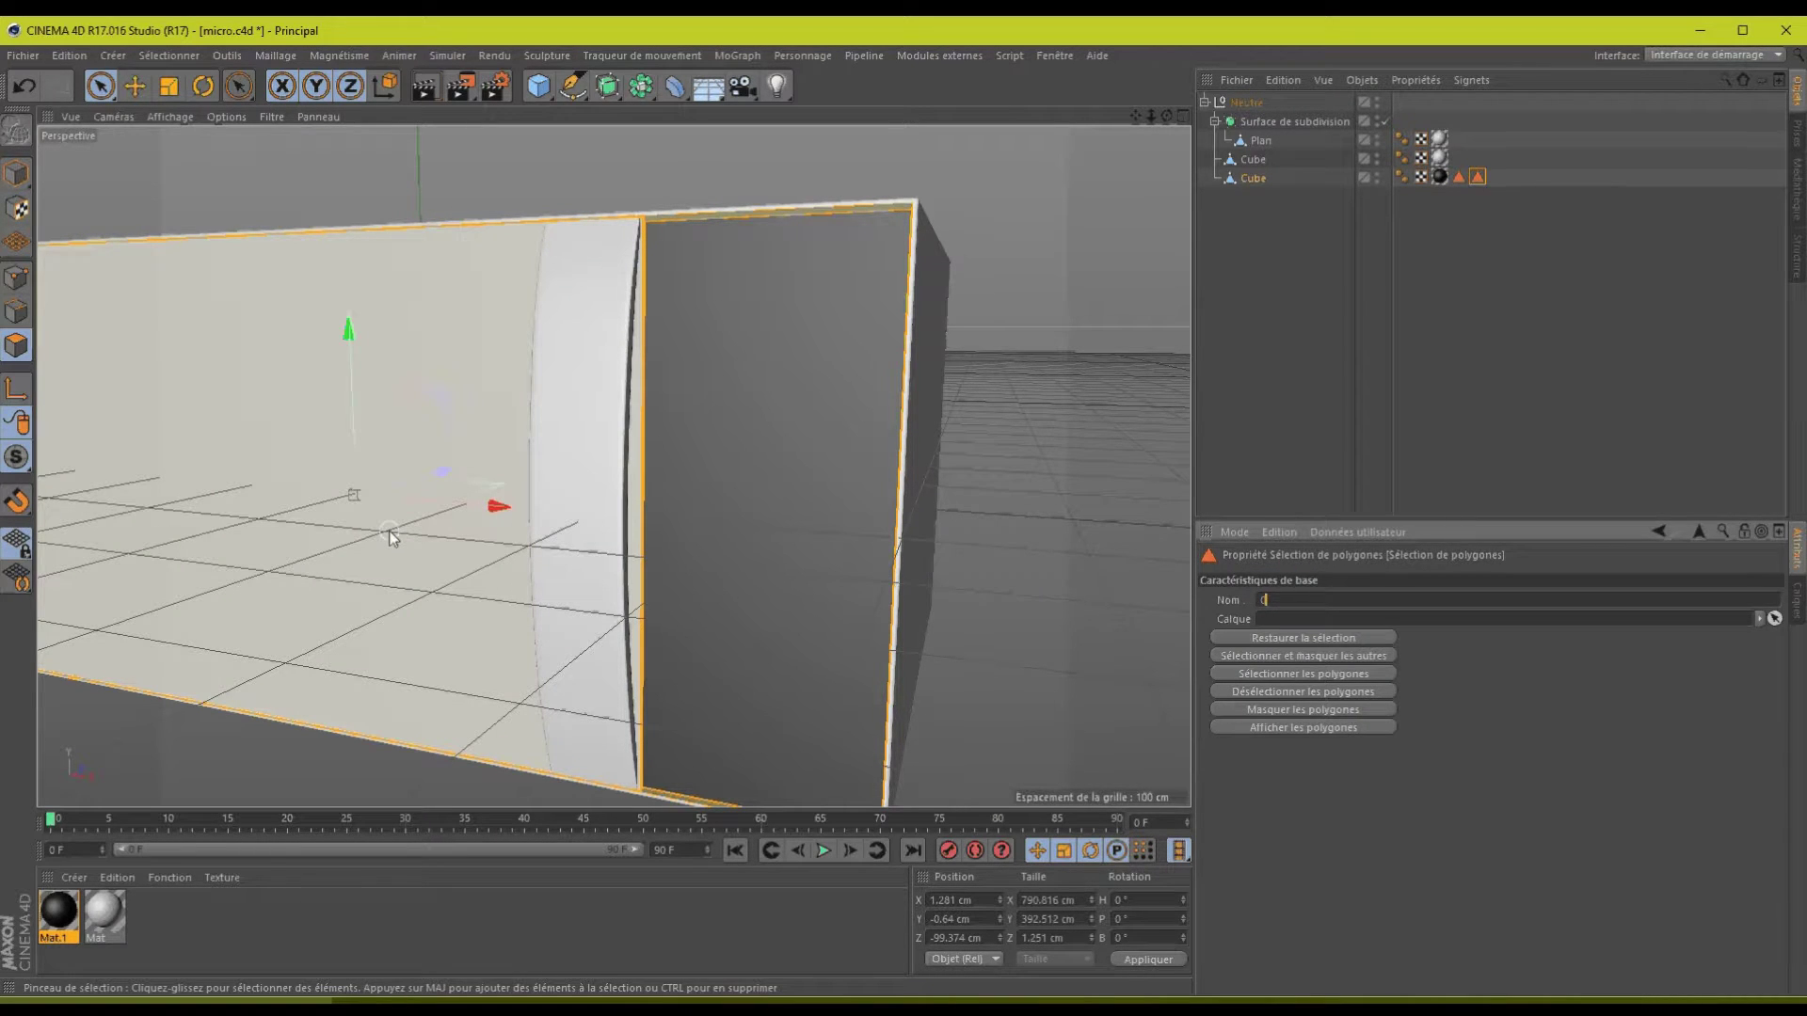
type("2")
key("Return")
left_click(392, 537)
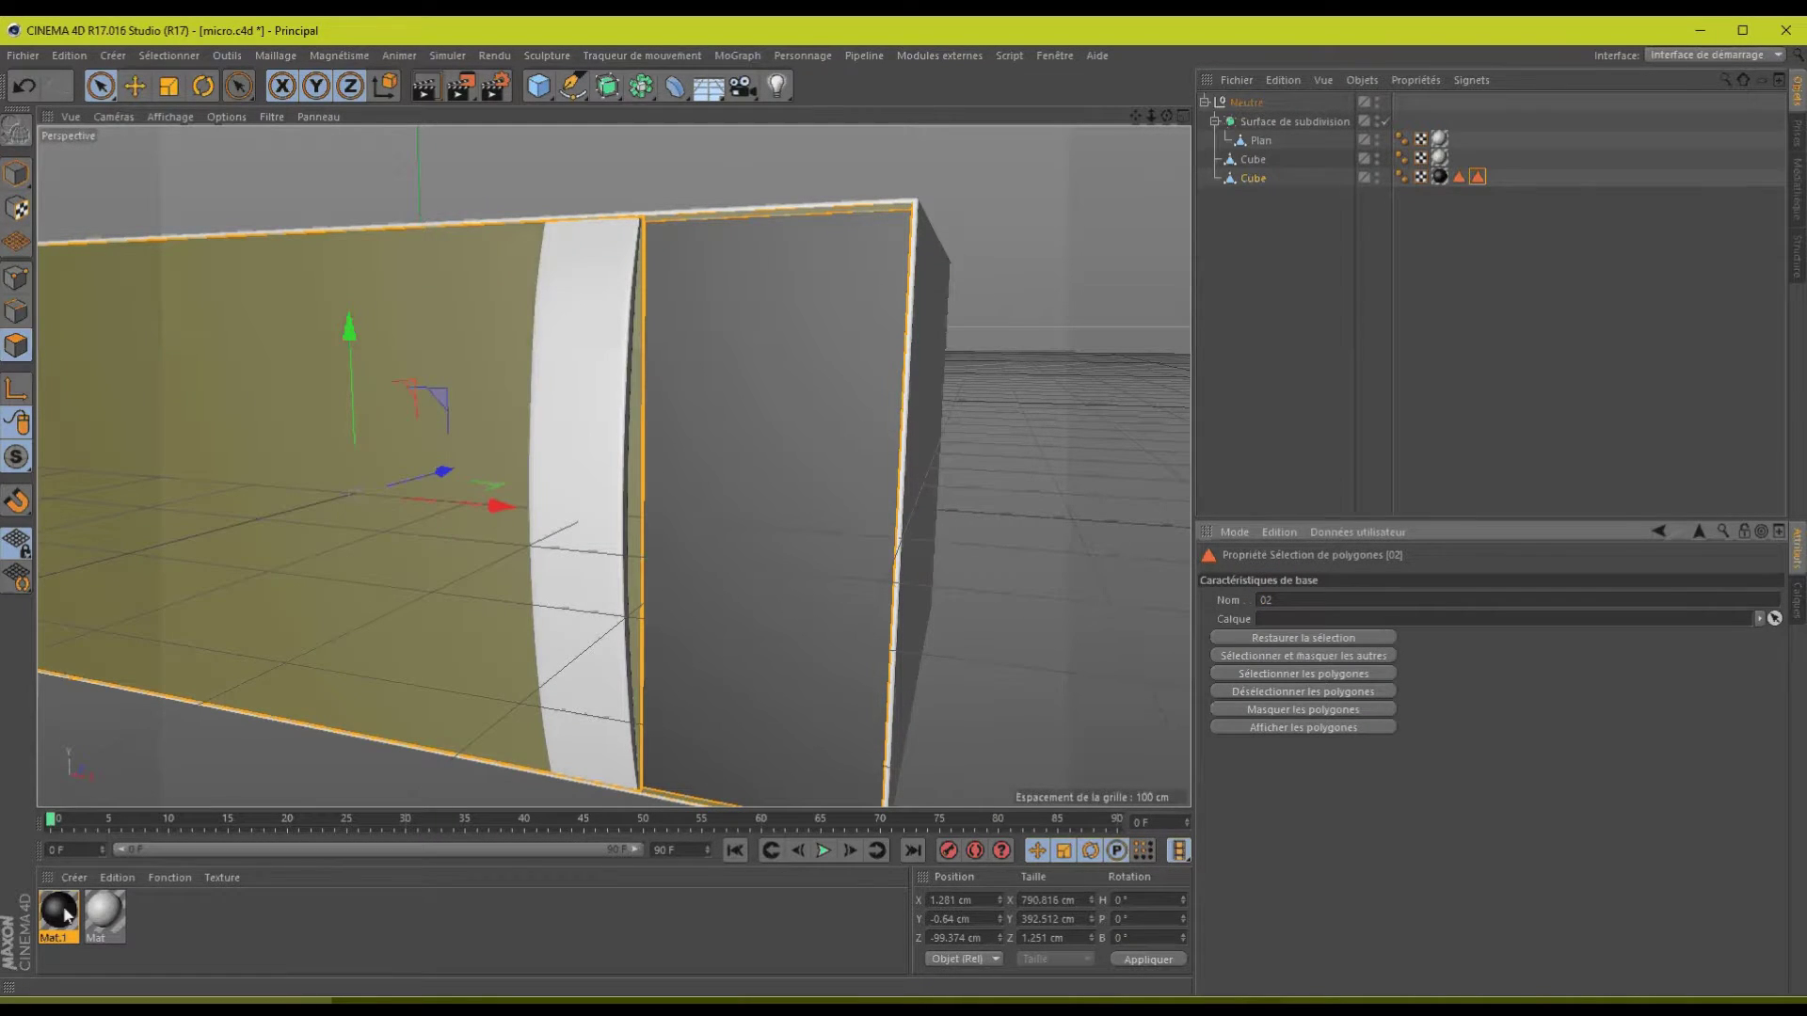
- Apply the light grey material Mat to the front cube as a second texture
mouse_move(66, 912)
left_mouse_down()
mouse_move(1129, 376)
mouse_move(57, 913)
left_mouse_up()
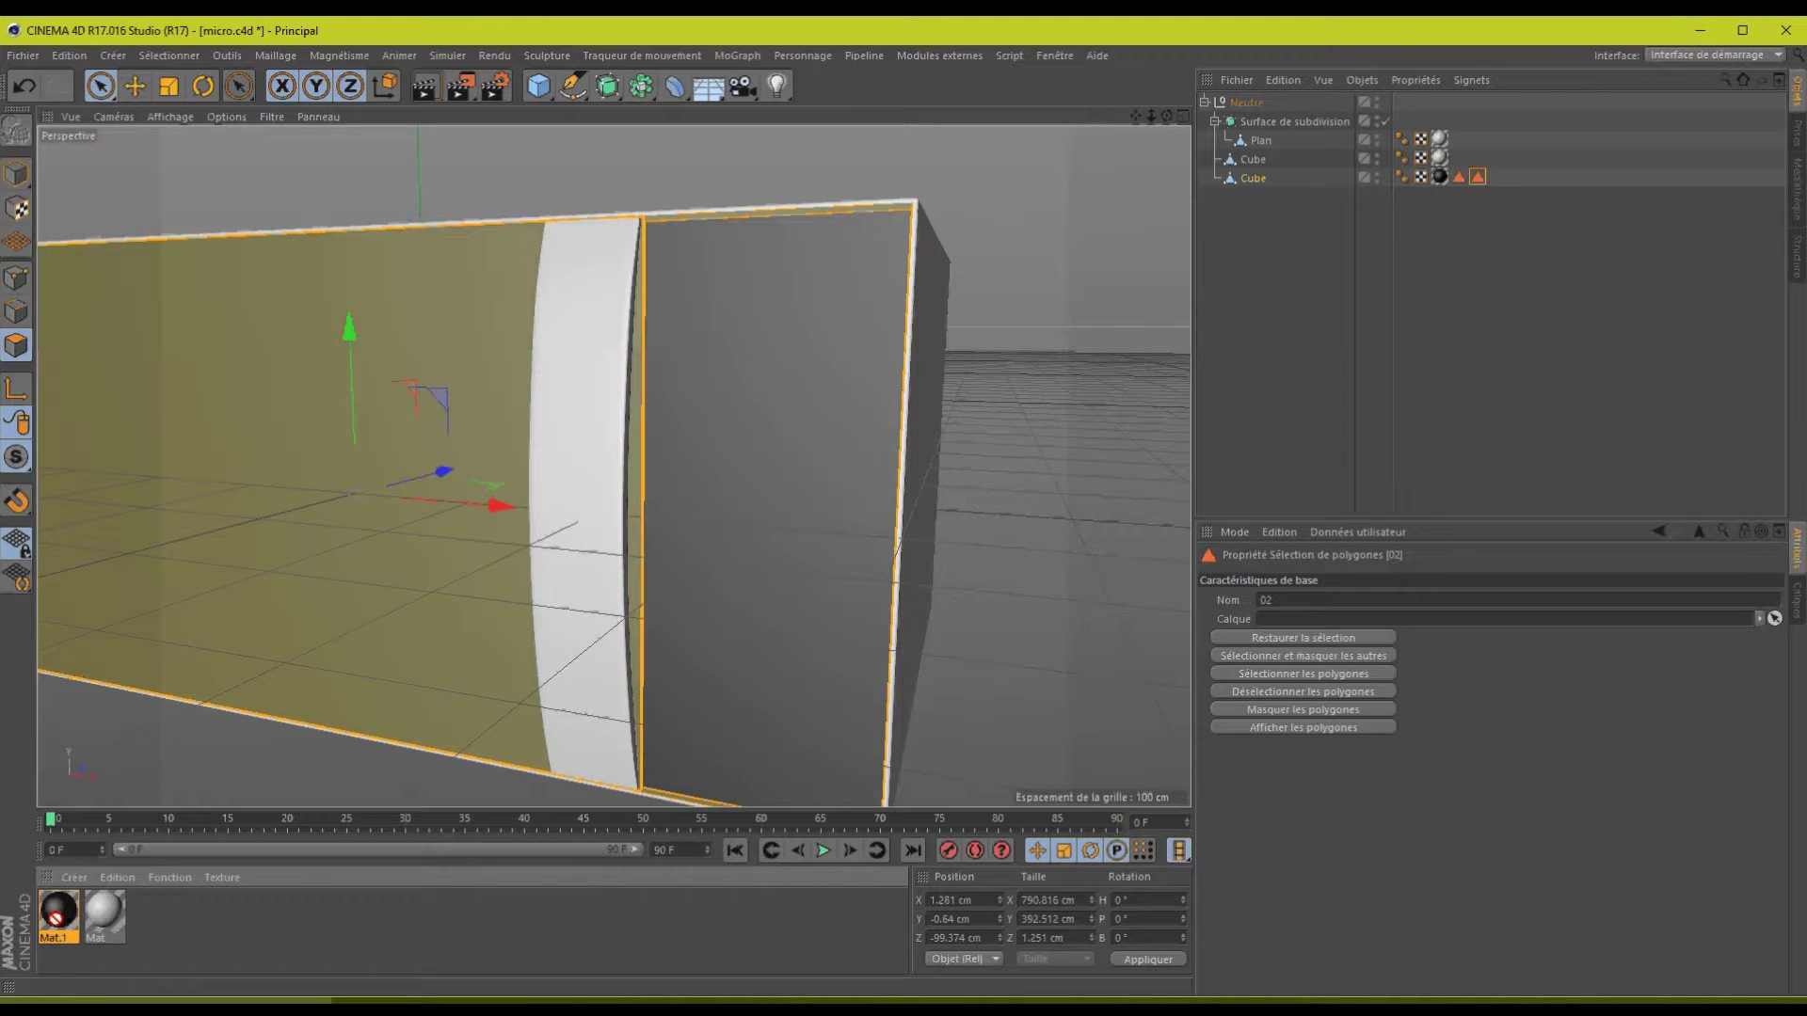
left_click(111, 911)
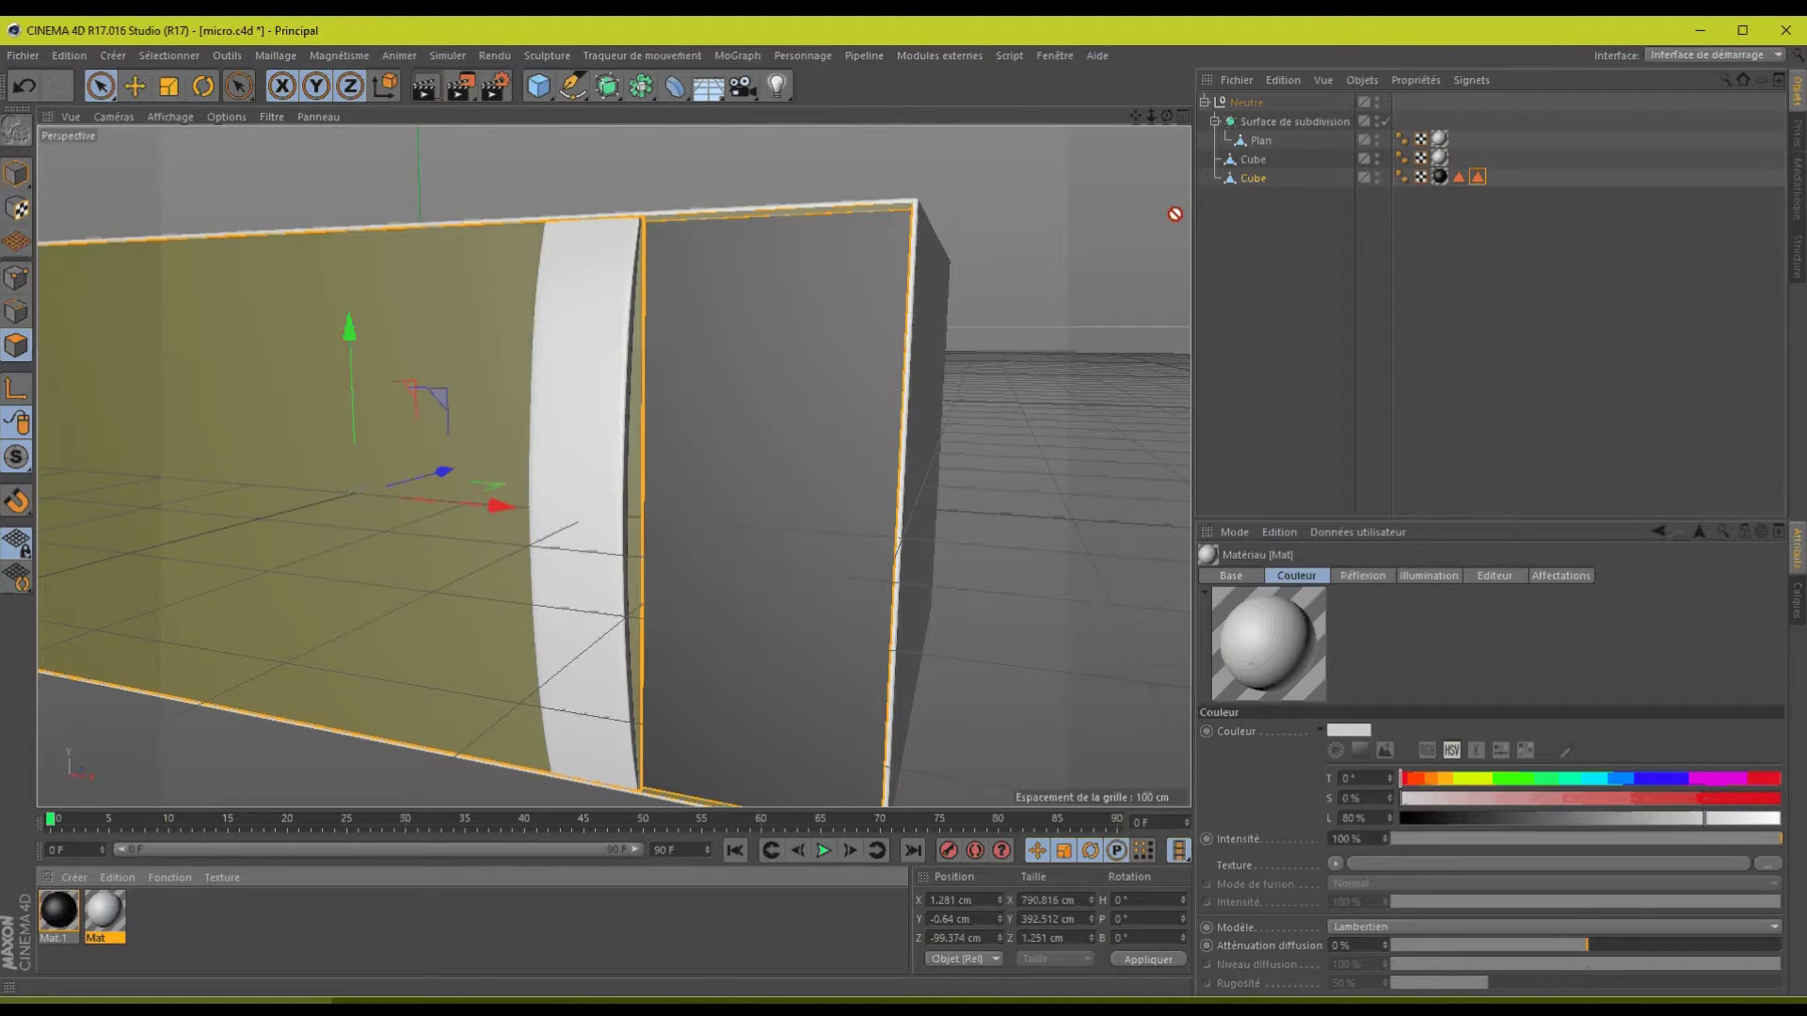
left_click_drag(1175, 214, 1496, 179)
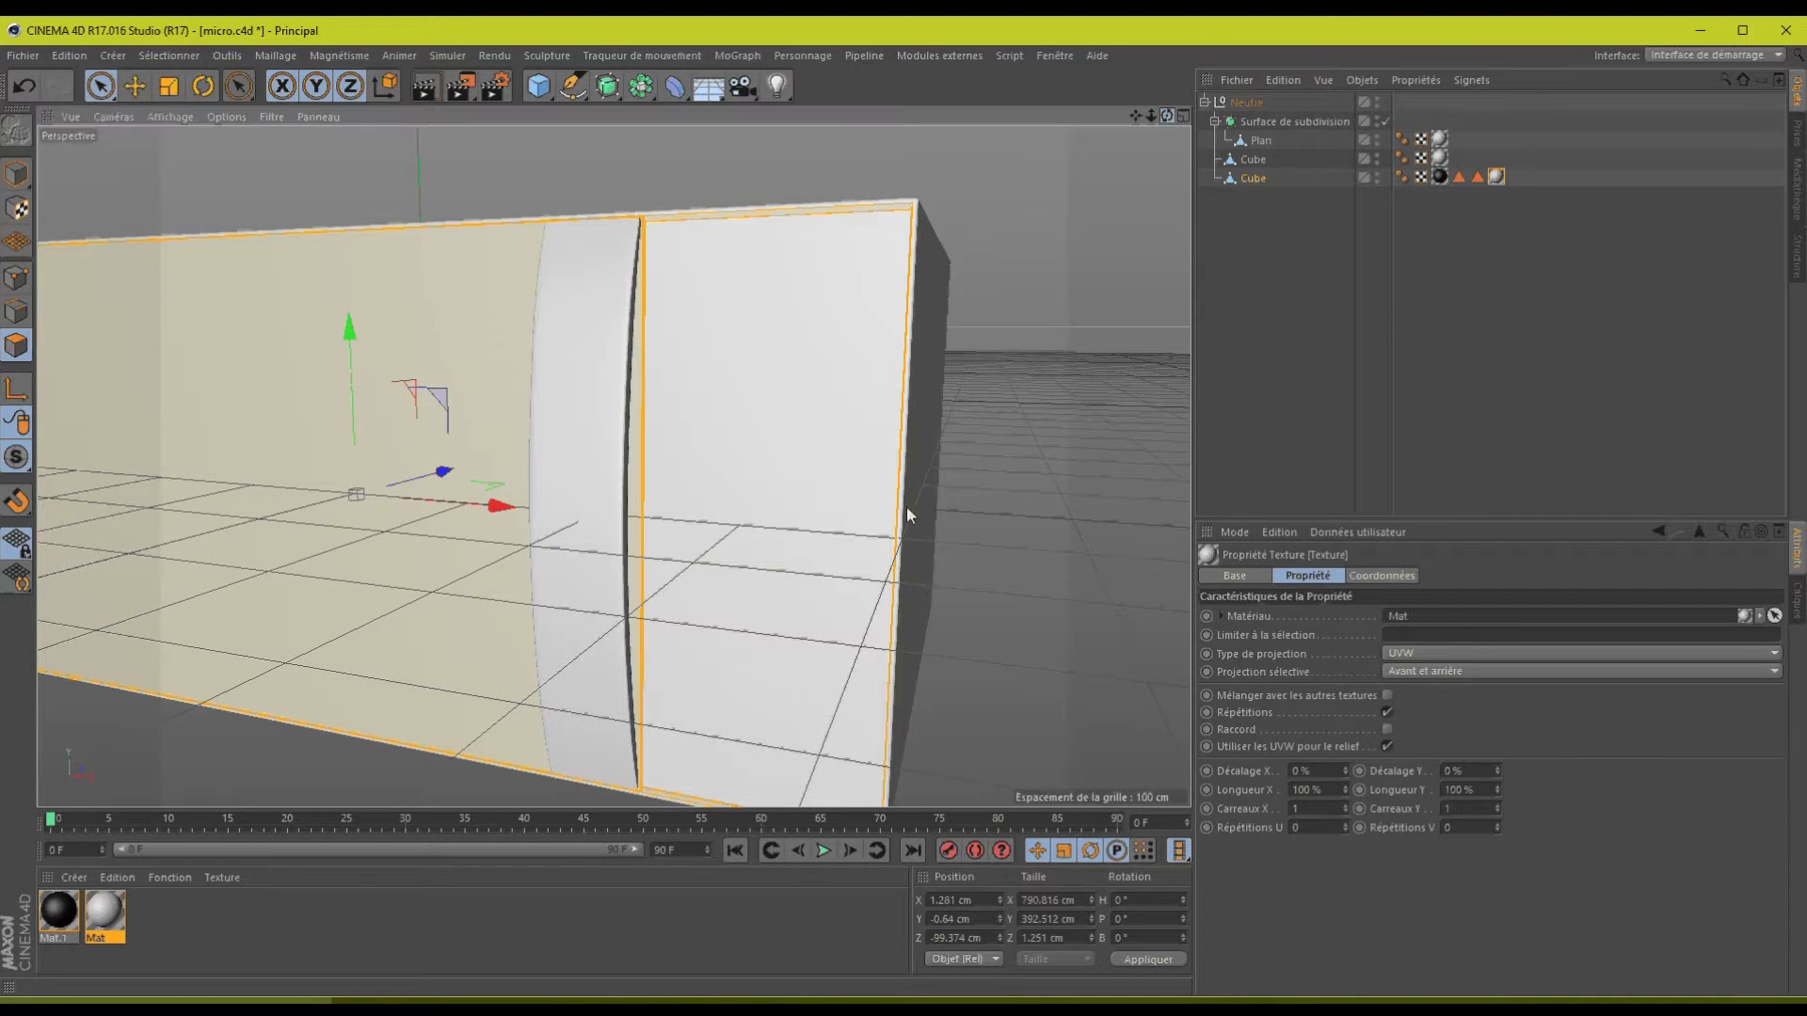
left_click_drag(907, 508, 906, 507, "alt")
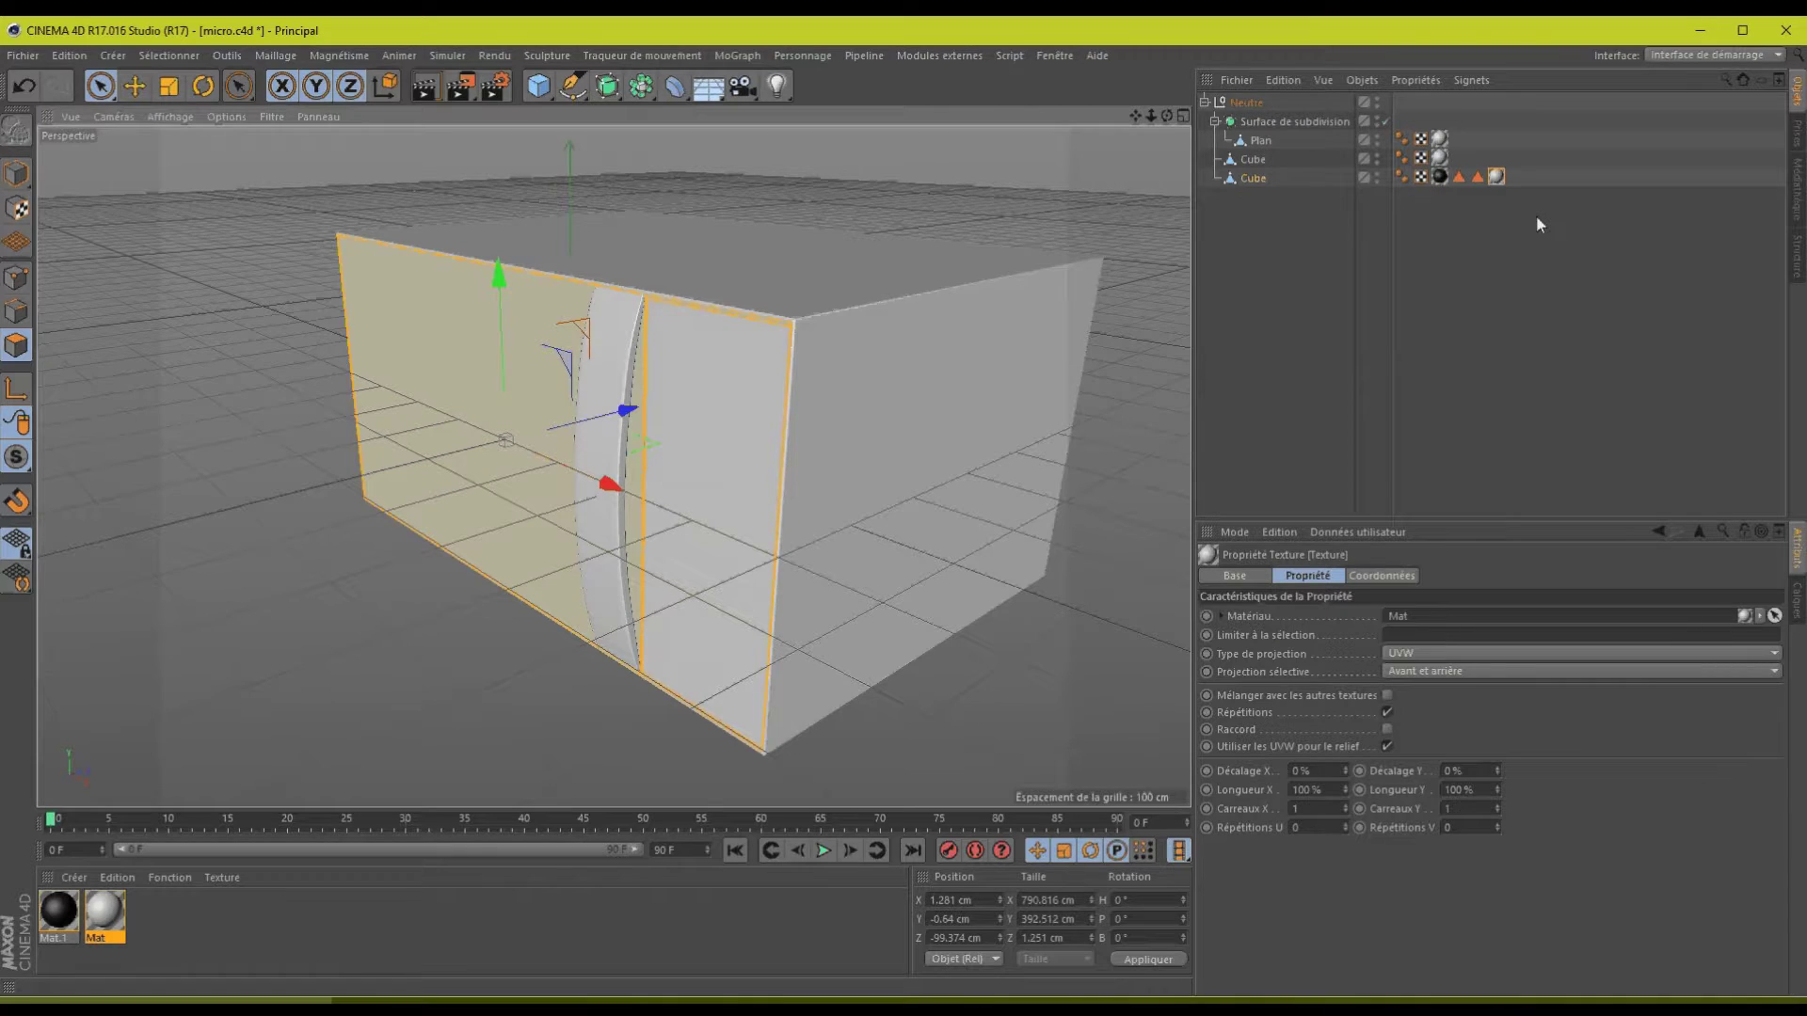
- Limit the front cube's Mat texture to the polygon selection 02
left_click(1422, 636)
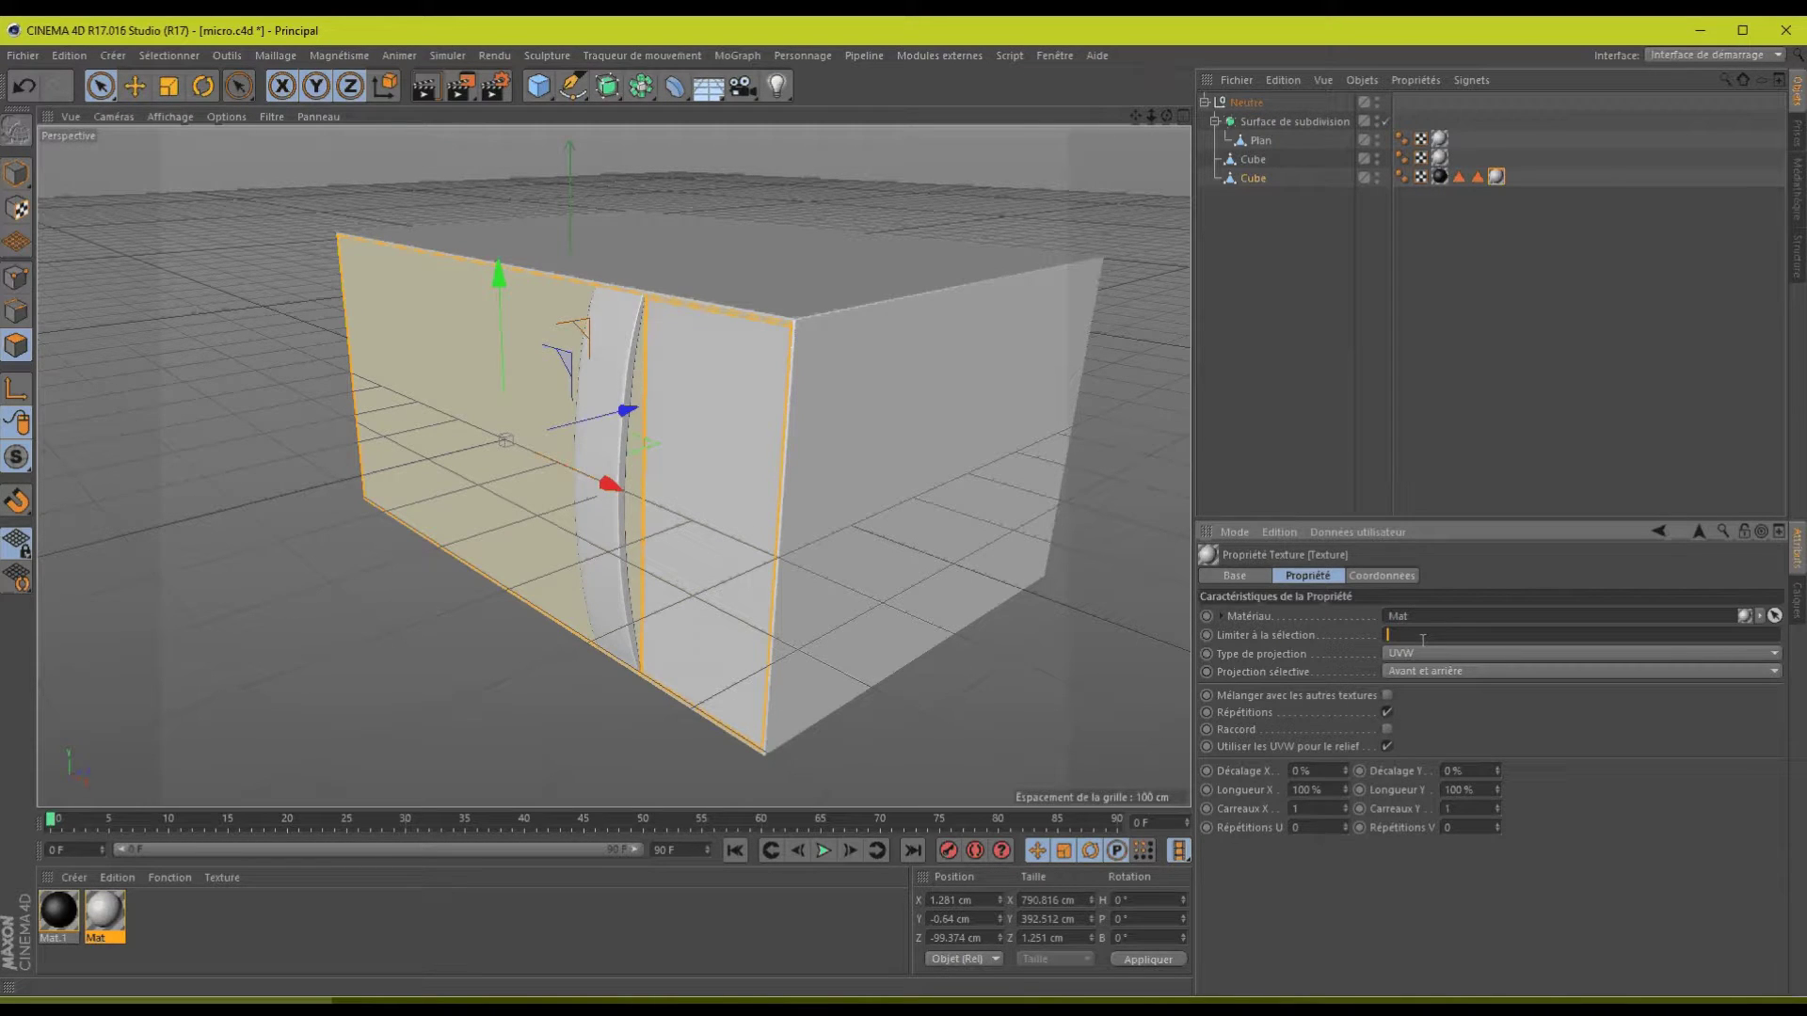
type("02")
key("Return")
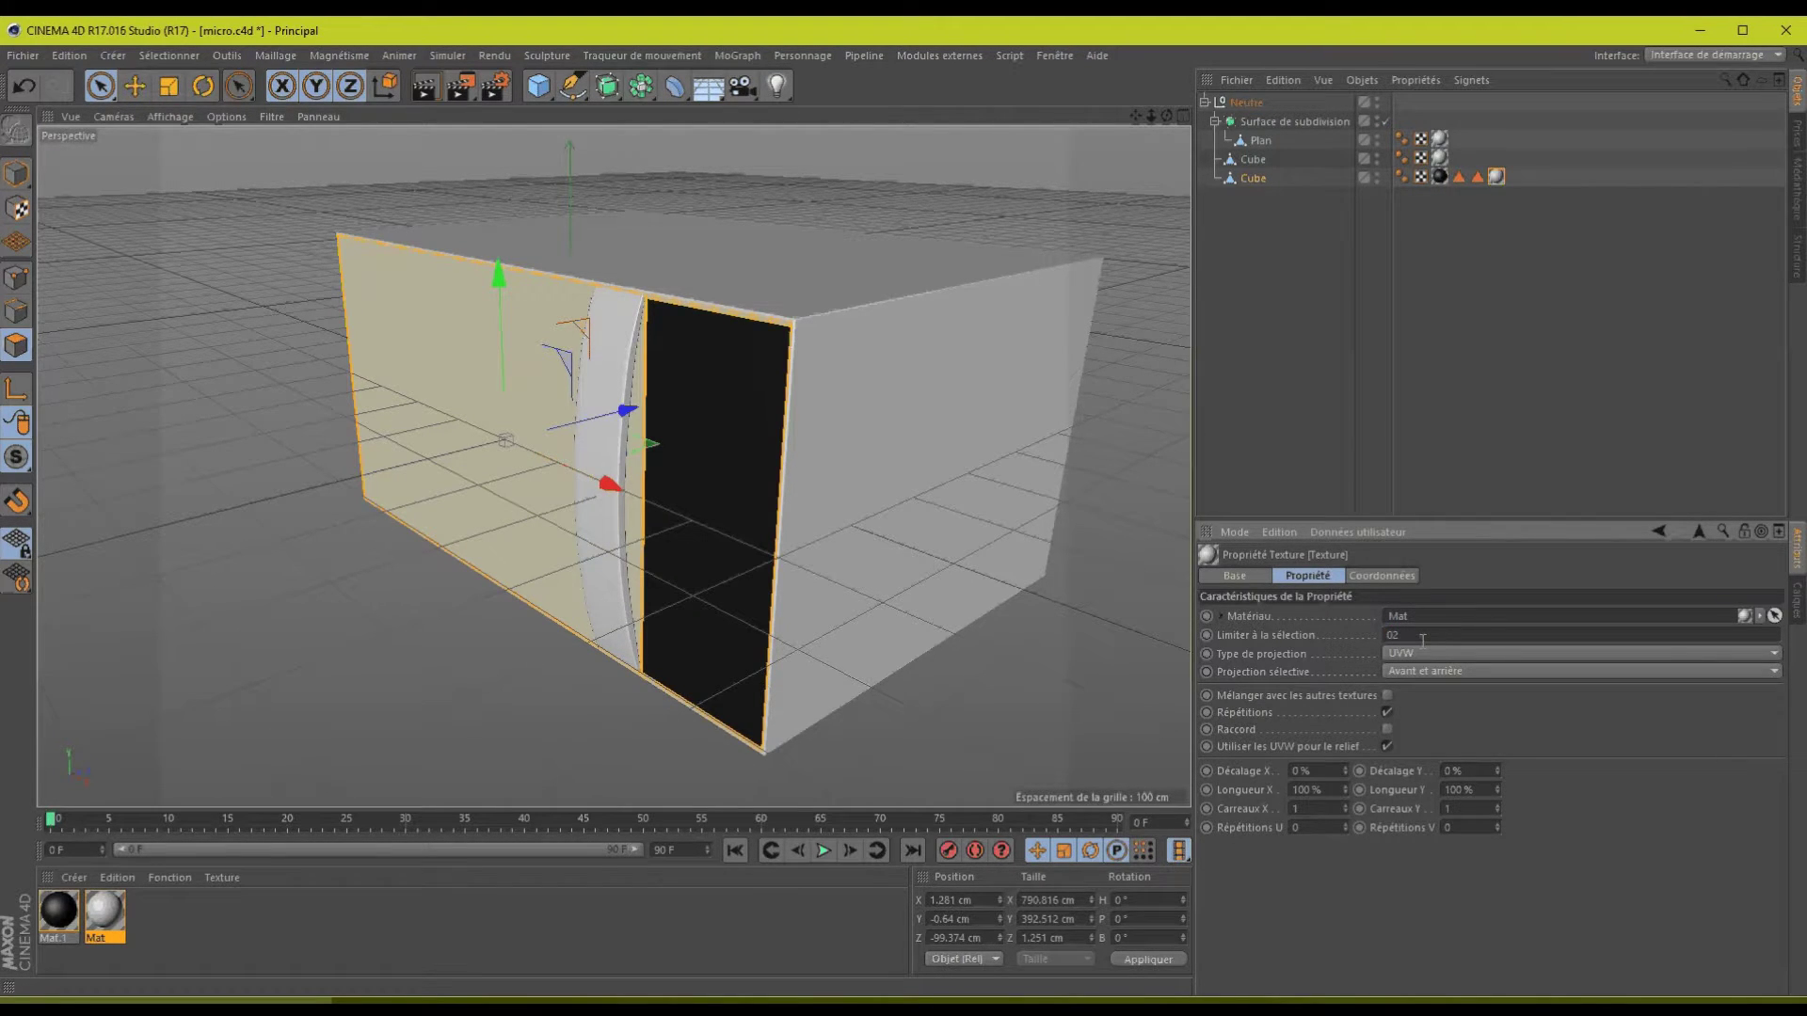
left_click(1477, 178)
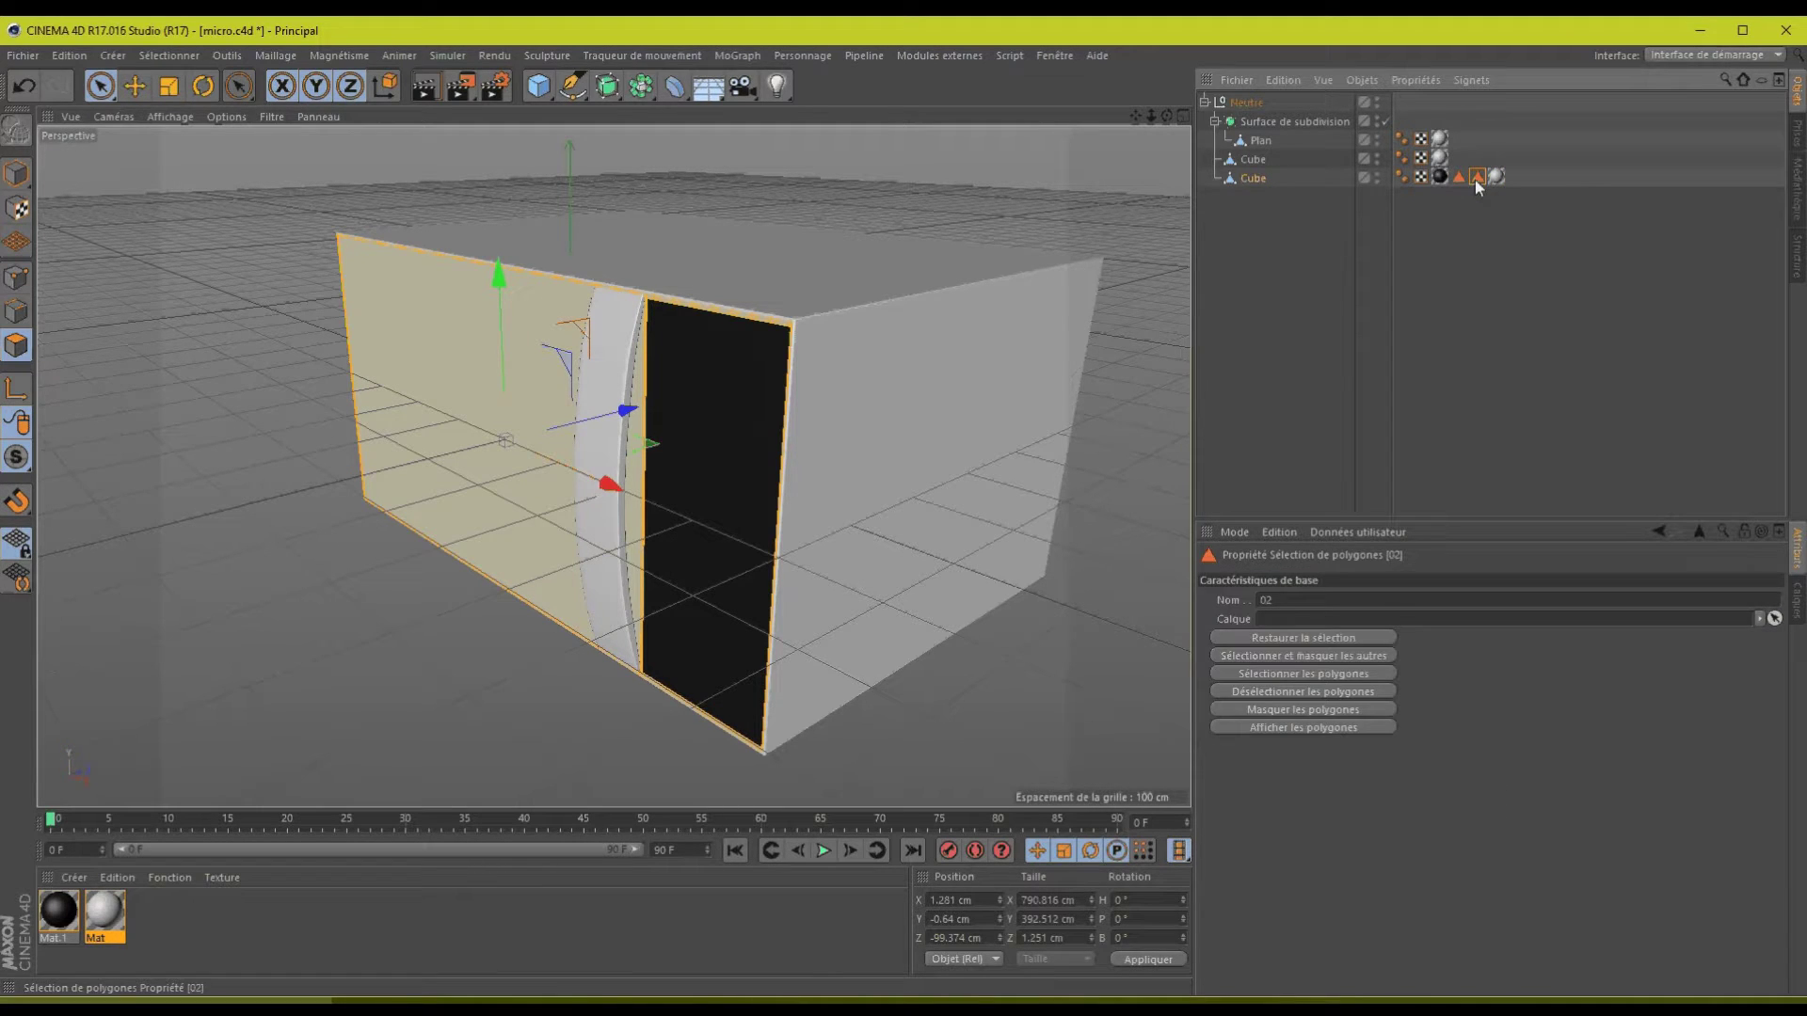
- Examine the front cube's Mat texture and polygon selection 02 by selecting the large polygon and deselecting and reselecting the stored polygons
left_click(1496, 178)
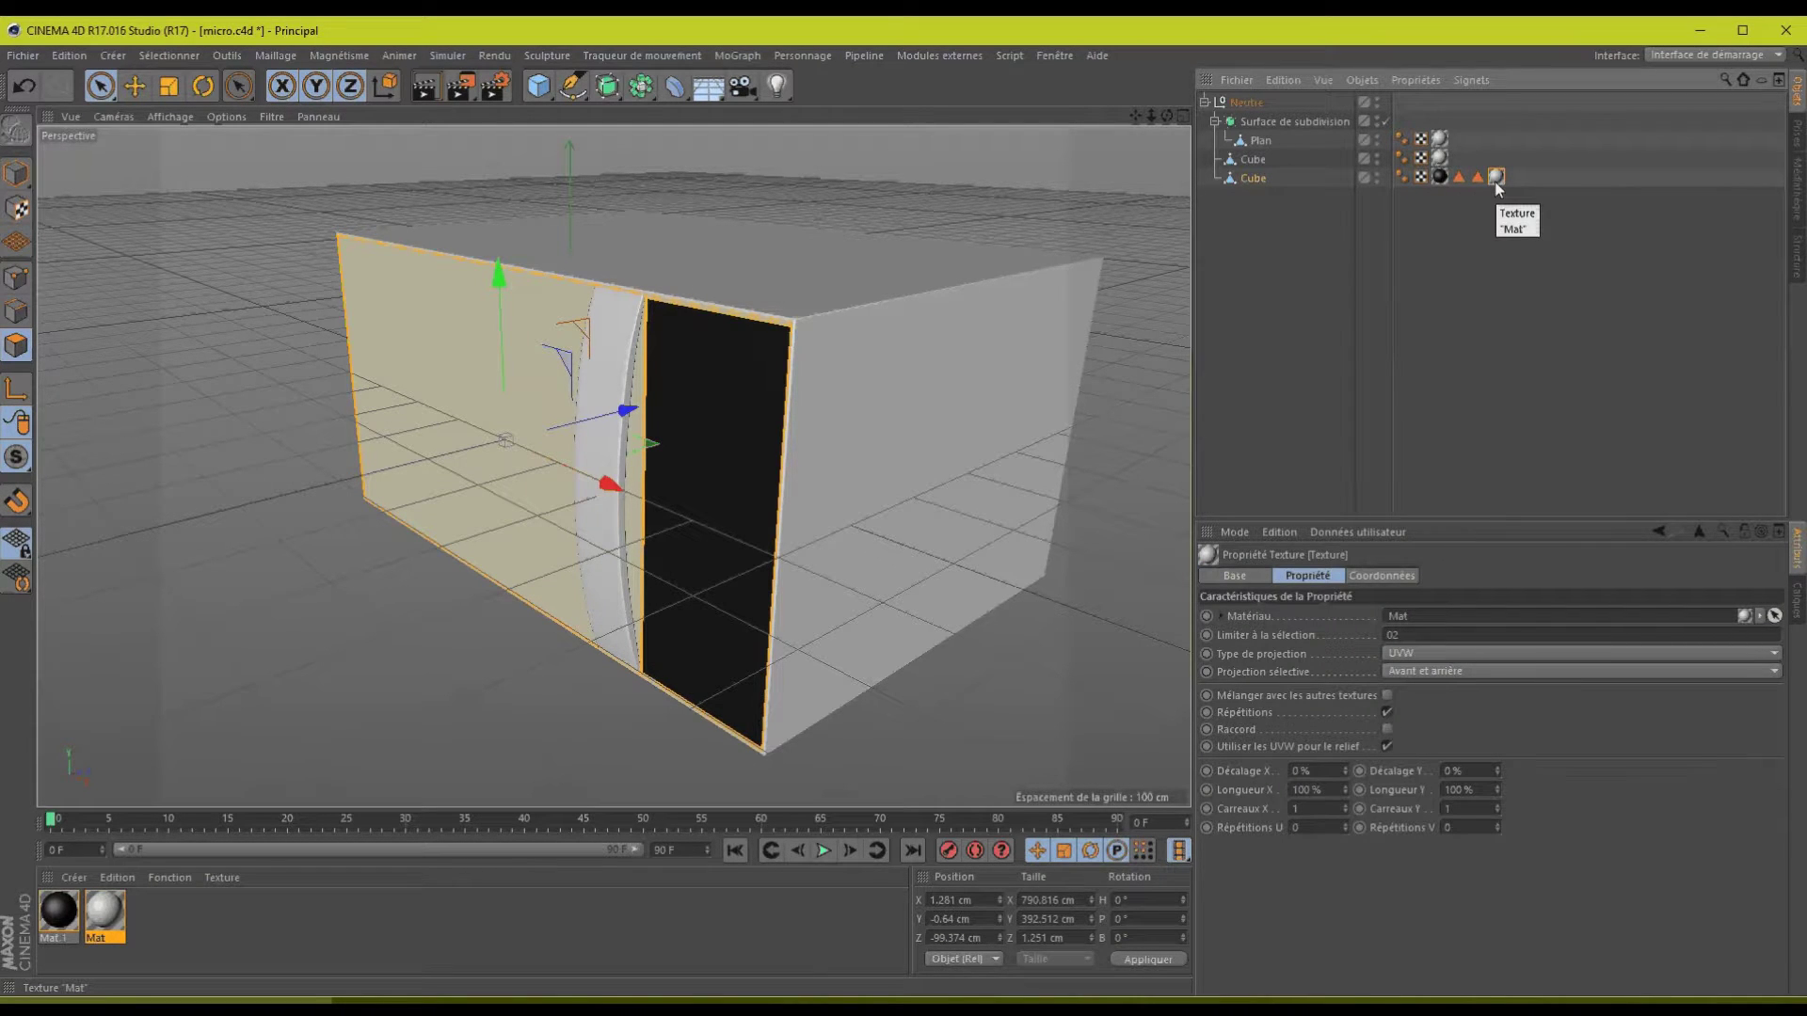
left_click(1476, 178)
left_click_drag(906, 507, 1026, 419, "alt")
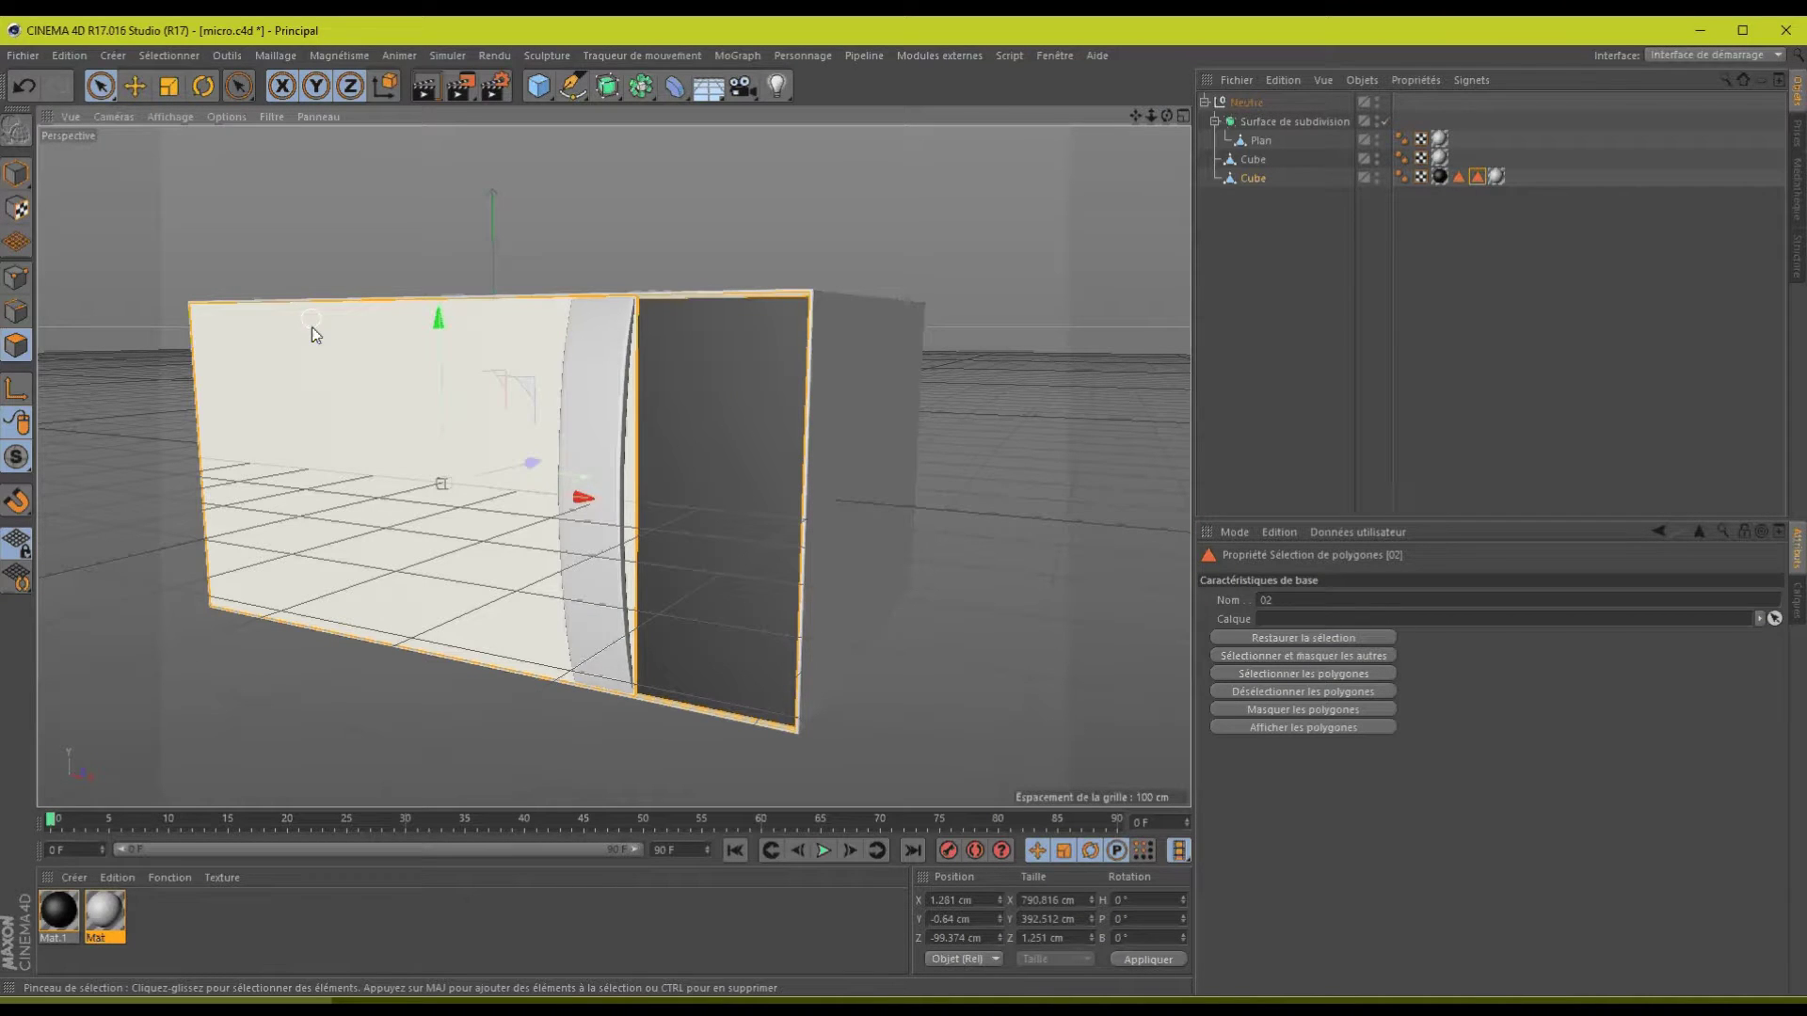
left_click(346, 374)
left_click(348, 380)
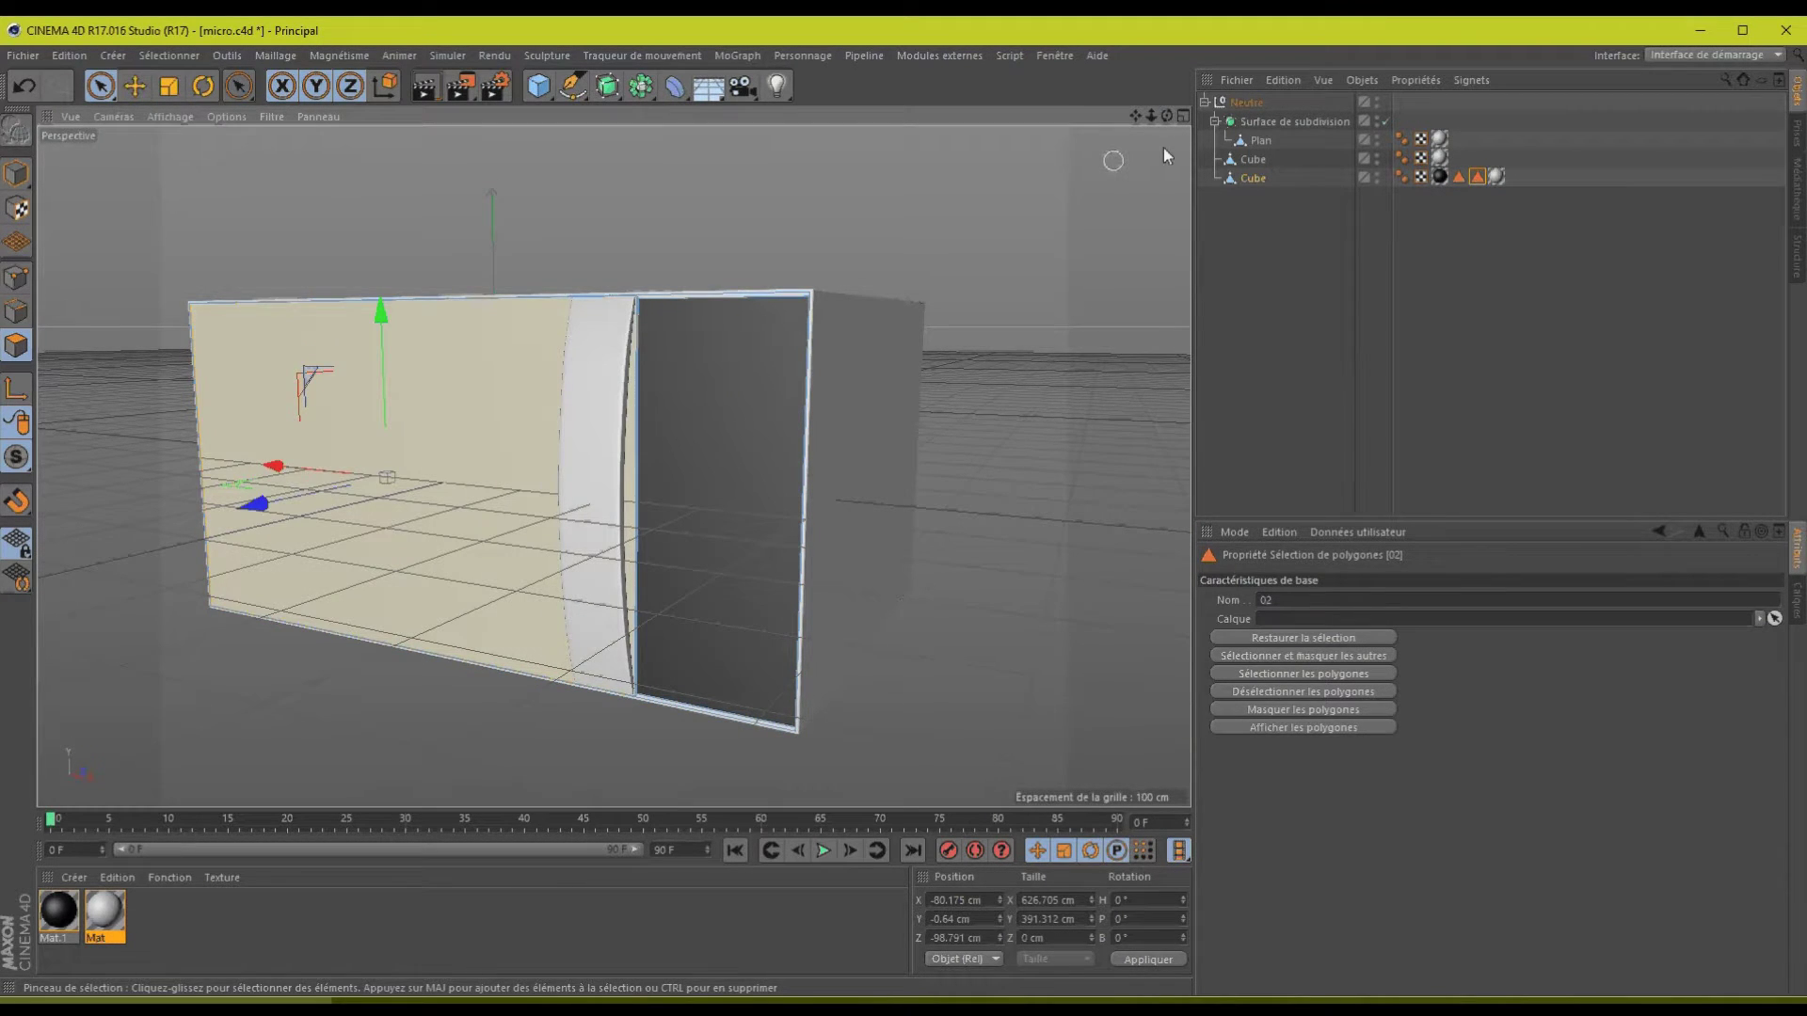
left_click_drag(906, 507, 899, 510, "alt")
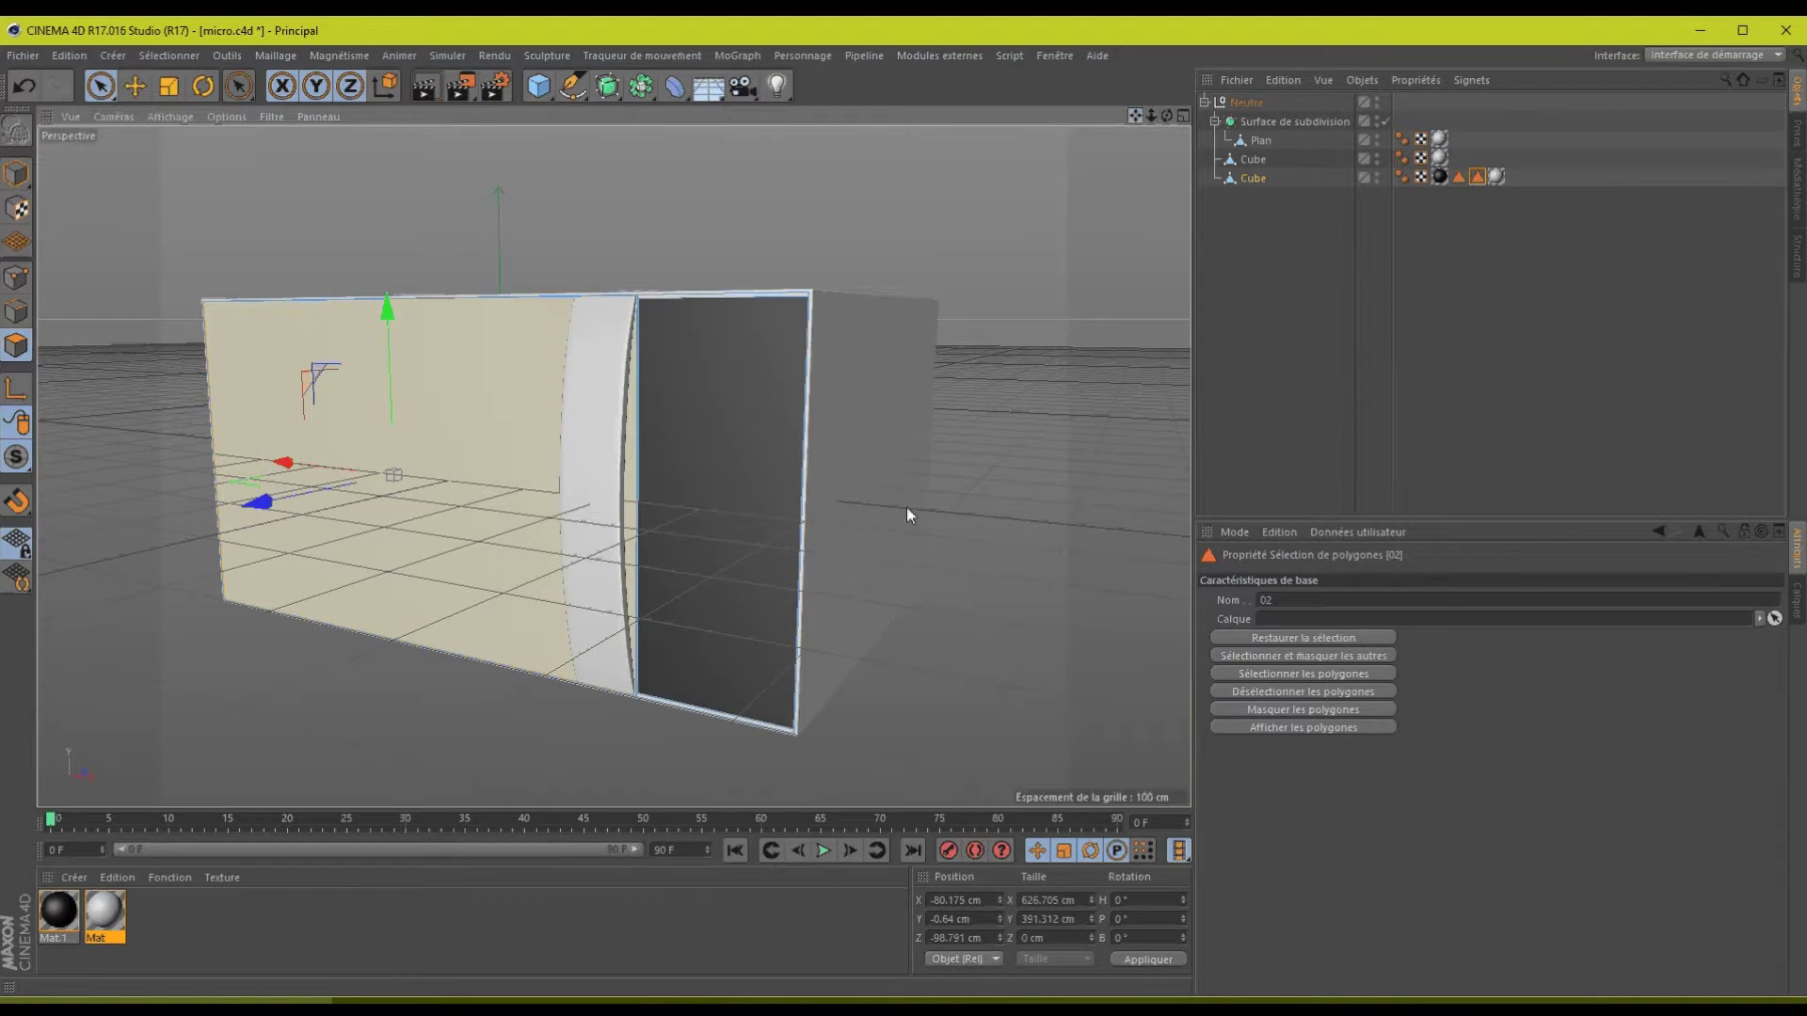
left_click_drag(1137, 121, 1232, 128)
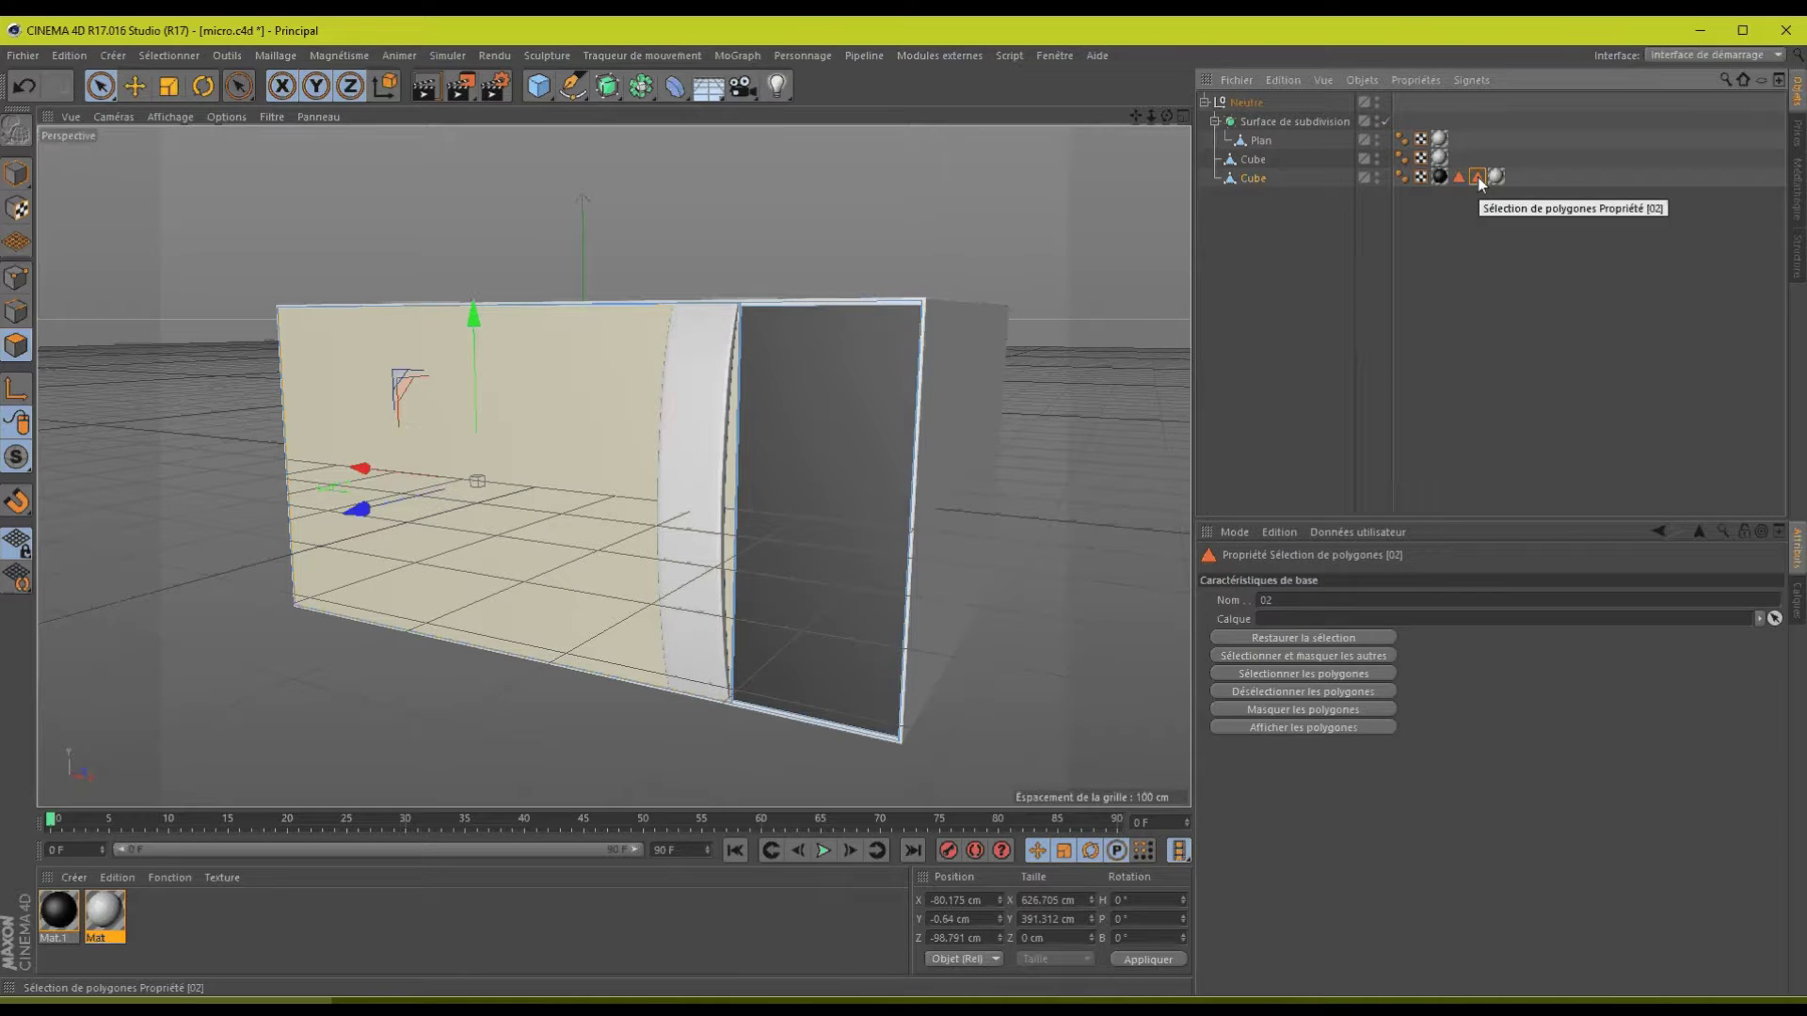
left_click(1295, 690)
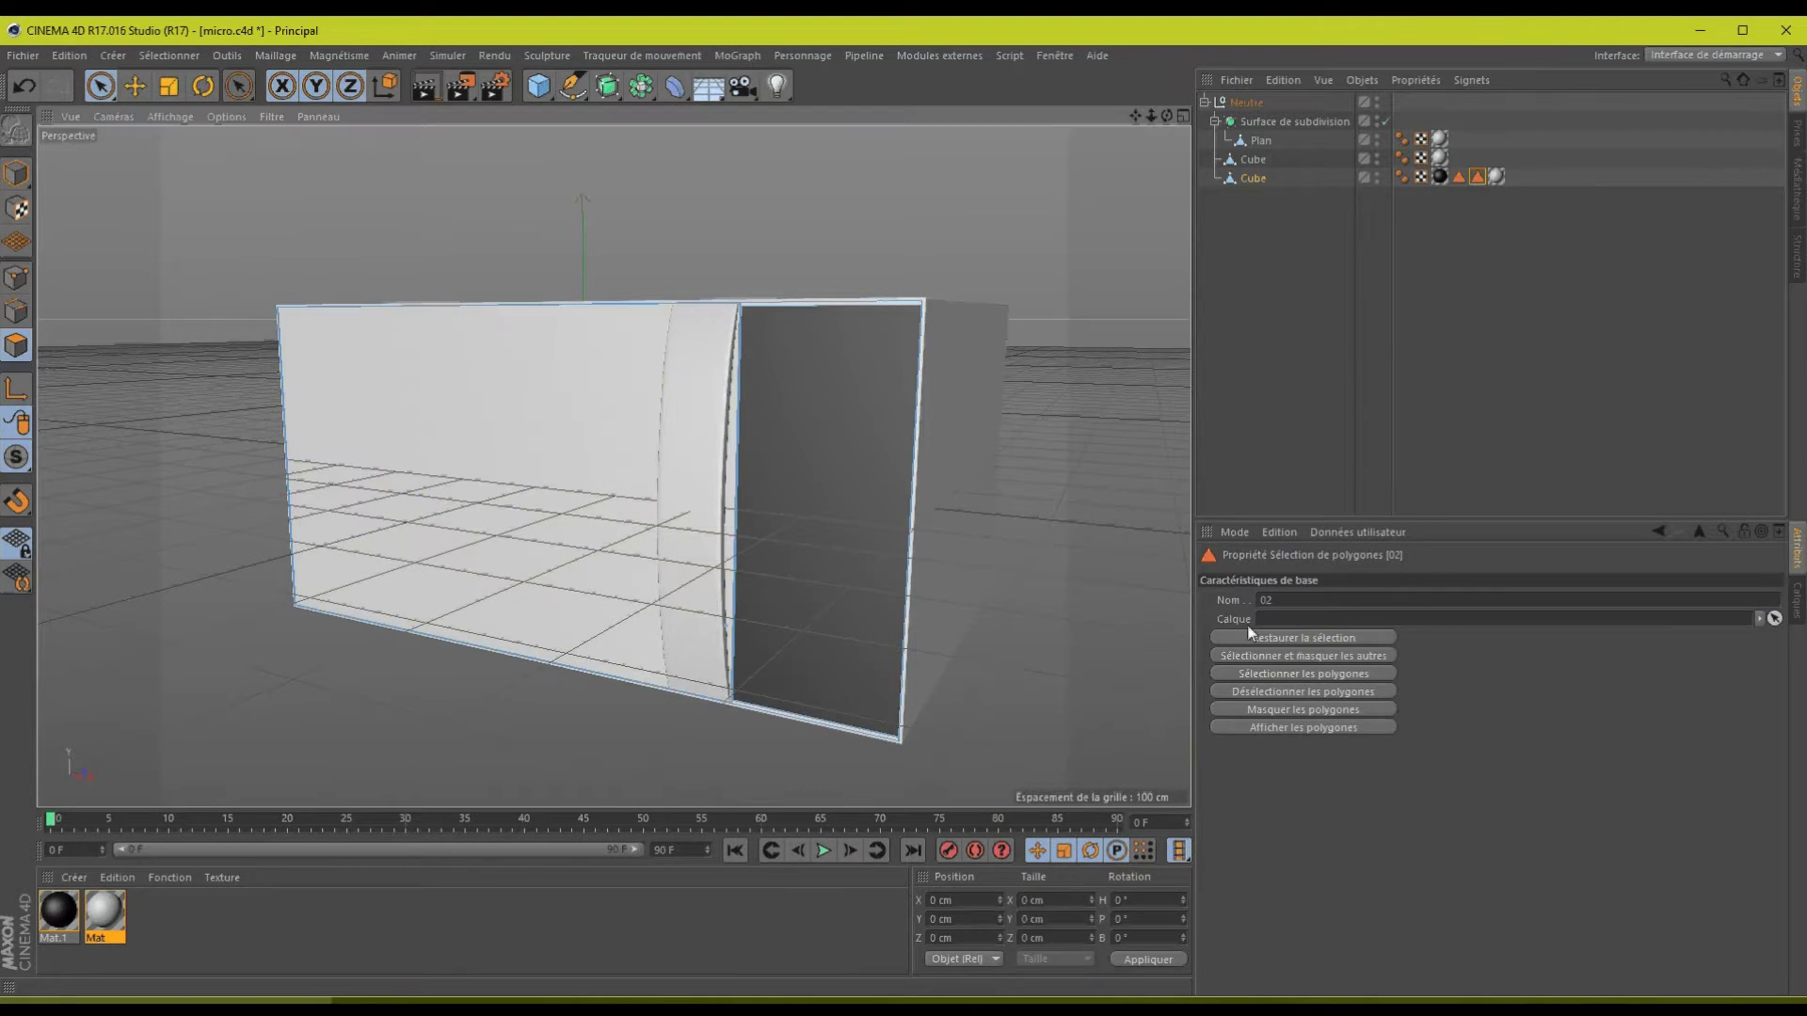
left_click(1292, 674)
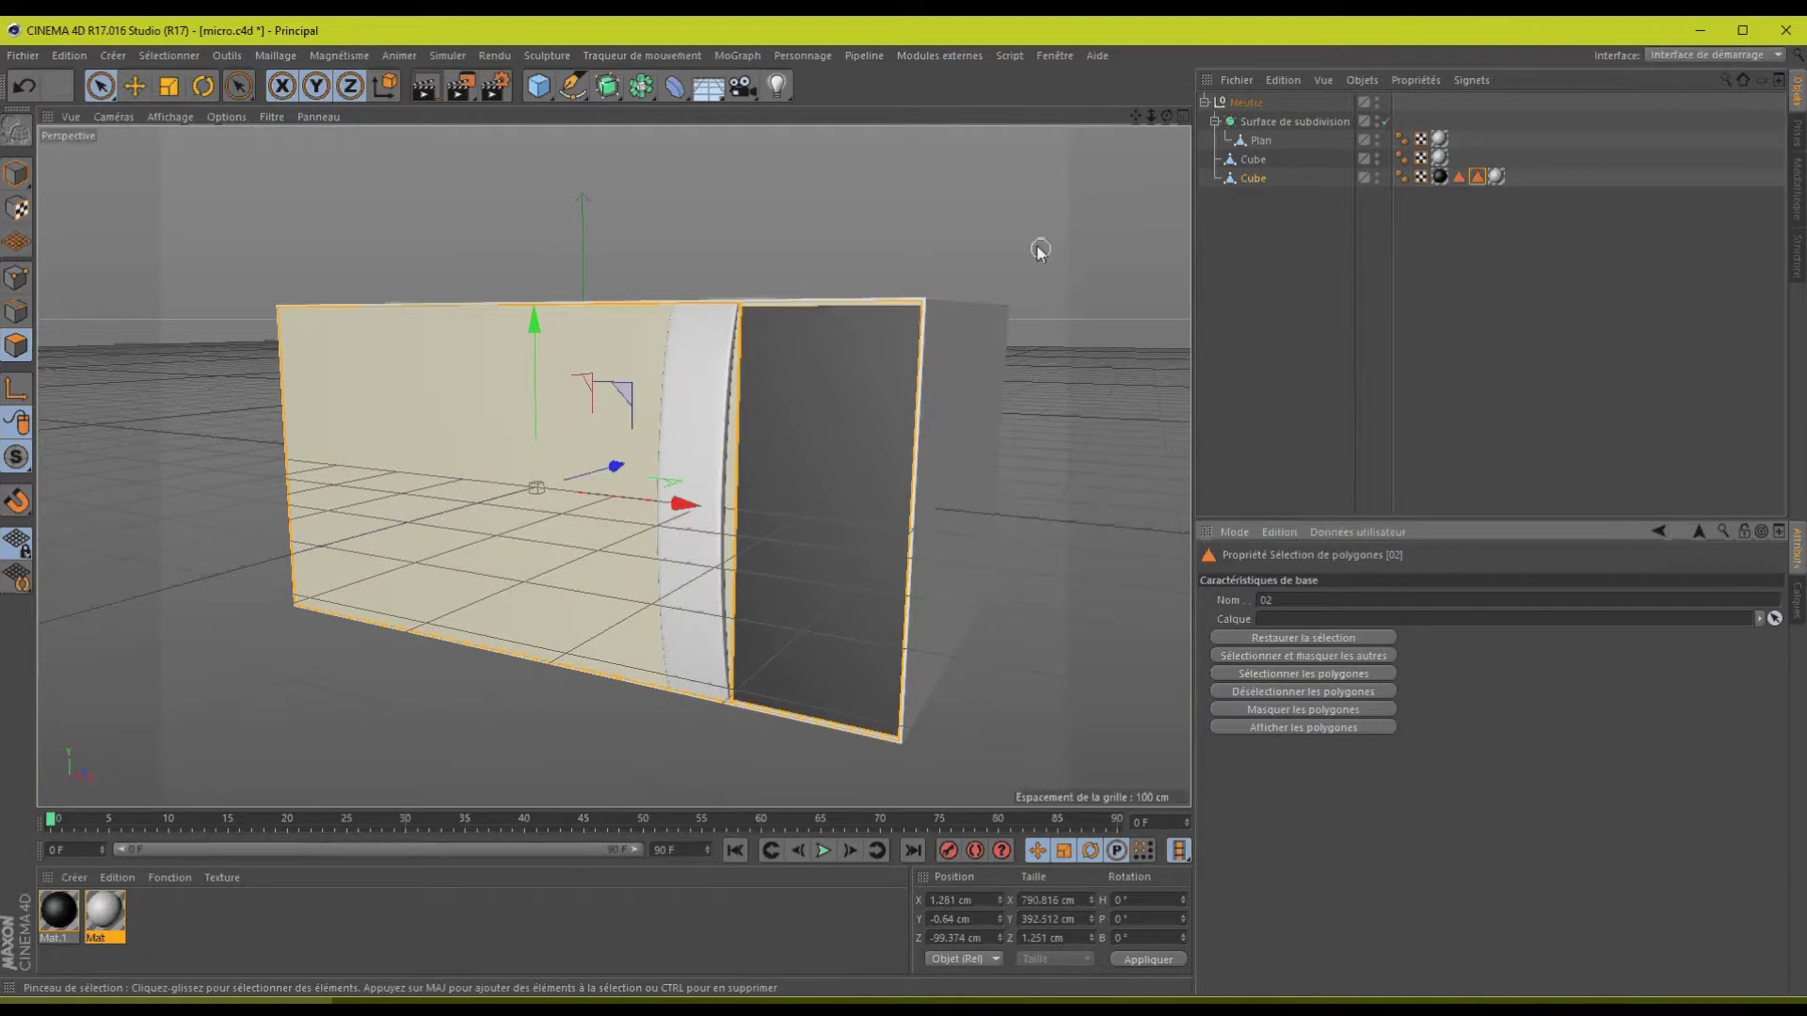
- Select the polygon stored in Sélection de polygones.1, add the large front polygon and try to store the combined selection
left_click(1459, 178)
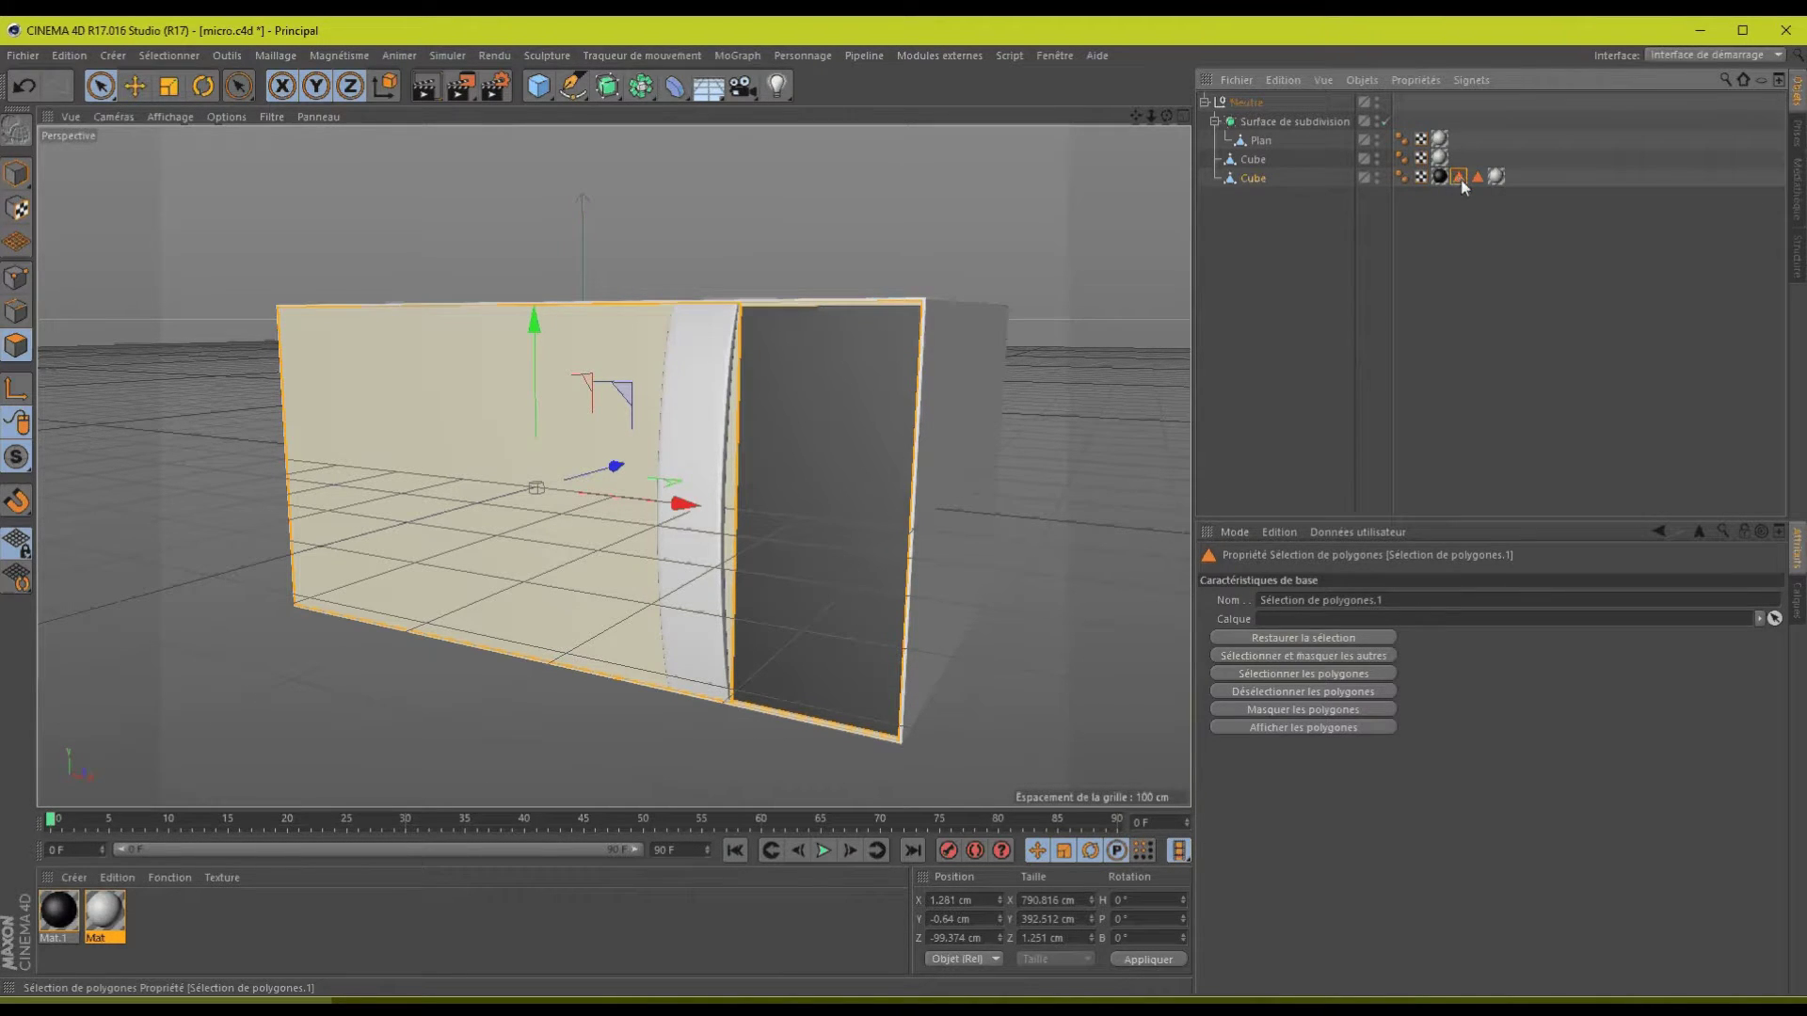
left_click(1178, 579)
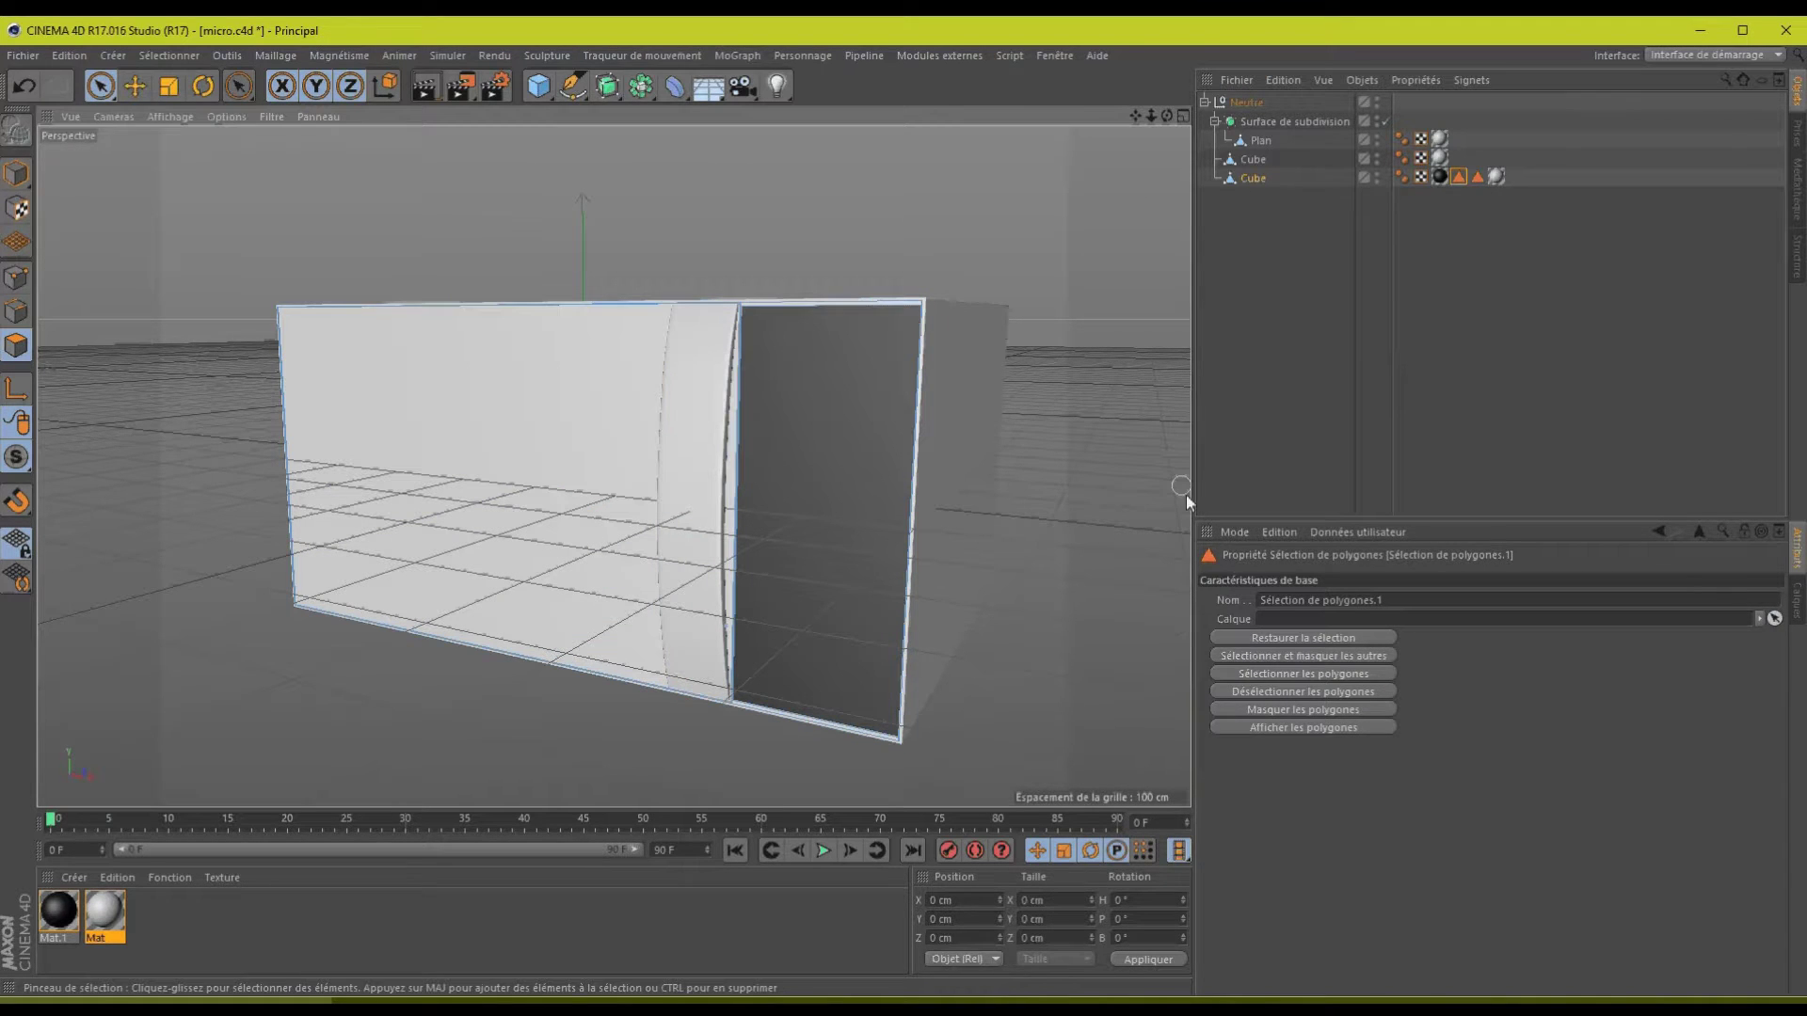
left_click(1285, 674)
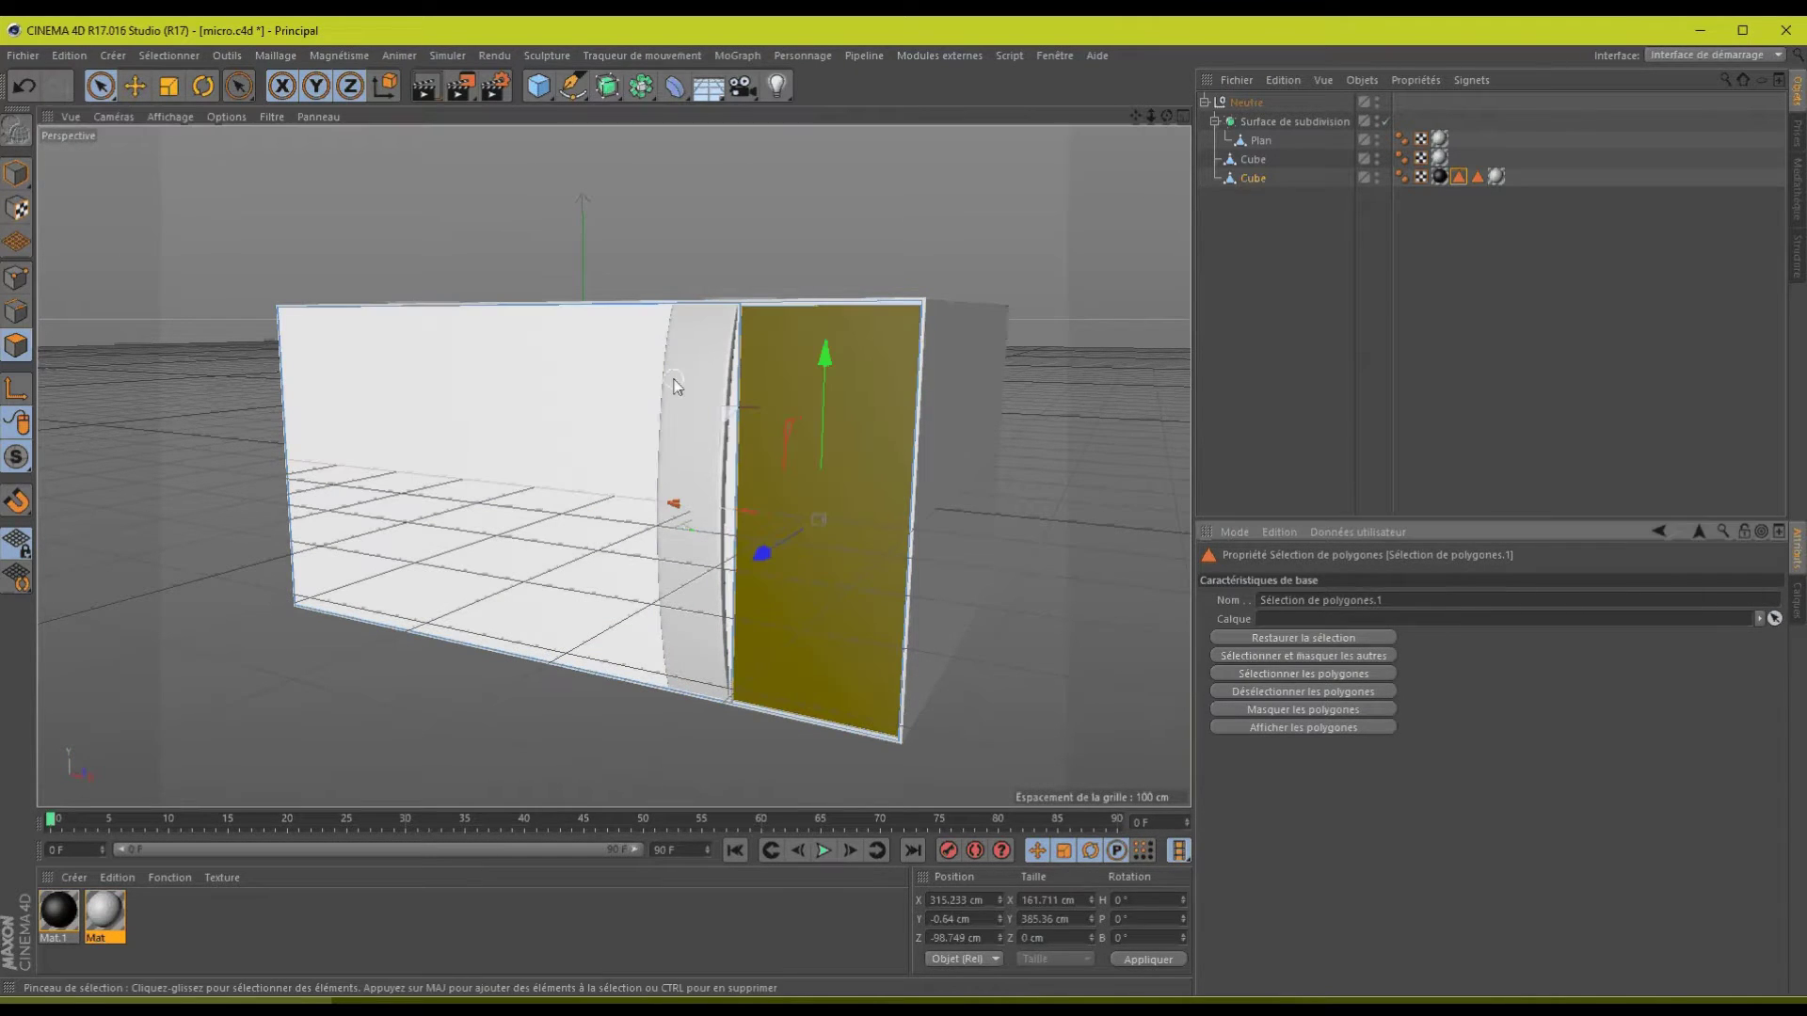
left_click(516, 391)
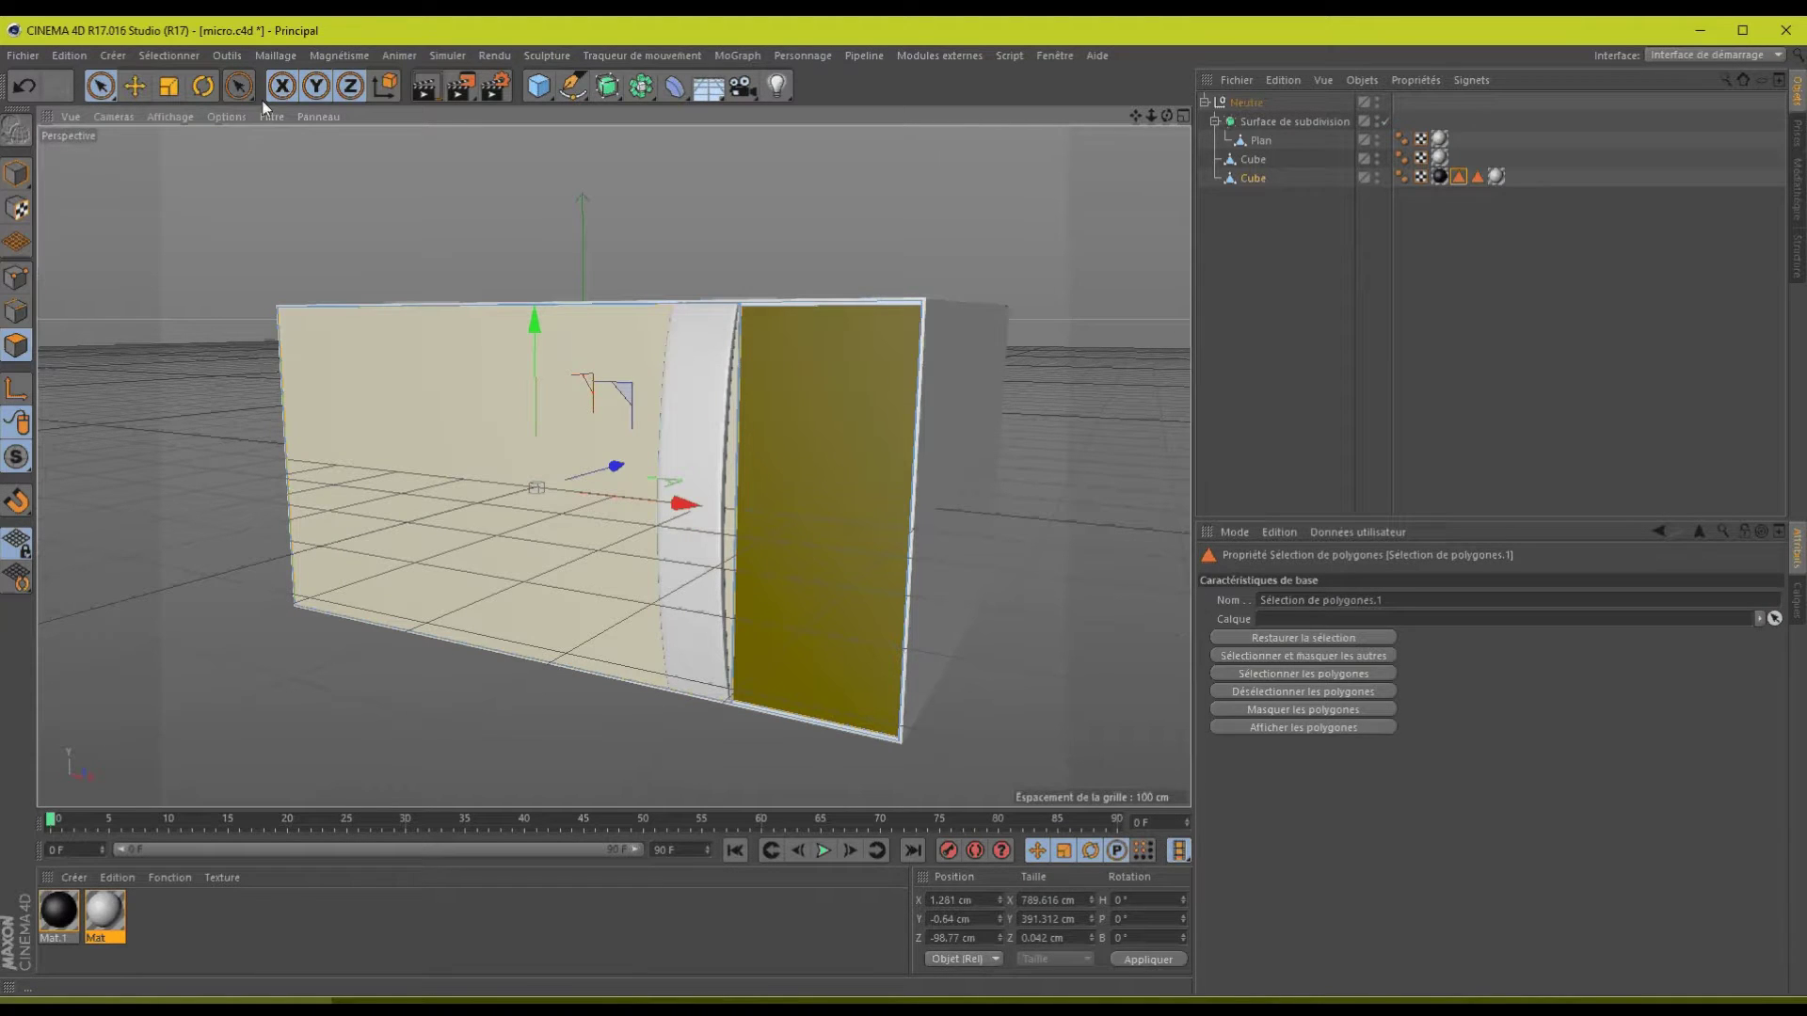
left_click(151, 60)
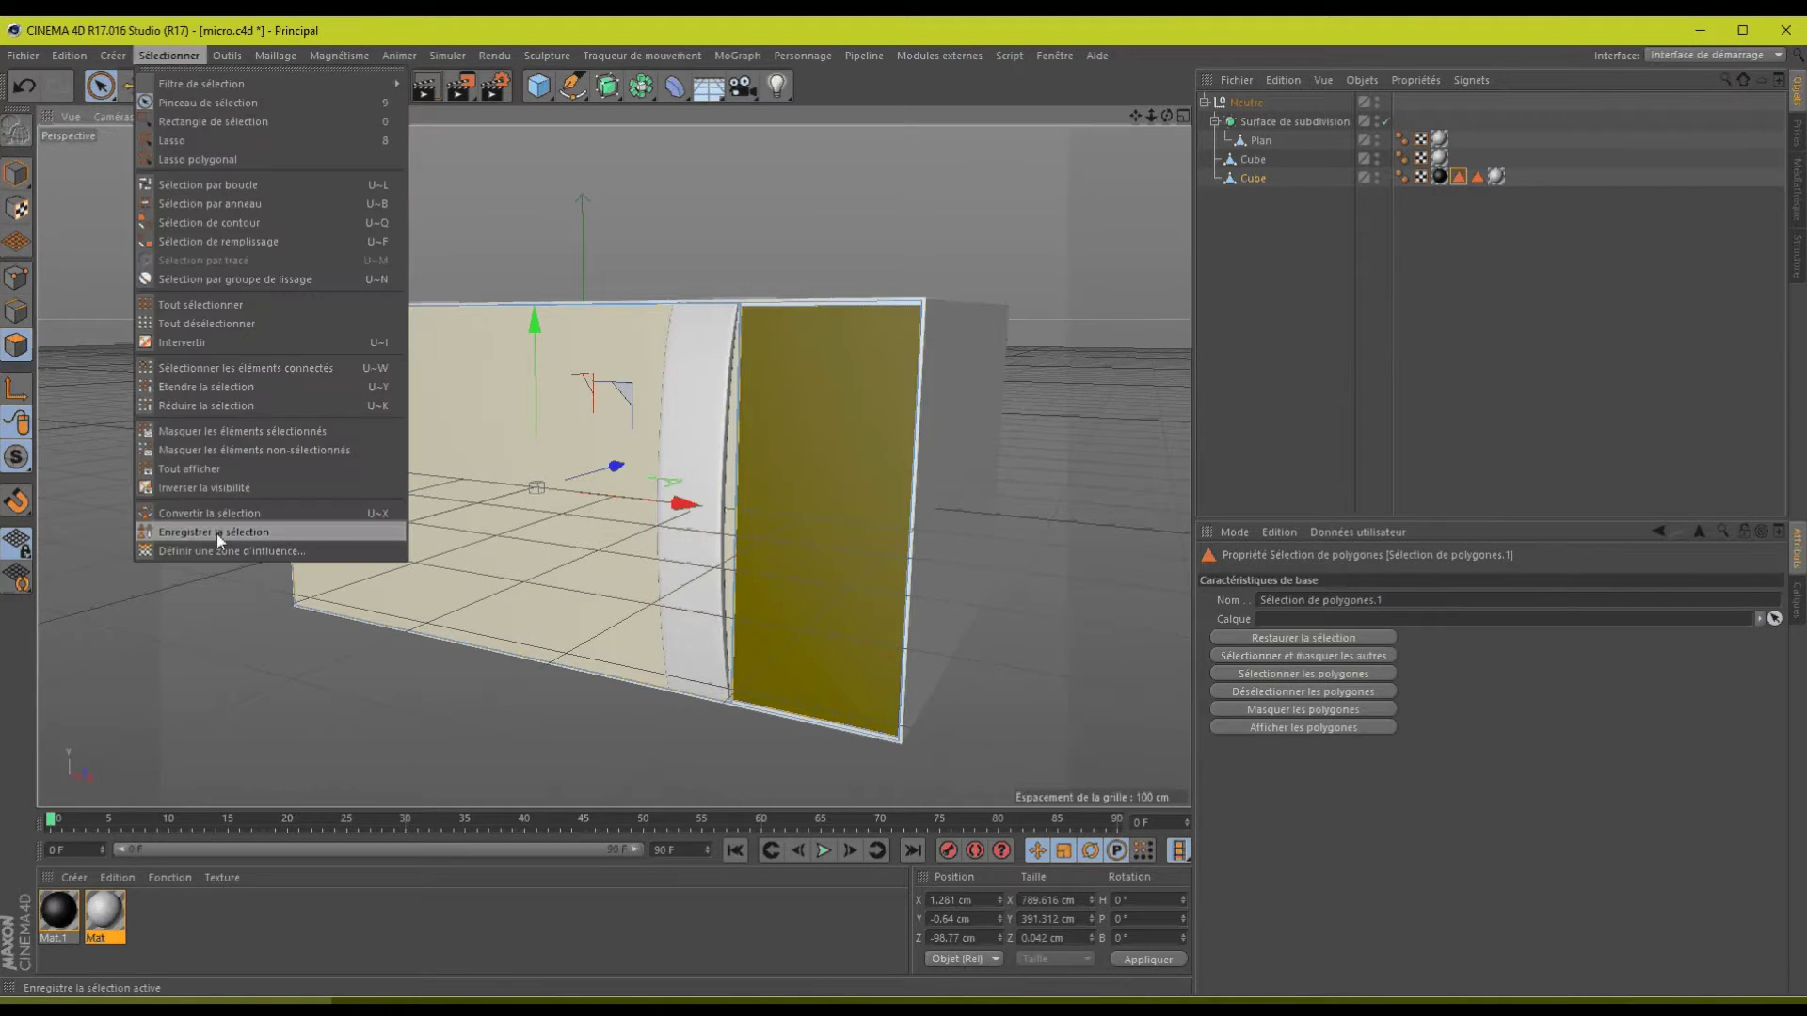
left_click(216, 534)
left_click(1026, 212)
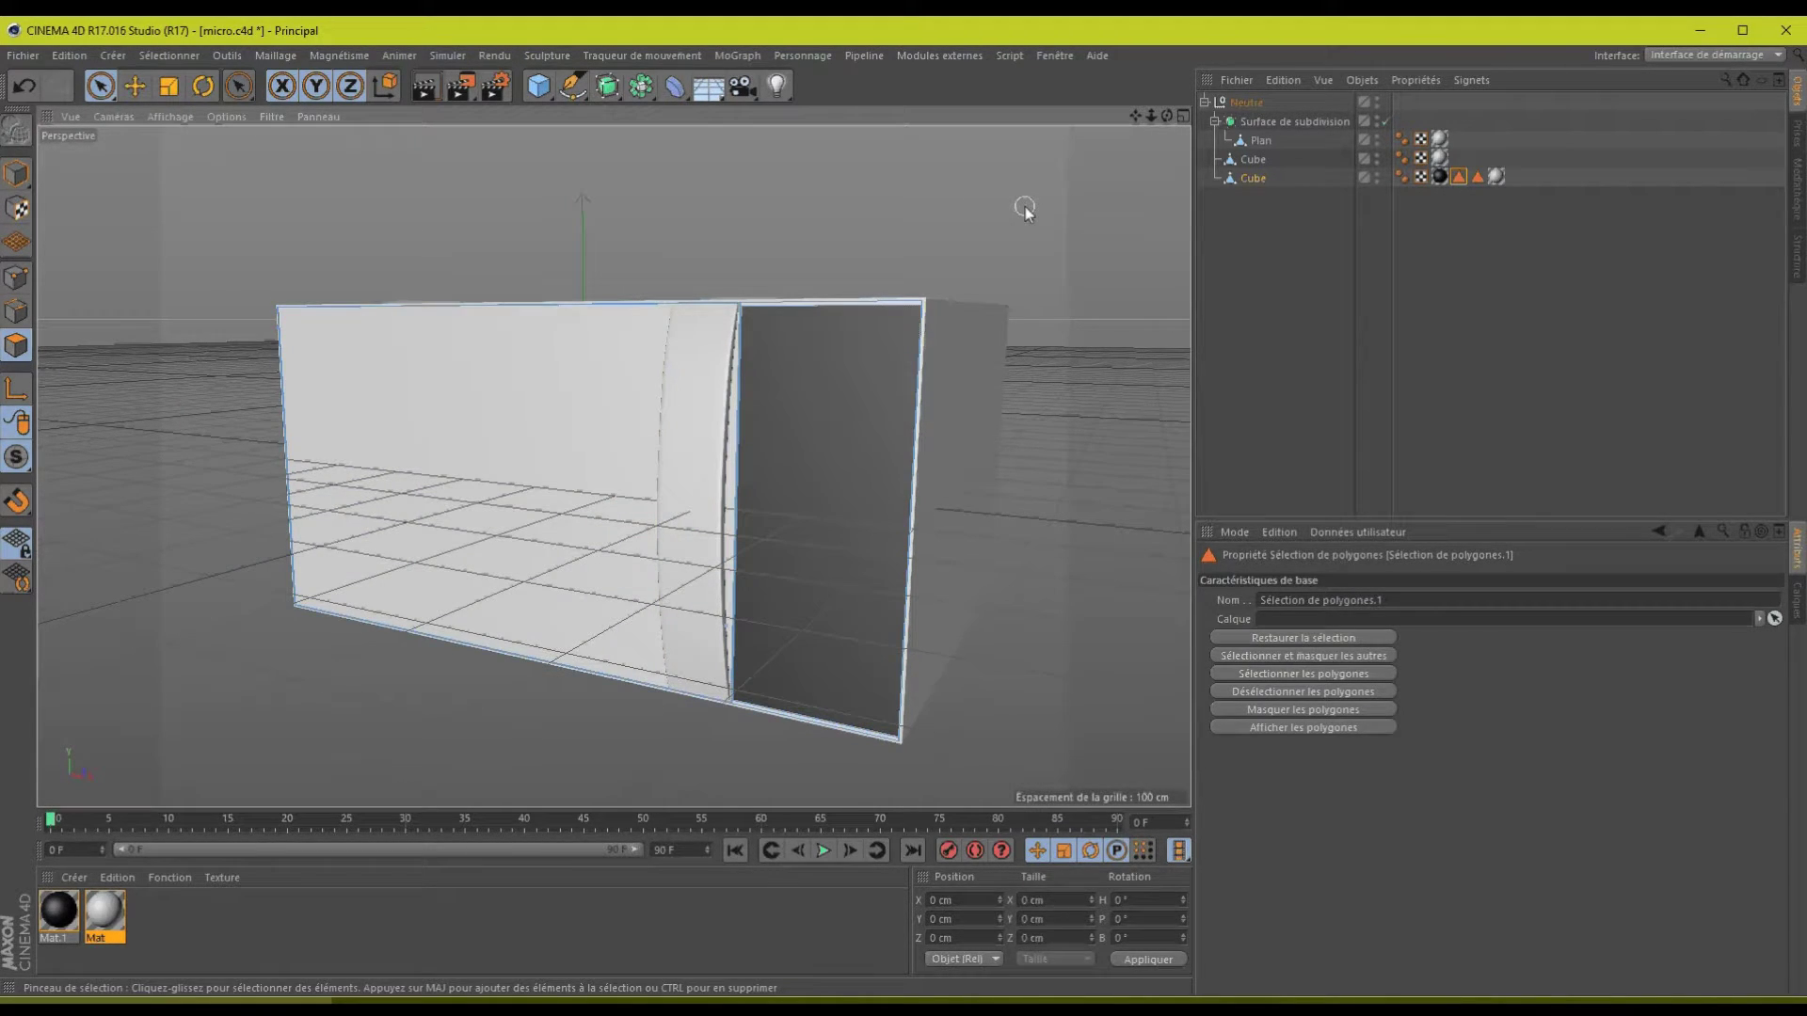
- Restore Sélection de polygones.1 on the front cube, add the large front polygon to it and store the selection again
double_click(1459, 183)
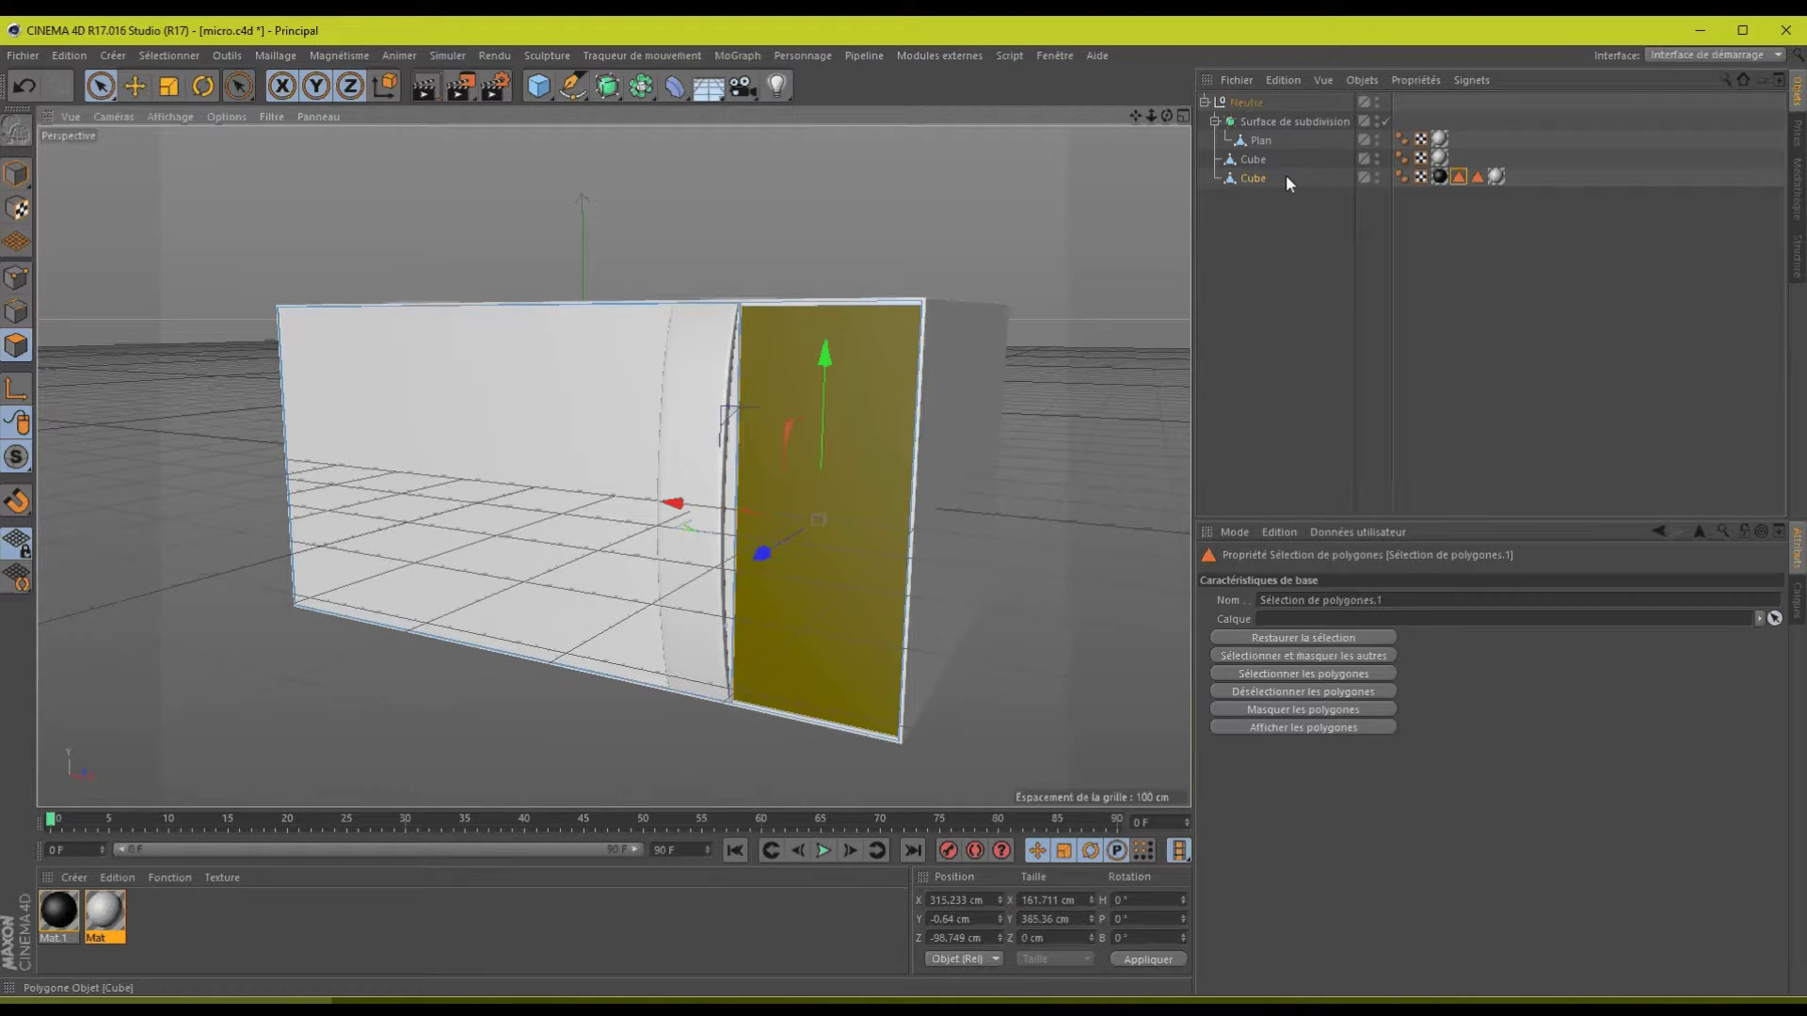
left_click_drag(753, 542, 883, 537, "alt")
left_click(567, 433, "shift")
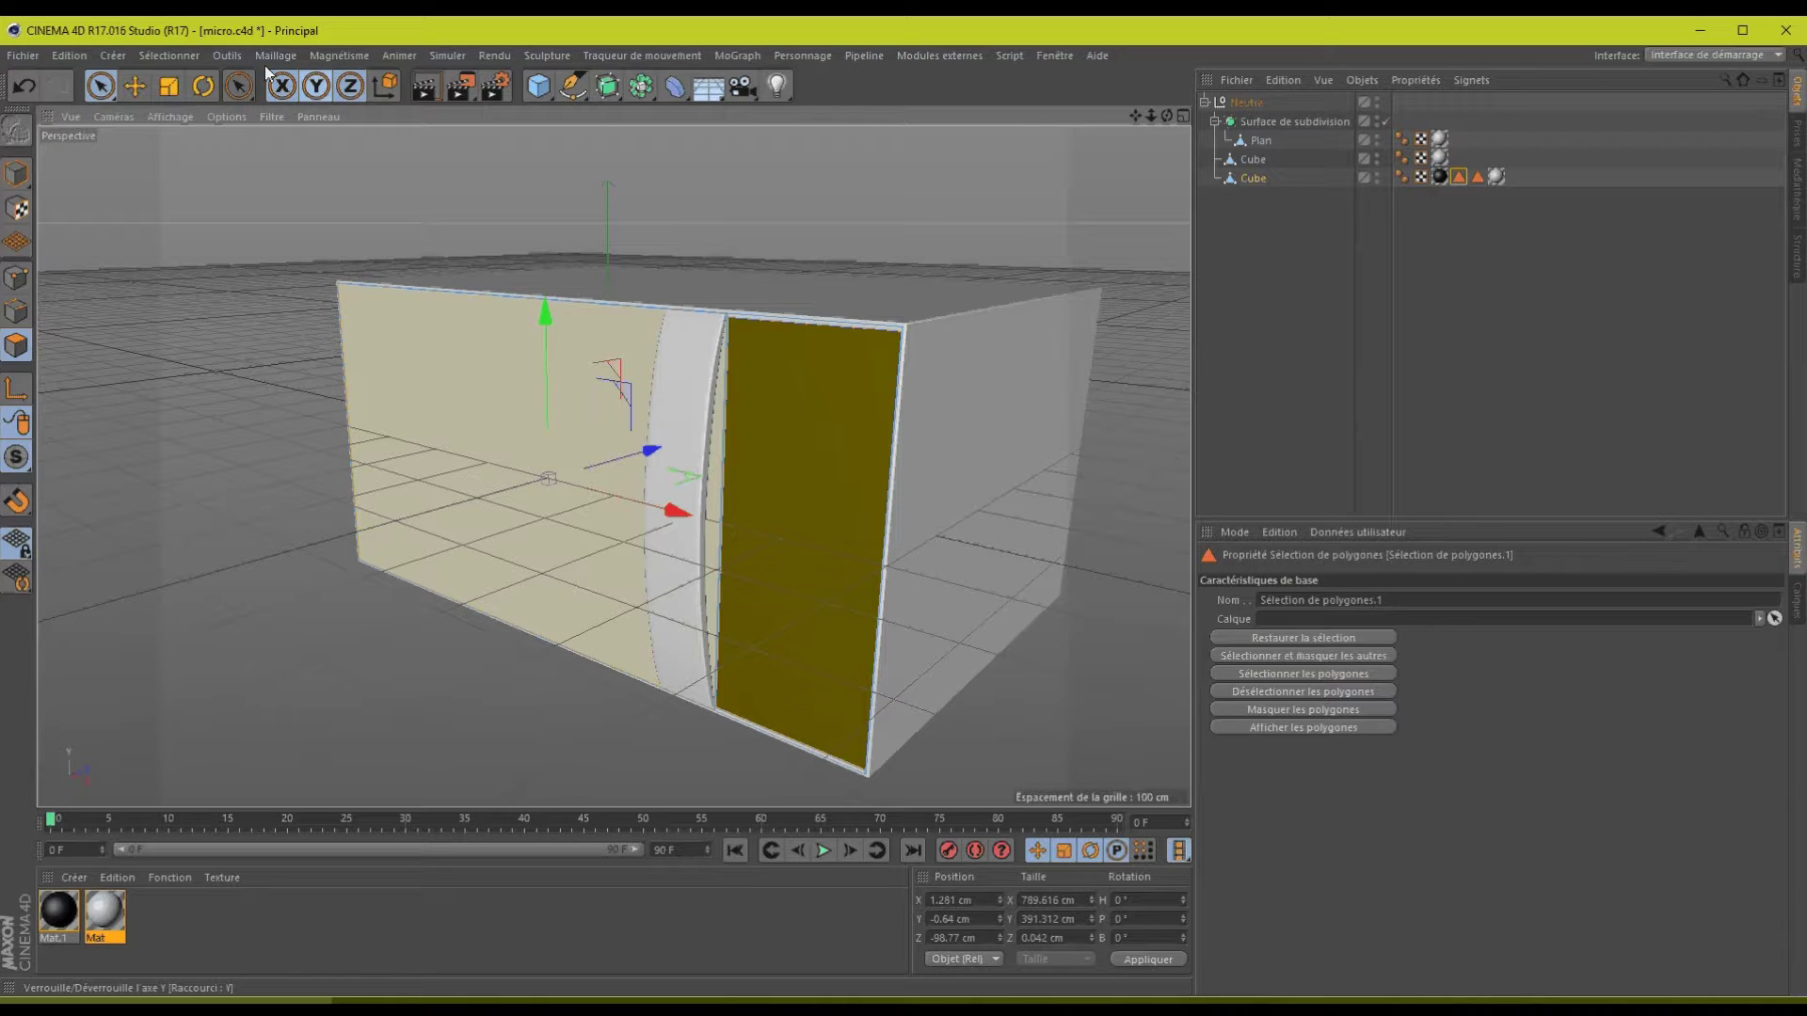
left_click(169, 55)
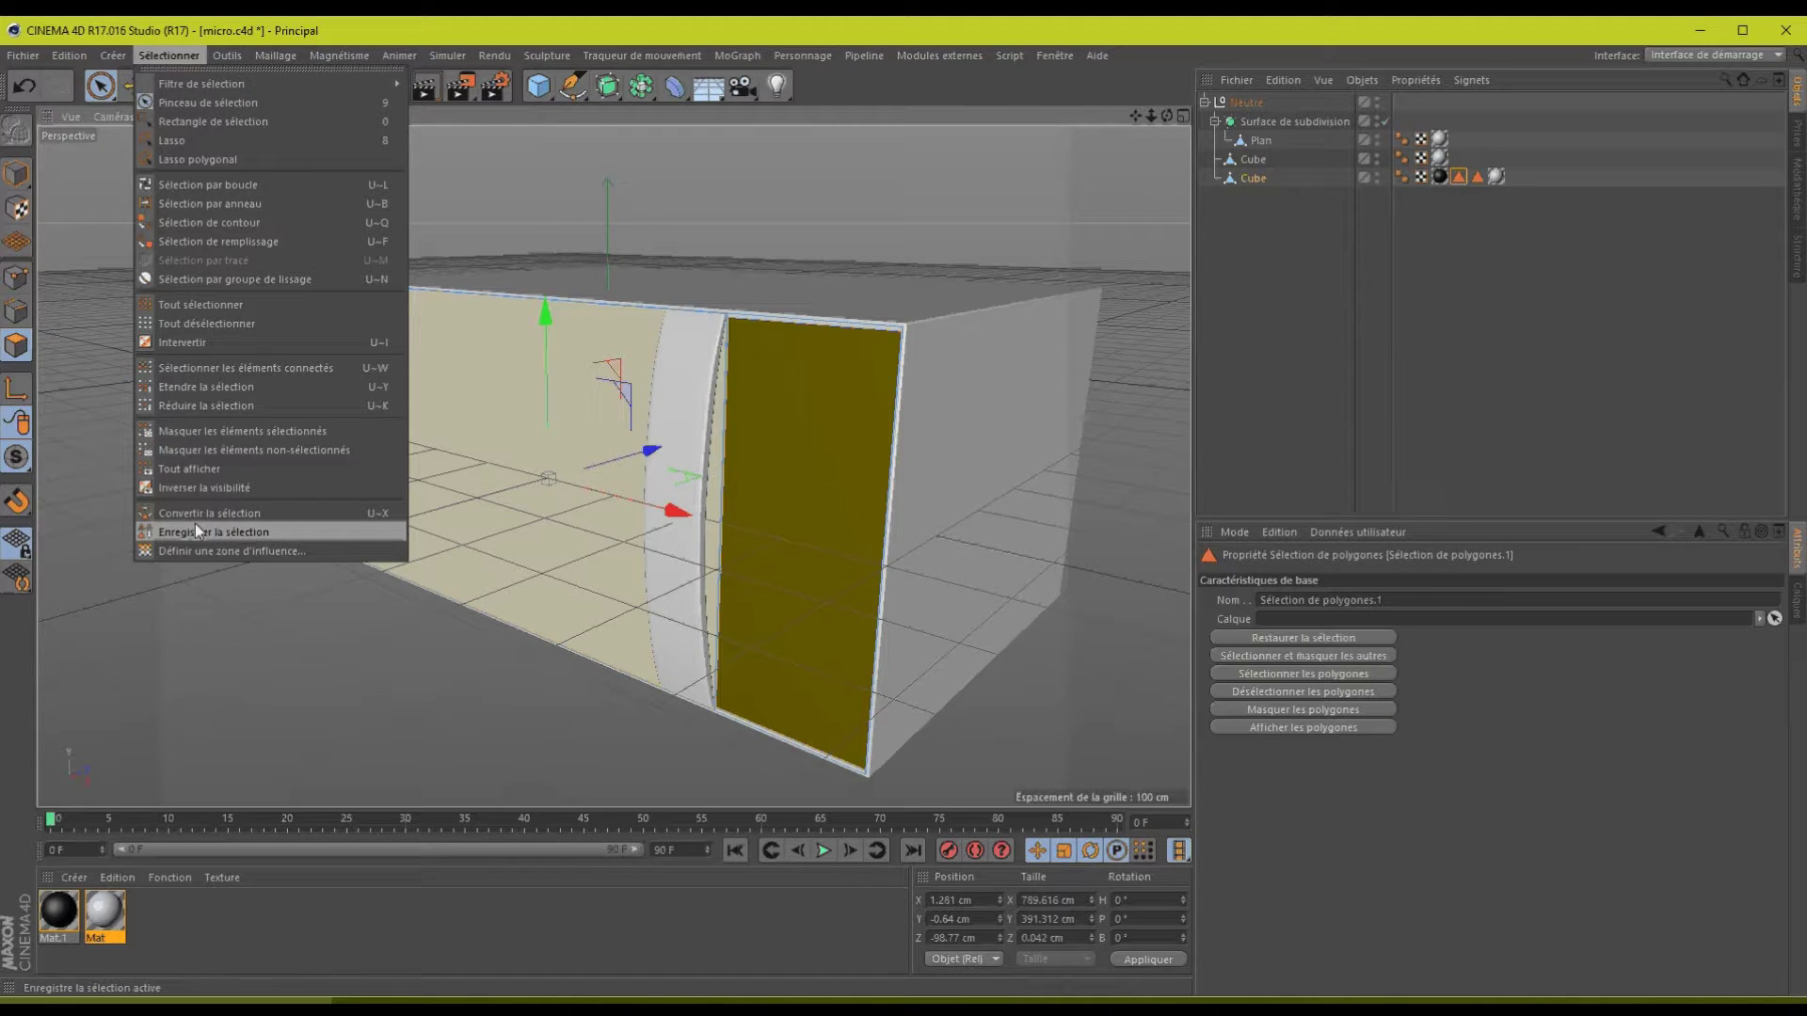
left_click(219, 517)
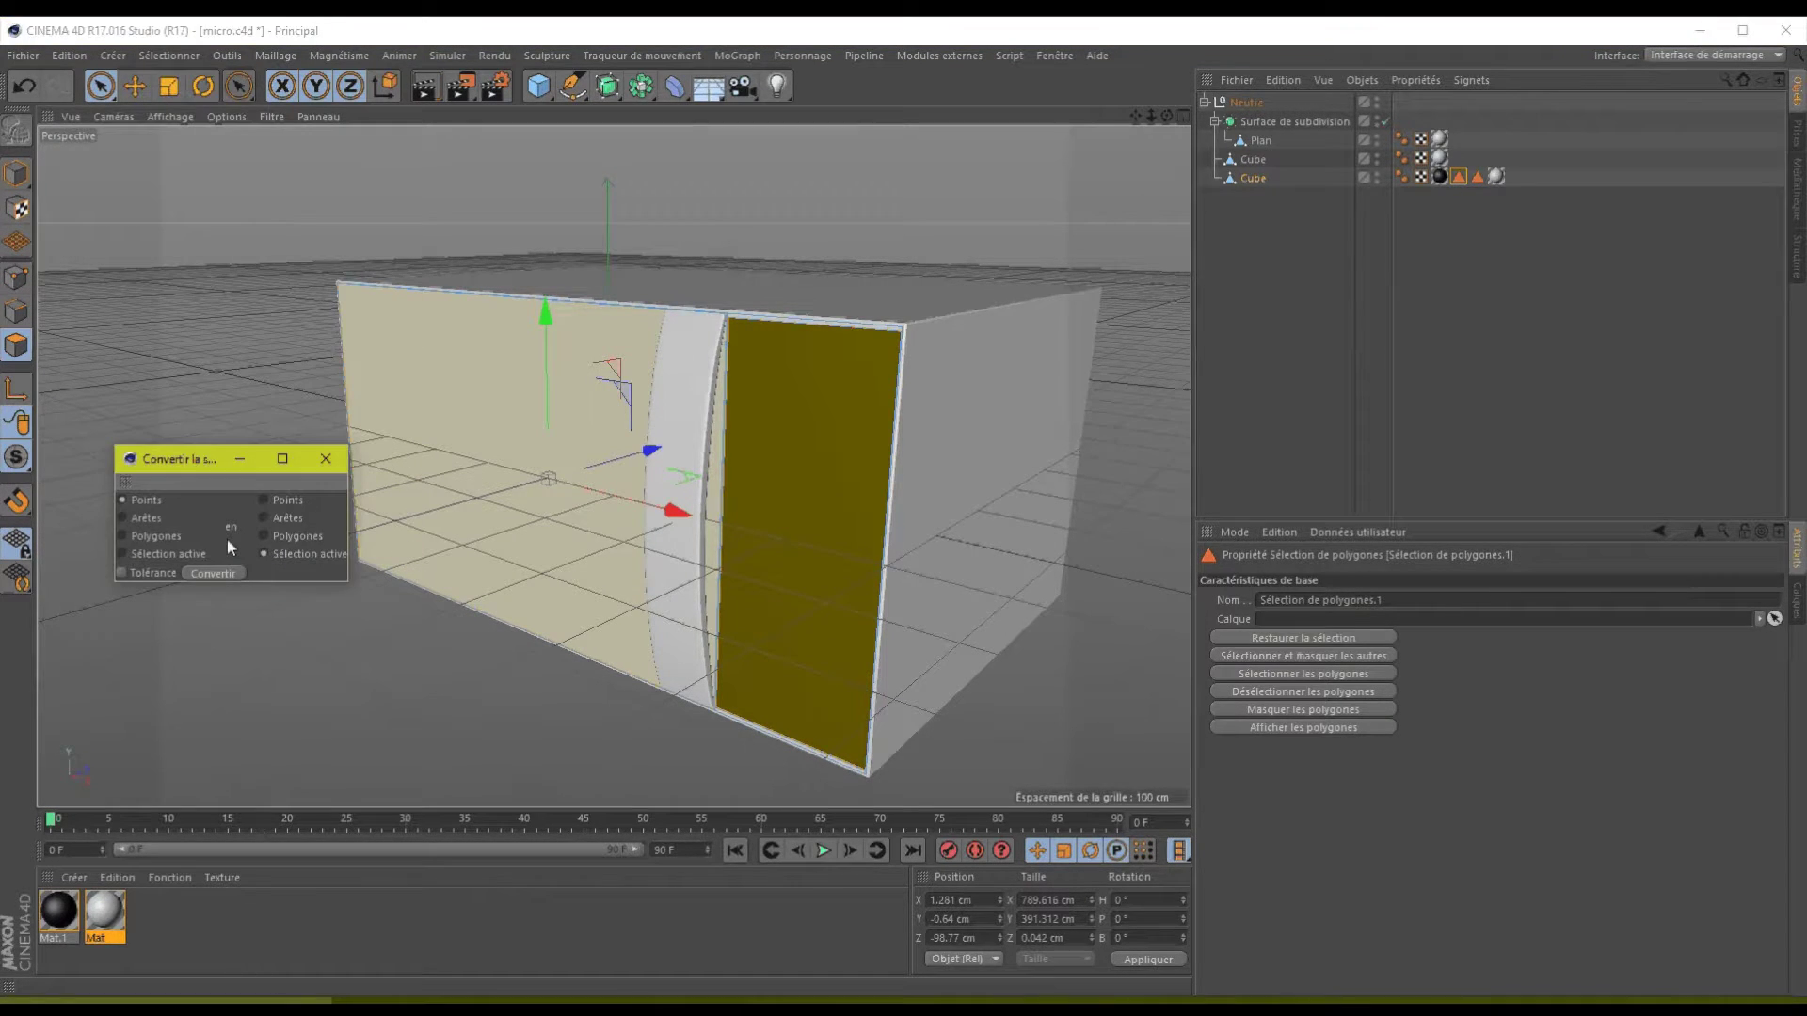
left_click(323, 460)
left_click(150, 55)
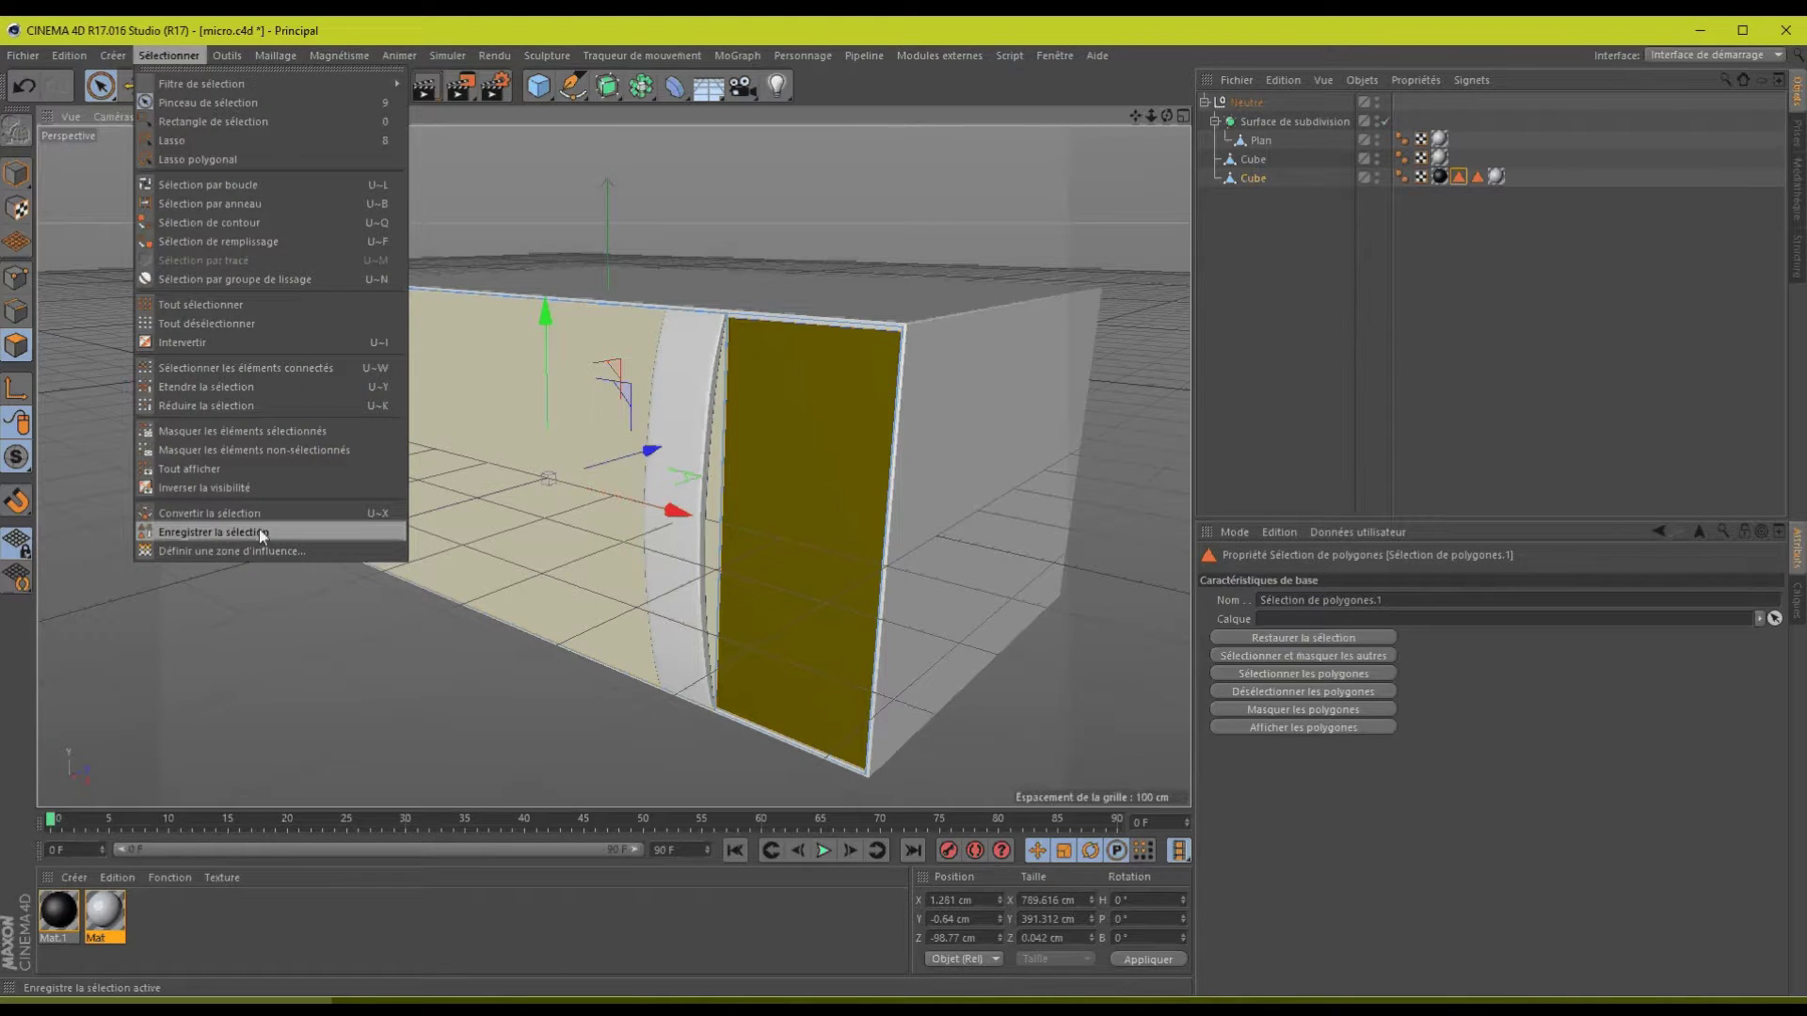
left_click(258, 529)
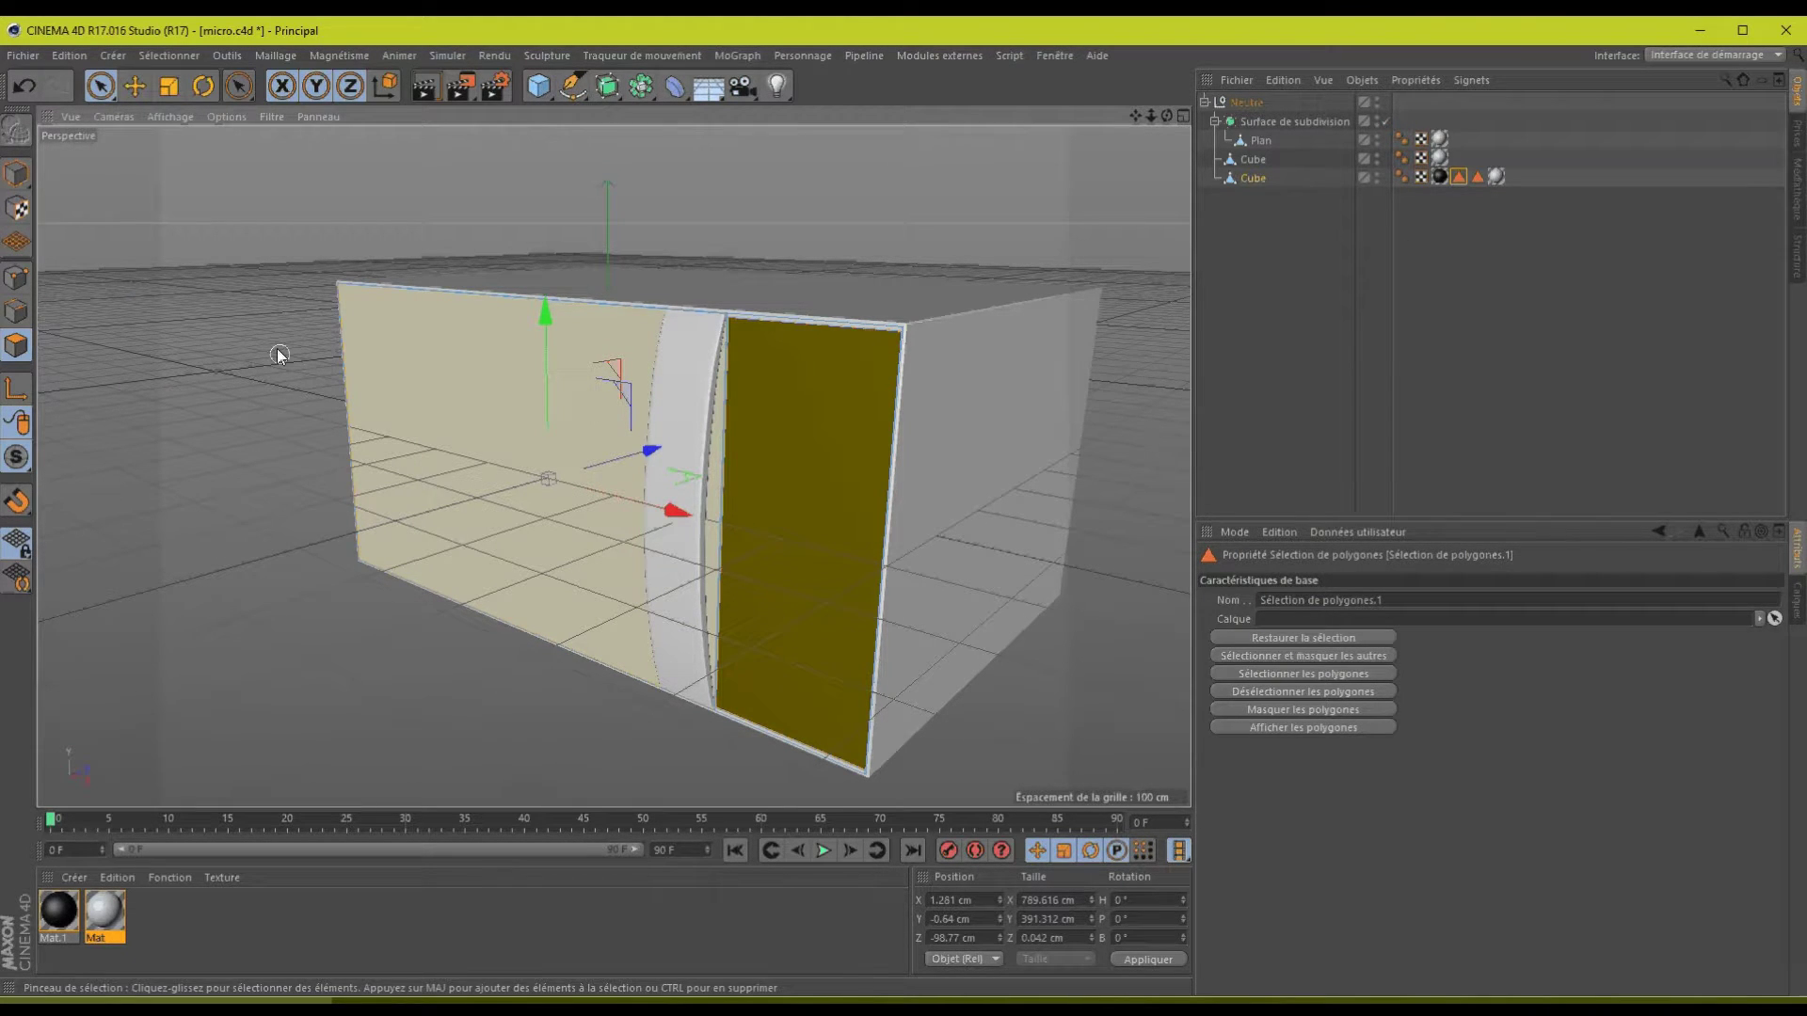
- Examine the front cube's Mat.1 texture and Sélection de polygones.1 properties and the polygons of the white box cube
left_click(1441, 175)
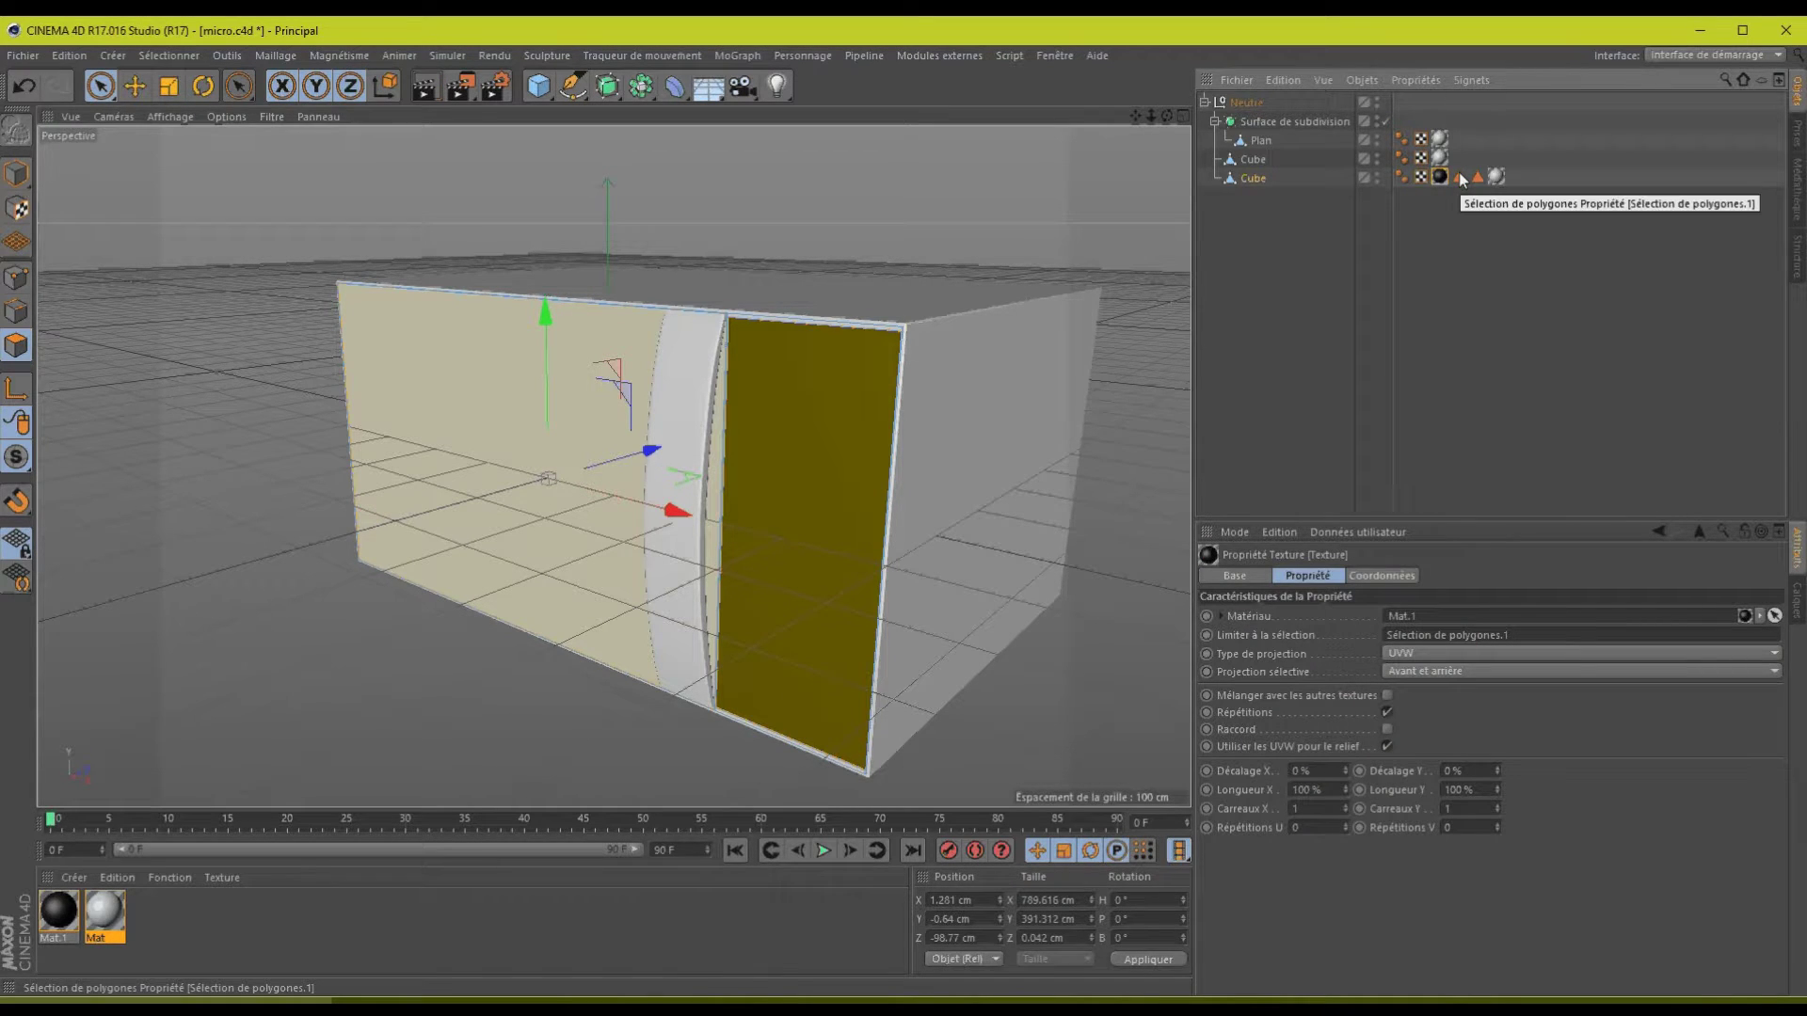
left_click(1458, 177)
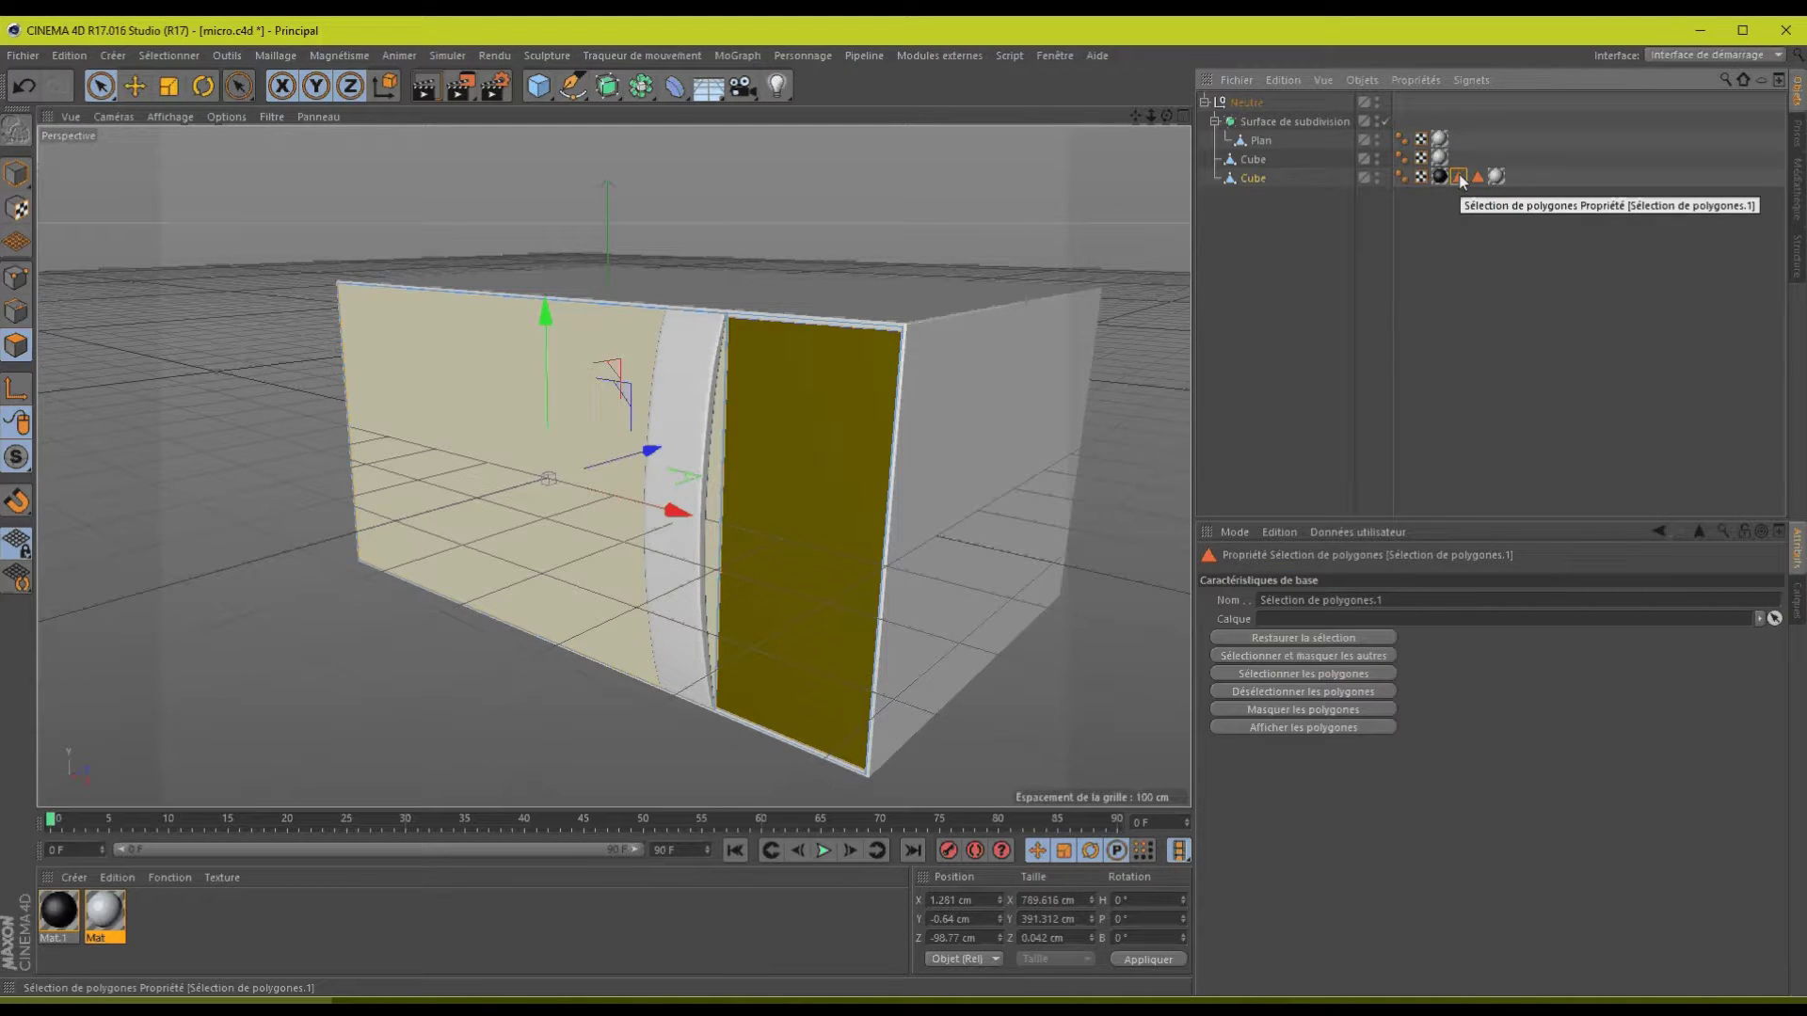
left_click(1252, 159)
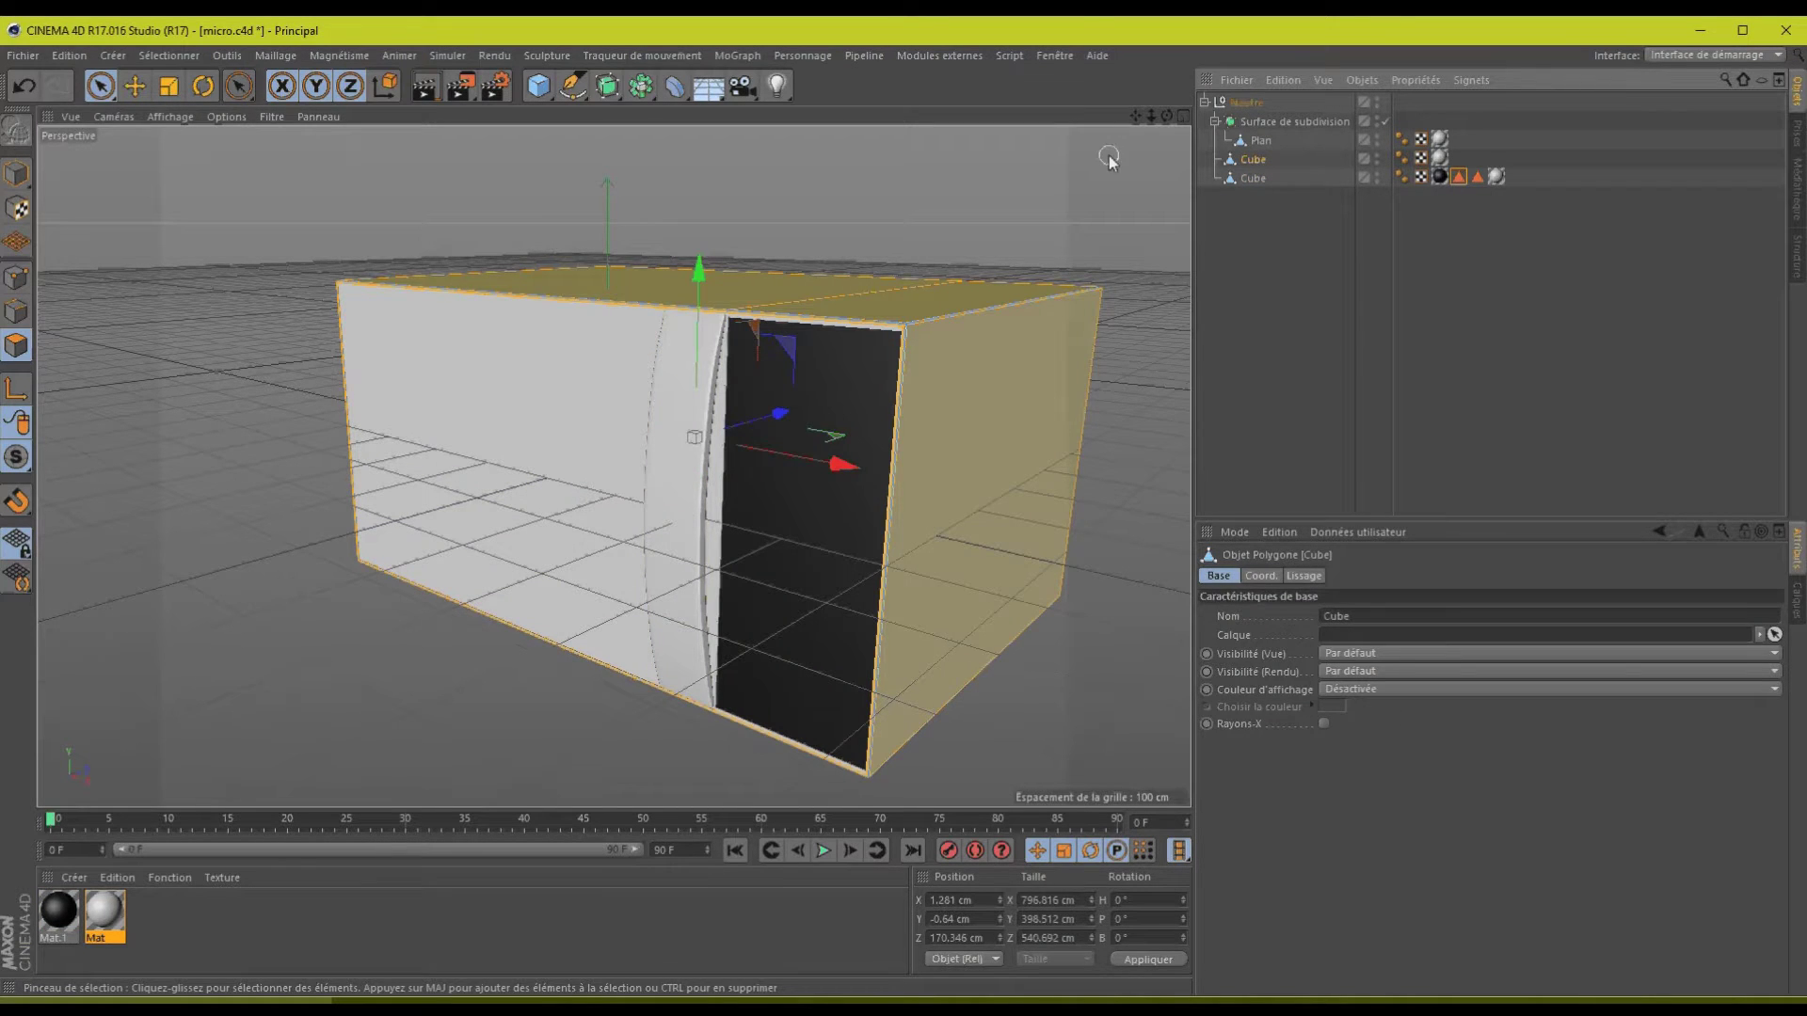
left_click(1108, 157)
left_click_drag(1166, 117, 906, 508)
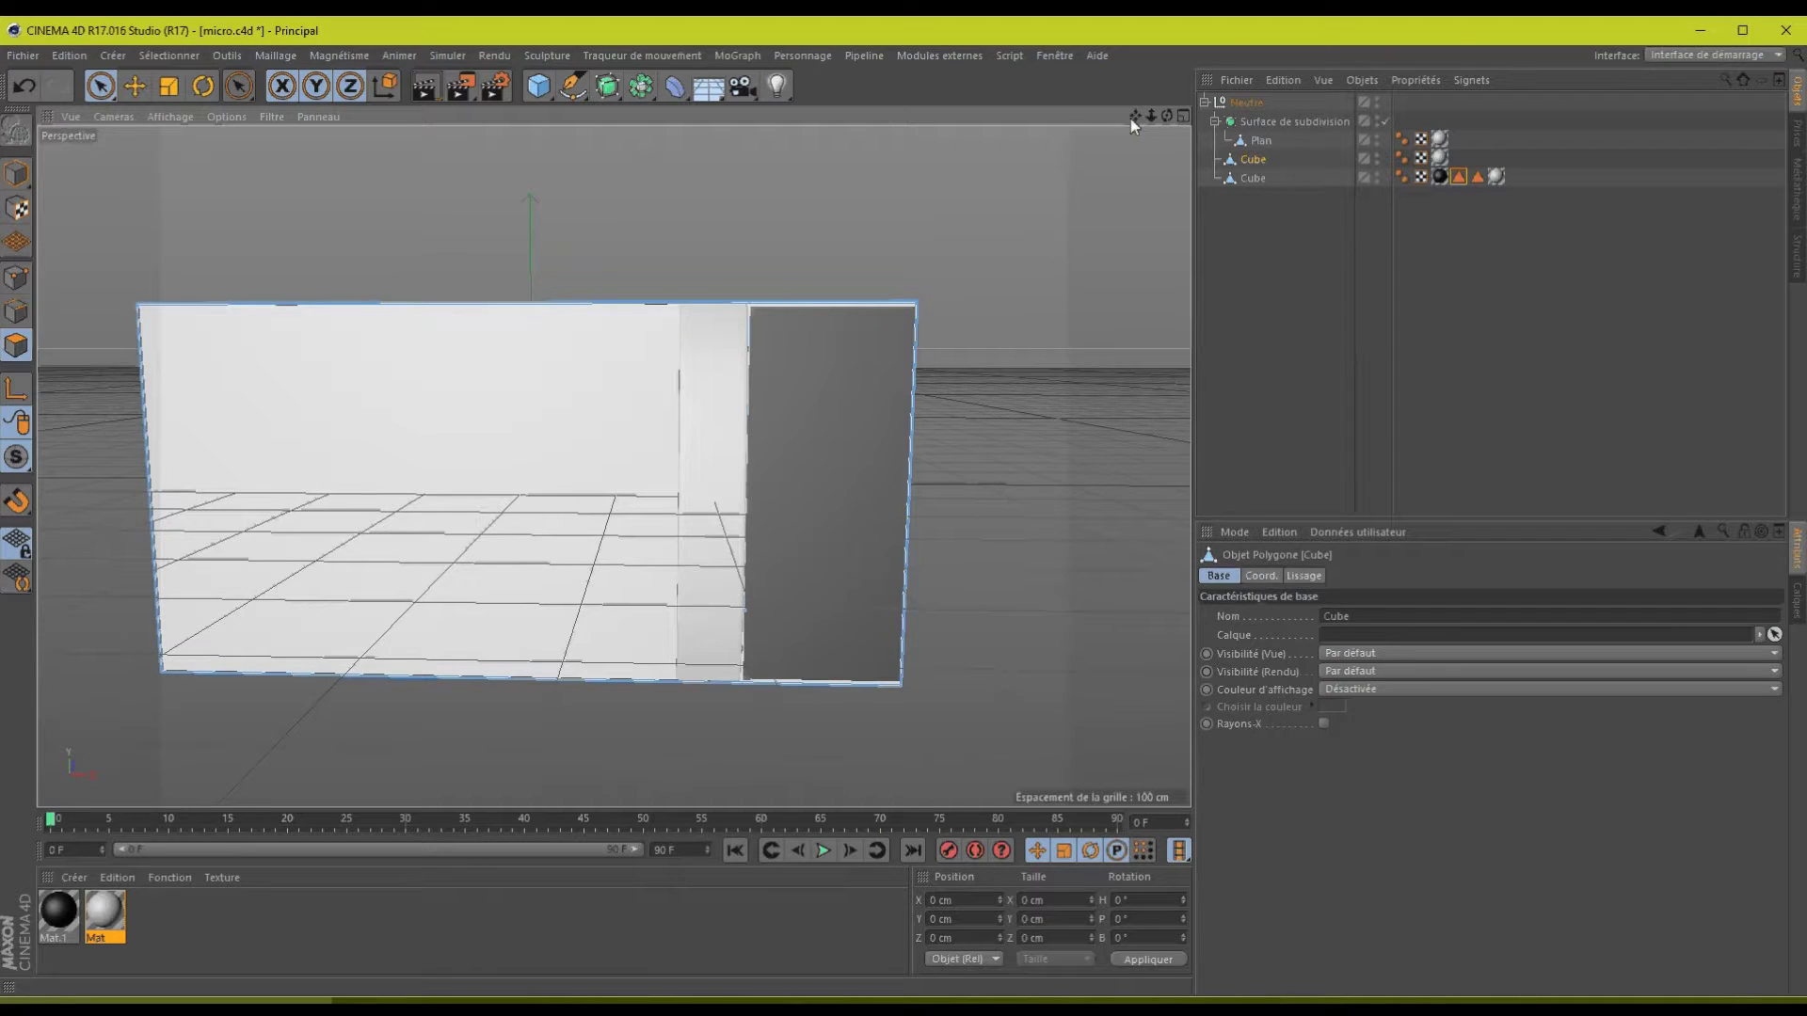
left_click_drag(1132, 118, 595, 382)
left_click(16, 350)
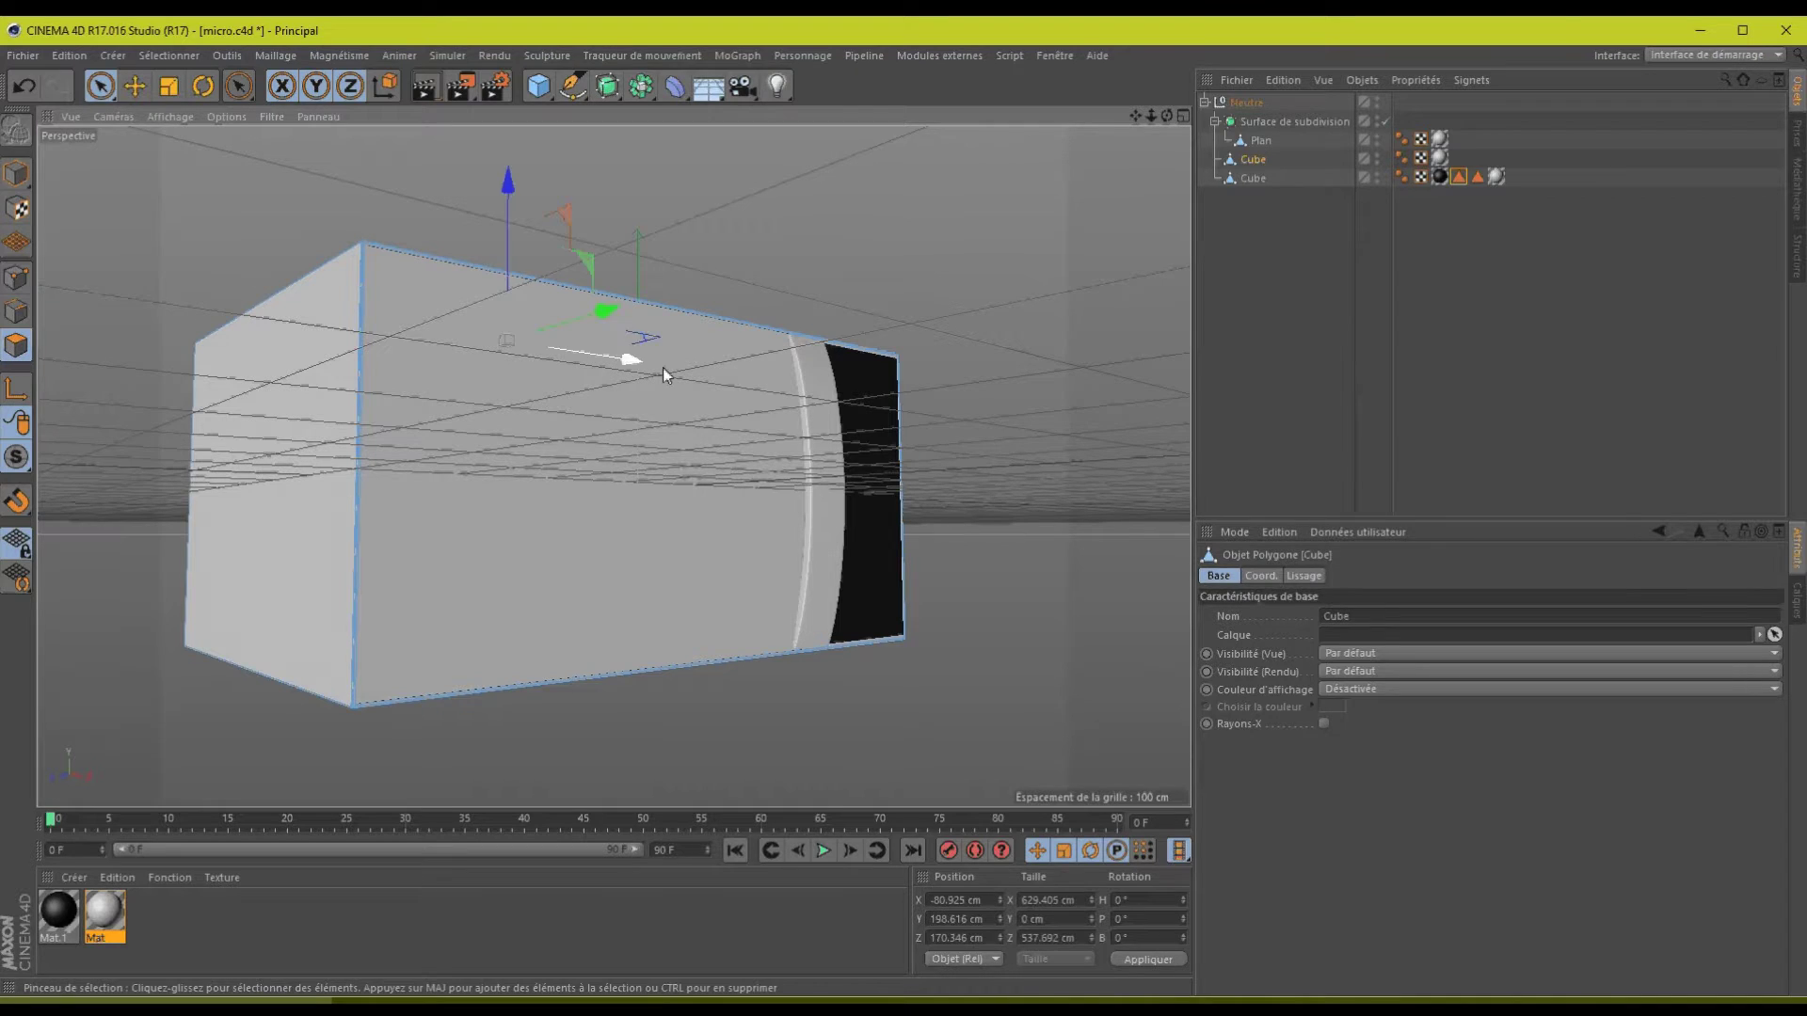
key("t")
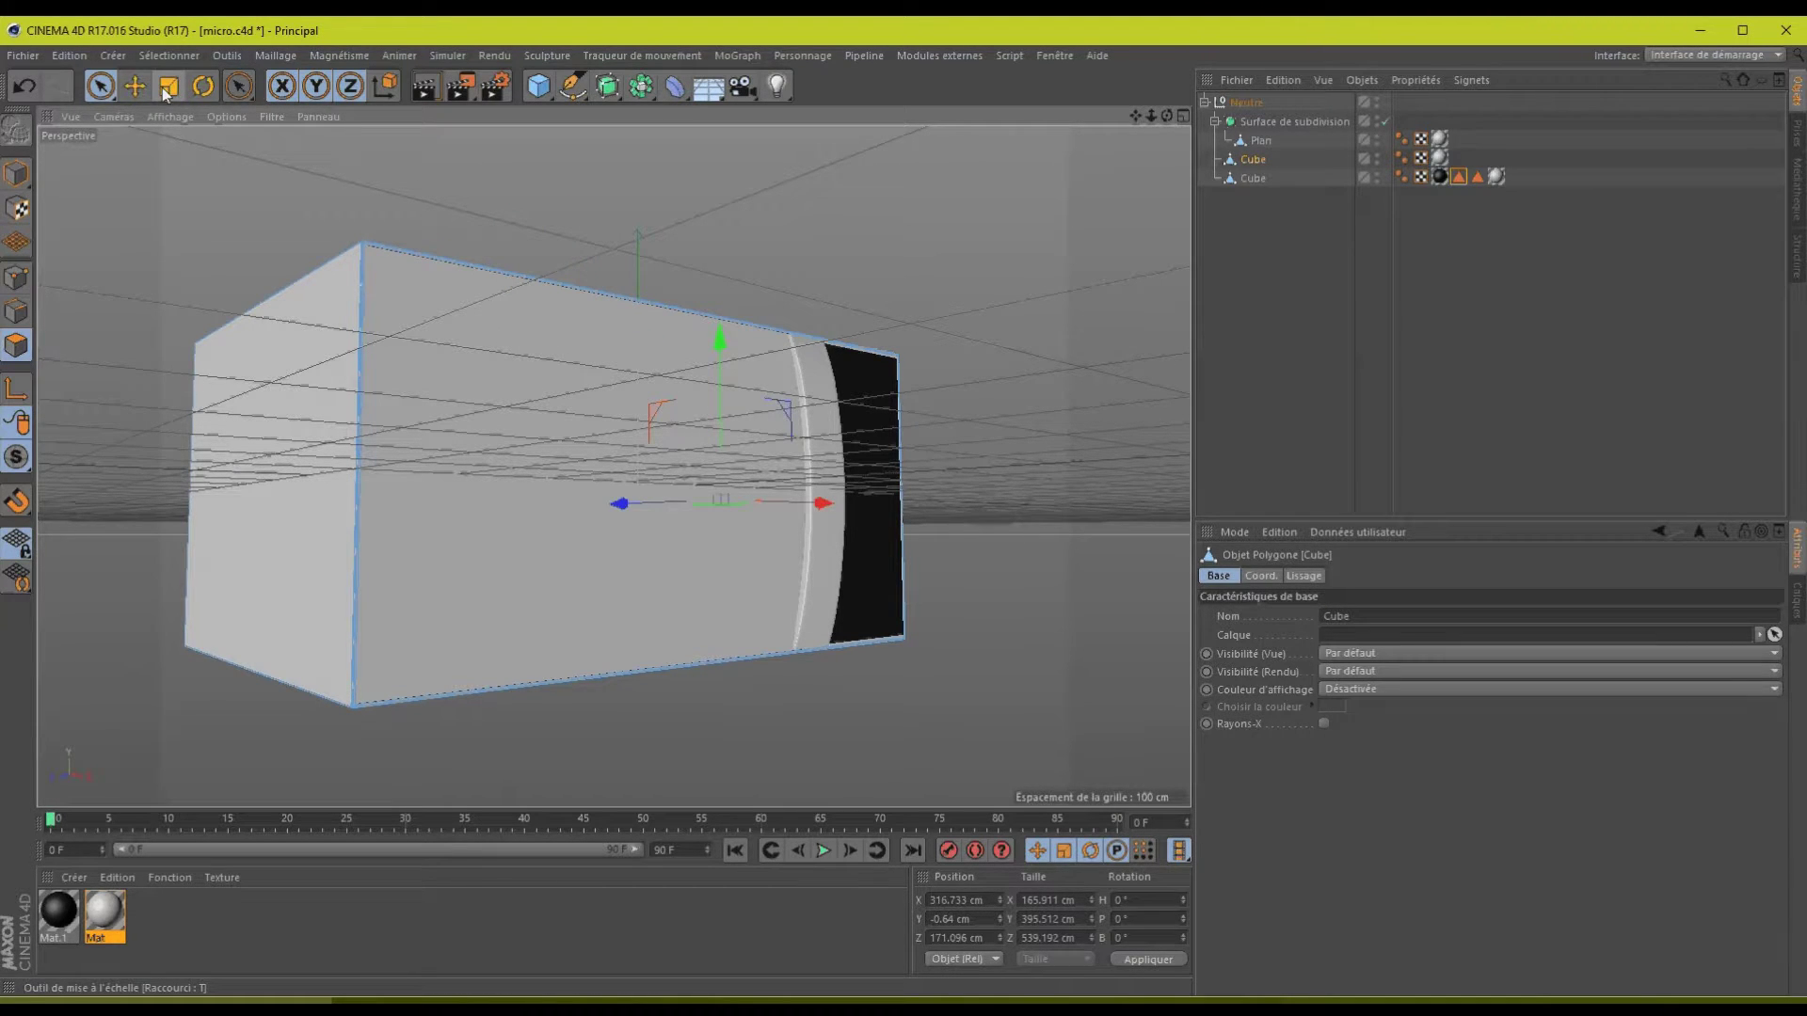
left_click(105, 88)
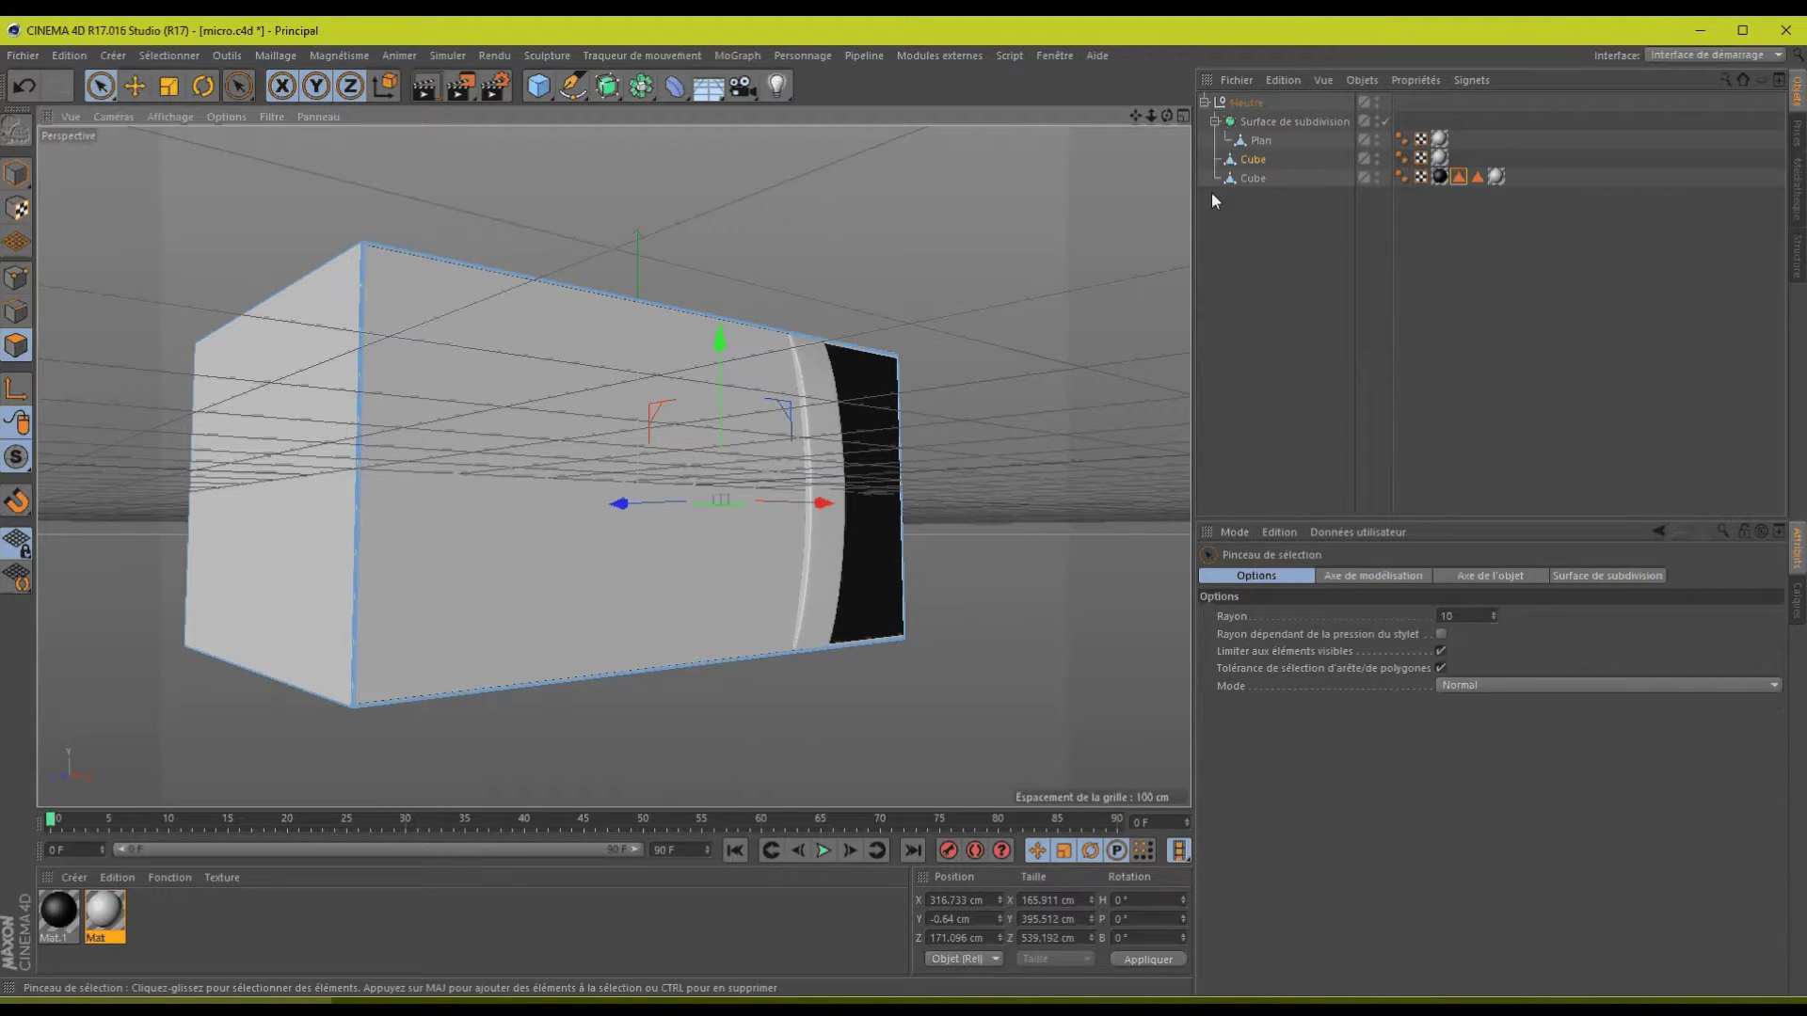
- Try deleting the large polygon of the front cube to look inside the box, and undo the deletion
left_click(1252, 178)
left_click(578, 337)
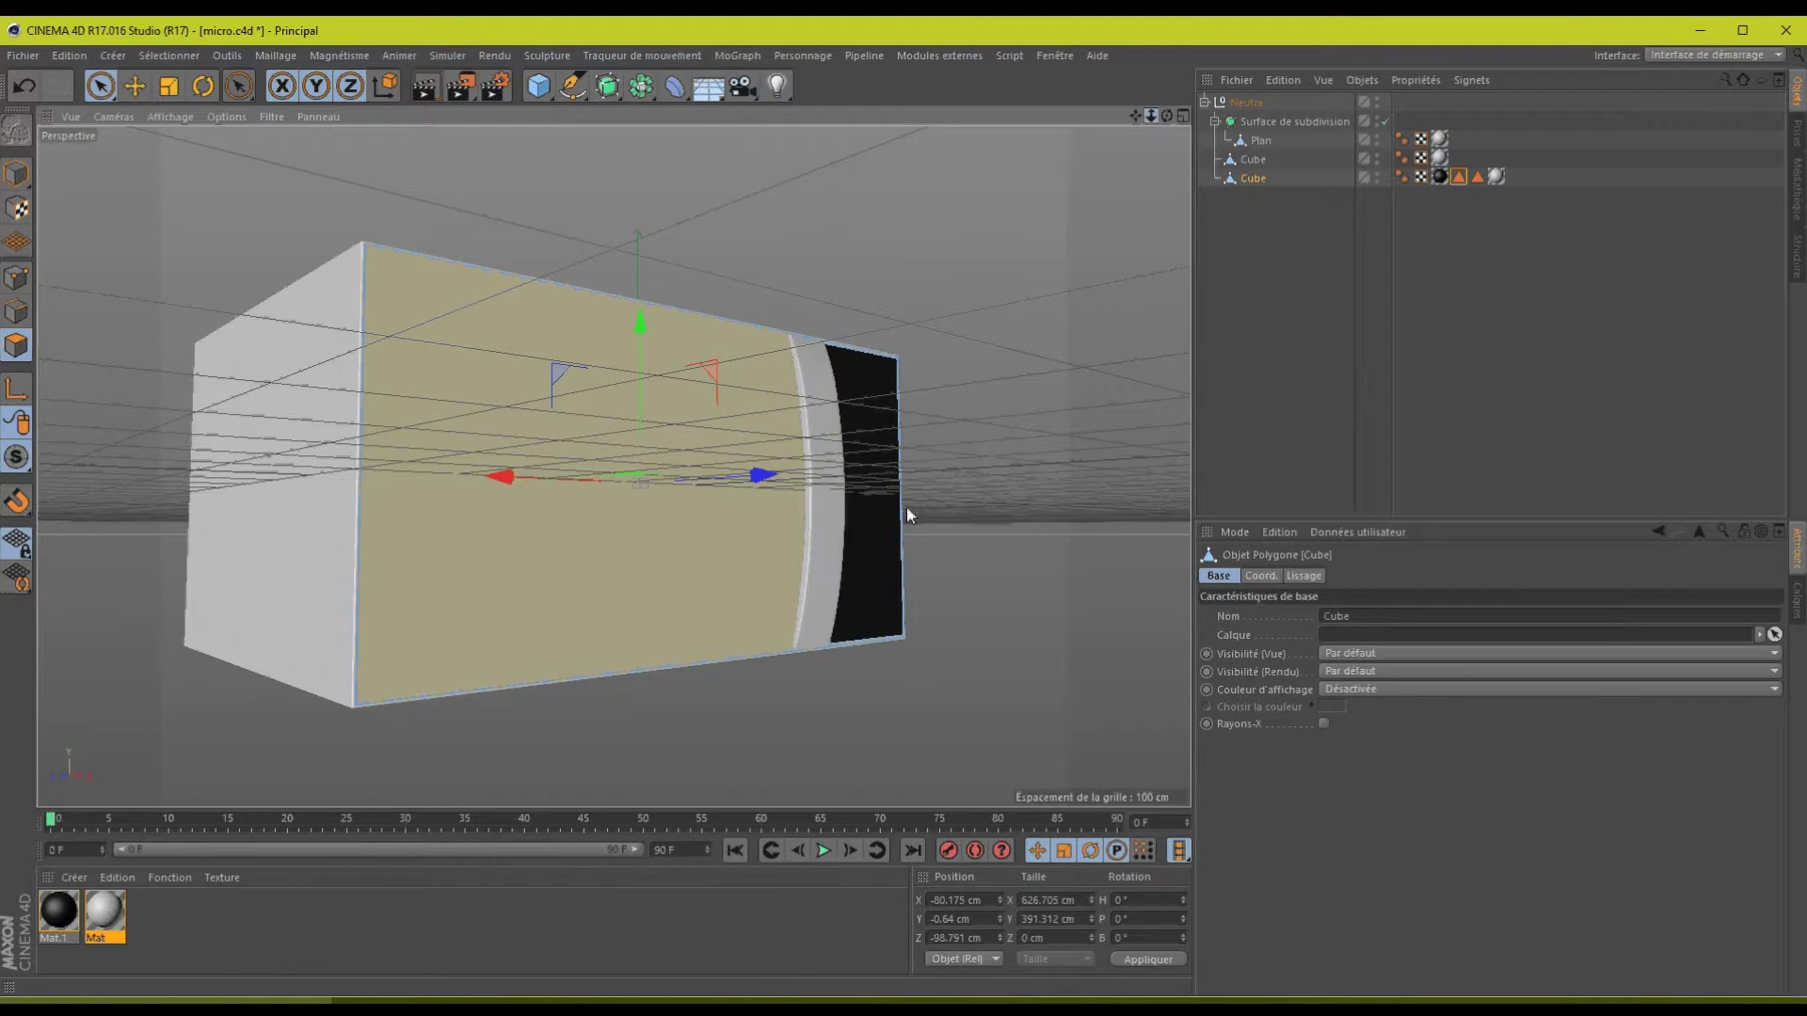
scroll(907, 507, "up", 3)
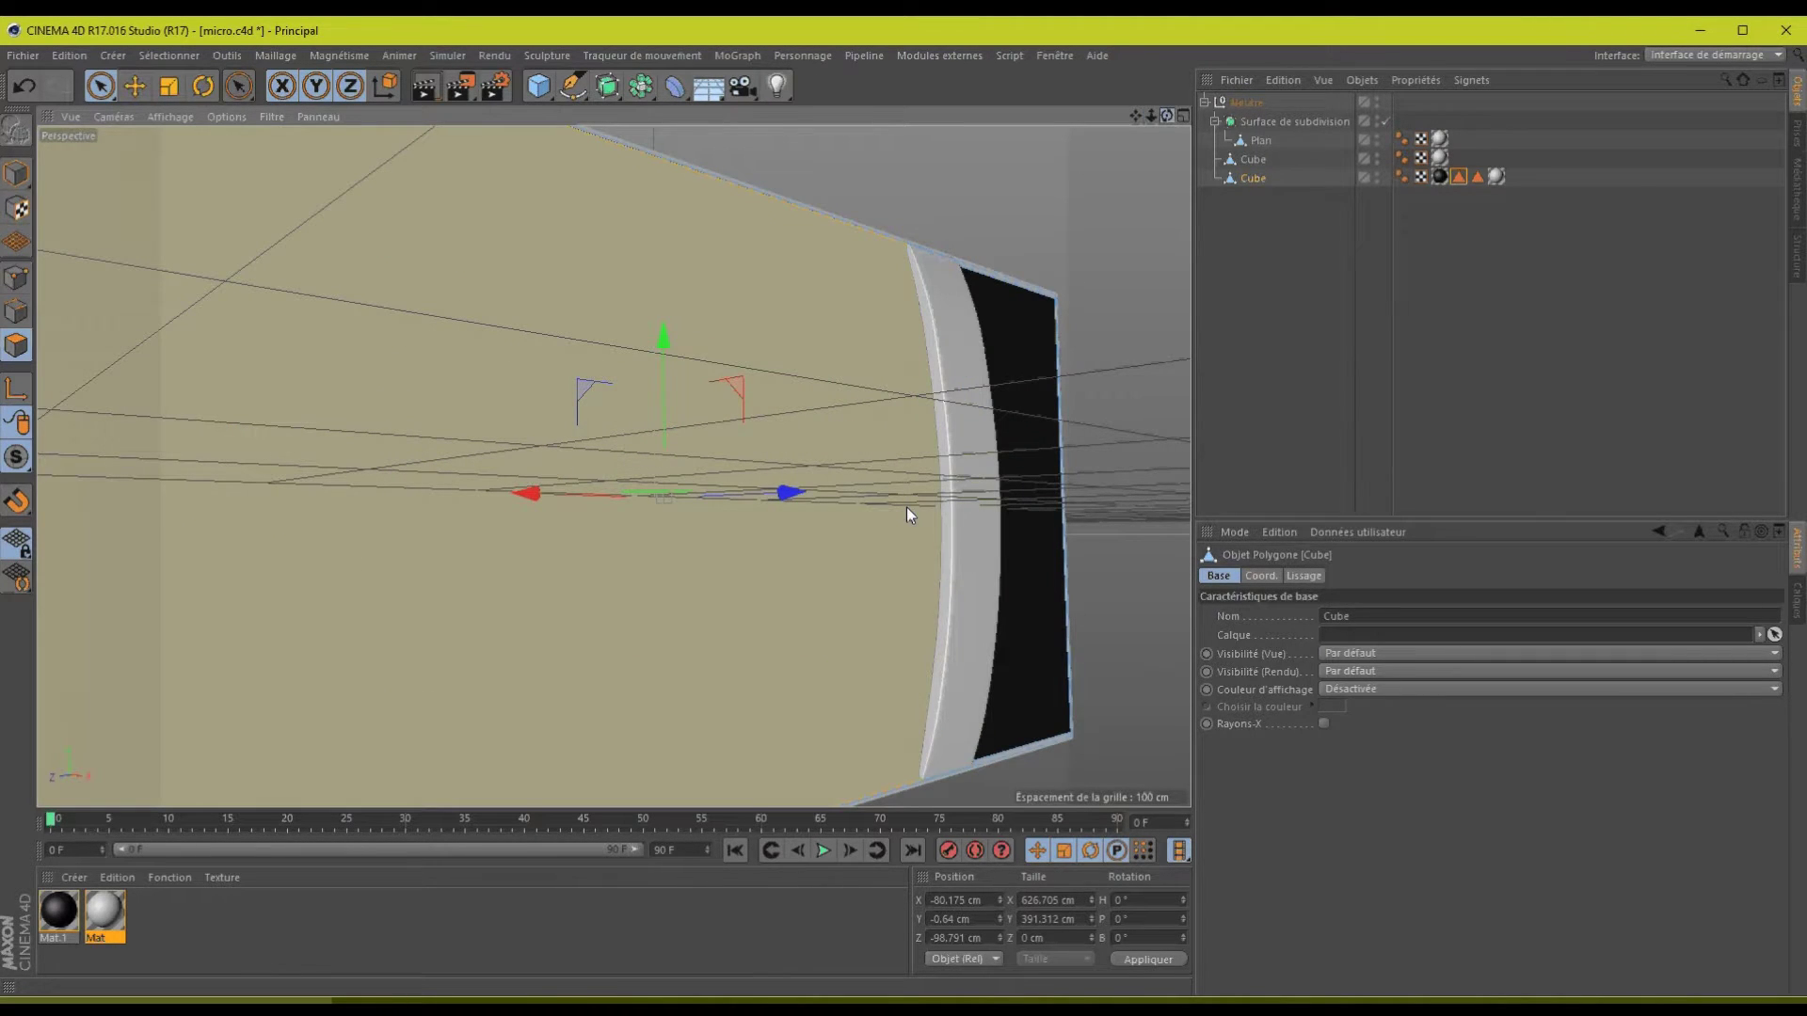
left_click_drag(906, 507, 908, 507, "alt")
key("Delete")
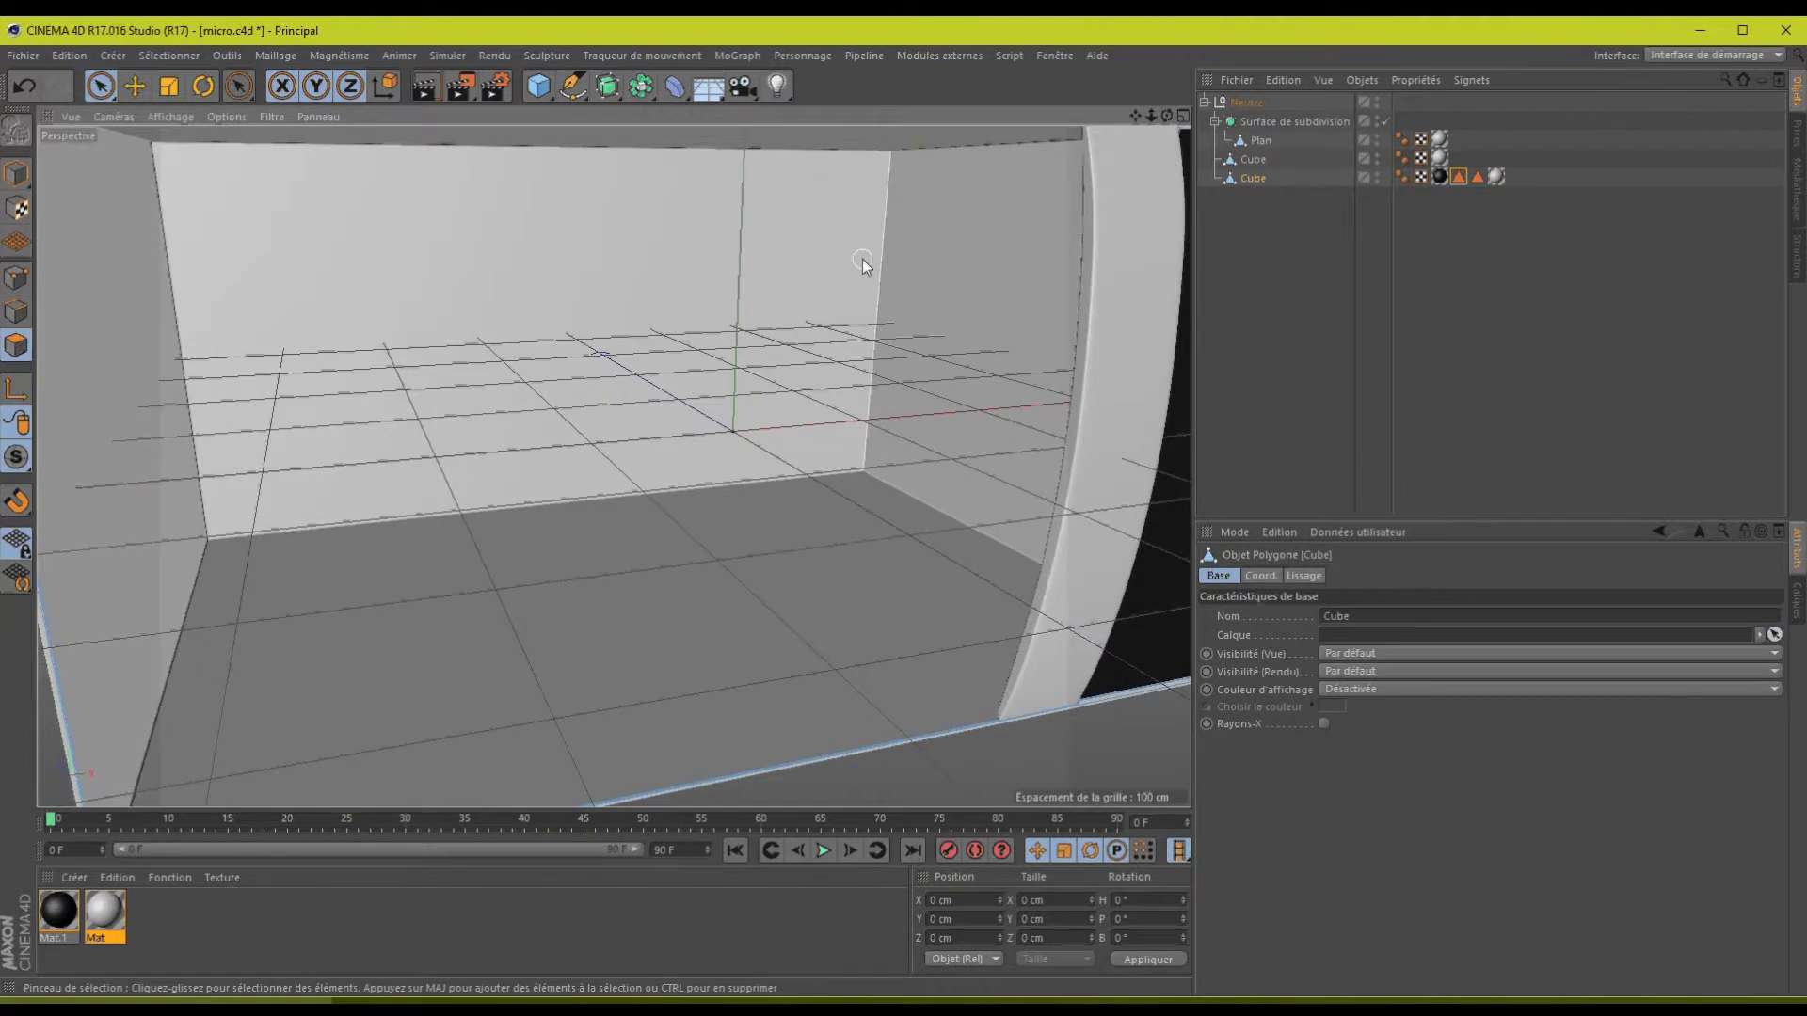
key("ctrl+z")
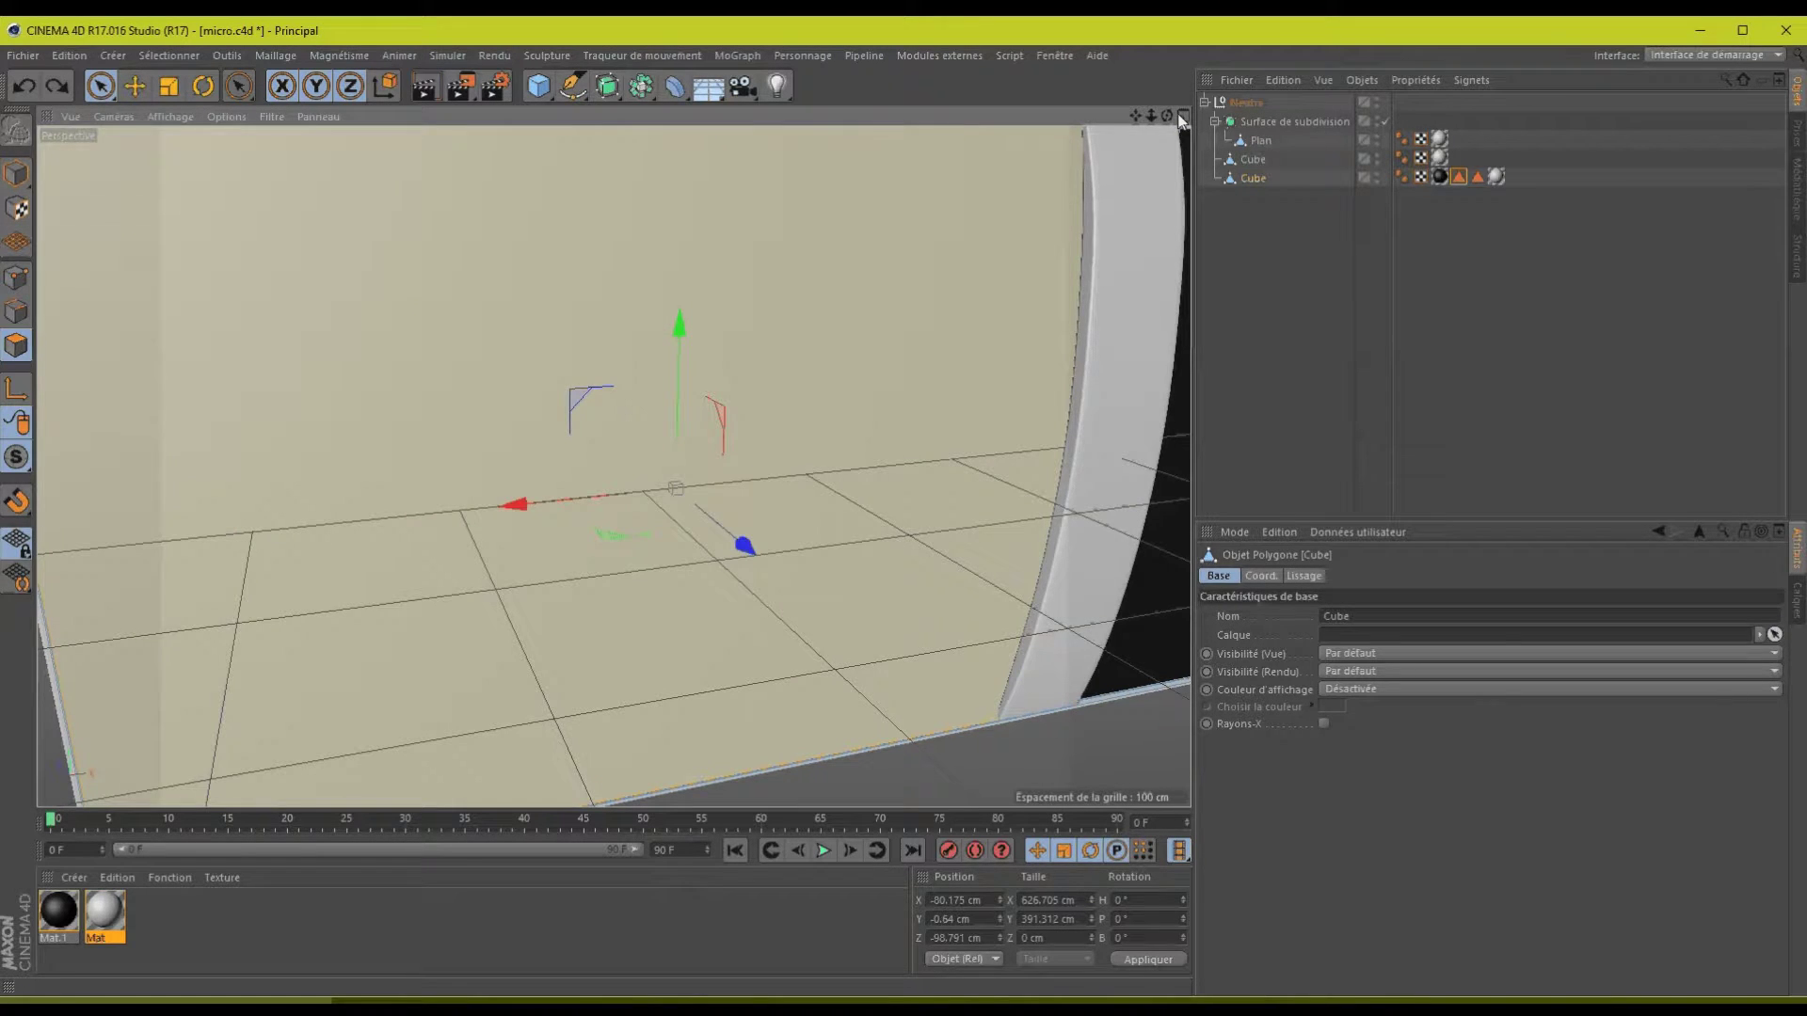
left_click_drag(1151, 114, 909, 508)
scroll(909, 507, "up", 2)
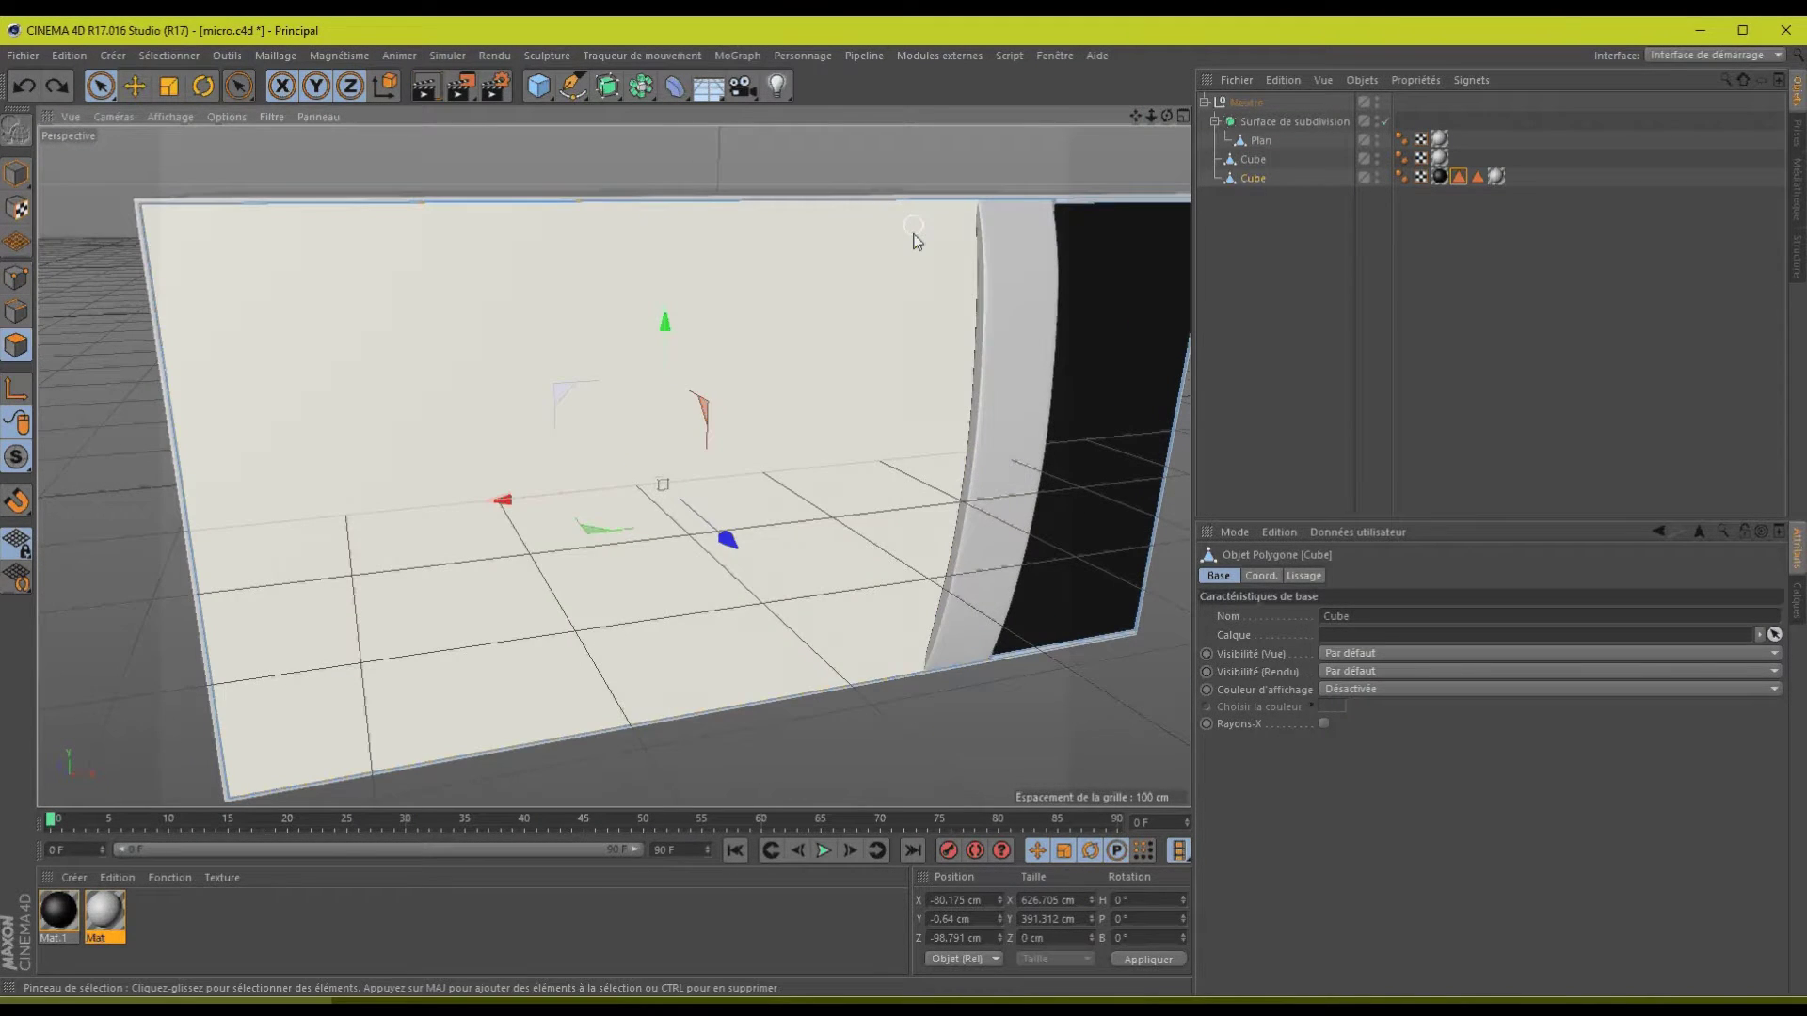
- Add the polygons stored in Sélection de polygones.1 to the large front polygon's selection and show the Mat.1 texture's properties
left_click(1460, 176)
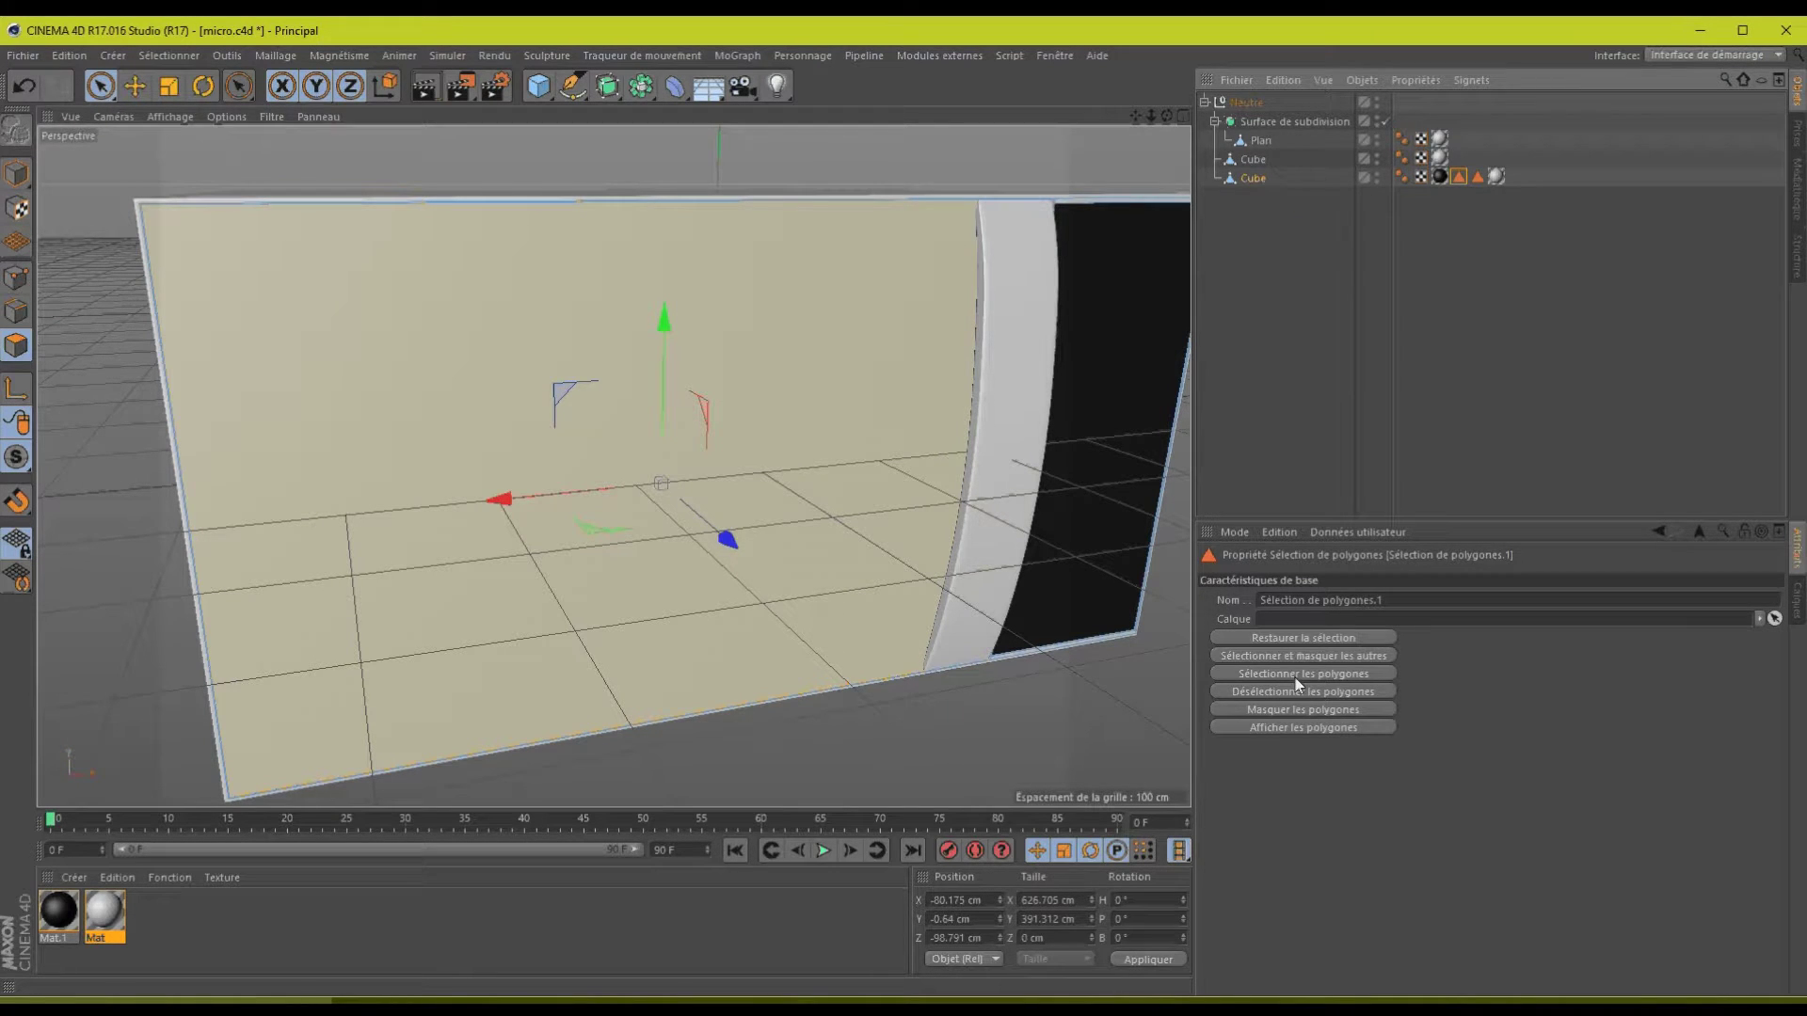
left_click(1278, 673)
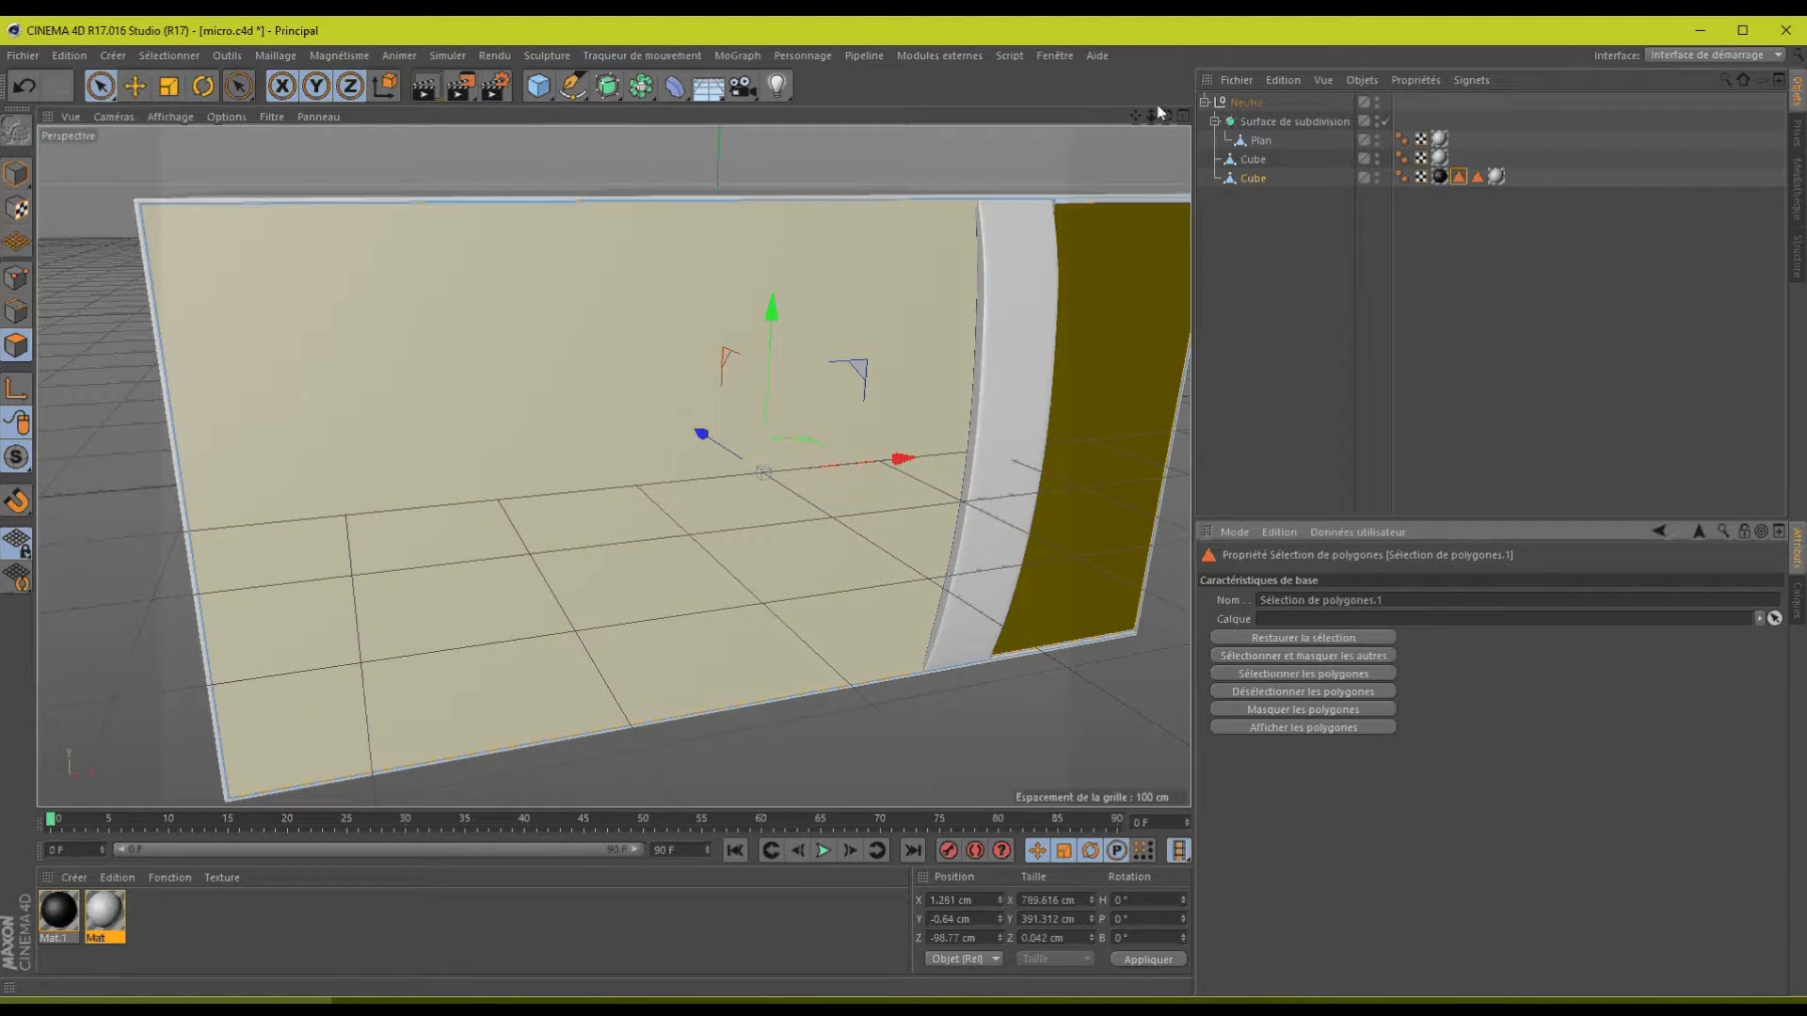
left_click_drag(1166, 115, 906, 507)
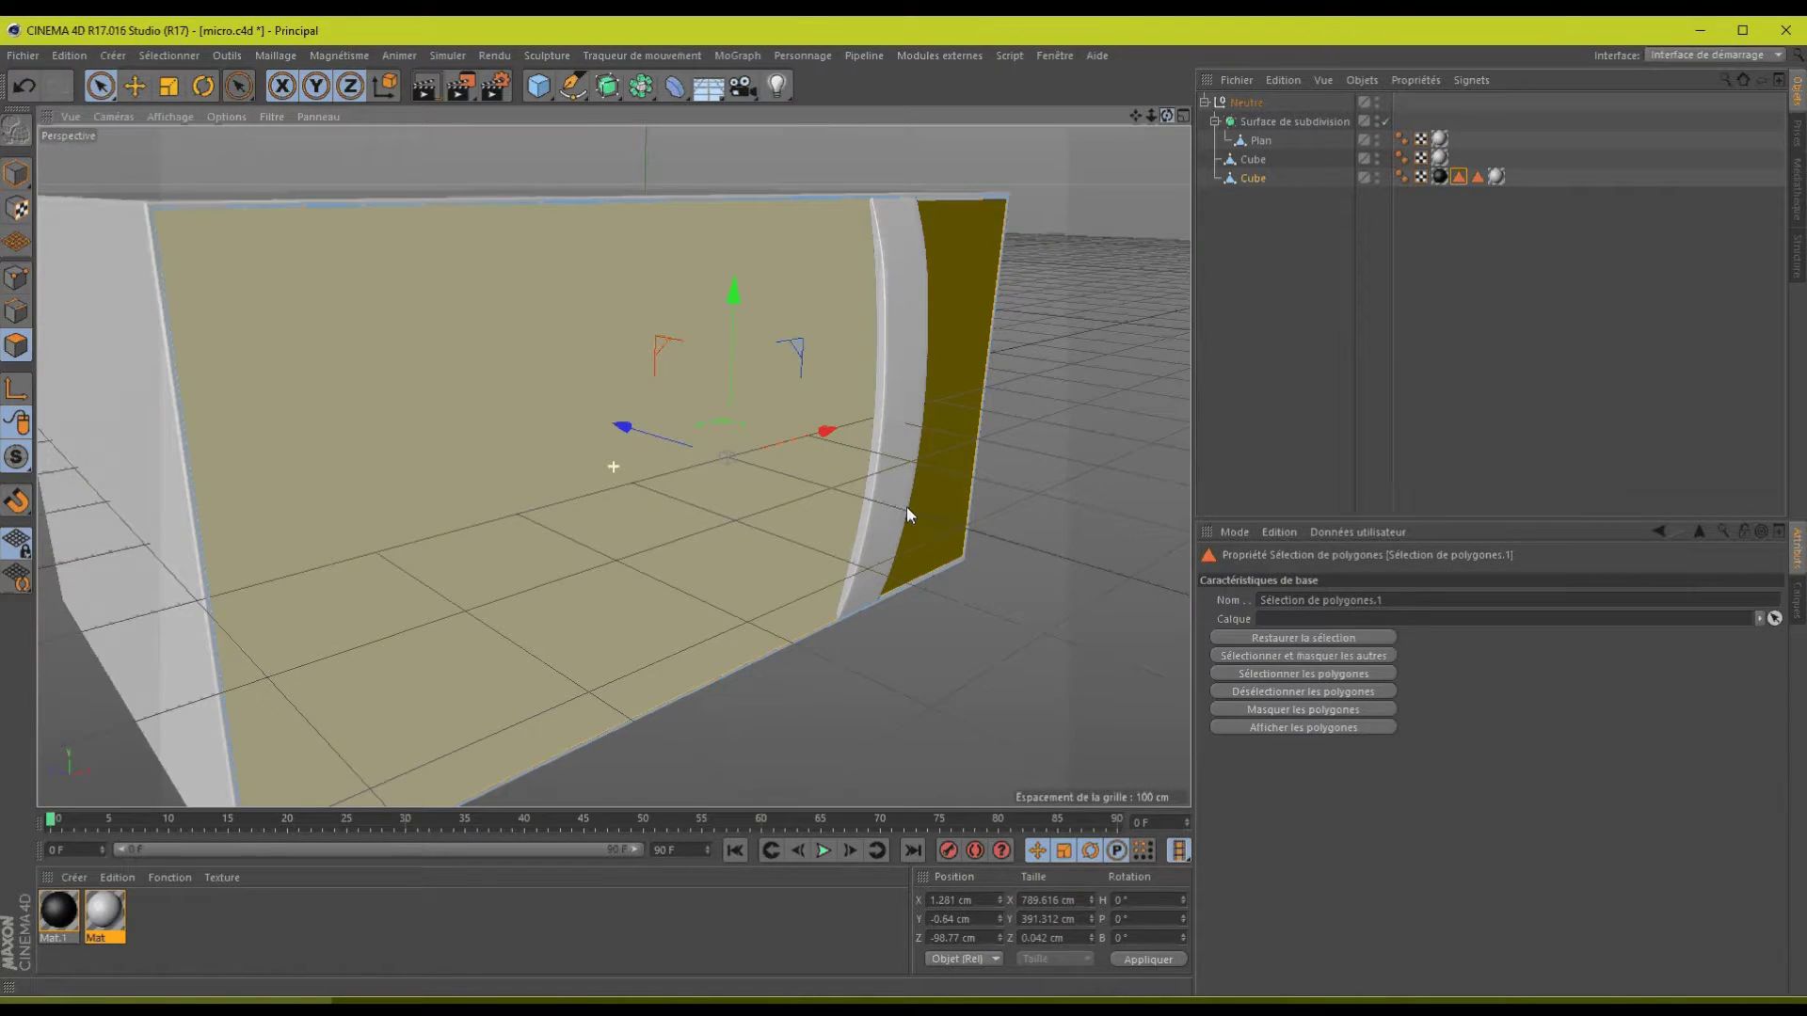
left_click(1445, 178)
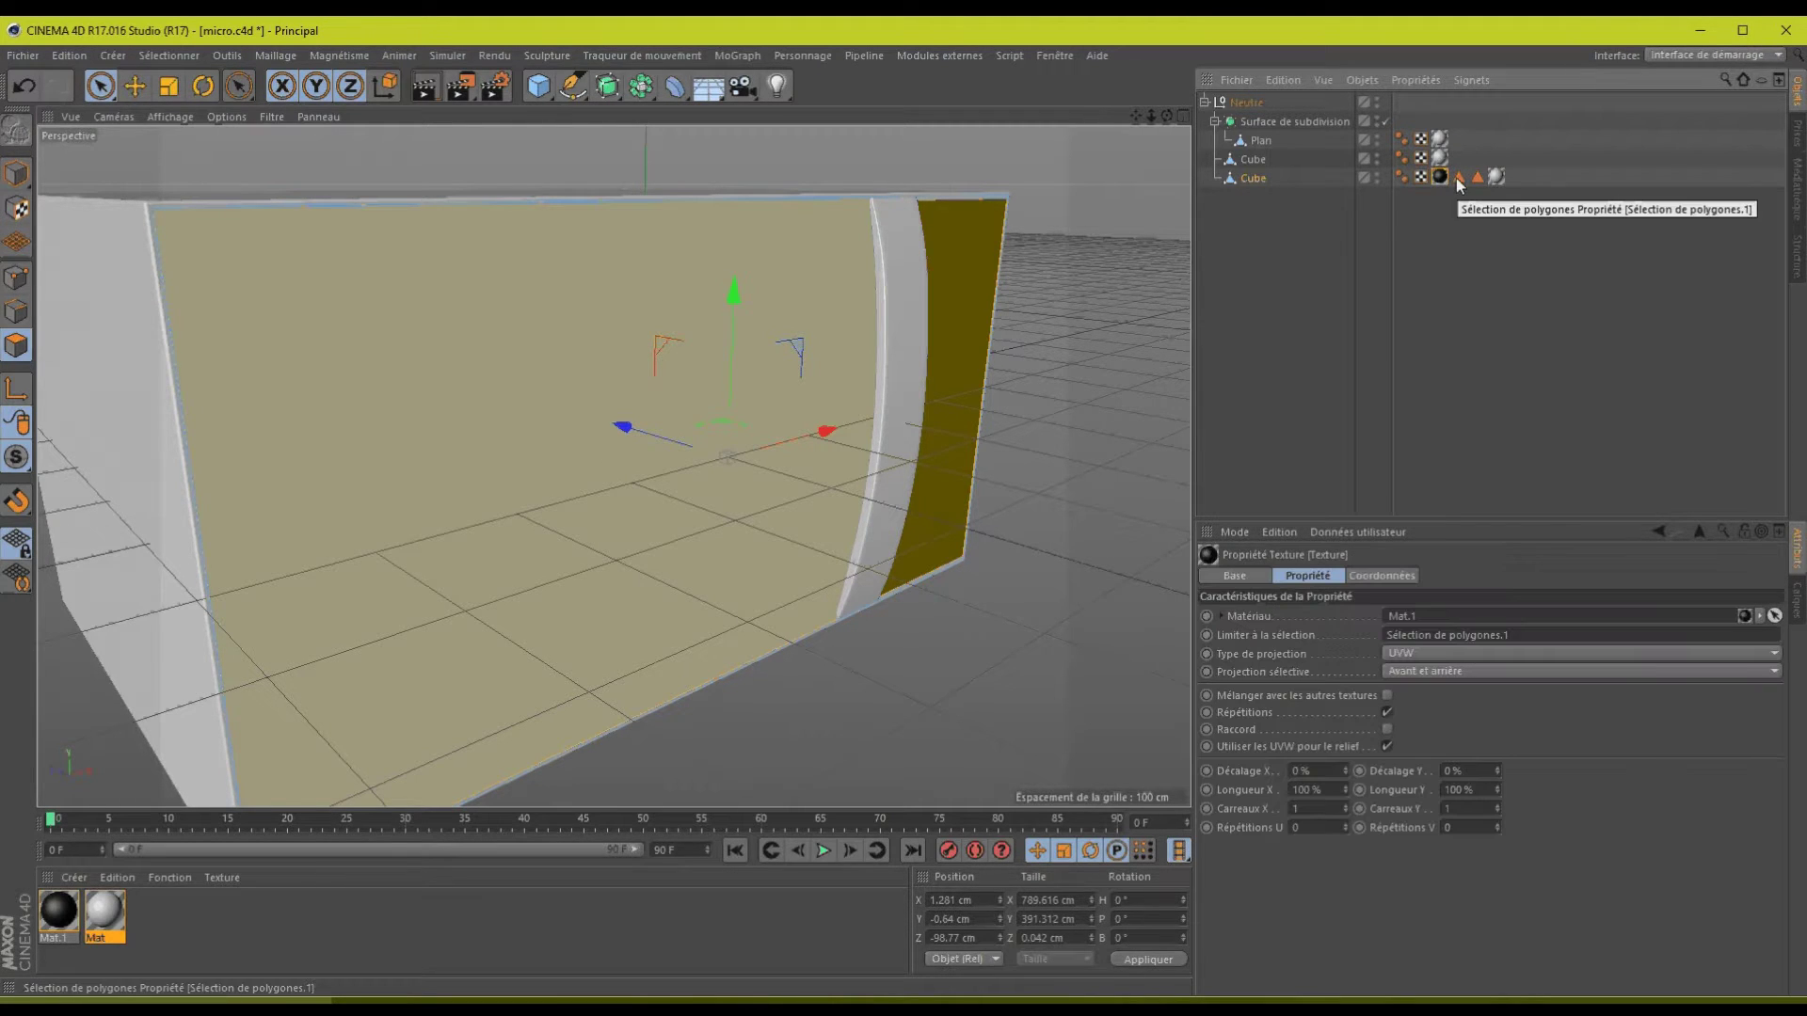
- Store the two selected front polygons of the front cube in Sélection de polygones.1
left_click(1460, 178)
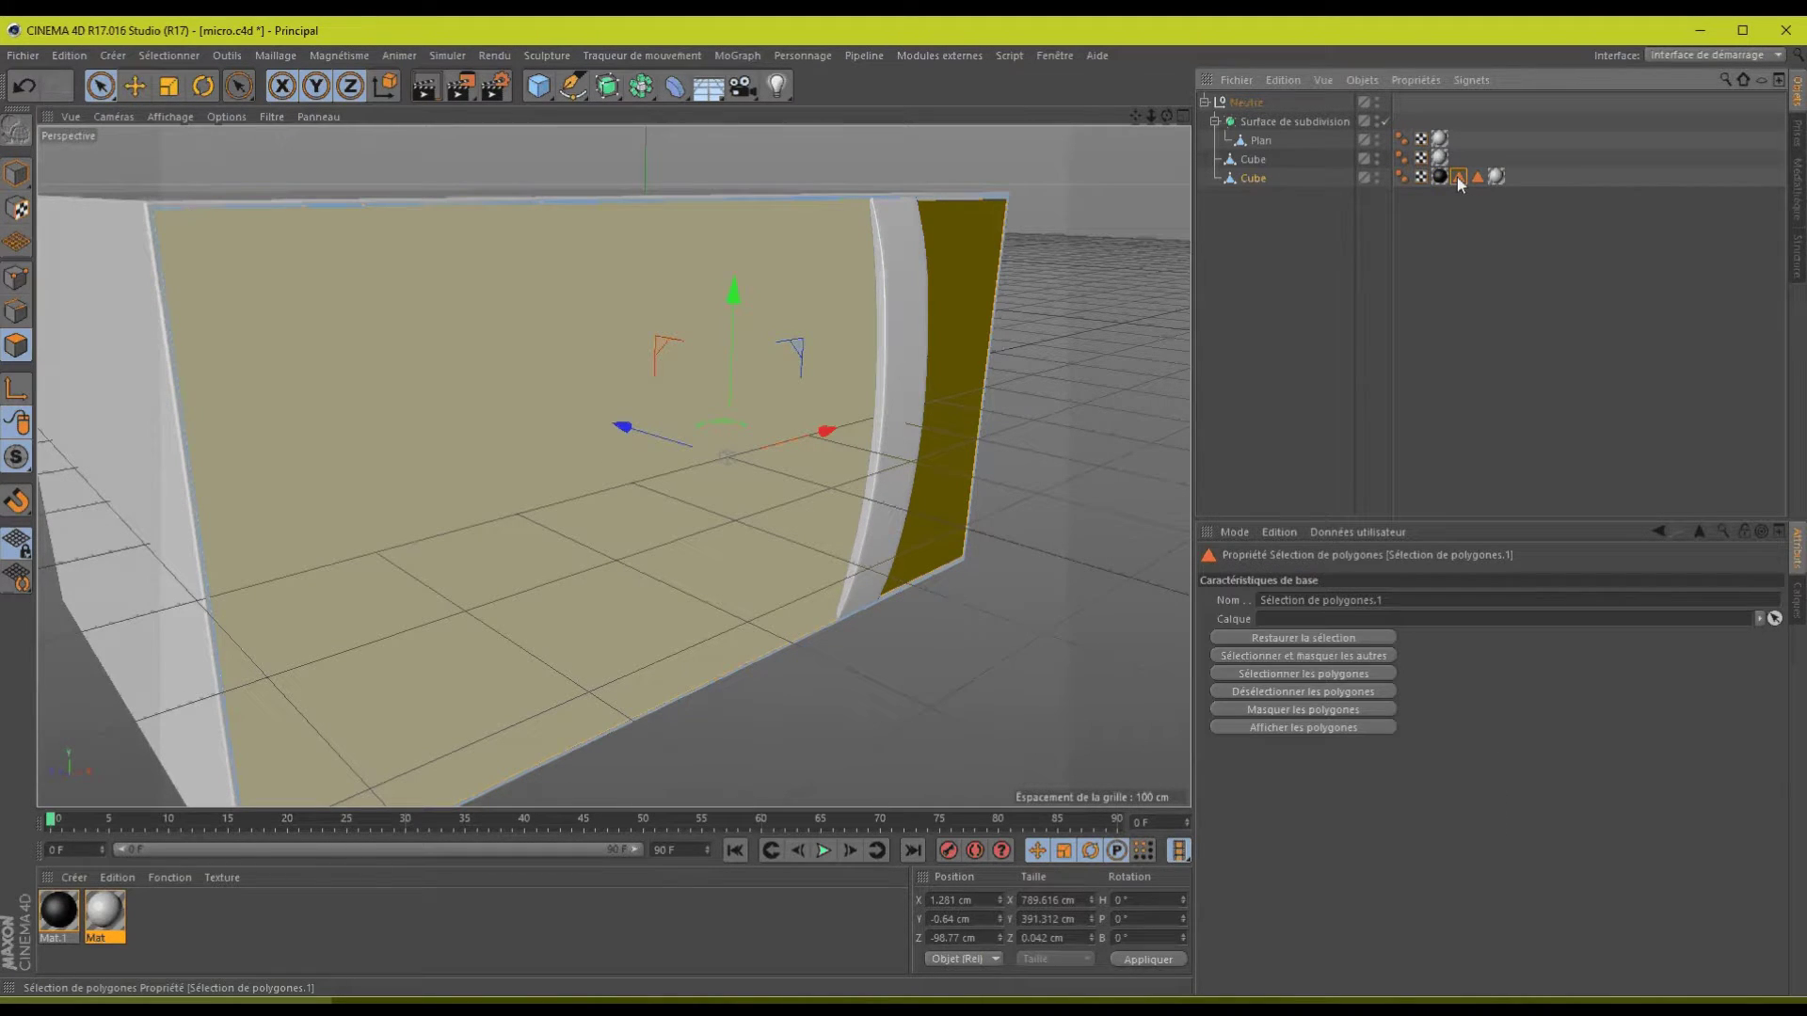
left_click(157, 59)
left_click(207, 506)
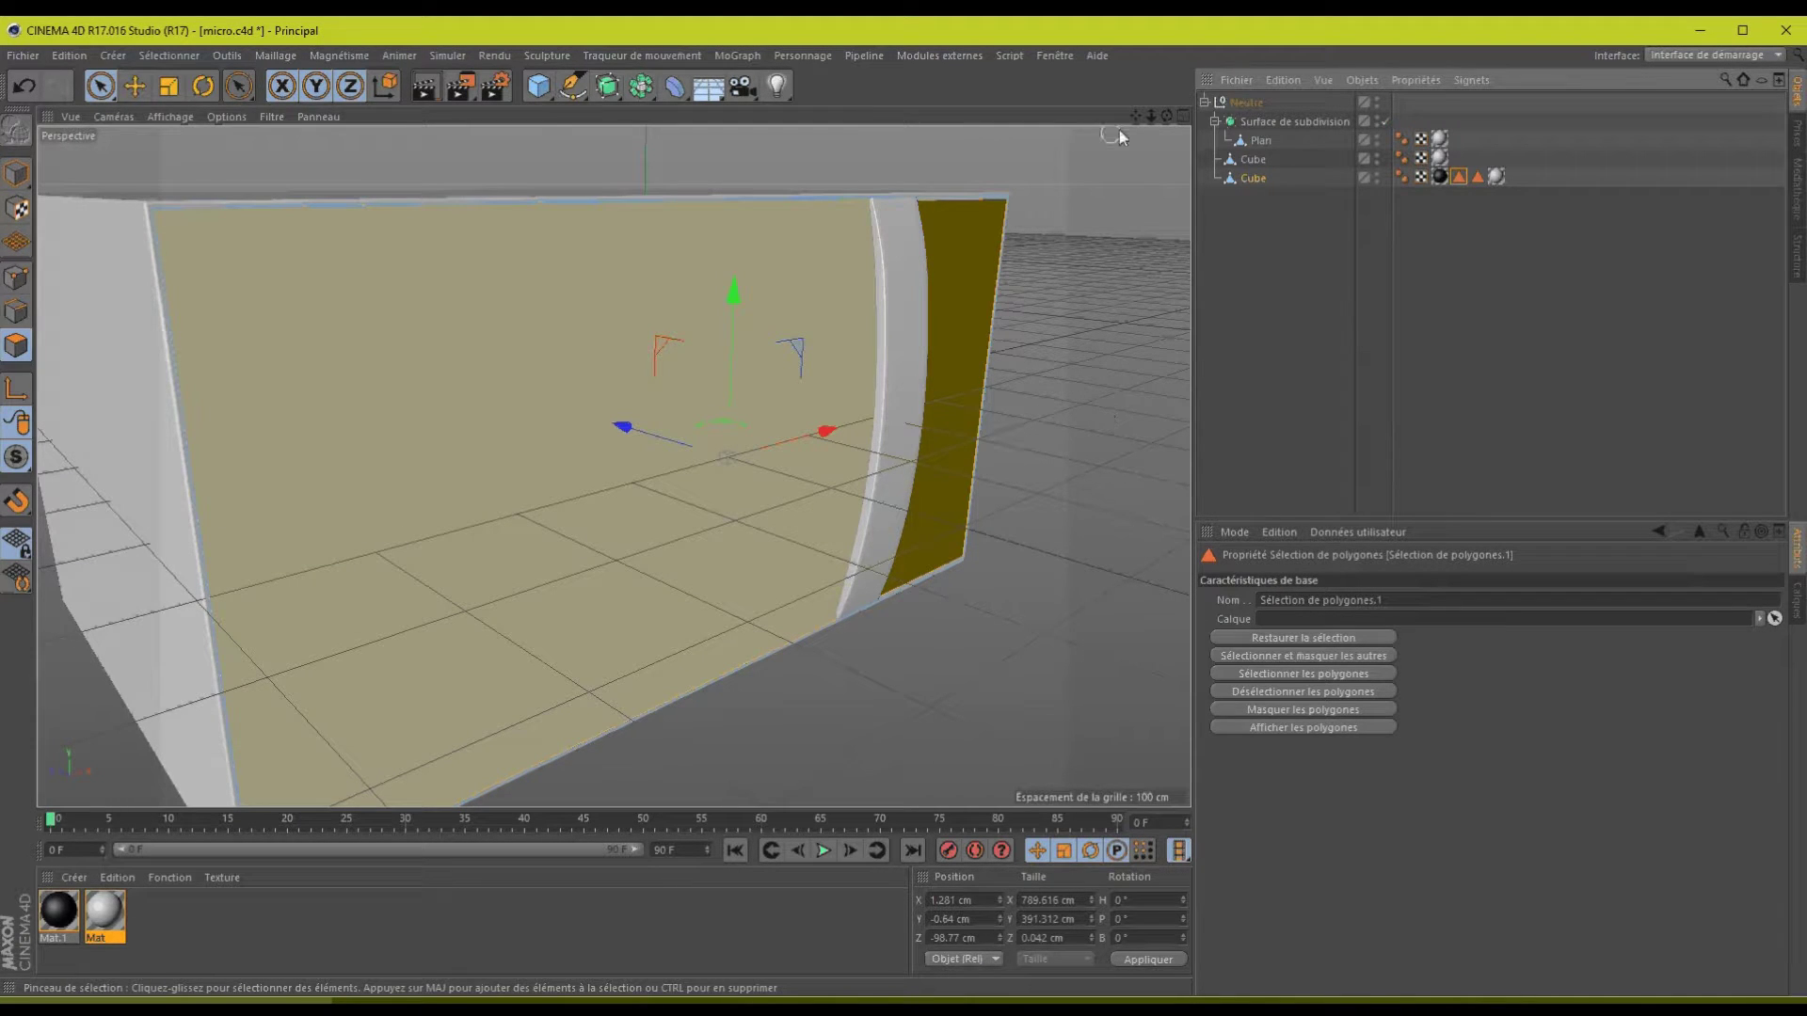
left_click_drag(1167, 116, 1110, 102)
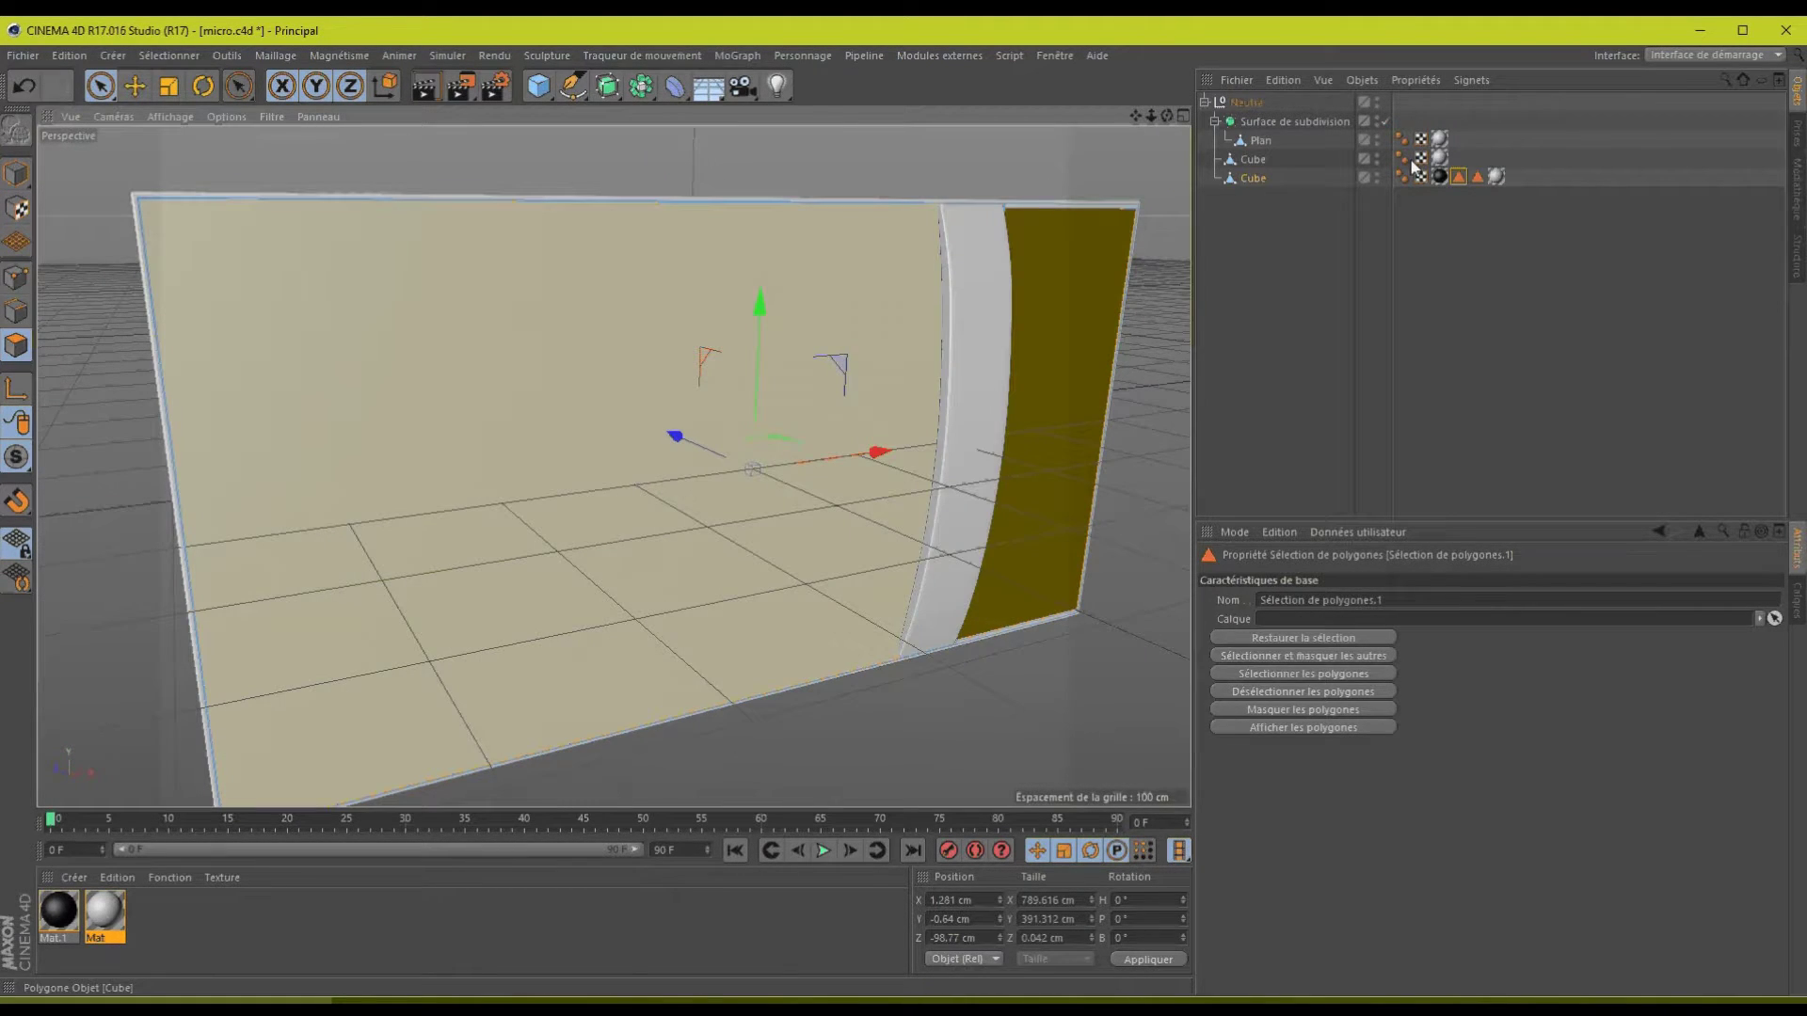
- Examine the front cube's Mat texture and the 02 polygon selection that limits it, checking them against the large front polygon
left_click(1496, 177)
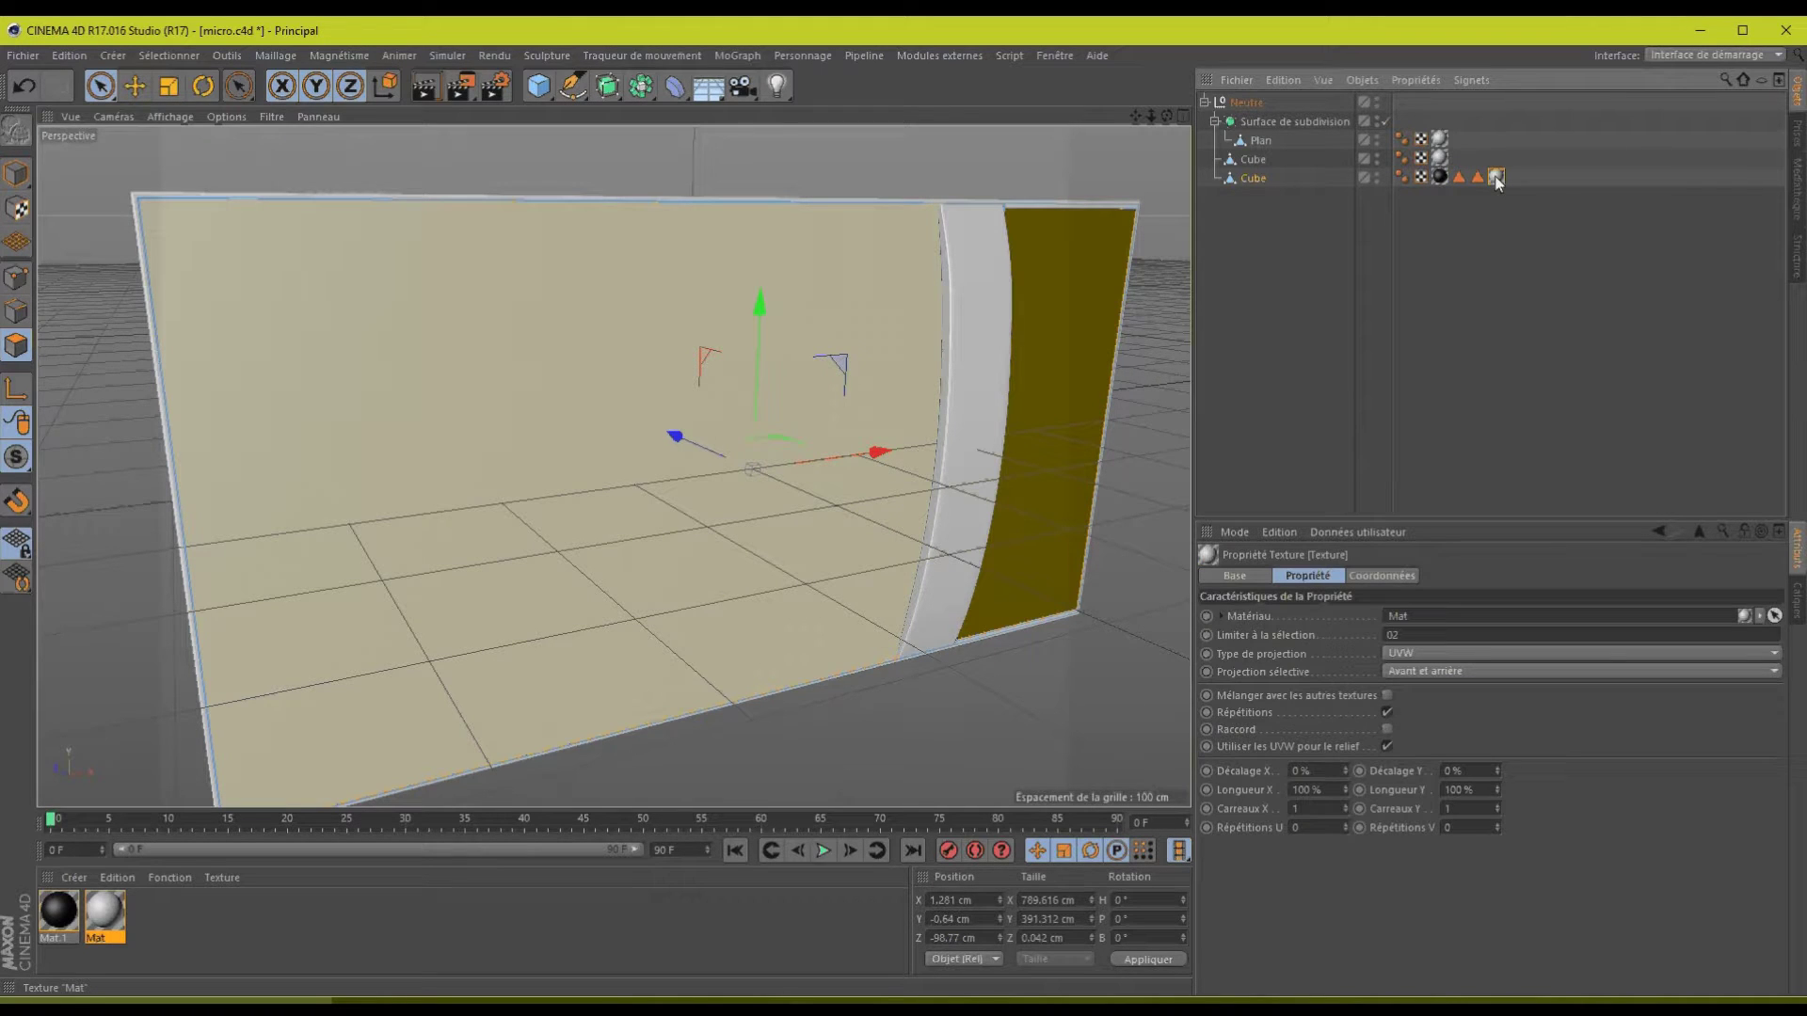
left_click(1477, 177)
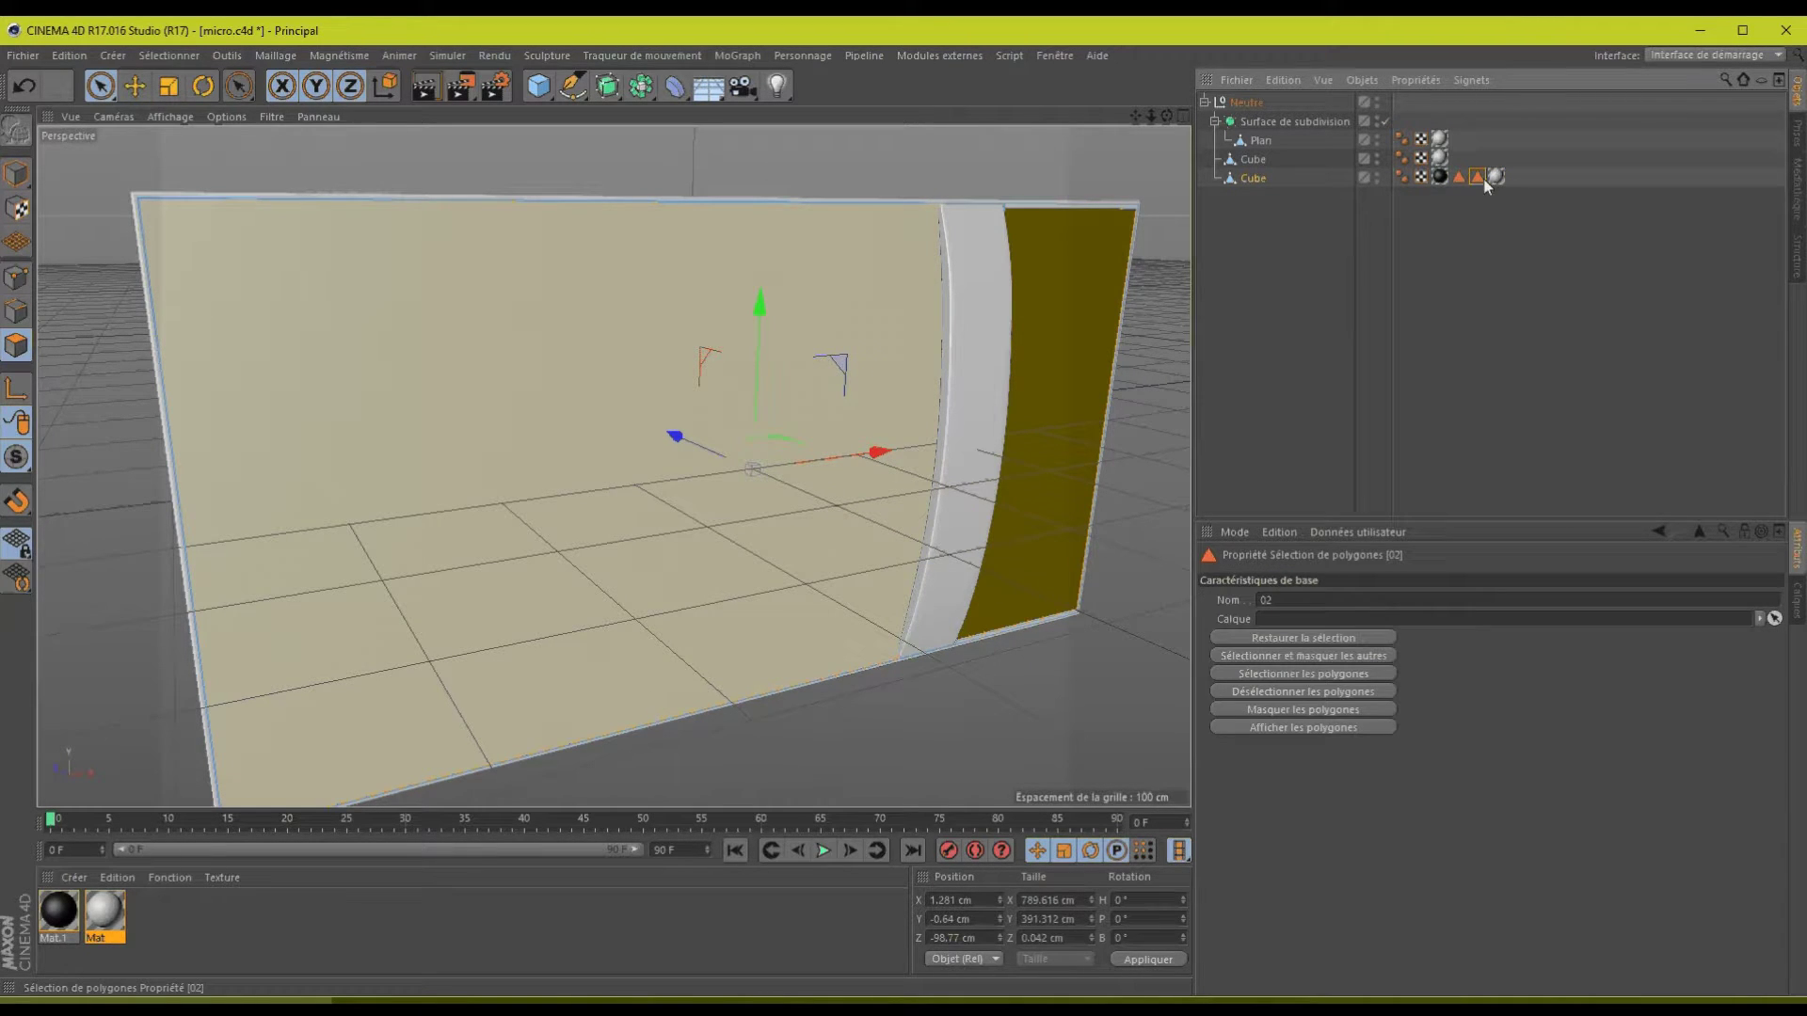
key("ctrl+shift+a")
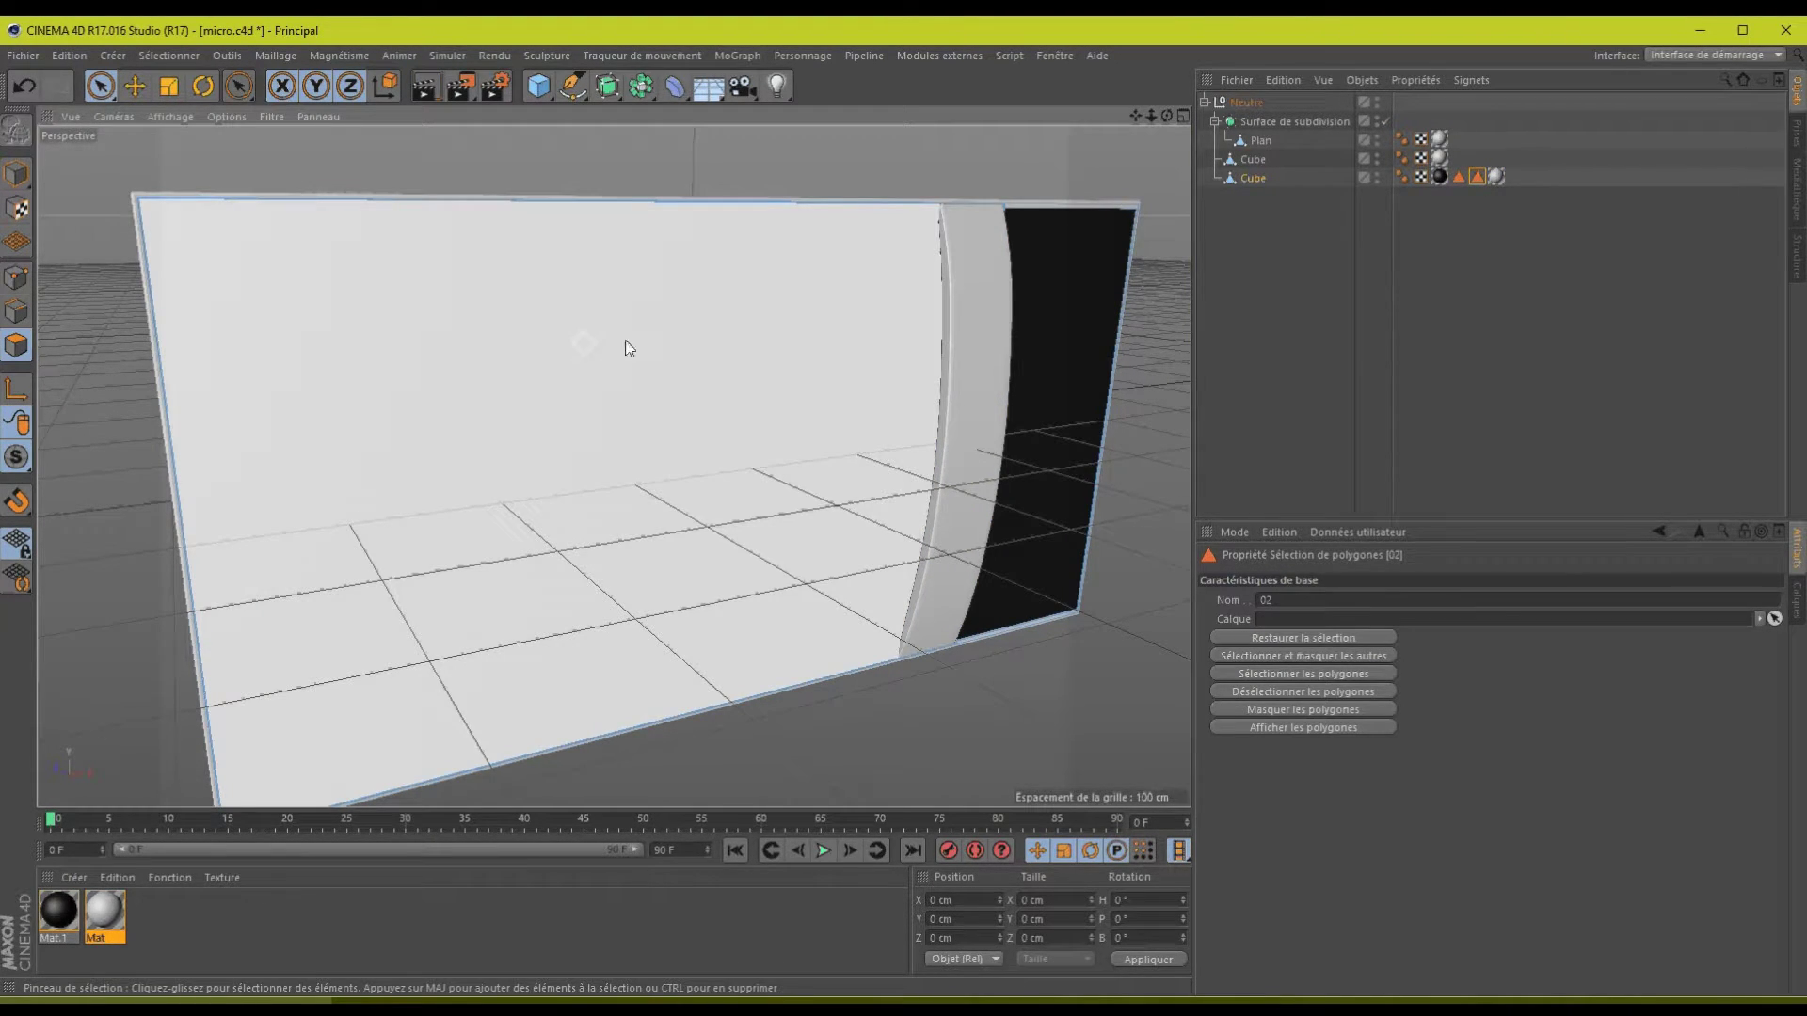
left_click(1497, 176)
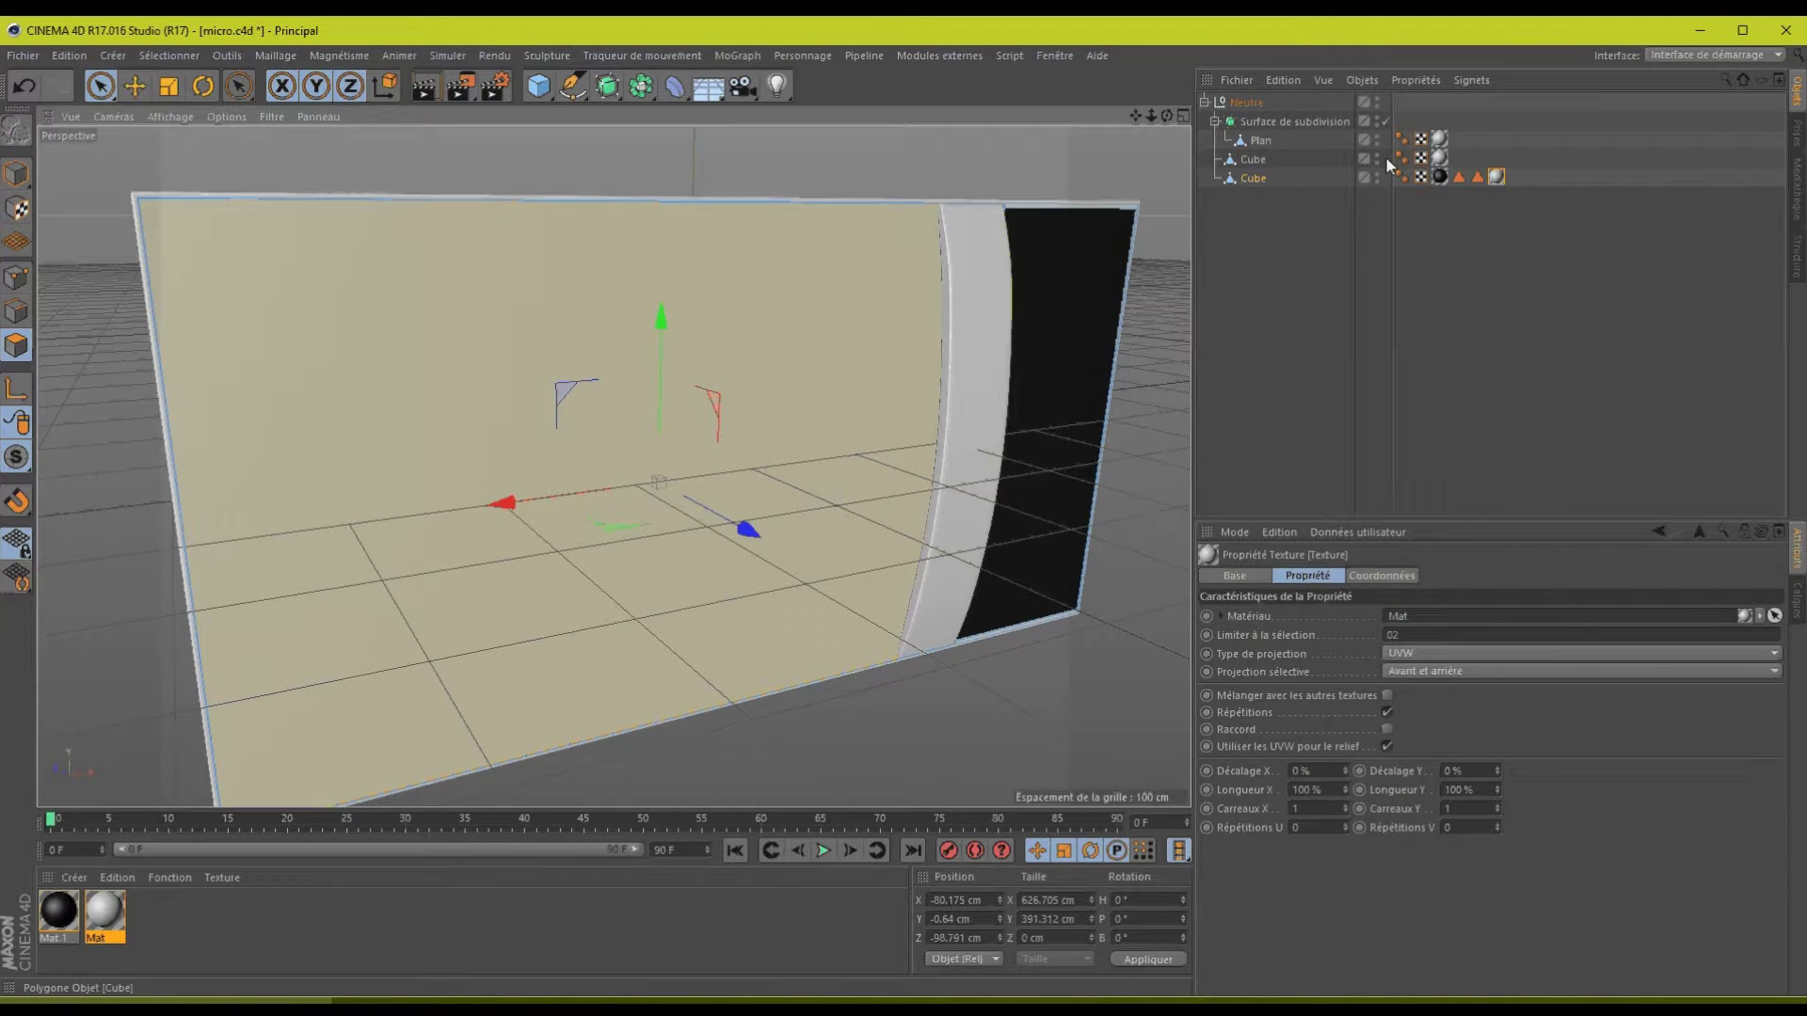
left_click(1478, 178)
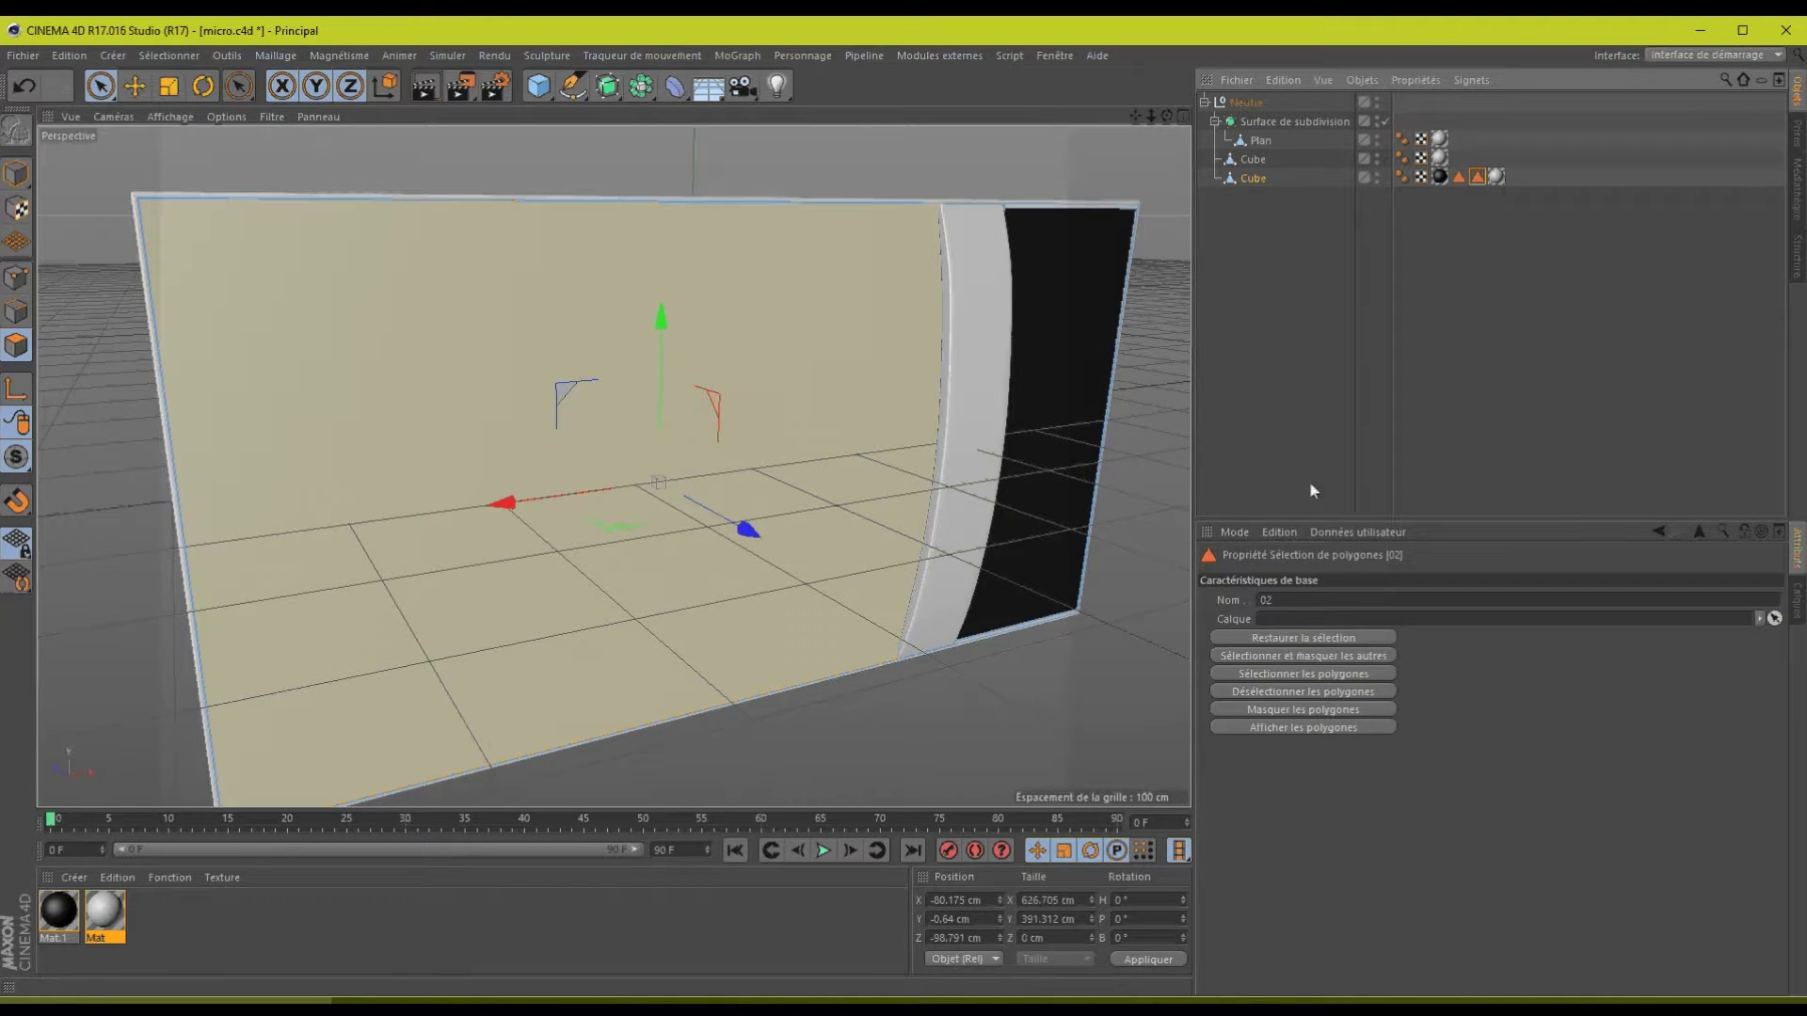
left_click(1495, 177)
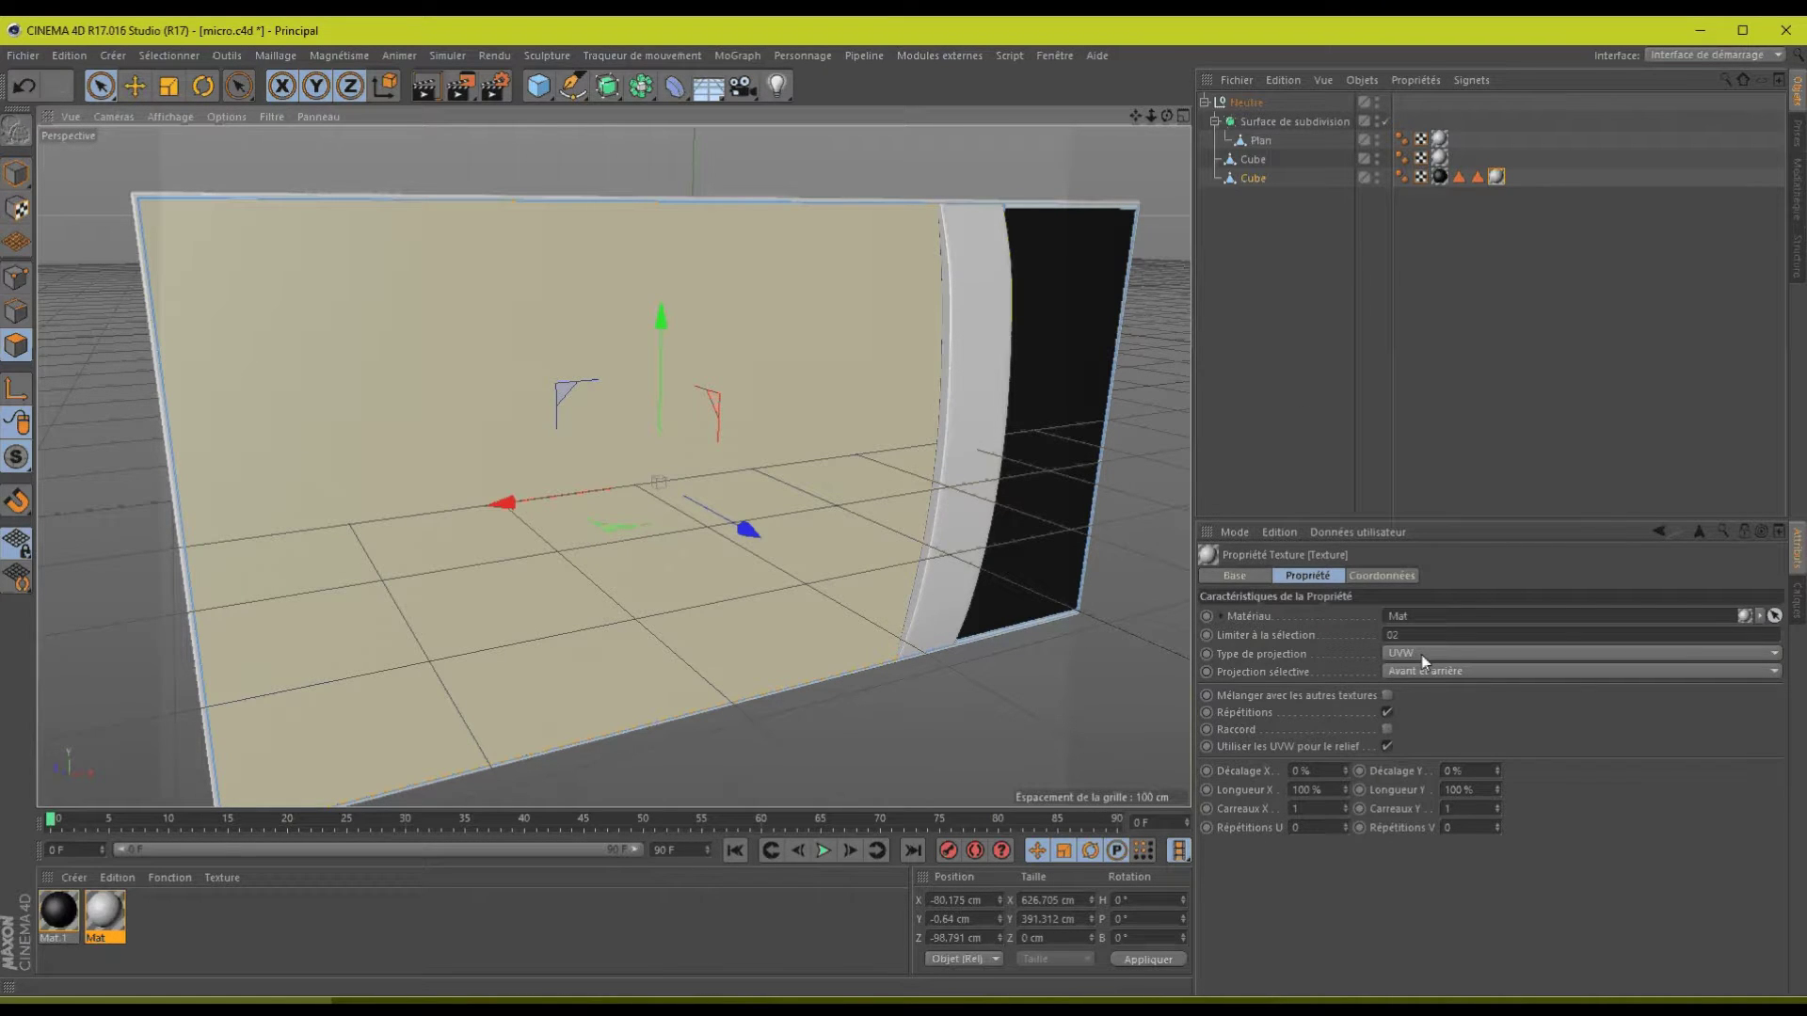
- Select only the front cube's rim polygons without the front faces, store them in selection 02 and clear the selection
left_click(1476, 177)
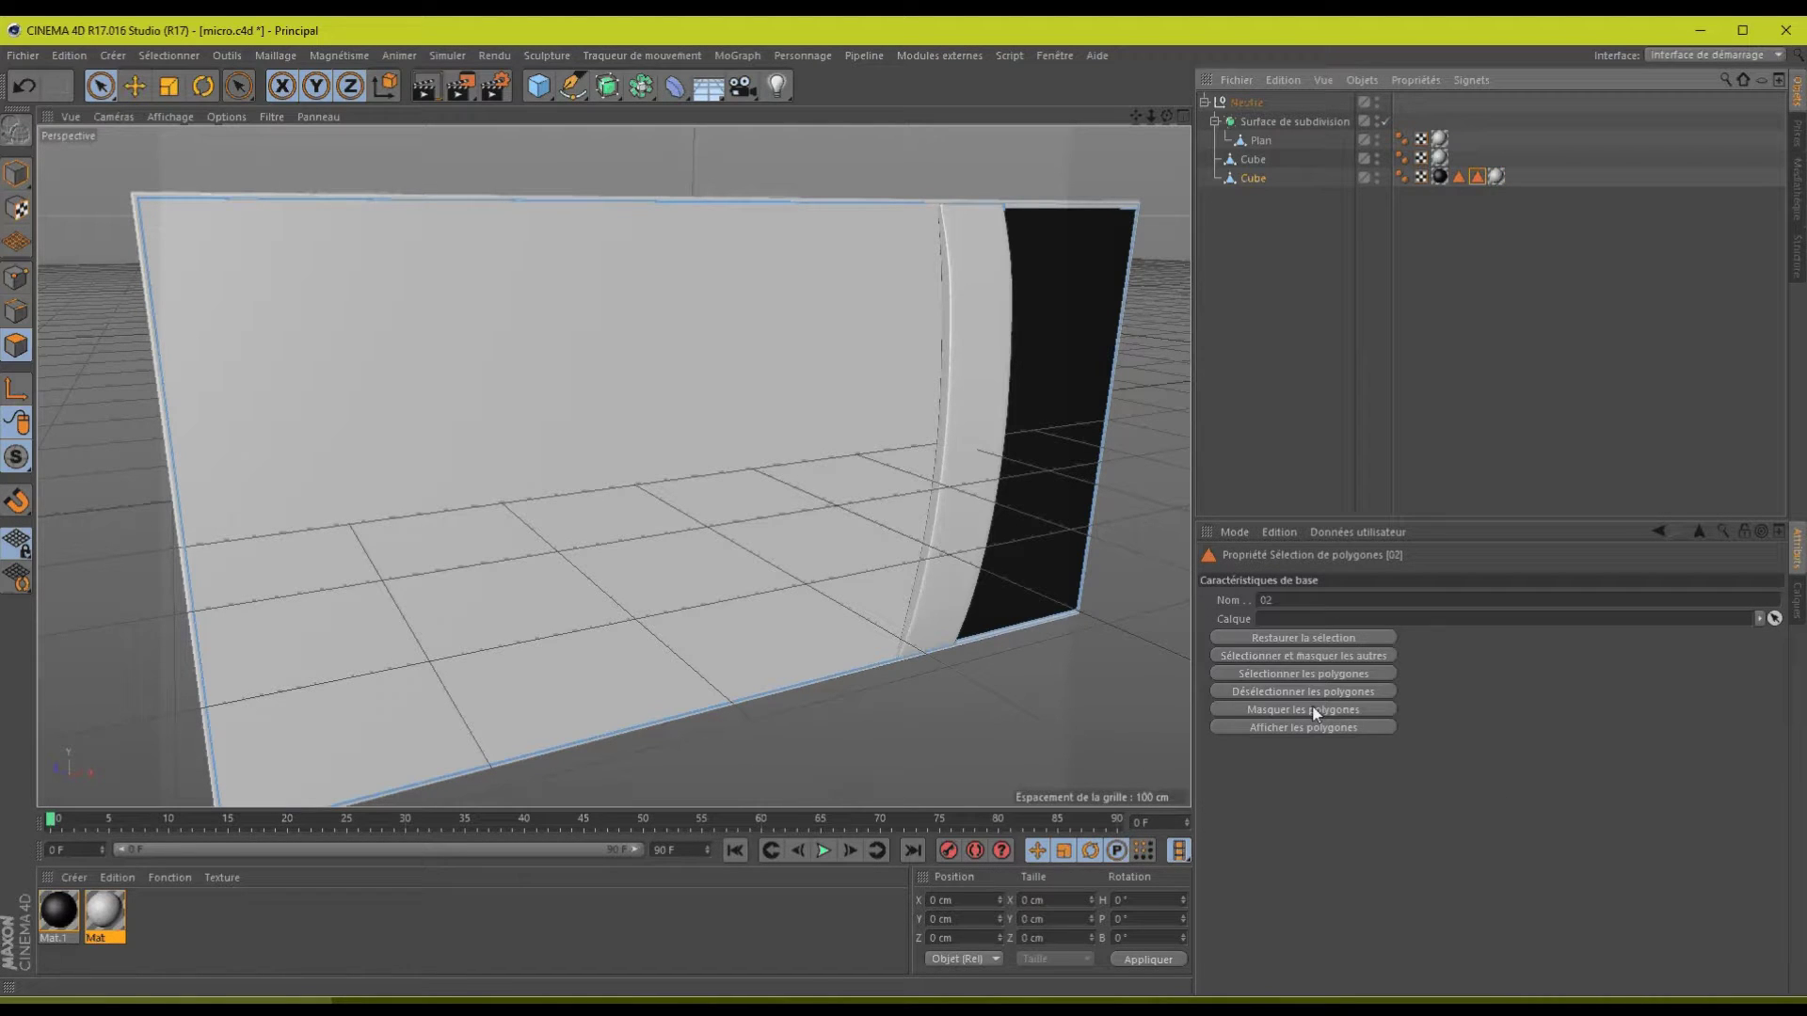
left_click(1305, 674)
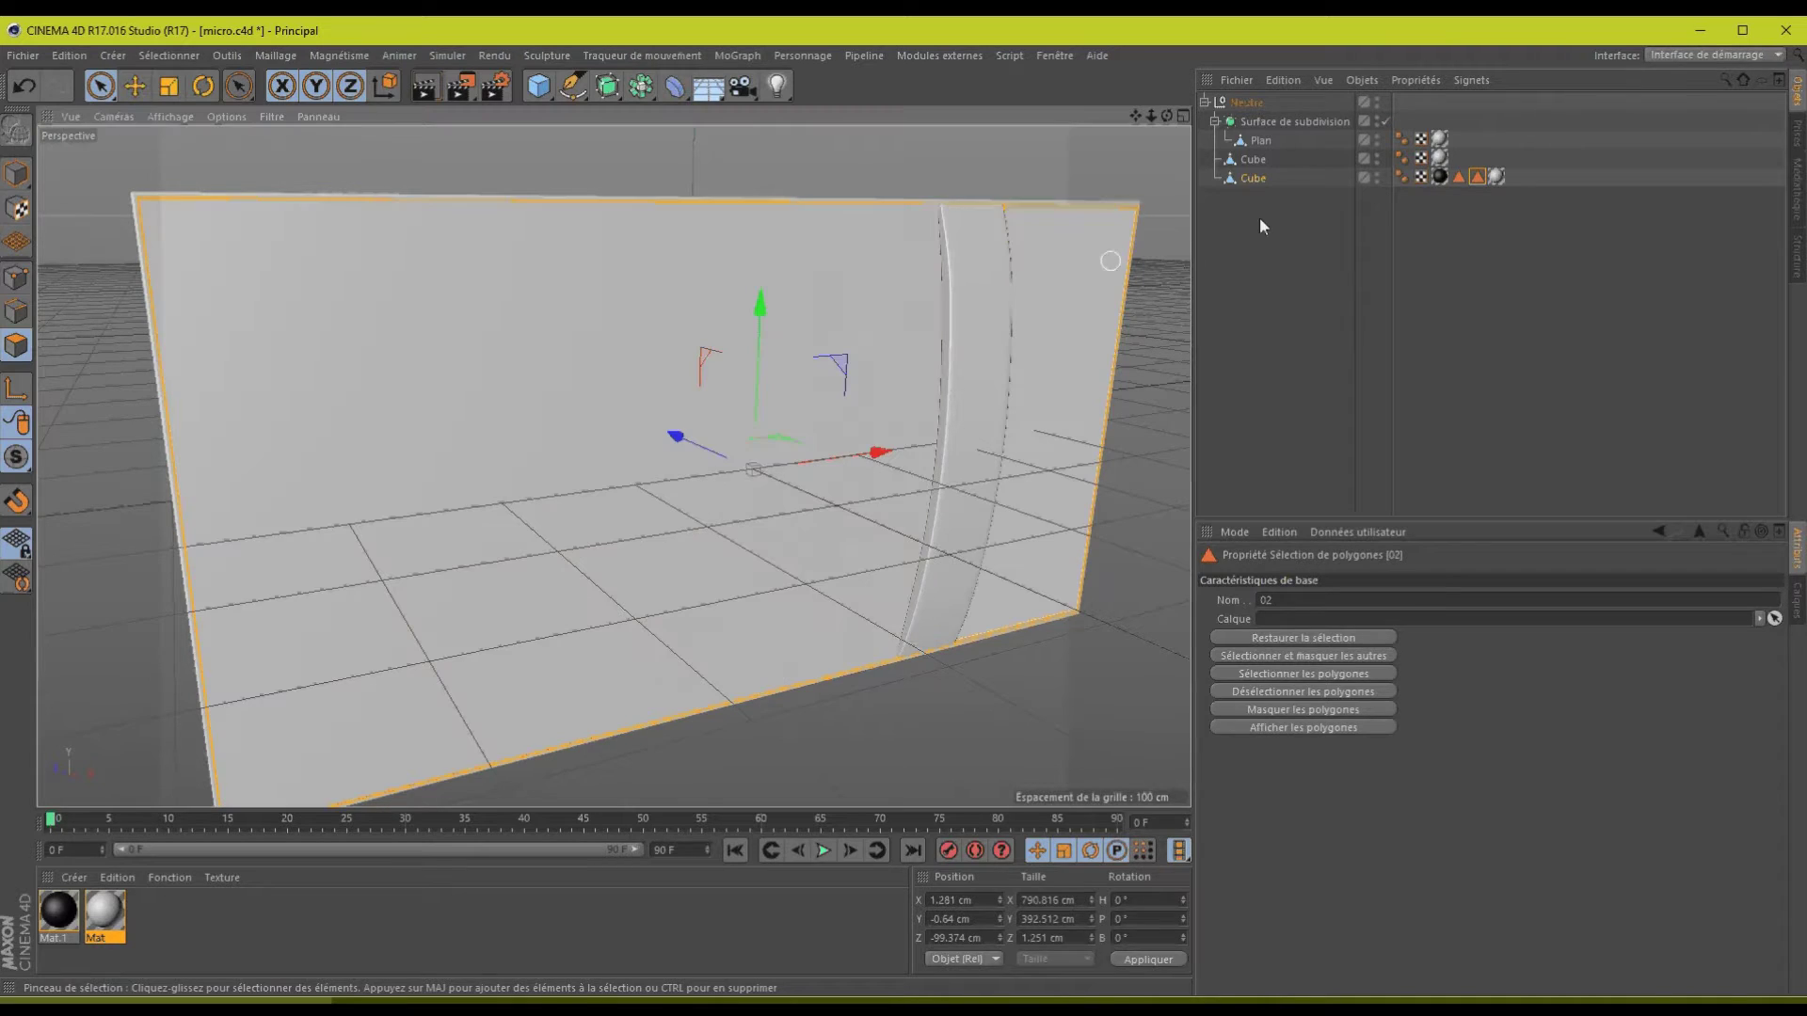
left_click(174, 55)
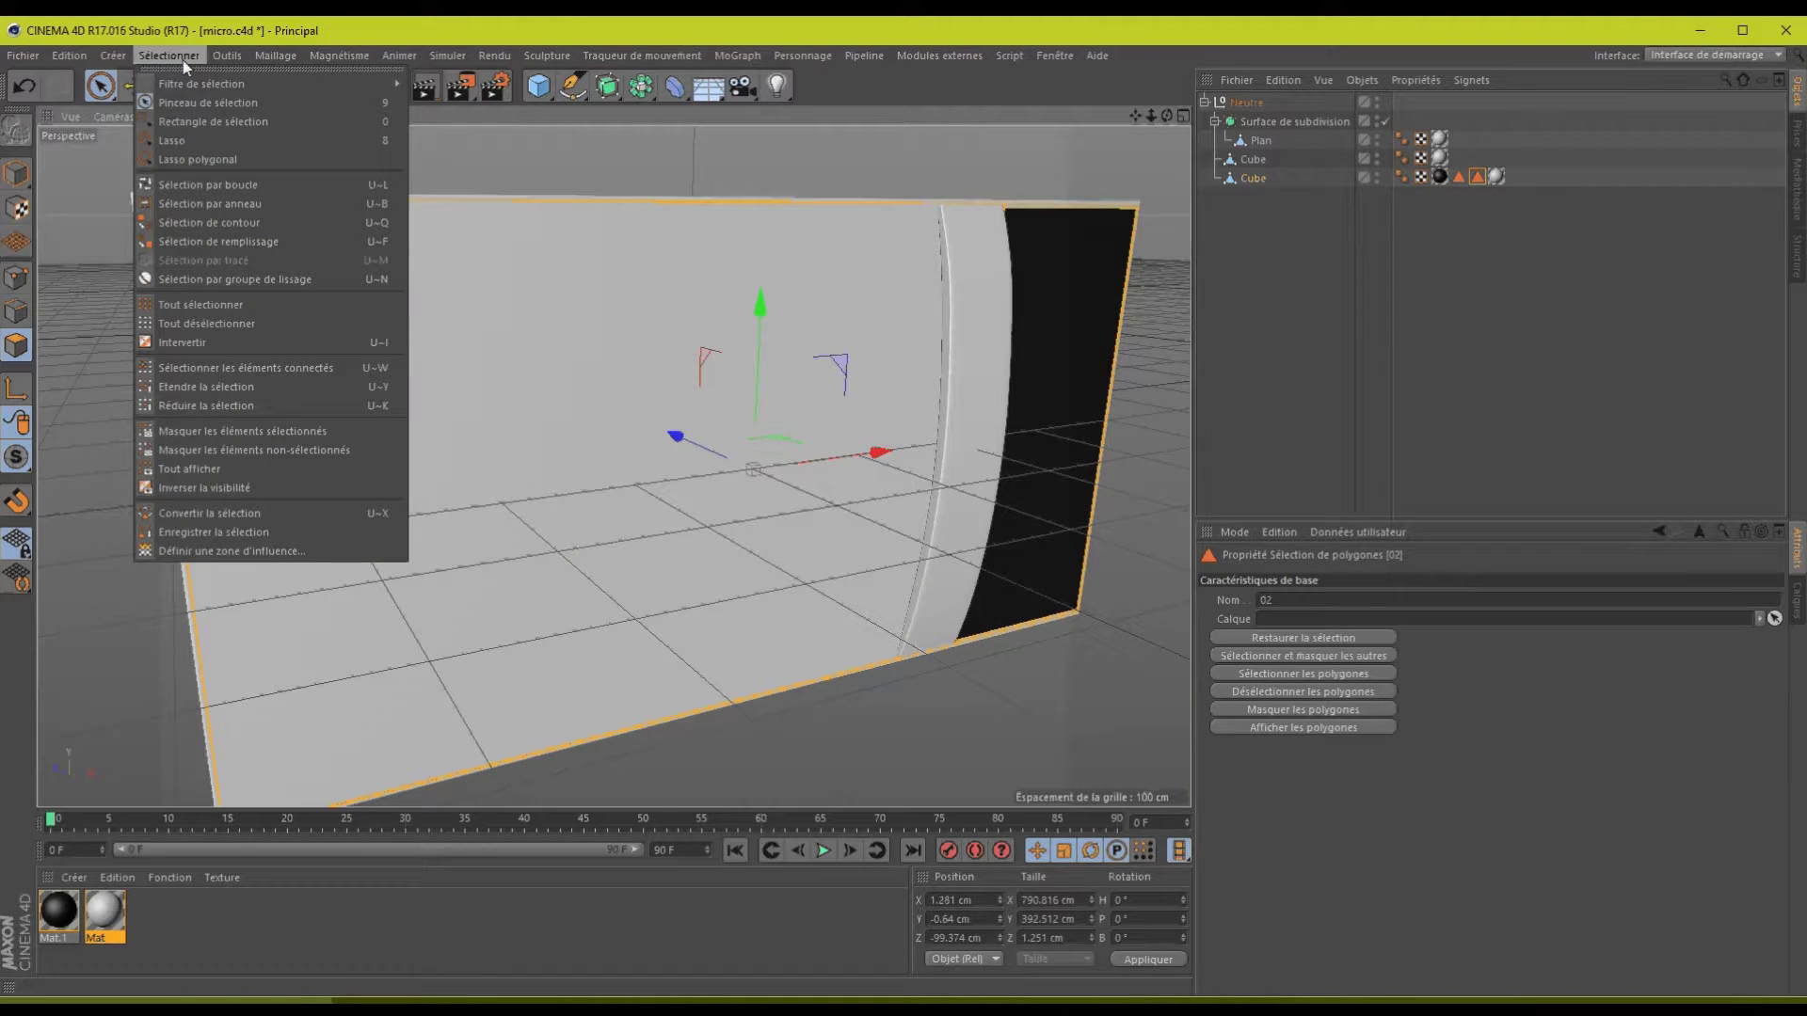
left_click(246, 533)
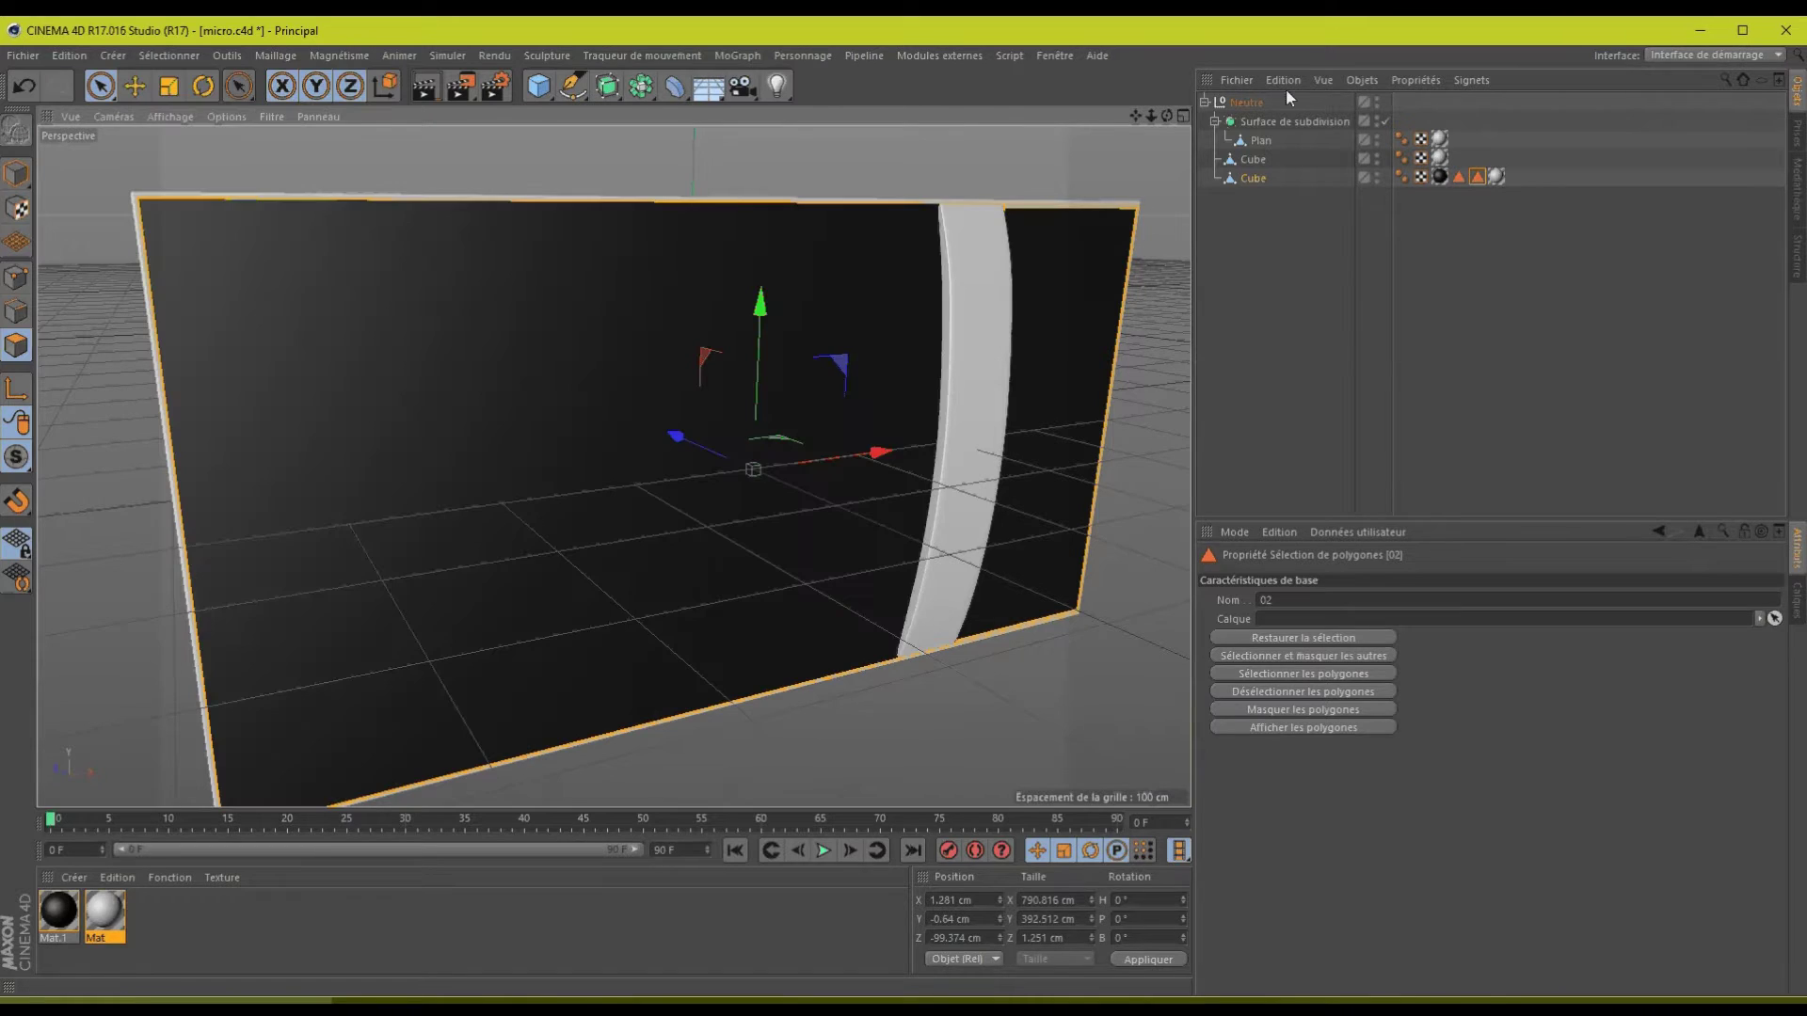
left_click(1073, 153)
- Select the curved strip's subdivision surface, switch to Model mode and deselect all objects
left_click_drag(1168, 118, 905, 516)
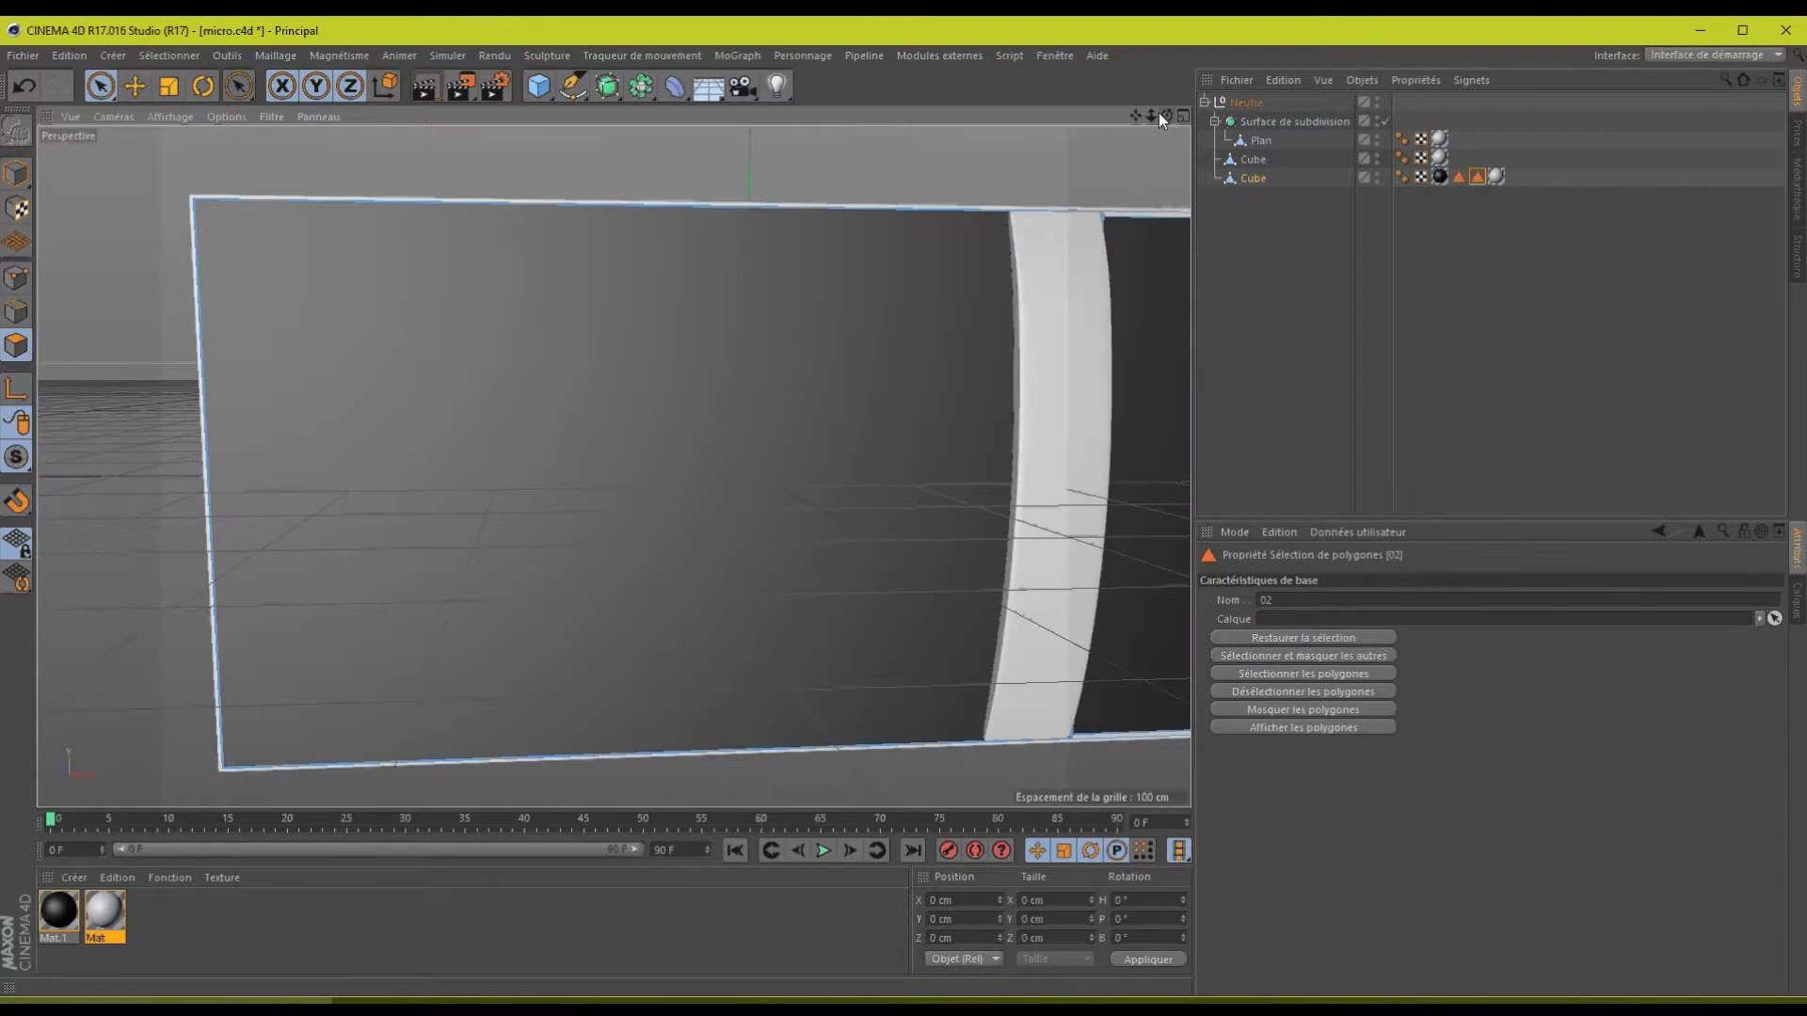
left_click_drag(1136, 116, 906, 508)
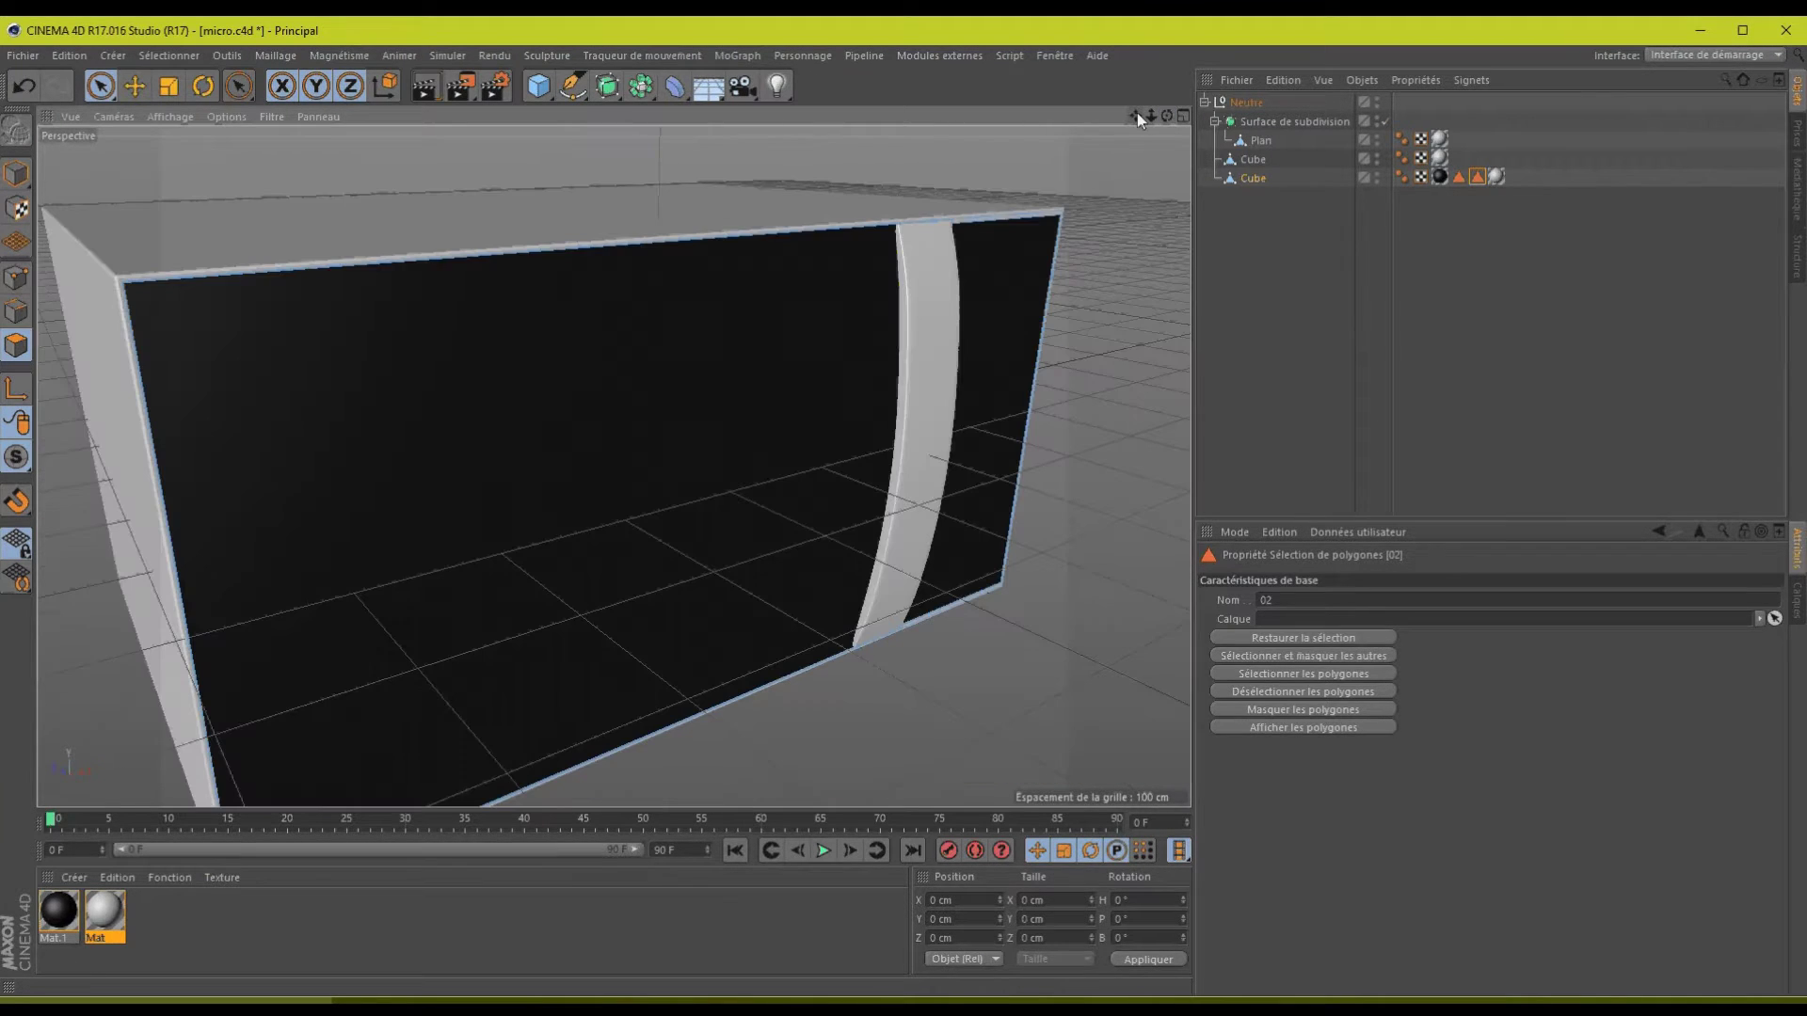
left_click_drag(1135, 116, 1084, 103)
left_click(1258, 123)
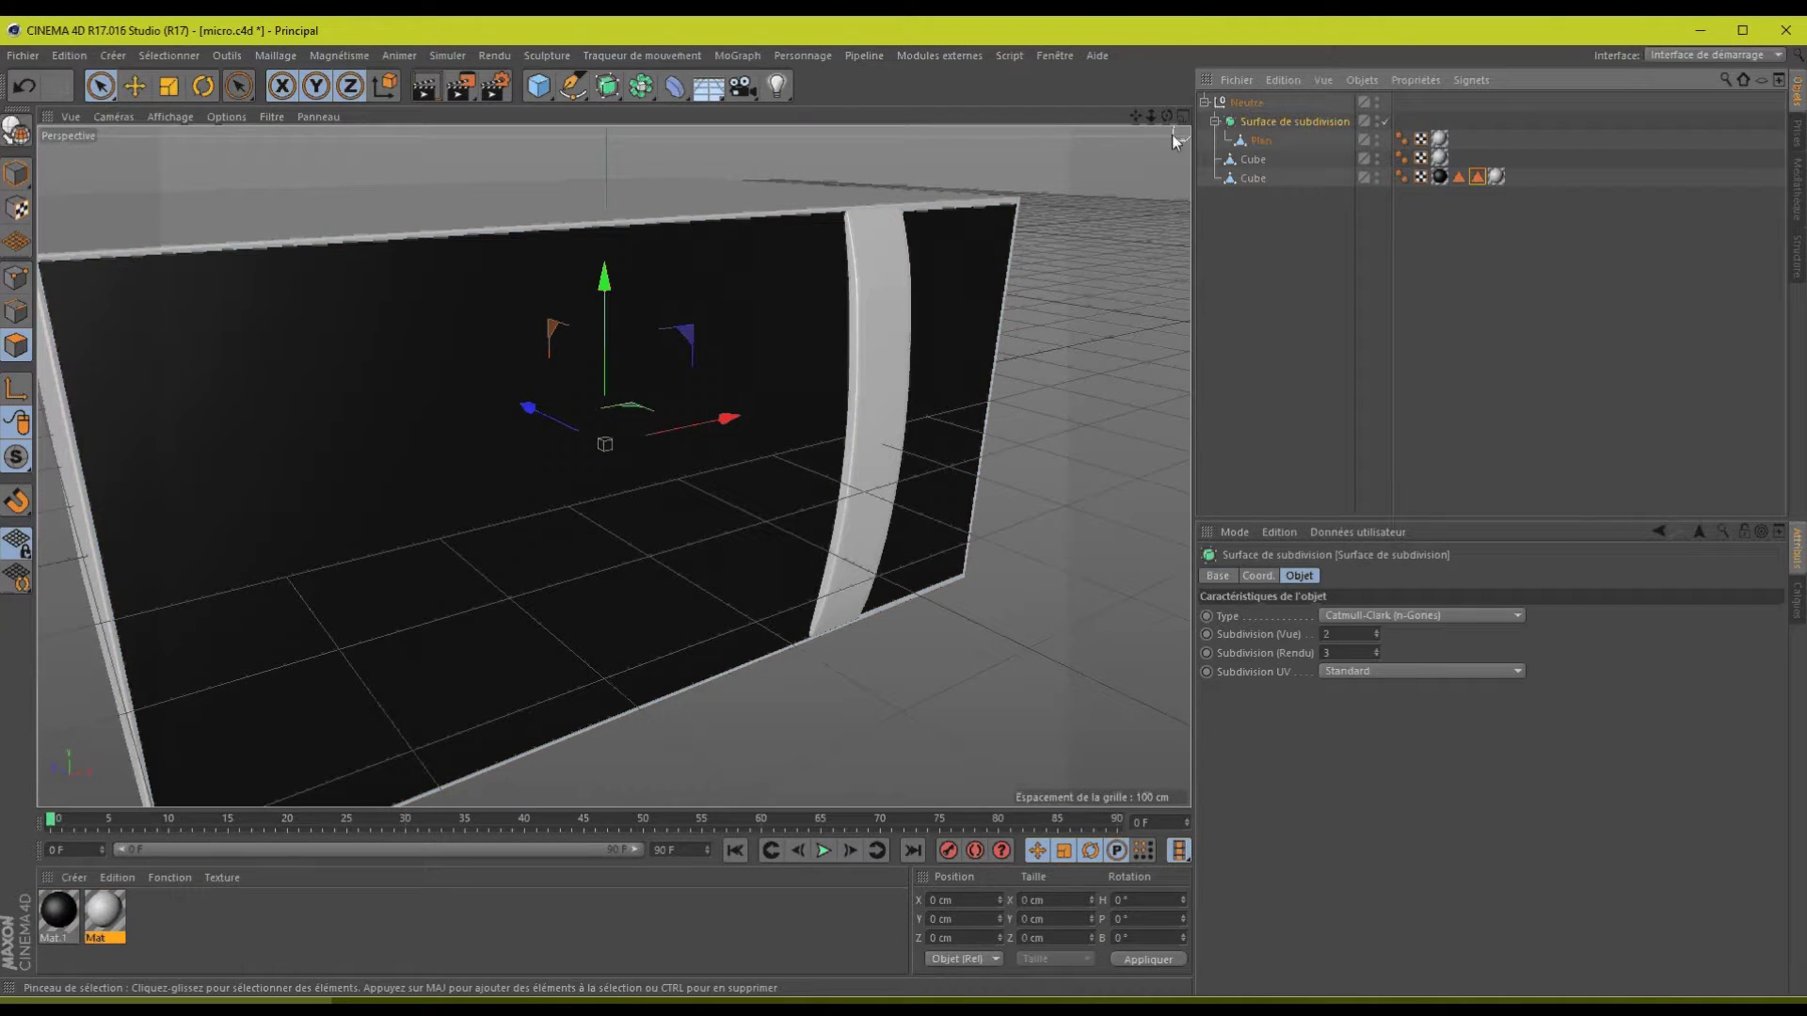
left_click(16, 173)
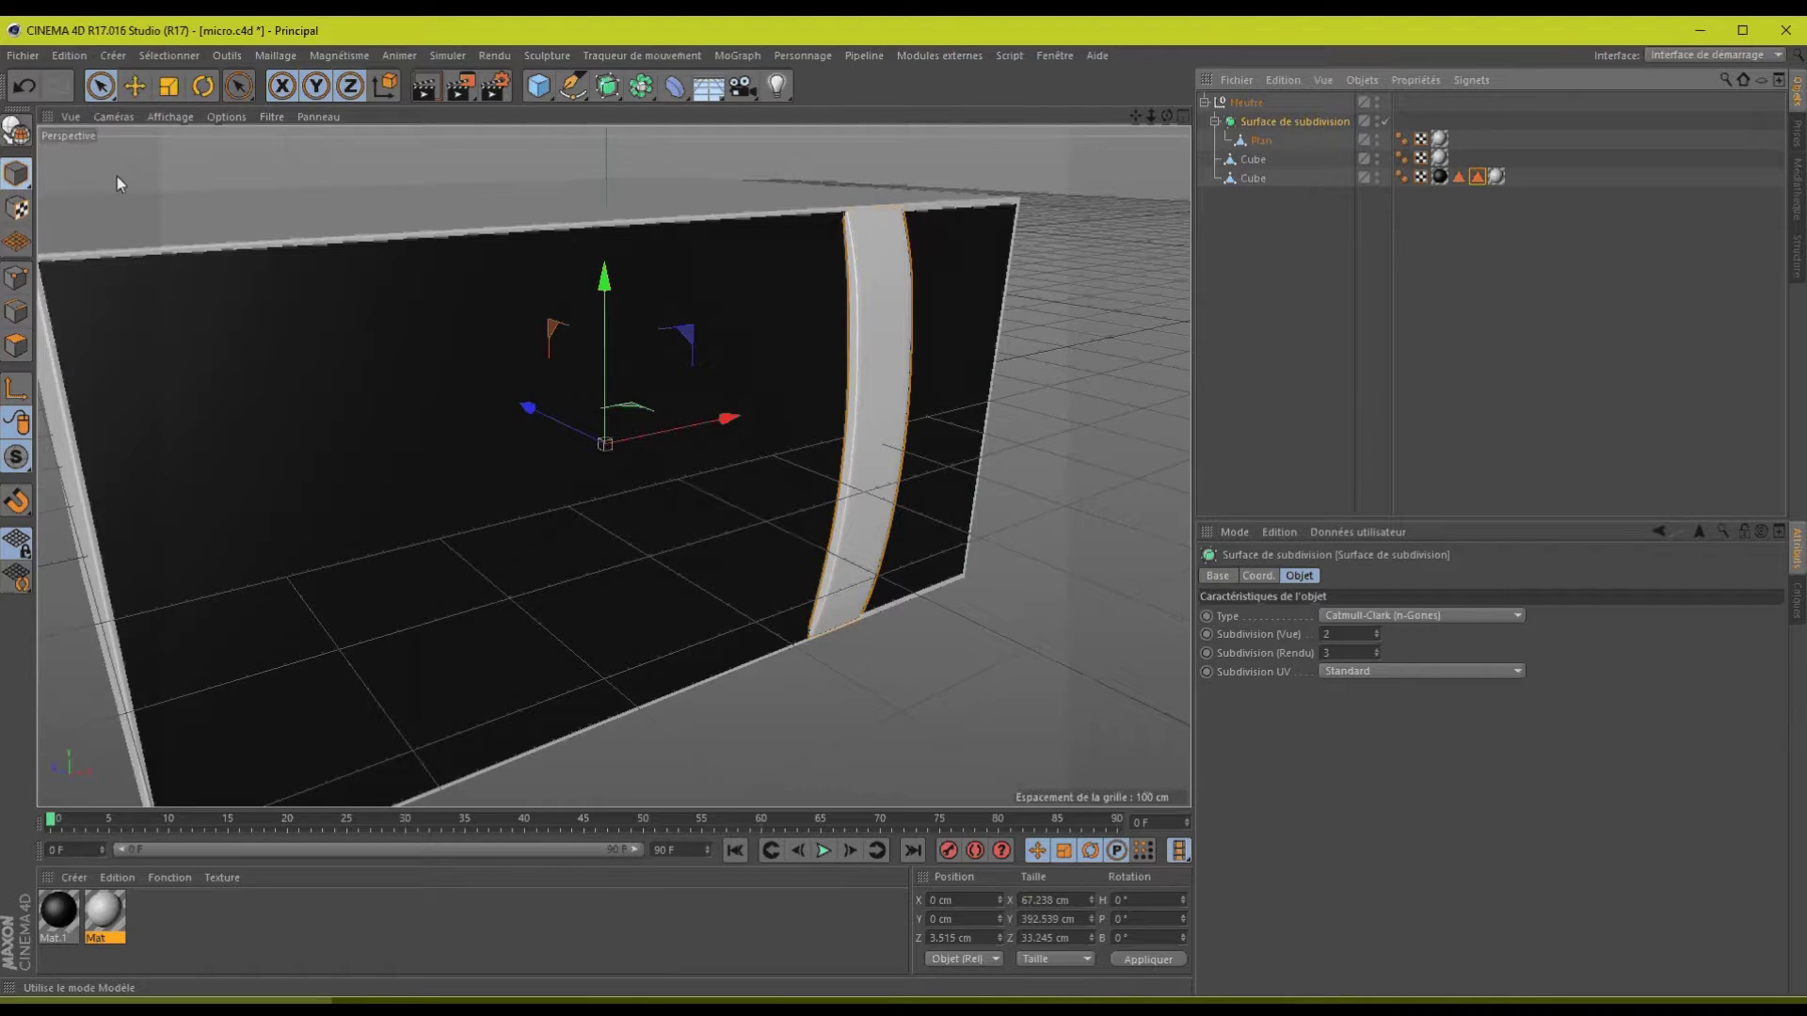
left_click_drag(1167, 116, 850, 491)
left_click_drag(1167, 116, 1041, 159)
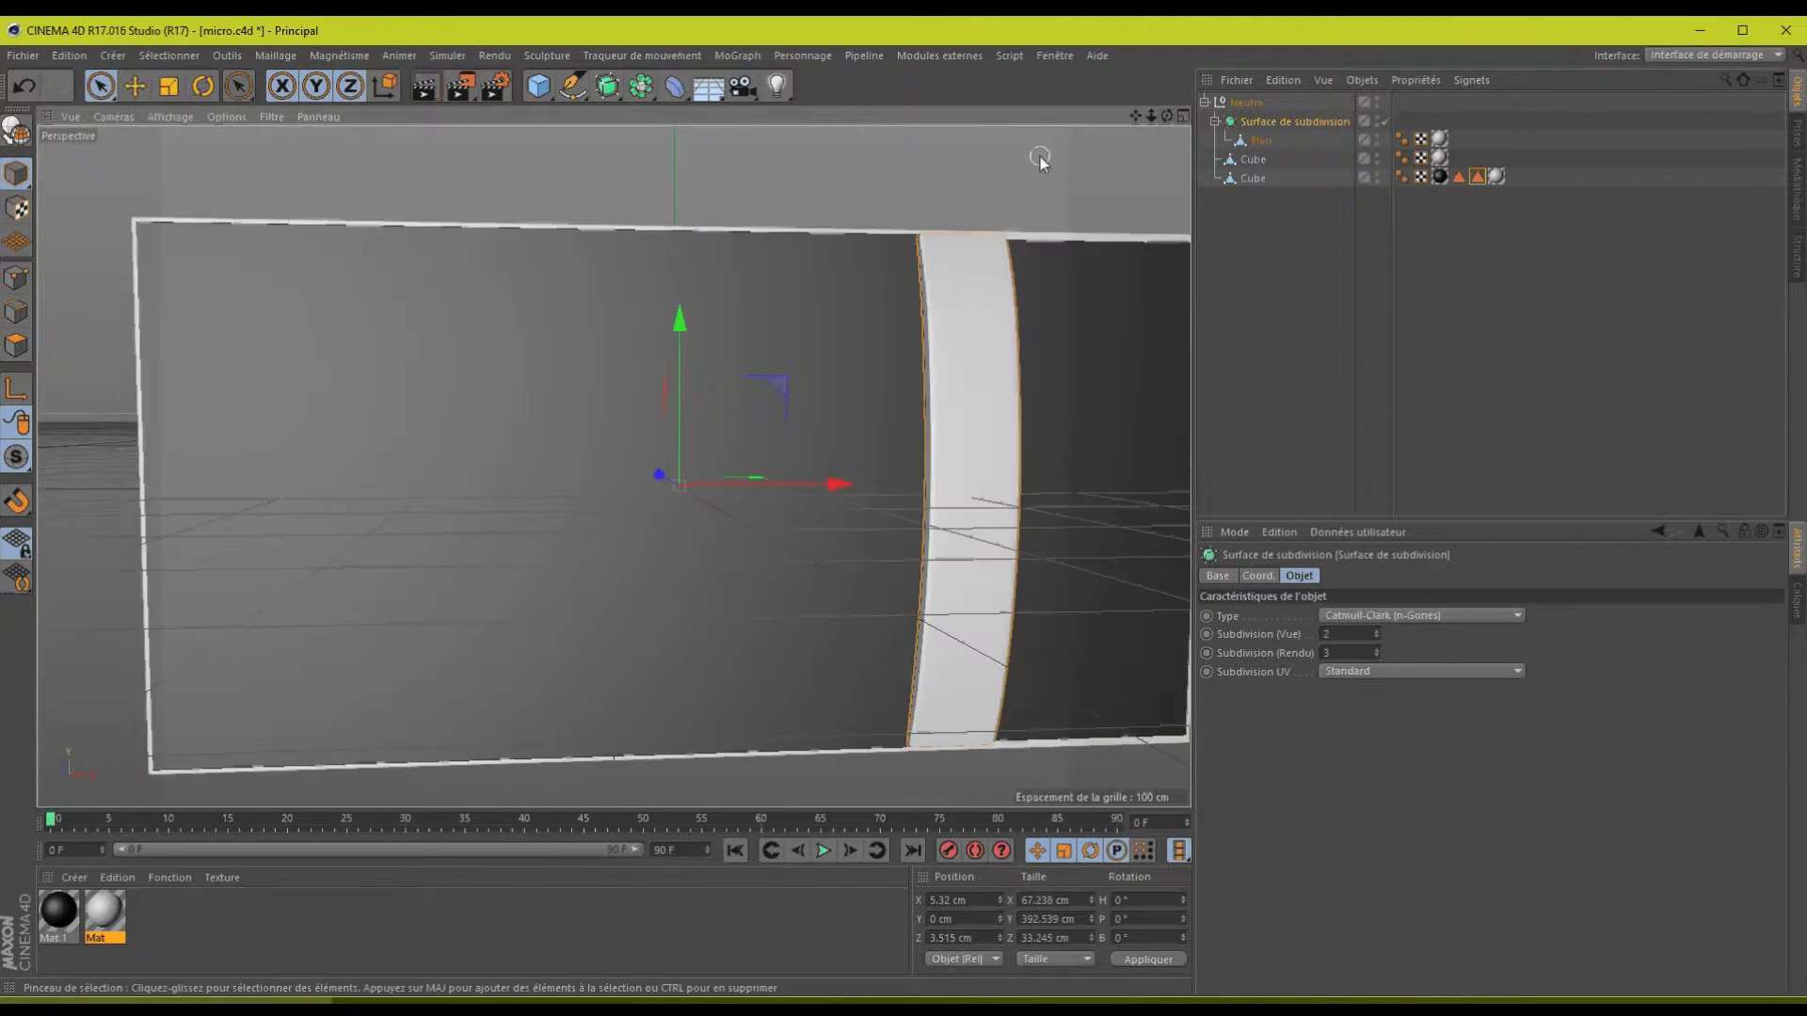
scroll(1040, 158, "down", 5)
left_click(906, 509)
scroll(906, 508, "up", 3)
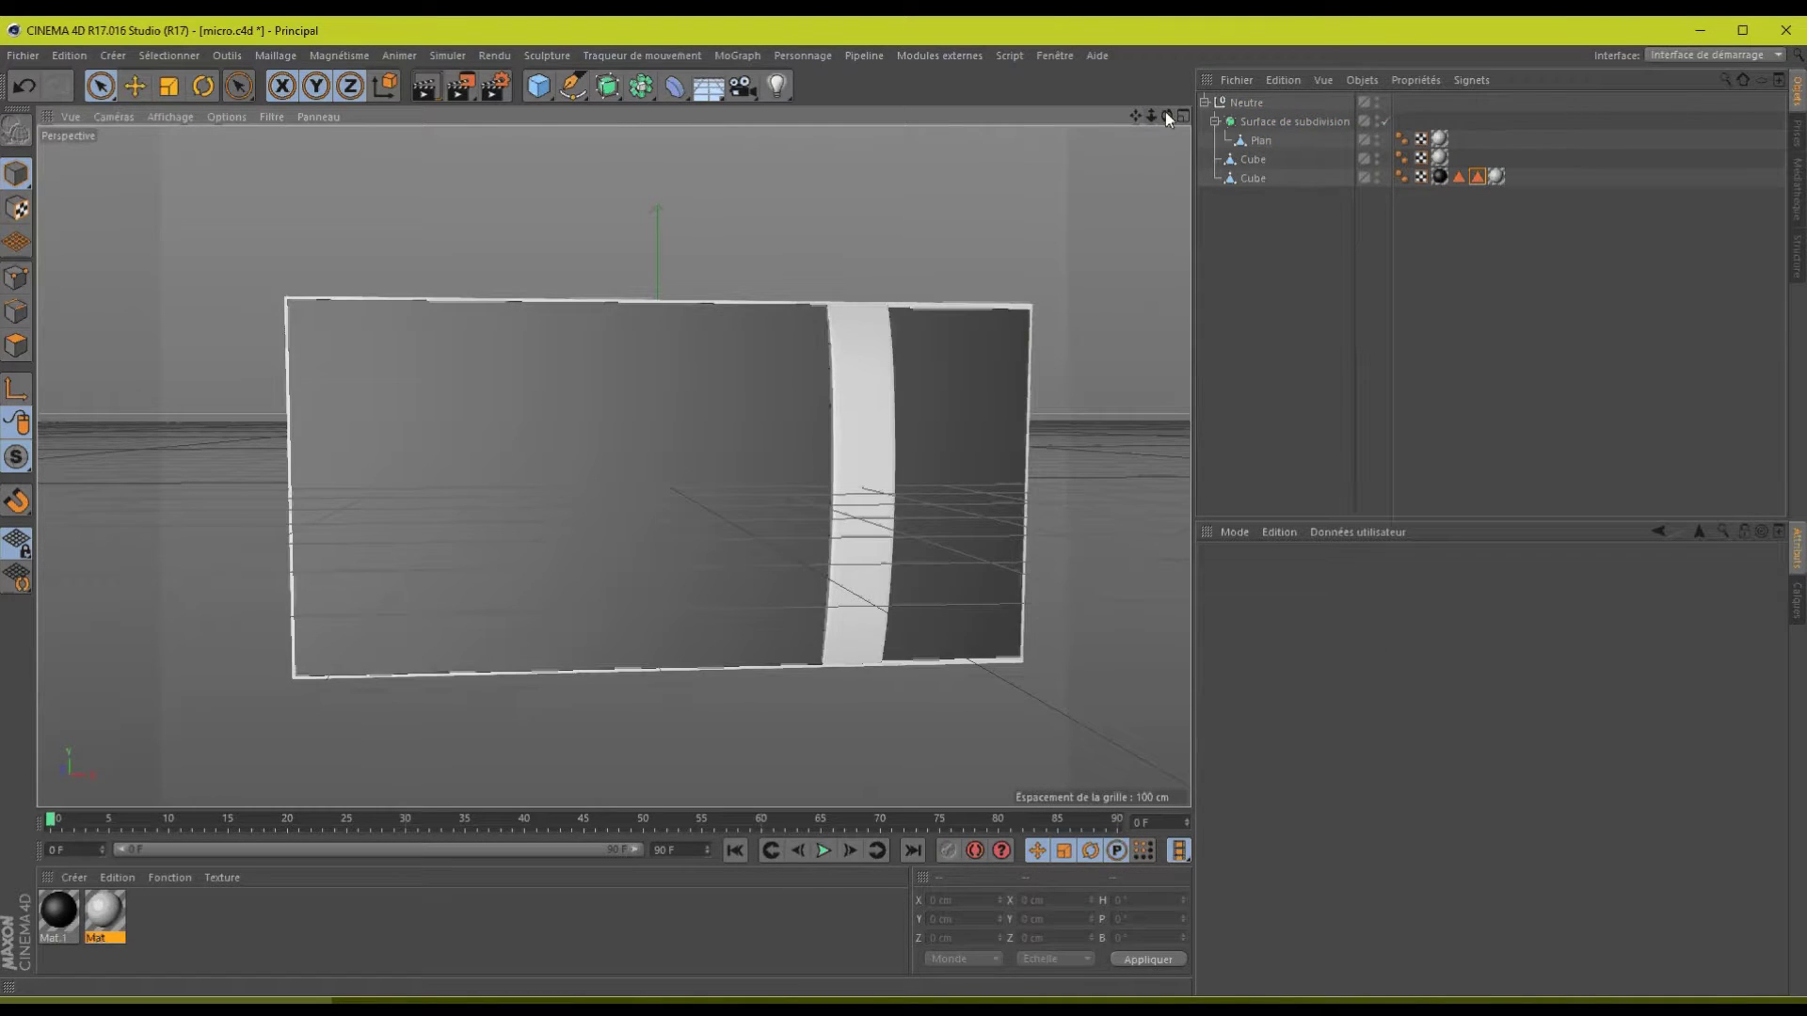
- Render the microwave in the perspective view from the front and from a side angle, and save the scene
left_click_drag(1165, 111, 906, 507)
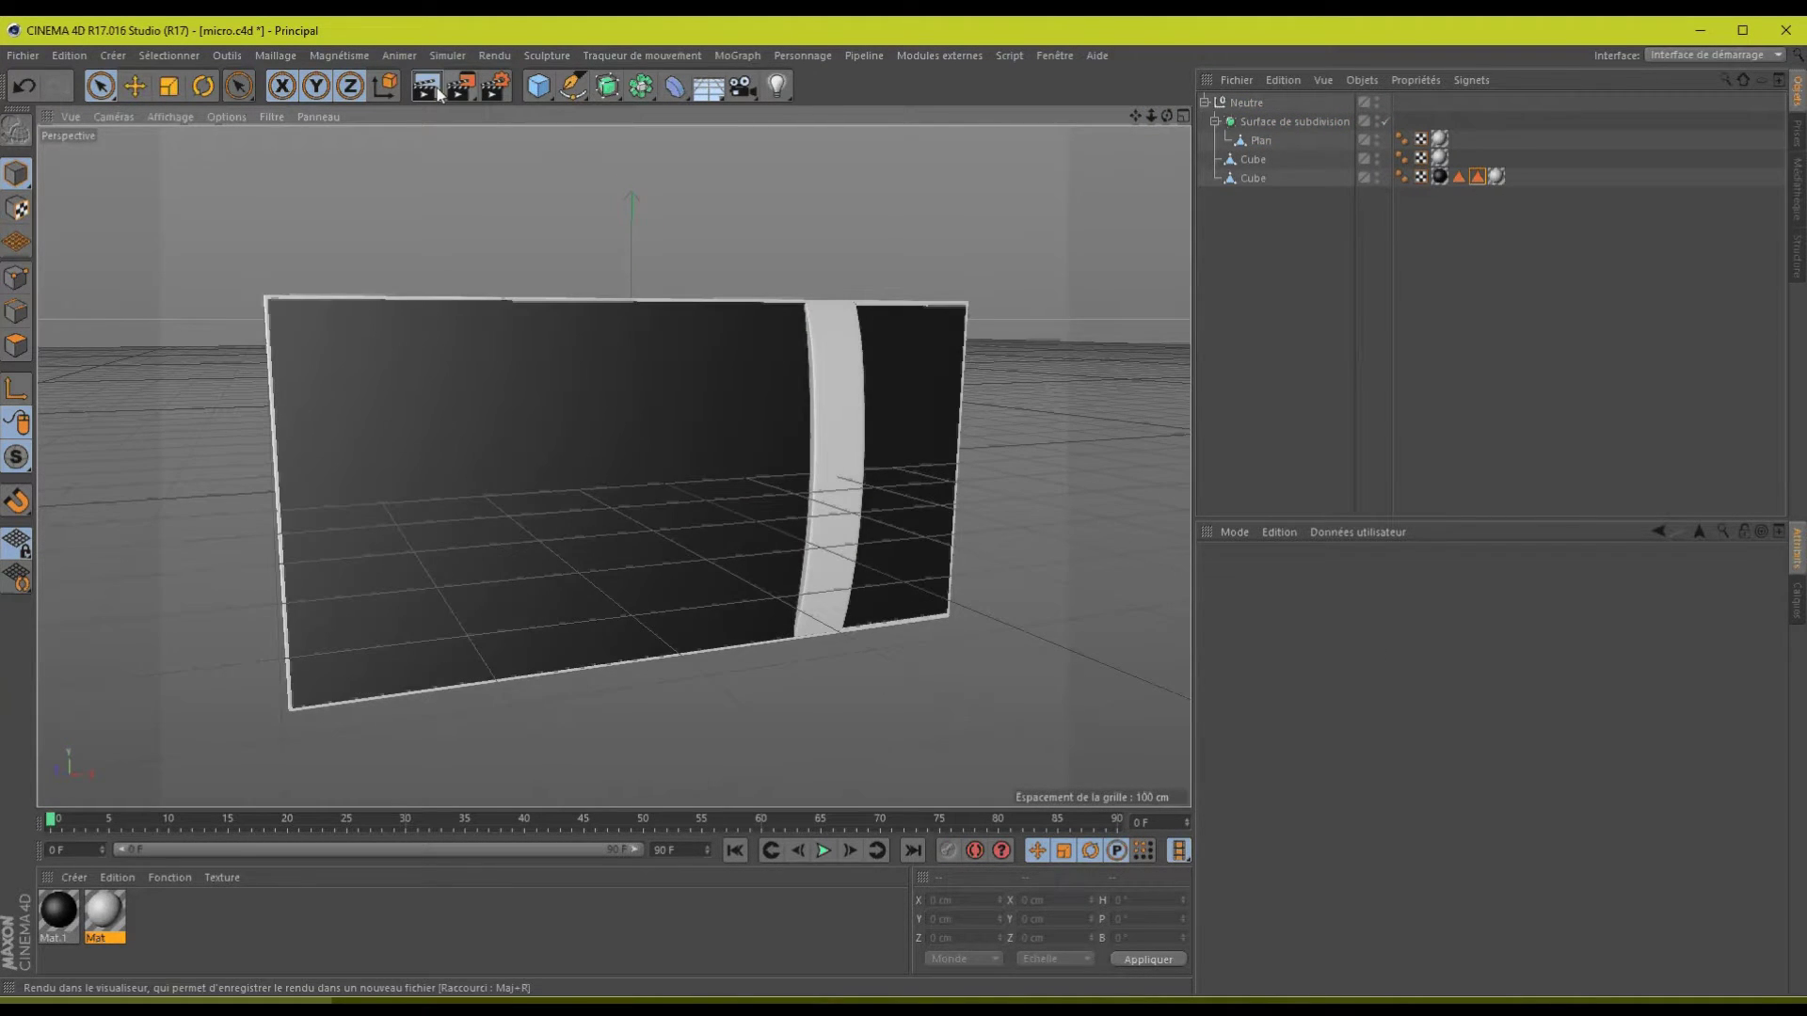
left_click(437, 90)
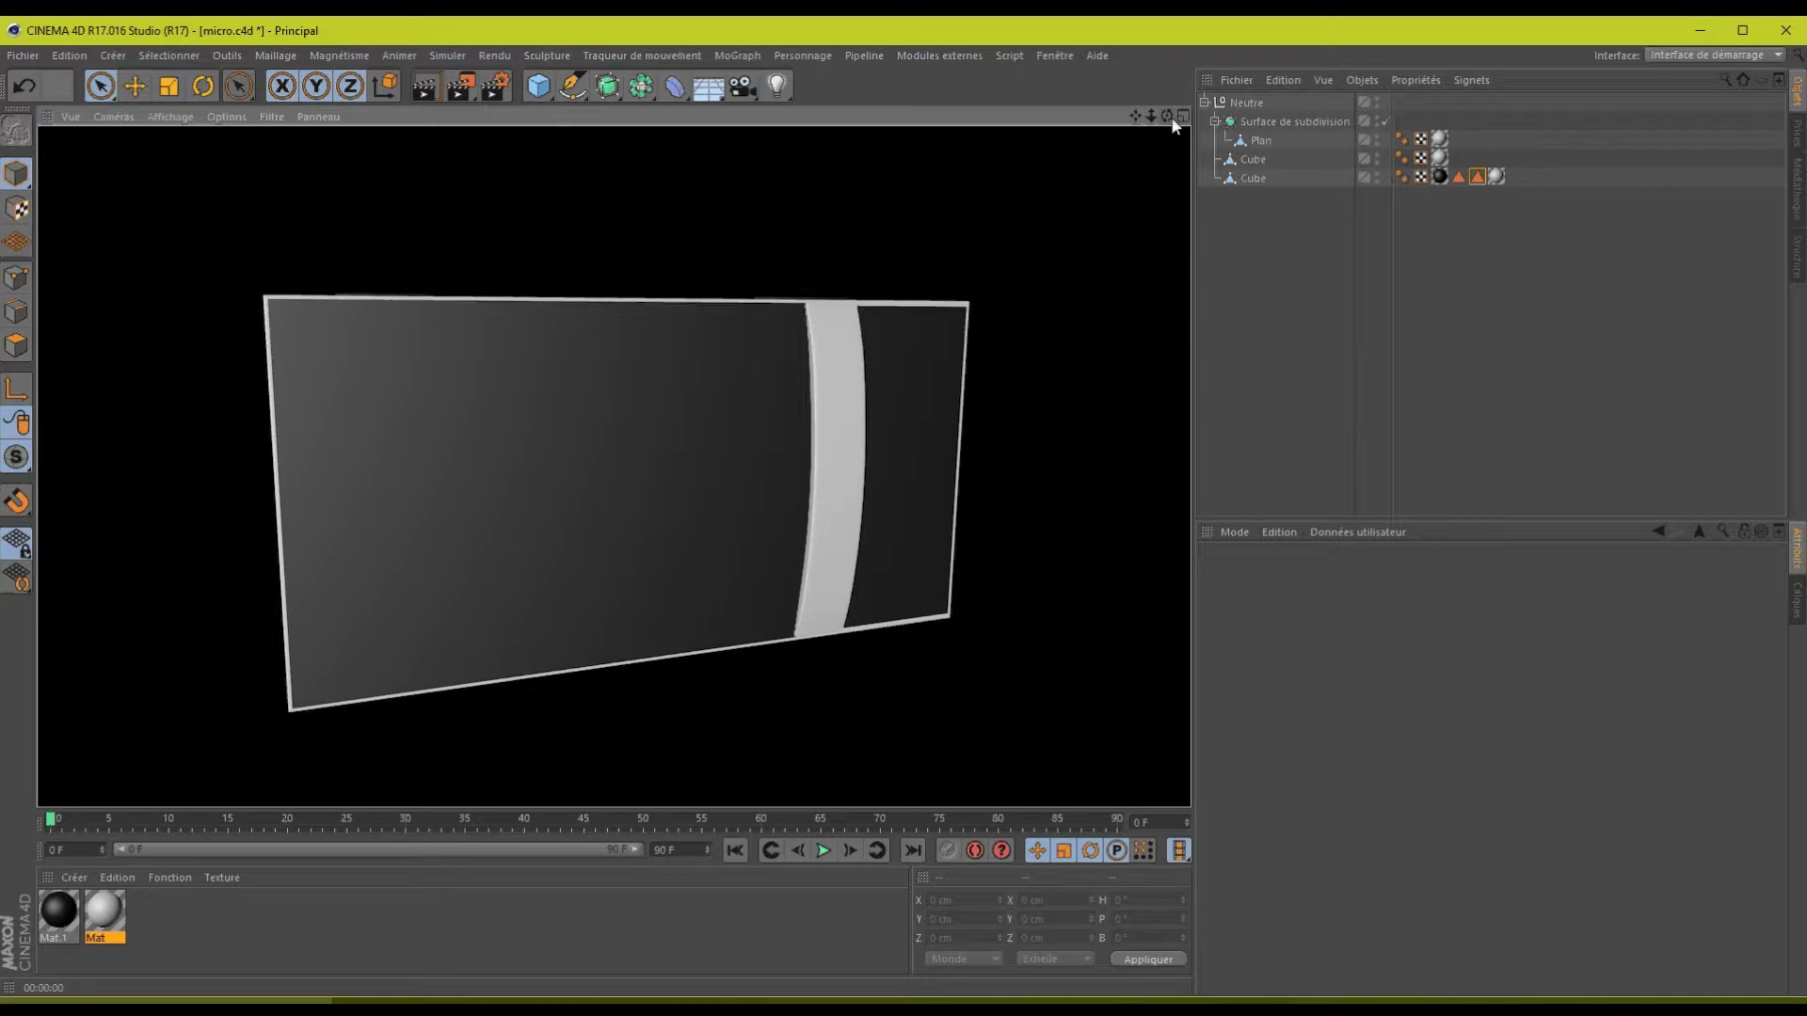
left_click_drag(1174, 122, 907, 506)
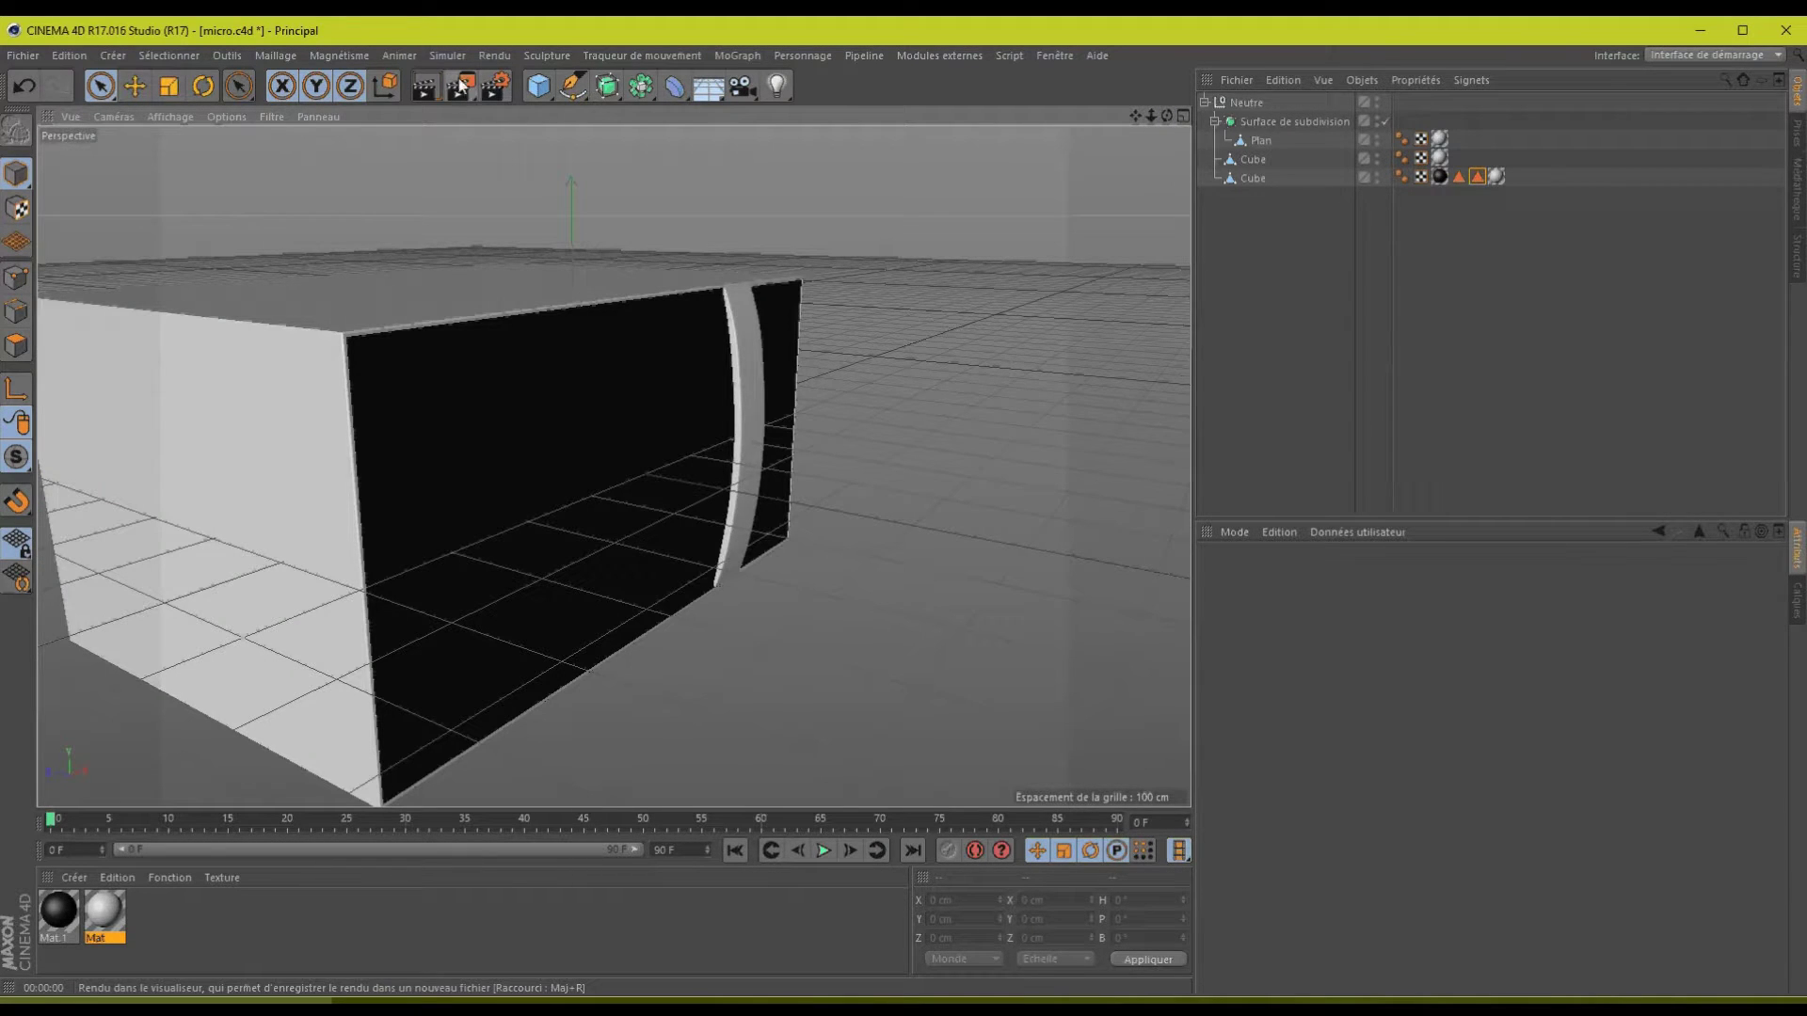
left_click(427, 85)
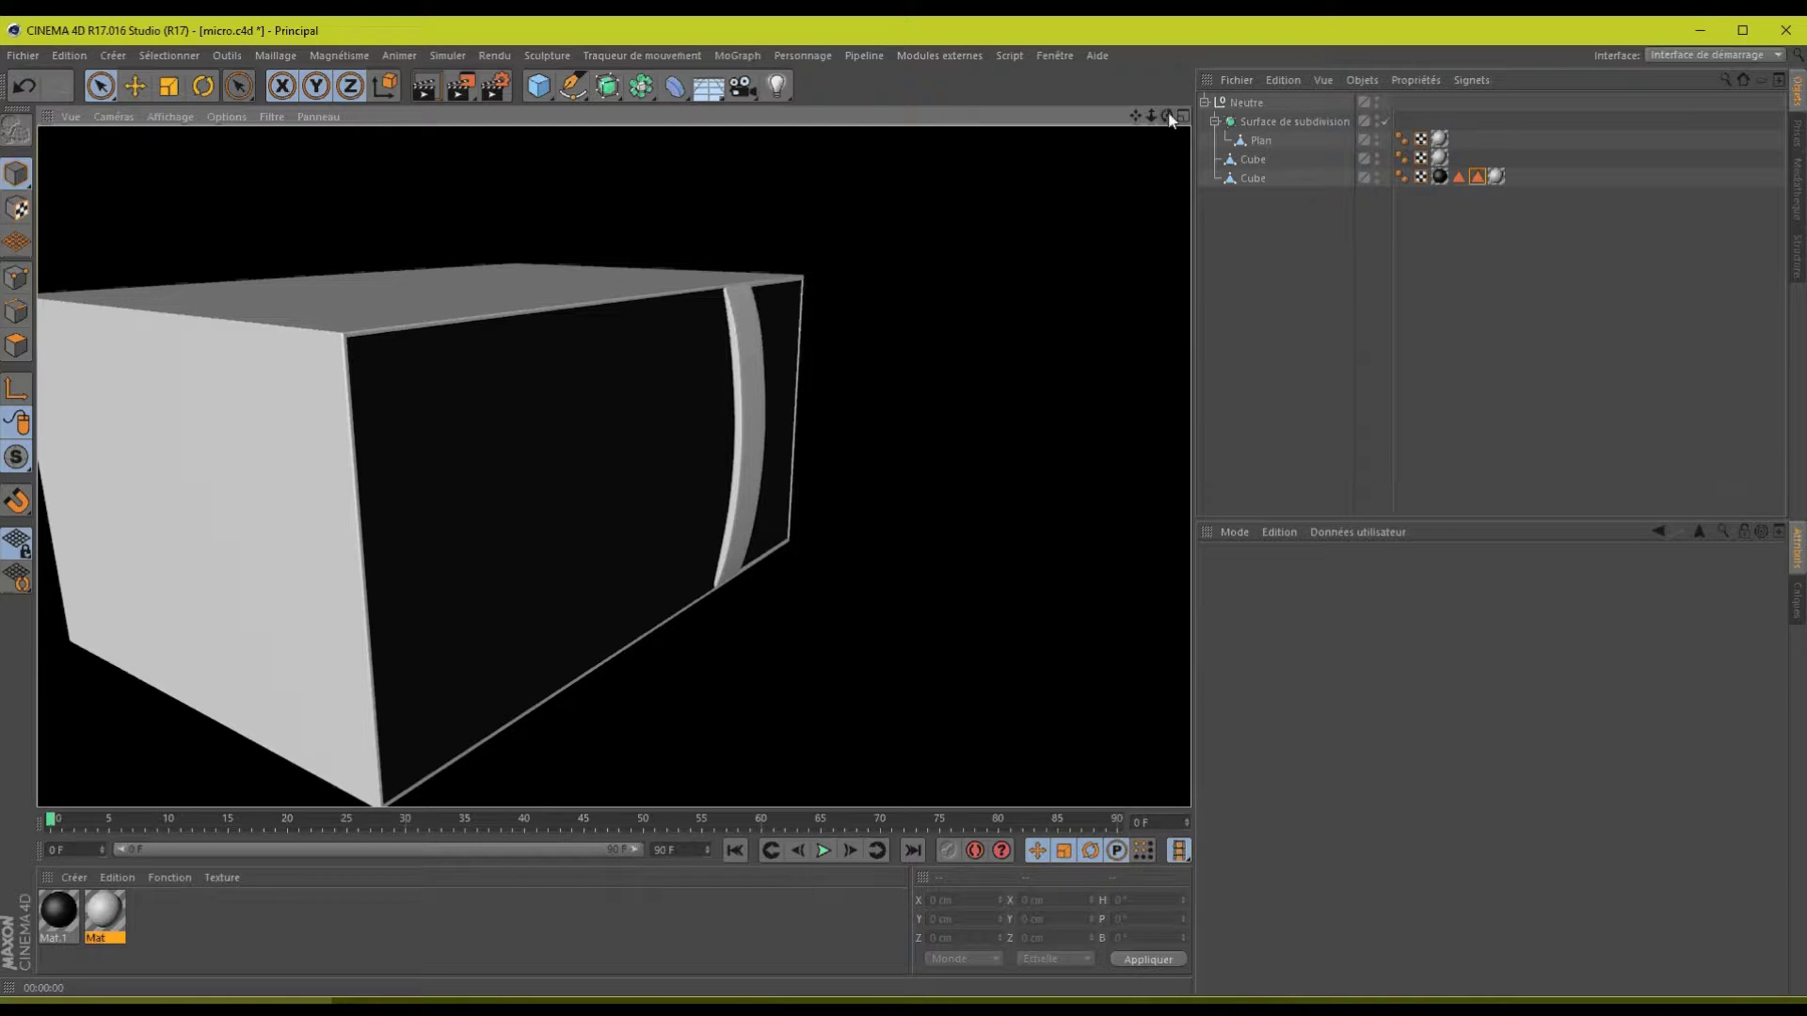
left_click_drag(1168, 116, 725, 489)
key("ctrl+s")
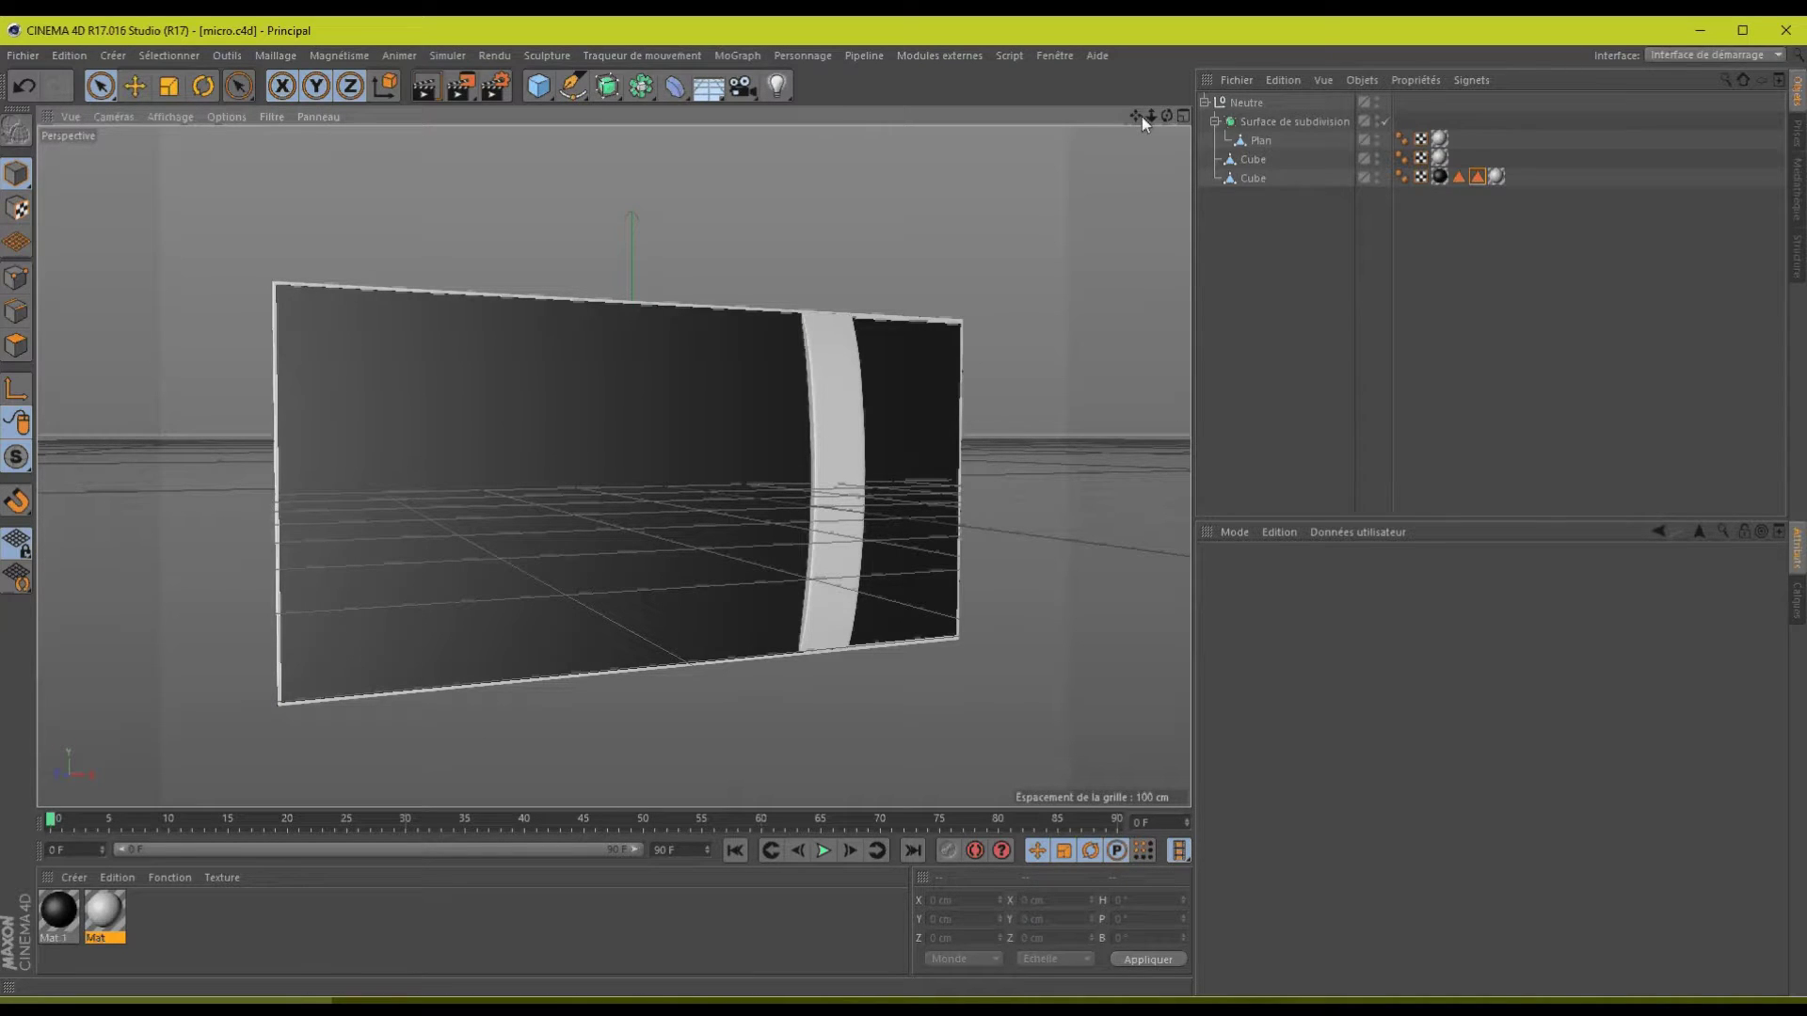
- Show the front view with the Samsung reference image at full size and add a disc primitive
left_click_drag(1140, 117, 906, 506)
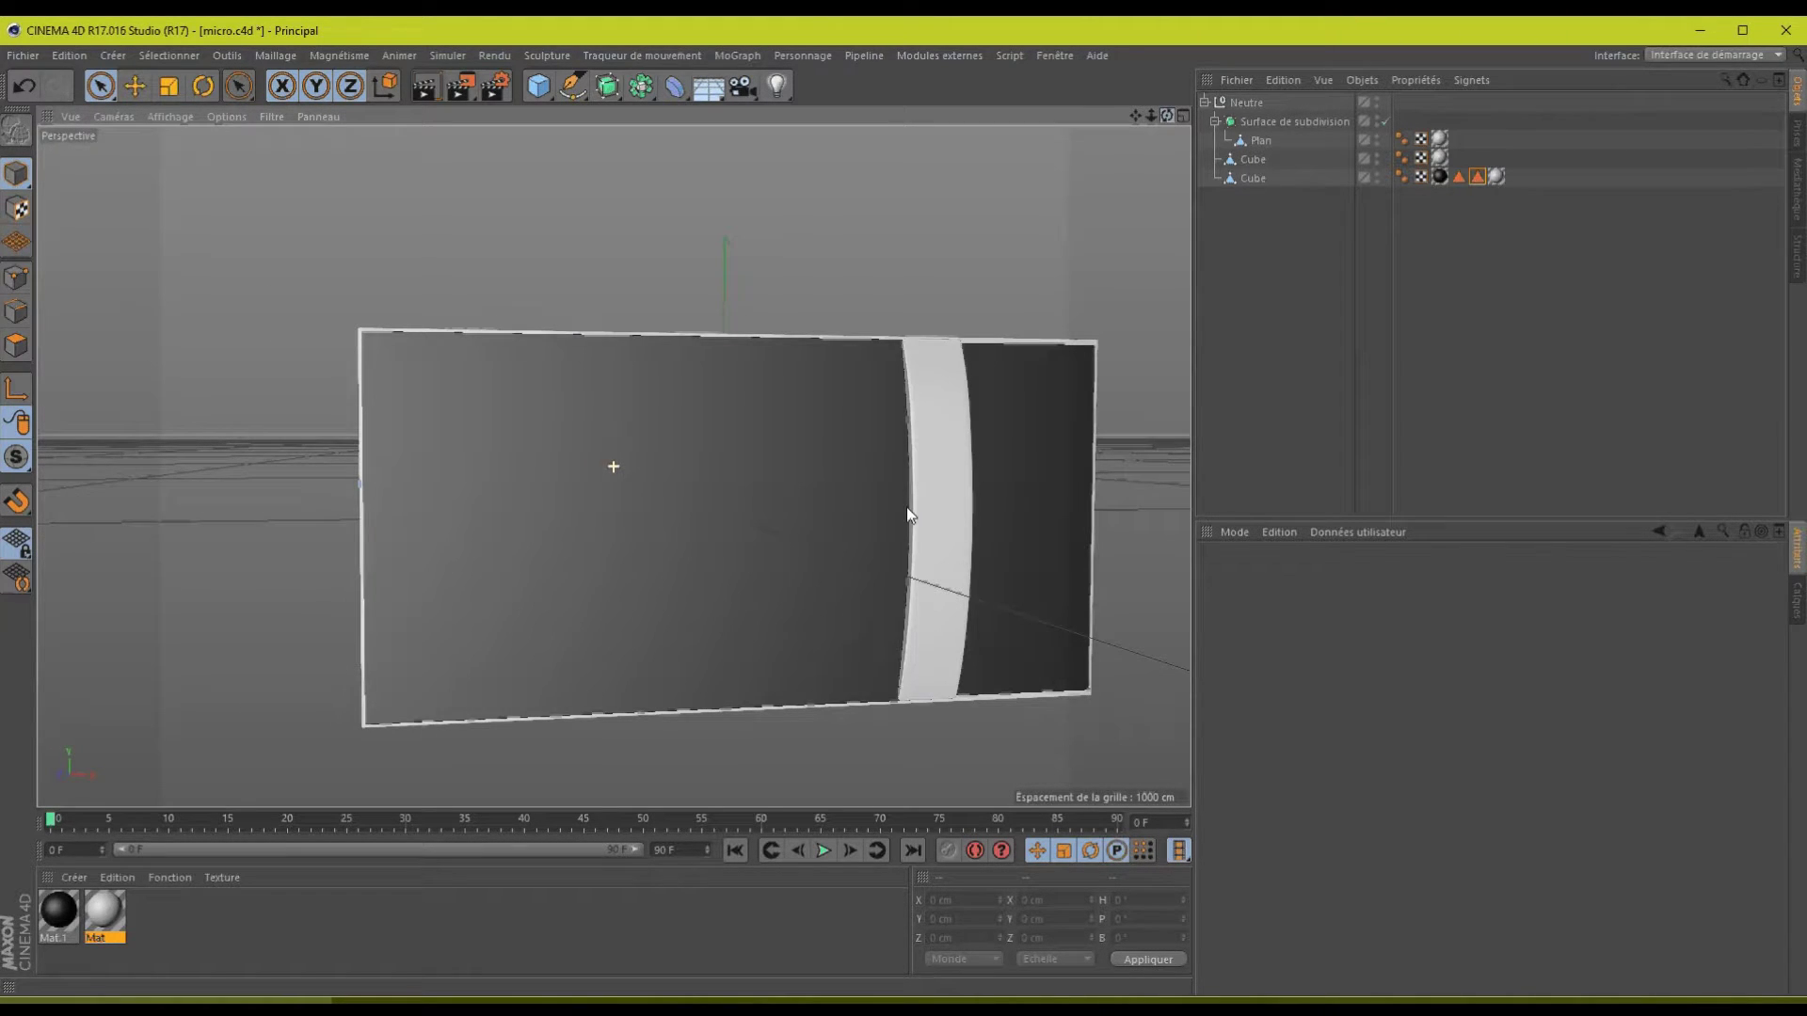
left_click_drag(1132, 112, 1186, 115)
left_click(1184, 116)
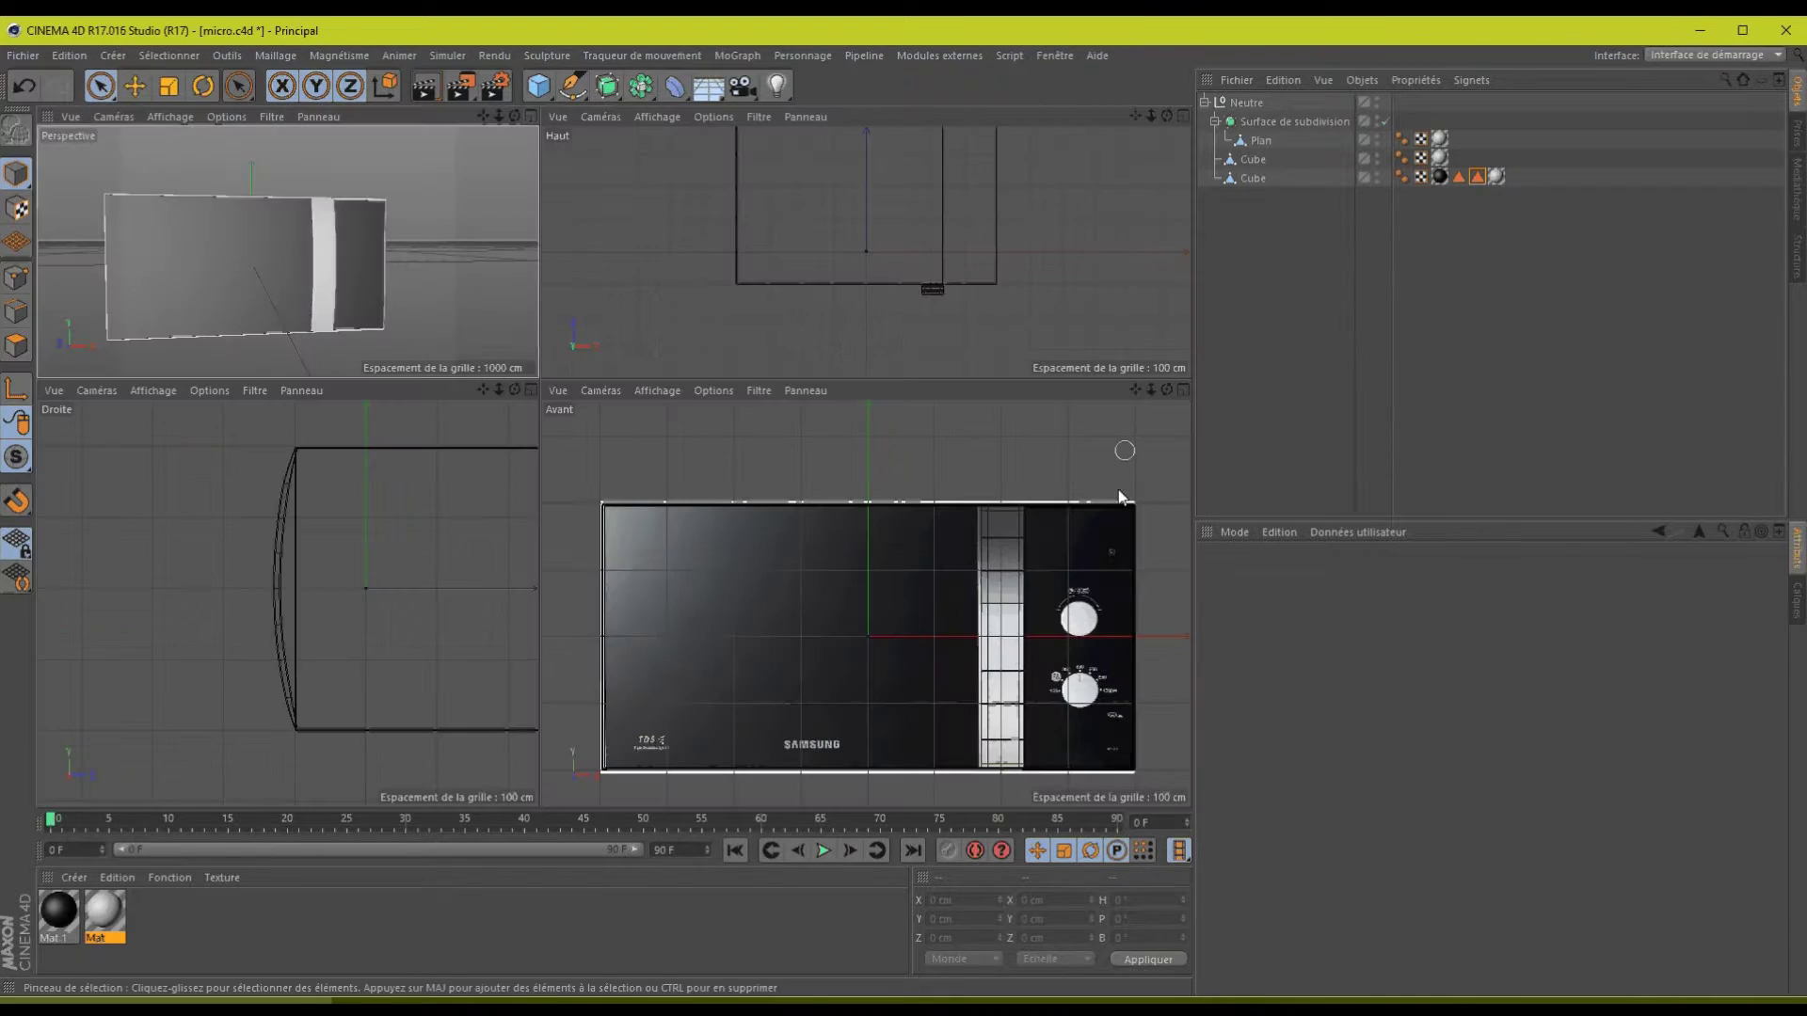
left_click(1180, 388)
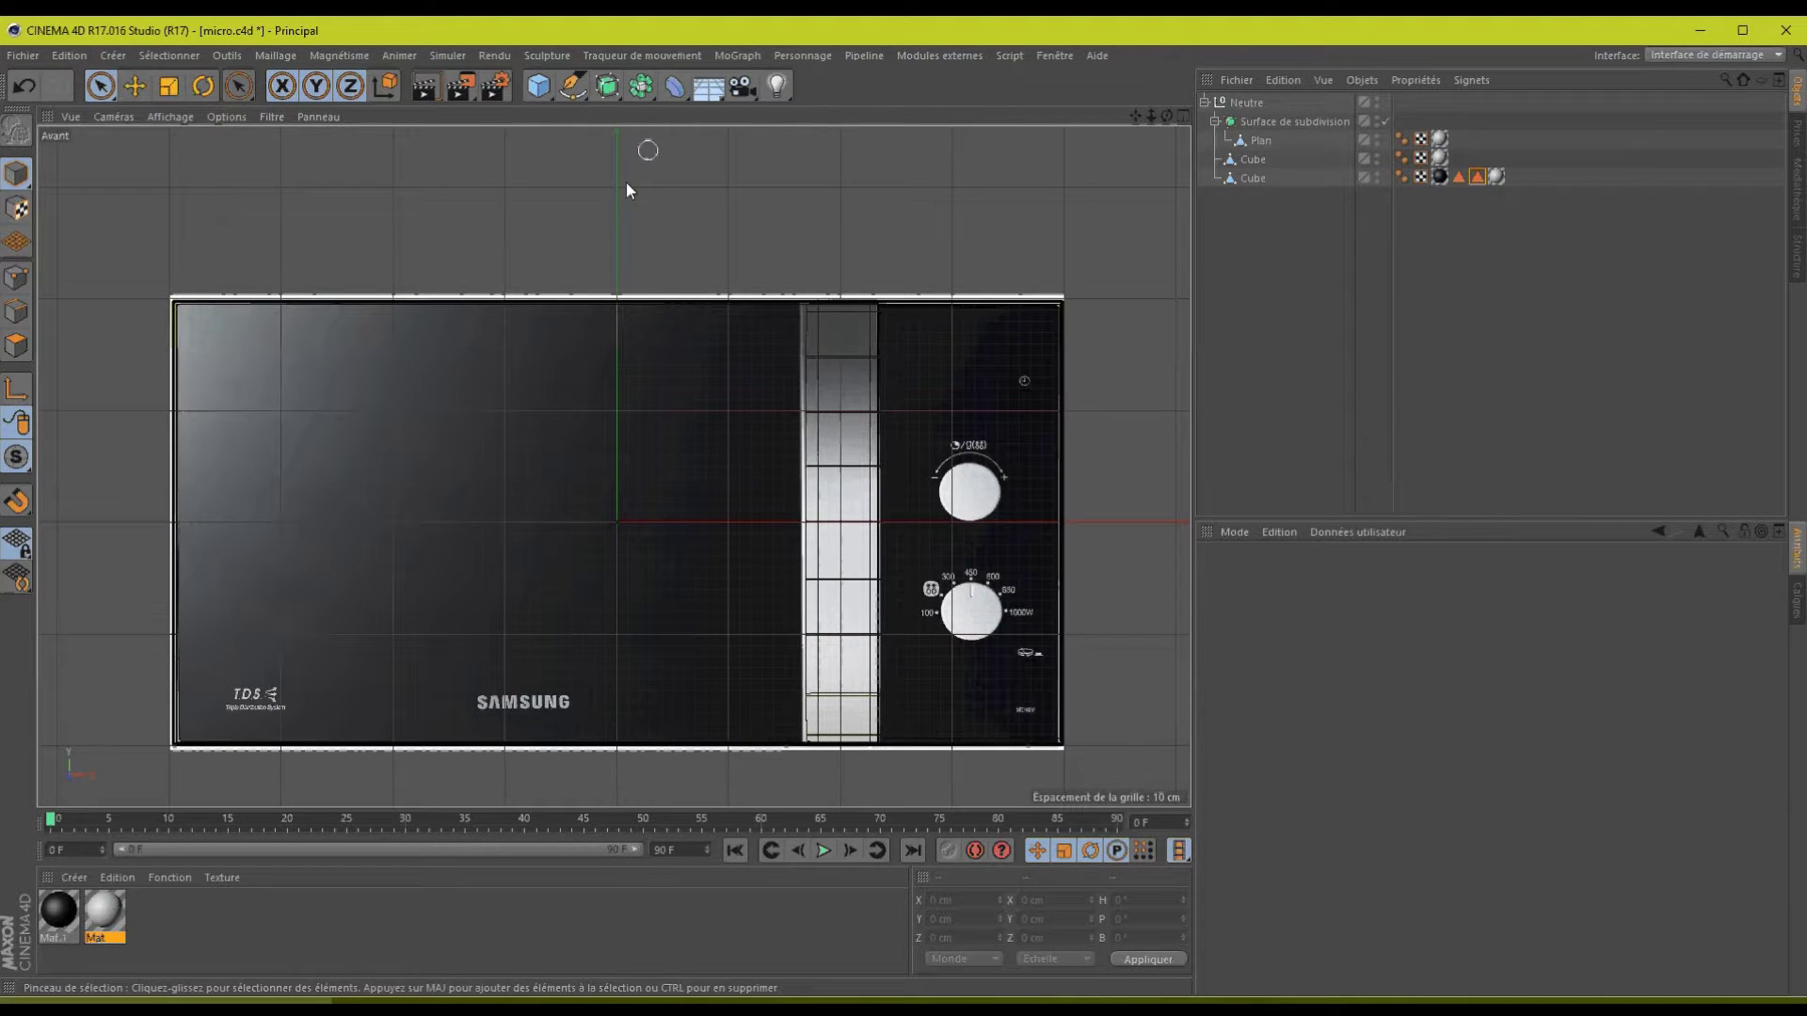
left_click(549, 91)
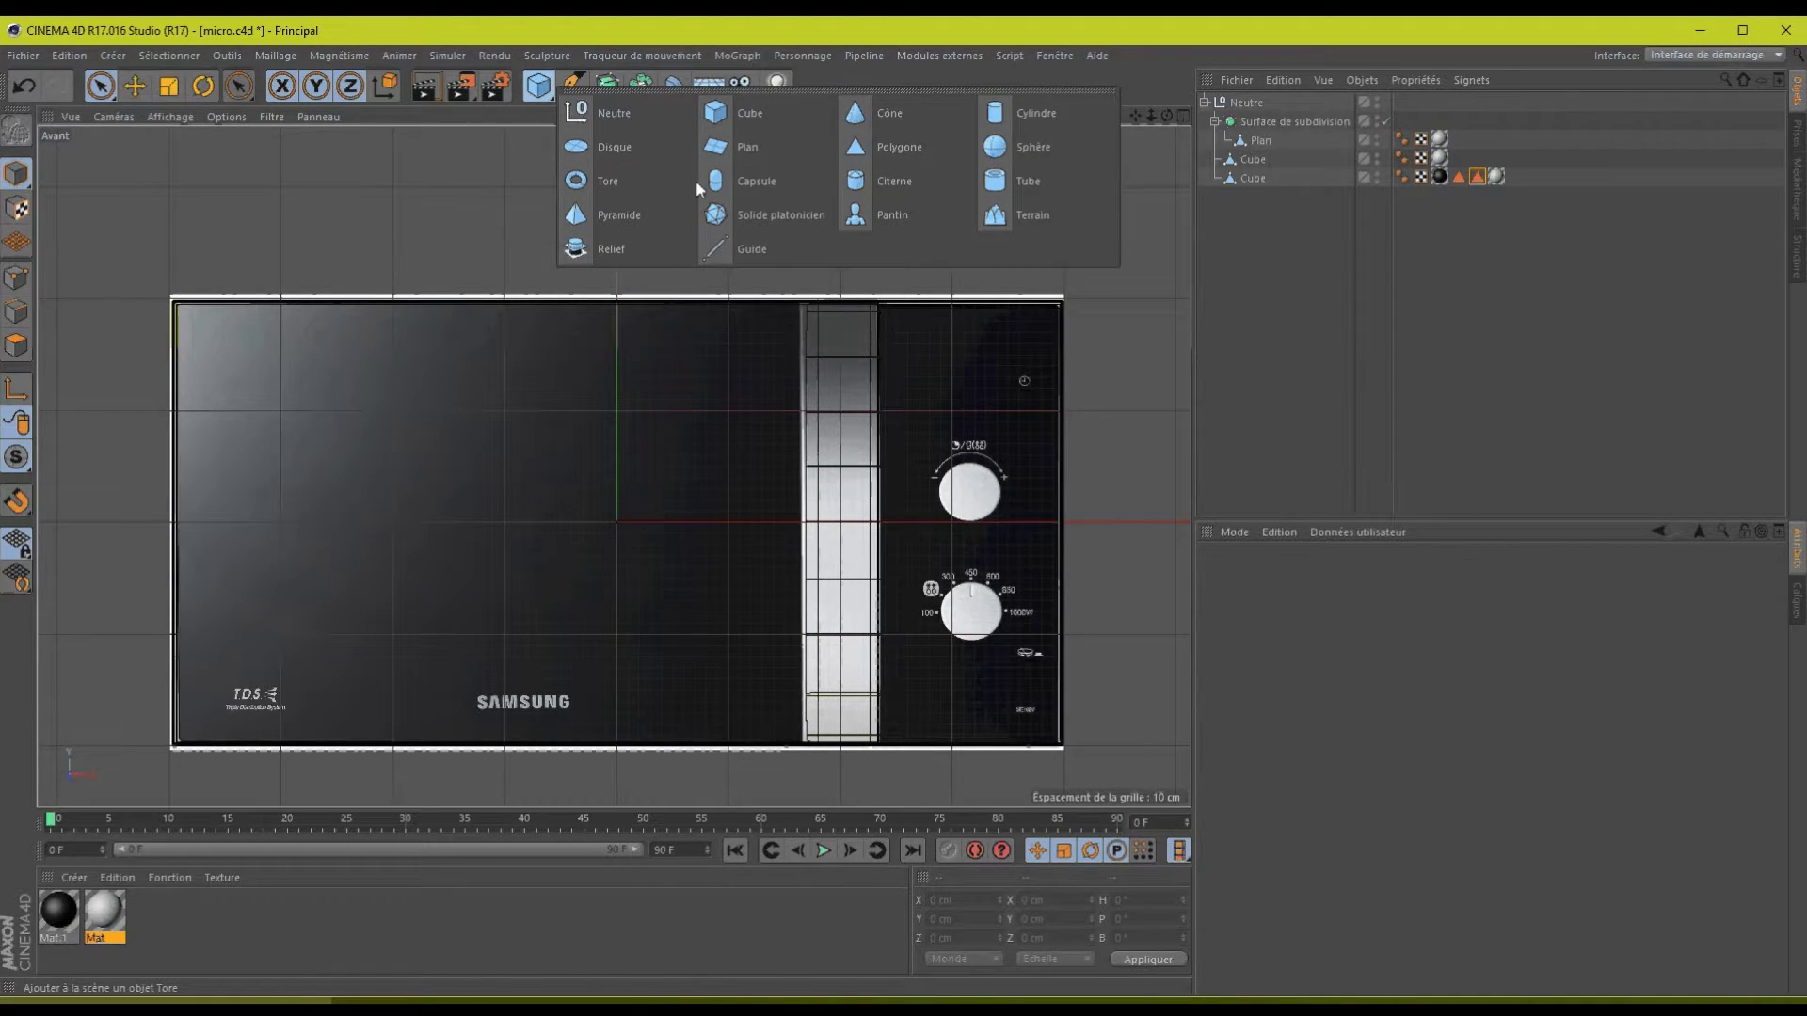
left_click(638, 151)
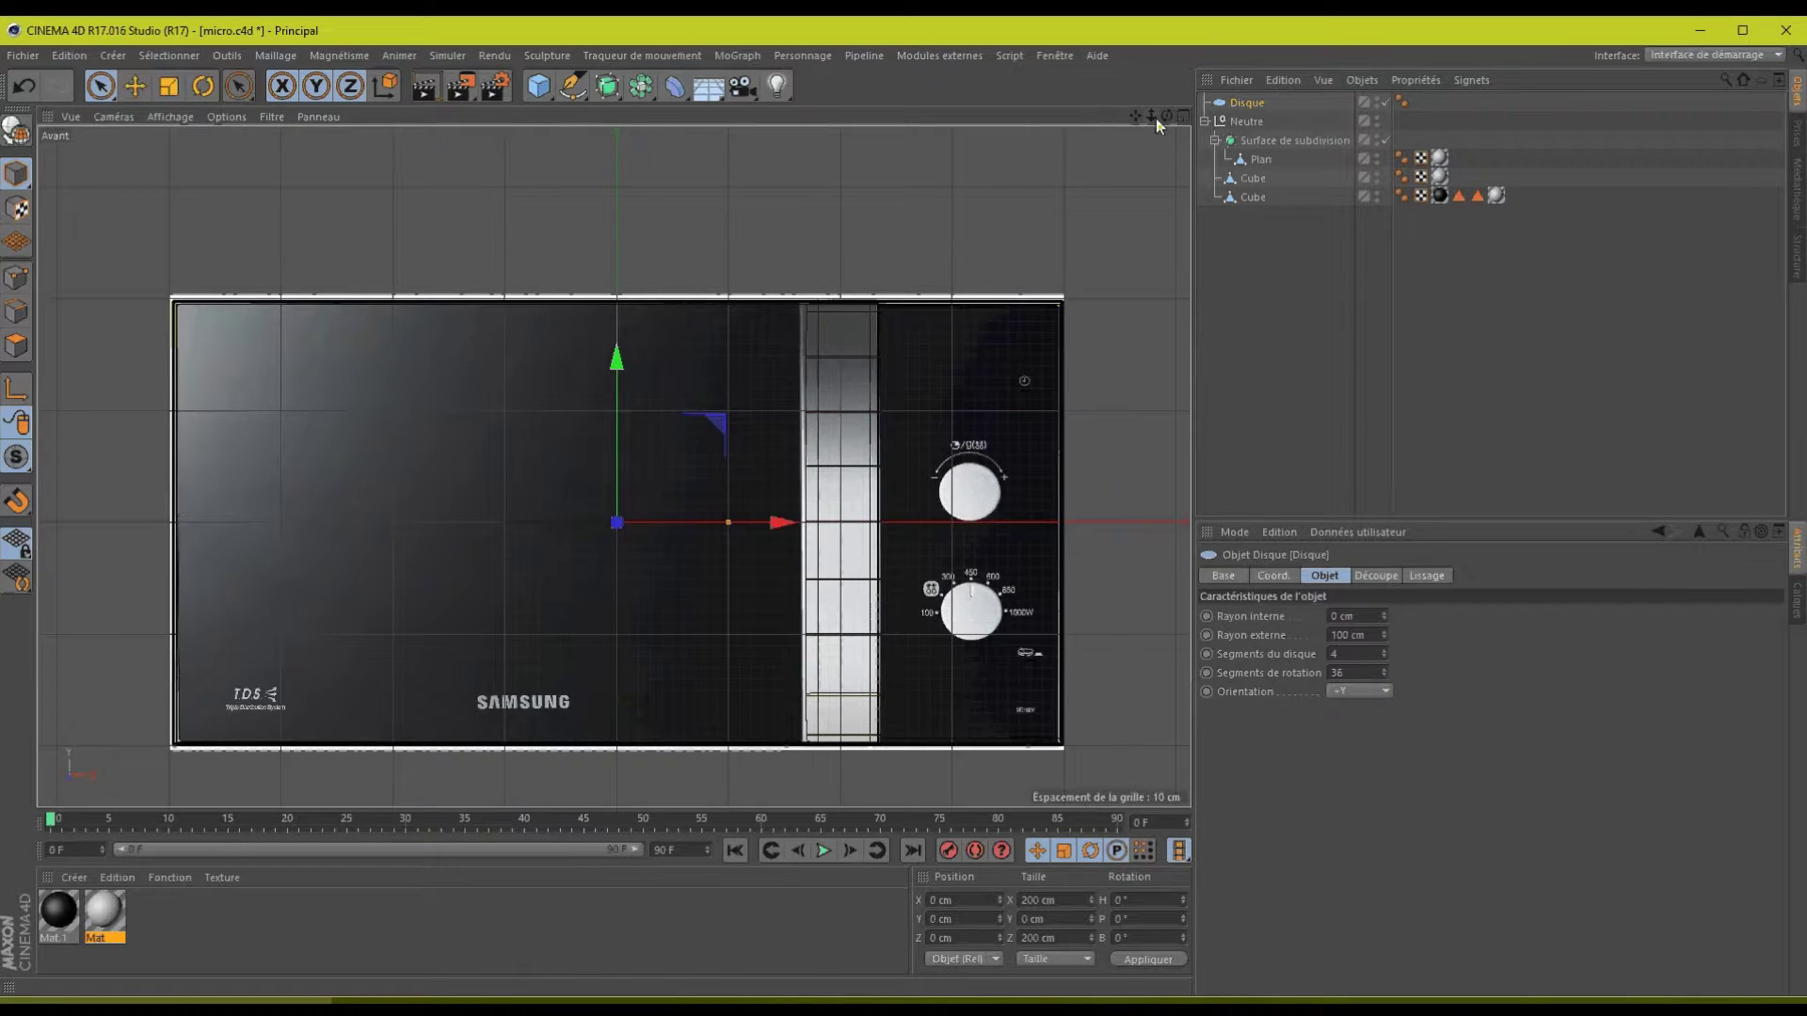
- Pull the disc out in front of the microwave to Z about -752 cm and set its orientation to +Z
left_click(1183, 116)
left_click(529, 116)
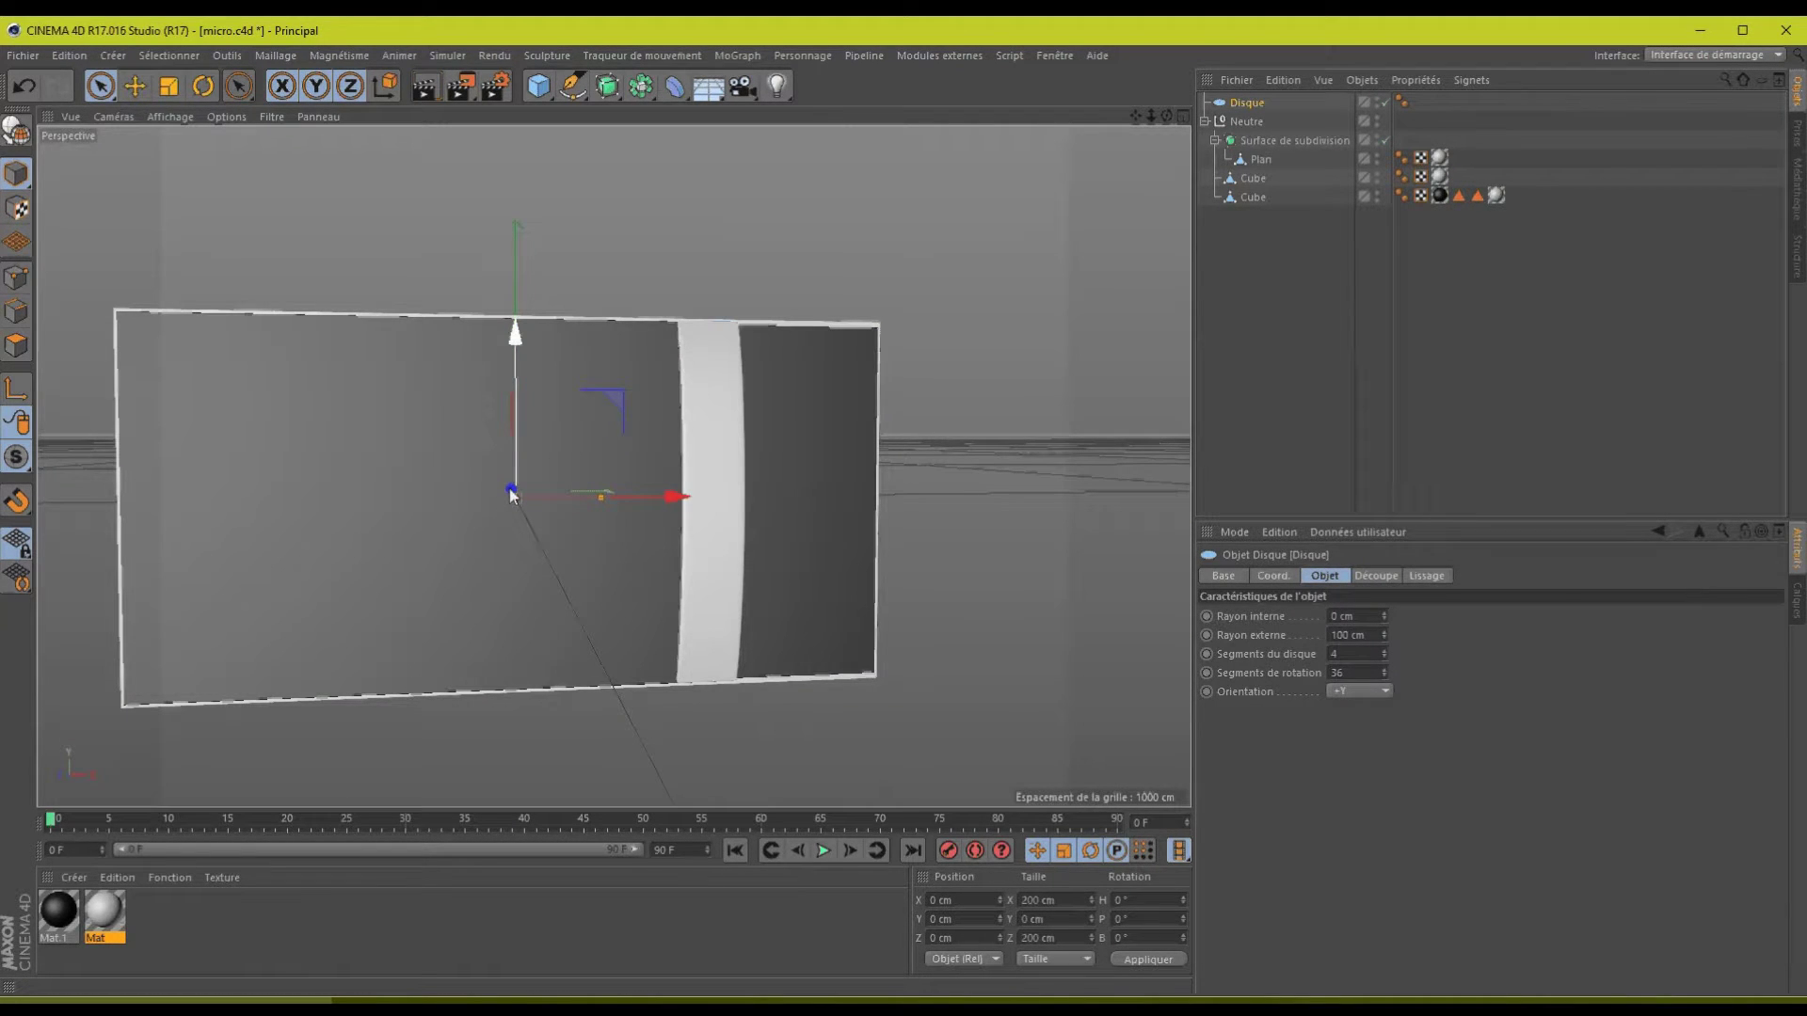
left_click_drag(511, 491, 1386, 617)
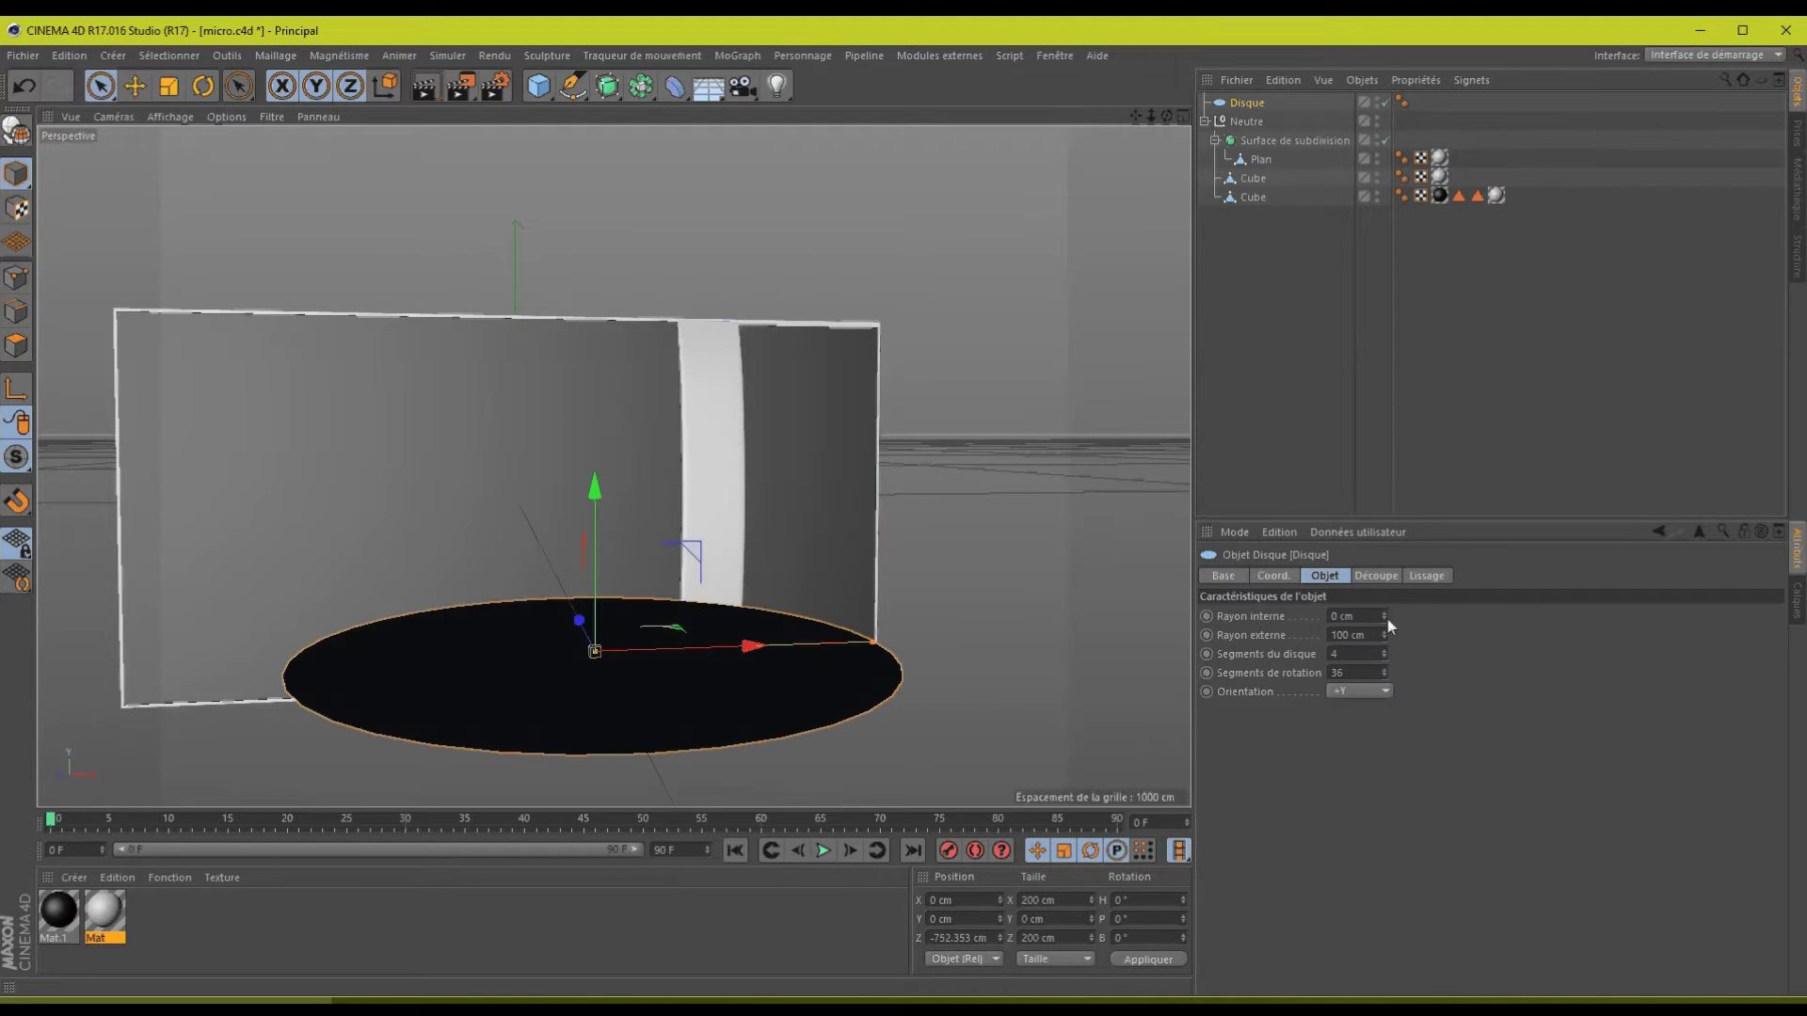
left_click(1377, 711)
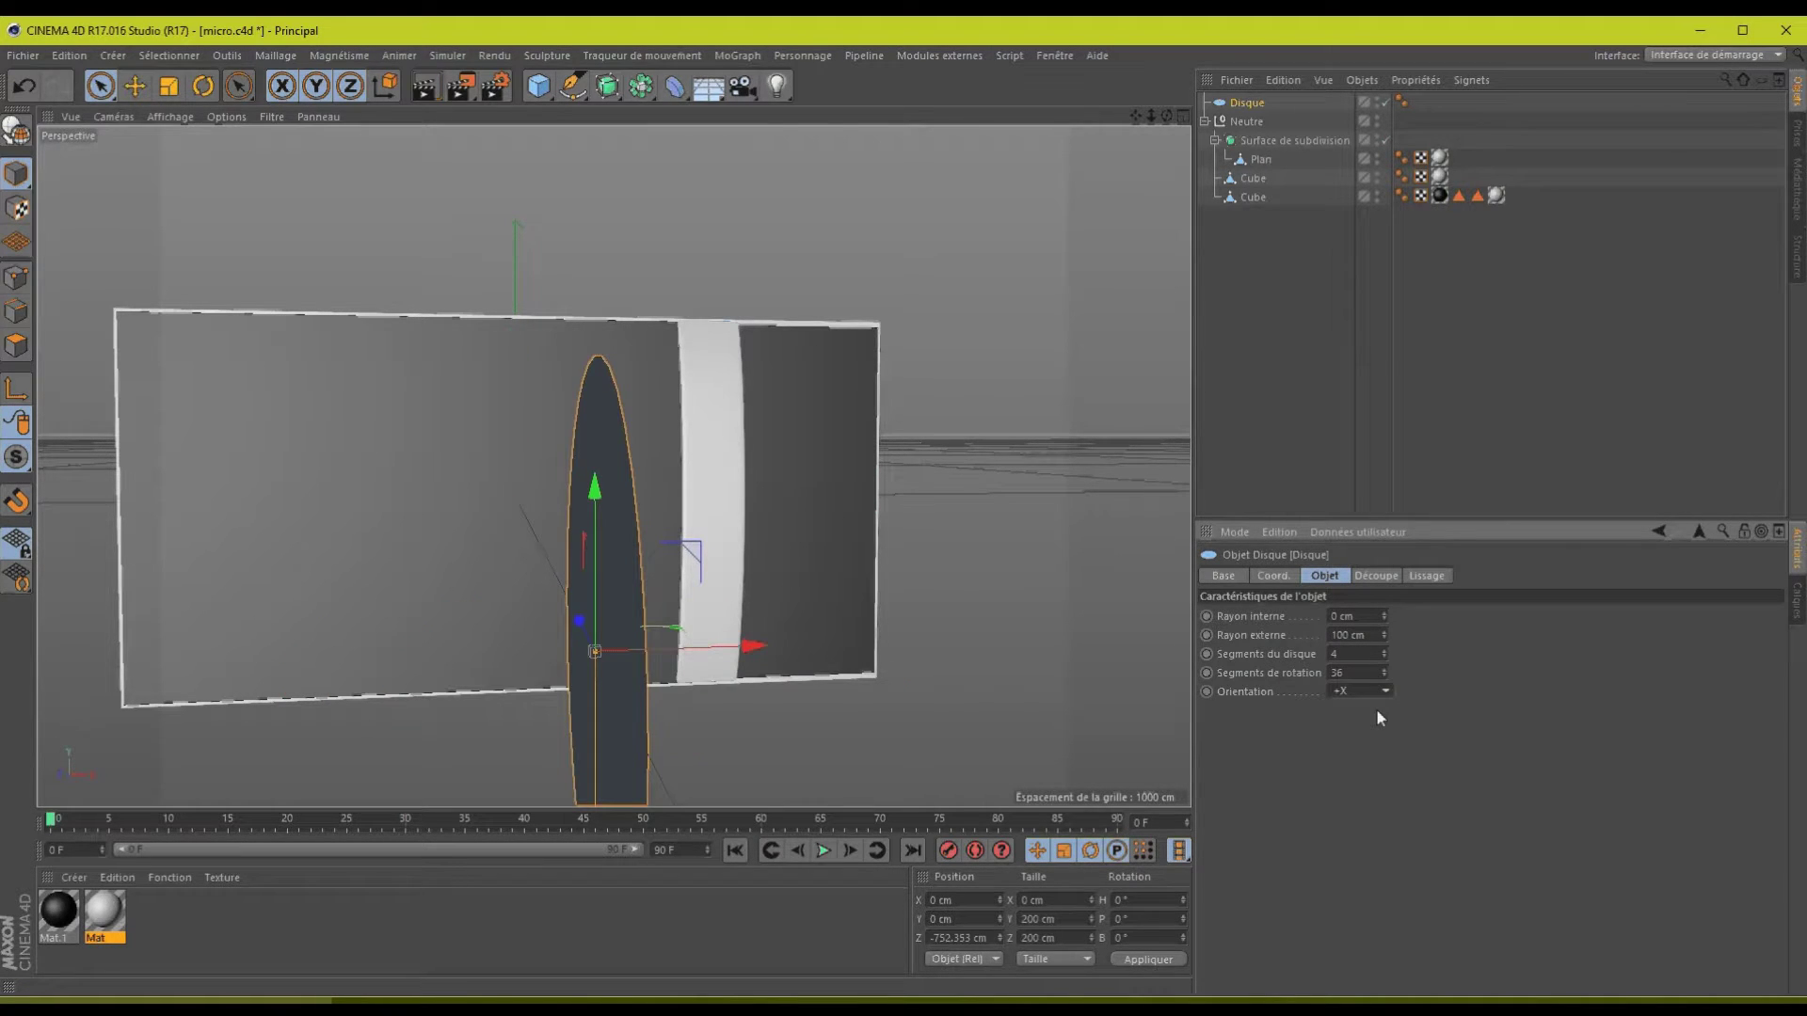
left_click(1341, 786)
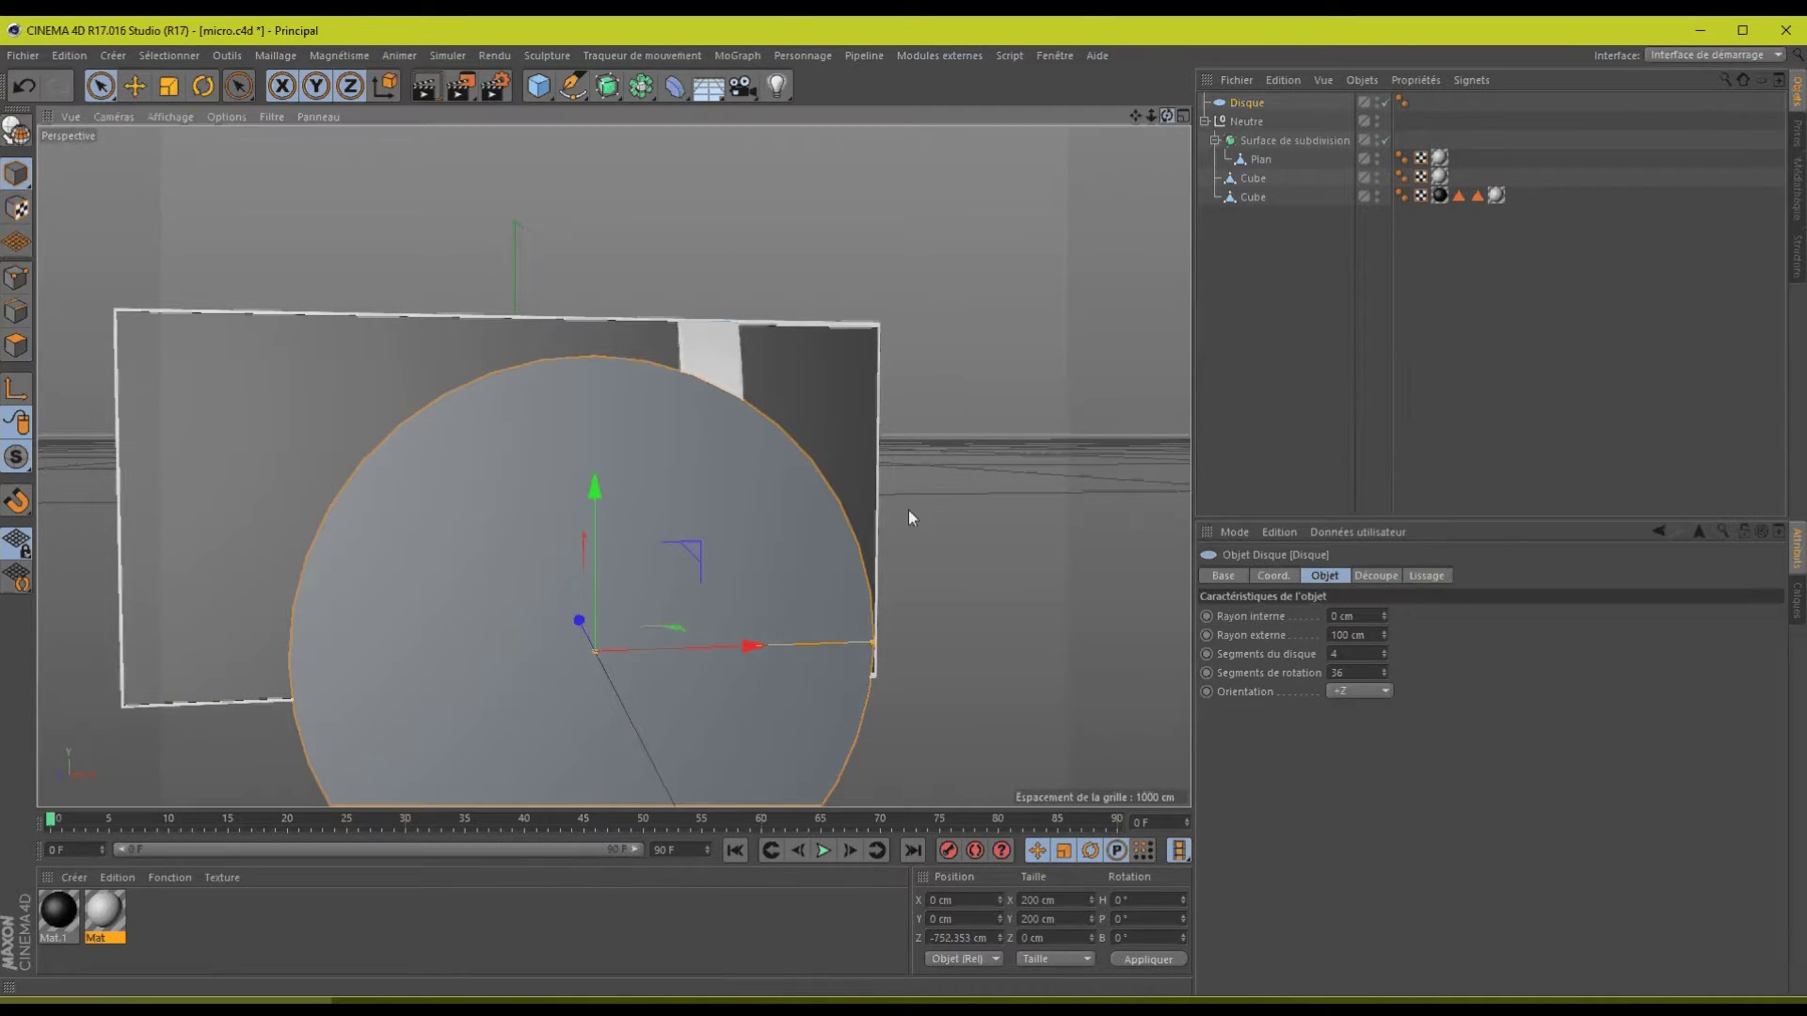
- Move the disc along Z to about -105.6 cm, just in front of the microwave's front panel
left_click_drag(907, 510, 1163, 121)
left_click_drag(516, 595, 128, 393)
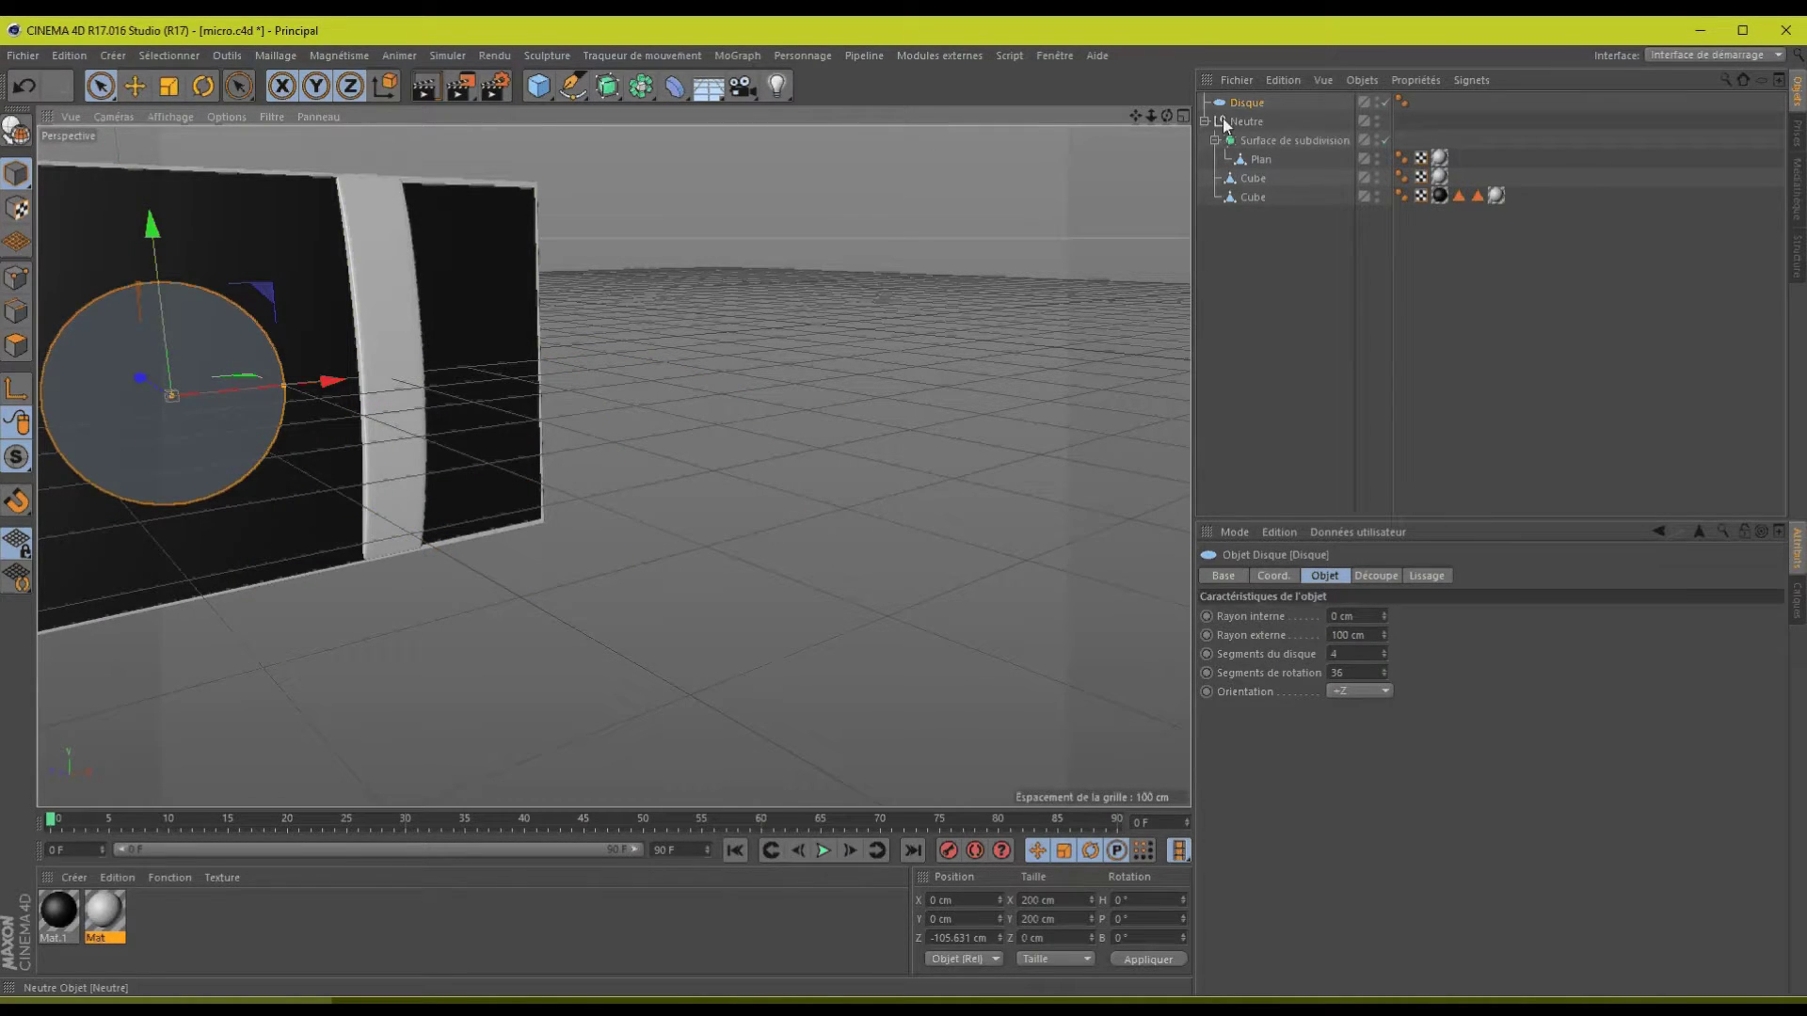
mouse_move(1134, 116)
left_mouse_down()
mouse_move(906, 506)
mouse_move(1135, 116)
left_mouse_up()
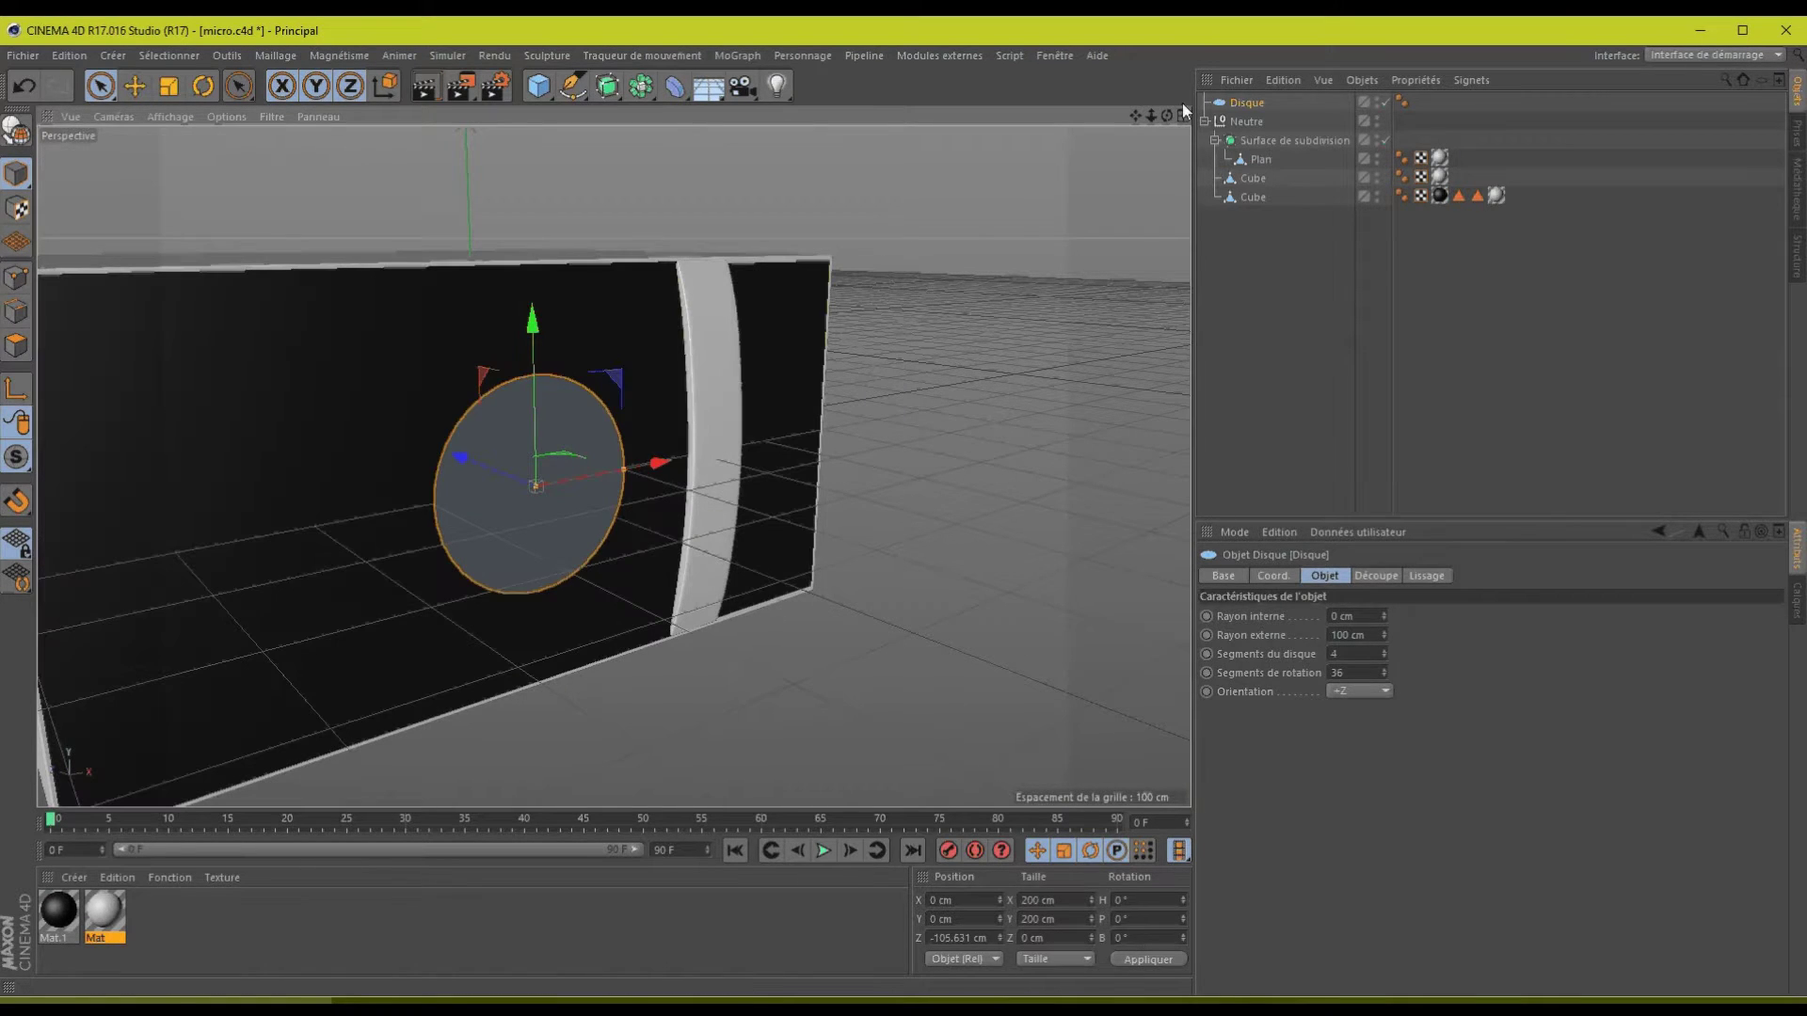
- Centre the disc over the reference image's upper control knob at about X 314.8 cm and Y 27.9 cm in the front view
left_click(1183, 115)
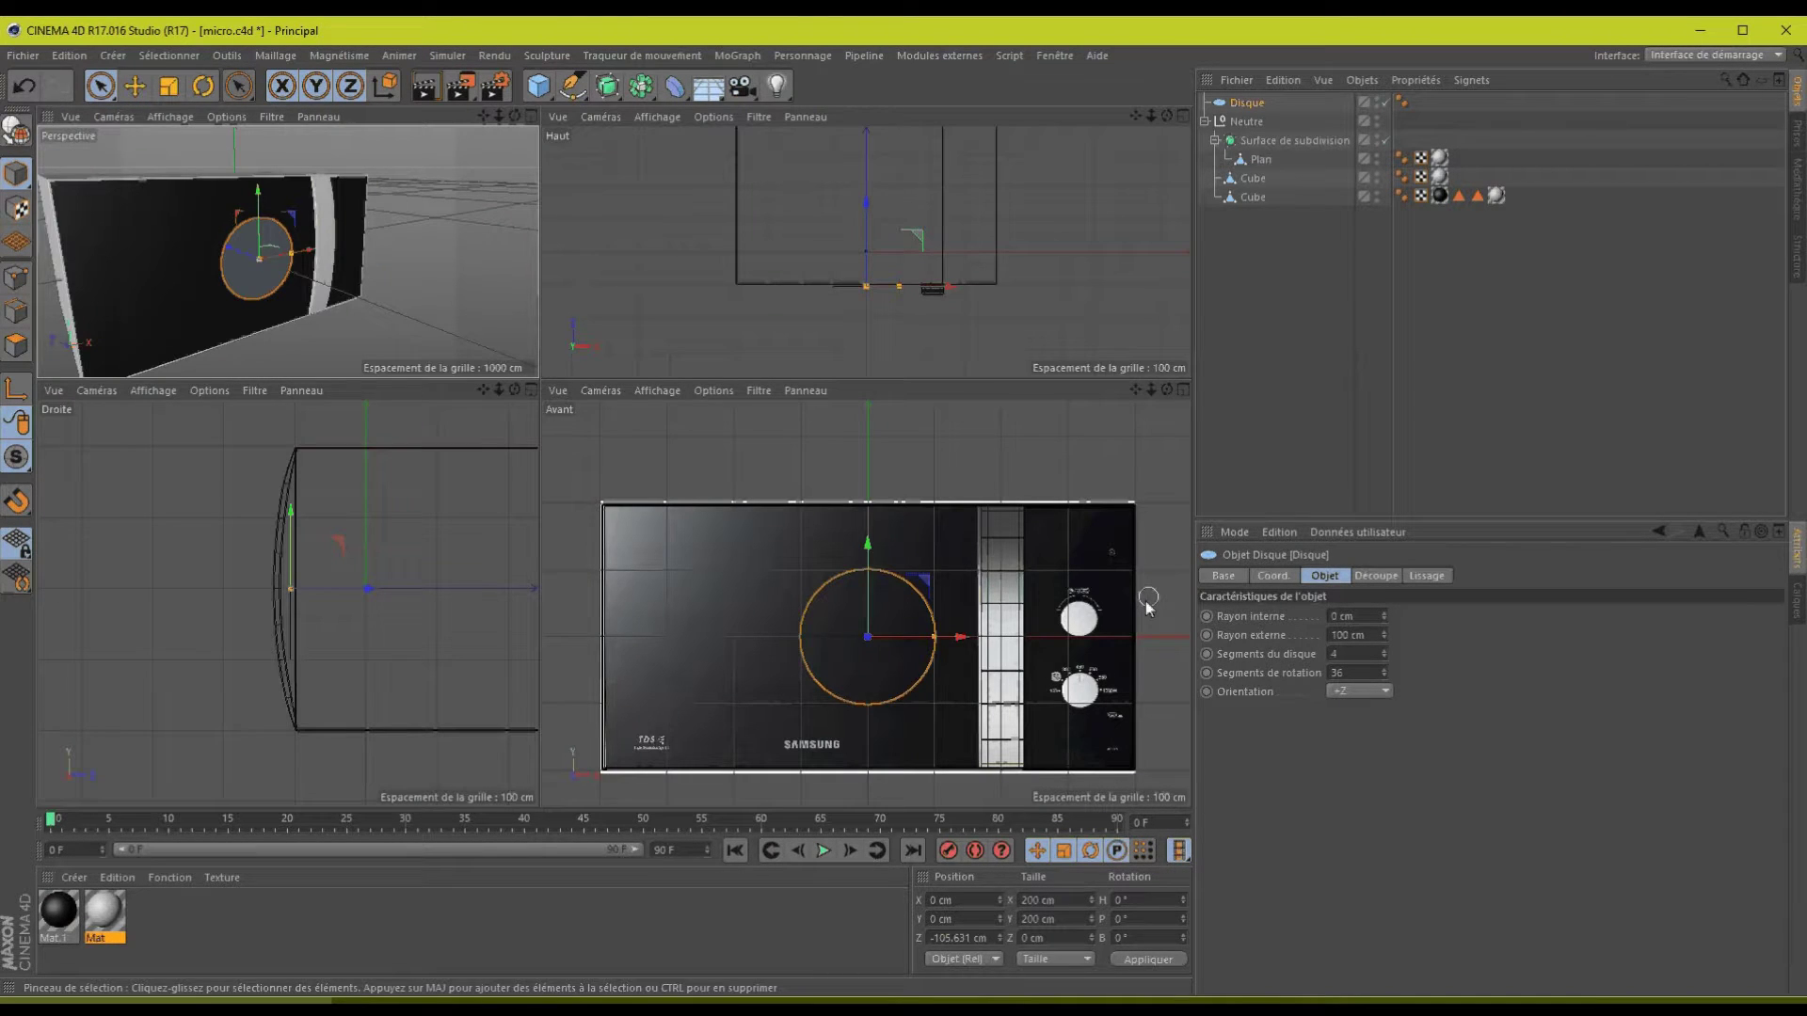
left_click(1183, 390)
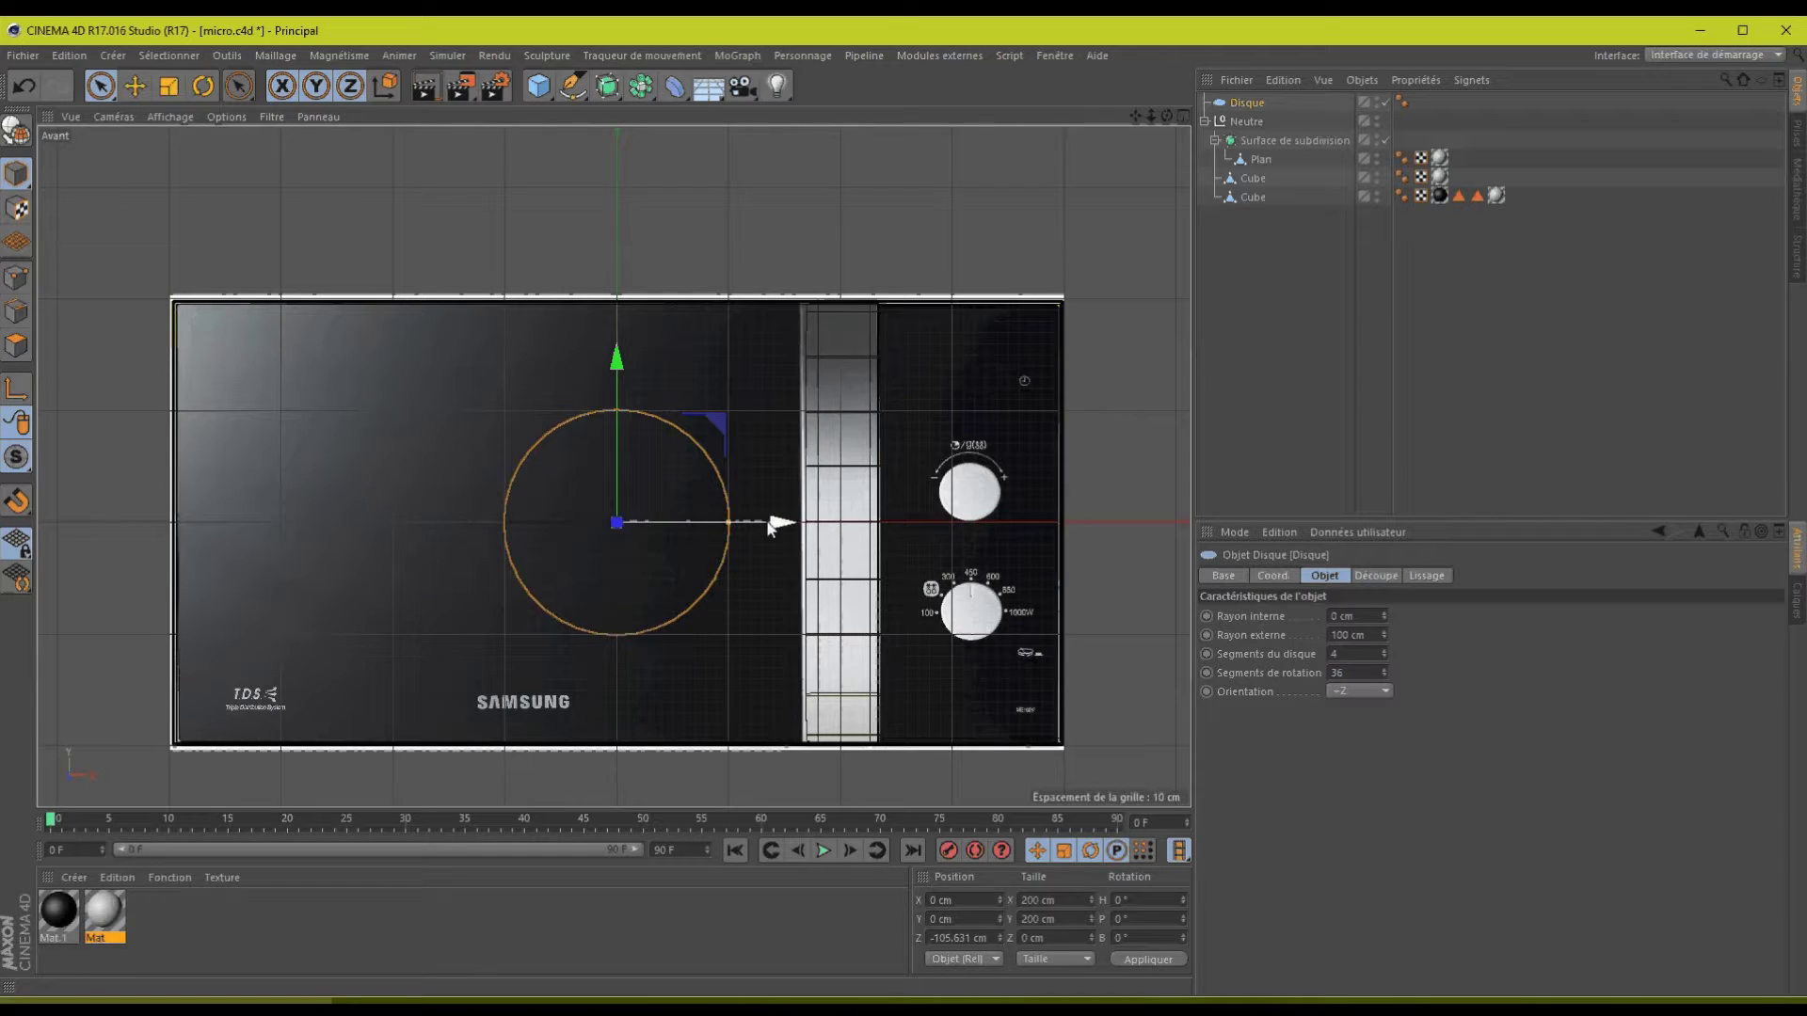
left_click_drag(770, 527, 1118, 521)
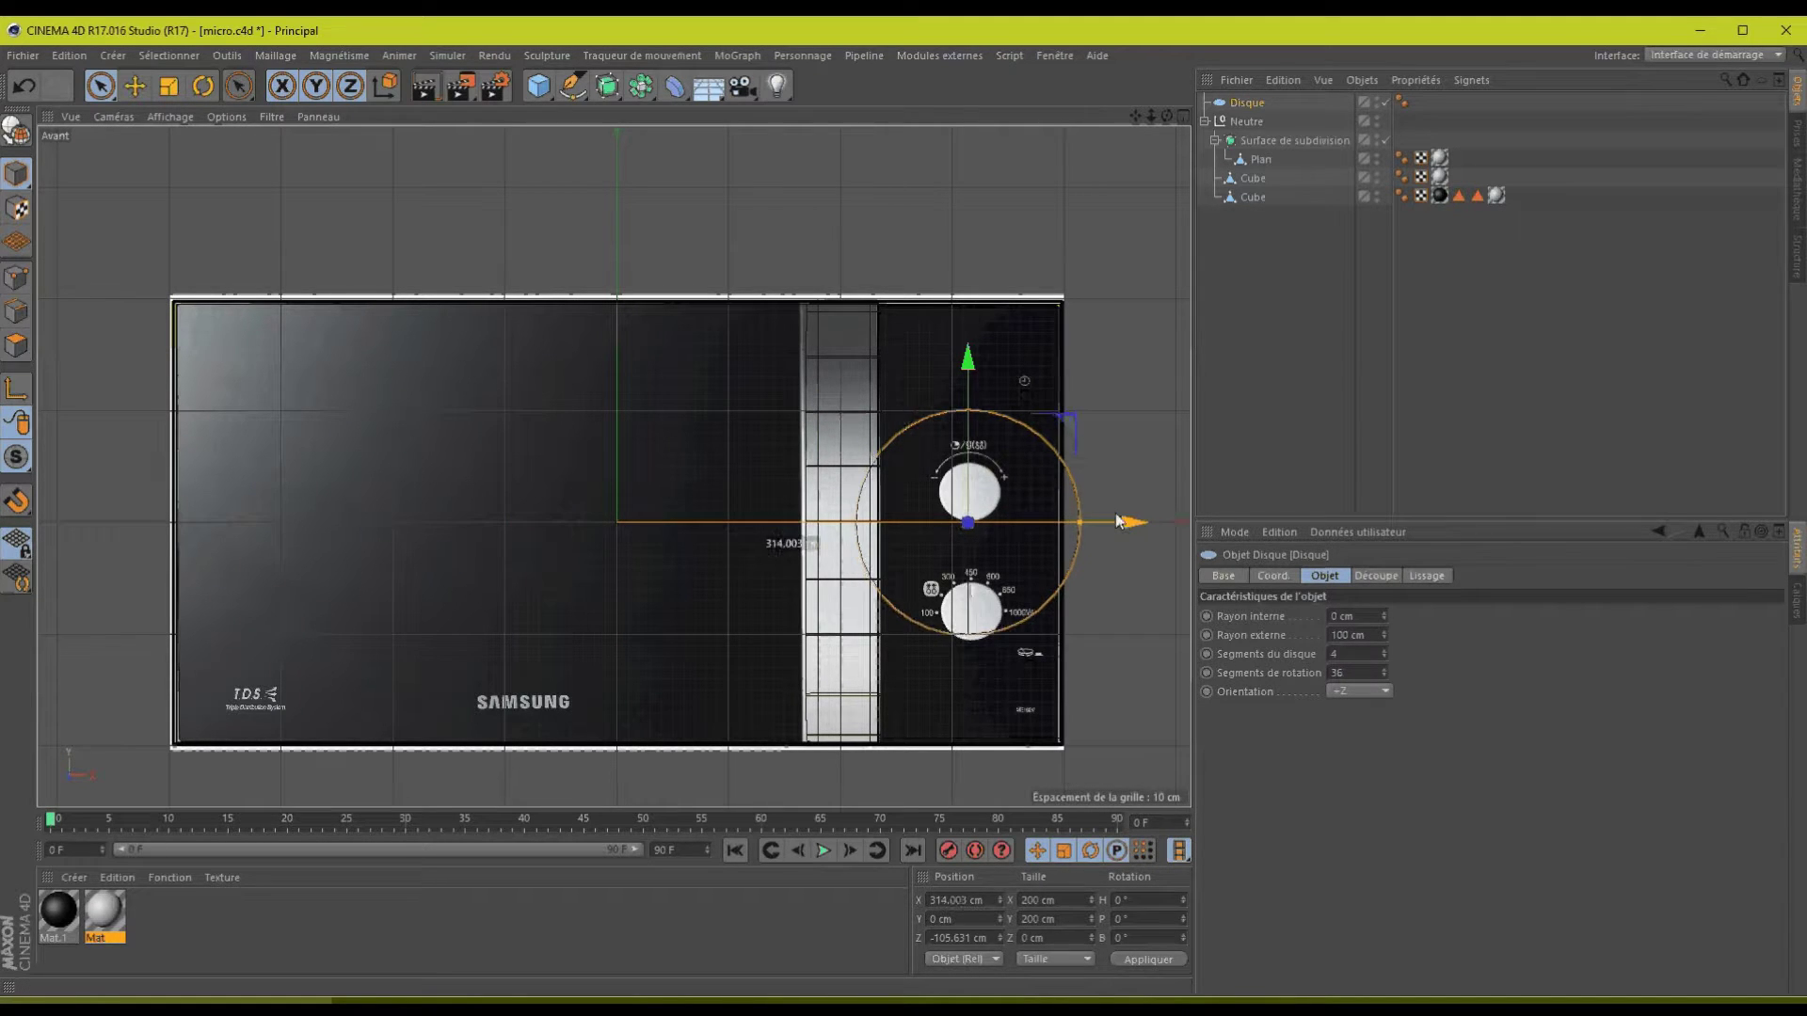
left_click_drag(973, 384, 973, 354)
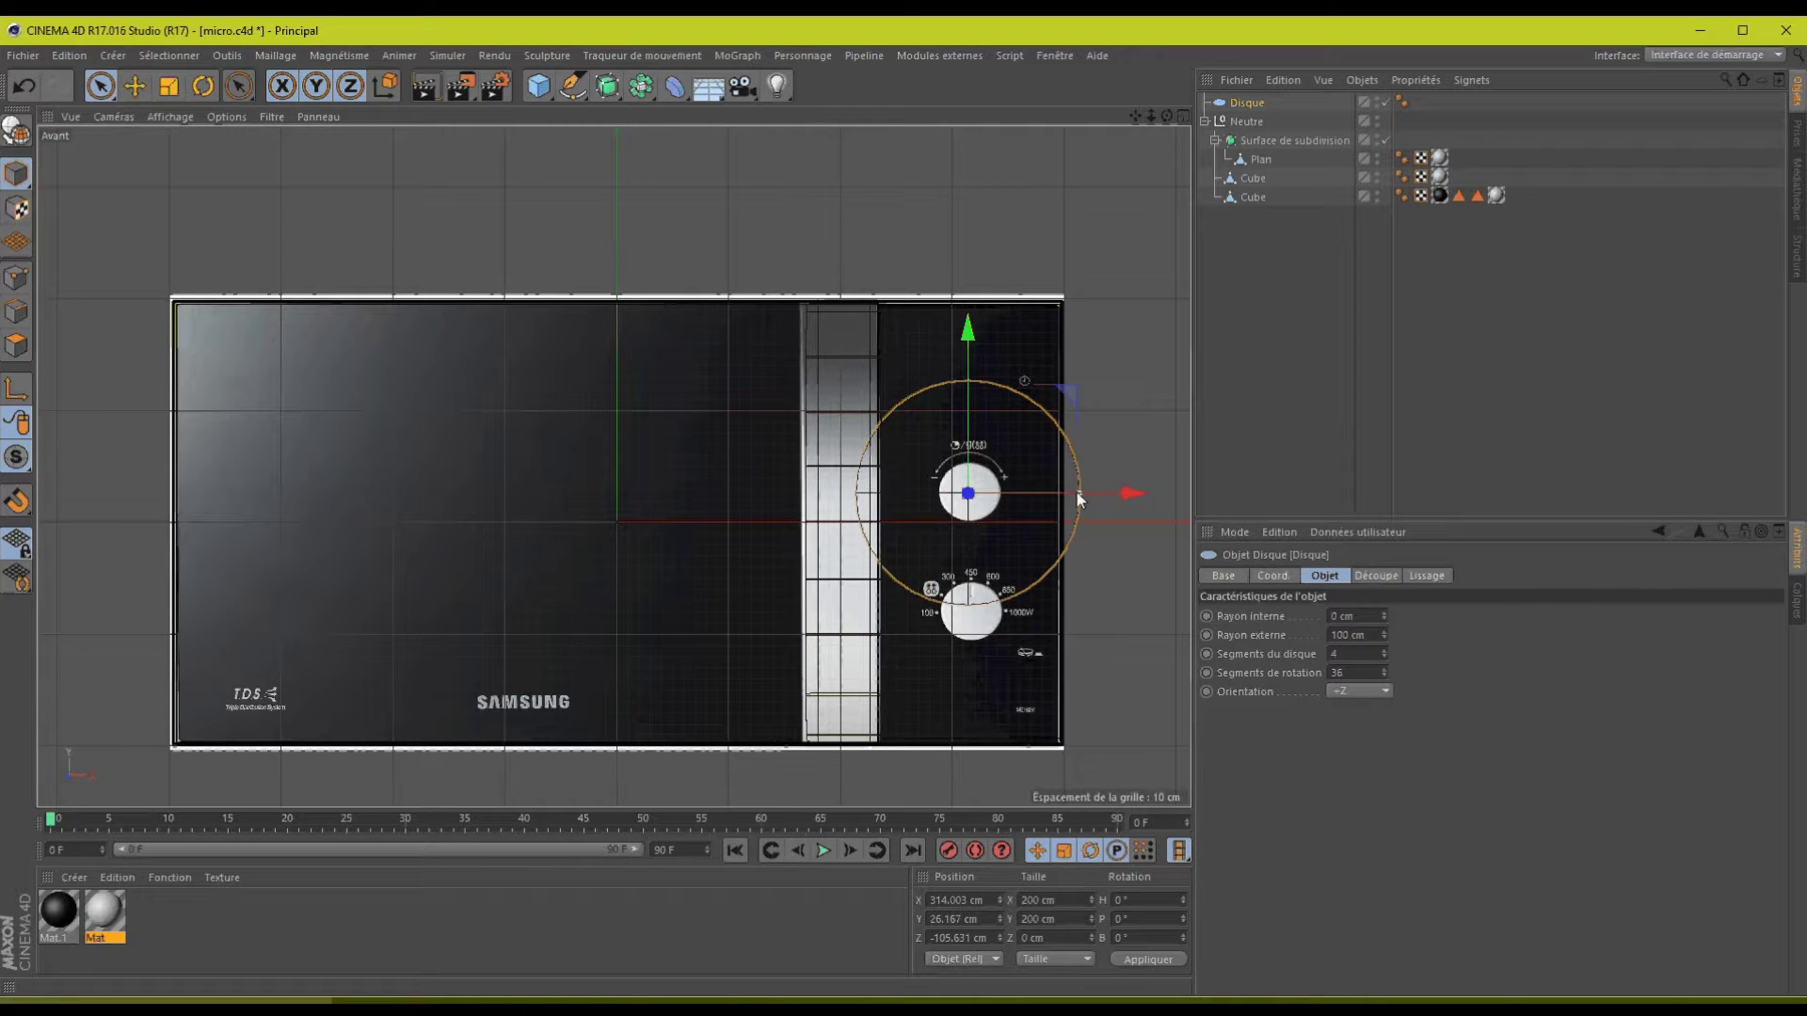
left_click_drag(1079, 500, 1109, 495)
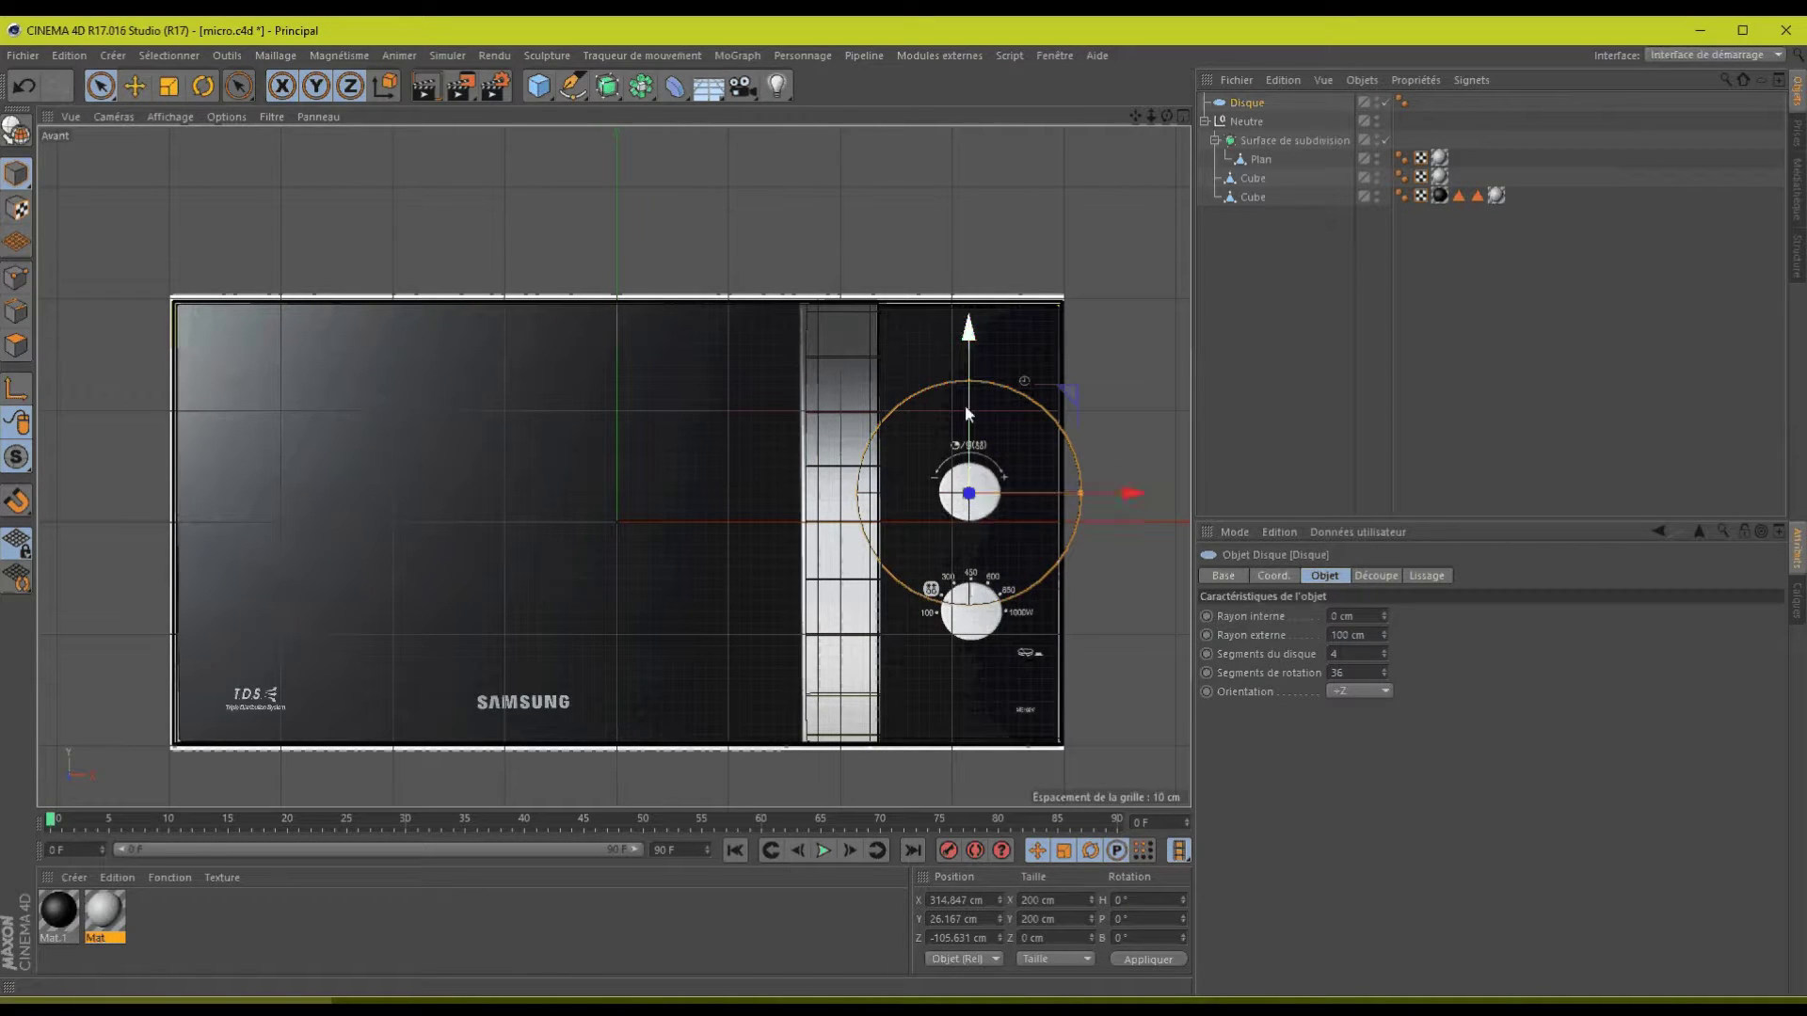
left_click_drag(967, 412, 967, 411)
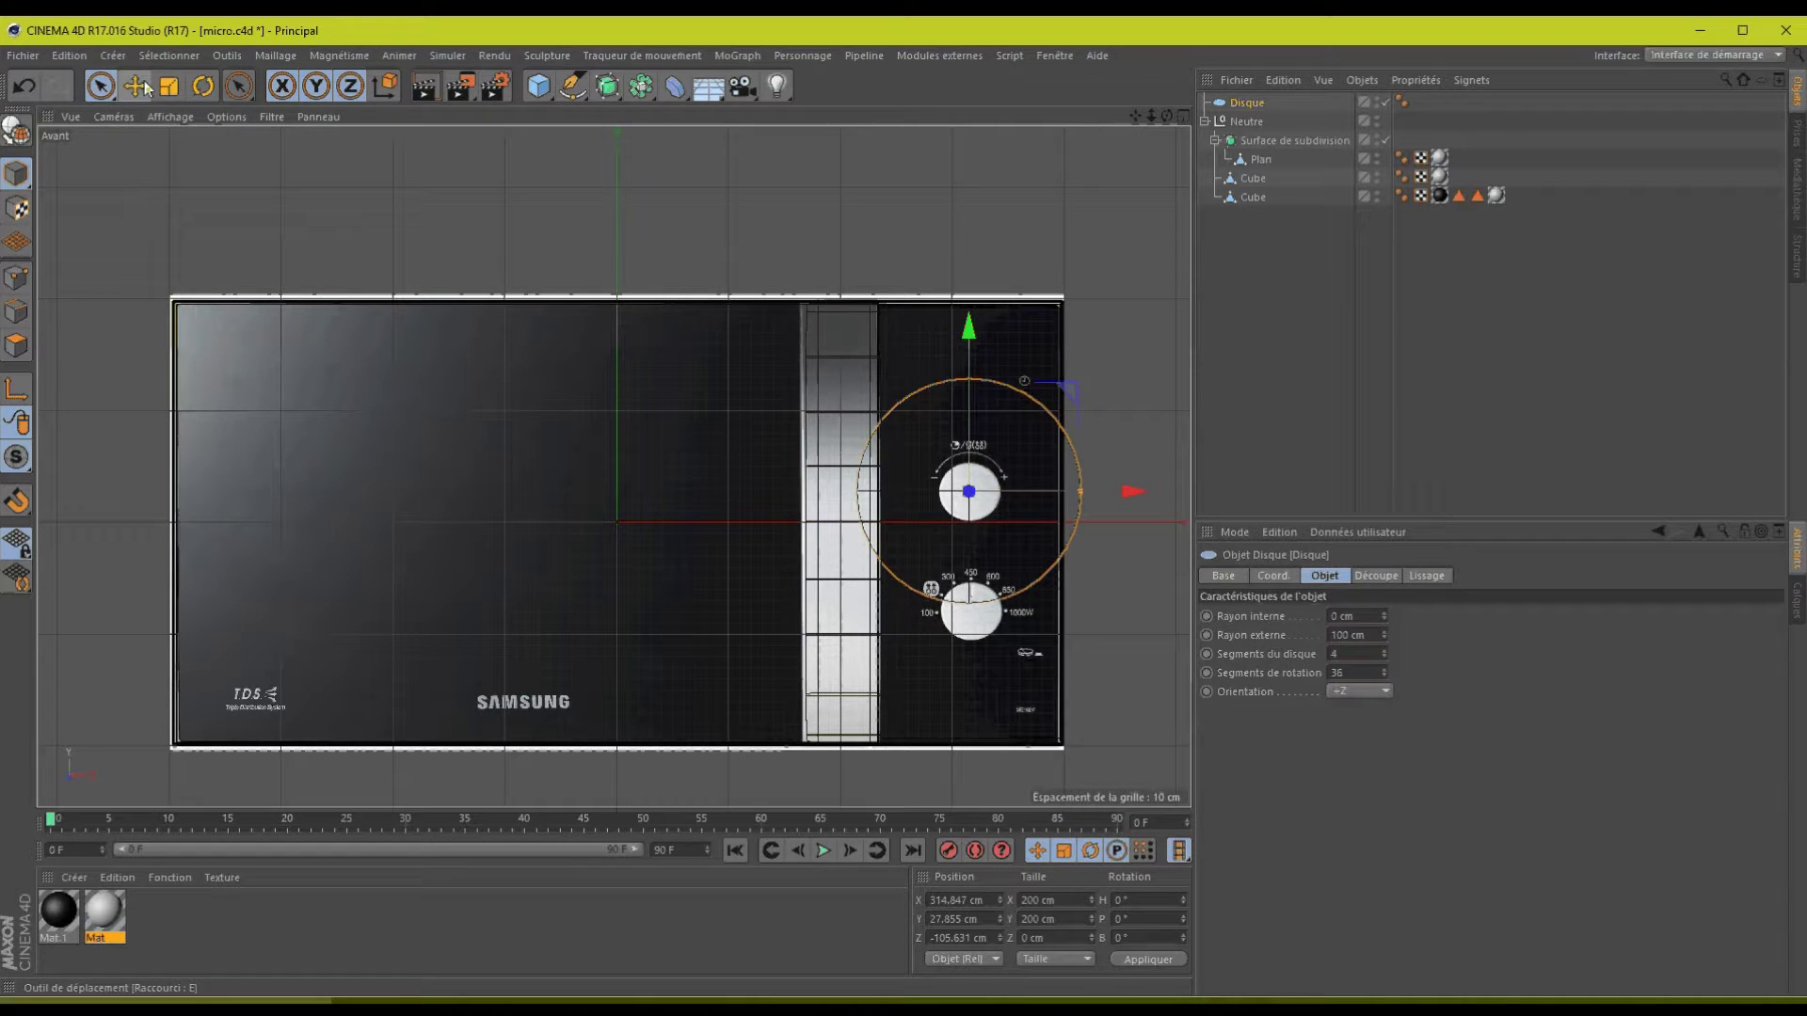
- Scale the disc down to about 52.8 cm across to match the upper control knob in the reference image
key("t")
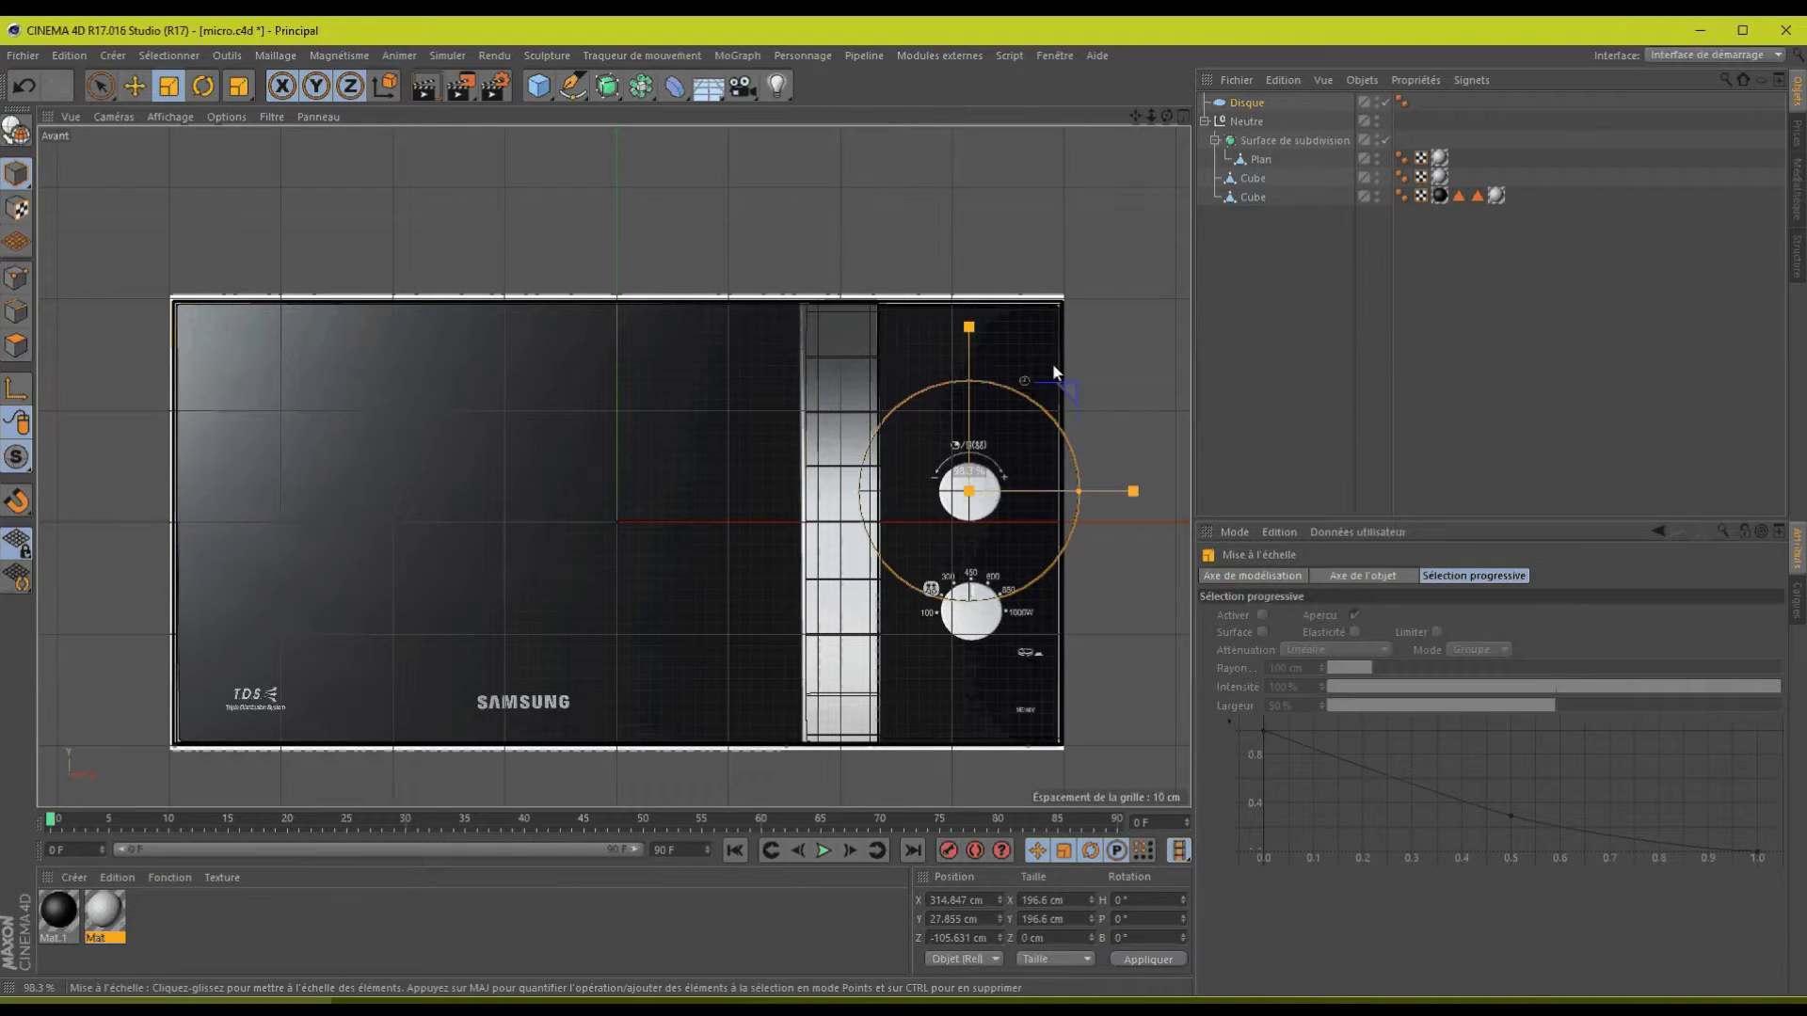
left_click_drag(1052, 363, 619, 570)
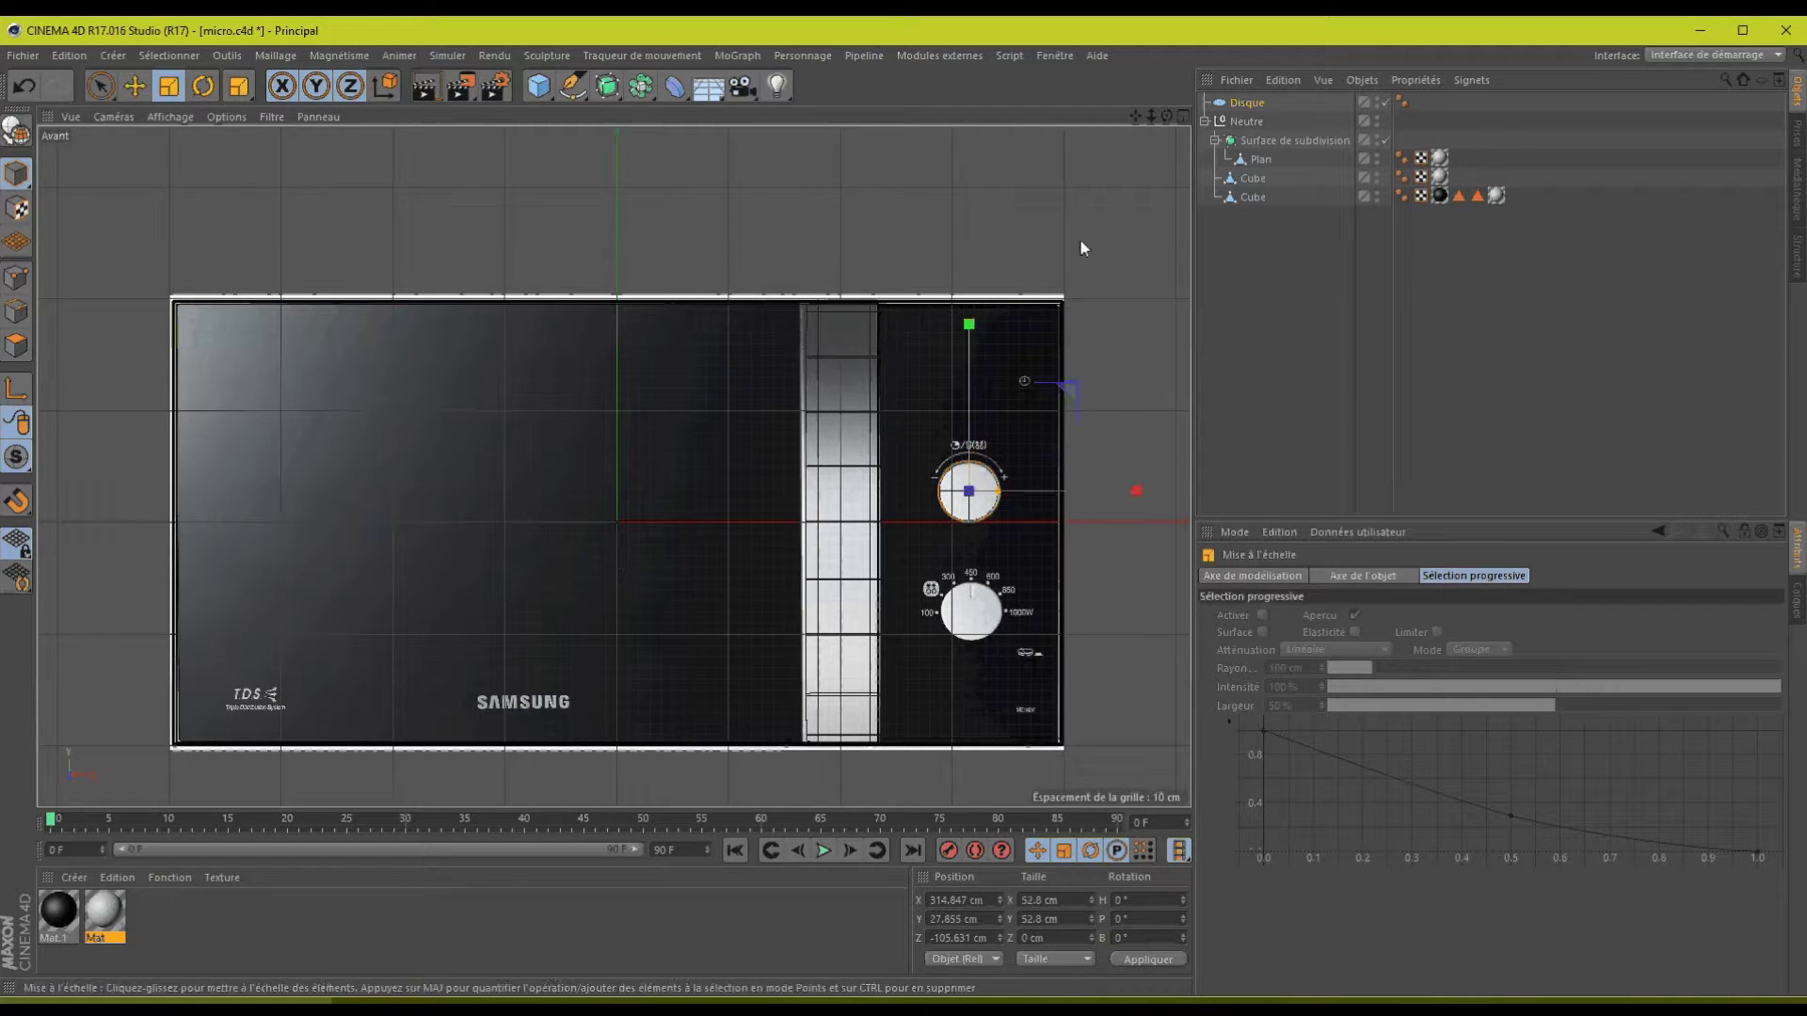
- Reduce the disc to 1 disc segment in the perspective view and convert it to an editable polygon object
left_click(1180, 118)
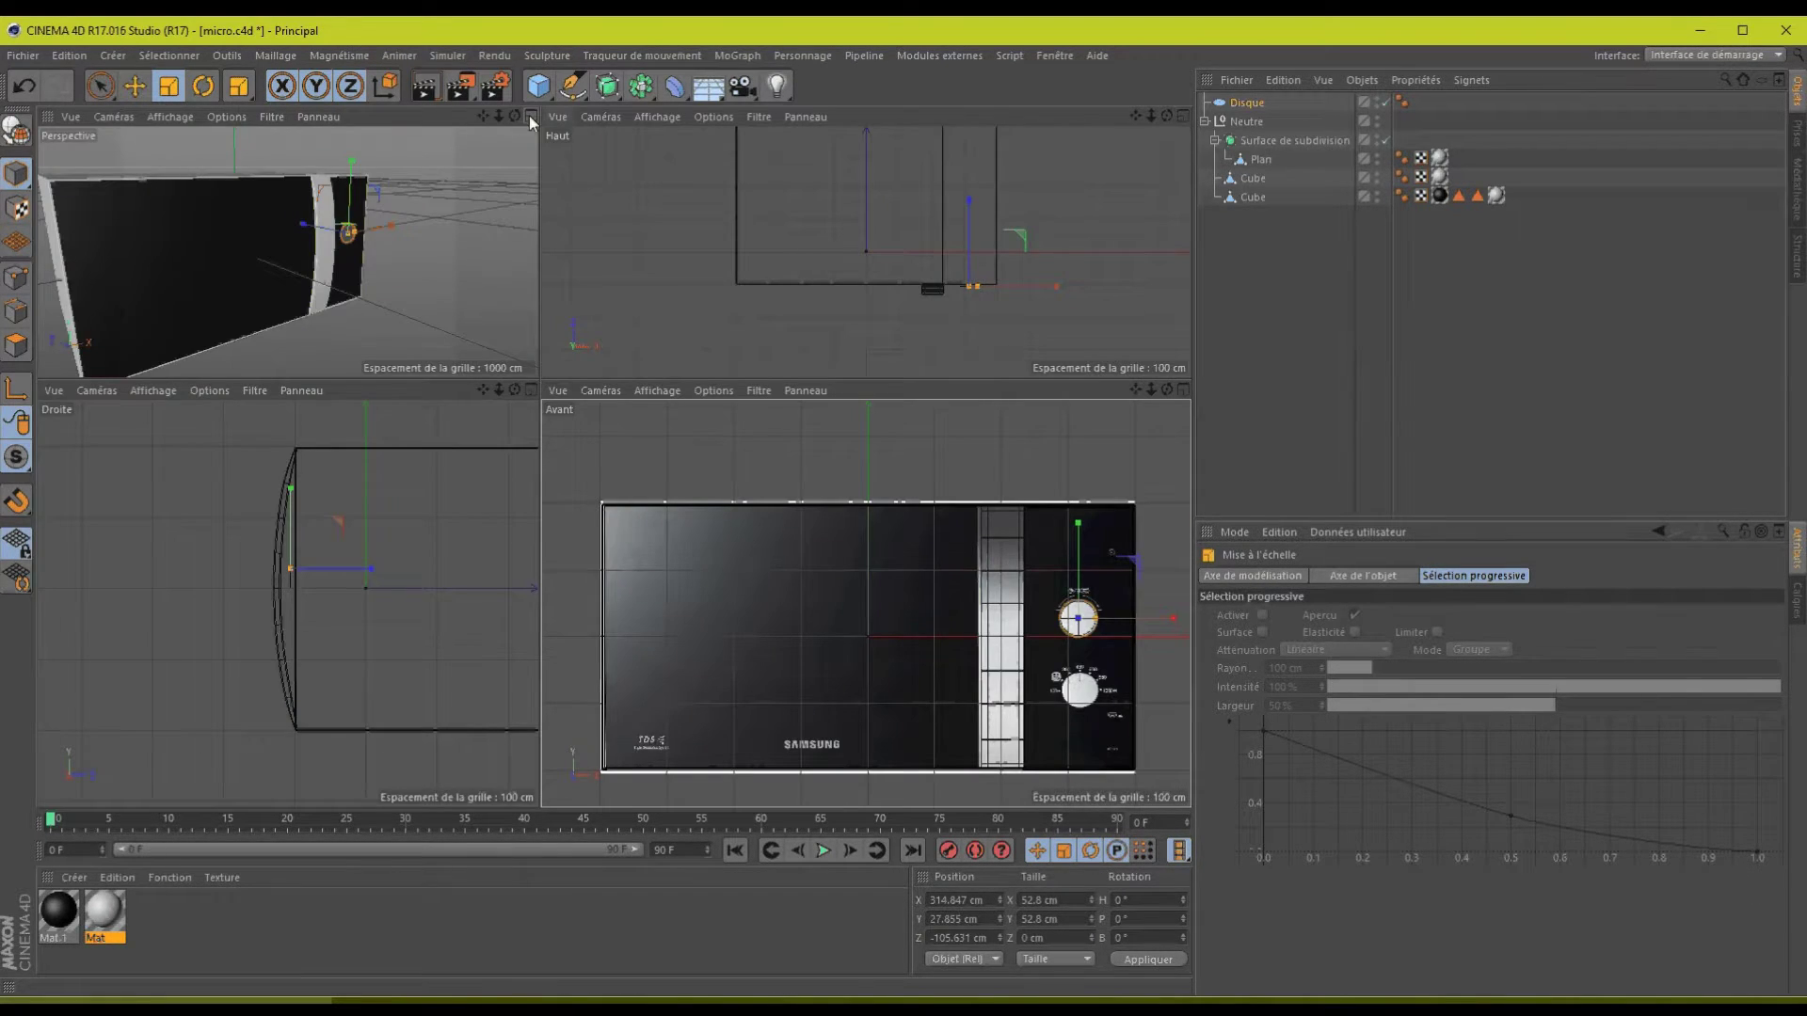
left_click(529, 116)
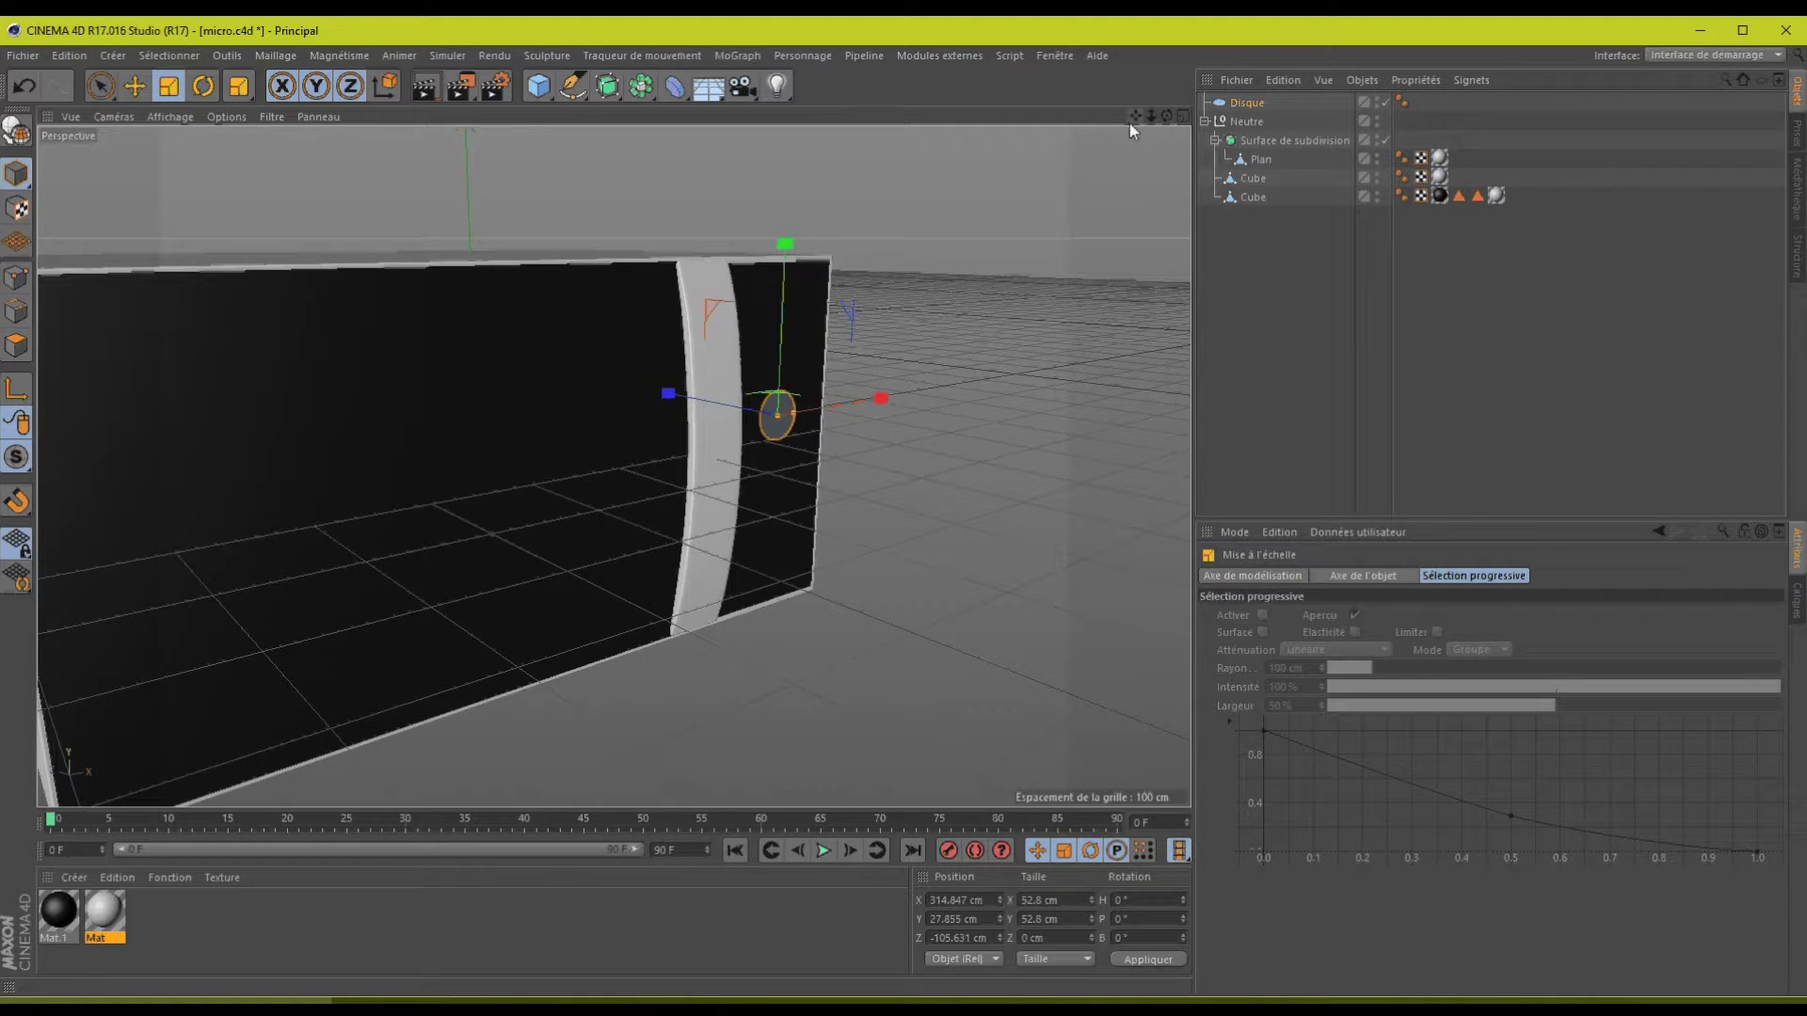
left_click_drag(1133, 121, 1154, 120)
left_click_drag(906, 508, 906, 508, "alt")
right_click(828, 374)
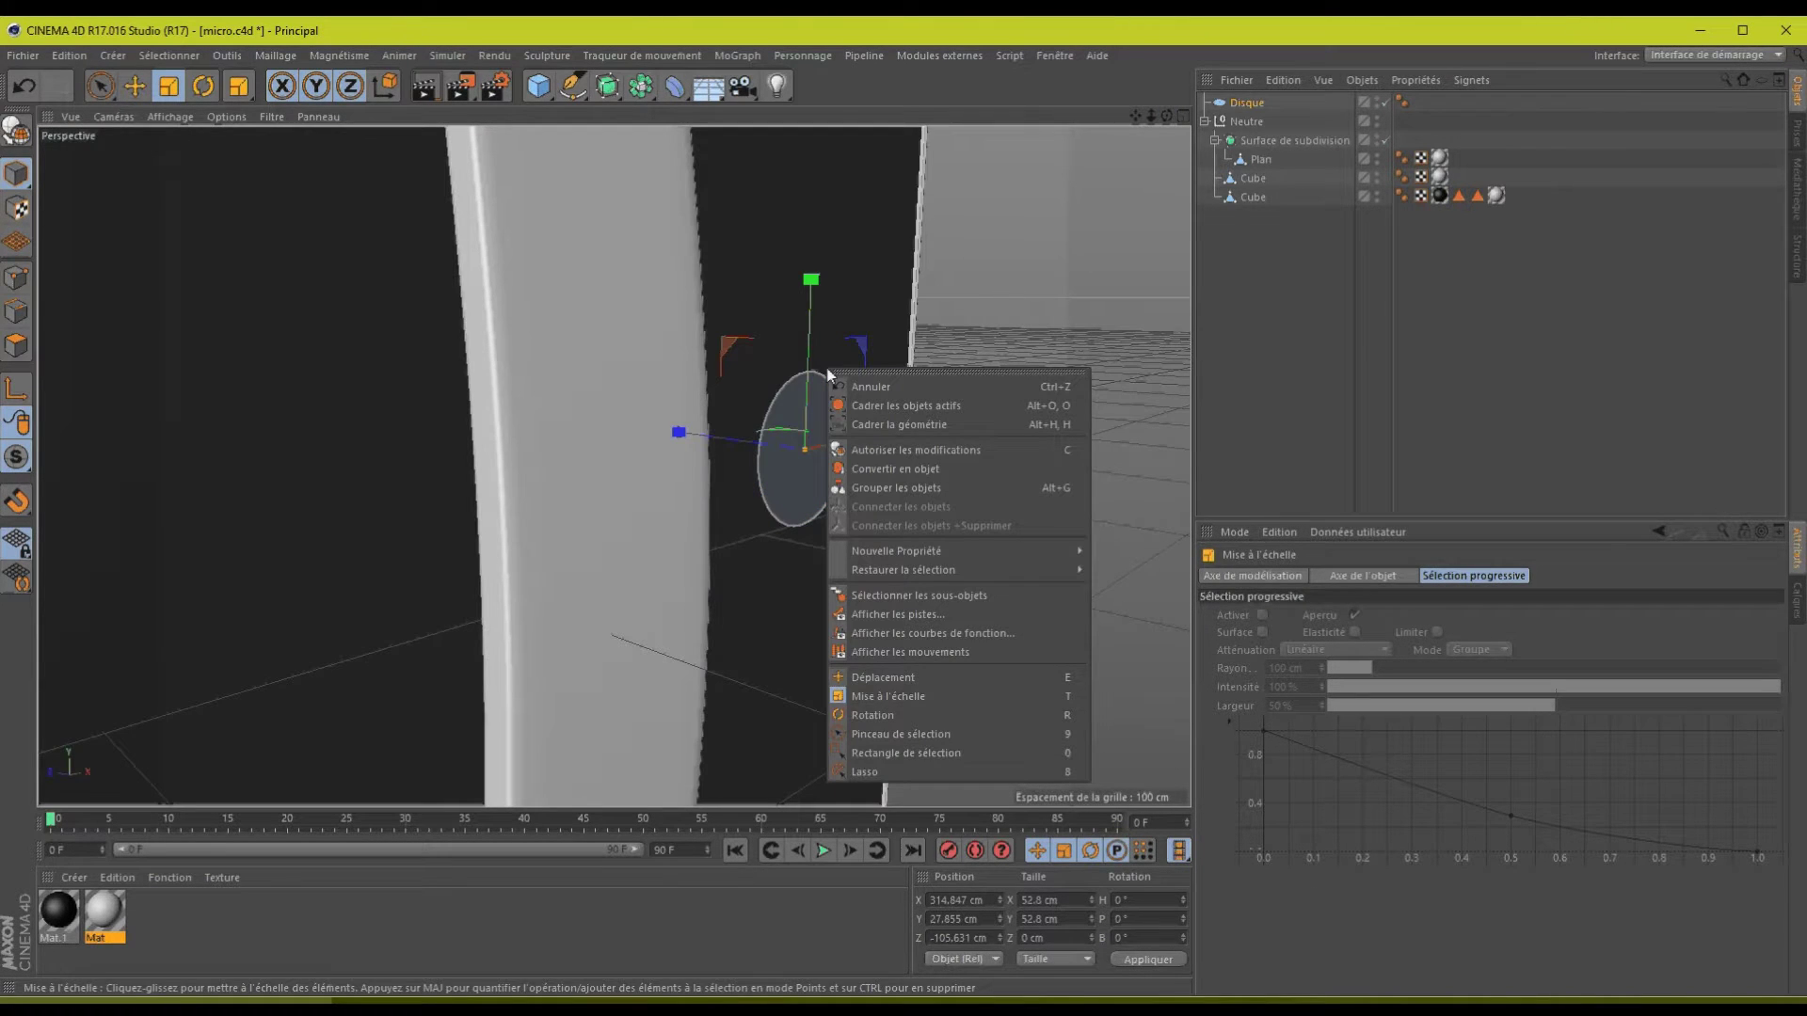
left_click(1120, 117)
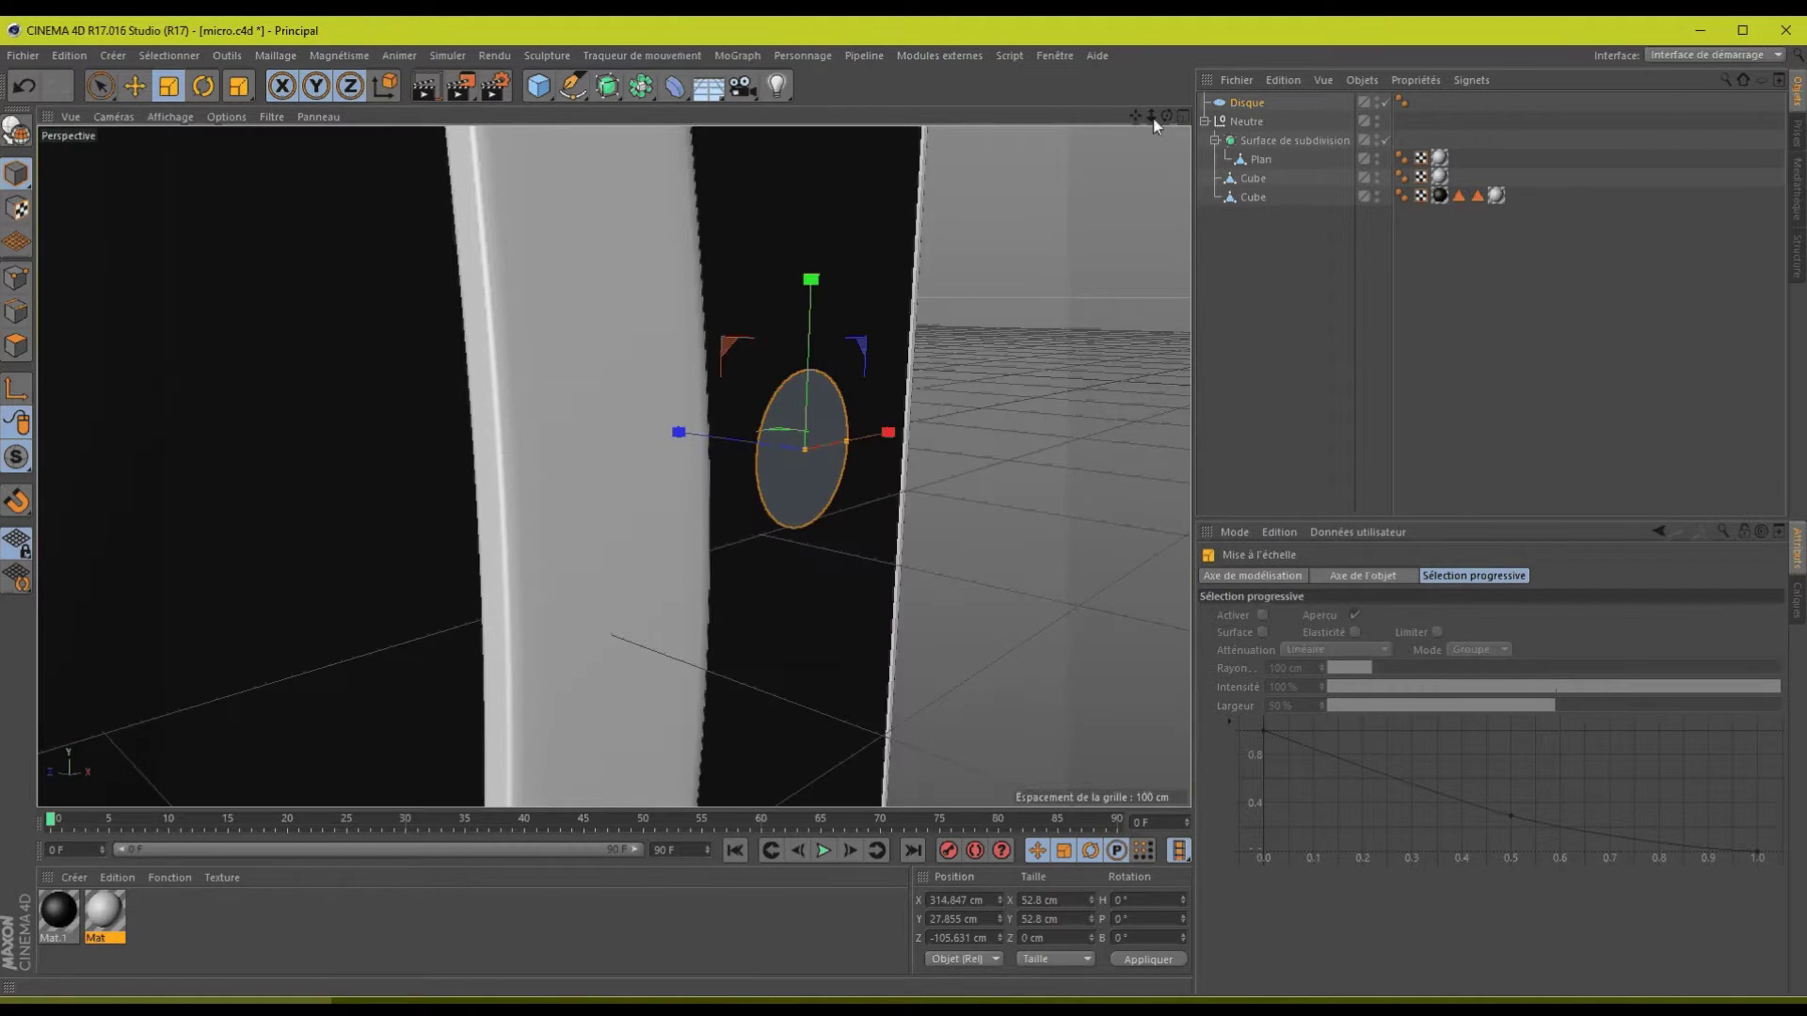
left_click_drag(1135, 121, 906, 506)
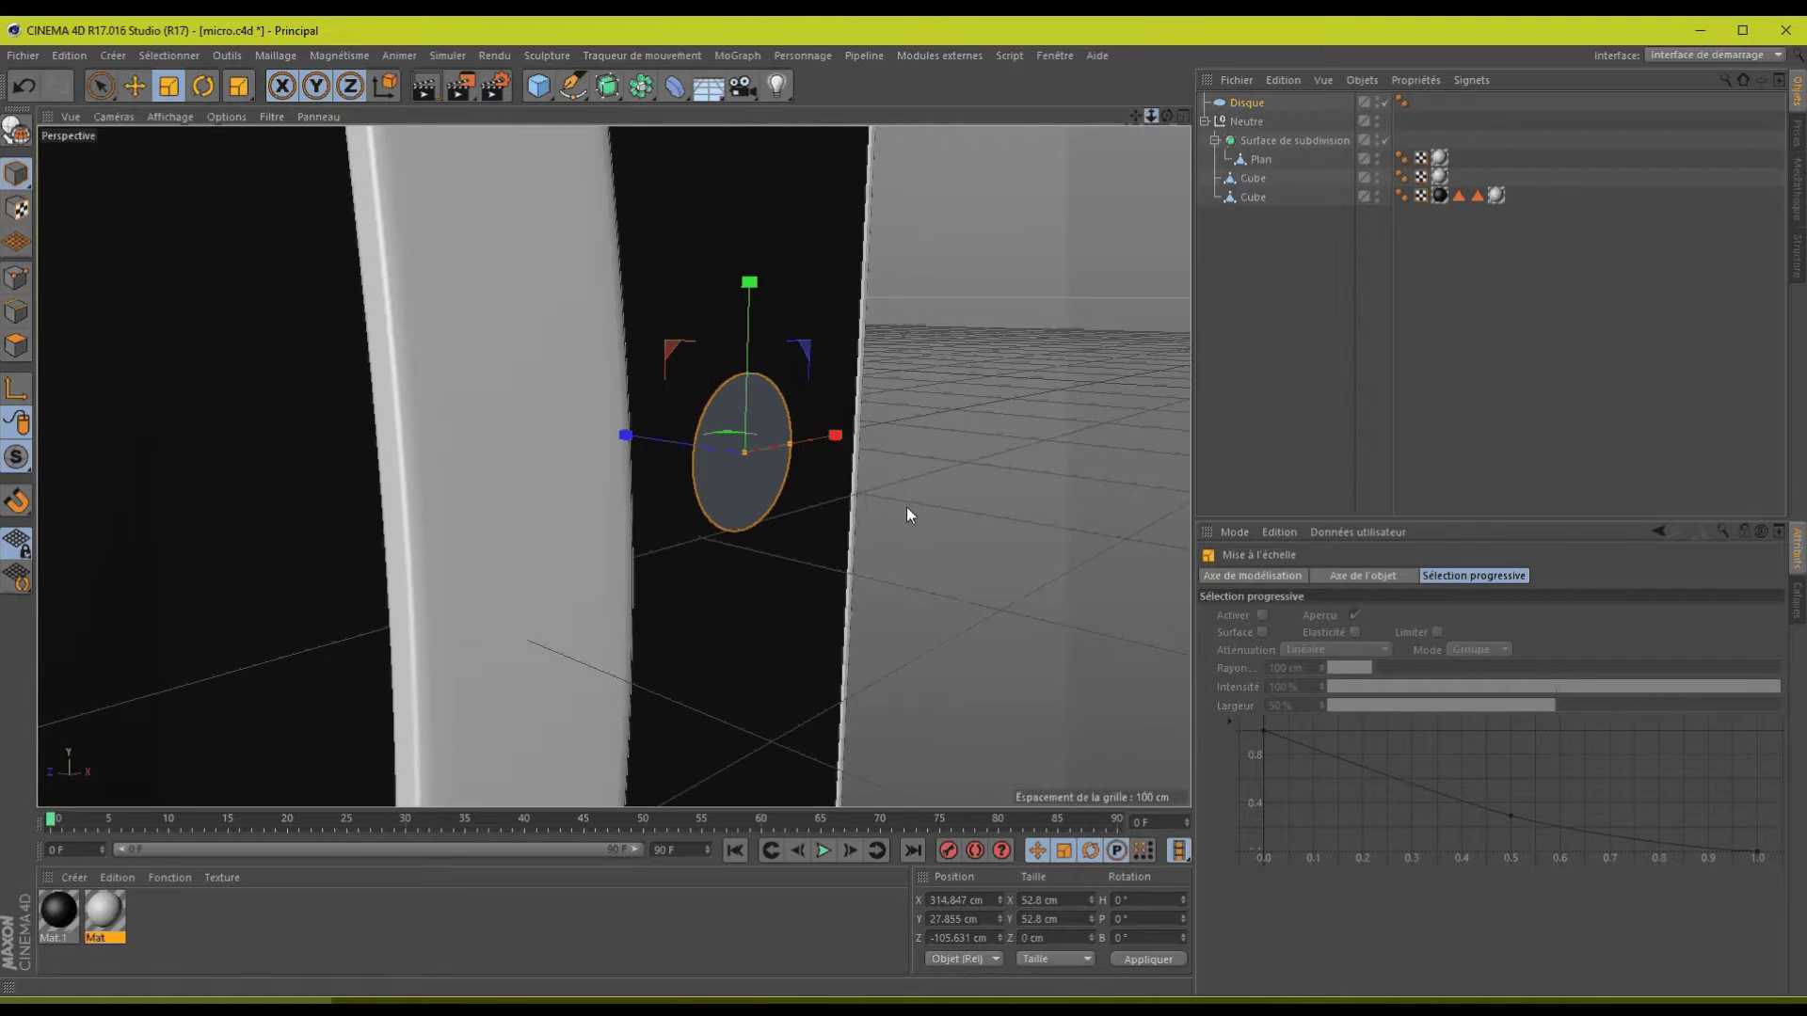
left_click_drag(1151, 115, 770, 460)
right_click(770, 460)
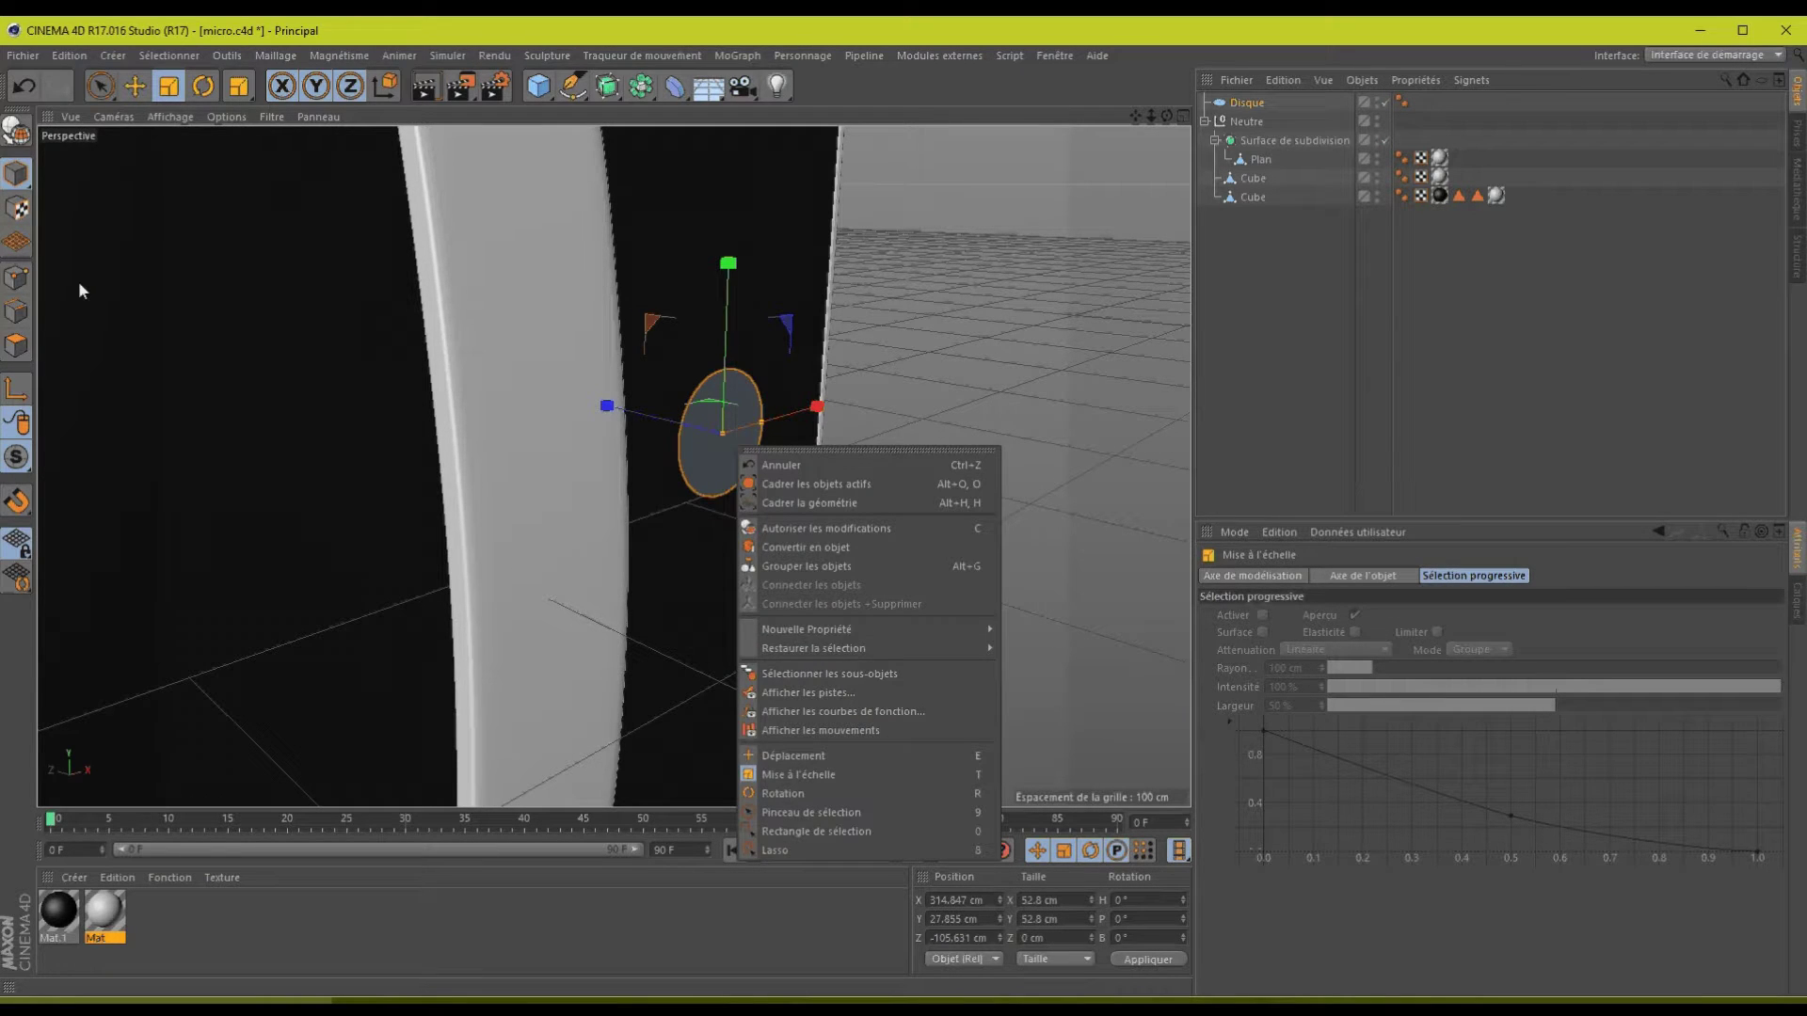
left_click(16, 346)
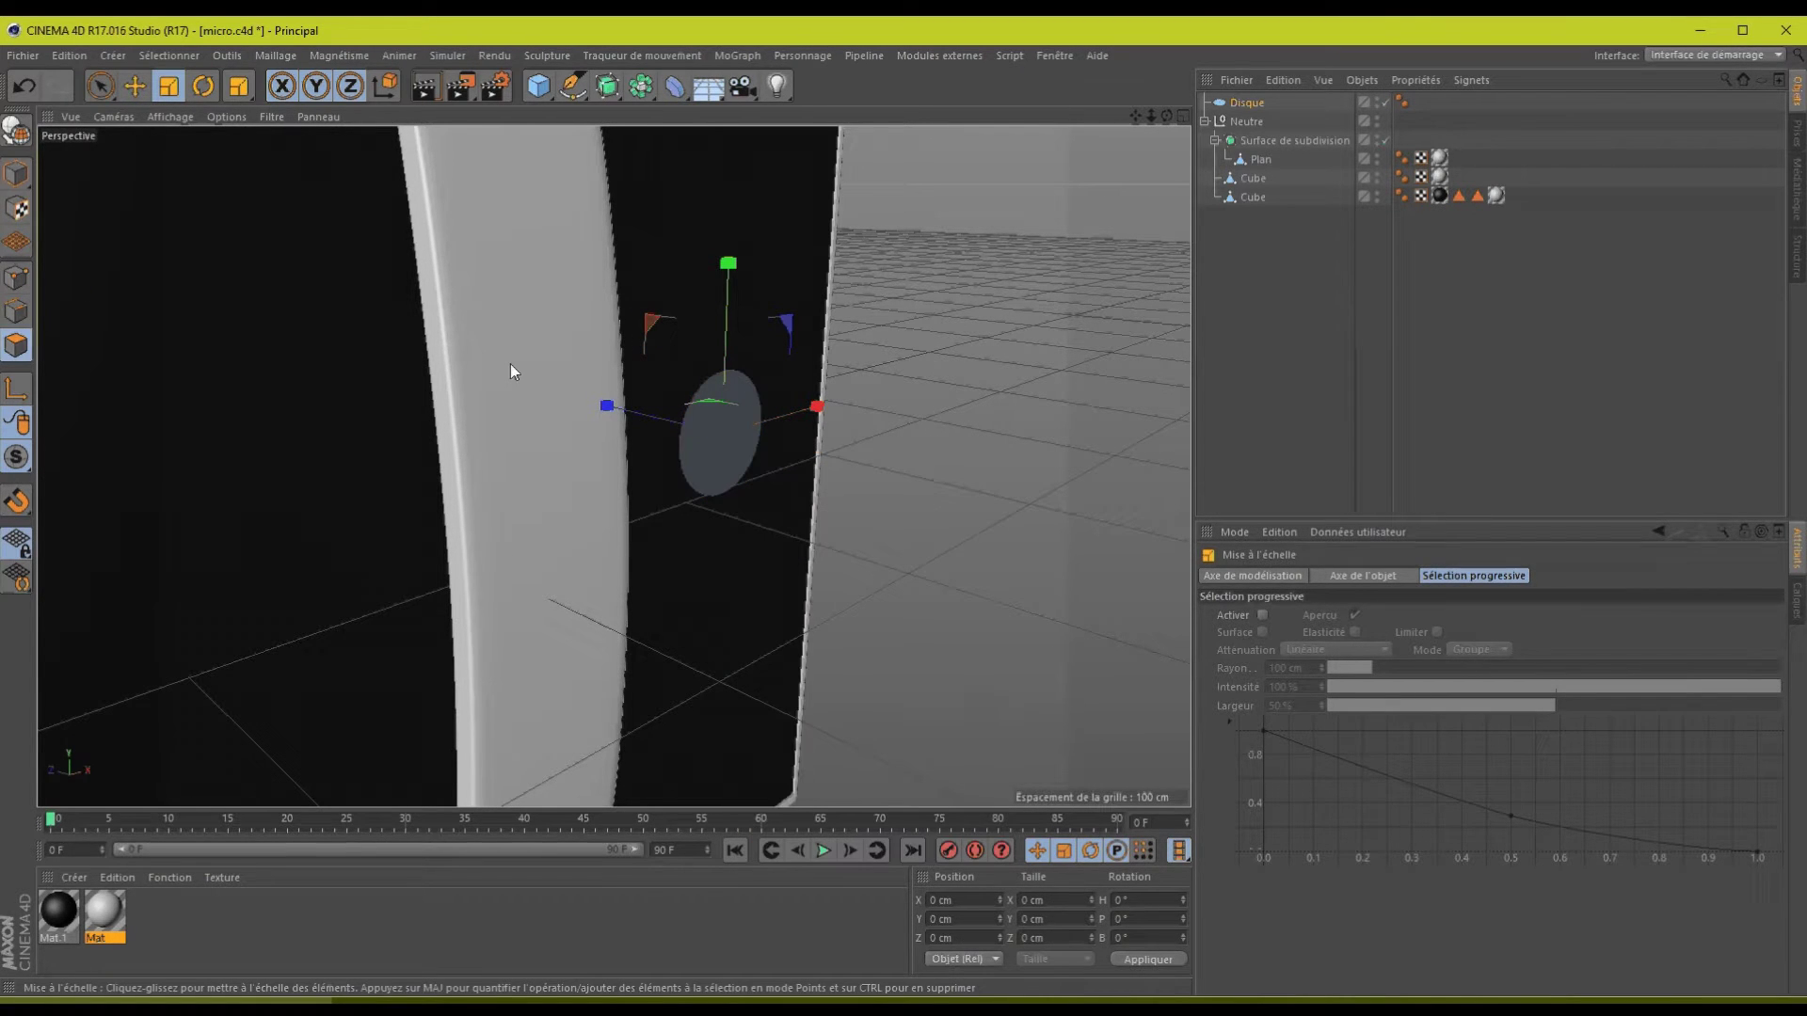
left_click(753, 436)
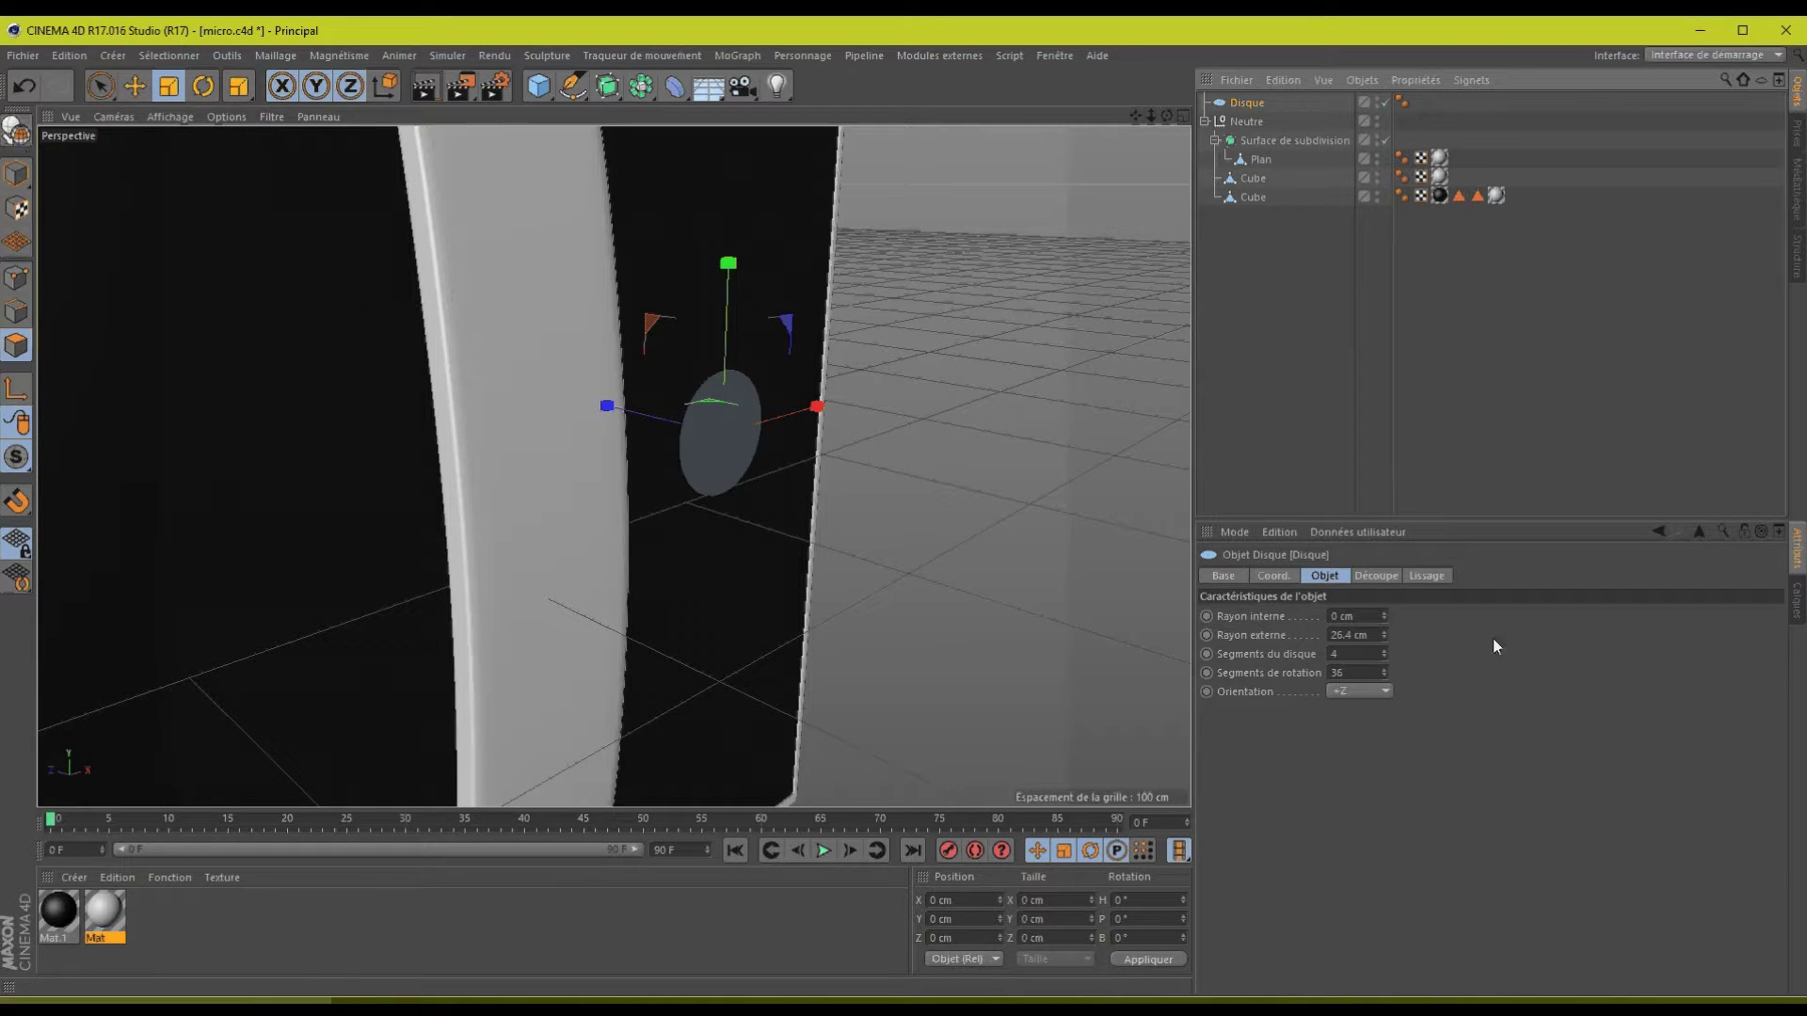
triple_click(1384, 658)
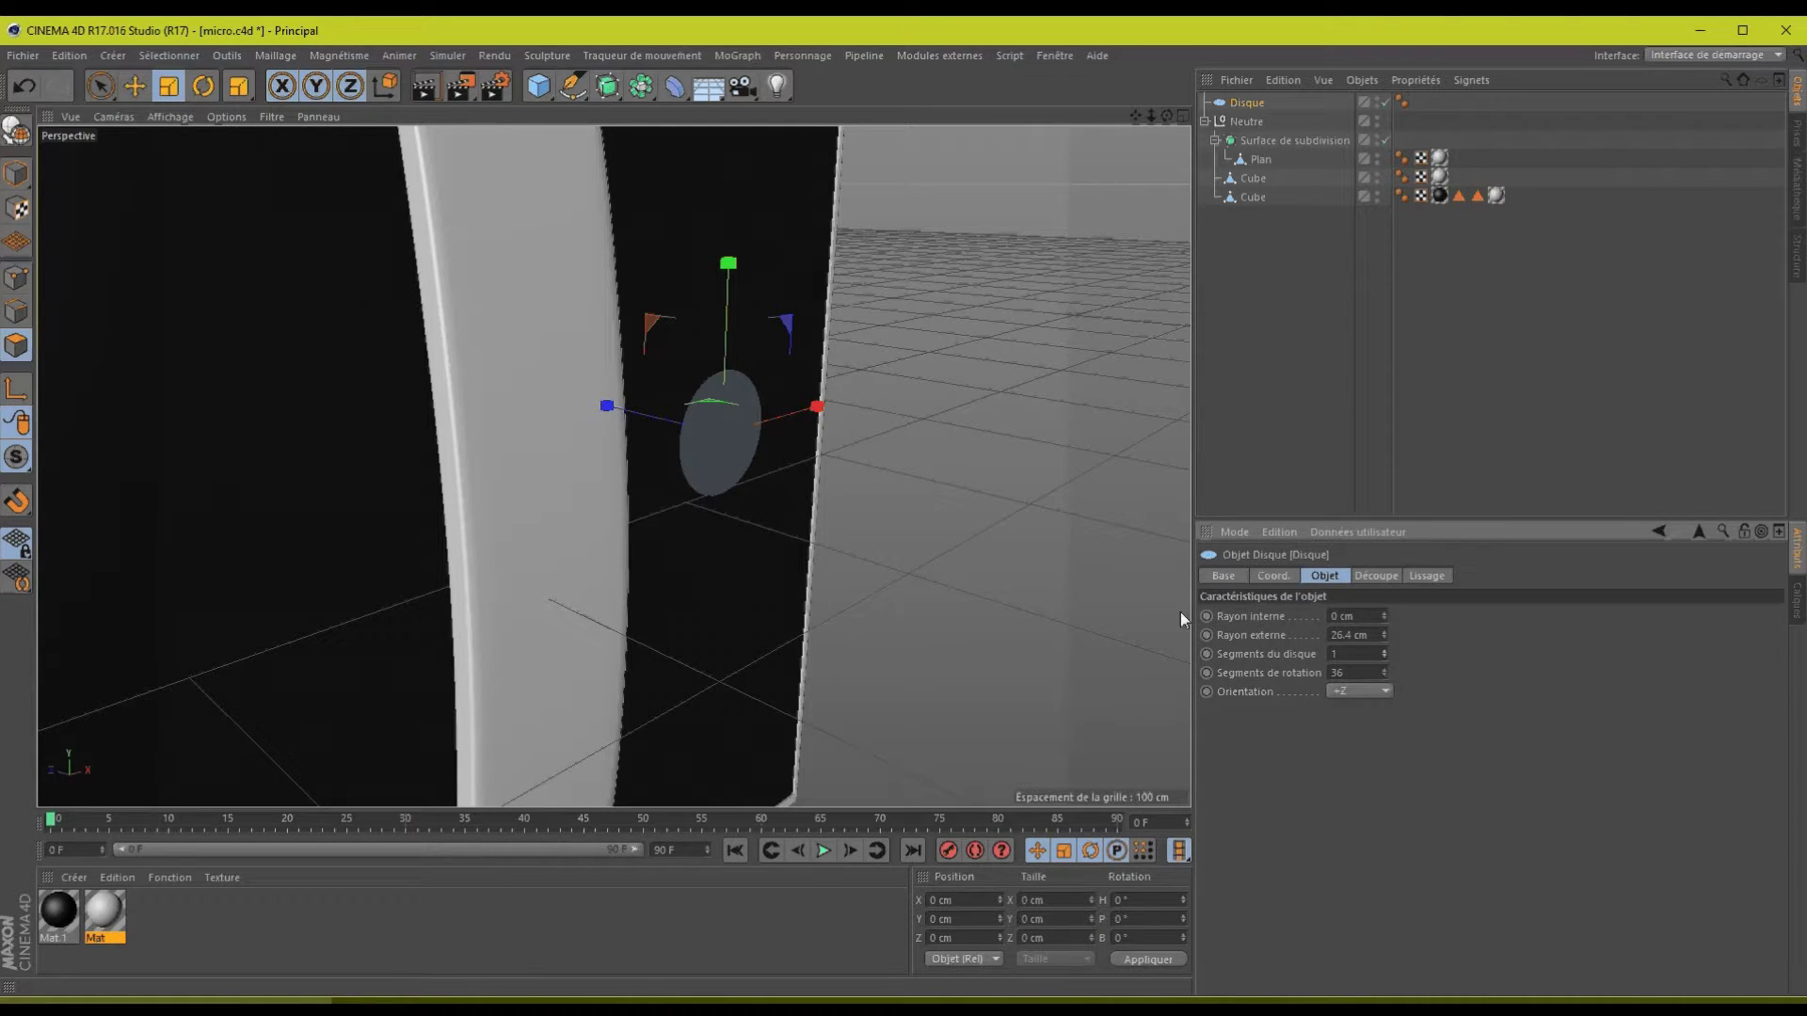
left_click(16, 131)
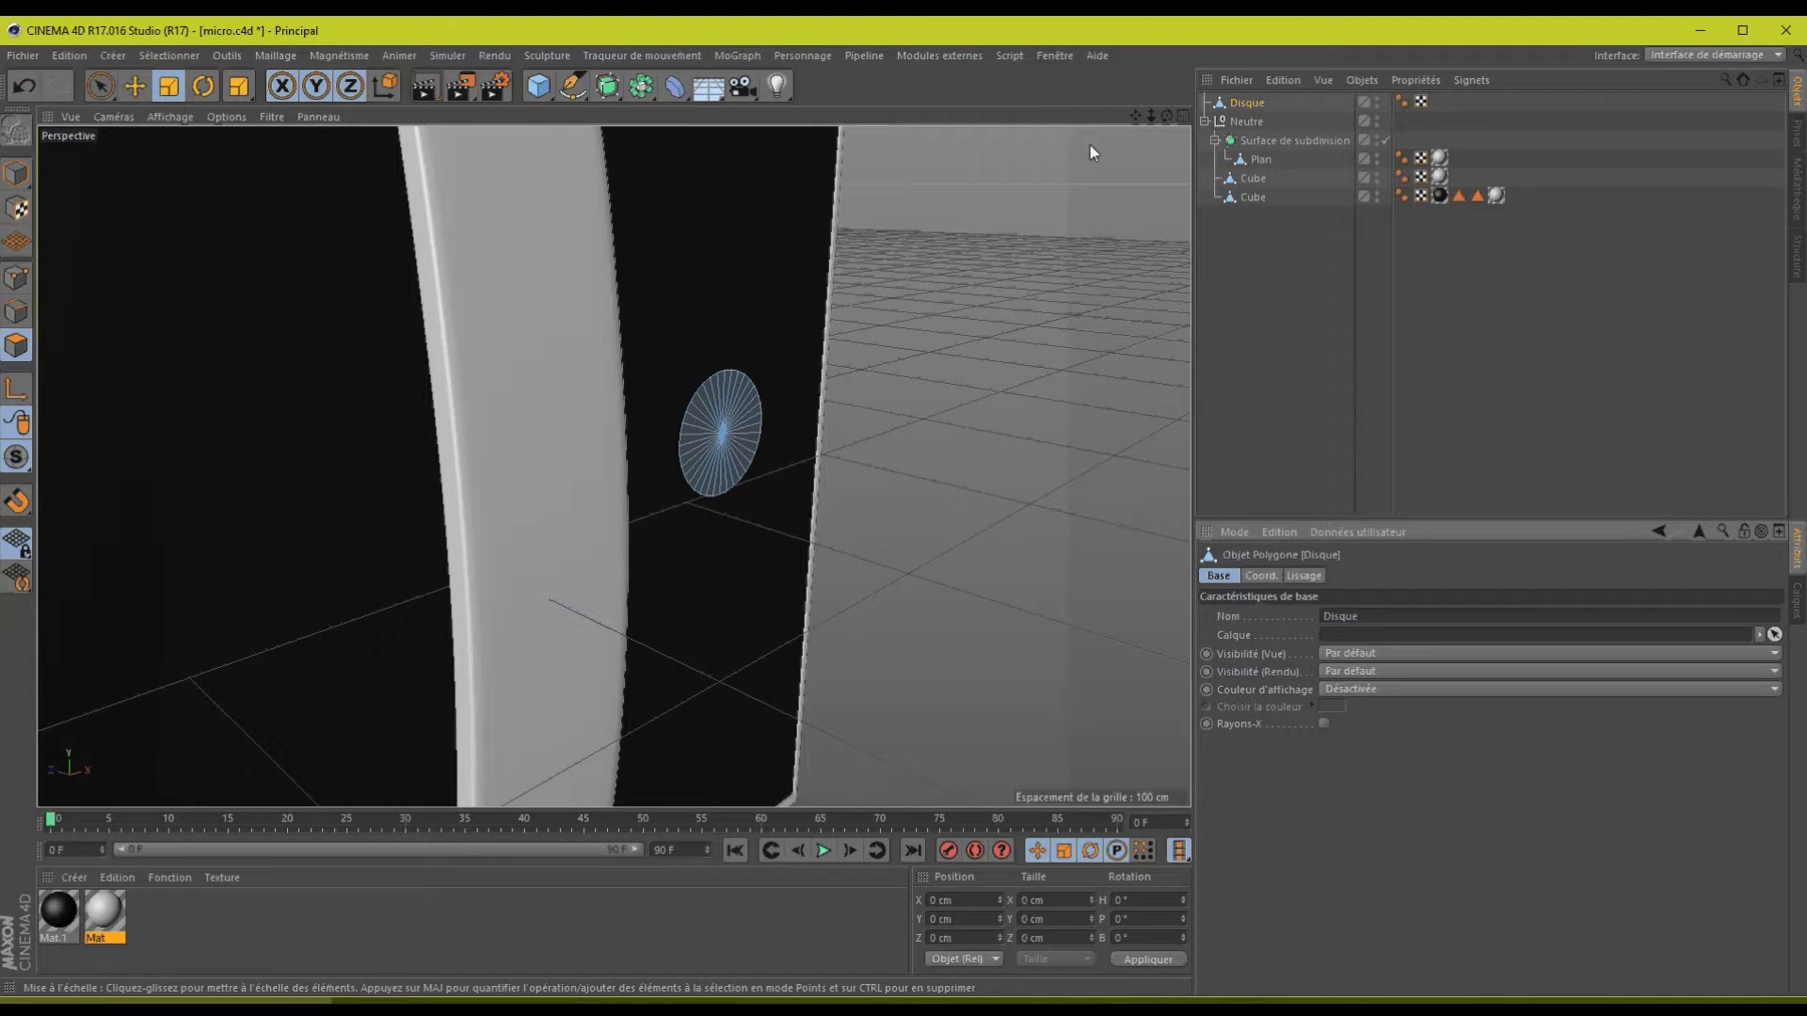
- Select all of the disc's polygons and extrude them about 18.5 cm, with caps enabled, to give the knob thickness
left_click_drag(732, 397, 709, 443)
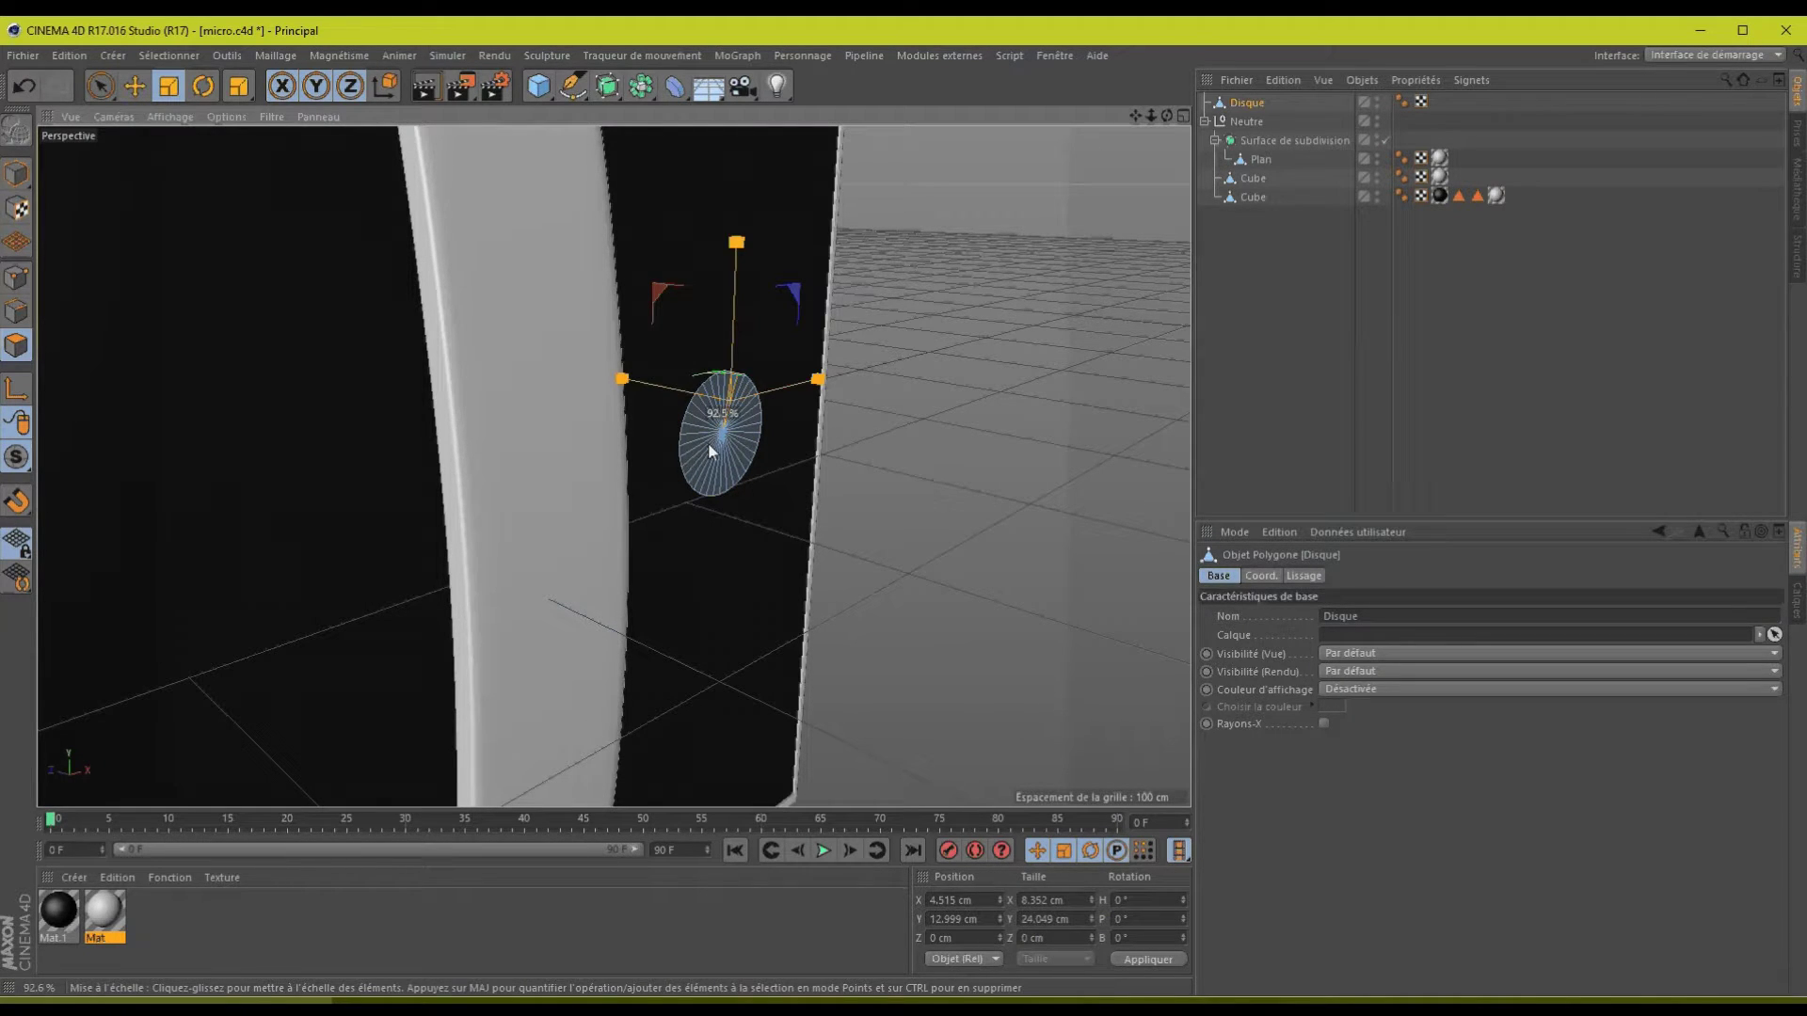
left_click(960, 399)
key("9")
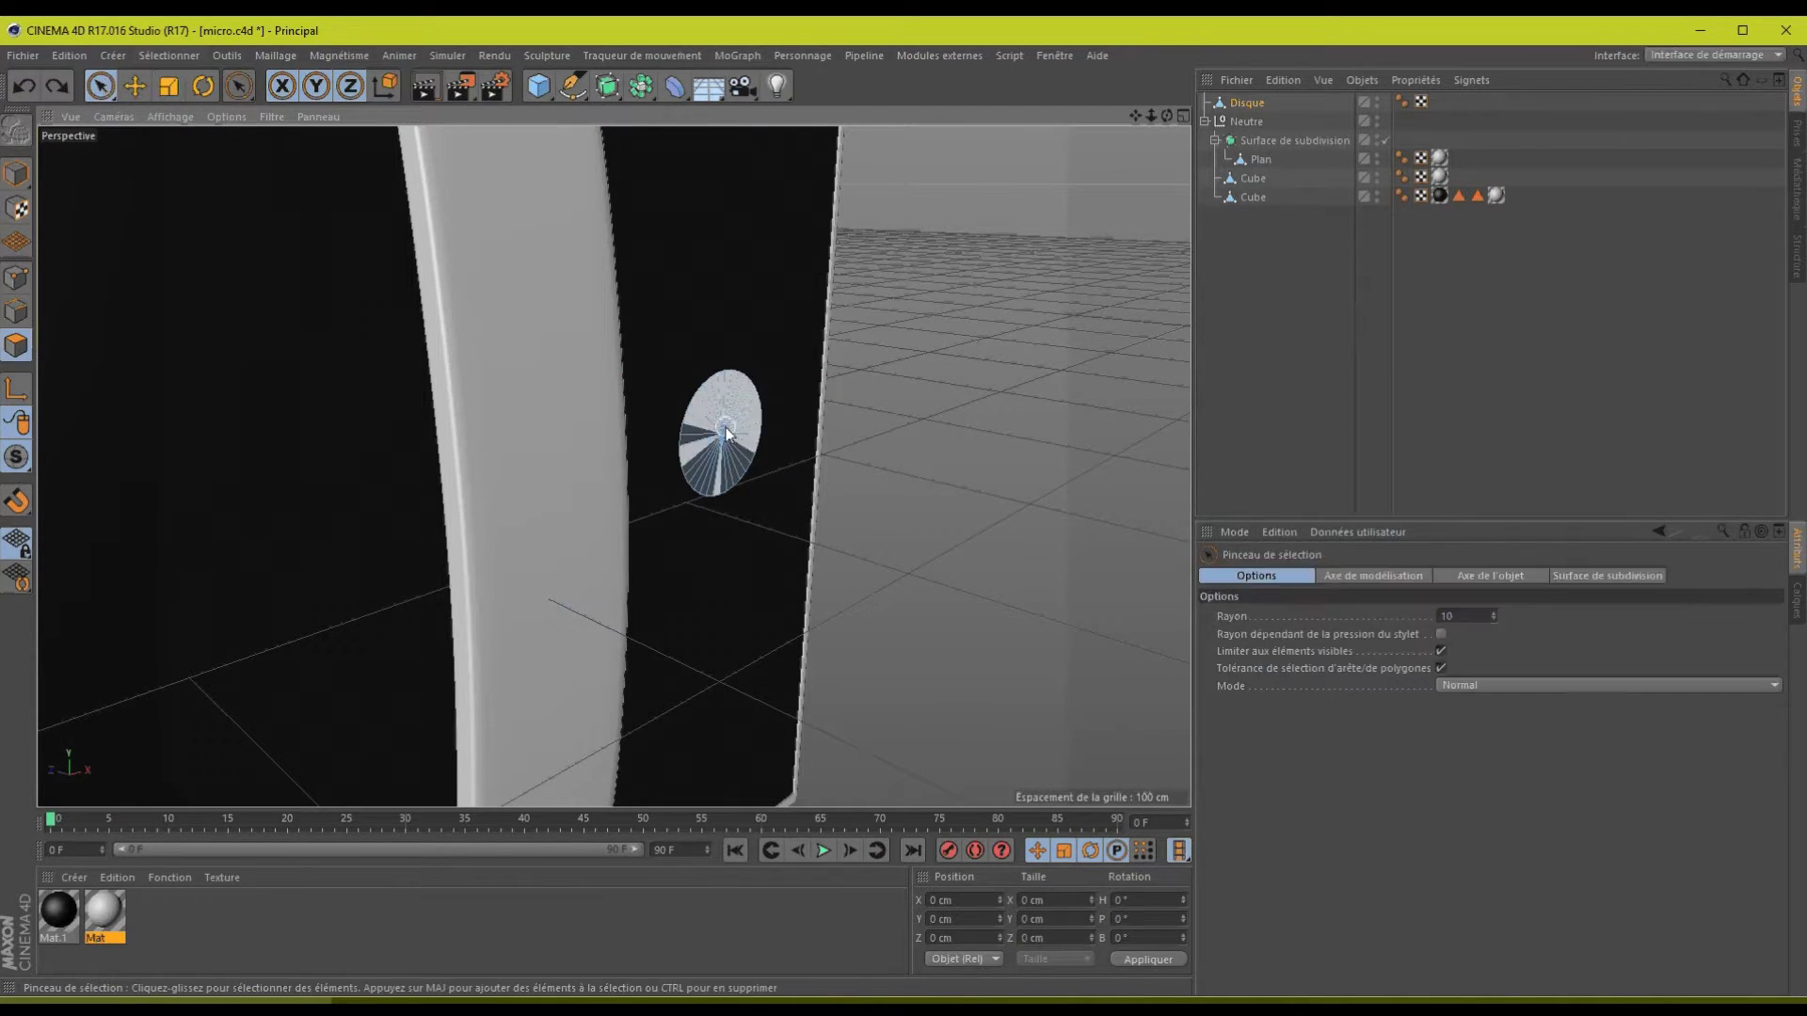
left_click_drag(726, 432, 758, 429)
right_click(758, 429)
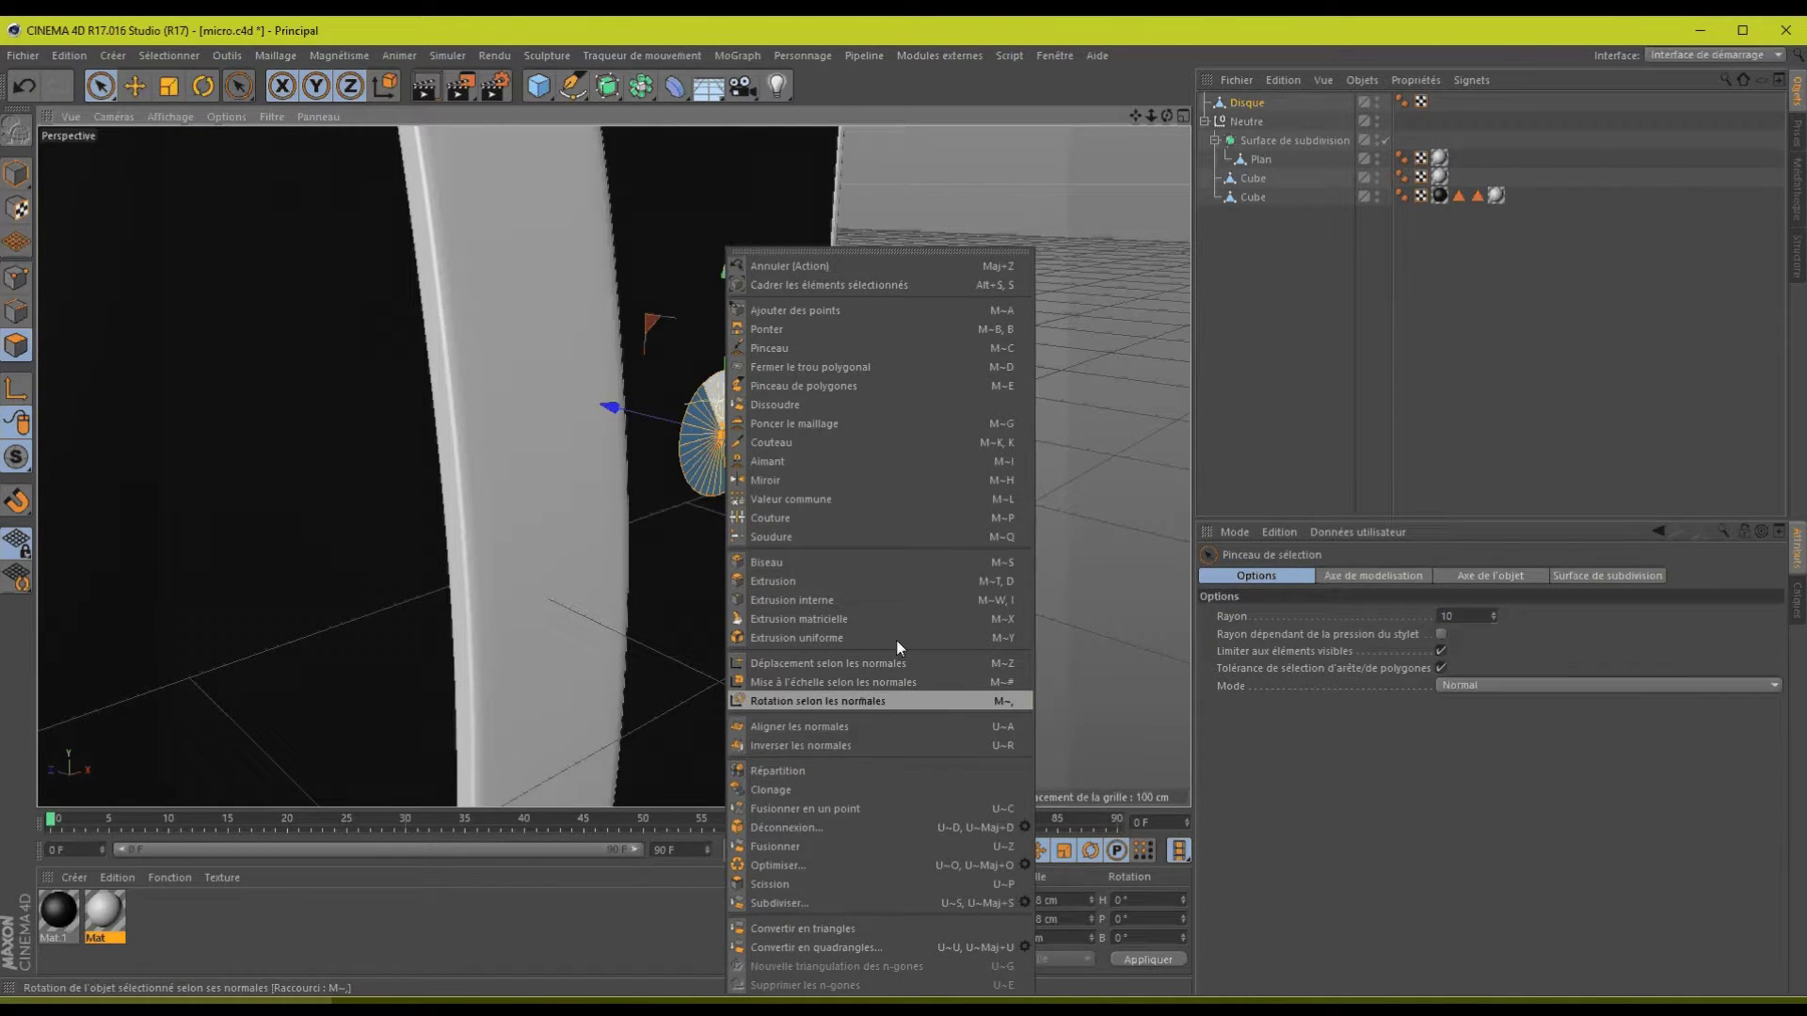
left_click_drag(1160, 117, 906, 507)
left_click(873, 569)
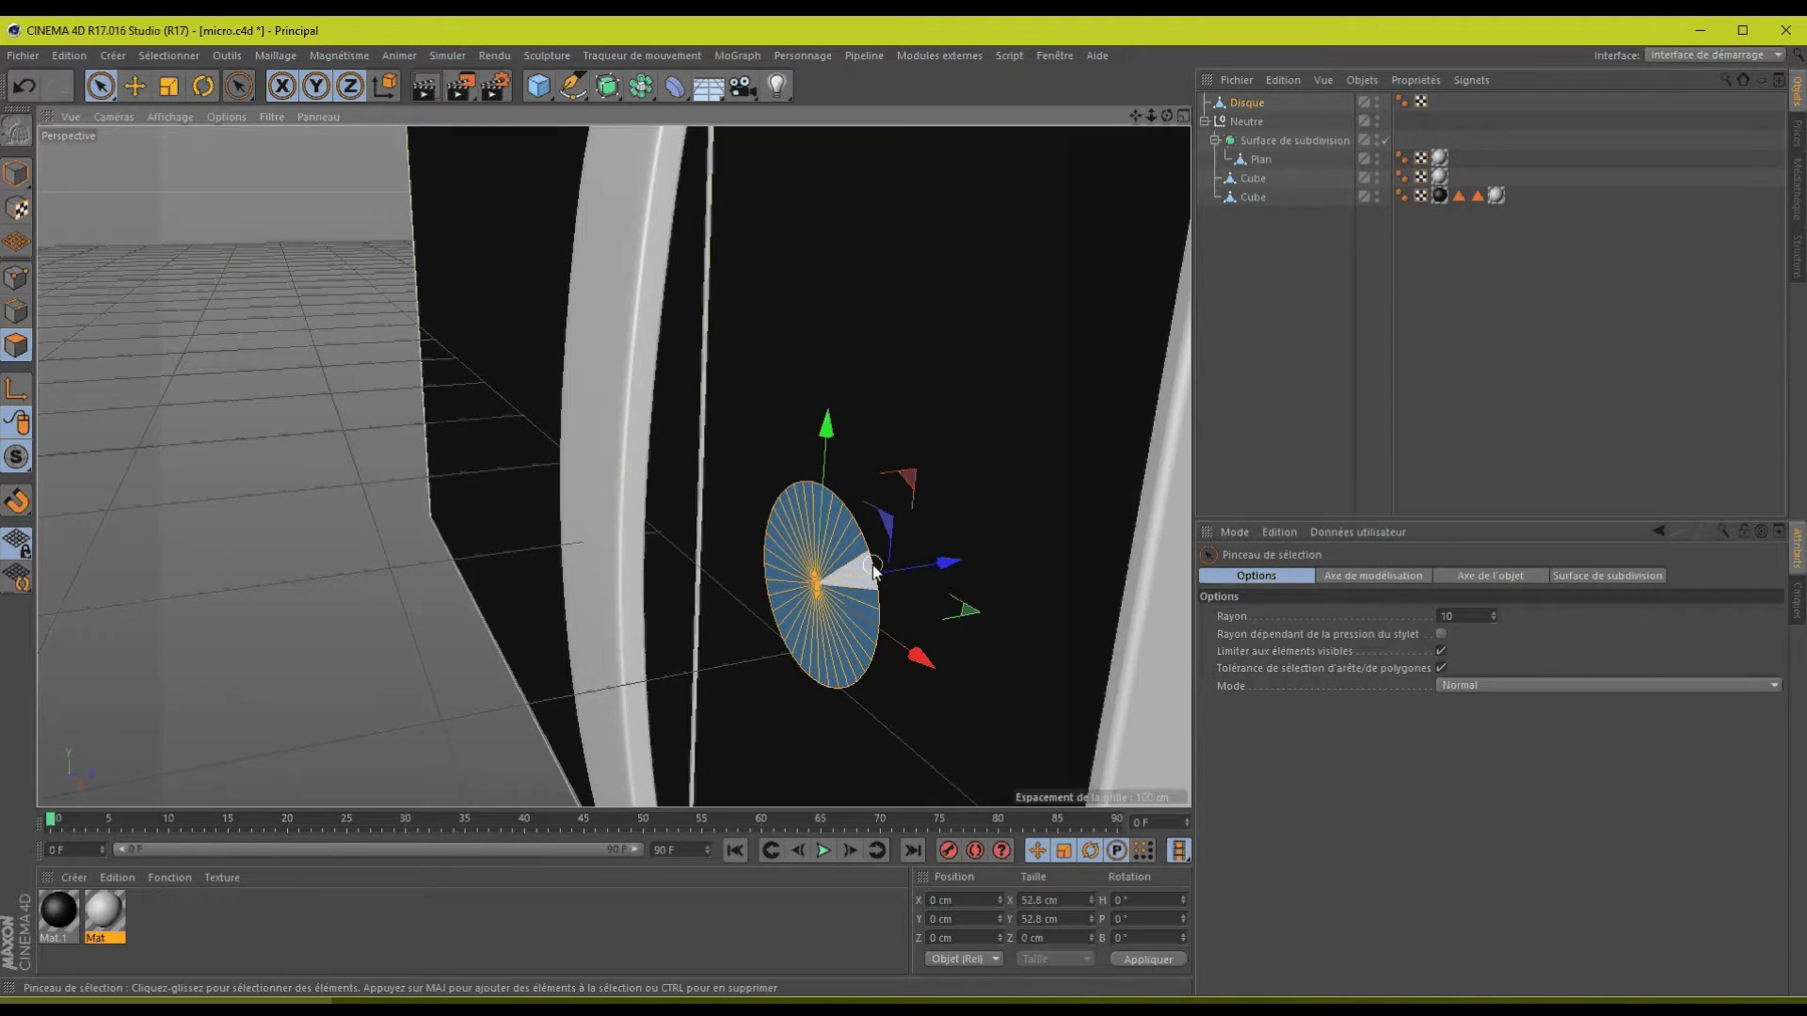
right_click(873, 569)
left_click(960, 580)
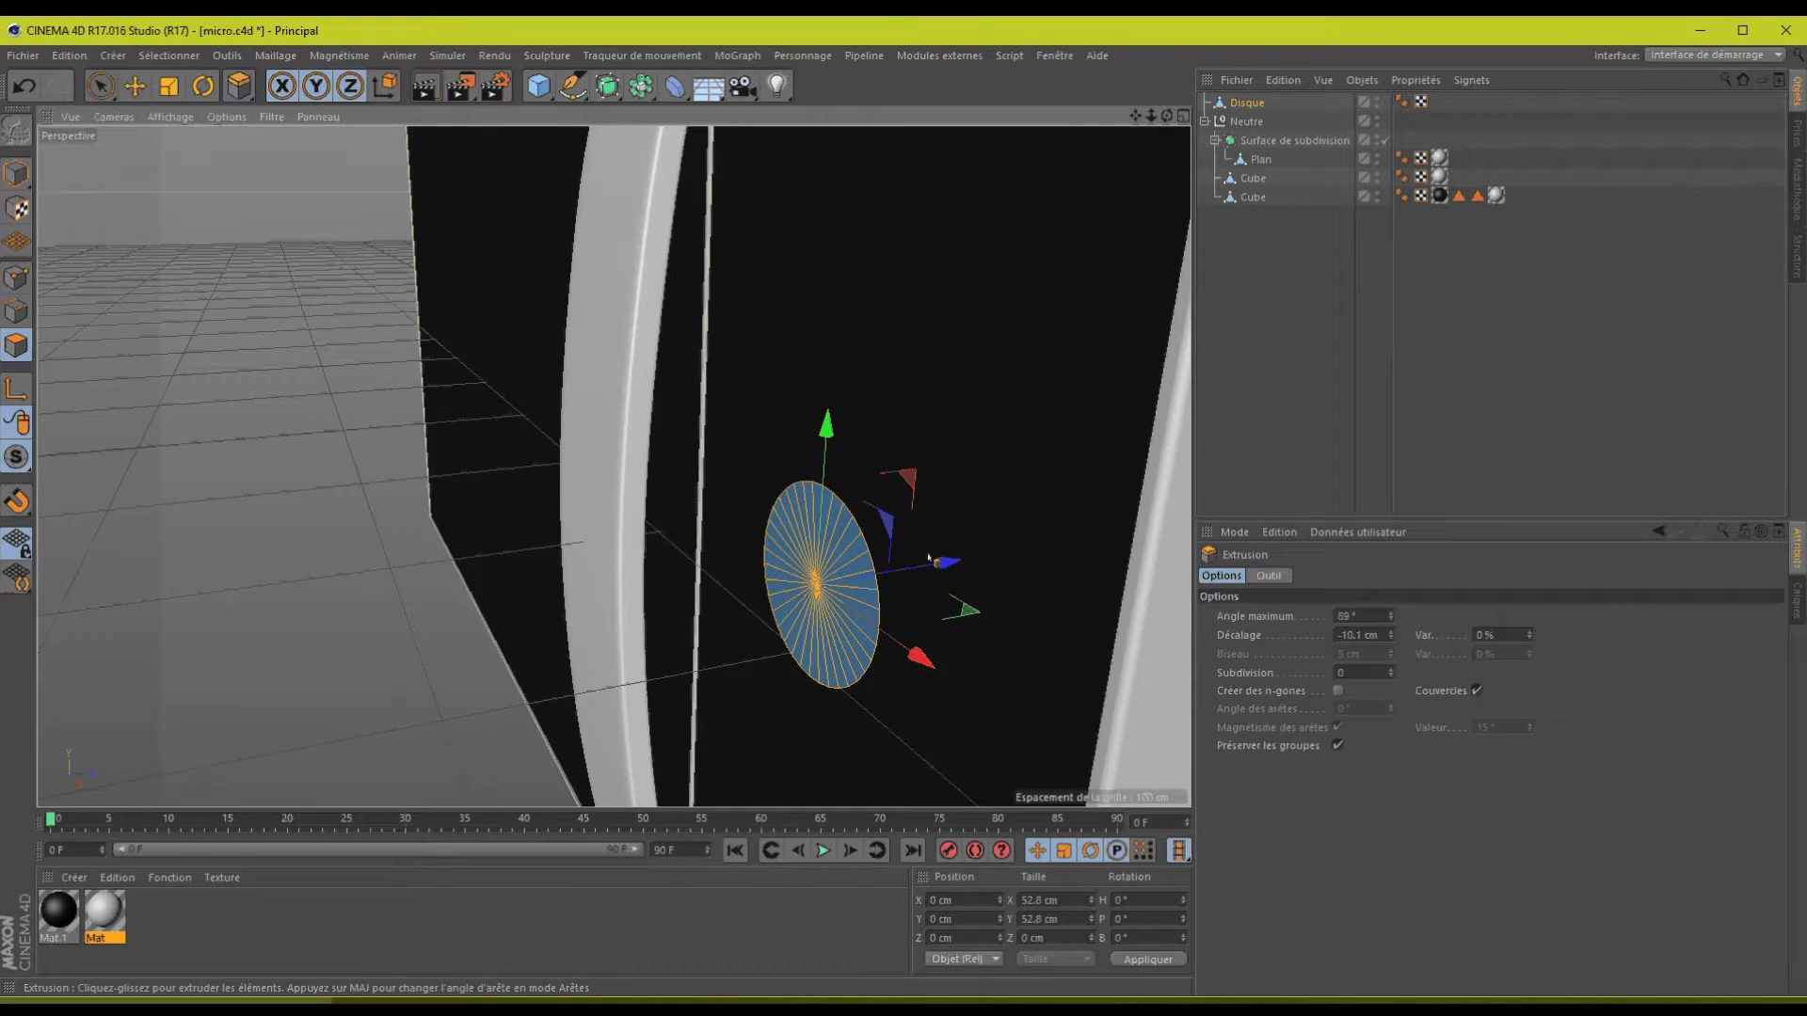
left_click_drag(960, 581, 909, 515)
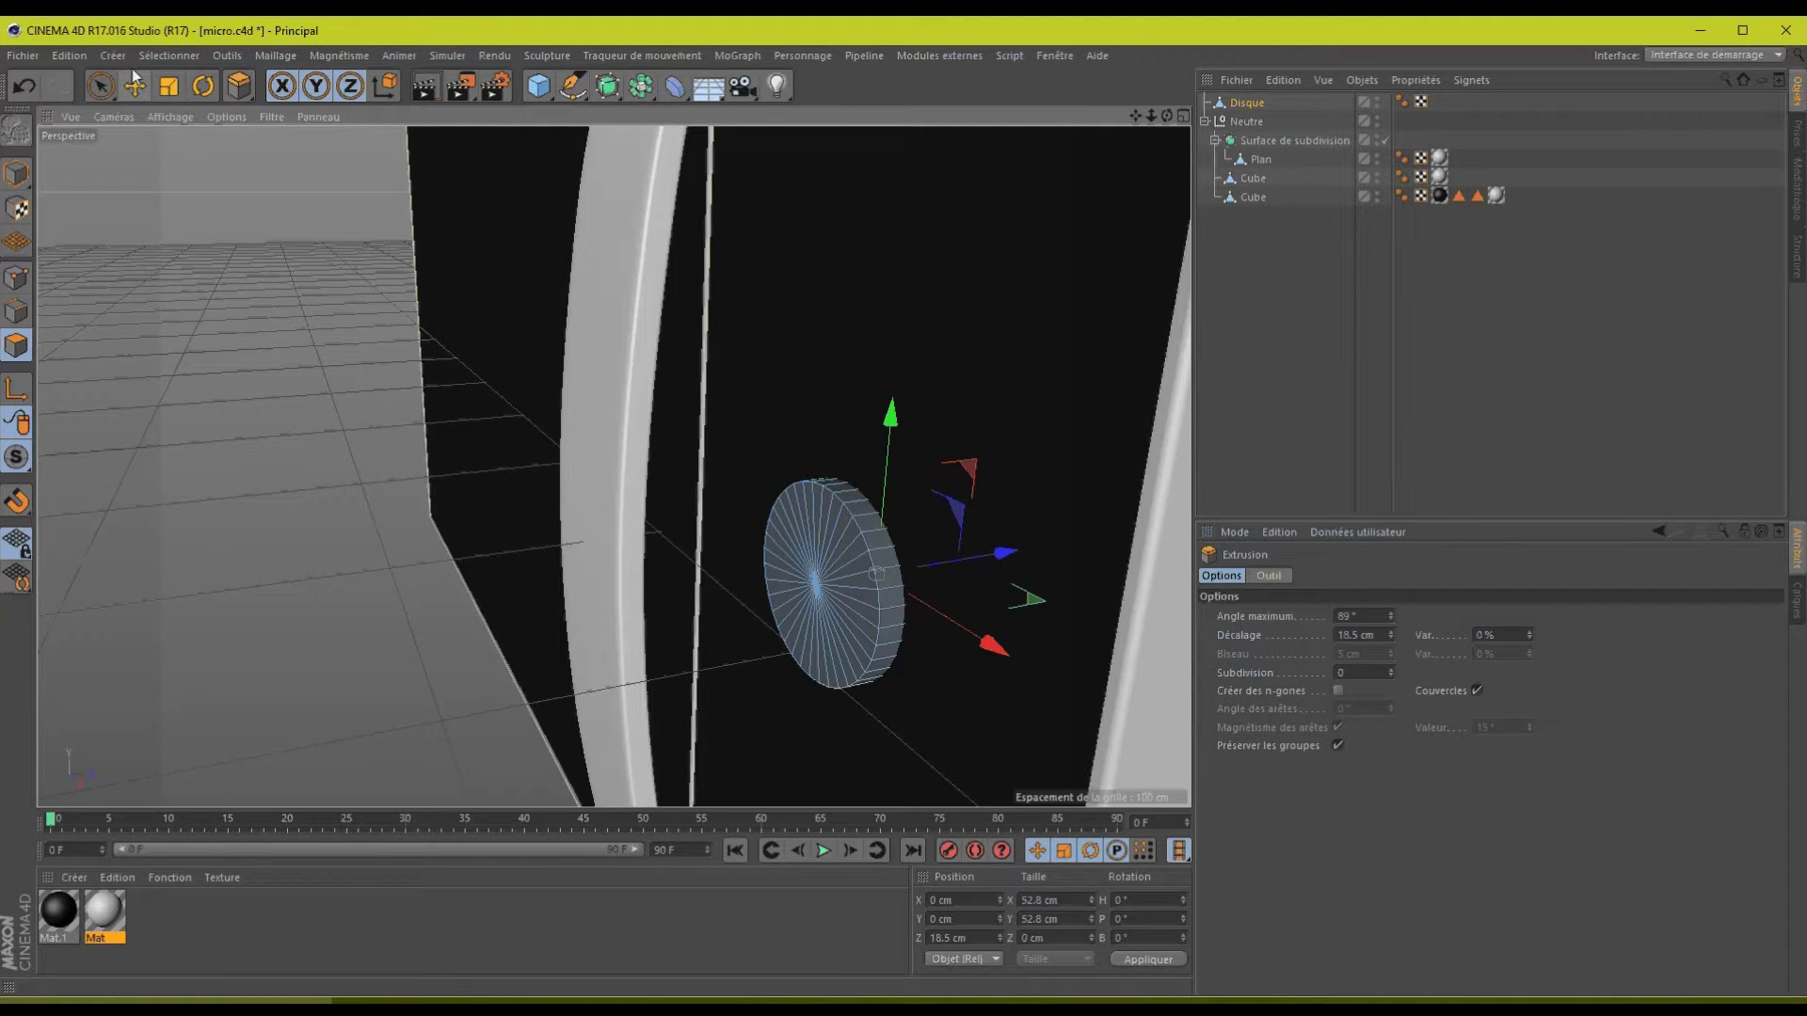
- Move the whole extruded knob outward from the front panel along Z to about -117 cm
left_click(19, 174)
left_click(18, 174)
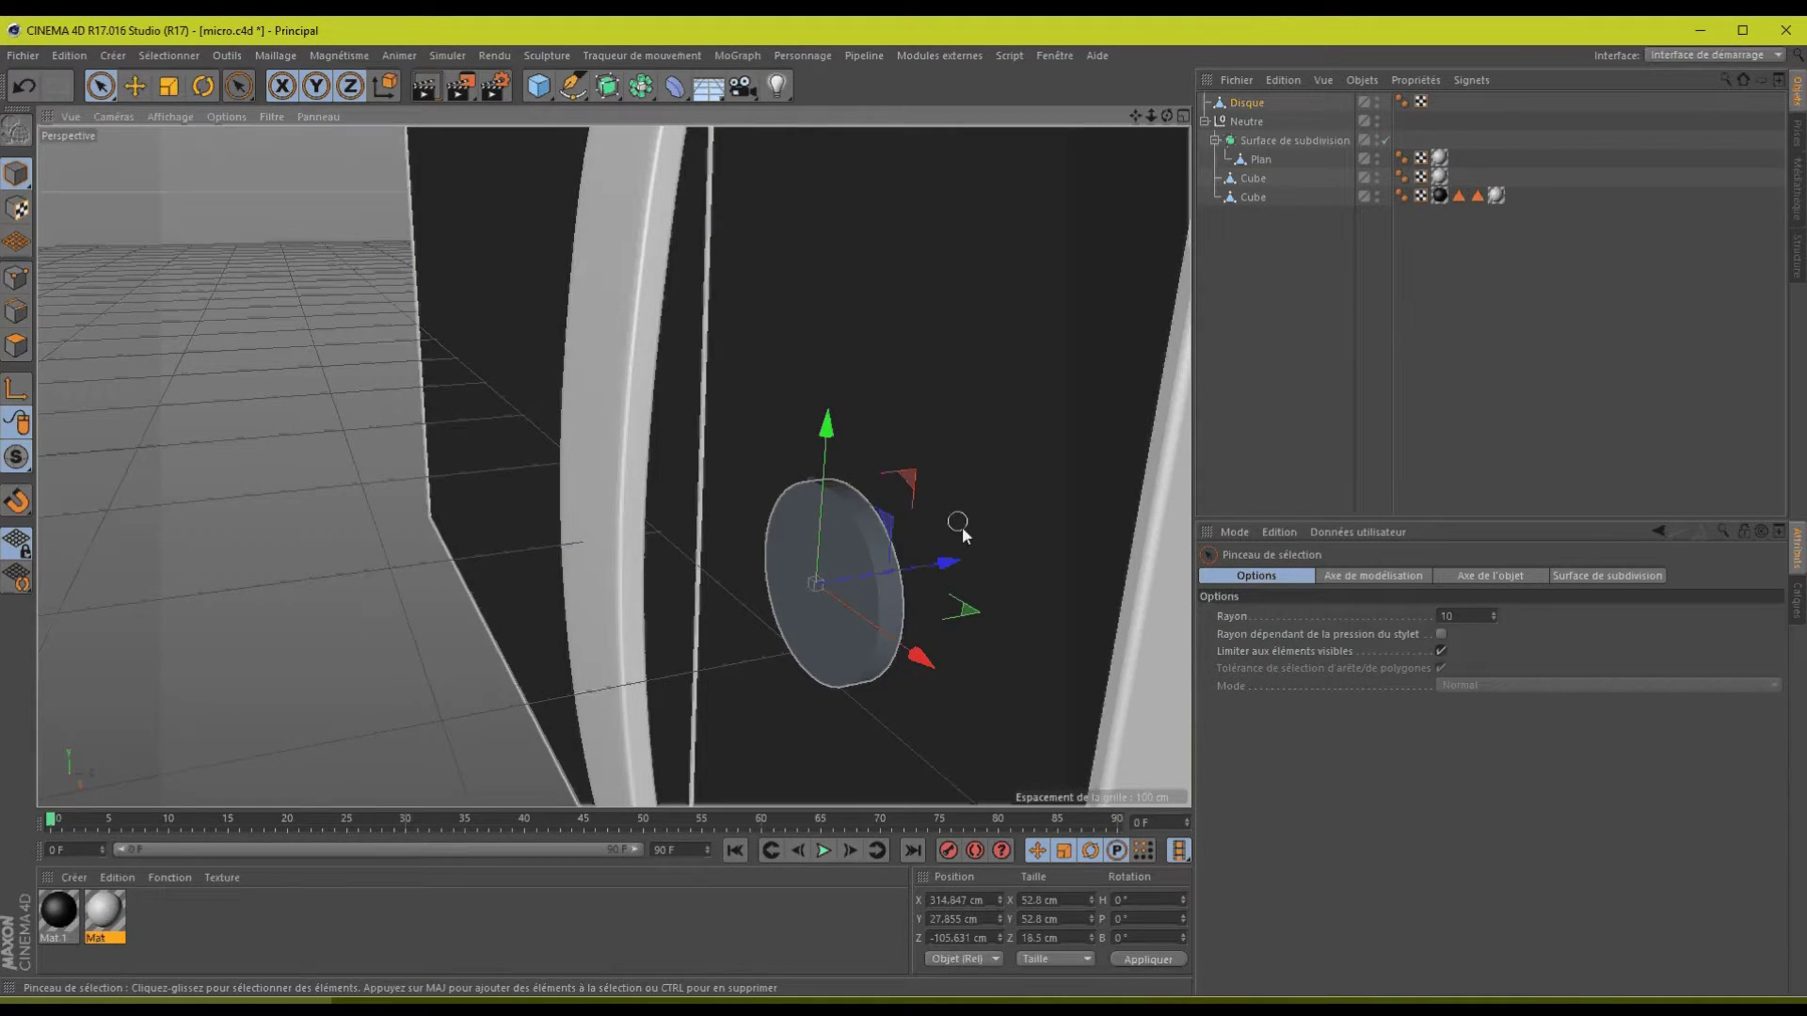
mouse_move(946, 563)
left_mouse_down()
mouse_move(884, 571)
mouse_move(915, 559)
left_mouse_up()
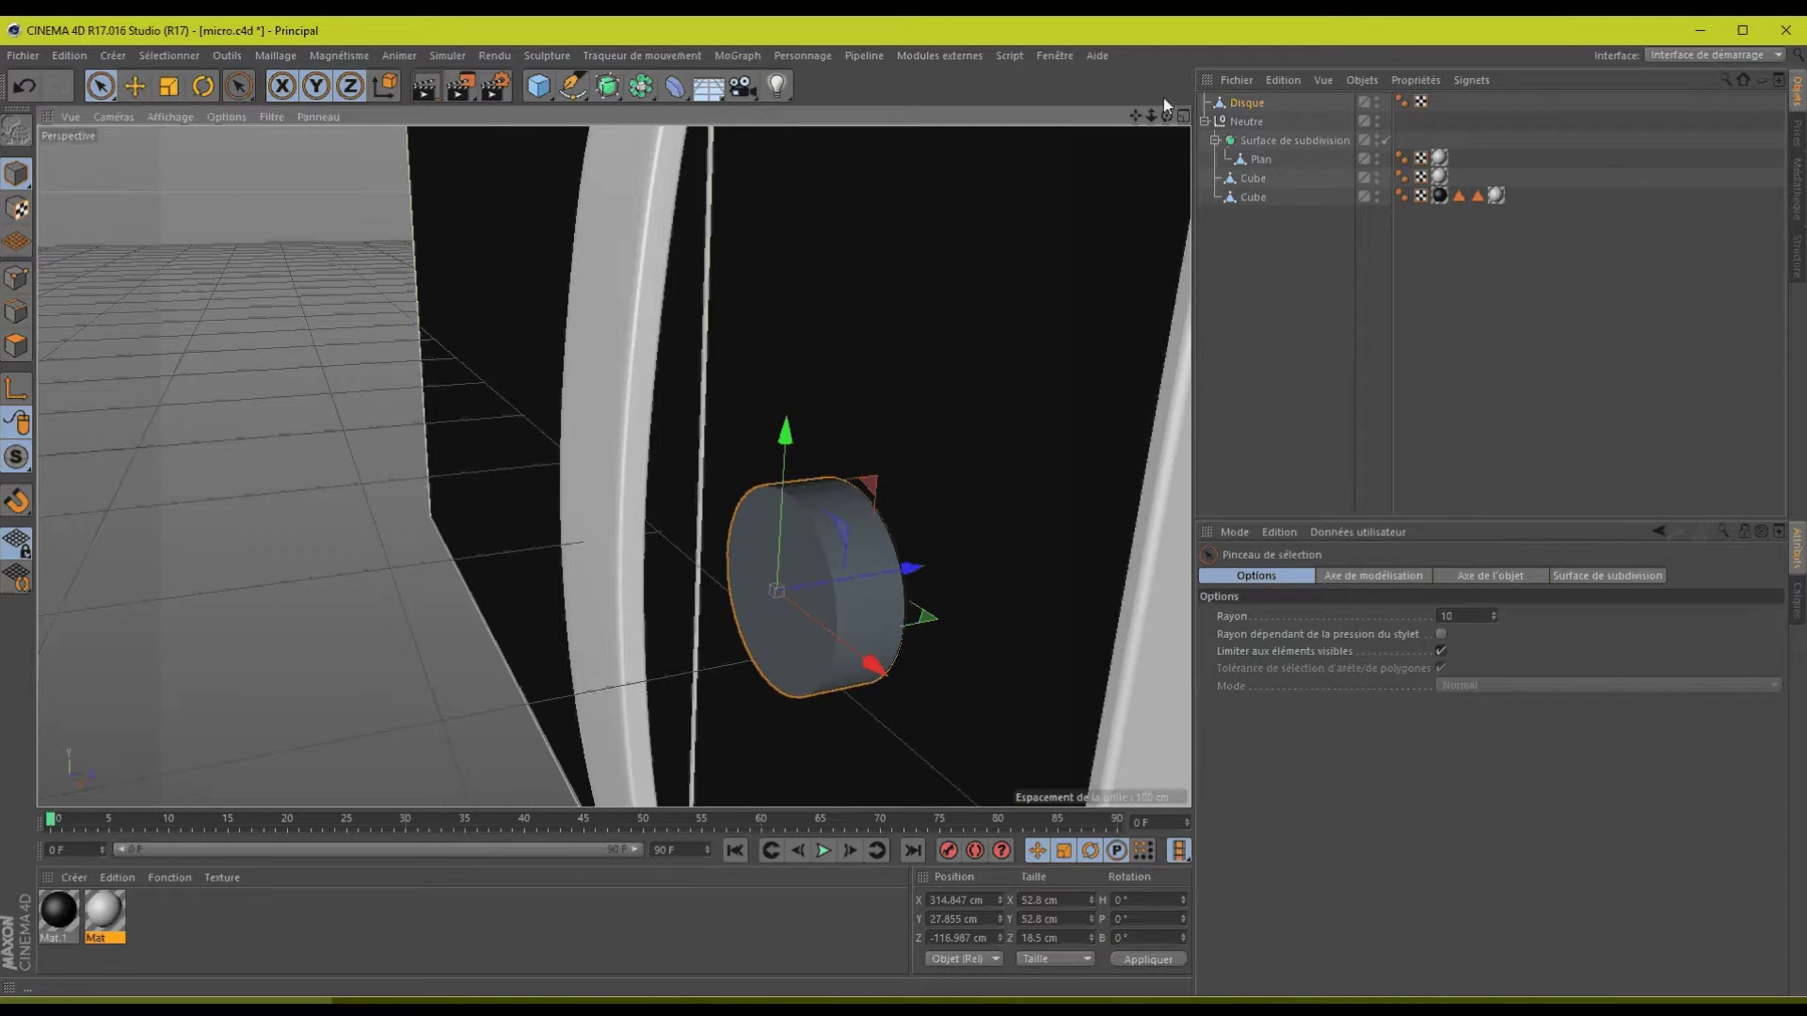
left_click_drag(1165, 115, 906, 508)
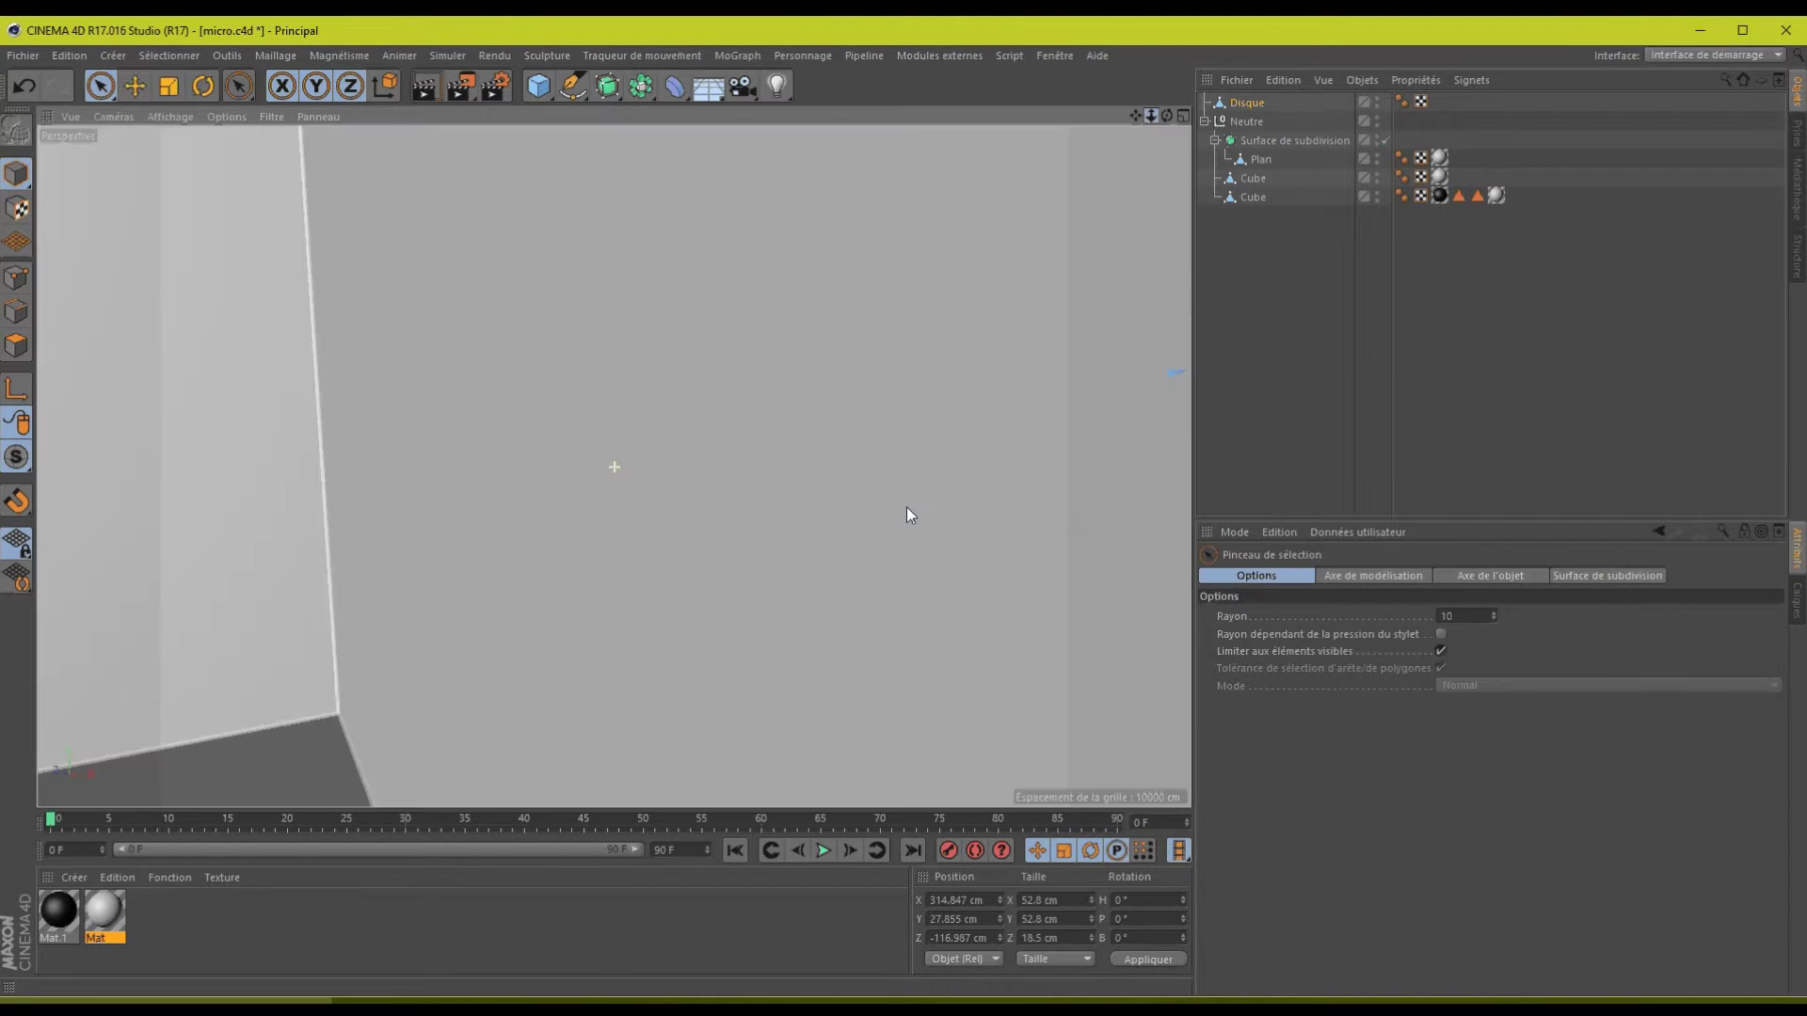
- Delete the Disque object from the front of the microwave
scroll(906, 507, "up", 3)
scroll(906, 507, "up", 2)
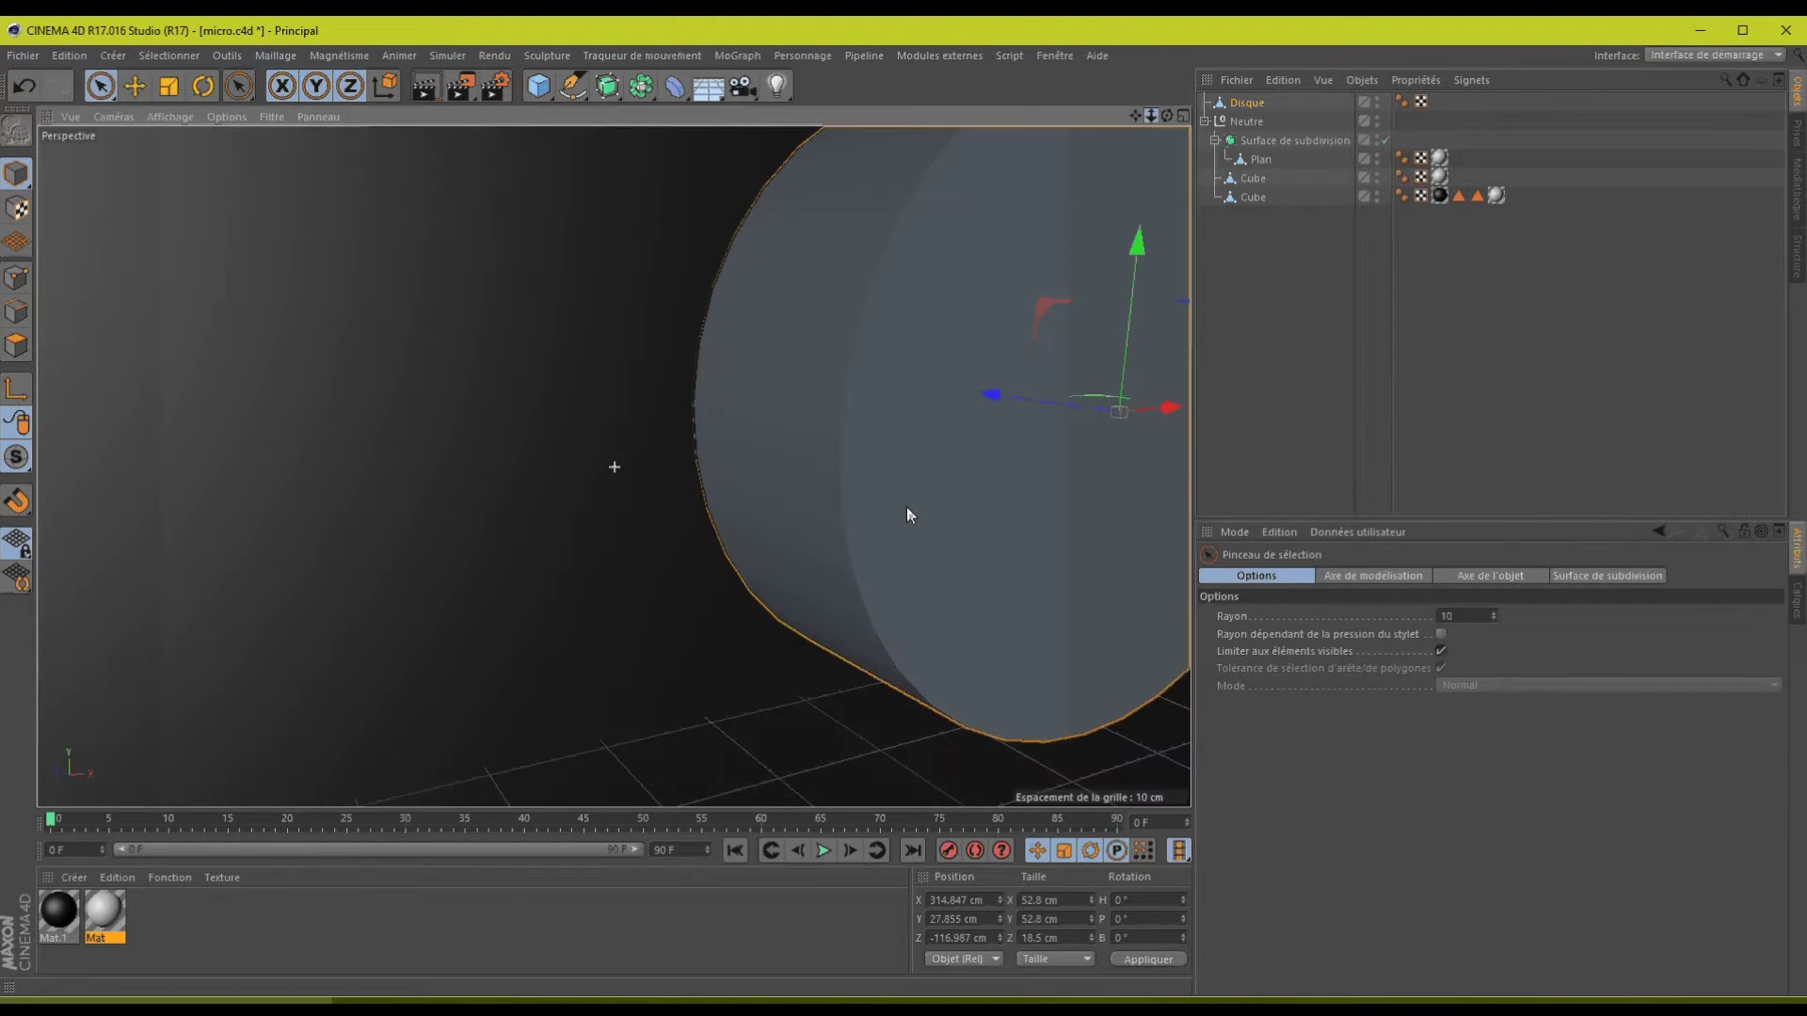
scroll(906, 508, "down", 2)
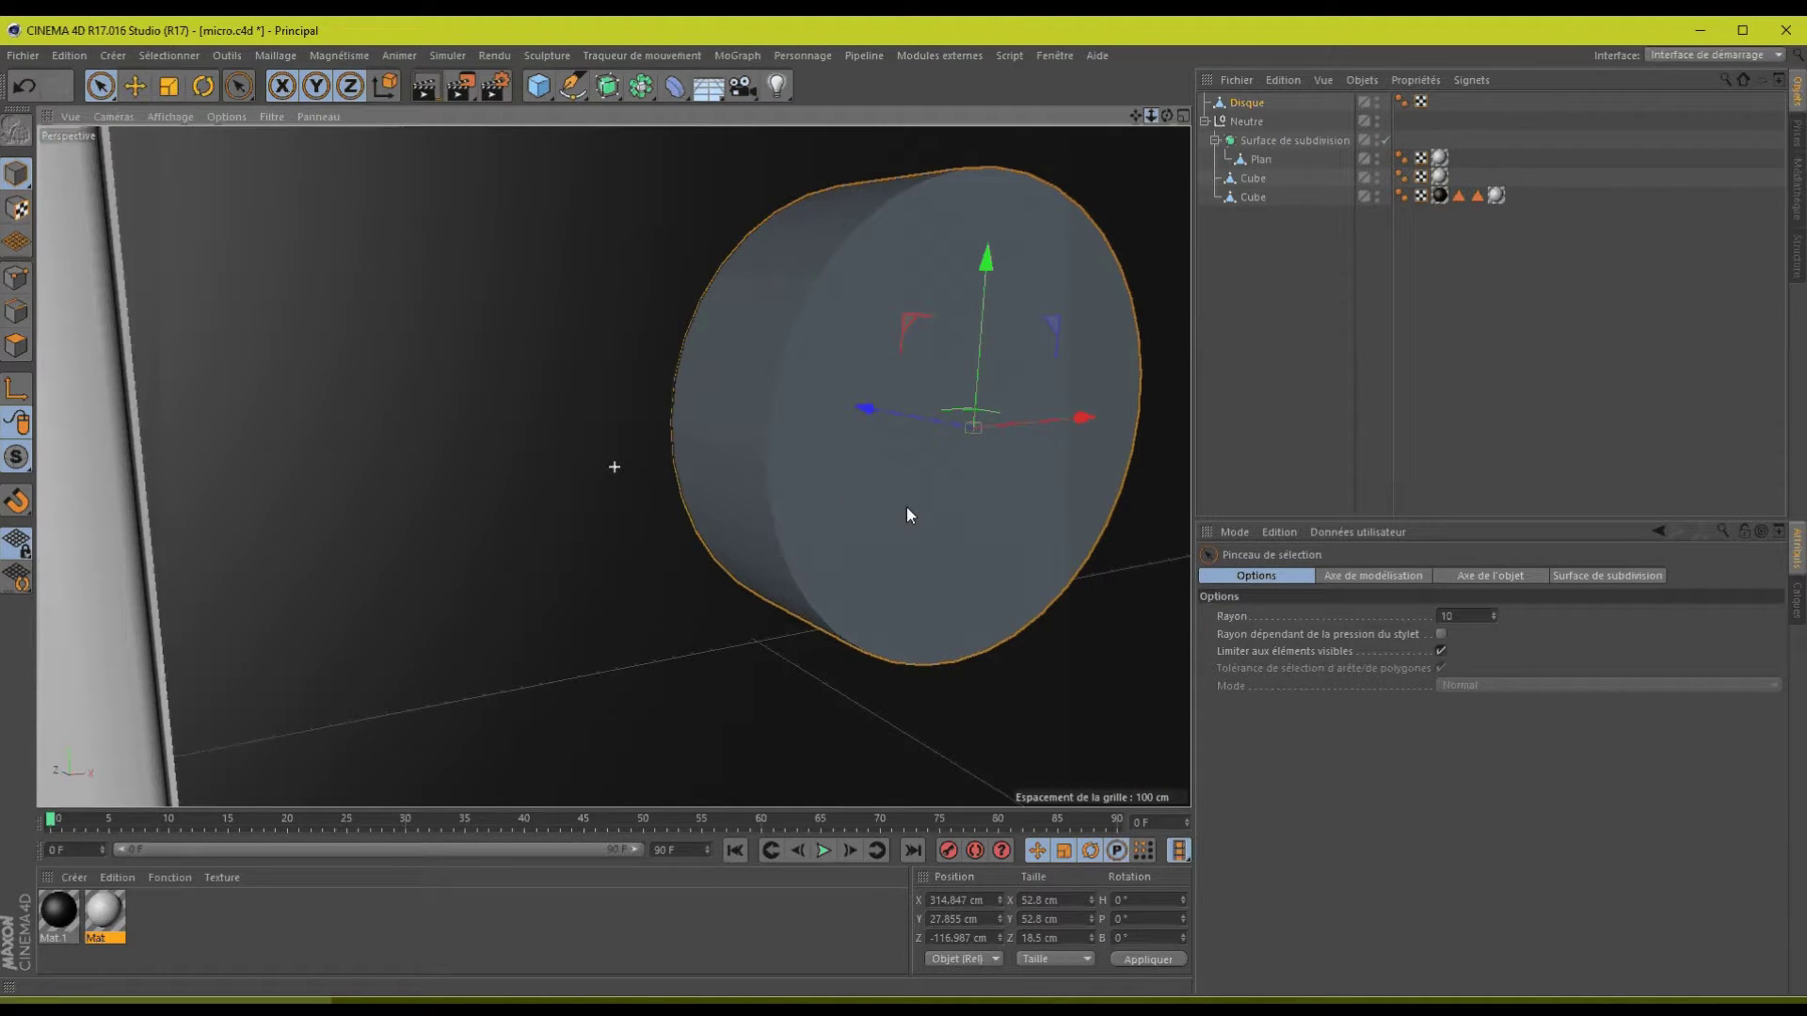
scroll(906, 507, "down", 1)
scroll(906, 507, "down", 2)
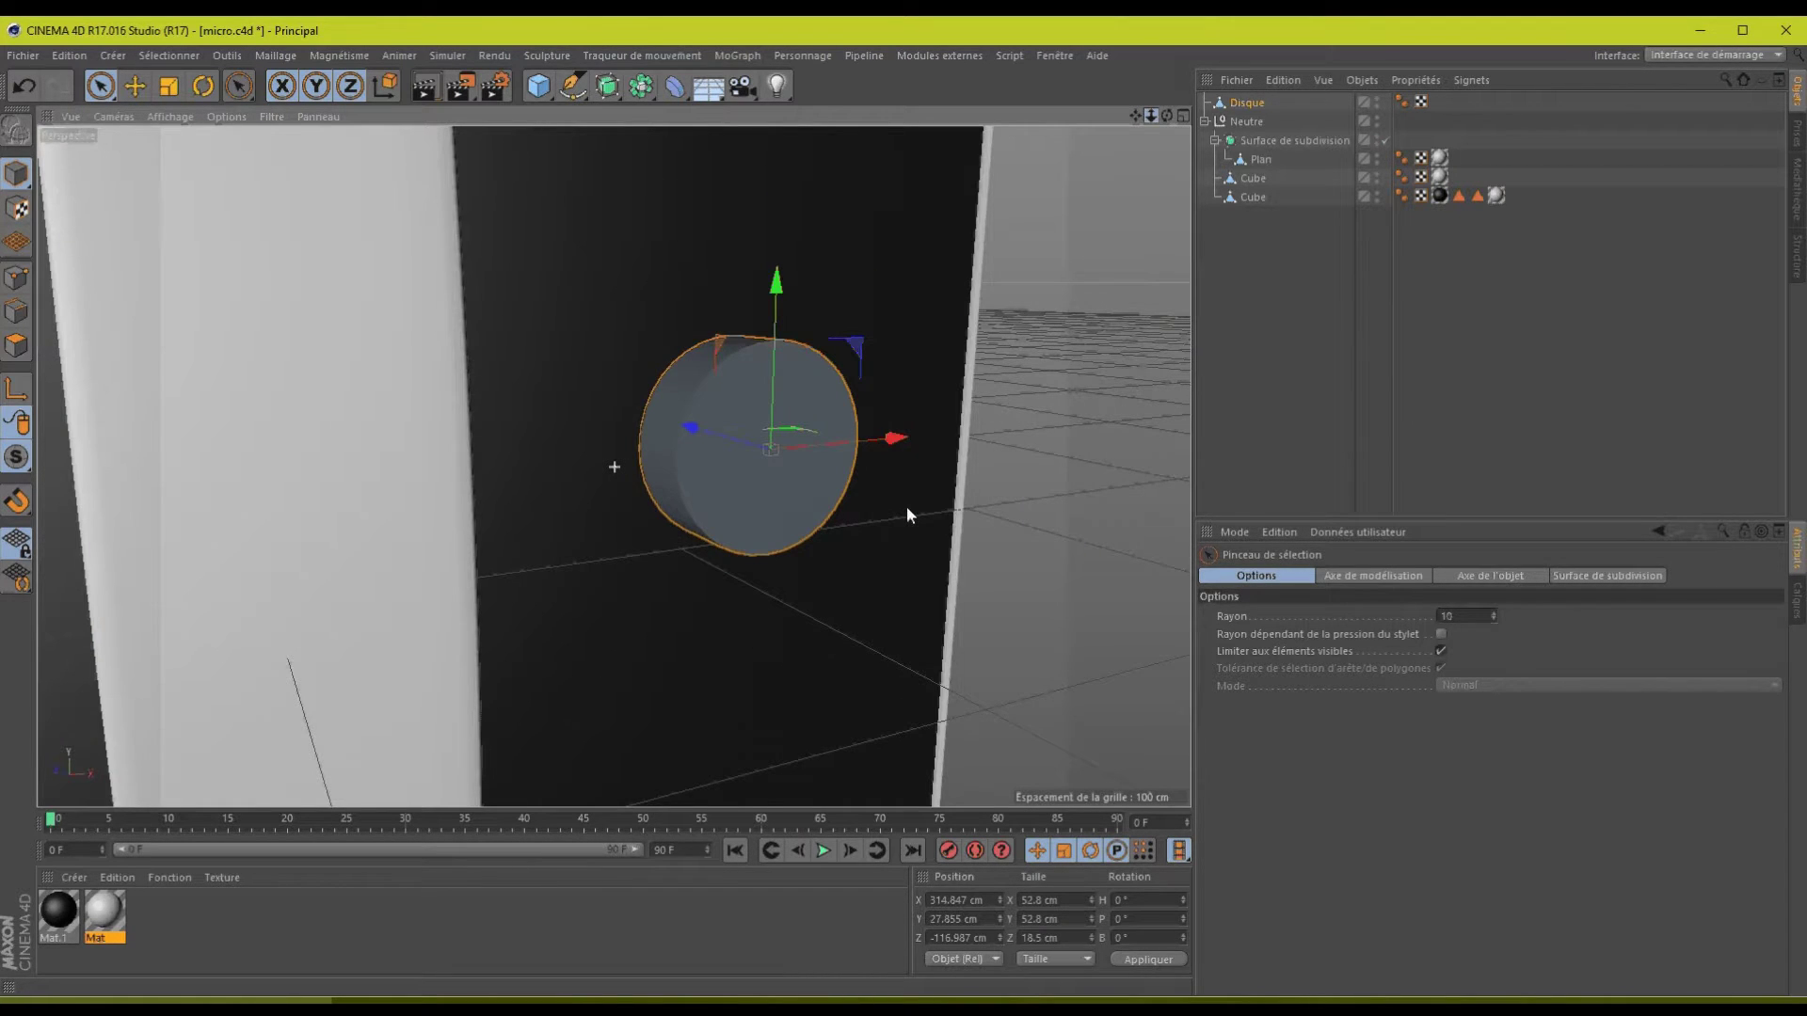
scroll(907, 508, "down", 1)
scroll(908, 508, "down", 1)
left_click(1248, 106)
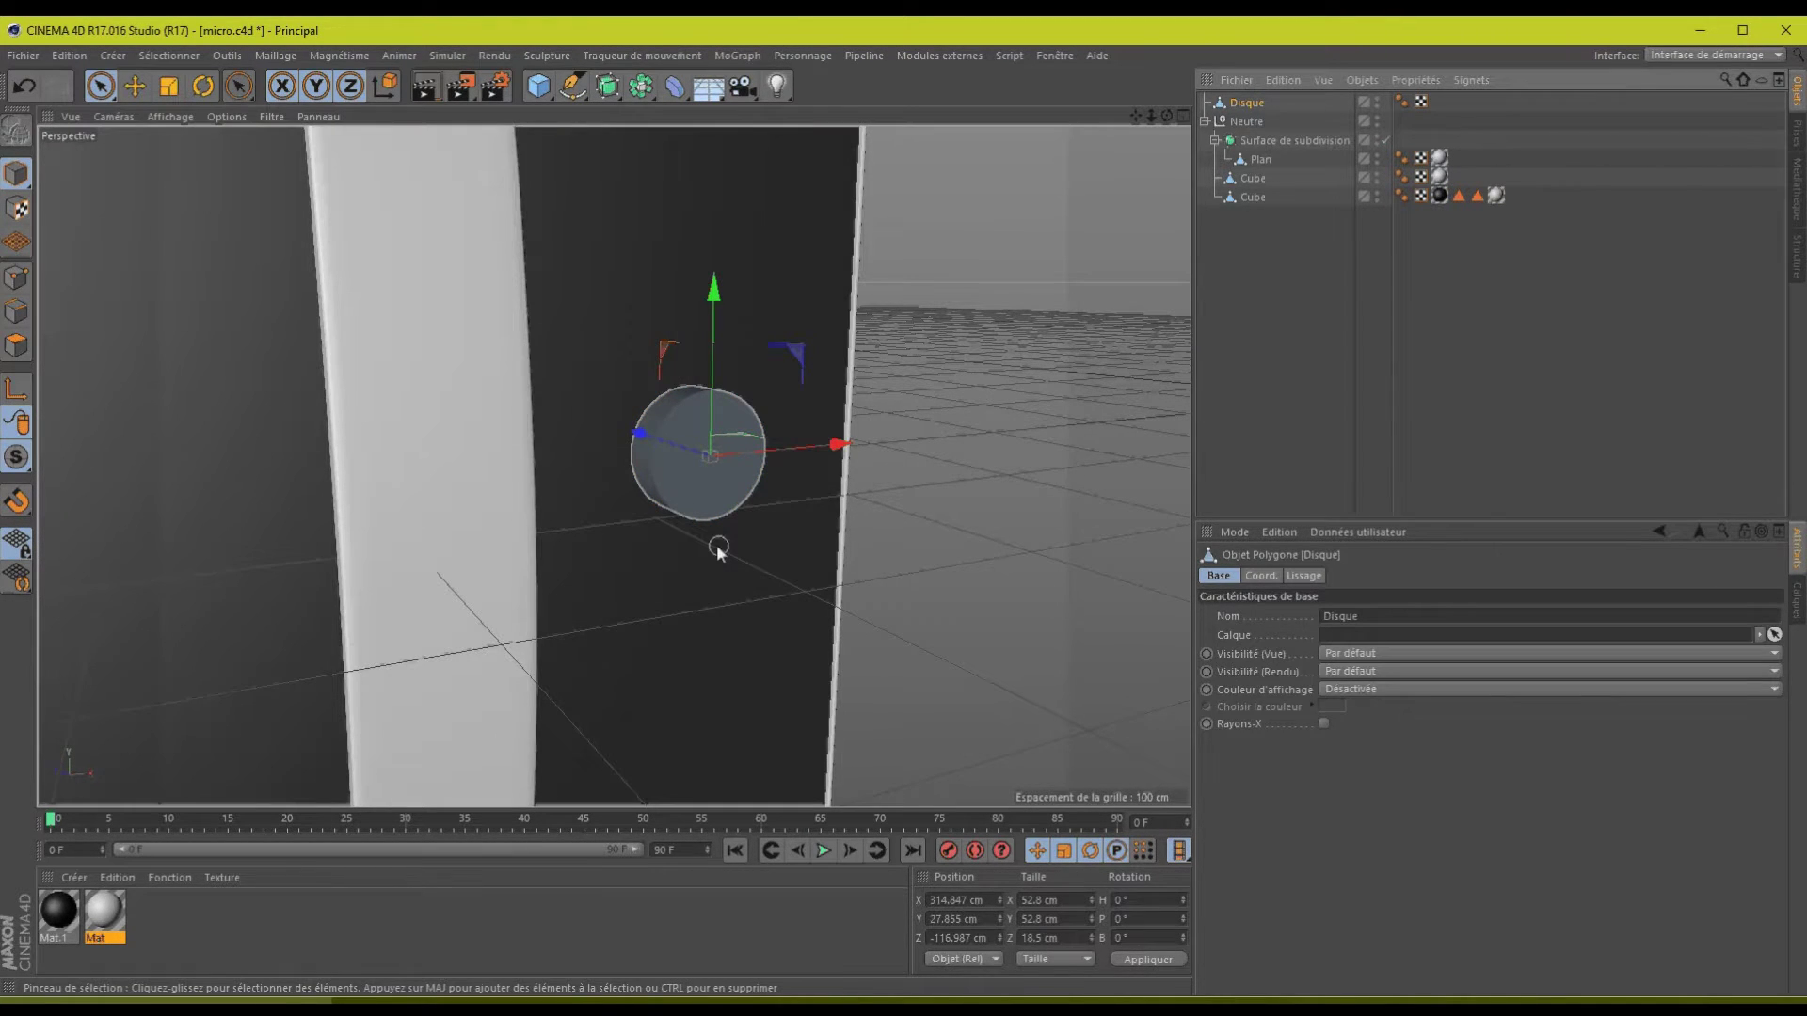
key("Delete")
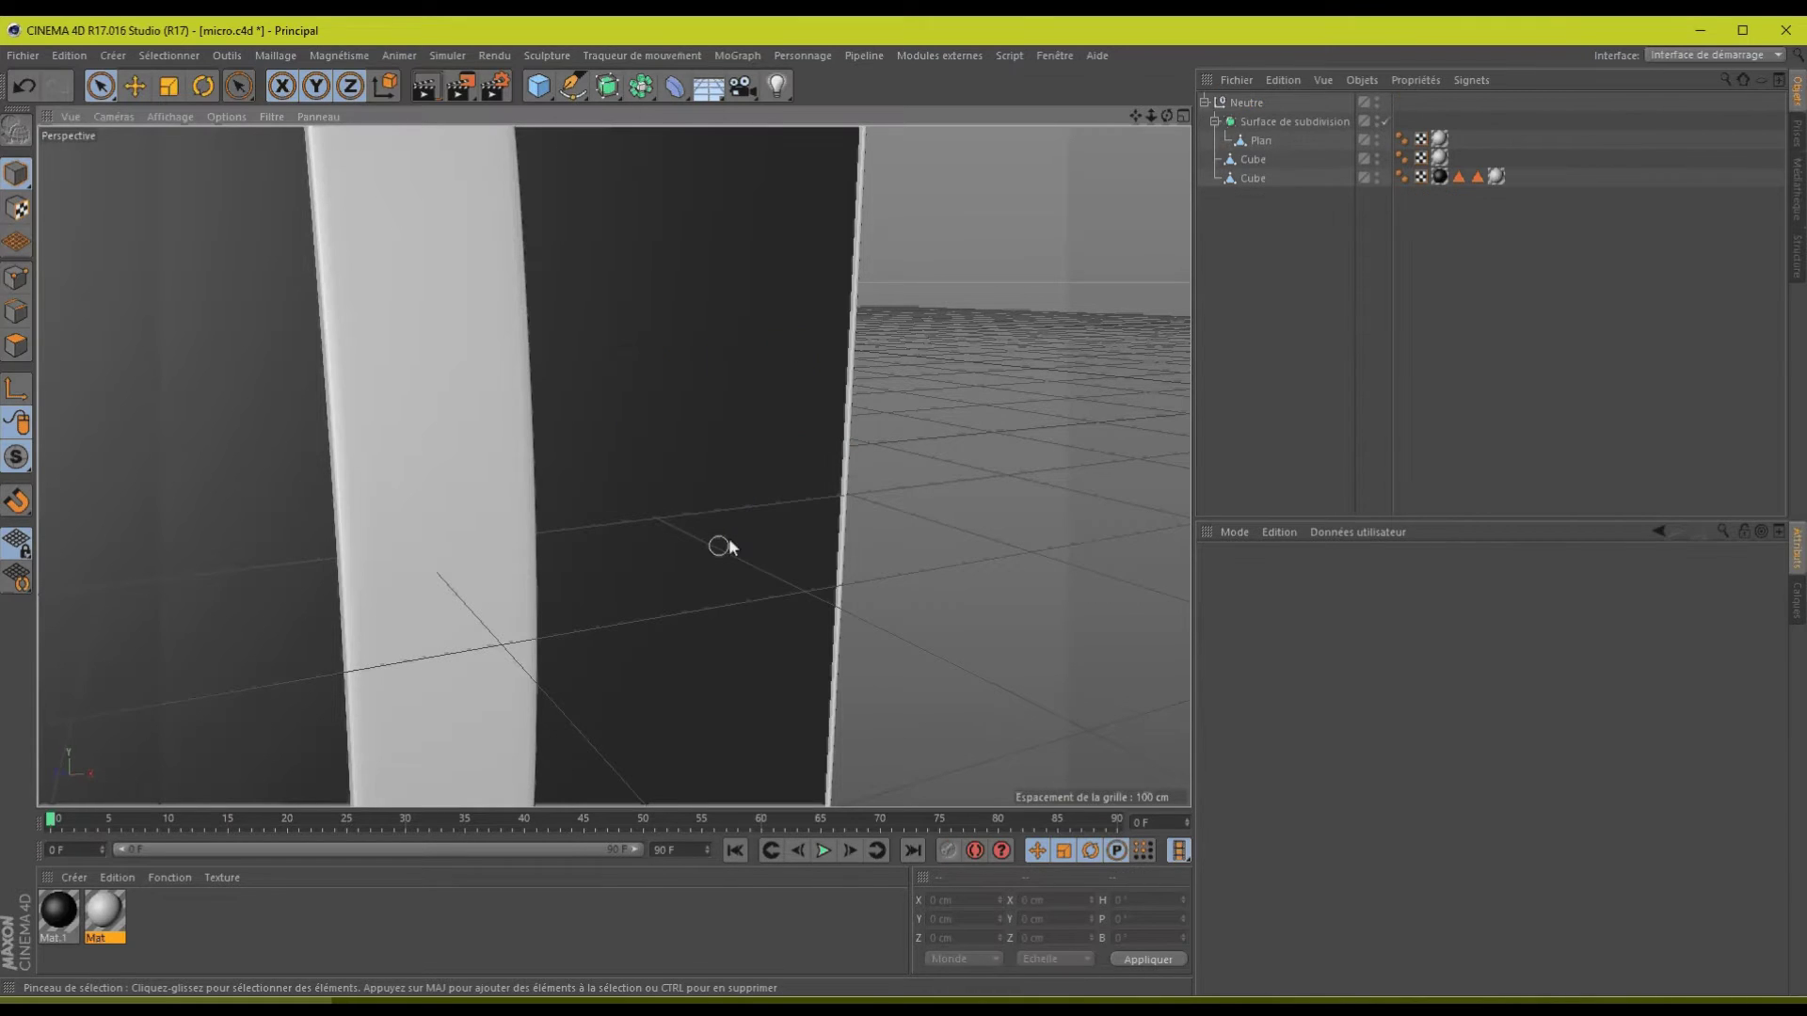
- Add a cylinder primitive to the scene and set its orientation to +Z
left_click(543, 90)
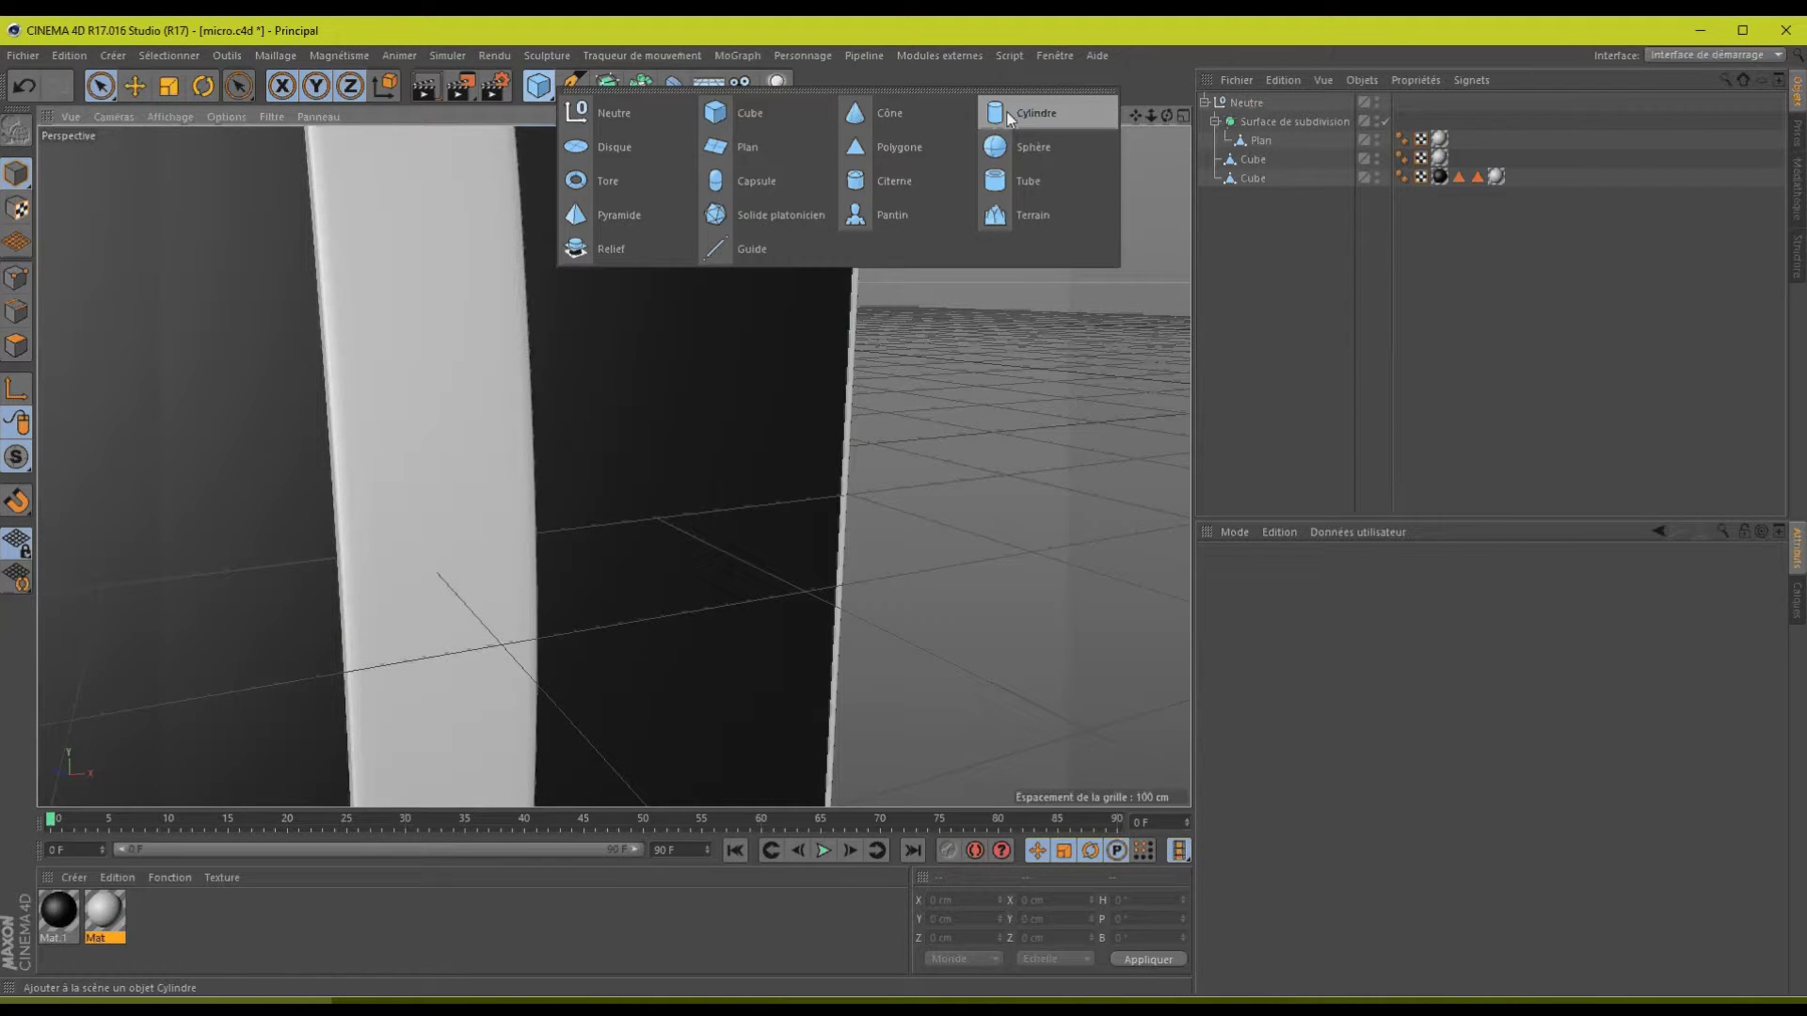
left_click(1009, 117)
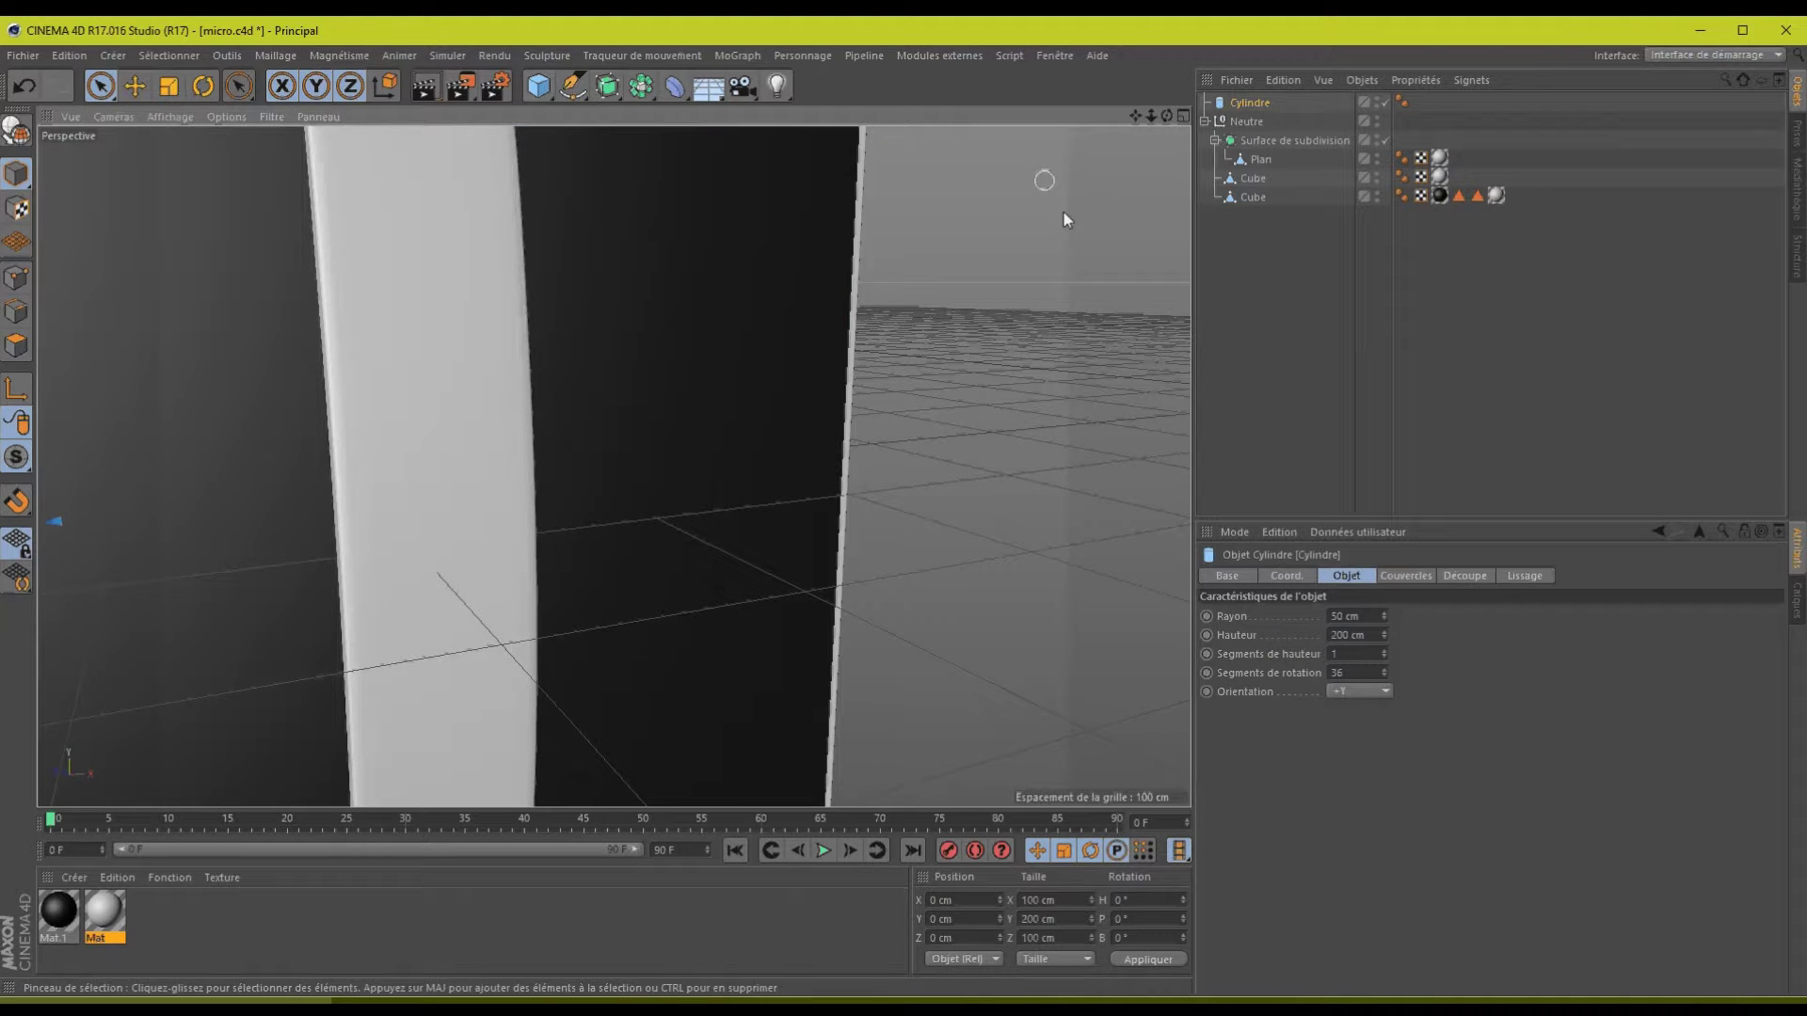
left_click_drag(1149, 115, 906, 515)
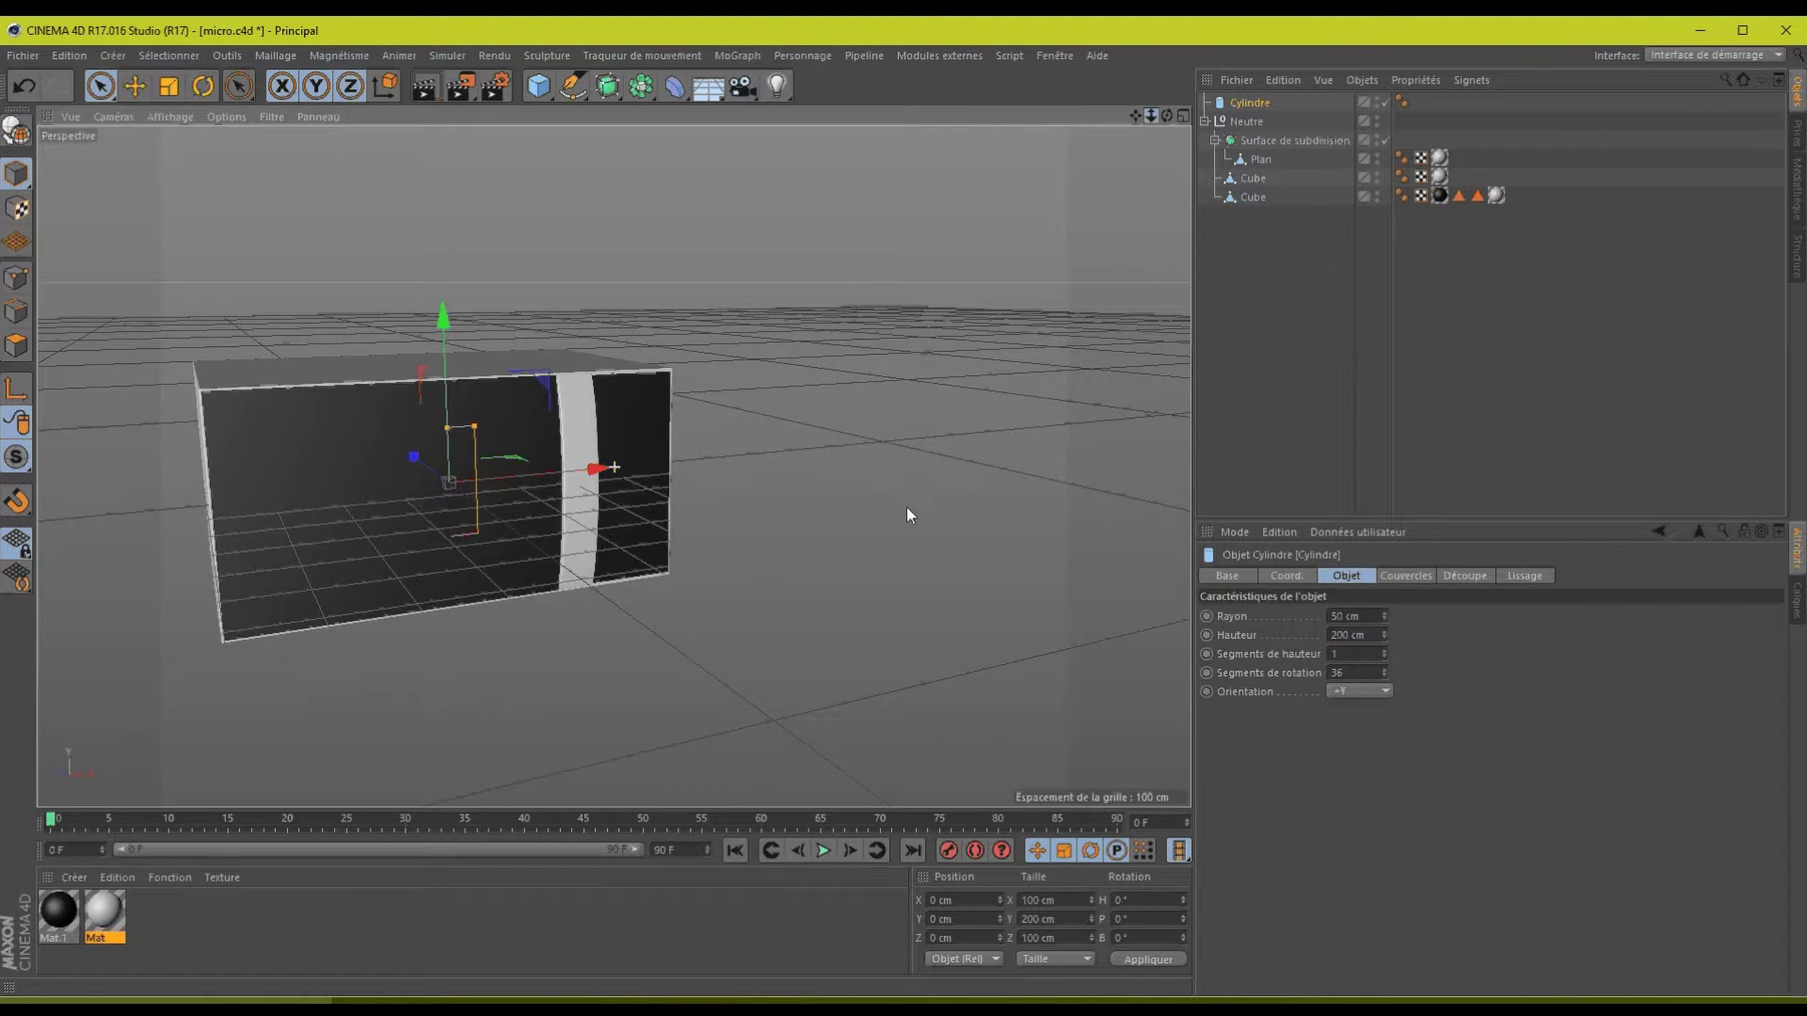
left_click(1385, 691)
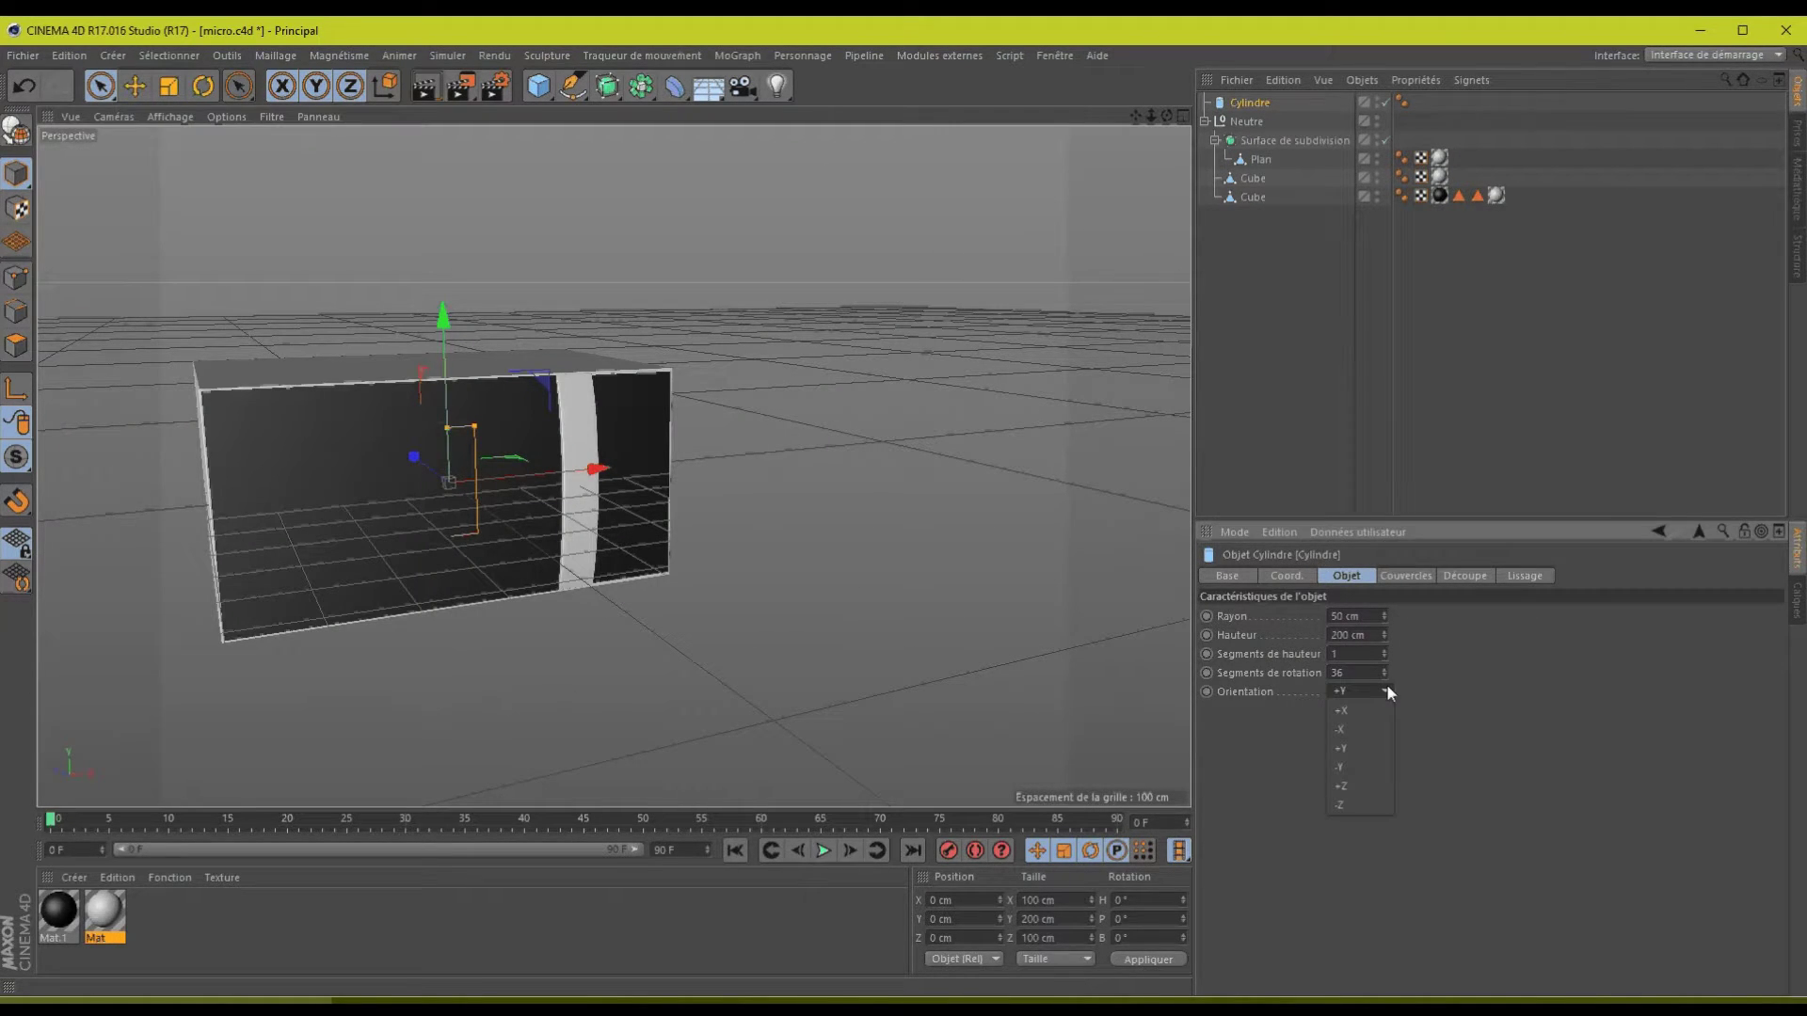
left_click(1346, 786)
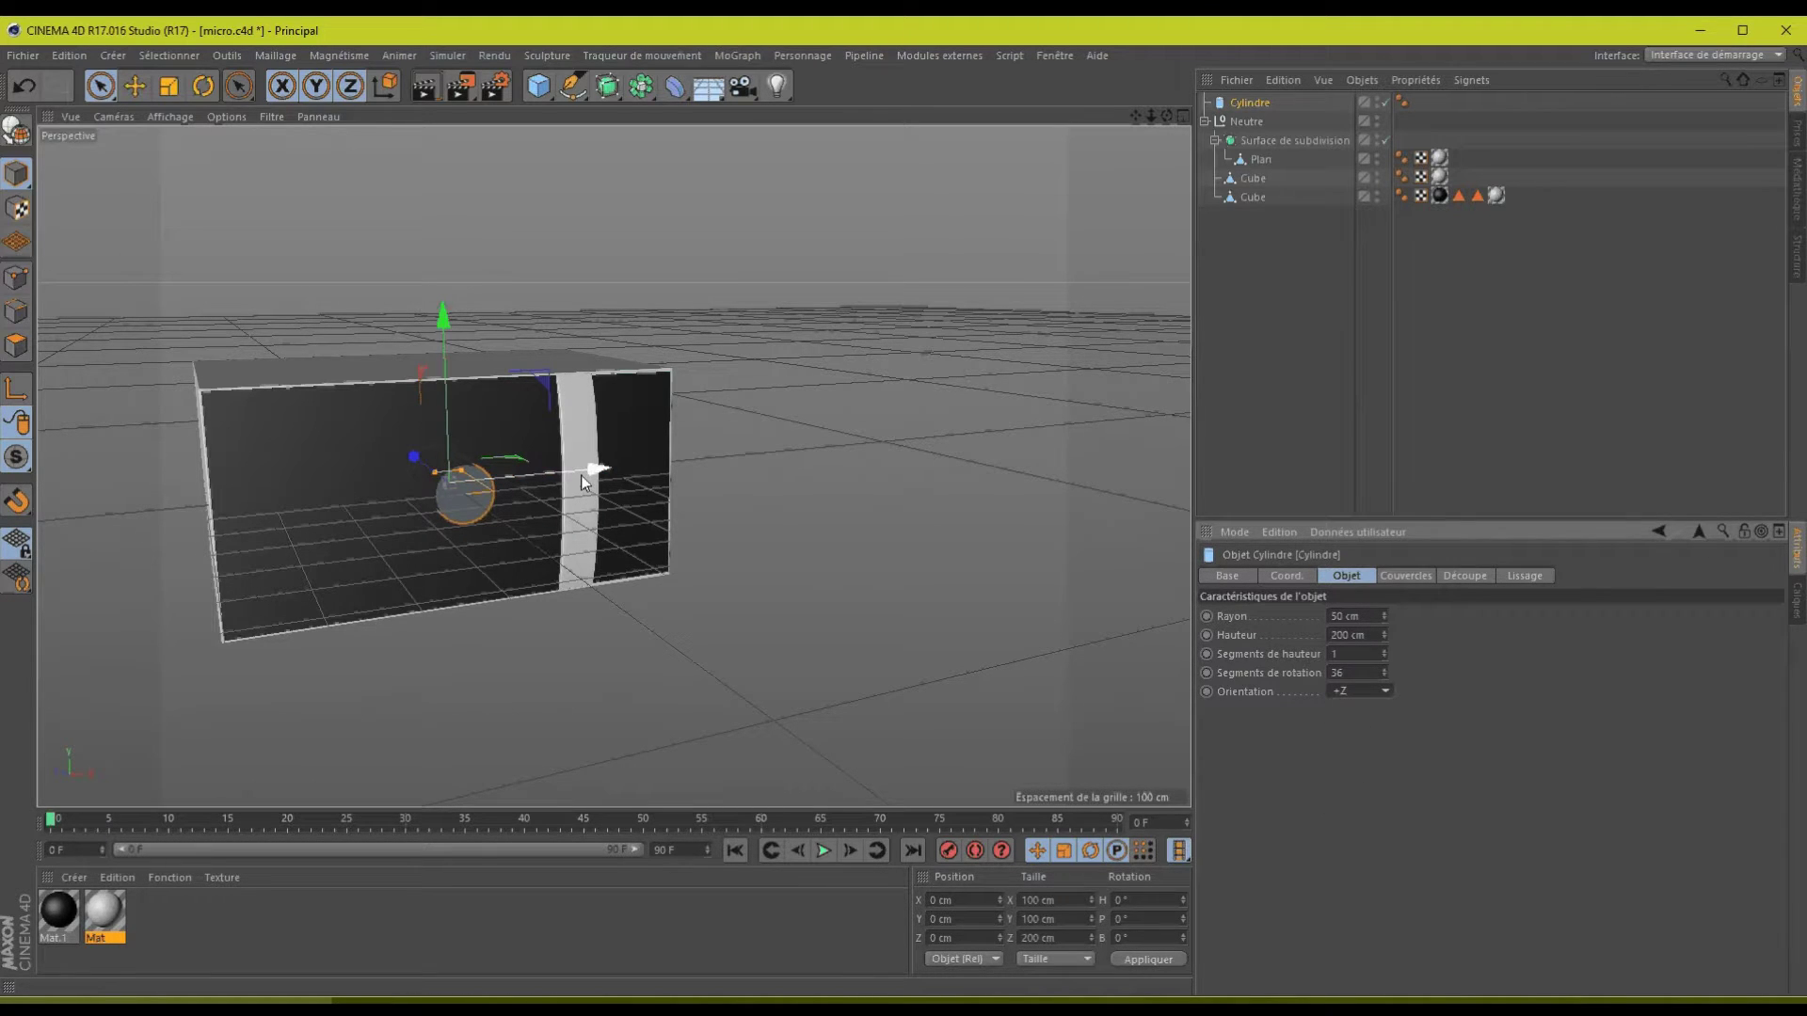
- Move the cylinder over the upper knob on the microwave's front image and reduce its radius to about 26 cm
left_click_drag(592, 470, 716, 458)
left_click_drag(1150, 117, 907, 507)
left_click_drag(524, 449, 706, 531)
left_click(1186, 110)
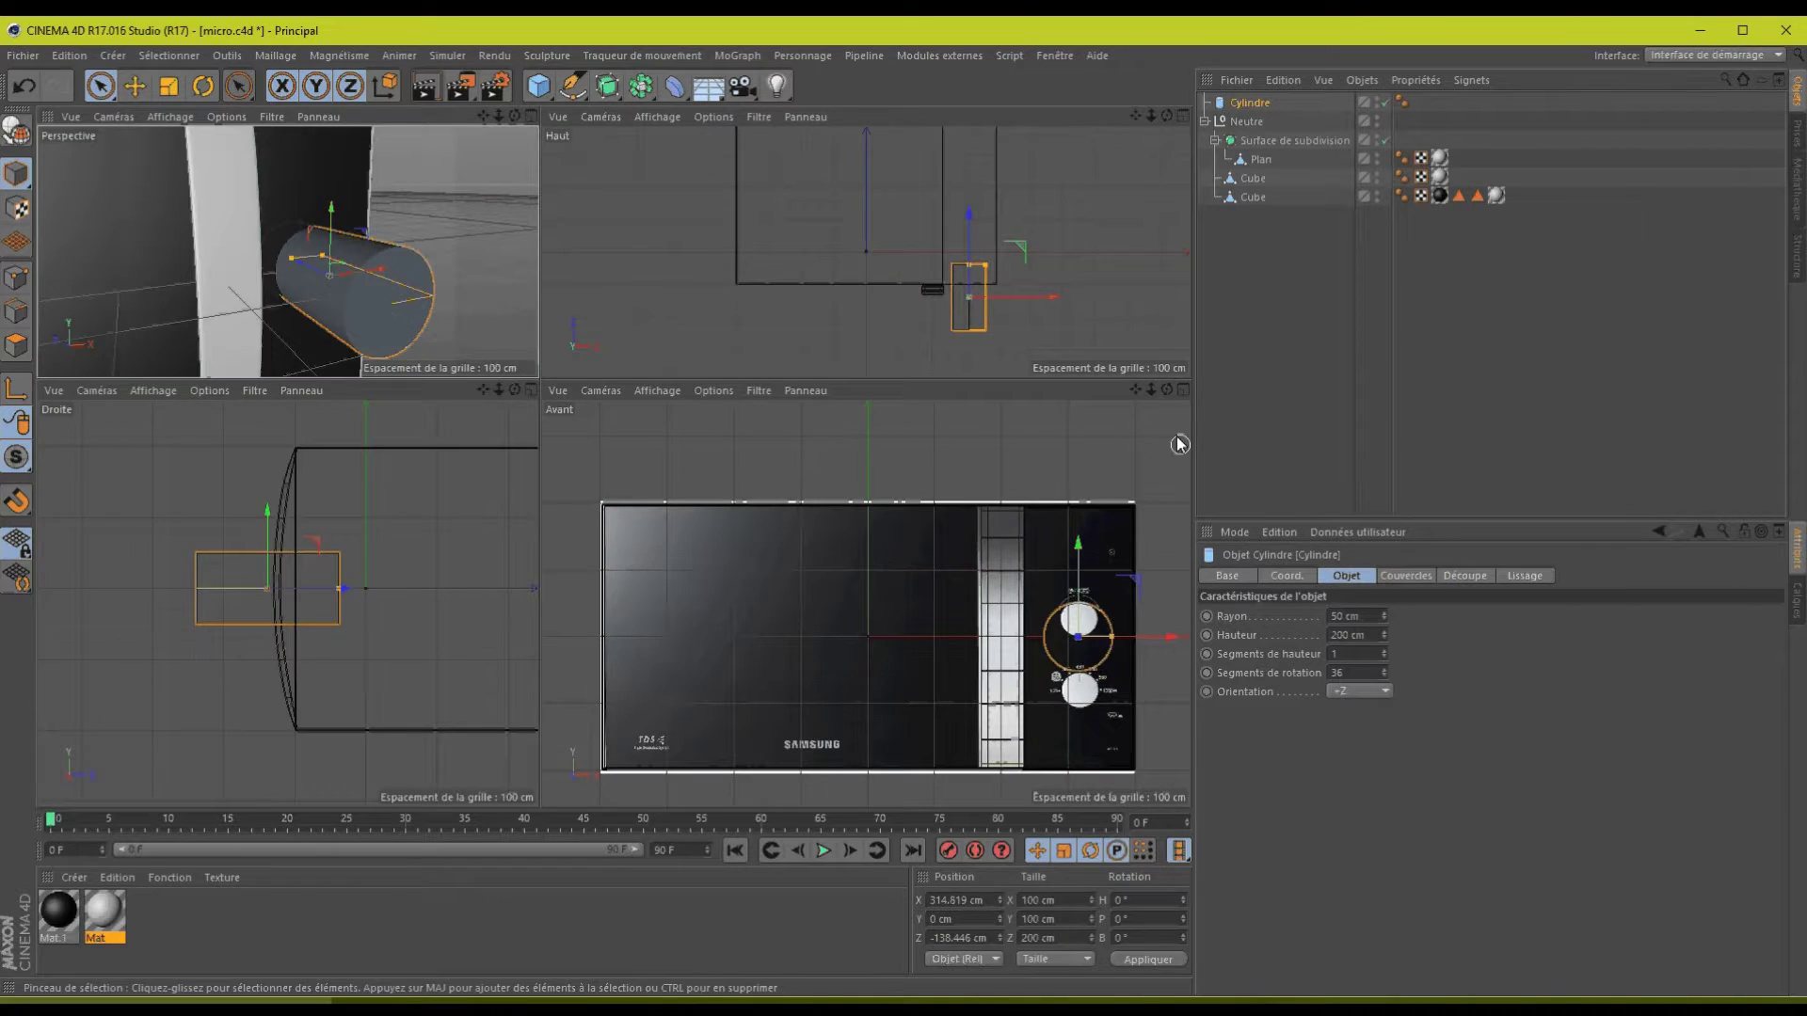
left_click(1184, 388)
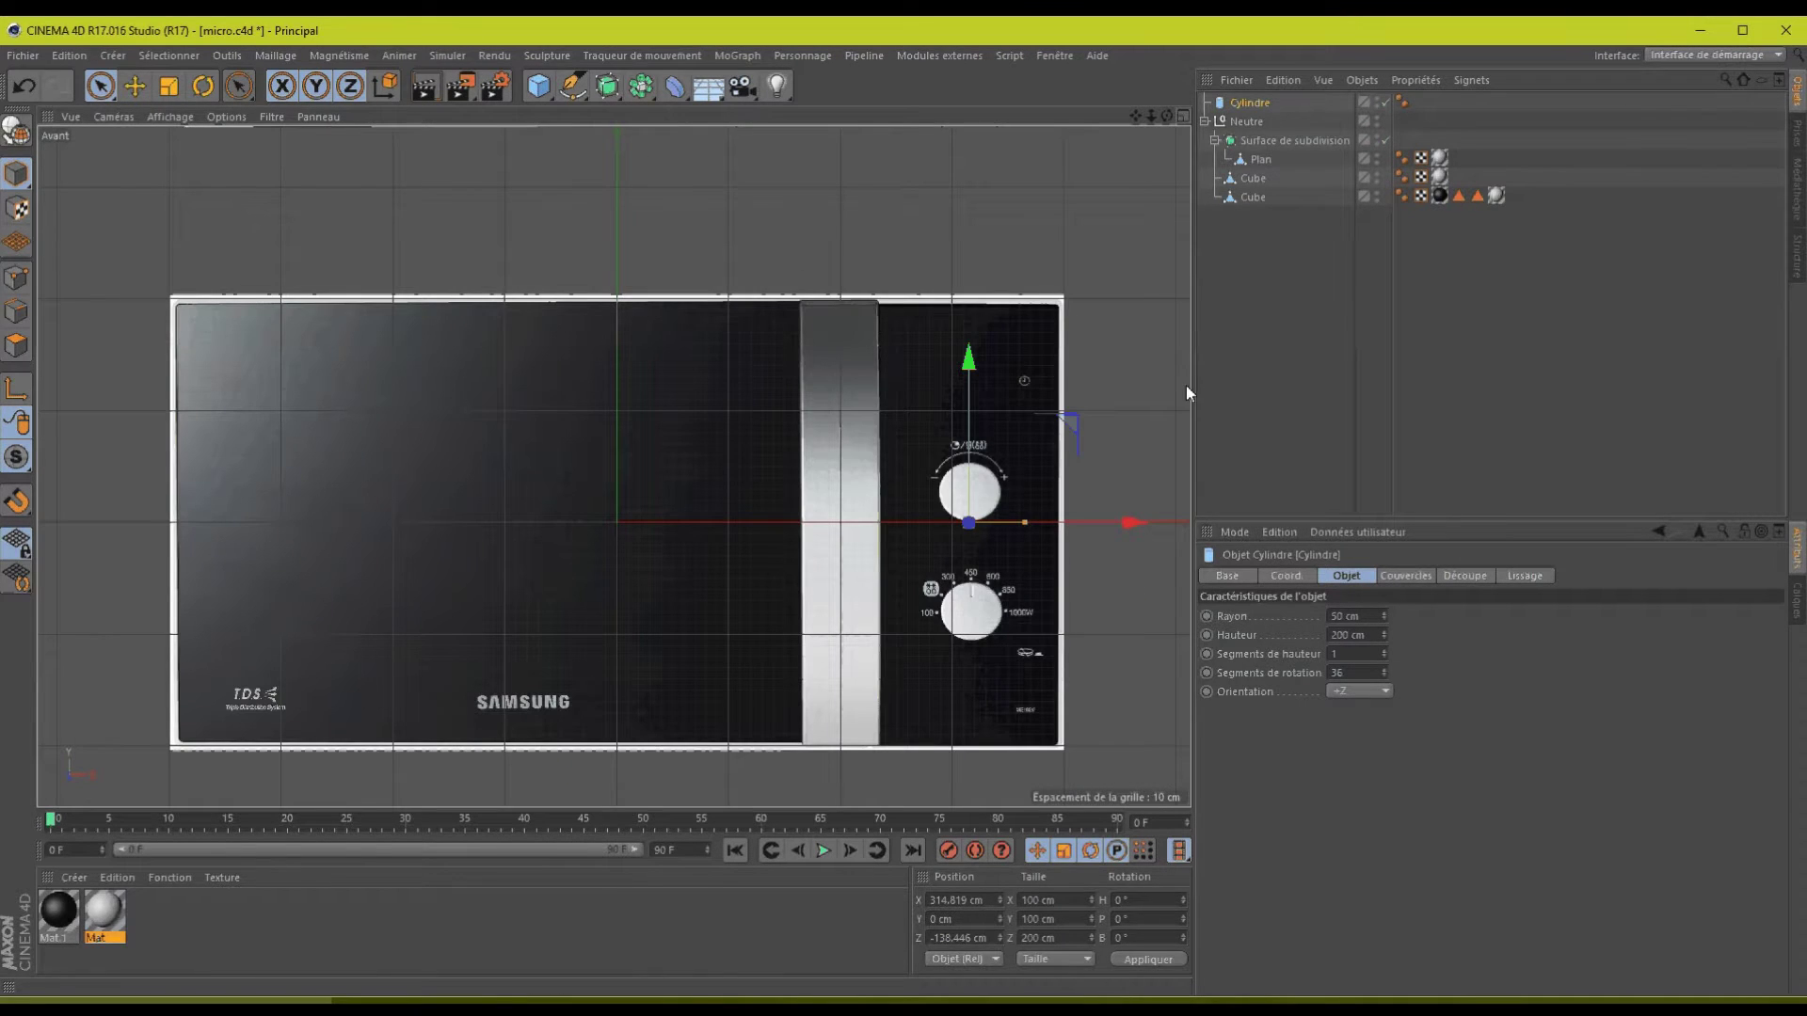
left_click_drag(969, 436, 971, 406)
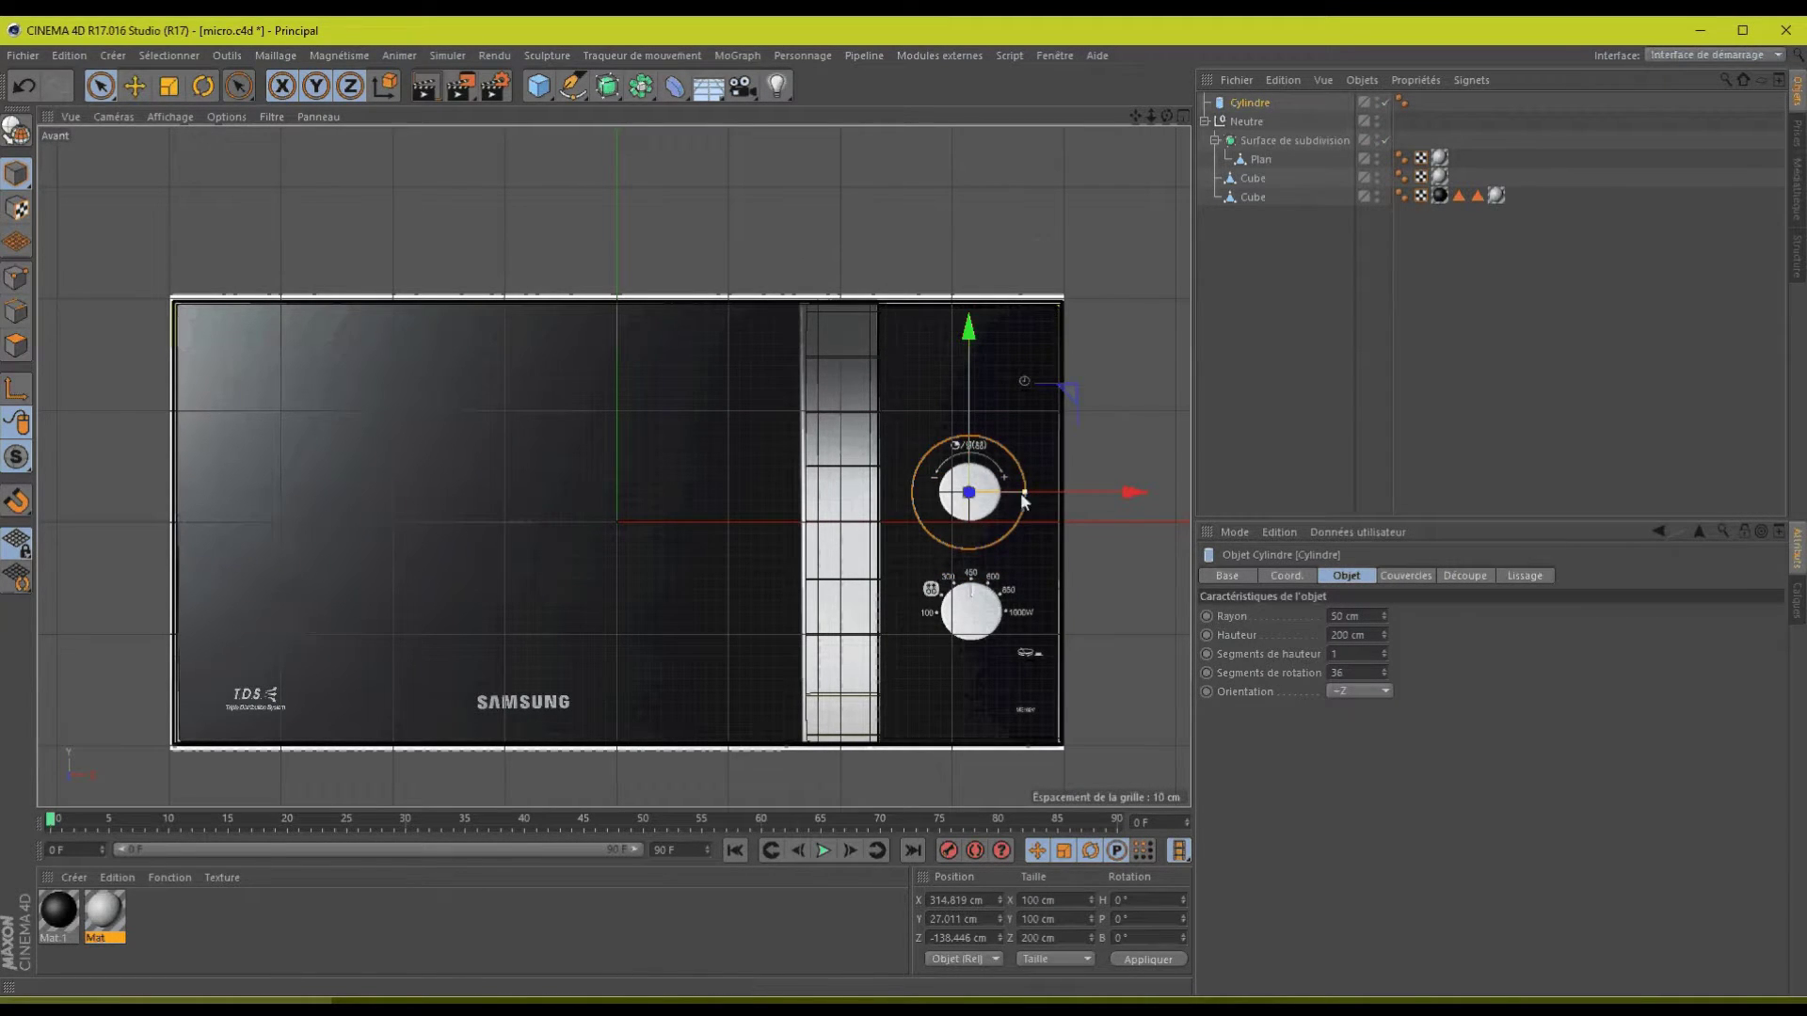
mouse_move(1023, 497)
left_mouse_down()
mouse_move(1000, 501)
mouse_move(1020, 489)
left_mouse_up()
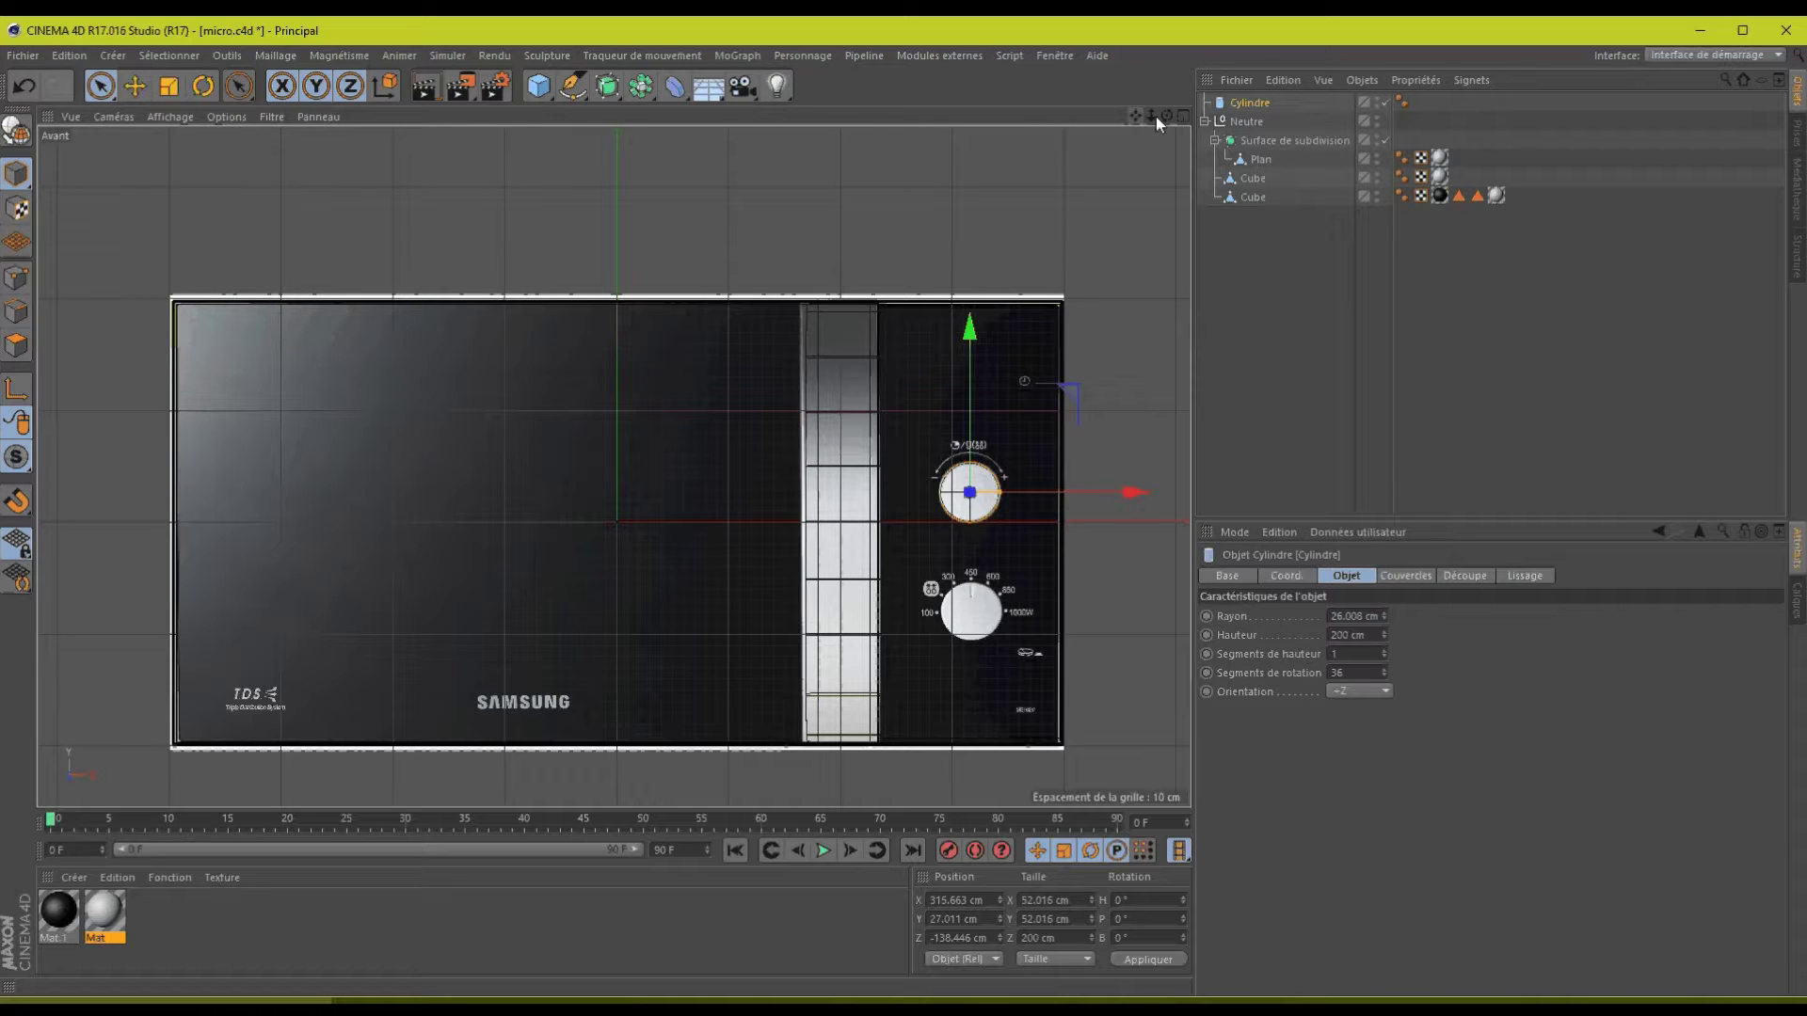
- Shorten the cylinder to about 24 cm and push it back into the front panel, to about Z -109 cm
left_click(1184, 116)
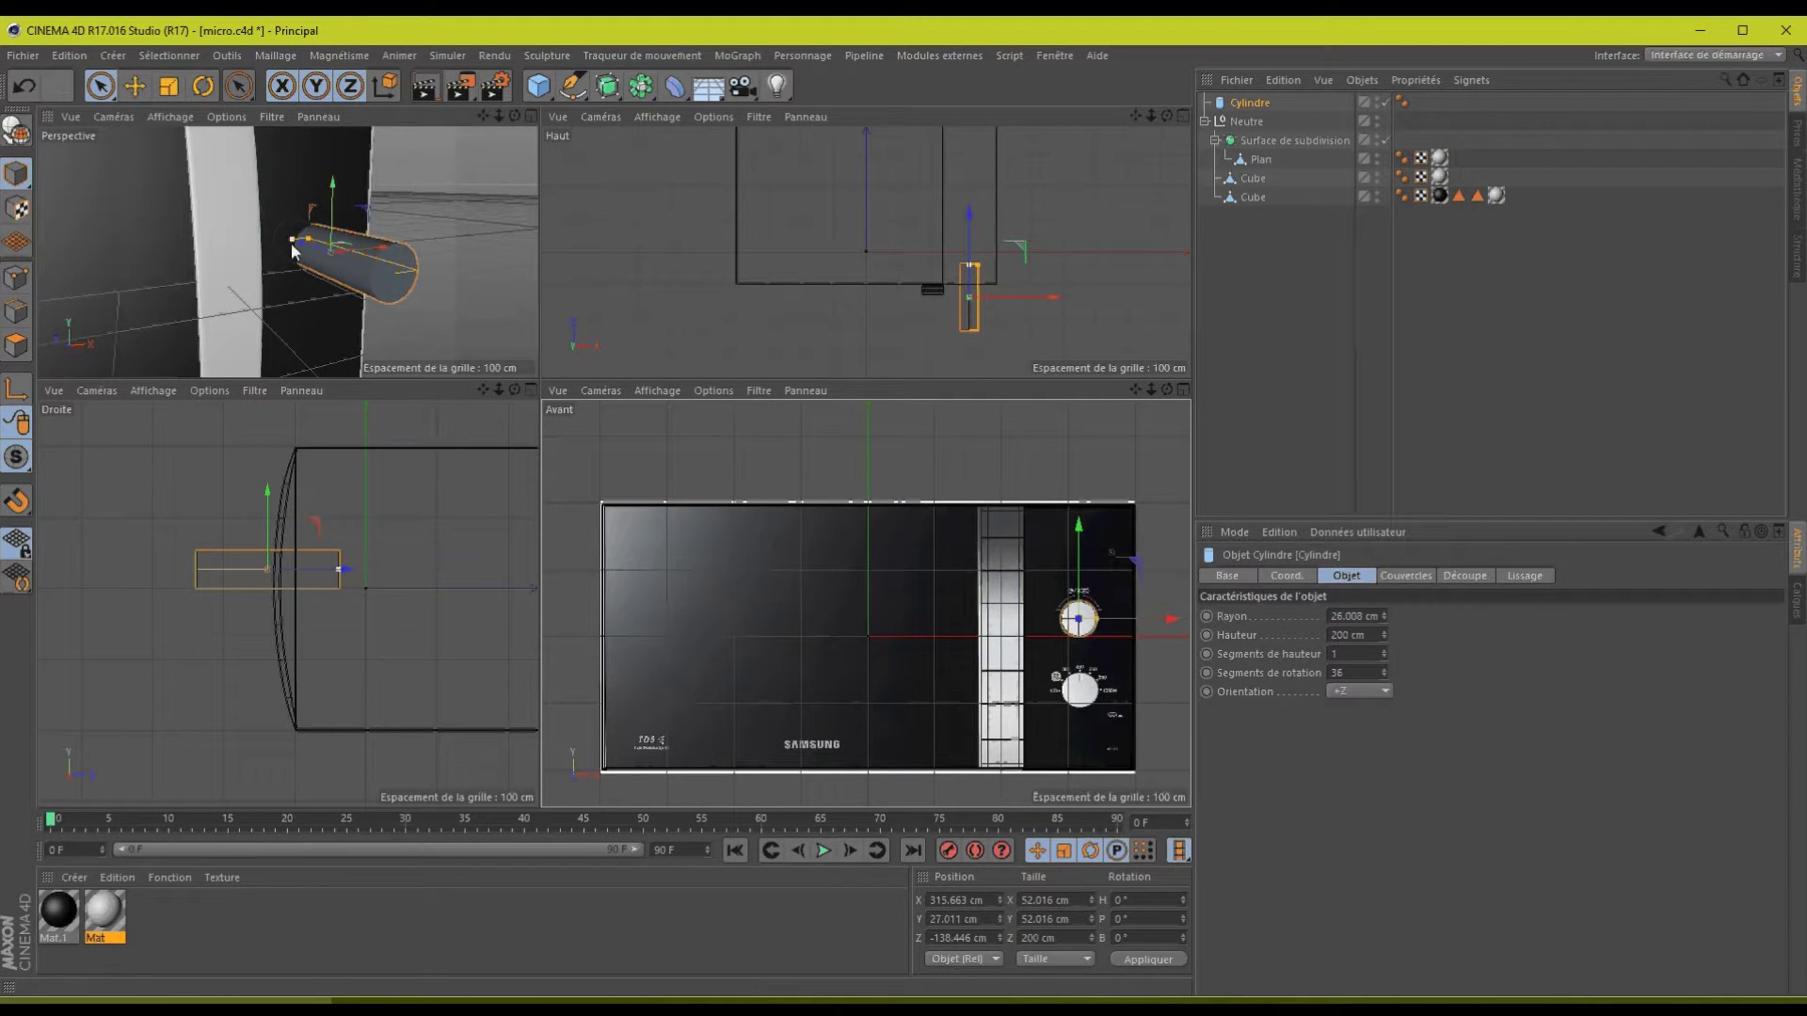
left_click_drag(291, 239, 329, 267)
left_click(531, 118)
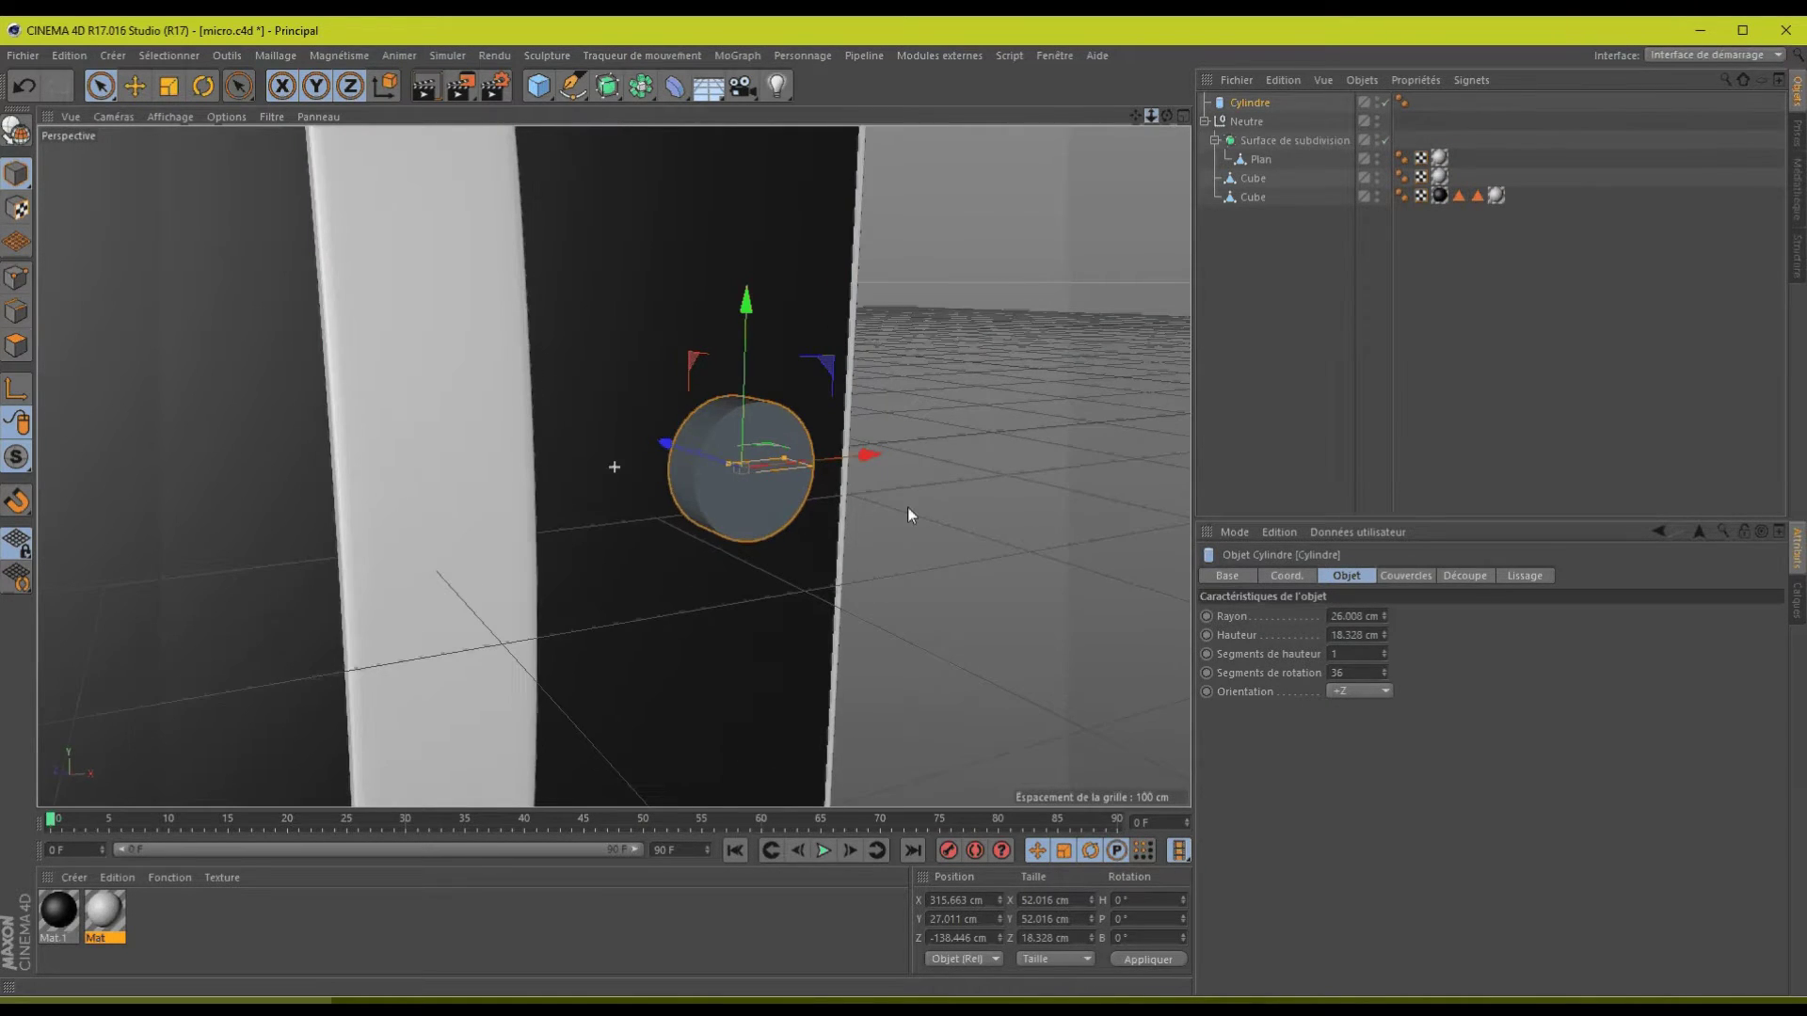
scroll(798, 465, "up", 3)
left_click_drag(798, 465, 785, 453)
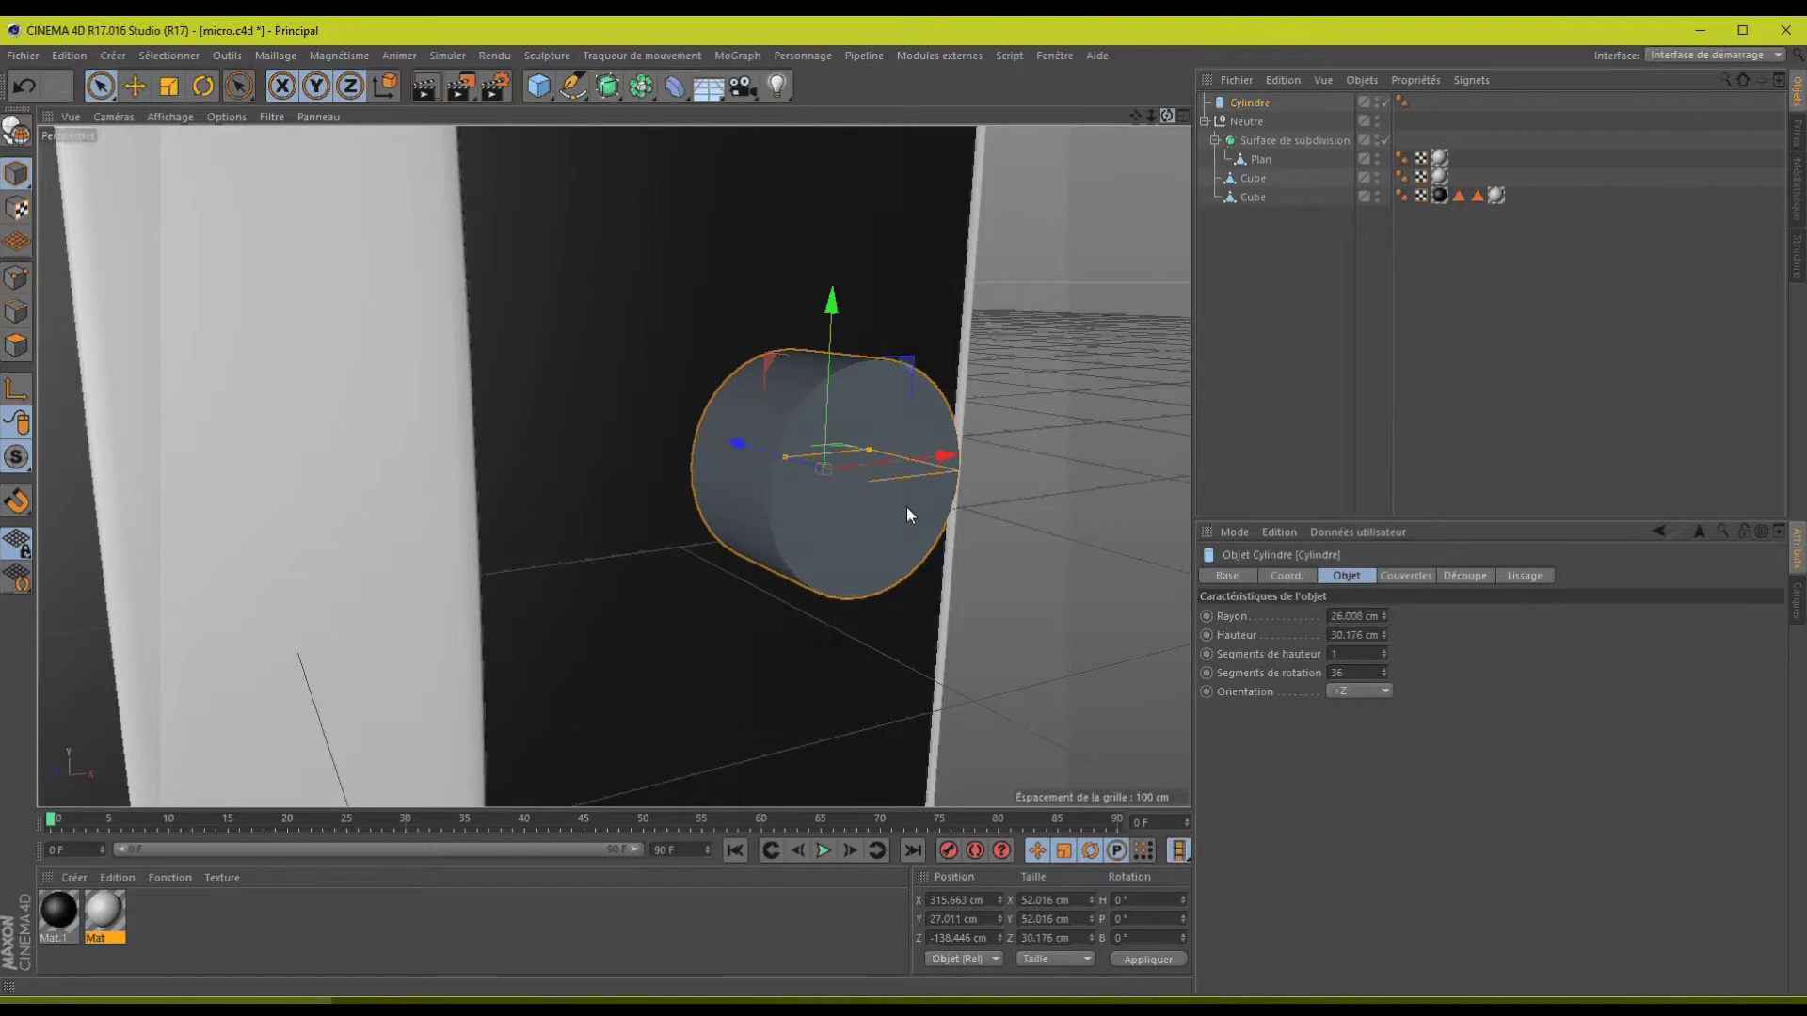
left_click_drag(906, 507, 907, 508, "alt")
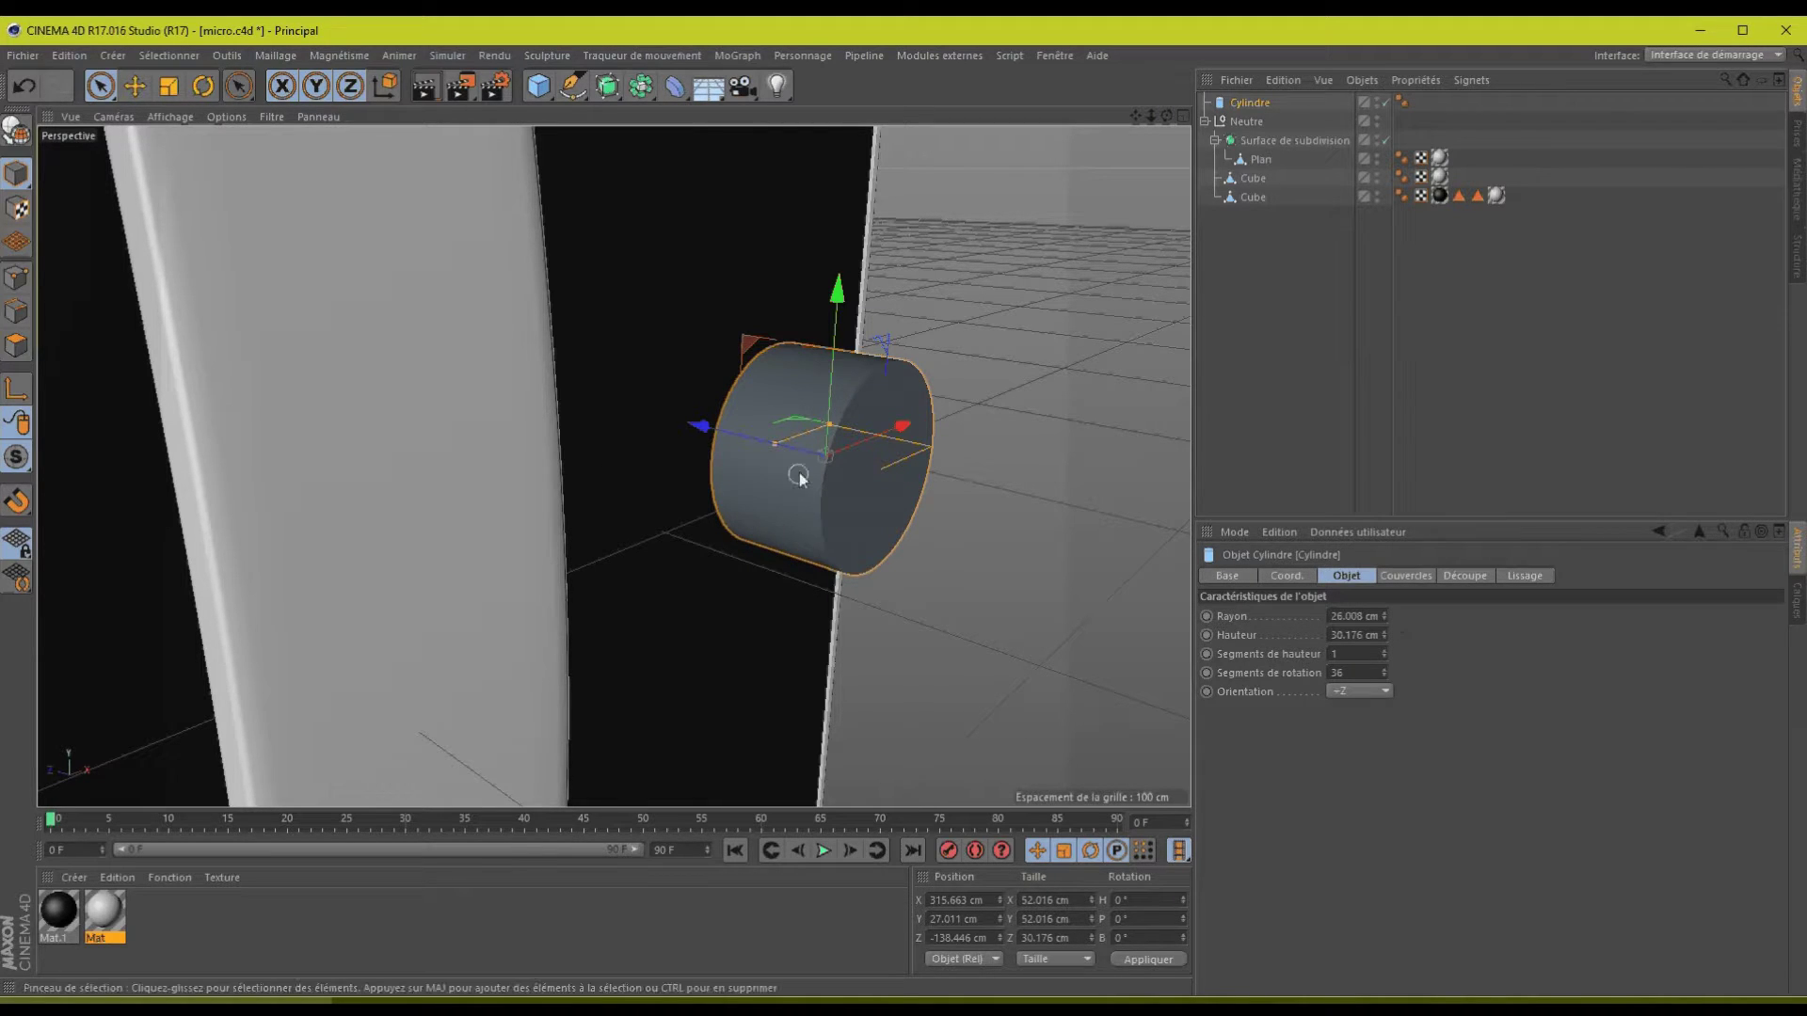
left_click_drag(776, 446, 647, 421)
- Enable the bevel (Biseau) on the cylinder's caps with 2 segments and a 1 cm radius
left_click(1405, 575)
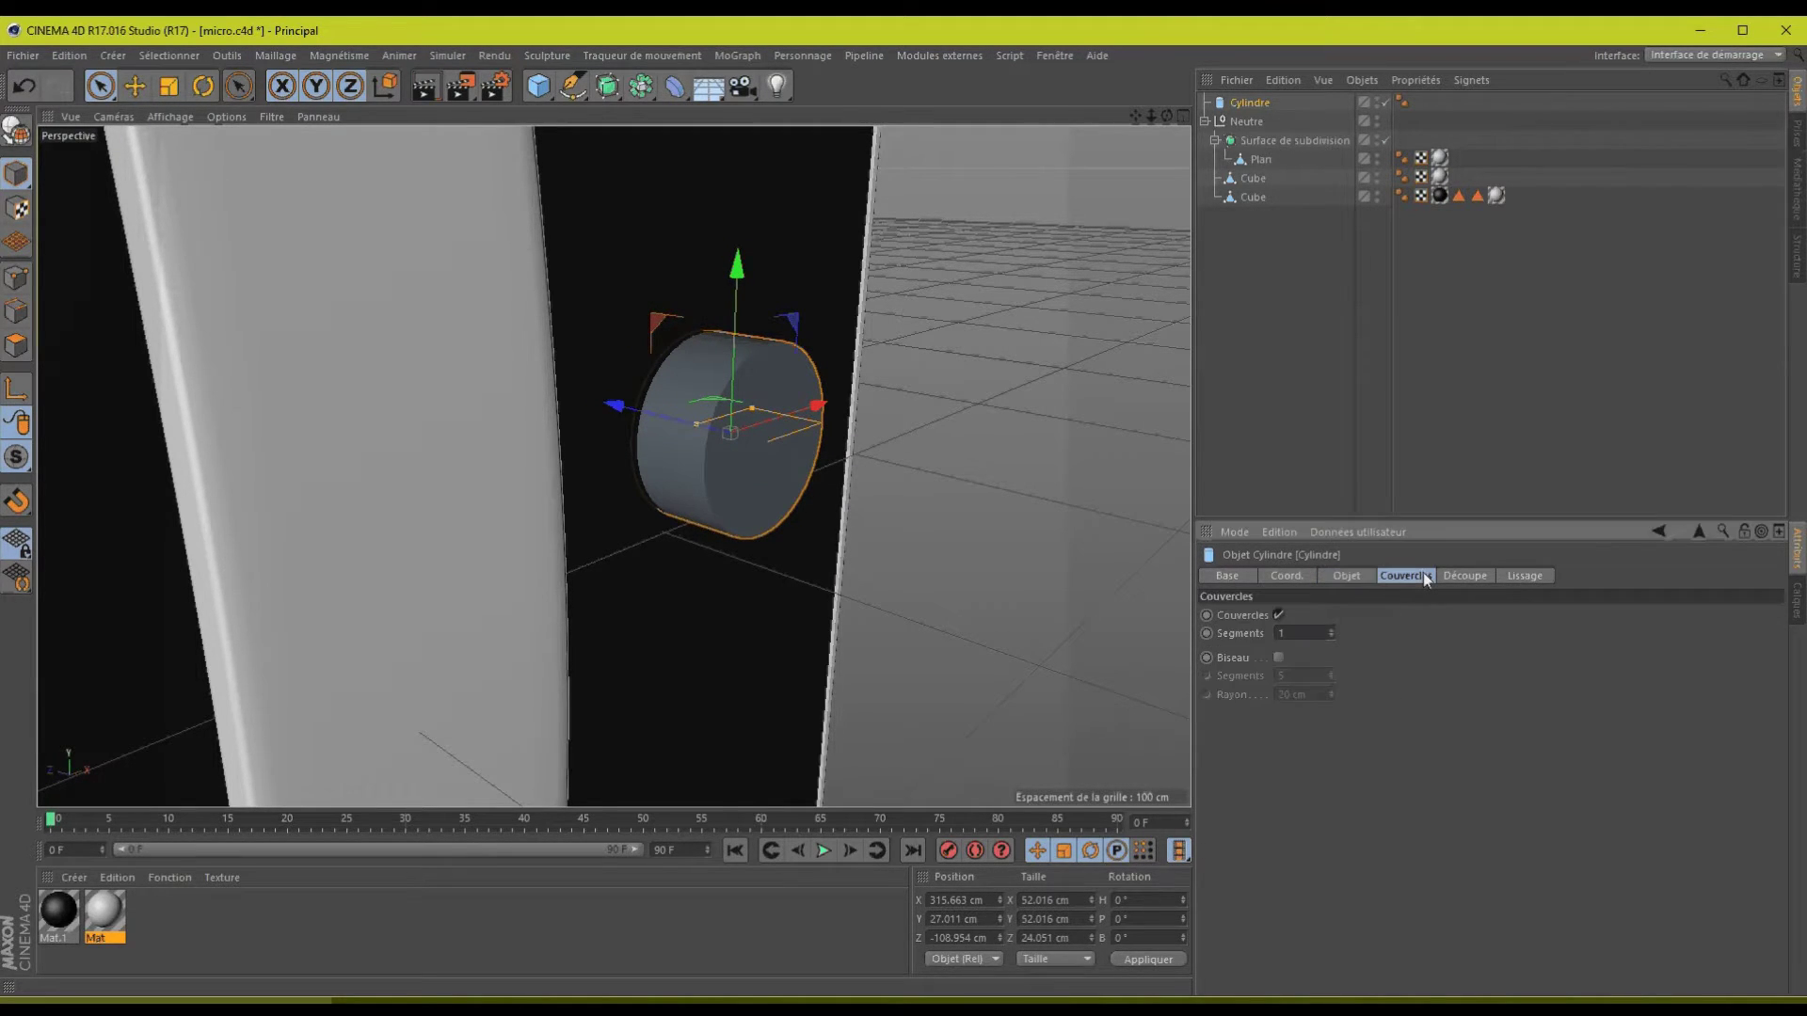
left_click(1278, 658)
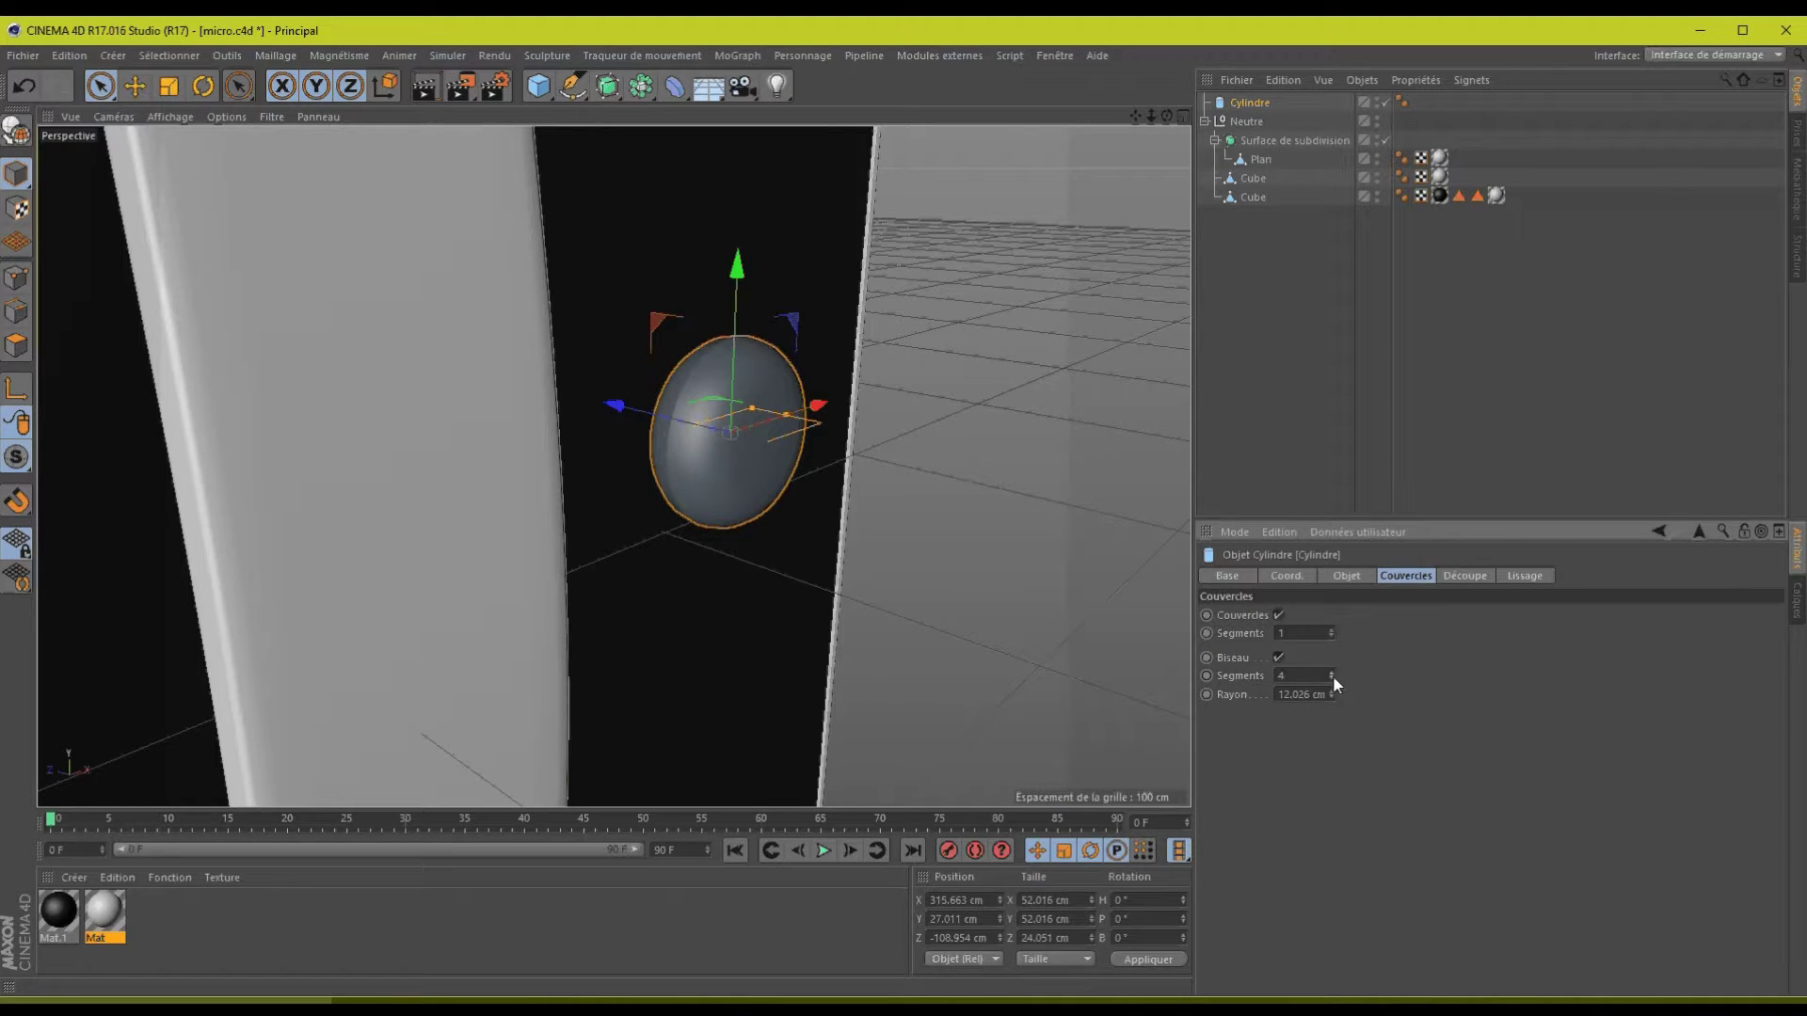
left_click(1331, 677)
left_click(1332, 677)
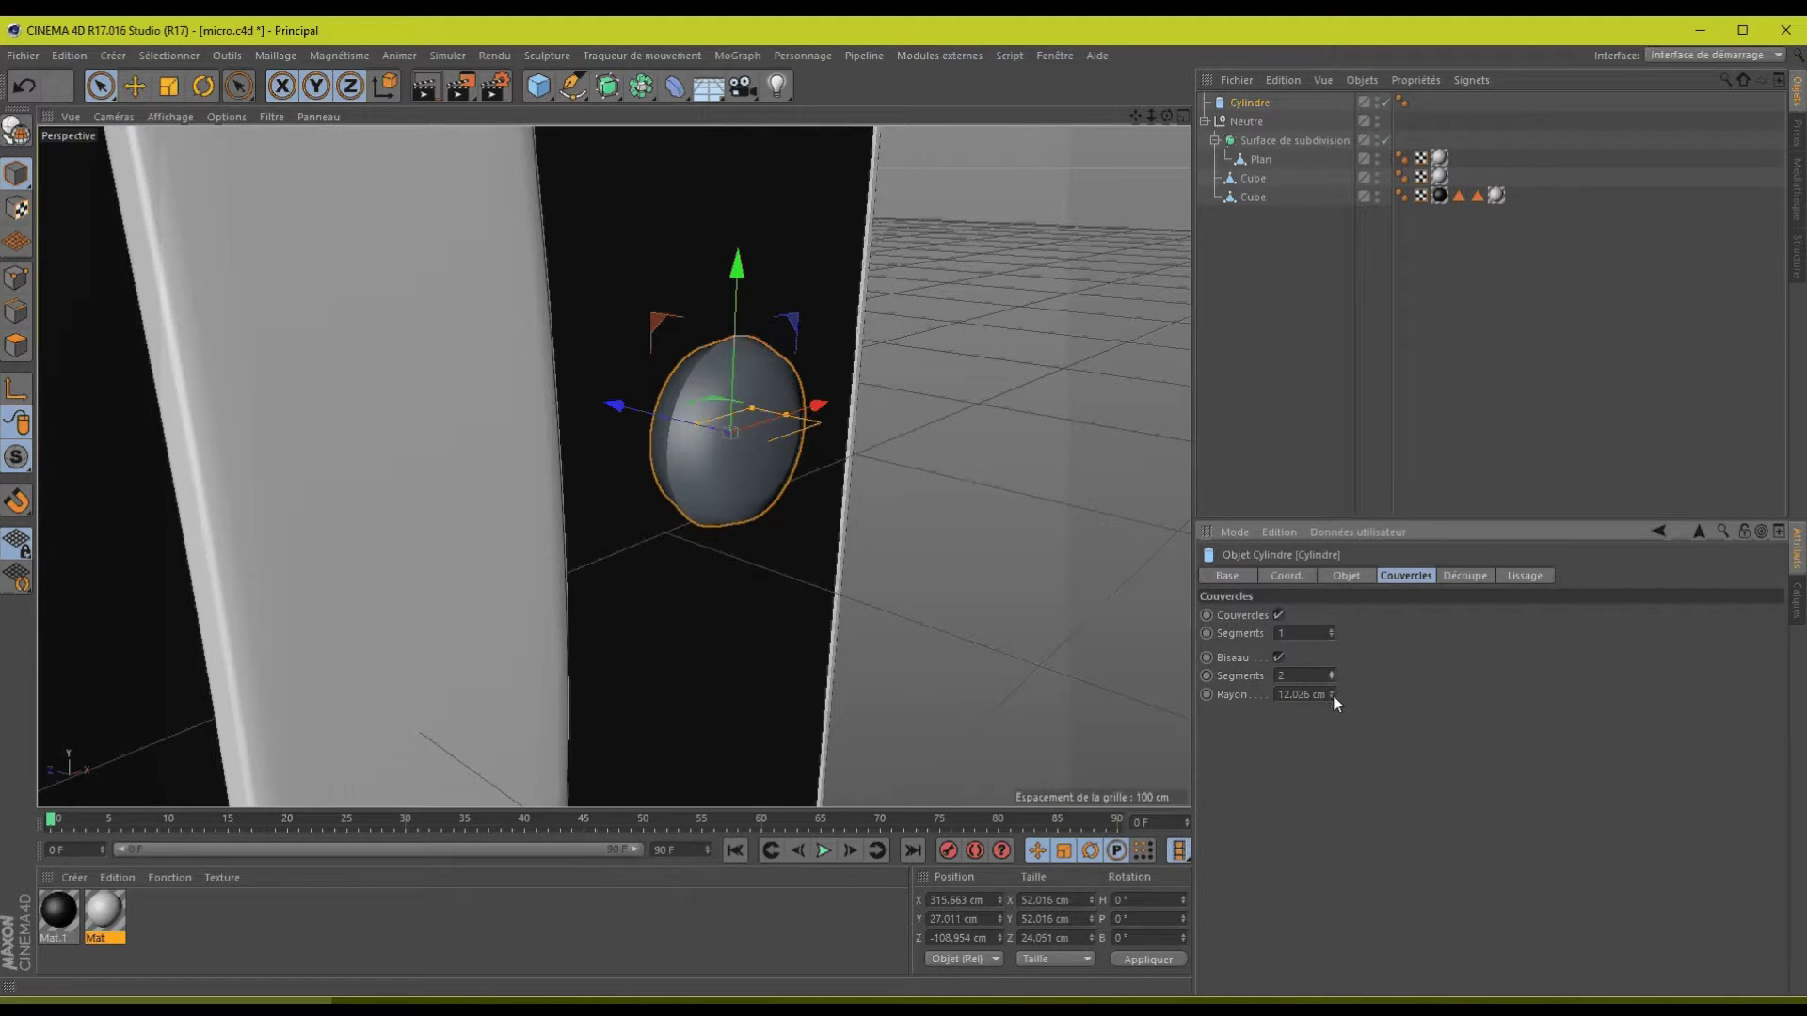
left_click_drag(1333, 696, 1332, 690)
left_click(1331, 691)
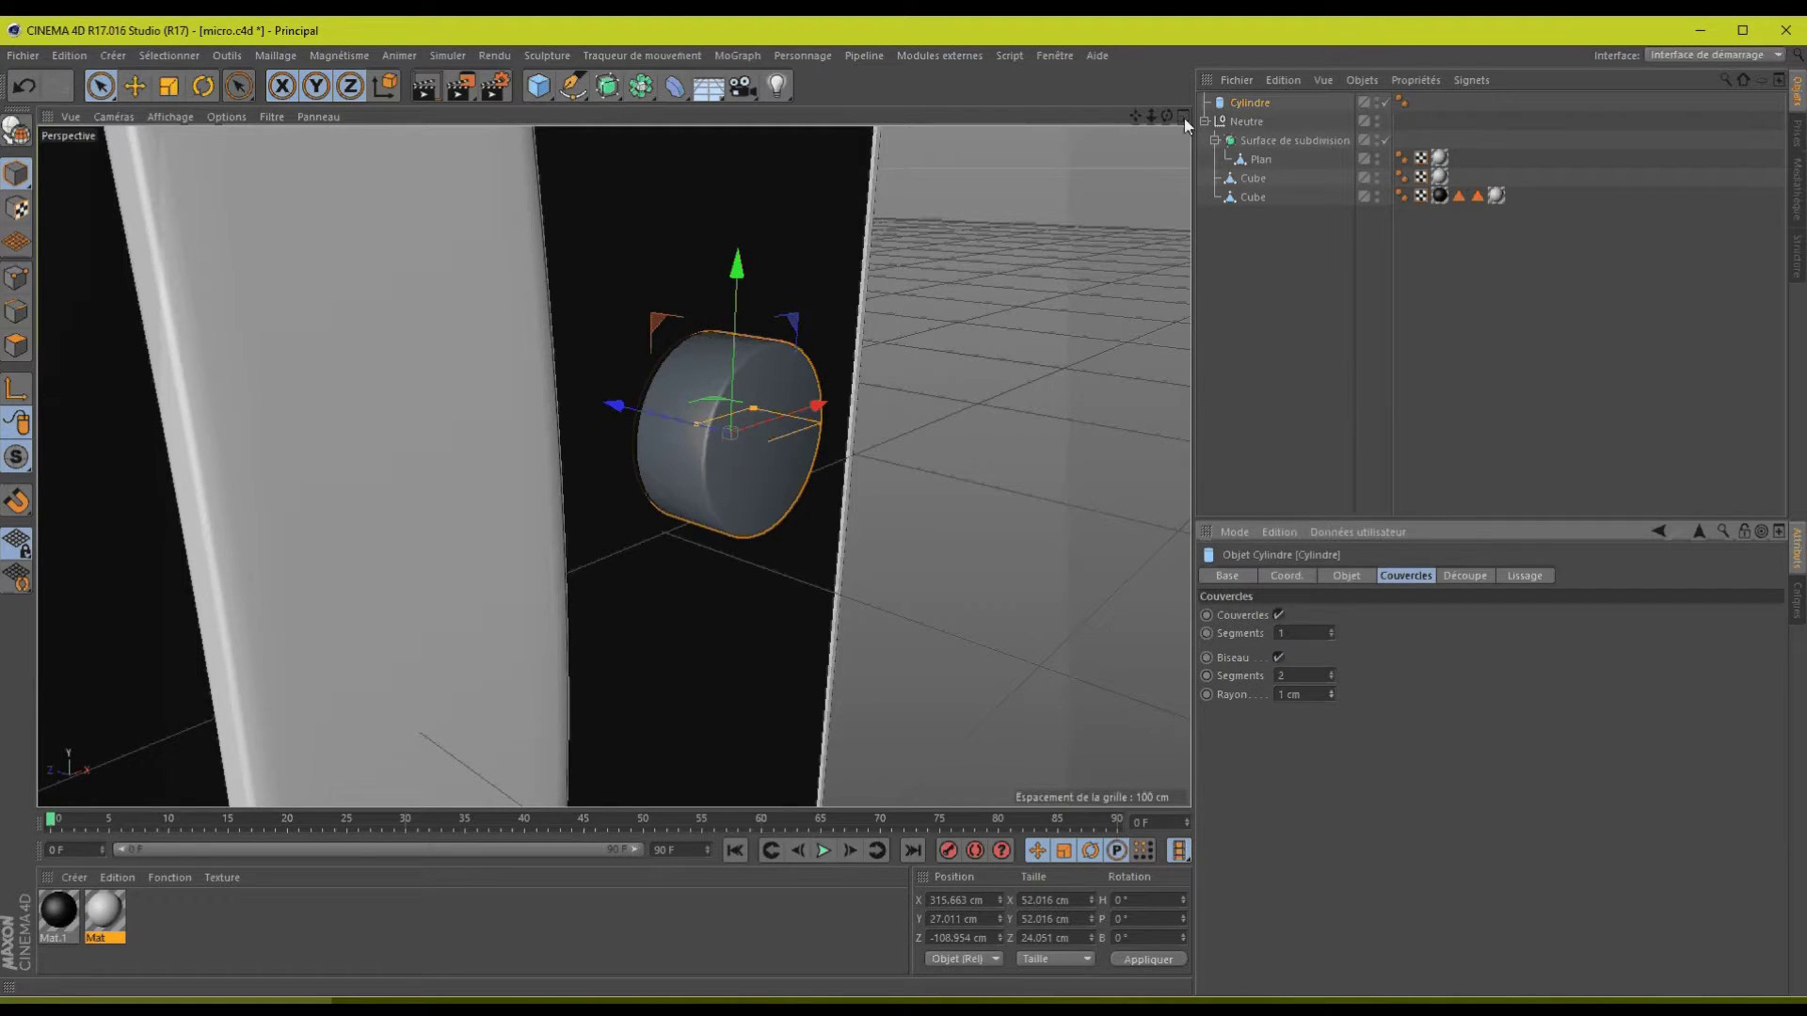
- Increase the cylinder's rotation segments to 50 to smooth its outline
left_click_drag(1167, 117, 906, 514)
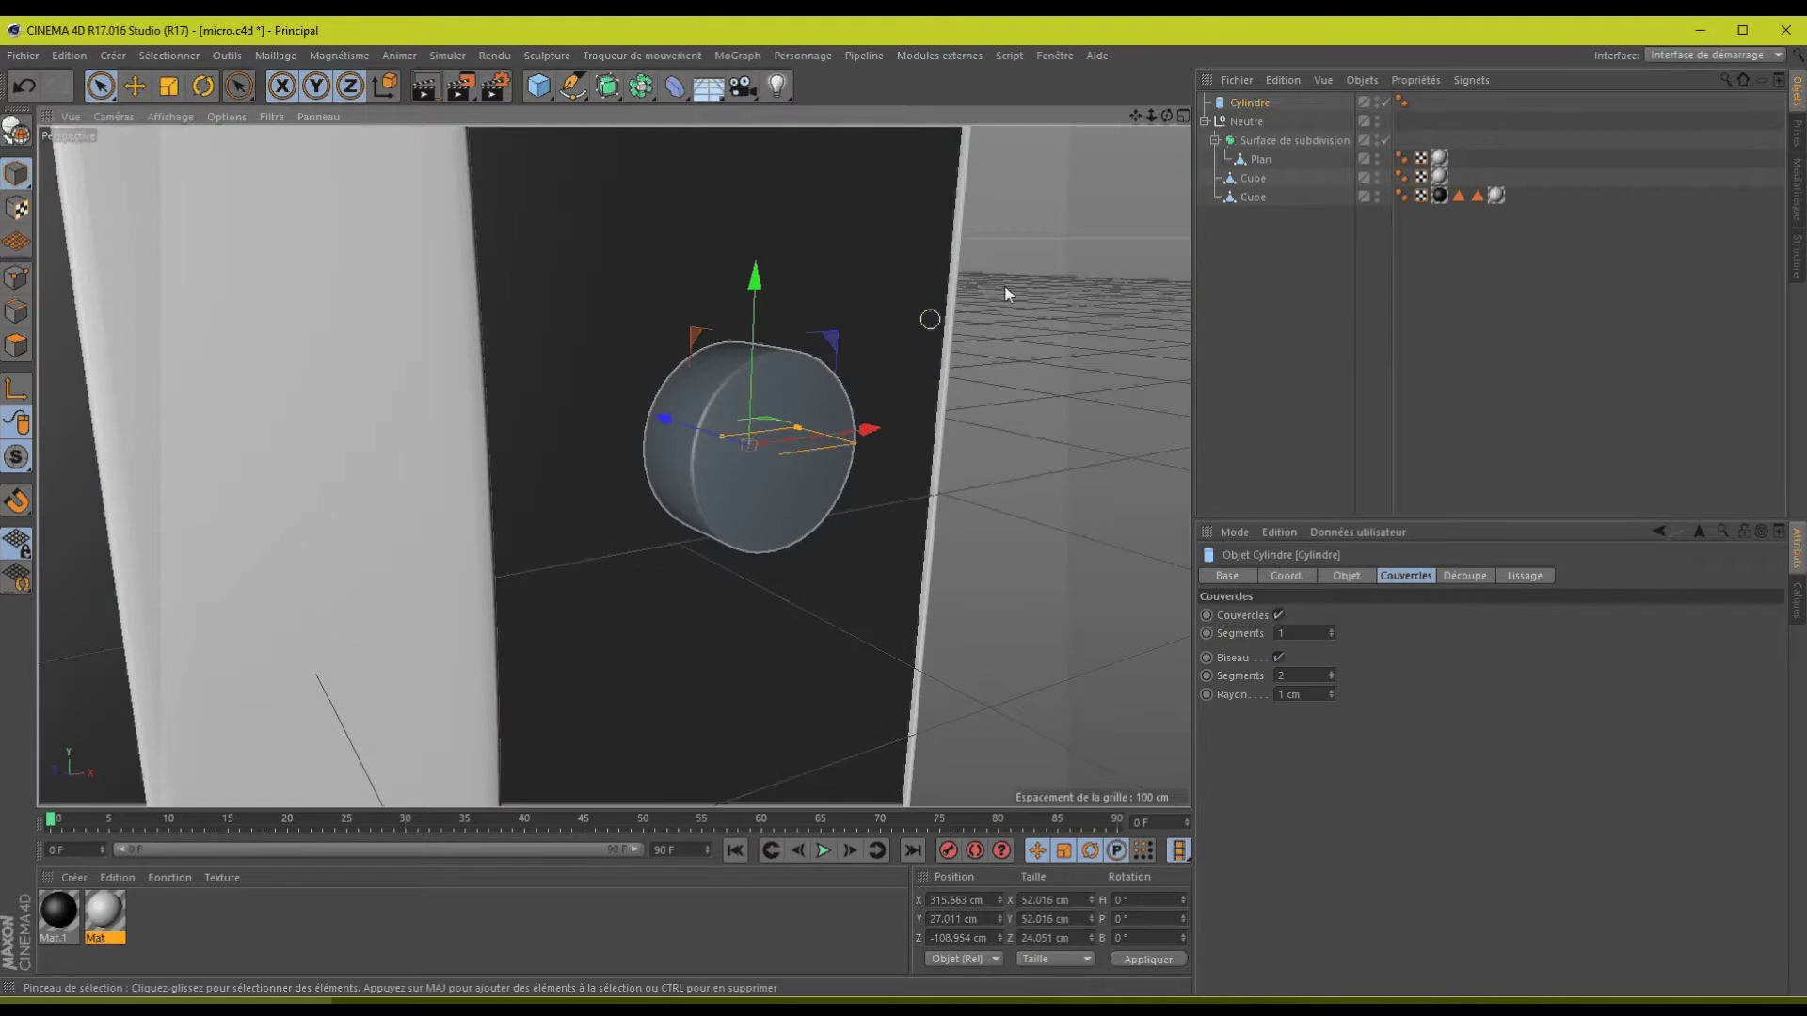
left_click_drag(1151, 117, 909, 507)
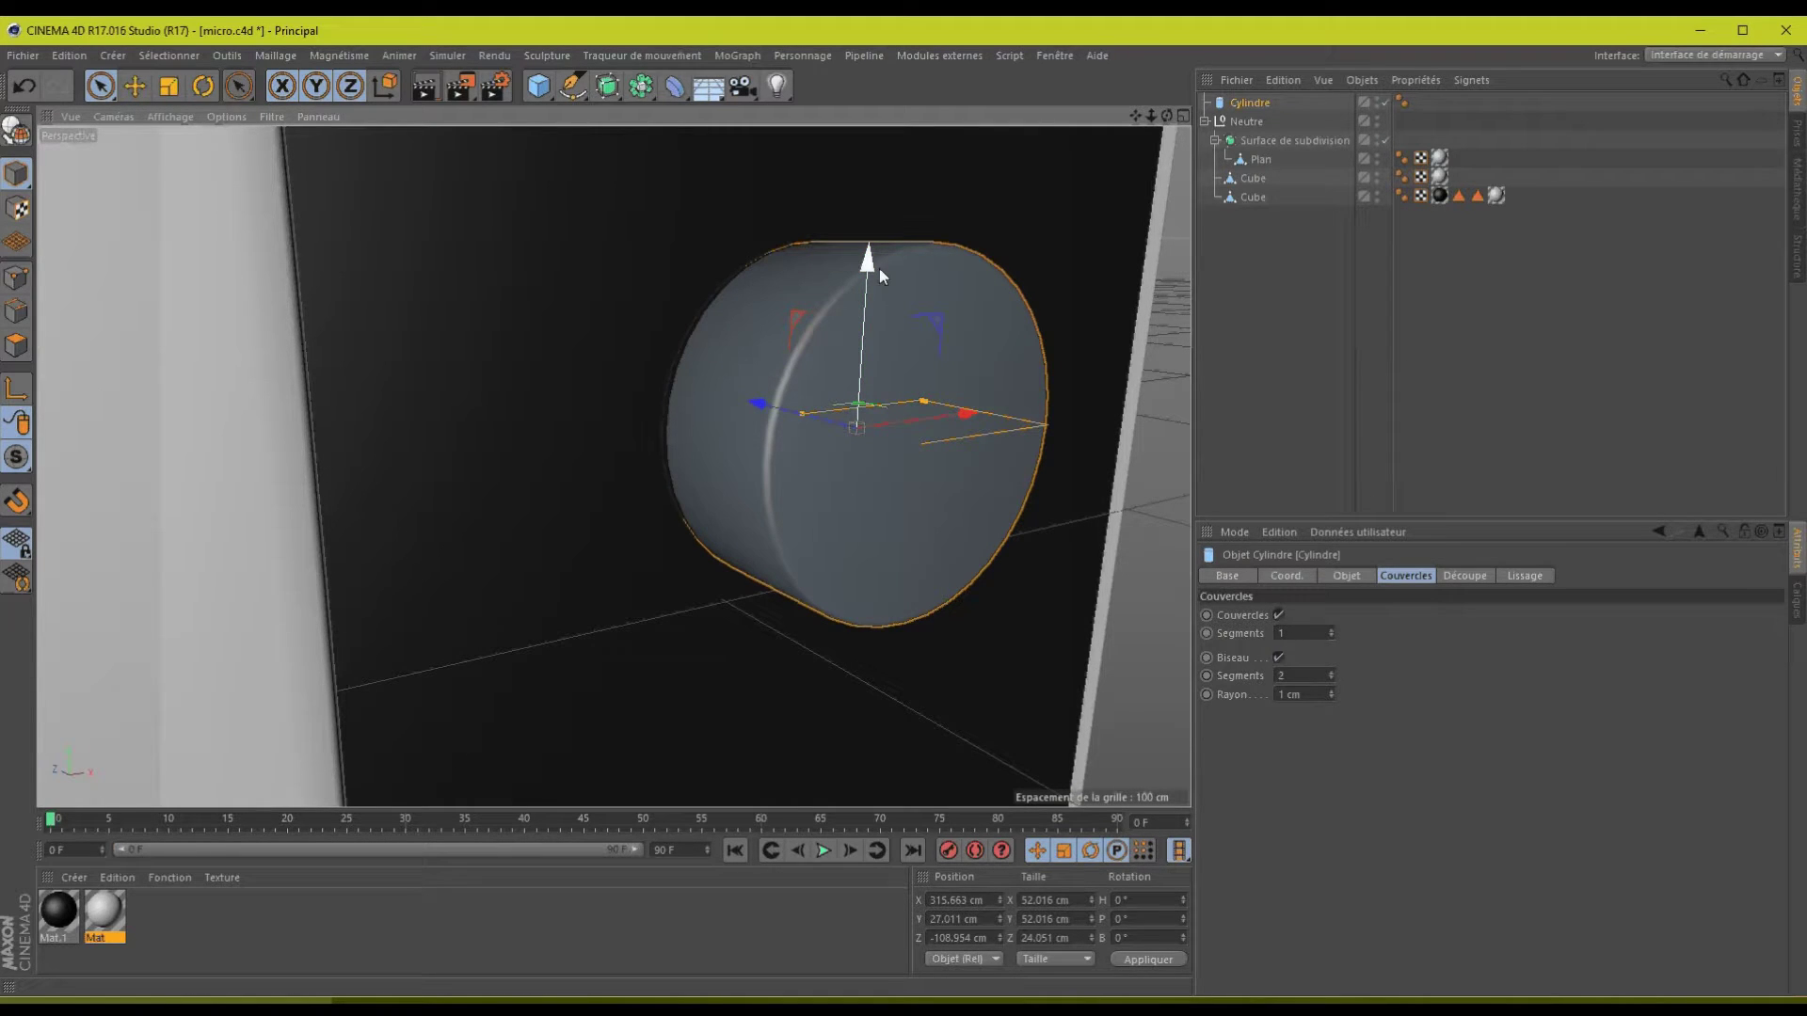
left_click_drag(1167, 115, 906, 506)
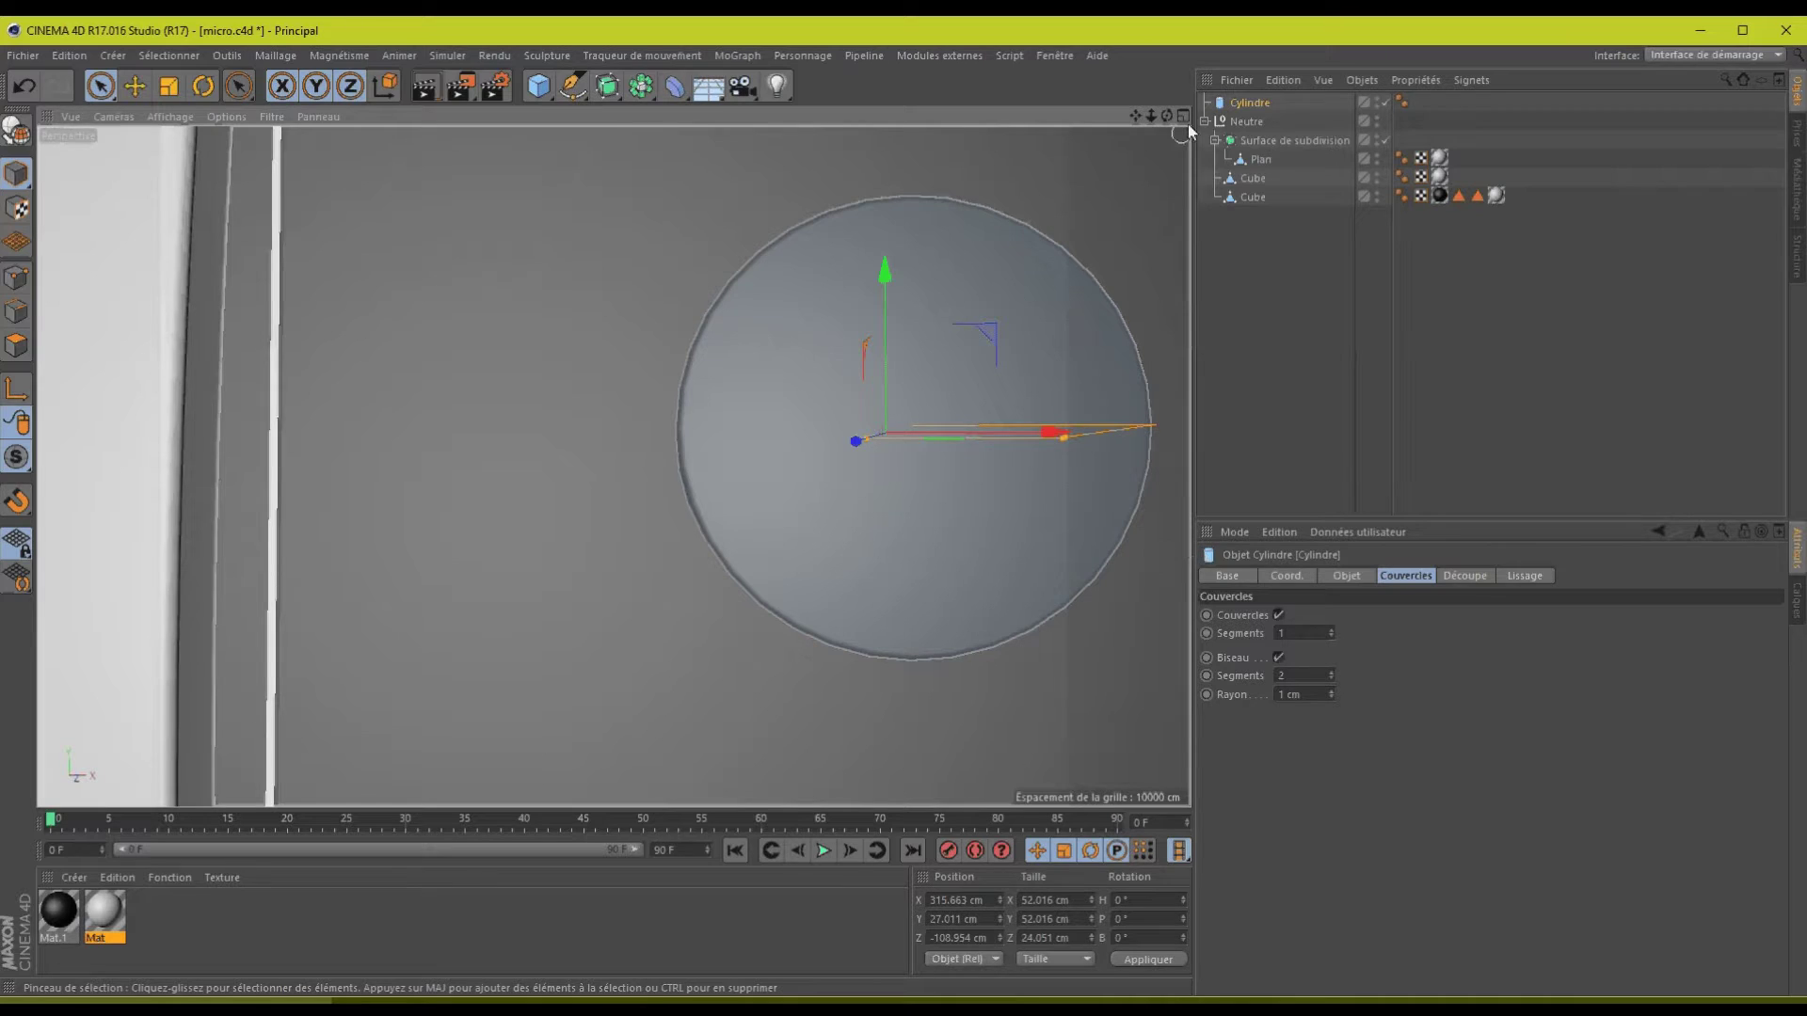
left_click(1227, 575)
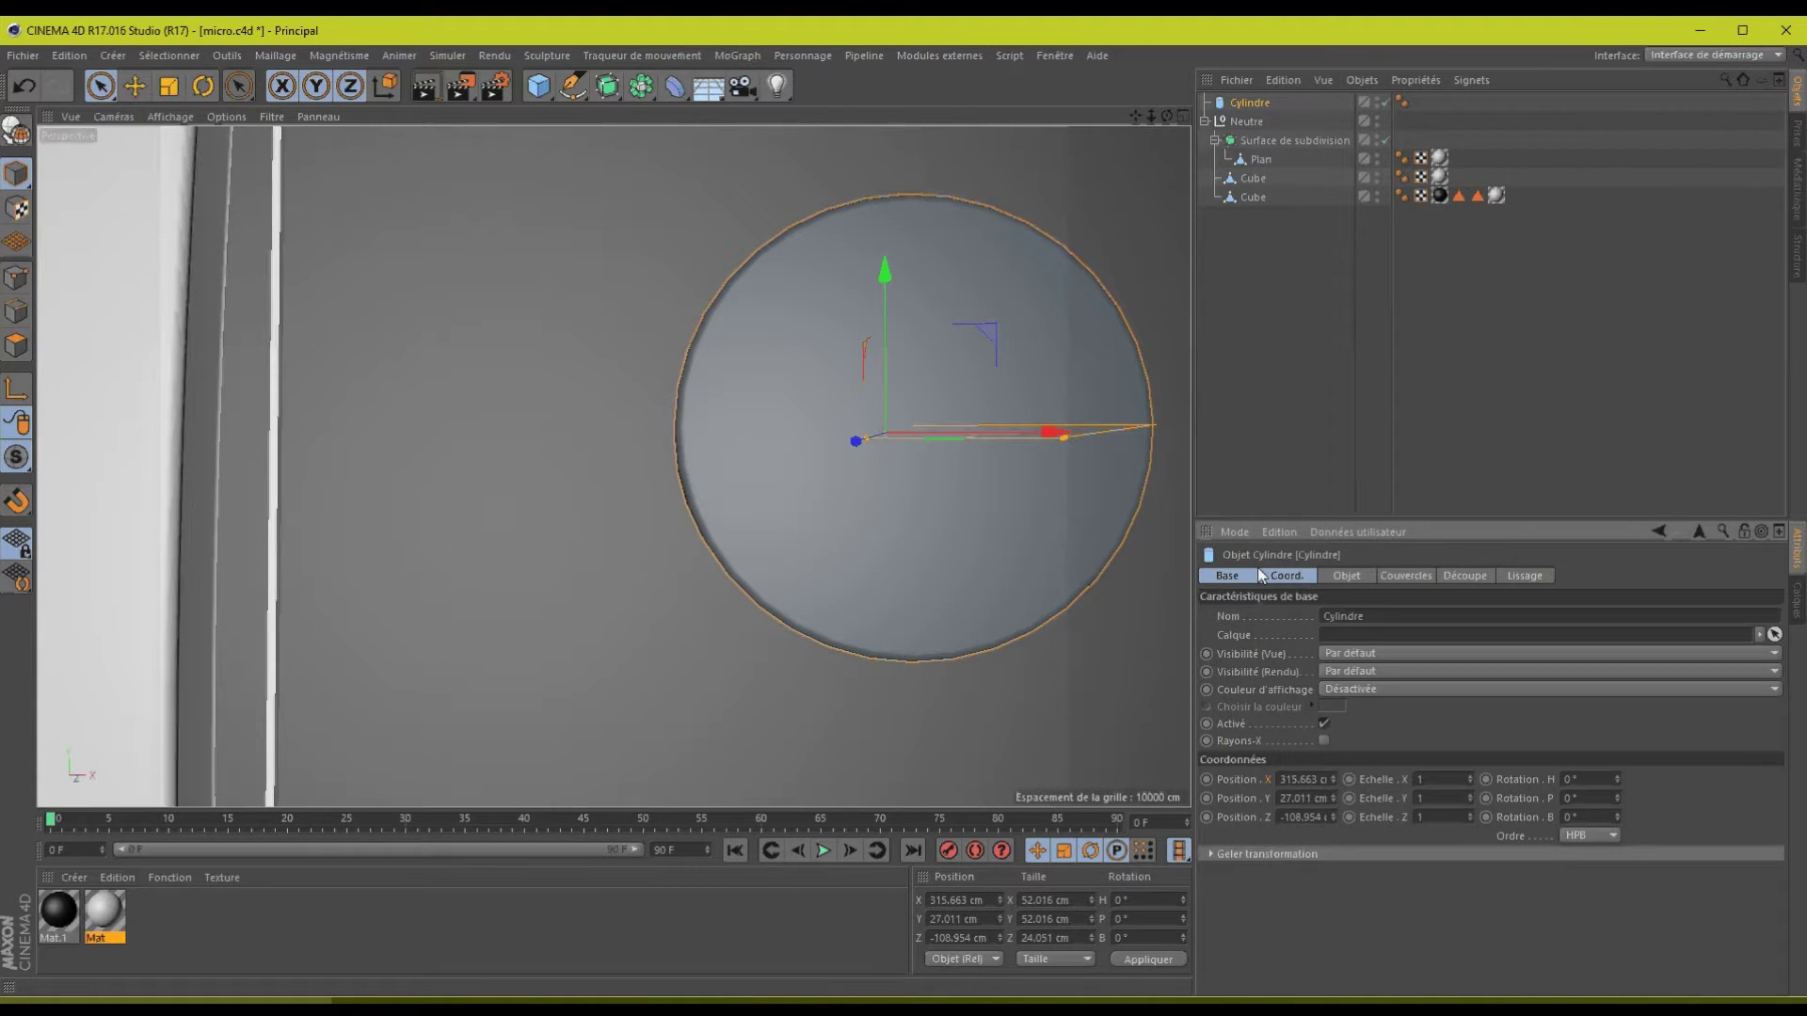
left_click(1337, 576)
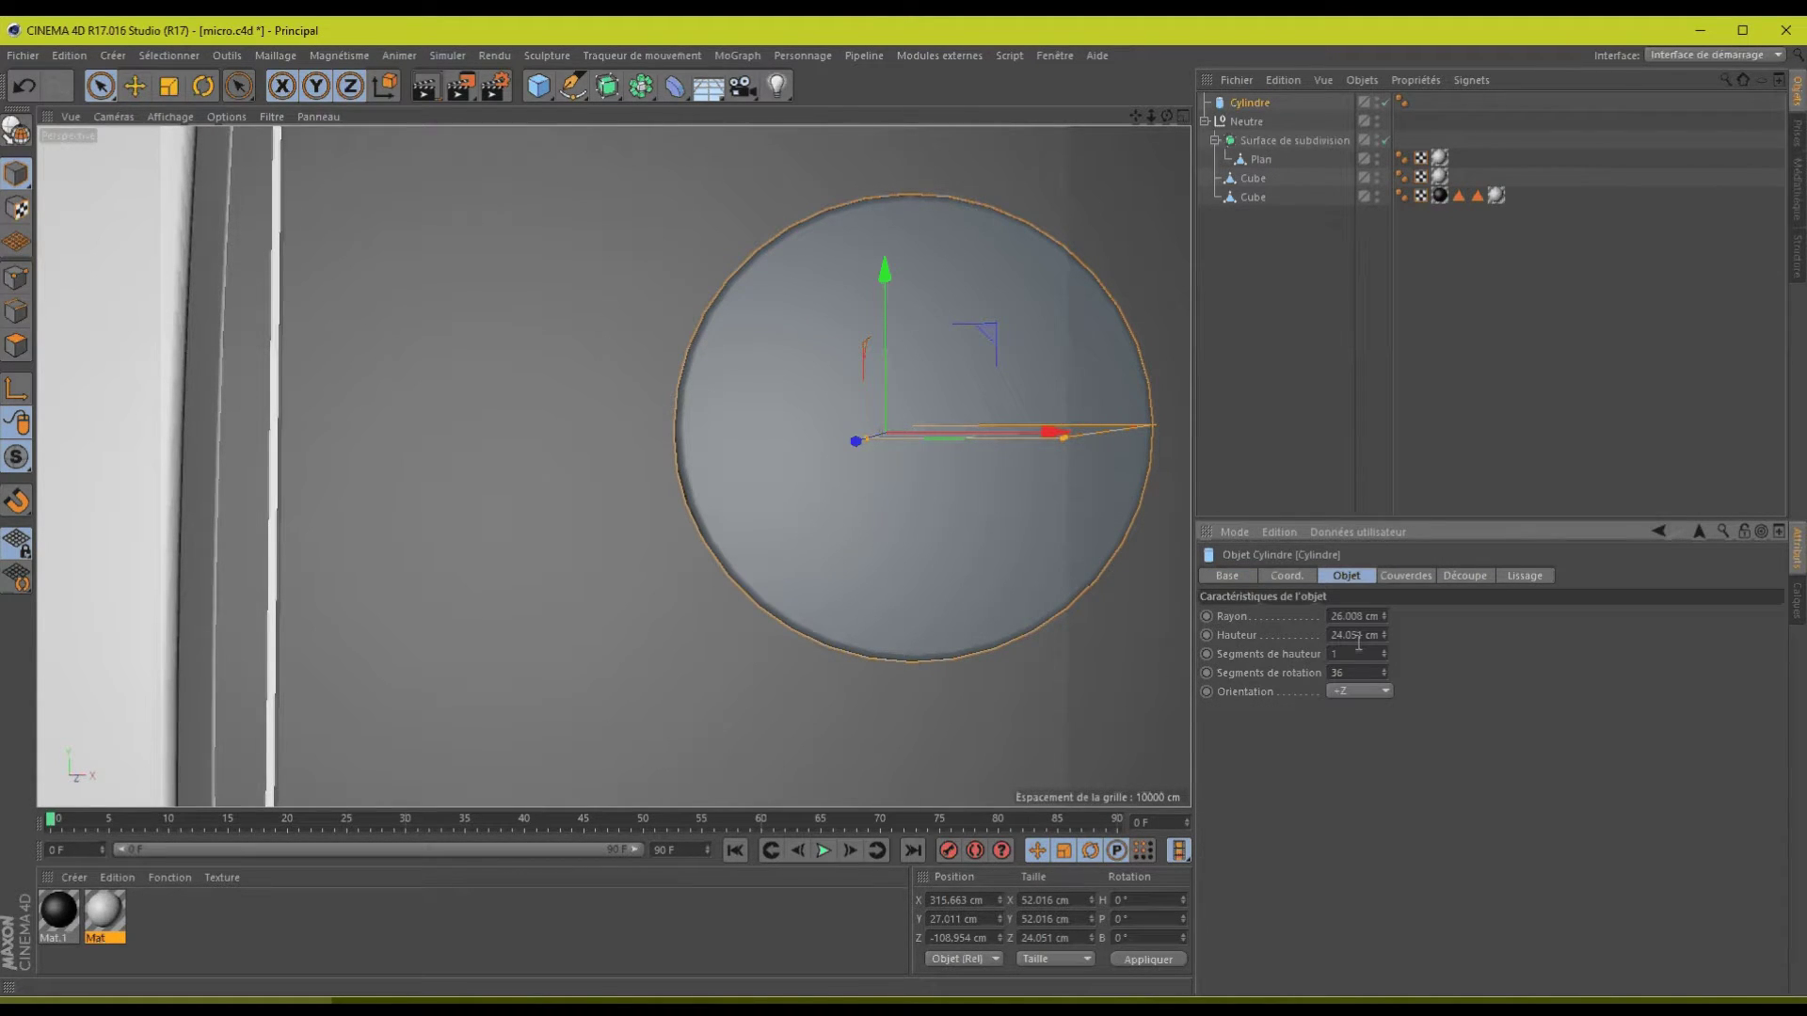
left_click(1382, 670)
left_click_drag(1382, 670, 1382, 659)
left_click(1384, 676)
left_click(1384, 669)
left_click_drag(1385, 670, 1385, 665)
- Nudge the cylinder slightly deeper into the front panel, to about Z -108.1 cm
left_click_drag(1166, 116, 906, 506)
scroll(907, 506, "down", 6)
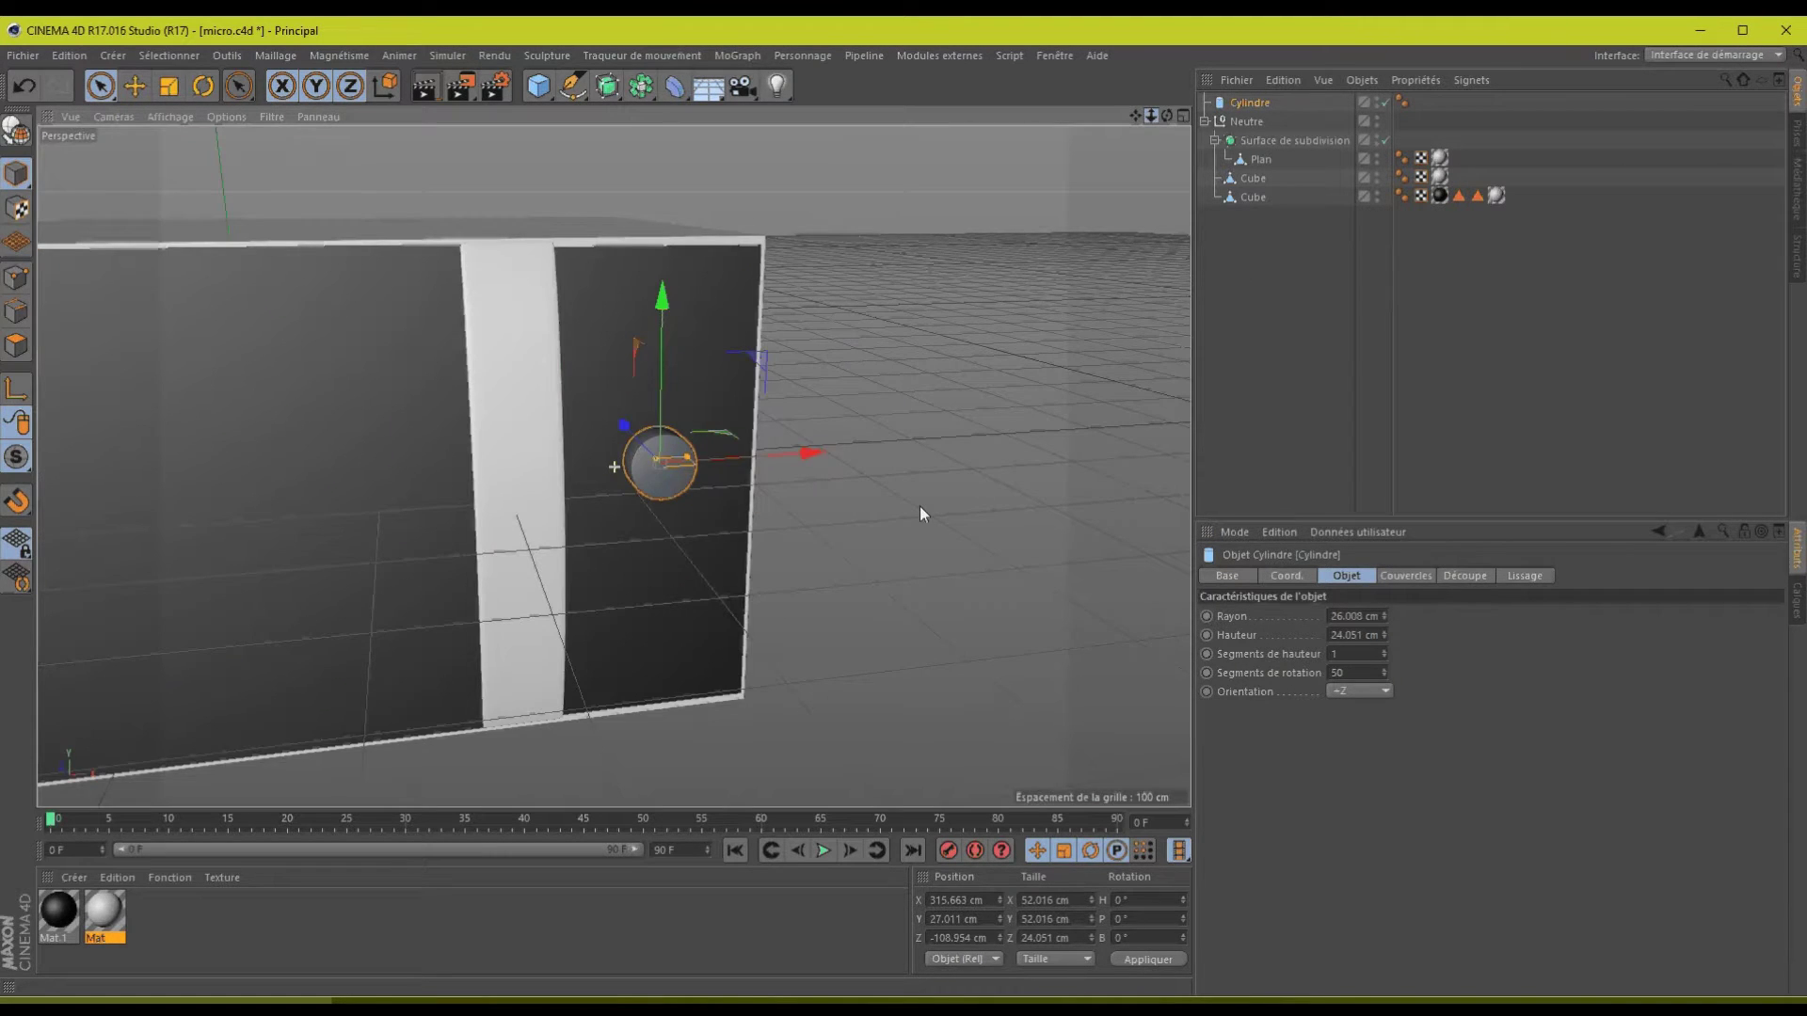
scroll(907, 507, "up", 5)
left_click_drag(1163, 114, 1317, 104)
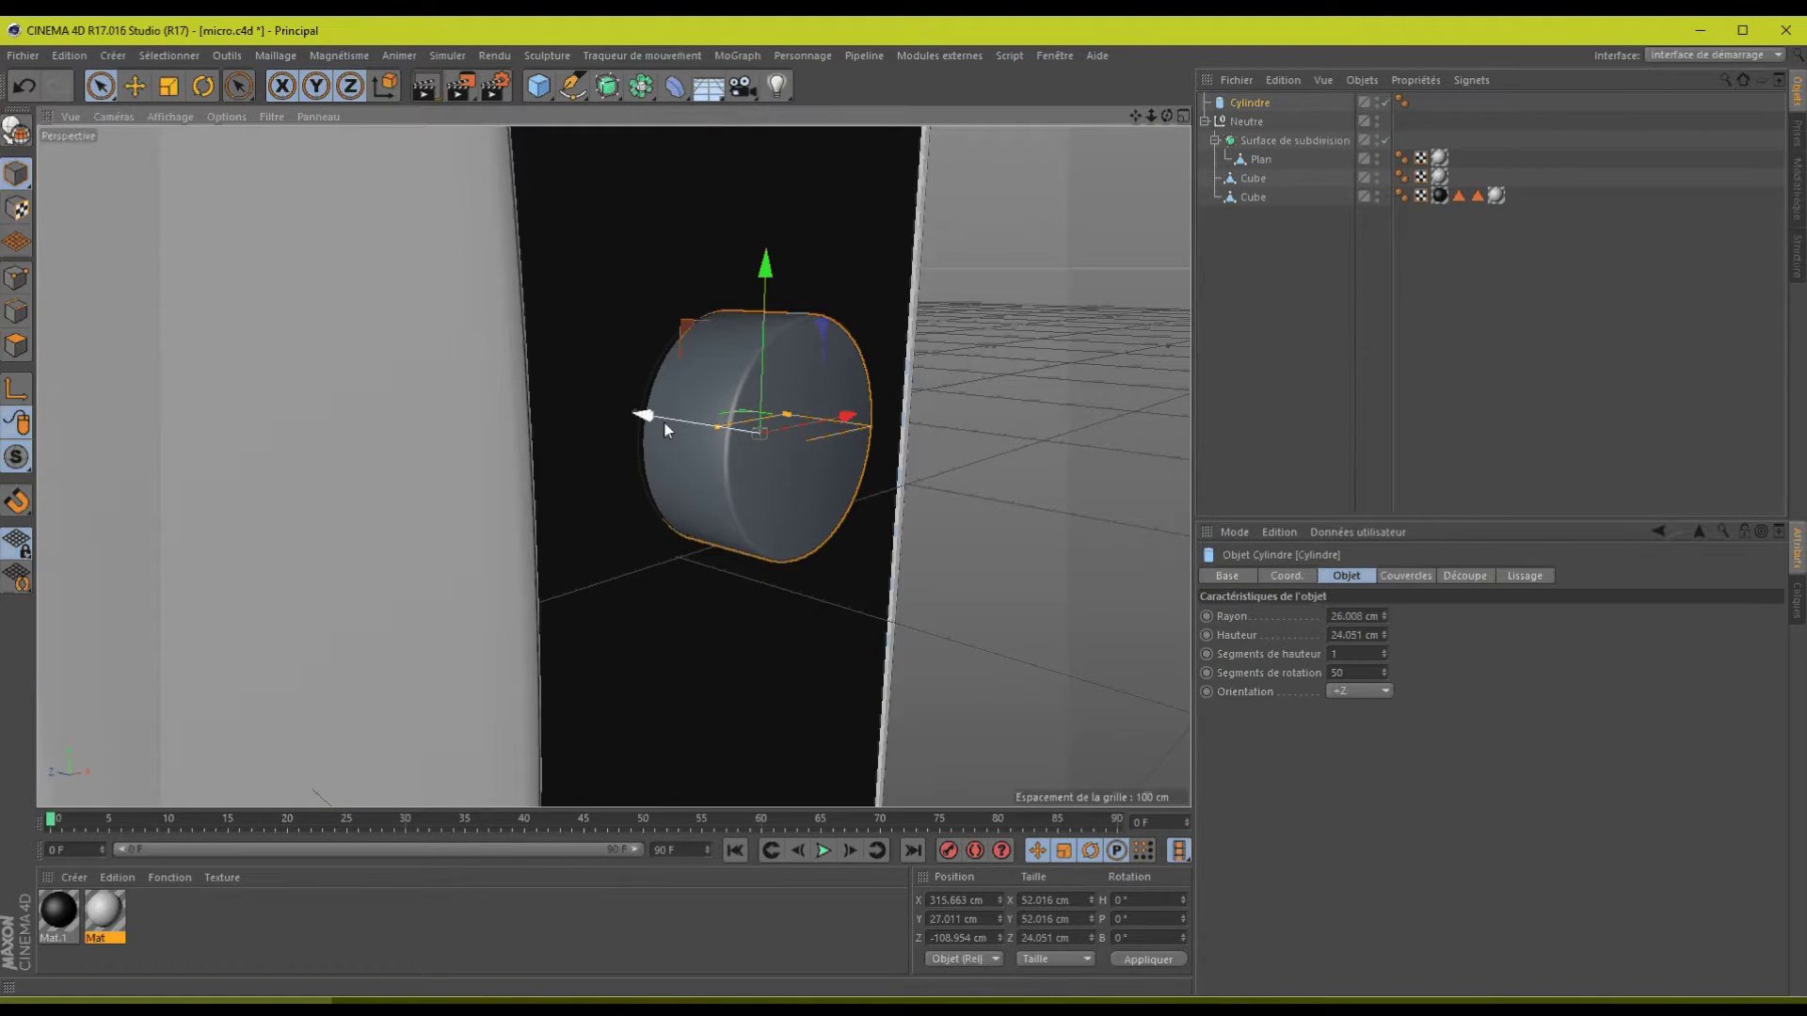
left_click_drag(665, 421, 664, 421)
- Duplicate the cylinder in the front view and move the copy down about 107 cm onto the lower knob
left_click_drag(1151, 116, 906, 508)
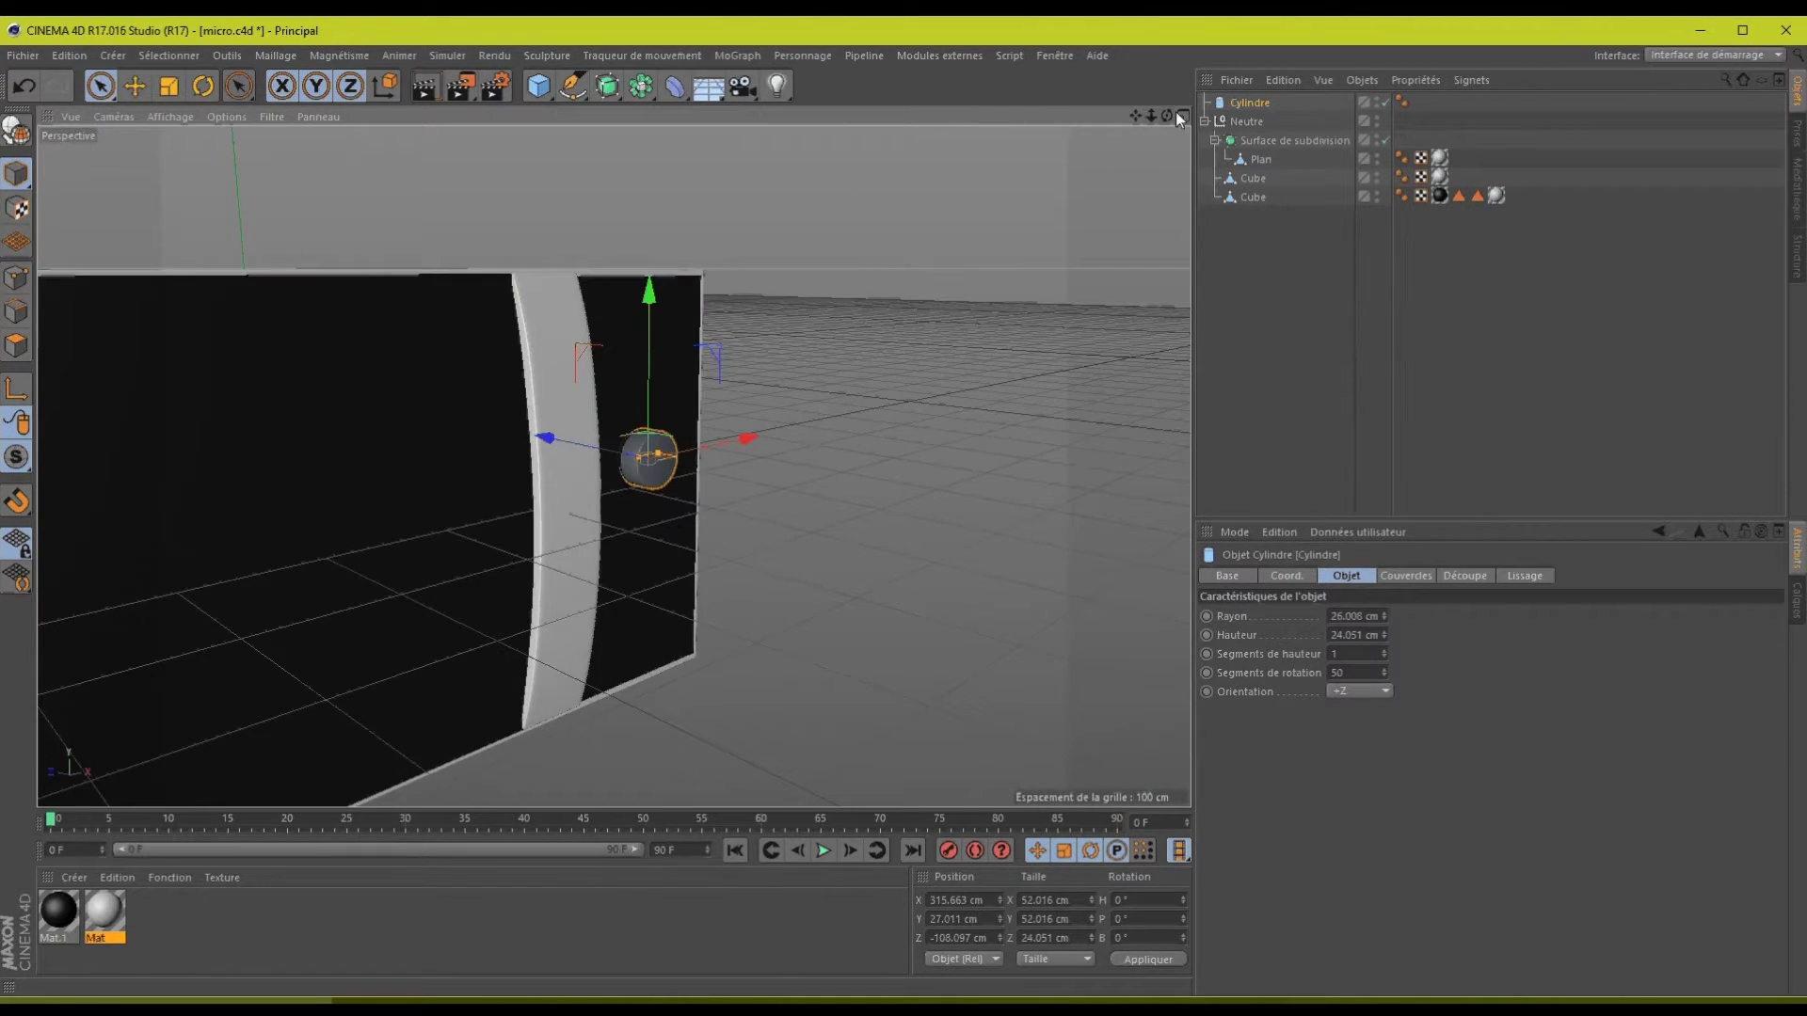
left_click(1176, 112)
left_click(1182, 386)
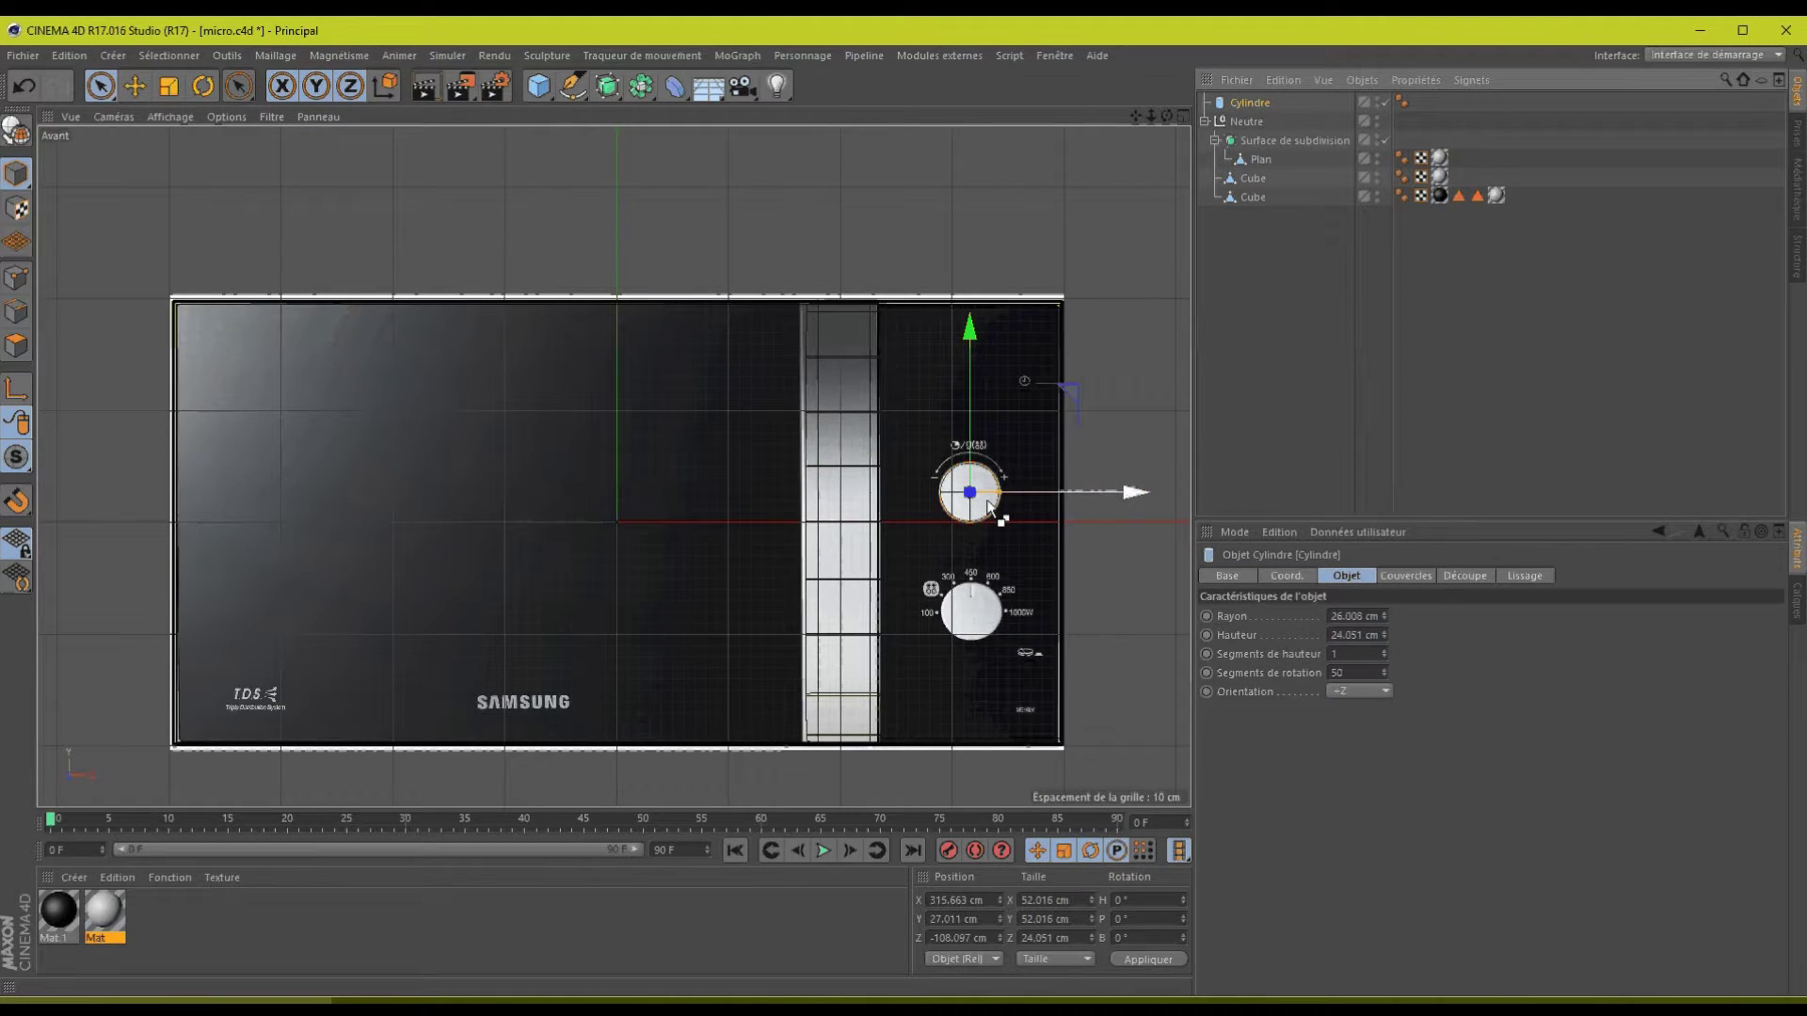
key("ctrl+c")
key("ctrl+v")
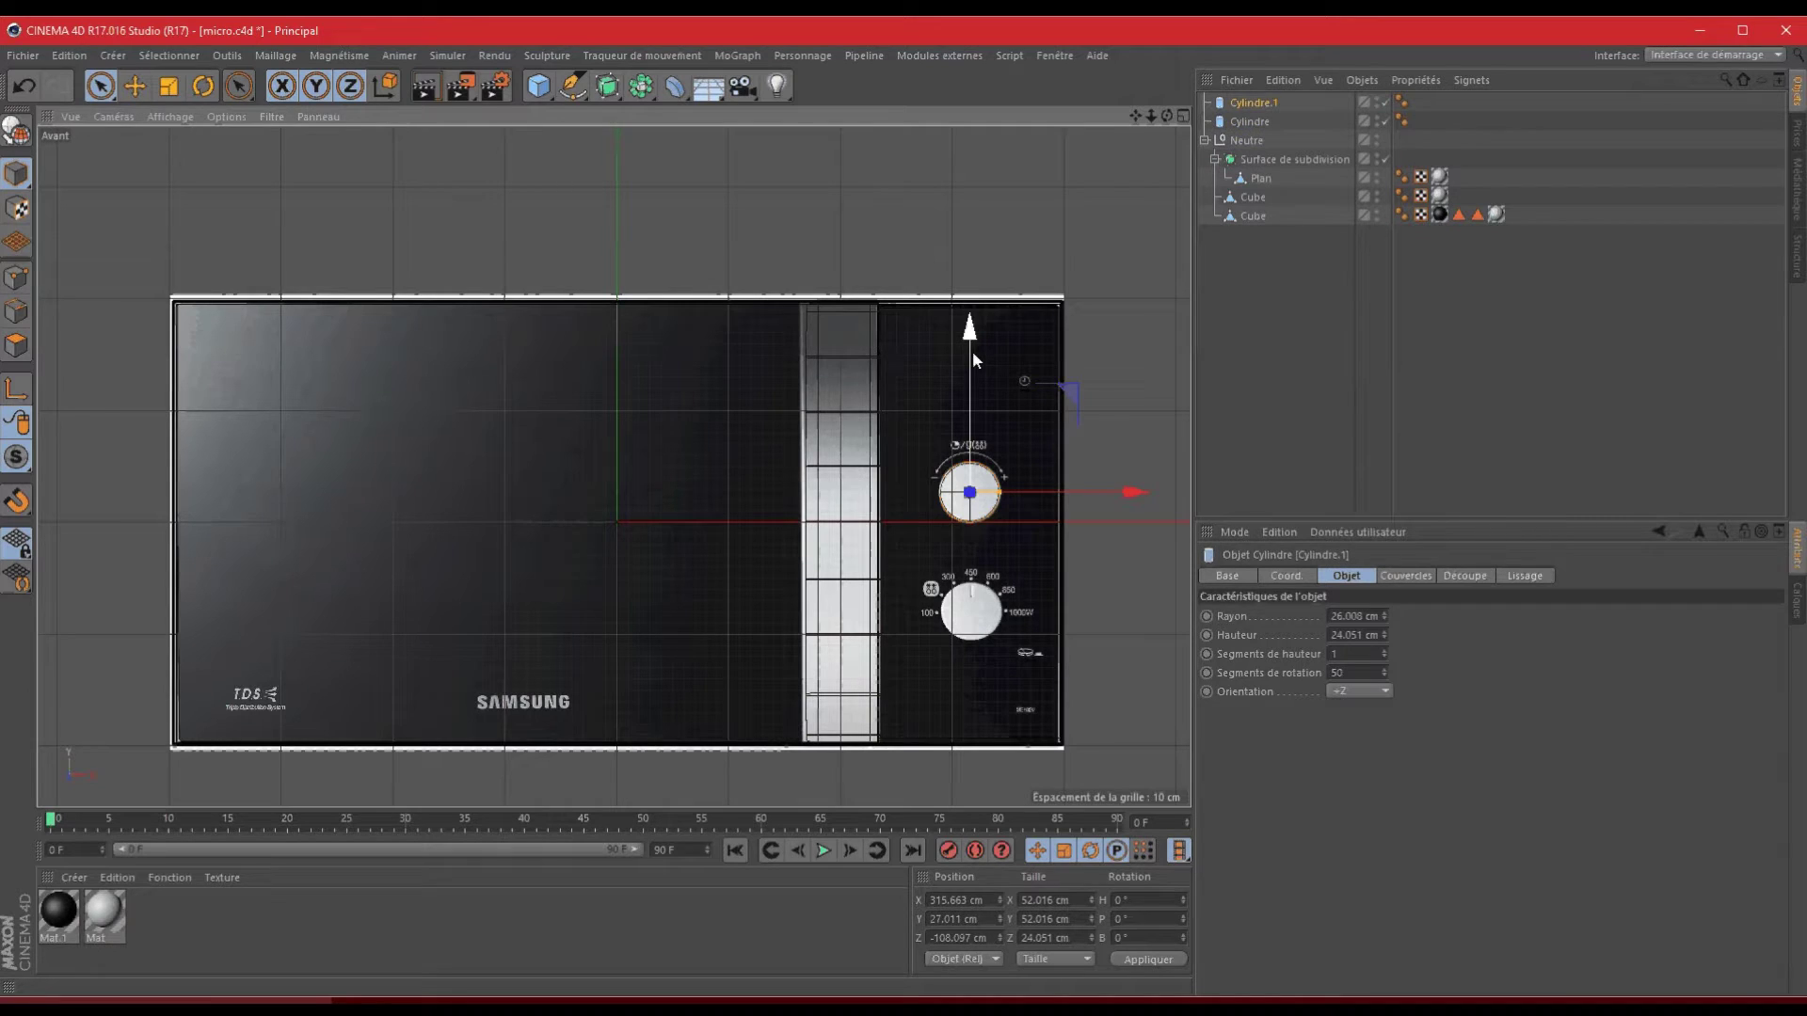
left_click_drag(975, 360, 979, 474, "ctrl")
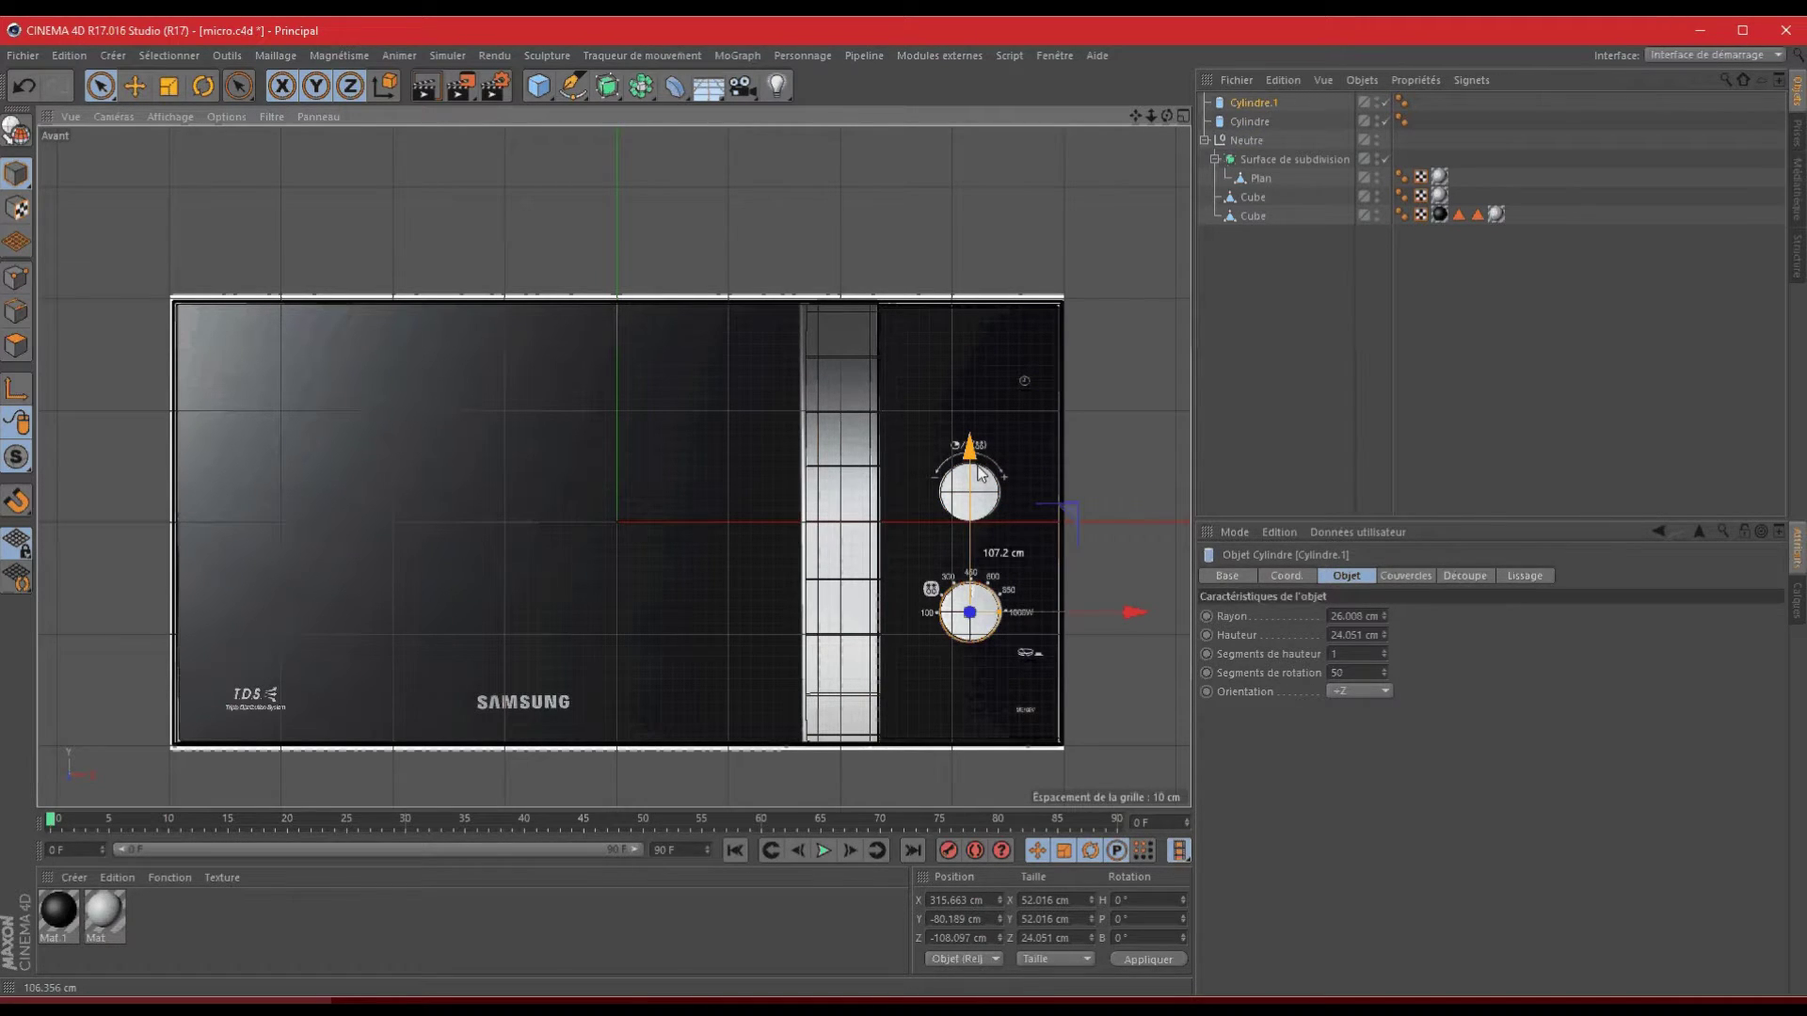
left_click(1182, 116)
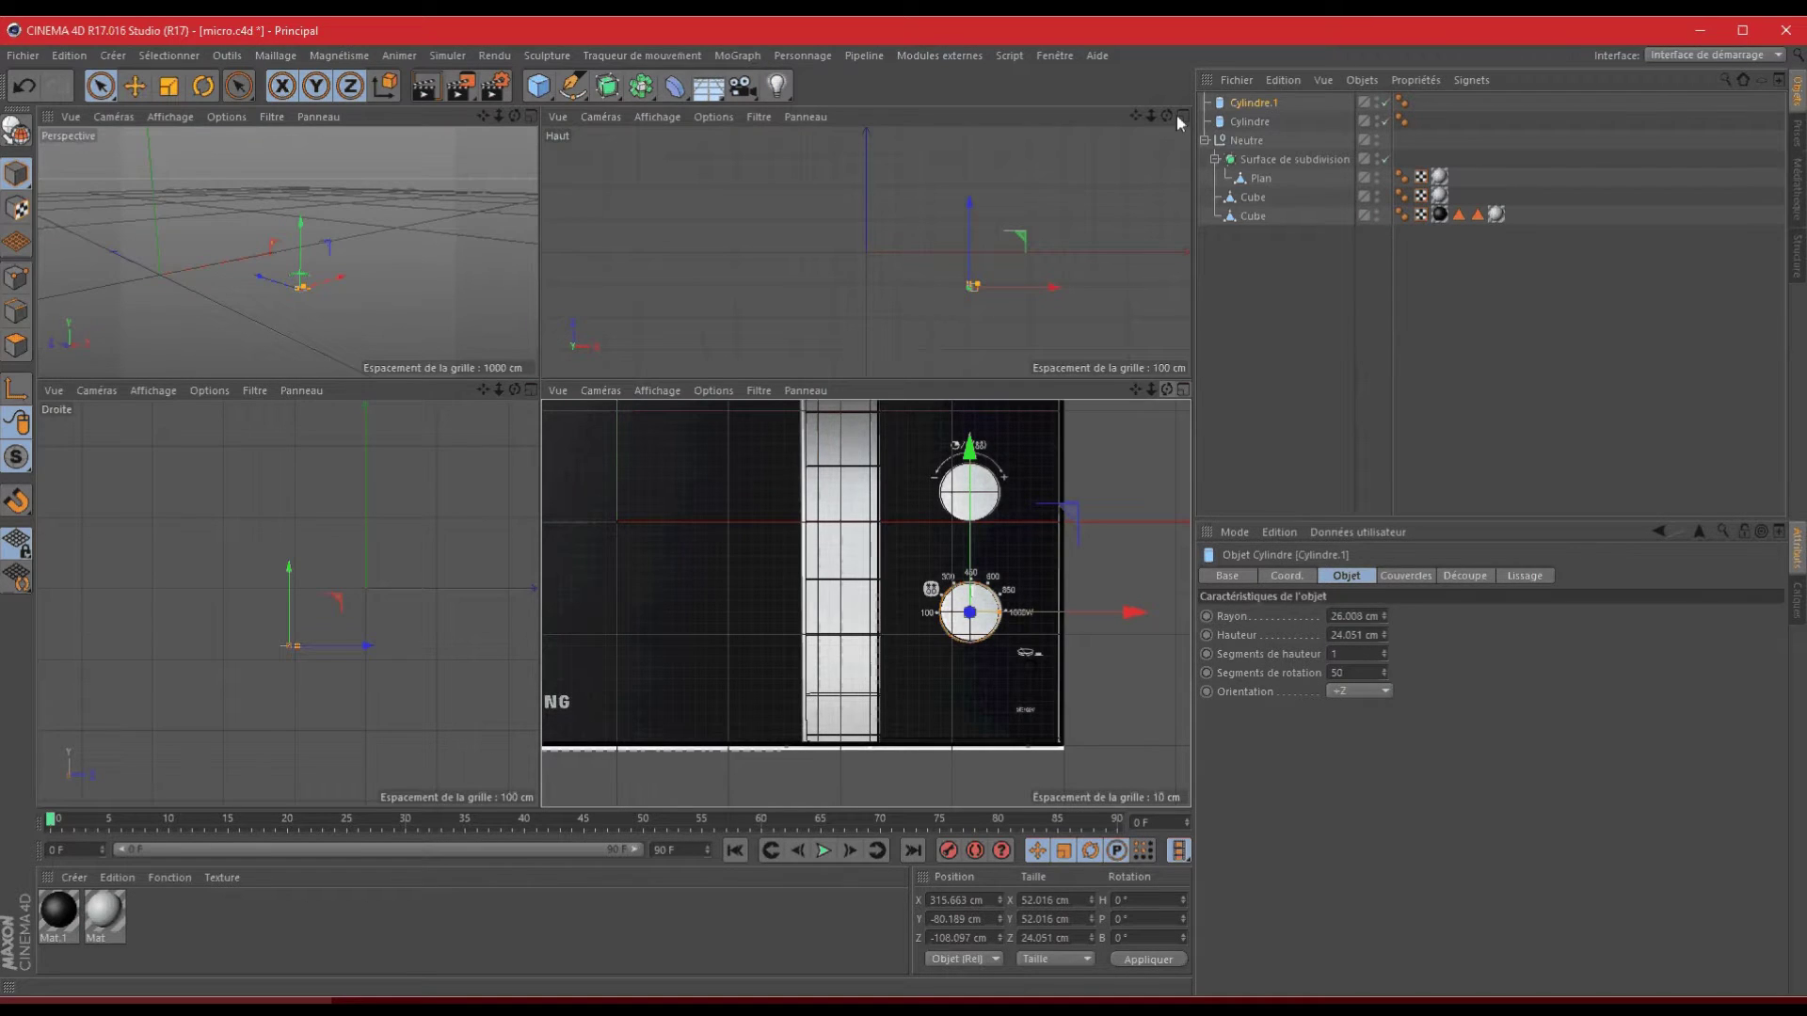
left_click(531, 117)
scroll(906, 507, "up", 2)
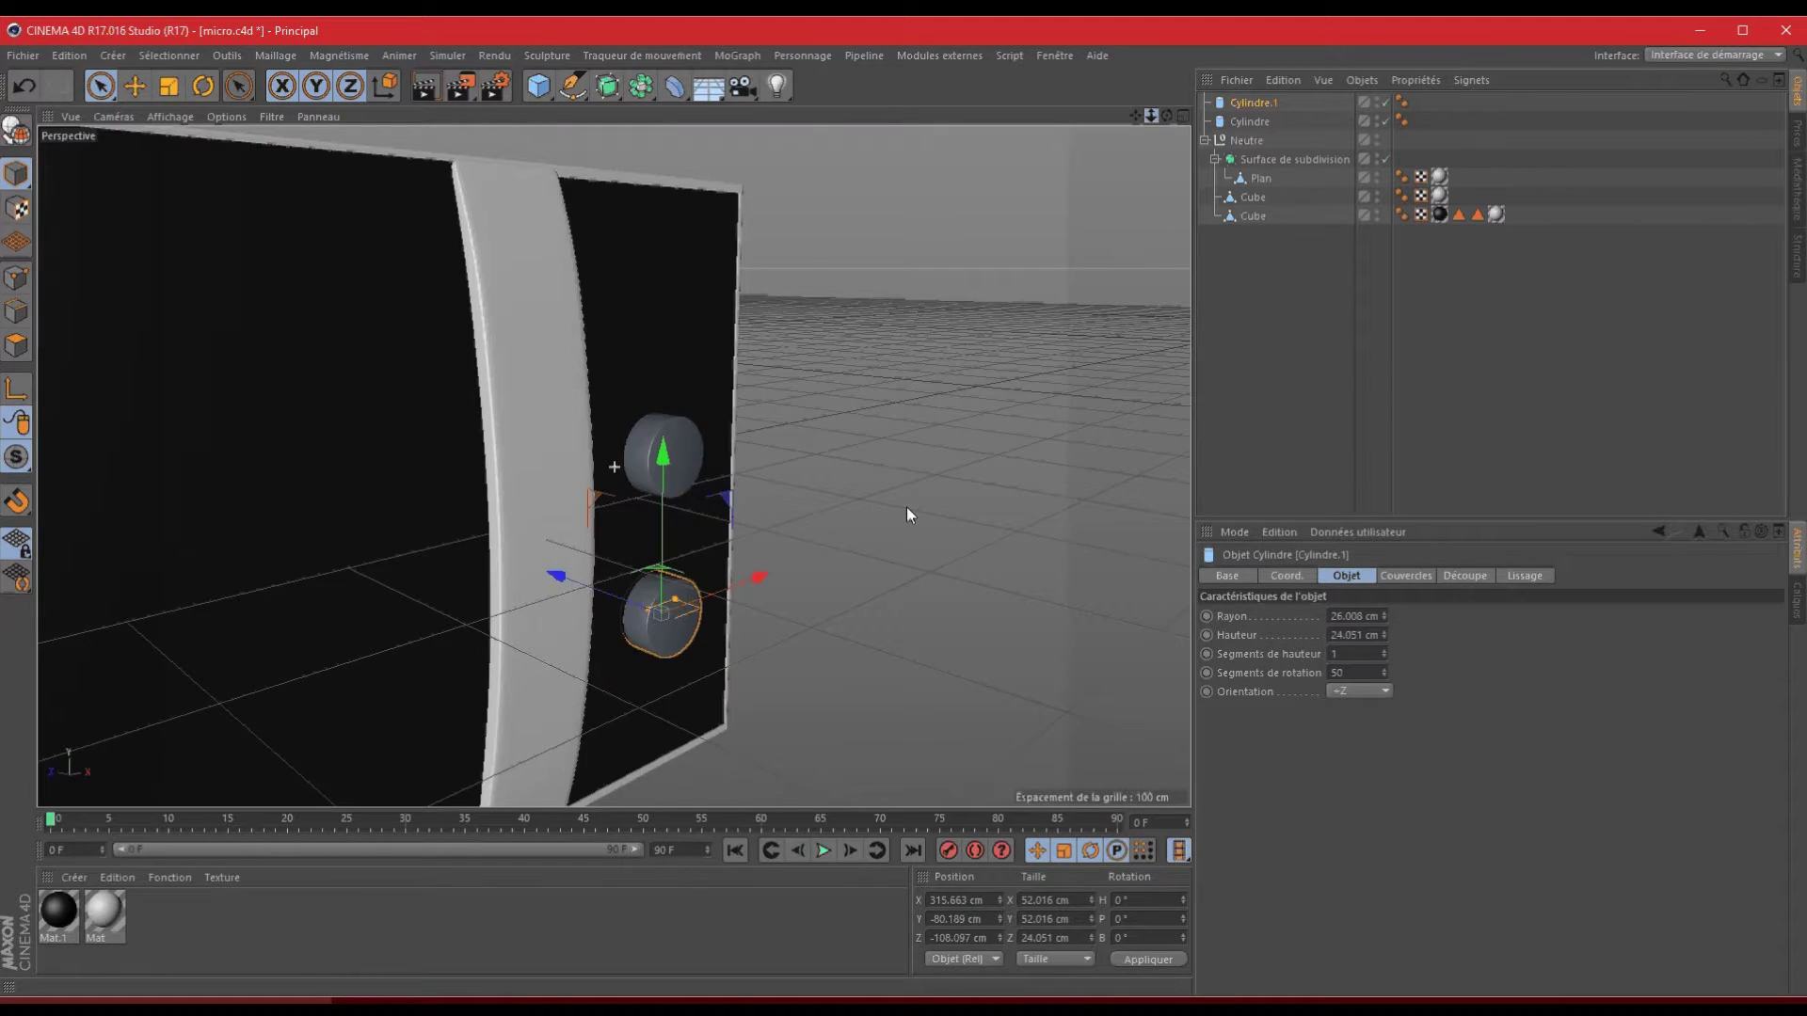
- Apply the light Mat material to both knob cylinders
key("o")
left_click_drag(907, 505, 907, 390)
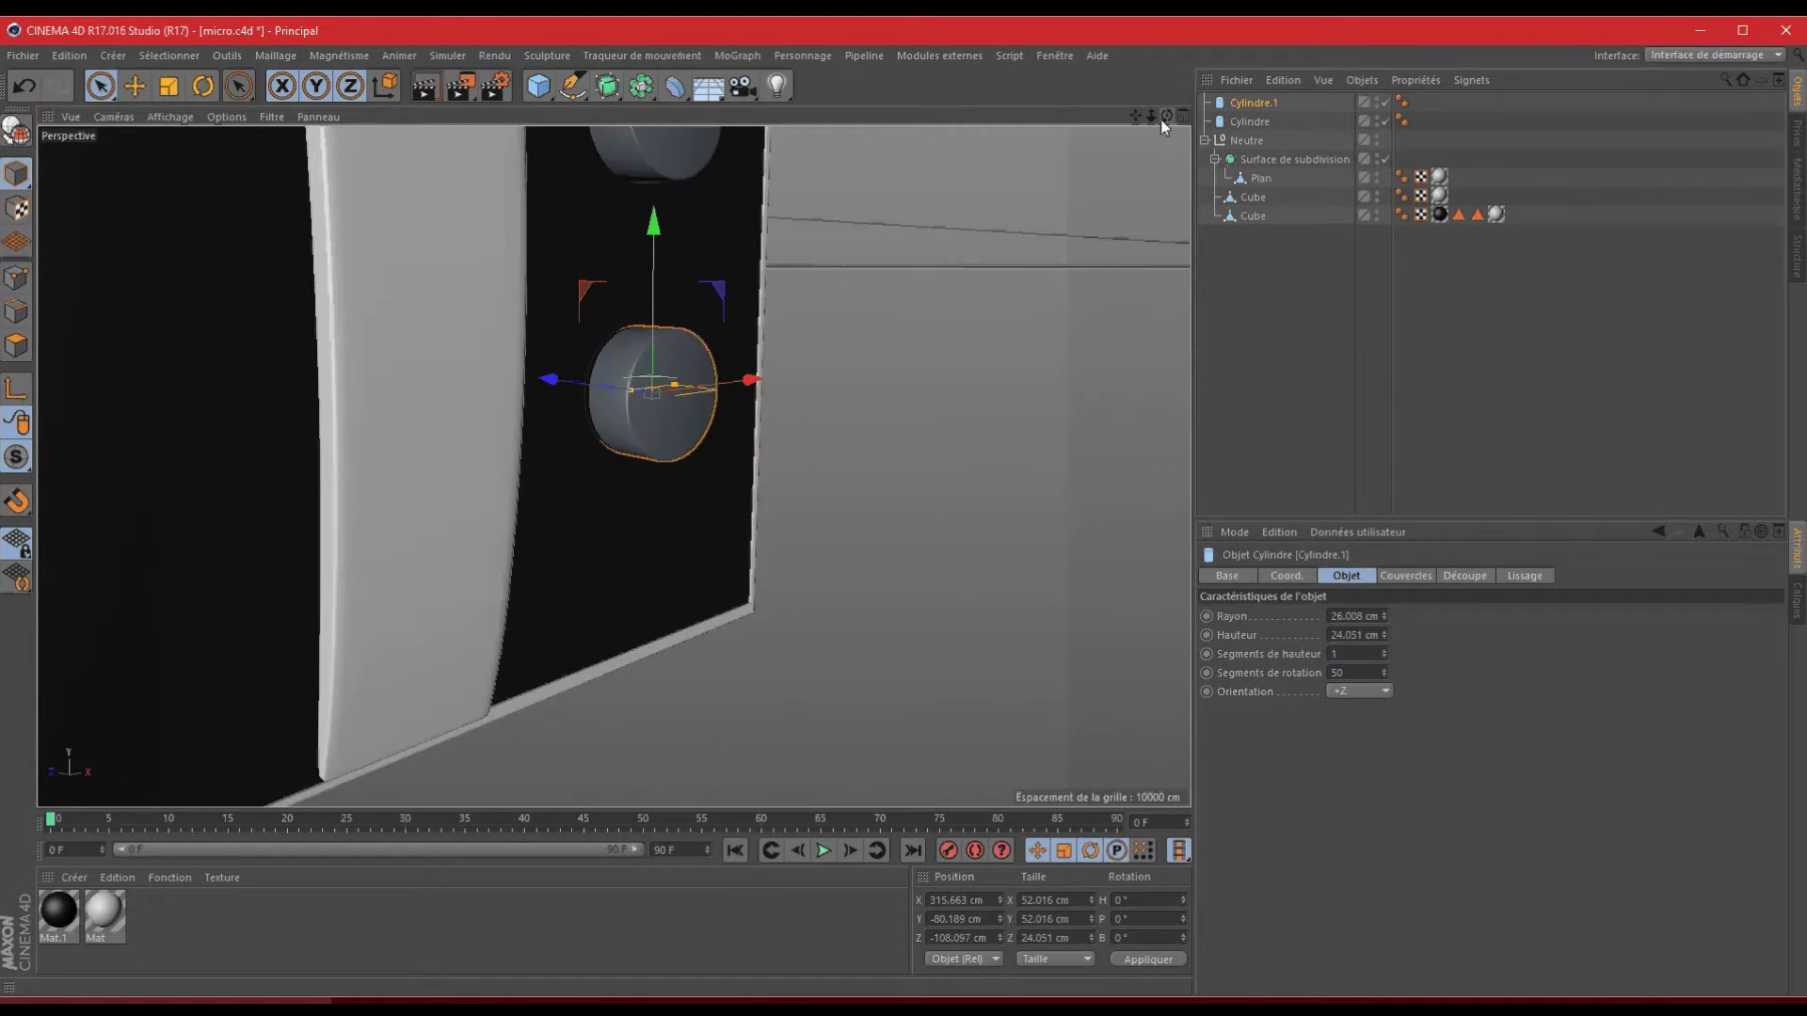
left_click_drag(1160, 120, 906, 510)
middle_click_drag(906, 510, 907, 506, "alt")
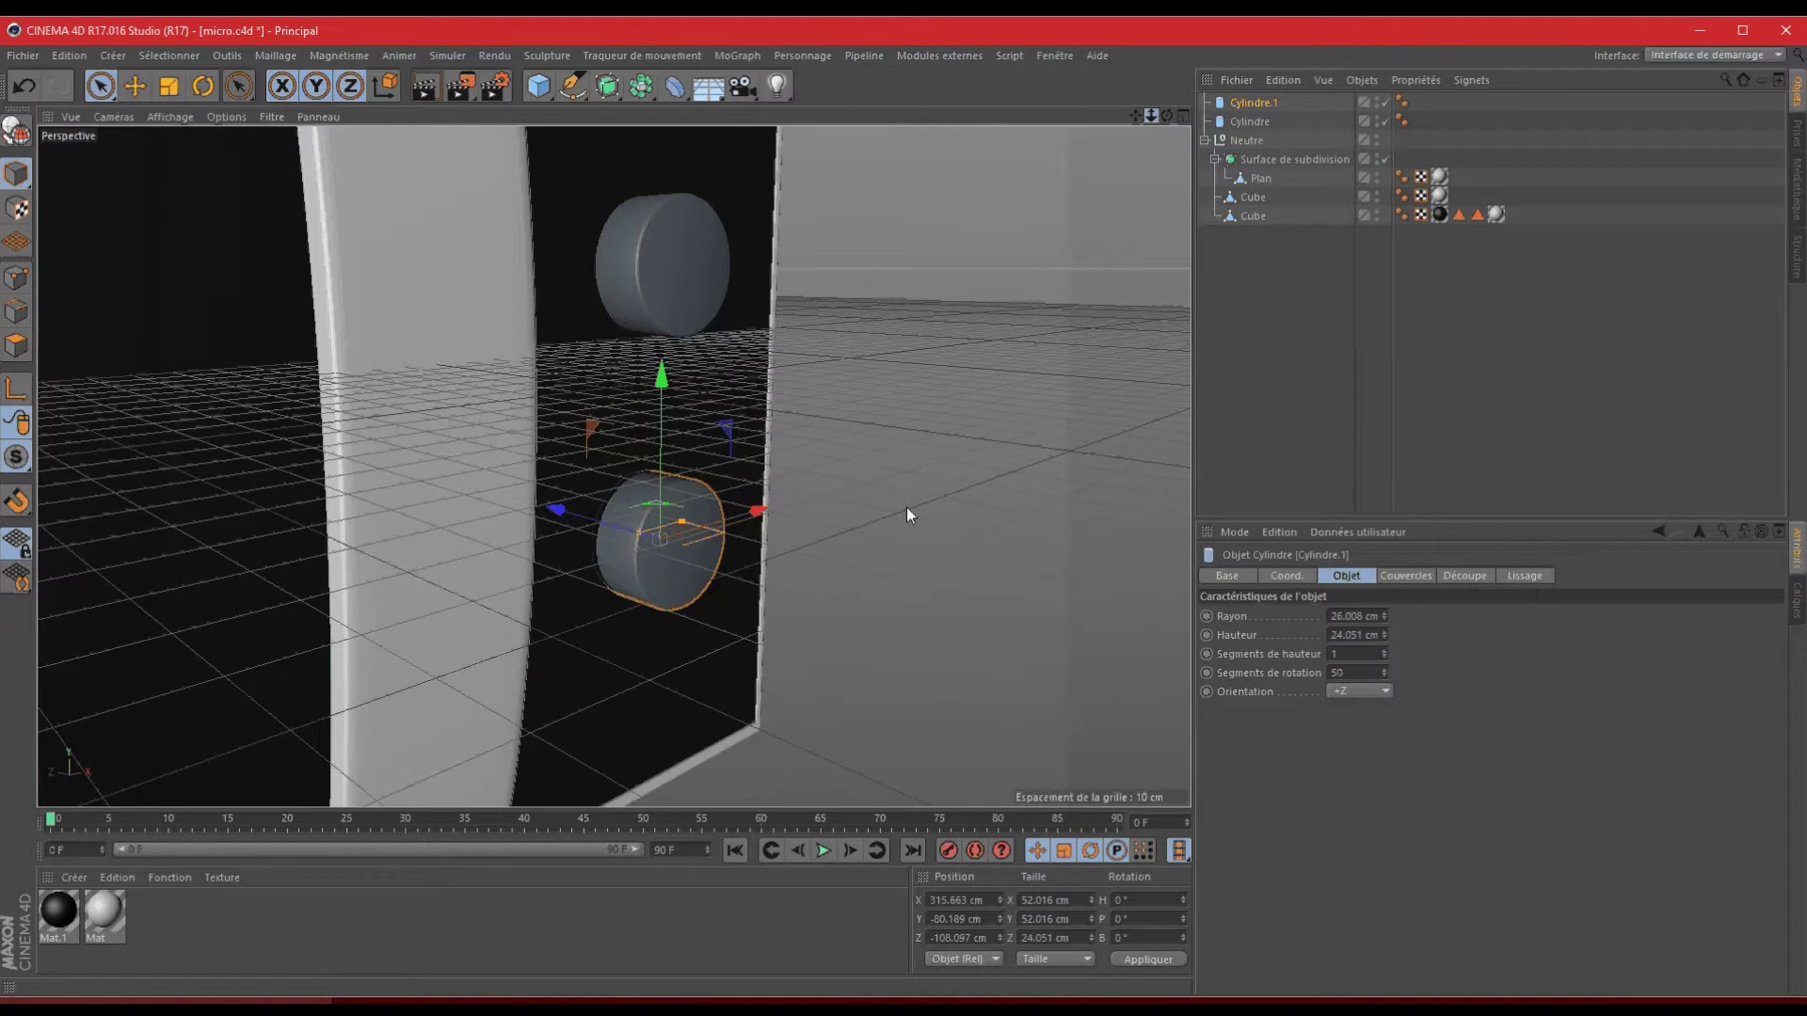
scroll(728, 367, "down", 5)
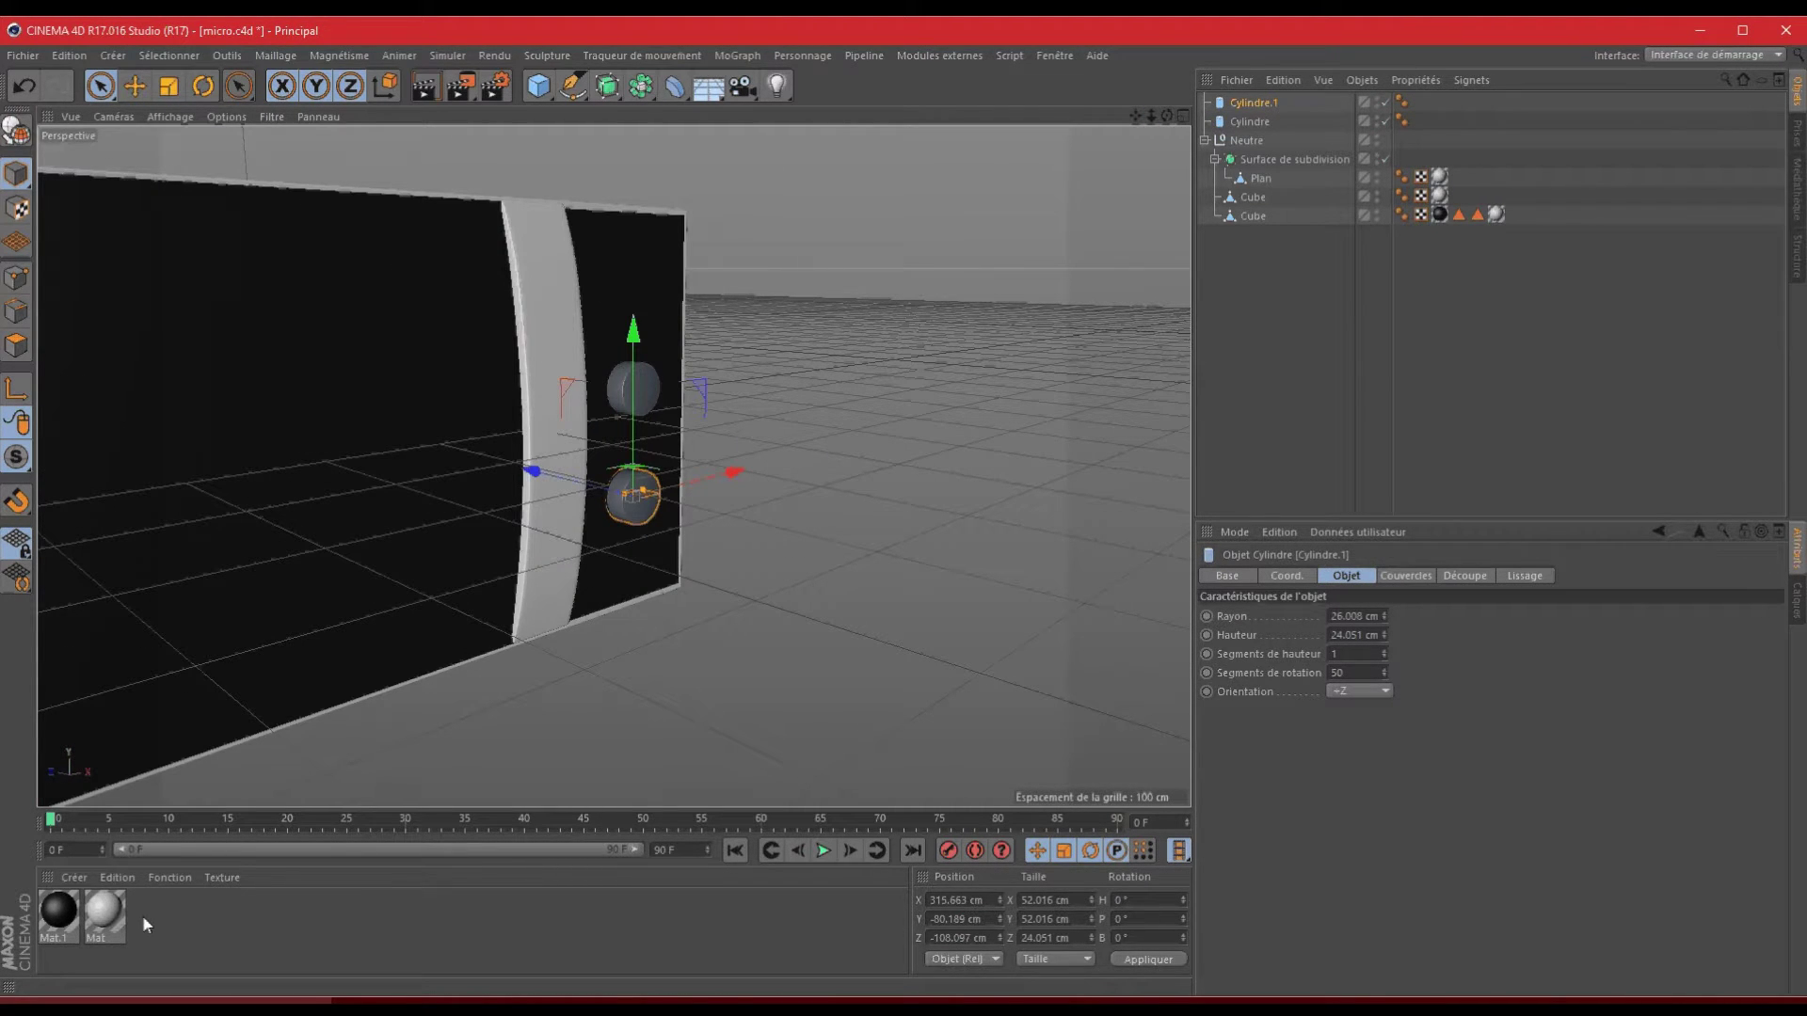
left_click_drag(150, 890, 1420, 104)
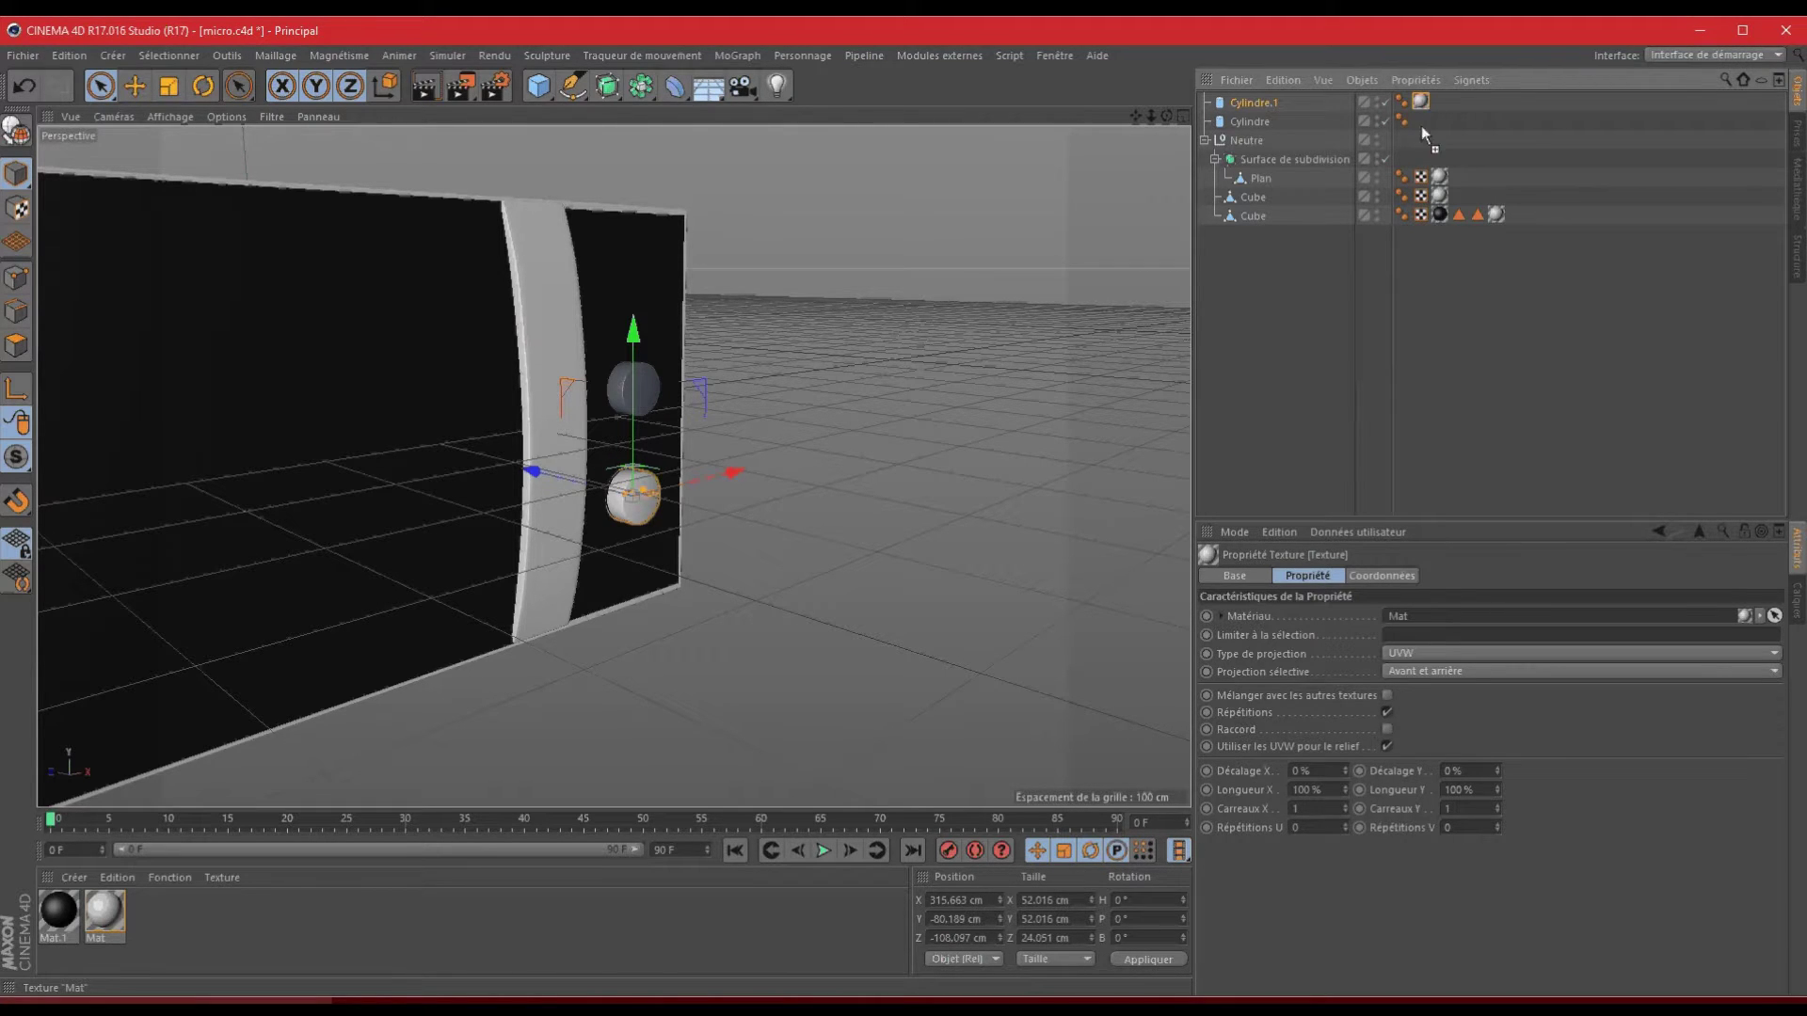
left_click_drag(1424, 95, 1416, 106)
left_click_drag(1423, 120, 1422, 103)
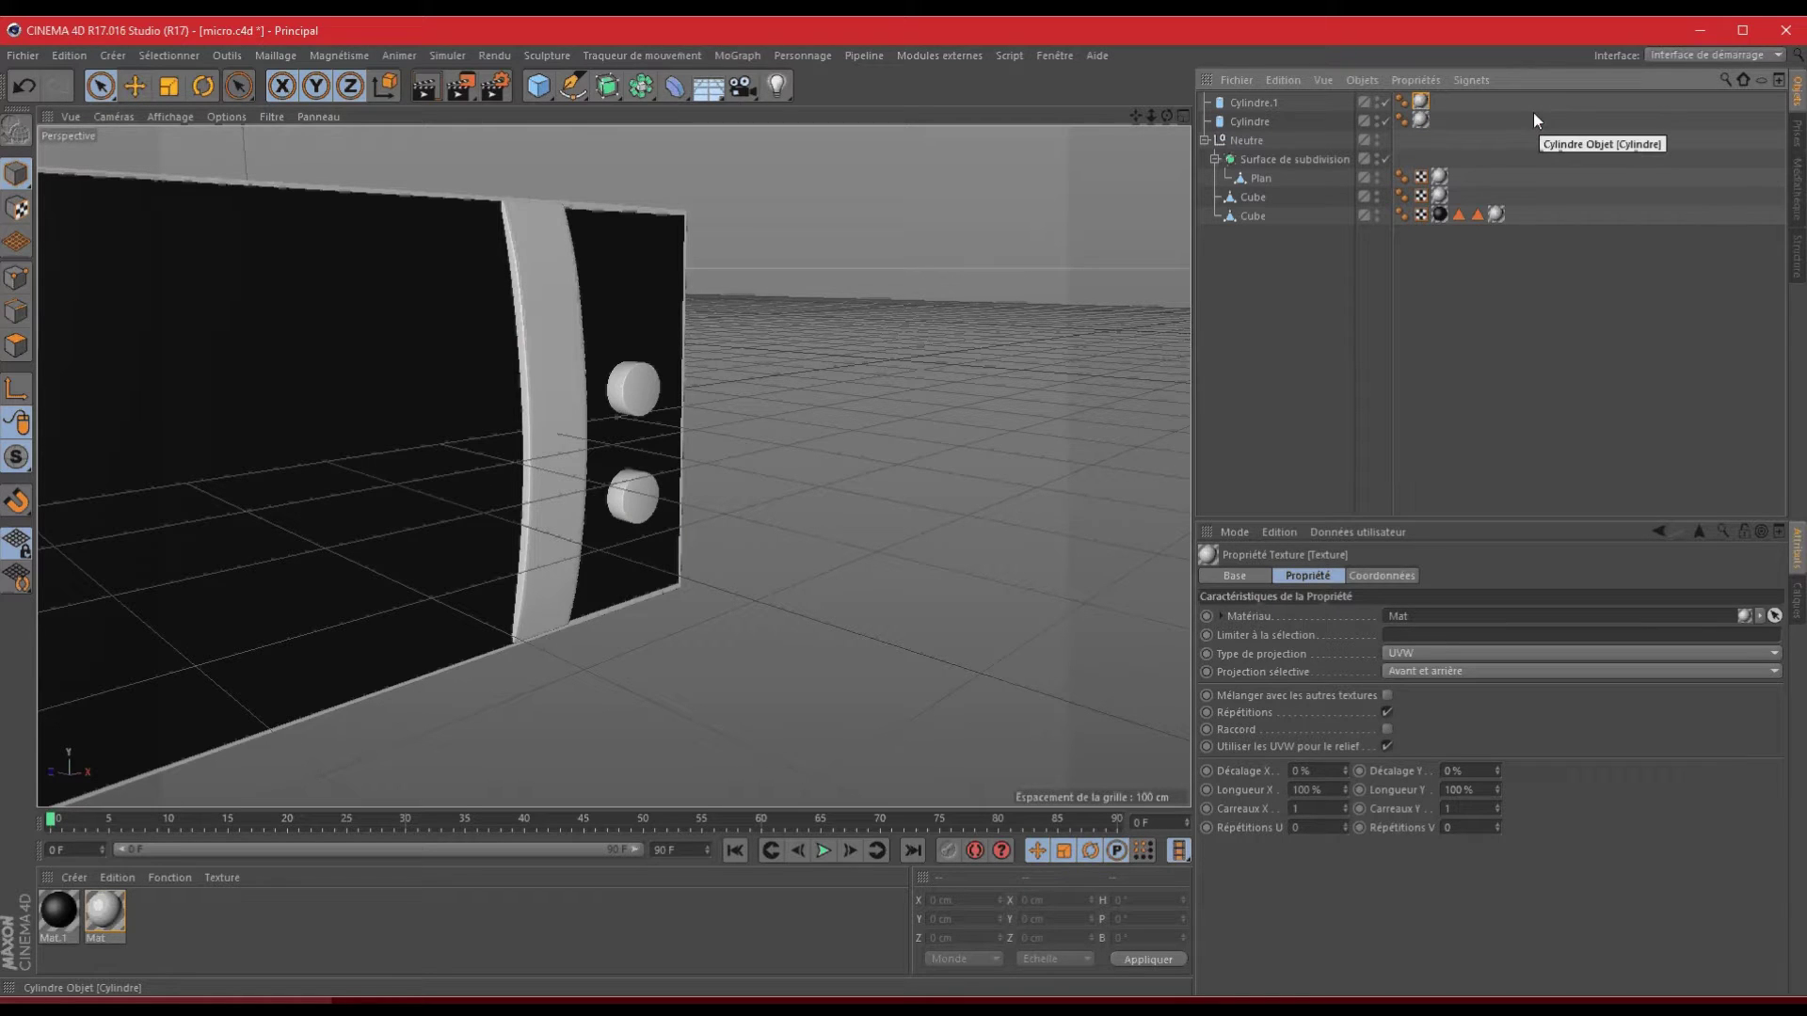
- Frame the whole microwave front in perspective and render it in the picture viewer
left_click_drag(906, 507, 907, 507, "alt")
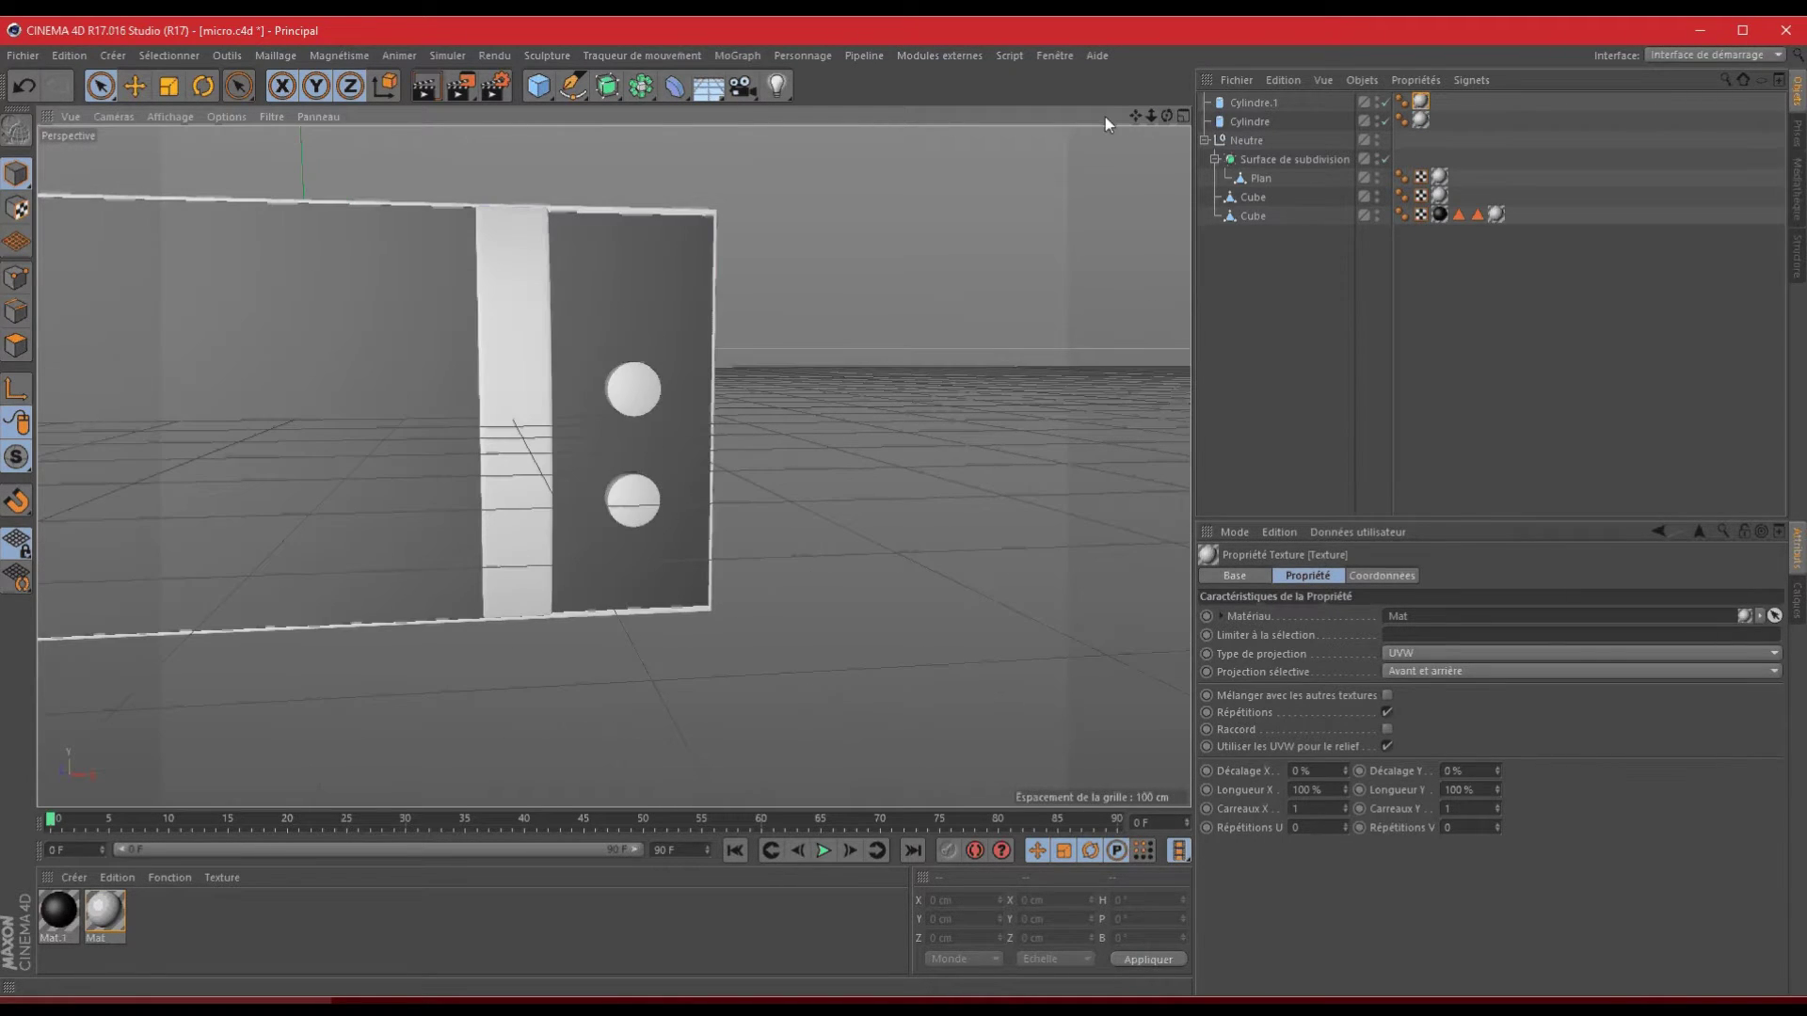
left_click_drag(1134, 115, 908, 505)
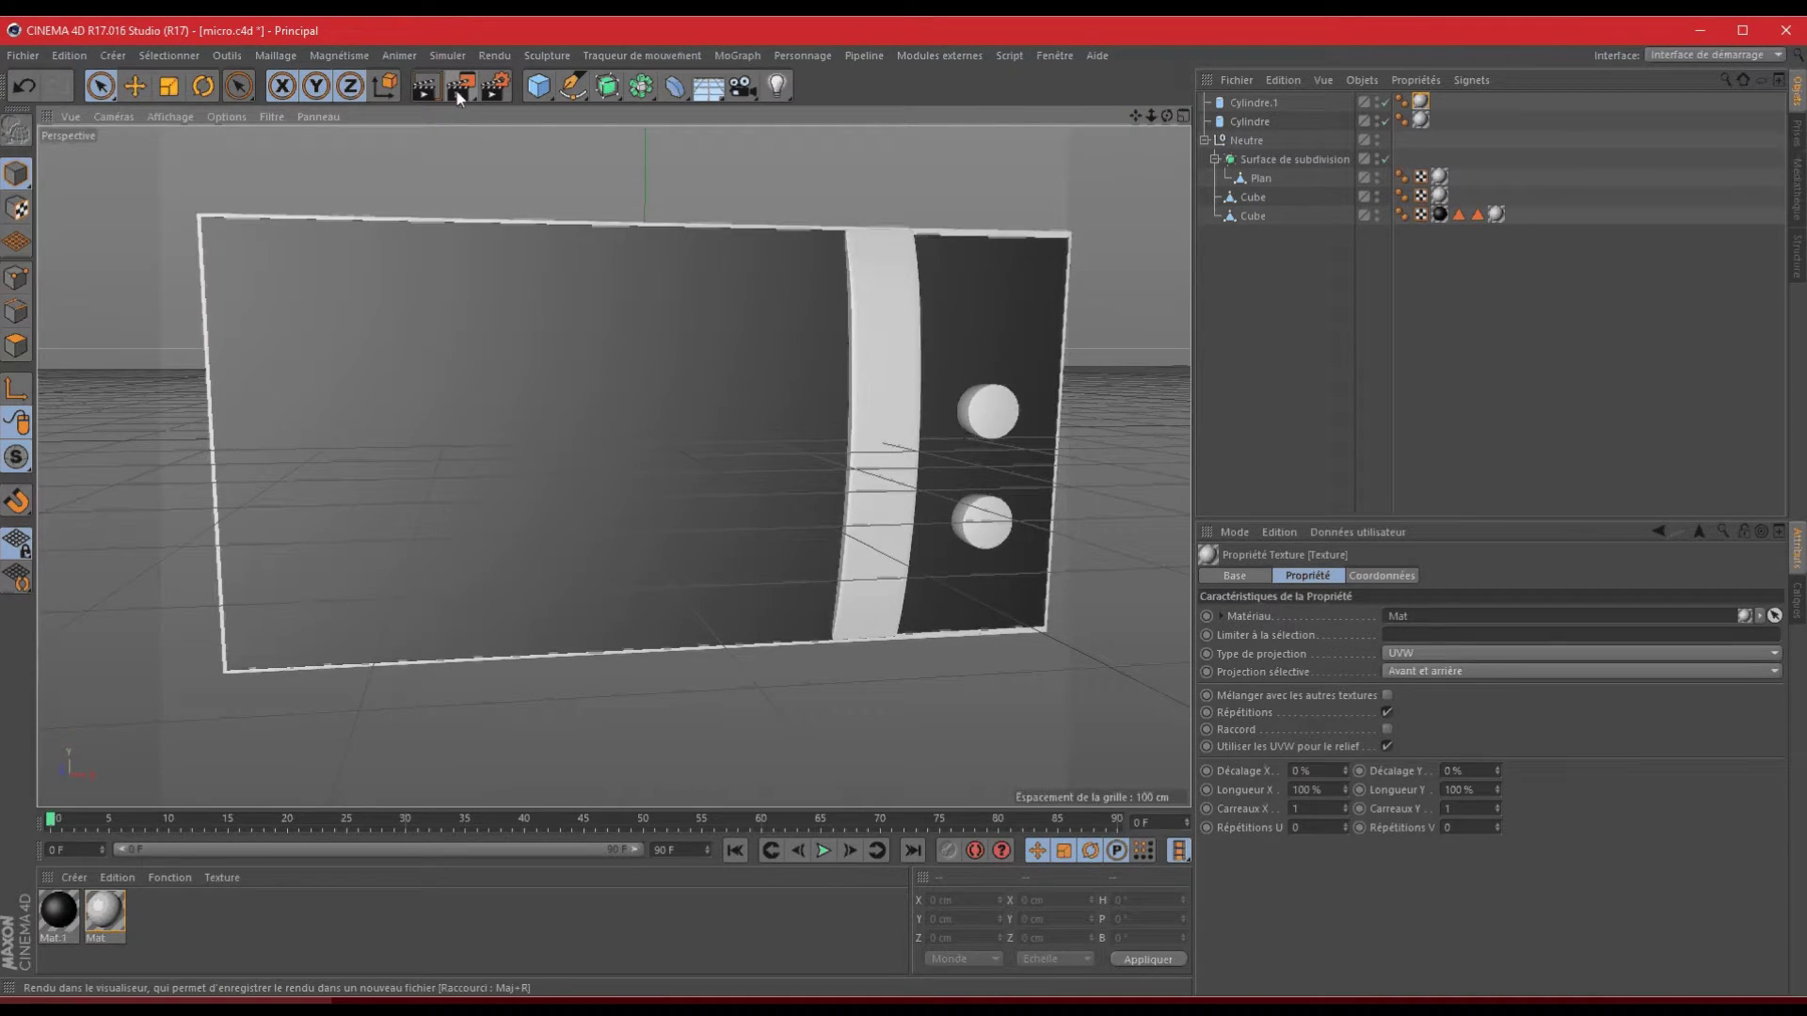
left_click(457, 94)
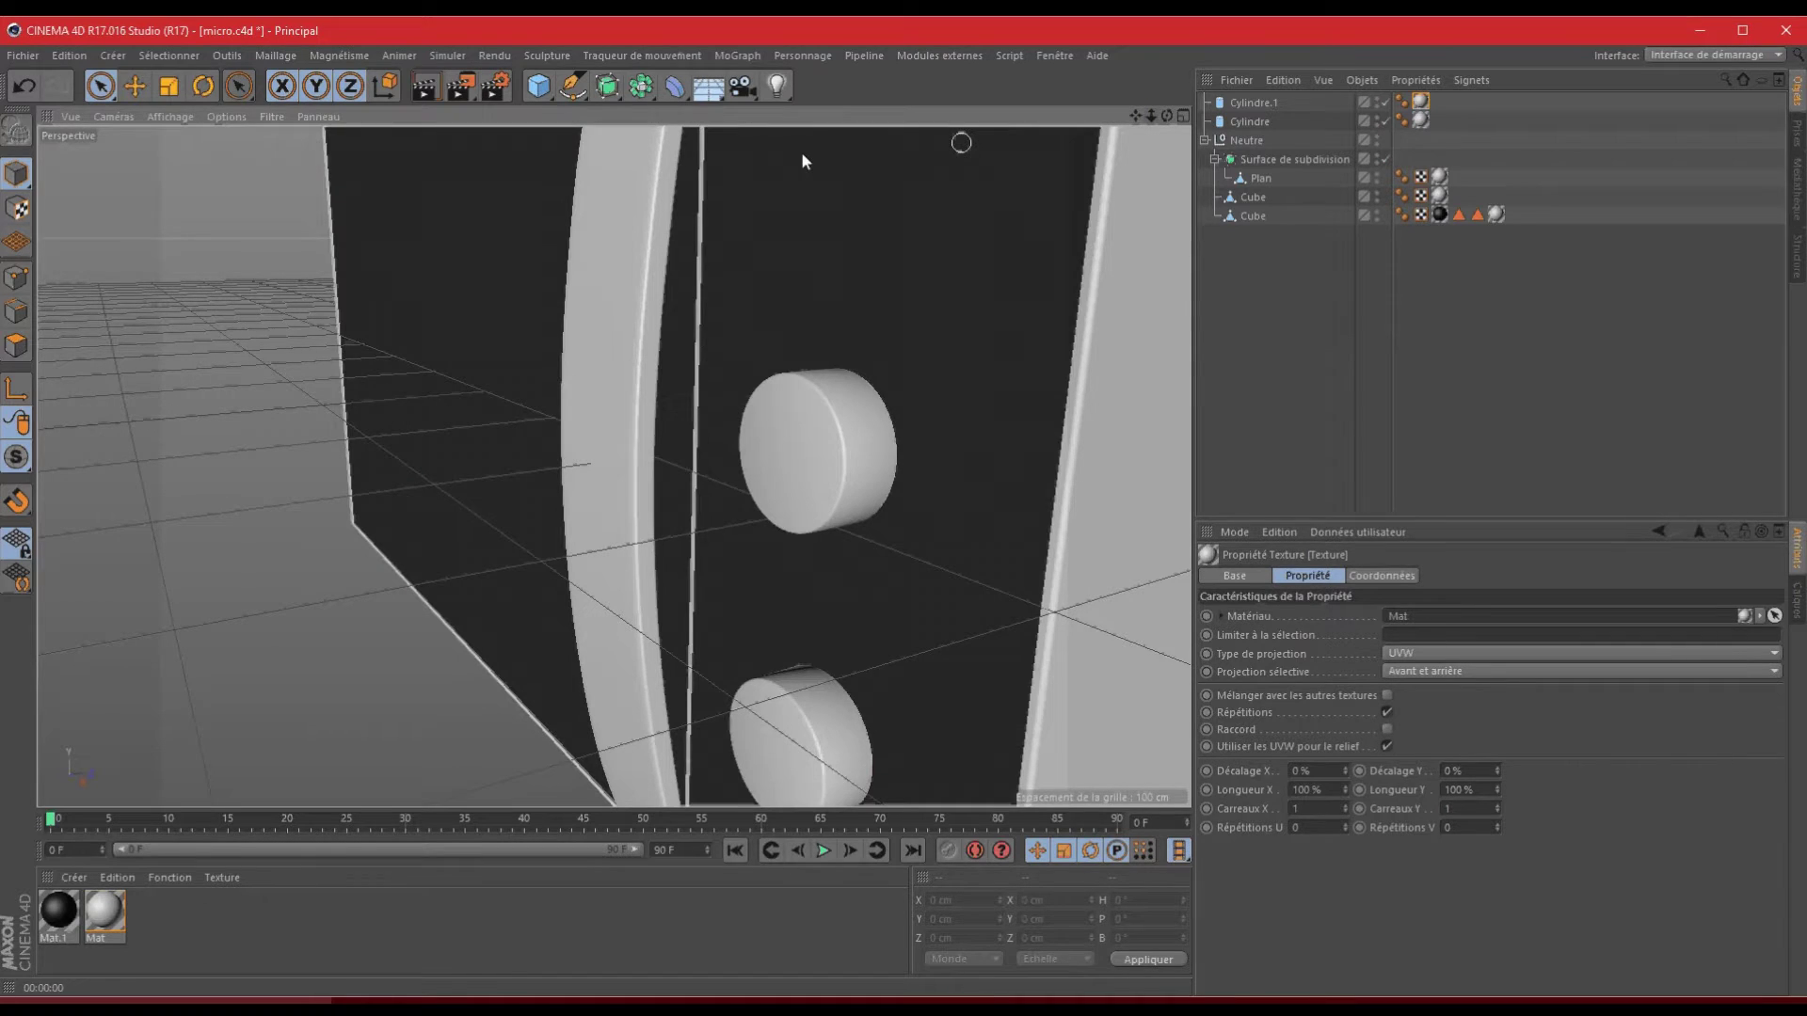
- In polygon mode, select the door and control panel faces on the front of the black-textured Cube
left_click(16, 346)
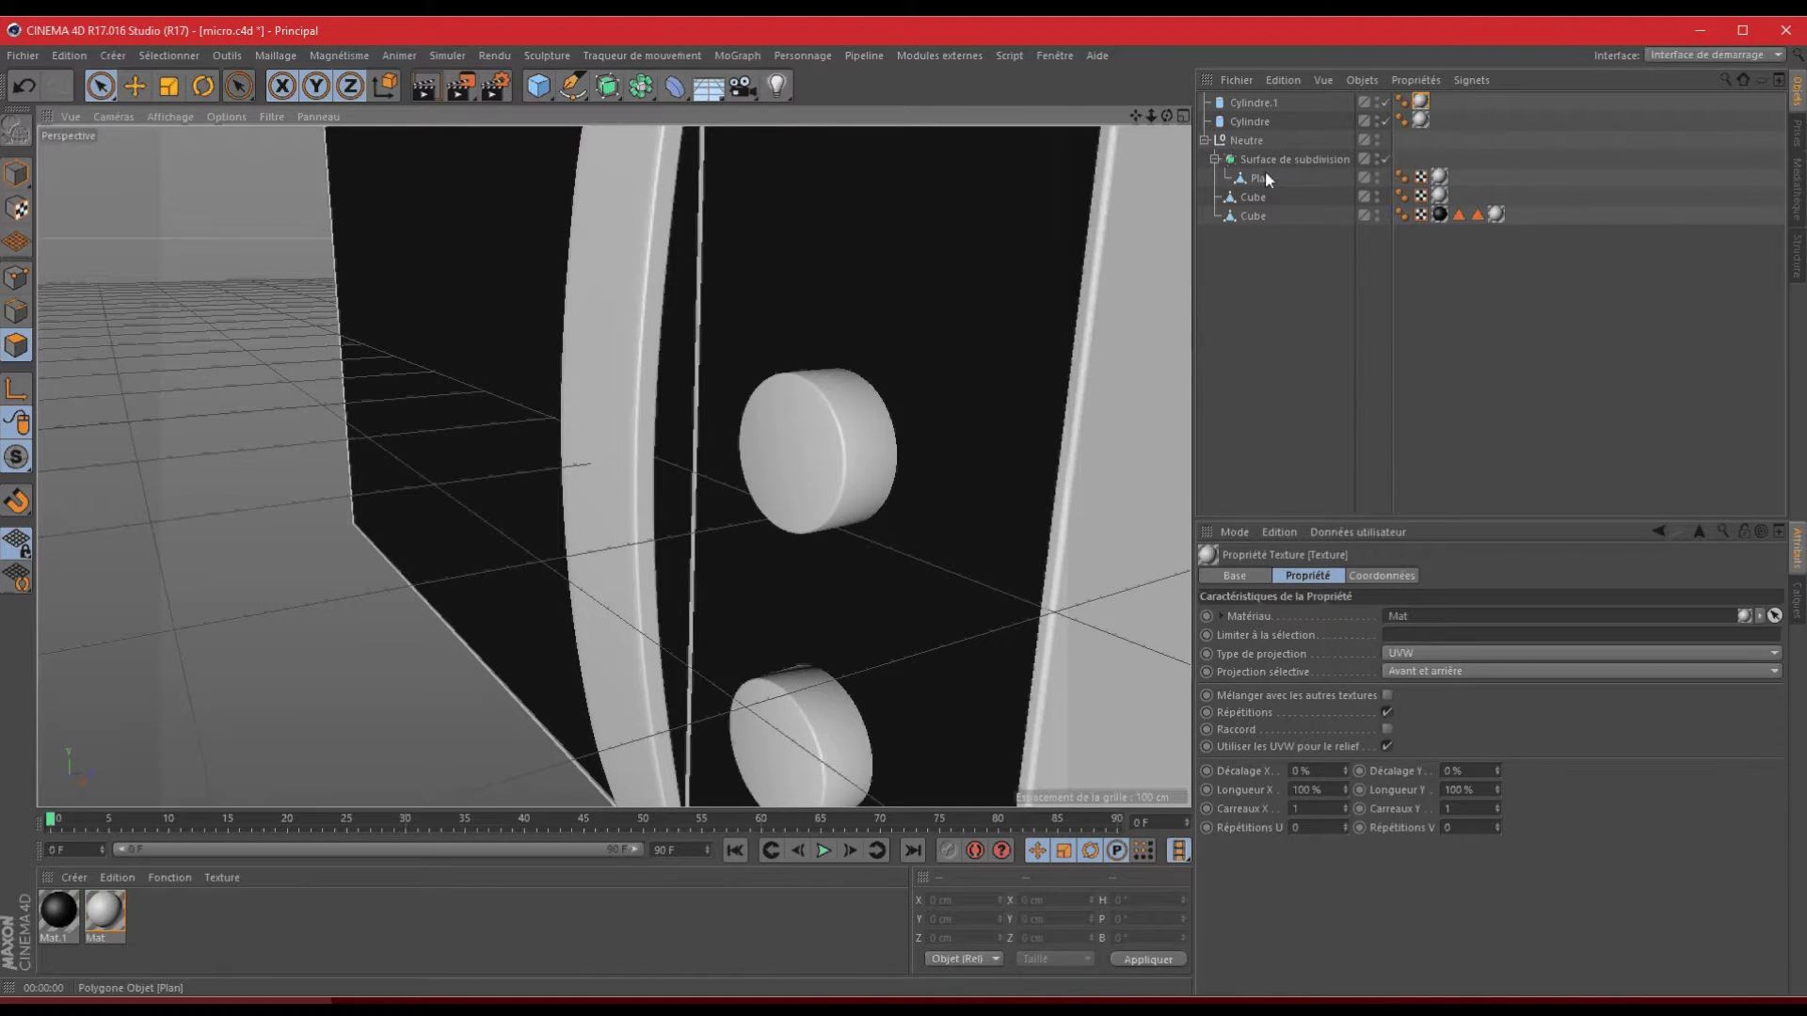
left_click(1252, 197)
left_click(1253, 217)
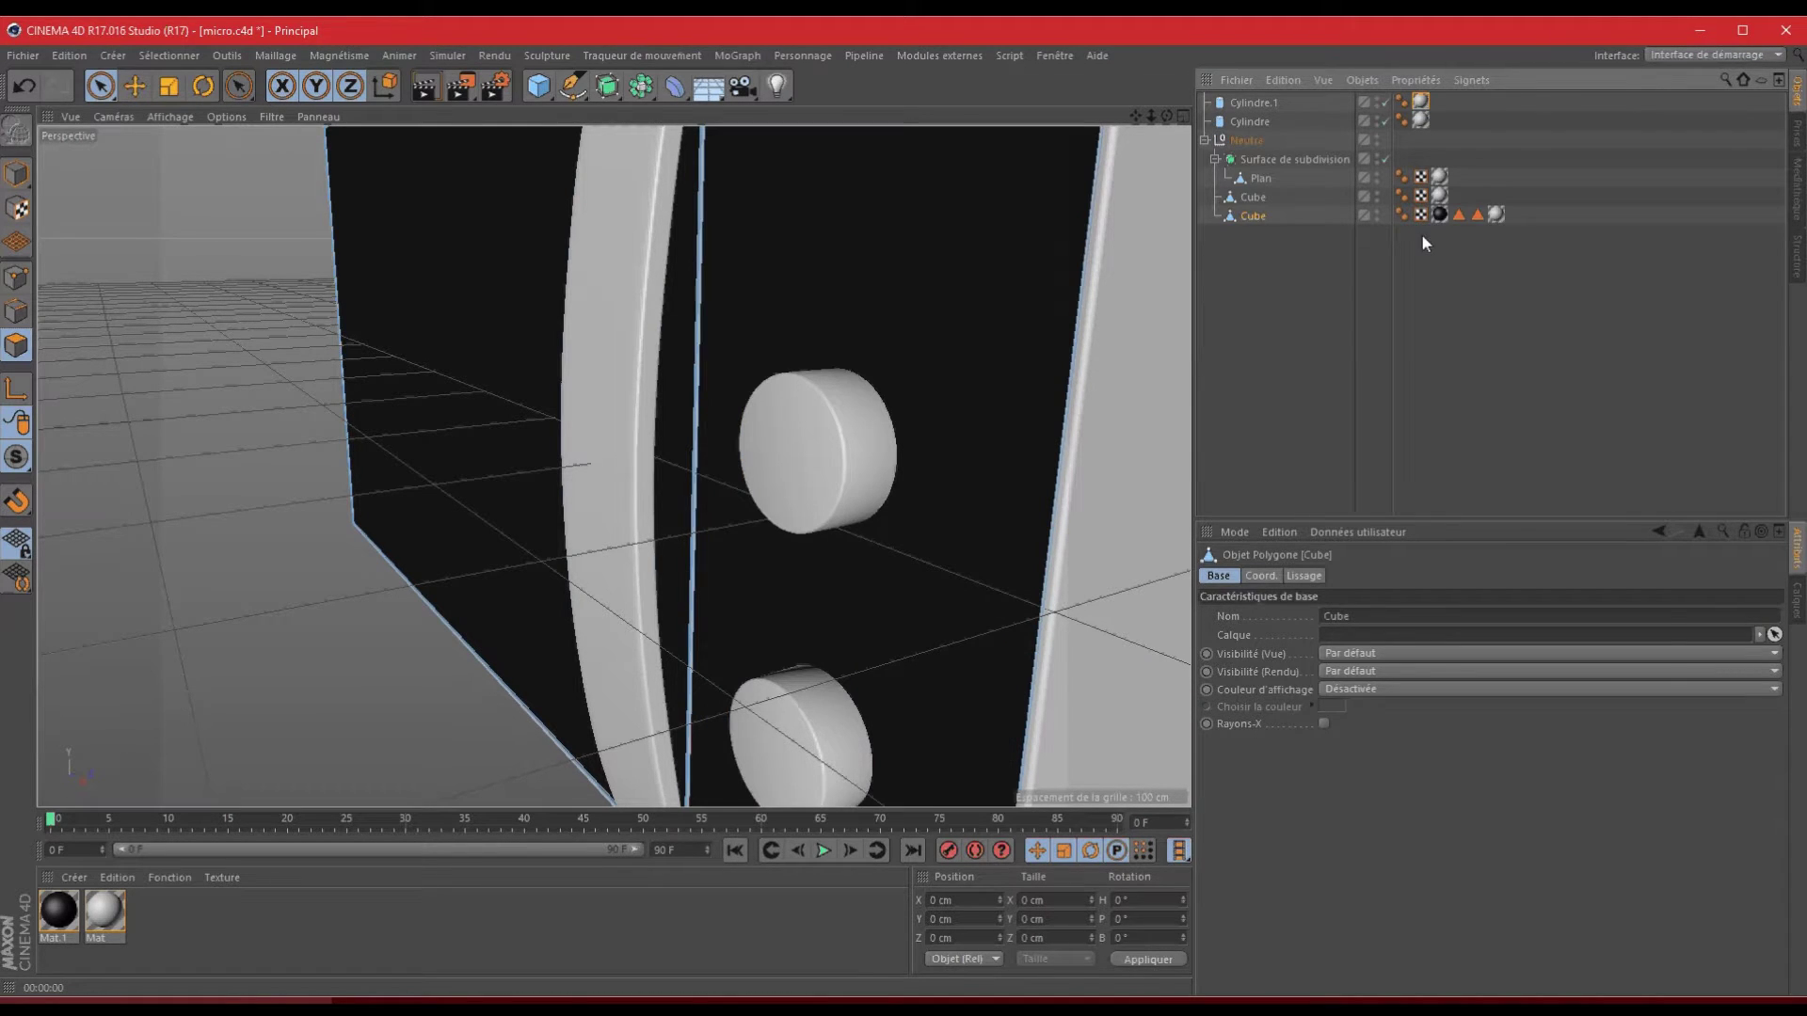
left_click(1479, 215)
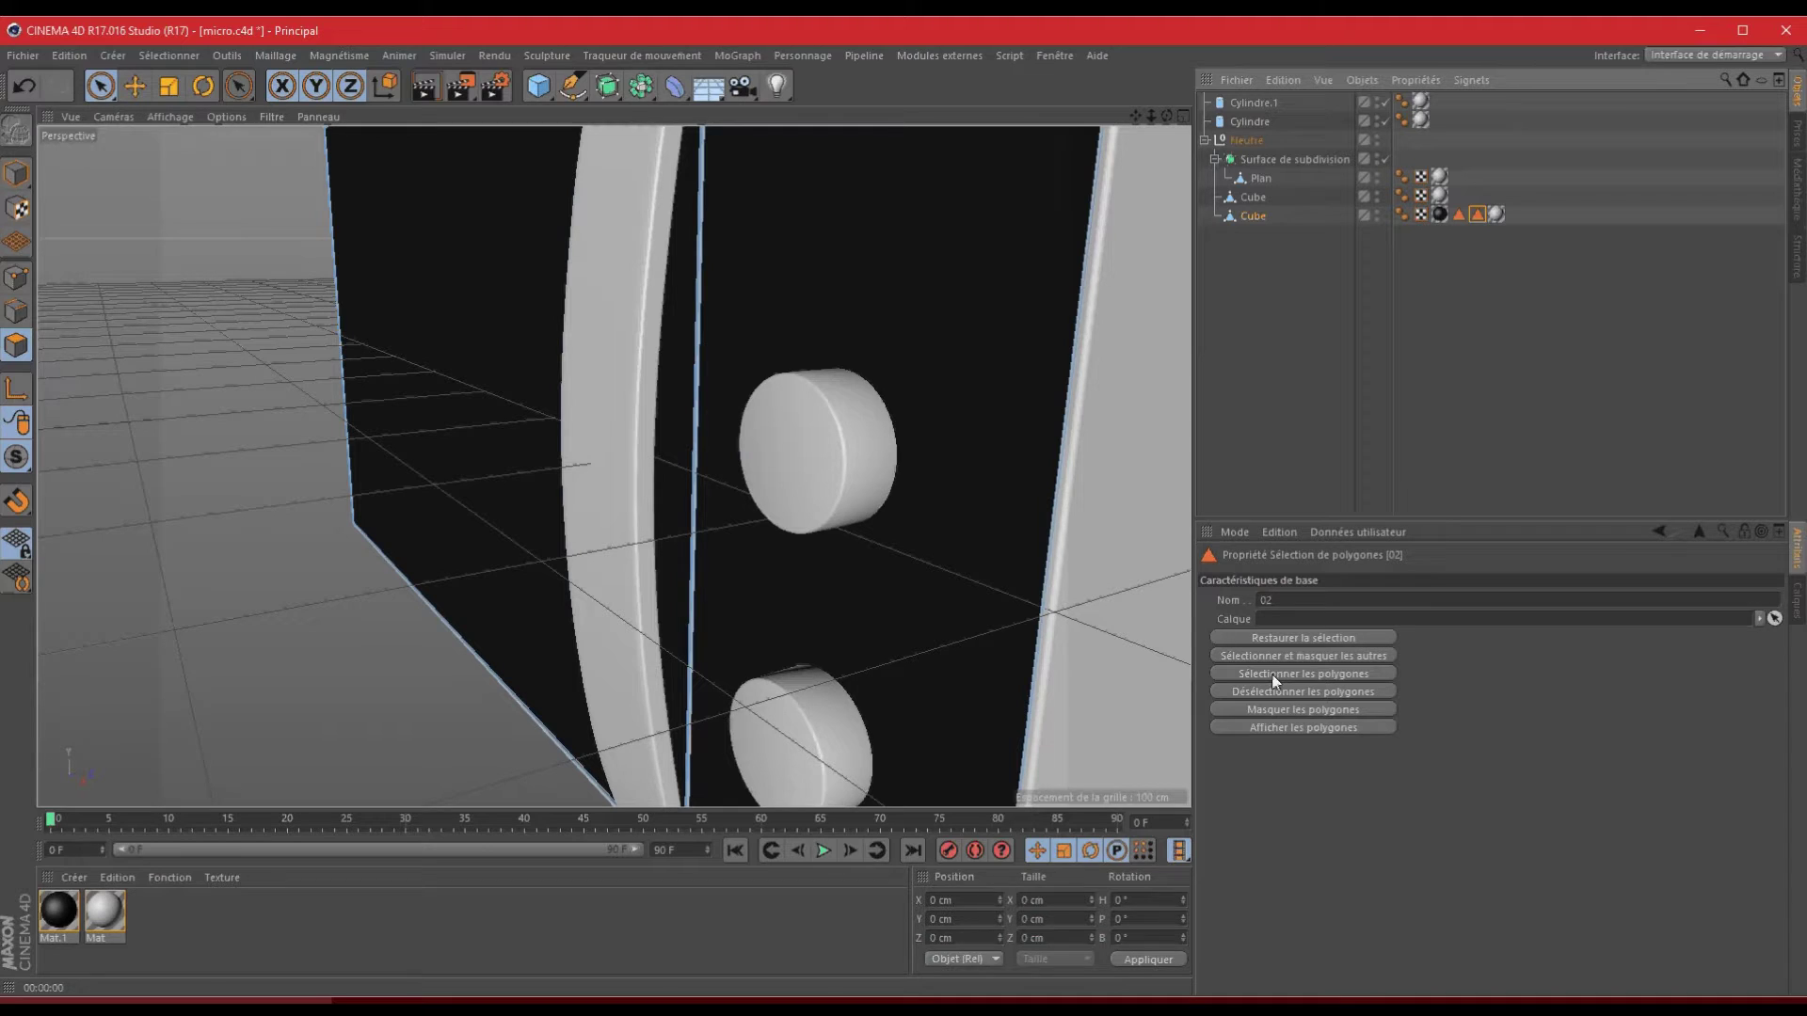
left_click_drag(1150, 116, 895, 508)
scroll(894, 507, "up", 1)
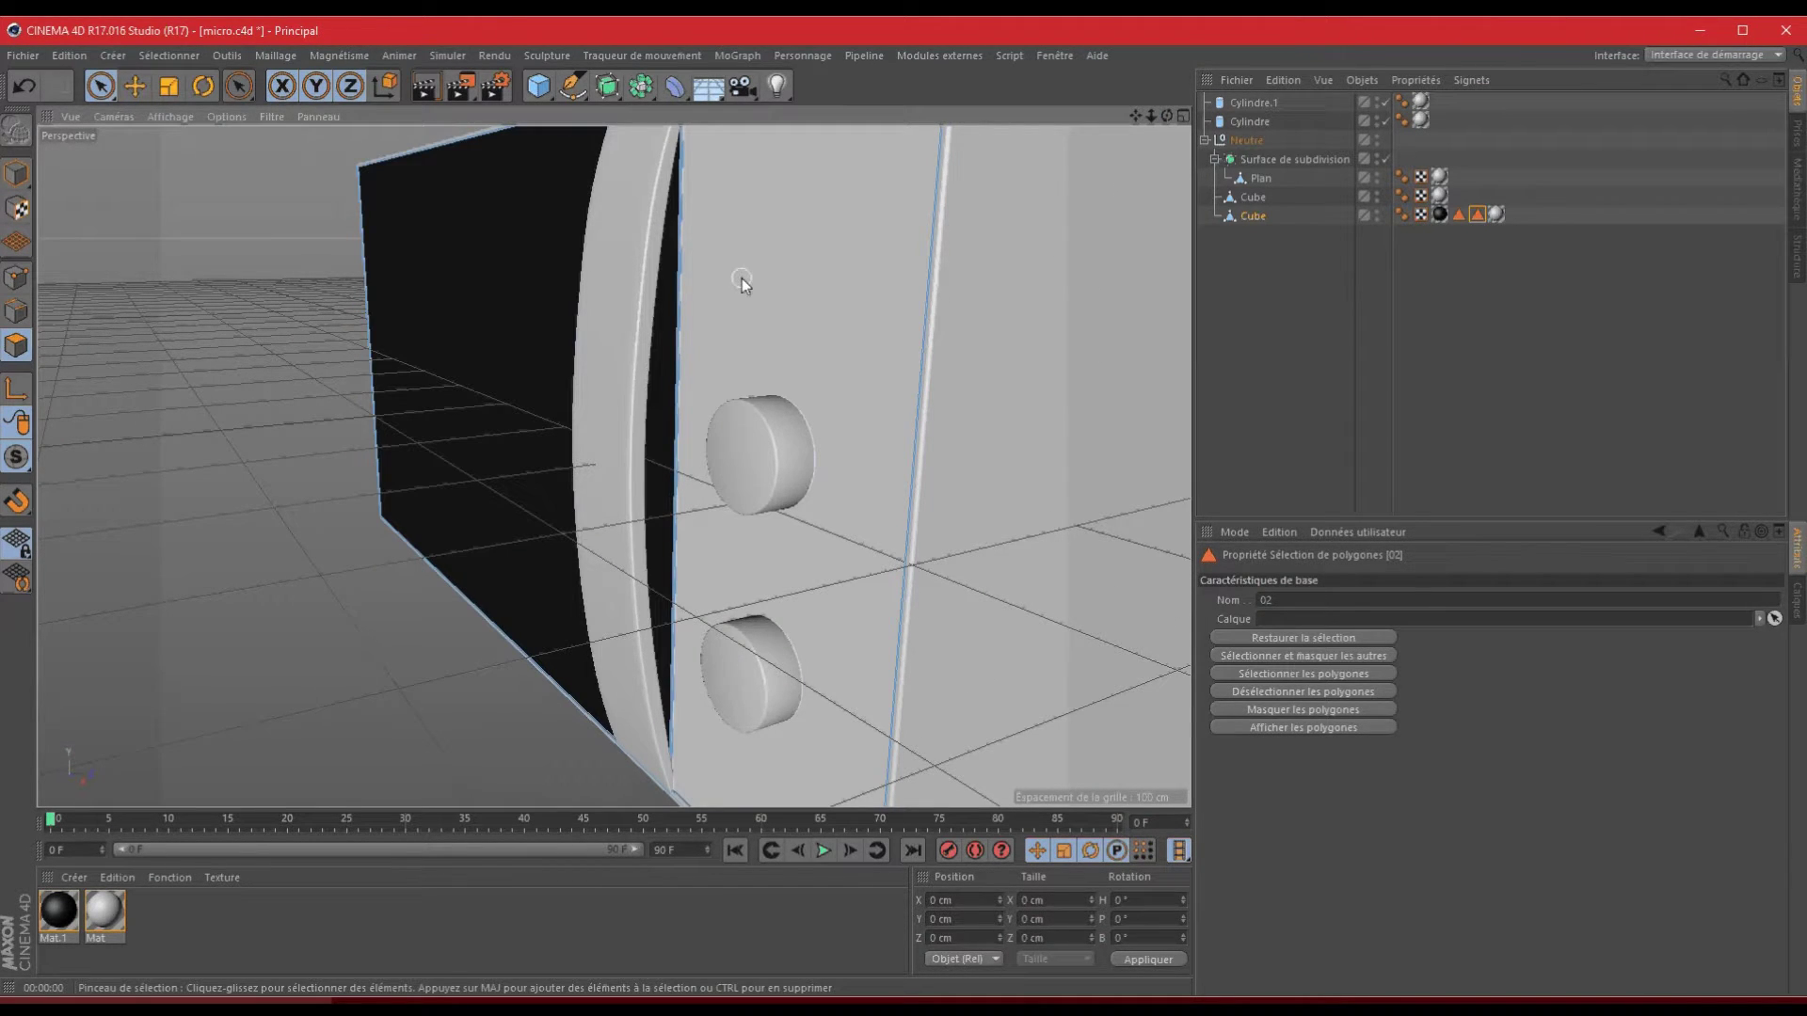
mouse_move(742, 279)
left_mouse_down()
mouse_move(638, 290)
mouse_move(906, 508)
left_mouse_up()
left_click(523, 337, "ctrl")
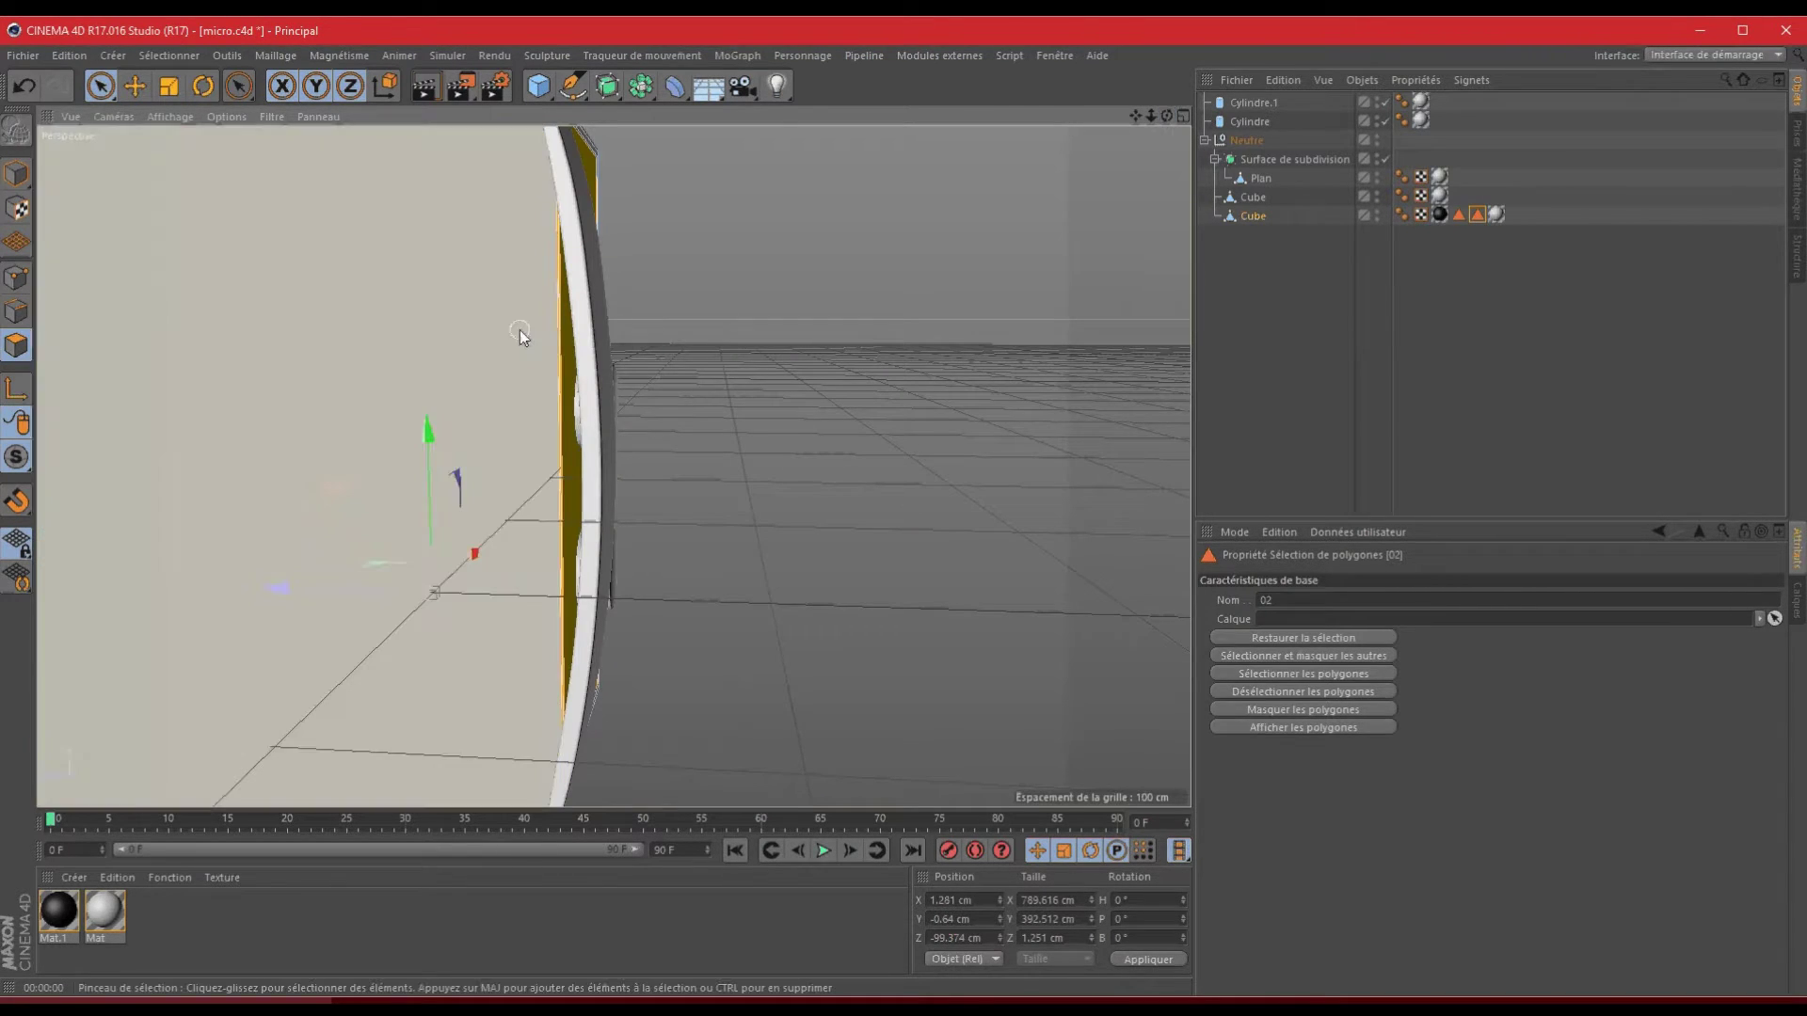
left_click(521, 336)
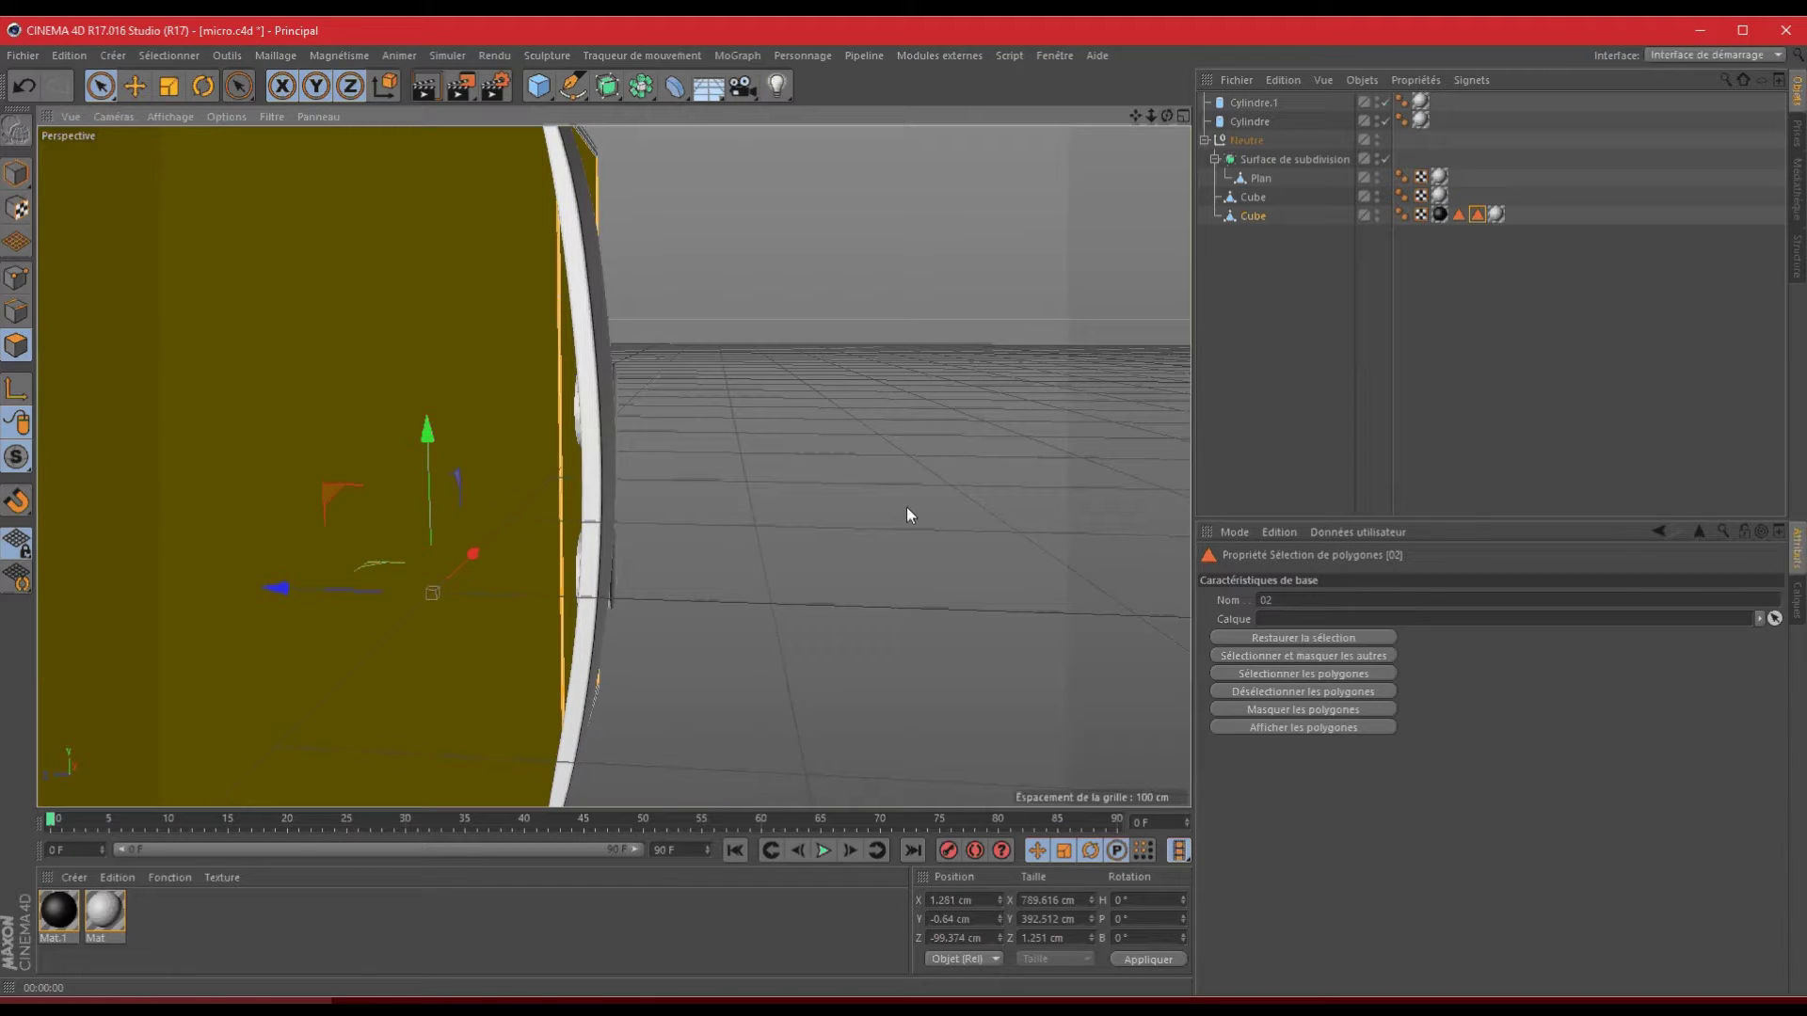
- Save the selected front faces into the Cube's polygon selection tag "Sélection de polygones.1"
mouse_move(907, 506)
left_mouse_down("alt")
mouse_move(886, 506)
mouse_move(937, 506)
left_mouse_up("alt")
middle_click_drag(937, 506, 912, 507, "alt")
right_click_drag(913, 506, 913, 506, "alt")
scroll(909, 511, "up", 3)
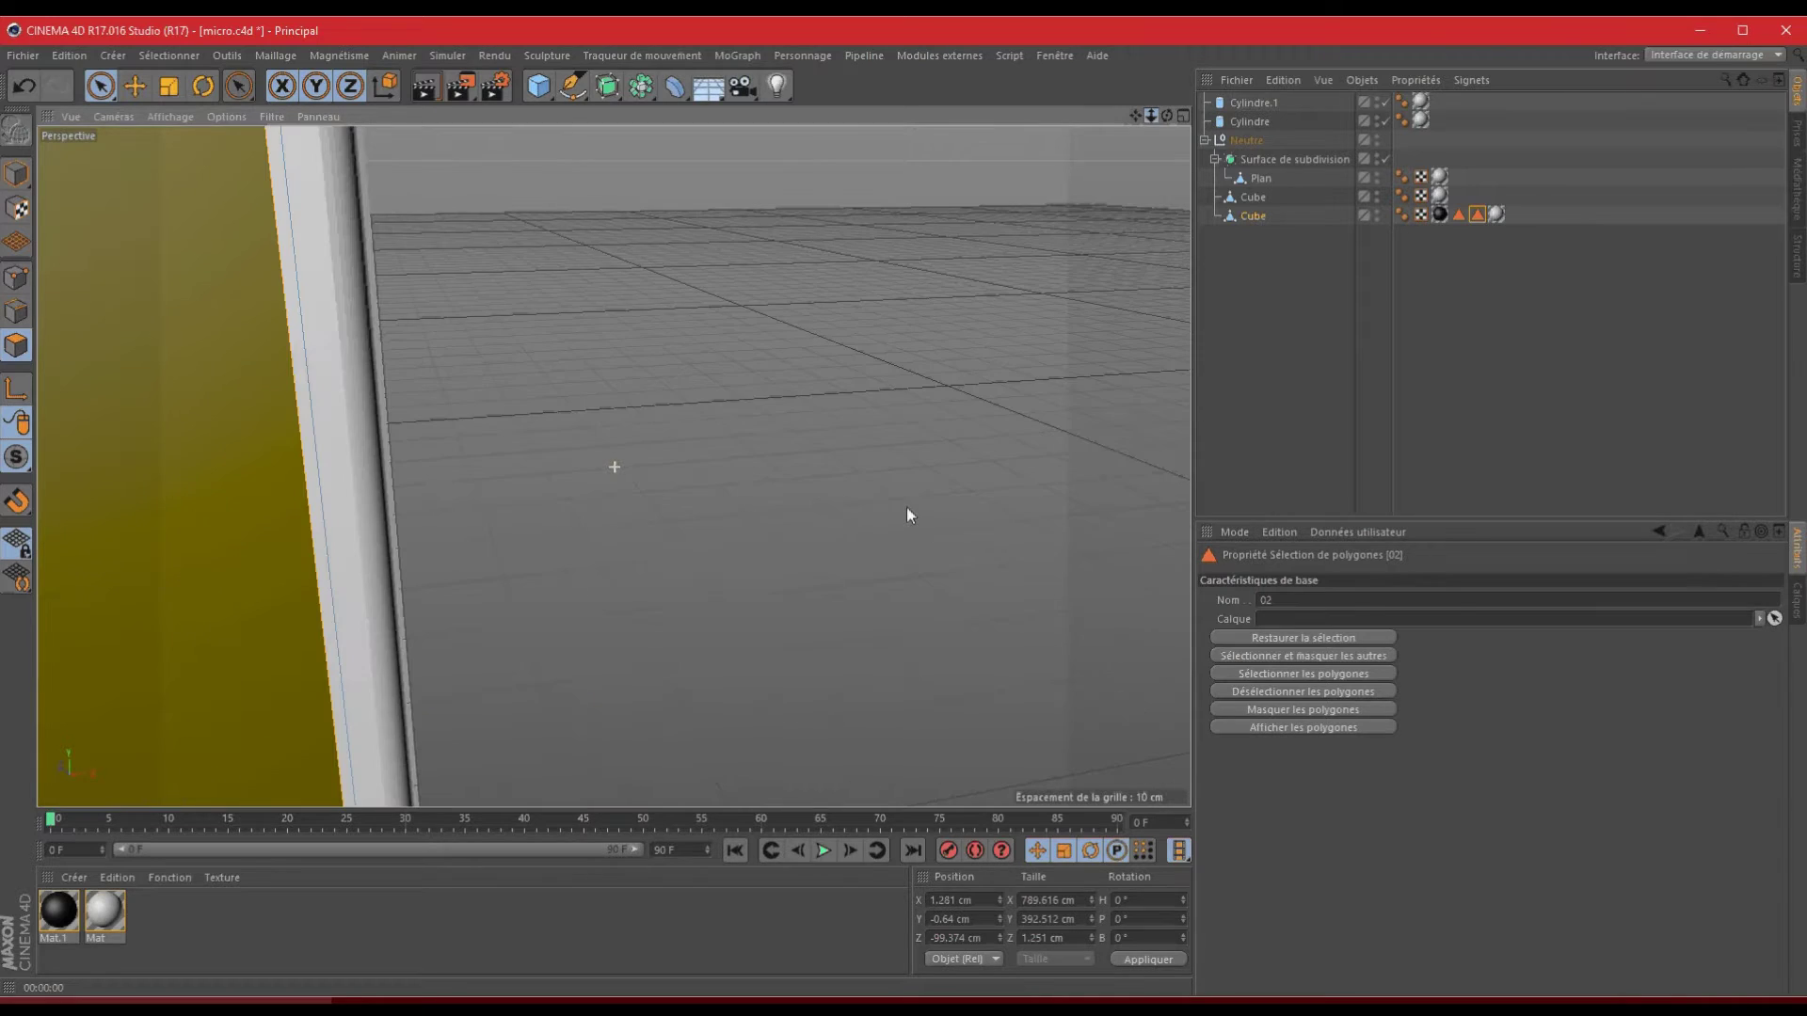
scroll(907, 512, "up", 2)
left_click_drag(1170, 115, 905, 506)
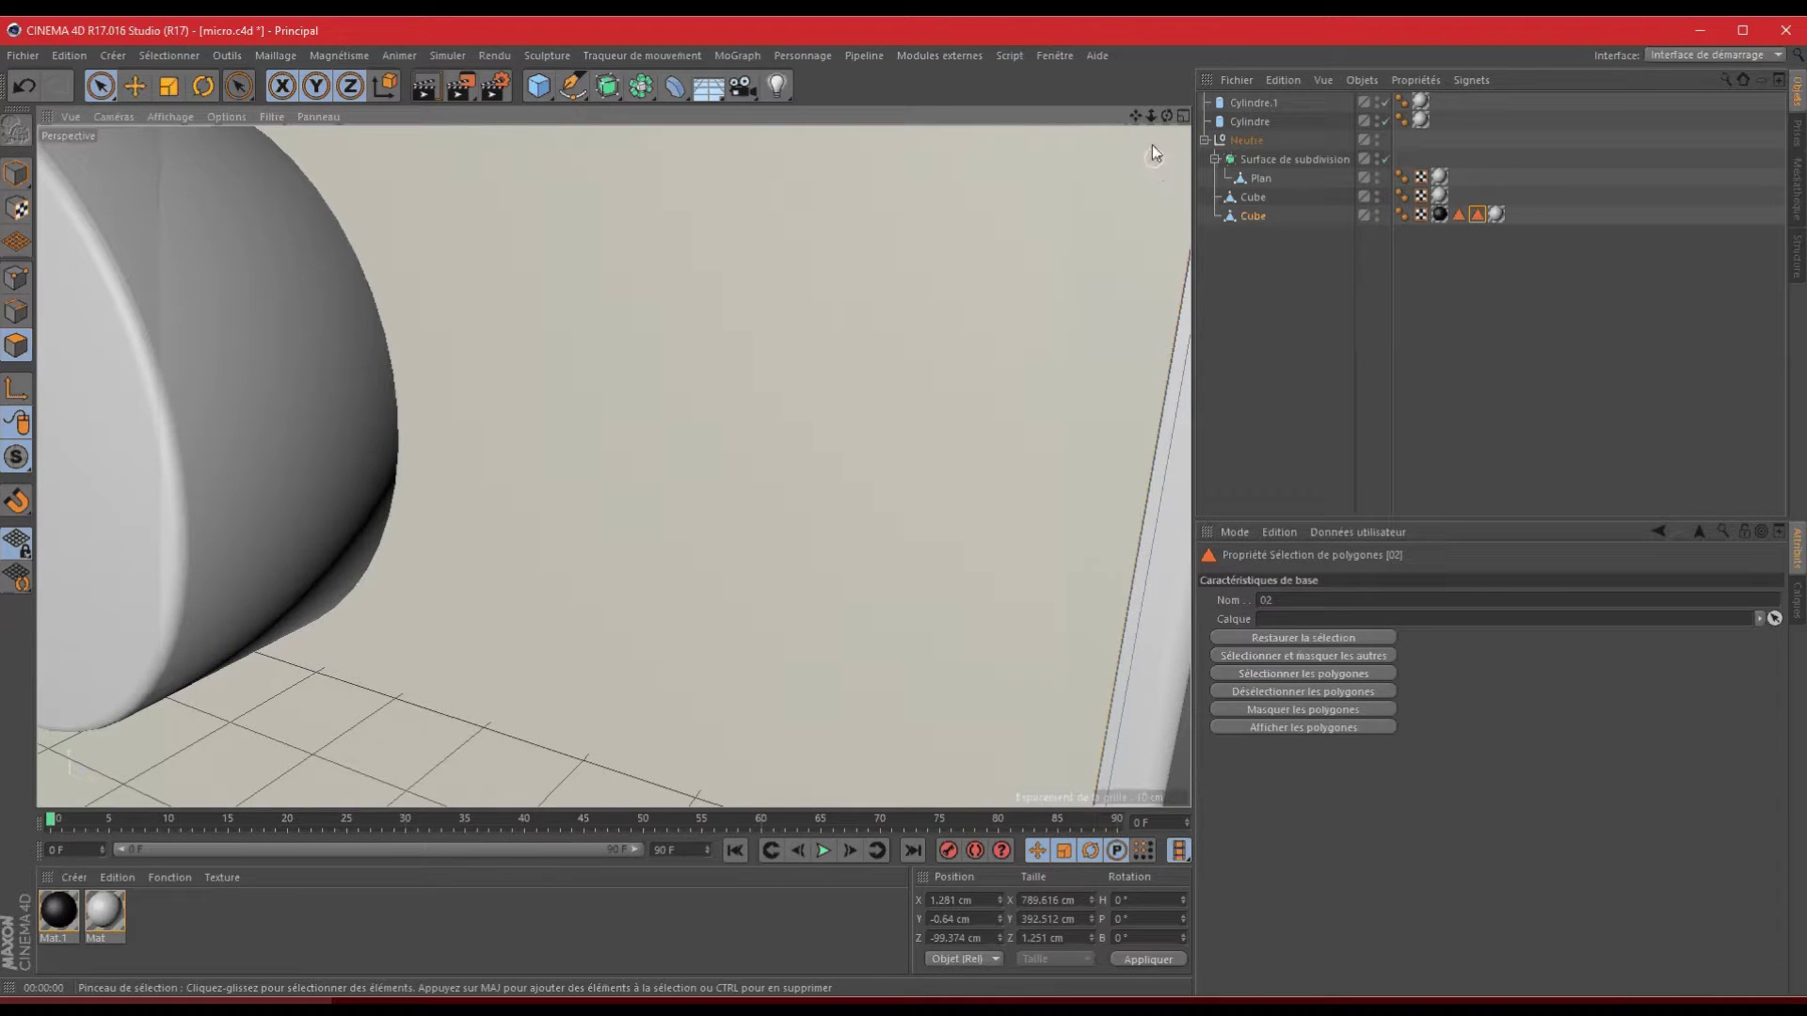
left_click_drag(1150, 116, 966, 518)
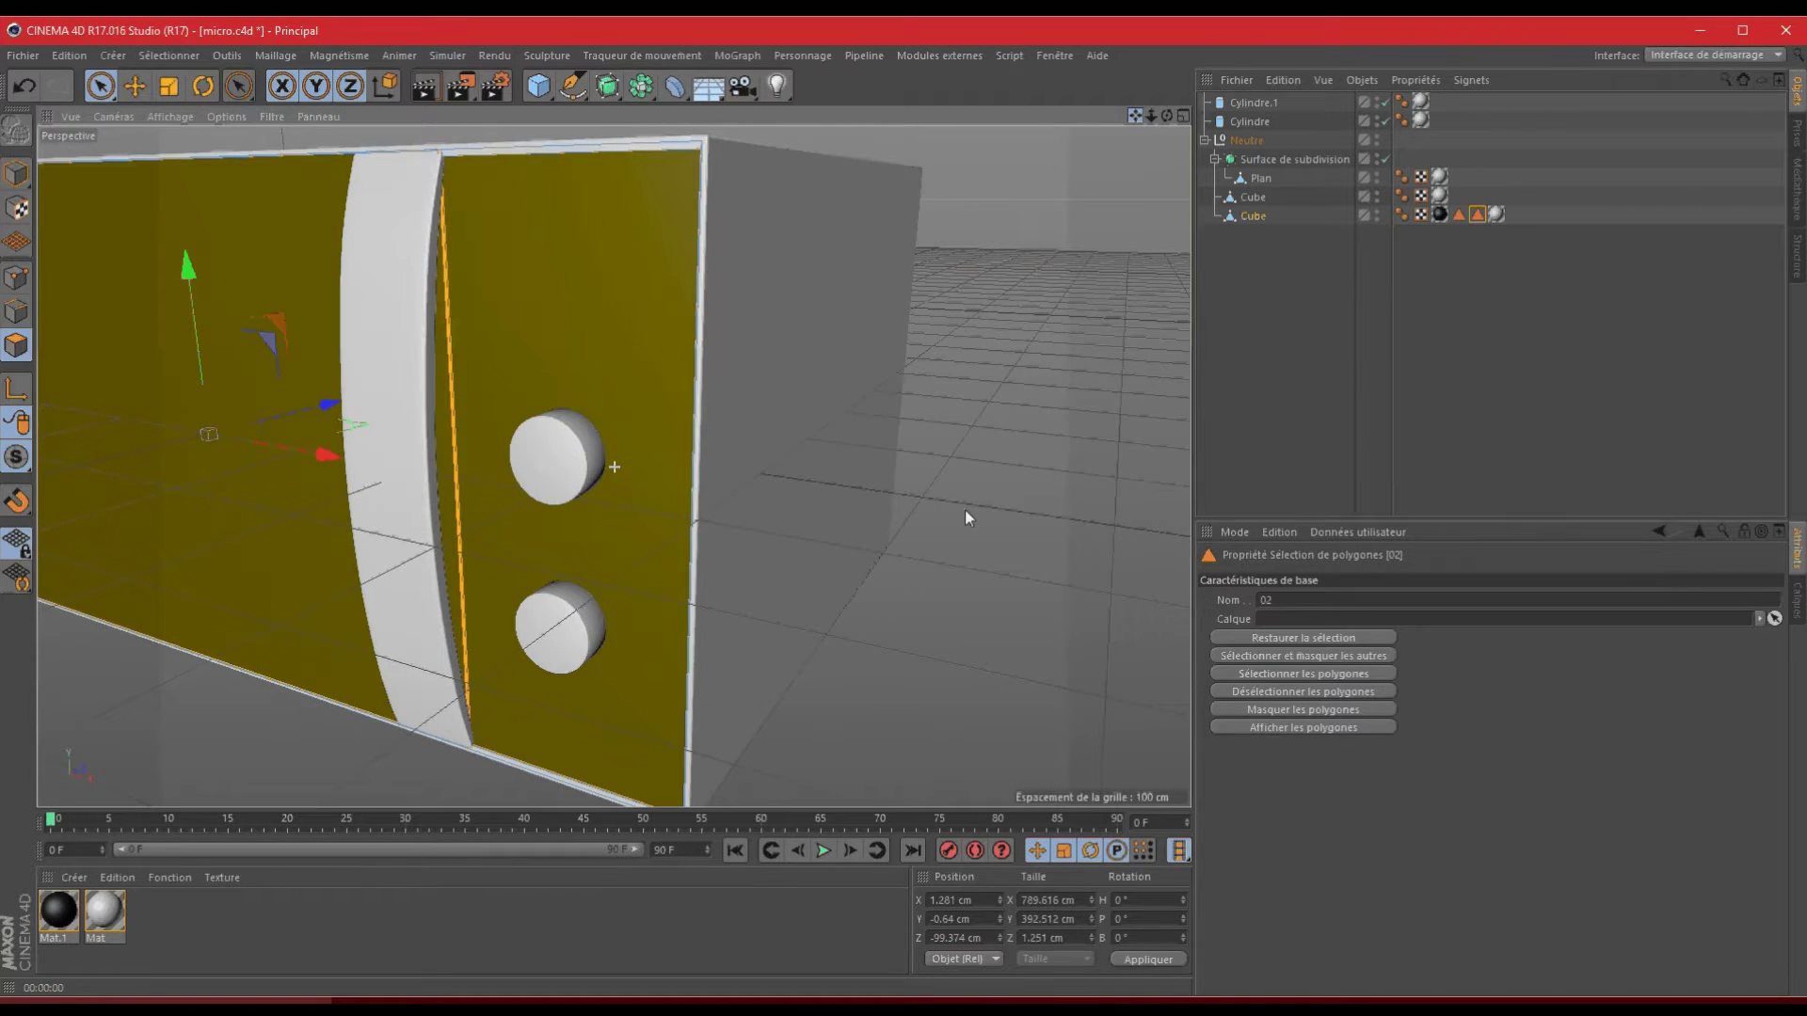
middle_click_drag(965, 511, 1158, 524, "alt")
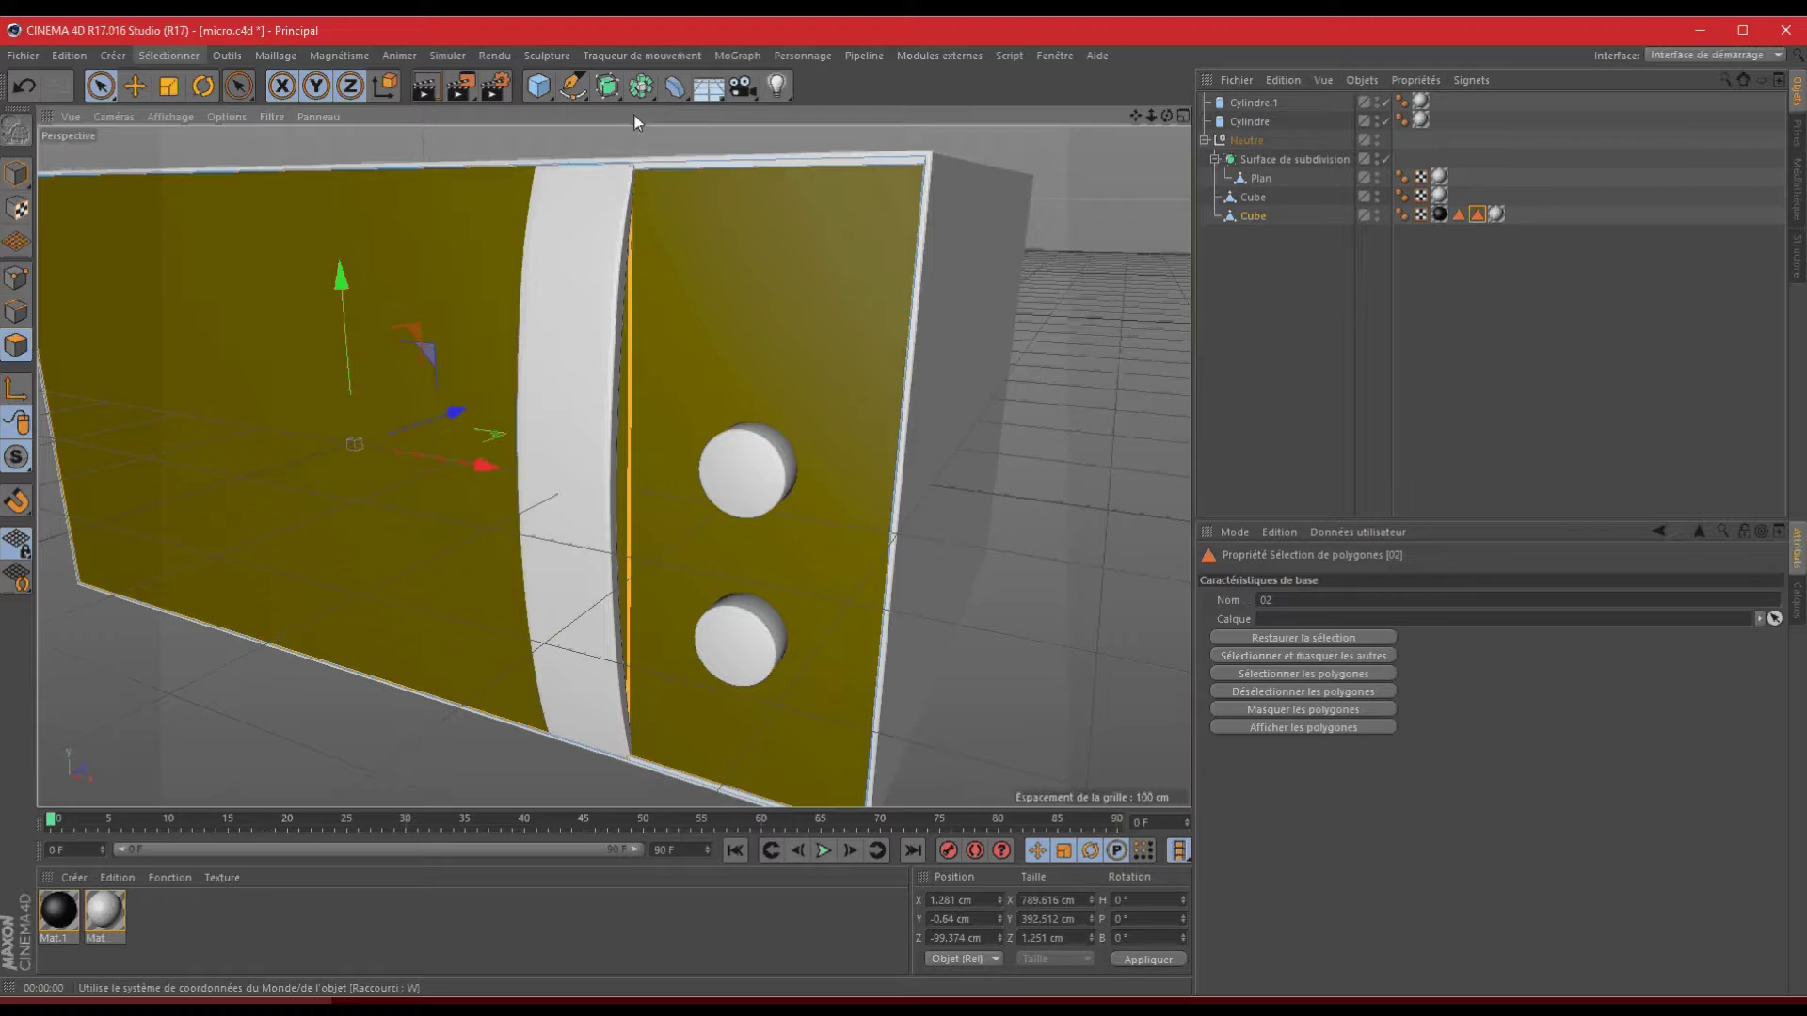
left_click(1459, 222)
left_click(169, 55)
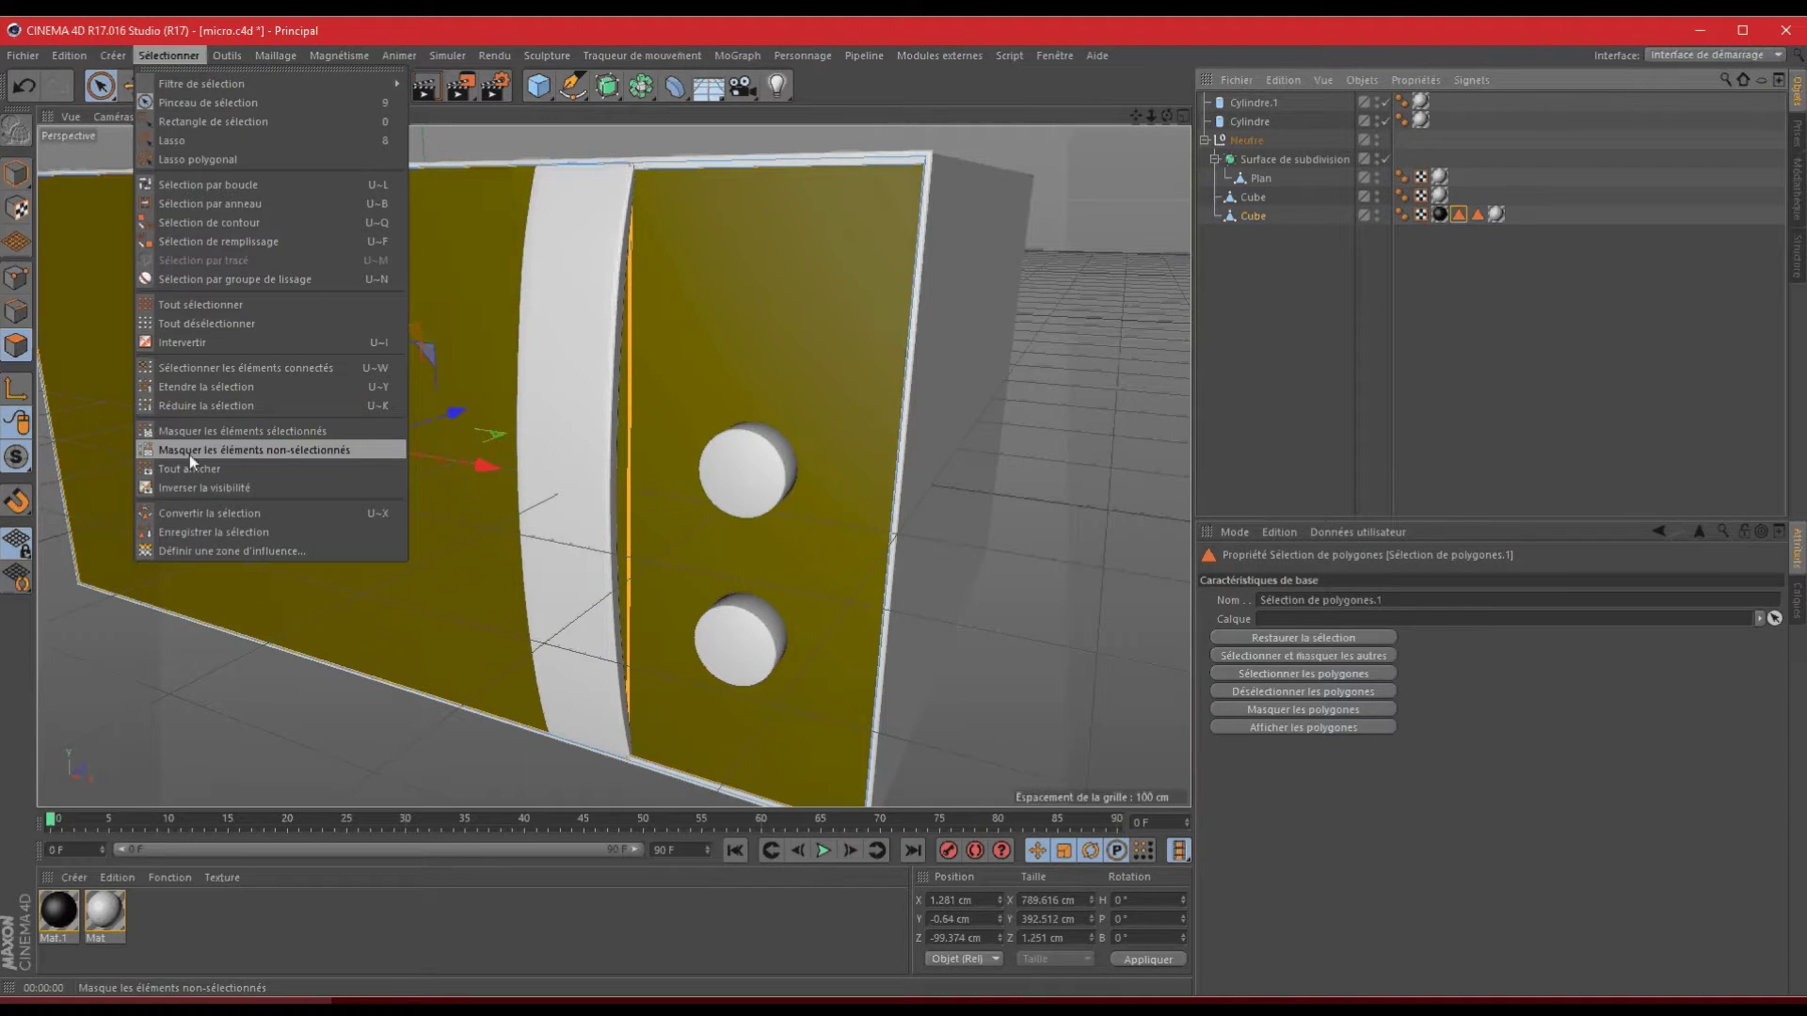
left_click(215, 528)
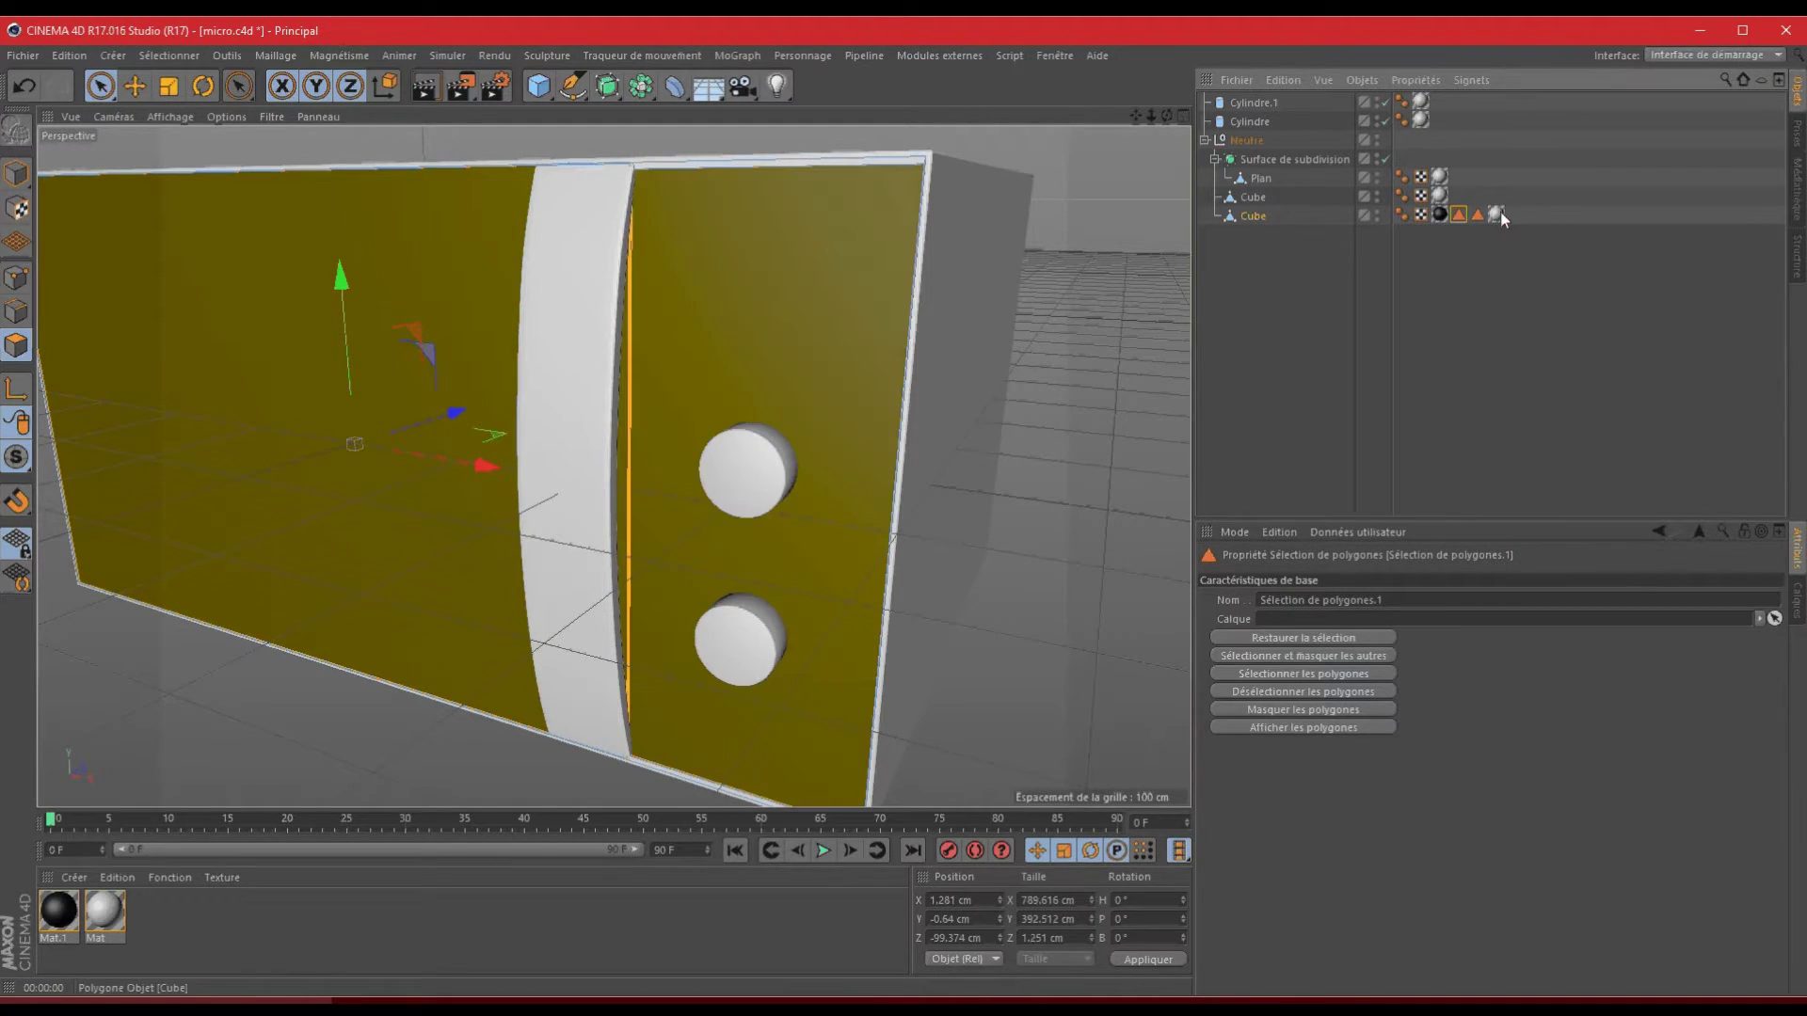
- Review the Cube's Mat texture tag, deselect the front faces and select only the polygons stored in selection 02
left_click(1496, 214)
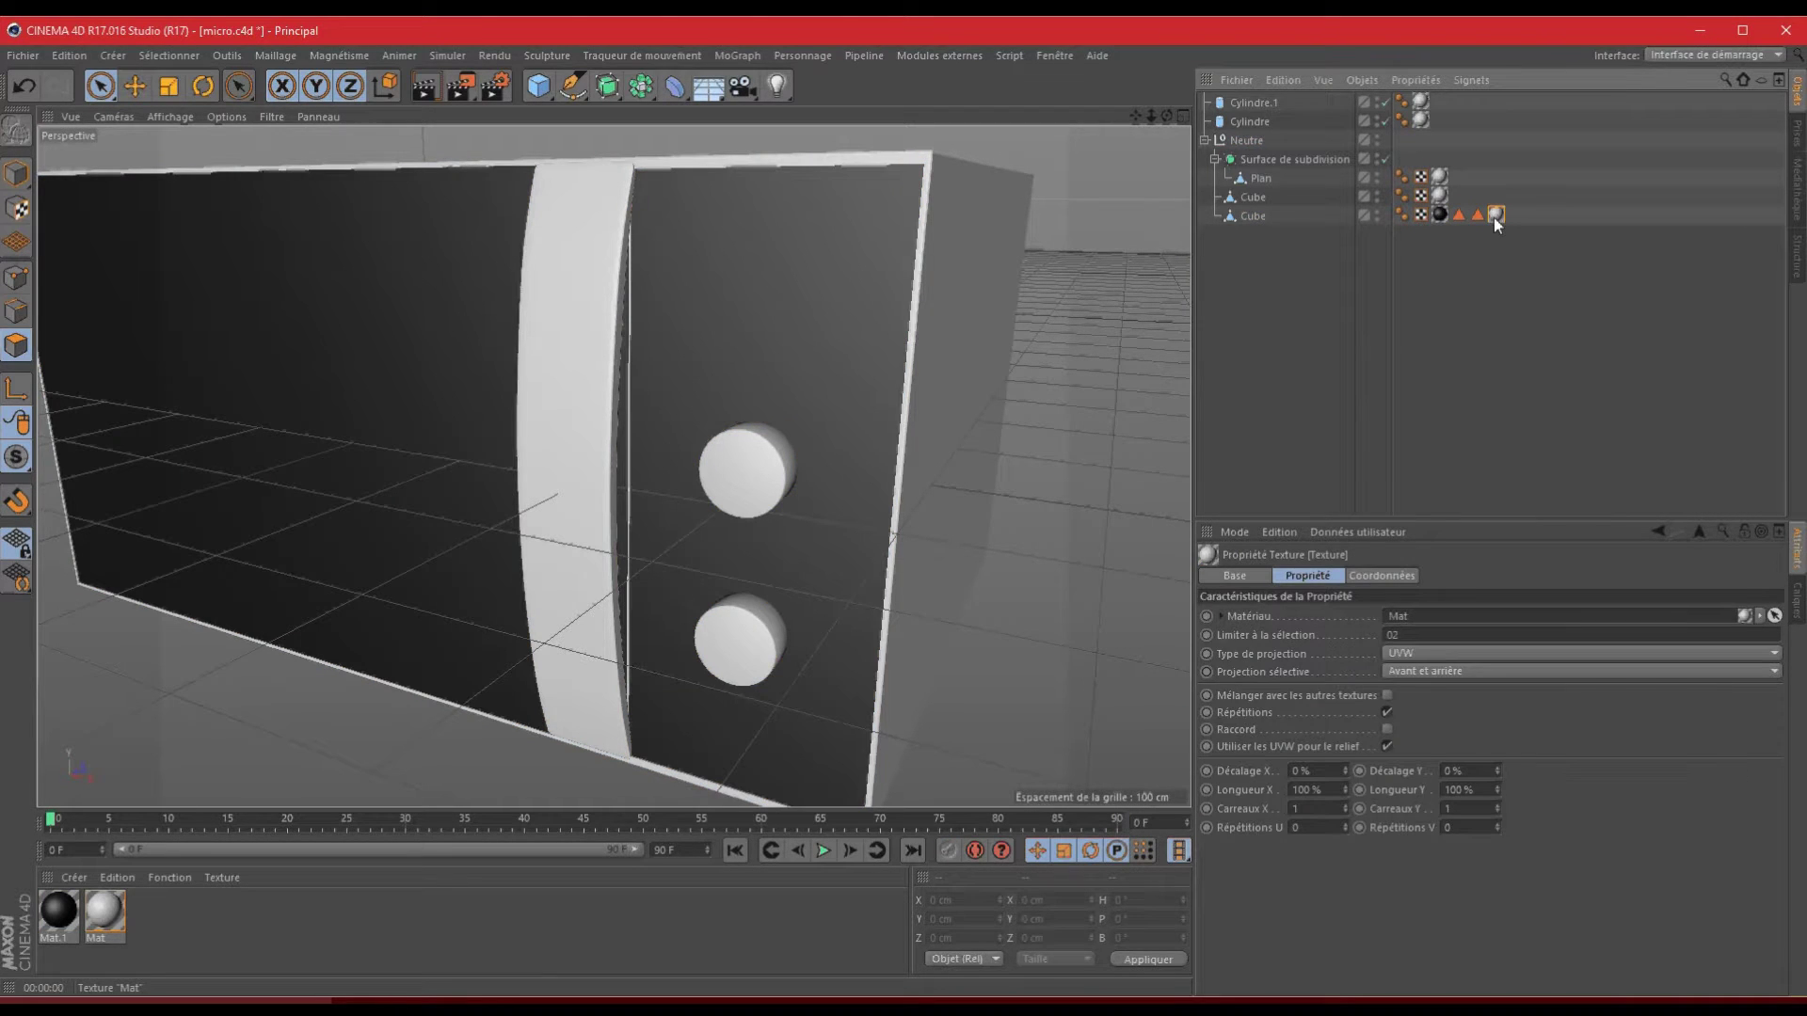
left_click(1477, 214)
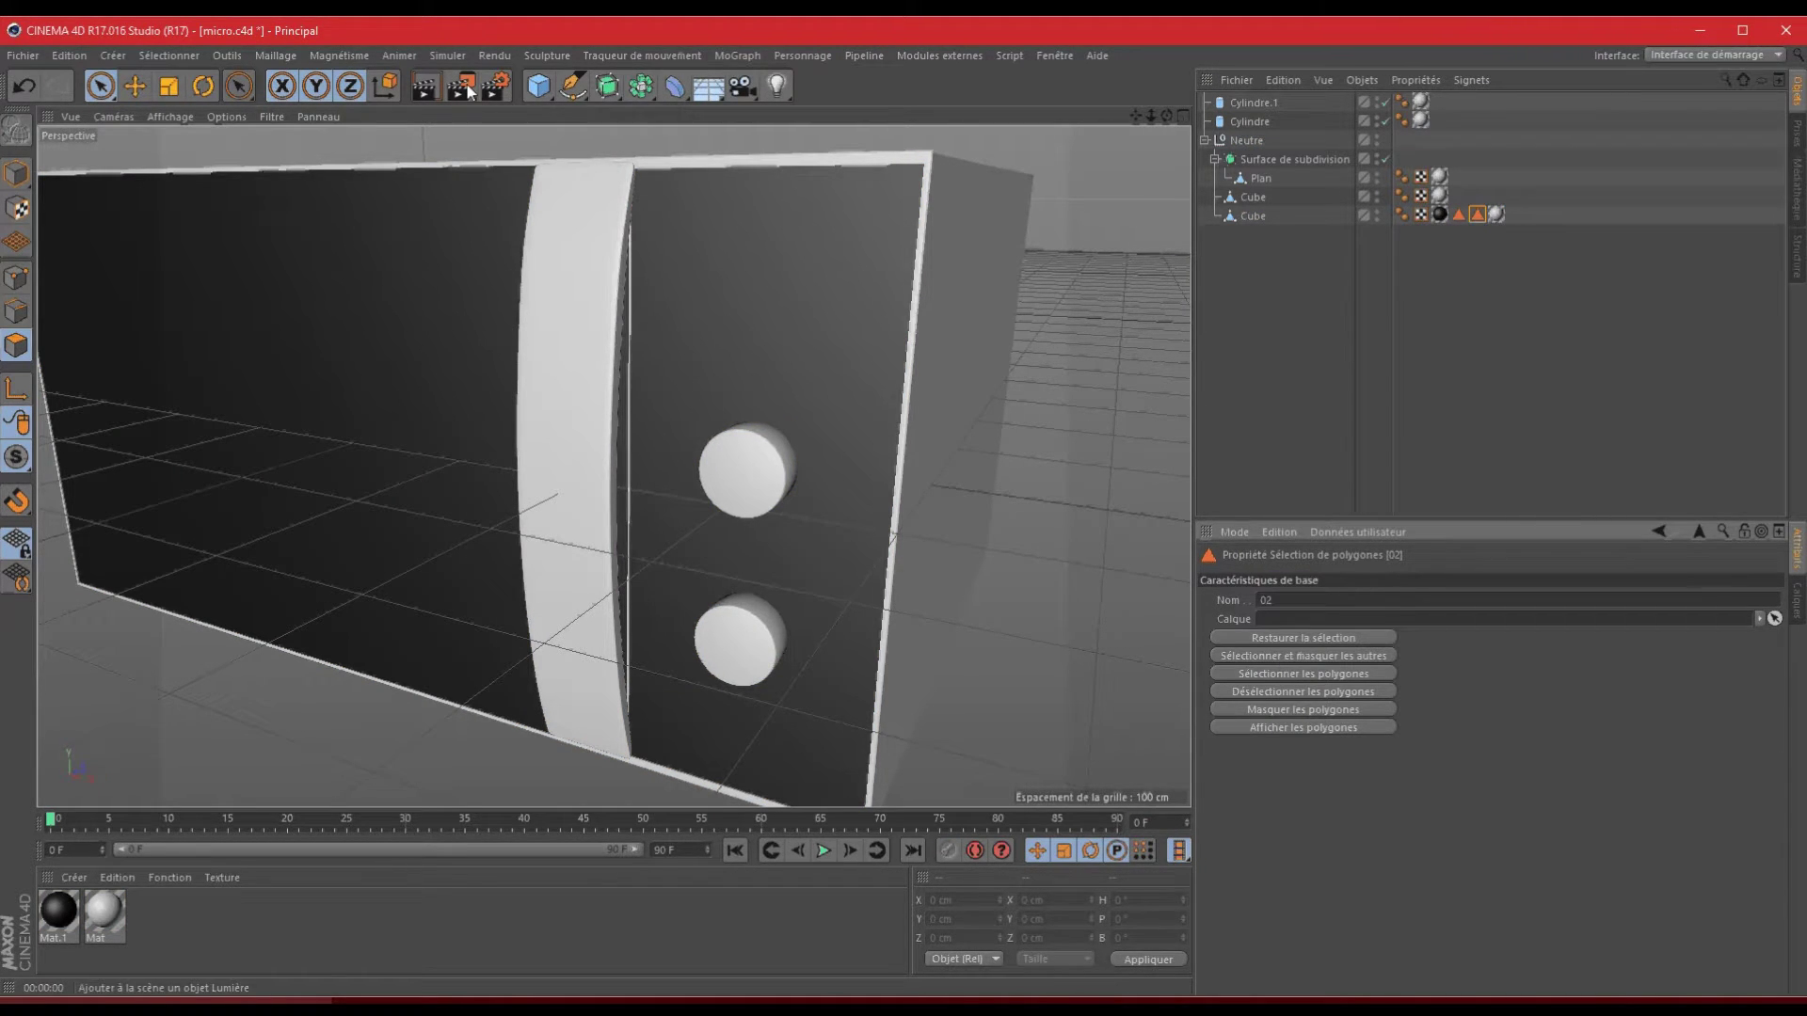
left_click(1253, 217)
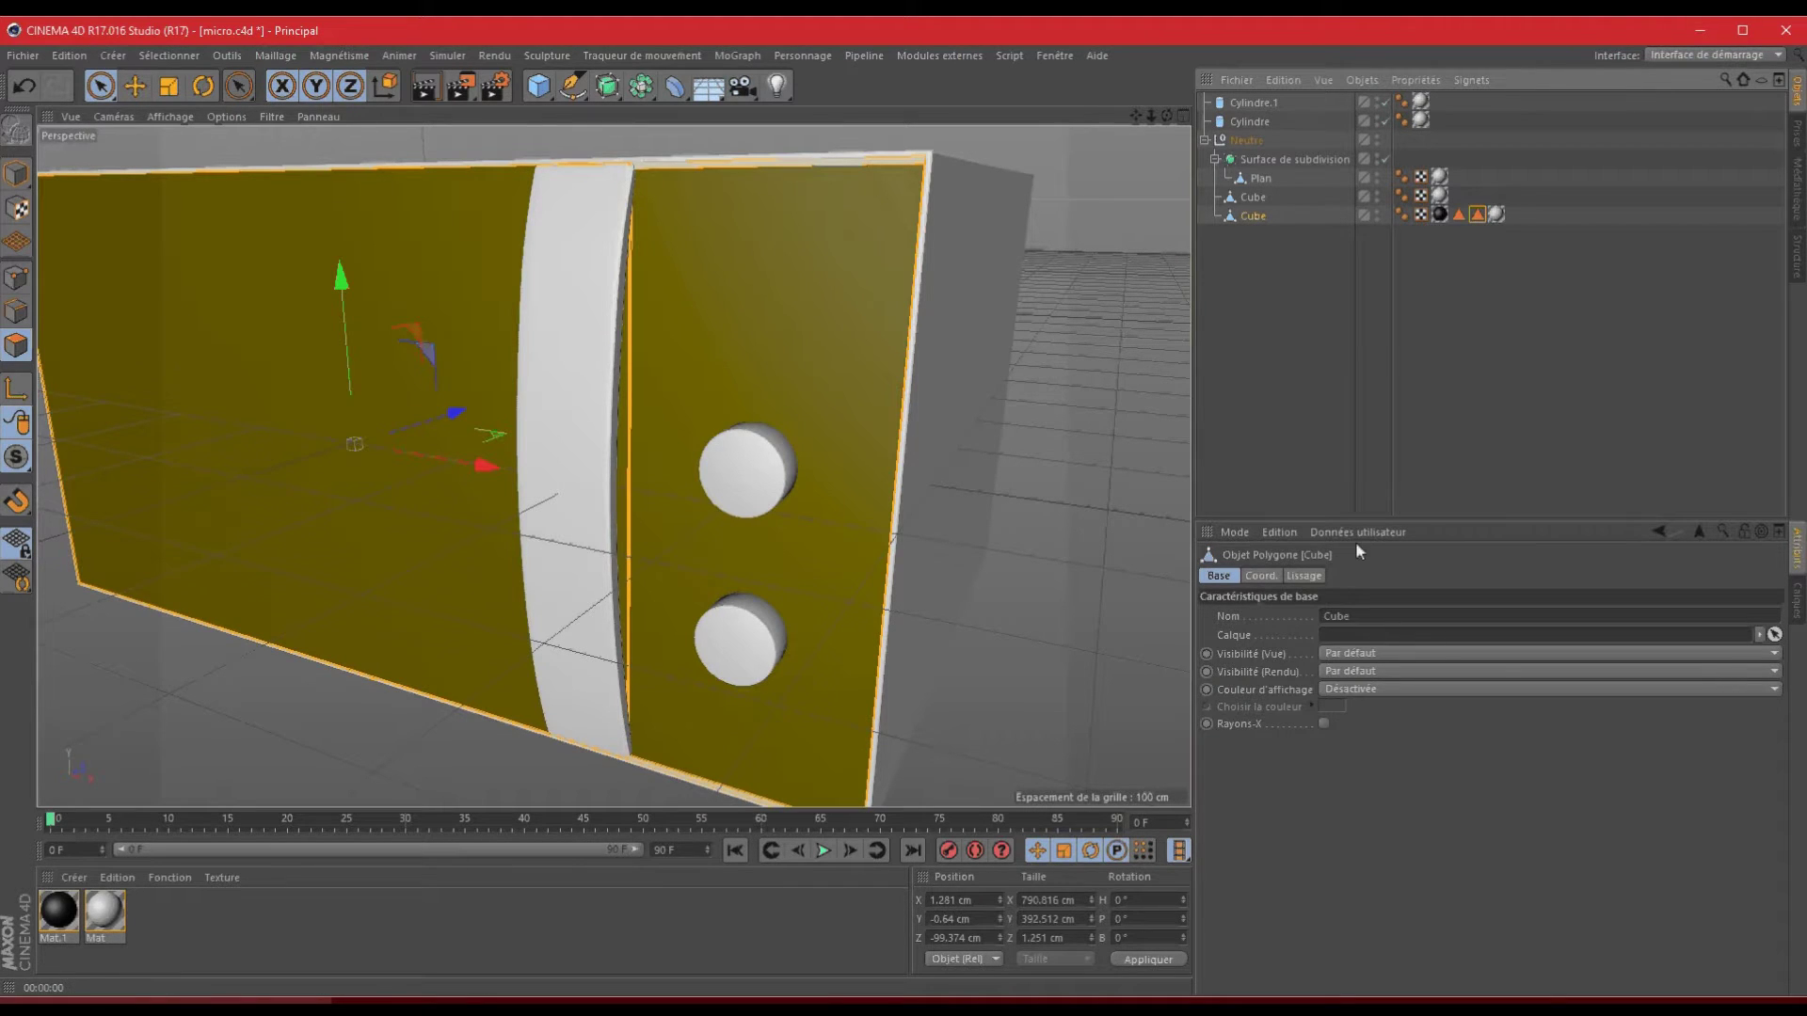
left_click(1479, 218)
left_click(1304, 691)
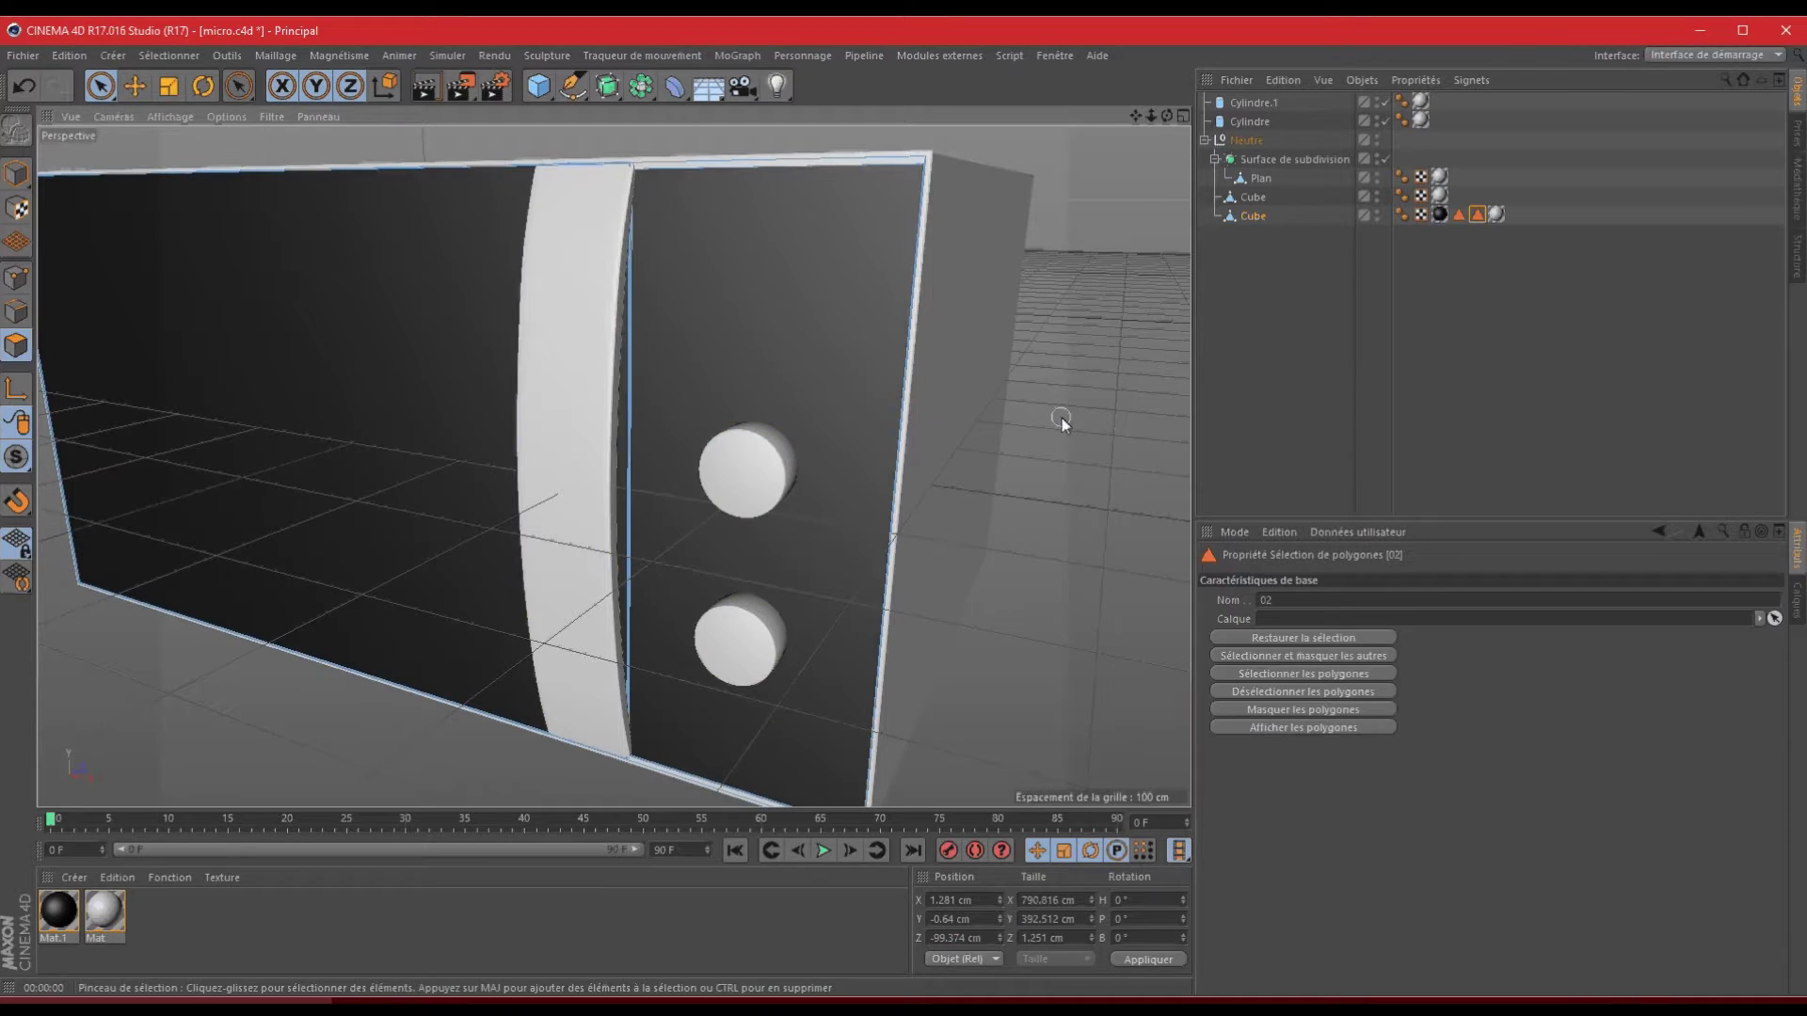
left_click(1304, 690)
left_click(1303, 676)
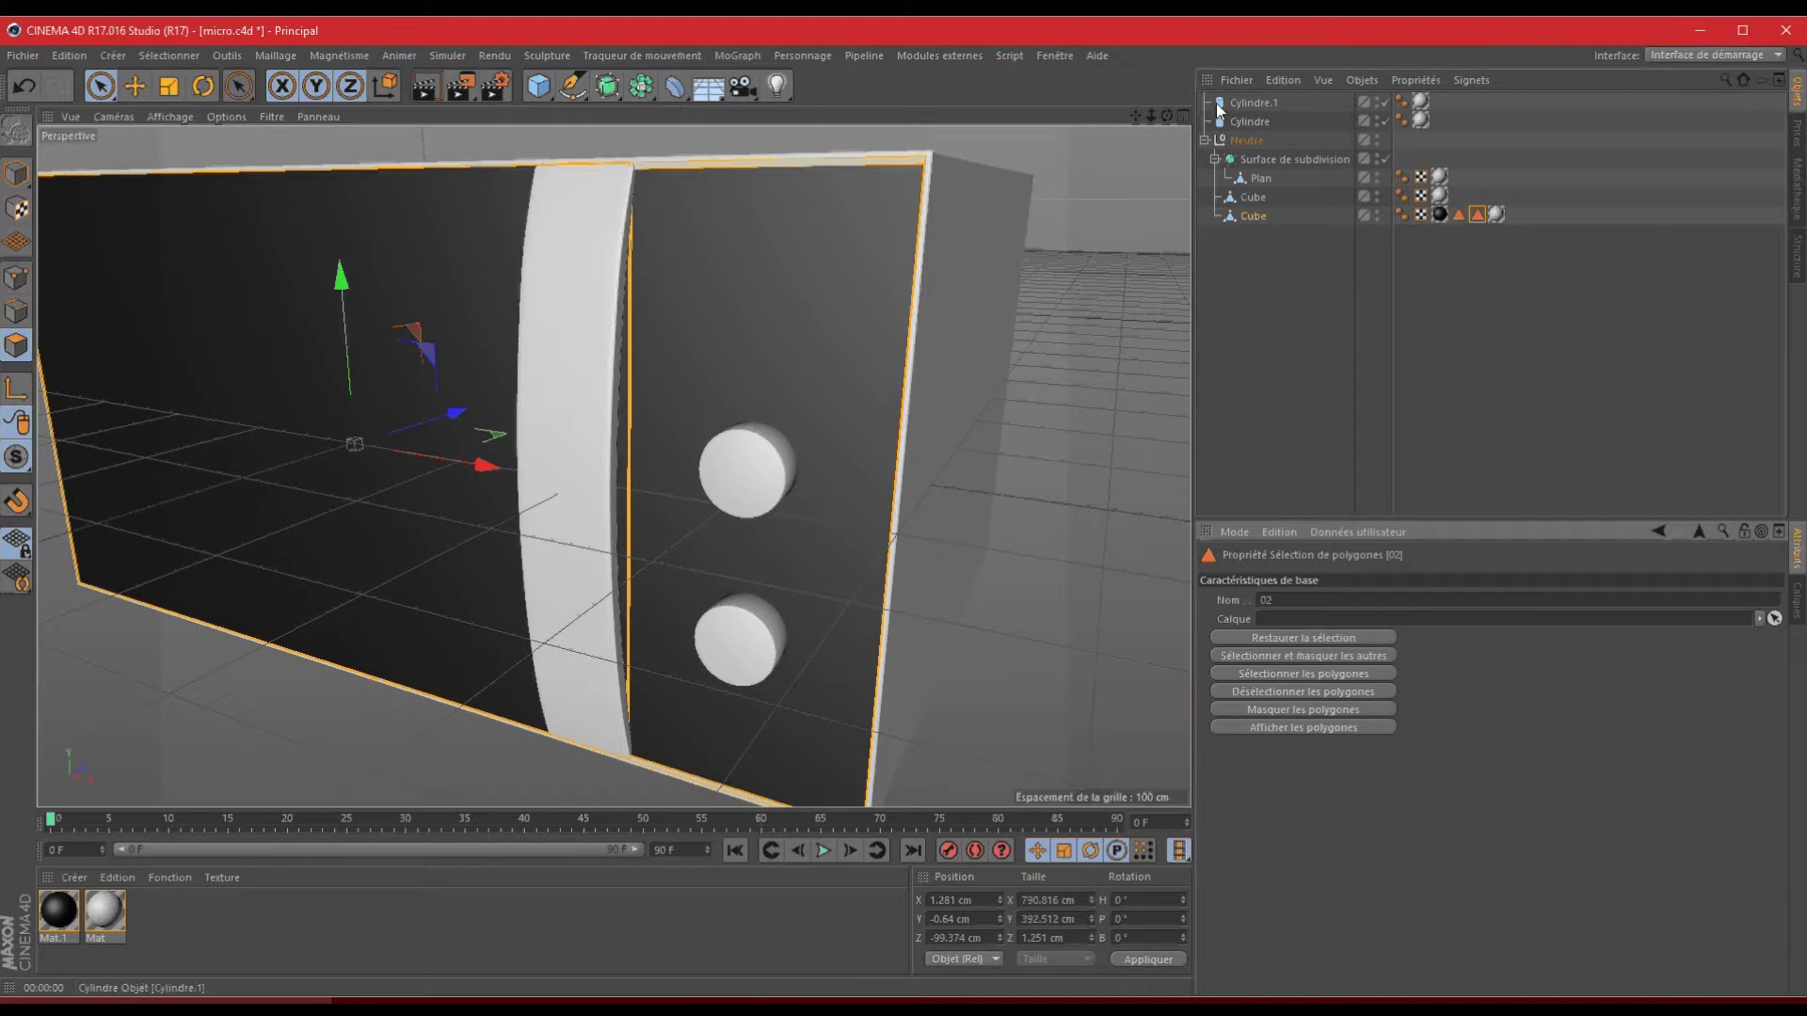
- Save the selected border polygons into selection tag 02, return to model mode and deselect all objects
left_click_drag(1170, 116, 906, 506)
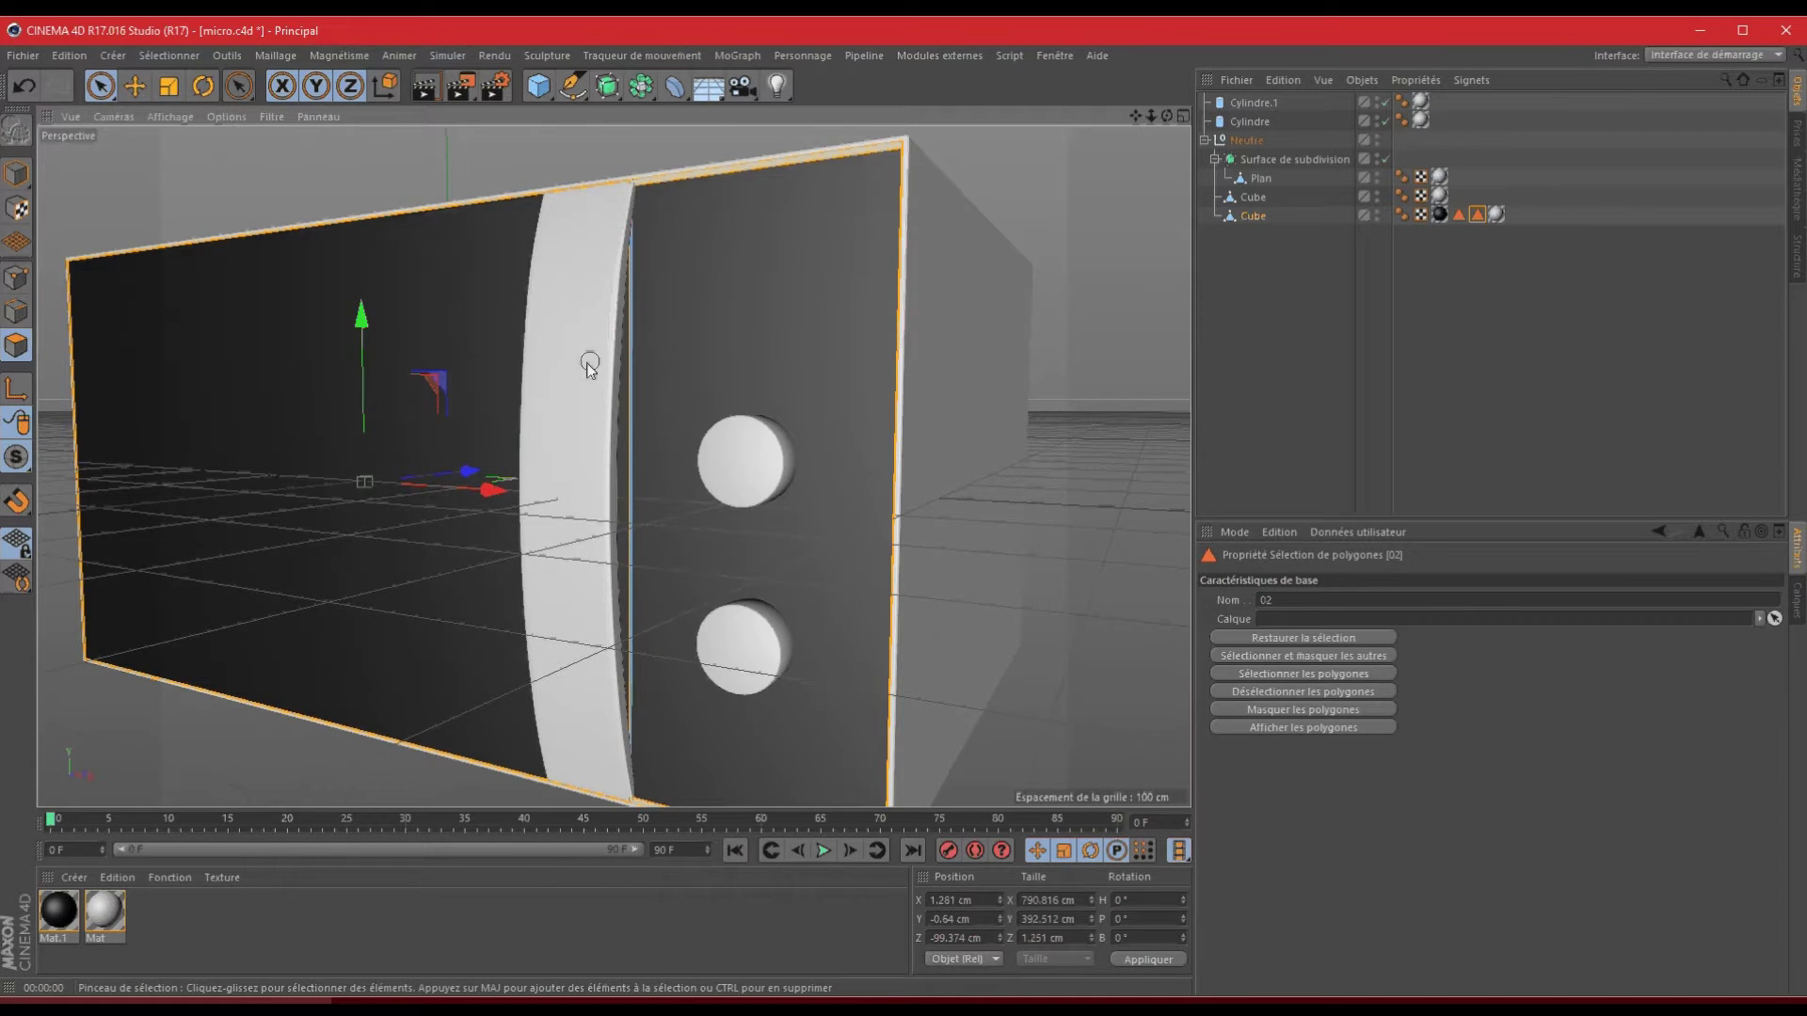
left_click_drag(1167, 116, 906, 506)
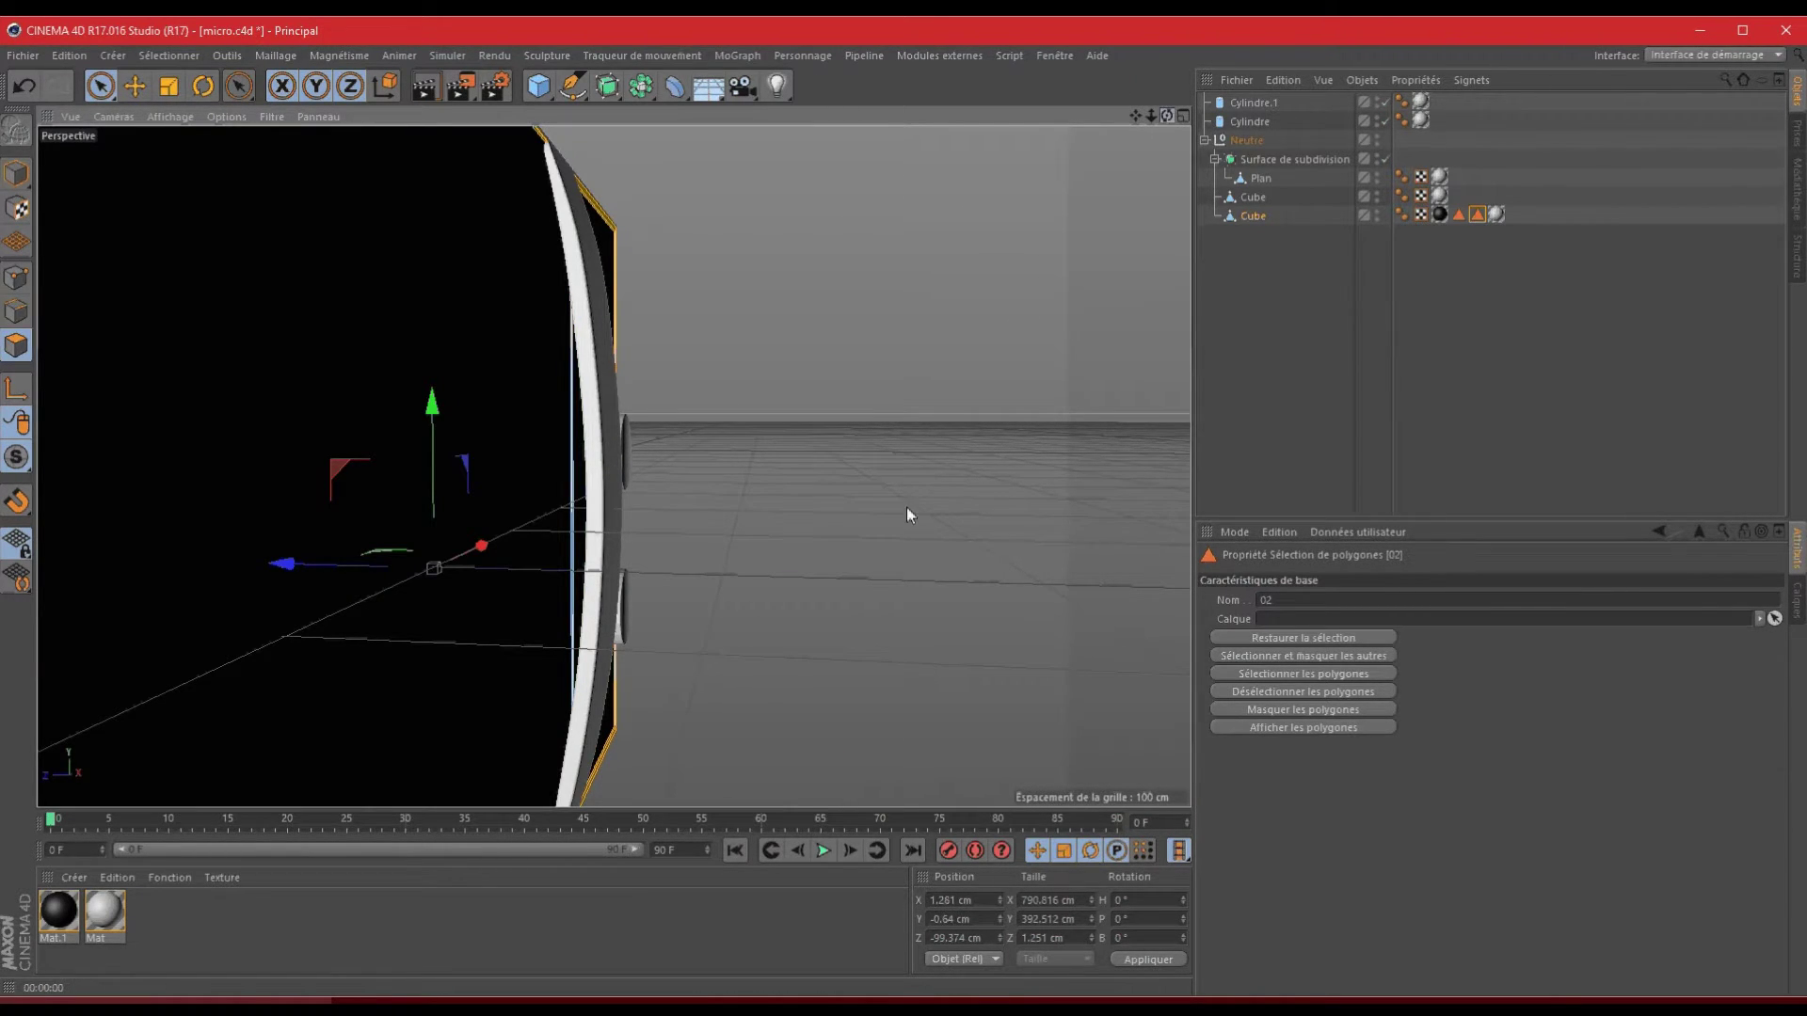
left_click_drag(906, 506, 906, 506)
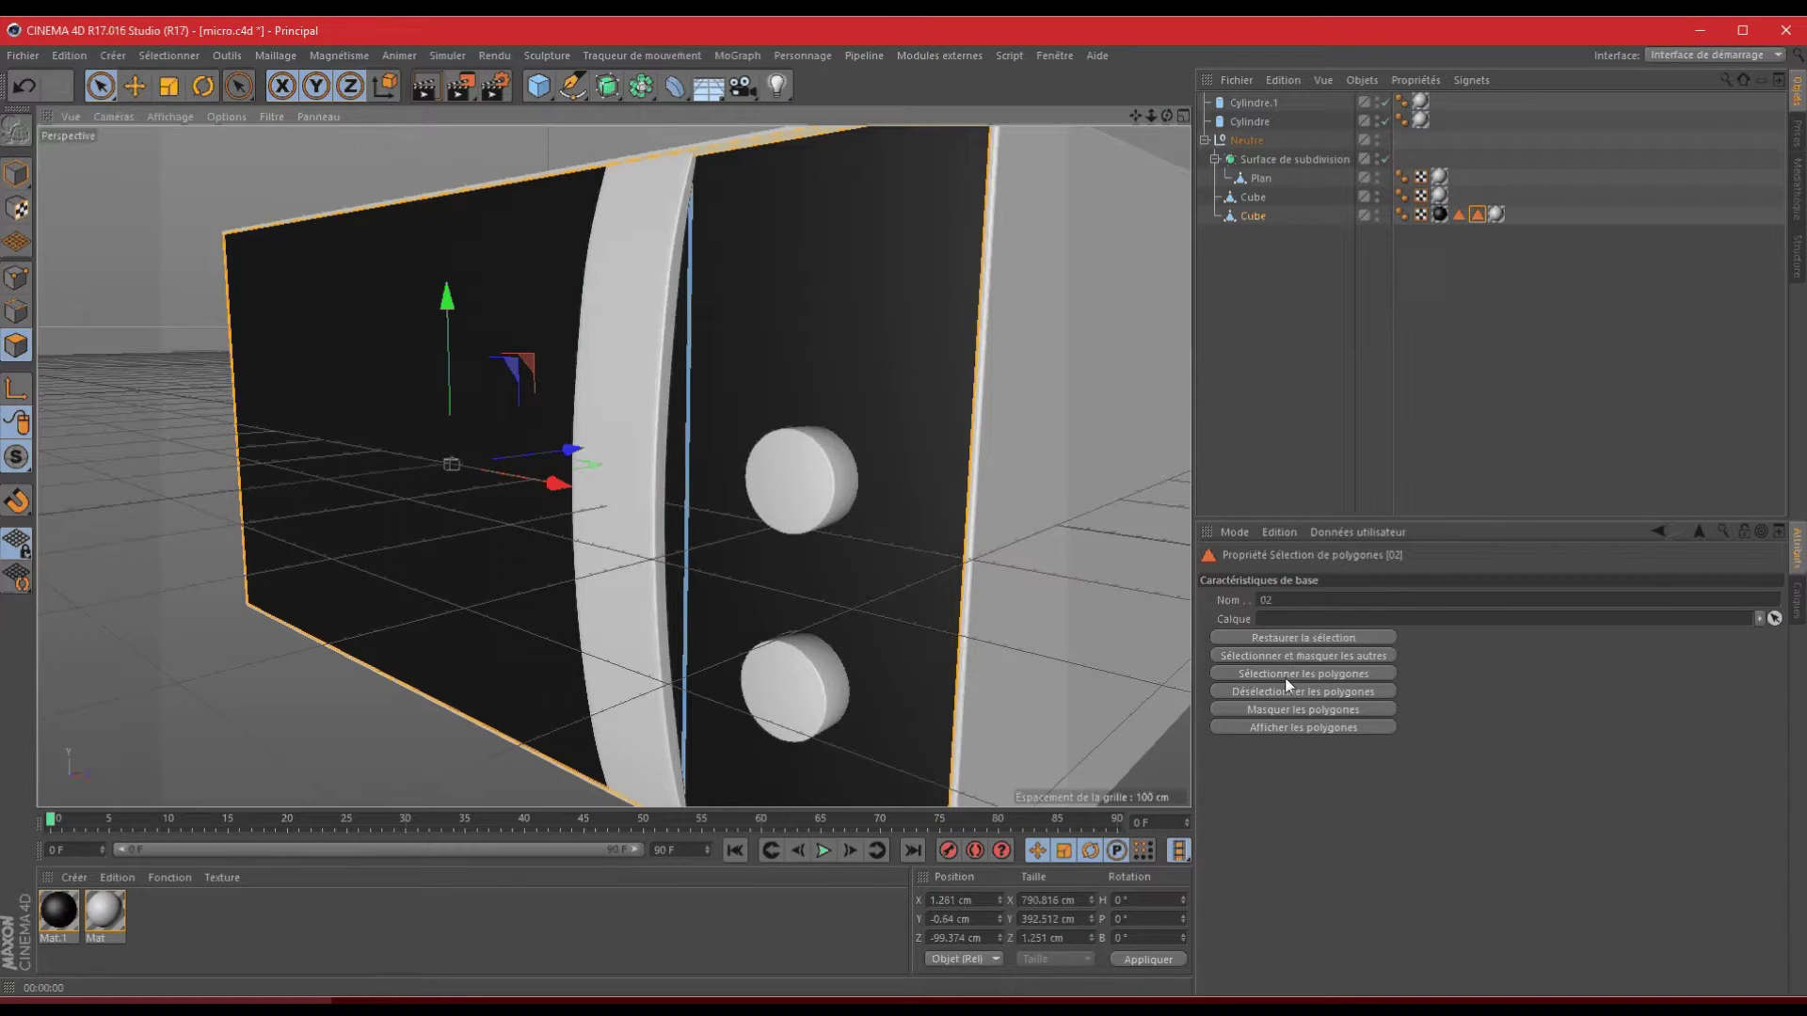
left_click(168, 55)
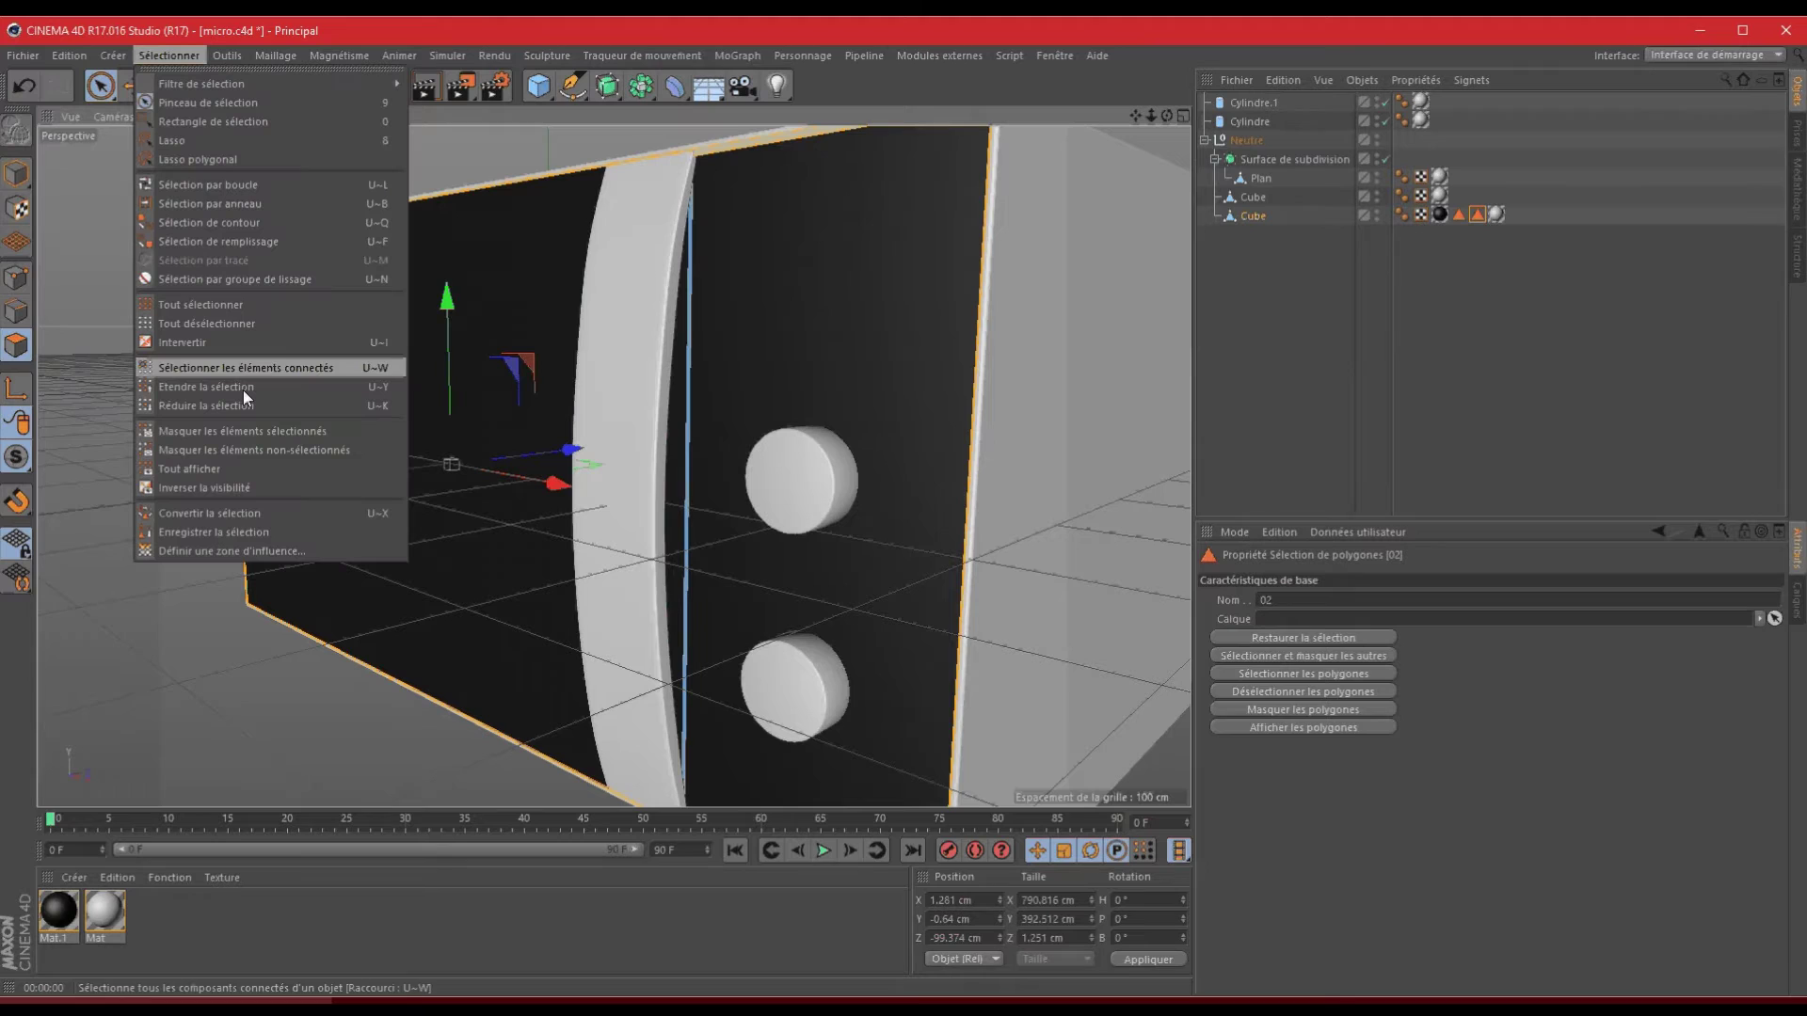
left_click(233, 532)
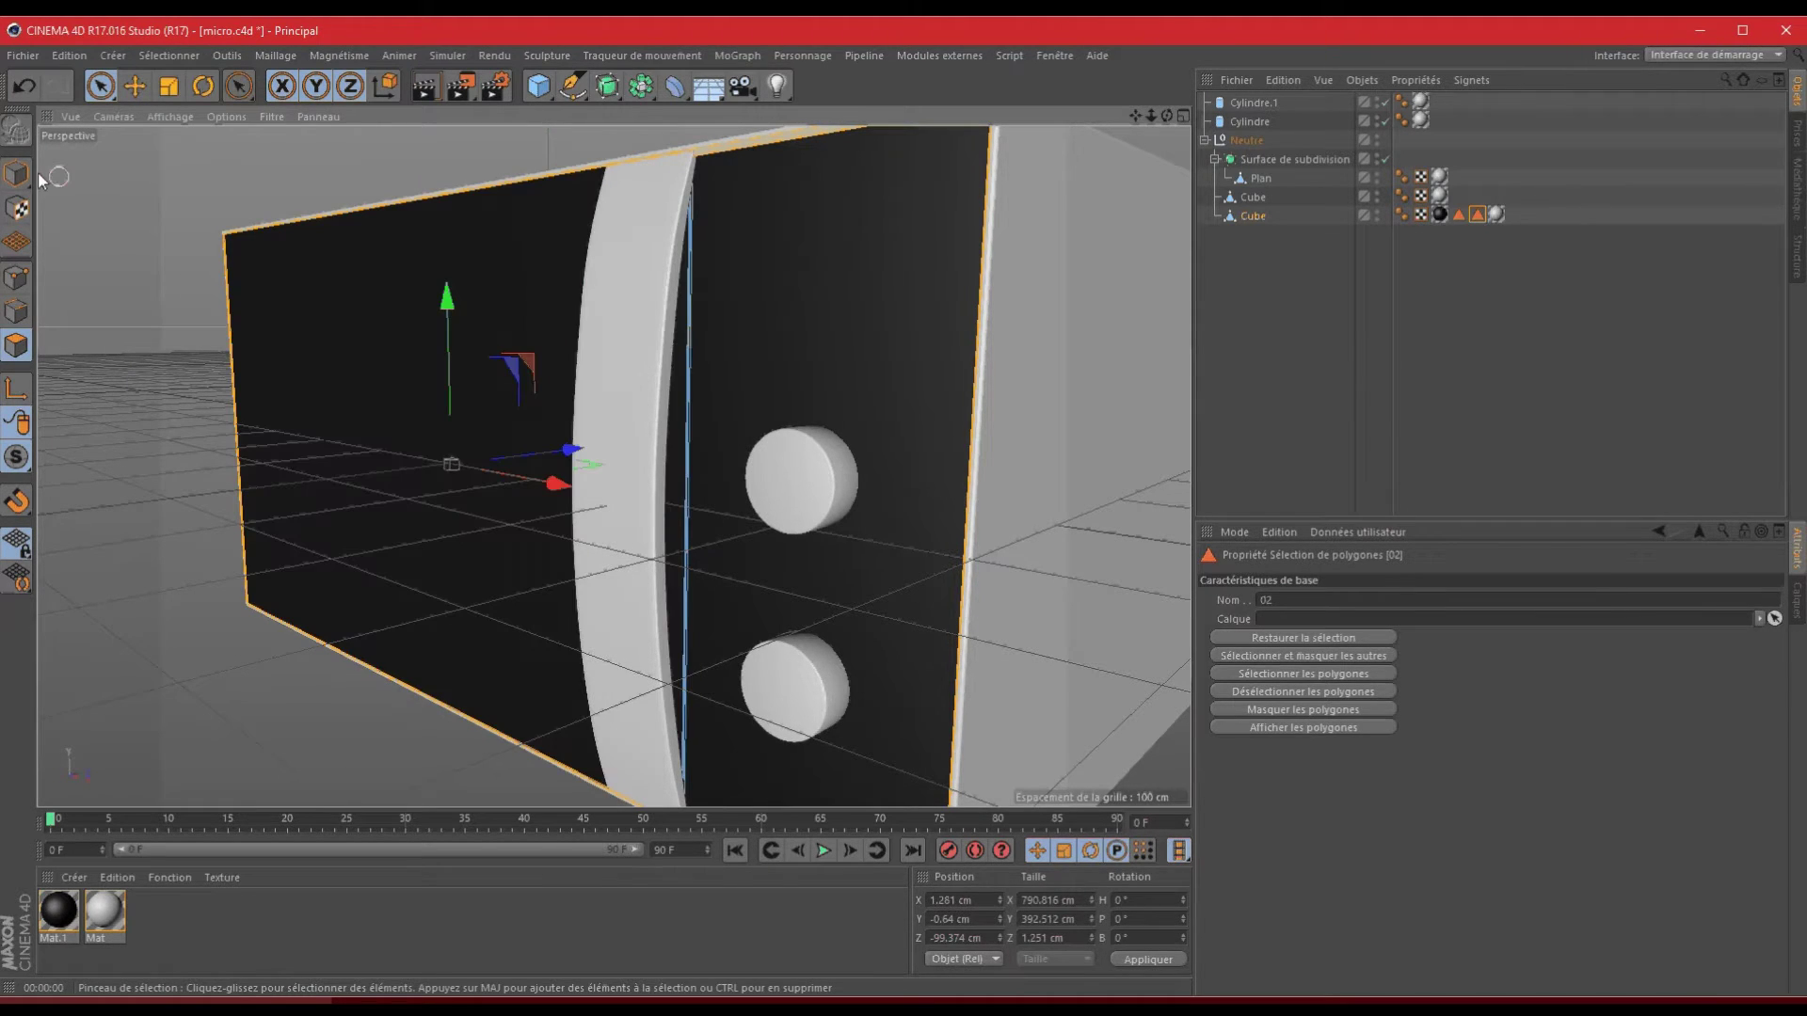
left_click(16, 174)
left_click(170, 144)
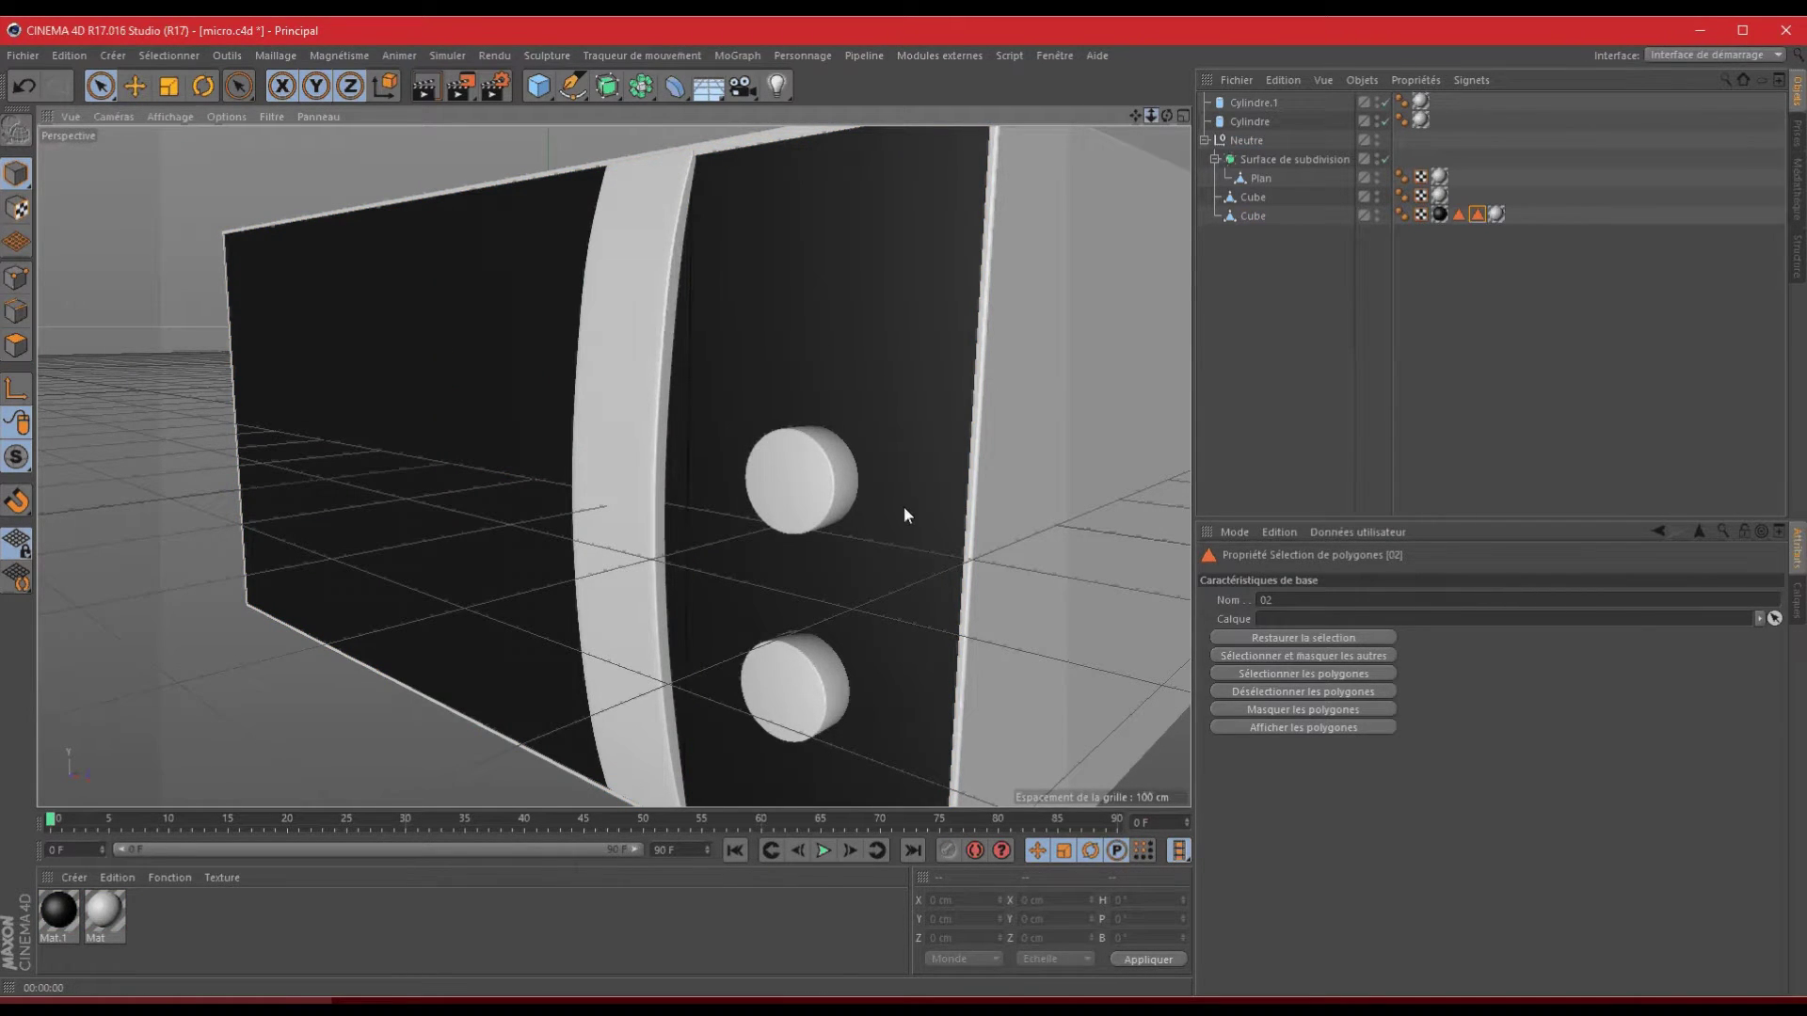
- Examine the curved strip and knobs from the side, along with the microwave's overall front
mouse_move(904, 507)
left_mouse_down()
mouse_move(1154, 113)
mouse_move(907, 506)
left_mouse_up()
left_click_drag(1149, 117, 906, 507)
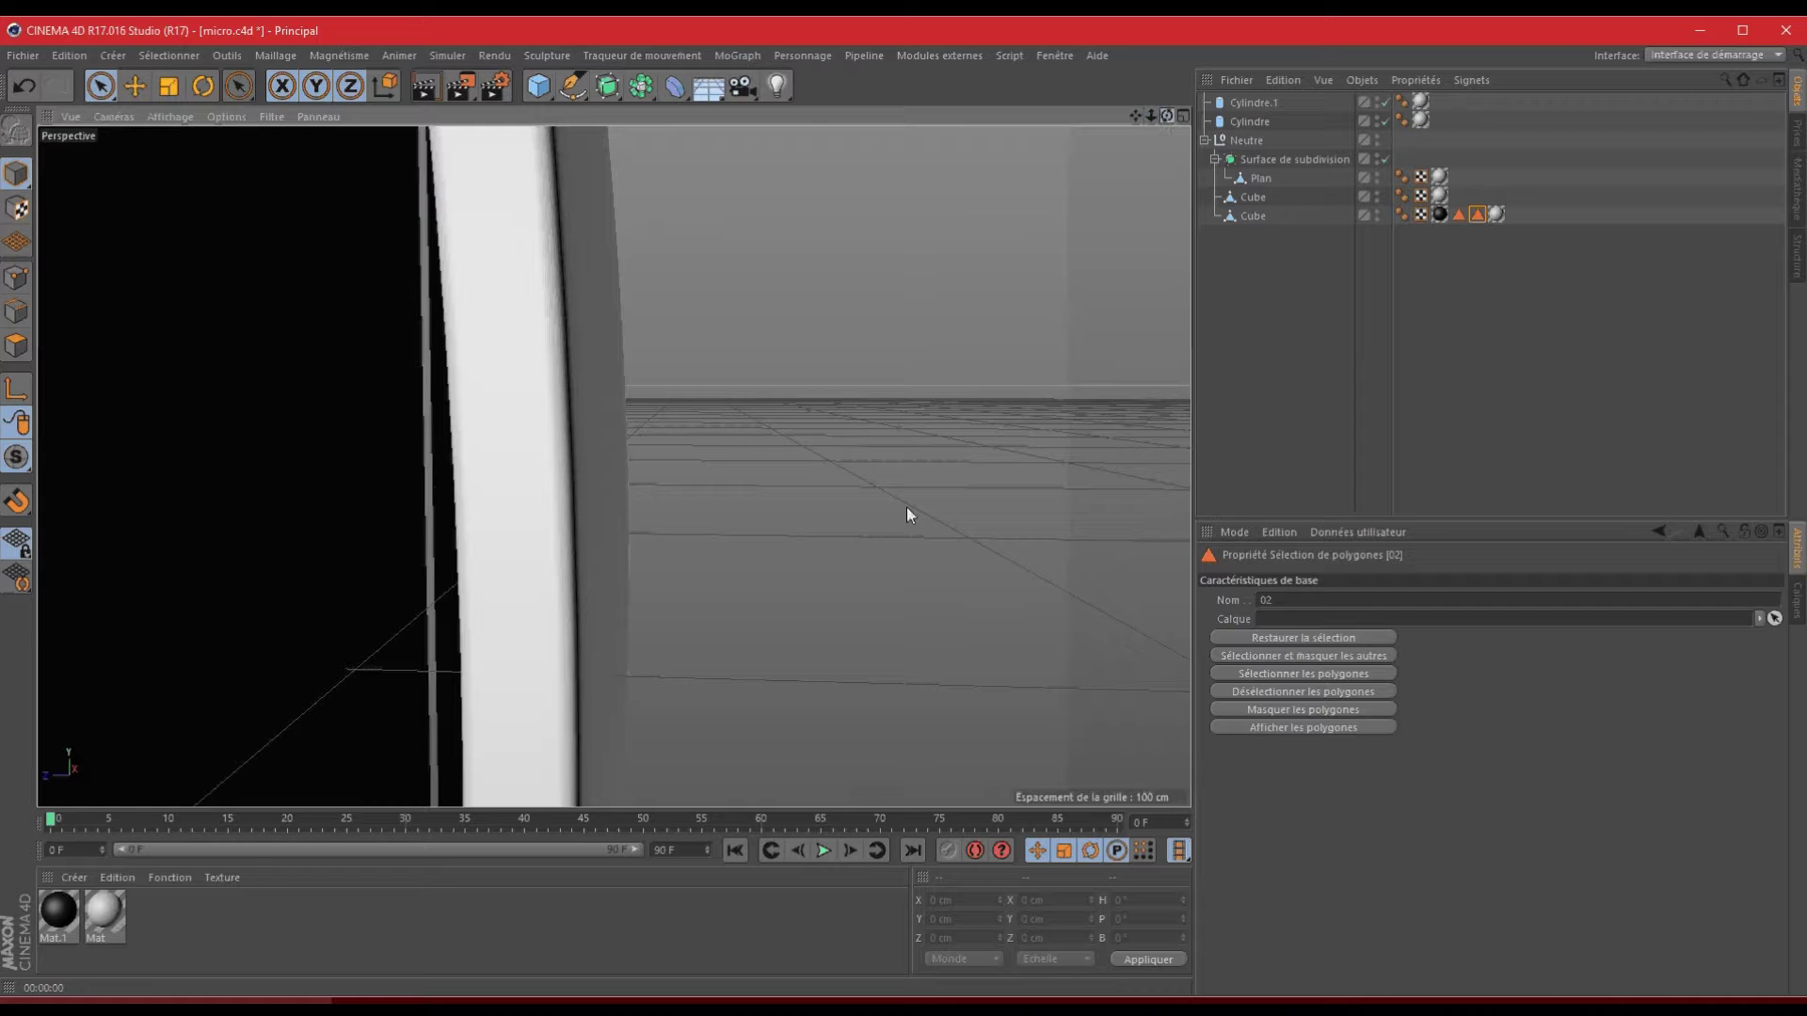
scroll(906, 514, "up", 5)
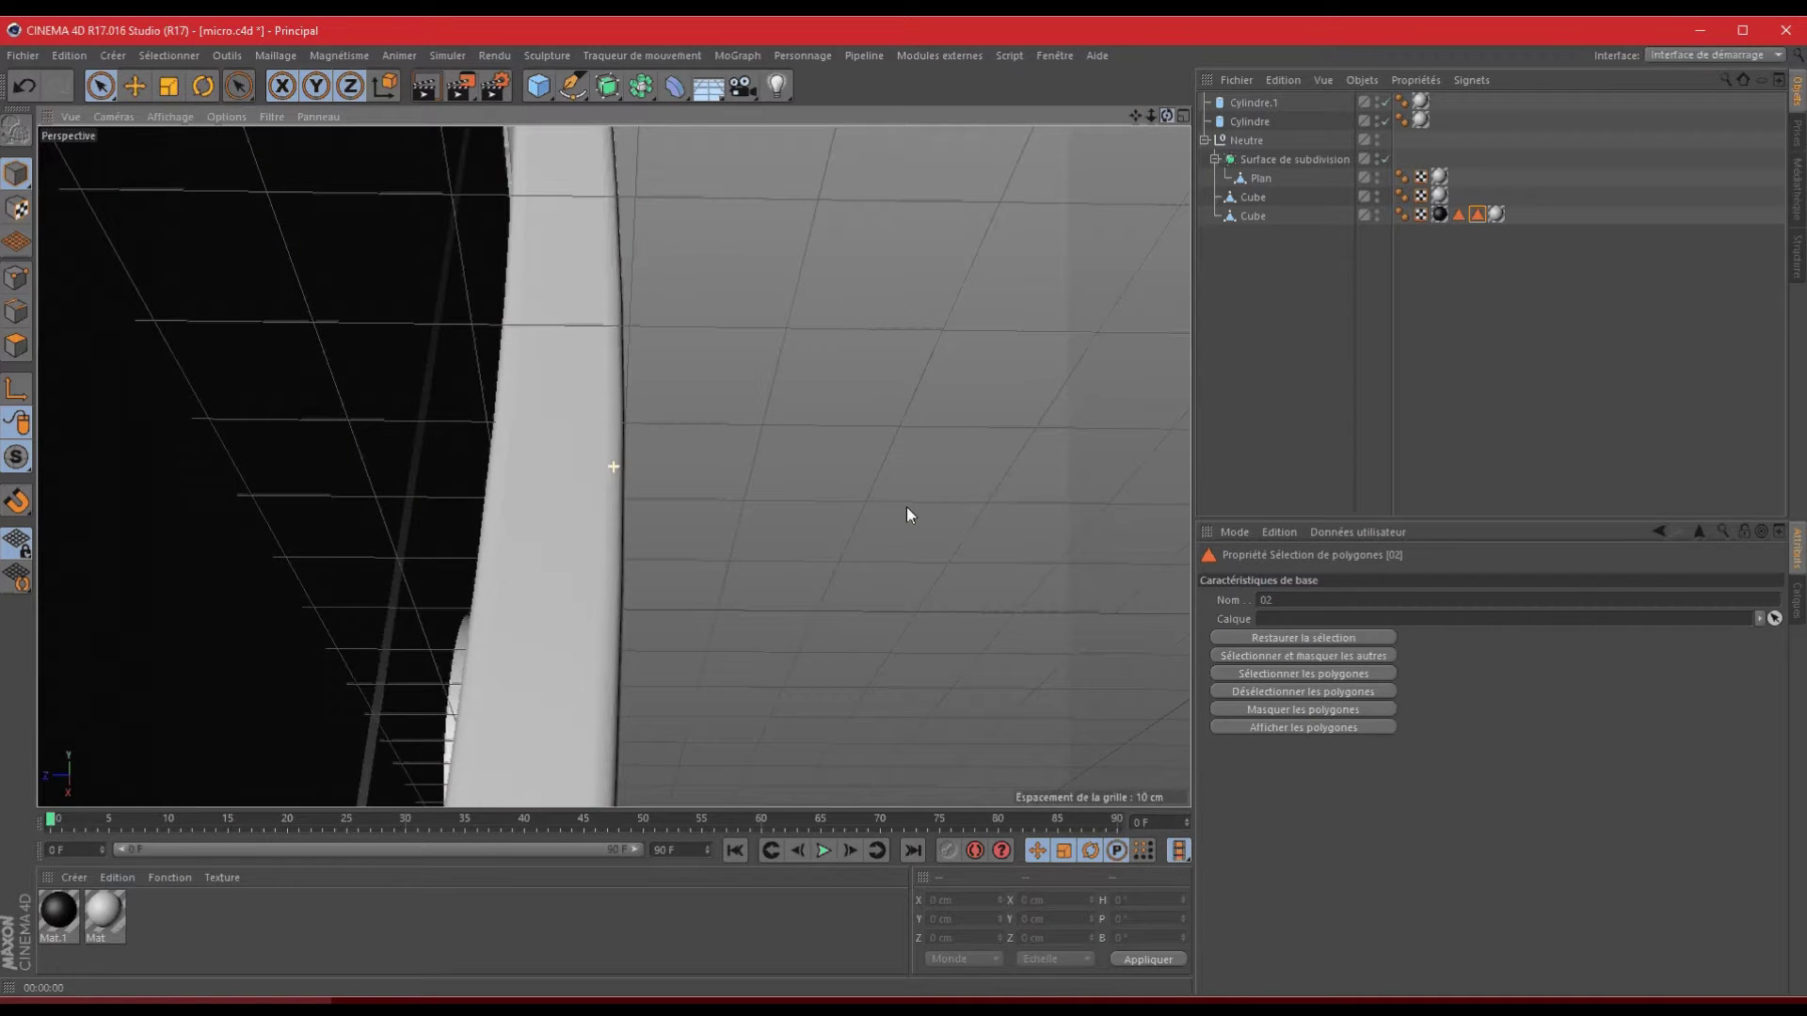
scroll(906, 511, "down", 5)
scroll(906, 512, "up", 2)
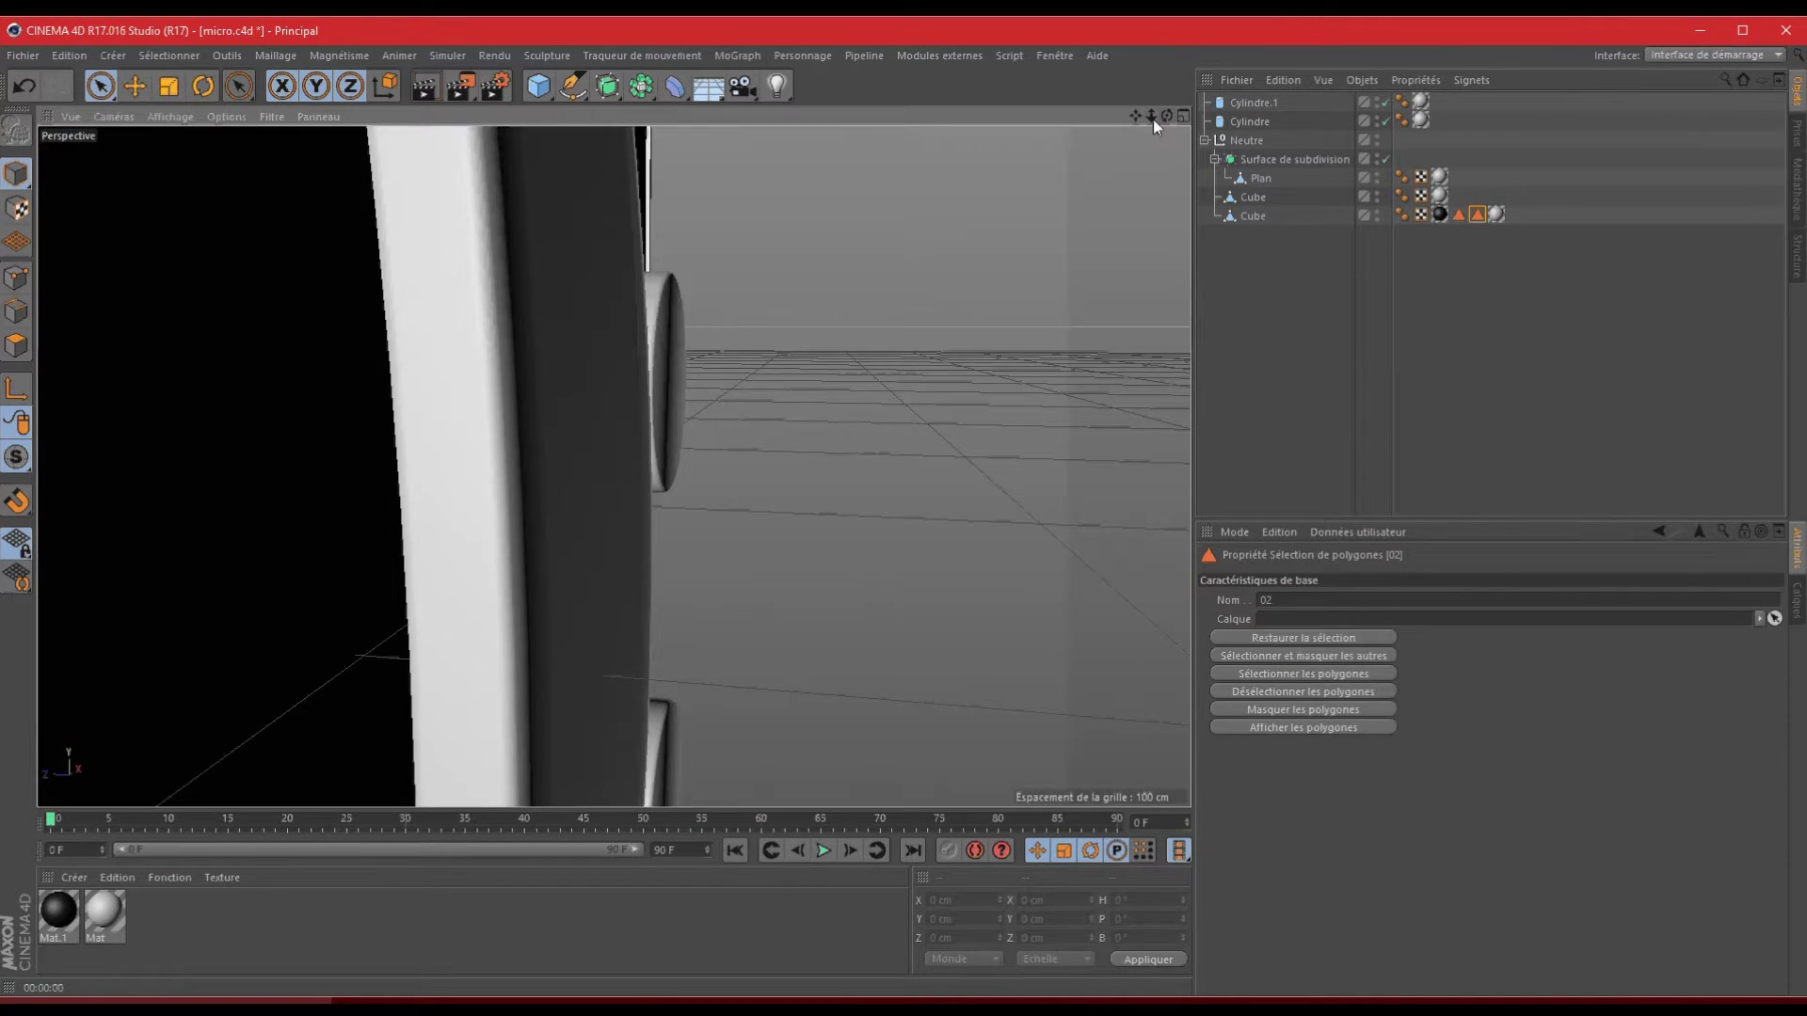
left_click_drag(1154, 118, 906, 507)
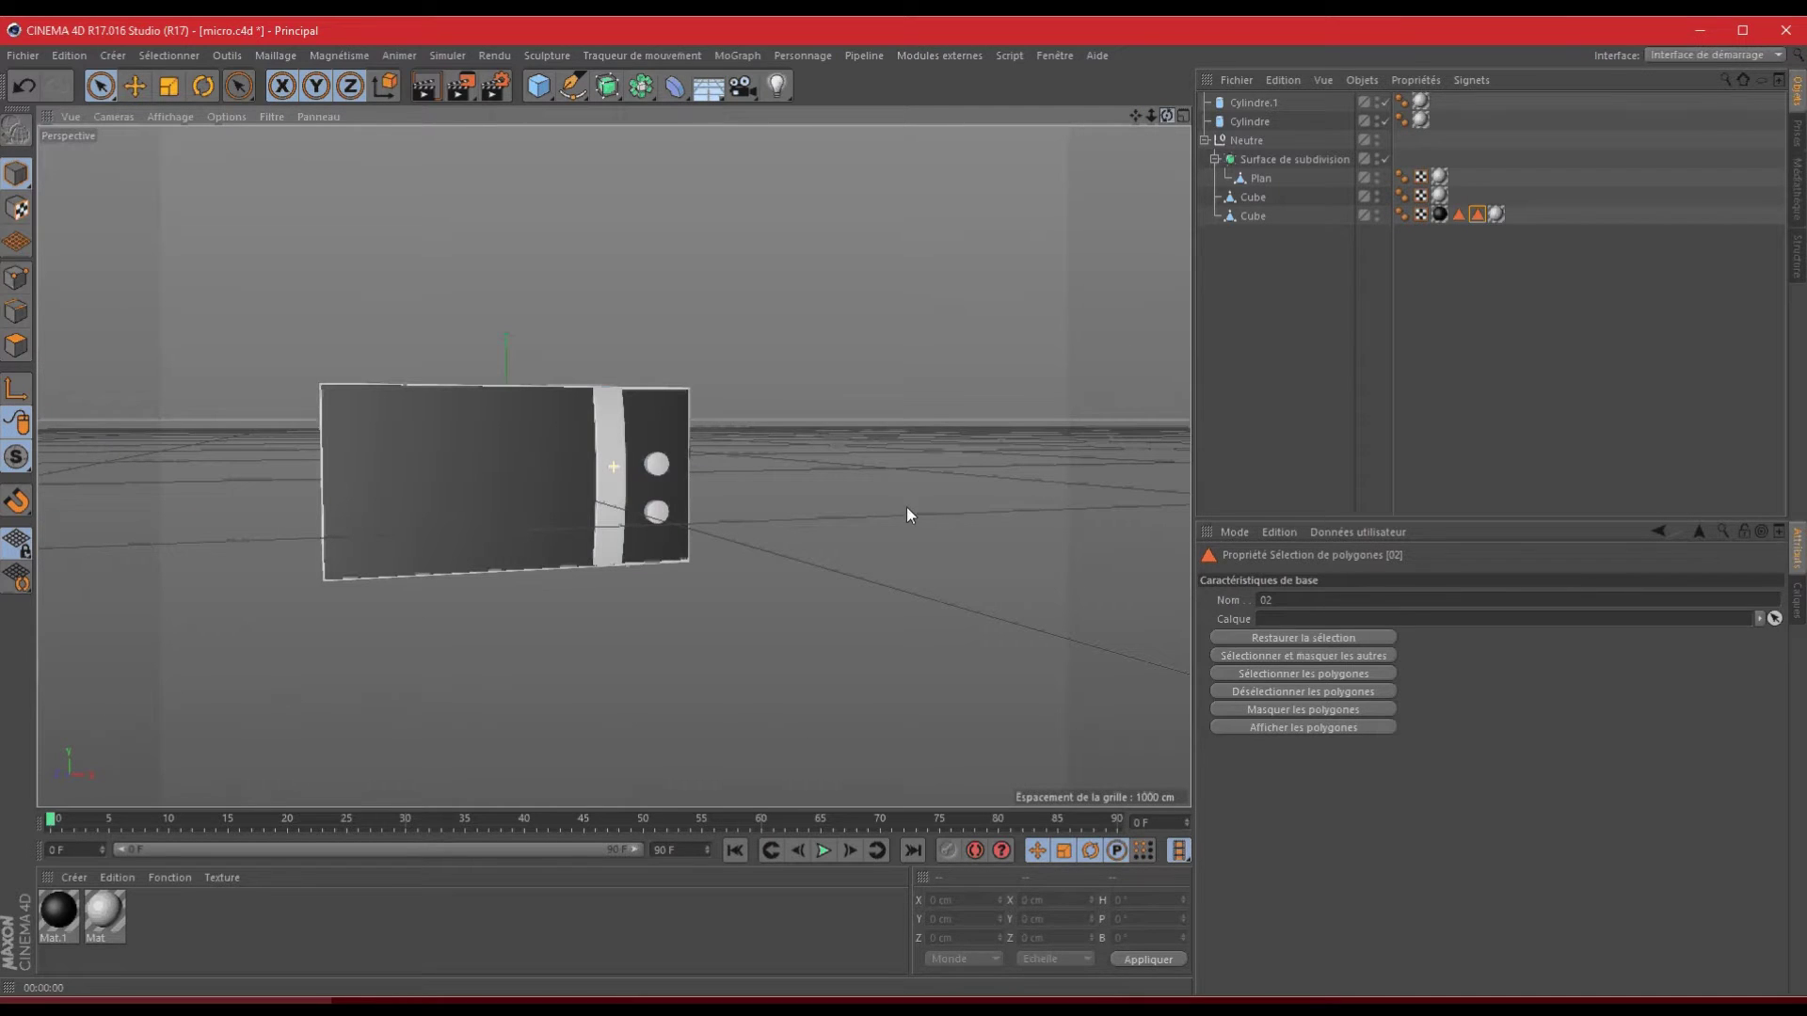
- Save the project and examine the knob markings, TDS symbol and Samsung logo on the reference image in the front view
mouse_move(1148, 118)
left_mouse_down()
mouse_move(963, 500)
mouse_move(905, 509)
mouse_move(1148, 118)
mouse_move(906, 506)
mouse_move(1167, 116)
left_mouse_up()
key("ctrl+s")
left_click_drag(1134, 116, 906, 506)
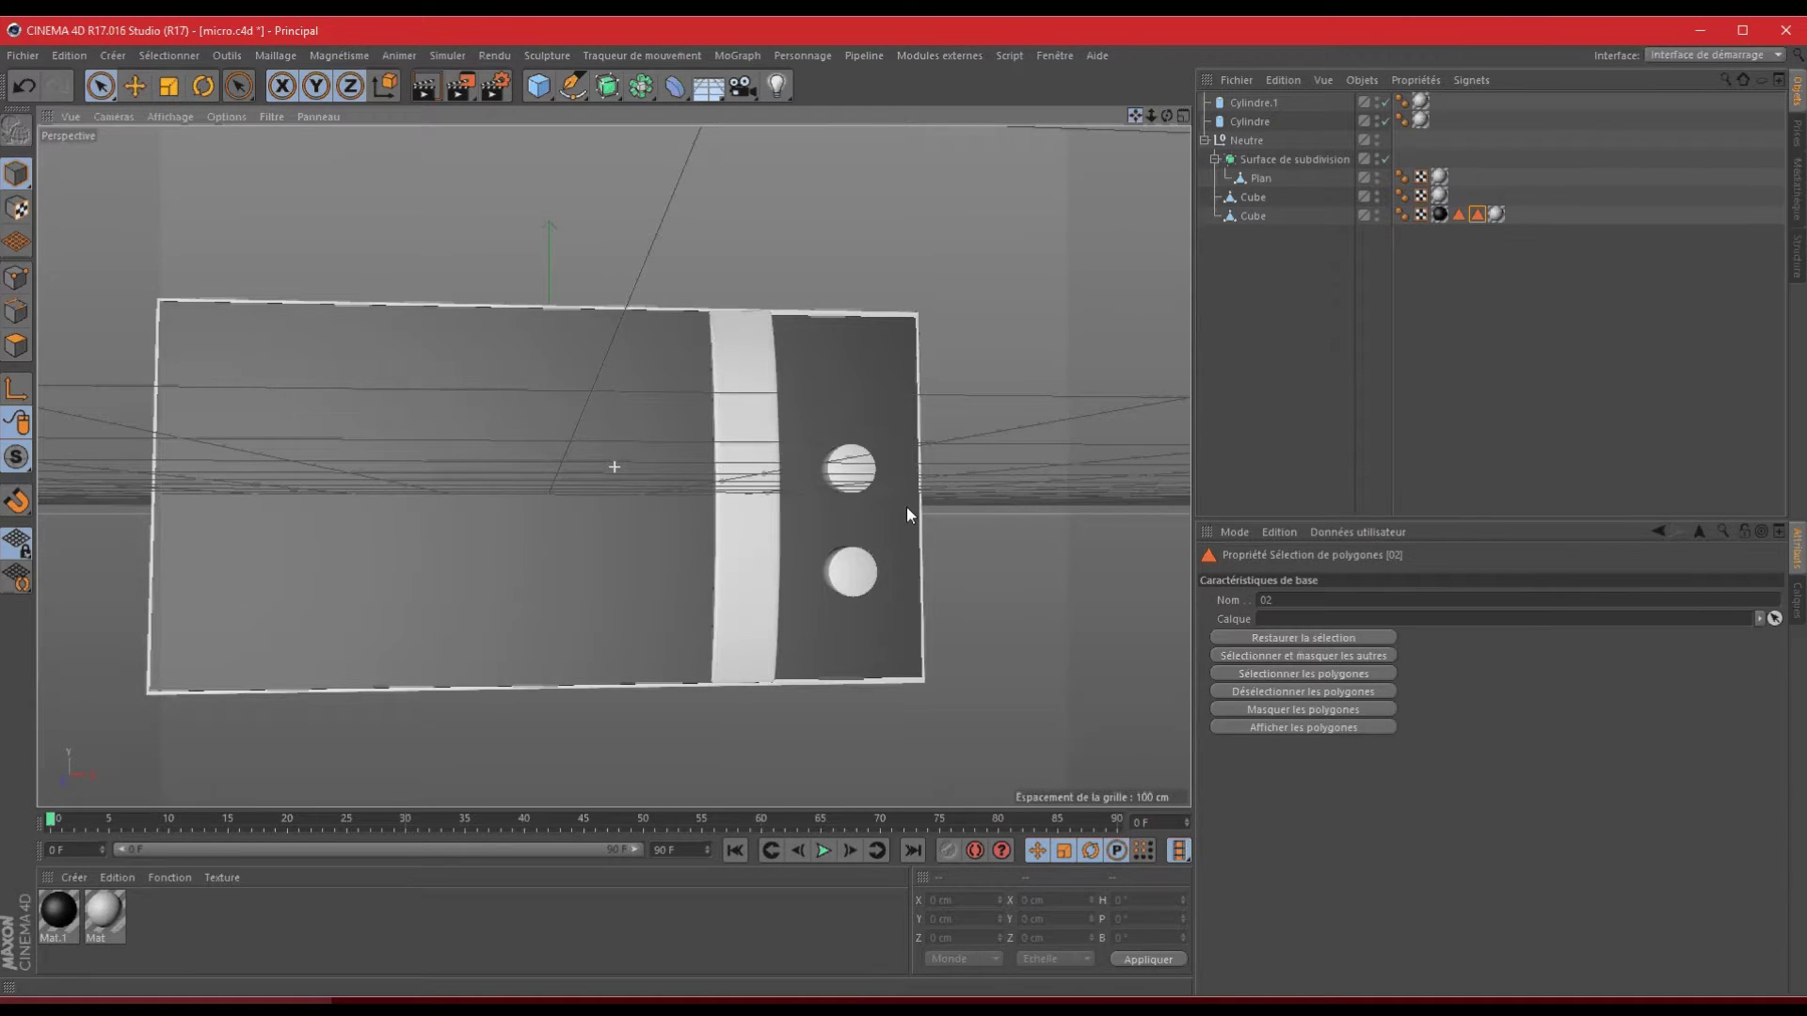
left_click(1183, 117)
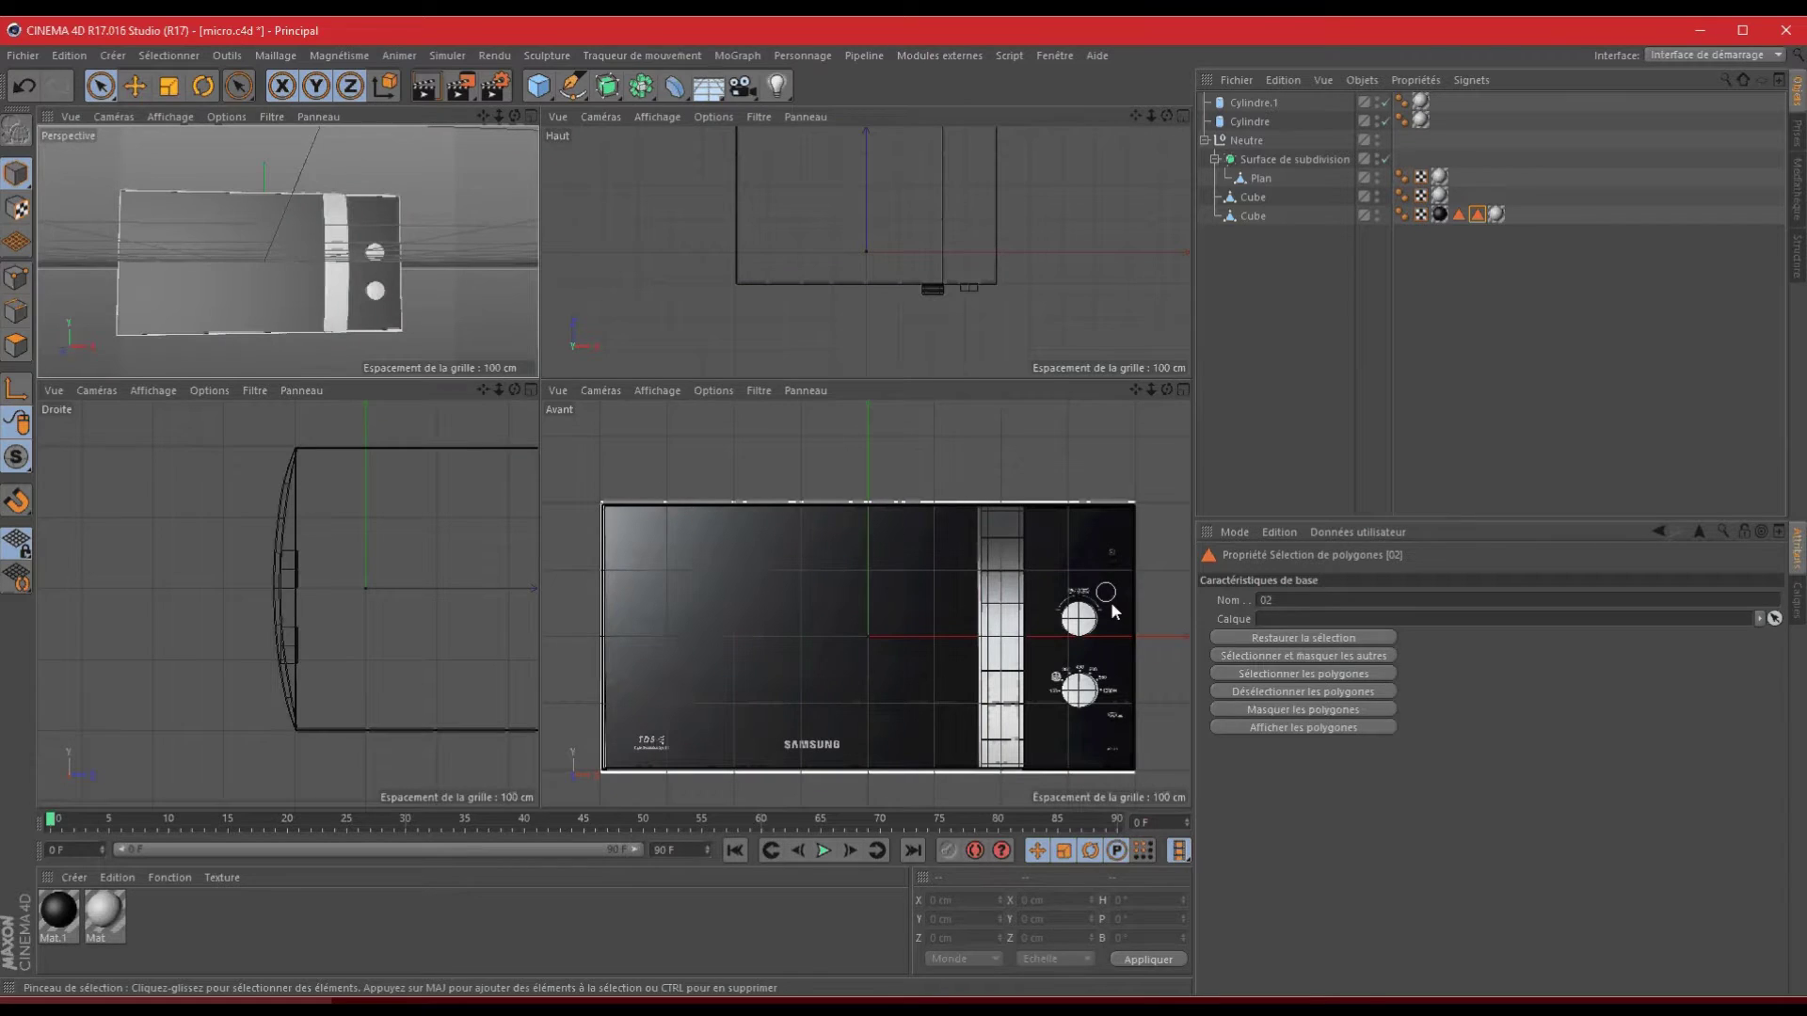
left_click(1183, 389)
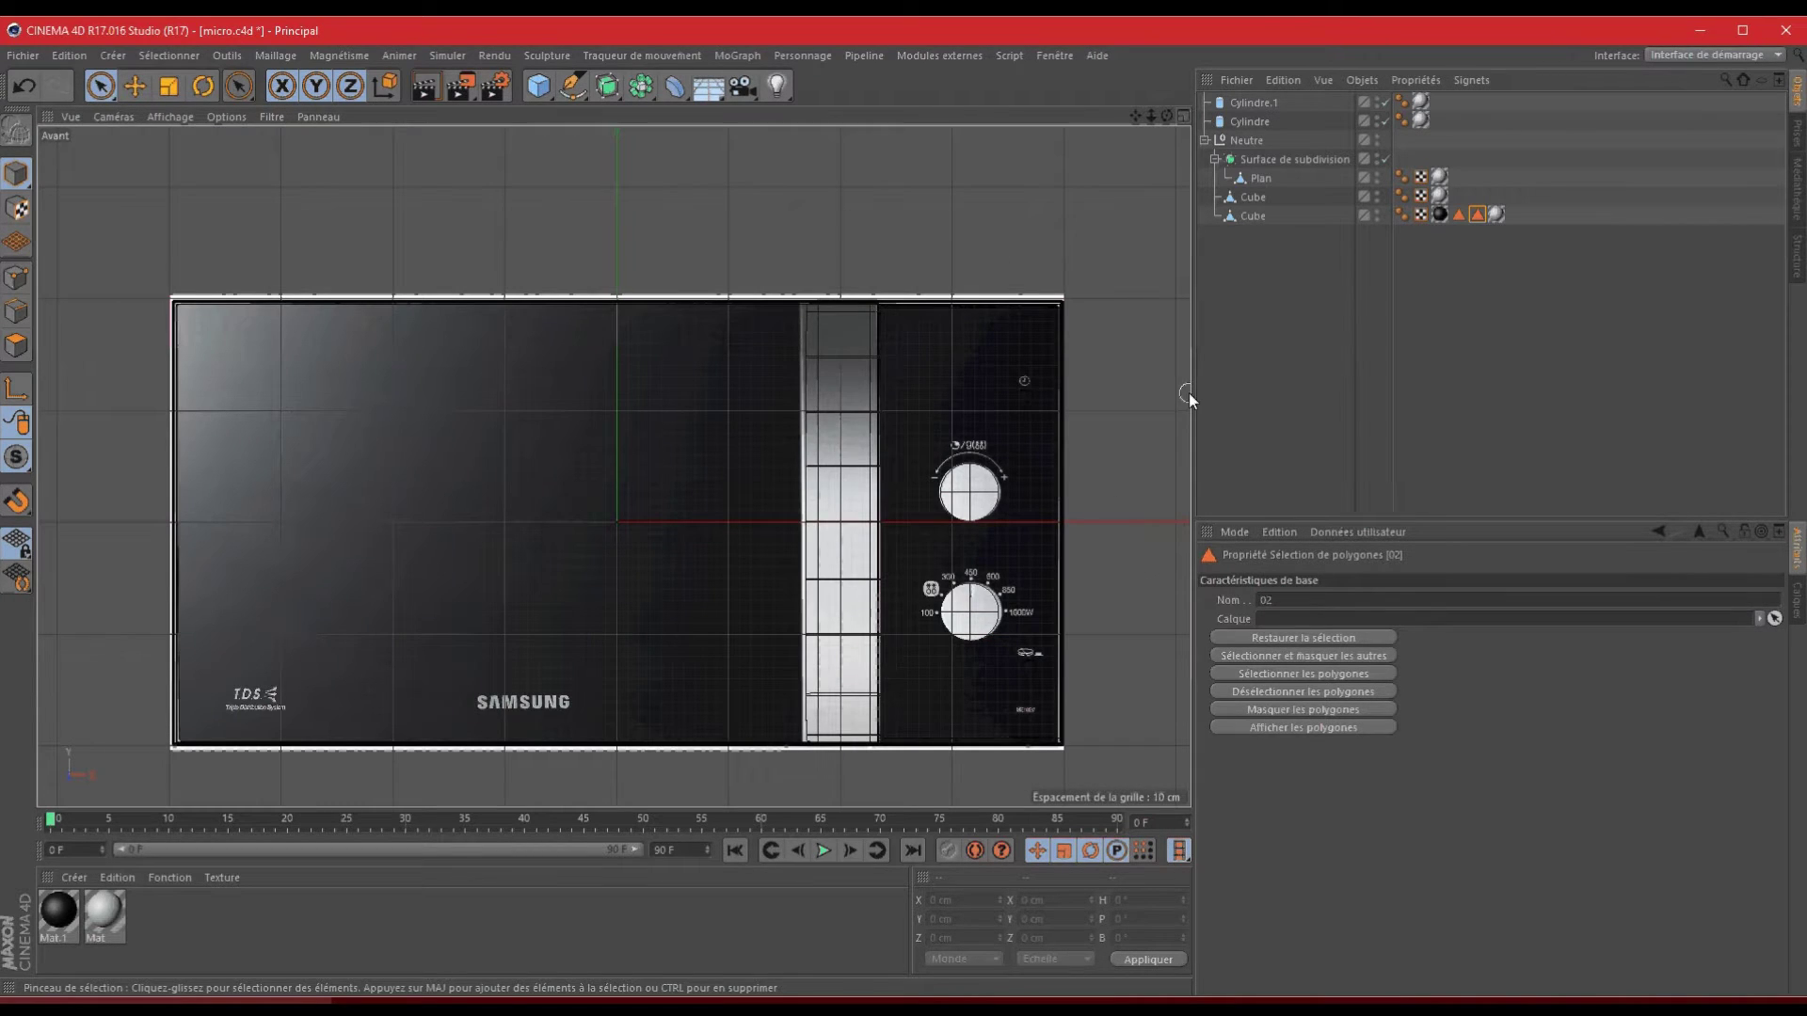
left_click_drag(1165, 148, 958, 516)
left_click_drag(1145, 115, 595, 311)
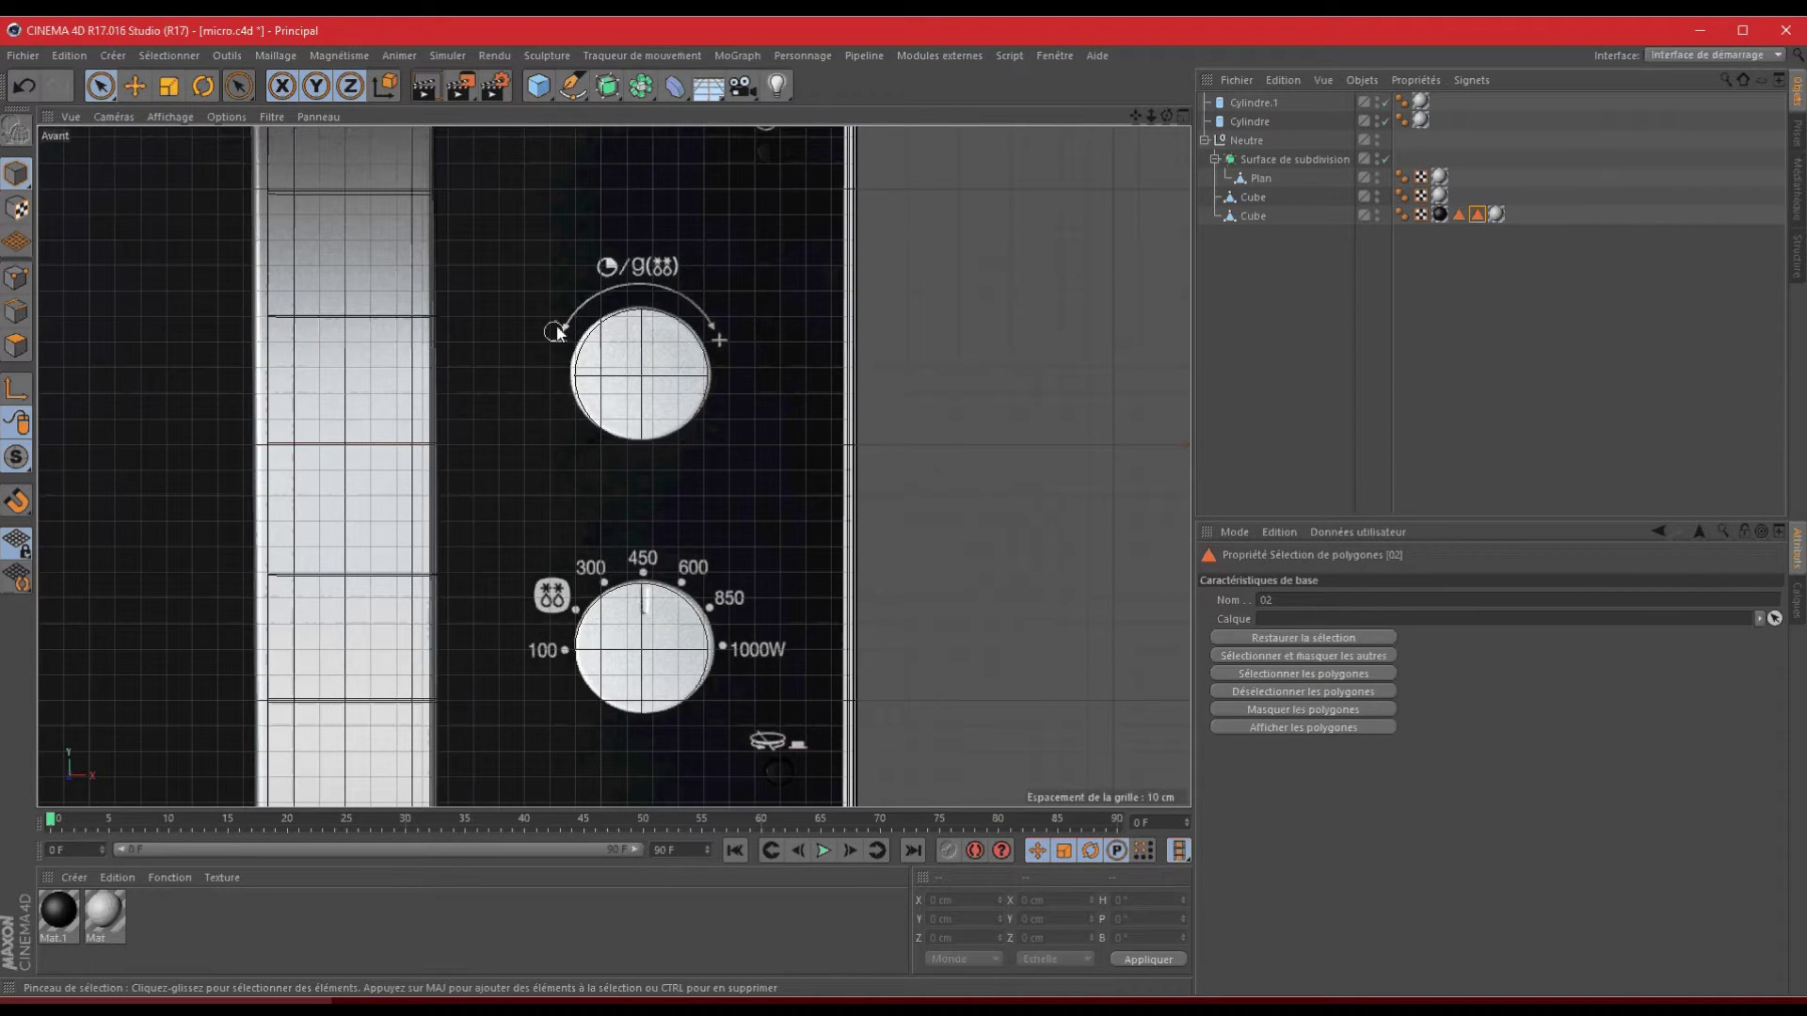
scroll(809, 699, "down", 3)
middle_click_drag(906, 508, 1623, 459, "alt")
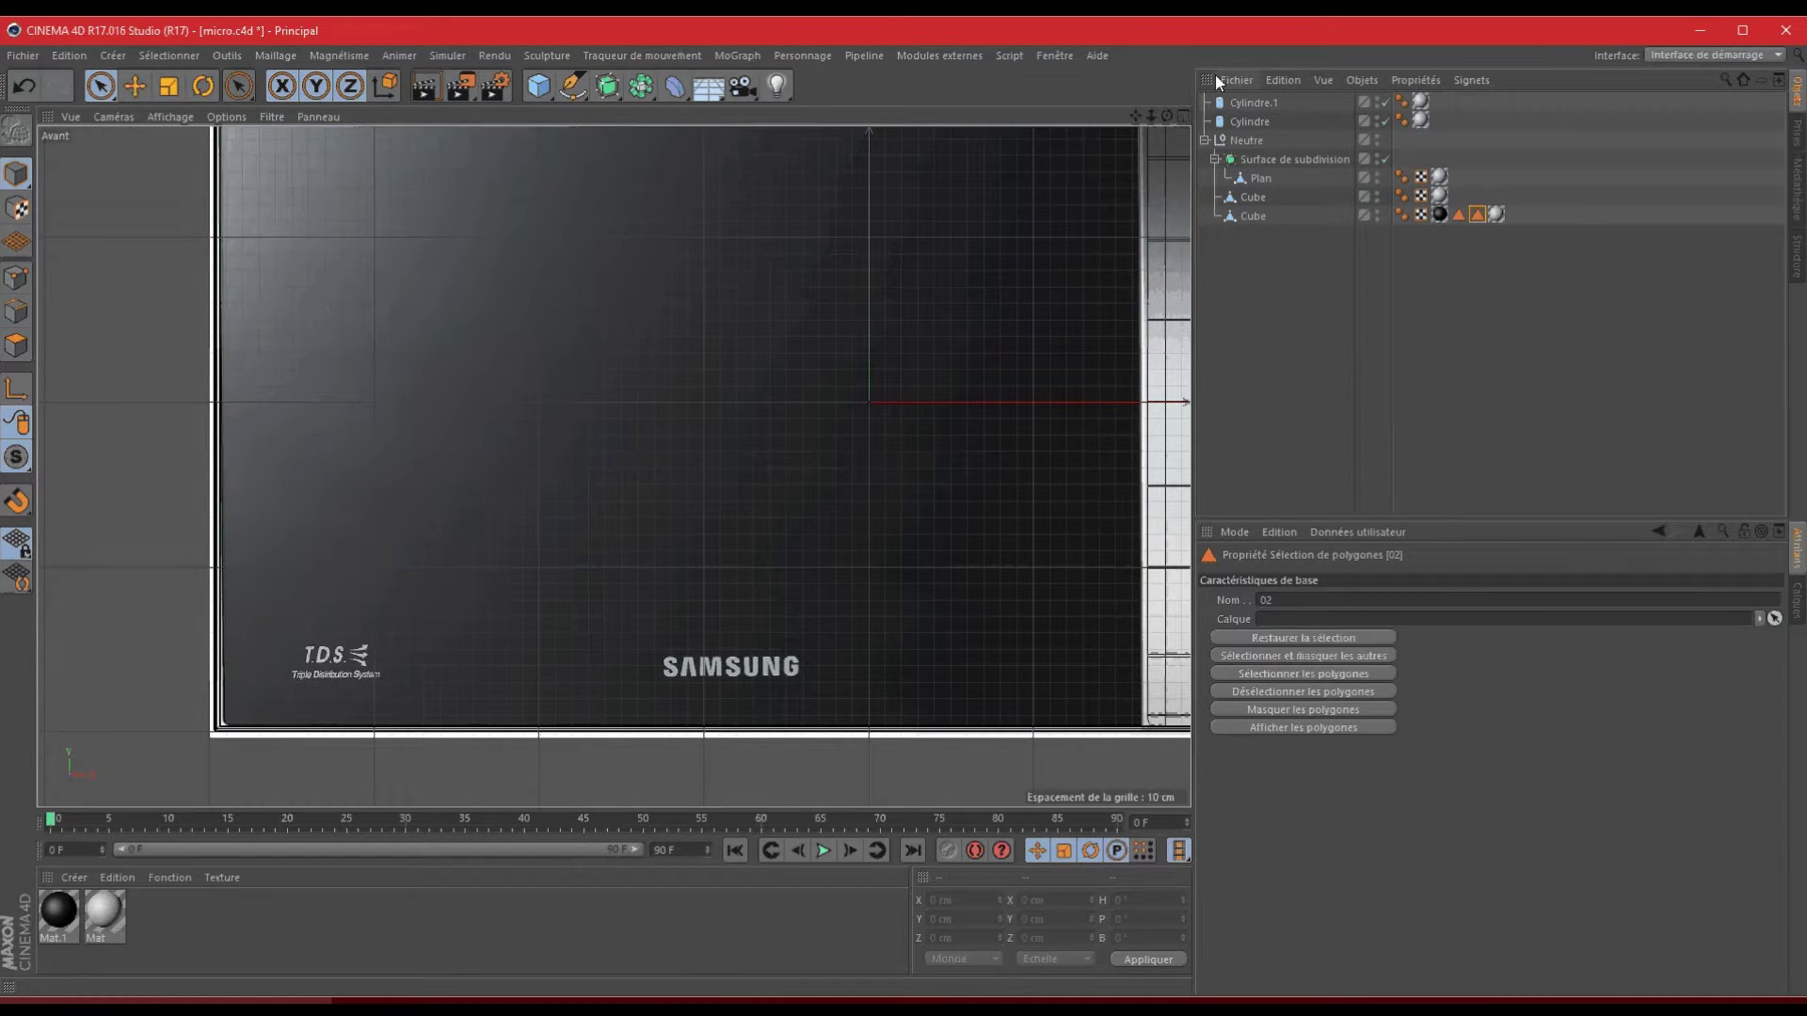
- Return to the perspective view, create a new standard material and save the project
left_click(1184, 114)
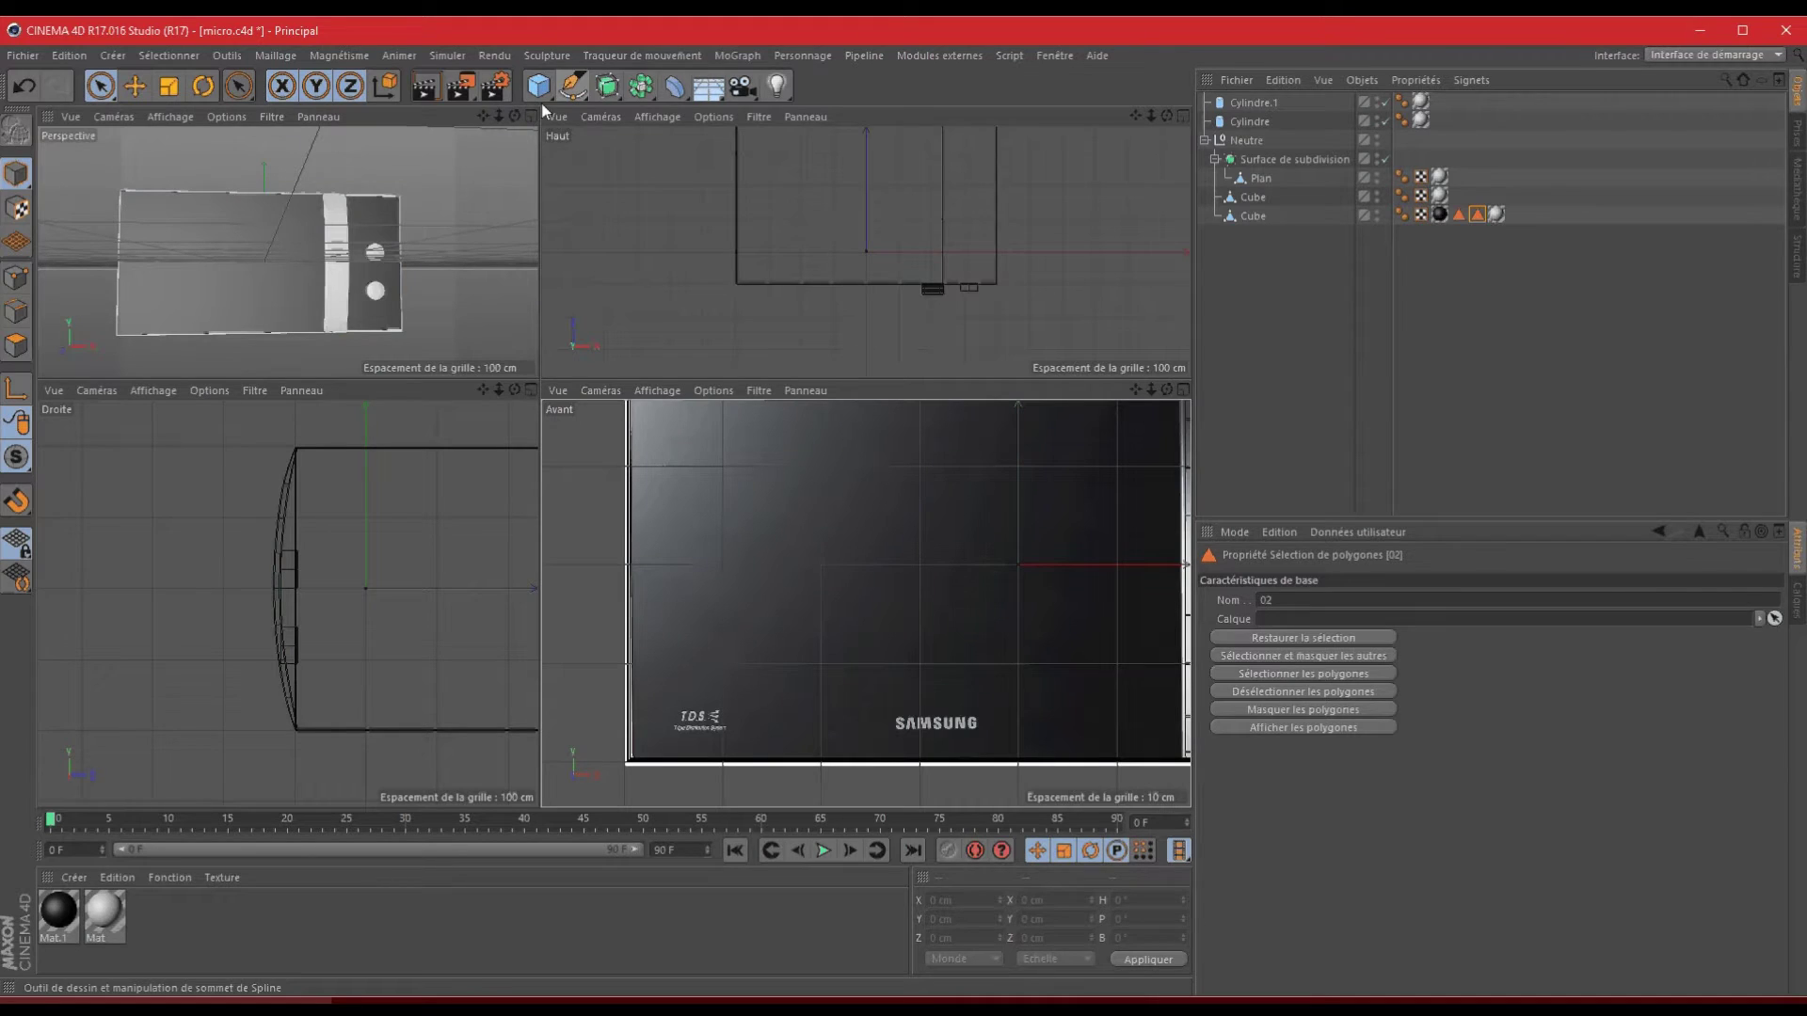
left_click(532, 116)
left_click_drag(880, 485, 906, 507, "alt")
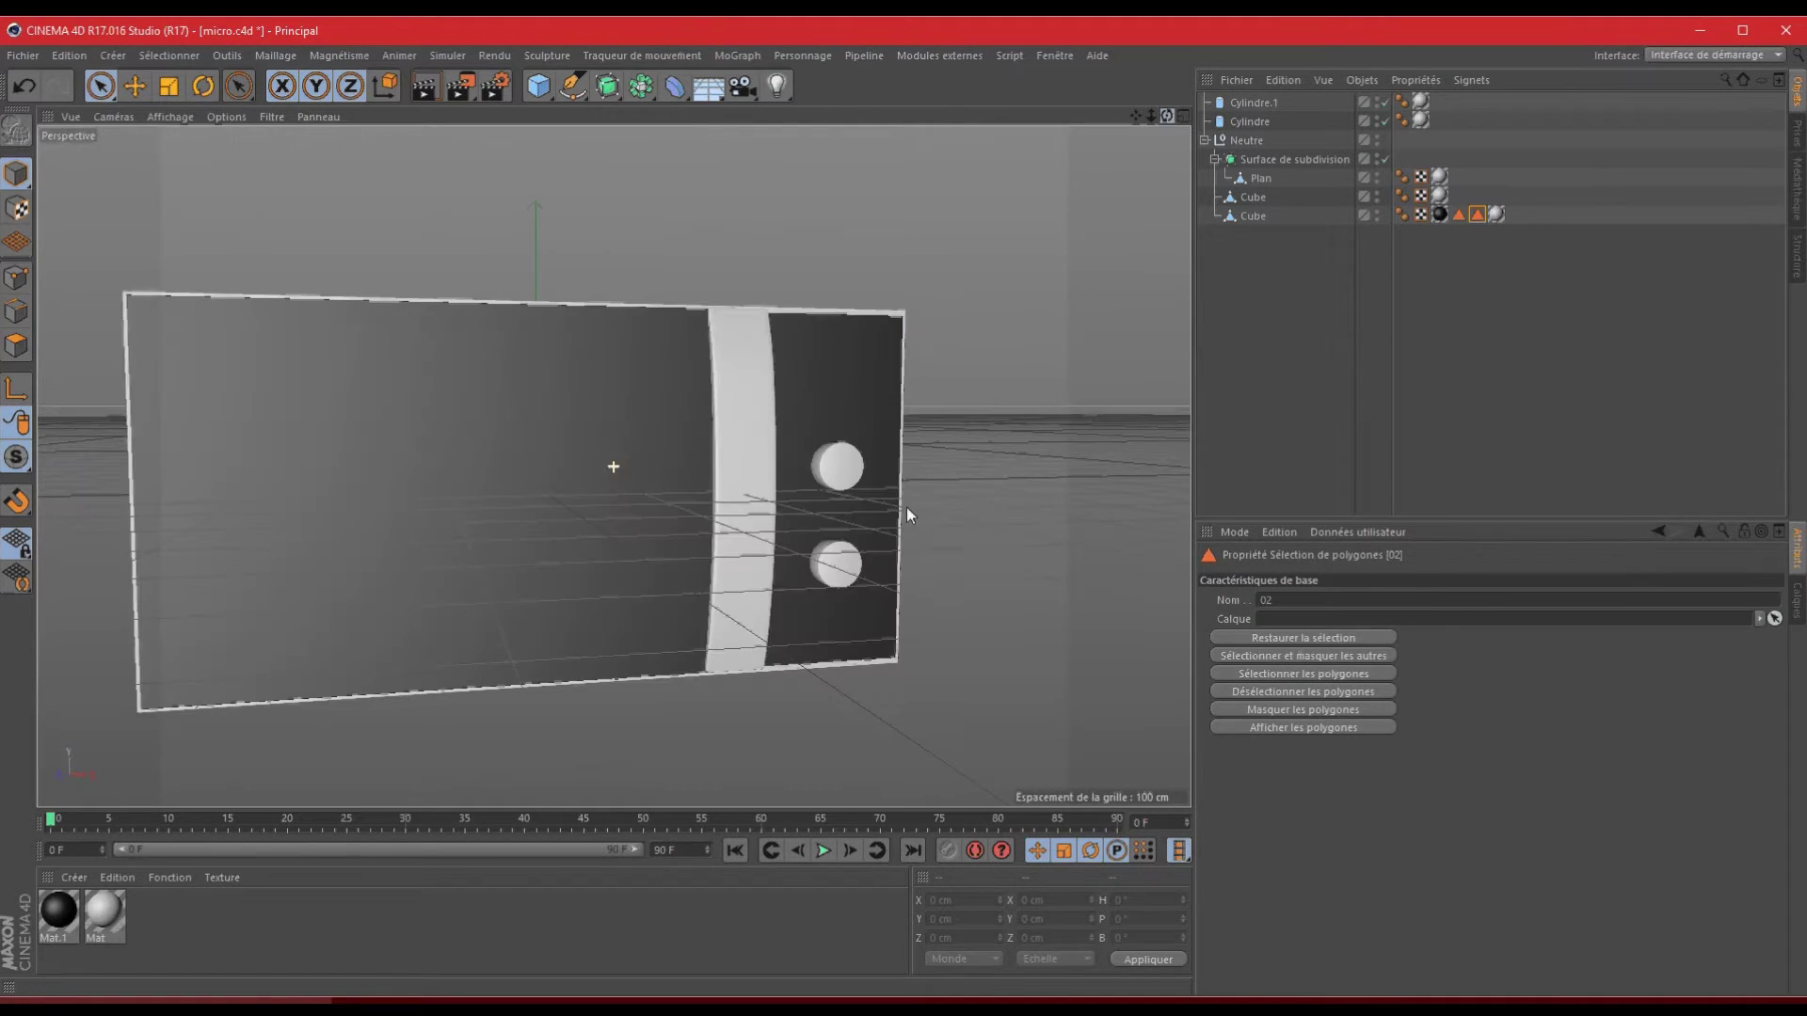
middle_click_drag(906, 506, 1004, 500, "alt")
right_click(160, 854)
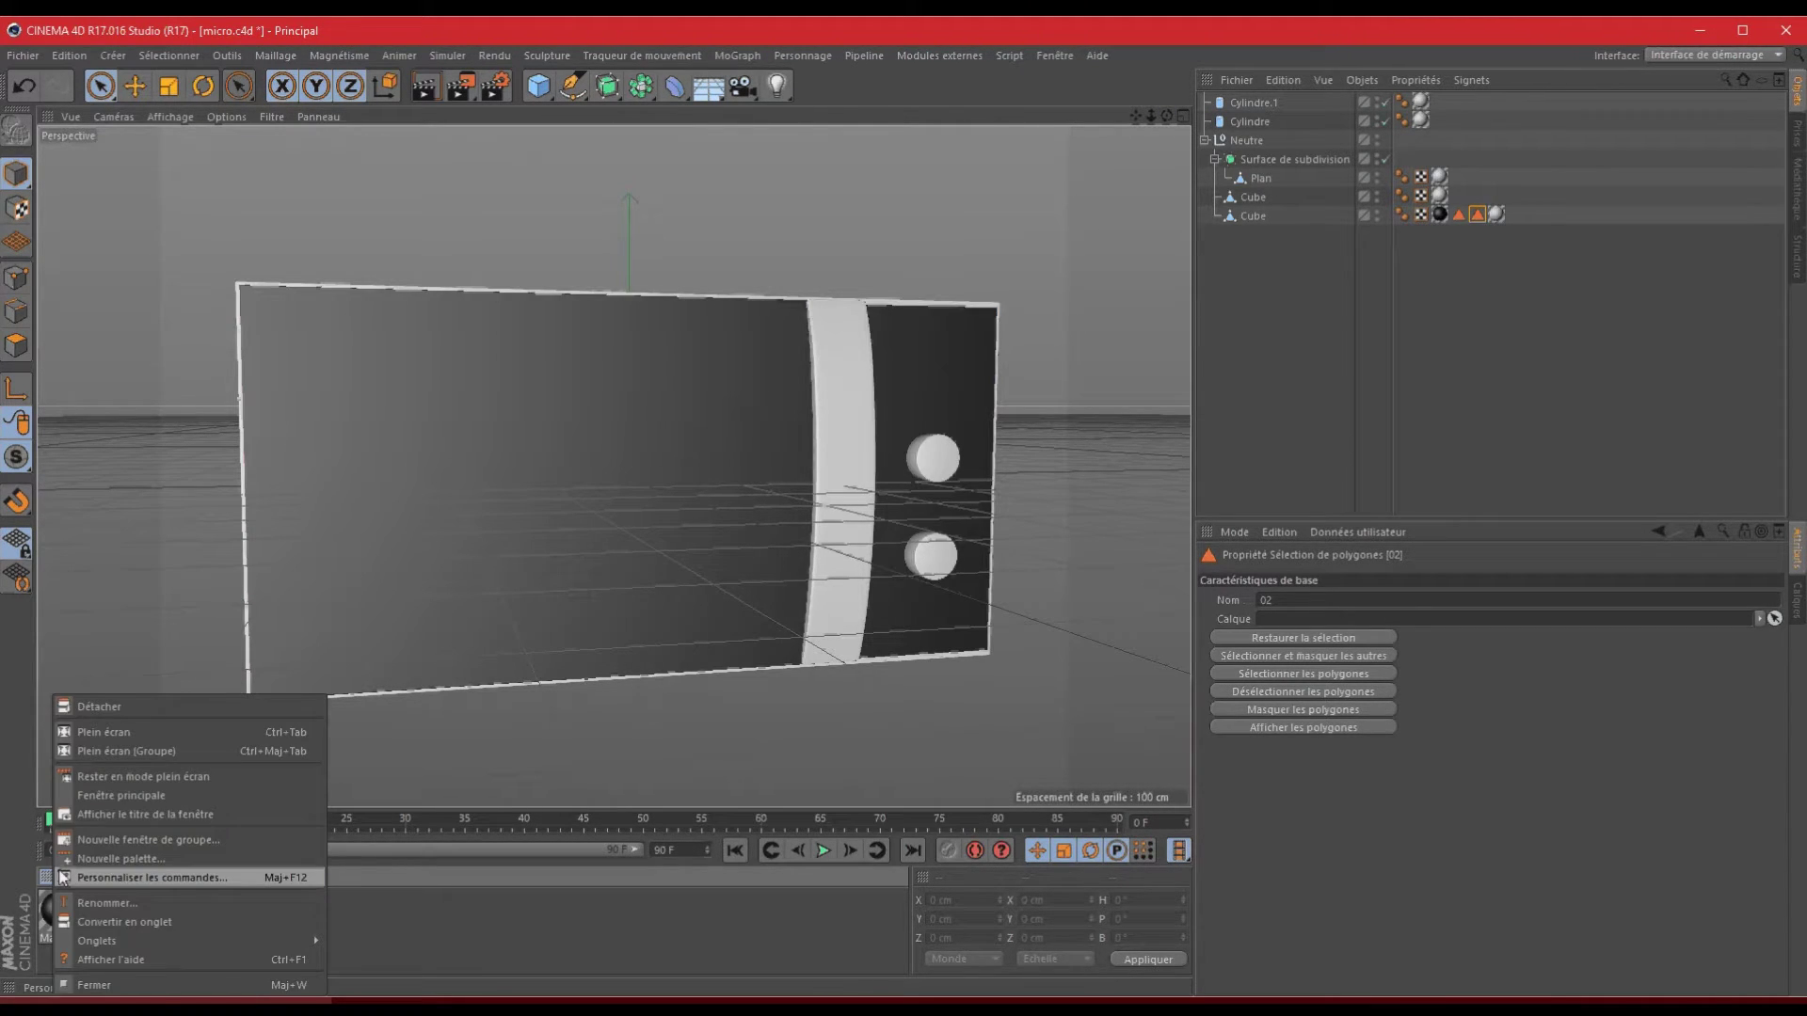
left_click(404, 912)
left_click(75, 877)
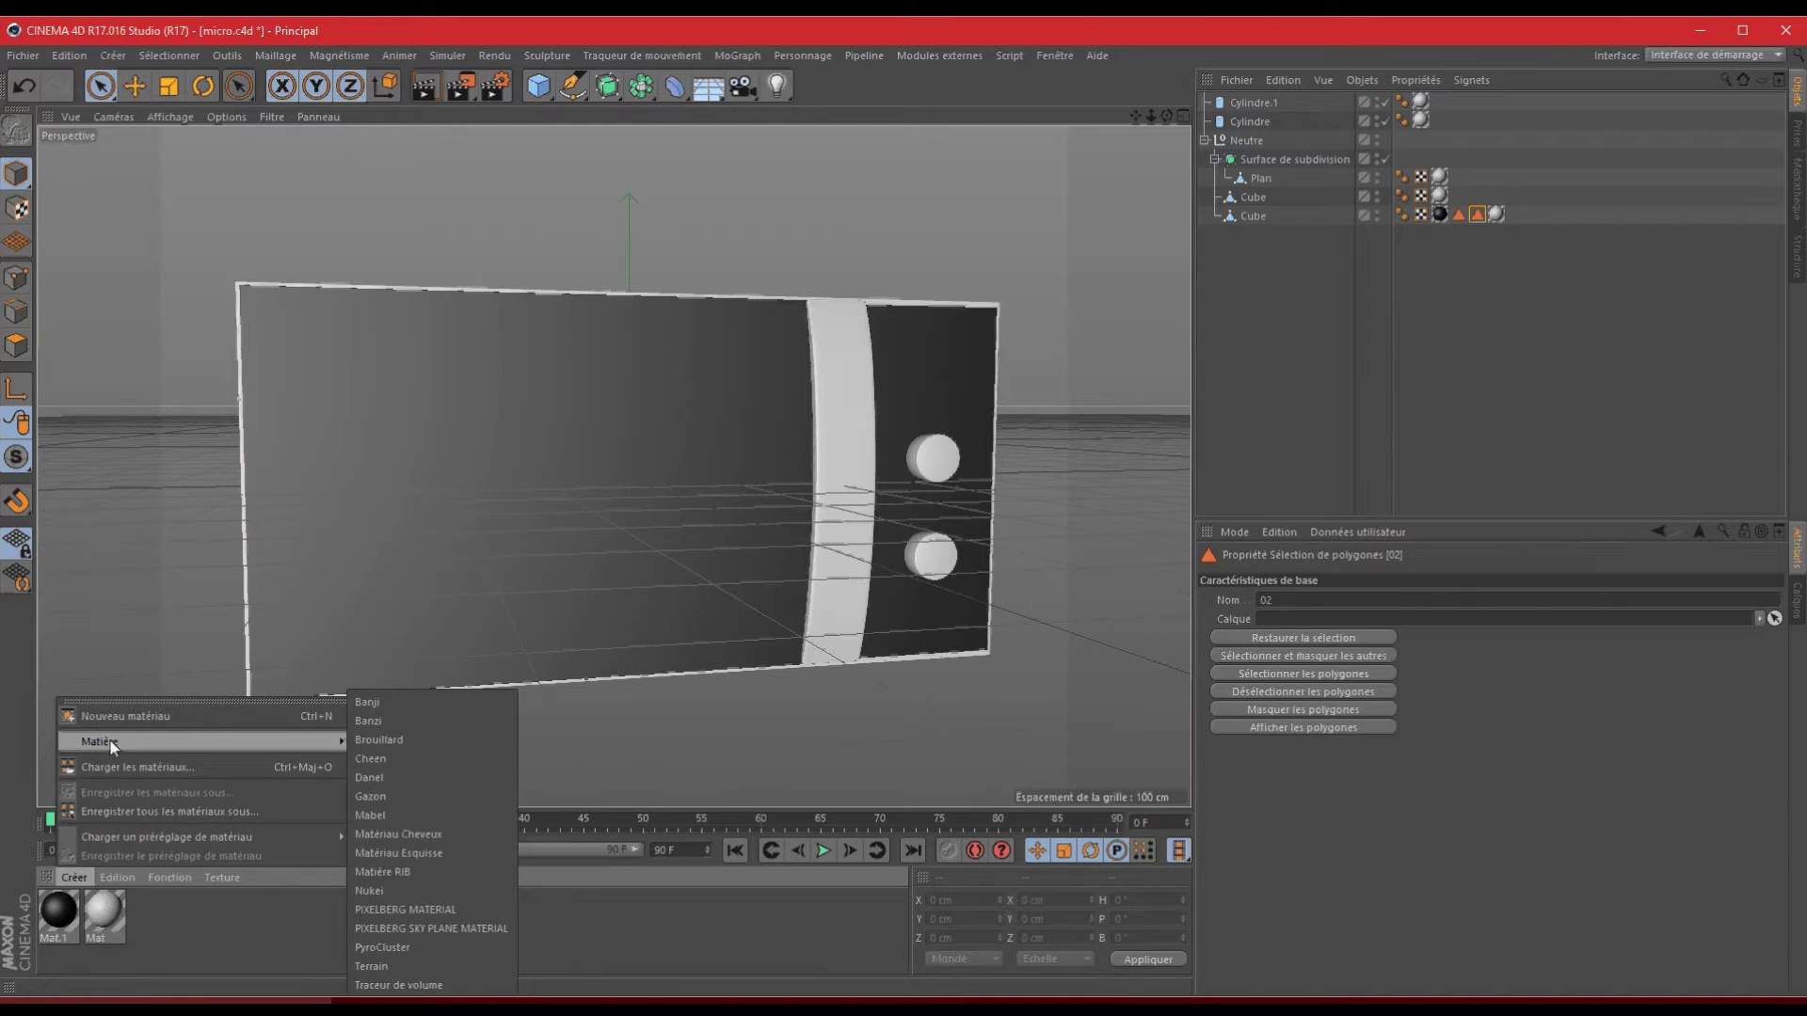
left_click(111, 722)
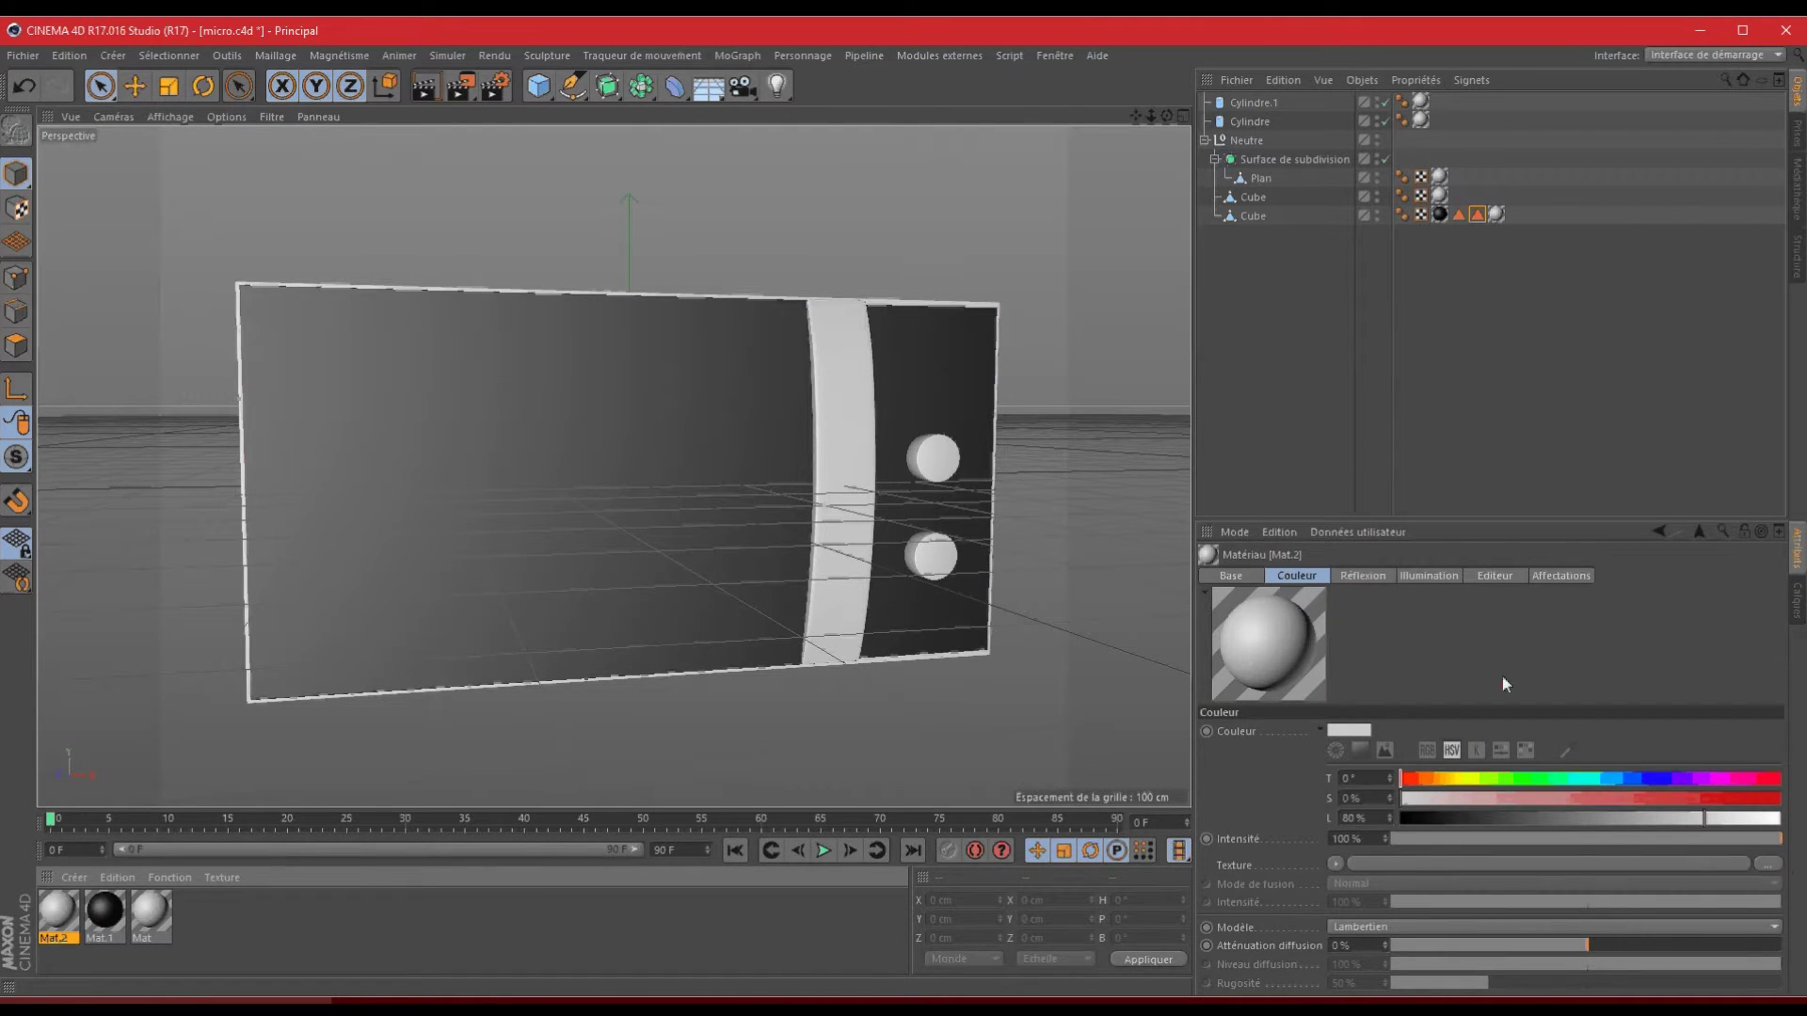
key("ctrl+s")
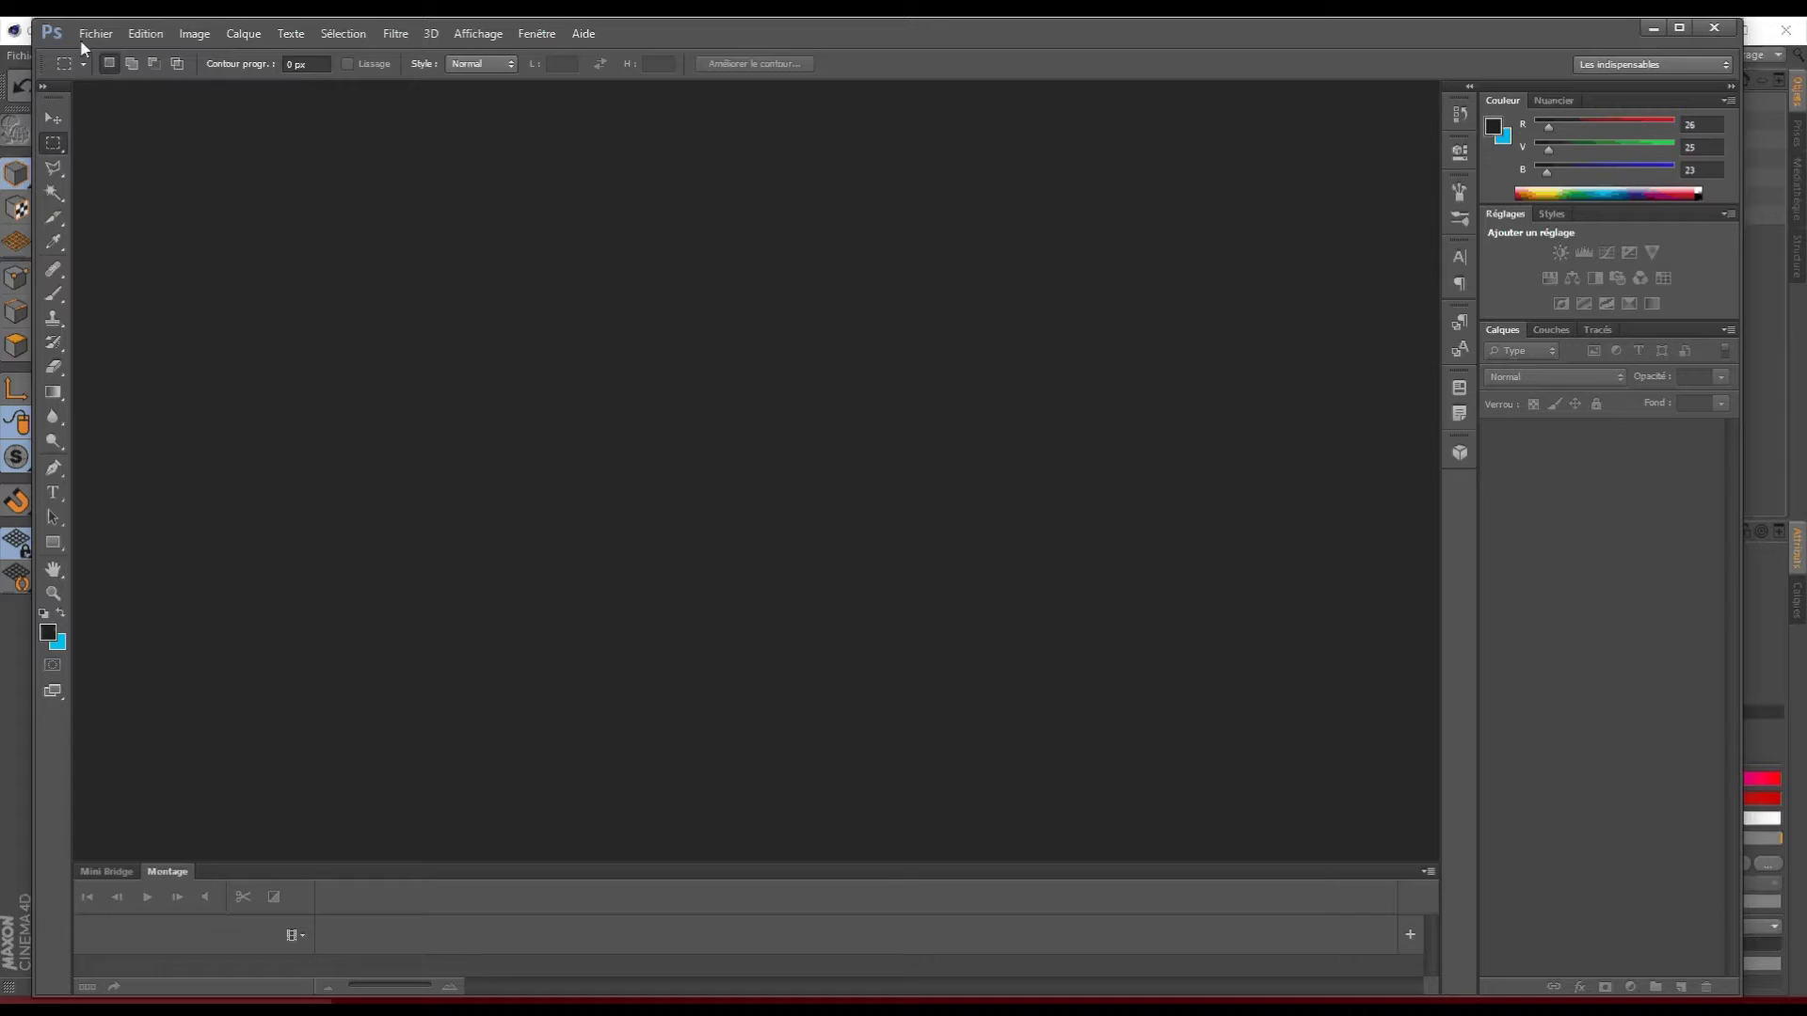
- In Photoshop, reopen the recent Samsung microwave JPG and convert its locked background into a regular layer
left_click(106, 34)
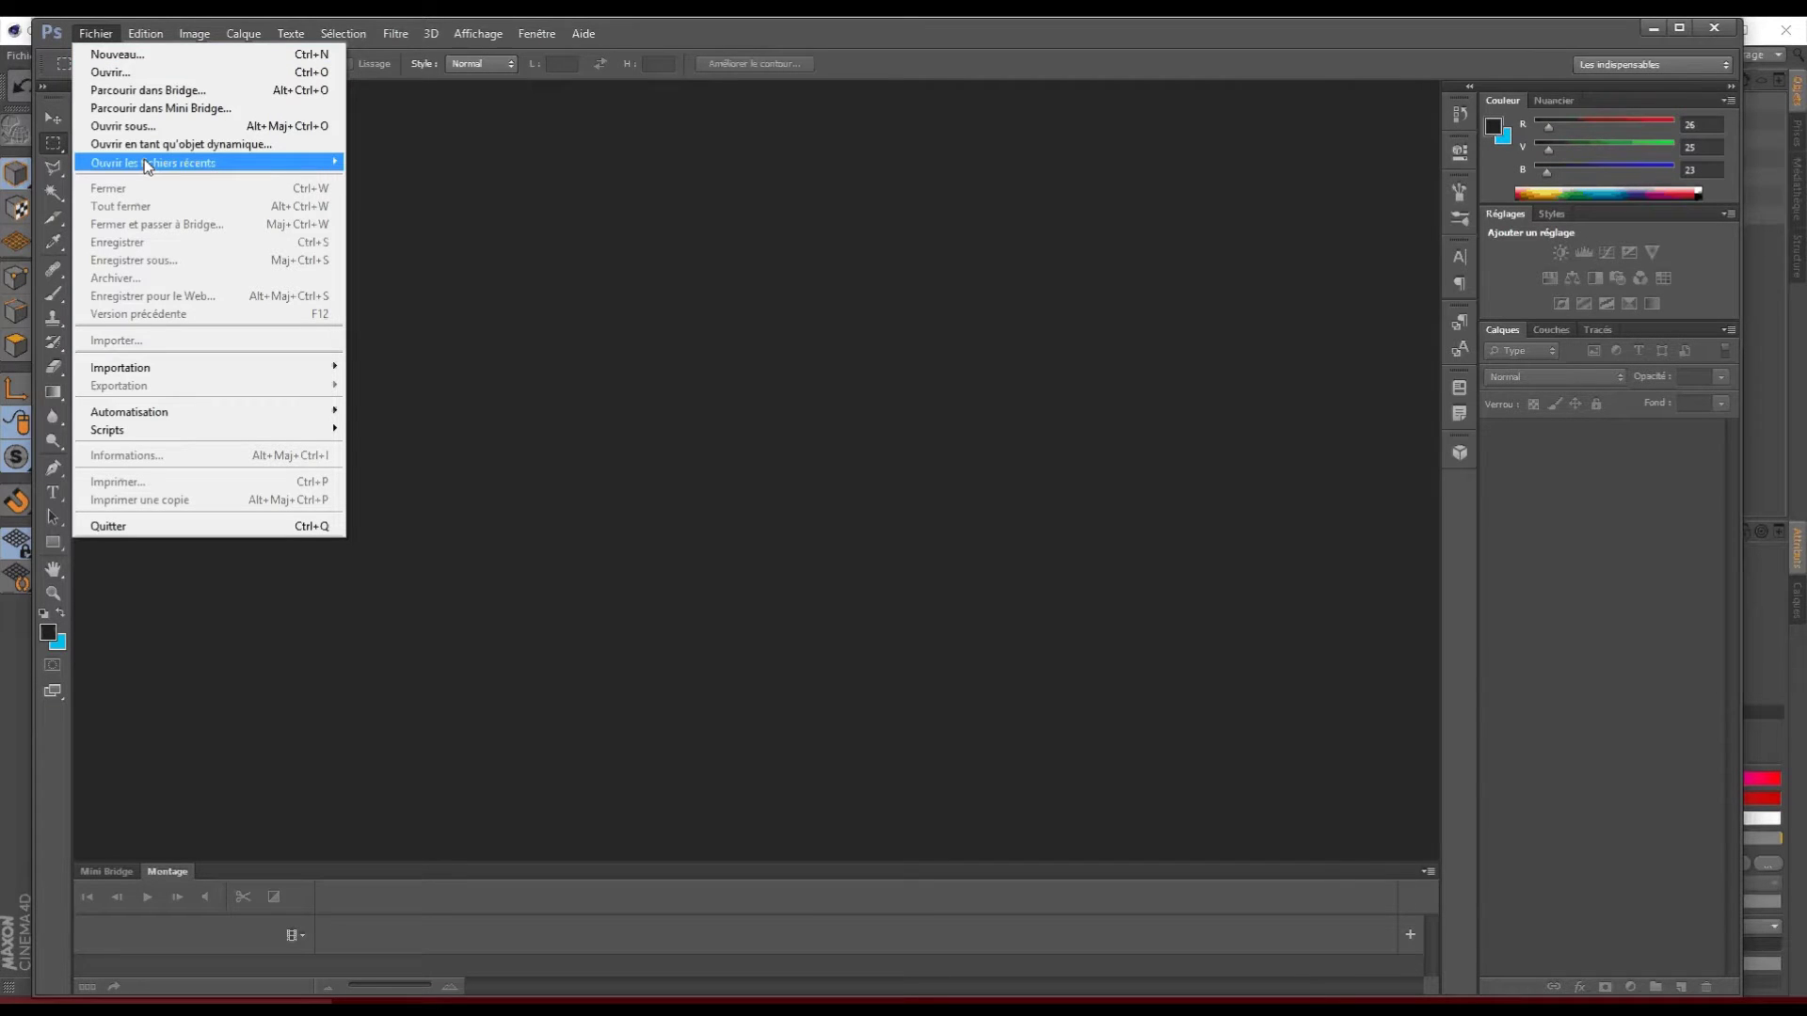
mouse_move(144, 160)
left_click(536, 162)
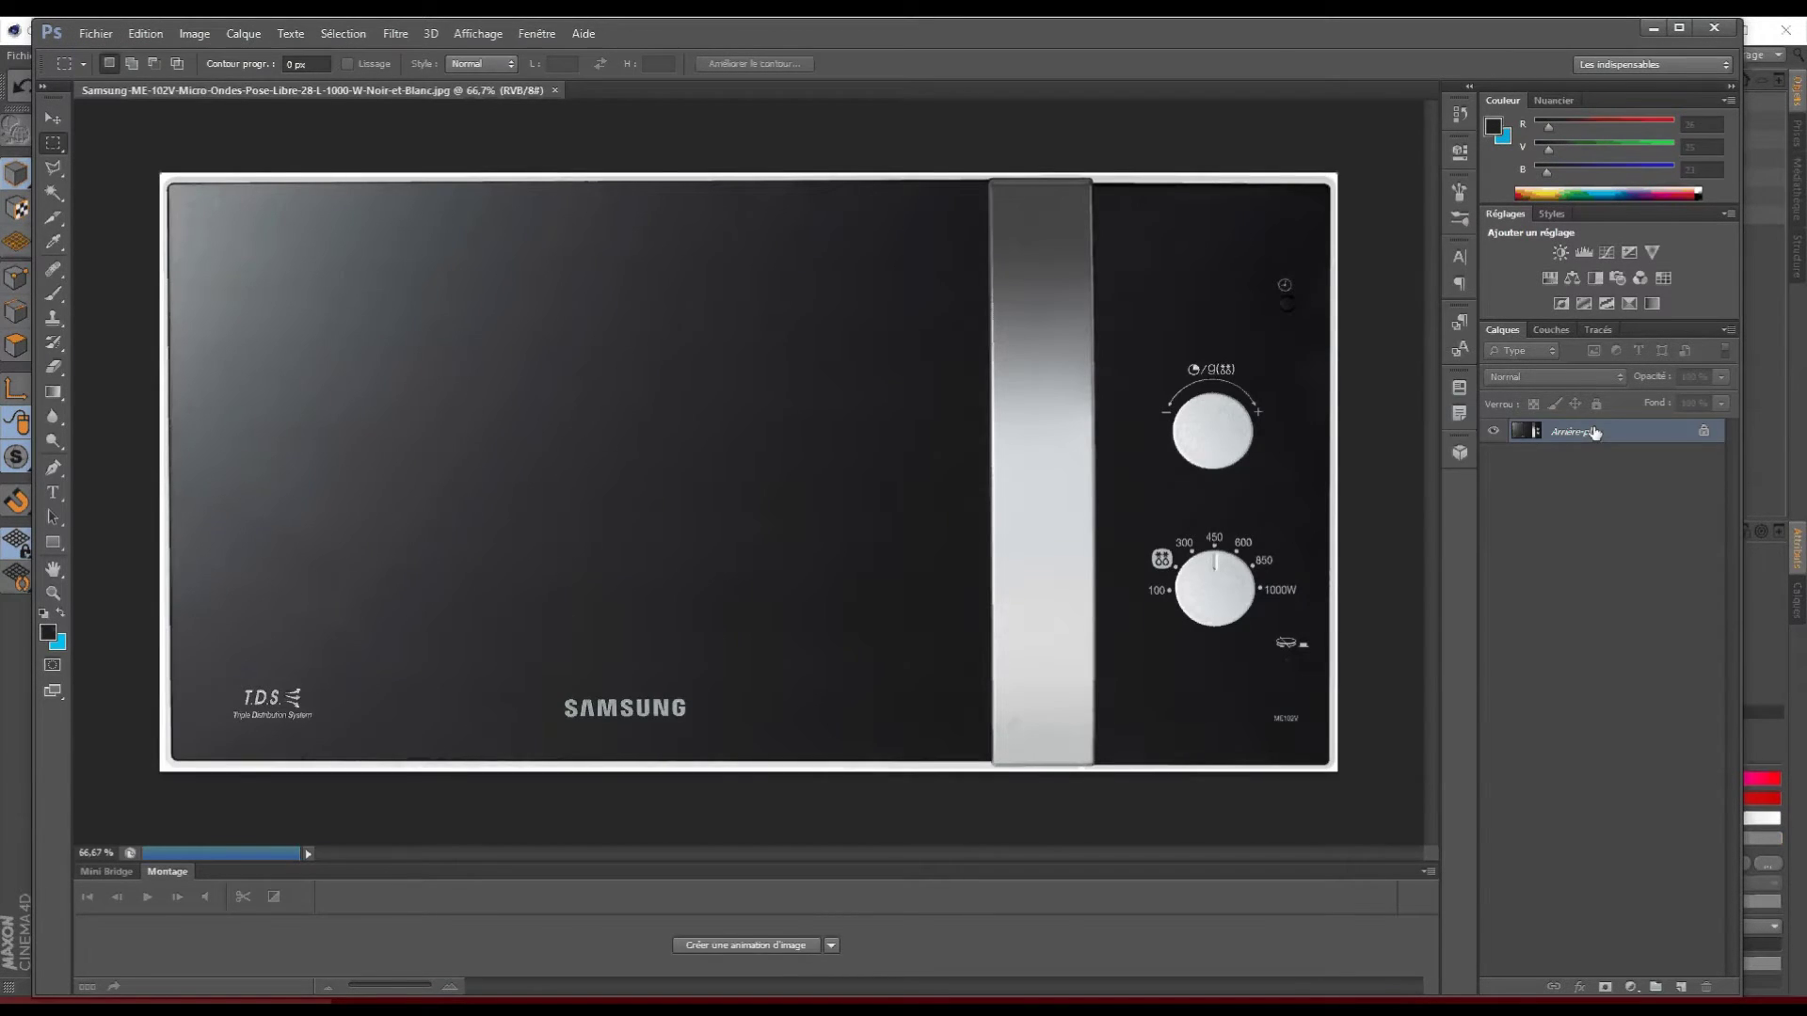
double_click(1594, 432)
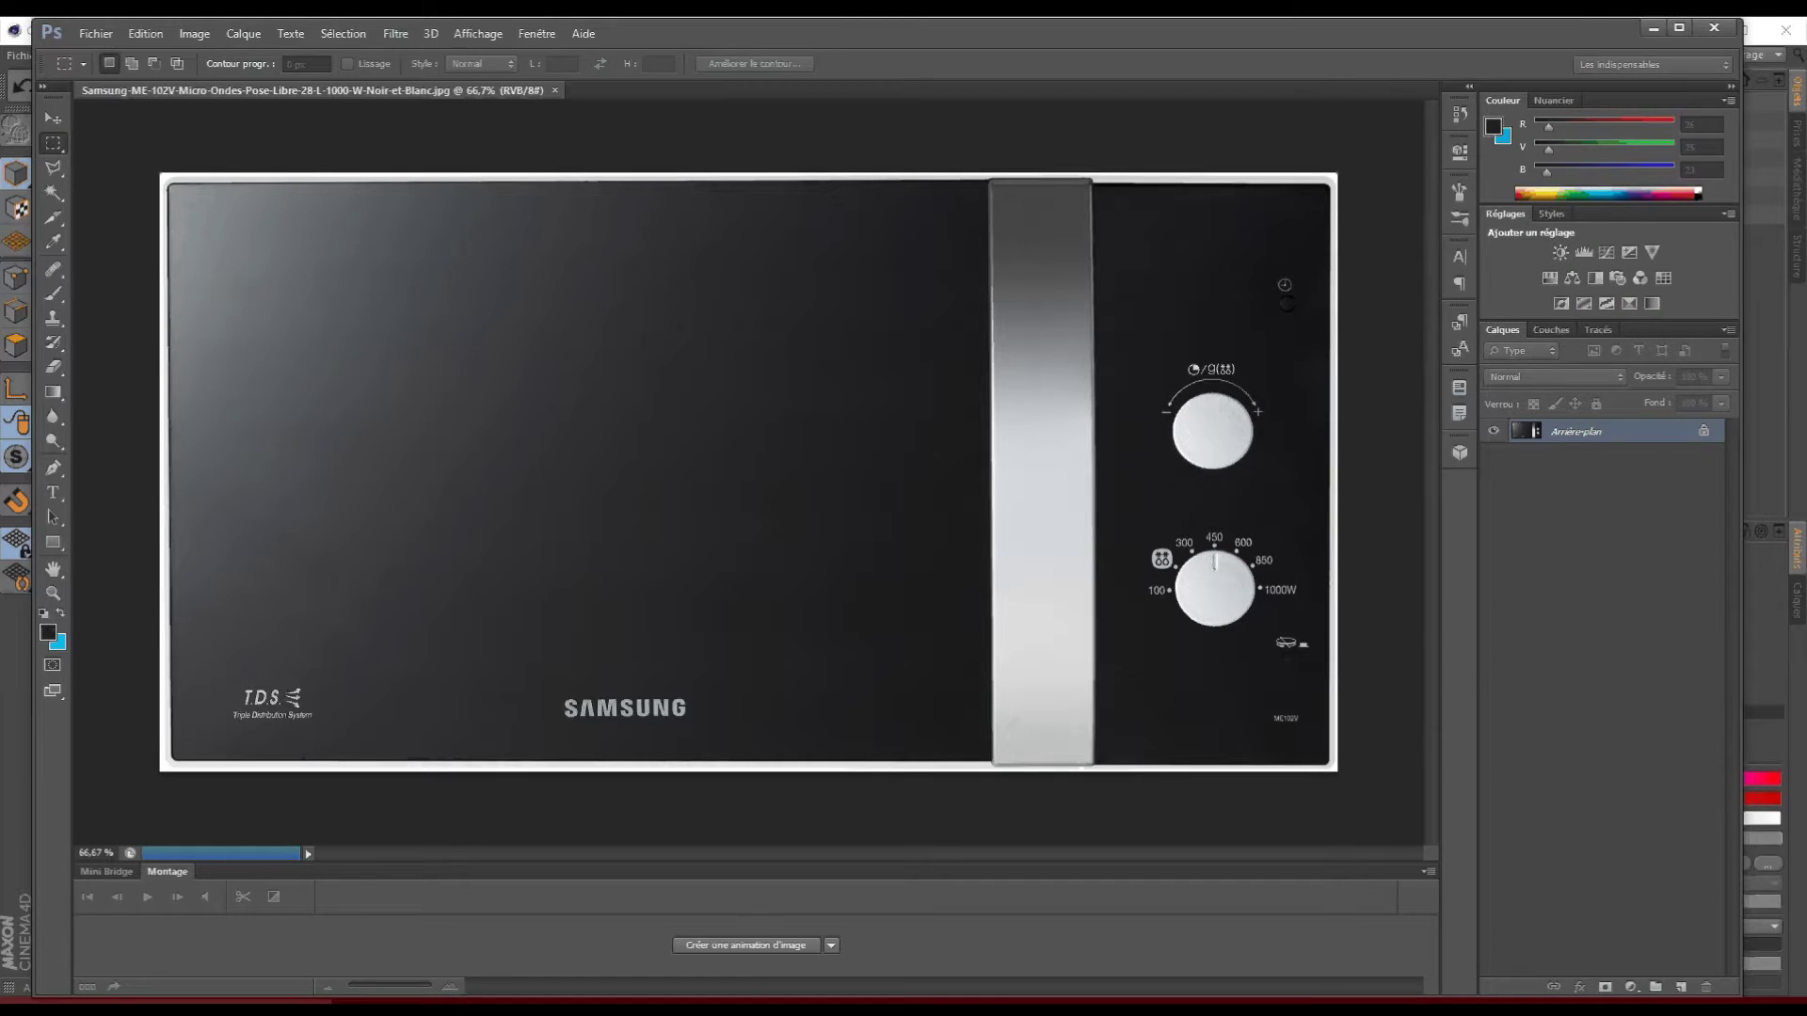
key("Return")
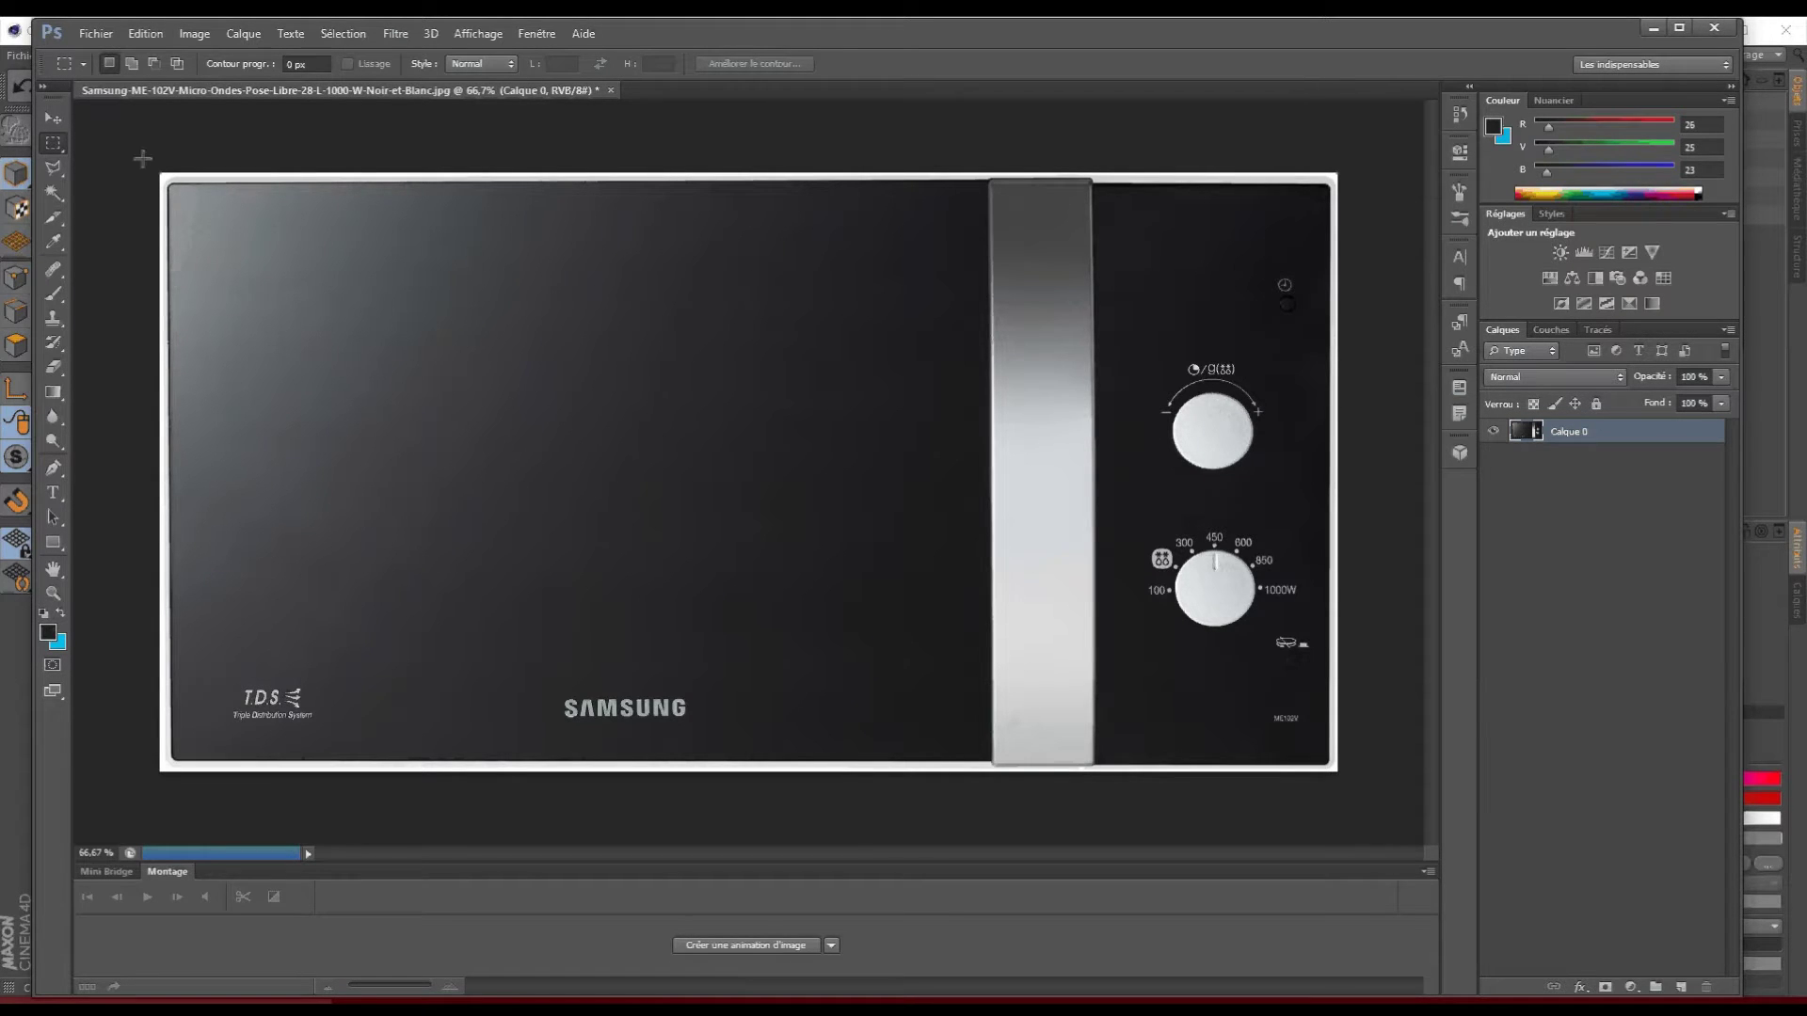
- Erase the door area and the unmarked areas around the clock symbol and beside the upper knob, then clear the selection
left_click_drag(162, 175, 1128, 684)
key("Delete")
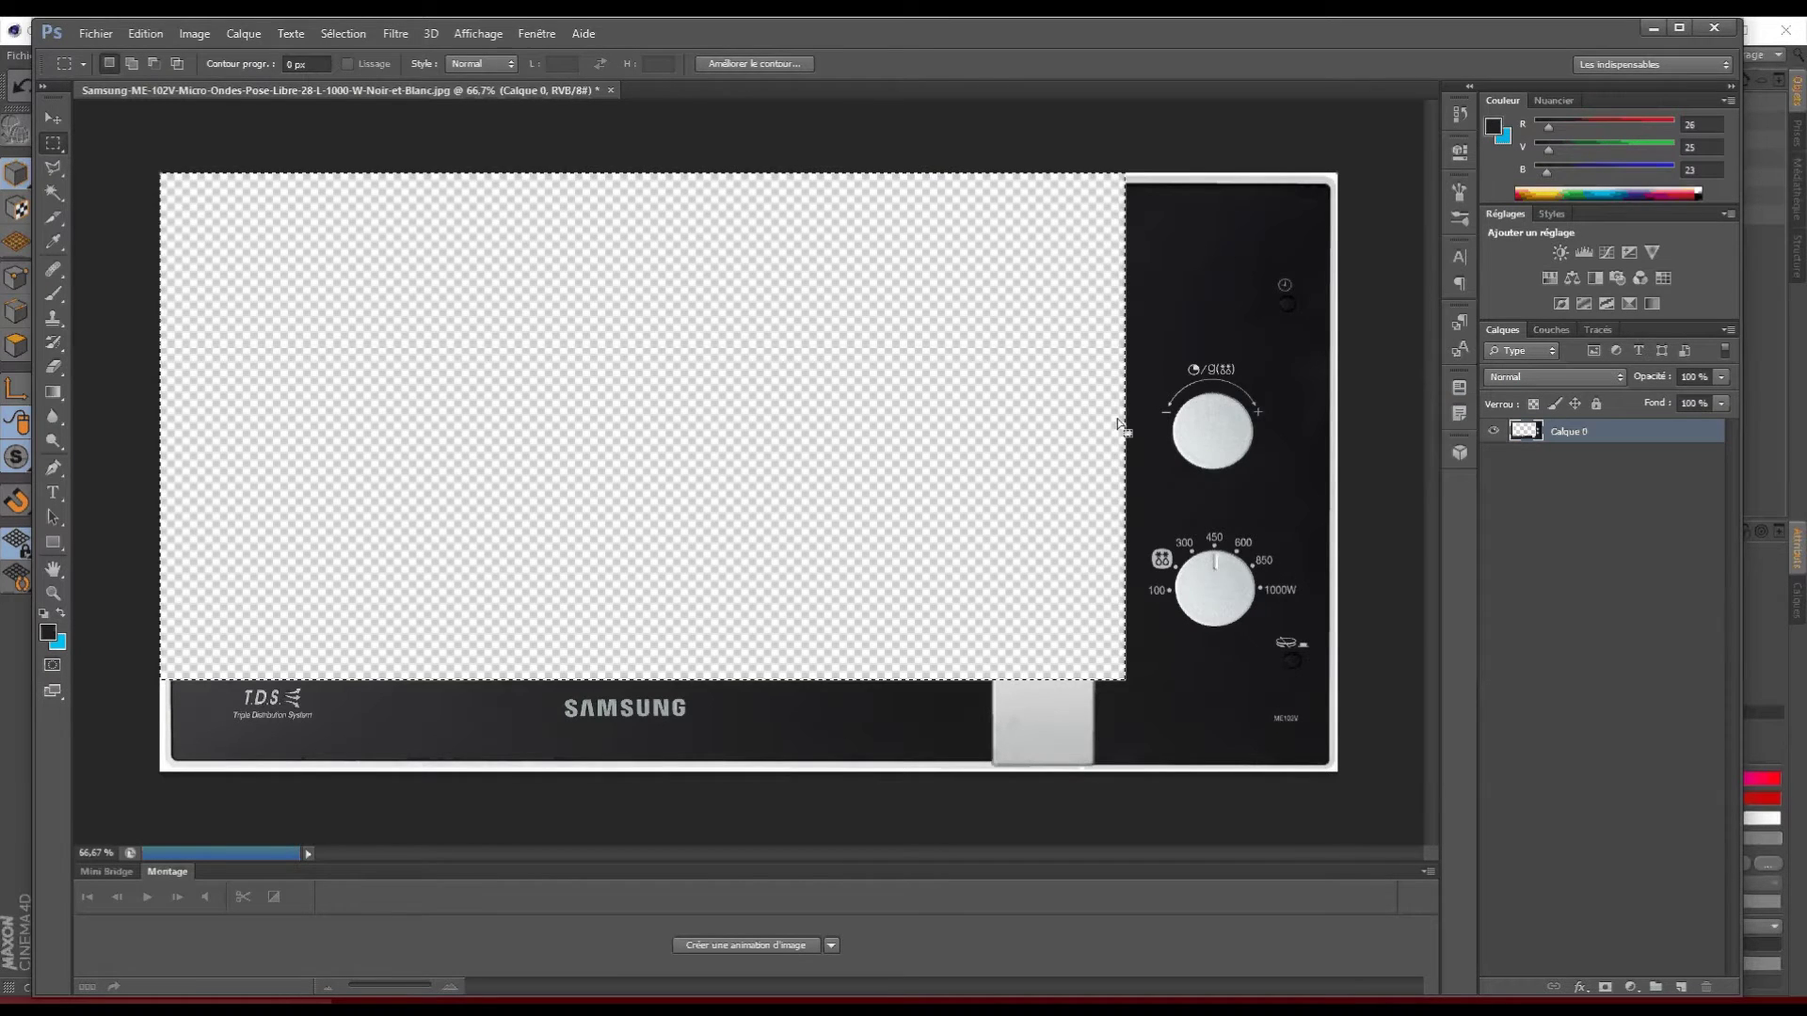
mouse_move(1335, 175)
left_mouse_down()
mouse_move(1130, 278)
mouse_move(1188, 326)
mouse_move(1106, 235)
mouse_move(1259, 348)
left_mouse_up()
key("Delete")
key("Delete")
left_click_drag(1362, 355, 1283, 514)
key("Delete")
left_click_drag(1338, 240, 1320, 392)
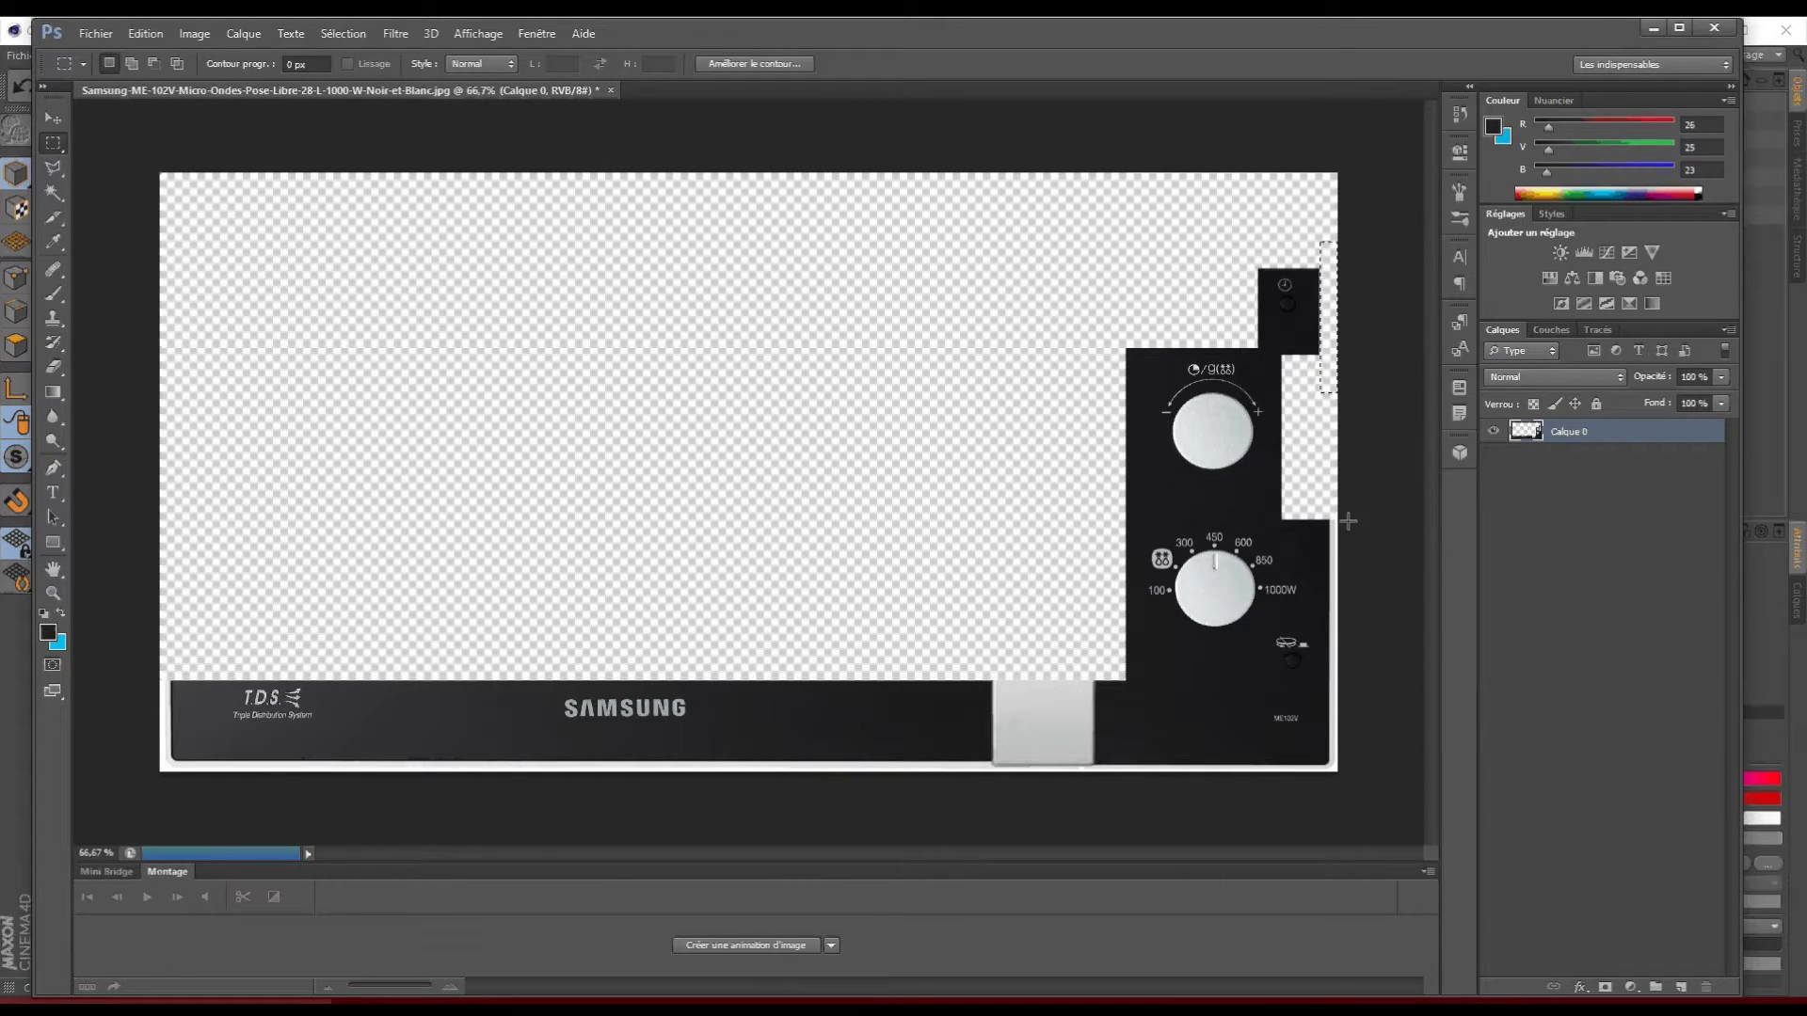
left_click_drag(1254, 295, 1335, 353)
key("Delete")
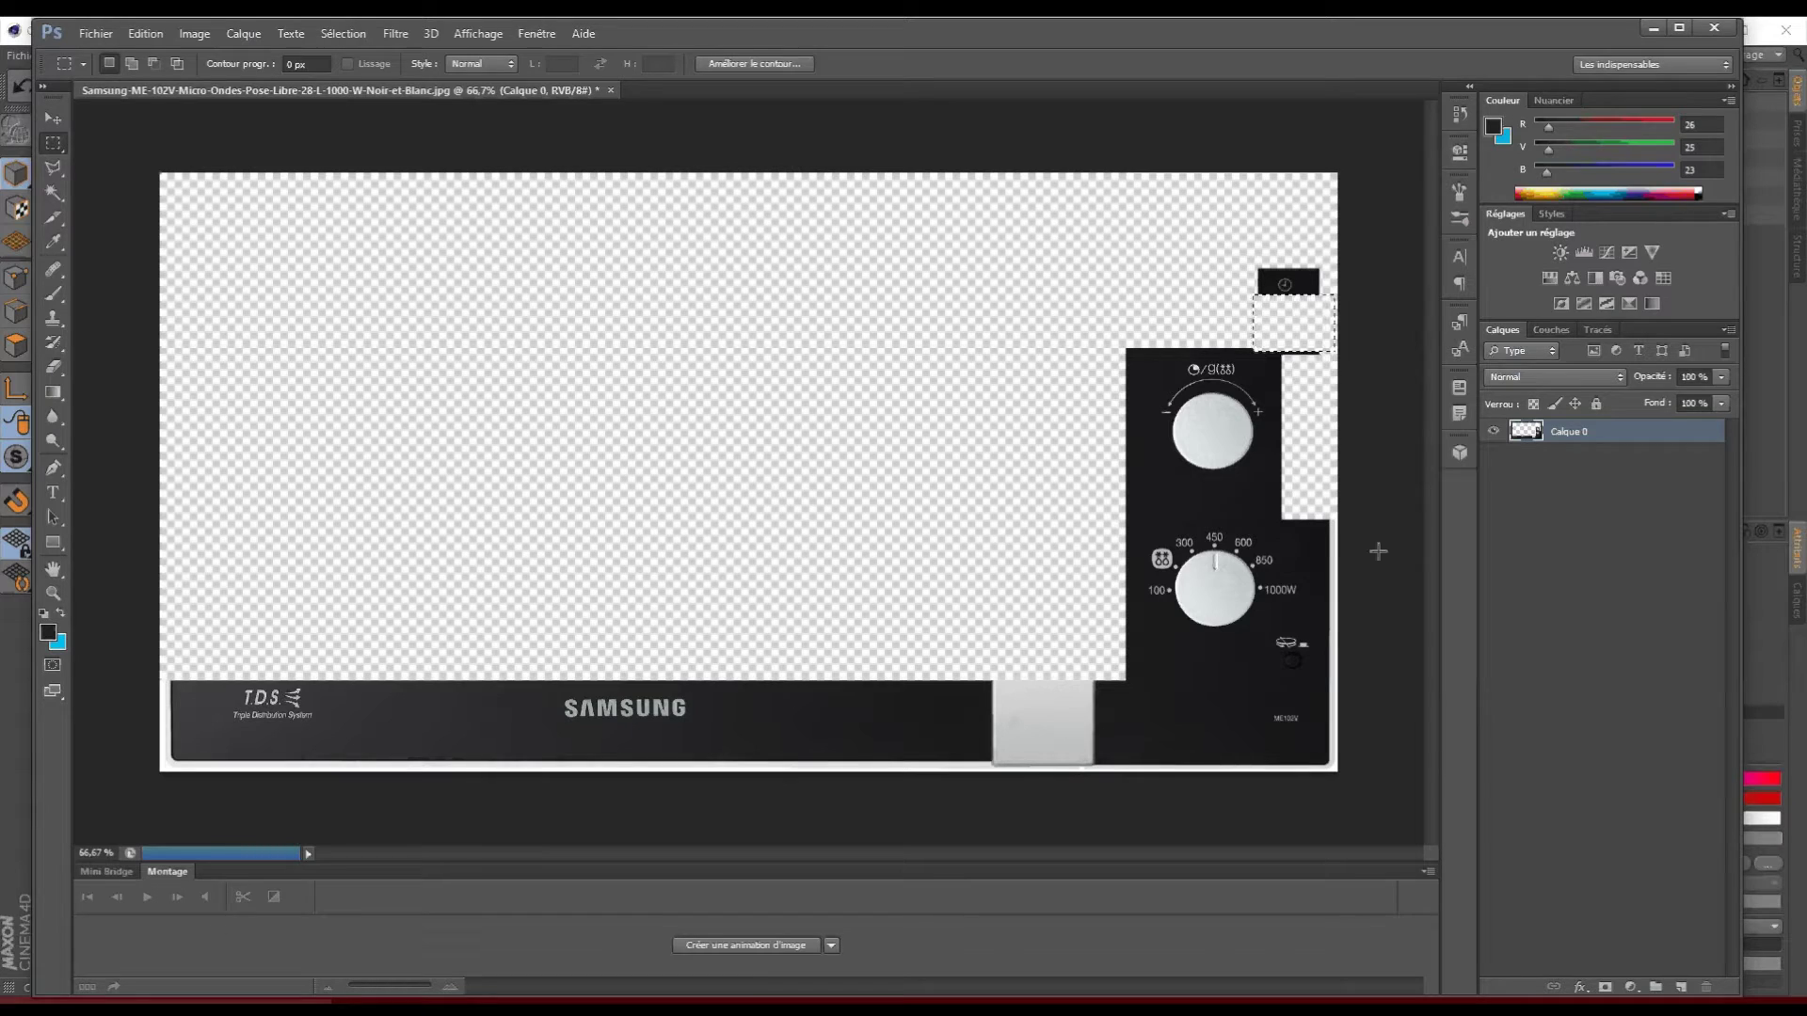
key("ctrl+d")
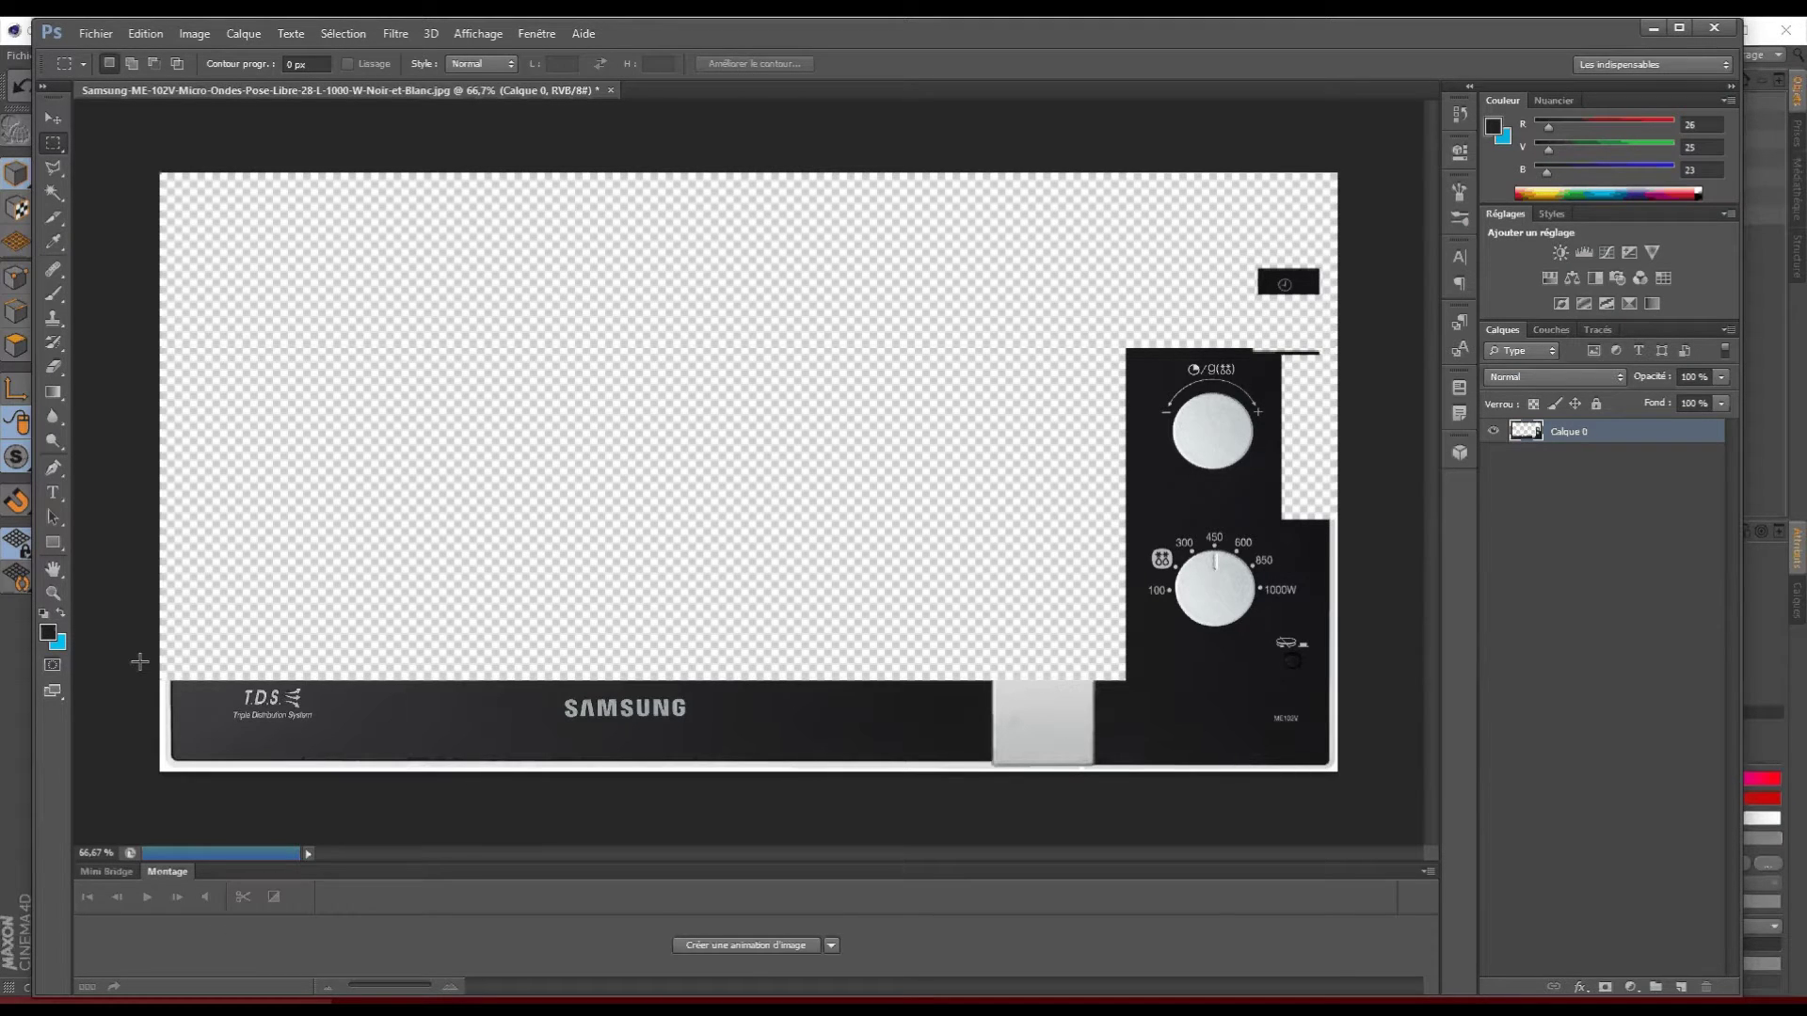
- Erase the photo's outer left, lower and right edges, the silver strip's remnant and the dark sliver above the upper knob
left_click_drag(139, 659, 1406, 748)
key("Delete")
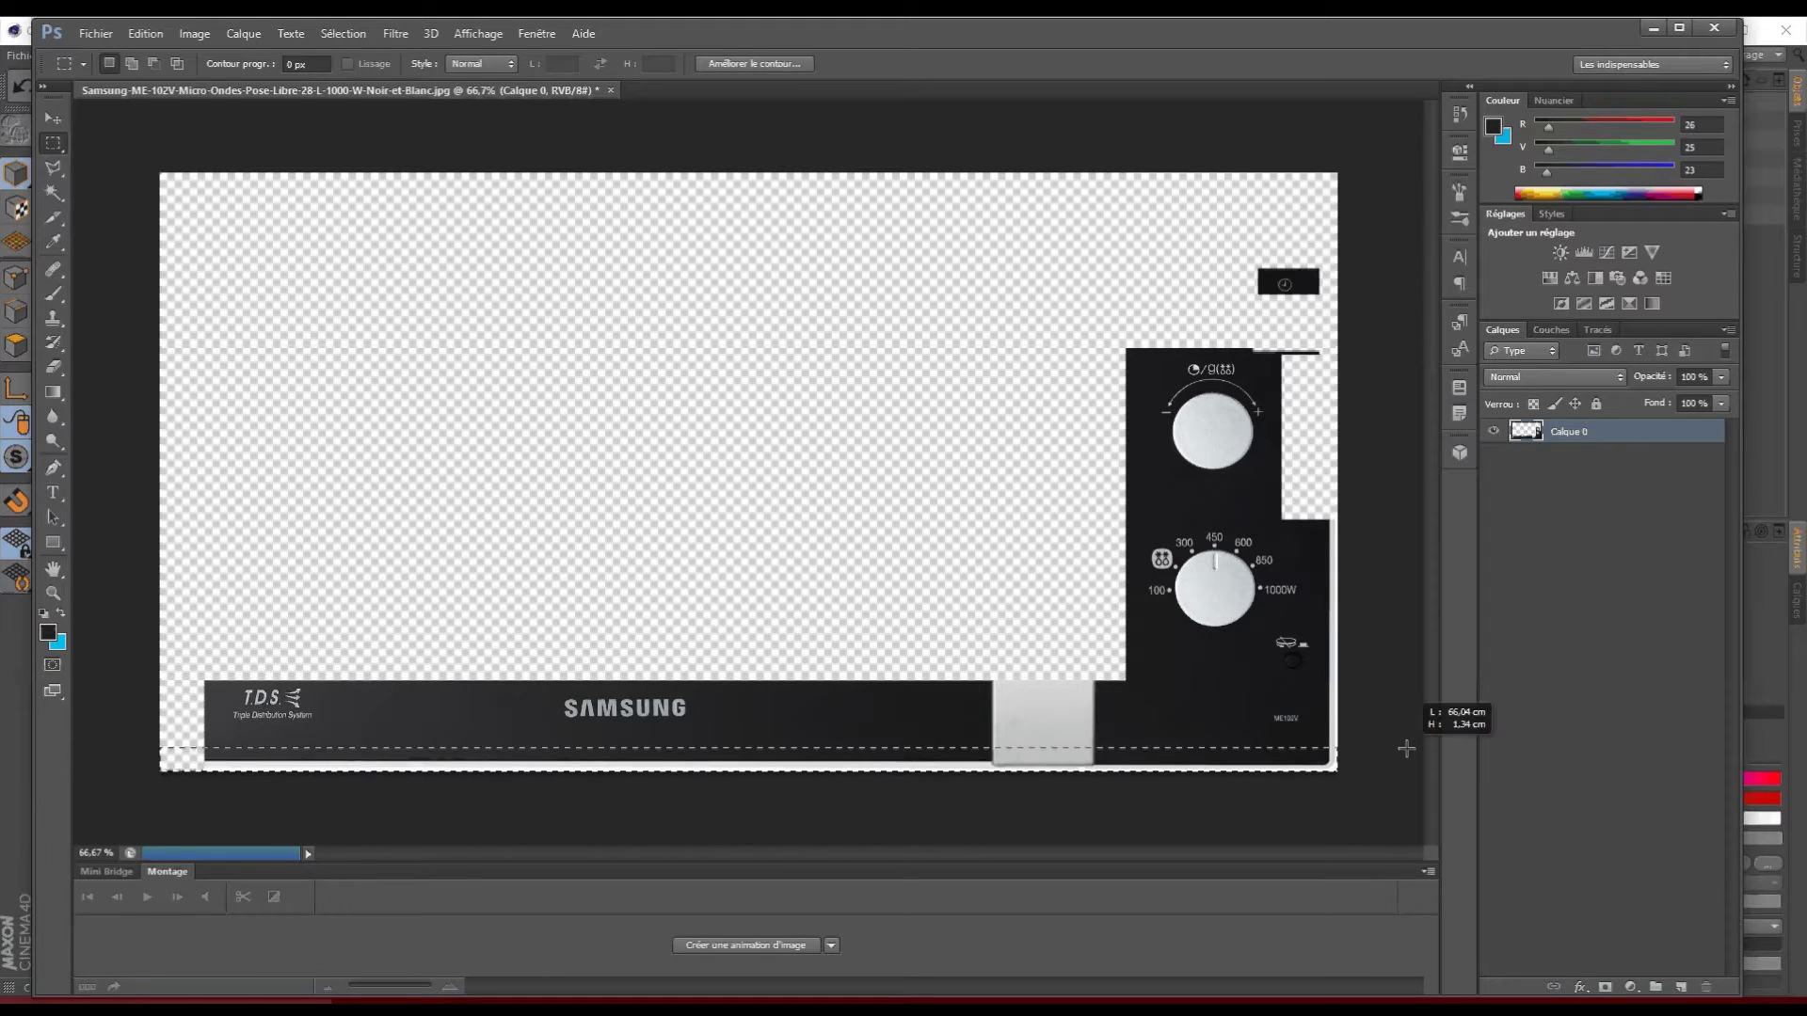
key("Delete")
left_click_drag(1337, 494, 1323, 795)
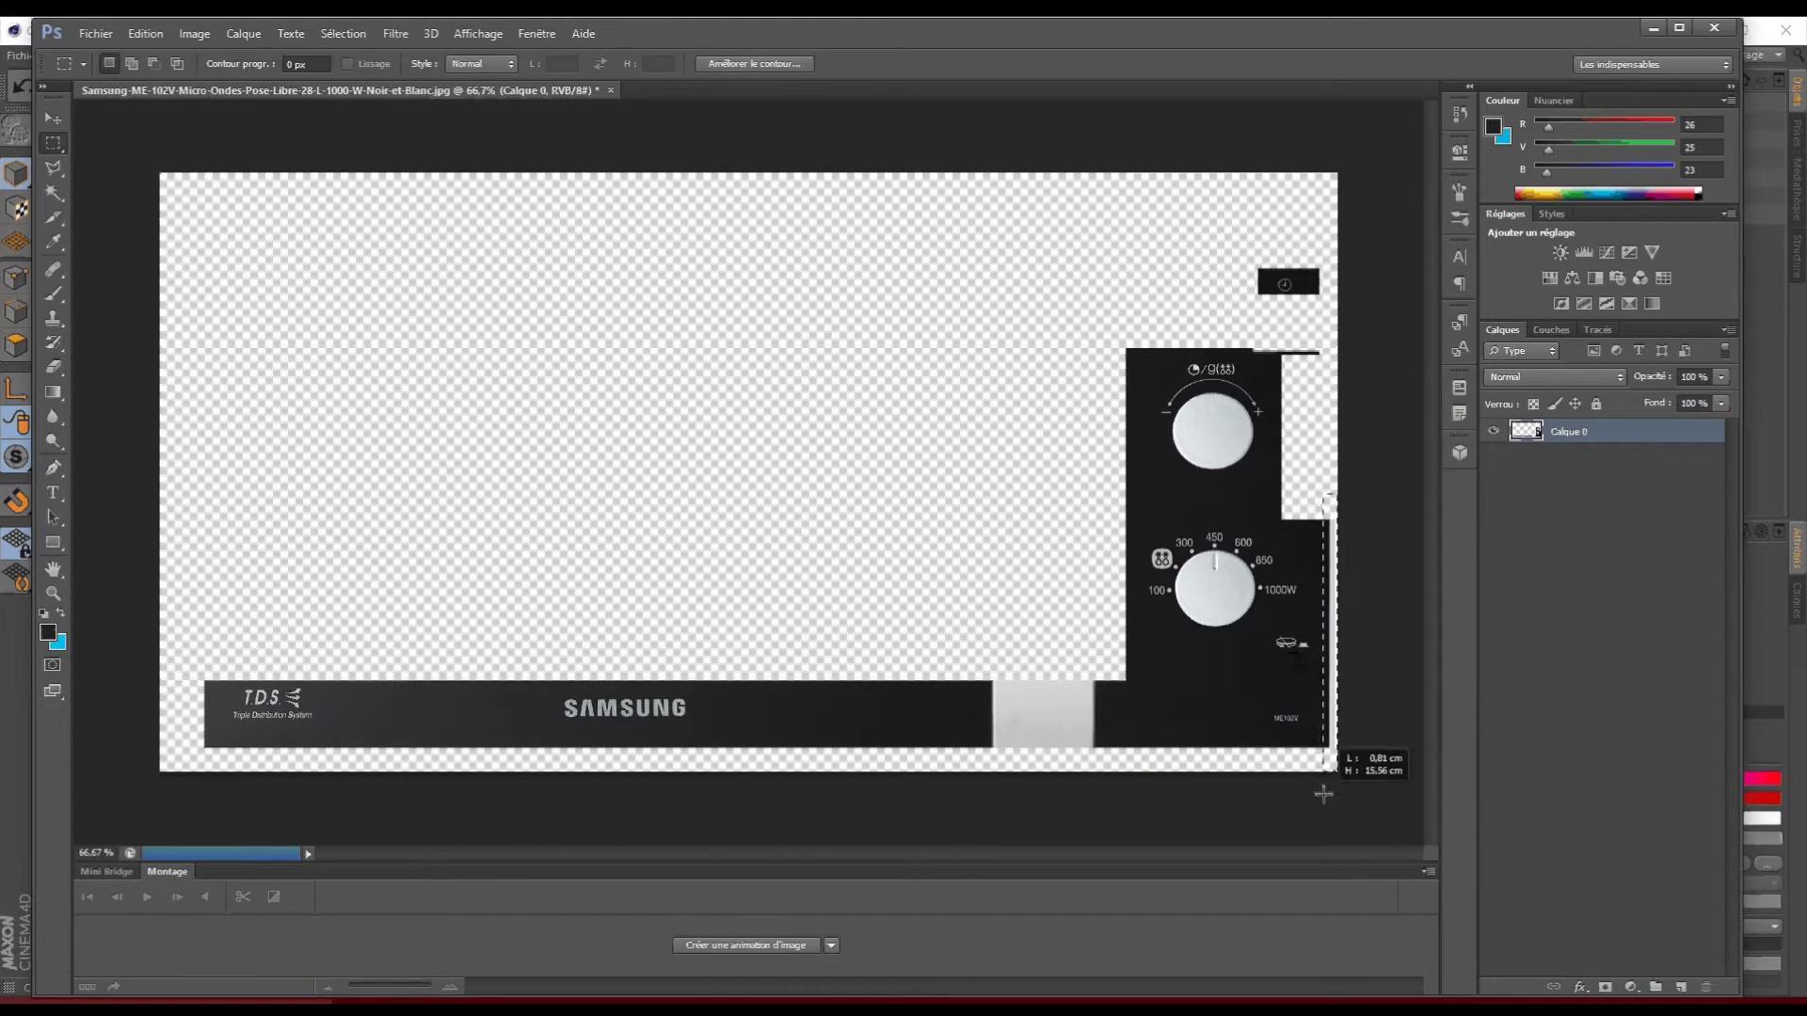
key("Delete")
left_click_drag(1121, 772, 945, 629)
key("Delete")
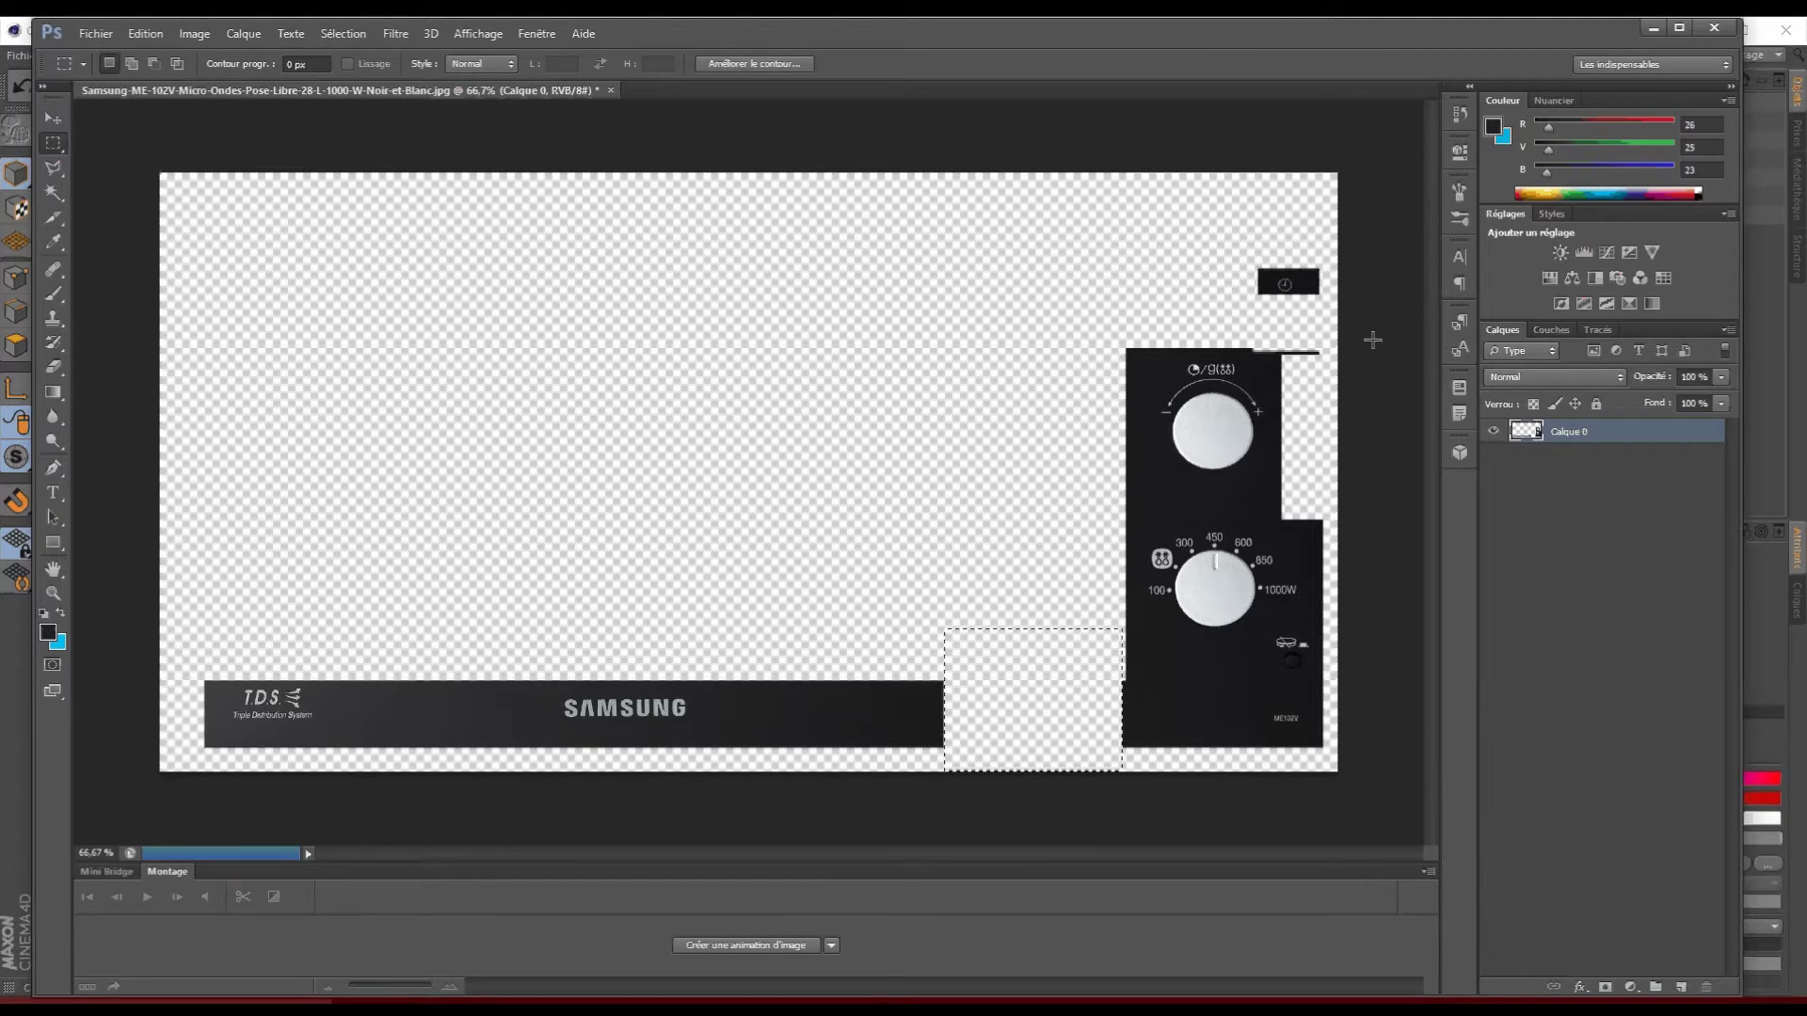
left_click_drag(1322, 383, 1268, 342)
key("Delete")
key("ctrl+d")
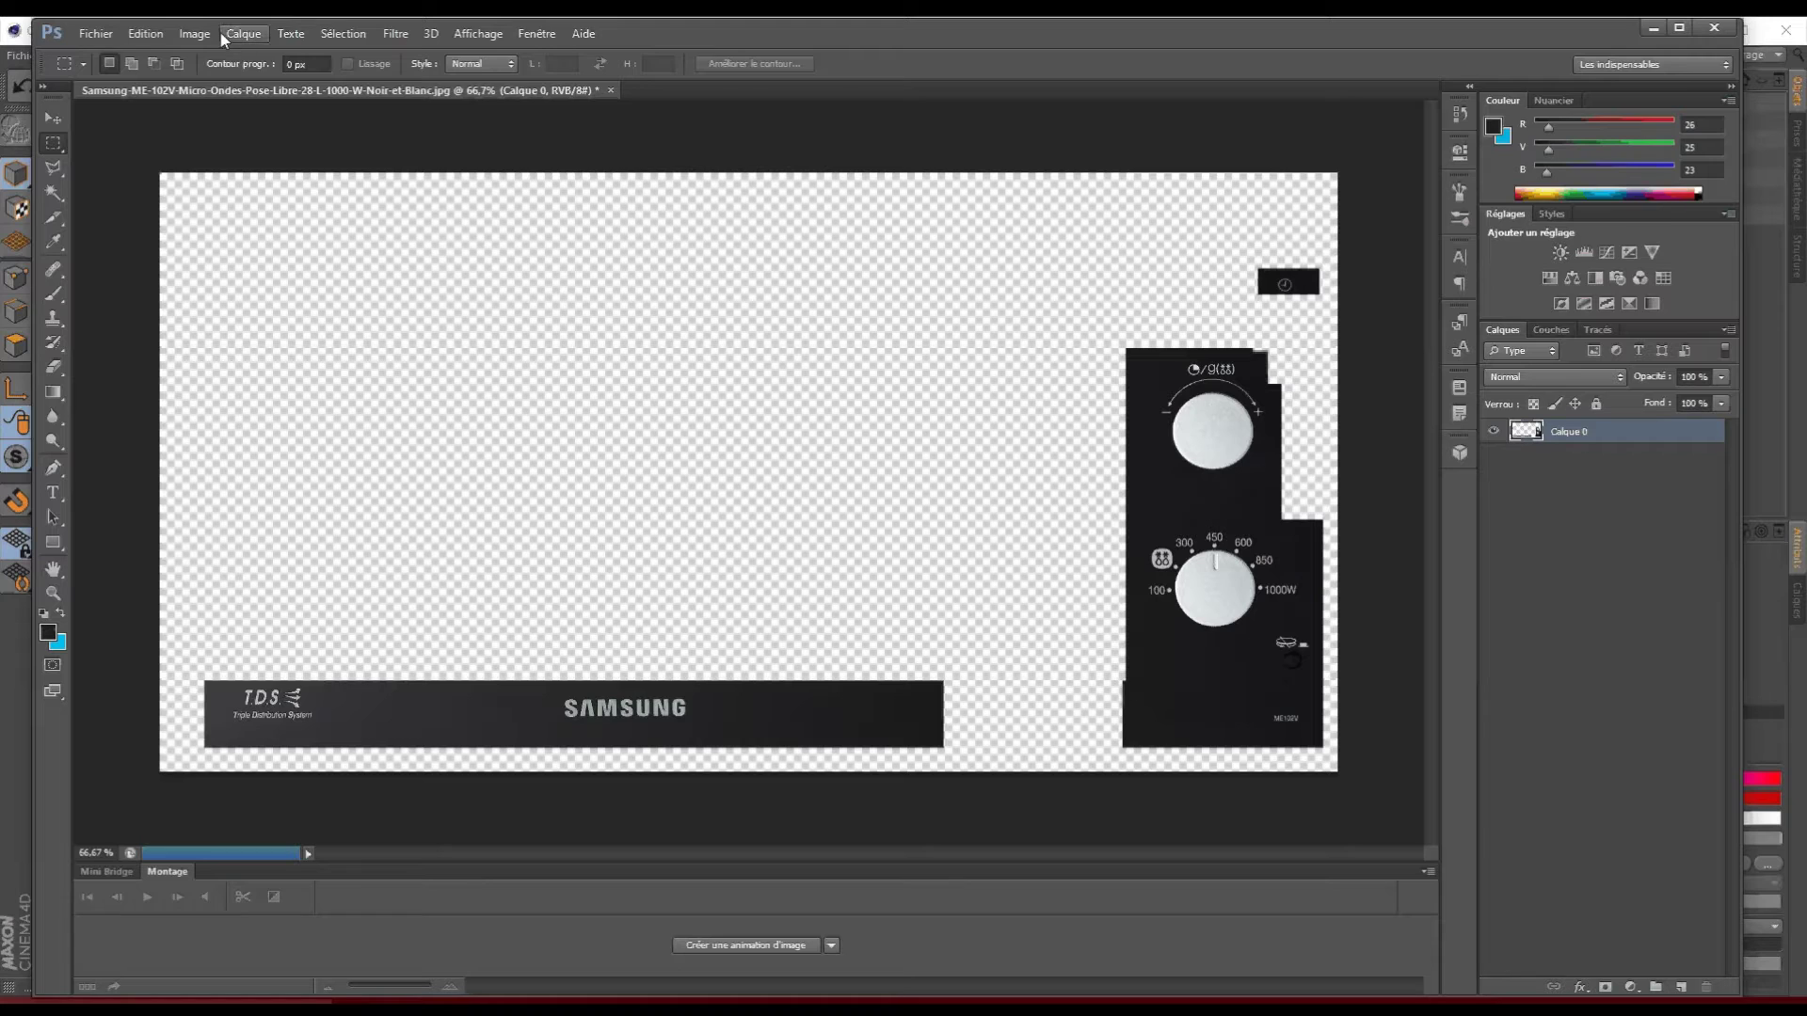
- Save the cut-out image as a layered Photoshop PSD in the Cuisine 1 folder, keeping the file's base name
left_click(95, 34)
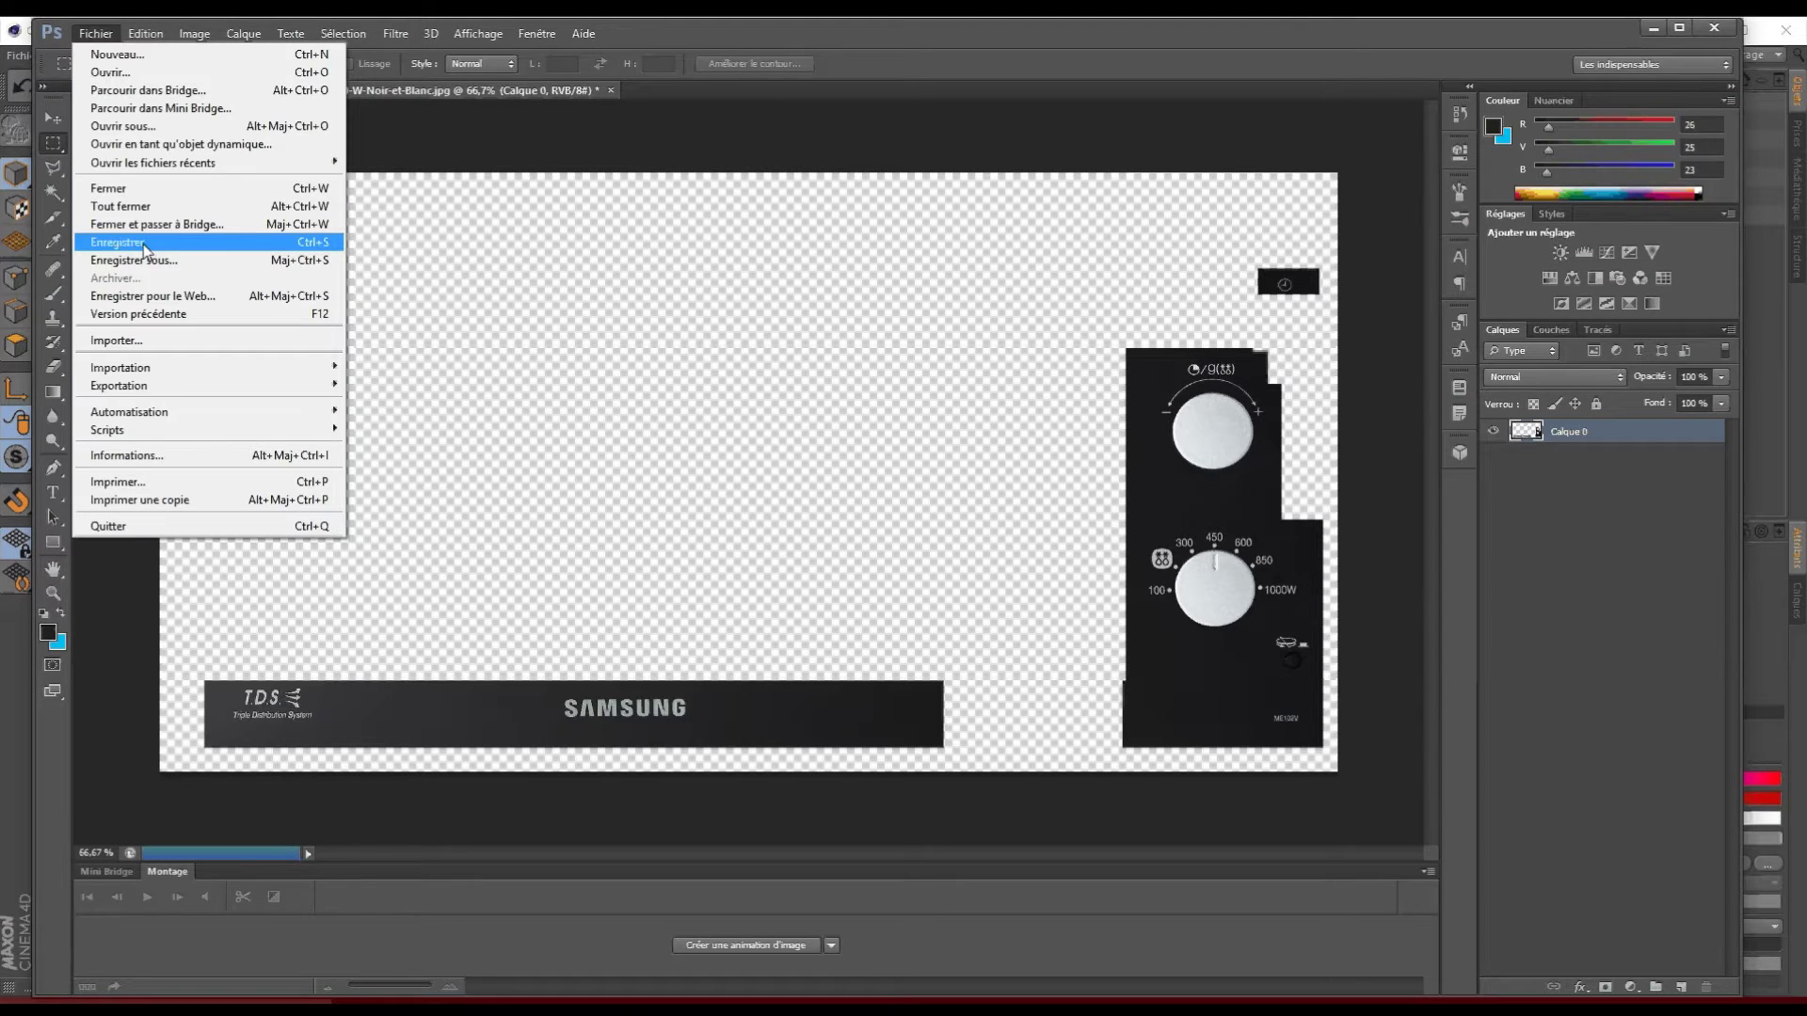
left_click(144, 264)
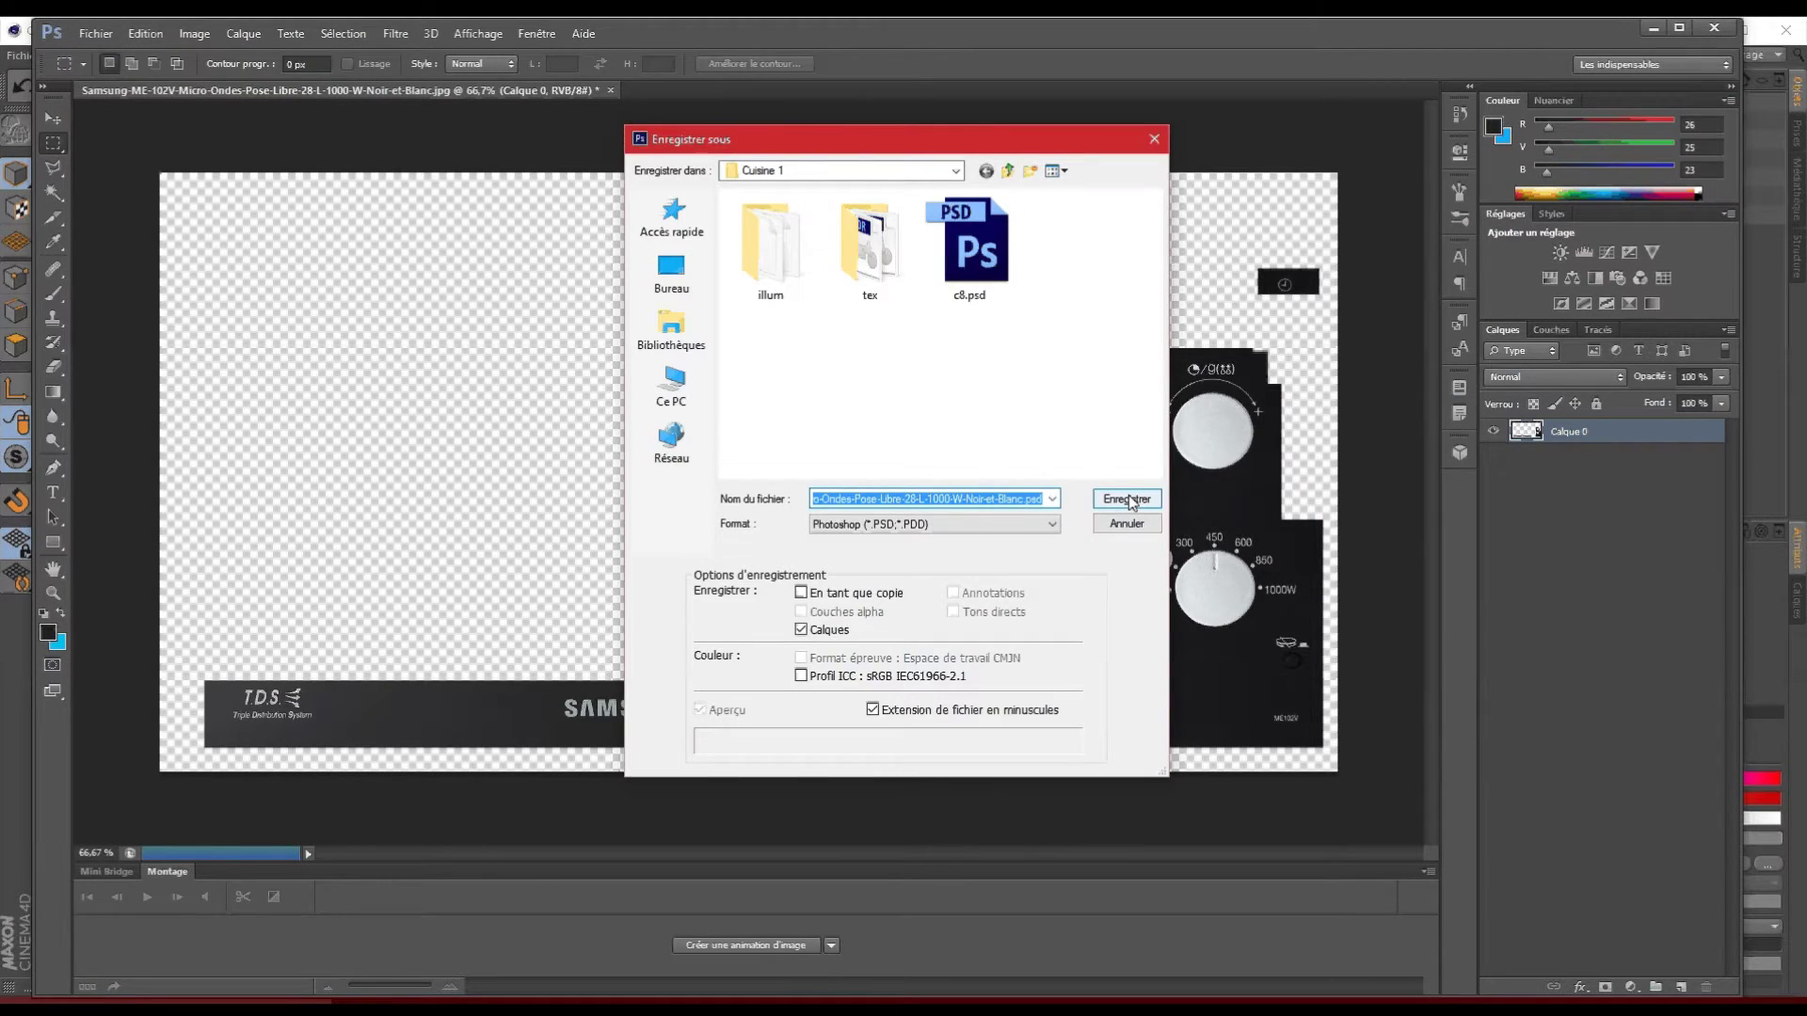
left_click(1127, 499)
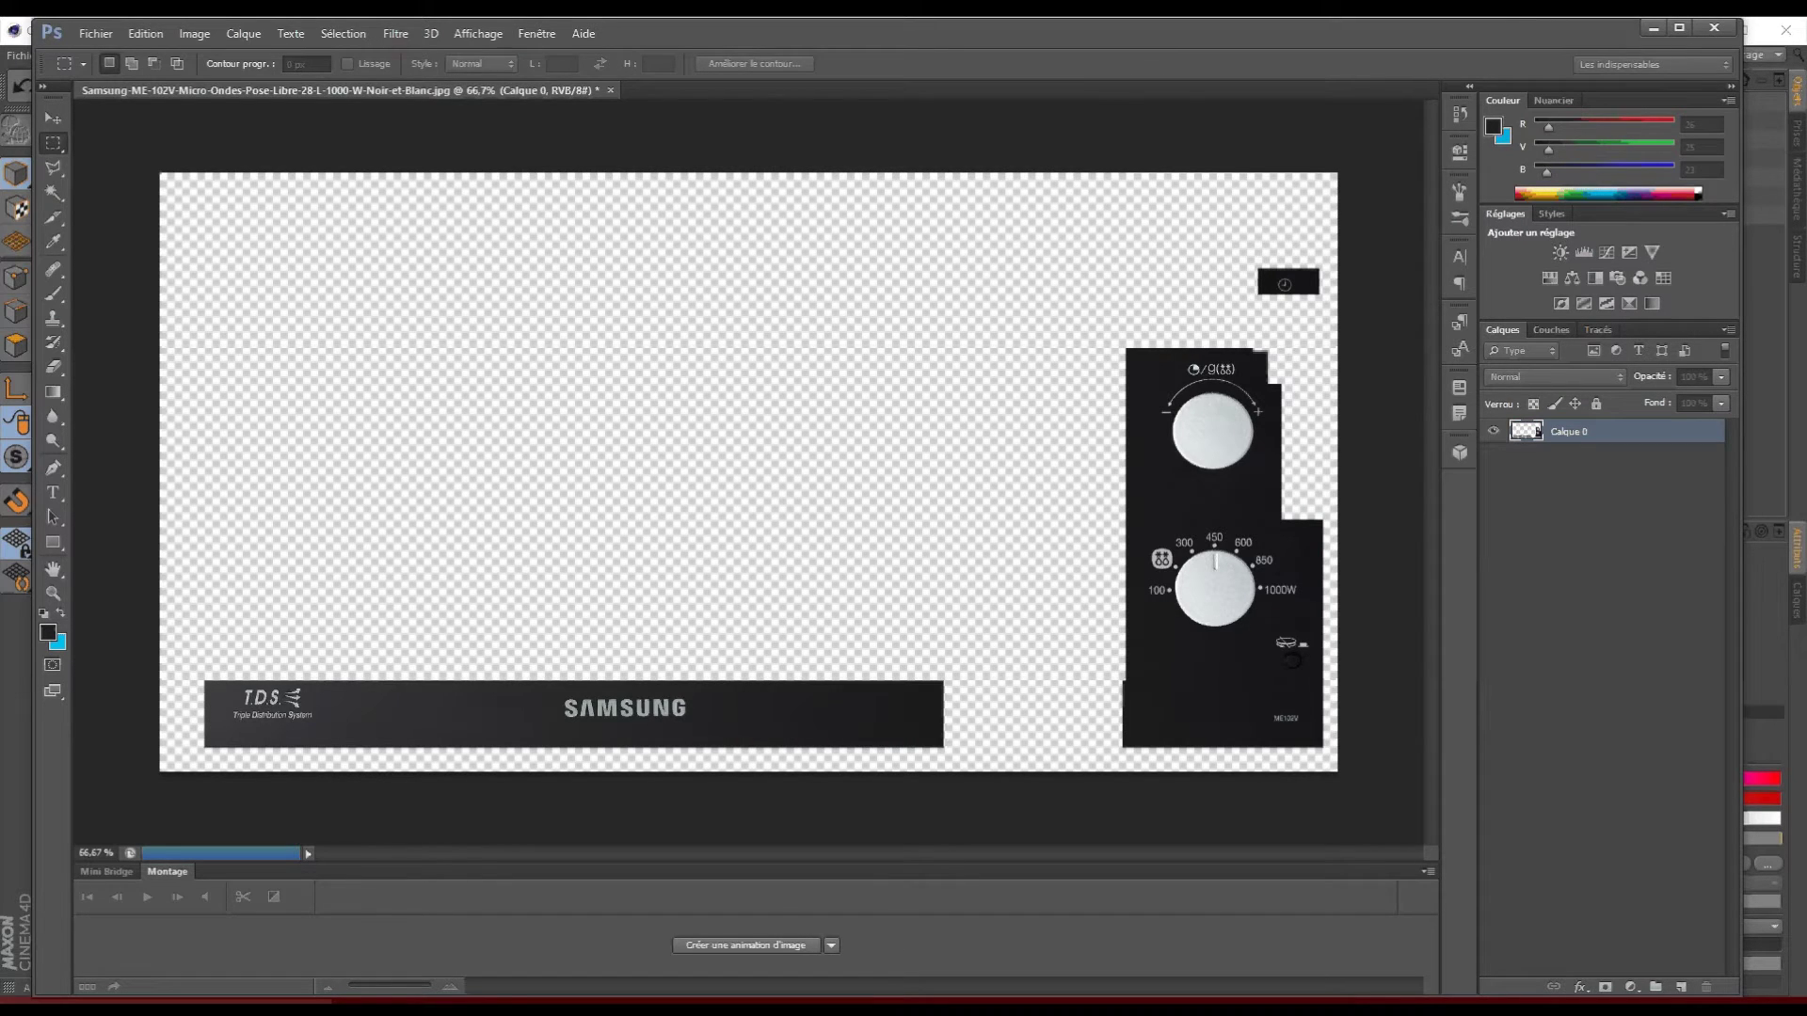
- Select the dark panel background by colour range, delete it to isolate the logos, markings and knobs, and clear the selection
left_click(222, 39)
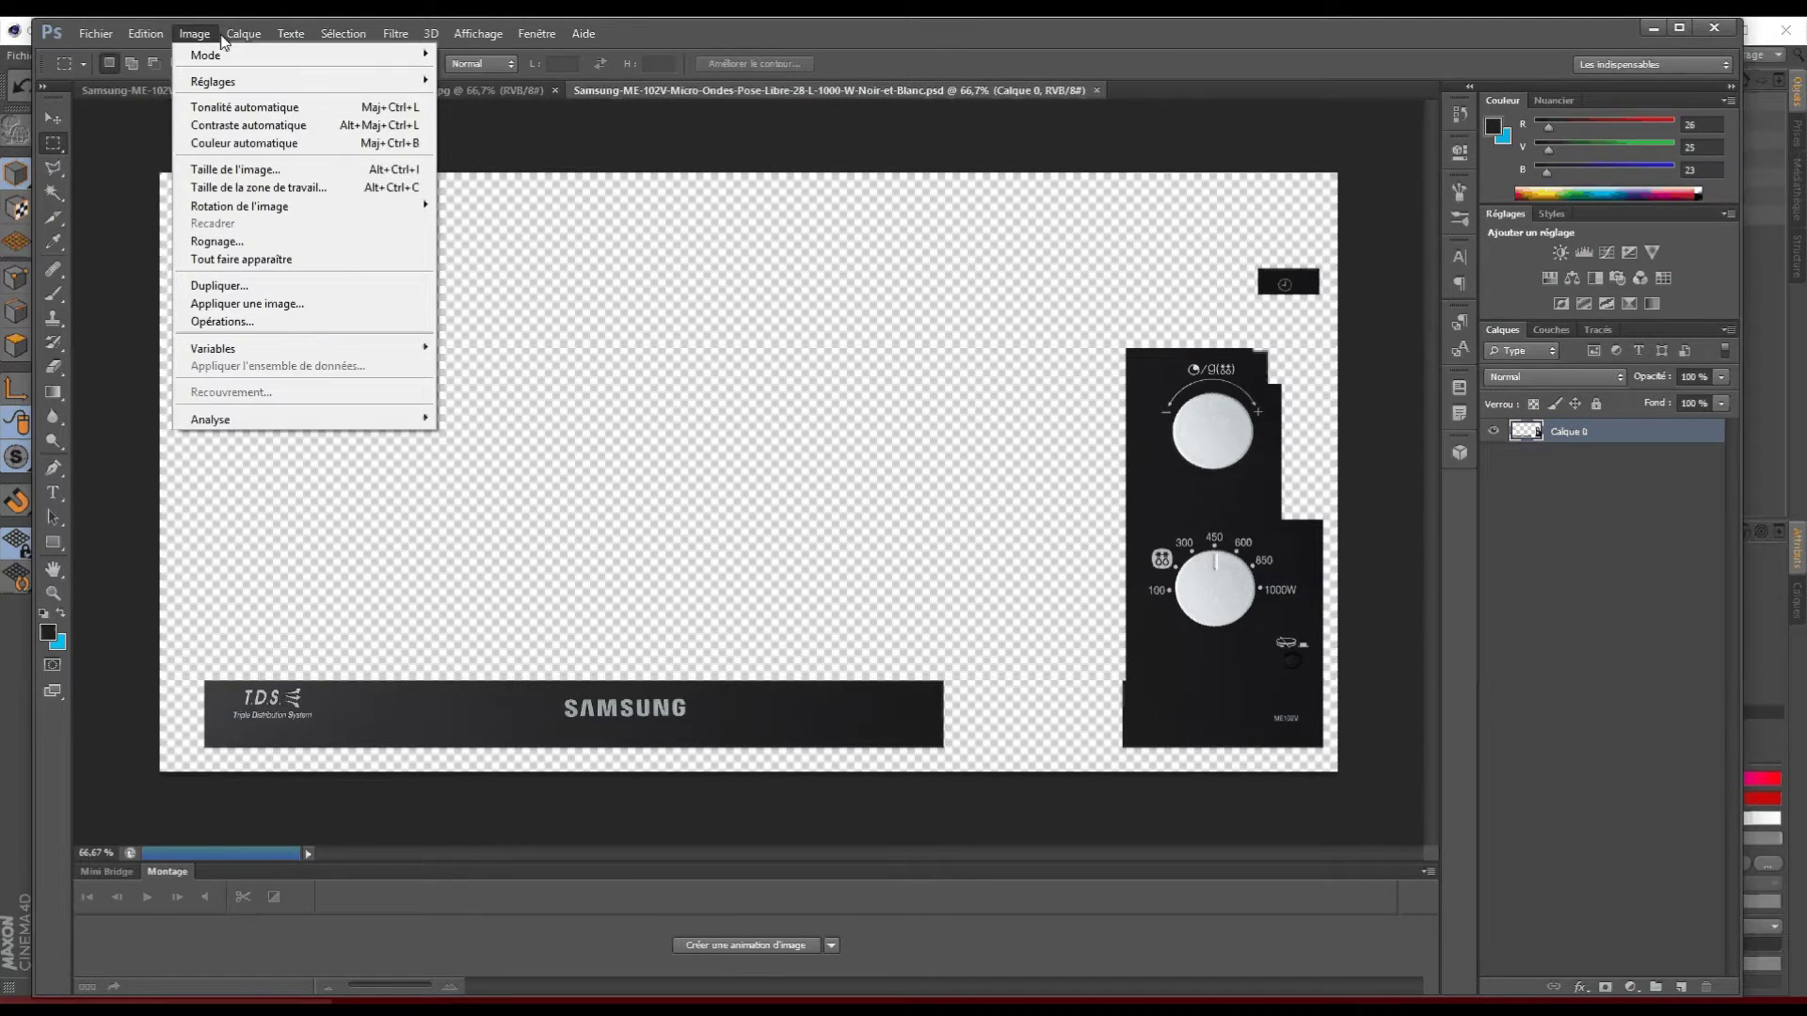
mouse_move(282, 41)
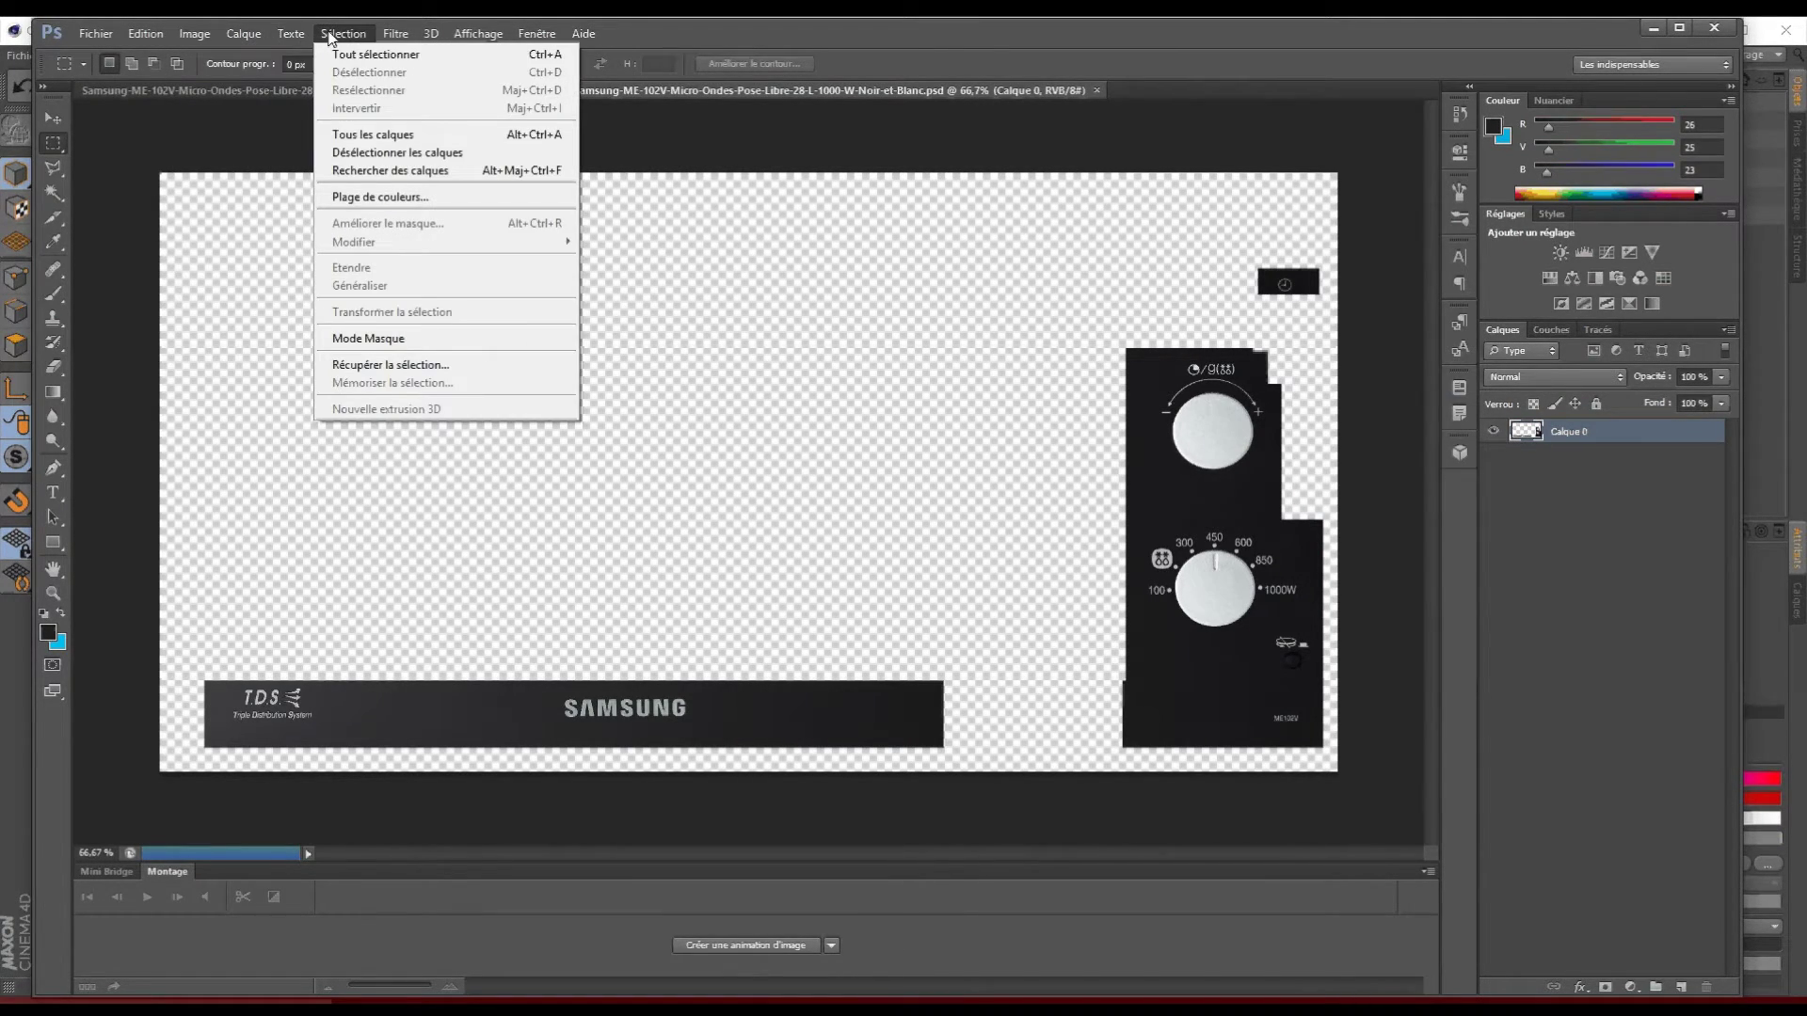
mouse_move(188, 40)
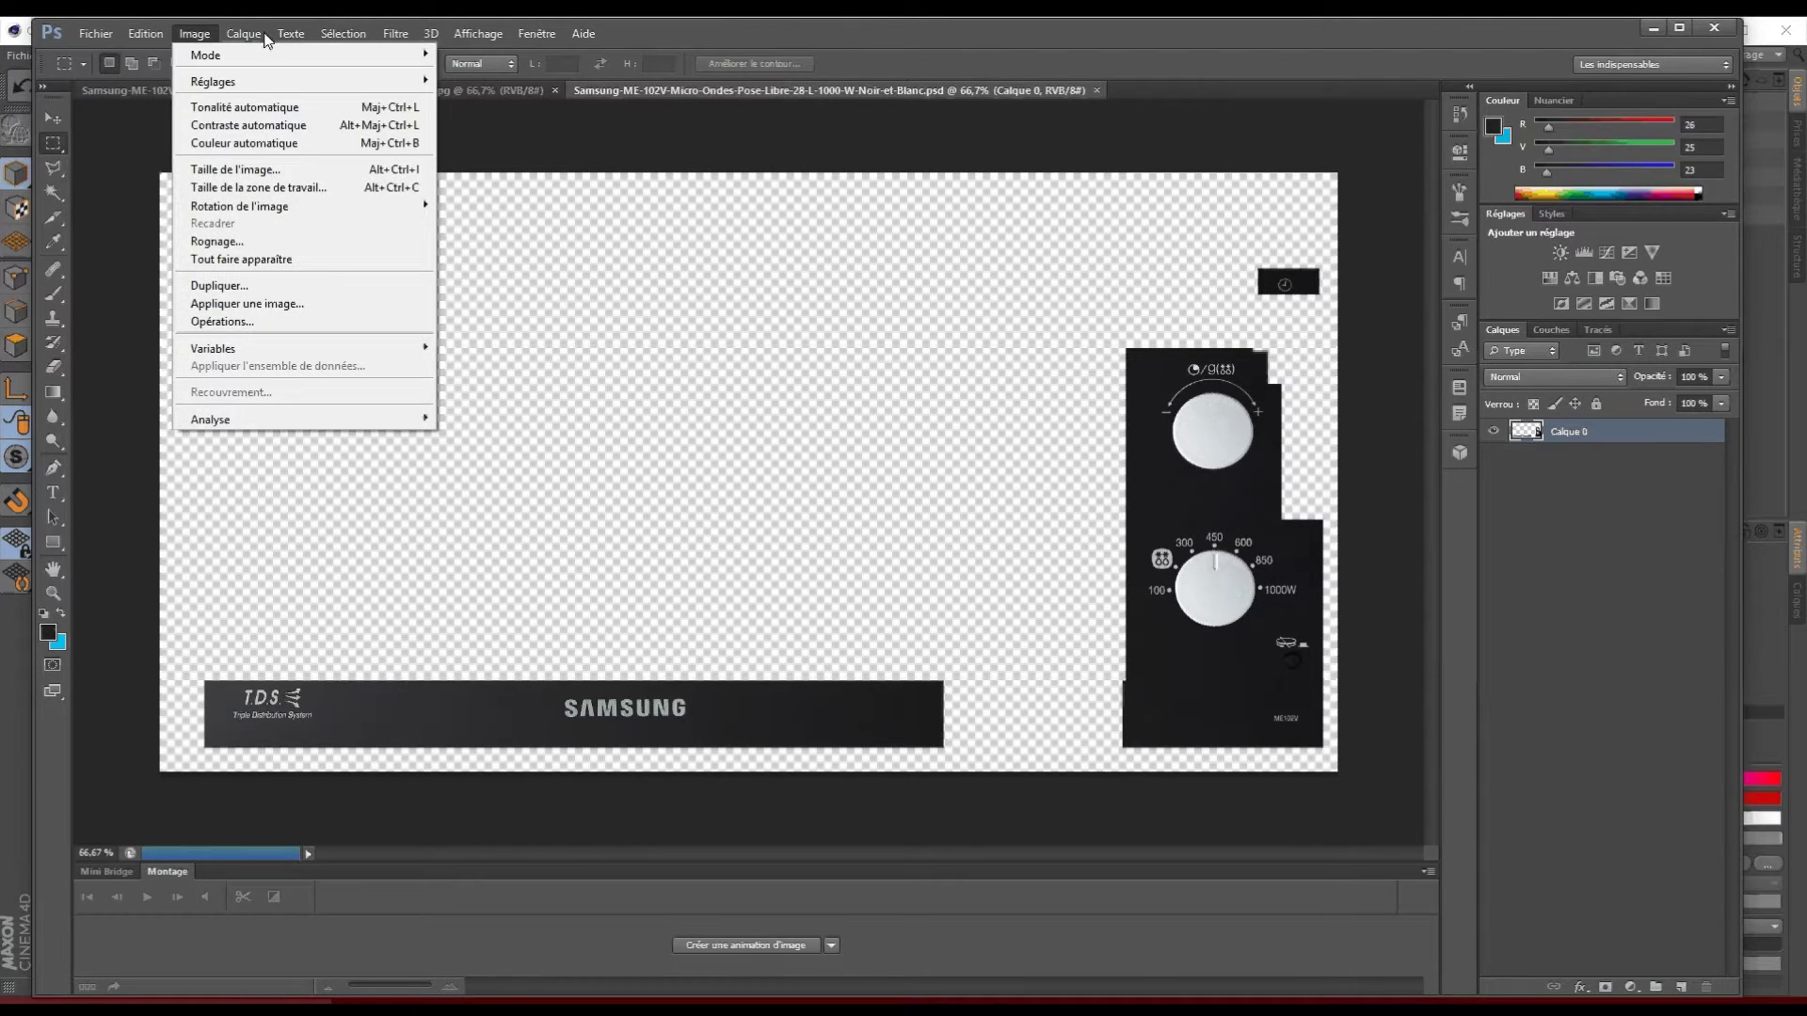
left_click(380, 197)
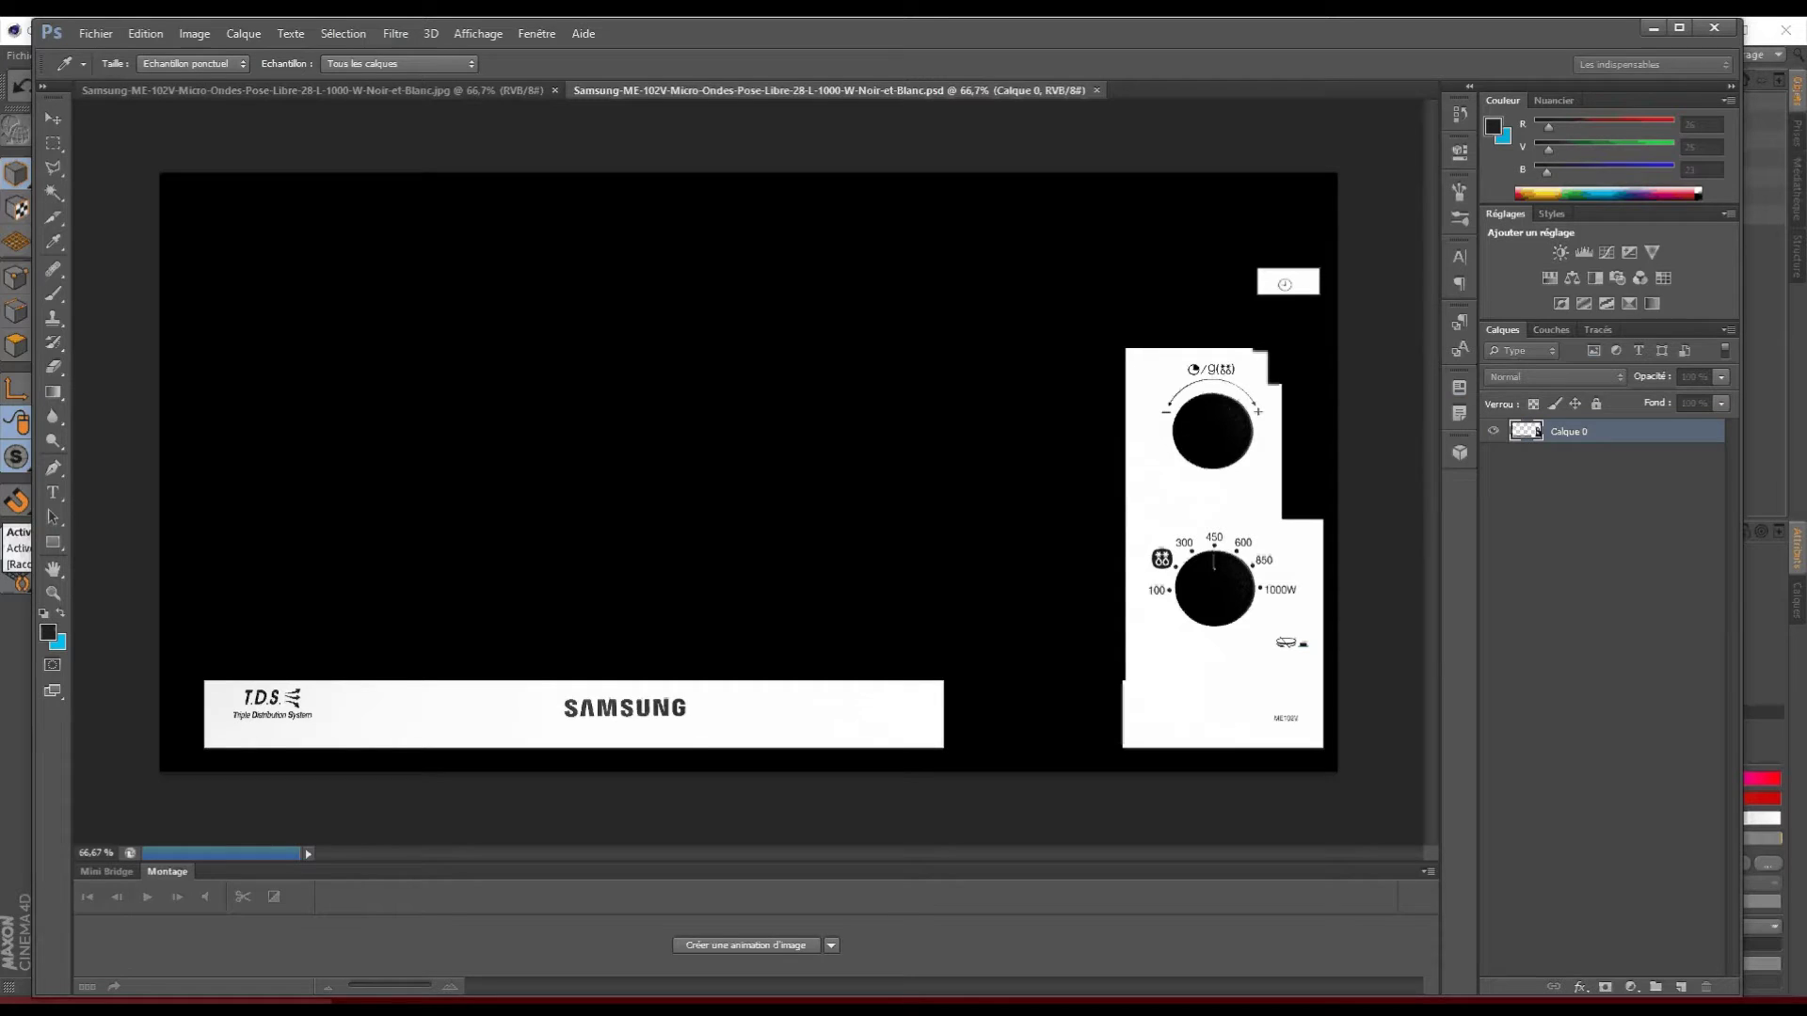
left_click(1037, 387)
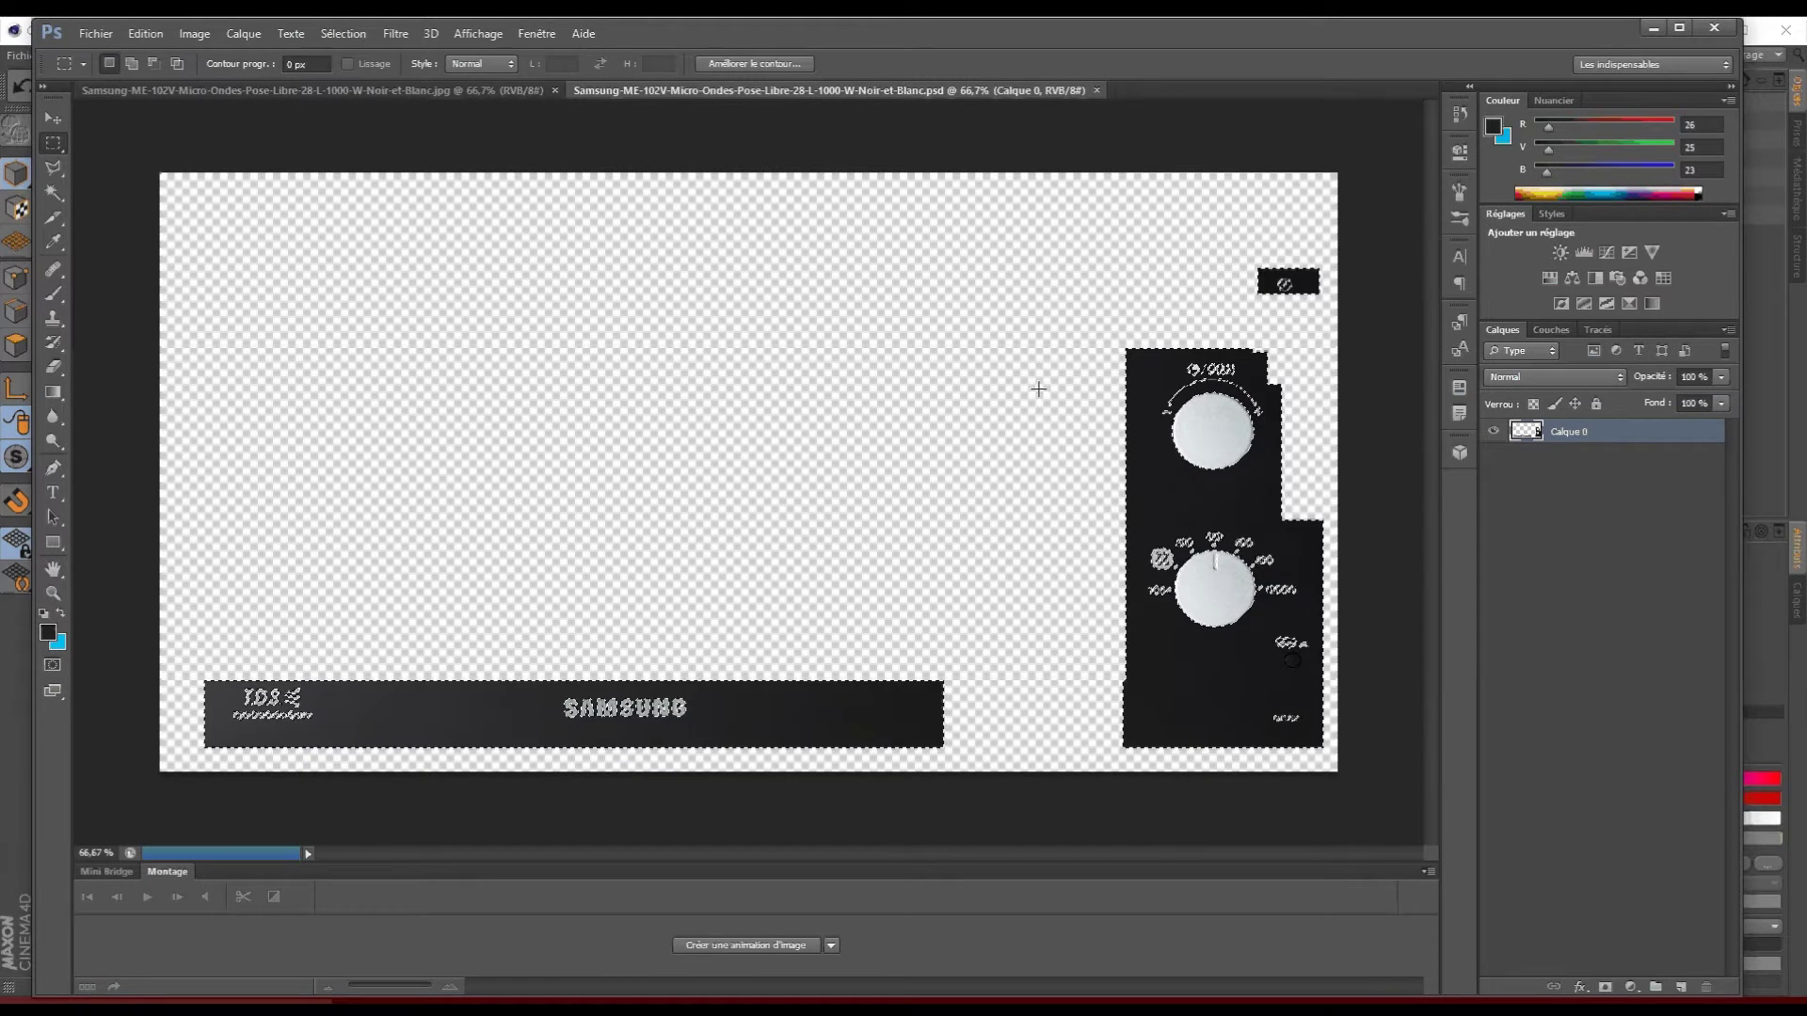
key("Delete")
key("ctrl+d")
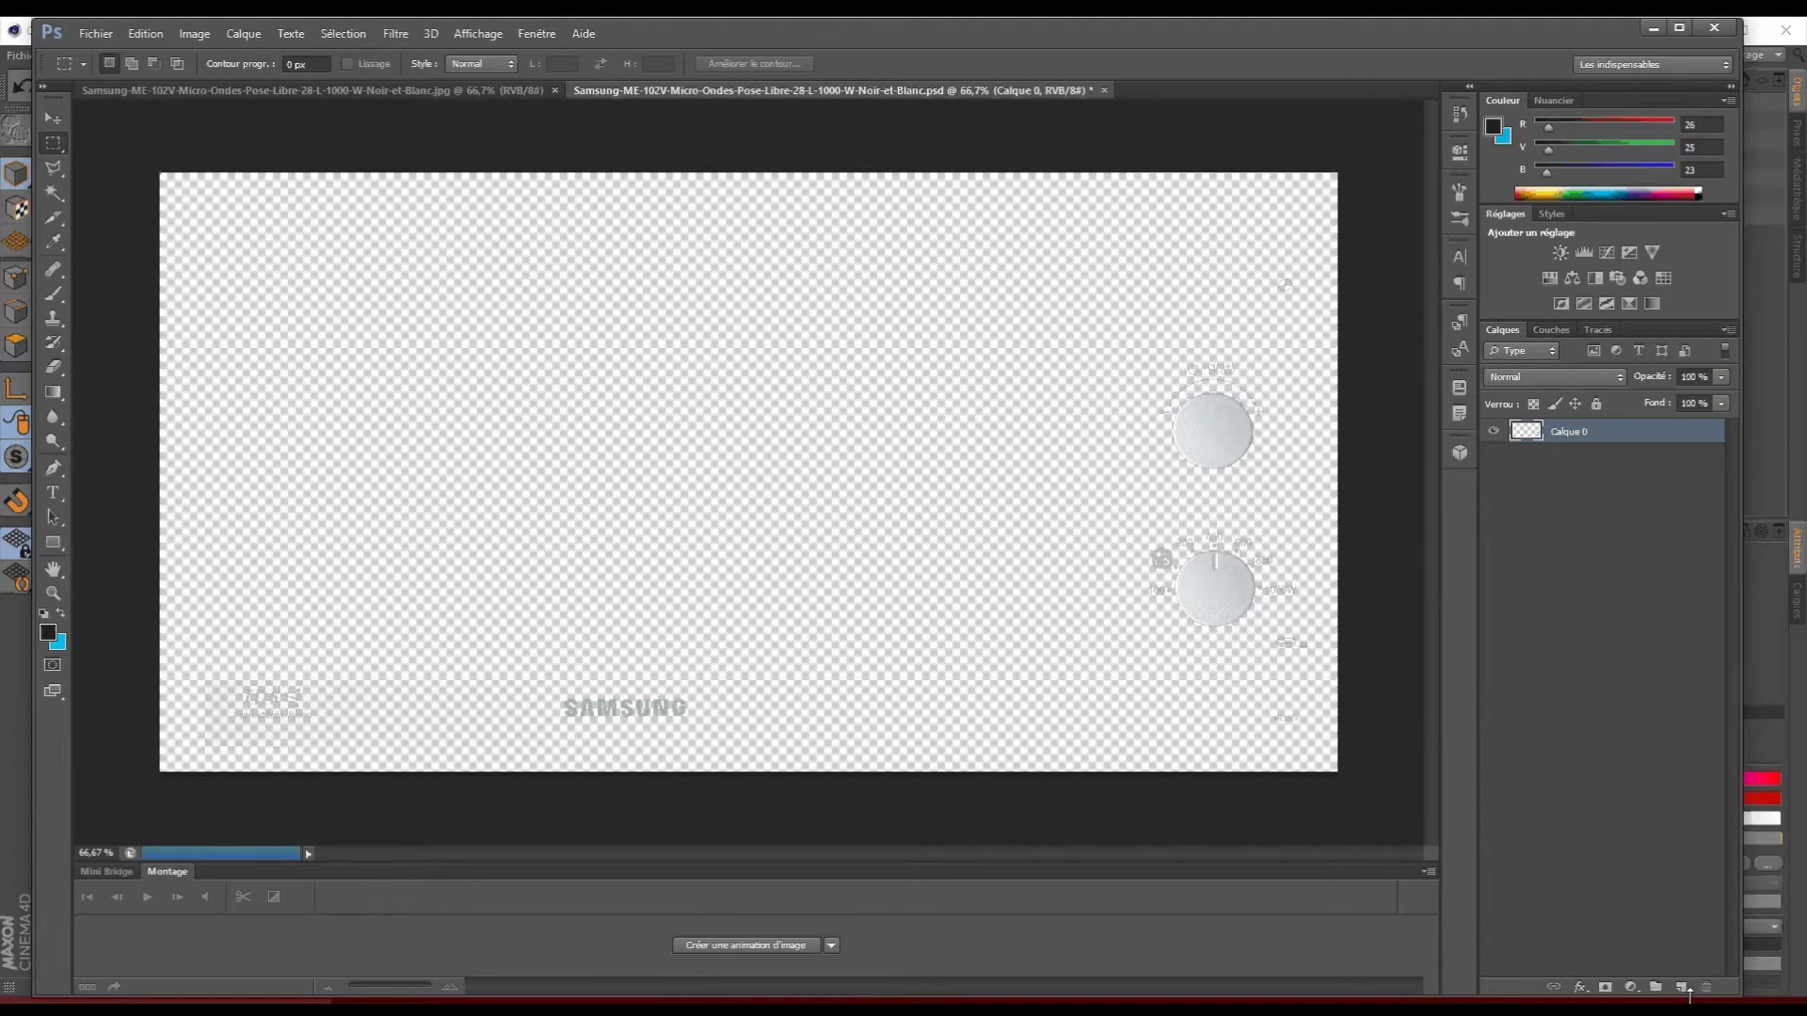
- Add a solid black fill layer beneath Calque 0 and erase the pale line along the upper edge of Calque 0
left_click(1631, 986)
left_click(1685, 581)
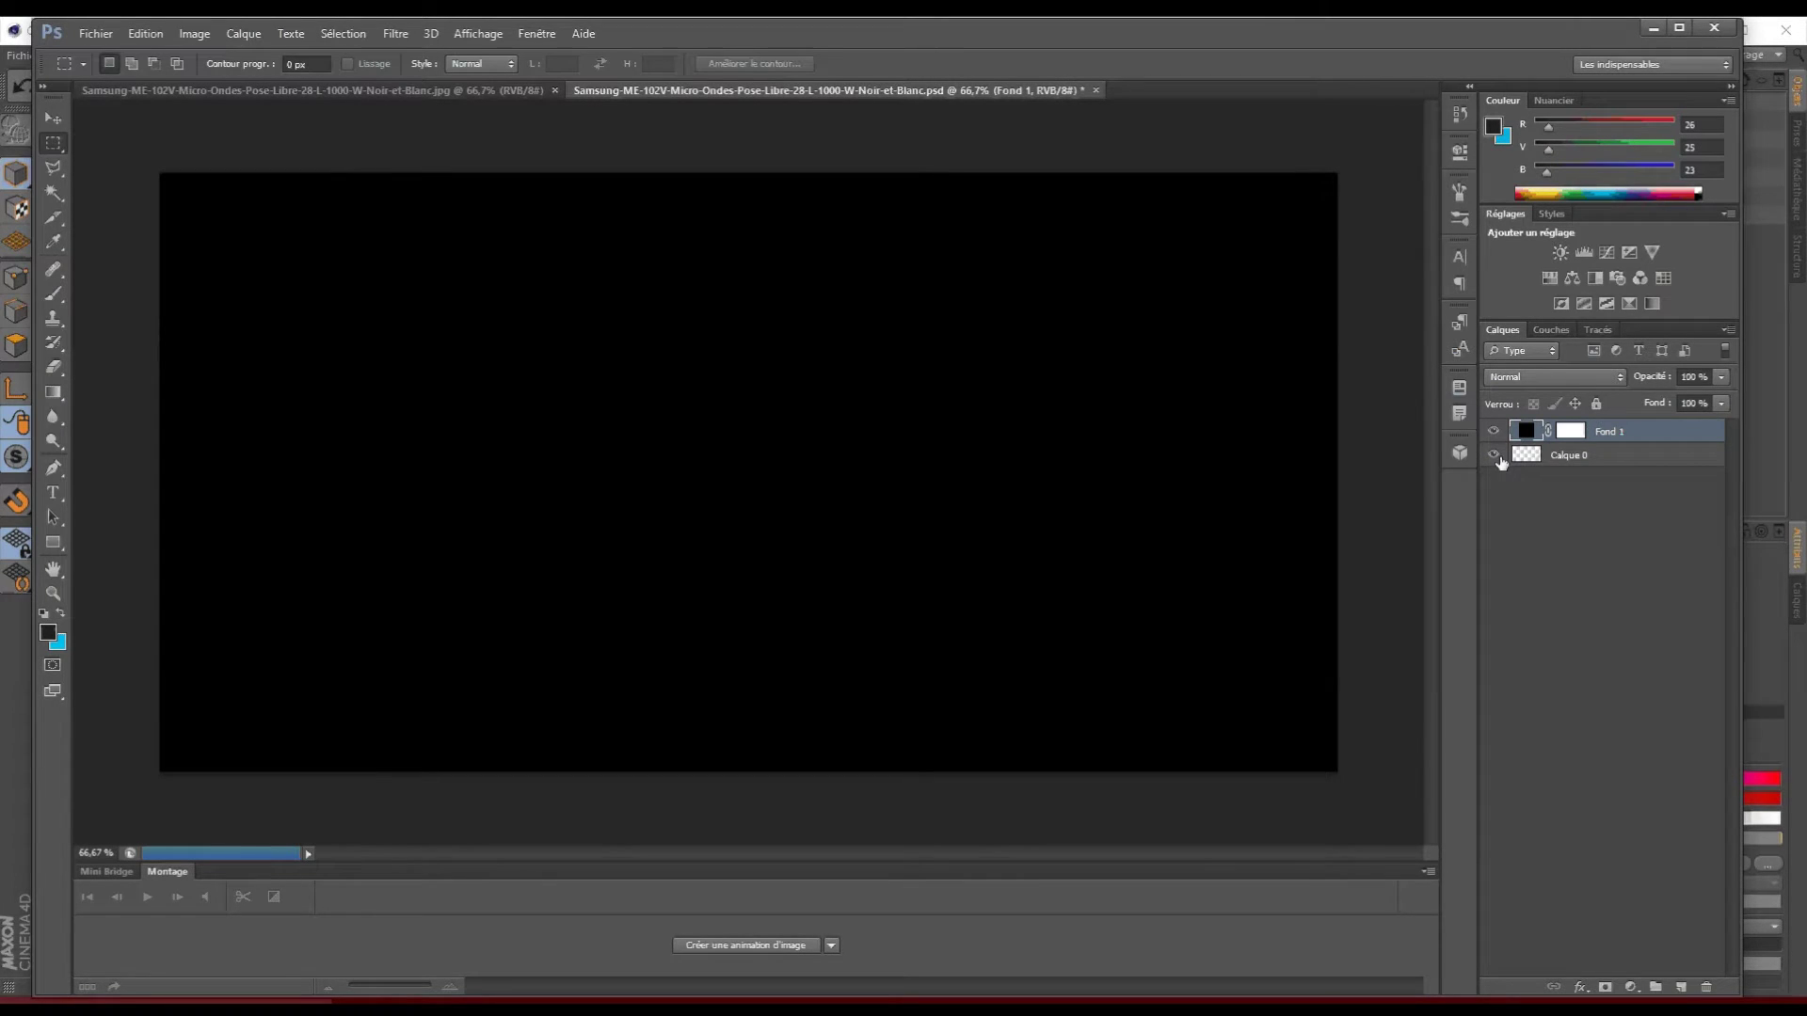
left_click_drag(1609, 431, 1616, 475)
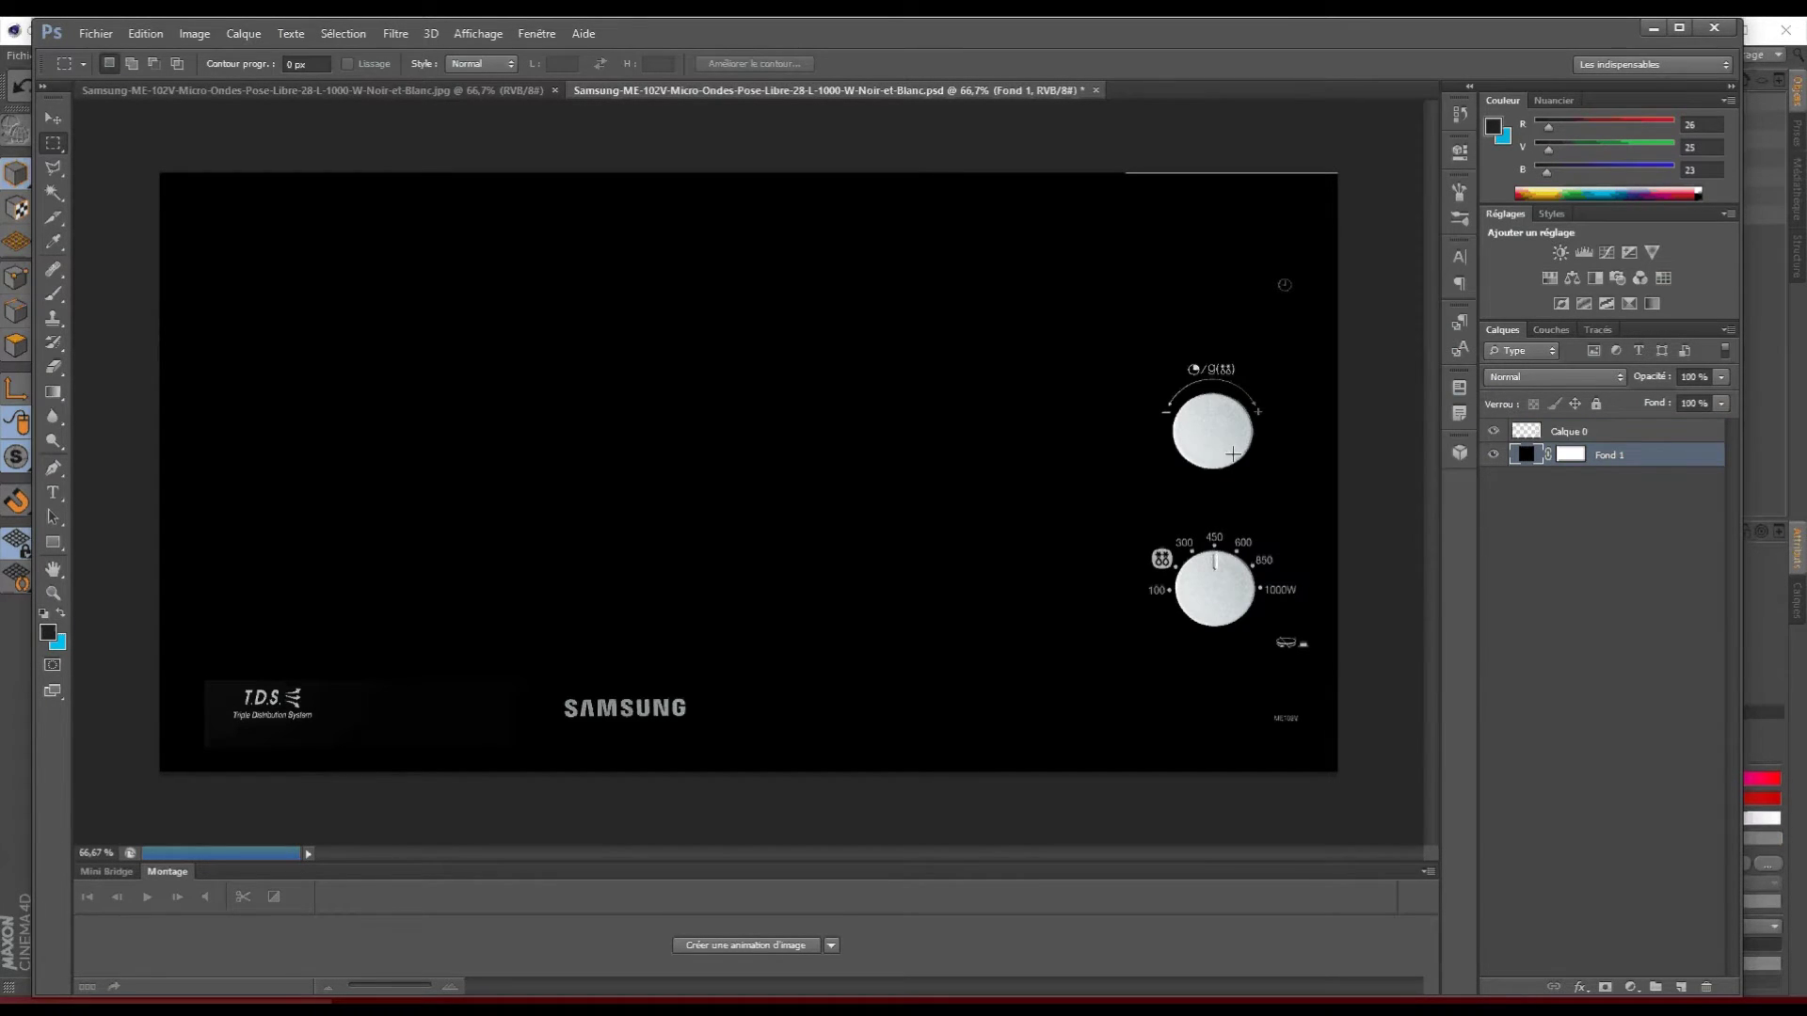
left_click(1646, 438)
left_click_drag(1030, 152, 1484, 242)
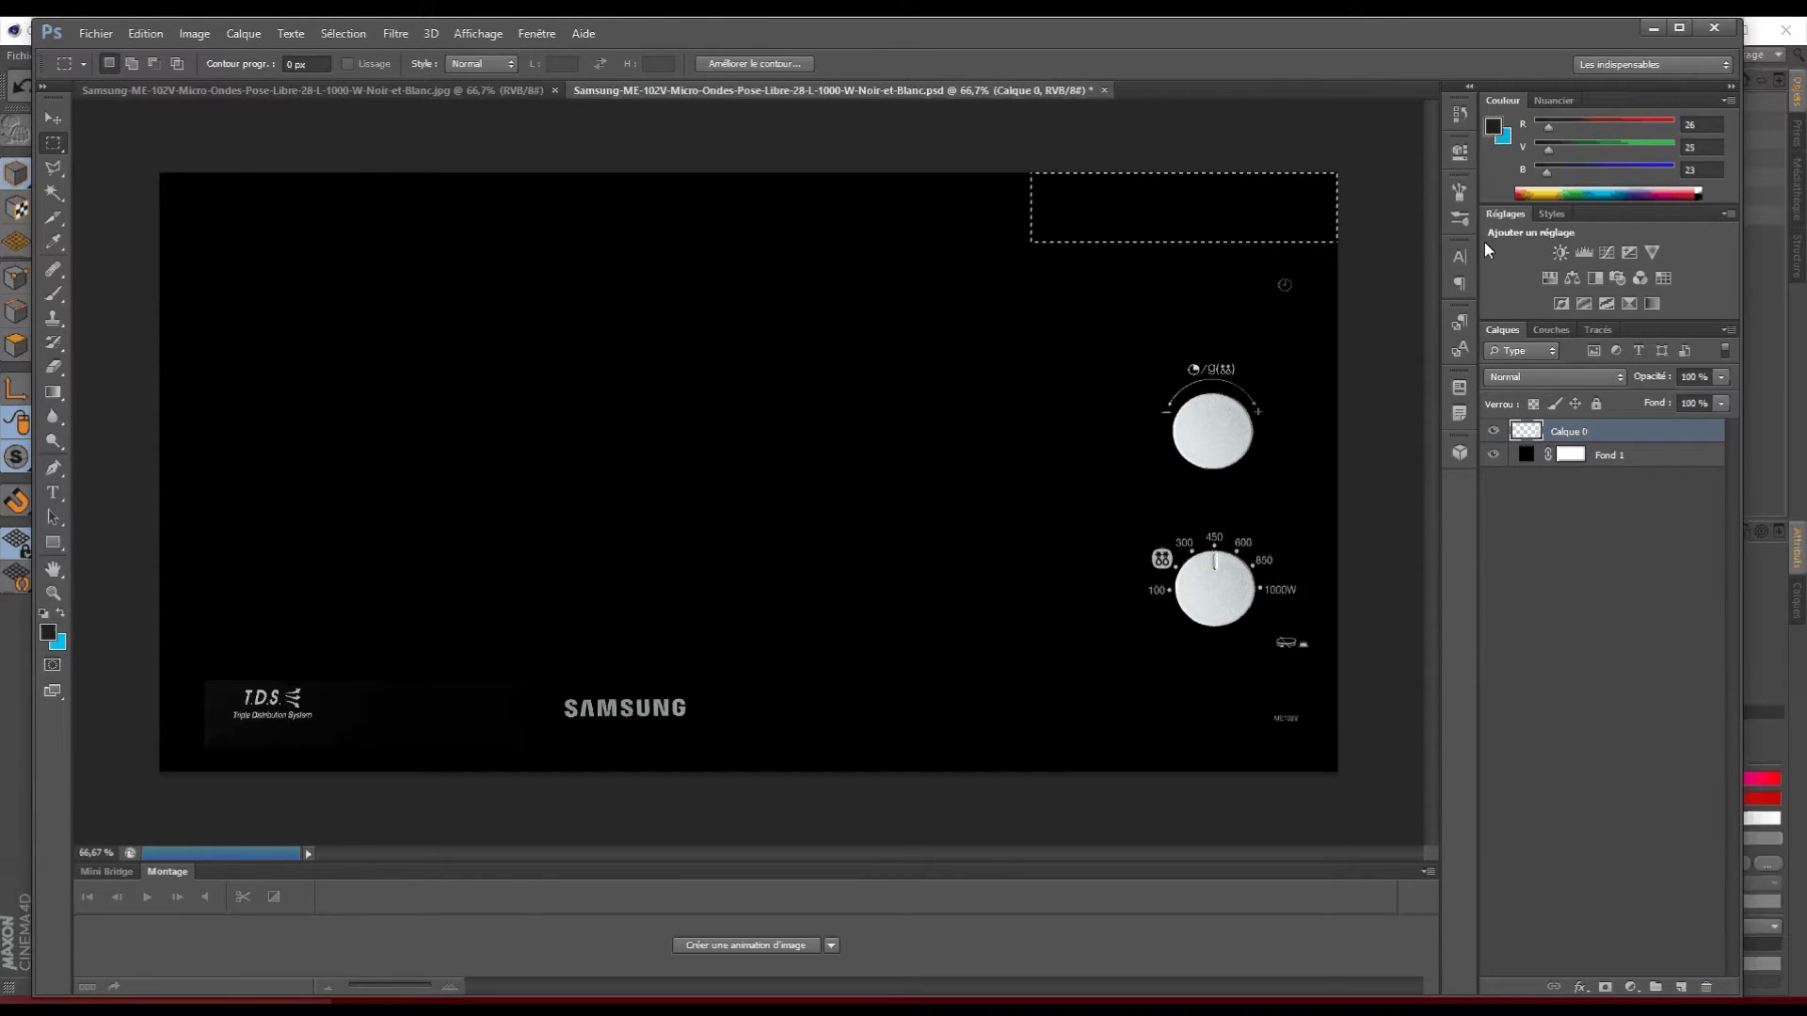
- Clear the current selection and select the image's black background by colour range, with the Fond 1 layer active
left_click(433, 590)
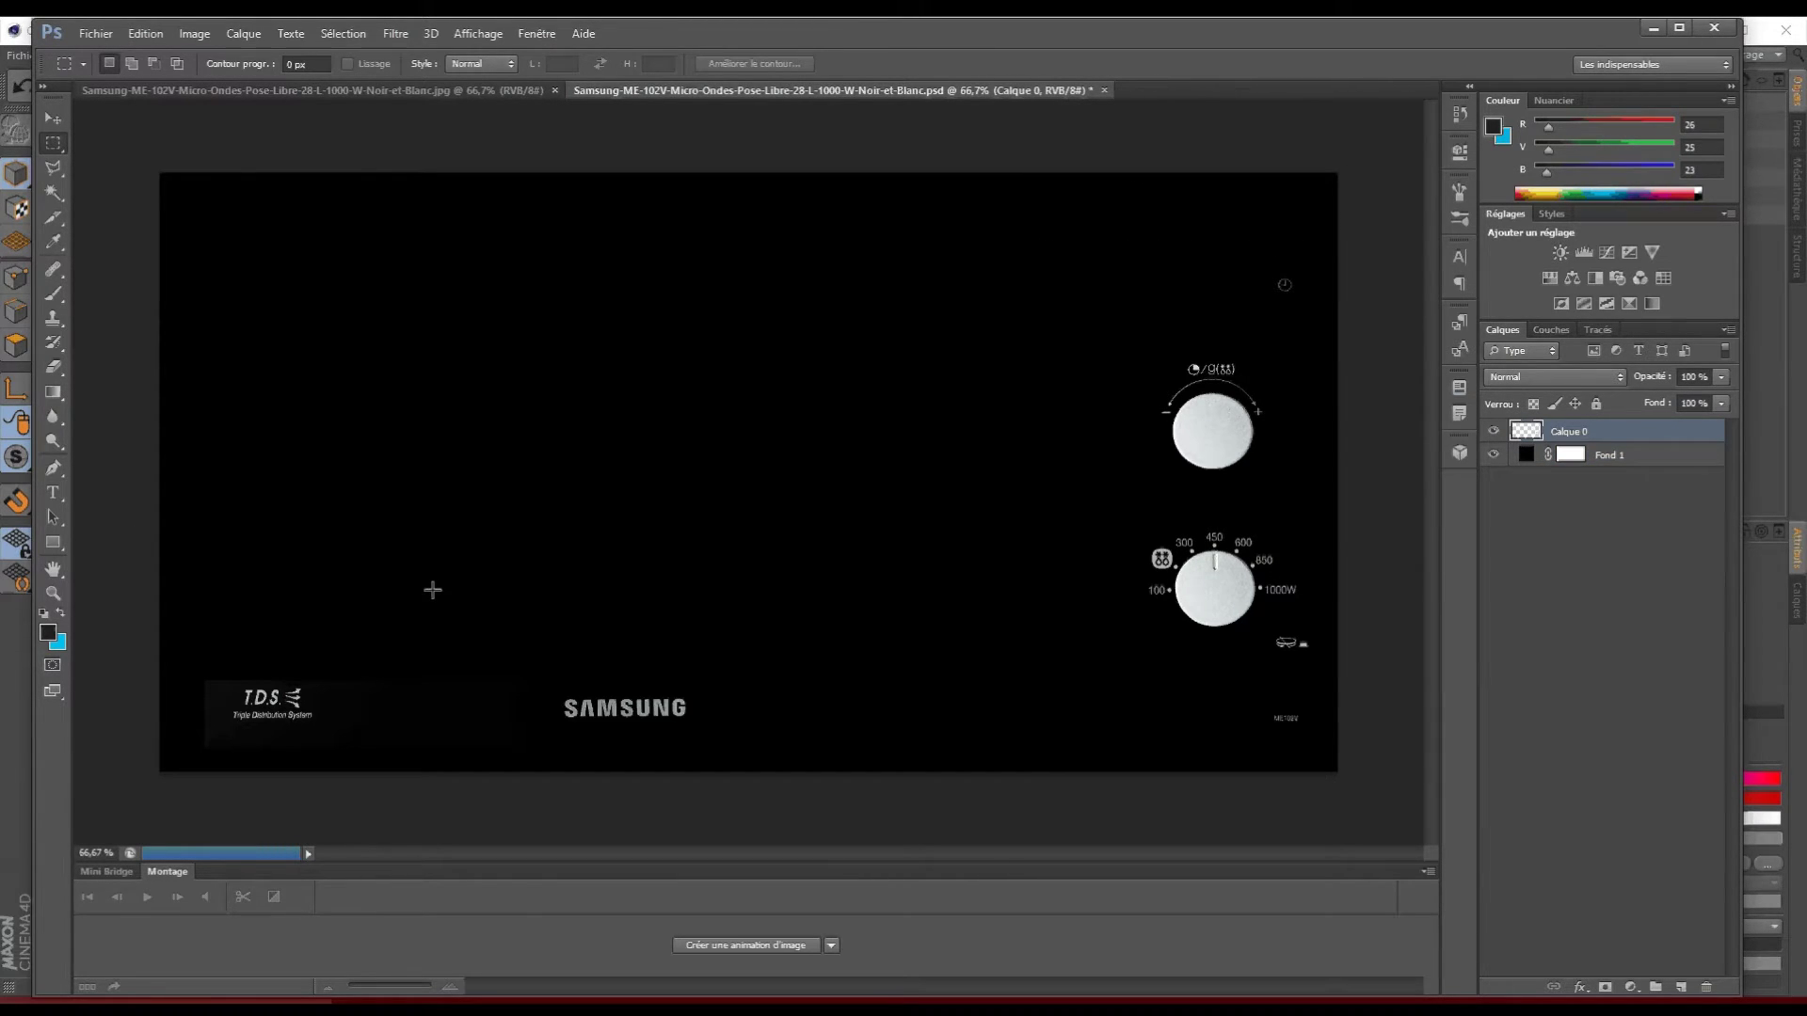
left_click(55, 245)
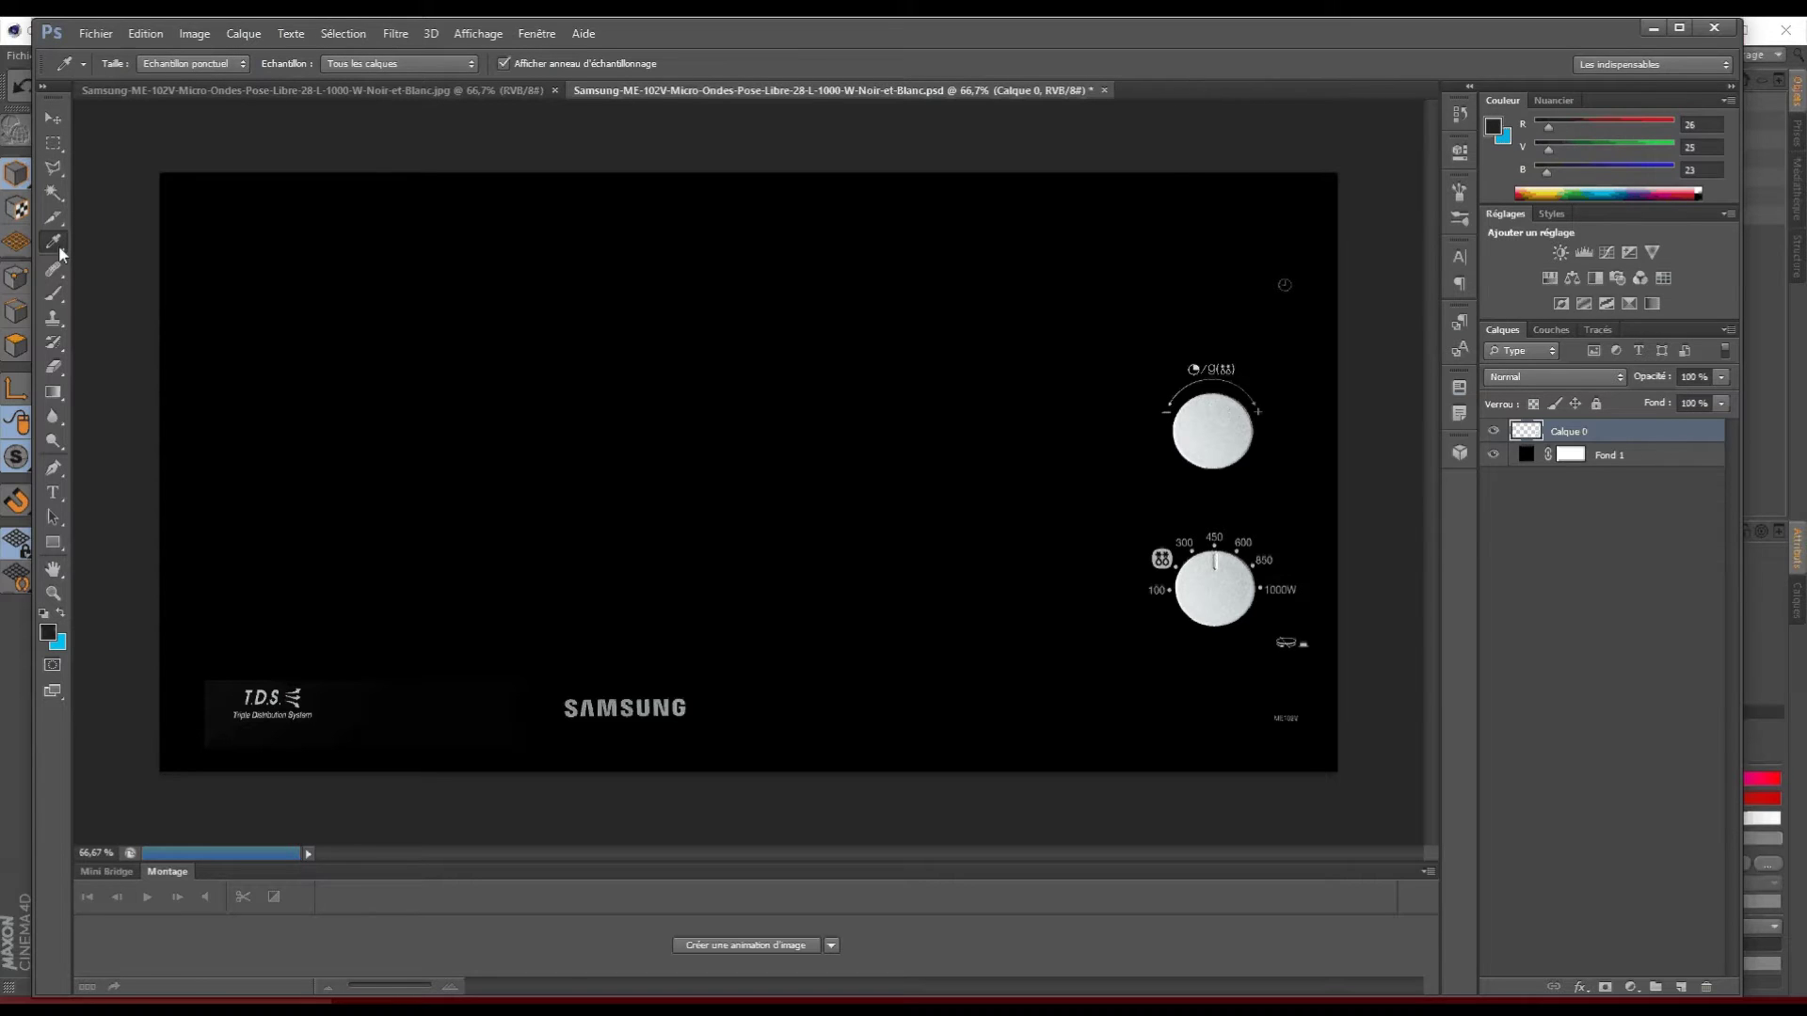
left_click(1642, 456)
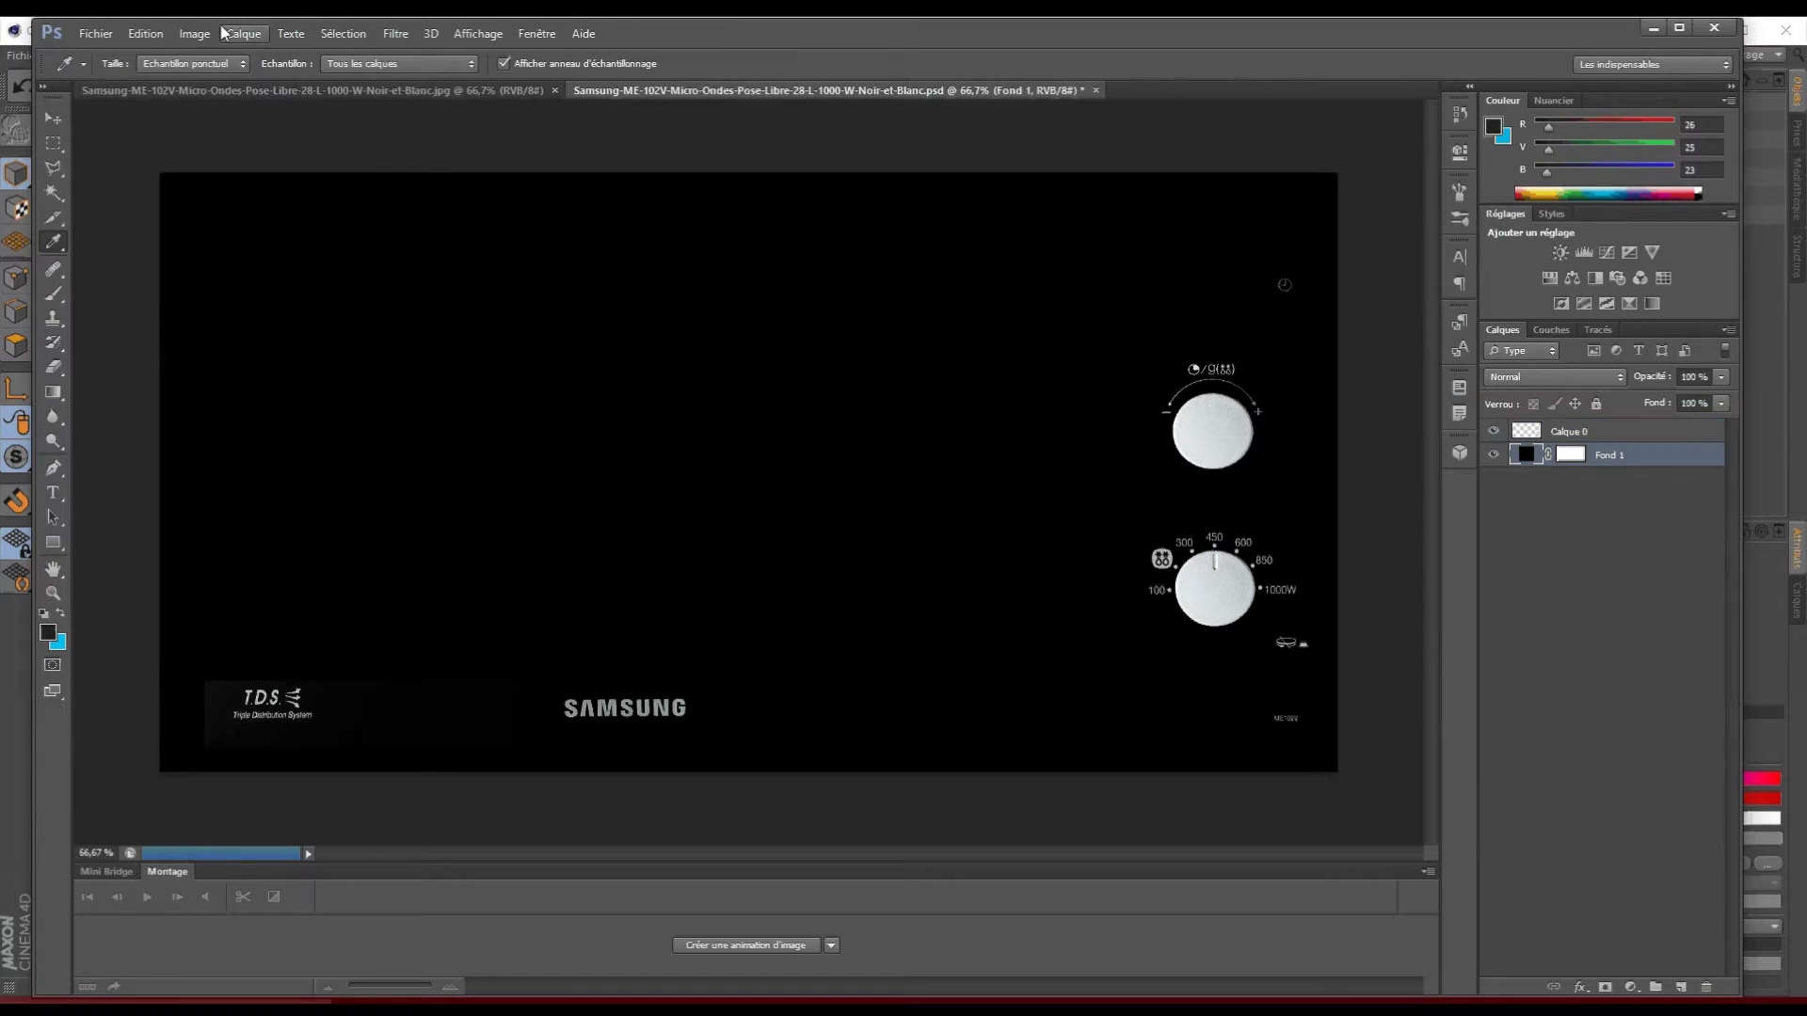
left_click(200, 33)
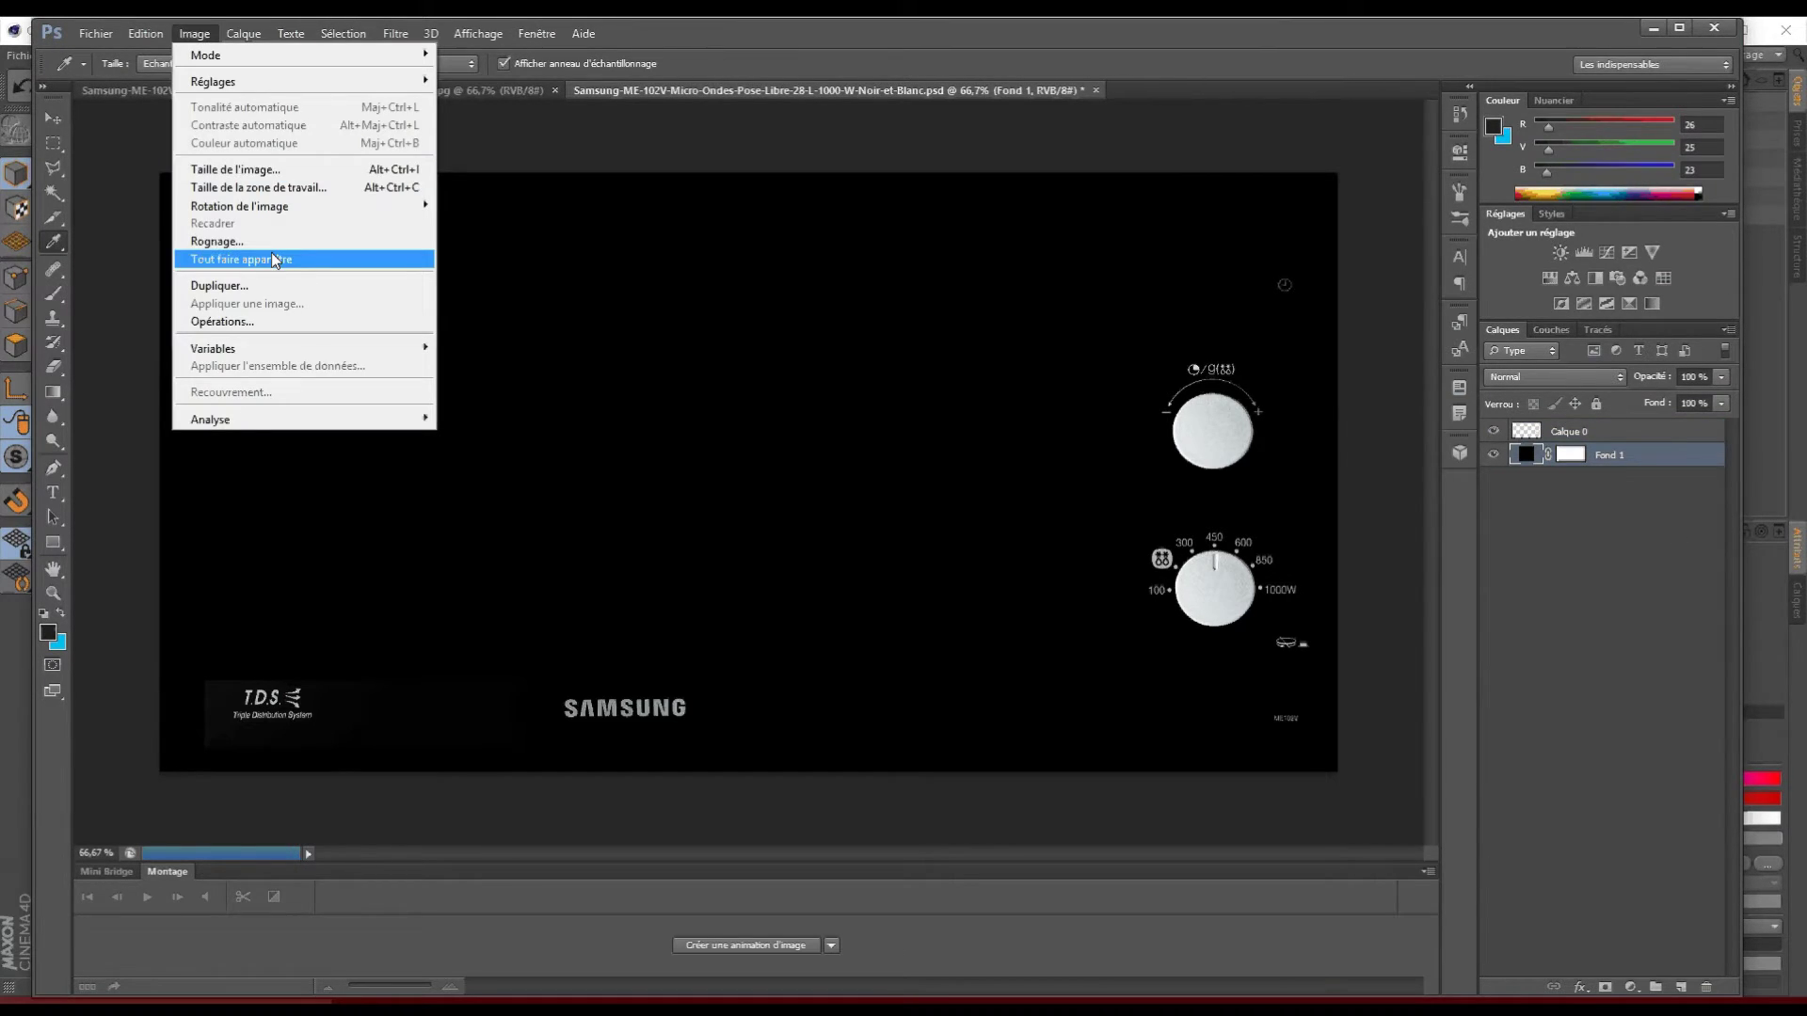
mouse_move(342, 33)
left_click(370, 198)
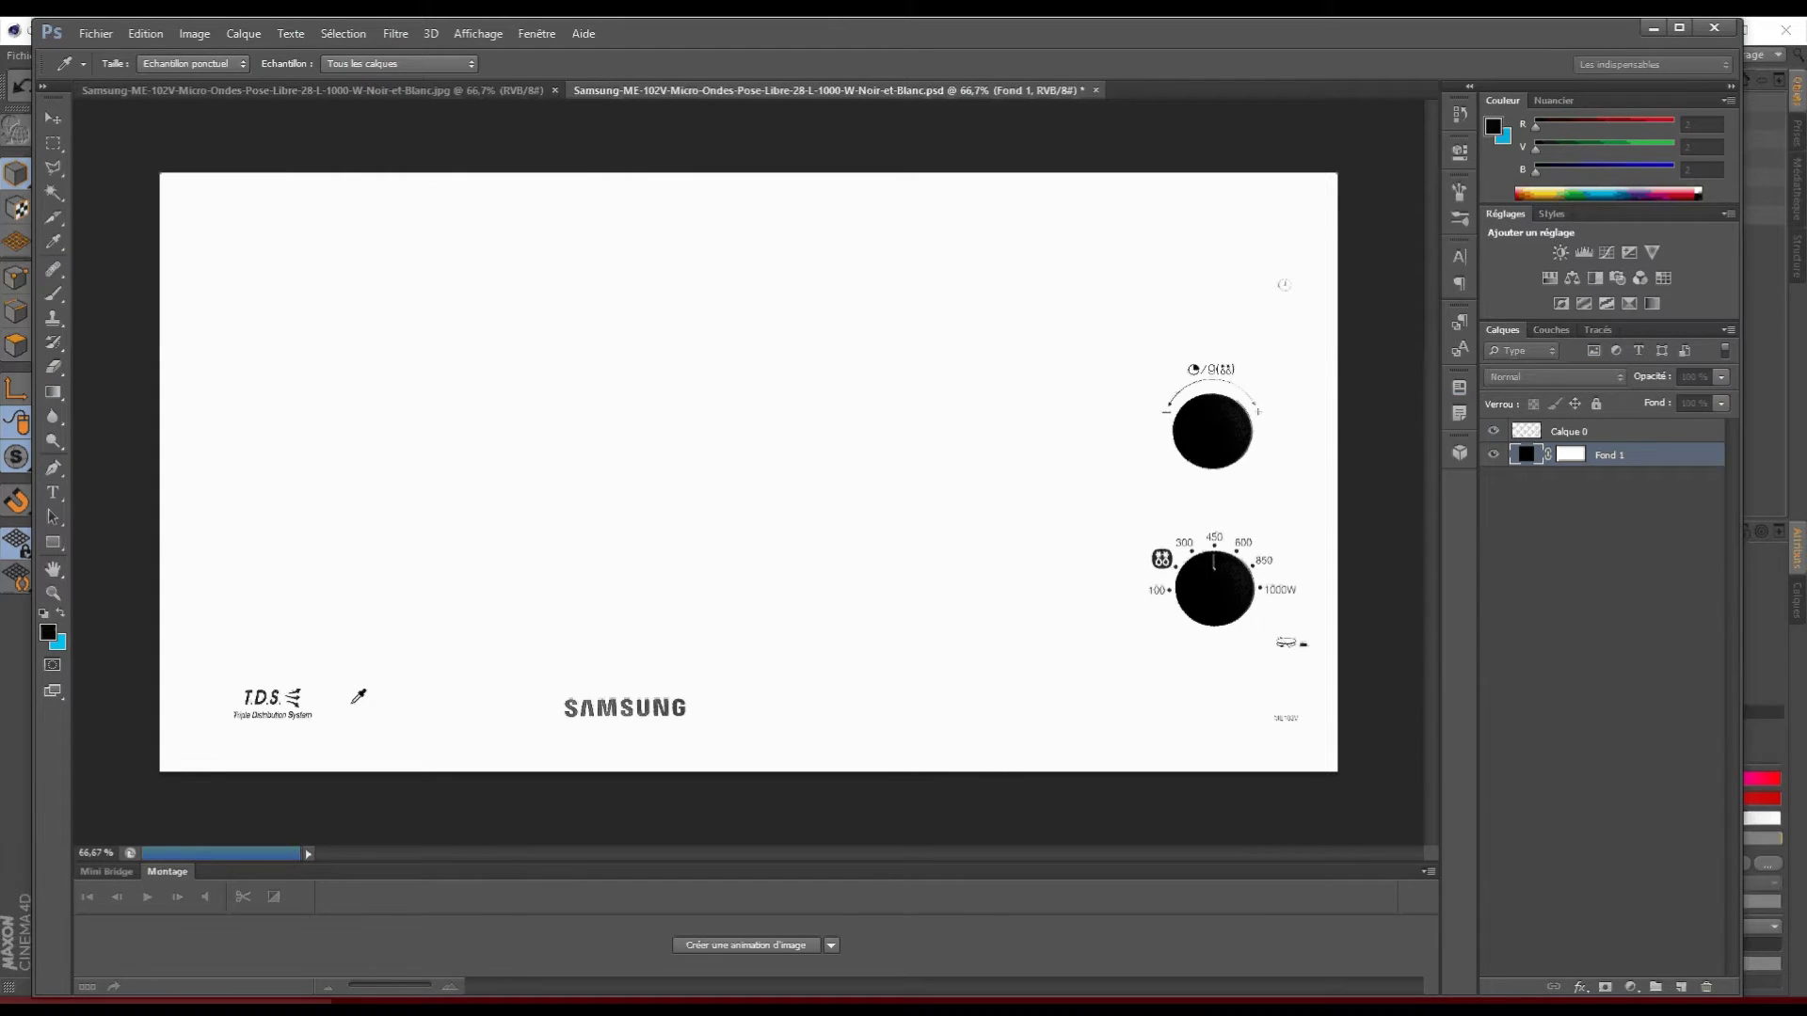
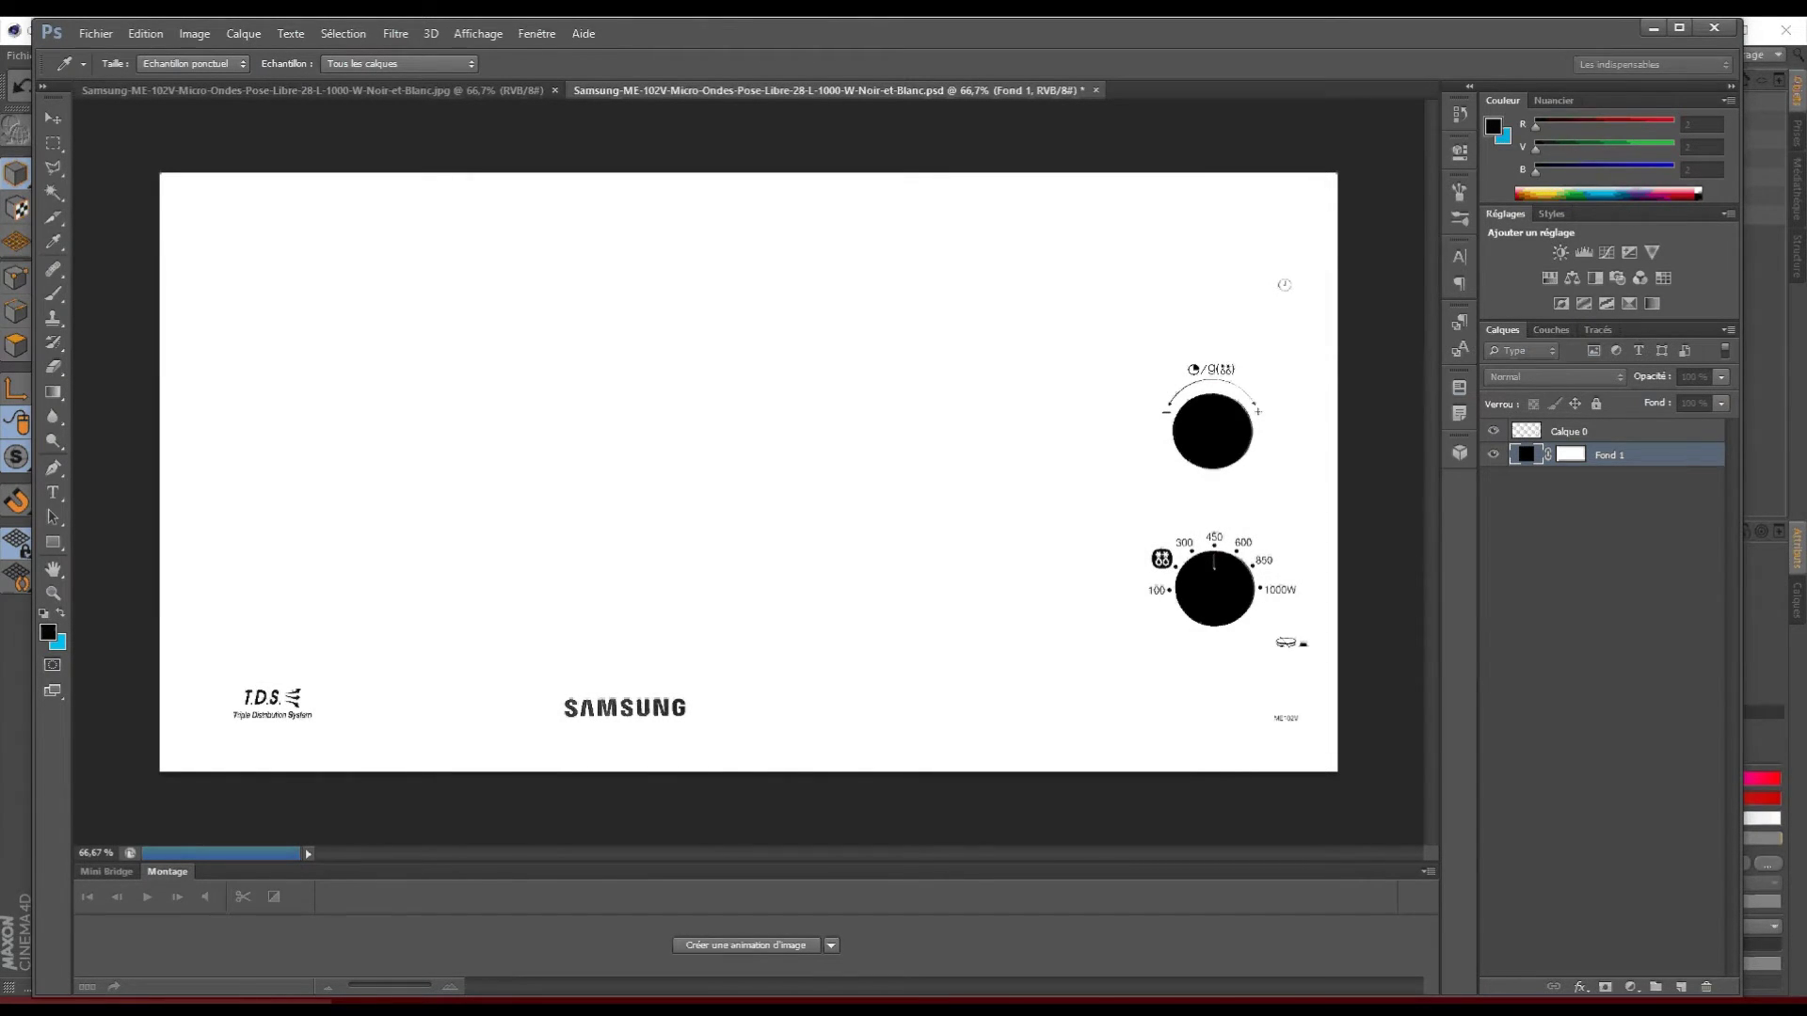
key("Return")
- Try to delete, invert and move the selected black area on the Fond 1 fill layer
key("Delete")
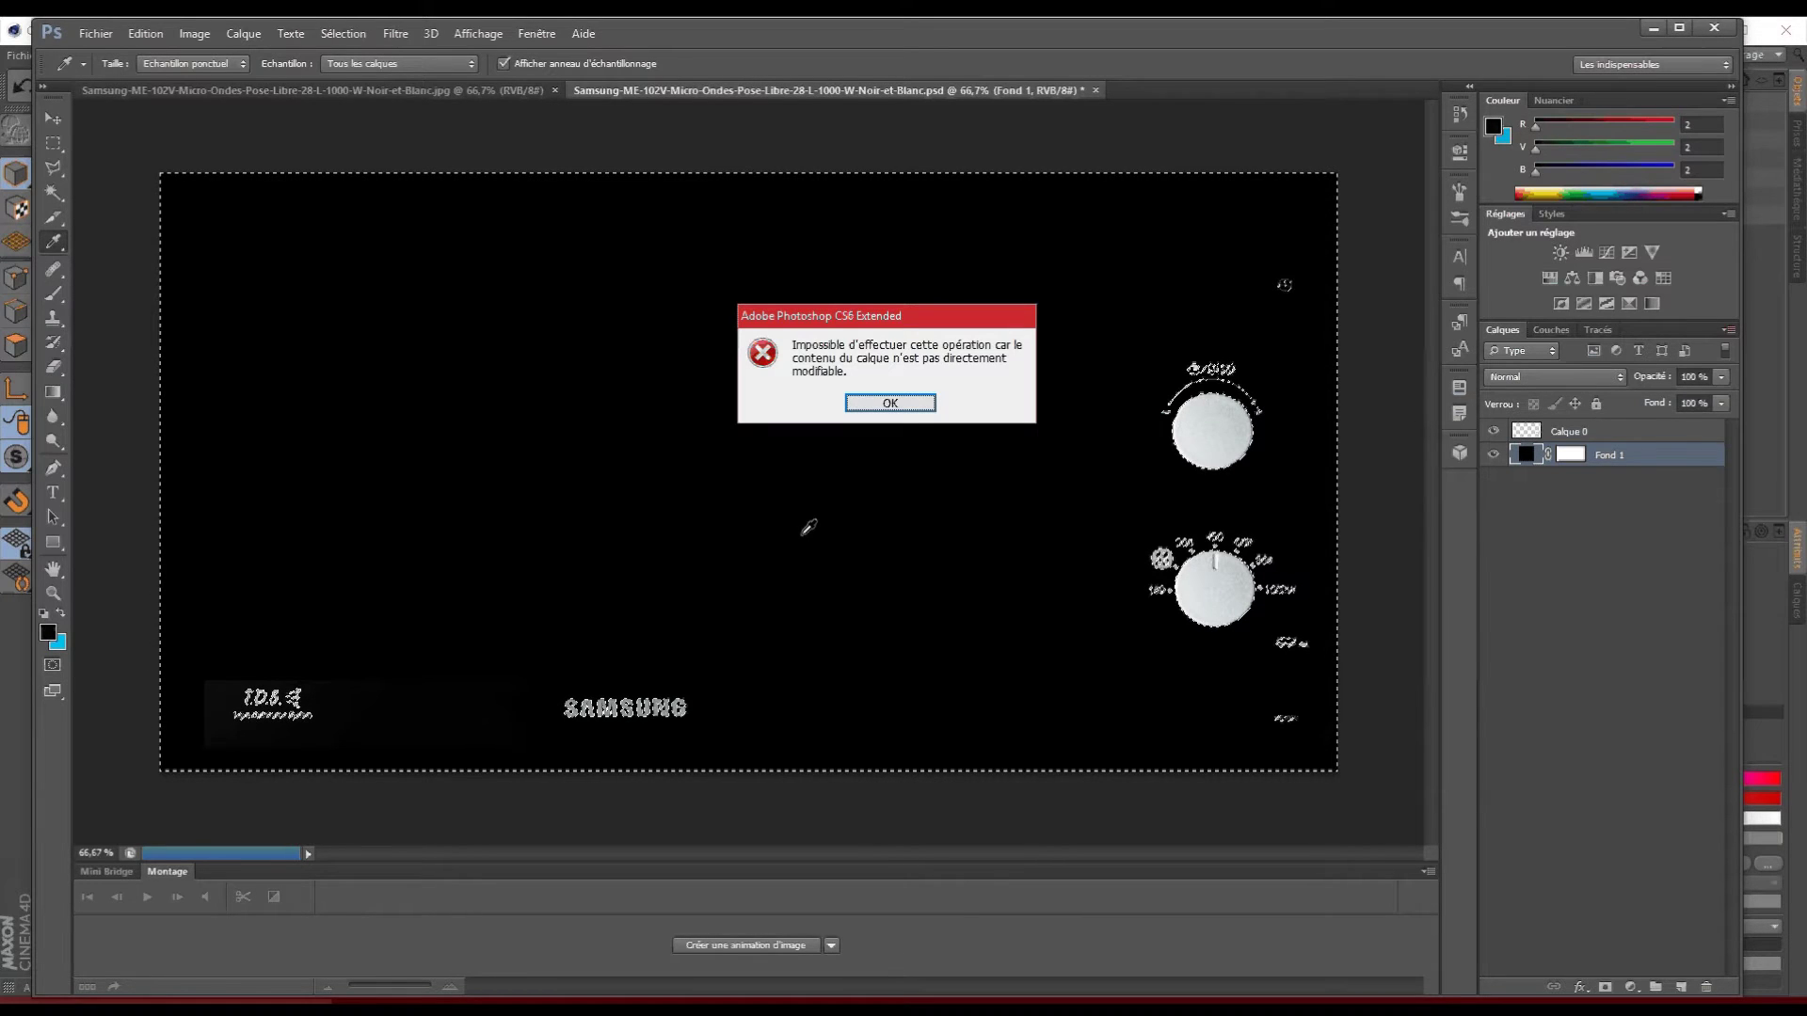
left_click(889, 403)
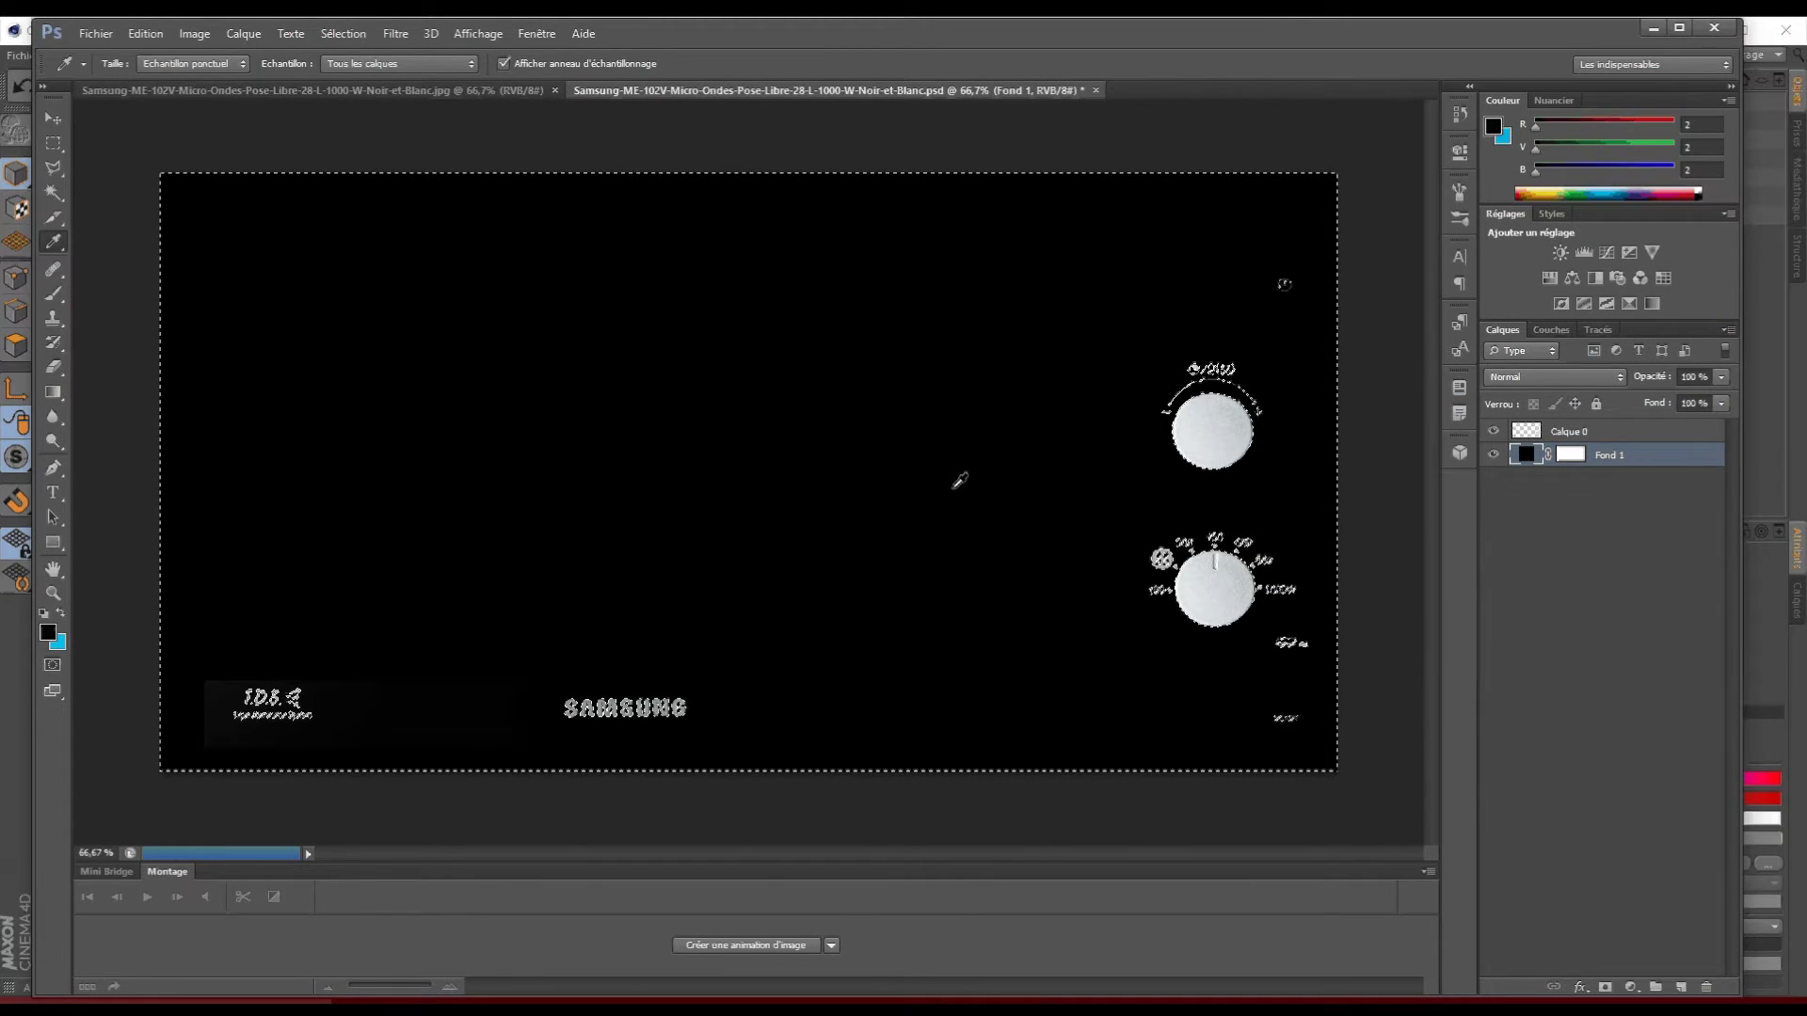
key("ctrl+i")
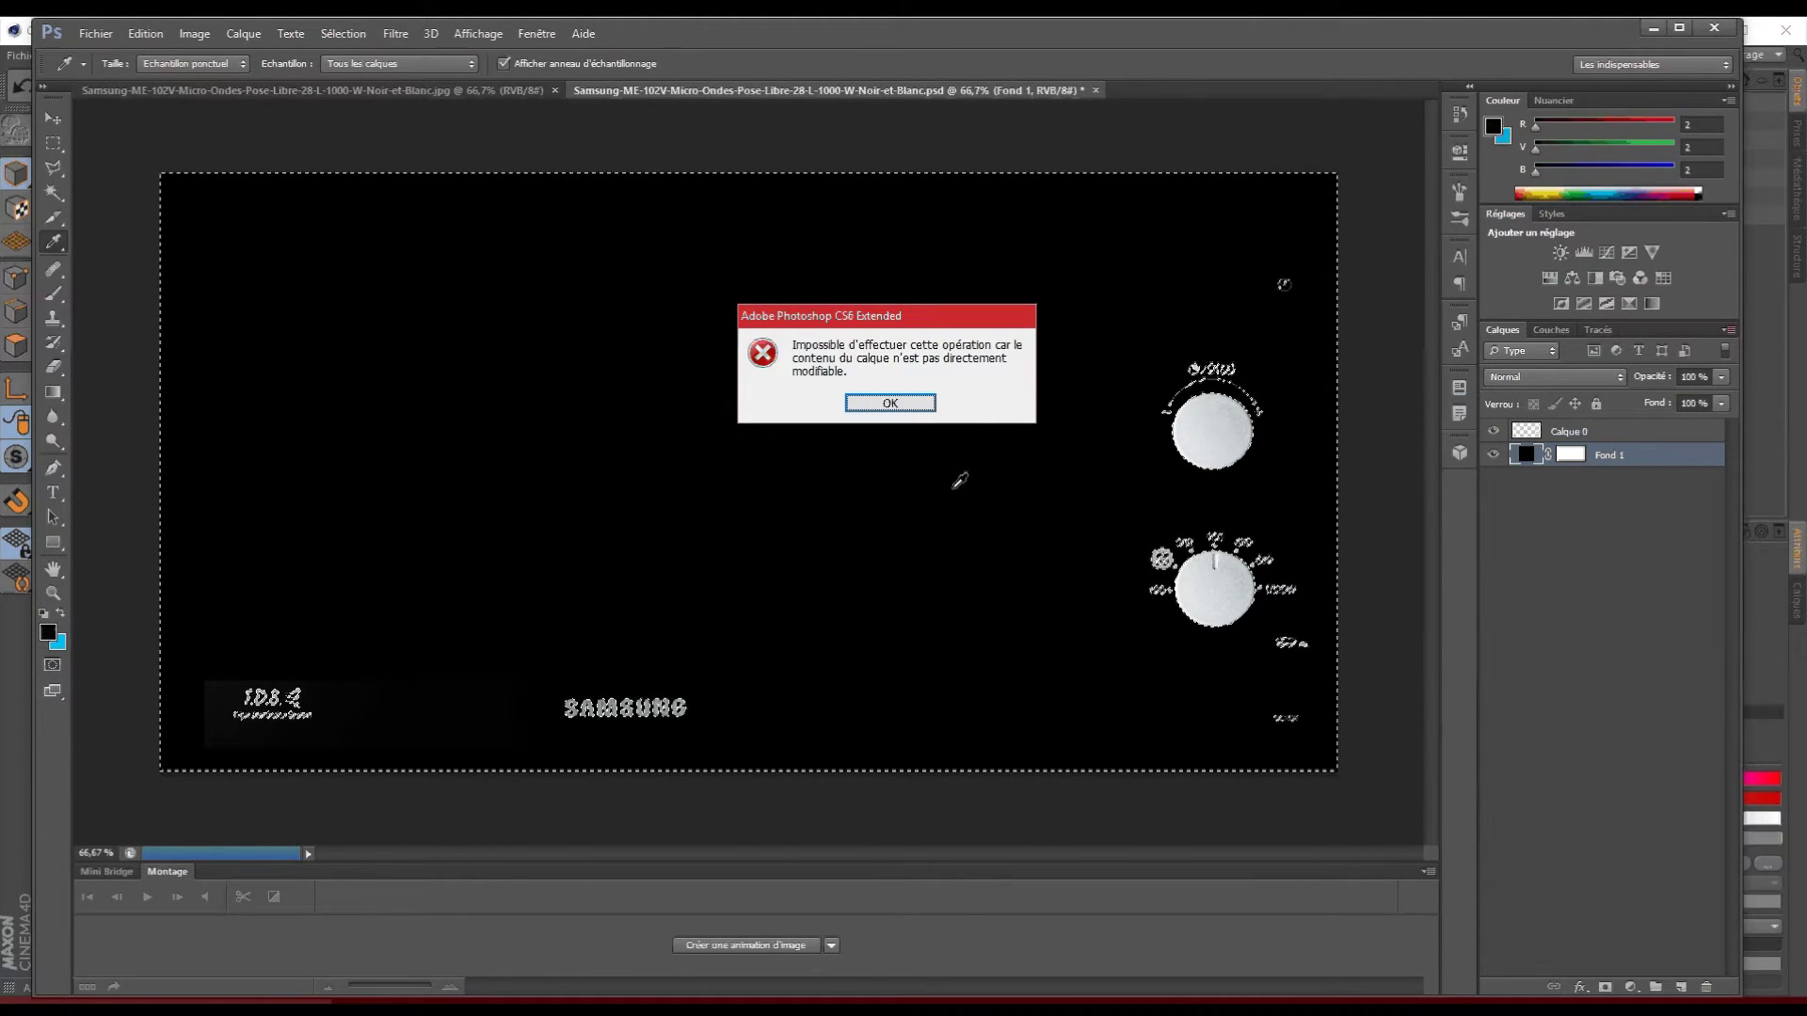
left_click(889, 404)
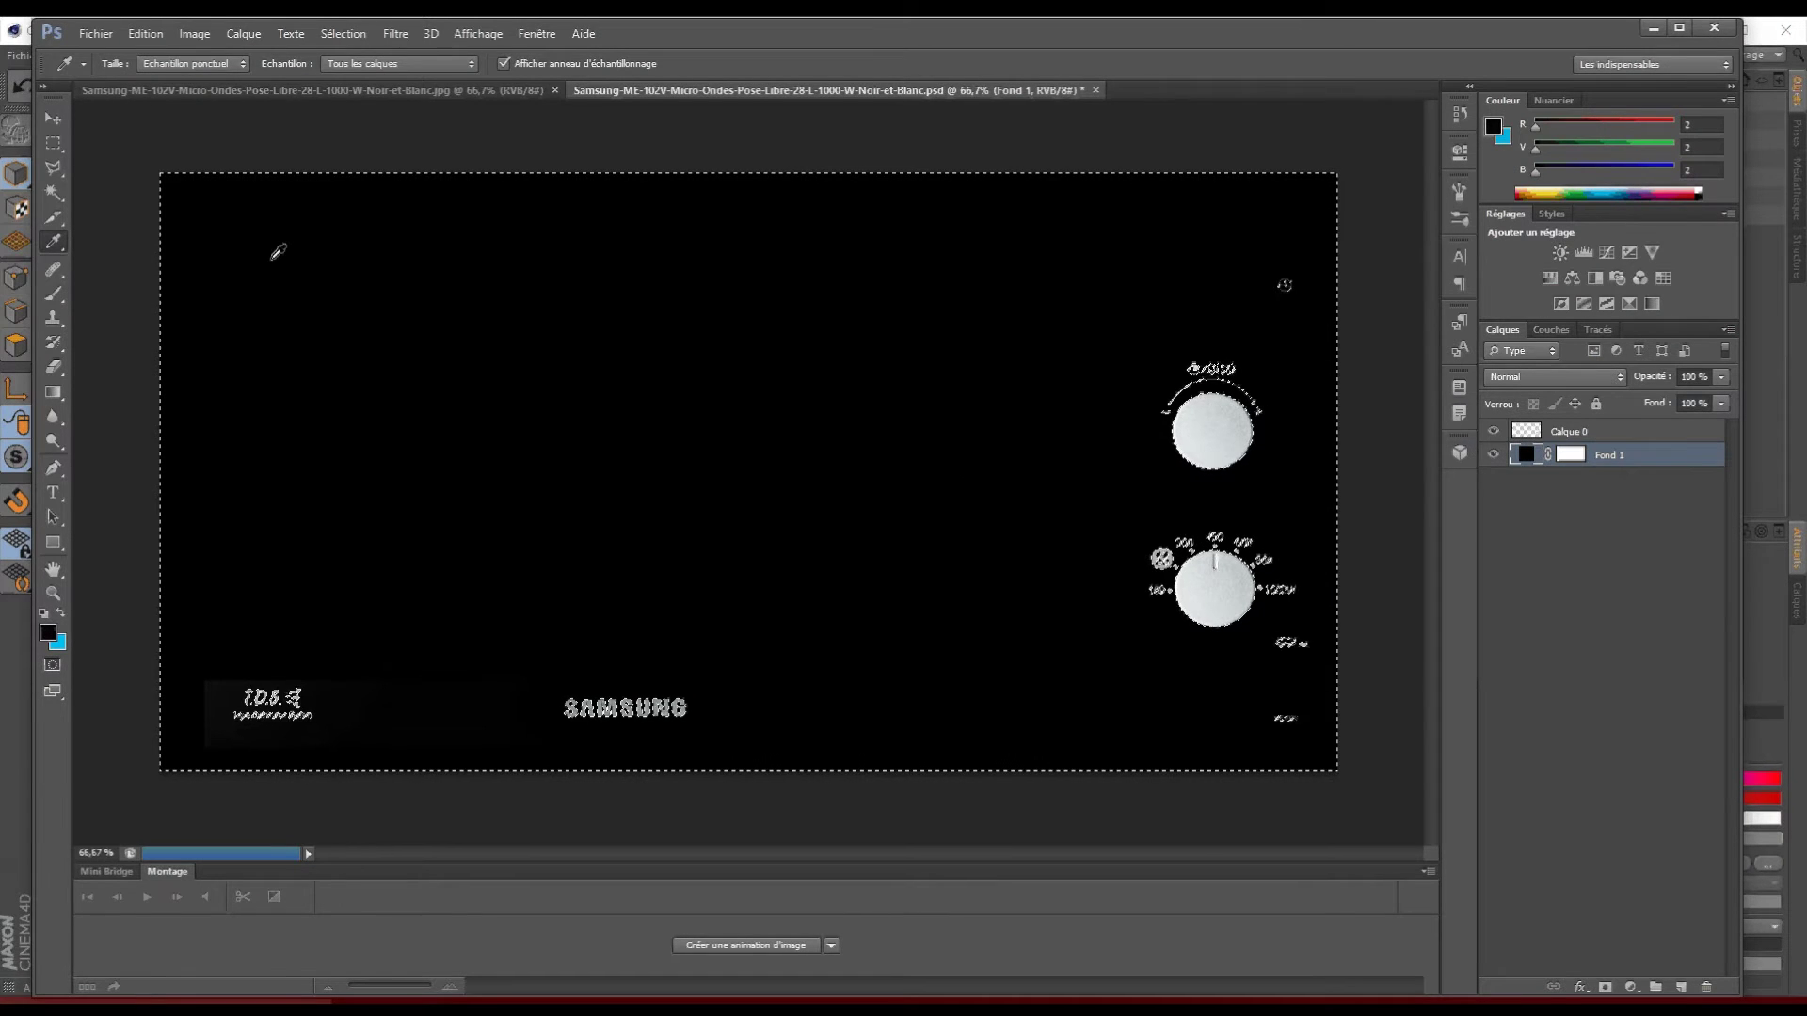
left_click(52, 117)
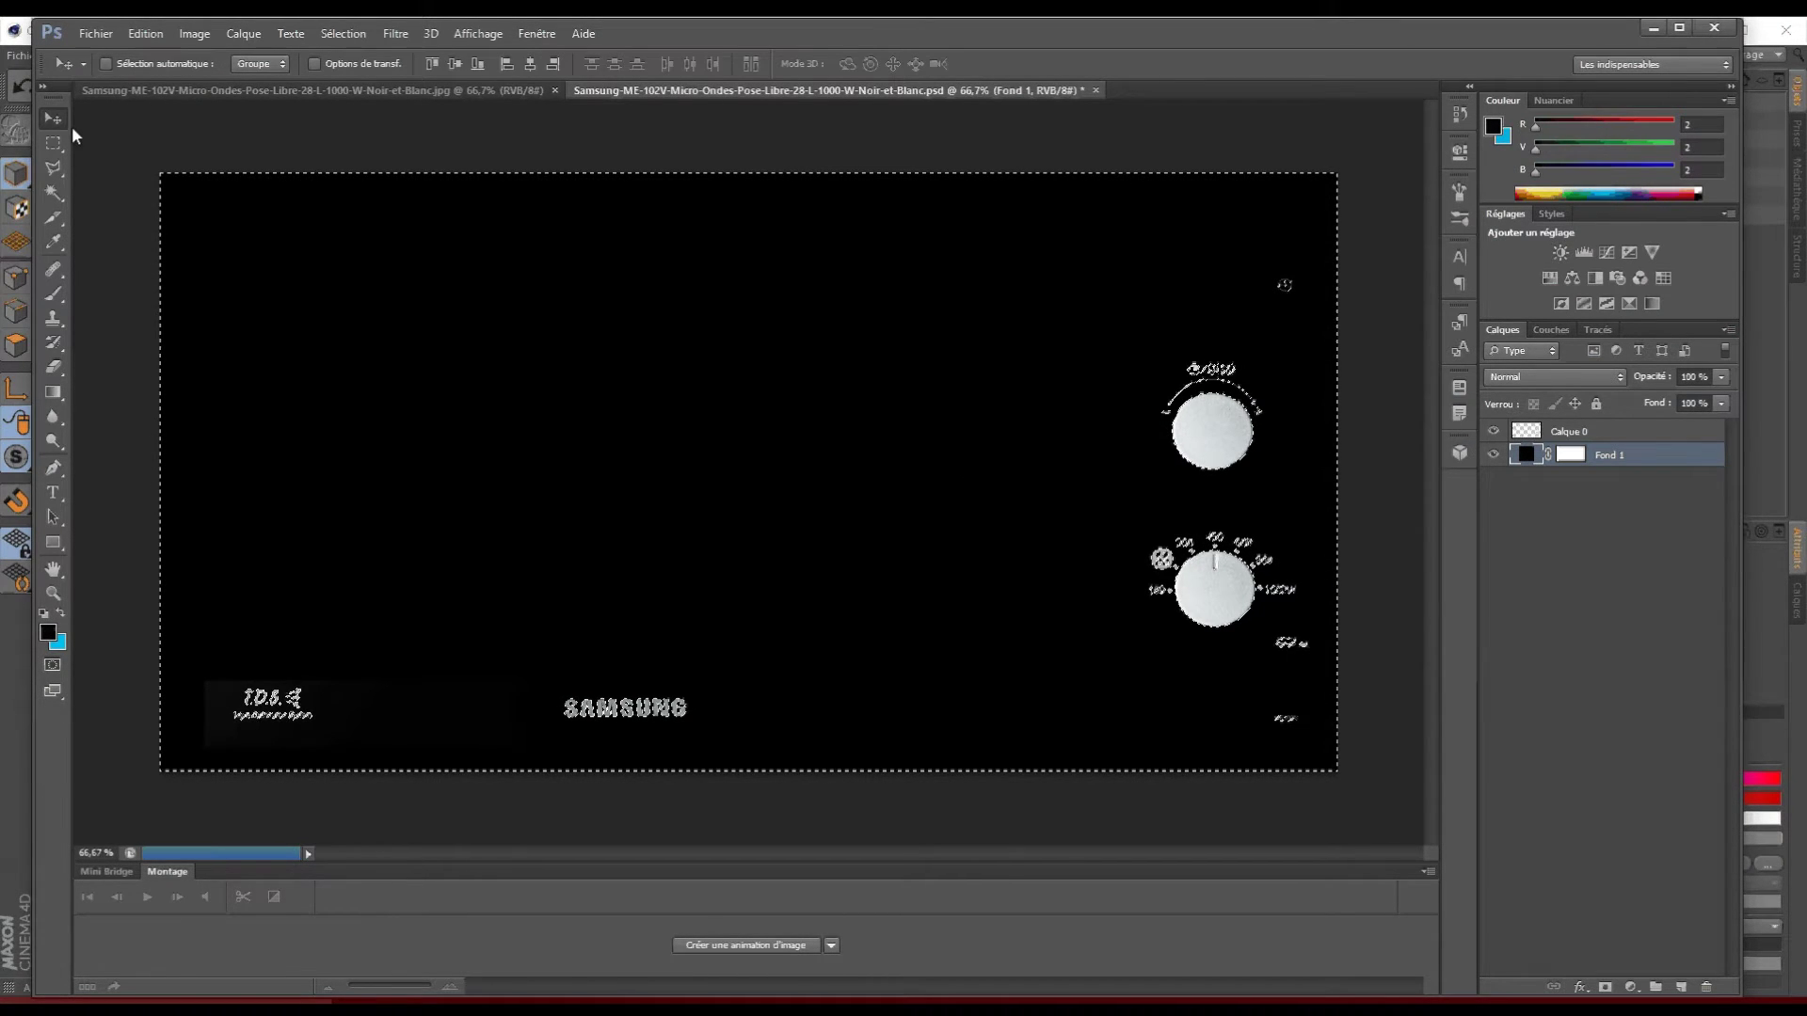
left_click(905, 555)
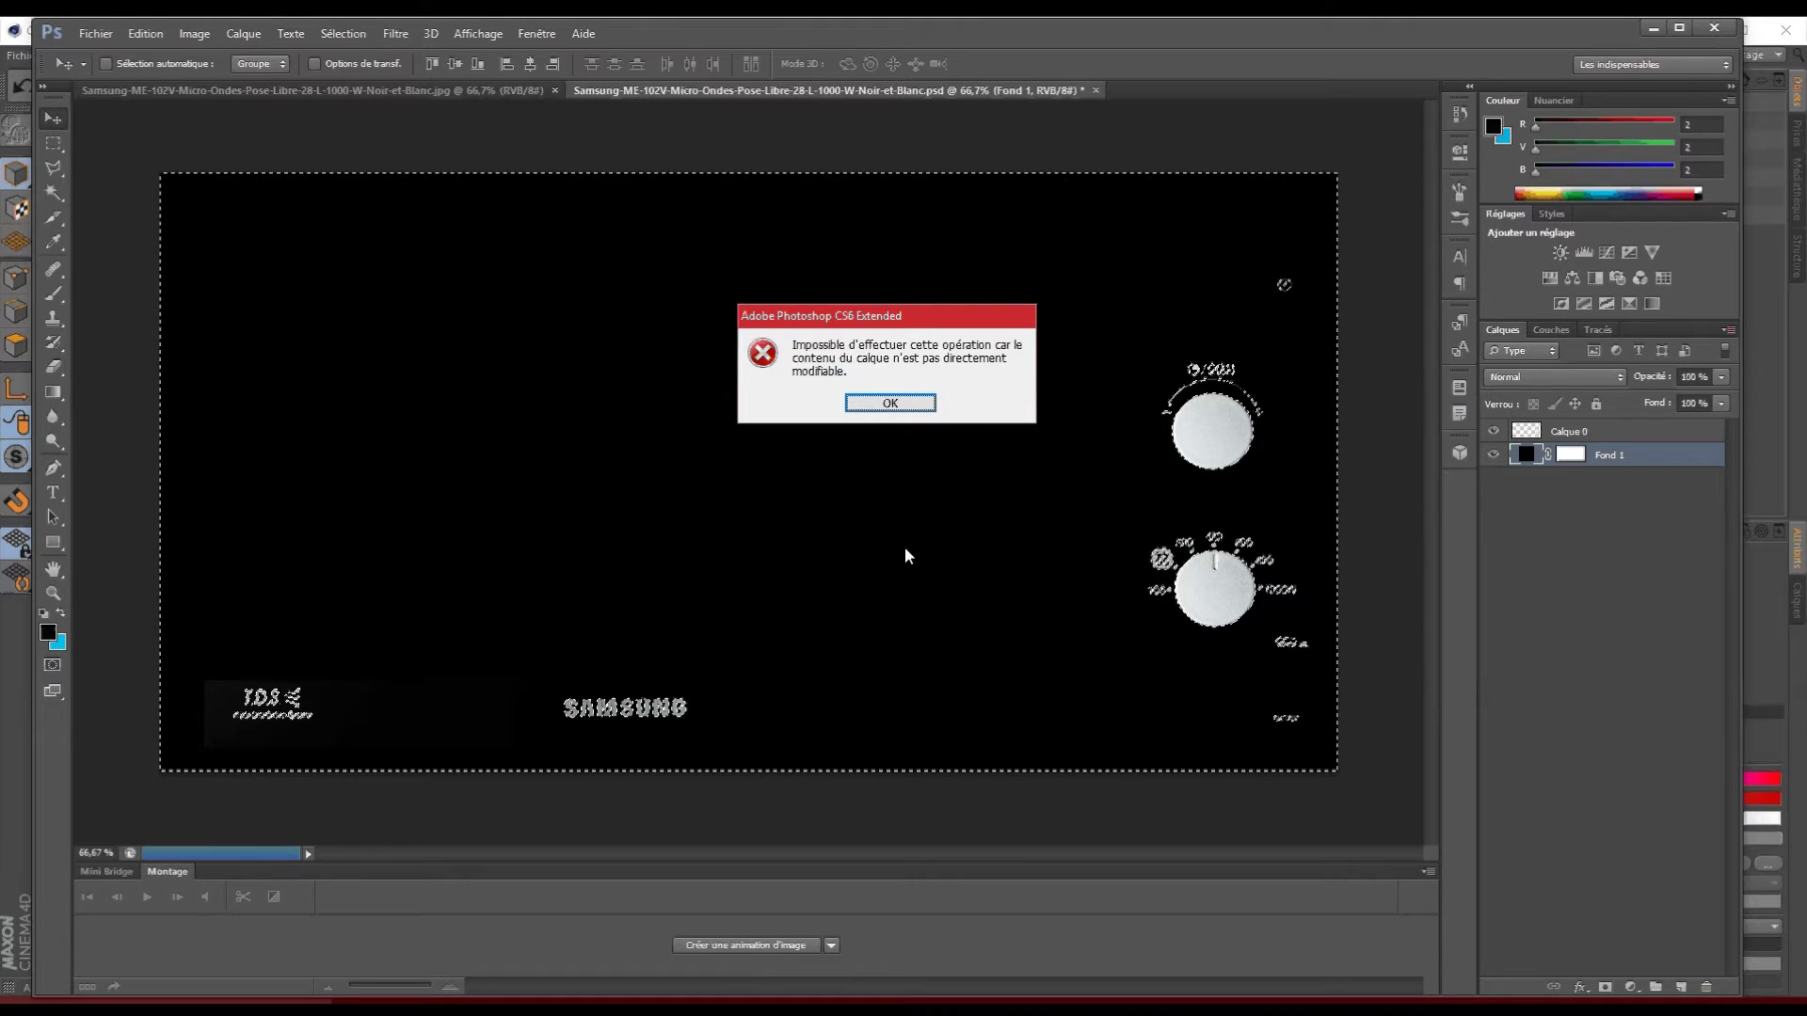
left_click(890, 403)
- Delete the selected dark patch around the T.D.S. logo on Calque 0, clear the selection and save the file
left_click(1546, 461)
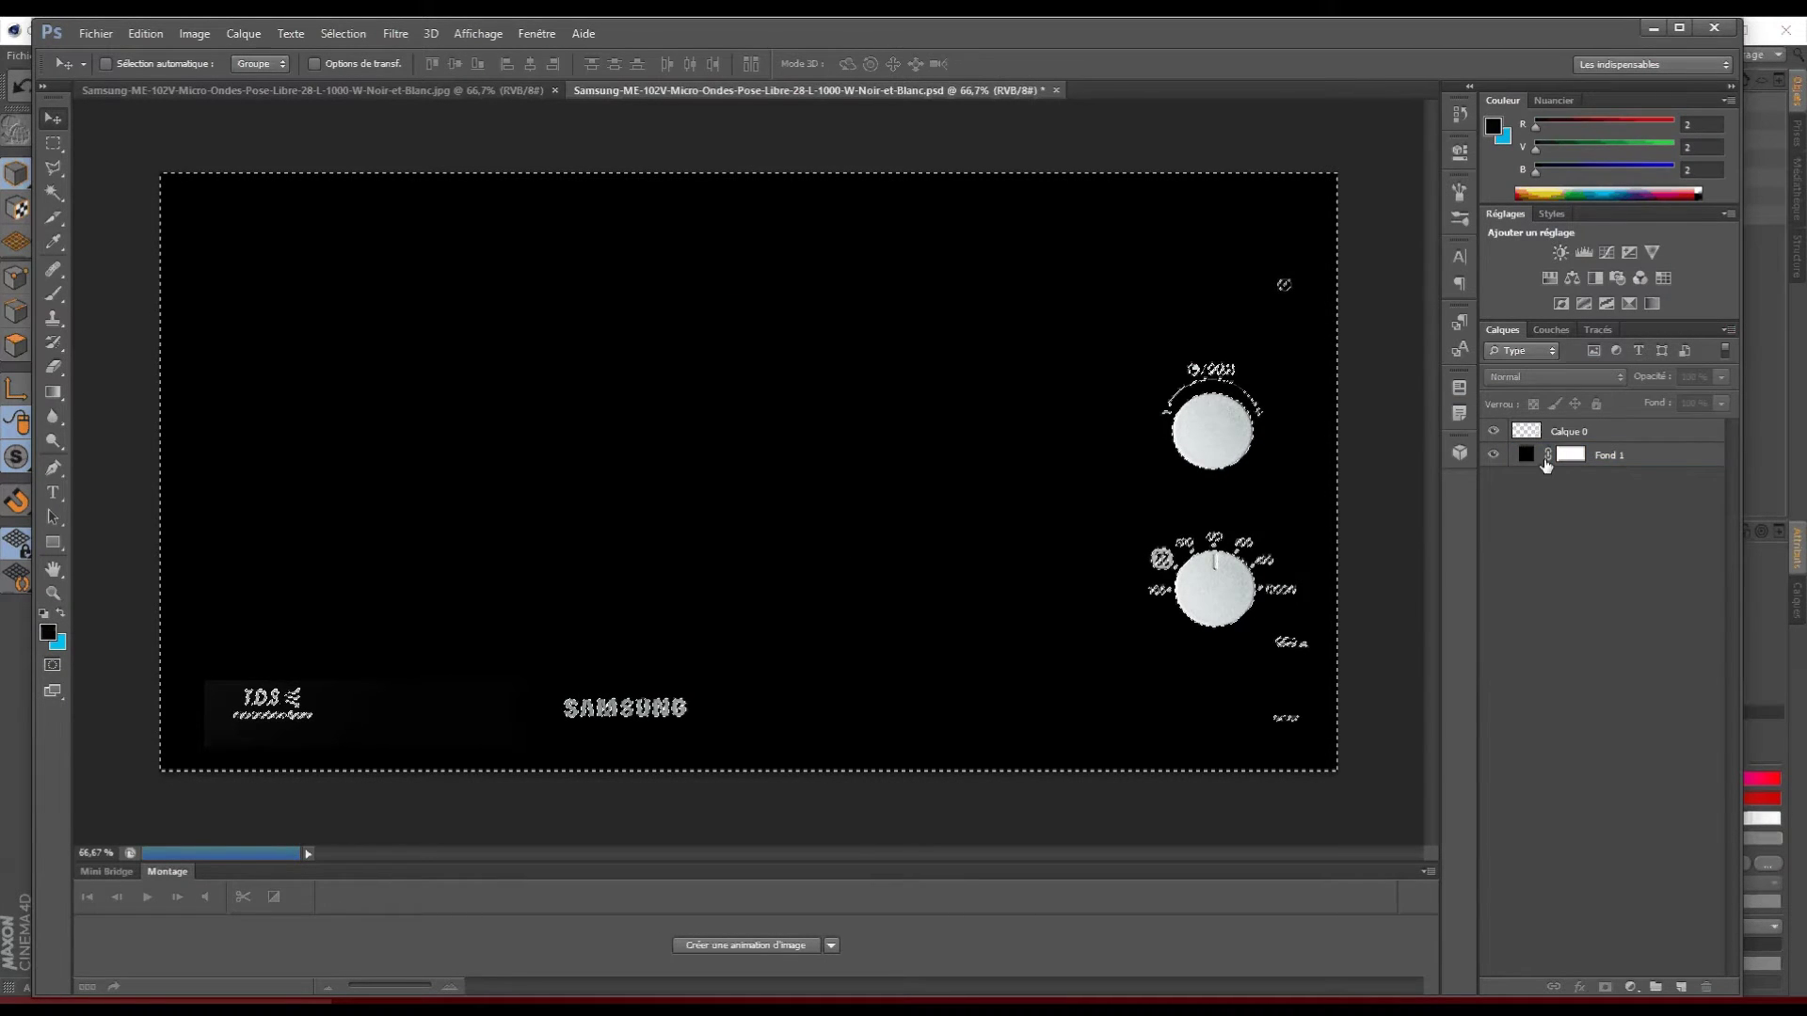
left_click(1550, 434)
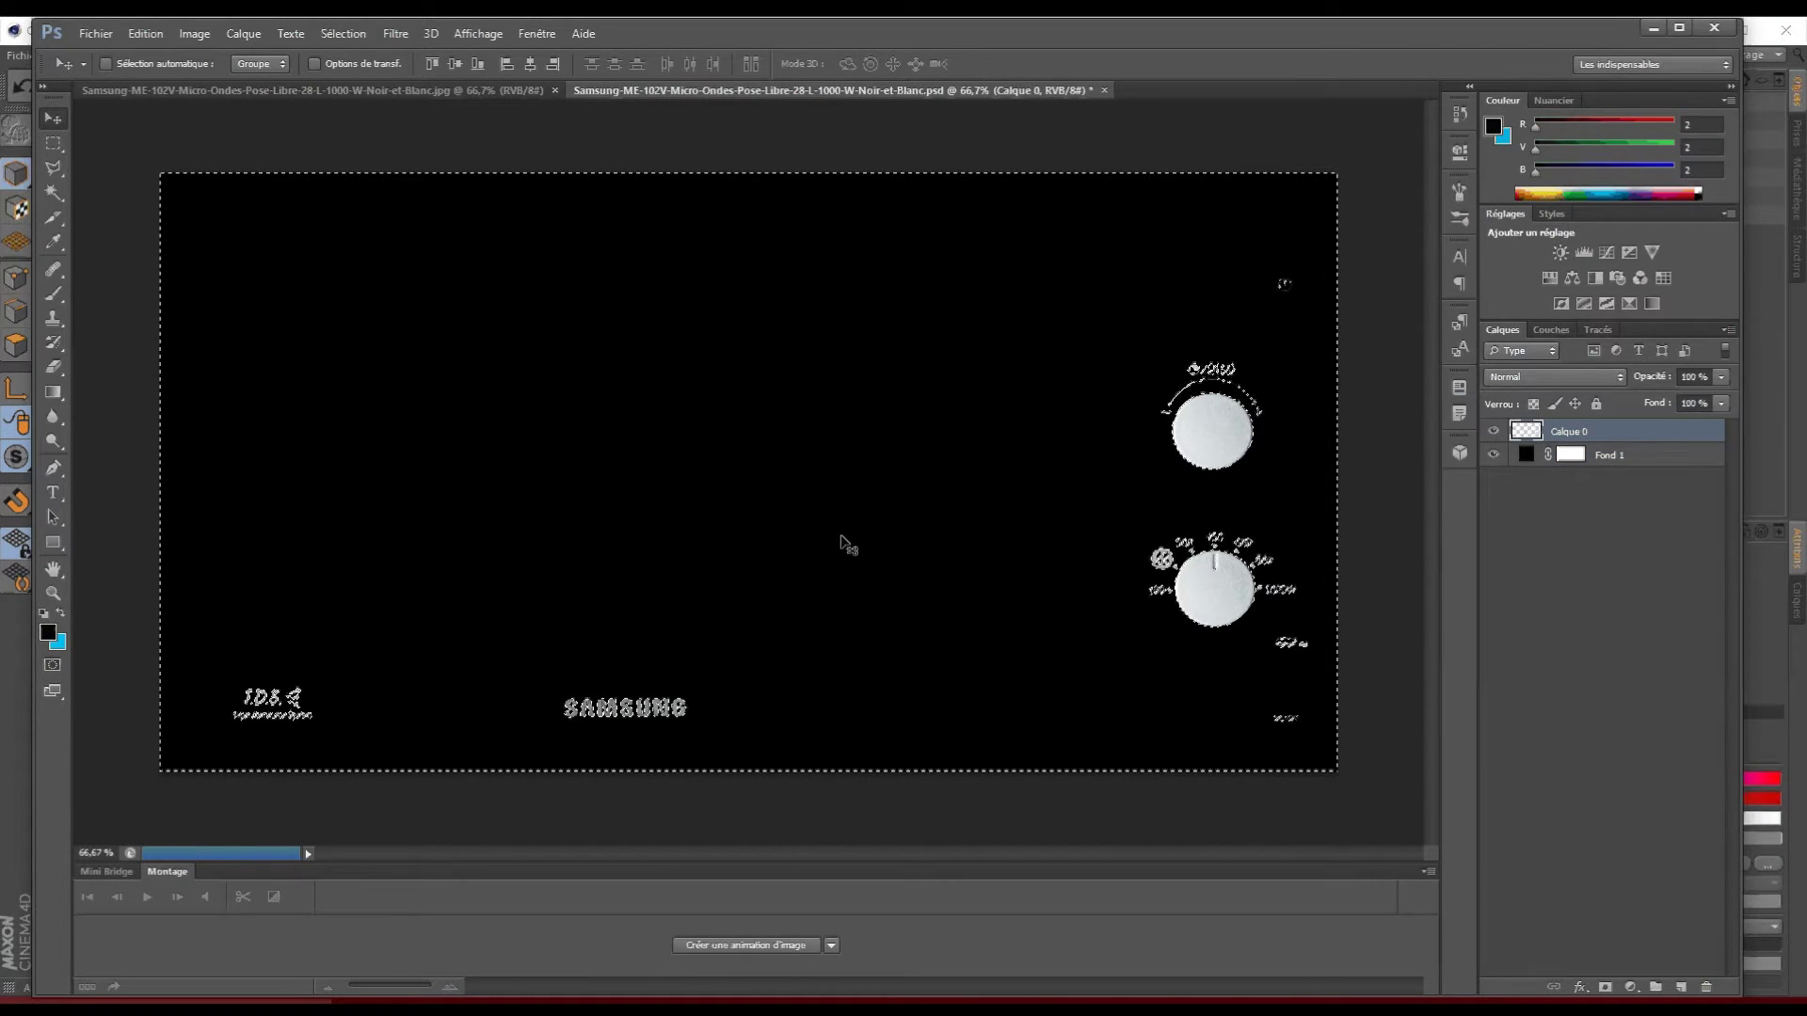
left_click(54, 144)
left_click(1210, 427)
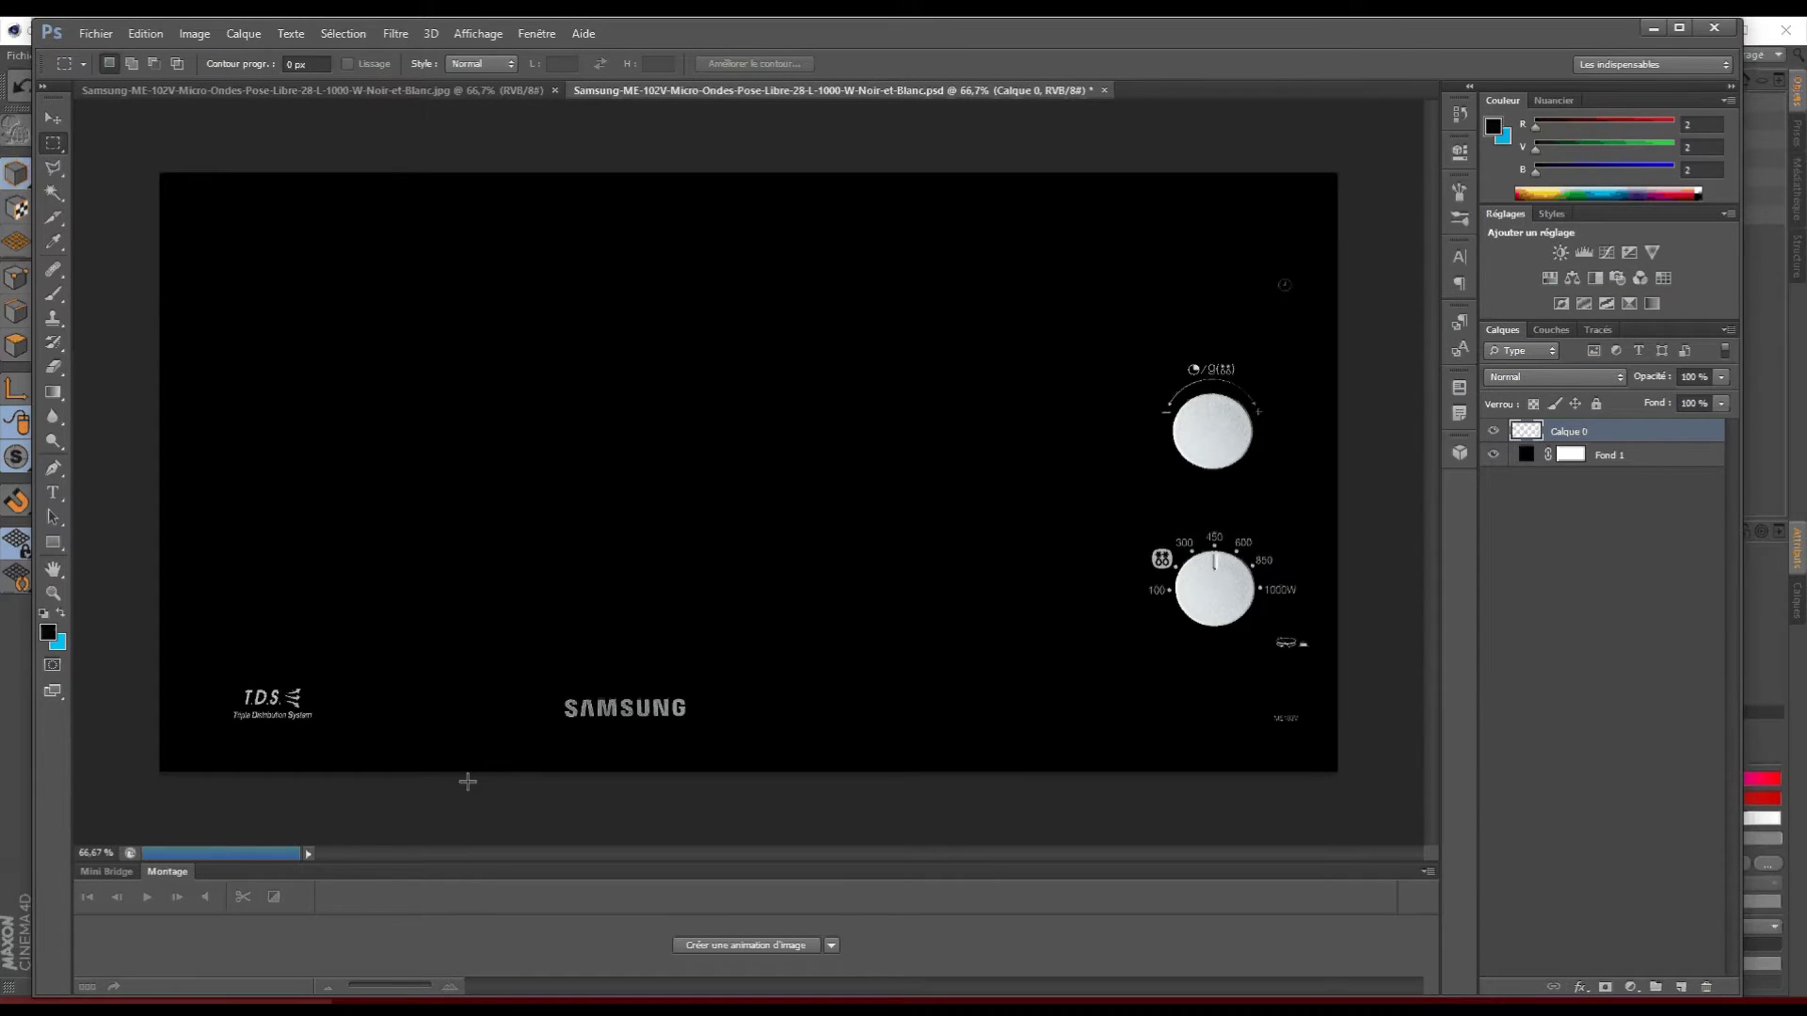
key("ctrl+s")
- Outline the upper silver knob with the Polygonal Lasso, staying inside its curved arrow, and delete it from Calque 0
left_click(53, 170)
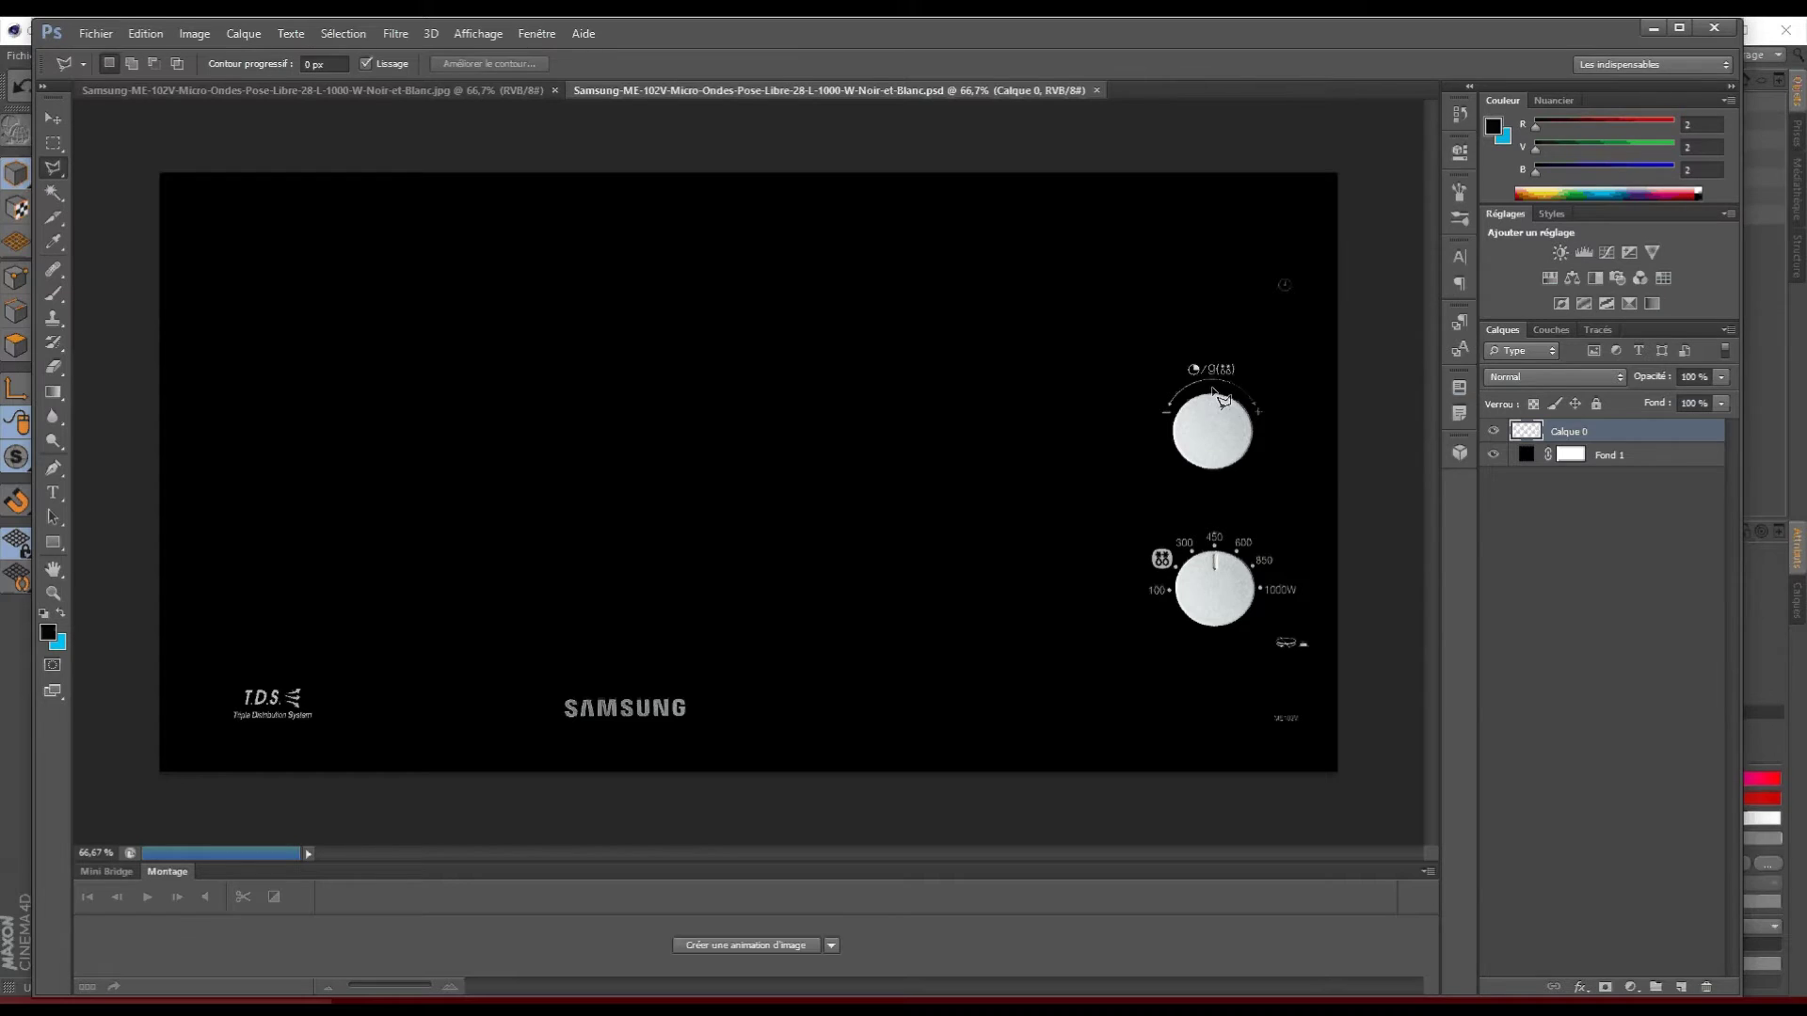
key("z")
left_click(1194, 393)
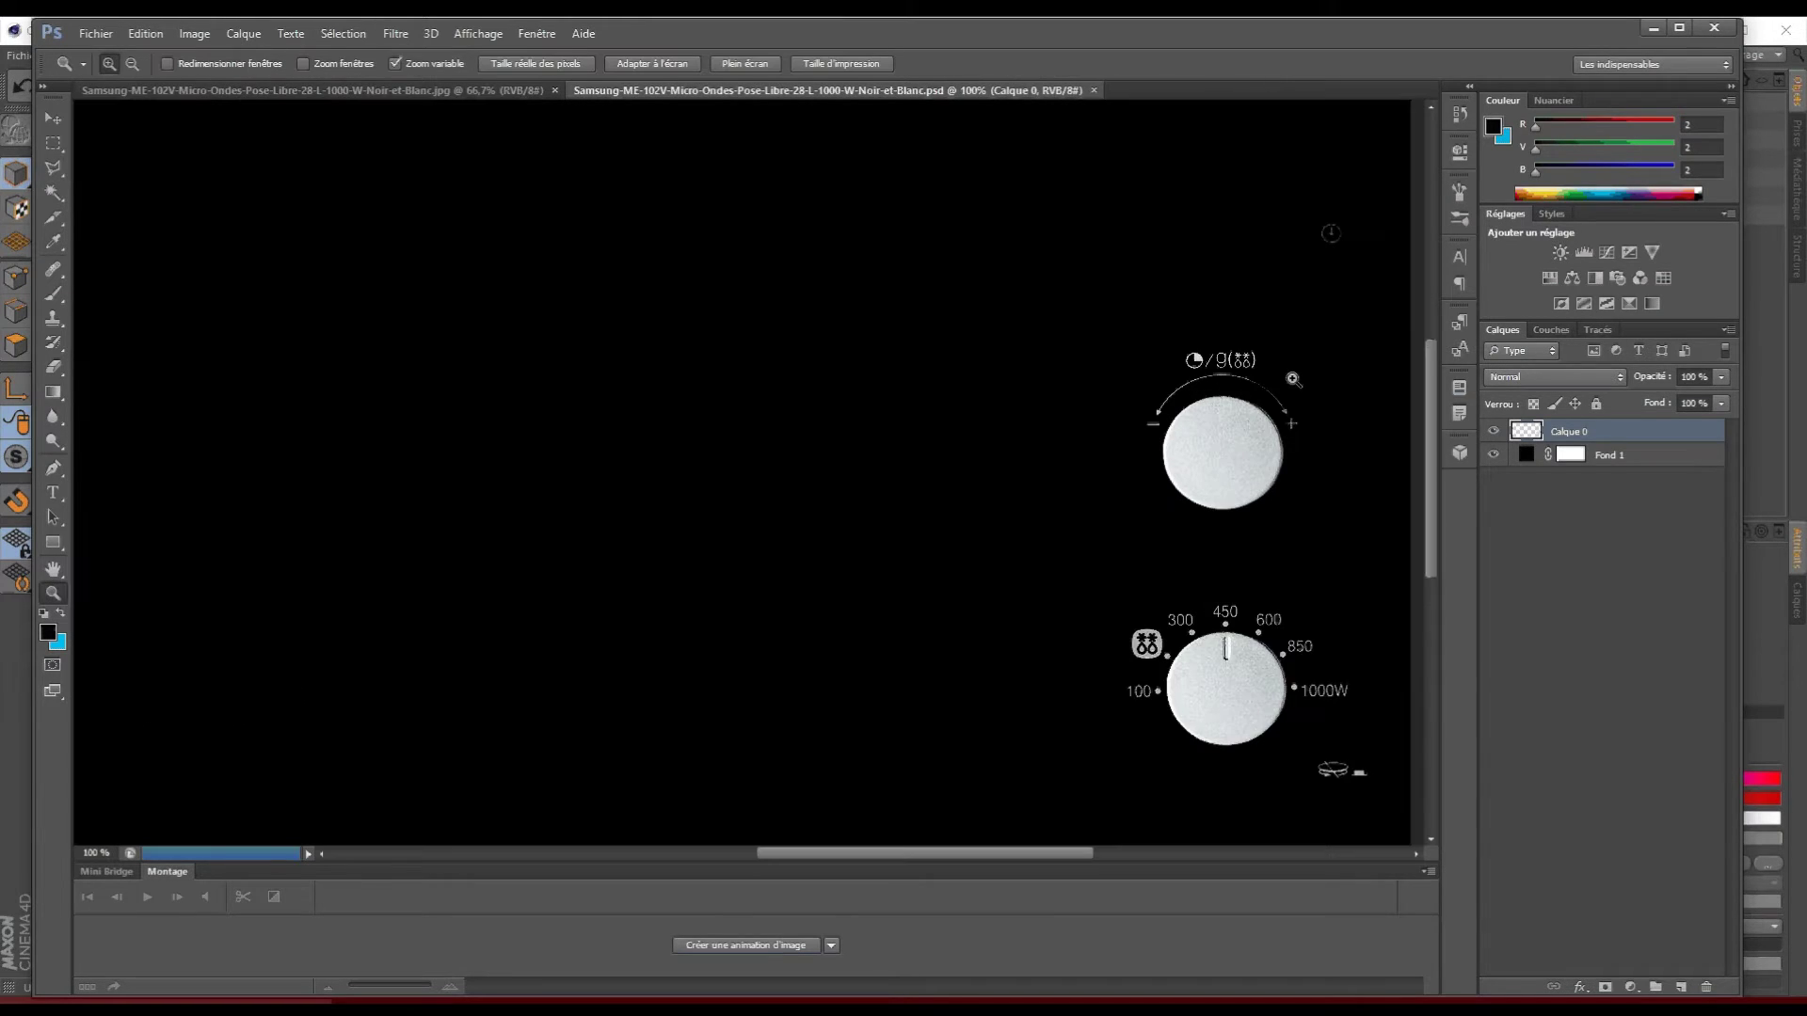
left_click(1294, 380)
left_click(1294, 379)
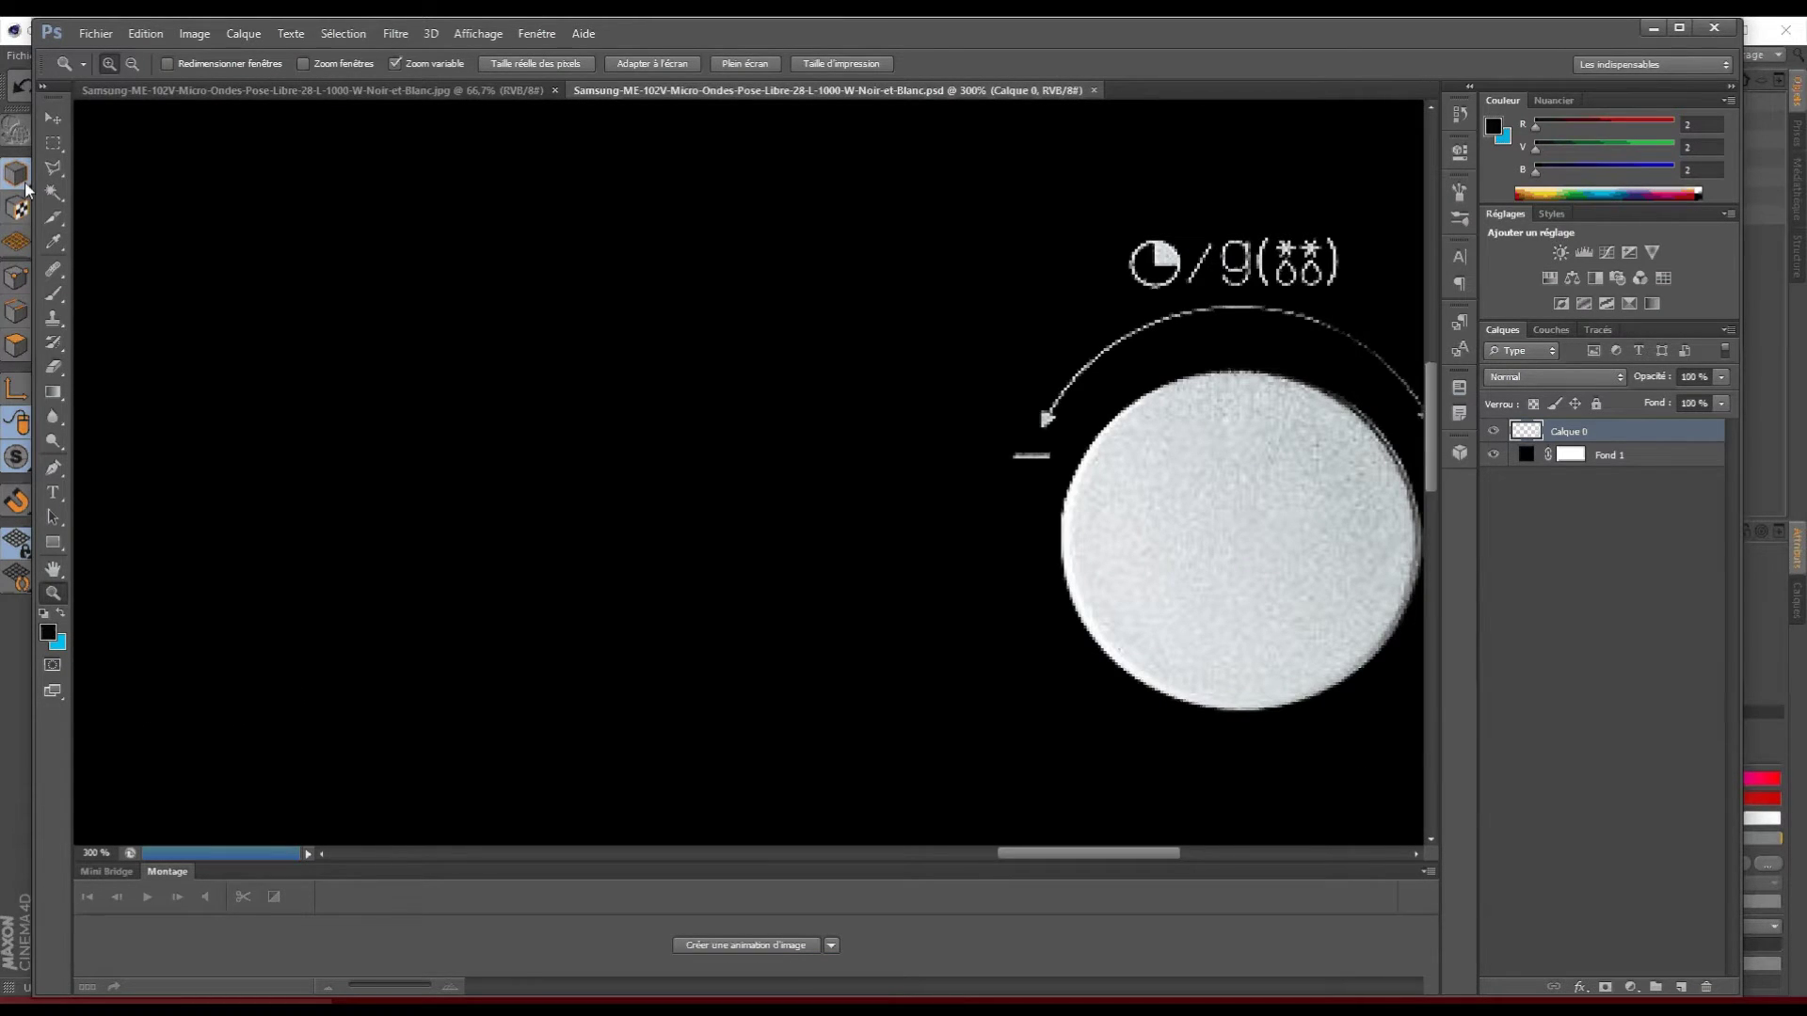
key("l")
left_click(1113, 382)
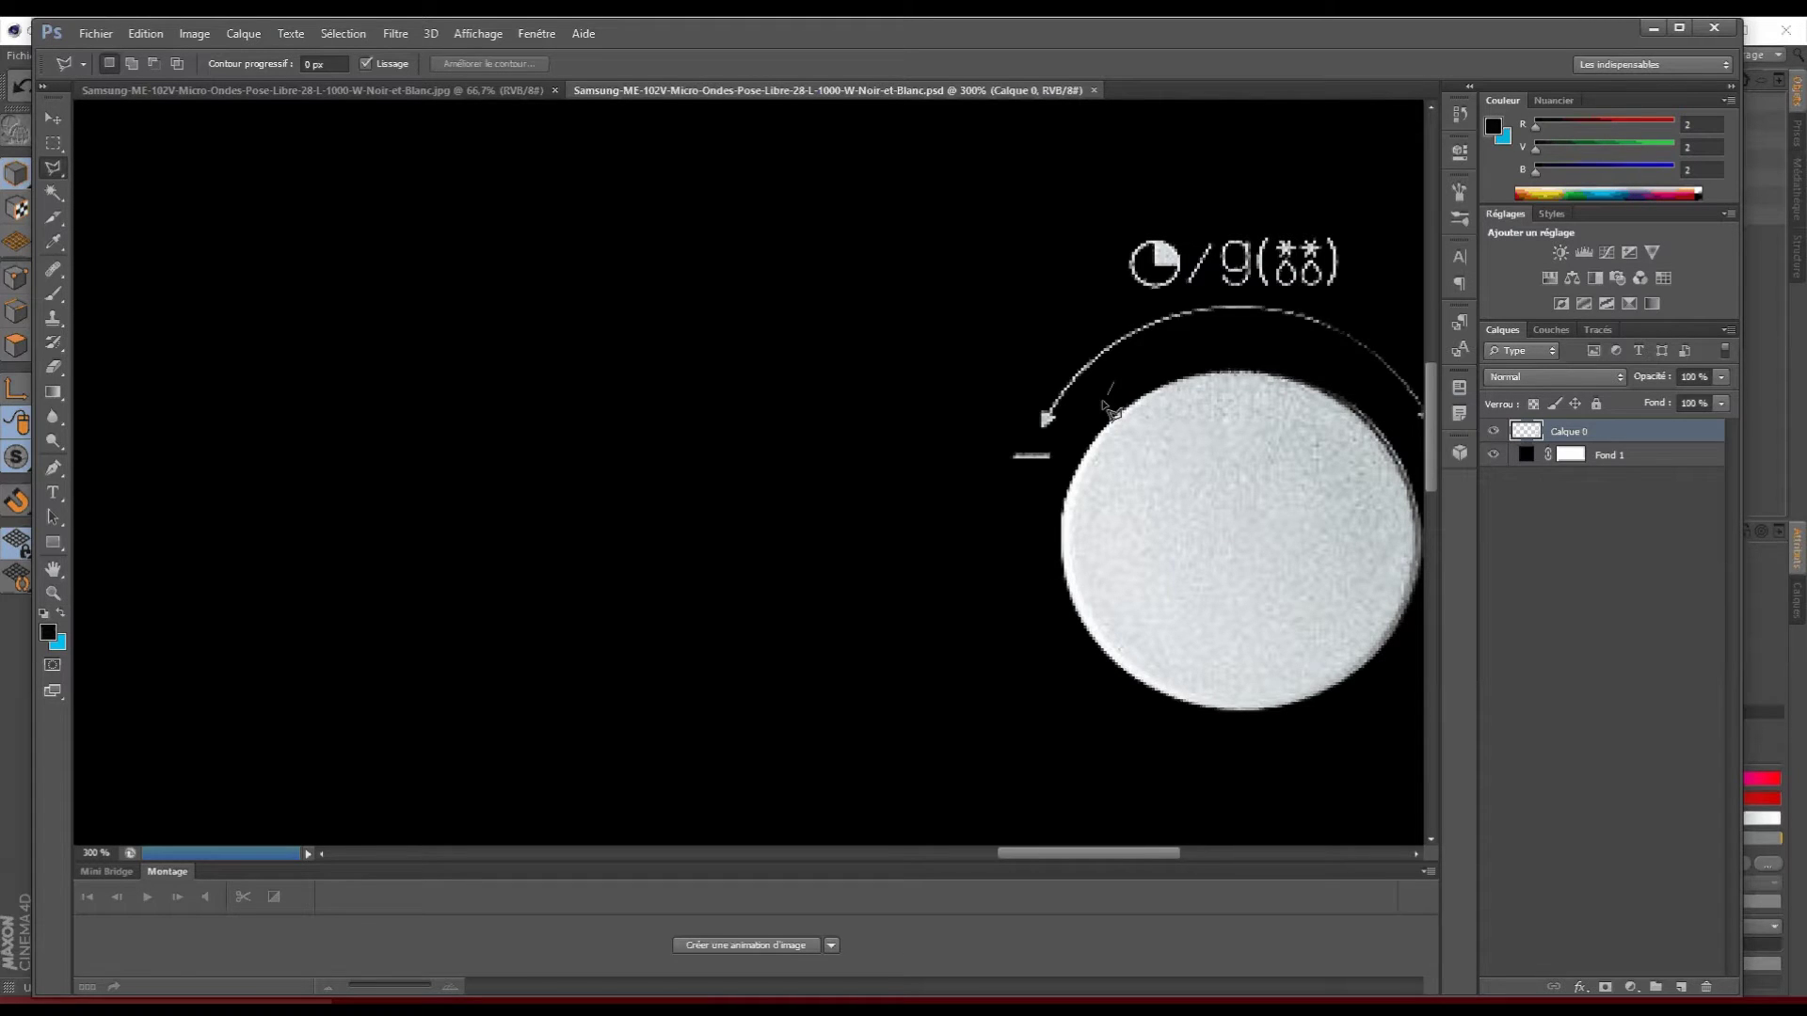
left_click(1055, 495)
left_click(1037, 692)
left_click(1238, 804)
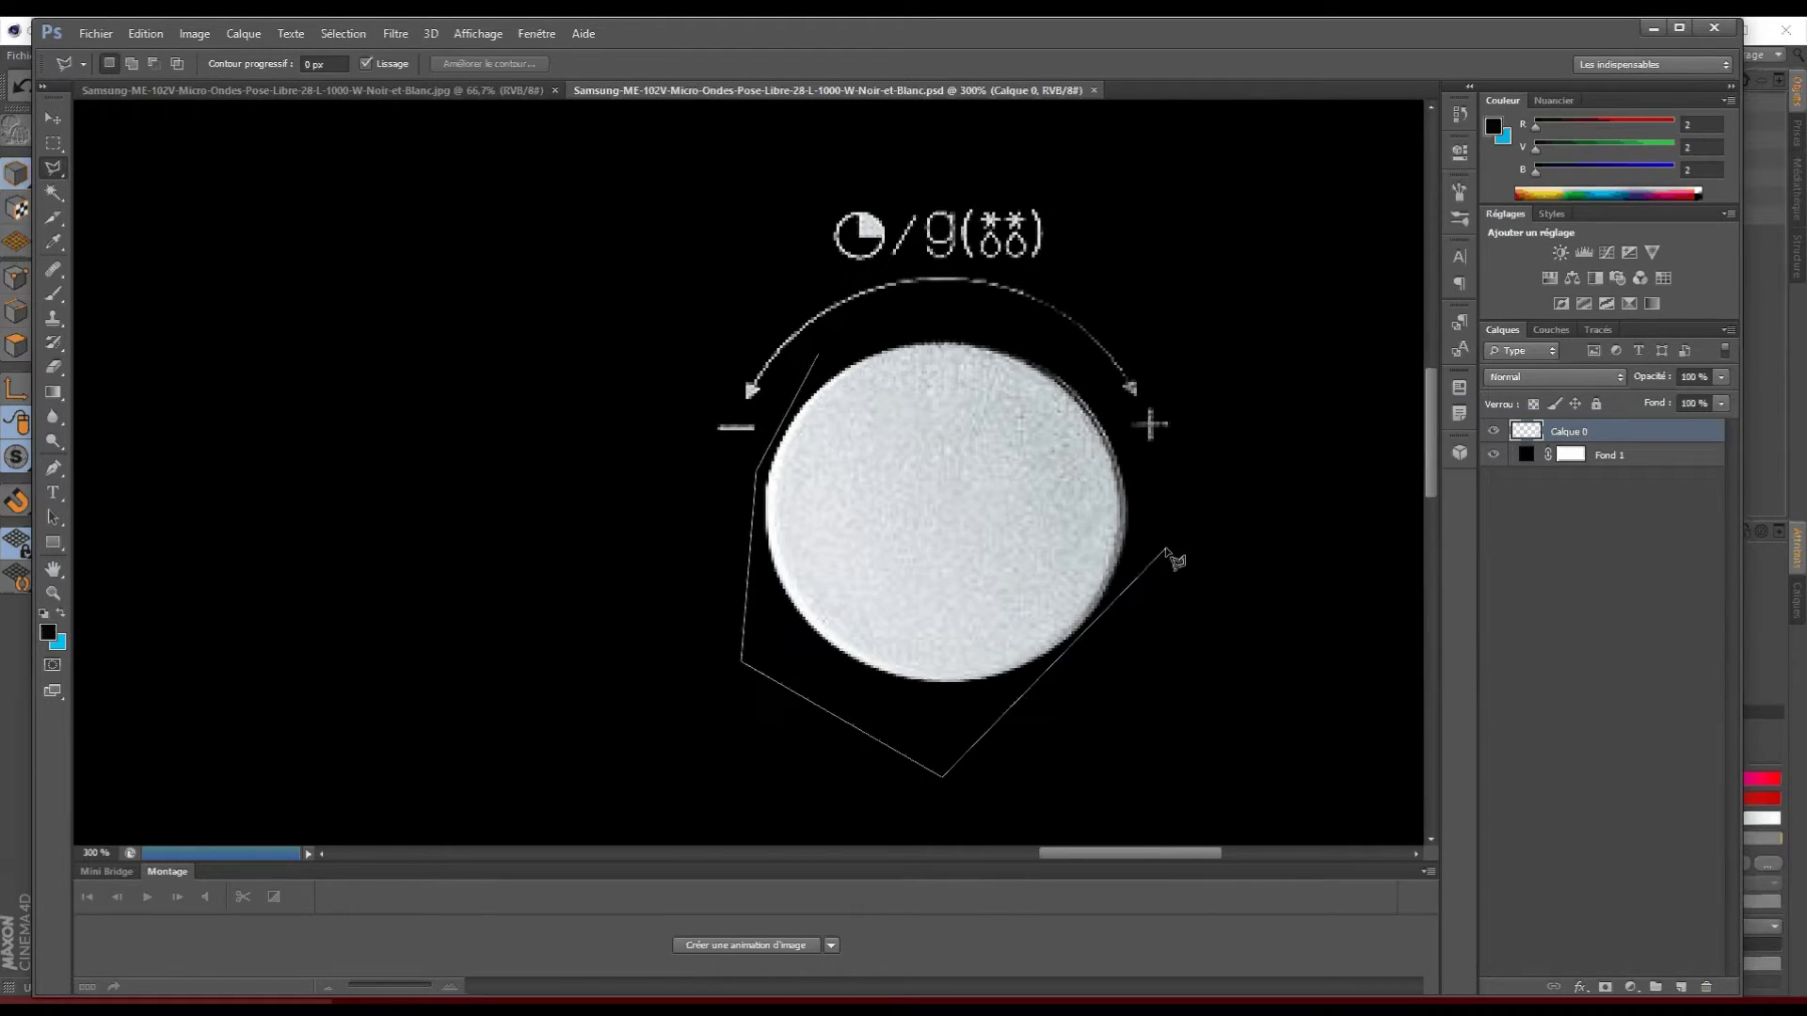
left_click(1165, 550)
left_click(1131, 429)
left_click(1078, 357)
left_click(962, 321)
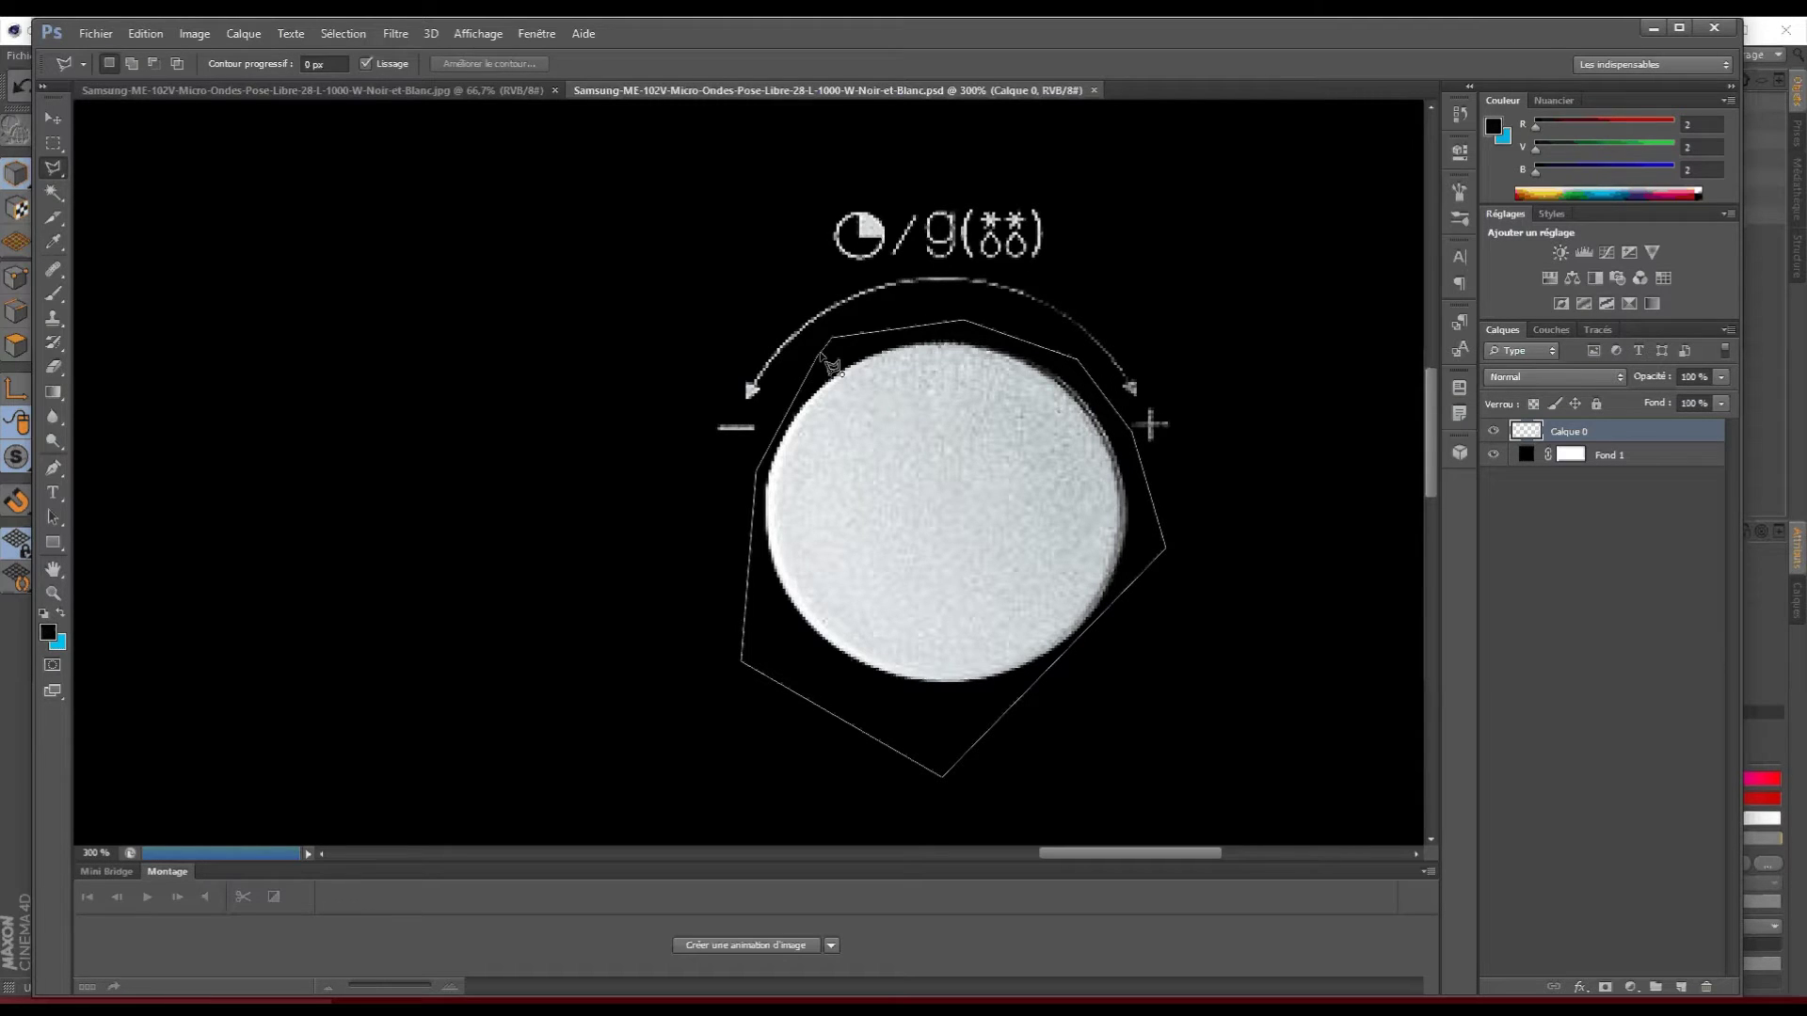
left_click(825, 355)
key("Delete")
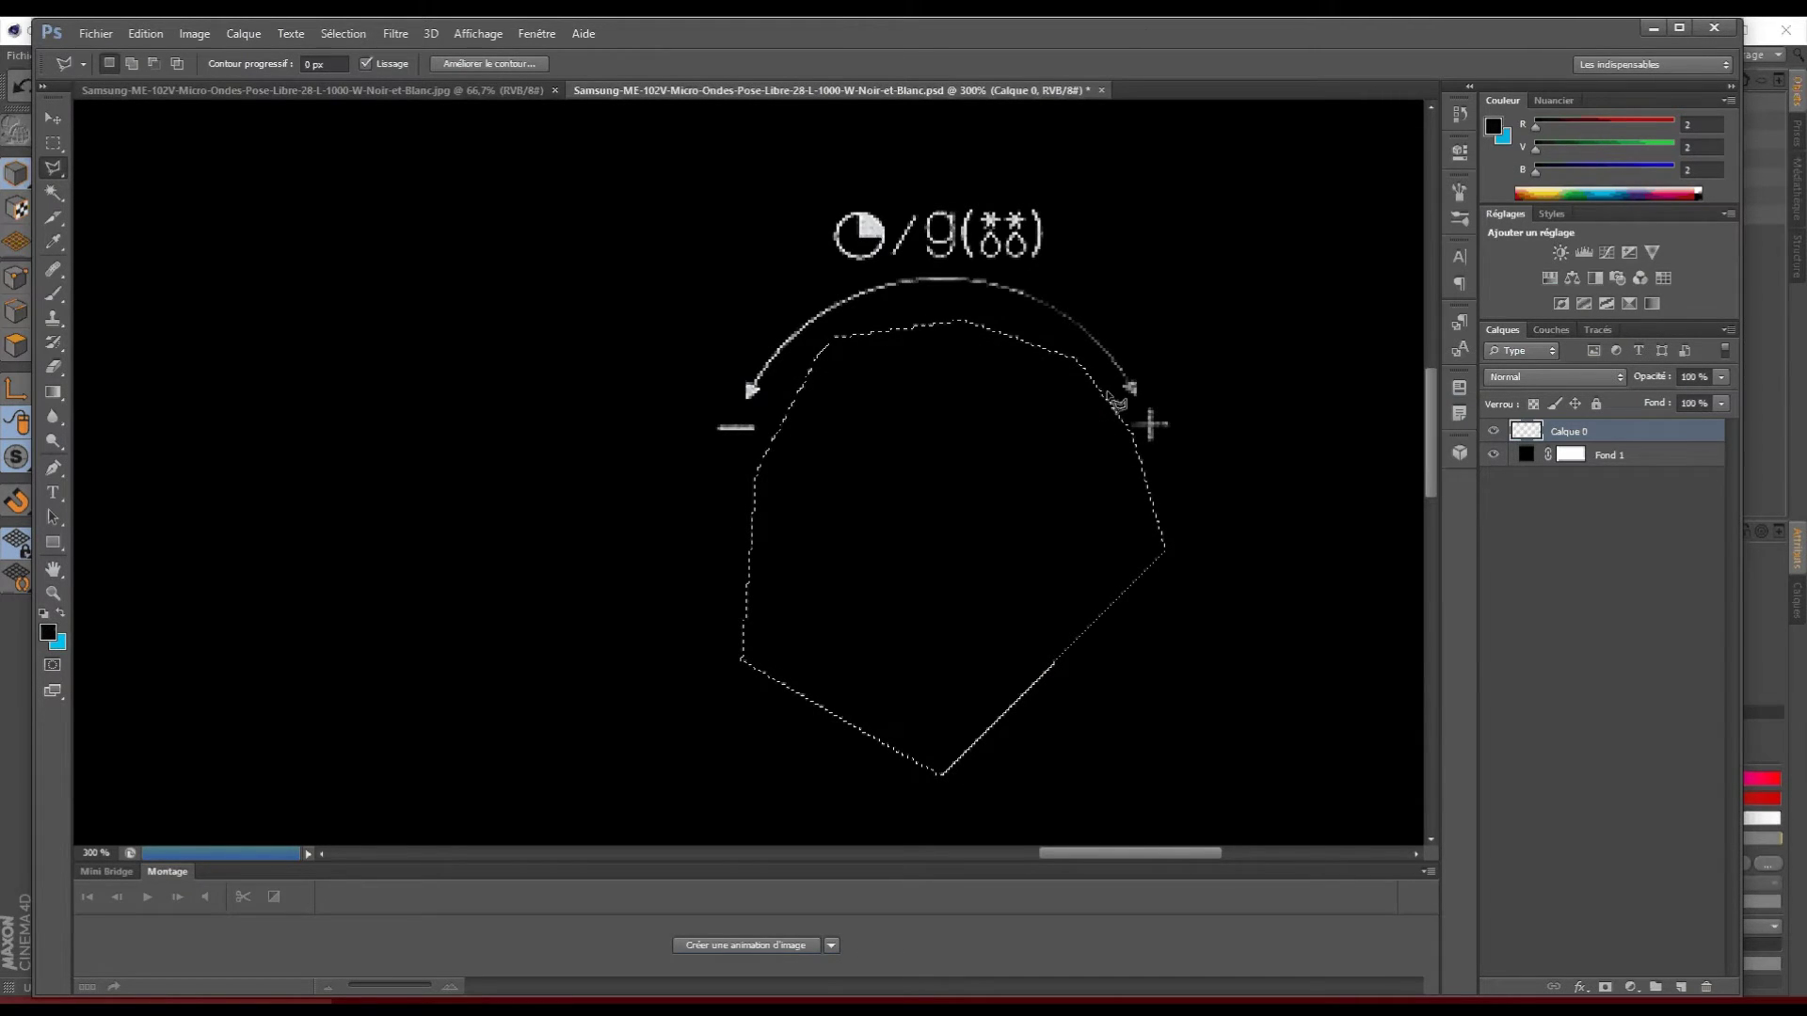
- Outline the lower power knob with the Polygonal Lasso inside its marker dots, delete it from Calque 0 and clear the selection
scroll(1150, 425, "down", 8)
left_click(837, 493)
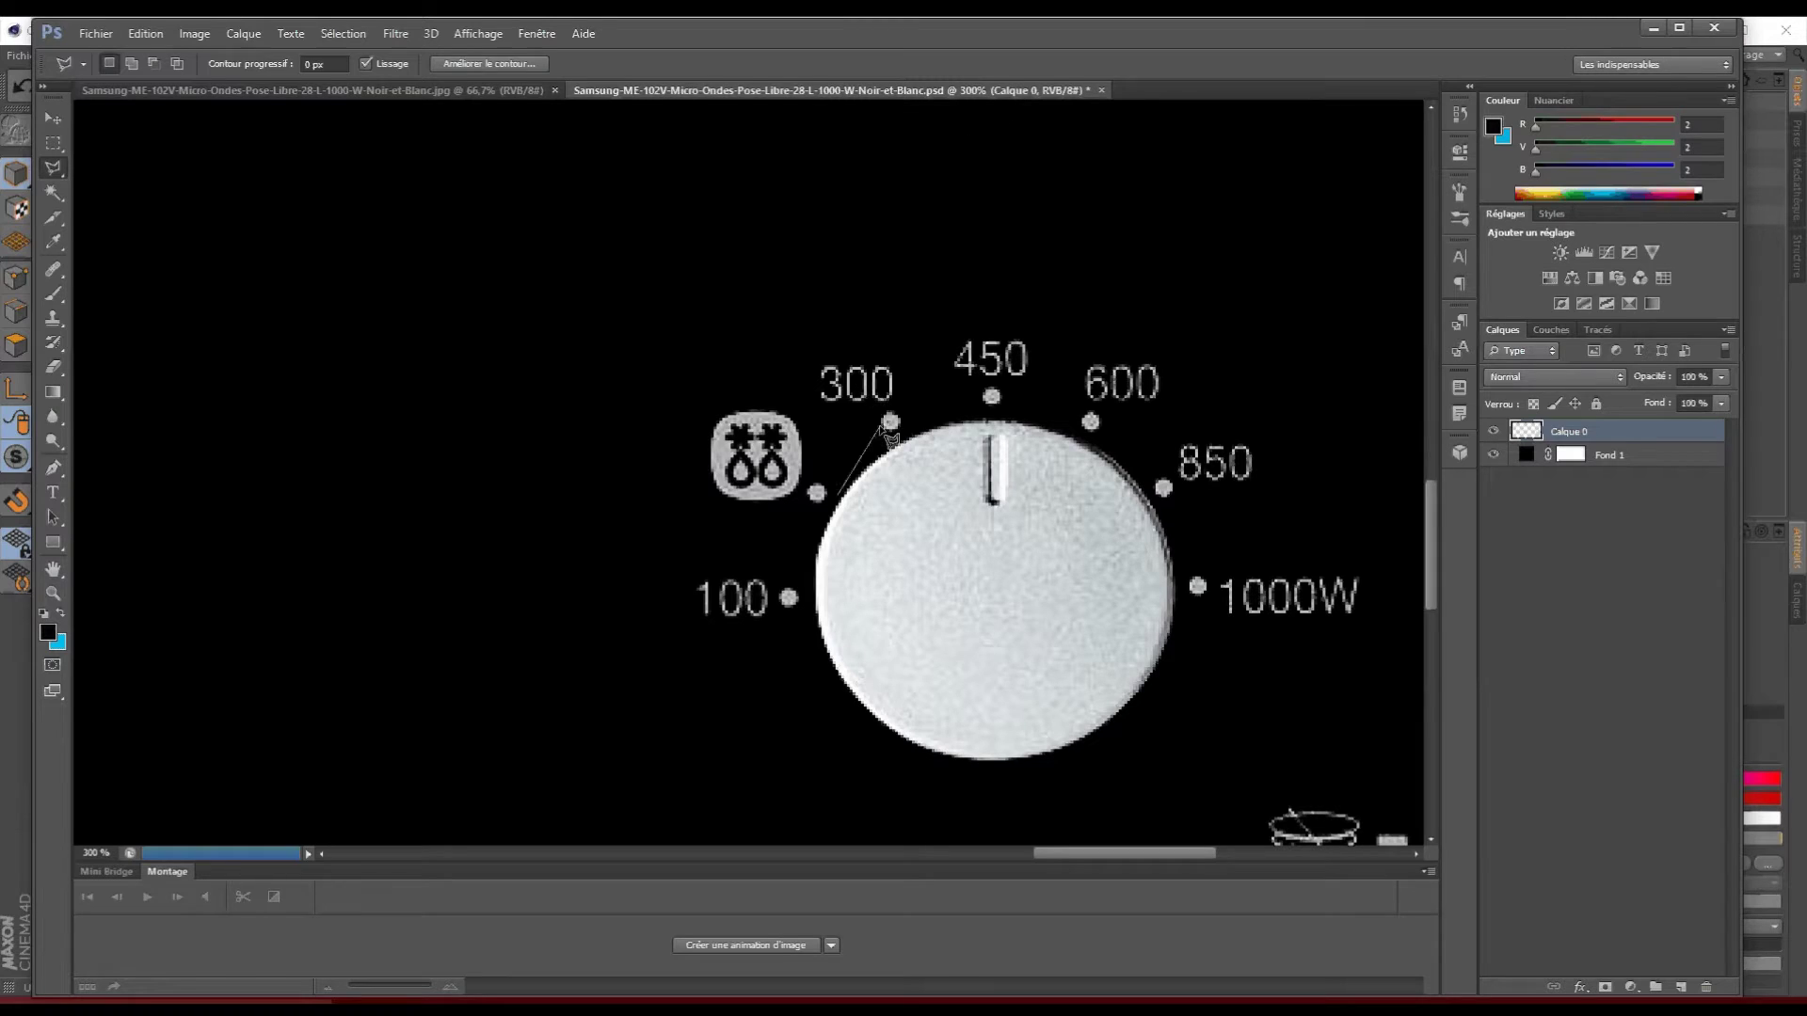
left_click(886, 438)
left_click(1007, 412)
left_click(1087, 433)
left_click(1141, 477)
left_click(1182, 612)
left_click(1158, 750)
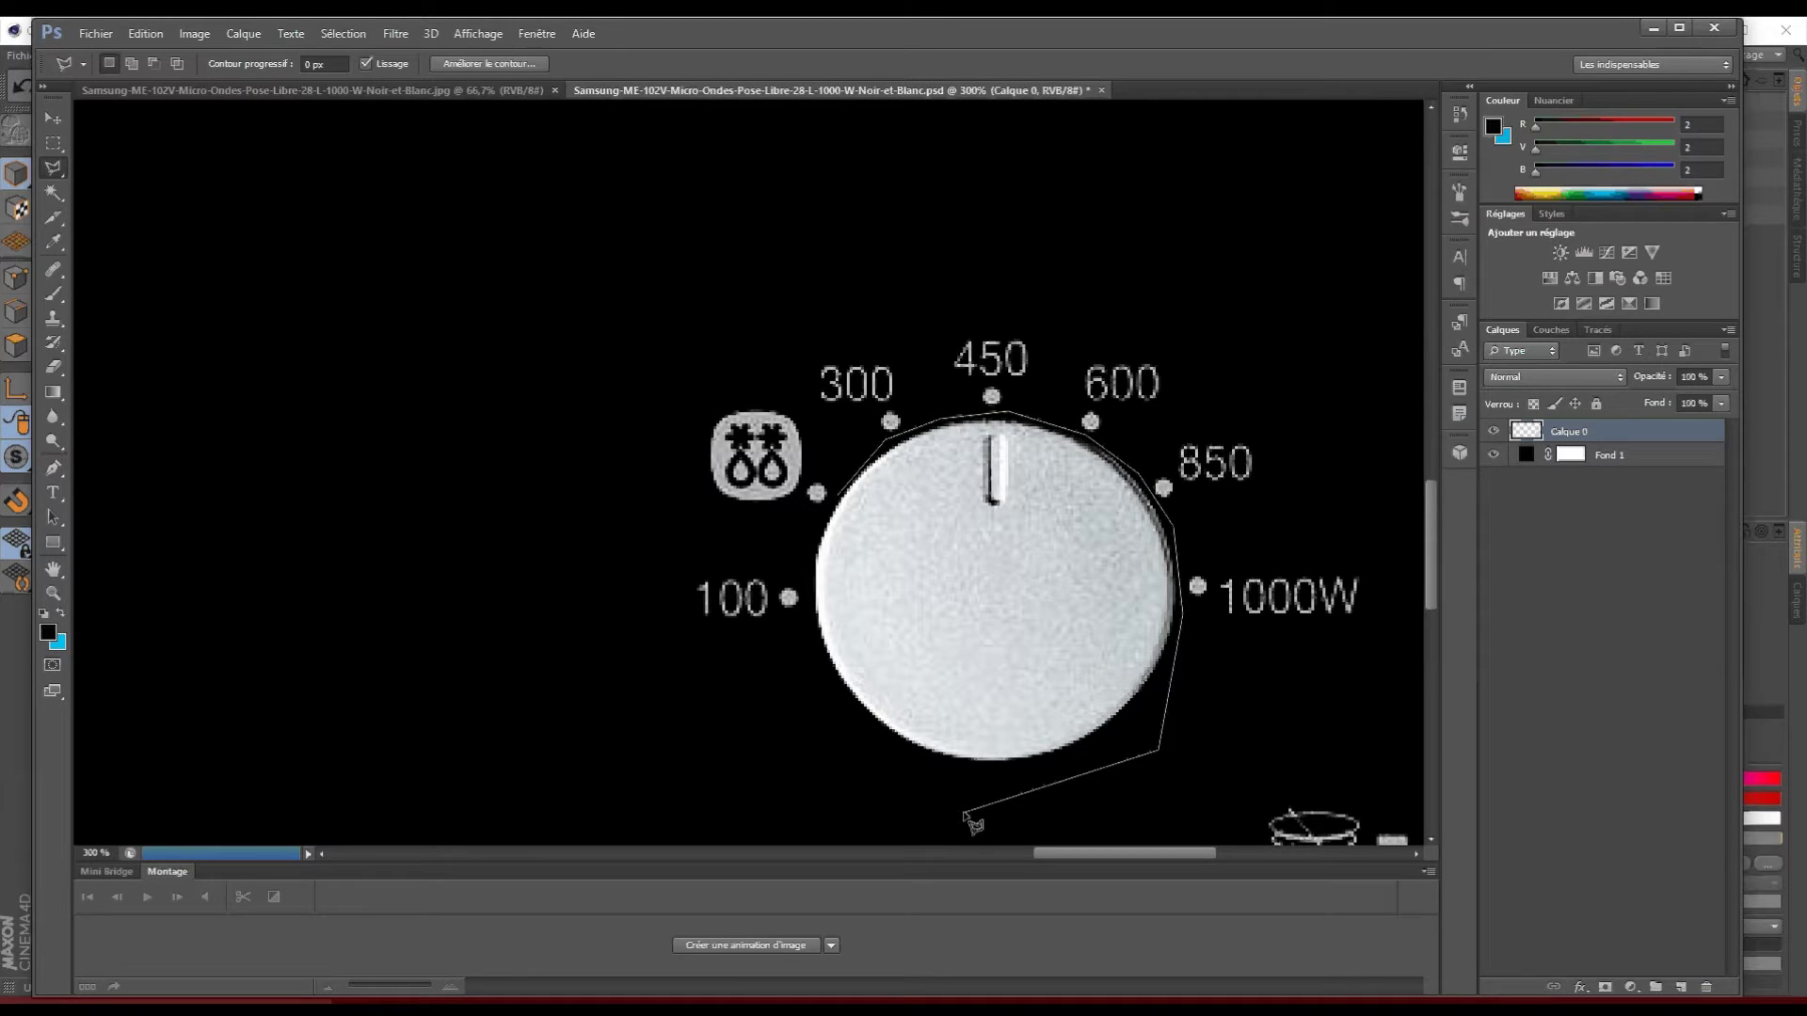
left_click(953, 809)
left_click(803, 708)
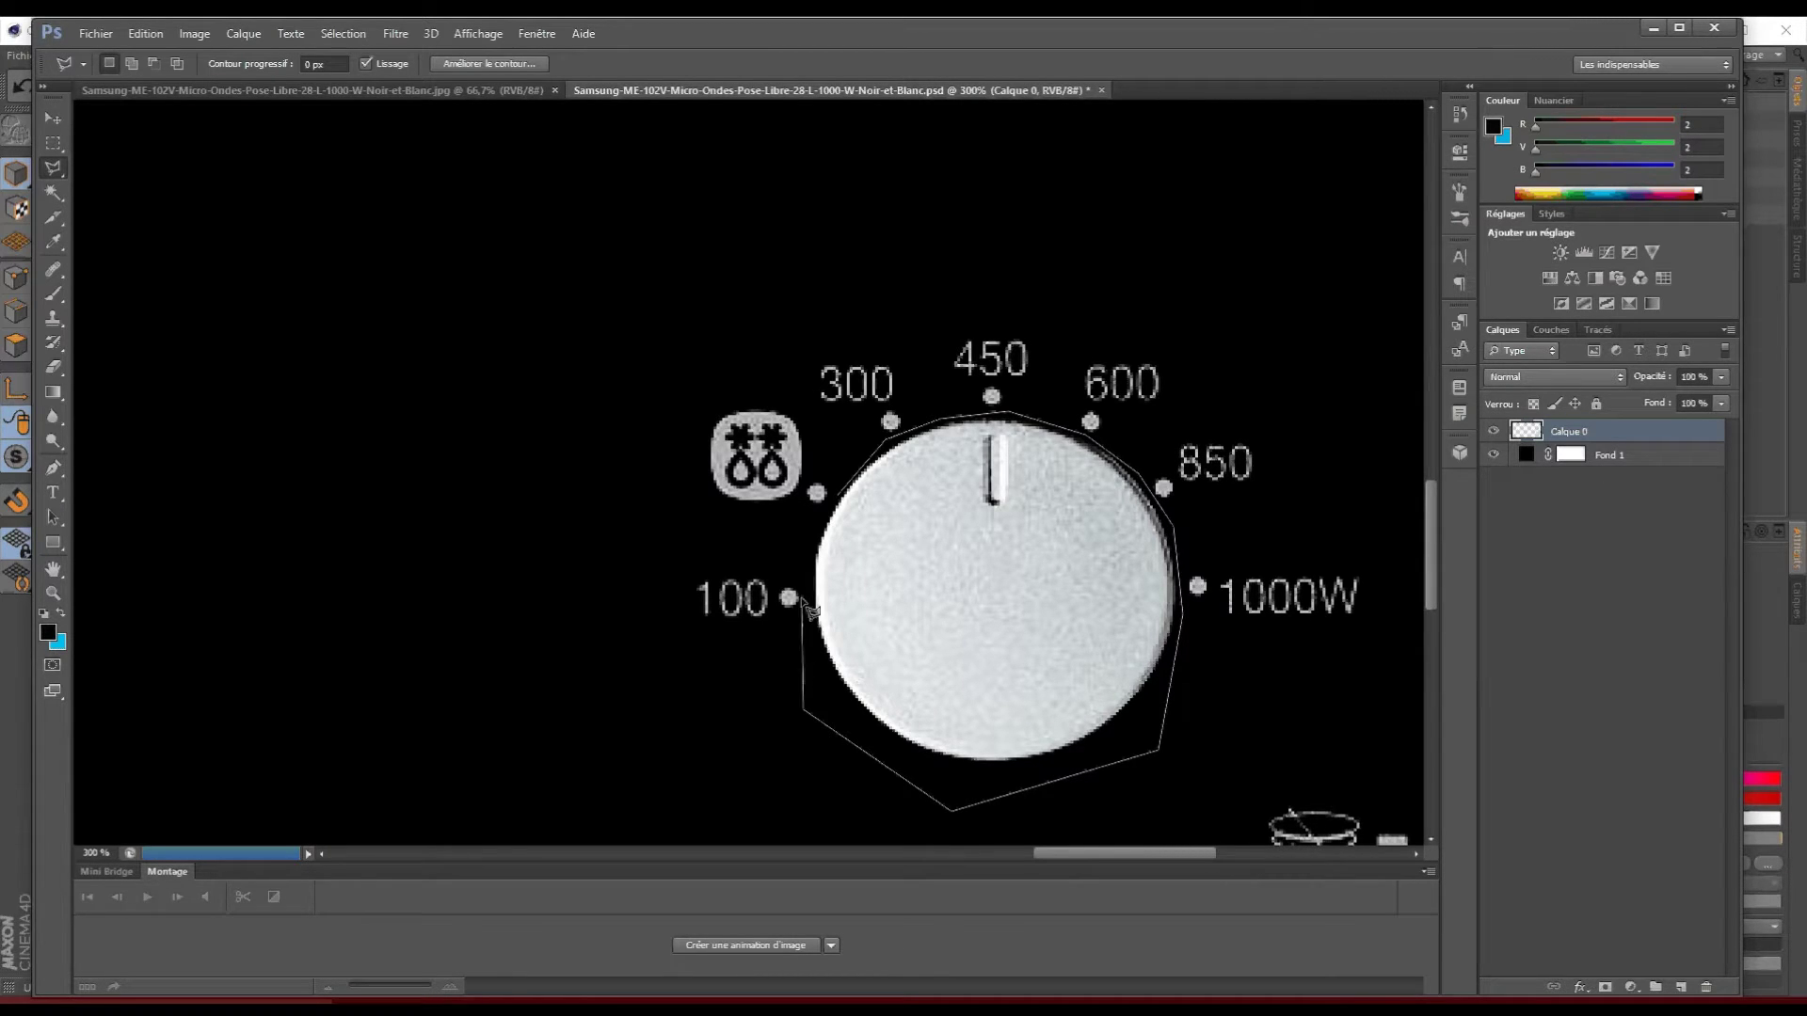
left_click(814, 529)
left_click(849, 509)
key("Delete")
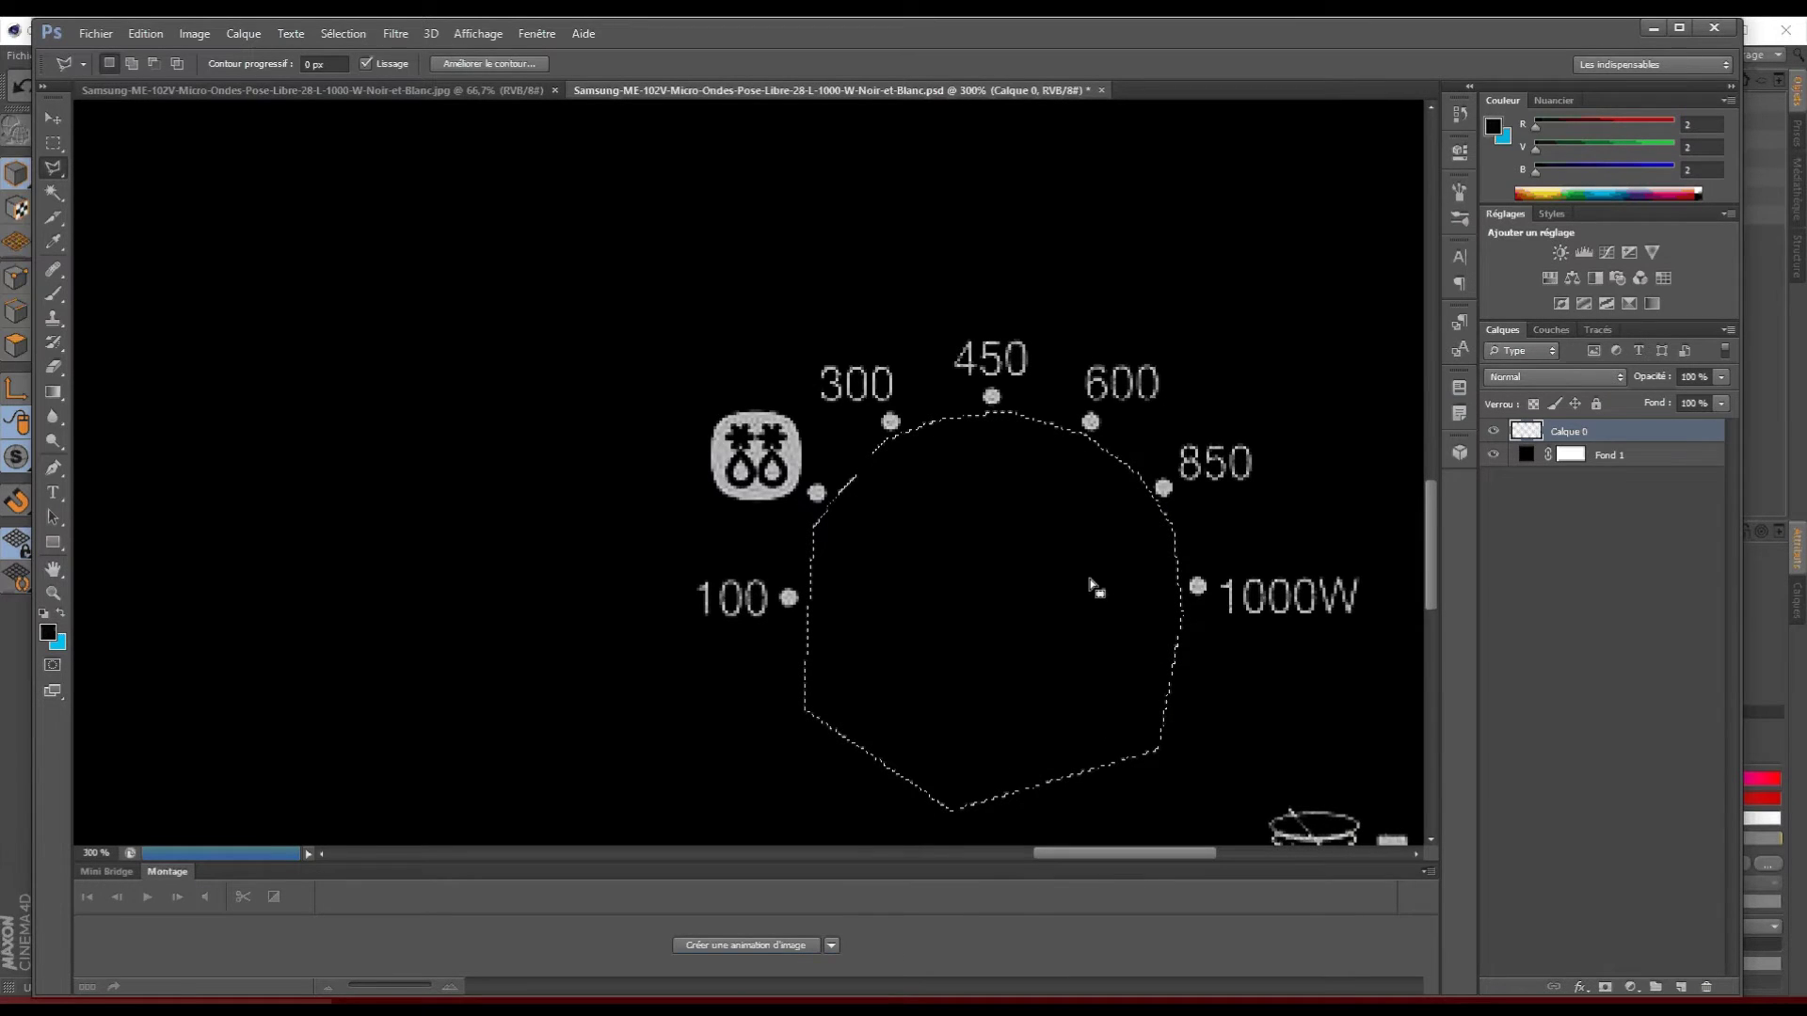
key("m")
left_click(488, 374)
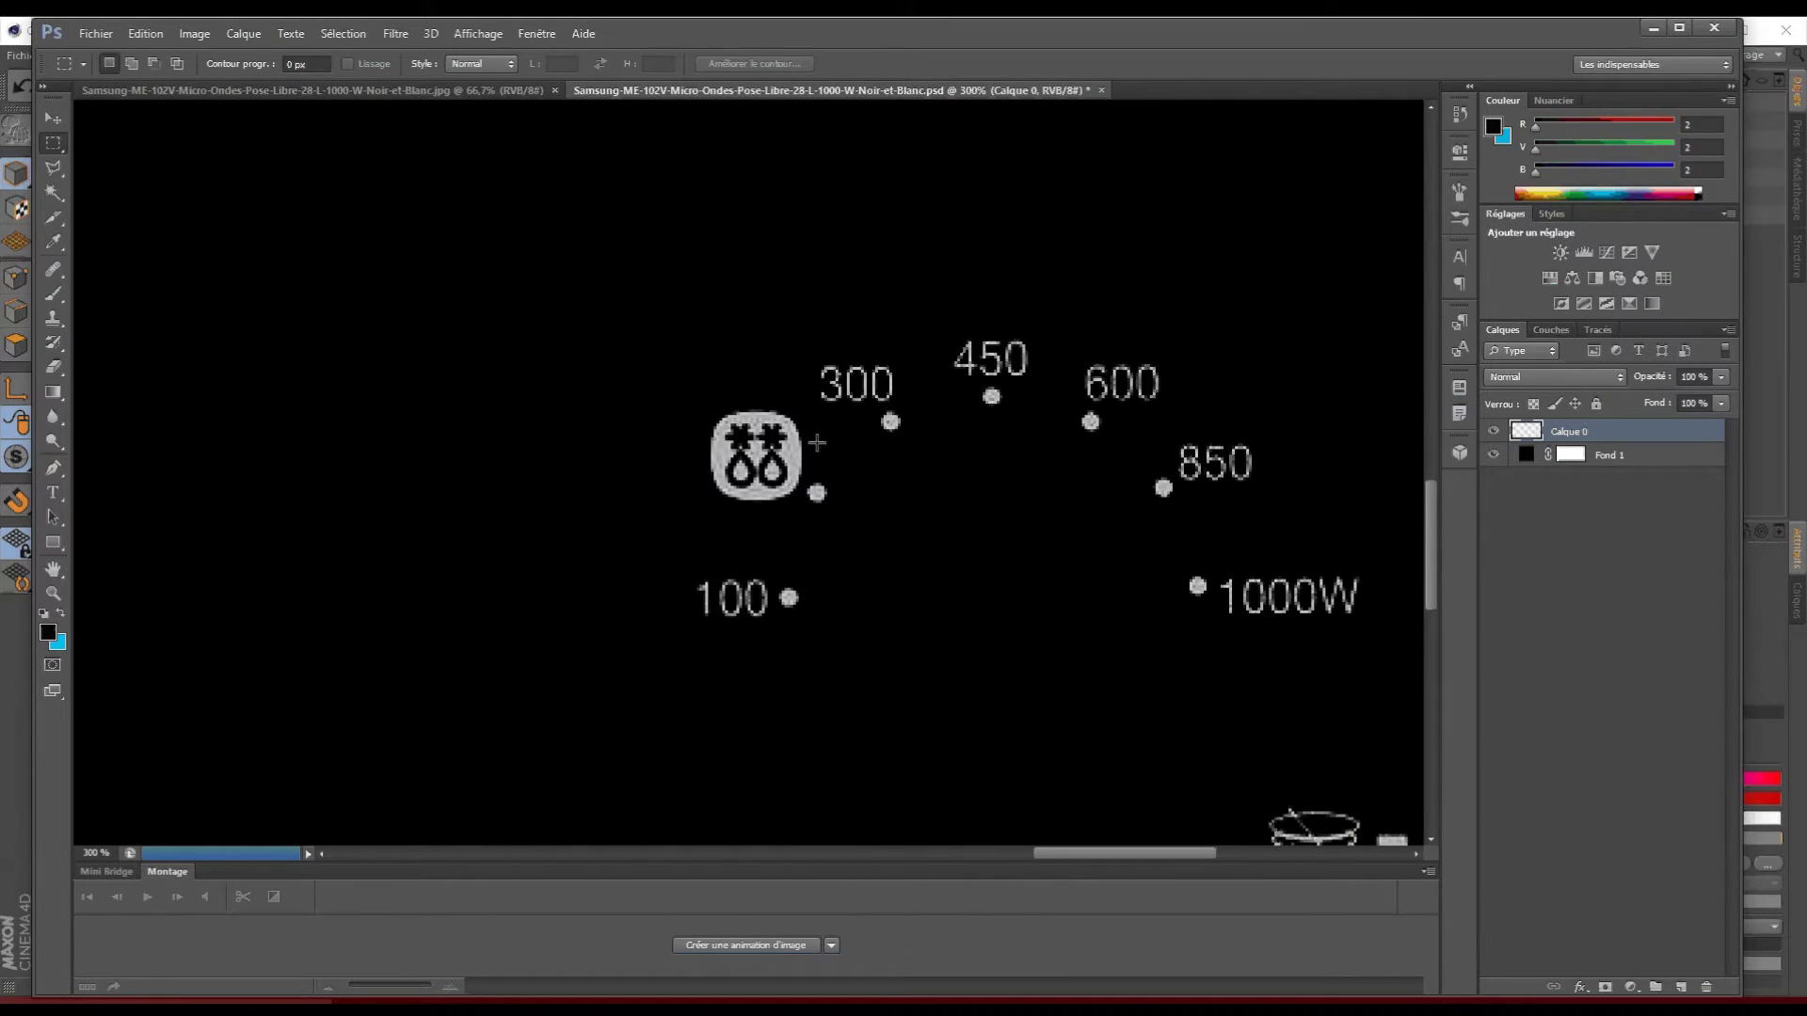
- Apply a white Color Overlay layer style in Normal mode at 100% opacity to Calque 0 and save the document
key("z")
left_click(819, 351, "alt")
left_click(814, 405, "alt")
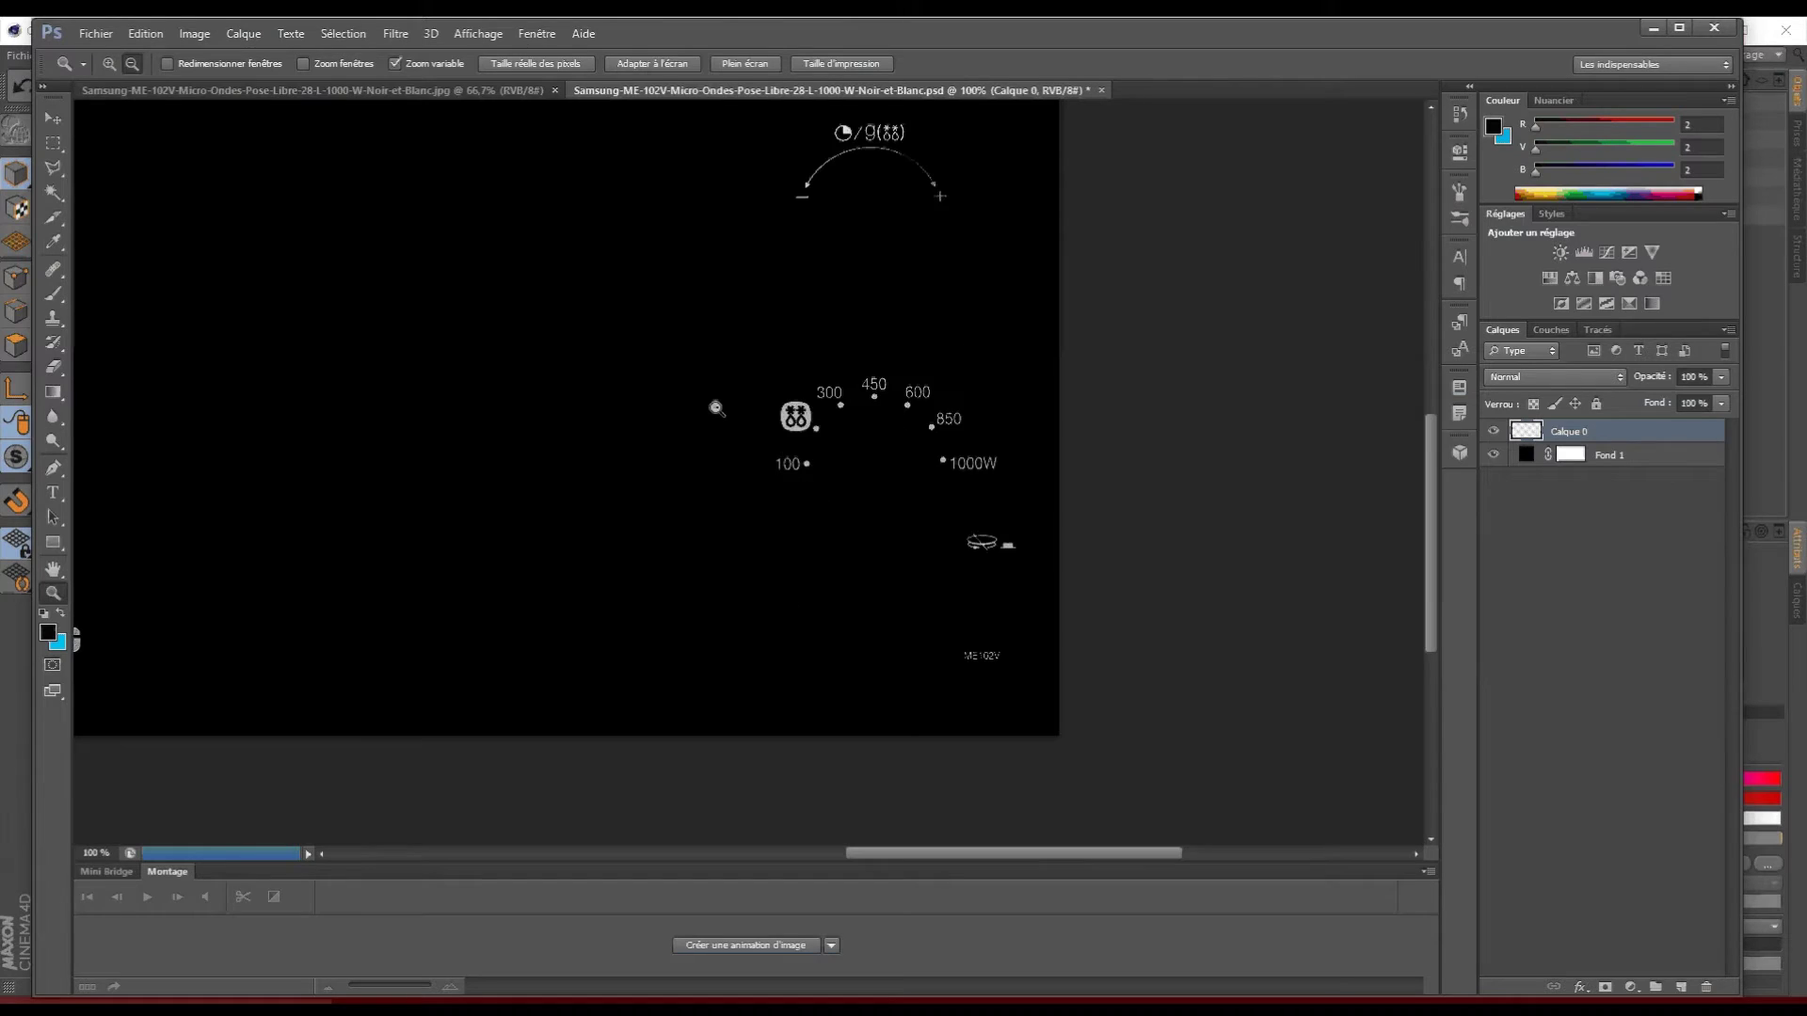
left_click(716, 407, "alt")
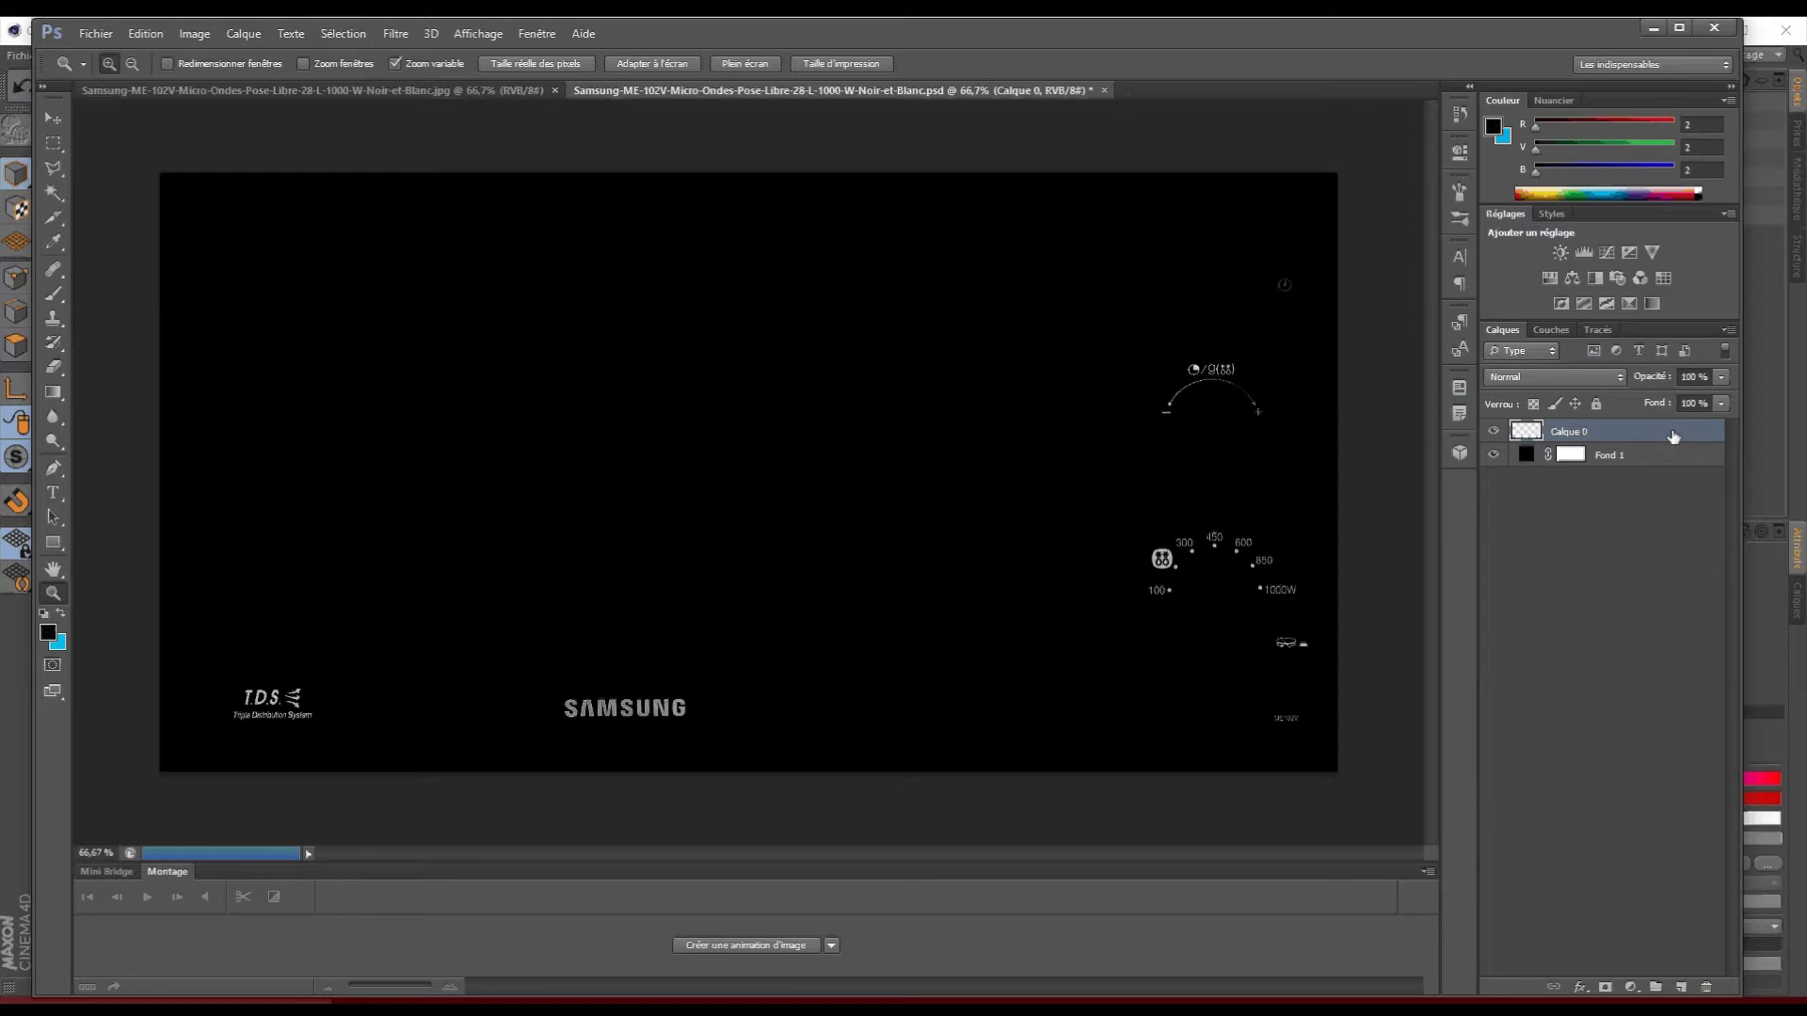
double_click(1672, 435)
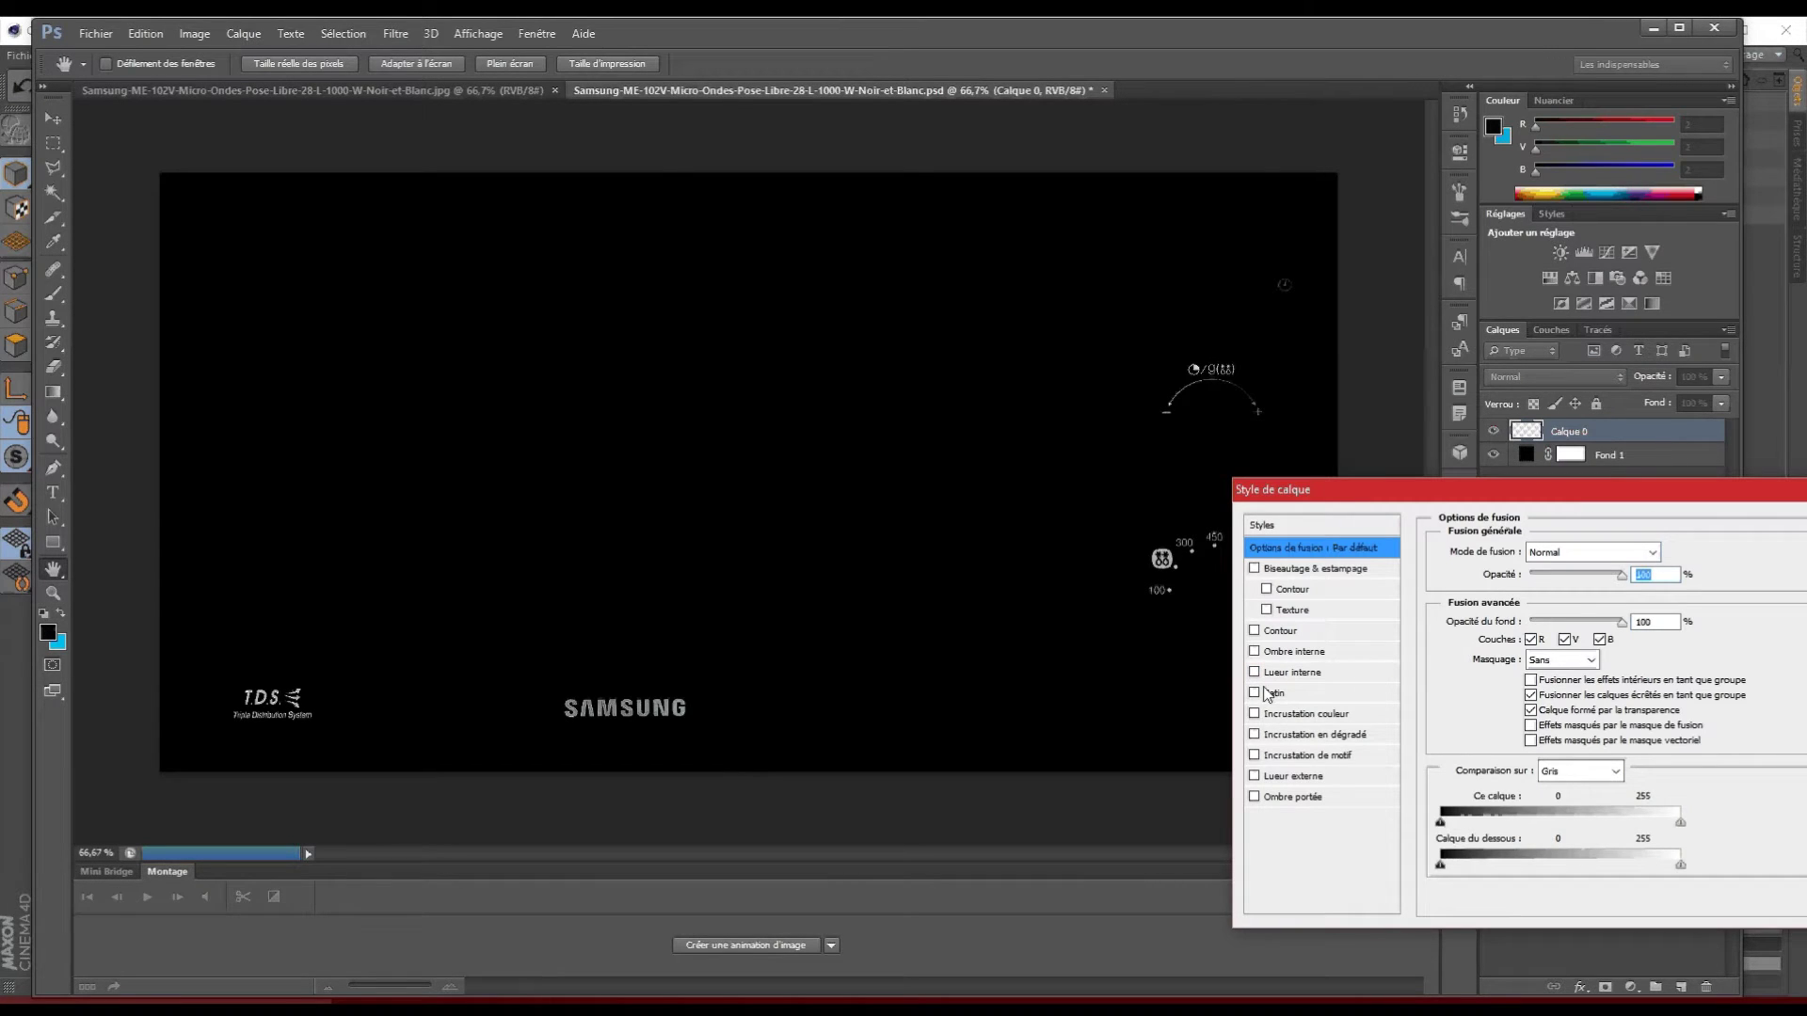
left_click_drag(1426, 496, 1226, 491)
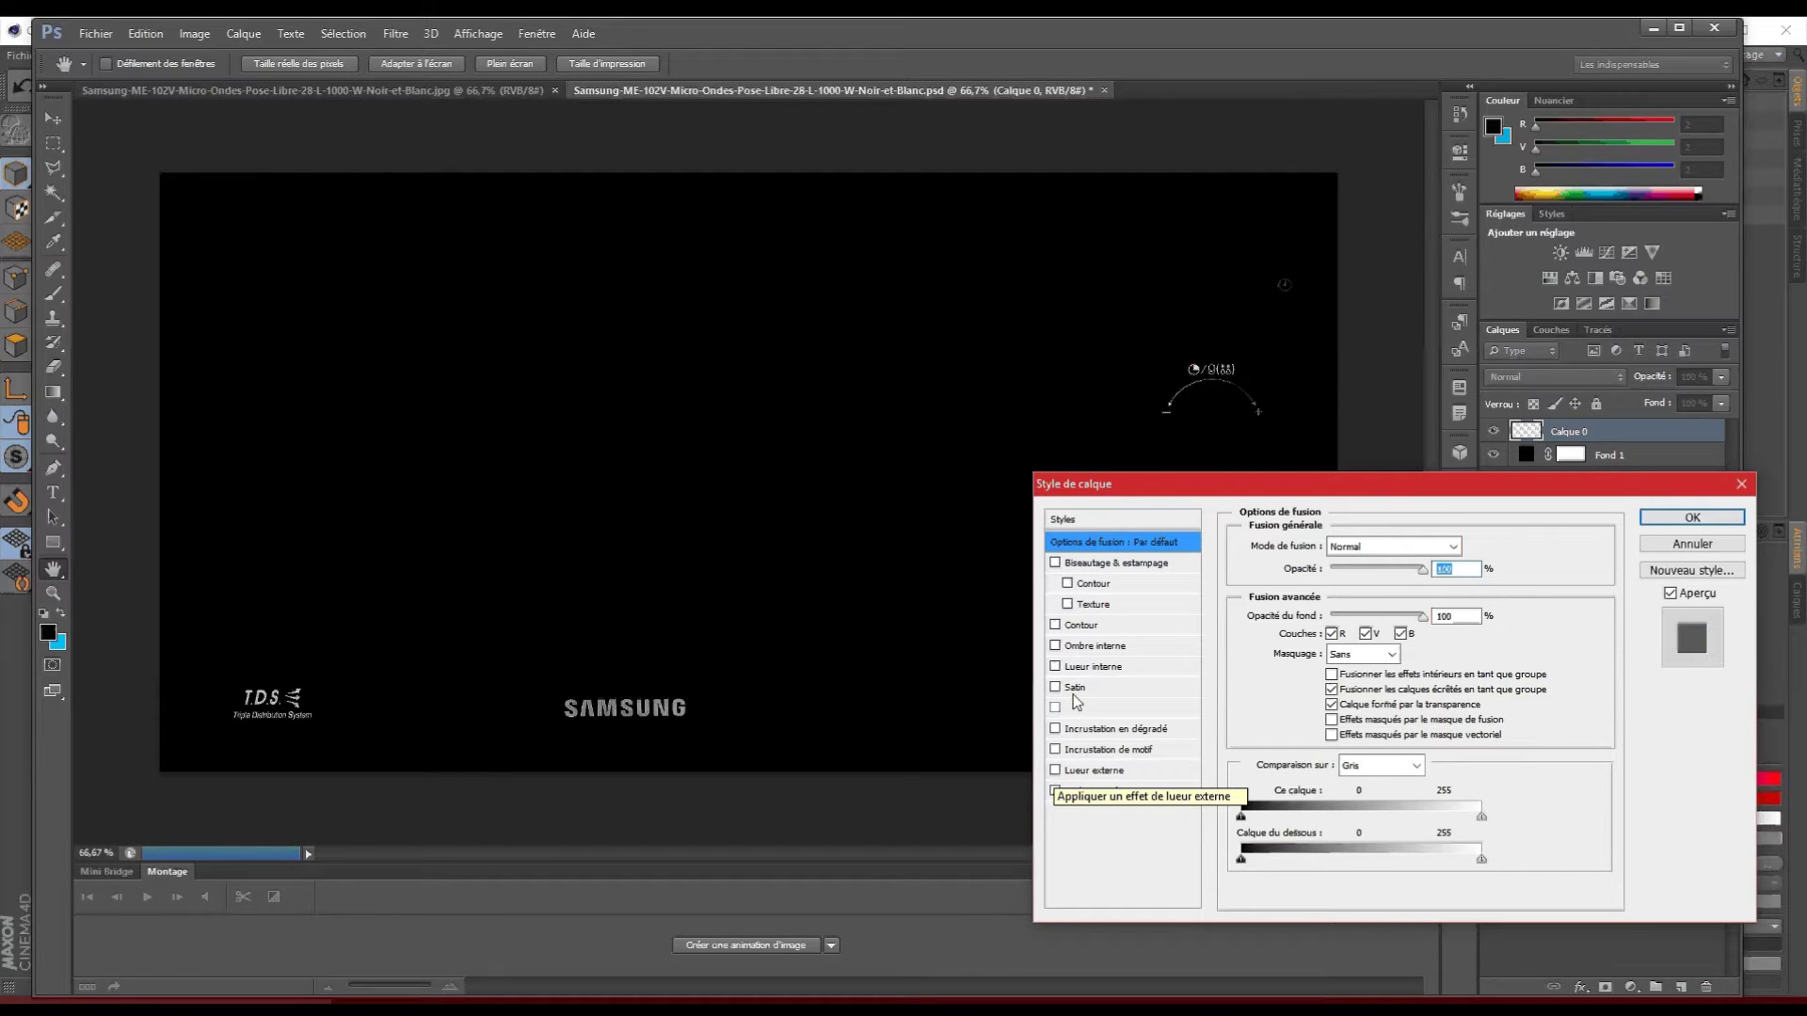
left_click(1692, 544)
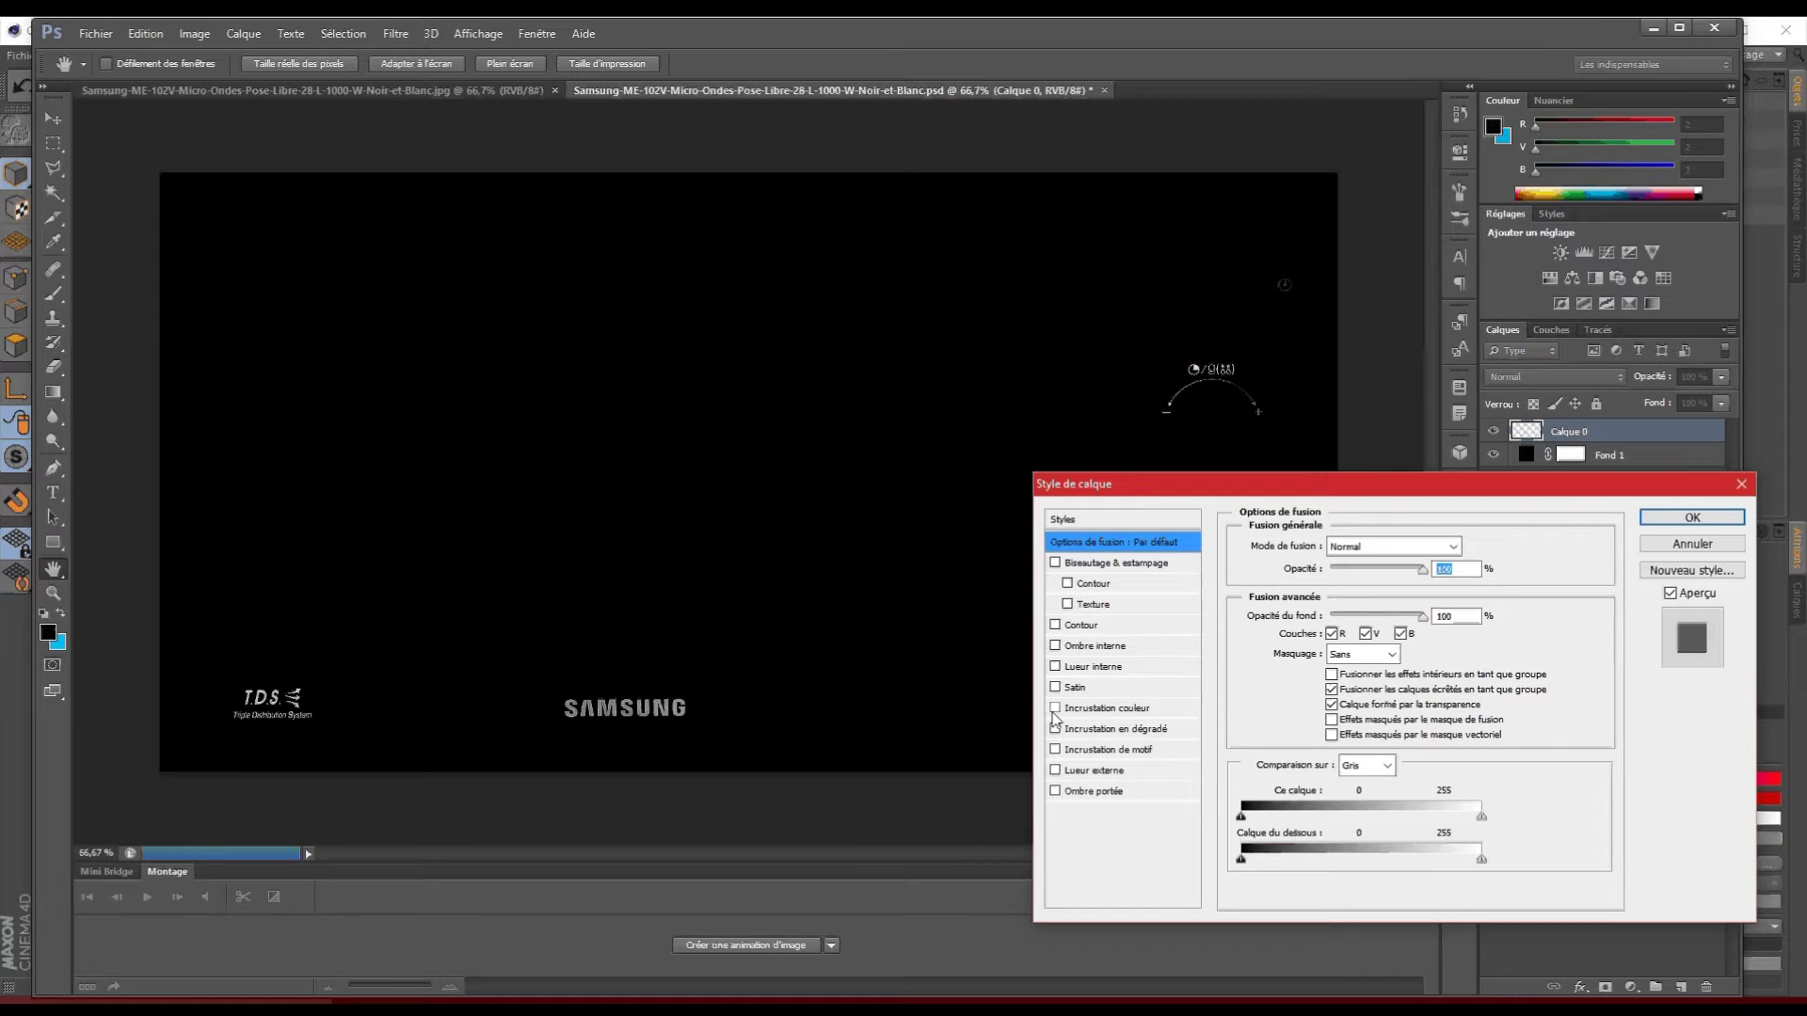
left_click(1055, 707)
left_click(1116, 711)
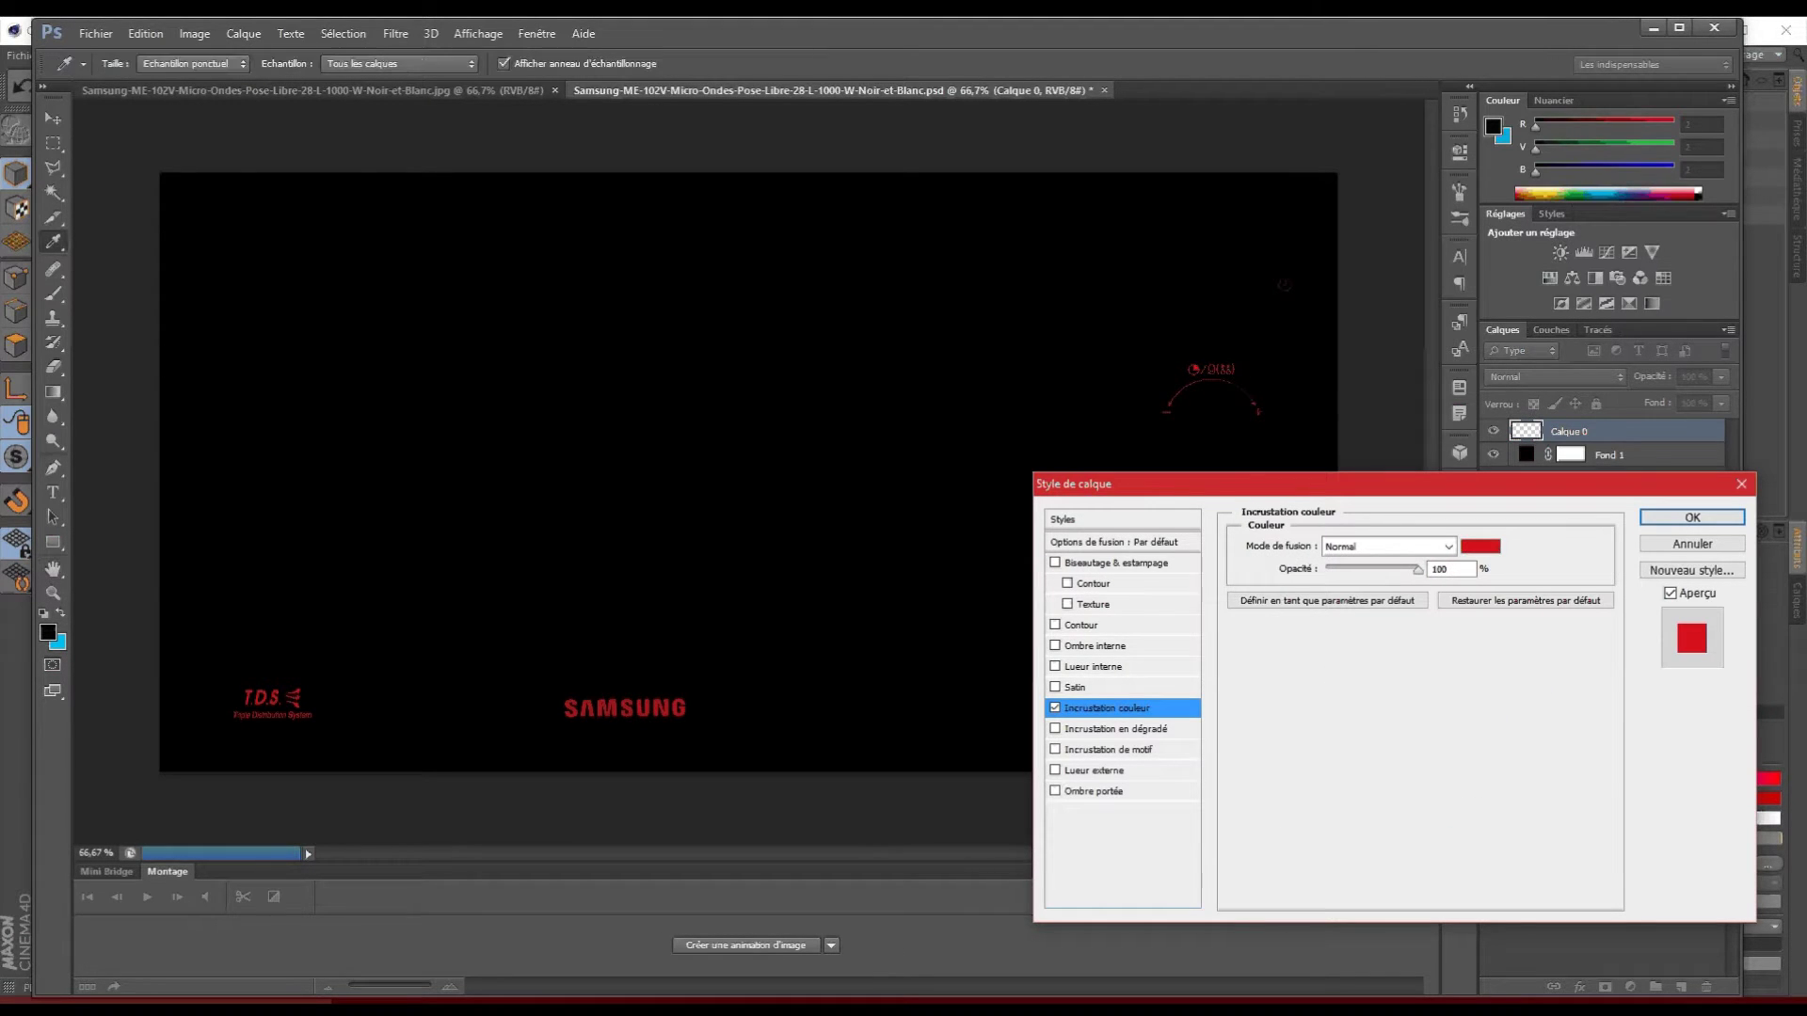
left_click(17, 520)
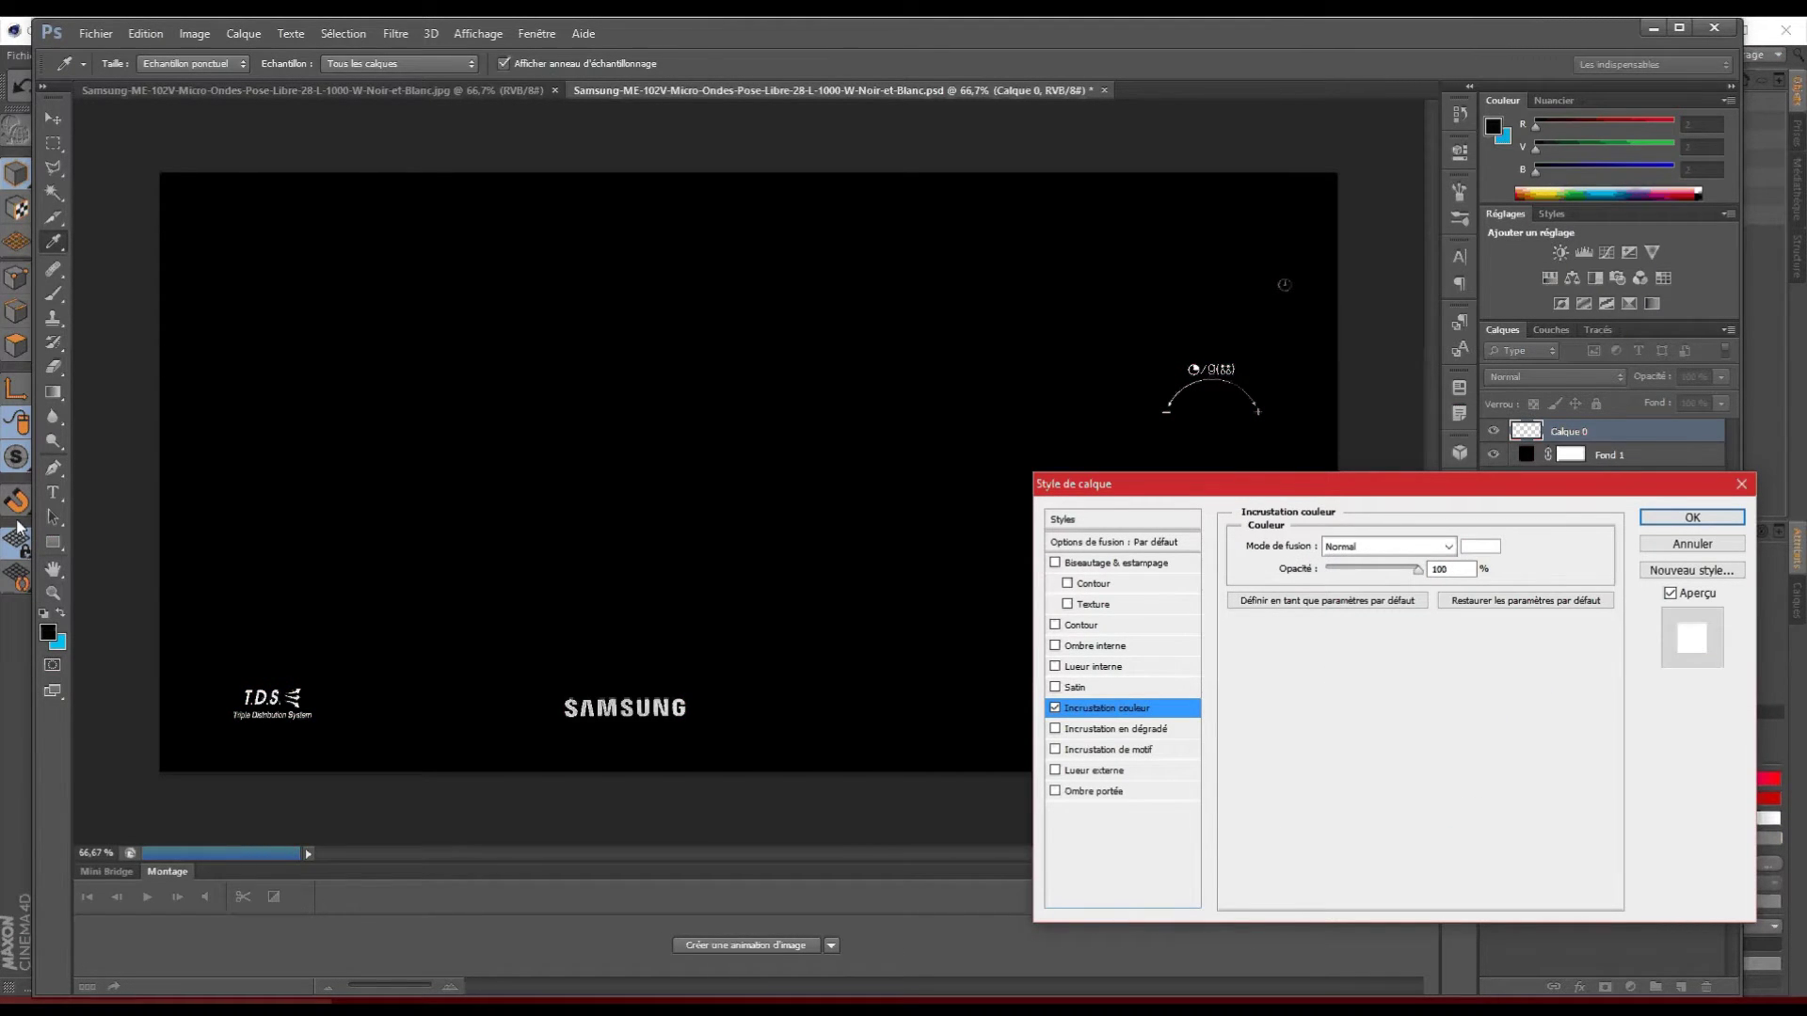
key("Return")
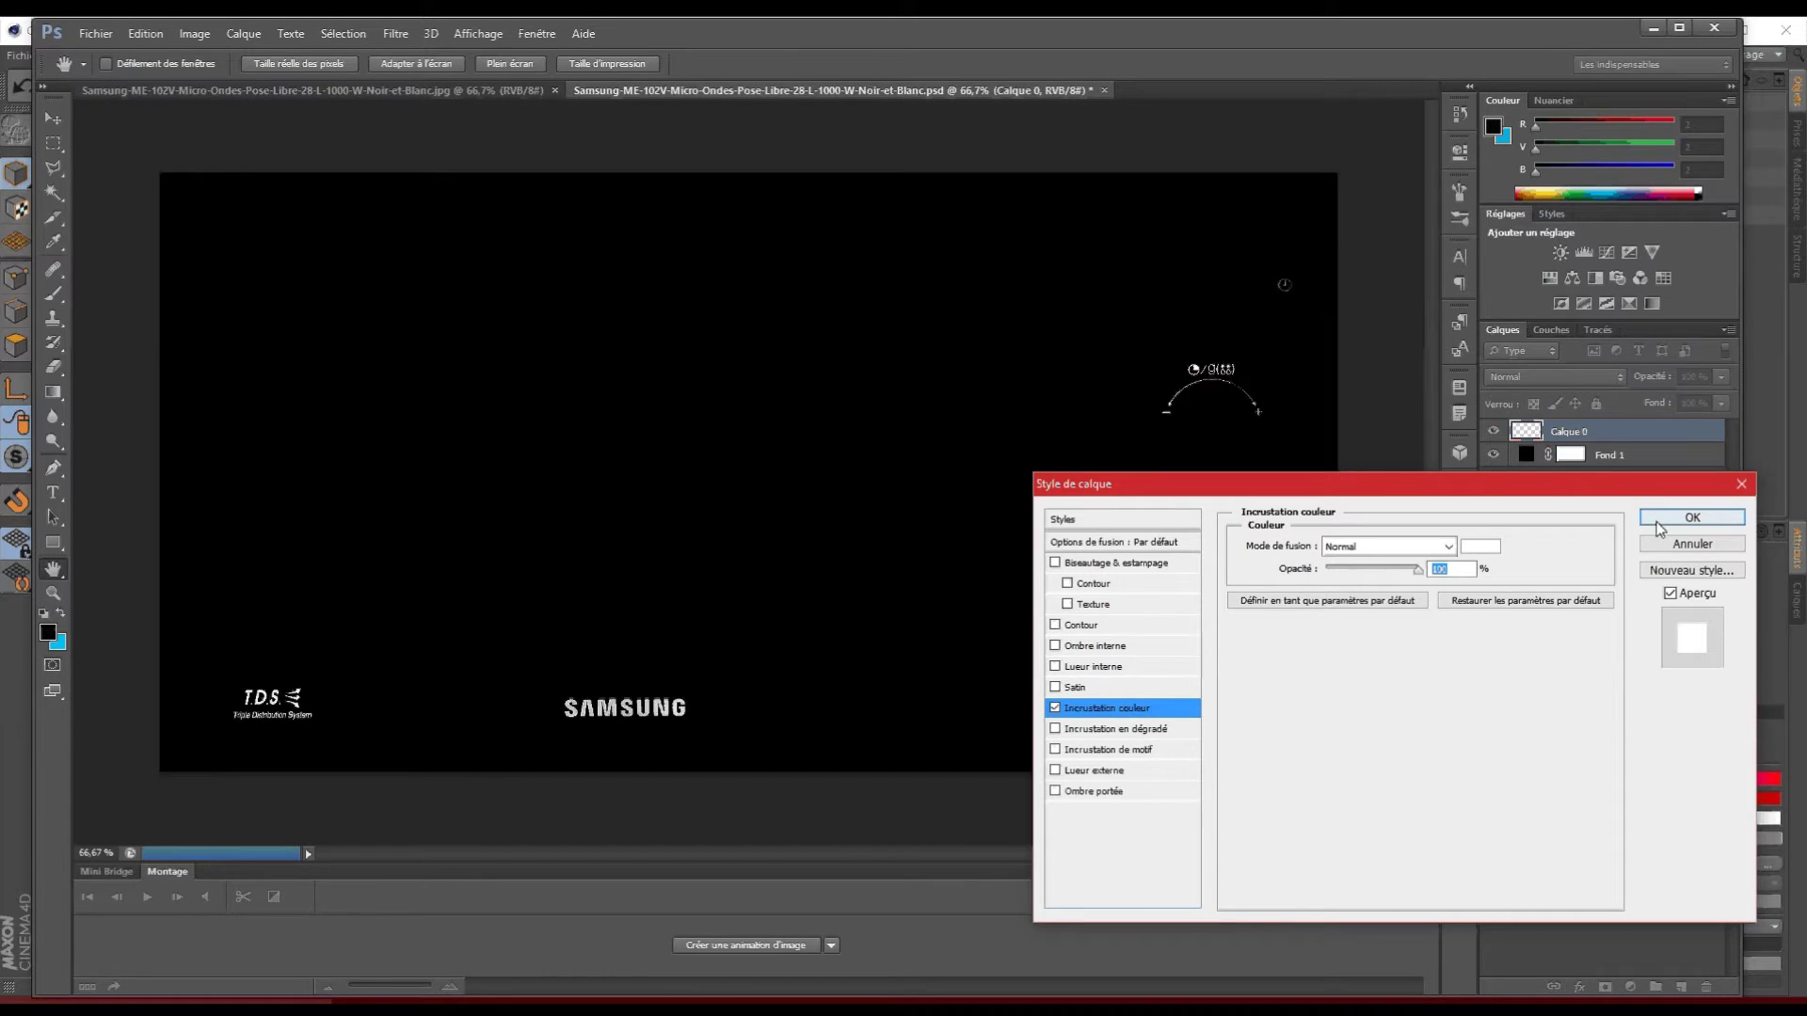
left_click(1658, 521)
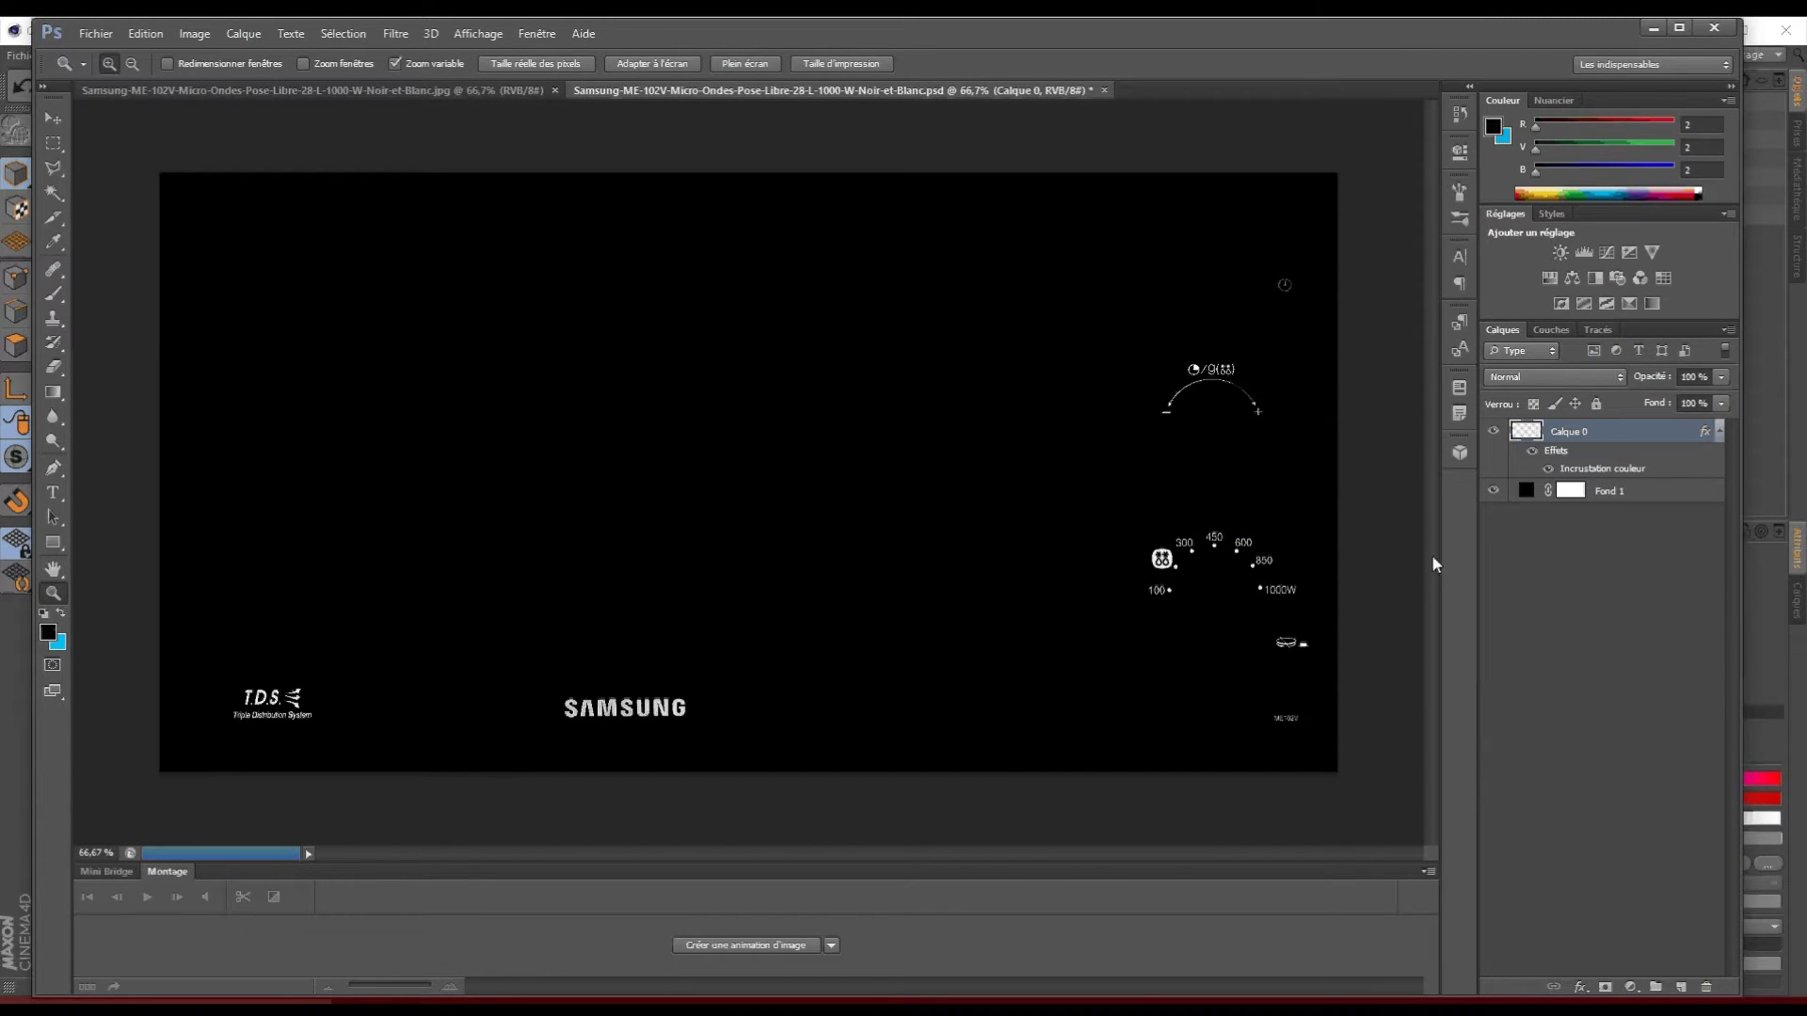
key("ctrl+s")
- Export the texture for the web as a PNG-24 into the Cuisine 1 folder, adding 48 to the end of the file name
left_click(95, 33)
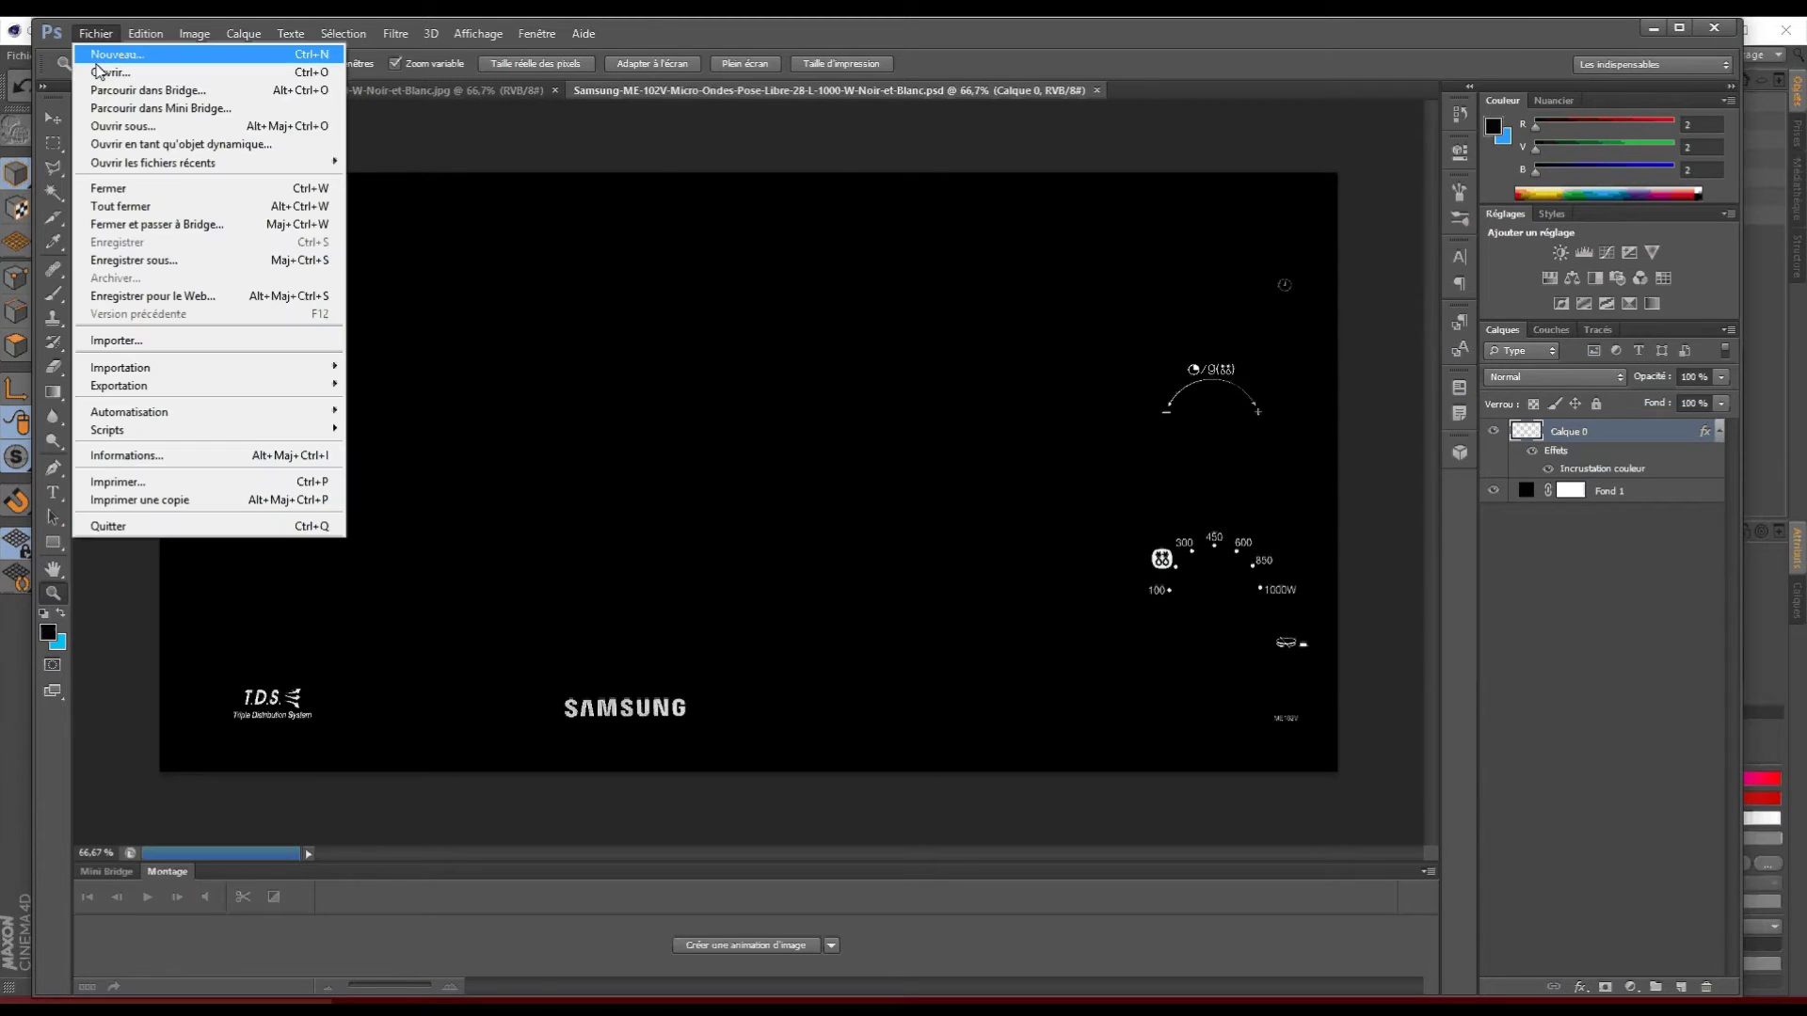
left_click(167, 299)
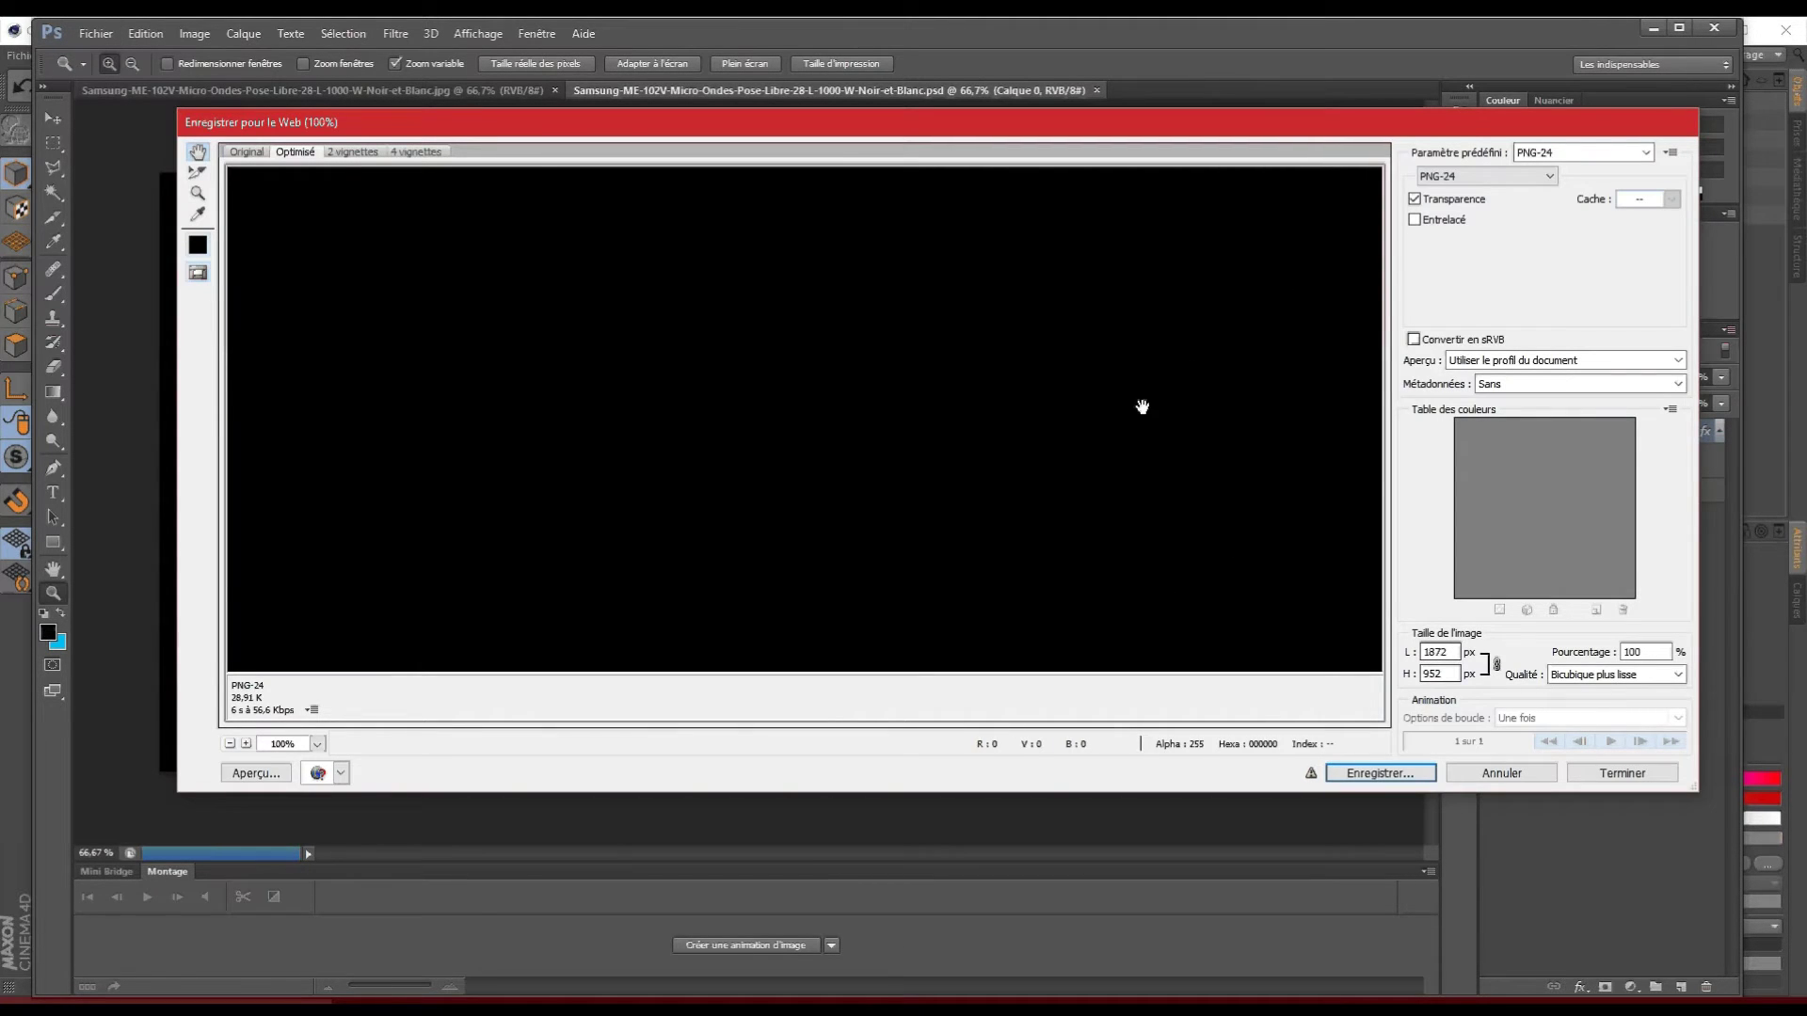
left_click_drag(1013, 410, 690, 466)
left_click(1381, 773)
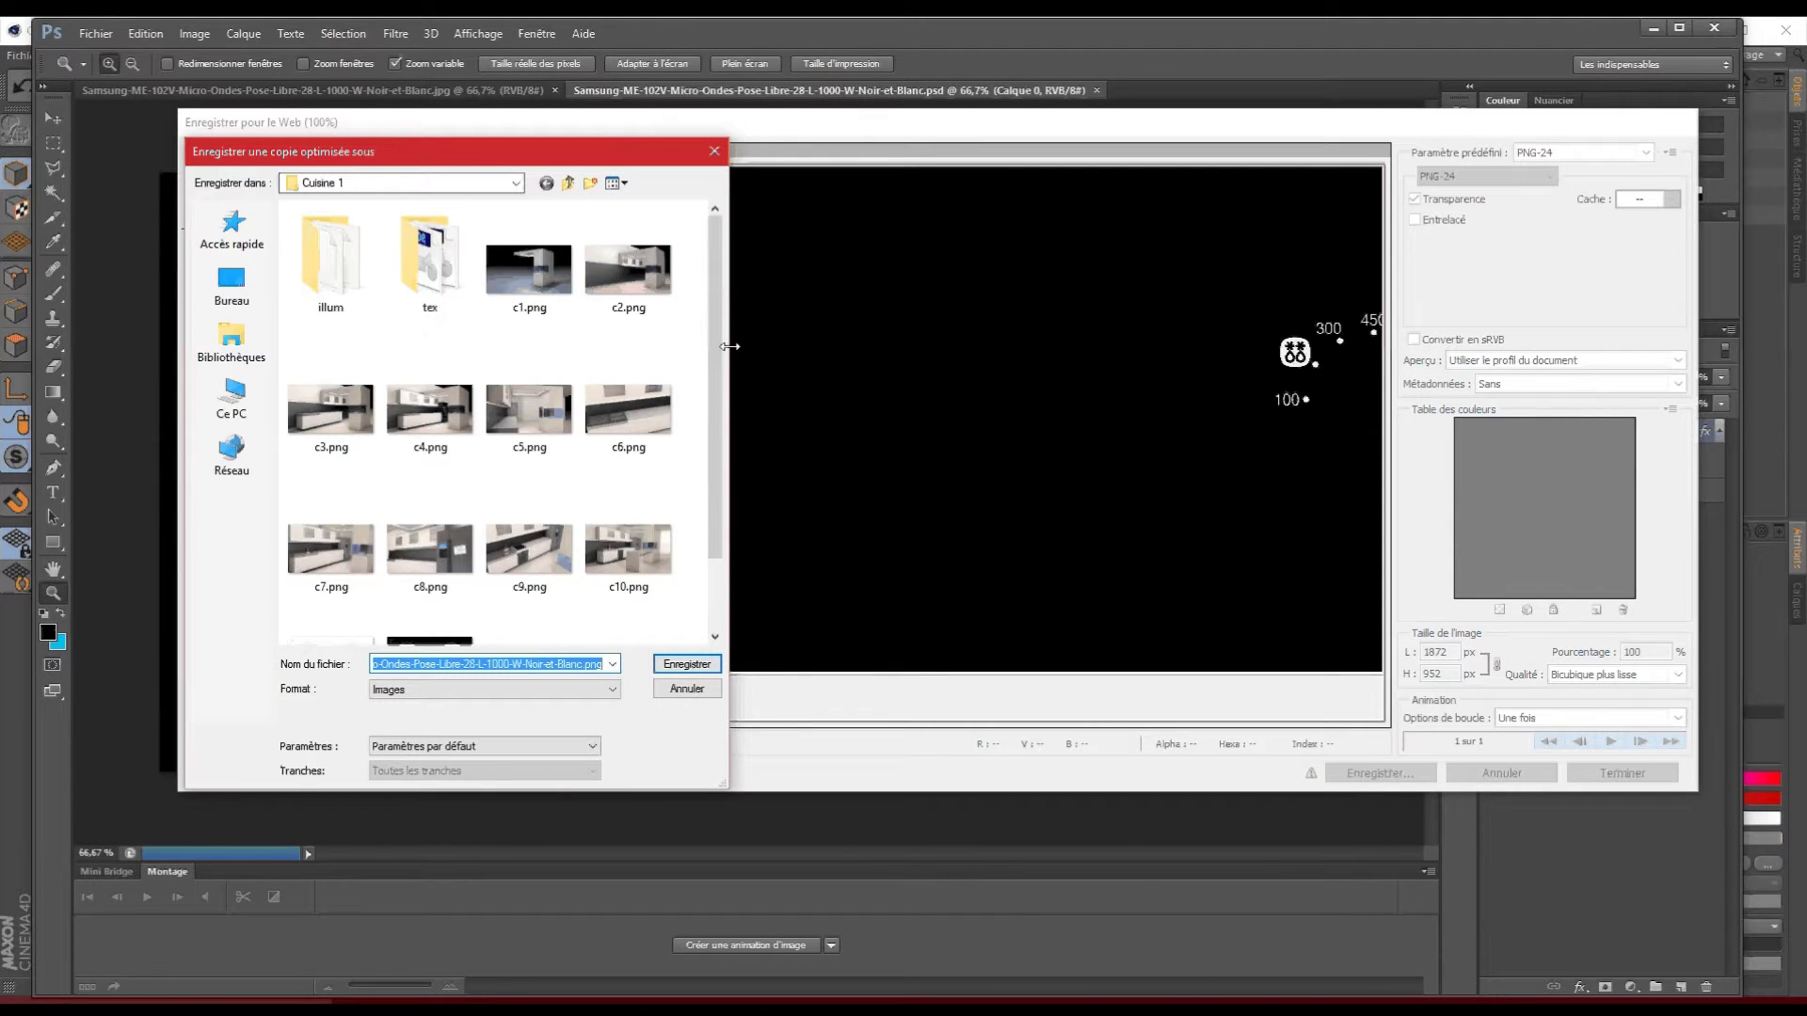
scroll(730, 346, "down", 2)
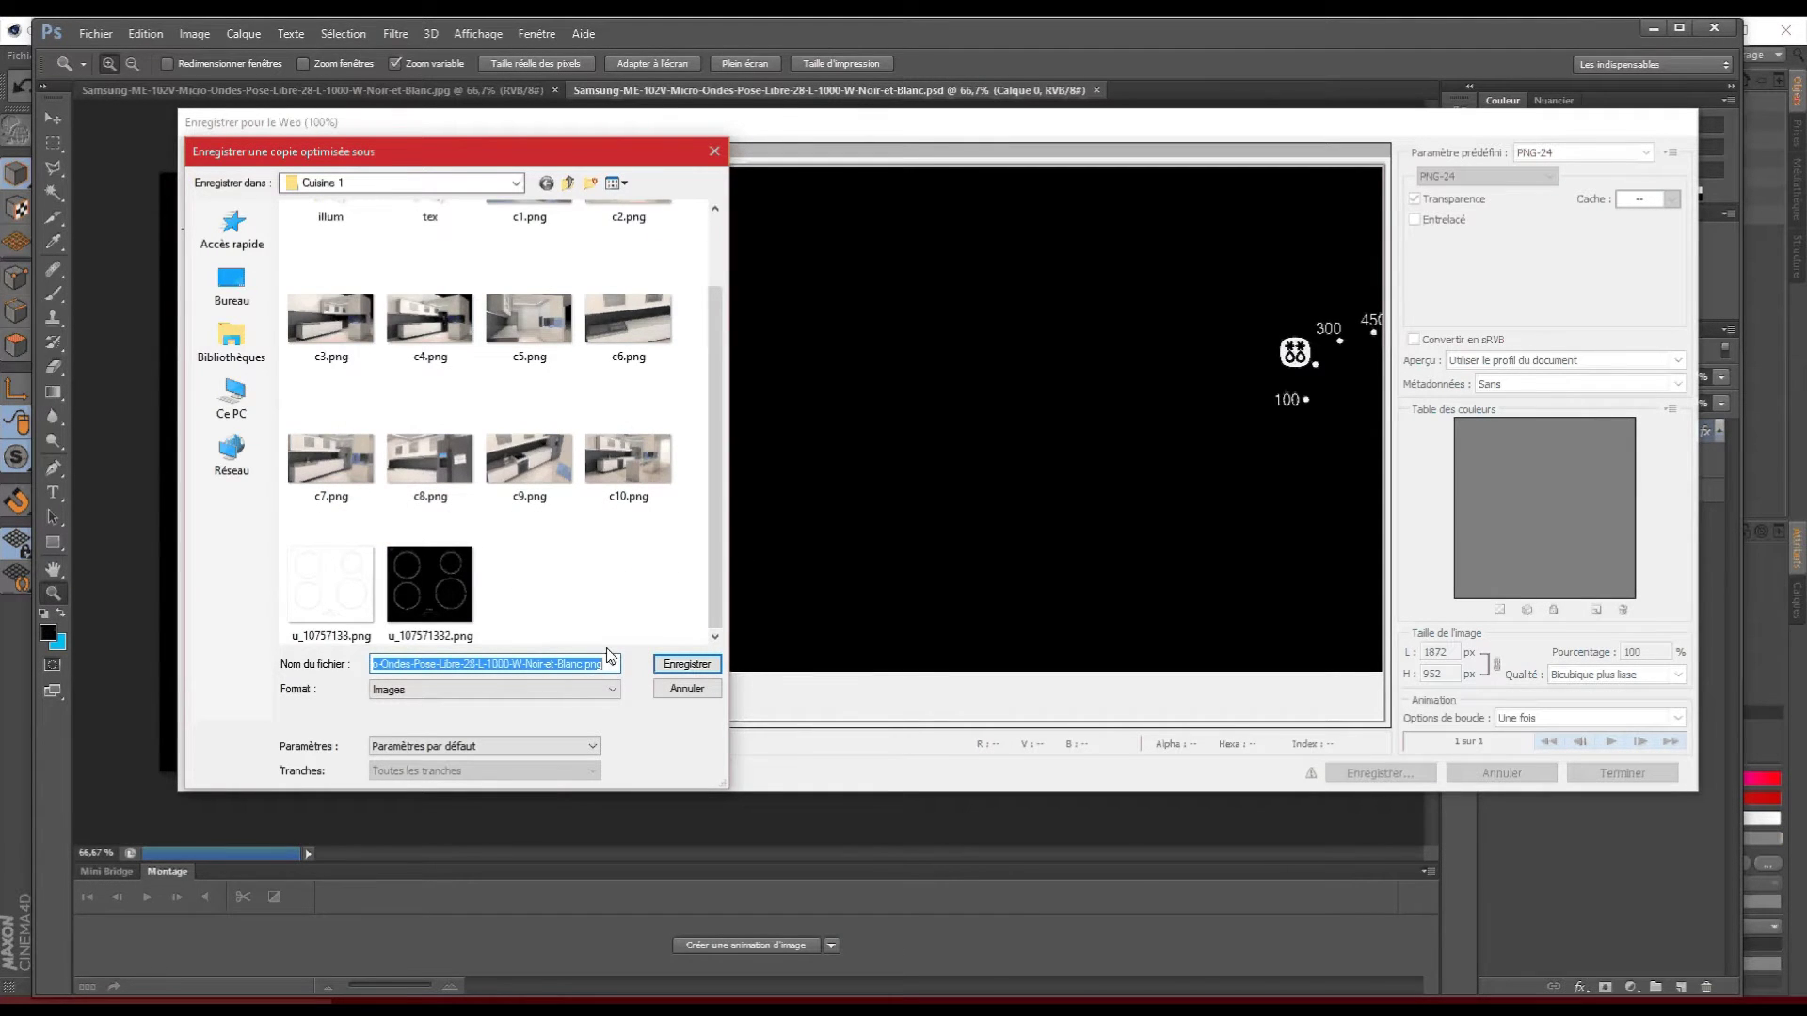
left_click(577, 663)
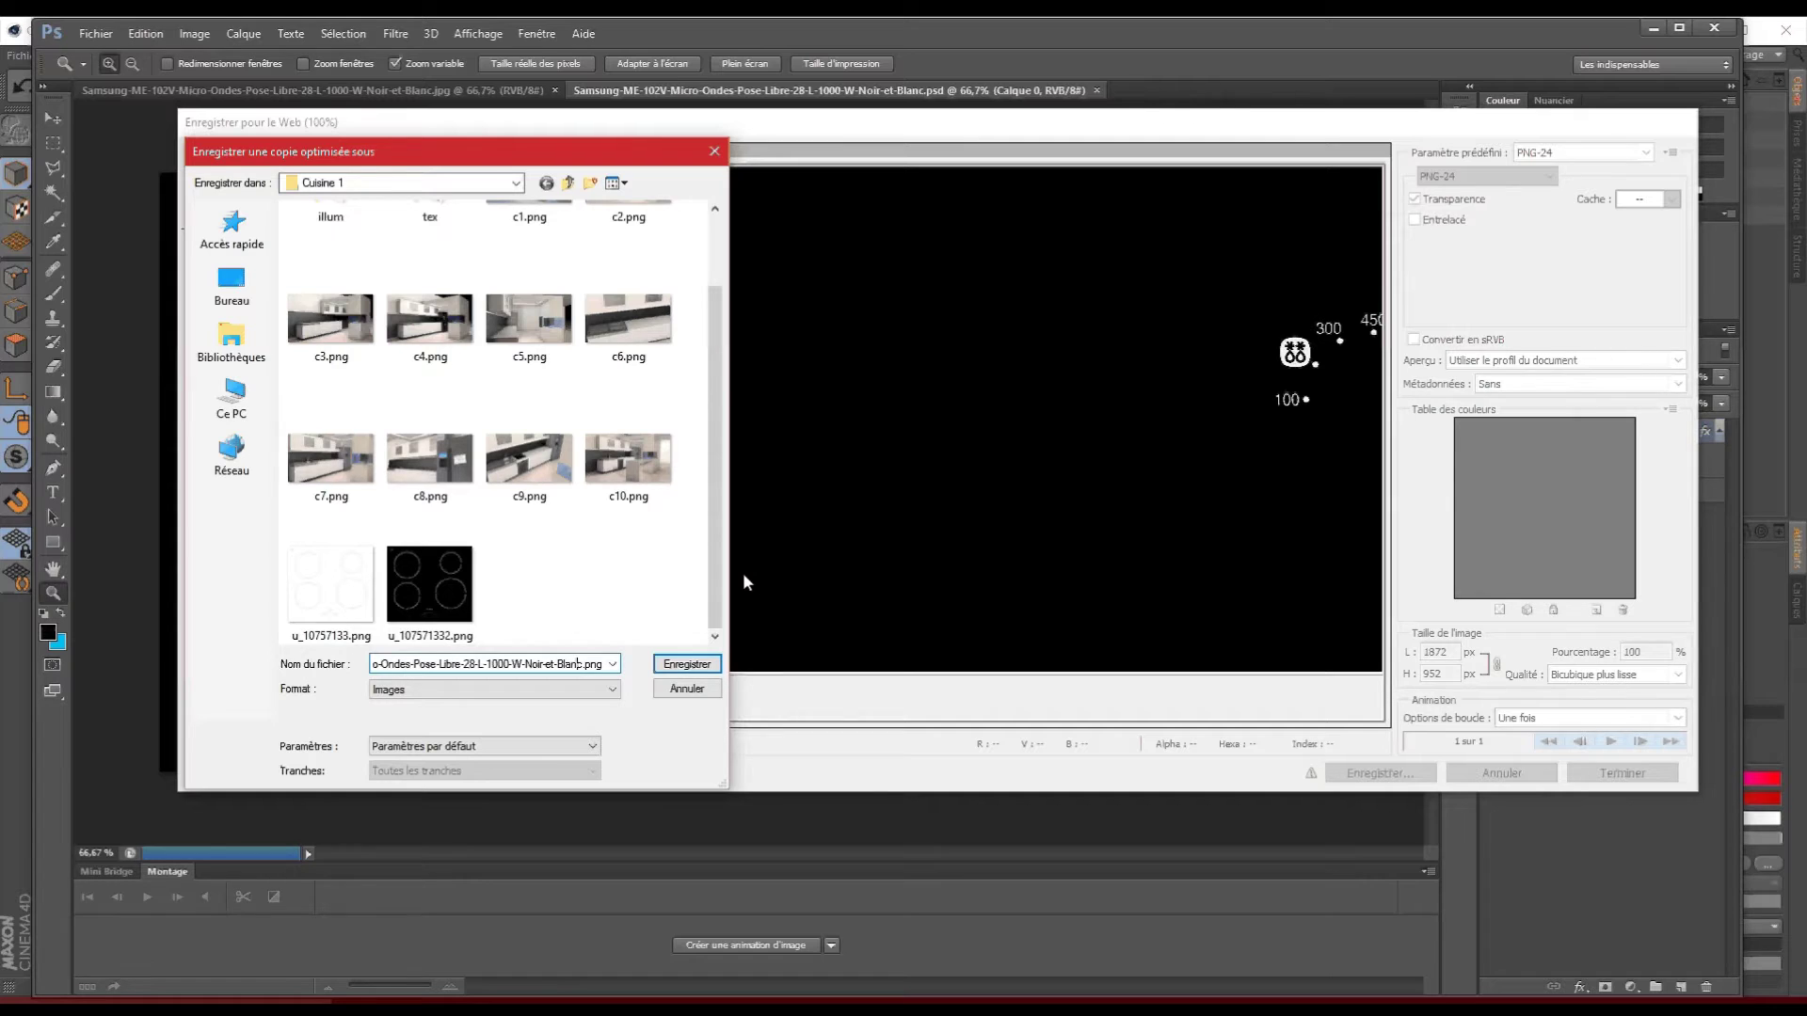
type("48")
key("Return")
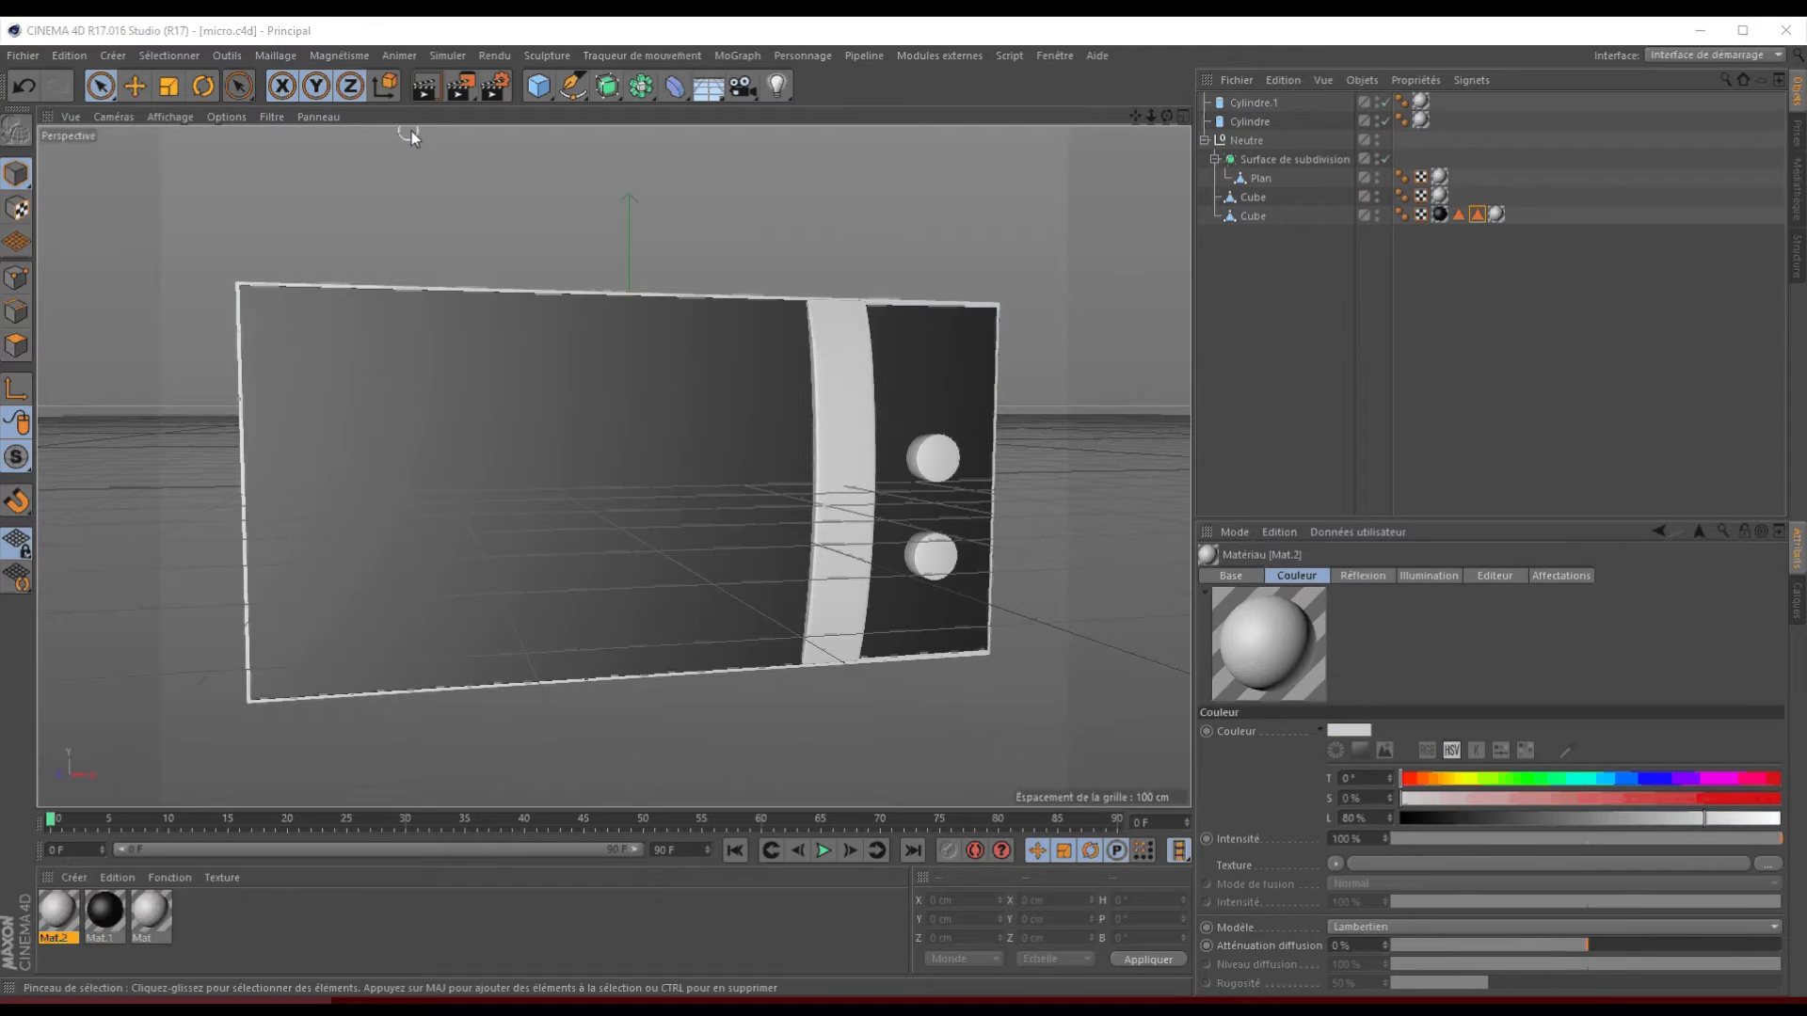
- In Cinema 4D, load the exported Samsung front-panel PNG ending in 48 as the colour texture of Mat.1
left_click(91, 938)
left_click(73, 924)
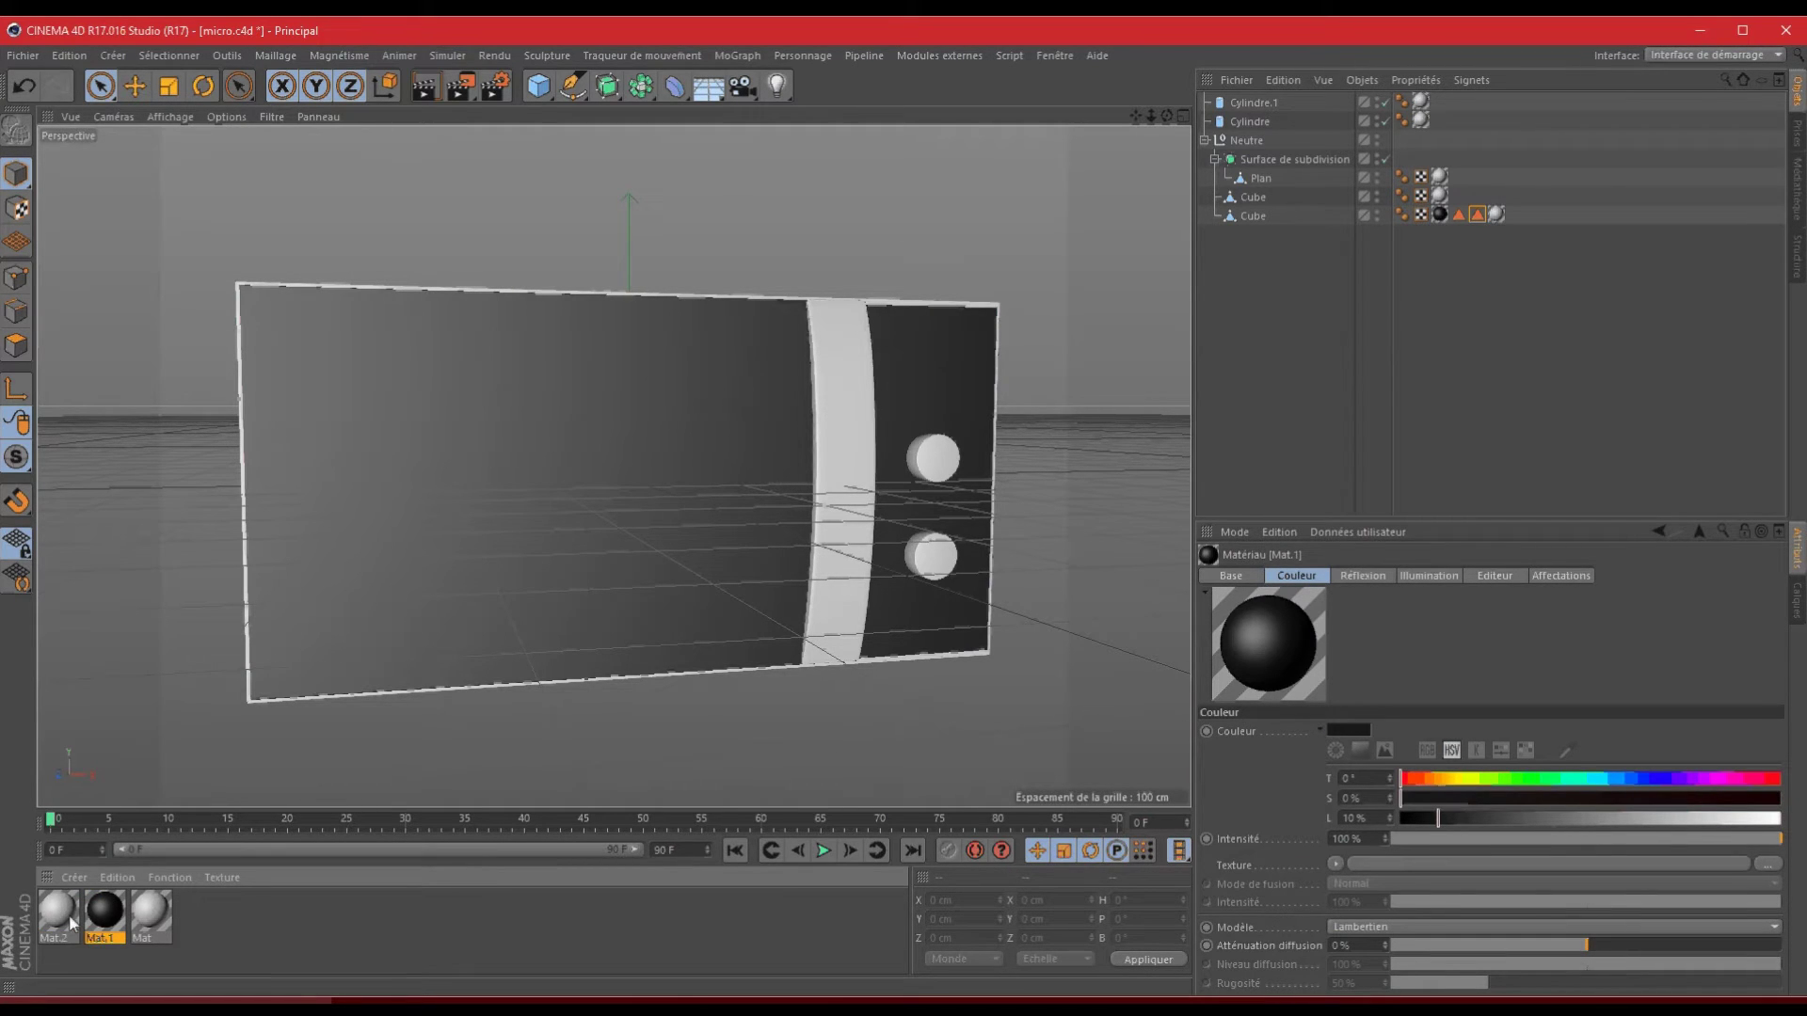
left_click(103, 911)
left_click(1240, 578)
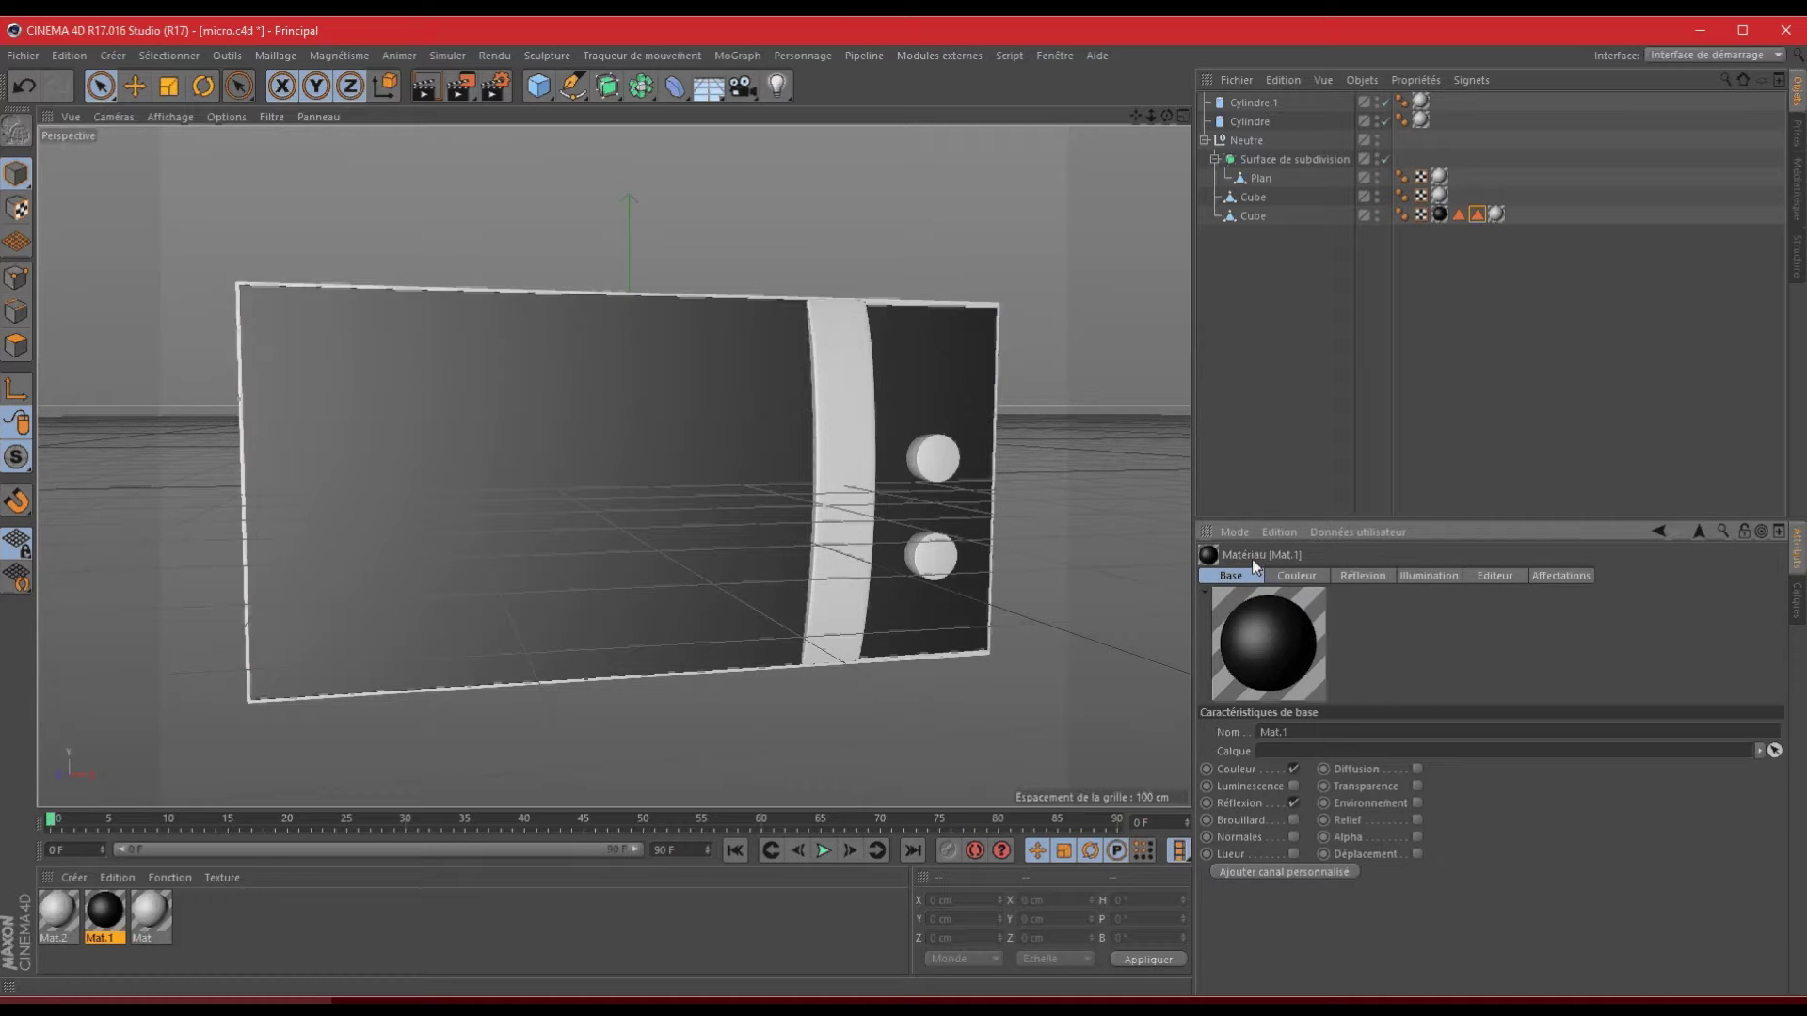
left_click(1302, 582)
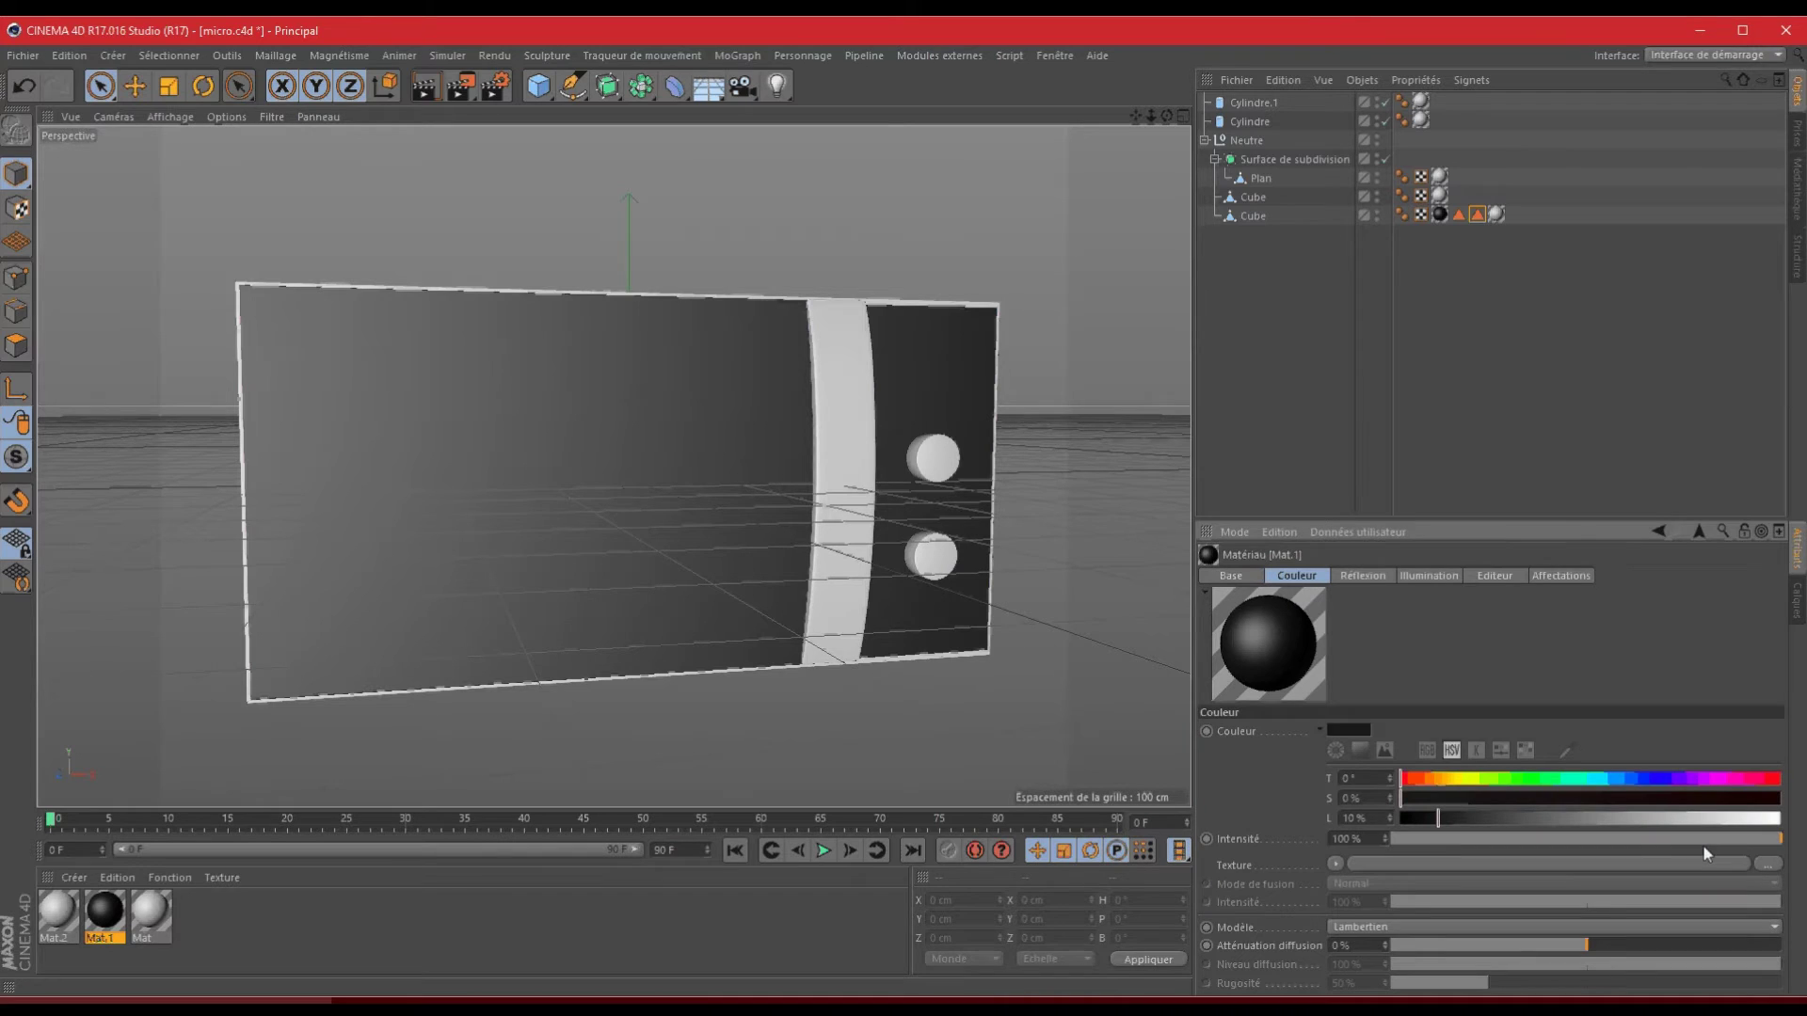
left_click(1770, 867)
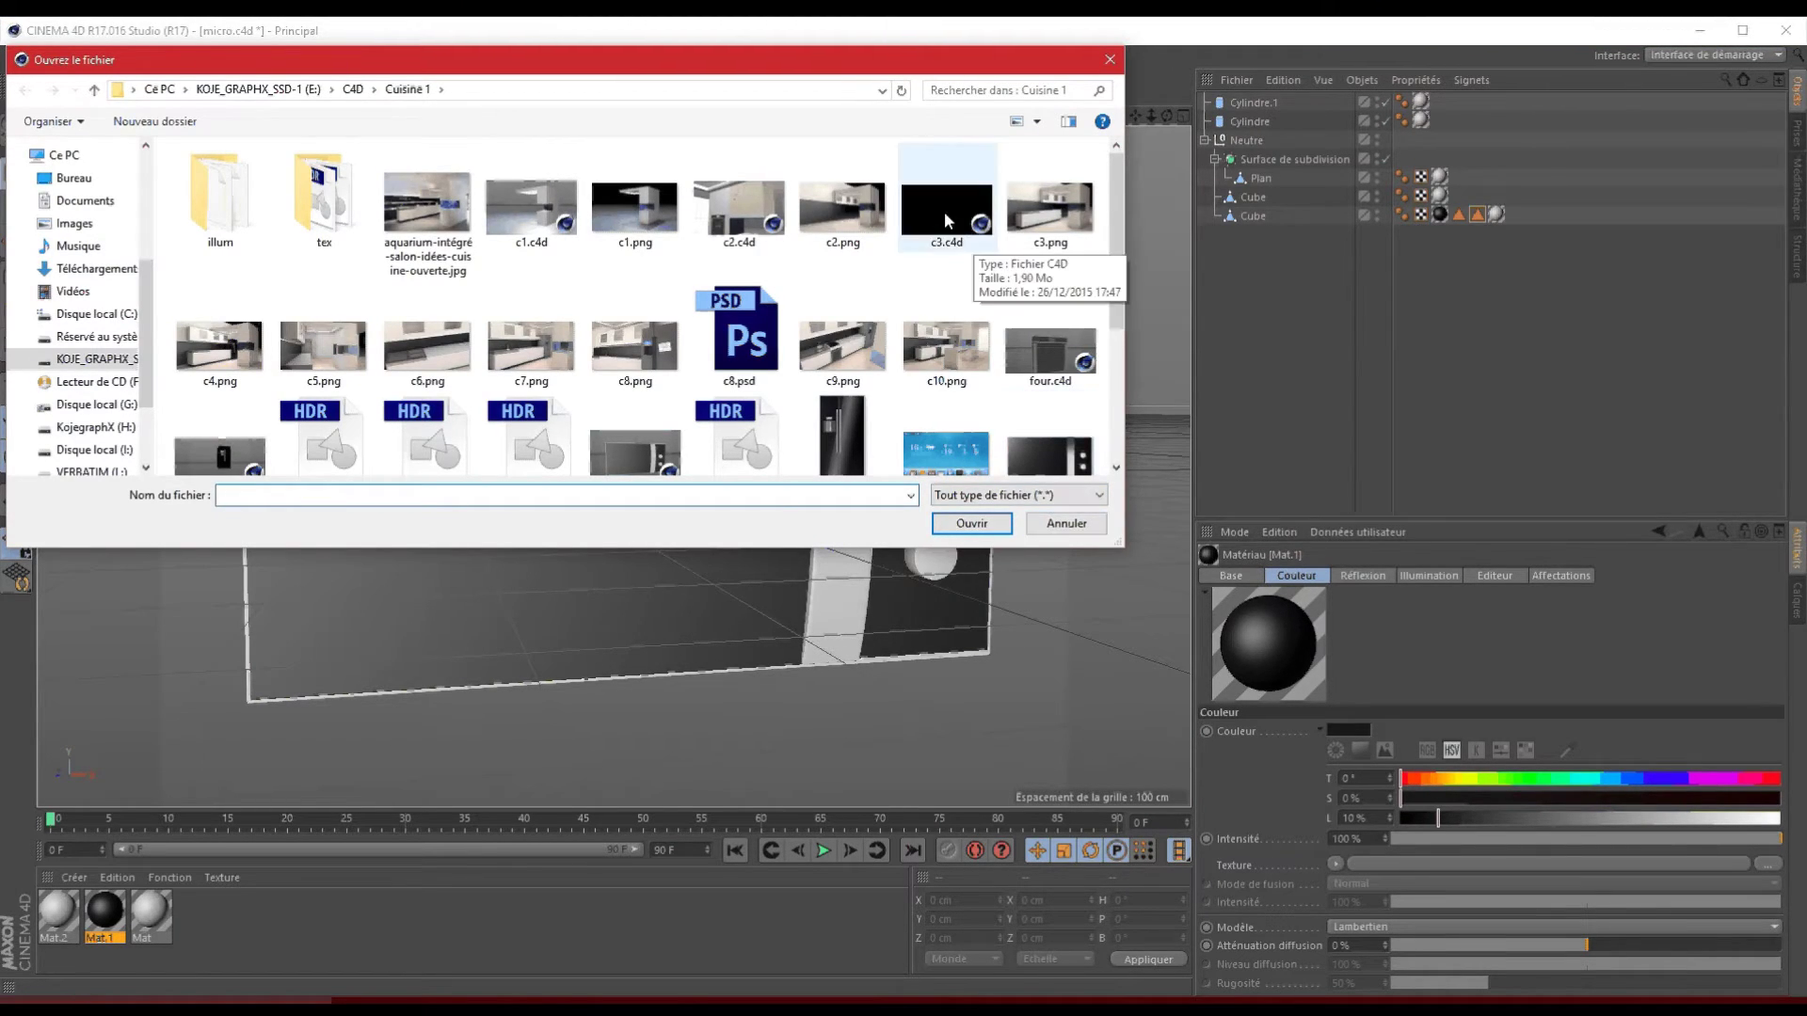
scroll(944, 217, "down", 3)
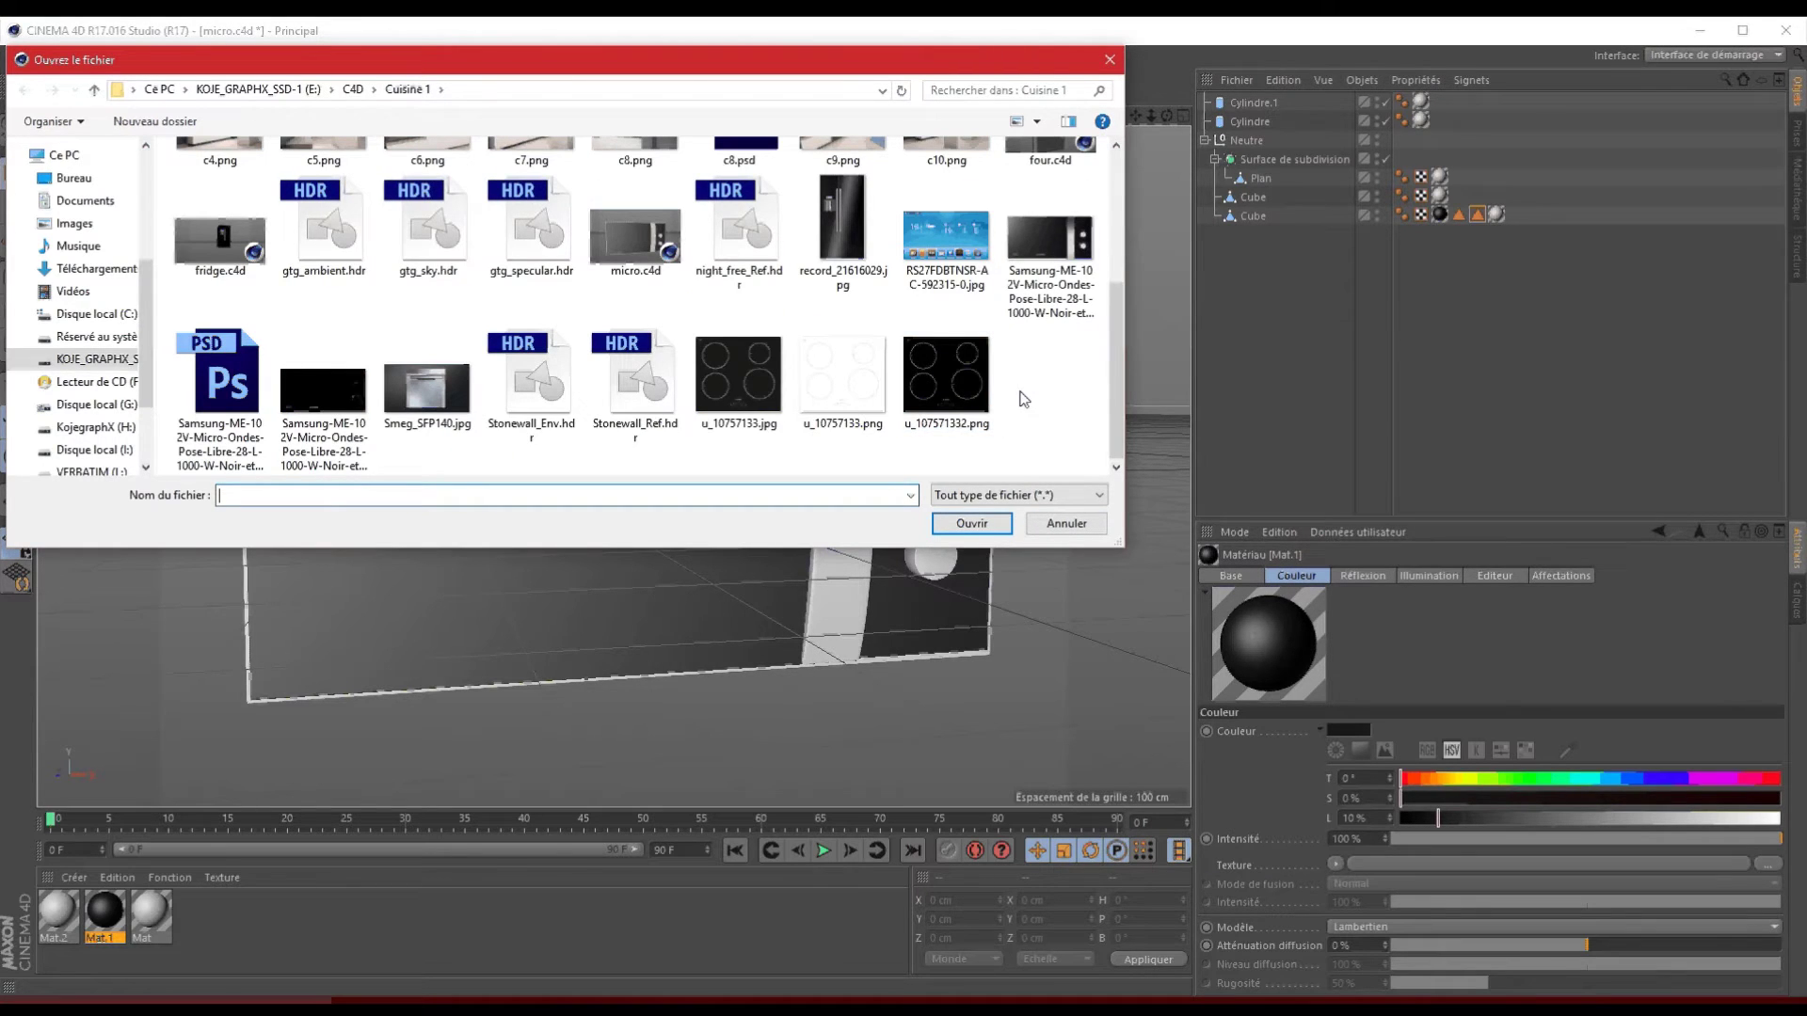
double_click(307, 390)
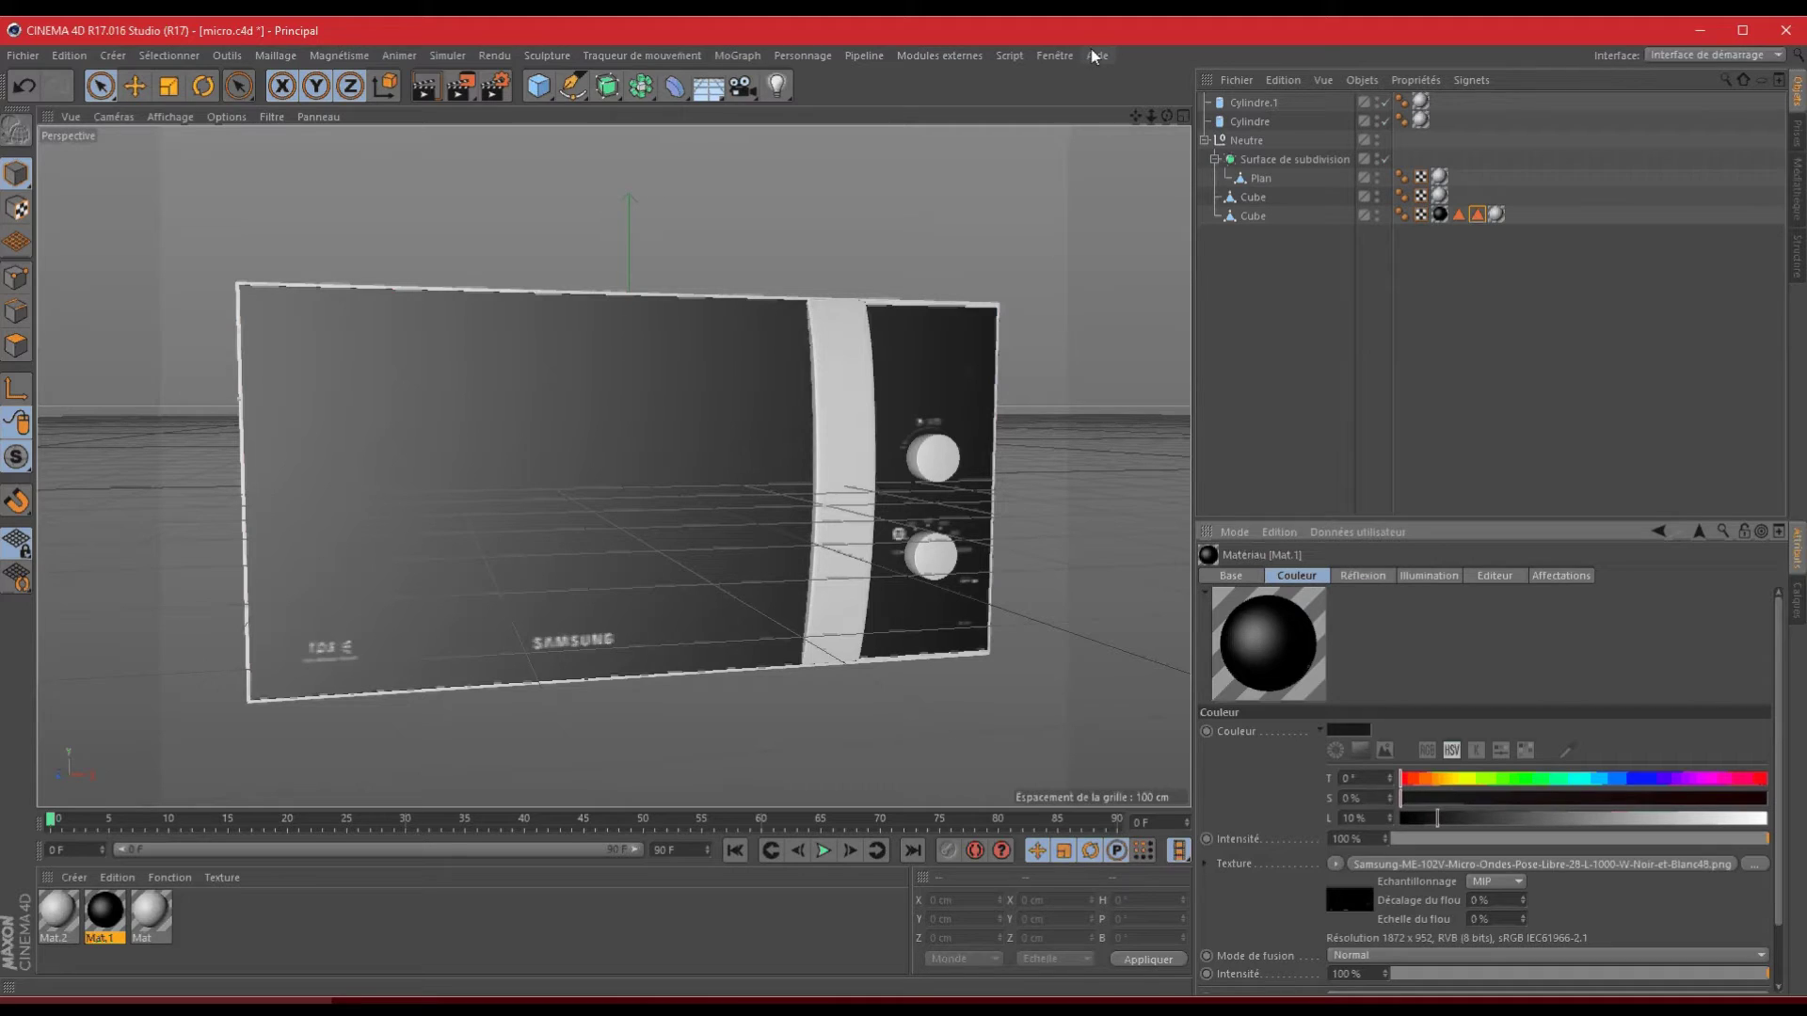
- Add a Spécularité - Phong (Antérieure) layer to the reflection channel of Mat.1
left_click_drag(1167, 115, 906, 507)
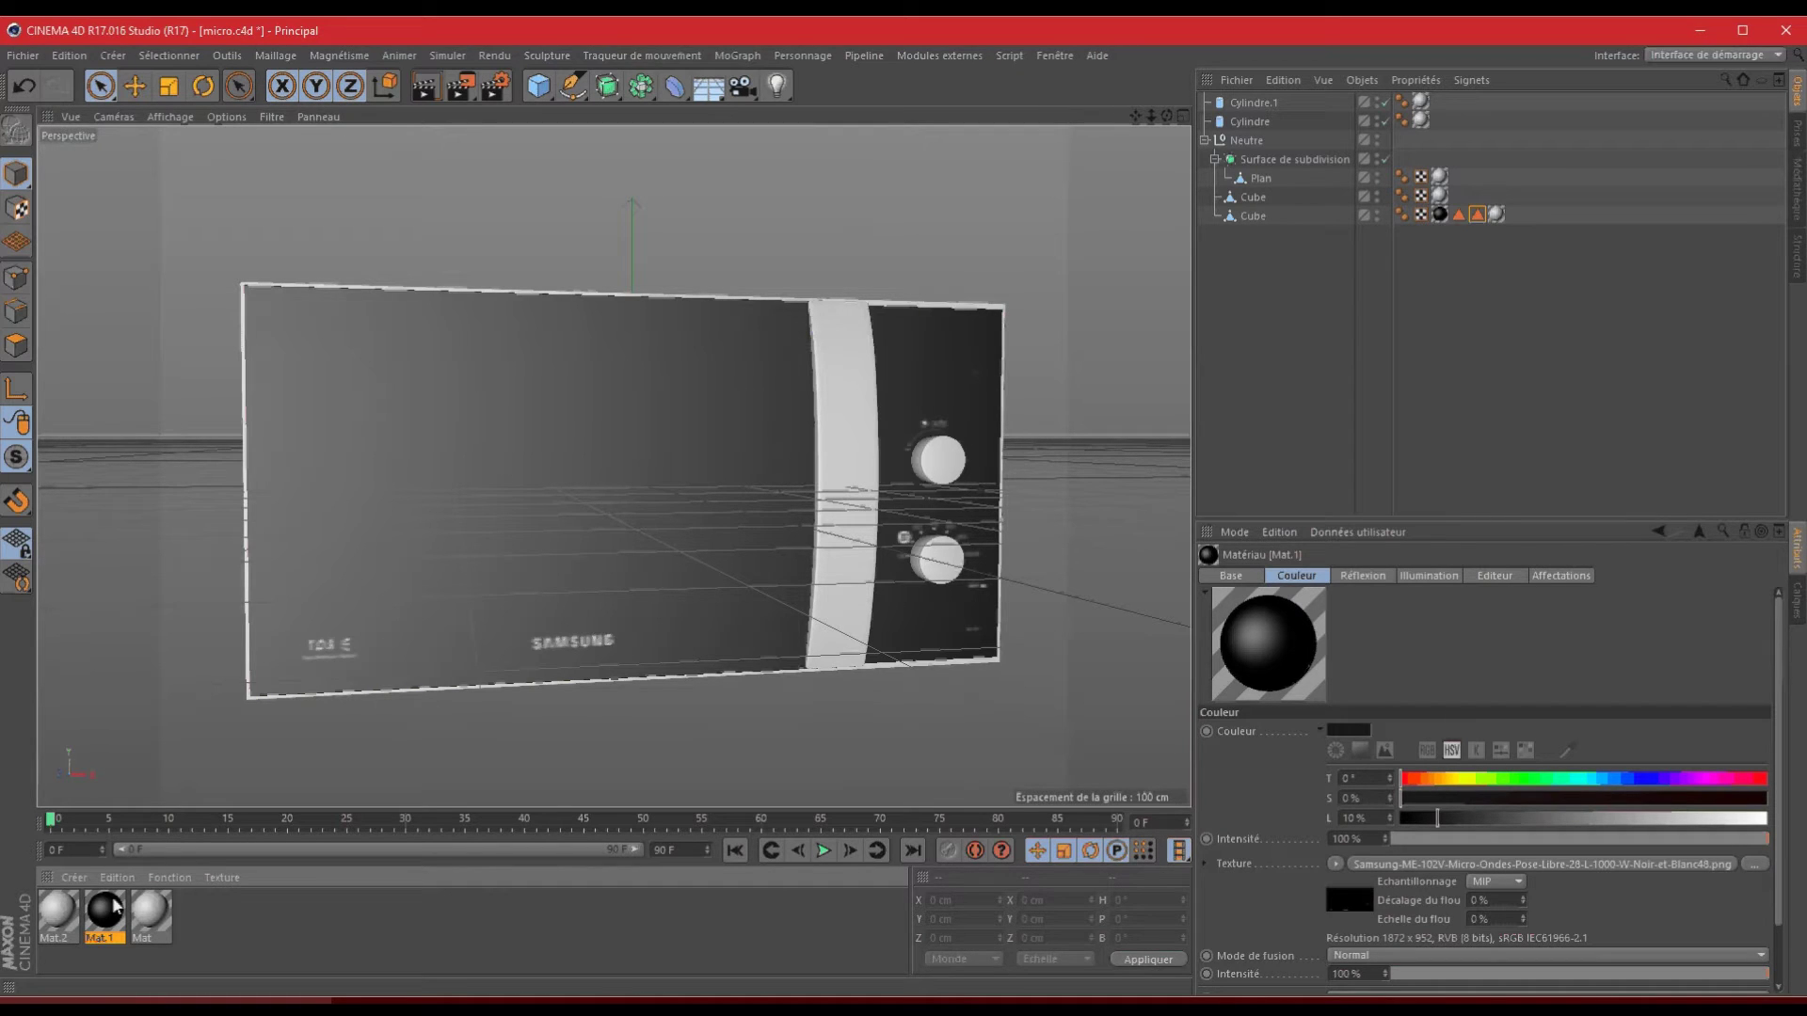
left_click(1363, 575)
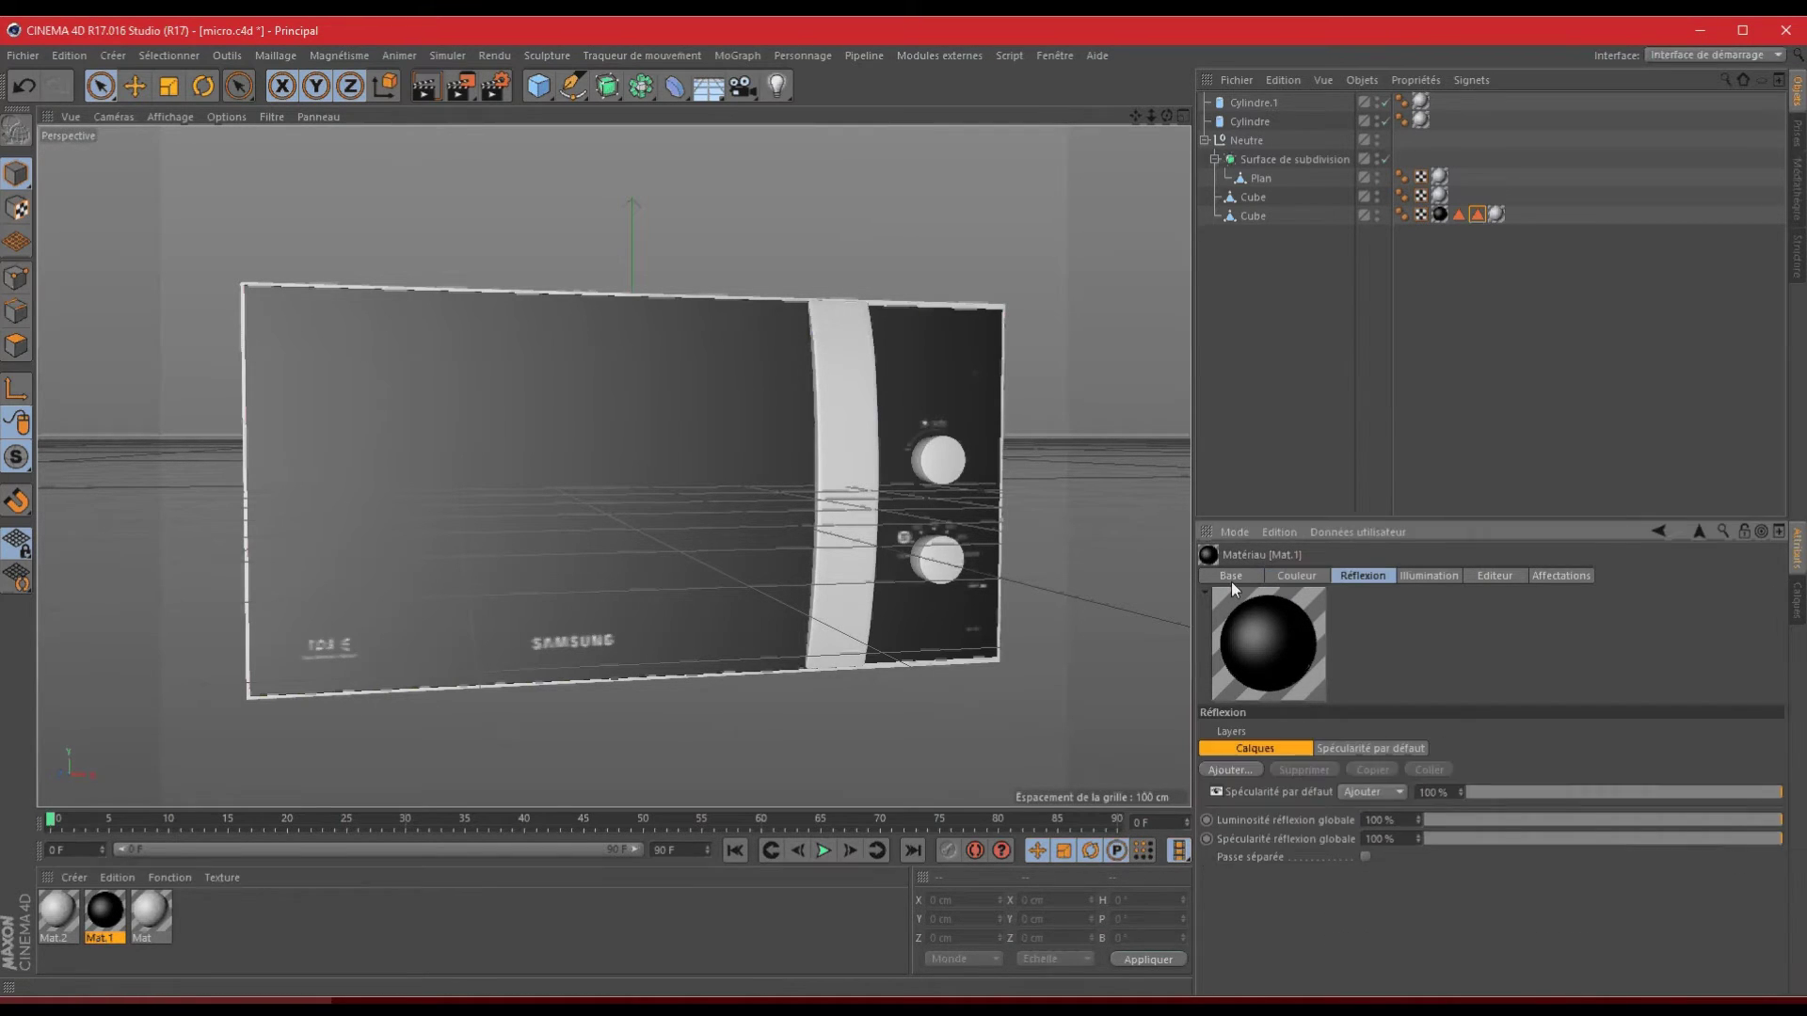
left_click(1231, 579)
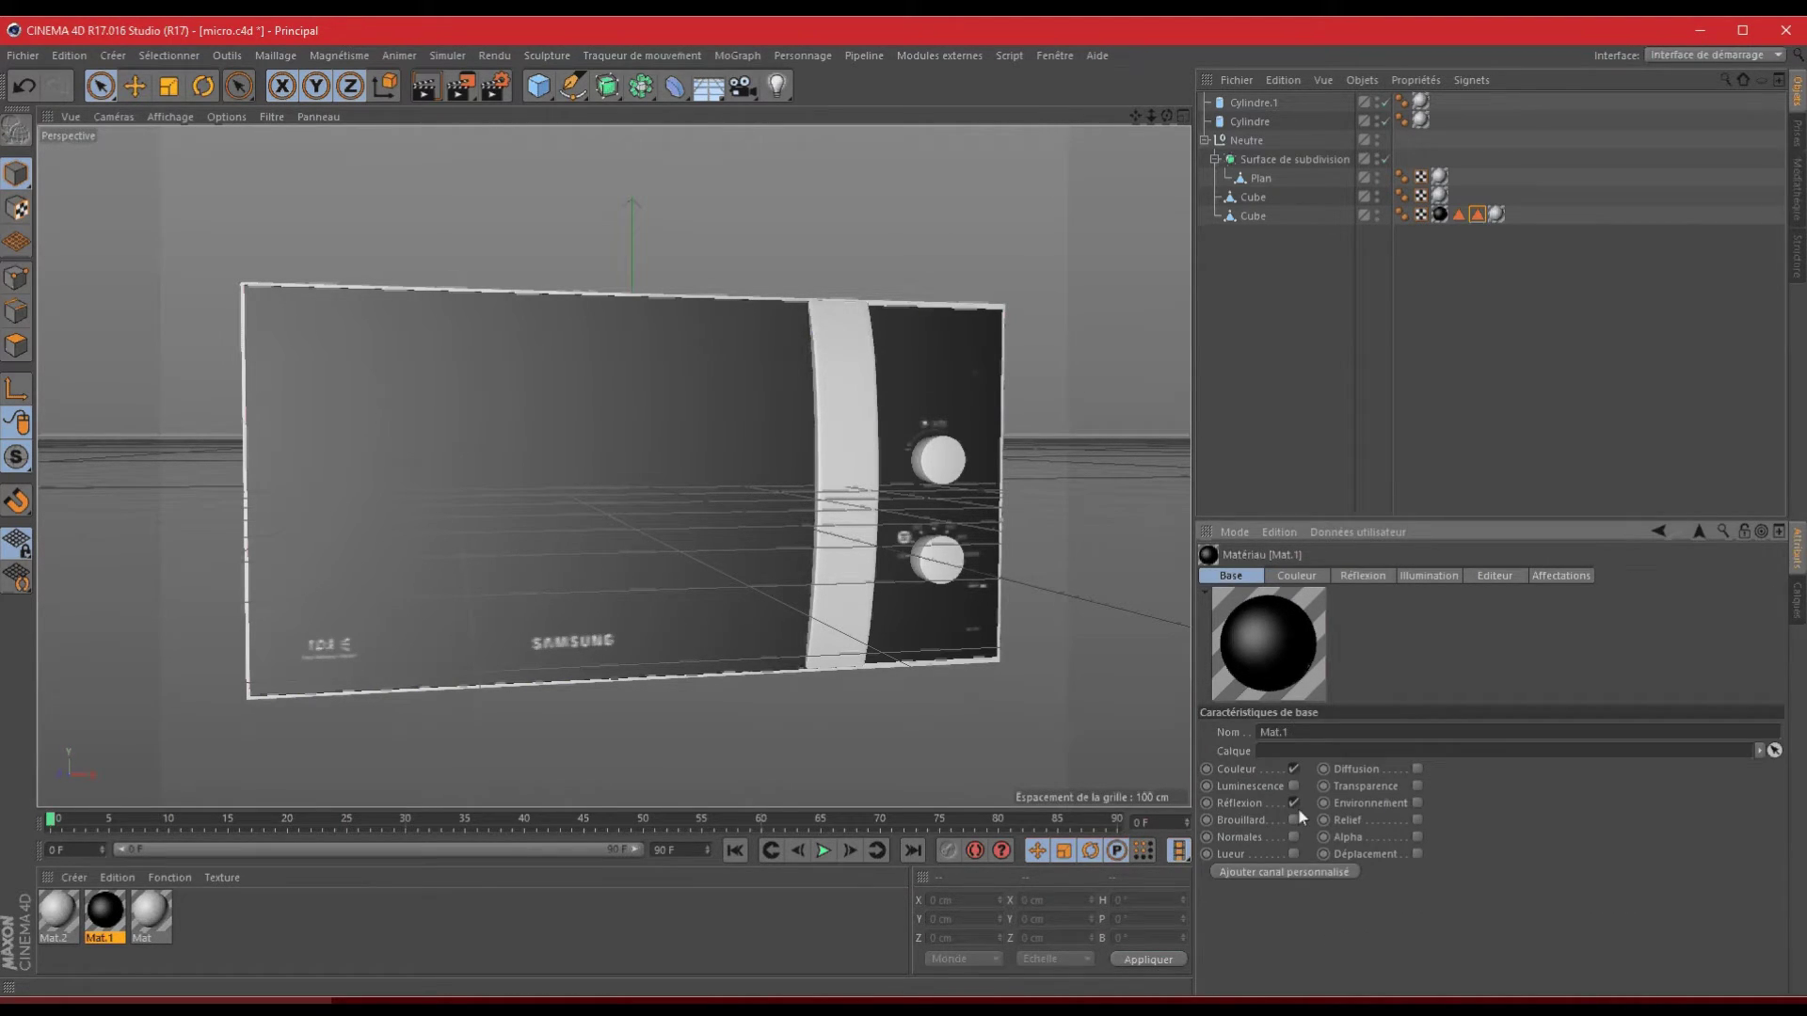
left_click(1362, 575)
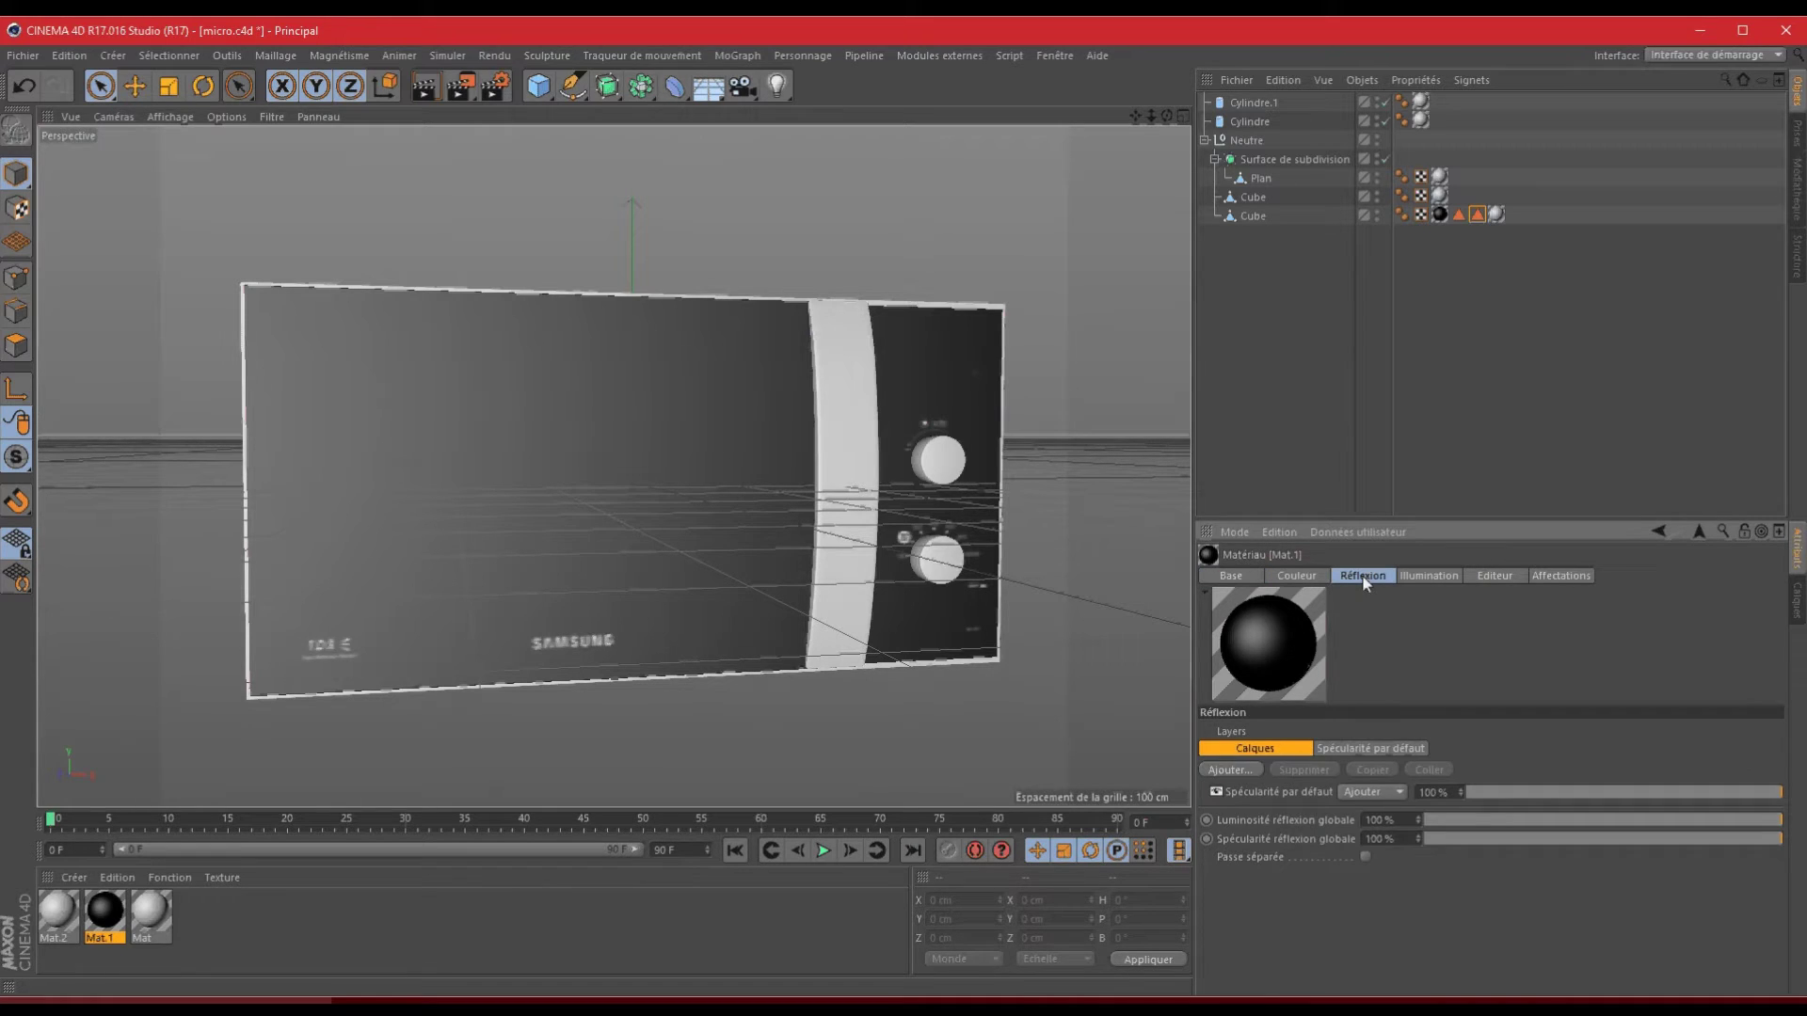
left_click(1376, 751)
left_click(1257, 749)
left_click(1242, 774)
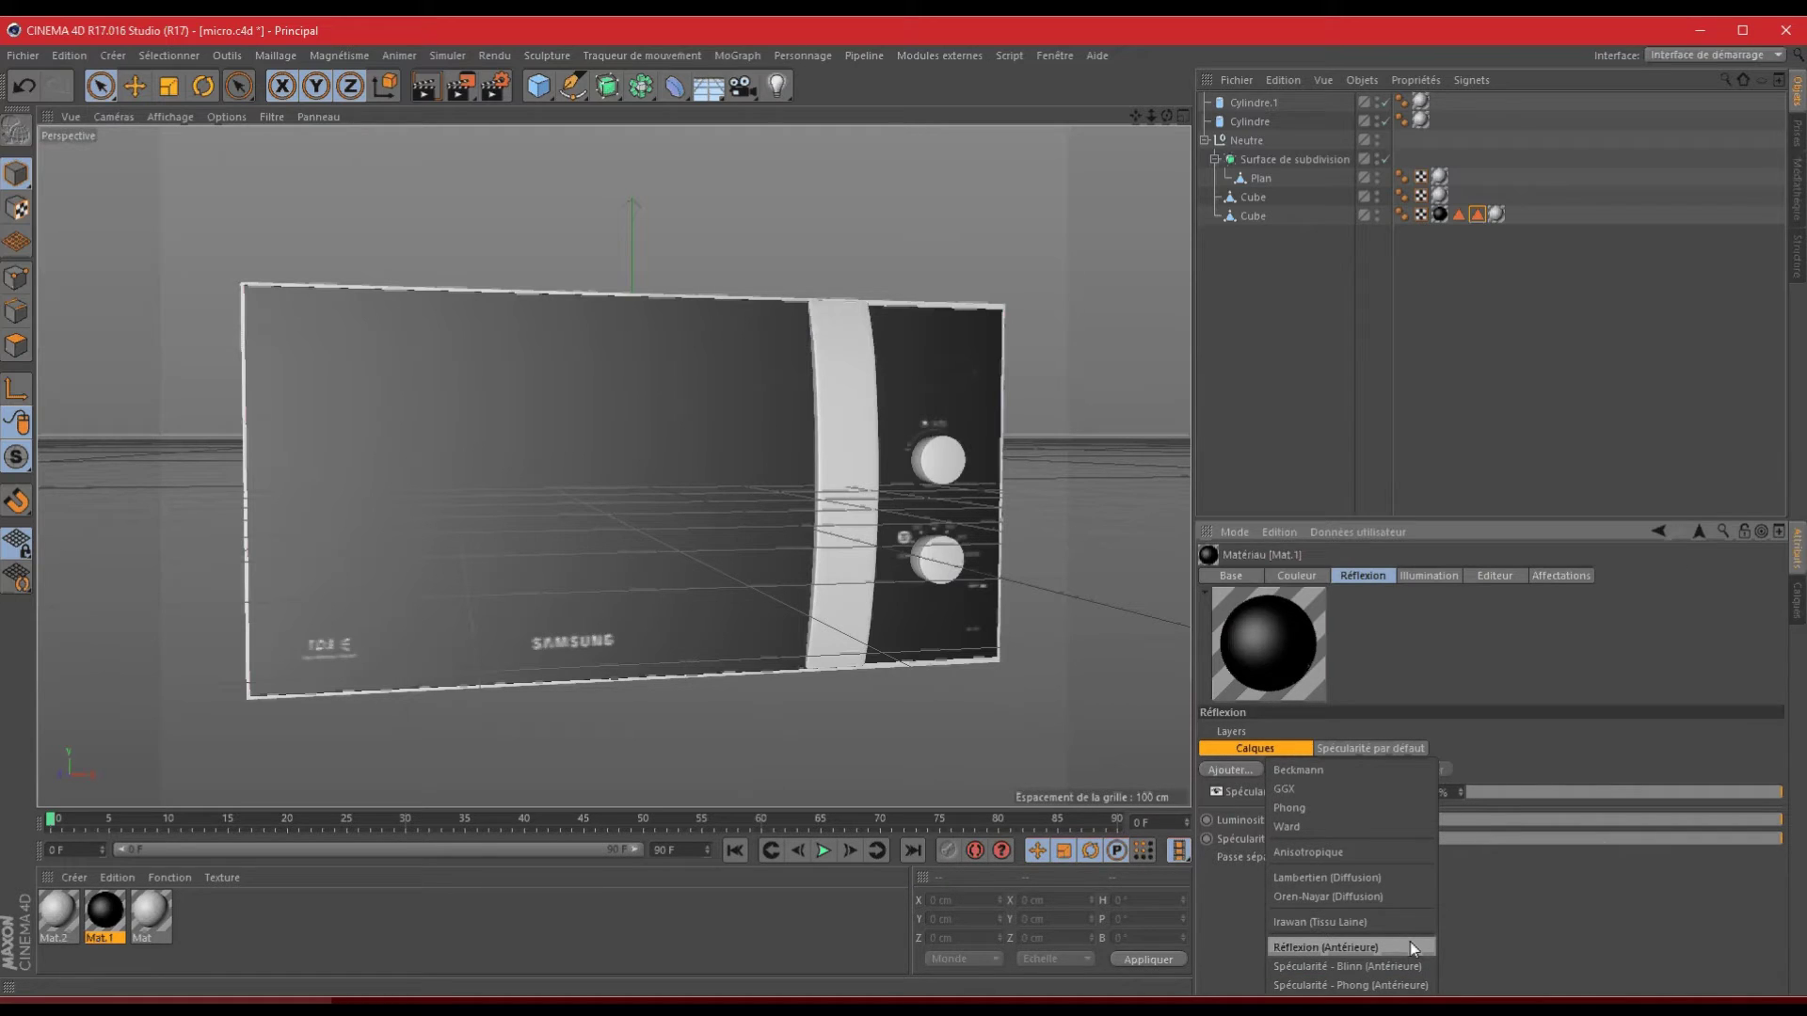
left_click(1355, 985)
scroll(1493, 826, "up", 2)
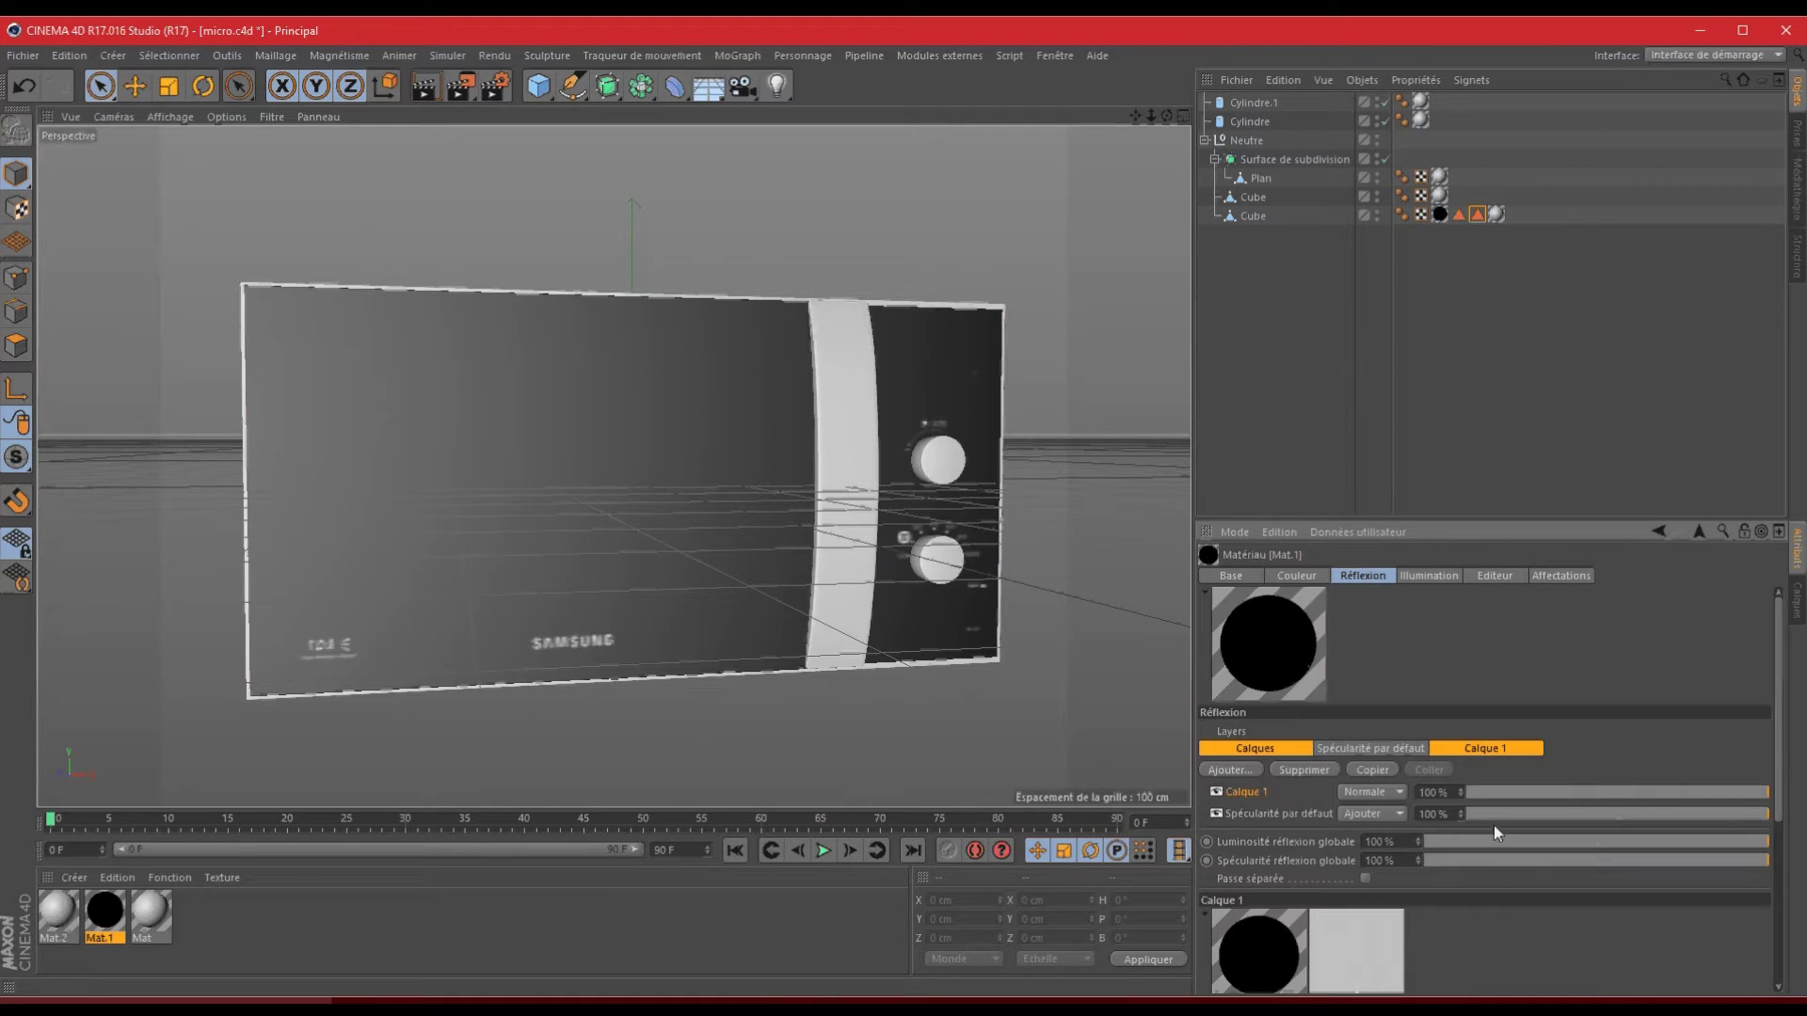
- Change the type of Mat.1's Calque 1 to Réflexion (Antérieure) and set its reflection intensity to 15%
scroll(1493, 826, "down", 4)
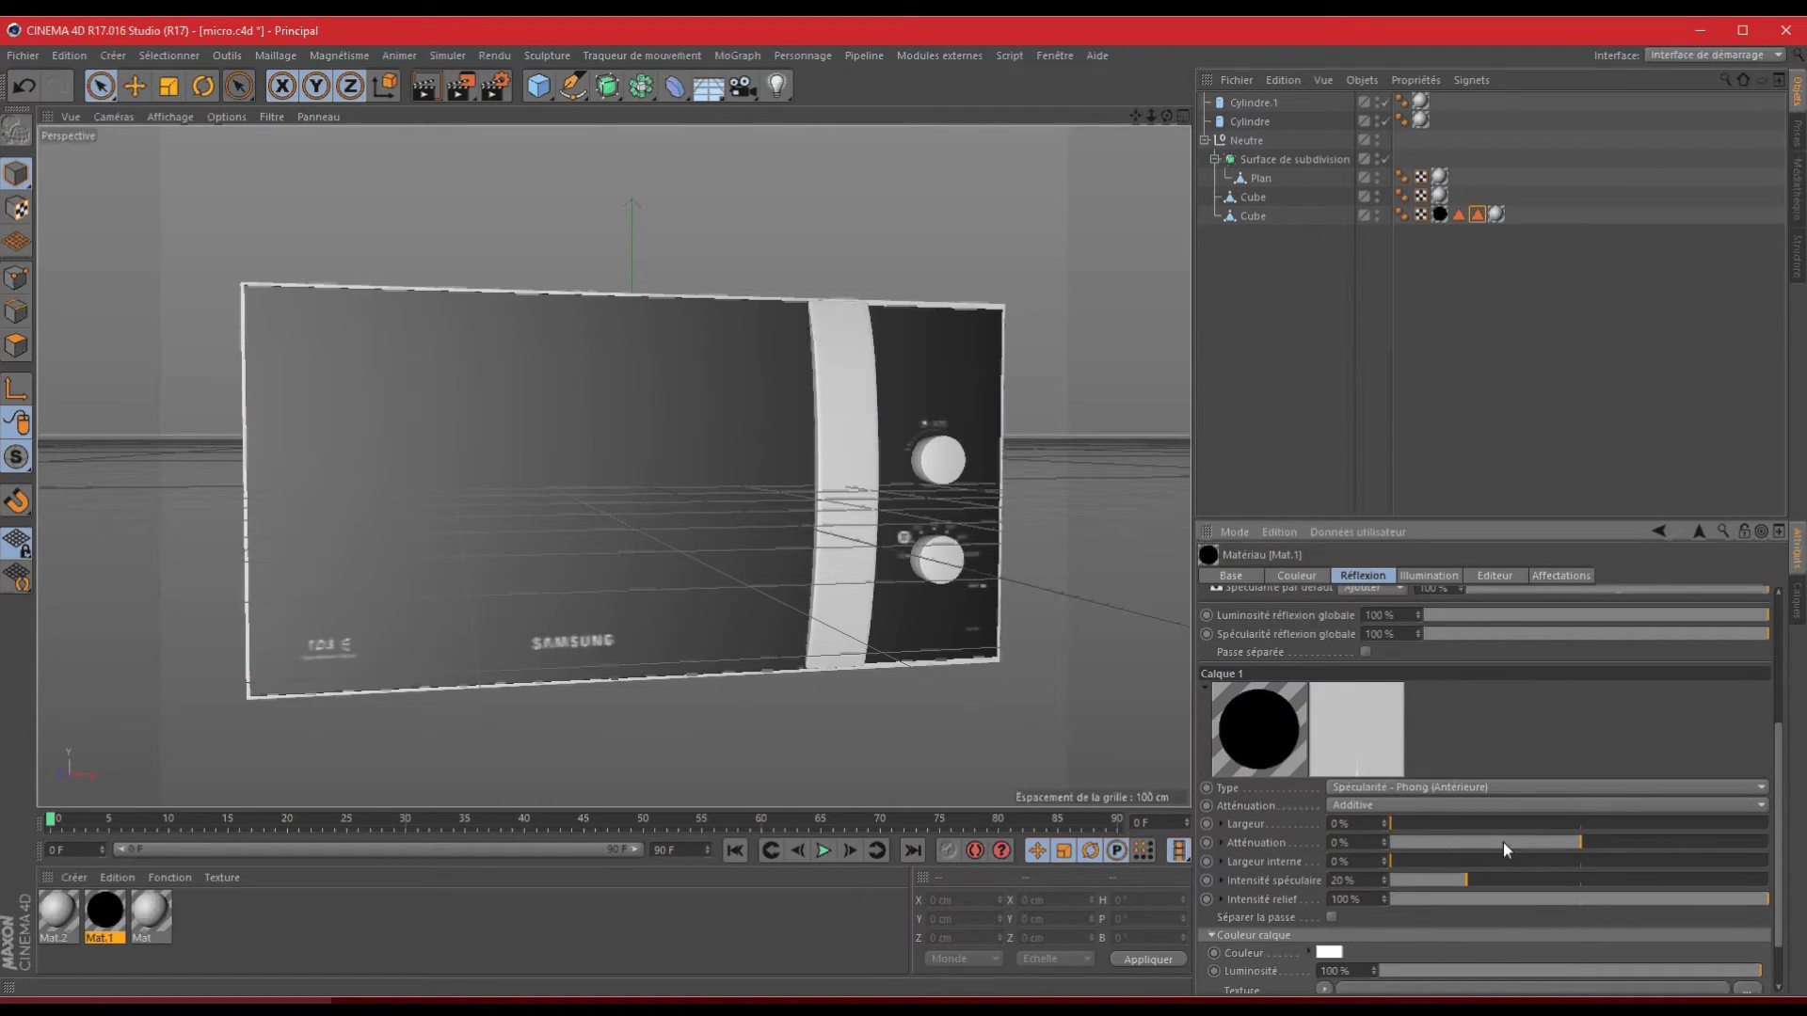
left_click(1438, 789)
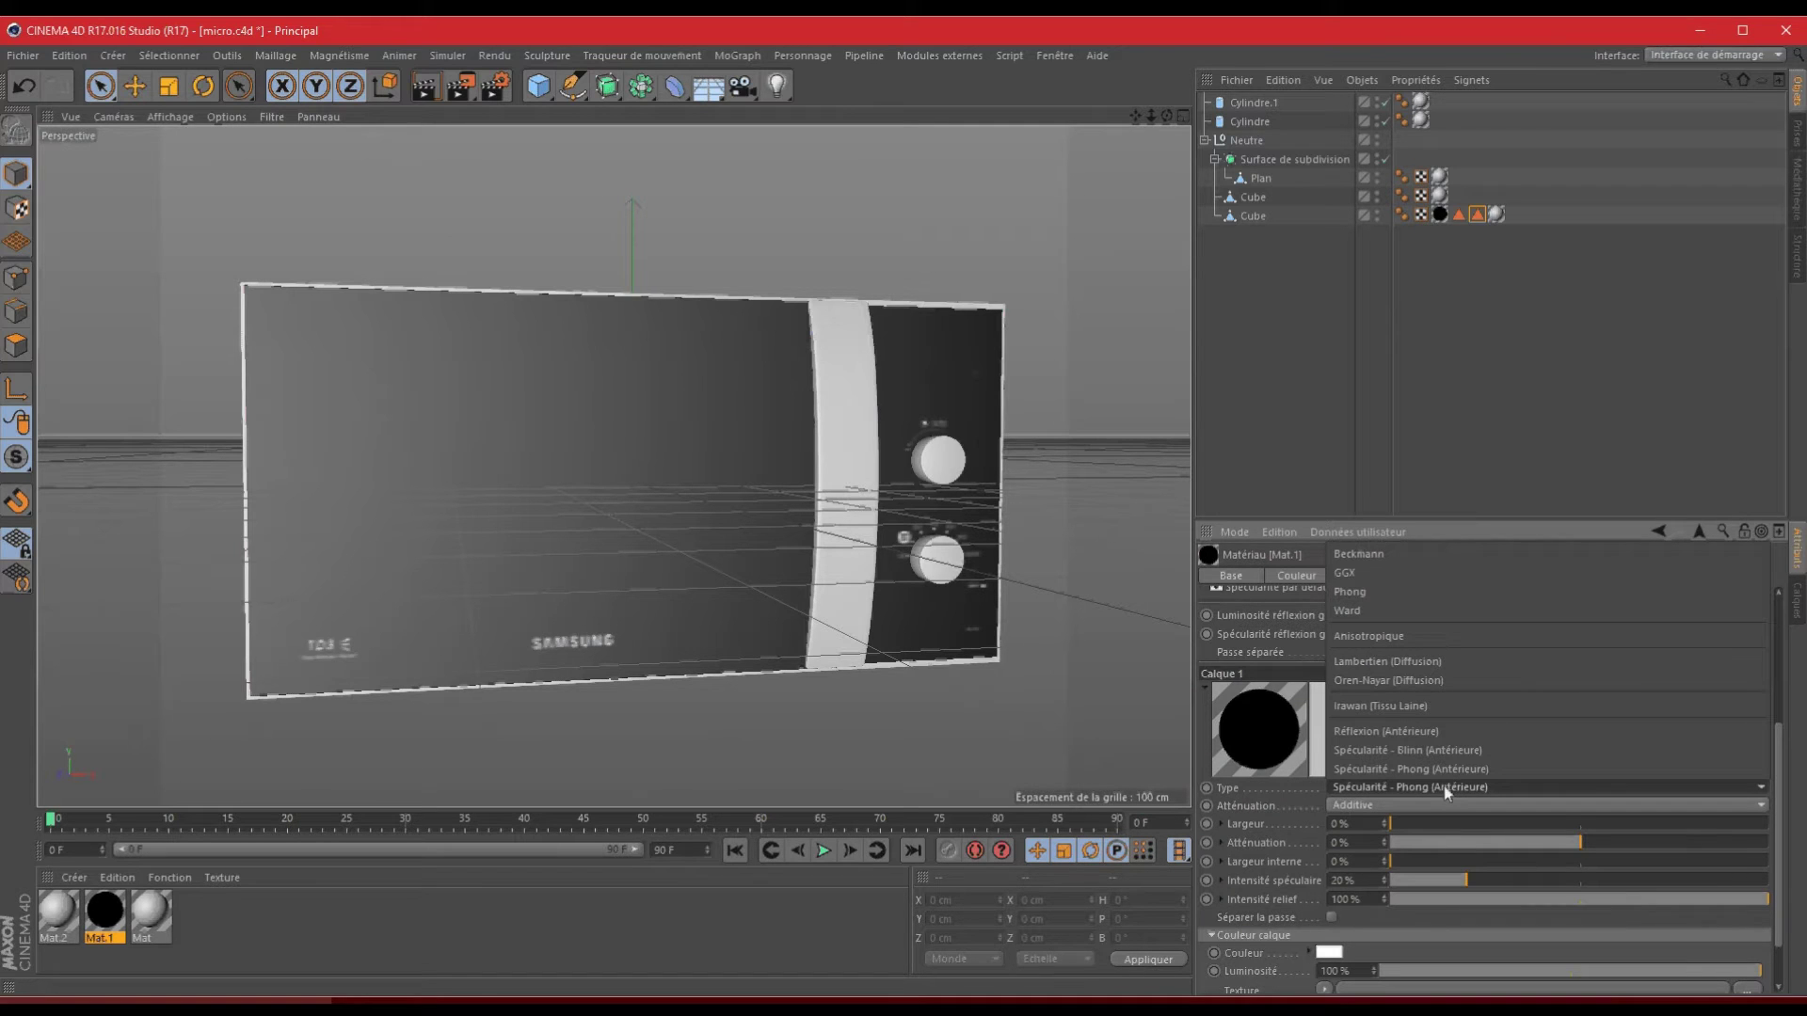
left_click(1414, 733)
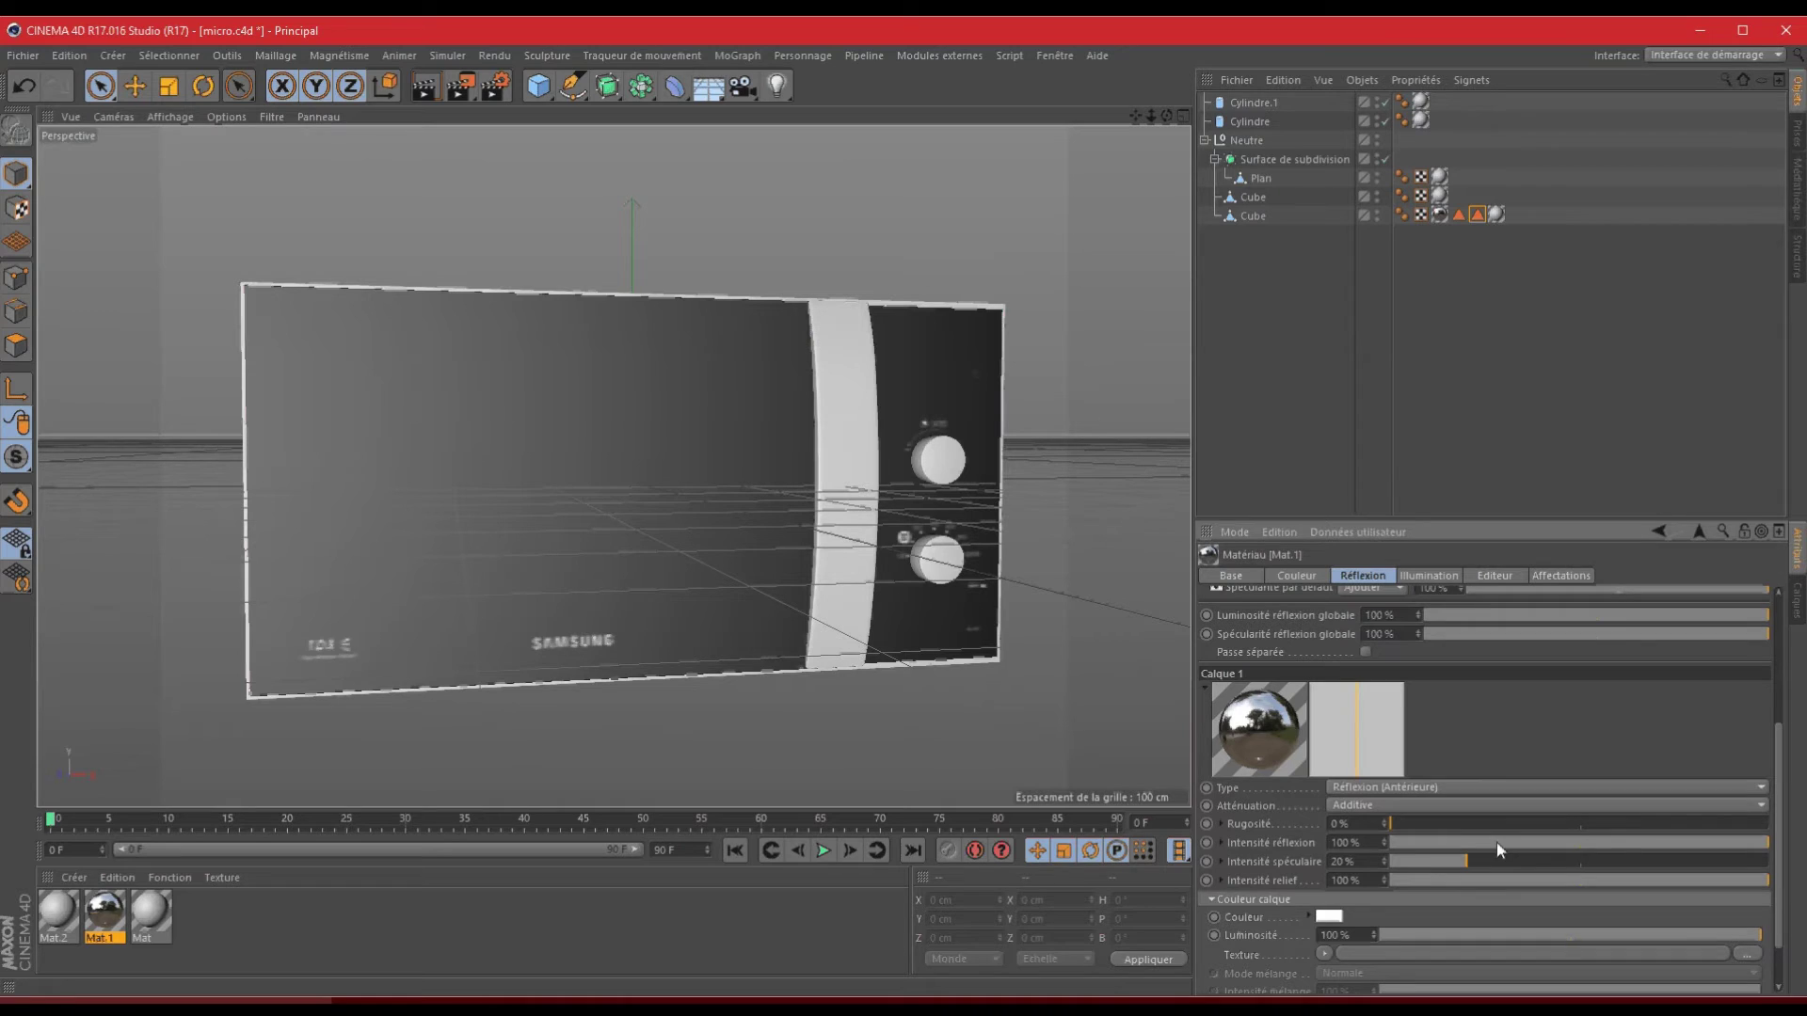
left_click_drag(1496, 843, 1447, 840)
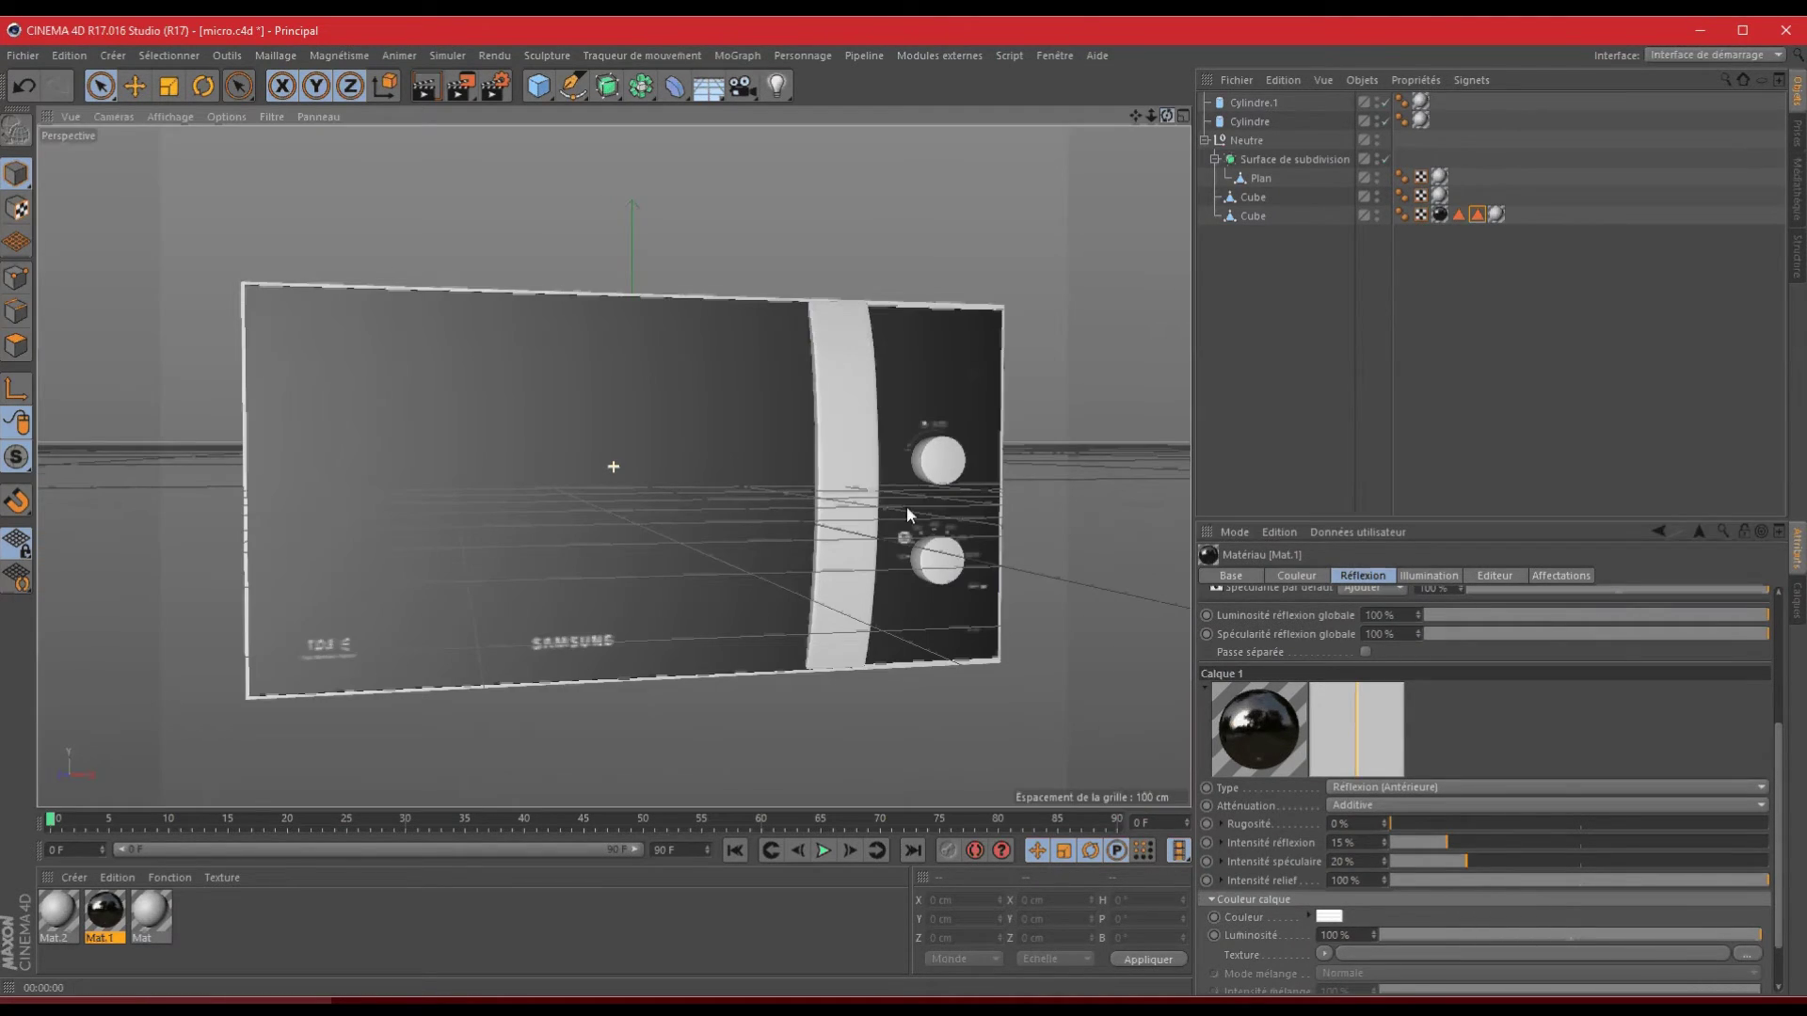
- Render the viewport from an angled view and again from farther away to check the microwave's textured front
left_click_drag(907, 507, 941, 508, "alt")
left_click(425, 86)
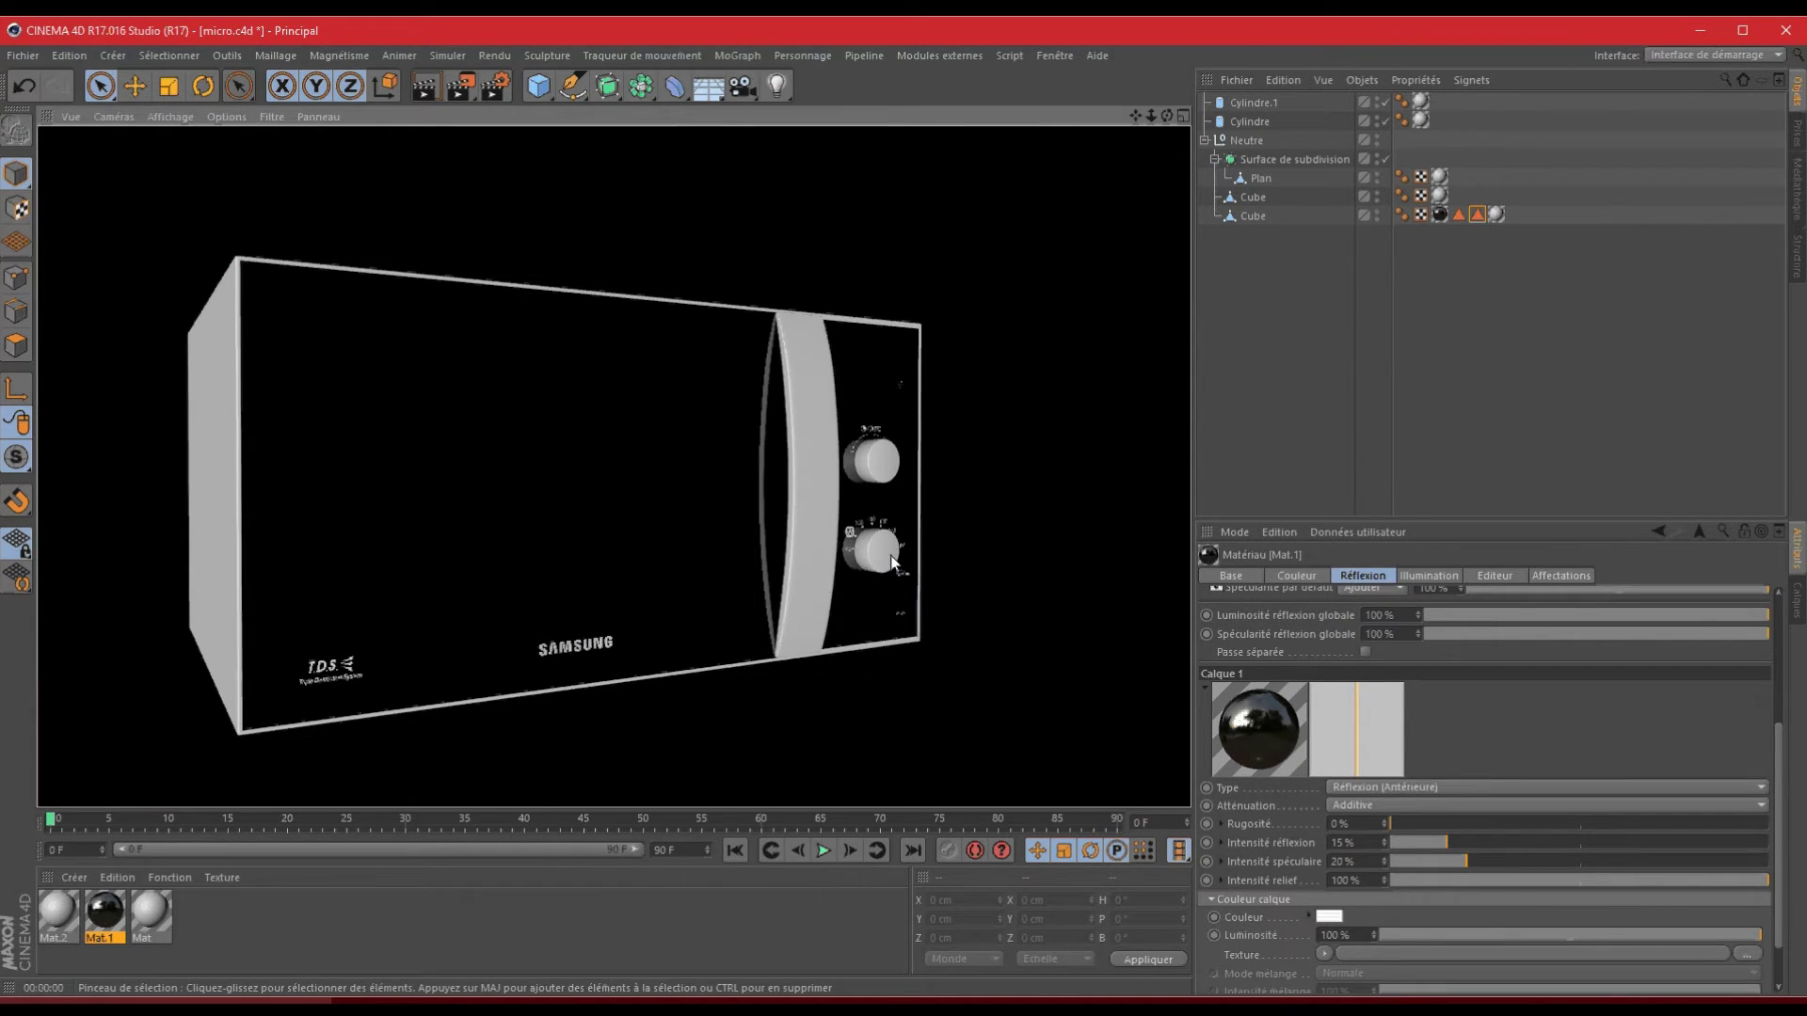
scroll(906, 506, "down", 5)
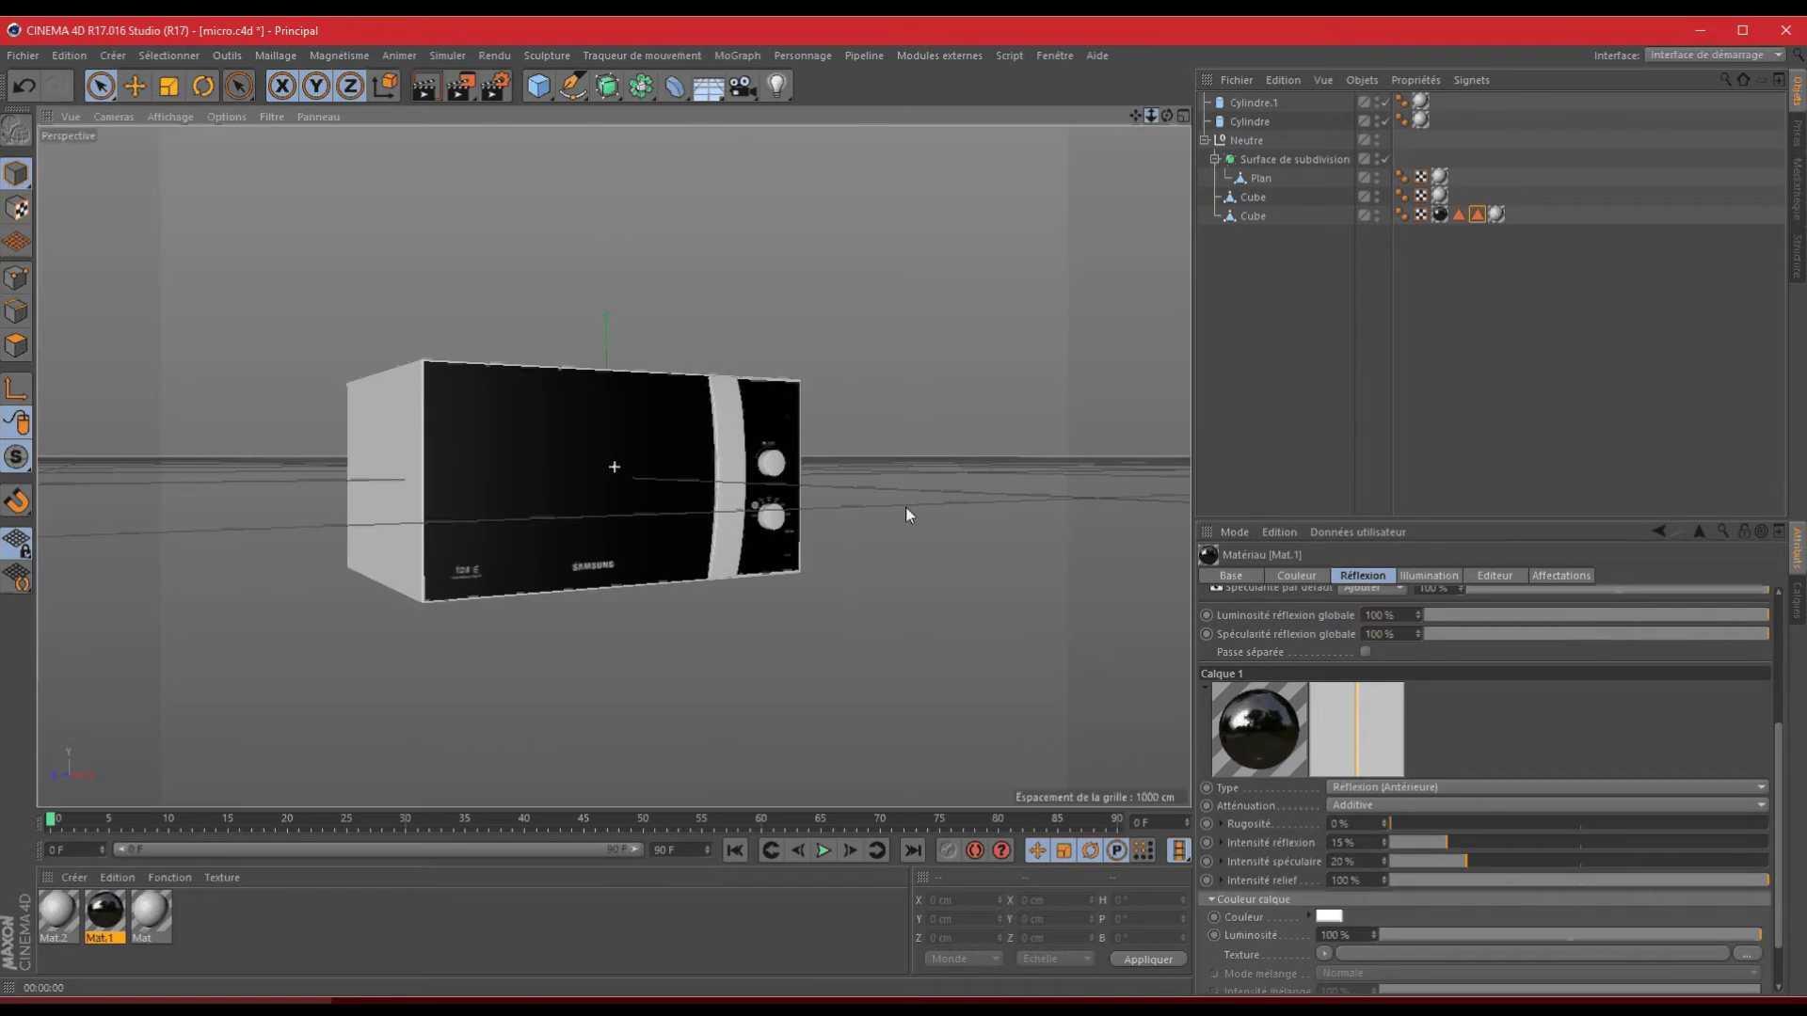
key("ctrl+r")
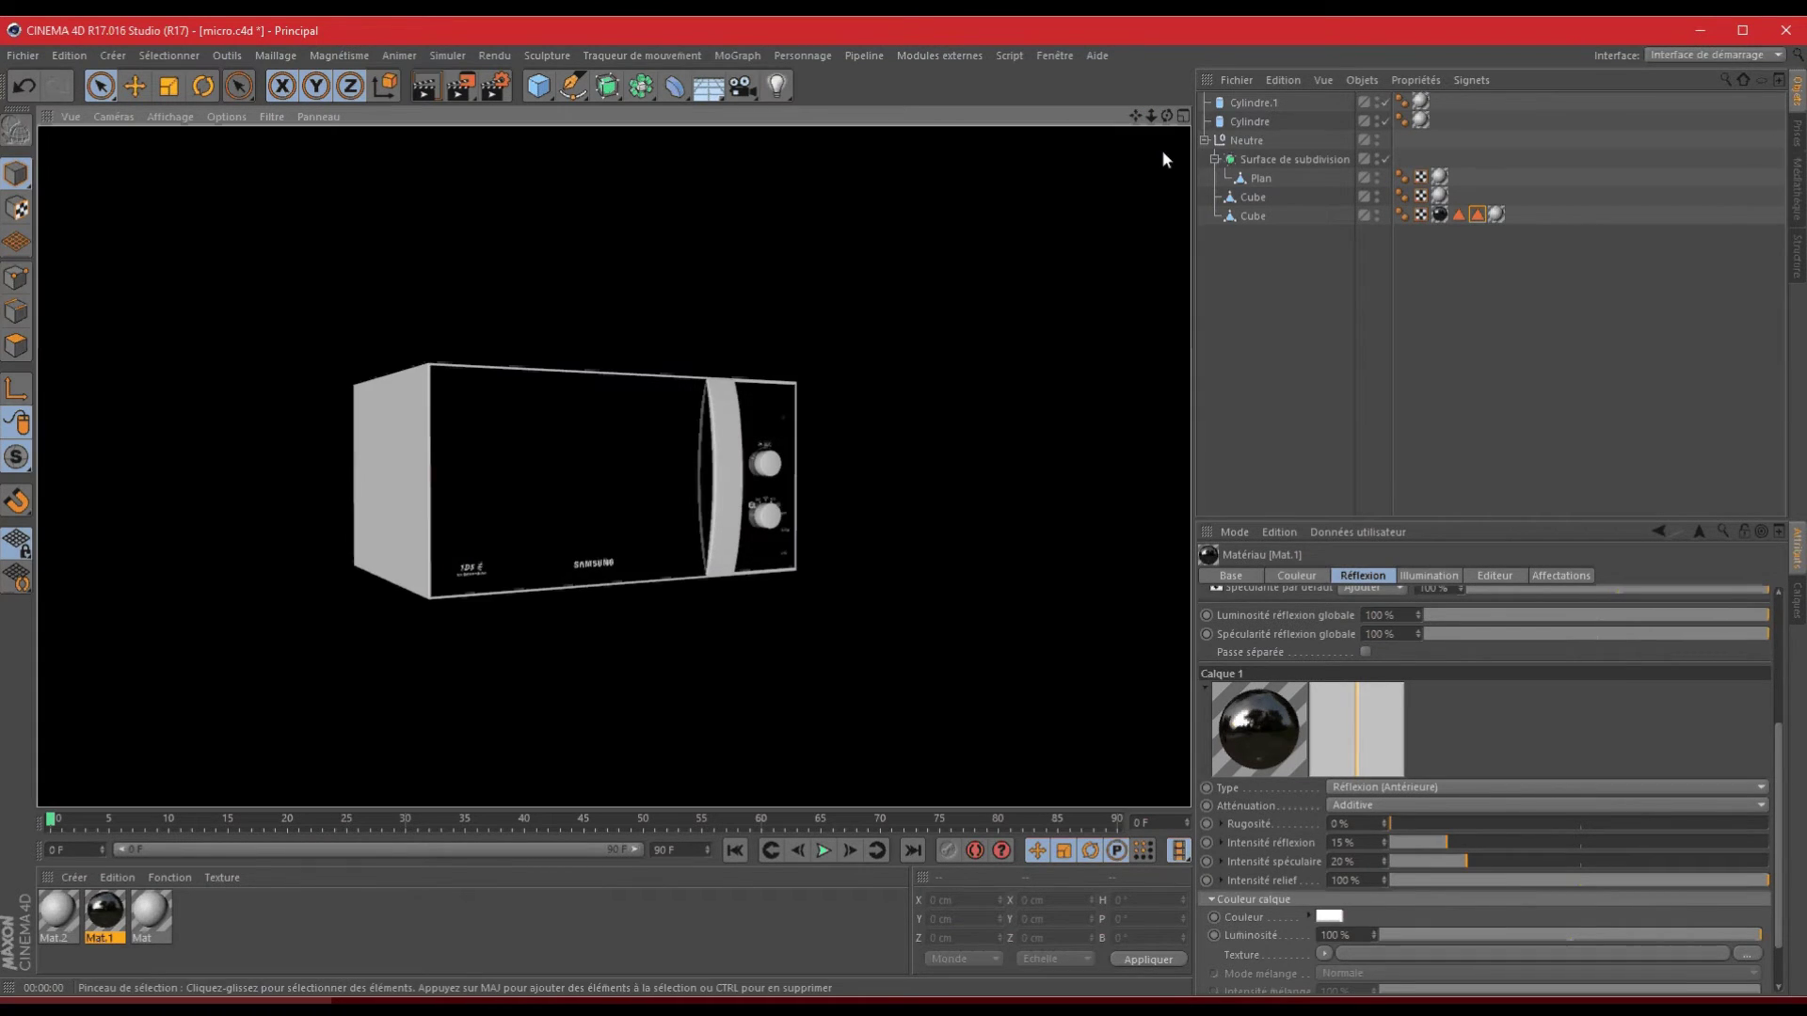
left_click_drag(1168, 117, 906, 510)
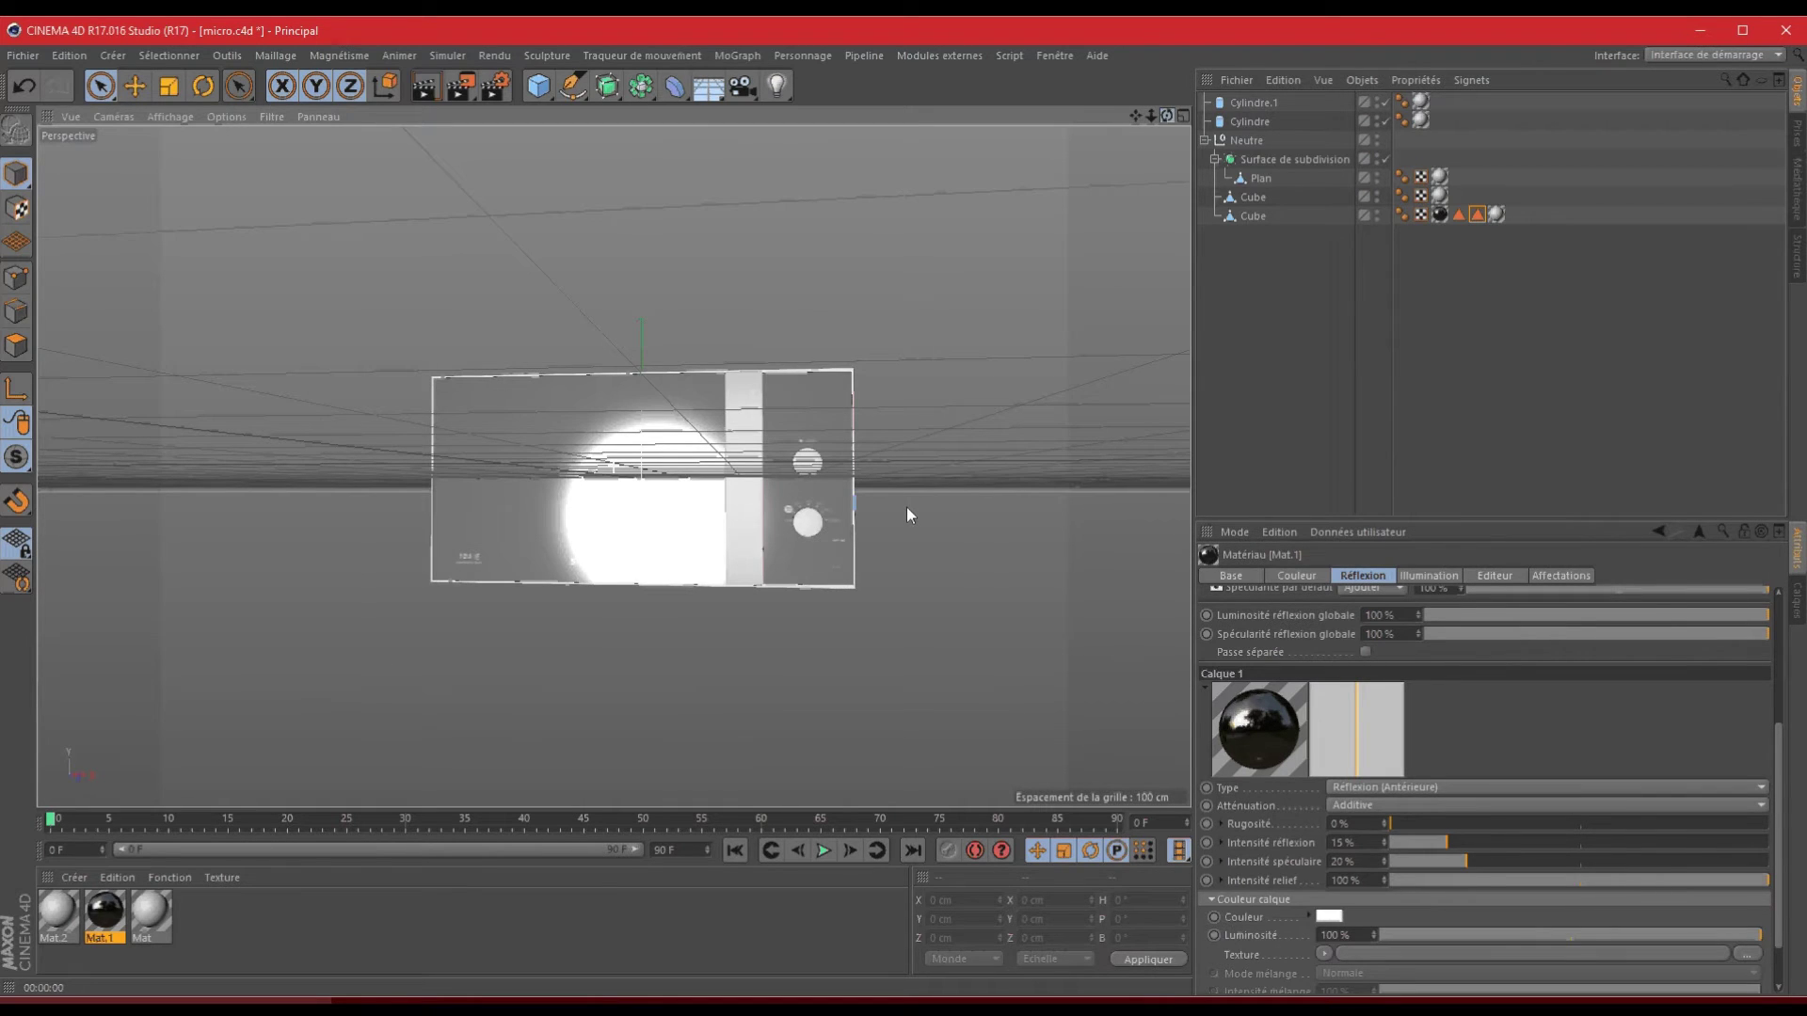
- Set Mat.1's default specular layer to 54% width (Largeur), -38% attenuation and 26% specular intensity
key("ctrl+r")
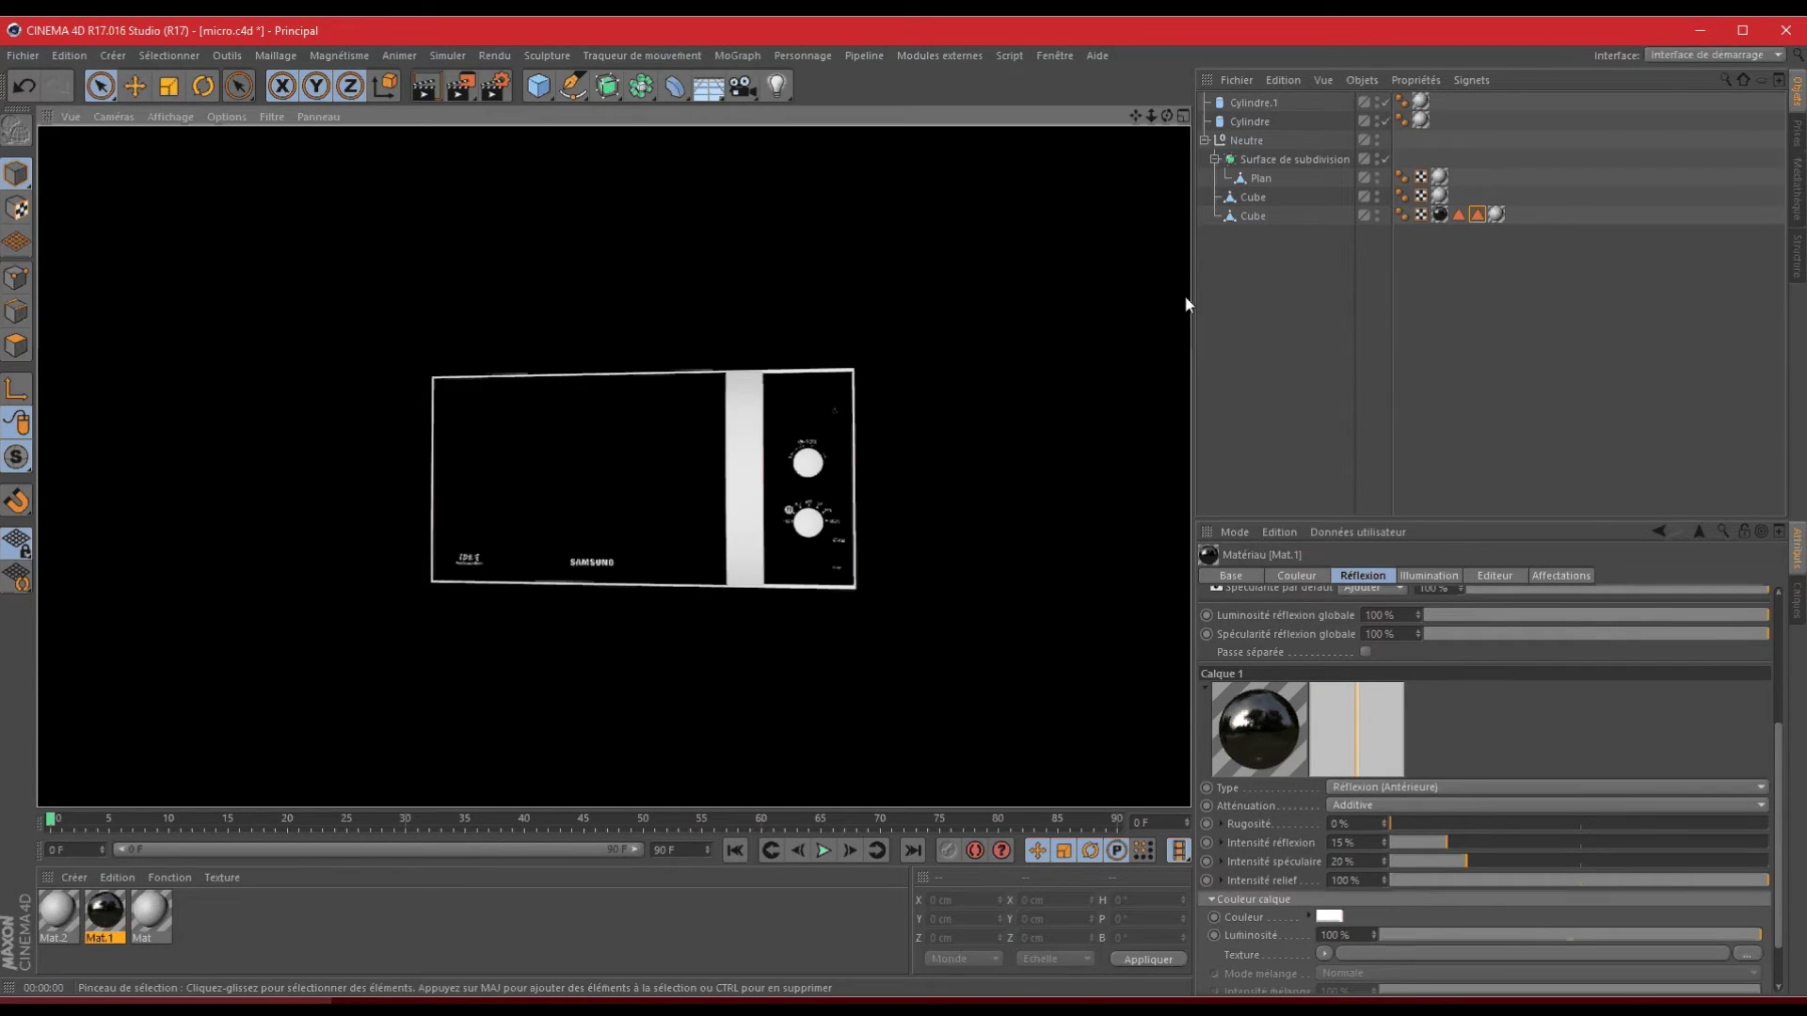
left_click_drag(1167, 117, 906, 506)
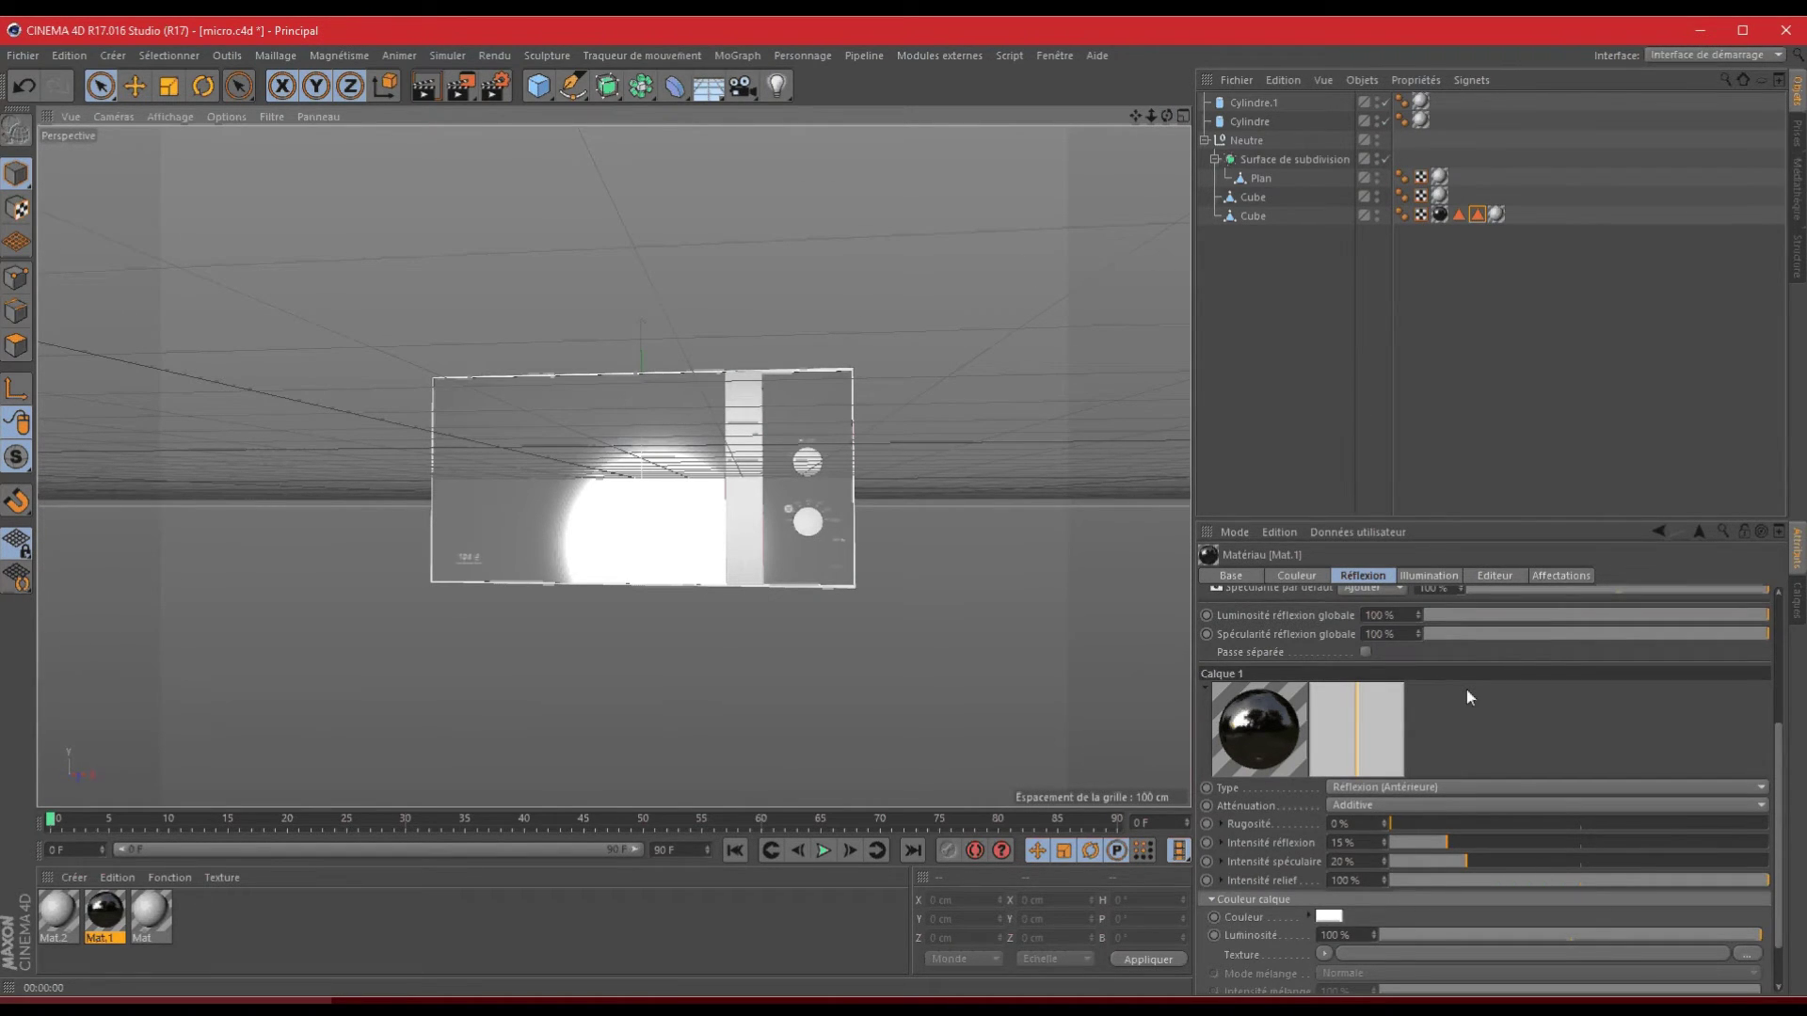
scroll(1466, 691, "up", 4)
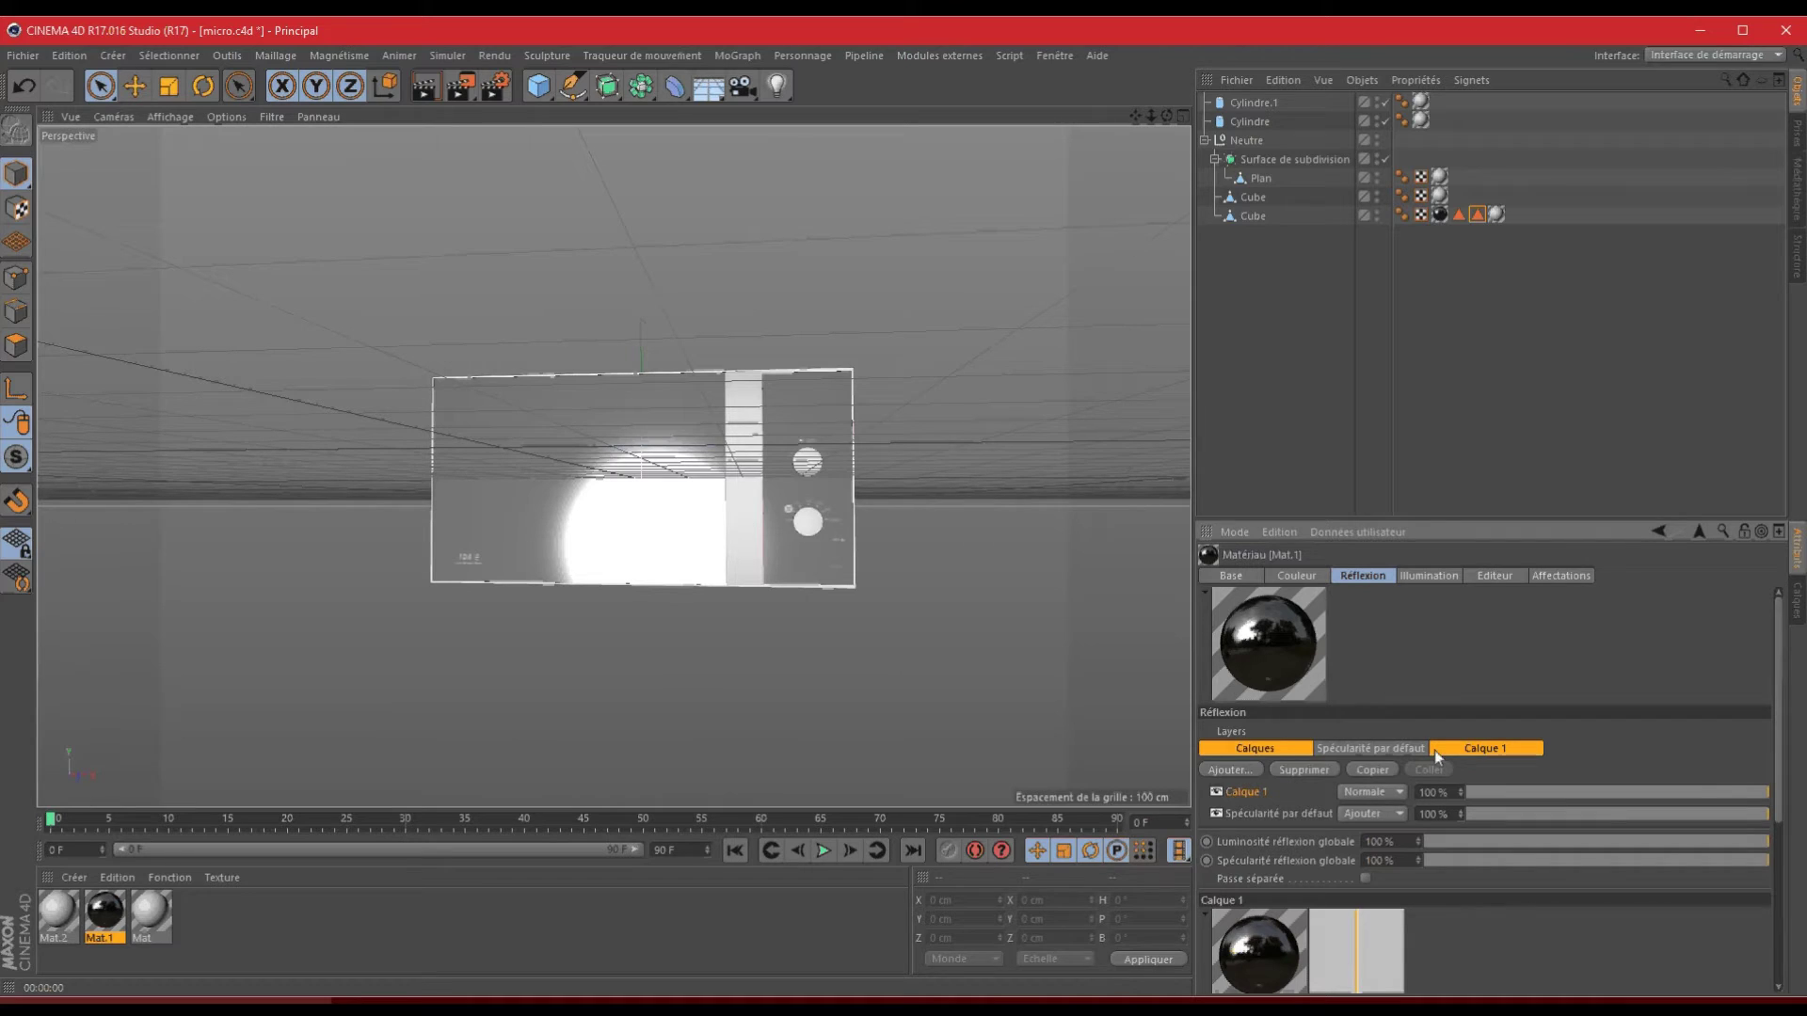
left_click(1358, 749)
scroll(1358, 755, "down", 2)
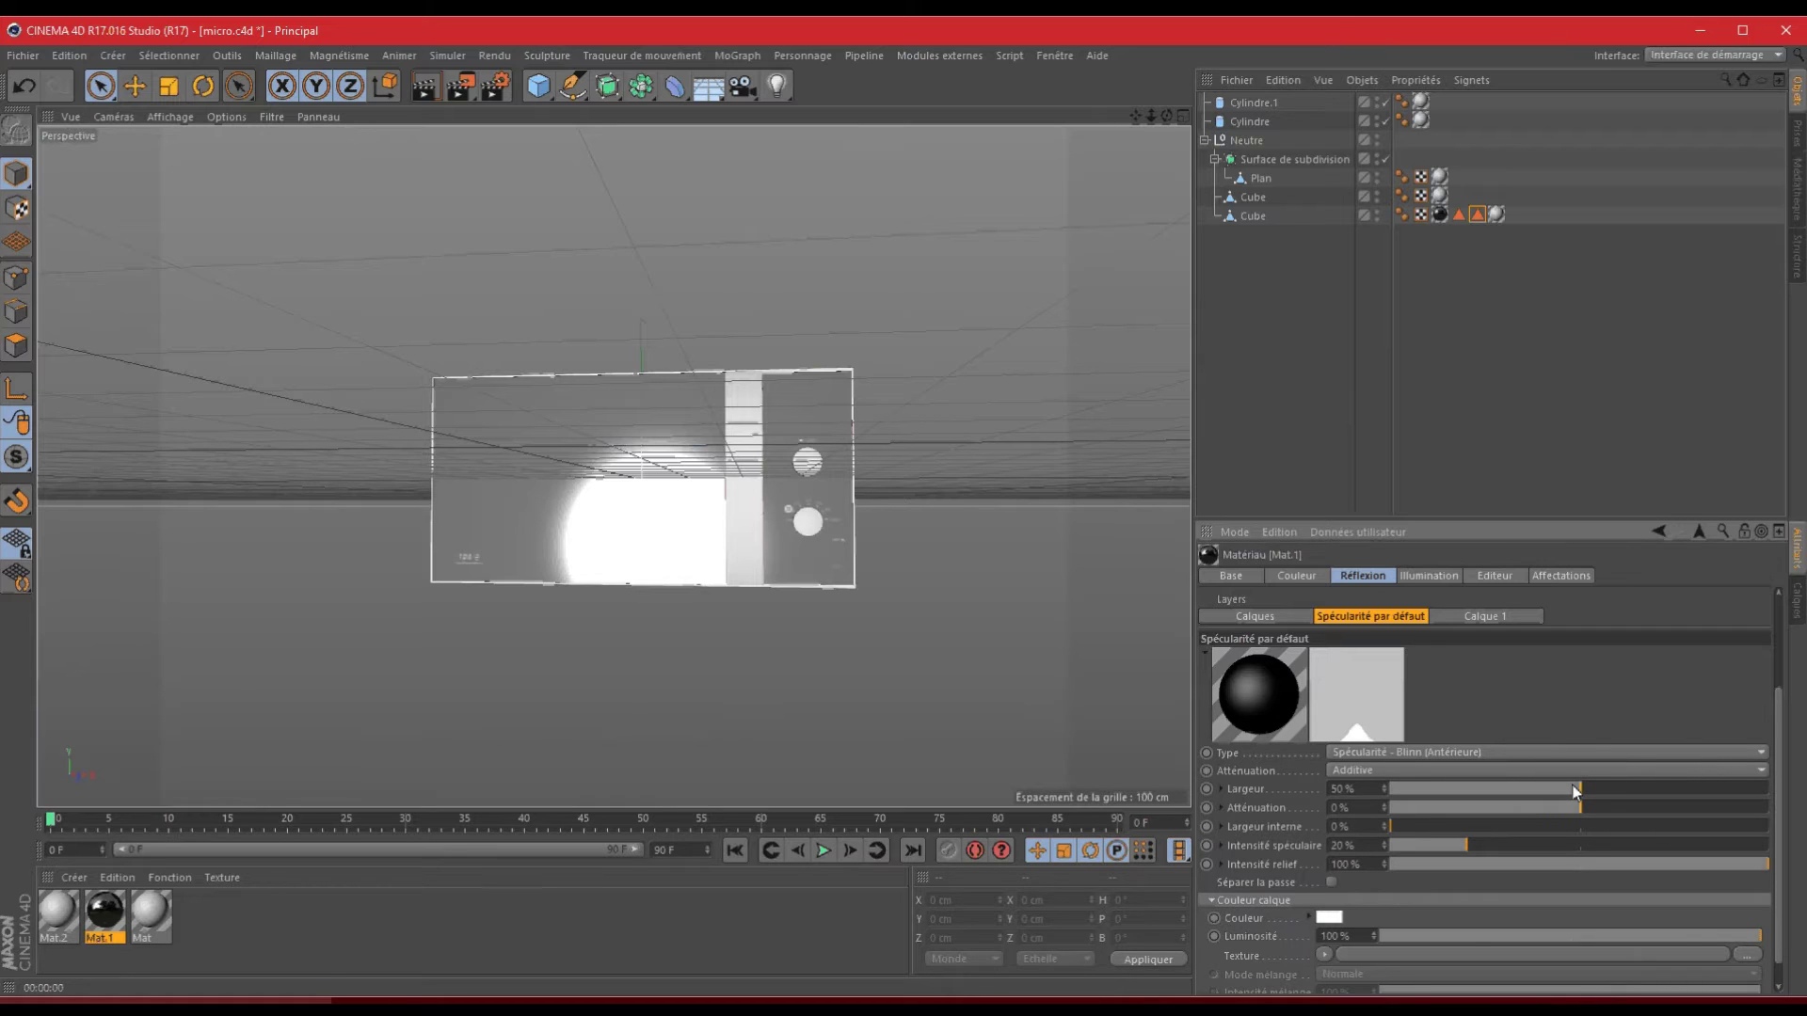
left_click_drag(1576, 790, 1499, 807)
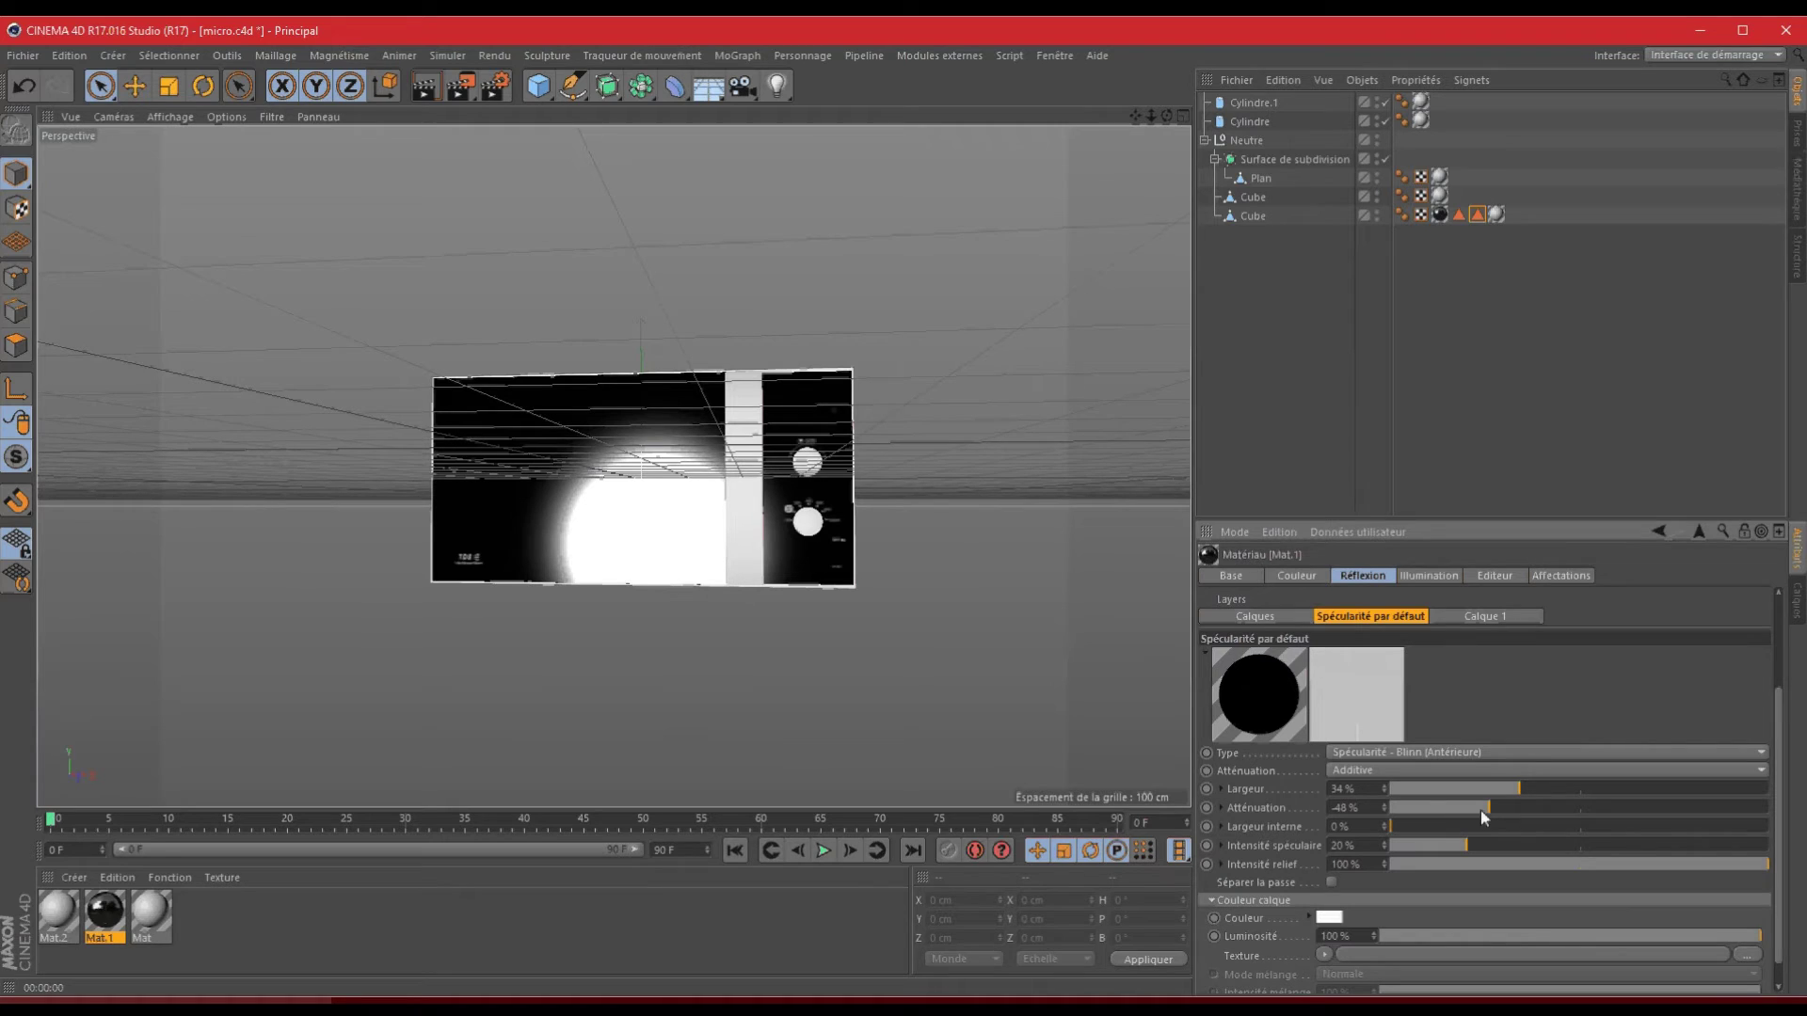
left_click_drag(1484, 811, 1478, 808)
left_click_drag(1469, 846, 1595, 790)
left_click(1521, 808)
left_click(1535, 807)
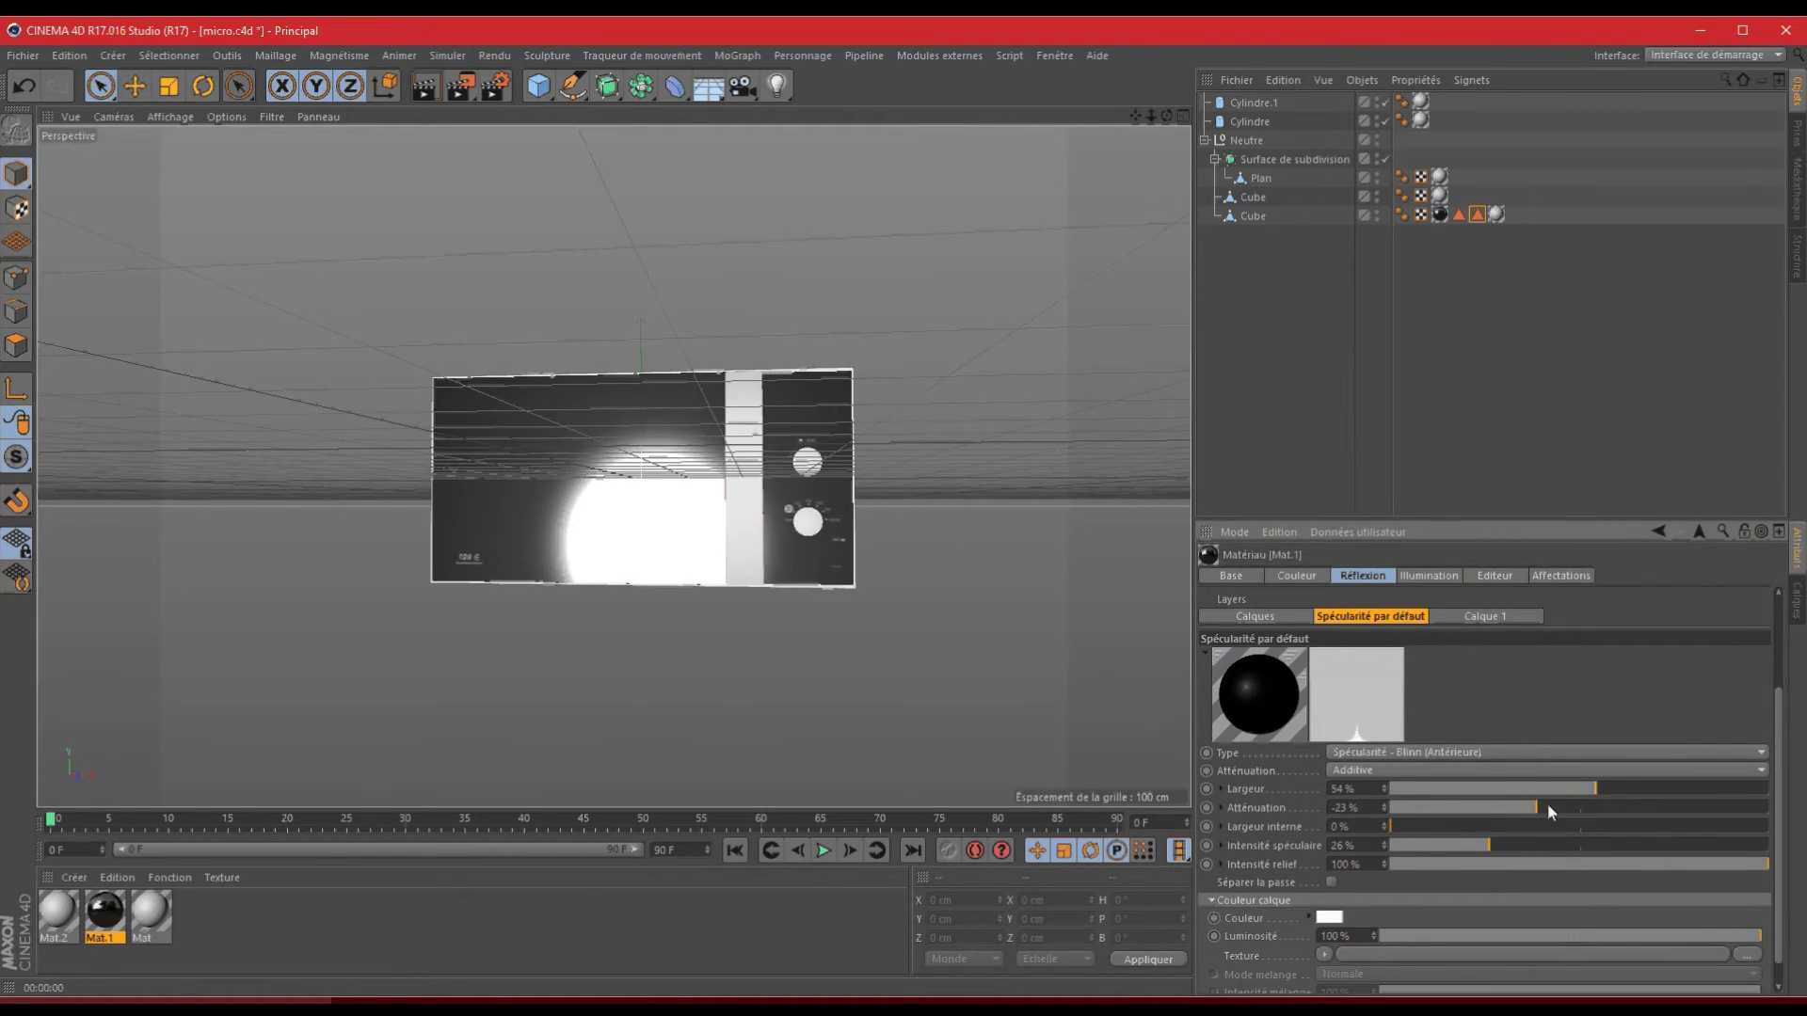
left_click(1558, 807)
left_click(1519, 808)
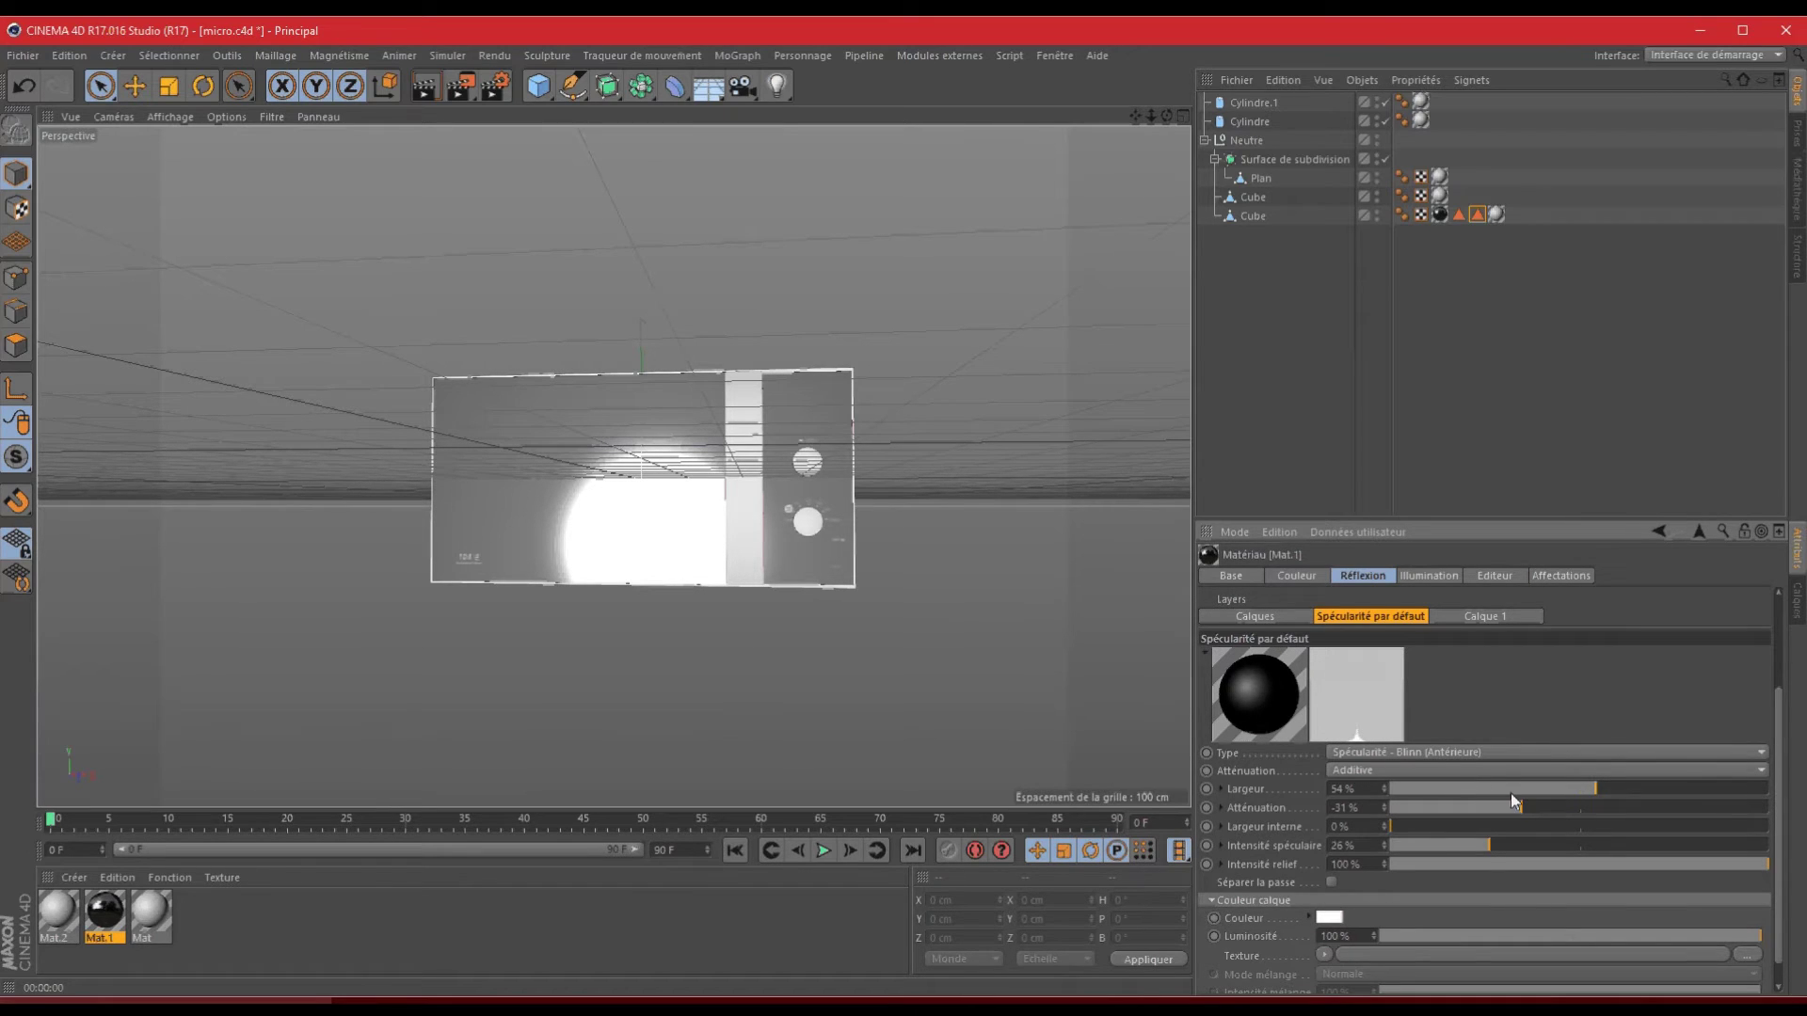
left_click(1509, 807)
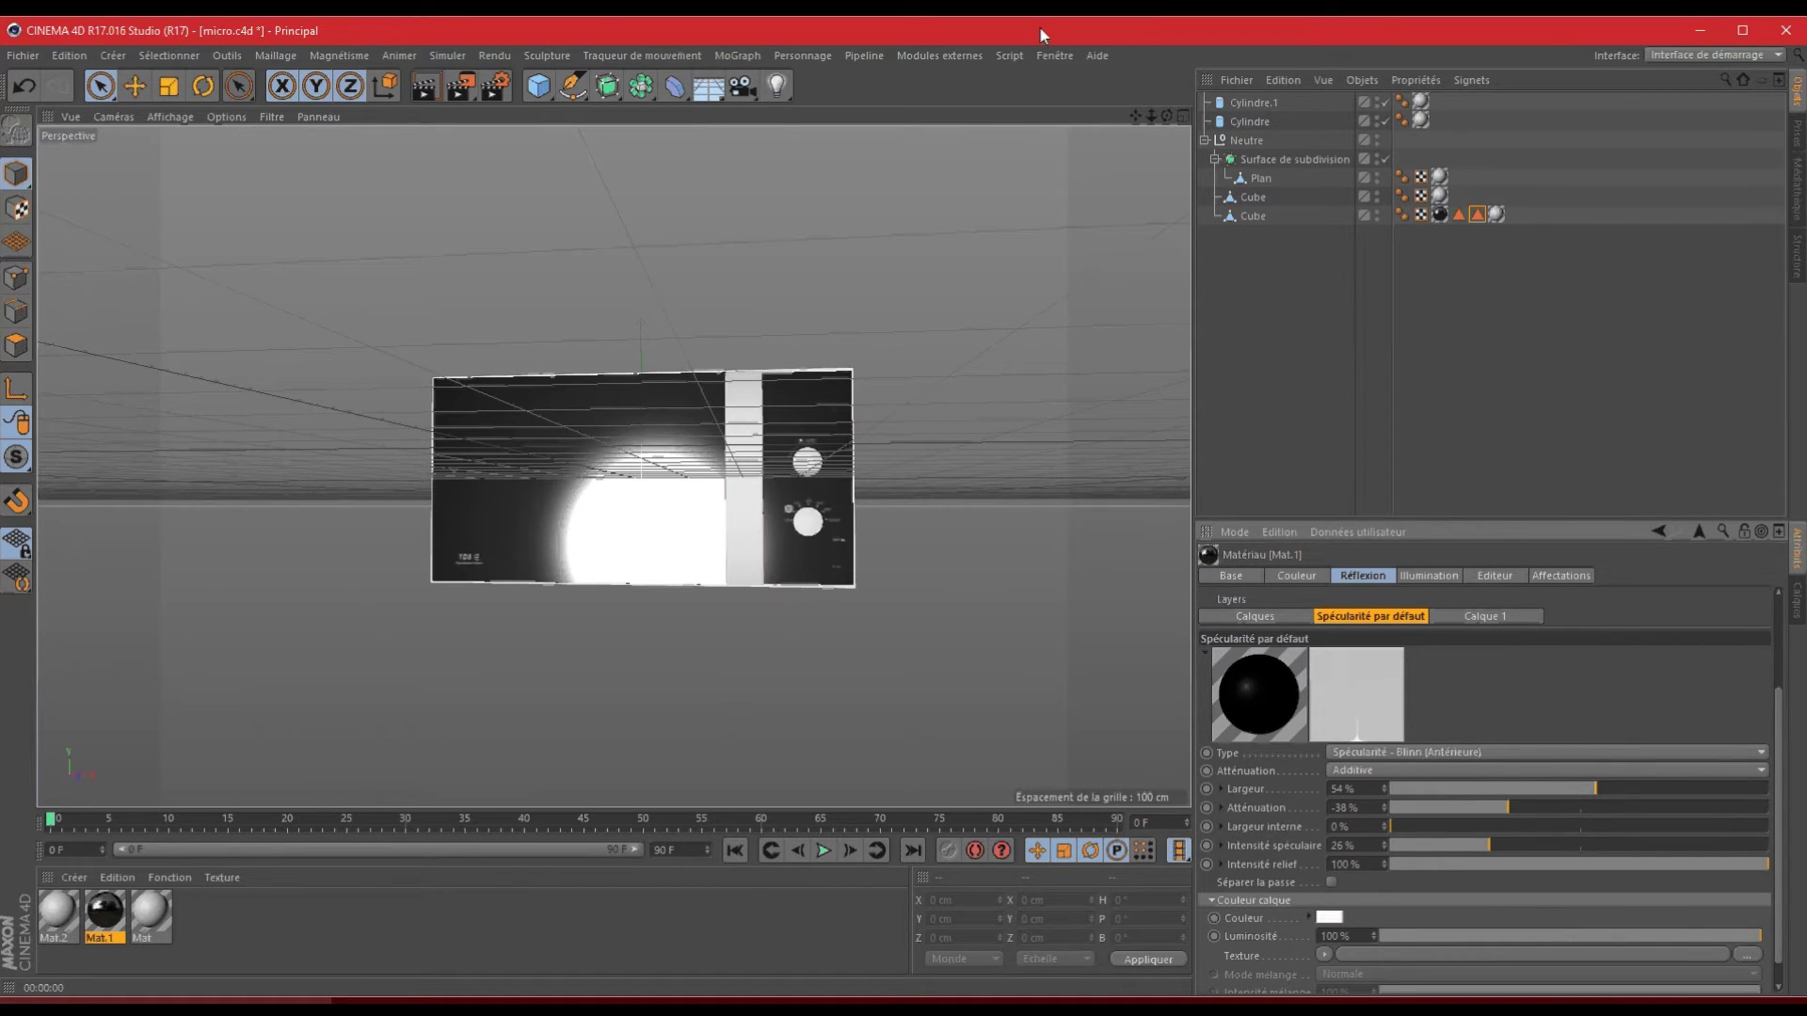
- Render the viewport from two different frontal angles to check the highlight on the microwave's front panel
left_click_drag(1167, 116, 906, 506)
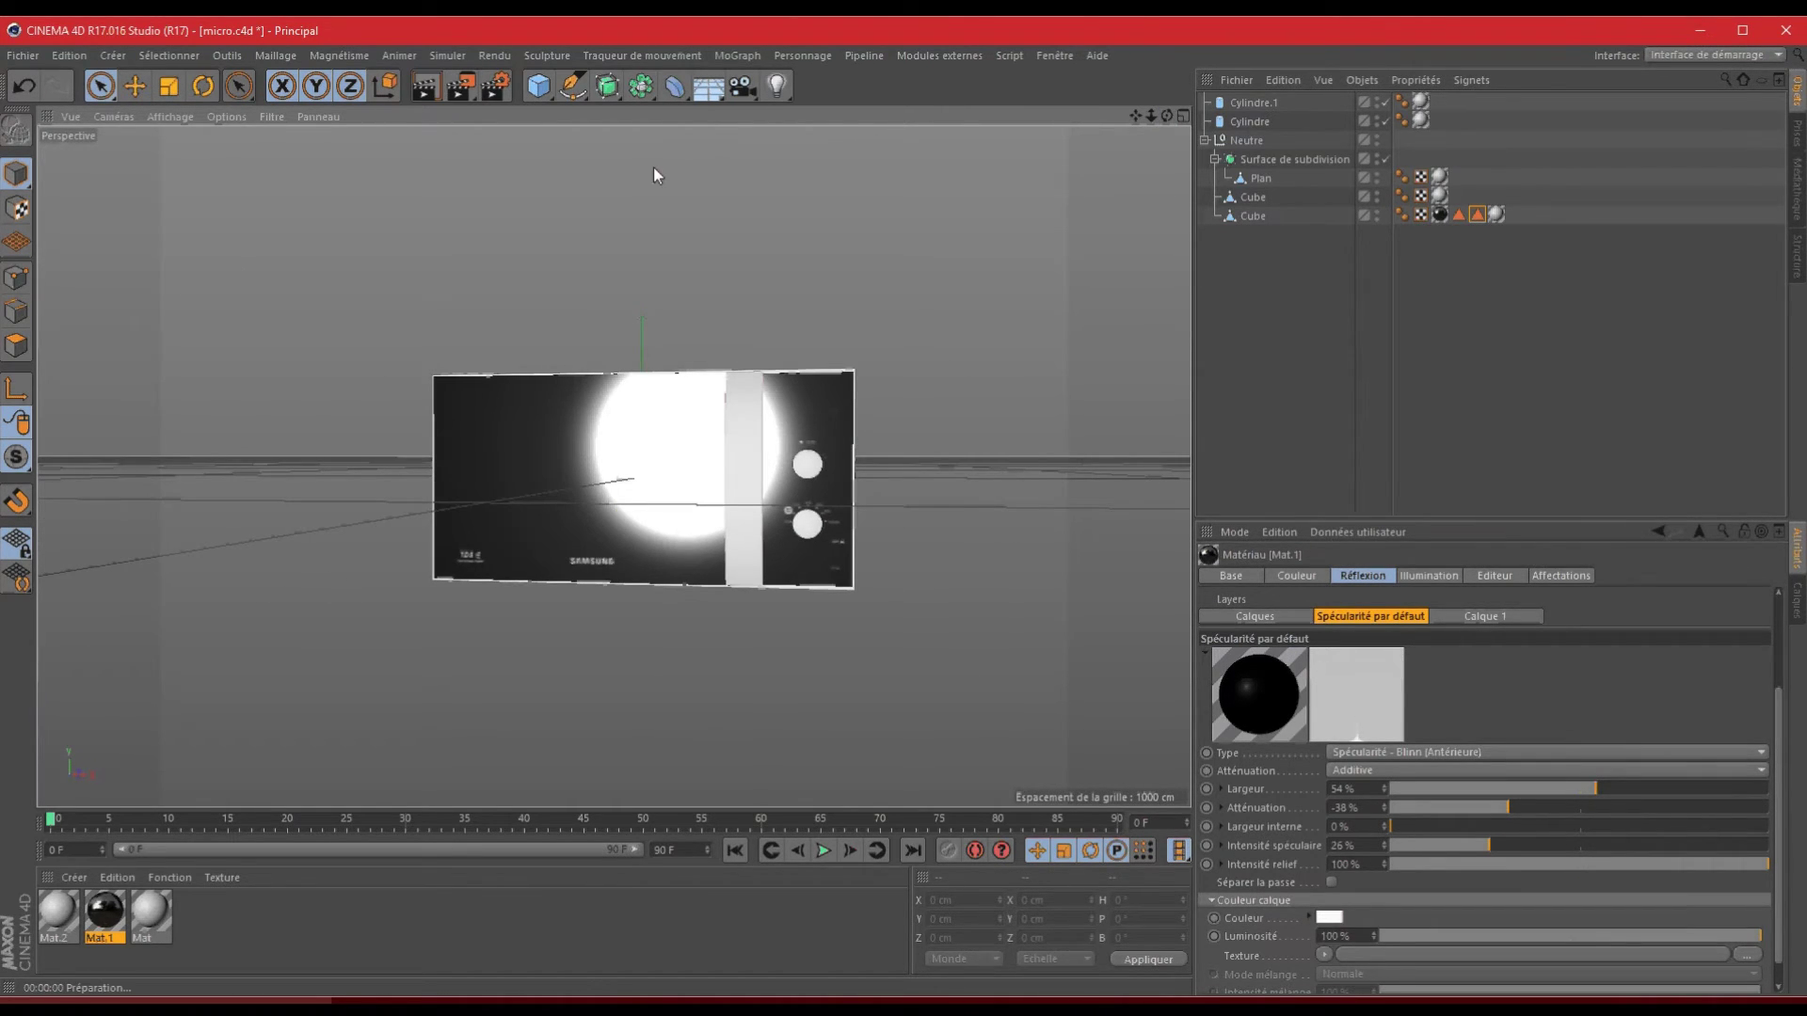
key("ctrl+r")
left_click_drag(1167, 116, 906, 507)
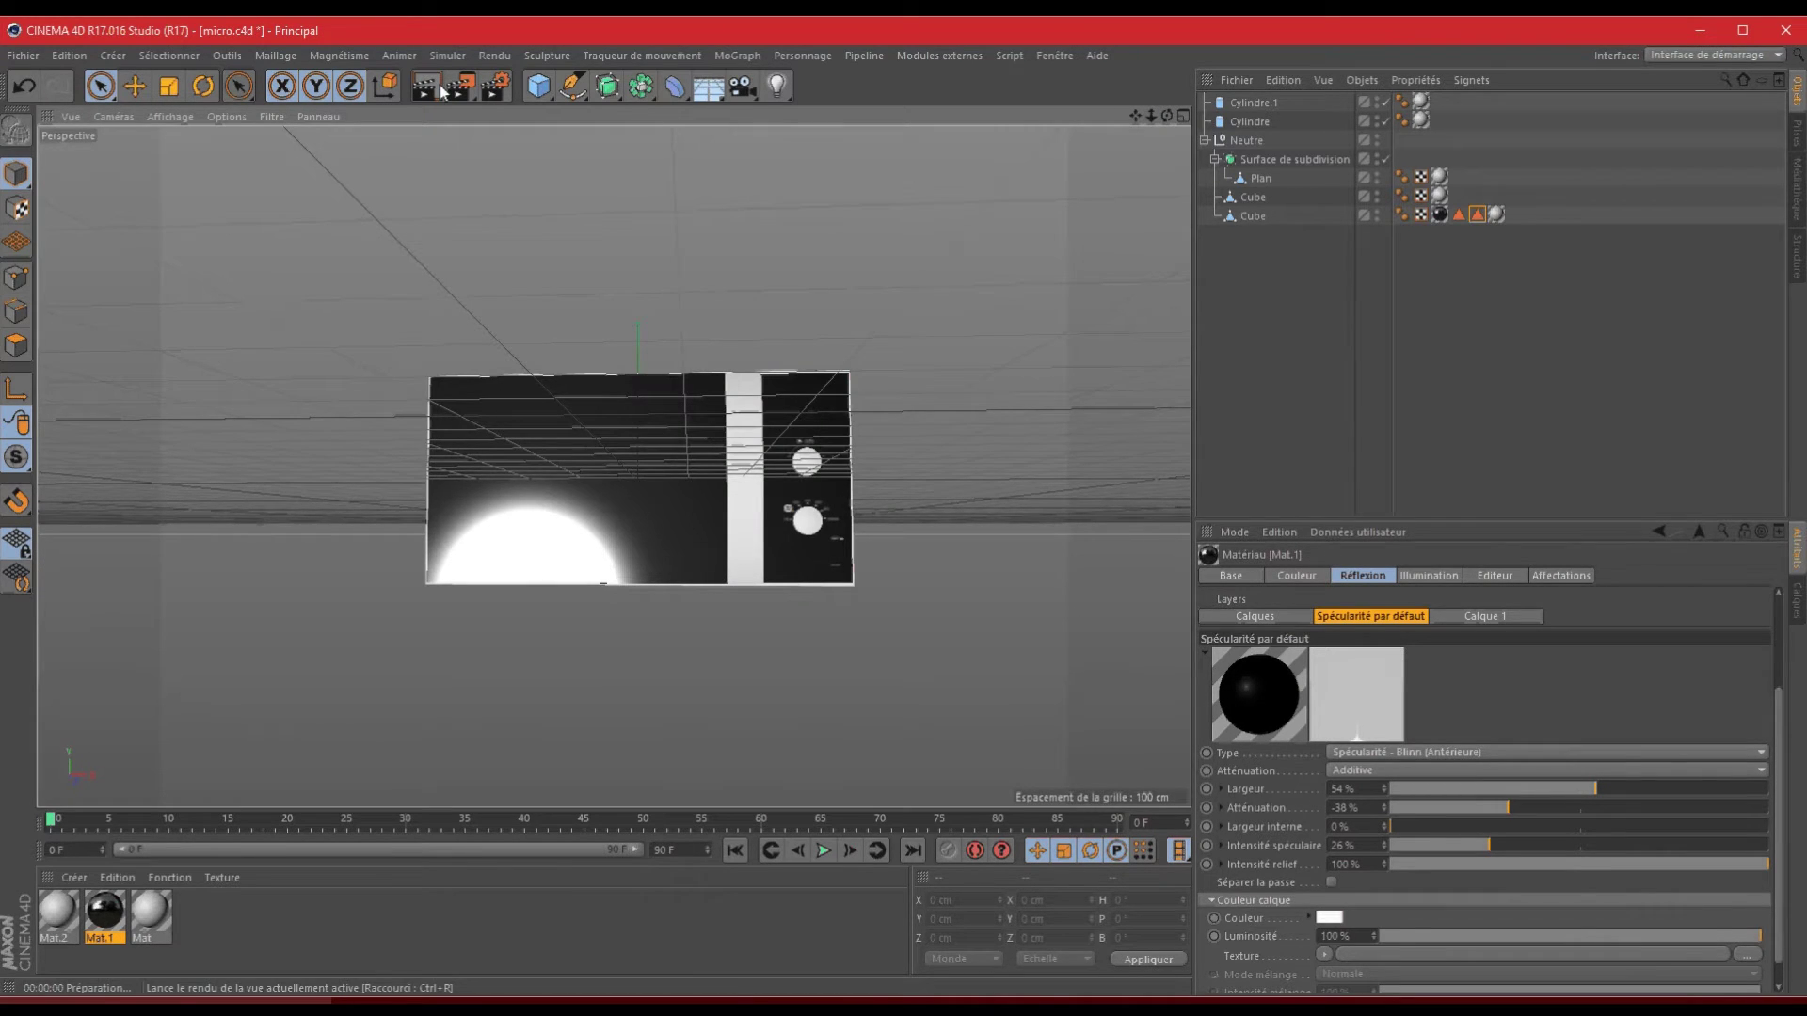
key("ctrl+r")
- Set the default specular layer's width to 69% and attenuation to -5%, and render the microwave from an angled view
left_click_drag(1151, 116, 1484, 854)
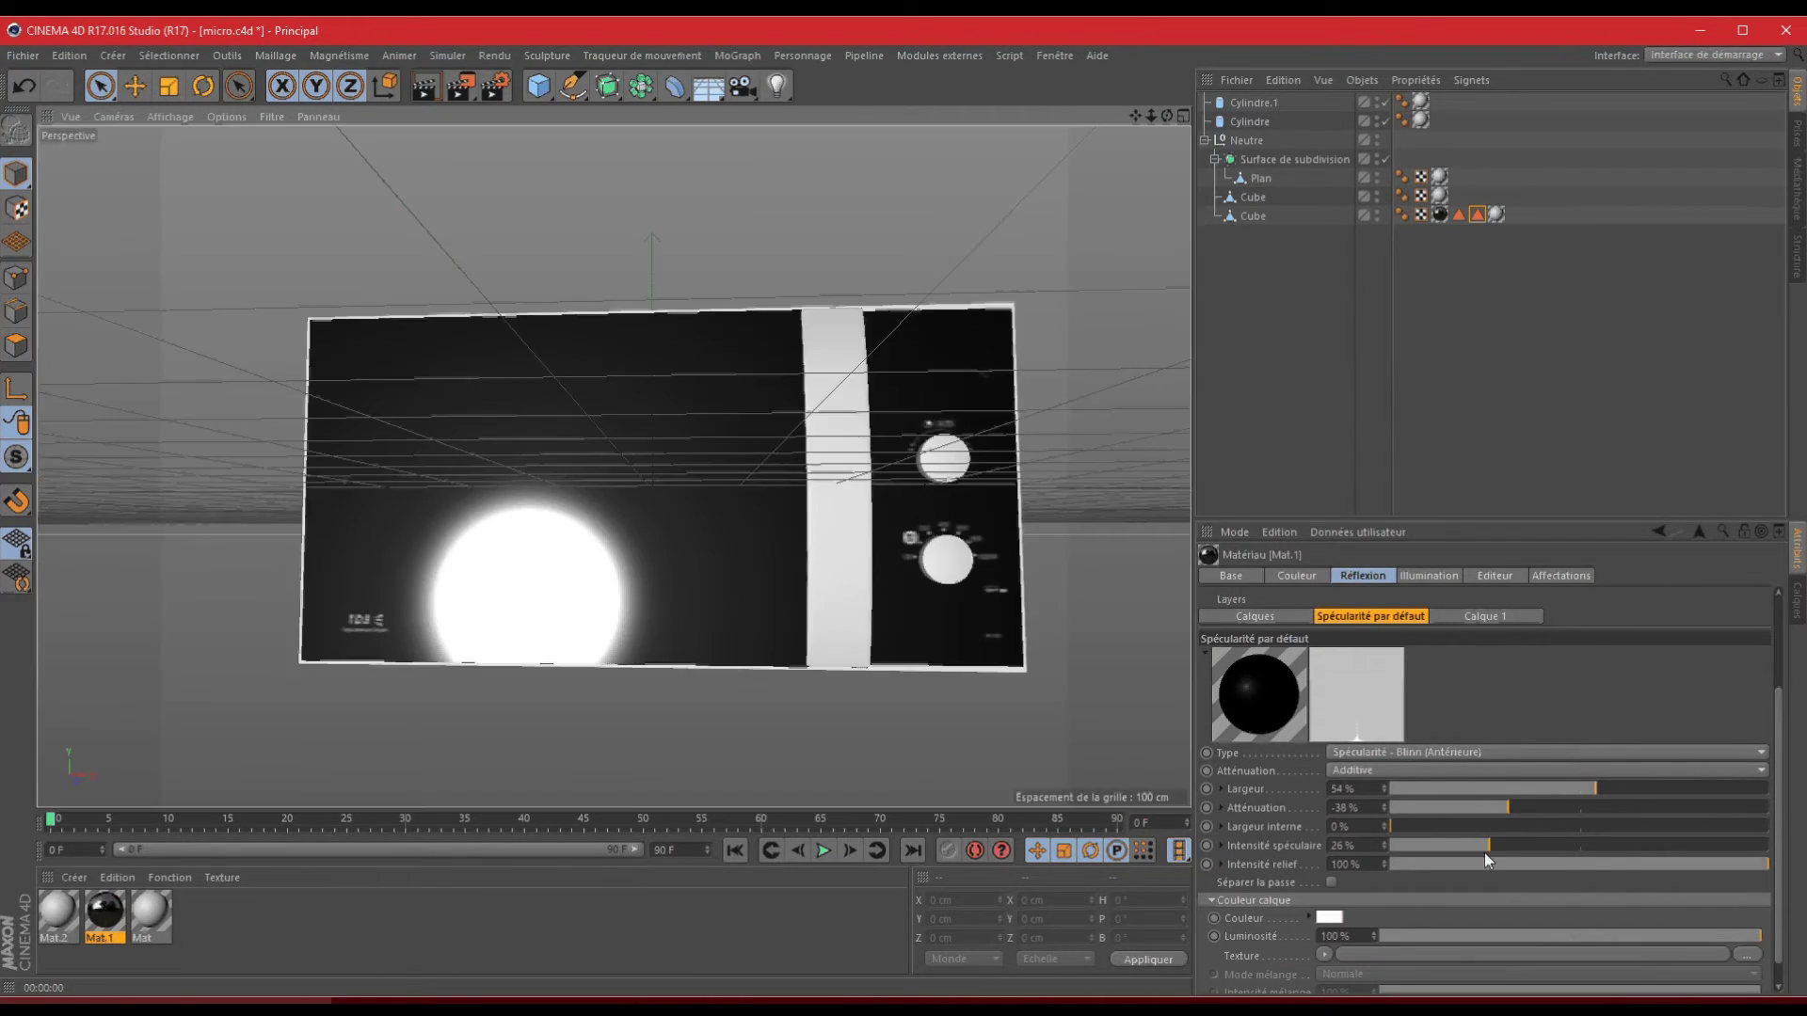
left_click_drag(1597, 788, 1651, 781)
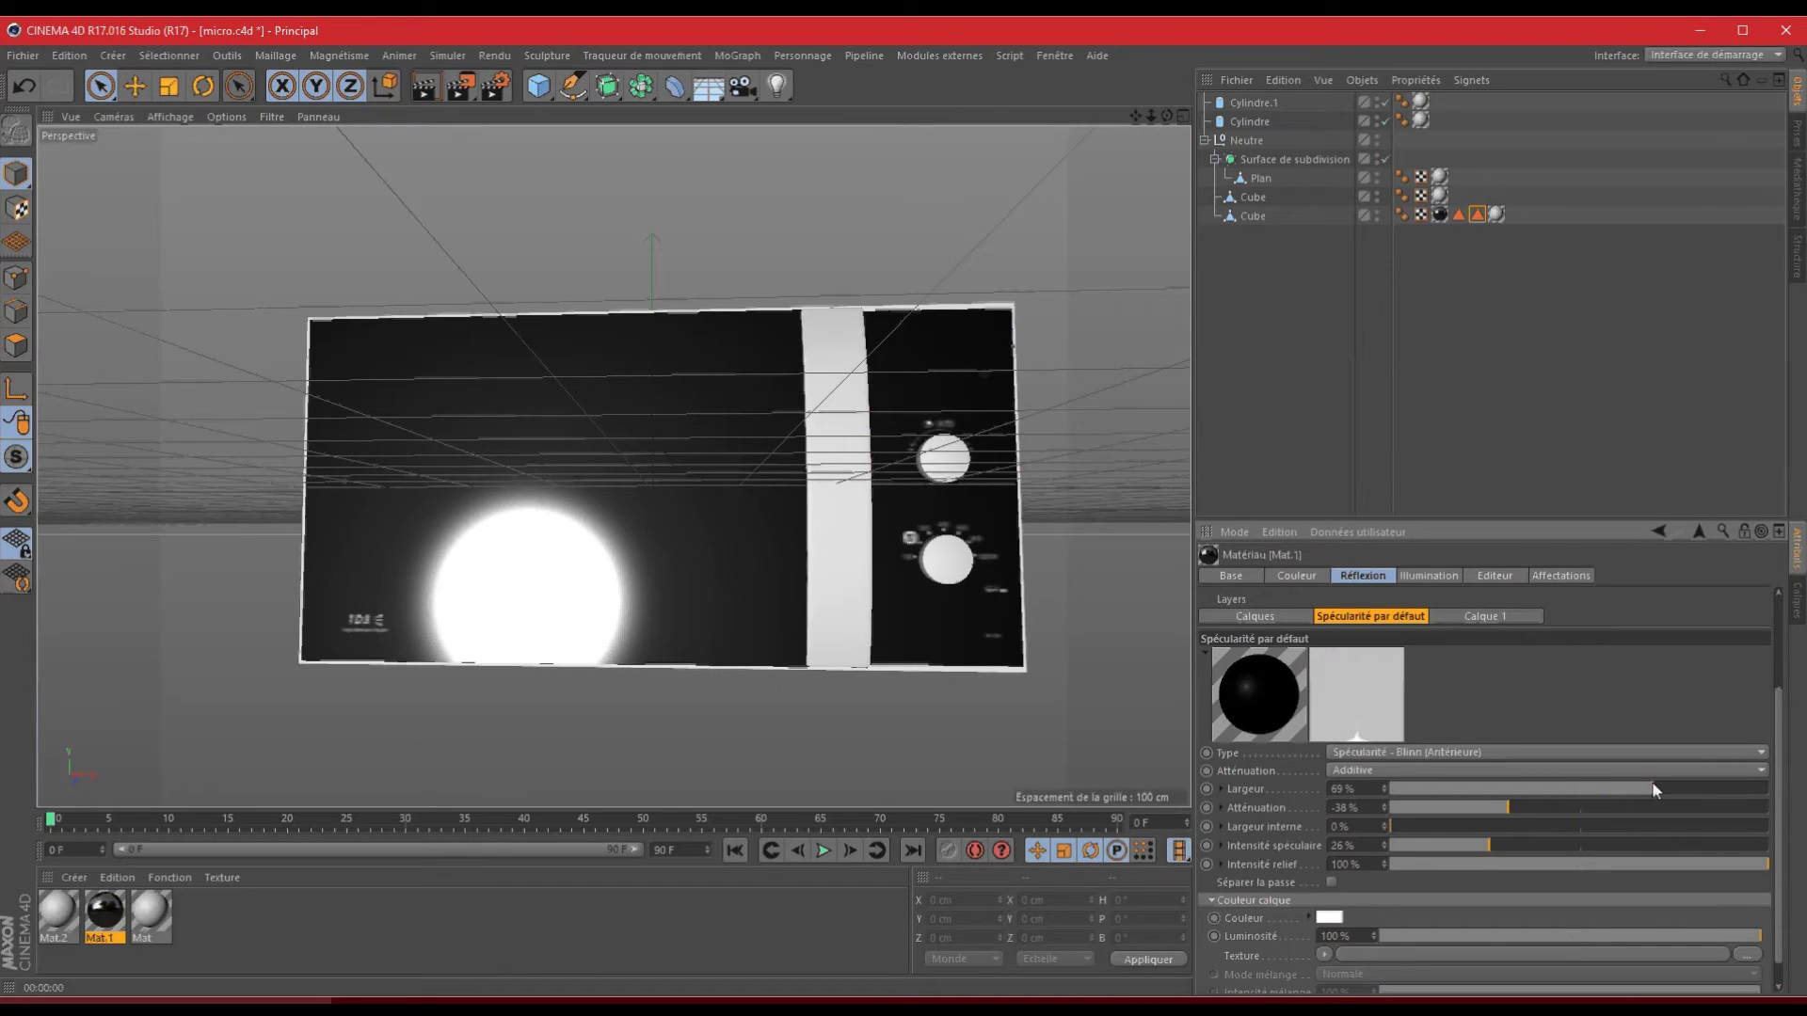
mouse_move(1518, 815)
left_mouse_down()
mouse_move(1590, 811)
mouse_move(1572, 817)
left_mouse_up()
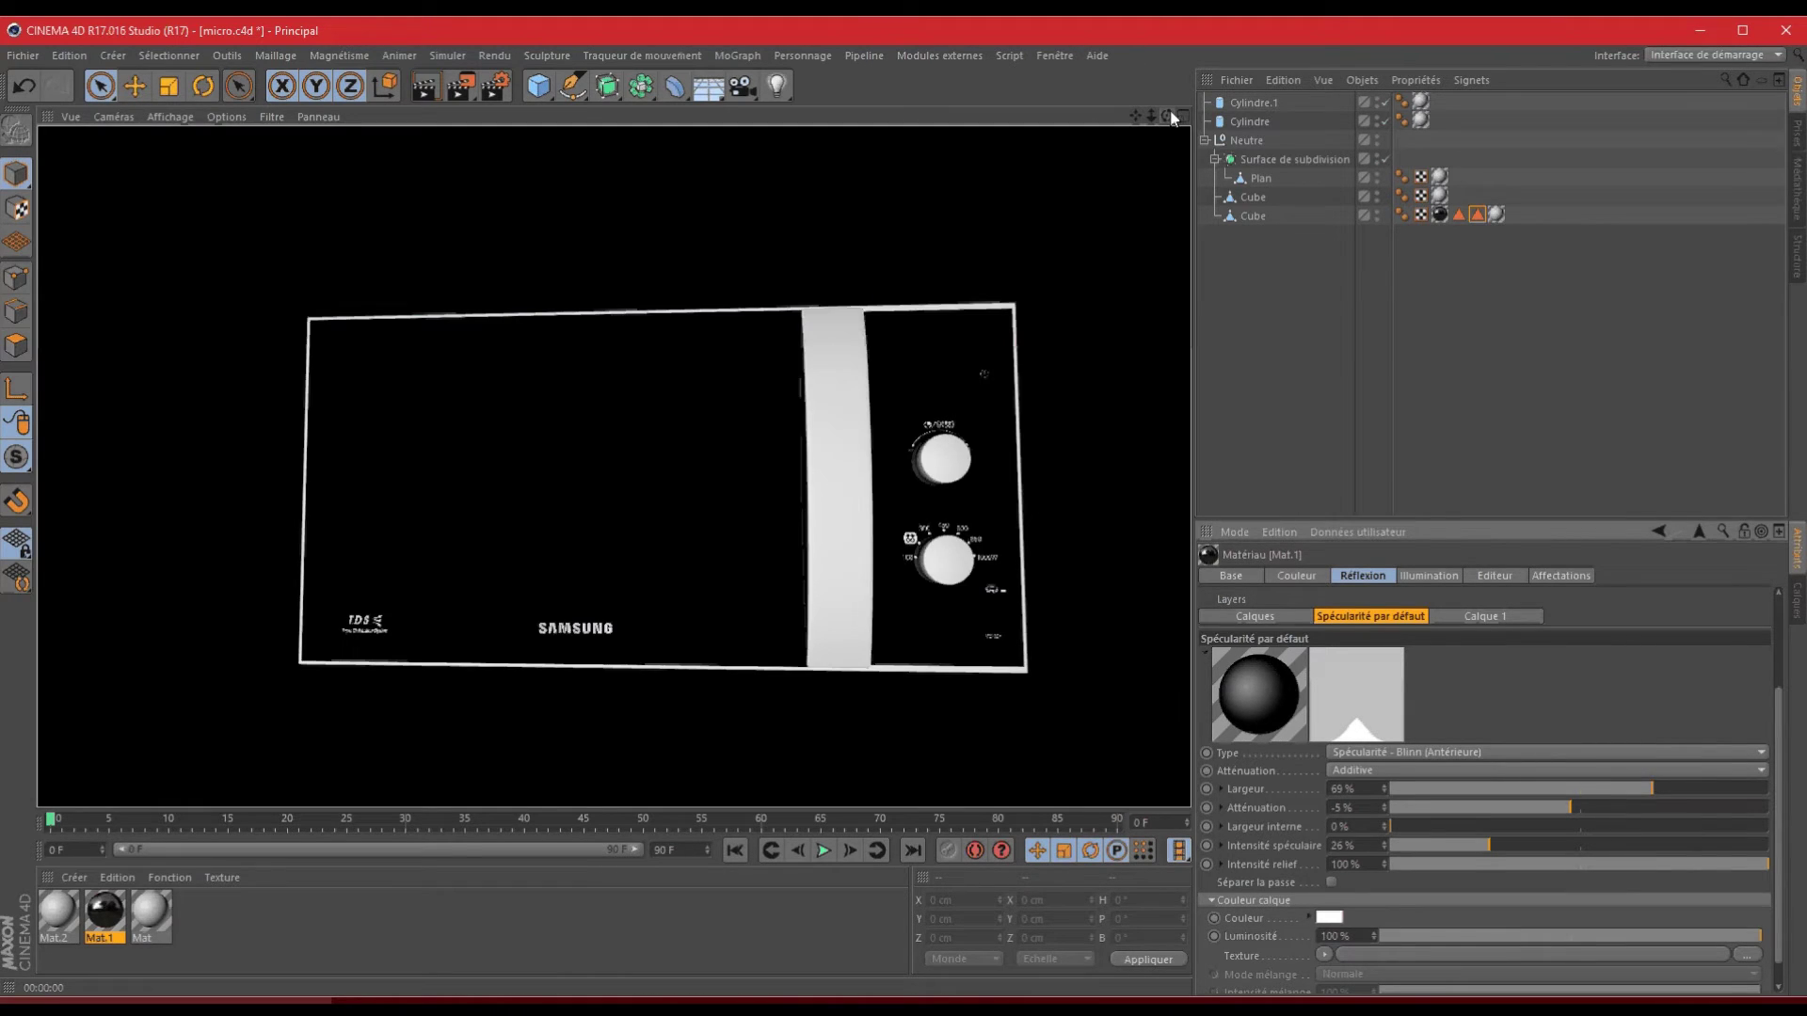
left_click_drag(1172, 117, 907, 506)
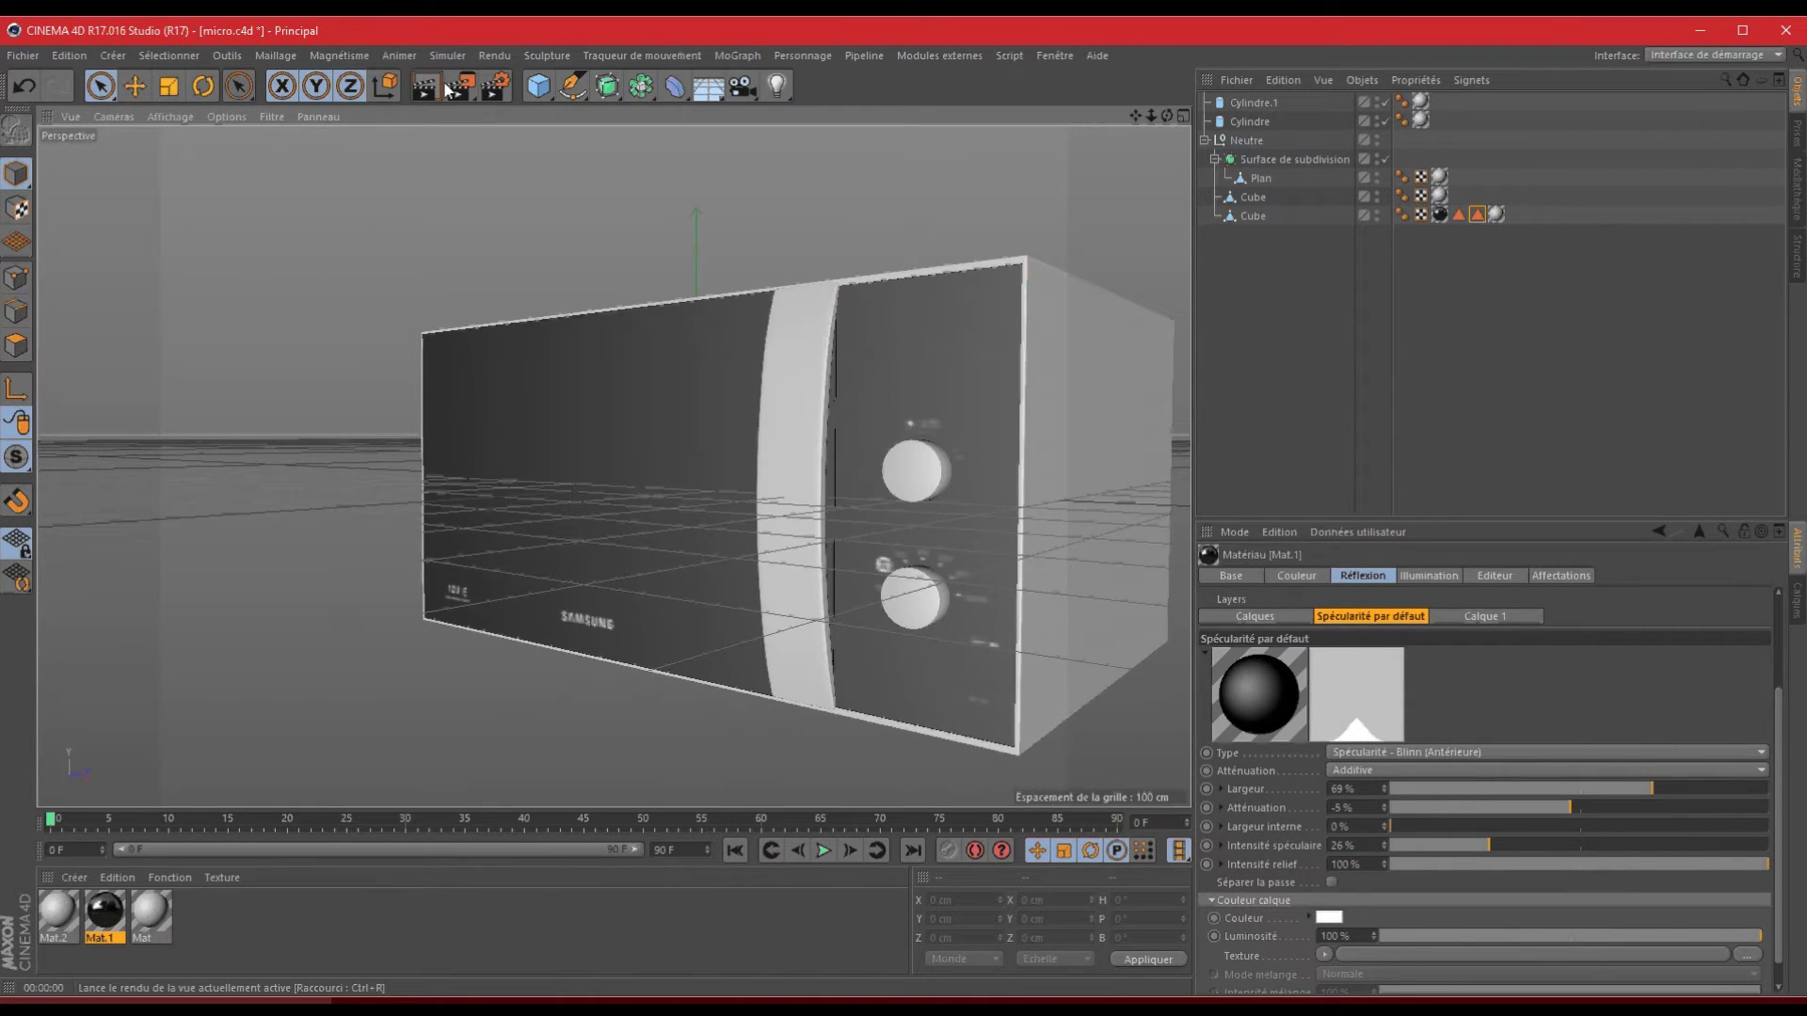
key("ctrl+r")
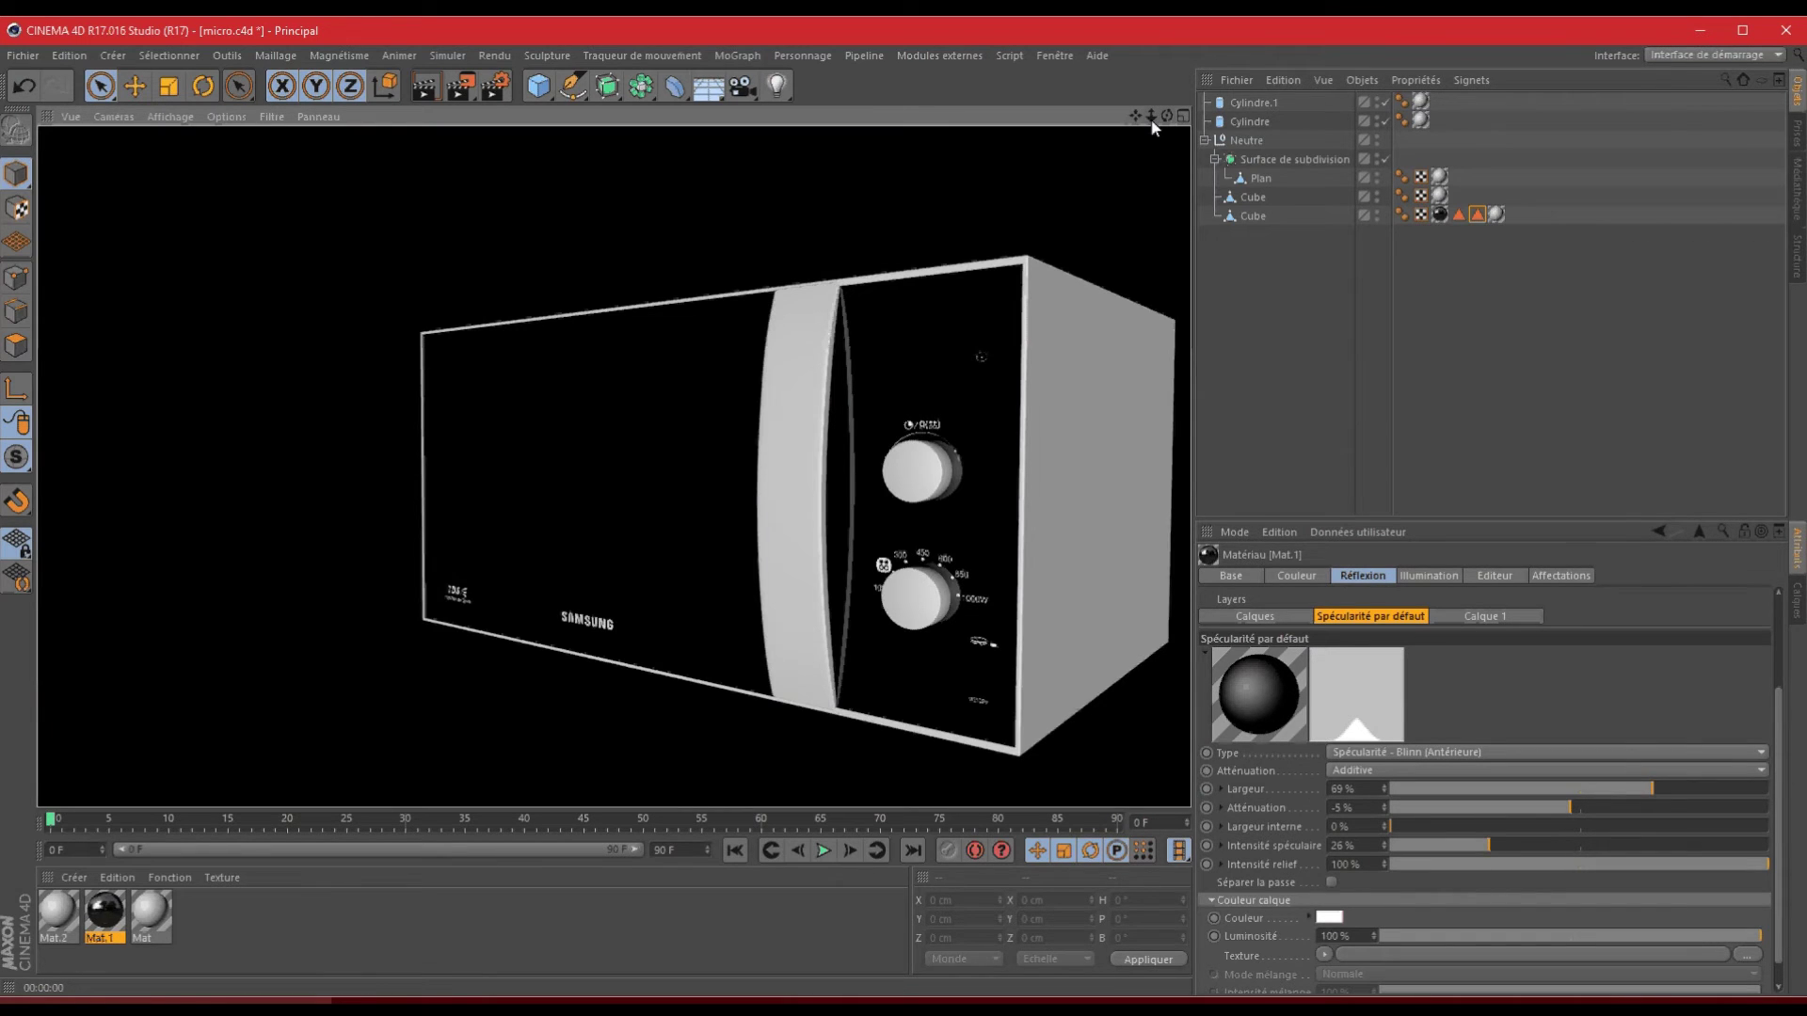
left_click_drag(1152, 117, 915, 505)
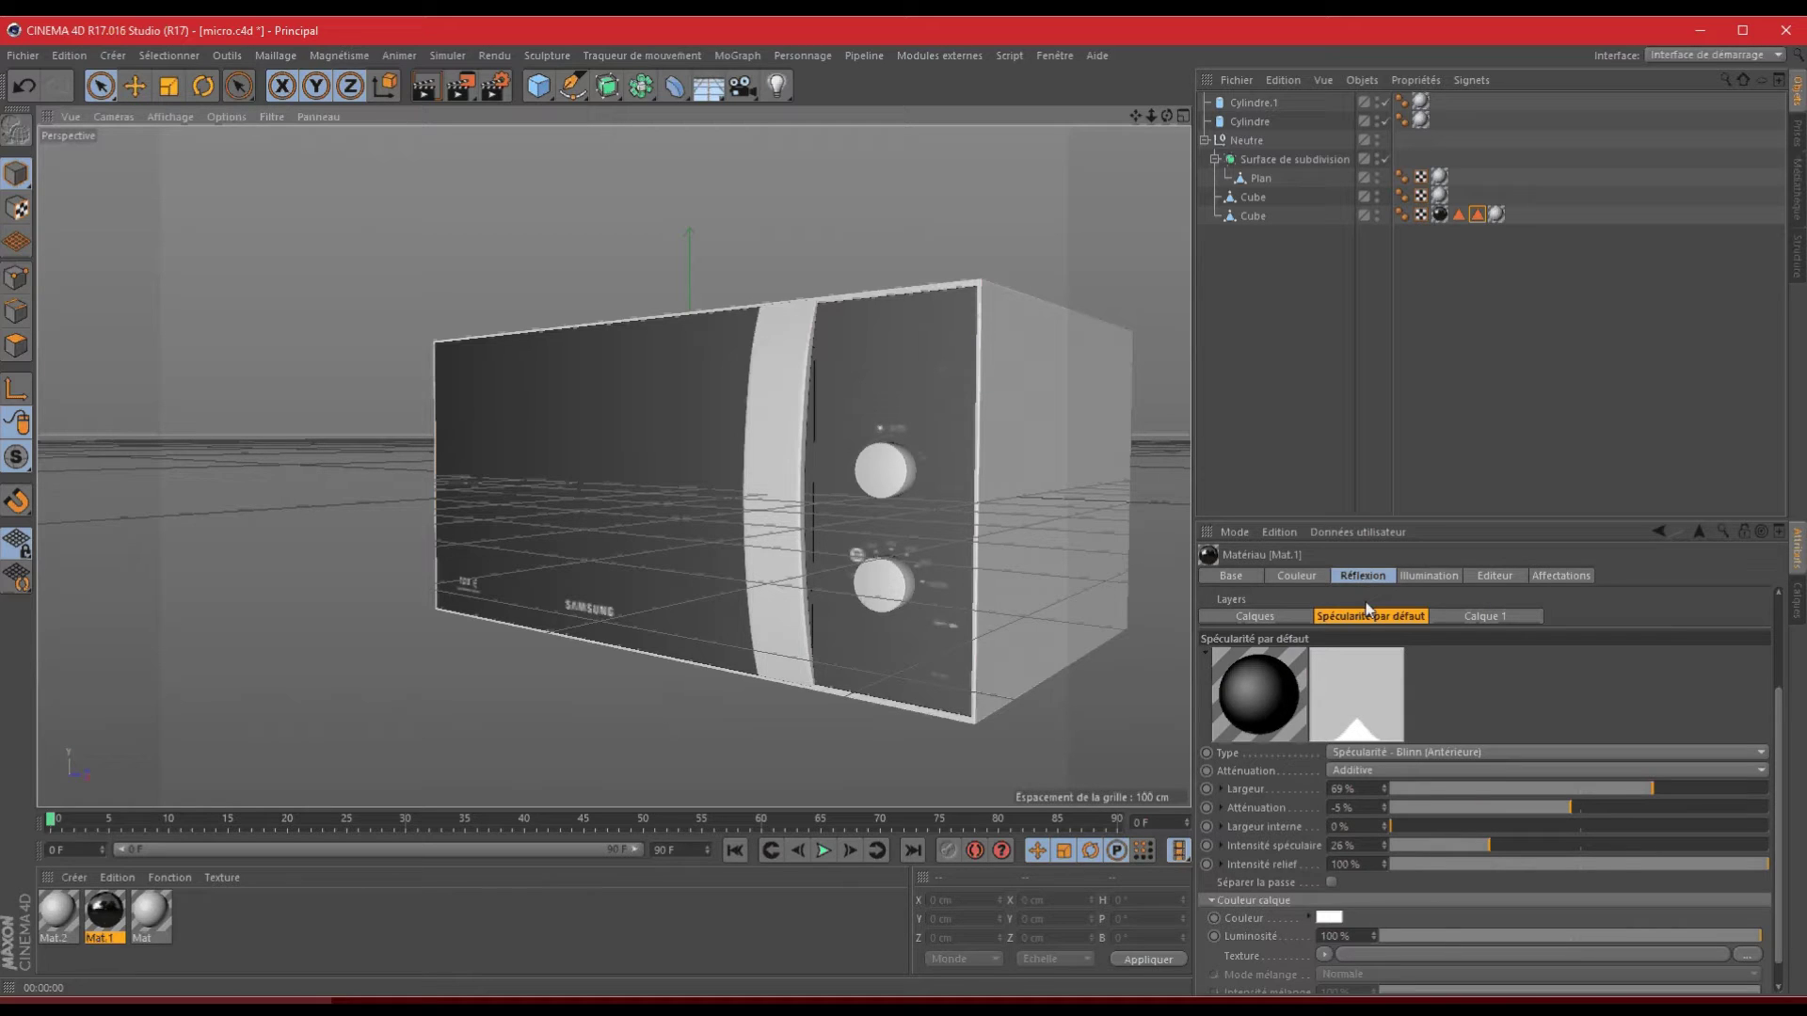
- Reduce the reflection intensity of Mat.1's Calque 1 to 2% and render the microwave from both sides
left_click(1267, 621)
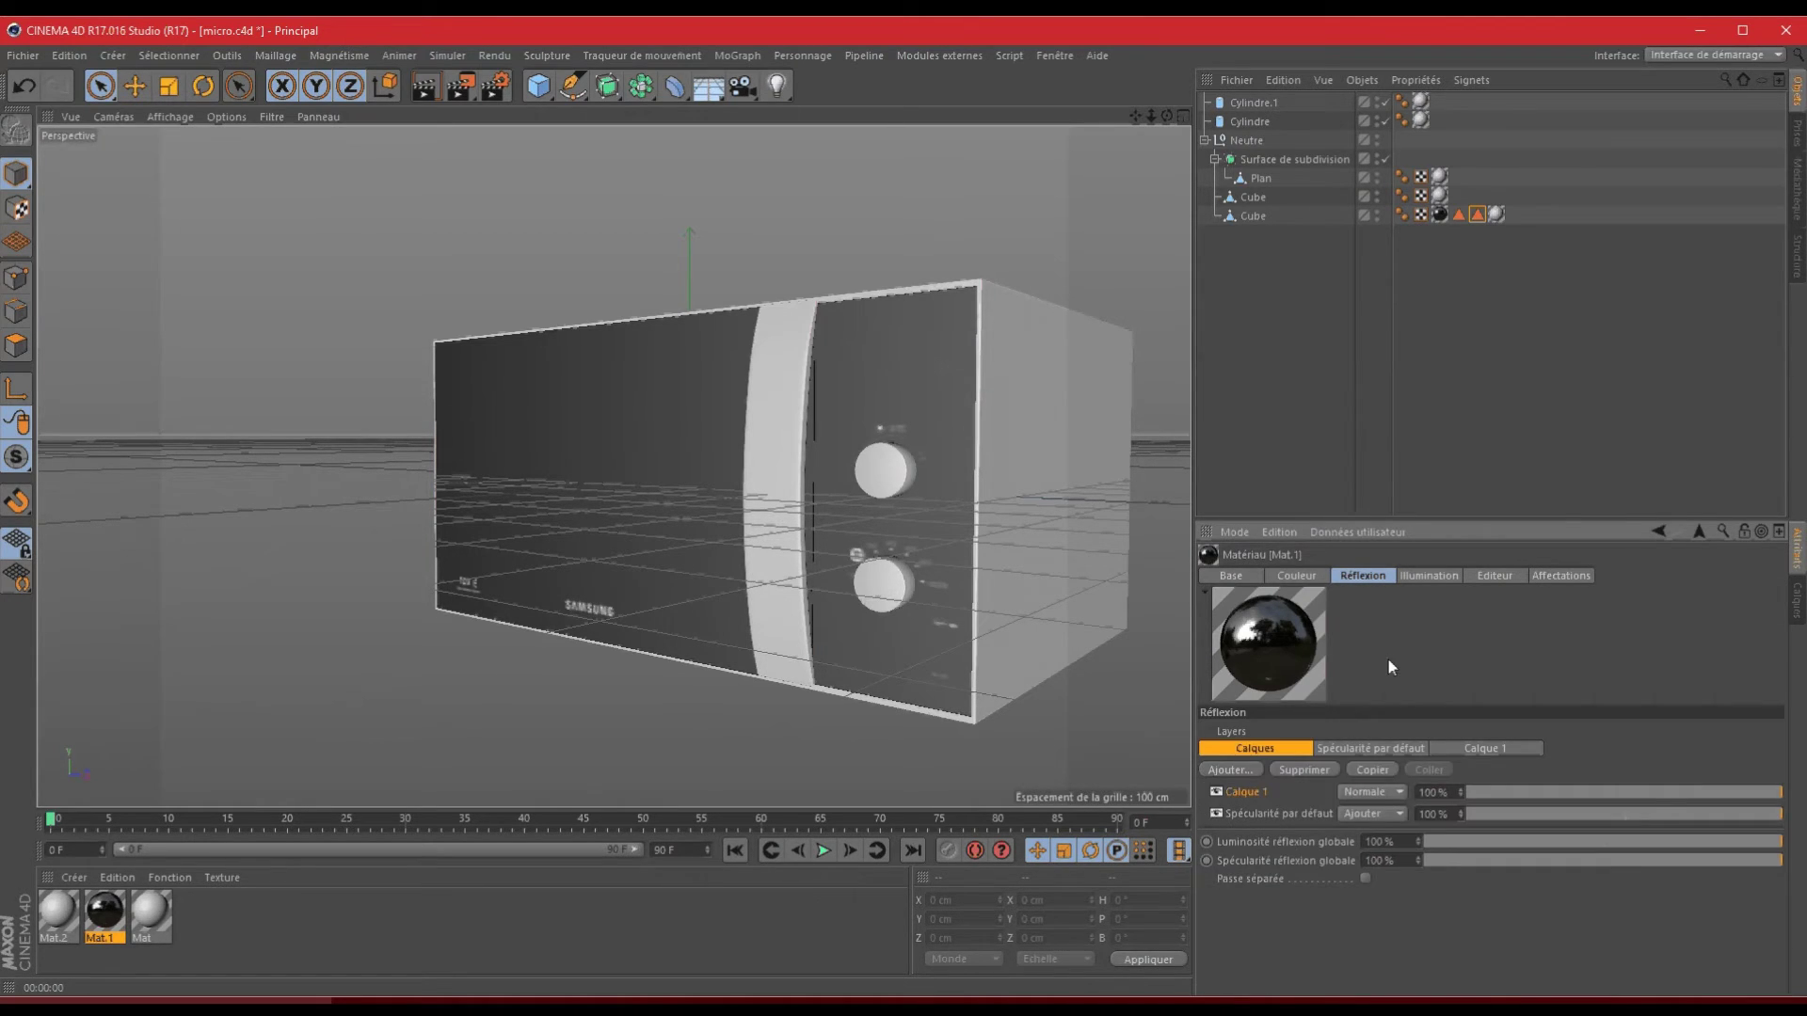
left_click(1370, 748)
left_click_drag(1769, 691, 1799, 787)
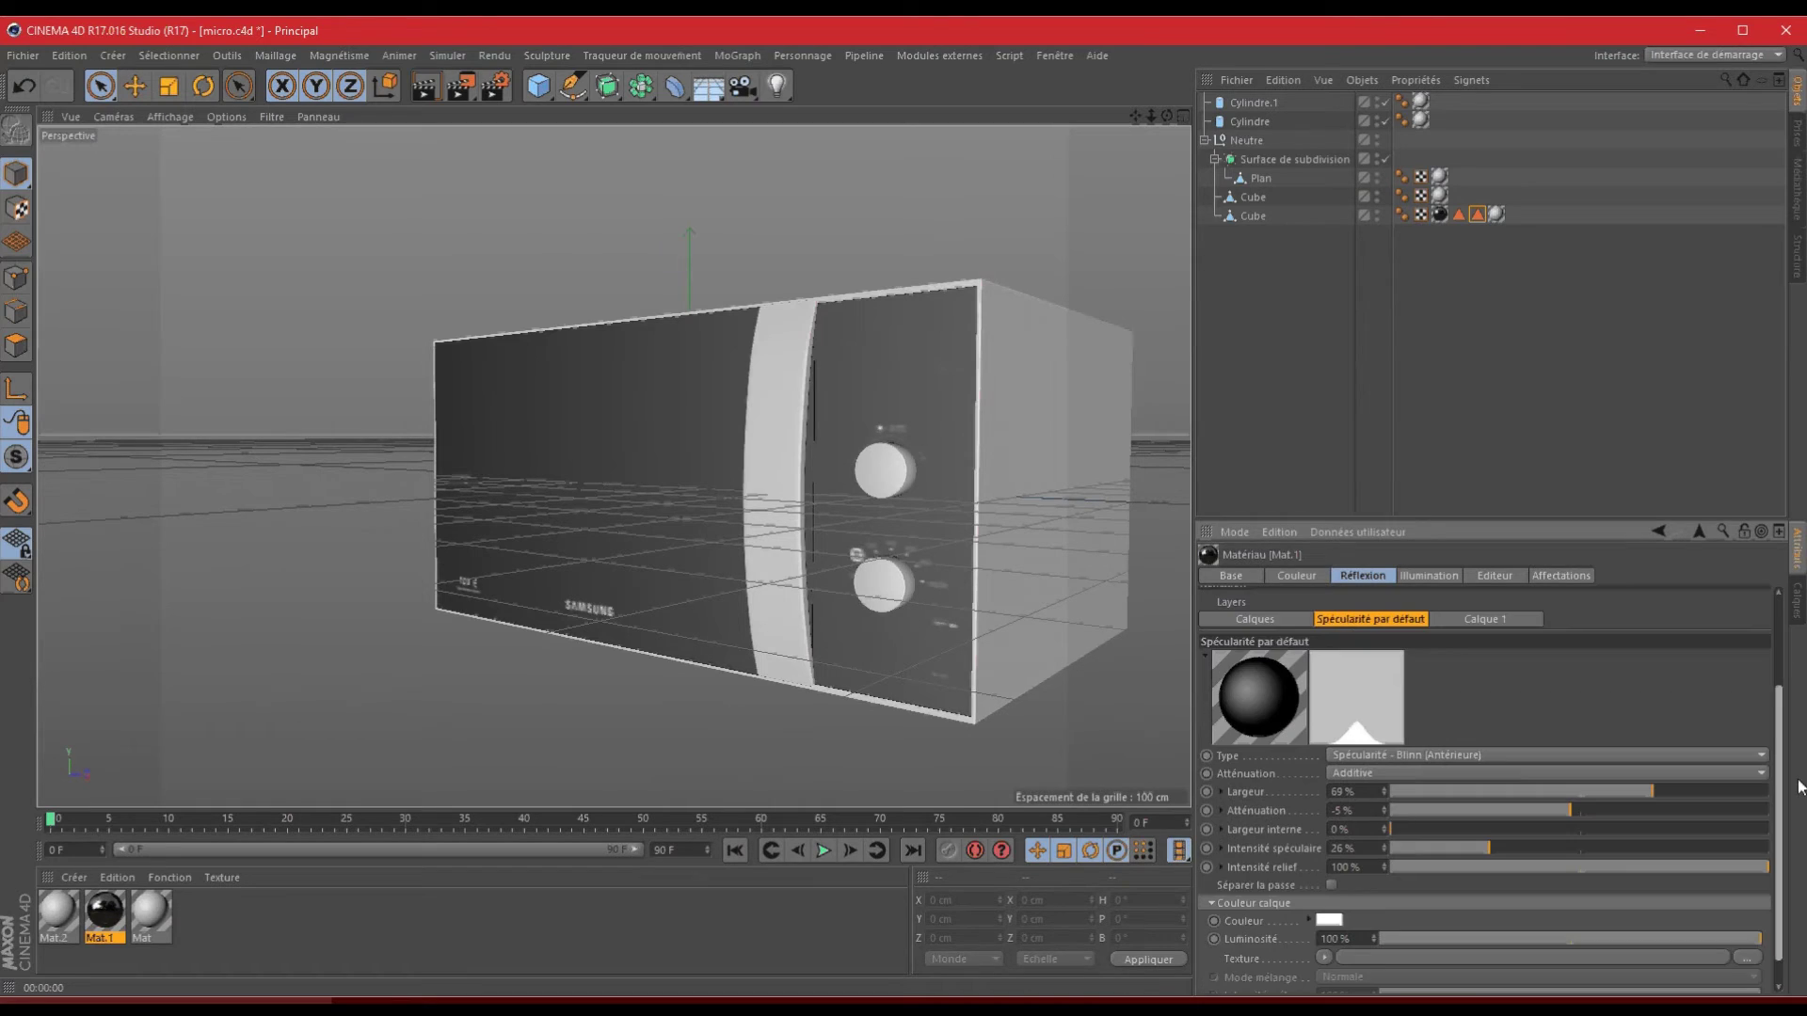
scroll(1500, 616, "down", 1)
left_click(1494, 604)
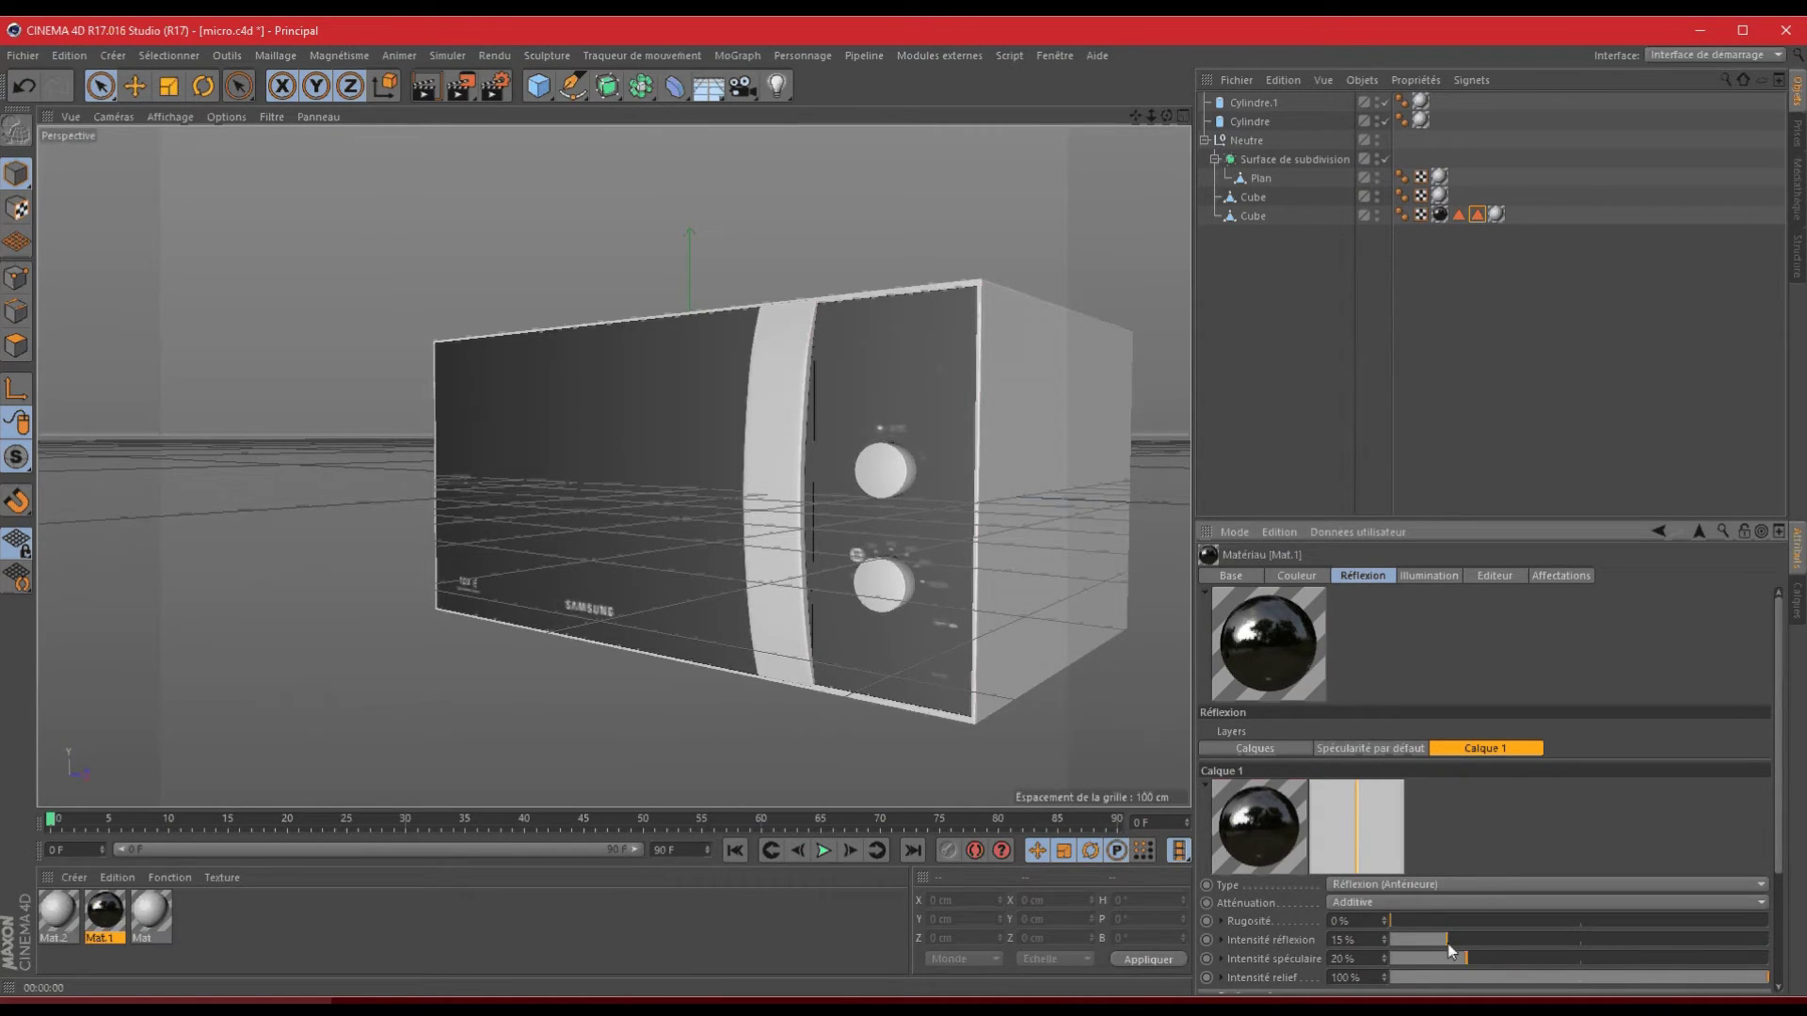
left_click_drag(1447, 939, 1392, 939)
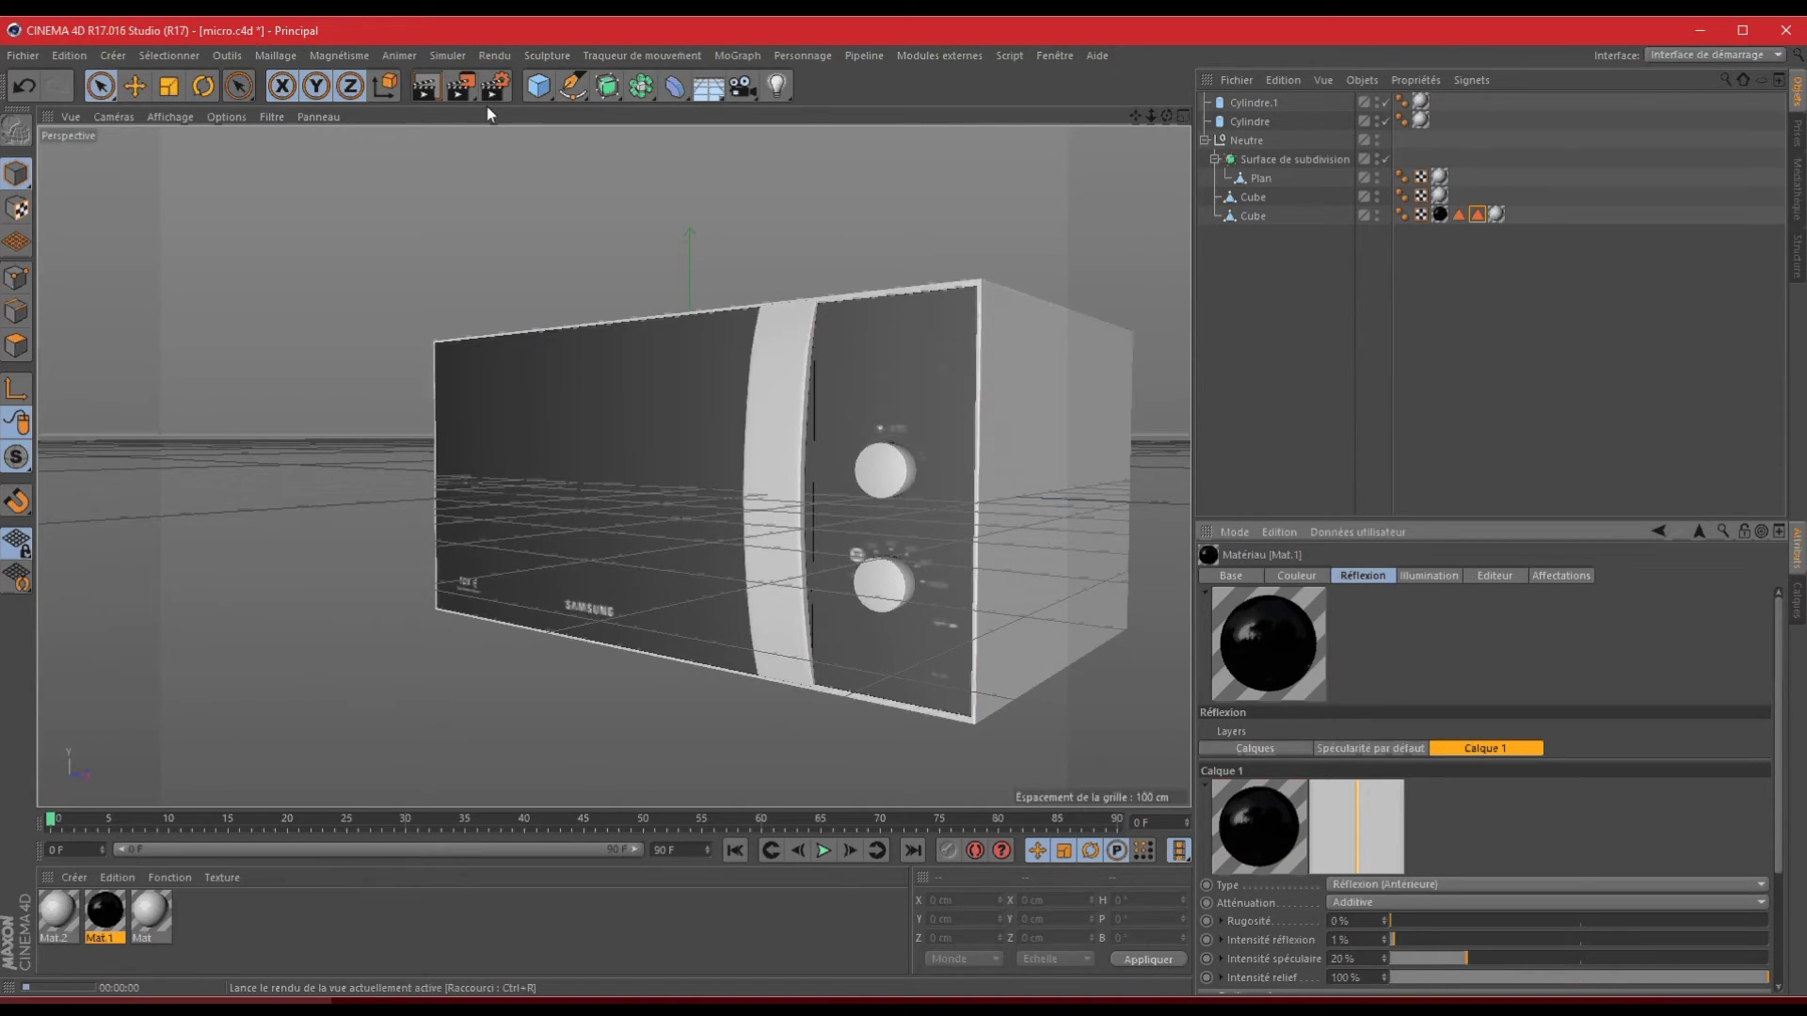
key("ctrl+r")
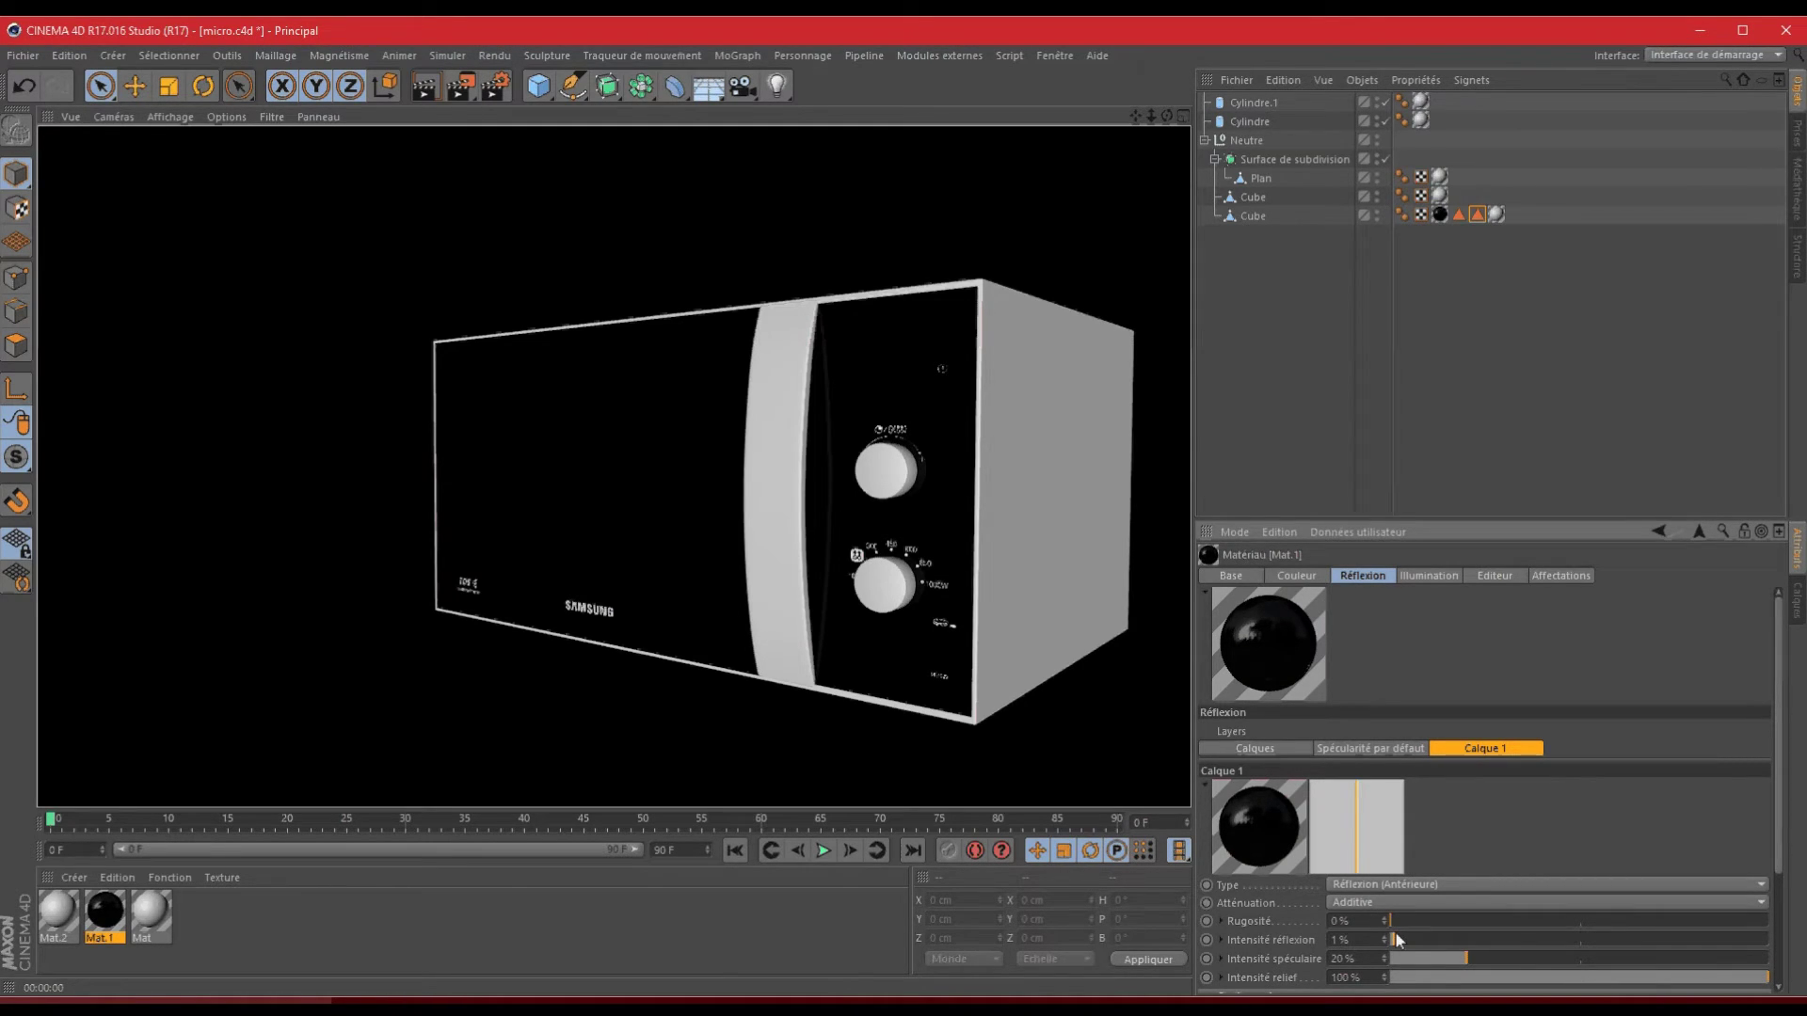
left_click_drag(1397, 939, 1399, 941)
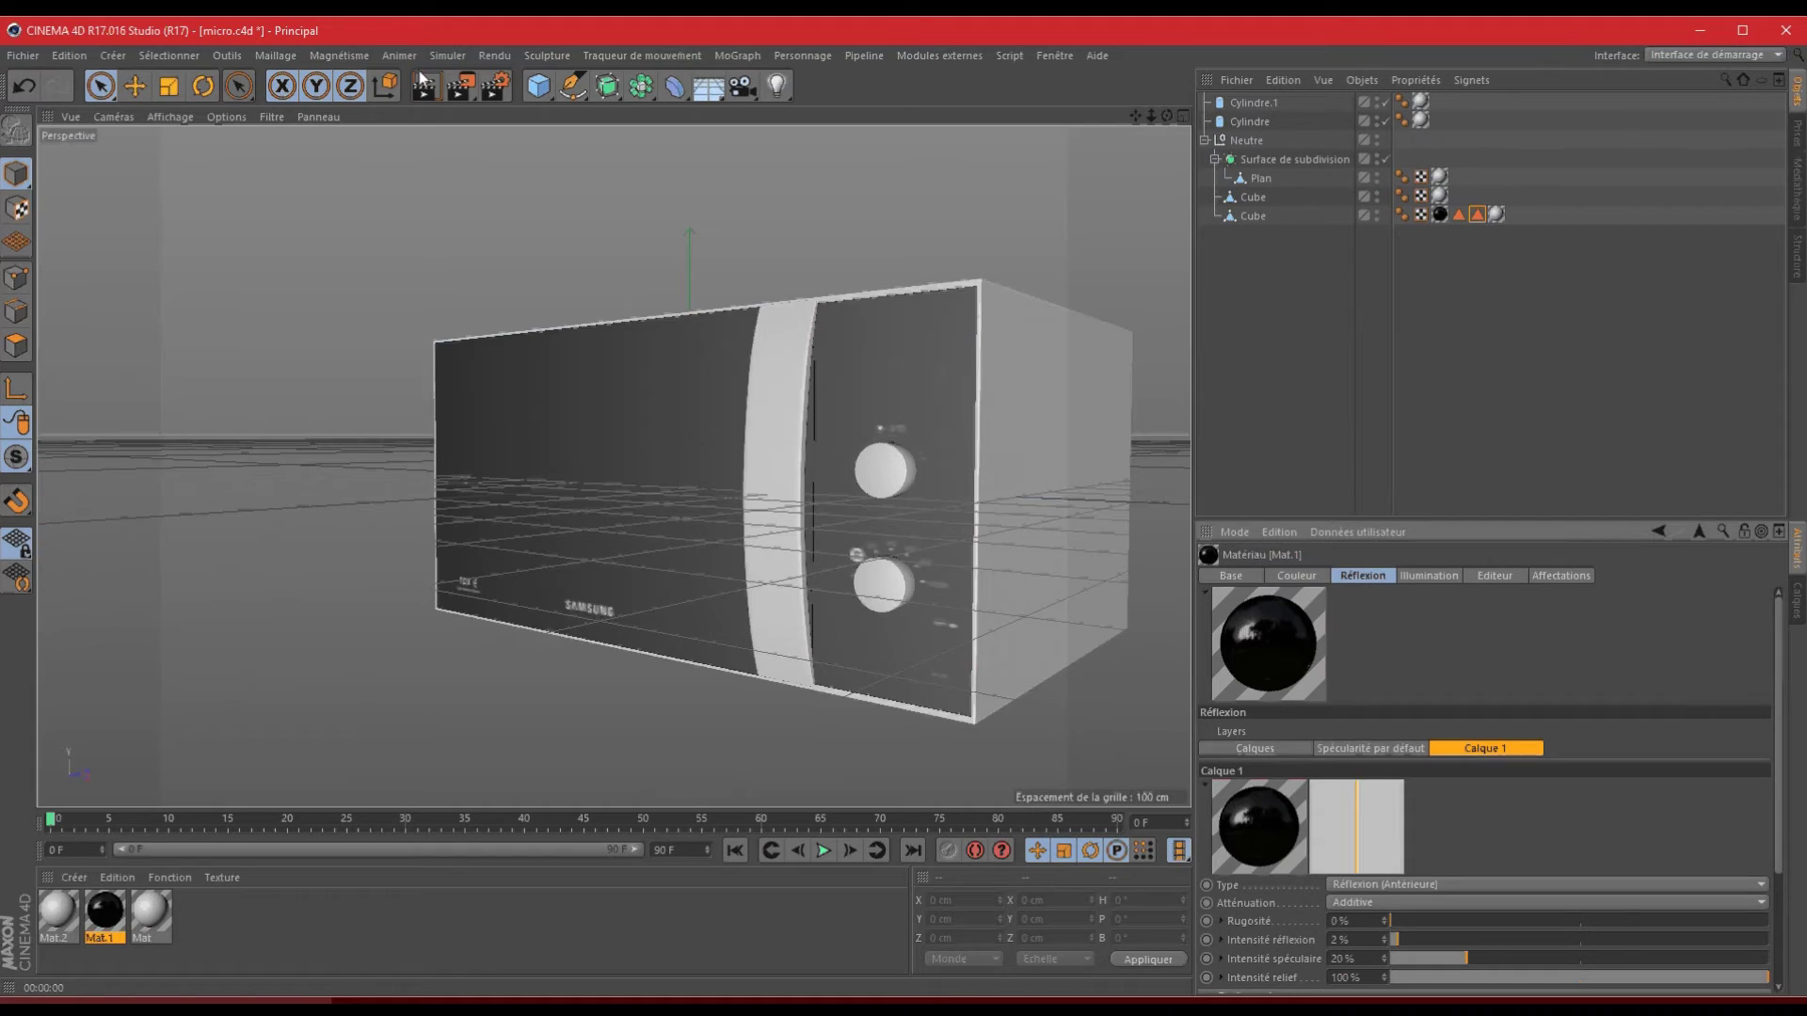
key("ctrl+r")
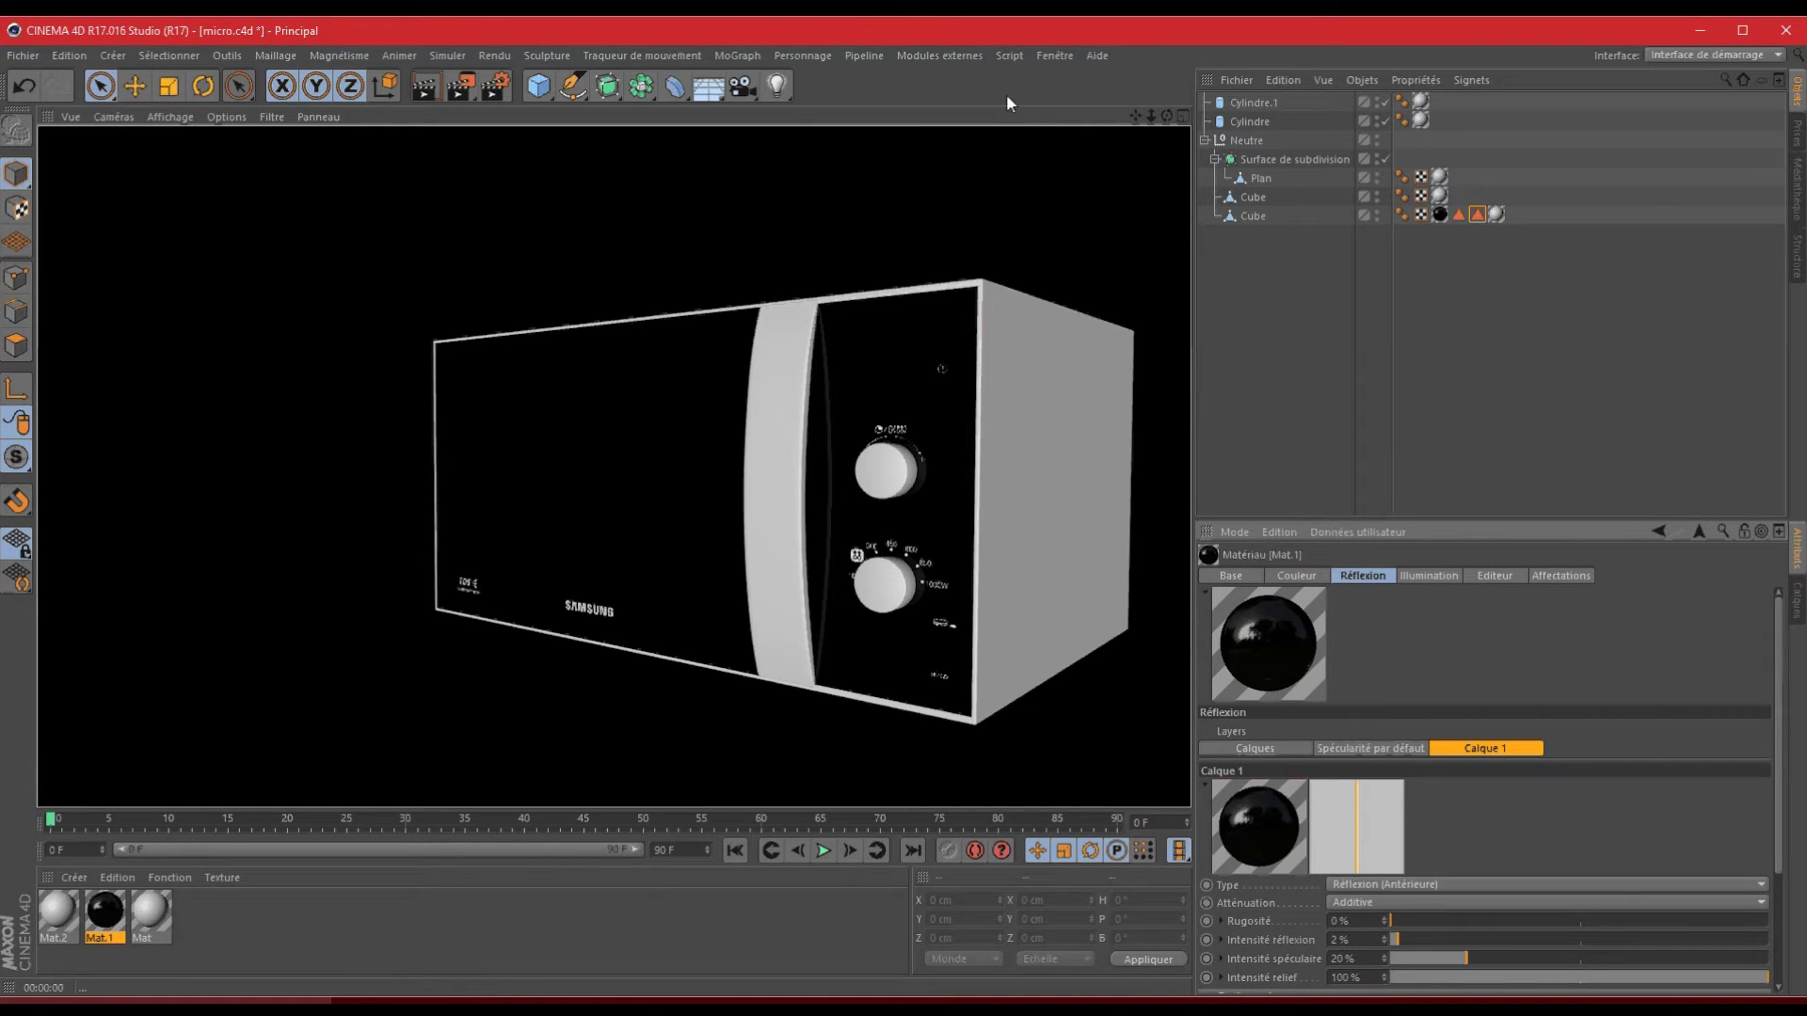
left_click_drag(1167, 115, 906, 506)
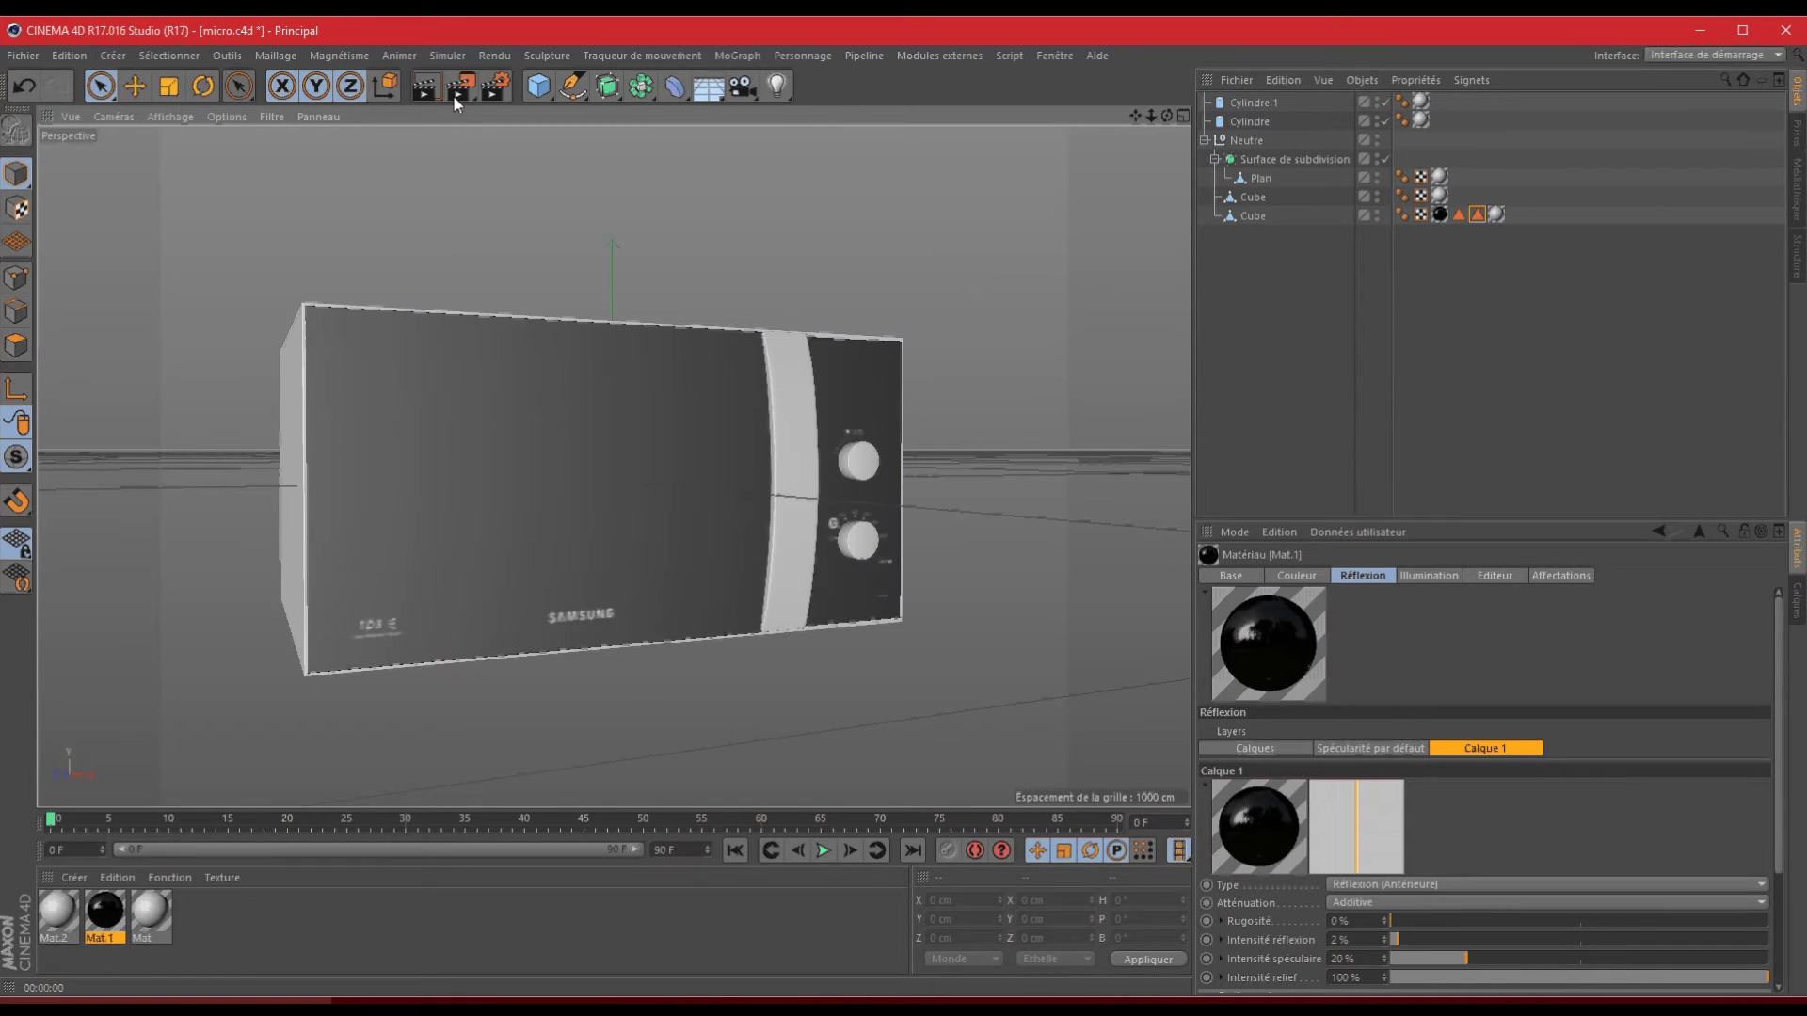
left_click(453, 94)
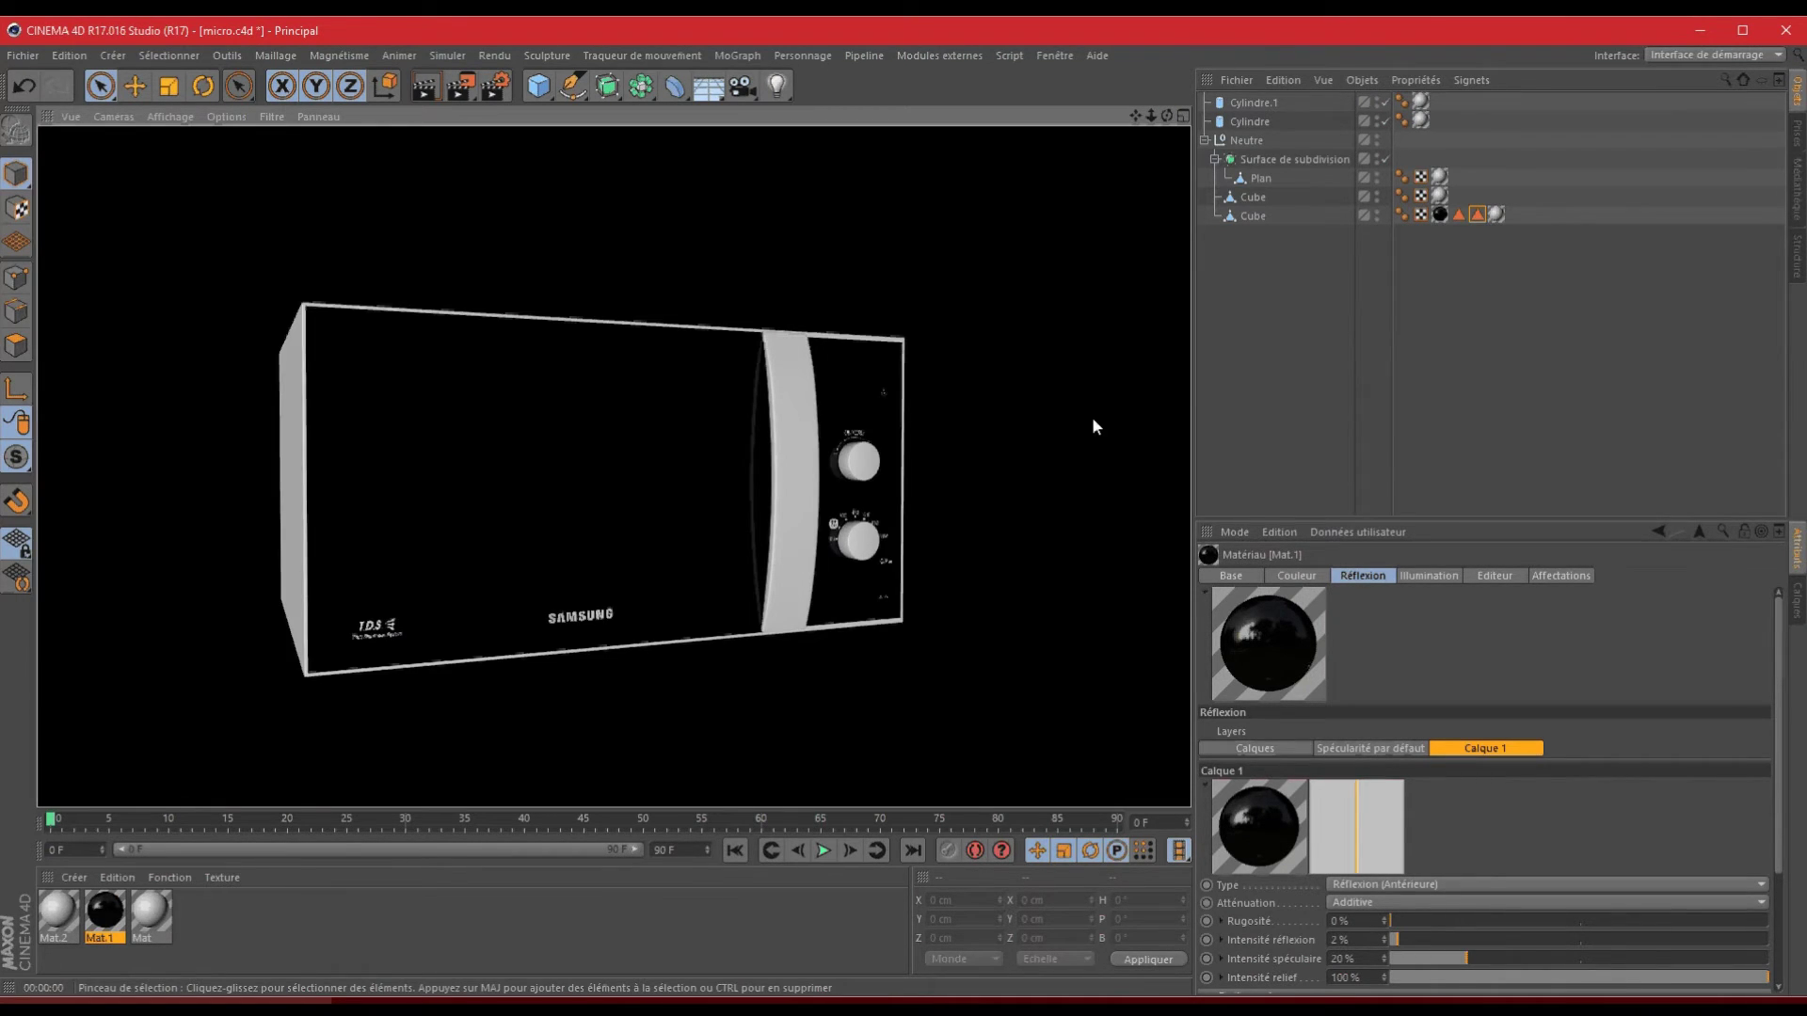
- Move both knob cylinders, Cylindre and Cylindre.1, into the Neutre group and save the project
left_click(1252, 103)
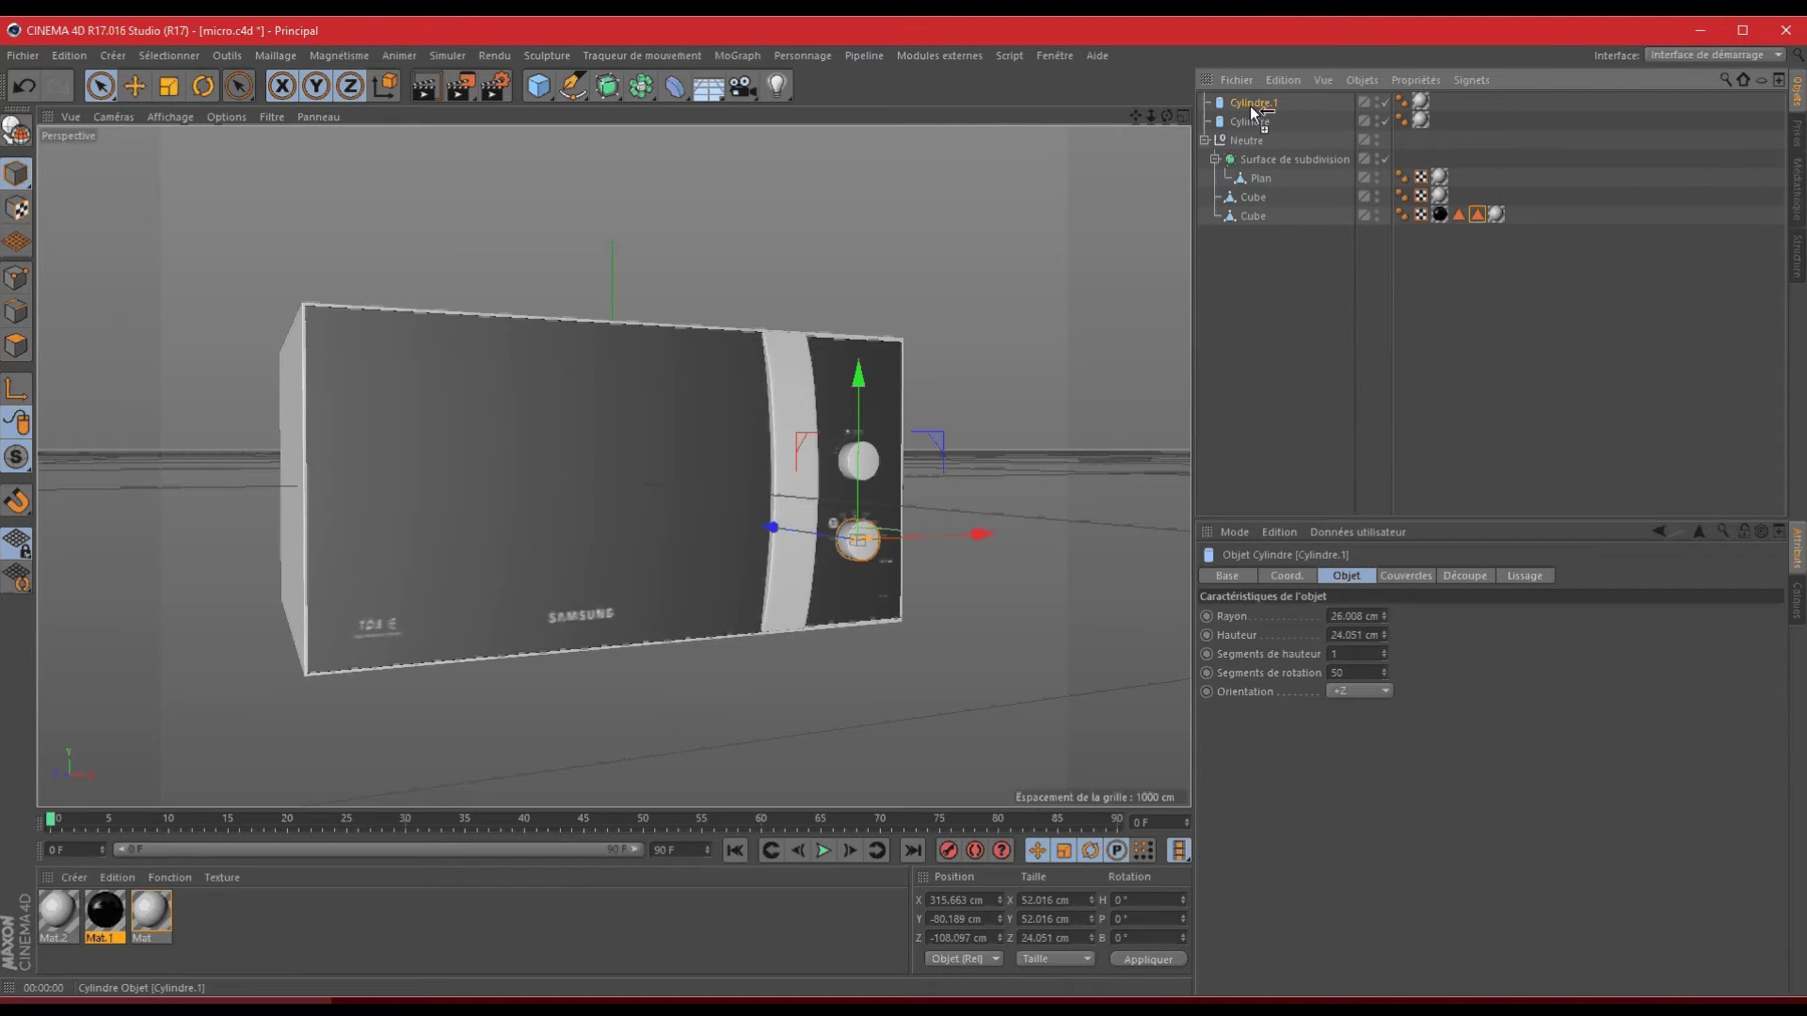
left_click_drag(1251, 107, 1253, 111, "ctrl")
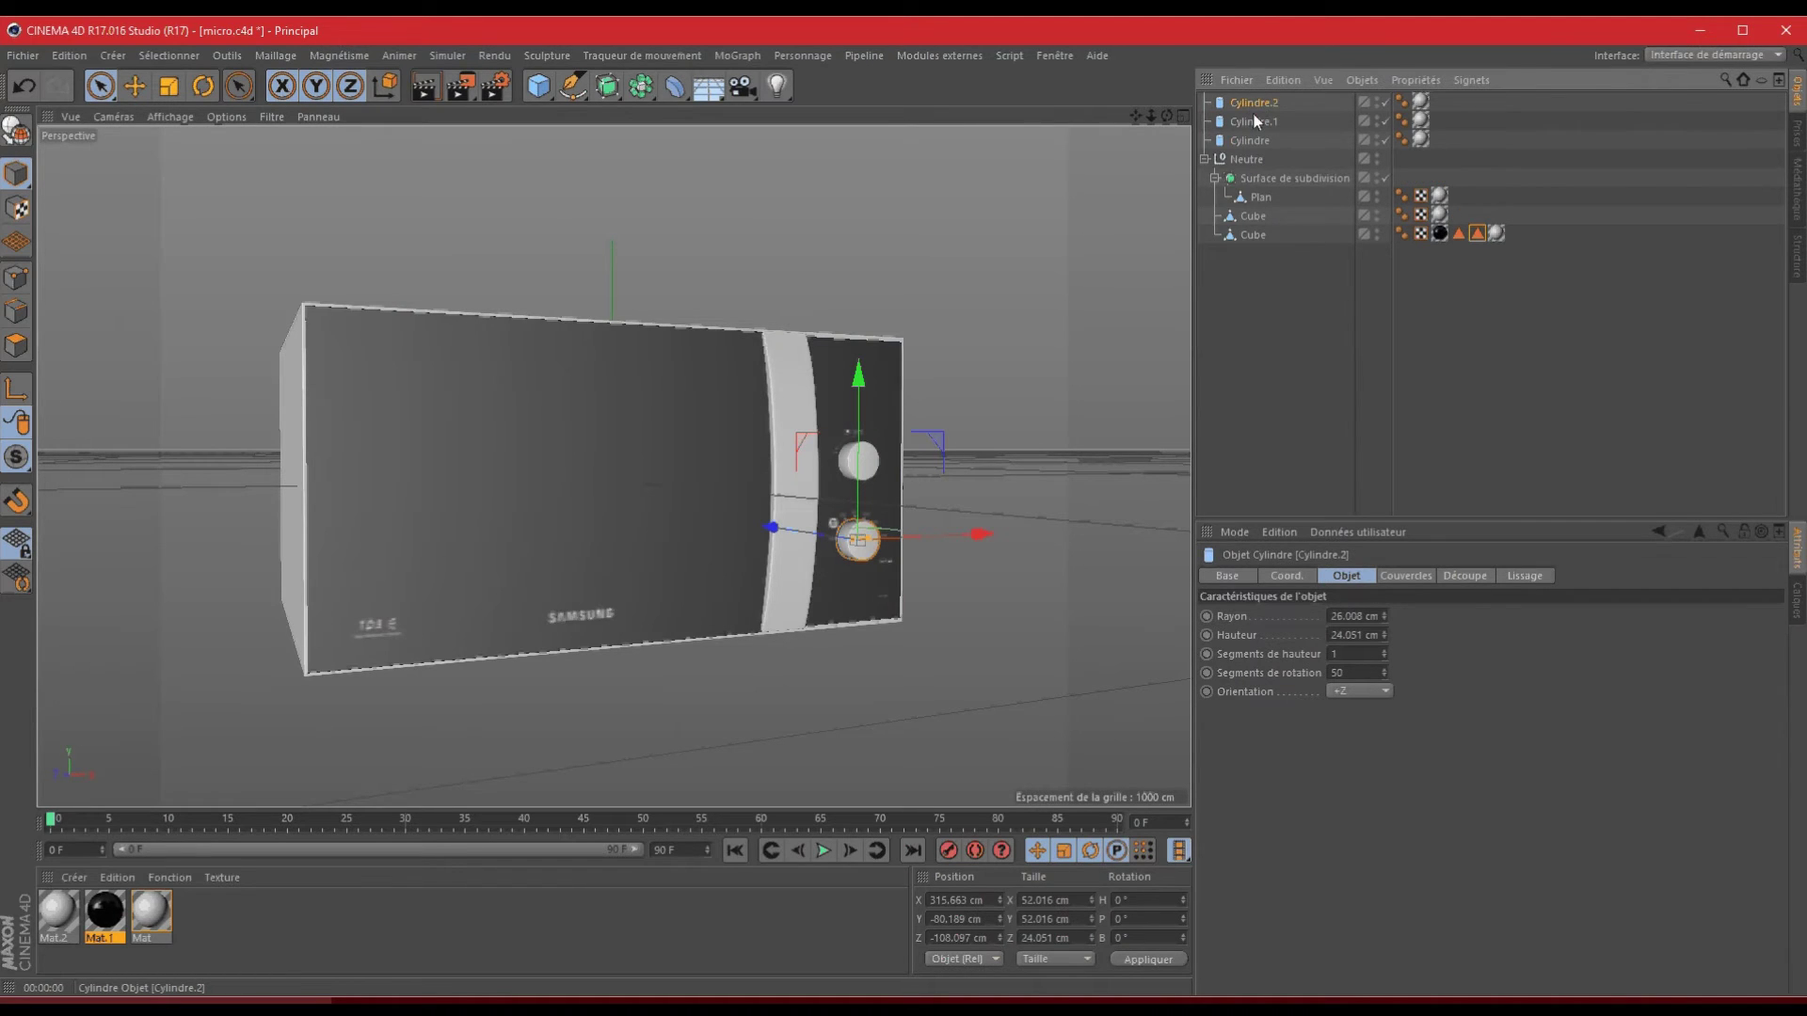
key("ctrl+z")
left_click(1257, 123, "ctrl")
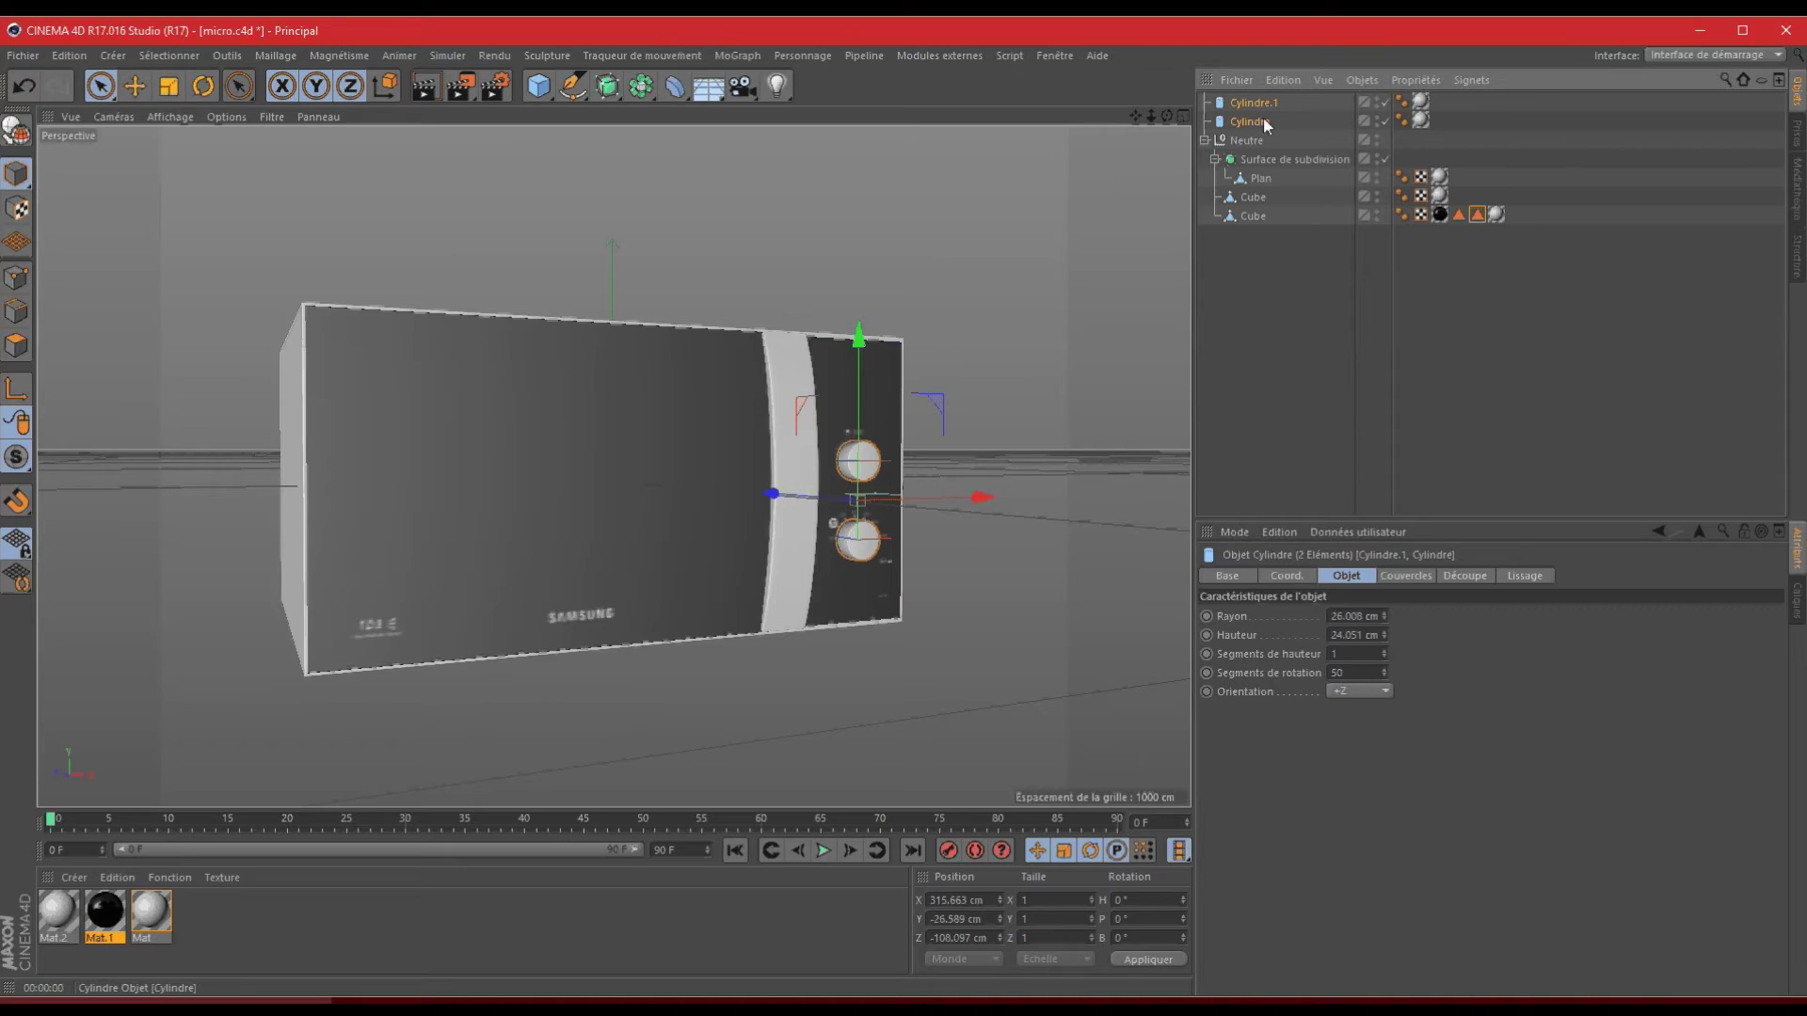
right_click(1265, 125)
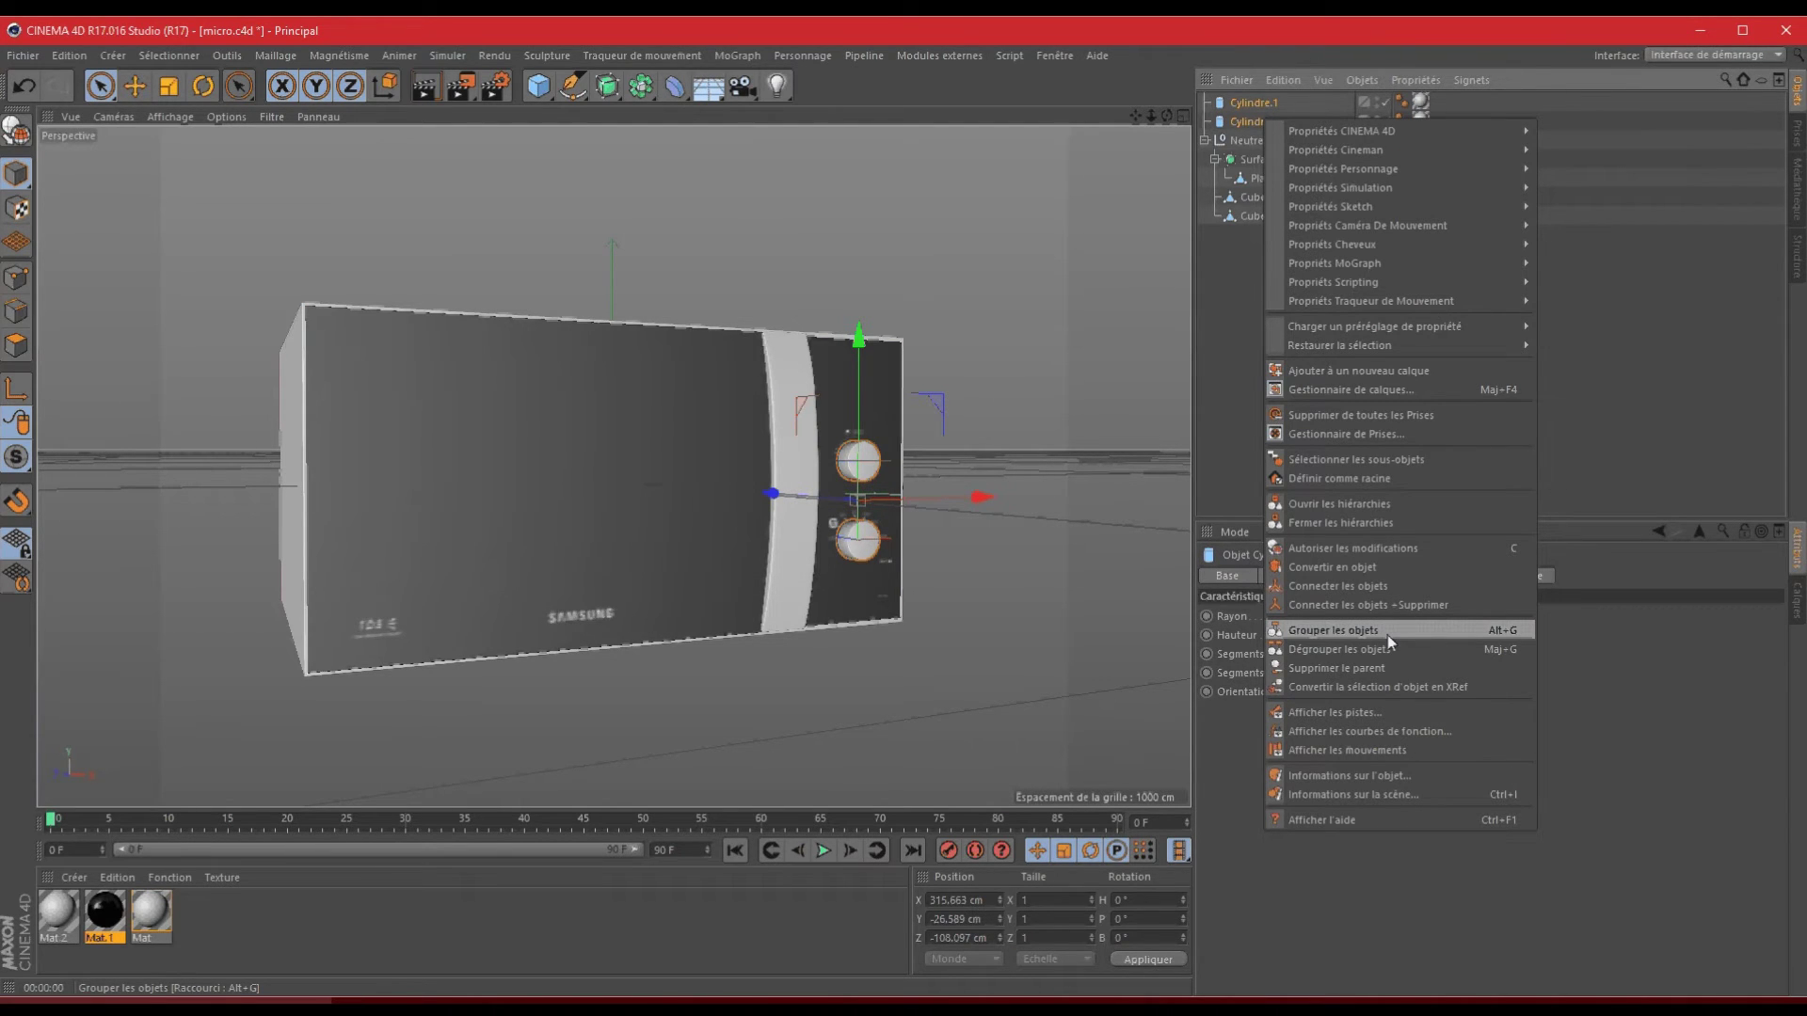
left_click(1243, 105)
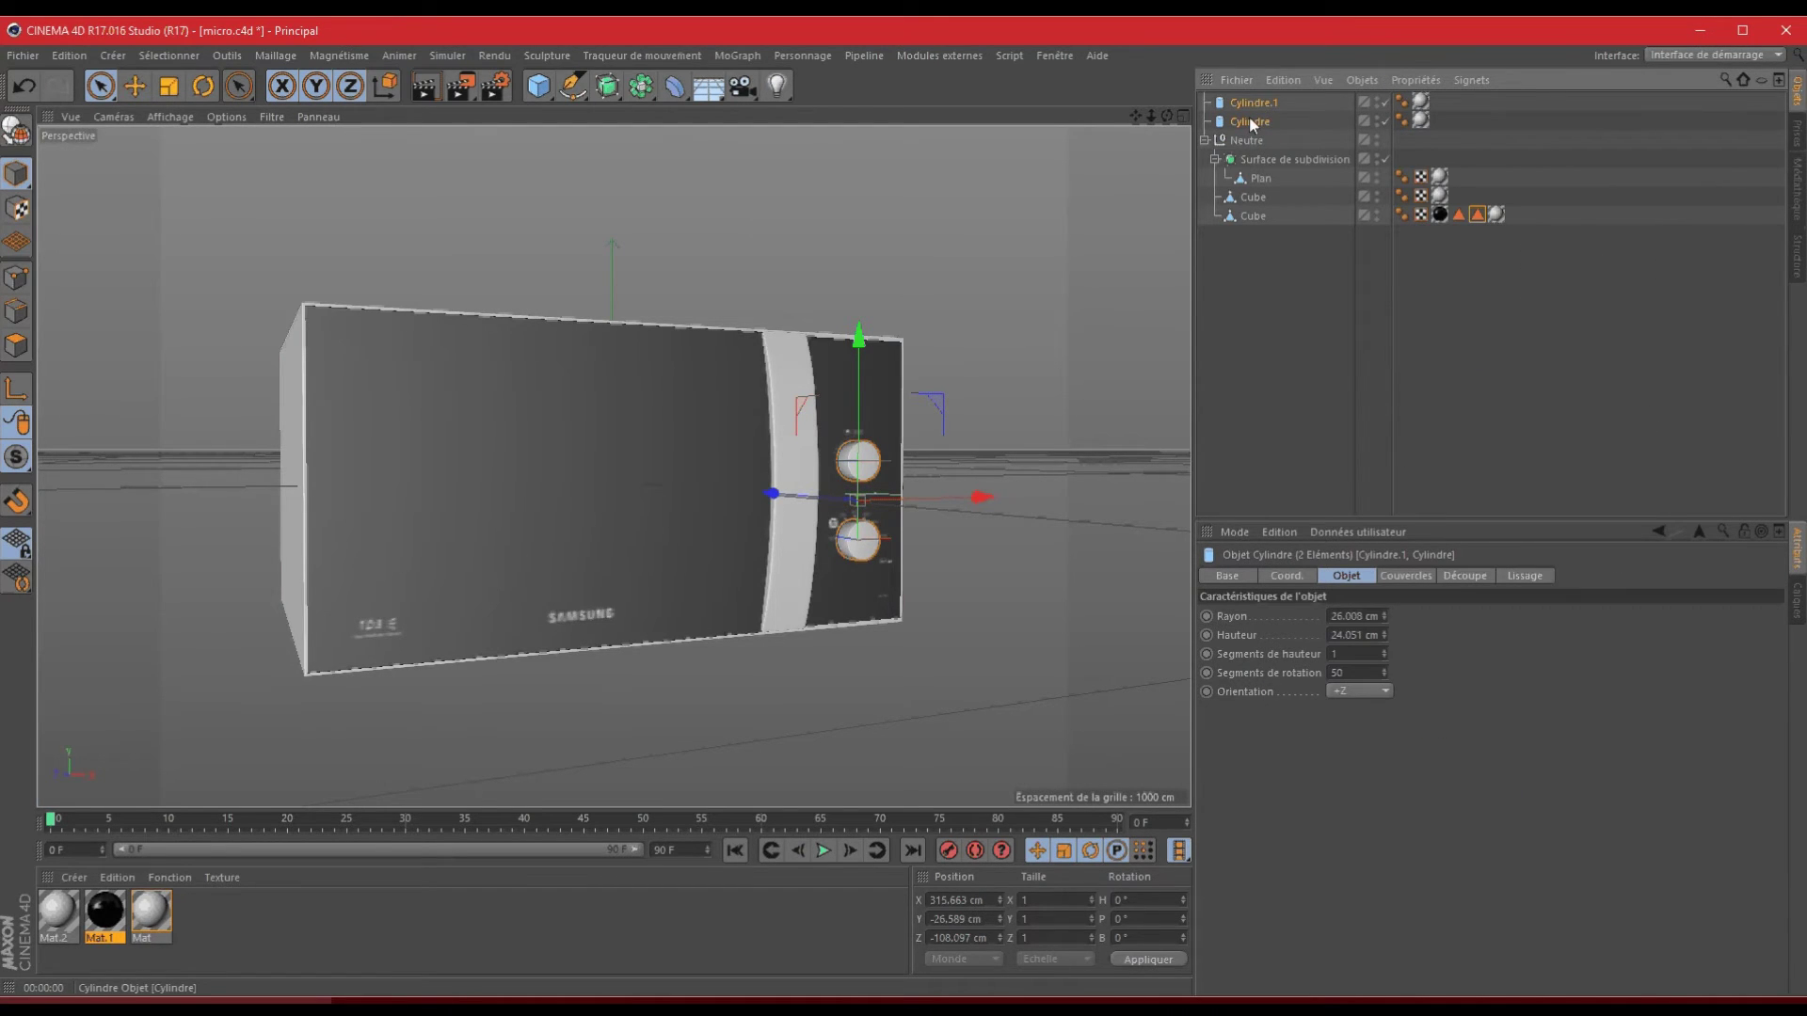
left_click_drag(1250, 116, 1251, 141)
left_click(1244, 101)
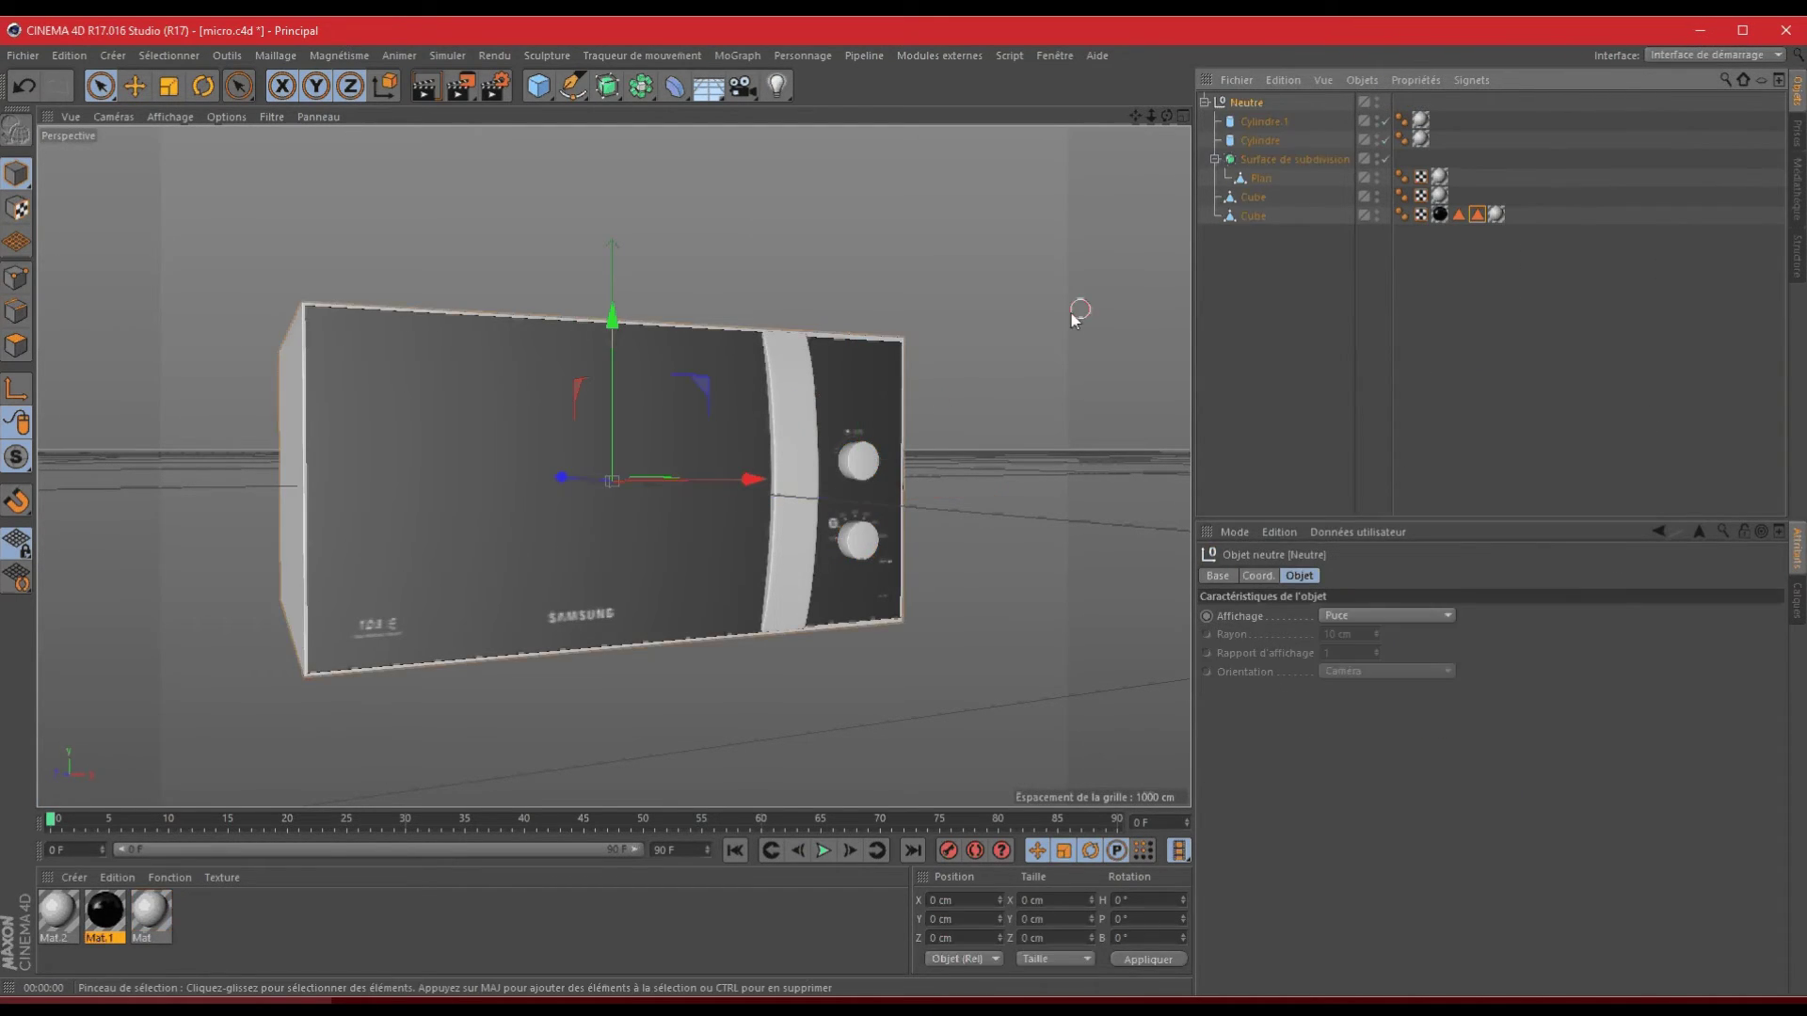
key("ctrl+s")
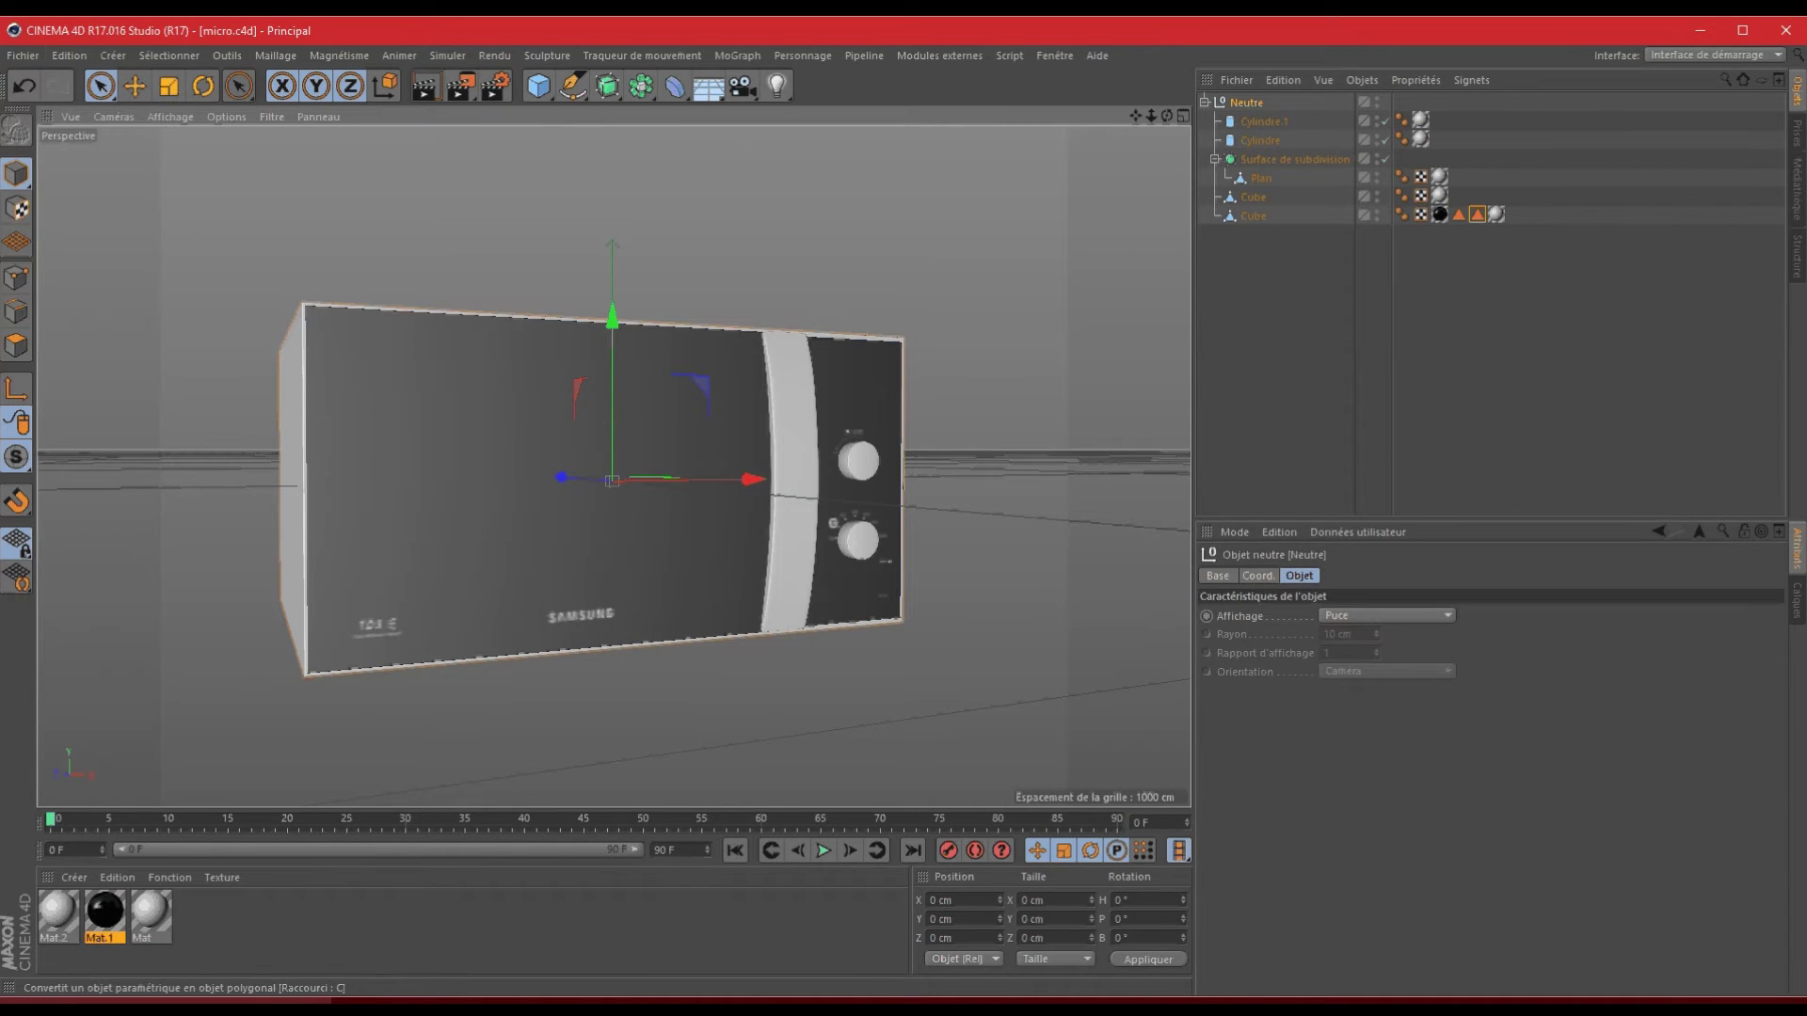
left_click(22, 55)
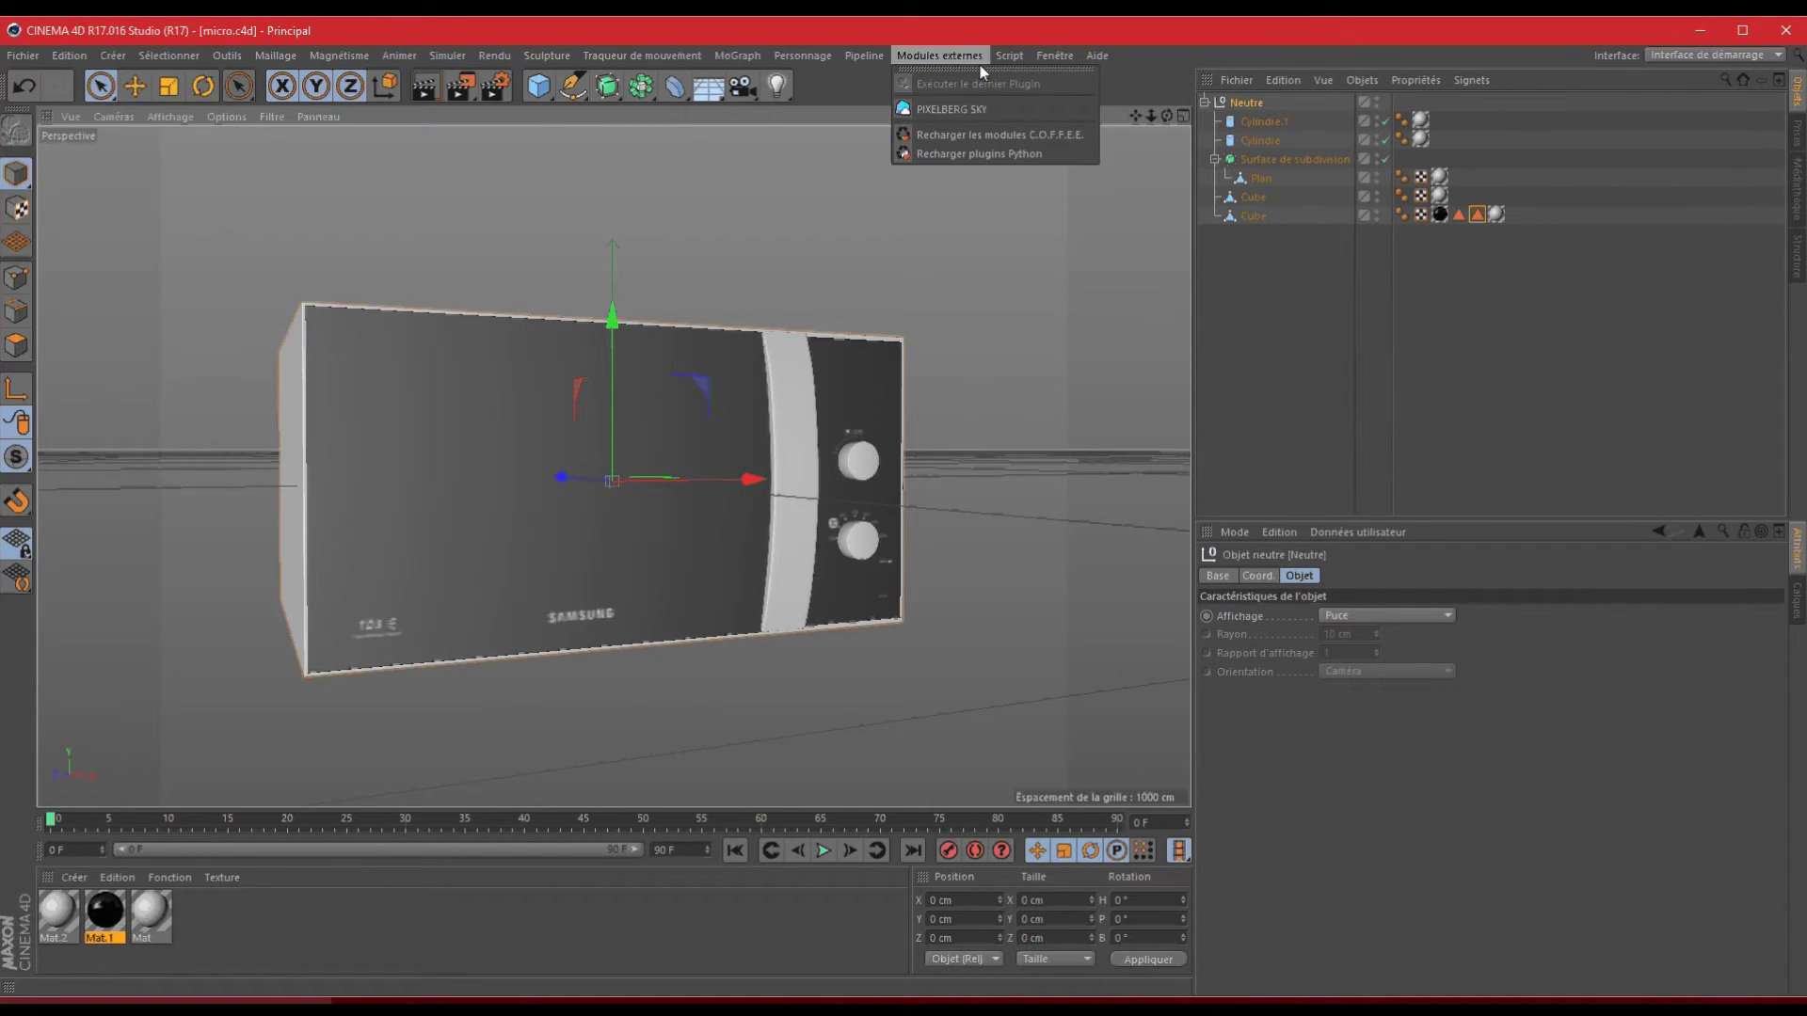
left_click(1285, 61)
left_click(1247, 103)
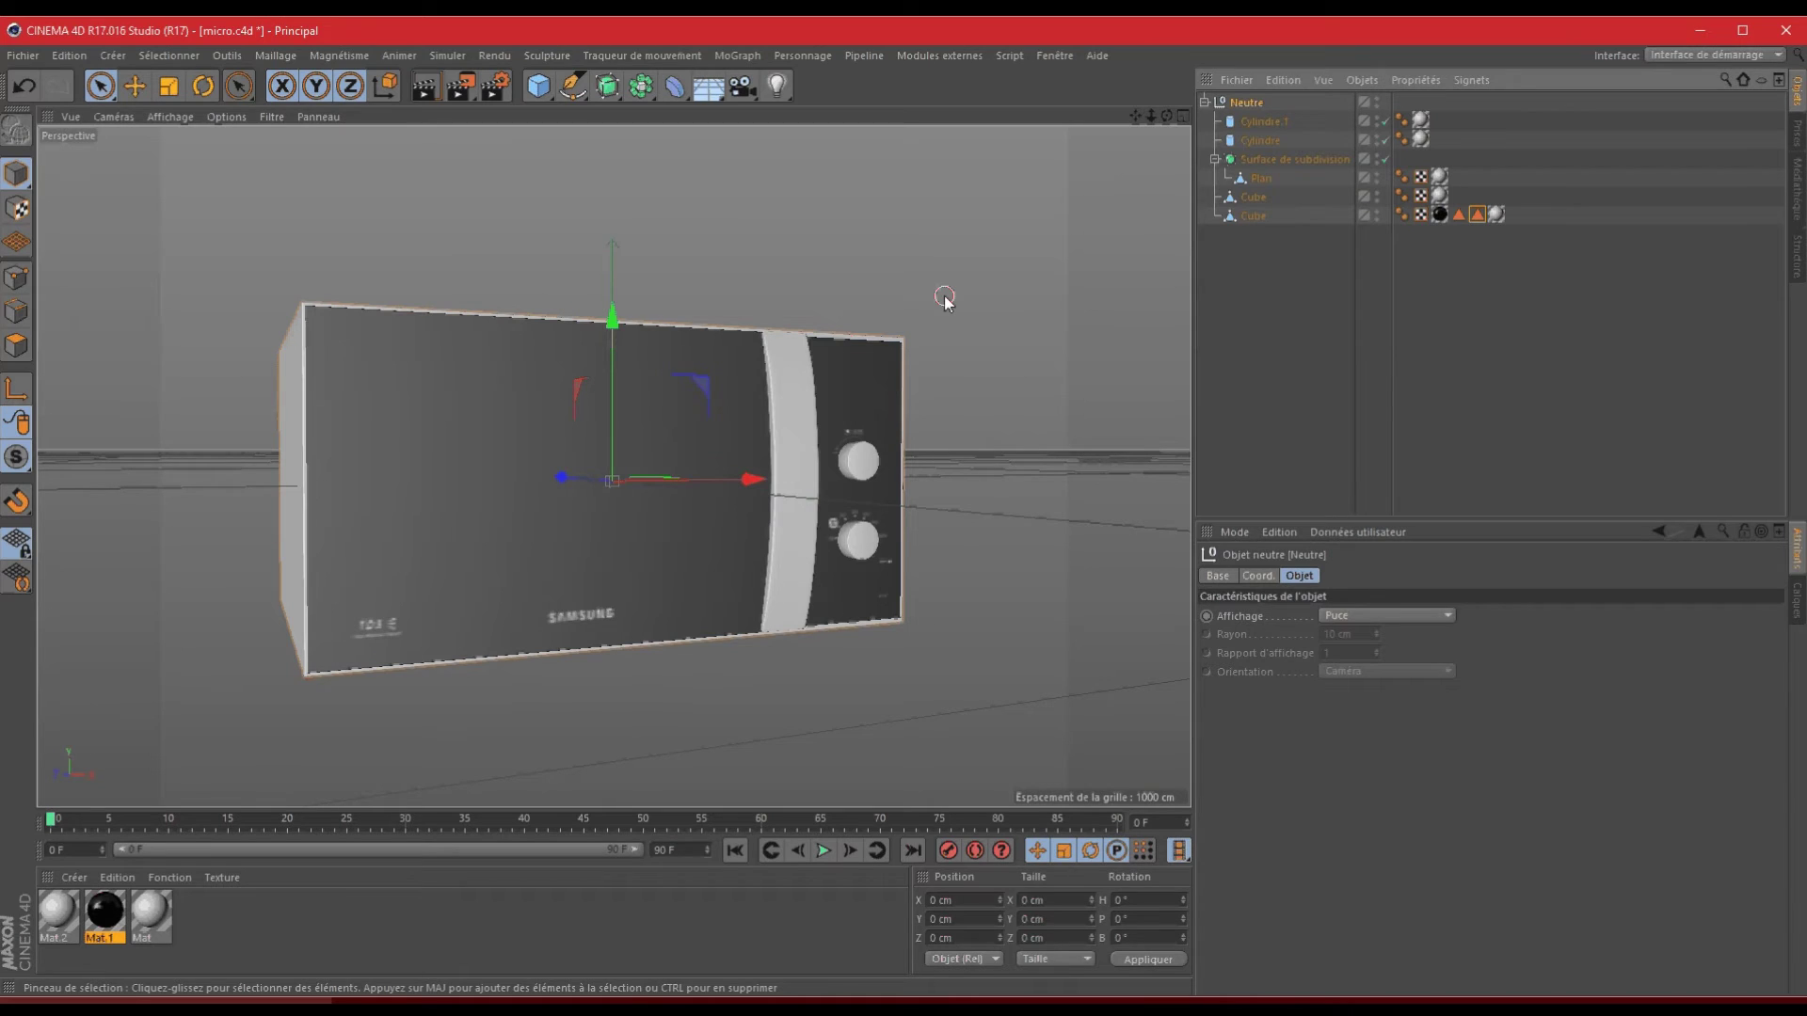
left_click_drag(1165, 117, 906, 508)
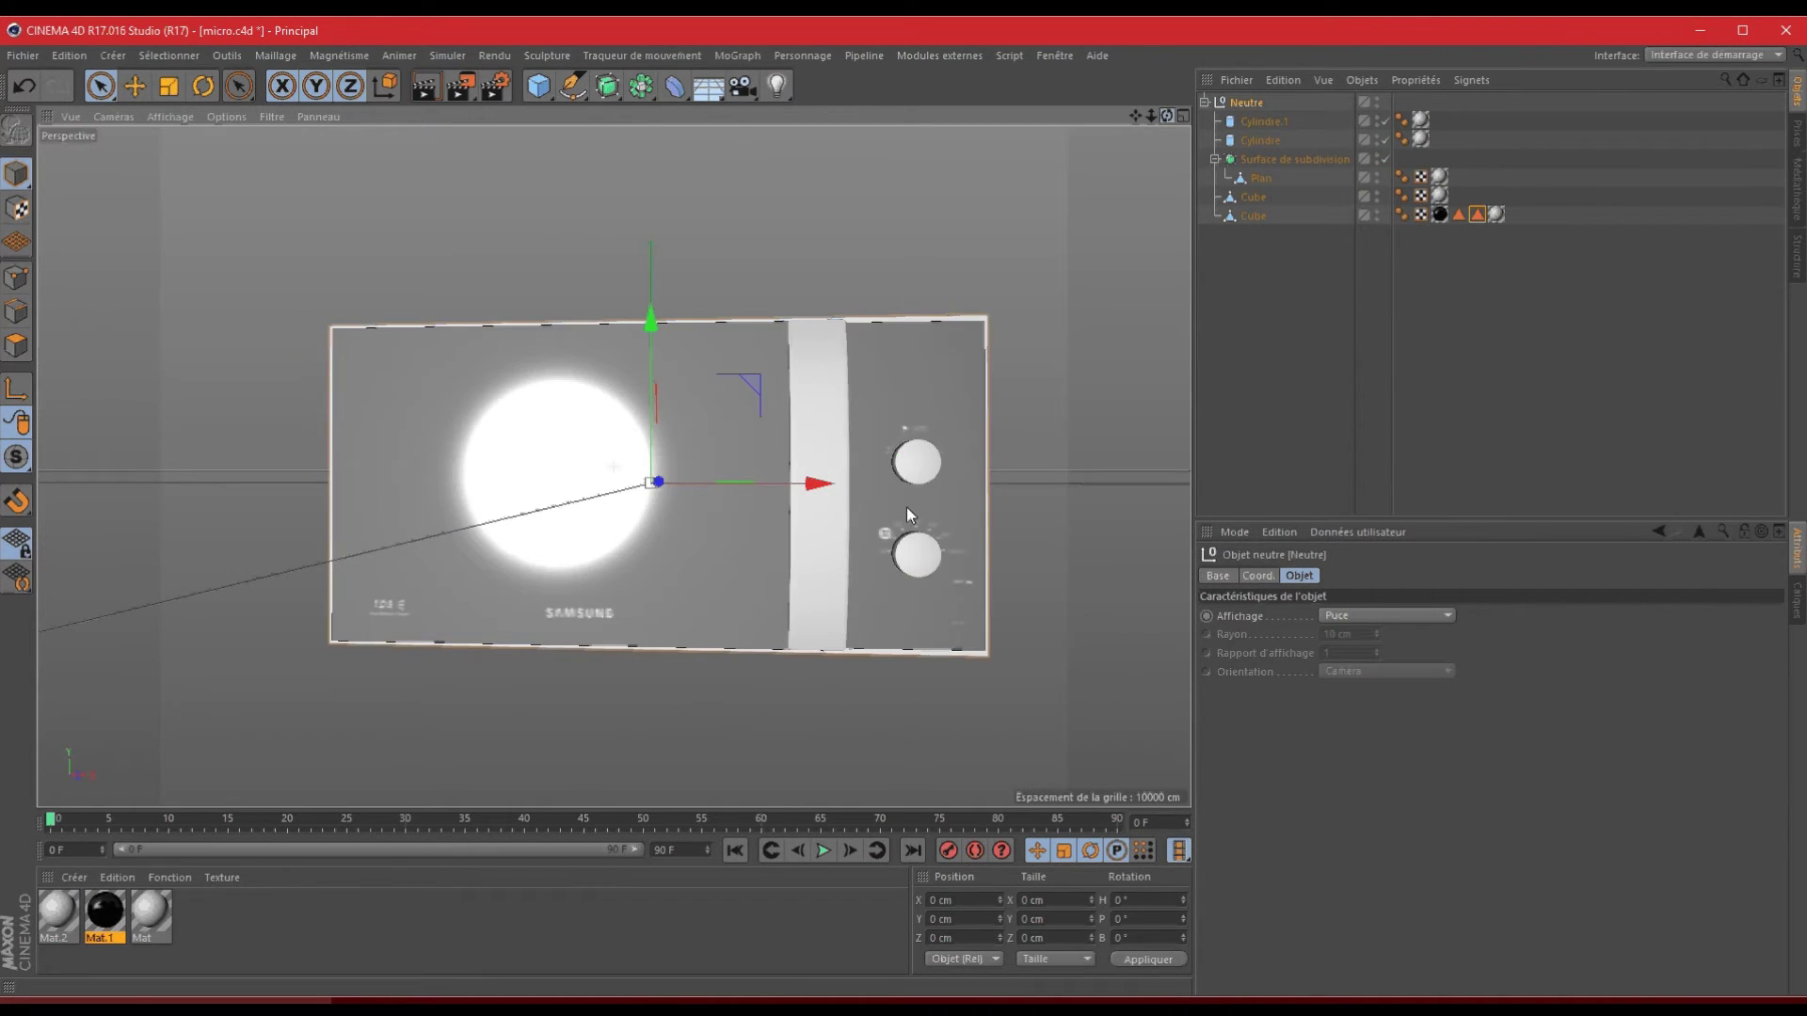
- Switch to the c3.c4d kitchen scene and try pasting the copied microwave knob cylinder into it
left_click(1055, 56)
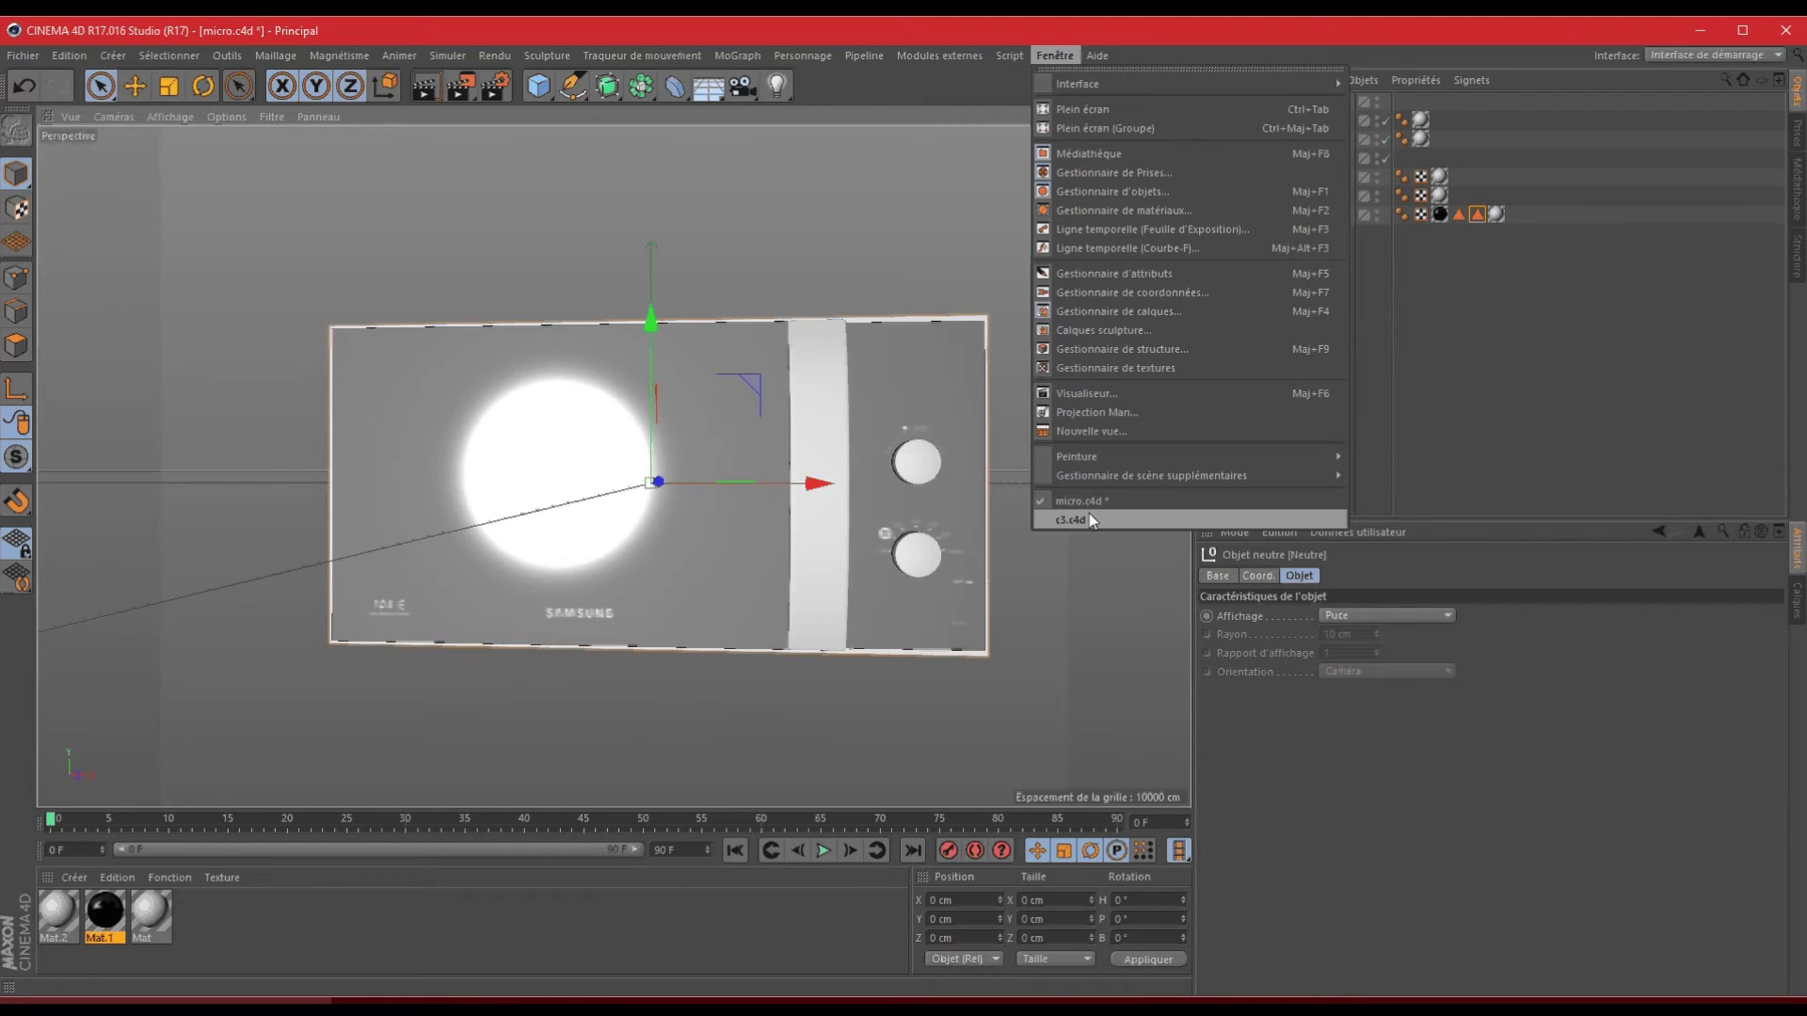
mouse_move(939, 55)
mouse_move(1055, 55)
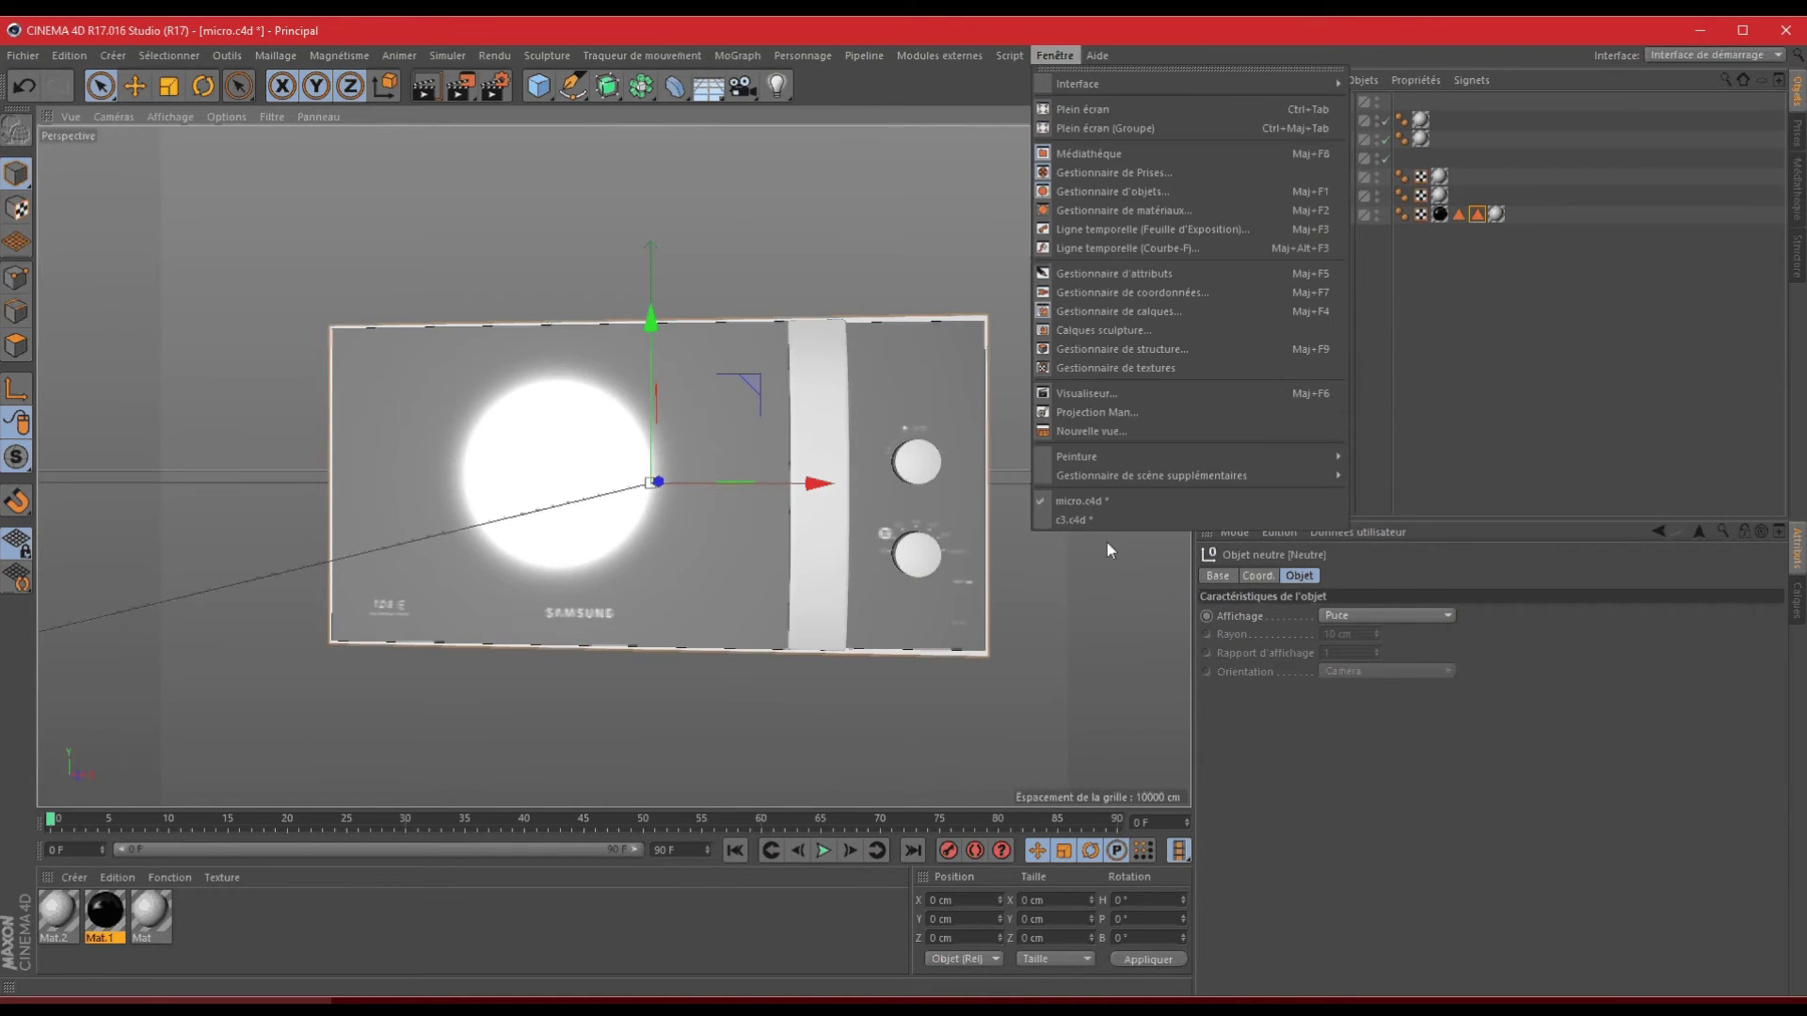
left_click(1105, 520)
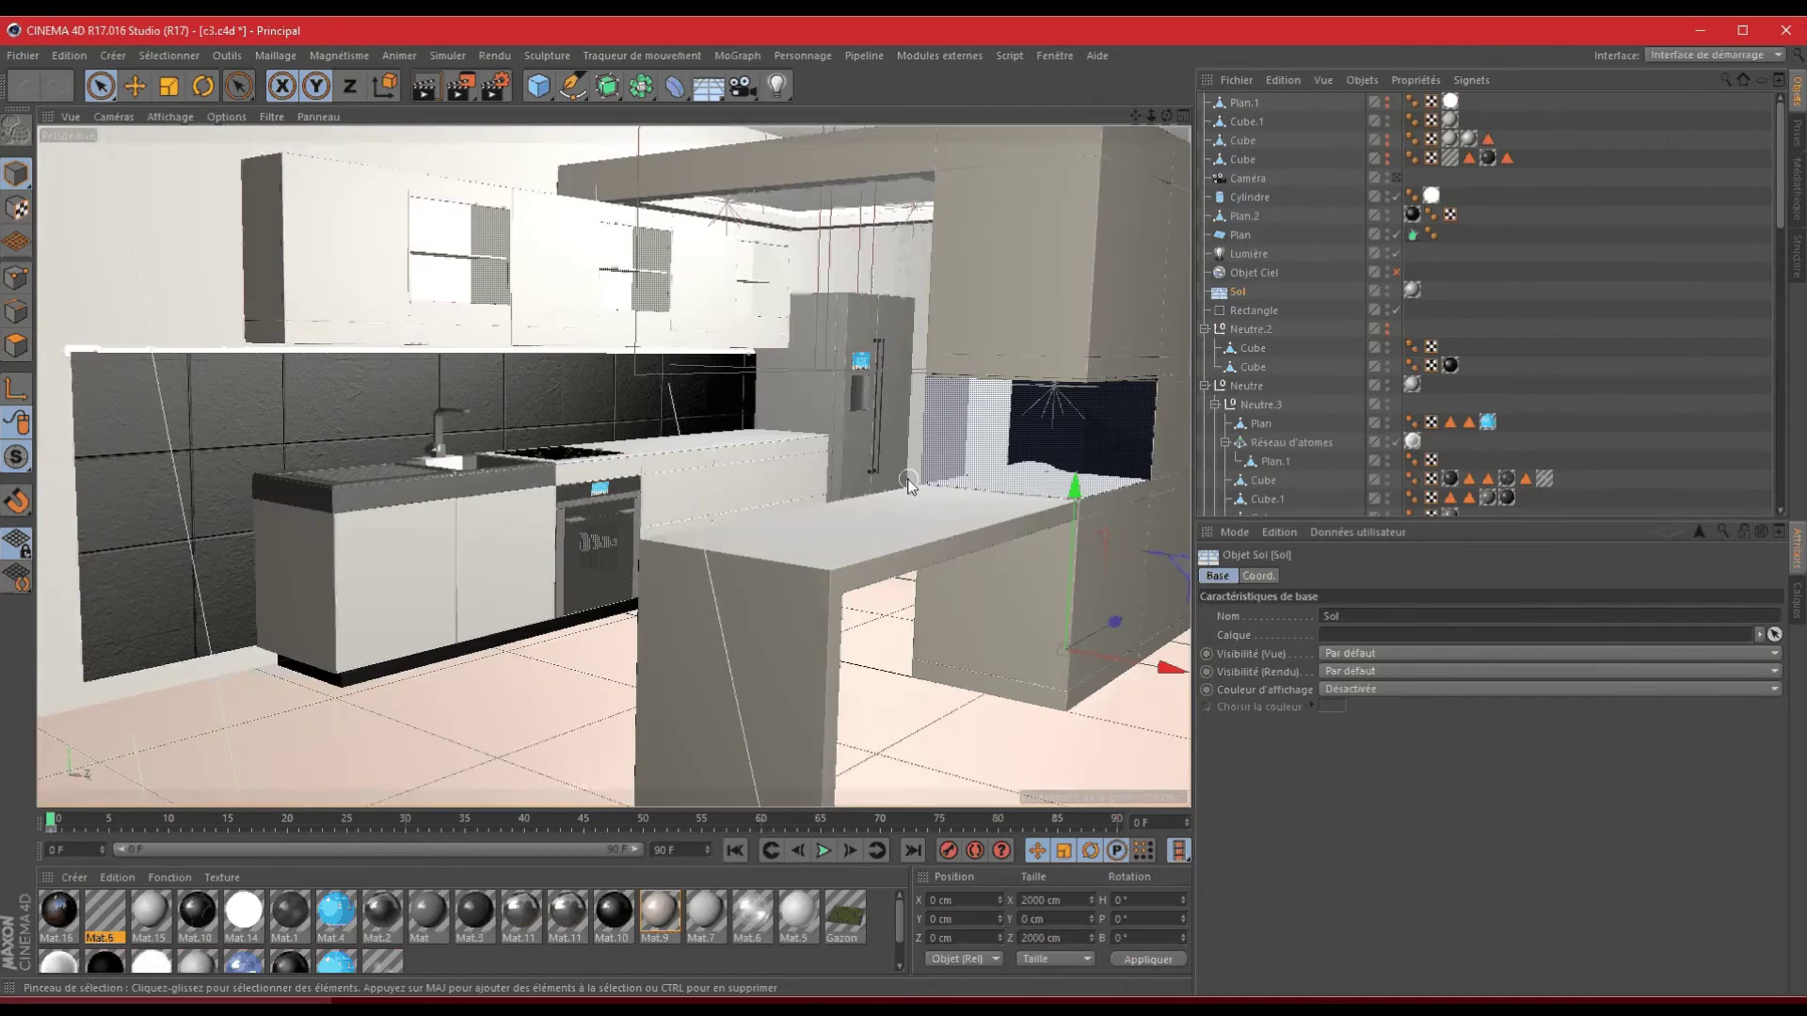
left_click(685, 589)
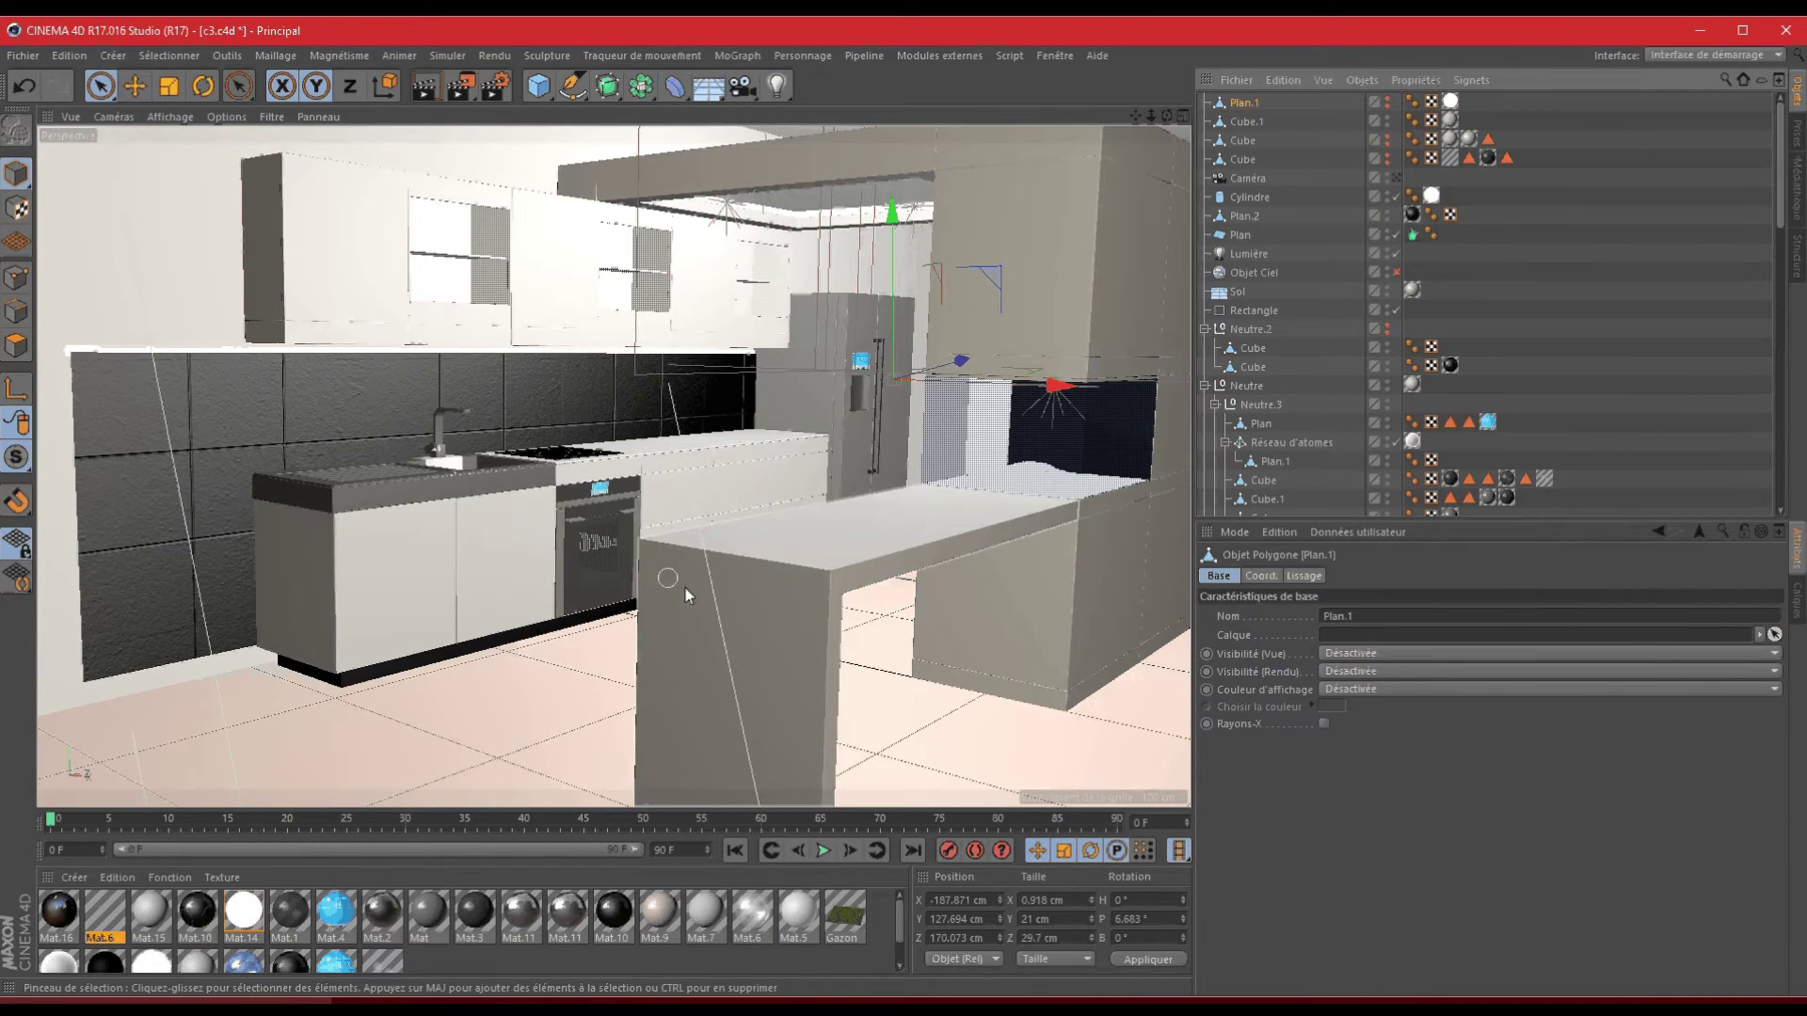
key("ctrl+v")
right_click_drag(930, 422, 905, 508, "alt")
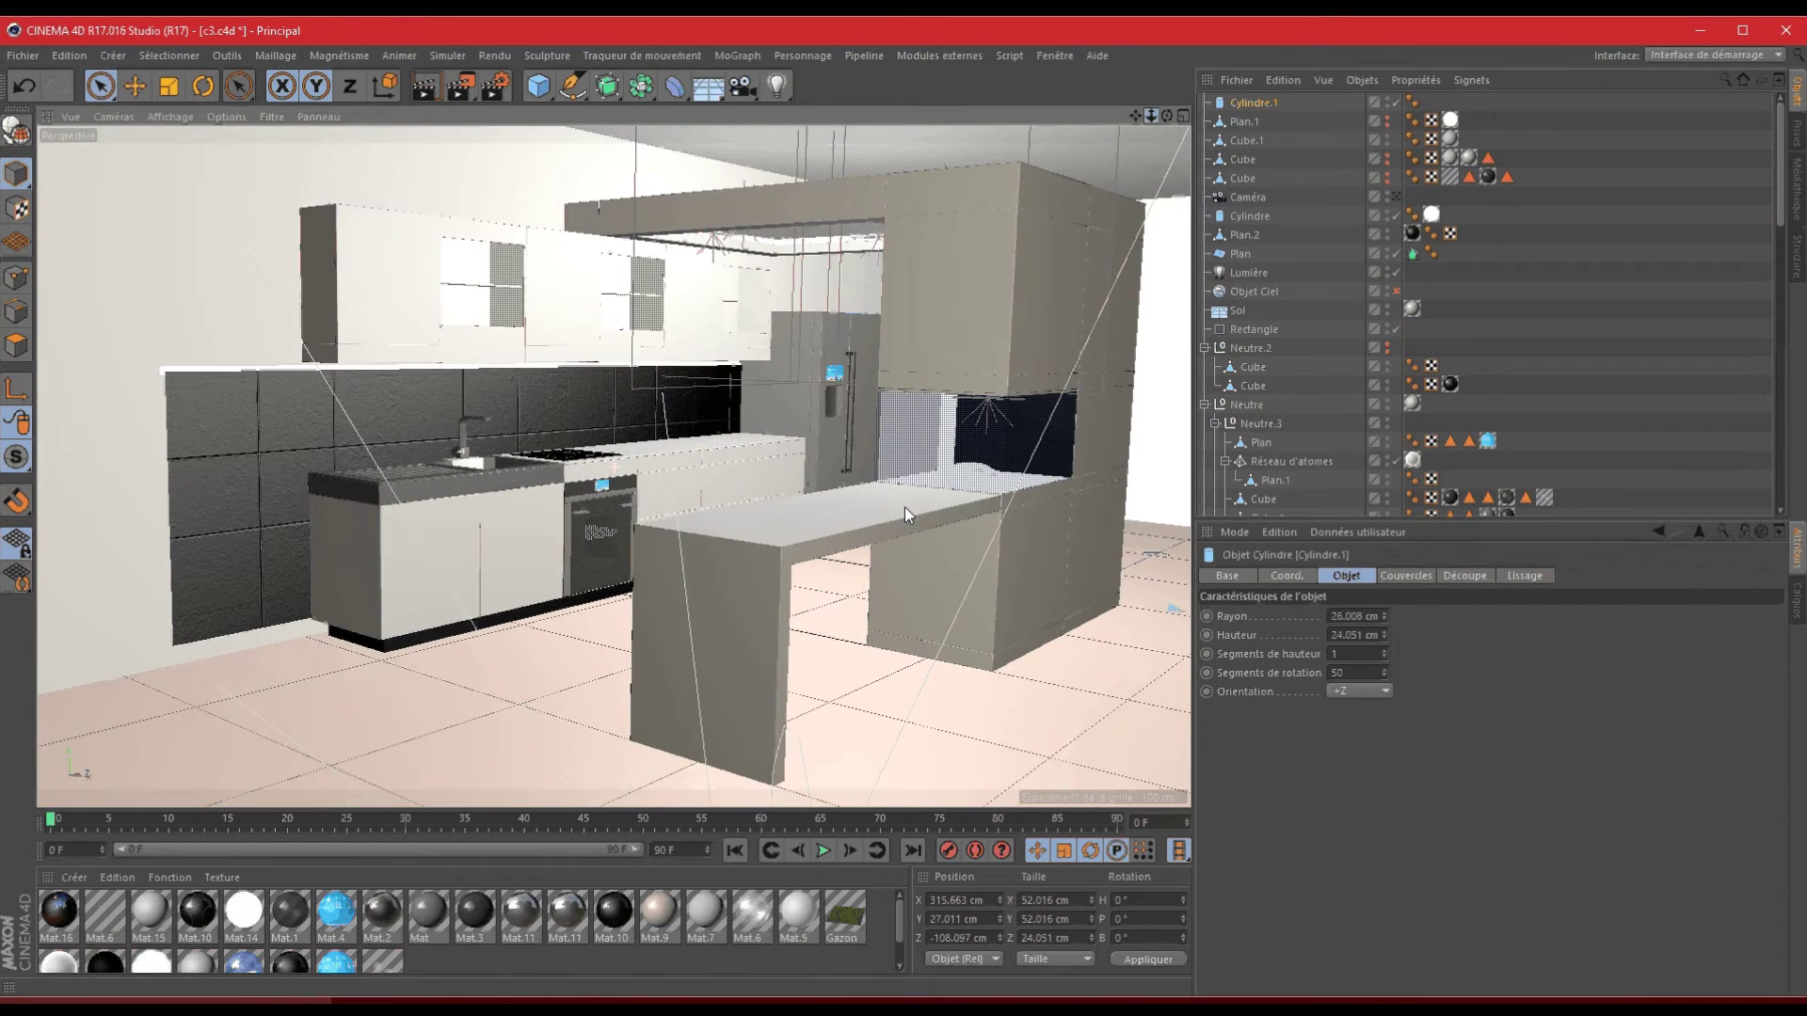
scroll(905, 506, "down", 5)
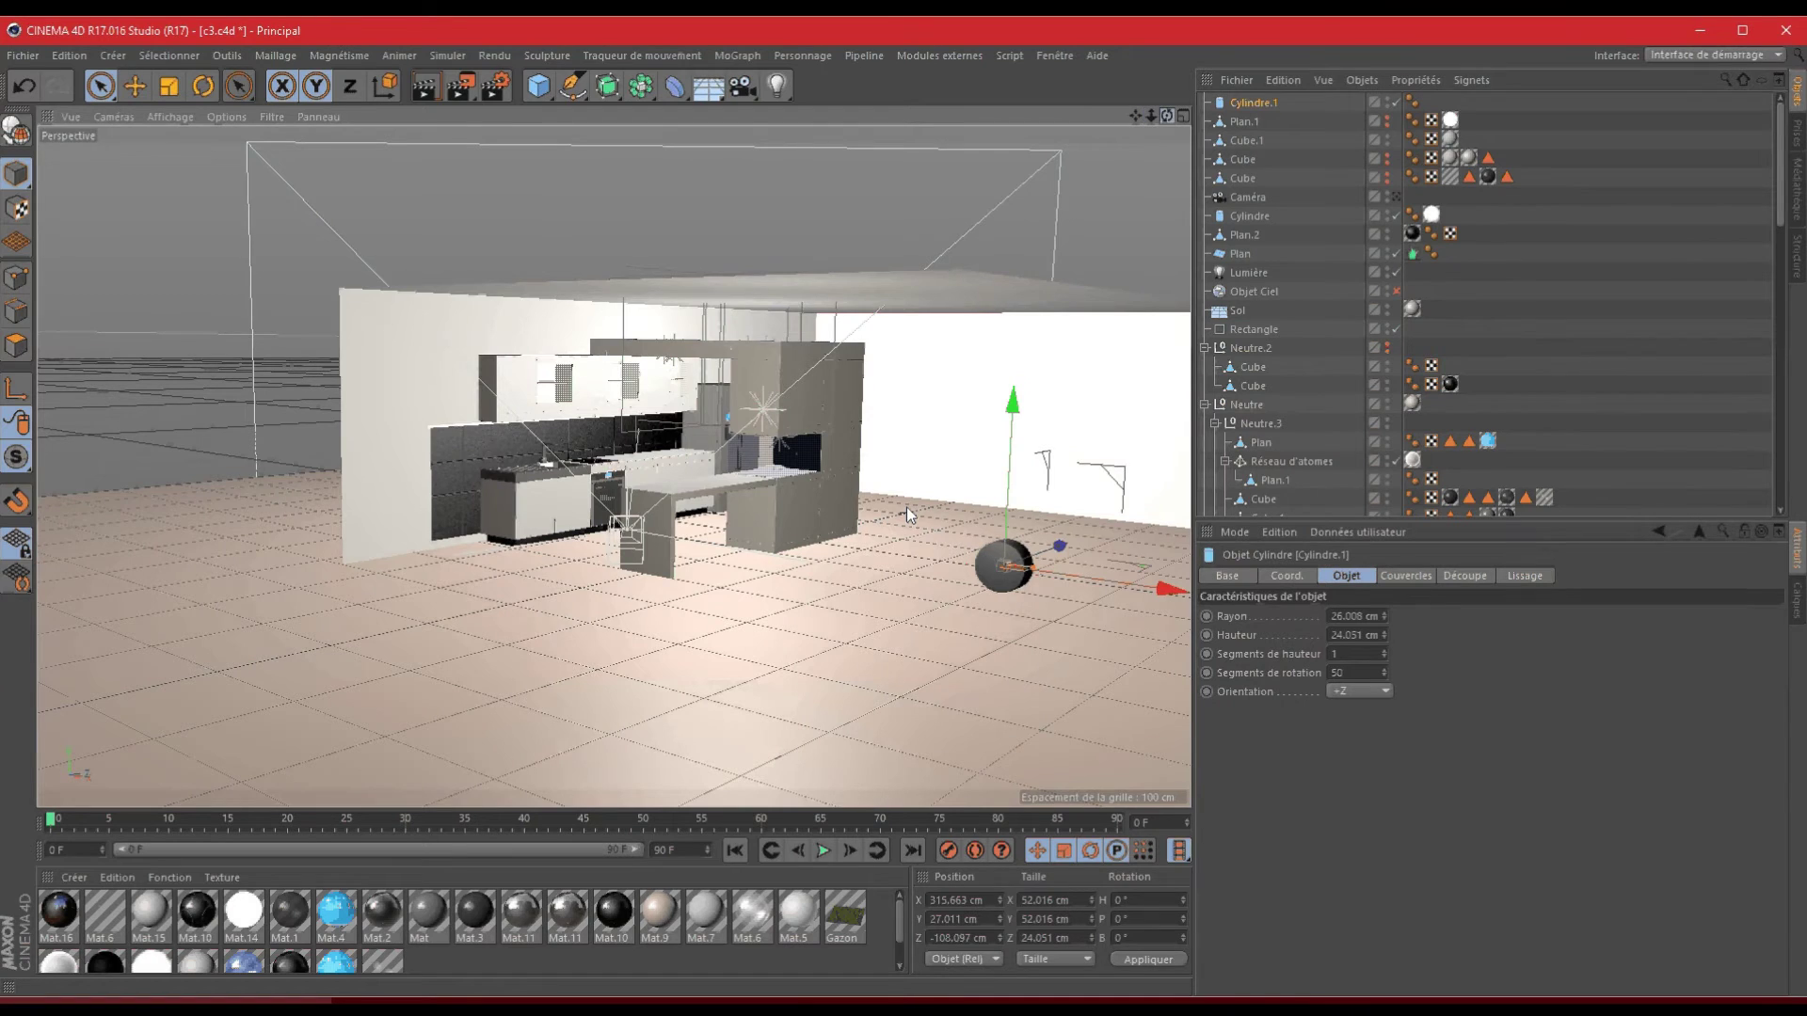
left_click_drag(906, 506, 907, 506, "alt")
key("ctrl+z")
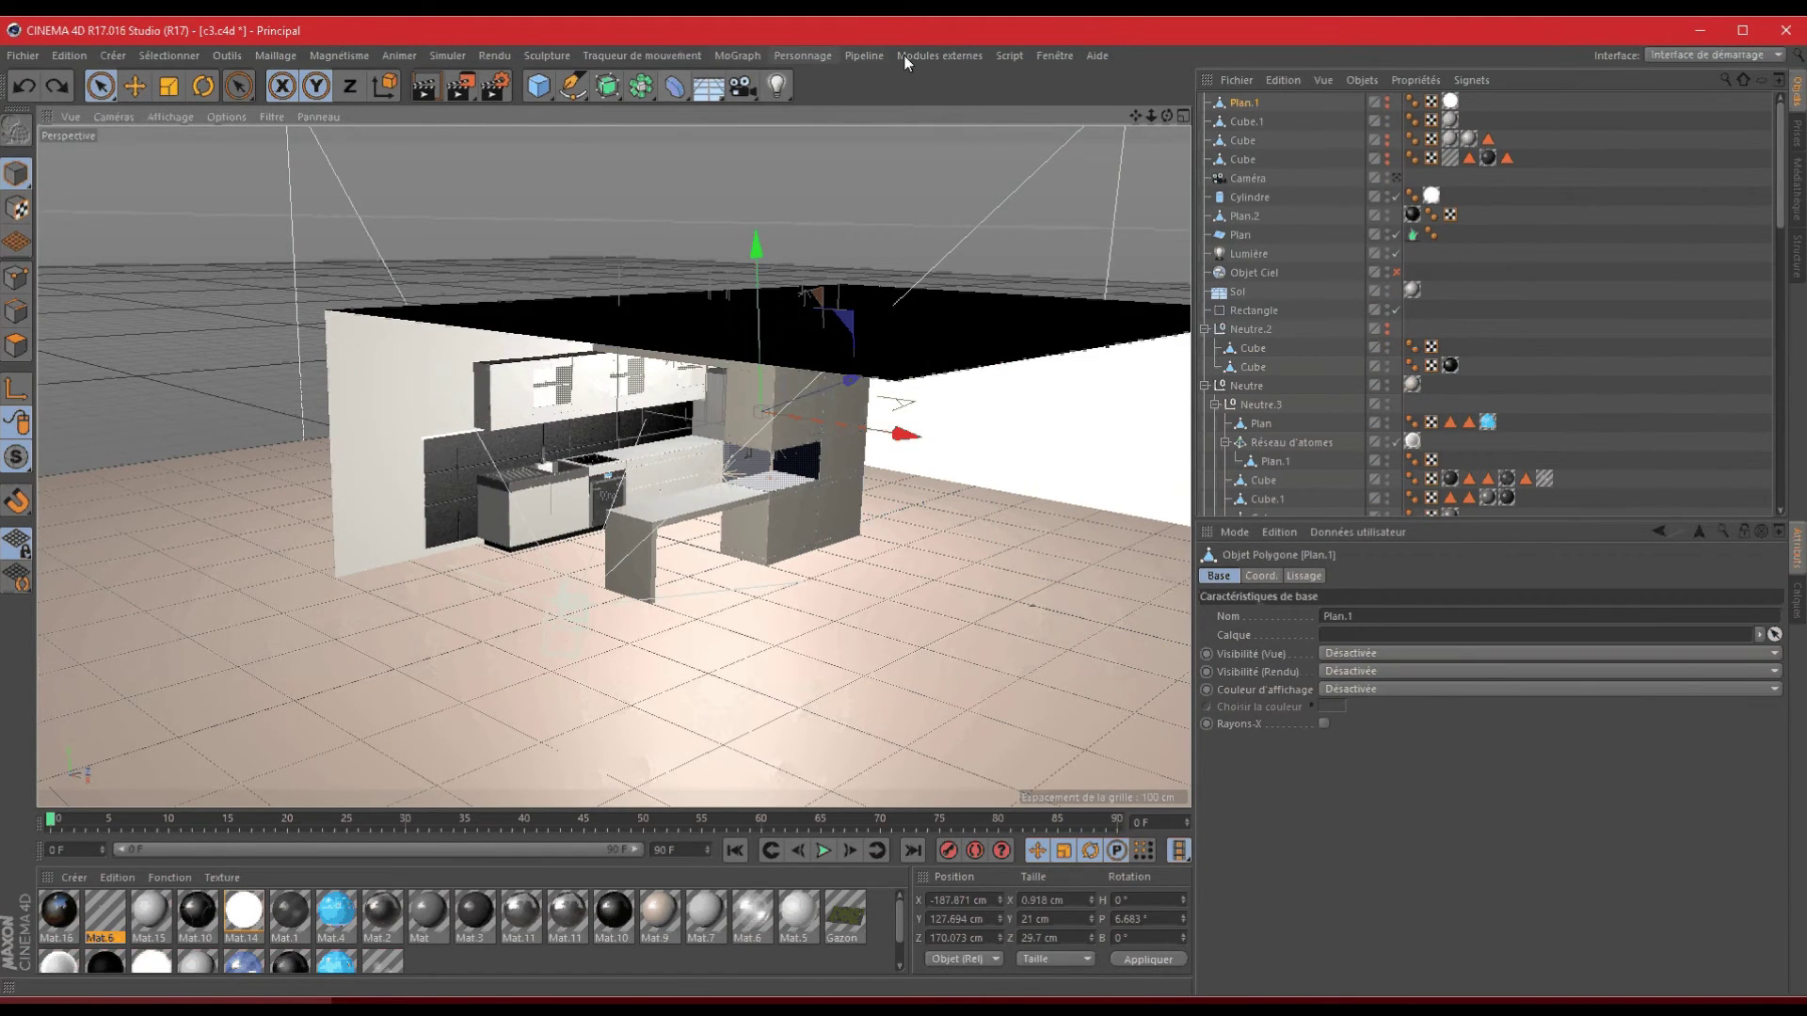
- Copy the Neutre microwave group from micro.c4d and paste it into the c3.c4d kitchen scene
left_click(1054, 56)
left_click(1092, 515)
left_click(1054, 55)
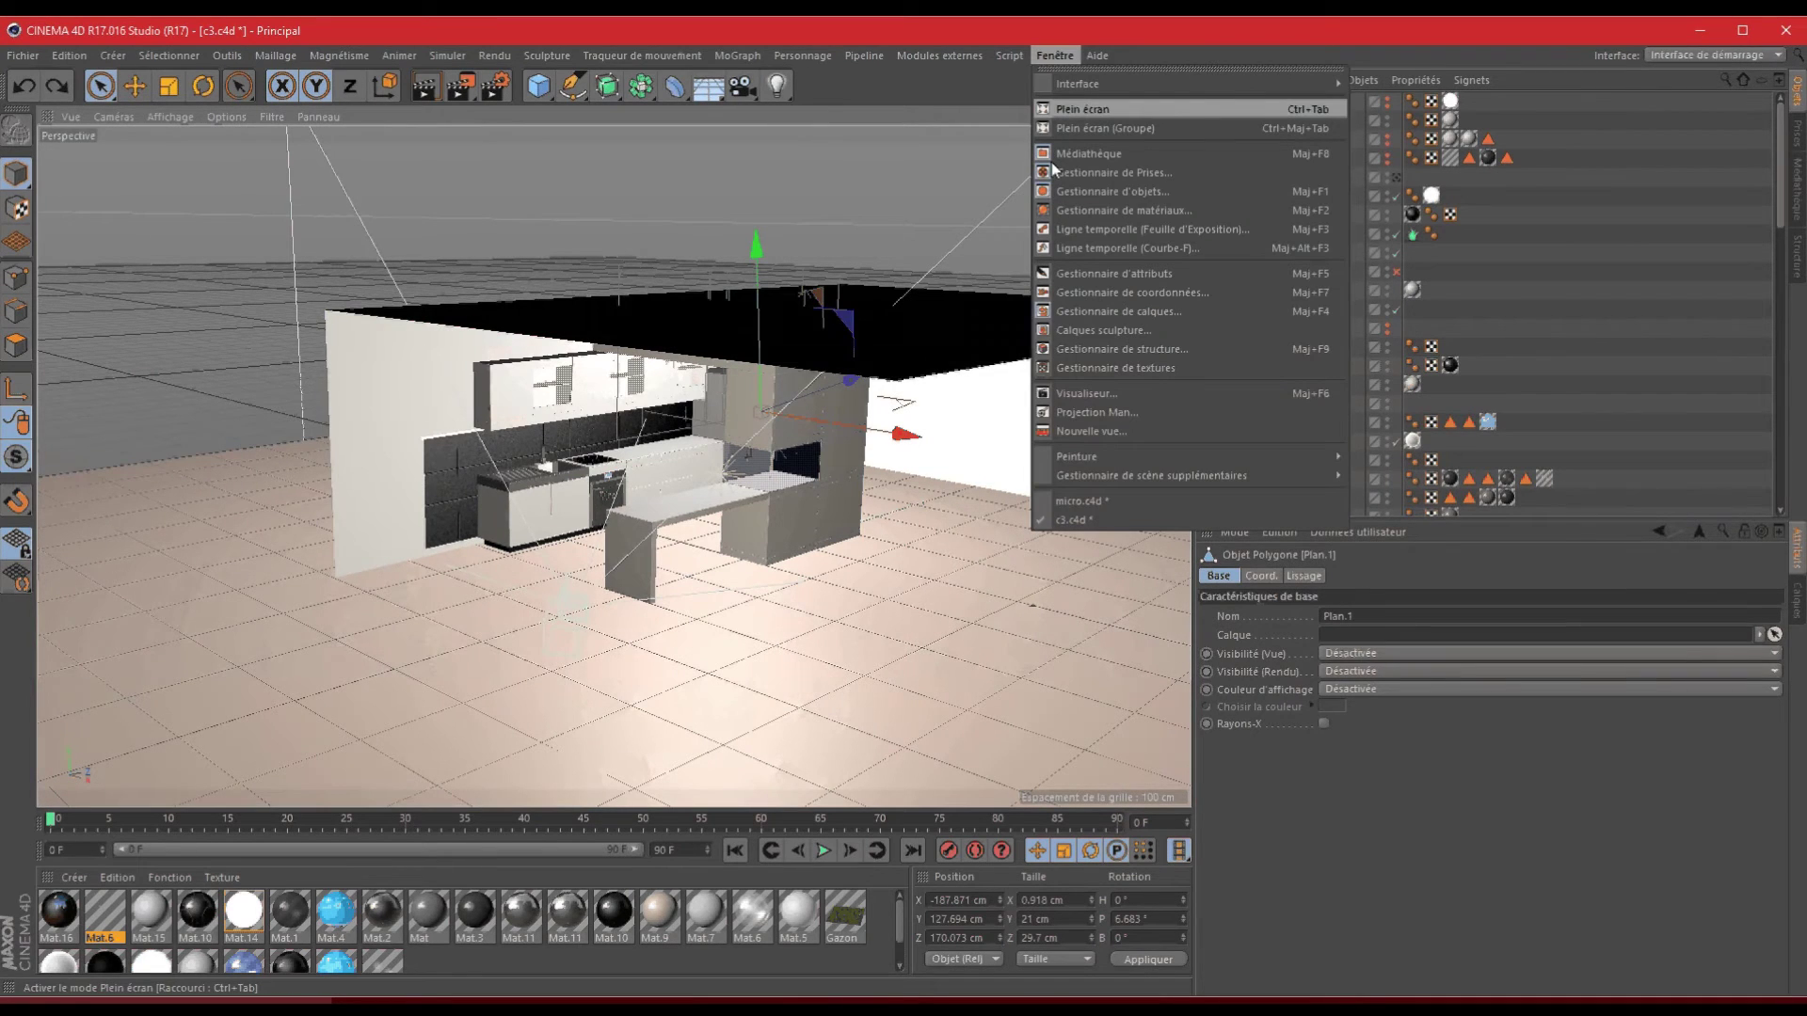
left_click(1079, 506)
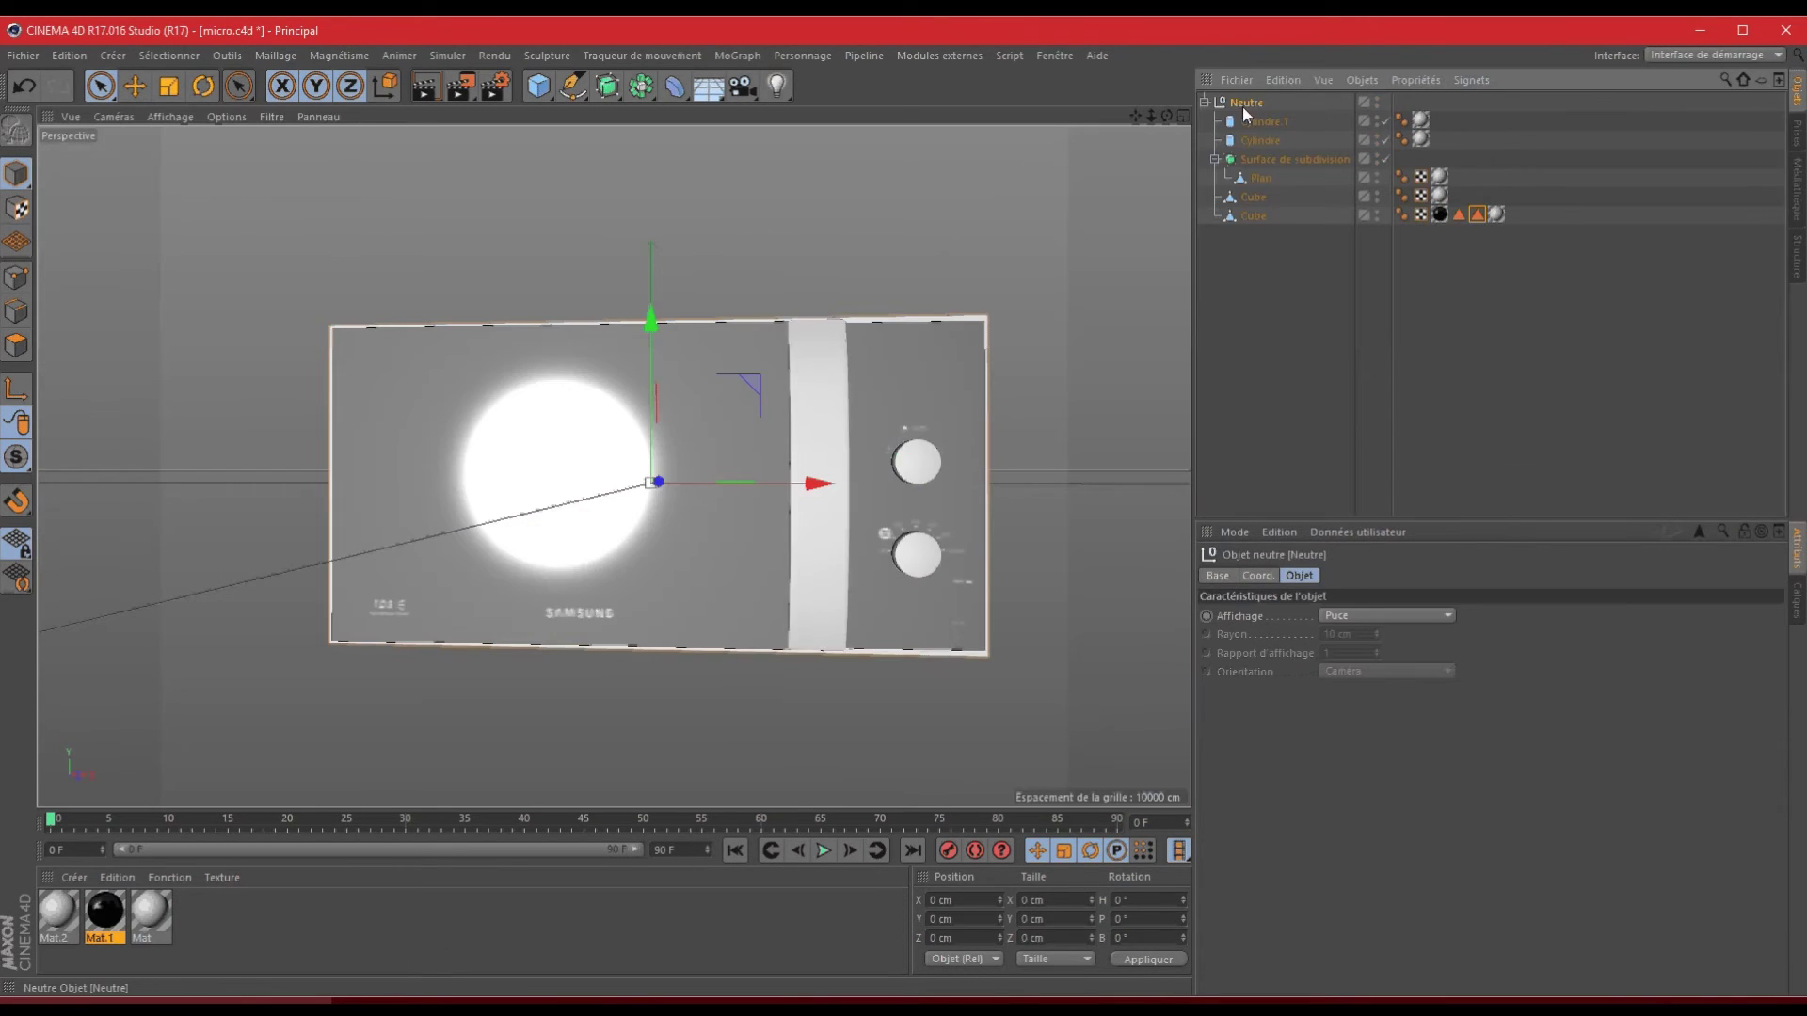
right_click(1243, 104)
left_click(1243, 104)
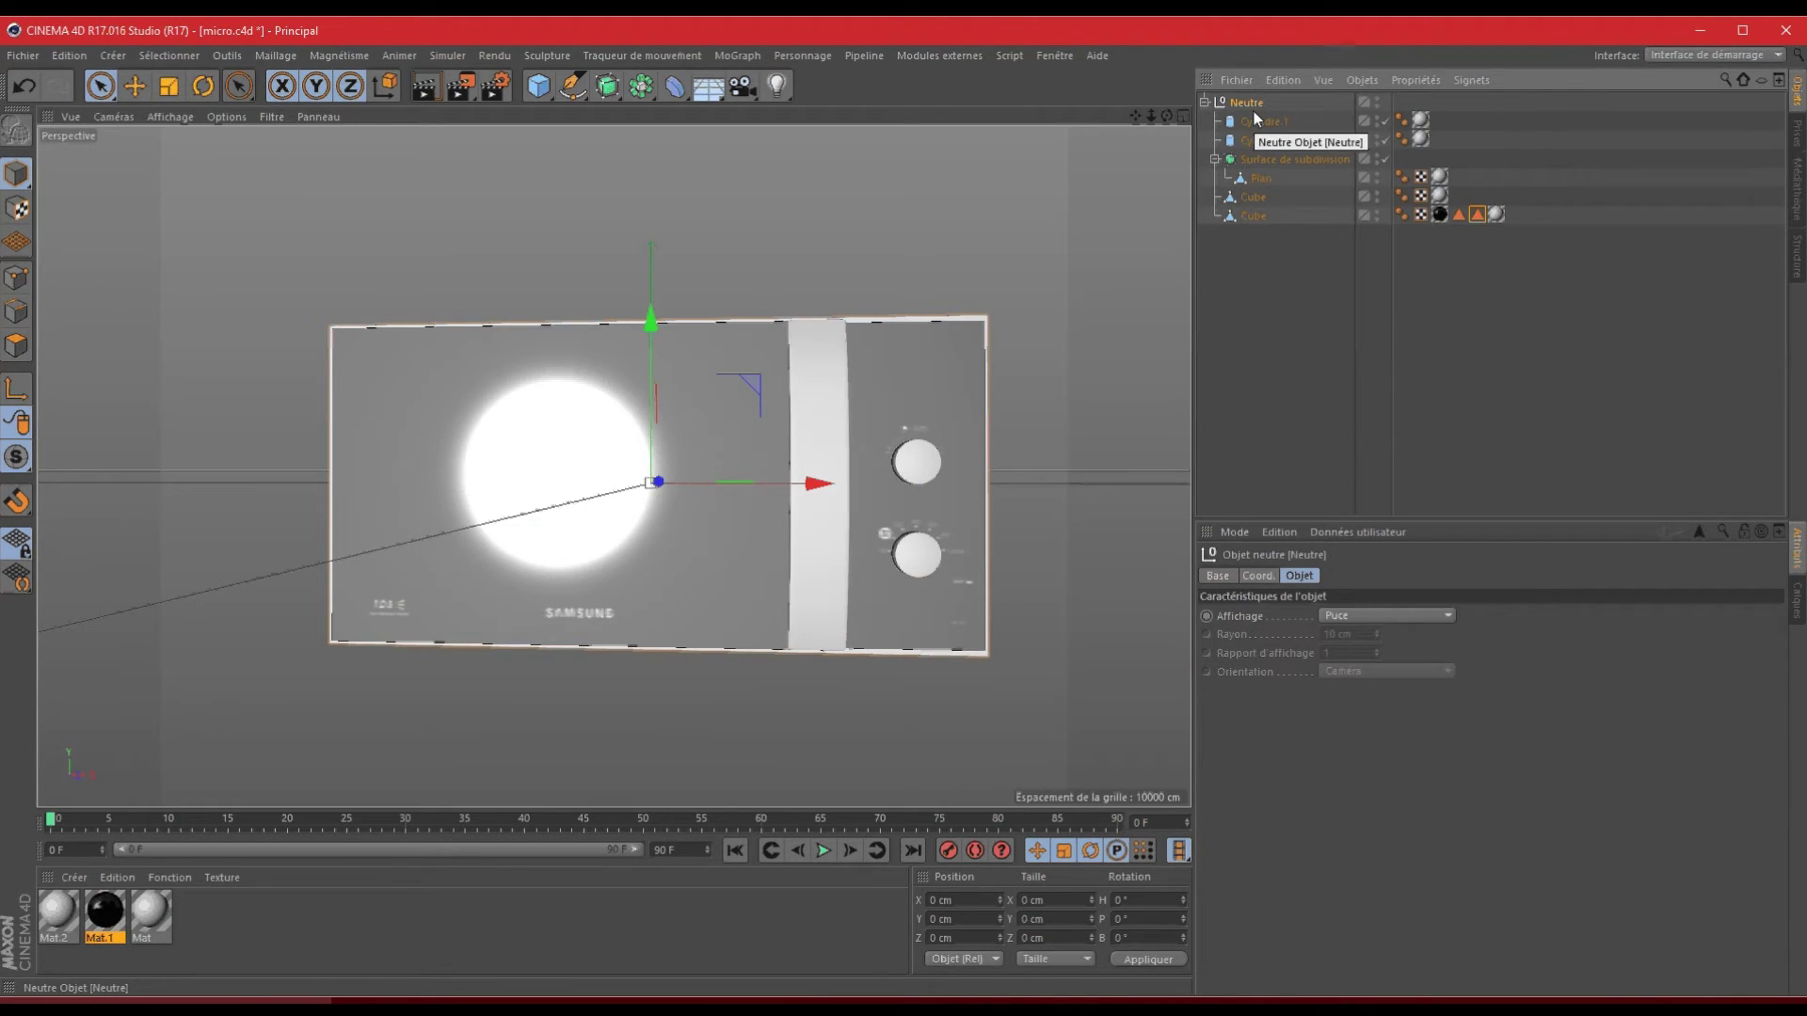
left_click(1055, 56)
left_click(1072, 506)
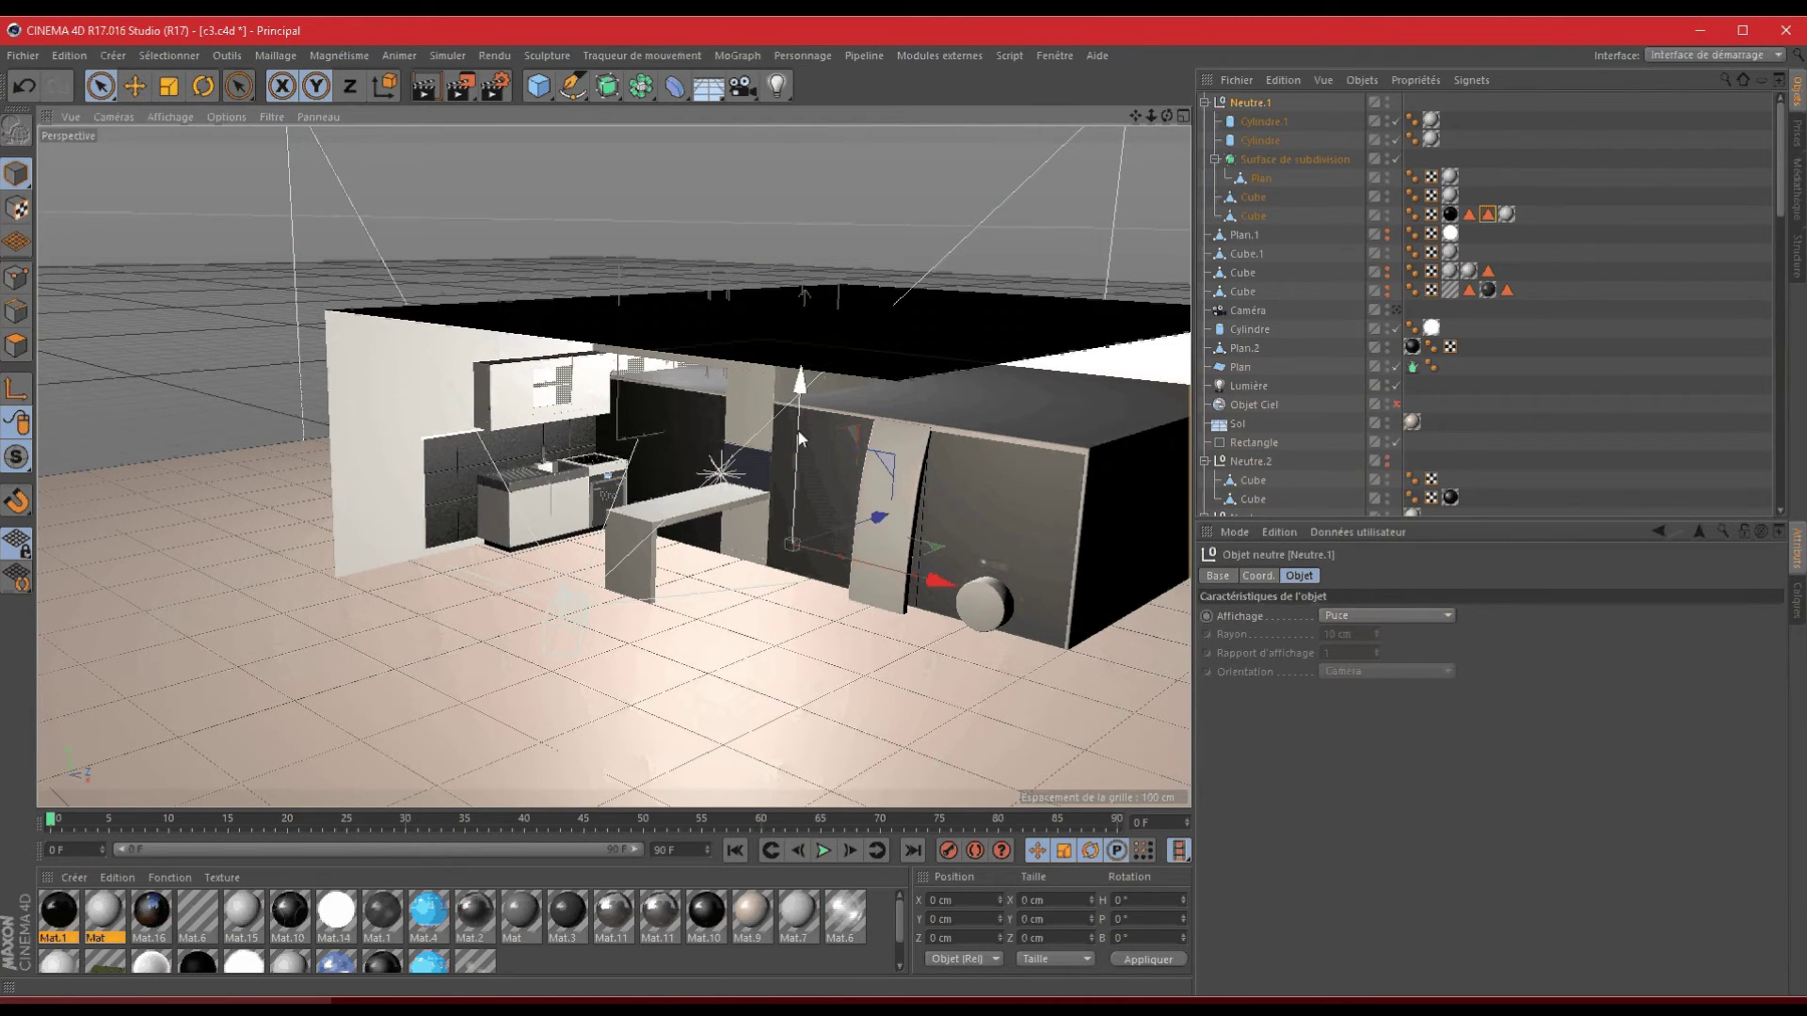
- Try raising the pasted microwave group by about 248 cm, and delete the group from the kitchen scene
left_click_drag(800, 438, 790, 235)
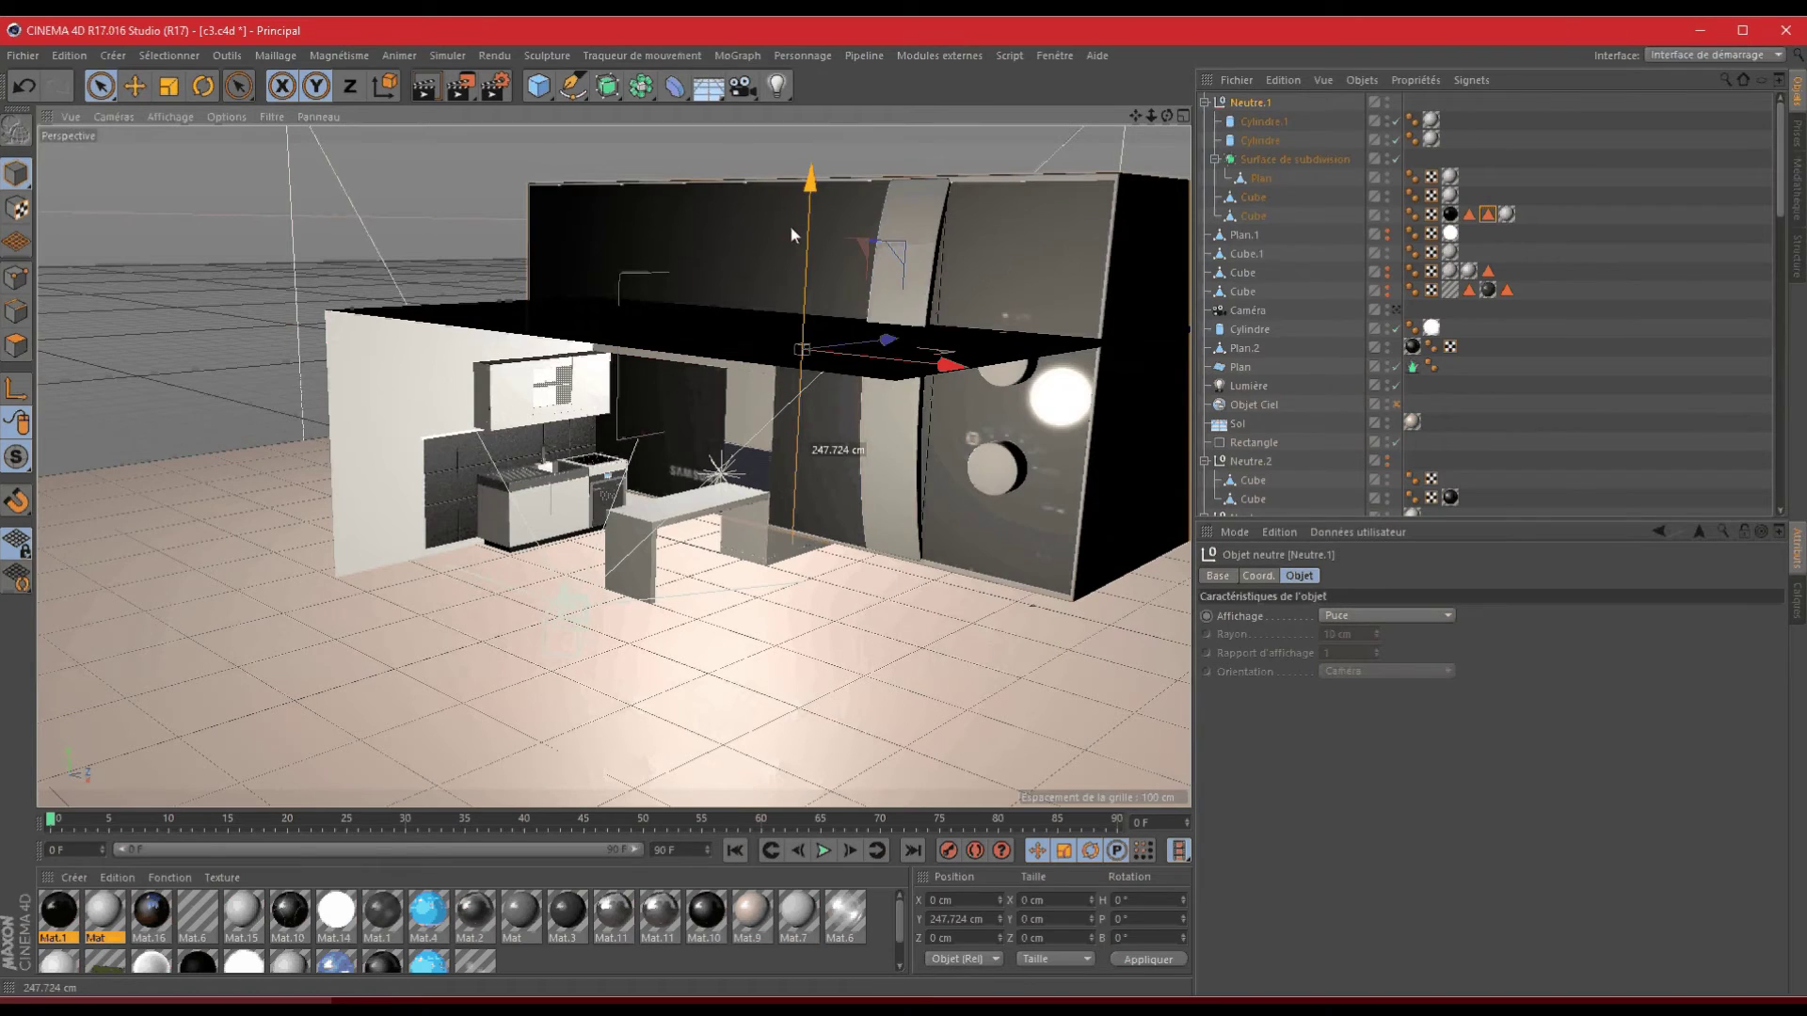
key("ctrl+z")
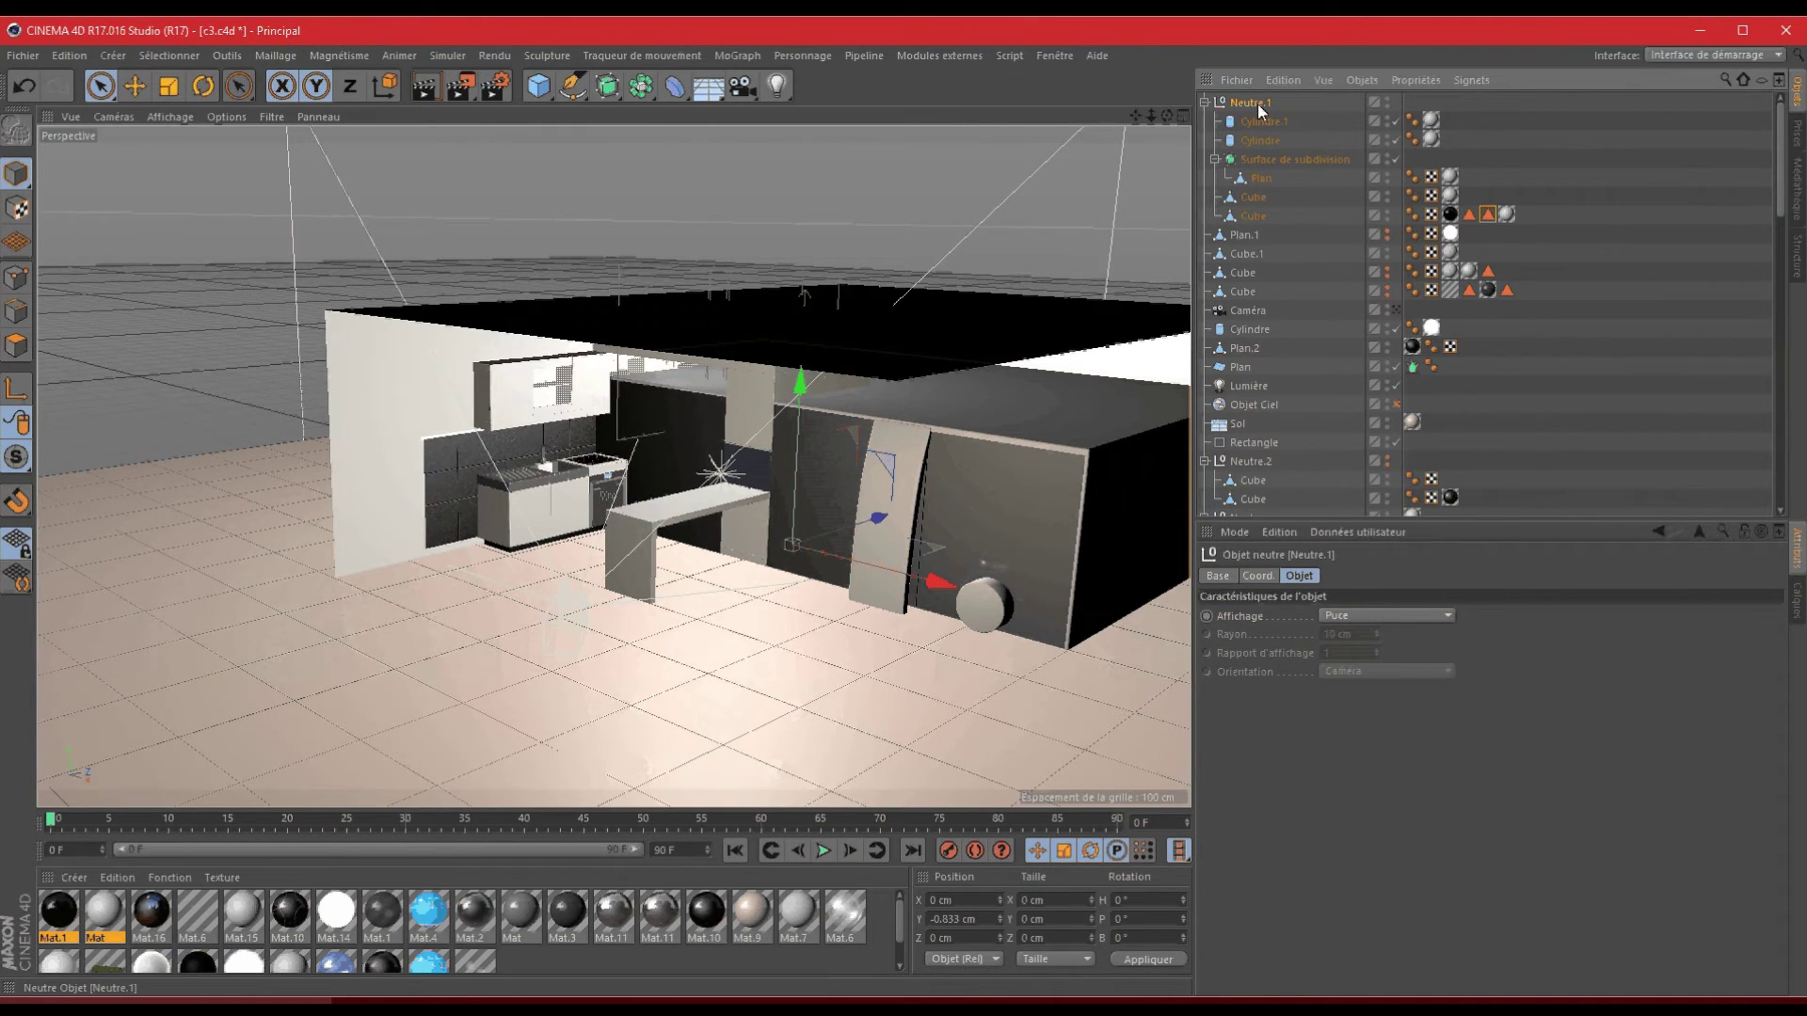
key("Delete")
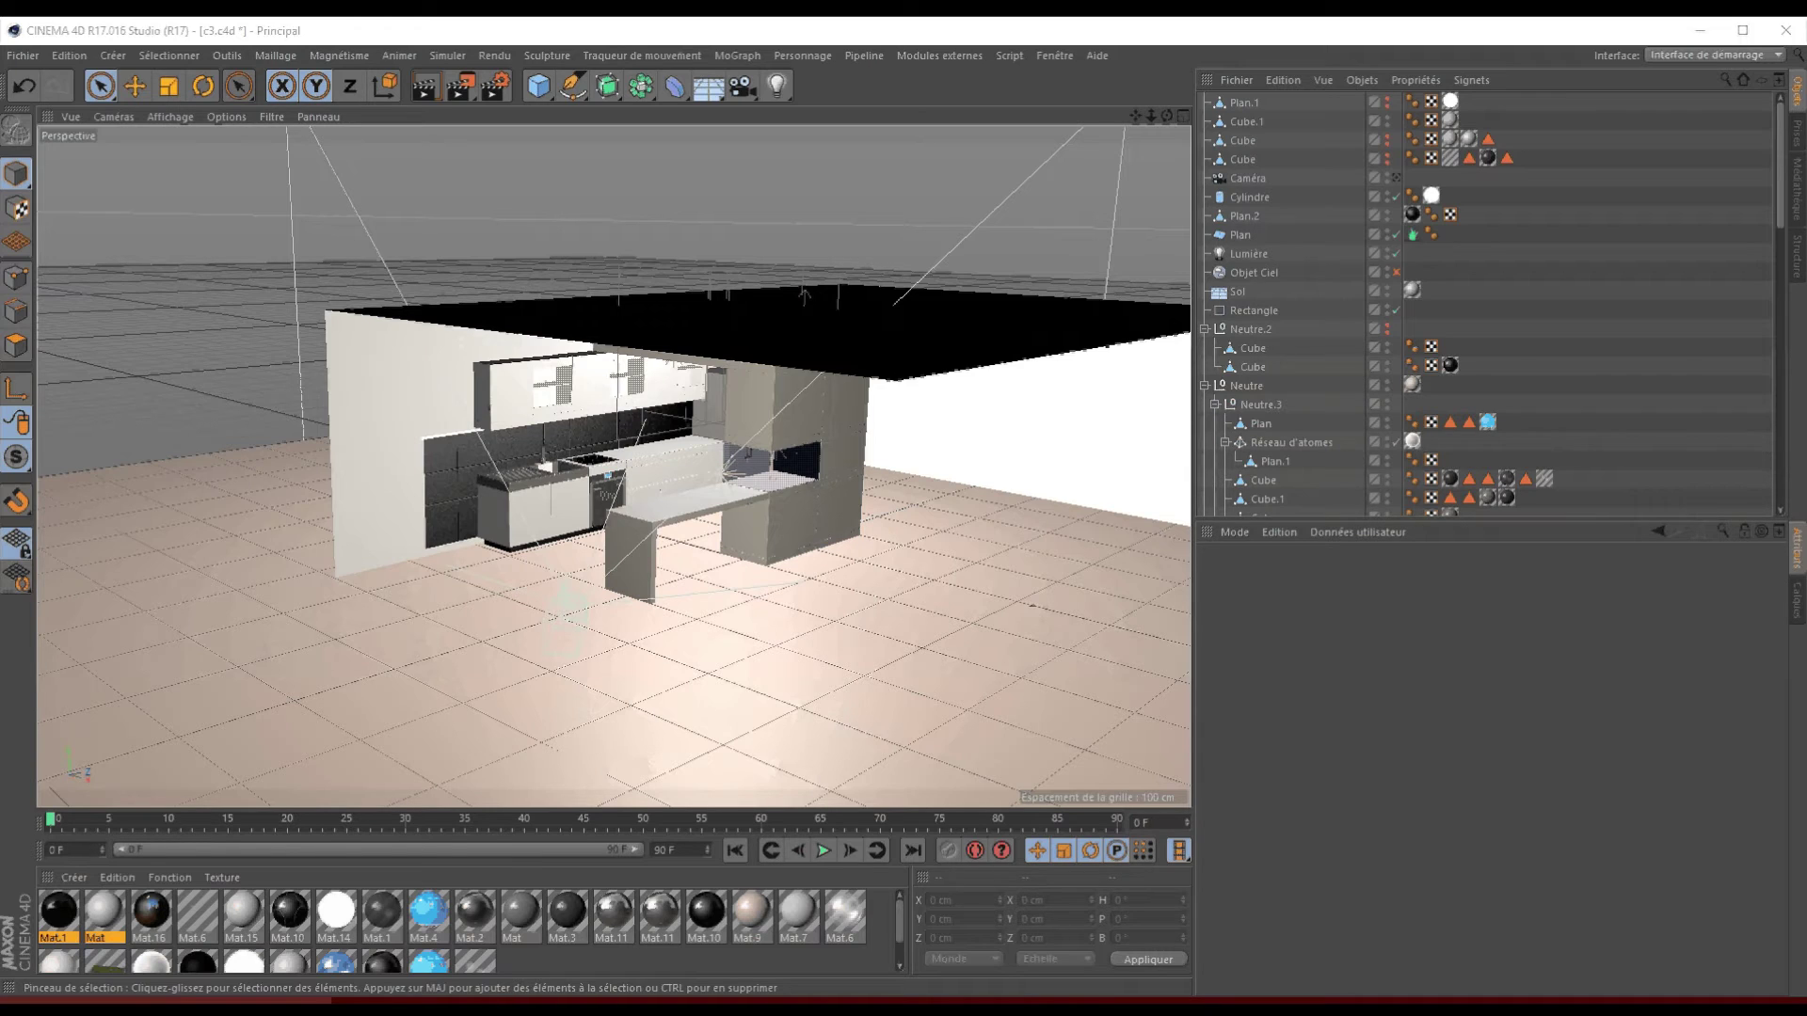
- Return to micro.c4d and add a cube, placing it in front of the microwave at about -475 cm in Z
left_click(1063, 58)
left_click(1087, 494)
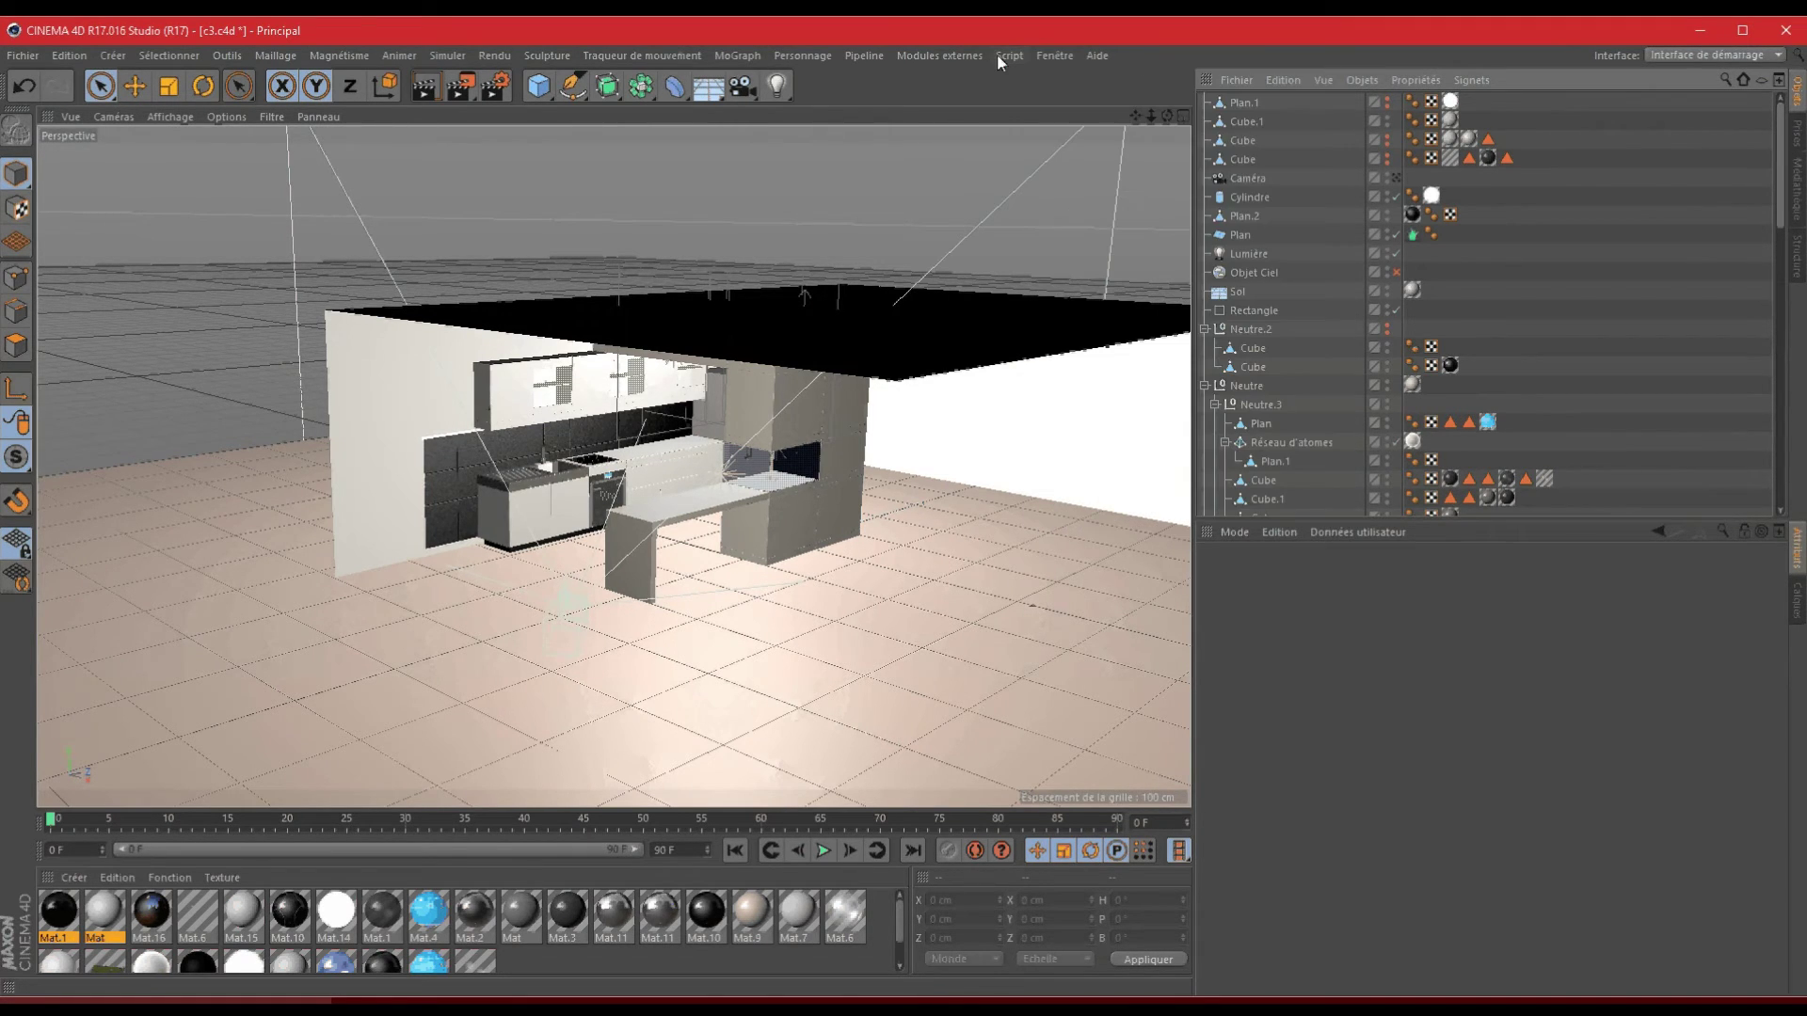
left_click(1054, 56)
left_click(1048, 438)
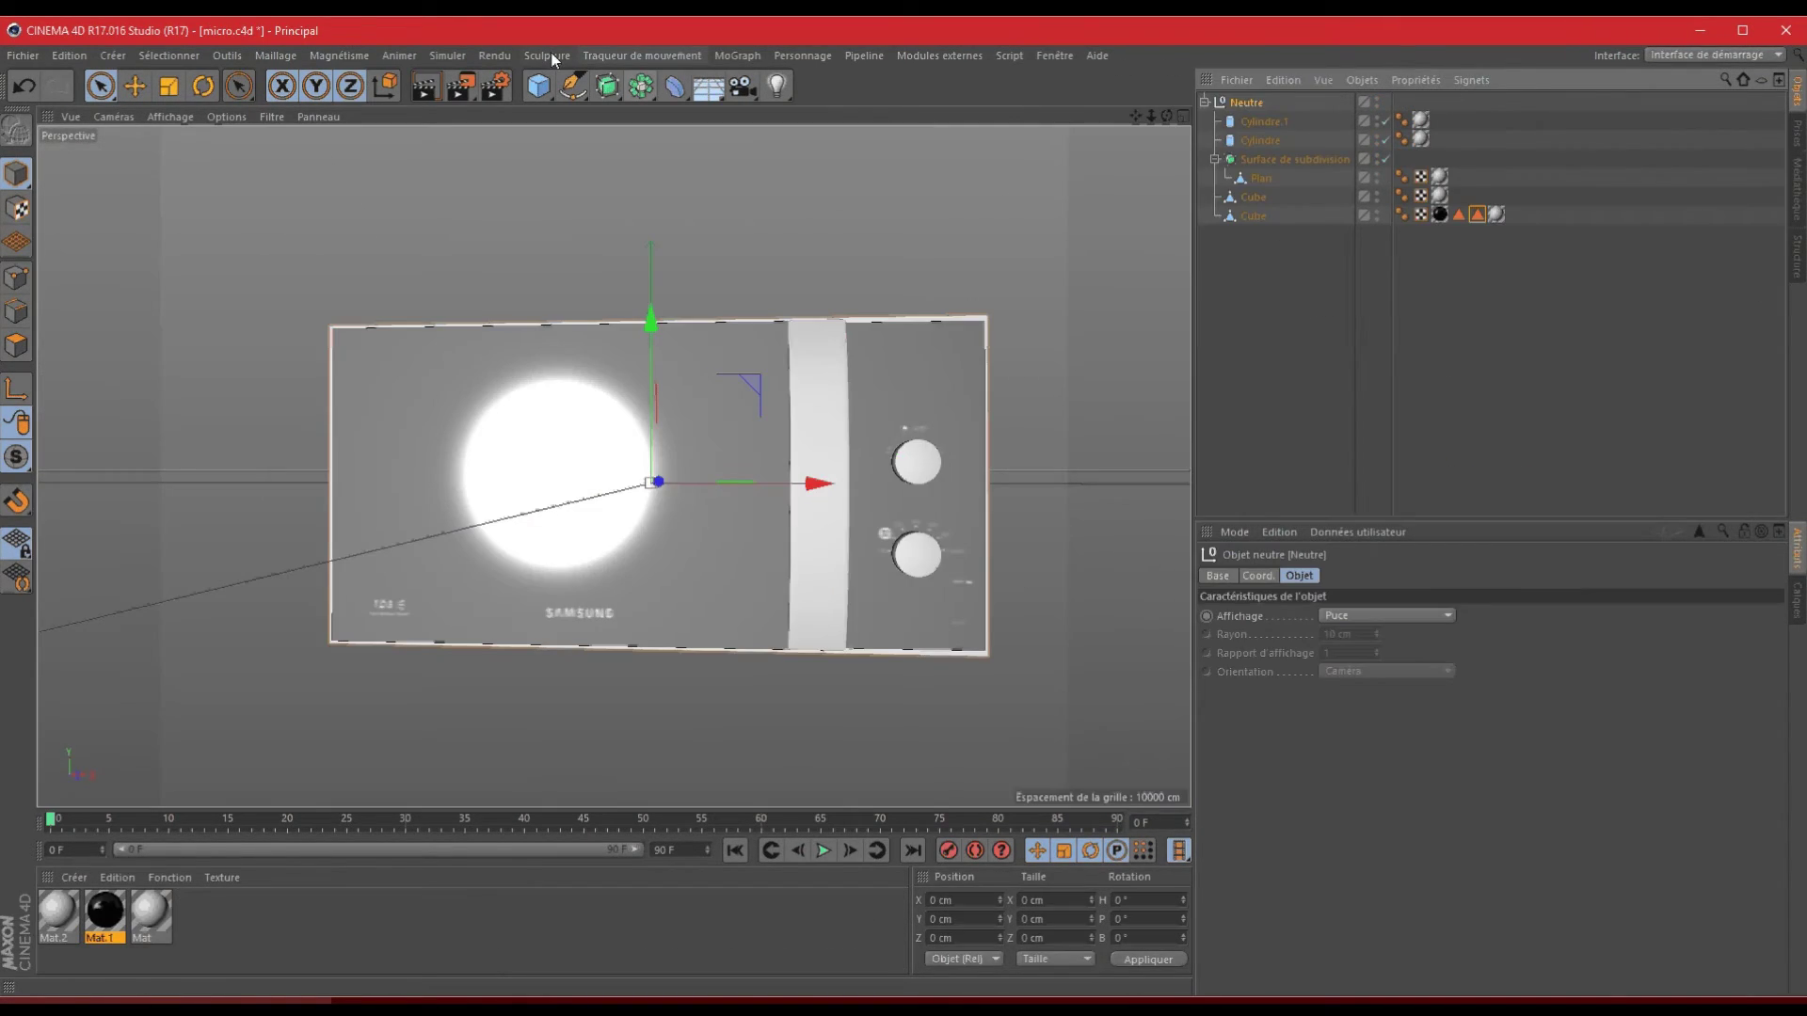
left_click(537, 89)
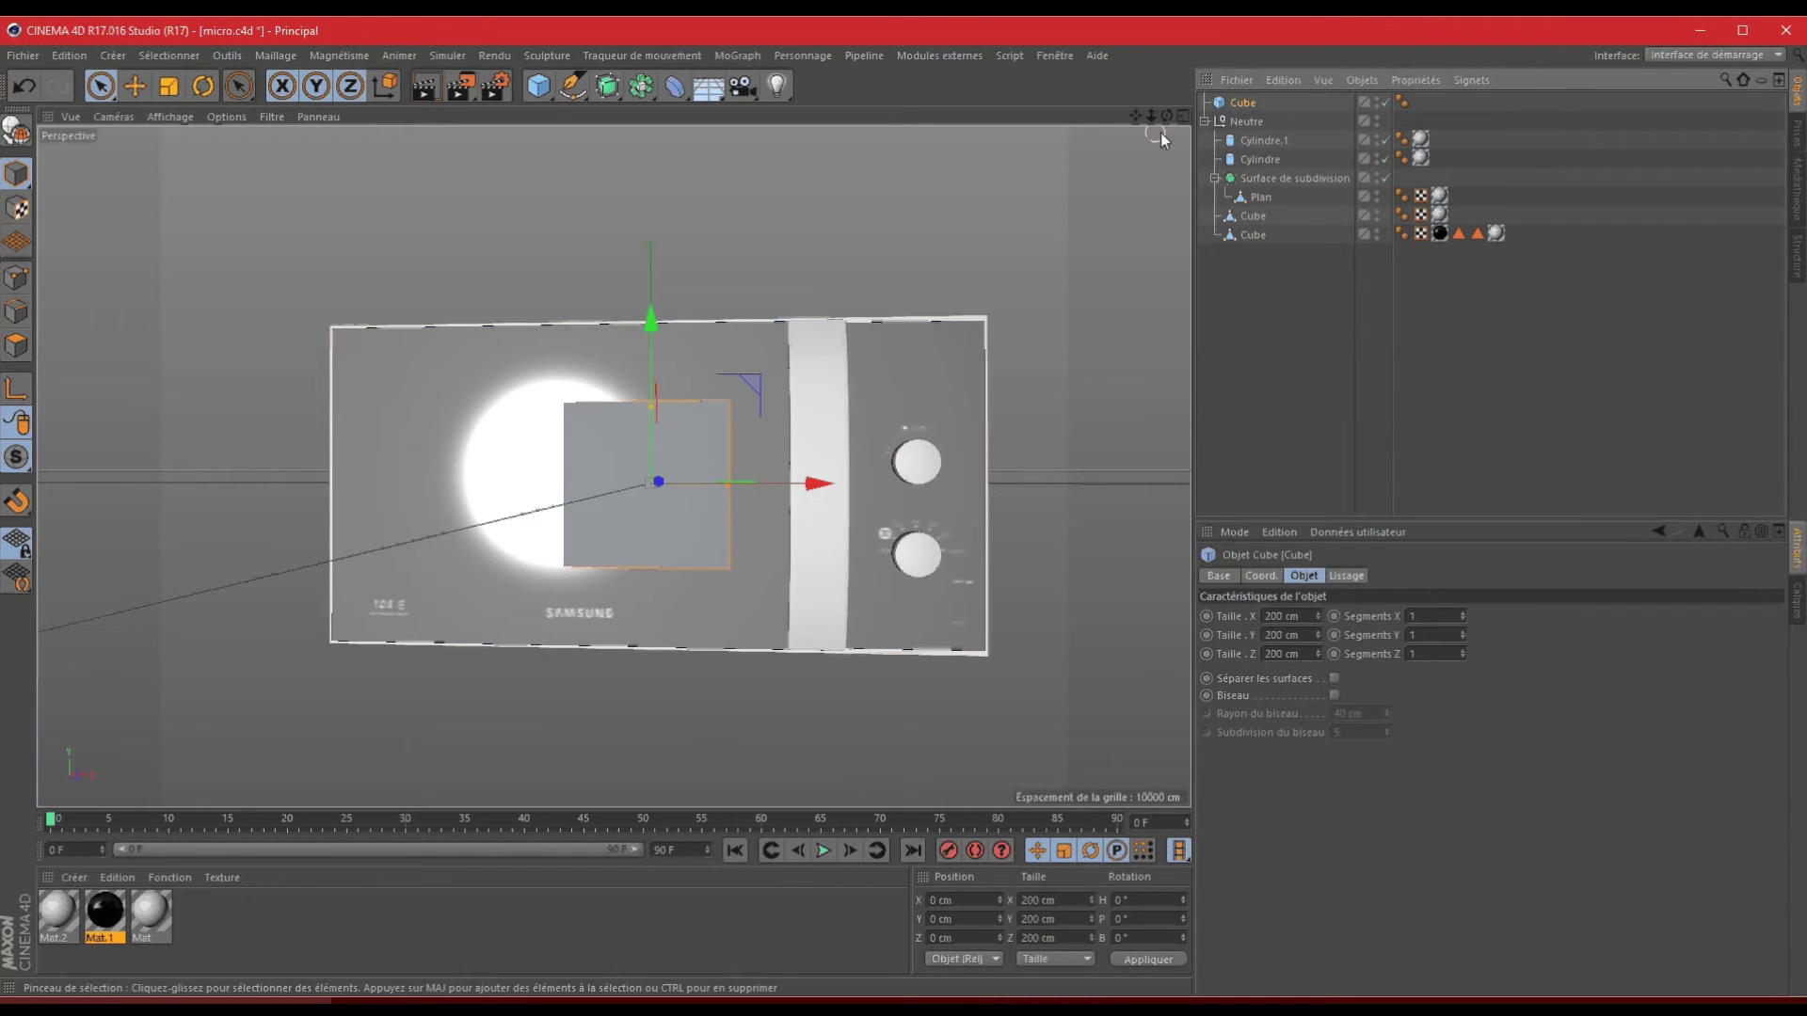
left_click_drag(1167, 117, 907, 508)
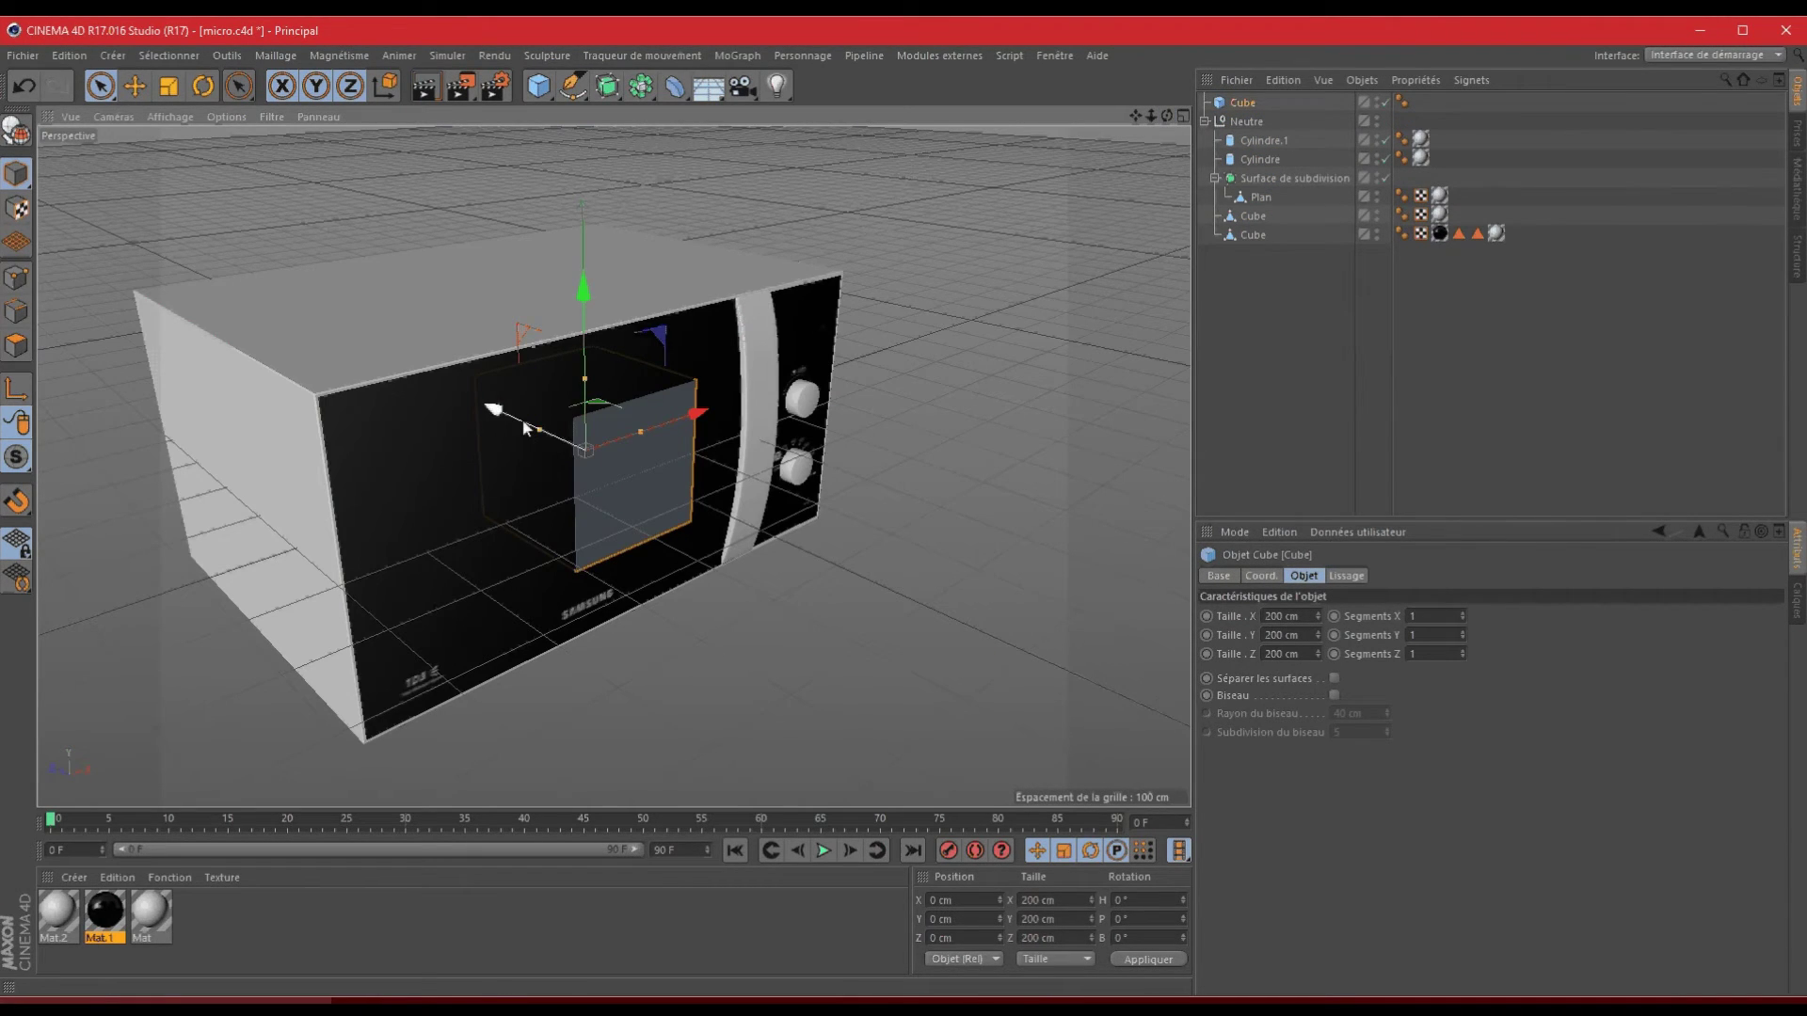
left_click_drag(525, 428, 841, 573)
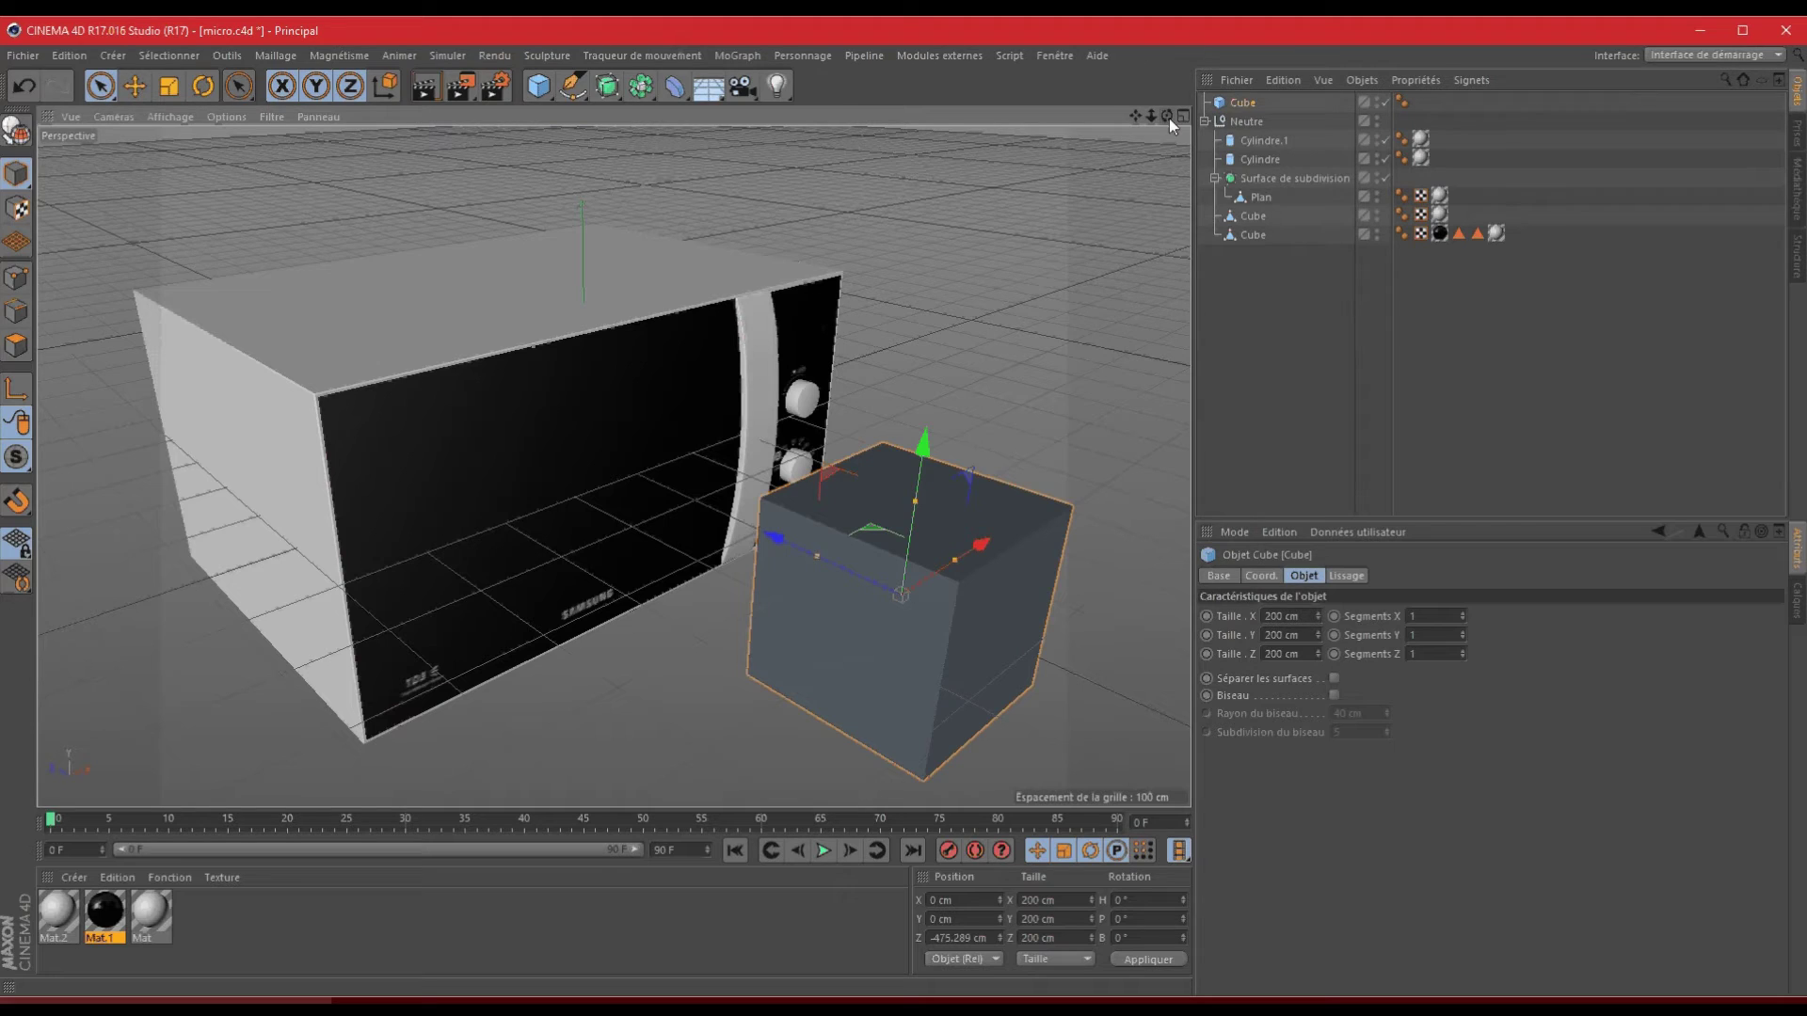
- Try X sizes of 32 cm, 21 cm and 31 cm for the new cube
left_click_drag(1169, 117, 906, 509)
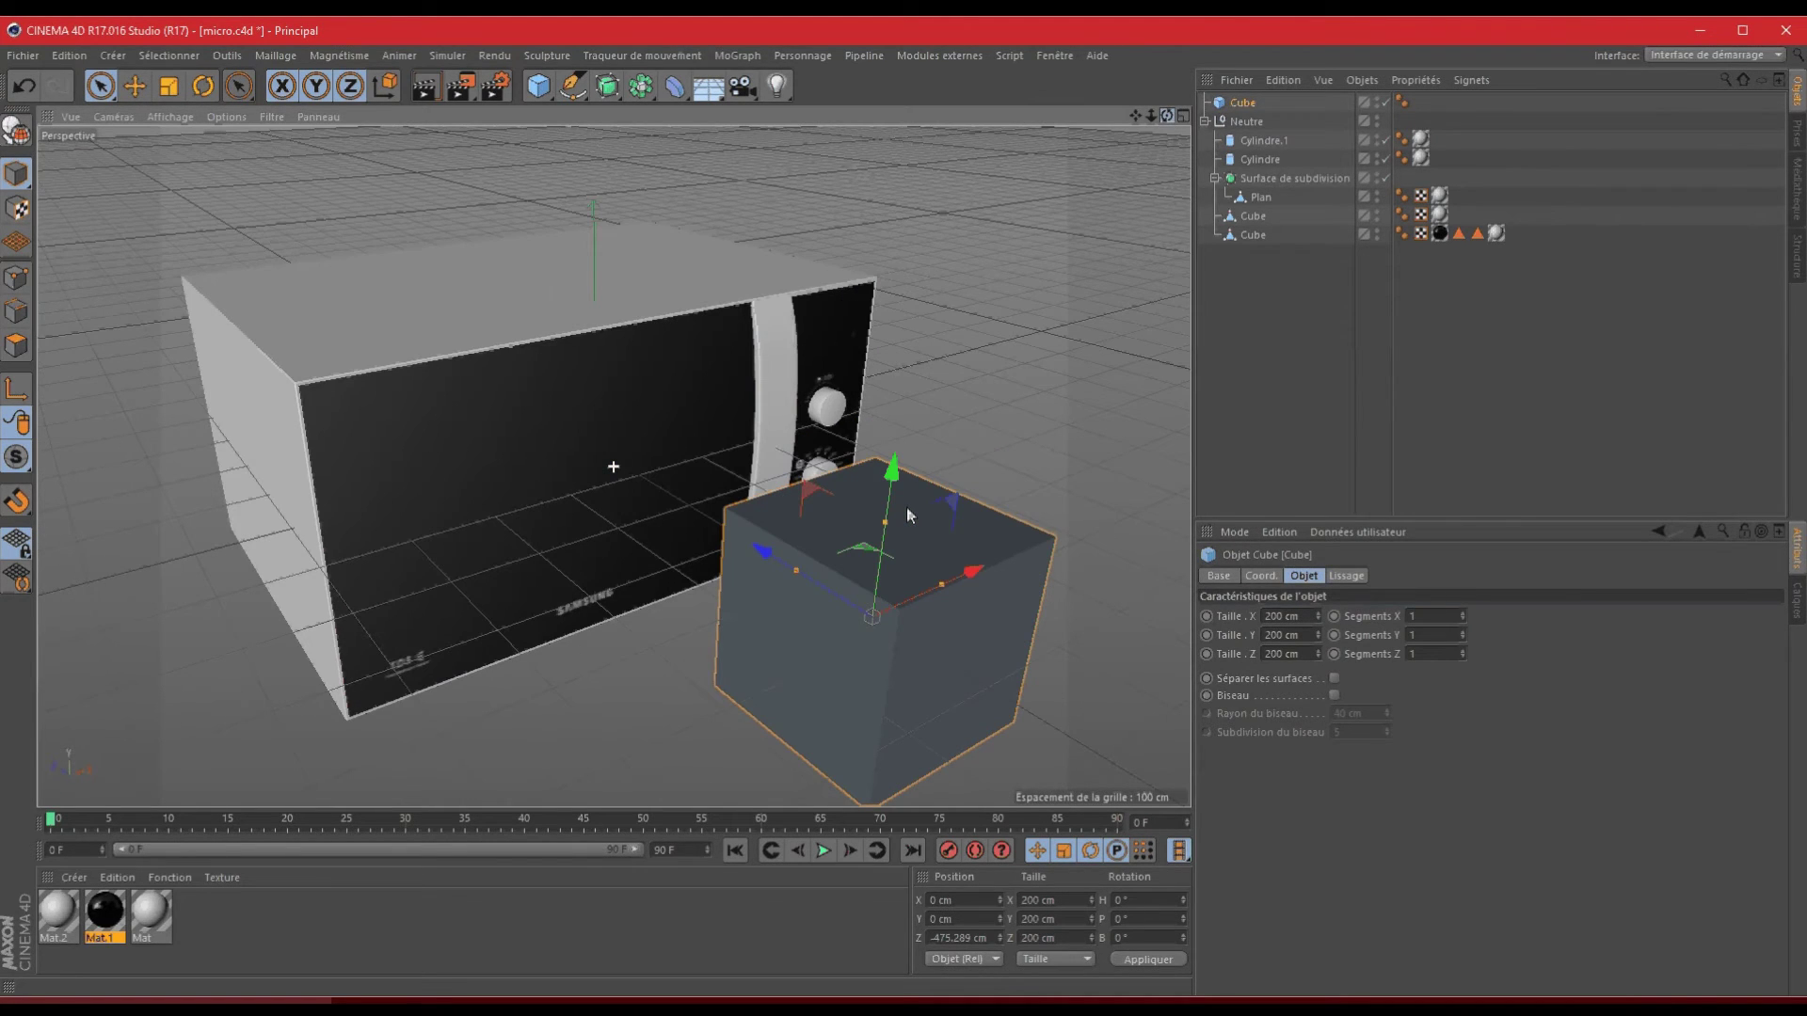
left_click_drag(1151, 115, 1045, 122)
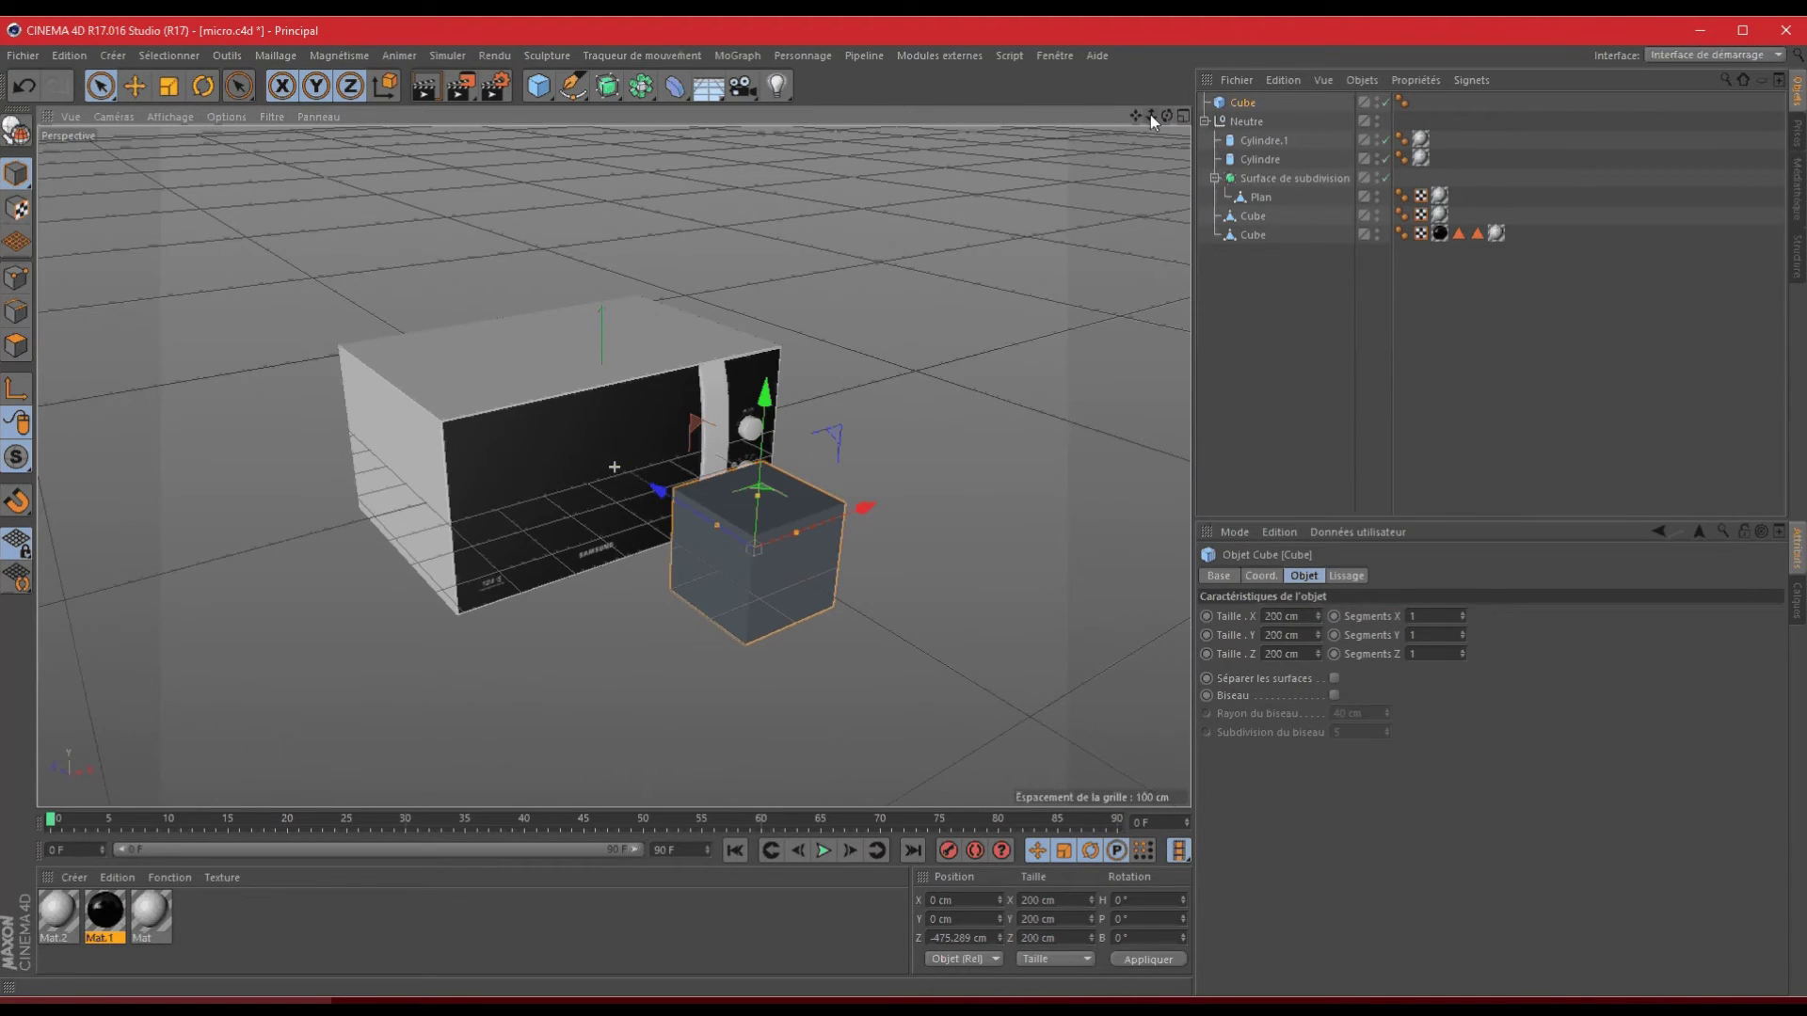
left_click(1311, 614)
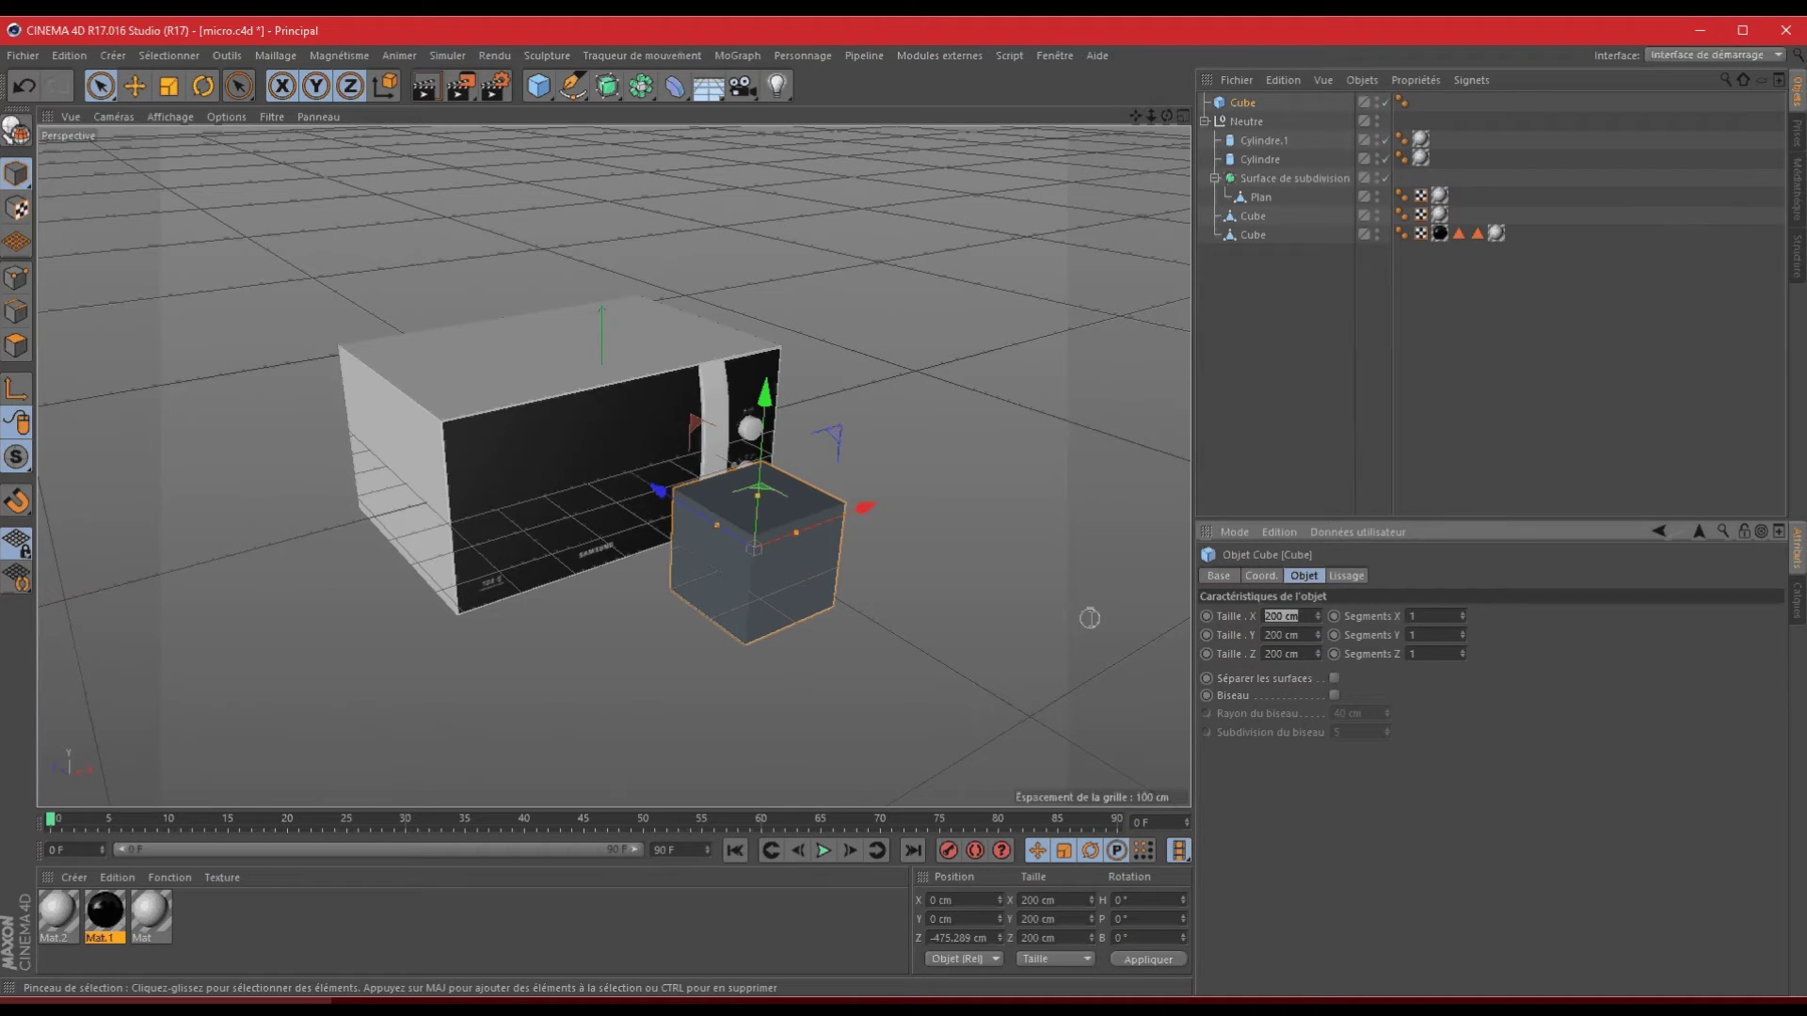
type("320")
key("Return")
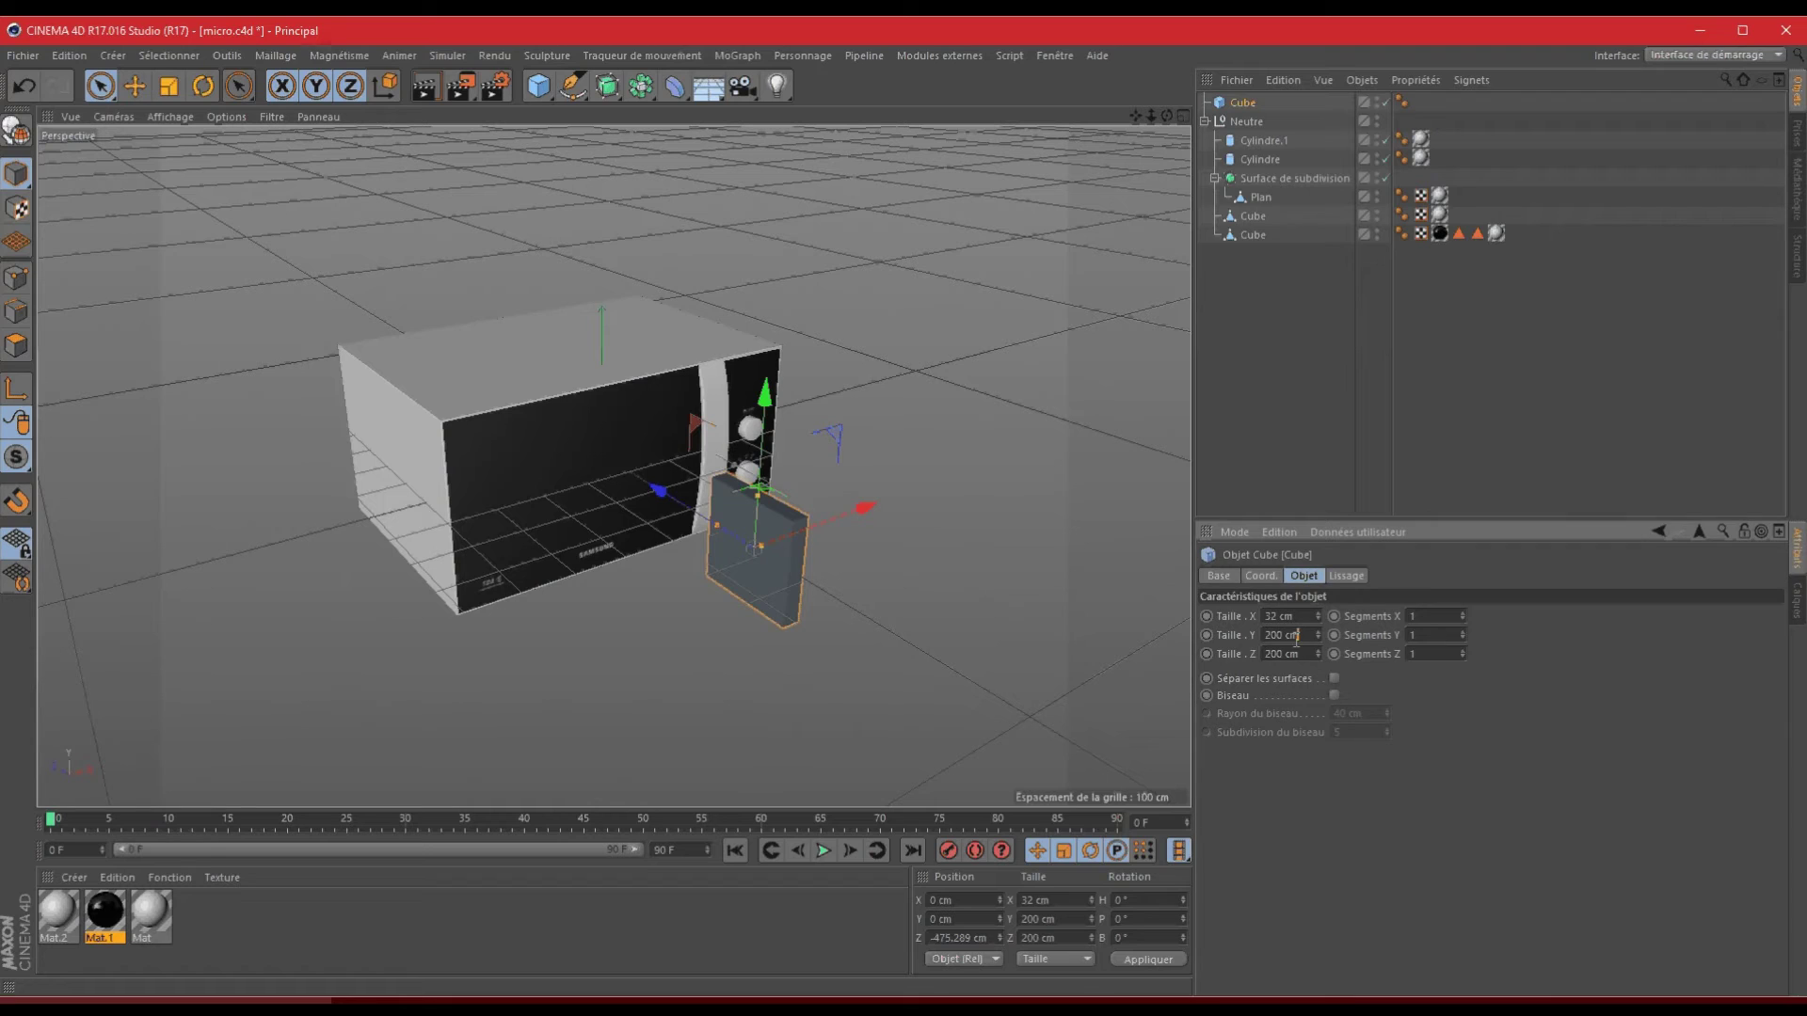
left_click(1295, 635)
left_click(1287, 616)
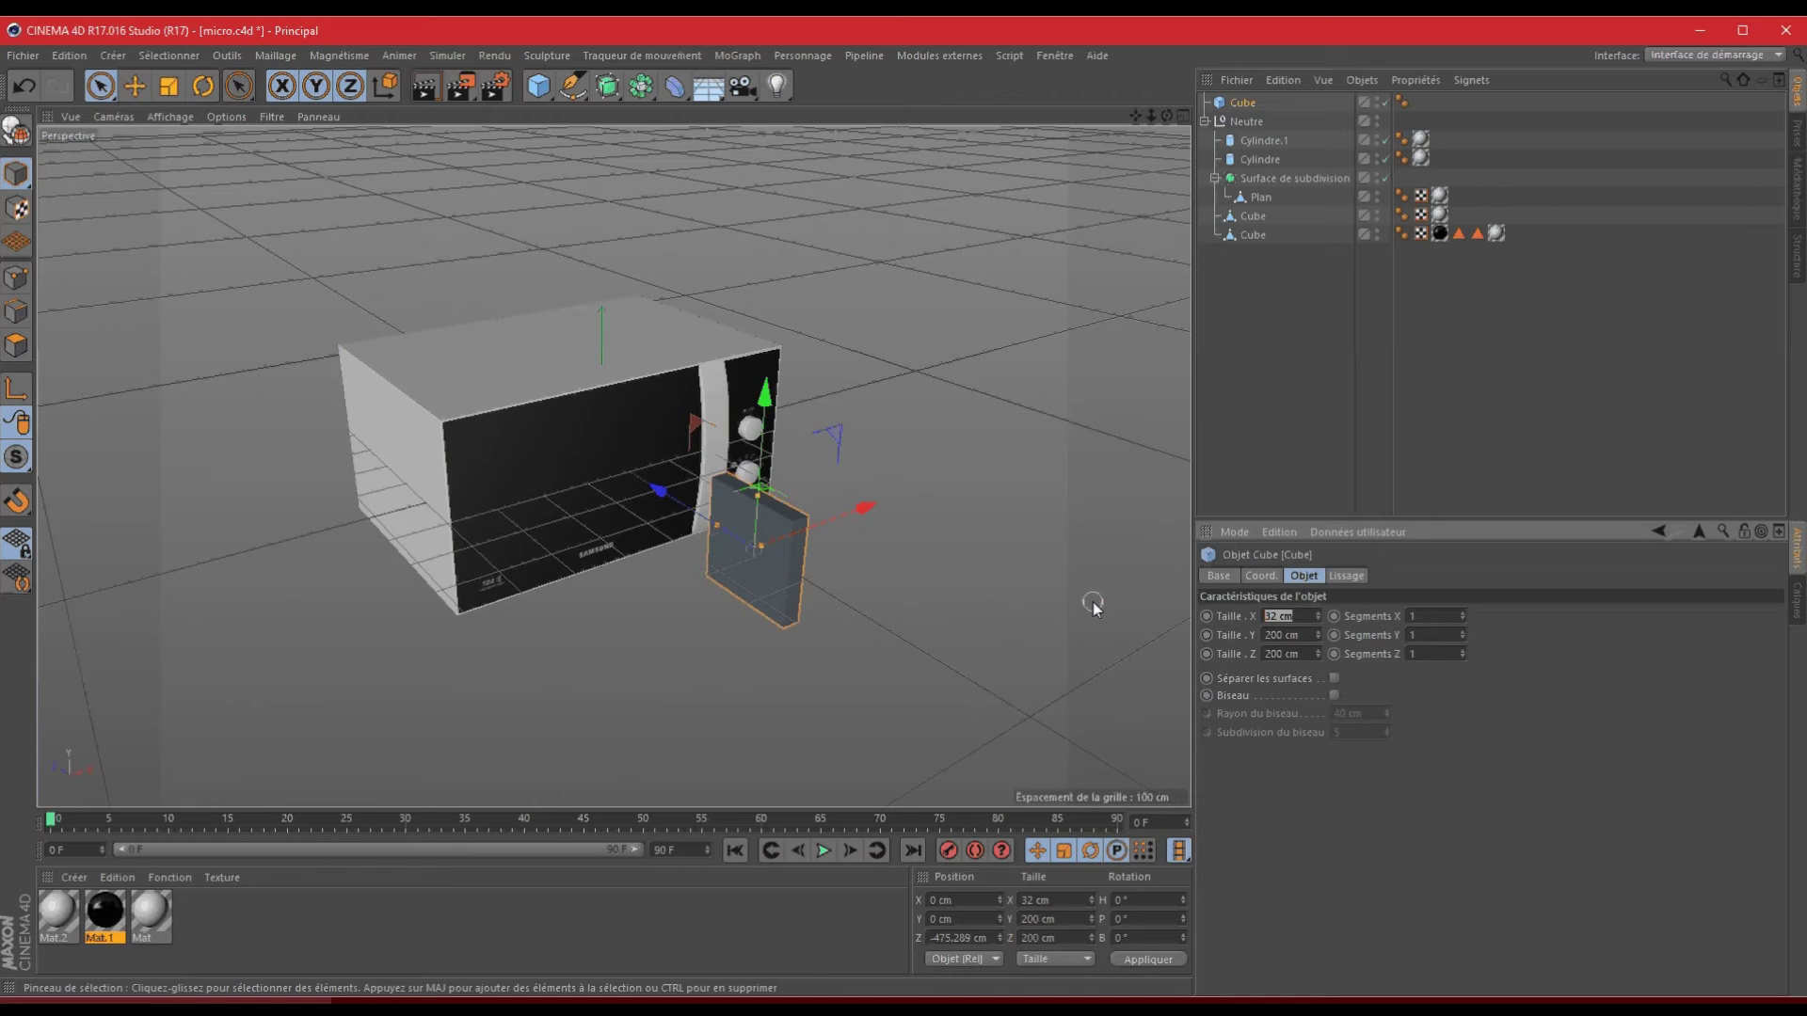
type("21")
key("Return")
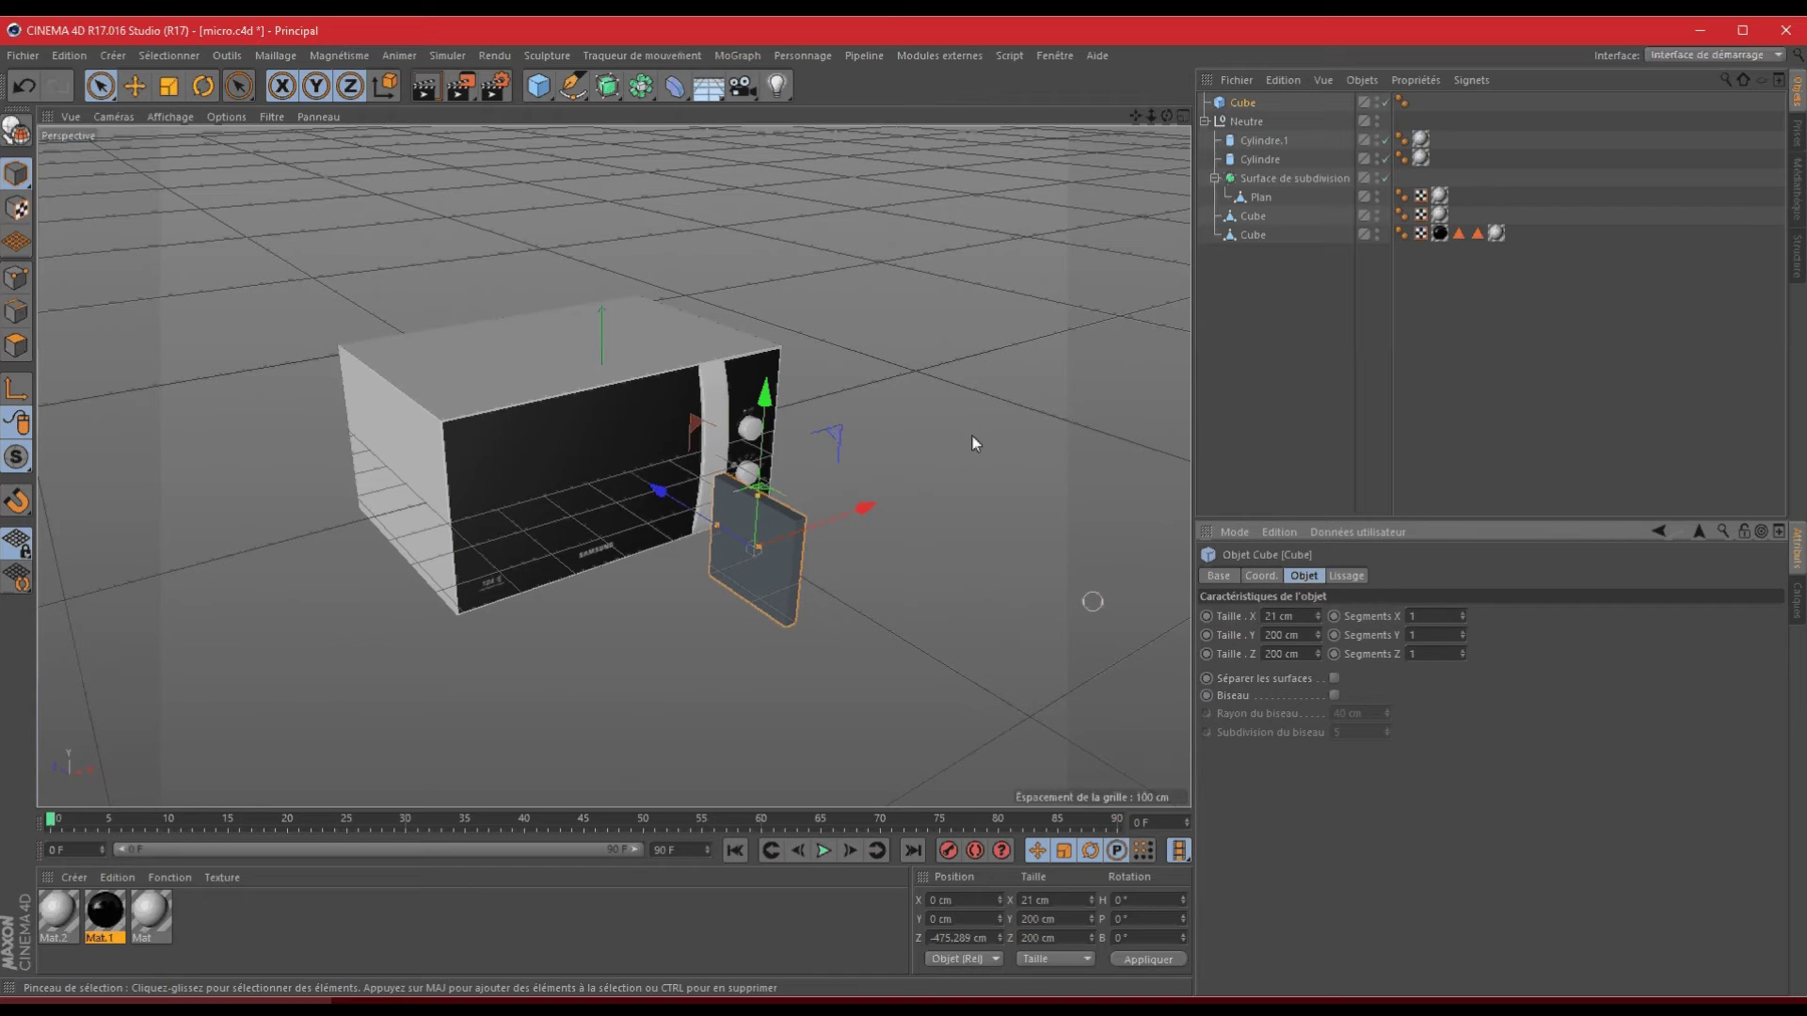
double_click(1289, 616)
type("31")
key("Return")
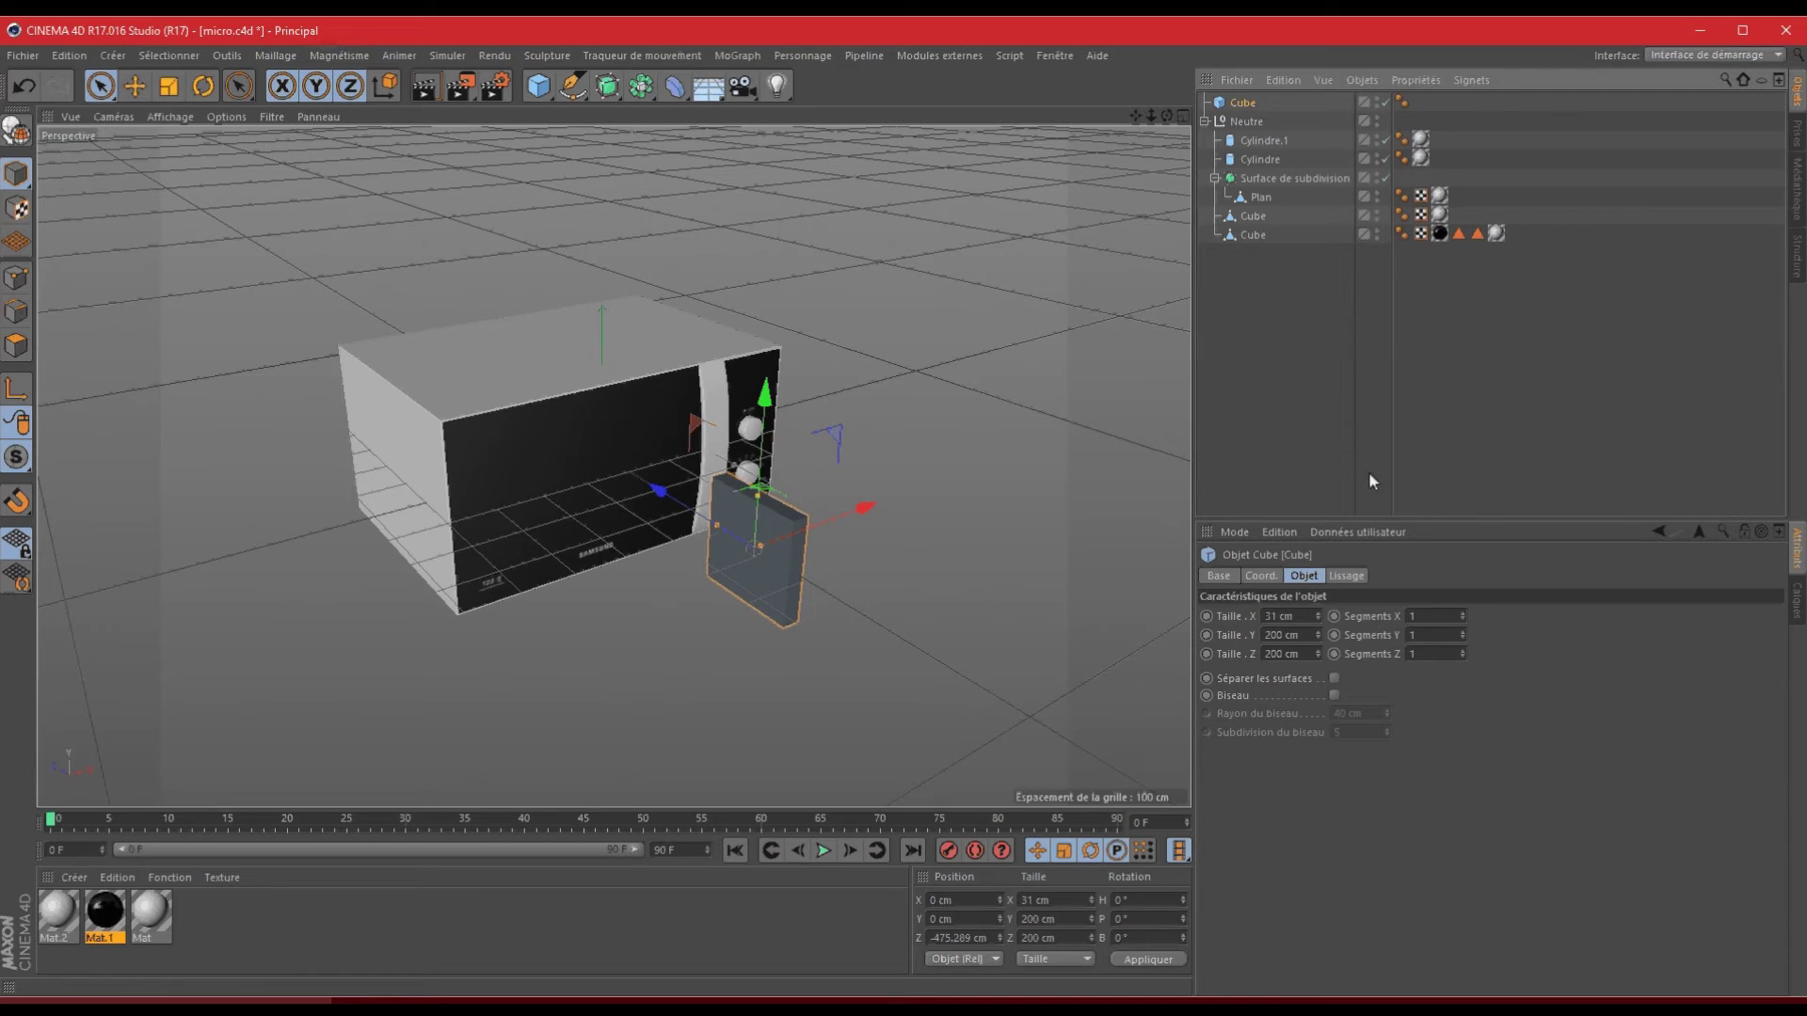
- Set the cube's Y size to 32 cm and its X size to 48.5 cm
key("Tab")
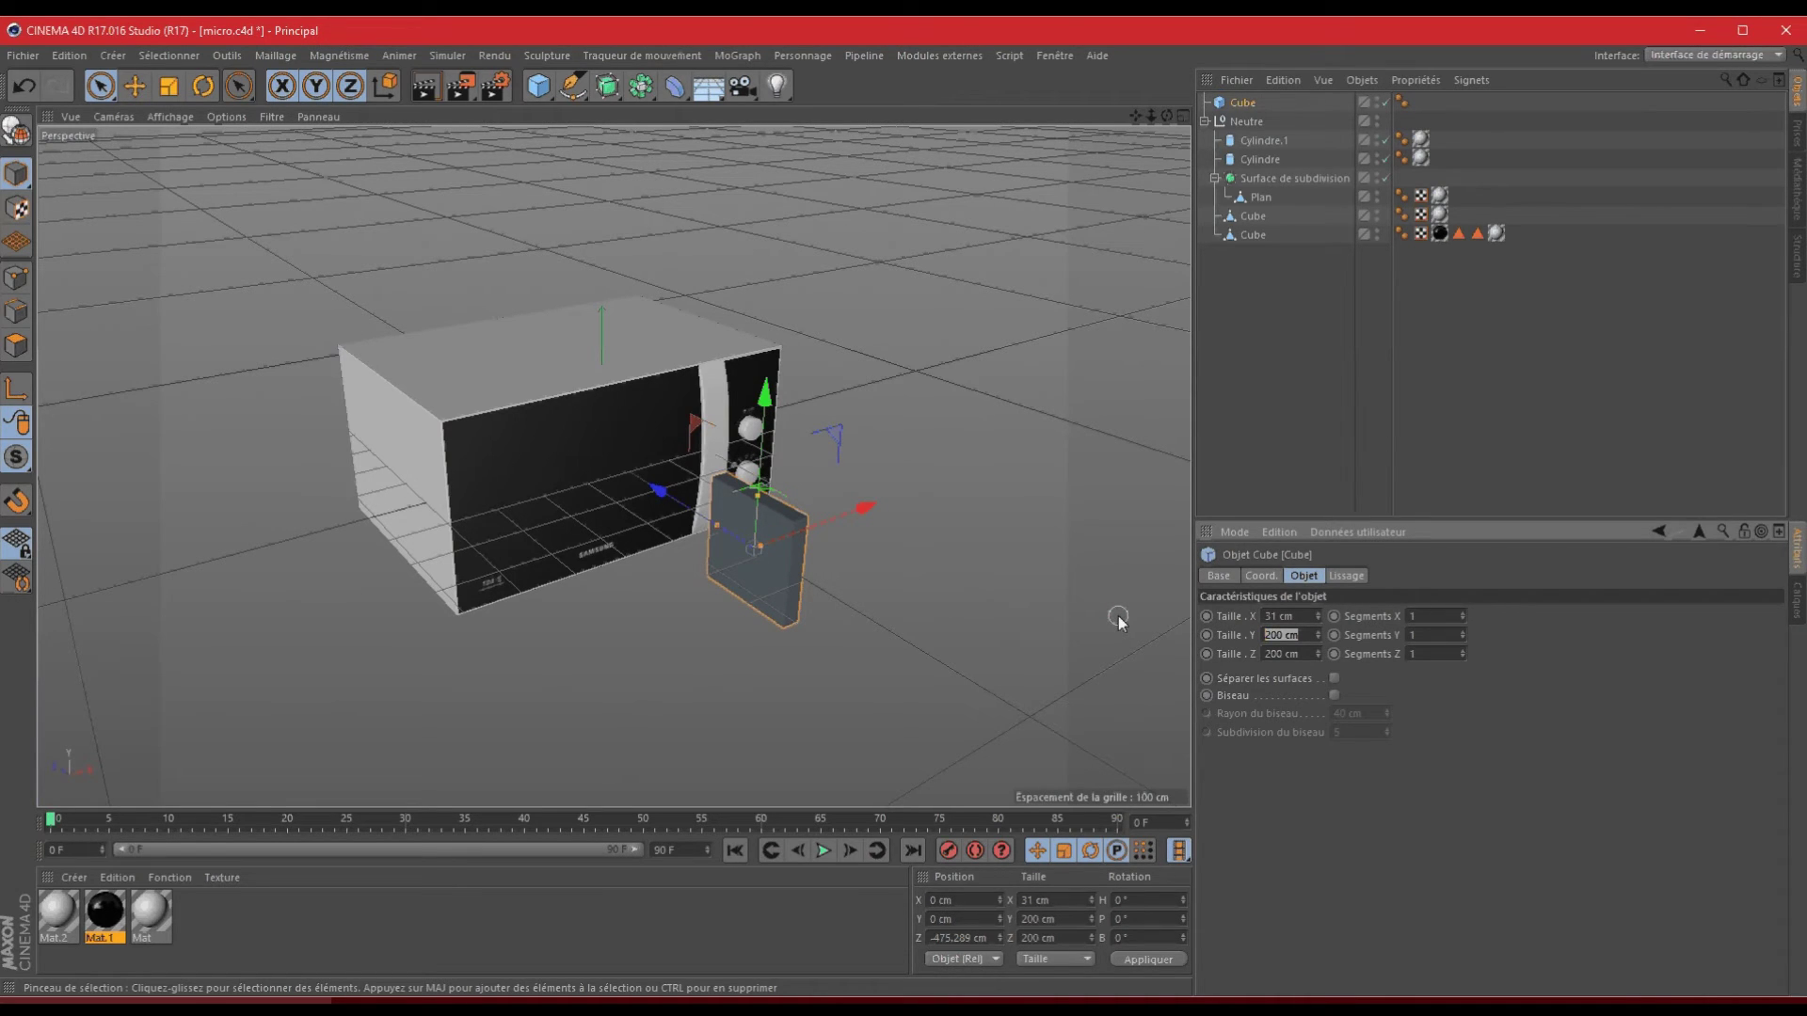
type("32")
key("Return")
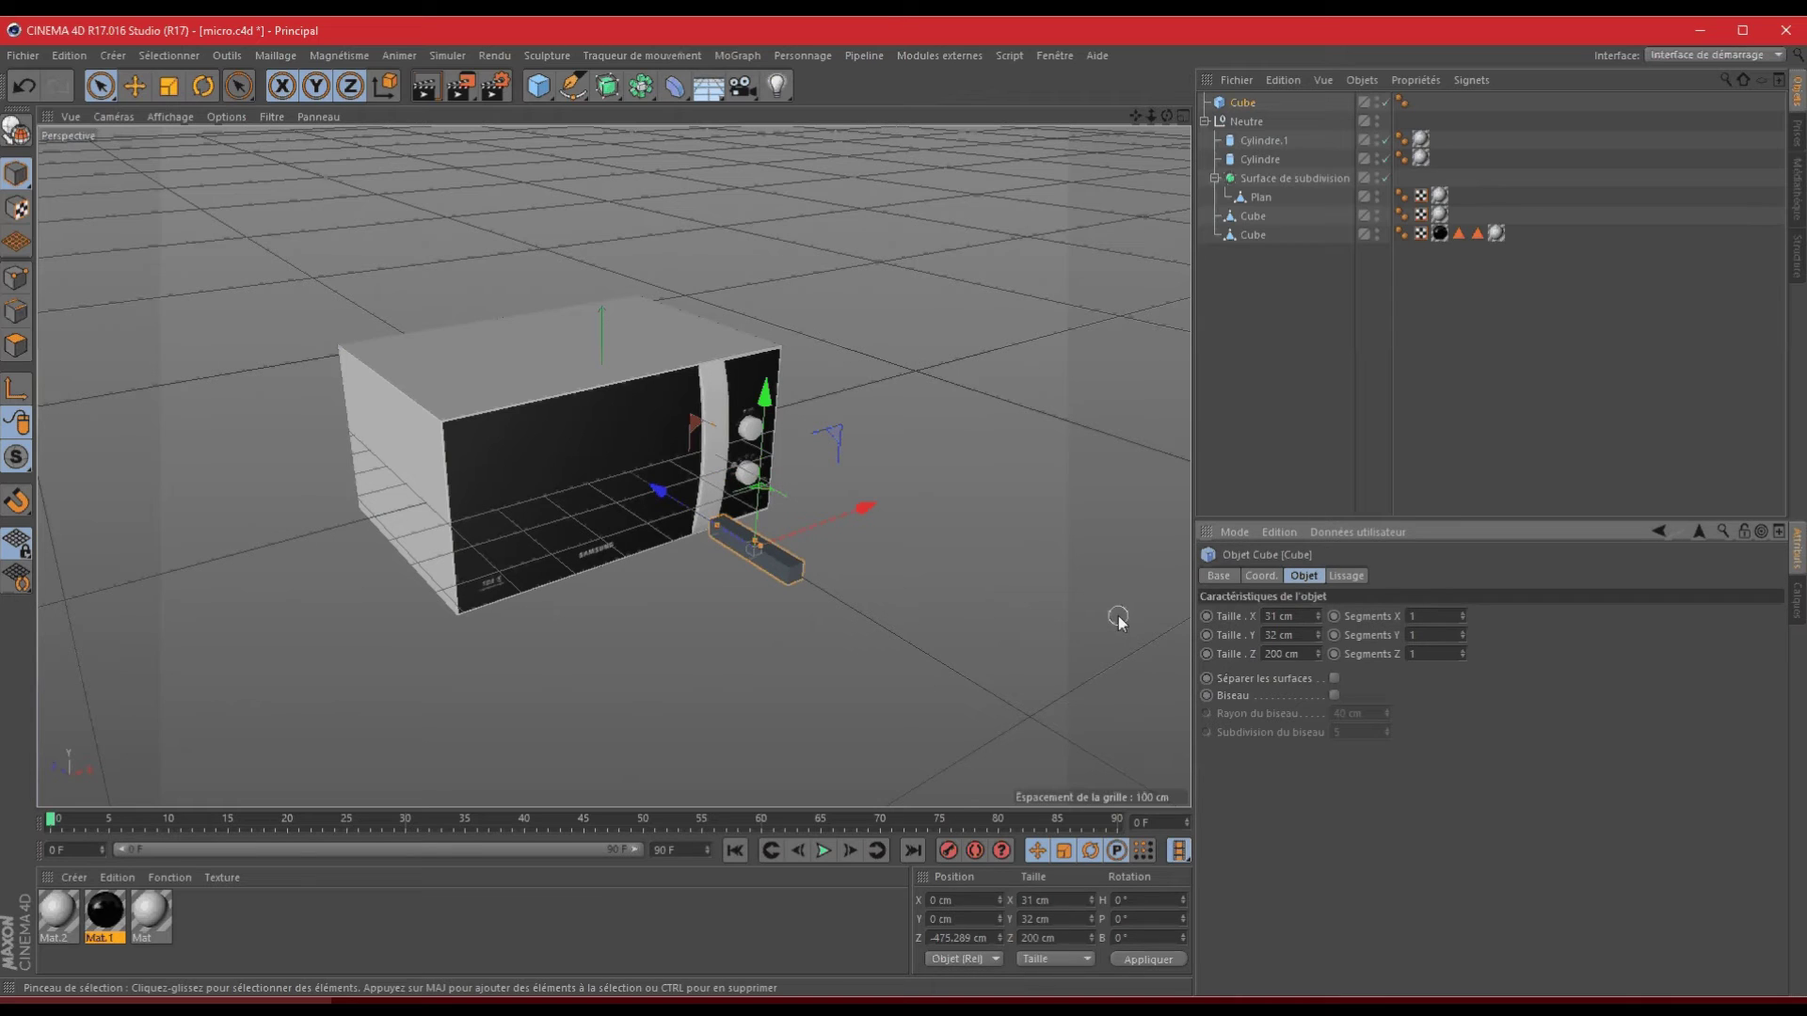
double_click(1305, 653)
double_click(1298, 616)
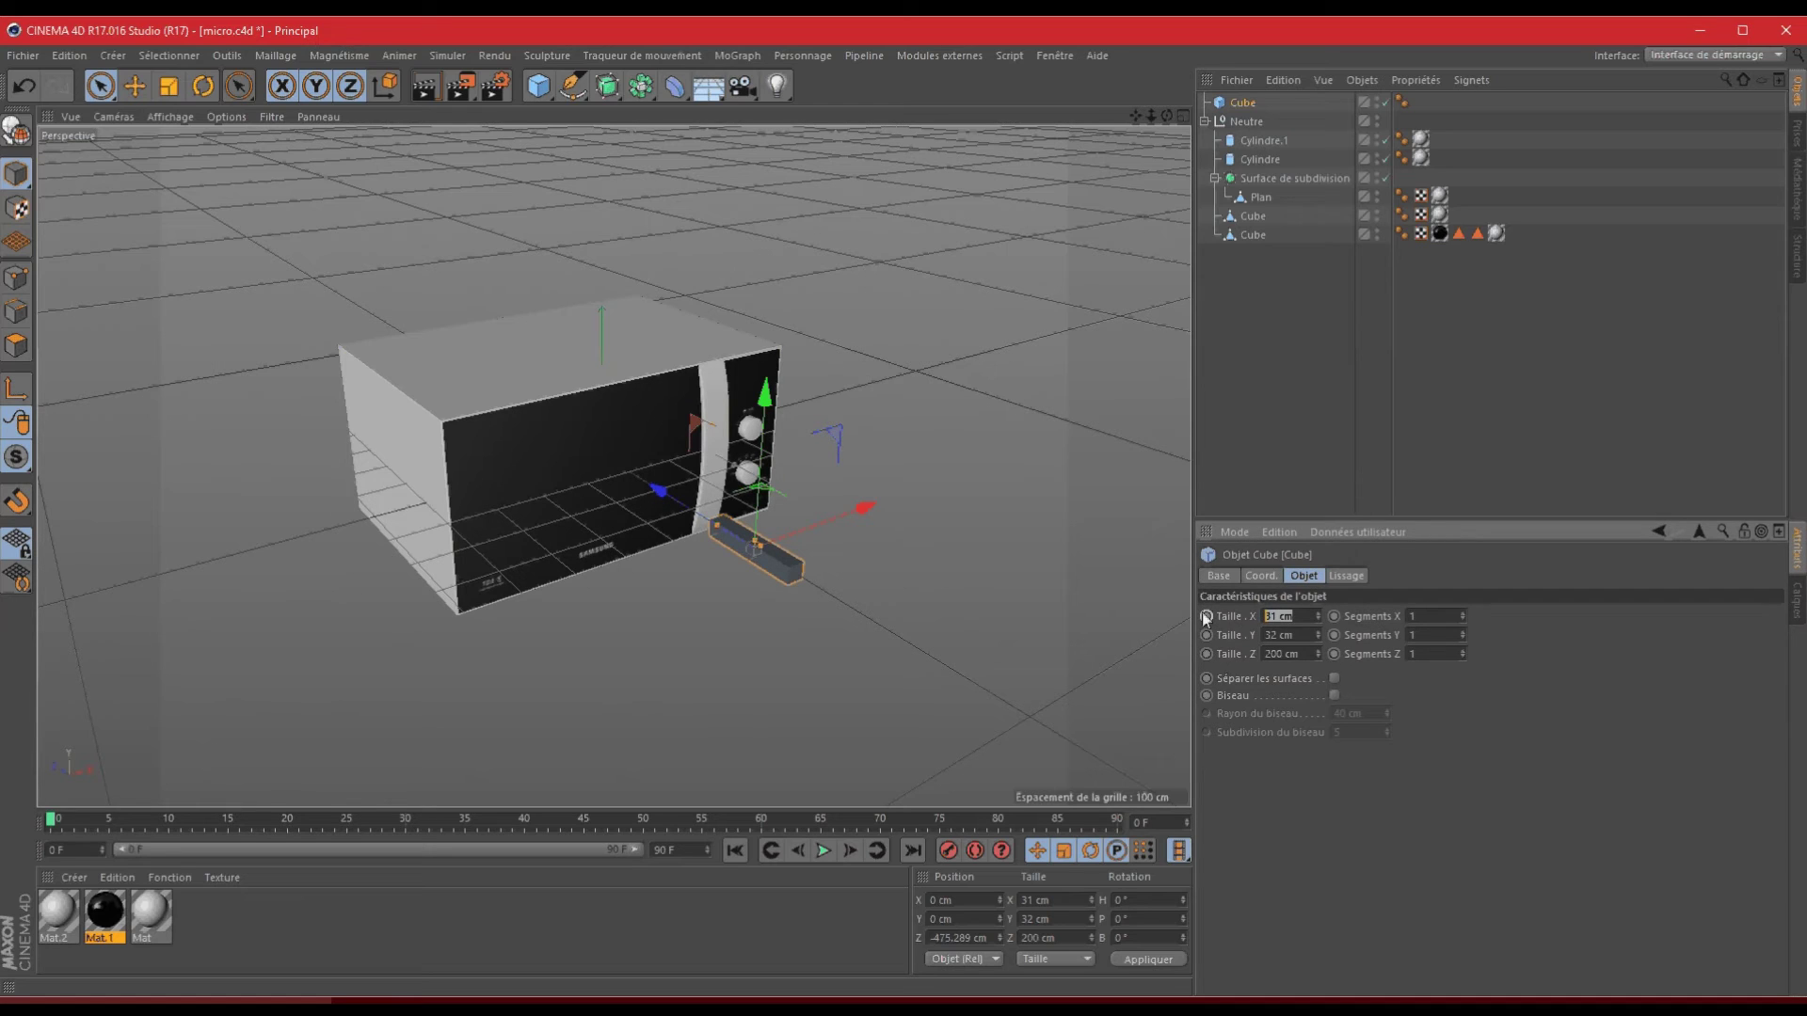
type("48.5")
key("Return")
- Set the cube's Z size to 31 cm
left_click(1304, 651)
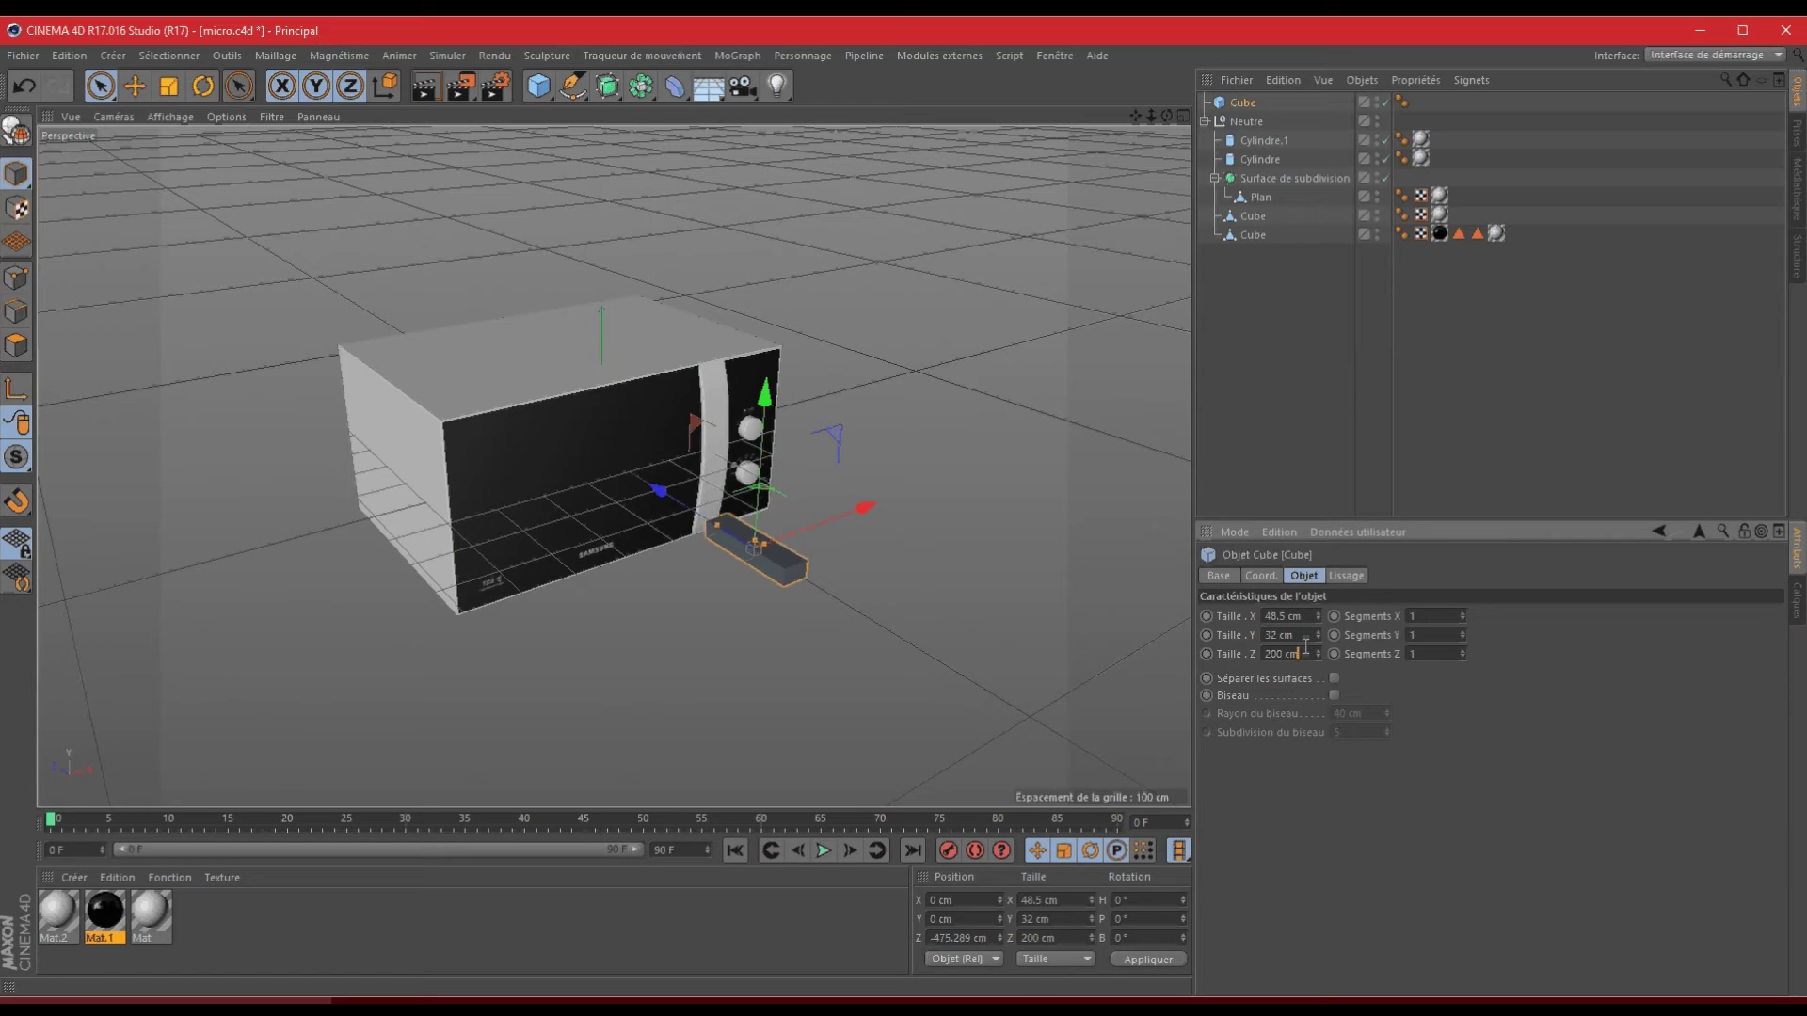
left_click_drag(1305, 647, 1205, 497)
type("32")
key("BackSpace")
type("1")
key("Return")
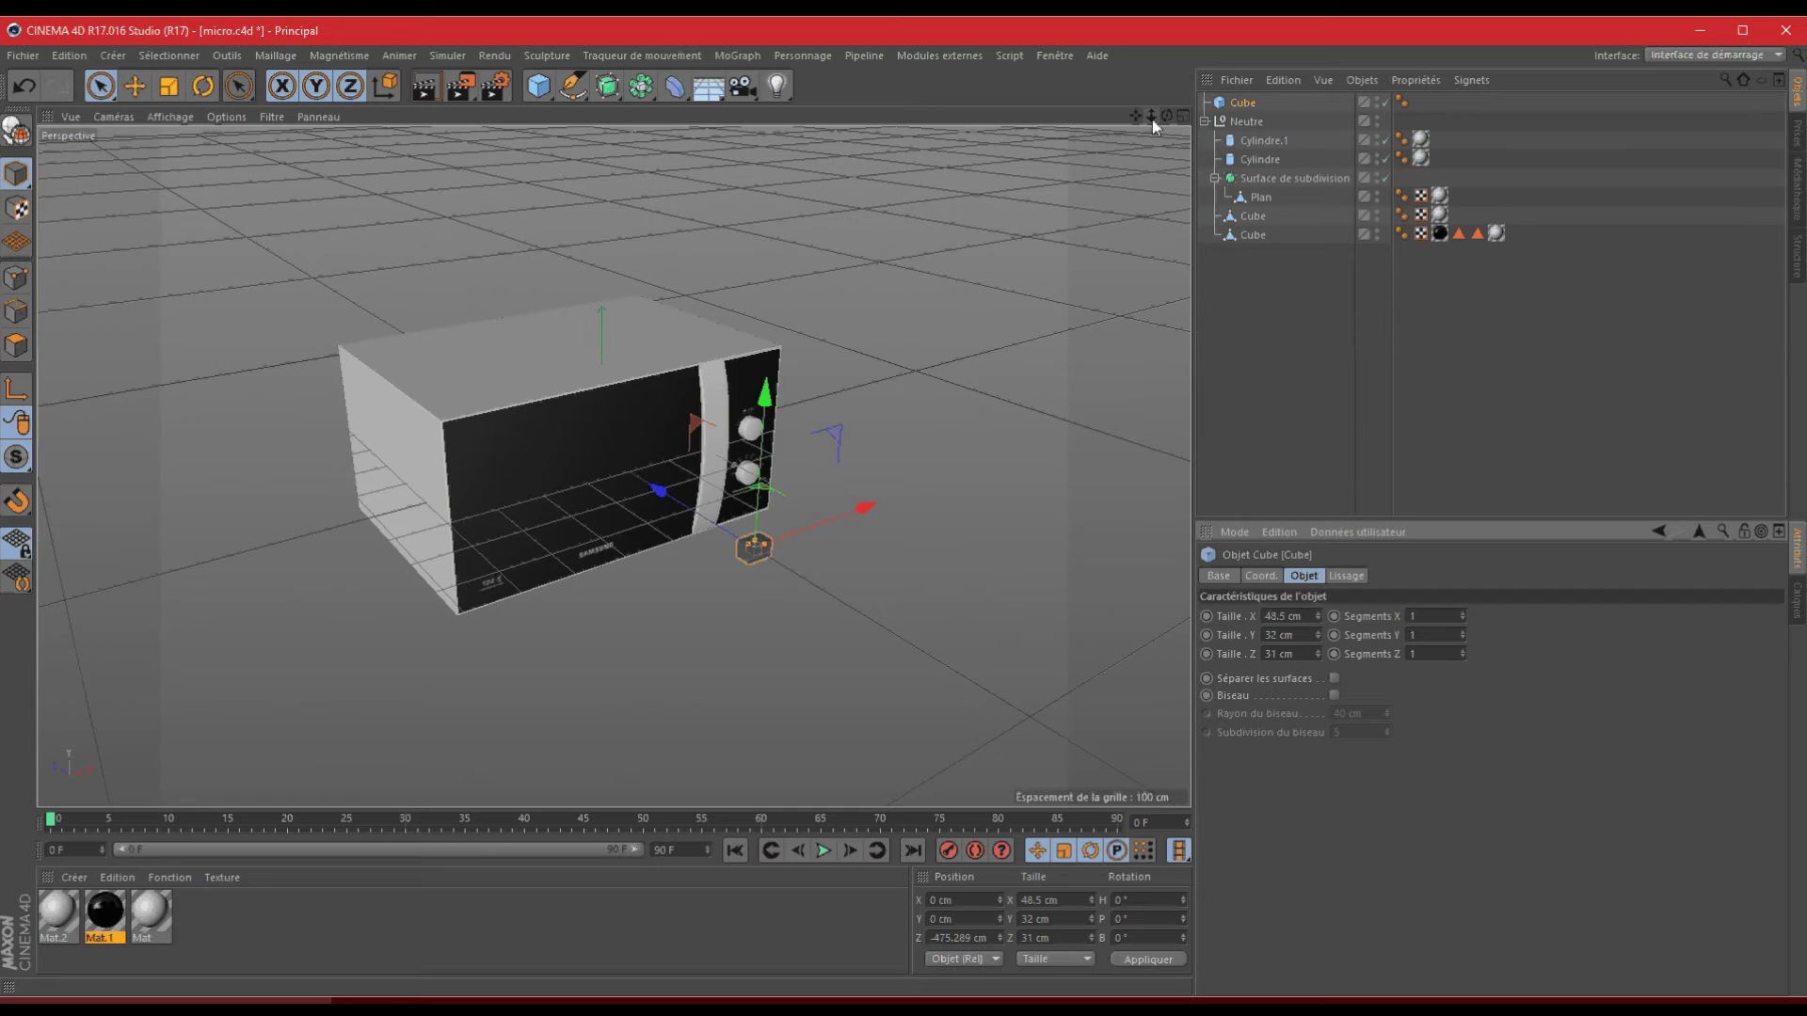
- Compare the cube with the microwave from the front and increase the cube's Z size to 33 cm
mouse_move(1152, 120)
left_mouse_down()
mouse_move(907, 506)
mouse_move(1157, 115)
left_mouse_up()
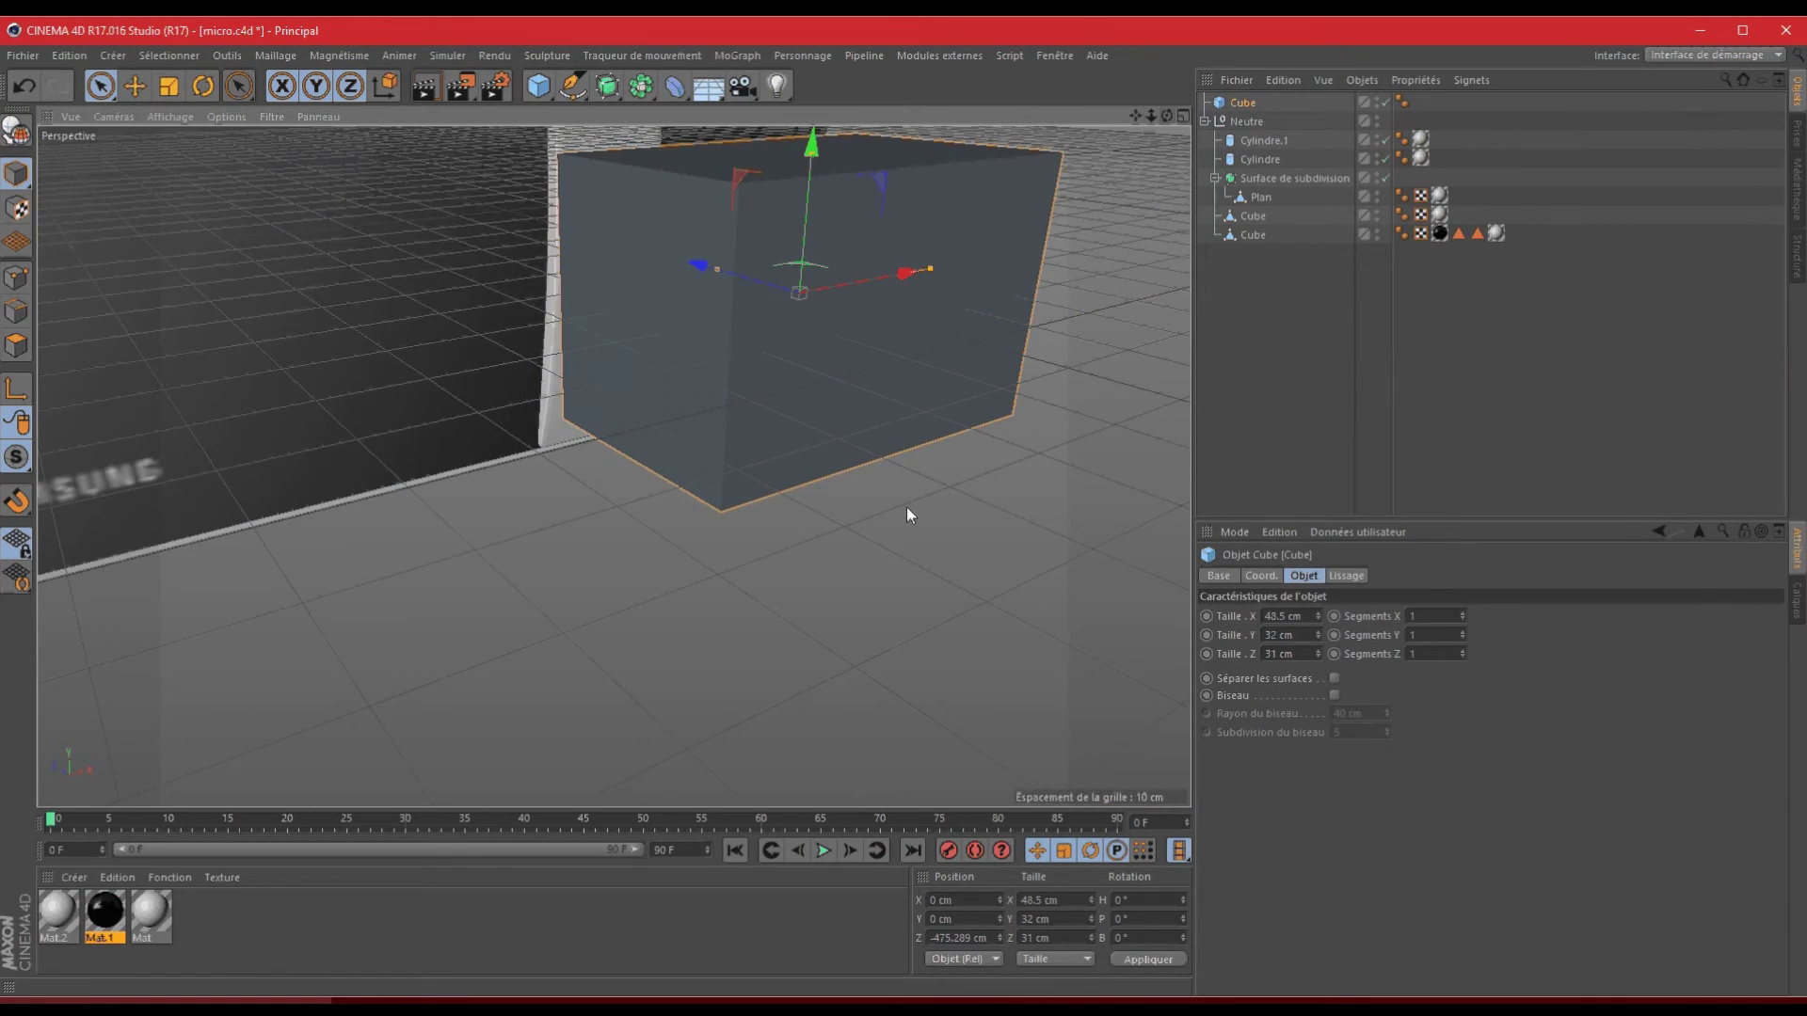
mouse_move(907, 506)
left_mouse_down()
mouse_move(1148, 110)
mouse_move(908, 515)
left_mouse_up()
scroll(906, 509, "up", 4)
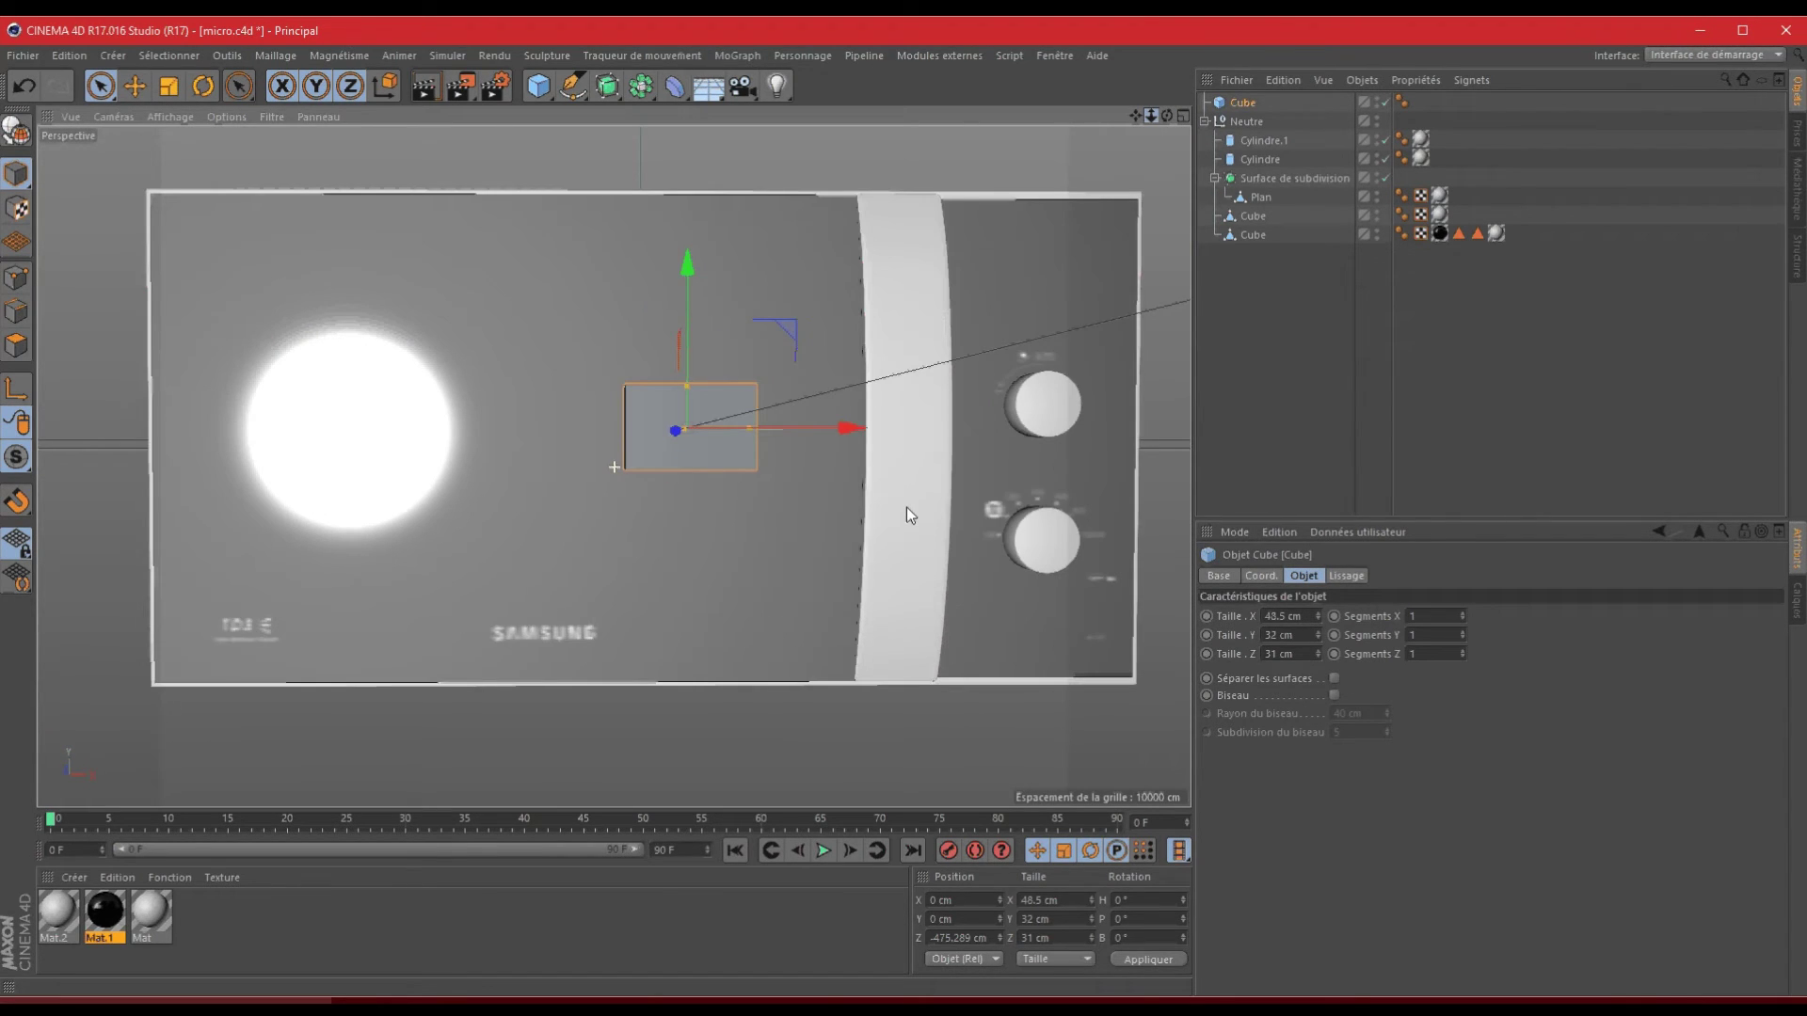
left_click_drag(906, 507, 906, 506)
left_click_drag(1169, 116, 907, 506)
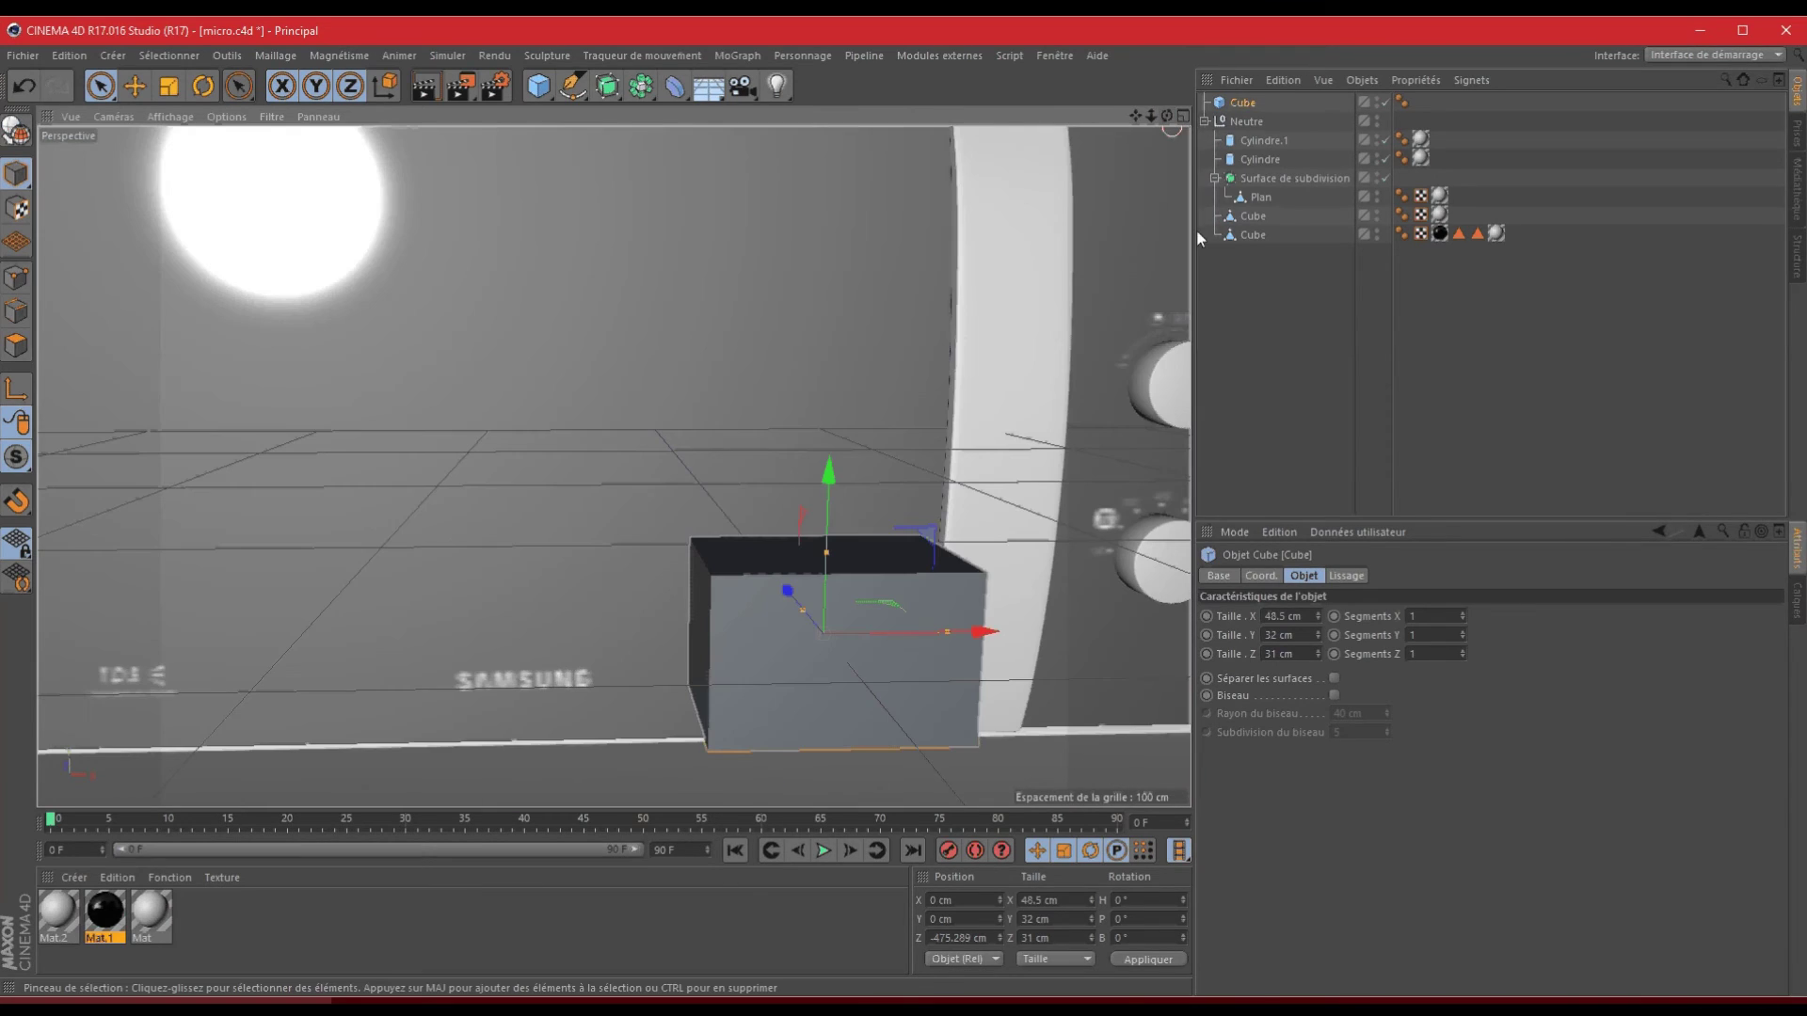
left_click(1318, 651)
left_click(1318, 651)
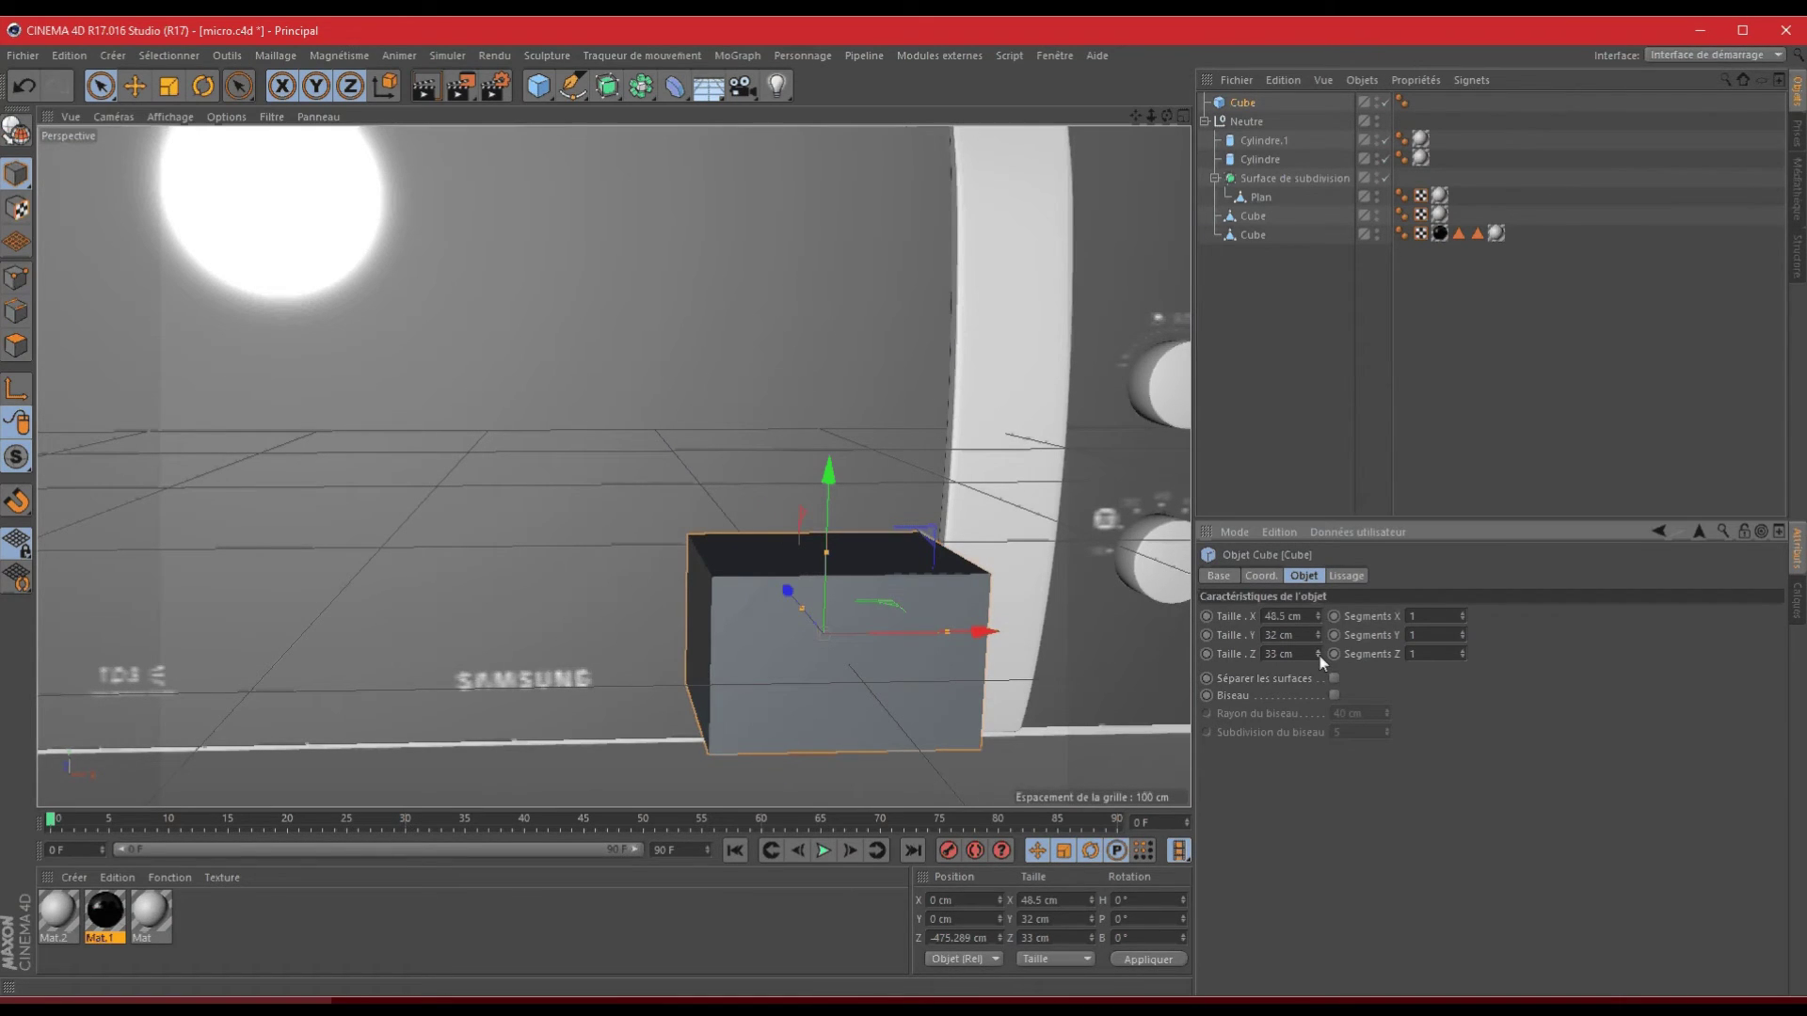
- Set the reference cube's Z size to 31 cm and its Z position to 0 cm
left_click(1319, 657)
left_click(1318, 657)
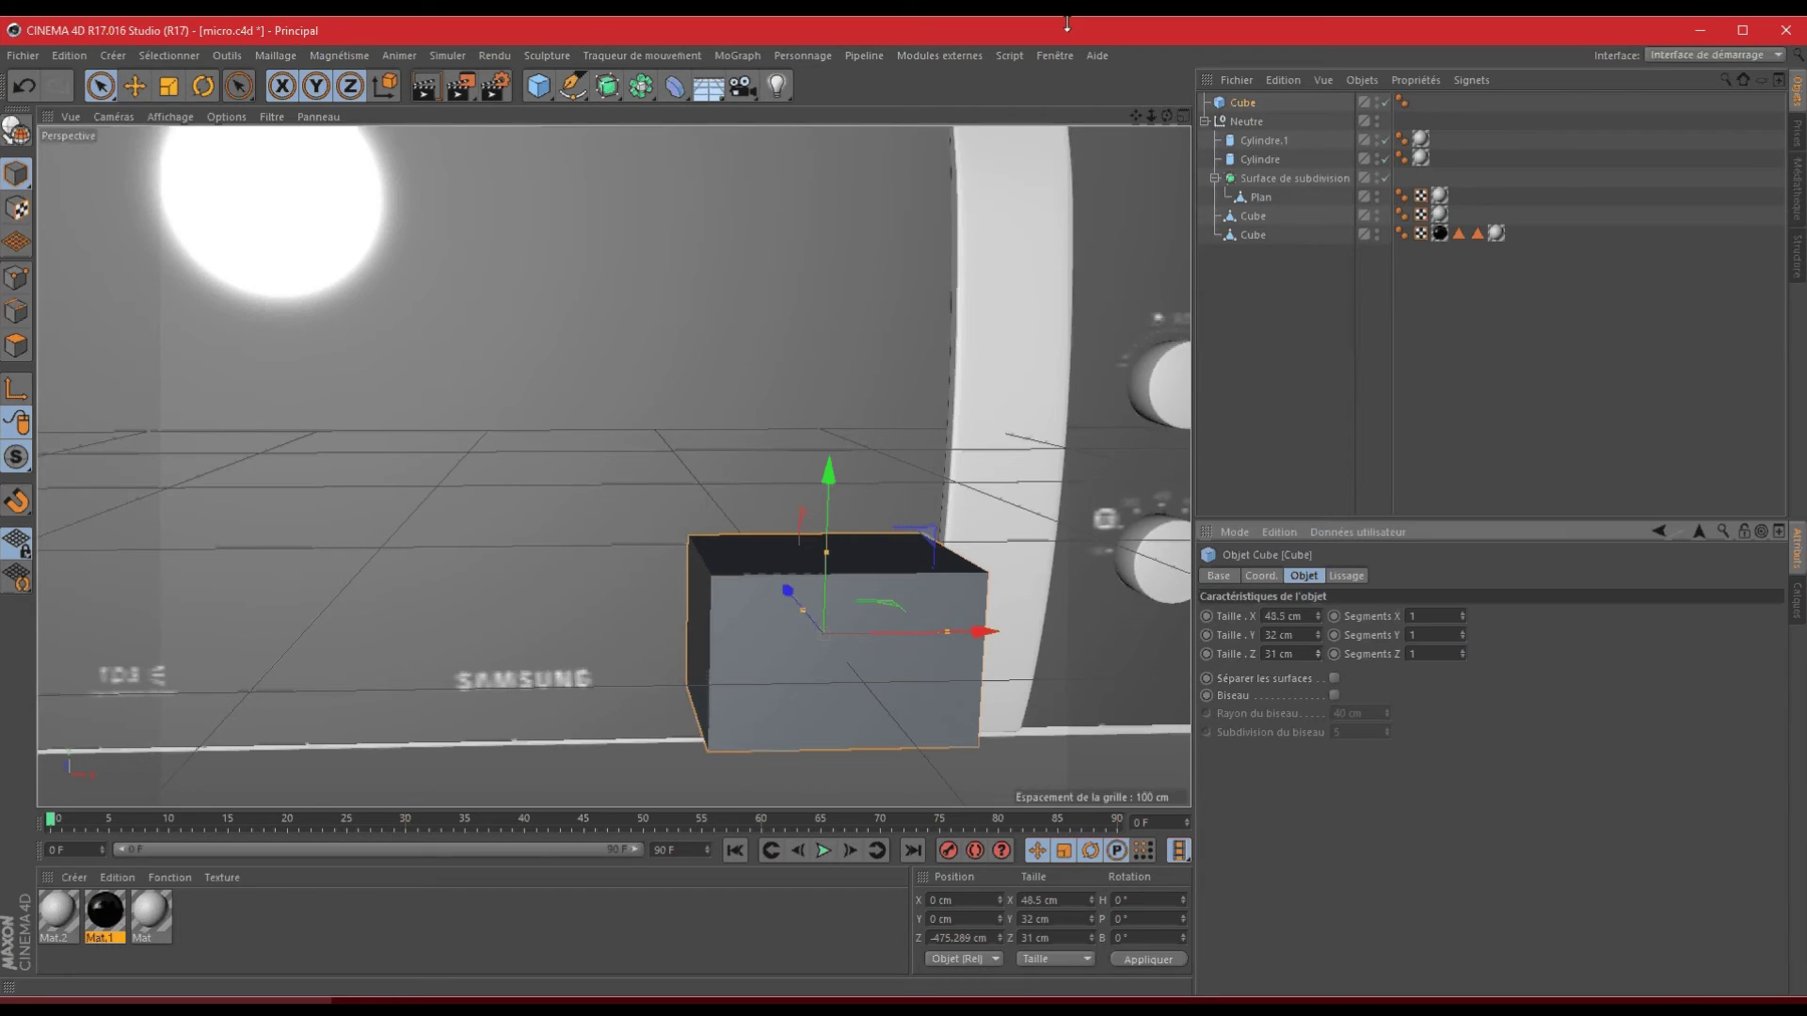
left_click_drag(1150, 116, 1140, 527)
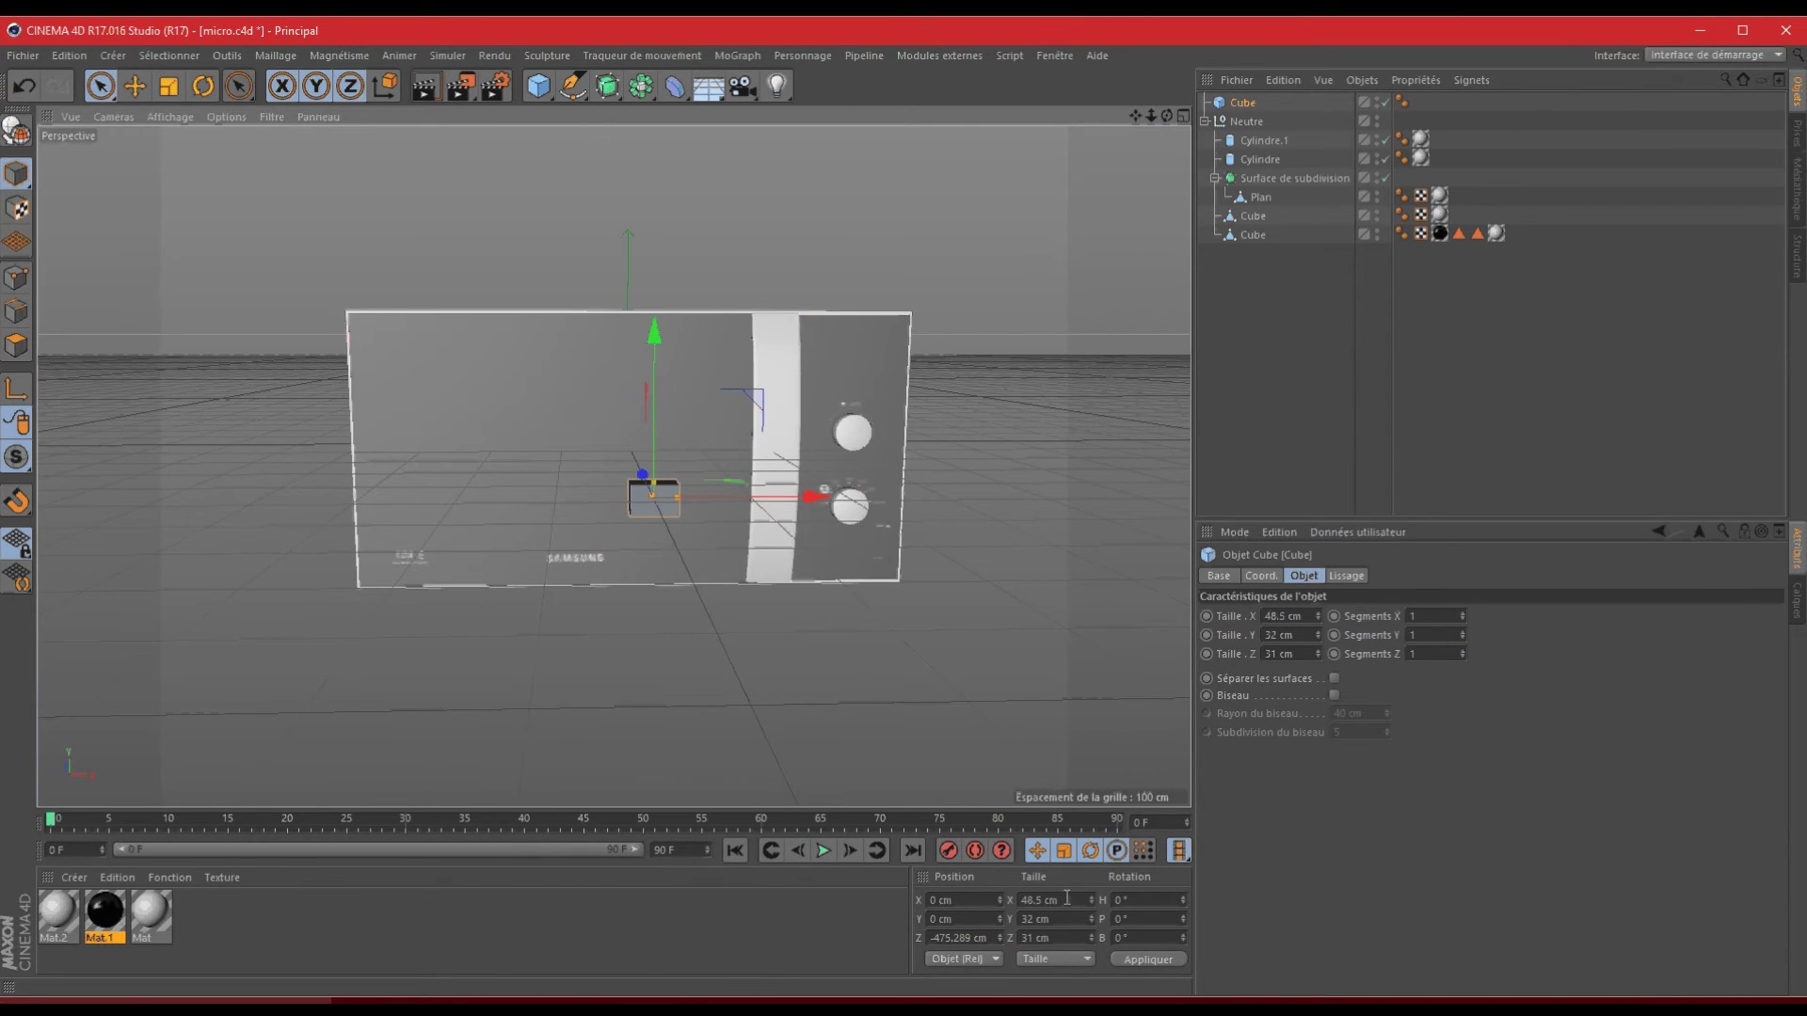
left_click(931, 937)
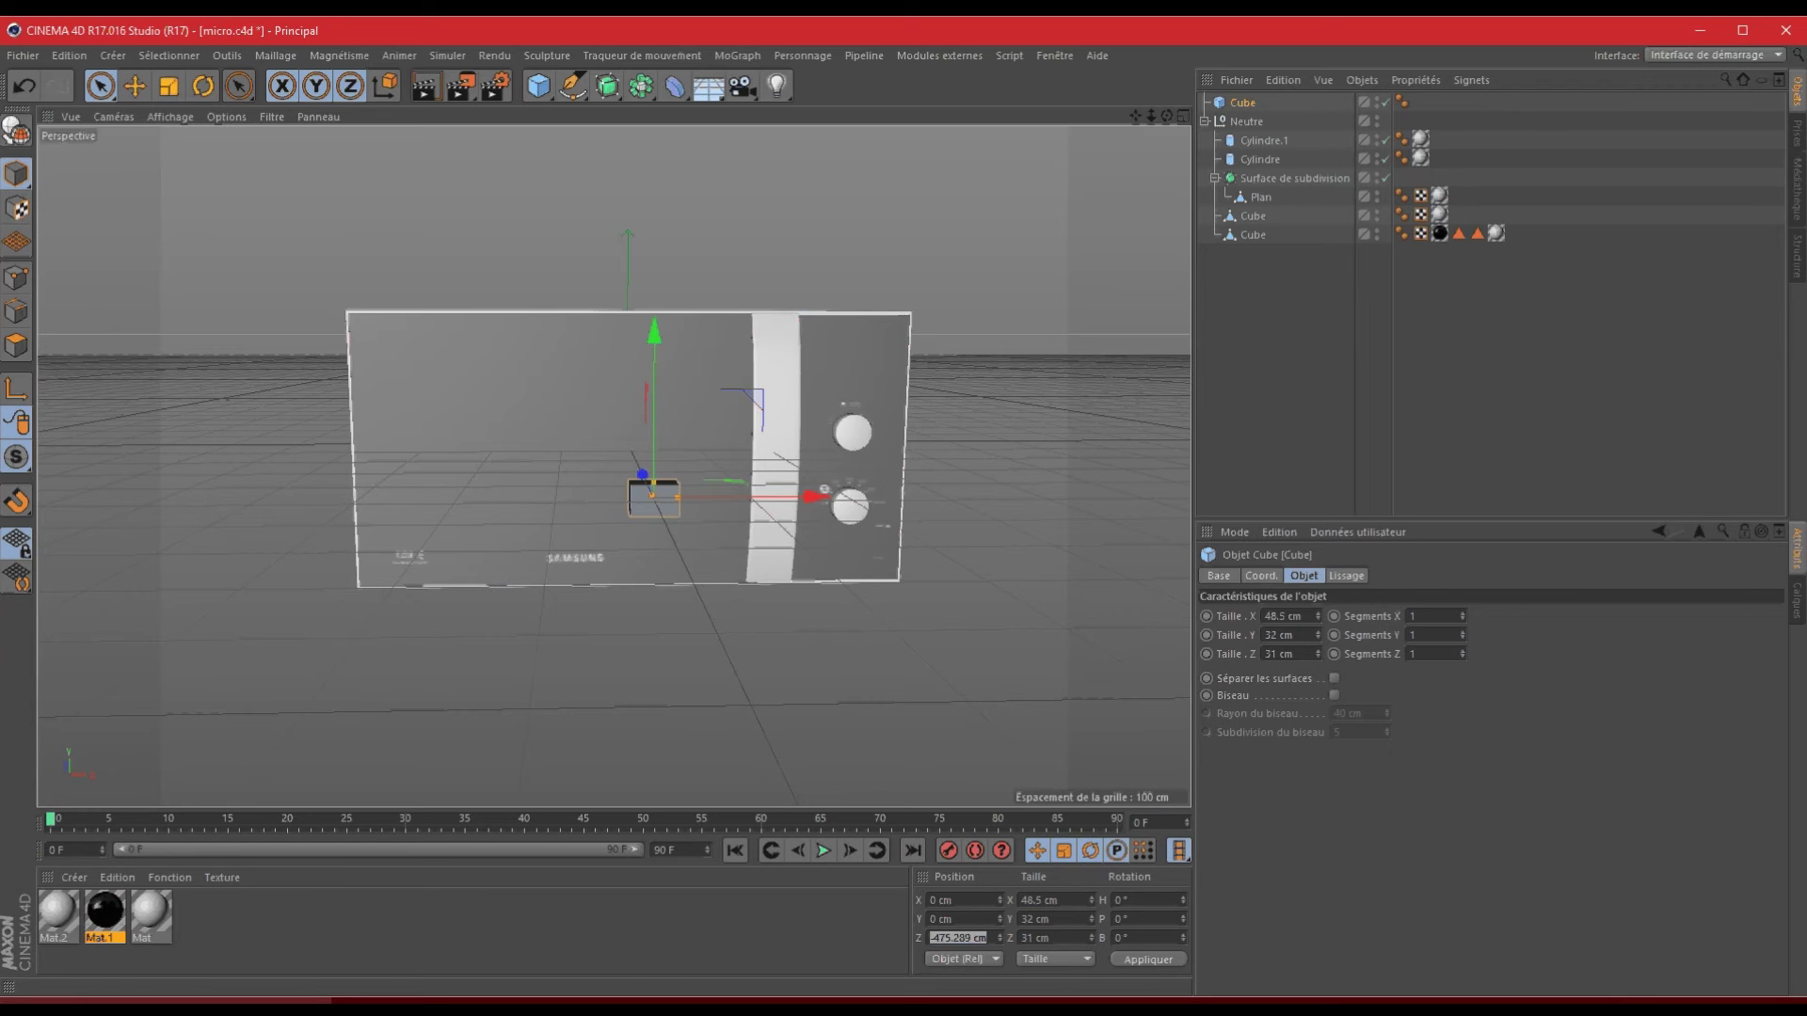
type("0")
key("Return")
- Scale the microwave's null group down uniformly until it roughly matches the dimensioned reference cube
left_click(1279, 122)
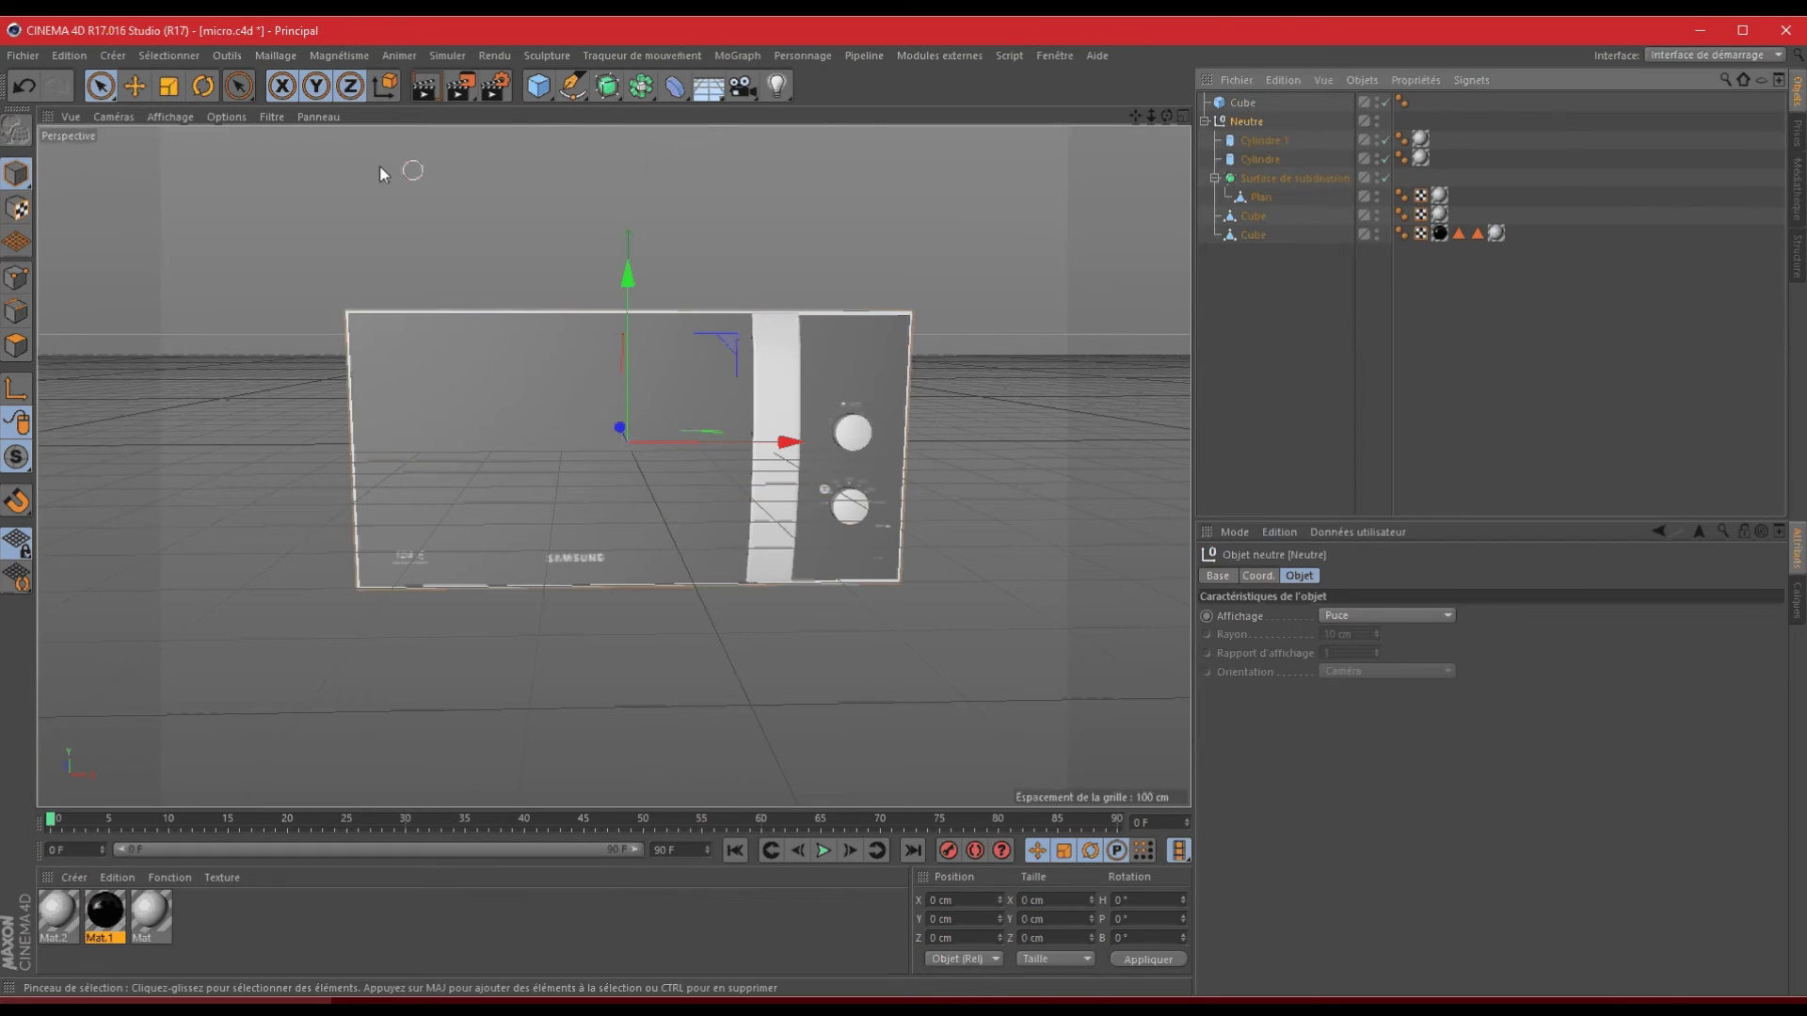
key("t")
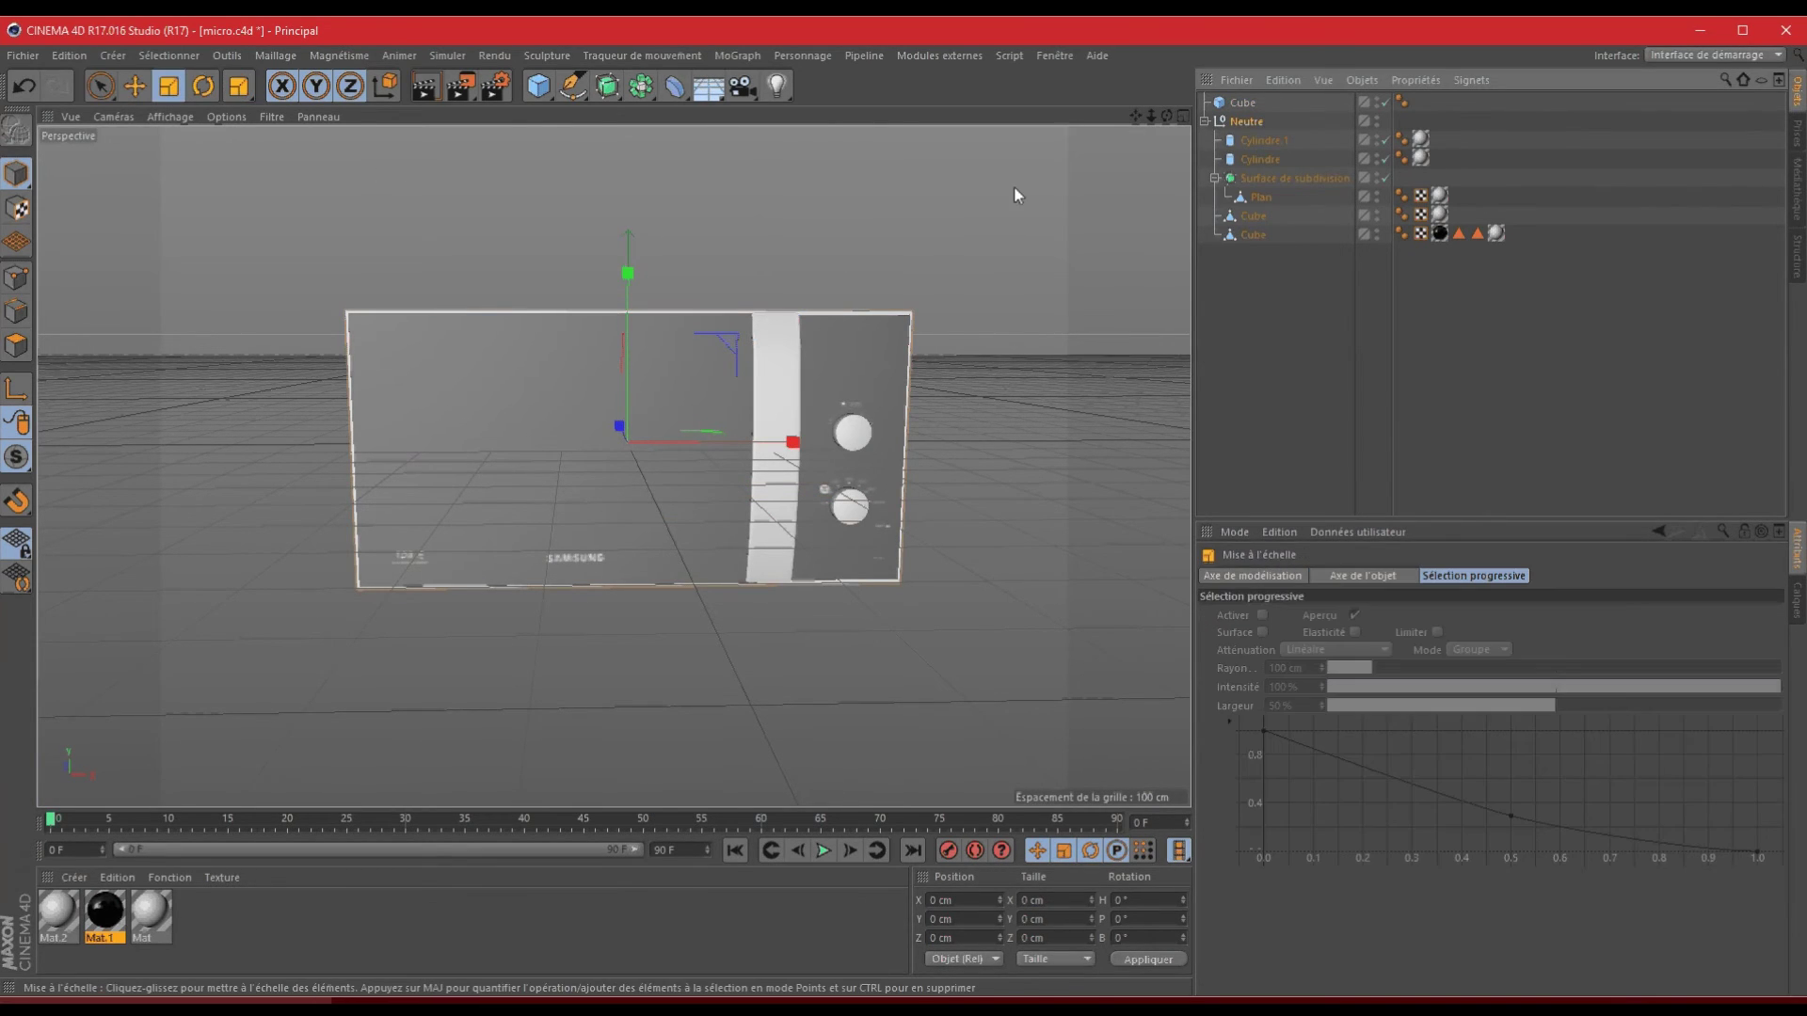
left_click(1237, 127)
left_click_drag(1166, 116, 906, 506)
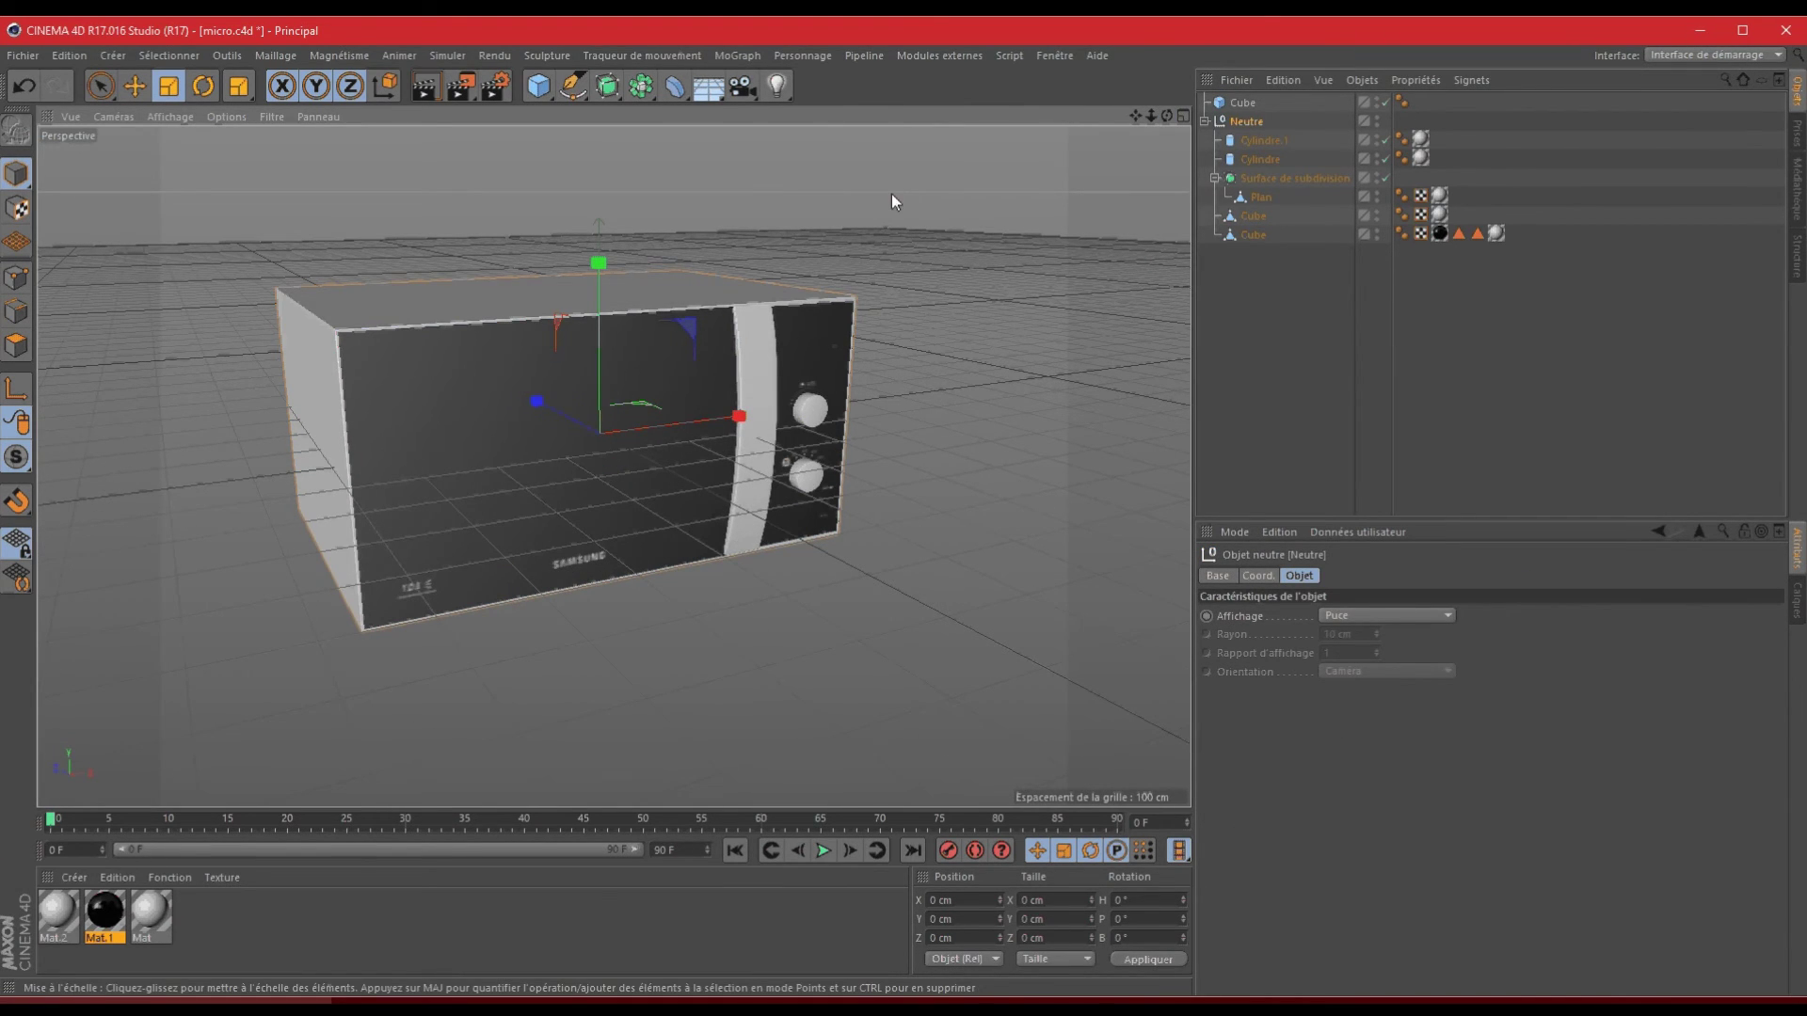
left_click_drag(890, 196, 290, 461)
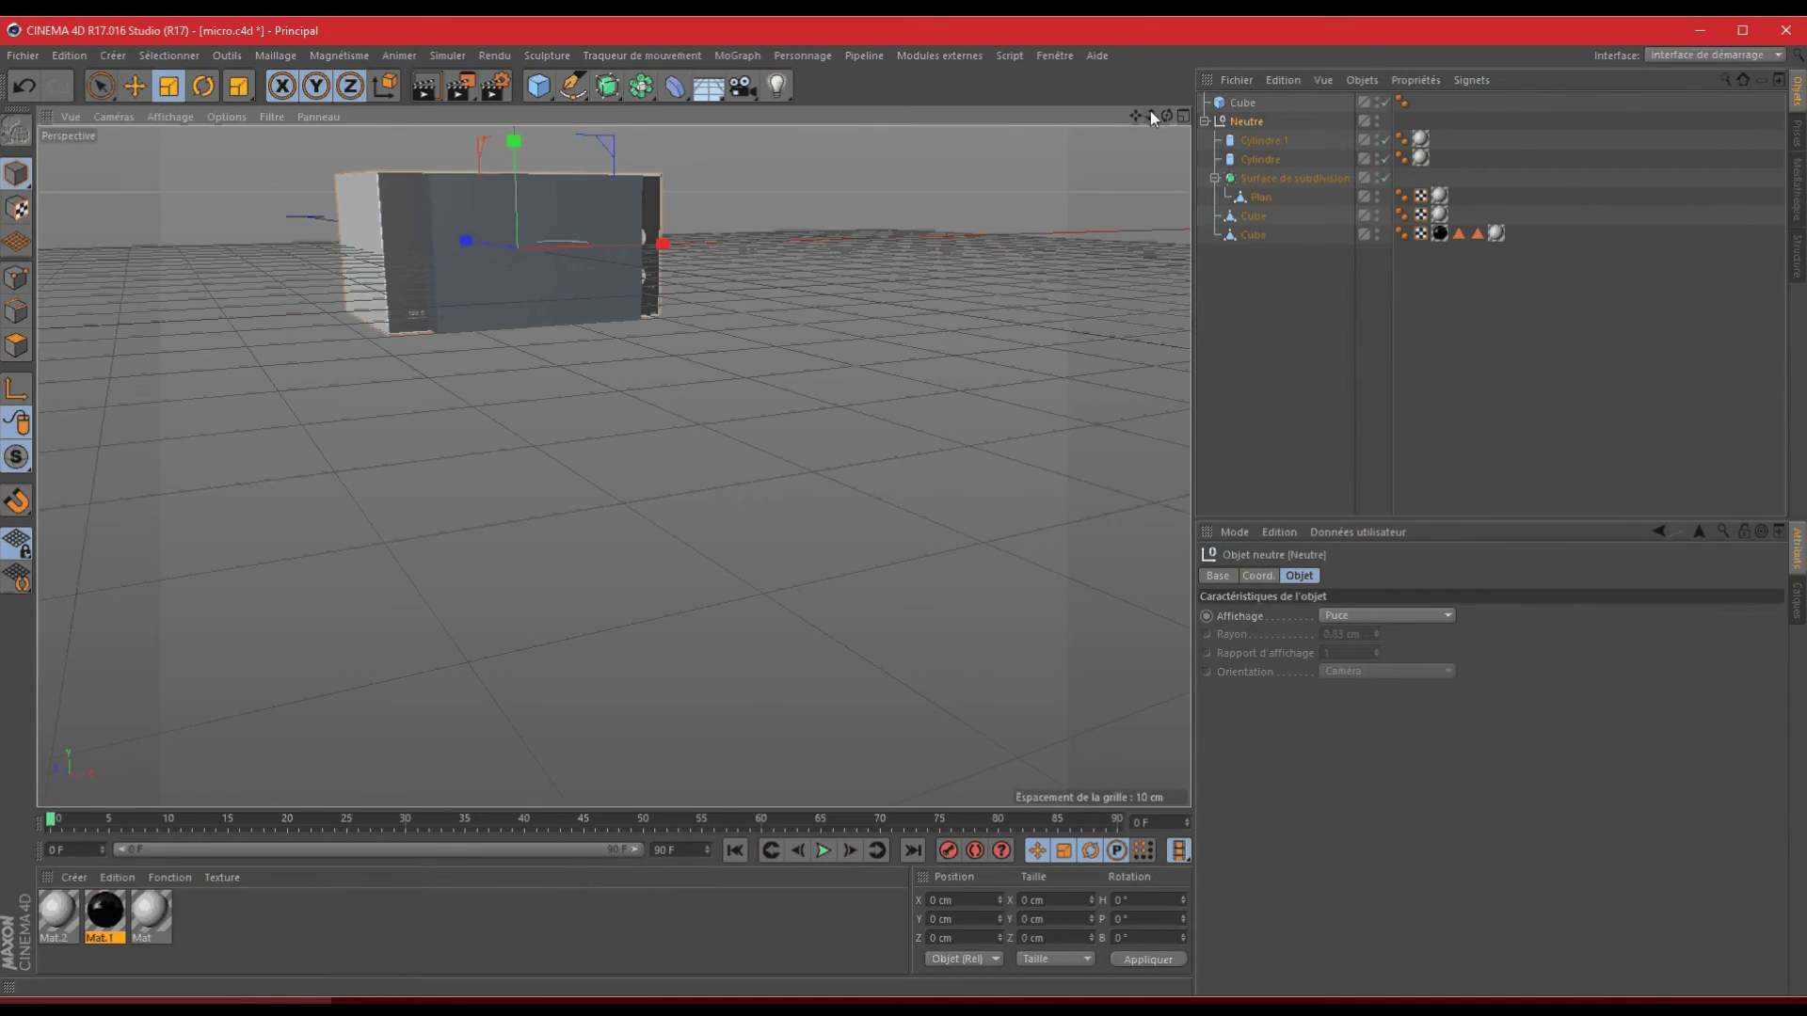
left_click_drag(1150, 110, 906, 506)
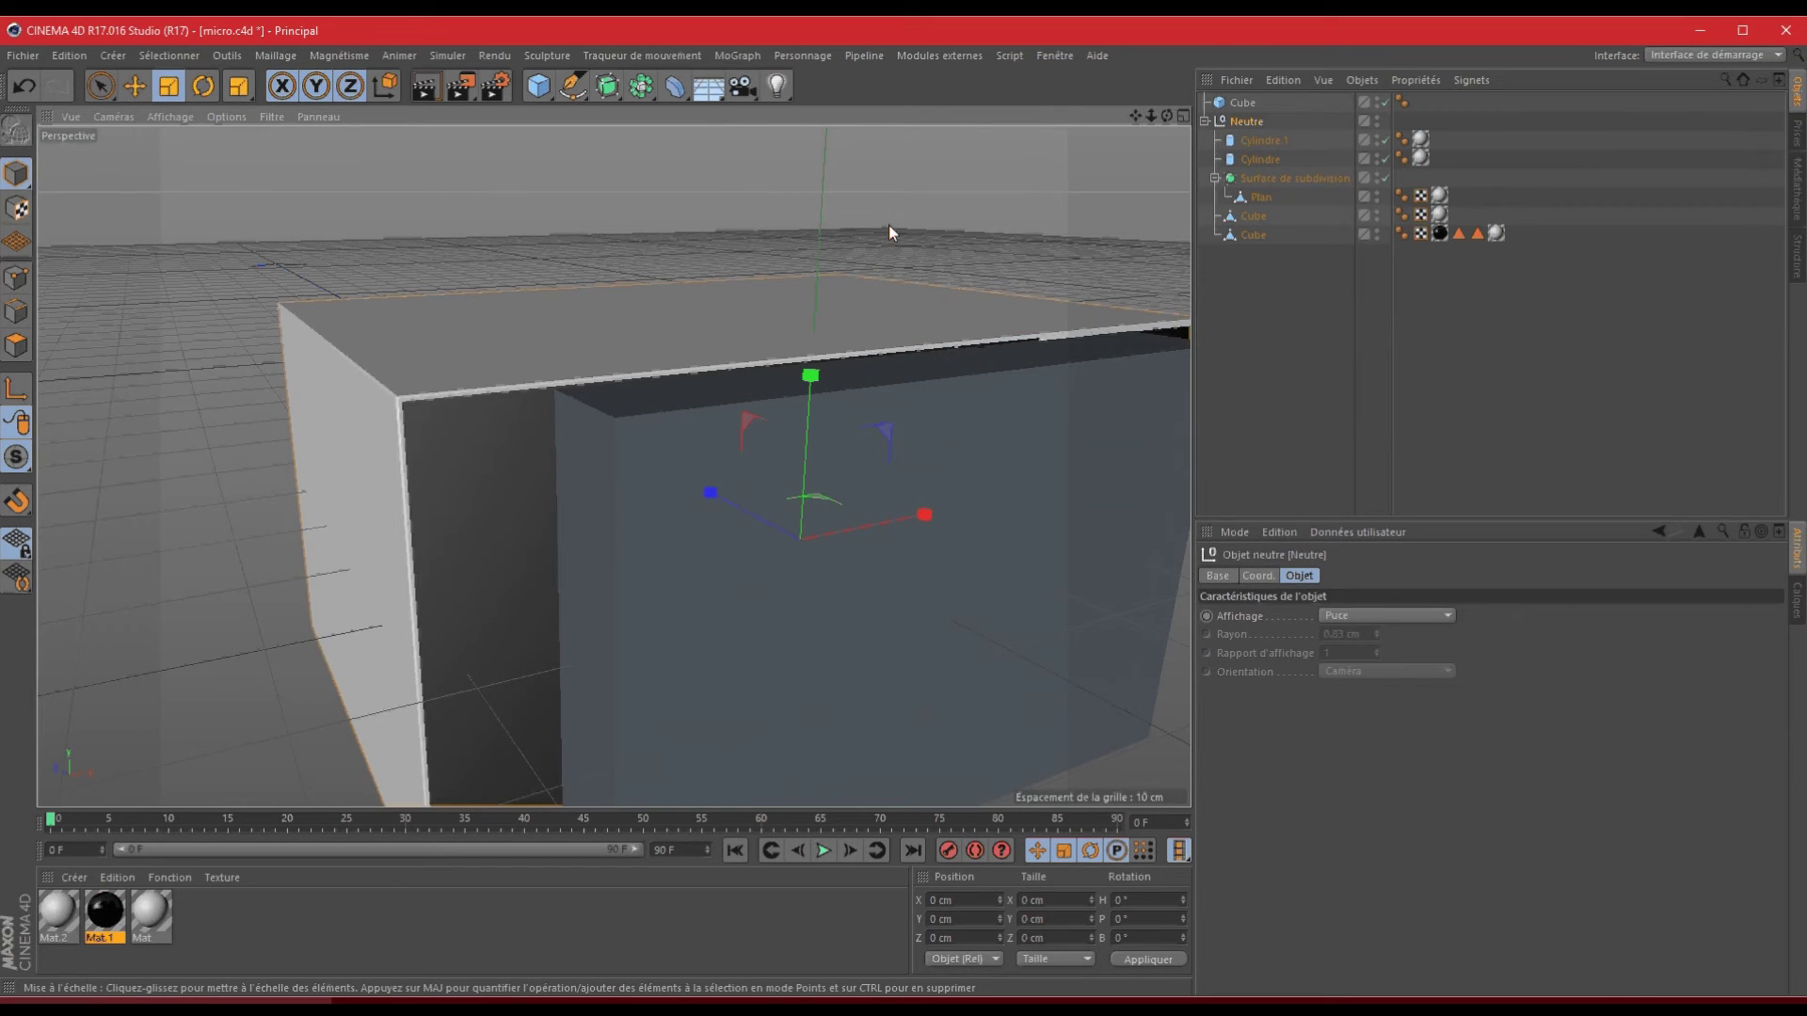
left_click_drag(888, 224, 875, 239)
left_click_drag(1166, 116, 906, 506)
left_click_drag(1136, 116, 909, 508)
left_click_drag(1157, 117, 907, 506)
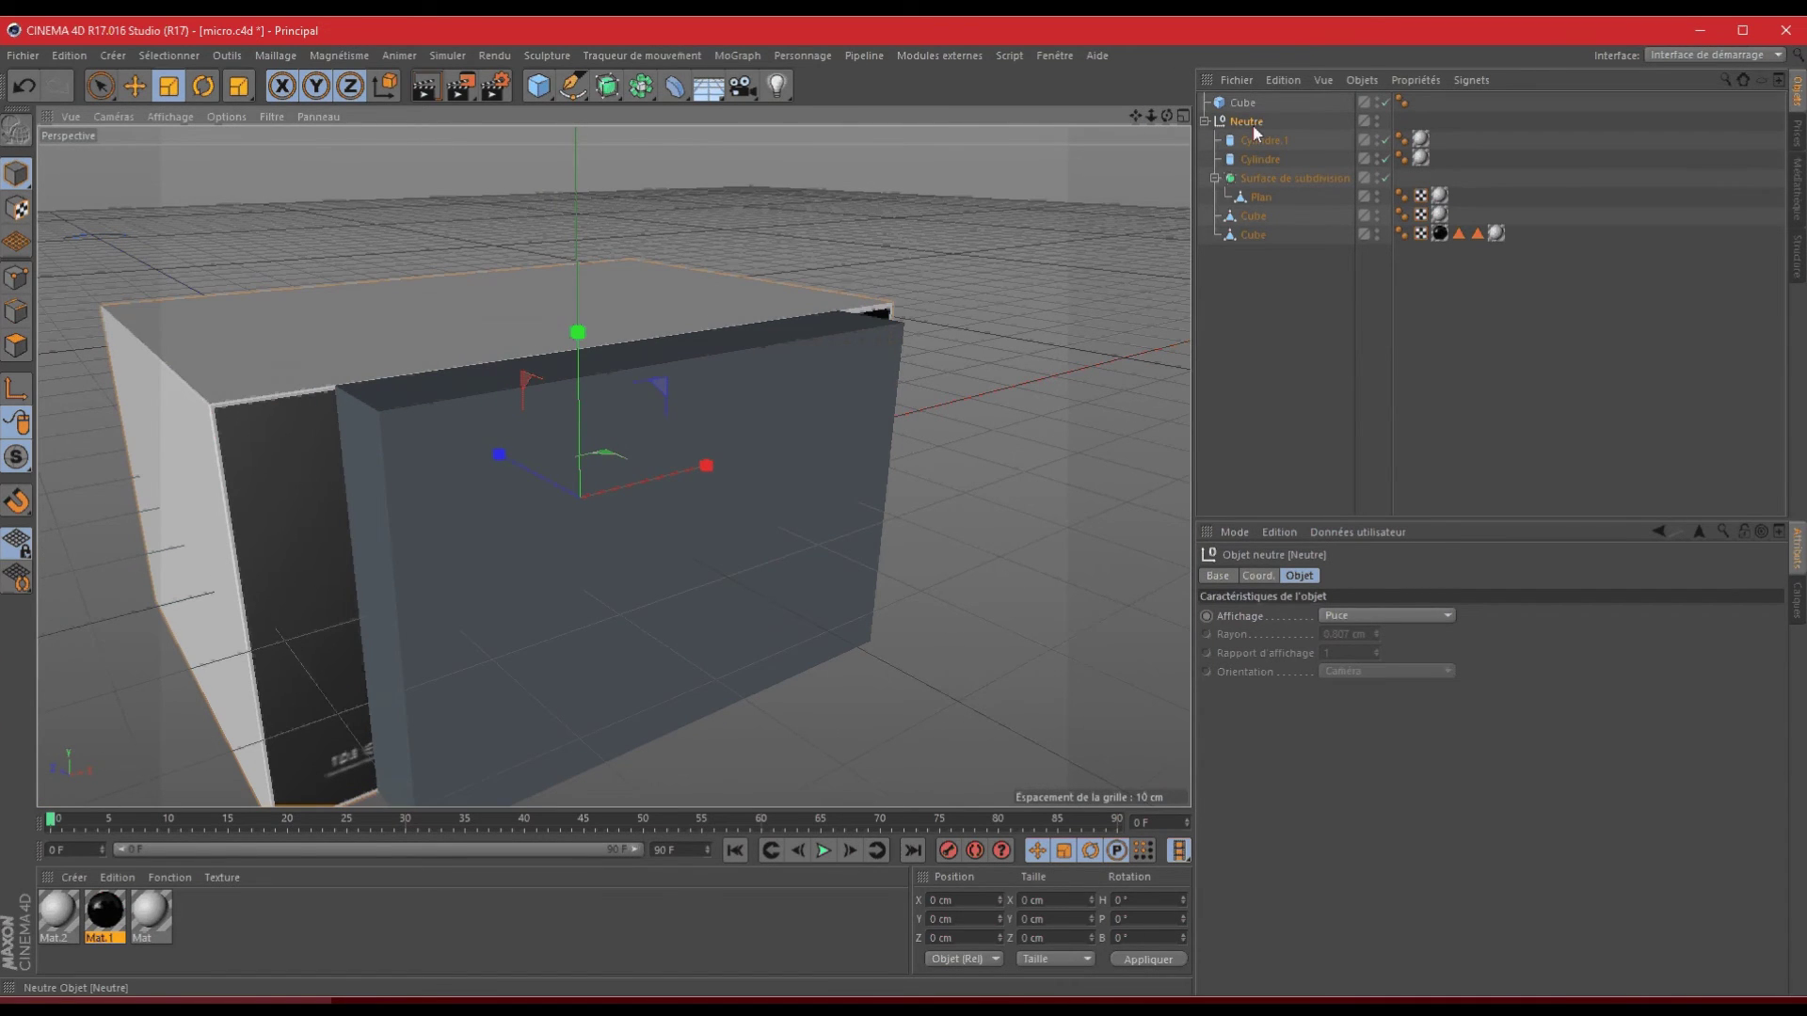
- Copy the scaled microwave group from micro.c4d and paste it into the c3.c4d kitchen scene
left_click(1054, 55)
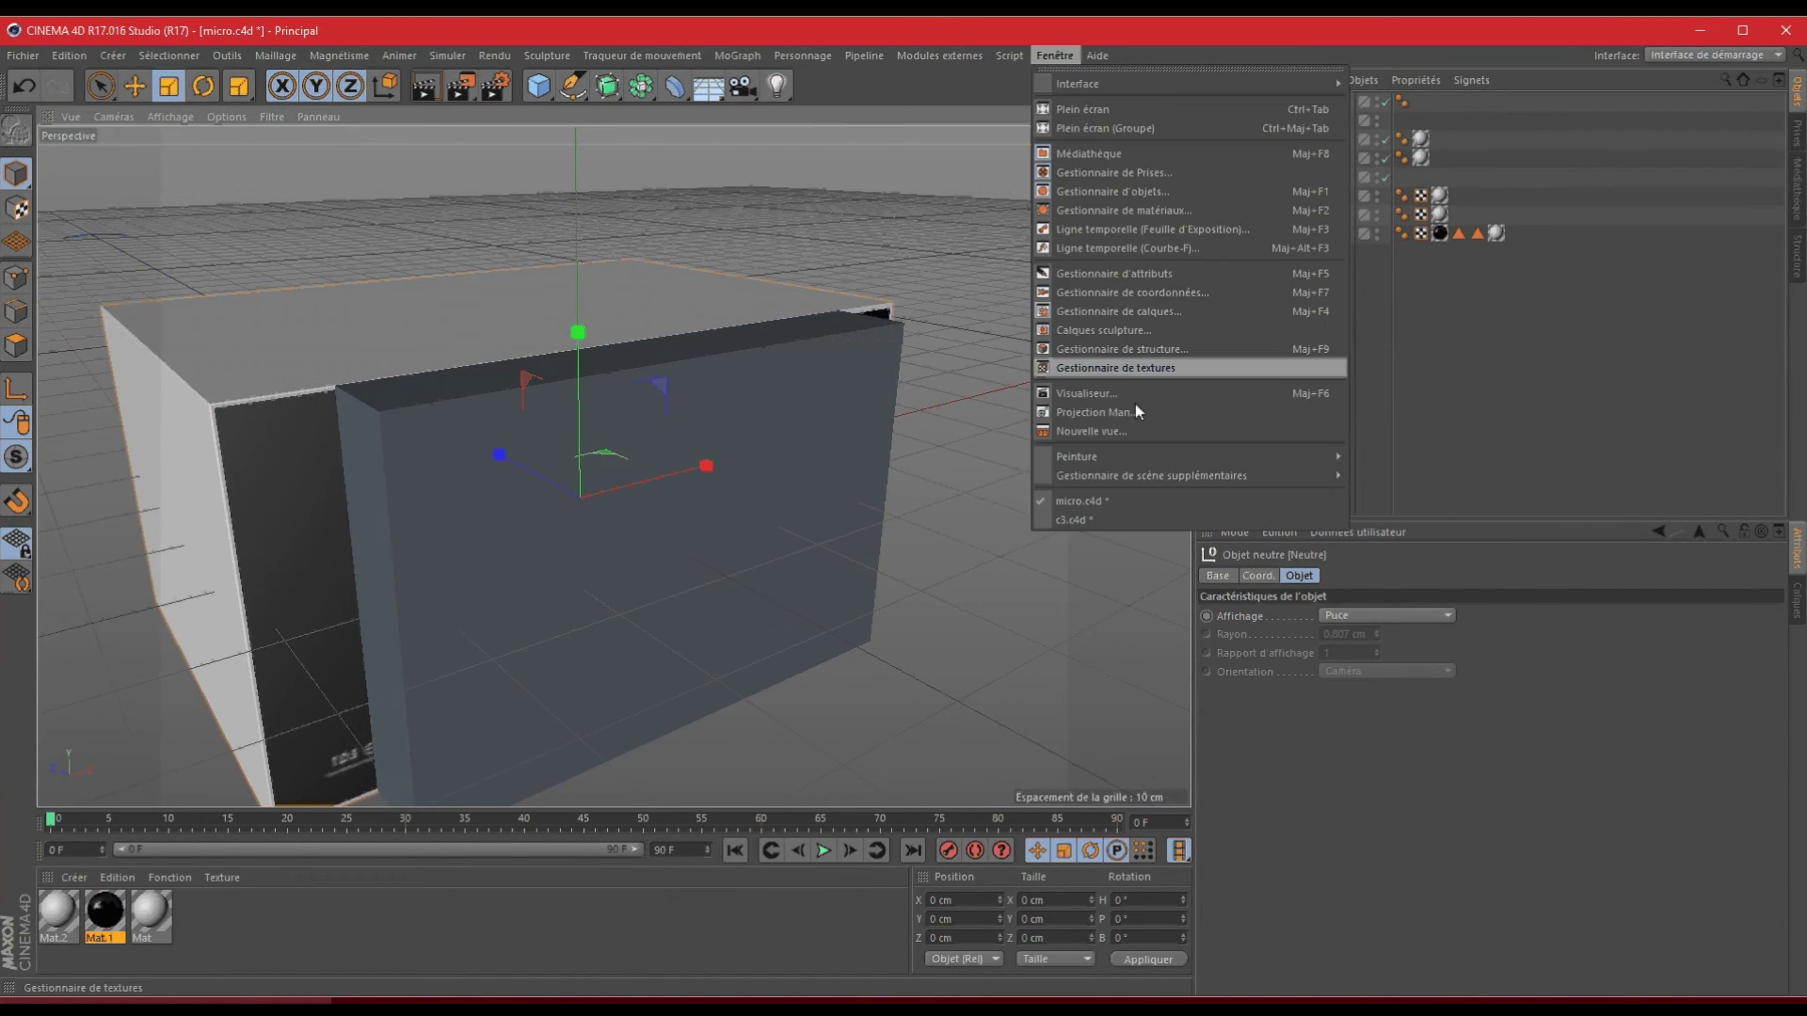
left_click(1073, 520)
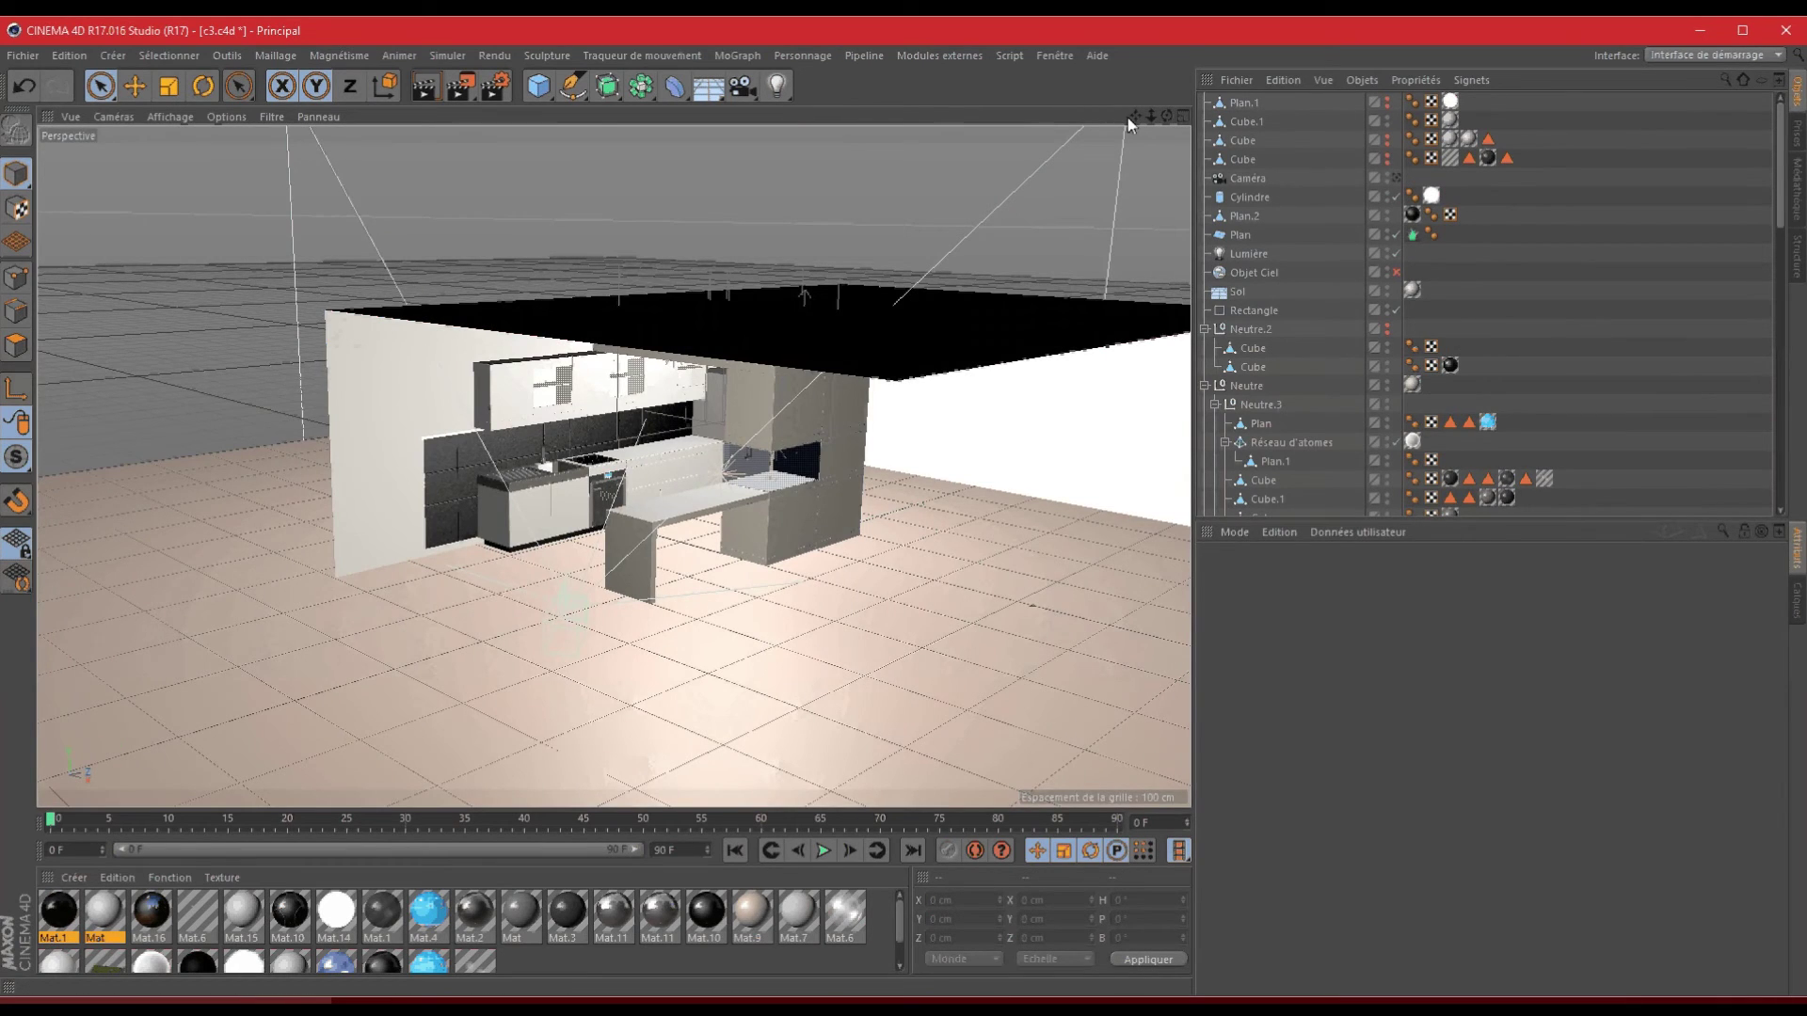
left_click_drag(1165, 117, 906, 507)
left_click(910, 418)
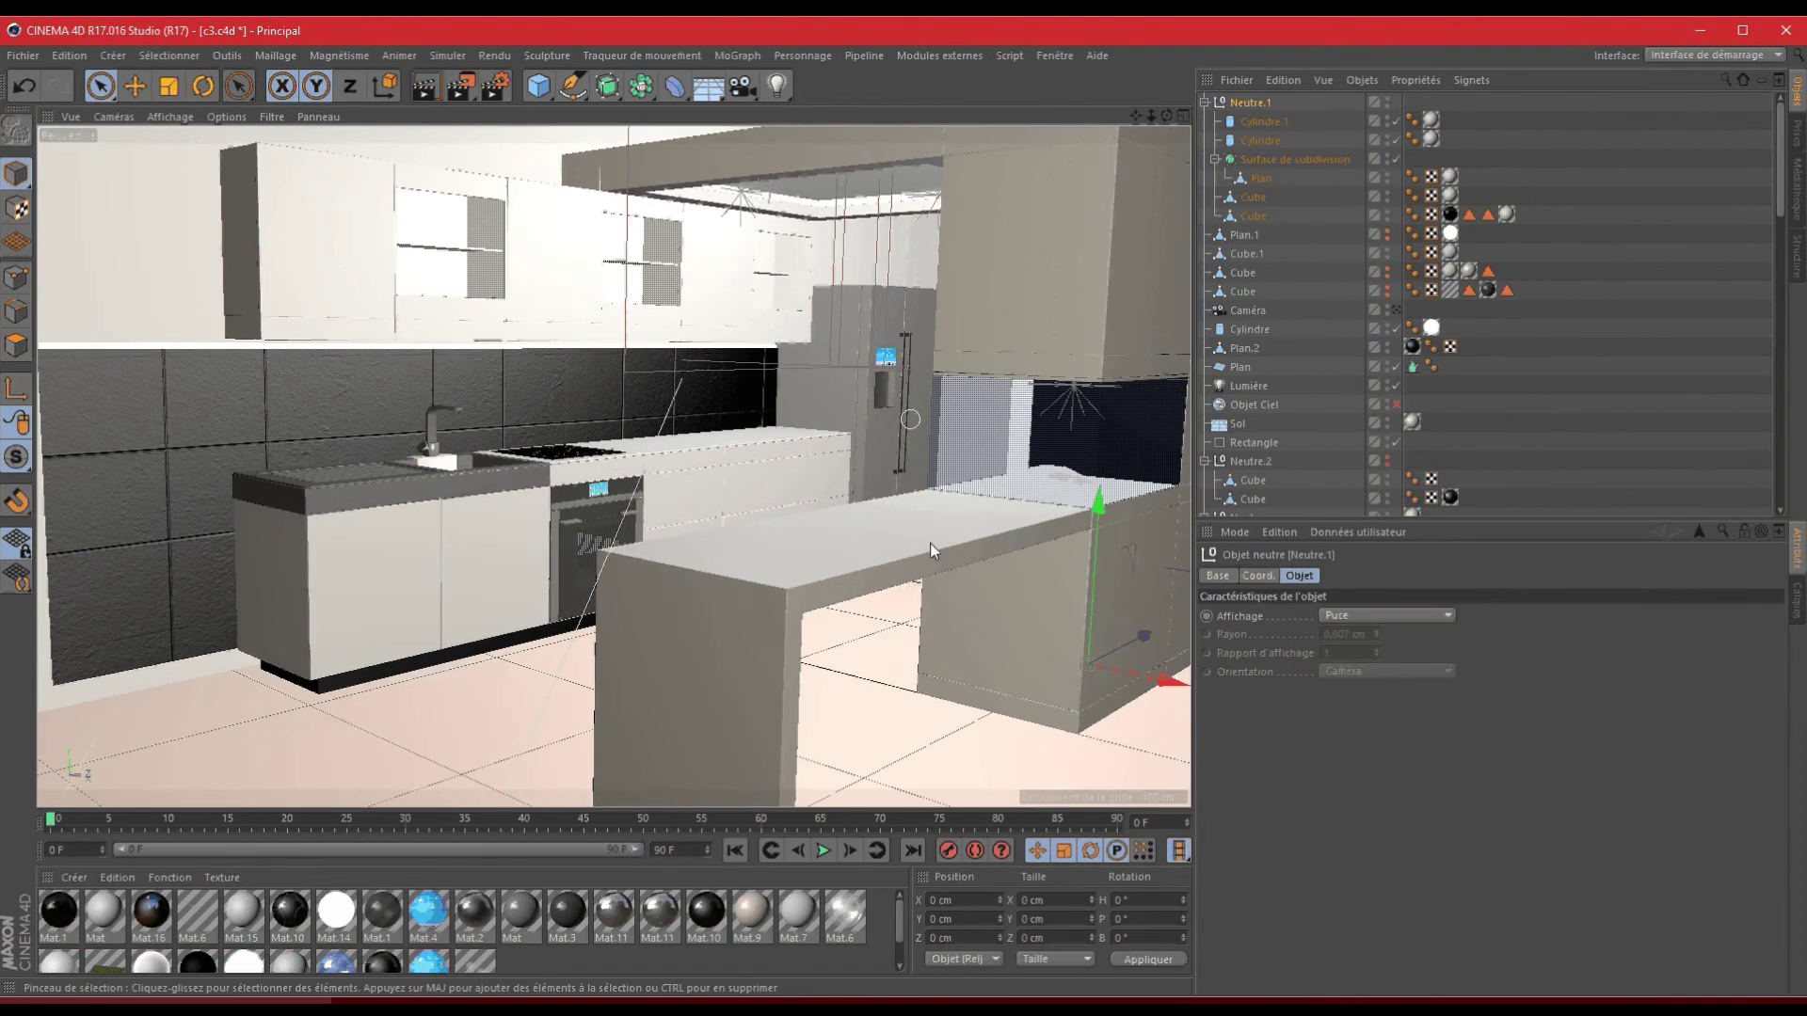
- Move the microwave group to about Y 138.5 cm and Z -225 cm, and set its H rotation to 90°
left_click_drag(1099, 542, 851, 482)
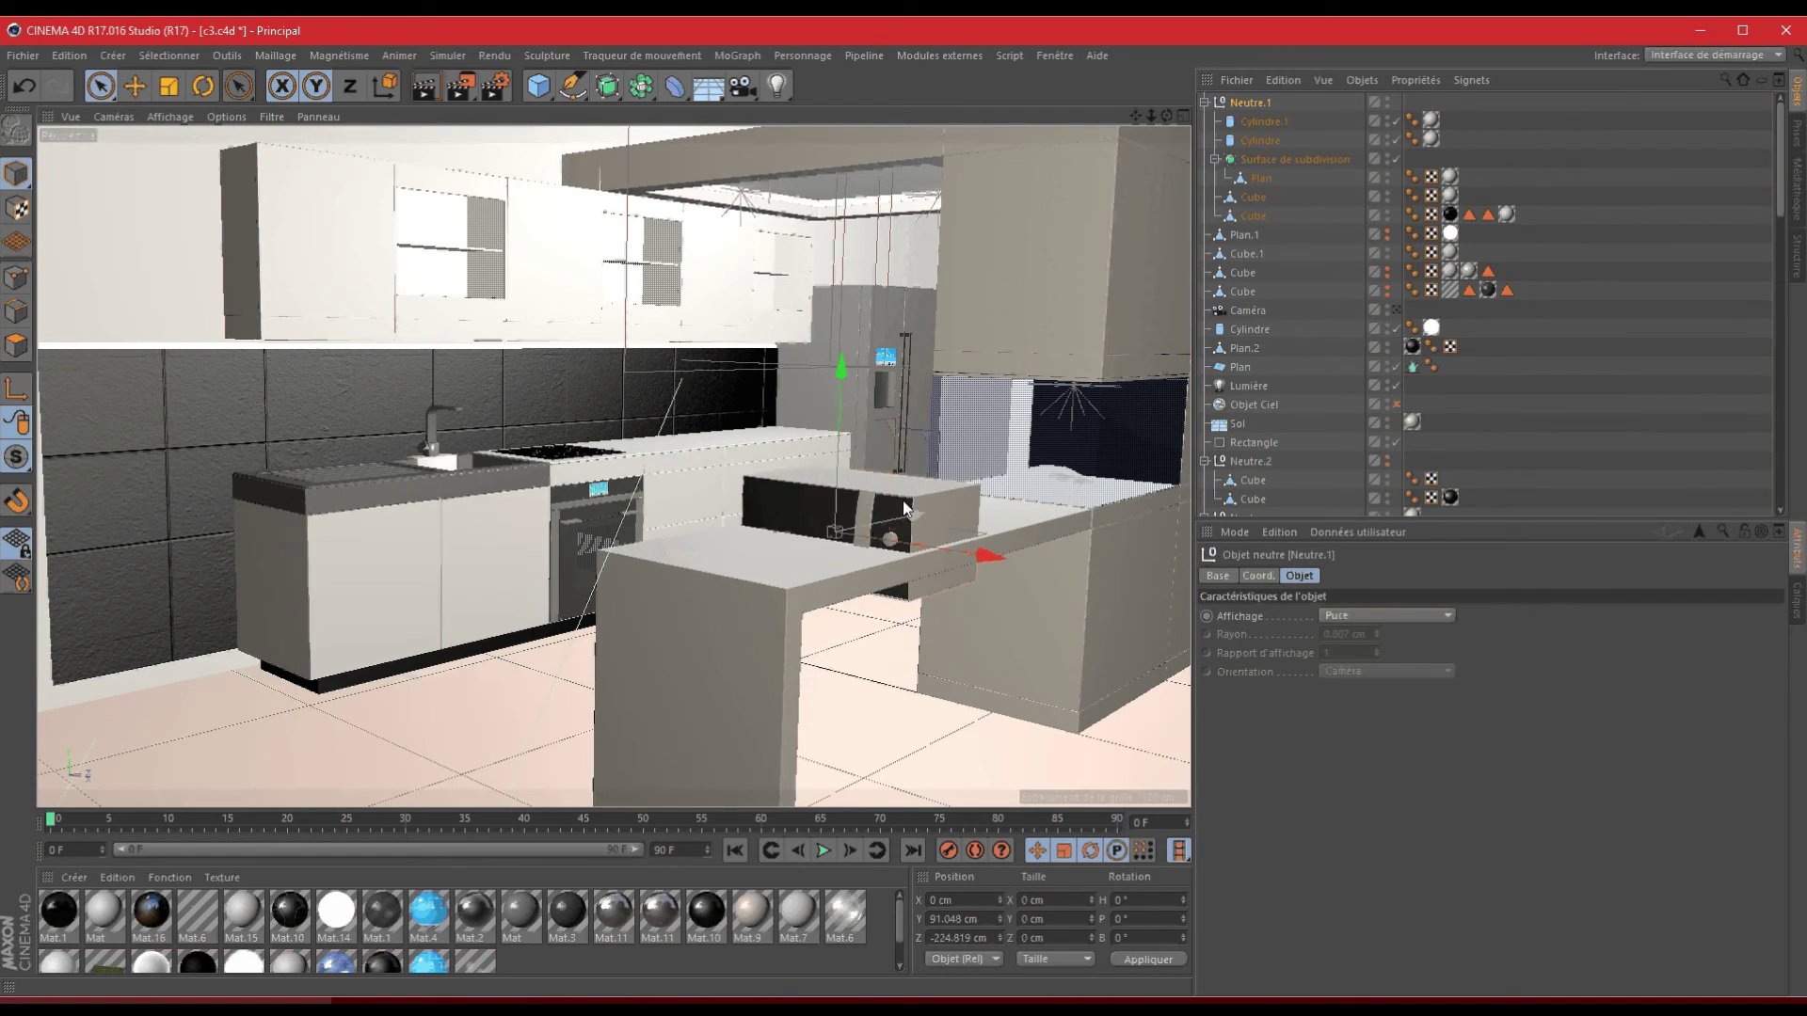
left_click_drag(840, 358, 828, 254)
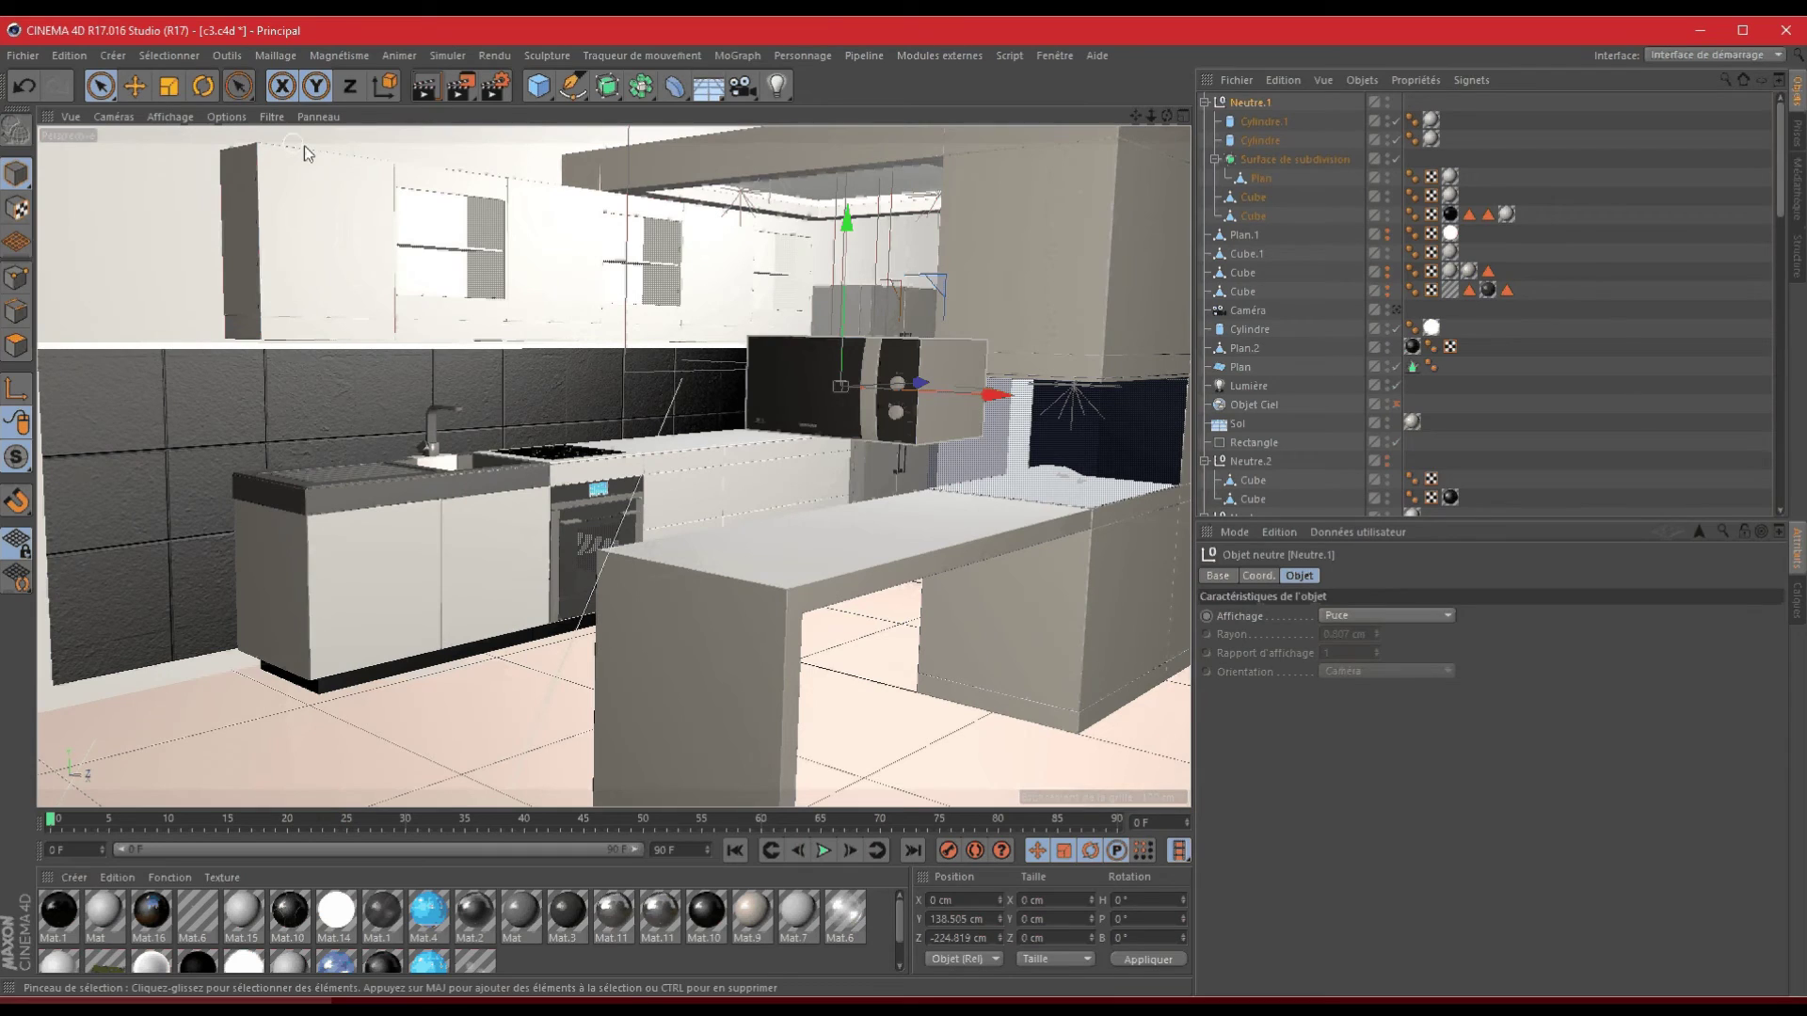
left_click(1142, 900)
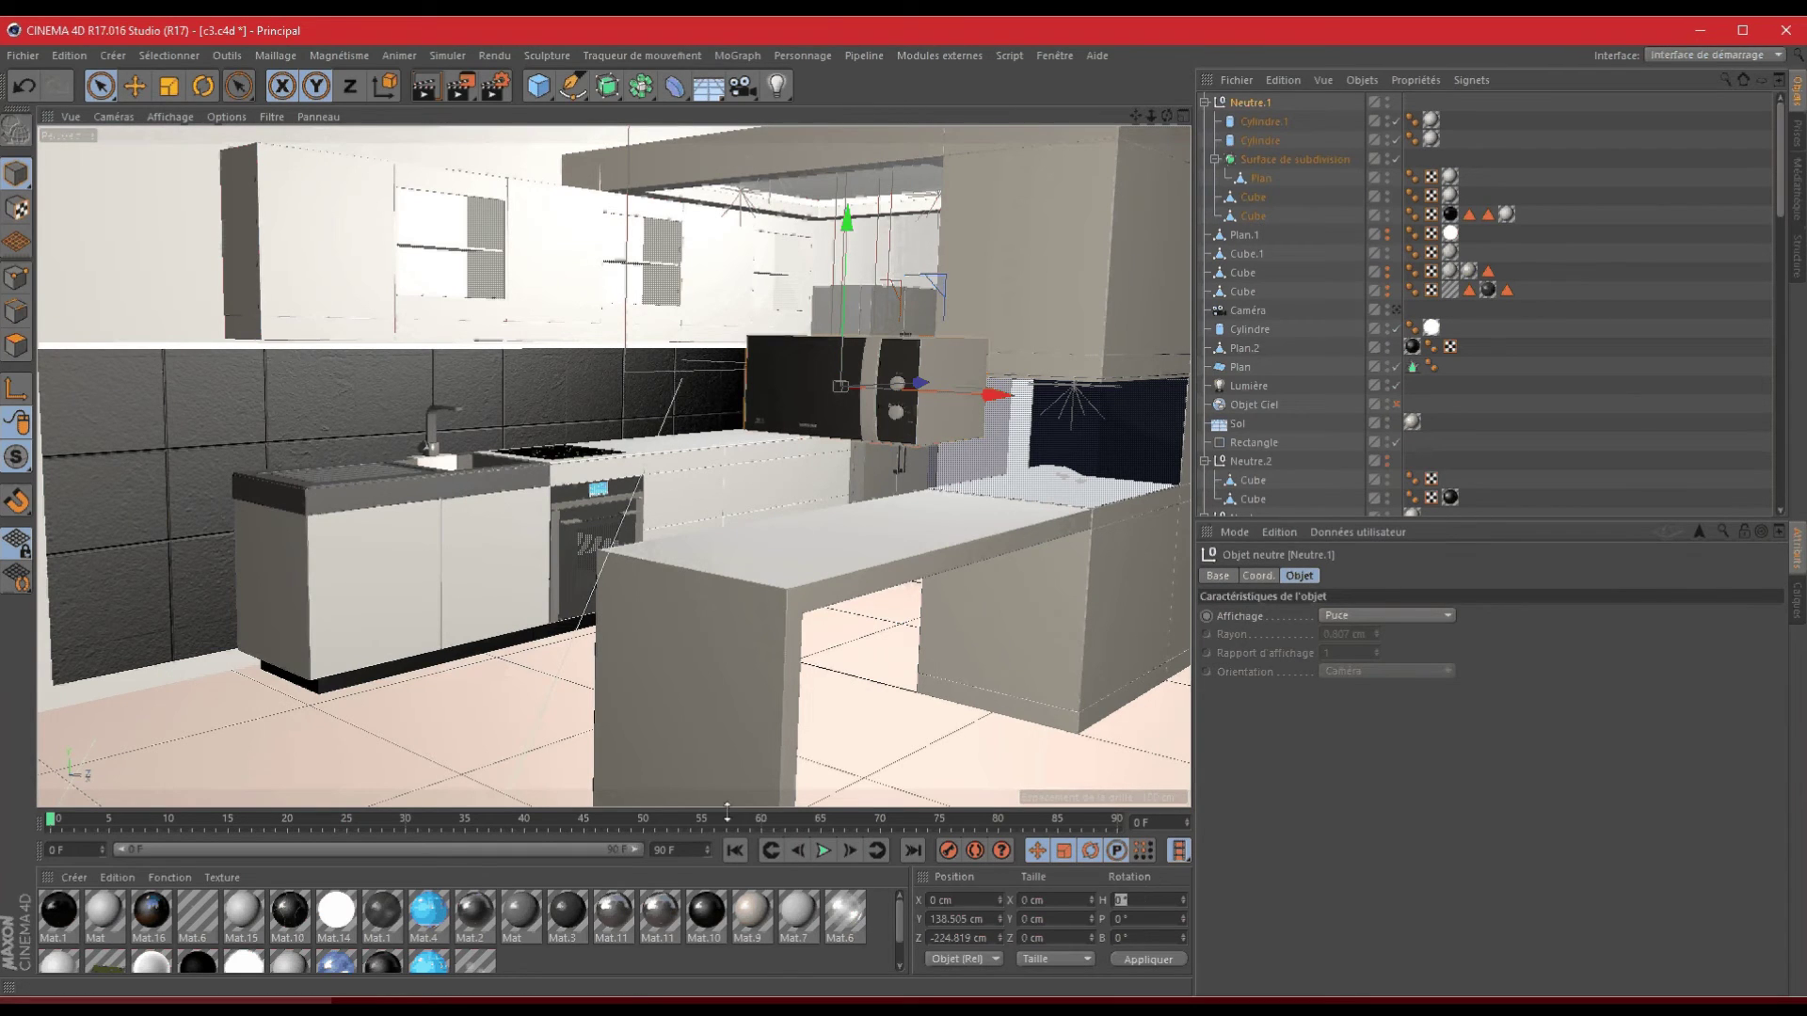
type("-90")
key("Return")
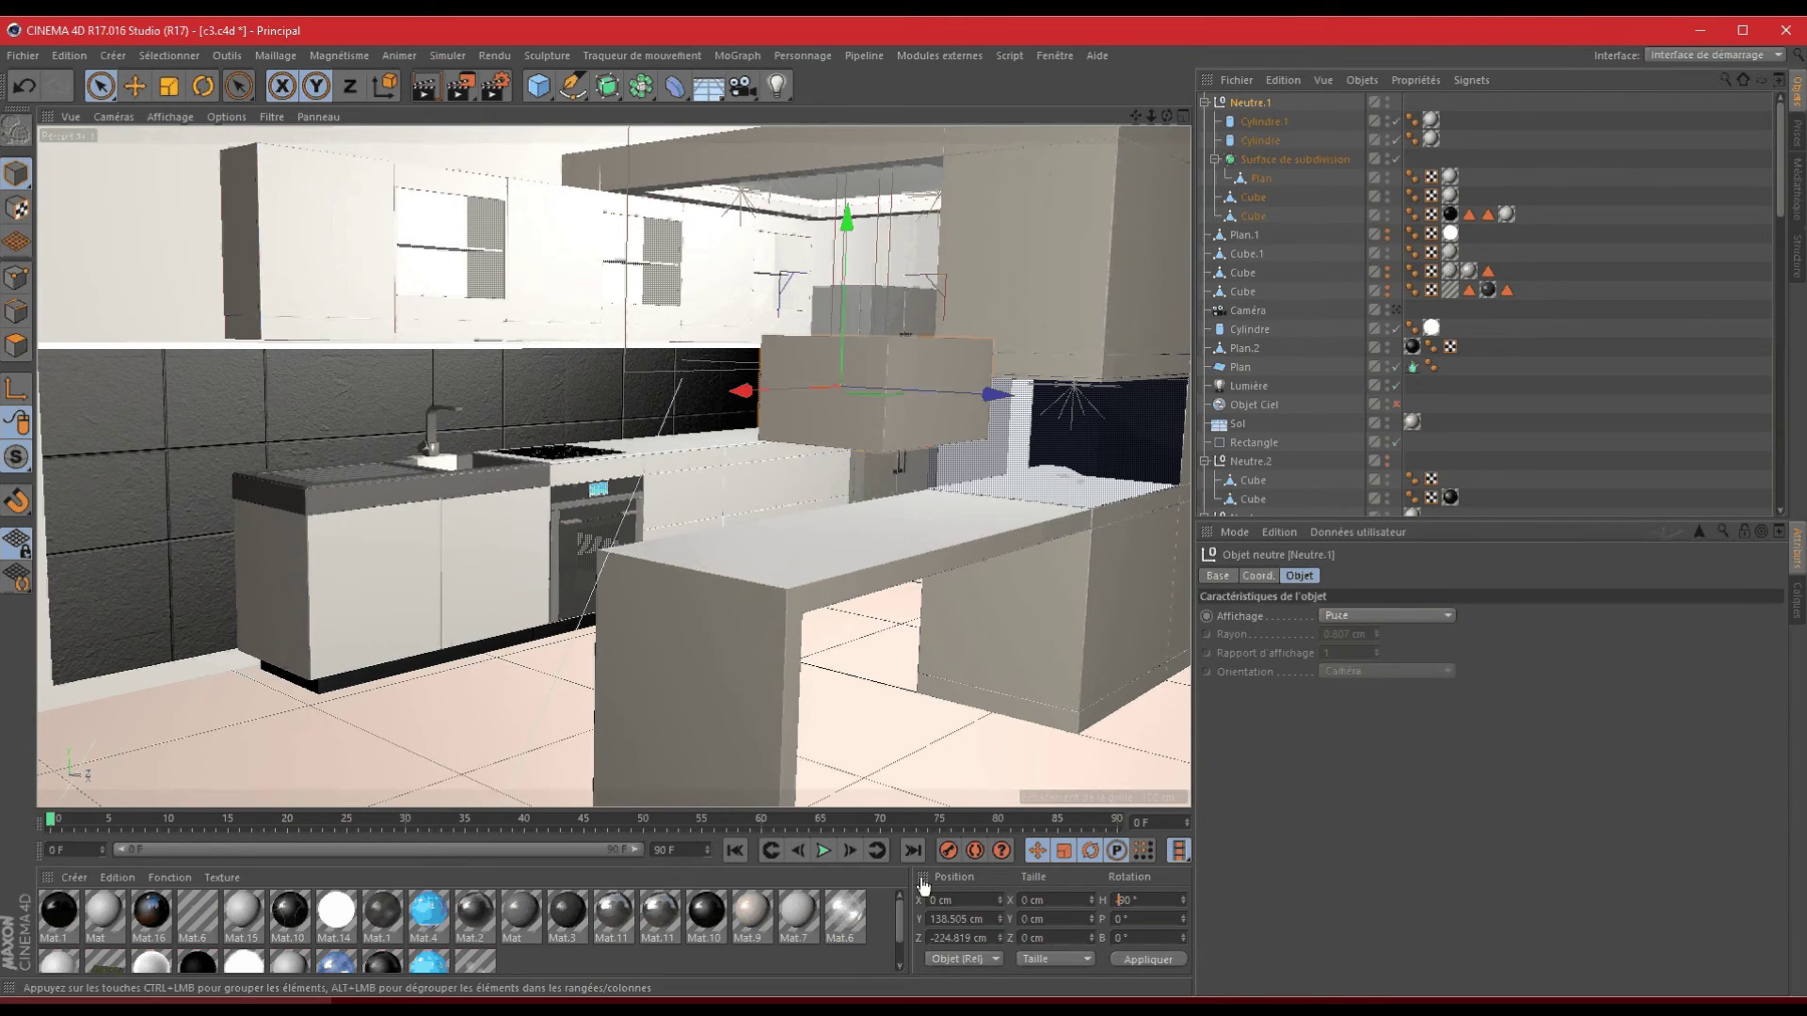
key("BackSpace")
key("Return")
- Move the microwave onto the back worktop near the fridge, at about X -245 cm, Y 102 cm and Z 59.5 cm
left_click_drag(777, 349, 349, 362)
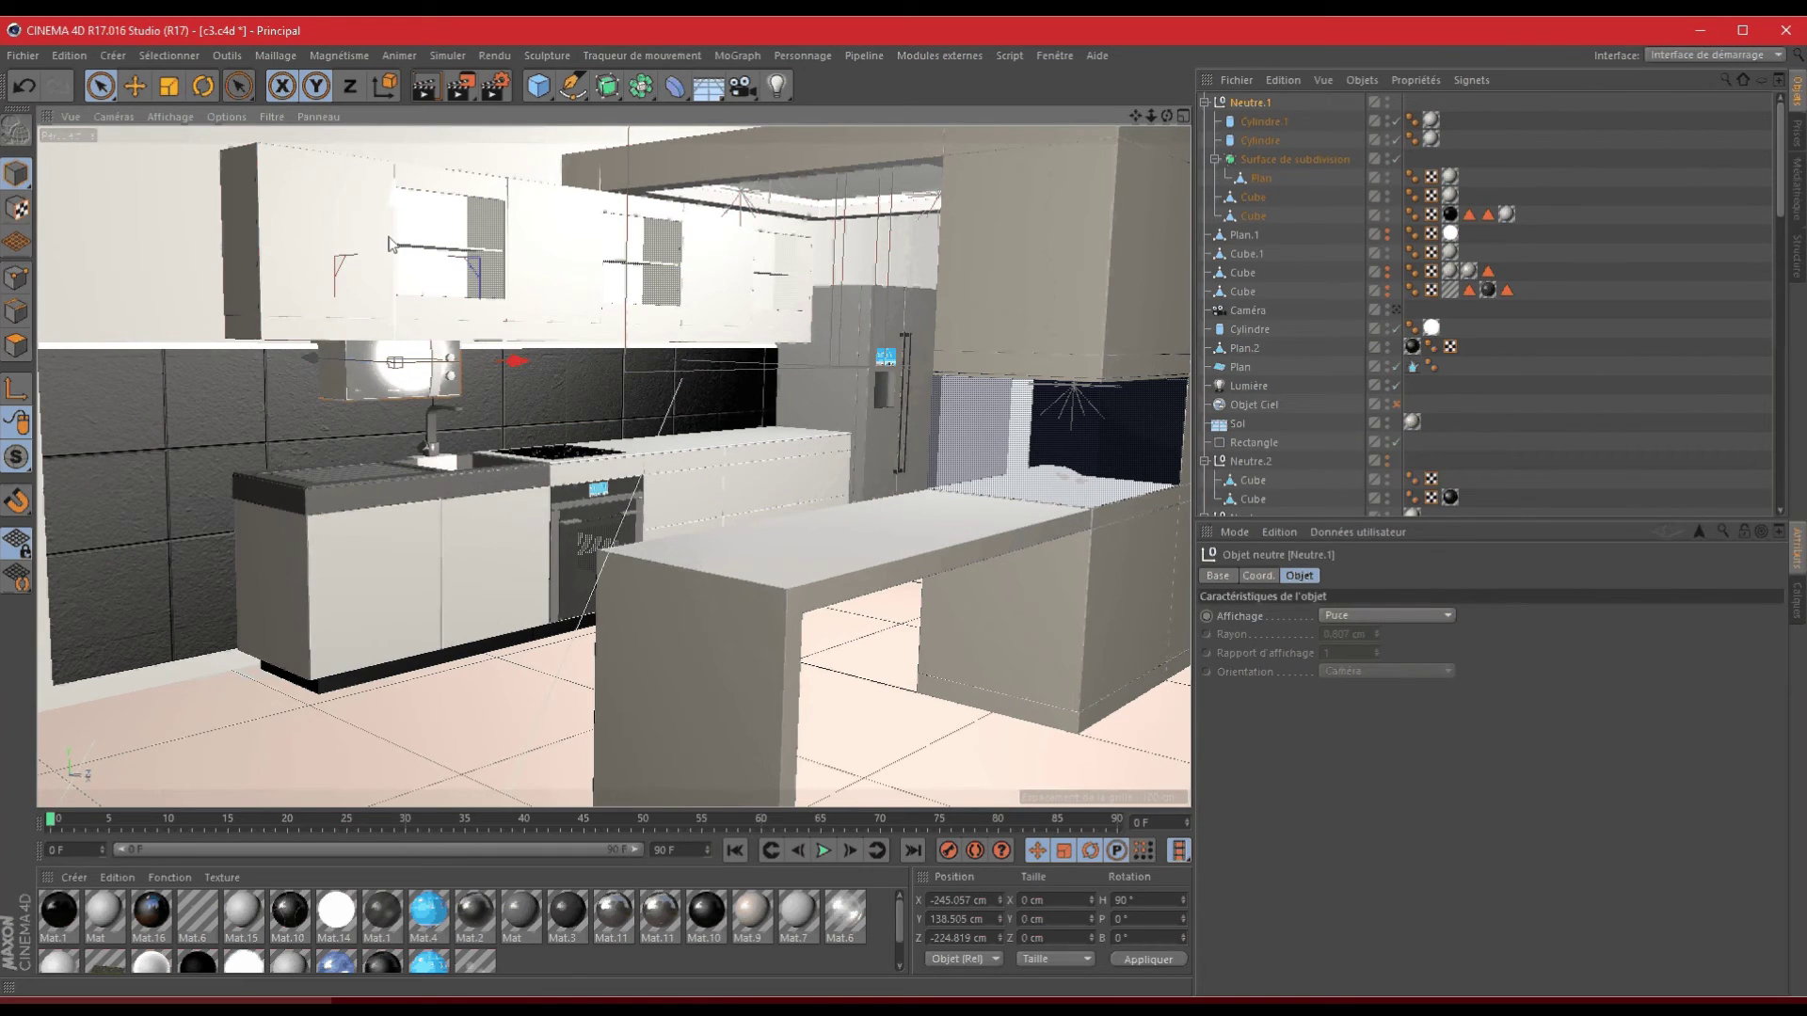
left_click_drag(394, 256, 396, 319)
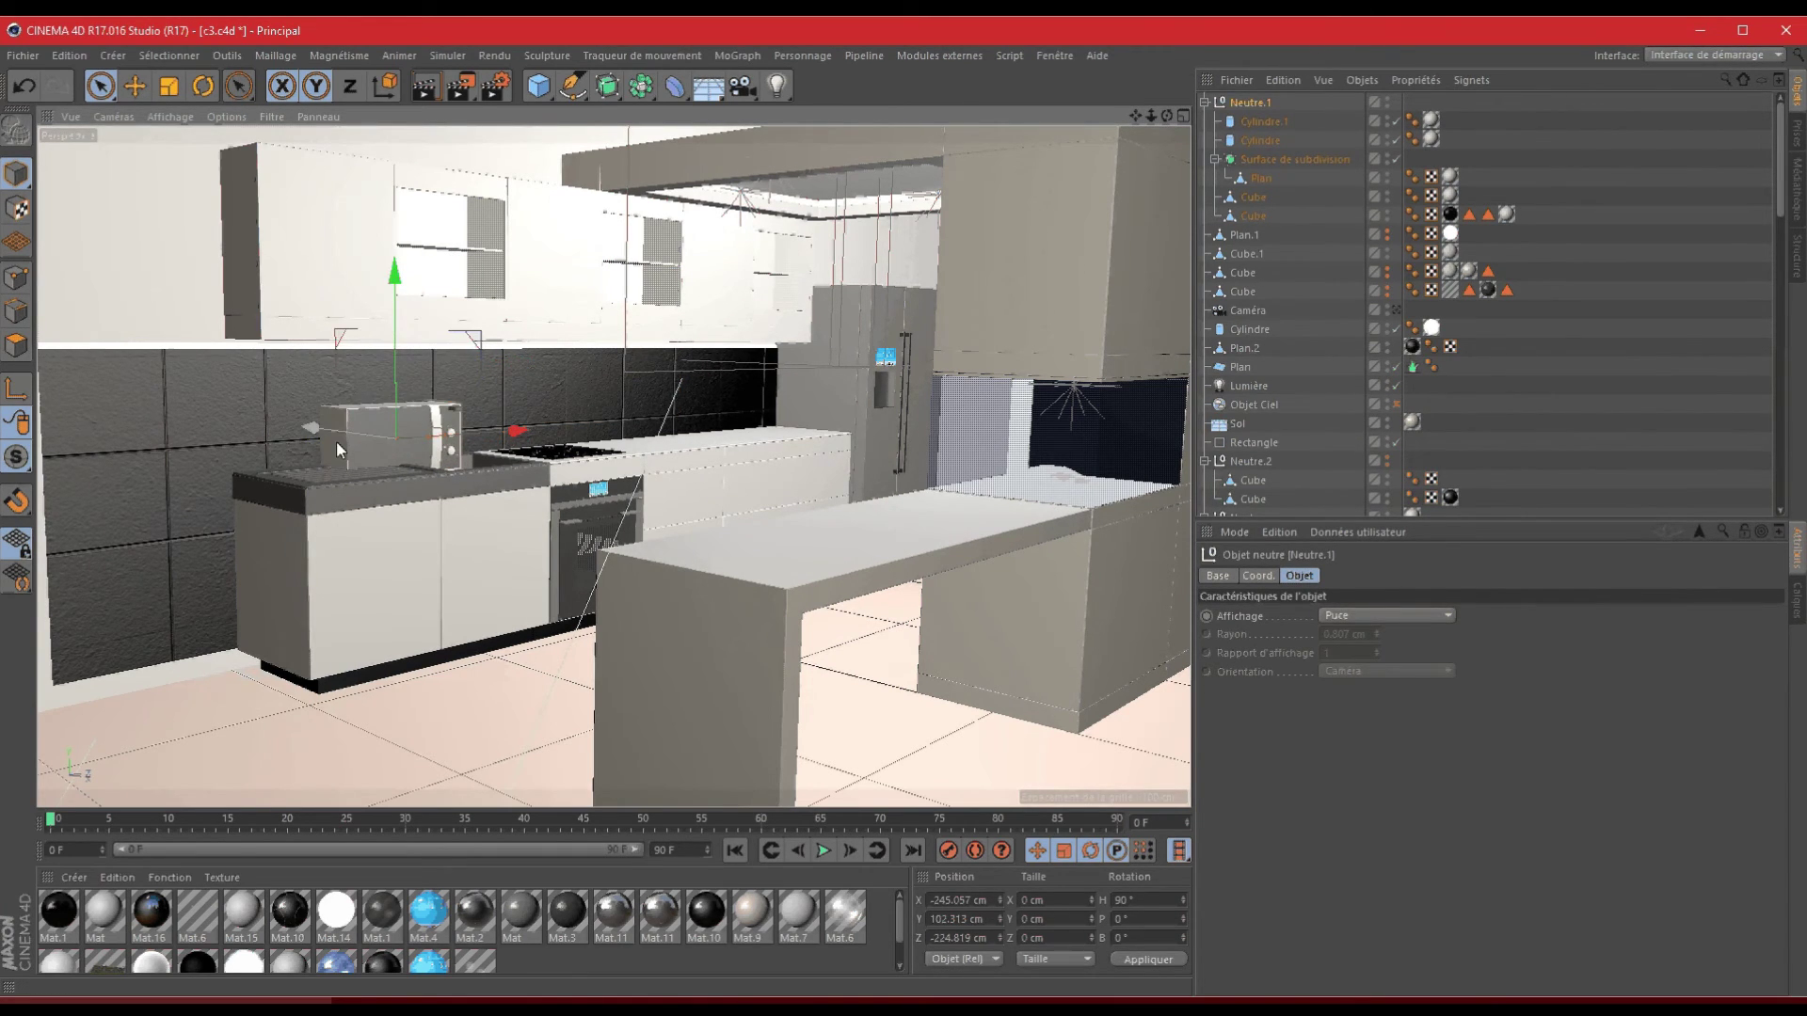
mouse_move(339, 450)
left_mouse_down()
mouse_move(750, 411)
mouse_move(475, 486)
mouse_move(776, 437)
left_mouse_up()
mouse_move(776, 435)
left_mouse_down()
mouse_move(788, 424)
mouse_move(556, 405)
mouse_move(699, 419)
left_mouse_up()
key("ctrl+z")
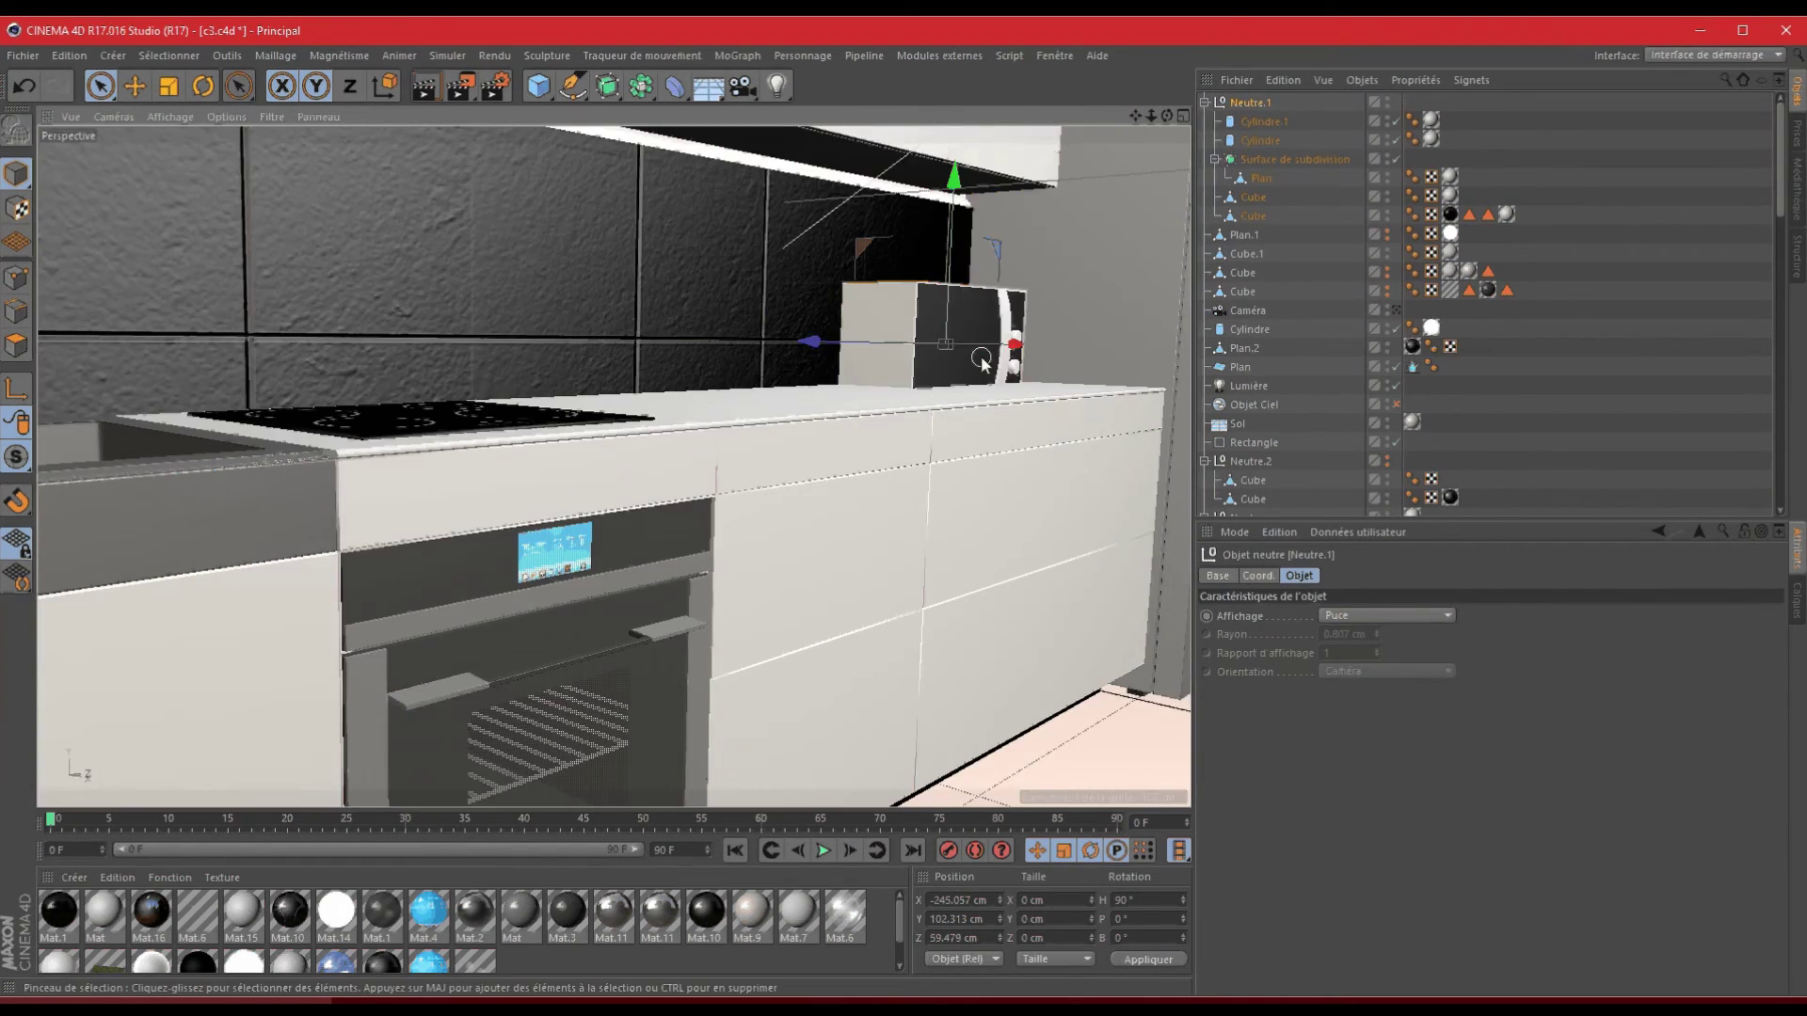
- Adjust the microwave's position on the worktop to about X -221.5 cm, Y 107 cm and Z 60 cm
left_click_drag(936, 313, 1064, 311)
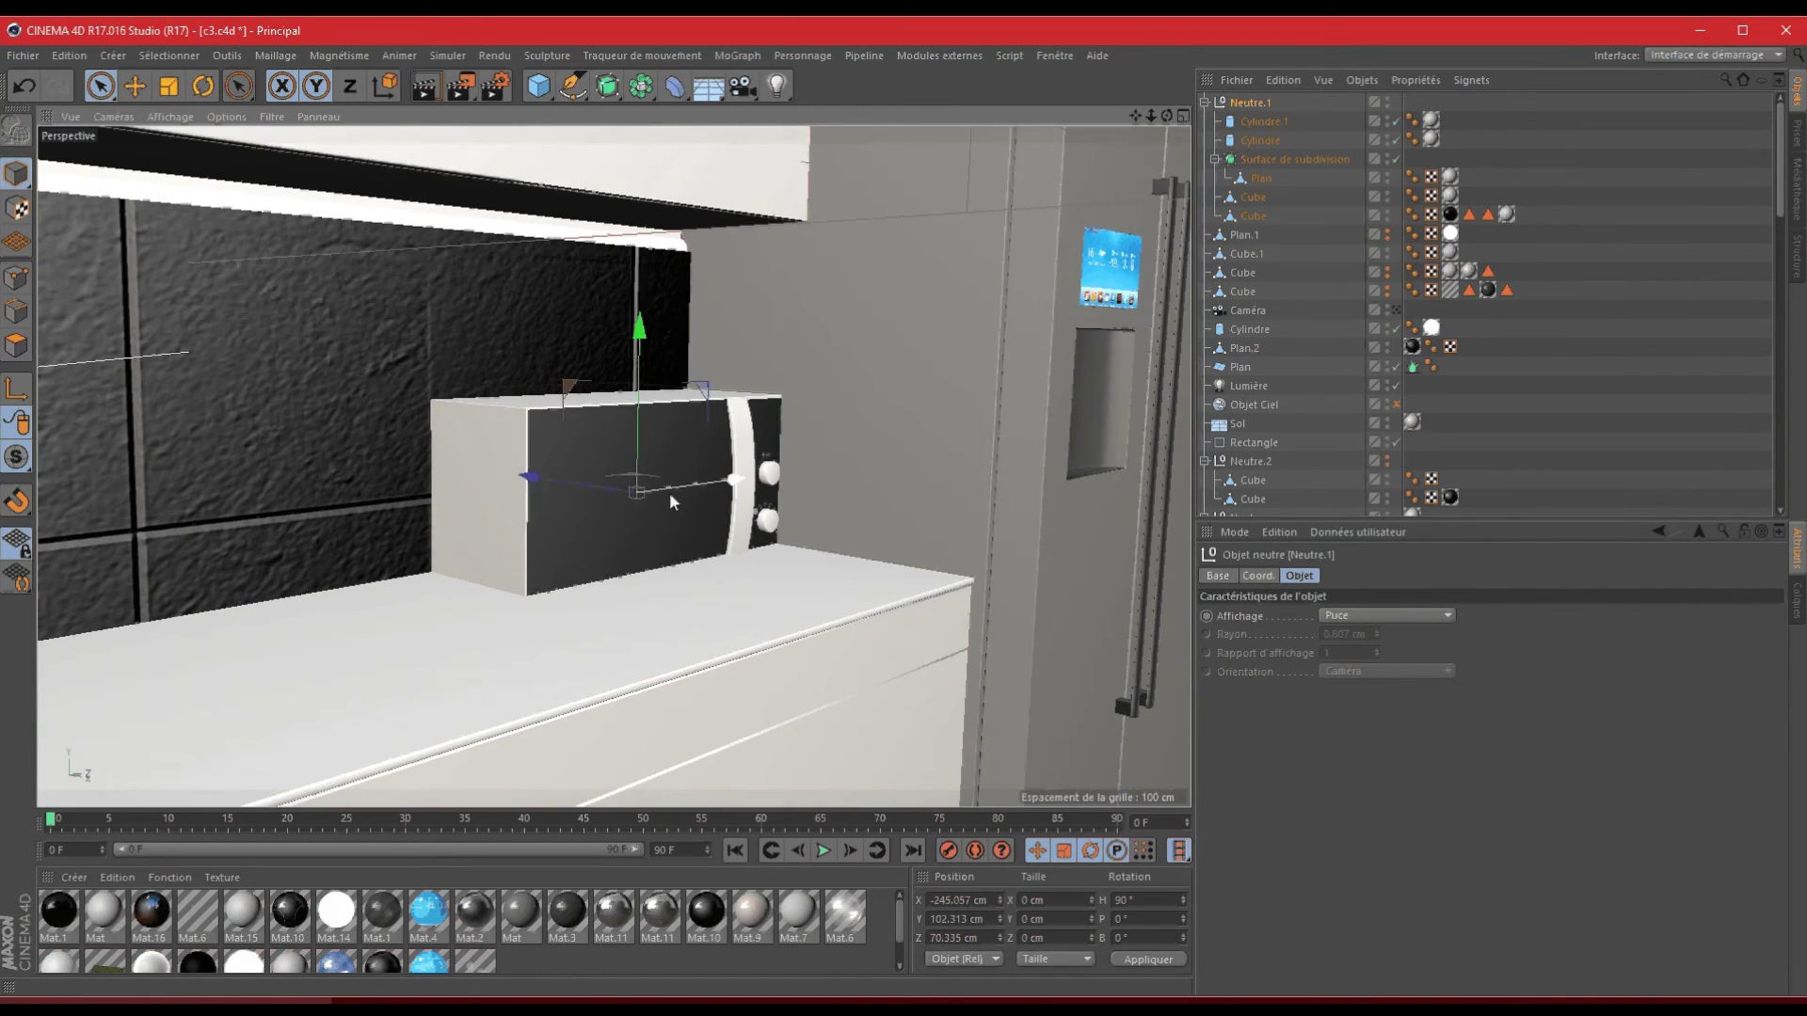
left_click_drag(669, 493, 631, 506)
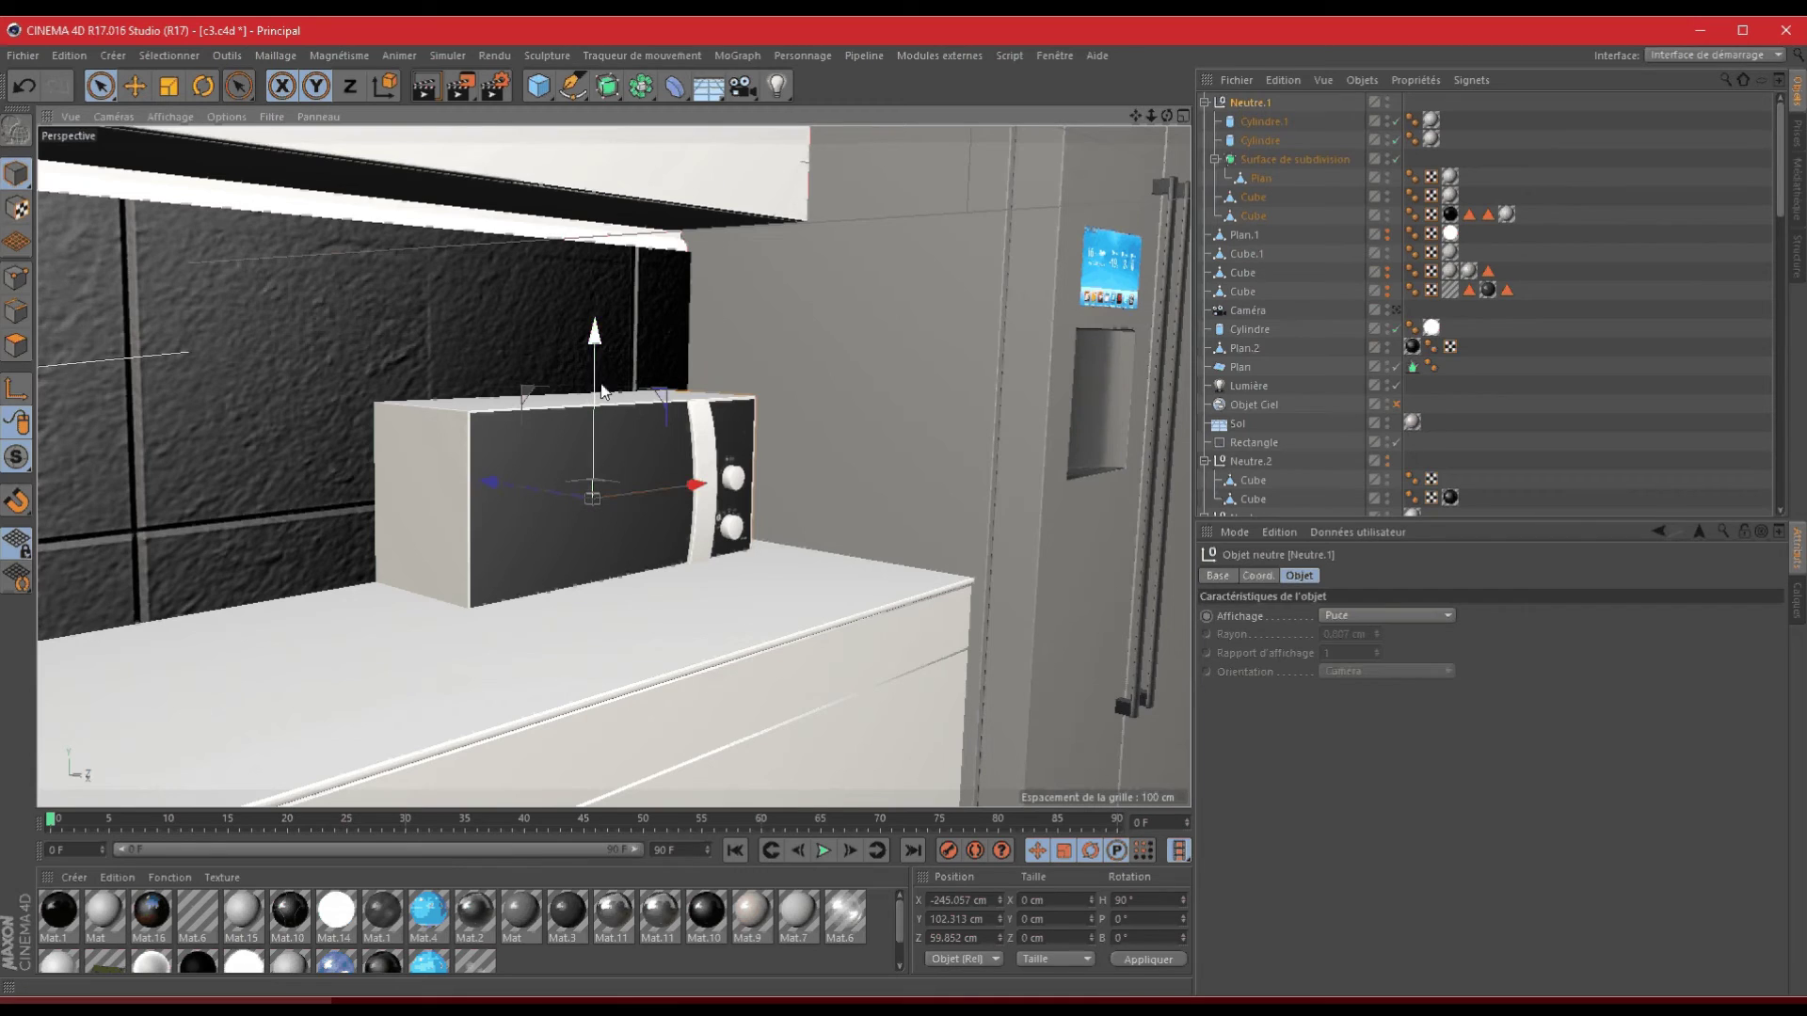
left_click_drag(602, 392, 607, 362)
left_click_drag(522, 459, 901, 508)
scroll(901, 513, "up", 4)
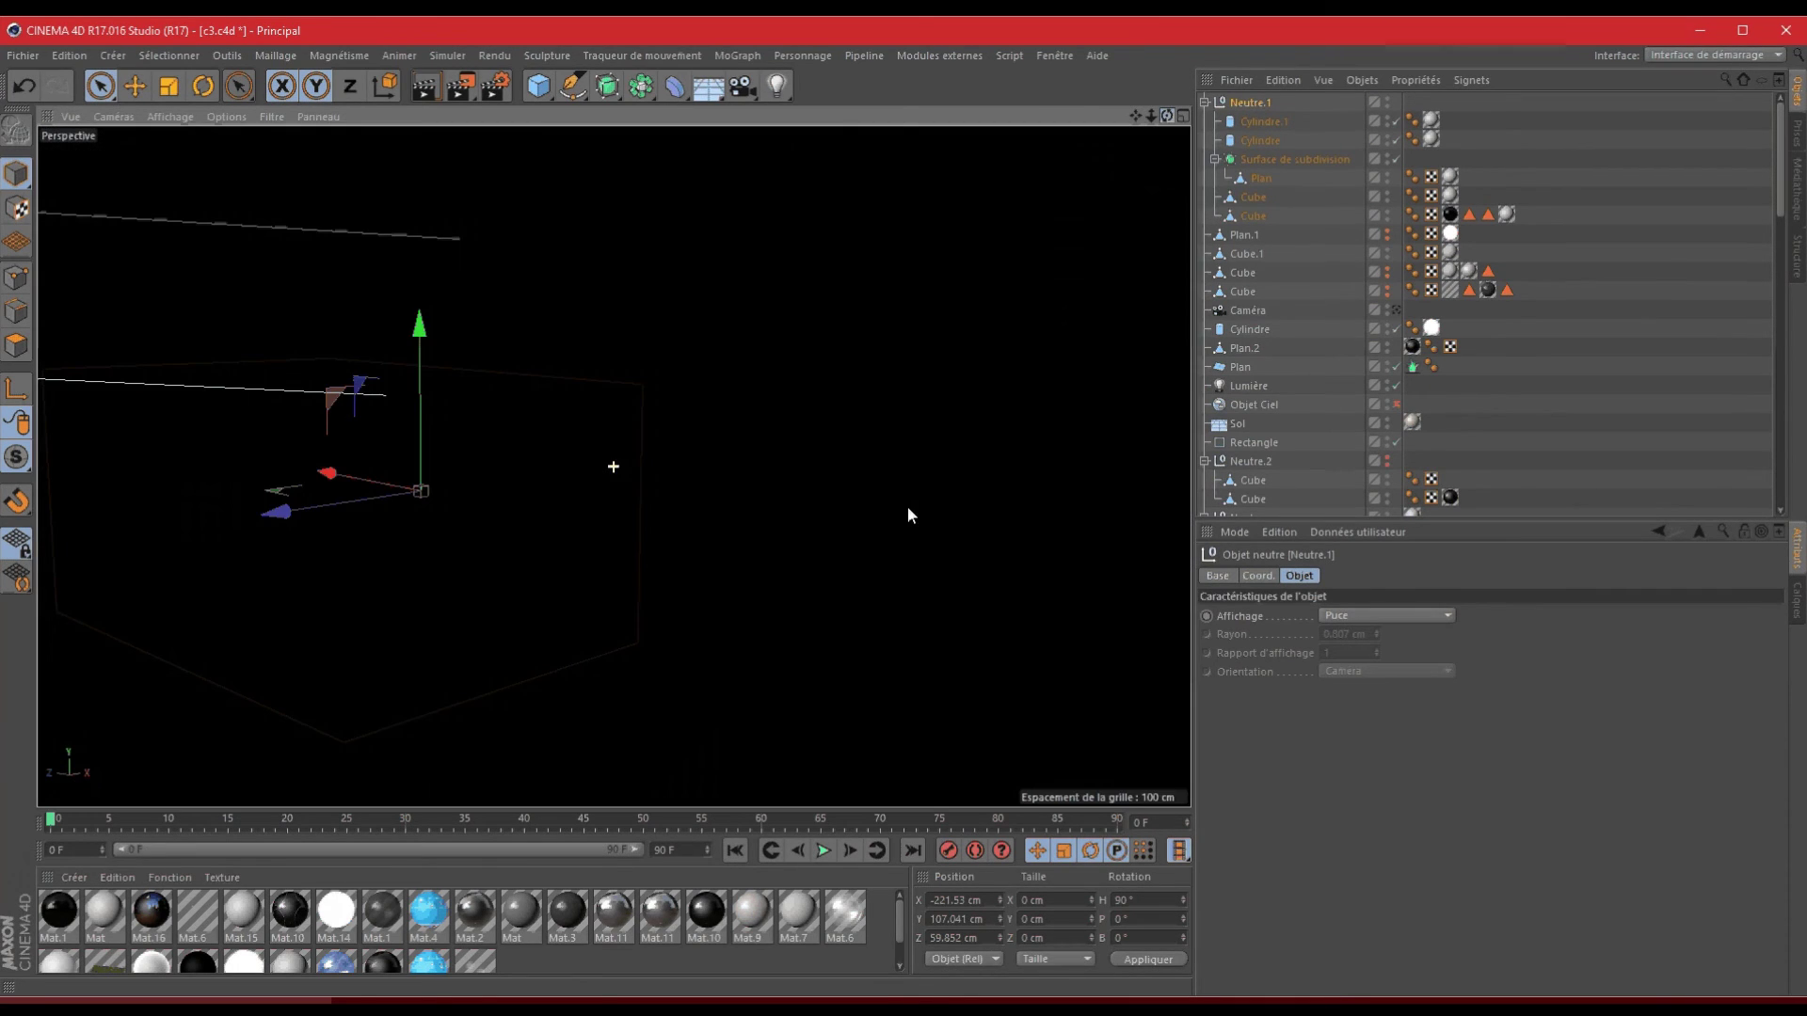
scroll(907, 506, "down", 5)
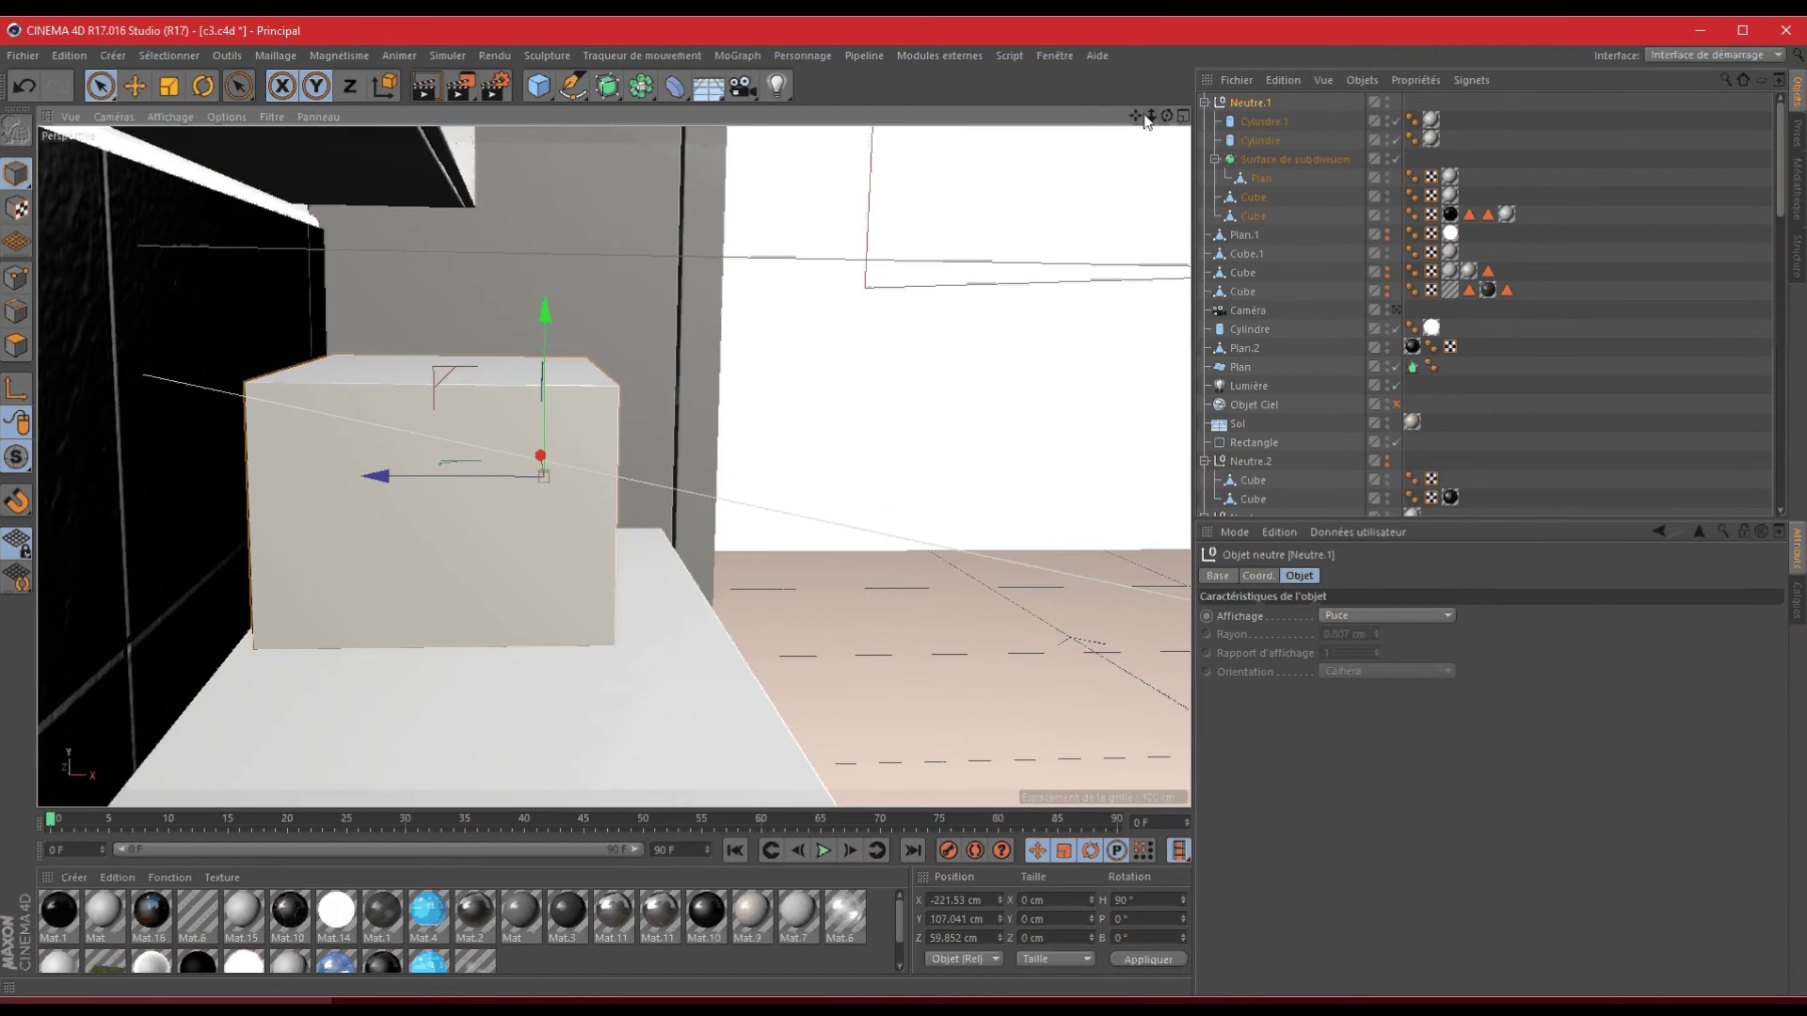
- Select the microwave's body cube inside its group and enable point editing
left_click_drag(1166, 115, 908, 505)
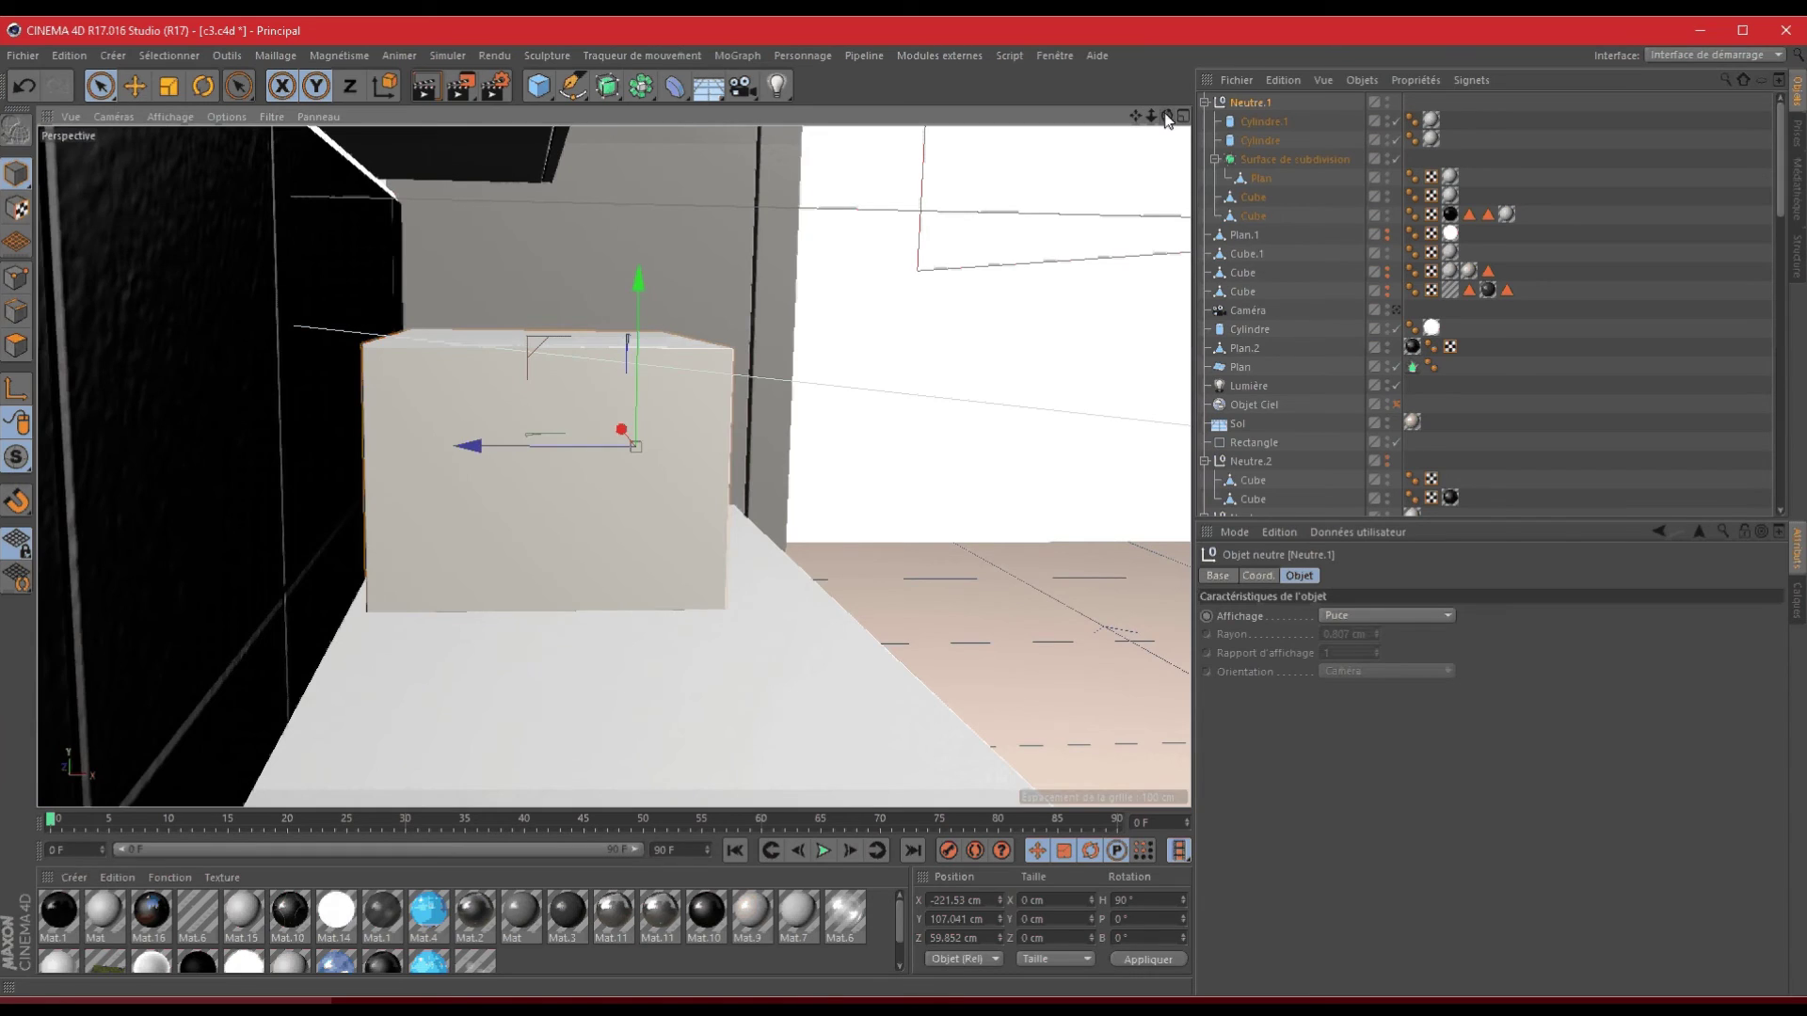
left_click_drag(1166, 115, 907, 507)
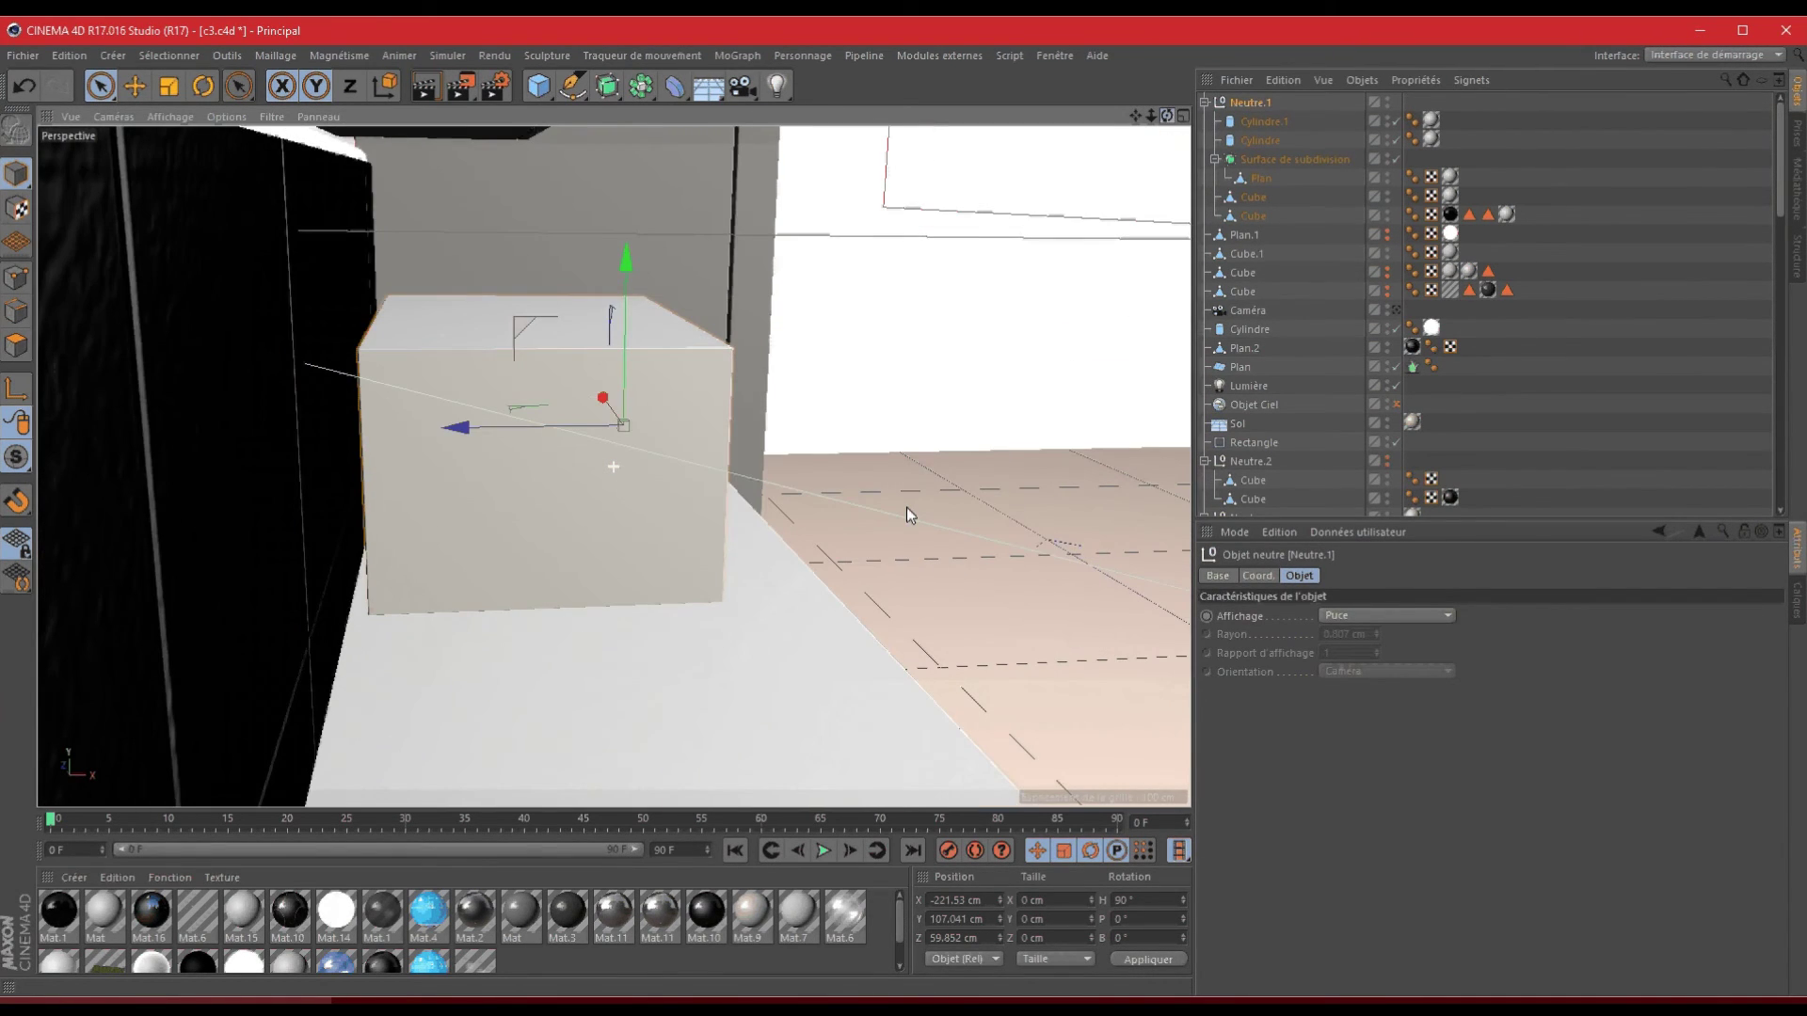
key("ctrl+shift+y")
left_click(1260, 177)
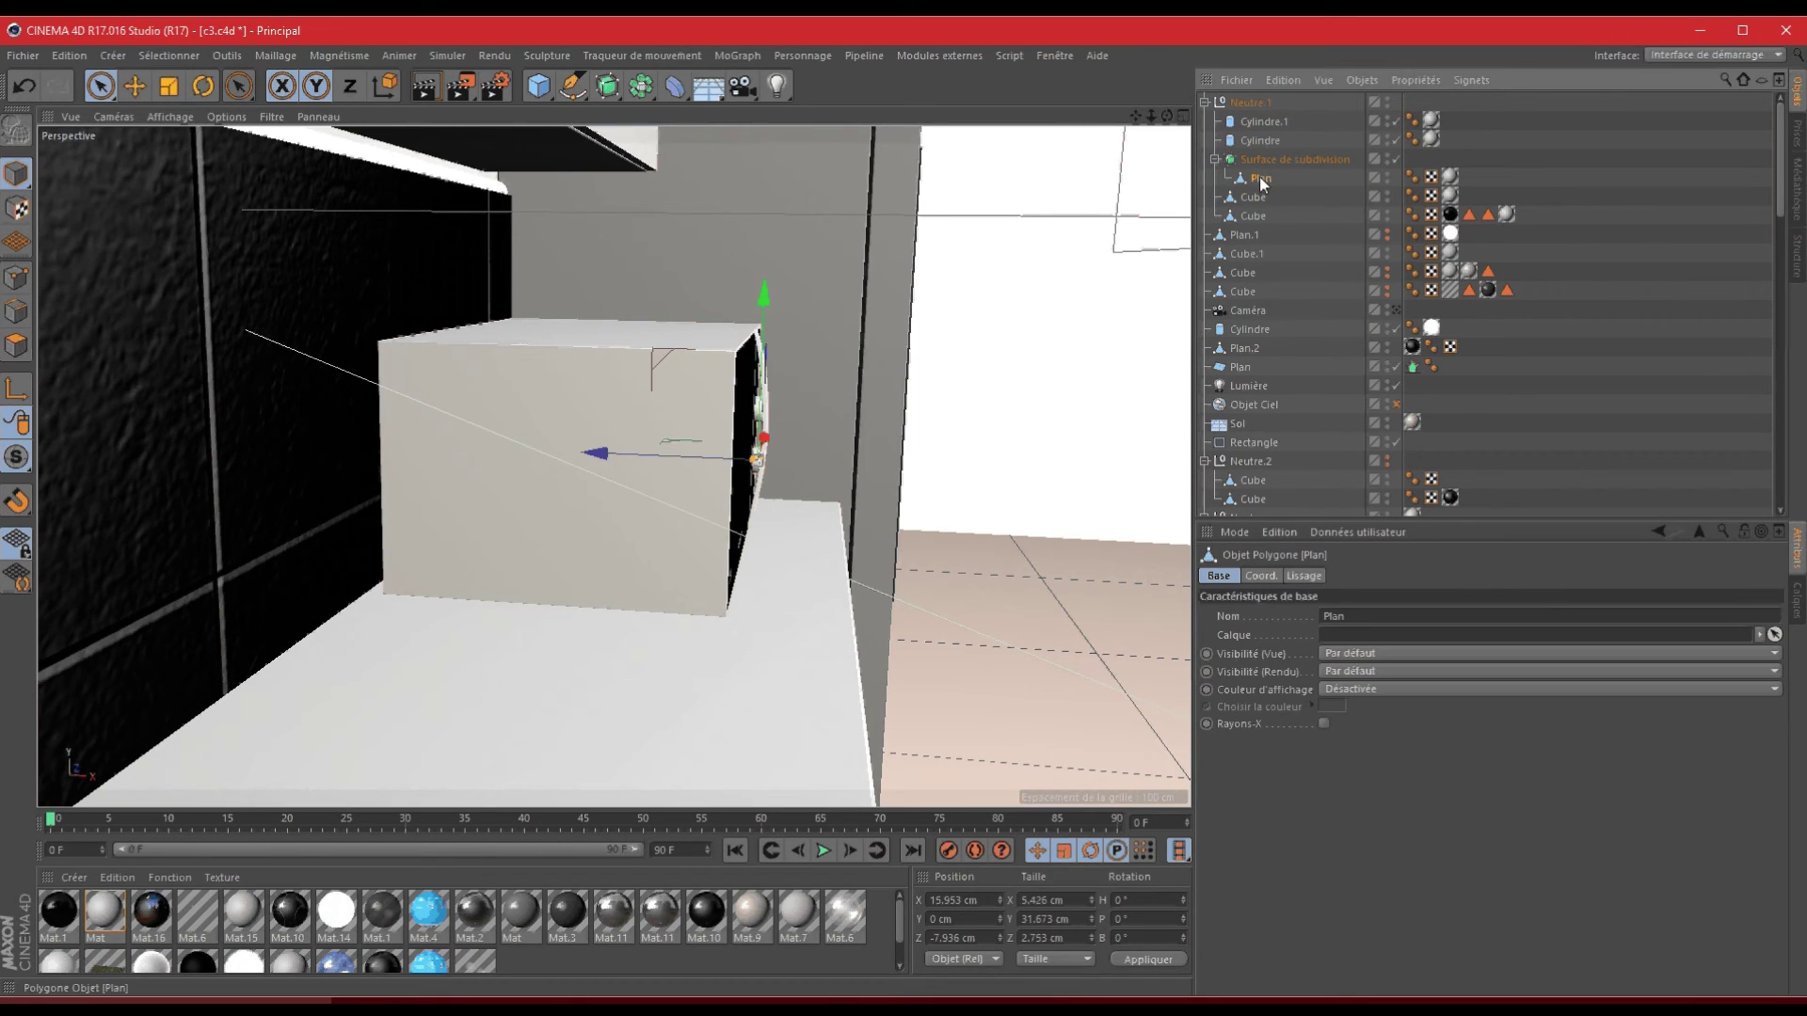
left_click(1254, 198)
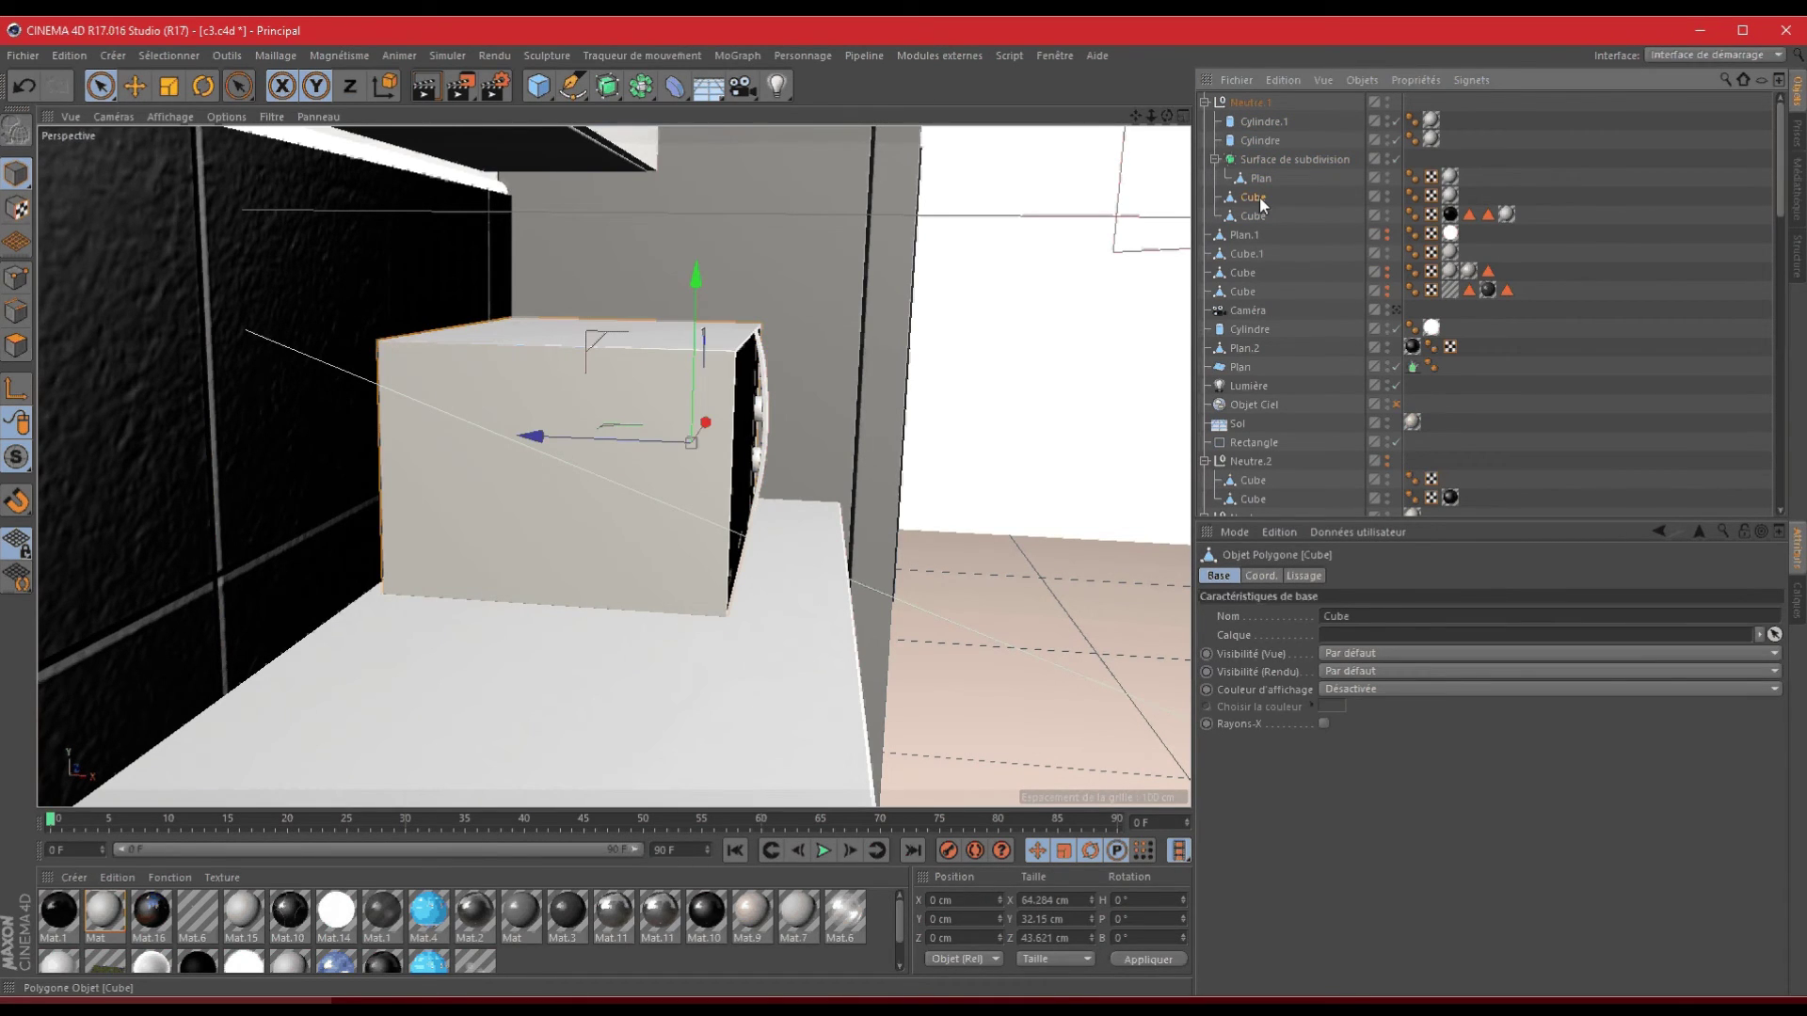
left_click(14, 282)
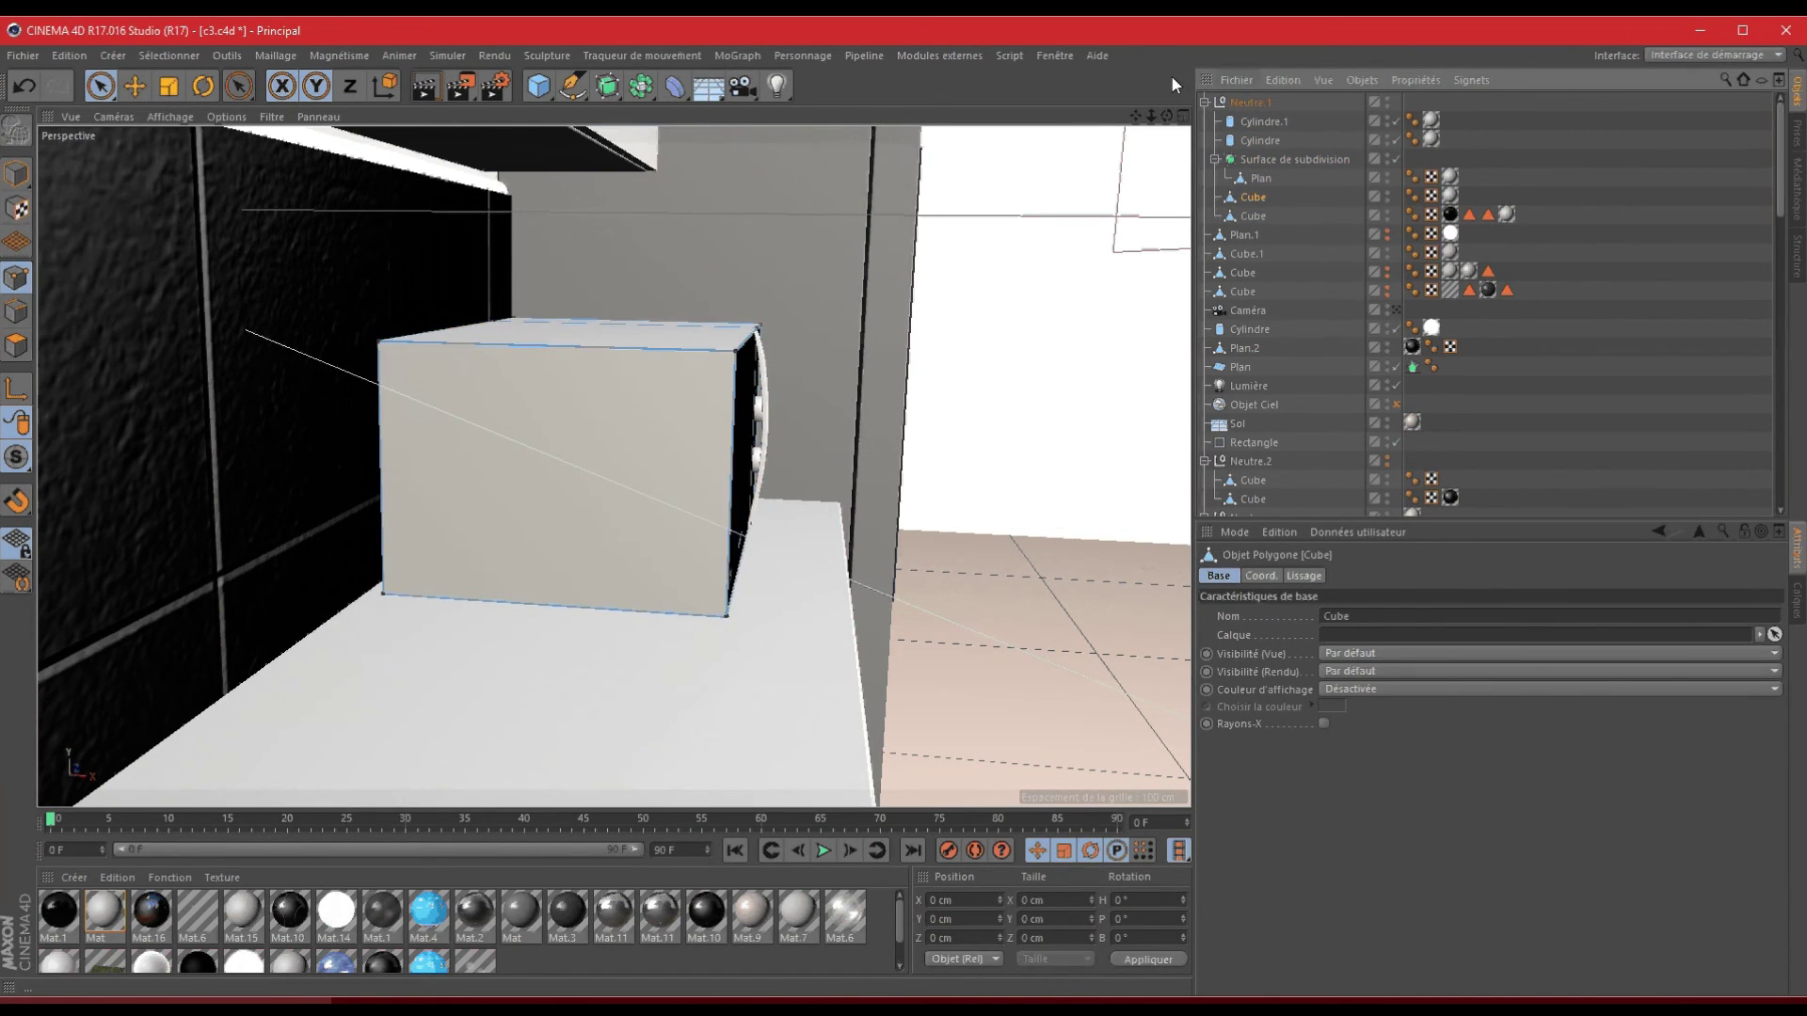
- Try to reduce the whole microwave group's depth by scaling it along its Z axis
left_click(1247, 102)
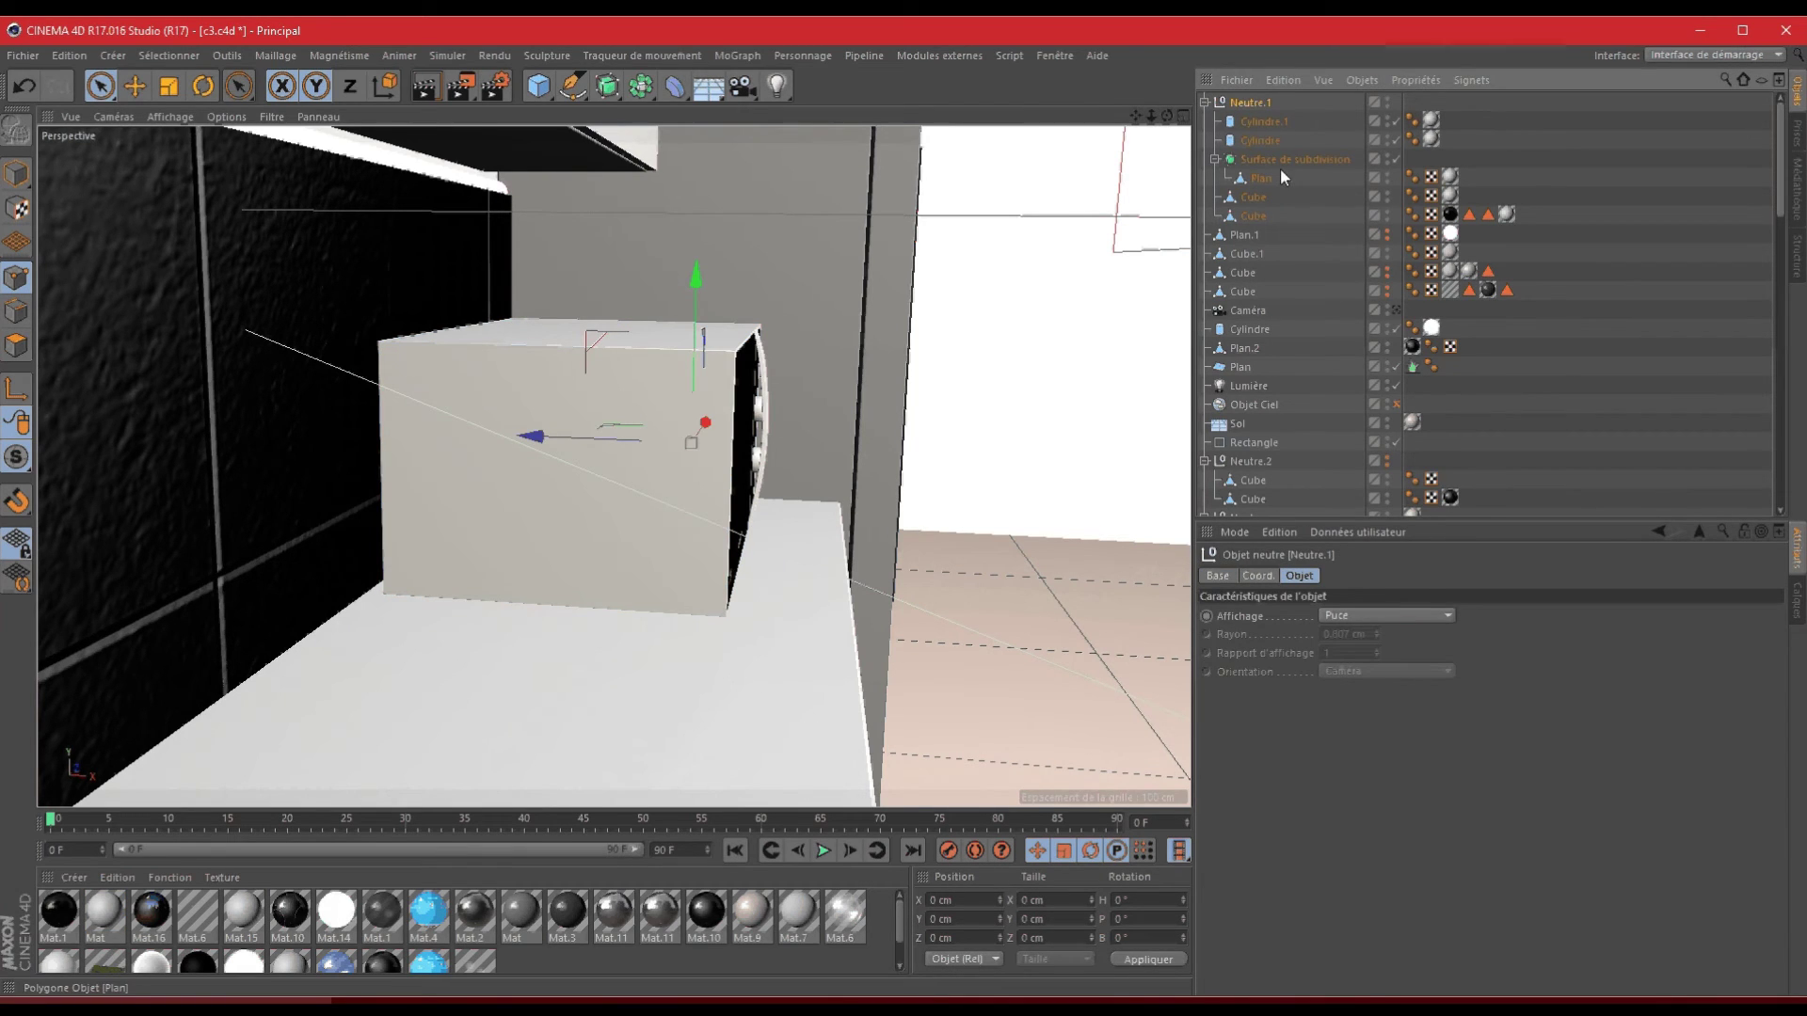
left_click_drag(907, 509, 906, 509, "alt")
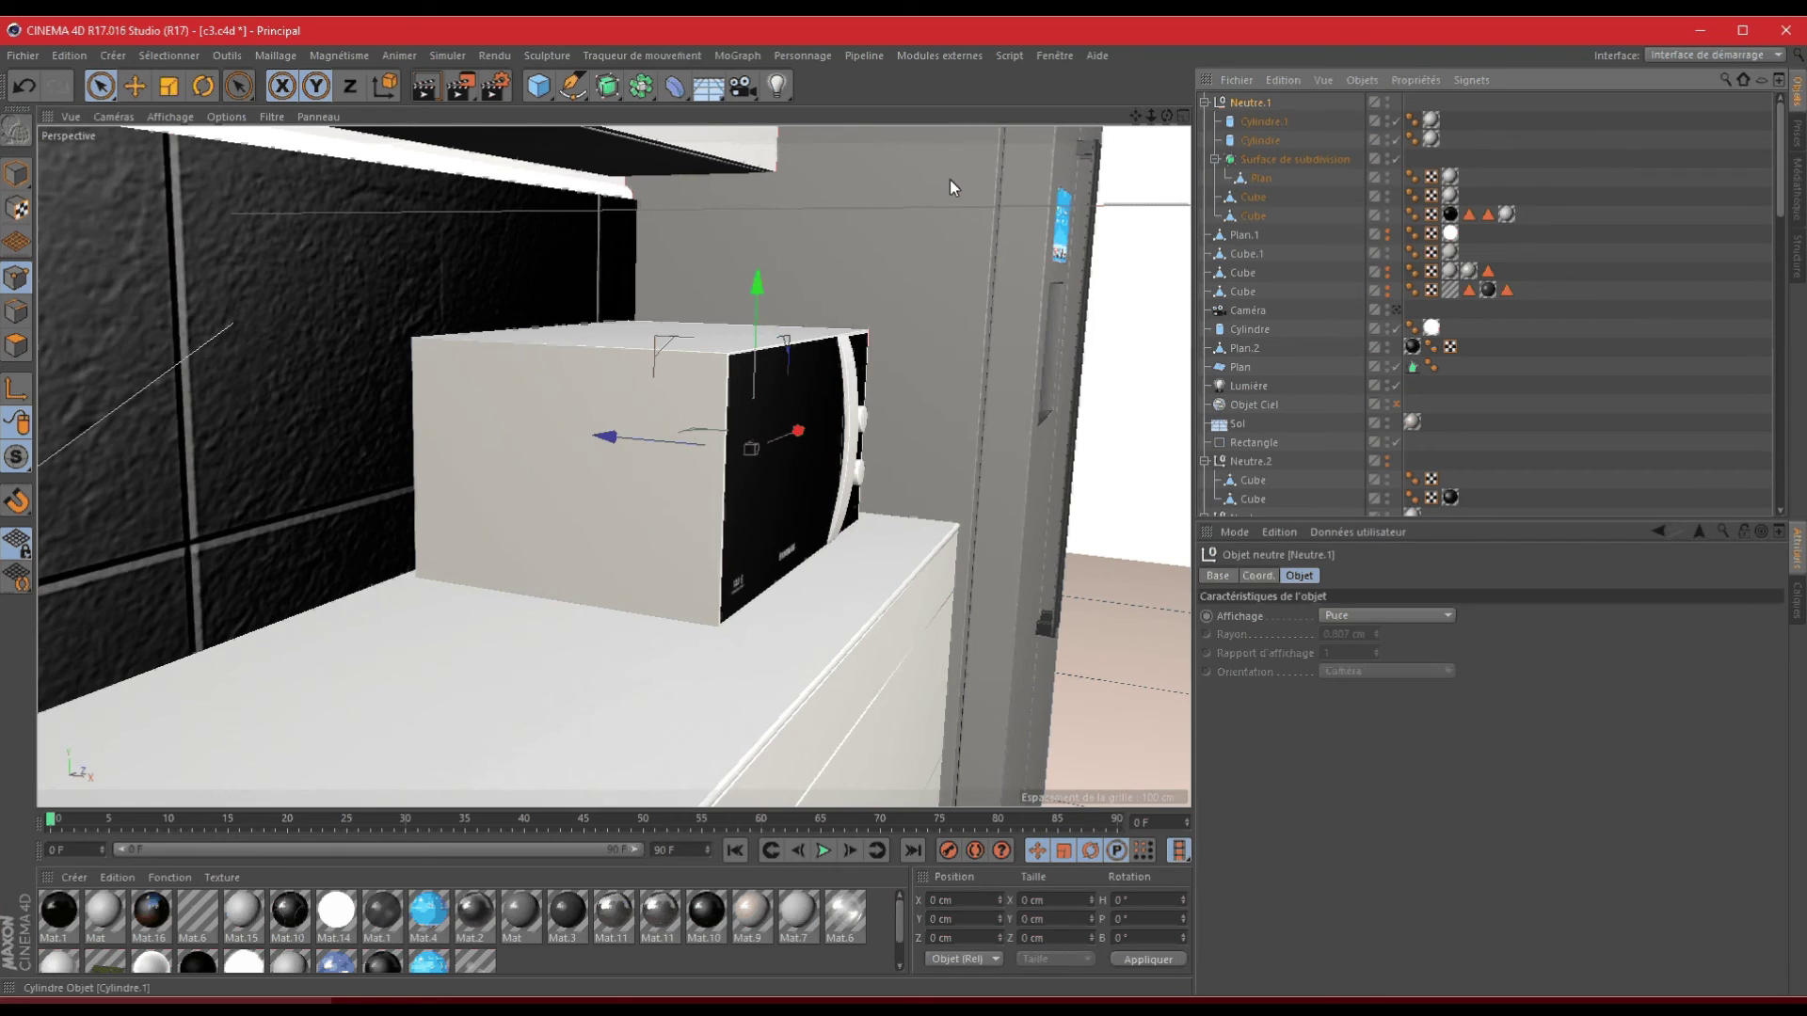
key("t")
left_click_drag(605, 436, 949, 403)
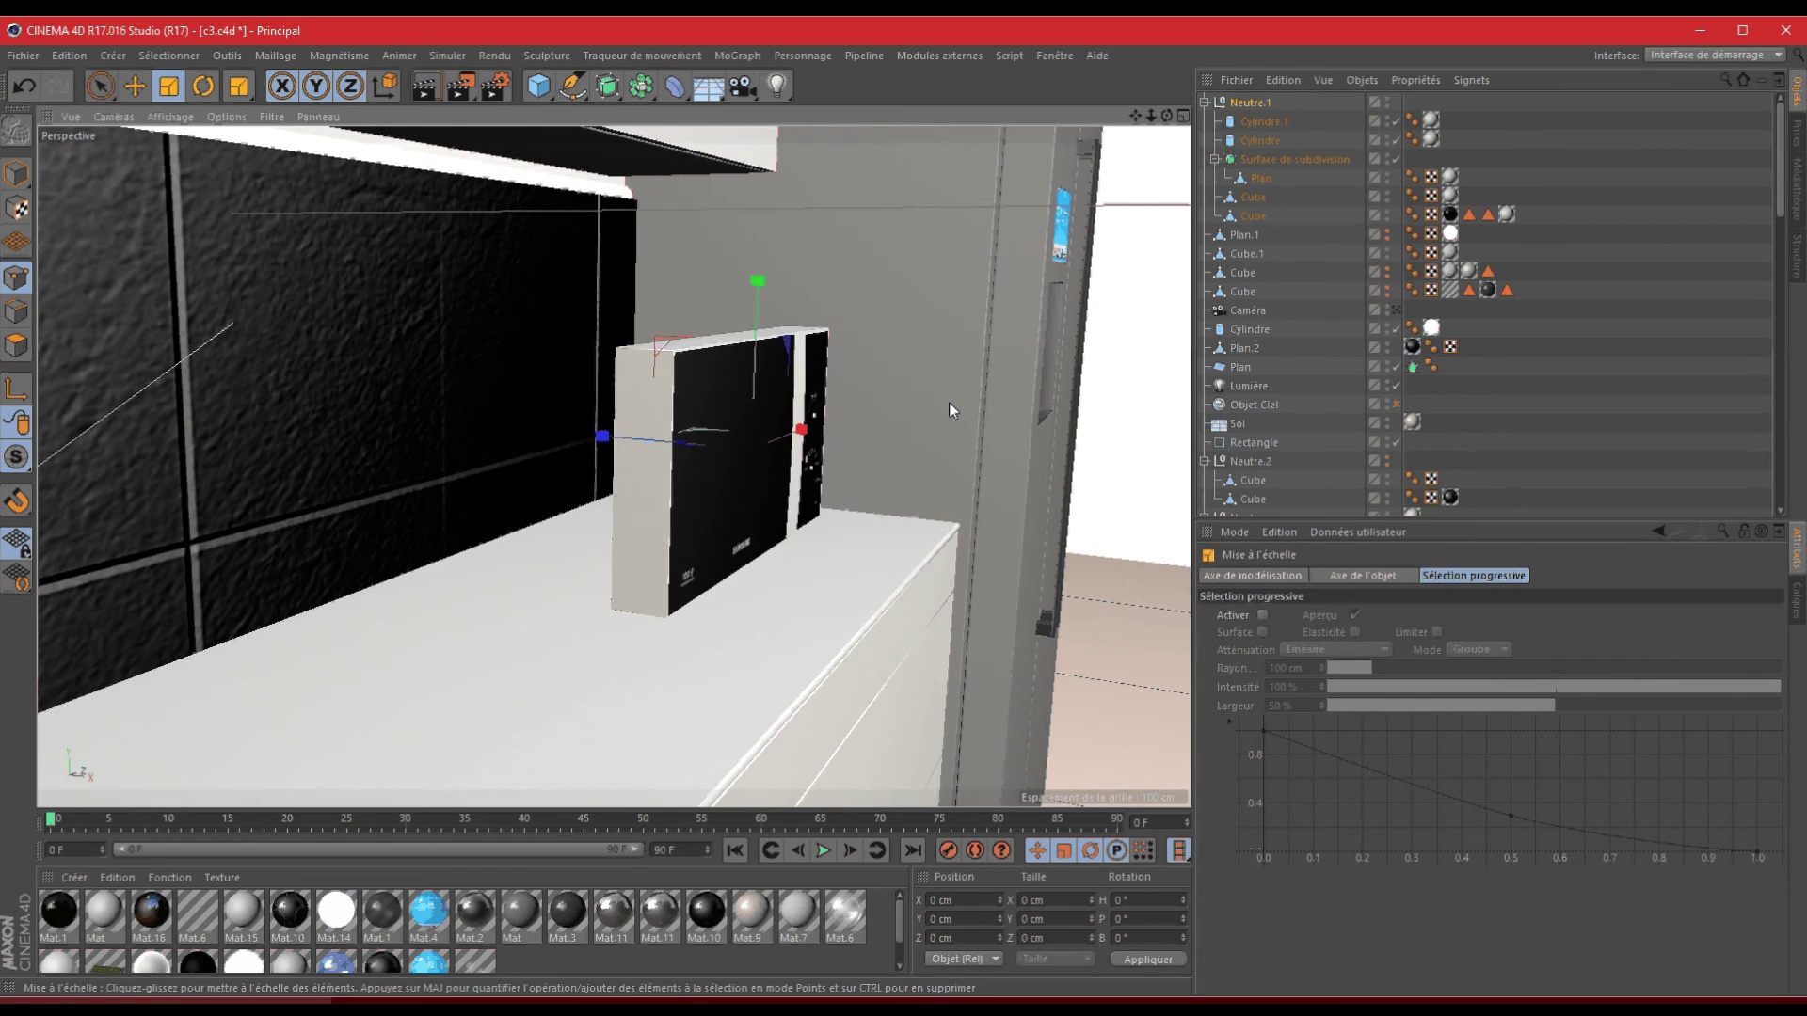
key("ctrl+z")
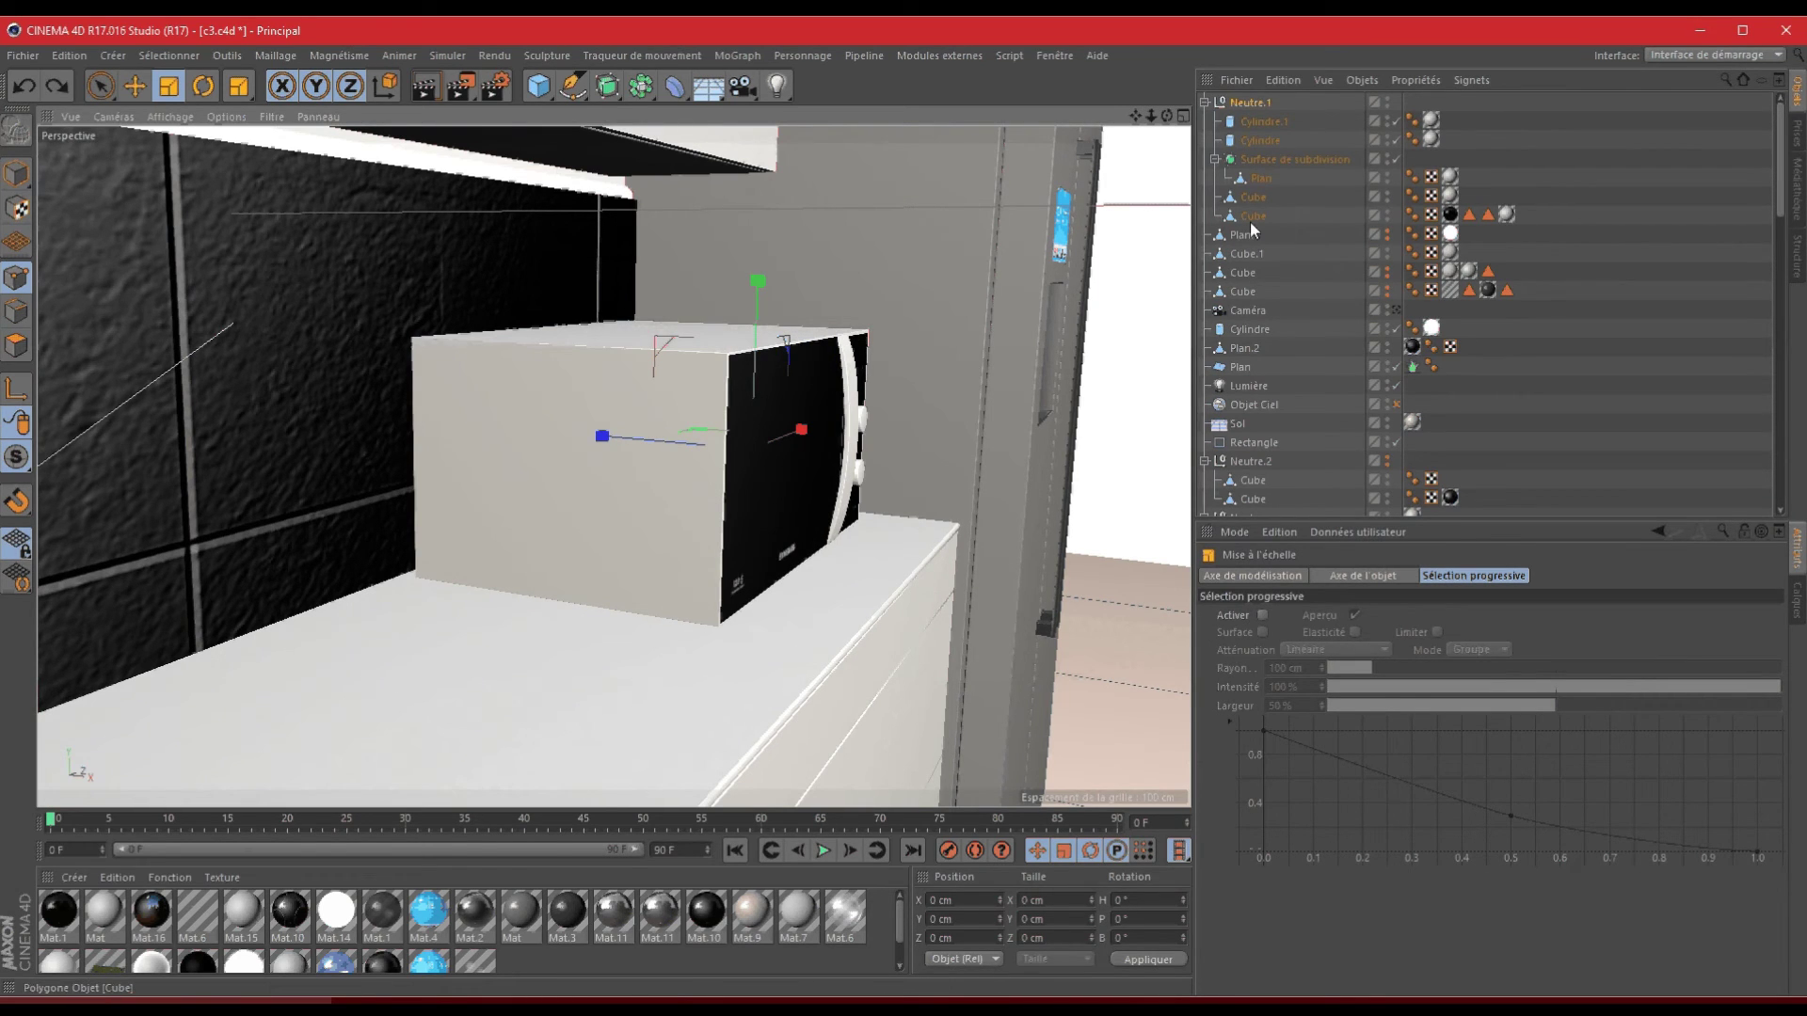
- Shorten the microwave's body cube by rectangle-selecting its rear points and moving them forward to about Z 27.4 cm
left_click(1240, 197)
left_click(1242, 199)
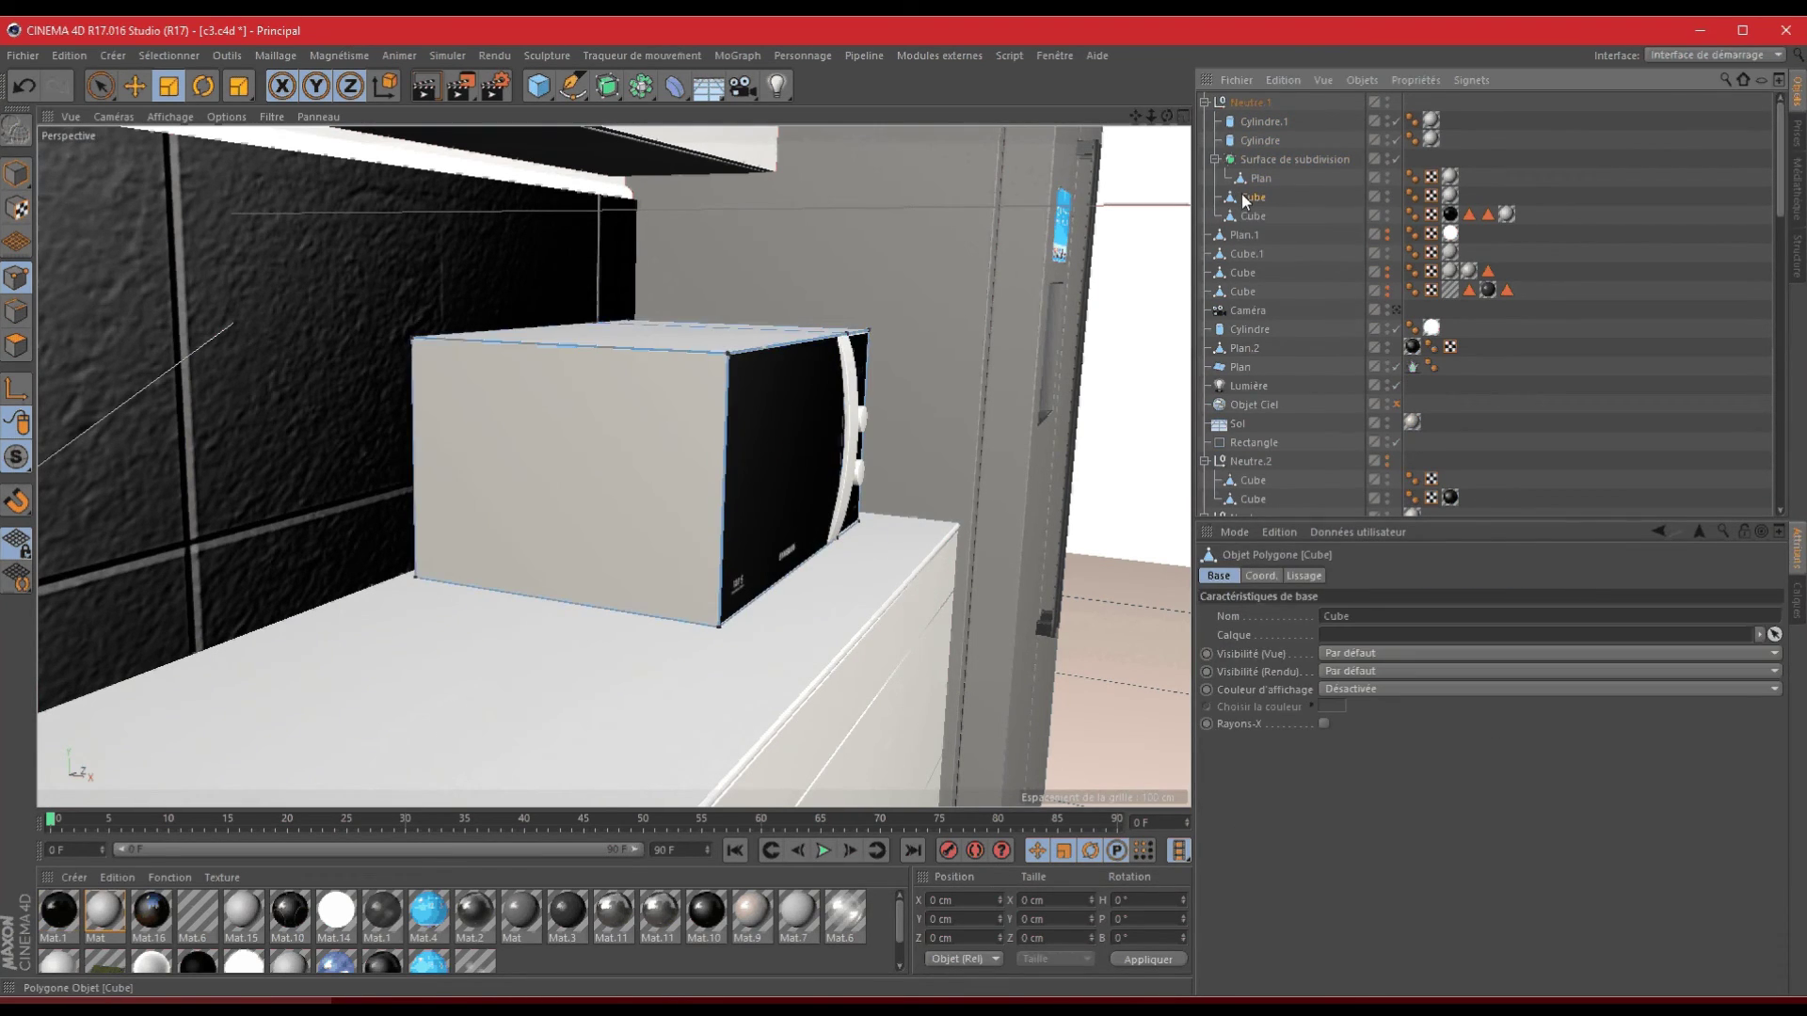
key("o")
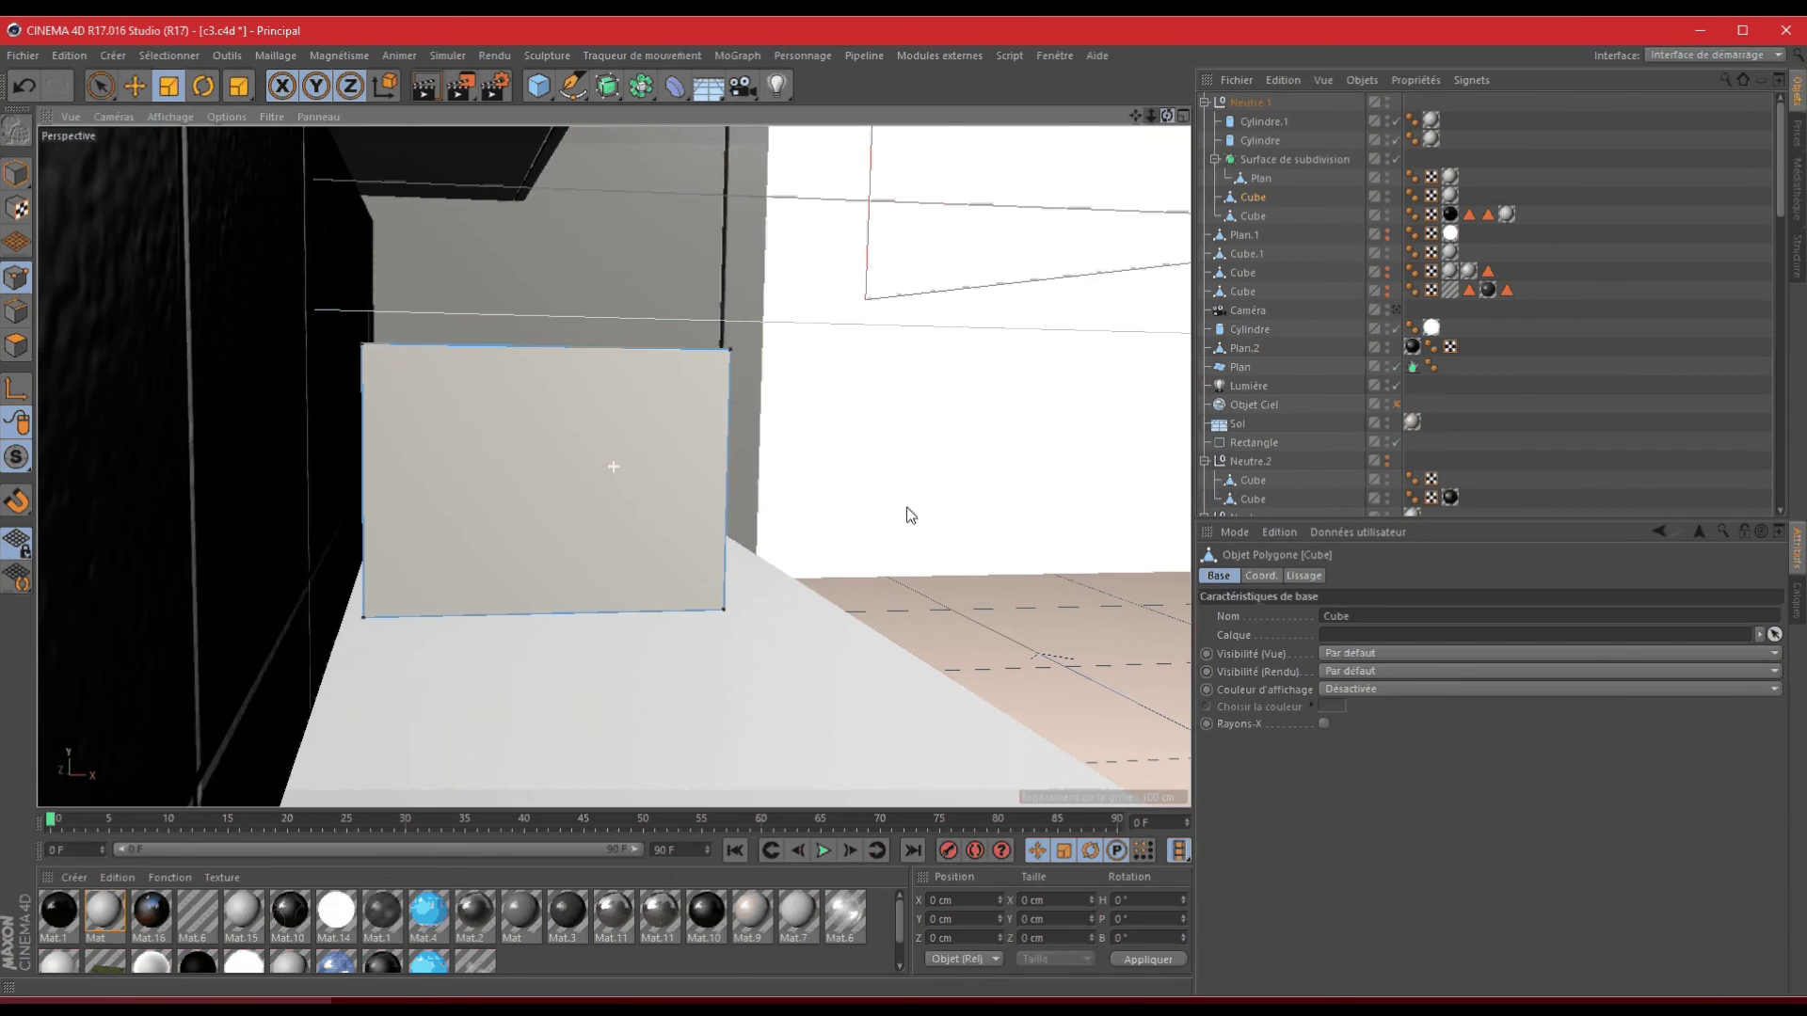
left_click(99, 86)
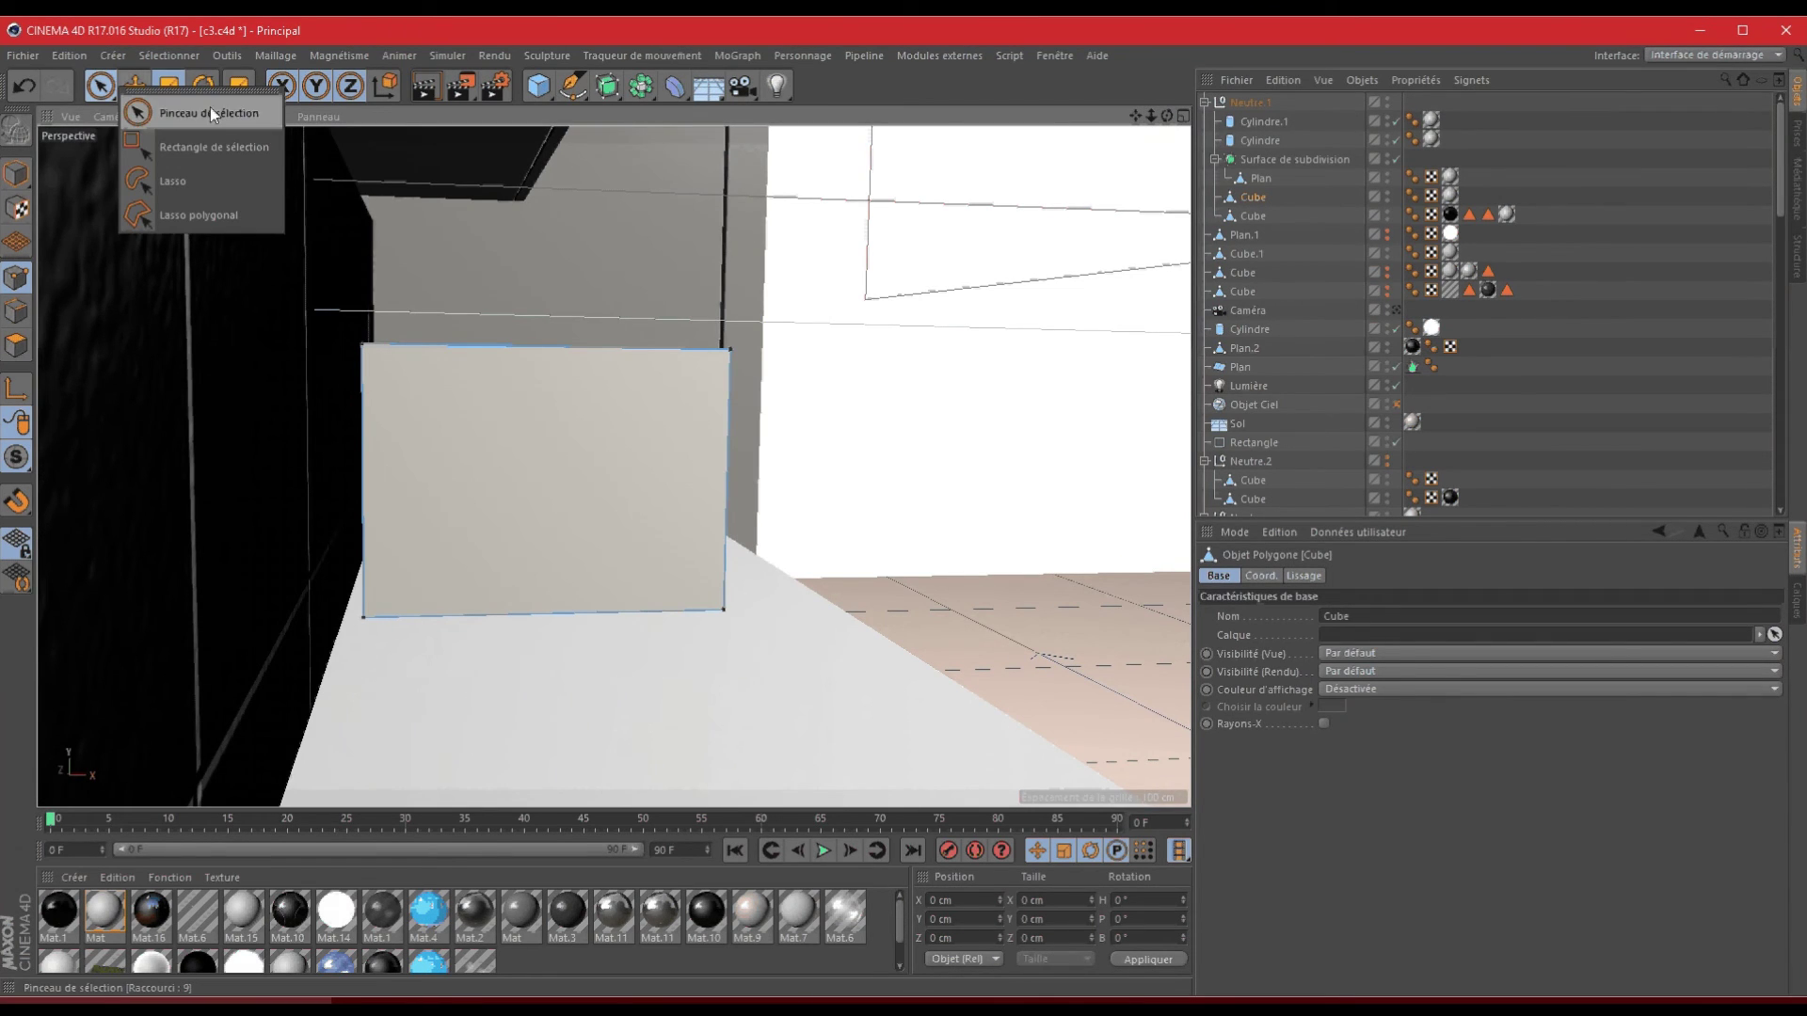
left_click(219, 146)
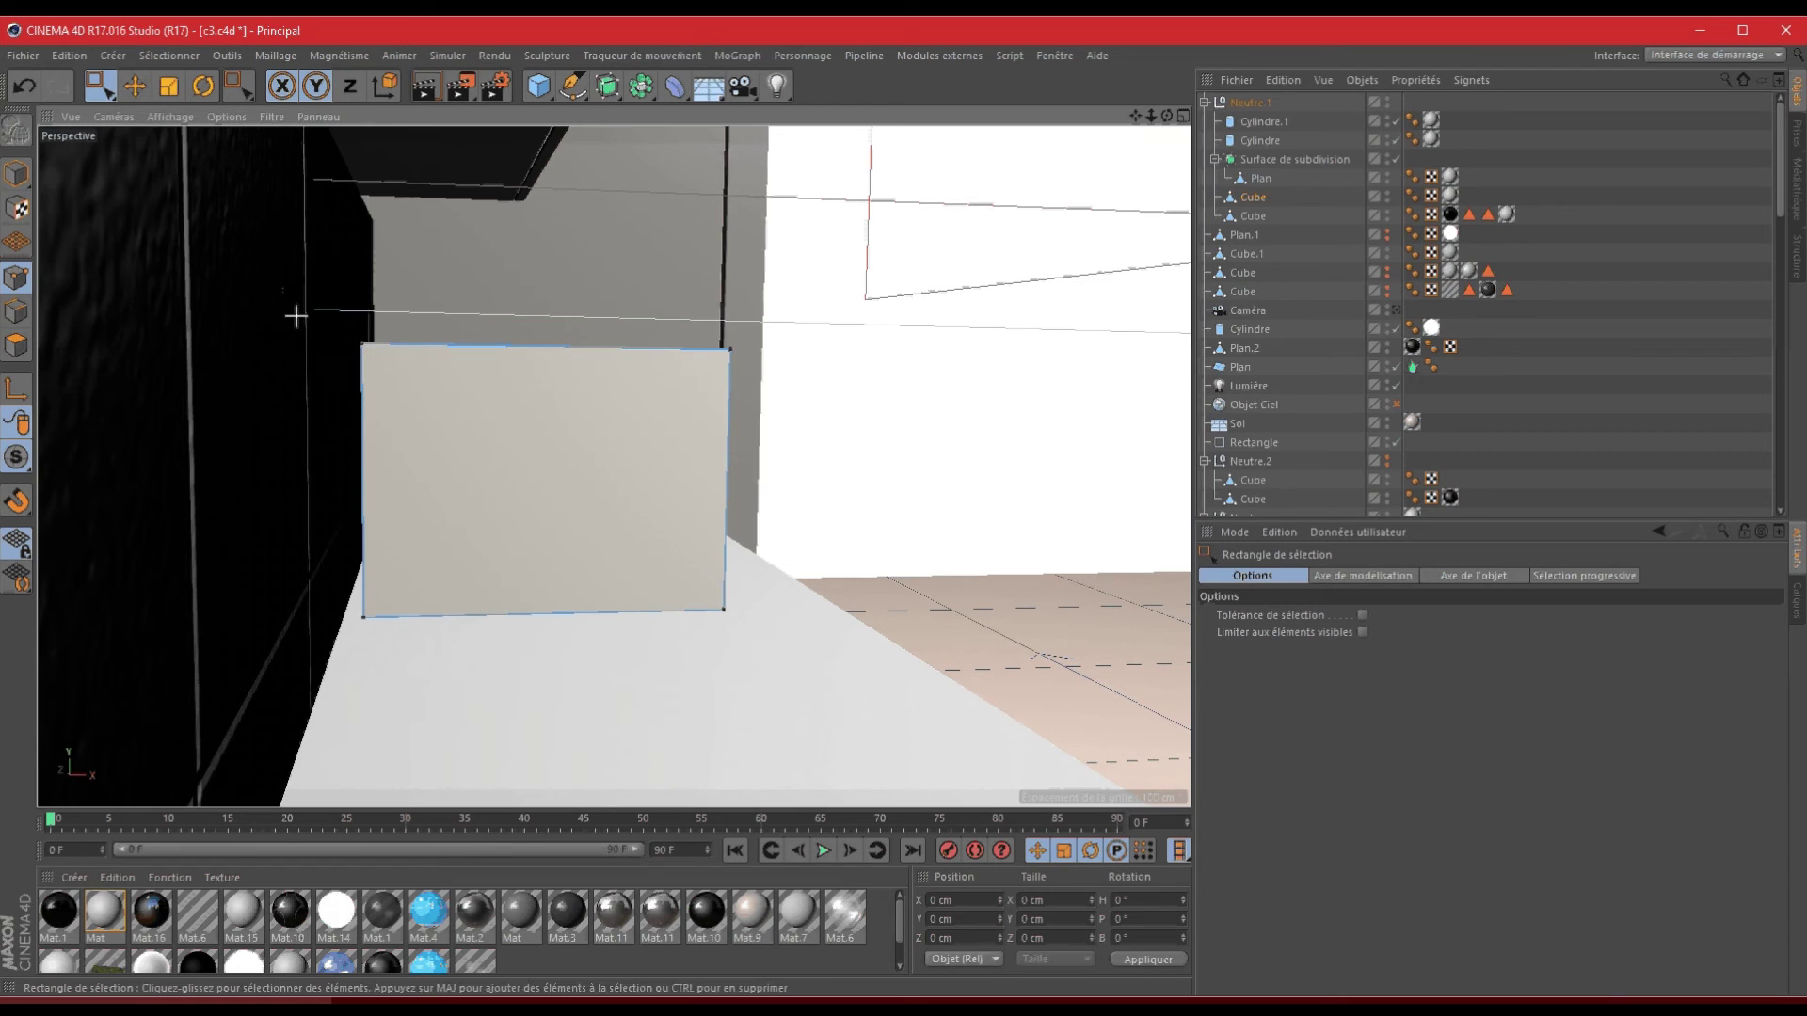
left_click_drag(296, 316, 405, 640)
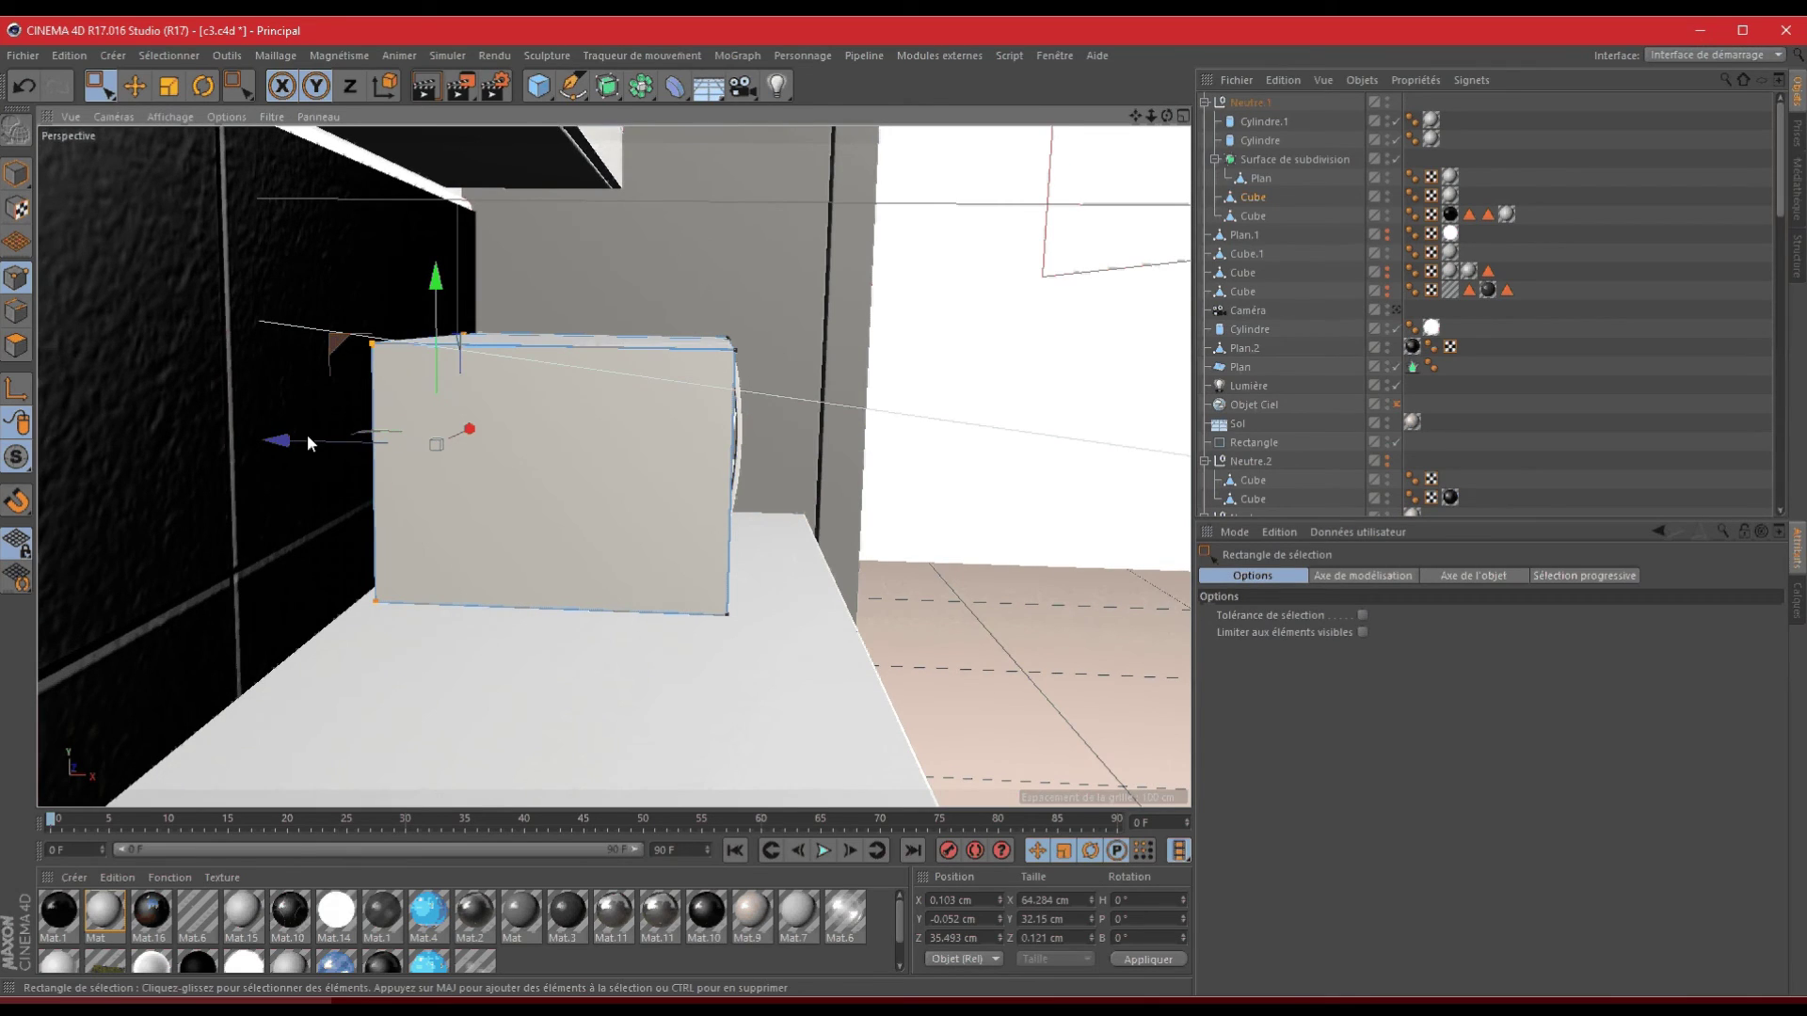
left_click_drag(306, 433, 352, 425)
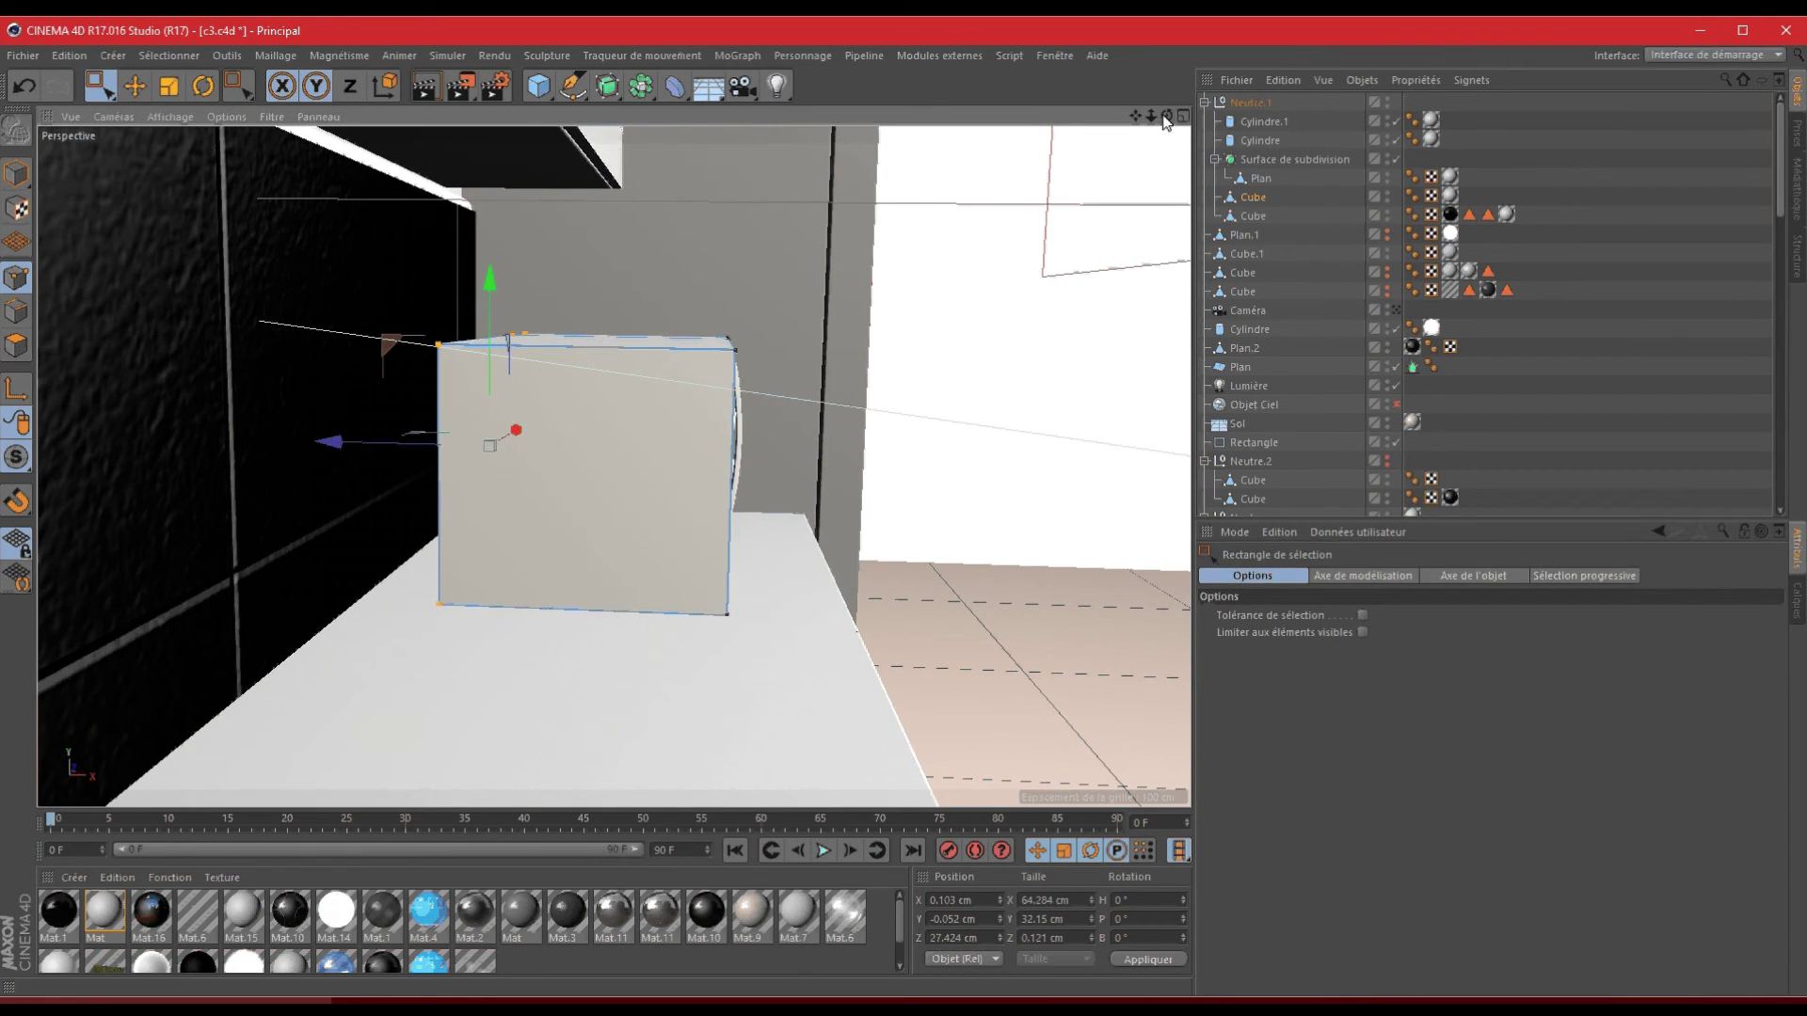
left_click_drag(1165, 122, 906, 507)
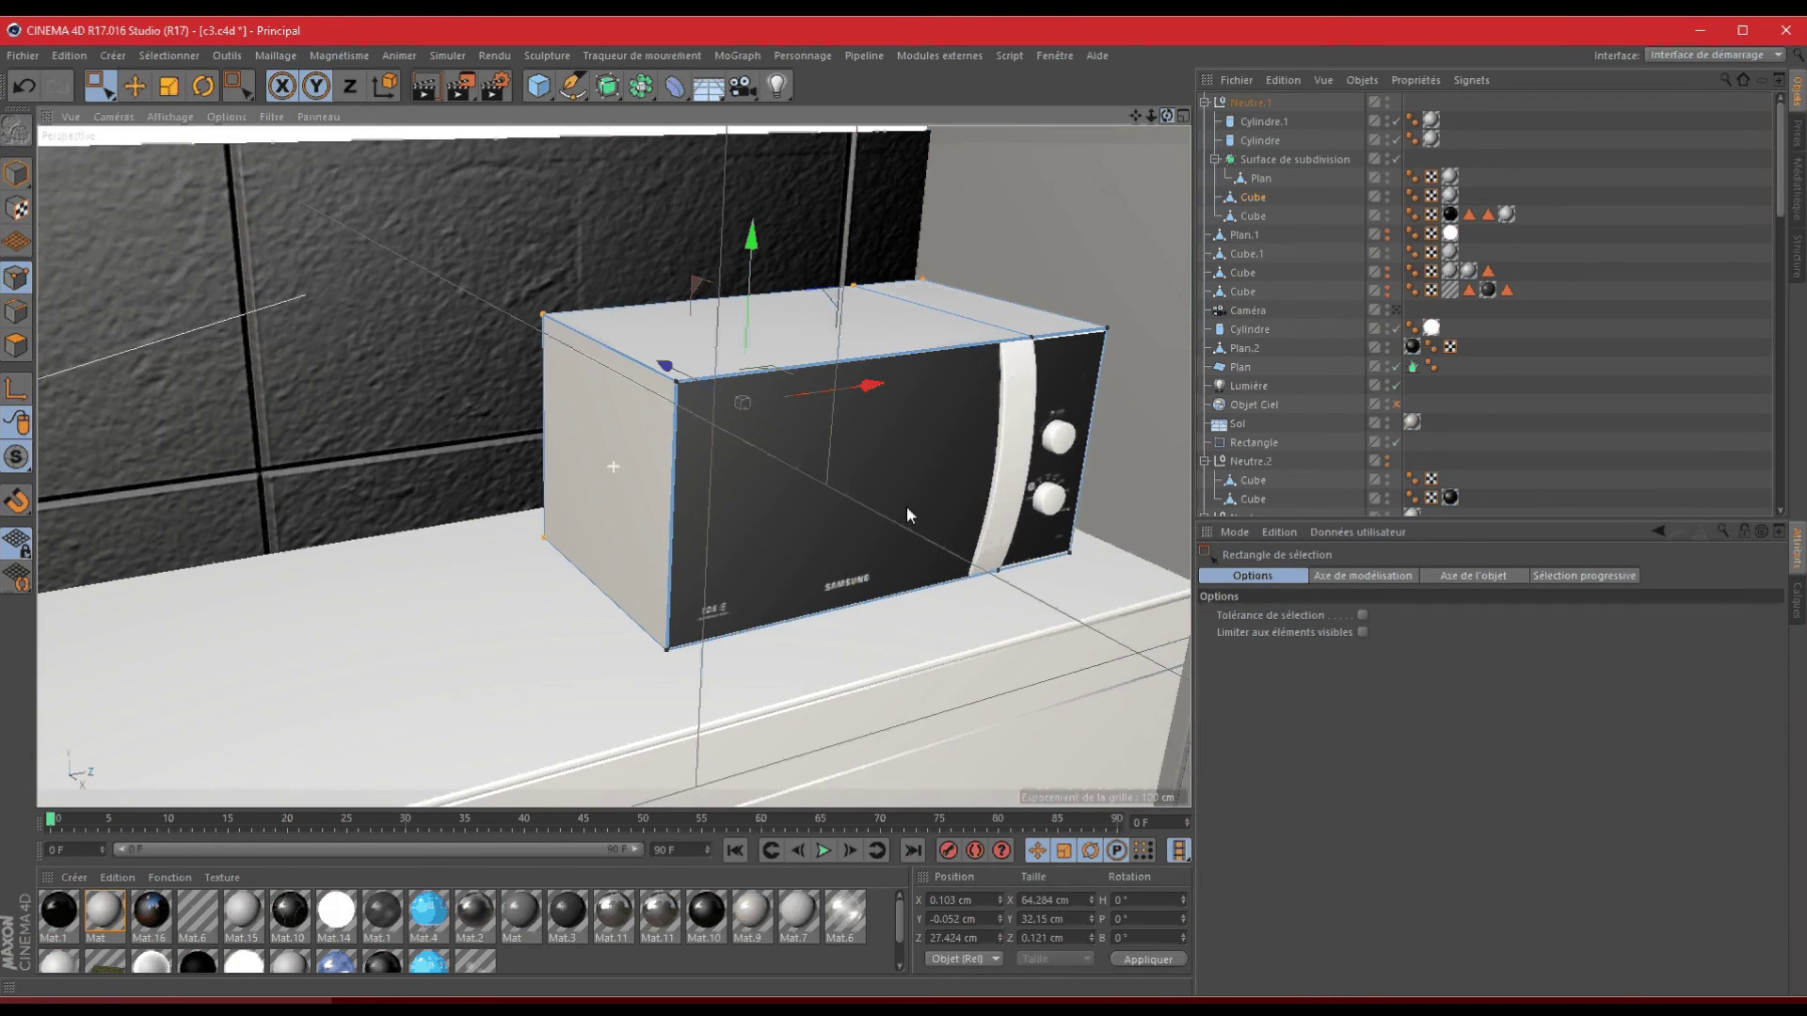
left_click_drag(906, 506, 907, 507)
- Return to model mode and move the whole microwave group back towards the wall, to about X -226.3 cm
left_click(25, 175)
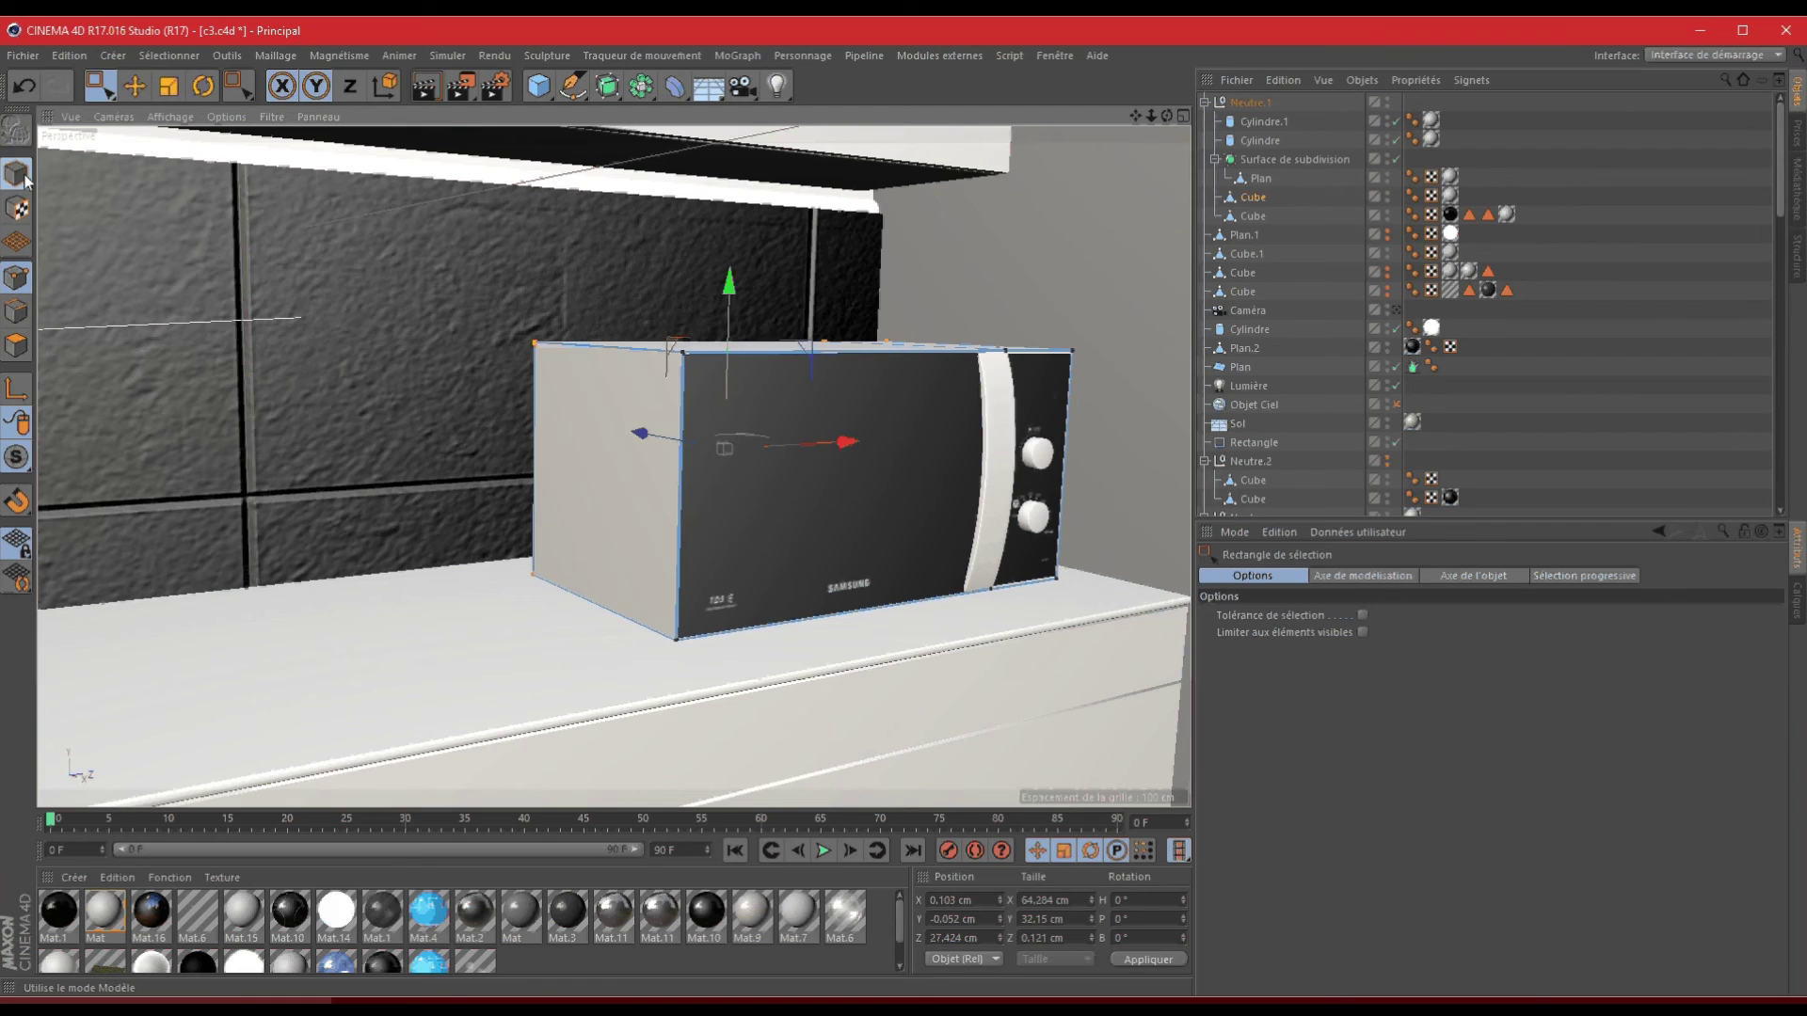
left_click(17, 175)
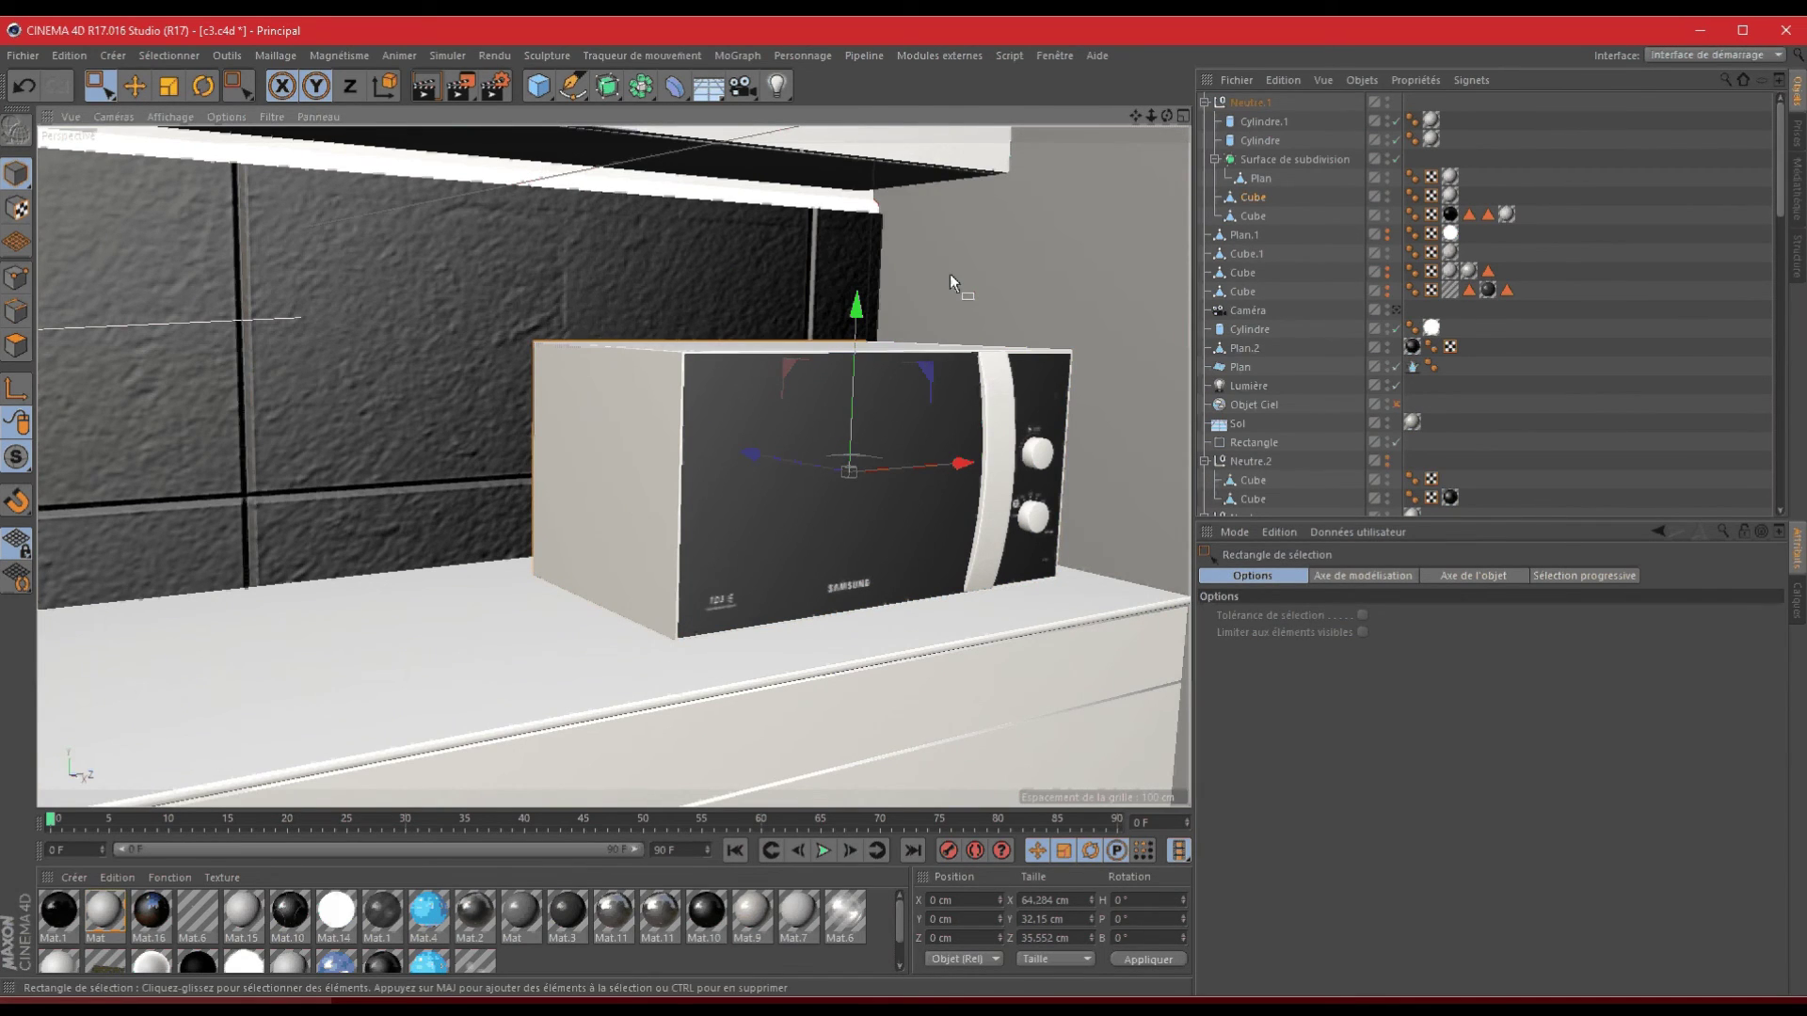
left_click_drag(792, 464, 805, 466)
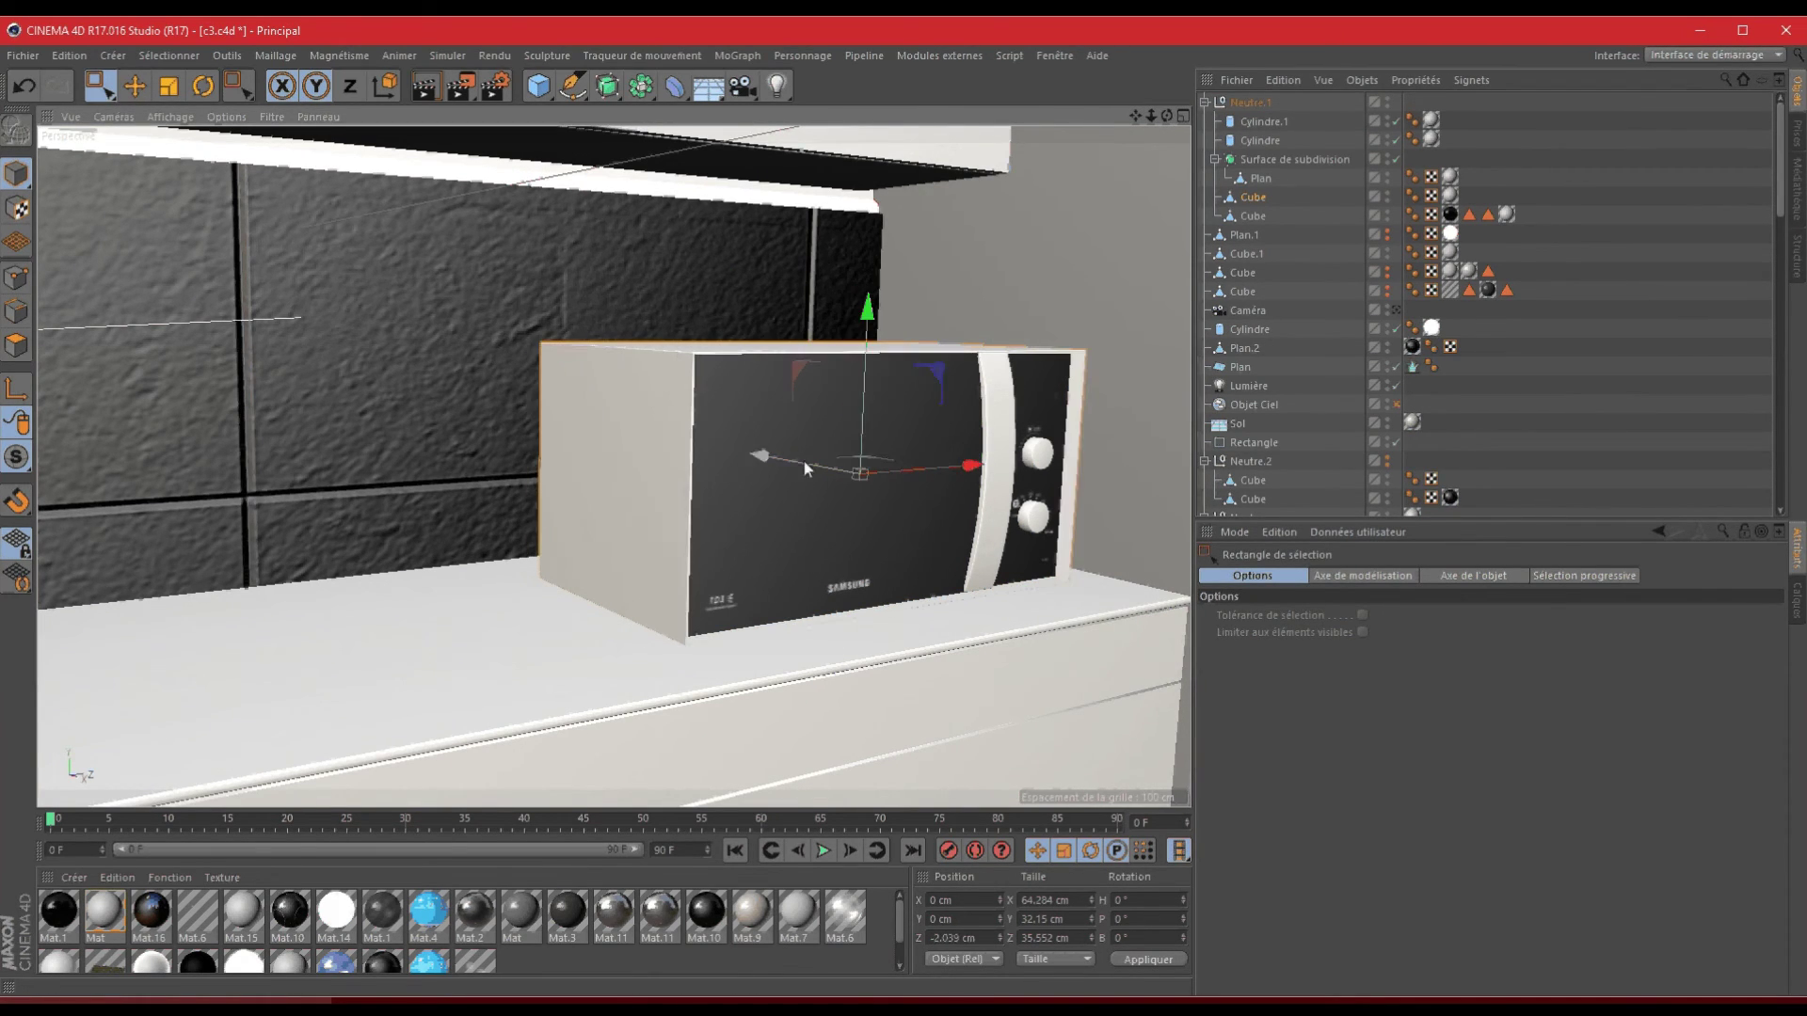
key("ctrl+z")
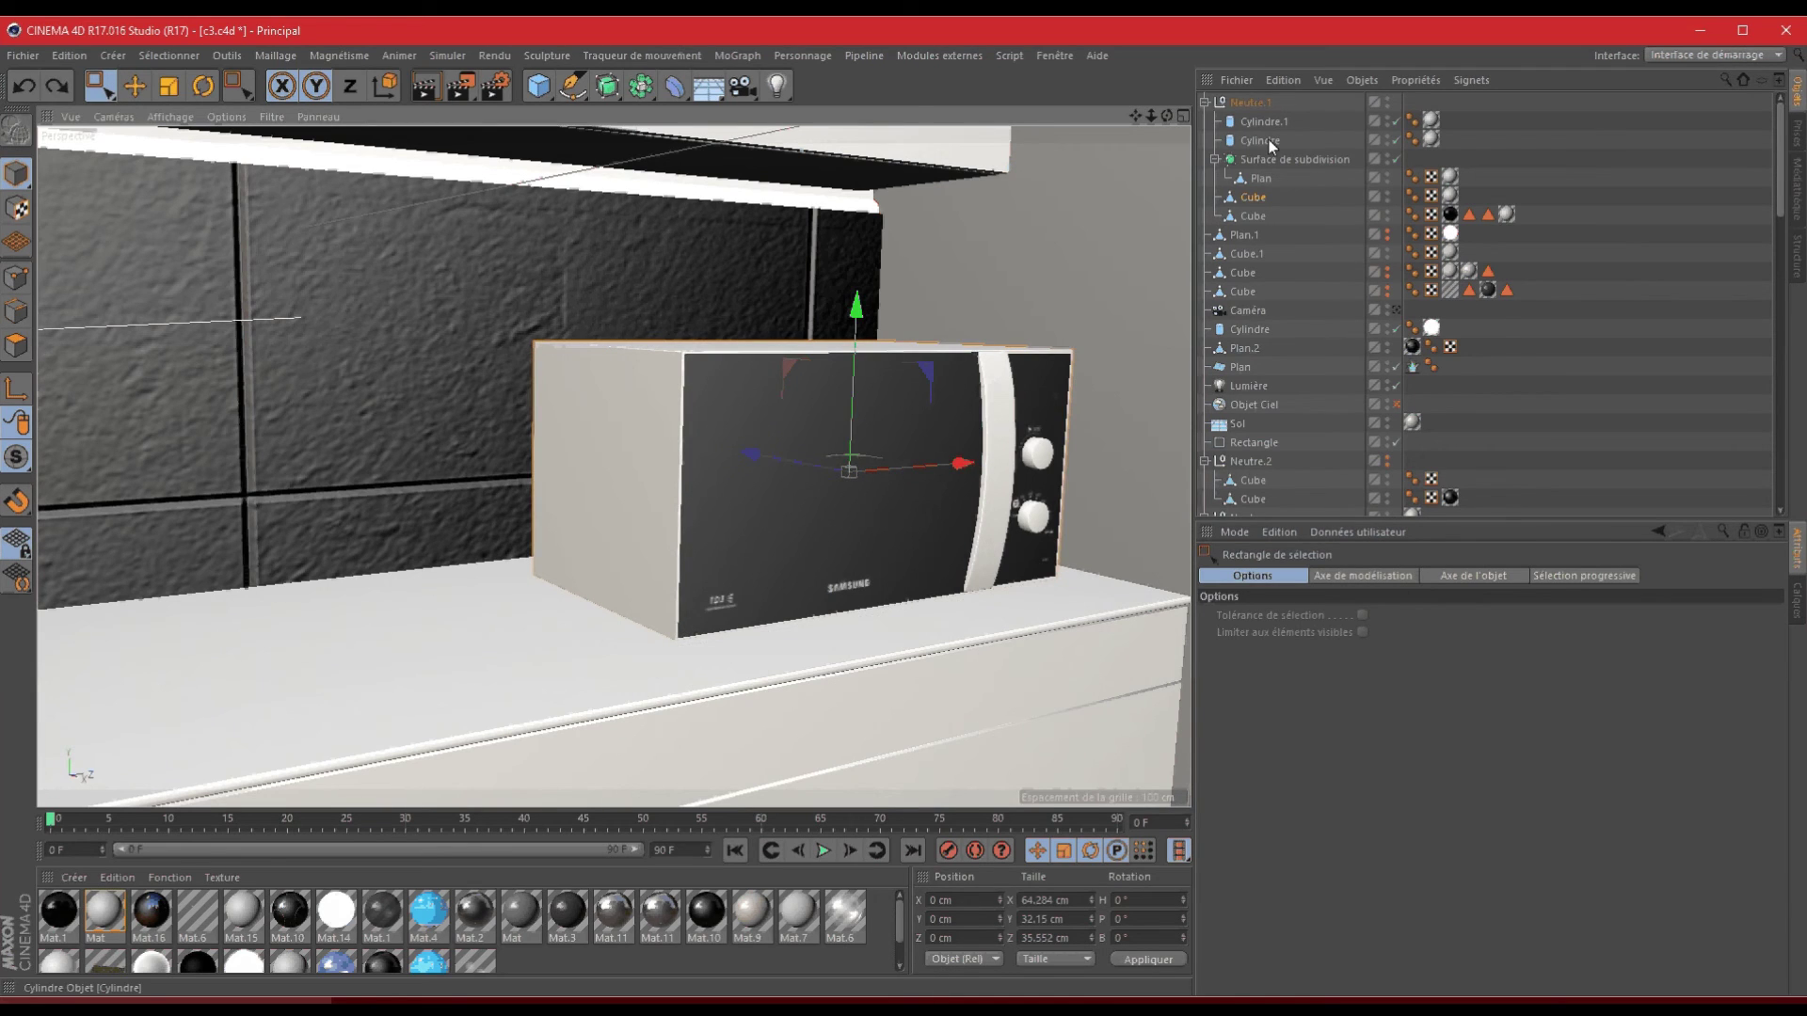
left_click_drag(783, 450, 775, 453)
left_click_drag(1152, 115, 906, 506)
- Rotate the microwave group around its vertical axis to a heading of about 73.6° and clear its selection
left_click(200, 87)
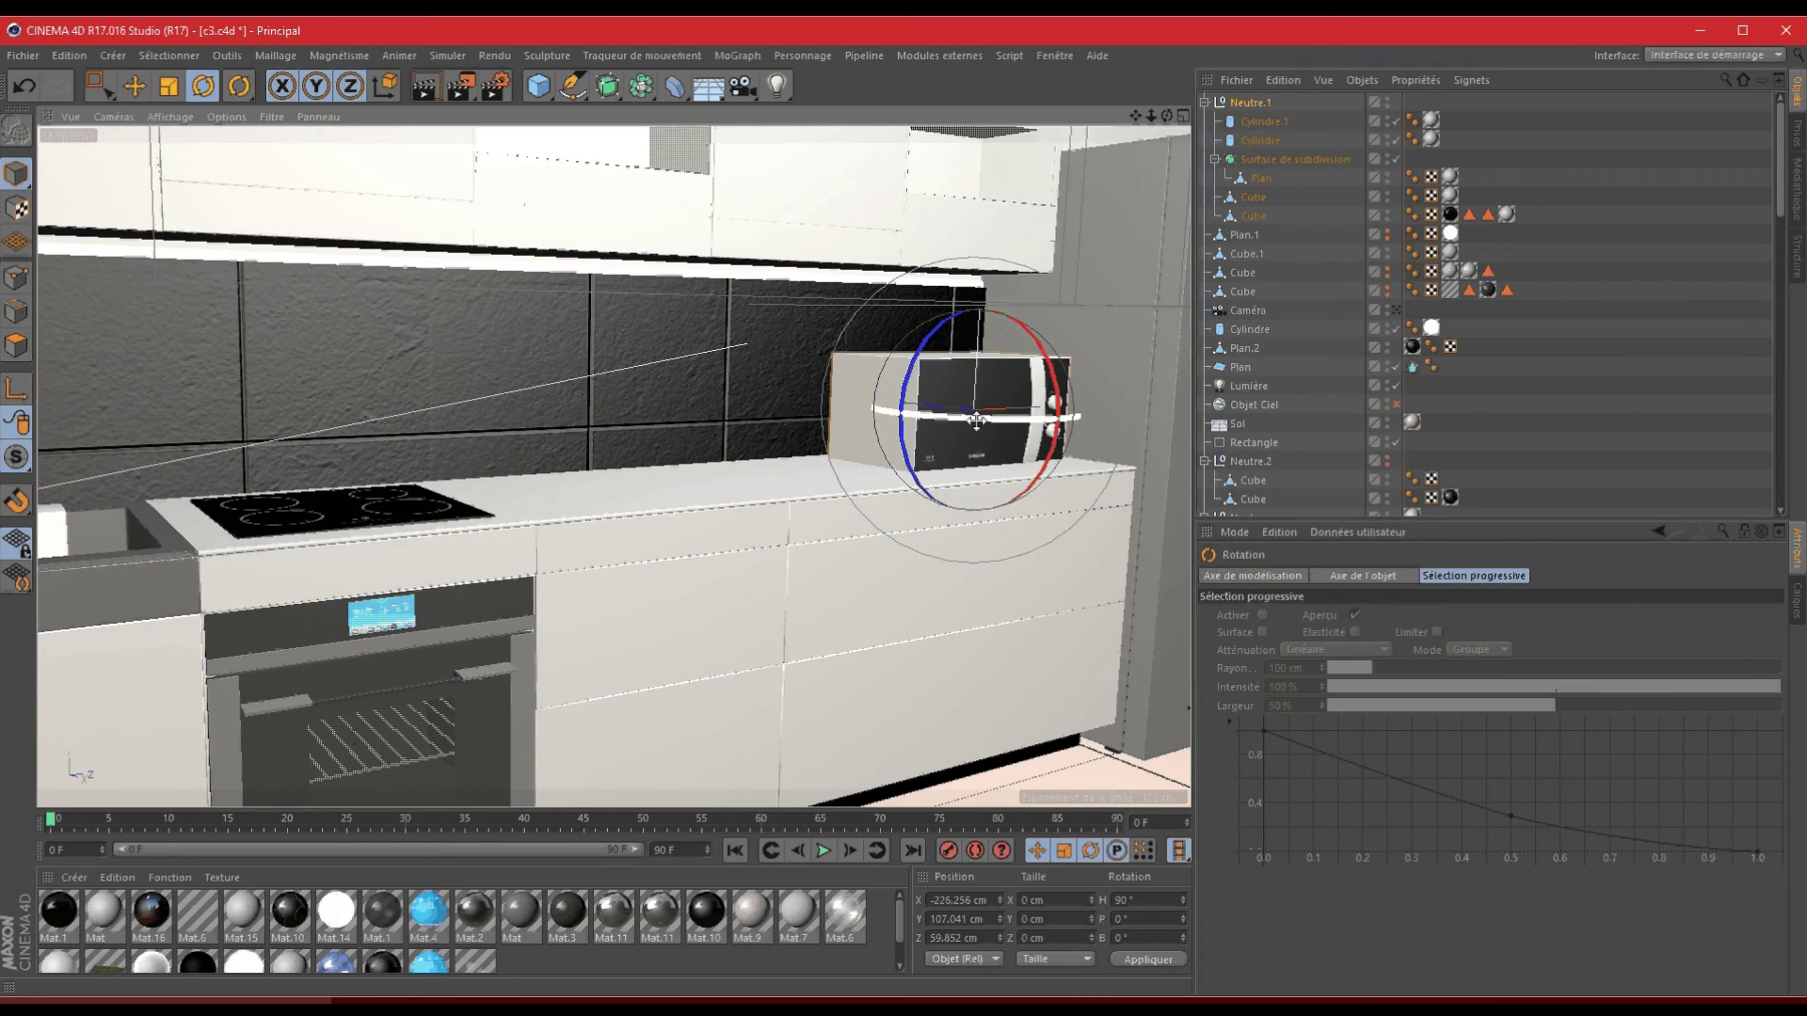
left_click_drag(976, 420, 937, 417)
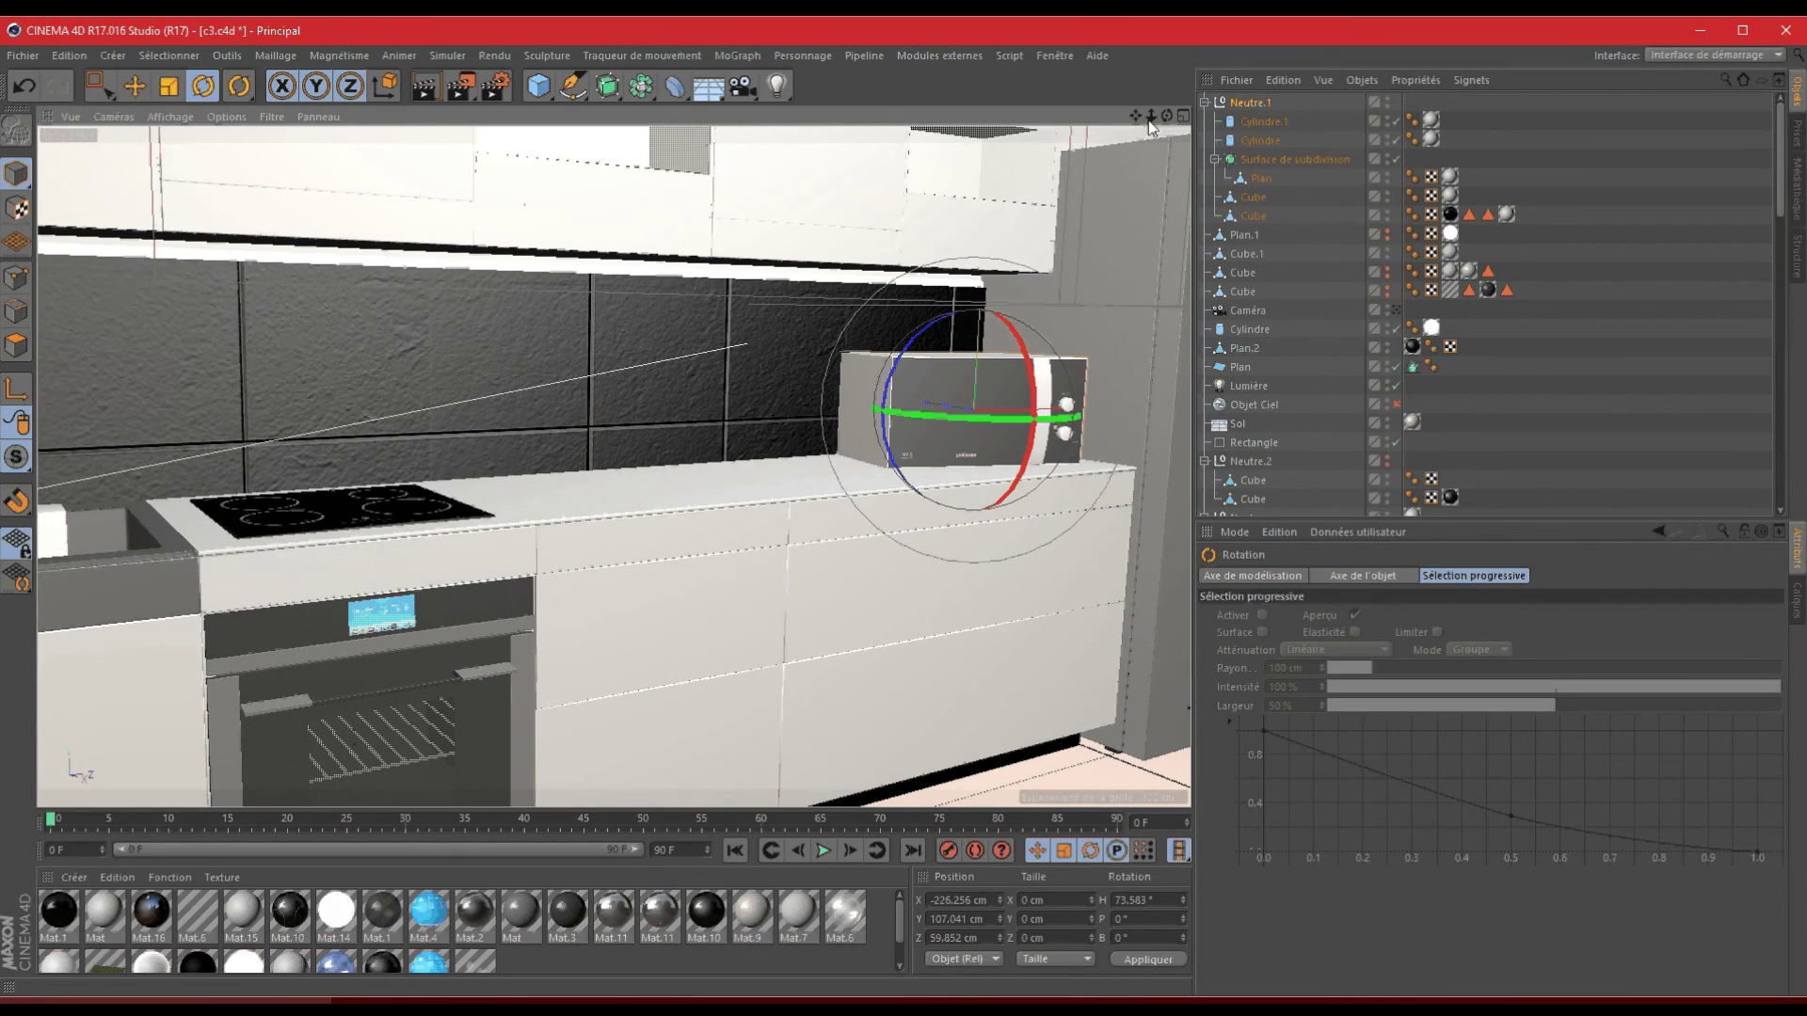
left_click_drag(1150, 125, 908, 512)
left_click_drag(1167, 115, 906, 507)
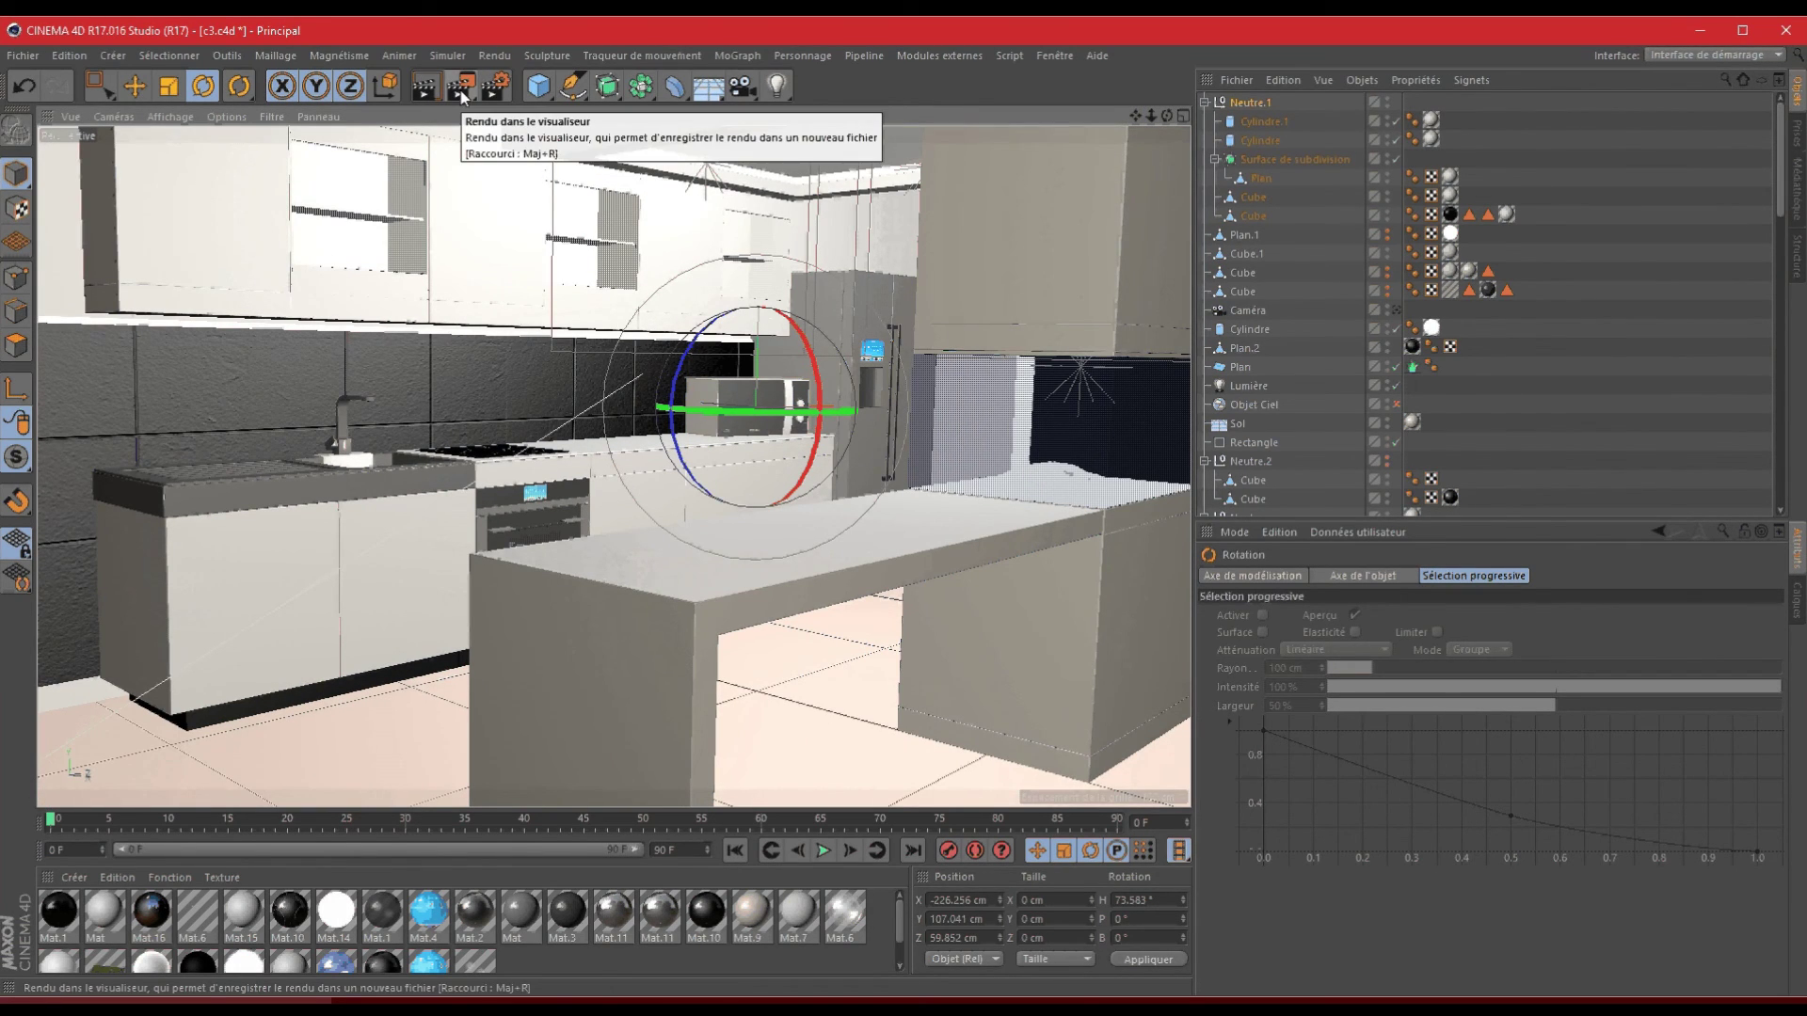
left_click(844, 672)
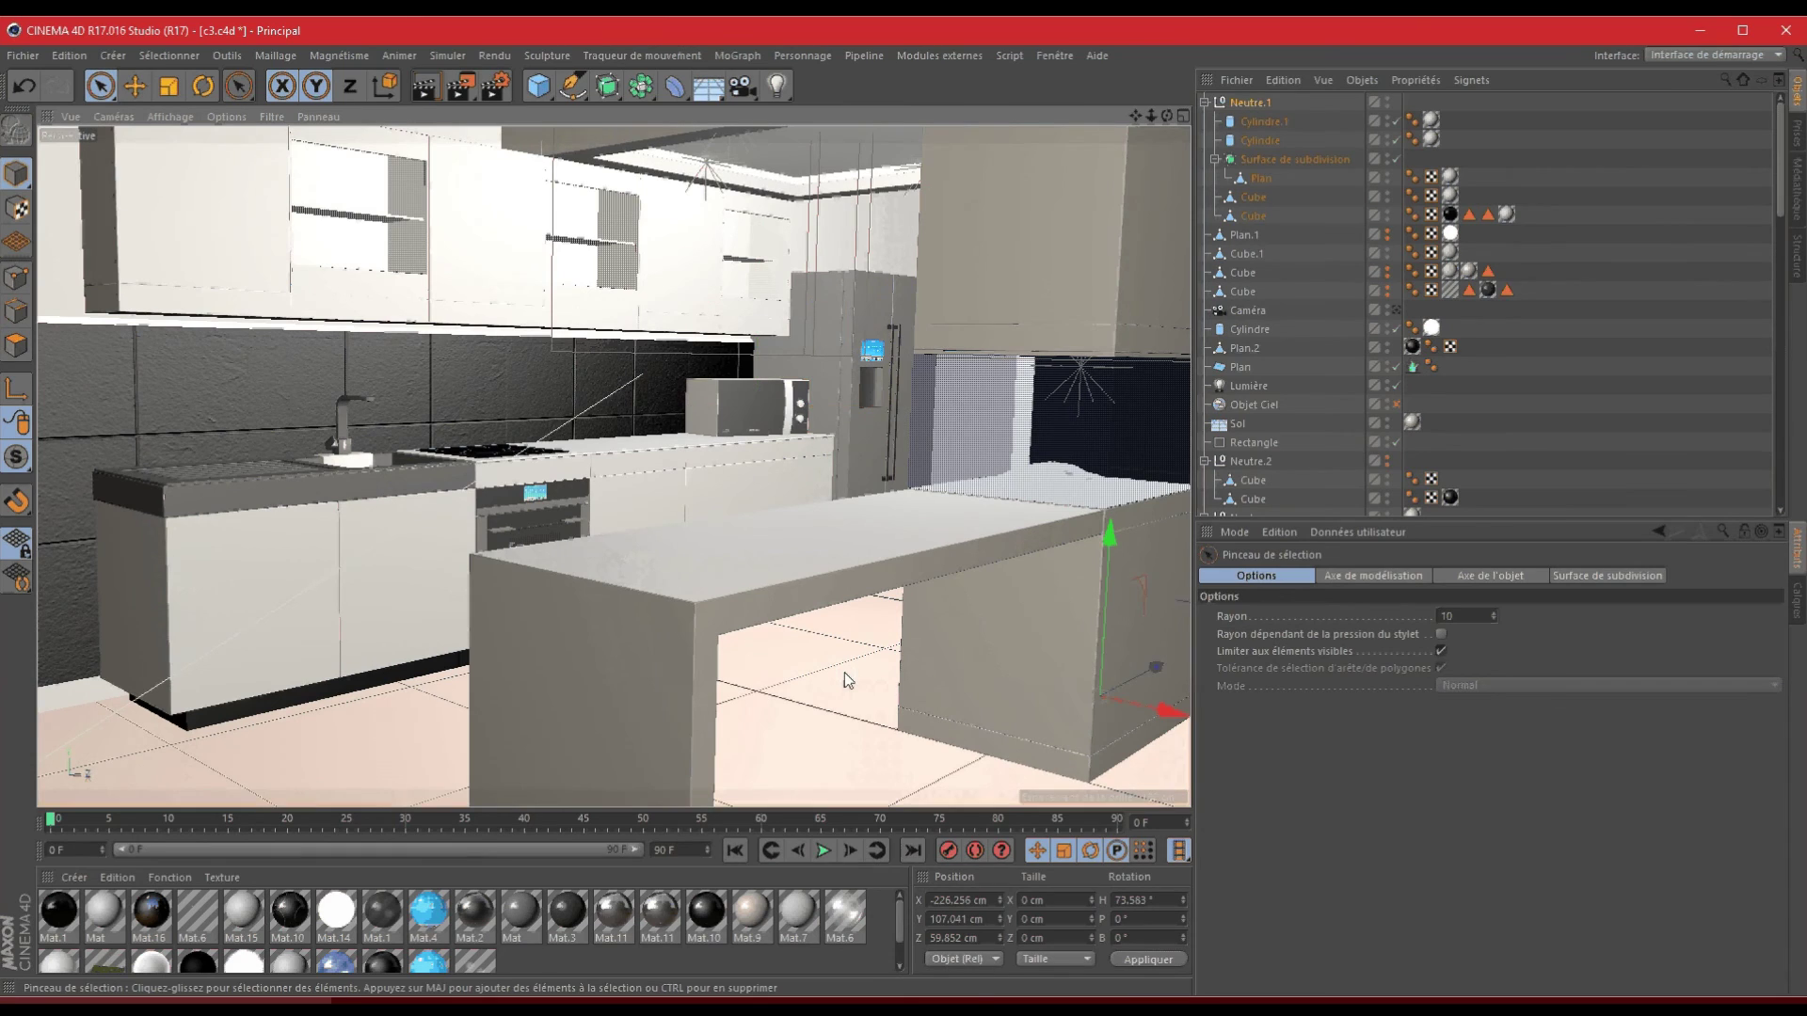
left_click(853, 656)
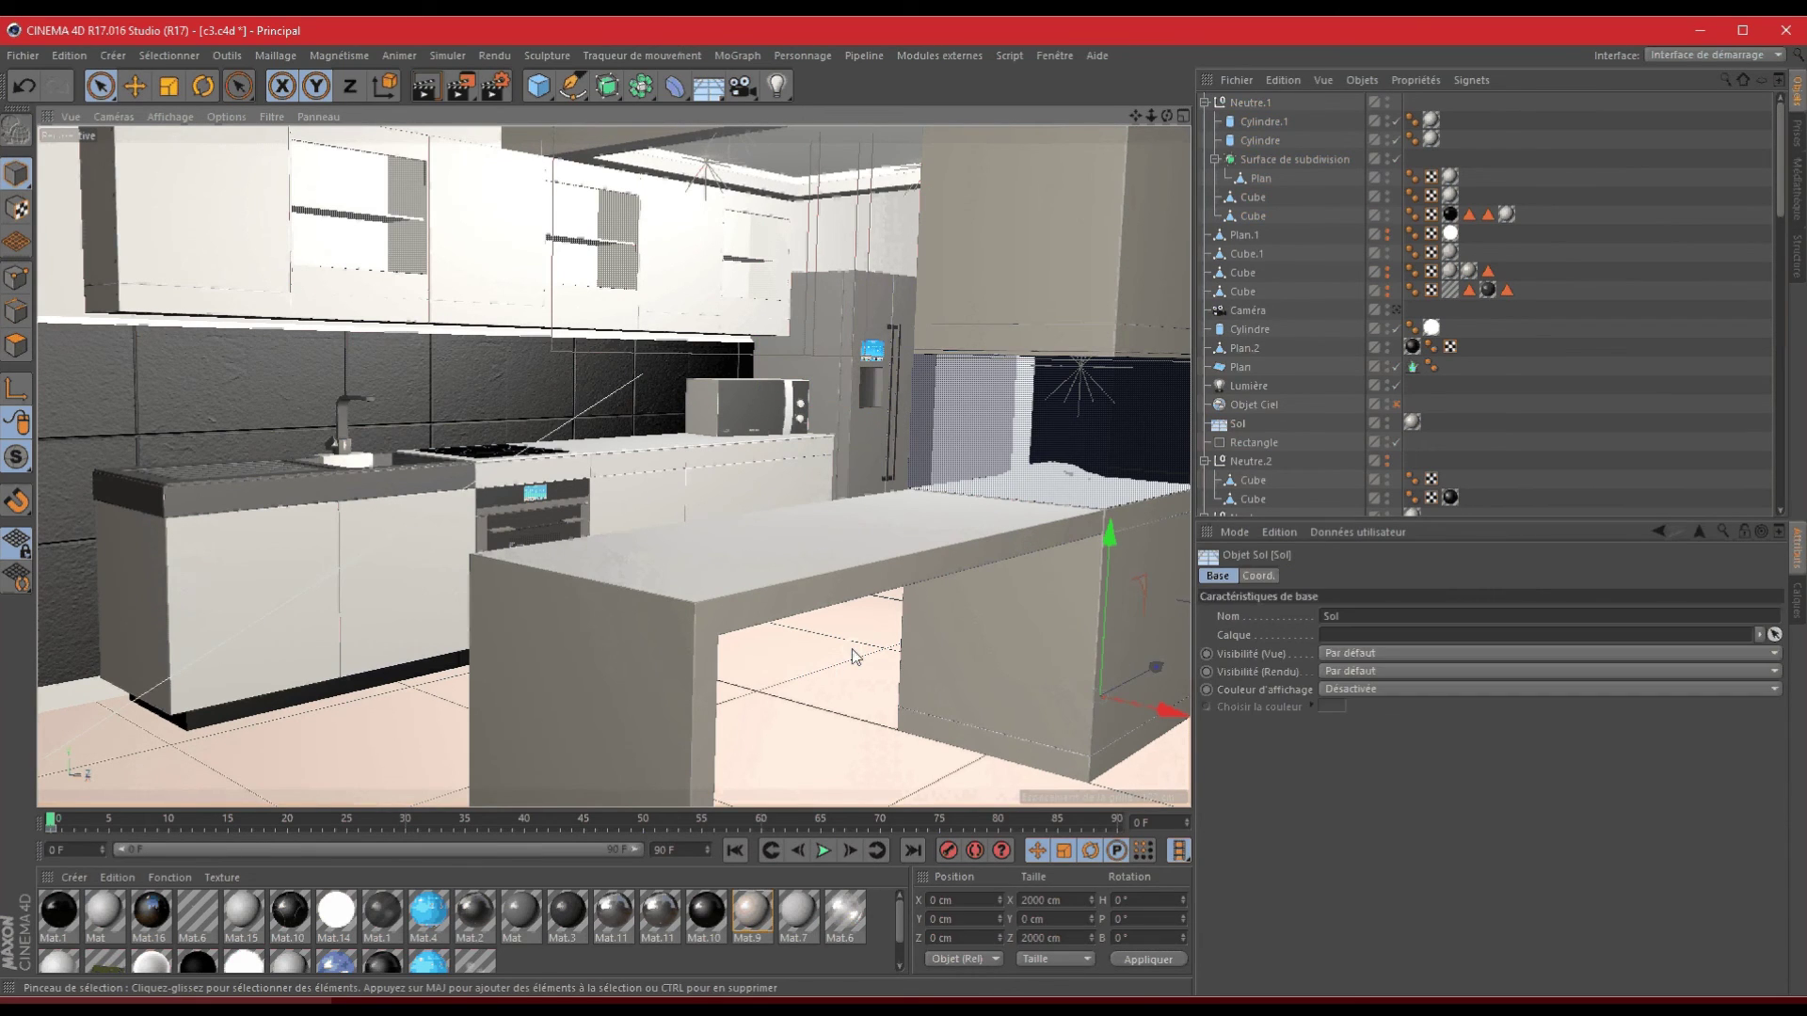
- Move the microwave group forward on the worktop, to about X -220.8 cm and Z 58.2 cm
left_click_drag(1154, 116, 911, 506)
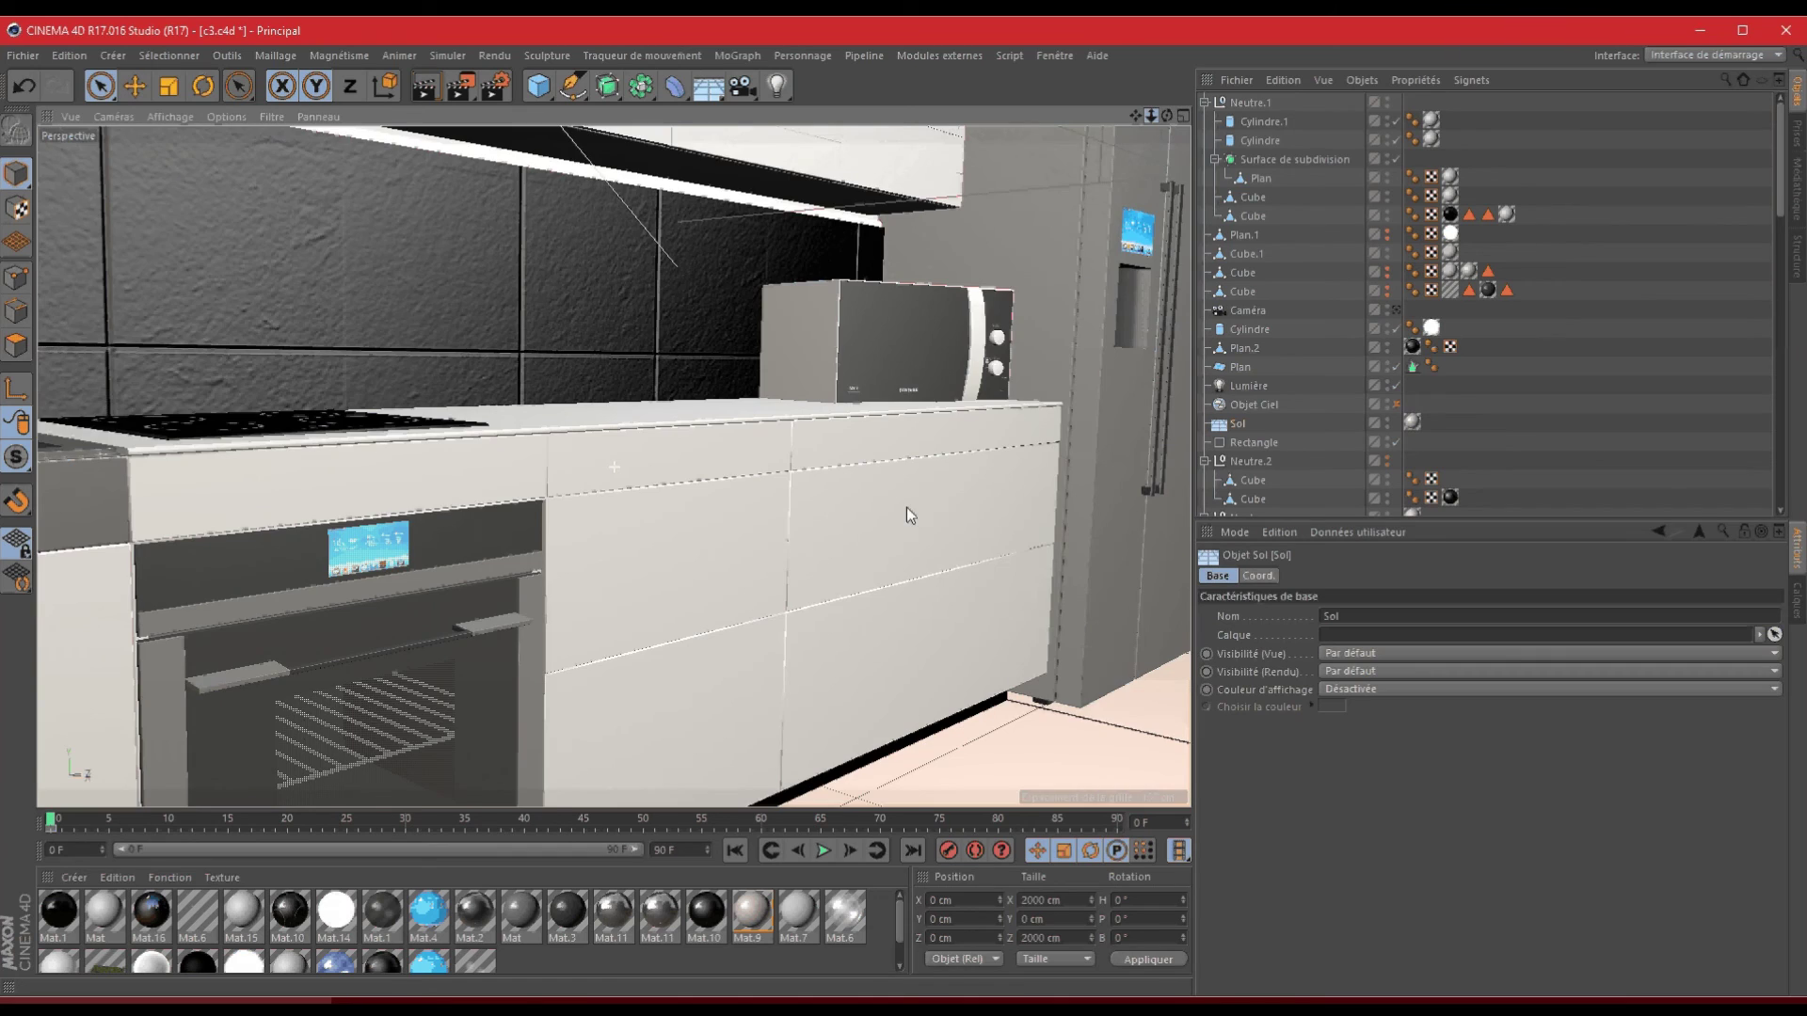
scroll(906, 506, "down", 3)
middle_click_drag(906, 507, 847, 542, "alt")
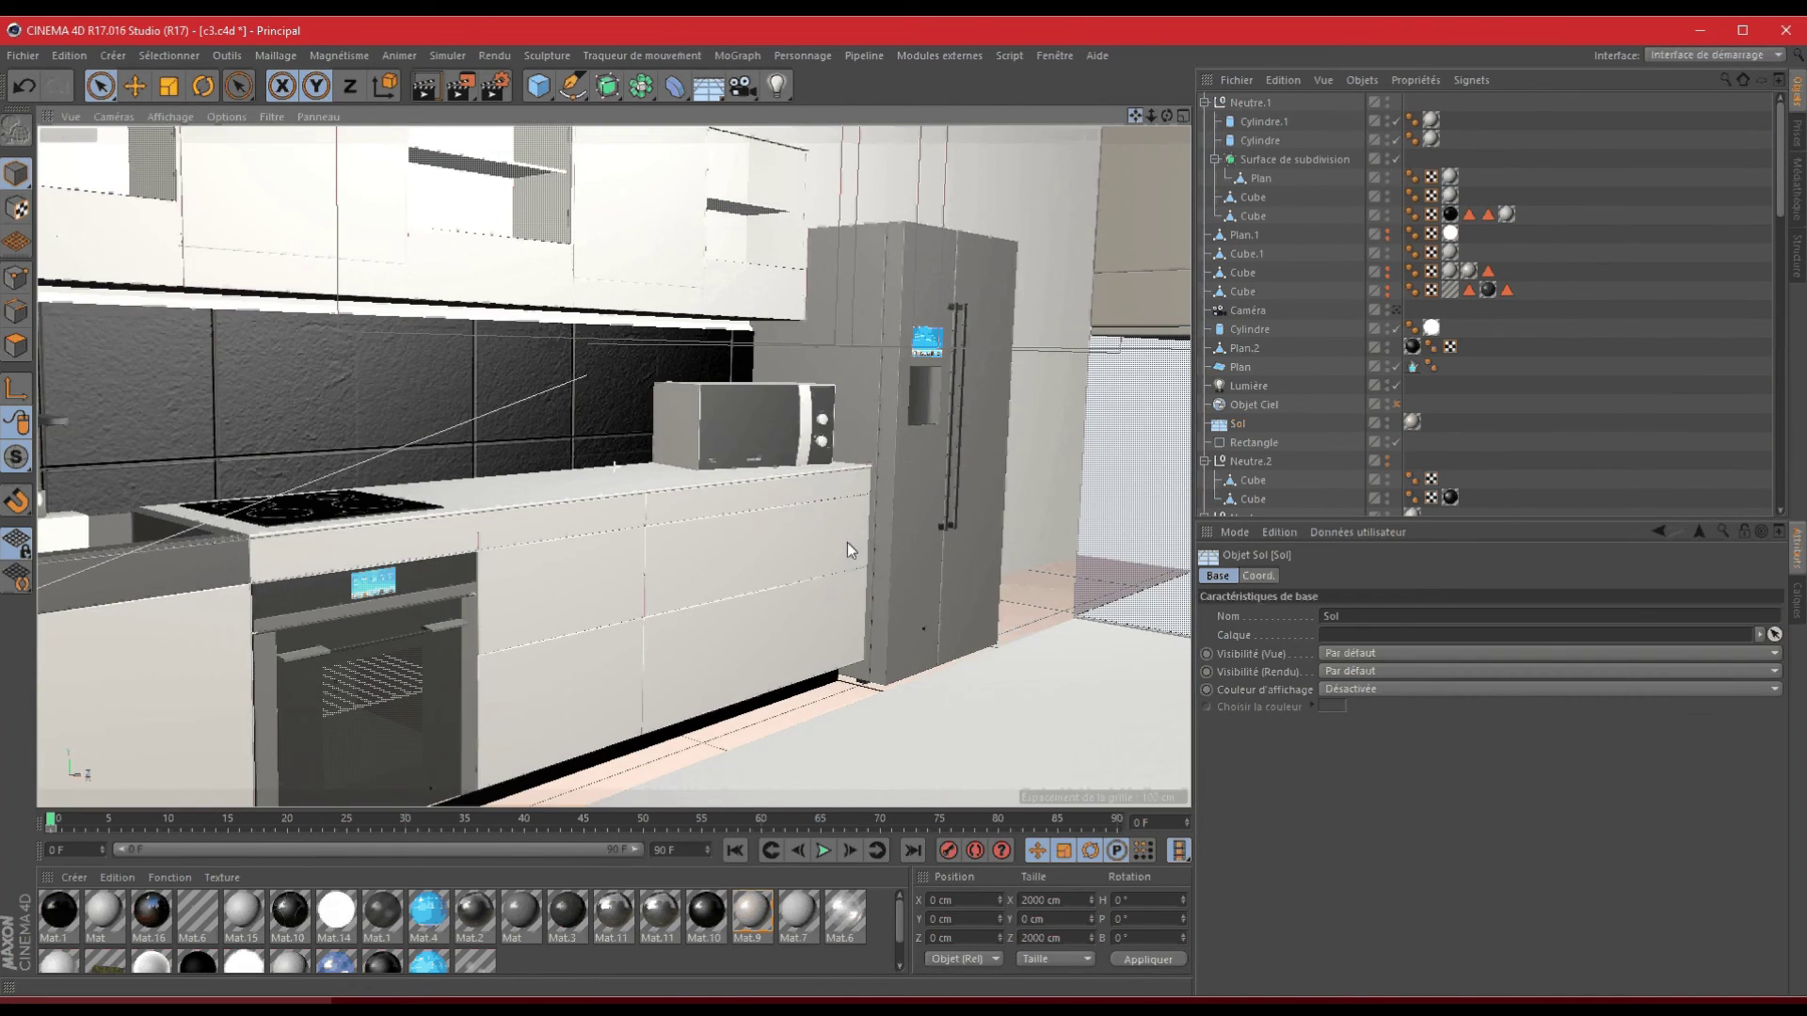
left_click_drag(847, 542, 800, 570)
left_click_drag(1154, 115, 907, 506)
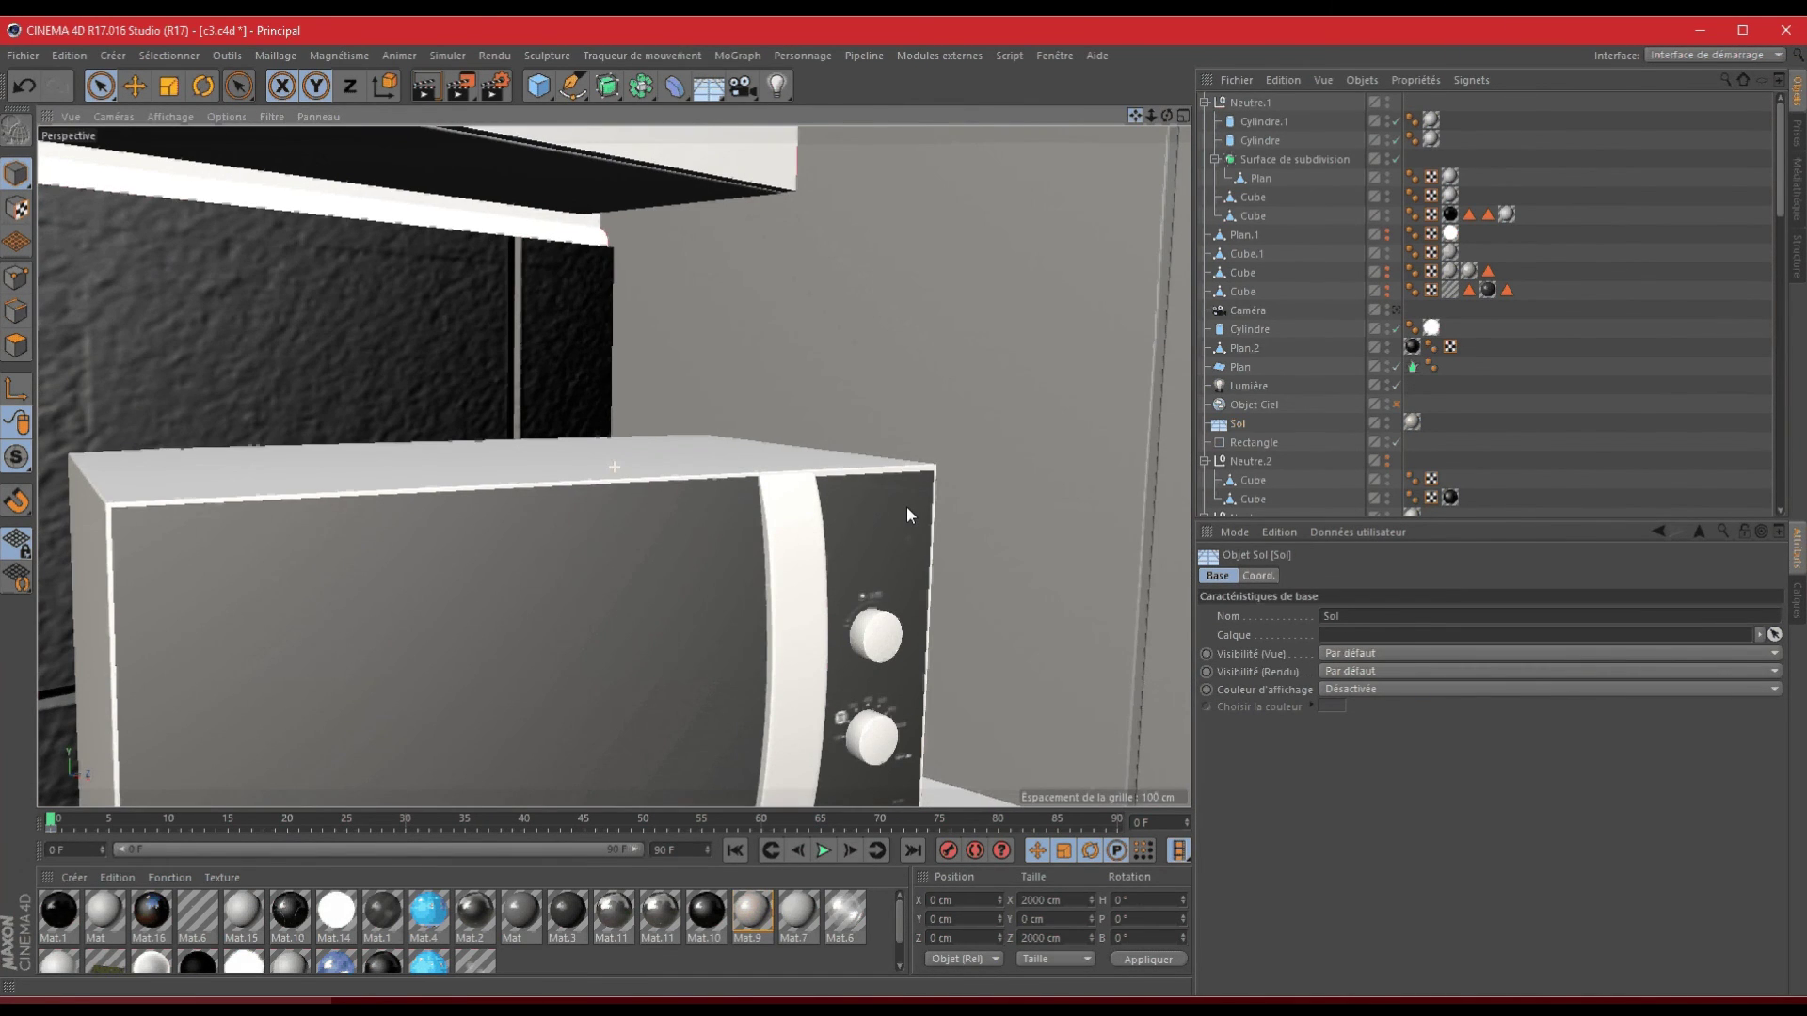
key("ctrl+shift+z")
left_click_drag(1163, 117, 920, 510)
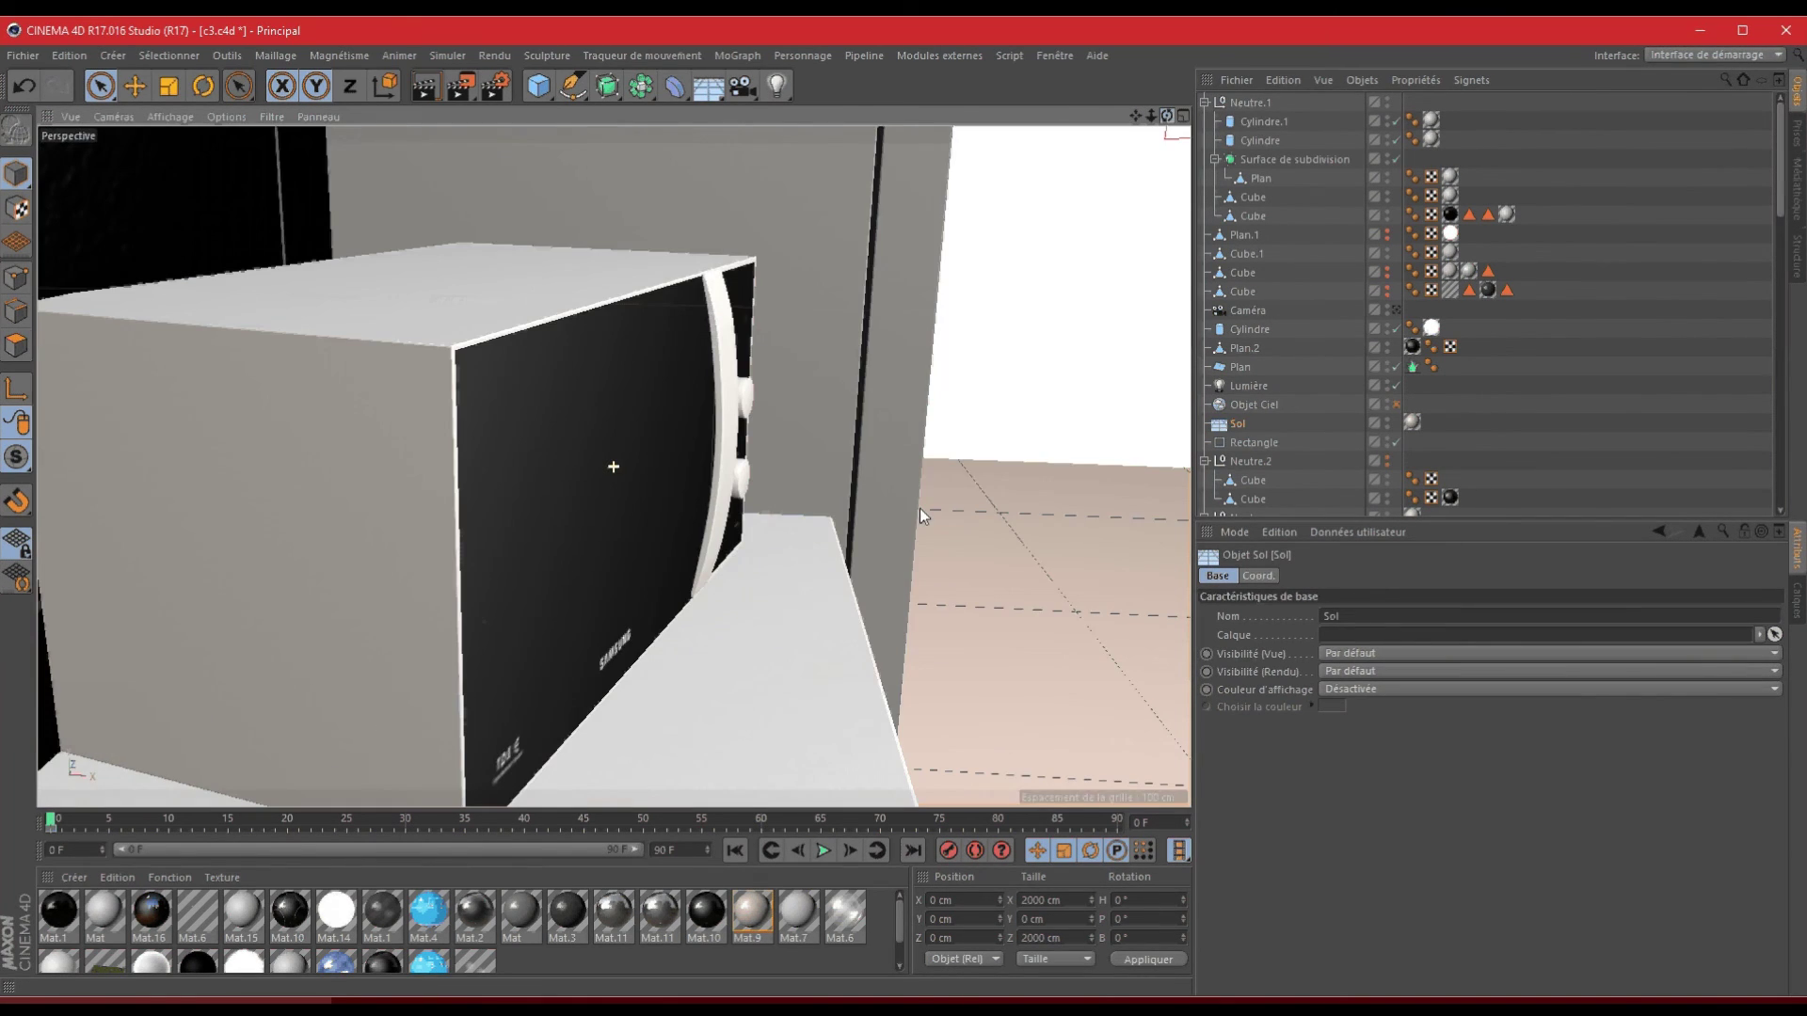
key("ctrl+shift+z")
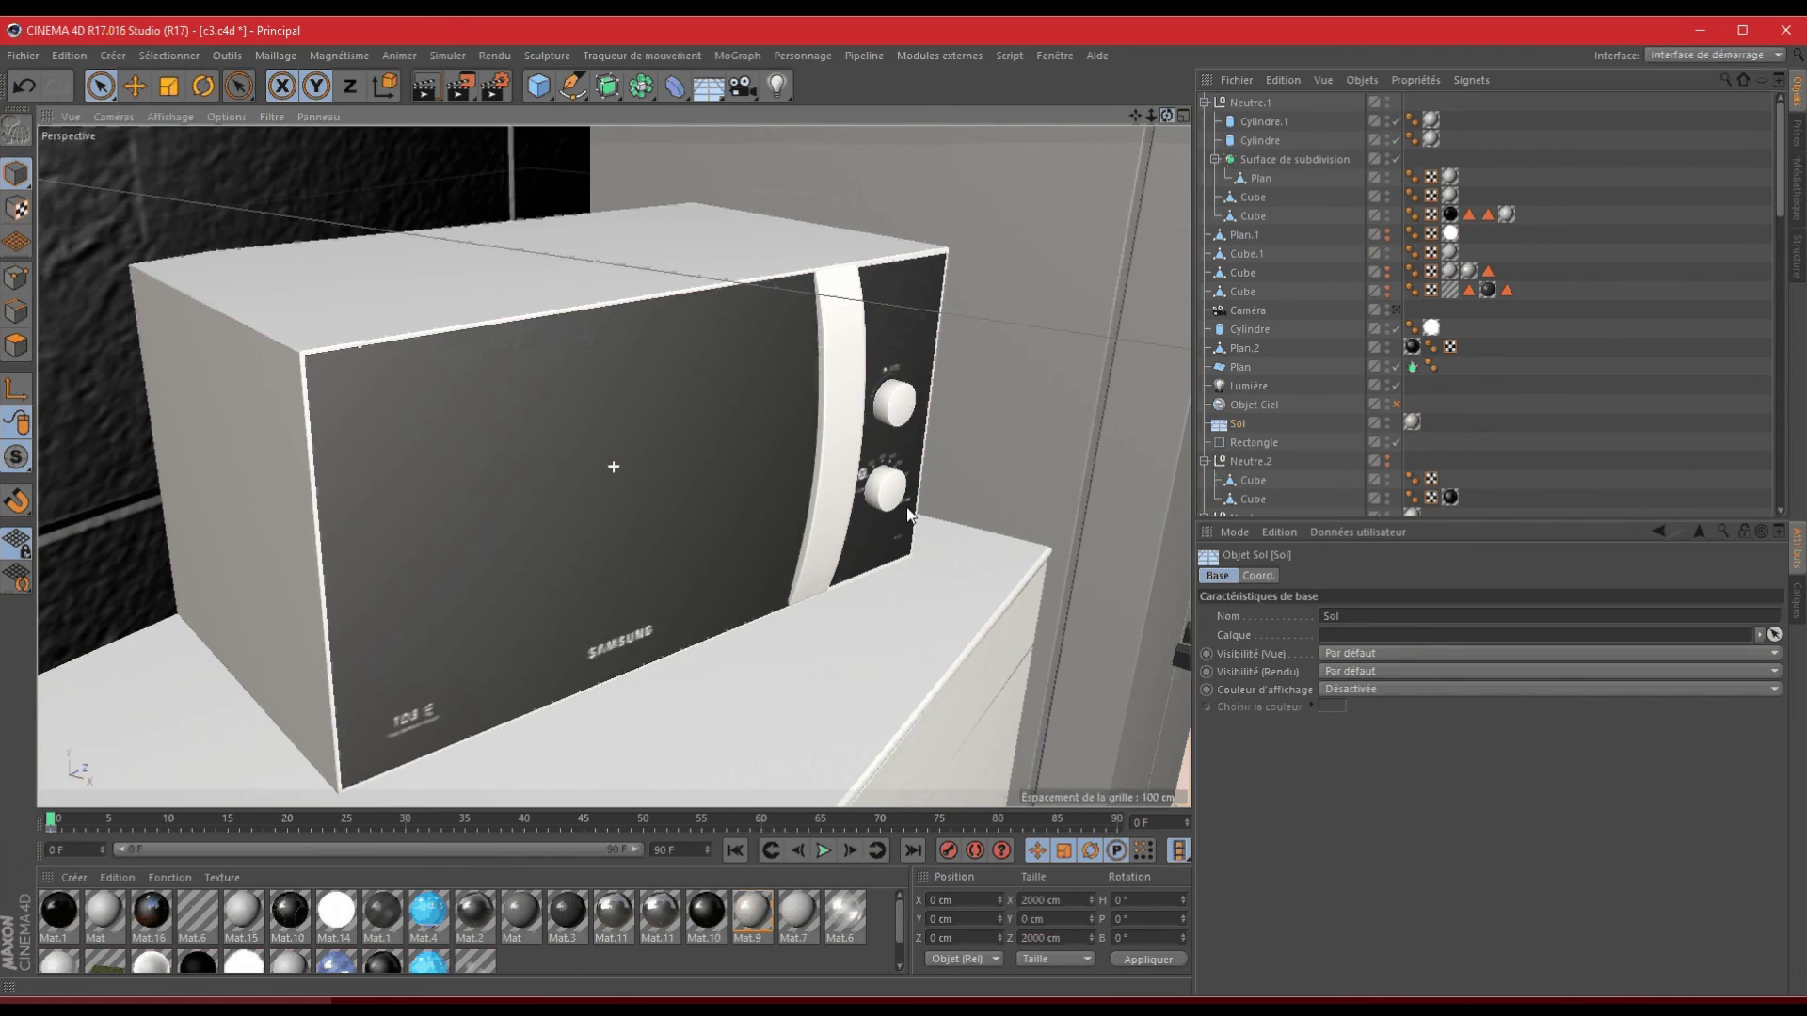
left_click(1250, 102)
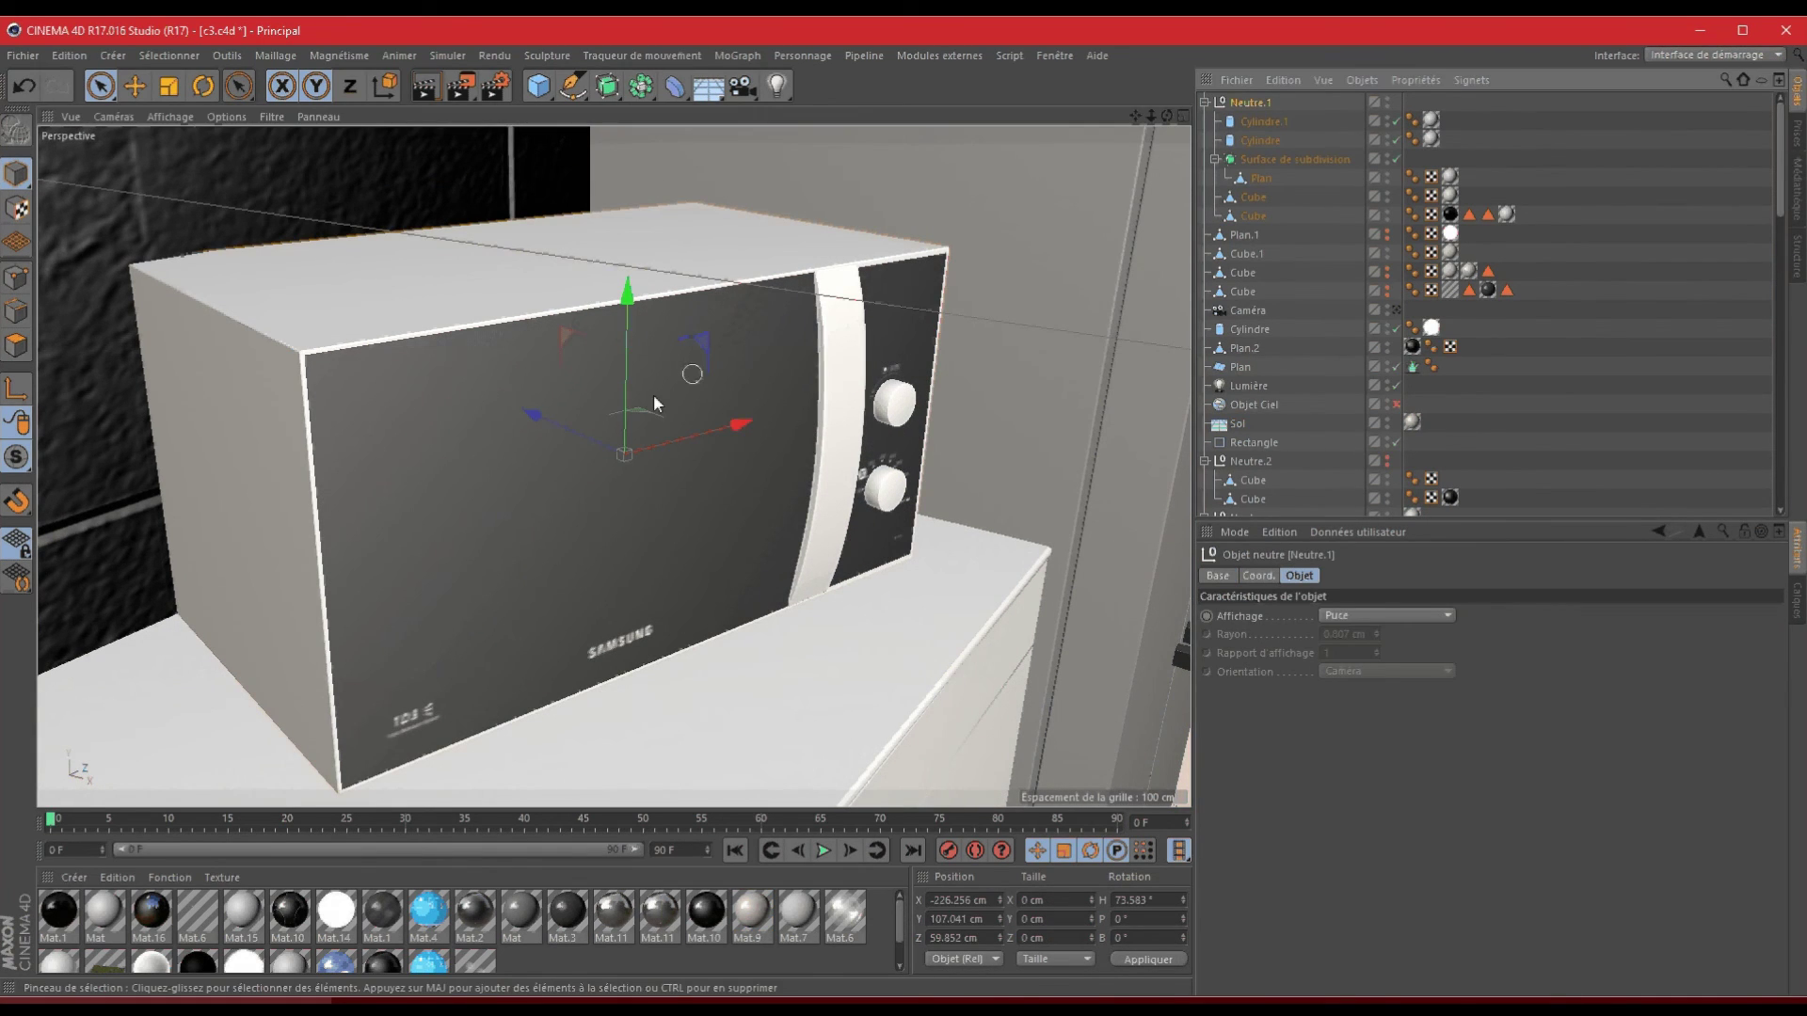
left_click_drag(584, 437, 1037, 213)
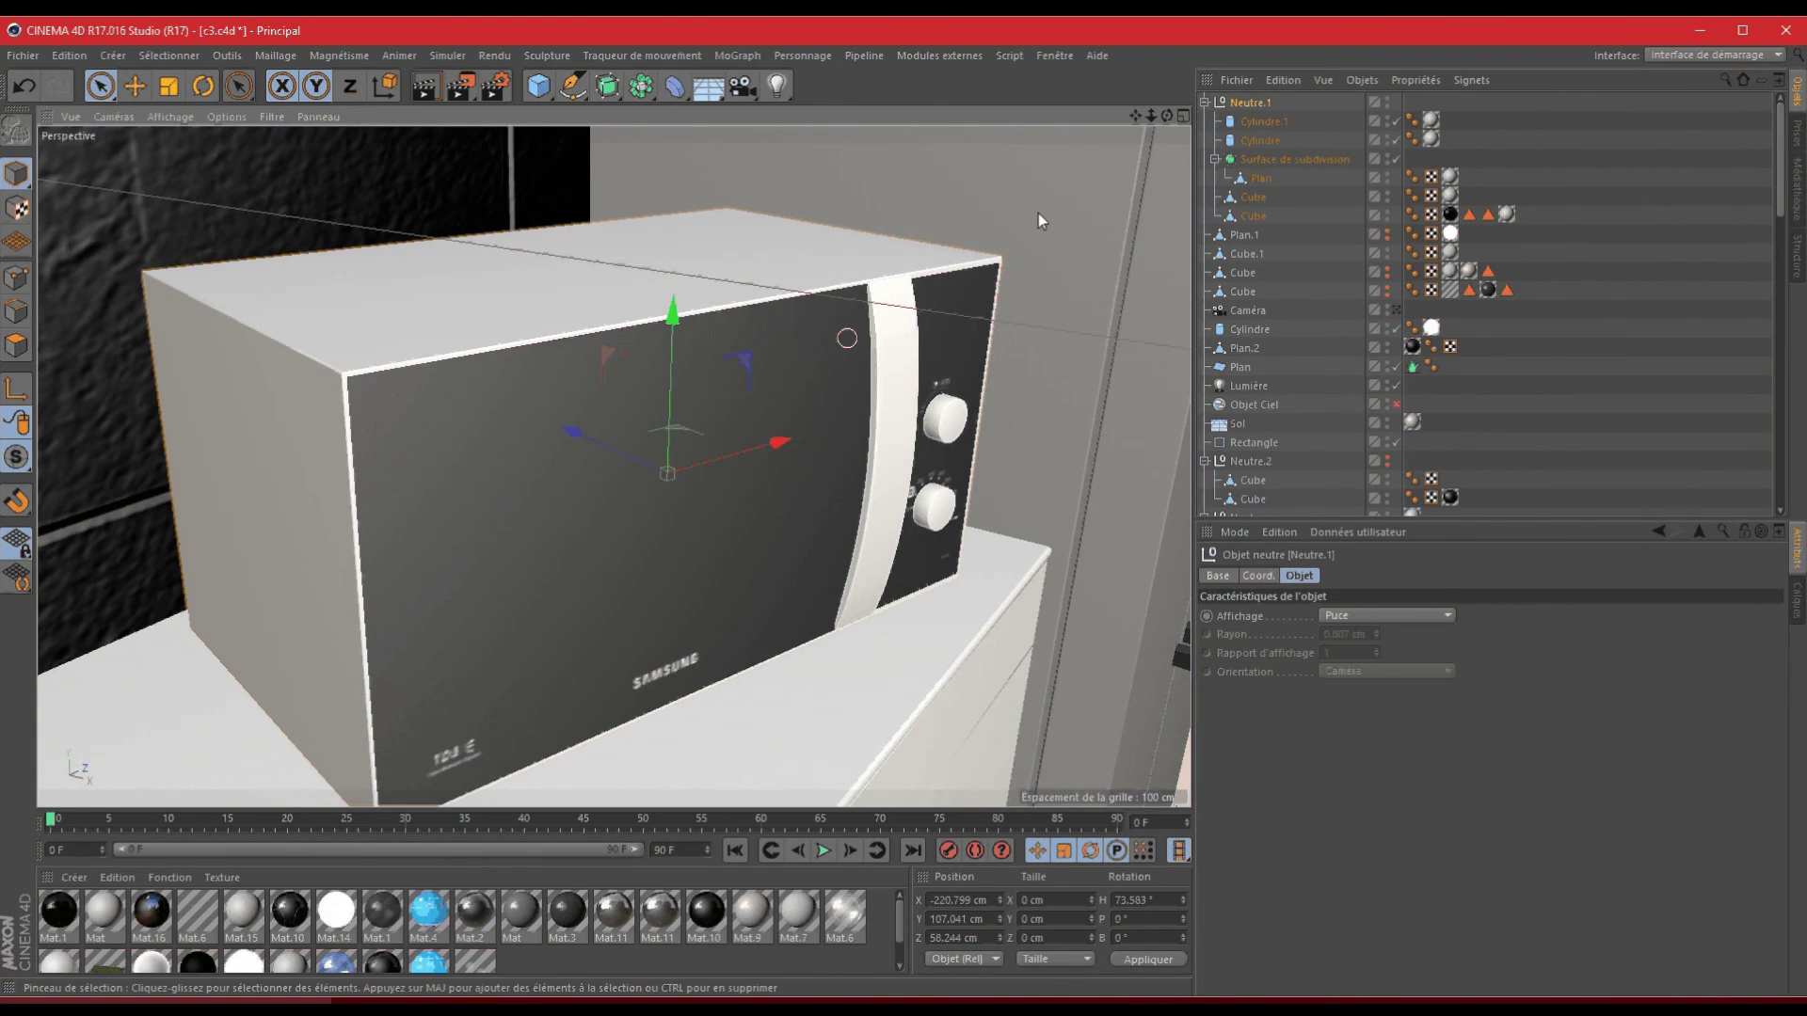
- Select the door handle's subdivision surface with its child plane and examine the handle and microwave up close and within the kitchen
left_click_drag(1160, 119, 1160, 119)
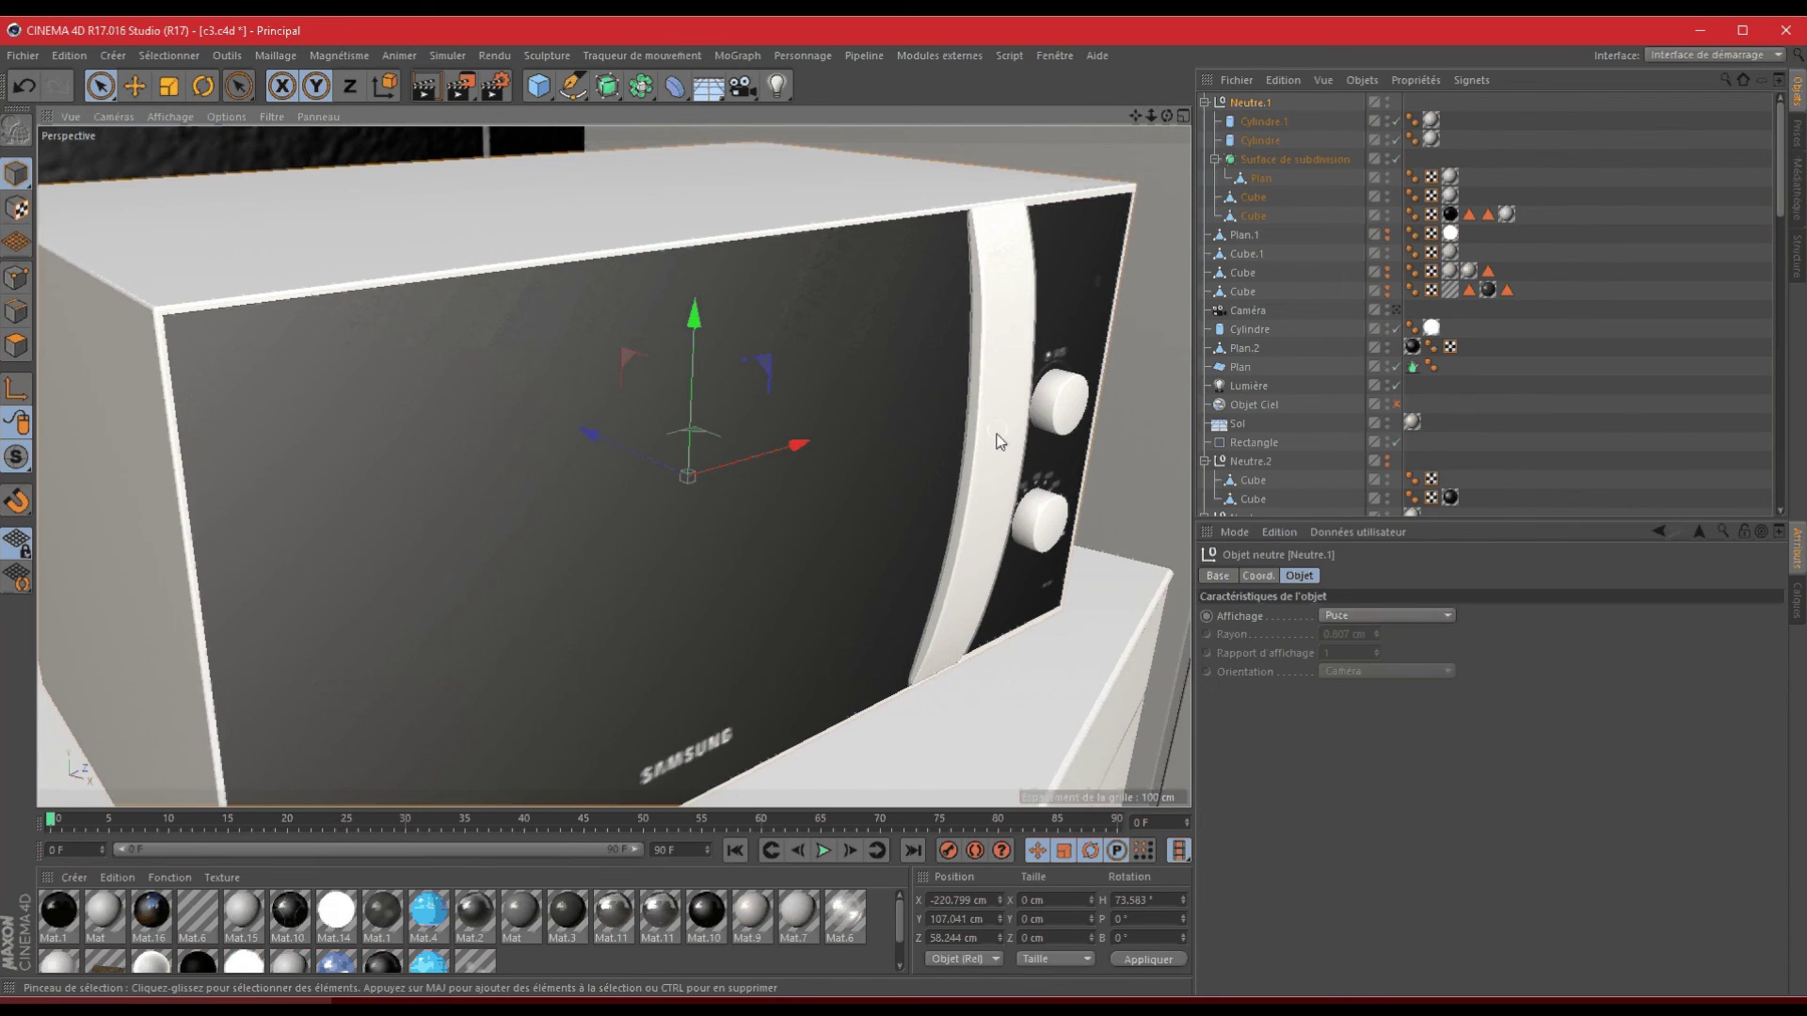
left_click(1308, 160)
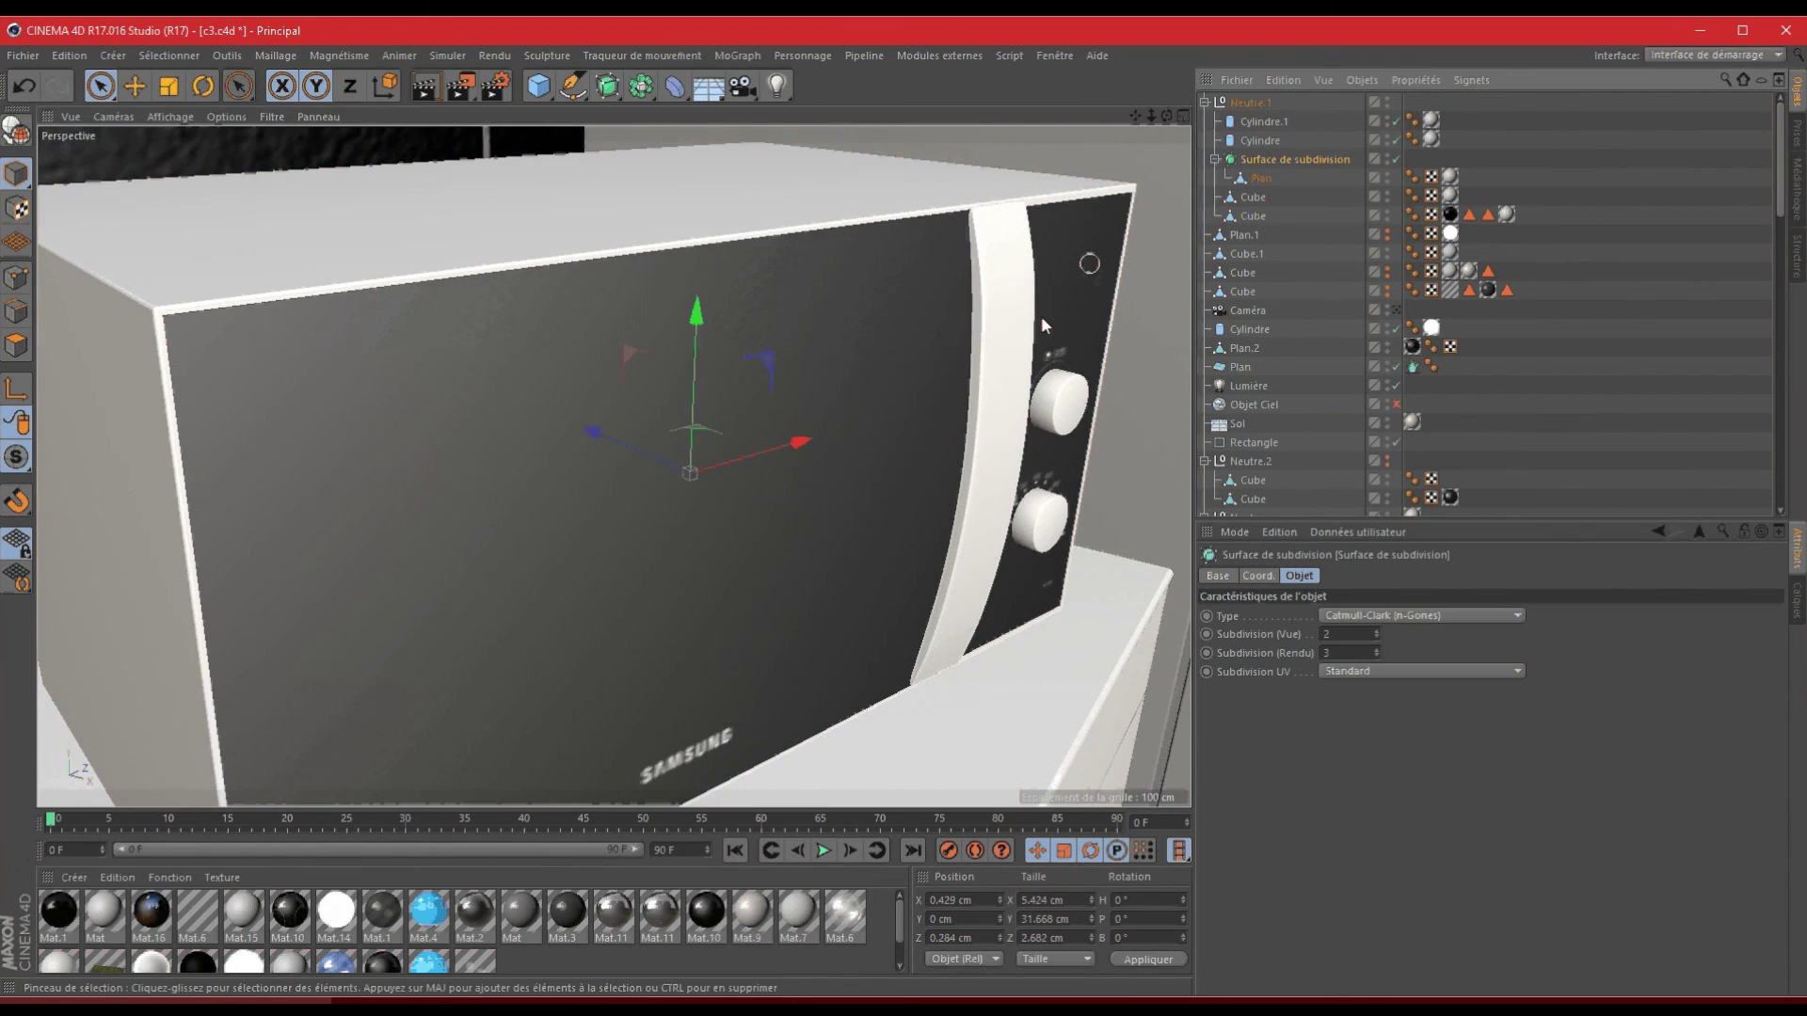
middle_click(1283, 153)
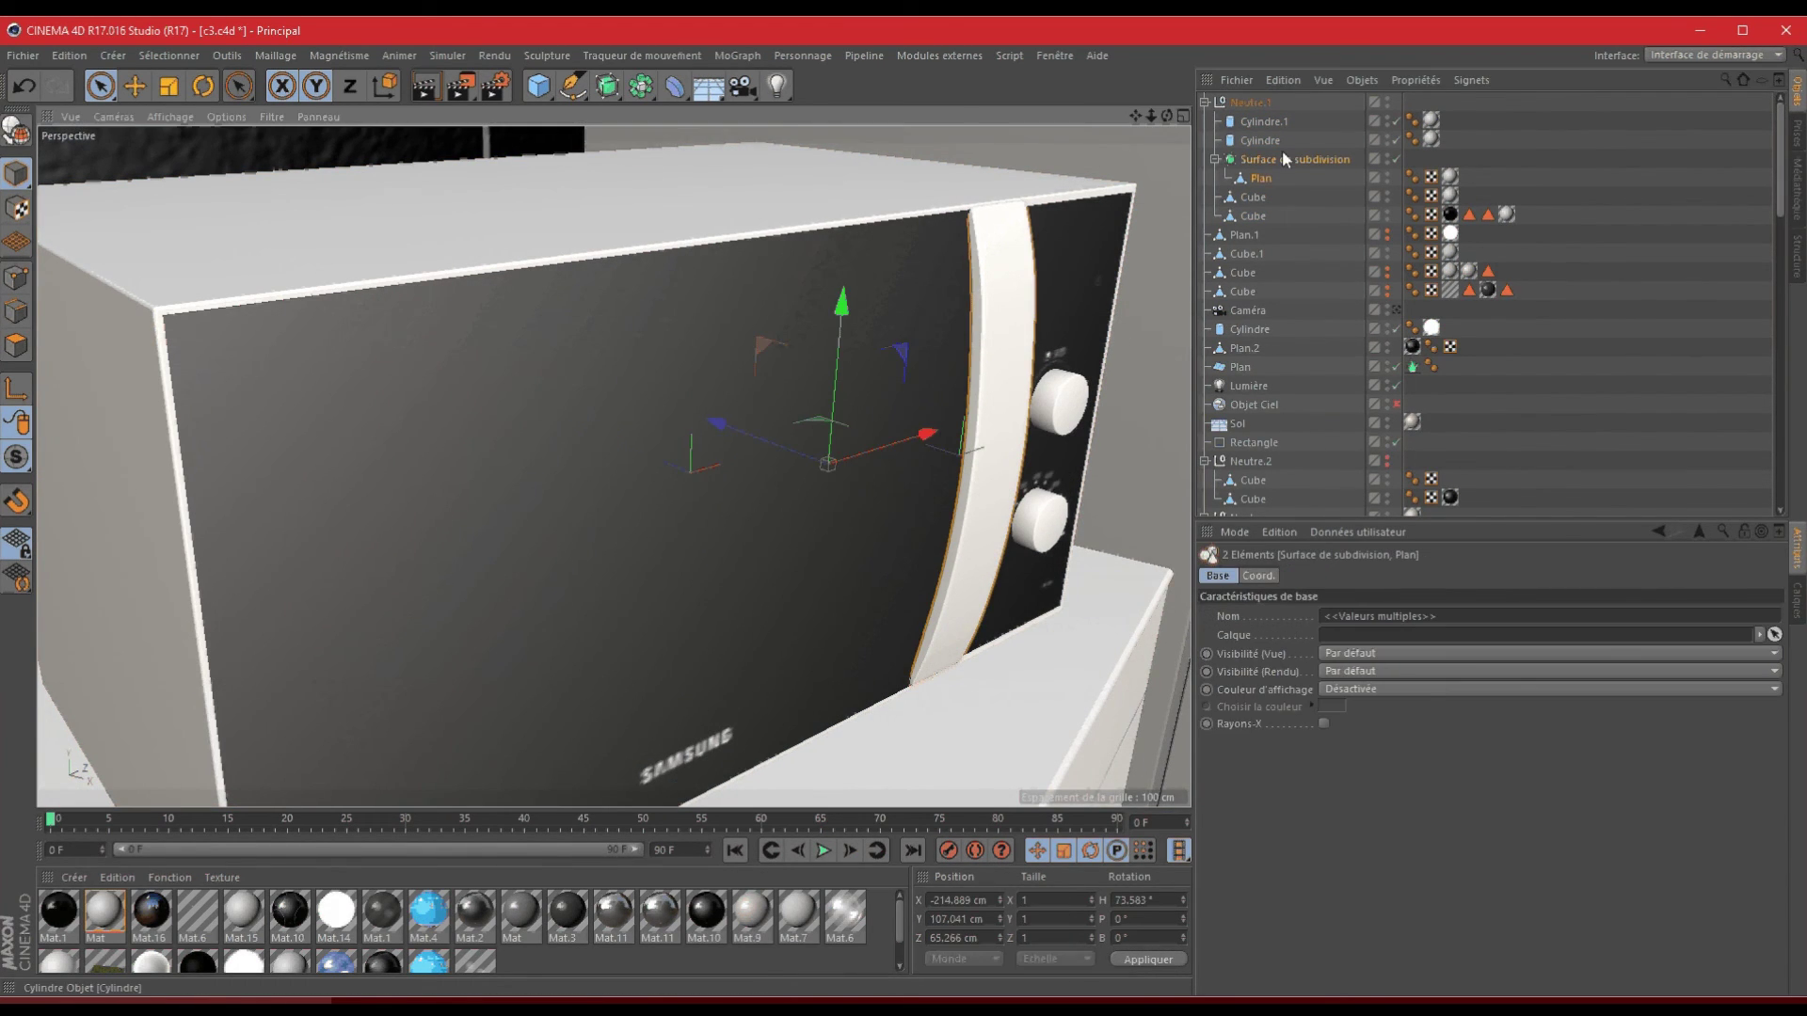
left_click(607, 85)
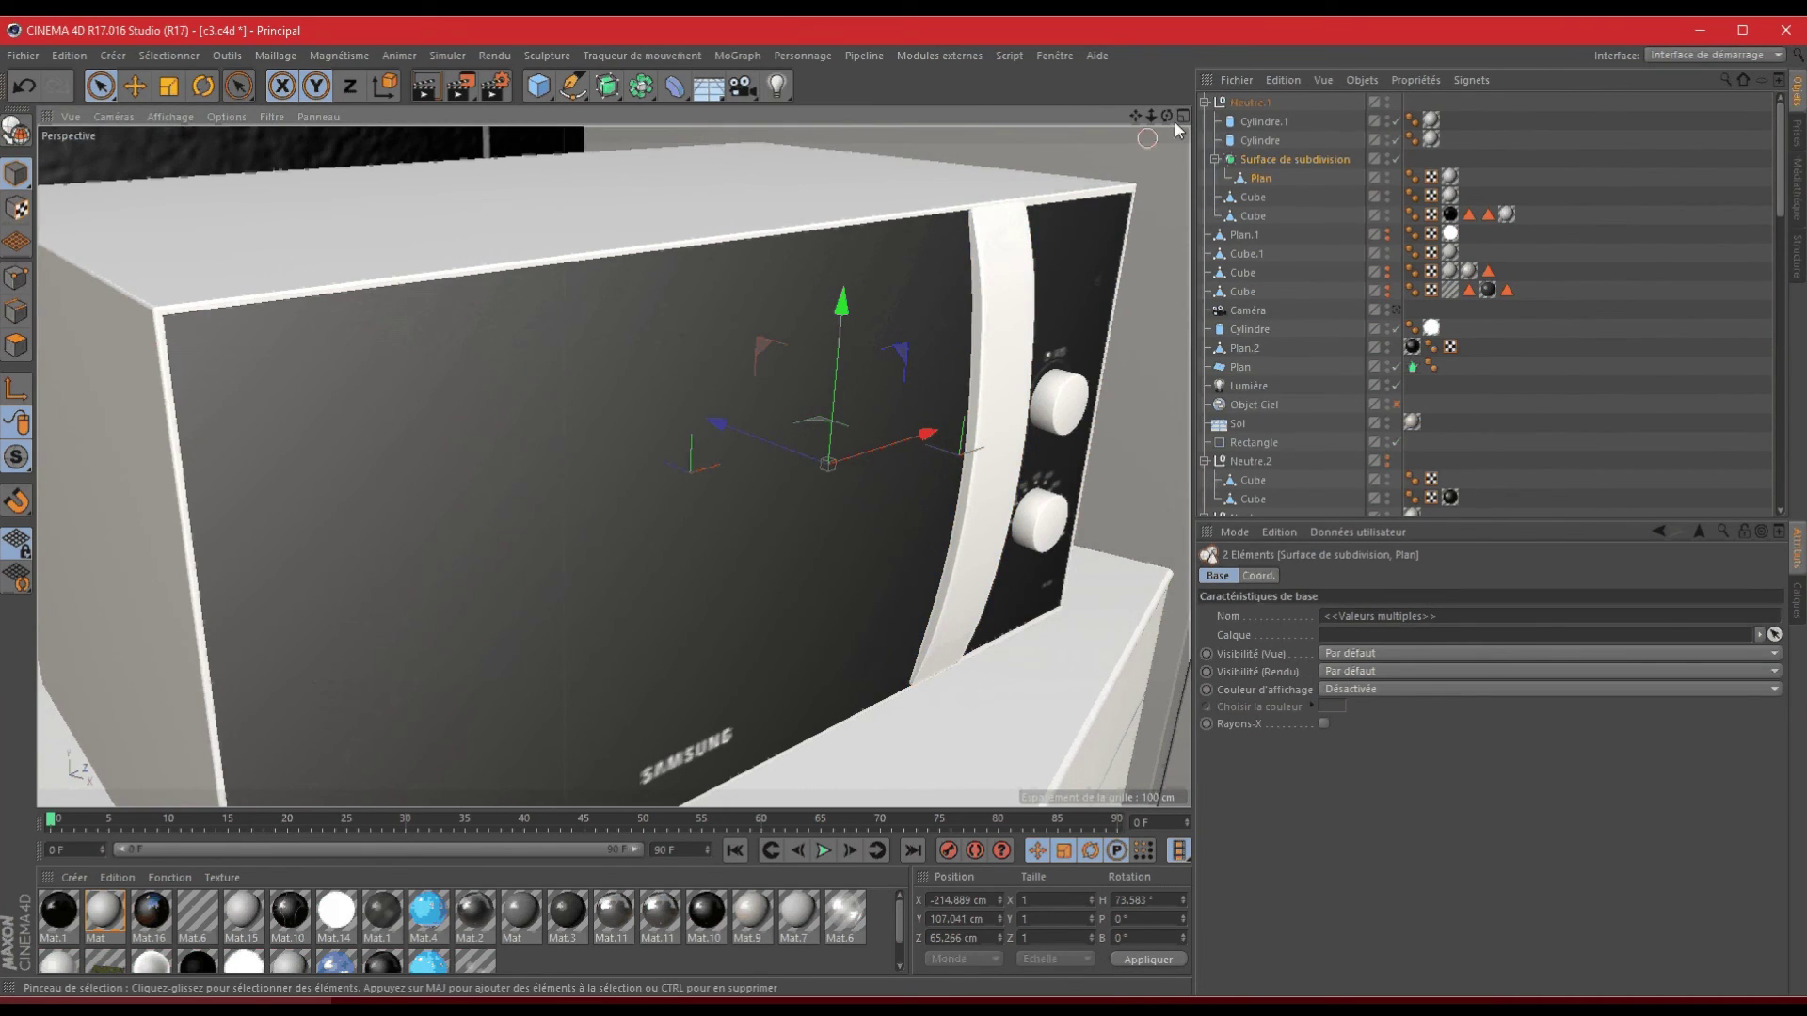
left_click_drag(1167, 117, 907, 452)
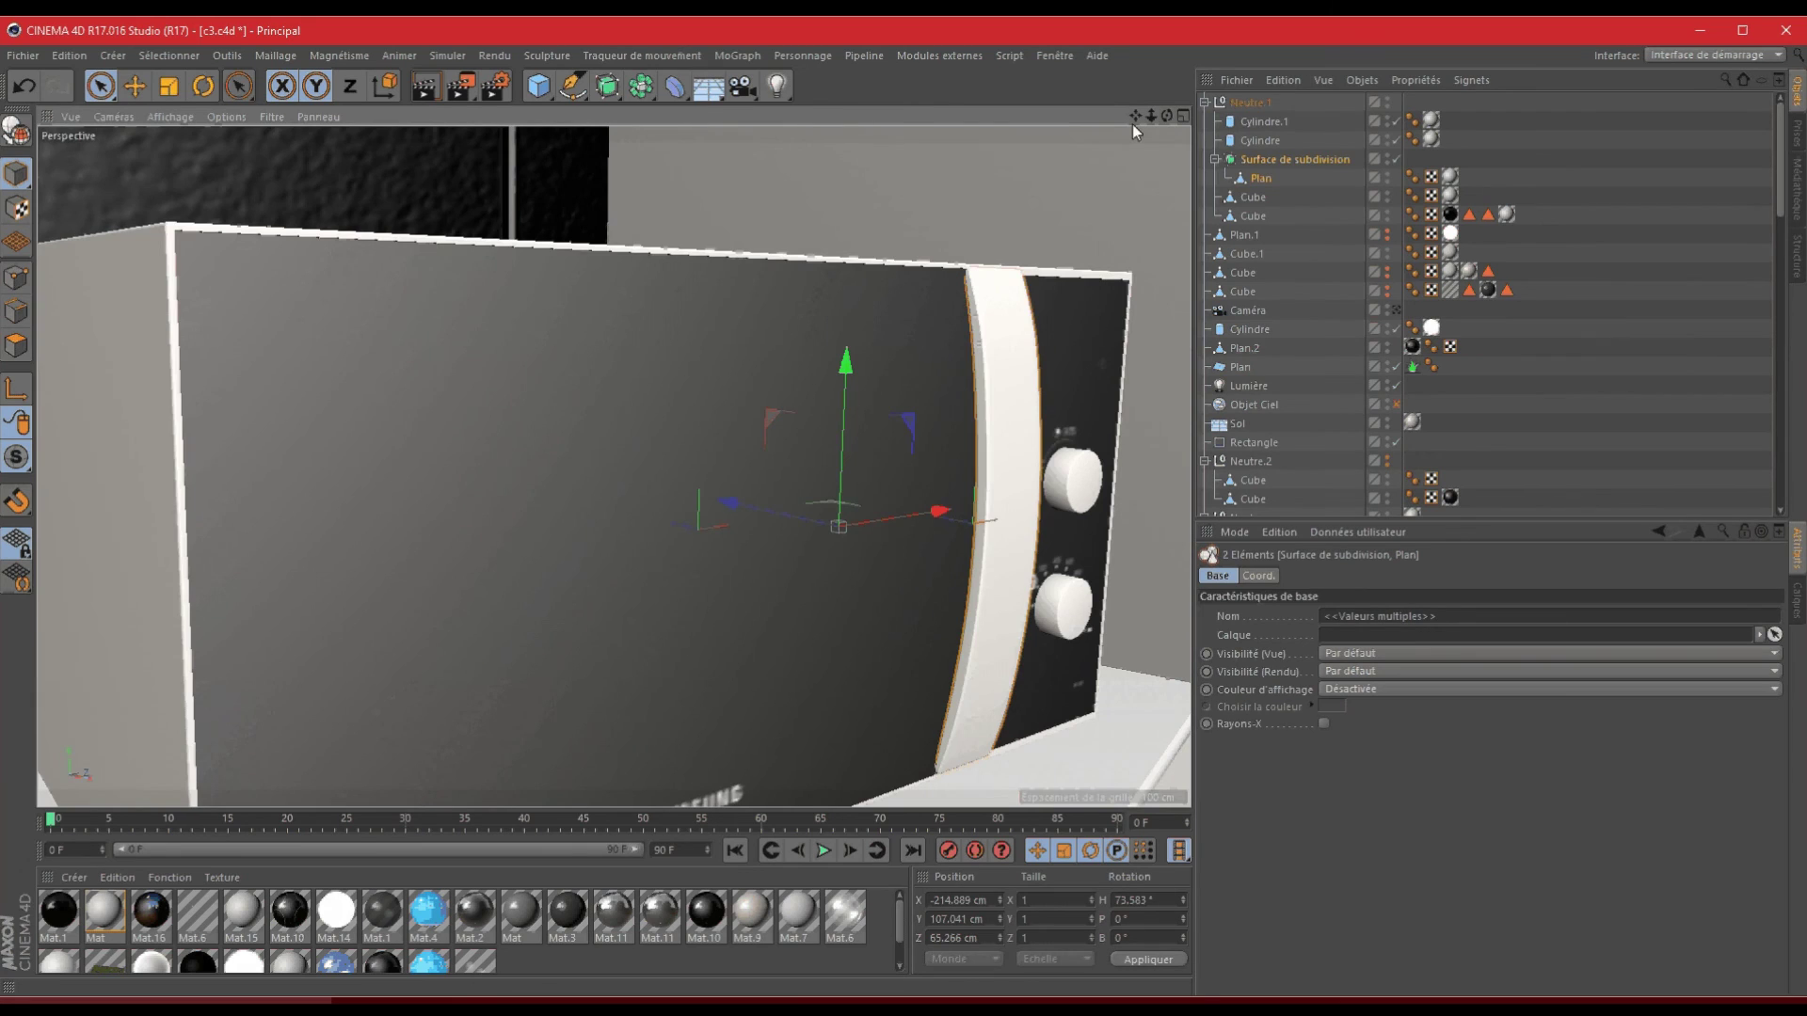
left_click_drag(1151, 116, 907, 506)
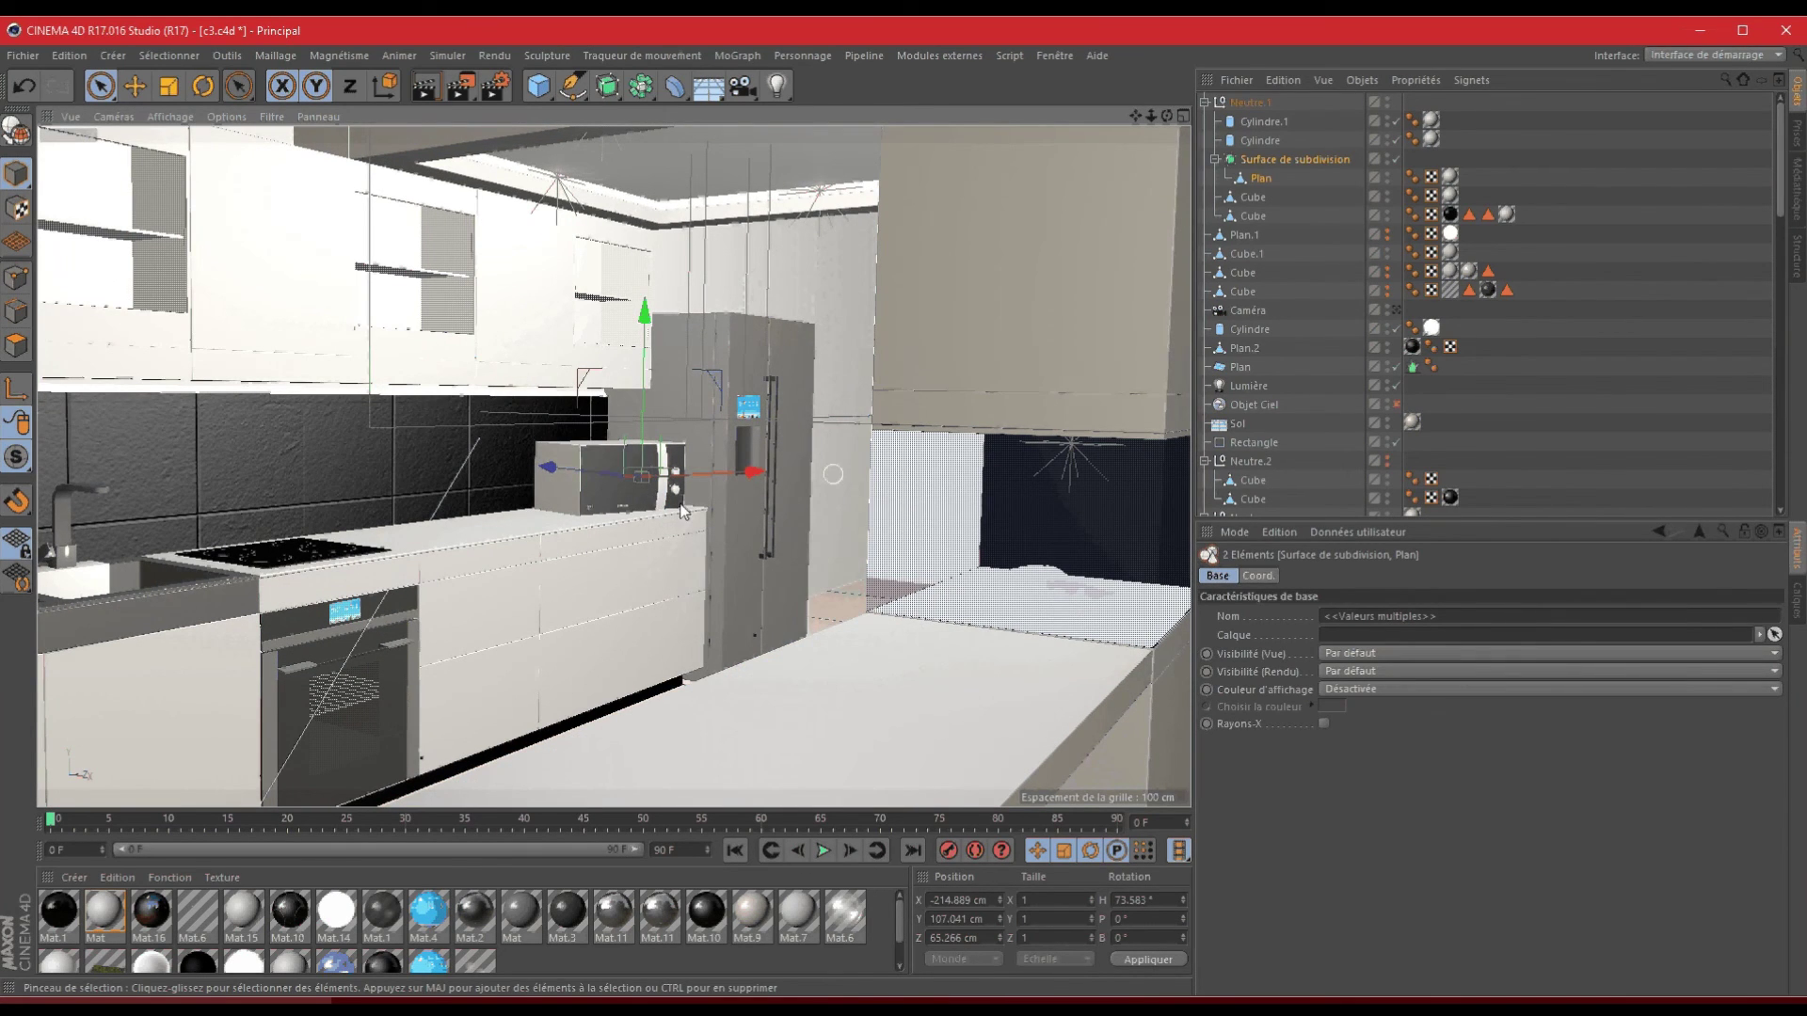
left_click_drag(1151, 115, 908, 514)
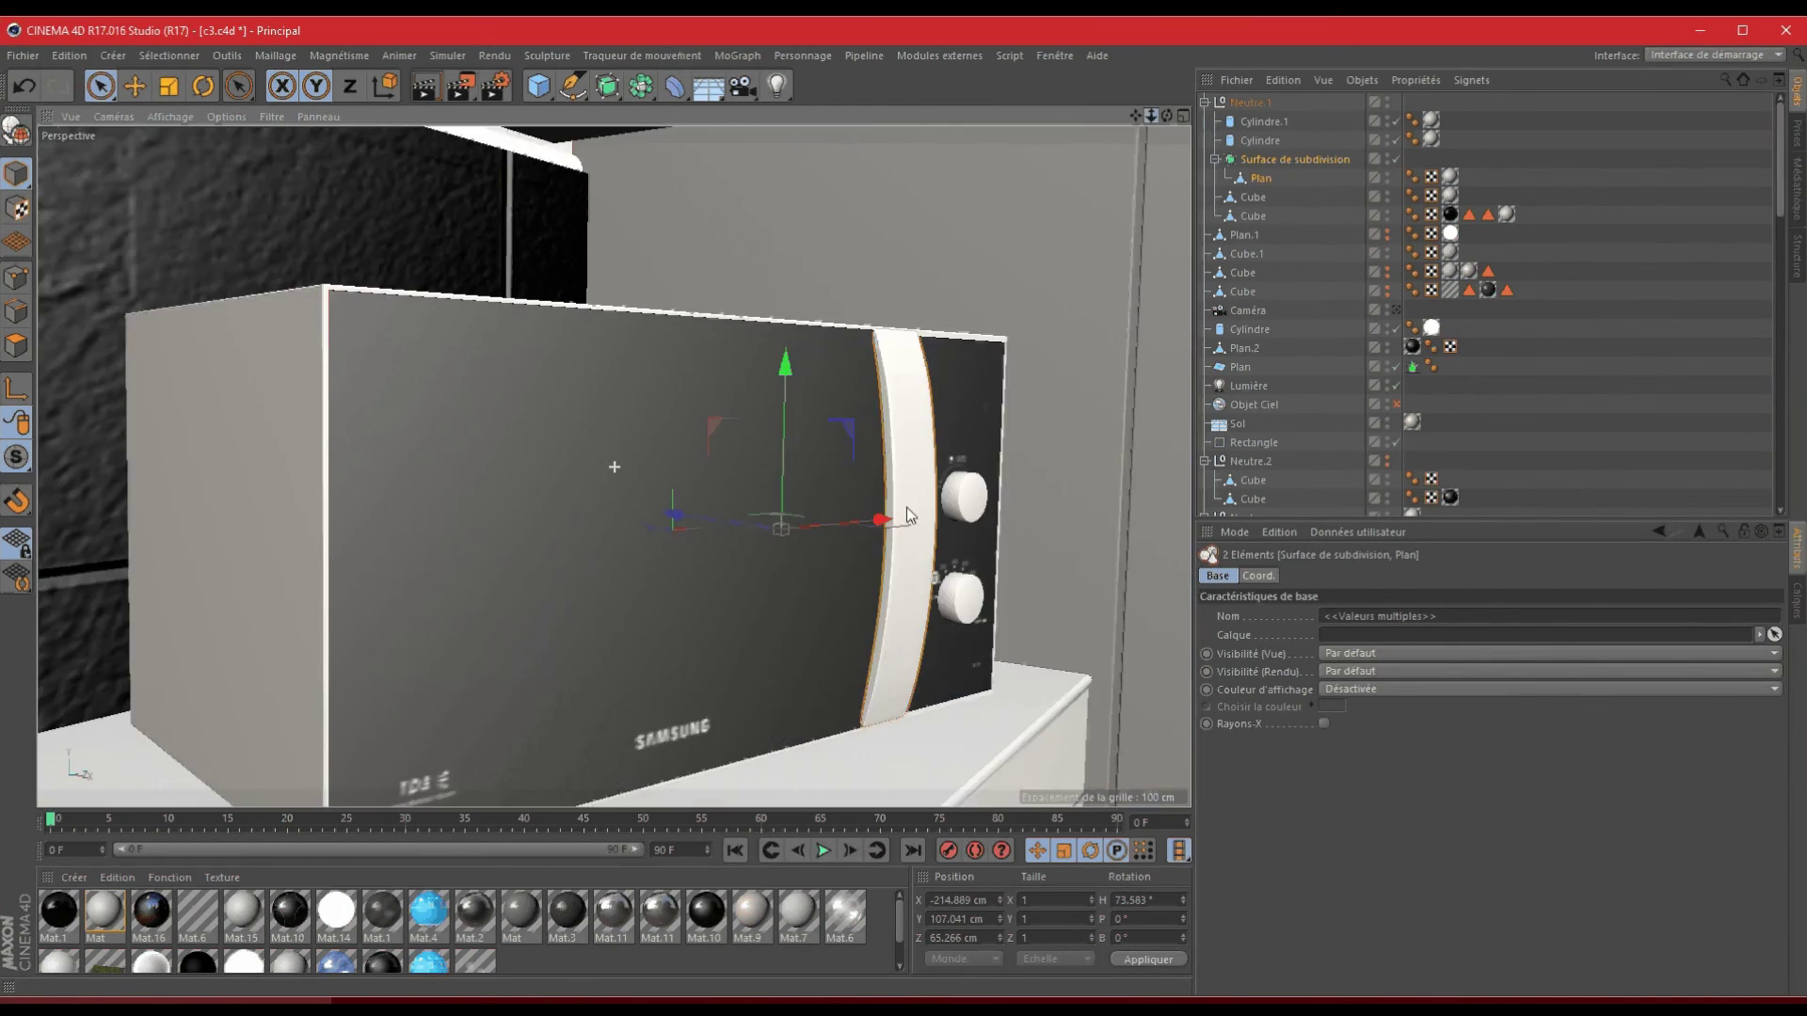